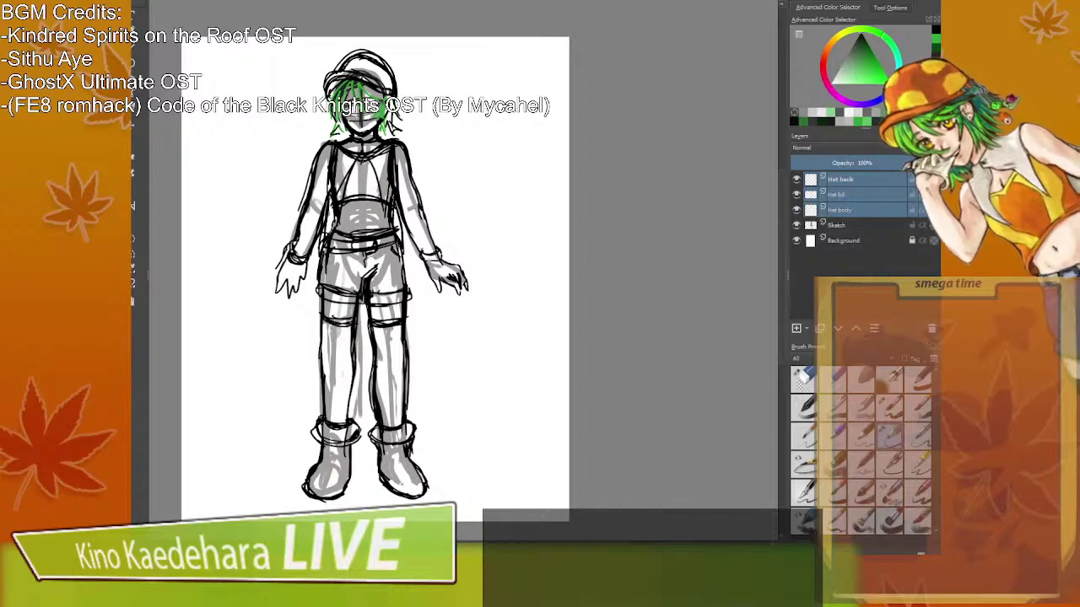
Group the Hat back, Hat bill and Hat body layers and name the group Hat.
mouse_move(556, 119)
left_mouse_down()
mouse_move(627, 106)
mouse_move(671, 125)
left_mouse_up()
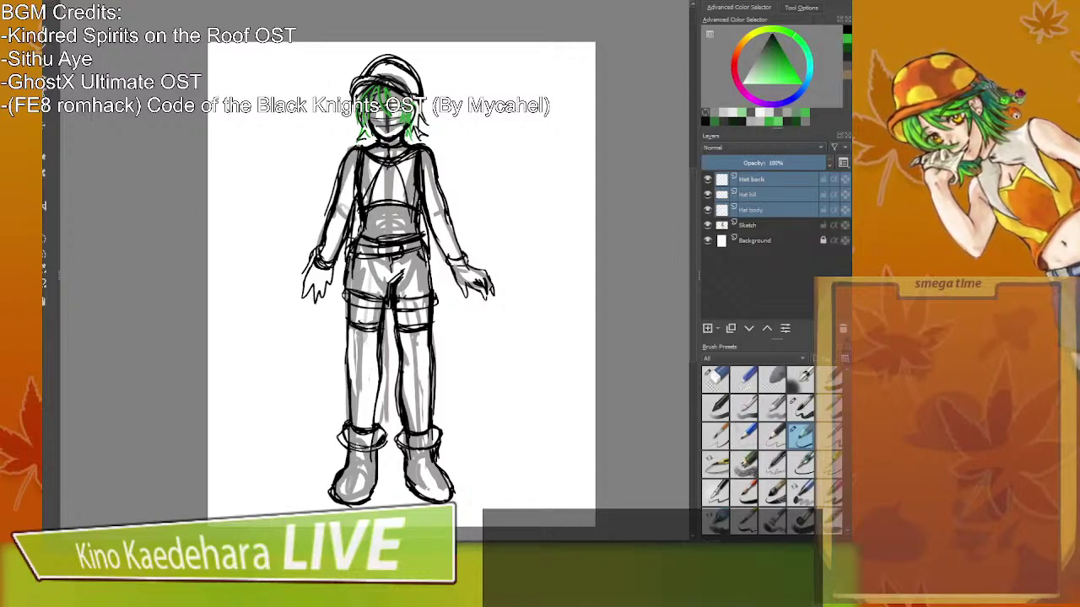
left_click(795, 209)
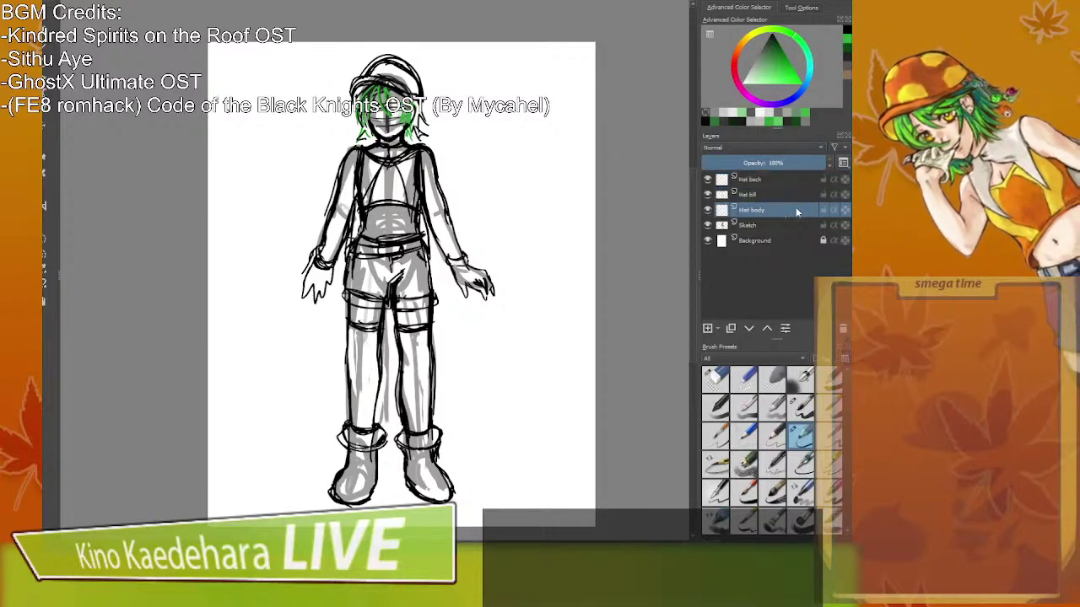
left_click(786, 221)
left_click(769, 207)
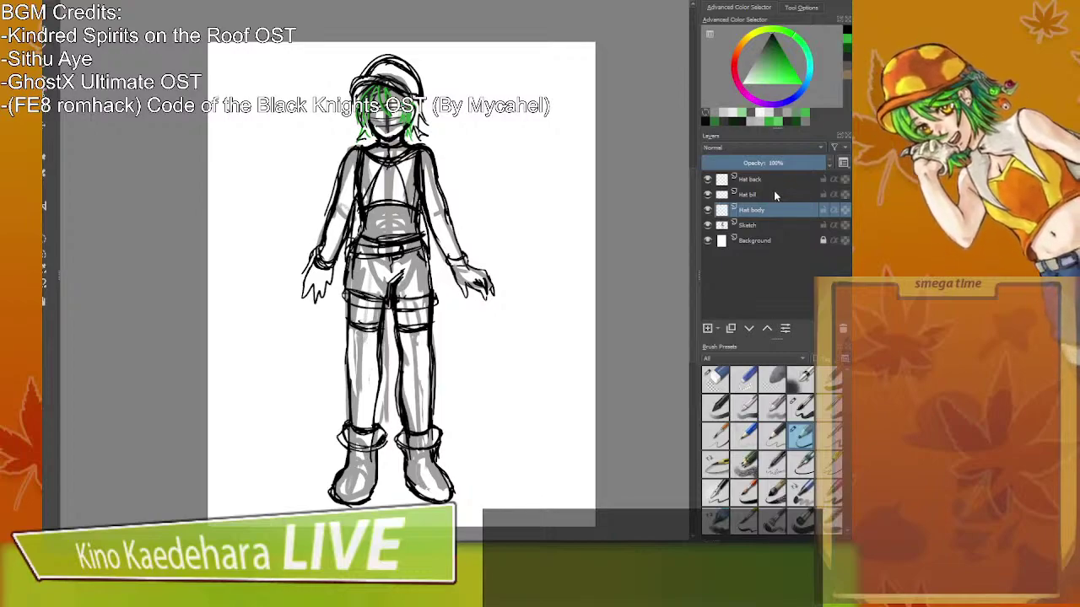
left_click(779, 181, "shift")
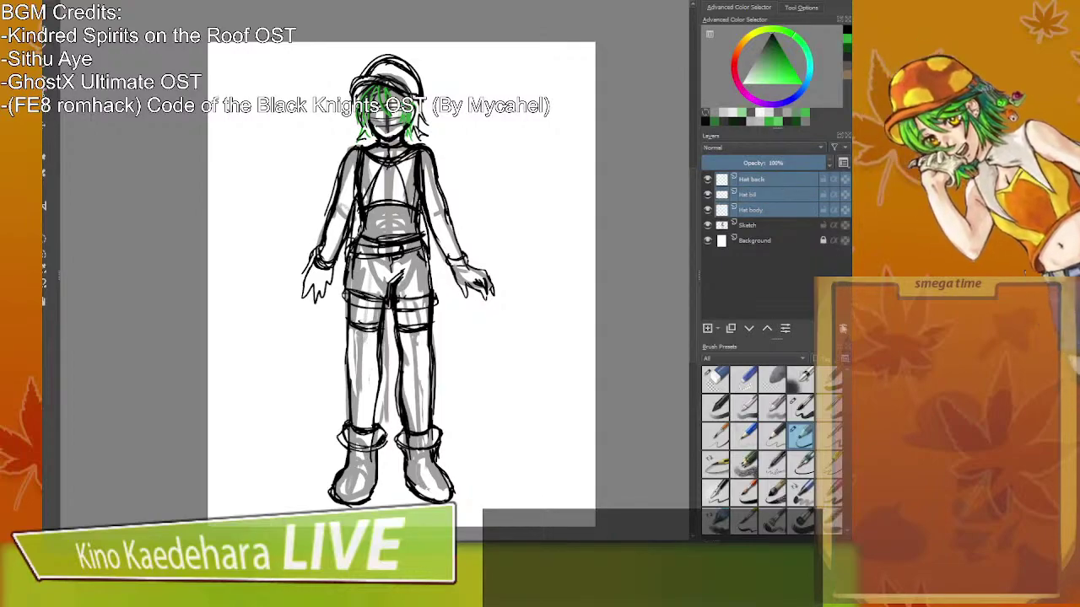
key("ctrl+g")
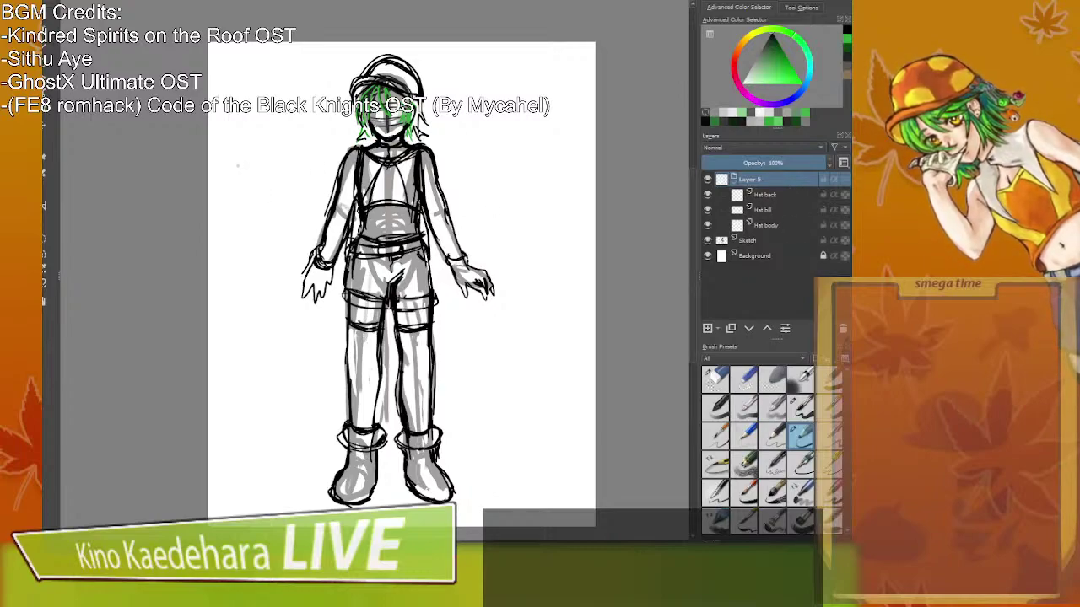
key("F2")
type("Hat")
key("Return")
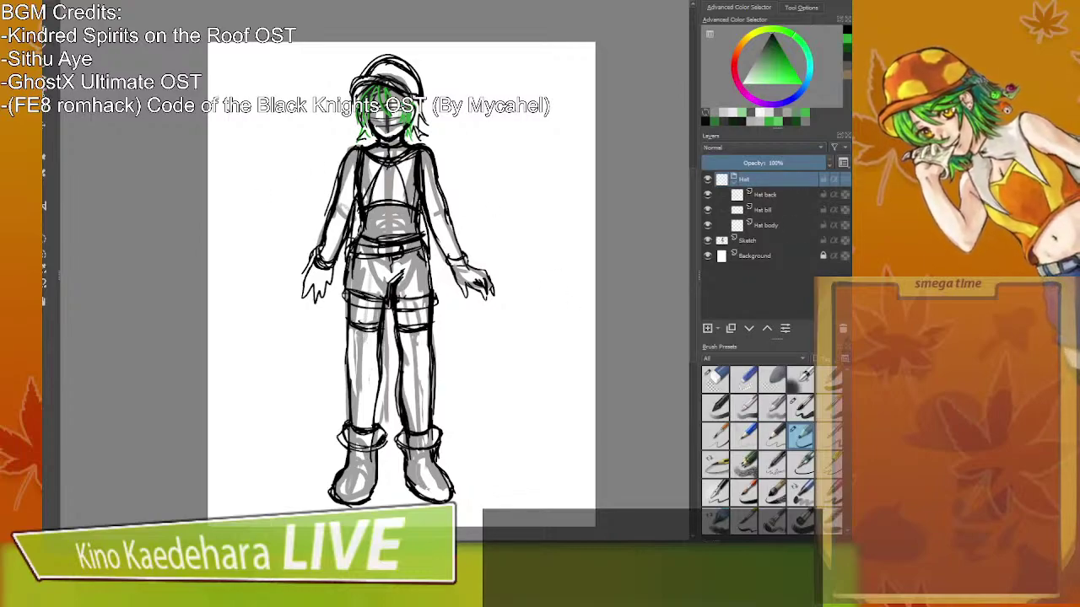
Add a new layer directly above the Sketch layer and name it Bangs.
left_click(771, 241)
left_click(708, 328)
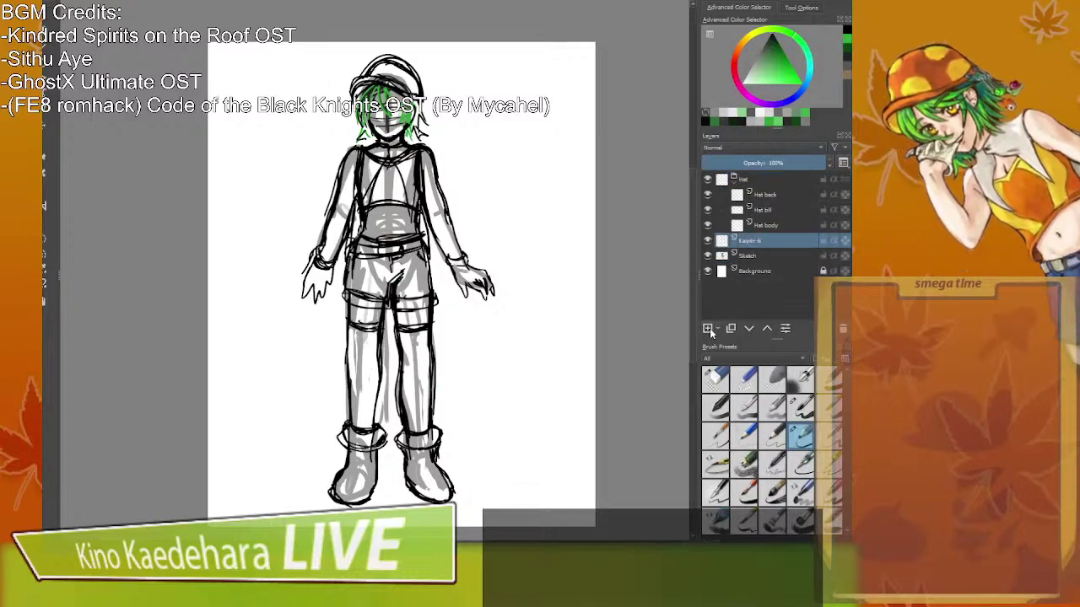
double_click(756, 244)
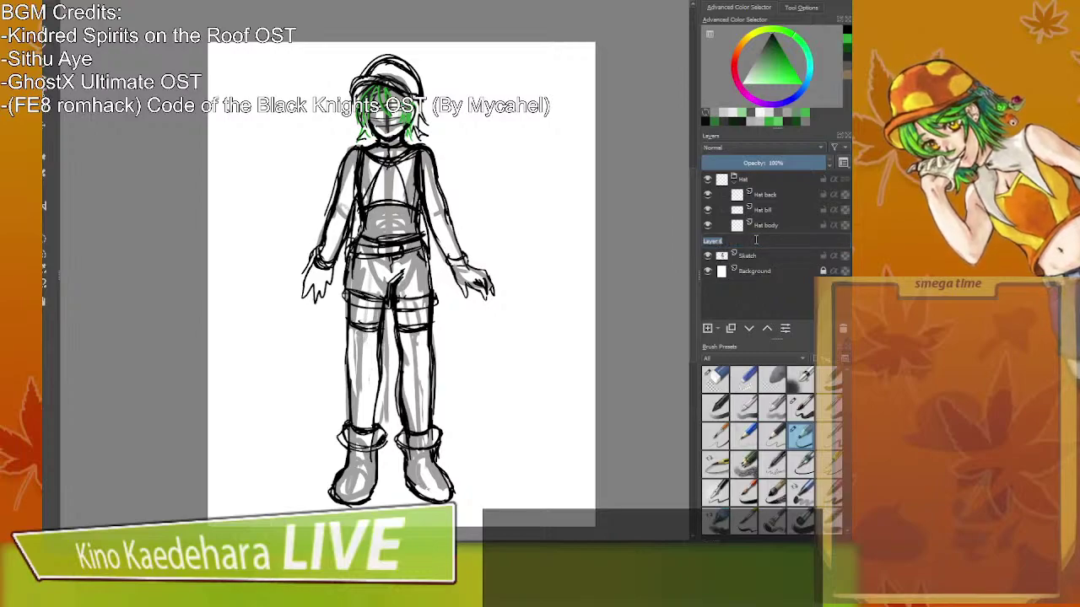
type("Hair")
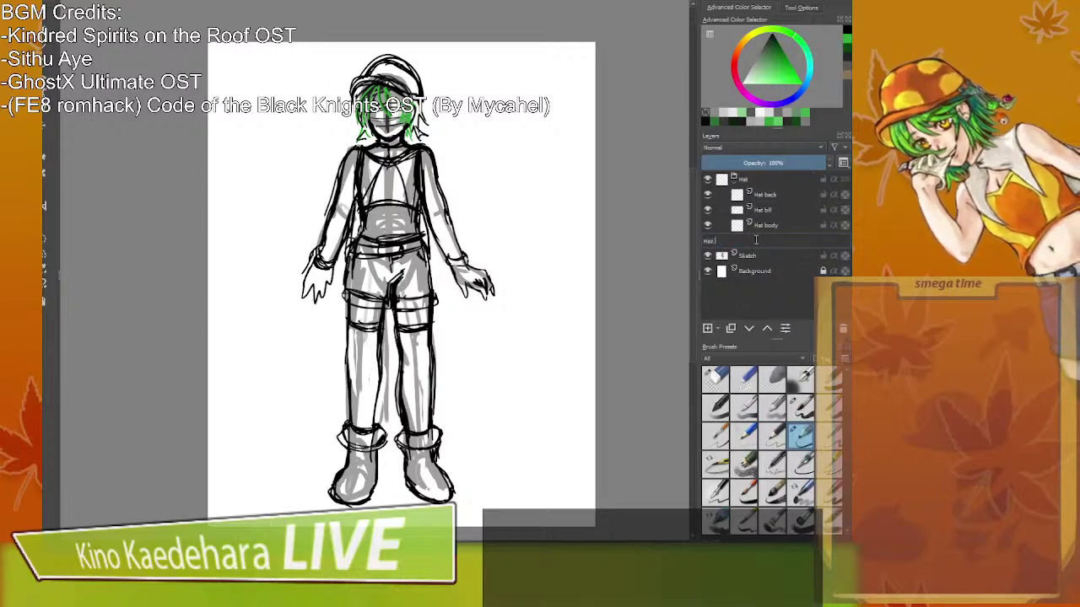
key("BackSpace")
key("BackSpace")
key("BackSpace")
key("BackSpace")
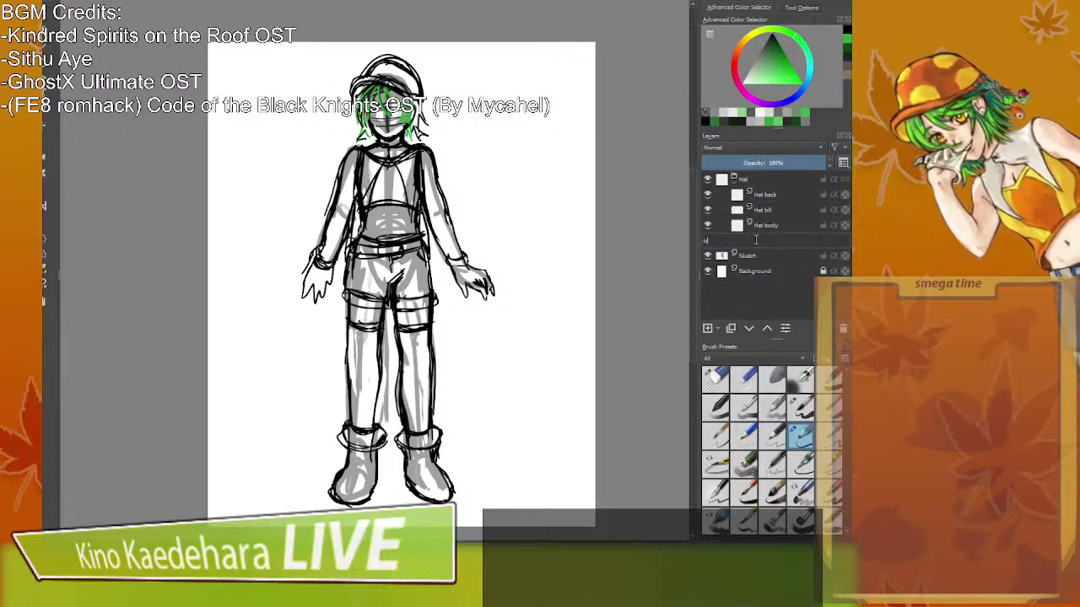
type("Bangs")
key("Return")
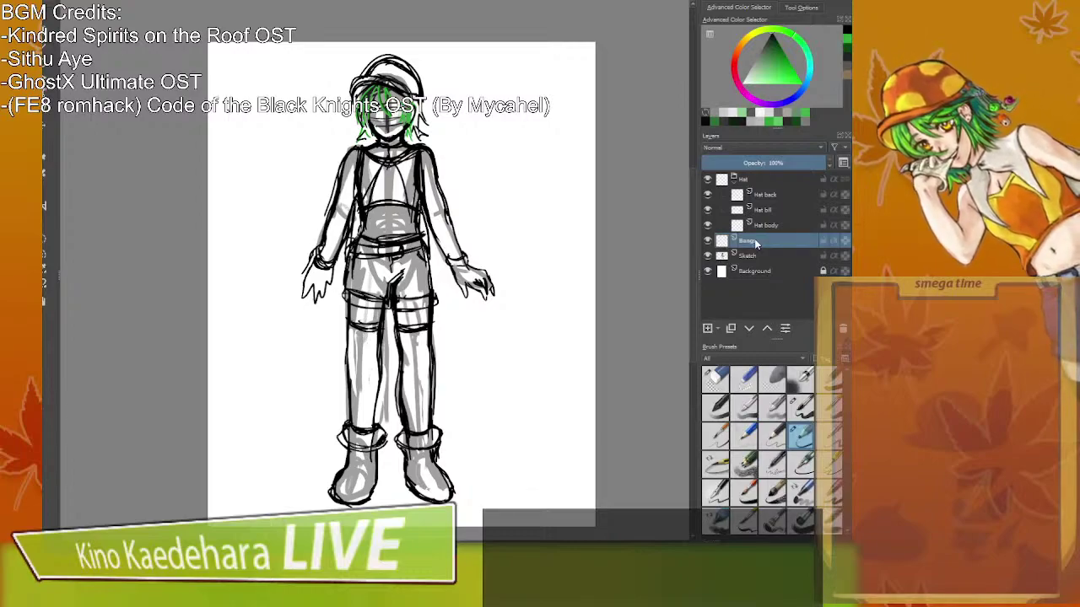
Add two more layers above Bangs, naming them Strand1 and Strand2.
left_click(707, 329)
double_click(750, 243)
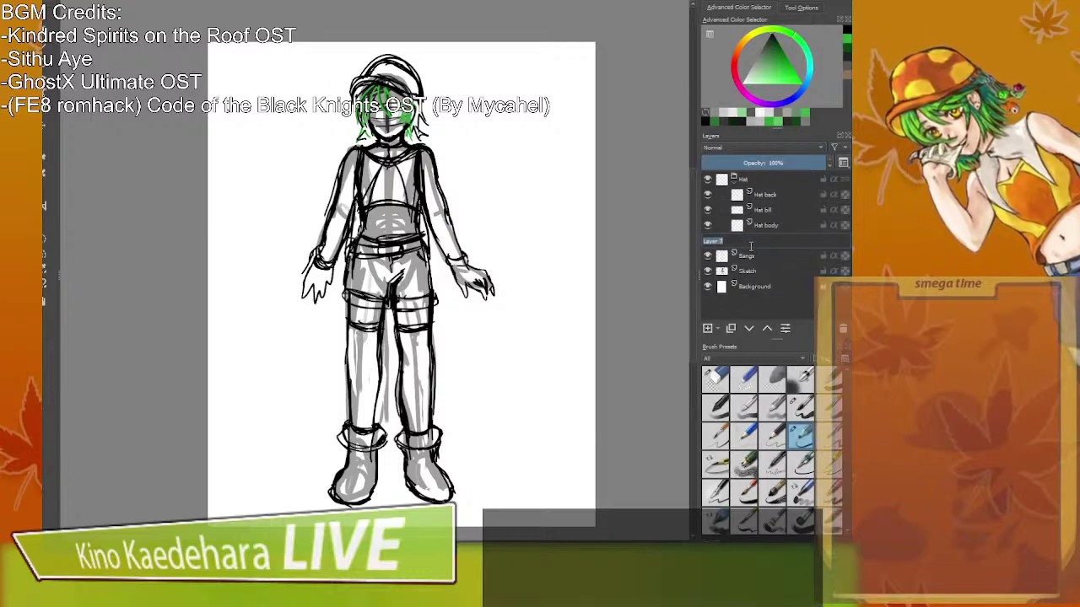
type("Strand1")
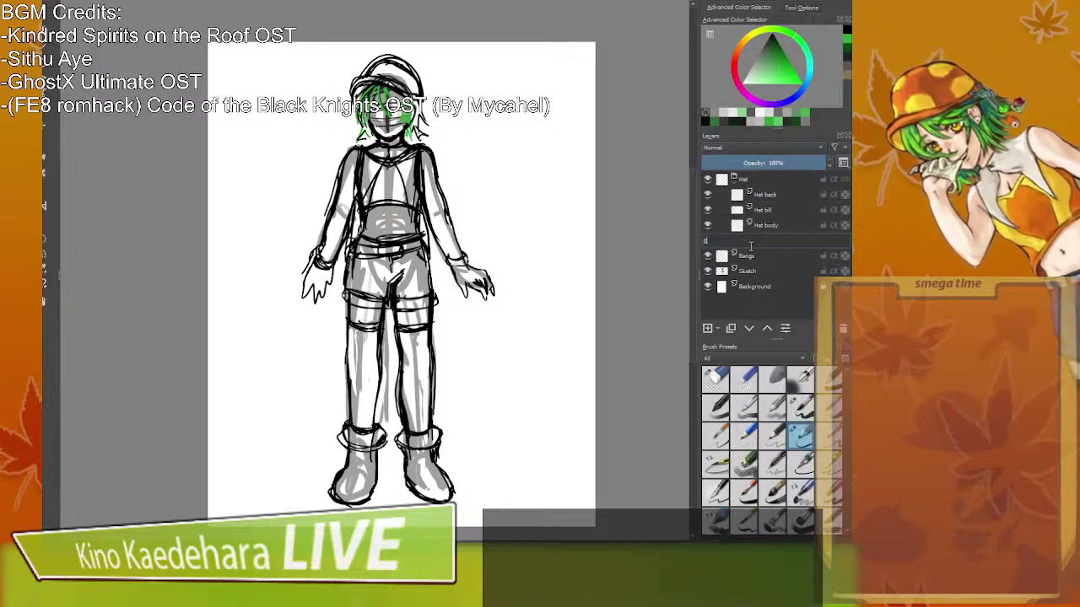
key("Return")
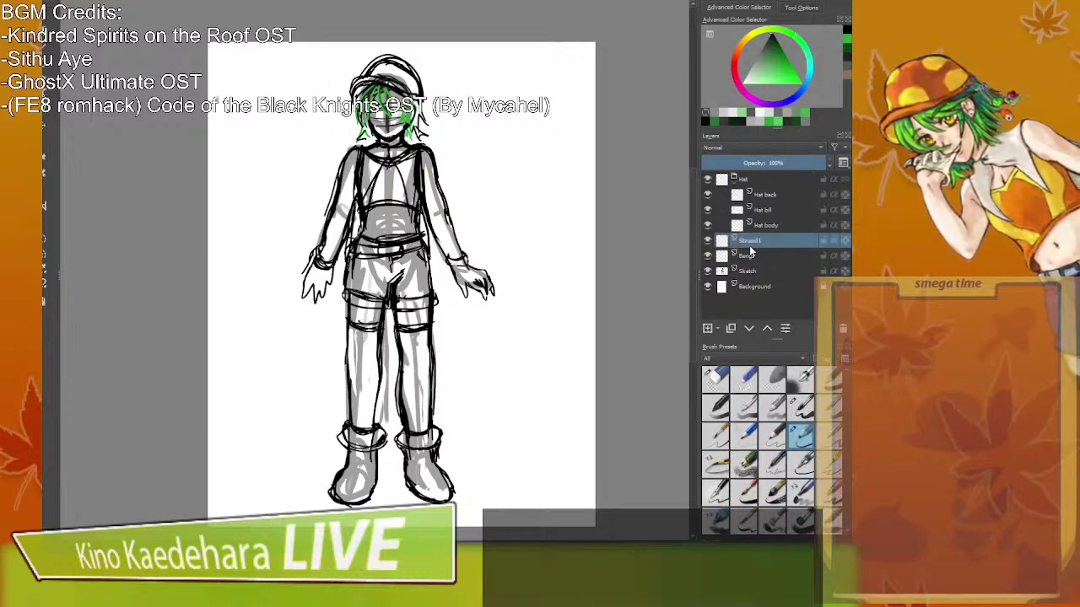
left_click(708, 328)
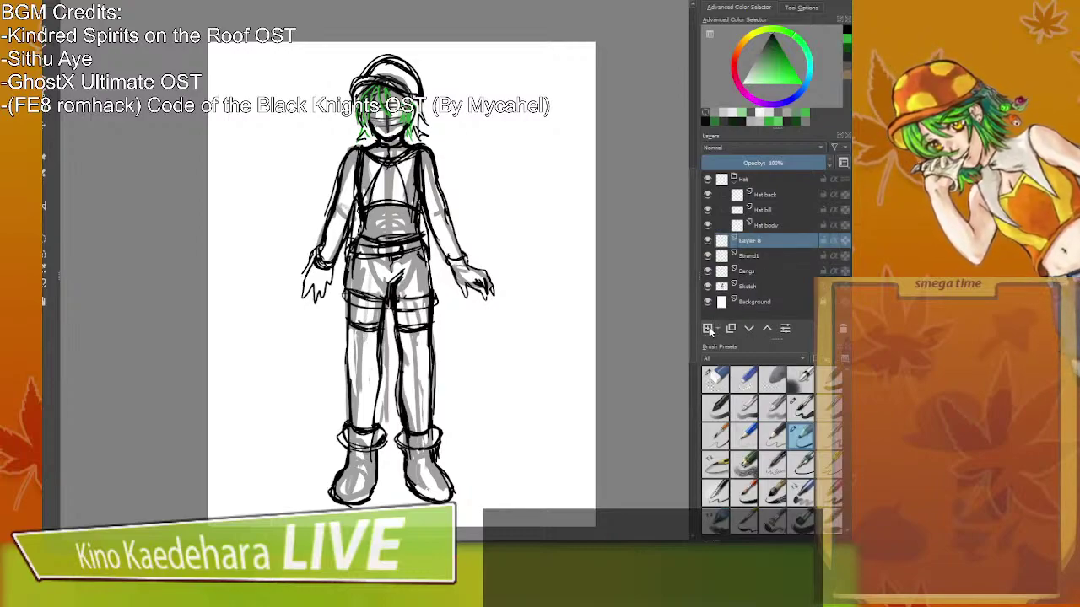
double_click(760, 241)
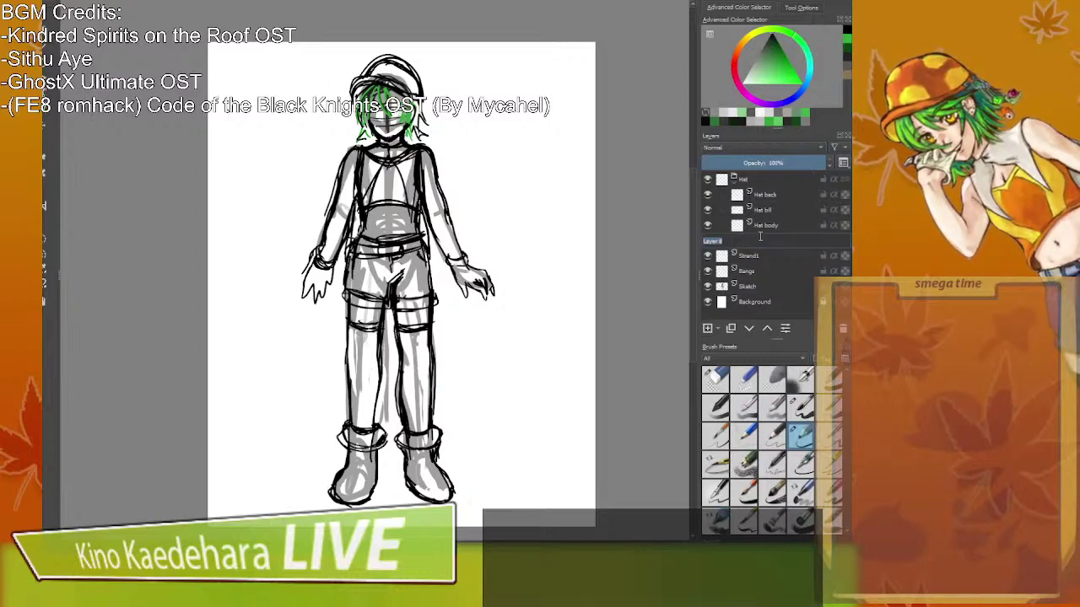
type("Strand3")
key("Return")
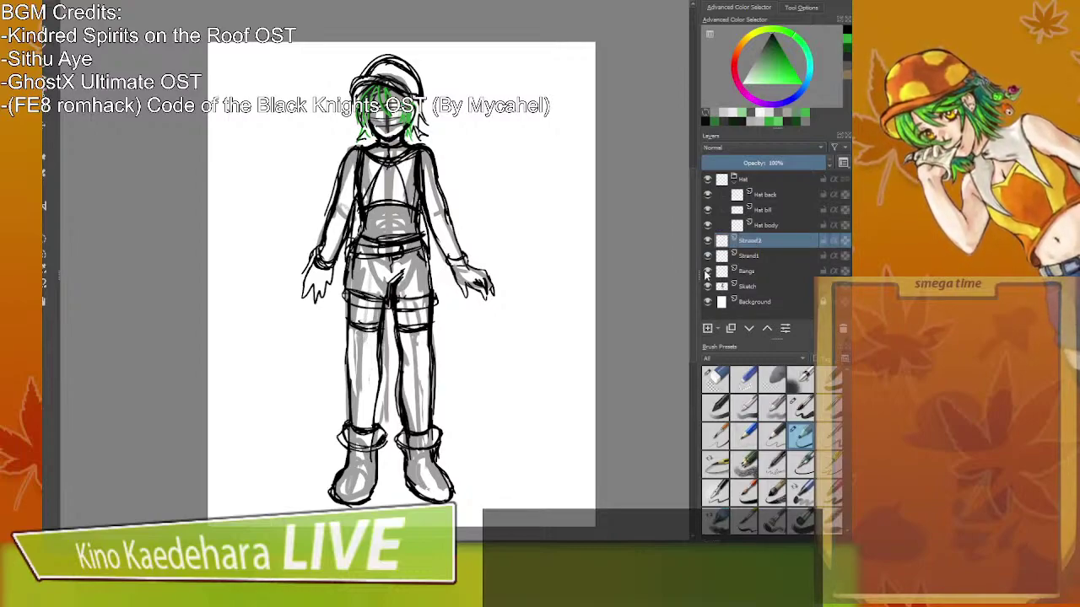
Group the Strand2, Strand1 and Bangs layers and name the group Hair.
left_click(749, 272, "shift")
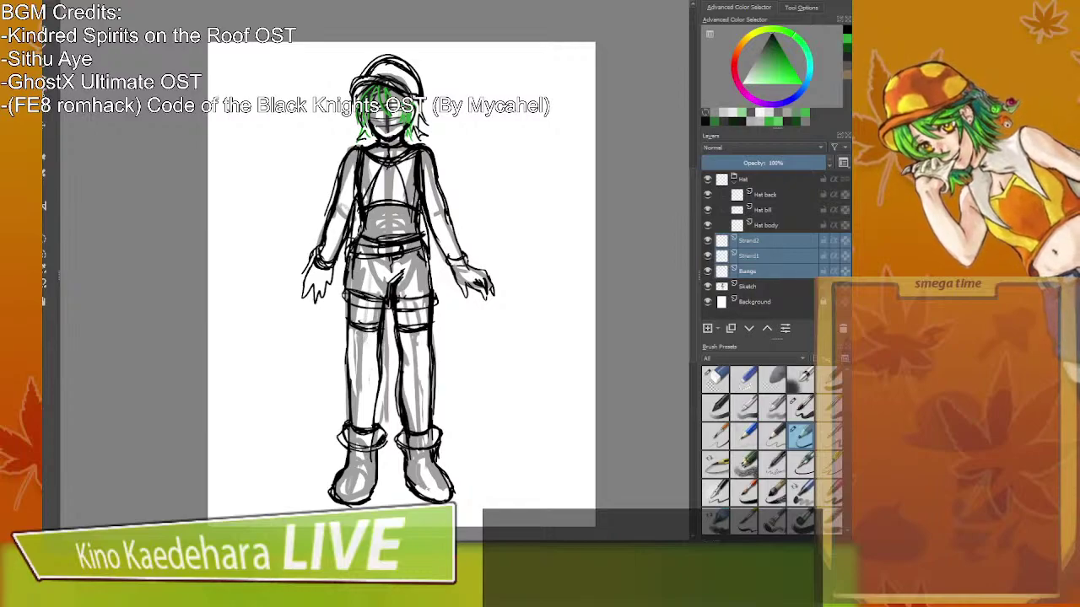
key("ctrl+g")
left_click(767, 240)
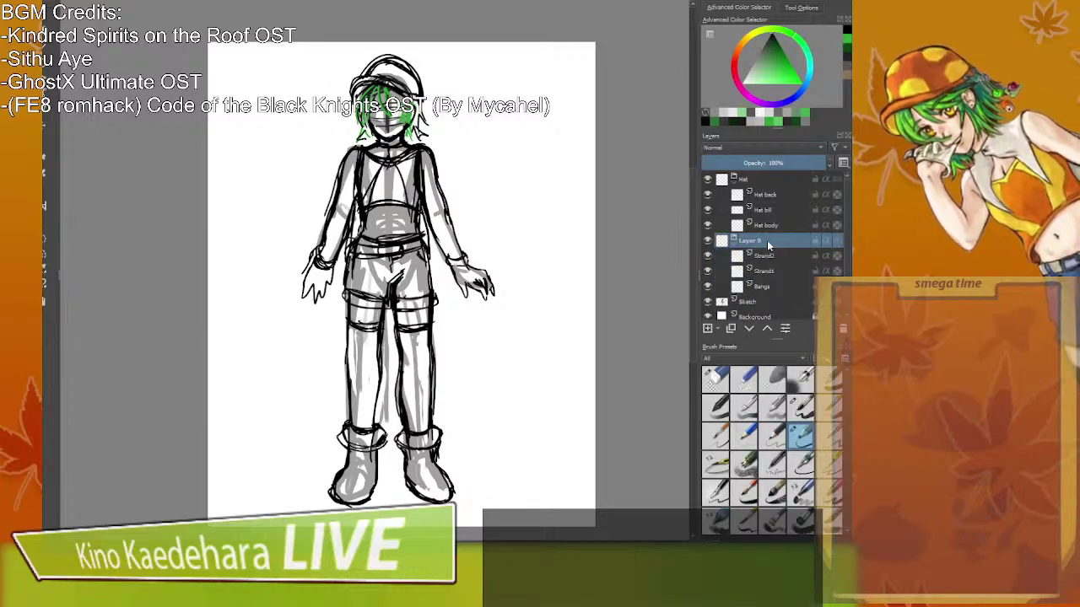
double_click(750, 241)
type("Hair")
key("Return")
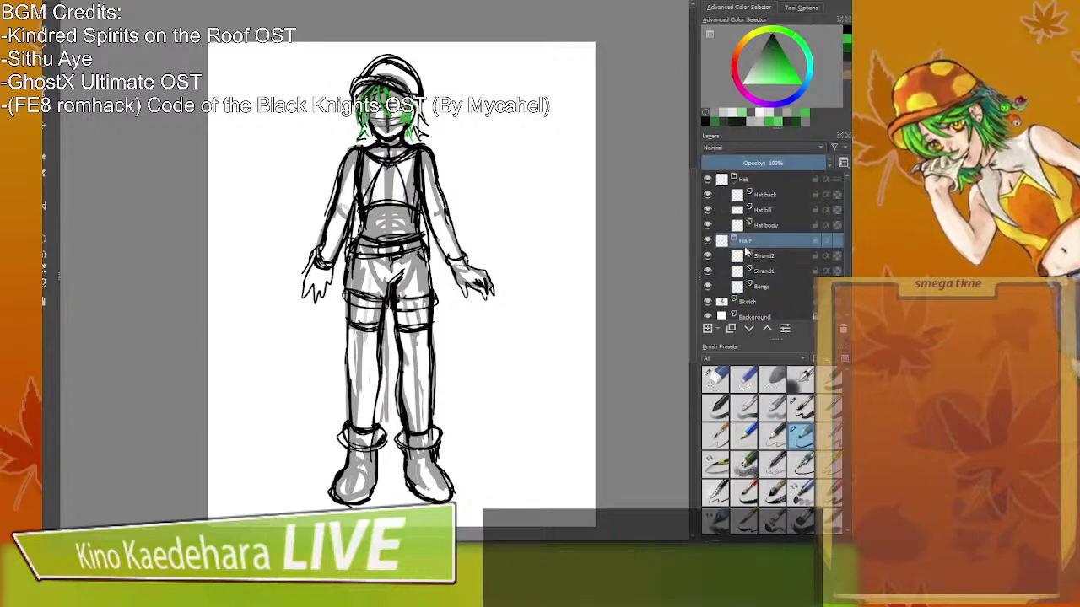
Add a layer above Strand2 inside the Hair group and name it Hairback.
left_click(761, 257)
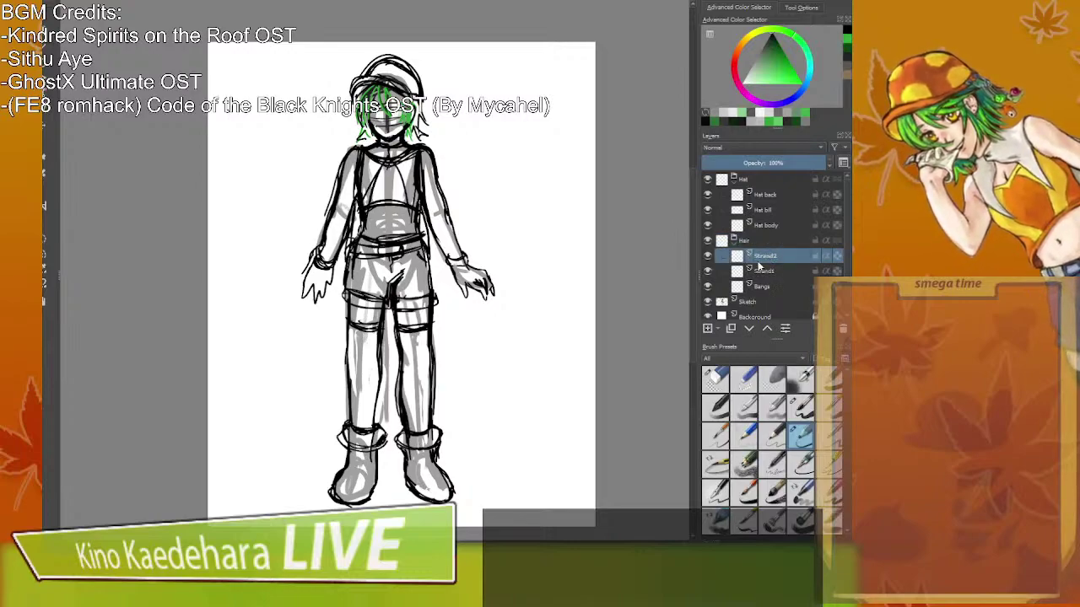
left_click(708, 330)
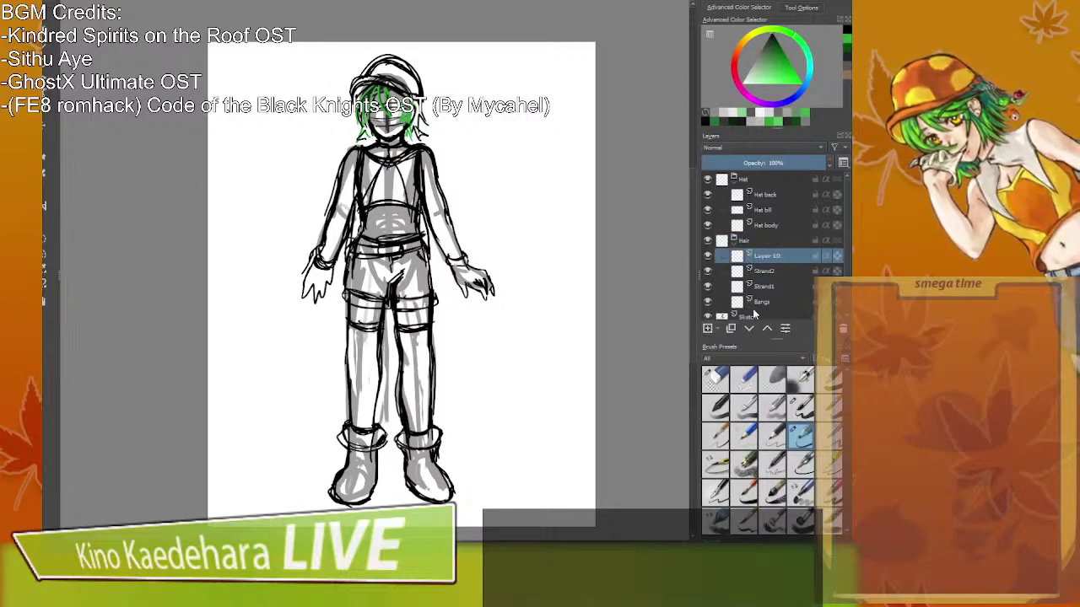
double_click(770, 254)
type("Hairb")
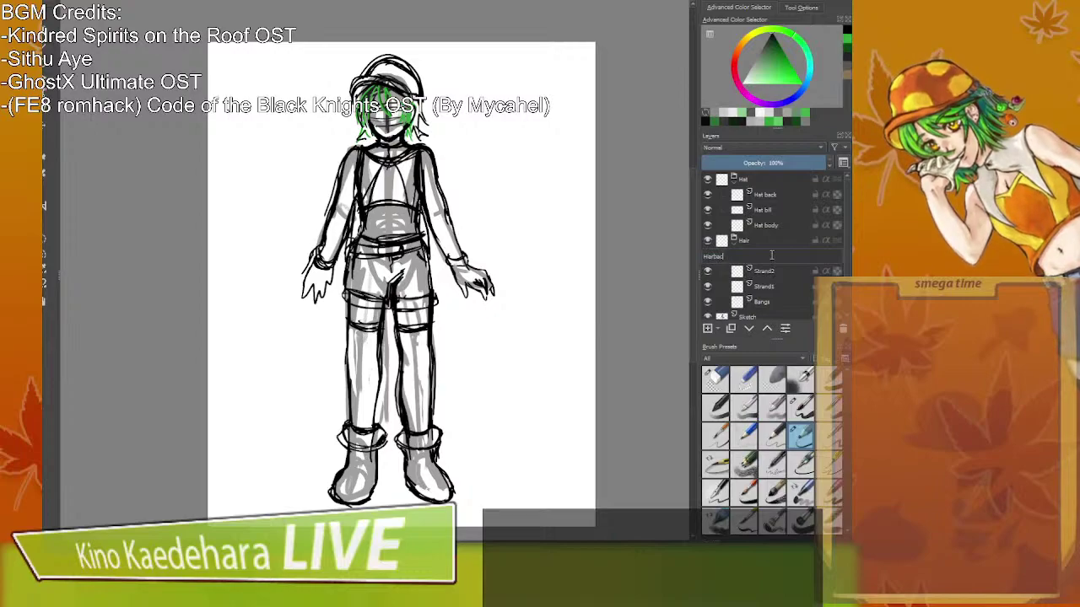
type("ack")
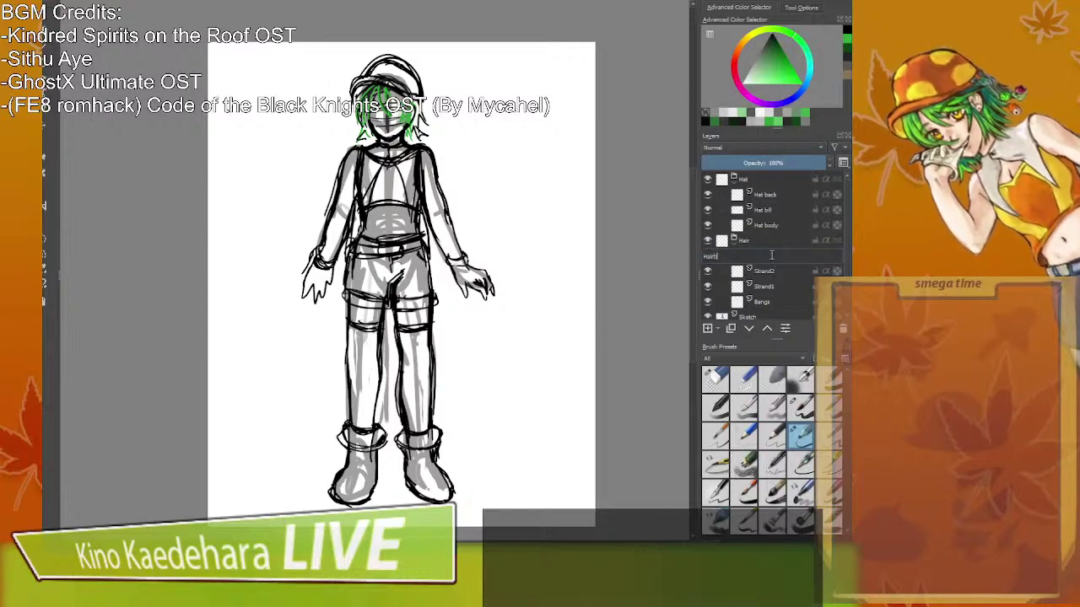
key("Return")
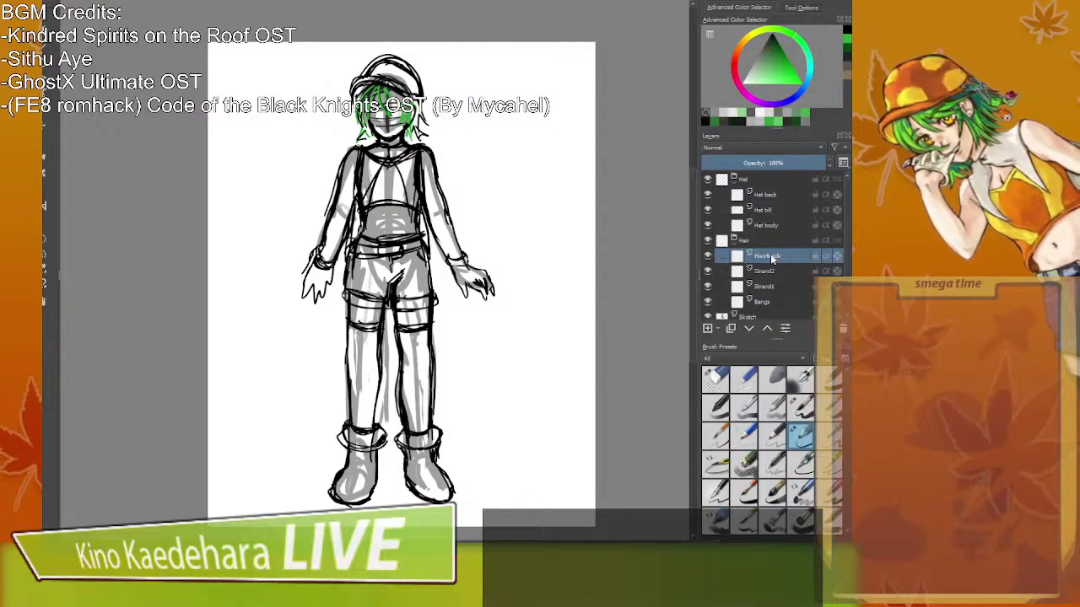
Add a layer above Hairback in the Hair group and name it Bangs R Side.
scroll(750, 279, "down", 1)
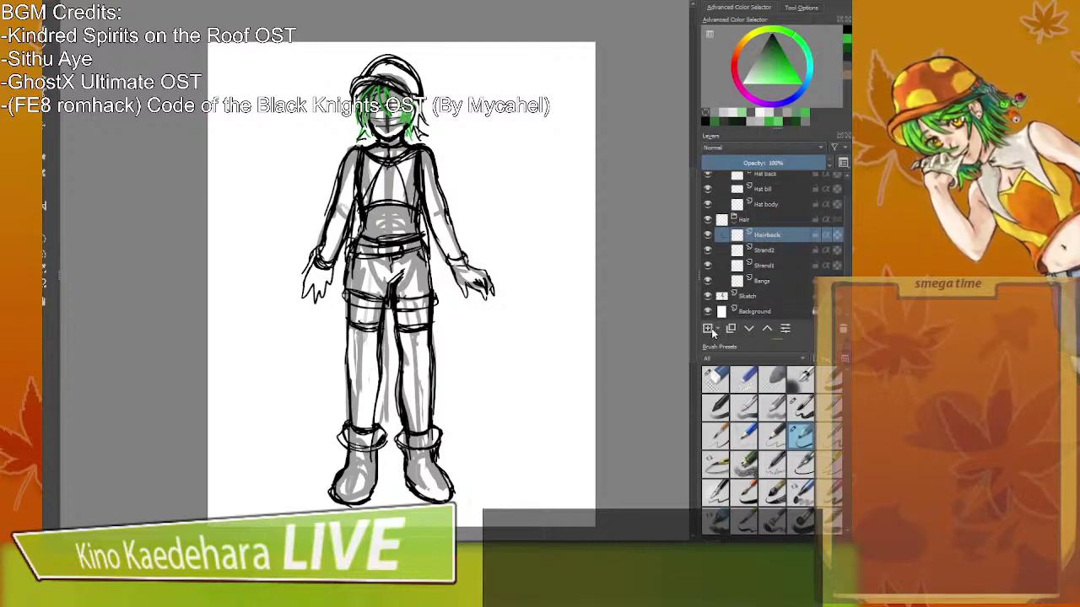
left_click(711, 328)
double_click(766, 236)
type("B")
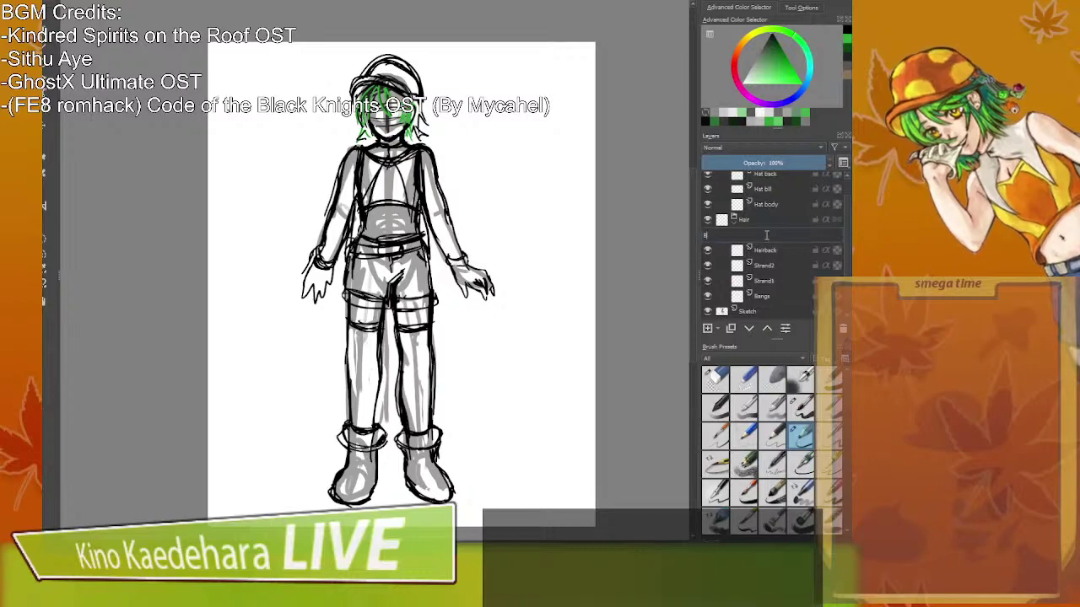
type("angs & S")
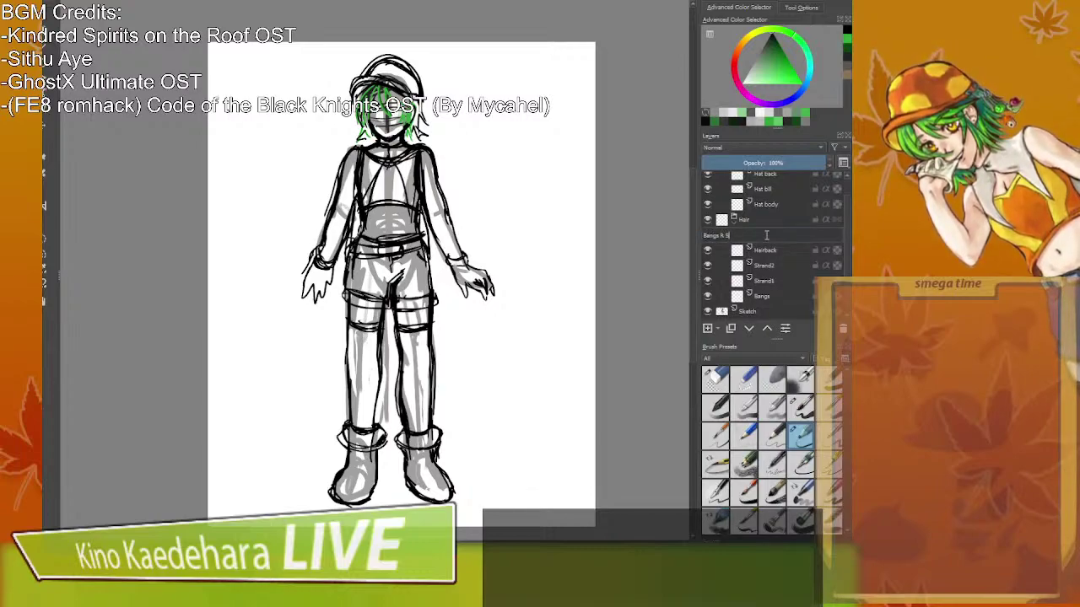
type("ides")
key("Return")
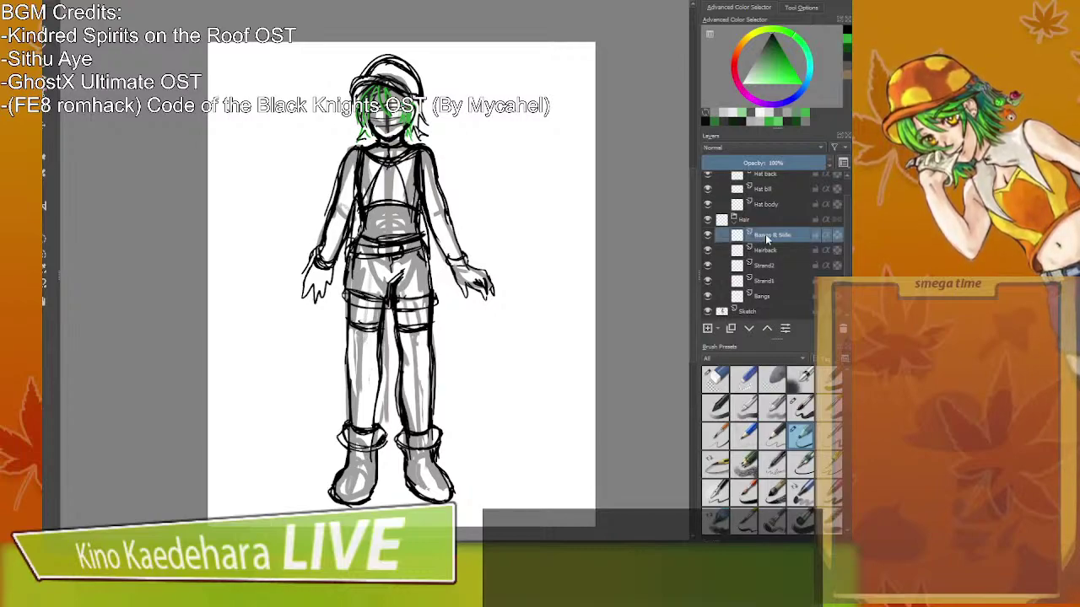
Add a layer above Bangs R Side in the Hair group and name it Bangs L Side.
left_click(707, 328)
double_click(775, 236)
type("Bangs L Side")
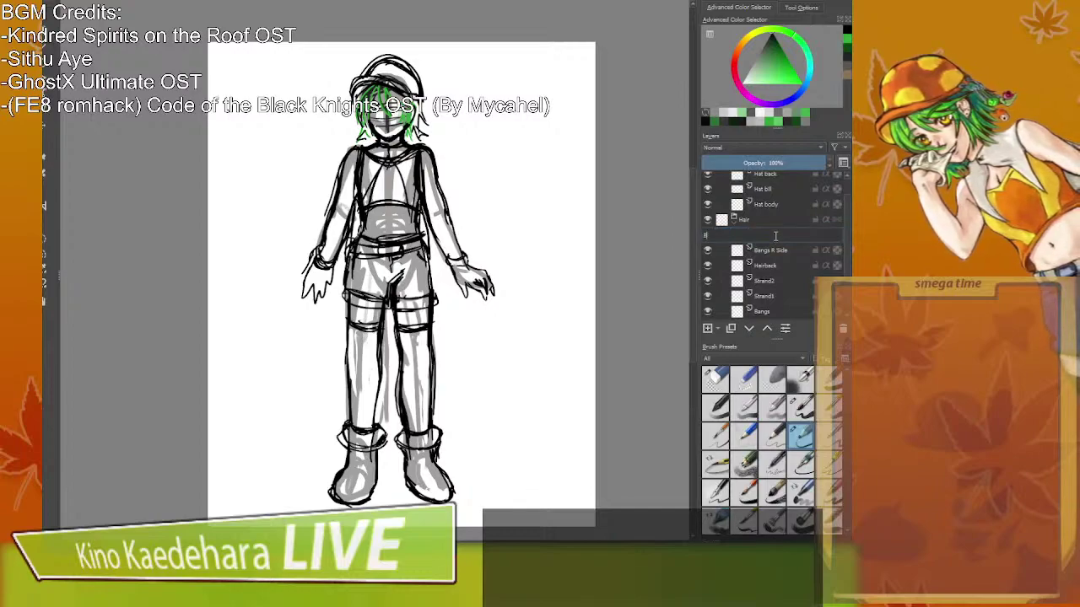
key("Return")
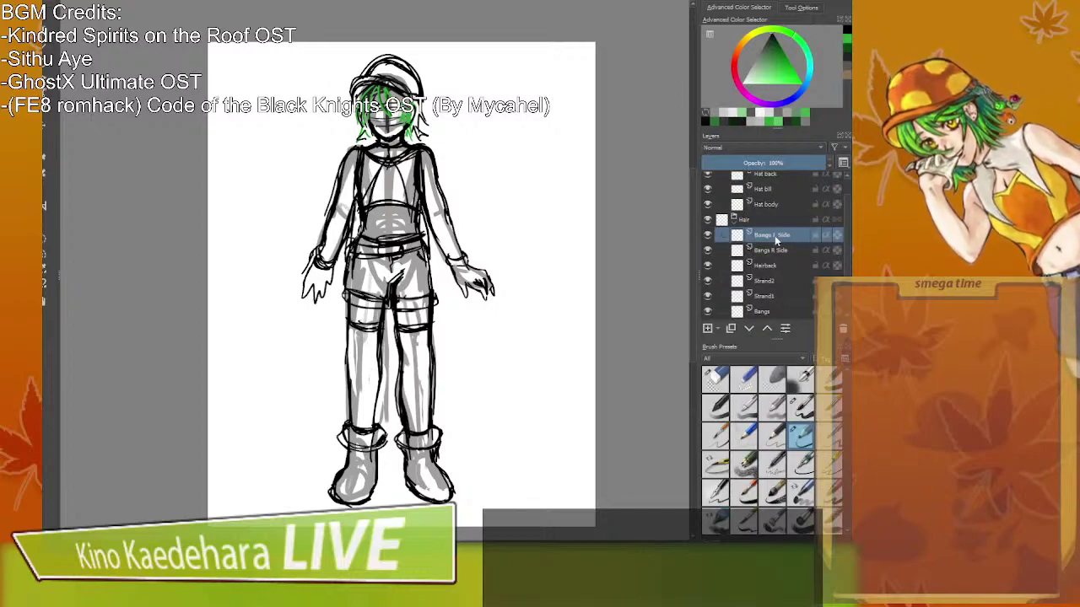
scroll(774, 235, "down", 1)
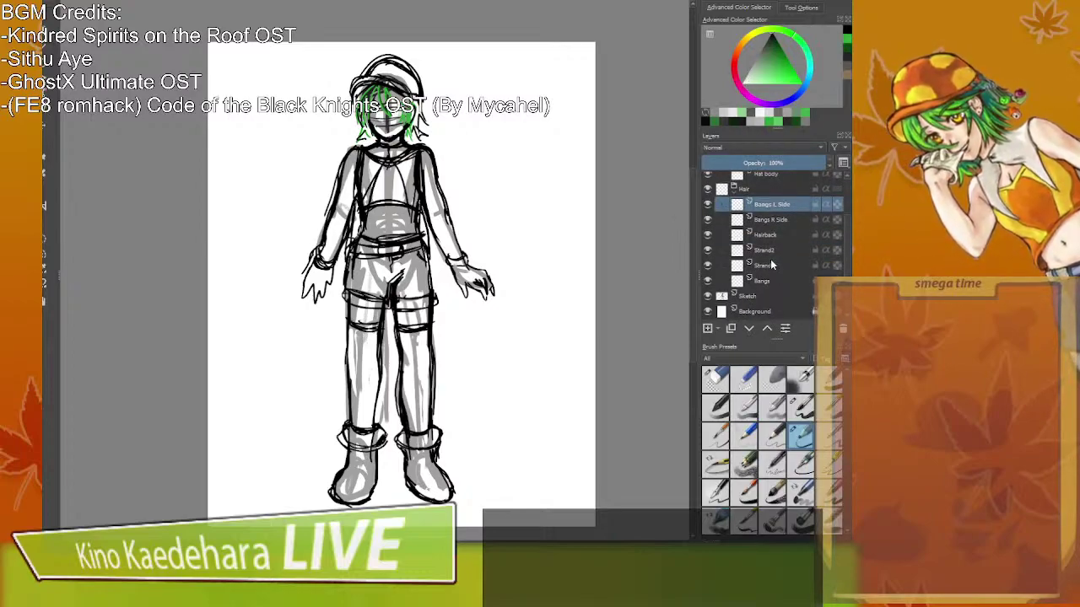
double_click(784, 235)
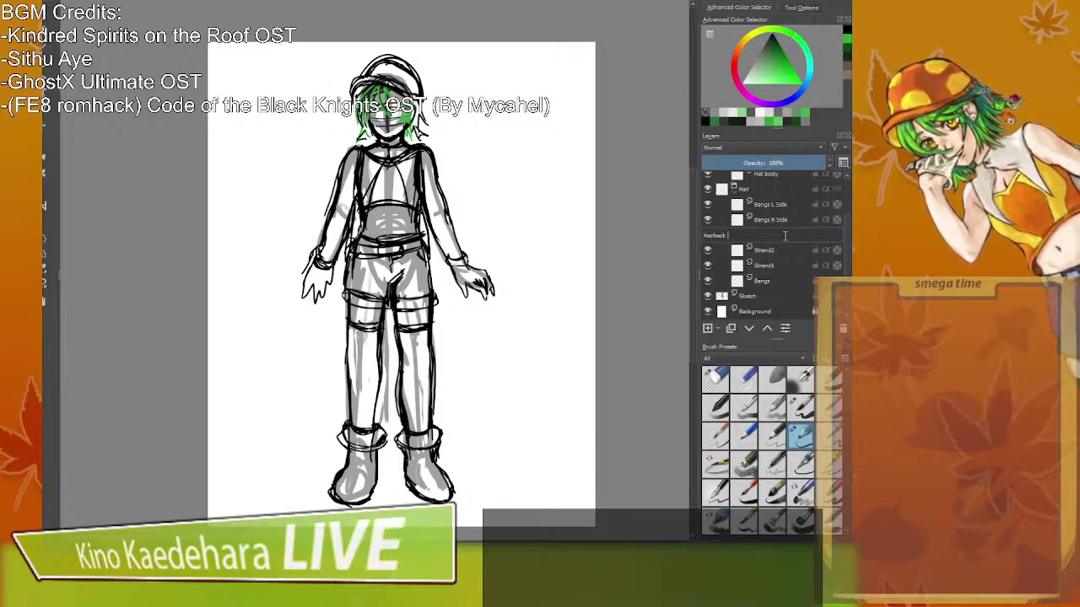
key("Return")
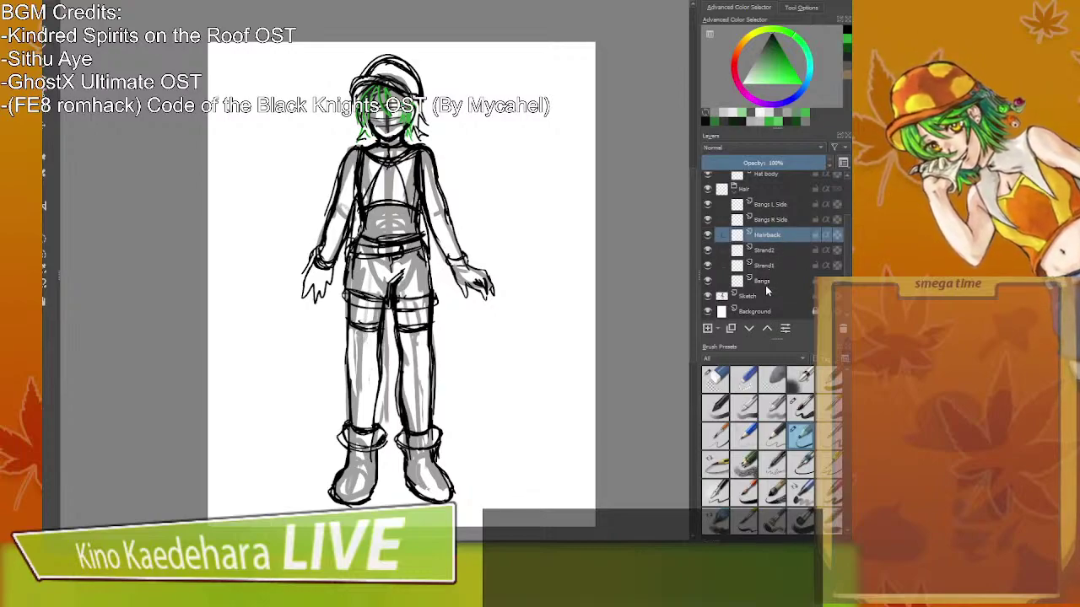
scroll(756, 297, "up", 2)
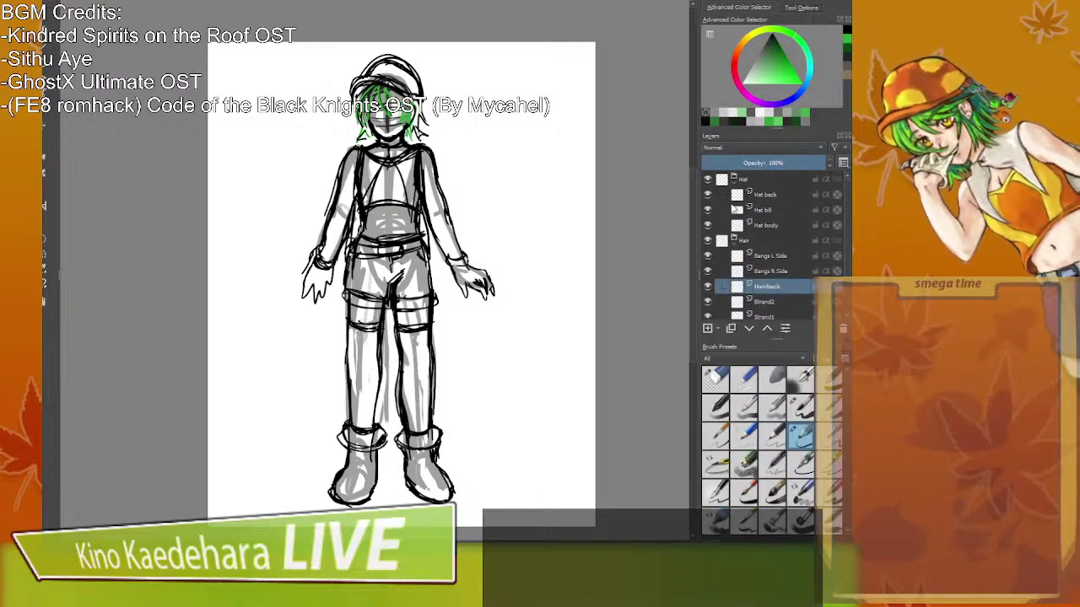
Add a layer above Hat back in the Hat group and name it Chain.
left_click(764, 179)
left_click(707, 329)
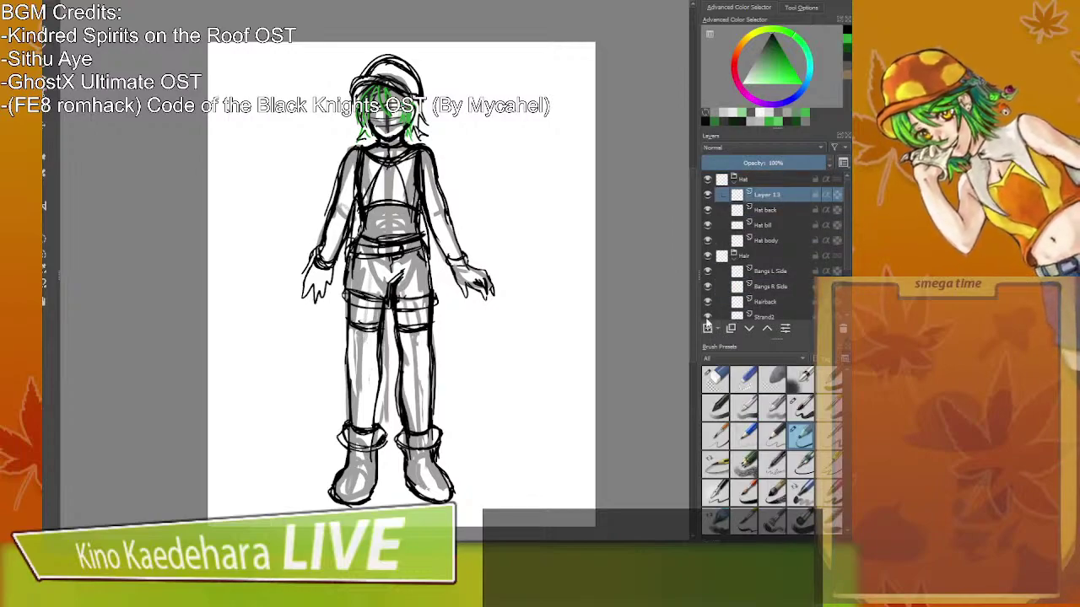
double_click(780, 198)
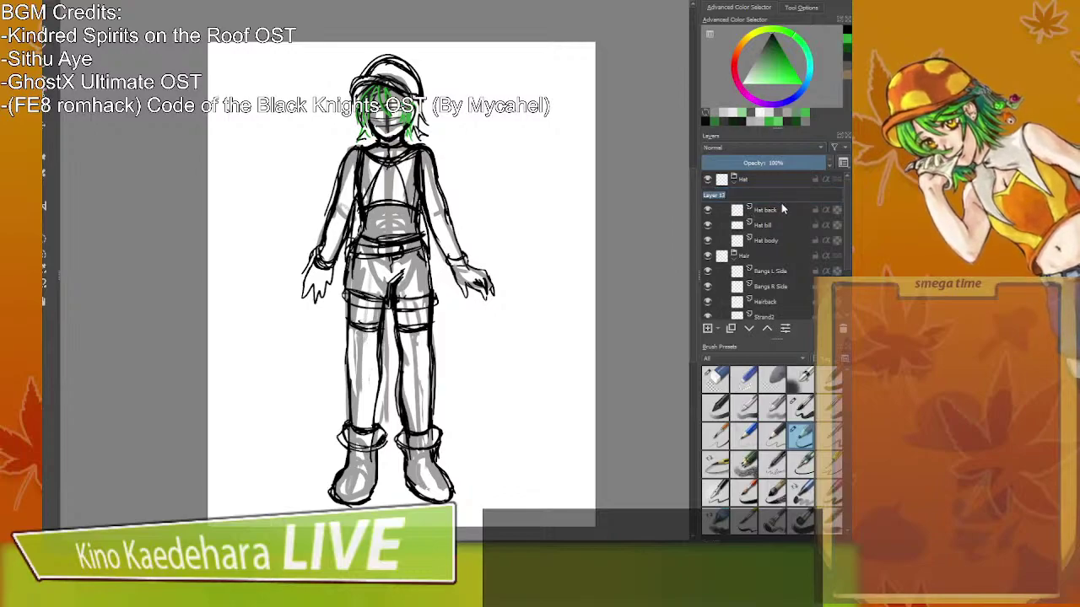
type("Chain")
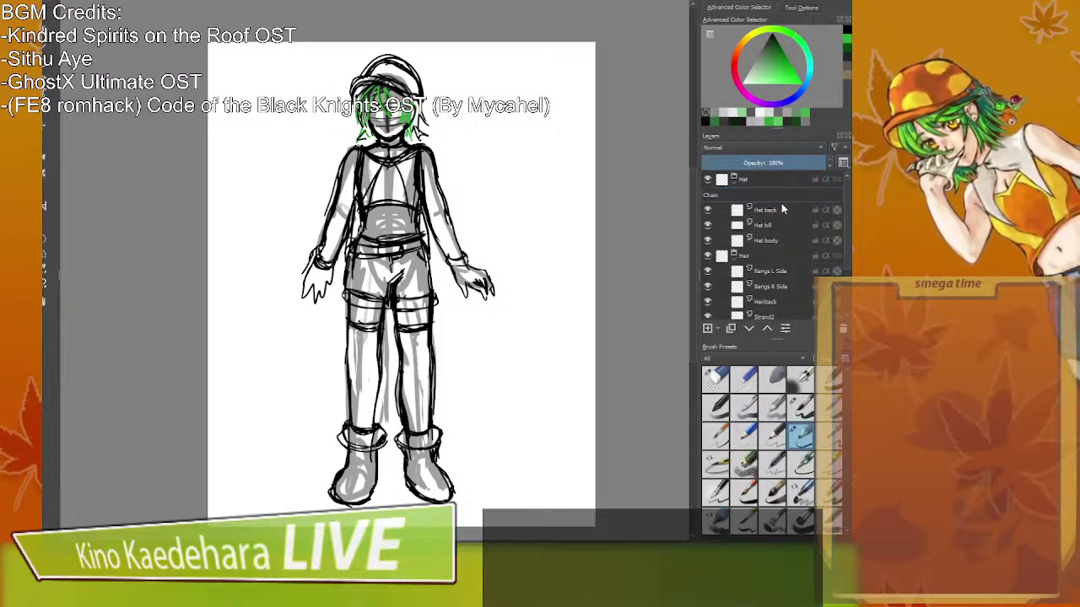
key("Return")
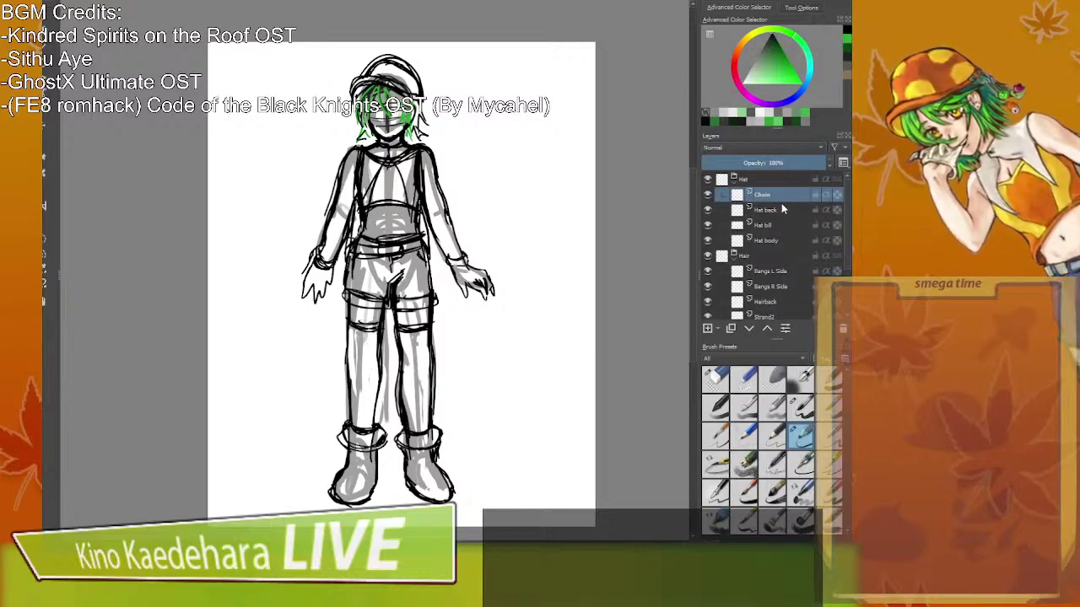
Add a layer above Chain in the Hat group and name it Chain snail.
left_click(707, 329)
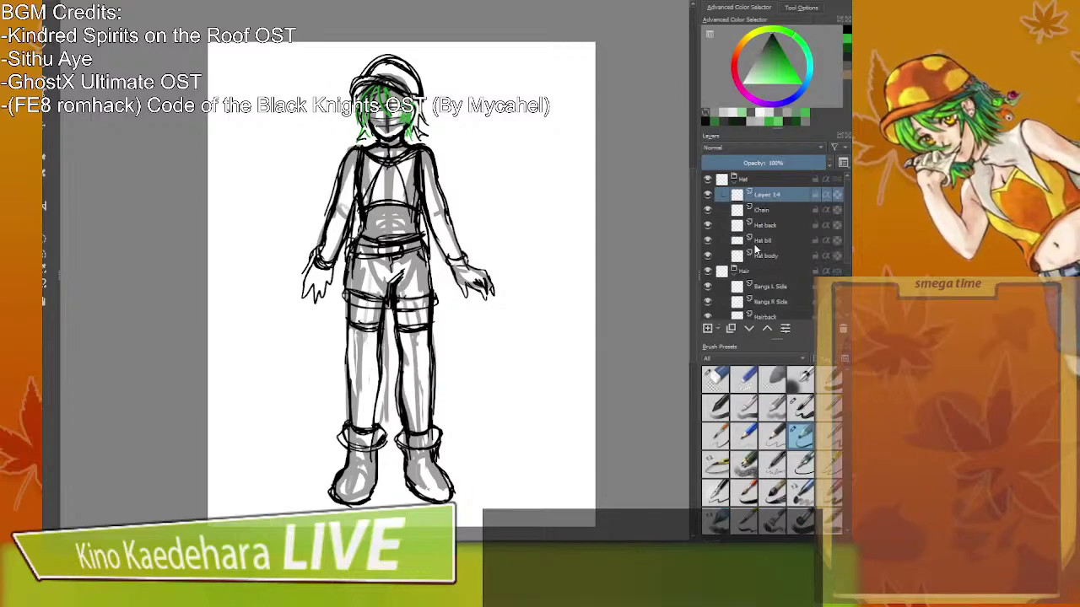
double_click(768, 194)
type("Chain smal")
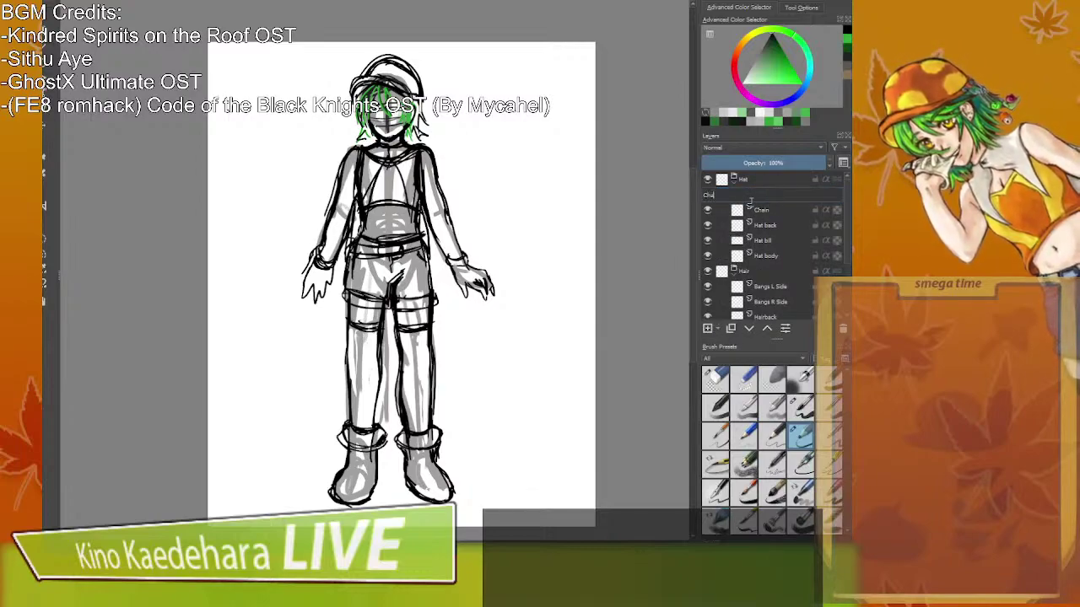
type("l")
key("Return")
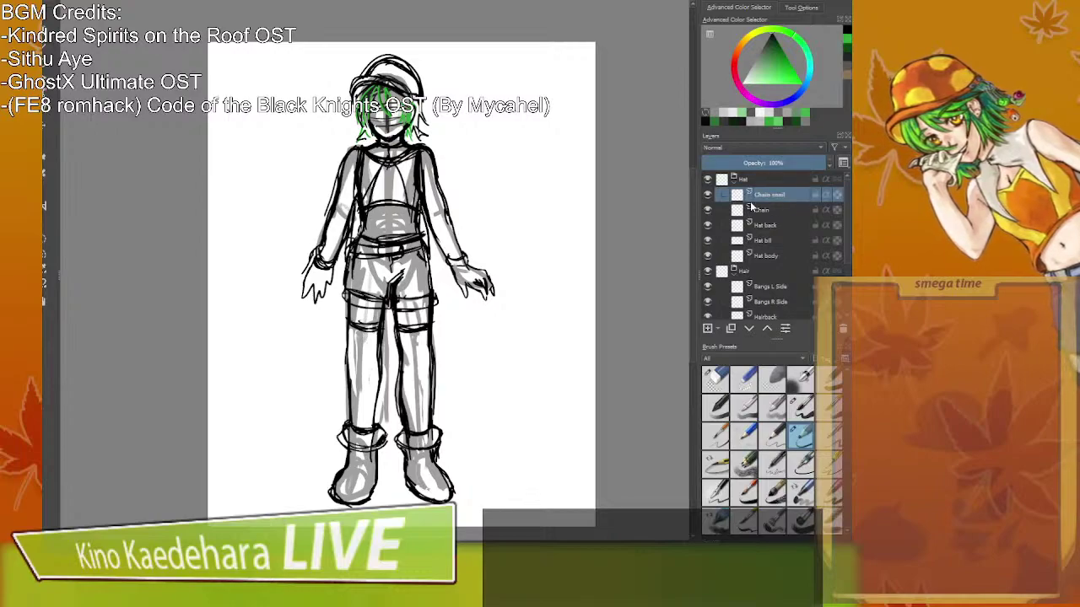
Add a layer above Chain snail in the Hat group and name it Chain slime.
left_click(707, 329)
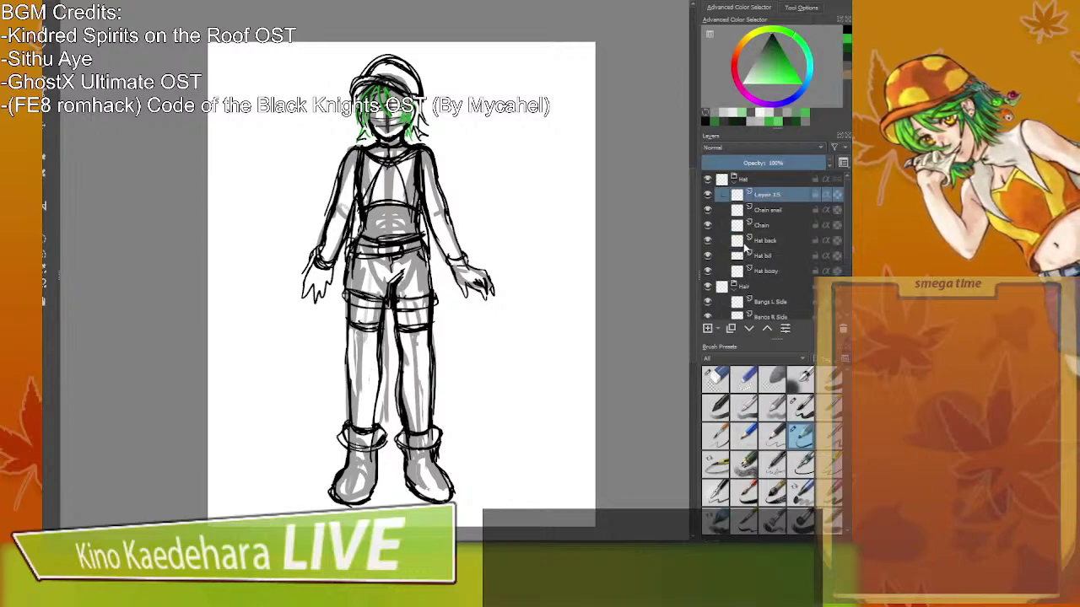
double_click(775, 195)
type("Chain frame")
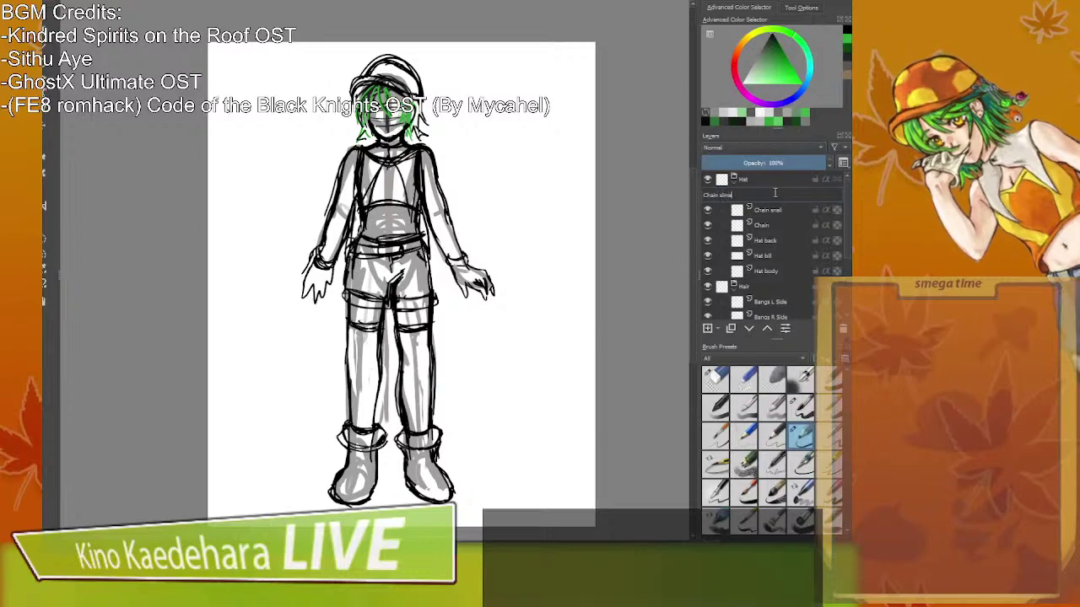
key("Return")
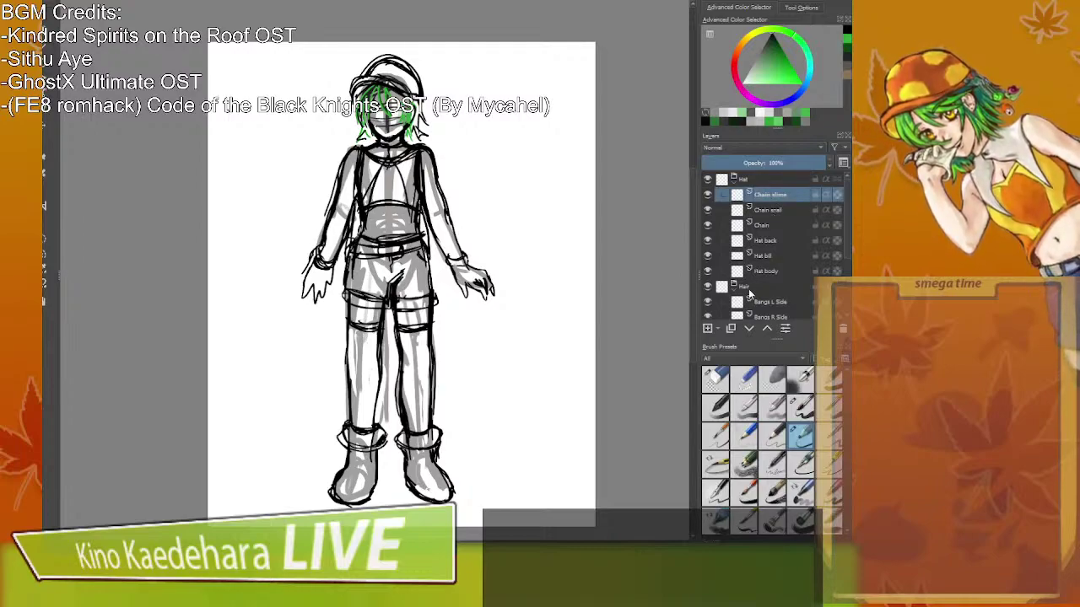
Add a layer above Chain slime in the Hat group and name it Chain mushroom.
left_click(708, 329)
double_click(767, 198)
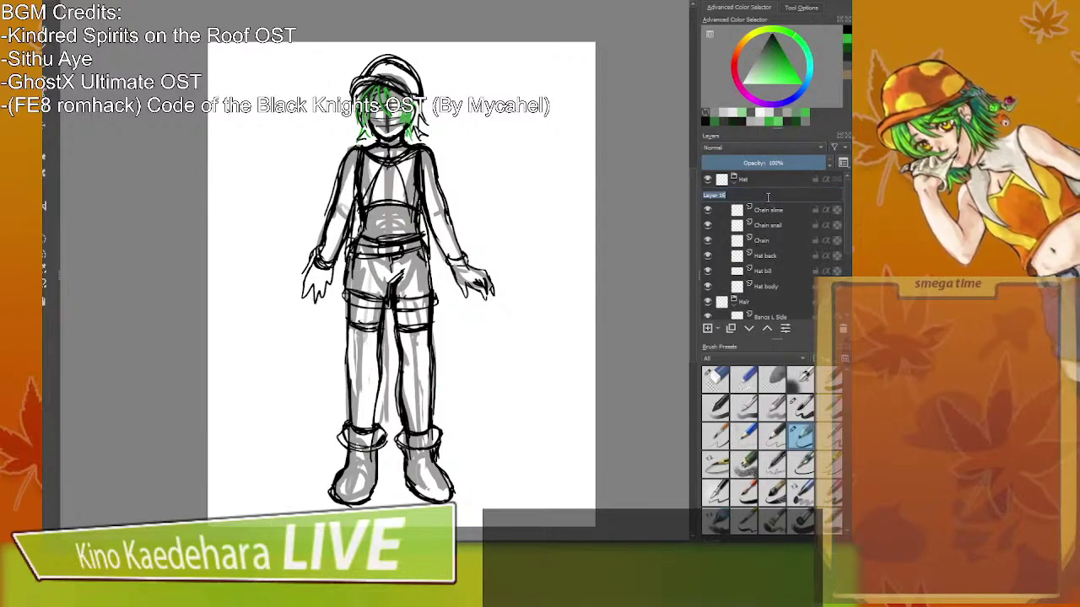
type("Chain mshrpp")
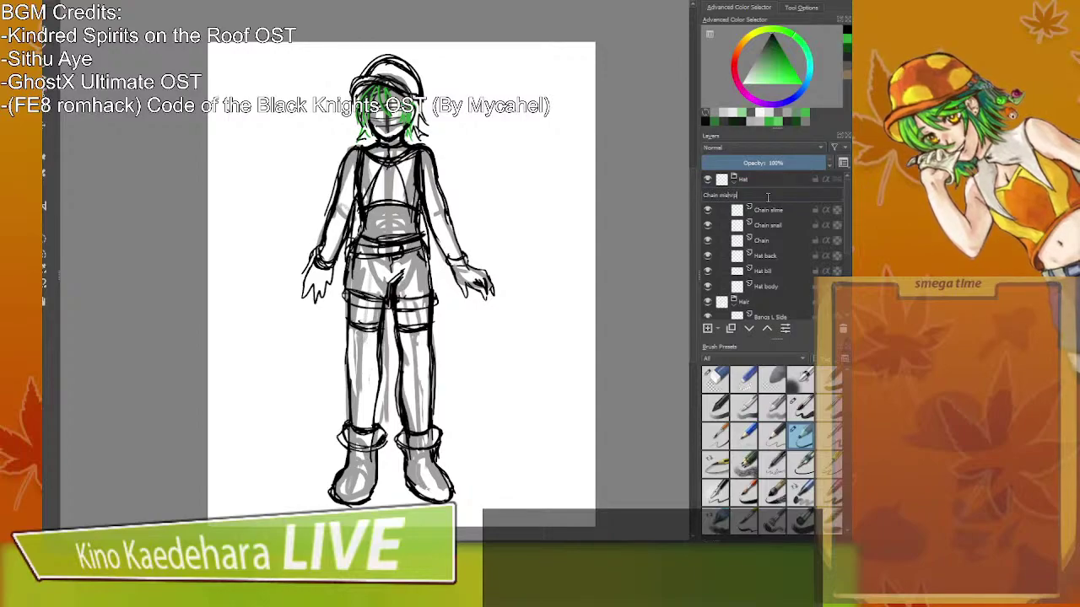
key("BackSpace")
key("BackSpace")
key("BackSpace")
key("BackSpace")
key("BackSpace")
key("BackSpace")
type("ushroom")
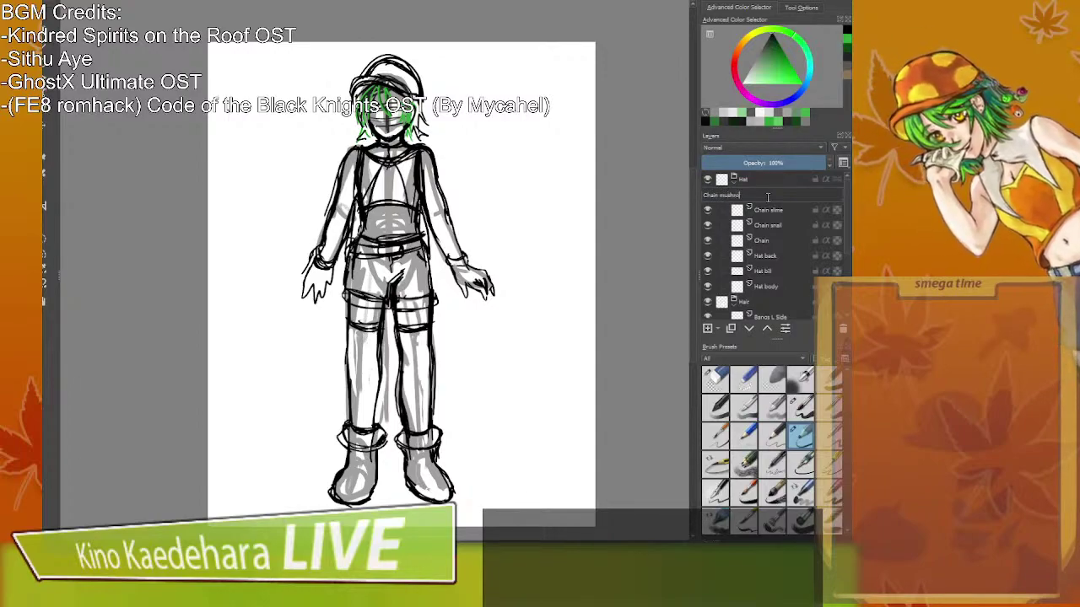
key("Return")
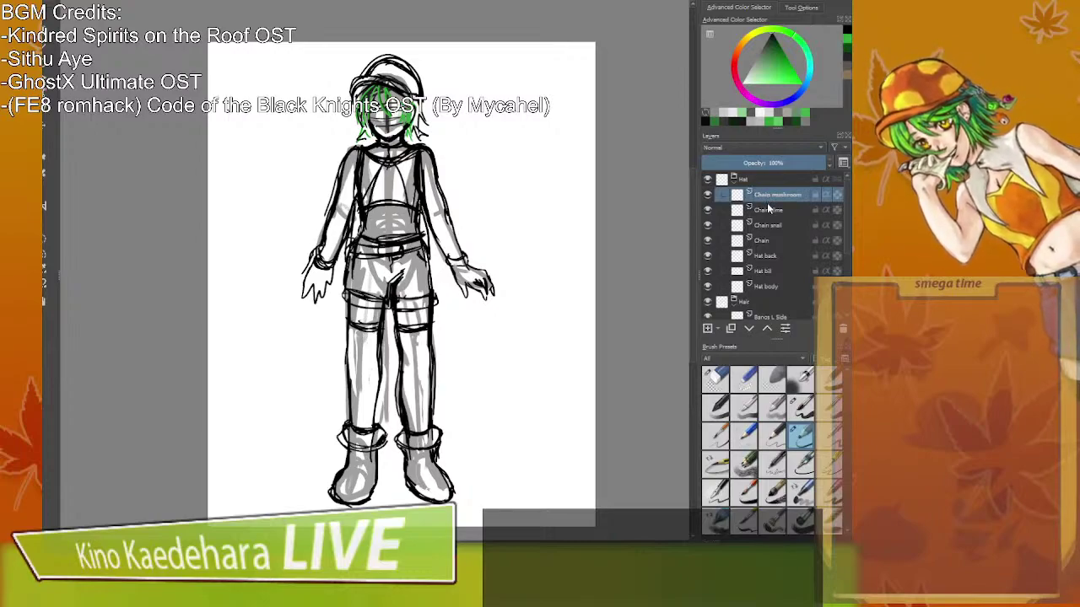
Add a layer above Chain mushroom in the Hat group and name it Mushroom.
left_click(707, 329)
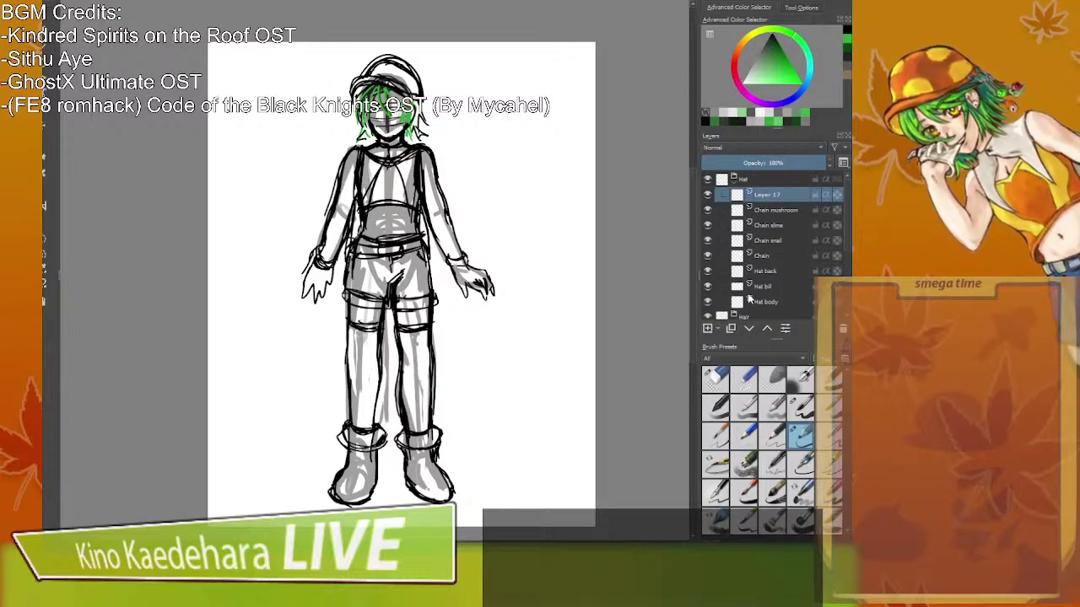
scroll(748, 299, "down", 3)
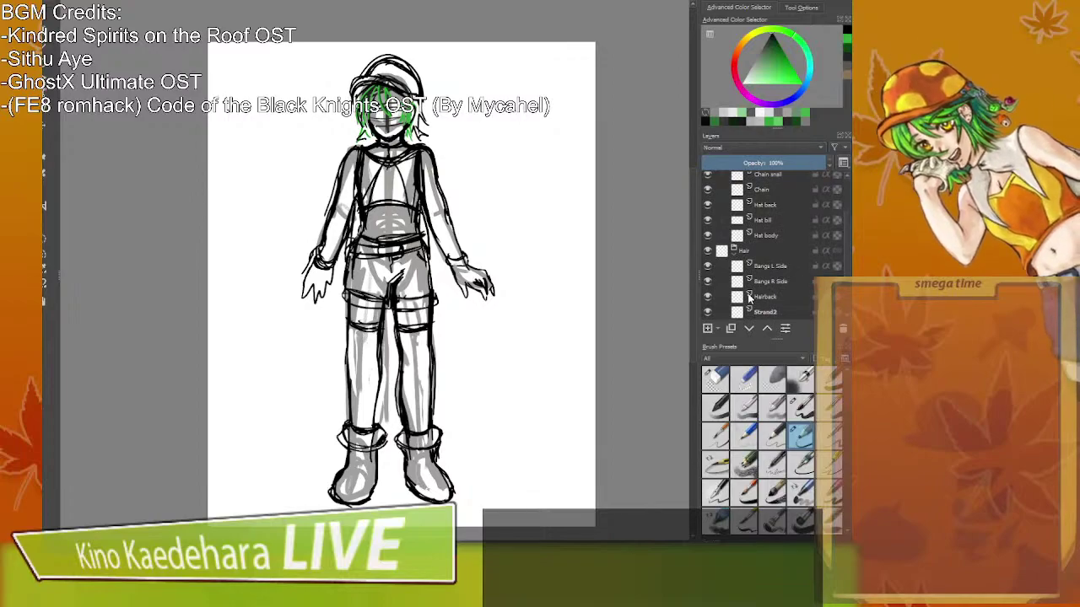
scroll(748, 300, "up", 3)
double_click(764, 194)
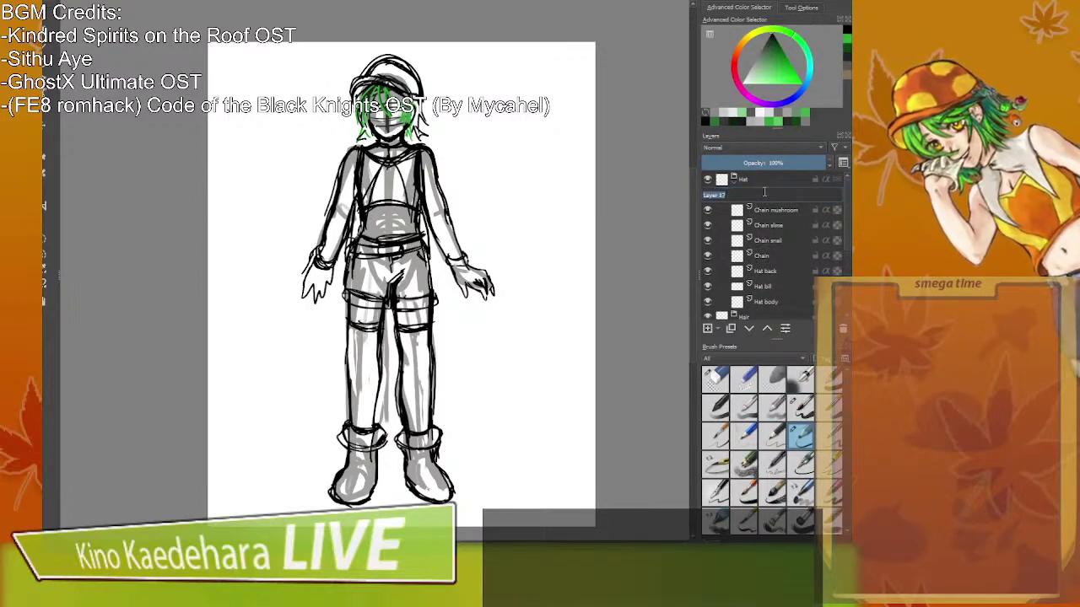
type("Hat mushroom")
key("Return")
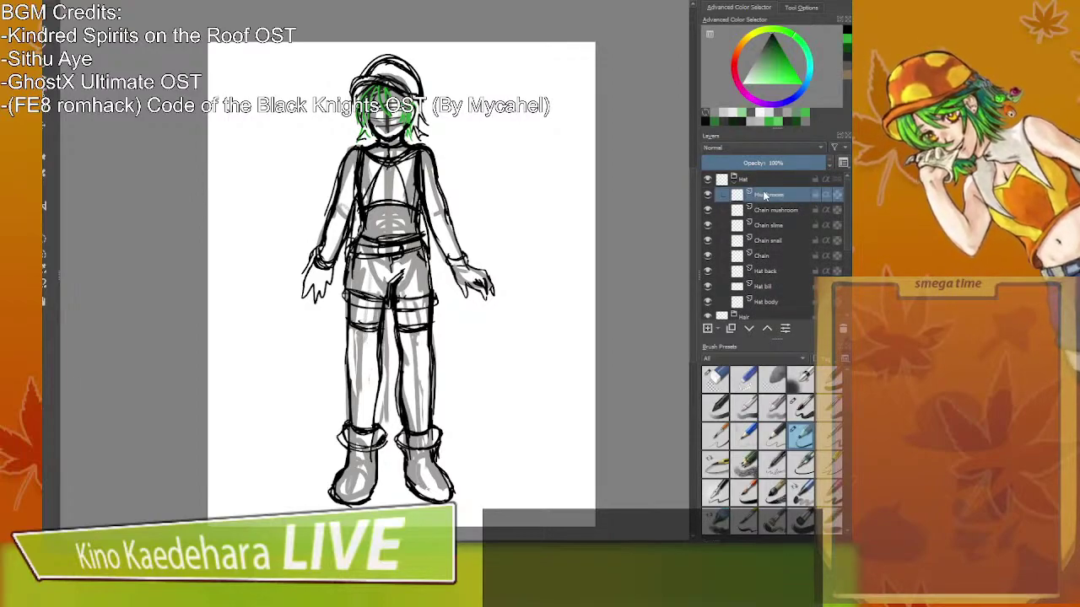
Add a layer above Mushroom in the Hat group and name it Slime.
key("Insert")
double_click(768, 195)
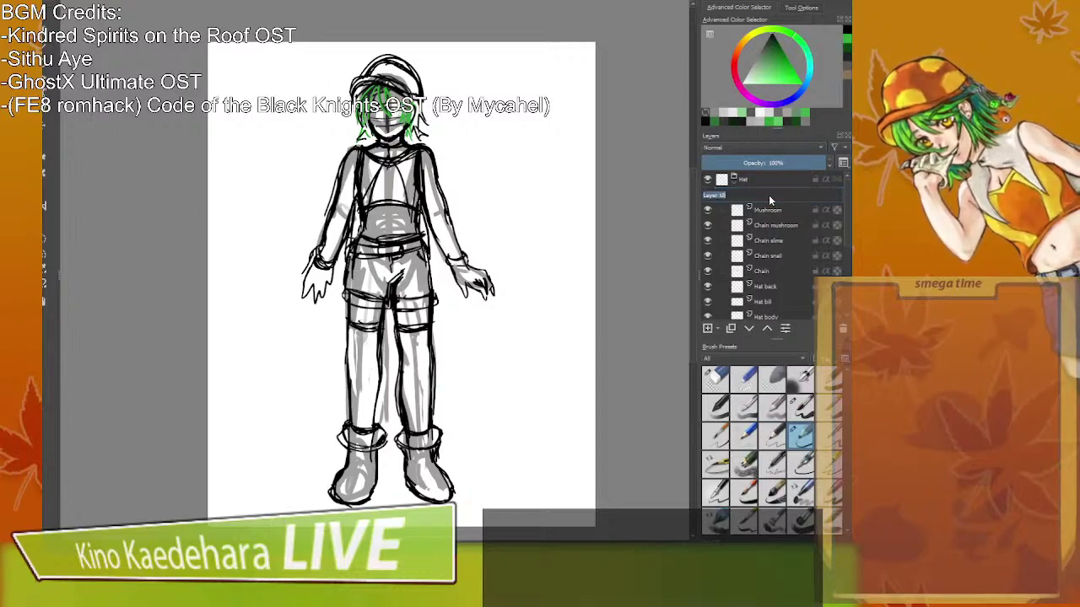
type("Slime")
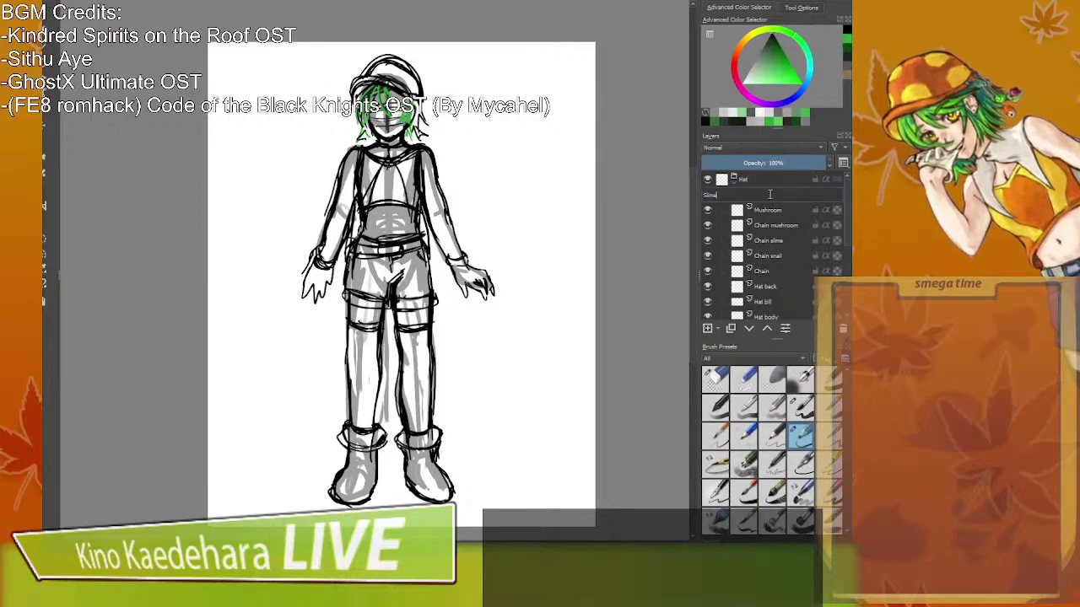
key("Return")
Add a layer above Slime in the Hat group and name it Snail.
left_click(708, 329)
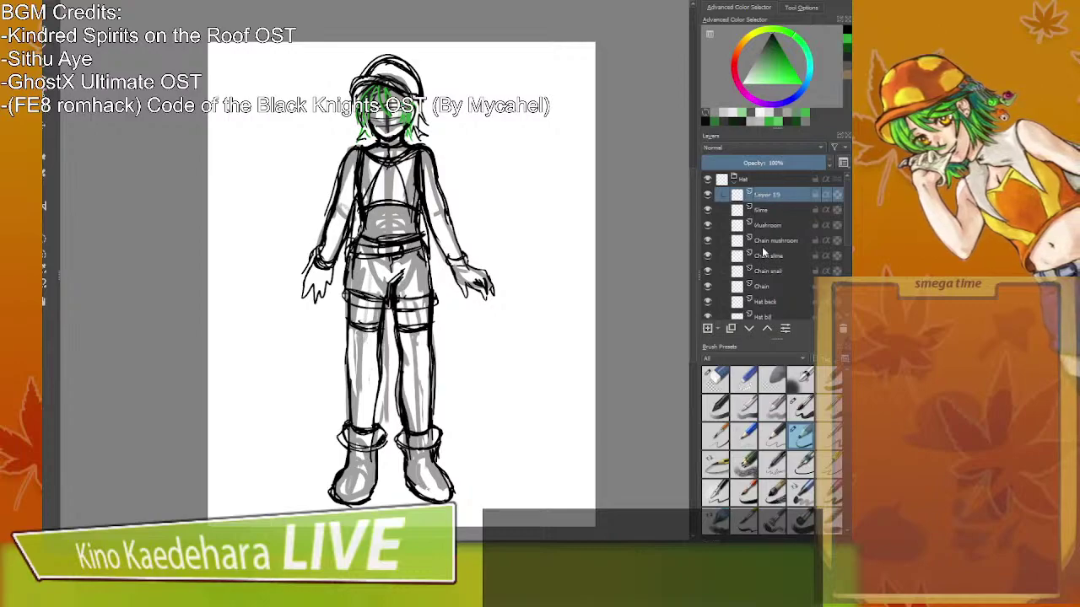
double_click(776, 194)
type("Snail")
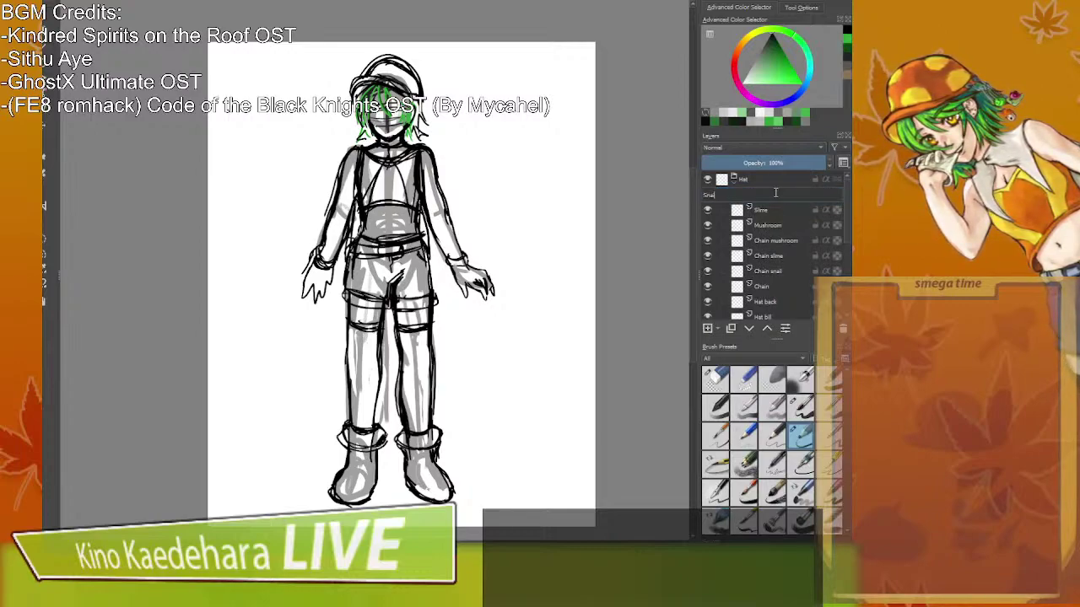
key("Return")
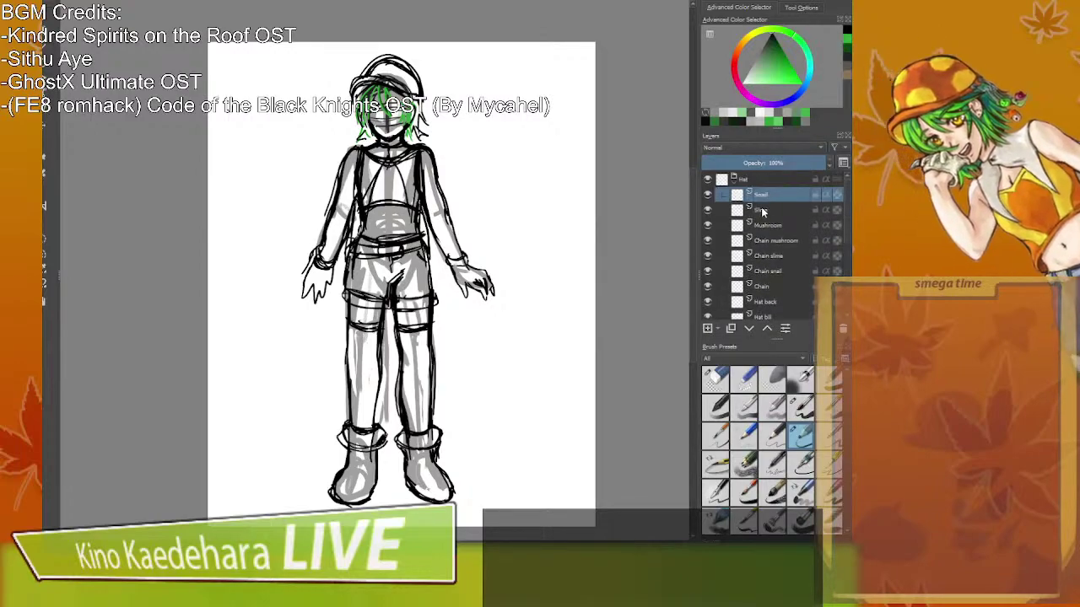
left_click(733, 179)
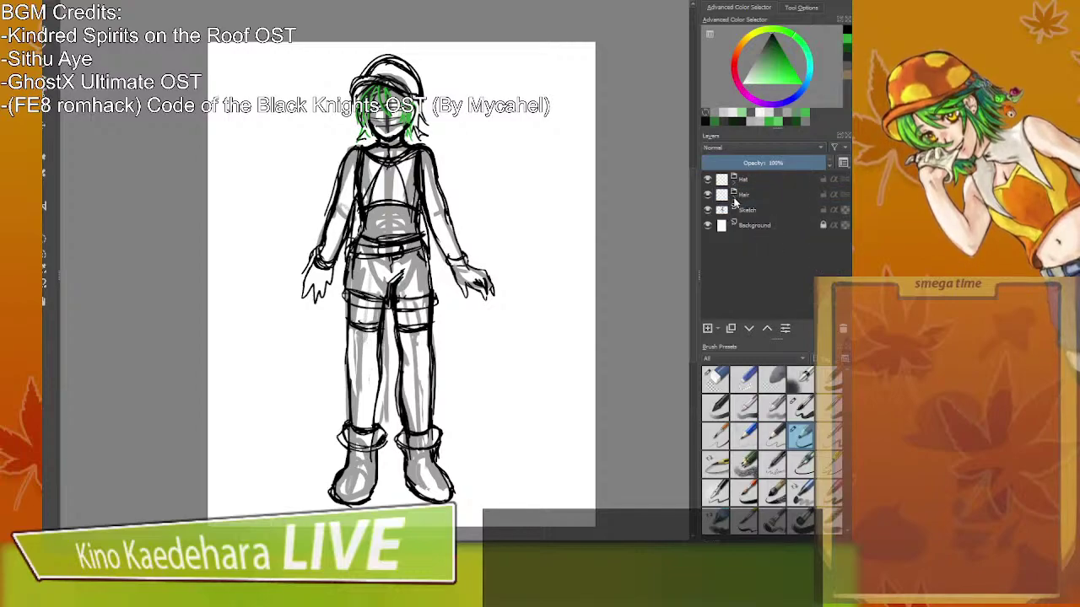
left_click(707, 329)
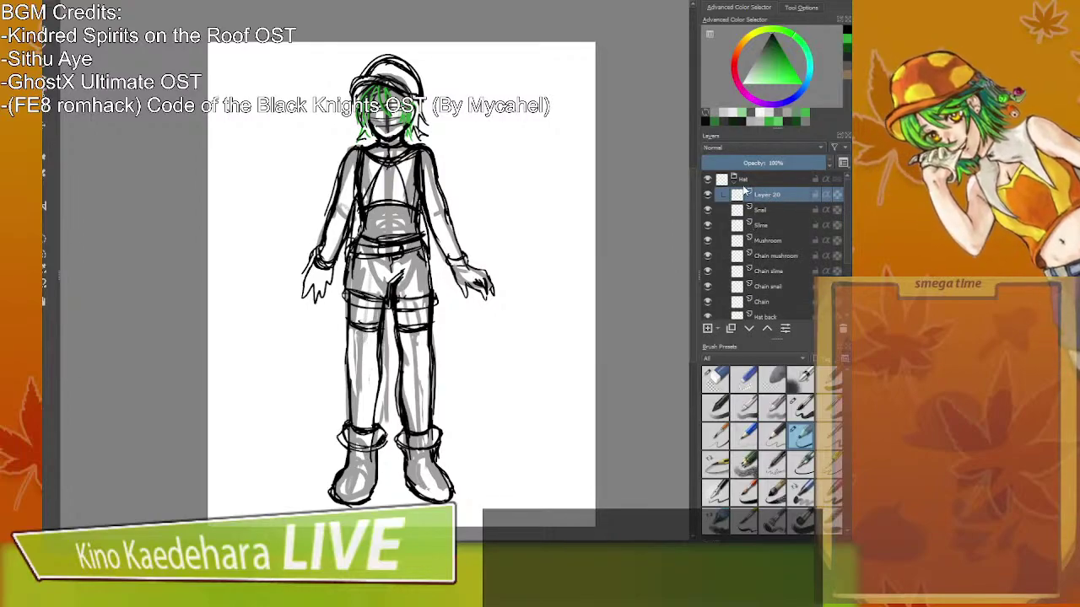
key("ctrl+z")
left_click(754, 177)
left_click(710, 329)
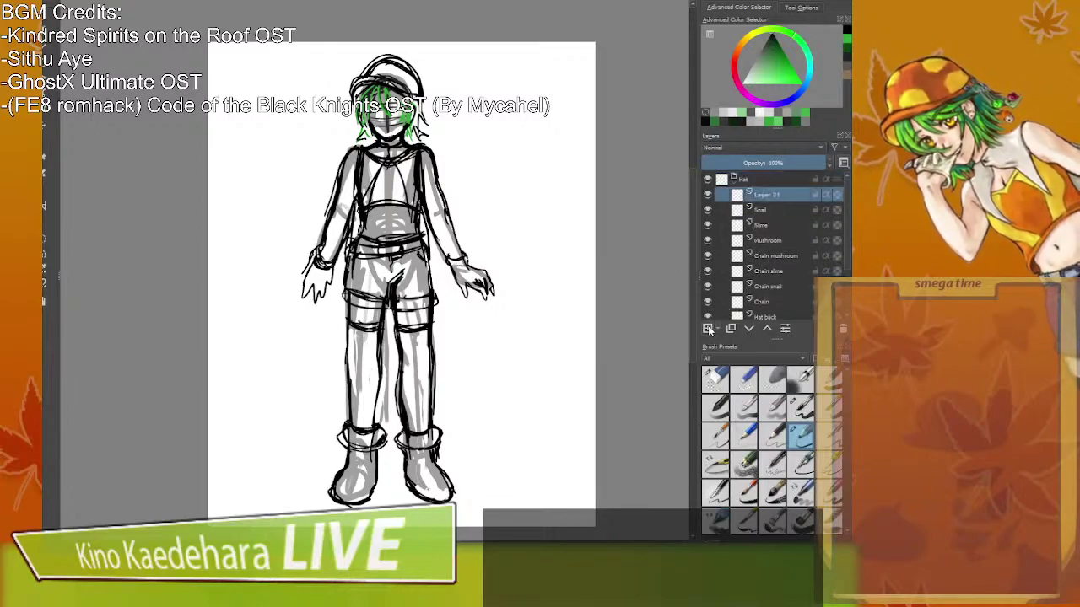
key("ctrl+z")
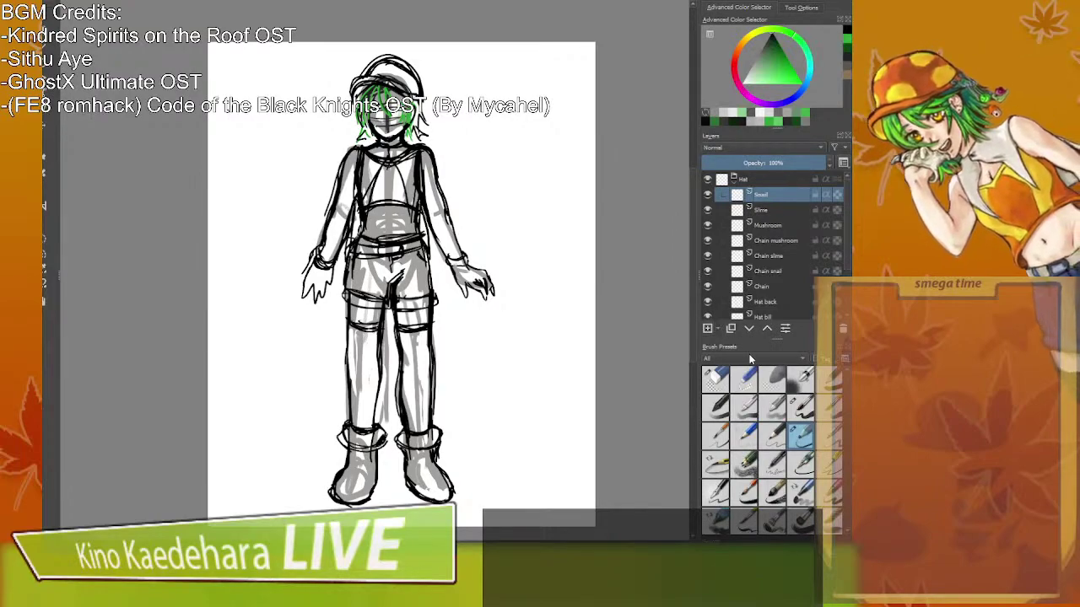
Collapse the Hat group, then add a group layer named Head and place it between the Hair group and the Sketch layer.
left_click(718, 181)
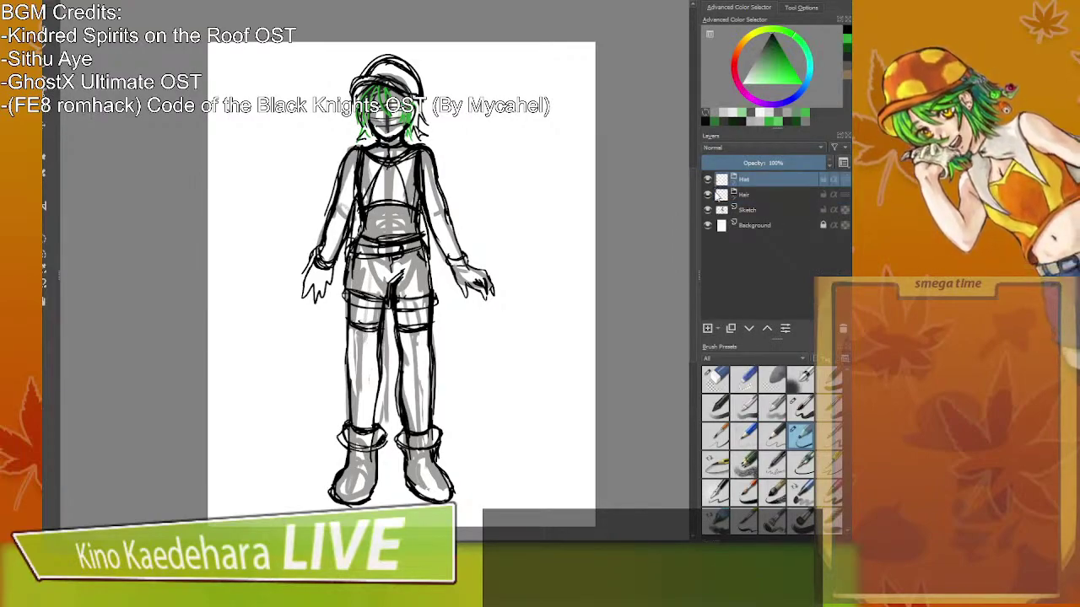
left_click(724, 225)
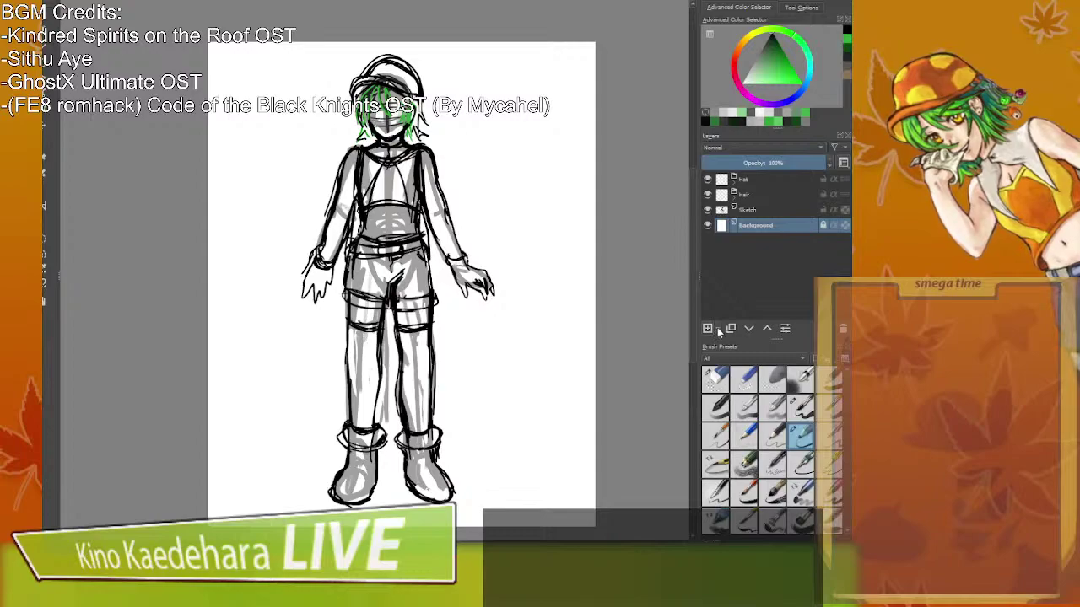
left_click(708, 328)
double_click(753, 225)
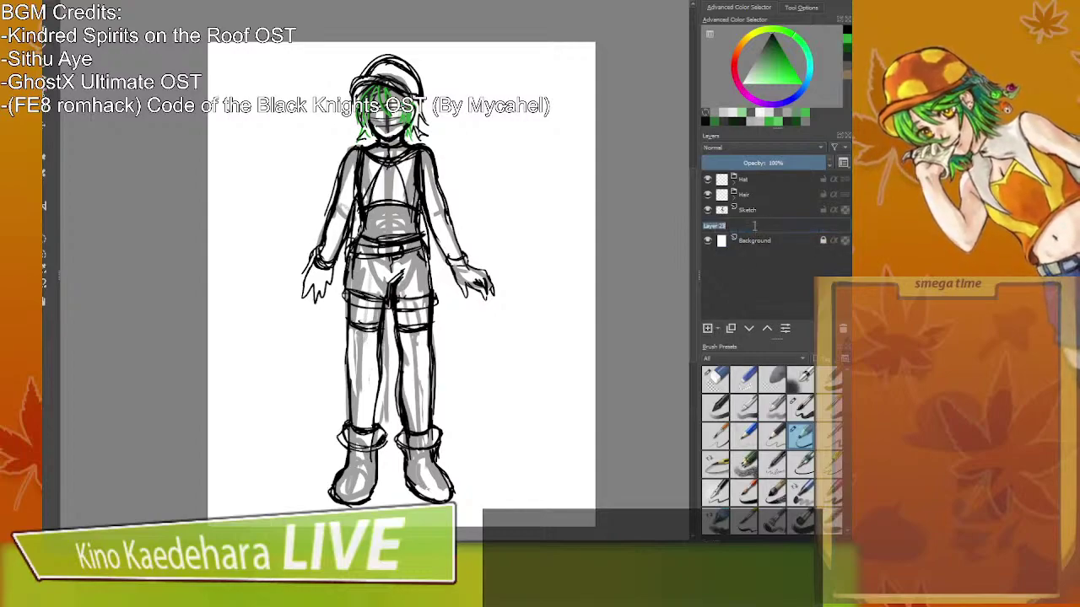
type("Head")
key("Return")
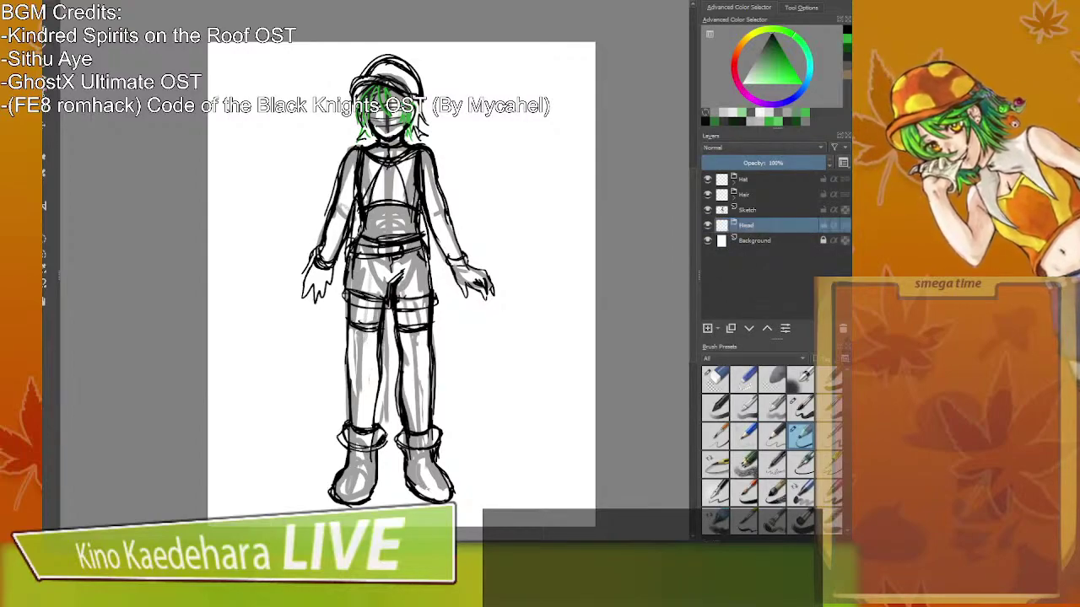
left_click_drag(758, 226, 758, 209)
Add a new group layer inside the Head group.
left_click(707, 327)
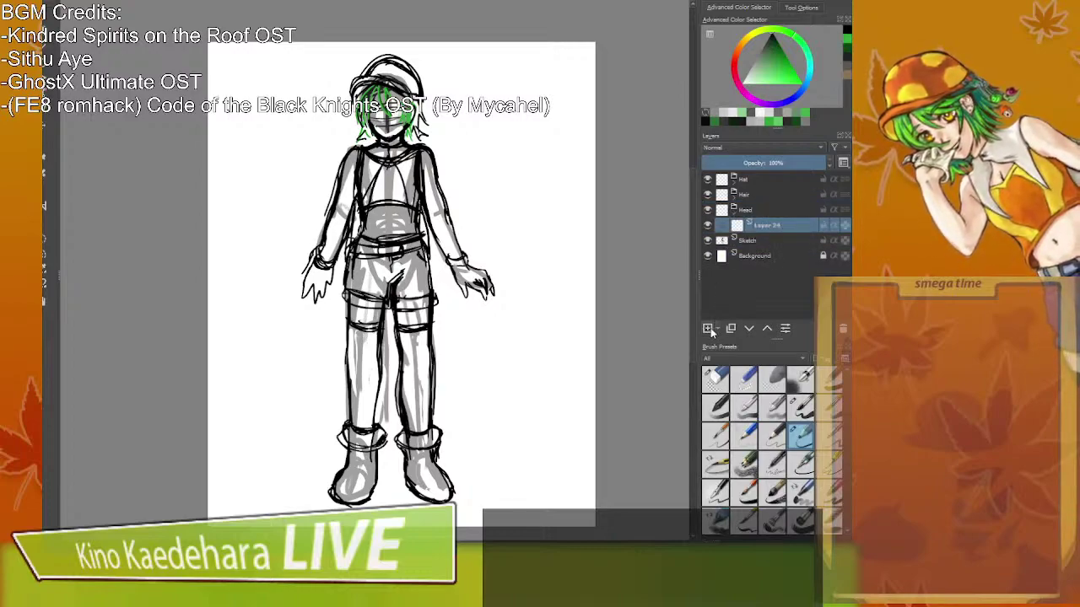
key("ctrl+z")
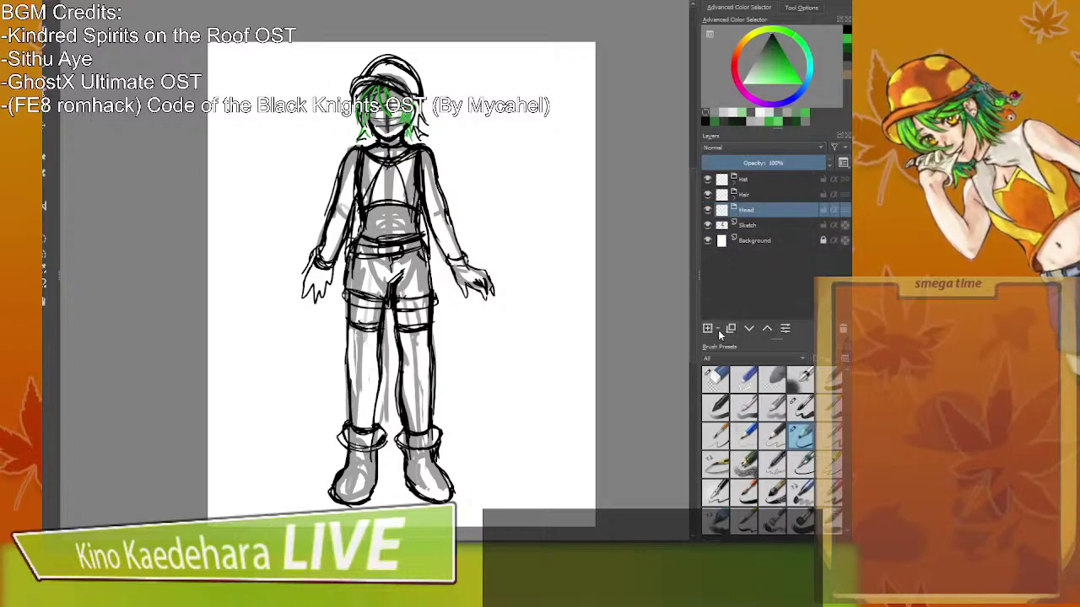
left_click(709, 328)
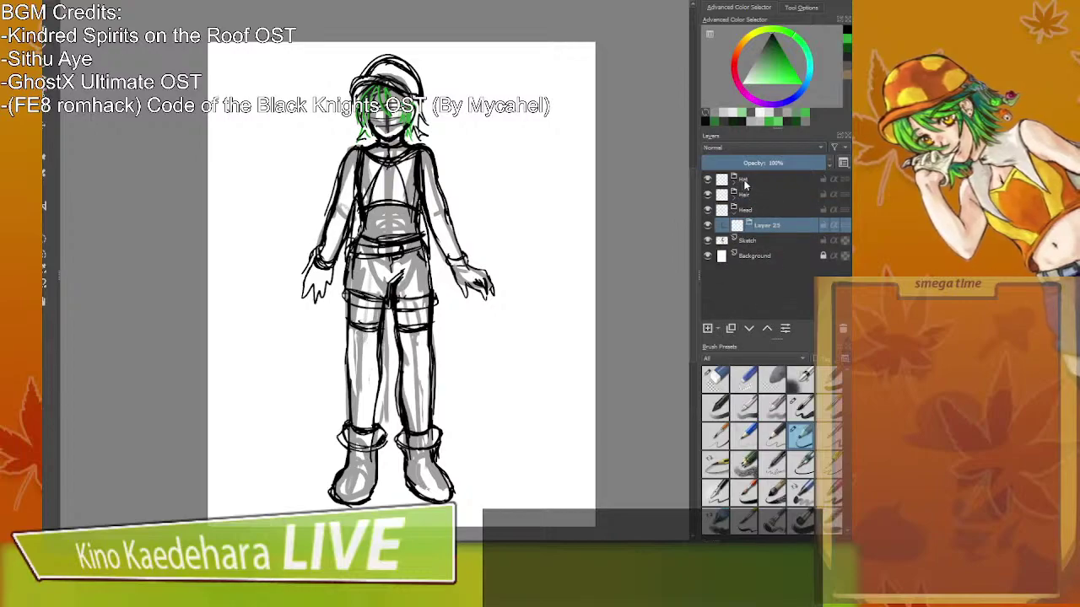
Group the layers from Snail down to Chain inside the Hat group.
left_click(734, 180)
scroll(767, 219, "down", 2)
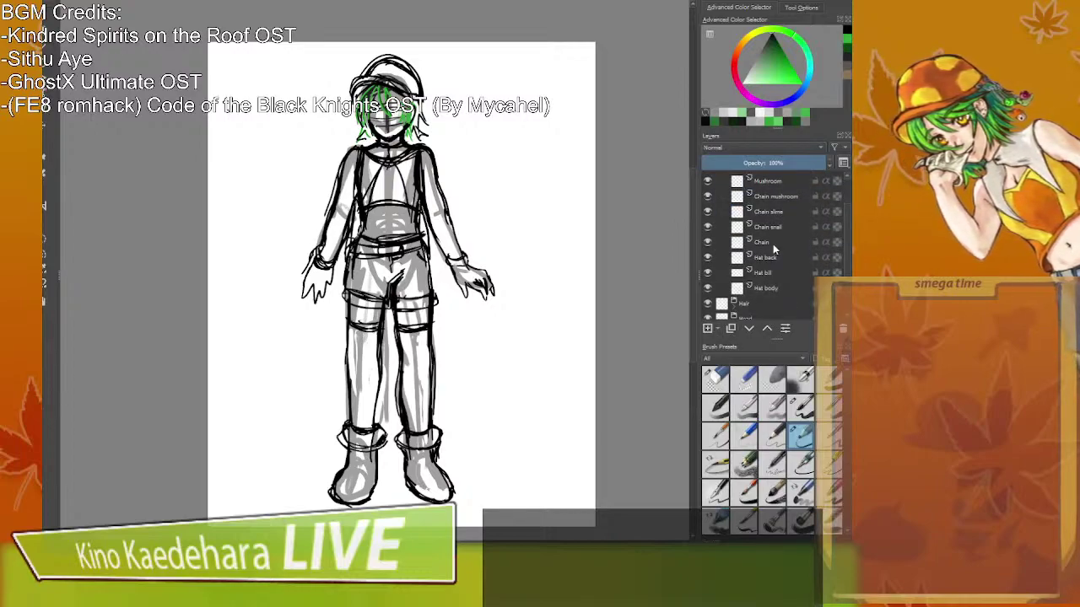
left_click(773, 250, "shift")
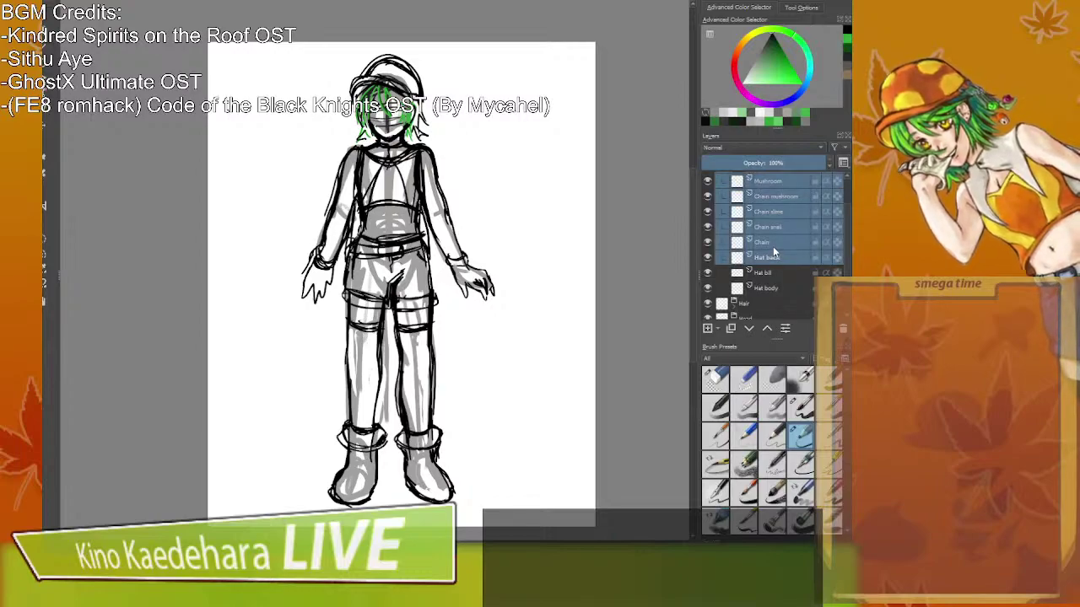
left_click(772, 246, "shift")
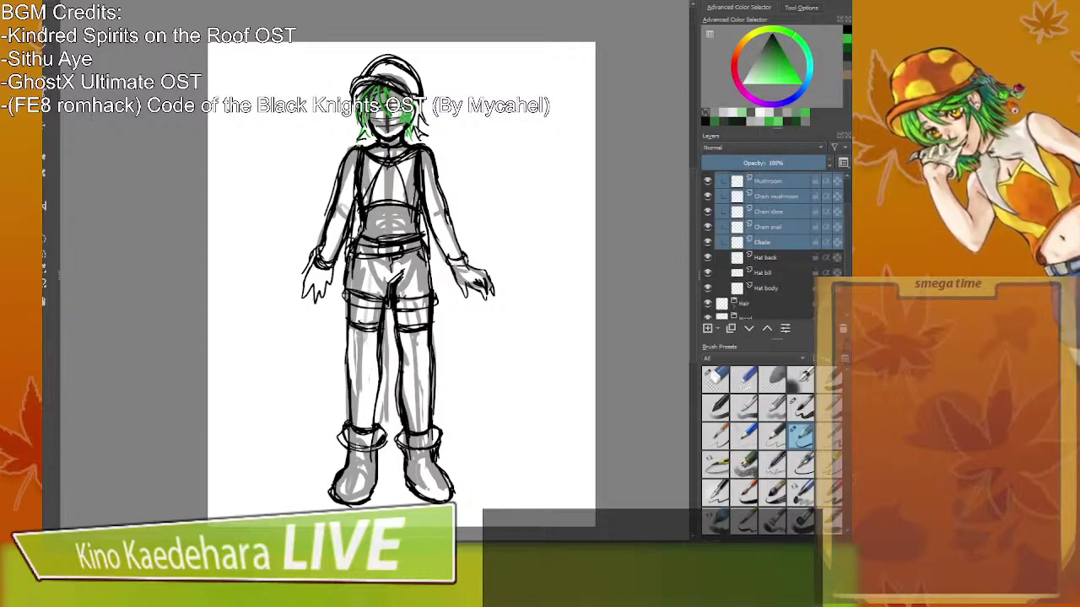
key("ctrl+g")
scroll(768, 256, "up", 1)
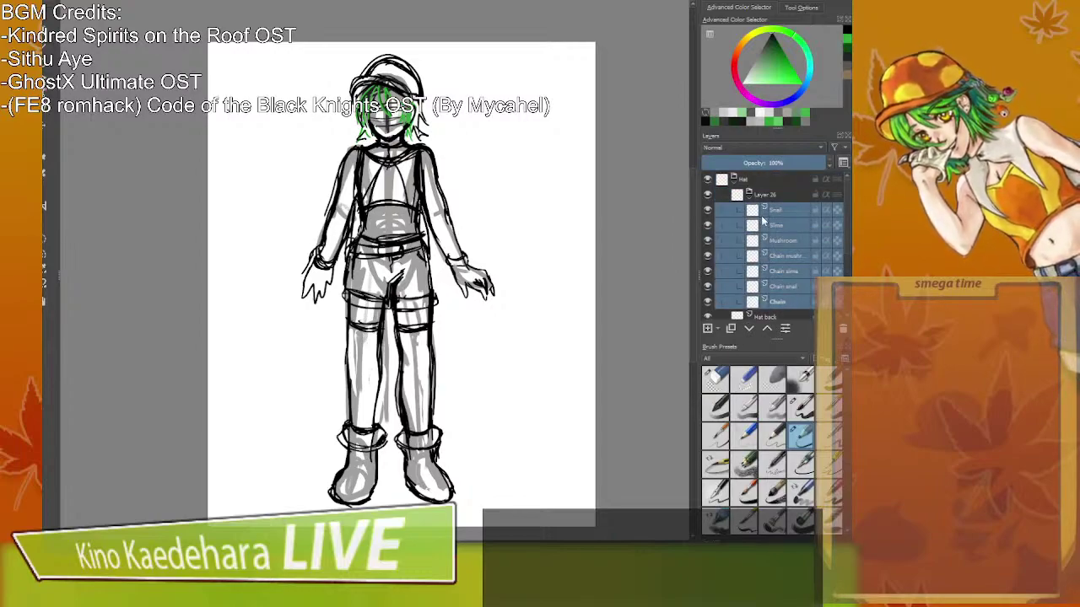
Rename the new group inside Hat as Ornaments and collapse it.
double_click(762, 195)
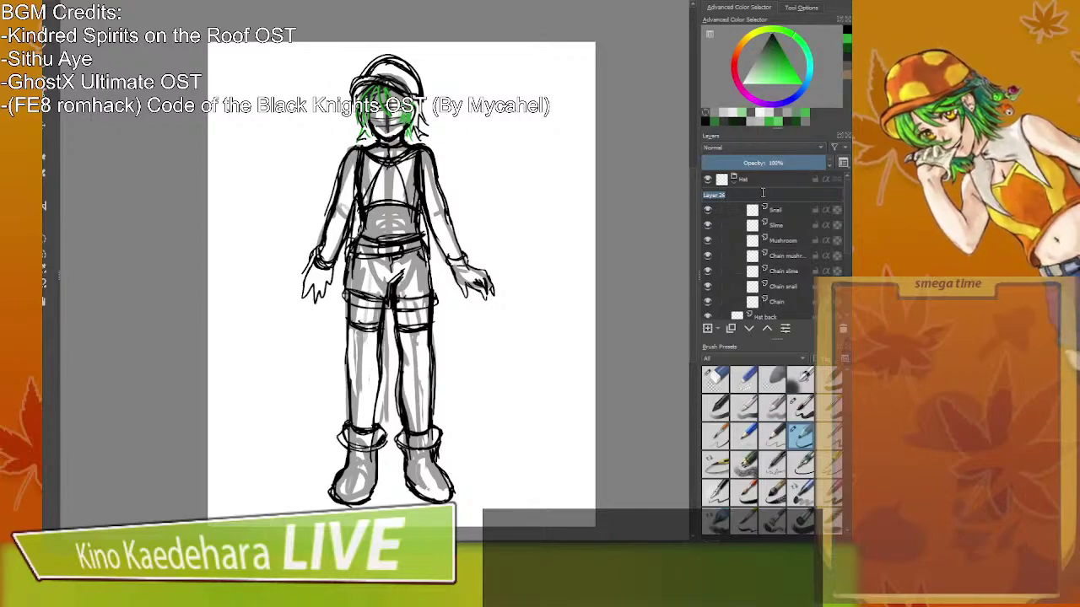
type("Ornaments")
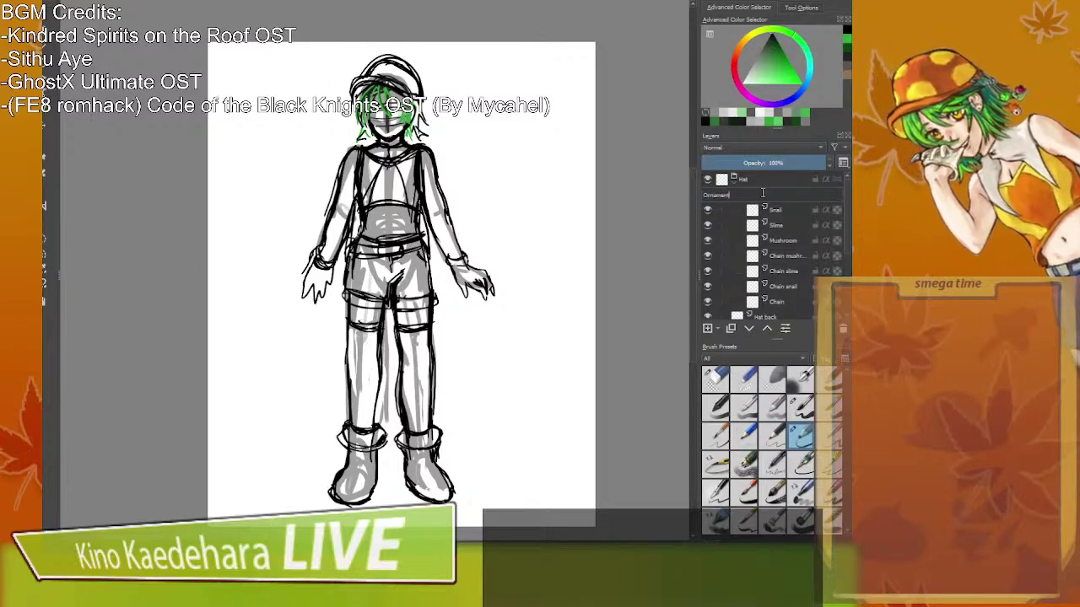
key("Return")
left_click(749, 194)
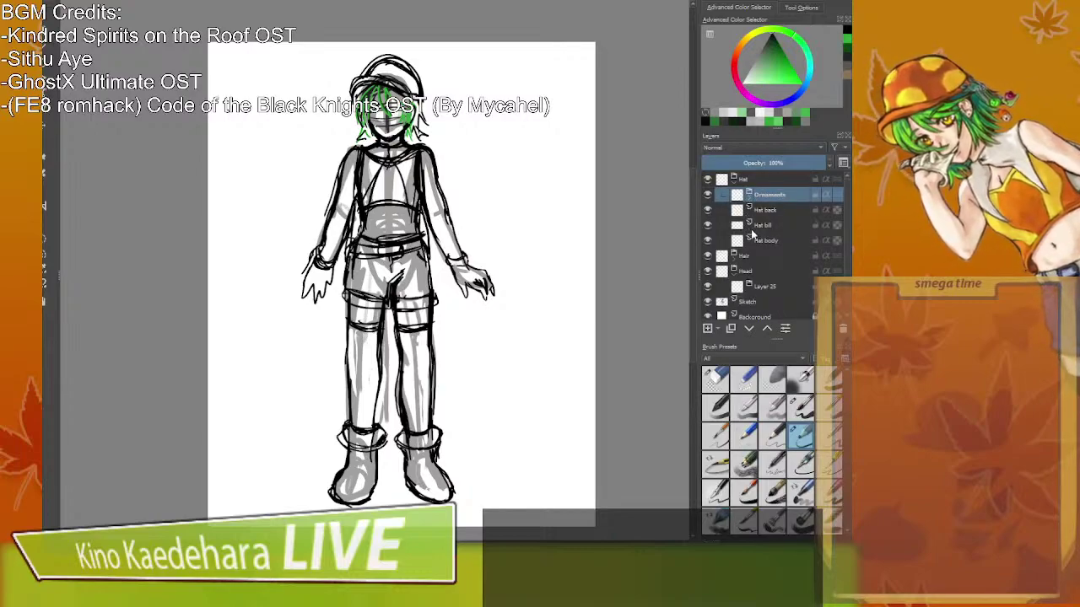
left_click(734, 180)
left_click(733, 195)
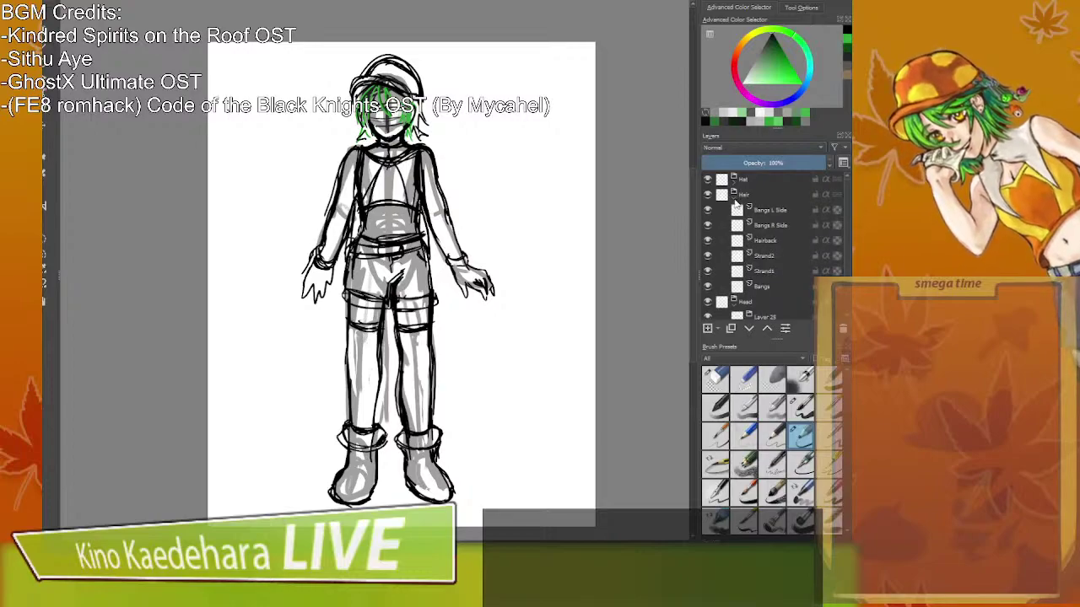
left_click(733, 195)
left_click(733, 210)
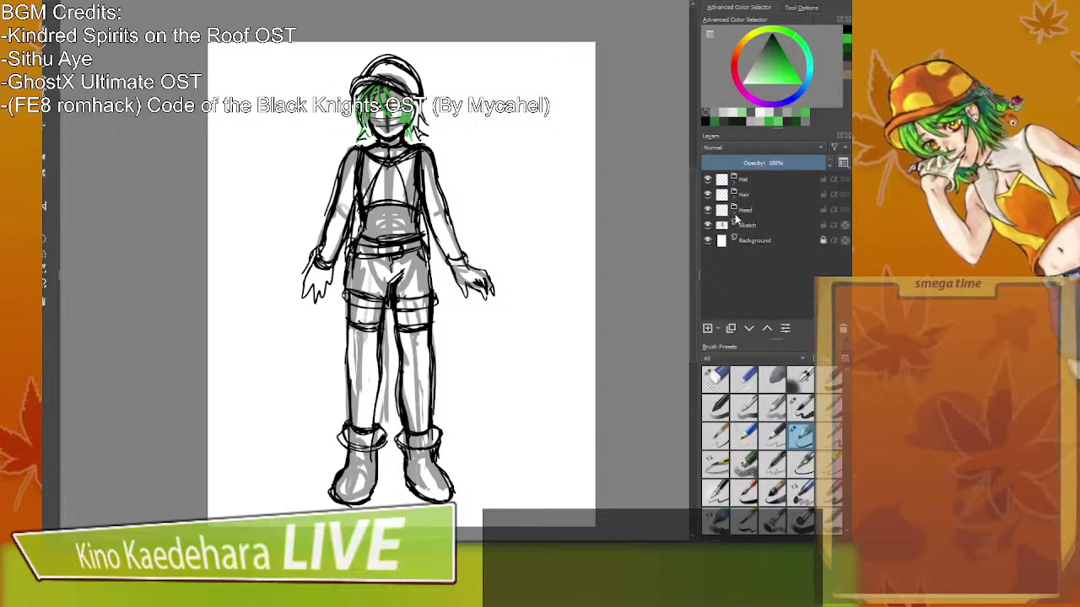
mouse_move(735, 215)
left_mouse_down()
mouse_move(734, 195)
mouse_move(752, 208)
left_mouse_up()
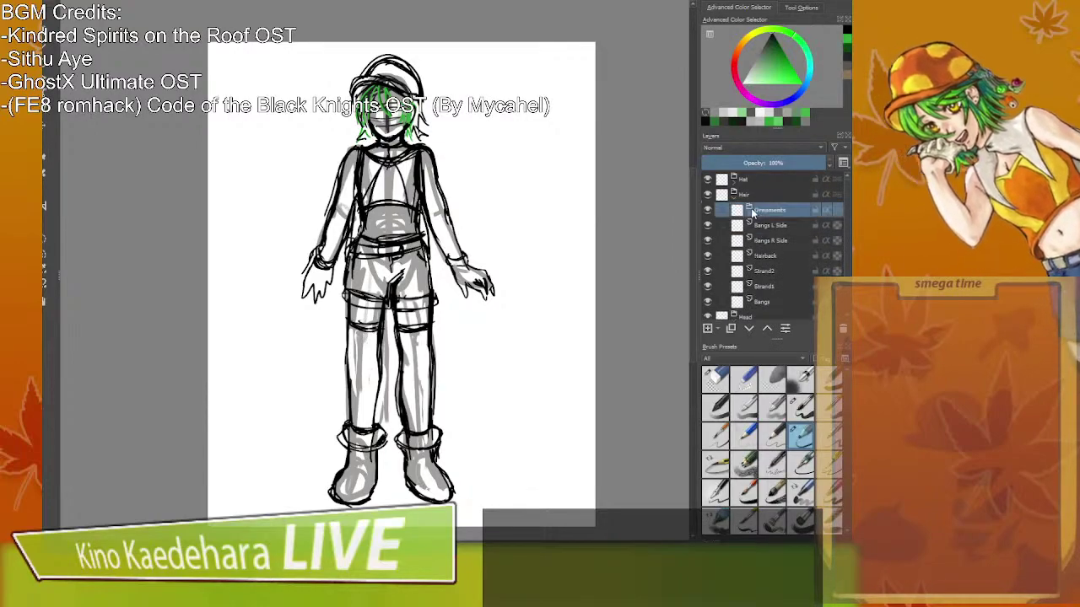
key("ctrl+z")
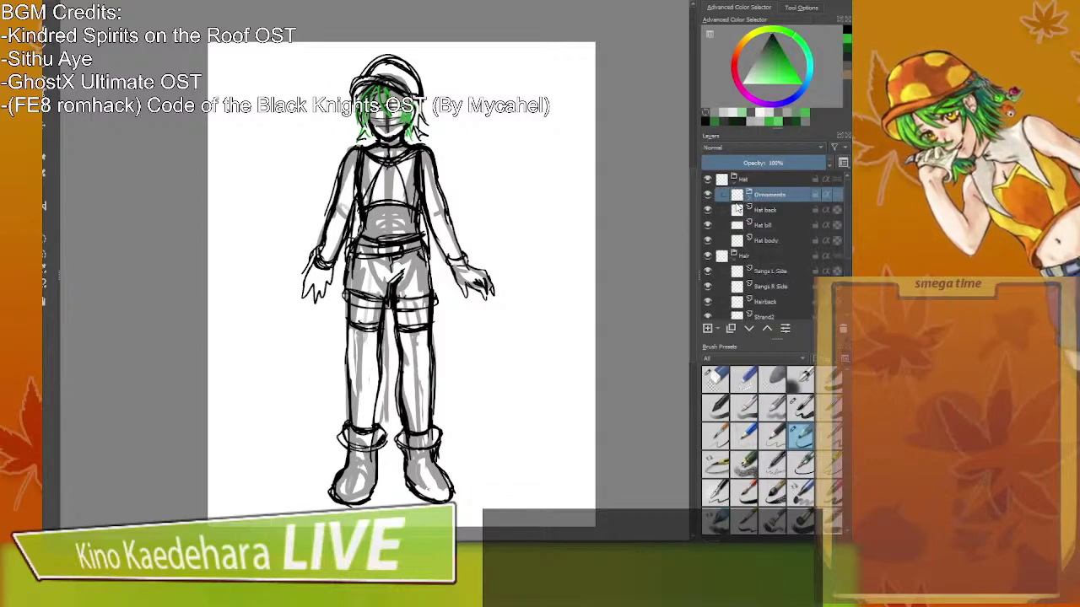
Collapse the Hair group and move it into the Head group, above the unnamed subgroup.
left_click(744, 257)
left_click(734, 258)
mouse_move(752, 256)
left_mouse_down()
mouse_move(757, 280)
mouse_move(758, 255)
left_mouse_up()
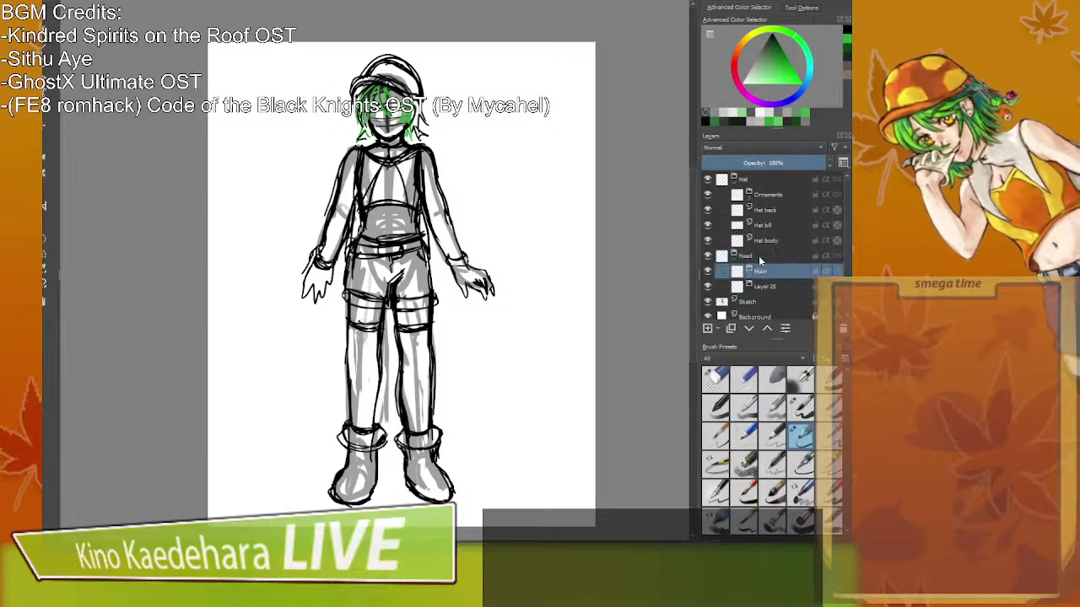
Add a paint layer inside the unnamed subgroup of Head and rename that subgroup Face.
left_click(778, 290)
scroll(768, 285, "down", 1)
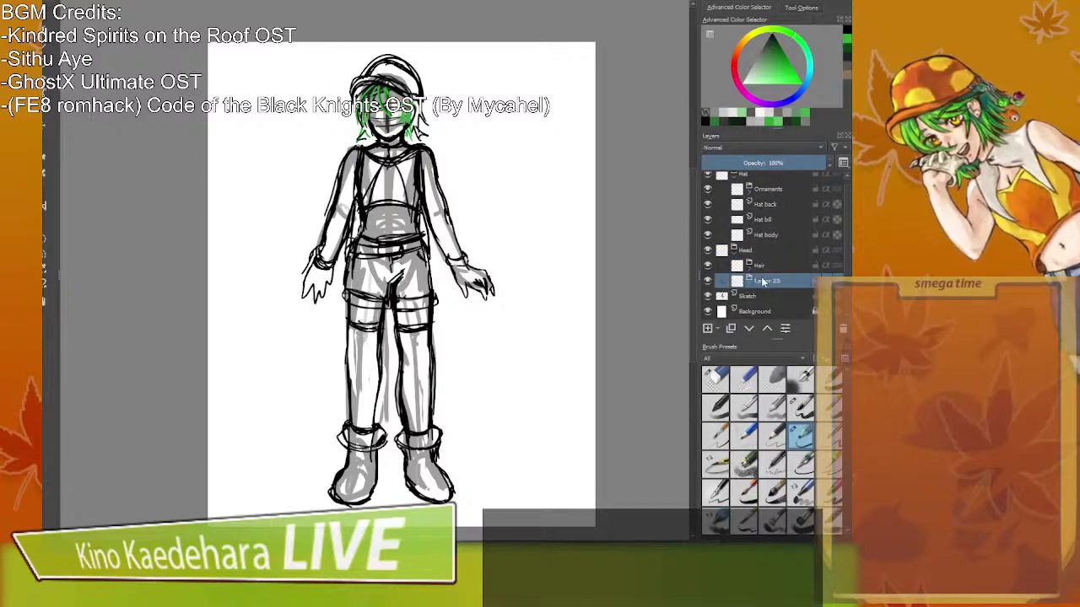
left_click(709, 328)
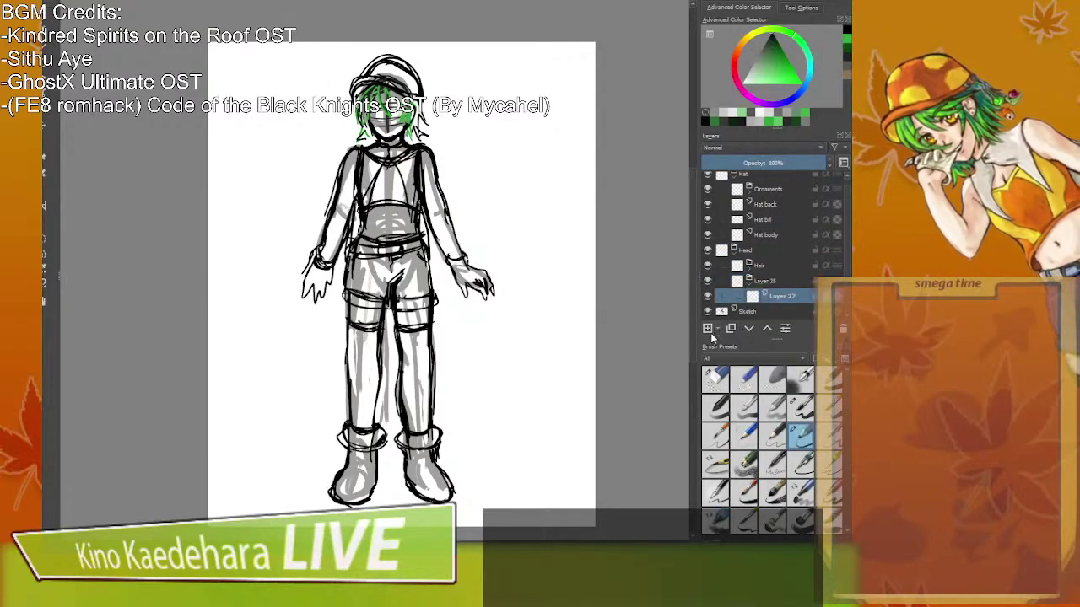
double_click(771, 280)
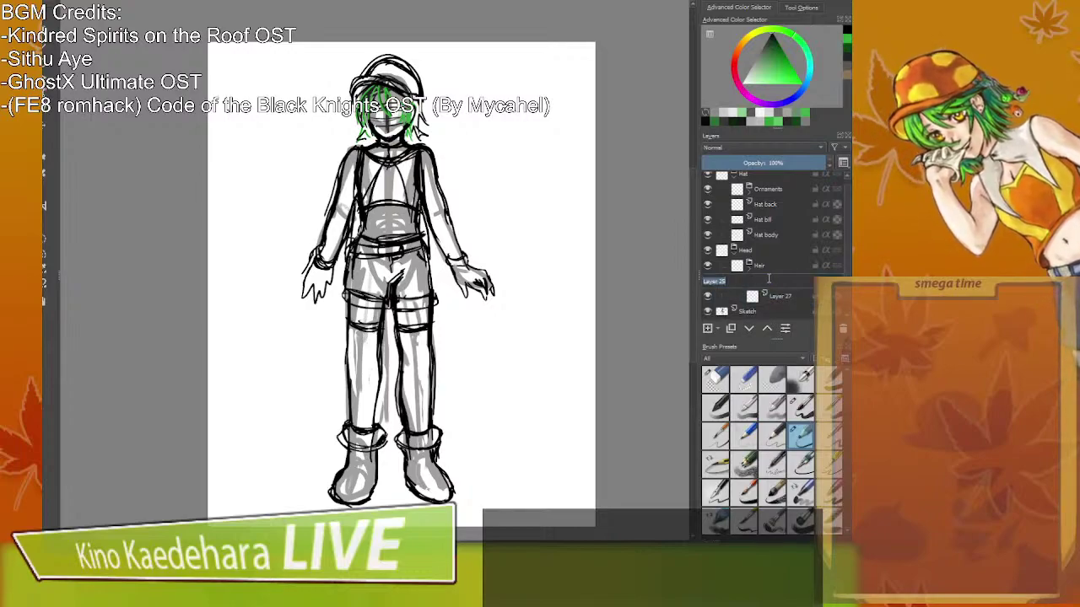
type("Face")
key("Return")
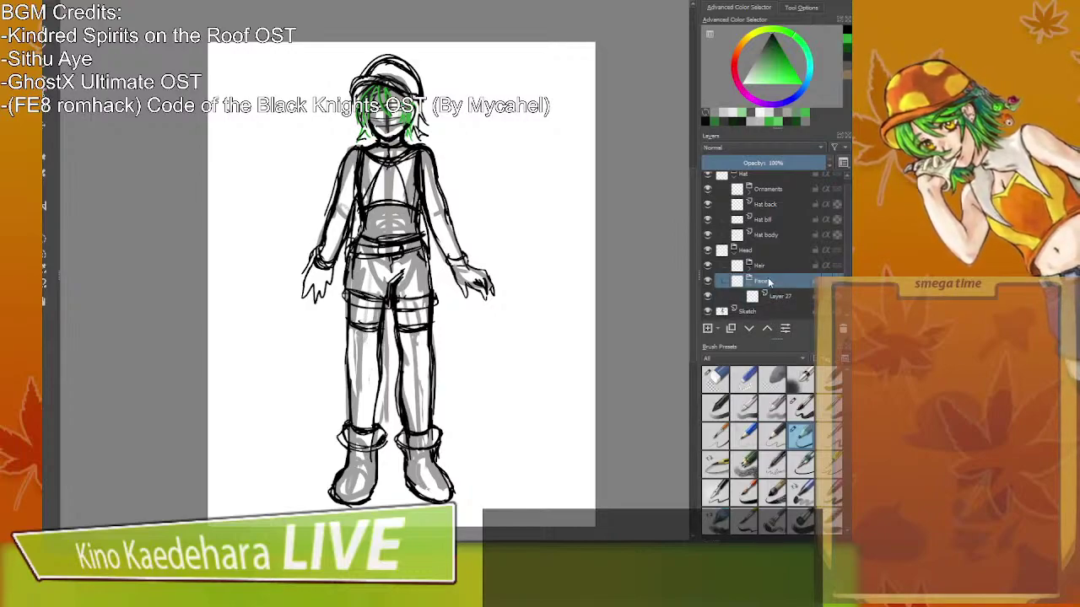
Add a group named Eyes inside the Face group and move the unnamed paint layer into it.
scroll(767, 277, "down", 1)
left_click(781, 287)
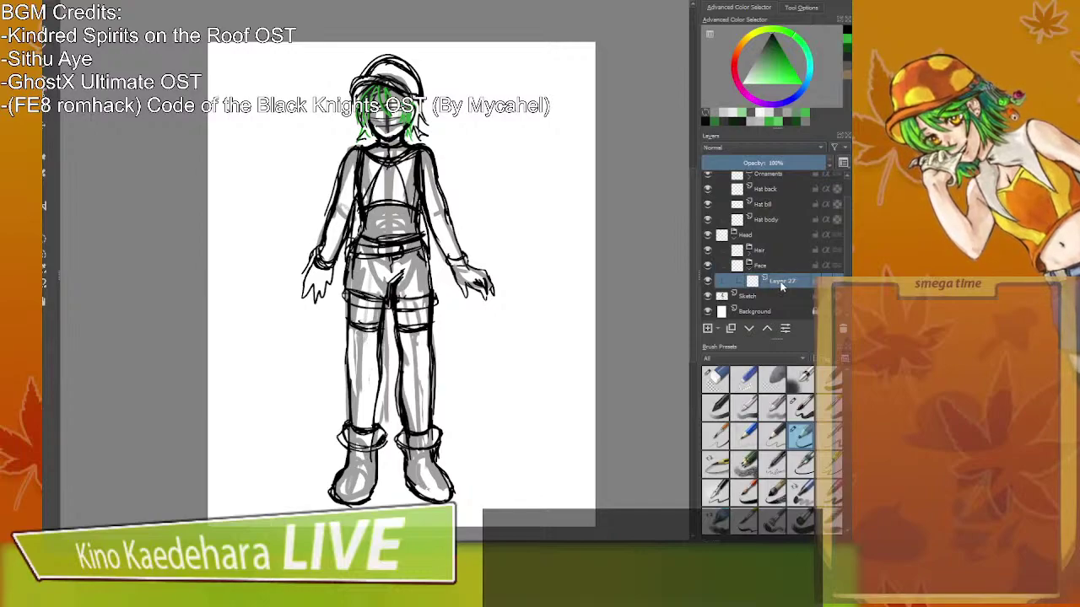
key("Insert")
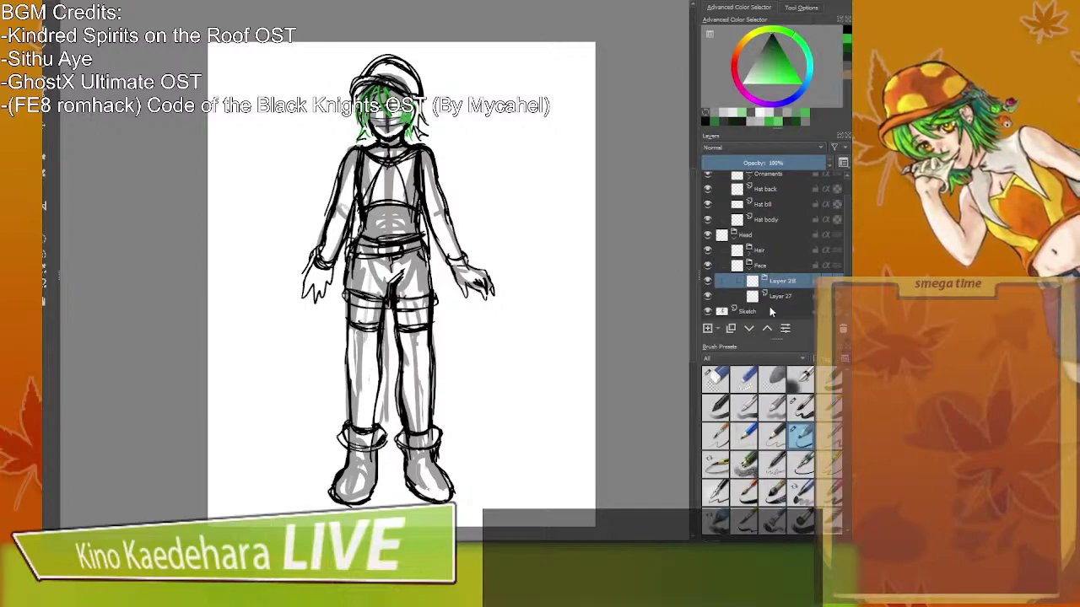
double_click(777, 282)
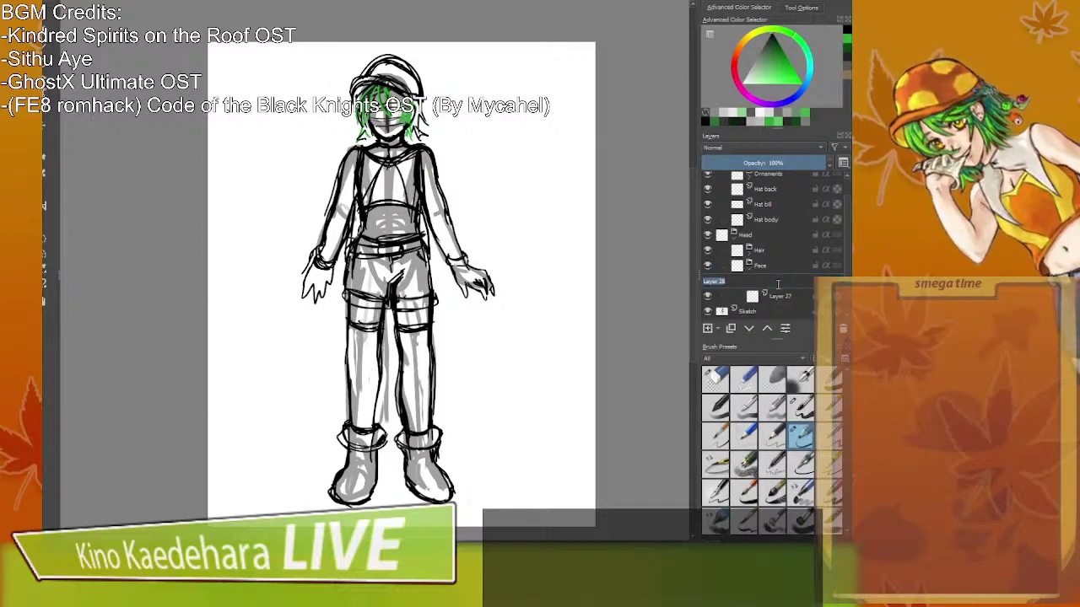
type("Eyes")
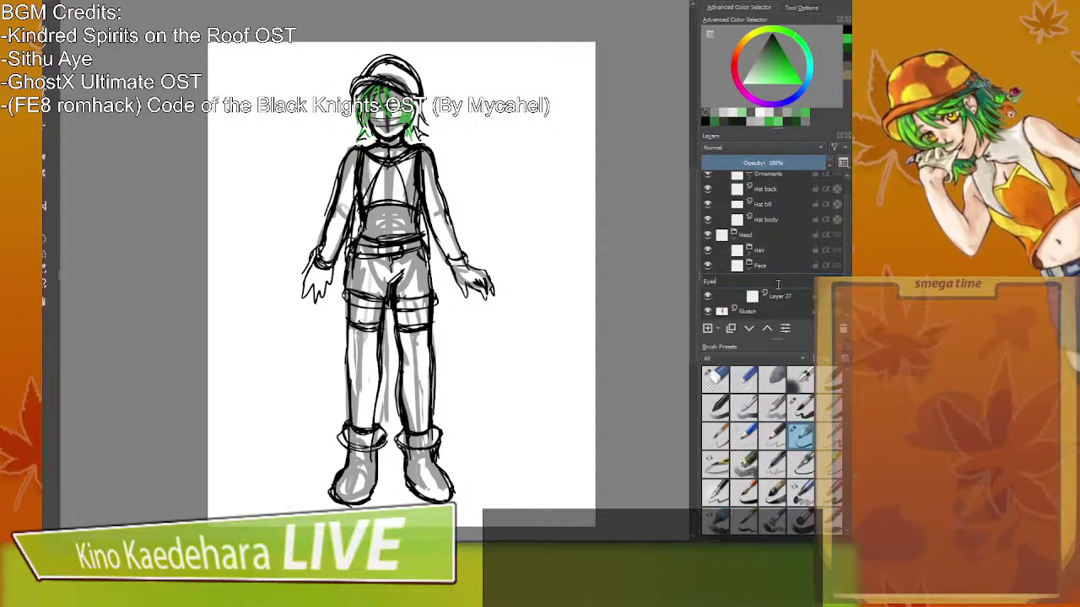
key("Return")
left_click_drag(777, 296, 779, 285)
Rename the paint layer inside the Eyes group as Lash Upper L.
double_click(789, 298)
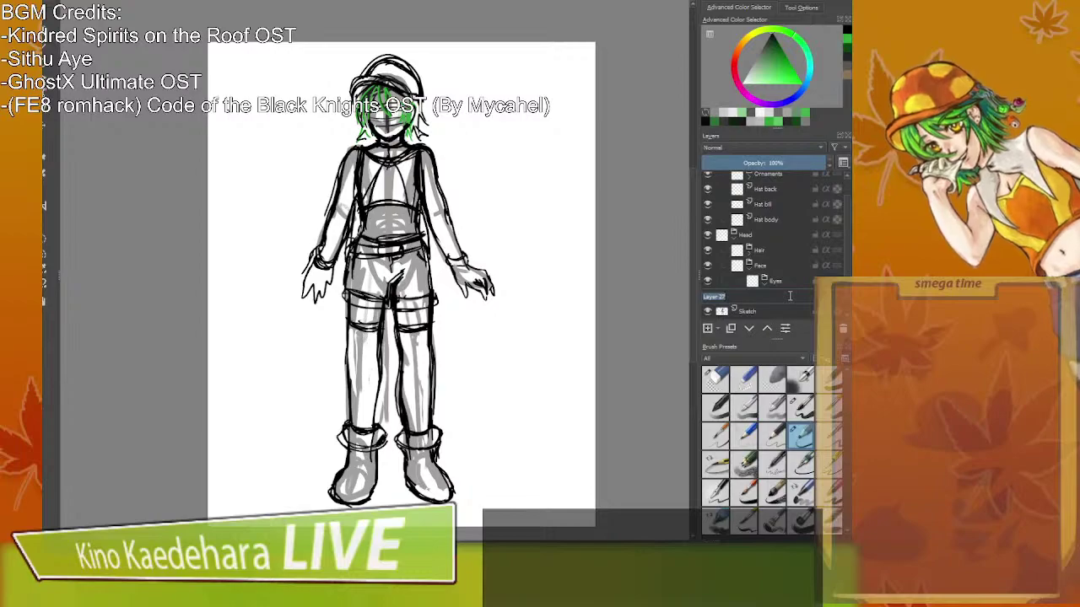
type("l")
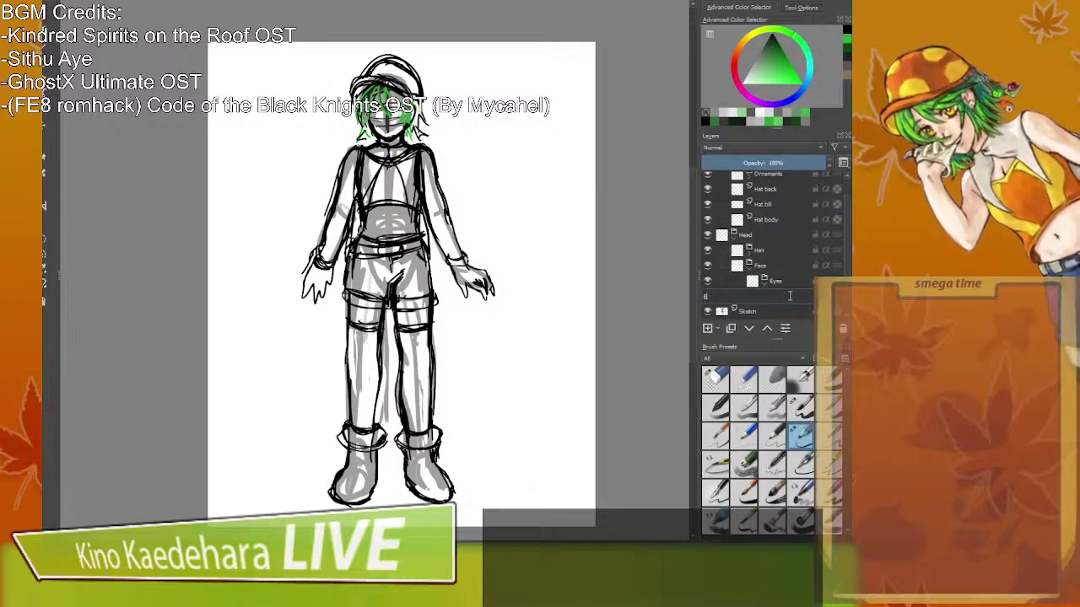
key("BackSpace")
type("Lash Upper L")
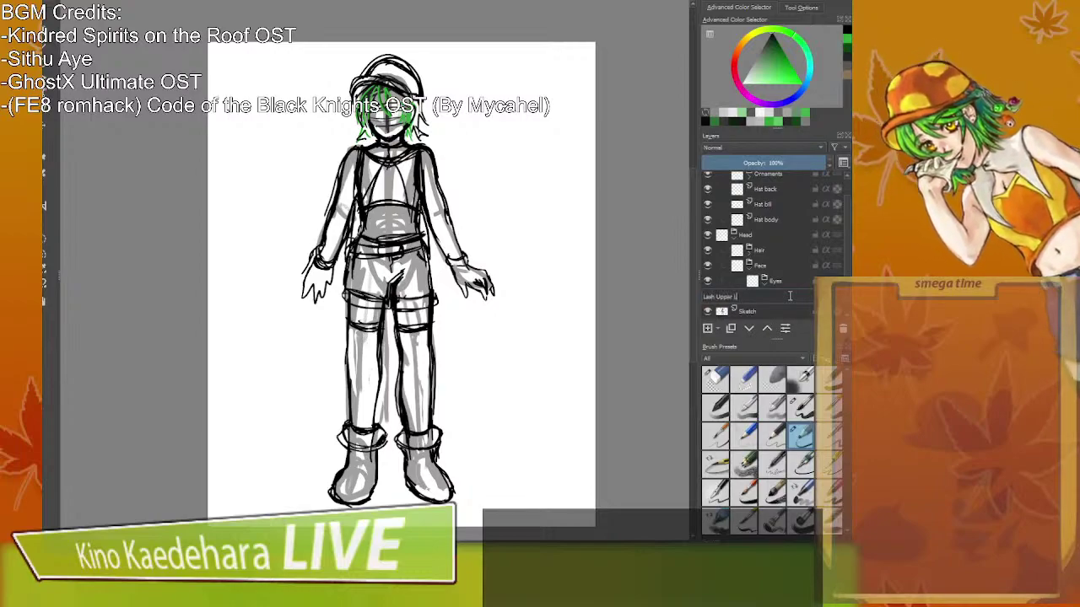
key("Return")
Add a group inside the Face group, above Eyes, and name it Mouth.
scroll(750, 293, "down", 1)
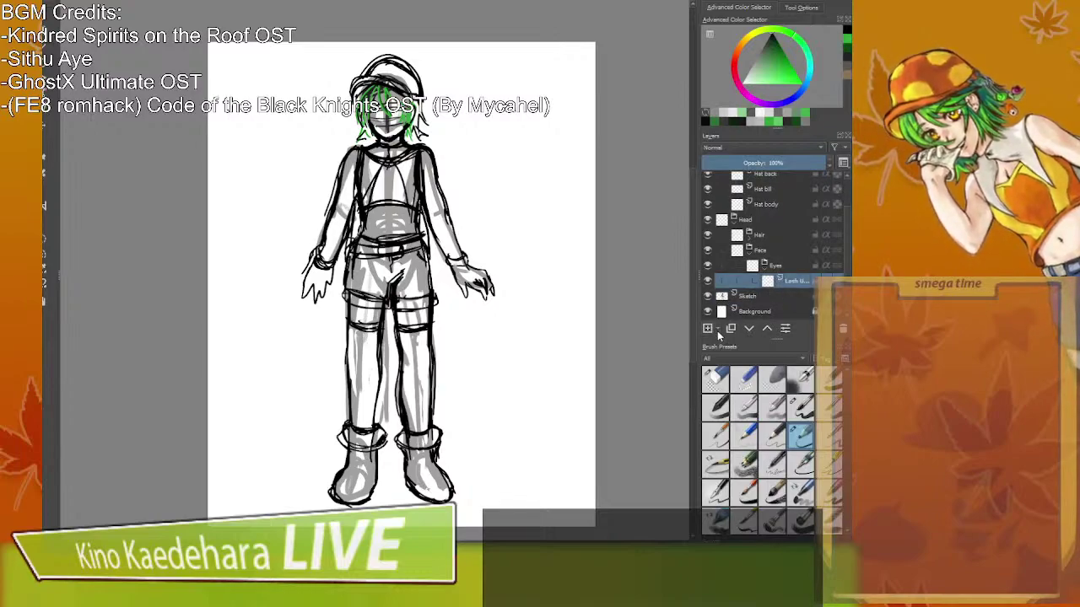
left_click(759, 251)
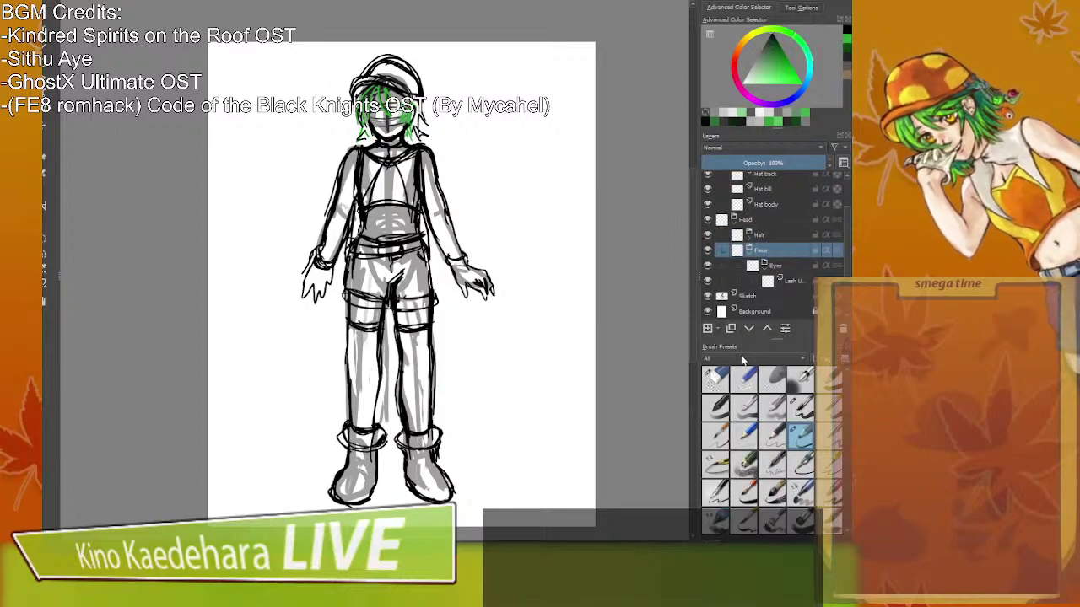
key("Insert")
double_click(776, 266)
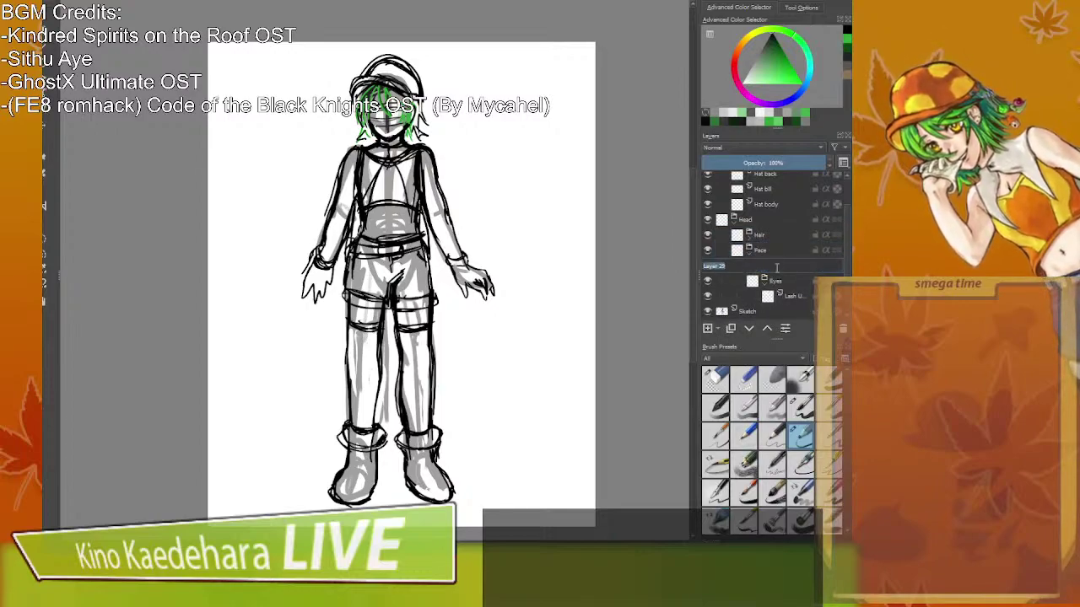
type("Mouth")
key("Return")
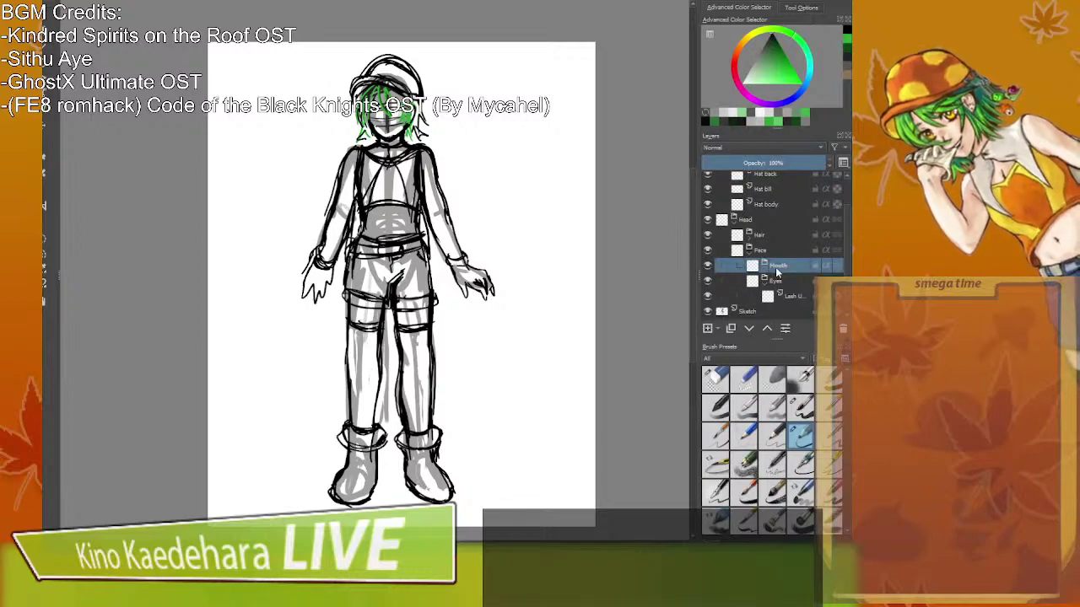
Add a group named Nose inside the Face group, above Mouth, and create a paint layer inside it.
left_click(770, 249)
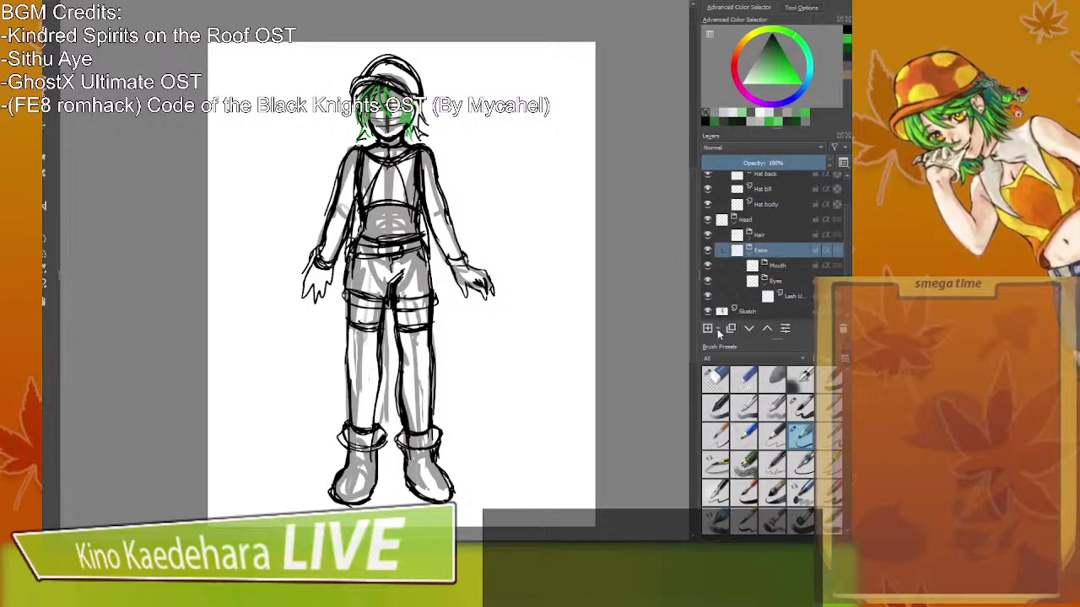
key("Insert")
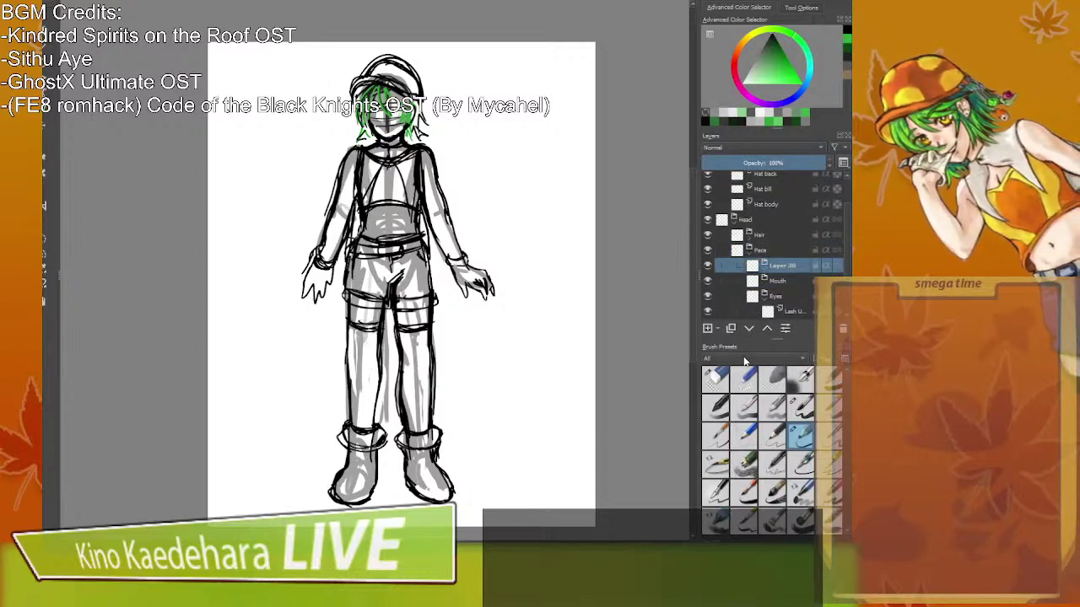
scroll(771, 306, "down", 1)
double_click(776, 235)
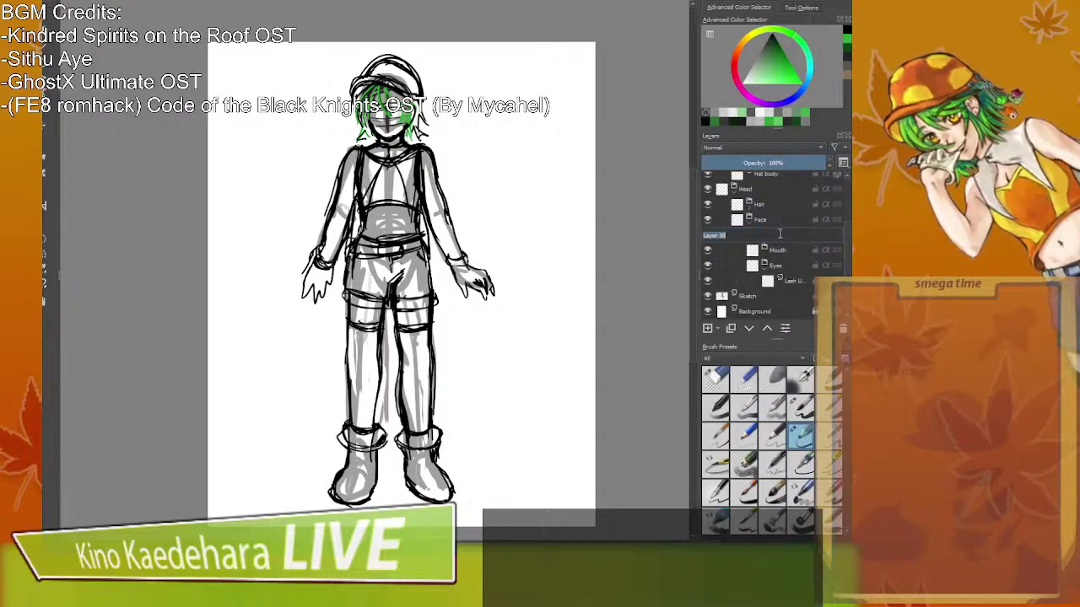
type("Nose")
key("Return")
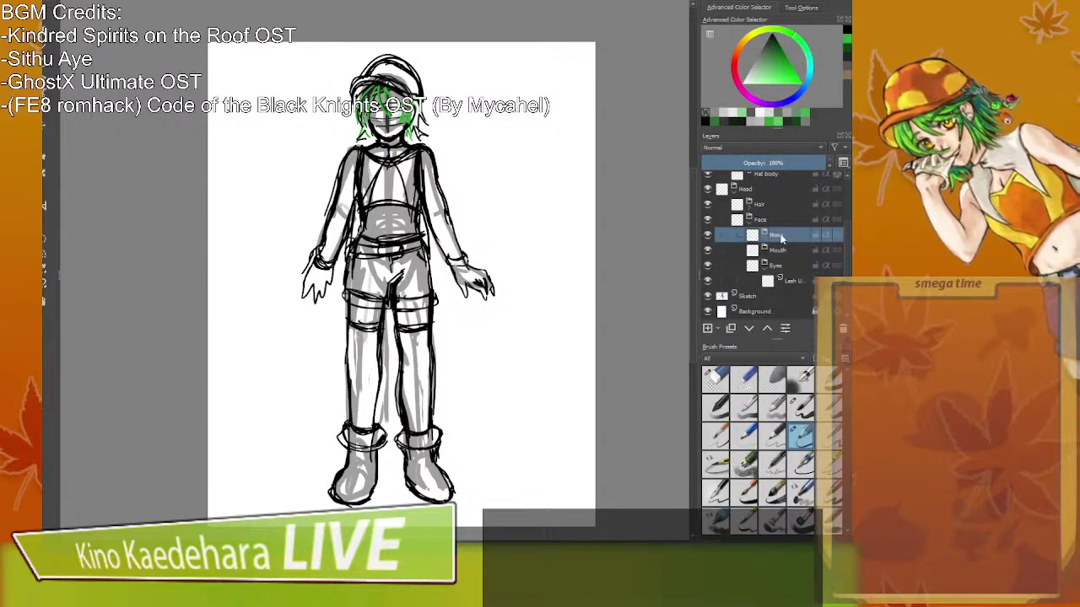
left_click(708, 328)
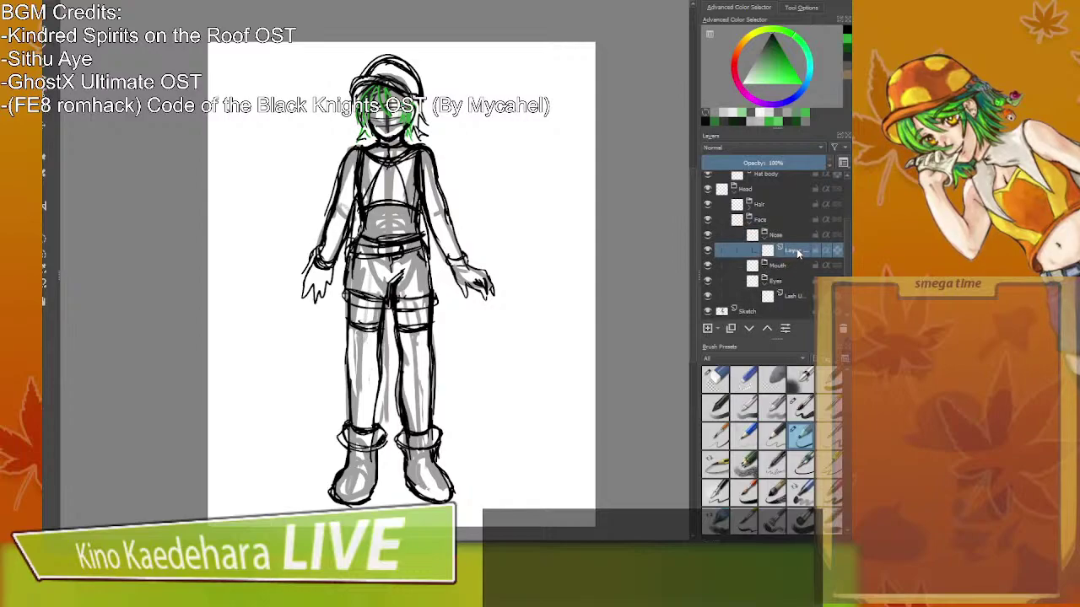
Rename the paint layer inside the Nose group as NoseFront.
double_click(796, 250)
type("NoseFlat")
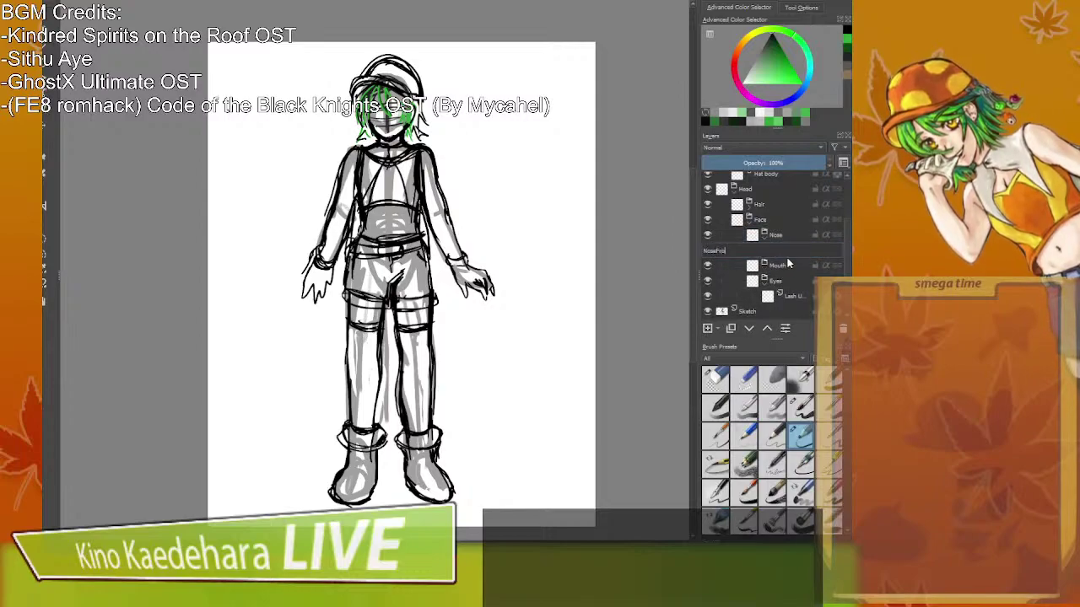
key("Return")
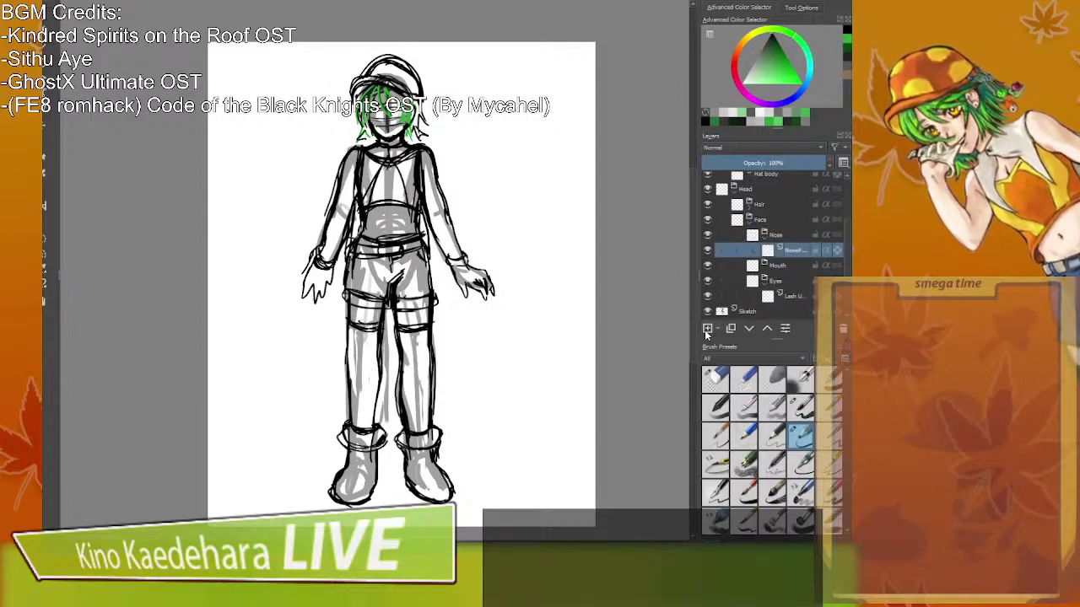
Add a second paint layer inside the Nose group, above the front nose layer, and name it Nose34R.
left_click(707, 330)
double_click(797, 249)
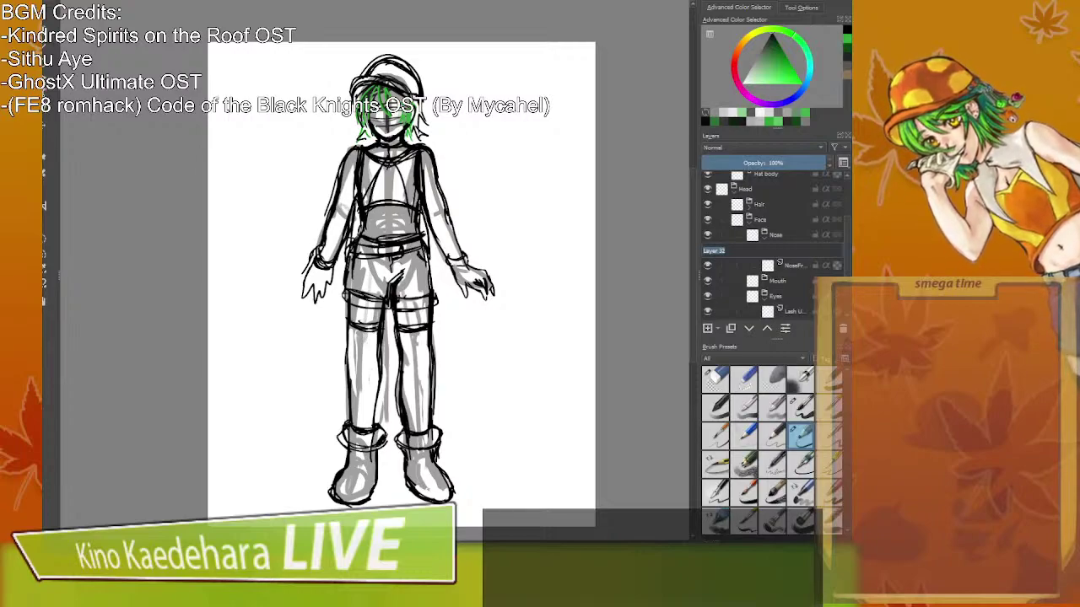
key("Return")
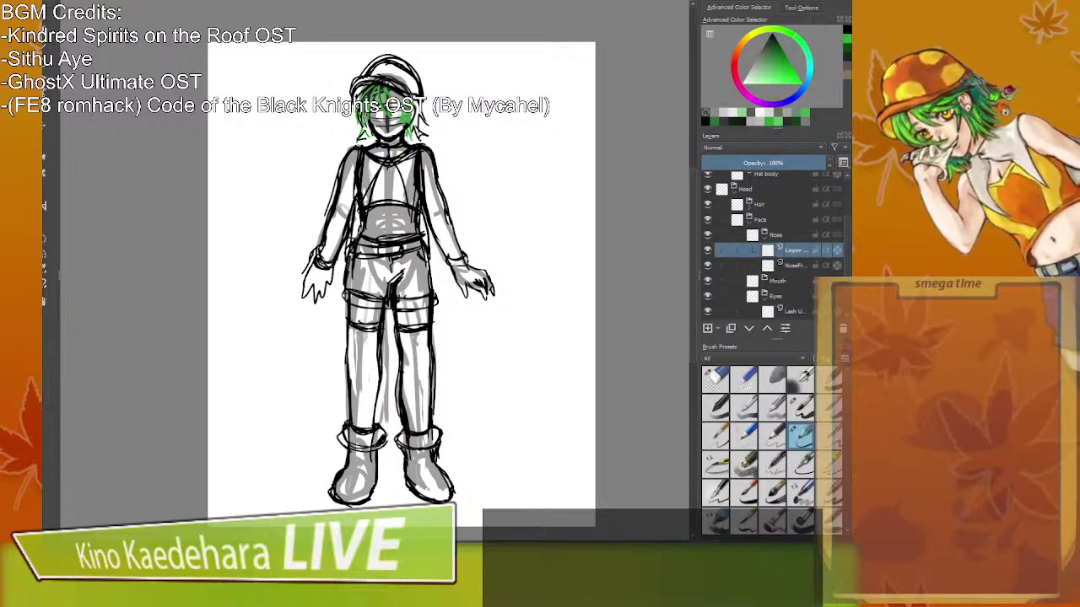
double_click(784, 250)
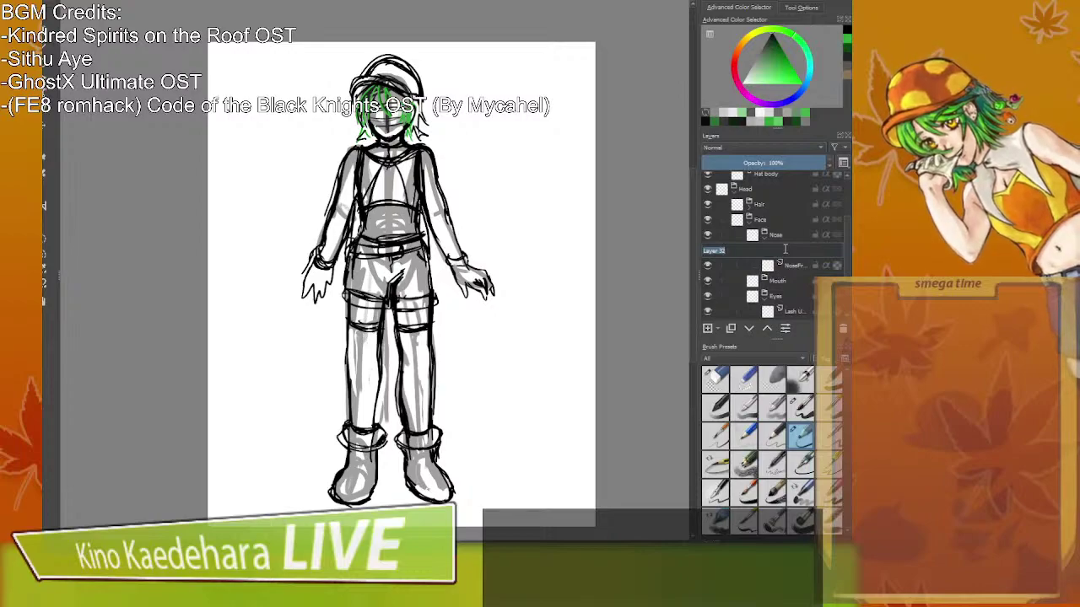
type("Nose")
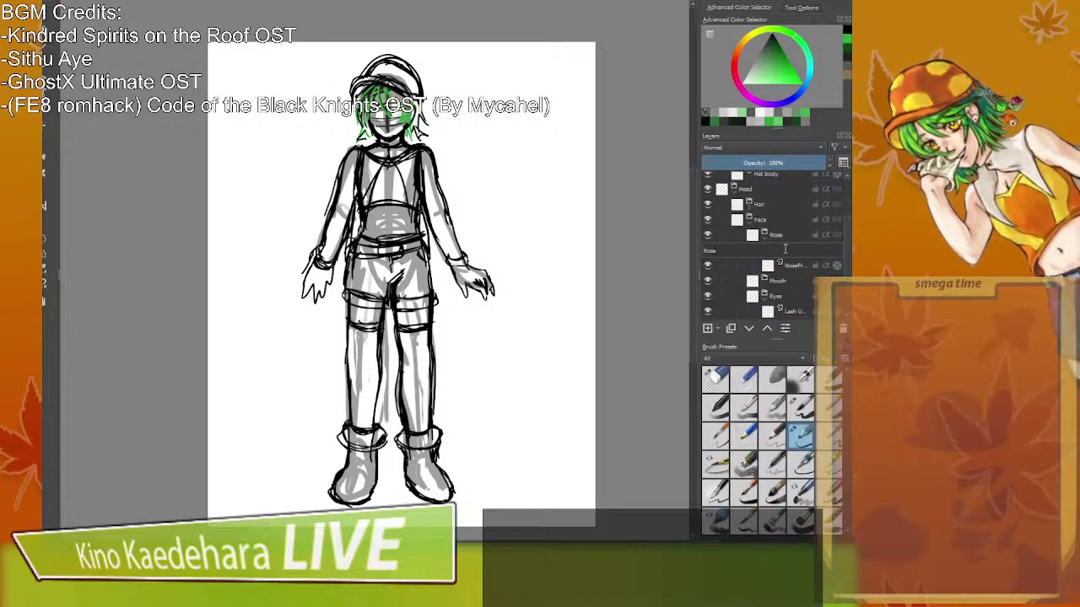
type("3Quarter")
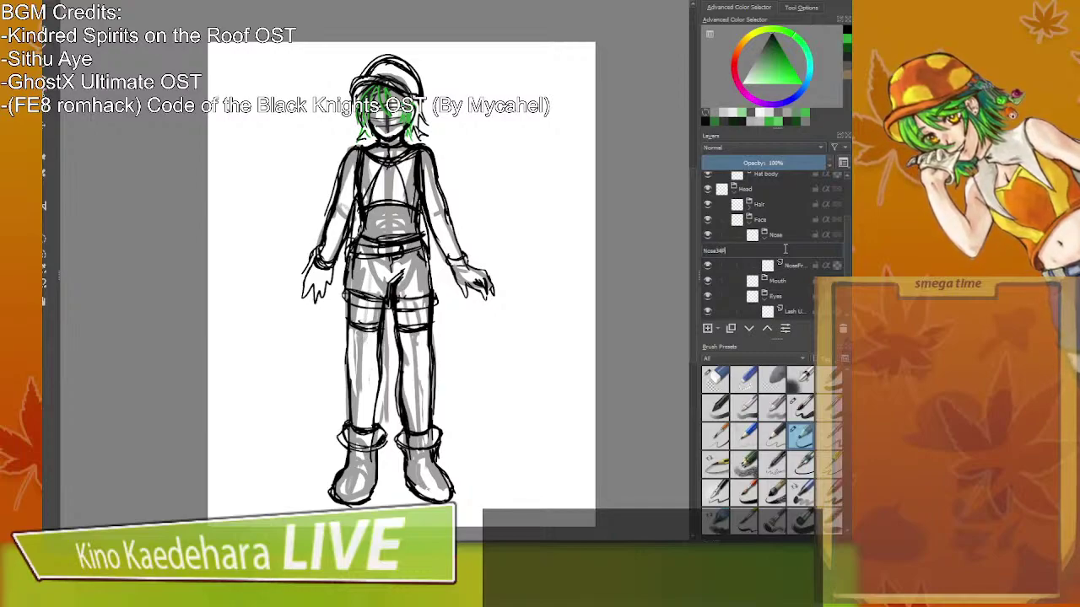
key("Return")
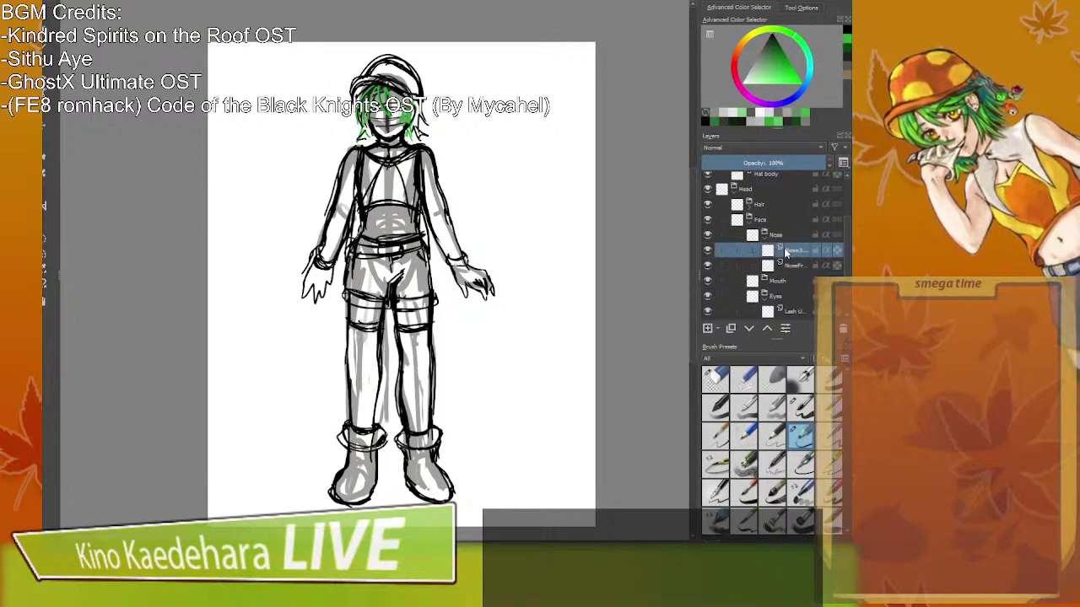
Collapse the Nose group, then add a paint layer inside the Mouth group and name it Line.
scroll(785, 253, "down", 2)
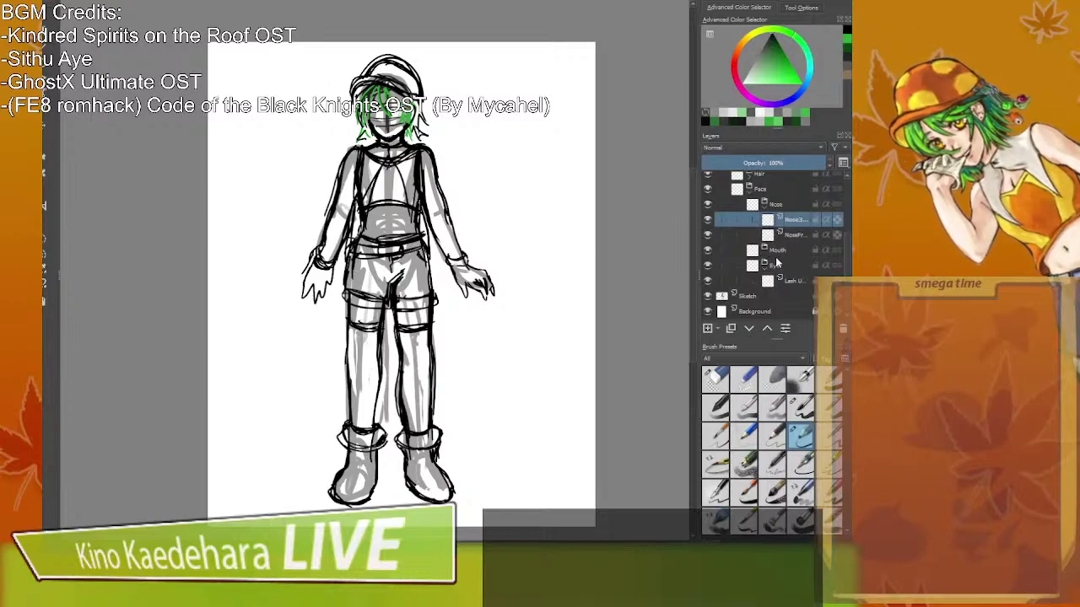
left_click(763, 205)
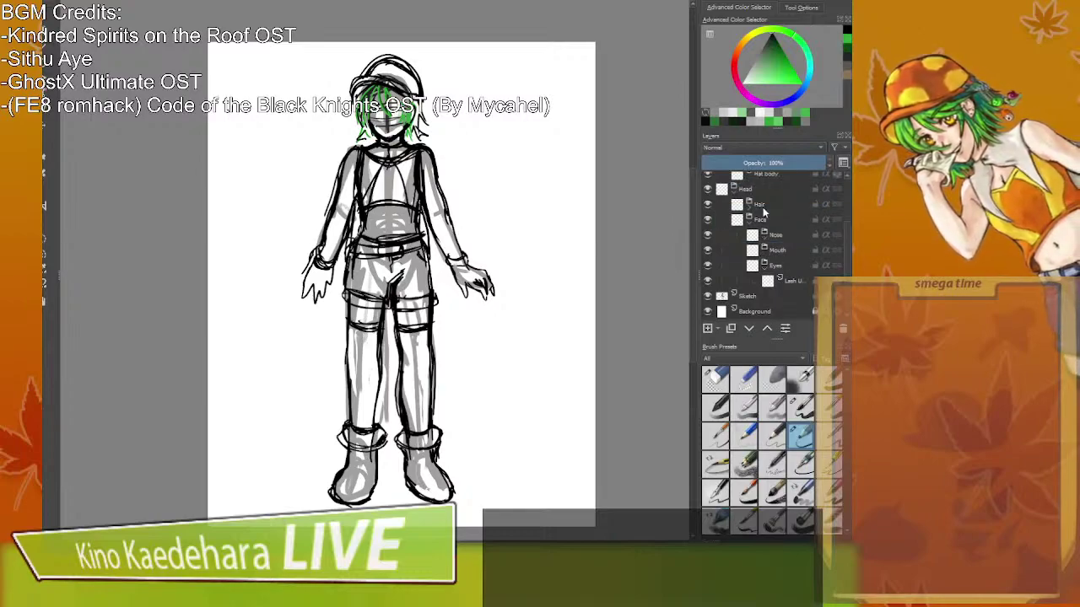
left_click(780, 251)
left_click(707, 329)
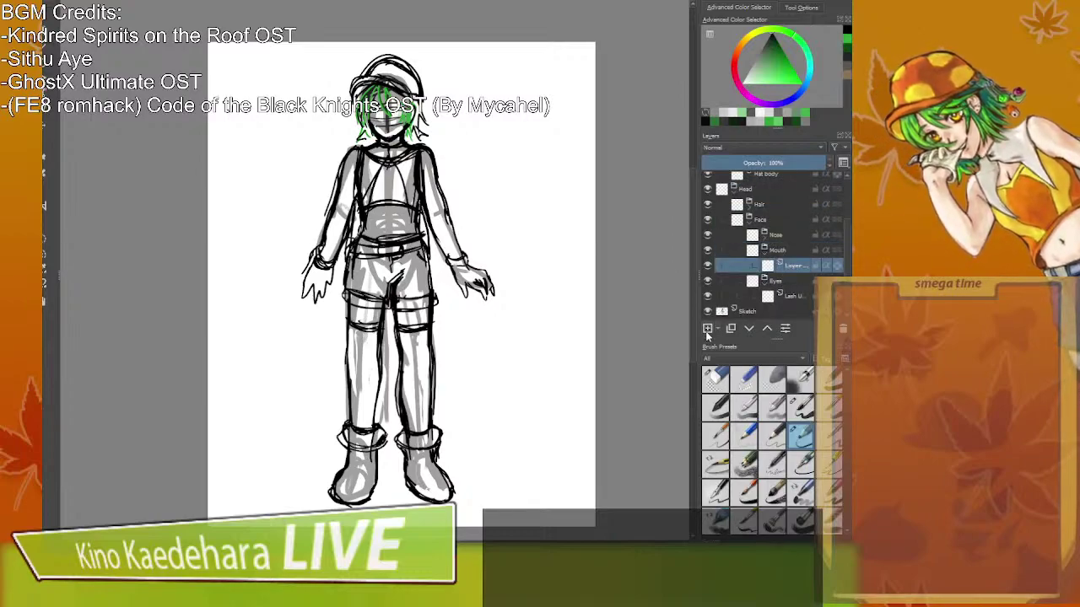
double_click(787, 268)
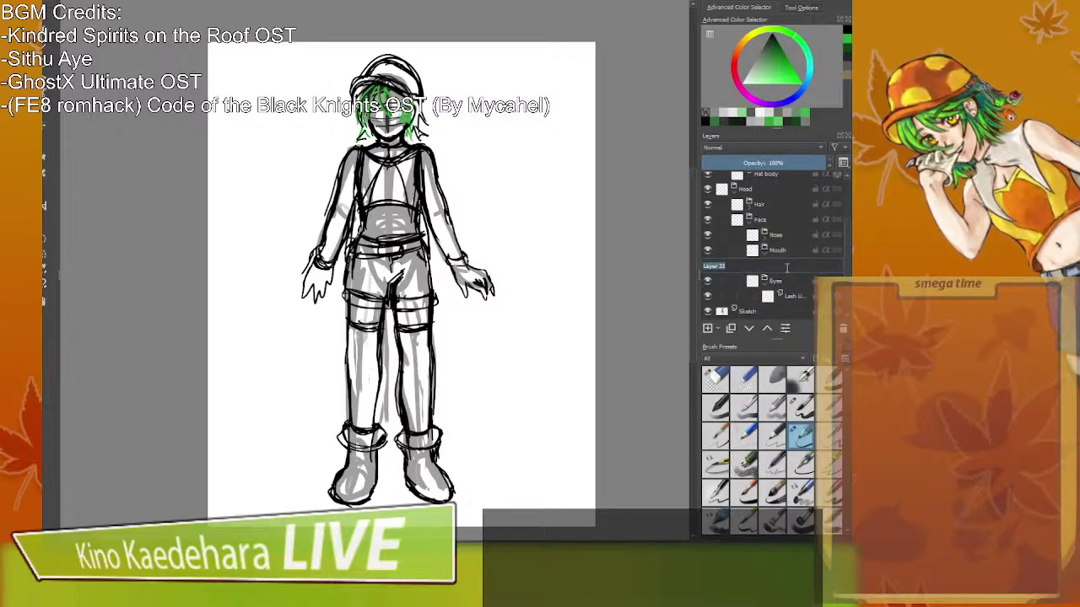
type("t")
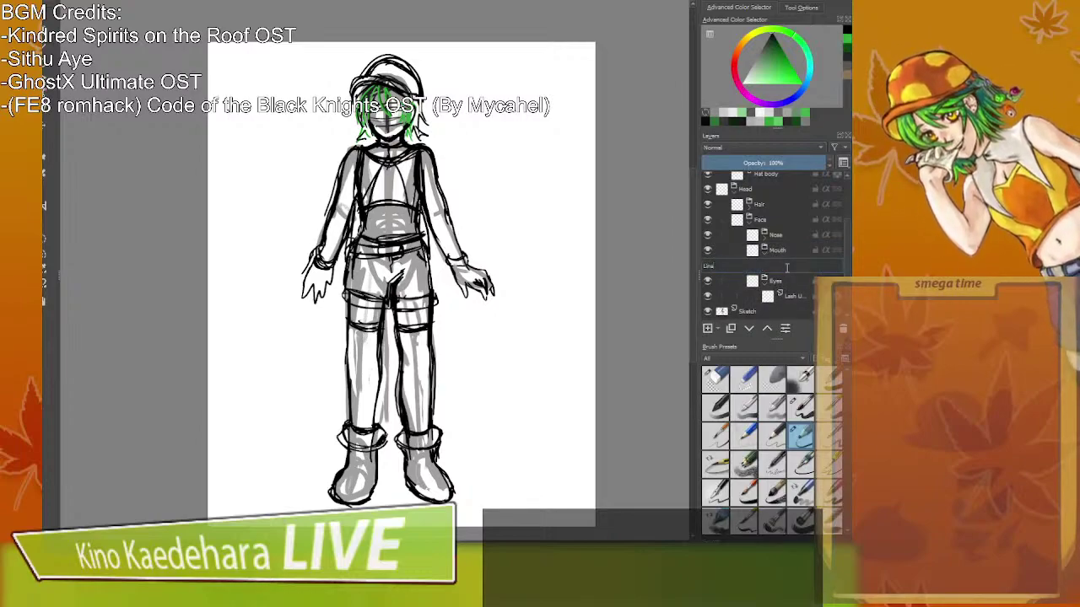
key("Return")
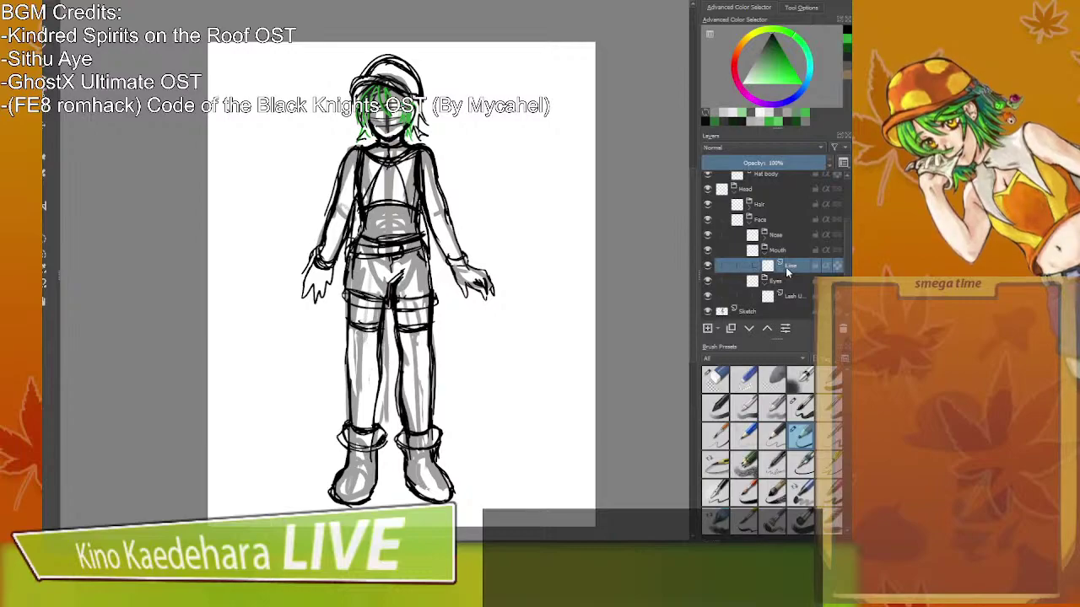
Add a paint layer above Line inside the Mouth group and name it Idk put expressions here.
left_click(708, 328)
double_click(796, 266)
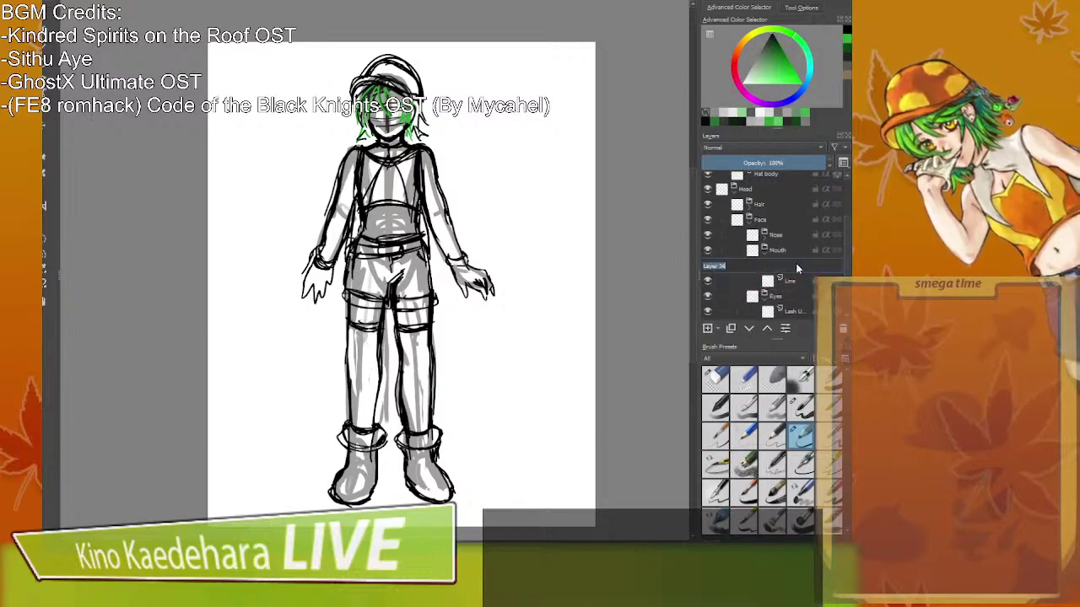
type("Idk p")
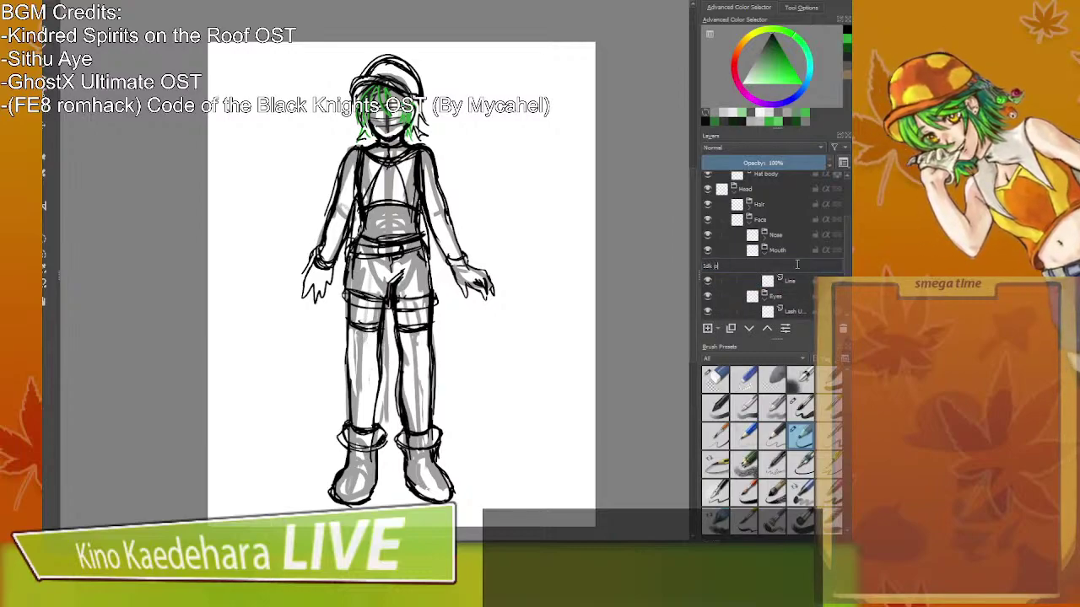
type("ut expression here")
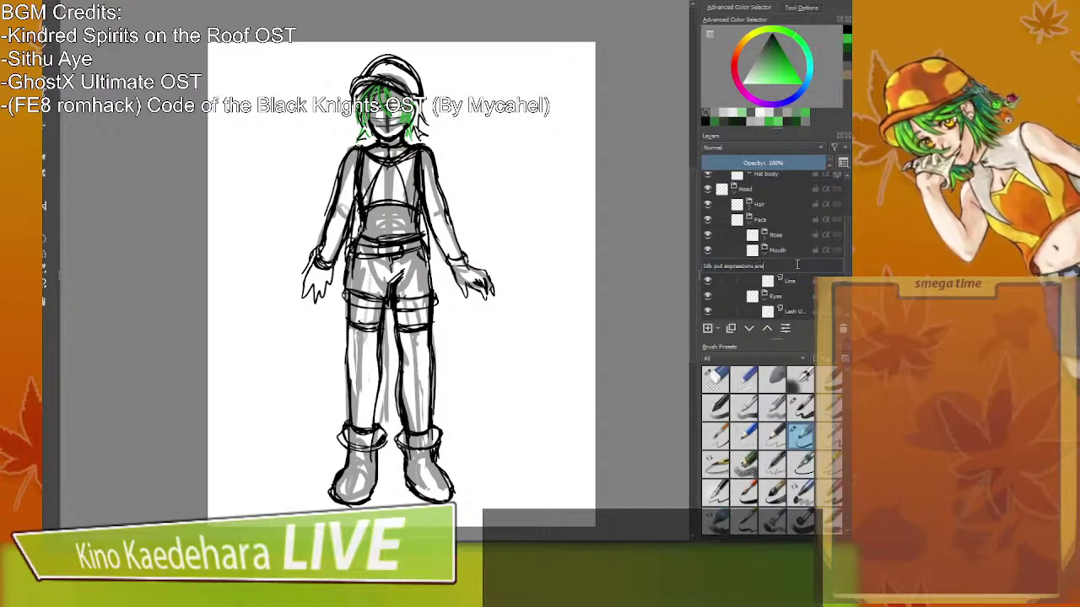
key("Return")
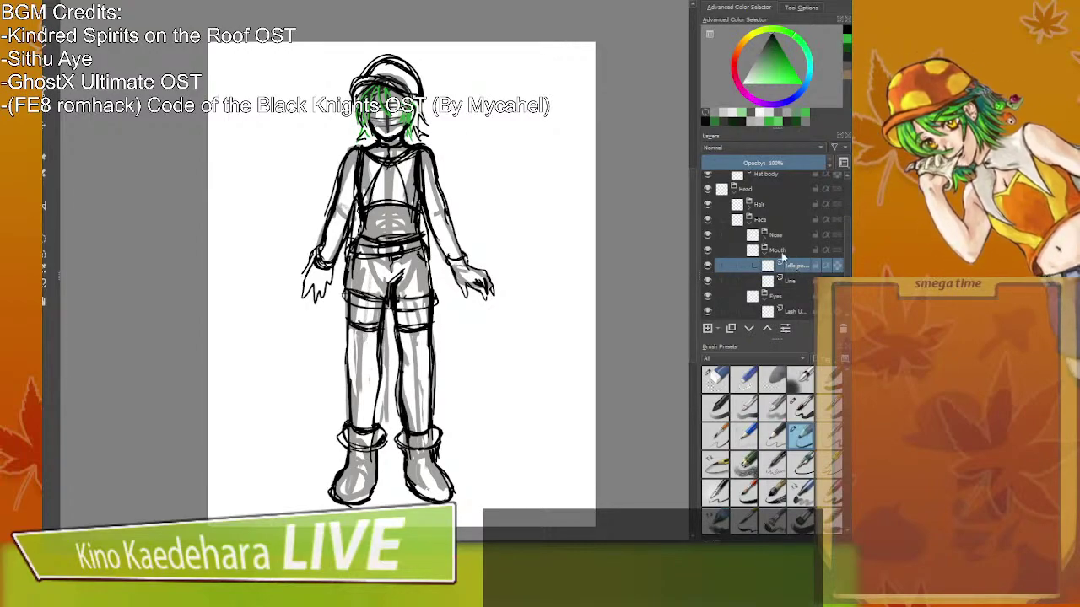
Collapse the Mouth and Eyes groups, then add a paint layer named Left Ear inside the Face group, above Nose.
left_click(765, 252)
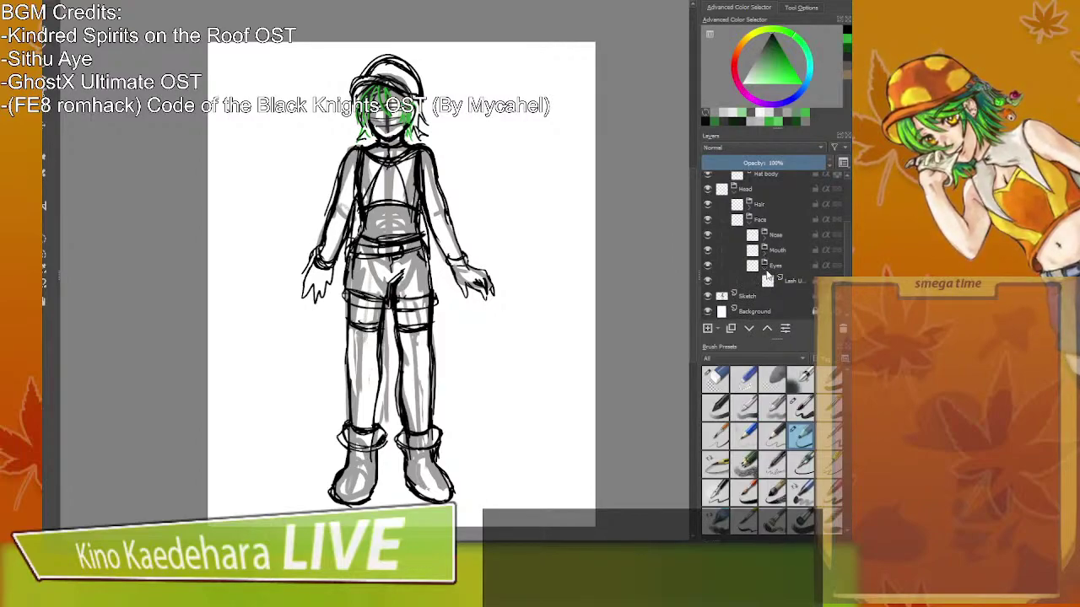
left_click(764, 267)
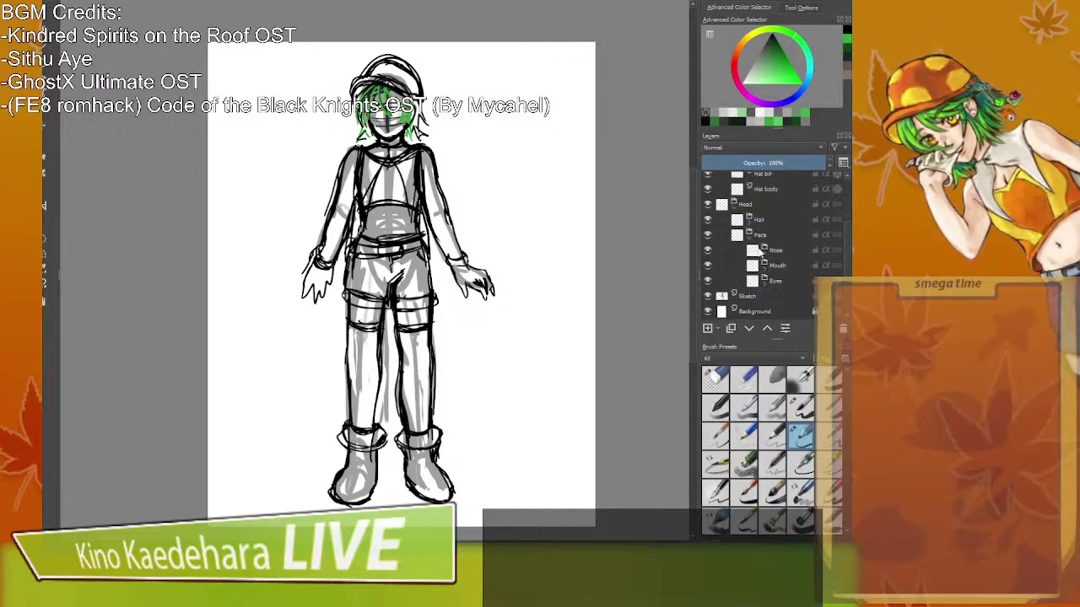
left_click(769, 206)
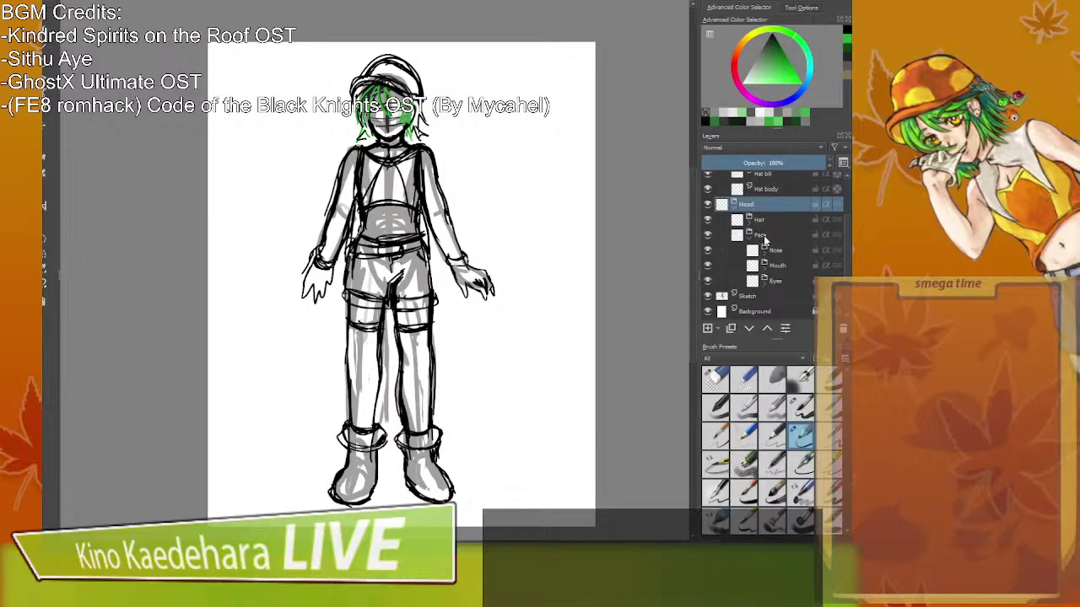
left_click(764, 240)
left_click(708, 329)
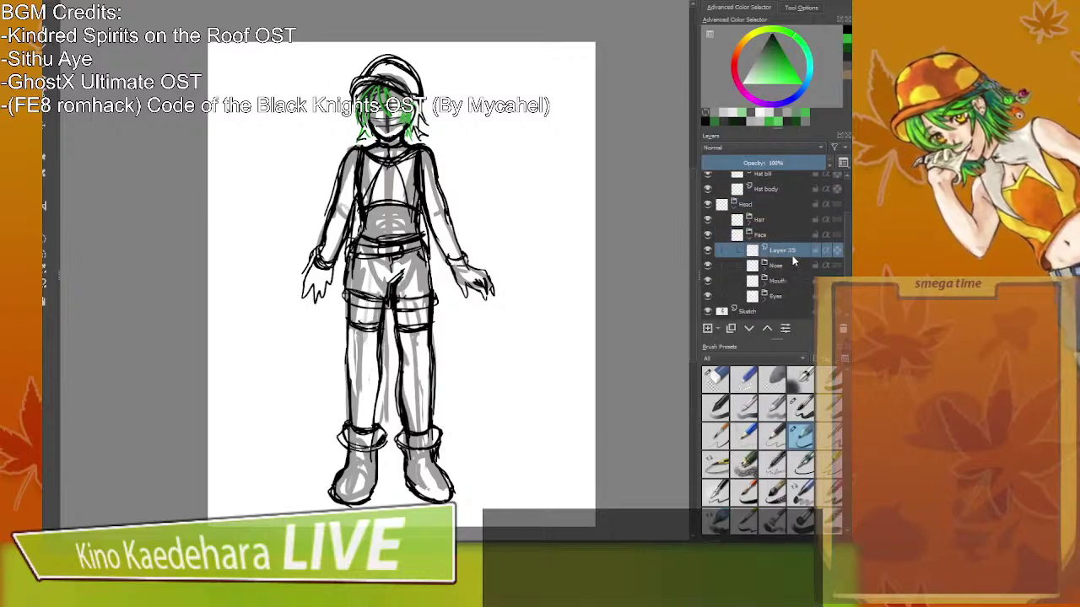
double_click(795, 257)
key("BackSpace")
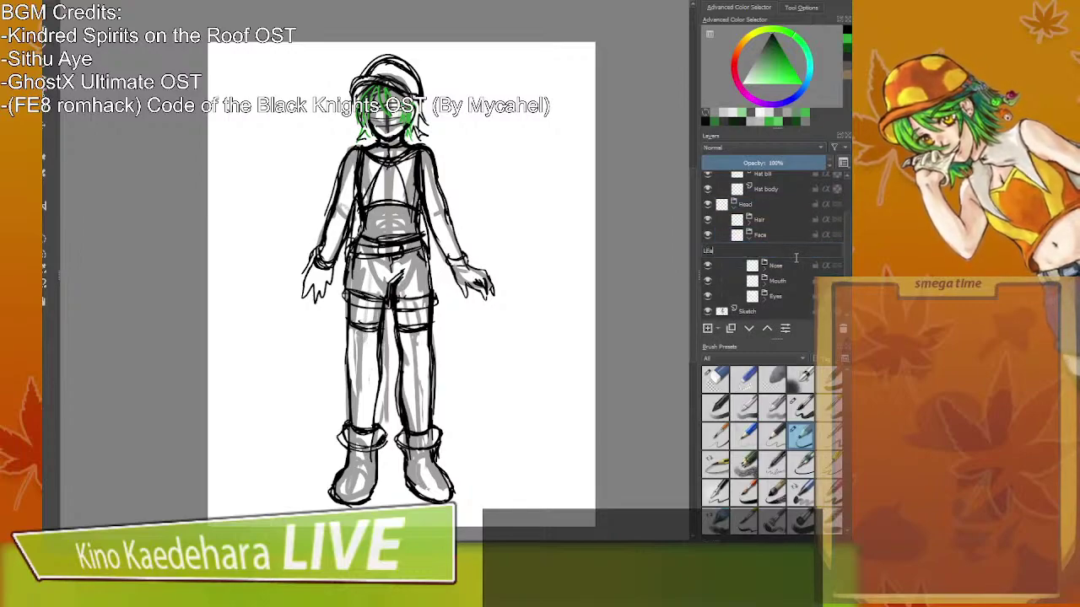
type("Left Ear")
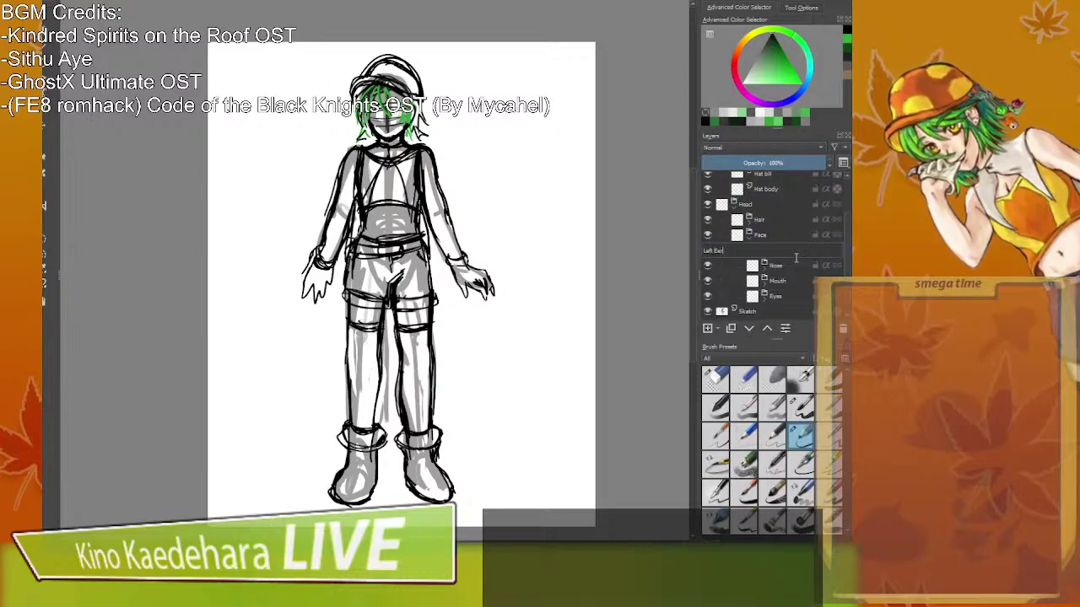
key("Return")
Add a paint layer above Left Ear inside the Face group and name it Right Ear.
left_click(708, 328)
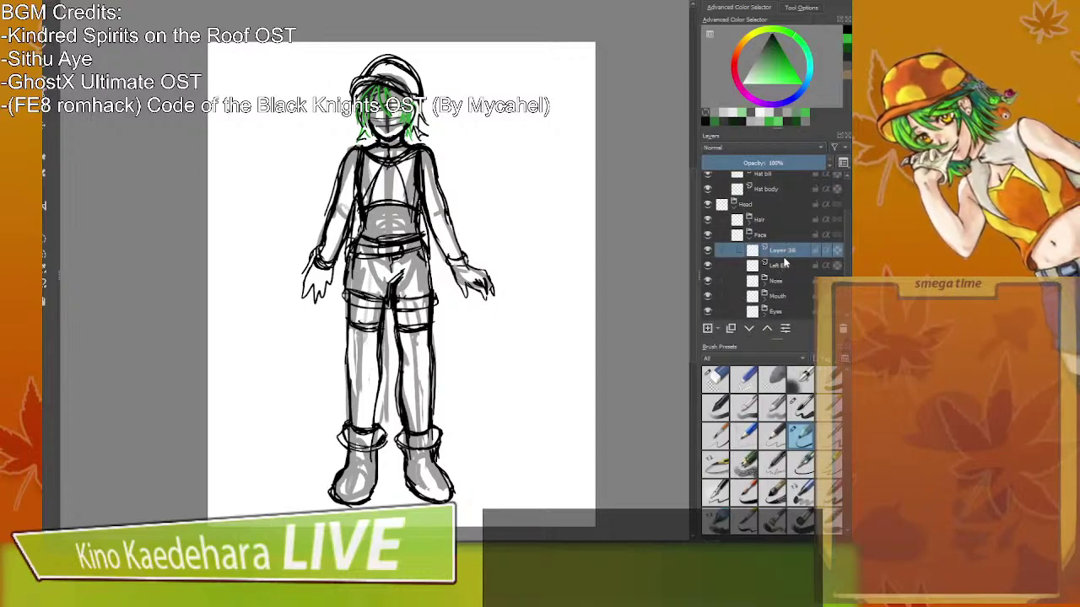
double_click(788, 251)
type("Right Ear")
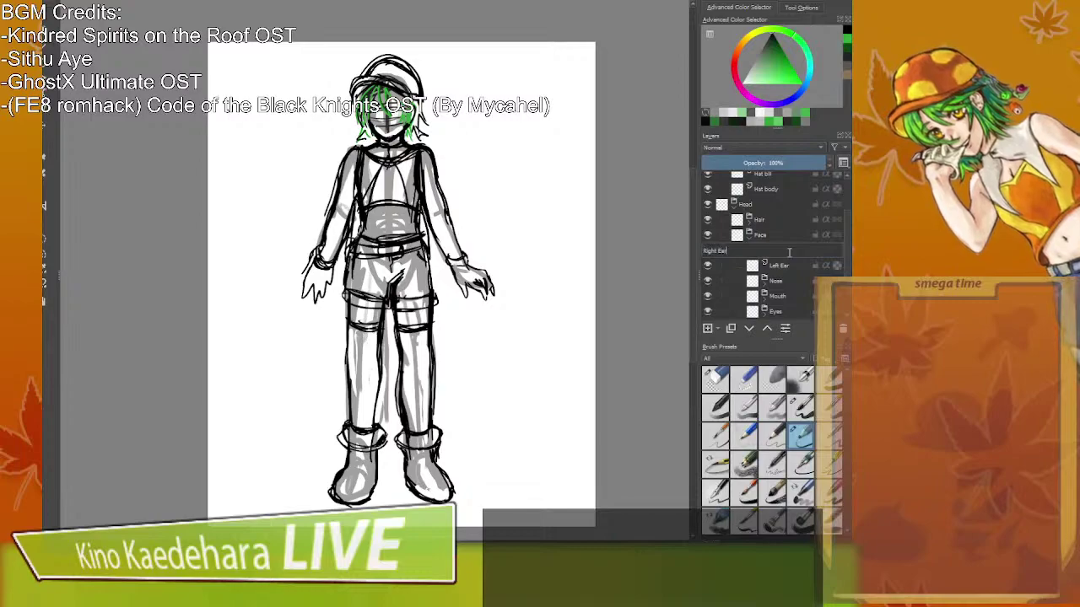
key("Return")
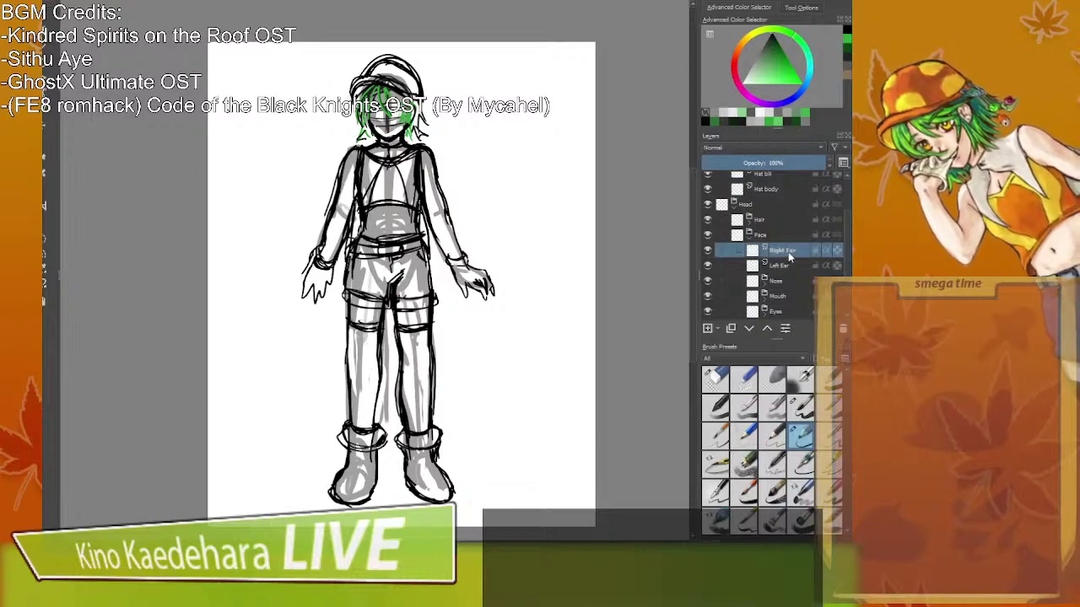
Add a paint layer inside the Face group, above Right Ear, and name it Face base.
scroll(769, 256, "down", 1)
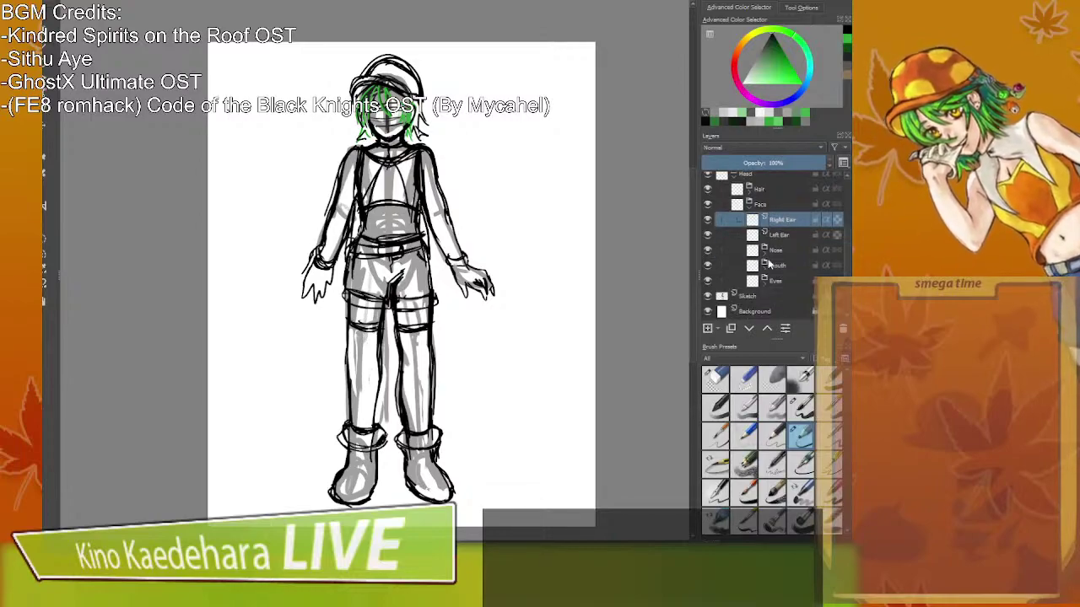
scroll(769, 257, "up", 1)
left_click(767, 250)
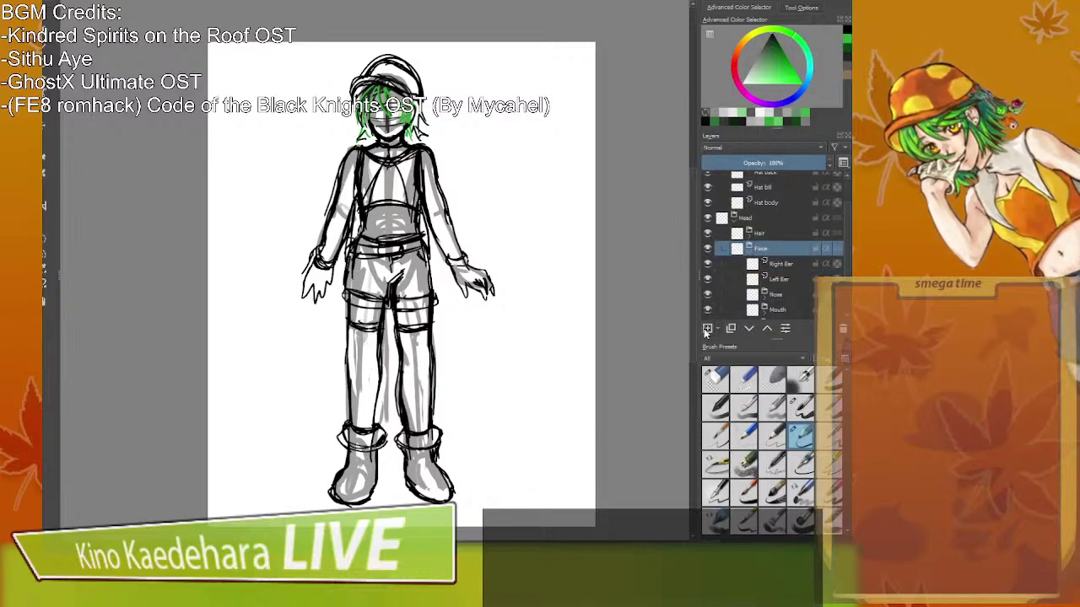
left_click(706, 328)
double_click(781, 263)
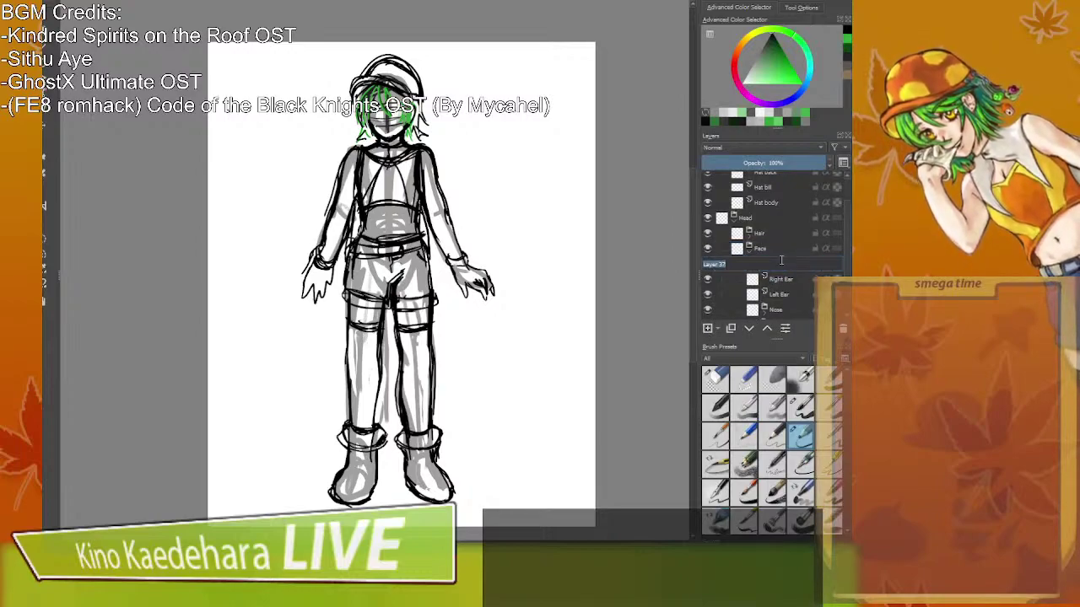
type("Fac")
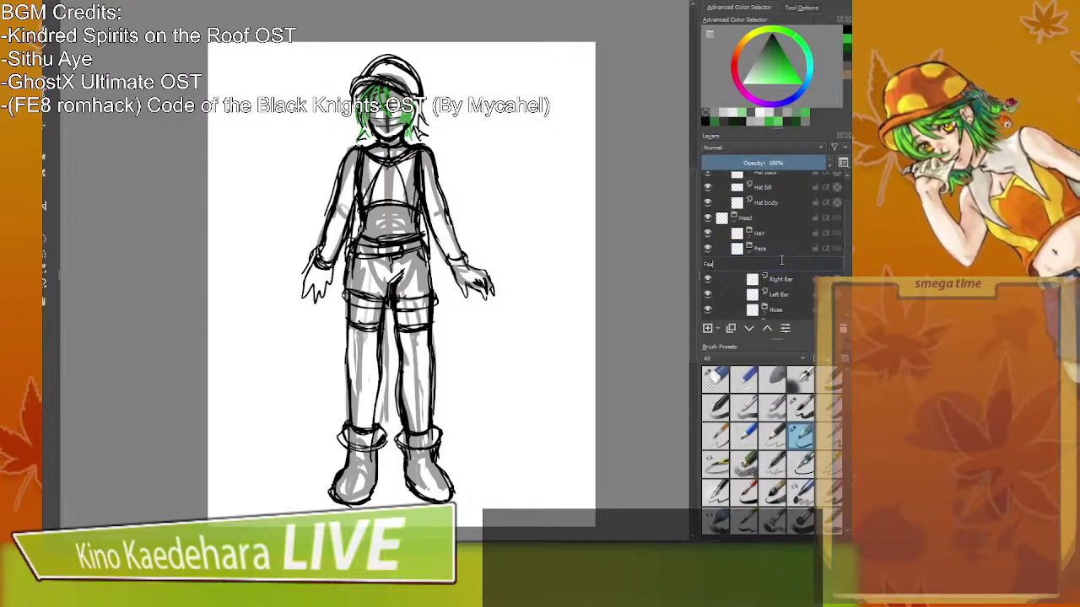
type("e Base")
key("Return")
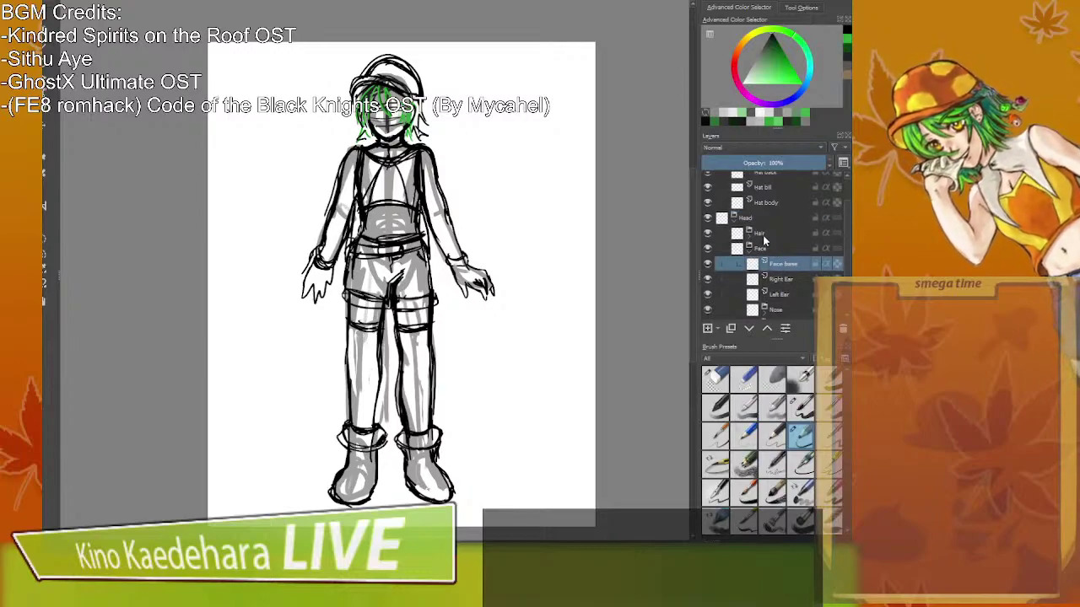
Add a paint layer at the top of the Hair group, name it Hair shadow, and collapse the group.
left_click(750, 237)
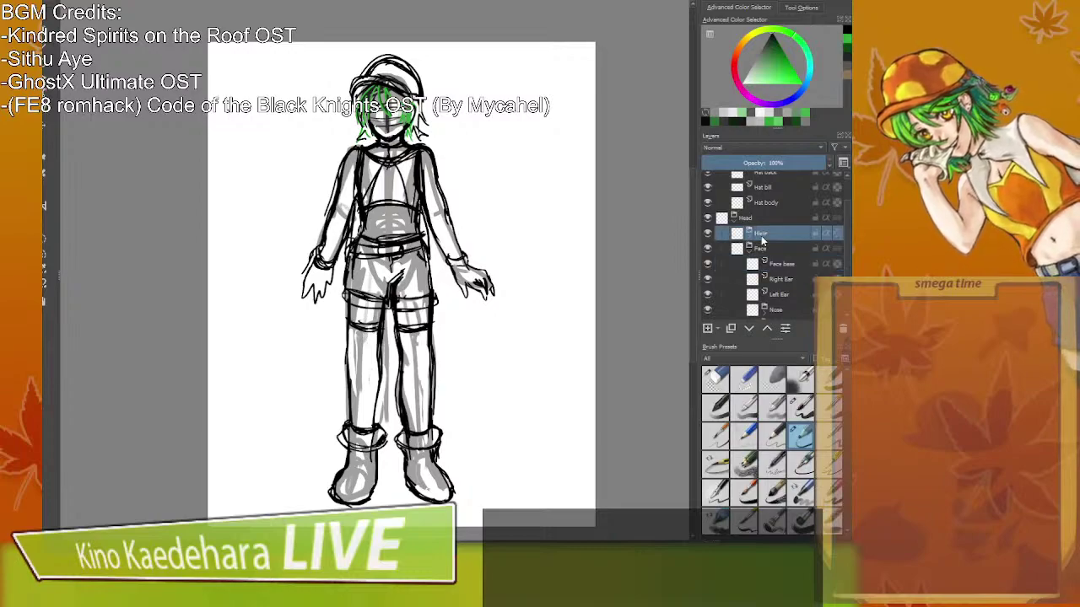
left_click(749, 231)
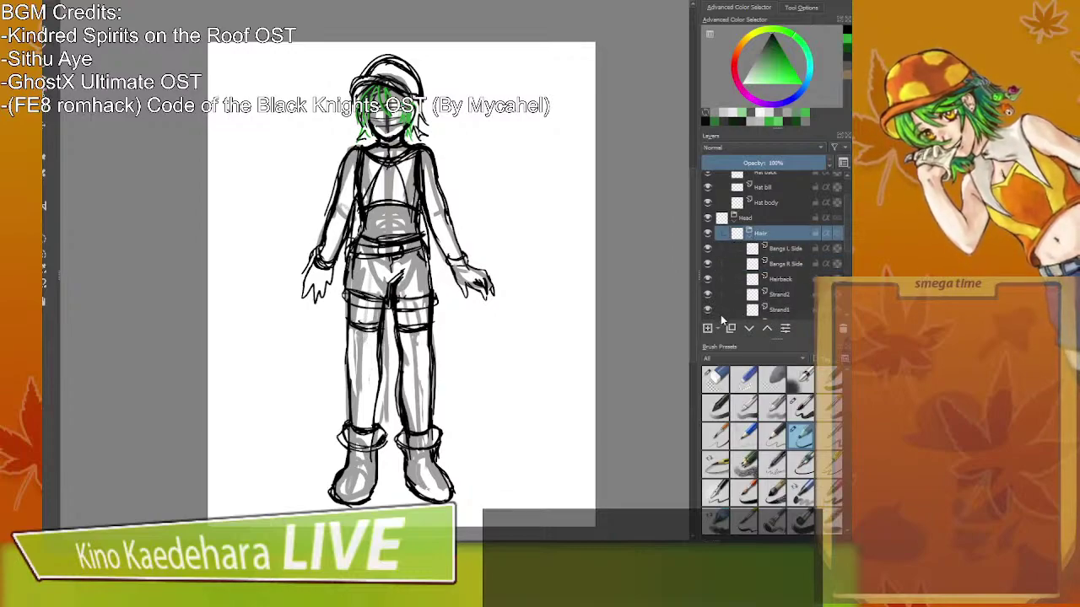
left_click(708, 328)
double_click(779, 250)
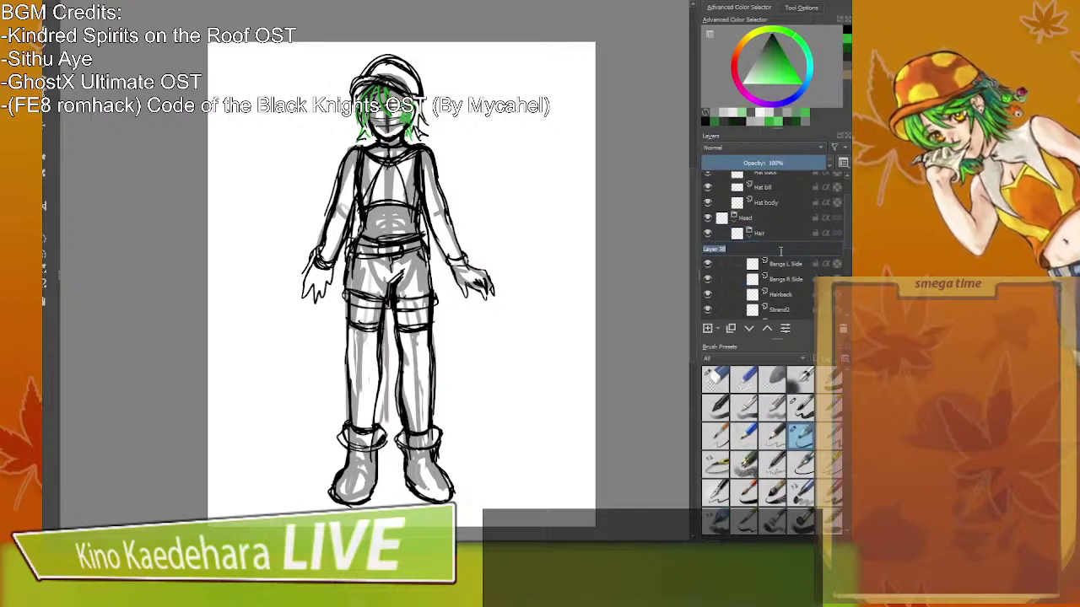
type("Hair")
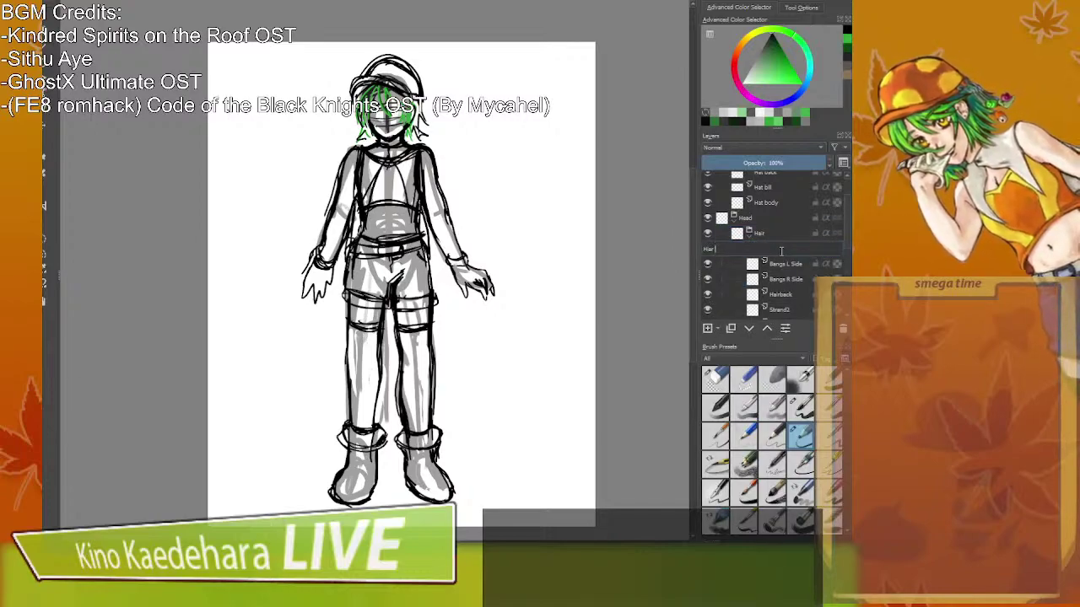
type(" shadow")
key("Return")
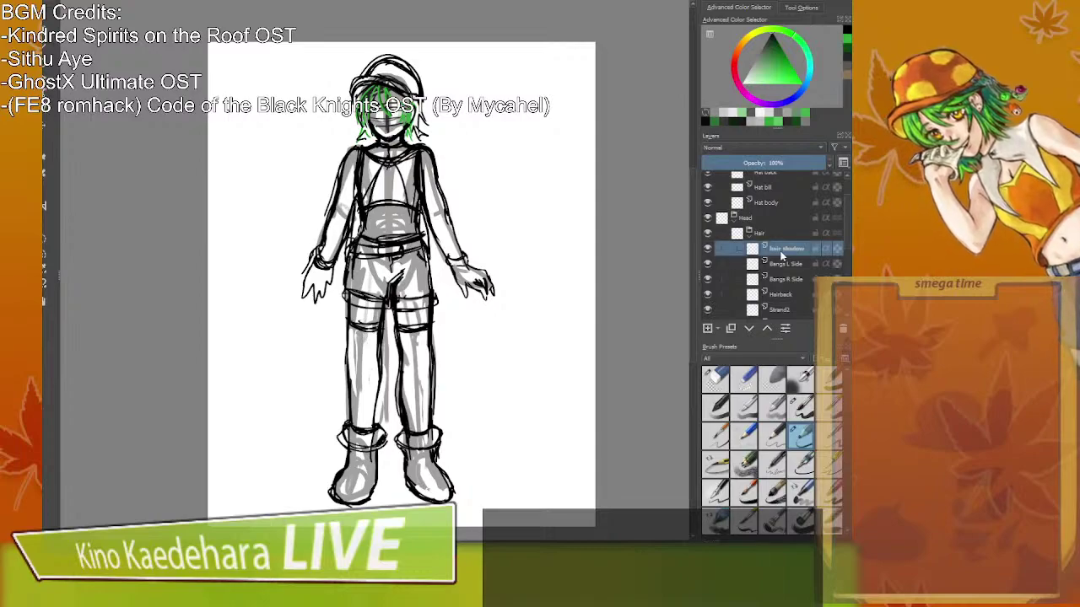
left_click(749, 233)
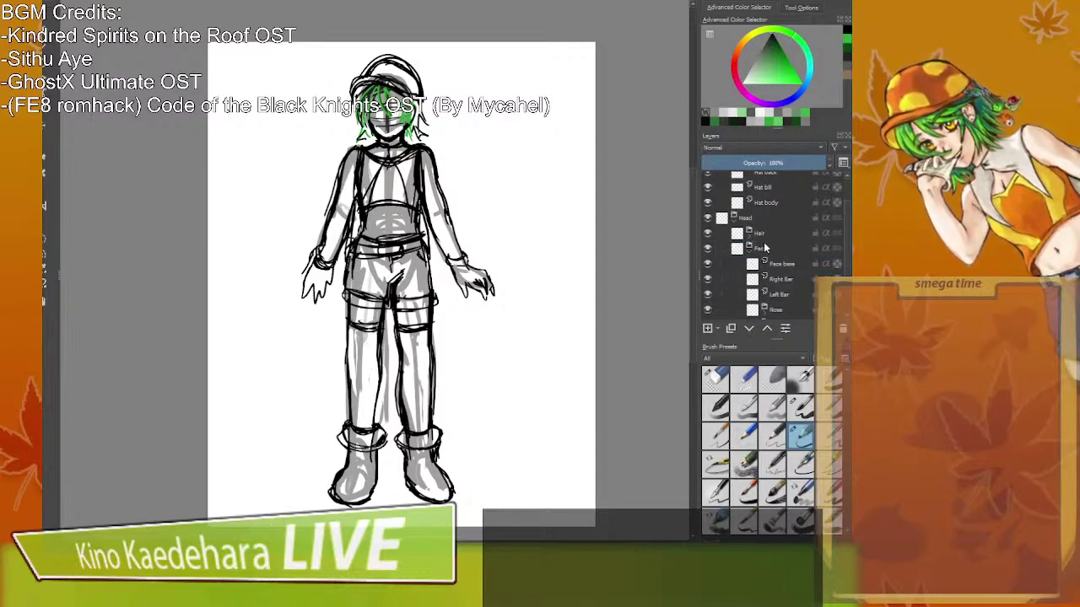
Collapse the Face group, then add a paint layer named Neck inside the Head group, above Hair.
scroll(766, 250, "down", 1)
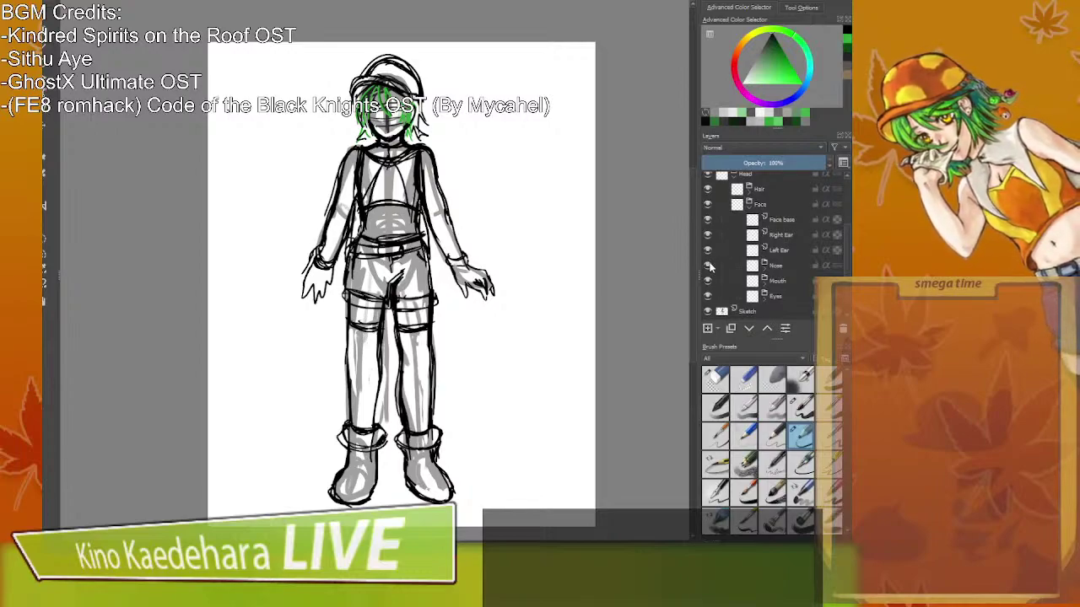
left_click(749, 204)
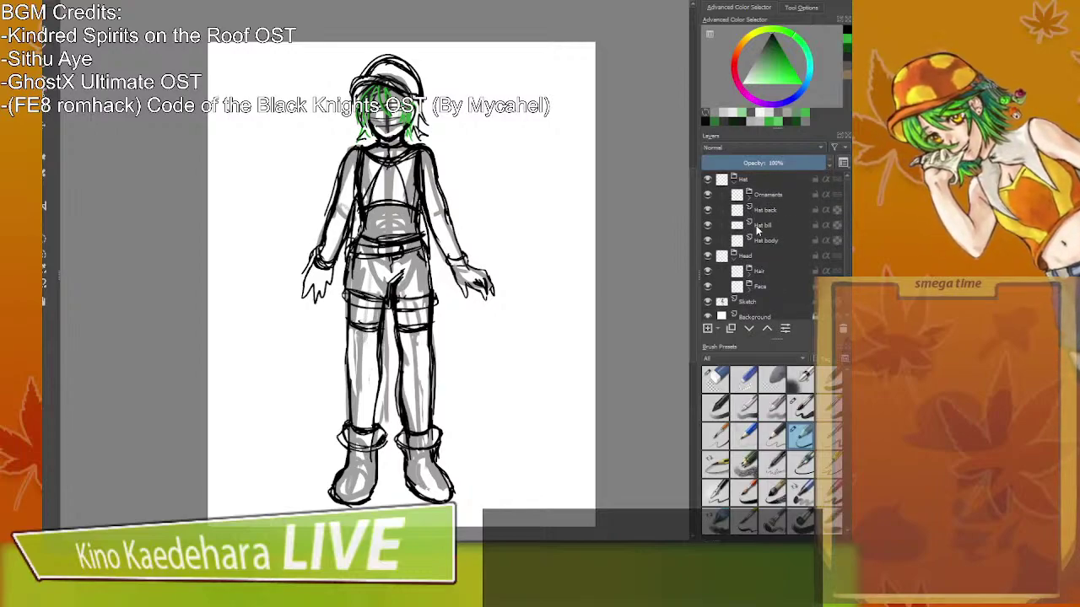
left_click(751, 249)
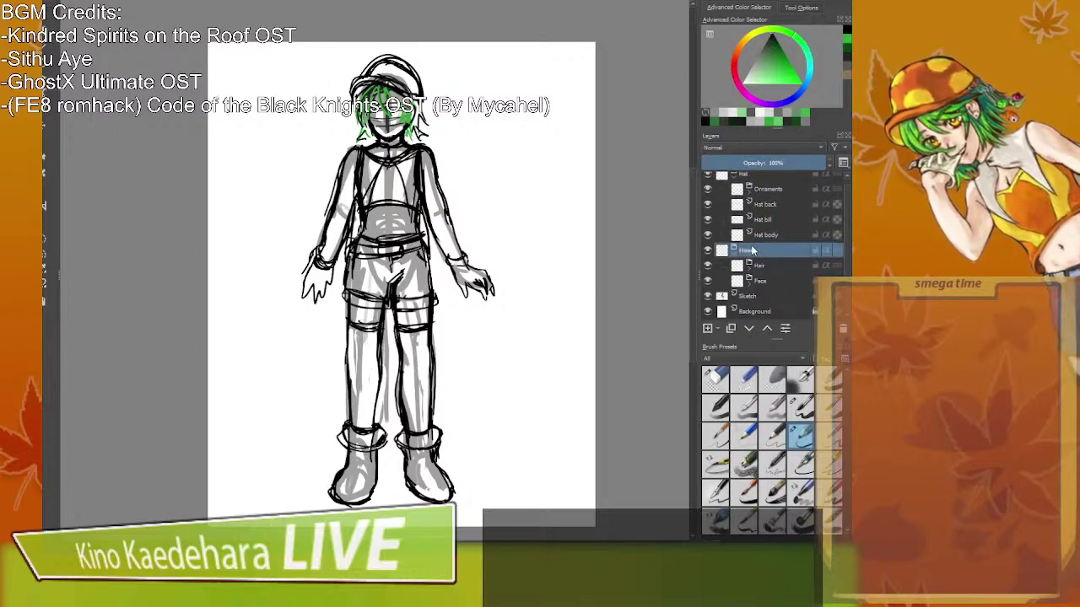
left_click(708, 329)
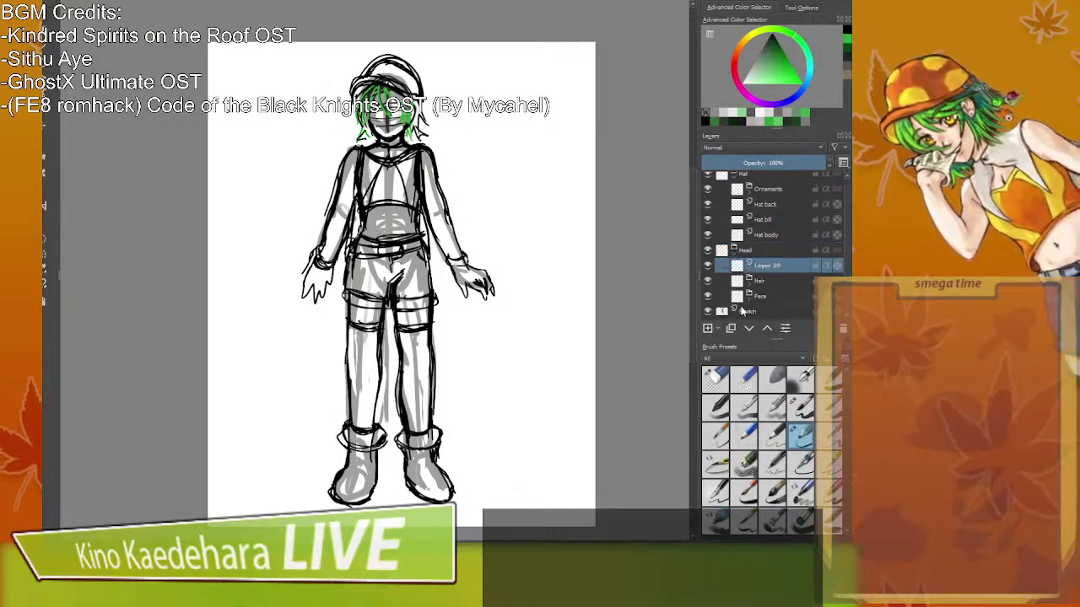
double_click(778, 269)
type("Neck")
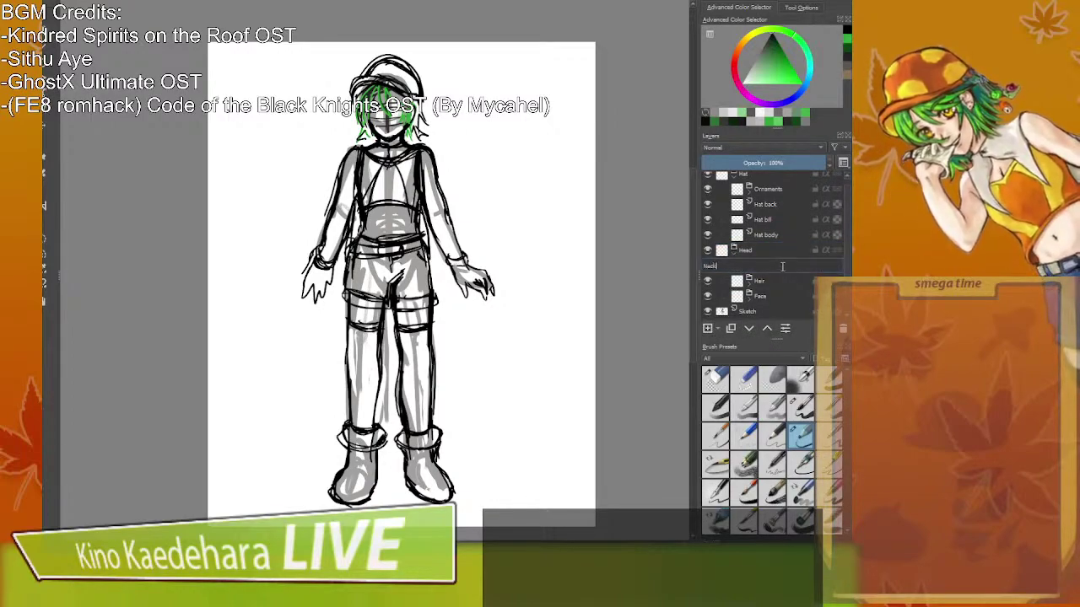
key("Return")
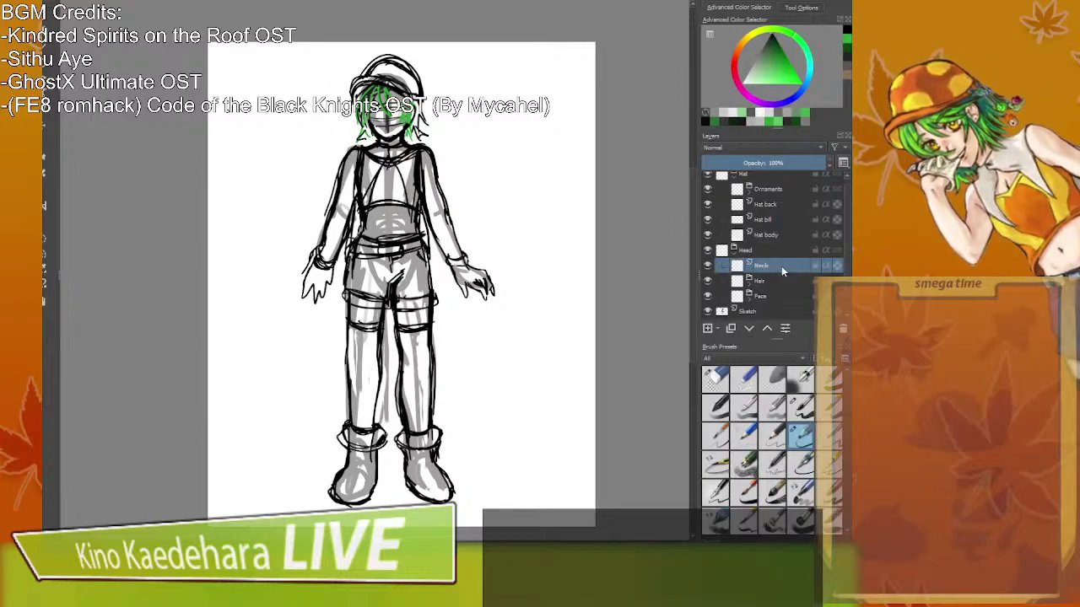
Collapse the Head and Hat groups, then add a group layer named Torso directly above Background.
scroll(775, 270, "up", 1)
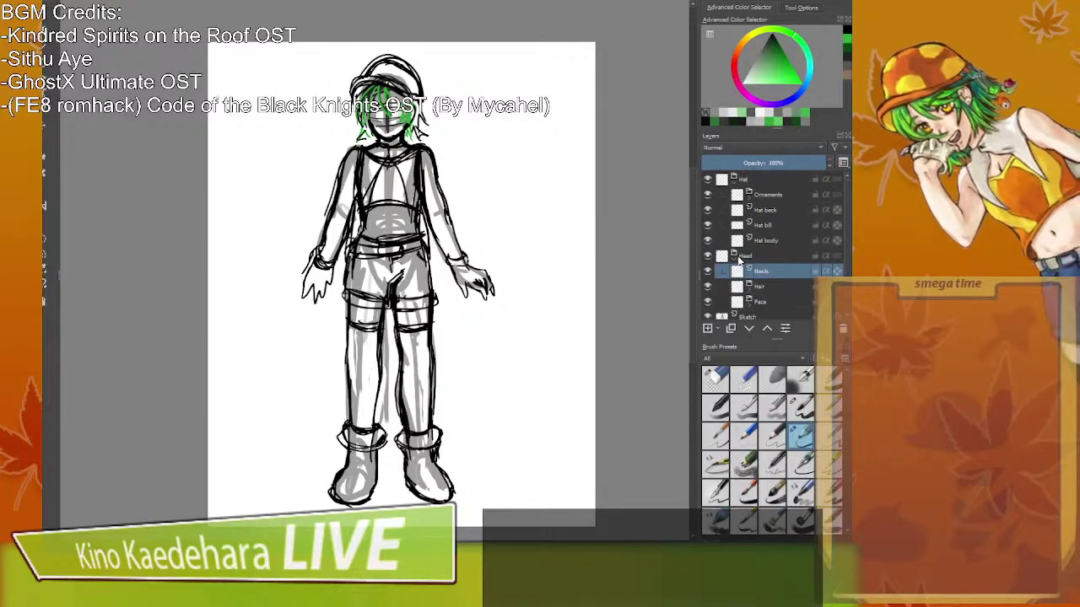
left_click(733, 256)
left_click(733, 176)
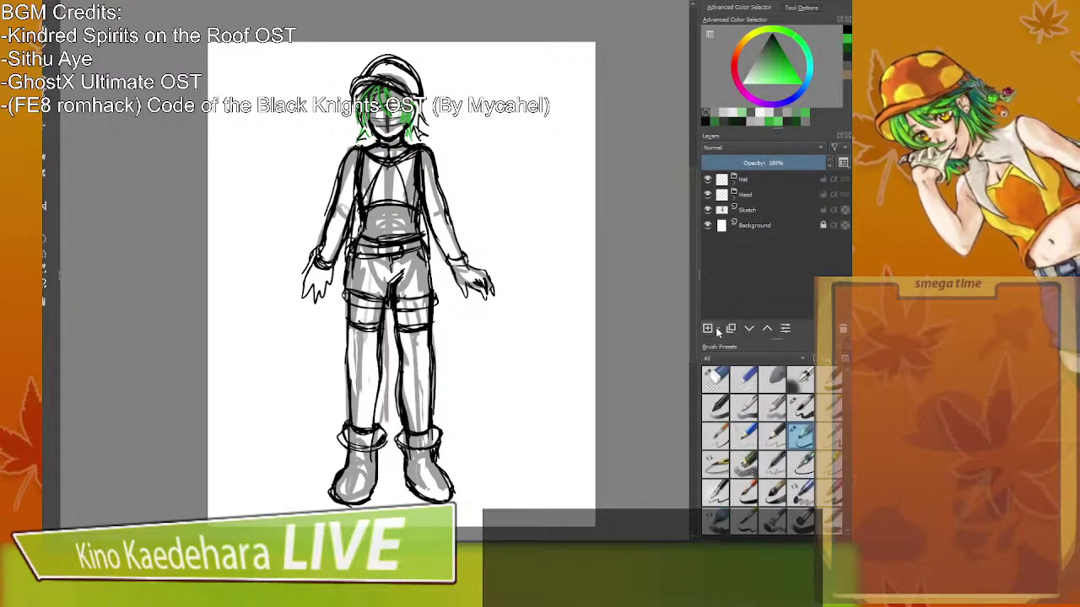
left_click(769, 226)
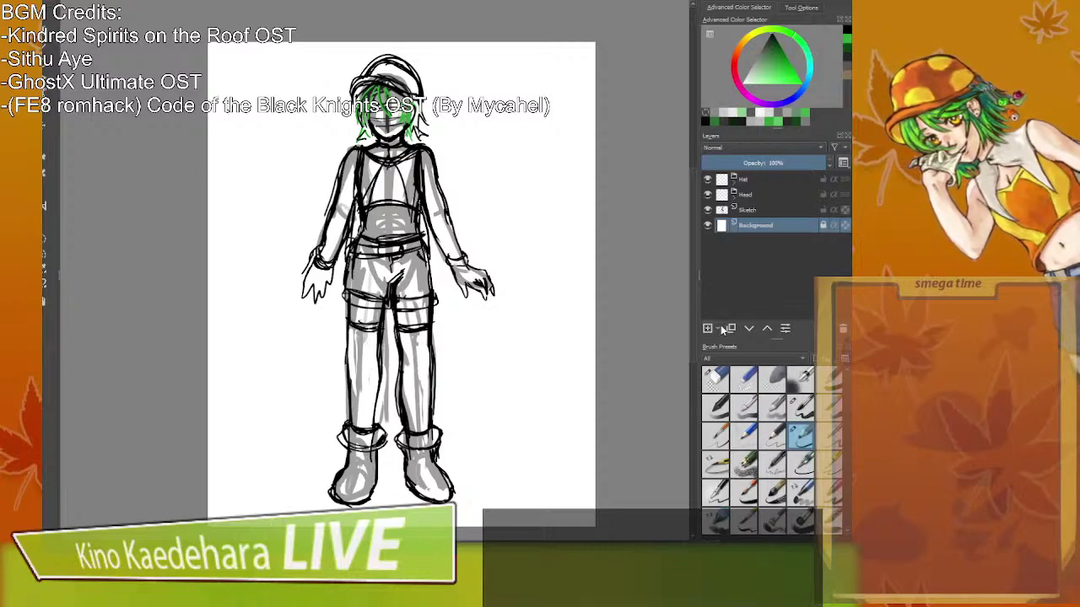
left_click(708, 328)
double_click(758, 227)
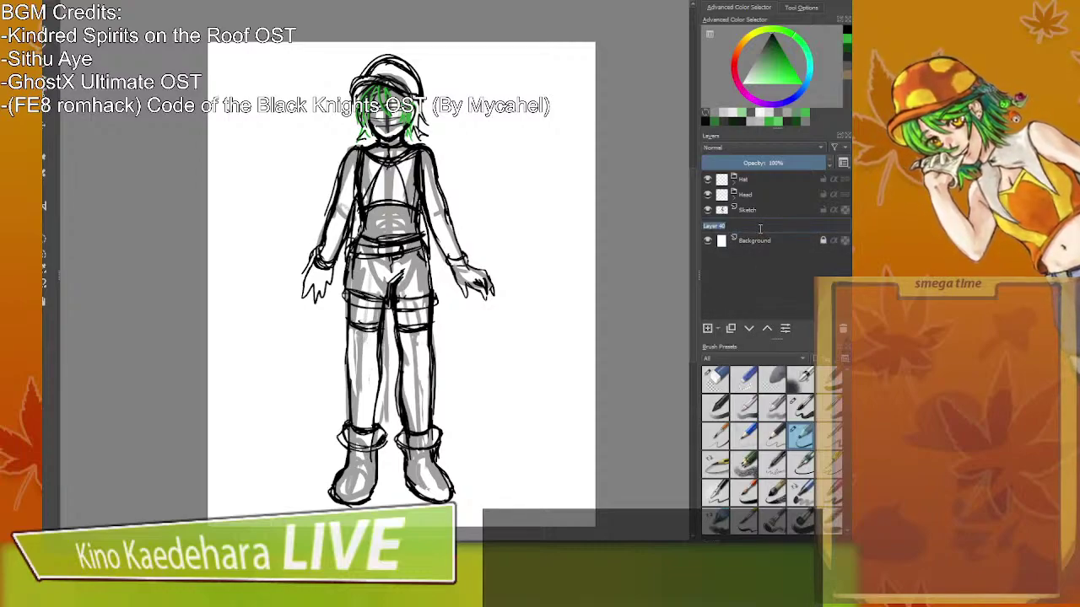
type("Tr")
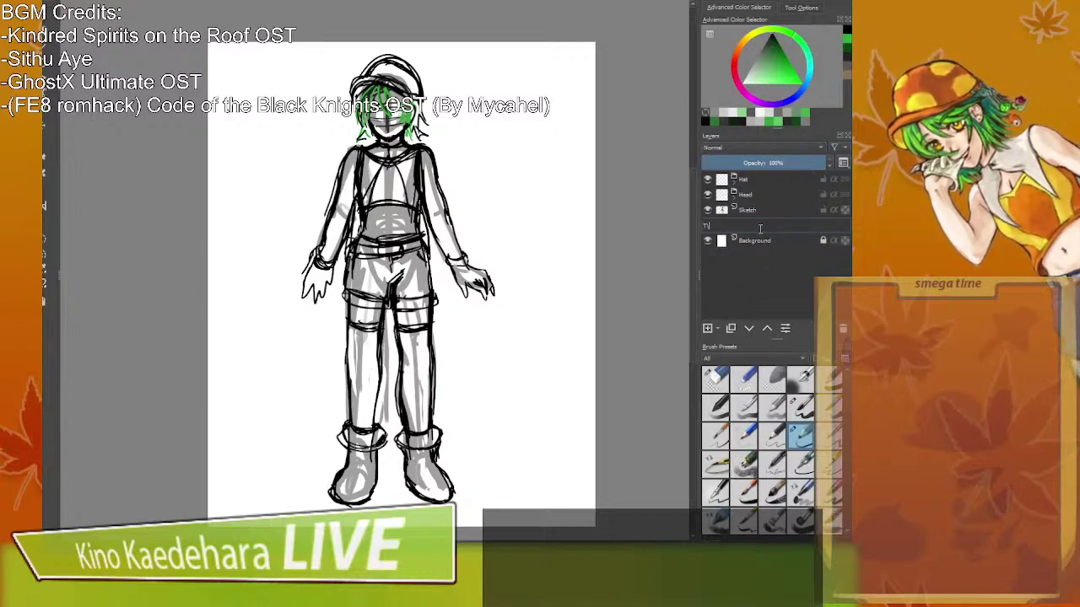
type("orso")
key("Return")
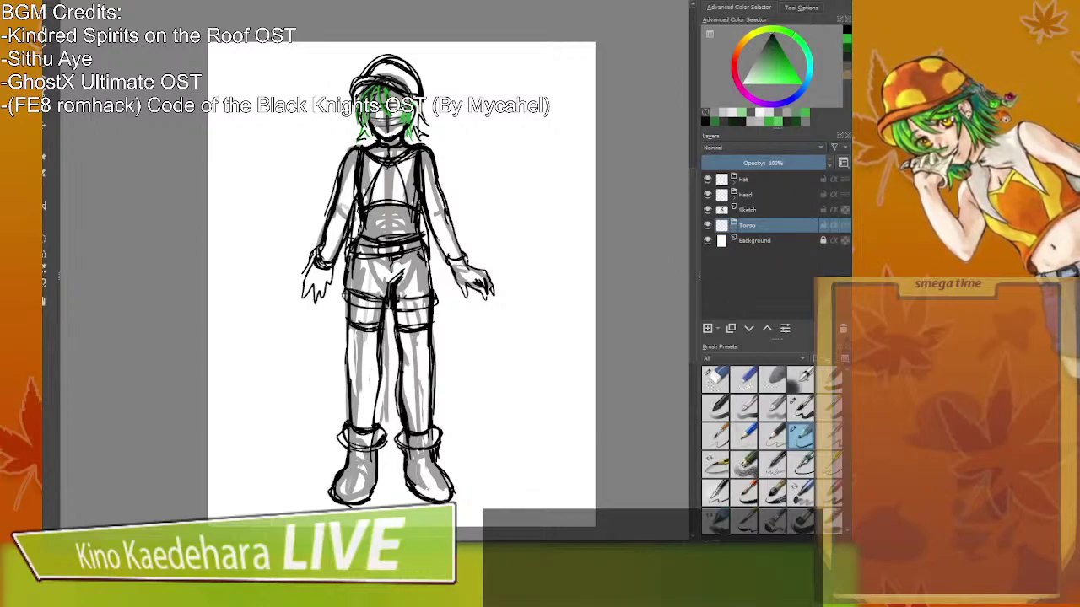
Add a paint layer inside the Torso group and name it Abdomen.
left_click(707, 329)
double_click(779, 241)
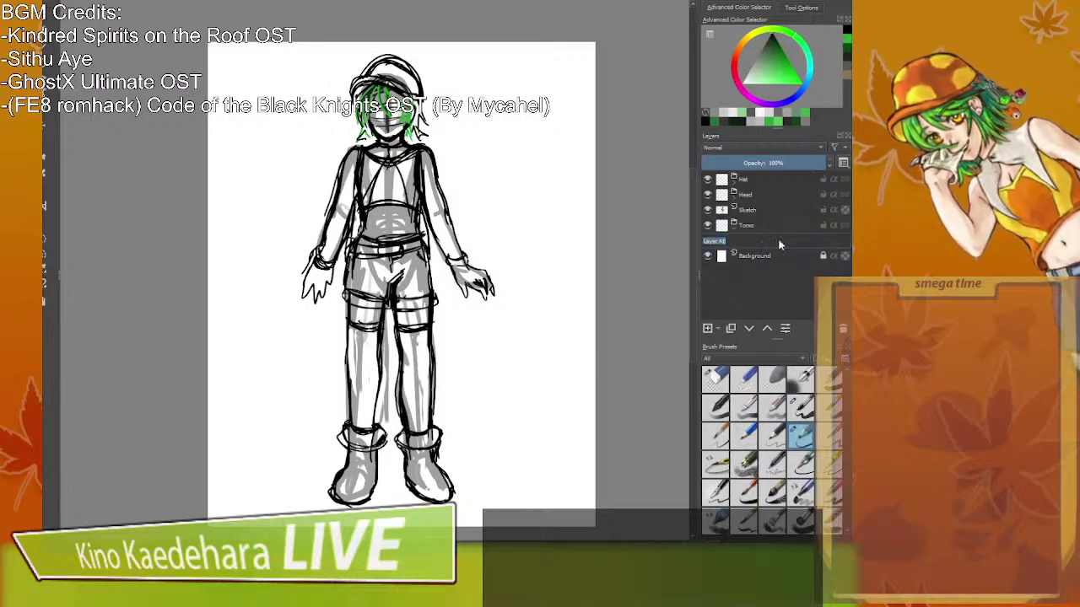
type("Abdomen")
key("Return")
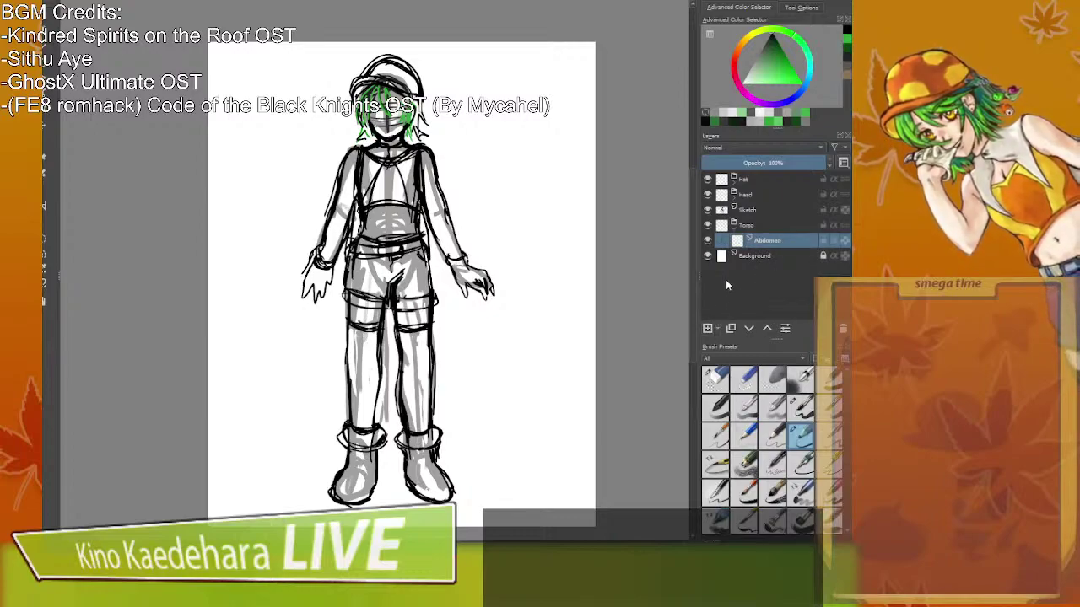
Add a nested group inside the Torso group, above Abdomen, and name it Shirt.
left_click(751, 229)
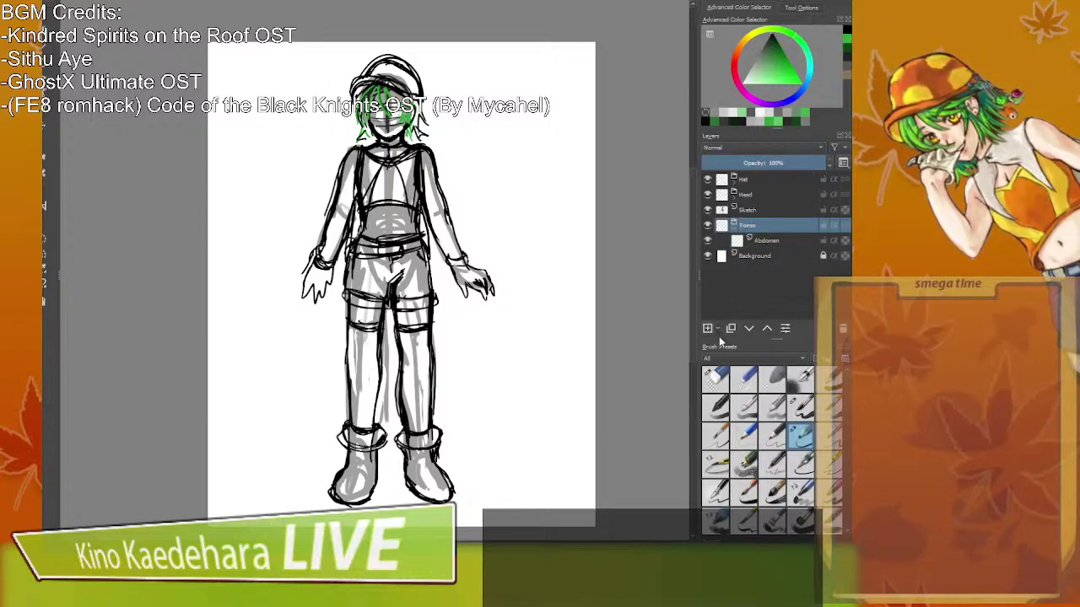
left_click(708, 328)
double_click(772, 241)
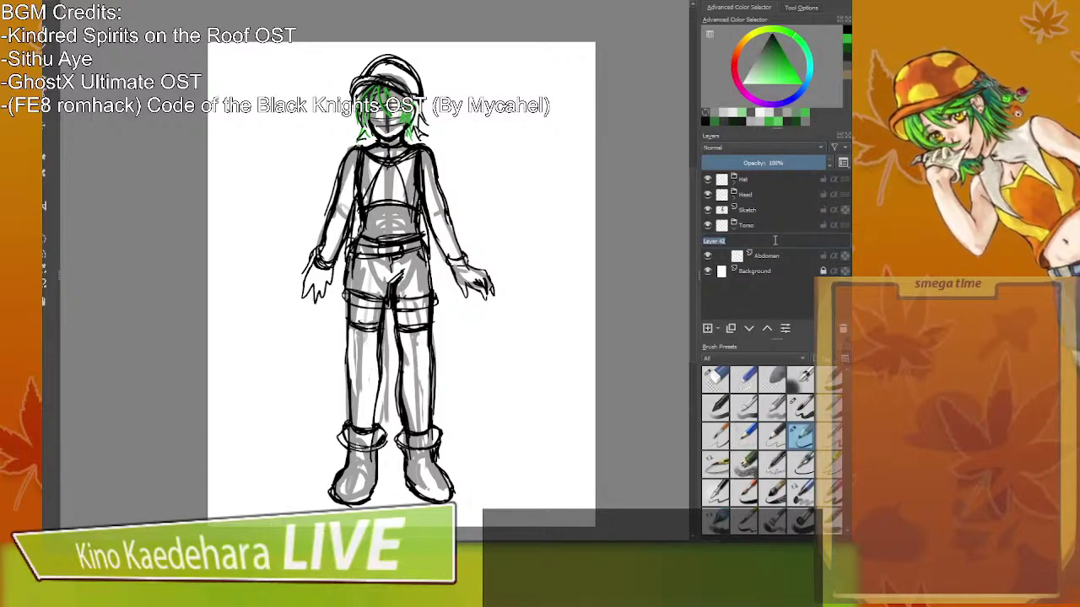
type("Shirt")
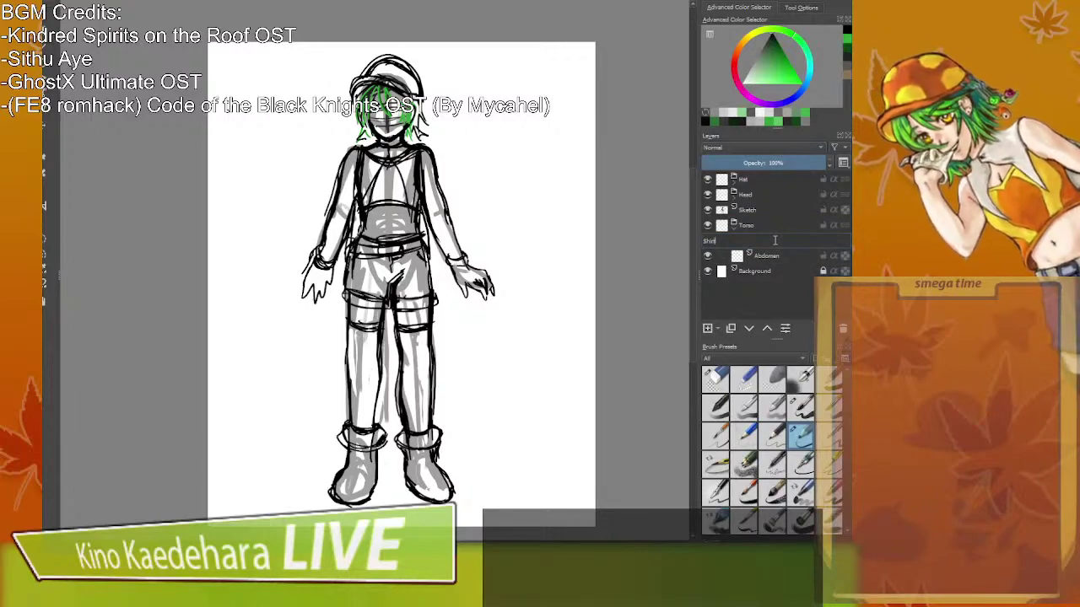
key("Return")
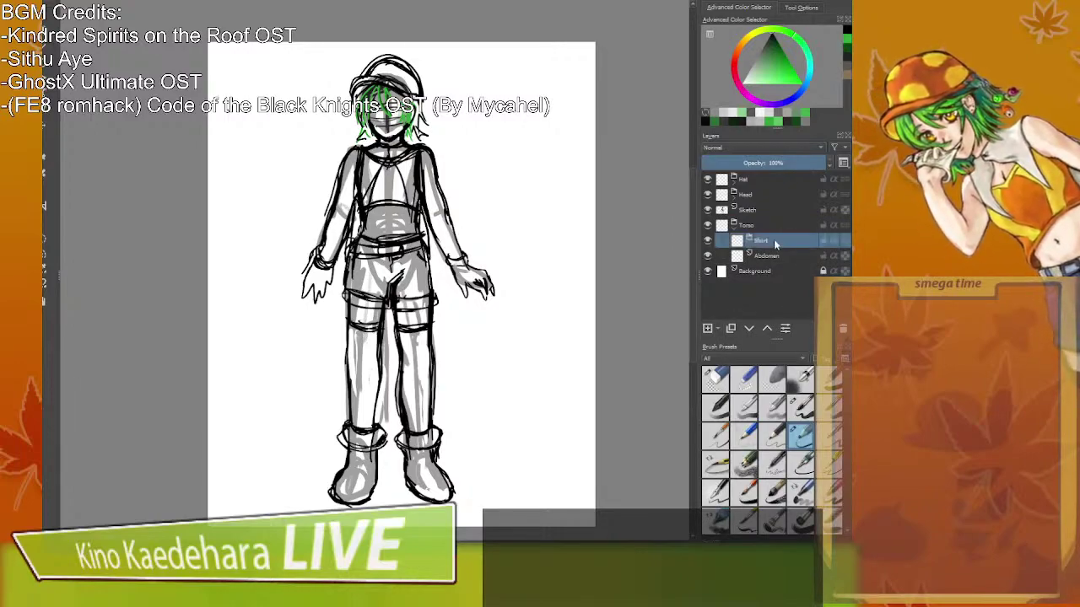
Add a nested group inside the Torso group, above Shirt, and name it Mantle.
left_click(761, 226)
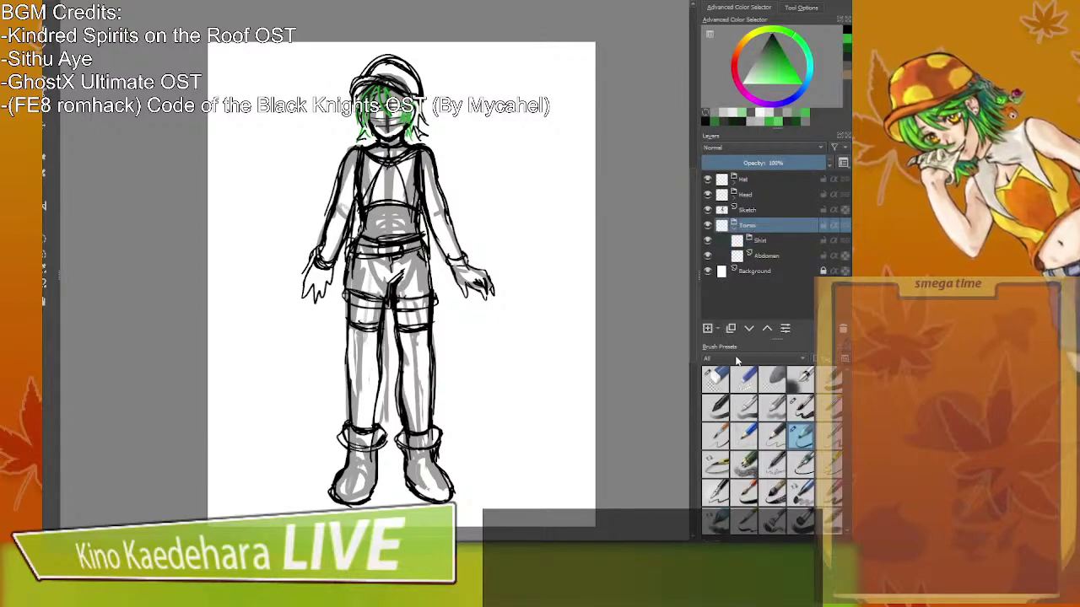
left_click(708, 328)
double_click(769, 241)
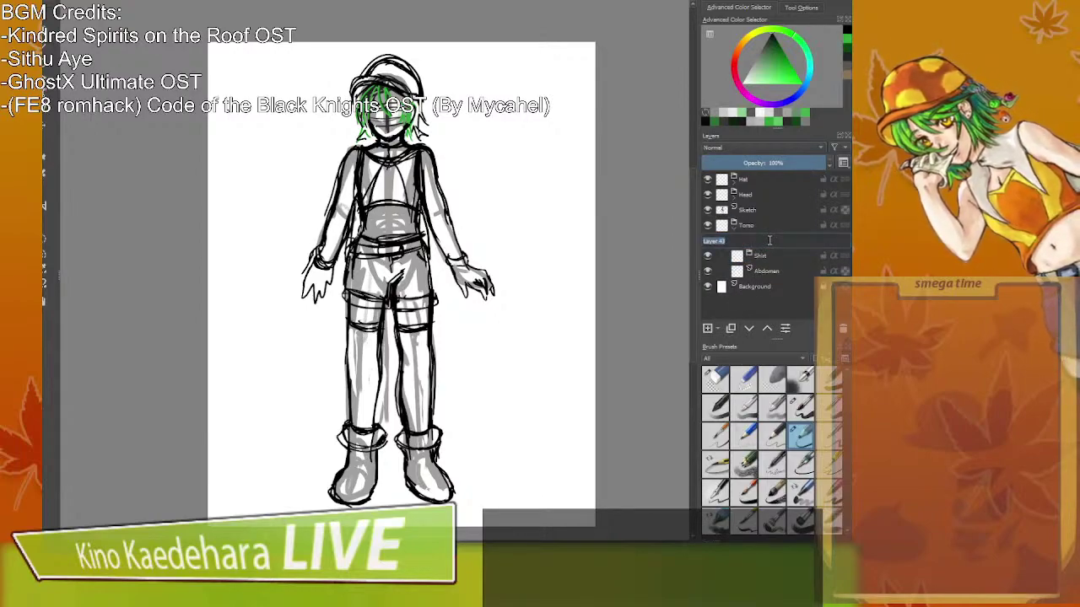
type("Col")
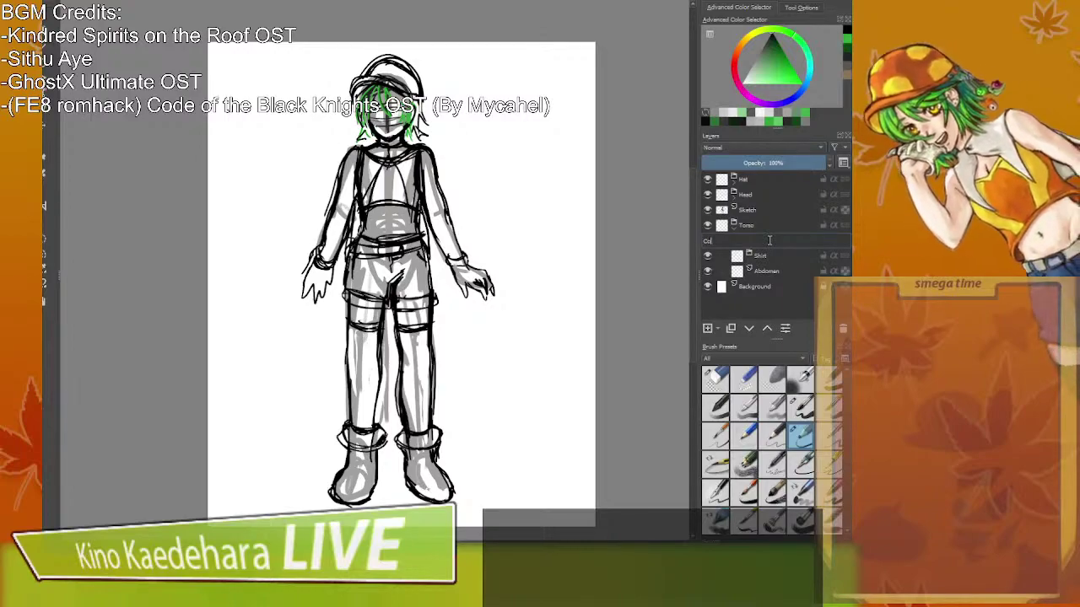
key("BackSpace")
key("BackSpace")
type("Mantle")
key("Return")
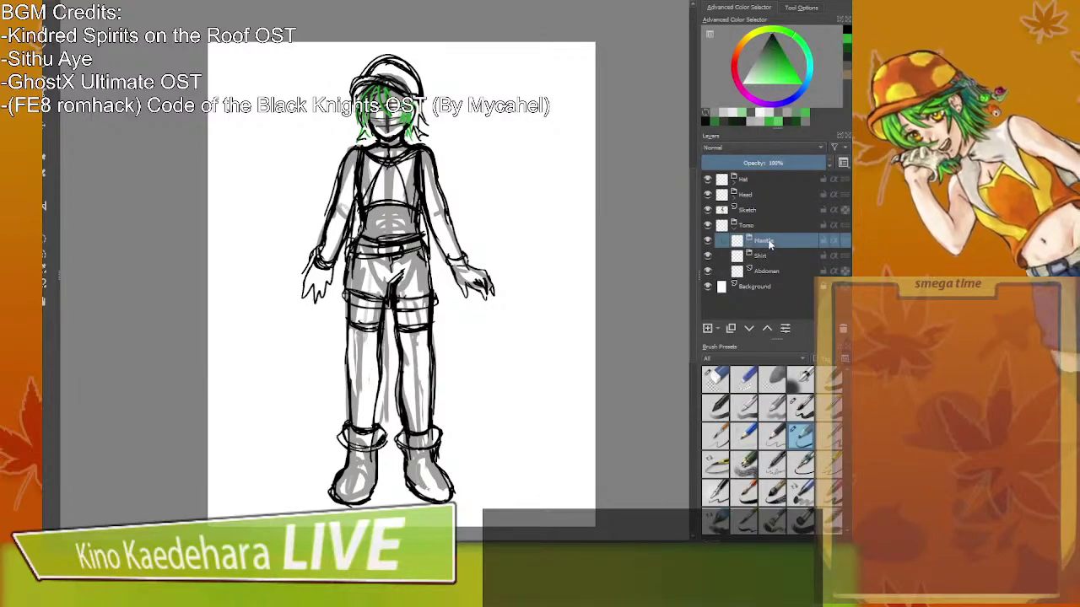
Add a paint layer inside the Mantle group and name it Left cleft.
key("Insert")
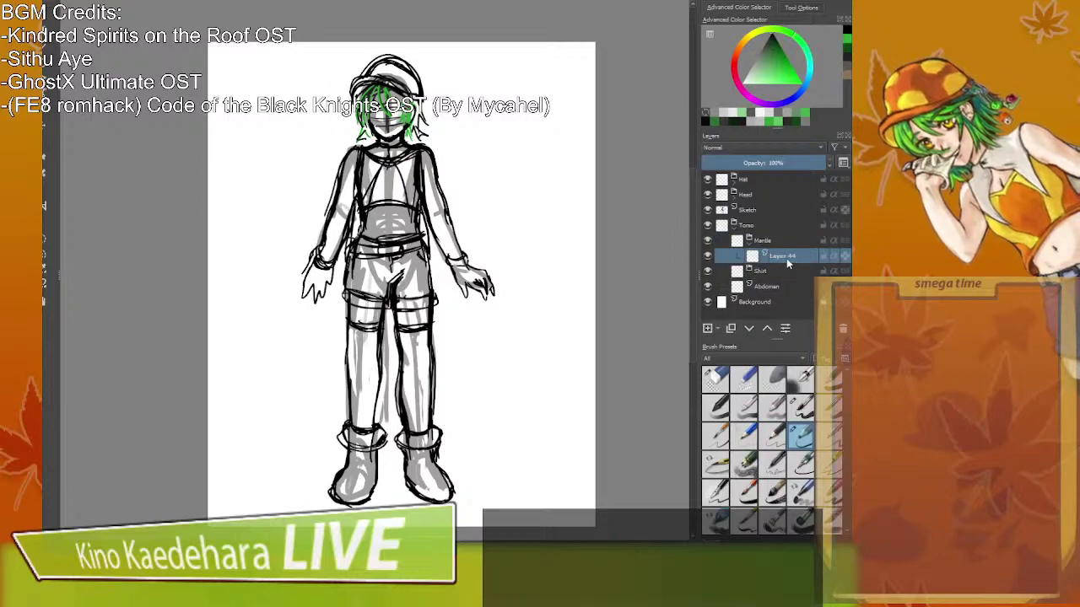
double_click(787, 258)
type("Left")
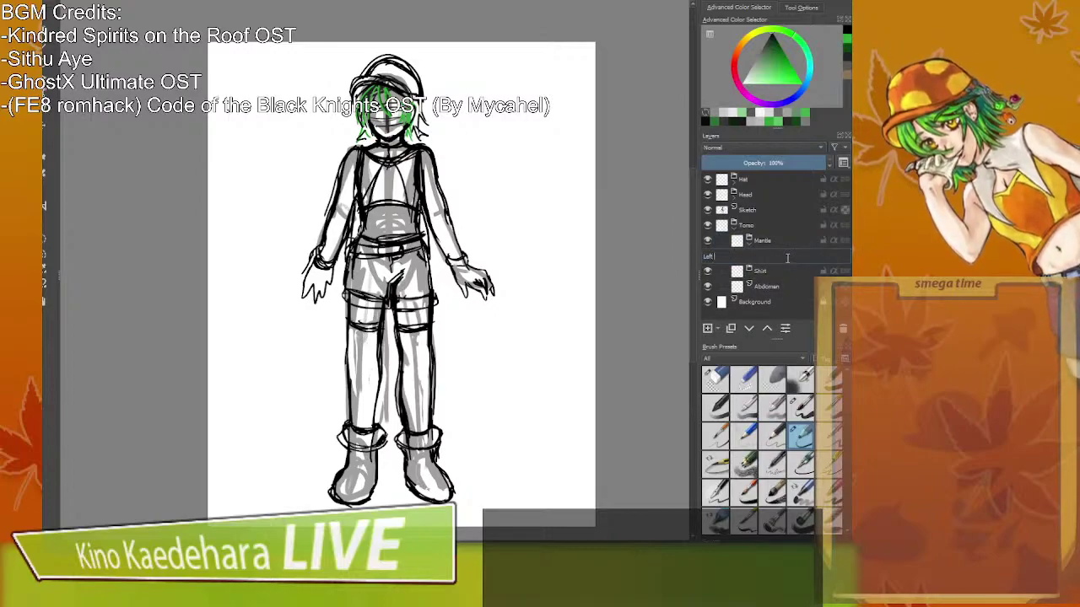
type(" c")
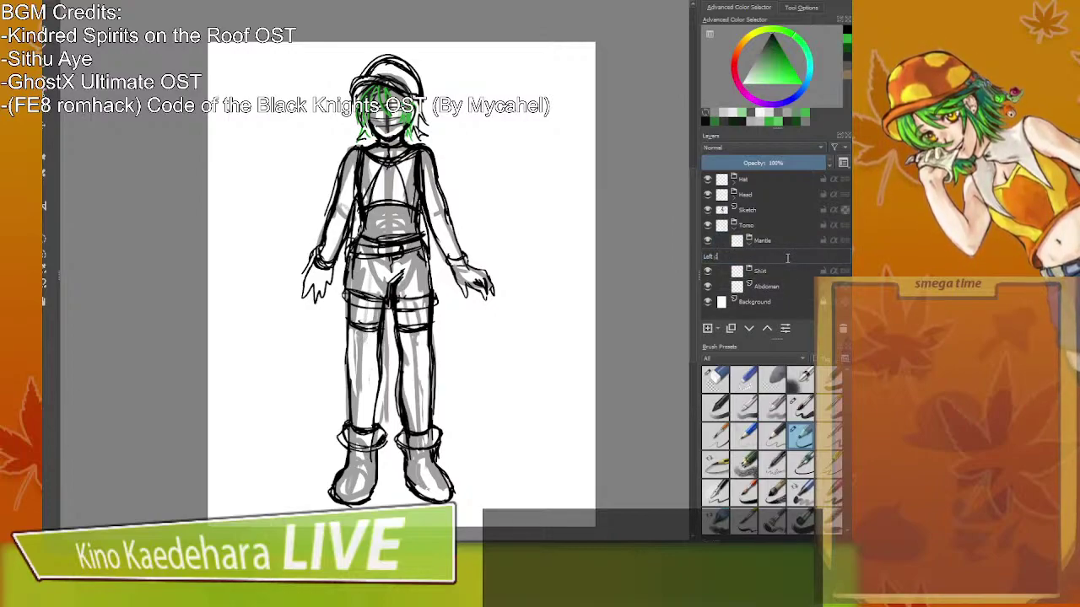
type("left")
key("Return")
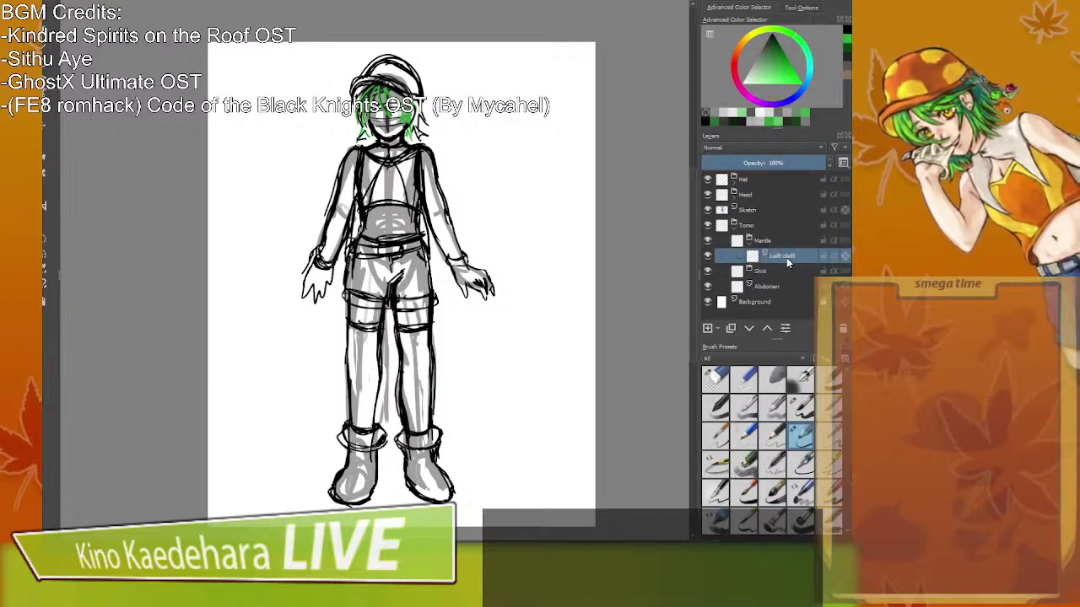
Add a paint layer inside the Mantle group, above Left cleft, and name it Right.
left_click(708, 327)
double_click(781, 256)
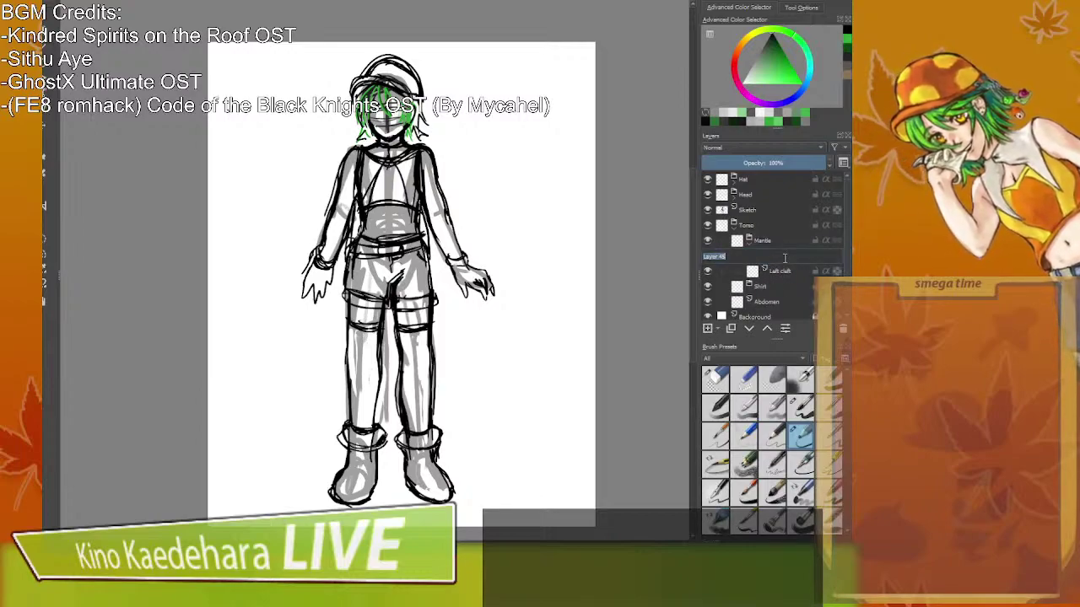
type("Right")
key("Return")
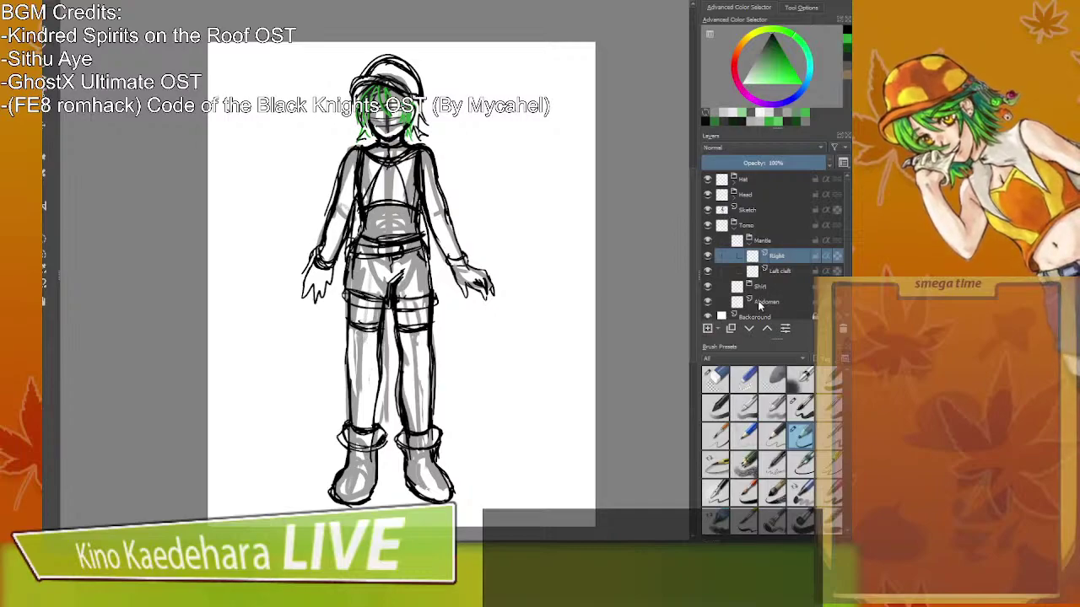
Add a paint layer inside the Torso group, above the Mantle group, and name it Chest.
left_click(761, 232)
left_click(708, 328)
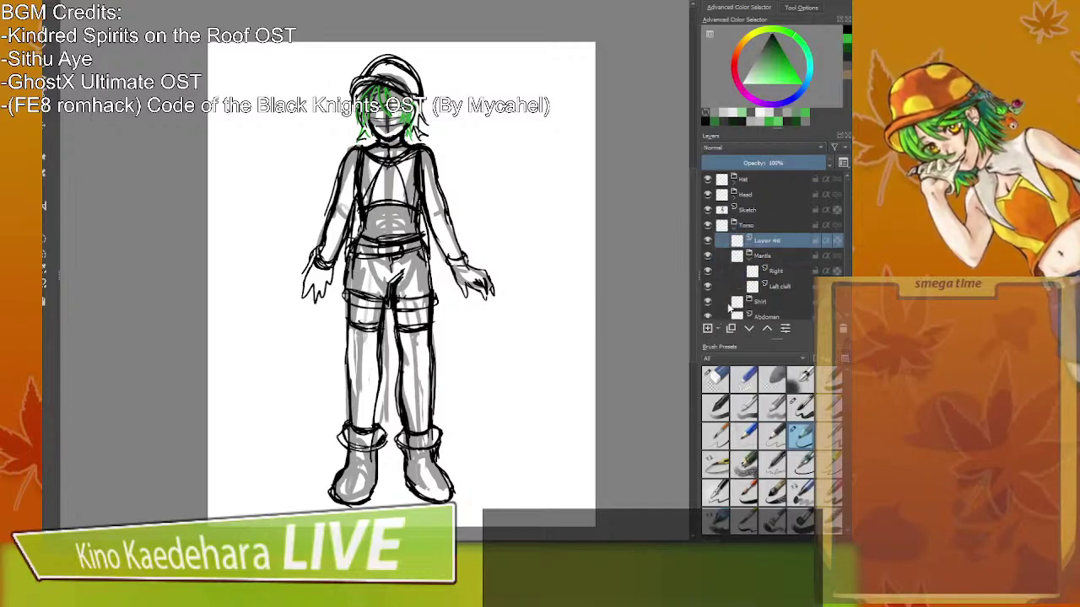
double_click(762, 240)
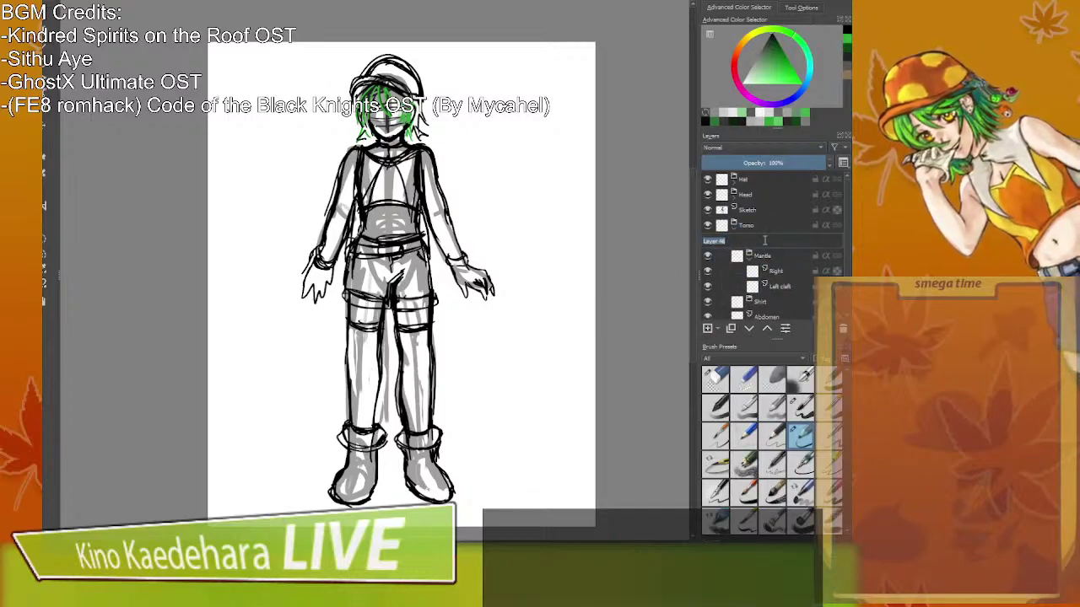
type("Chest")
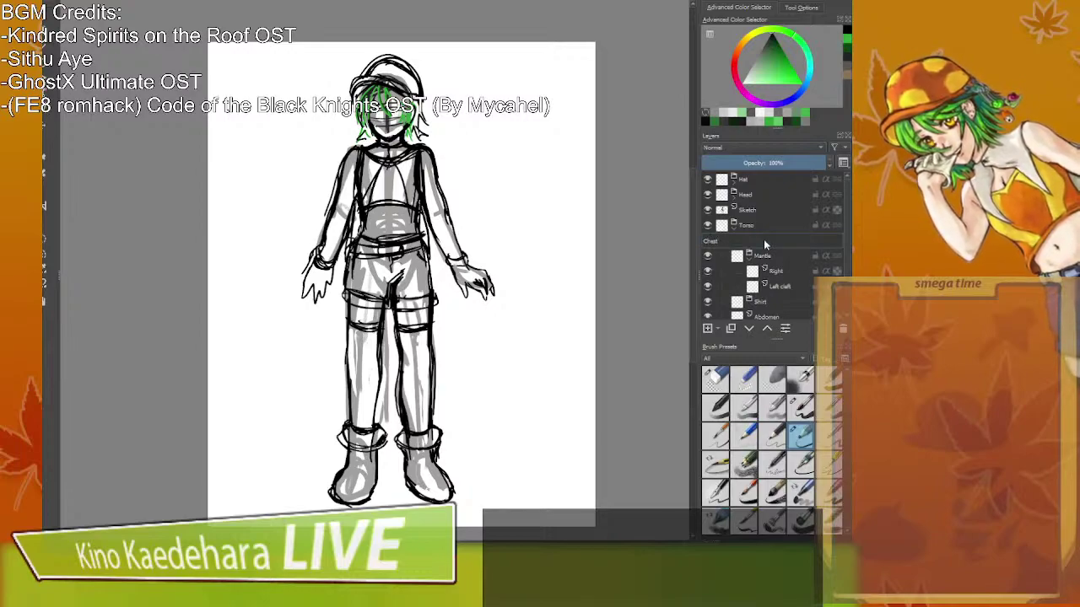
key("Return")
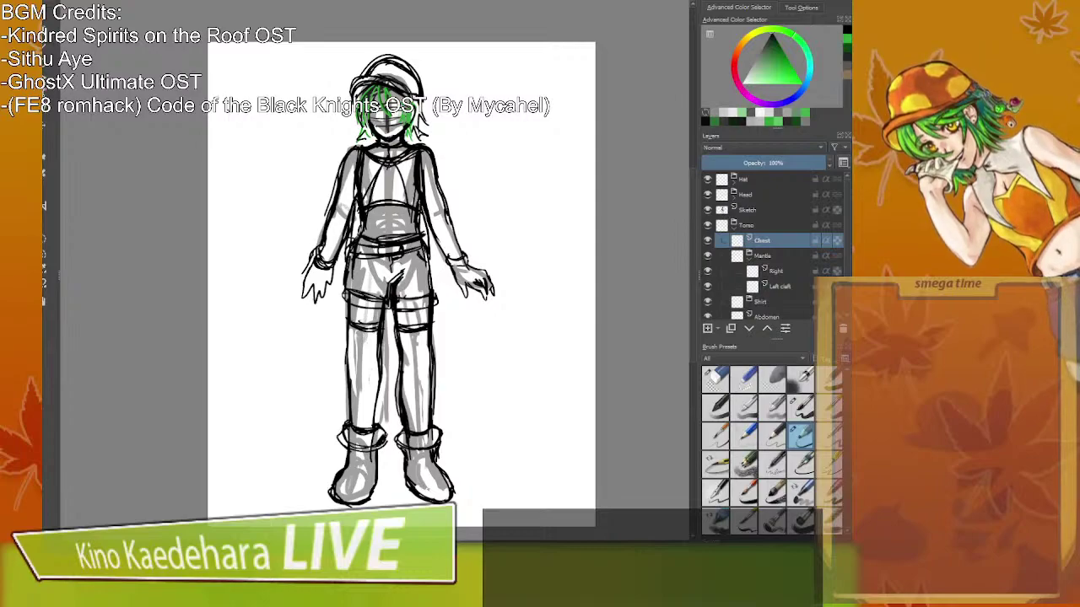
Put the Chest layer into a new nested group within Torso and name the group Upper torso.
key("Insert")
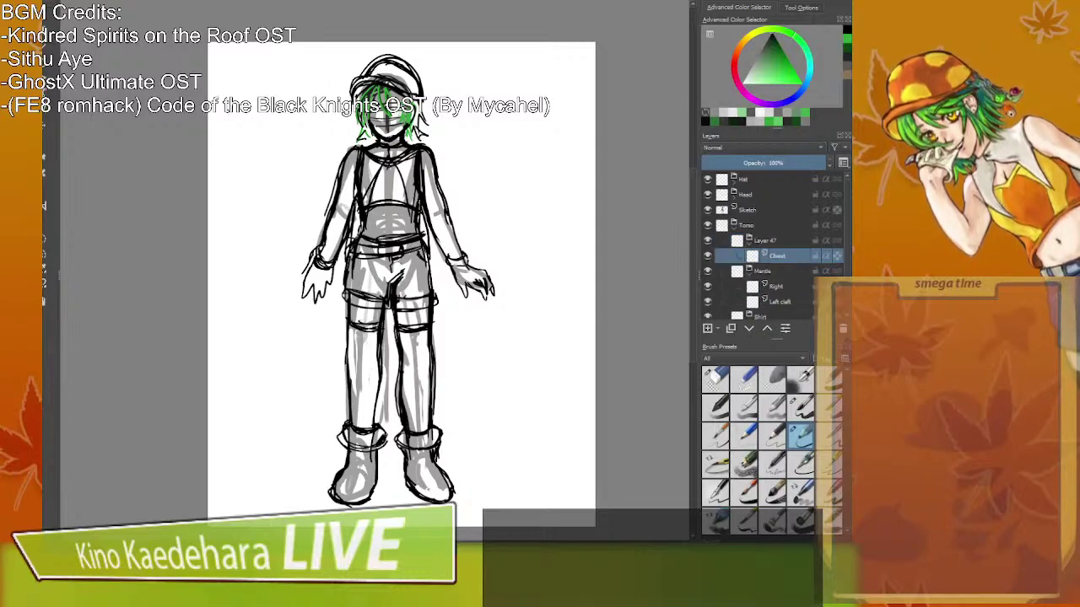
double_click(777, 242)
type("Upper torso")
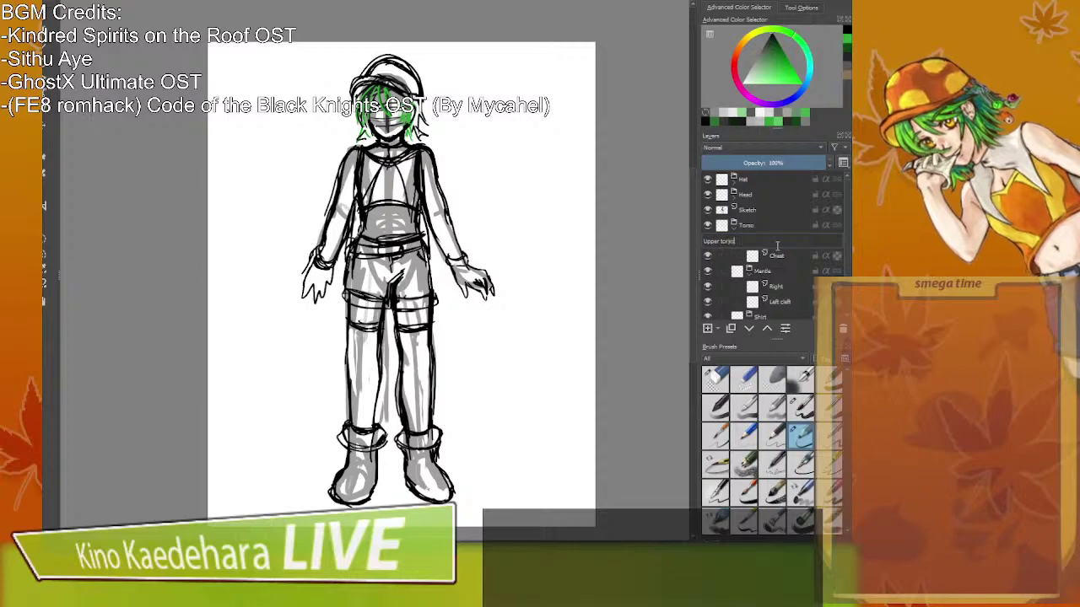
key("Return")
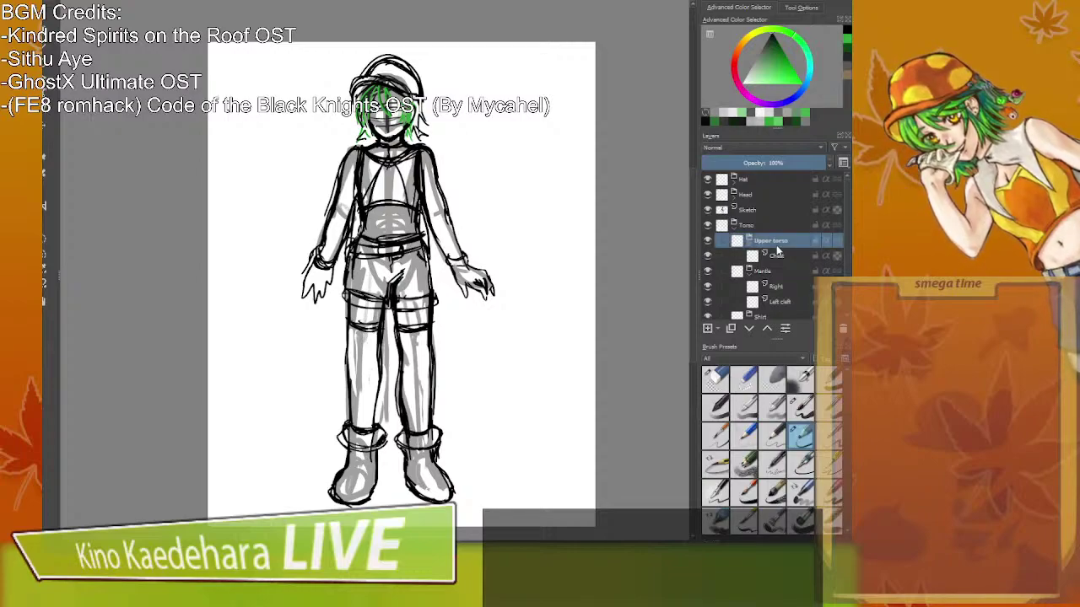
Add a paint layer inside the Upper torso group, above Chest, and name it Booba left.
left_click(708, 328)
double_click(786, 256)
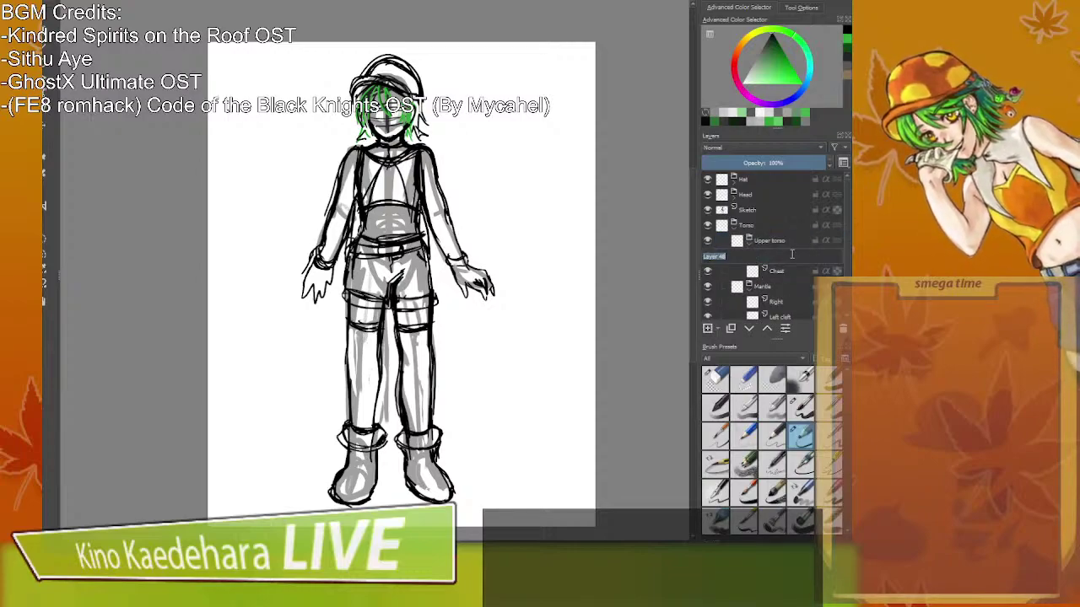
type("Boobs line")
key("Return")
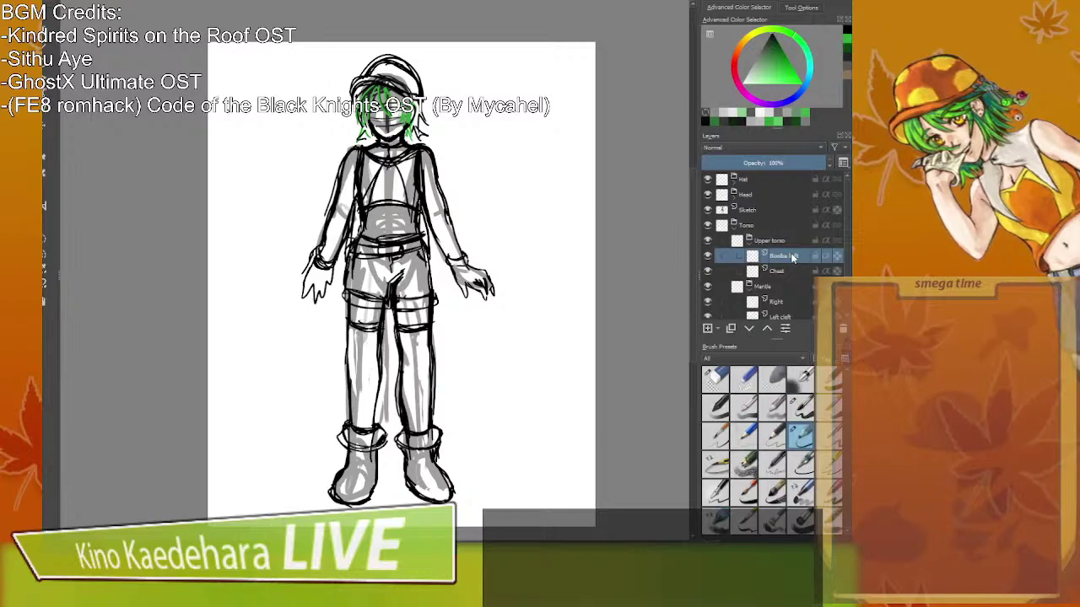
Add a paint layer above Booba left, name it booba right, and collapse the Upper torso group.
key("Insert")
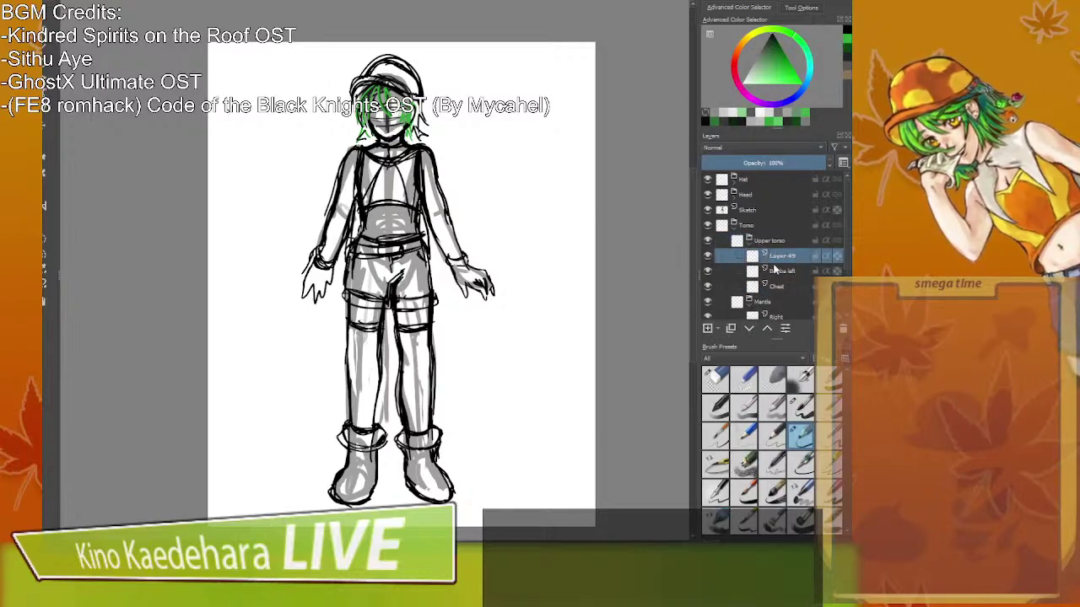
double_click(780, 255)
type("B")
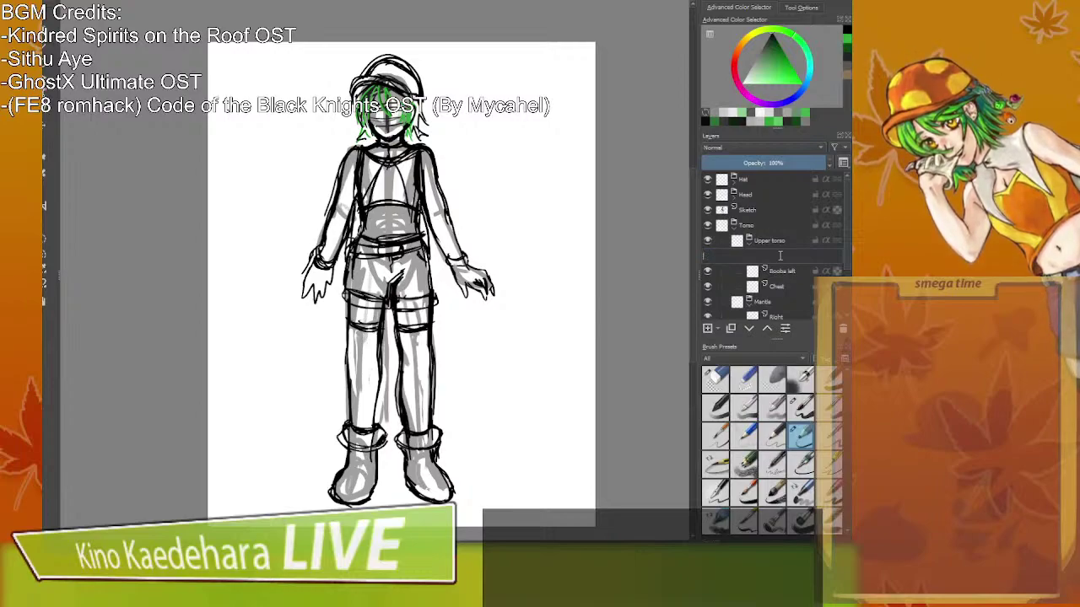
type("oobs r")
key("Return")
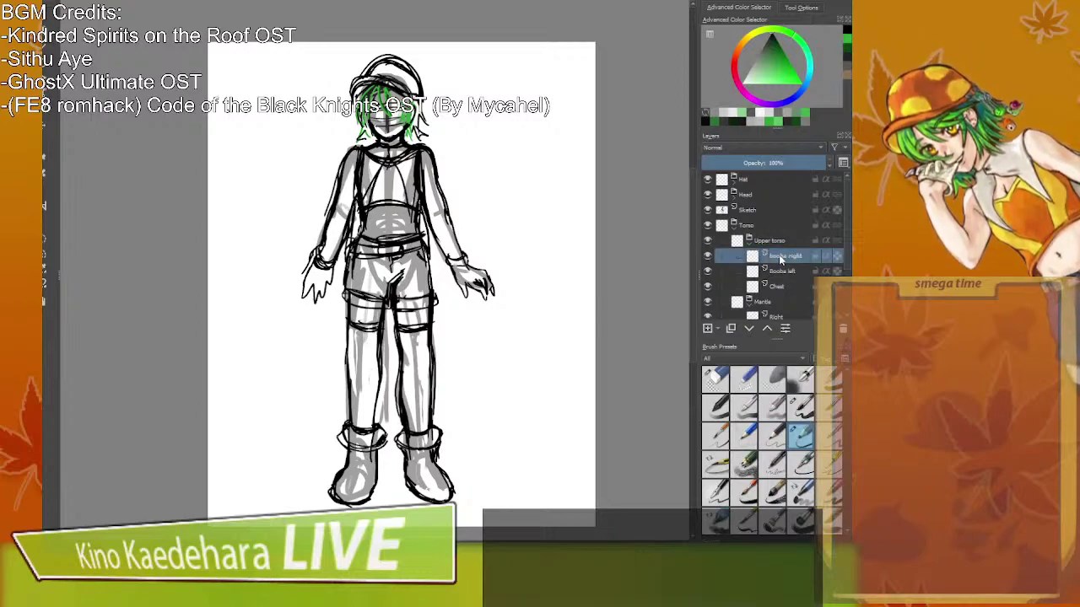
left_click(750, 242)
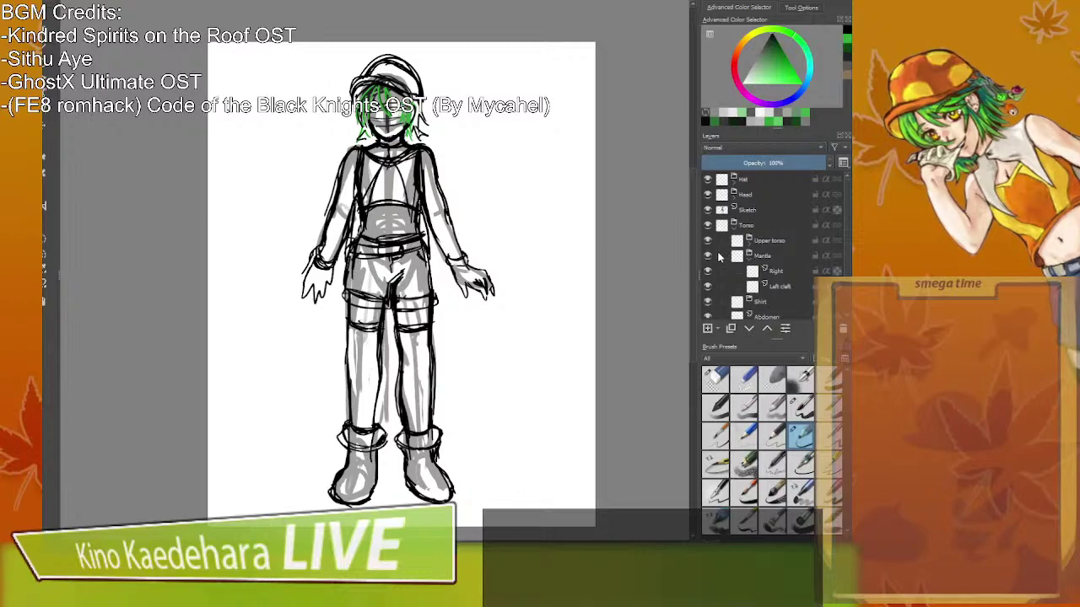
Add a nested group inside the Torso group, above Upper torso, and name it Arm Left.
scroll(752, 266, "down", 1)
scroll(749, 266, "up", 1)
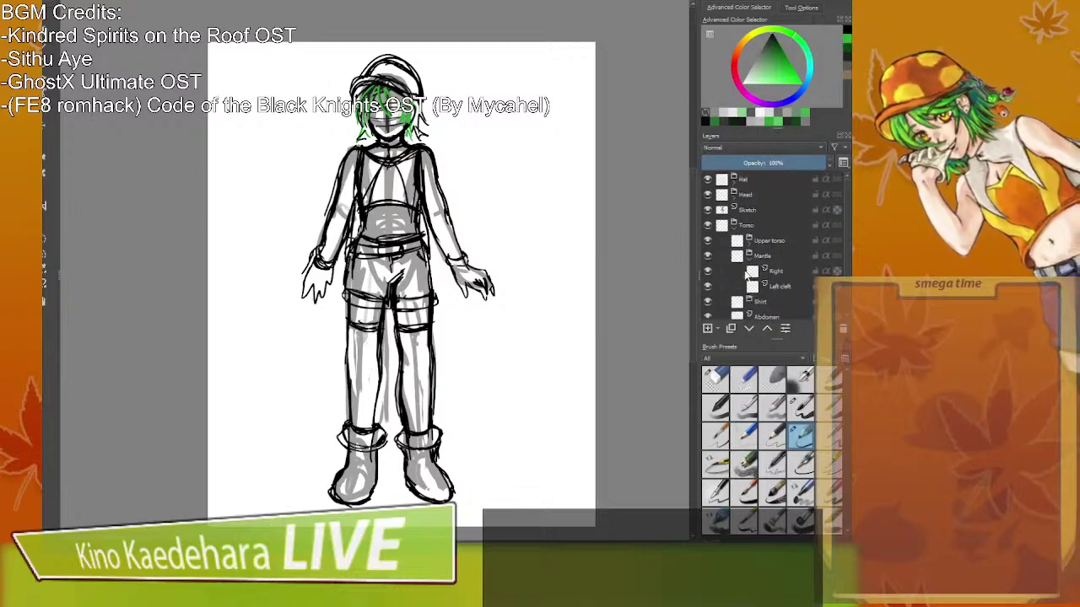
scroll(749, 268, "down", 1)
left_click(748, 204)
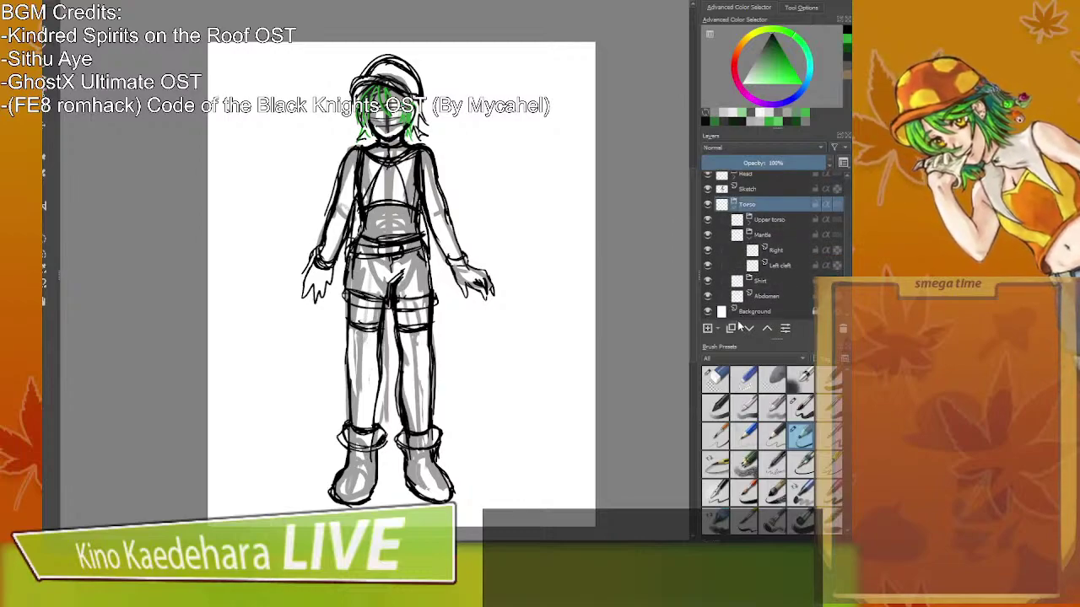
left_click(708, 328)
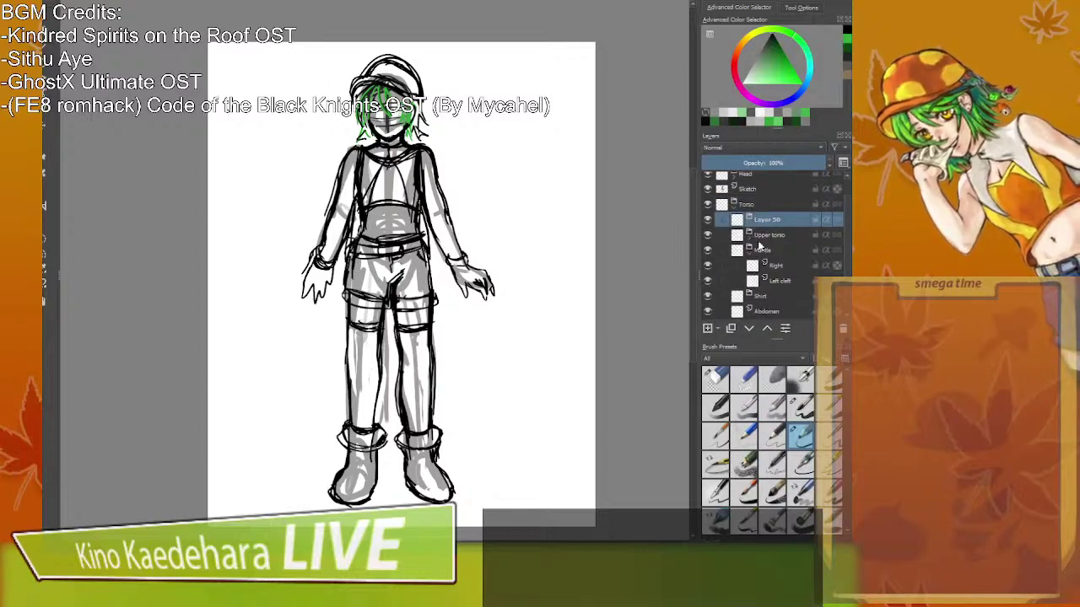
double_click(775, 223)
type("Arm Left")
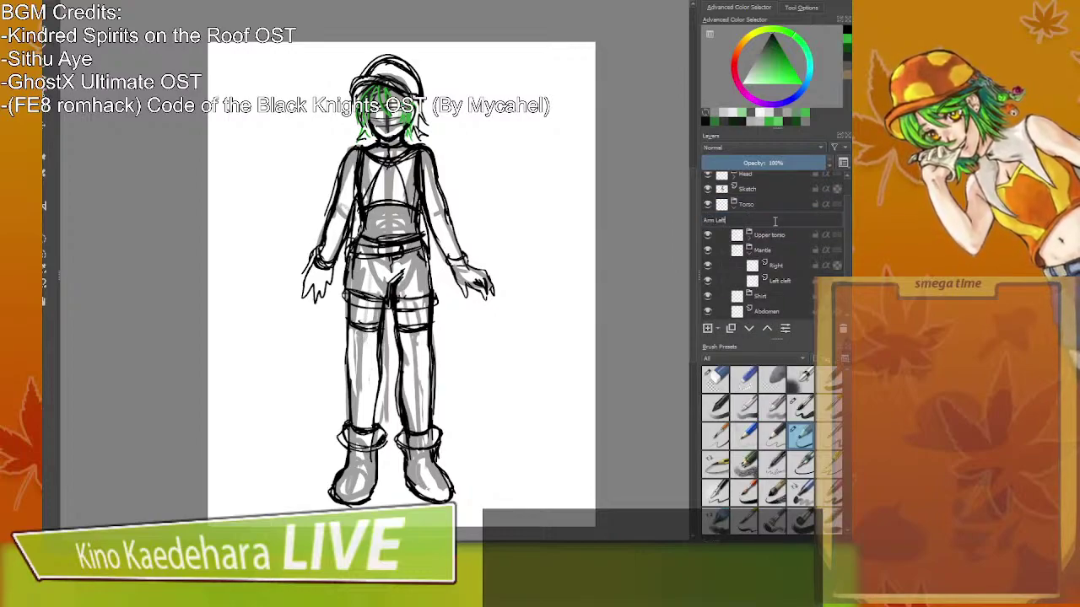
key("Return")
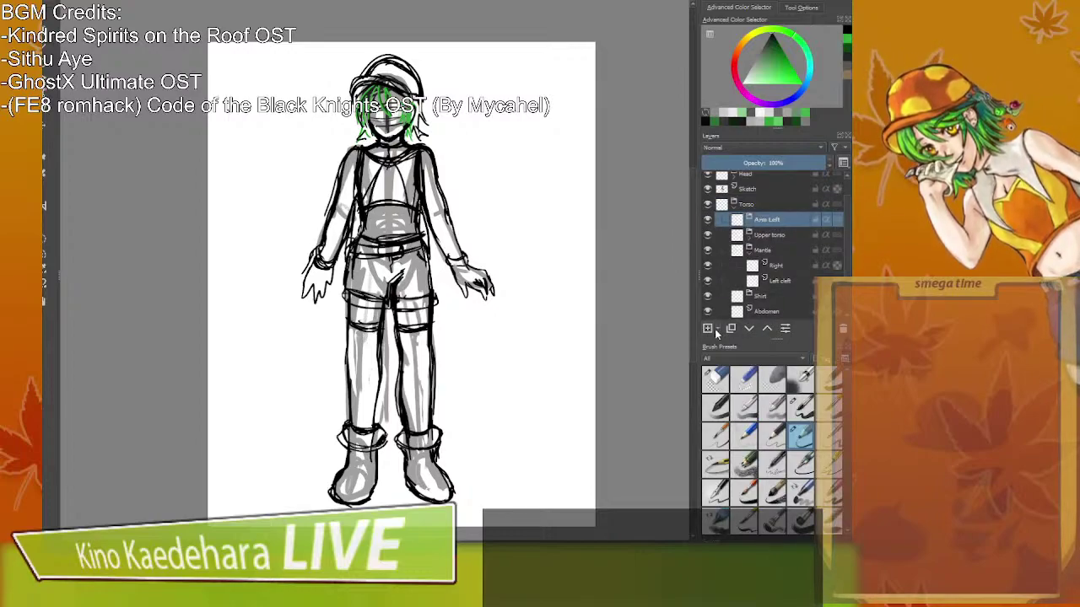
Add a nested group inside the Torso group, above Arm Left, and name it Arm right.
left_click(753, 204)
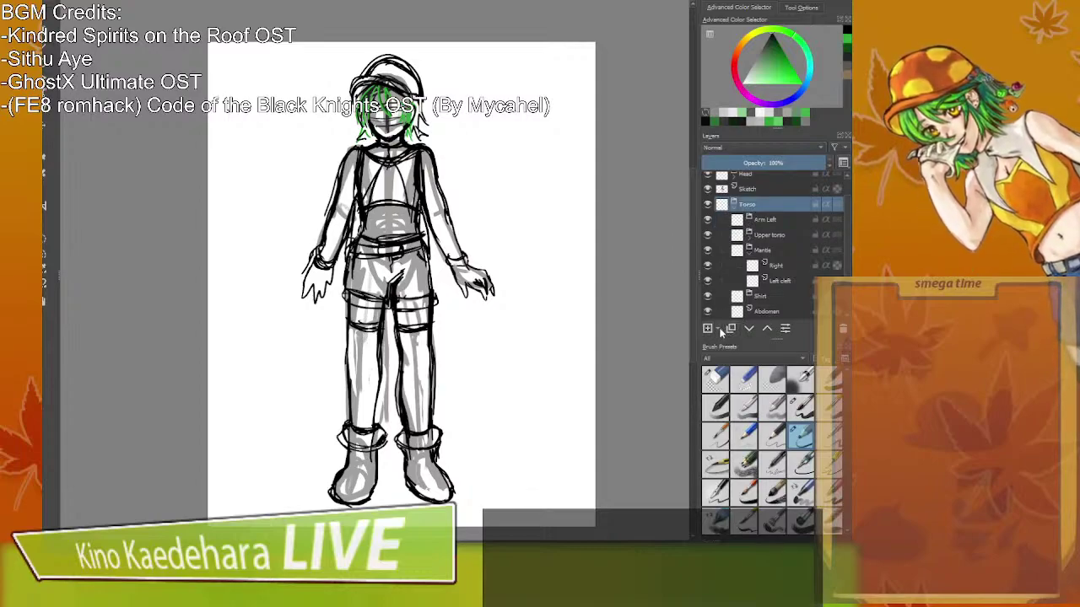
key("Insert")
double_click(764, 221)
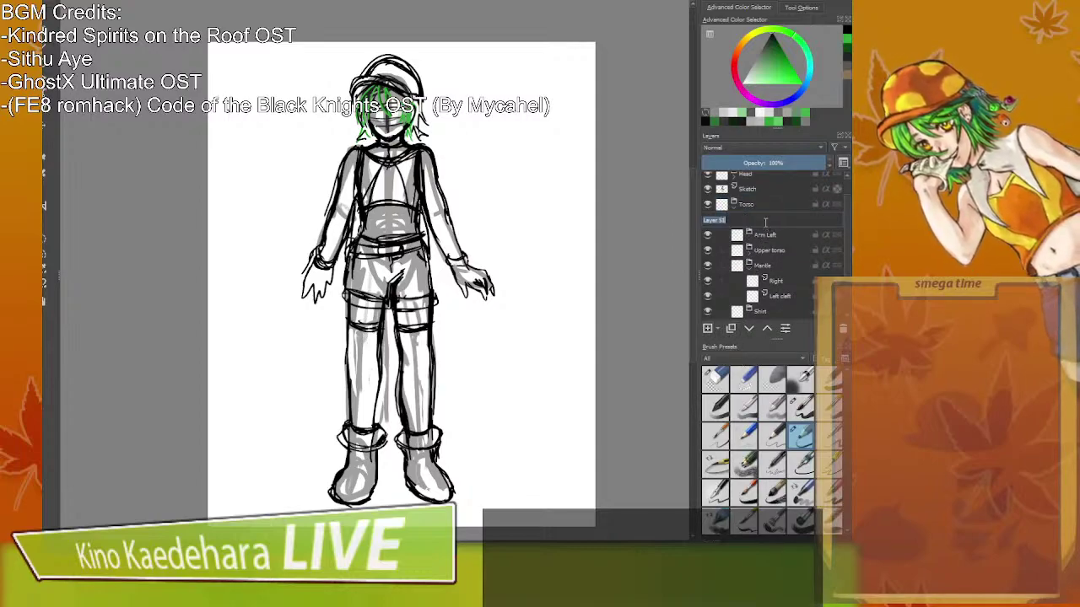
type("Arm Right")
key("Return")
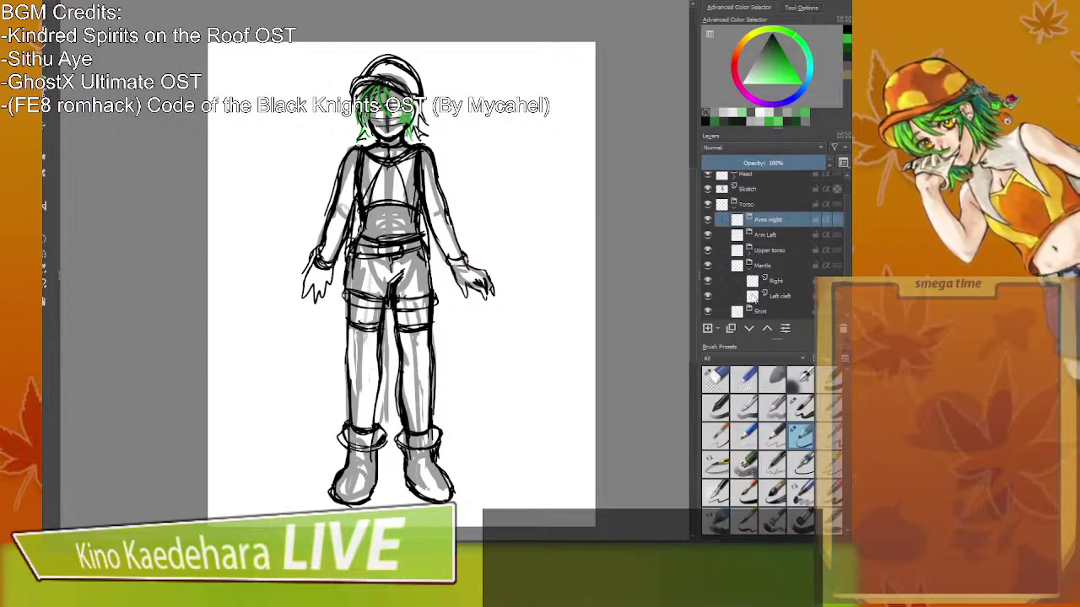
Add a paint layer inside the Arm Left group and name it Upperarm.
left_click(767, 235)
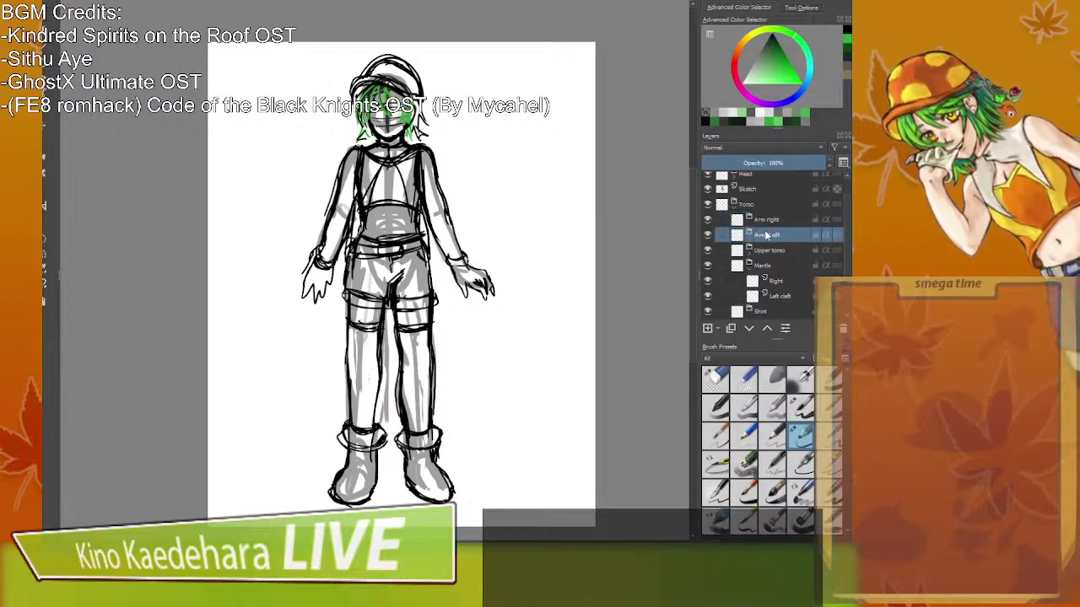
left_click(709, 328)
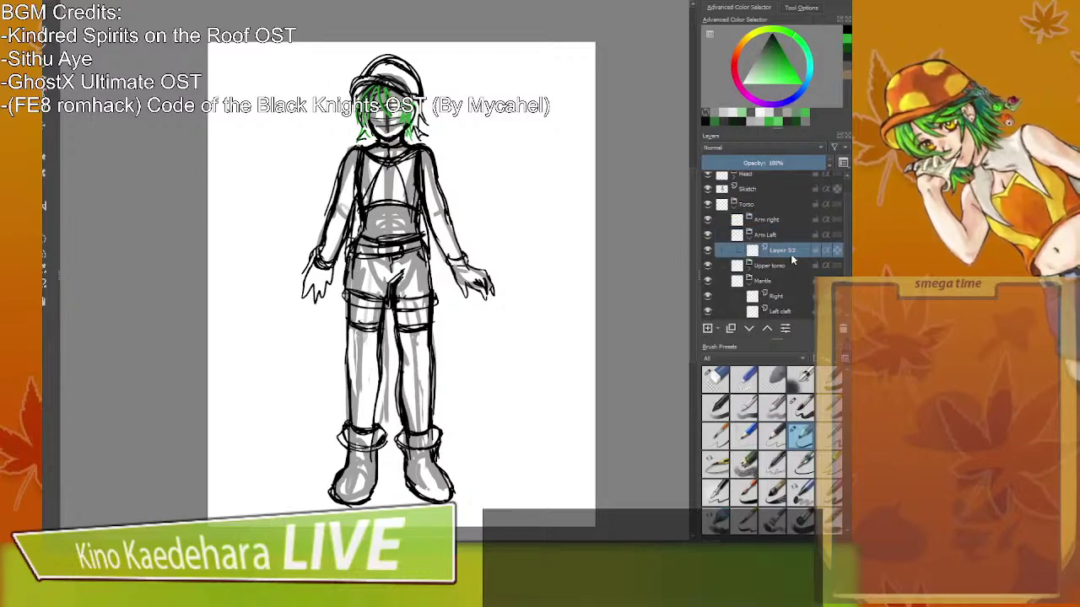
double_click(790, 253)
type("Upperarm")
key("Return")
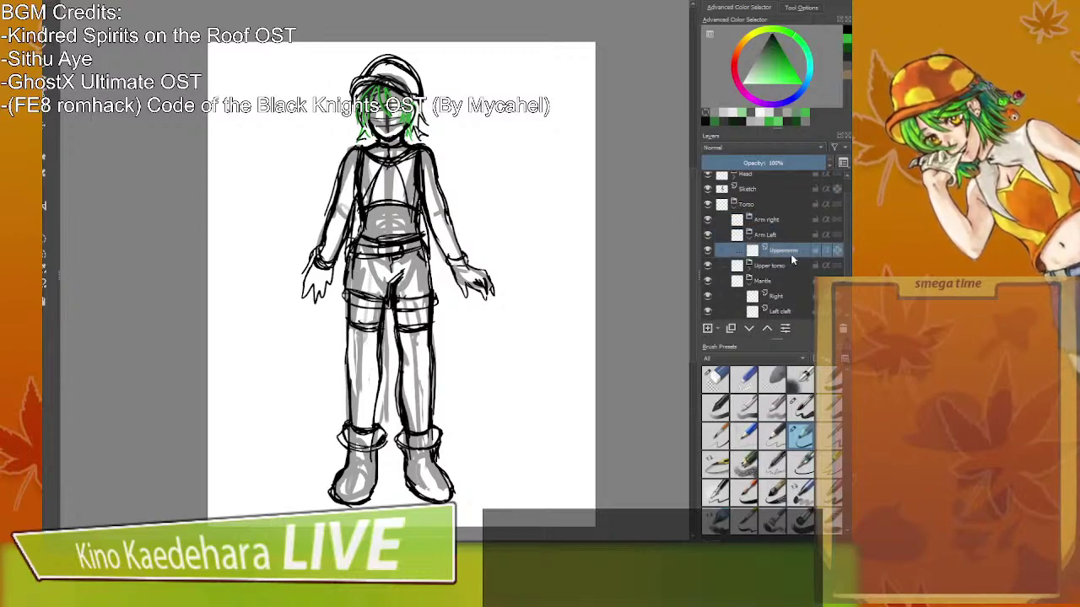
Add a paint layer inside the Arm right group and name it UpperarmR.
left_click(783, 220)
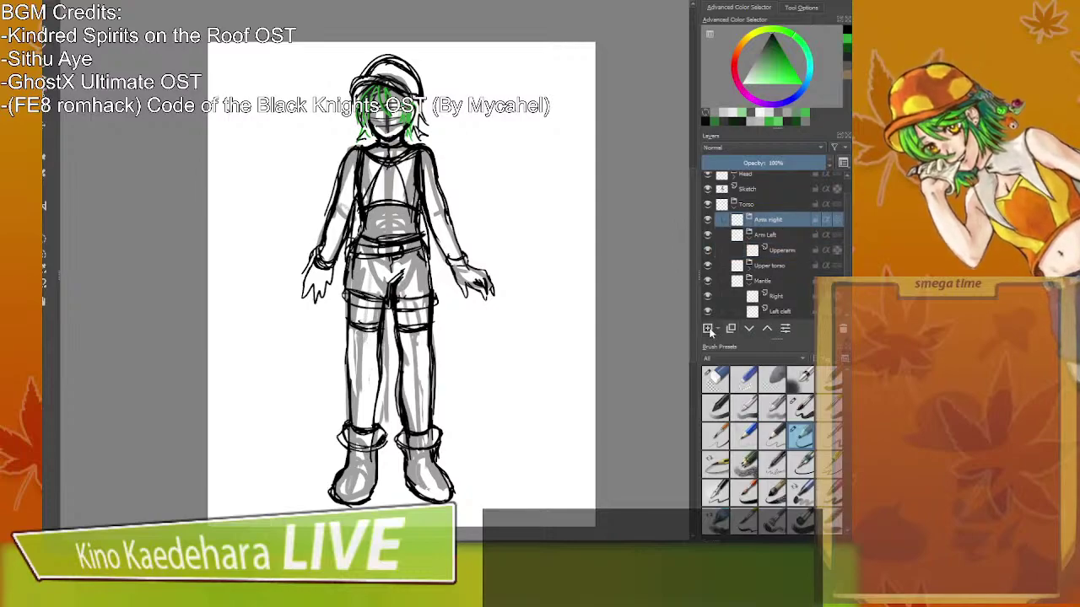
left_click(708, 328)
double_click(775, 234)
type("Upper")
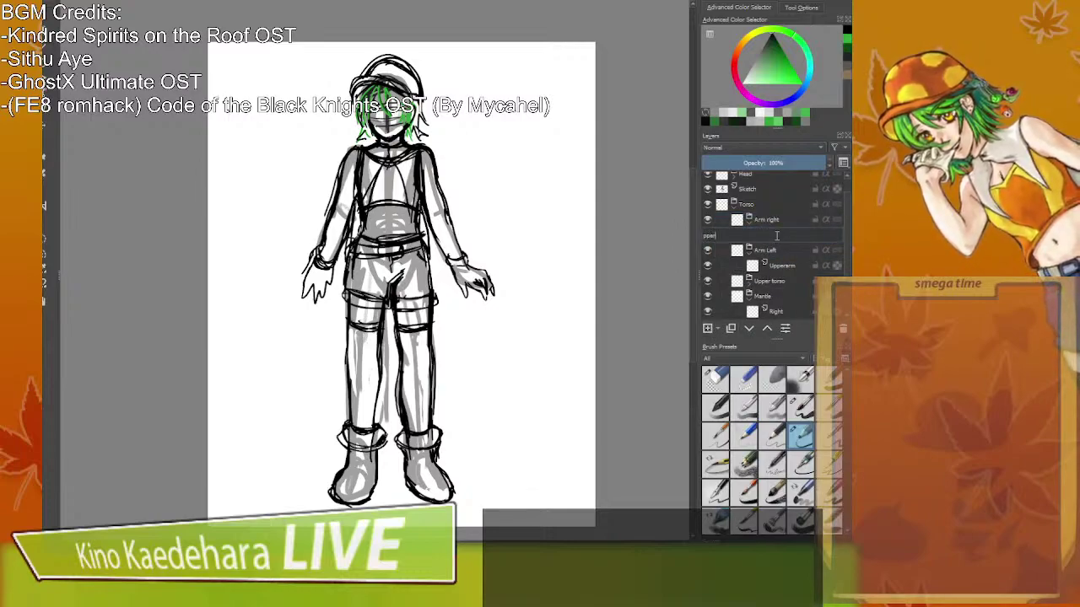
type("arm")
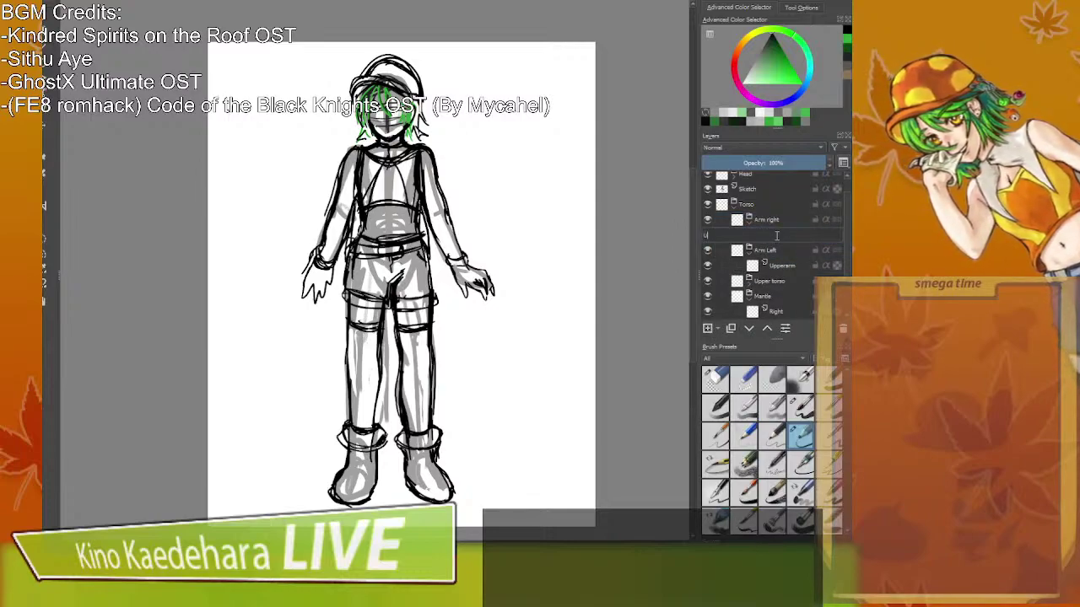
key("Return")
mouse_move(776, 235)
left_mouse_down()
mouse_move(777, 245)
mouse_move(783, 234)
mouse_move(760, 247)
left_mouse_up()
Rename the Upperarm layer in the Arm Left group to UpperarmL.
double_click(793, 265)
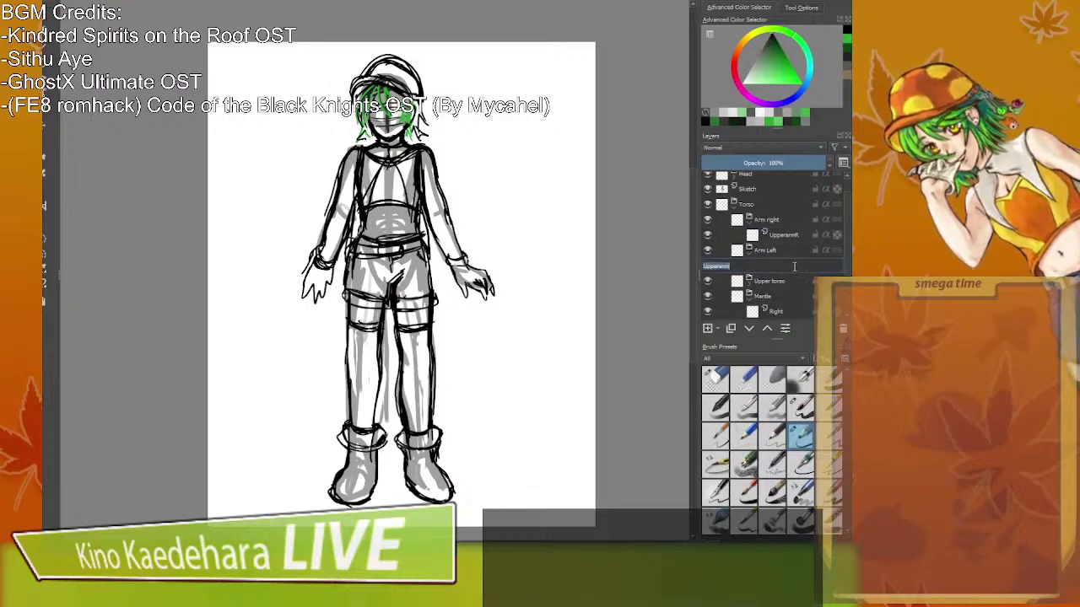
left_click(794, 267)
type("L")
left_click(780, 252)
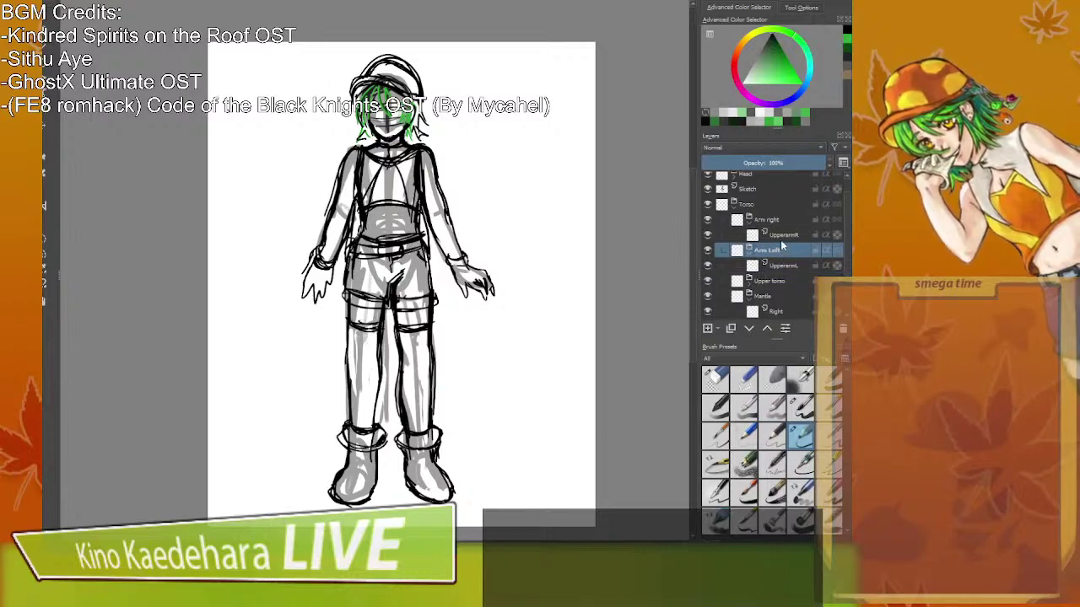
Add a paint layer inside the Arm right group, above UpperarmR, and name it ForearmR.
left_click(781, 239)
left_click(707, 328)
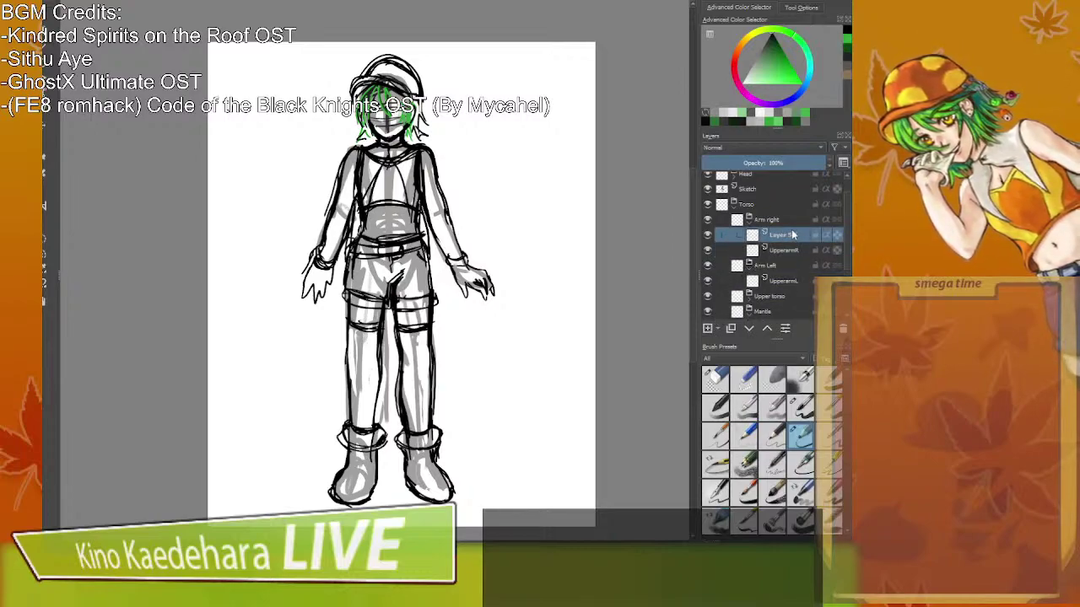
double_click(793, 235)
type("ForearmR")
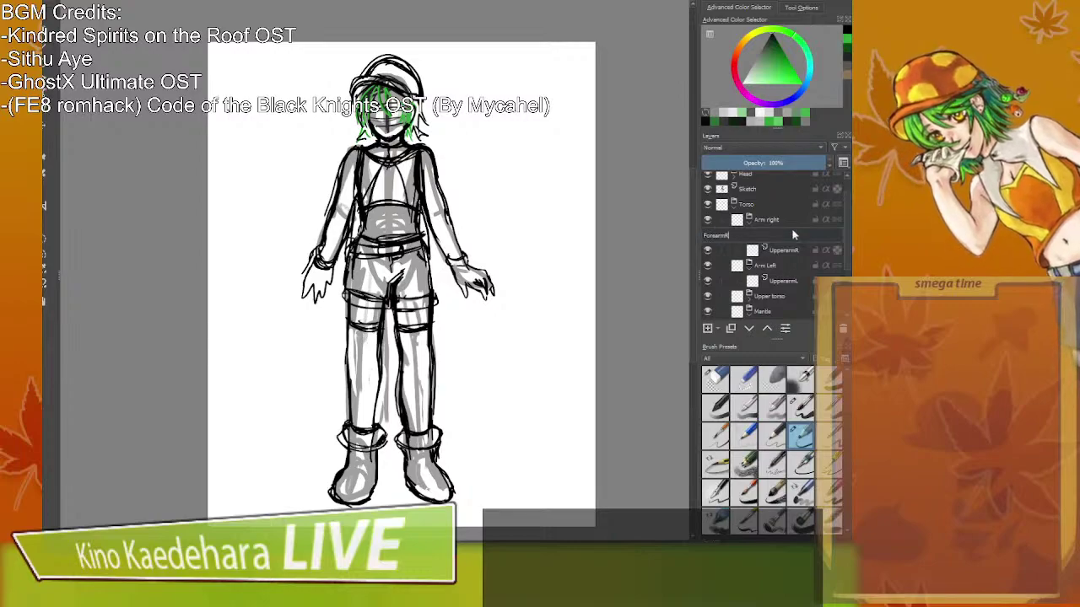
key("Return")
Add a paint layer named ForearmL above UpperarmL in the Arm Left group, and collapse both arm groups.
left_click(777, 268)
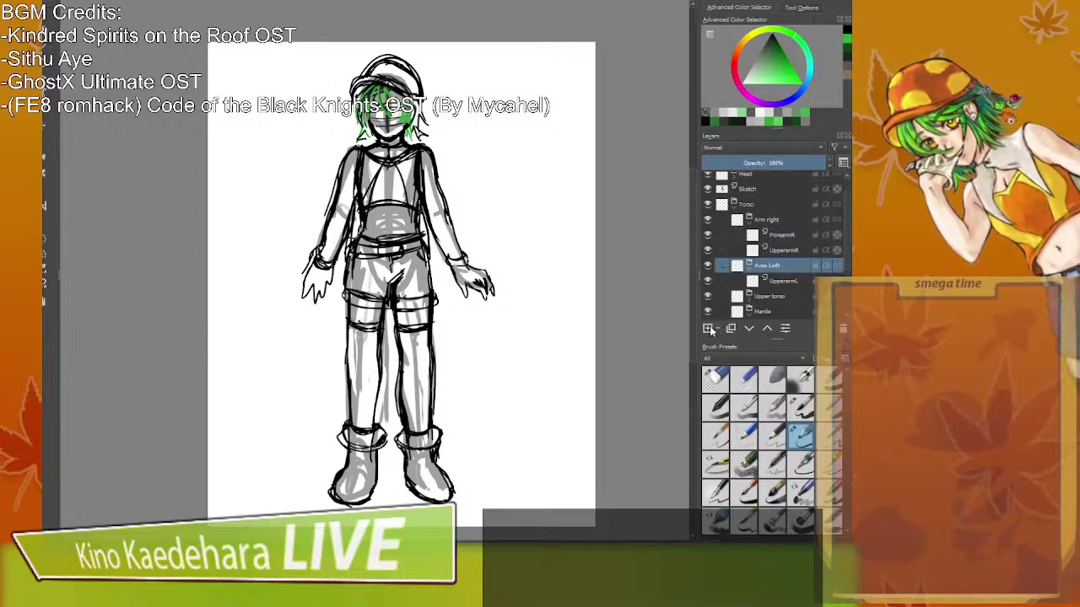
left_click(708, 328)
double_click(777, 280)
type("Fo")
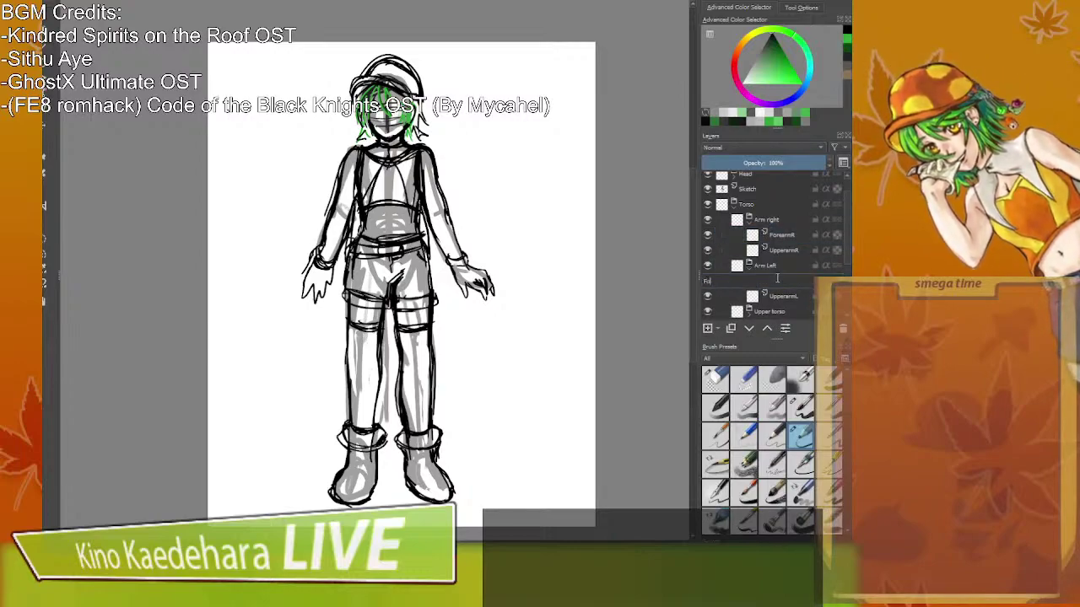
type("rearmL")
key("Return")
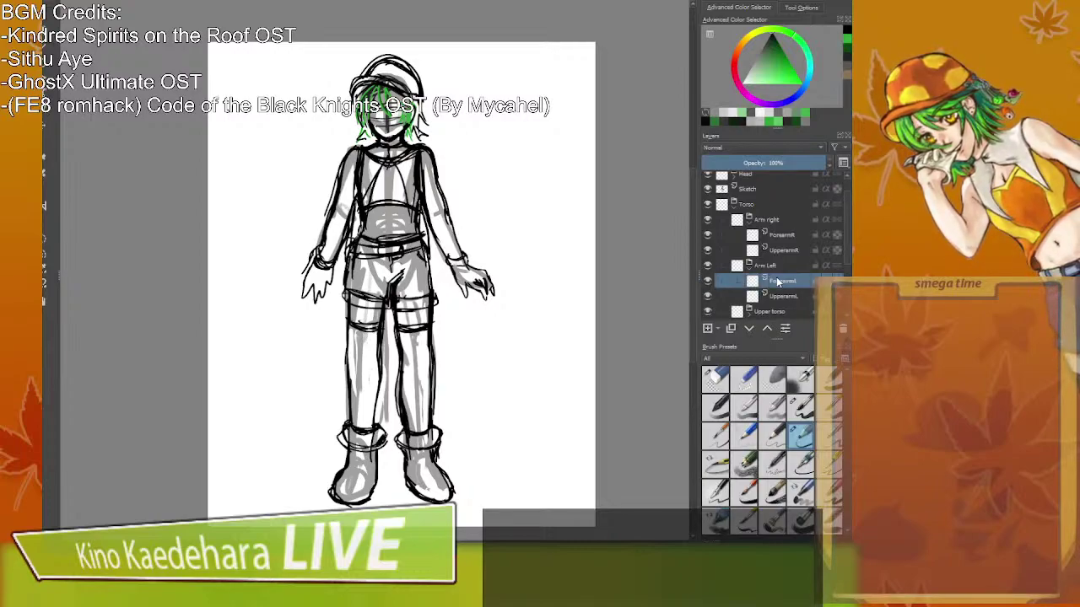
left_click(749, 221)
left_click(749, 236)
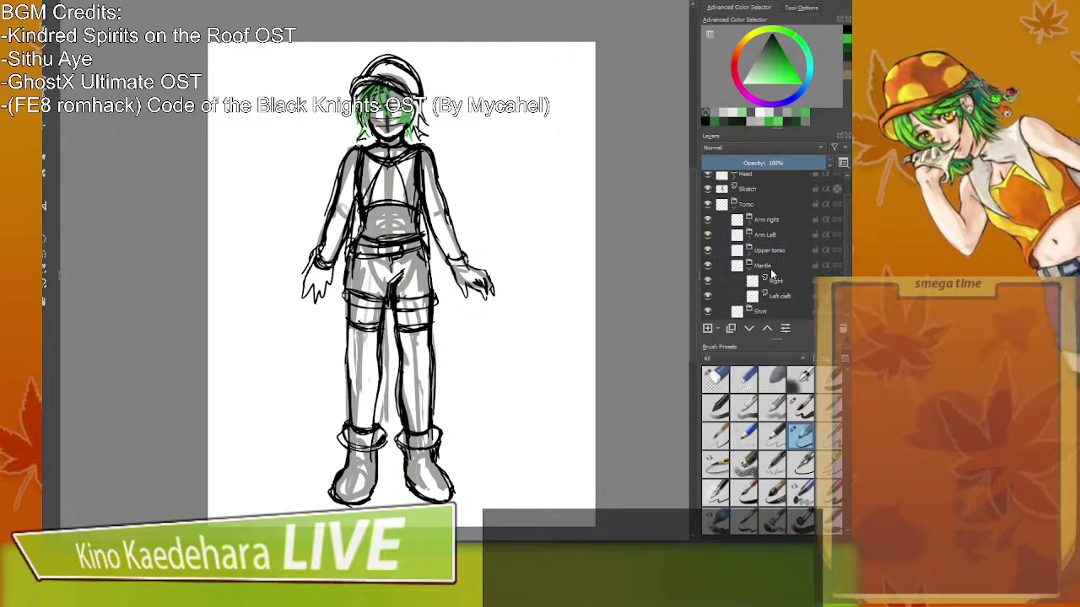
Collapse the Mantle group and the whole Torso group in the layer stack.
scroll(767, 272, "up", 2)
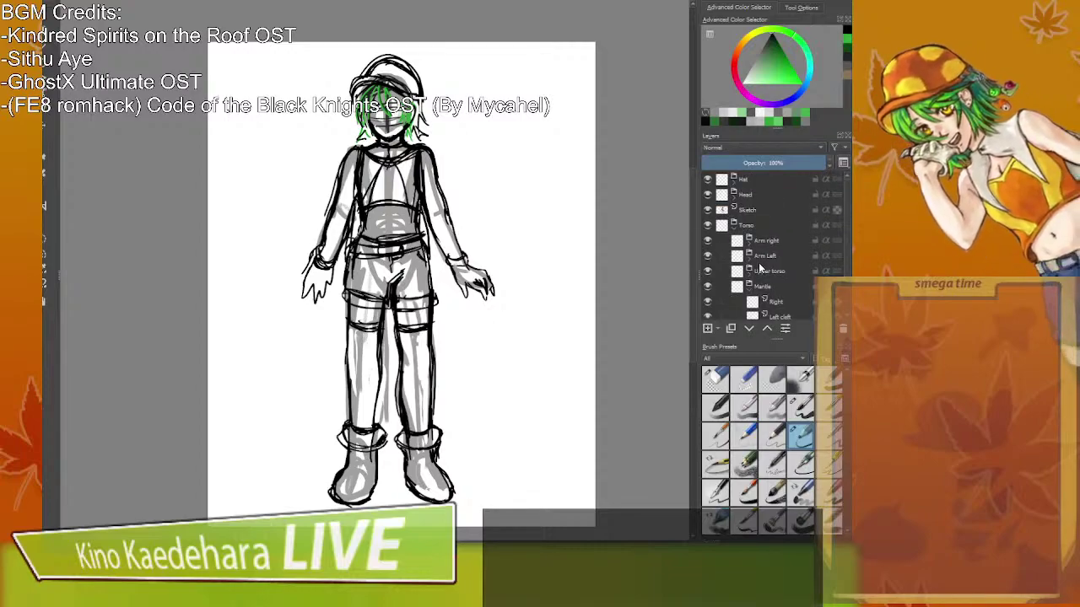
scroll(759, 268, "down", 2)
scroll(759, 268, "up", 2)
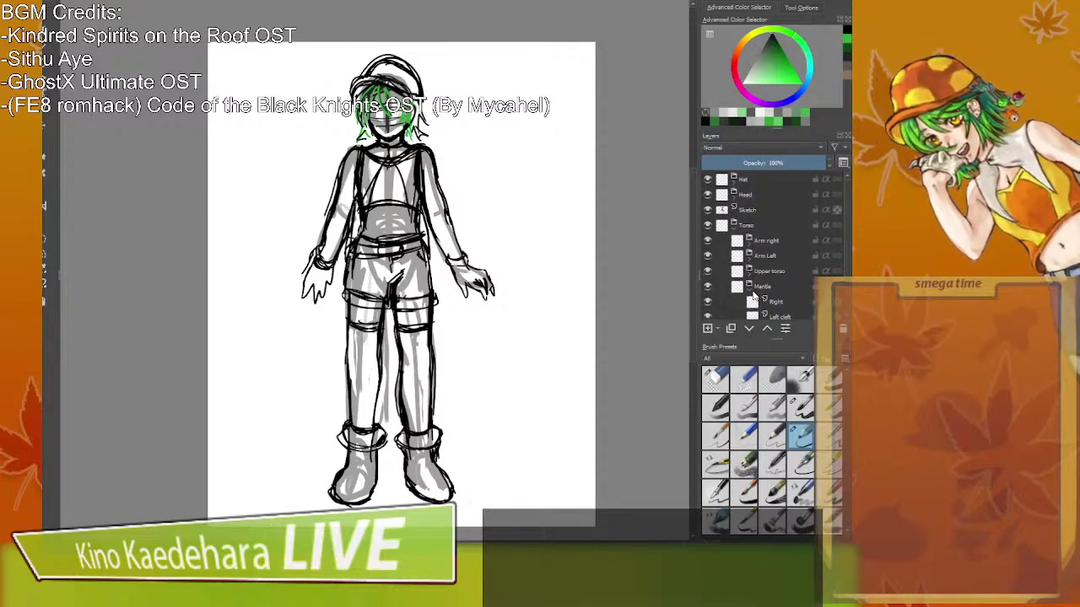
left_click(749, 286)
scroll(751, 291, "down", 1)
scroll(750, 291, "up", 1)
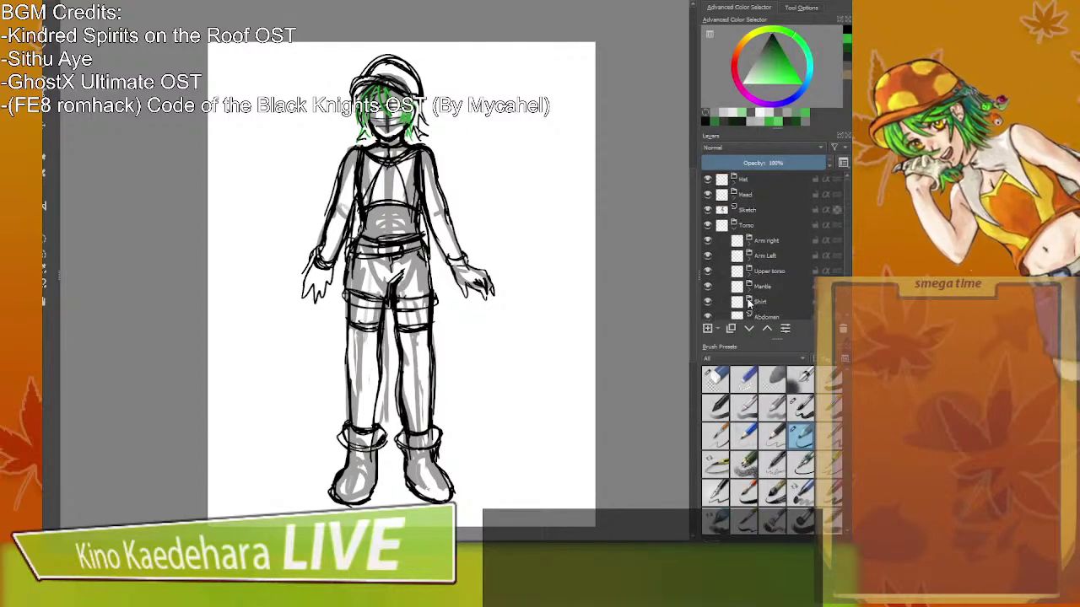
left_click(733, 225)
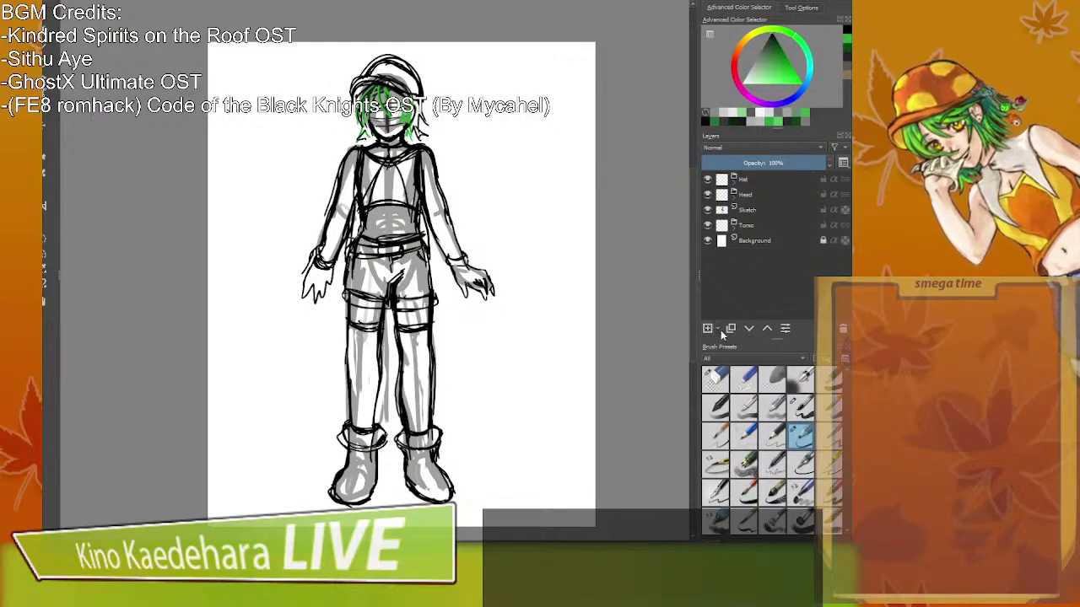
left_click(708, 328)
key("ctrl+z")
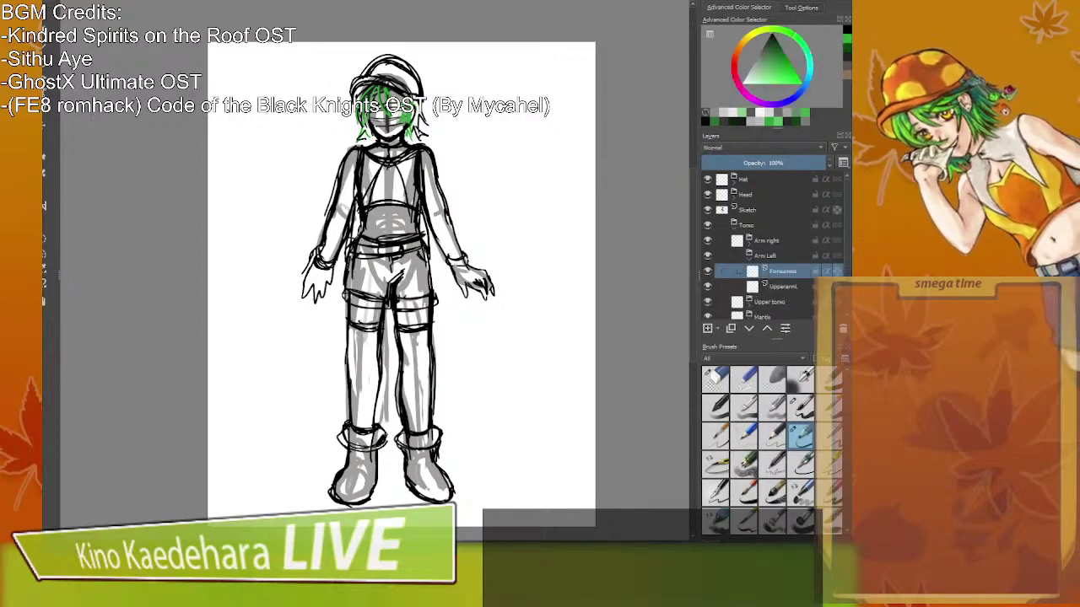
left_click(733, 227)
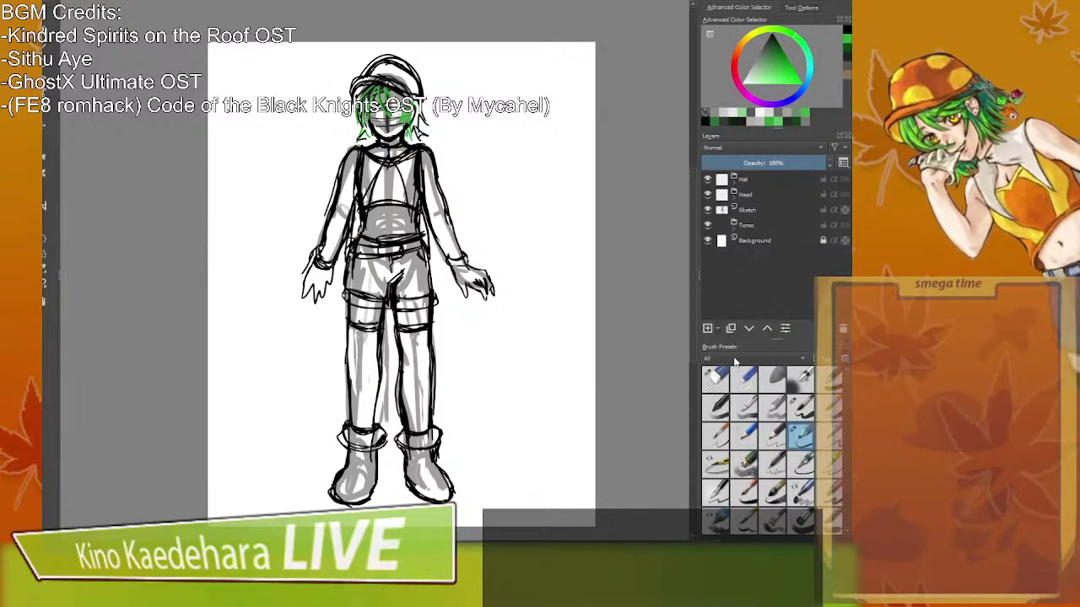
Add a group layer directly above the Background layer and name it Root.
left_click(757, 244)
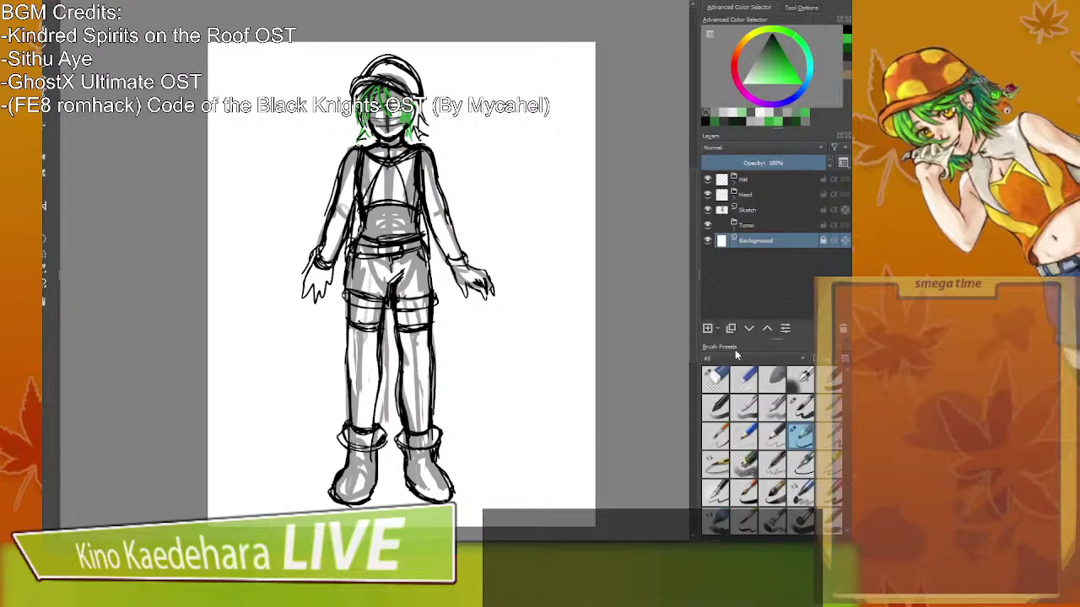
key("Insert")
double_click(754, 240)
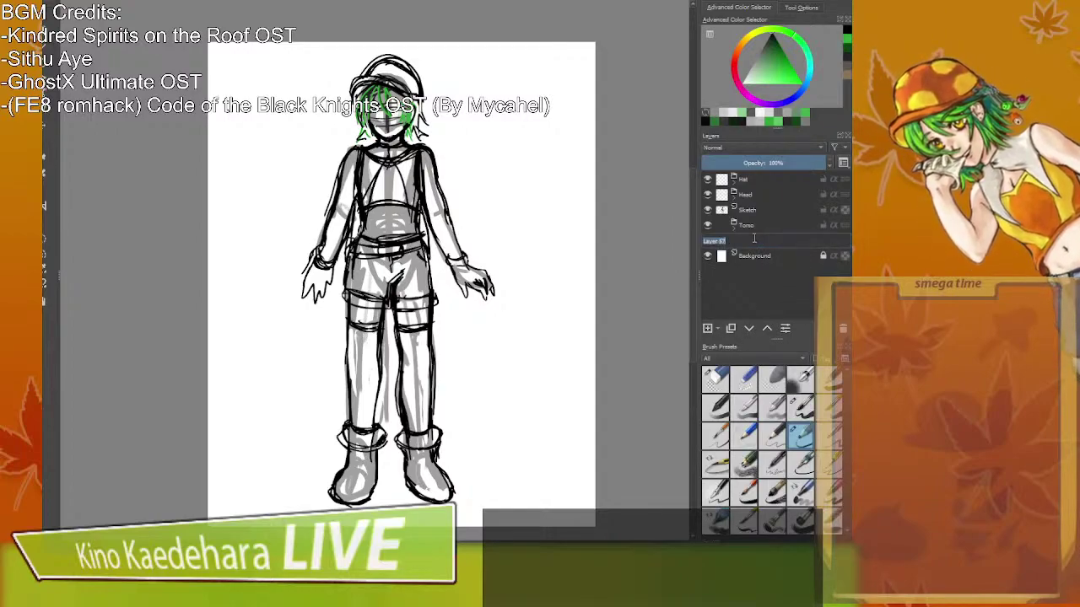
type("Boots")
key("Return")
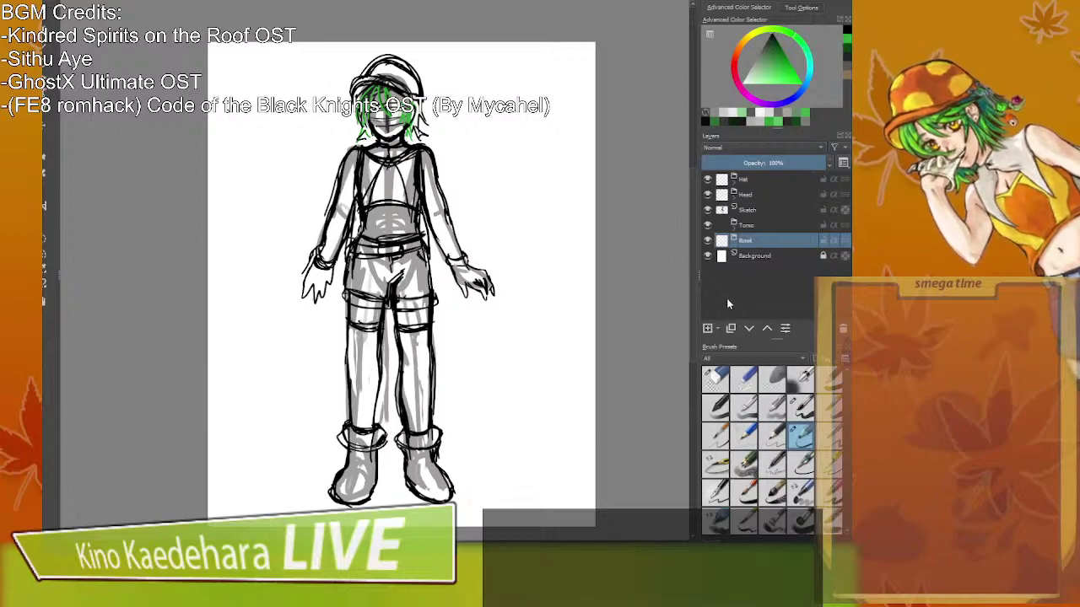
Move the Hat, Head and Torso groups and the Sketch layer into the Root group.
left_click_drag(749, 181, 752, 232)
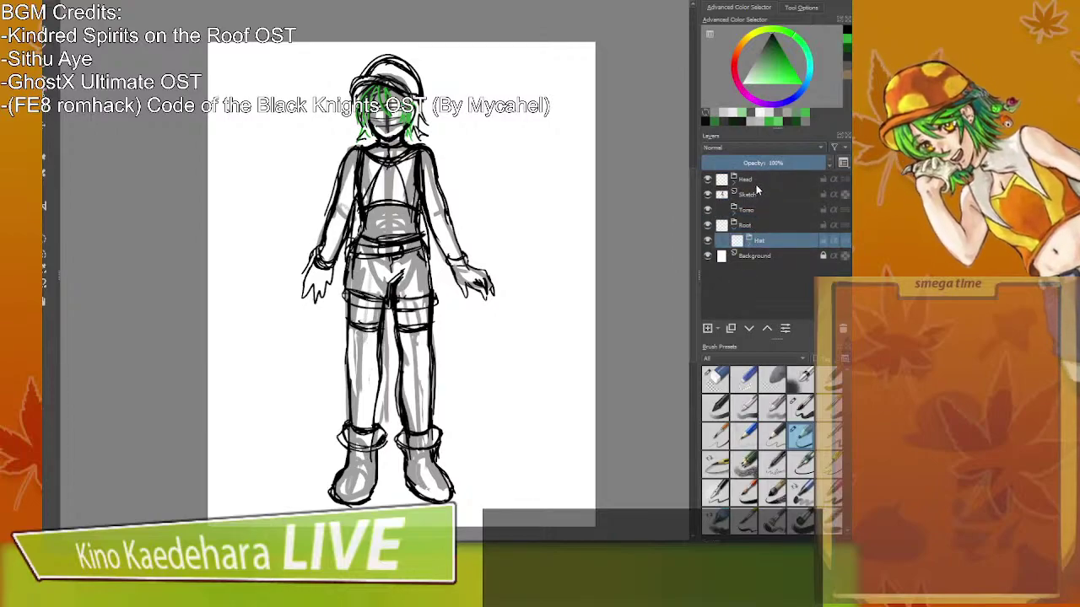
left_click_drag(756, 188, 761, 227)
left_click_drag(762, 189, 758, 212)
left_click(756, 193)
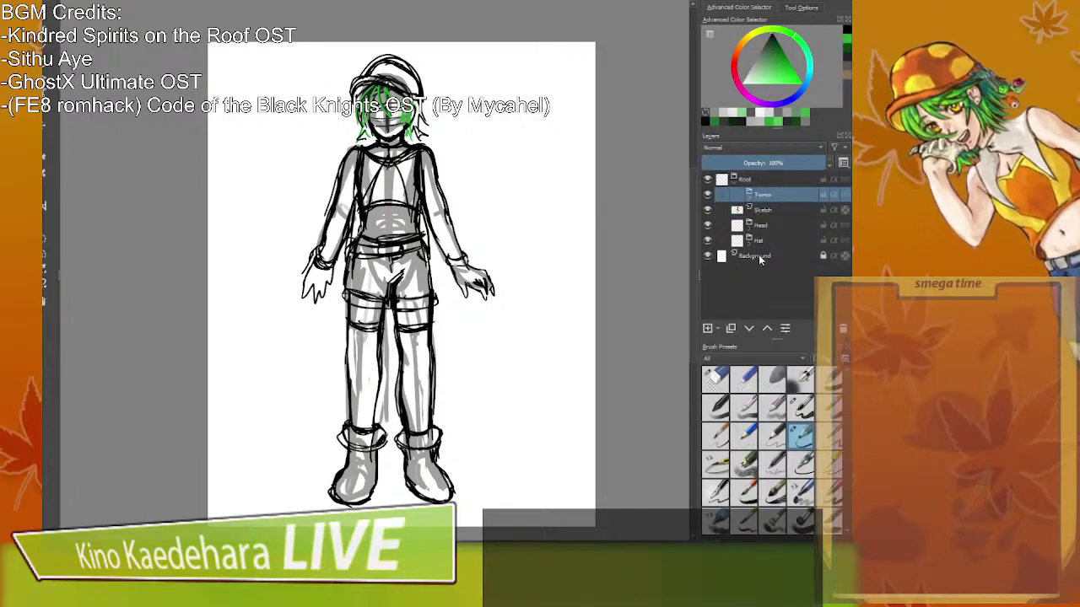
left_click(749, 179)
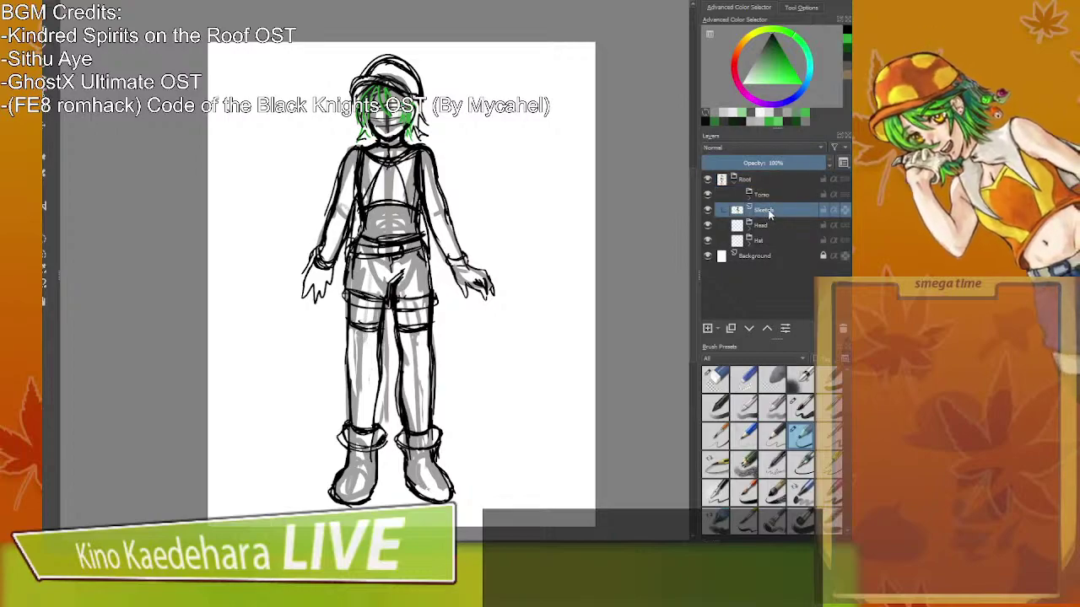
Move the Sketch layer out of the Root group, placing it directly above Background.
left_click_drag(758, 209, 768, 255)
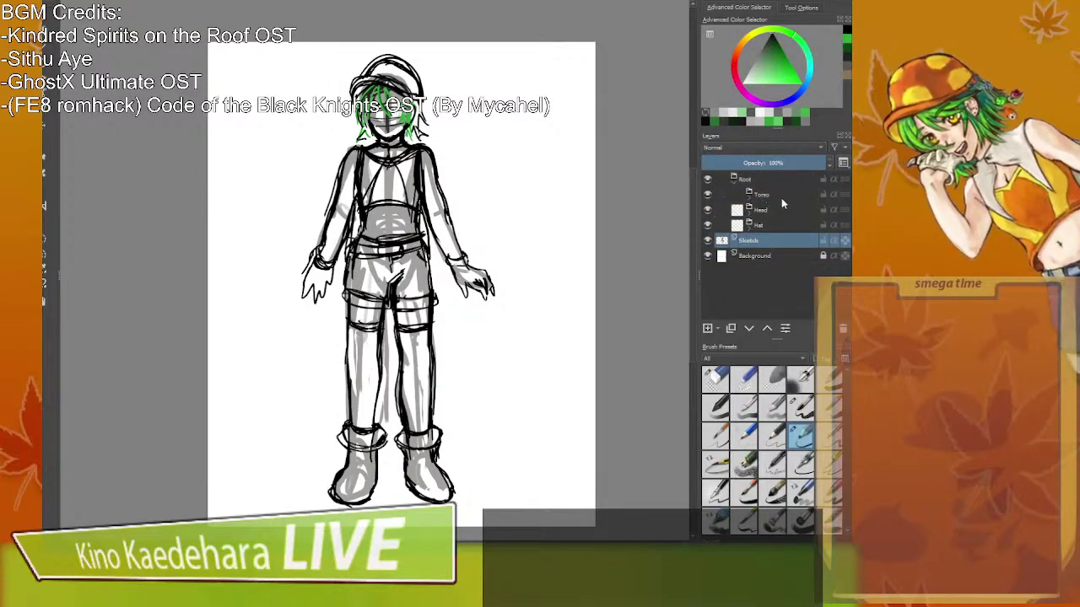
left_click(779, 211)
left_click(774, 224)
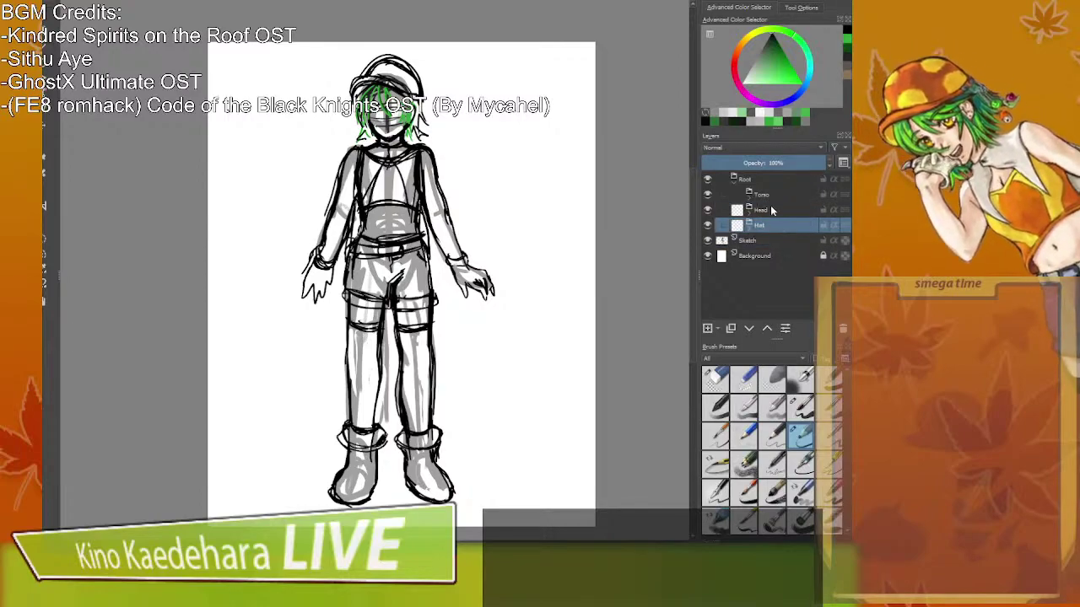
left_click(770, 207)
left_click(771, 193)
Add a group layer inside the Root group, above Torso, and name it HIP.
left_click(769, 180)
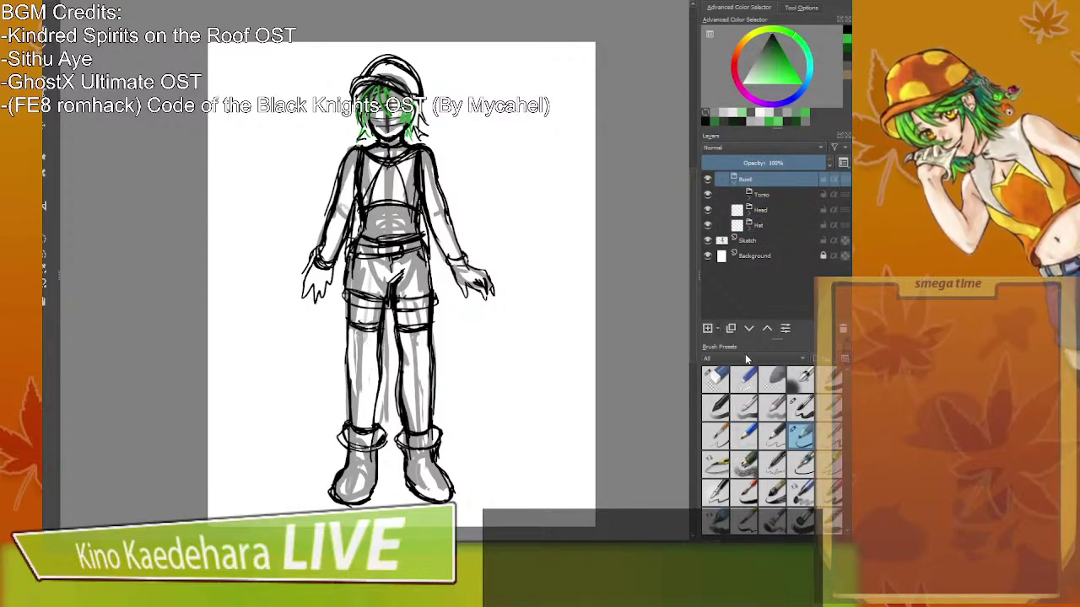
key("Insert")
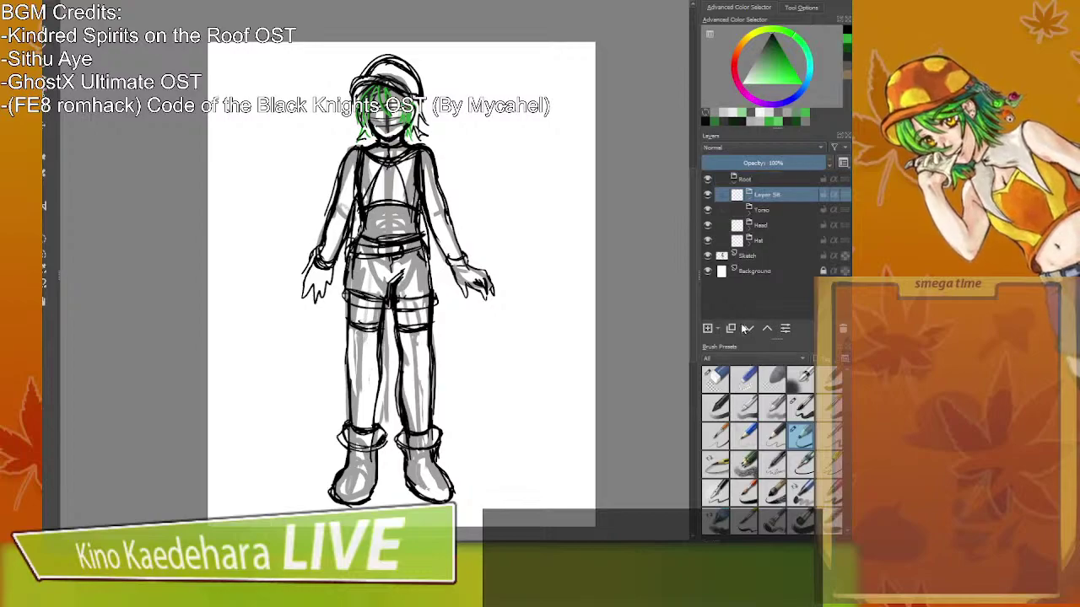
double_click(763, 196)
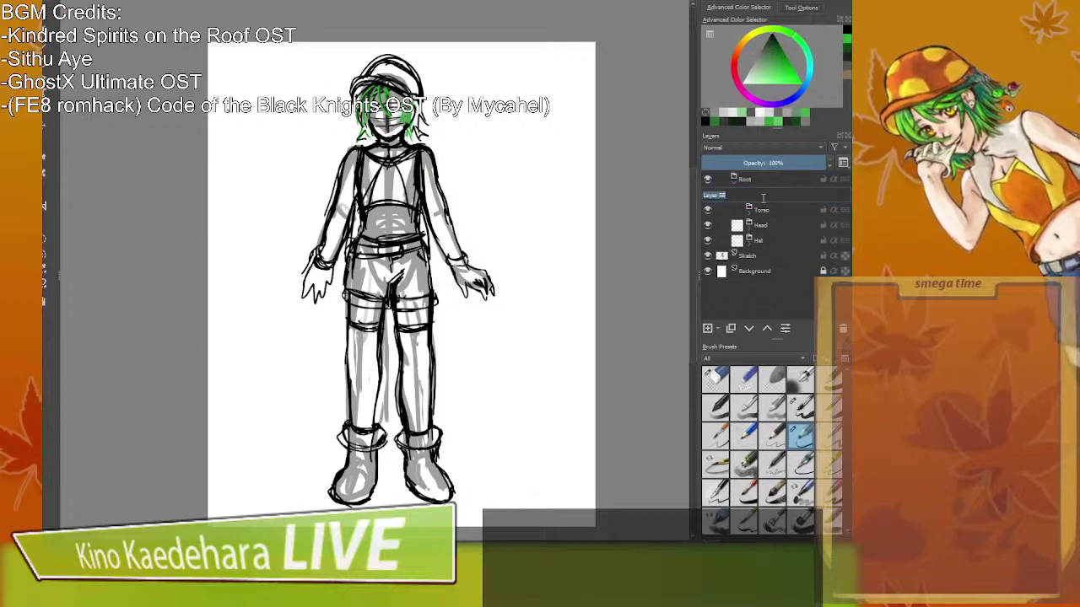
type("Hip")
key("Return")
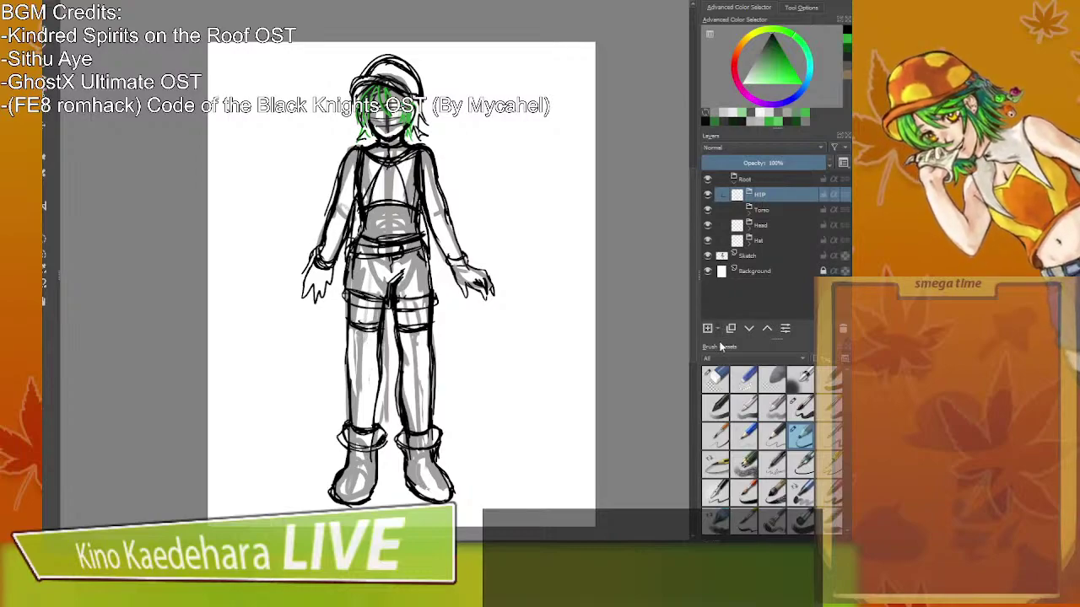
Add a group layer inside HIP and move the Torso group into HIP above it.
key("Insert")
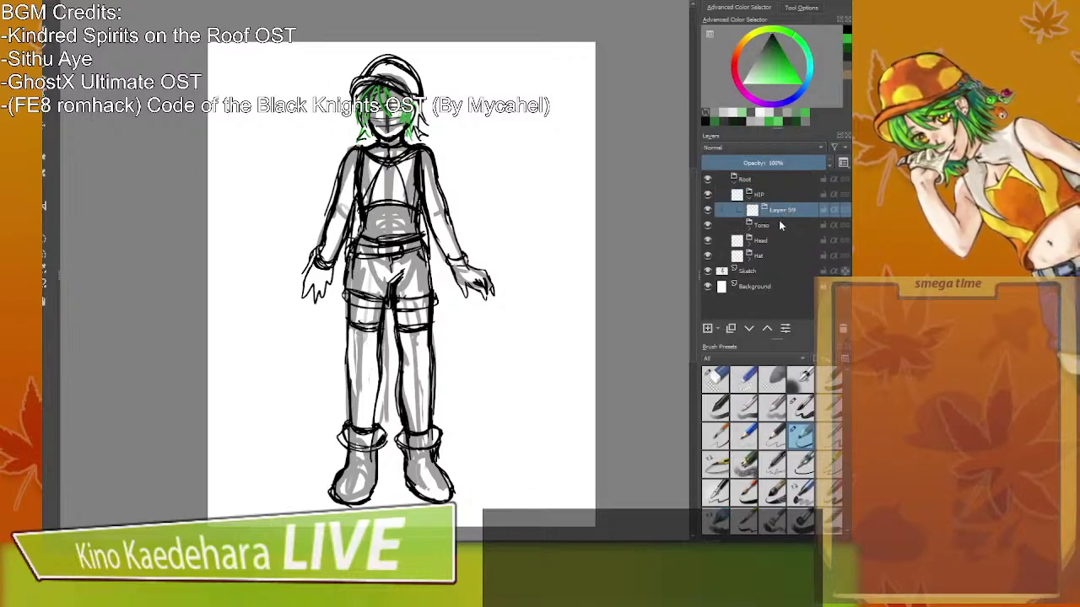
left_click_drag(767, 226, 763, 194)
mouse_move(762, 248)
left_mouse_down()
mouse_move(780, 199)
mouse_move(776, 243)
left_mouse_up()
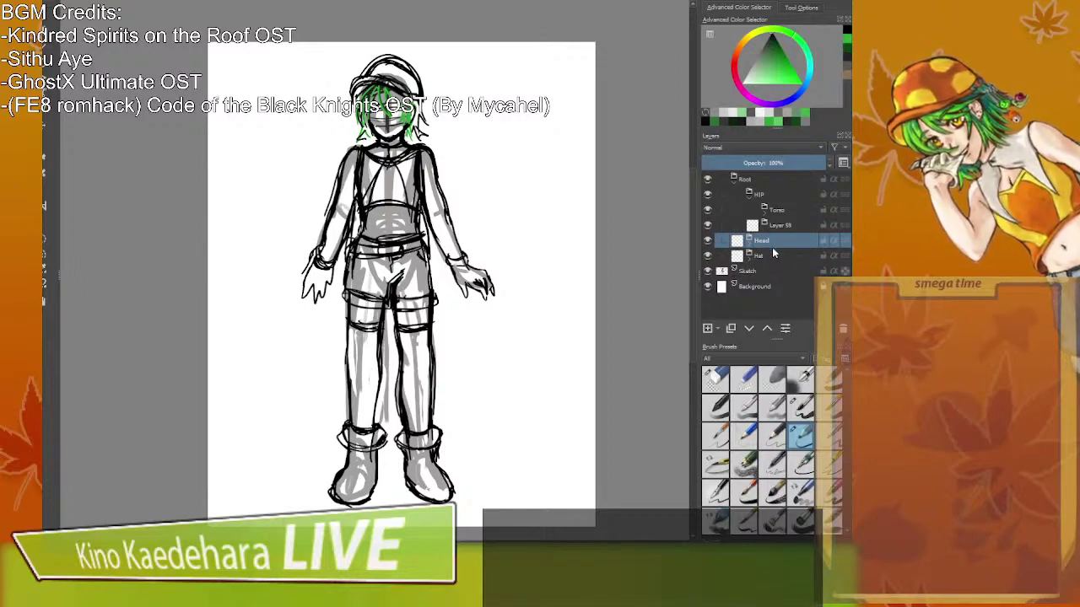
Move the Head group into the Torso group, and collapse both groups.
left_click_drag(766, 242, 771, 212)
left_click(779, 227)
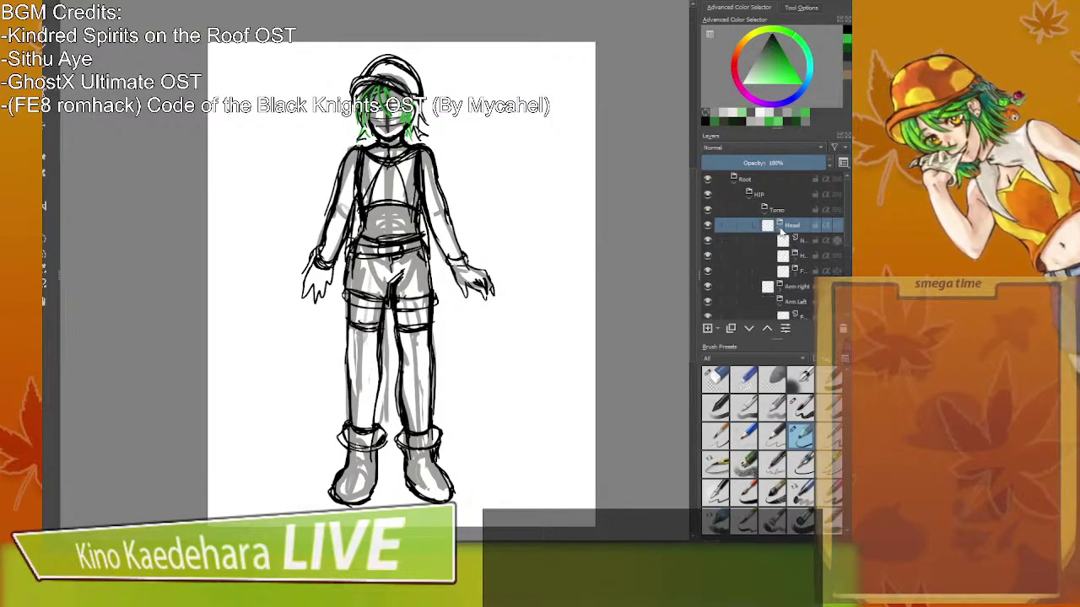
left_click(779, 227)
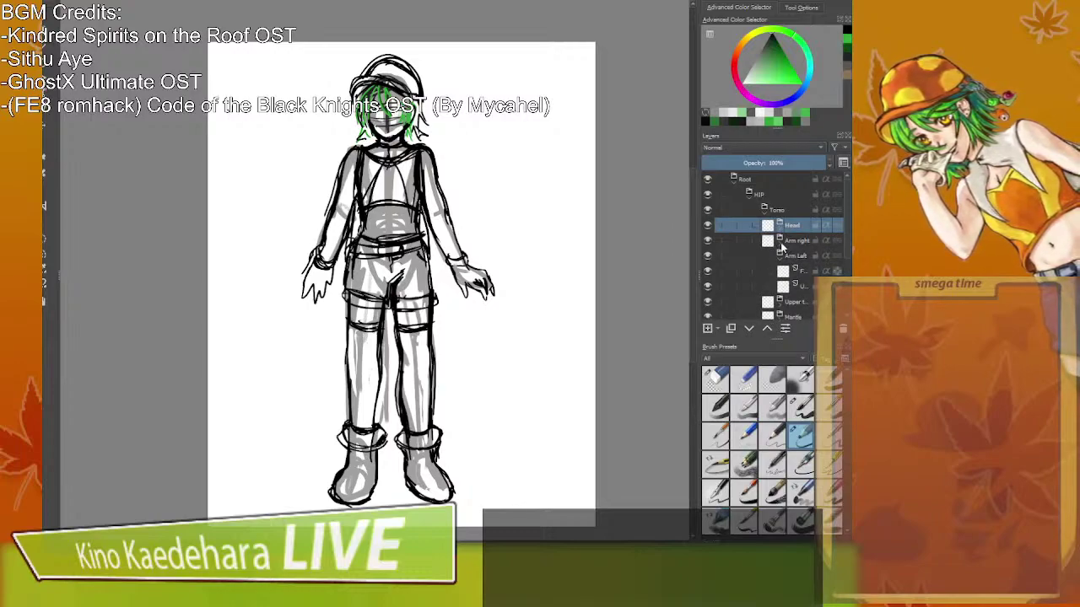
left_click(778, 240)
left_click(778, 241)
left_click(764, 210)
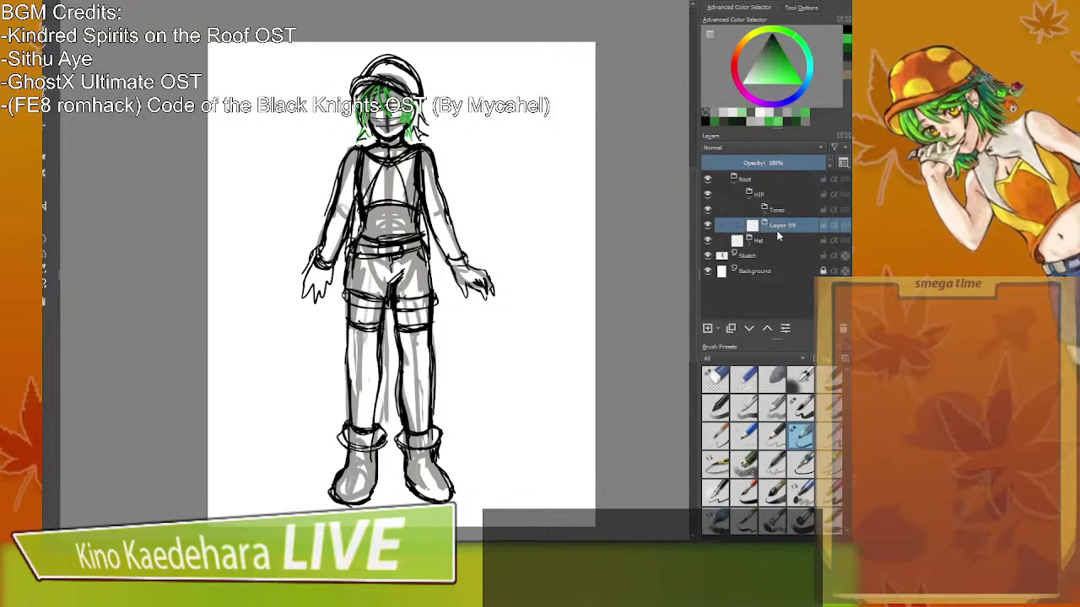
Enlarge the layer list and move the Hat group into the Head group inside Torso.
left_click(772, 240)
left_click(765, 210)
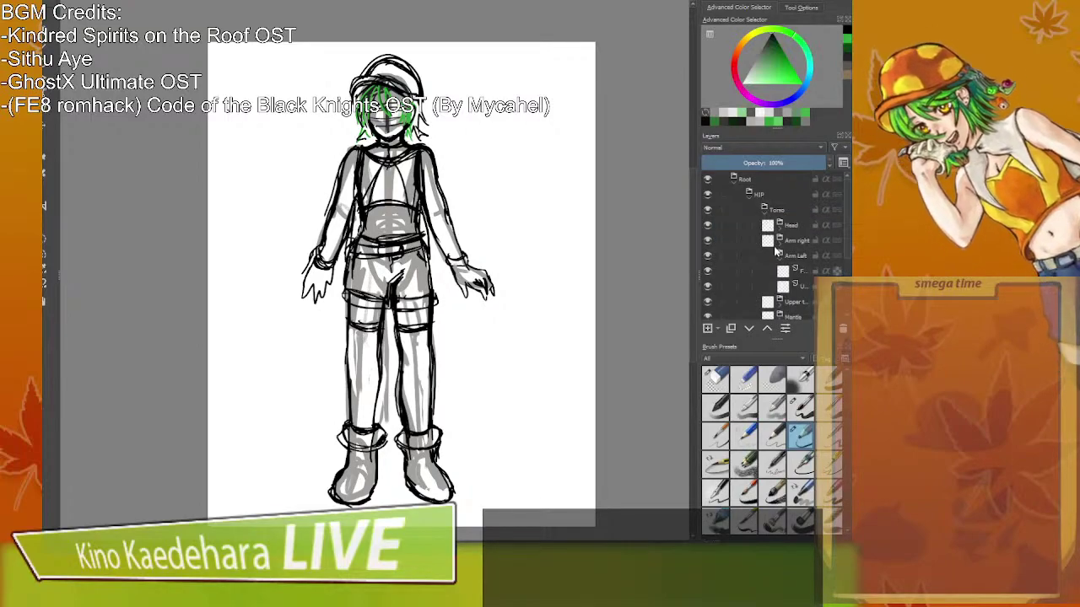
scroll(775, 251, "down", 1)
scroll(776, 253, "down", 3)
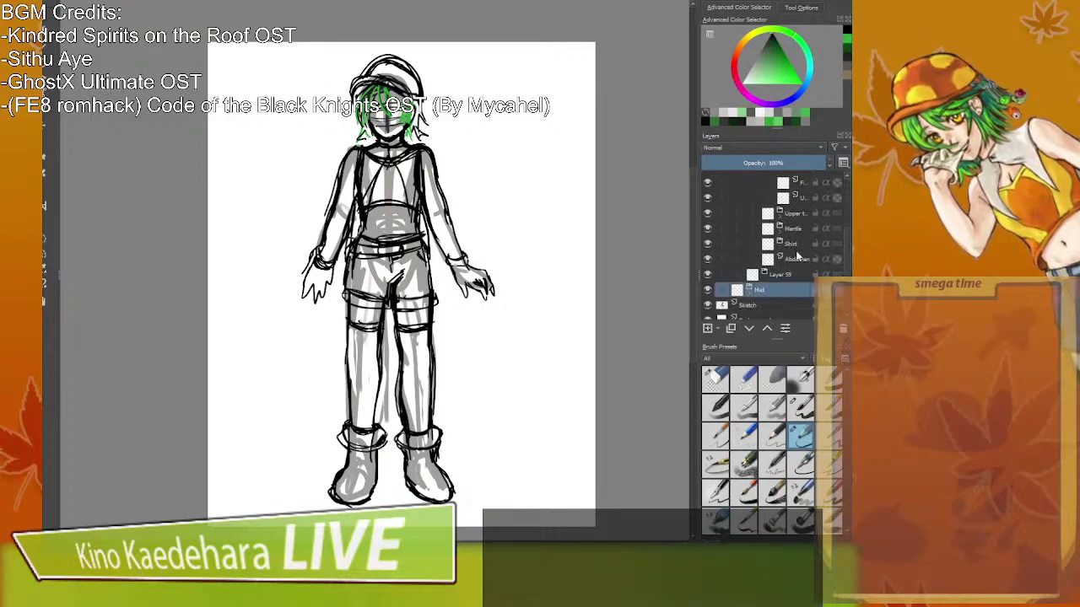
mouse_move(782, 285)
left_mouse_down()
mouse_move(788, 162)
mouse_move(799, 258)
mouse_move(787, 209)
mouse_move(781, 285)
left_mouse_up()
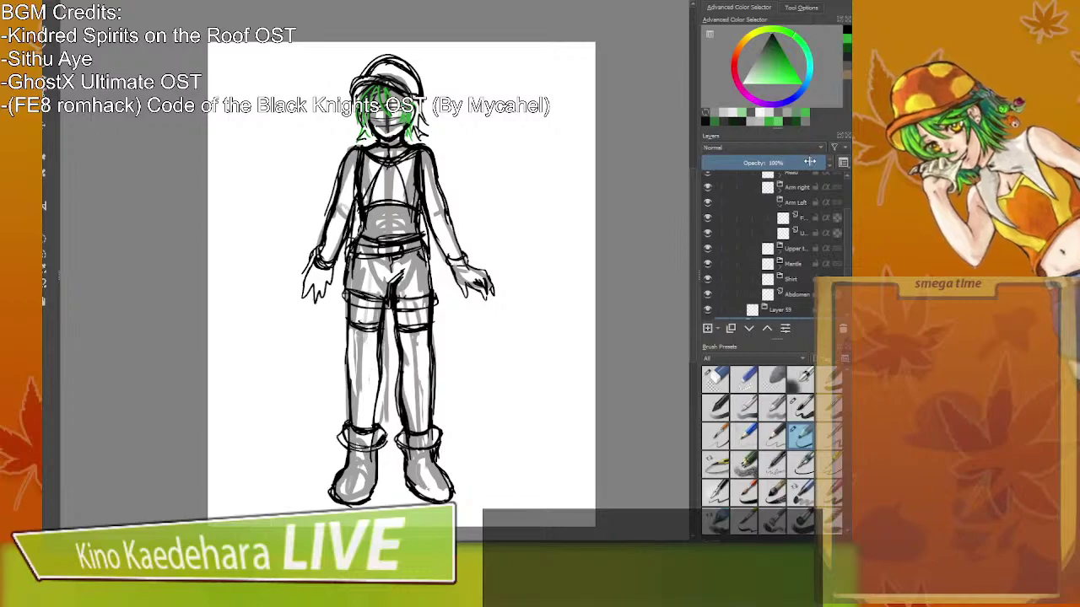
left_click_drag(780, 339, 779, 419)
left_click_drag(780, 363, 787, 208)
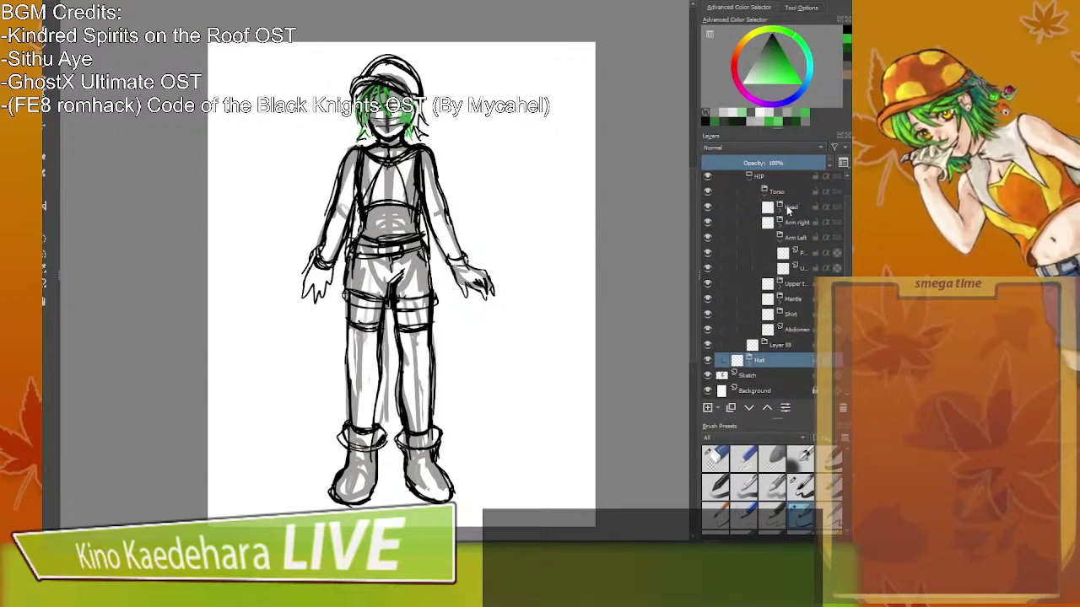
Collapse the Head and Arm Left groups inside the Torso group.
left_click(764, 211)
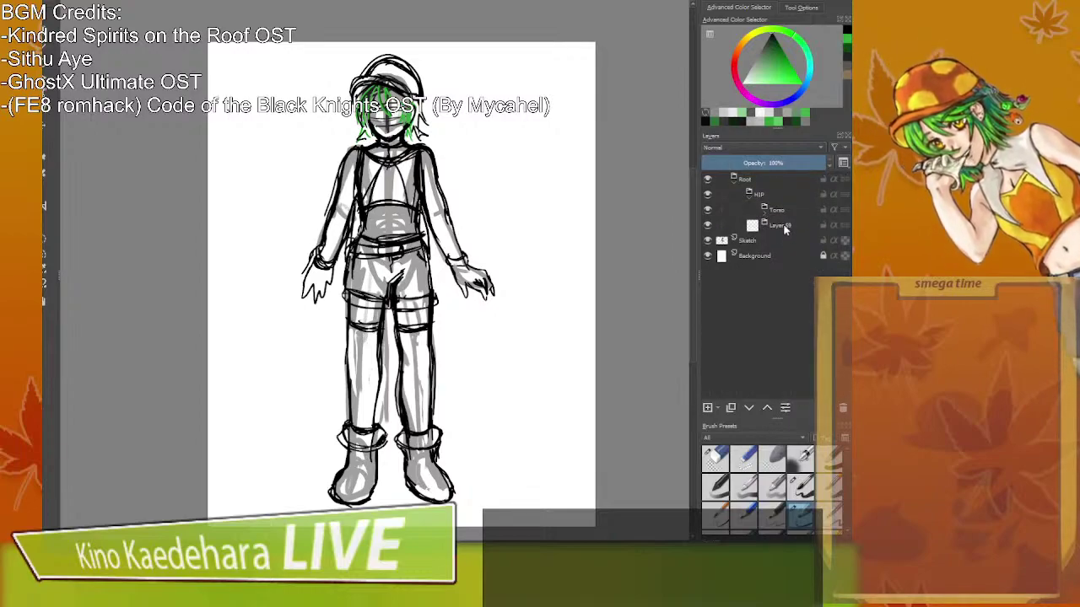
left_click(764, 209)
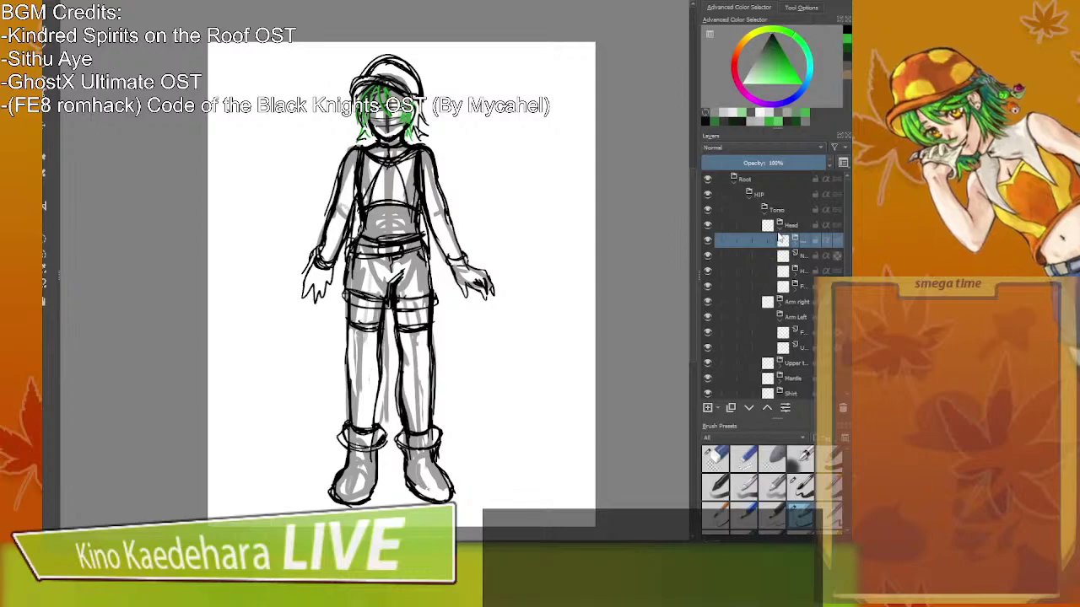
left_click(779, 240)
left_click(780, 256)
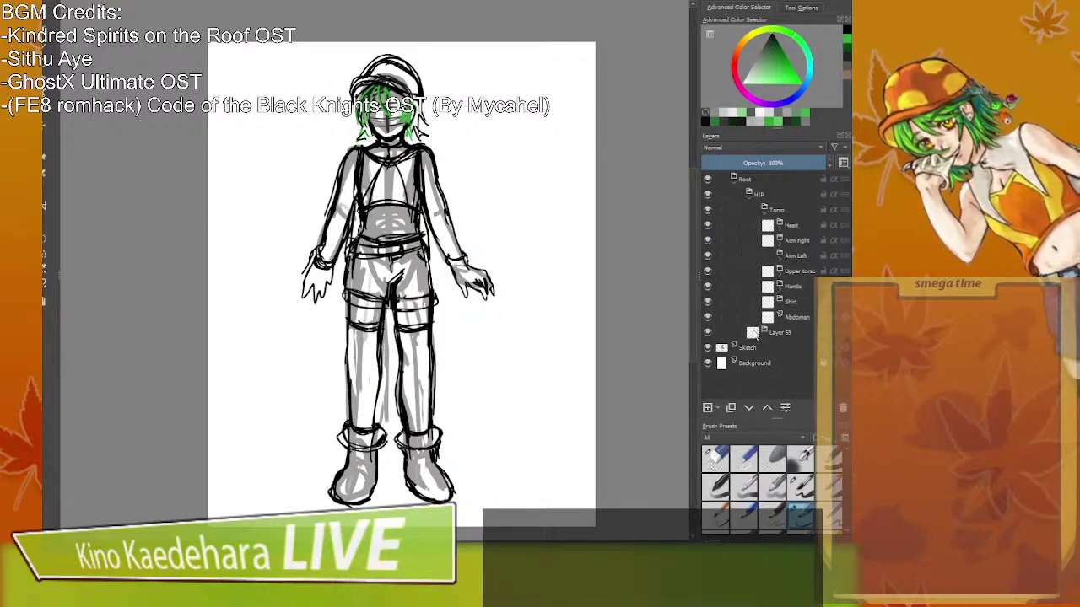
Rename the unnamed group below Torso inside HIP to Left Leg.
left_click(782, 333)
double_click(782, 333)
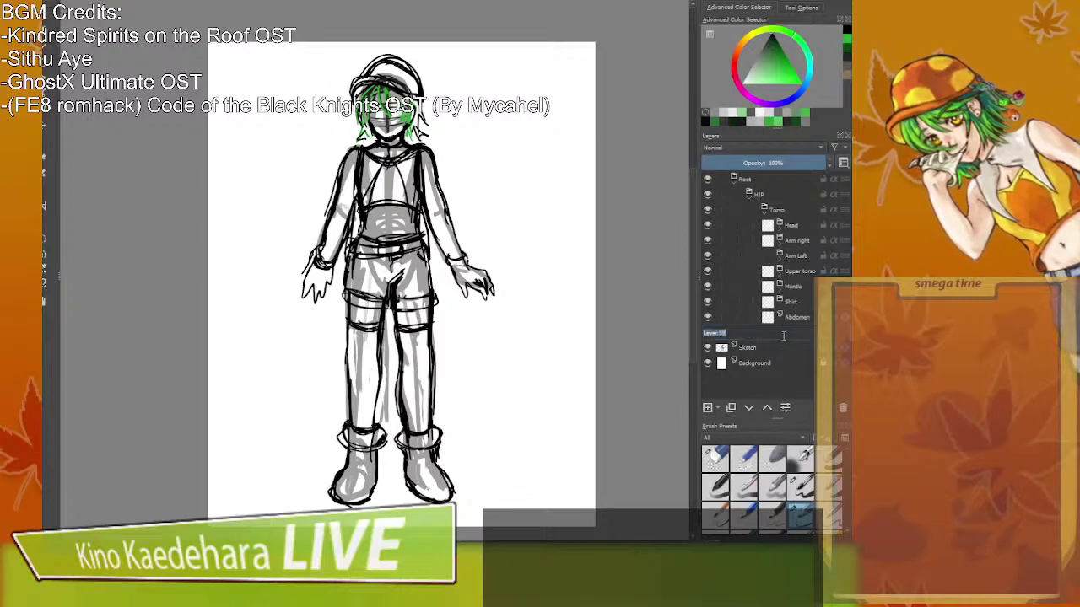
type("Left")
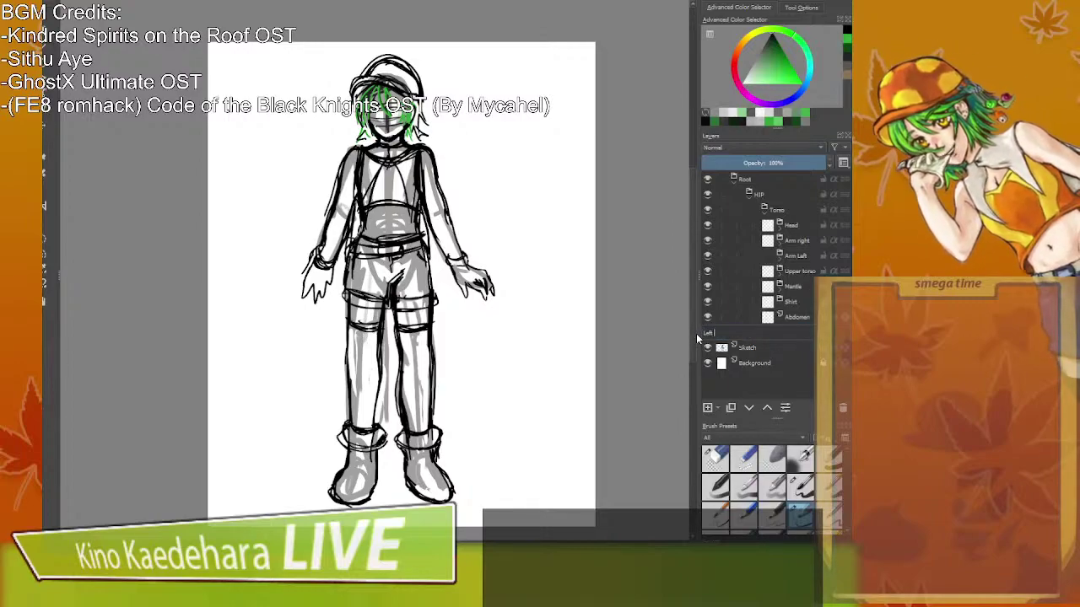
type(" Leg")
key("Return")
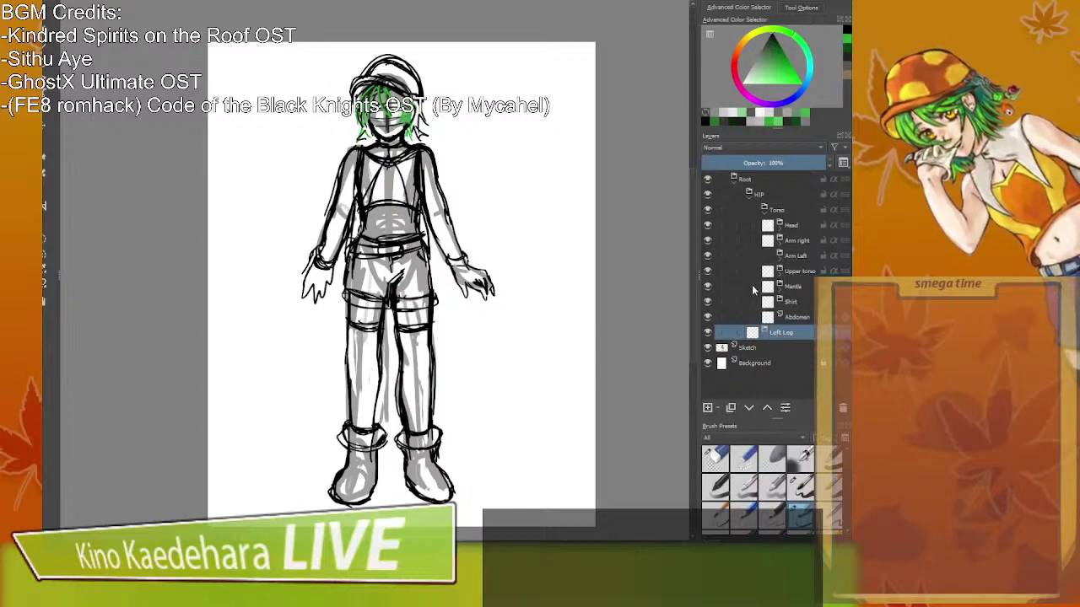
Add a new group directly inside HIP above Torso and name it Right leg.
left_click(783, 211)
left_click(765, 199)
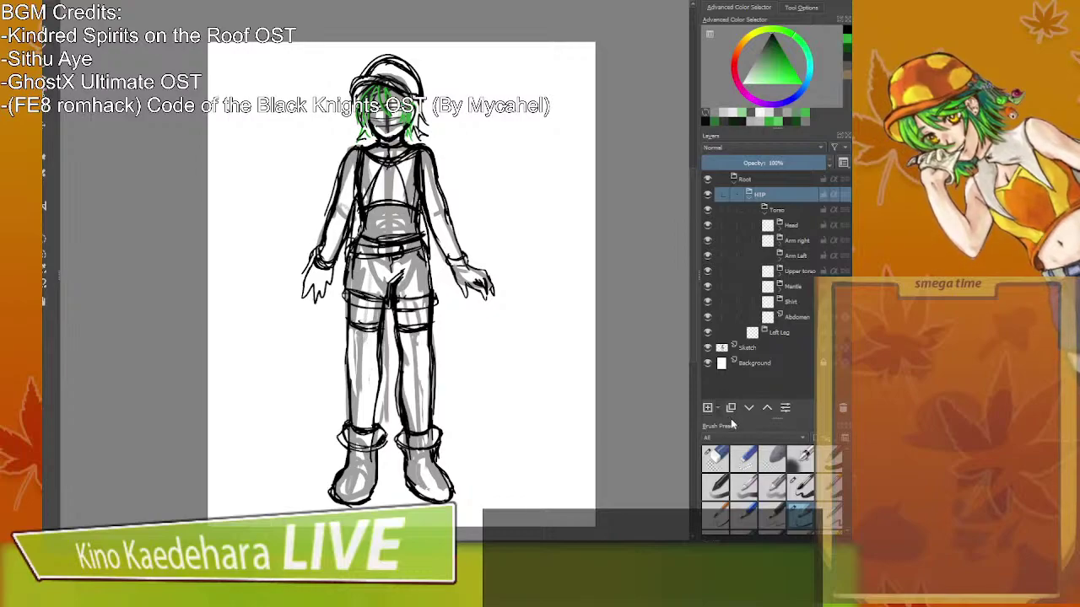
key("Insert")
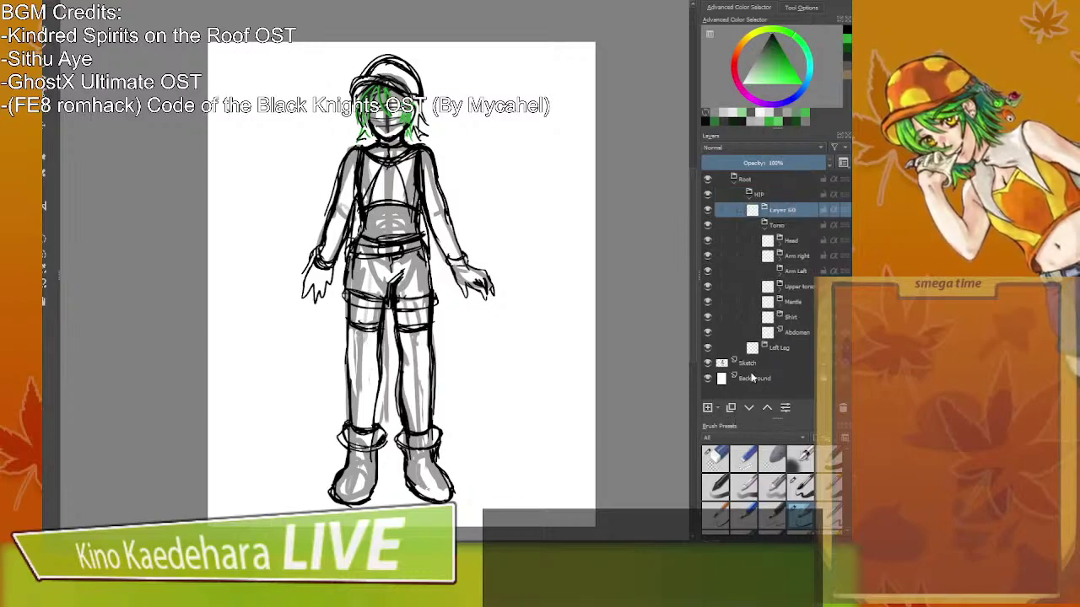
double_click(786, 209)
type("Right leg")
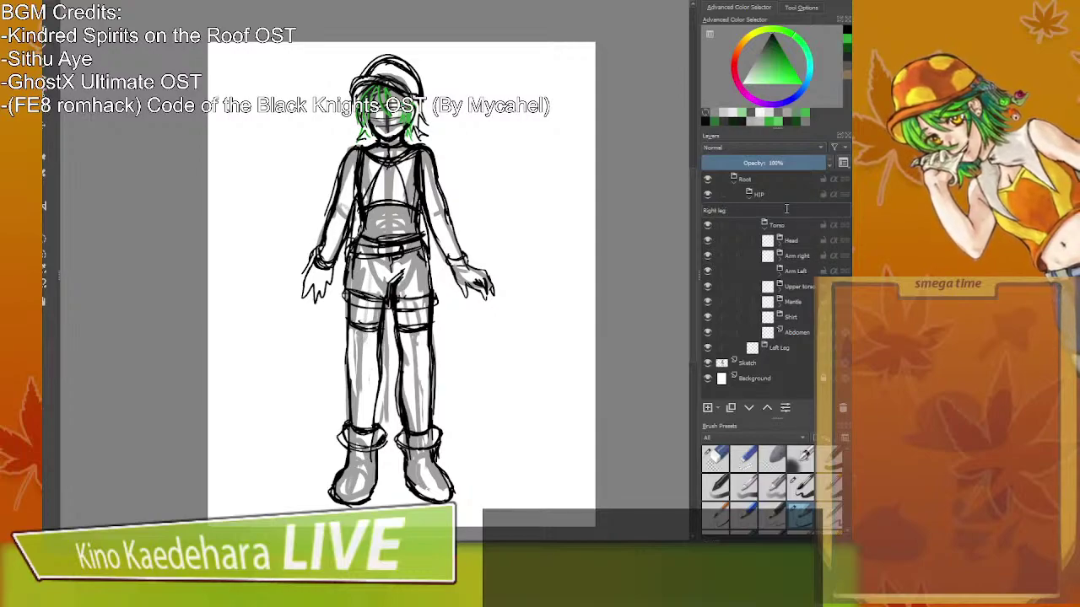
key("Return")
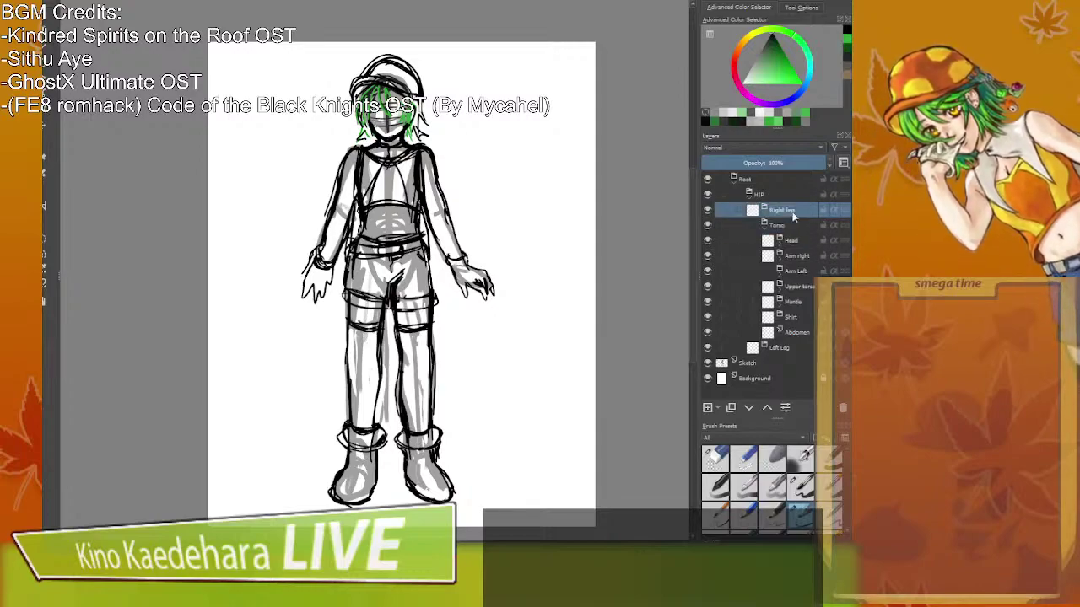
Add a new layer inside the Left Leg group and name it LThigh.
left_click(785, 350)
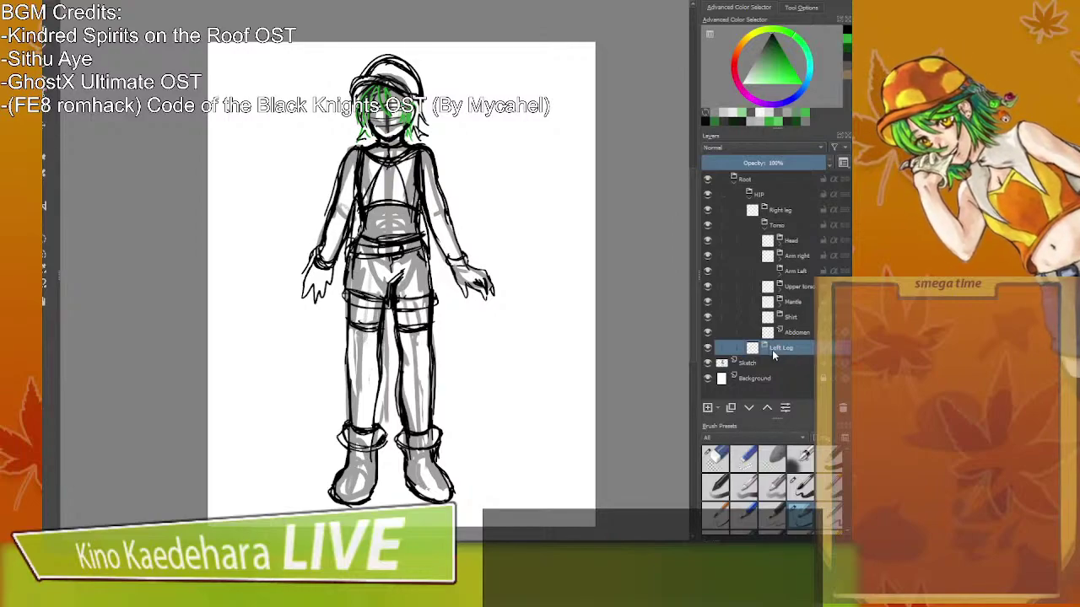
left_click(708, 408)
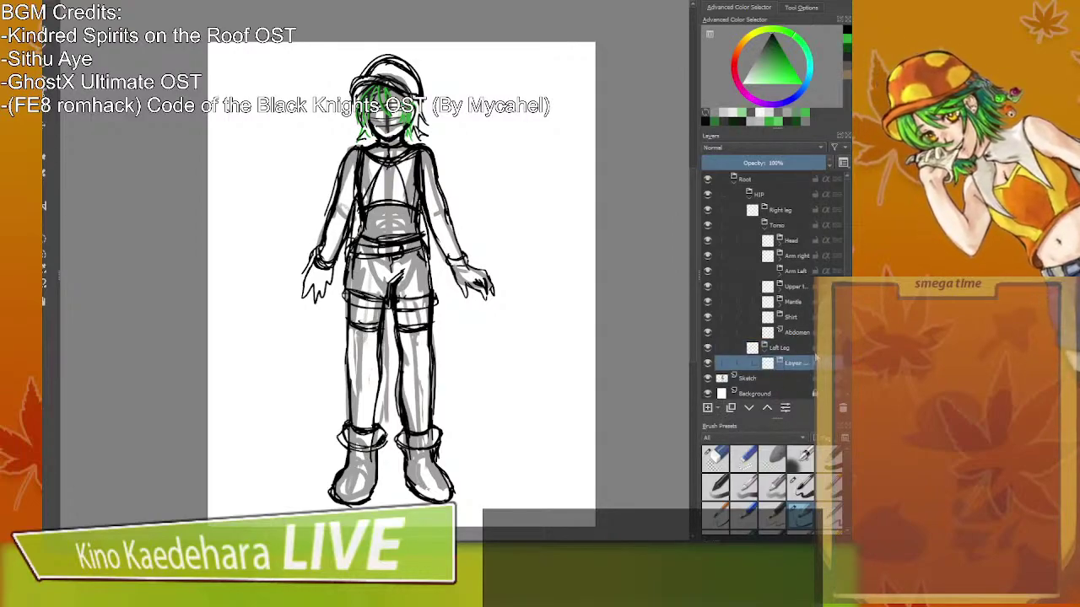
double_click(804, 364)
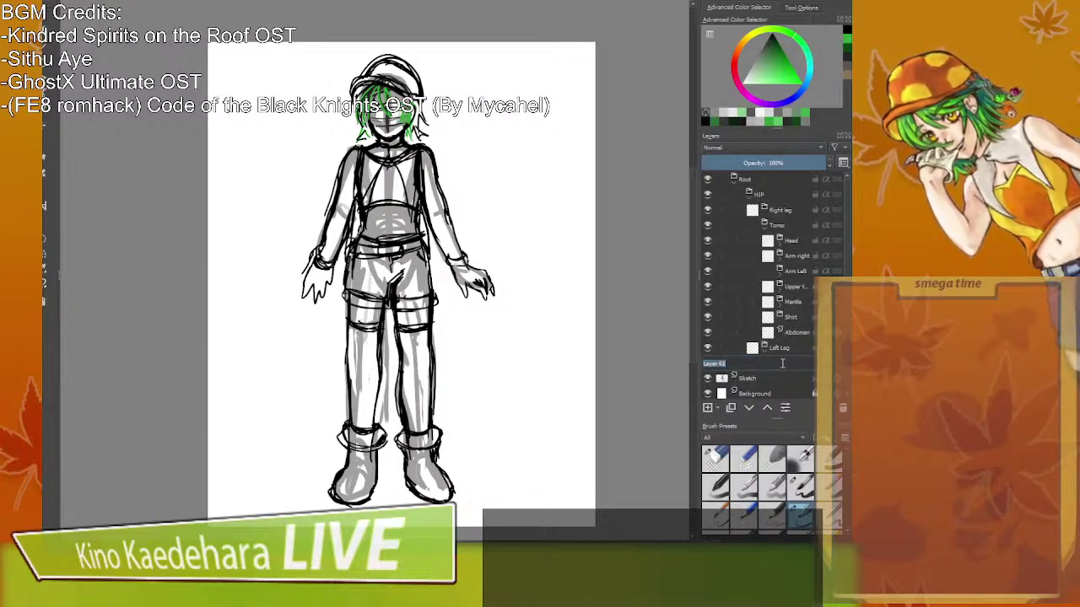
left_click(770, 349)
left_click(783, 363)
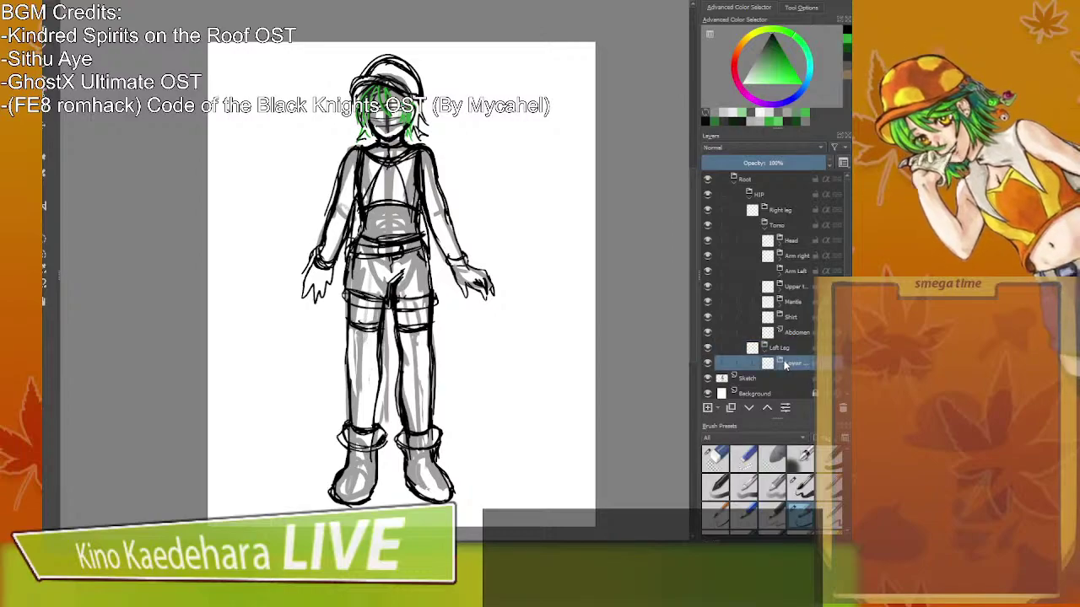
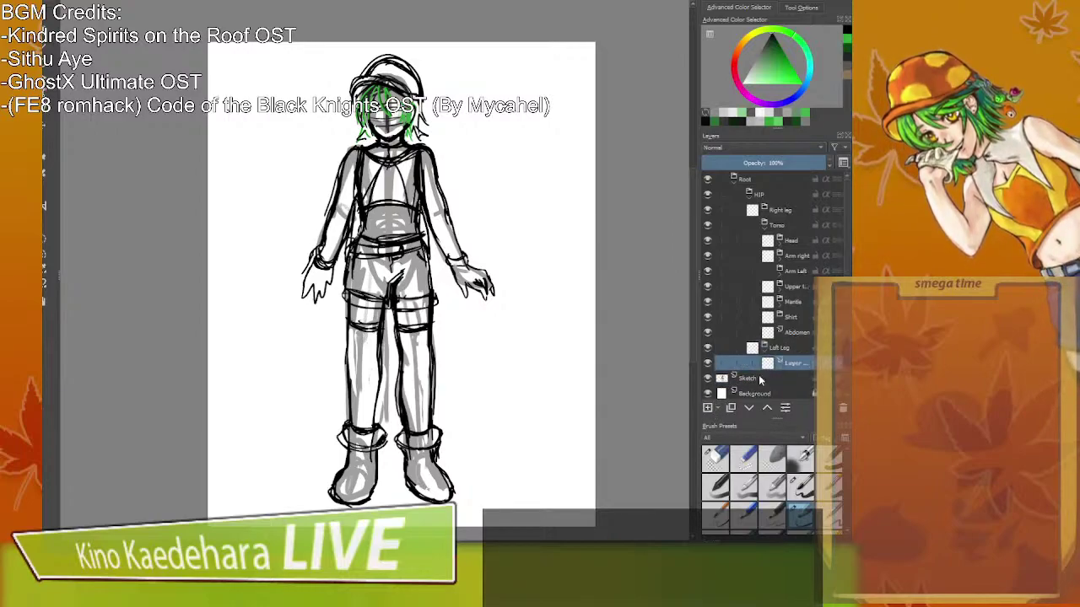
double_click(793, 365)
type("L Thigh")
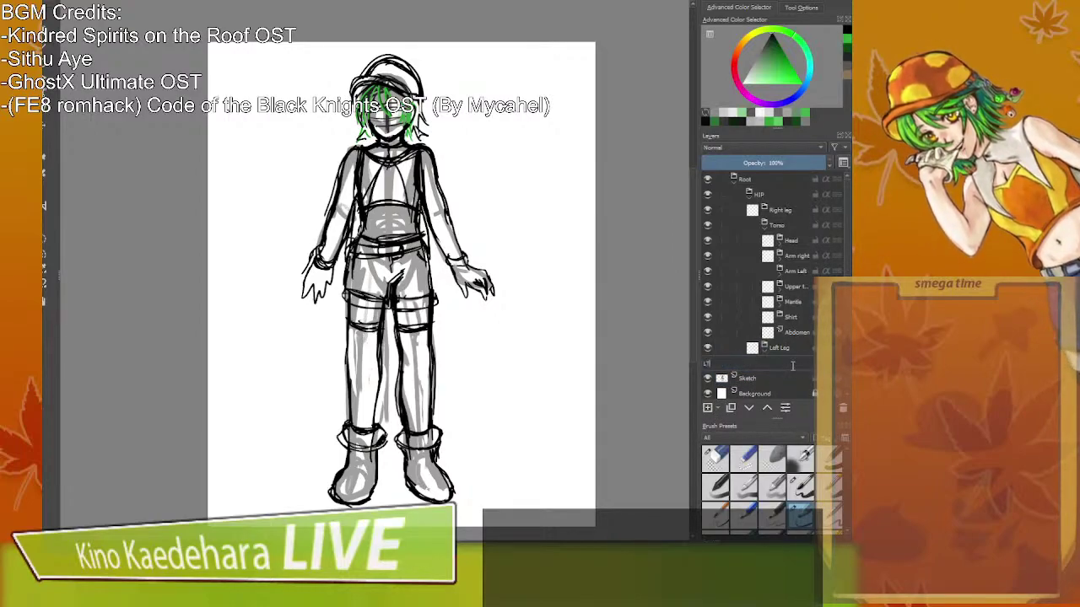
key("Return")
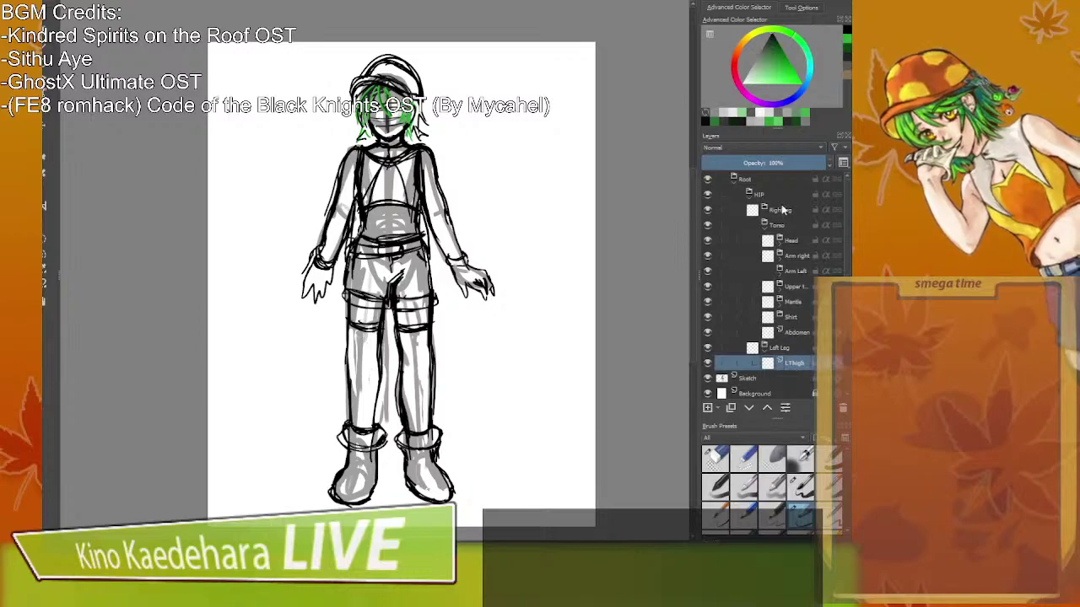
Move the Right leg group down past Torso so it sits directly above Left Leg inside HIP.
mouse_move(785, 210)
left_mouse_down()
mouse_move(780, 300)
mouse_move(780, 200)
left_mouse_up()
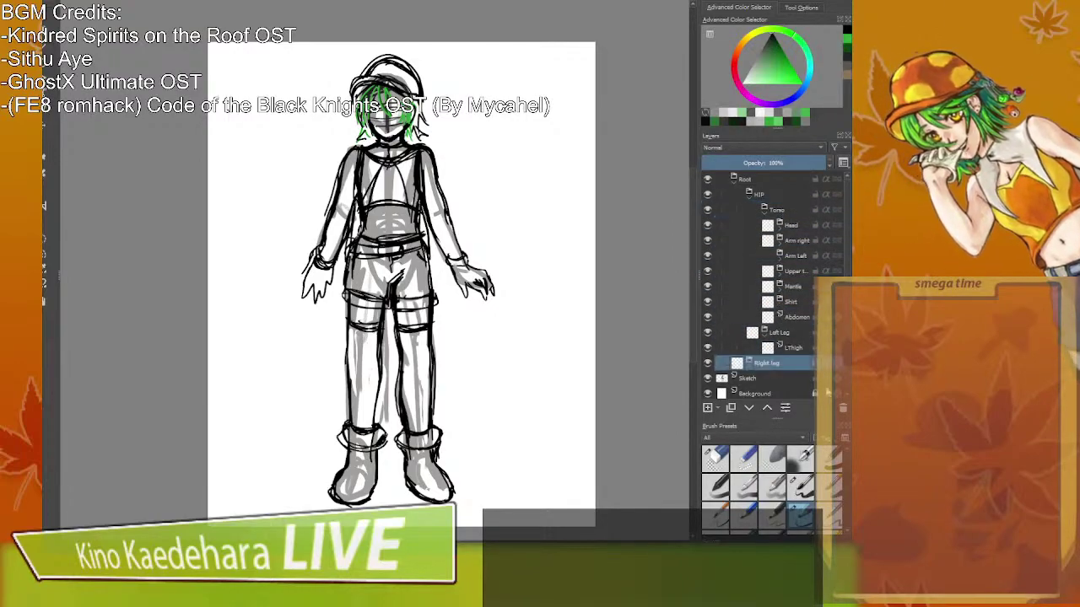
key("ctrl+z")
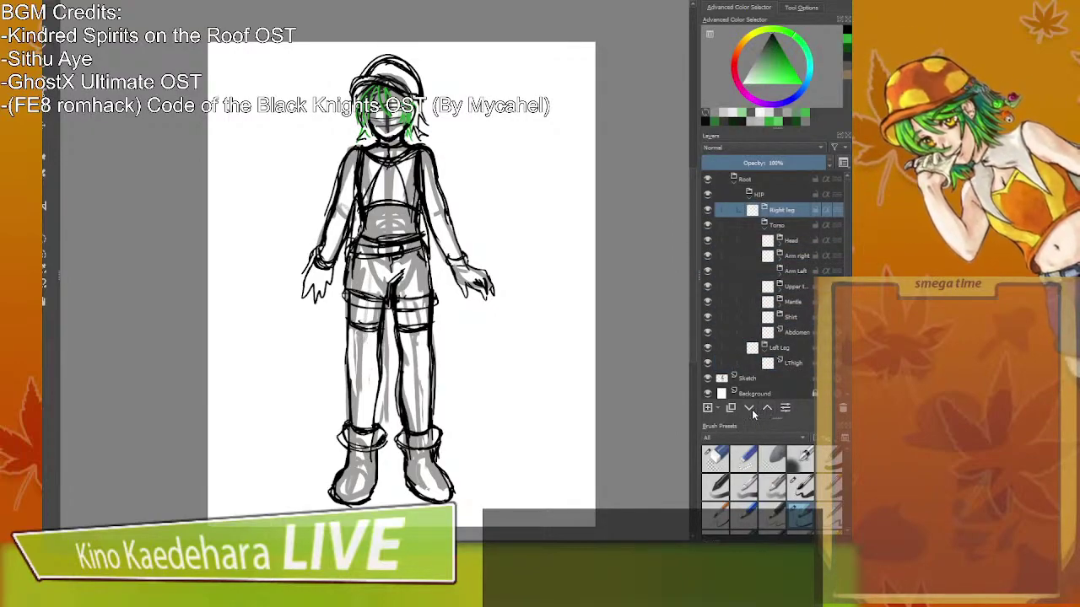
left_click(749, 409)
left_click(749, 409)
left_click(749, 409)
left_click(749, 409)
left_click(749, 409)
left_click(749, 409)
left_click(749, 409)
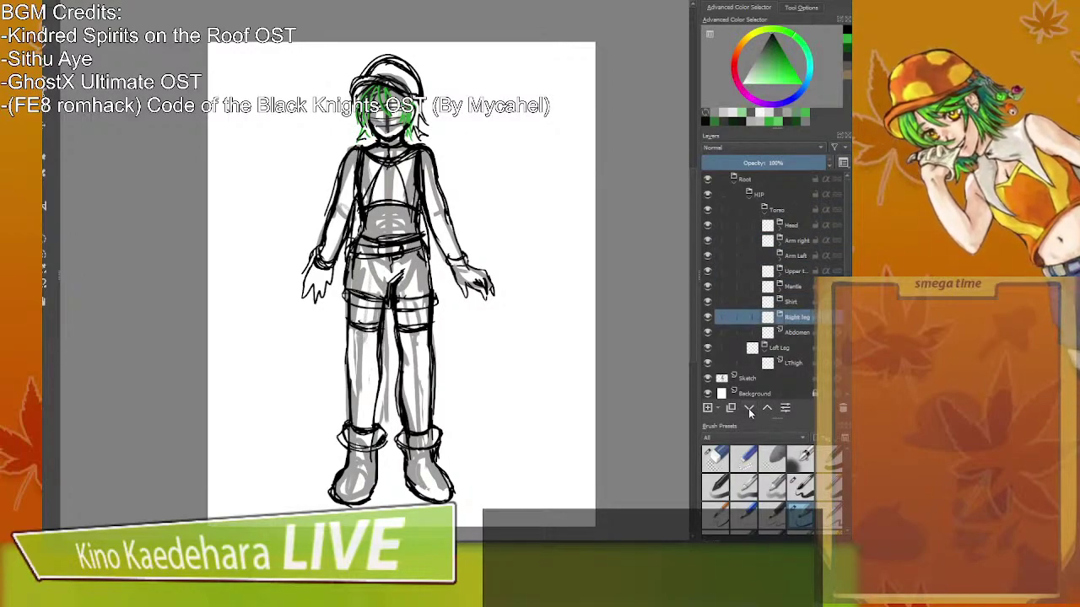
left_click(749, 409)
left_click(749, 409)
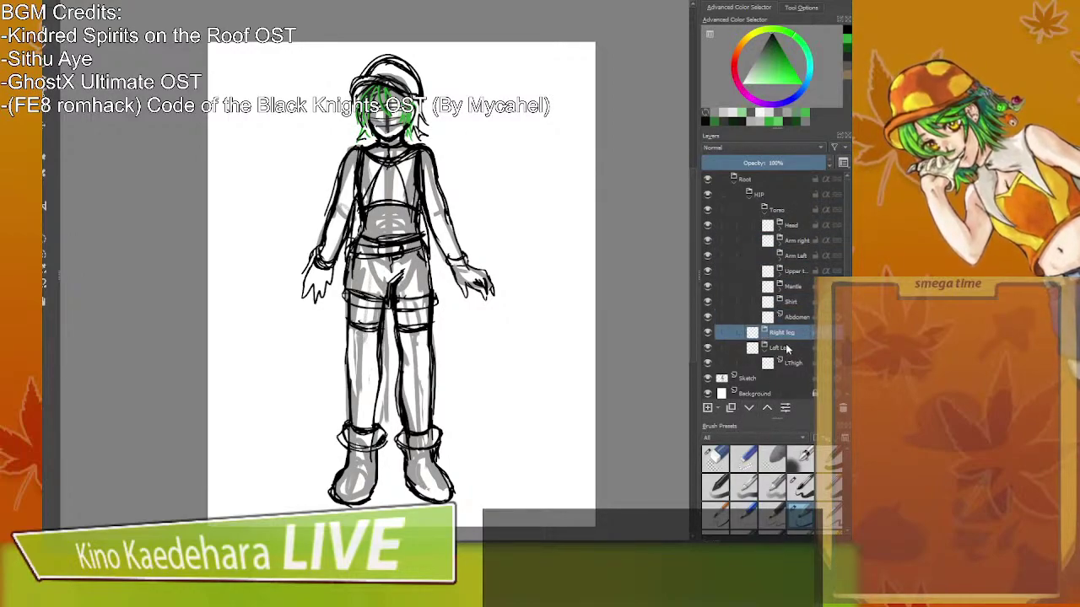
Add a new layer inside the Right leg group and name it RThigh.
left_click(707, 407)
double_click(784, 347)
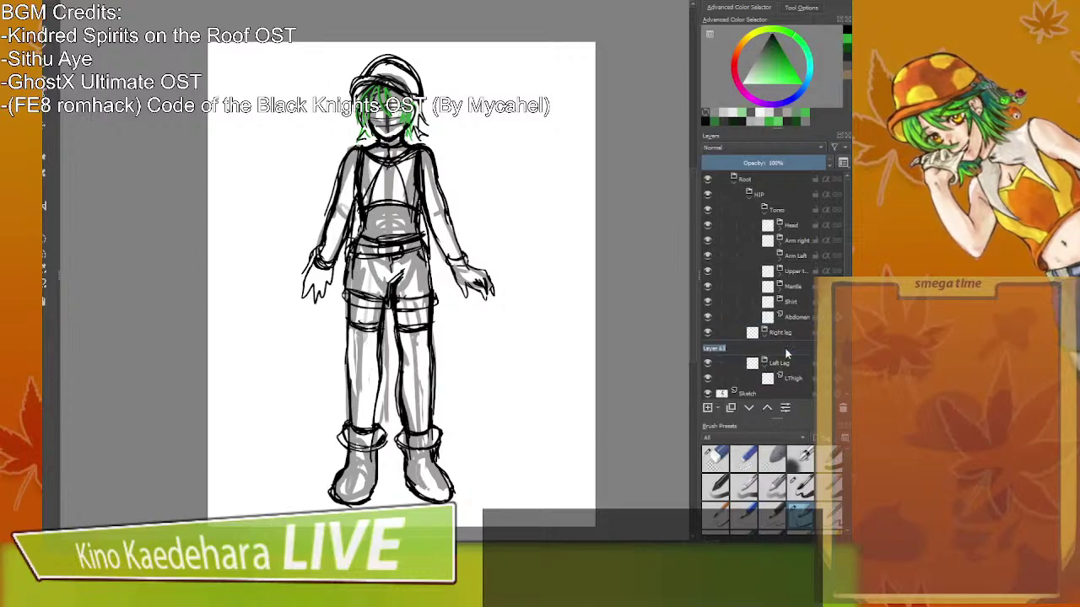
type("RThigh")
key("Return")
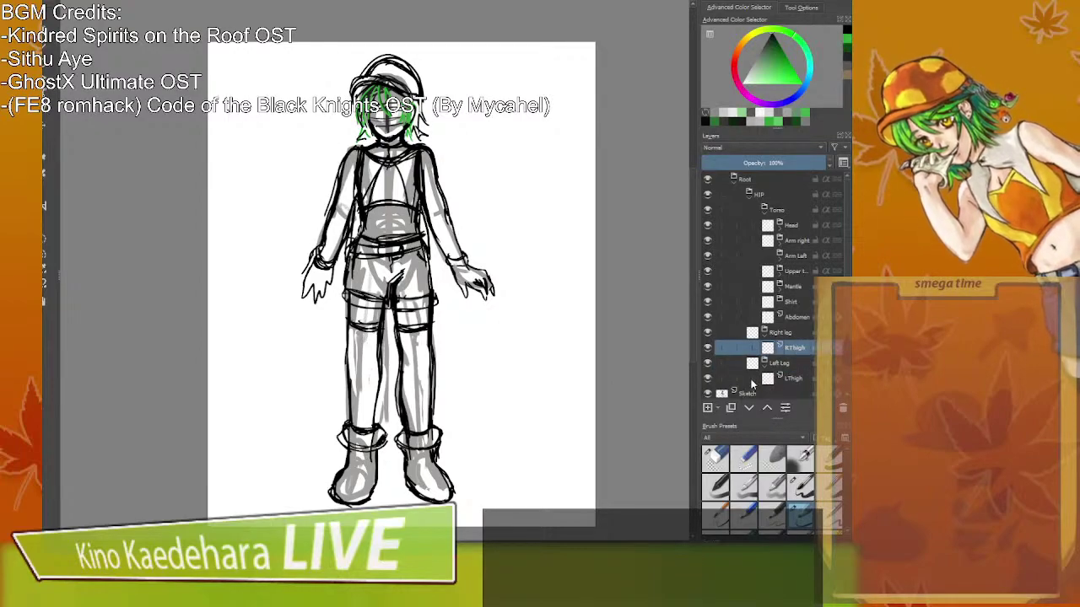
Add another layer above RThigh in the Right leg group and name it RShin.
left_click(709, 408)
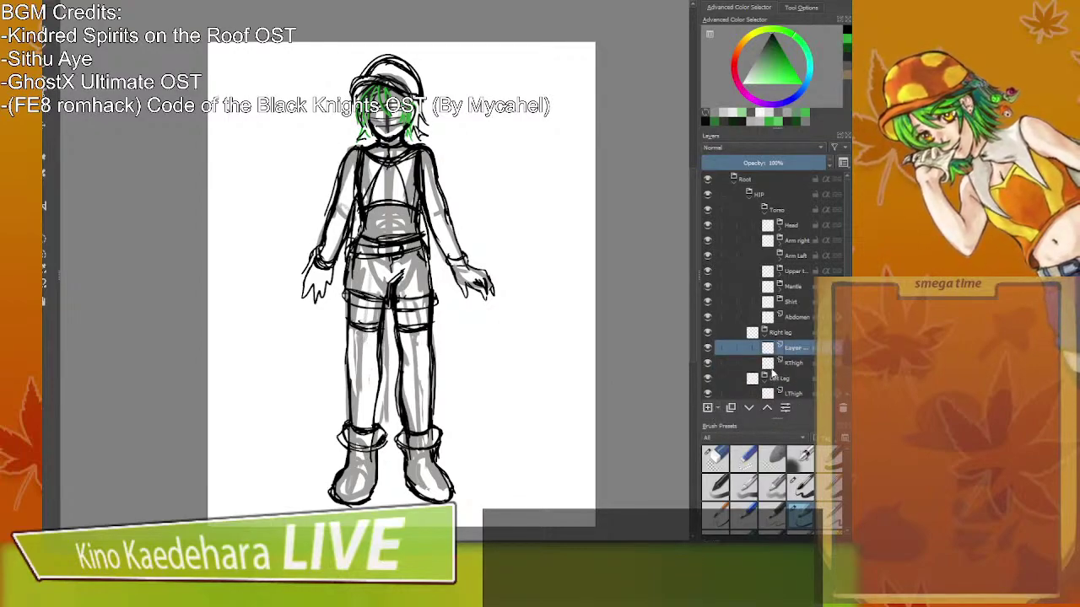
double_click(791, 349)
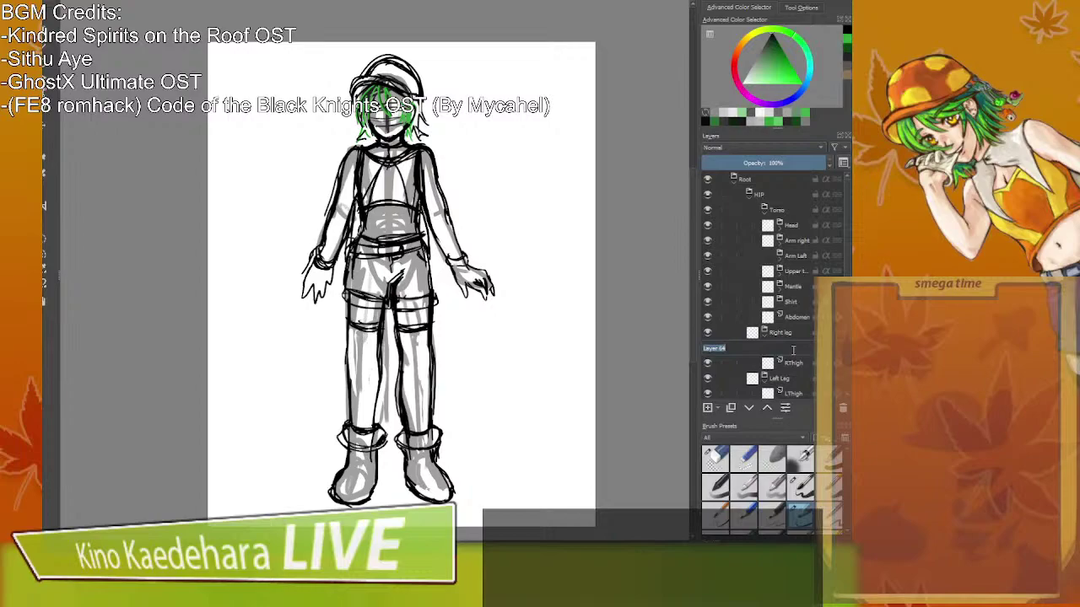
type("RShinT")
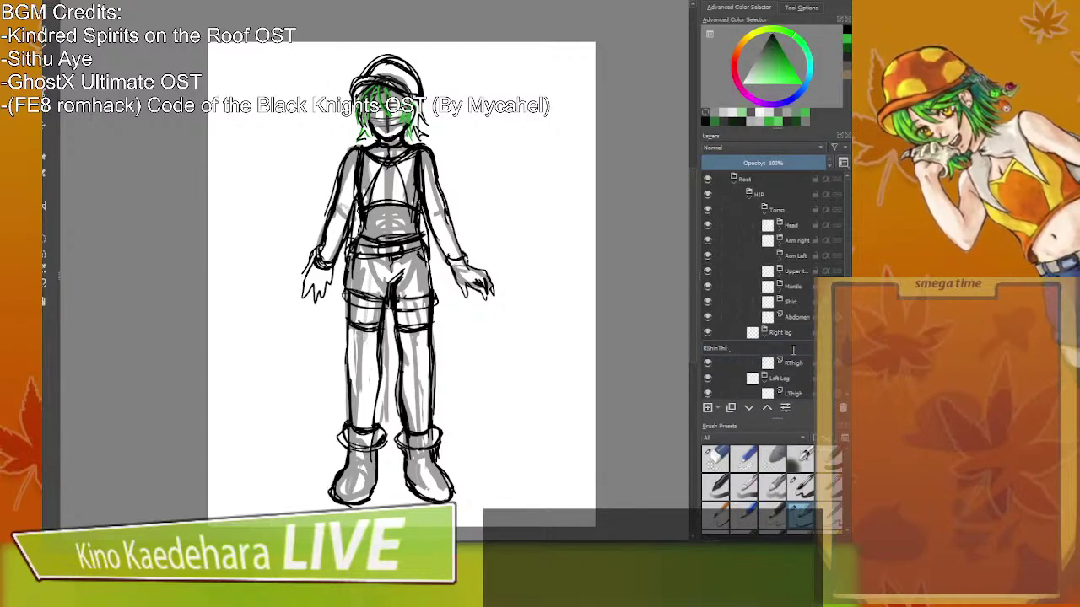
key("Return")
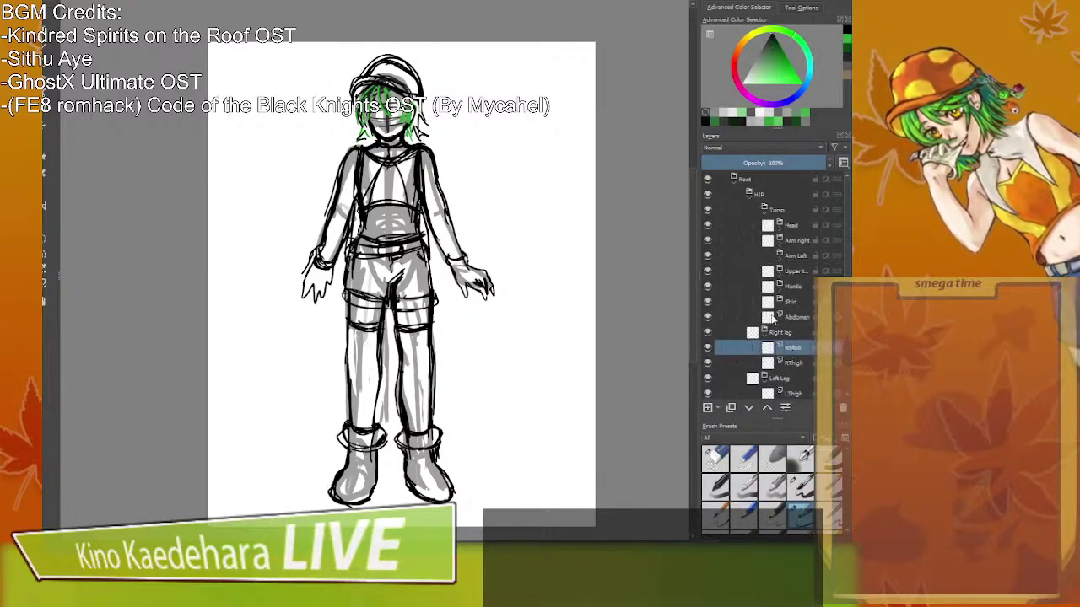
Add a layer above LThigh in the Left Leg group and name it LShin.
scroll(794, 351, "down", 2)
left_click(784, 360)
left_click(707, 408)
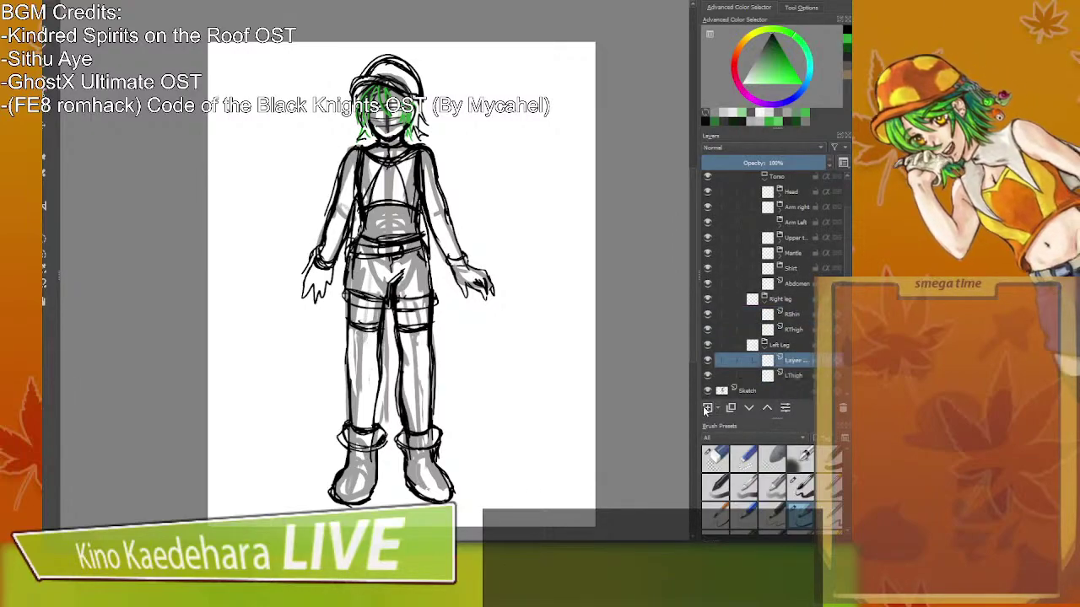
double_click(789, 361)
type("LShi")
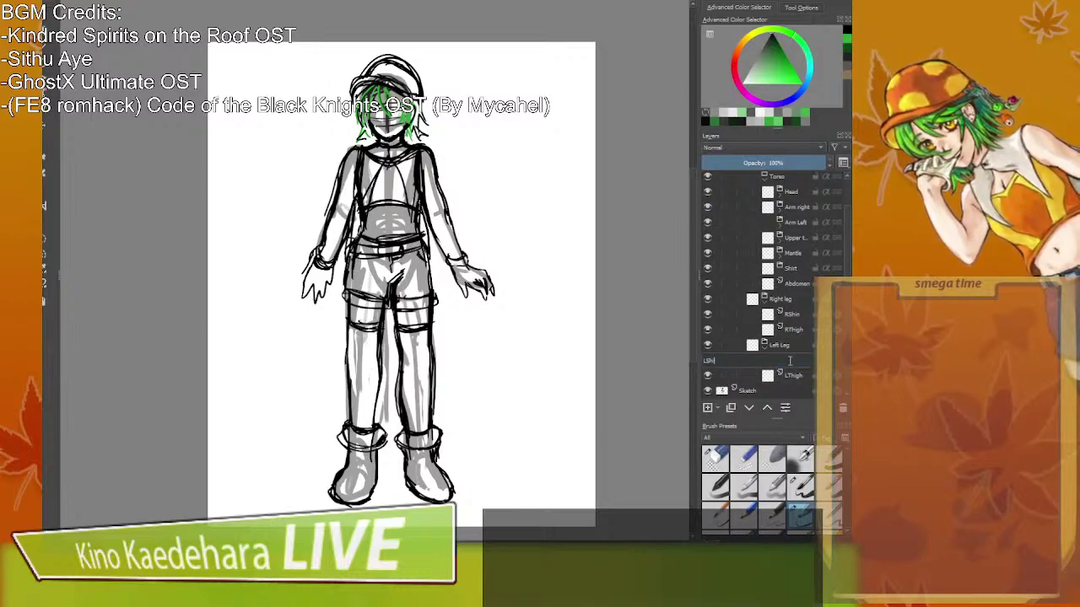
type("n")
key("Return")
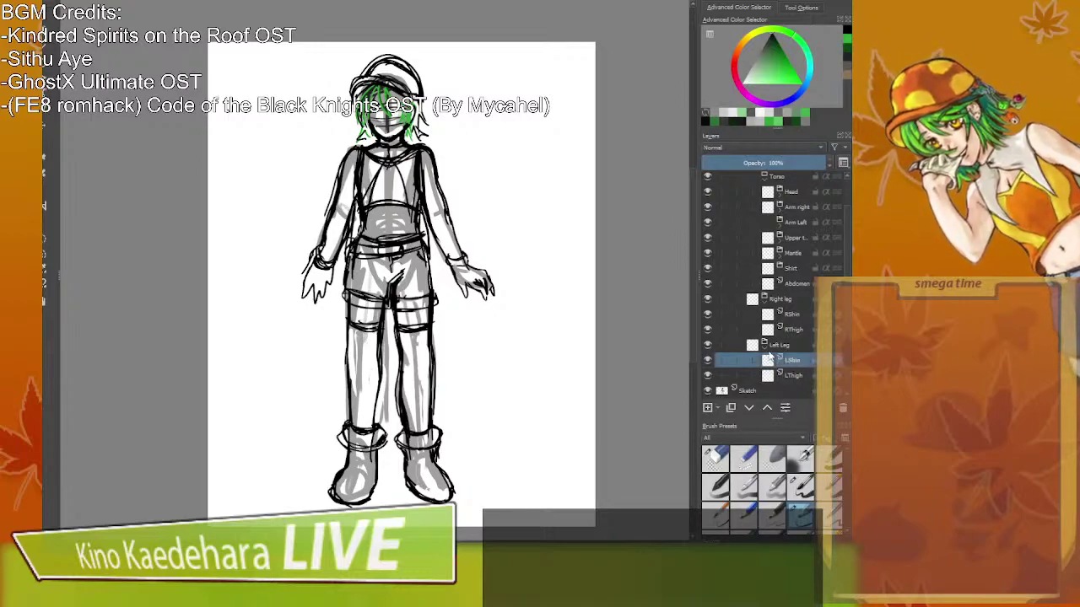
Add a layer above LShin in the Left Leg group and name it Left foot.
scroll(789, 367, "down", 1)
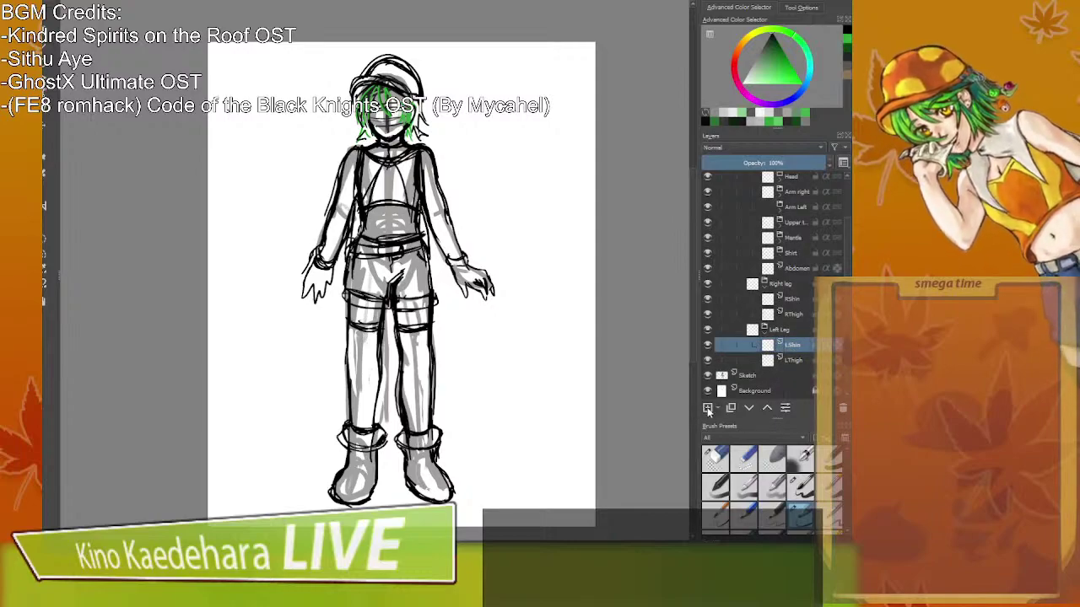
left_click(707, 408)
double_click(797, 347)
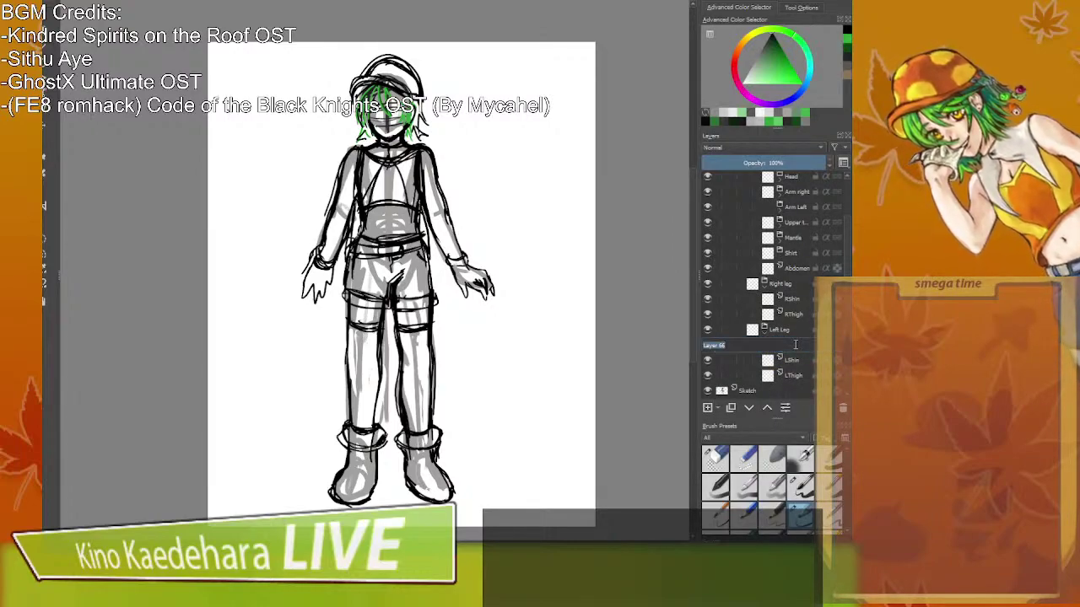
type("Foot")
key("Return")
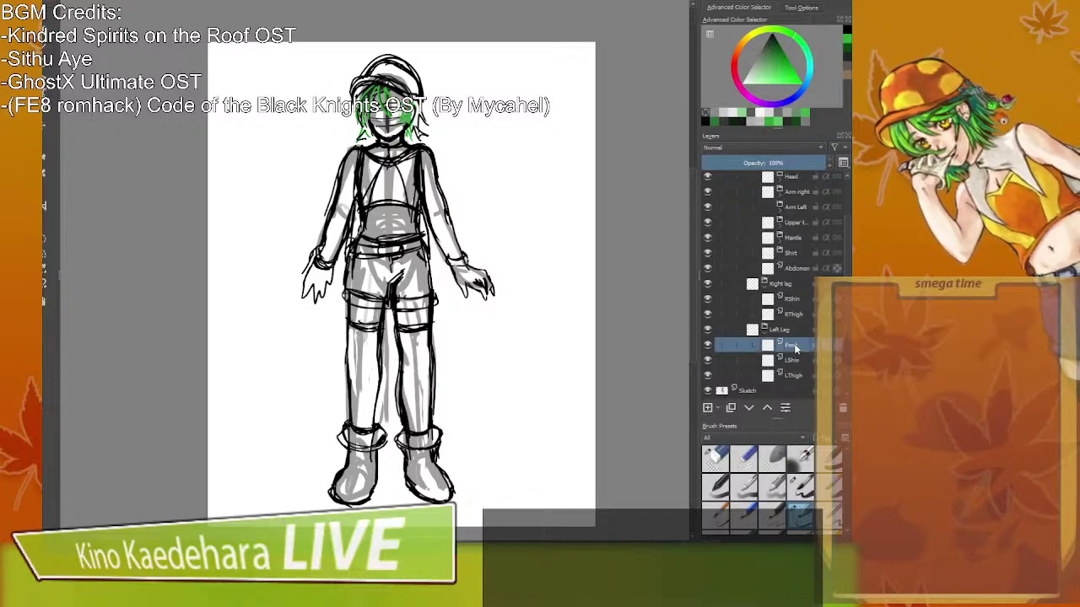
double_click(794, 343)
type("Left fo")
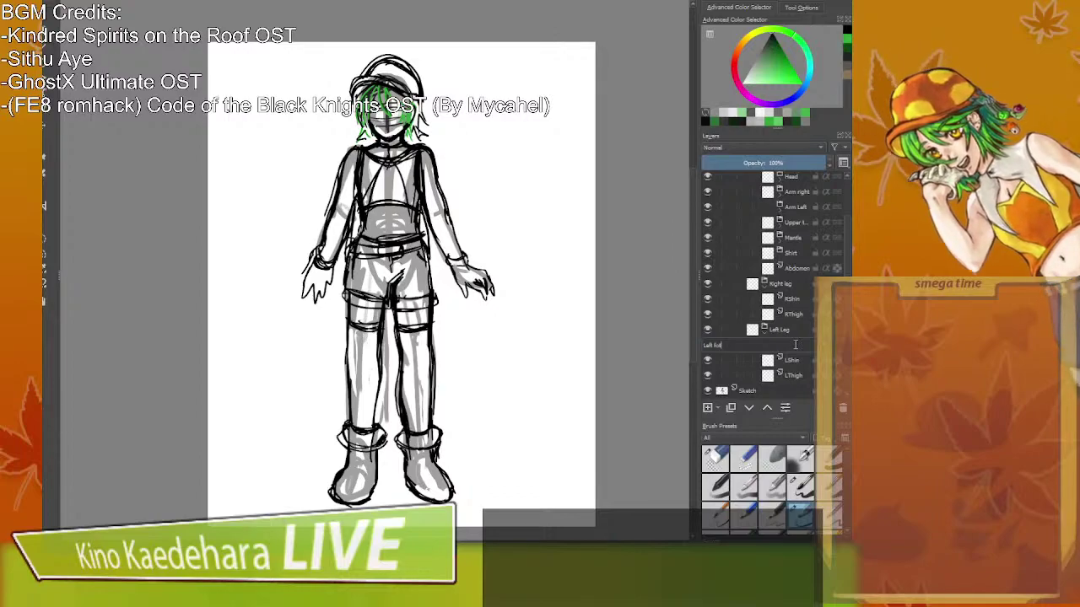
type("ot")
key("Return")
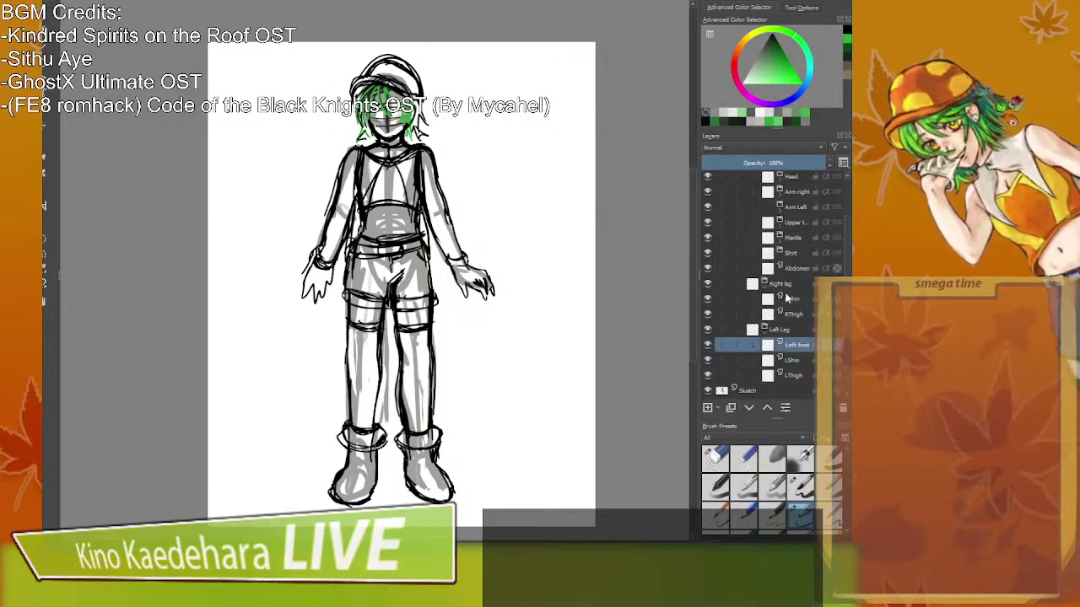
Add a layer above RShin in the Right leg group and name it Right foot.
left_click(787, 298)
left_click(708, 408)
double_click(796, 300)
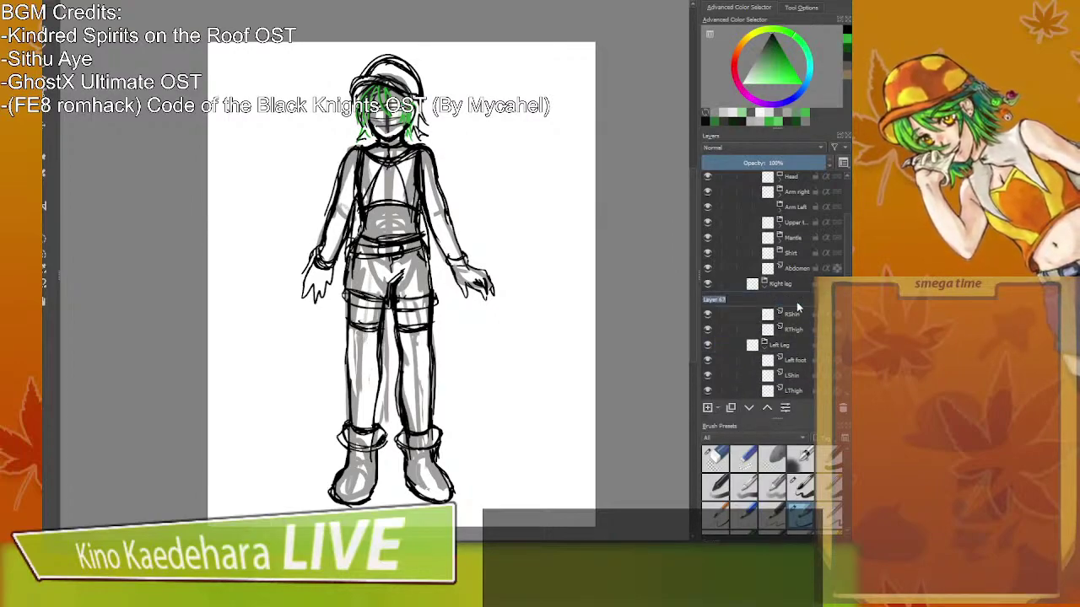
type("Right foot")
key("Return")
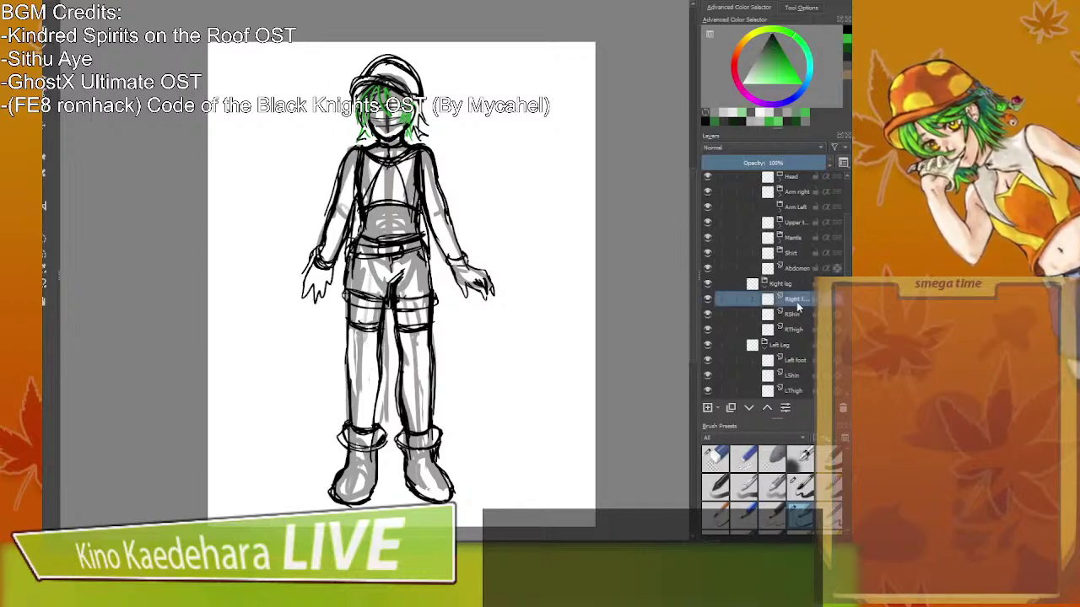
Collapse the Left Leg and Right leg groups, and select the Upper torso group inside Torso.
scroll(771, 342, "down", 1)
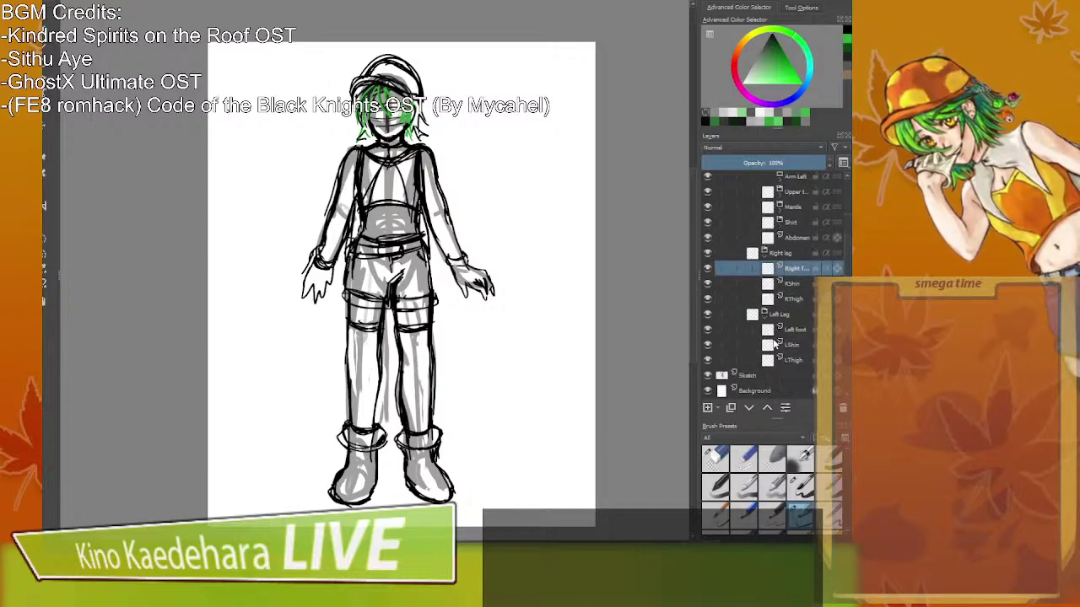
left_click(764, 318)
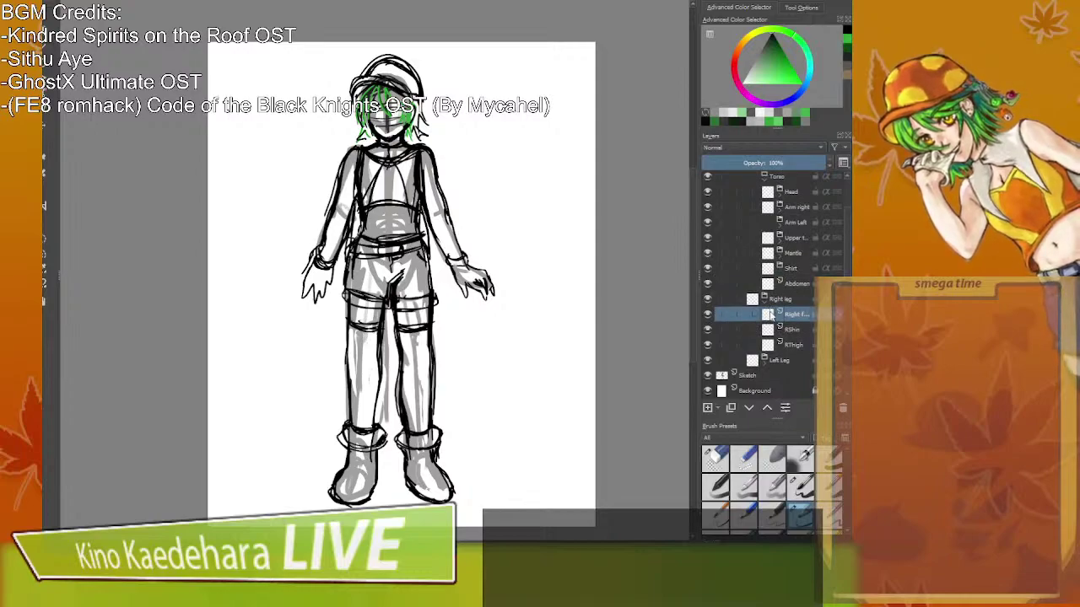
left_click(765, 300)
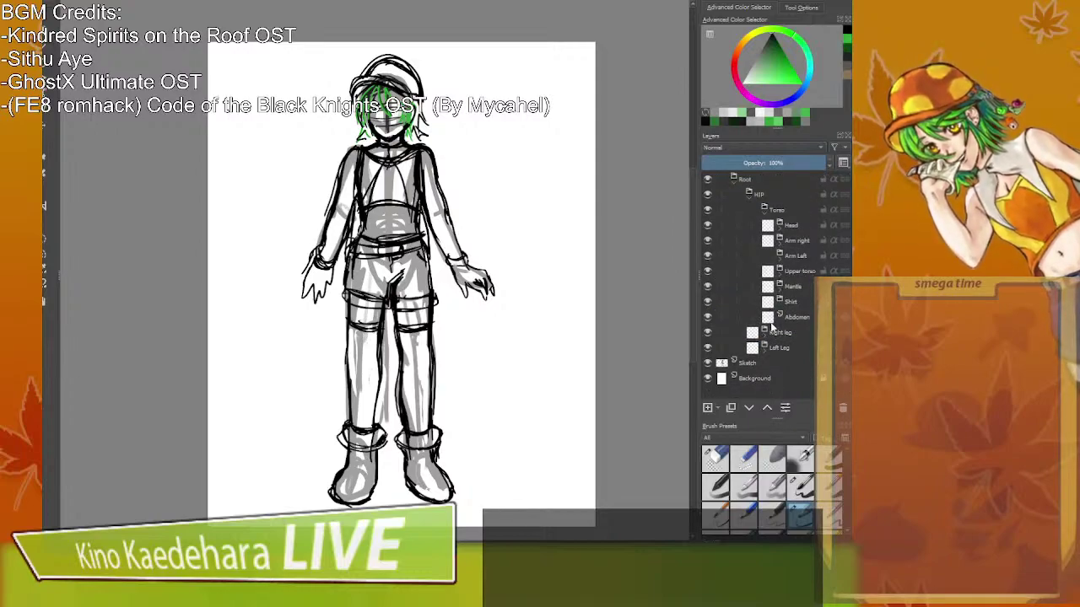
left_click(803, 270)
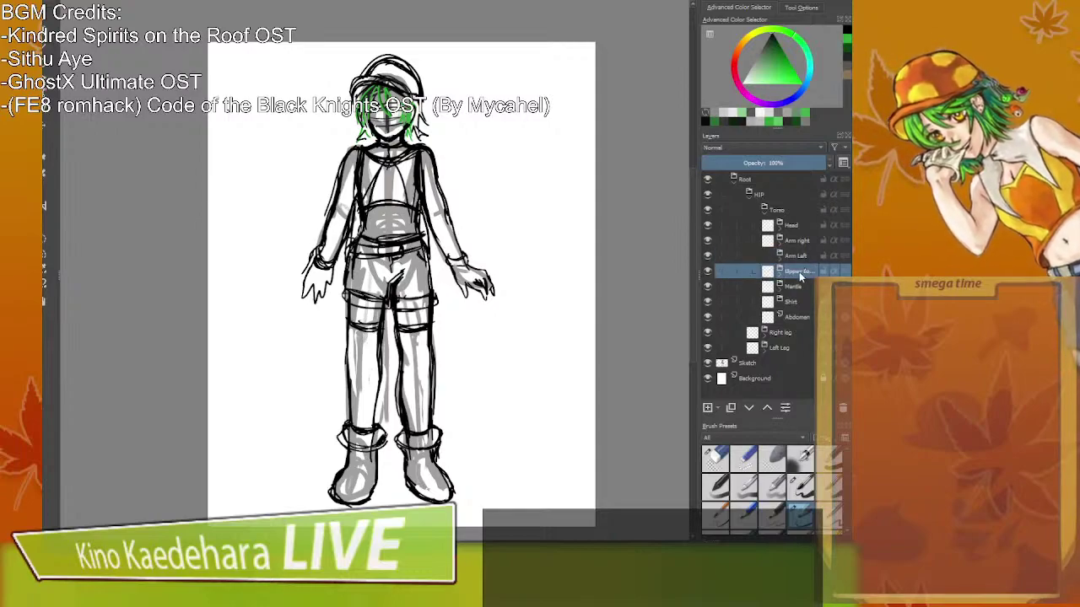
Expand the Arm Left group and widen the layer list so the full layer names can be read.
left_click(778, 272)
left_click(778, 274)
left_click(780, 260)
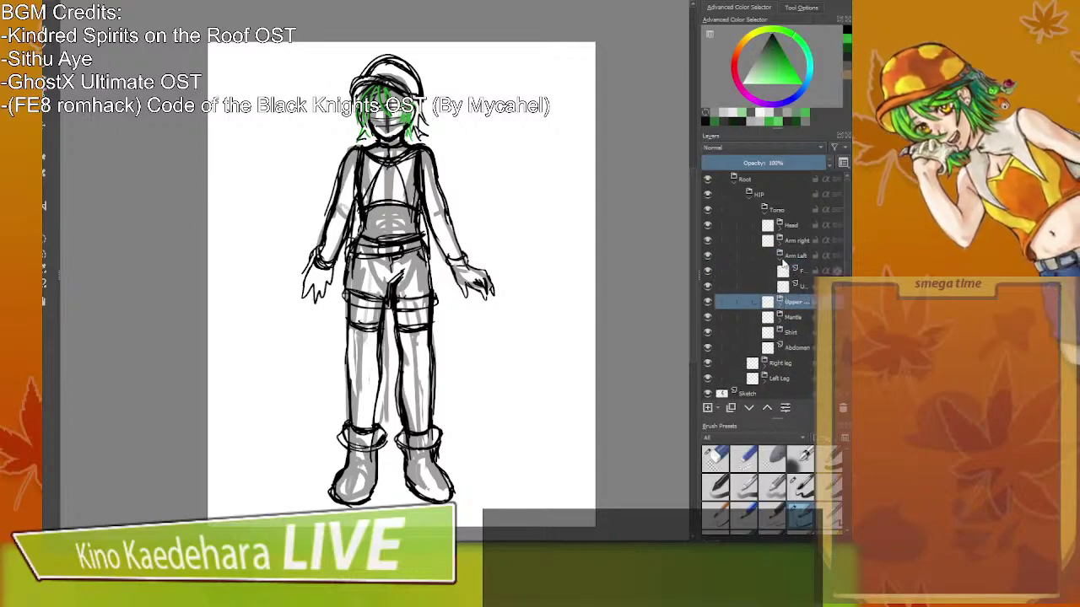
left_click(780, 260)
left_click(780, 260)
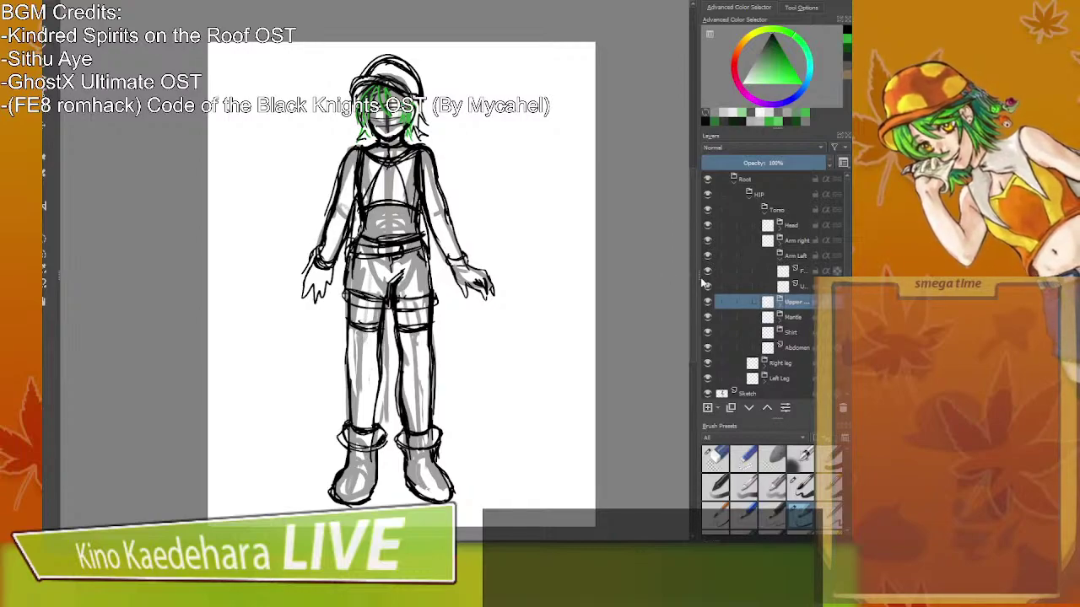
left_click_drag(697, 278, 621, 280)
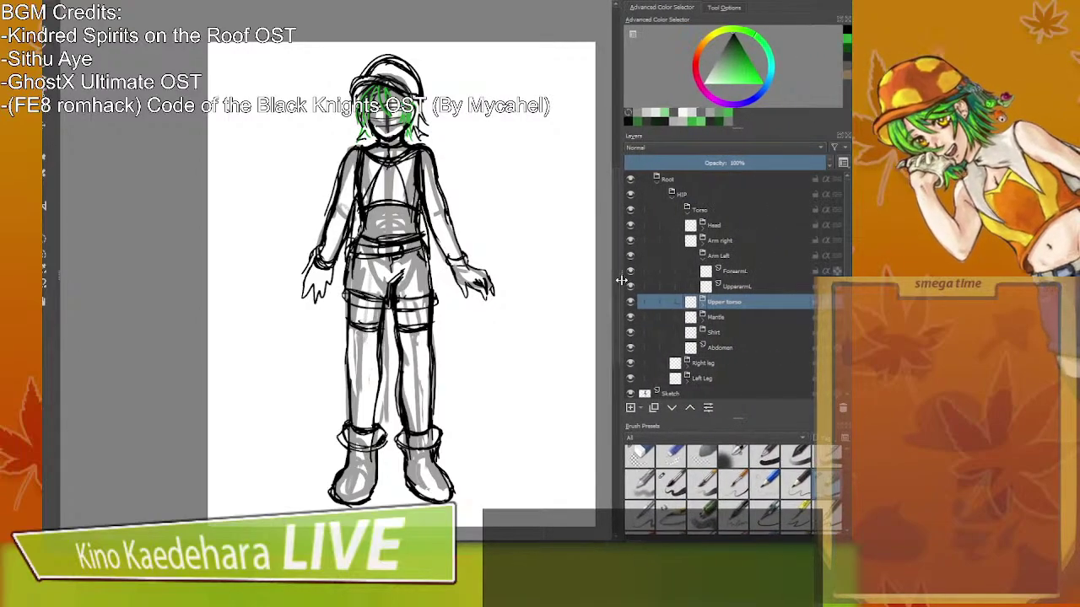
Add a group above ForearmL inside the Arm Left group and name it Left hand.
left_click(708, 290)
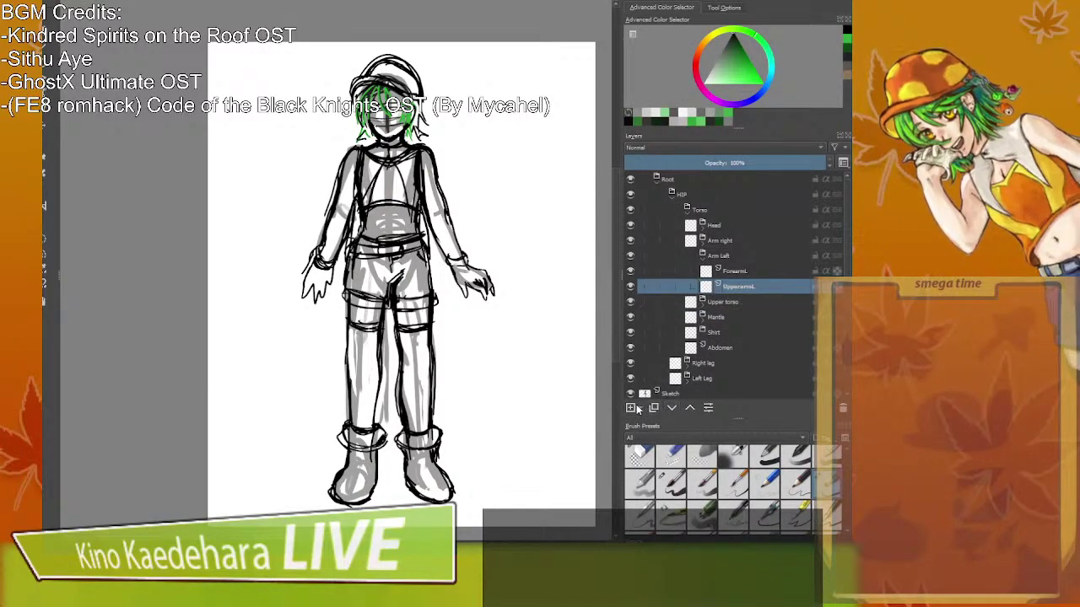
left_click(727, 256)
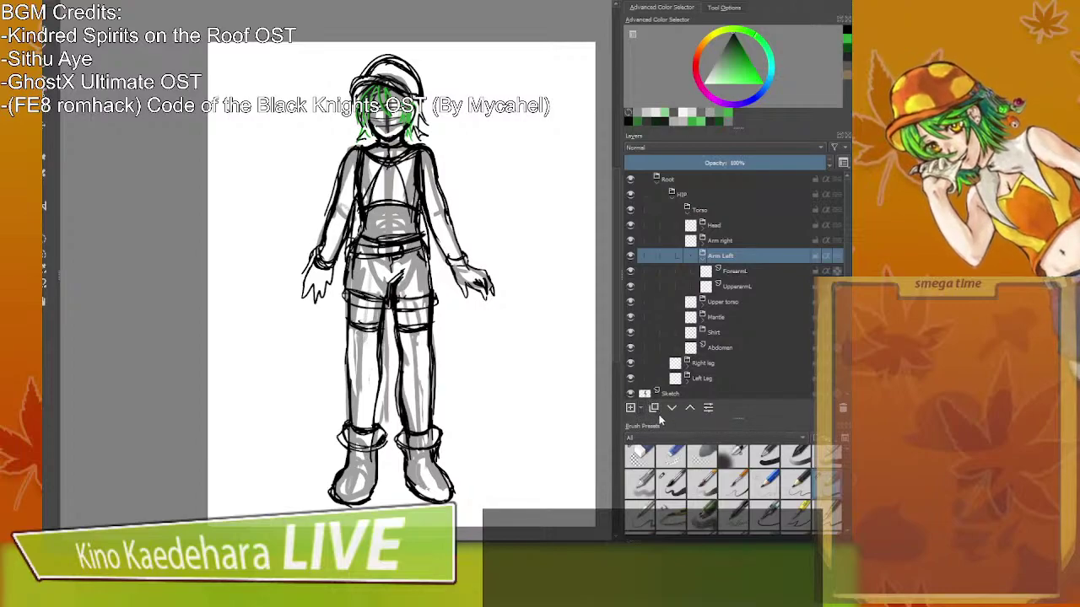
key("Insert")
double_click(743, 272)
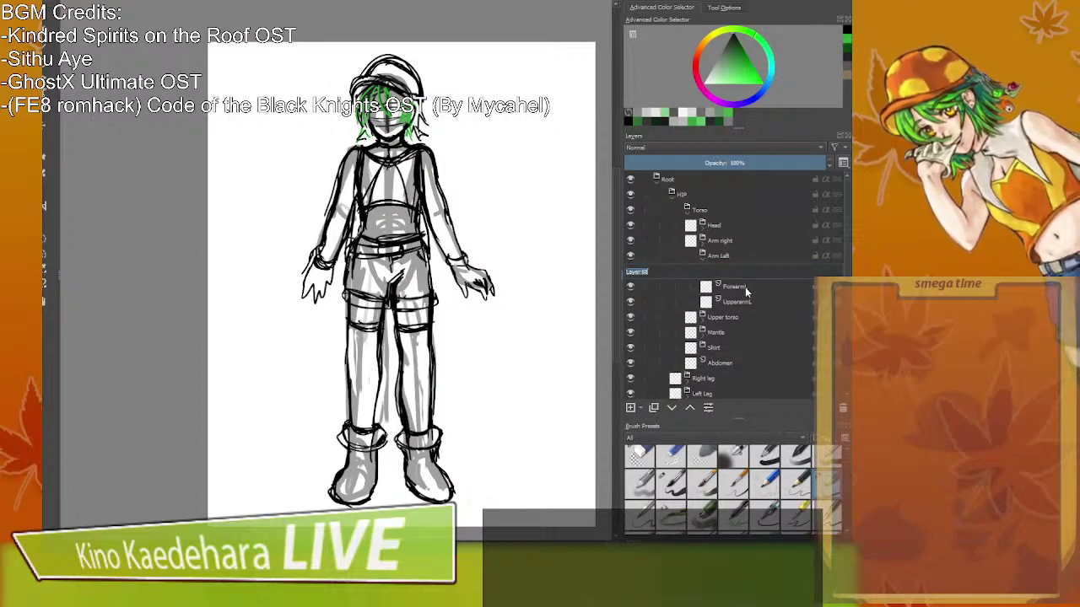
type("Left Ha")
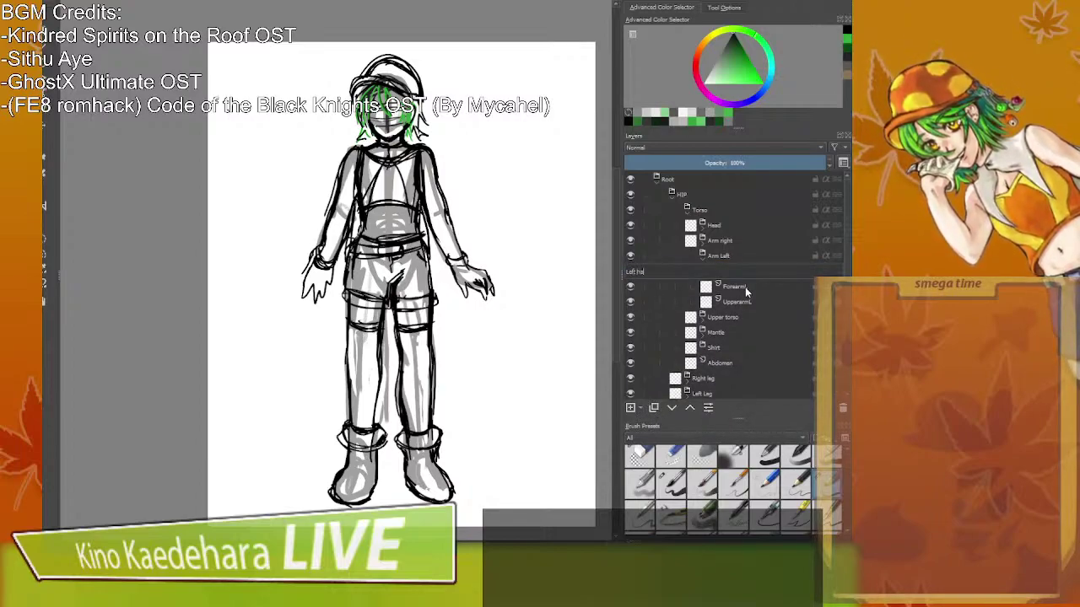
type("nd")
key("Return")
left_click(723, 242)
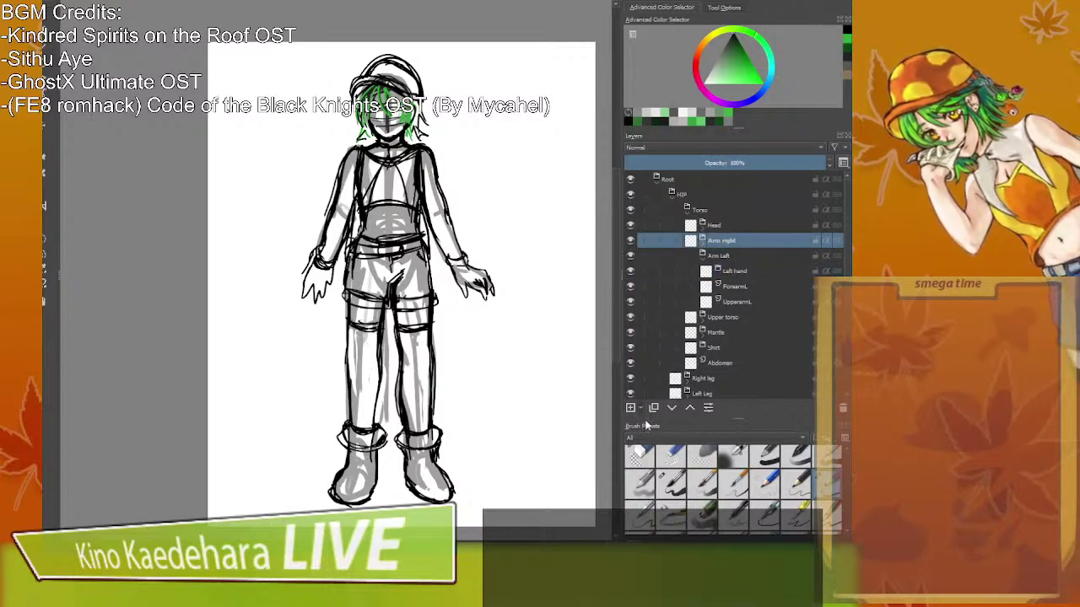
left_click(630, 408)
left_click(728, 259)
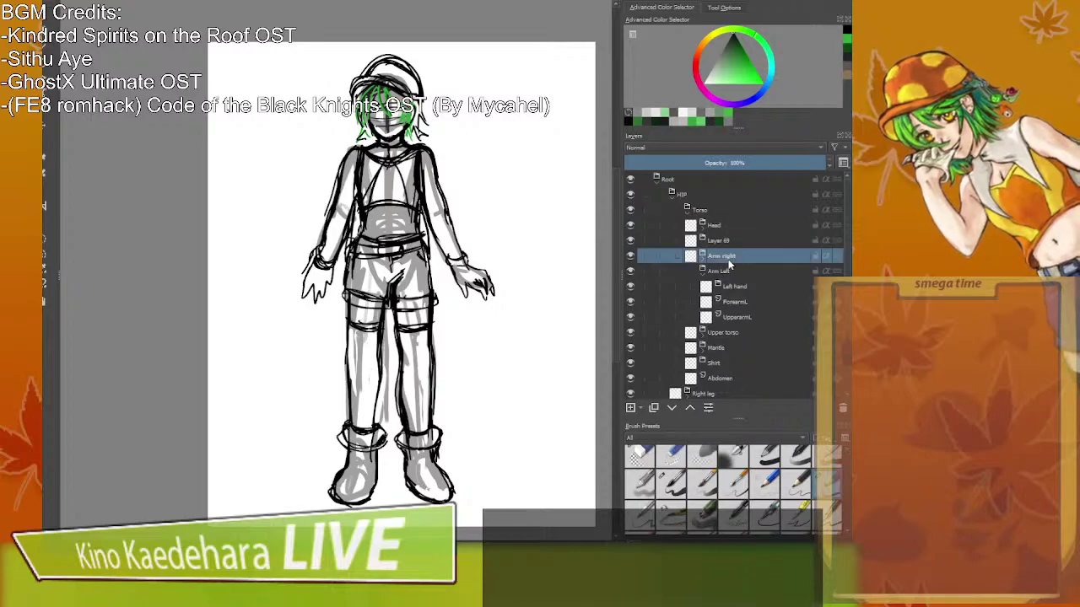
key("ctrl+z")
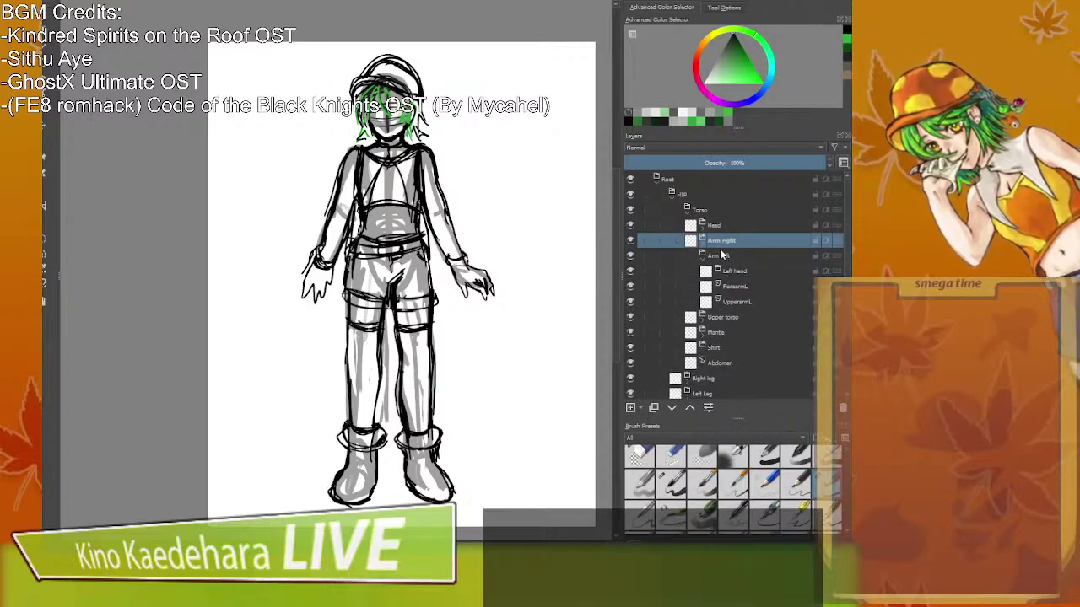
Expand the Arm right group, add a group above ForearmR inside it and name it Right hand.
left_click(721, 251)
left_click(723, 244)
left_click(703, 243)
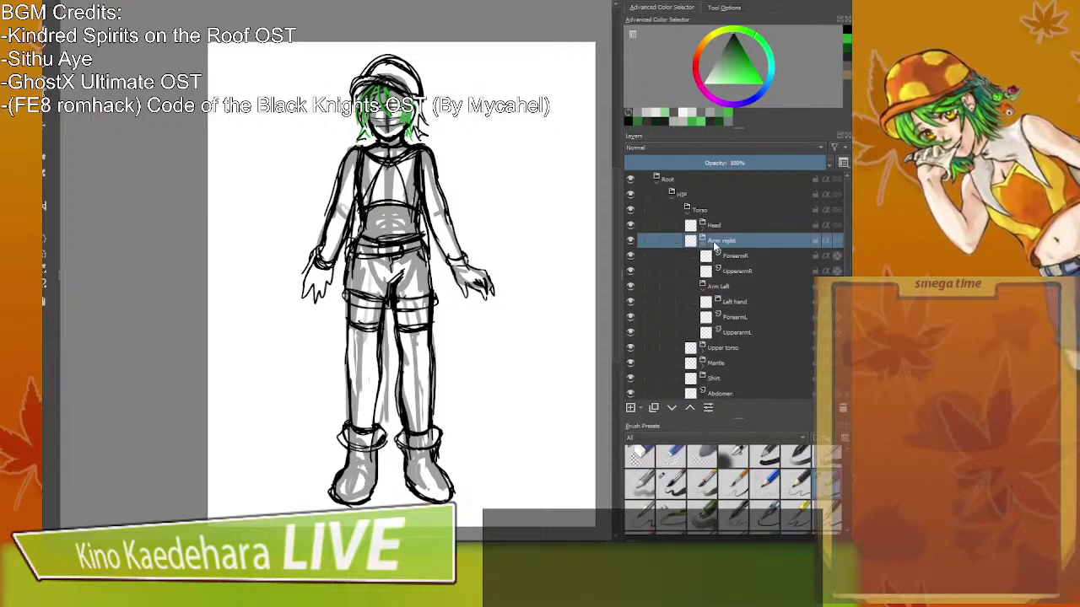
left_click(640, 407)
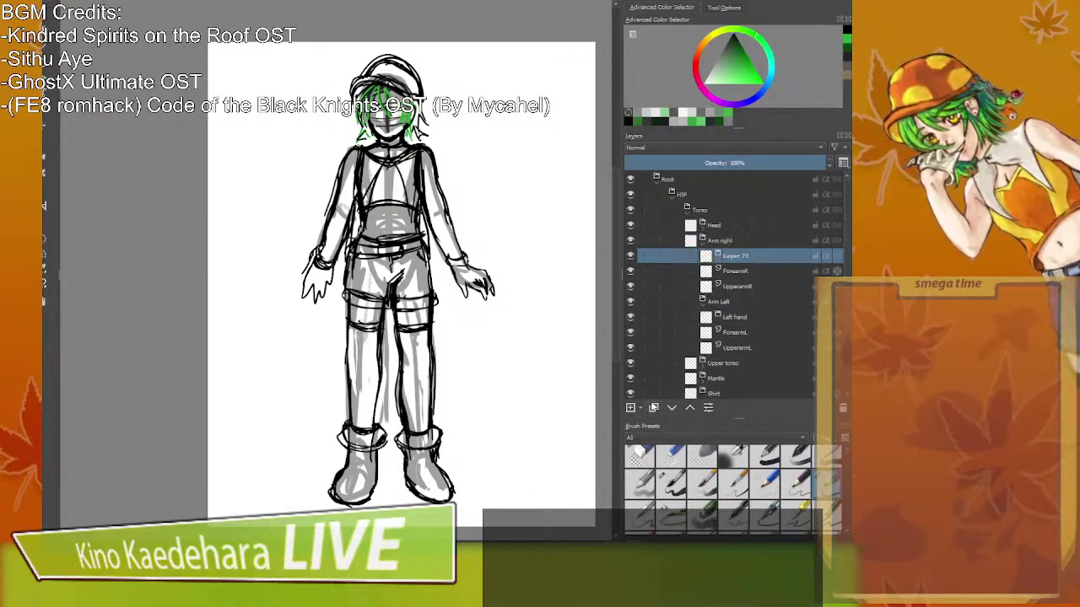
double_click(742, 254)
type("Right a")
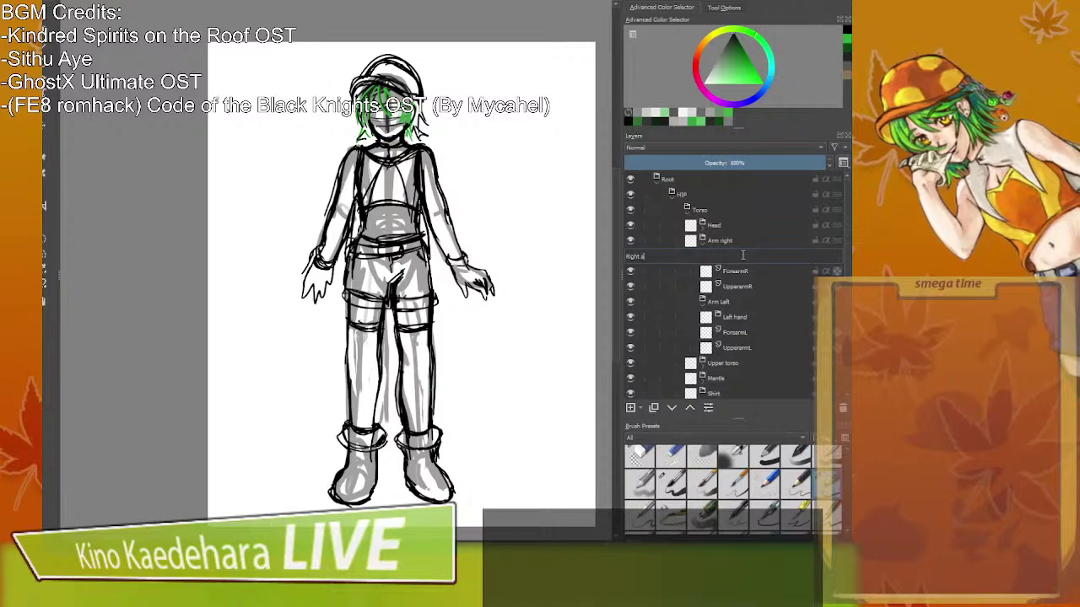
type("and")
key("Return")
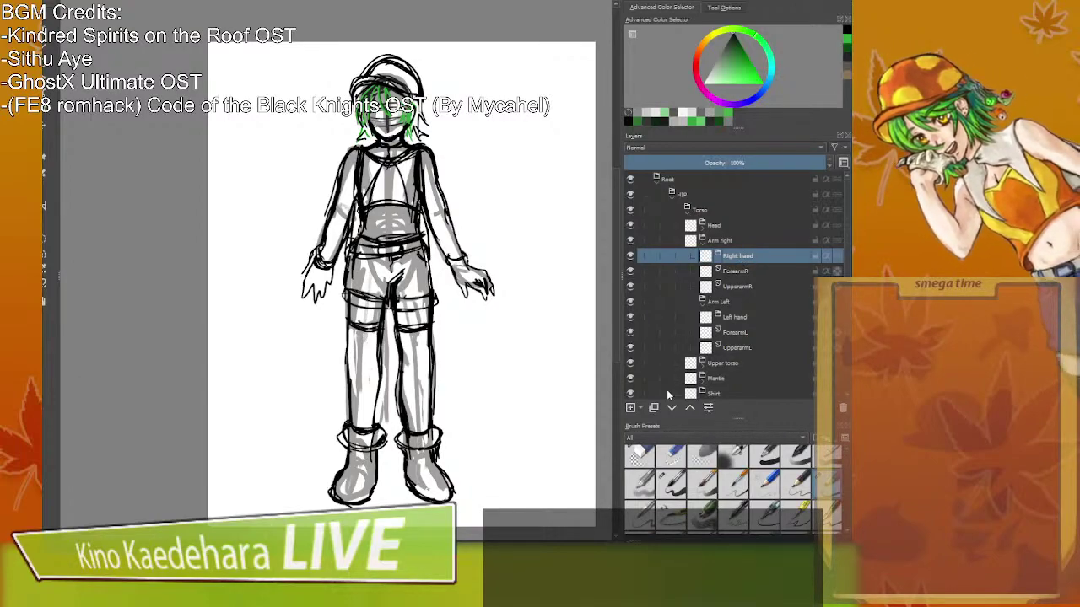
Add a paint layer inside the Right hand group and name it PalmR.
left_click(631, 408)
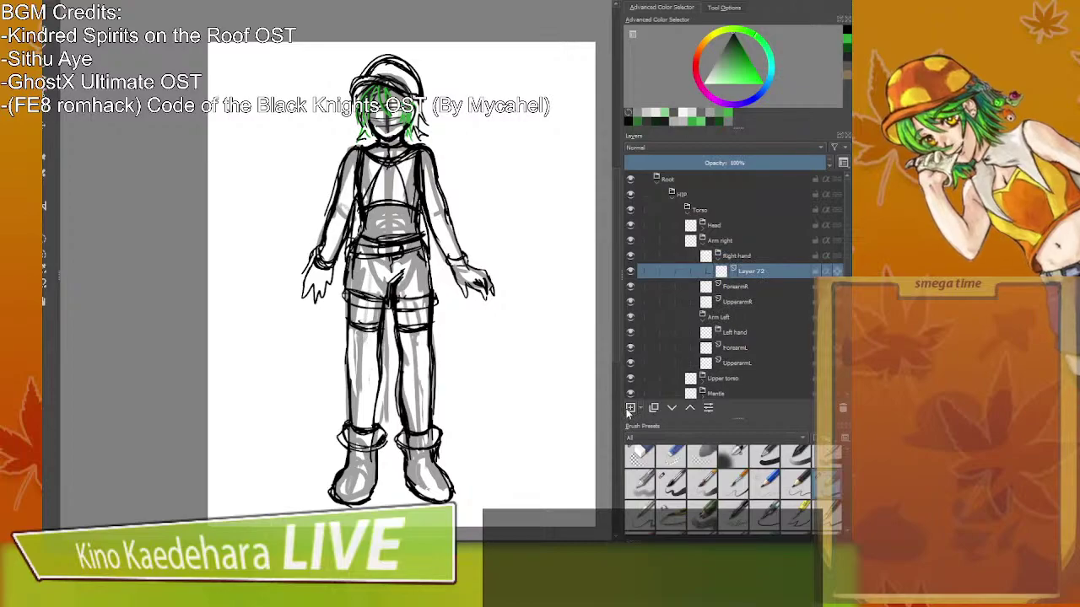
double_click(755, 276)
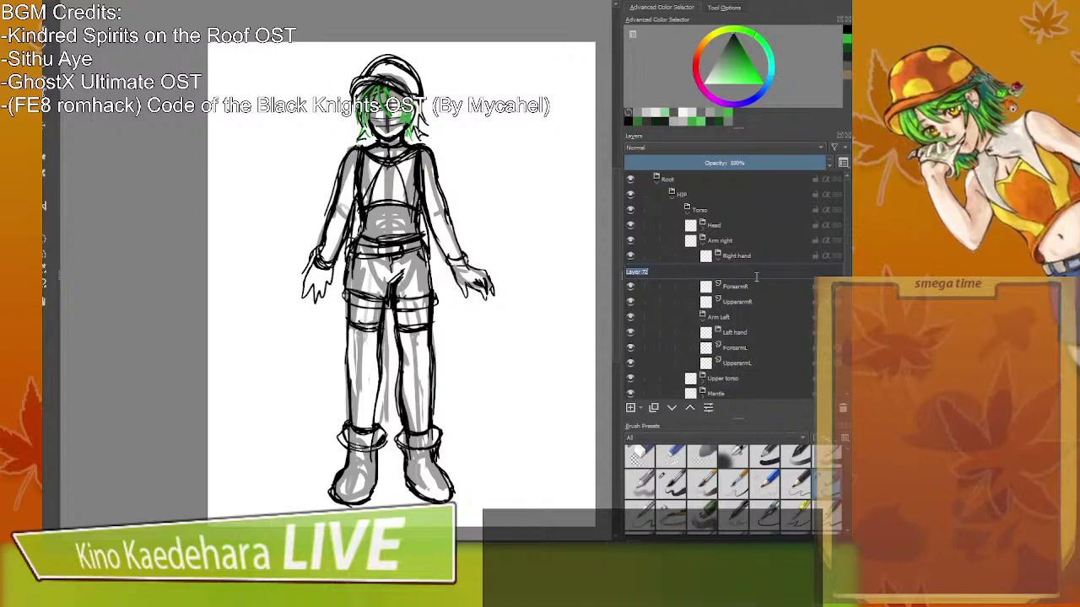
type("Paint")
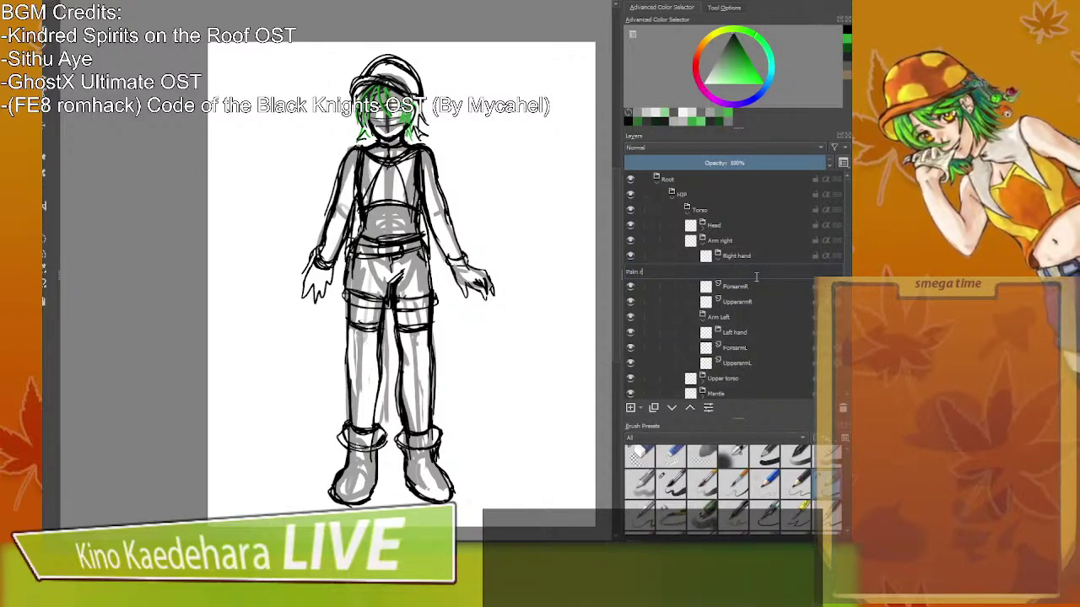
type("R")
key("Return")
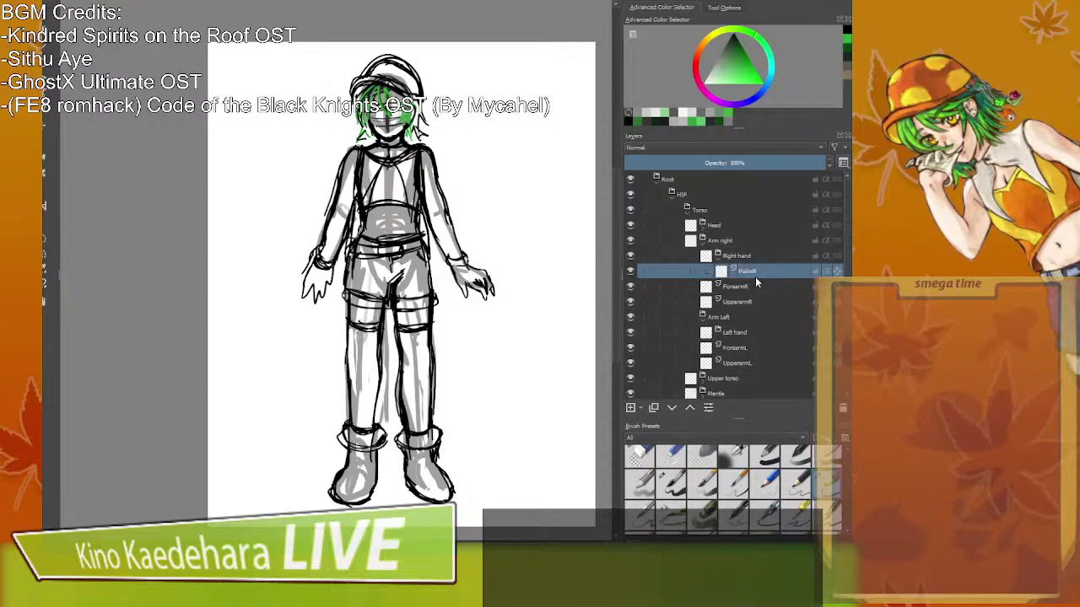
Add a layer above PalmR in the Right hand group and name it Three fingies R.
scroll(756, 284, "down", 1)
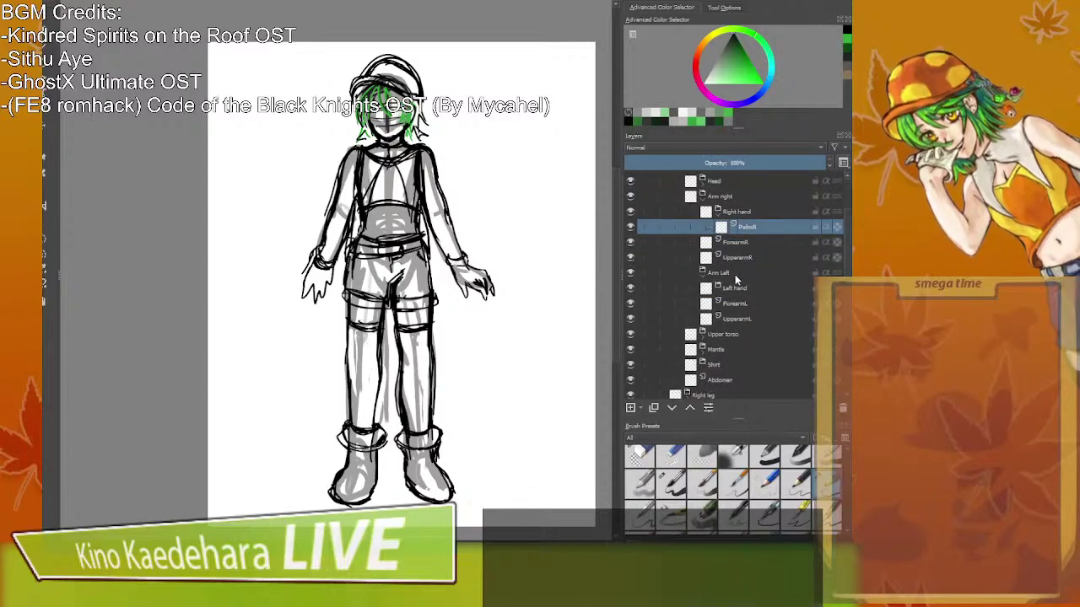
scroll(735, 276, "up", 1)
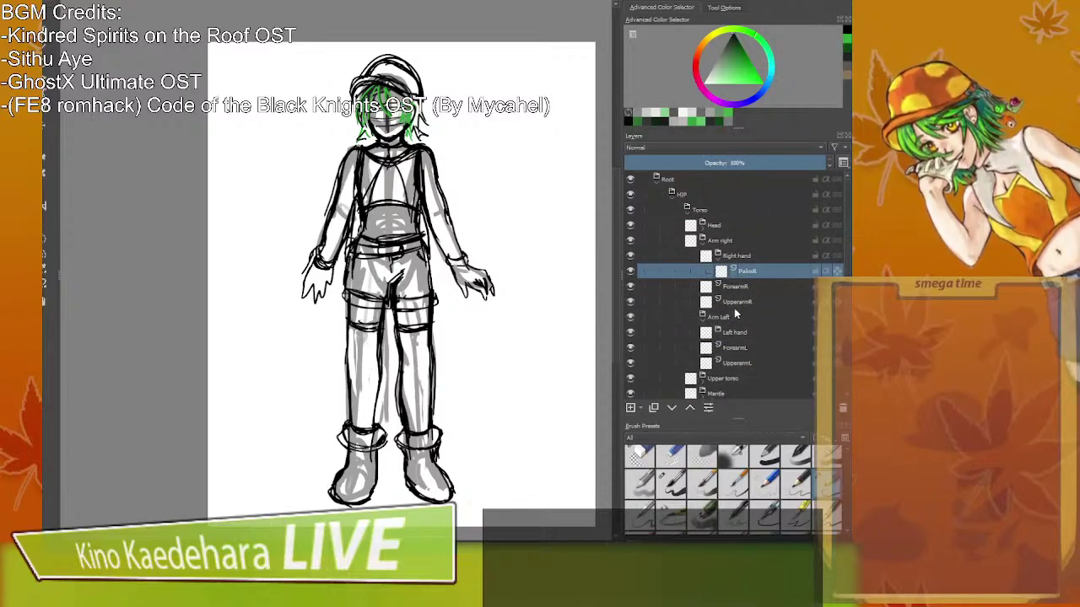
left_click(630, 409)
double_click(750, 271)
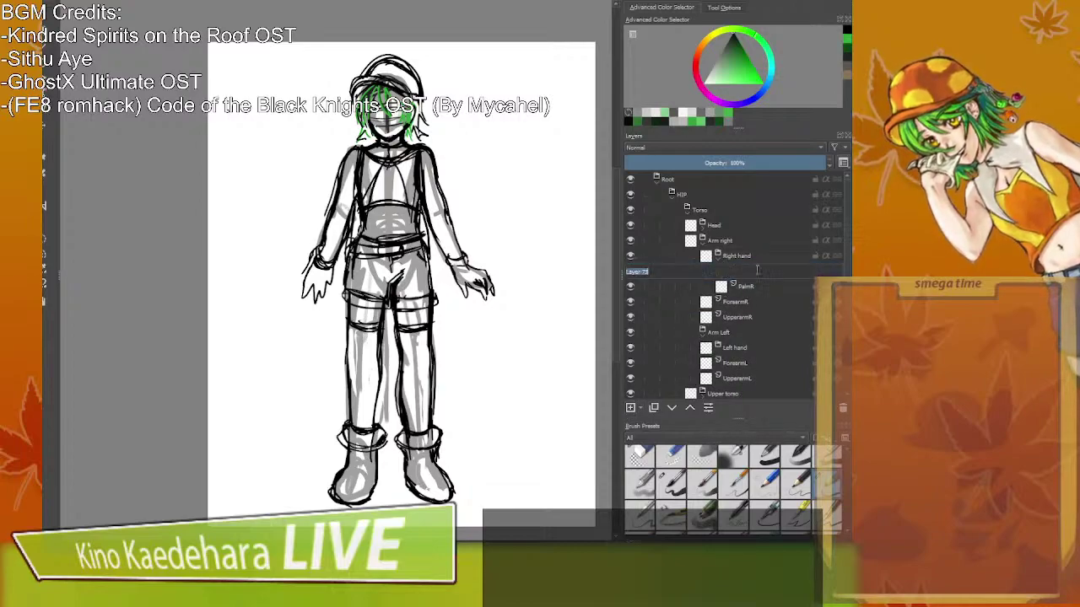
type("T")
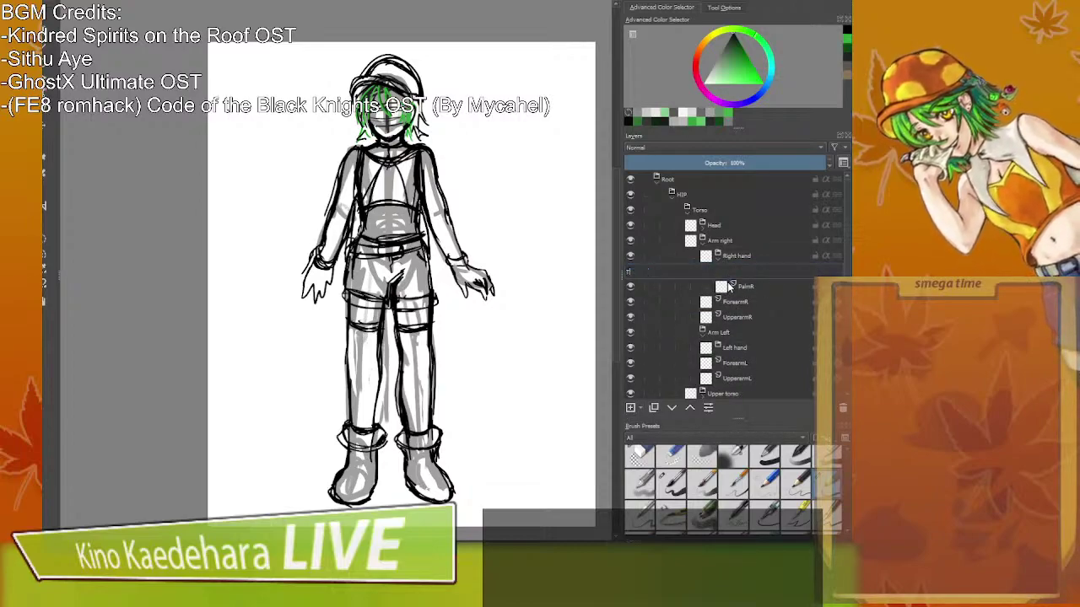
type("hree fingers R")
key("Return")
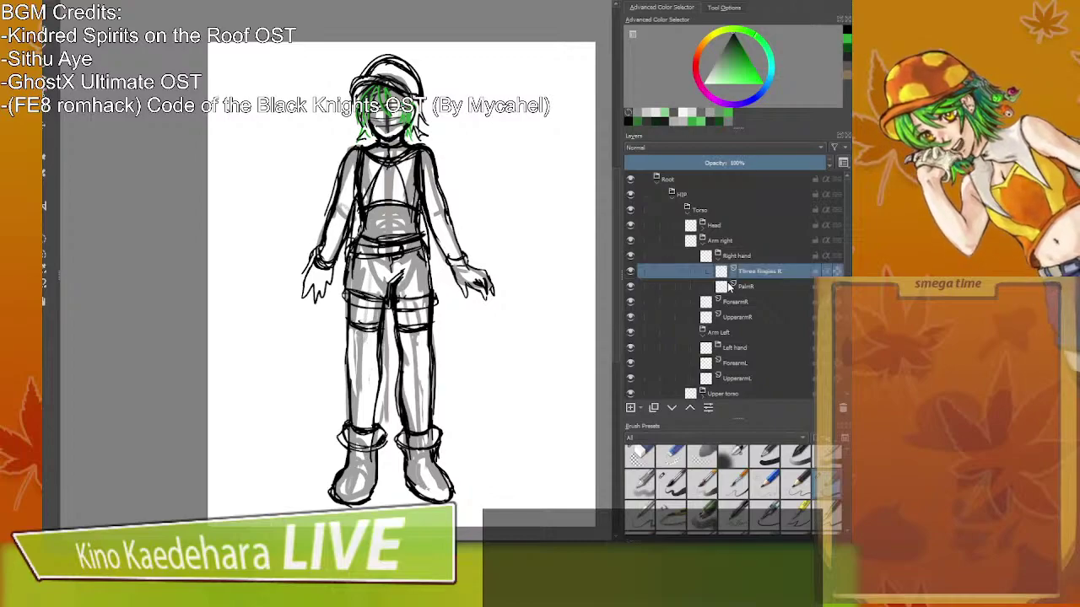
Add a layer above Three fingies R in the Right hand group and name it IndexR.
left_click(631, 408)
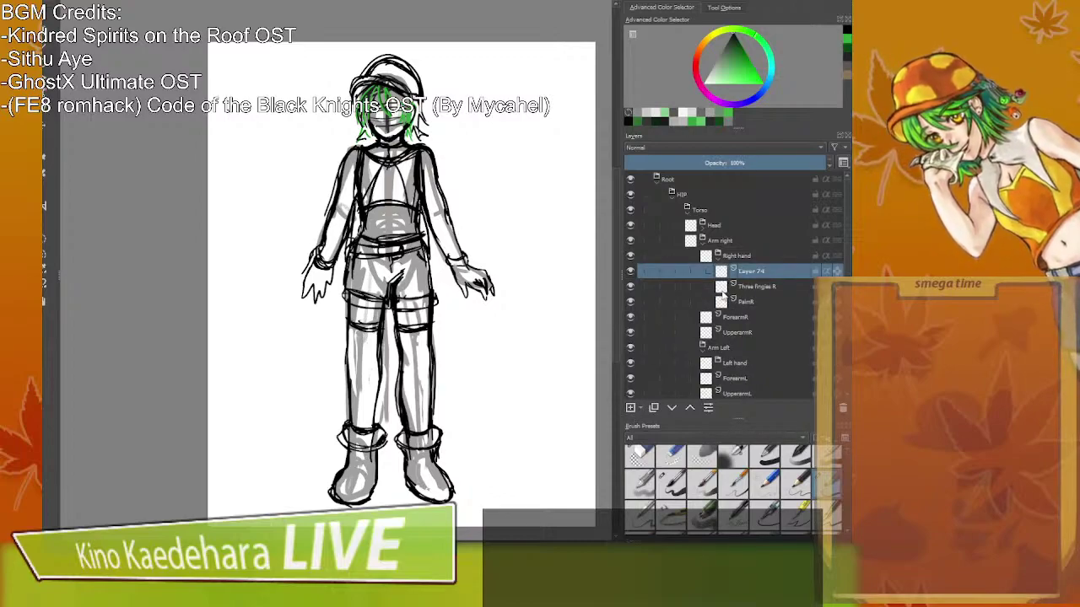
double_click(749, 272)
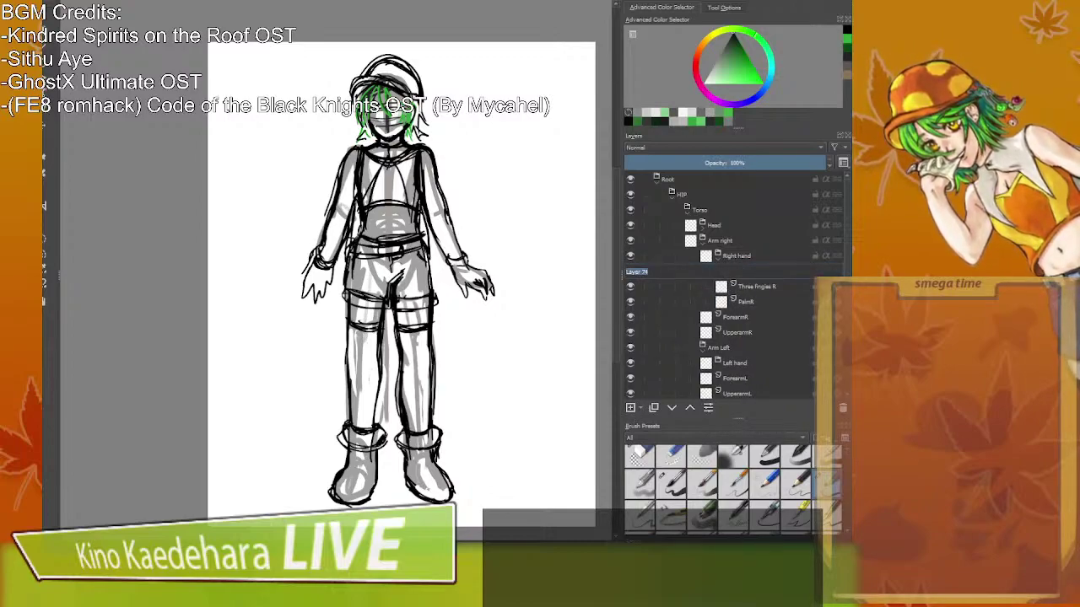
type("IndexR")
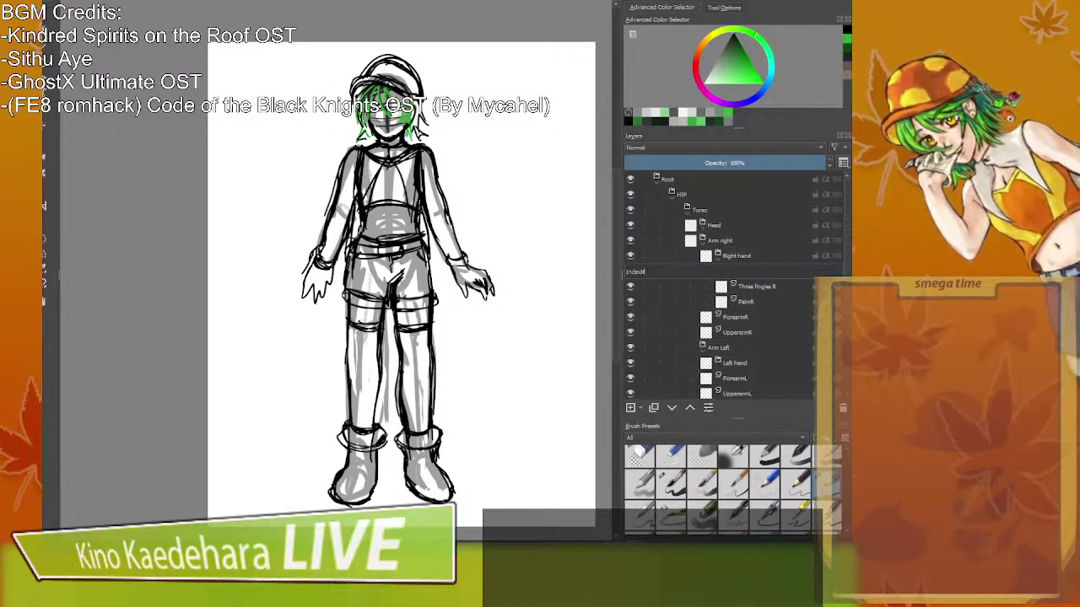
key("Return")
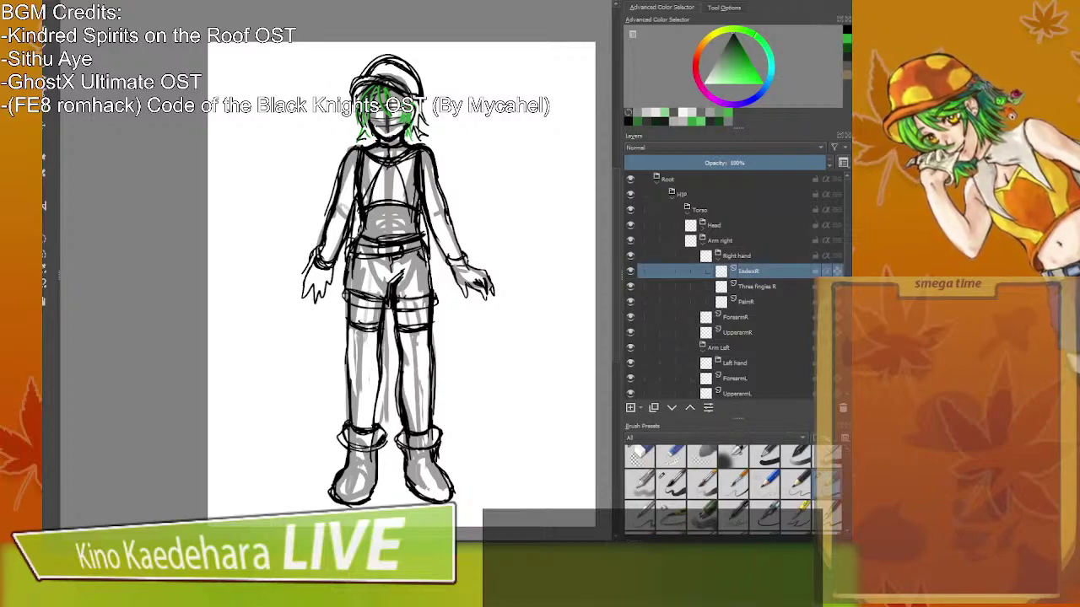
Add a layer above IndexR in the Right hand group and name it RThumb1.
left_click(632, 408)
double_click(752, 272)
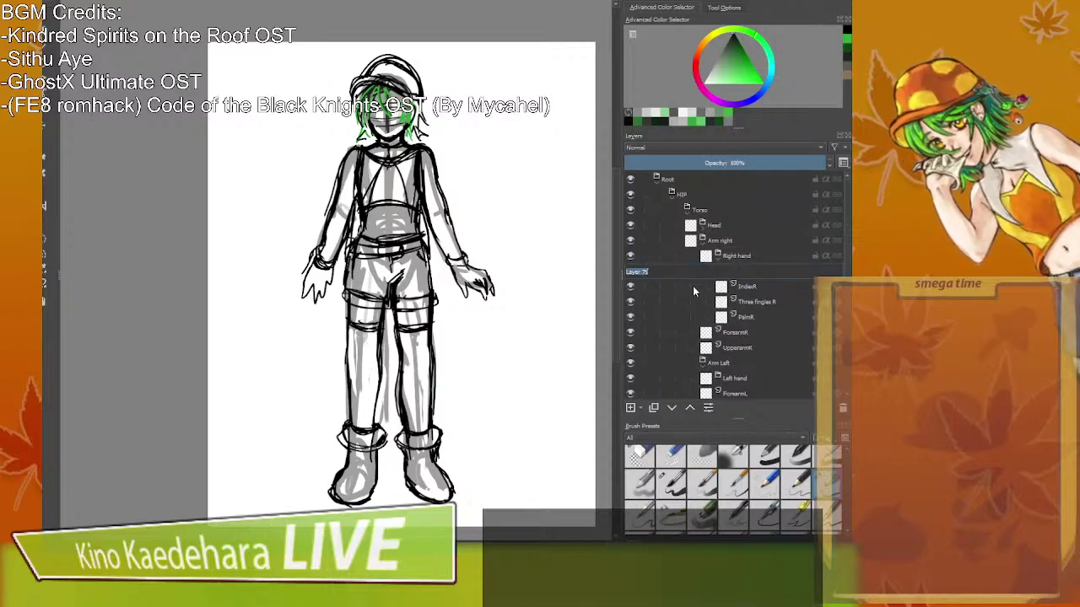
type("PalmJoint1")
key("Return")
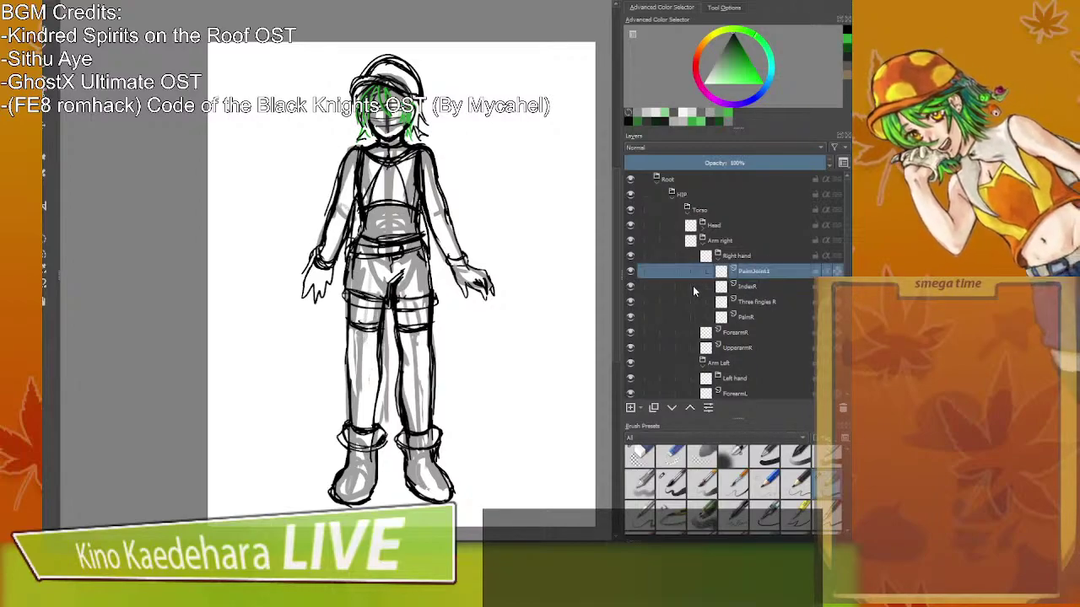
double_click(744, 272)
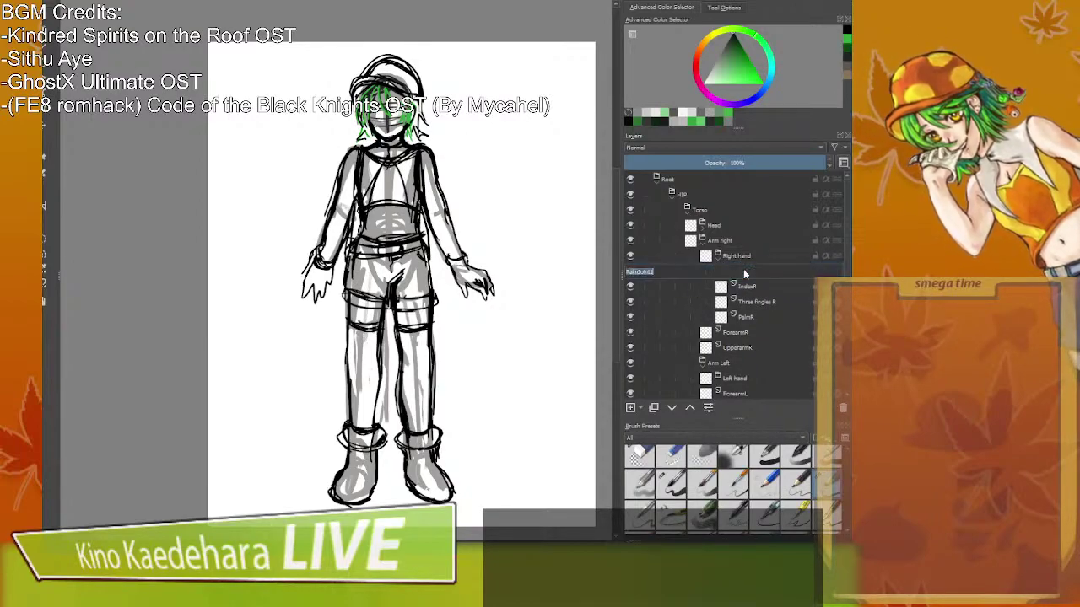
type("RThumb1")
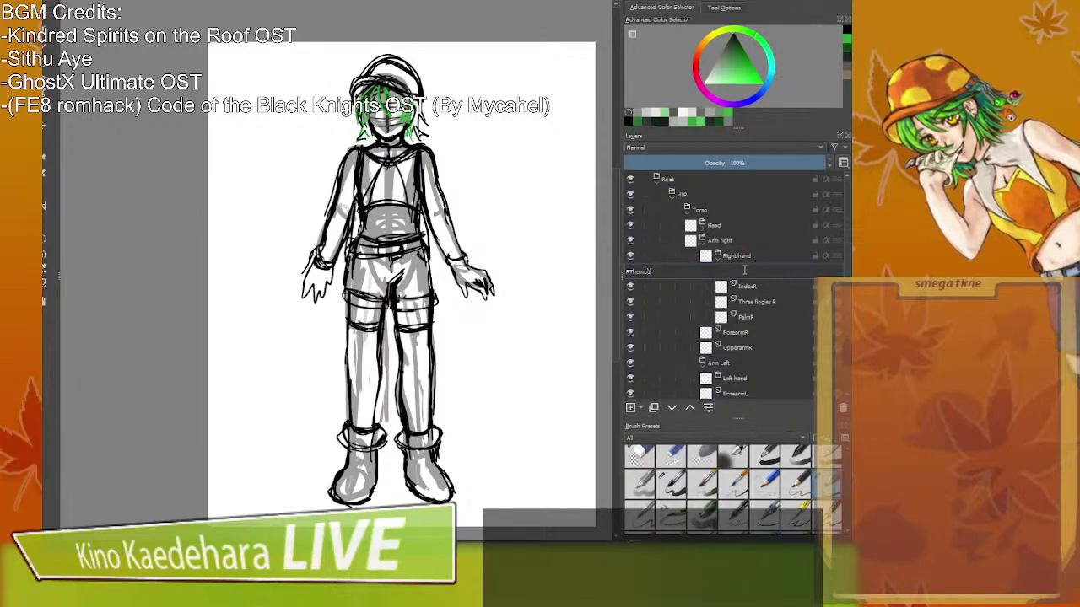
key("Return")
Rename the IndexR layer in the Right hand group to RIndex1.
double_click(743, 287)
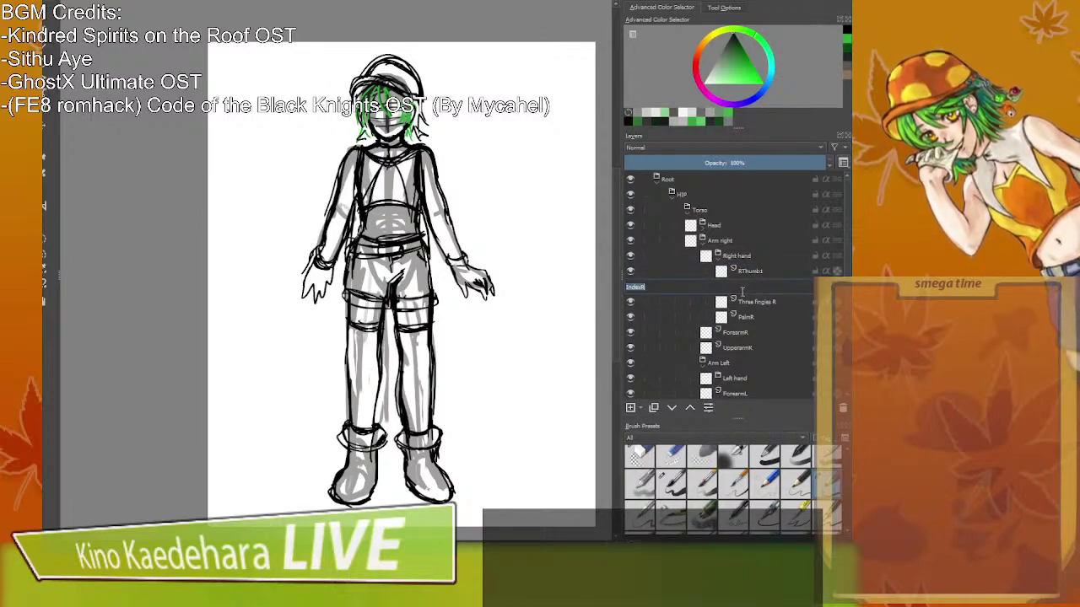
type("RIndex1")
key("Return")
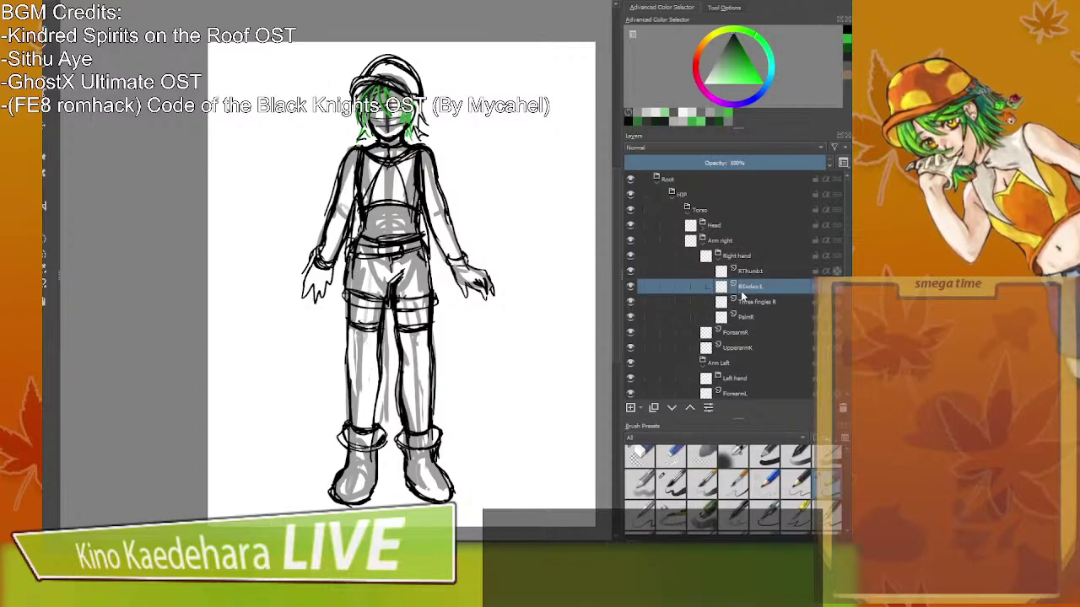
Add a layer above RIndex1 in the Right hand group and name it RIndex2.
left_click(632, 406)
double_click(750, 287)
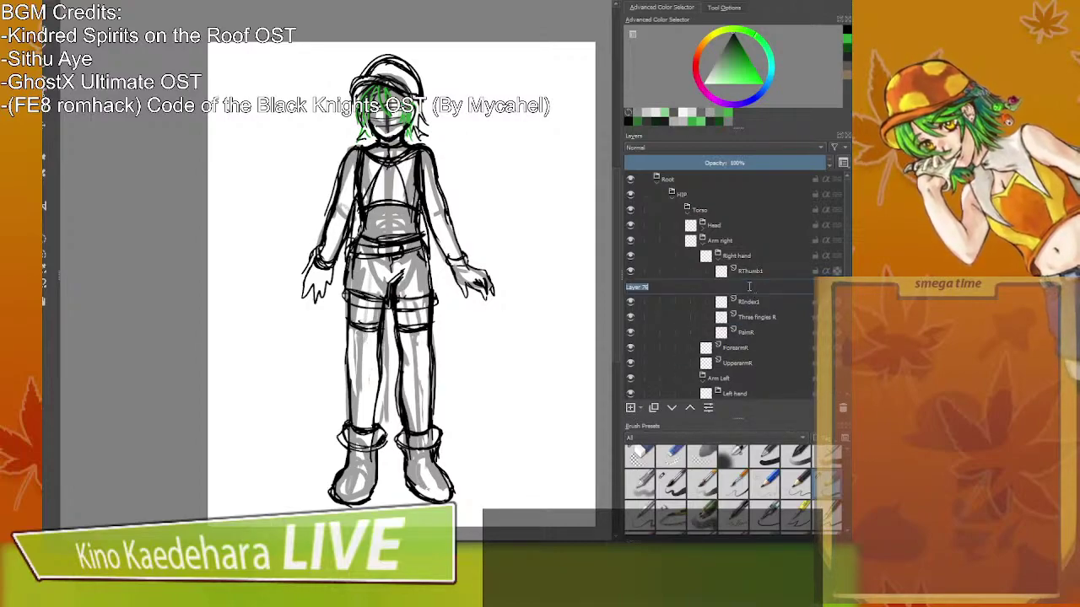
type("RIndex2")
key("Return")
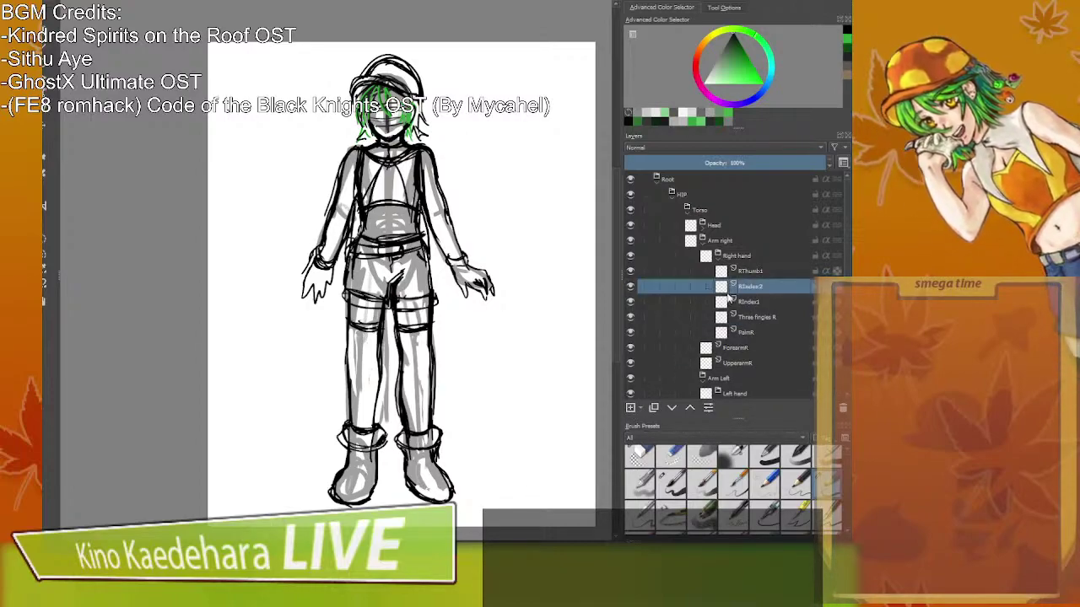
left_click(755, 271)
key("Insert")
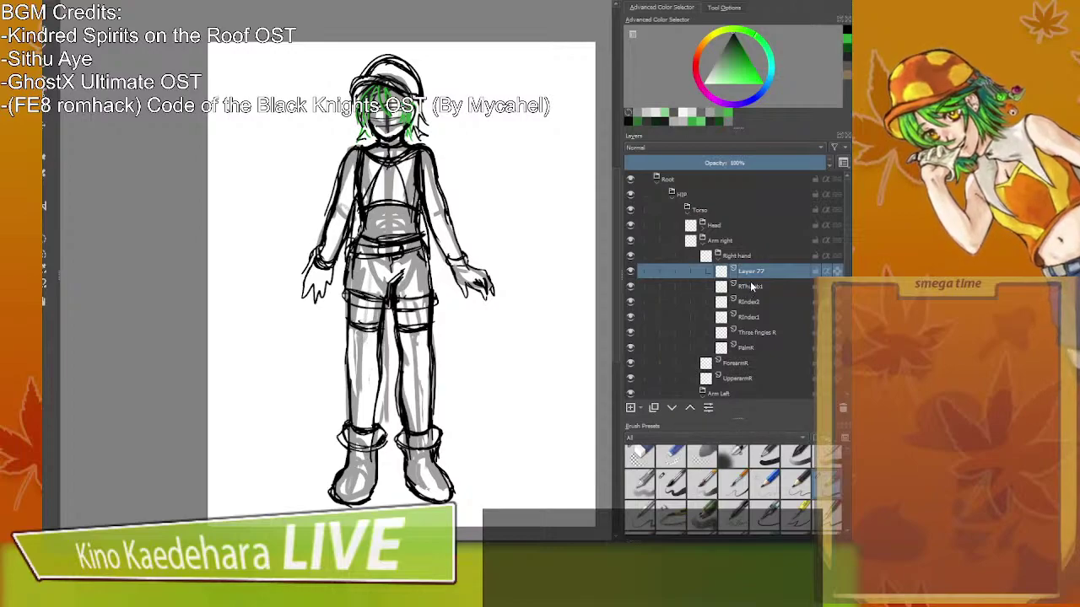
left_click(842, 407)
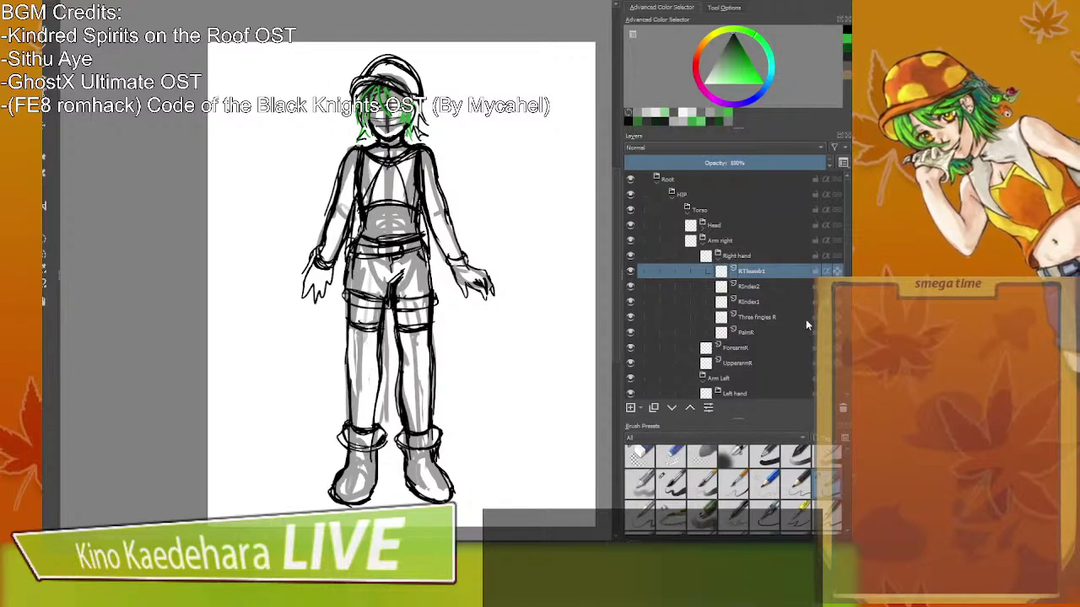
Collapse the Right hand group, then add a layer inside the Left hand group and name it LThumb.
scroll(803, 320, "down", 1)
left_click(717, 211)
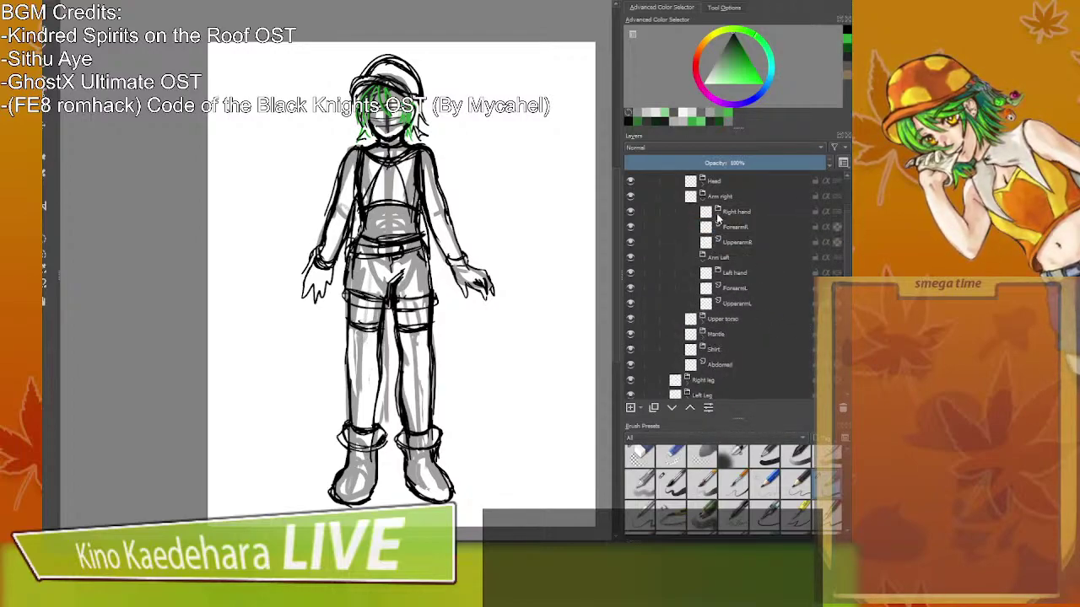
left_click(739, 274)
left_click(630, 407)
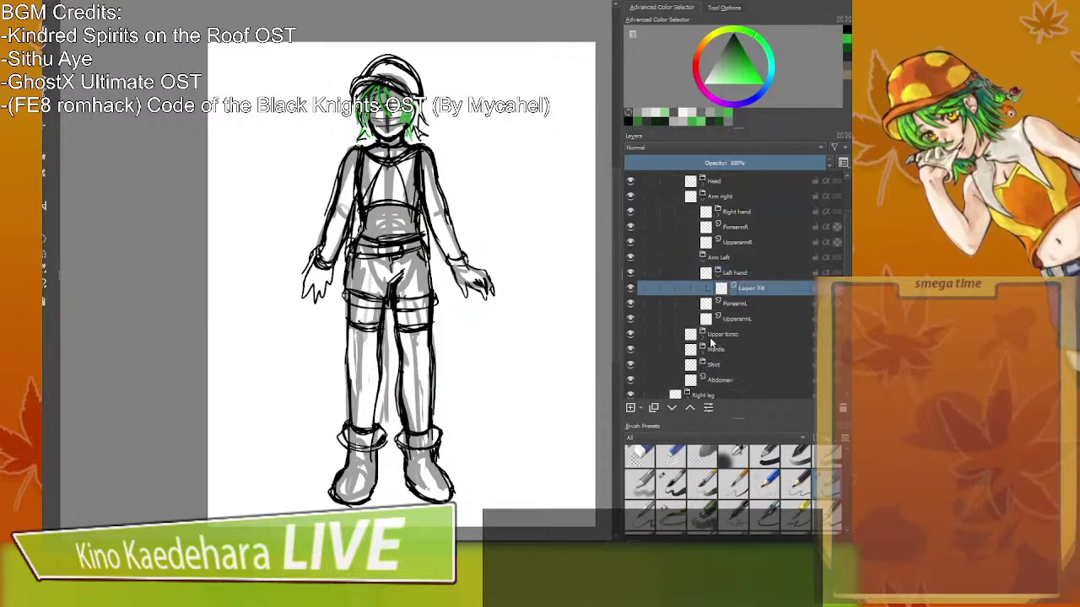
double_click(753, 287)
type("LThumb1")
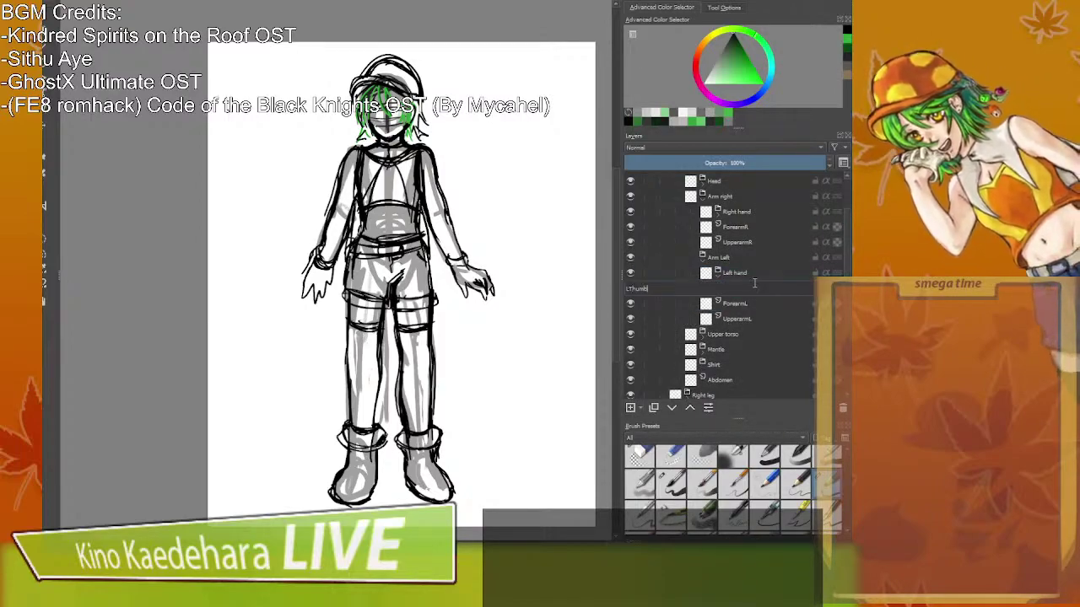
key("Return")
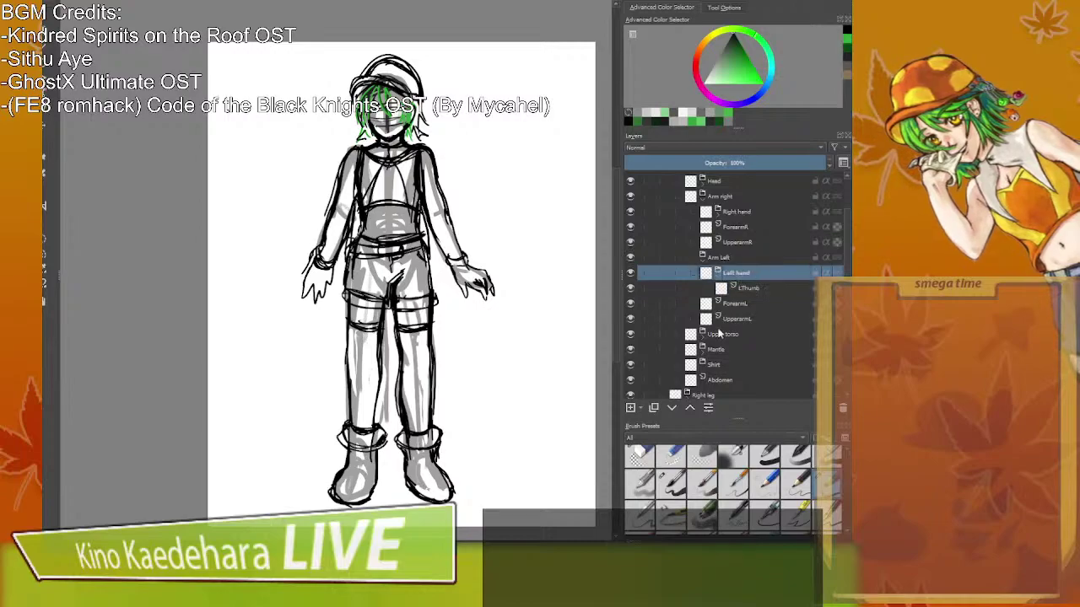
Add a layer above LThumb in the Left hand group and name it Three fingies lef.
left_click(630, 407)
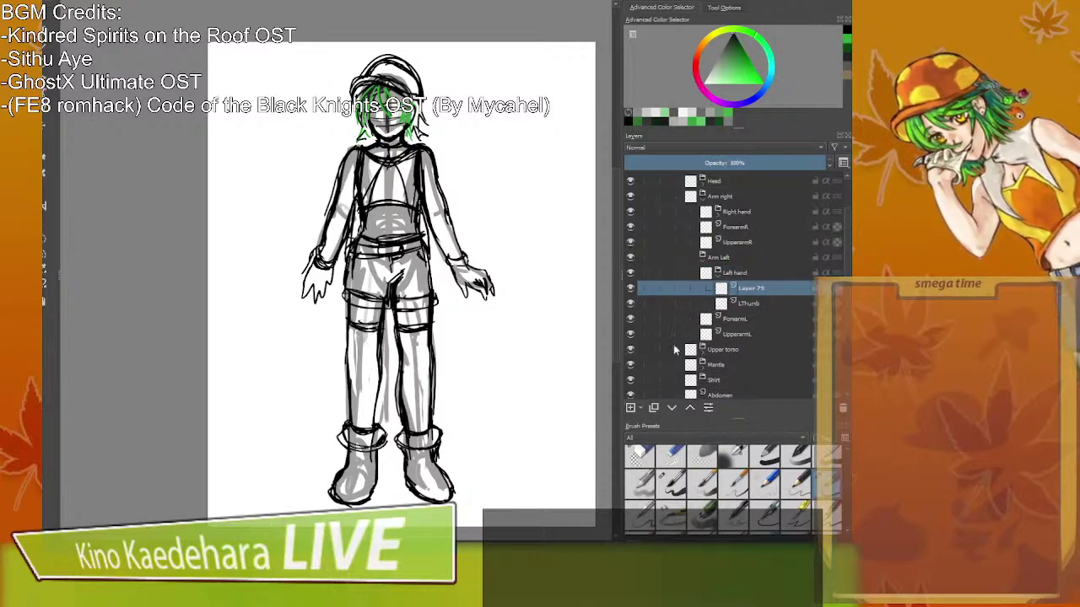
double_click(749, 288)
type("Three fing")
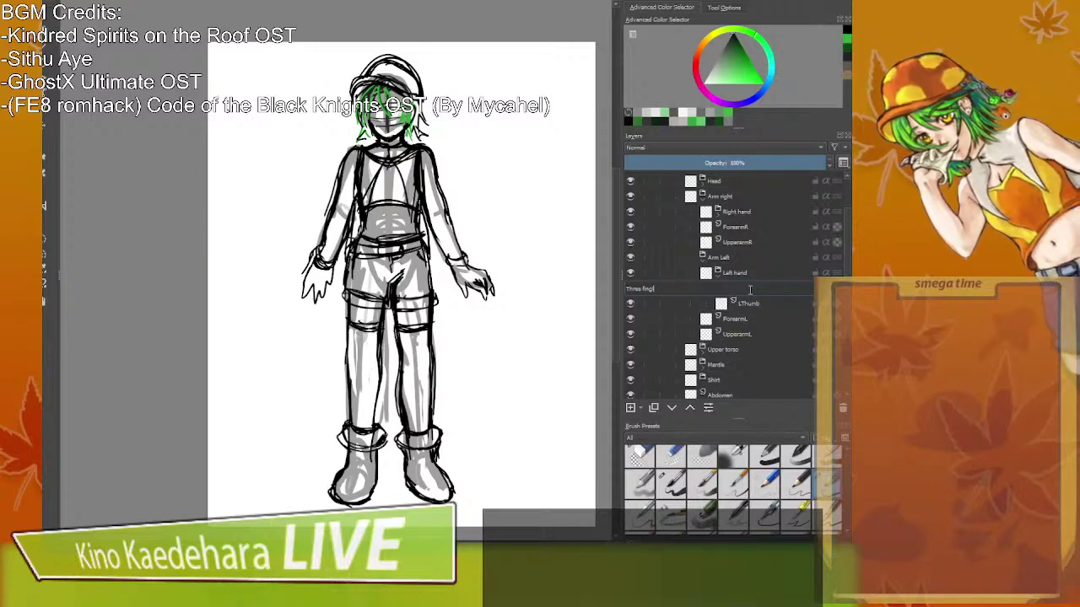
type("ies lol")
key("Return")
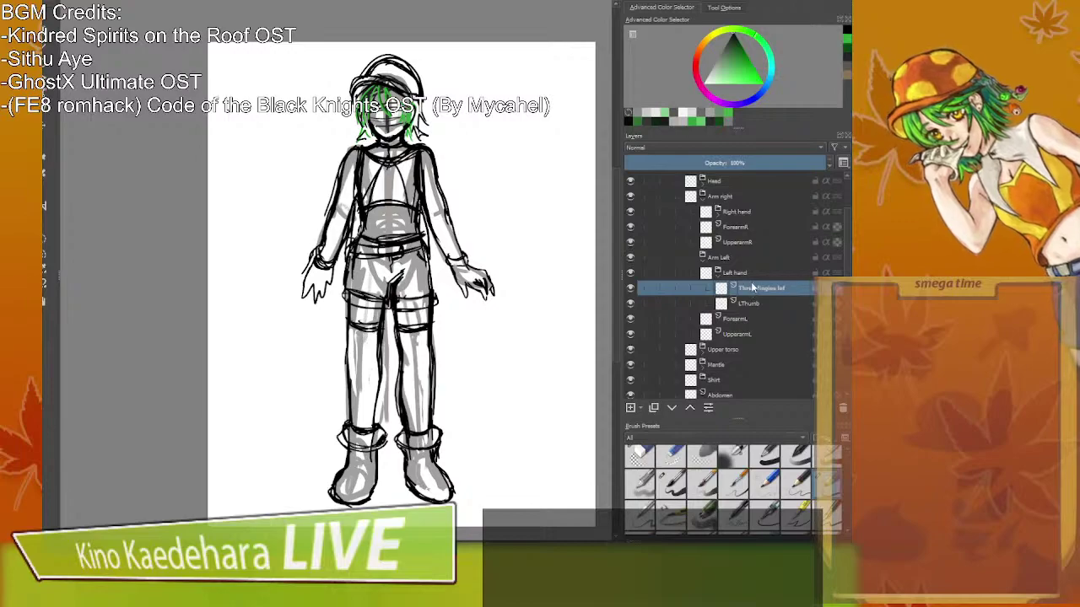
Add a layer above Three fingies lef in the Left hand group and name it LIndex1.
left_click(630, 408)
double_click(753, 289)
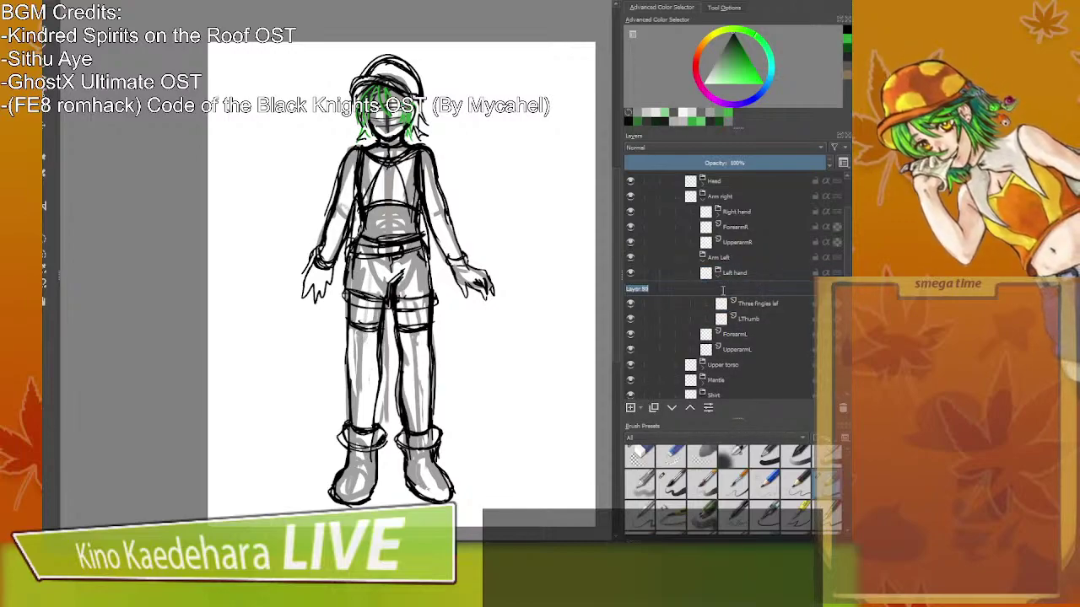
type("LInde")
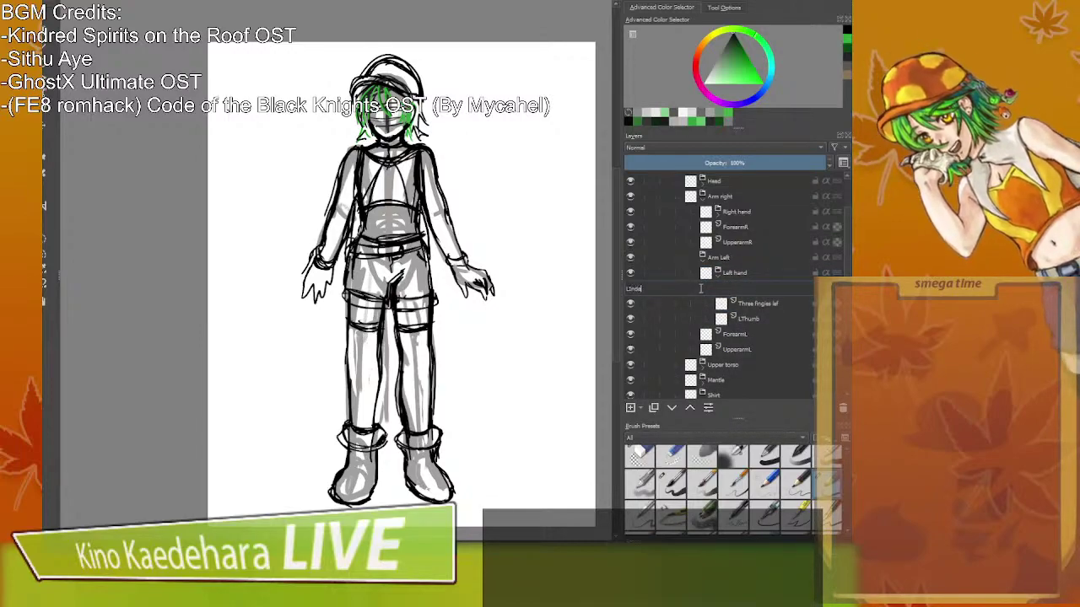
type("x1")
key("Return")
Add a layer above LIndex1 in the Left hand group and name it LIndex2.
left_click(630, 407)
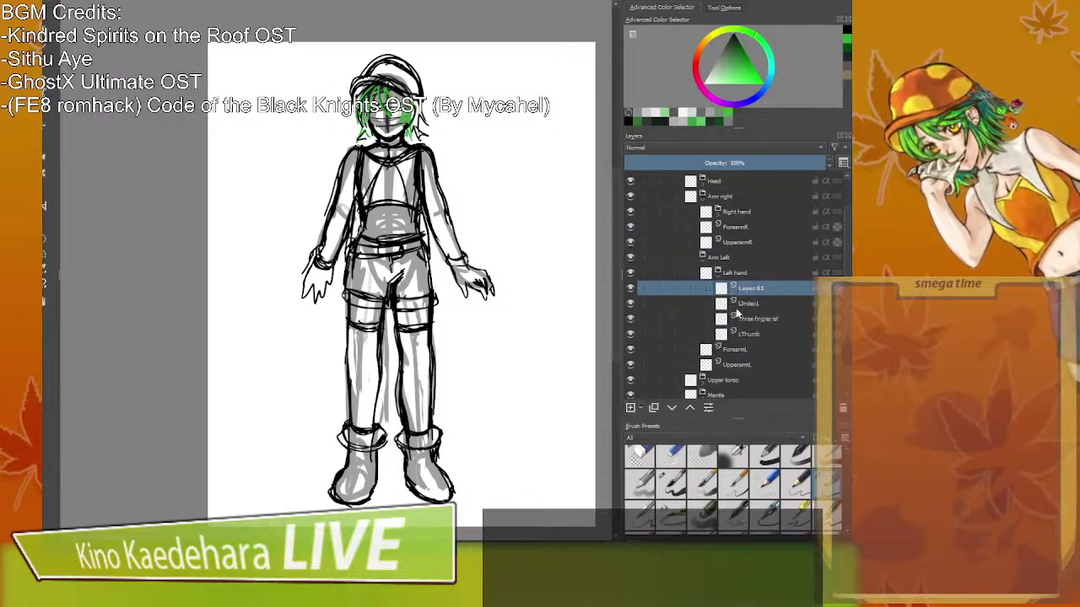
double_click(758, 289)
type("LInde")
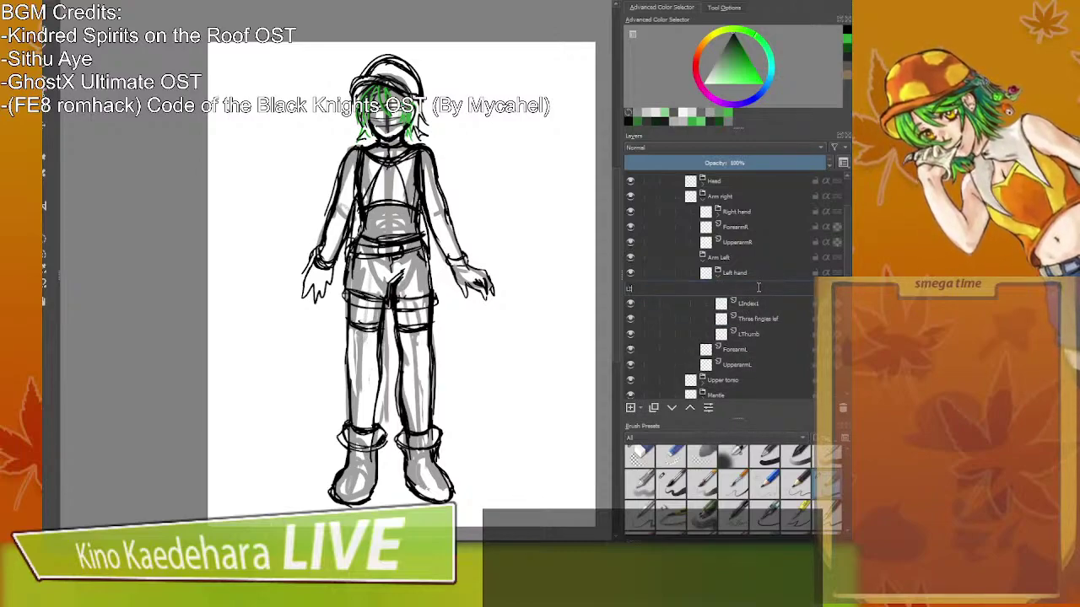
type("x2")
key("Return")
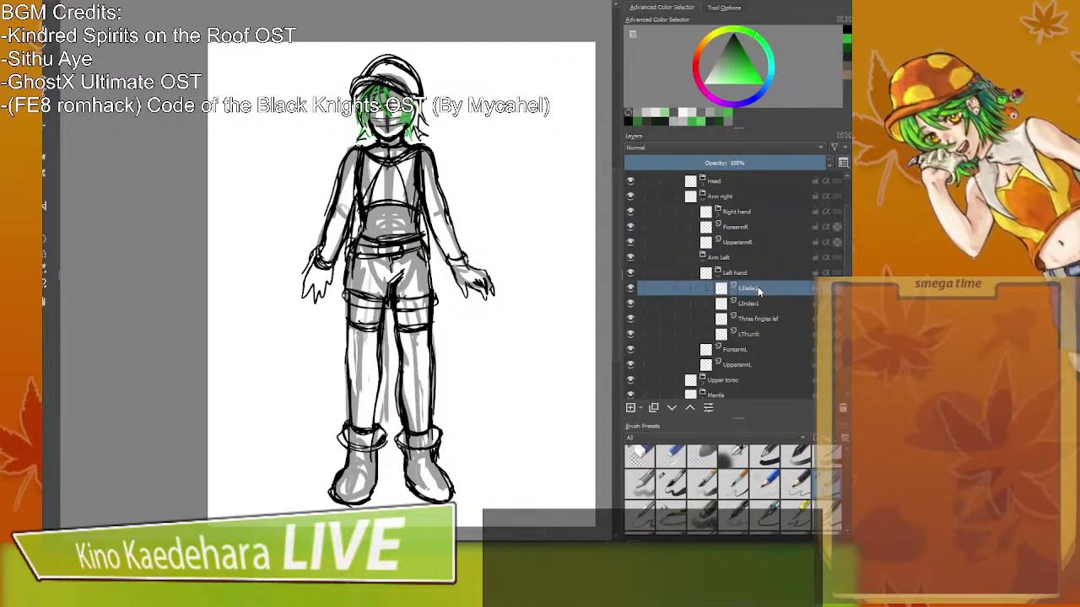
Collapse the Left hand, Arm Left and Arm right groups in the layer hierarchy.
left_click(717, 273)
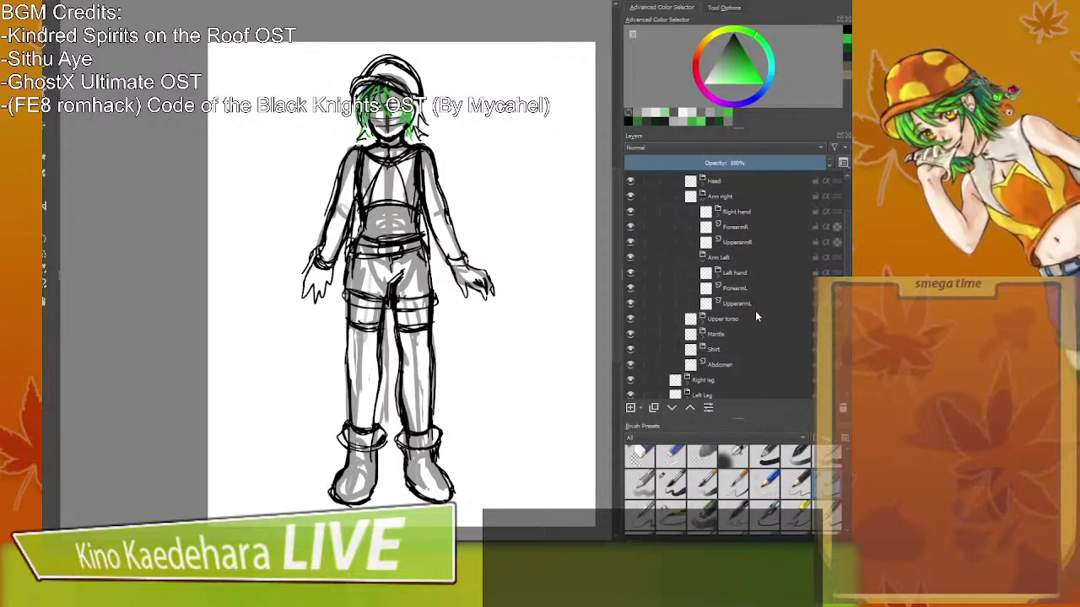
left_click(701, 257)
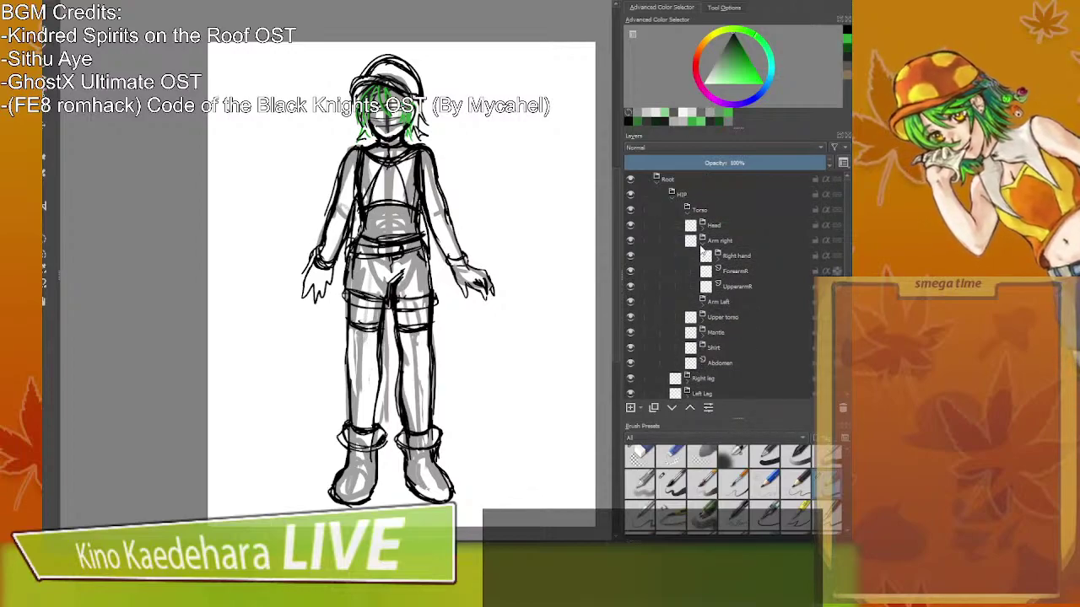
left_click(702, 241)
left_click(702, 240)
left_click(702, 241)
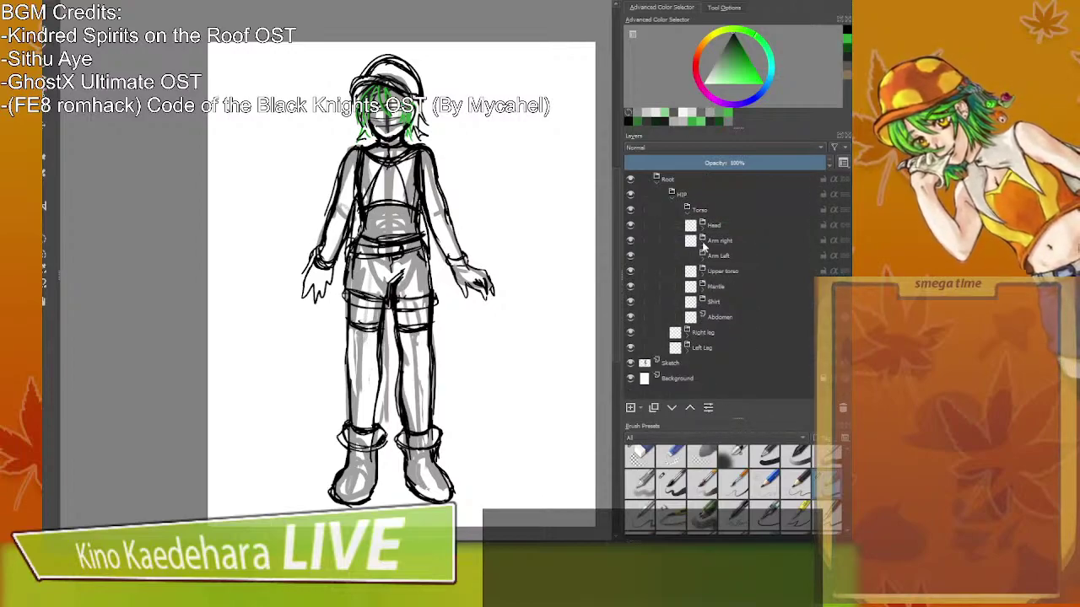
left_click(686, 347)
left_click(687, 348)
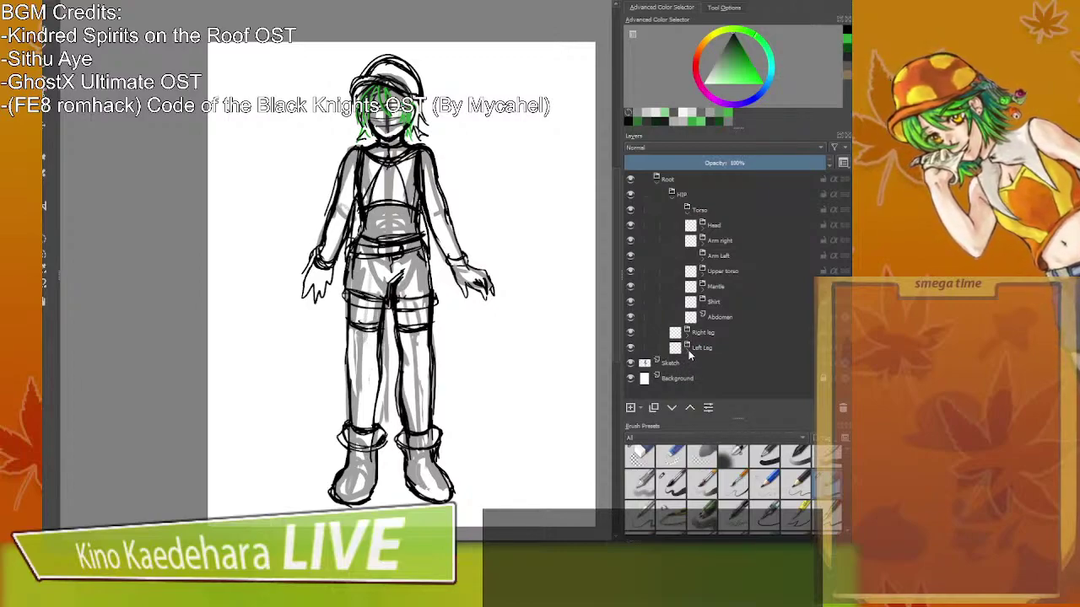
Add a layer above the Torso group inside the HIP group and name it Shorts.
left_click(703, 330)
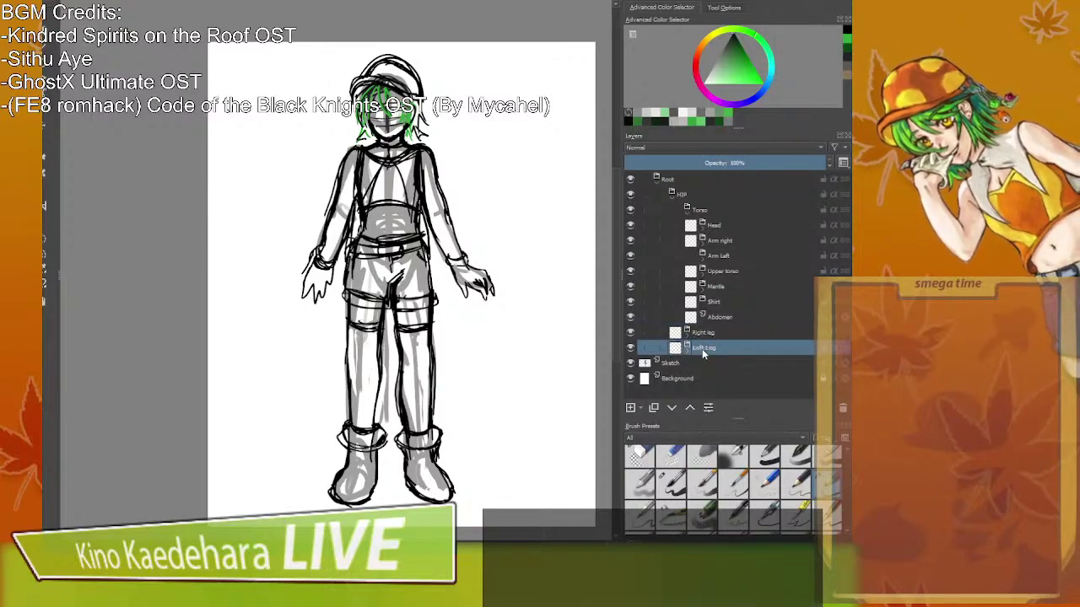
left_click(705, 197)
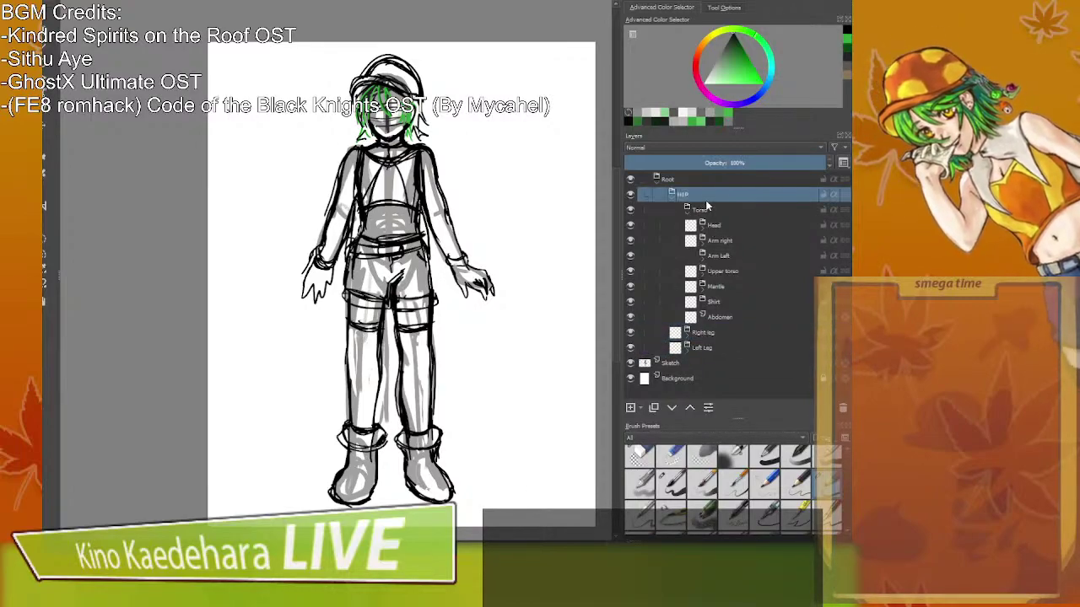
left_click(625, 408)
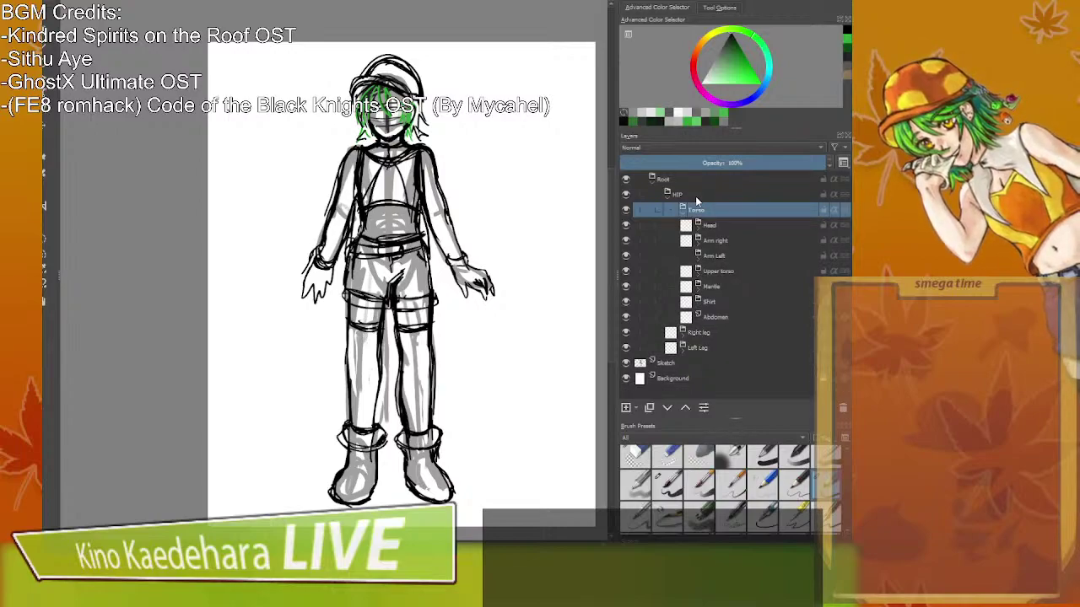
key("ctrl+z")
left_click(625, 409)
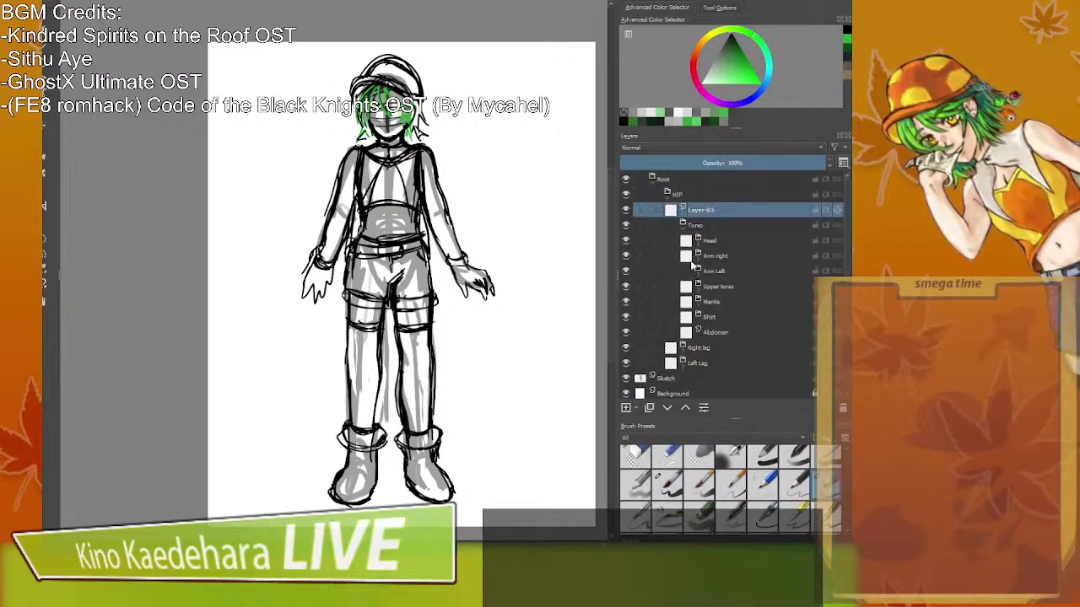
double_click(708, 210)
type("Shorts")
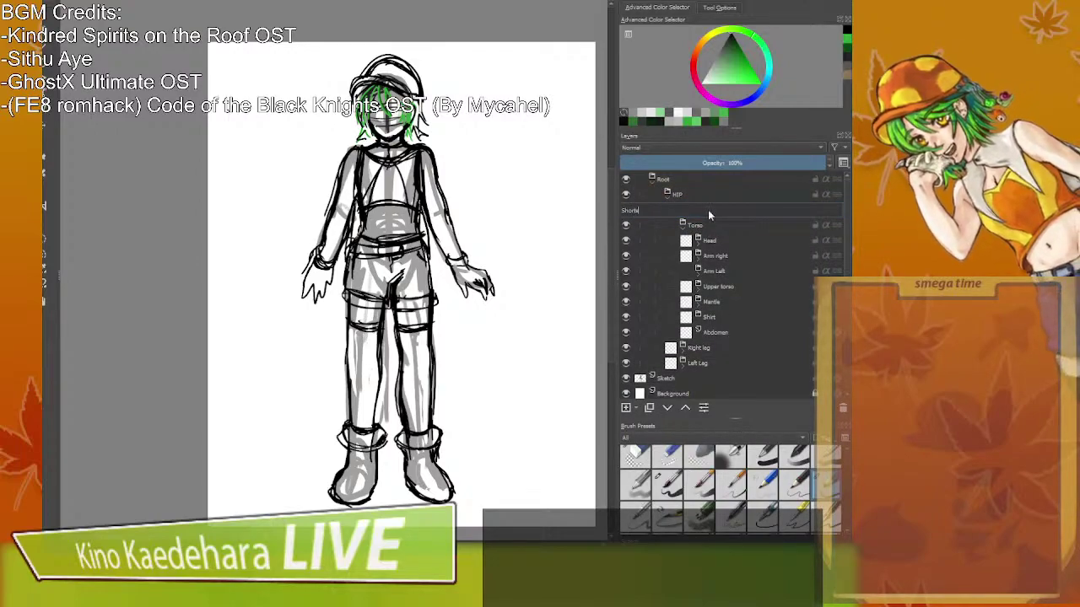
key("Return")
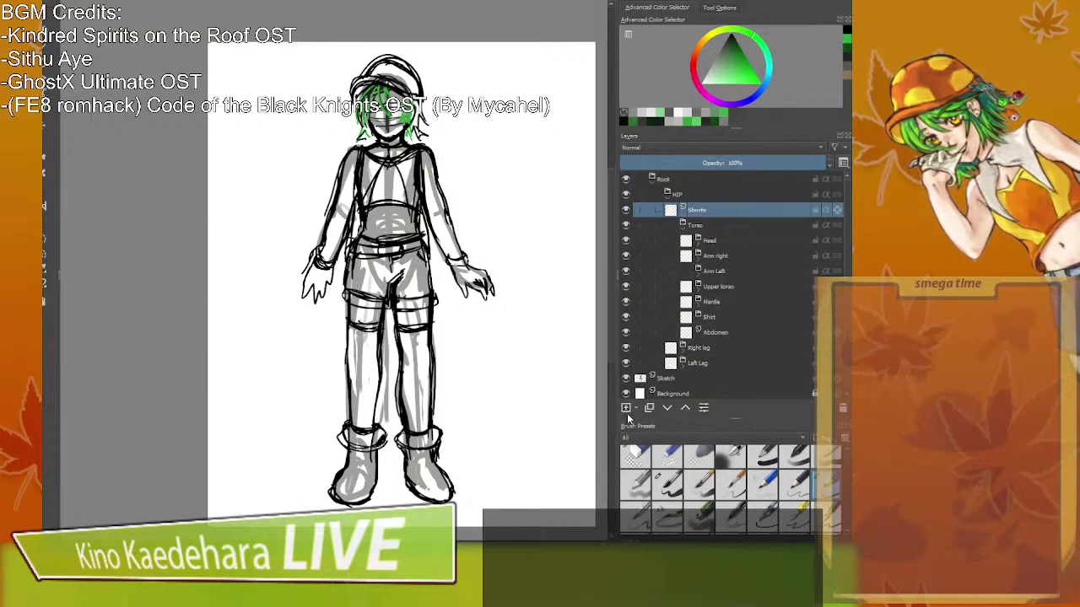
Add a layer above Shorts in the HIP group and name it Belt.
left_click(626, 410)
double_click(705, 211)
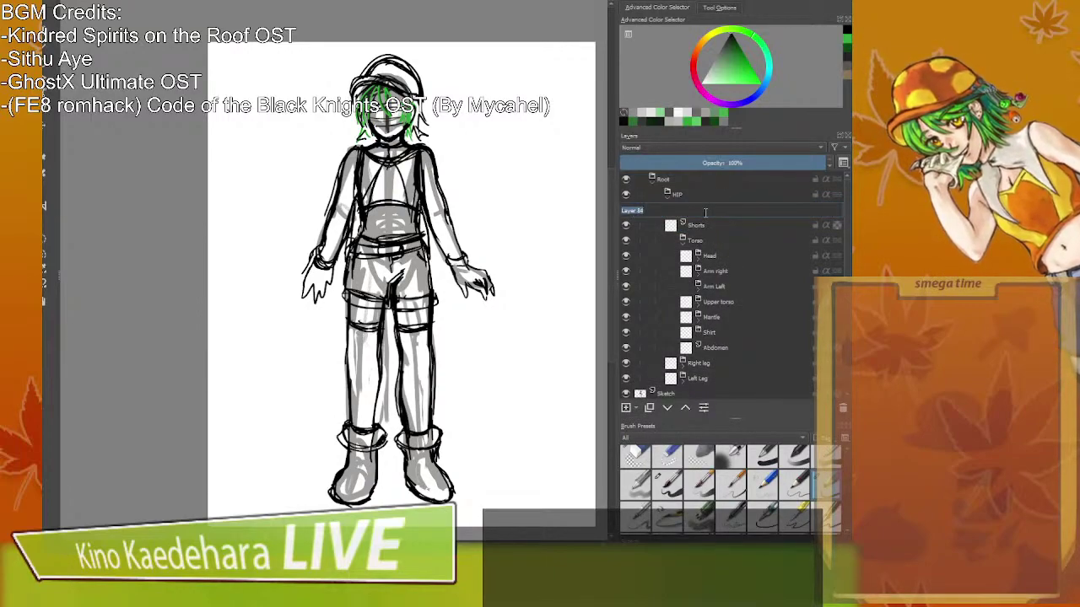
type("ShortsCuf")
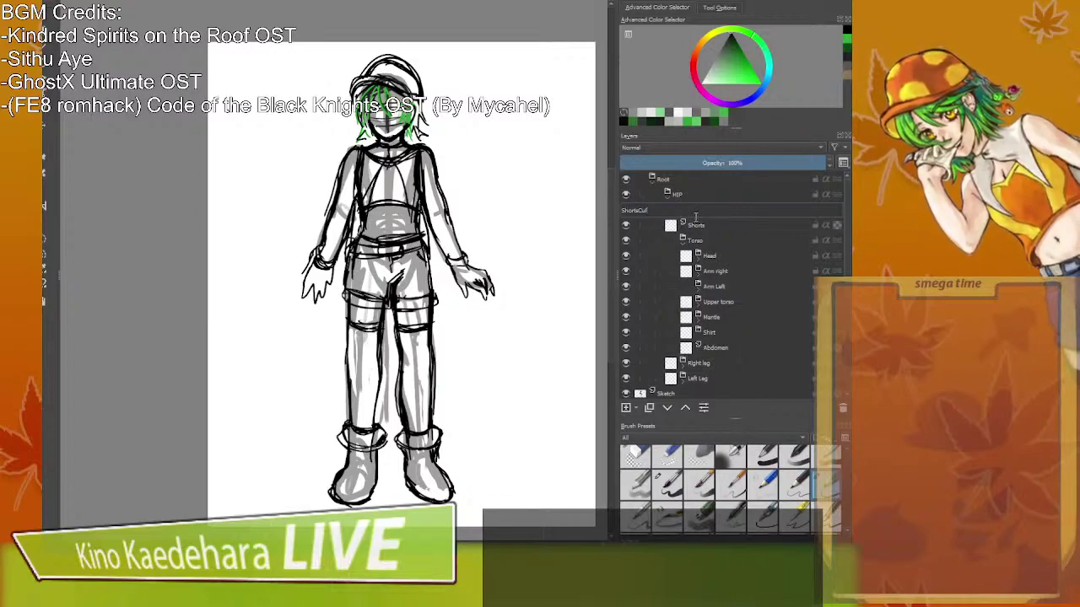
mouse_move(639, 216)
left_mouse_down()
mouse_move(599, 240)
mouse_move(626, 218)
left_mouse_up()
left_click(653, 213)
double_click(653, 214)
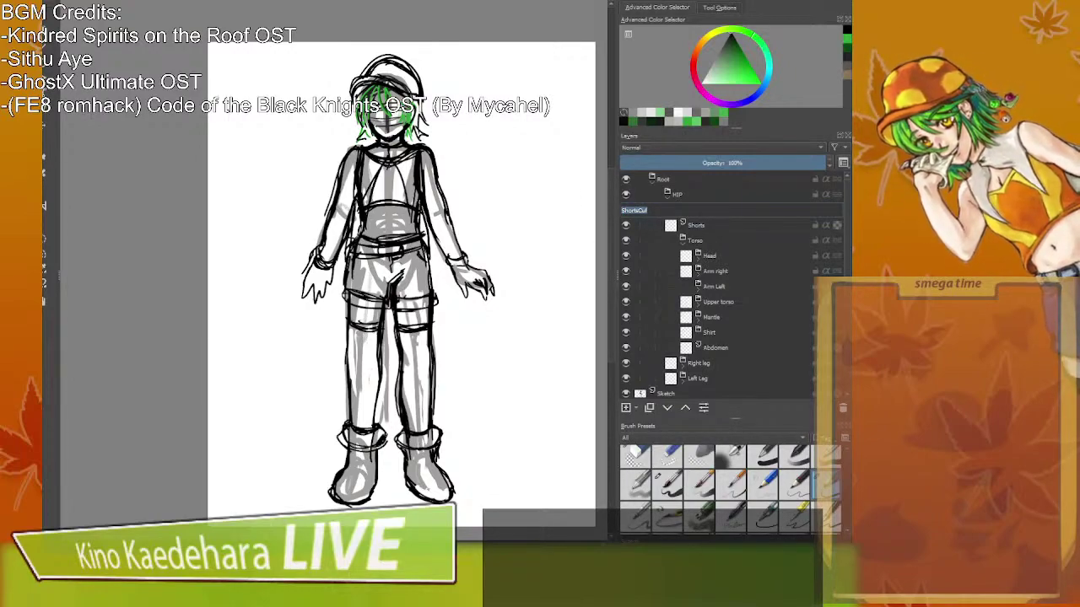
type("Be")
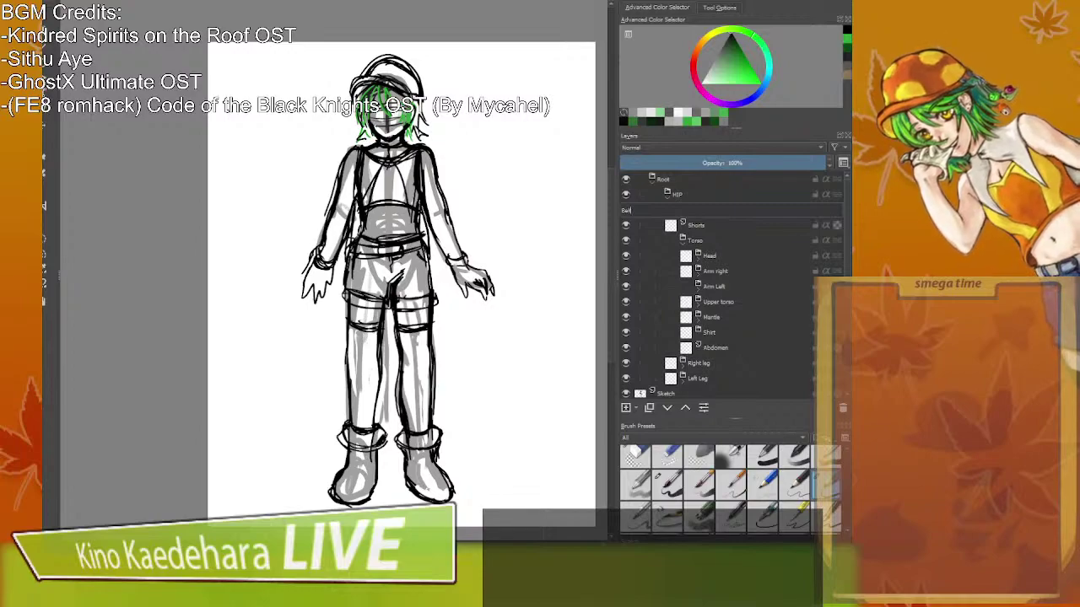
type("lt")
key("Return")
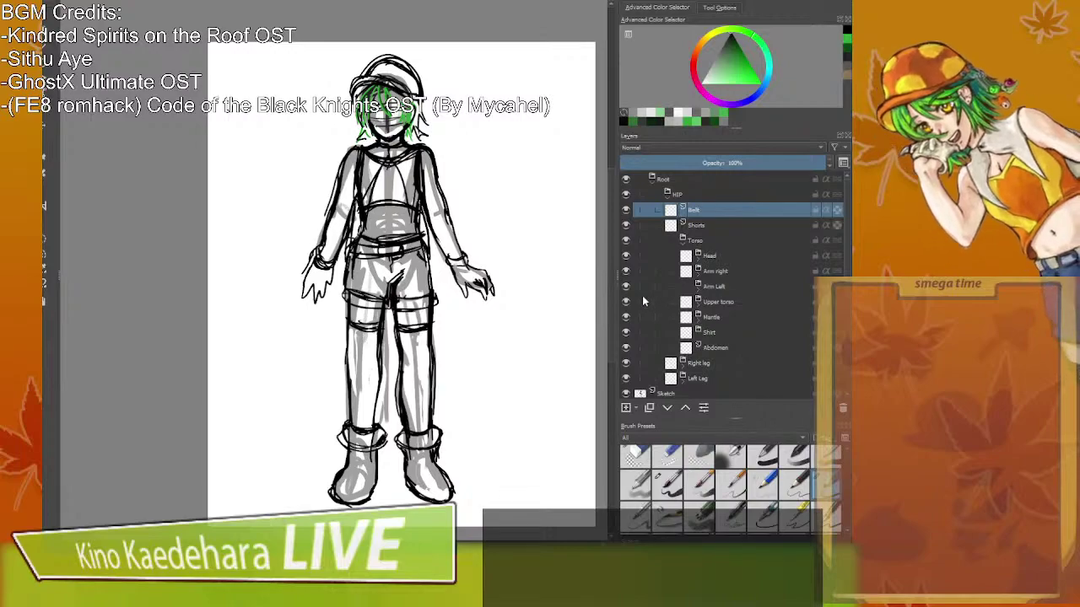
Expand the Right leg group, add a layer above Right foot in it, and name the layer Shorts.
scroll(698, 263, "down", 1)
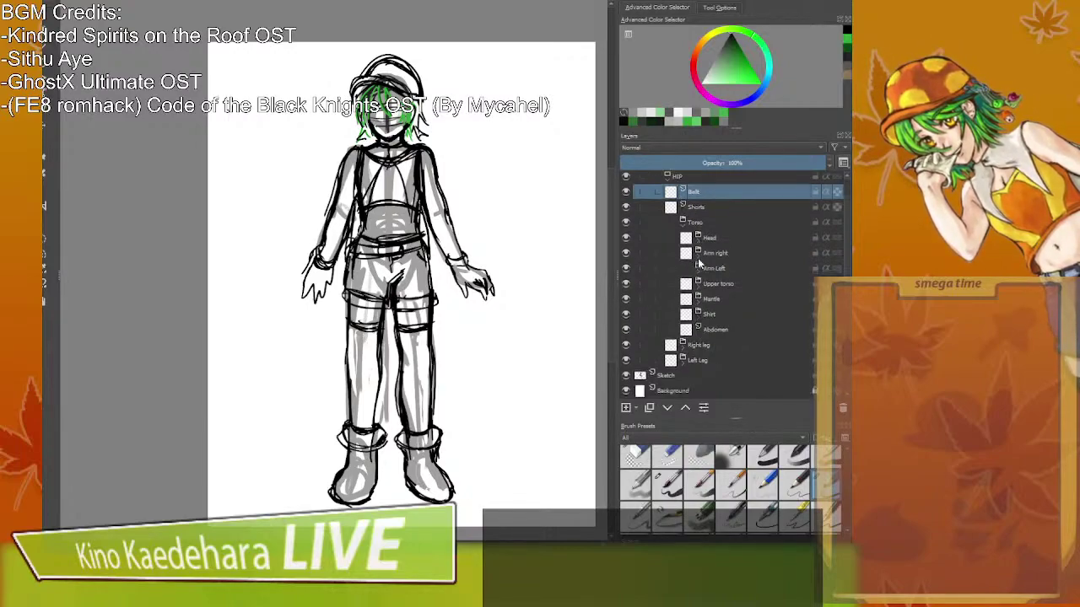
left_click(683, 344)
left_click(709, 346)
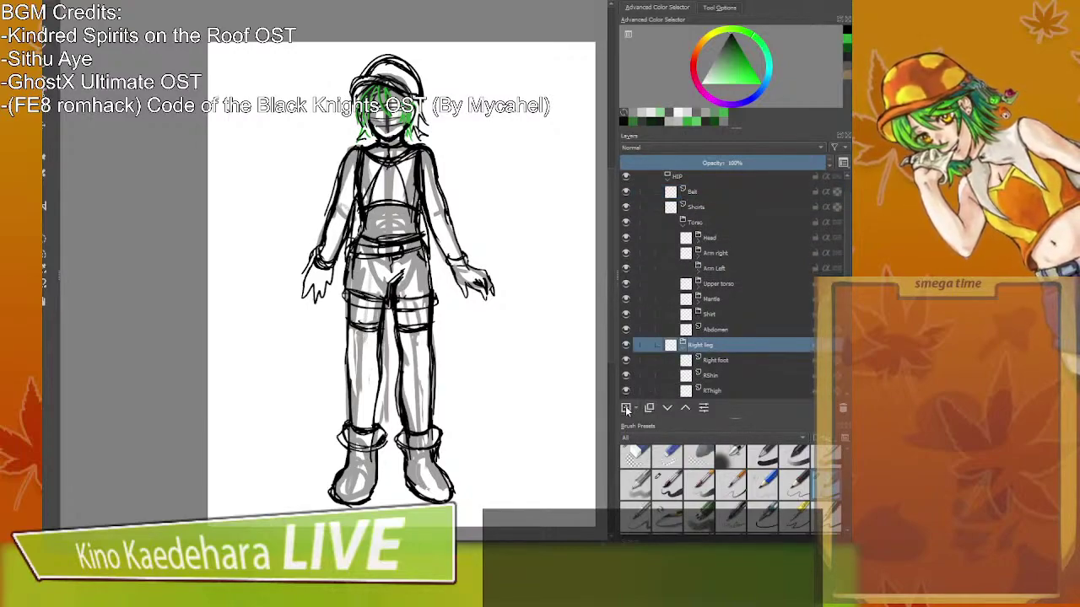
left_click(626, 407)
double_click(712, 361)
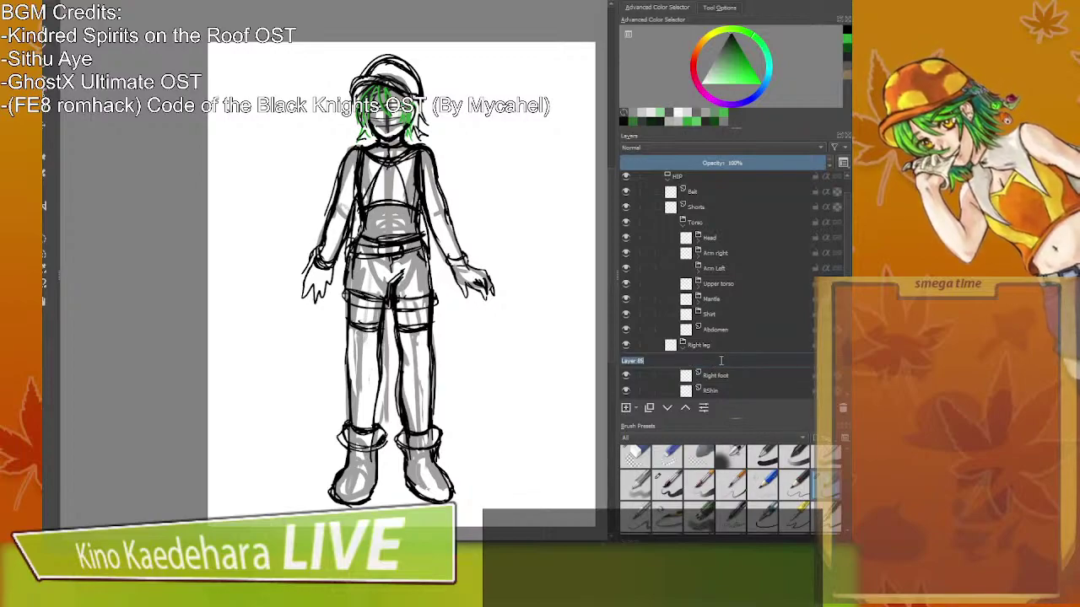
type("Shorts")
key("Return")
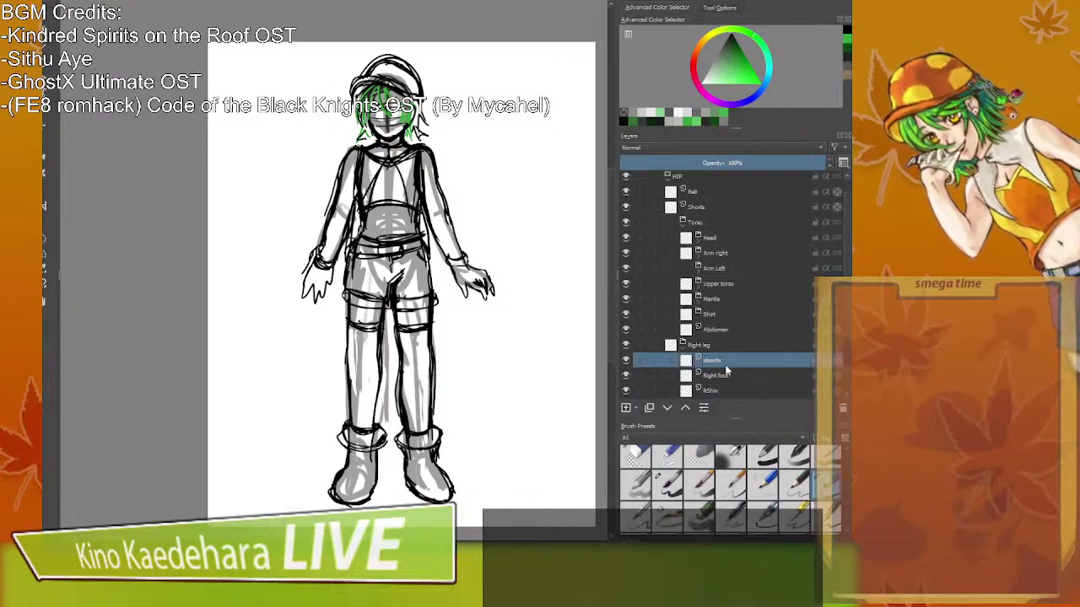
double_click(725, 365)
type("Shorts")
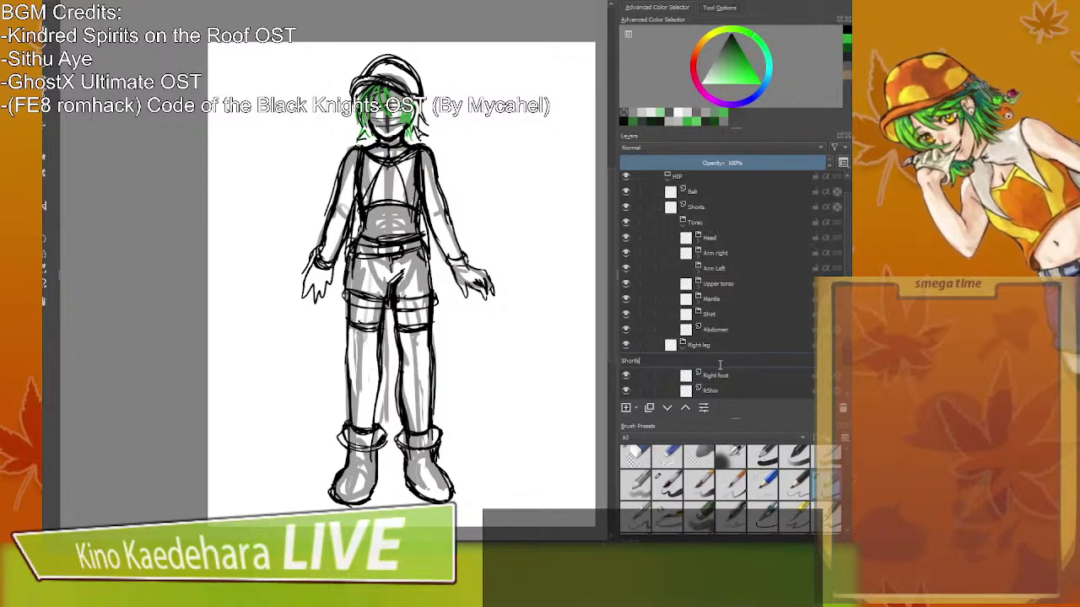
key("Return")
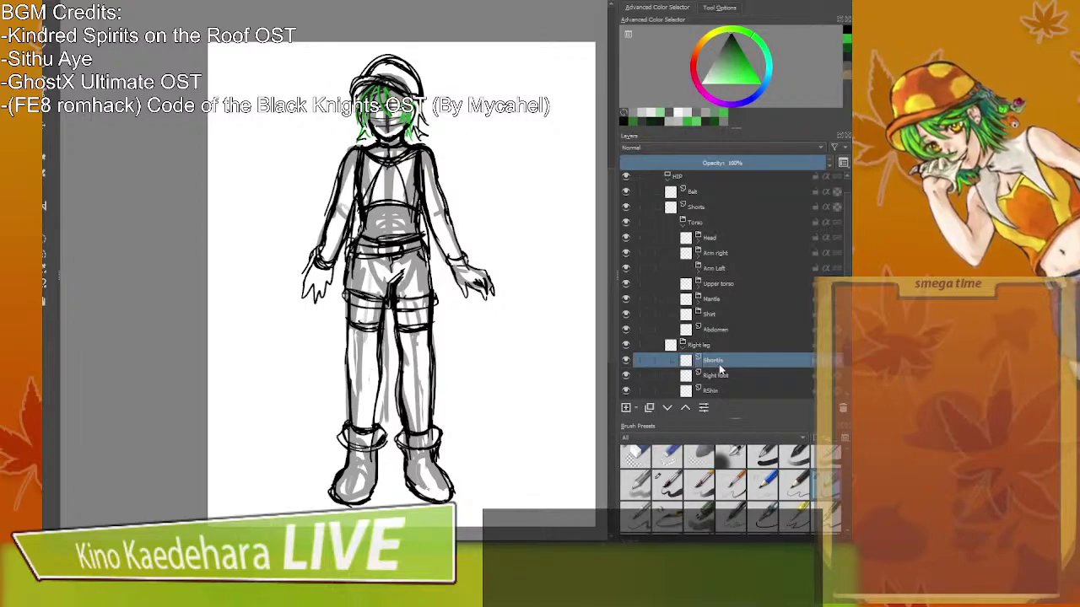
Rename the Shorts layer in the Right leg group as RShortsCuff.
double_click(720, 362)
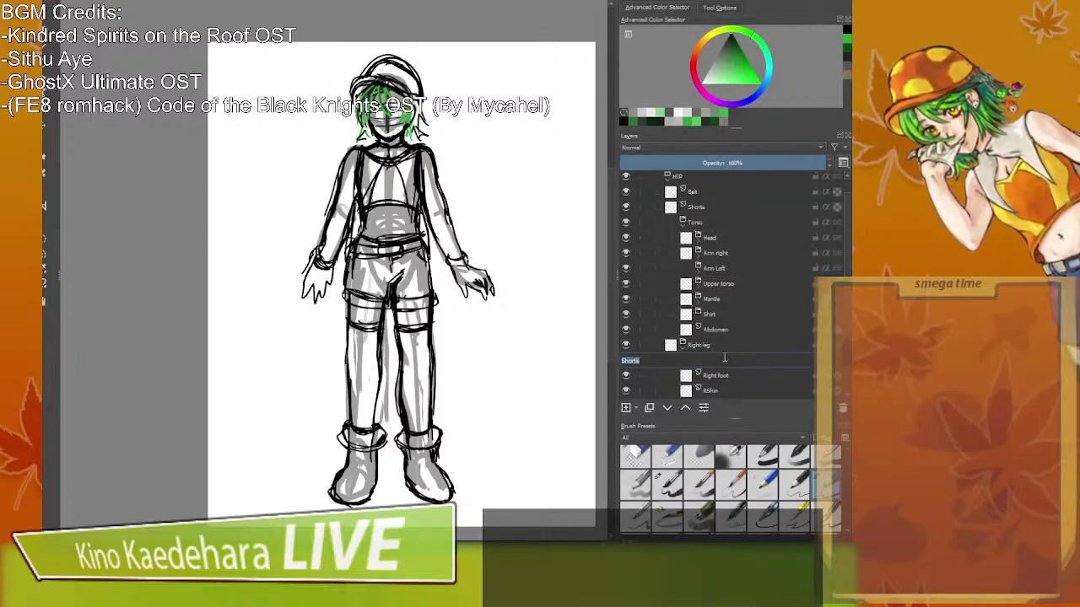
type("RShorts")
key("Return")
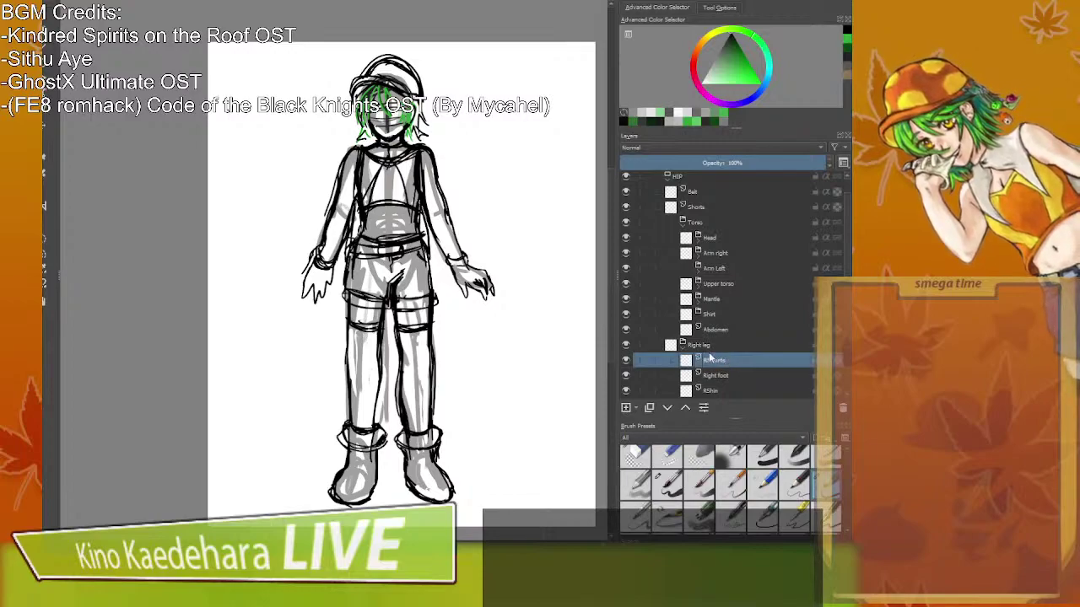
scroll(709, 356, "down", 2)
double_click(724, 302)
left_click(723, 304)
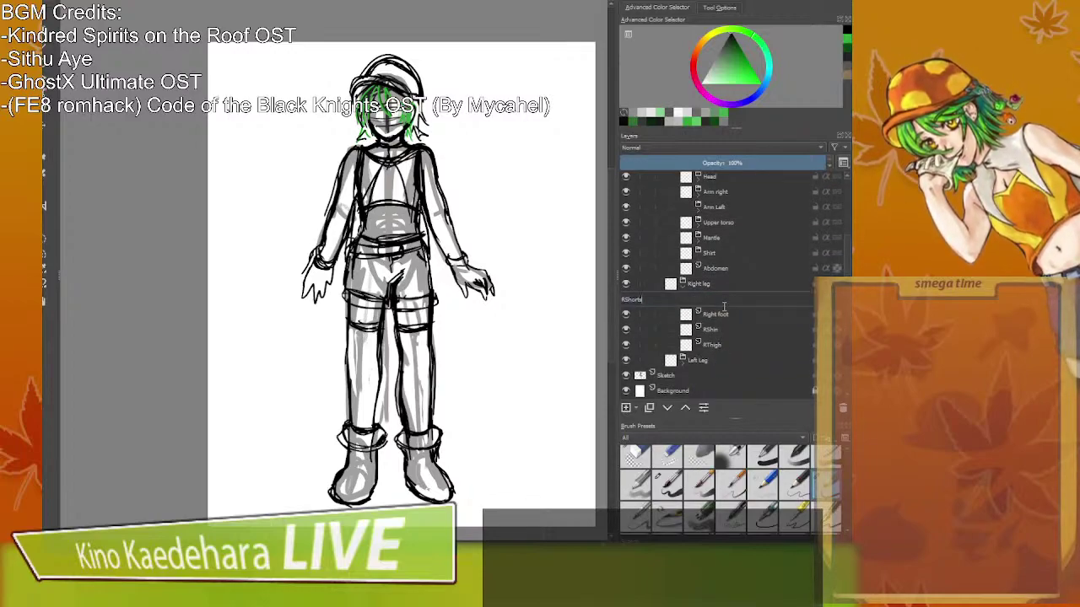
left_click_drag(722, 307, 722, 312)
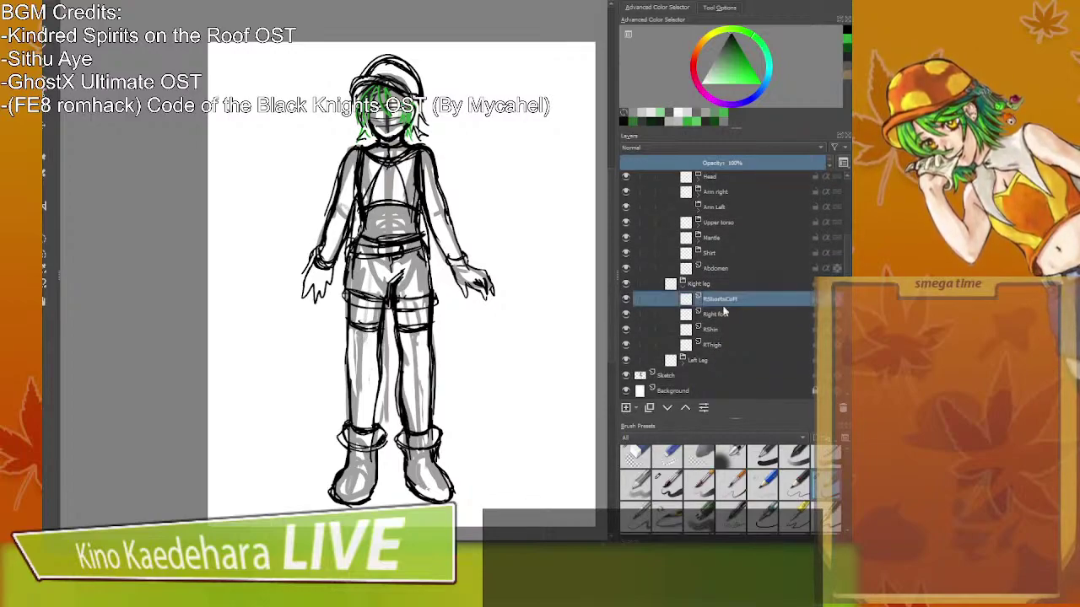
Expand the Left Leg group, add a layer above Left foot in it, and name the layer LShortsCuff.
left_click(682, 361)
left_click(699, 362)
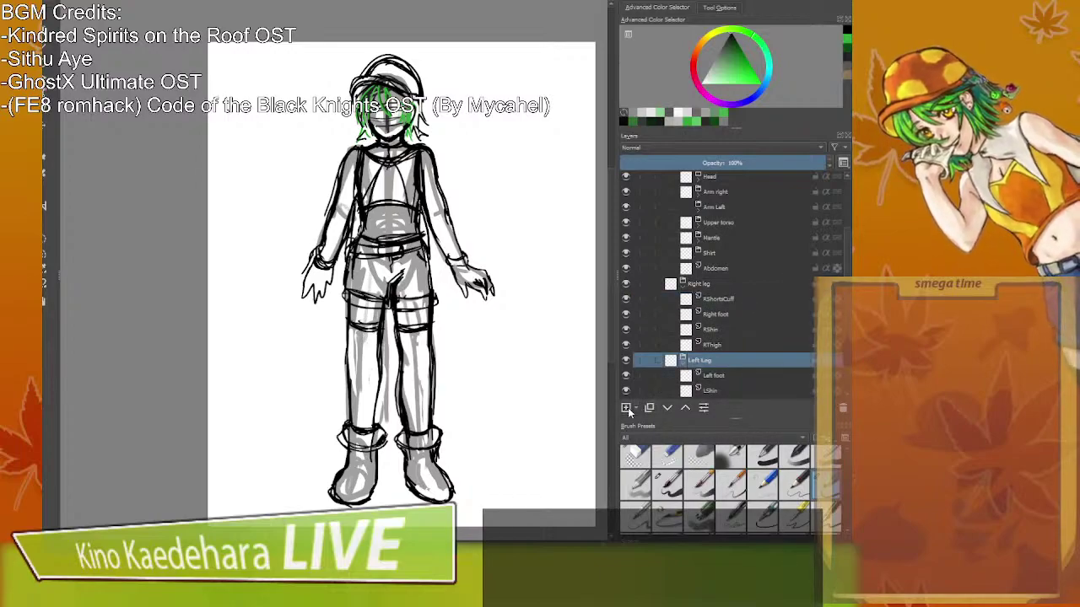
left_click(626, 408)
double_click(714, 377)
type("LS")
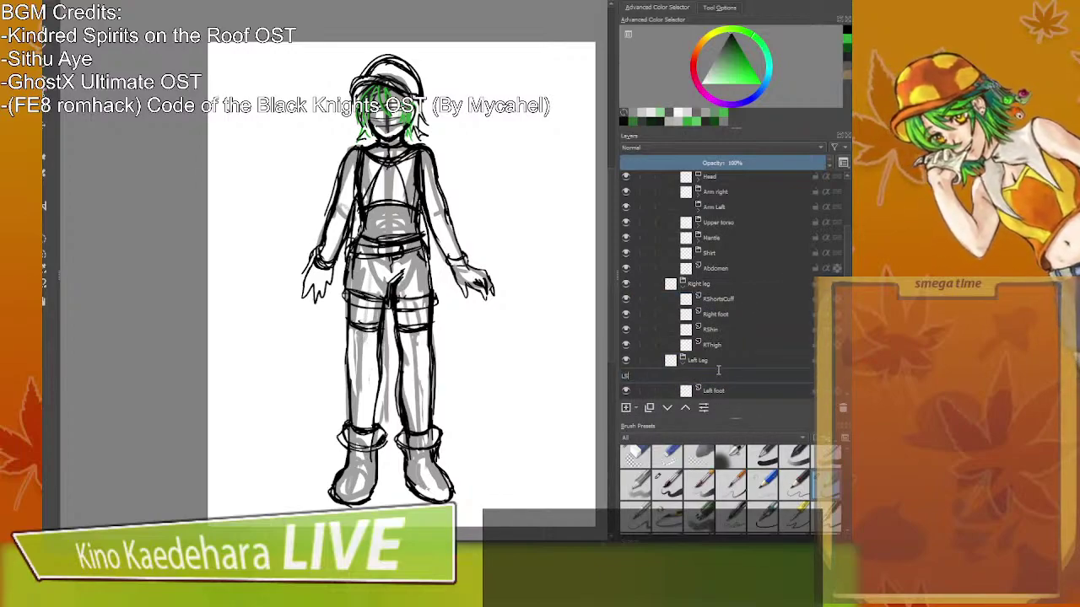
type("hortsCuff")
key("Return")
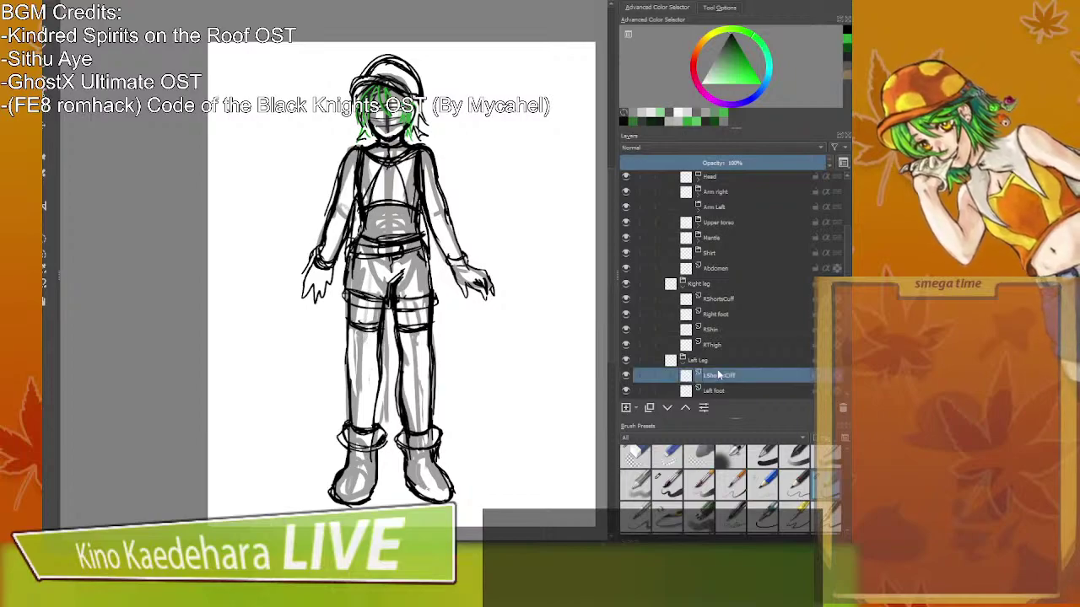
Collapse the Left Leg and Right leg groups in the layer hierarchy.
left_click(683, 361)
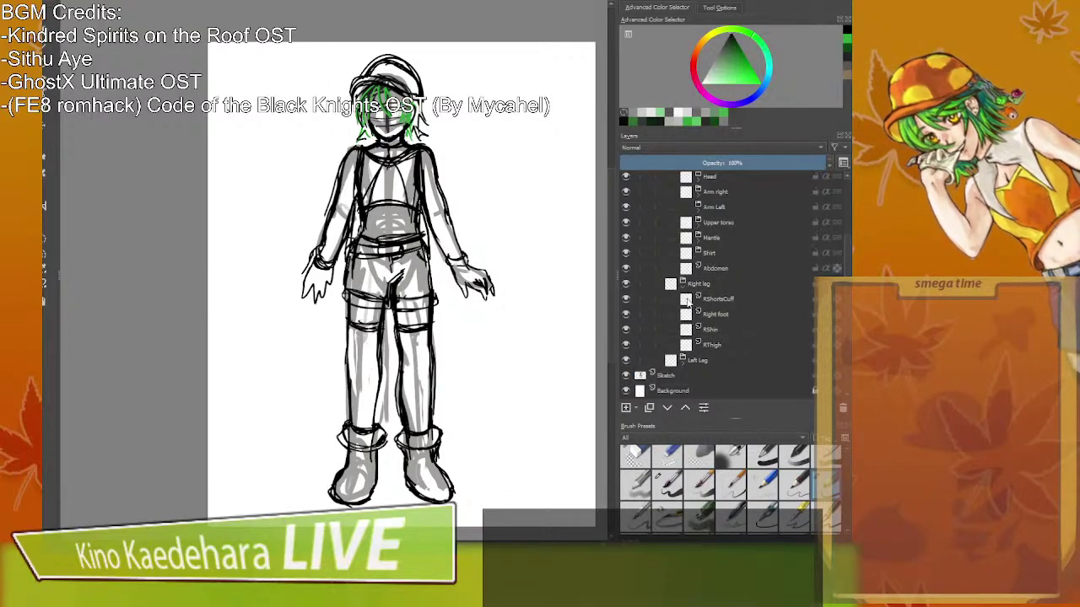
scroll(685, 295, "up", 2)
scroll(685, 294, "up", 1)
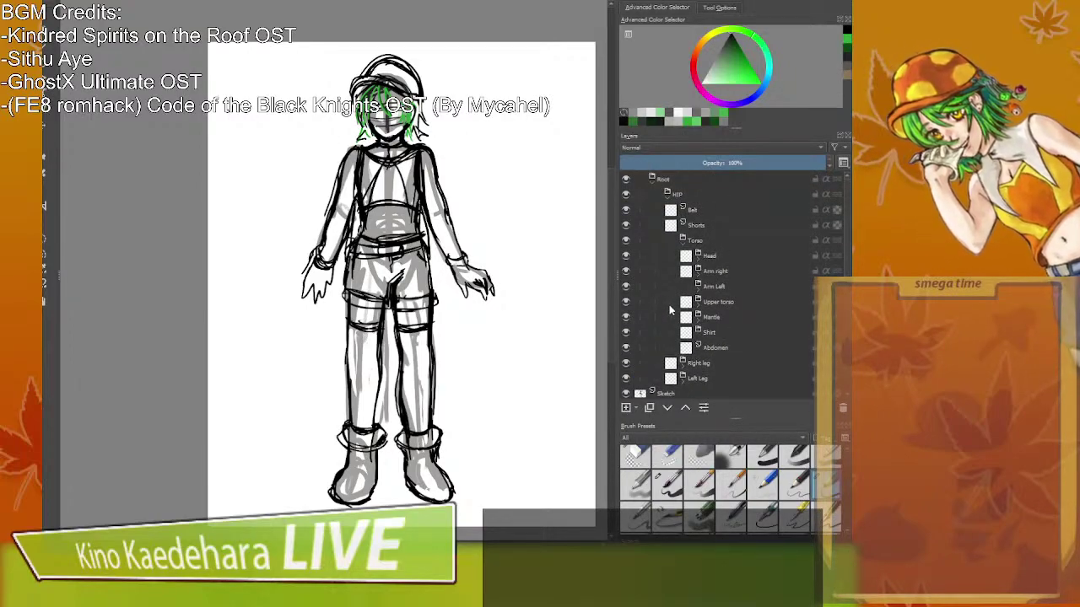
Expand the Arm Left and Arm right groups to check their hand and arm layers, and collapse them again.
left_click(697, 288)
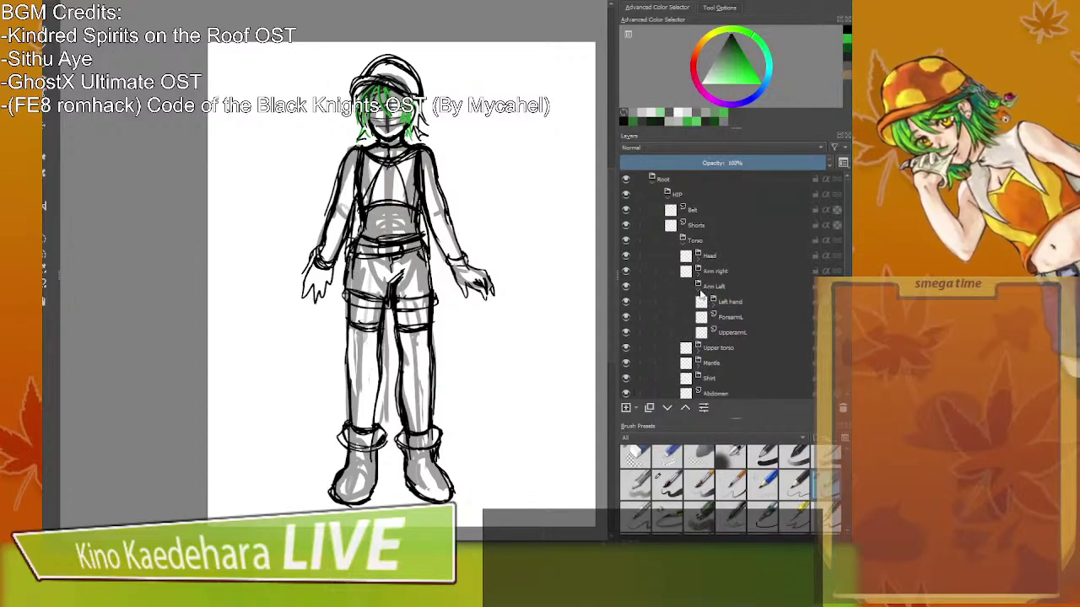
left_click(697, 271)
scroll(696, 285, "down", 1)
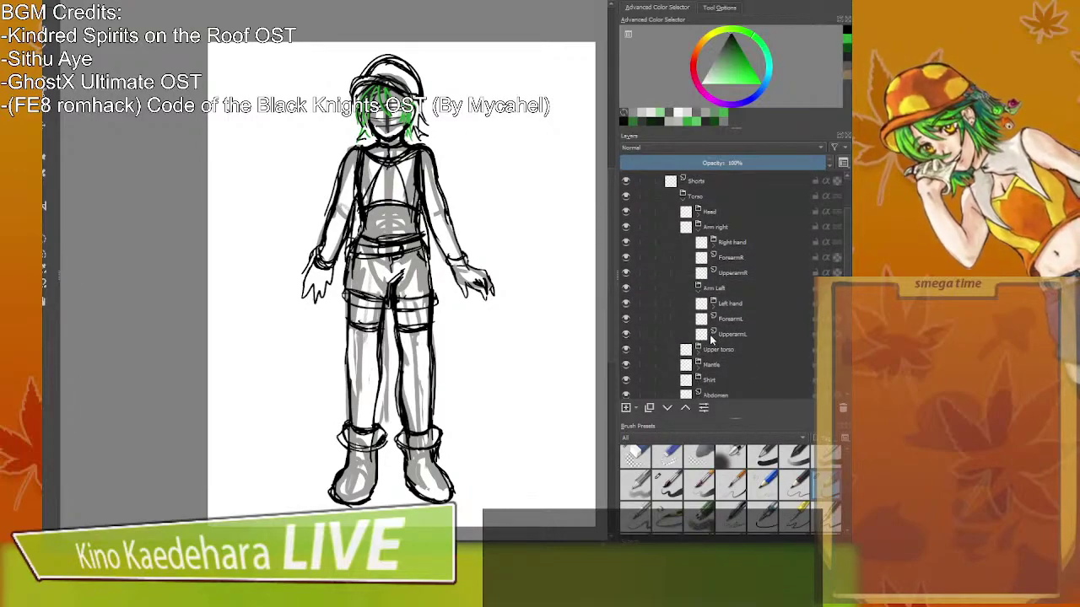
scroll(711, 338, "up", 2)
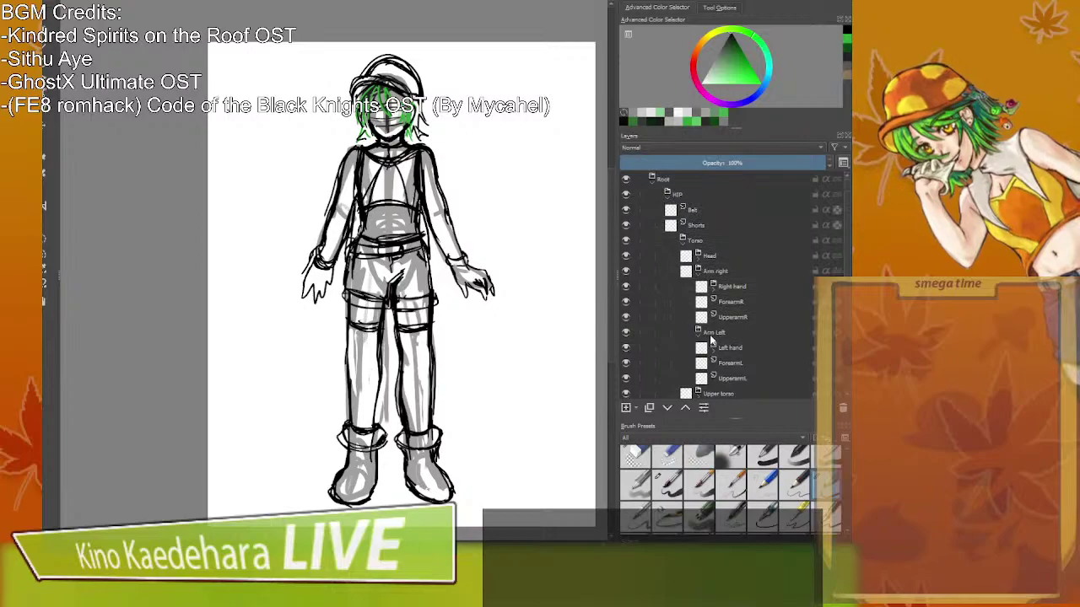
left_click(698, 270)
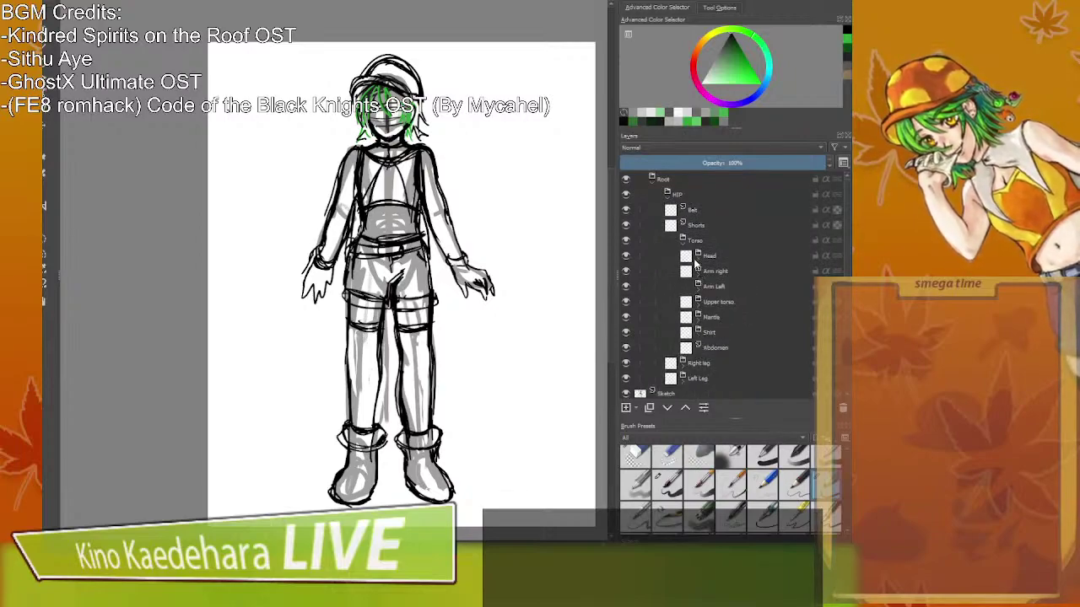
Expand the Upper torso and Mantle groups, add a layer above Right in the Mantle group, and name it Back.
left_click(698, 301)
scroll(693, 312, "down", 2)
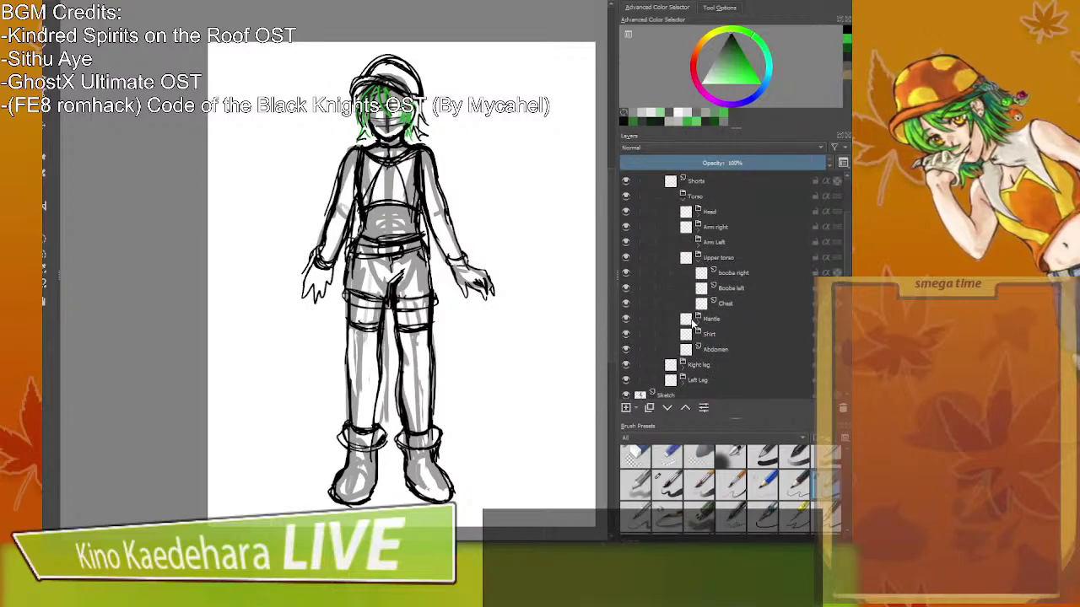
left_click(699, 320)
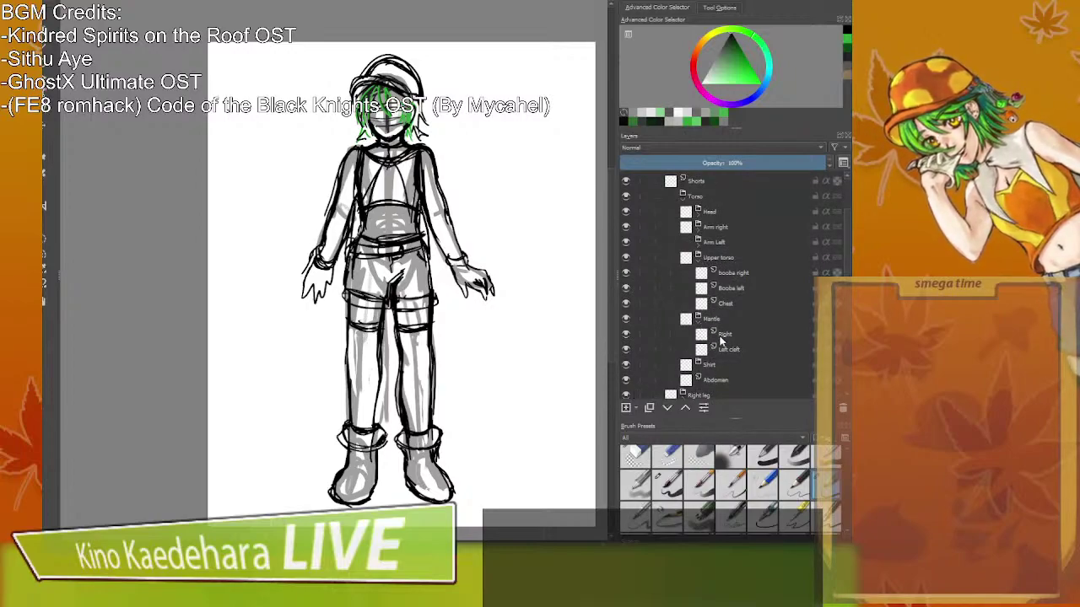
left_click(733, 338)
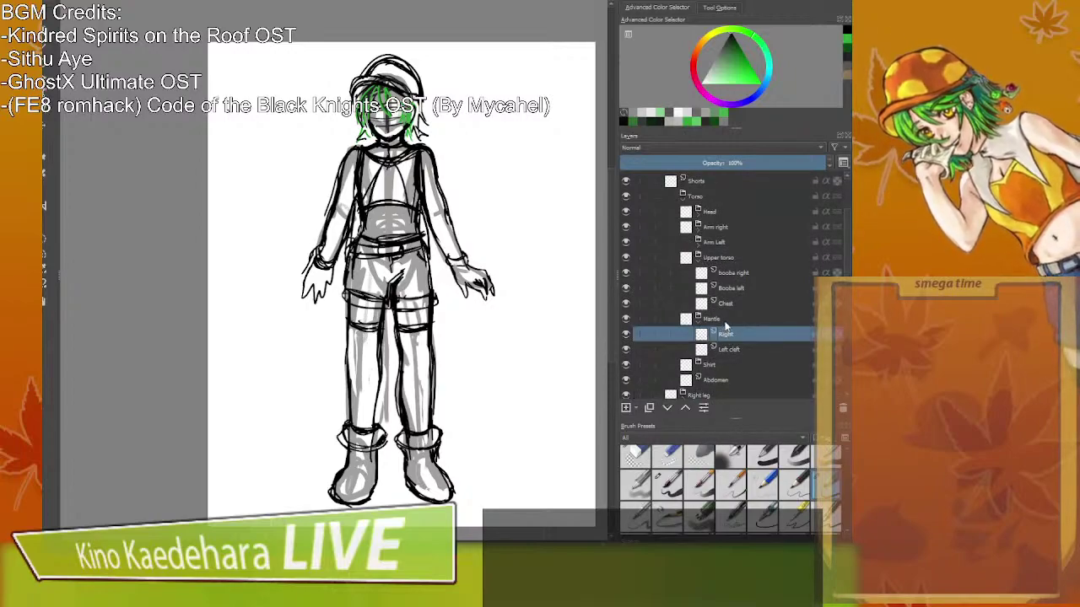
left_click(641, 408)
double_click(738, 338)
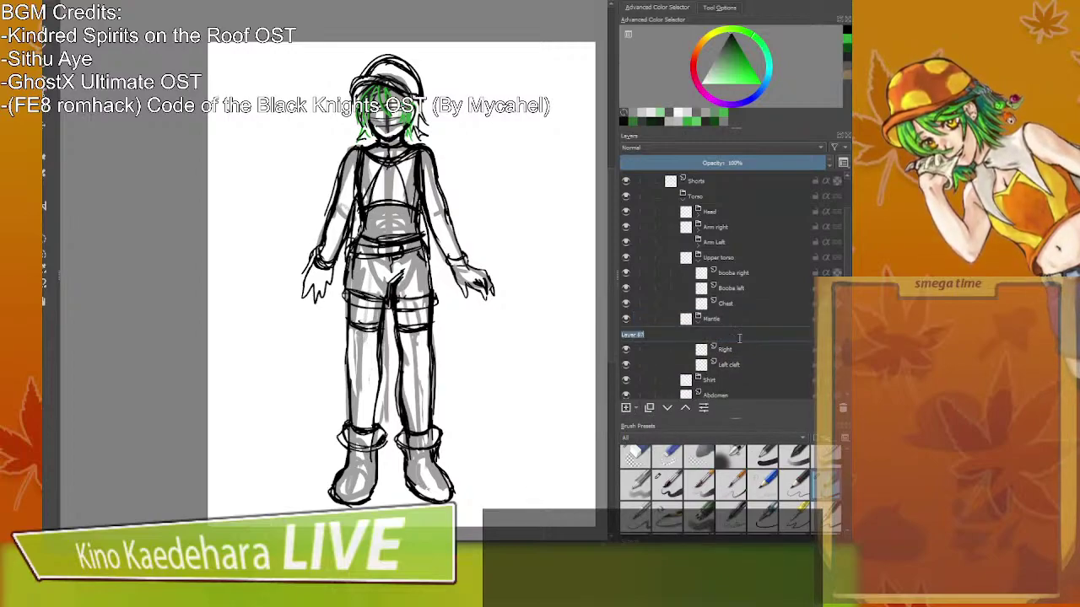
type("Beck")
key("Return")
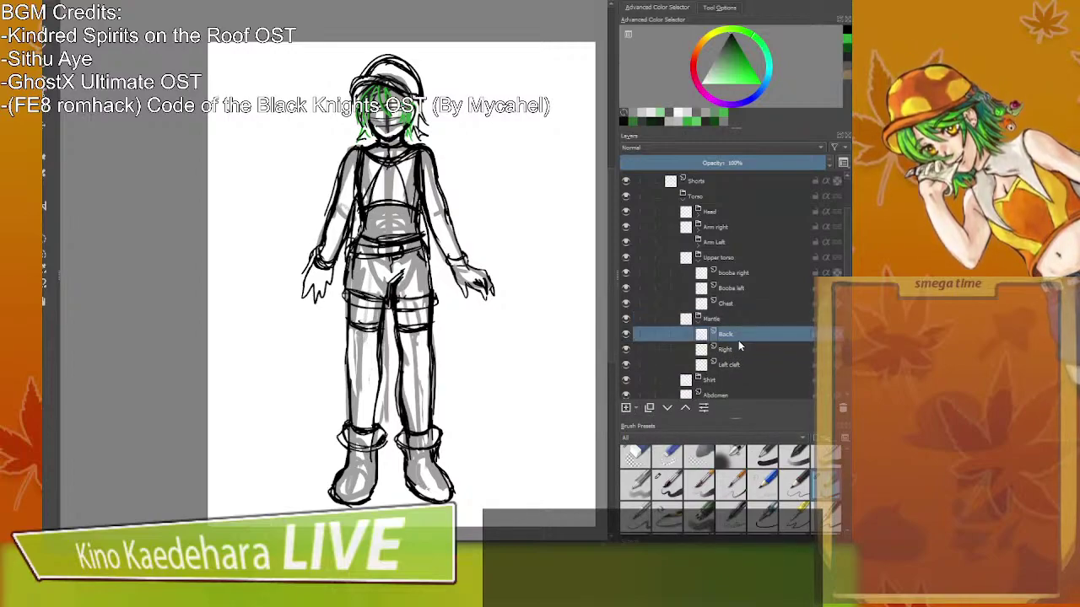
Add a layer inside the Shirt group and name it Shirt front.
scroll(738, 340, "down", 1)
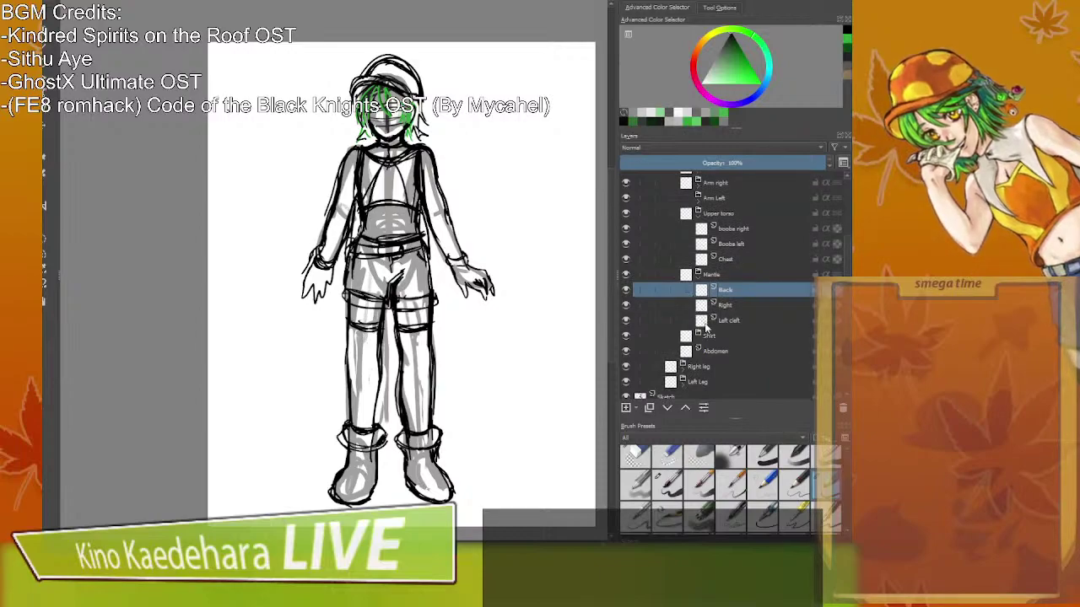
left_click(710, 338)
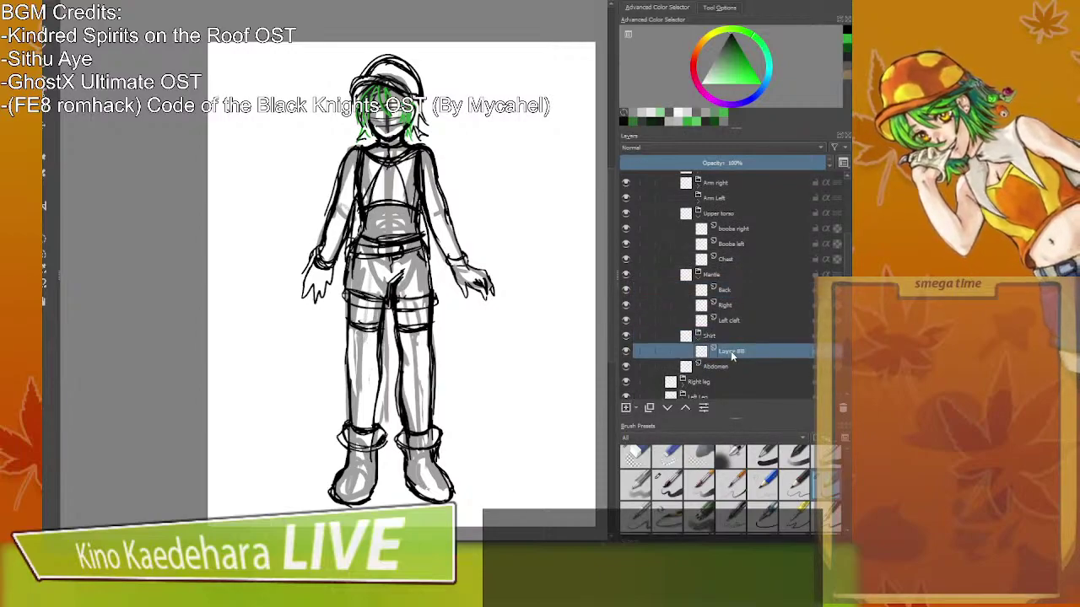
double_click(730, 351)
type("Shirt")
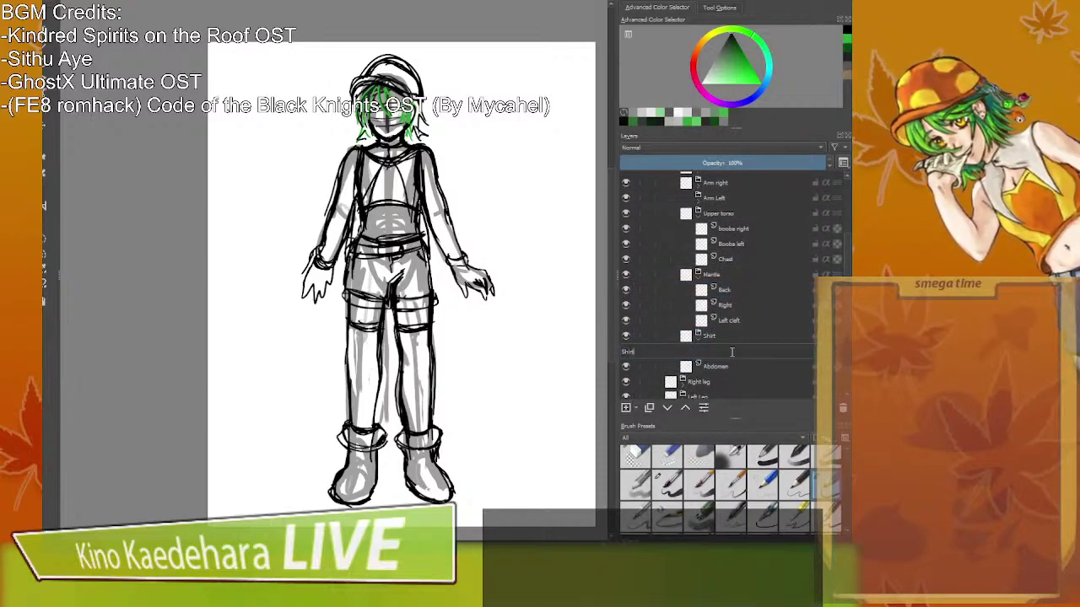
type(" front")
key("Return")
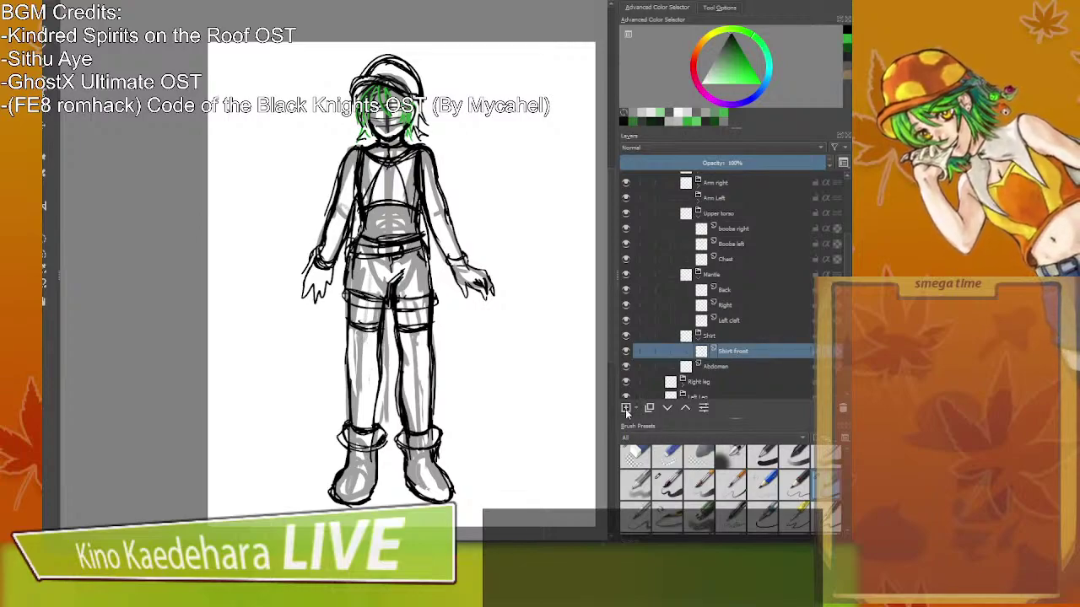
Add a layer above Shirt front in the Shirt group and name it Shirt back.
left_click(626, 410)
double_click(730, 351)
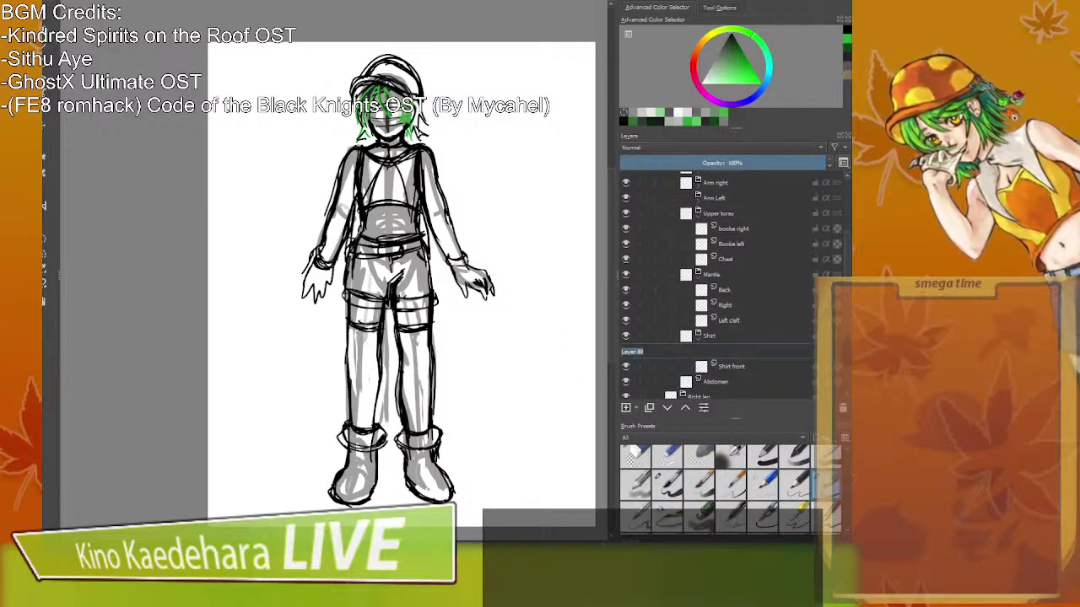
type("Shirt back")
key("Return")
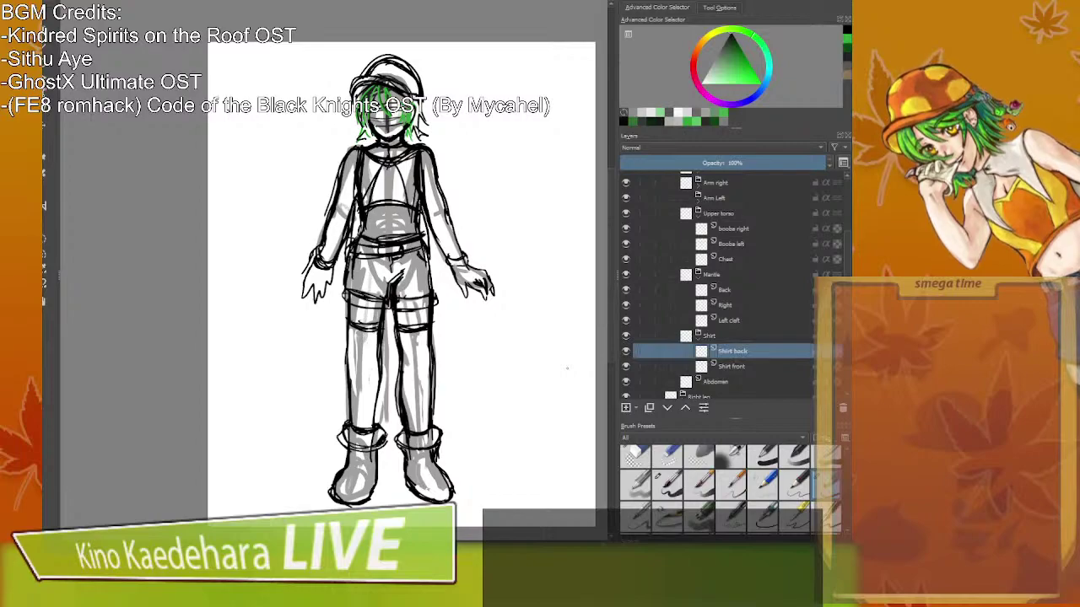
Review the layer hierarchy under Root, from Belt and Shorts through the torso, mantle and shirt layers to the leg groups.
scroll(662, 358, "down", 2)
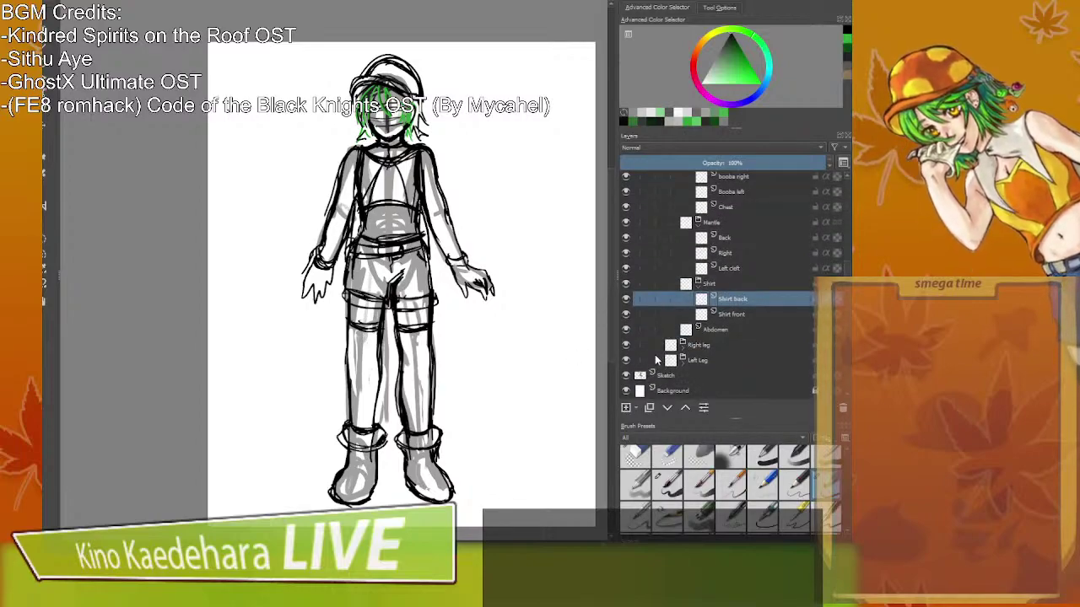
left_click(719, 332)
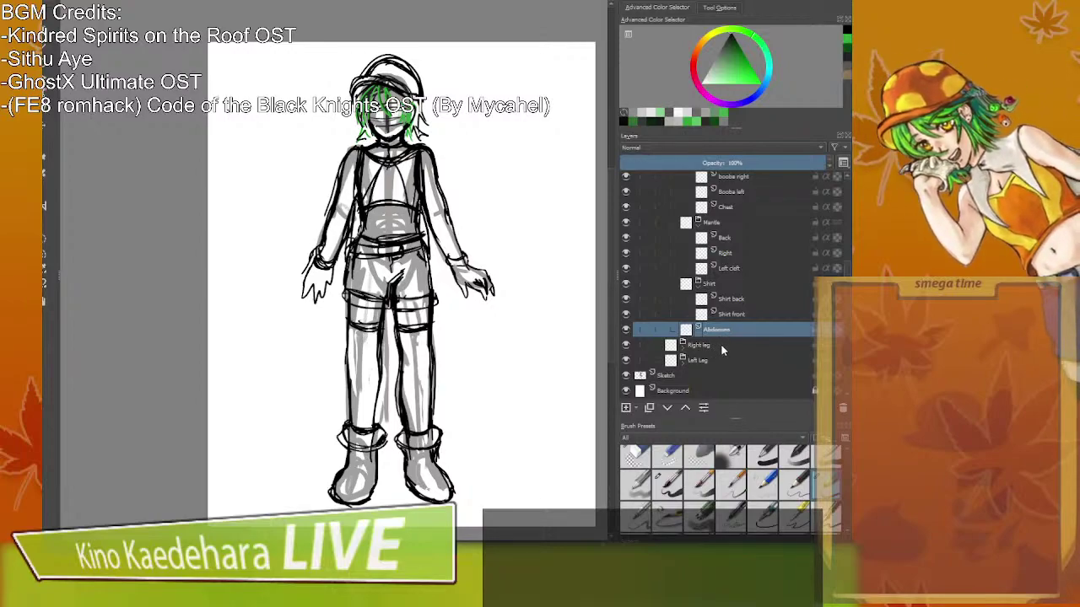
scroll(724, 346, "up", 3)
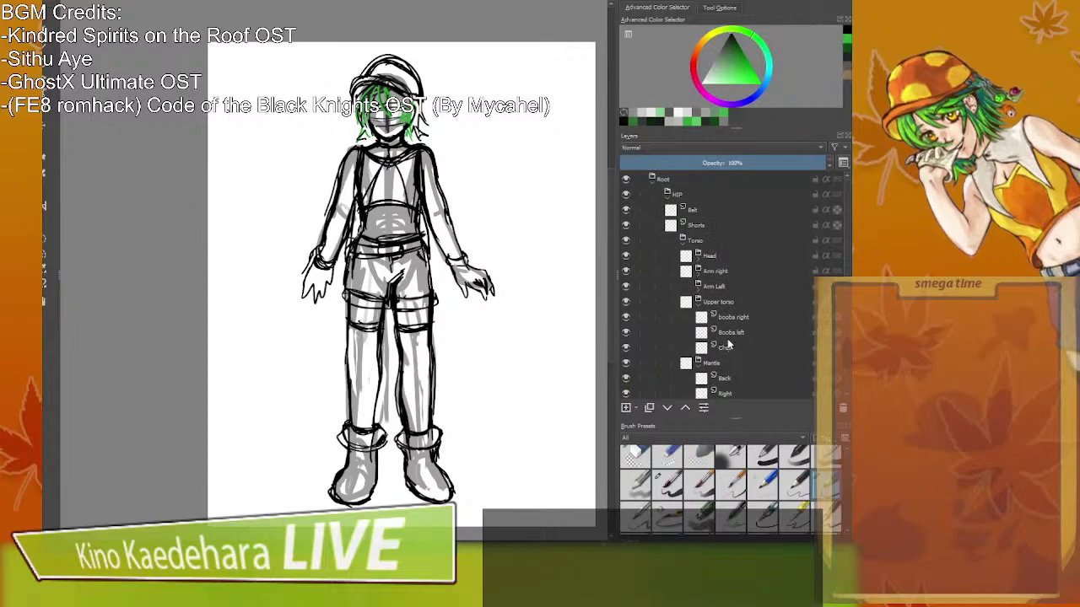
left_click(665, 192)
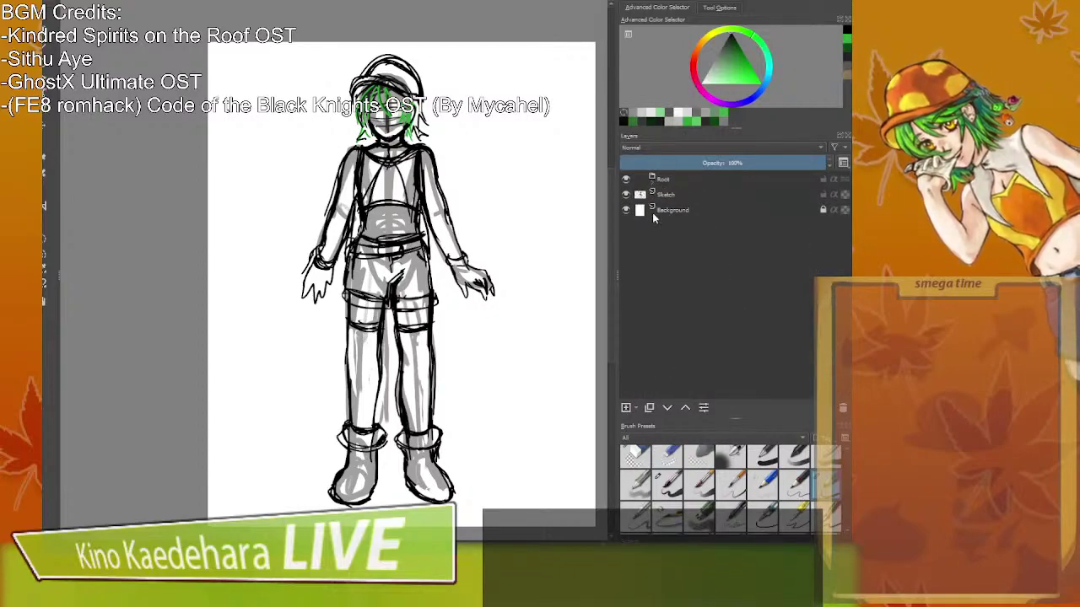
left_click(684, 200)
left_click(651, 179)
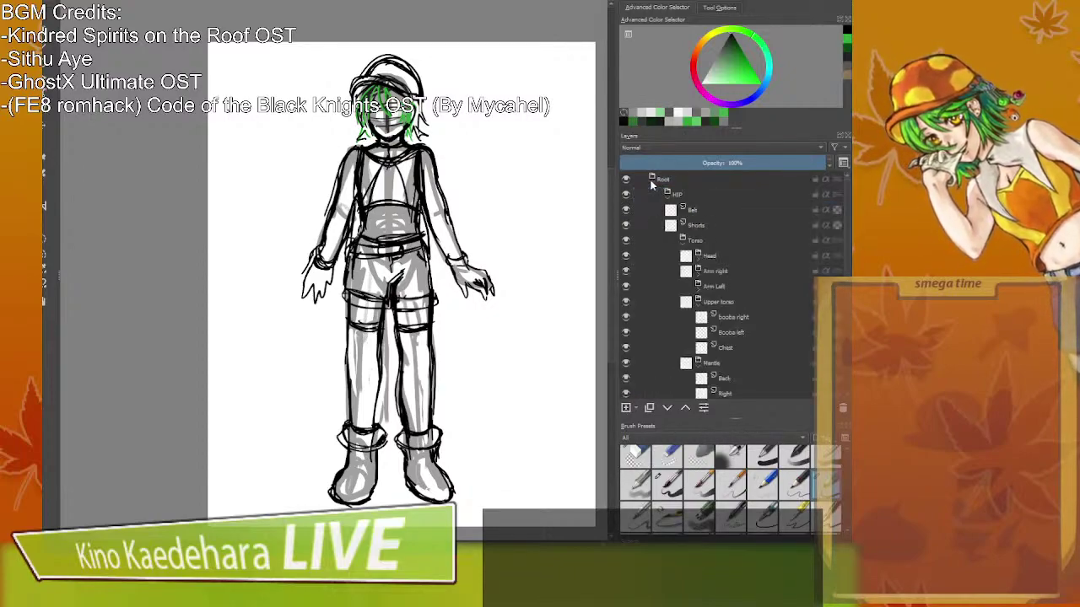
scroll(730, 260, "down", 3)
scroll(731, 260, "down", 1)
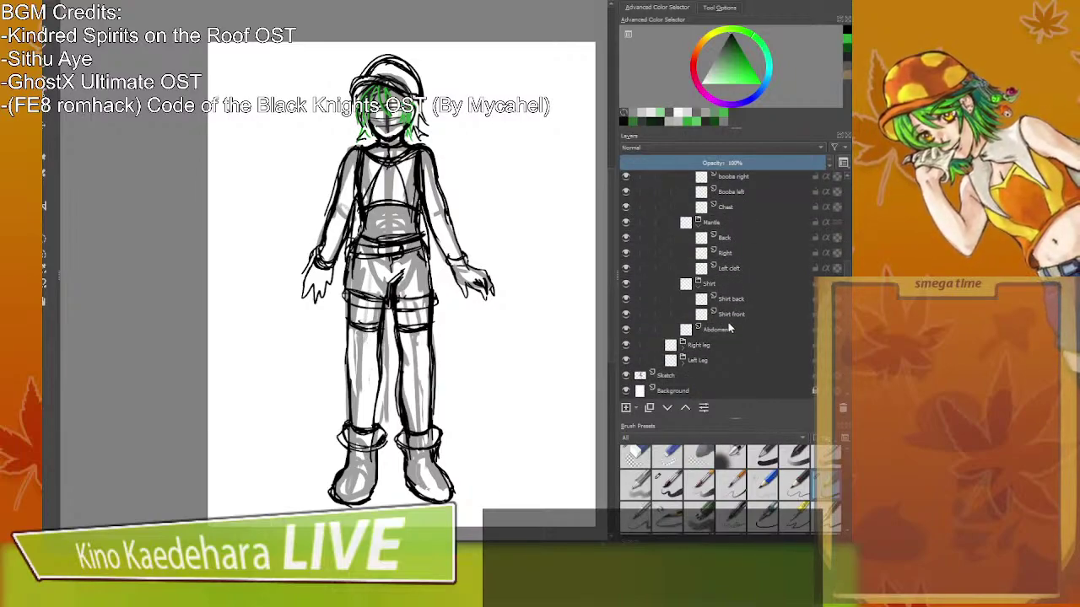
scroll(684, 329, "up", 3)
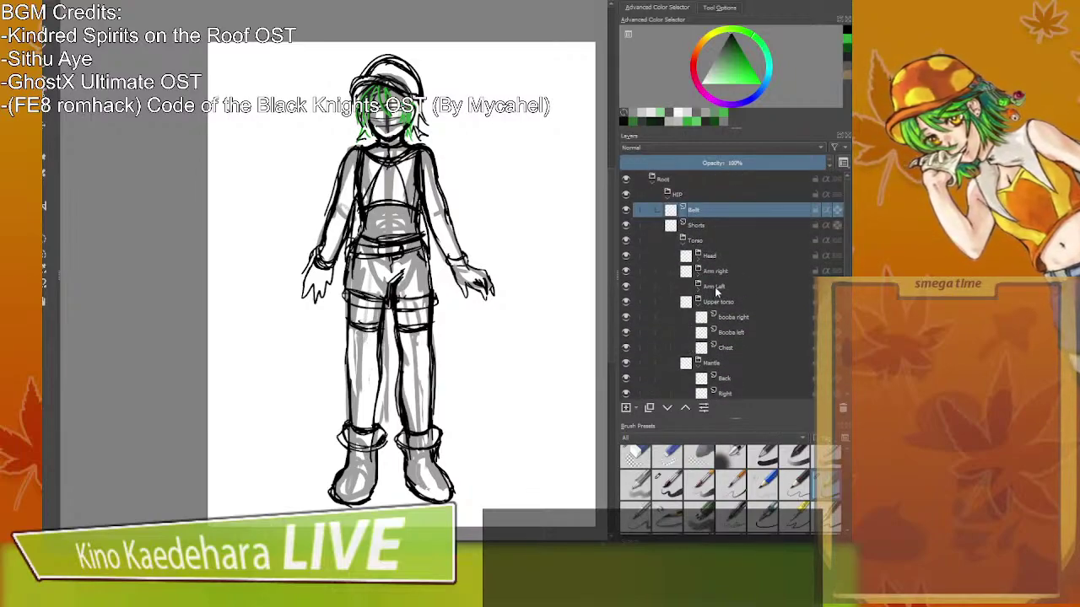
scroll(717, 290, "down", 3)
scroll(715, 299, "up", 3)
scroll(717, 270, "down", 3)
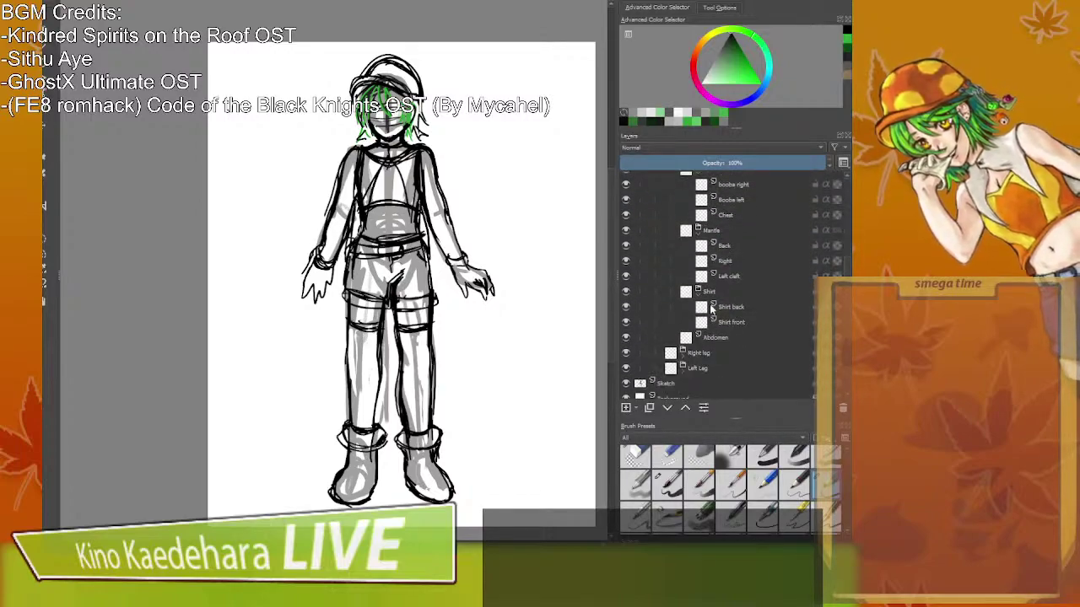
scroll(719, 244, "up", 3)
Expand the Head group and its Face subgroup to check the layers inside them.
left_click(738, 257)
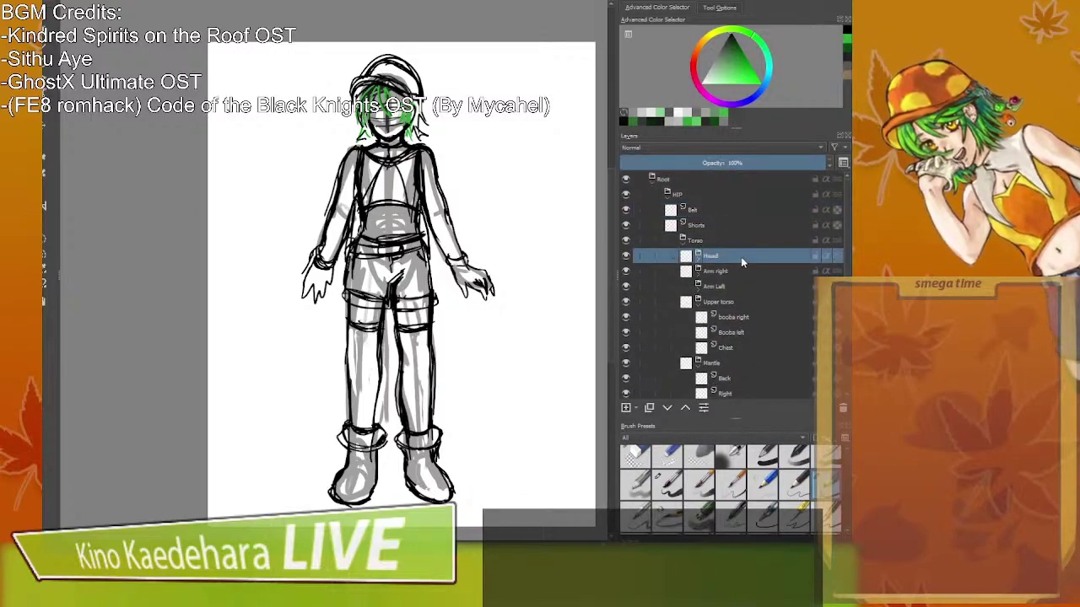
left_click(700, 257)
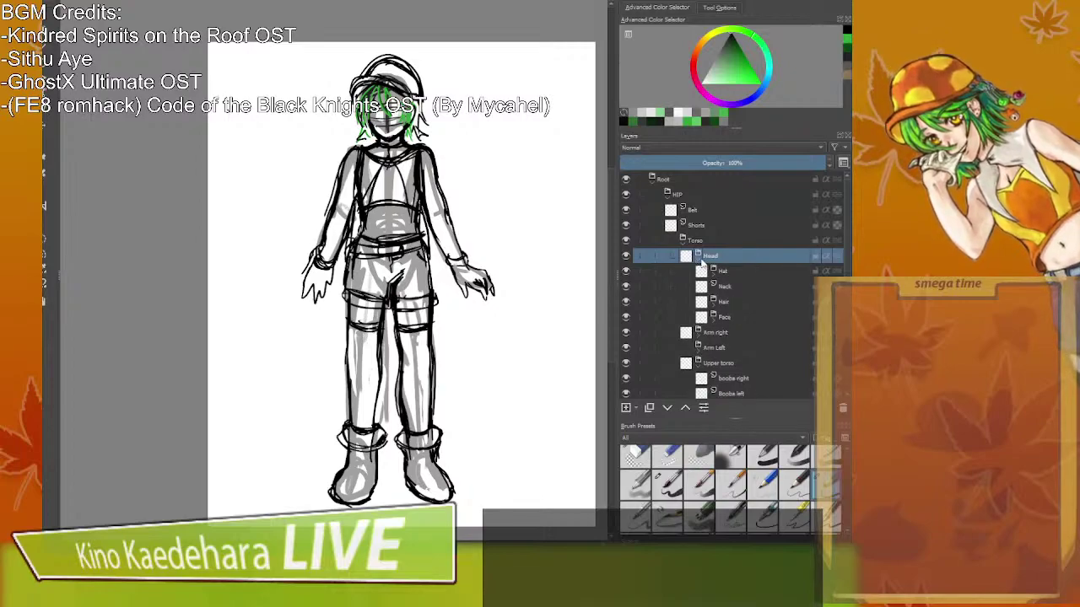
scroll(708, 274, "down", 1)
left_click(713, 272)
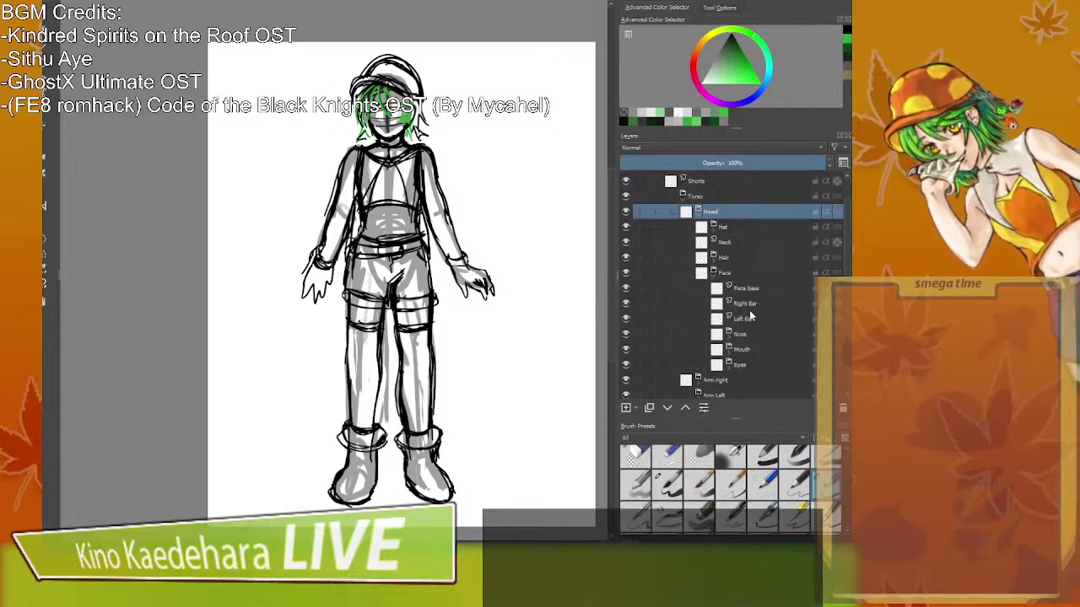
Add a layer inside the Eyes group of the Face and name it Lash Upper L.
left_click(734, 366)
left_click(729, 366)
scroll(732, 371, "down", 1)
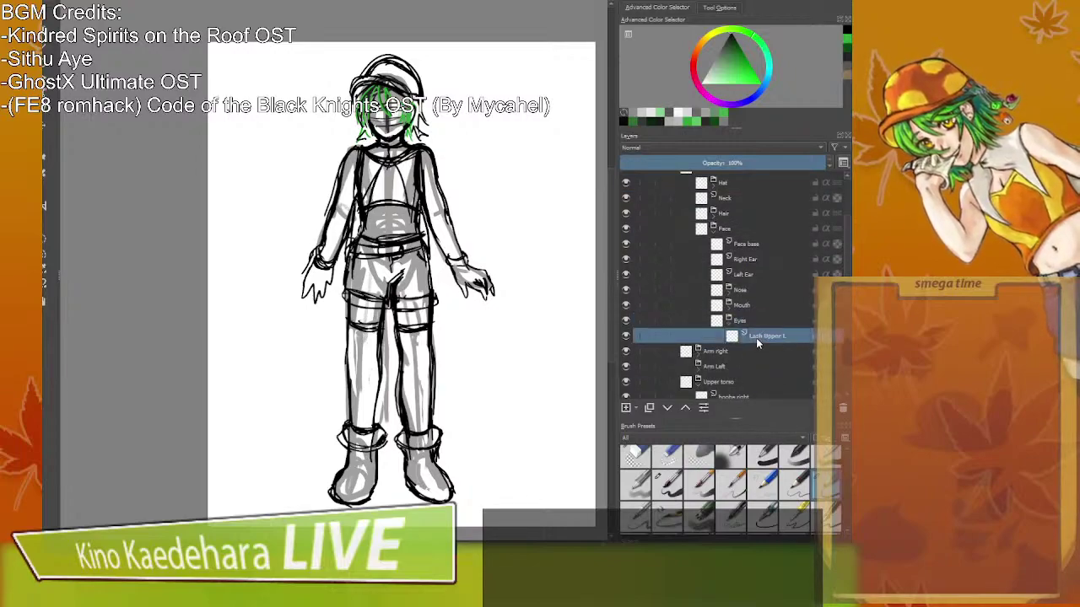
Add a layer above Lash Upper L in the Eyes group and name it Lash Lower L.
left_click(641, 408)
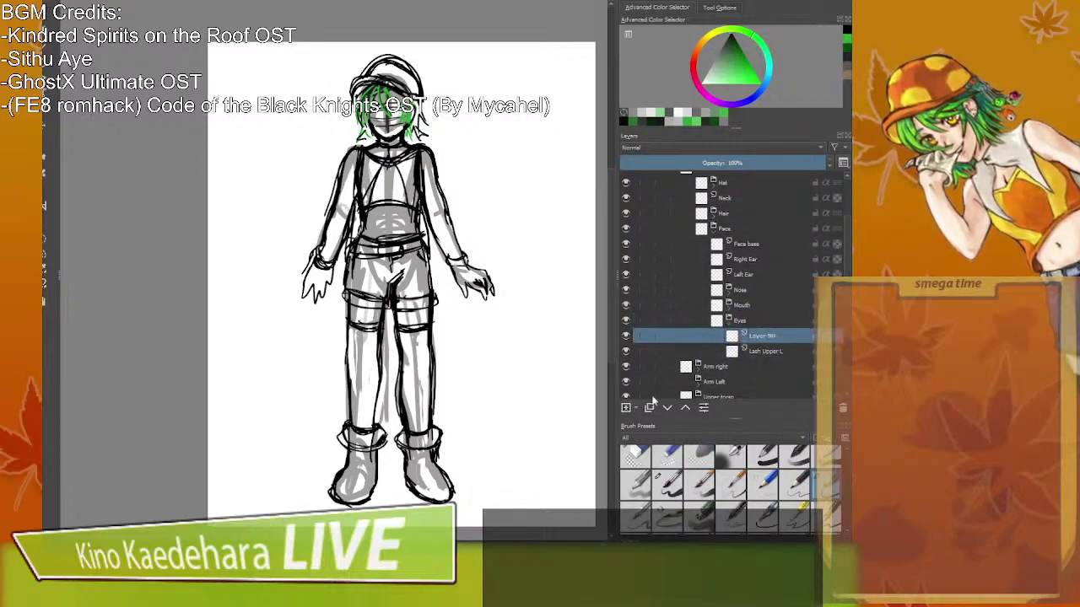
double_click(767, 336)
type("Lash Upper L")
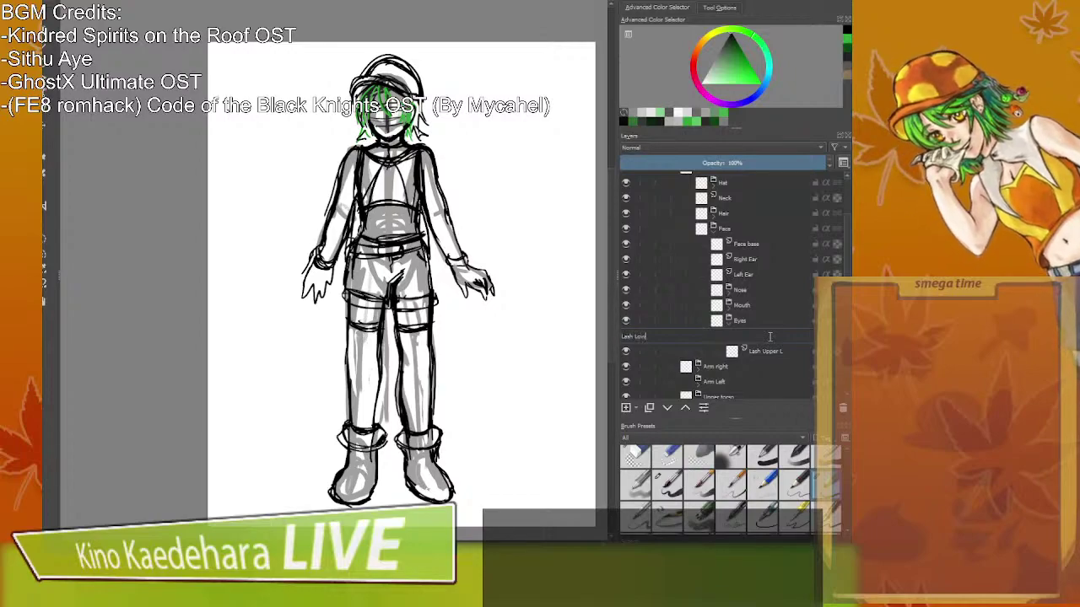
key("Return")
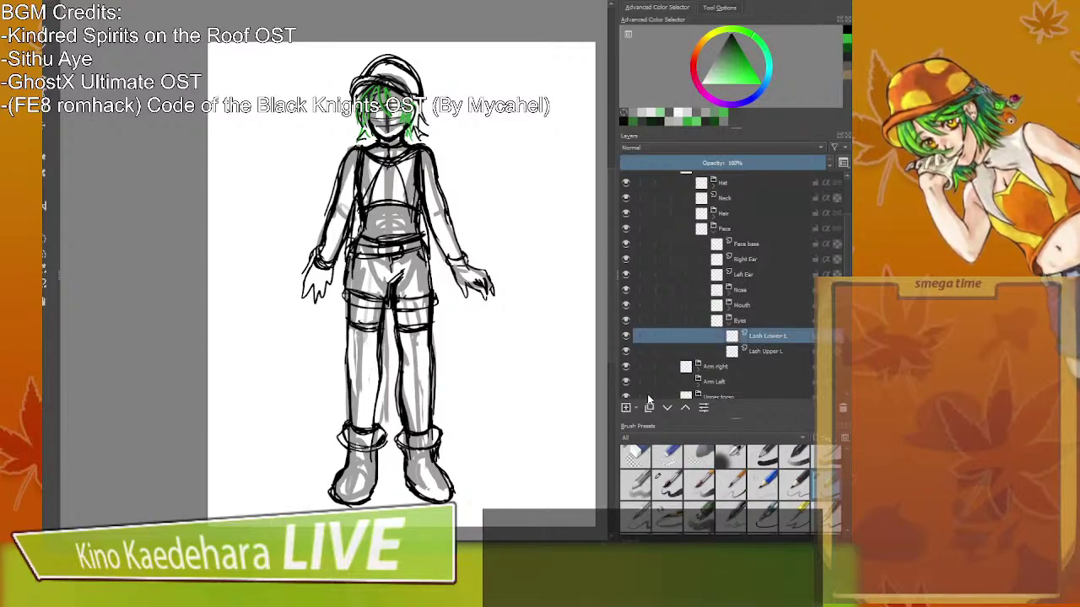
Add a layer above Lash Lower L in the Eyes group and name it Eyeball.
left_click(626, 407)
double_click(768, 336)
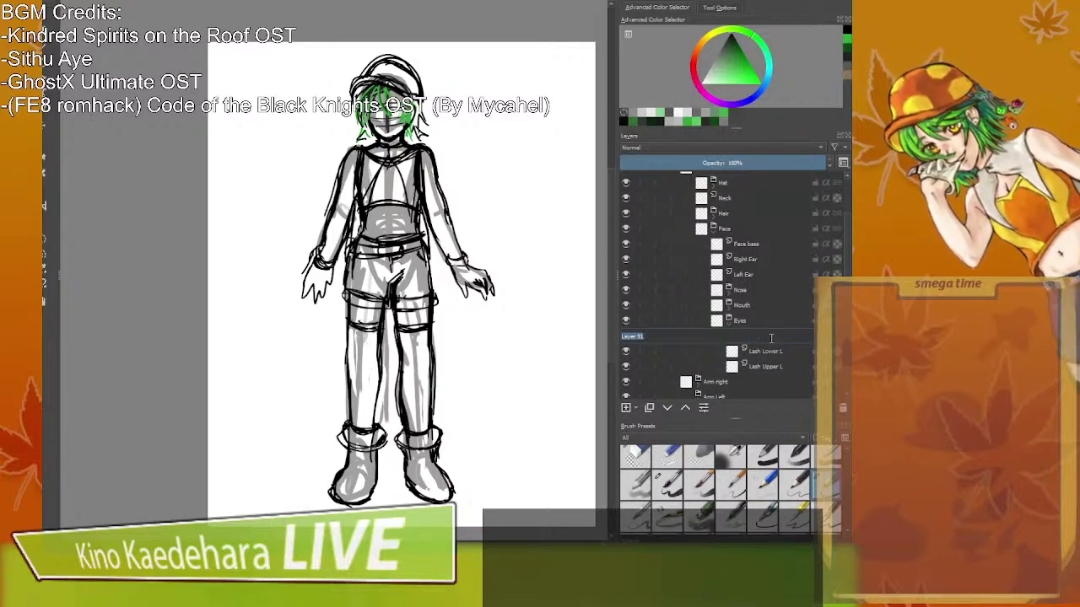
type("L")
key("Return")
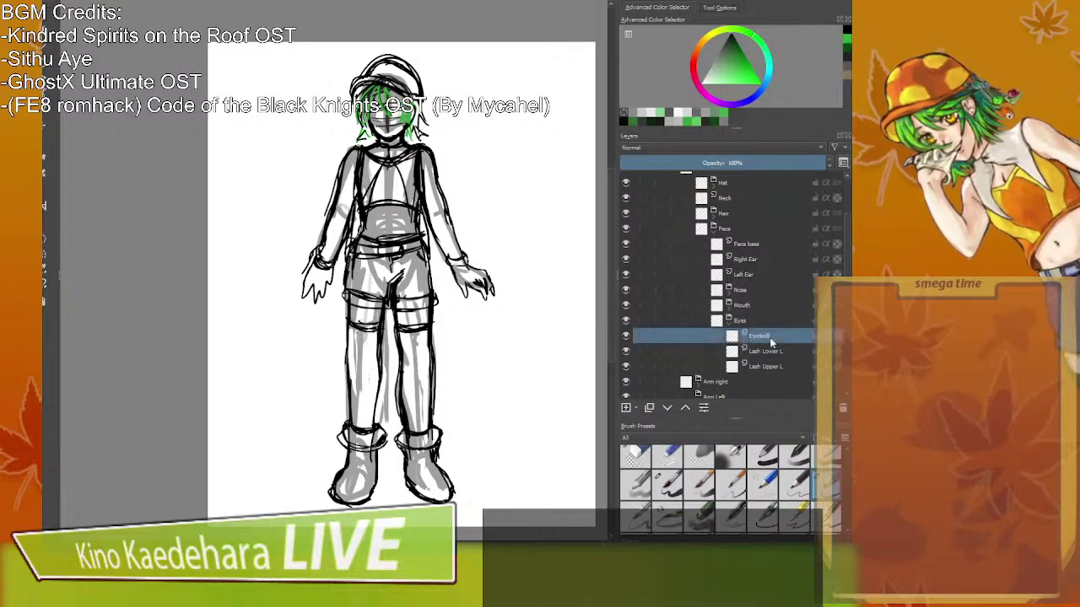
Rename the eyeball layer in the Eyes group as "Eyeball L".
double_click(770, 339)
left_click(767, 337)
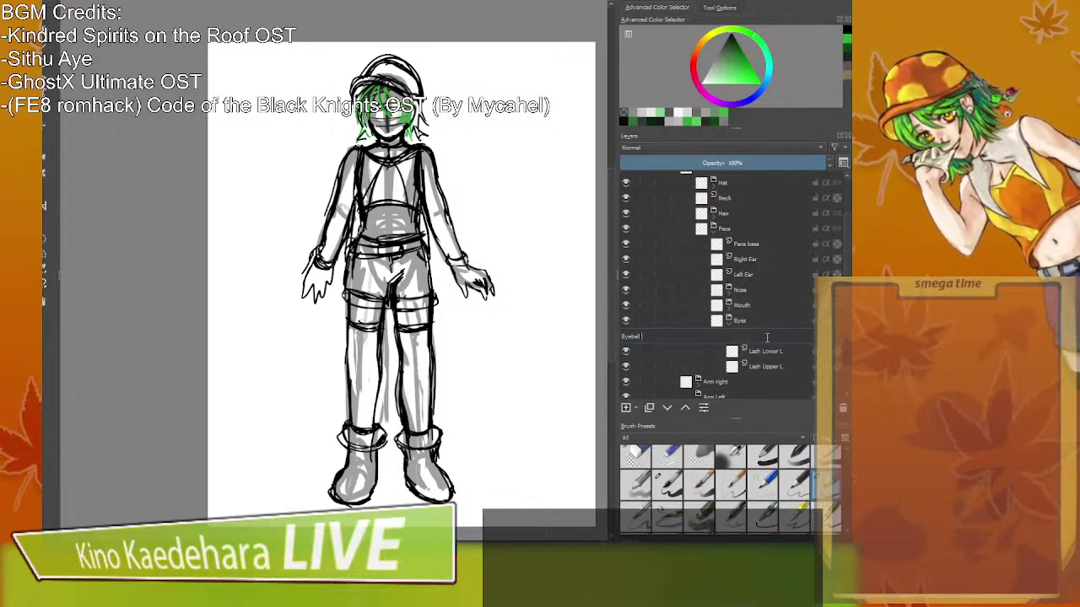
type("L")
key("Return")
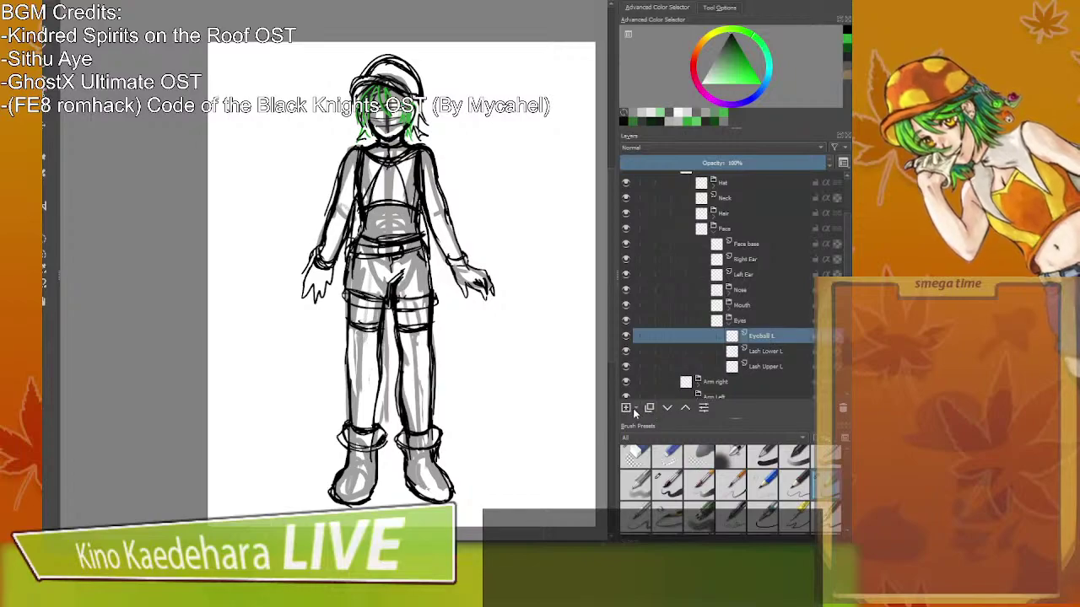
Add a new layer above Eyeball L and name it "Eyeris L".
left_click(625, 408)
double_click(770, 342)
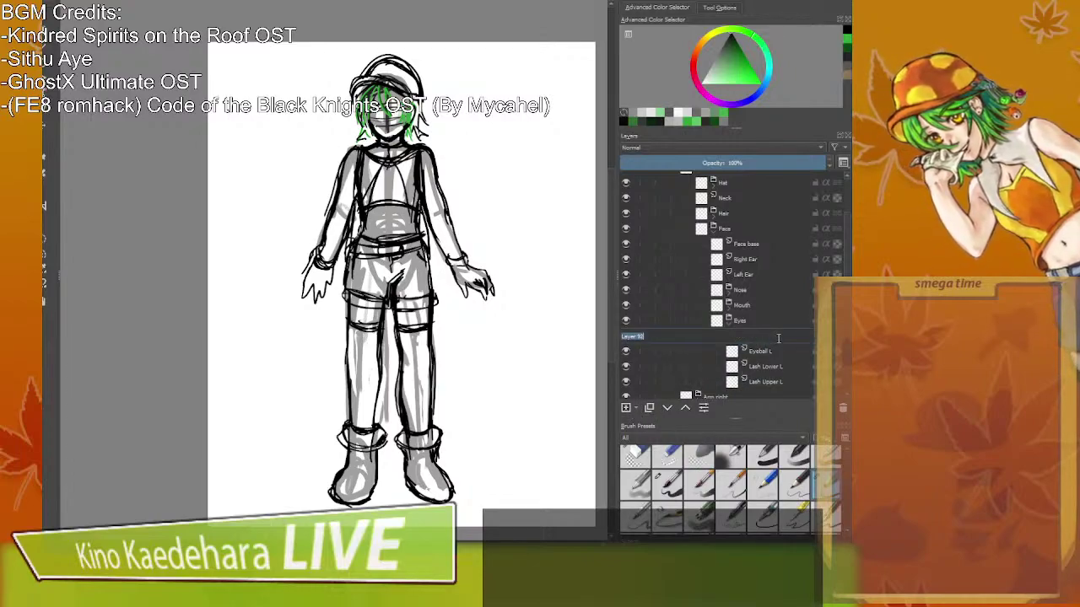
type("Eye")
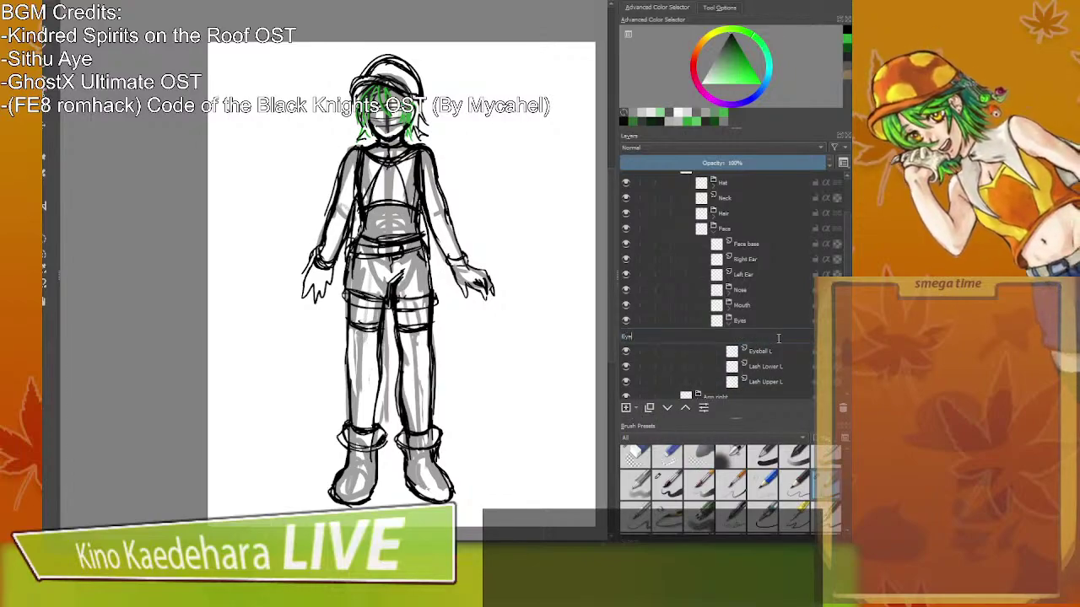
type("ris ")
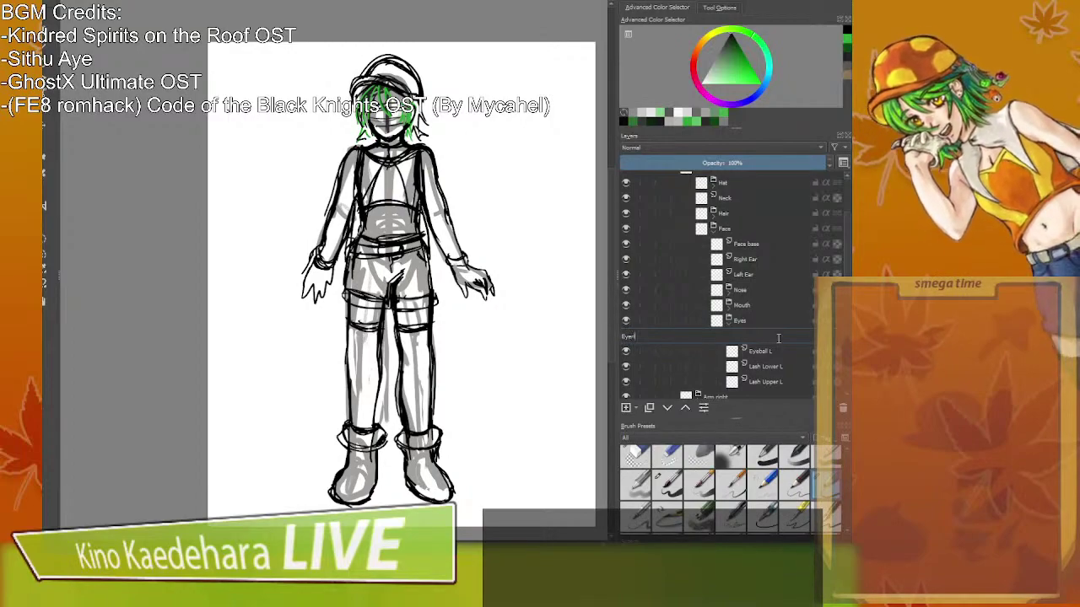
type(" L")
key("Return")
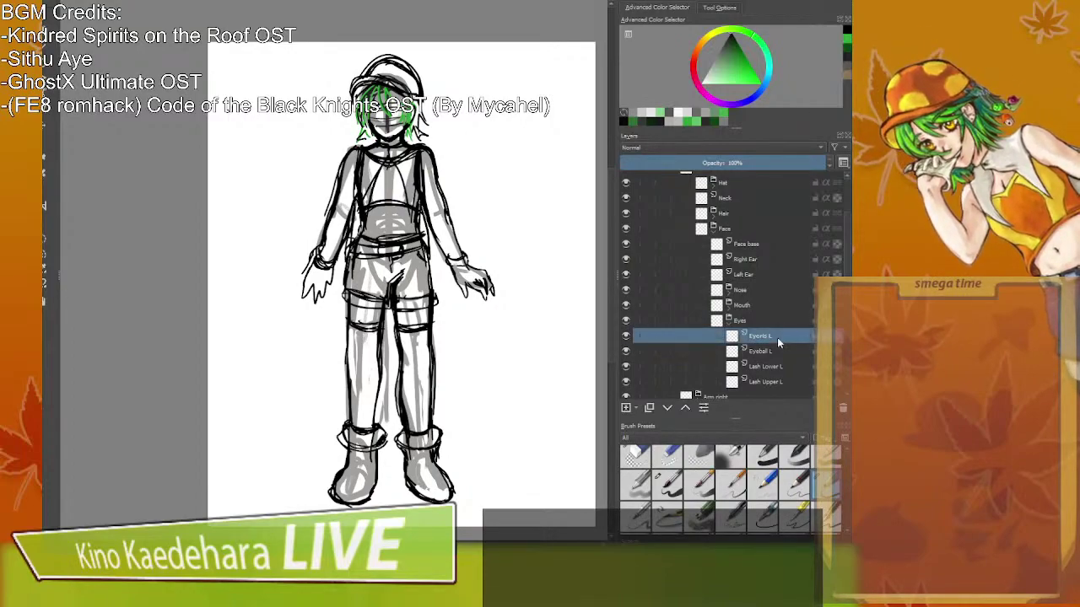
Create a new group inside the Eyes group and name it "LeftEye".
scroll(778, 337, "down", 1)
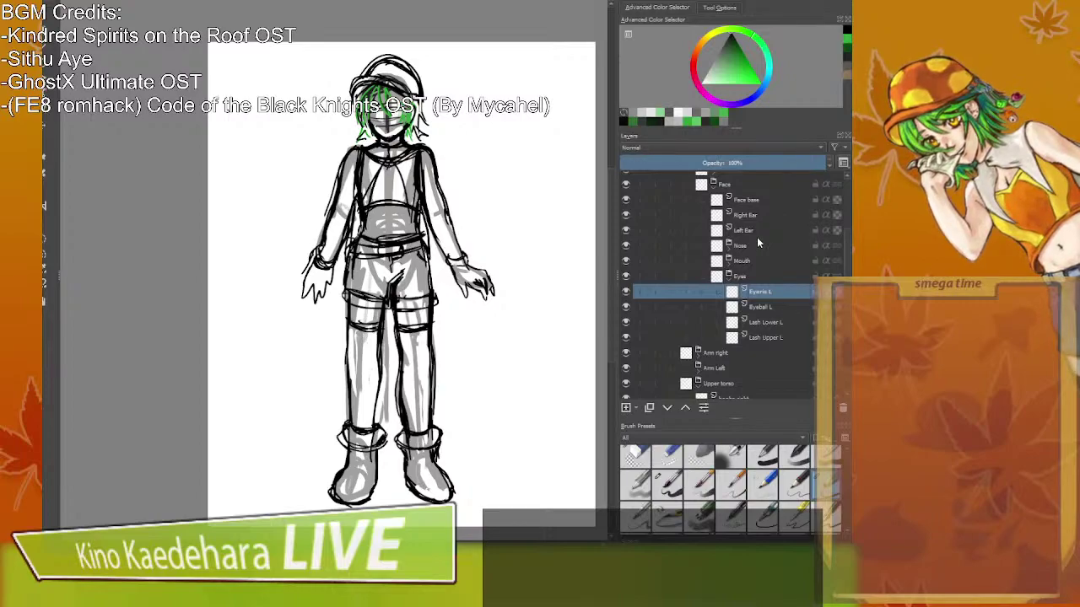
left_click(764, 280)
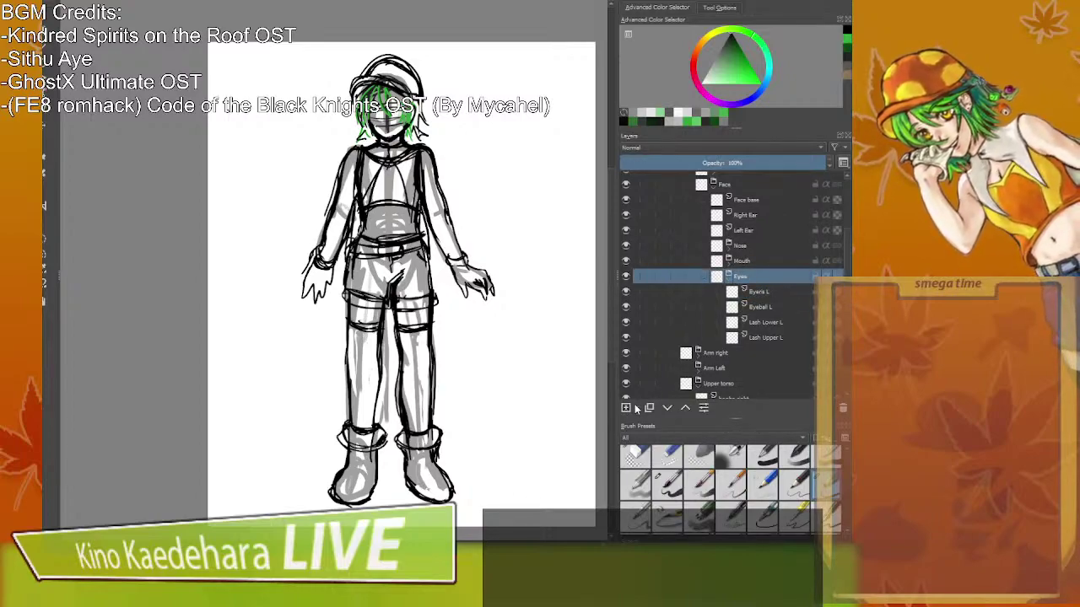
left_click(626, 407)
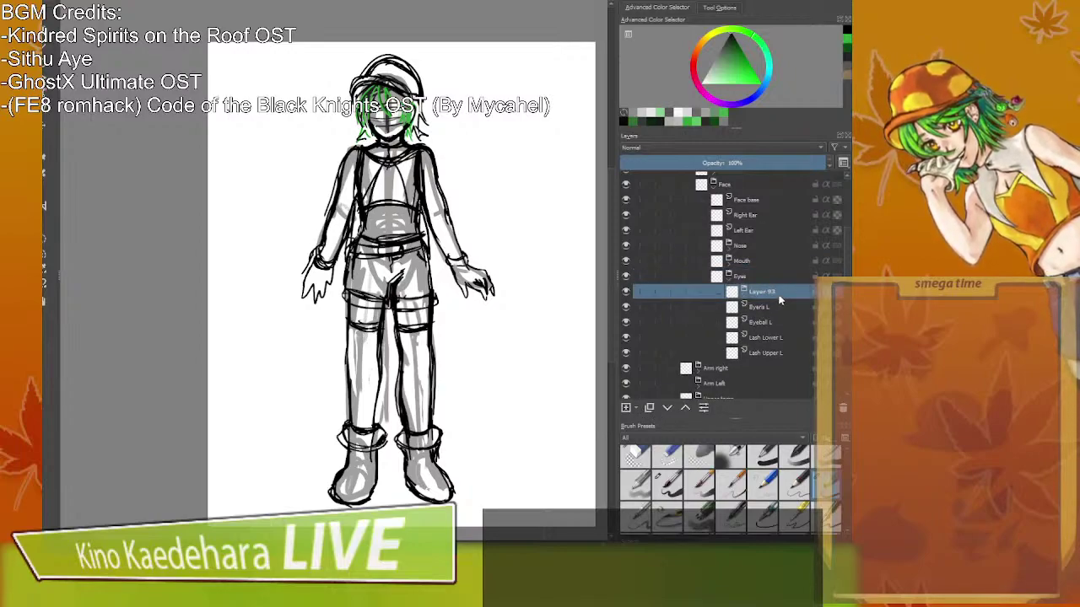
double_click(778, 295)
type("LLeftEye")
key("Return")
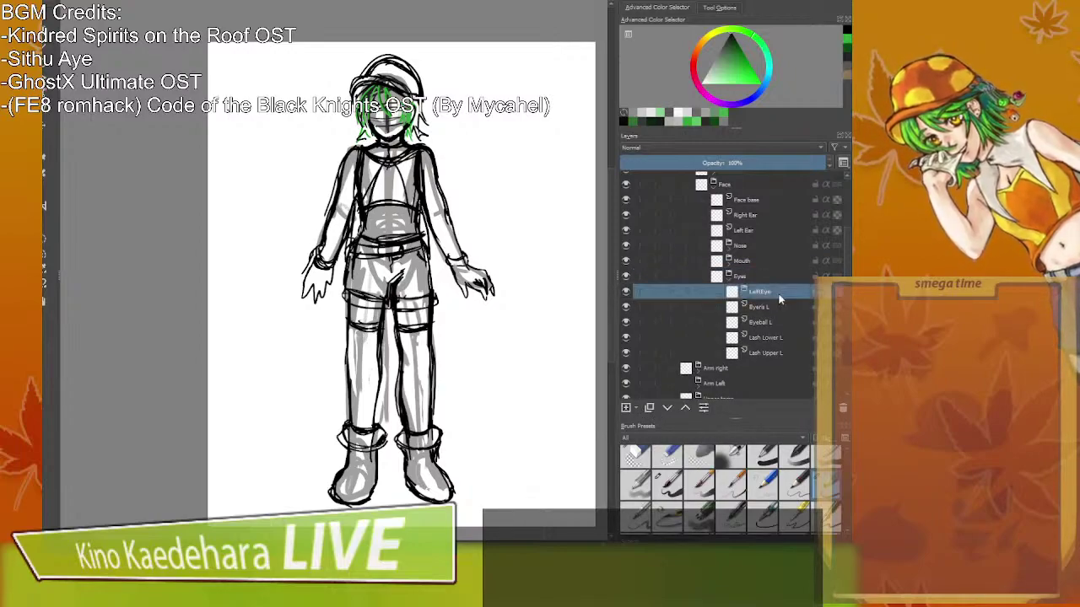
Move the Eyeris L, Eyeball L, Lash Lower L and Lash Upper L layers into the LeftEye group.
left_click(767, 307)
left_click(767, 349, "shift")
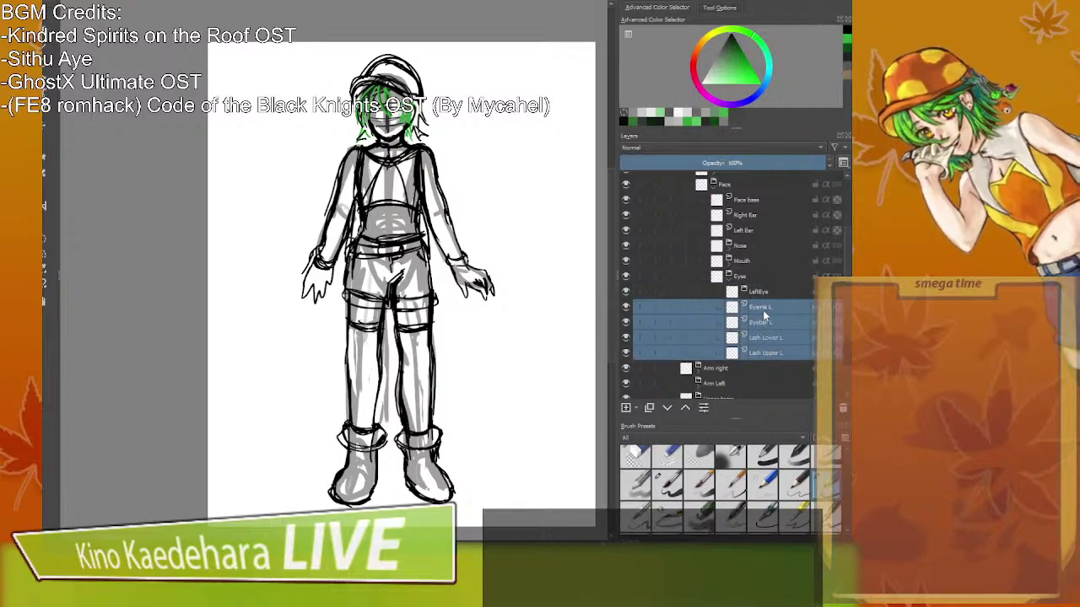
mouse_move(762, 310)
left_mouse_down()
mouse_move(767, 289)
mouse_move(757, 295)
left_mouse_up()
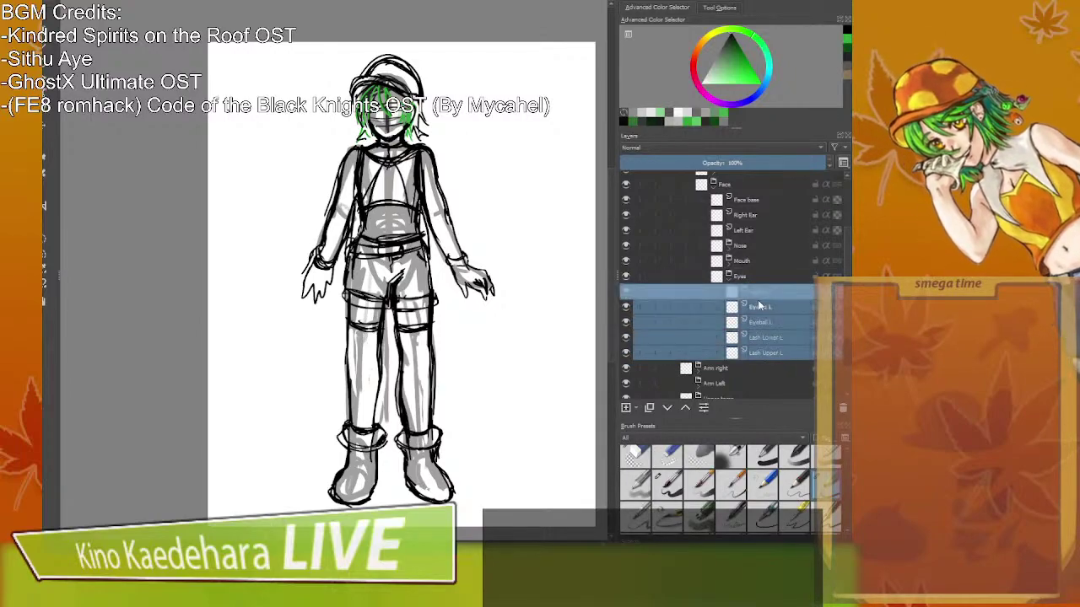
Add a new layer at the top of the LeftEye group and name it "Eyebrow L".
left_click(764, 293)
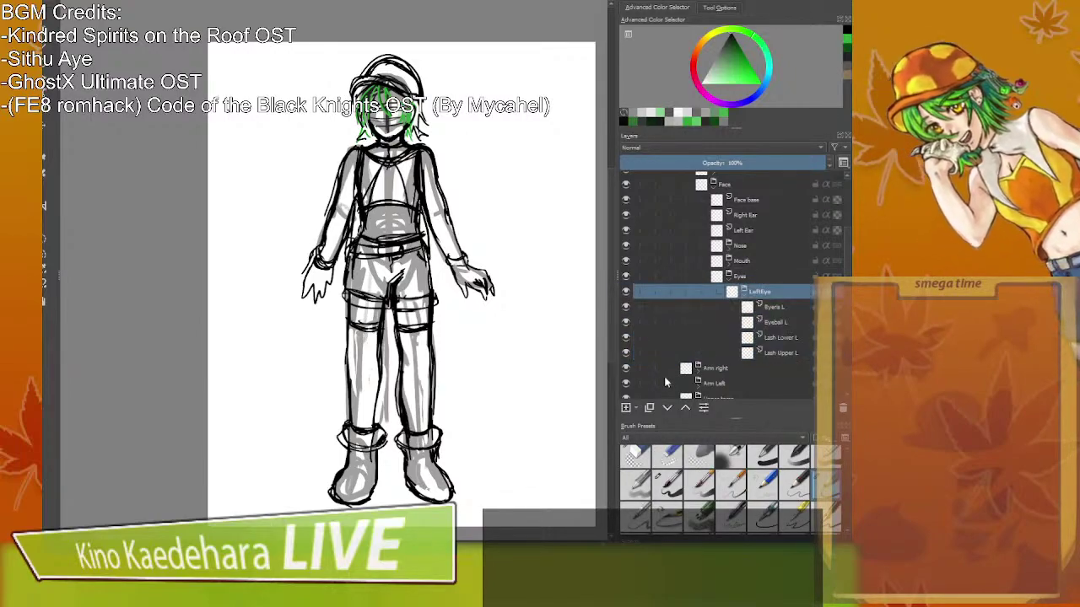
left_click(626, 408)
double_click(780, 309)
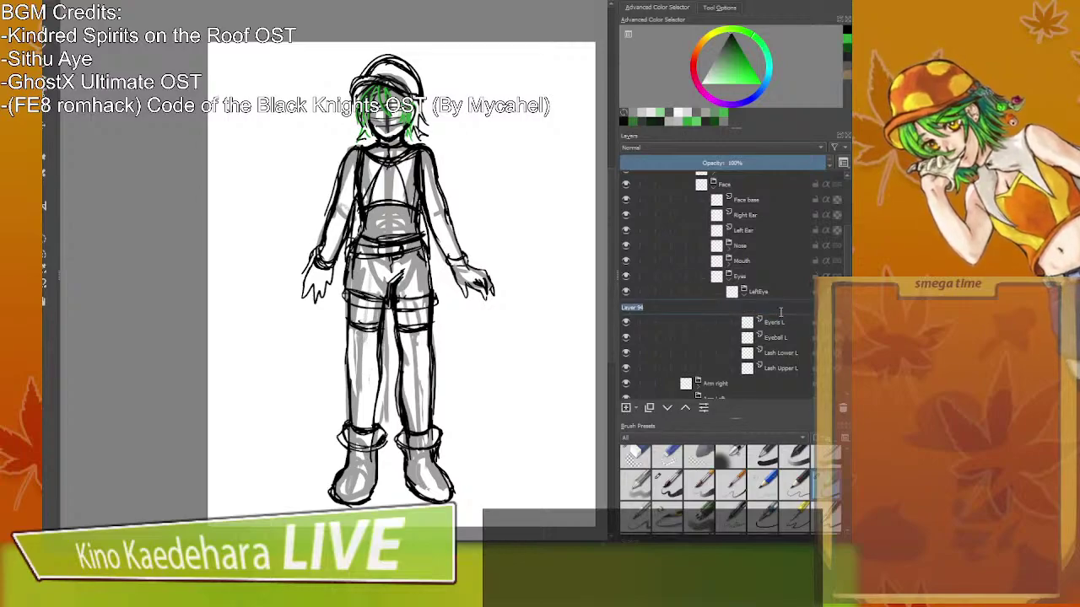
type("Eyebrow")
key("Return")
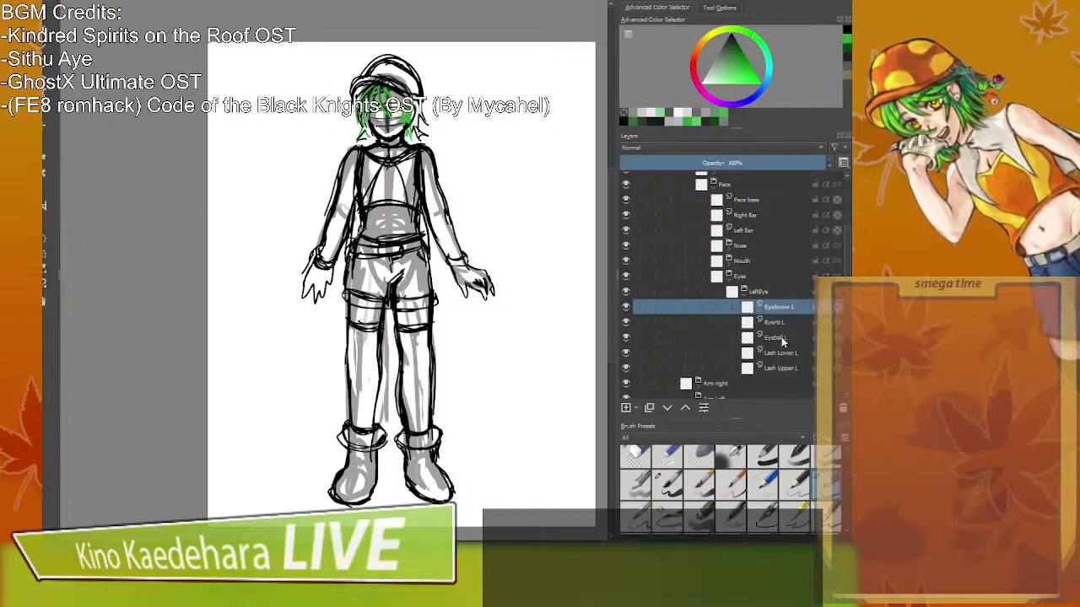
Reorder the LeftEye group so both lash layers sit above Eyeball L, and select Eyeball L.
left_click(772, 353)
mouse_move(771, 354)
left_mouse_down()
mouse_move(770, 328)
mouse_move(782, 346)
left_mouse_up()
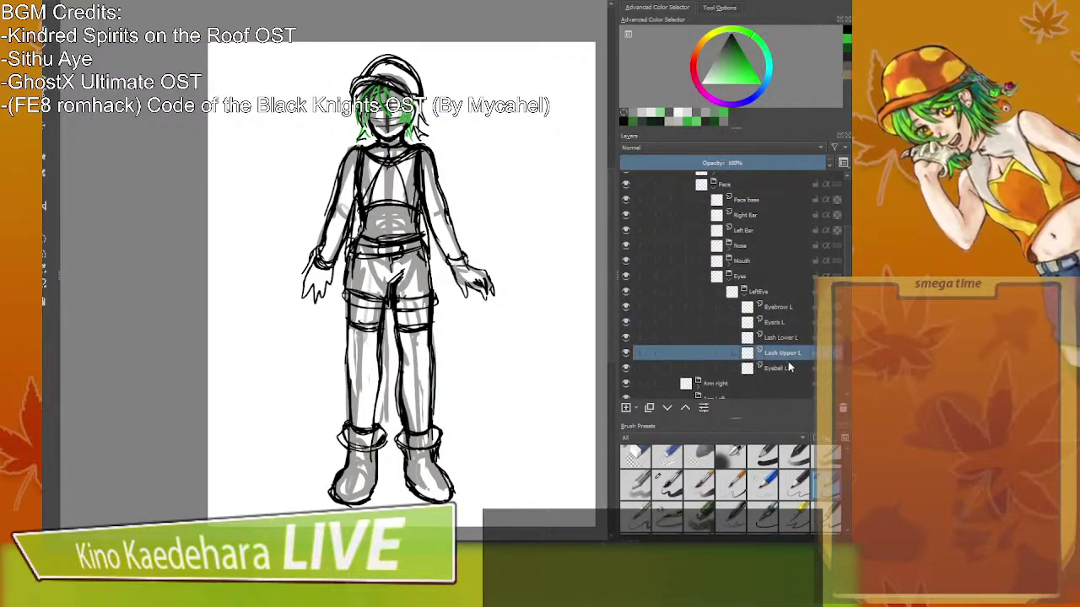
left_click(788, 368)
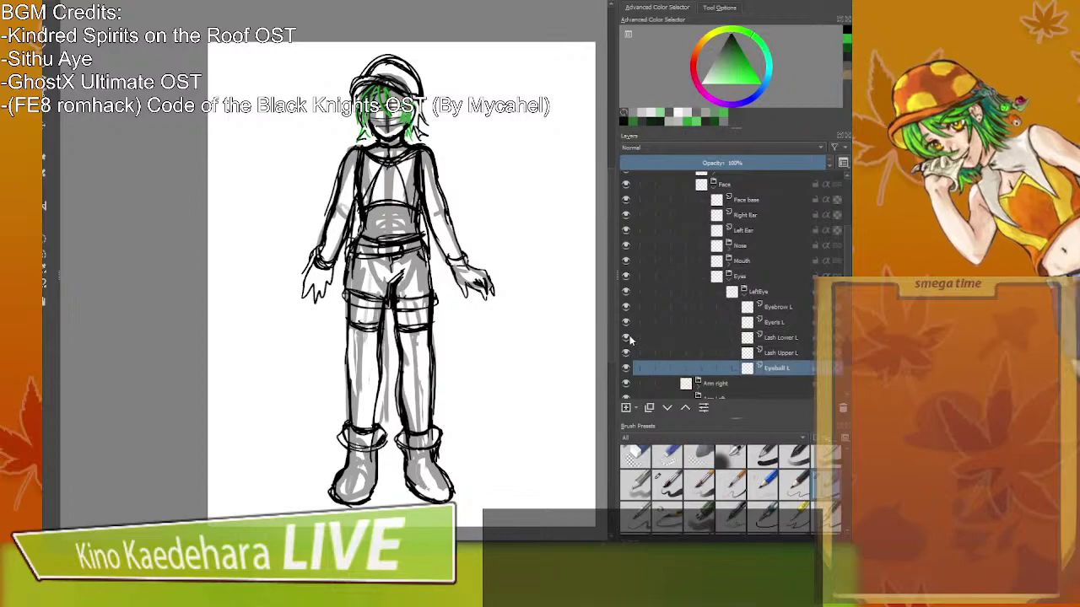
Review the character's layer hierarchy, from the head and face groups down through the torso, arms and legs.
scroll(704, 311, "up", 3)
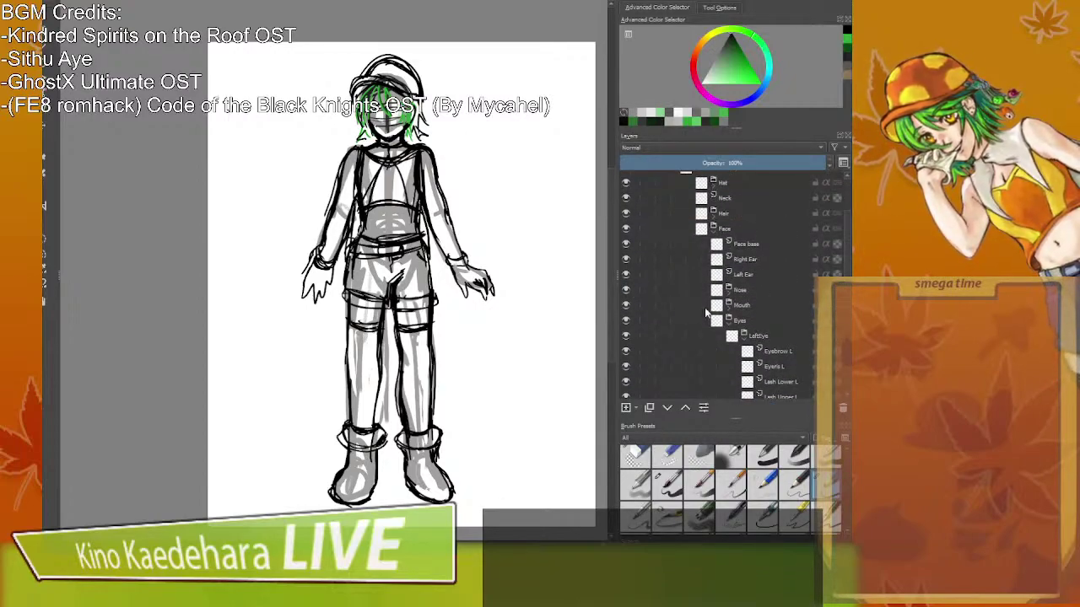
scroll(705, 312, "down", 3)
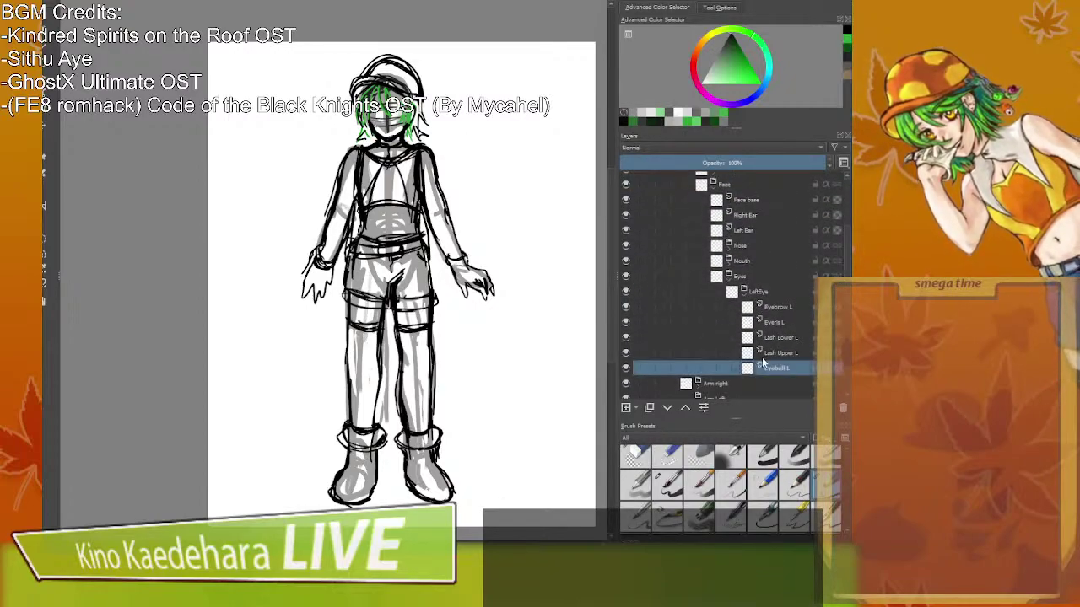
scroll(523, 237, "up", 2)
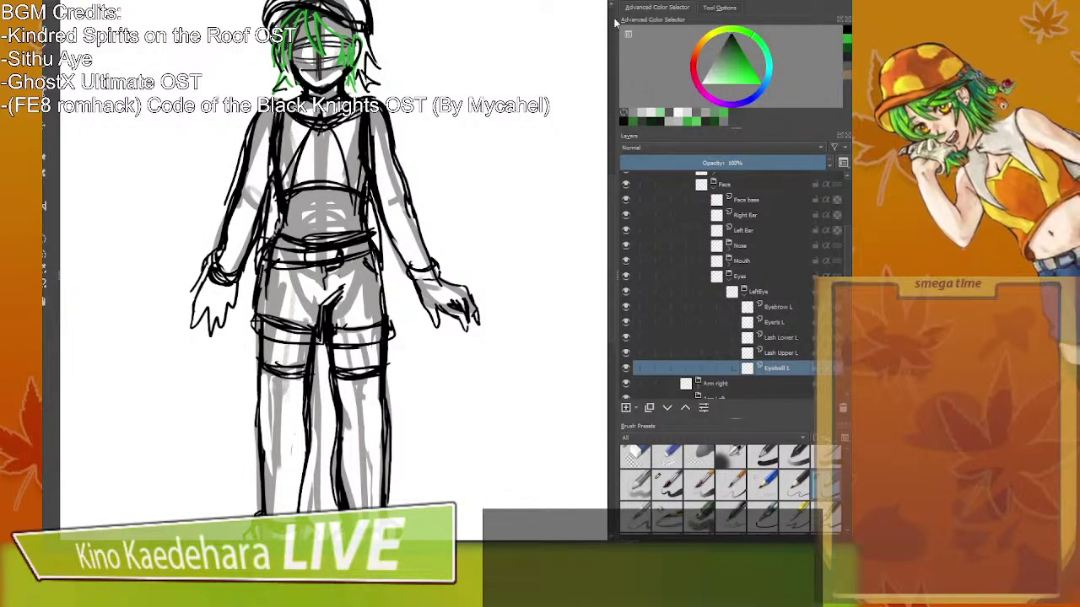
scroll(615, 125, "up", 2)
scroll(615, 125, "down", 1)
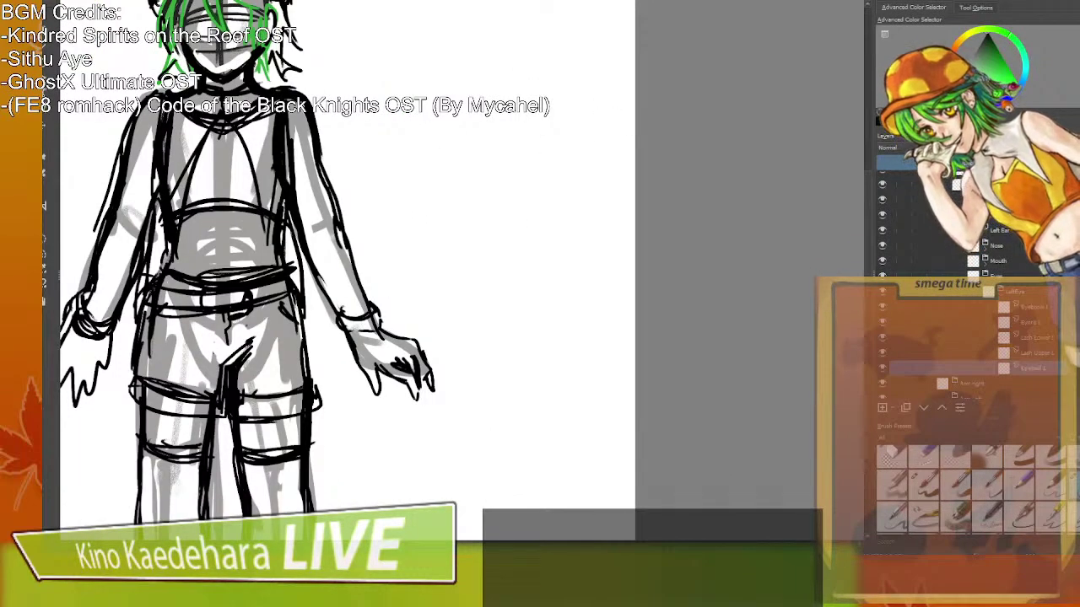
scroll(966, 287, "up", 3)
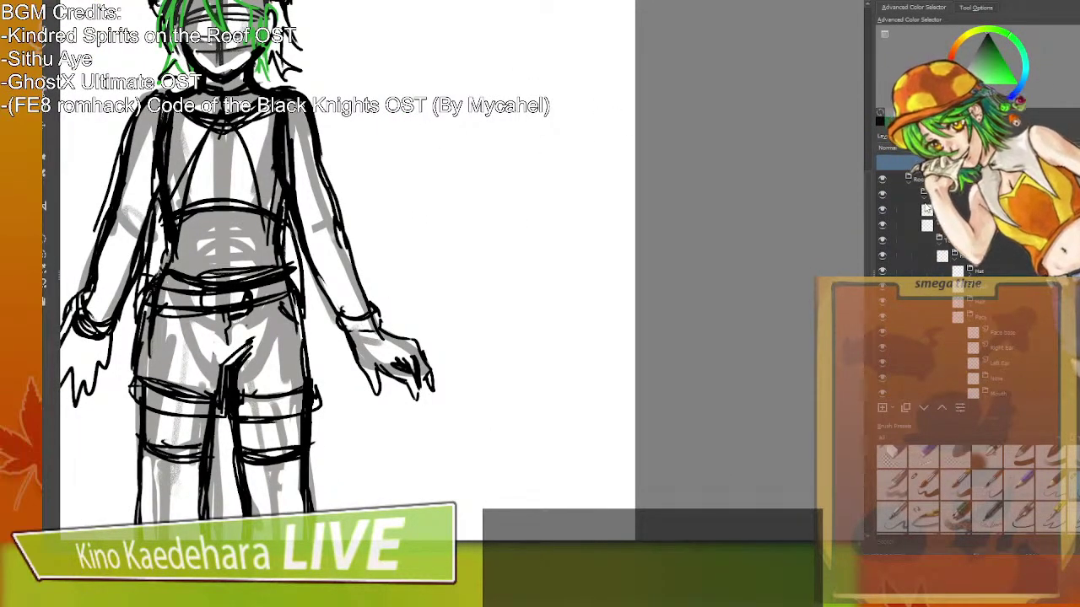
left_click(937, 243)
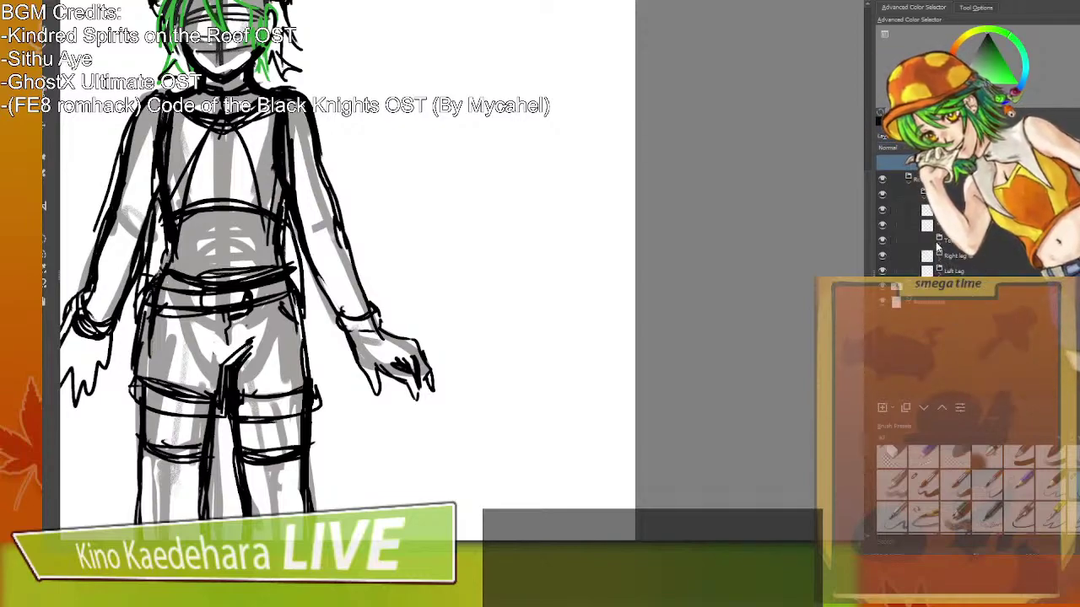
scroll(941, 255, "up", 3)
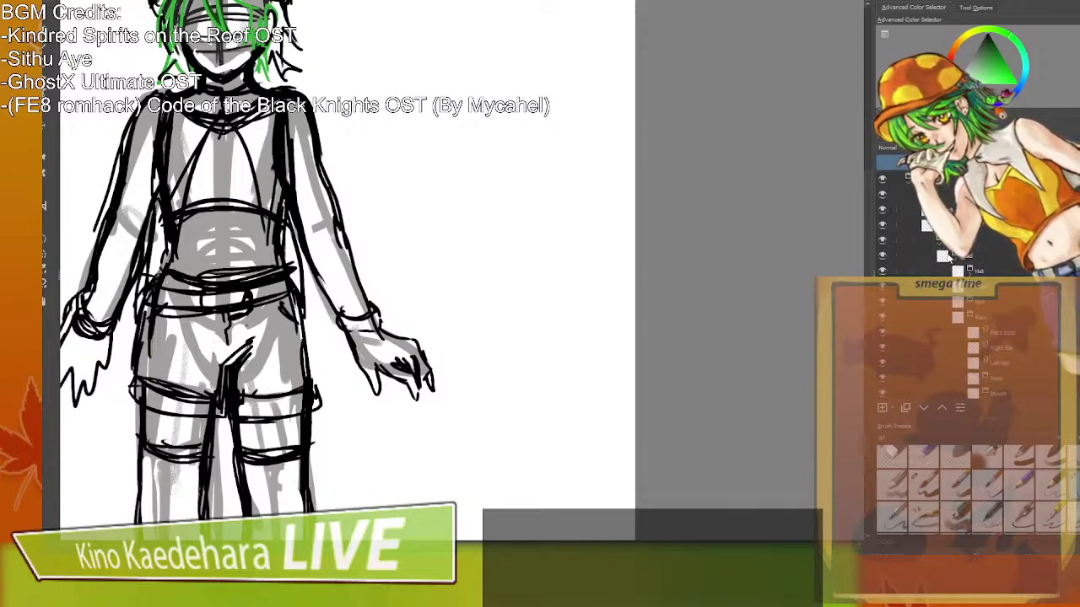
scroll(954, 267, "down", 3)
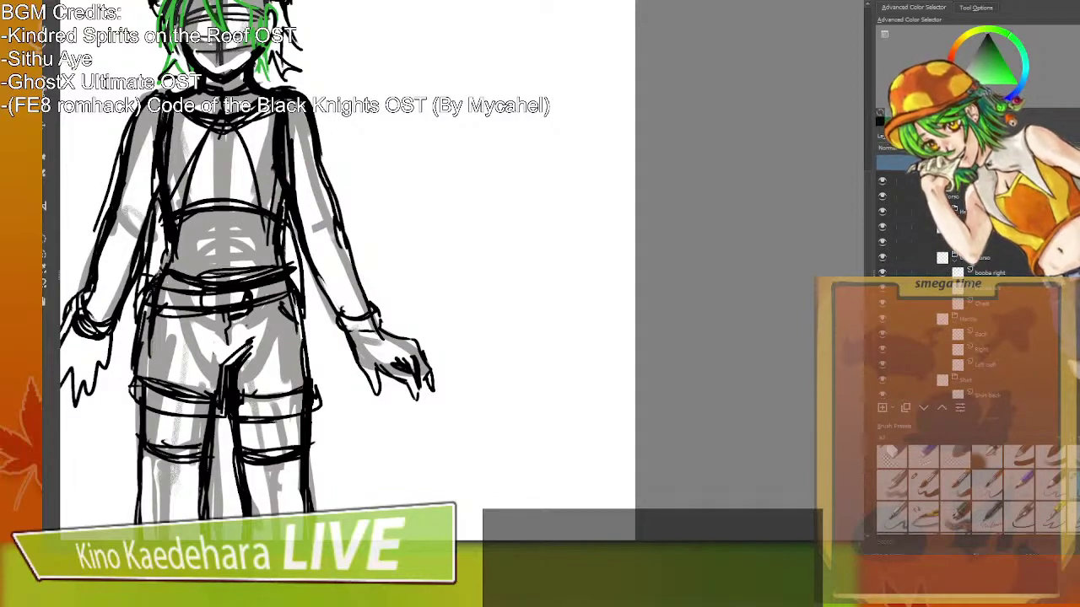
scroll(956, 264, "down", 3)
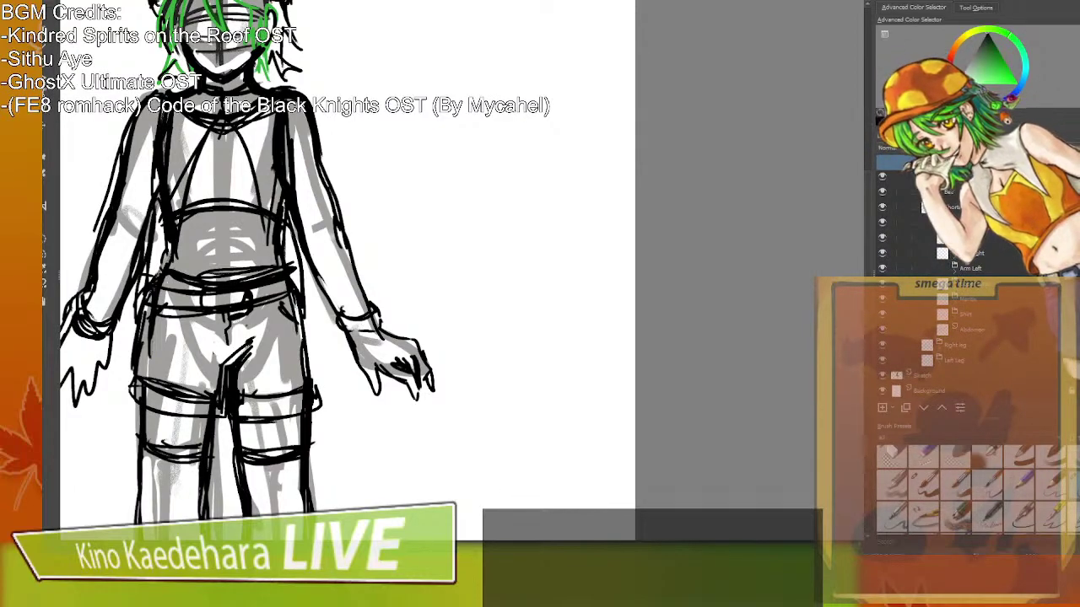
scroll(956, 267, "up", 5)
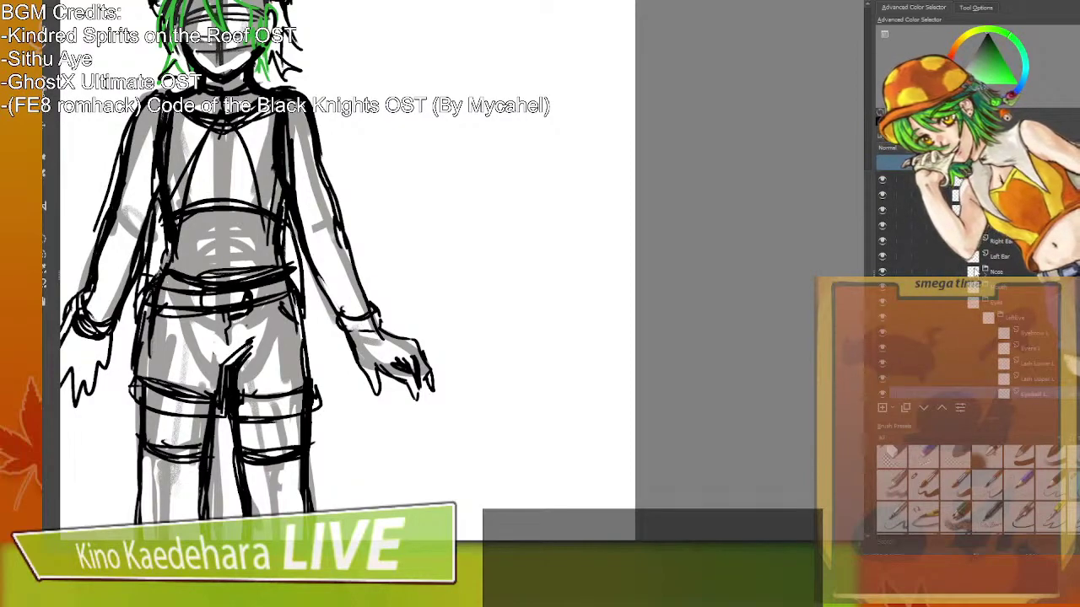
scroll(990, 285, "down", 3)
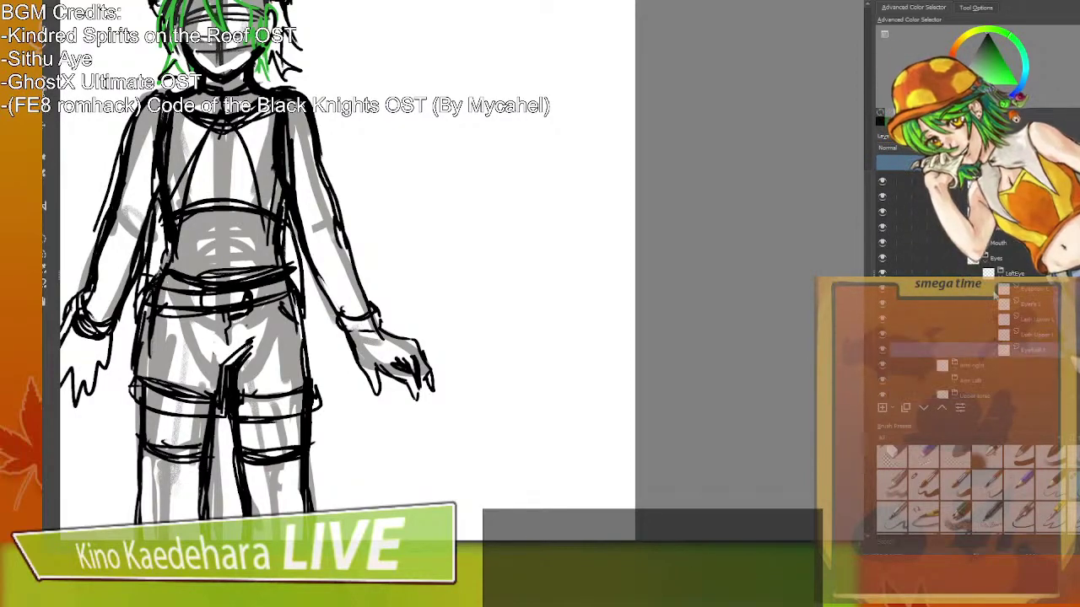
scroll(992, 287, "down", 3)
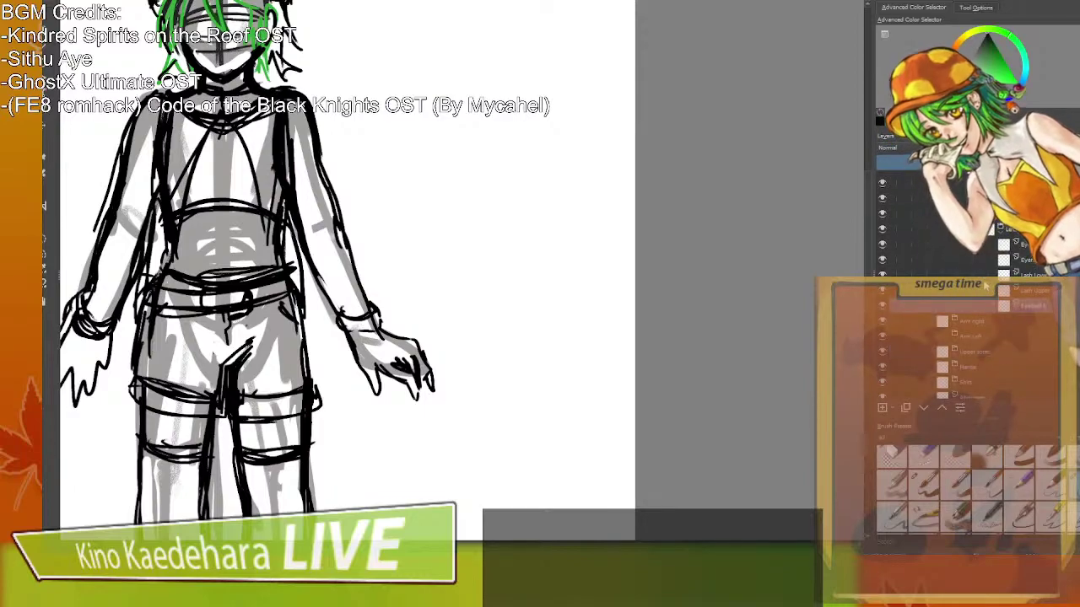
Lower the Sketch layer's opacity until its lines are a faint guide on the canvas.
left_click_drag(469, 125, 627, 173)
scroll(970, 312, "down", 3)
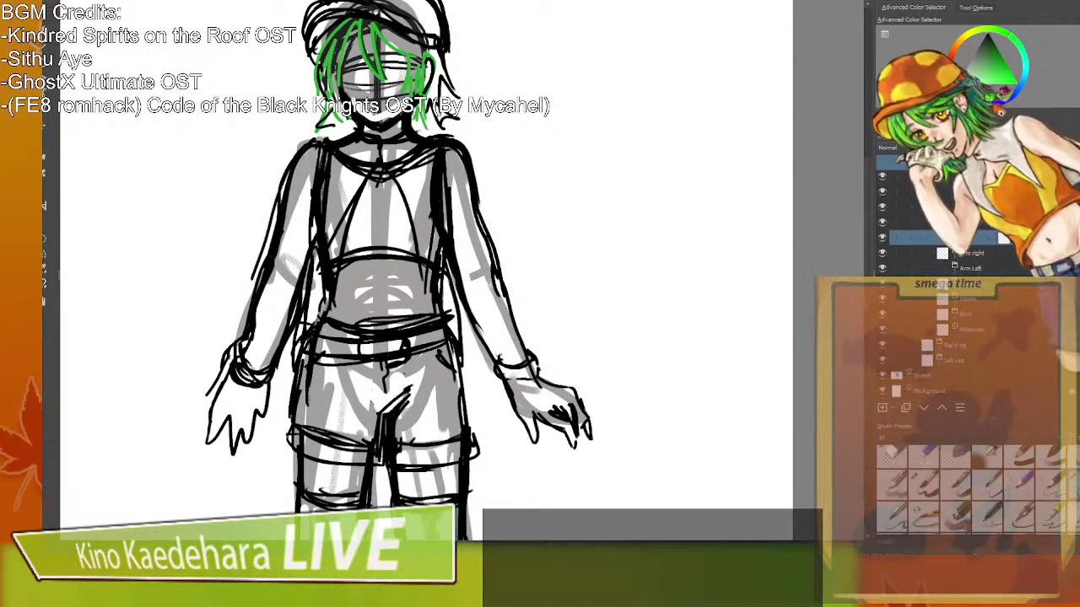
left_click(1014, 376)
left_click(955, 162)
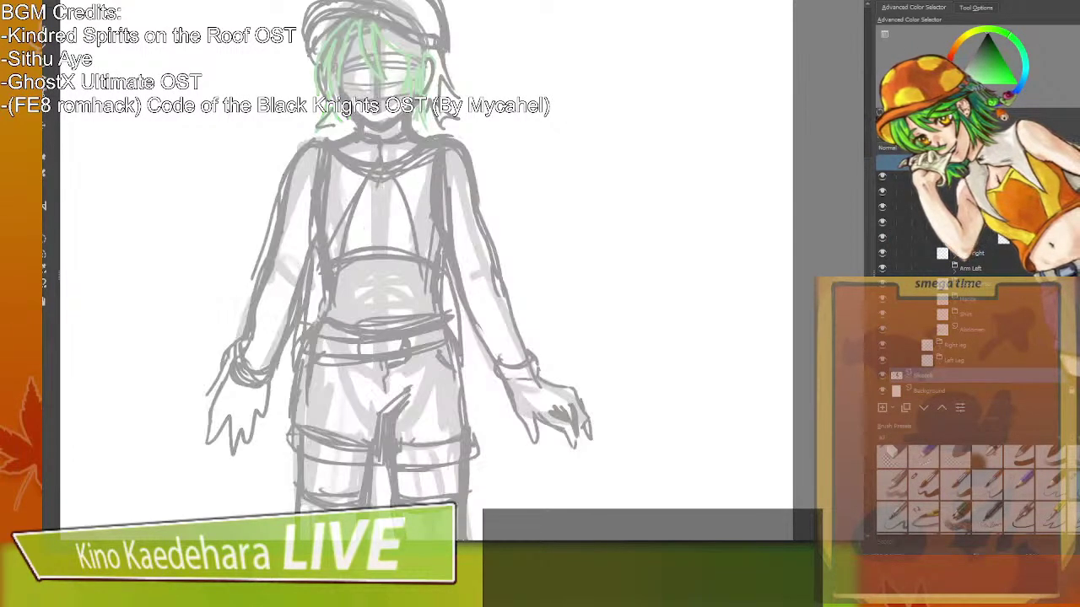
left_click_drag(955, 162, 908, 162)
Select the face layer above Right Ear and set up a dark colour with a sketching brush for drawing over the head.
scroll(665, 236, "up", 1)
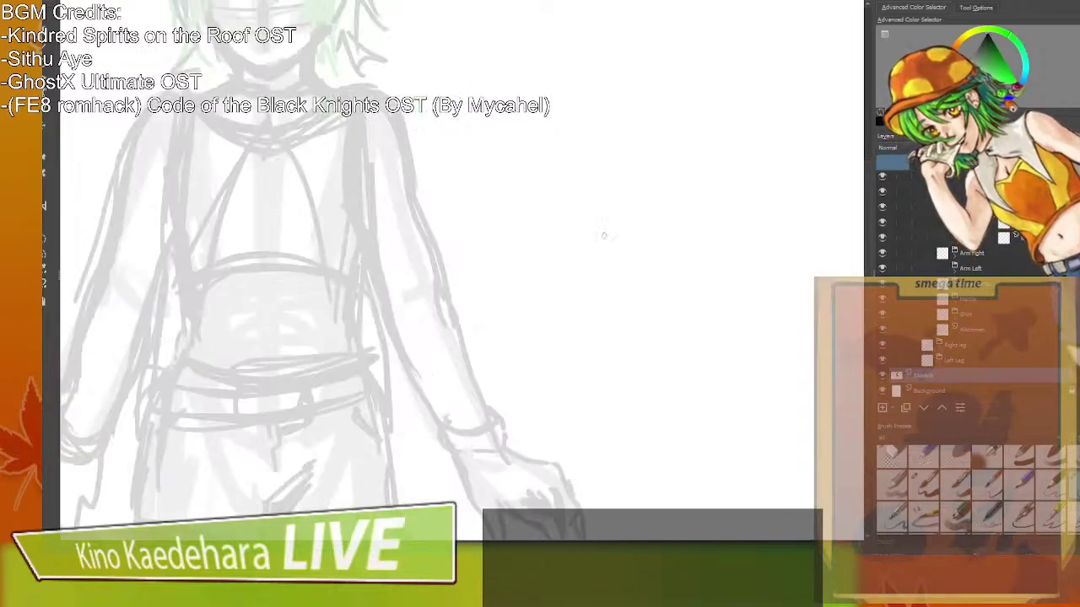
scroll(591, 234, "down", 1)
left_click_drag(458, 157, 620, 315)
scroll(597, 259, "up", 1)
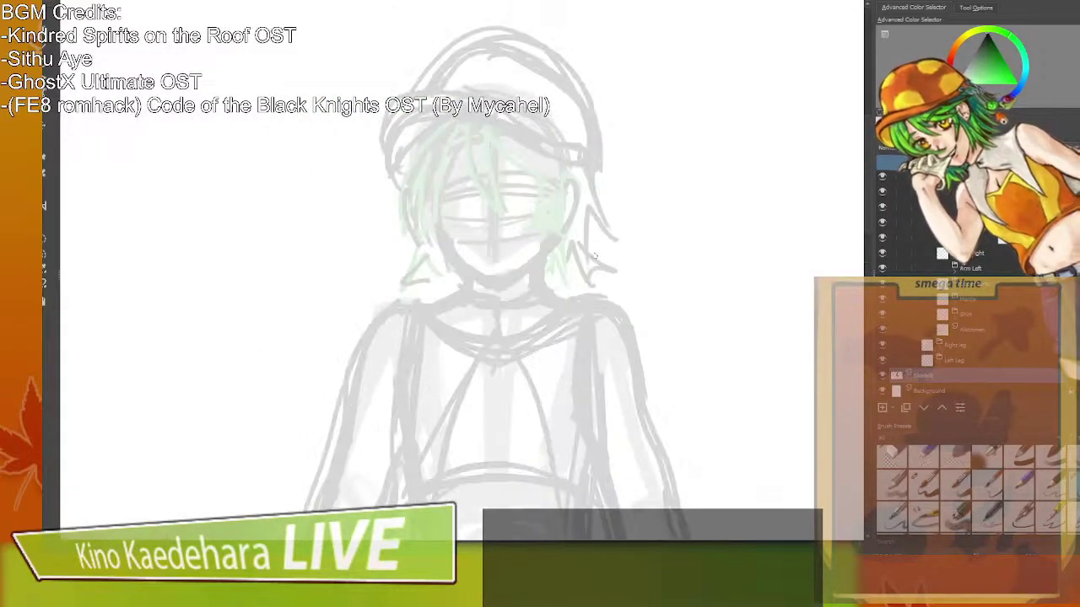
left_click_drag(604, 199, 605, 218)
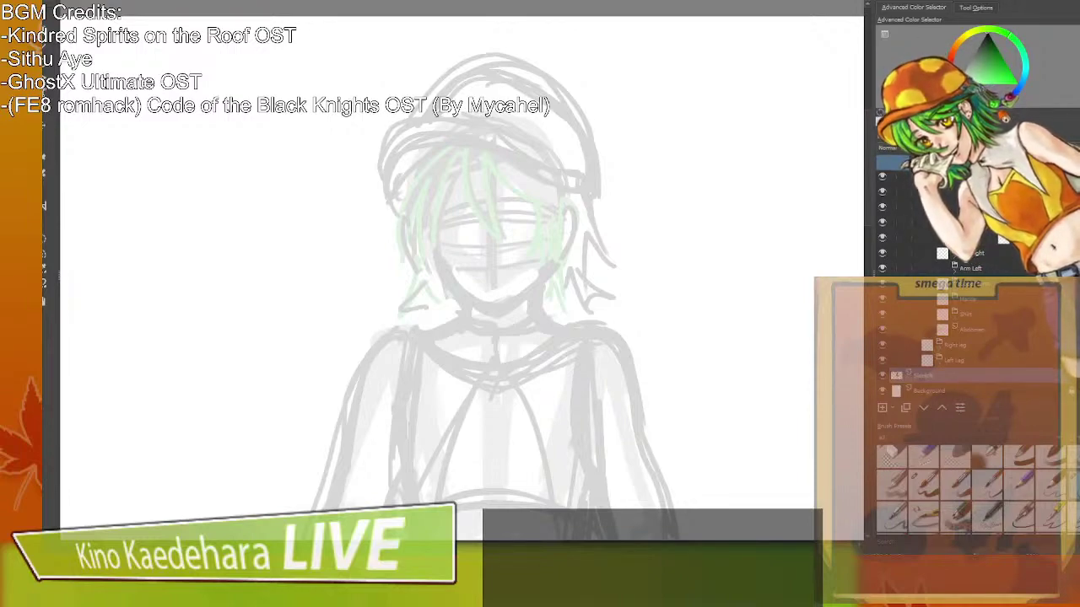
scroll(970, 329, "up", 5)
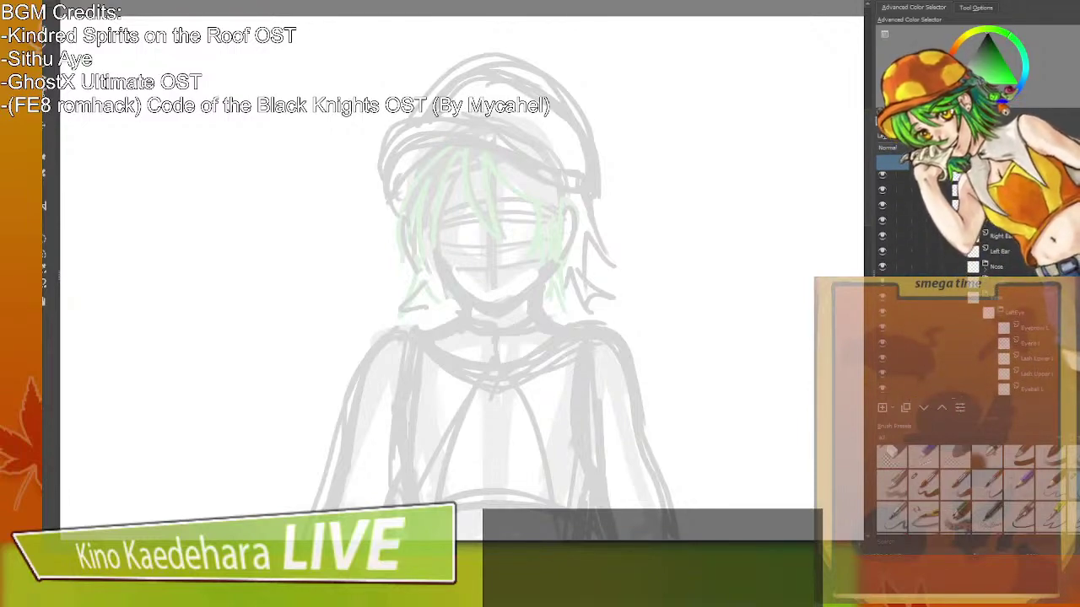
left_click(970, 220)
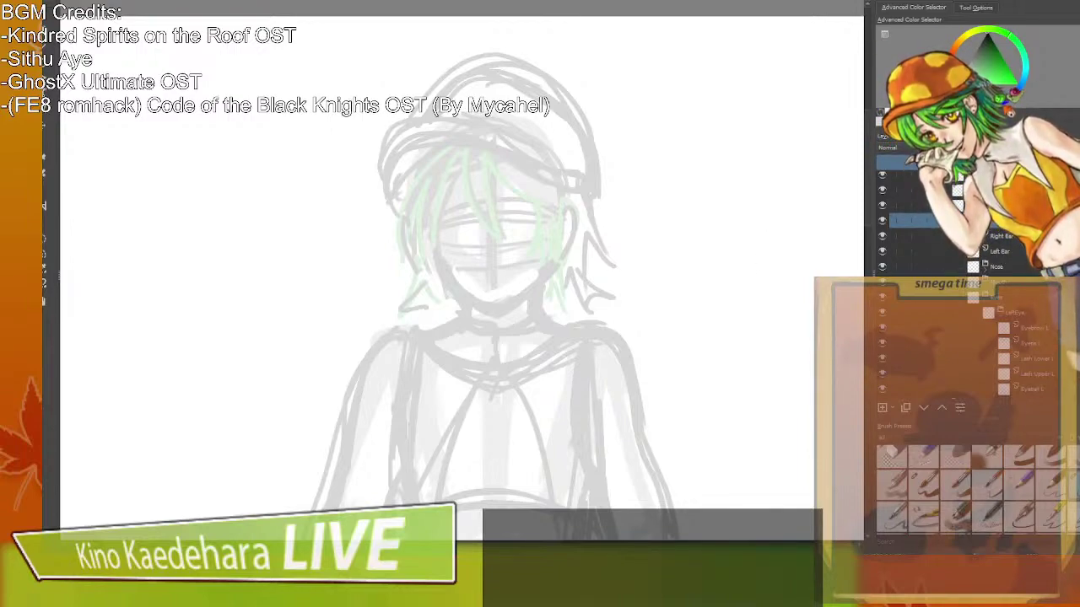
left_click(982, 39)
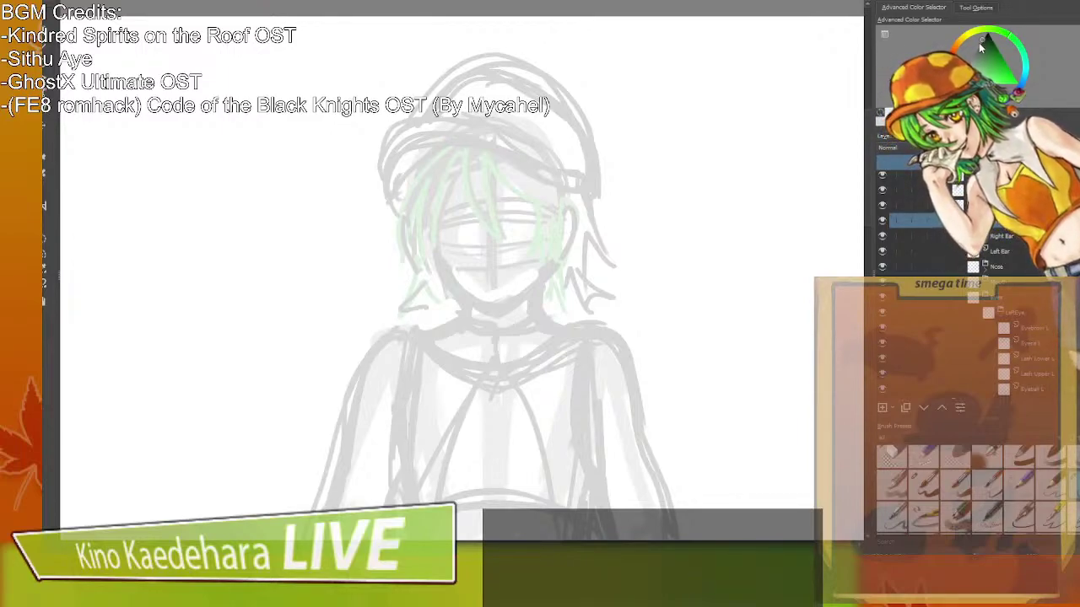
left_click(892, 482)
left_click_drag(715, 206, 711, 251)
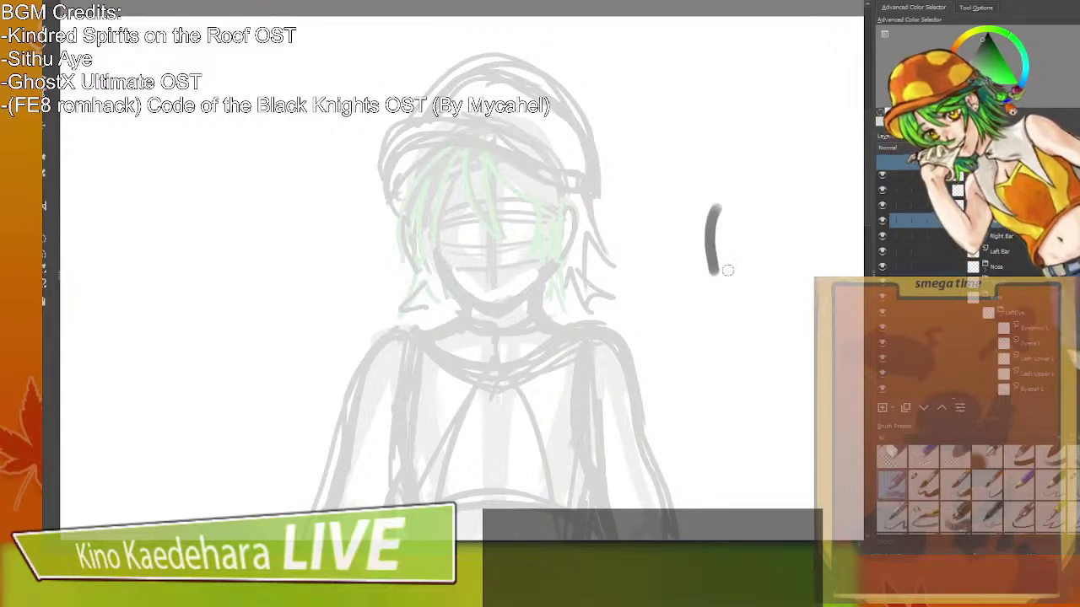
key("ctrl+z")
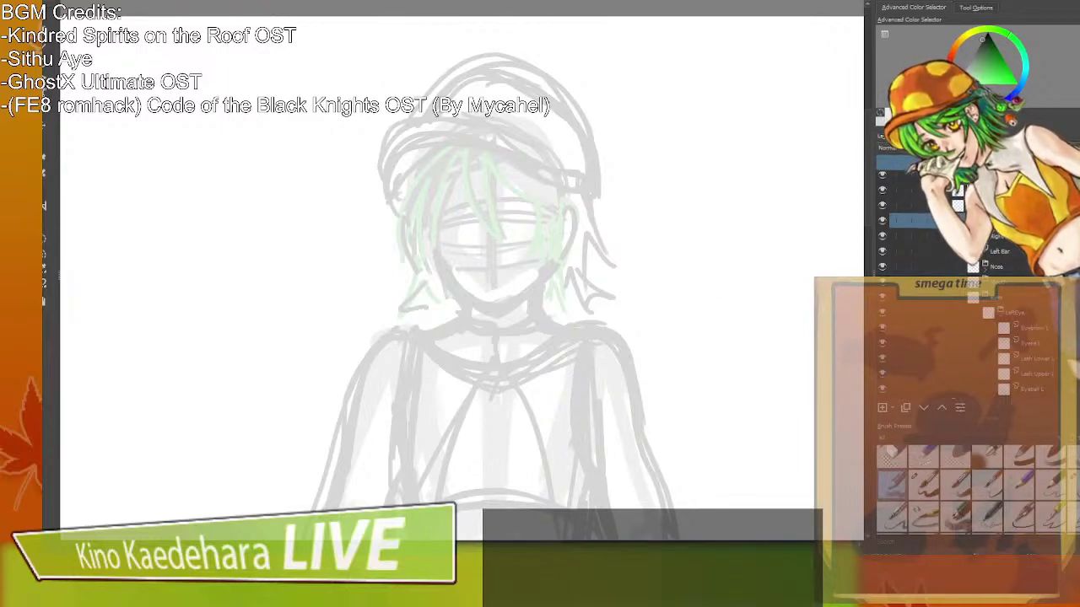
Draw the jawline over the faded sketch, from both cheeks down to a pointed chin.
scroll(865, 185, "down", 2)
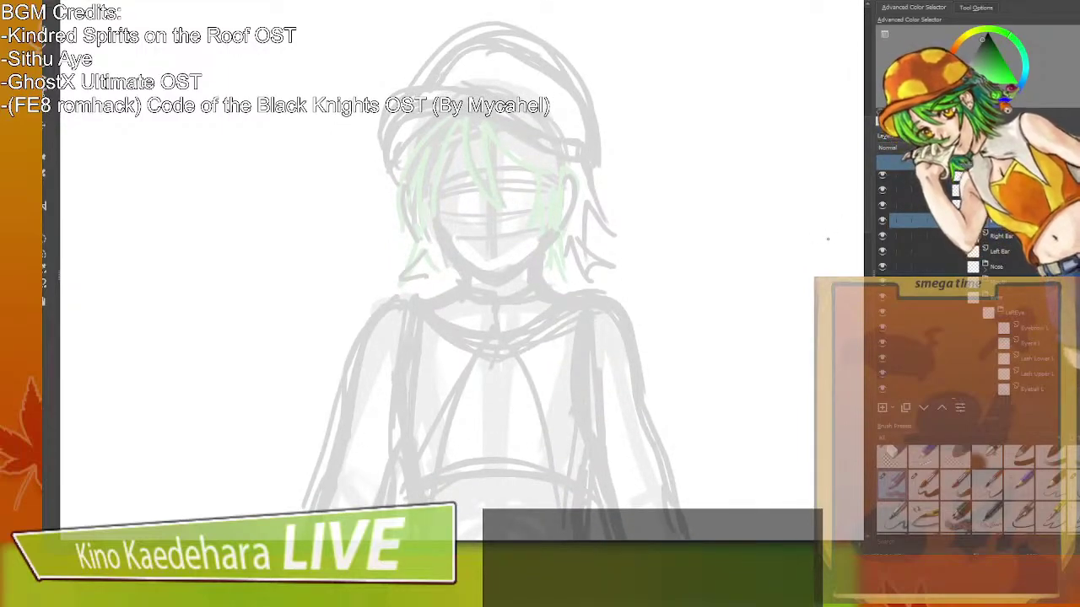
mouse_move(432, 208)
left_mouse_down()
mouse_move(482, 280)
mouse_move(496, 287)
mouse_move(535, 256)
left_mouse_up()
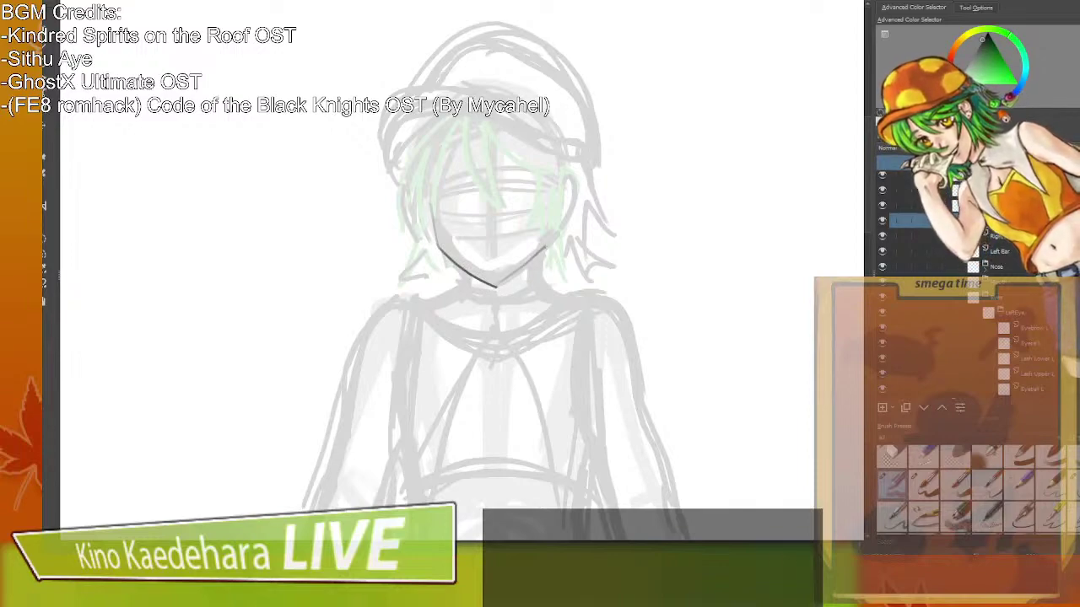
mouse_move(497, 287)
left_mouse_down()
mouse_move(539, 256)
mouse_move(498, 285)
left_mouse_up()
mouse_move(430, 201)
left_mouse_down()
mouse_move(452, 261)
mouse_move(440, 253)
mouse_move(455, 268)
left_mouse_up()
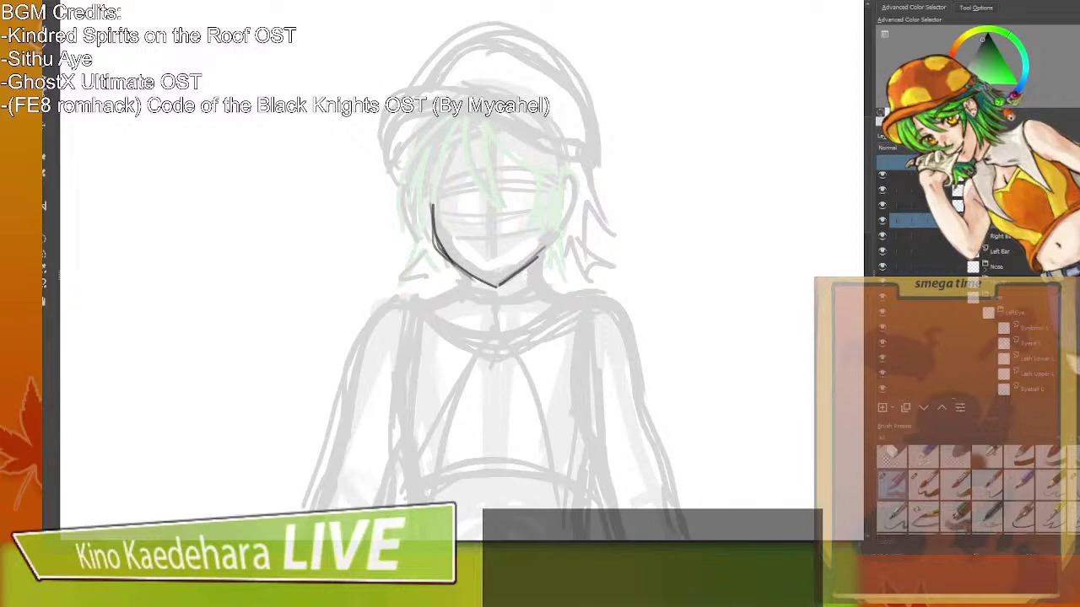
left_click_drag(550, 226, 497, 287)
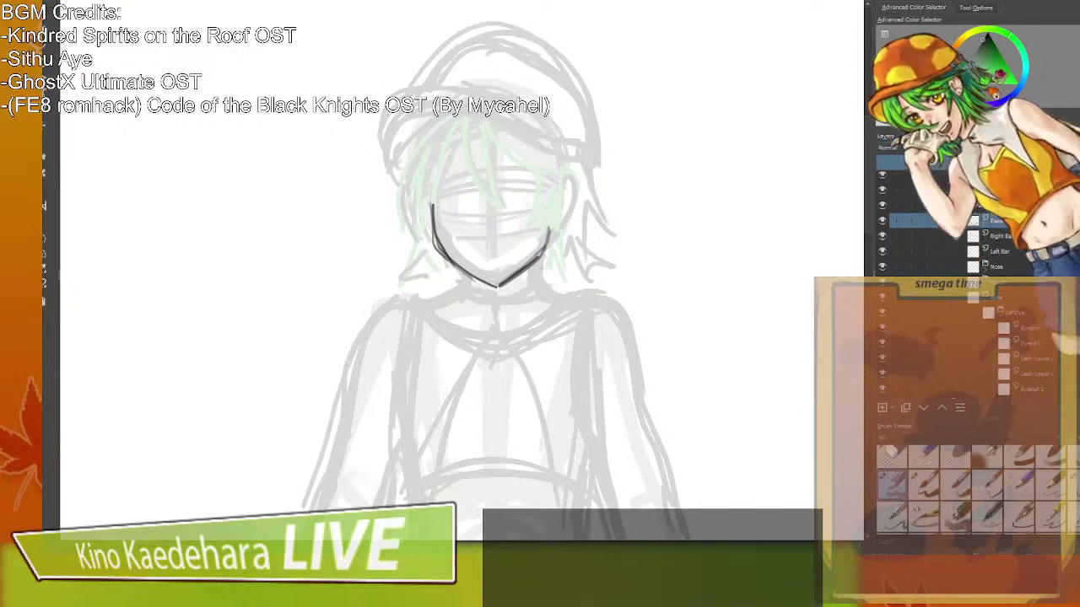
mouse_move(432, 216)
left_mouse_down()
mouse_move(452, 260)
mouse_move(493, 285)
mouse_move(553, 217)
mouse_move(555, 199)
left_mouse_up()
mouse_move(555, 199)
left_mouse_down()
mouse_move(541, 252)
mouse_move(499, 286)
mouse_move(538, 259)
mouse_move(503, 285)
mouse_move(550, 229)
mouse_move(552, 200)
mouse_move(536, 265)
mouse_move(502, 287)
mouse_move(555, 210)
left_mouse_up()
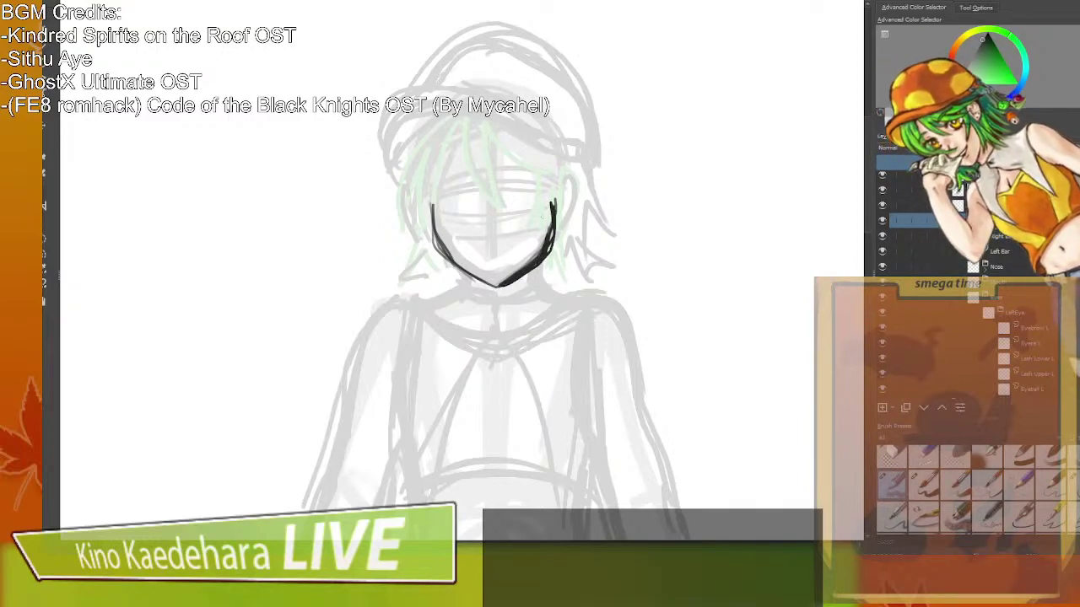
Erase the overly thick right jaw and cheek line, redraw it thinner, and reinforce the left jaw.
key("slash")
mouse_move(506, 279)
left_mouse_down()
mouse_move(531, 258)
mouse_move(514, 285)
mouse_move(565, 245)
mouse_move(544, 231)
mouse_move(552, 195)
mouse_move(545, 214)
left_mouse_up()
key("slash")
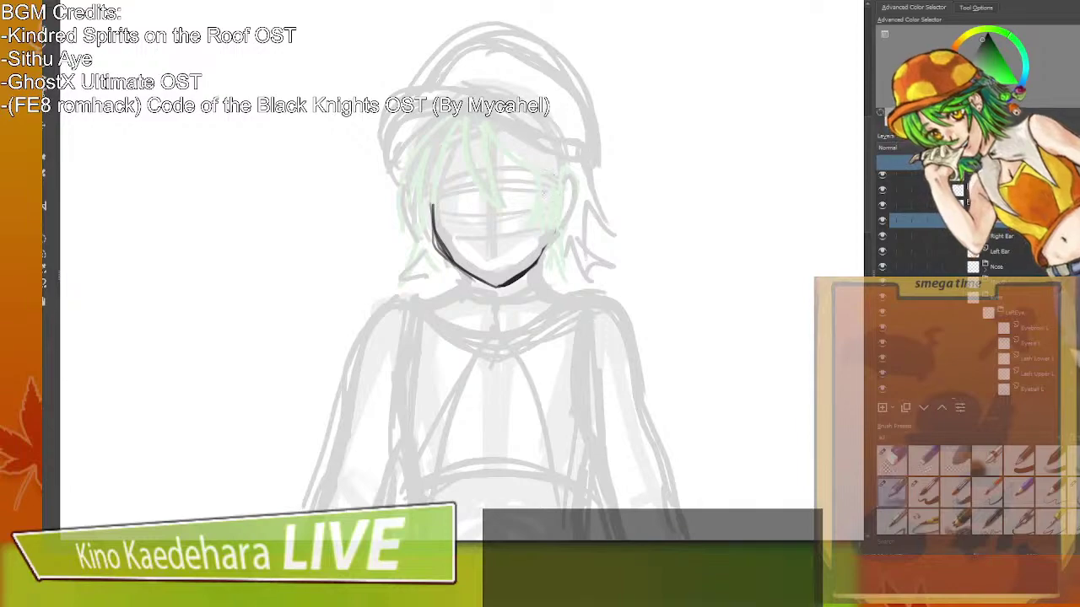
mouse_move(544, 253)
left_mouse_down()
mouse_move(555, 207)
mouse_move(530, 272)
mouse_move(555, 211)
left_mouse_up()
left_click_drag(433, 217, 457, 265)
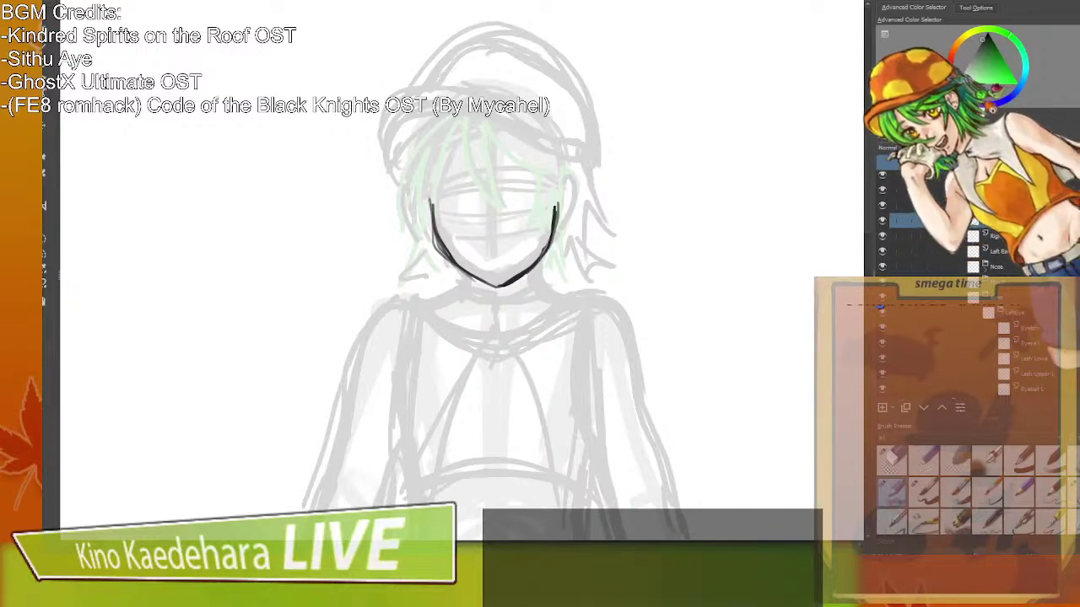
Extend the face outline upward along both sides to the temples, replacing the rough line on the right cheek.
mouse_move(430, 214)
left_mouse_down()
mouse_move(429, 121)
mouse_move(425, 202)
left_mouse_up()
mouse_move(429, 115)
left_mouse_down()
mouse_move(426, 214)
mouse_move(434, 205)
mouse_move(439, 217)
left_mouse_up()
key("/")
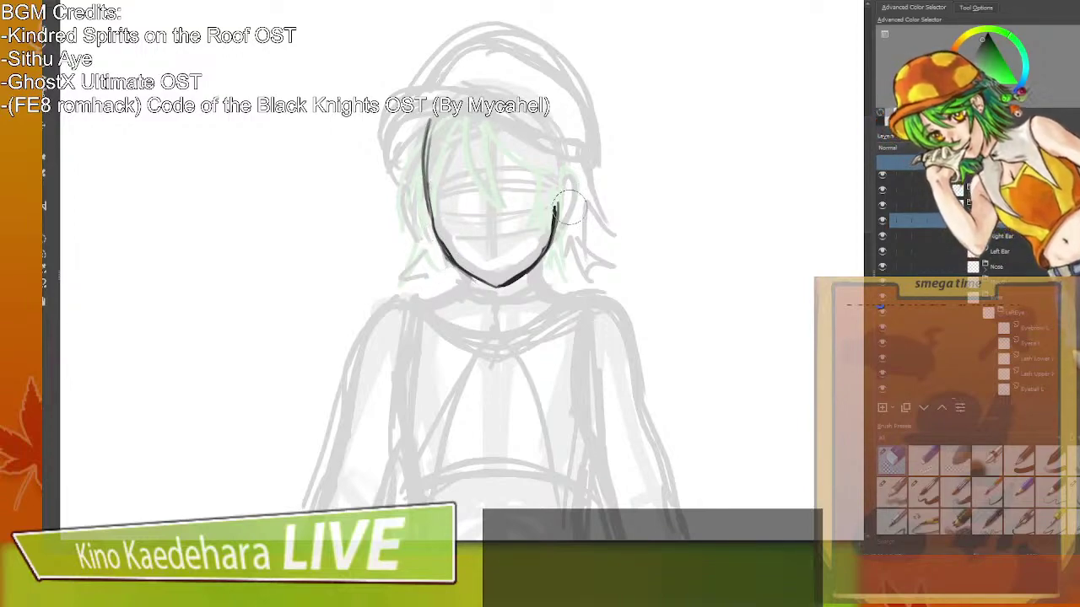
key("ctrl+z")
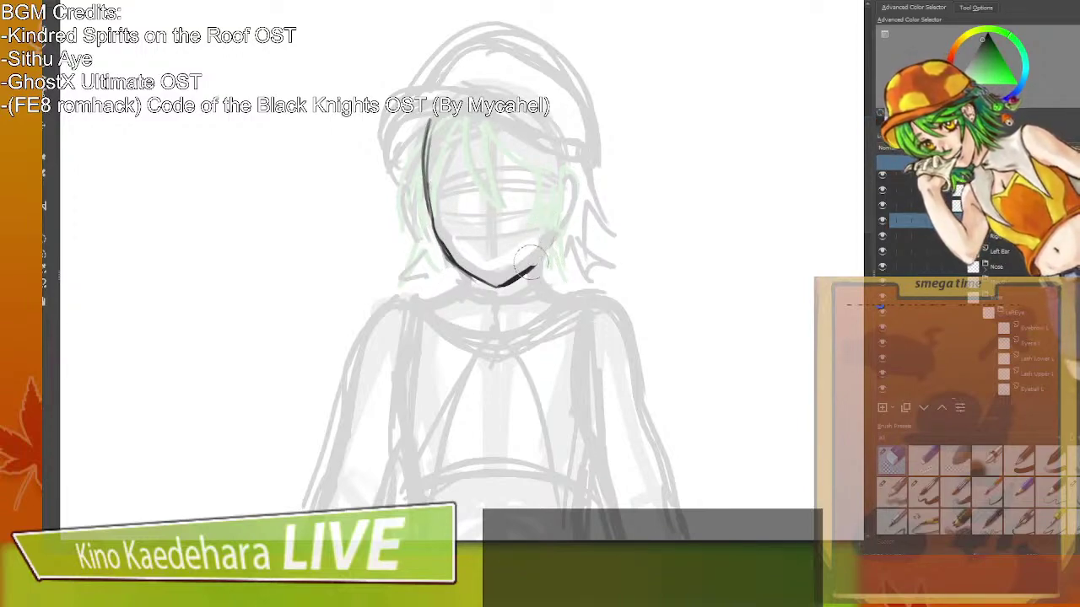
key("ctrl+shift+z")
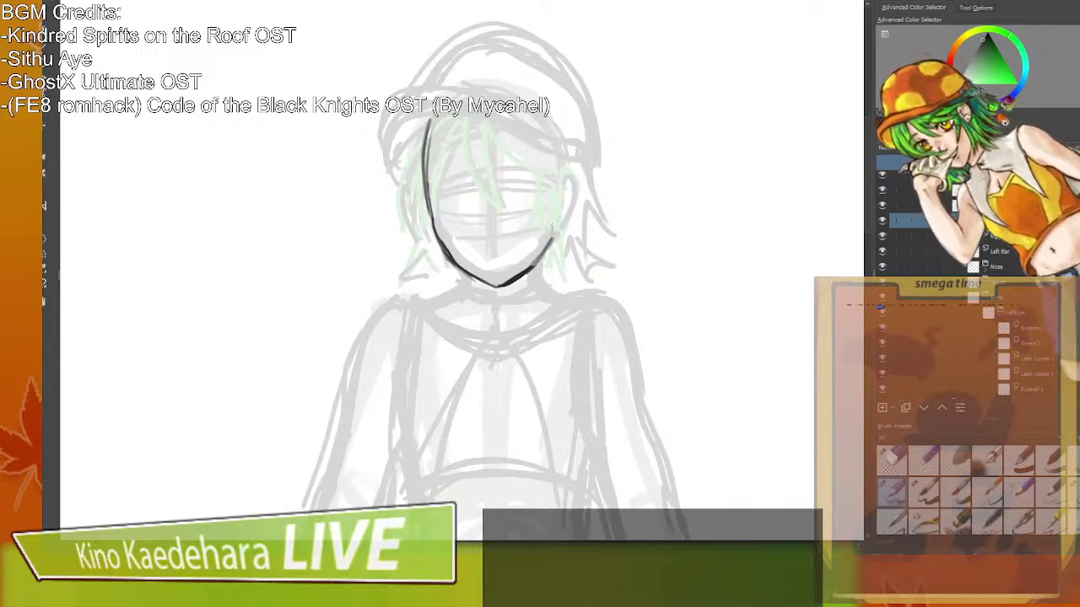
mouse_move(555, 222)
left_mouse_down()
mouse_move(550, 241)
mouse_move(567, 130)
left_mouse_up()
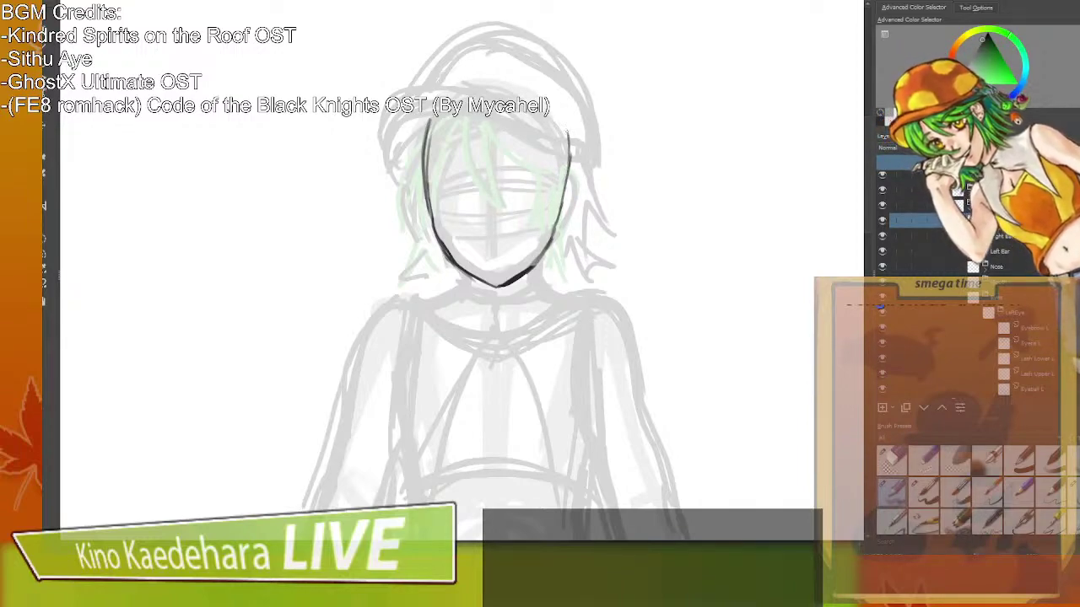
Close the head outline with a curved line over the crown and darken the left side of the face.
key("ctrl+shift+z")
key("ctrl+shift+z")
key("ctrl+shift+z")
key("ctrl+shift+z")
key("ctrl+shift+z")
key("ctrl+shift+z")
key("ctrl+shift+z")
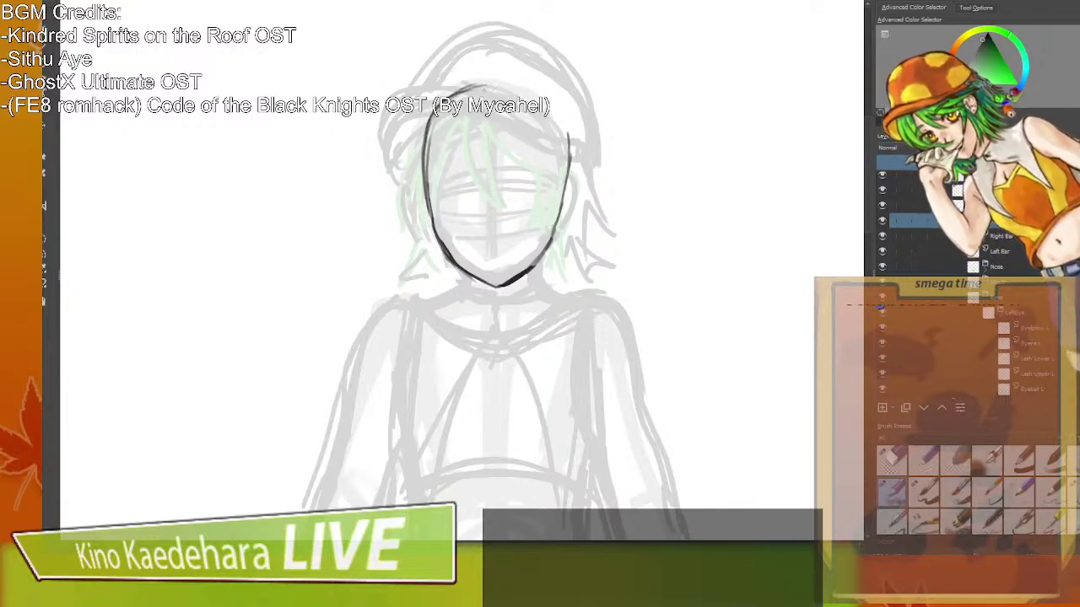
mouse_move(429, 140)
left_mouse_down()
mouse_move(455, 96)
mouse_move(495, 82)
mouse_move(550, 106)
mouse_move(569, 142)
mouse_move(506, 83)
mouse_move(564, 120)
mouse_move(452, 98)
mouse_move(518, 89)
mouse_move(570, 150)
left_mouse_up()
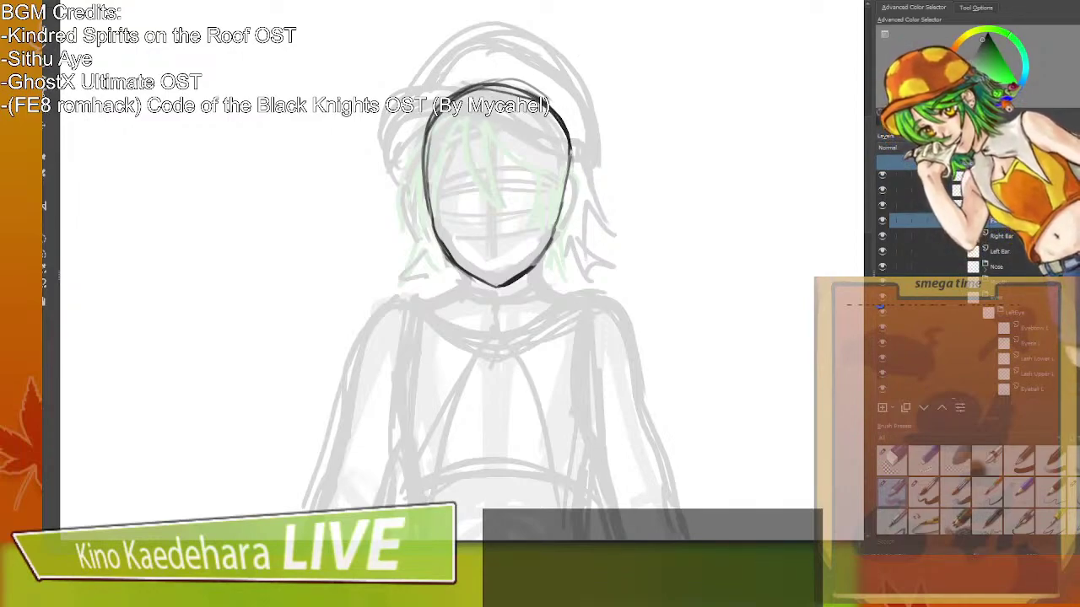
mouse_move(431, 115)
left_mouse_down()
mouse_move(421, 165)
mouse_move(432, 230)
left_mouse_up()
key("ctrl+shift+z")
key("ctrl+shift+z")
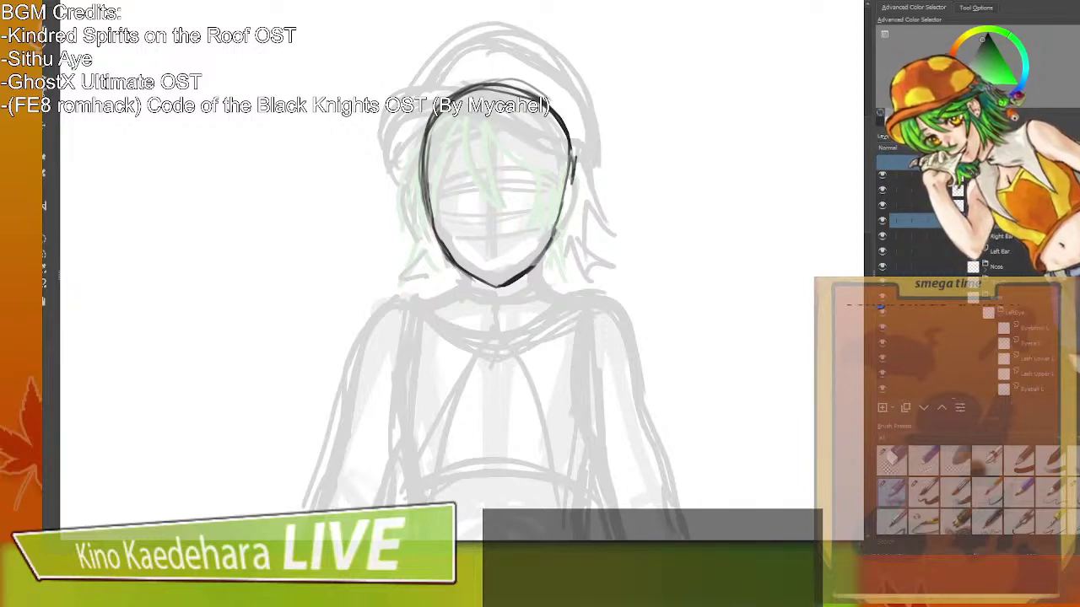
key("ctrl+shift+z")
key("ctrl+shift+z")
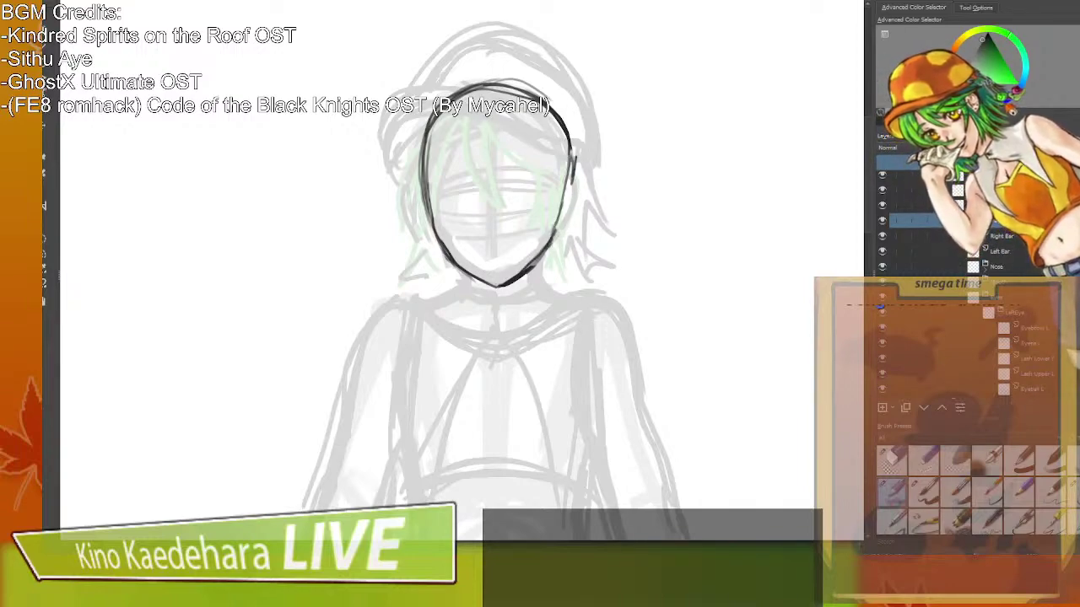
Erase stray lines around the temples and crown, and restroke the upper contour of the head.
key("slash")
mouse_move(564, 155)
left_mouse_down()
mouse_move(559, 186)
mouse_move(561, 160)
mouse_move(573, 173)
left_mouse_up()
key("slash")
mouse_move(435, 119)
left_mouse_down()
mouse_move(423, 182)
mouse_move(425, 172)
left_mouse_up()
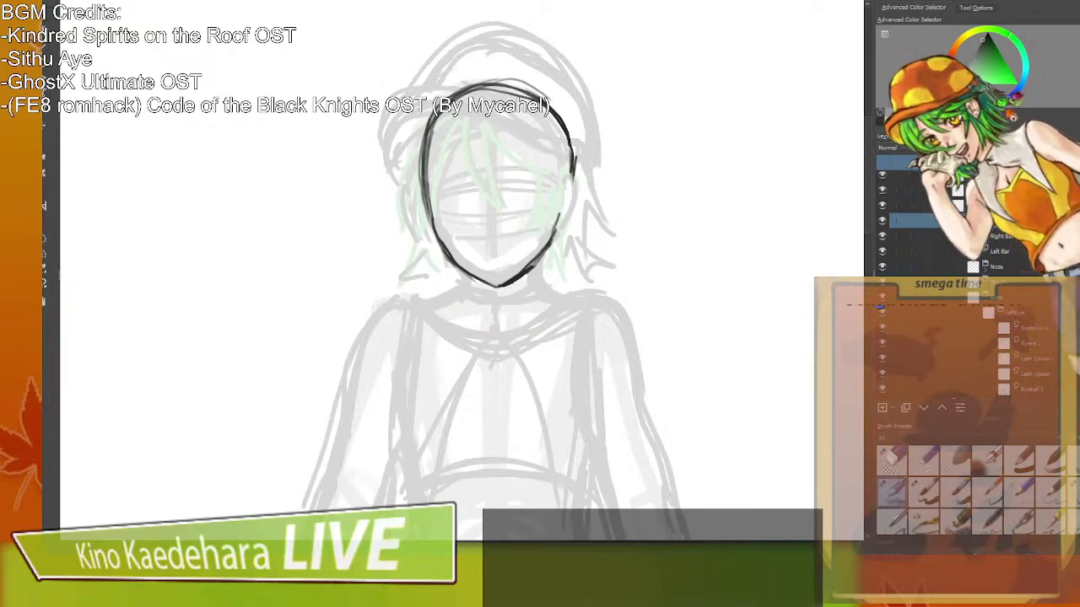
key("slash")
left_click_drag(437, 112, 412, 157)
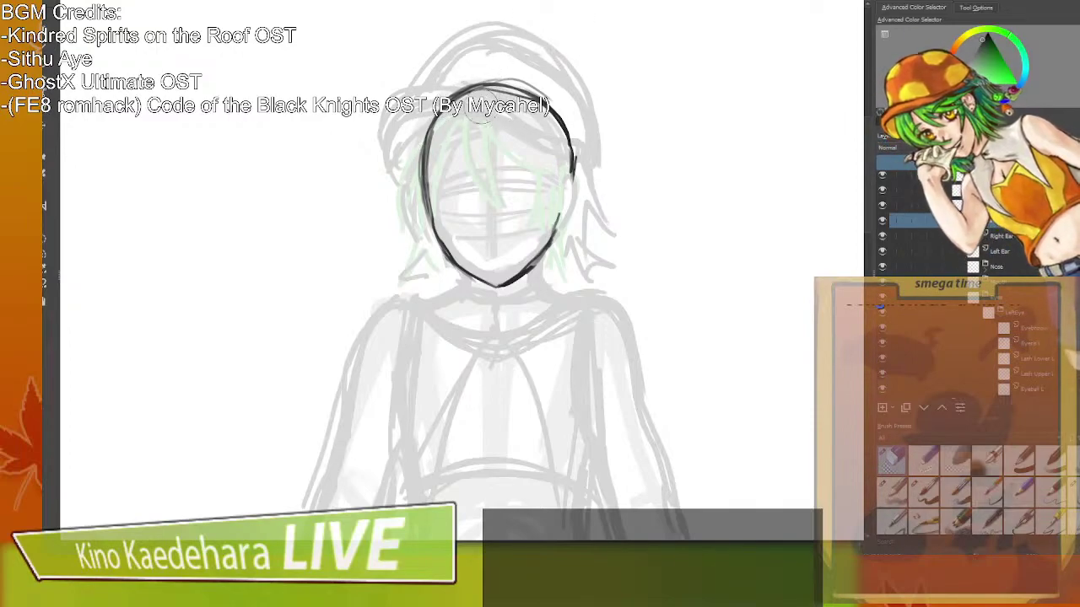
mouse_move(476, 111)
left_mouse_down()
mouse_move(516, 92)
mouse_move(491, 93)
mouse_move(563, 135)
mouse_move(533, 105)
mouse_move(570, 127)
mouse_move(570, 150)
left_mouse_up()
key("slash")
mouse_move(489, 88)
left_mouse_down()
mouse_move(564, 122)
mouse_move(572, 153)
left_mouse_up()
left_click_drag(469, 93, 536, 96)
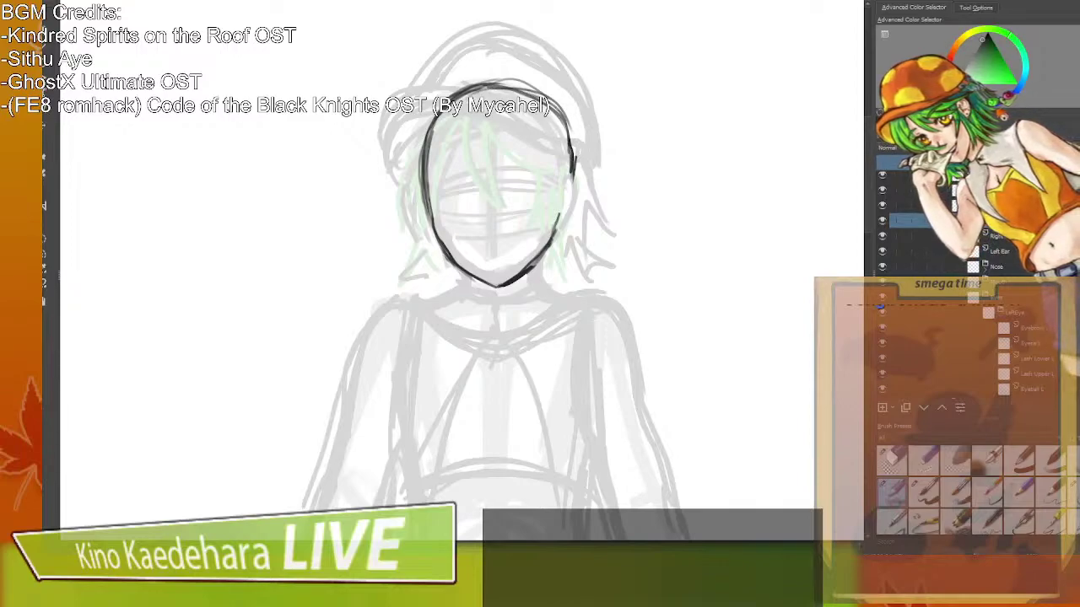
Redraw the right side of the face from temple to jaw and strengthen the left cheek line.
left_click_drag(557, 217, 530, 268)
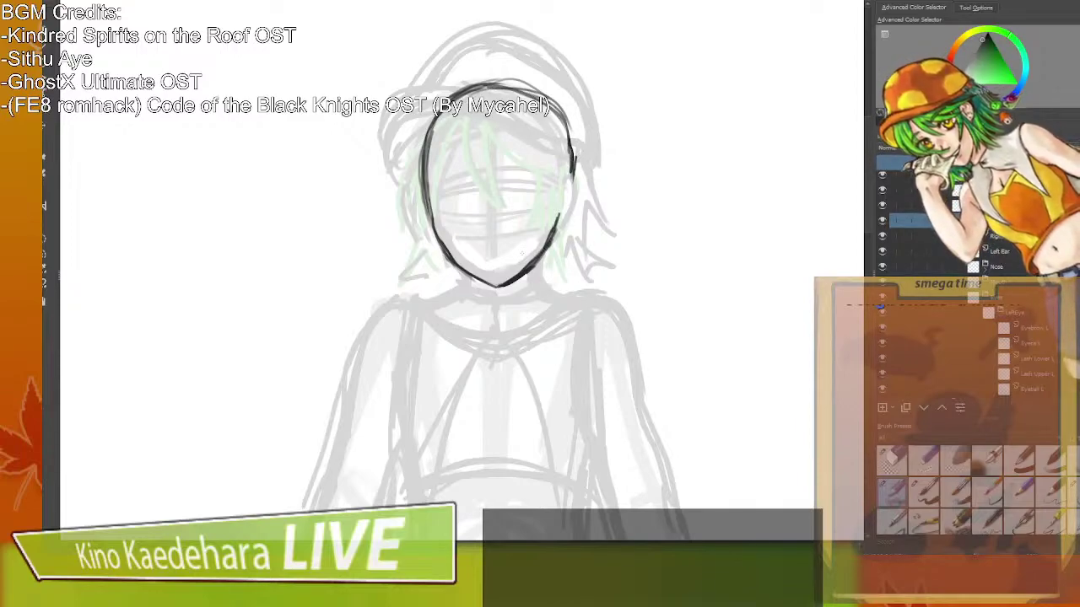
left_click_drag(573, 169, 550, 243)
mouse_move(573, 157)
left_mouse_down()
mouse_move(561, 214)
mouse_move(533, 267)
left_mouse_up()
left_click_drag(571, 177, 535, 273)
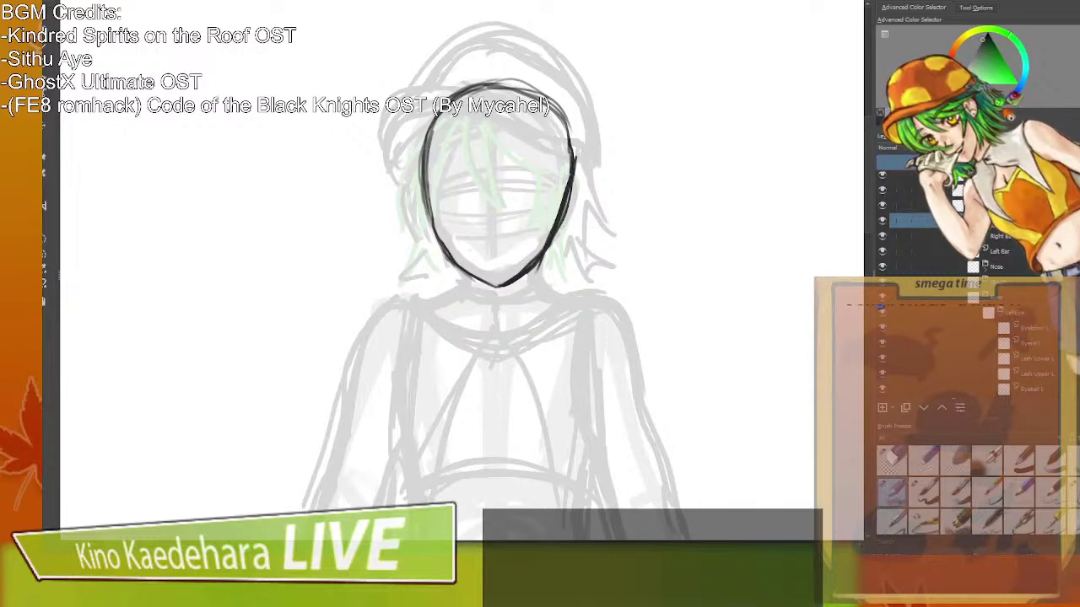
mouse_move(424, 177)
left_mouse_down()
mouse_move(442, 250)
mouse_move(486, 286)
left_mouse_up()
Erase the excess line thickness along the inside of the lower right jaw.
left_click_drag(550, 192, 523, 221)
left_click_drag(546, 206, 511, 265)
left_click_drag(545, 231, 514, 267)
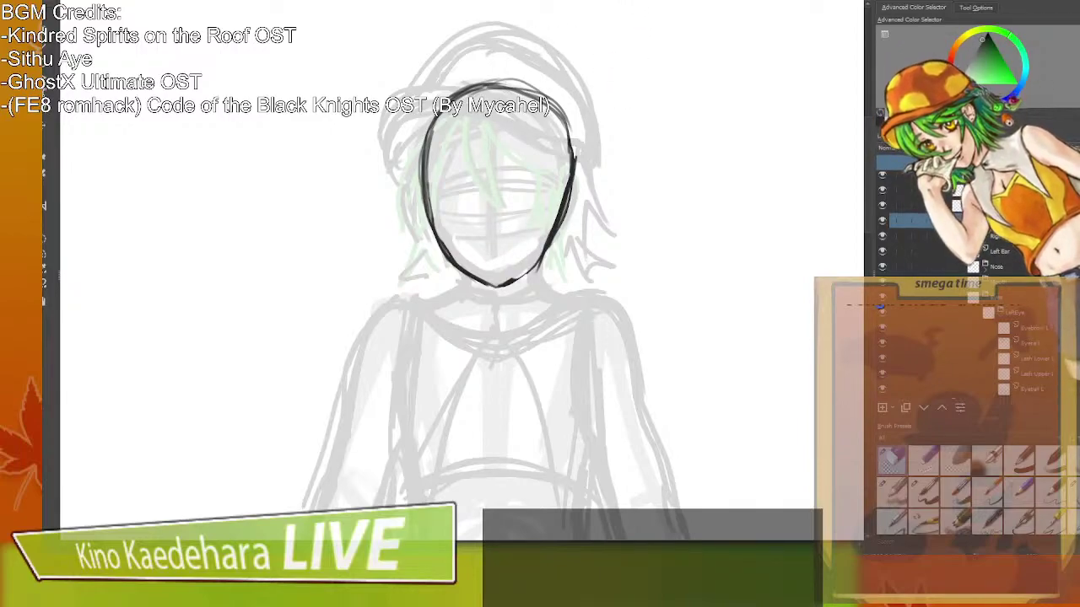
Align the vertical mirror axis with the face's centre line and erase the bulging contour at the right temple.
left_click(626, 1)
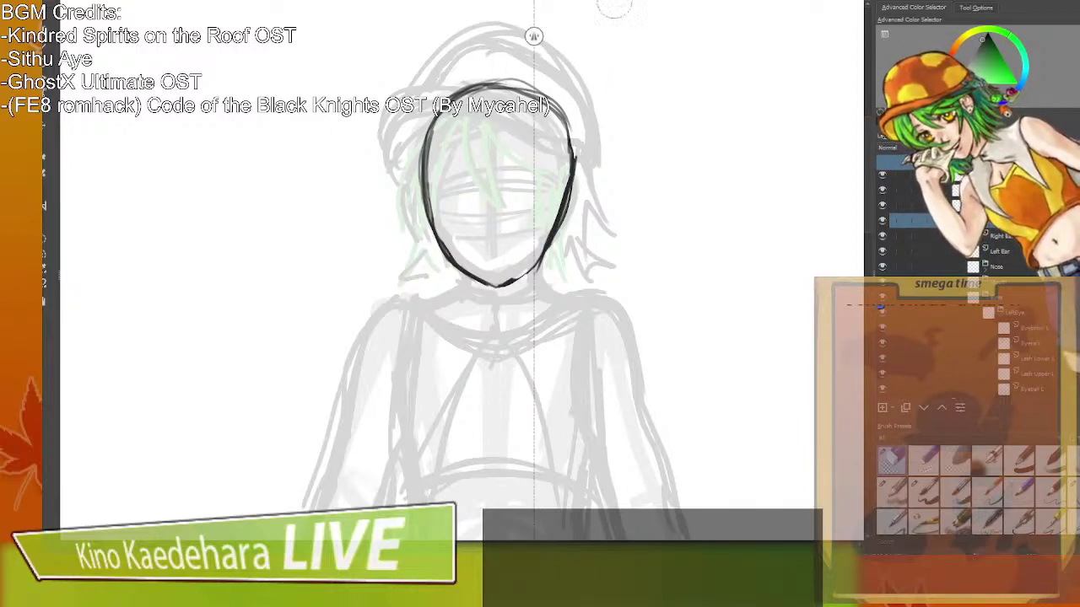
left_click_drag(534, 35, 495, 37)
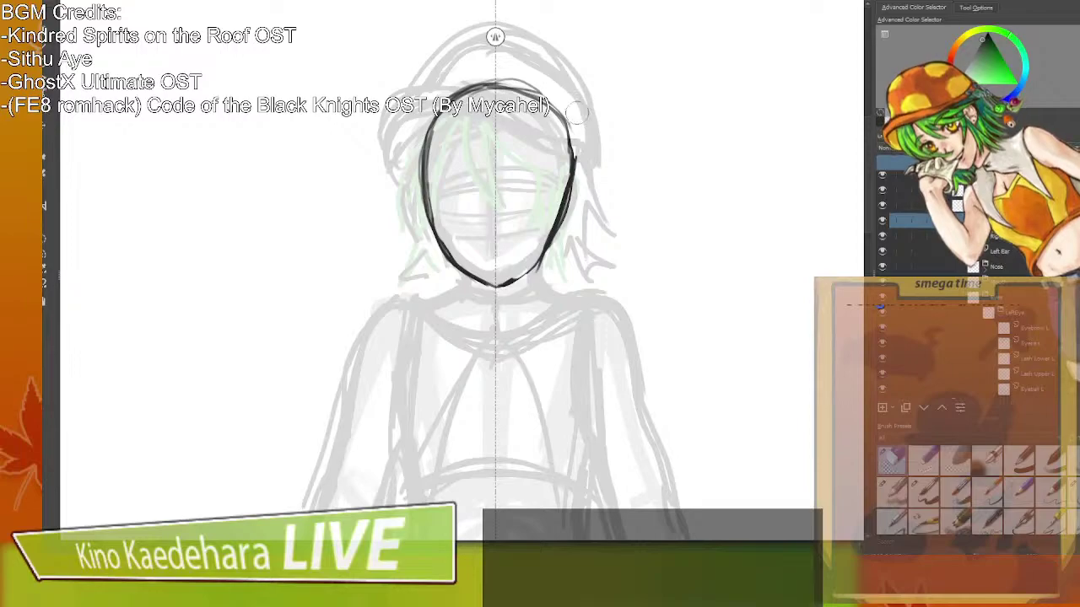
left_click_drag(578, 136, 582, 160)
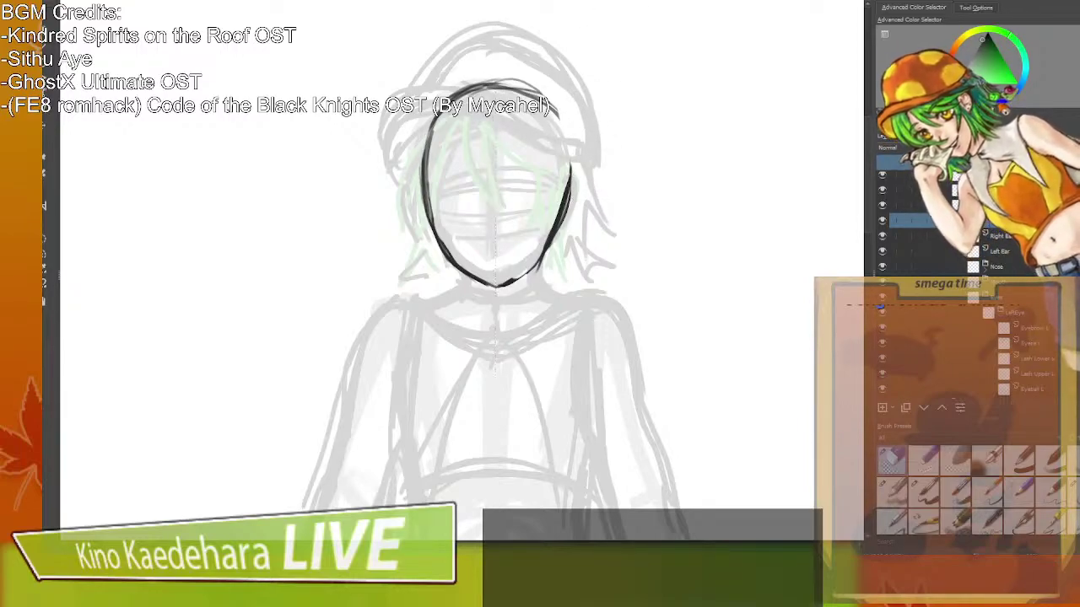
Redraw the right temple closer to the face and reinforce the right cheek and jaw line.
key("m")
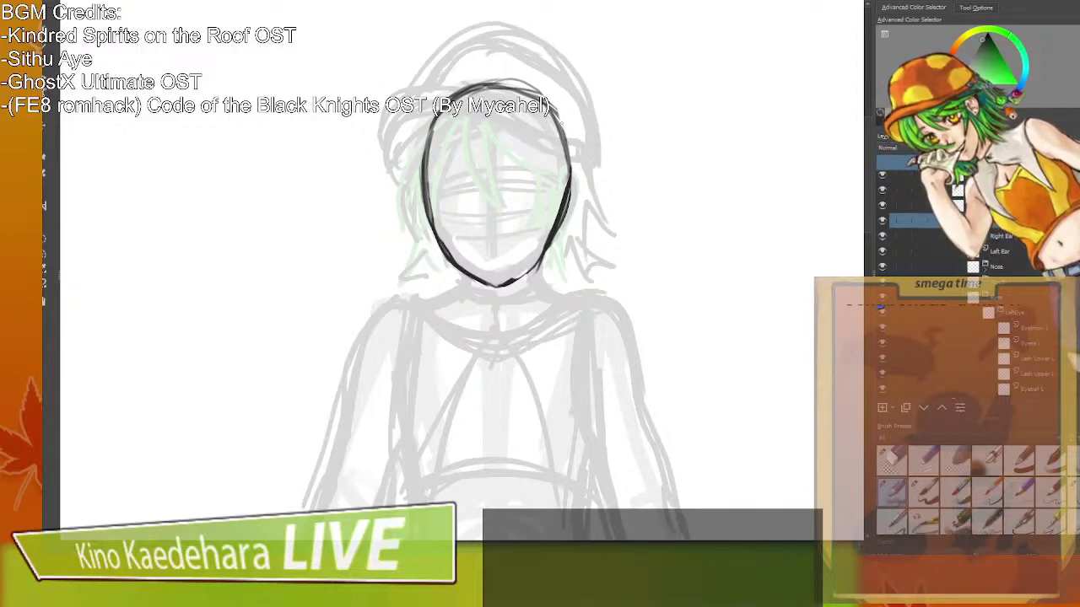
left_click_drag(563, 161, 563, 202)
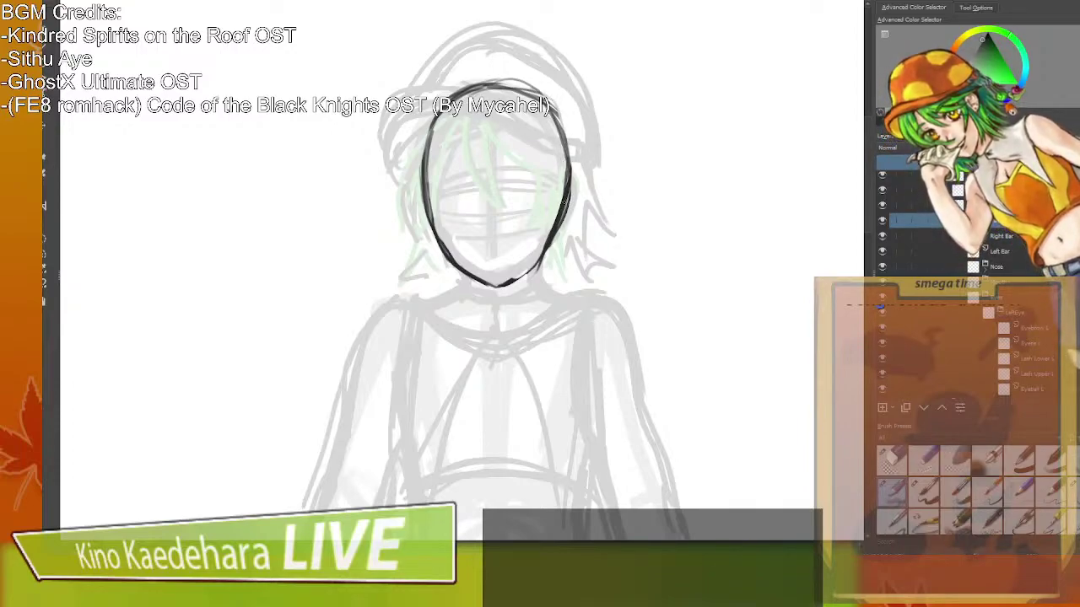
left_click_drag(549, 241, 516, 279)
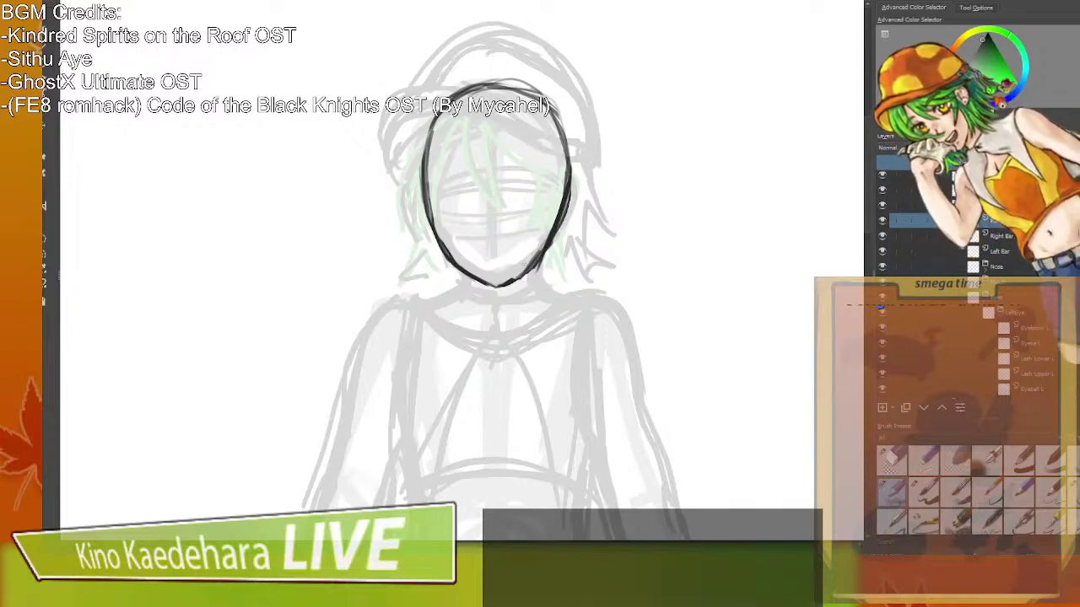
Refine the chin and lower jaw contour, erasing the excess thickness along the right jaw and touching up the left jaw line.
left_click_drag(510, 87, 565, 136)
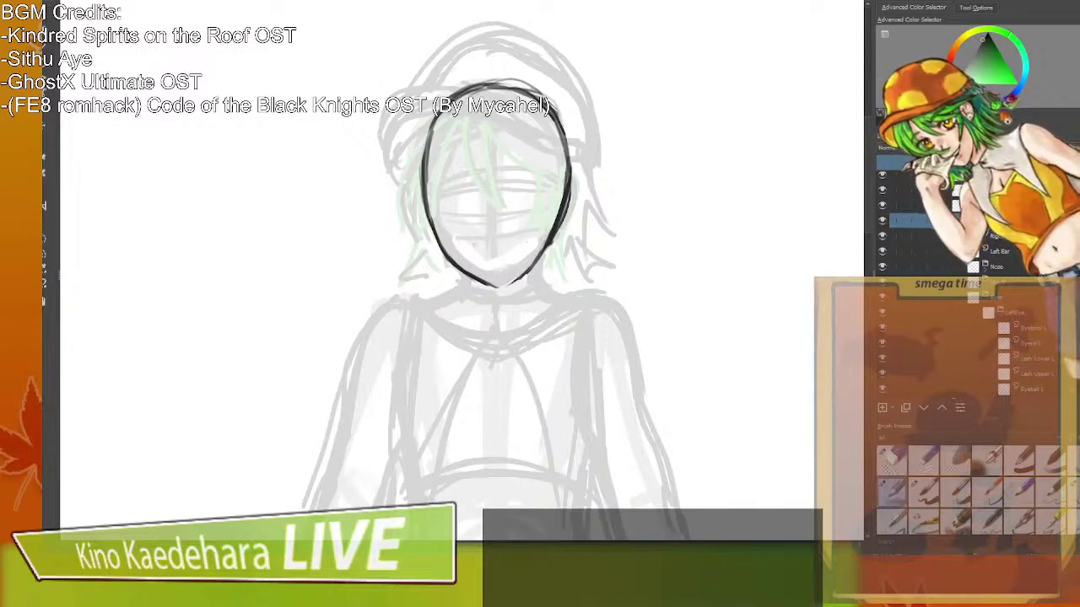
mouse_move(483, 283)
left_mouse_down()
mouse_move(506, 289)
mouse_move(524, 273)
left_mouse_up()
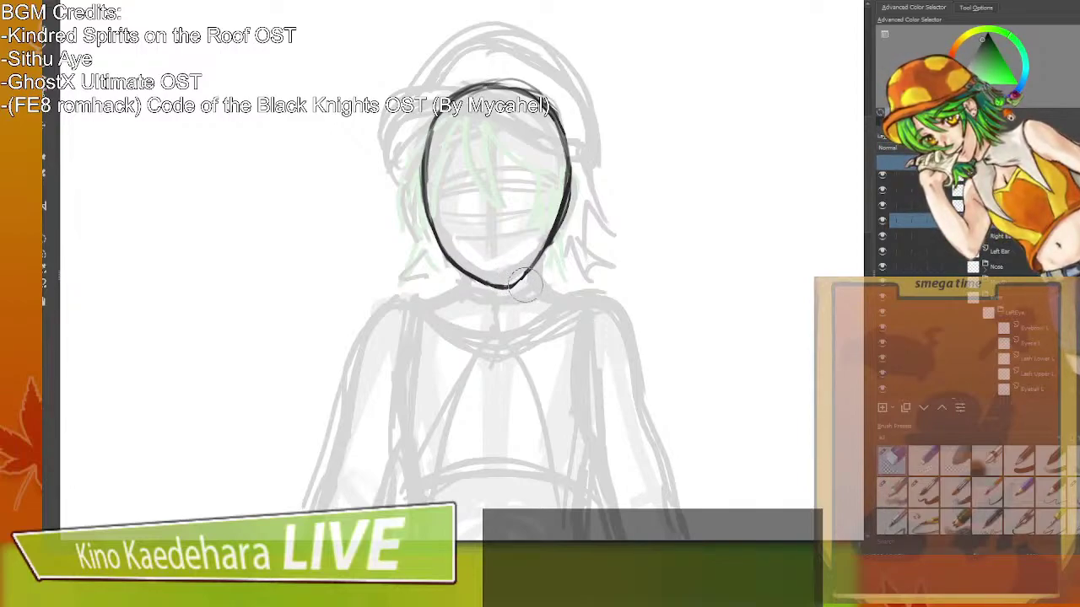
left_click_drag(523, 287, 570, 221)
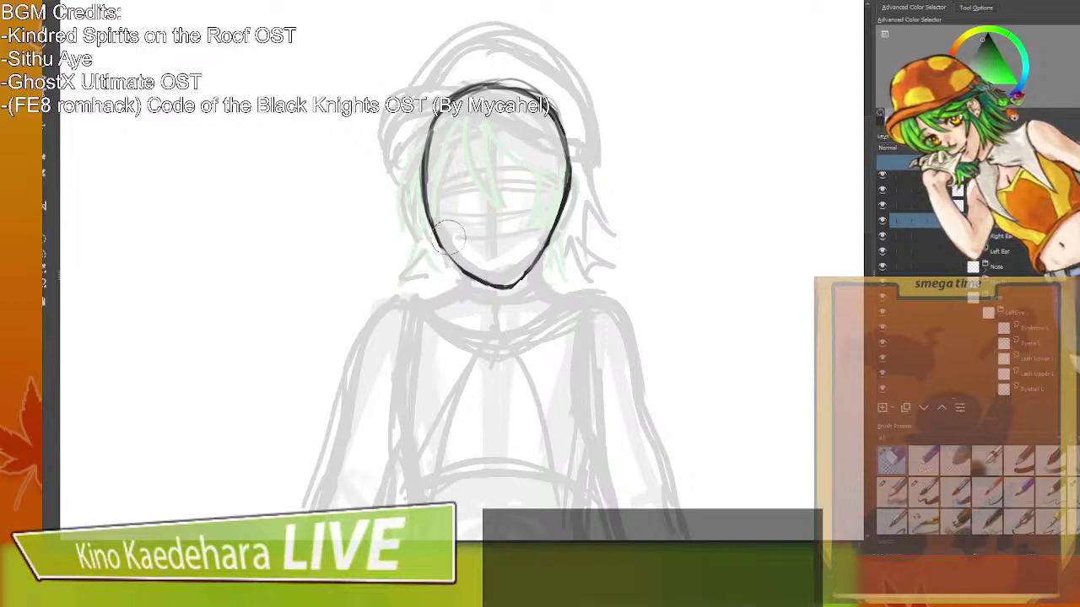
key("slash")
left_click_drag(443, 248, 464, 268)
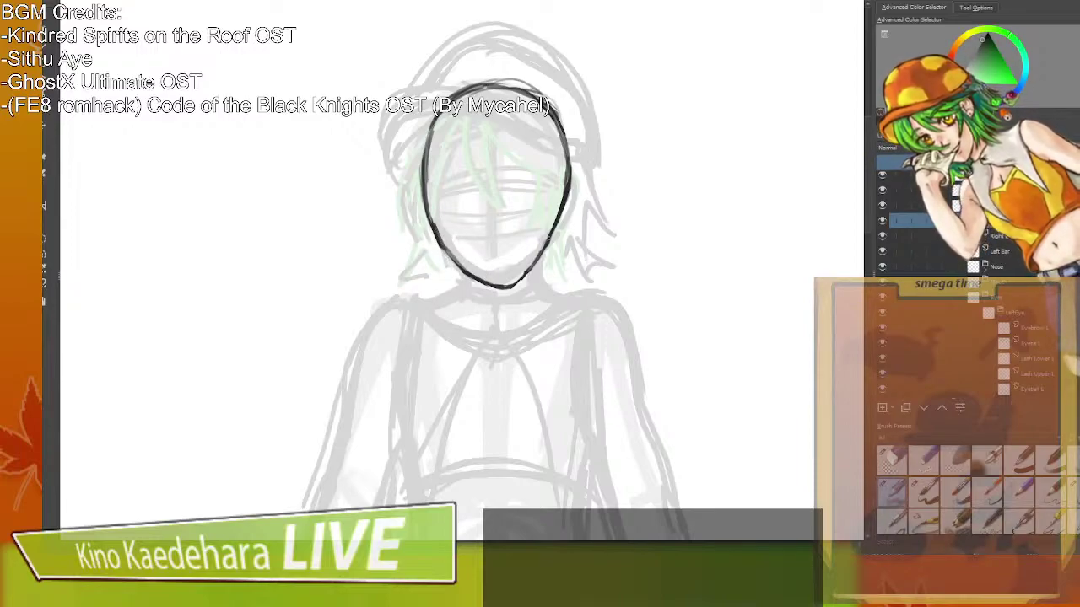
Strengthen the forehead and crown line, then redraw the right cheek slightly further inward and erase its outer edge.
left_click_drag(528, 92, 564, 144)
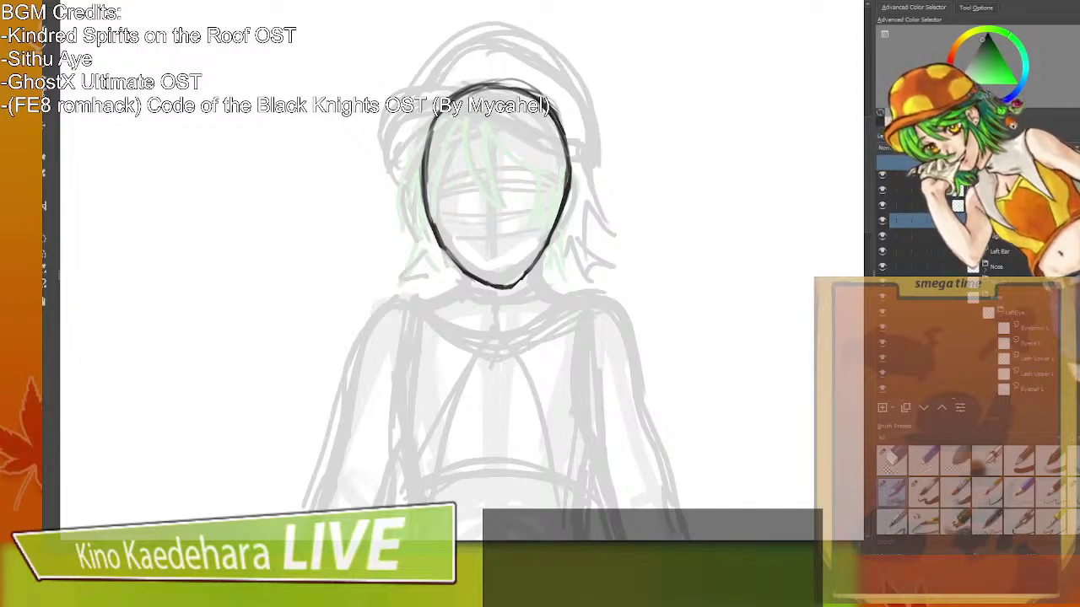
mouse_move(491, 85)
left_mouse_down()
mouse_move(452, 101)
mouse_move(427, 147)
left_mouse_up()
mouse_move(431, 133)
left_mouse_down()
mouse_move(486, 87)
mouse_move(528, 94)
left_mouse_up()
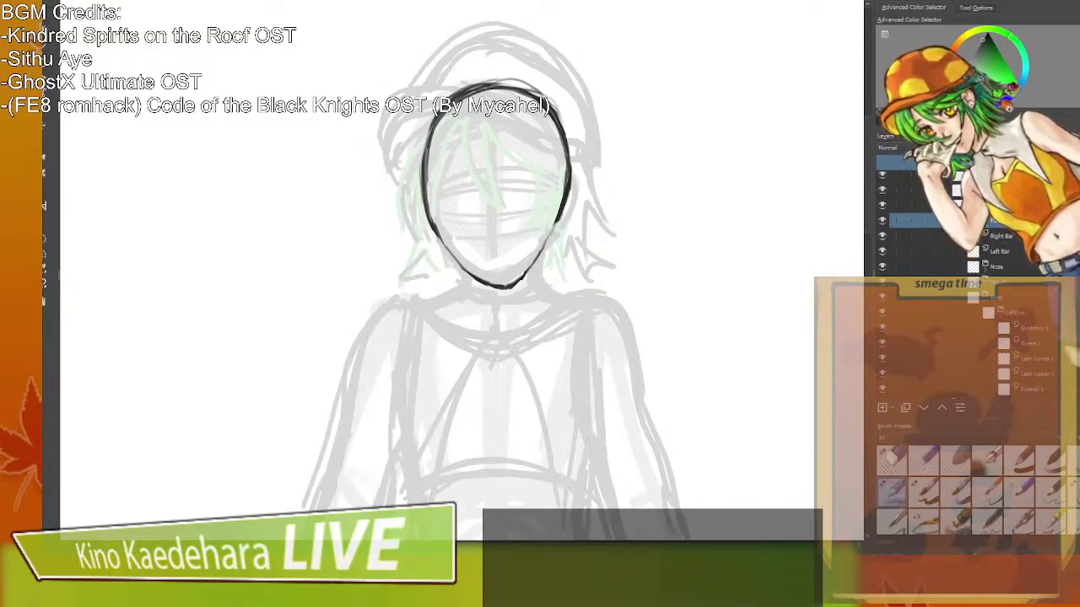
left_click_drag(557, 221, 562, 124)
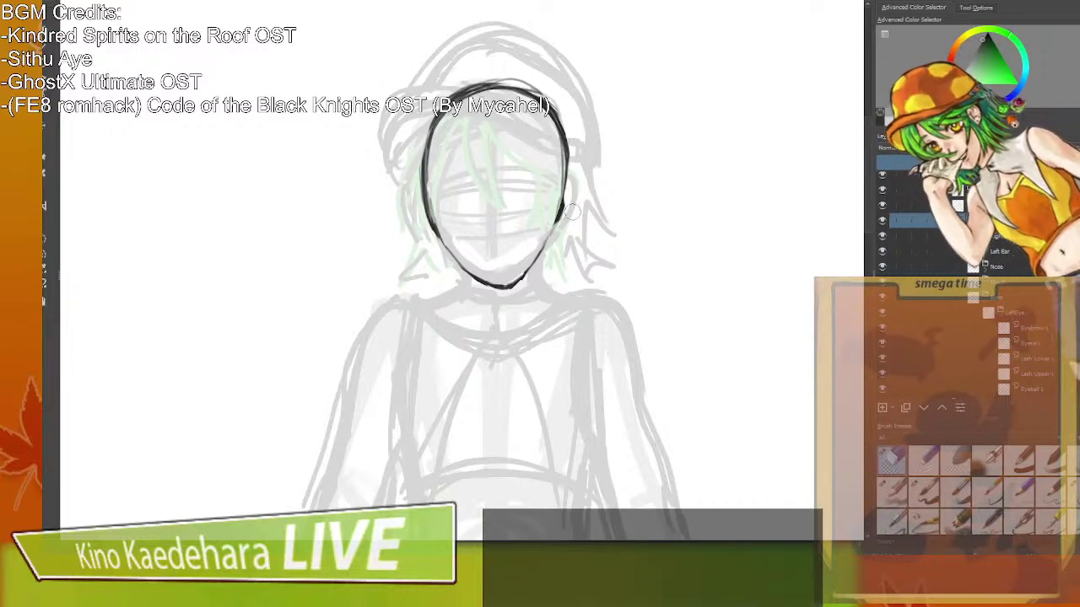
key("slash")
mouse_move(564, 199)
left_mouse_down()
mouse_move(567, 156)
mouse_move(566, 173)
left_mouse_up()
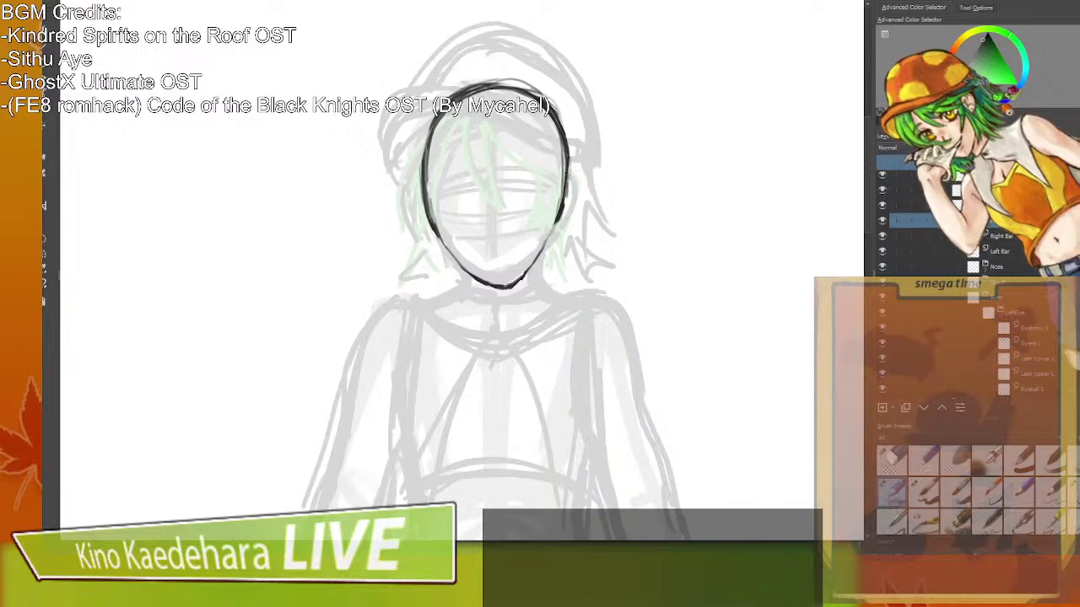
Reinforce the left cheek line and erase its excess thickness to leave a thin contour.
left_click_drag(425, 162, 430, 238)
key("slash")
left_click_drag(432, 197, 428, 228)
left_click_drag(434, 172, 427, 234)
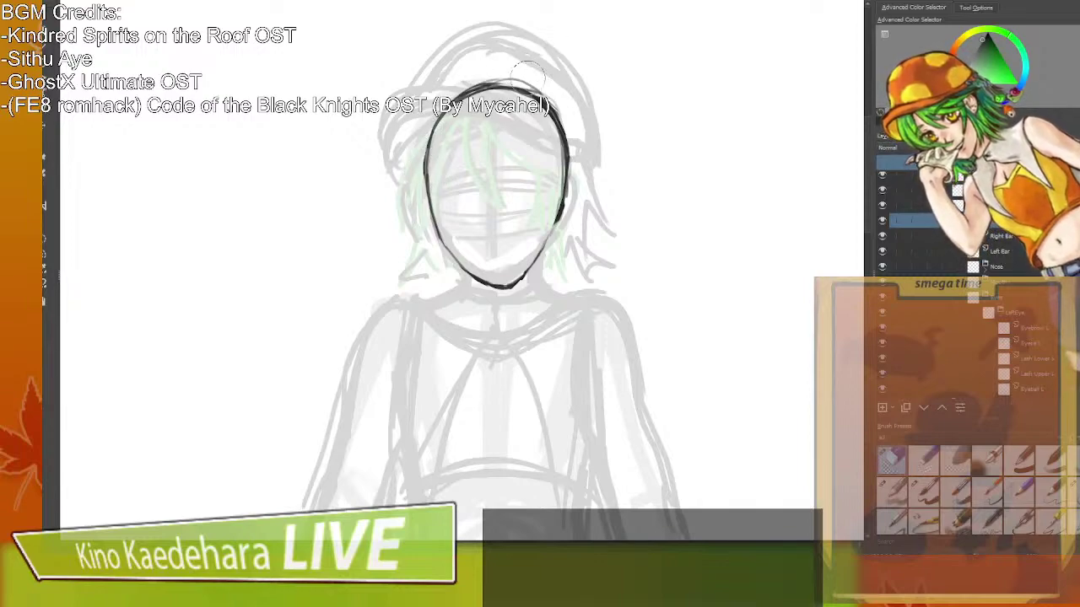
key("slash")
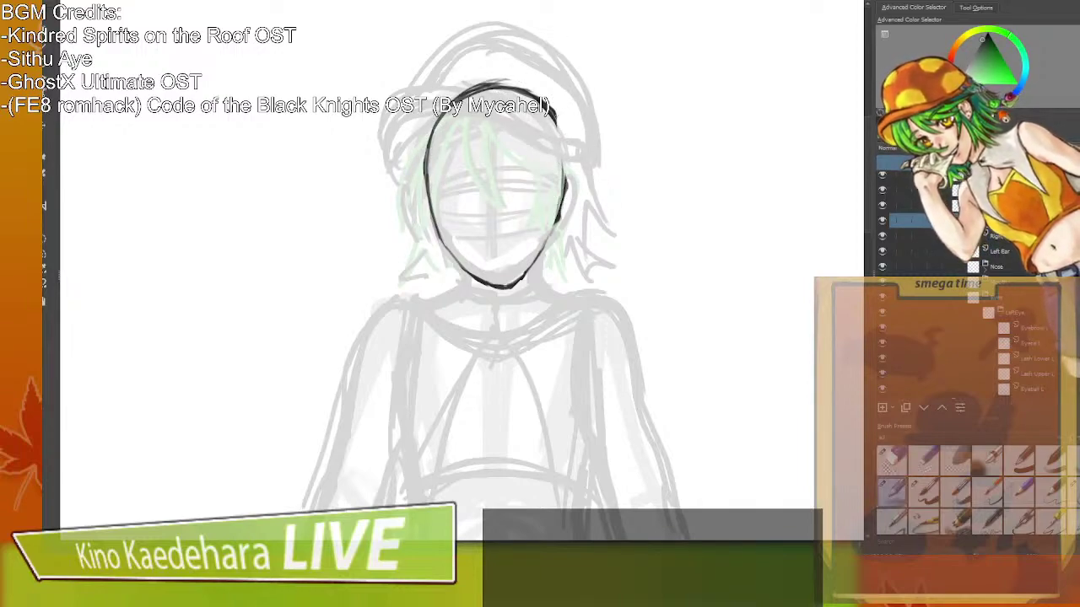
Erase the thick contour at the right temple and cheek and redraw it as a thin, smooth line down to the jaw.
left_click_drag(557, 123, 561, 205)
mouse_move(563, 155)
left_mouse_down()
mouse_move(555, 223)
mouse_move(574, 177)
left_mouse_up()
key("slash")
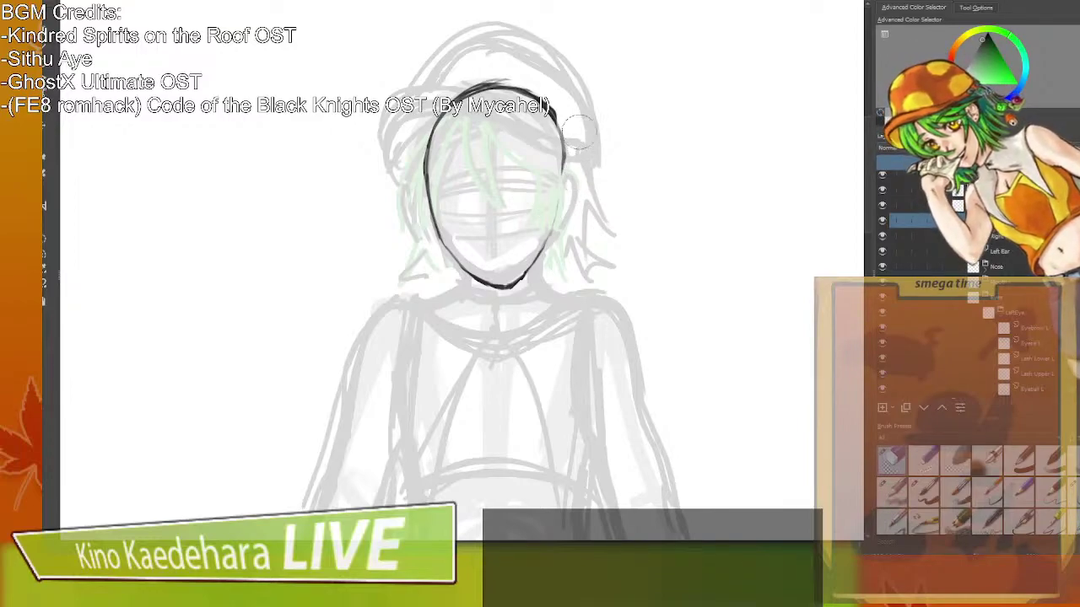
key("slash")
left_click_drag(557, 121, 548, 236)
mouse_move(562, 188)
left_mouse_down()
mouse_move(545, 243)
mouse_move(563, 157)
mouse_move(557, 119)
mouse_move(530, 106)
left_mouse_up()
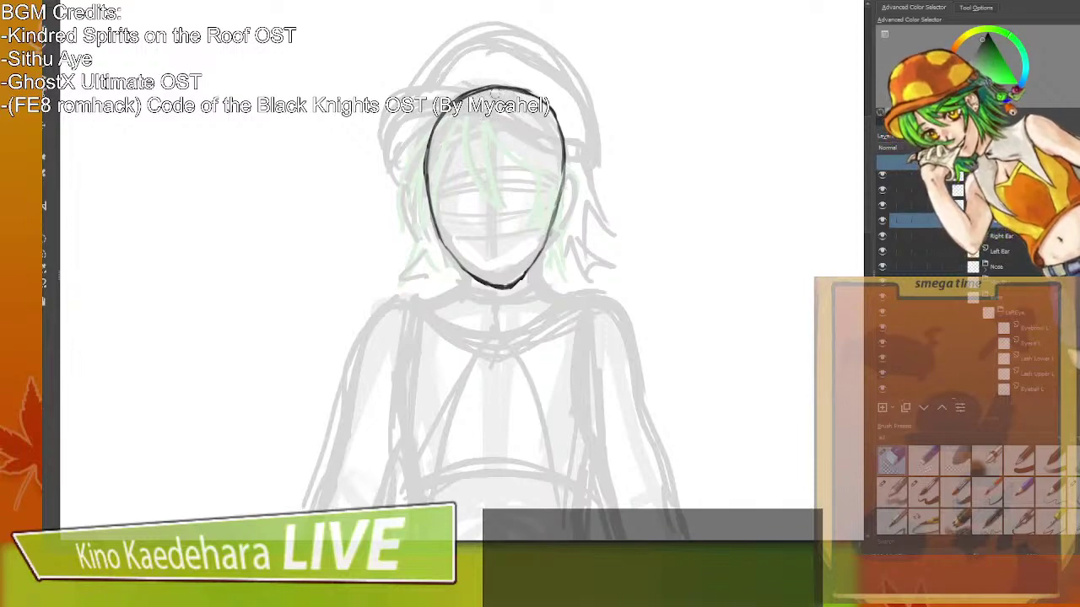
Fill the inside of the closed face outline with a light peach skin tone.
key("slash")
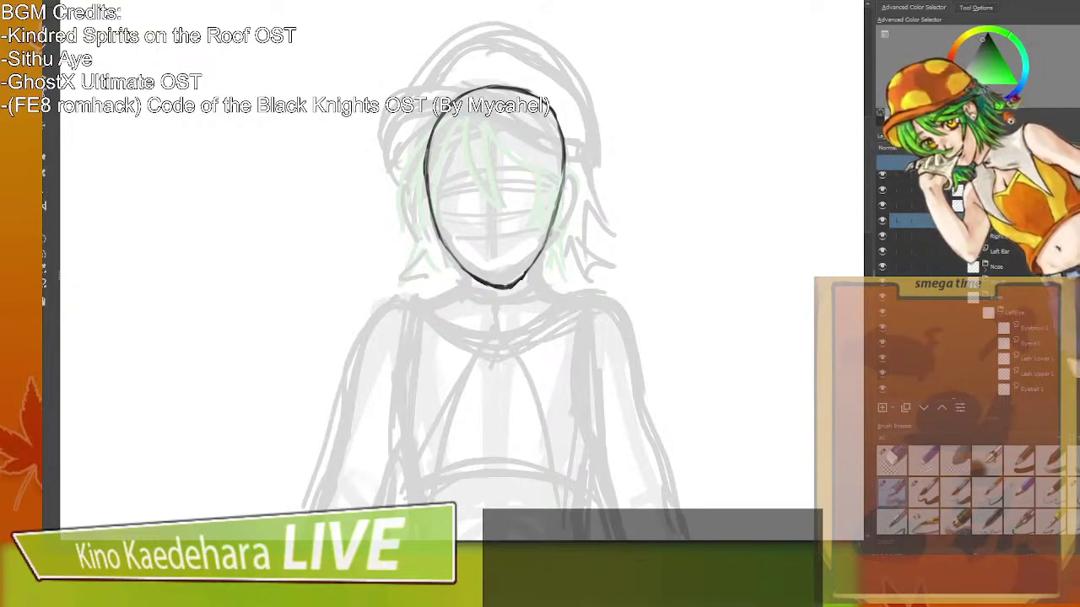
left_click(979, 8)
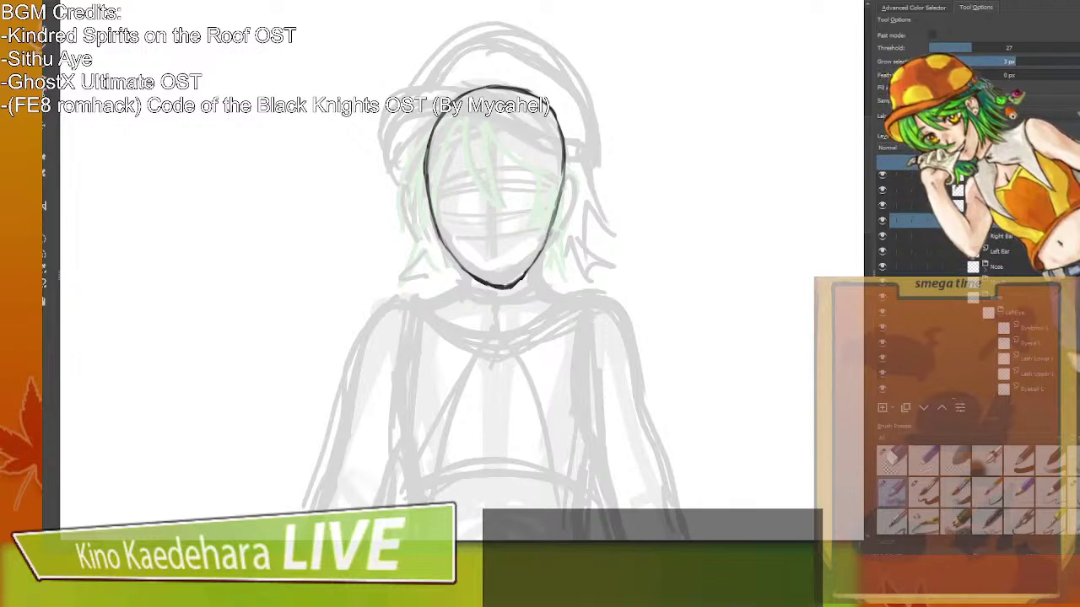
scroll(978, 75, "down", 1)
scroll(970, 51, "up", 1)
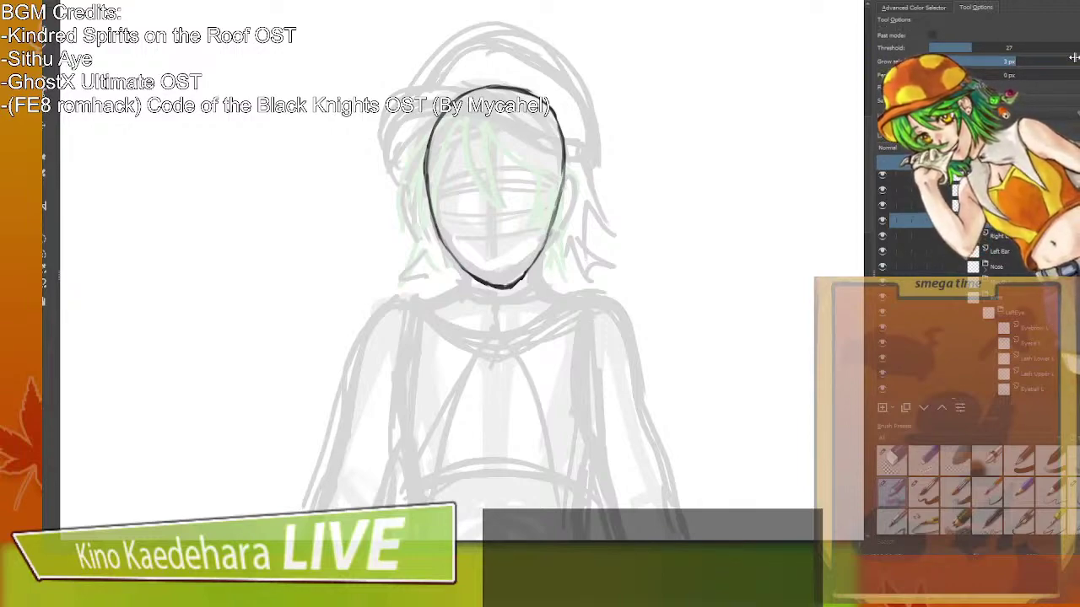
left_click(948, 7)
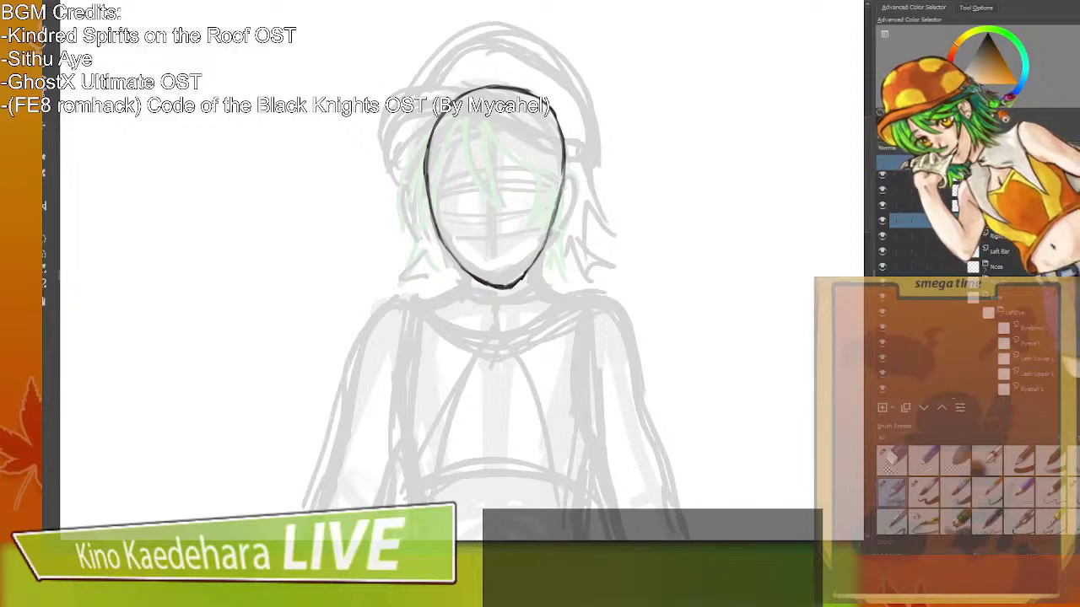
left_click(500, 172)
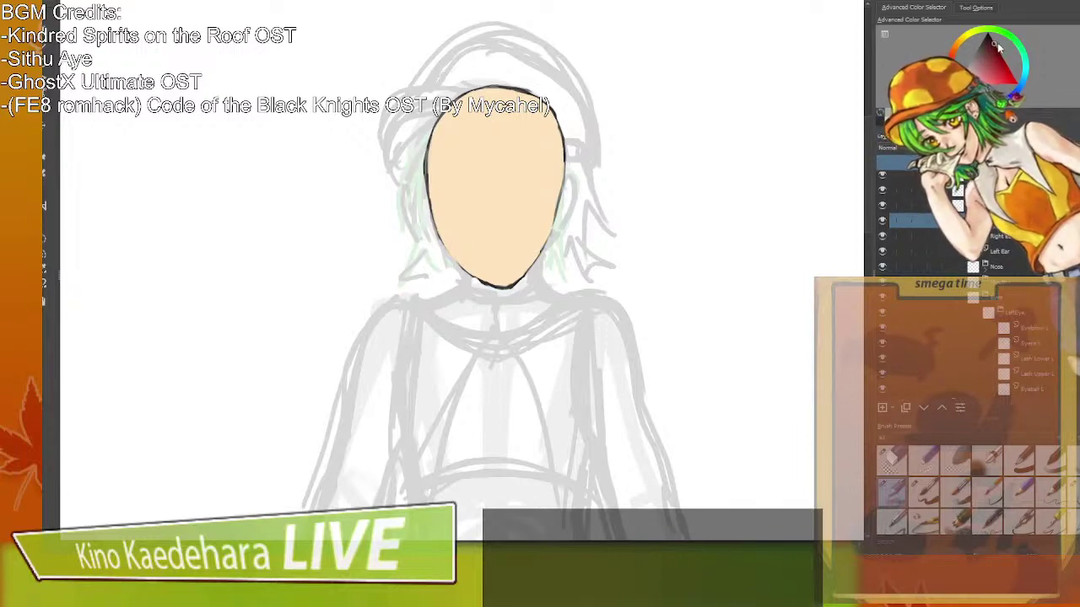
Choose a dark reddish brown and retrace the right cheek and both sides of the jaw, cleaning the right jaw with skin tone.
left_click(990, 46)
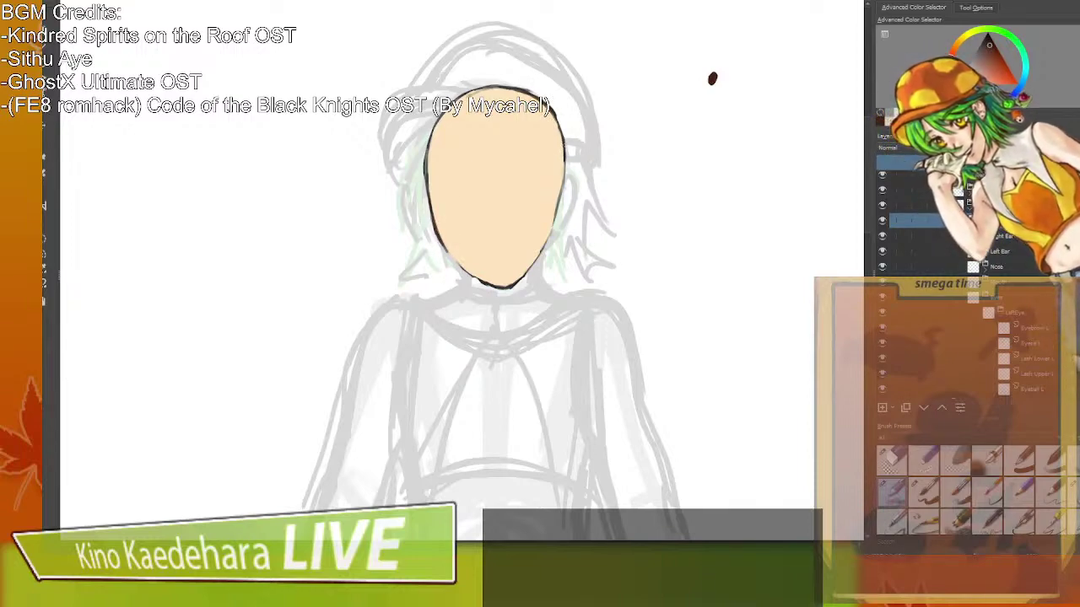
left_click_drag(553, 226, 544, 252)
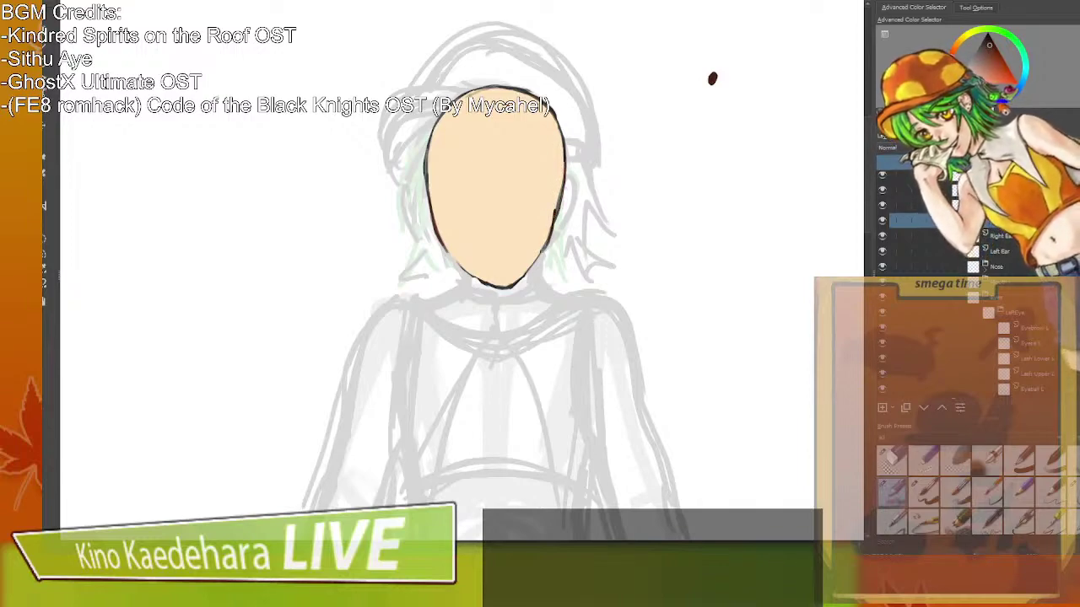
left_click_drag(560, 204, 542, 252)
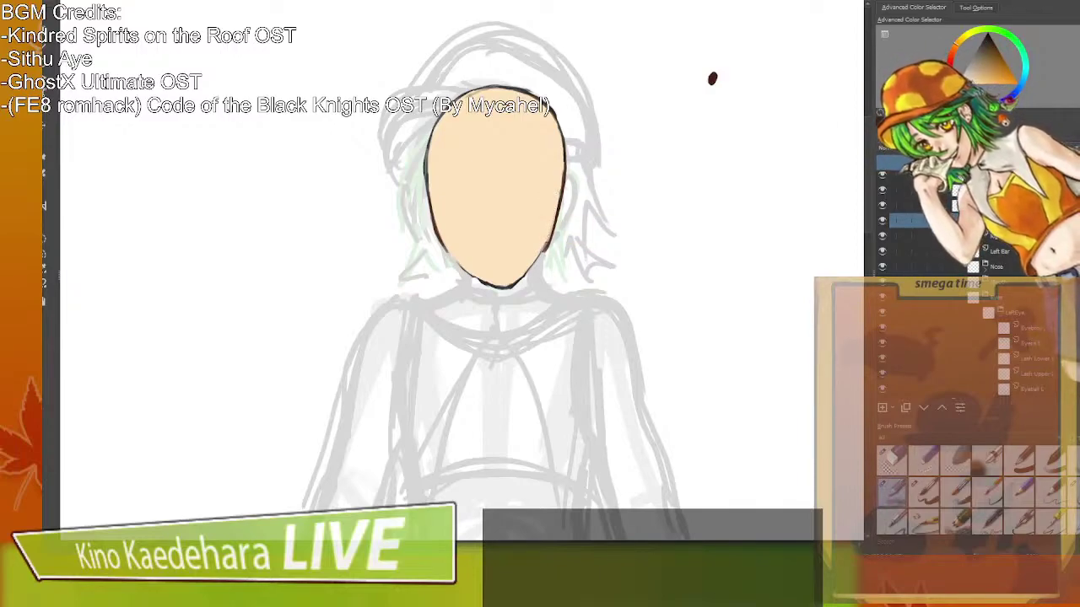
left_click_drag(540, 253, 523, 275)
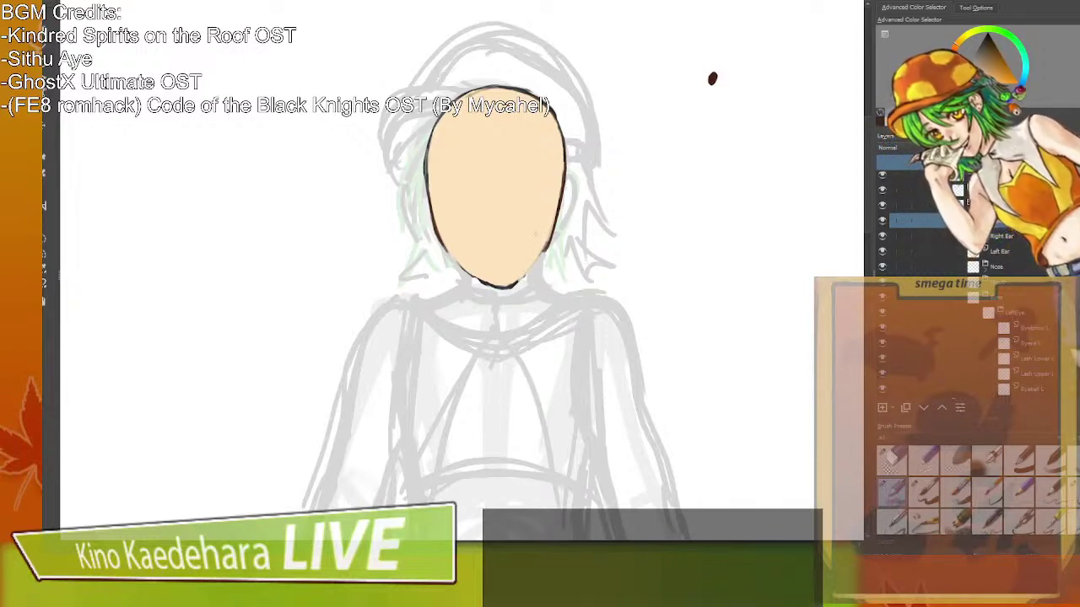
left_click(560, 214, "ctrl")
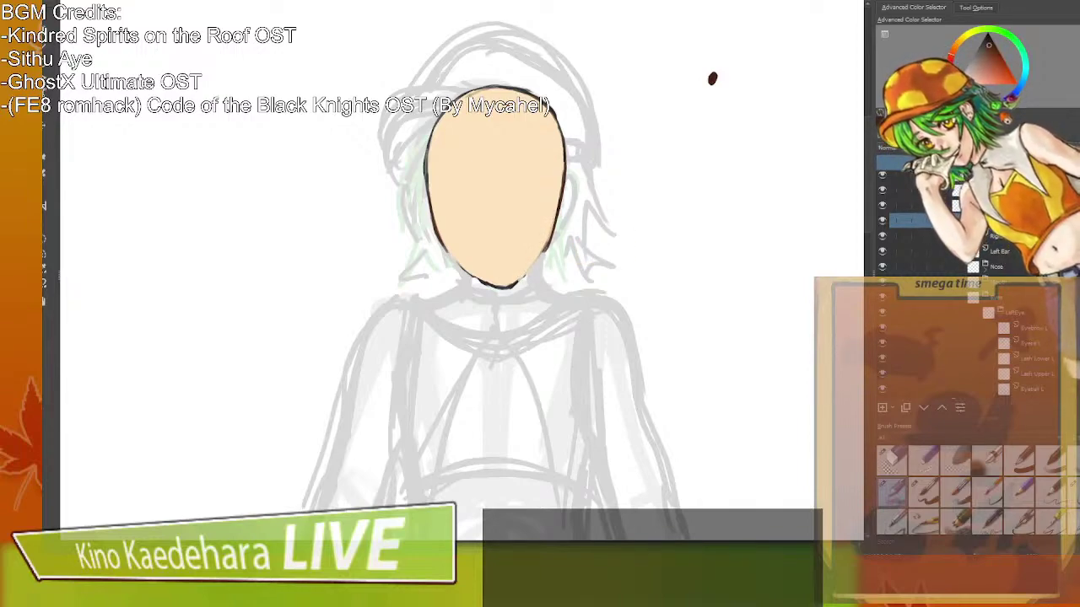
left_click_drag(545, 250, 525, 277)
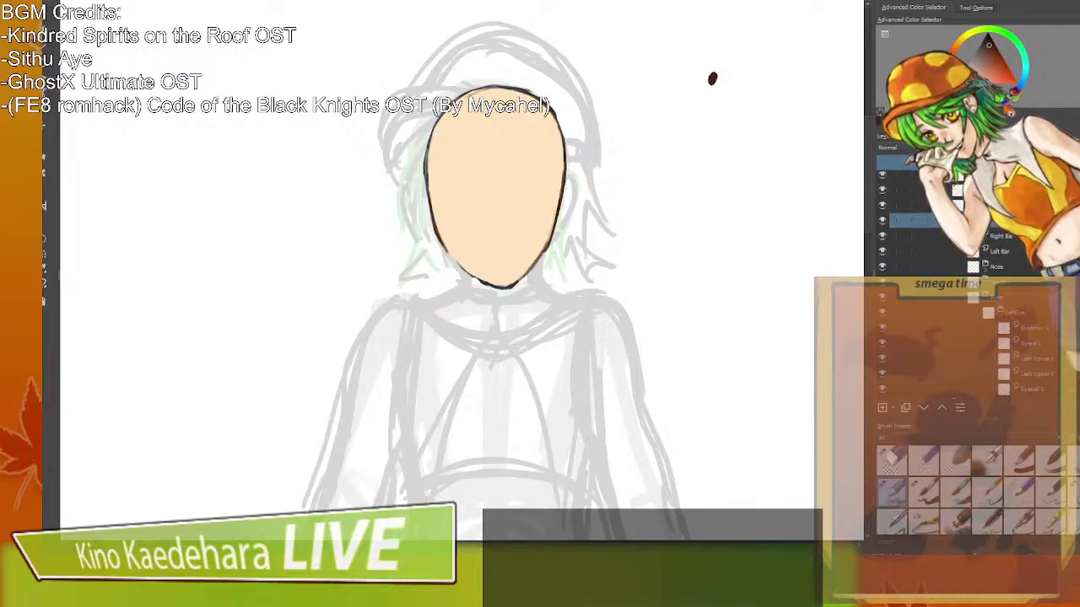
left_click_drag(447, 253, 480, 284)
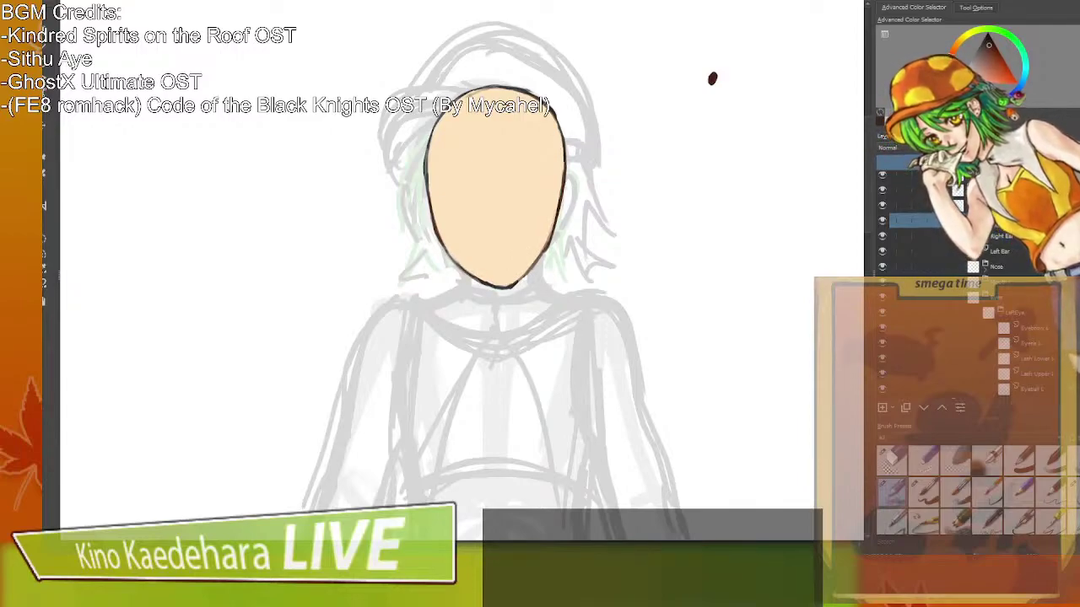
Draw over the face's right contour in brown and thin its inner edge using the sampled skin tone.
mouse_move(548, 110)
left_mouse_down()
mouse_move(565, 160)
mouse_move(552, 236)
left_mouse_up()
left_click(548, 175, "ctrl")
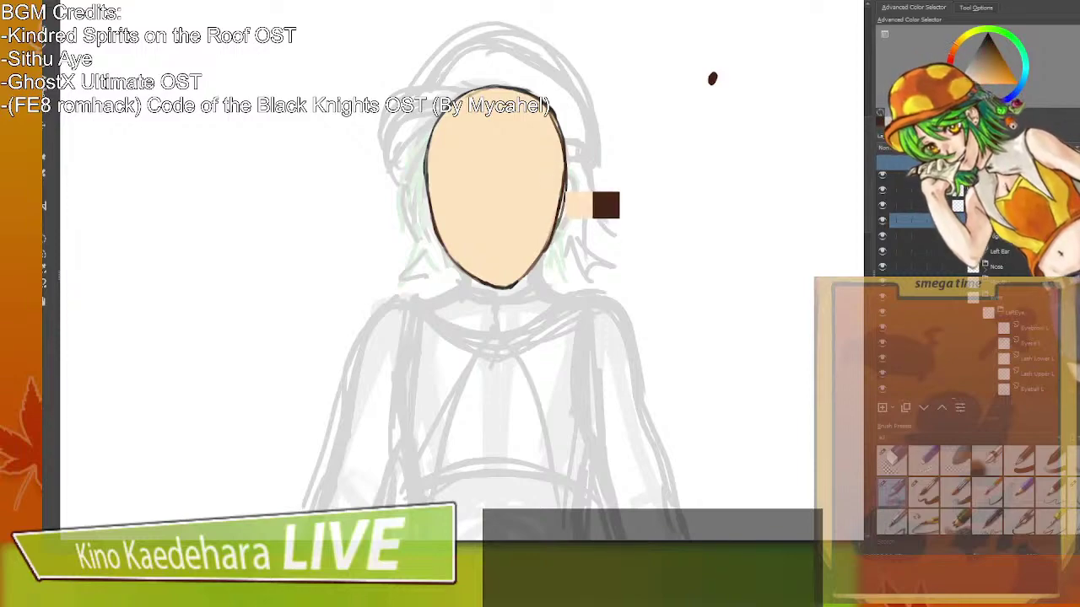
left_click_drag(560, 191, 552, 228)
left_click_drag(563, 171, 548, 242)
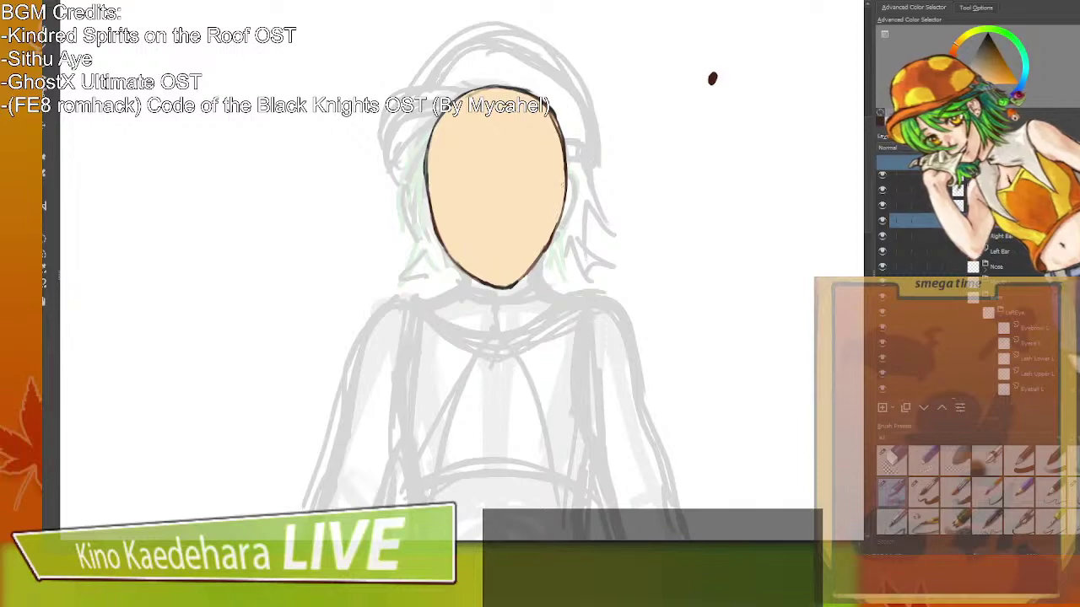
Sample the dark brown outline colour and redraw the right contour from forehead to cheek, trimming its thickness.
left_click(564, 159, "ctrl")
mouse_move(564, 177)
left_mouse_down()
mouse_move(545, 253)
mouse_move(553, 237)
left_mouse_up()
left_click_drag(528, 96, 560, 149)
mouse_move(555, 104)
left_mouse_down()
mouse_move(575, 152)
mouse_move(560, 254)
left_mouse_up()
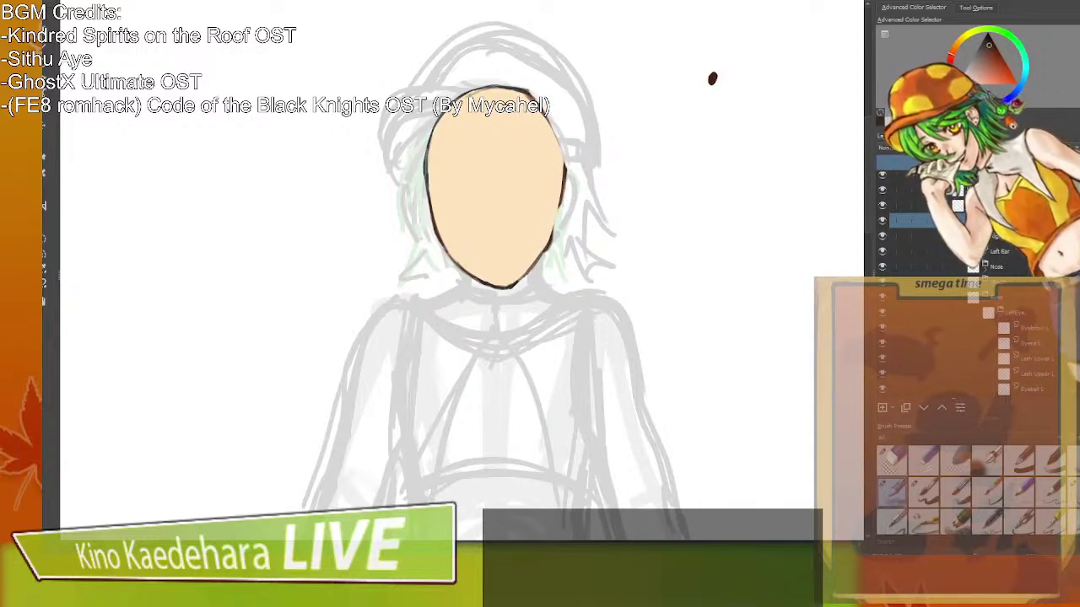
left_click_drag(530, 96, 562, 156)
mouse_move(553, 123)
left_mouse_down()
mouse_move(564, 184)
mouse_move(548, 241)
left_mouse_up()
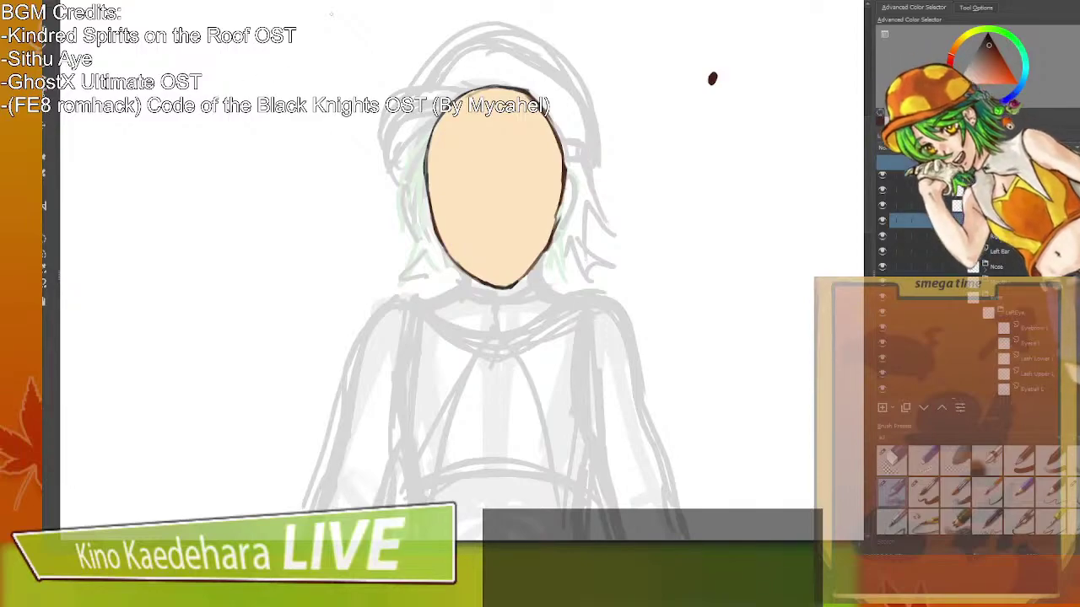
Mirror the canvas view and redraw the jaw line on the face's left side as now displayed, erasing the excess around the chin.
key("m")
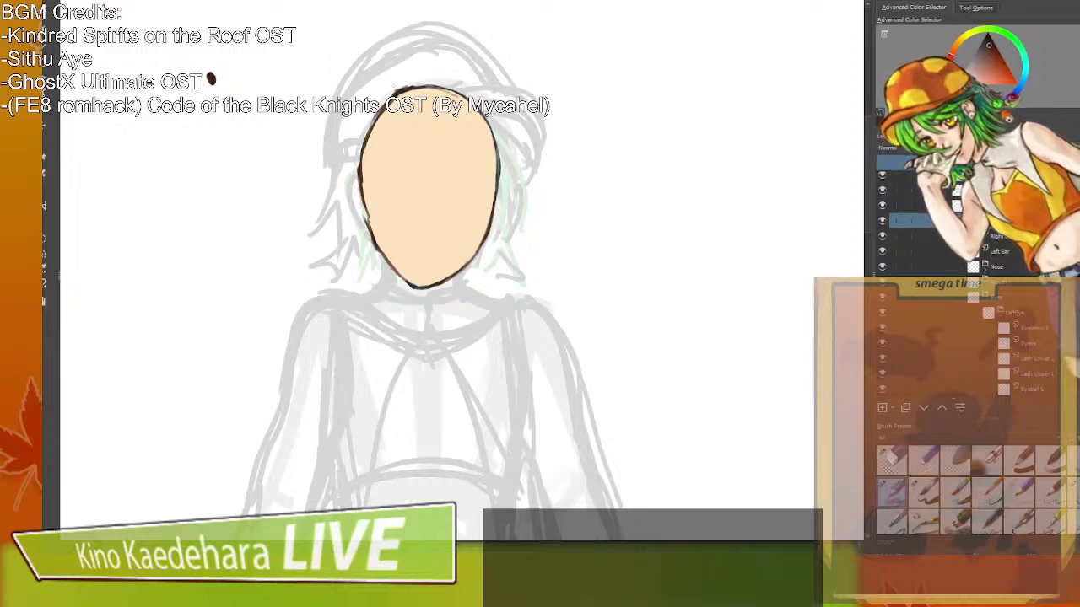
left_click_drag(378, 250, 428, 283)
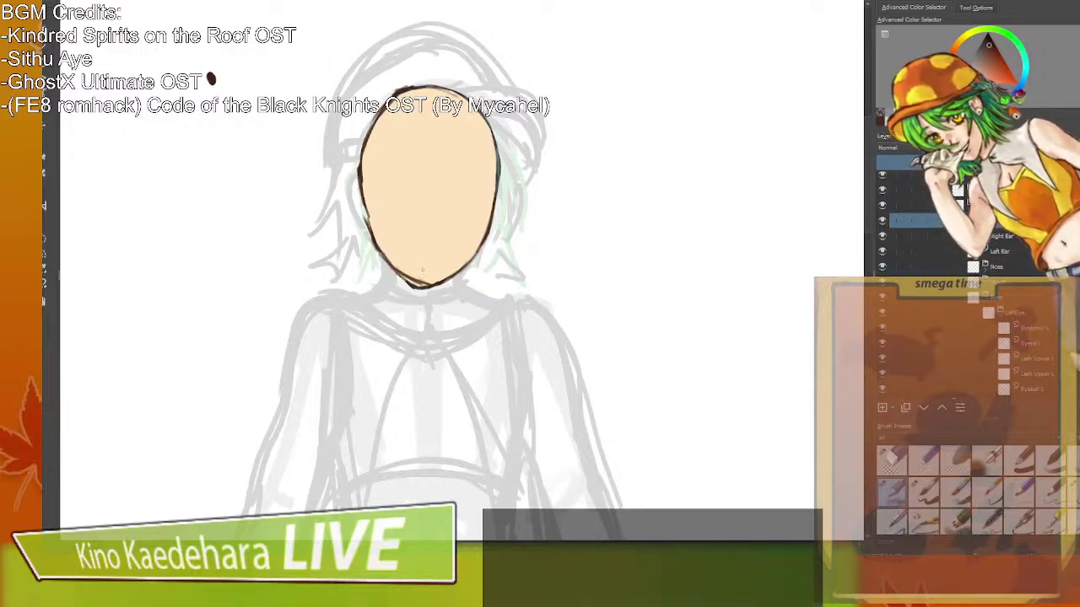
key("slash")
left_click_drag(381, 253, 418, 293)
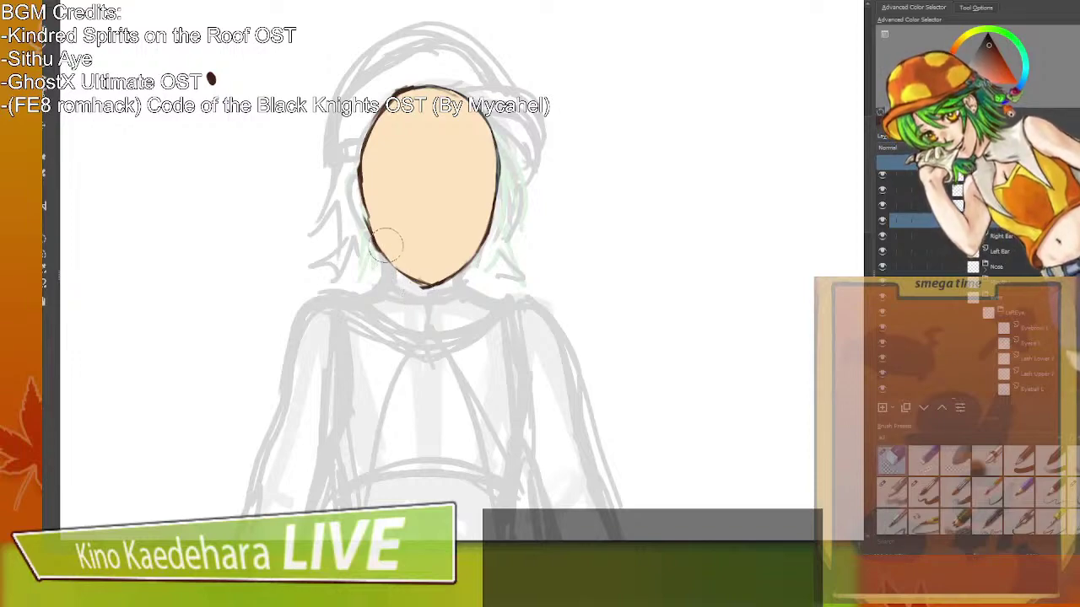
key("slash")
left_click_drag(379, 252, 427, 284)
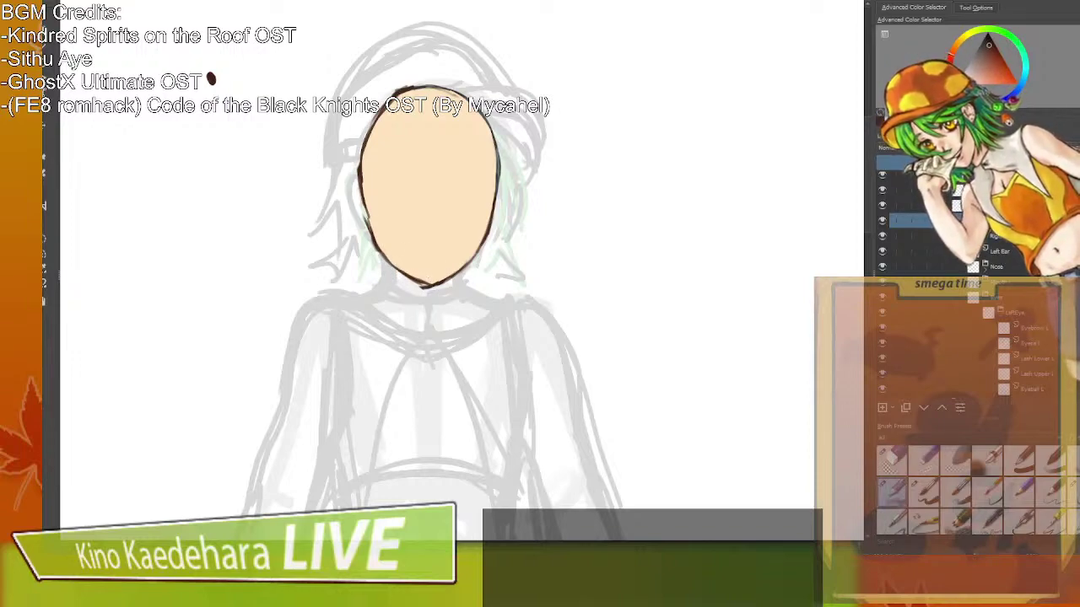
Reinforce the dark brown contour from the left cheek down to the chin in the mirrored view.
left_click_drag(368, 211, 427, 285)
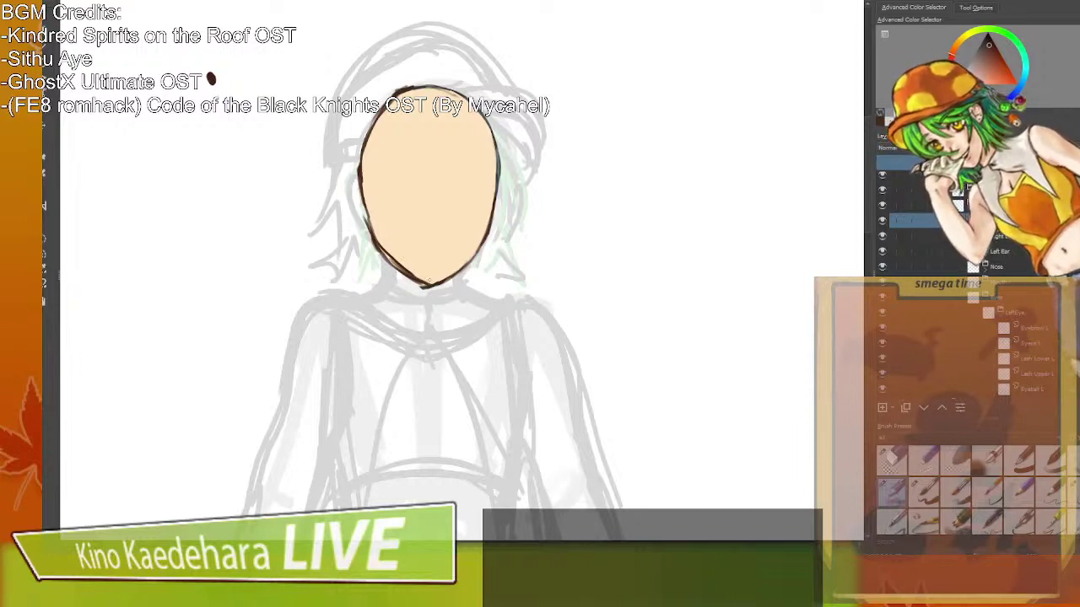
key("slash")
key("slash")
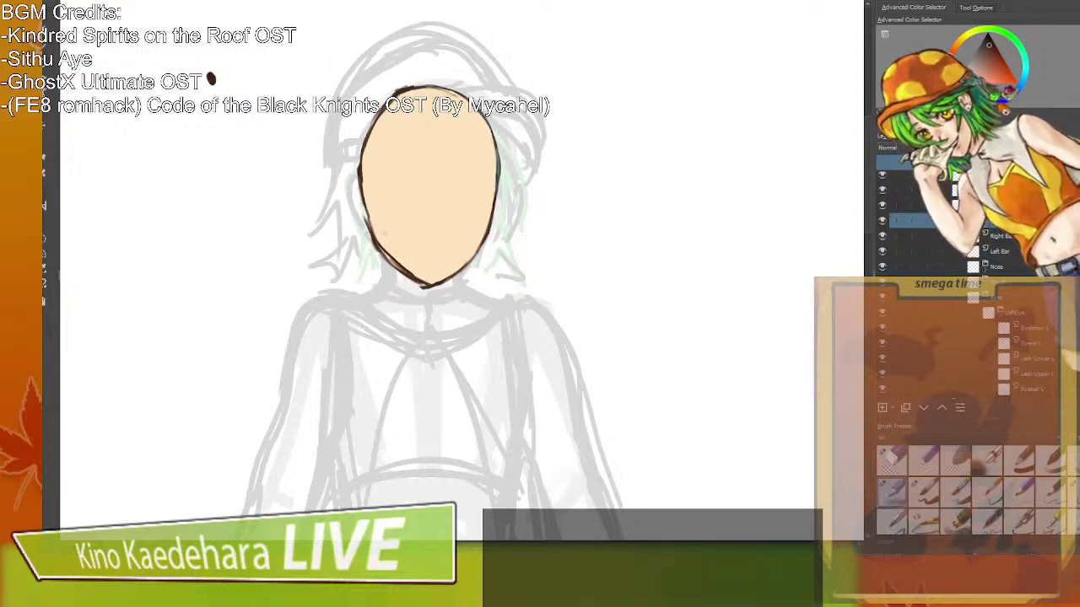
left_click_drag(361, 185, 374, 234)
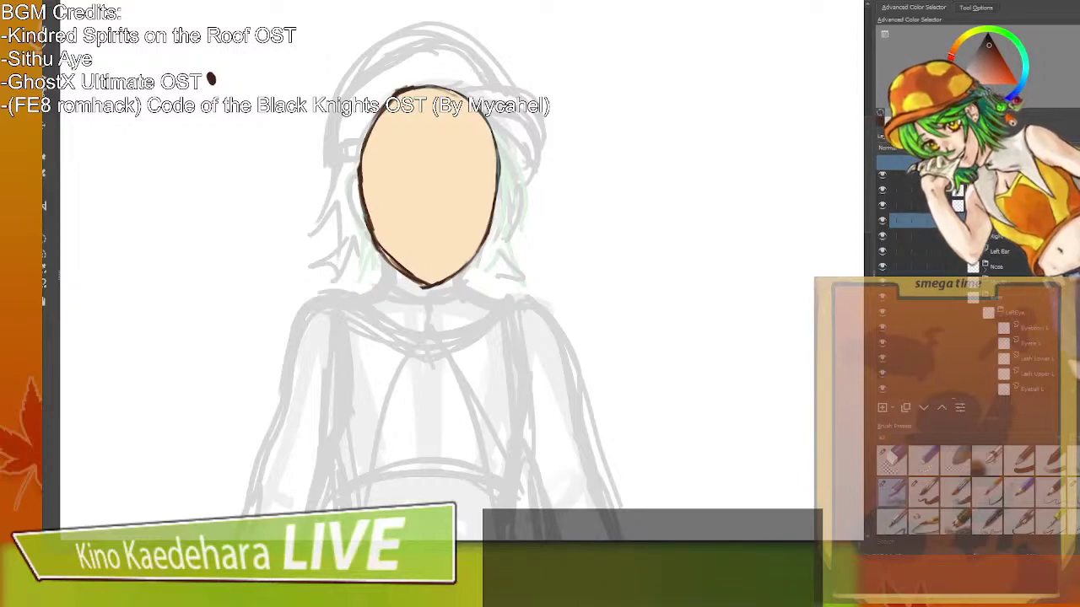
Touch up the brown contour at the forehead and along the face's left side, checking the symmetry in the mirrored view.
left_click_drag(415, 86, 439, 85)
key("m")
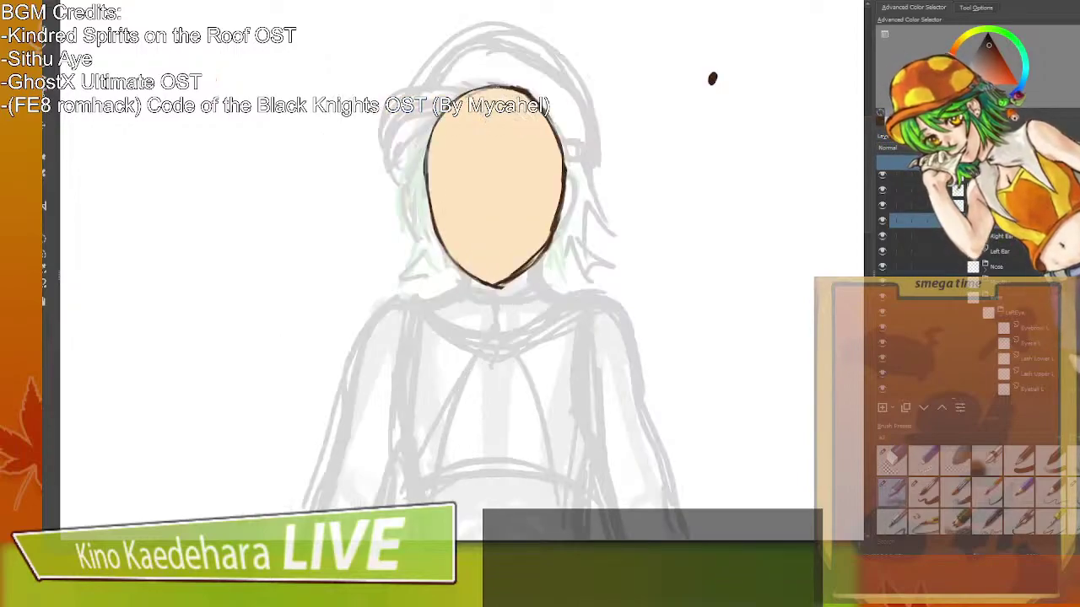
key("m")
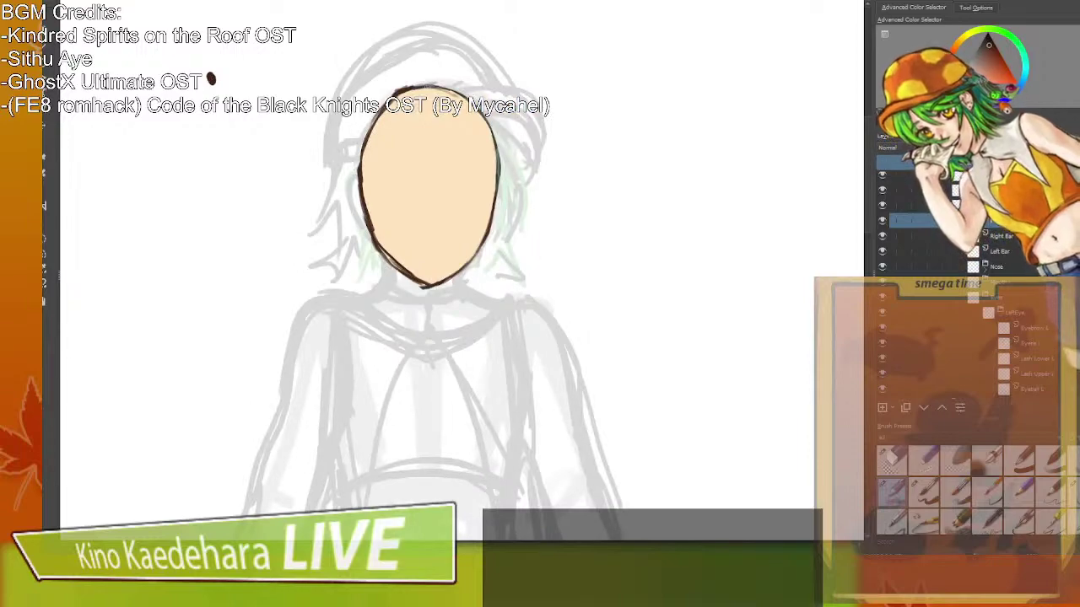
left_click_drag(646, 79, 711, 78)
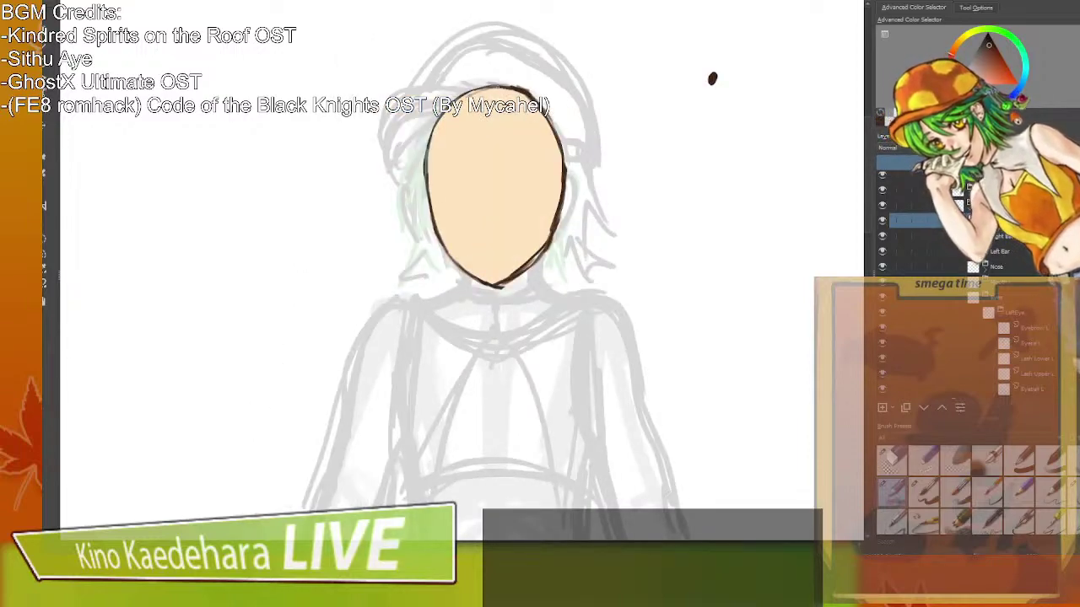
mouse_move(455, 97)
left_mouse_down()
mouse_move(430, 146)
mouse_move(428, 187)
mouse_move(460, 268)
mouse_move(490, 285)
left_mouse_up()
Erase the jaw line around the chin and redraw it in dark brown as a thinner line between both cheeks.
mouse_move(712, 78)
left_mouse_down()
mouse_move(647, 78)
mouse_move(712, 78)
left_mouse_up()
key("slash")
mouse_move(447, 255)
left_mouse_down()
mouse_move(498, 300)
mouse_move(537, 271)
mouse_move(510, 263)
mouse_move(489, 283)
mouse_move(537, 267)
mouse_move(512, 253)
mouse_move(485, 281)
left_mouse_up()
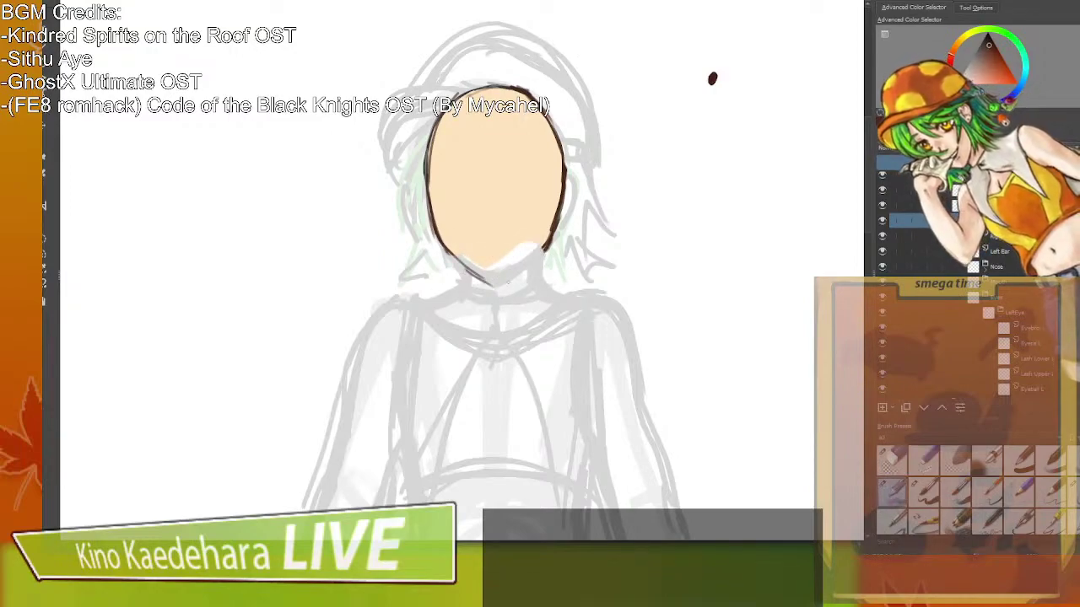
key("m")
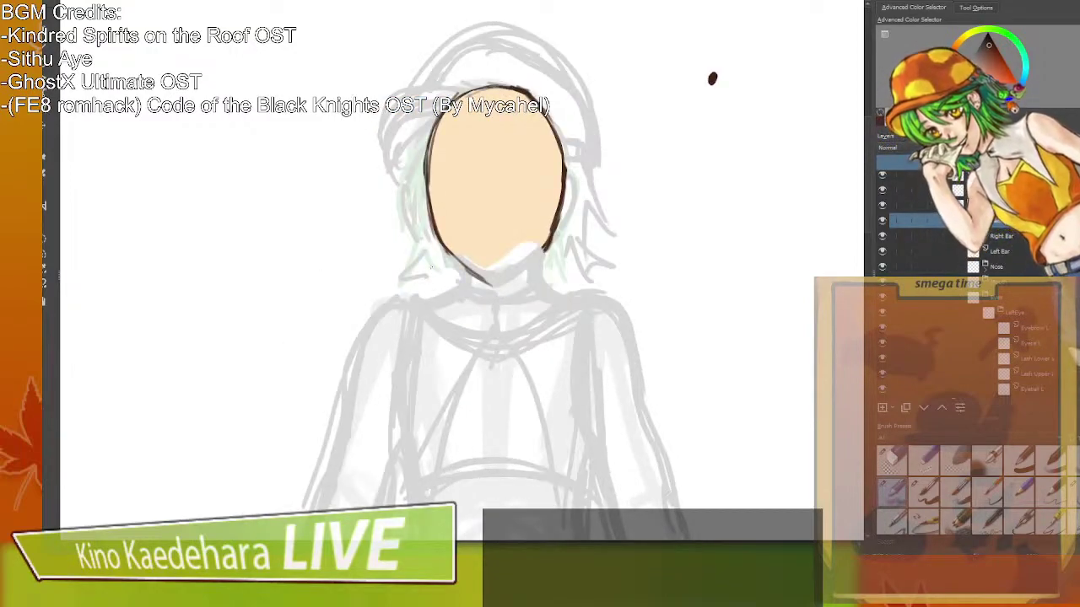
left_click_drag(495, 283, 545, 246)
mouse_move(456, 262)
left_mouse_down()
mouse_move(490, 281)
mouse_move(543, 251)
left_mouse_up()
key("m")
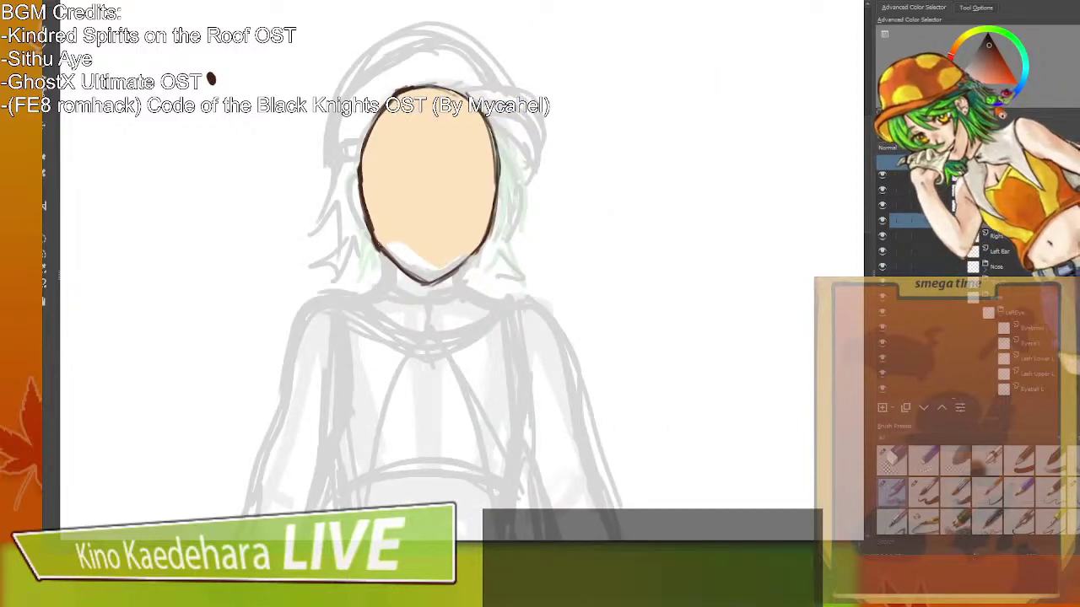
left_click_drag(646, 78, 712, 78)
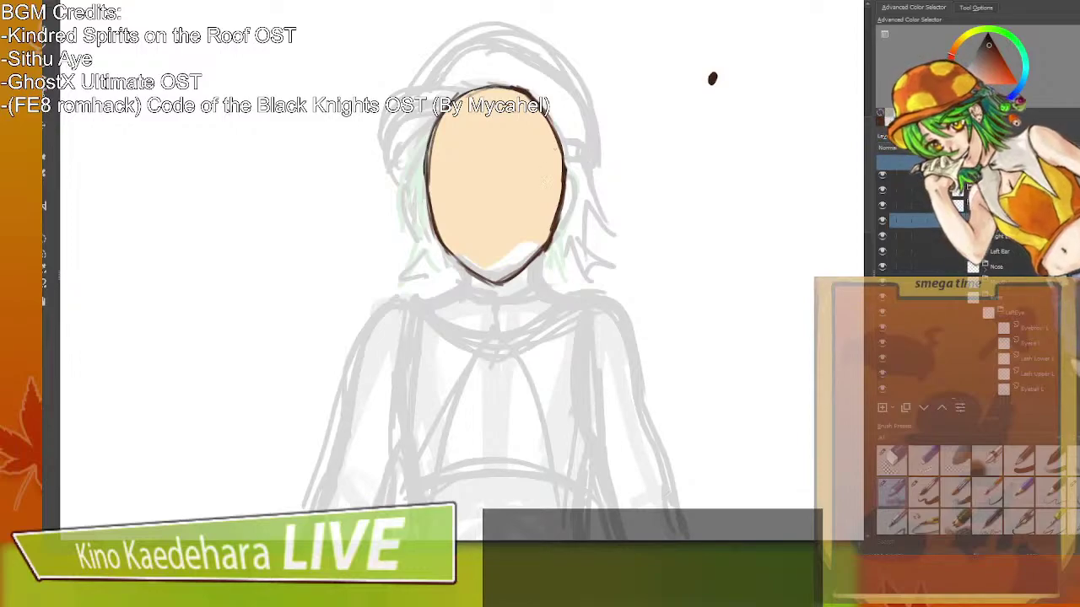
Erase the face's right edge from forehead to jaw and redraw that contour as a thin dark brown curve.
key("slash")
mouse_move(528, 120)
left_mouse_down()
mouse_move(552, 146)
mouse_move(550, 254)
left_mouse_up()
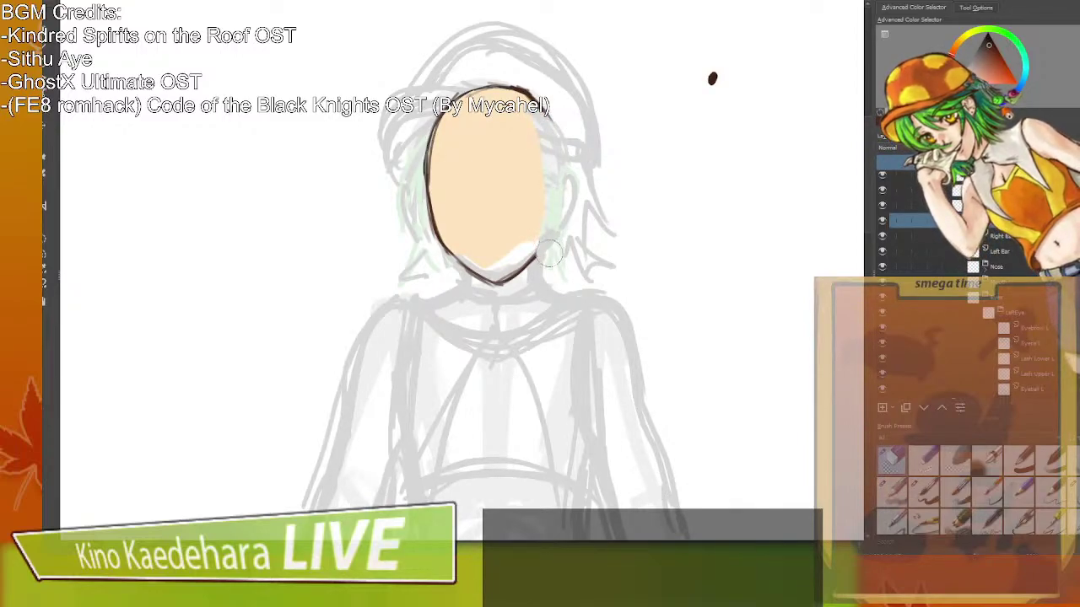
key("slash")
key("m")
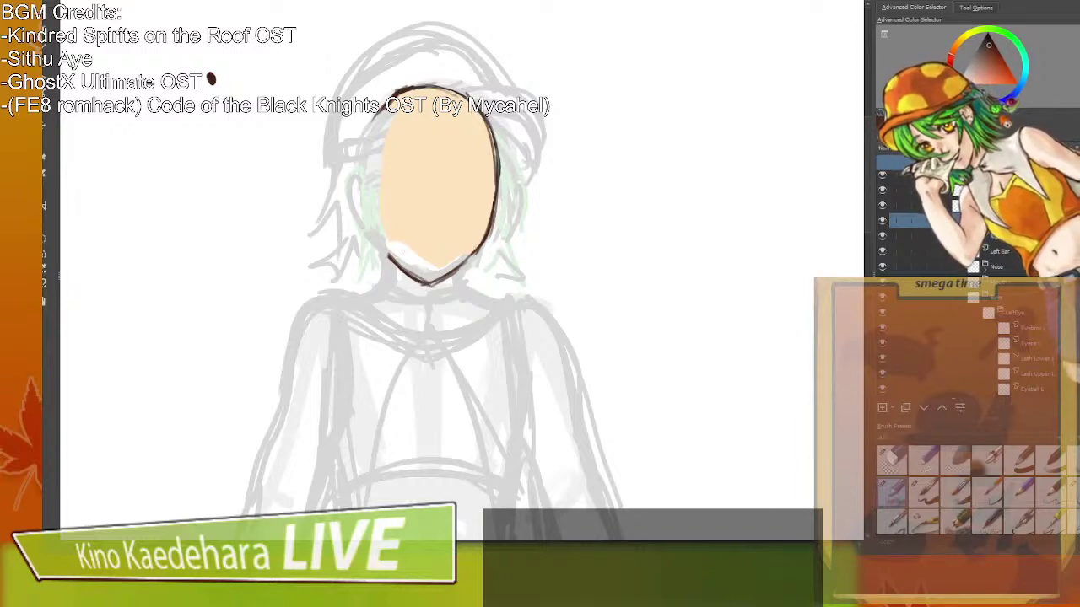
left_click_drag(414, 255, 472, 251)
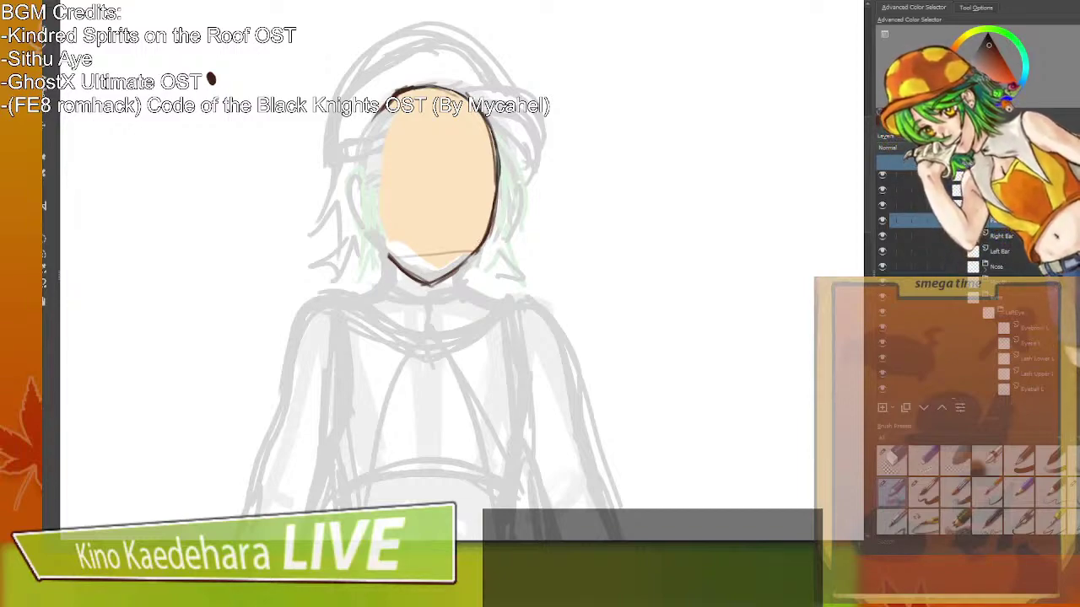
key("ctrl+z")
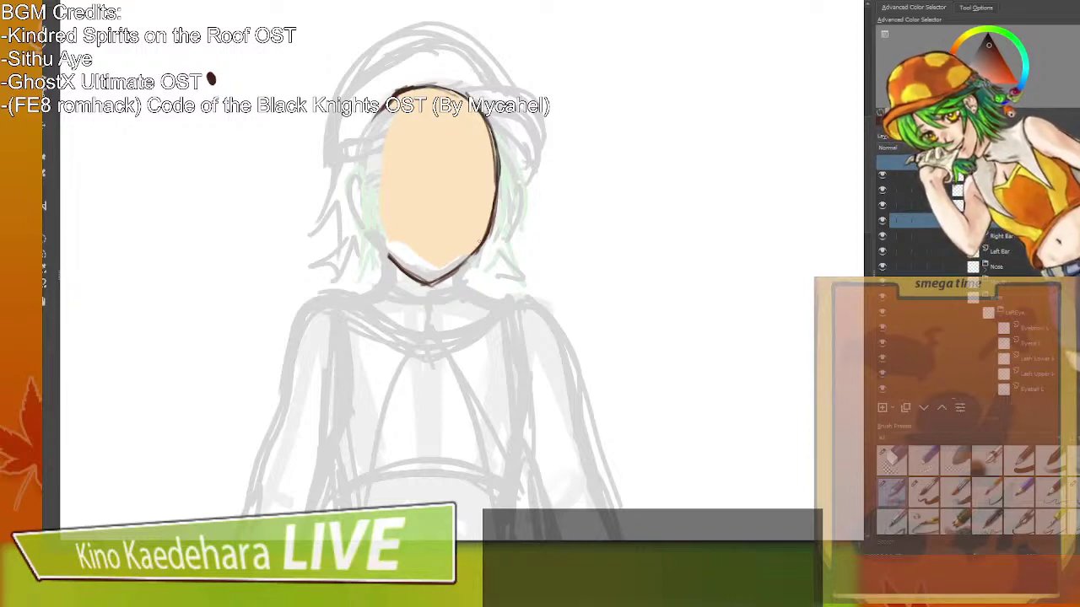
mouse_move(393, 259)
left_mouse_down()
mouse_move(375, 247)
mouse_move(372, 116)
mouse_move(385, 254)
mouse_move(375, 115)
mouse_move(385, 258)
left_mouse_up()
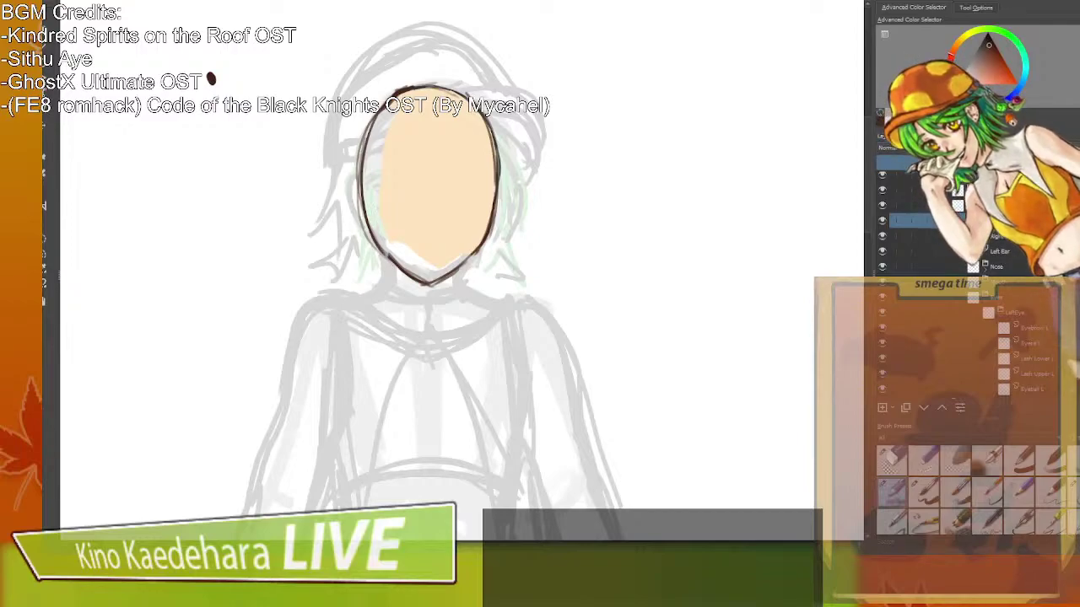
key("m")
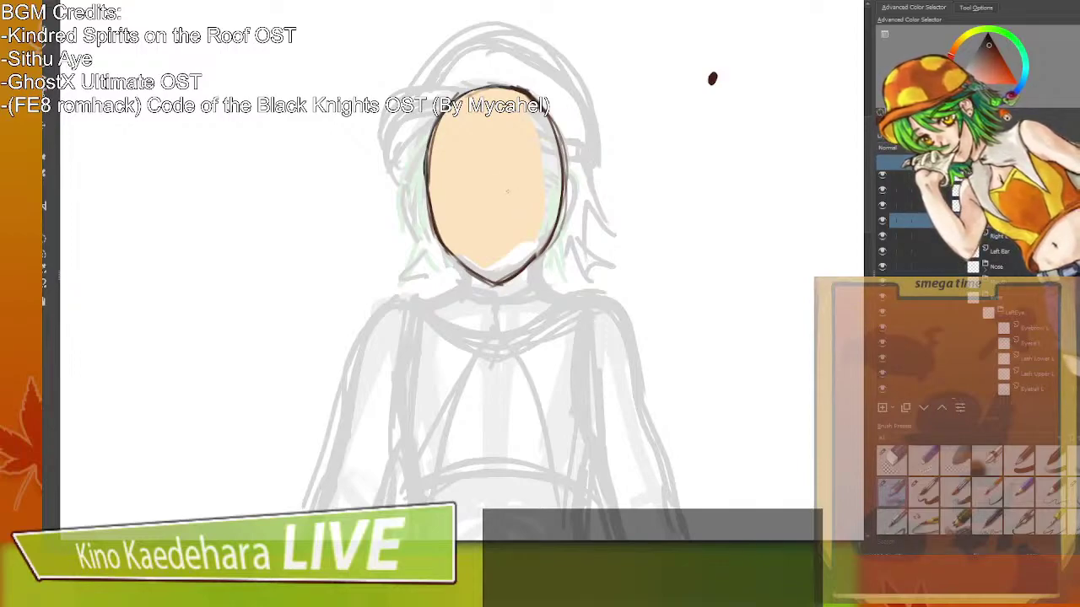
Sample the skin tone and fill the white gaps along the redrawn cheek and jaw.
left_click(511, 185, "ctrl")
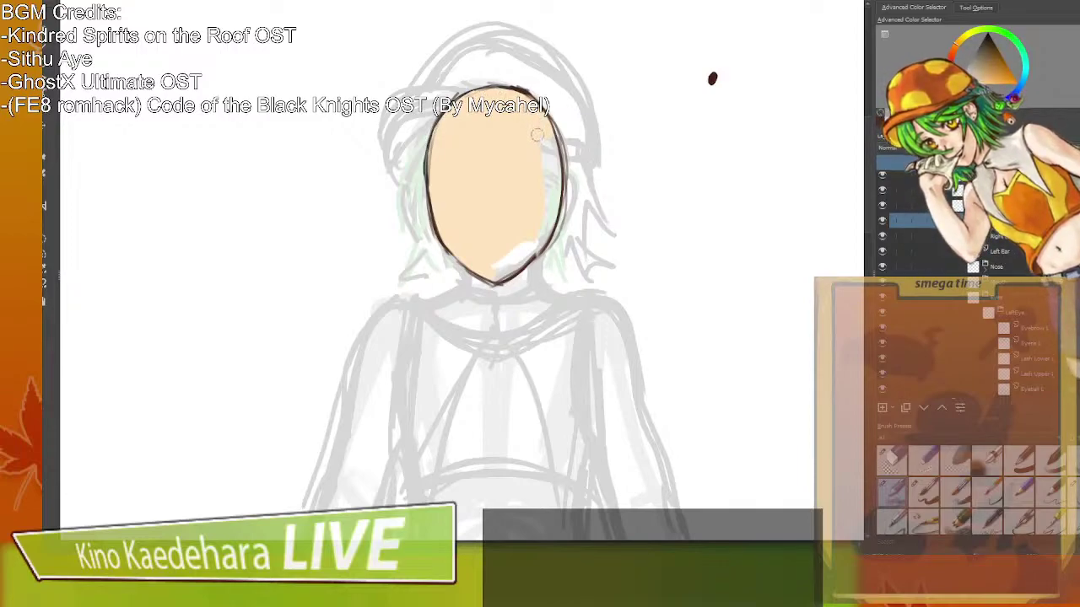
key("m")
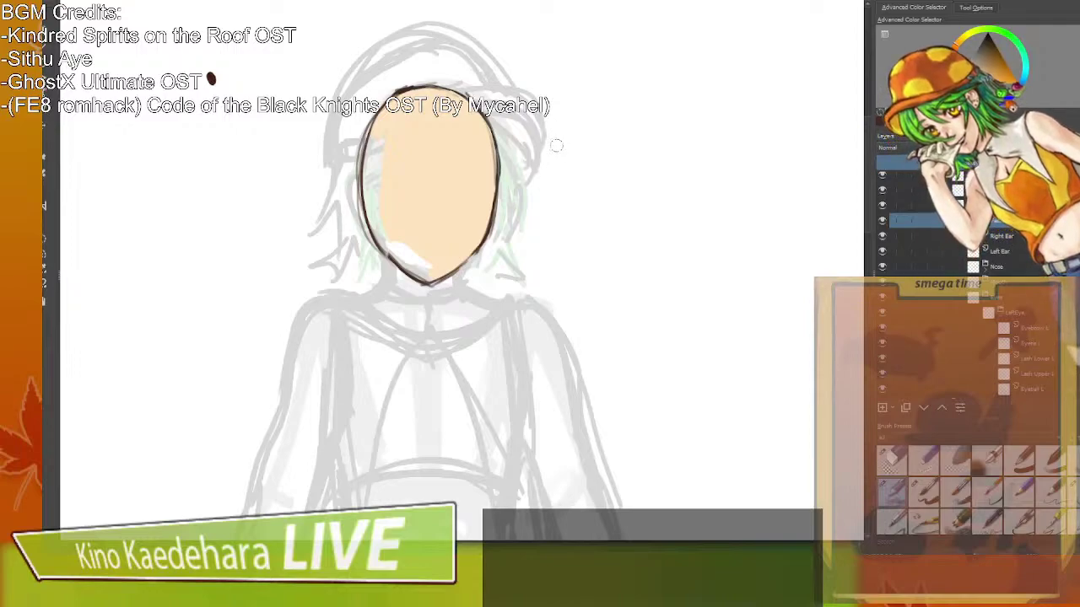
scroll(553, 135, "left", 3)
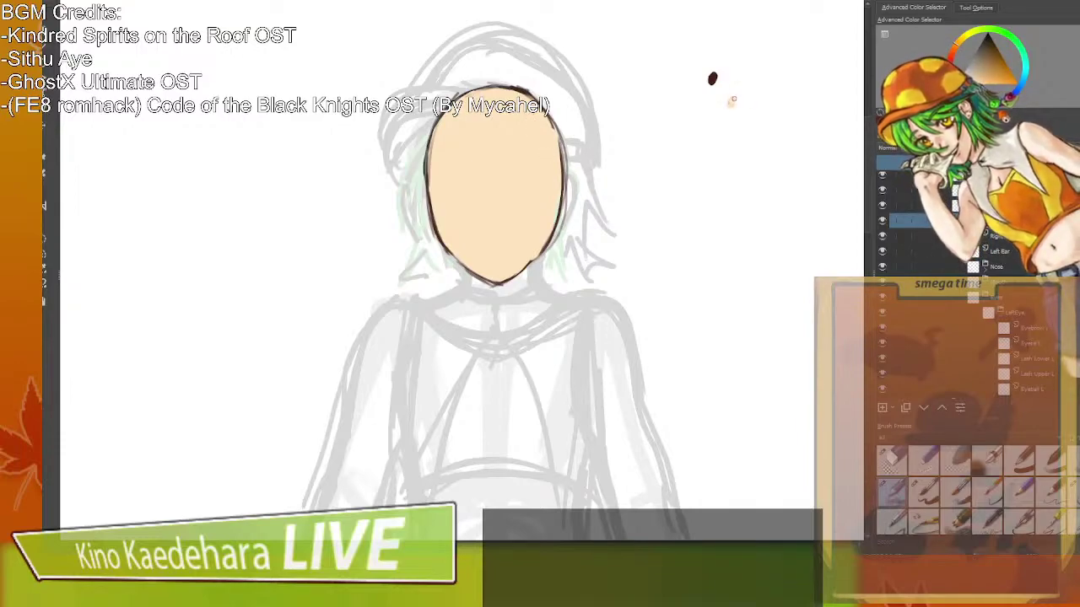
key("m")
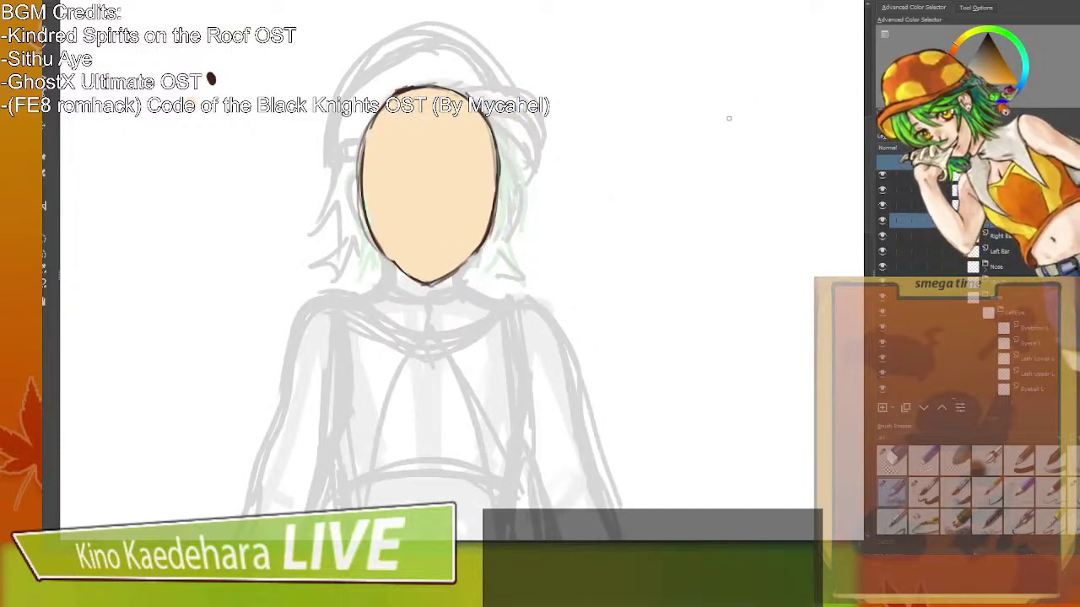
scroll(729, 118, "left", 2)
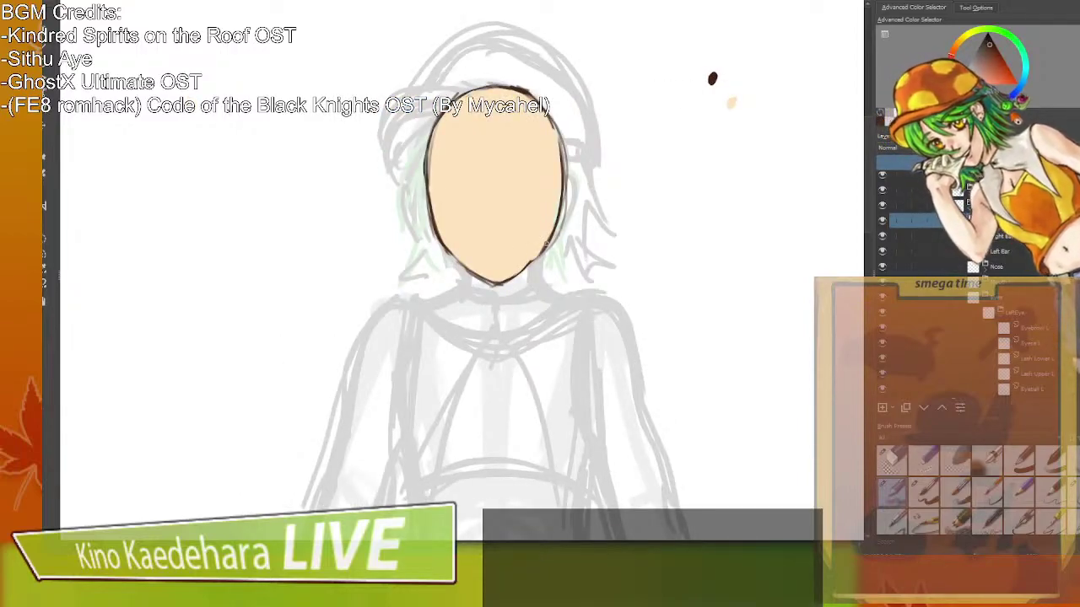
Reinforce the dark brown jaw contour from both lower cheeks down to the chin.
left_click_drag(545, 245, 527, 265)
mouse_move(436, 236)
left_mouse_down()
mouse_move(498, 282)
mouse_move(538, 251)
left_mouse_up()
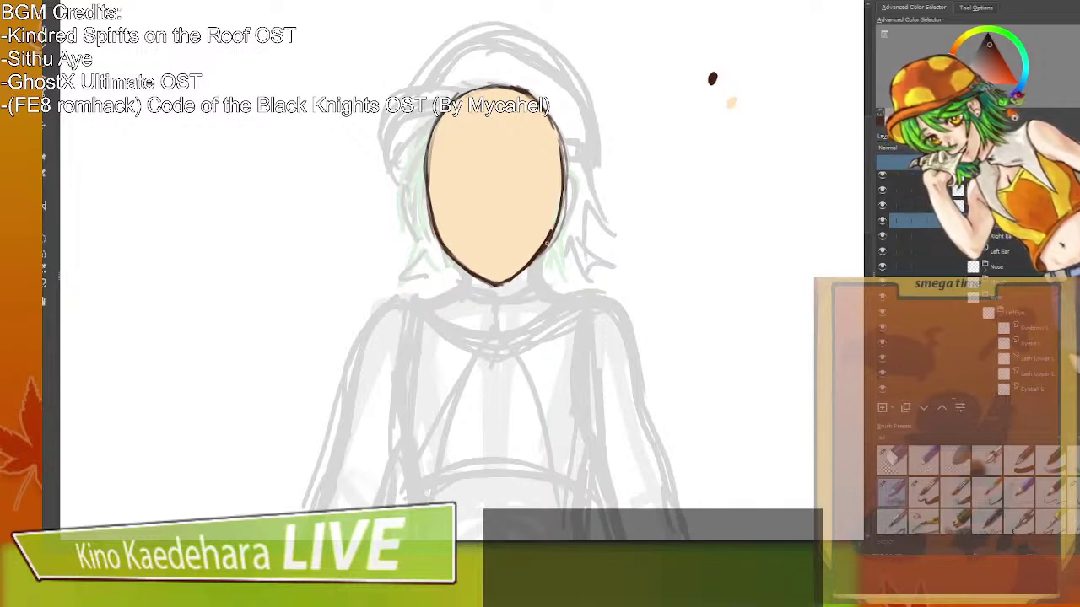
left_click_drag(550, 226, 544, 246)
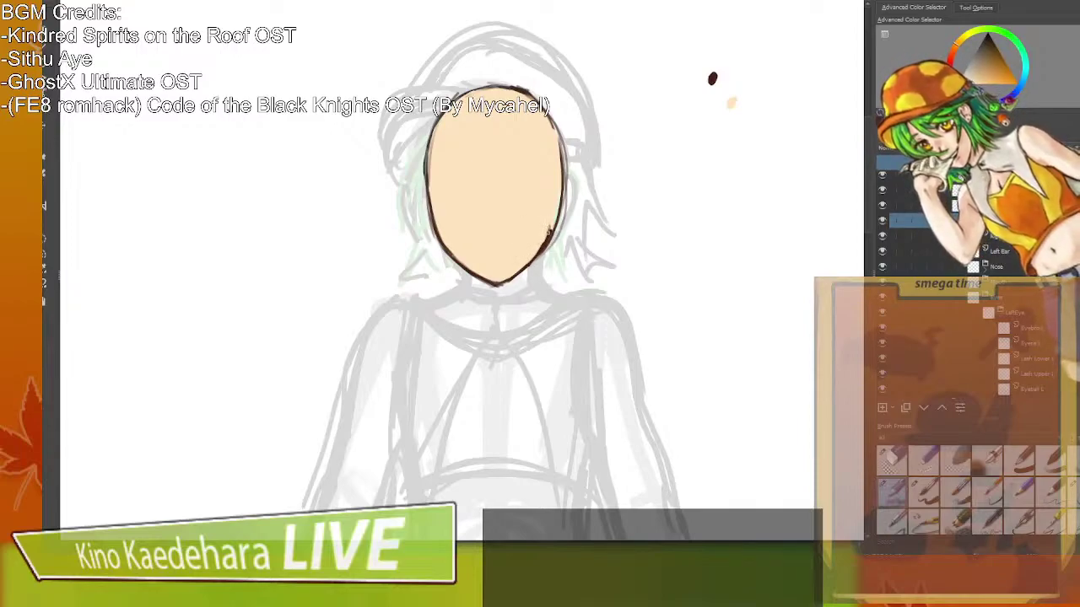
Thicken the right contour from forehead to cheek inward with sampled dark brown, covering the excess with skin tone.
left_click(550, 240, "ctrl")
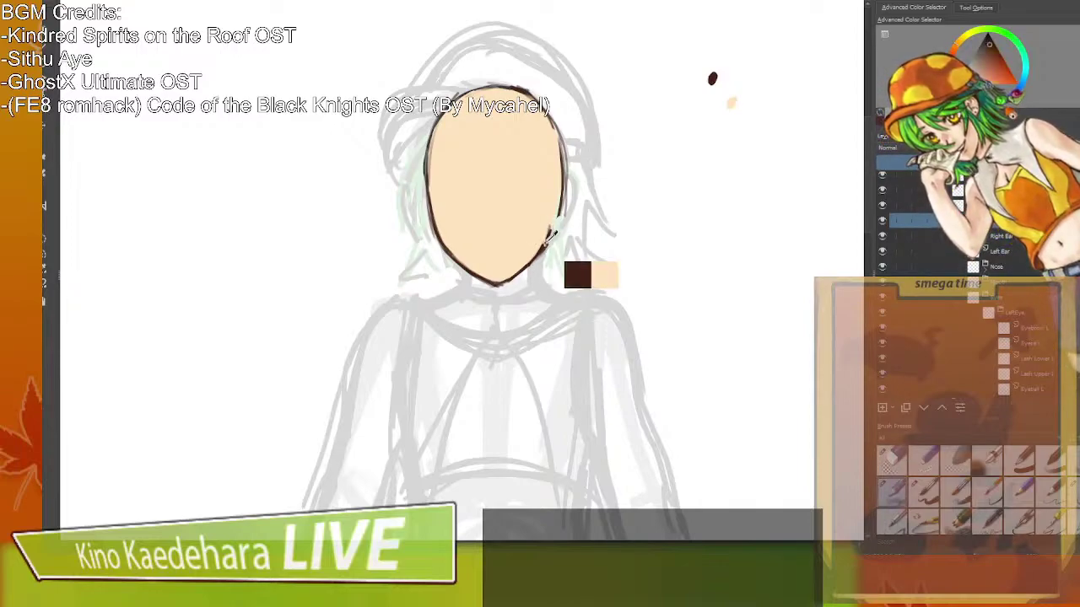
mouse_move(548, 230)
left_mouse_down()
mouse_move(559, 194)
mouse_move(542, 249)
mouse_move(562, 177)
mouse_move(550, 118)
left_mouse_up()
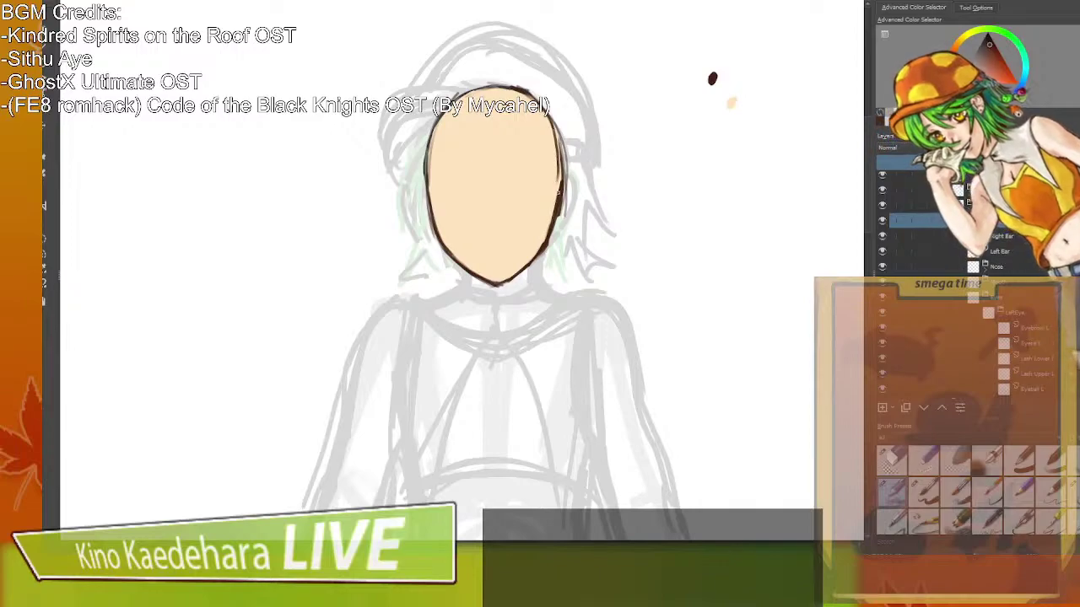
left_click_drag(557, 211, 551, 145)
mouse_move(512, 88)
left_mouse_down()
mouse_move(553, 135)
mouse_move(549, 221)
left_mouse_up()
left_click(551, 158, "ctrl")
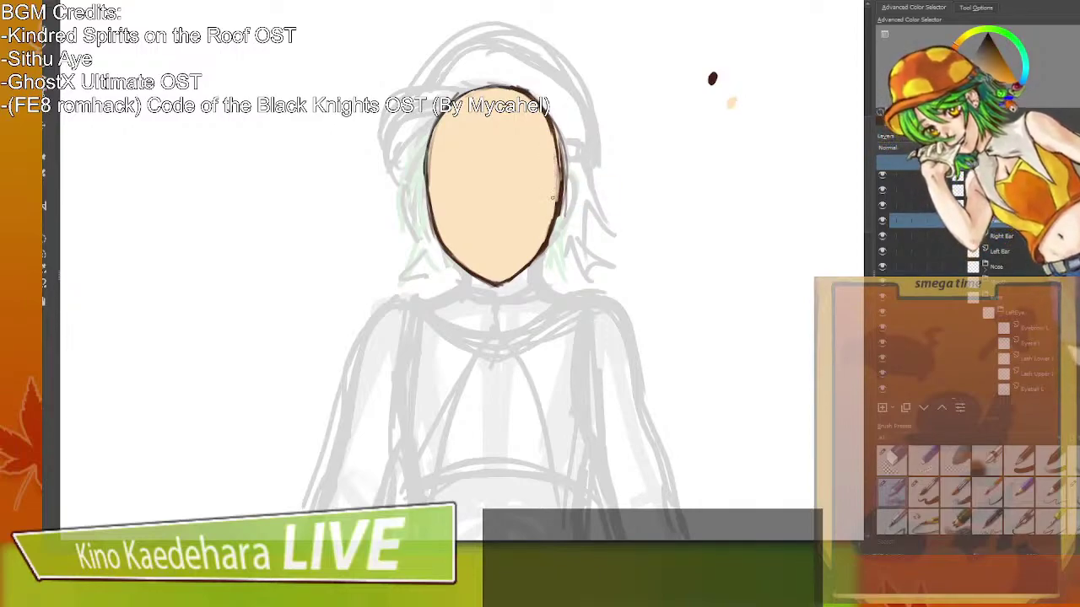
left_click(552, 117, "ctrl")
left_click_drag(552, 128, 560, 185)
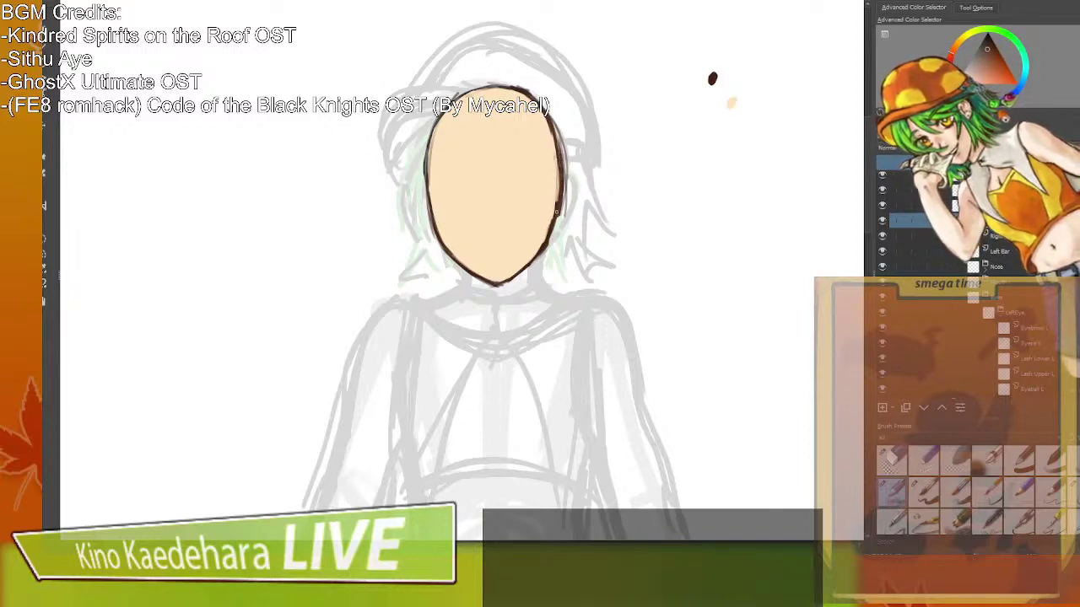
Erase the outer edge of the right contour and redraw the brown line from temple to cheek slightly further inward.
key("/")
mouse_move(572, 122)
left_mouse_down()
mouse_move(569, 200)
mouse_move(569, 140)
mouse_move(557, 204)
left_mouse_up()
left_click(550, 107, "ctrl")
key("/")
left_click(553, 115, "ctrl")
left_click_drag(552, 125, 552, 221)
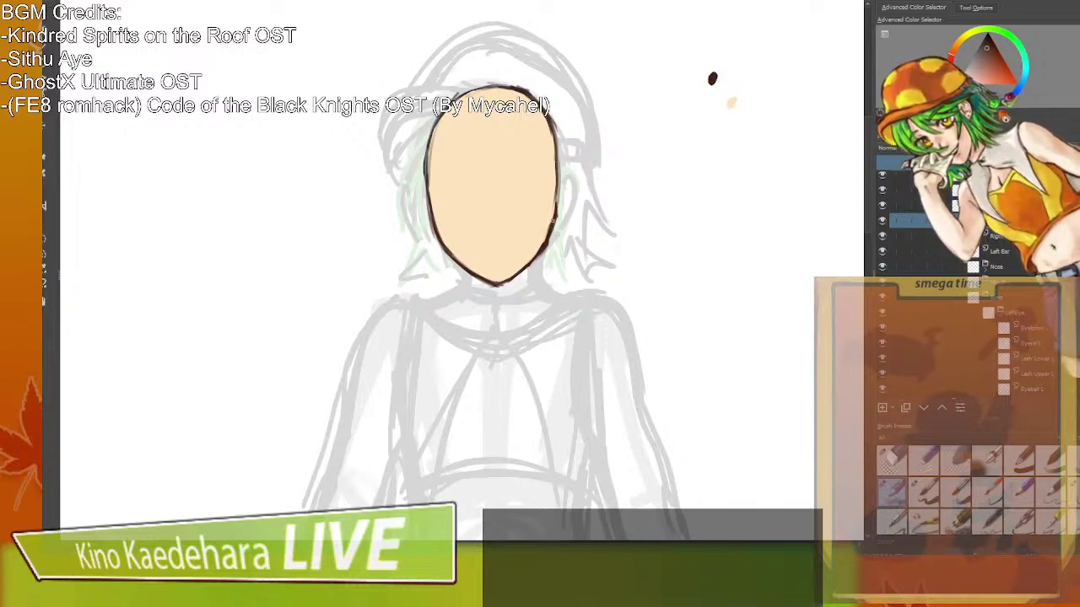
key("ctrl+z")
left_click_drag(550, 122, 558, 196)
key("ctrl+z")
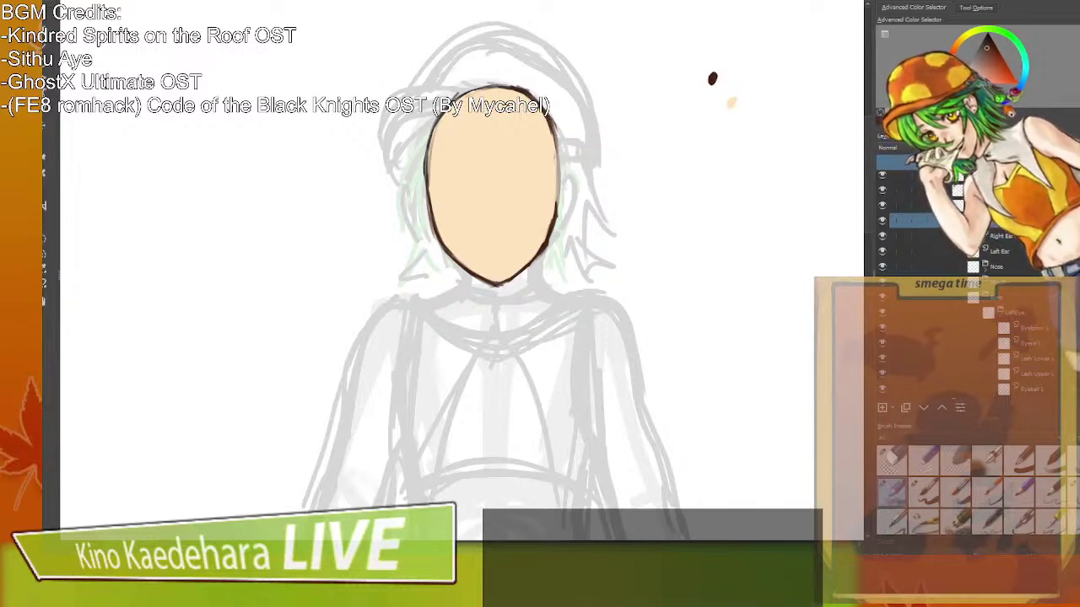
left_click_drag(553, 133, 554, 218)
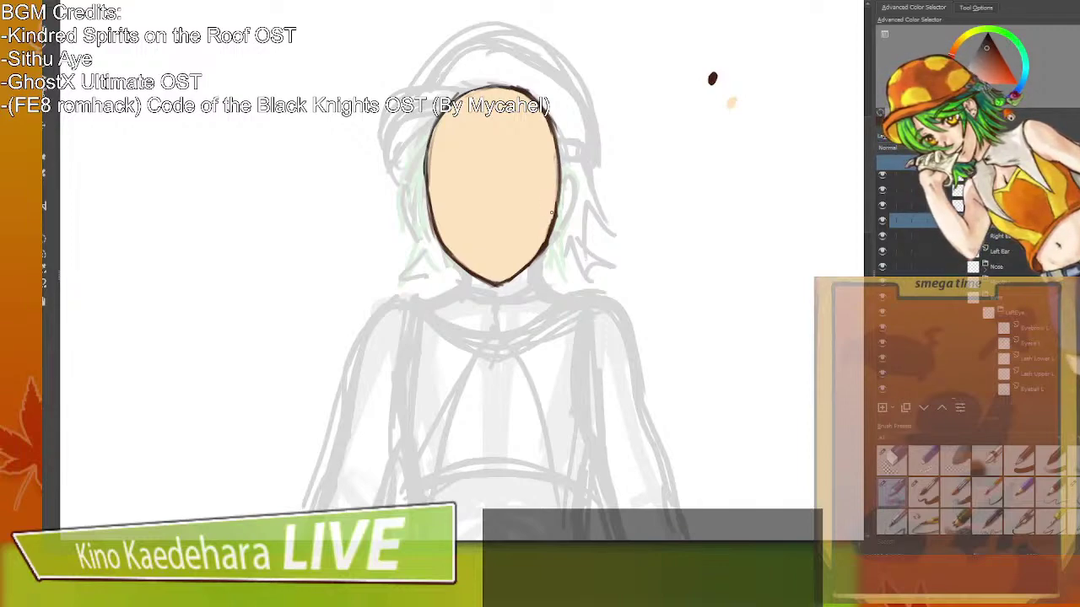
Compare the face's symmetry in the mirrored view and thin the inner edge of the right contour with sampled skin tone.
key("m")
key("m")
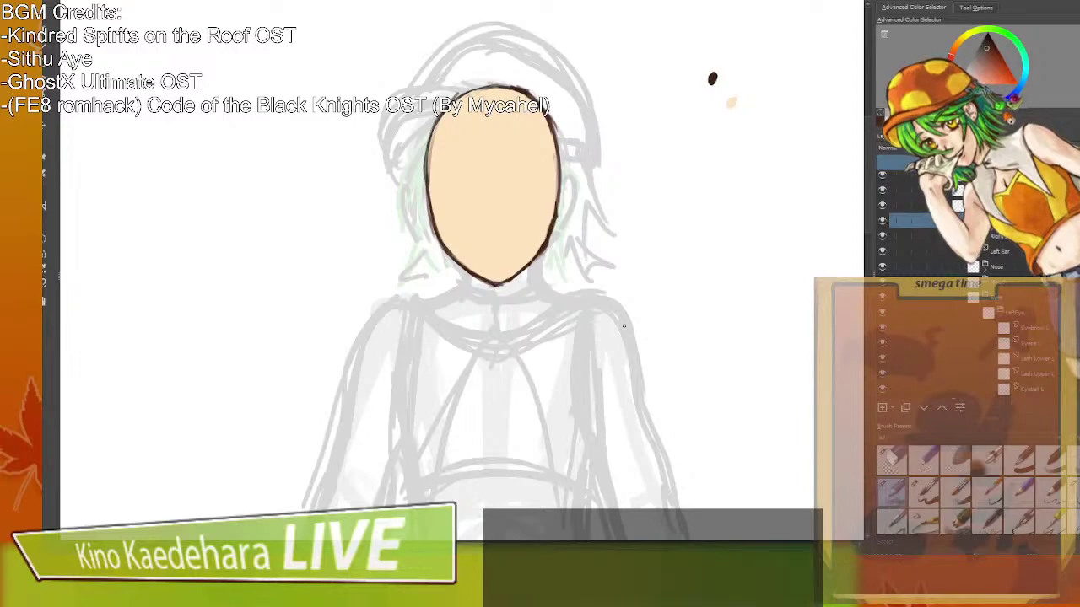
key("m")
key("m")
key("/")
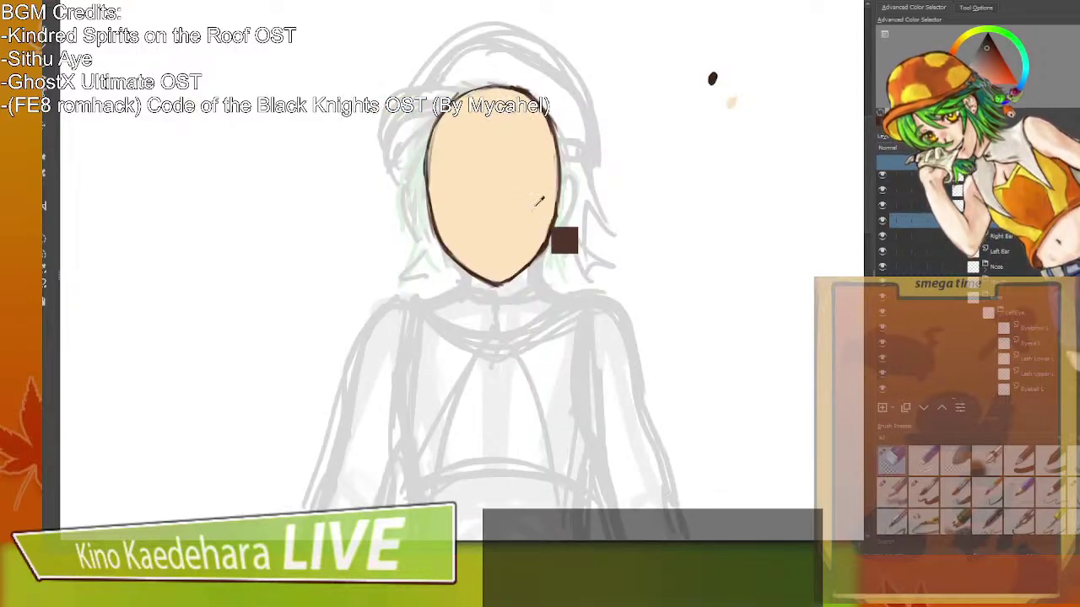
left_click(535, 210, "ctrl")
key("/")
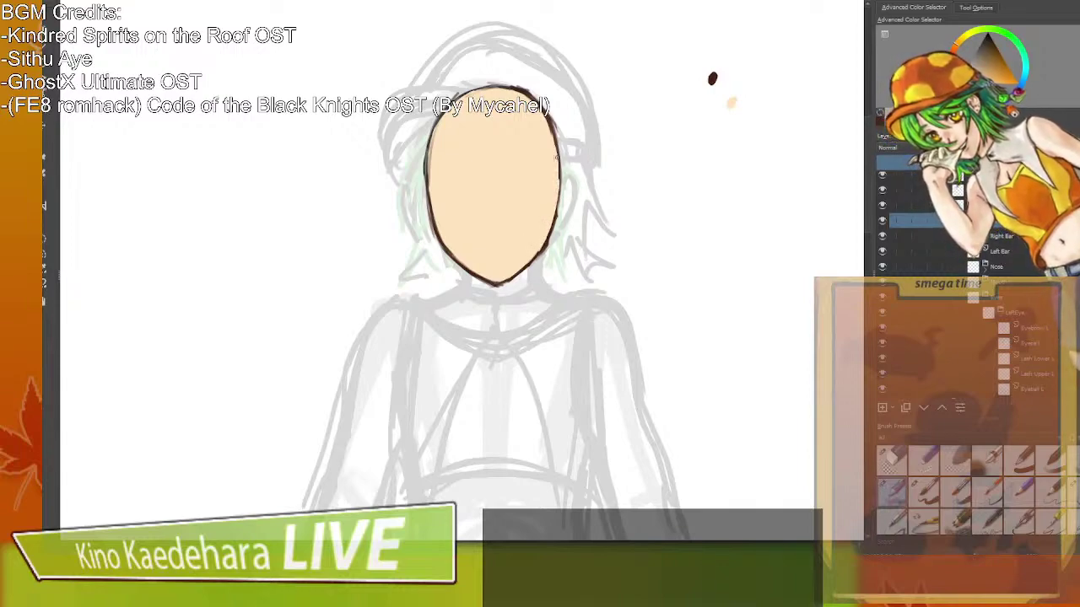
left_click_drag(554, 205, 543, 246)
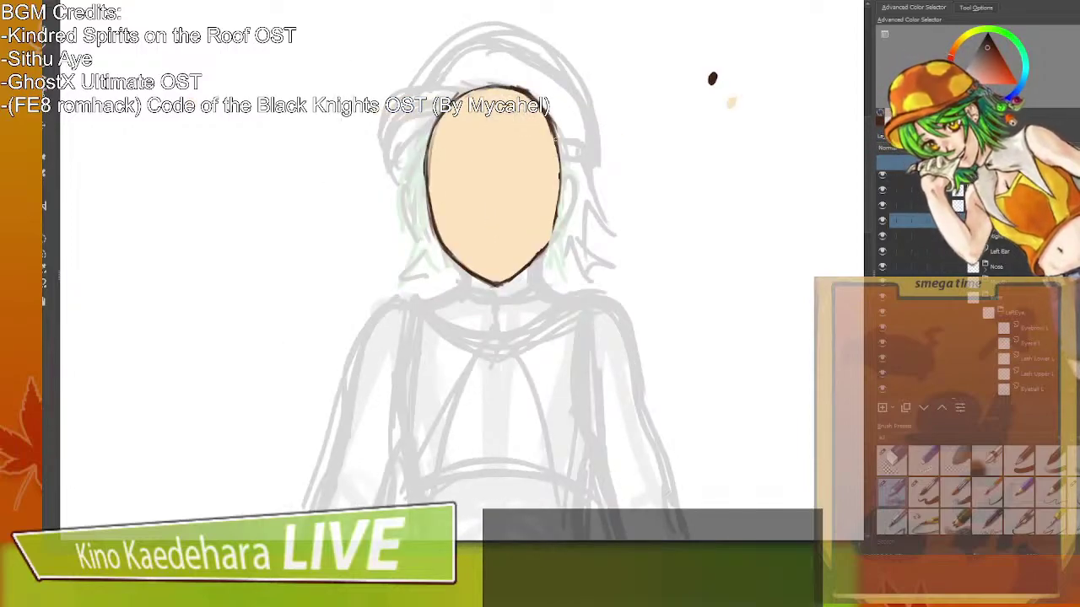
Retrace the right contour from temple to cheek in dark brown and check the face shape in both view orientations.
left_click_drag(557, 137, 557, 212)
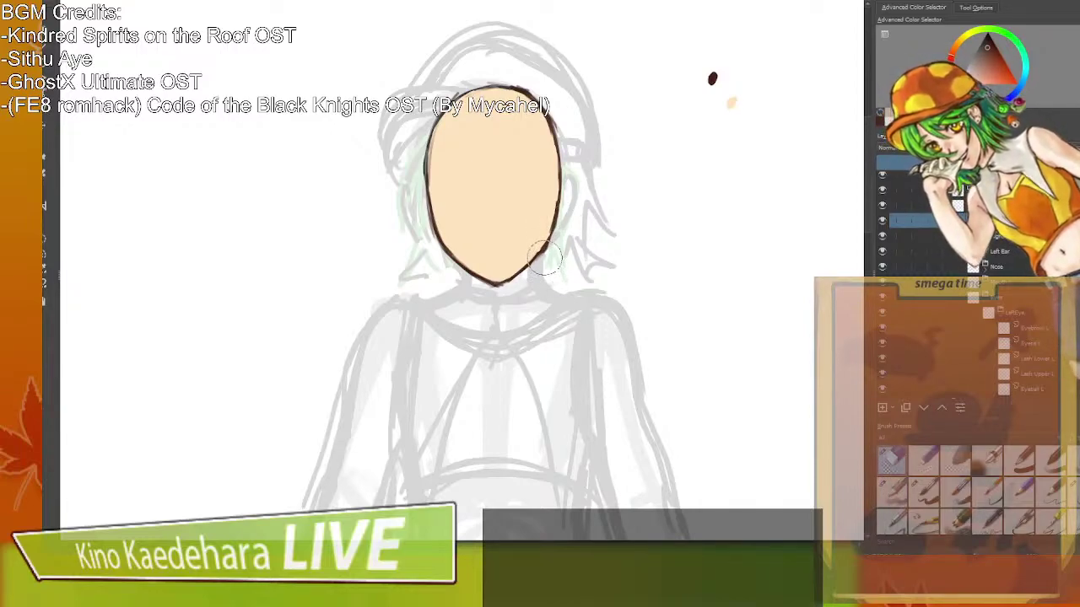
key("m")
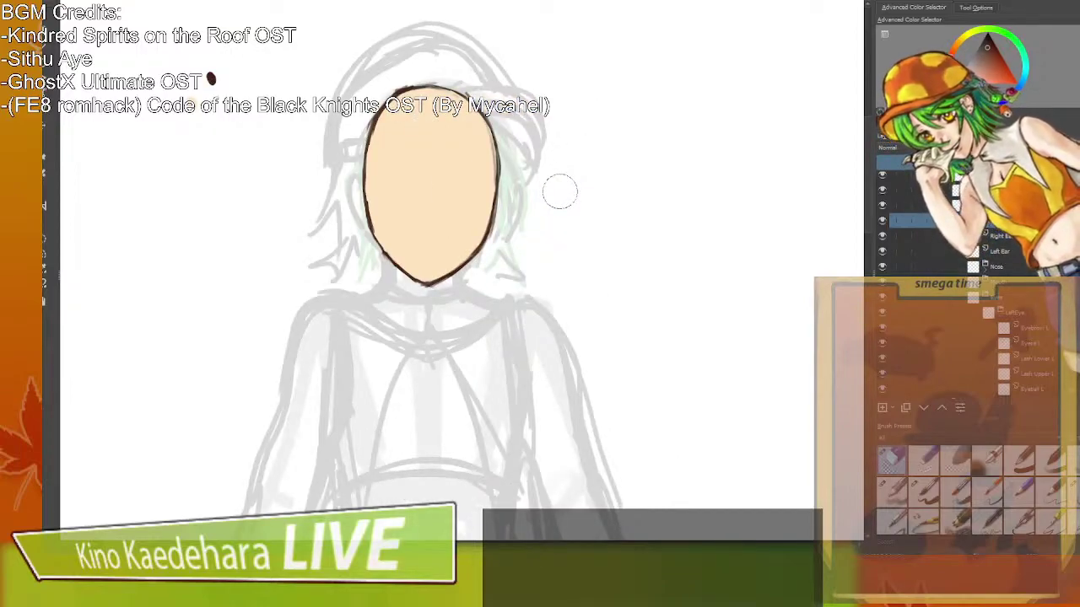
scroll(560, 191, "left", 3)
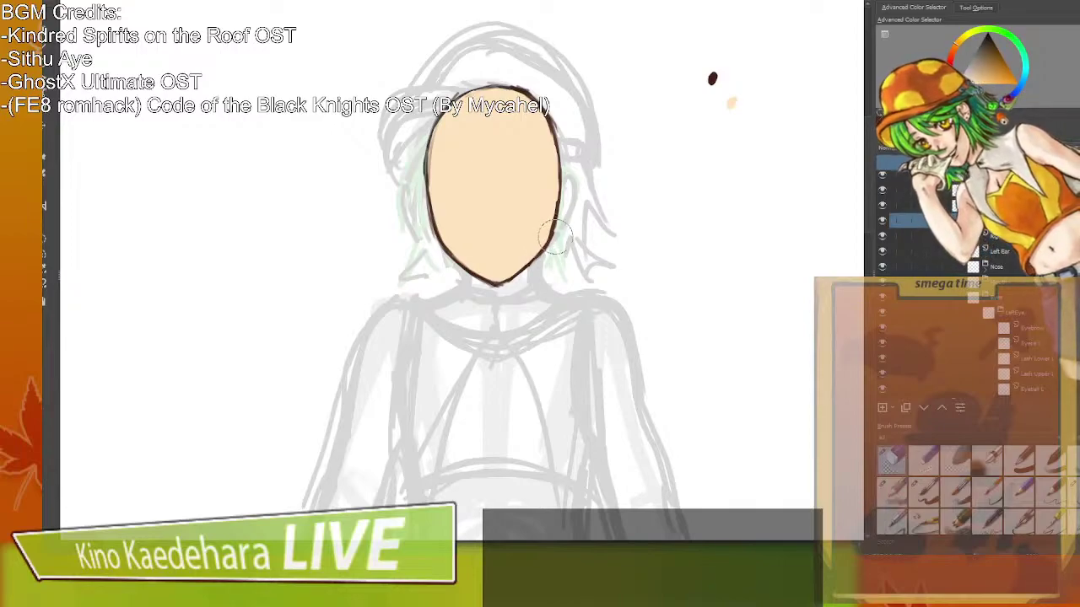
scroll(564, 191, "right", 3)
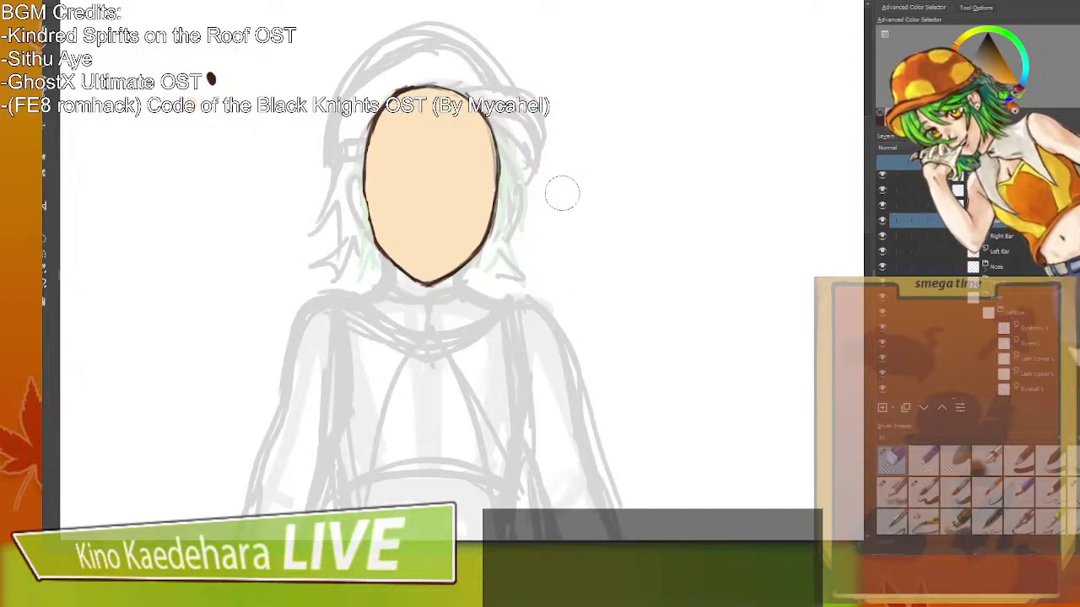
Compare the face in both view orientations, redraw the right cheek contour in dark brown and clean its inner edge with sampled skin tone.
scroll(557, 202, "left", 3)
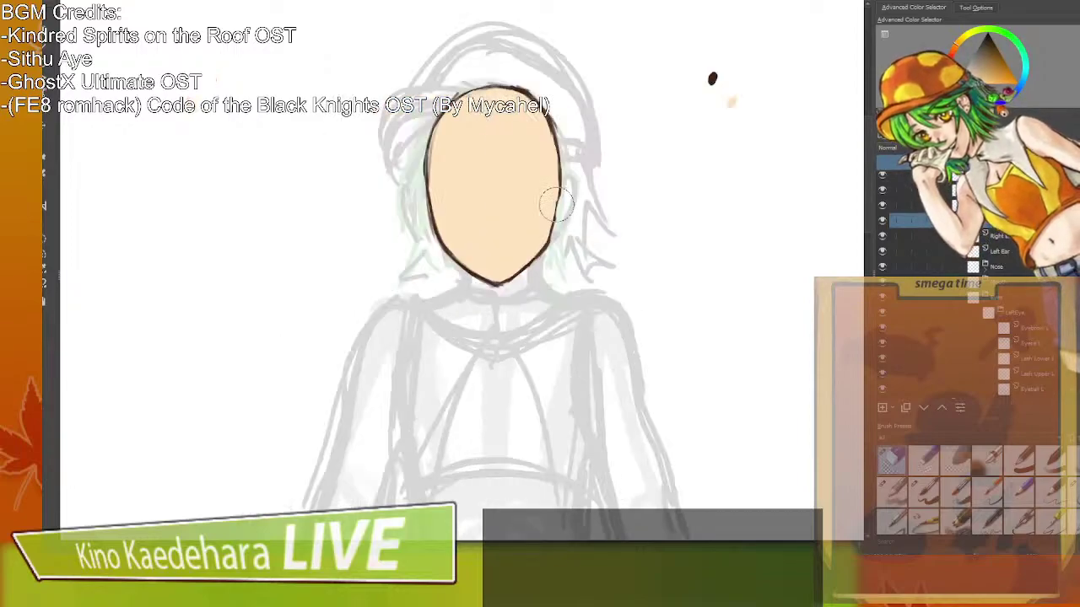
scroll(556, 205, "right", 3)
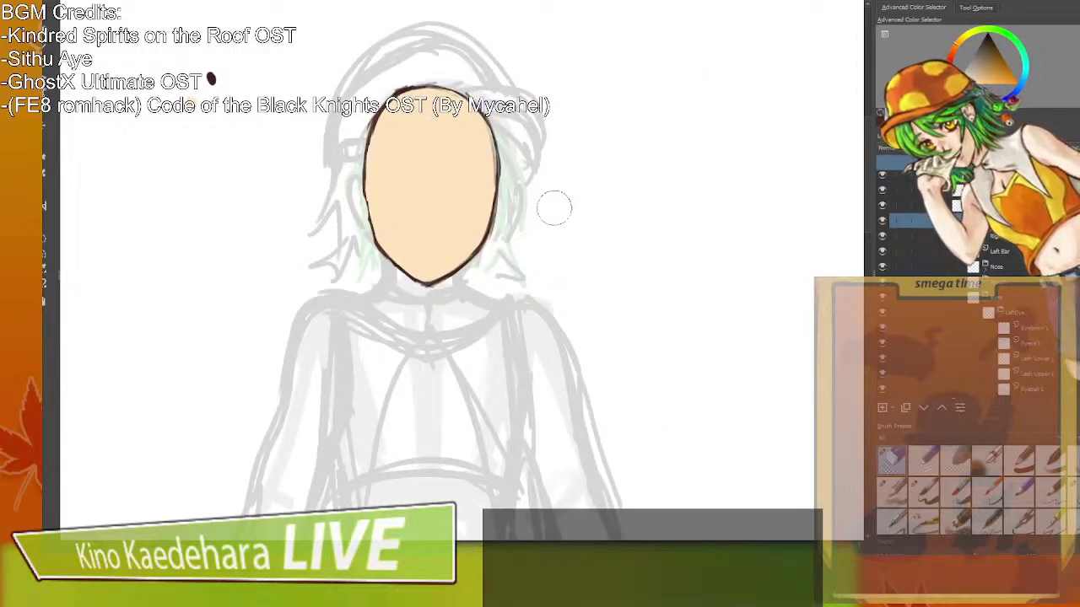
scroll(554, 209, "left", 3)
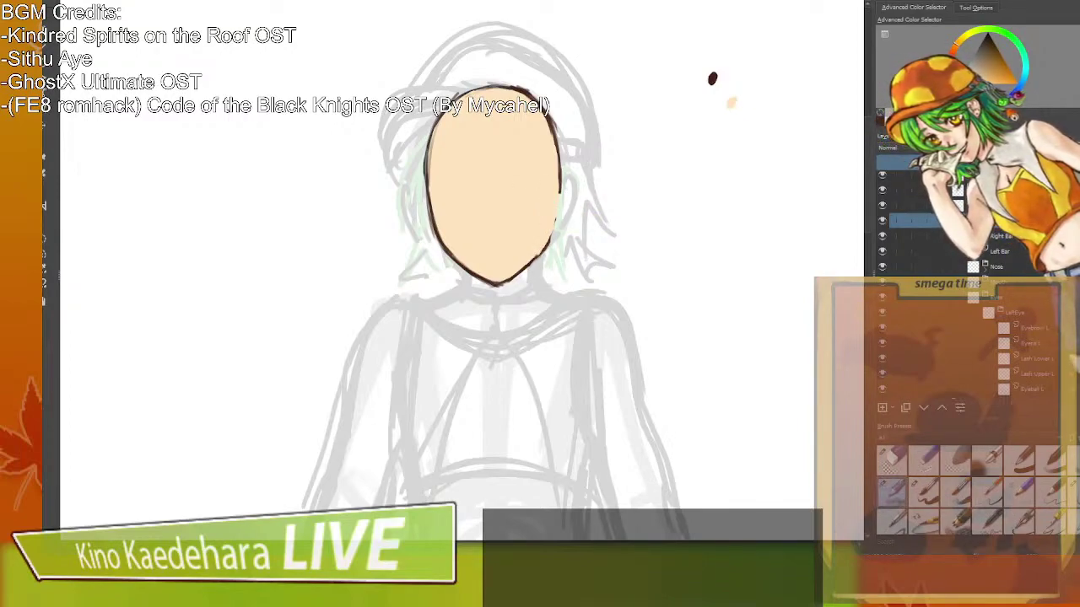
mouse_move(561, 192)
left_mouse_down()
mouse_move(529, 263)
mouse_move(548, 244)
mouse_move(540, 253)
mouse_move(560, 190)
left_mouse_up()
key("ctrl")
left_click(539, 226, "ctrl")
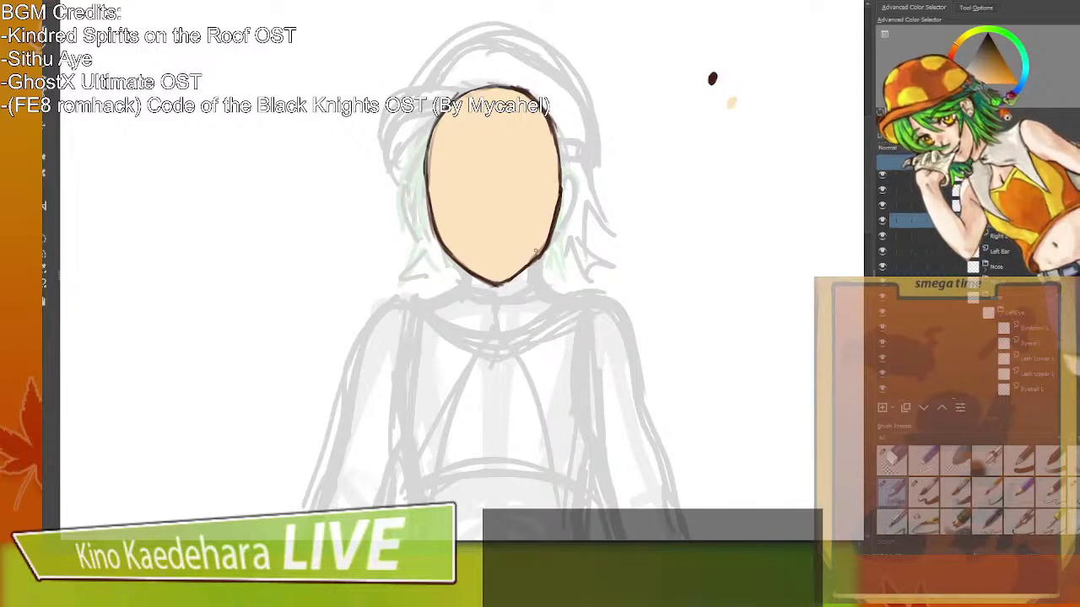
left_click_drag(537, 250, 539, 251)
Retrace the lower-left jaw line in dark brown down to the chin in the mirrored view.
key("m")
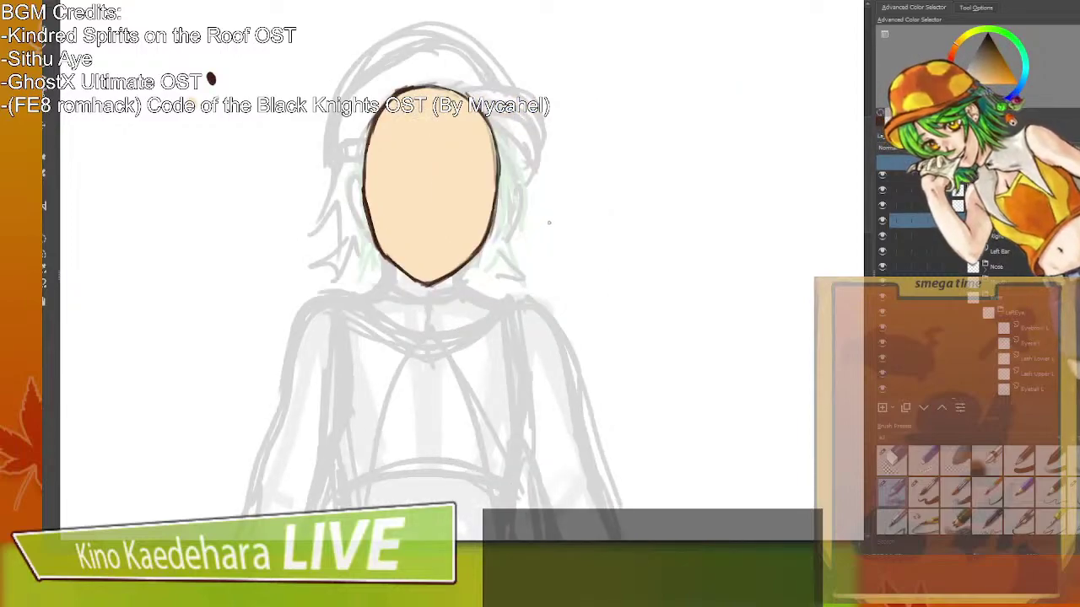
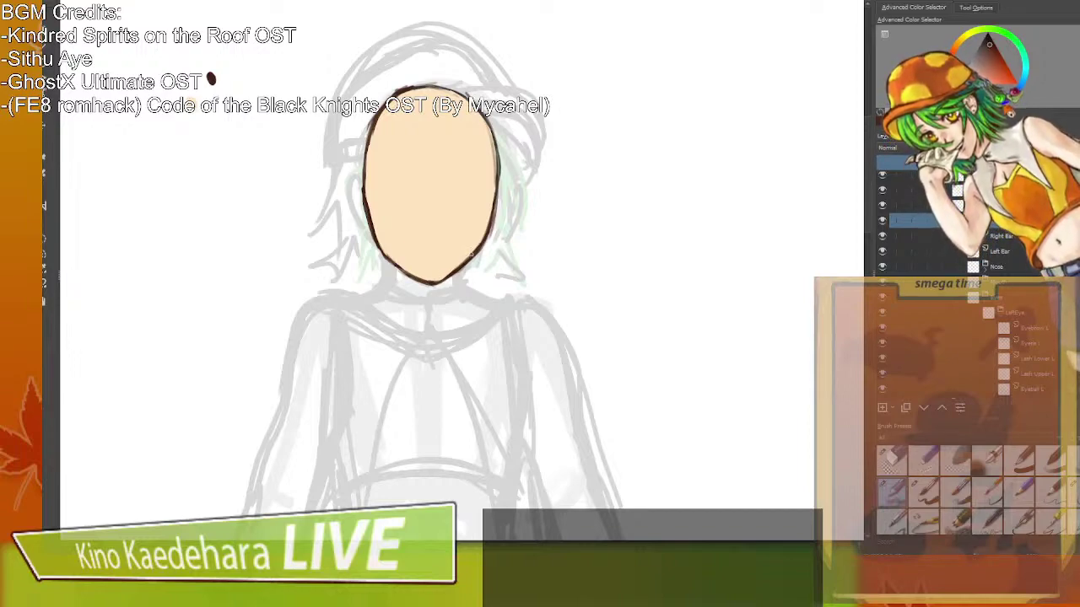
left_click_drag(376, 252, 399, 268)
left_click_drag(379, 249, 416, 276)
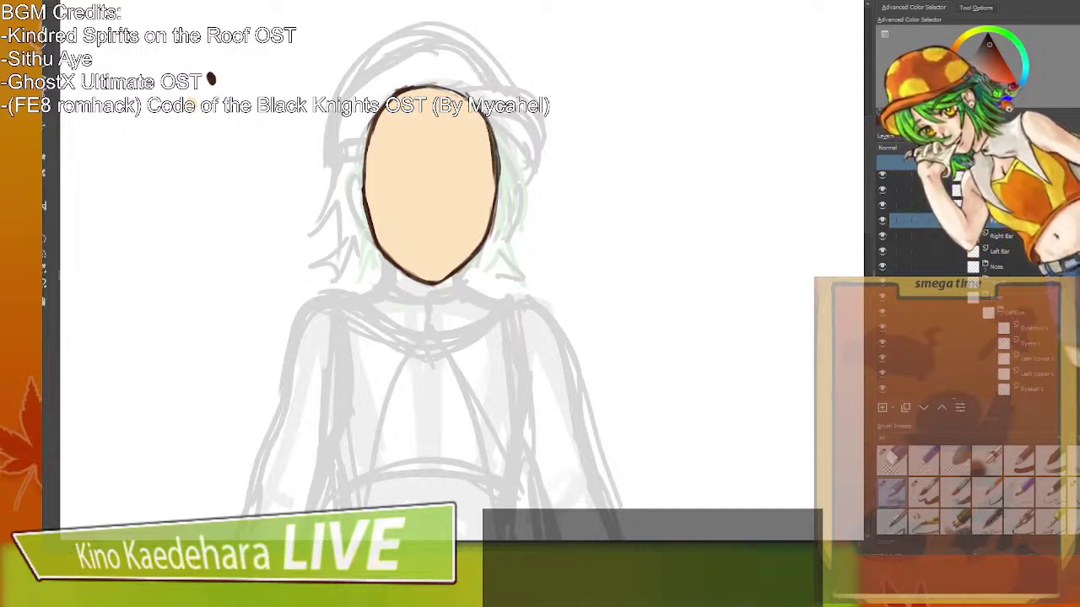
Erase the outer edge of the upper-right contour and redraw the line from forehead to cheek in sampled dark brown.
key("slash")
left_click_drag(474, 103, 501, 172)
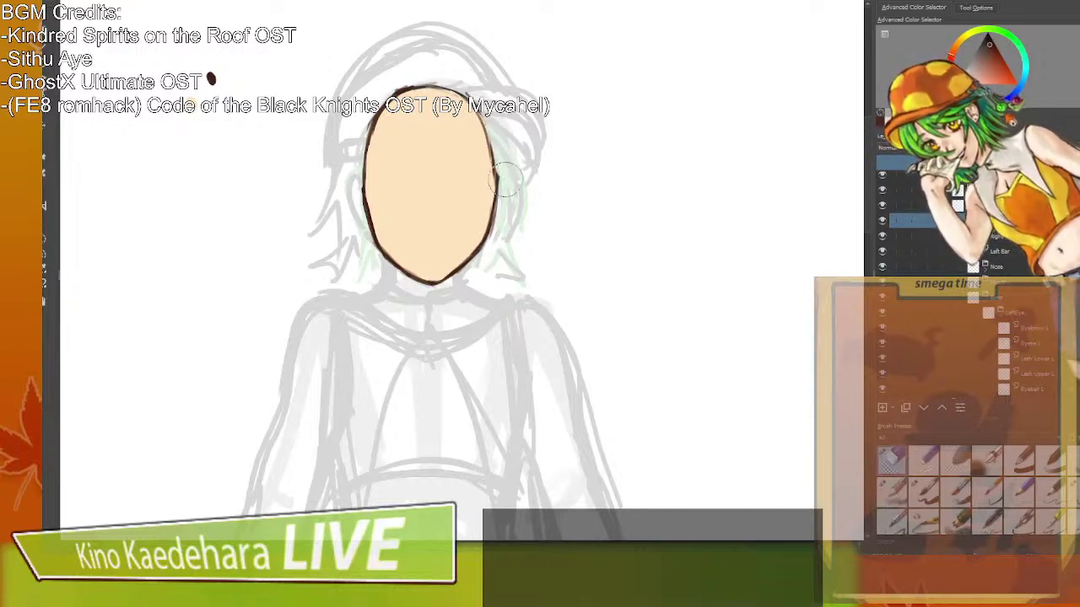
key("slash")
left_click(469, 142, "ctrl")
key("ctrl+z")
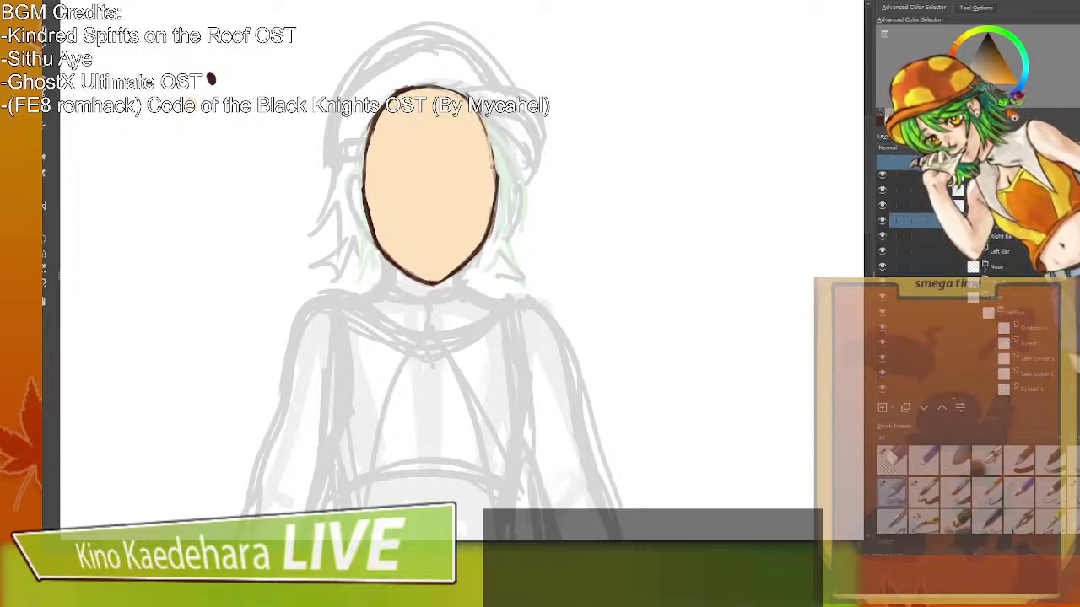
left_click(486, 139, "ctrl")
left_click_drag(478, 113, 495, 187)
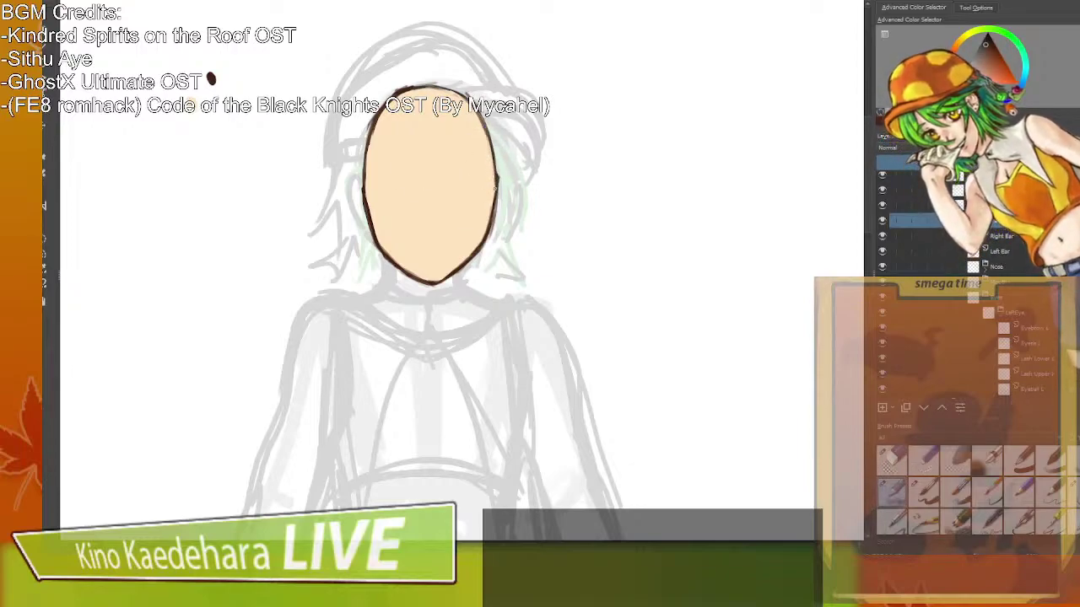
Return to the unmirrored view and thin the inner edge of the left contour and jaw with skin tone.
key("m")
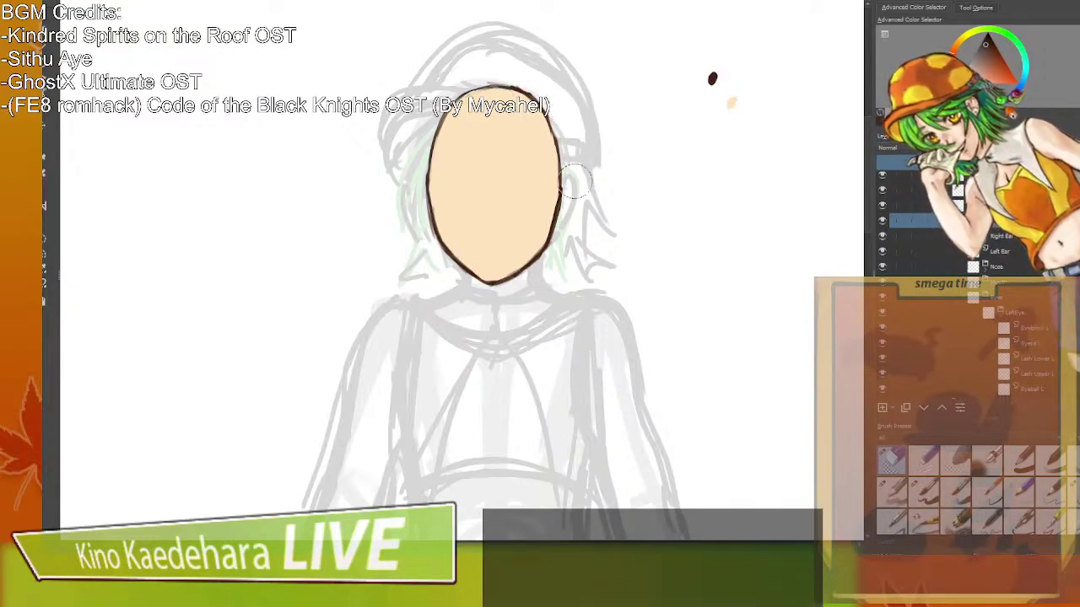
key("ctrl+plus")
key("ctrl+plus")
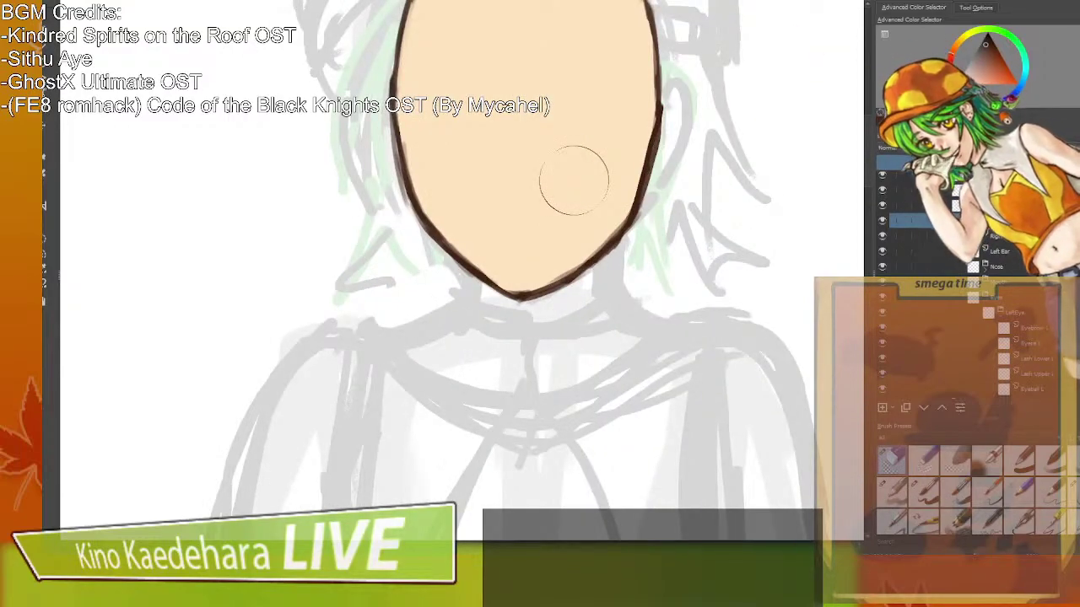
key("ctrl+minus")
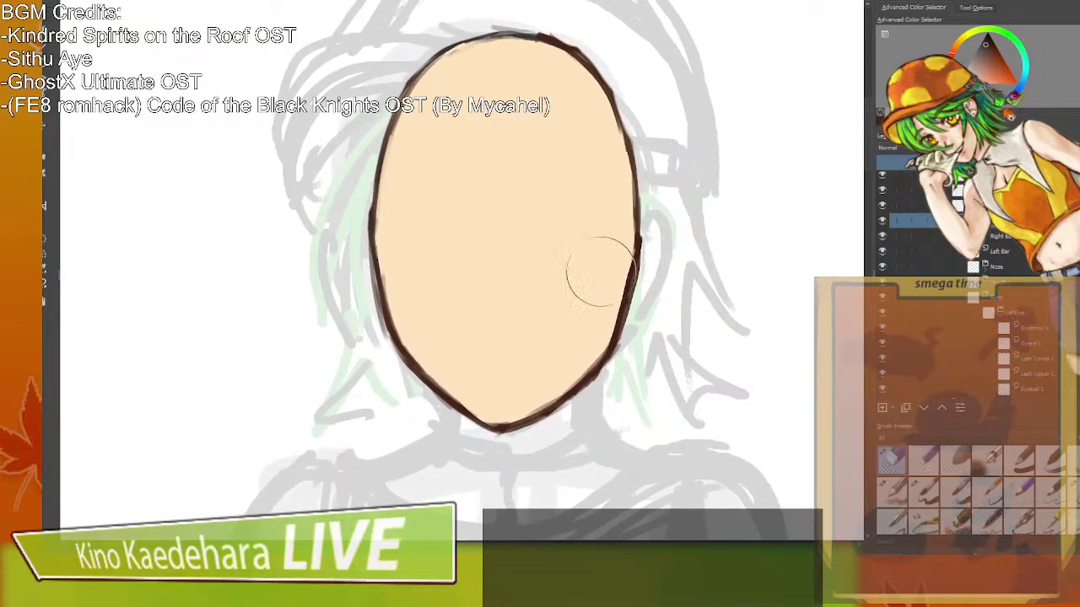
key("slash")
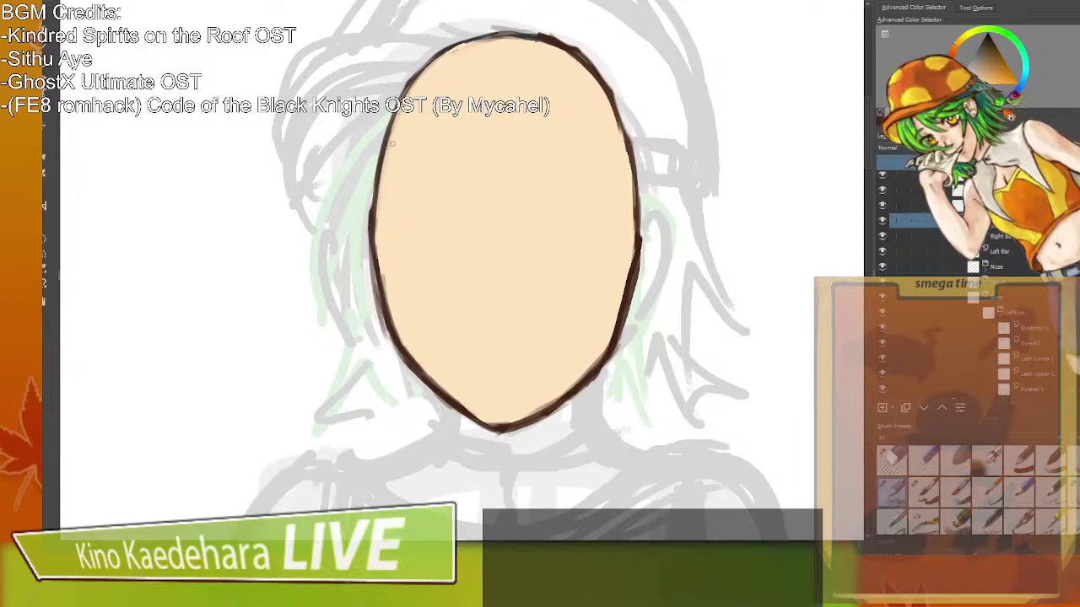
key("ctrl+plus")
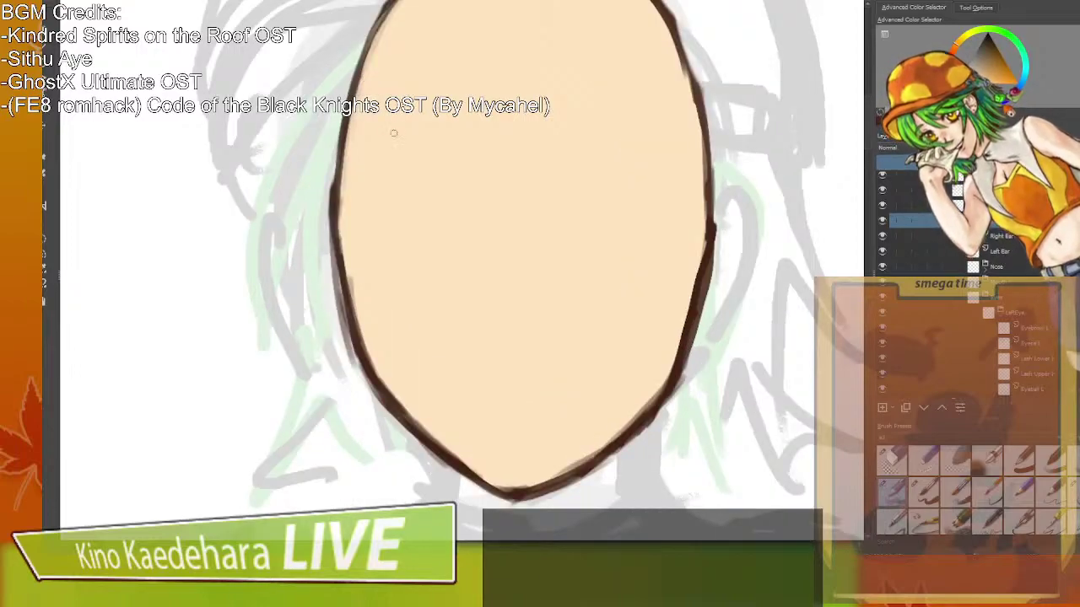
key("ctrl+minus")
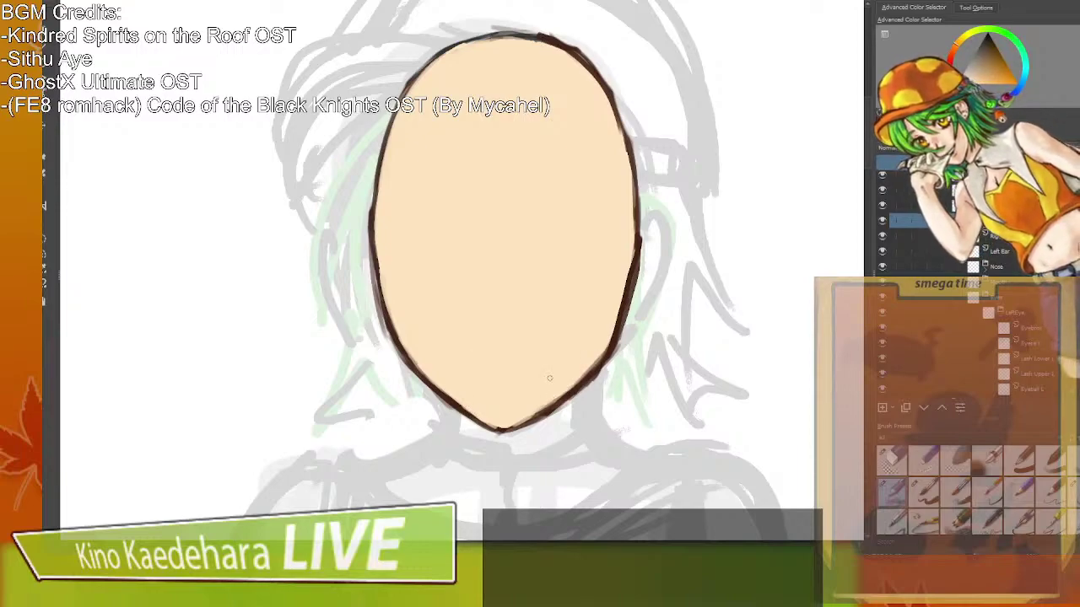
Thin the inner edge of the lower-right contour and both jaw lines to the chin with skin tone, checking the shape in mirrored view.
key("m")
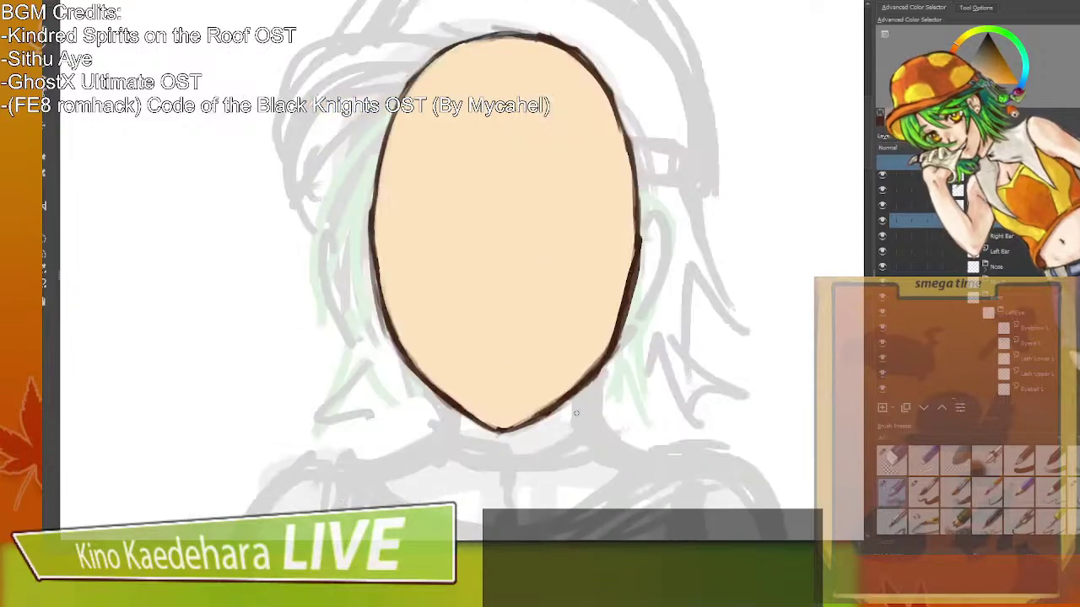
scroll(577, 419, "left", 3)
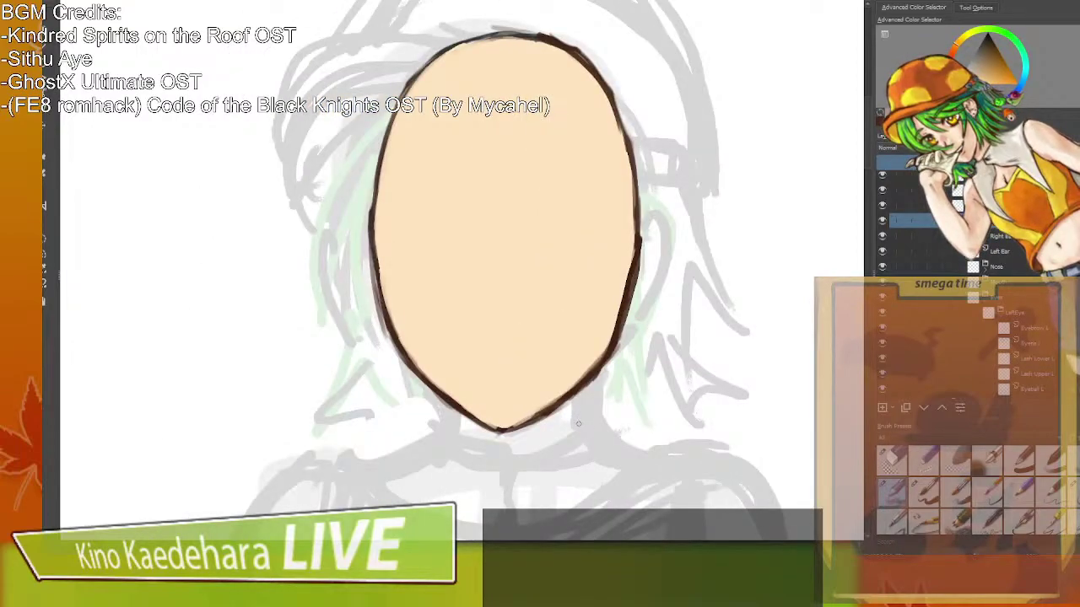
mouse_move(624, 260)
left_mouse_down()
mouse_move(617, 329)
mouse_move(625, 270)
mouse_move(594, 351)
left_mouse_up()
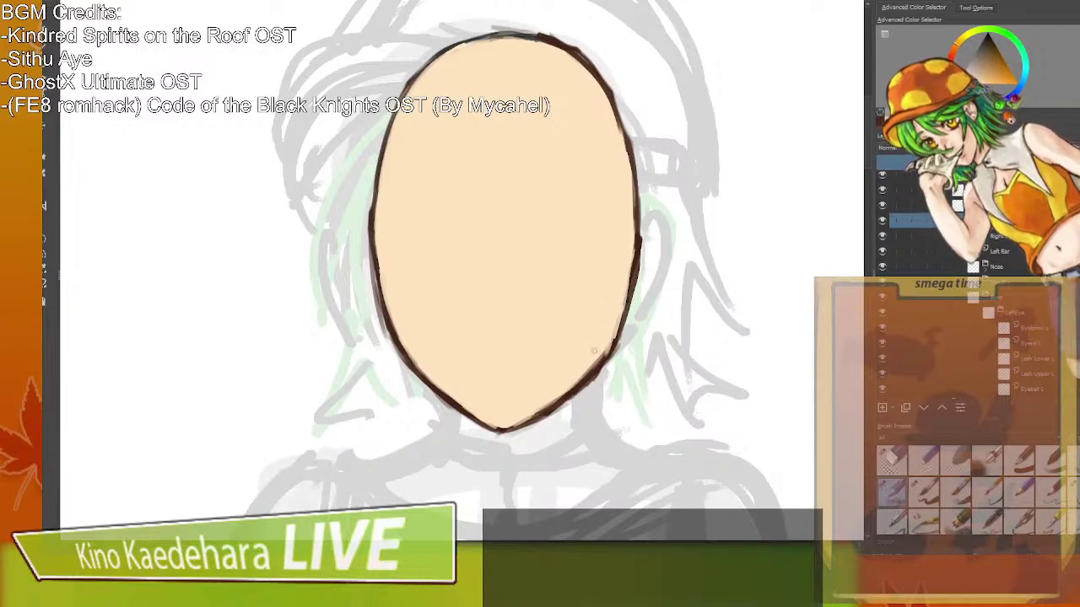
mouse_move(534, 412)
left_mouse_down()
mouse_move(588, 369)
mouse_move(523, 424)
mouse_move(571, 384)
left_mouse_up()
mouse_move(423, 365)
left_mouse_down()
mouse_move(483, 425)
mouse_move(513, 426)
left_mouse_up()
key("m")
mouse_move(404, 404)
left_mouse_down()
mouse_move(491, 410)
mouse_move(521, 427)
mouse_move(495, 425)
left_mouse_up()
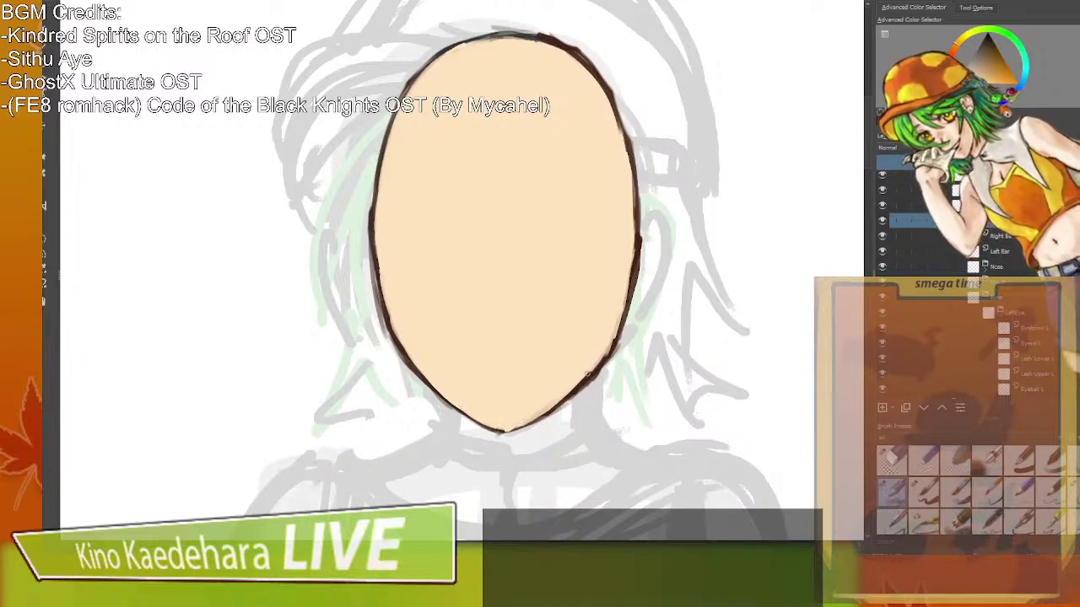
key("m")
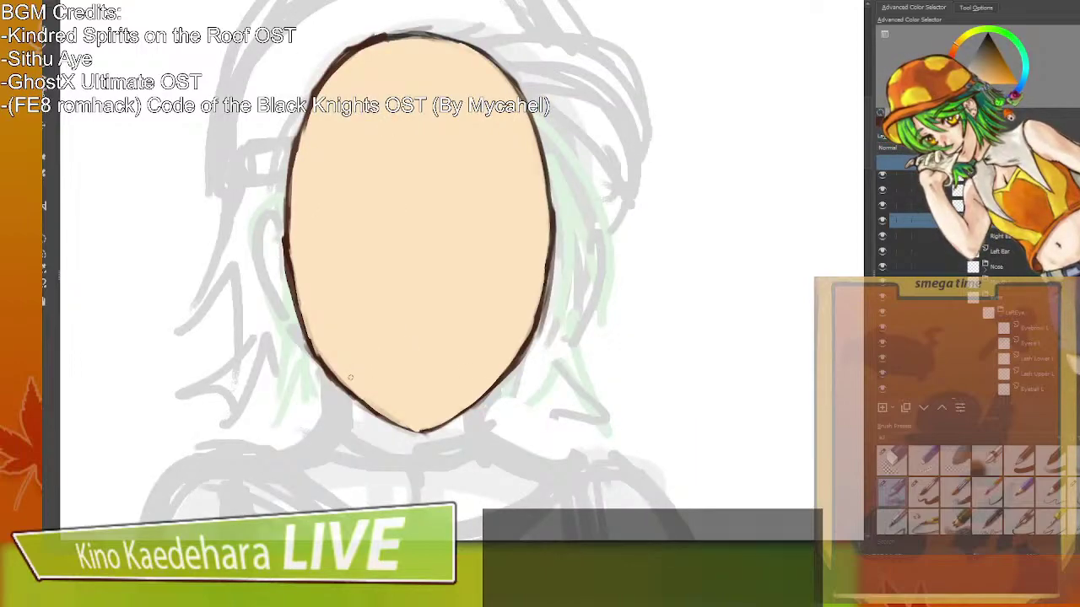
key("m")
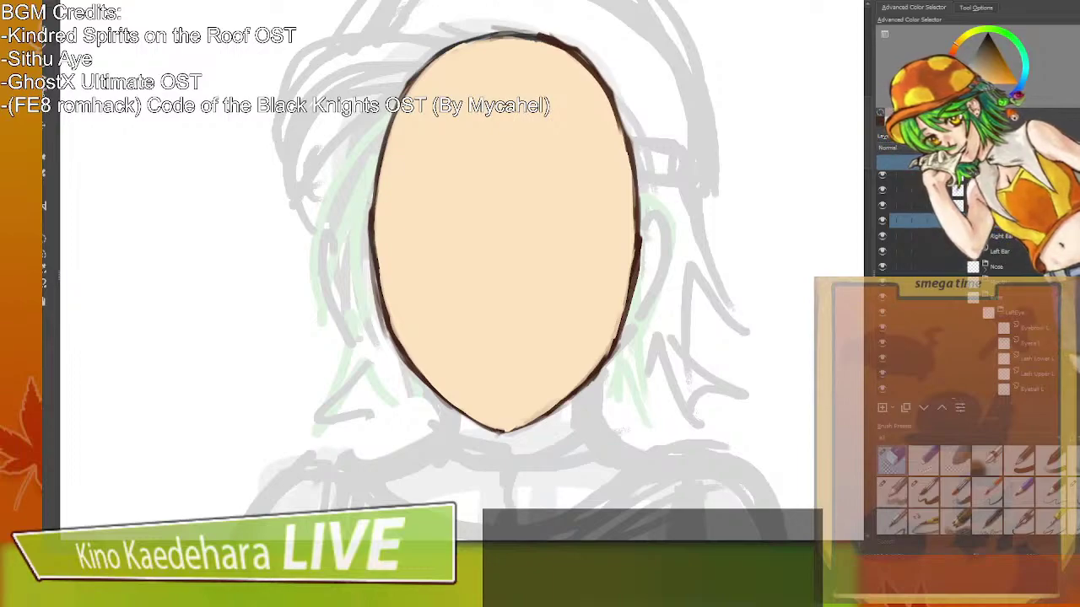
Erase the outer edge of the left contour from temple to jaw to thin and smooth the brown line.
left_click_drag(368, 212, 385, 340)
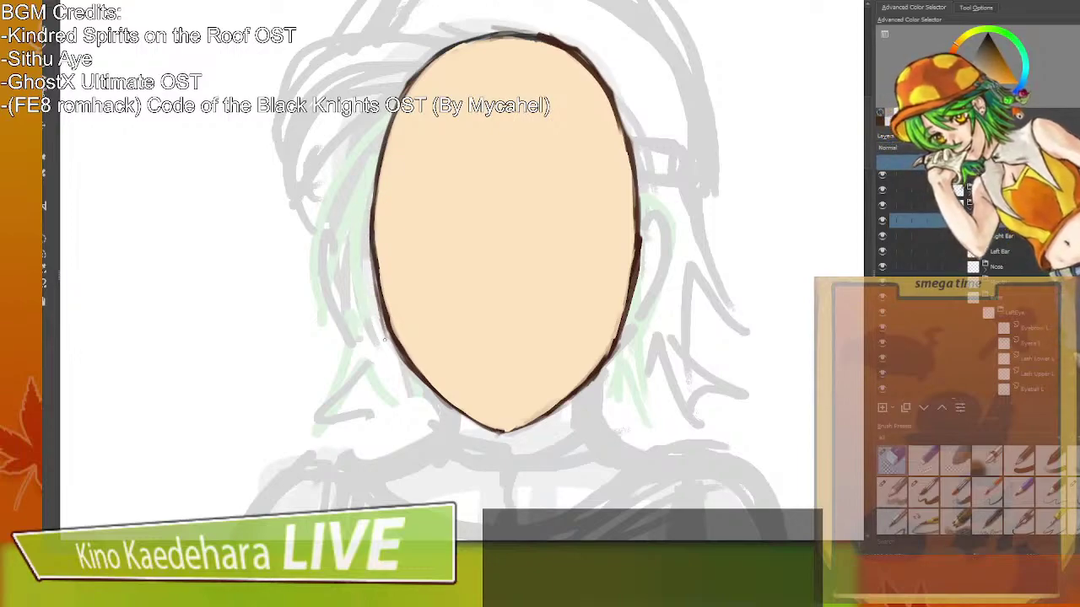
left_click_drag(374, 282, 385, 329)
left_click_drag(372, 263, 401, 361)
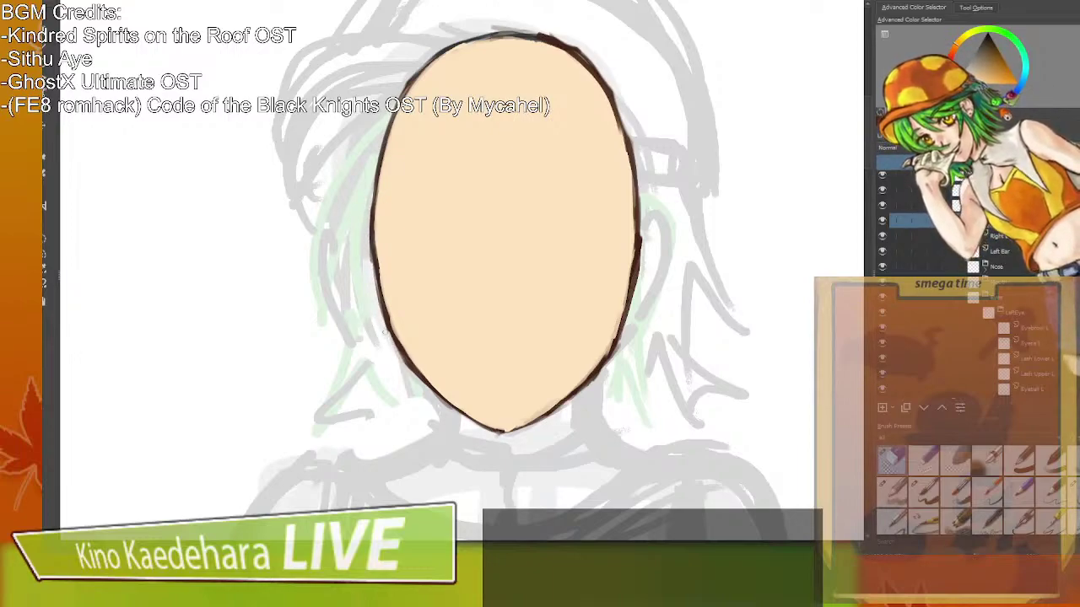
left_click_drag(369, 222, 395, 355)
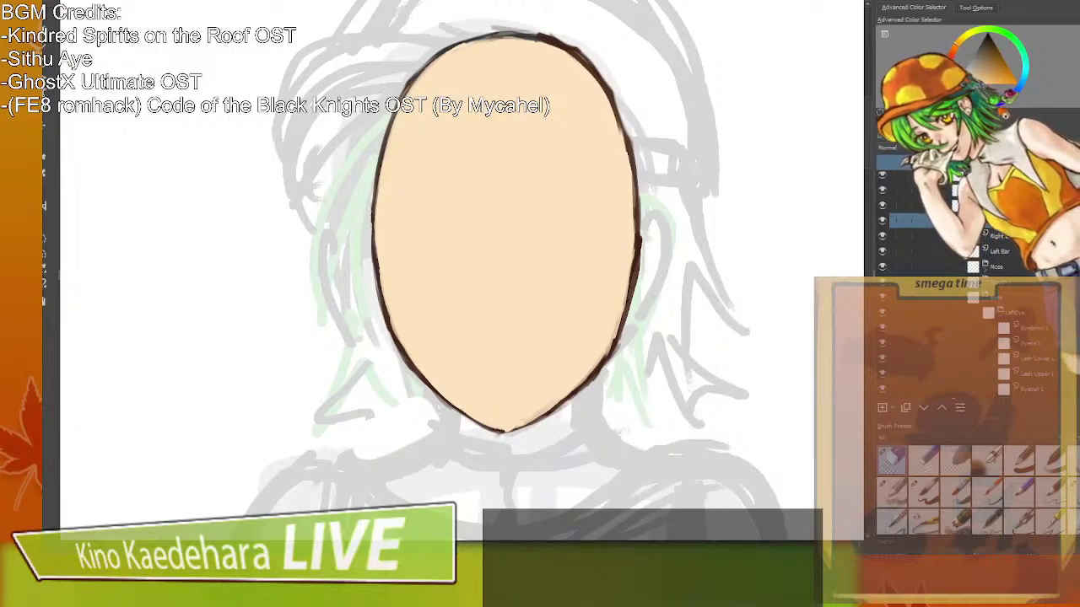
left_click_drag(370, 207, 372, 228)
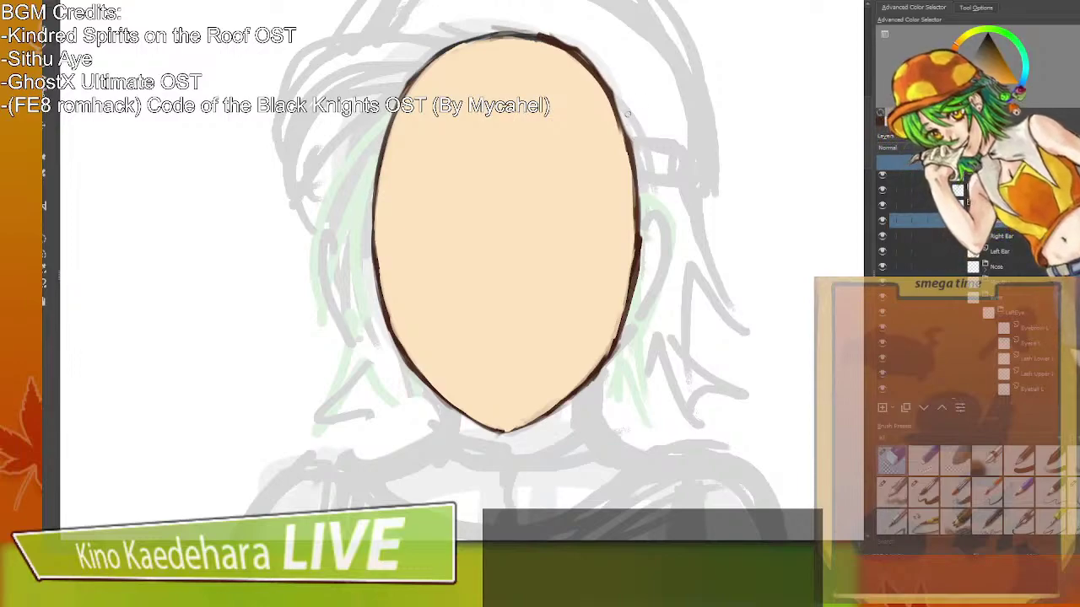
Erase the outer edge of the right contour from the top of the forehead down to the cheek.
left_click_drag(634, 160, 631, 135)
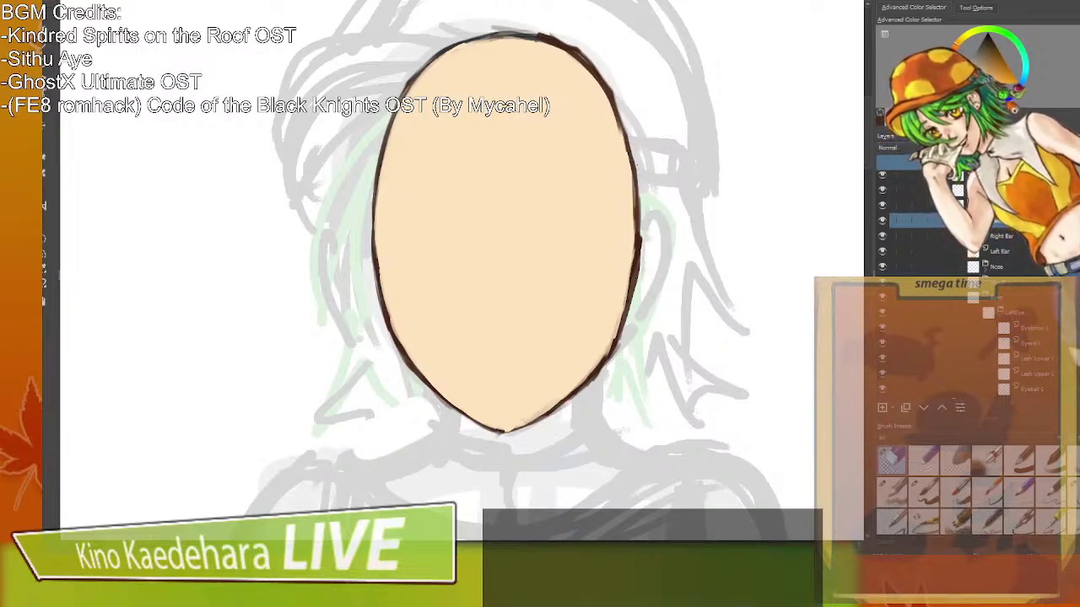
left_click_drag(636, 162, 640, 277)
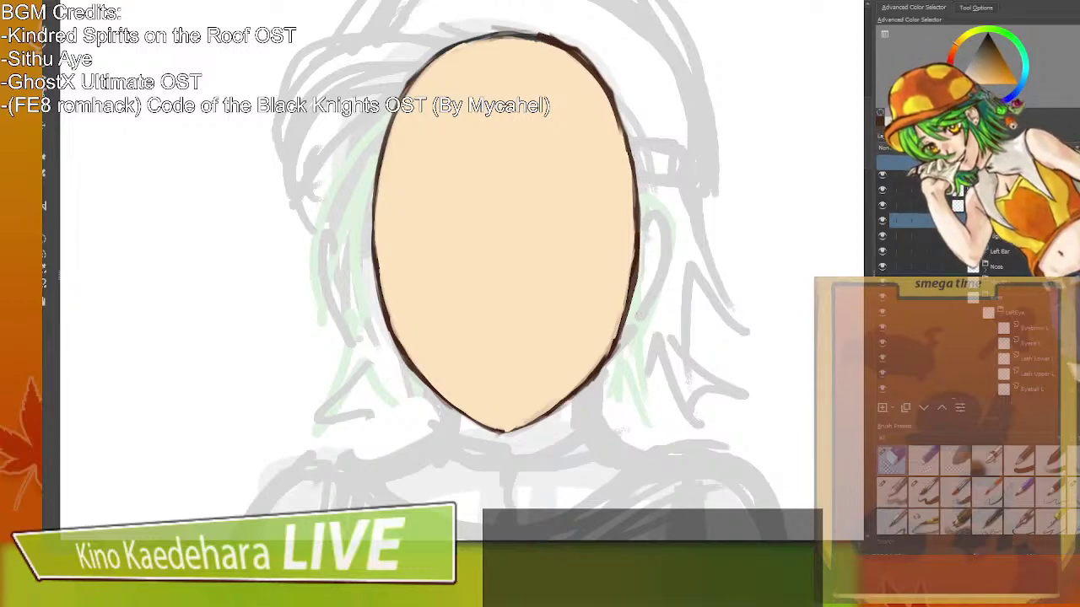
left_click_drag(575, 41, 631, 148)
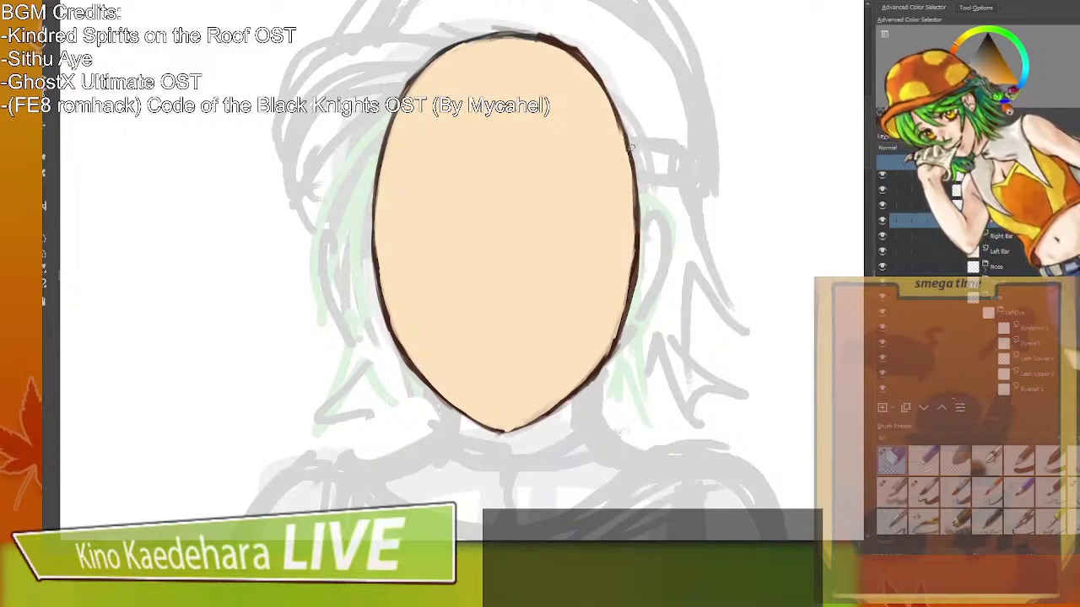
mouse_move(531, 30)
left_mouse_down()
mouse_move(582, 51)
mouse_move(605, 81)
mouse_move(560, 57)
mouse_move(578, 55)
left_mouse_up()
Retrace the forehead contour from temple to temple in dark brown and cover the stray mark below it with sampled skin tone.
key("slash")
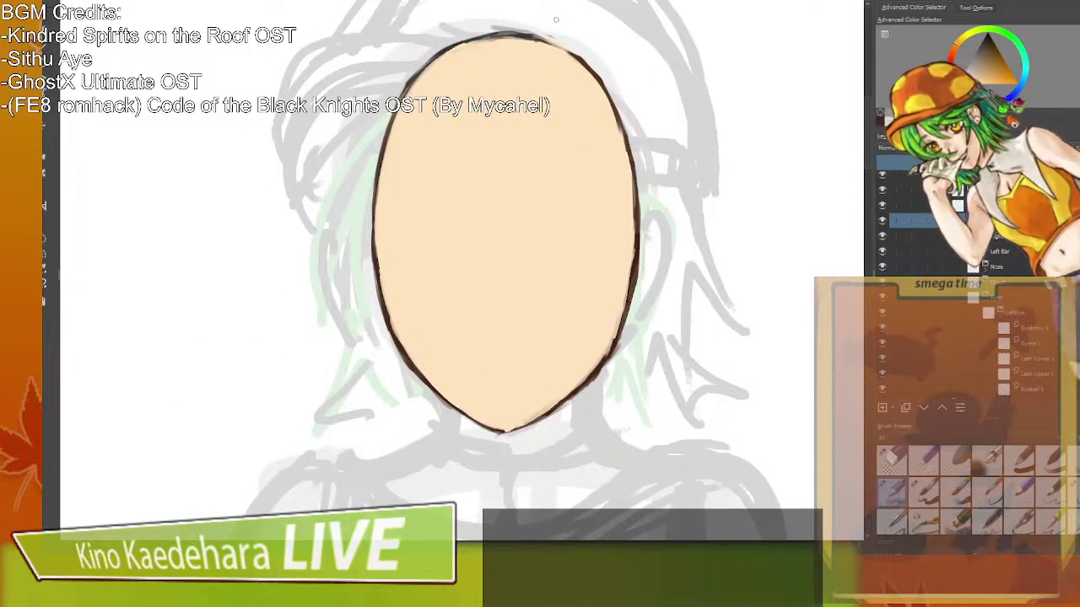
scroll(597, 151, "down", 2)
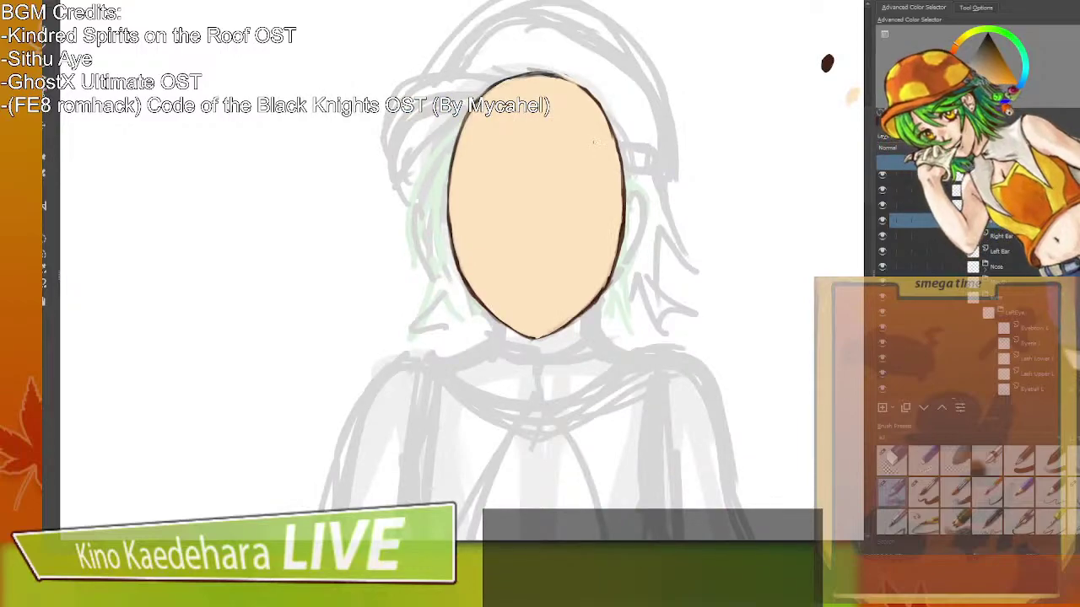
scroll(663, 165, "up", 2)
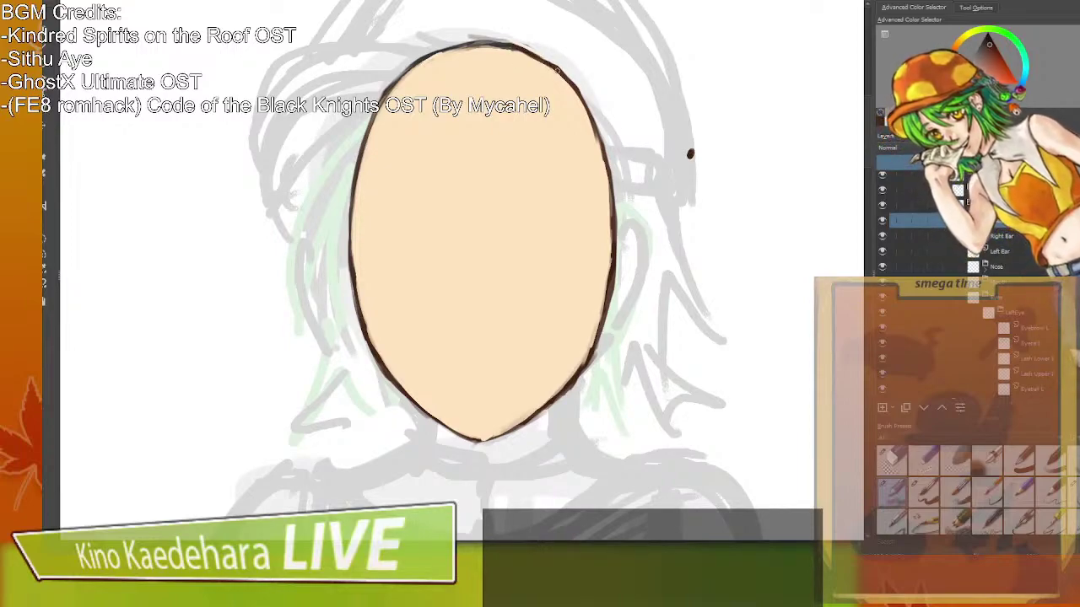
left_click_drag(594, 125, 604, 160)
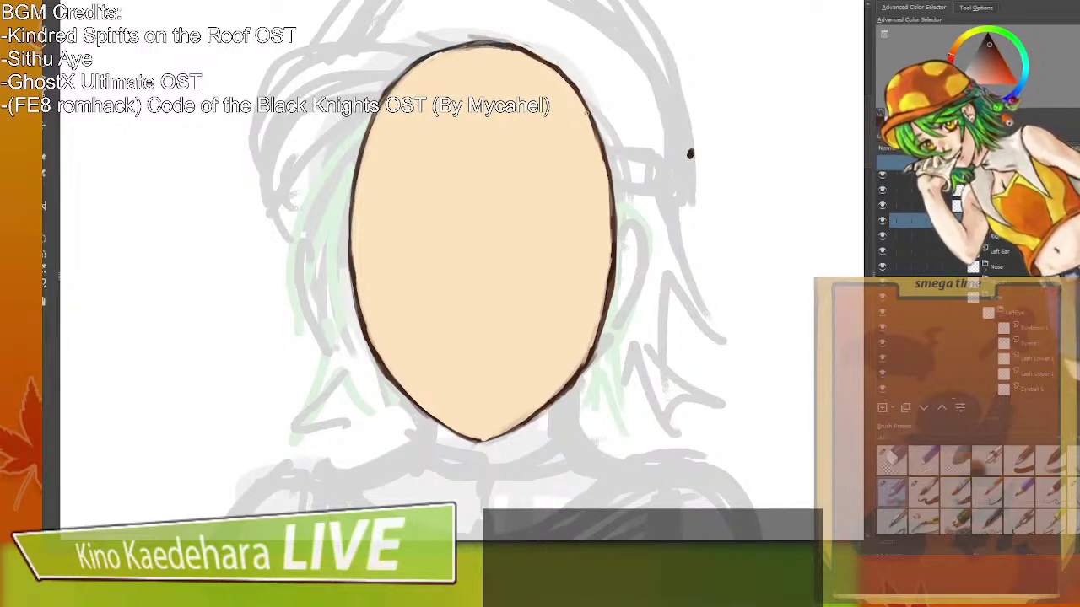
left_click_drag(445, 48, 396, 86)
mouse_move(451, 51)
left_mouse_down()
mouse_move(402, 82)
mouse_move(447, 51)
mouse_move(438, 57)
left_mouse_up()
mouse_move(503, 42)
left_mouse_down()
mouse_move(469, 44)
mouse_move(531, 55)
mouse_move(512, 50)
mouse_move(491, 77)
mouse_move(507, 121)
mouse_move(499, 92)
left_mouse_up()
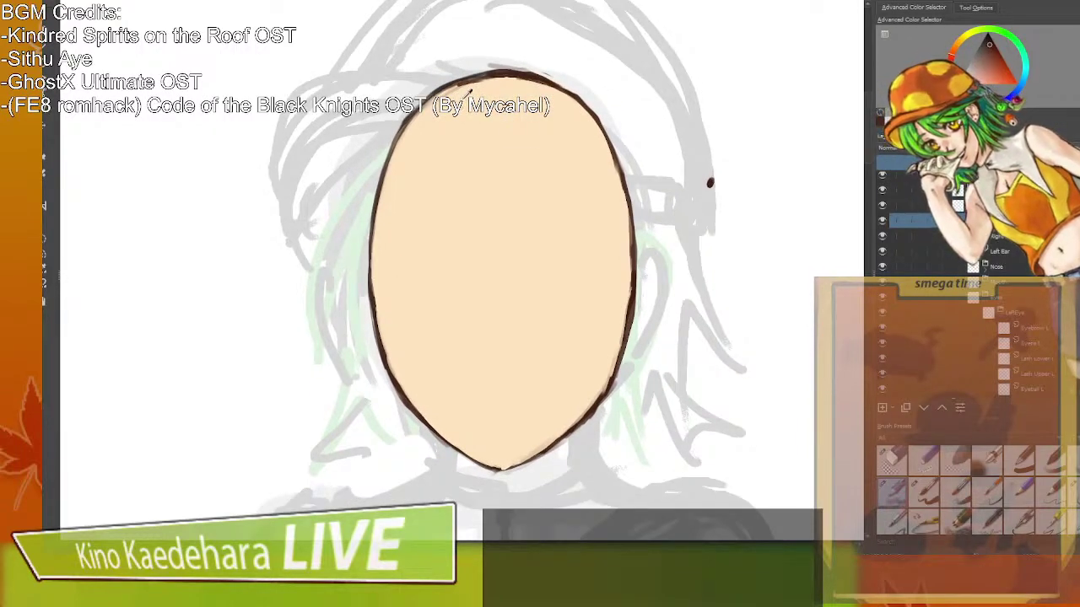
left_click(468, 95, "ctrl")
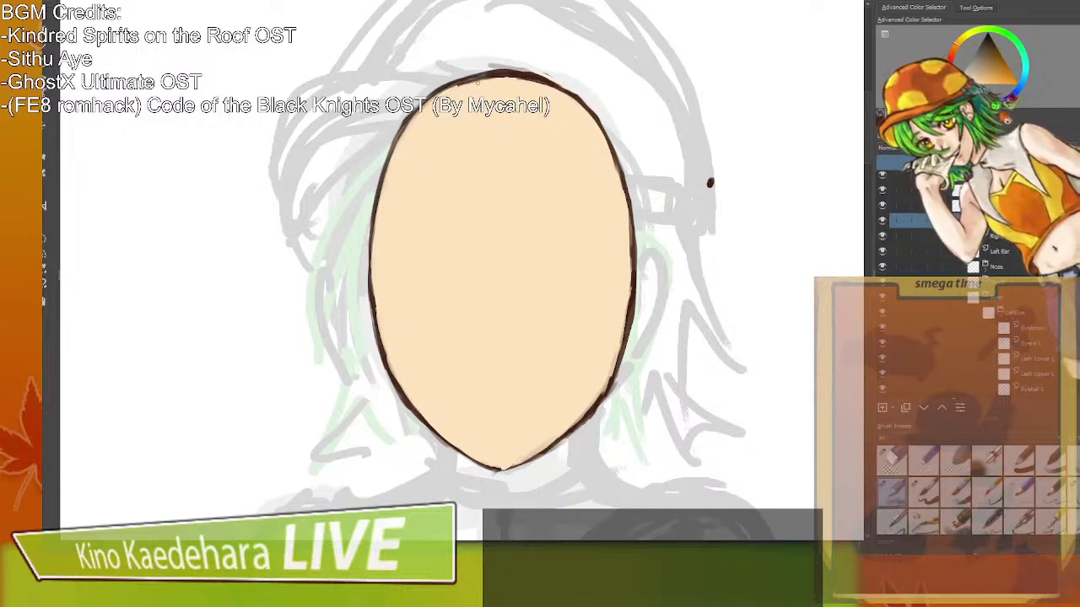
Thin the forehead and lower-right contours of the face outline and close the dark brown line at the chin tip.
mouse_move(458, 85)
left_mouse_down()
mouse_move(566, 97)
mouse_move(524, 82)
mouse_move(477, 83)
mouse_move(506, 78)
left_mouse_up()
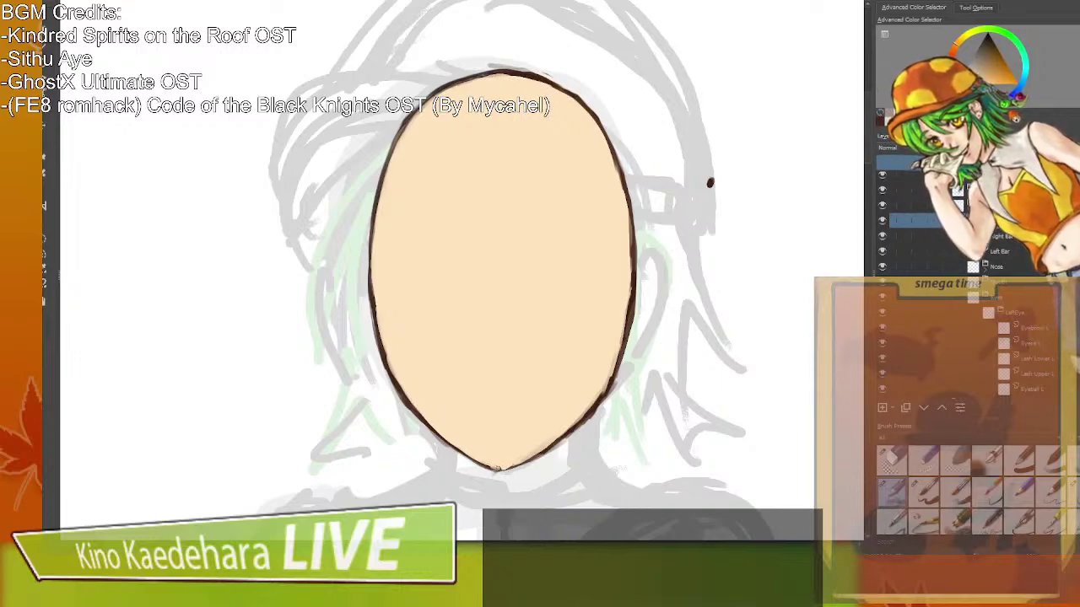
left_click_drag(602, 393, 587, 409)
key("slash")
mouse_move(513, 70)
left_mouse_down()
mouse_move(547, 78)
mouse_move(537, 74)
left_mouse_up()
key("ctrl+z")
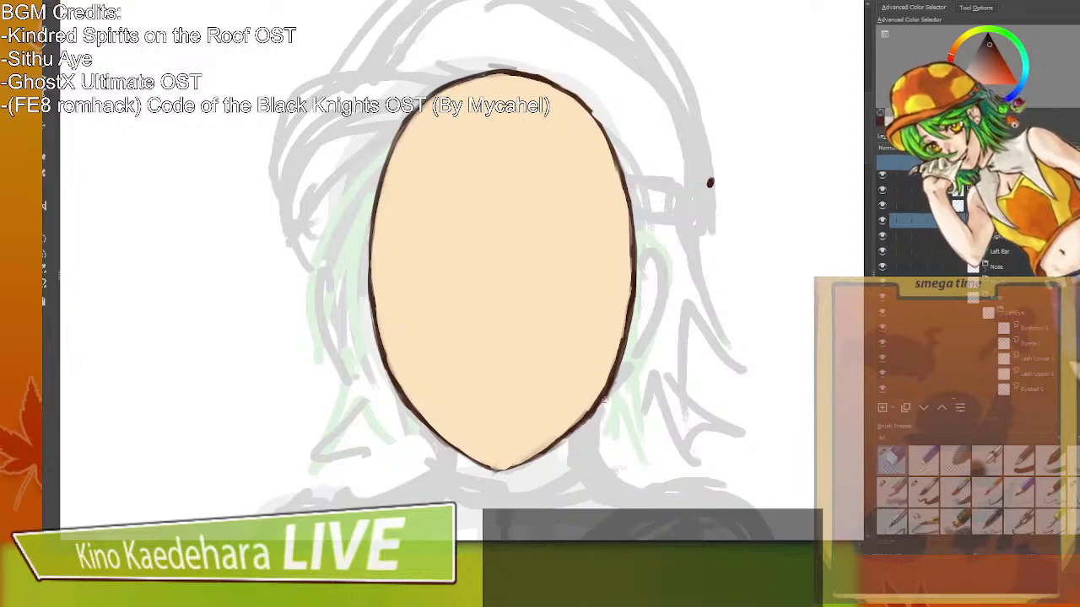
key("m")
scroll(212, 182, "left", 2)
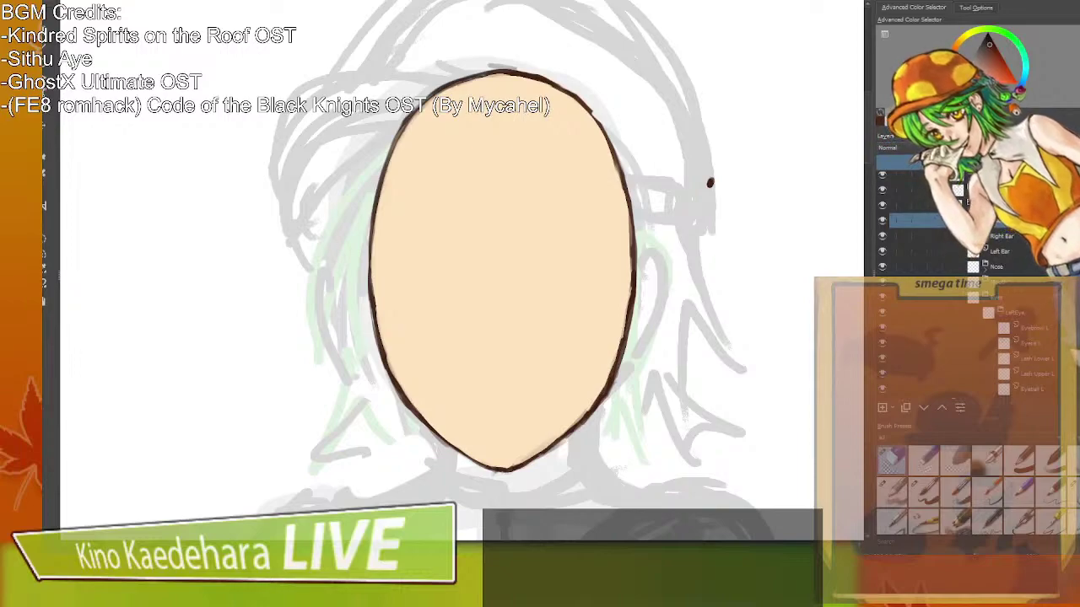
Select the skin-tone area on the face base layer with Contiguous Area Selection, setting the fuzziness to 23.
left_click(976, 6)
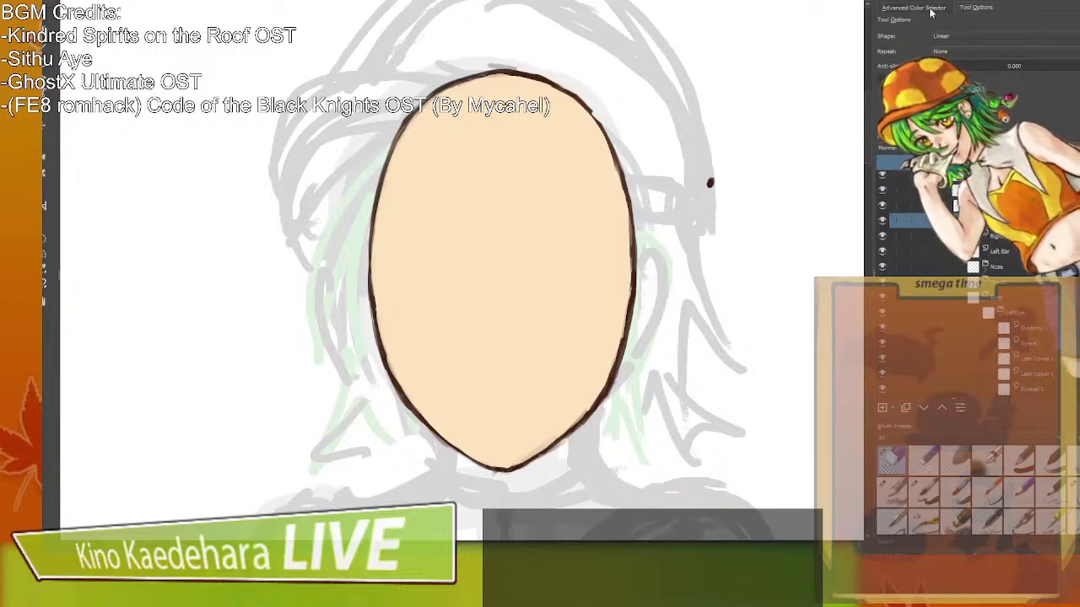
left_click(927, 8)
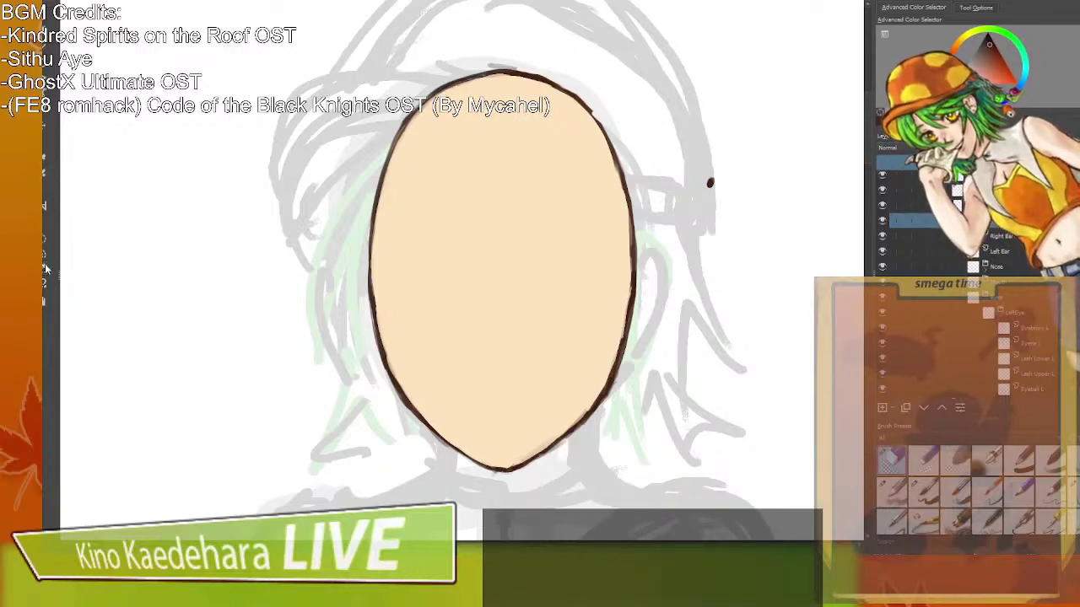
left_click(472, 192)
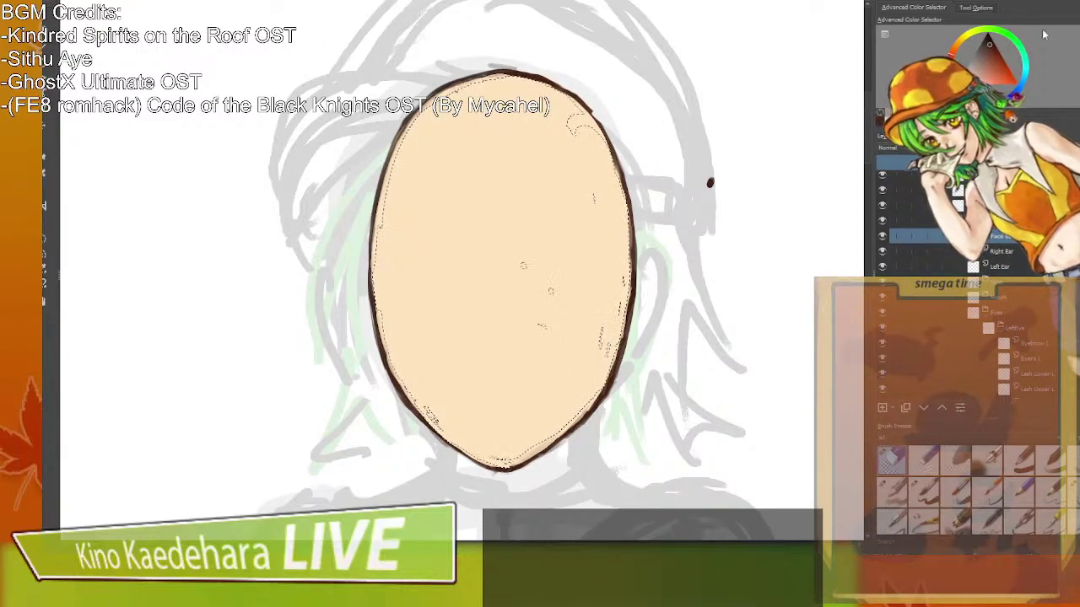
left_click(987, 8)
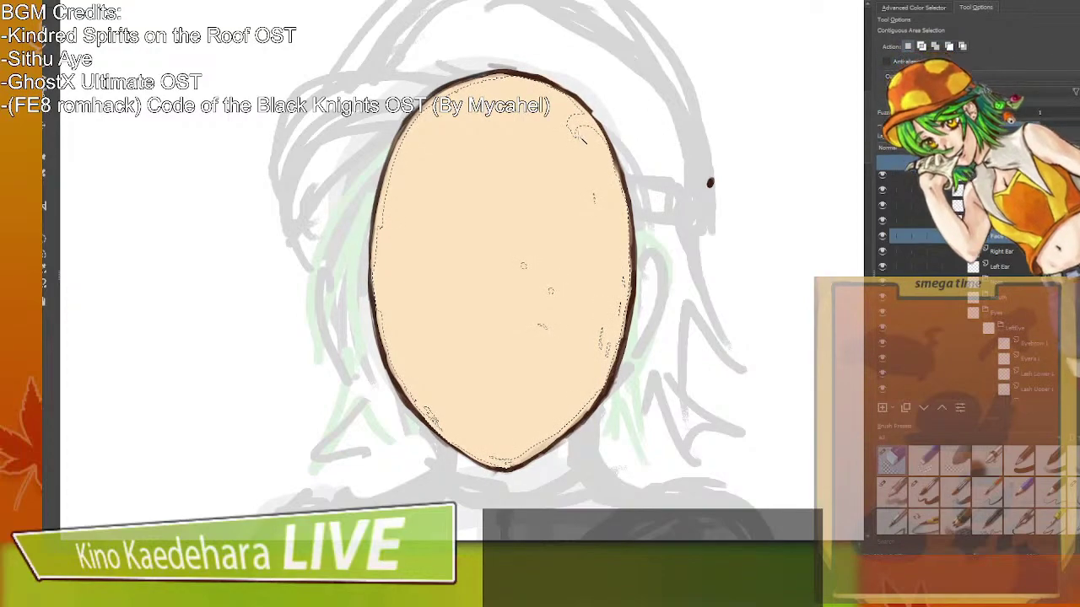
left_click(658, 135)
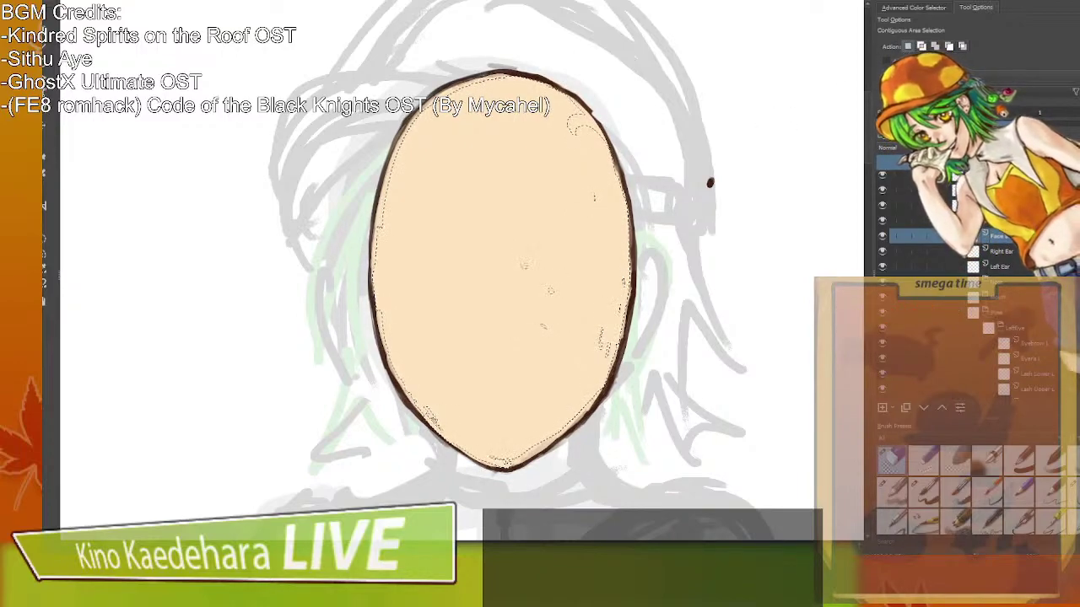
scroll(975, 80, "down", 1)
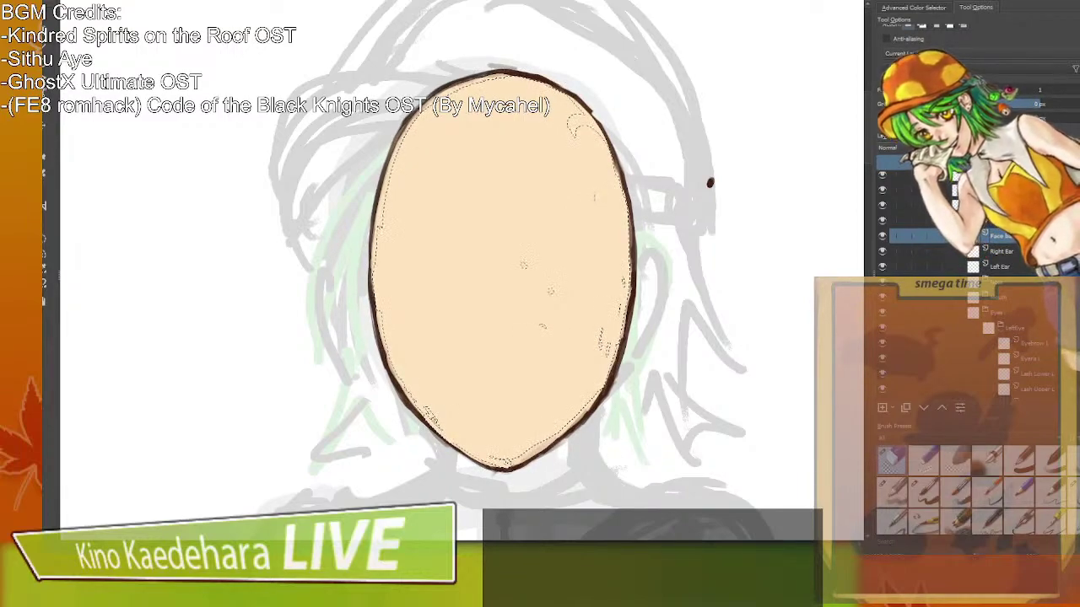
scroll(970, 51, "up", 1)
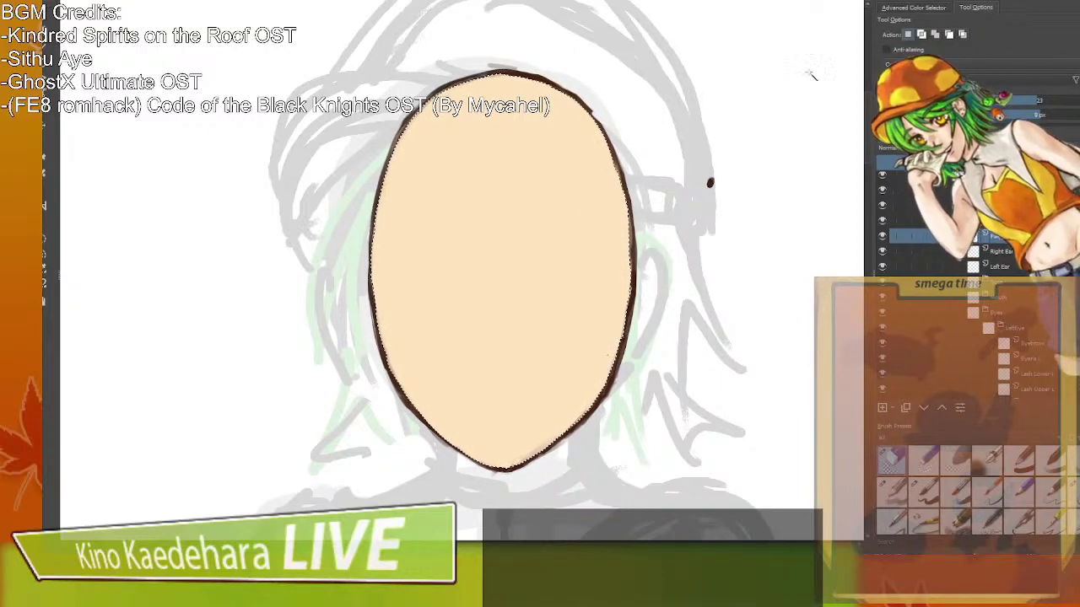
Grow the contiguous face selection by 4 px so its edge runs beneath the brown outline.
scroll(970, 51, "down", 1)
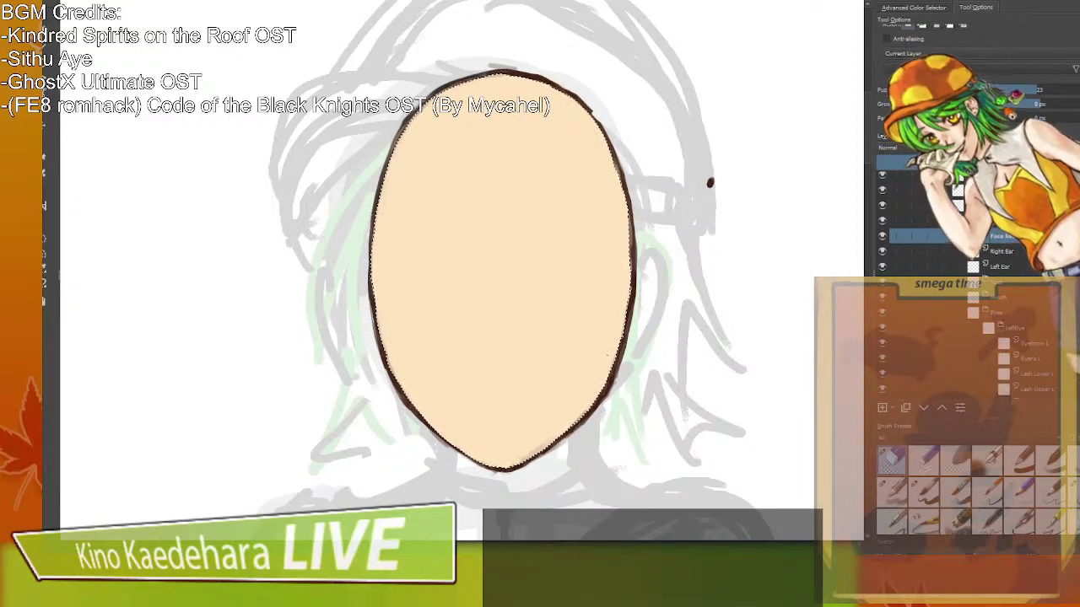
left_click(1056, 103)
left_click_drag(1055, 103, 983, 103)
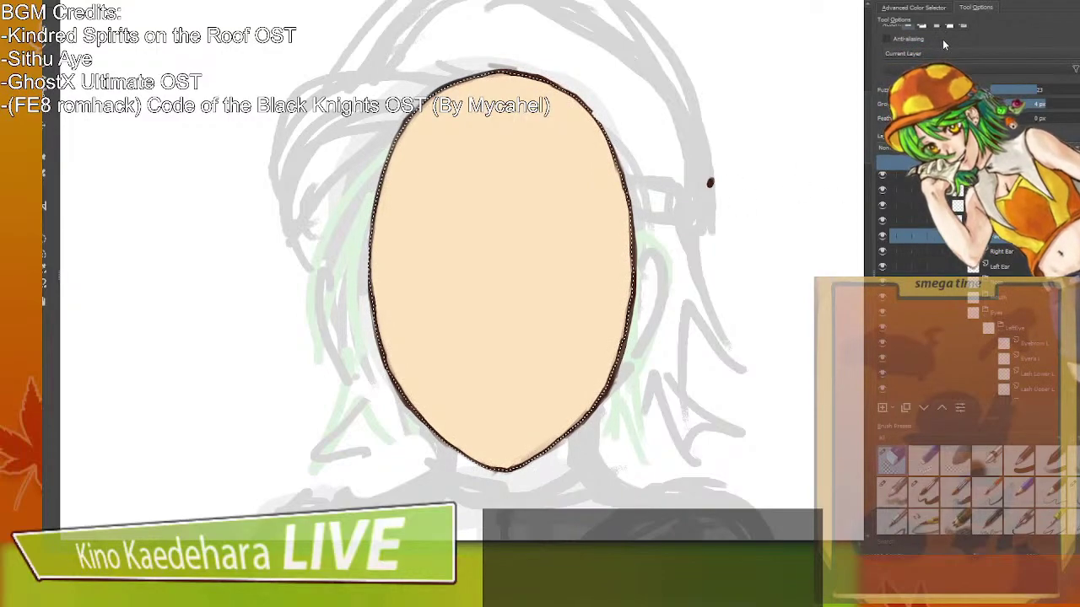
scroll(942, 39, "up", 1)
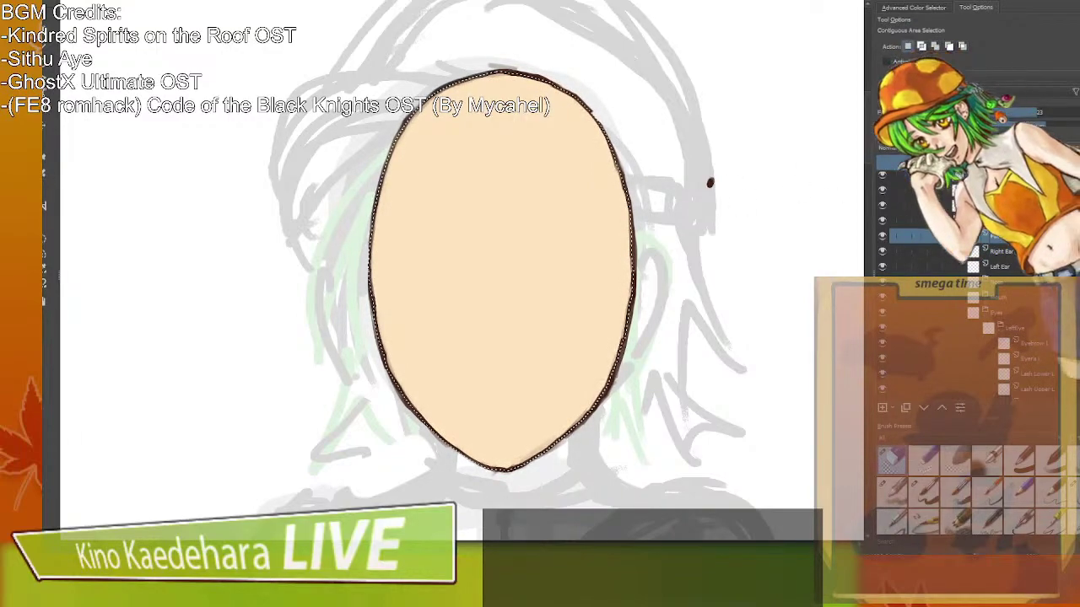
Try a reddish linear gradient running down the middle of the selected face, then undo it.
left_click(43, 187)
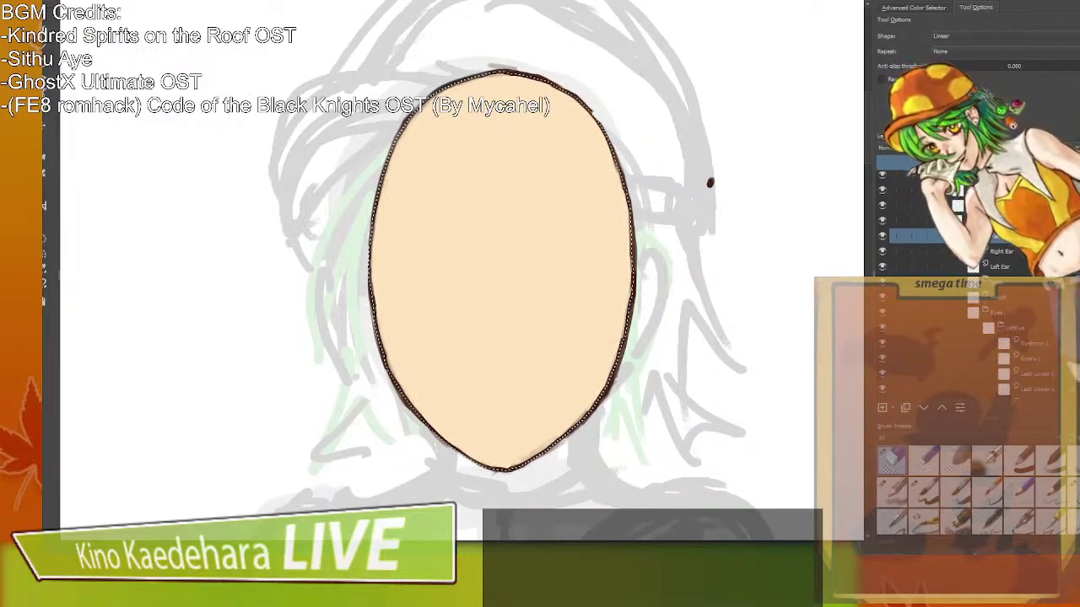
left_click(914, 8)
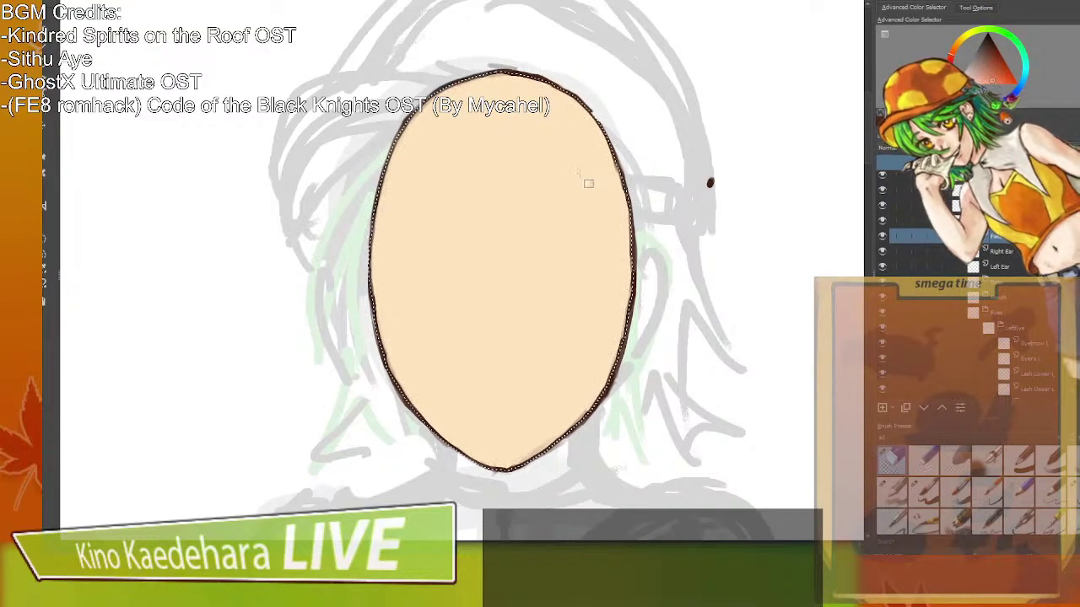
left_click_drag(511, 164, 505, 326)
key("ctrl+z")
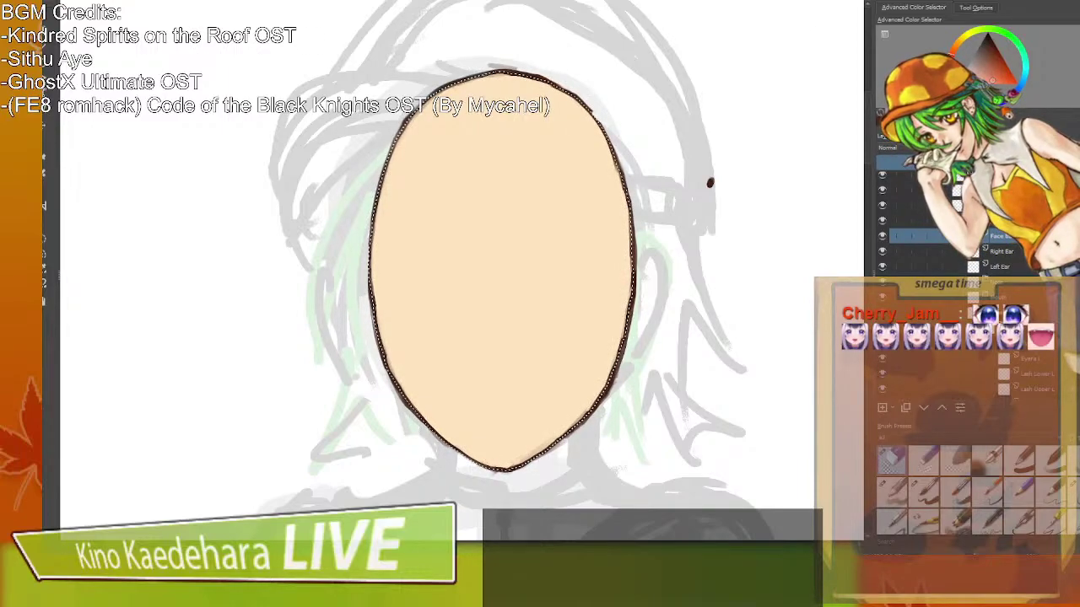
Try a downward gradient on a new layer above the face base, then remove the added layers.
left_click(882, 407)
left_click_drag(506, 137, 505, 274)
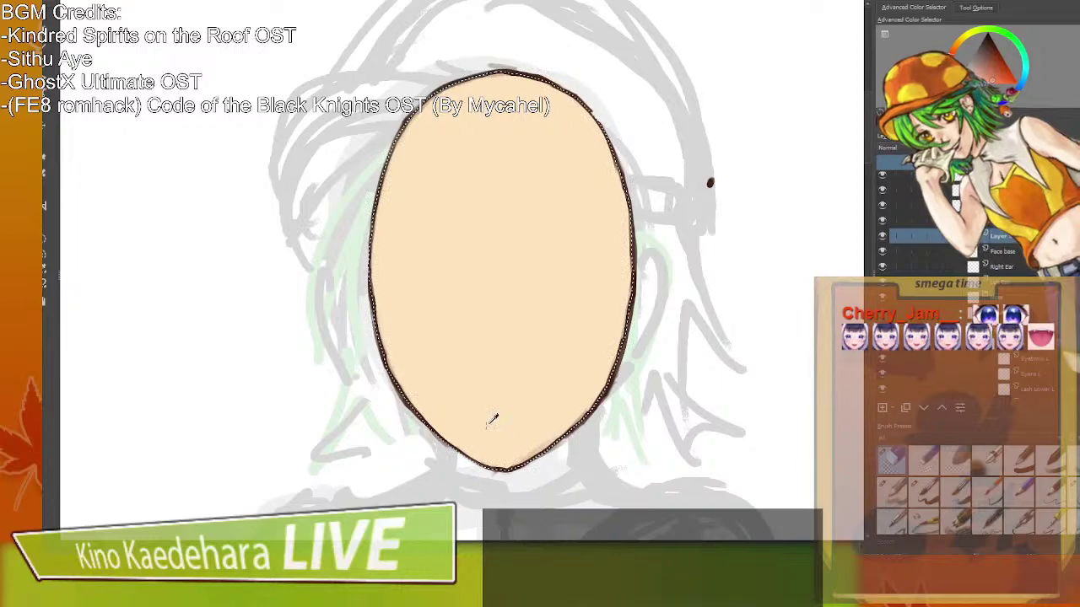
key("ctrl+e")
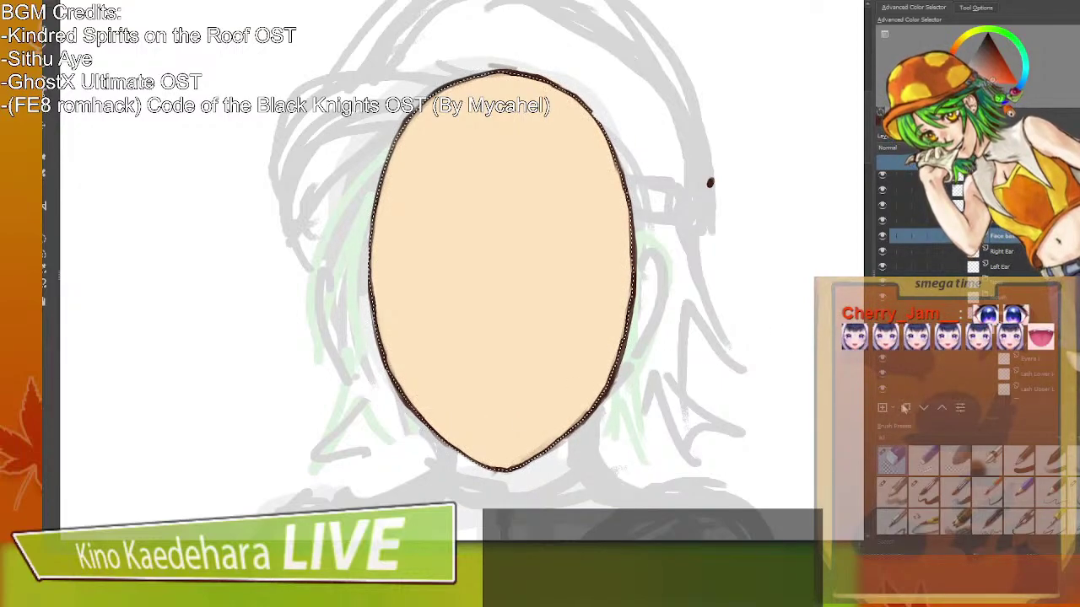
left_click(882, 408)
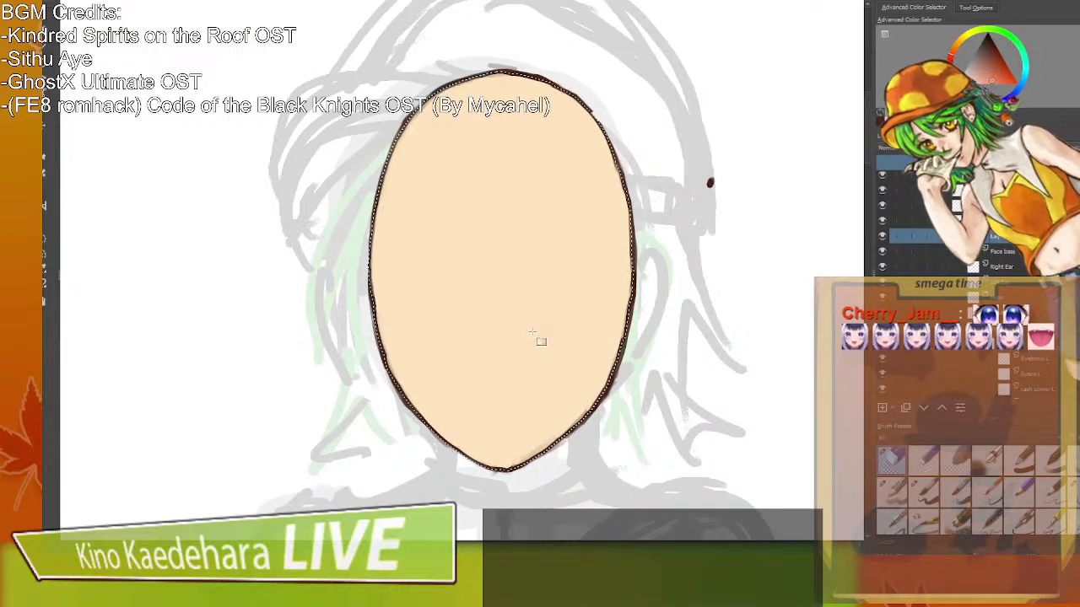
left_click(1011, 250)
key("ctrl+z")
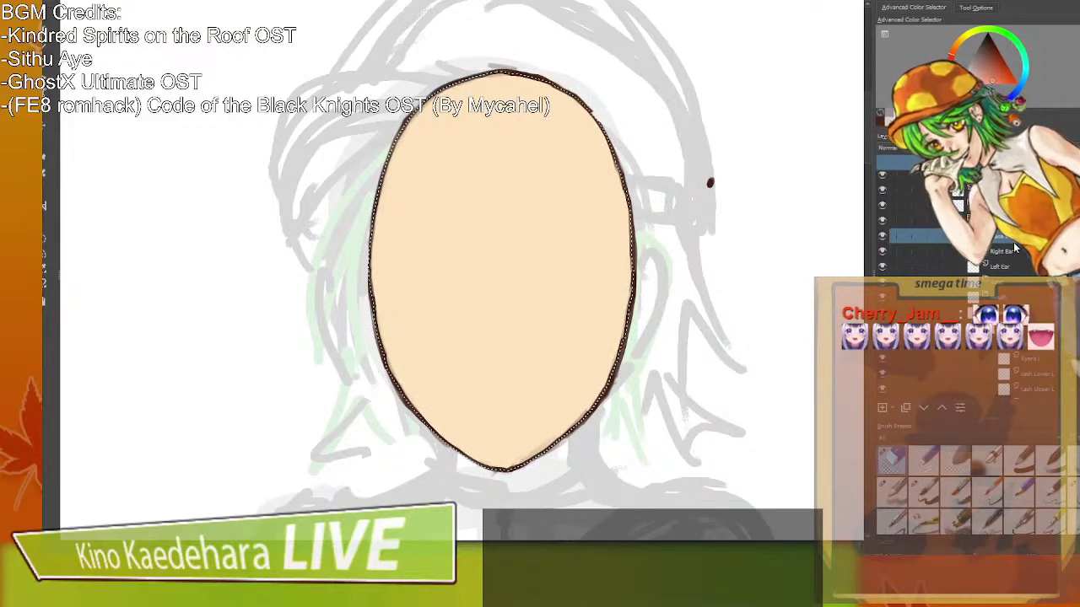
Toggle the face base layer's visibility, try a short downward gradient directly on it, and undo the gradient.
left_click(881, 239)
left_click(881, 239)
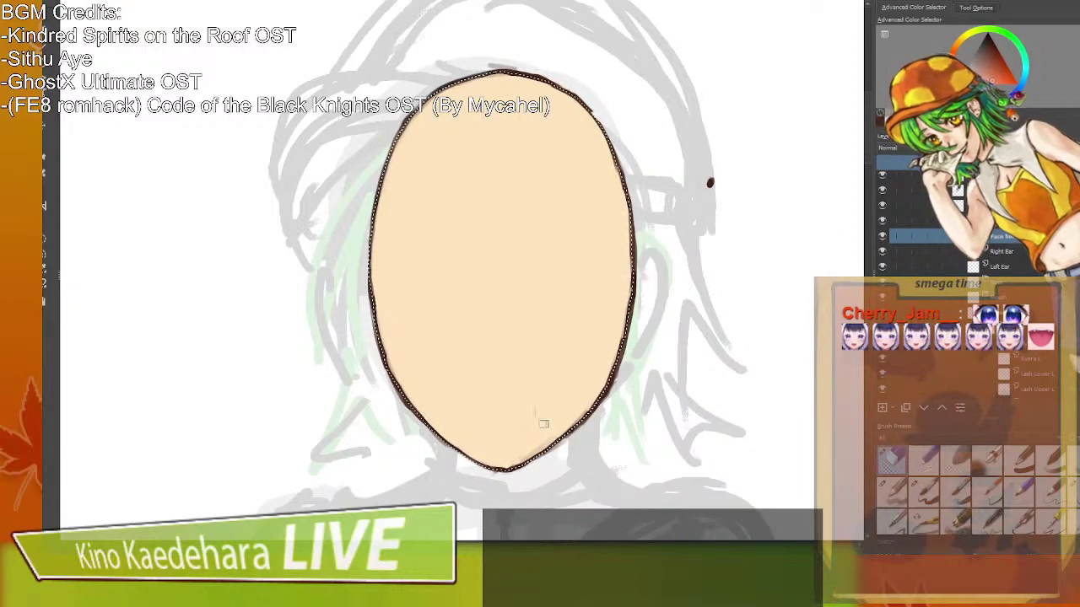
left_click_drag(525, 217, 535, 332)
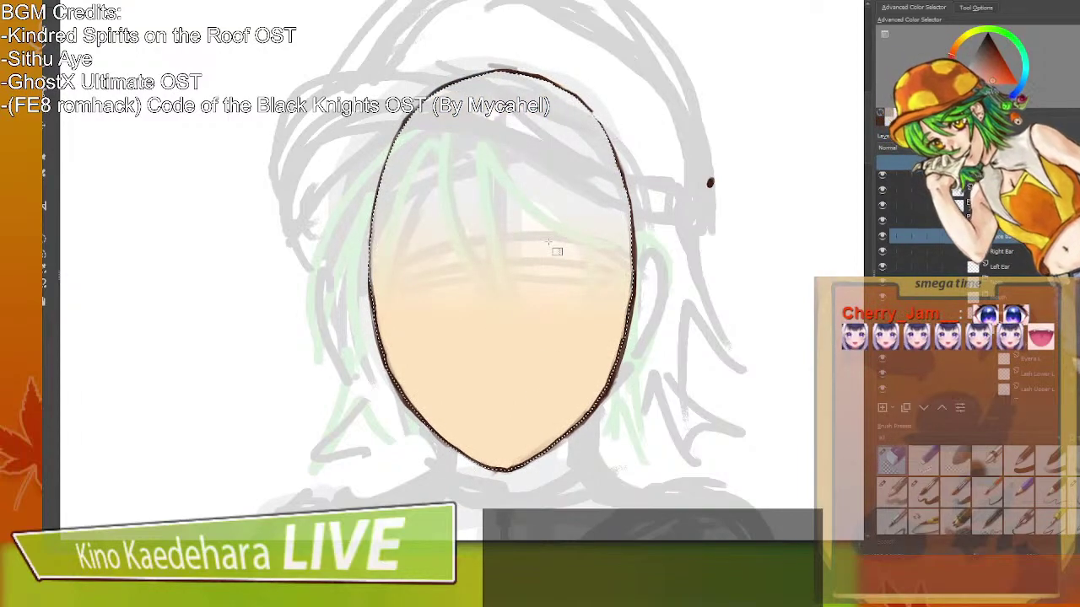
key("ctrl+z")
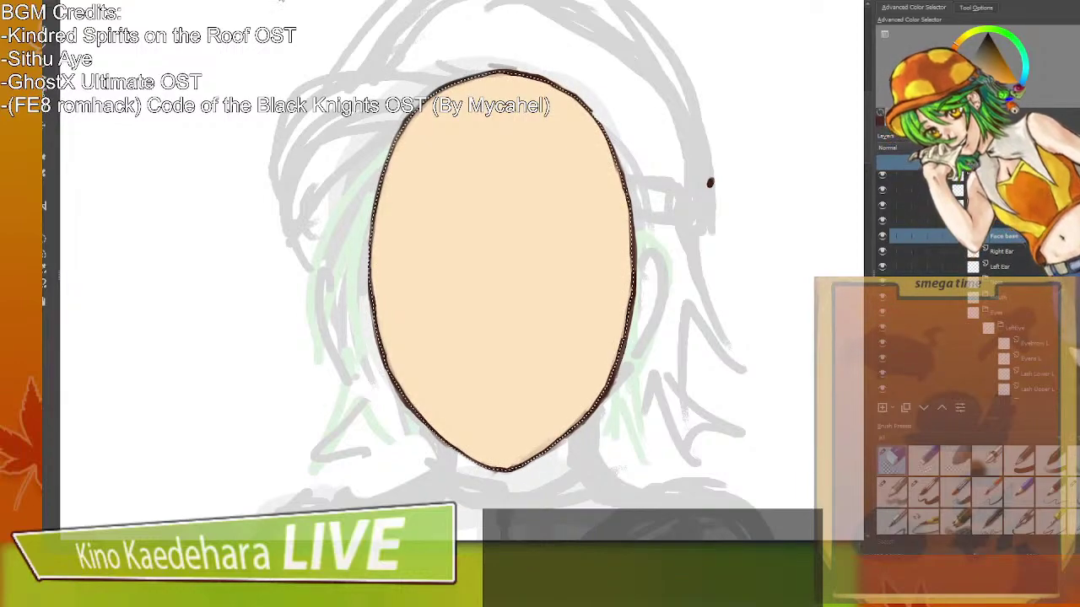
Try skin-tone-to-coral gradients of different lengths down the selected face on the face base layer, undoing each one.
left_click_drag(443, 119, 459, 231)
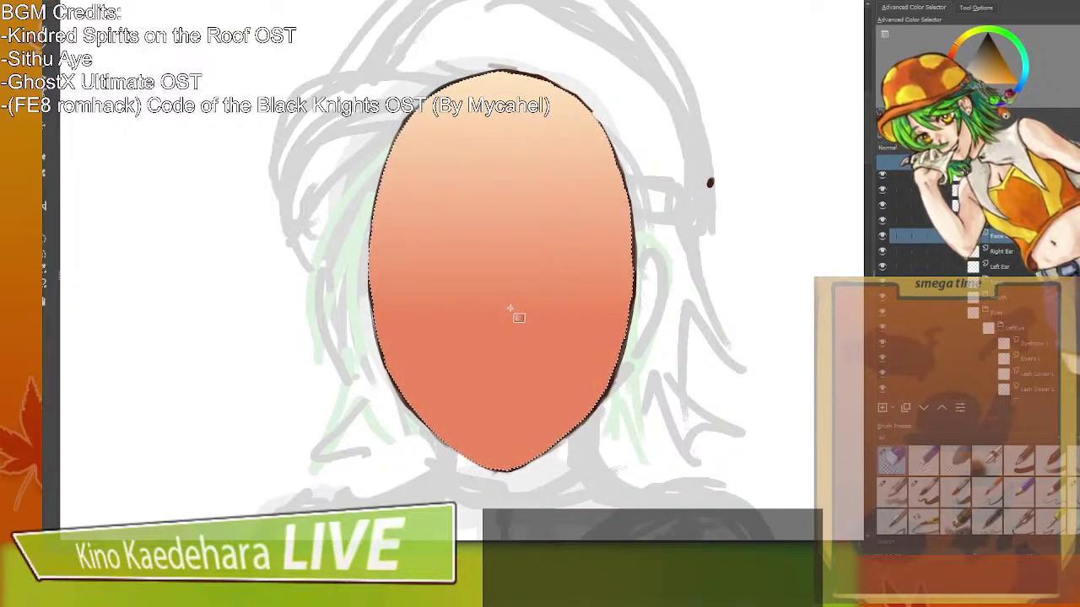
key("ctrl+z")
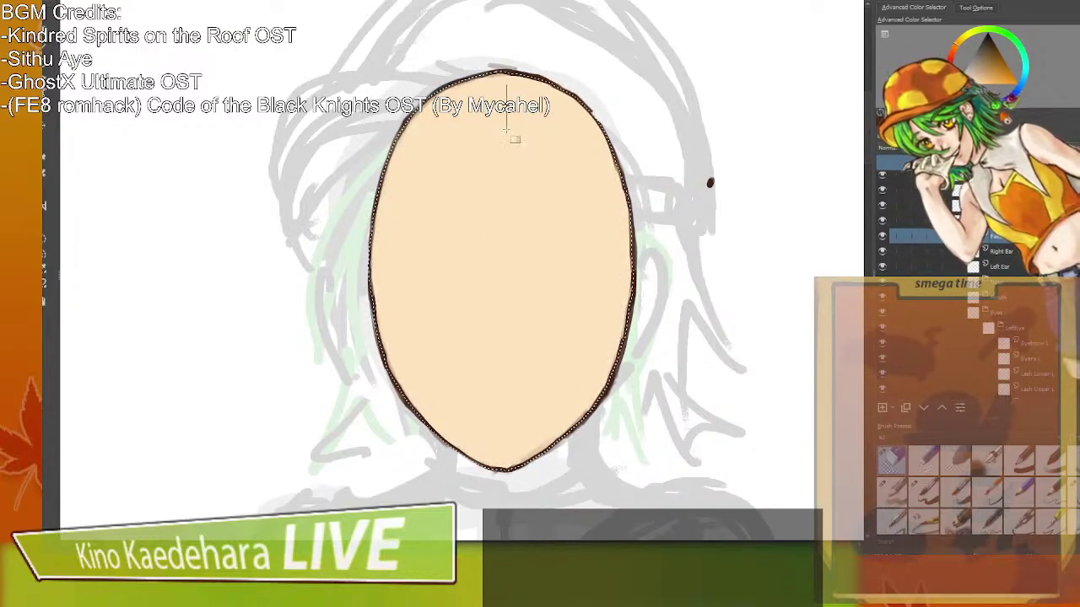
left_click_drag(507, 429, 506, 430)
scroll(499, 414, "down", 3)
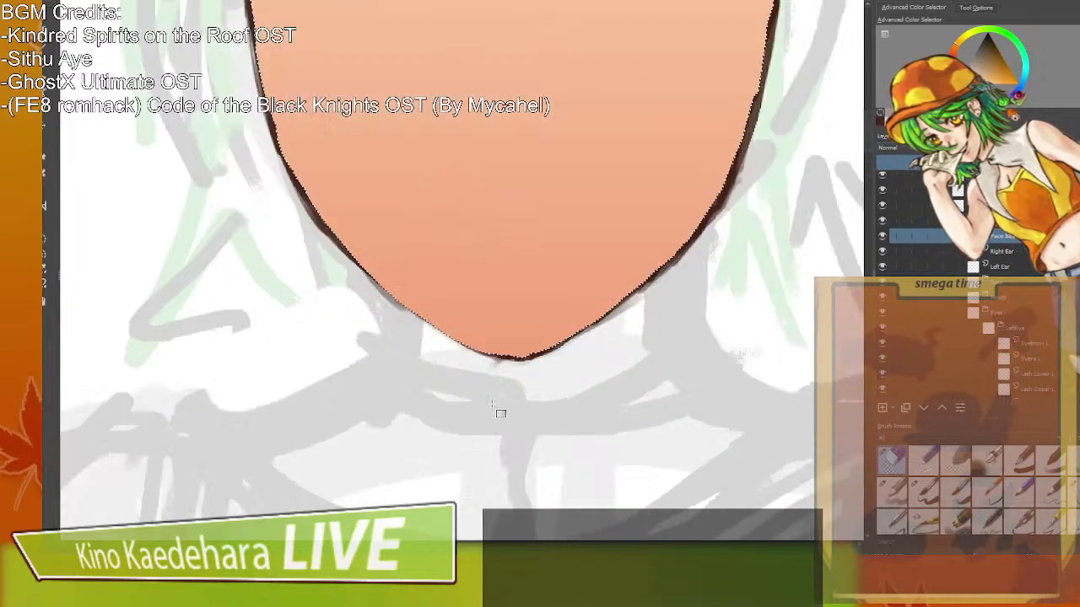
scroll(500, 404, "down", 3)
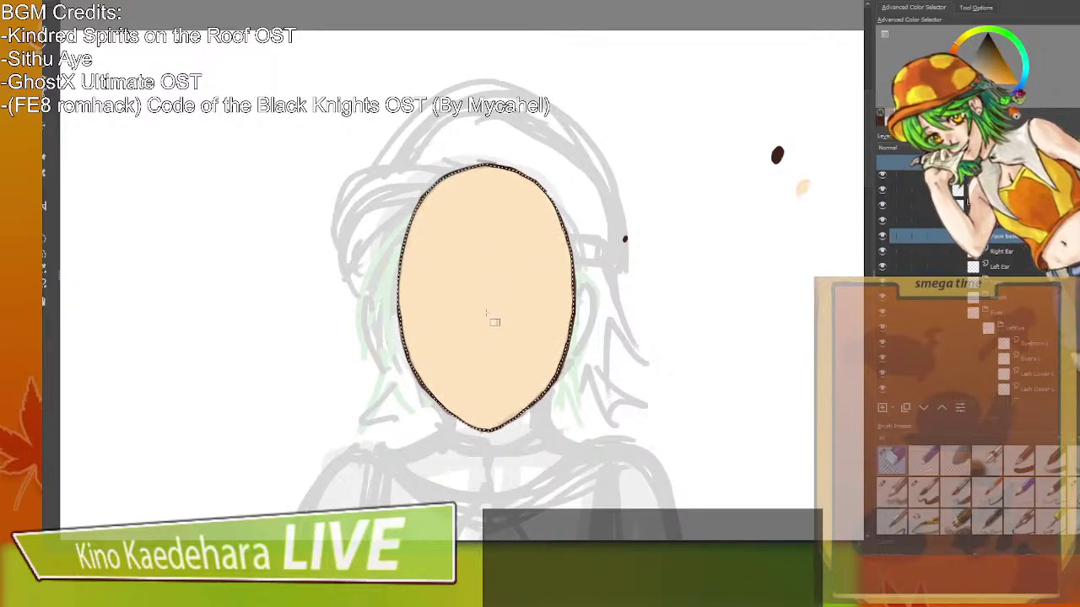
scroll(506, 321, "down", 2)
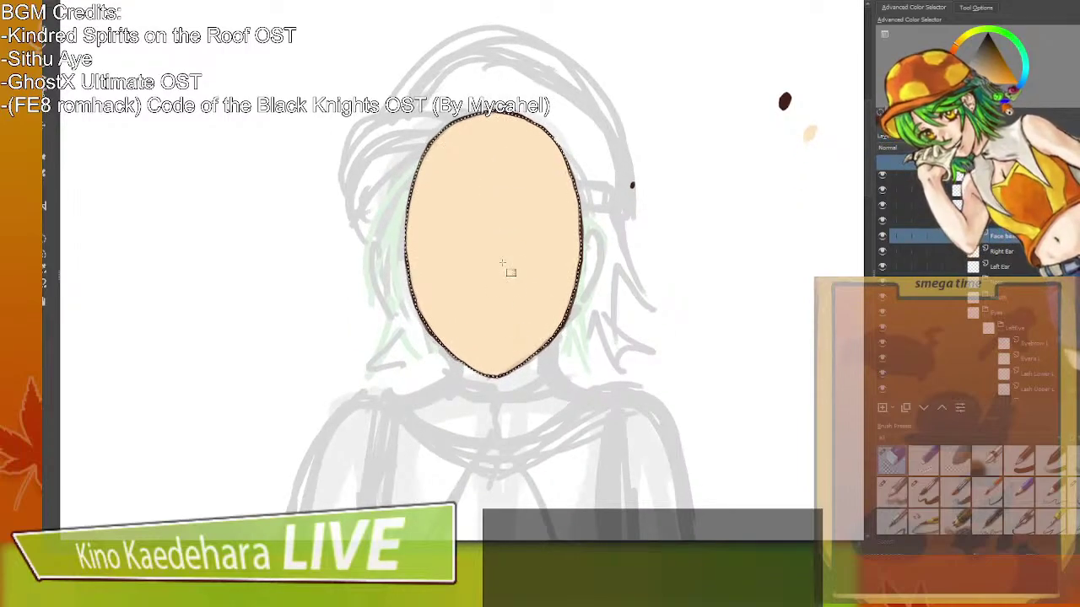
Apply a long gradient from mid-face to well below the chin, fading skin tone into soft coral, and clear the selection.
left_click_drag(495, 248, 507, 464)
scroll(484, 380, "up", 1)
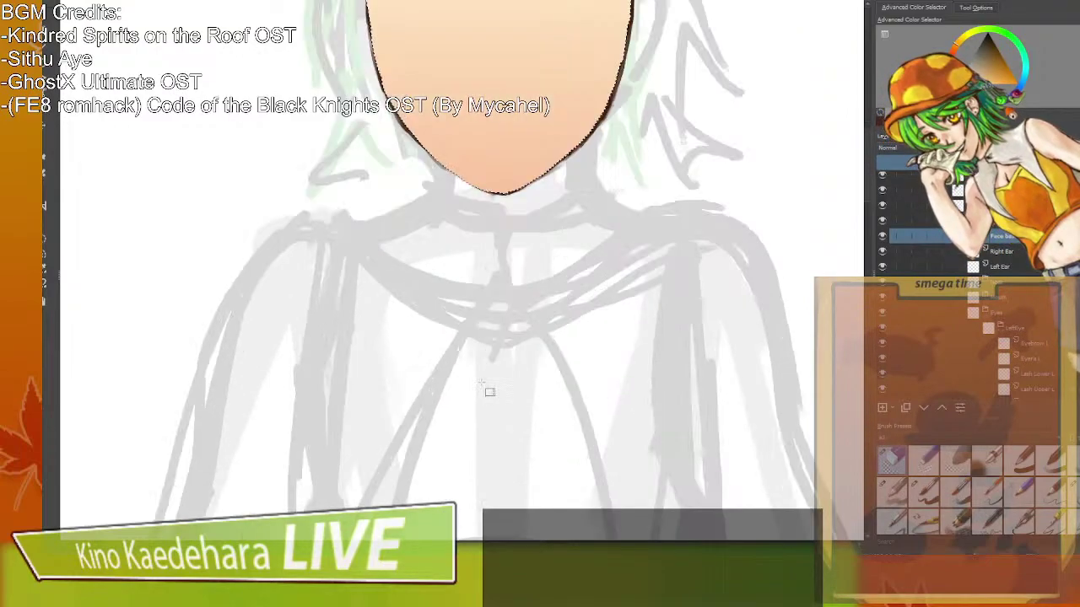
scroll(487, 388, "down", 3)
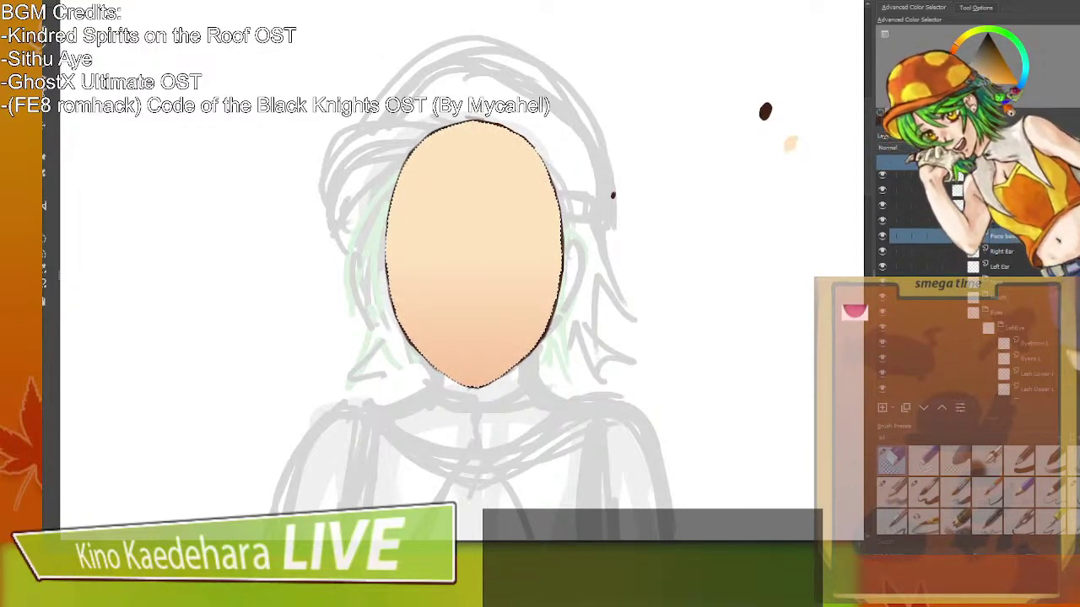
key("ctrl+shift+a")
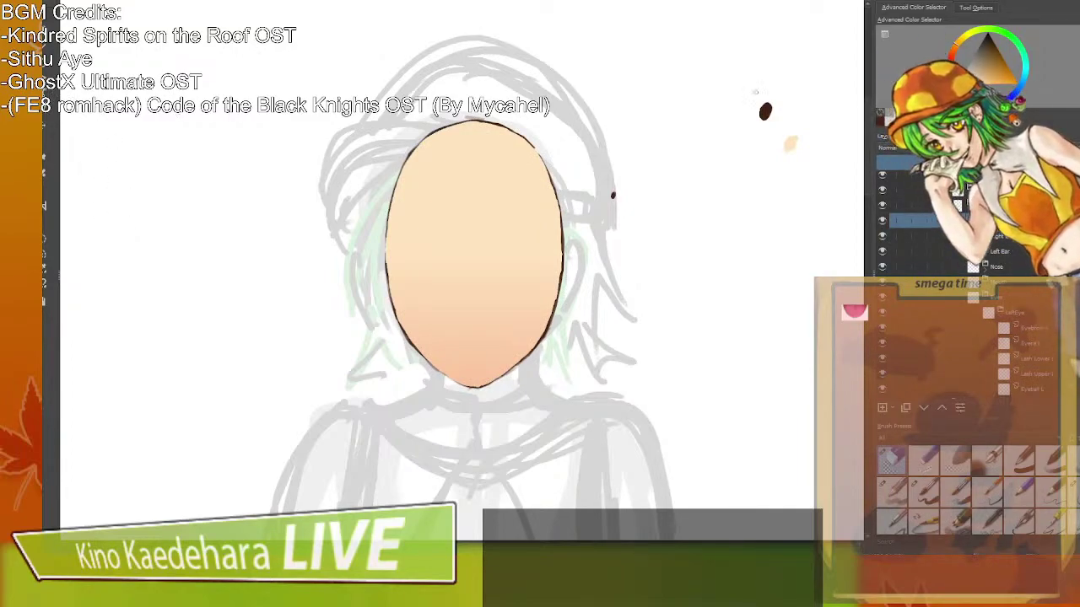
Sample the dark brown swatch and retrace the face outline along the cheek and jaw down to the chin on the line layer.
left_click(765, 110, "ctrl")
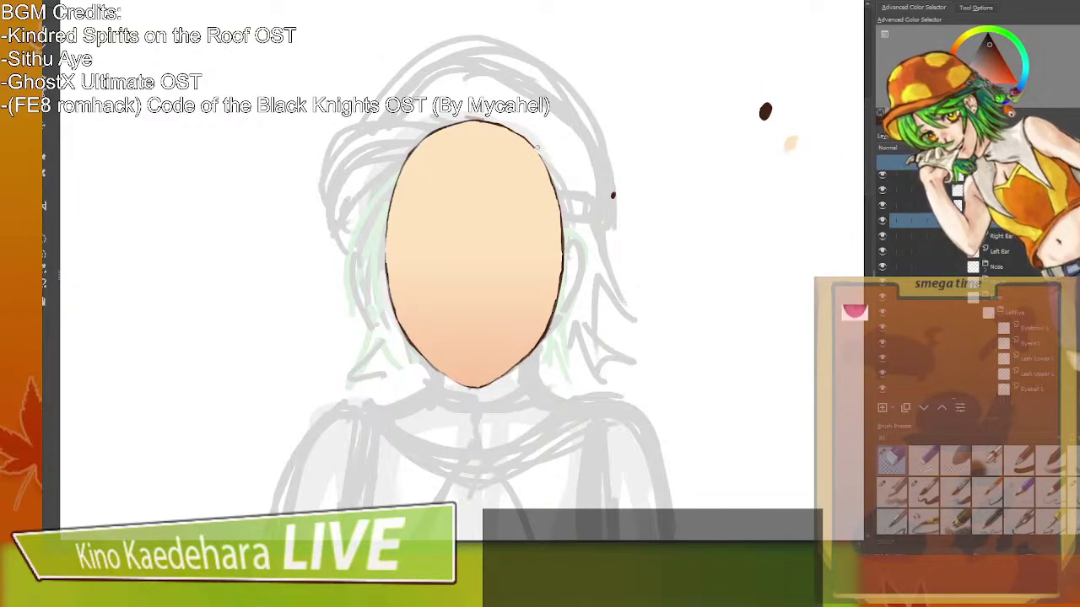
scroll(544, 221, "up", 1)
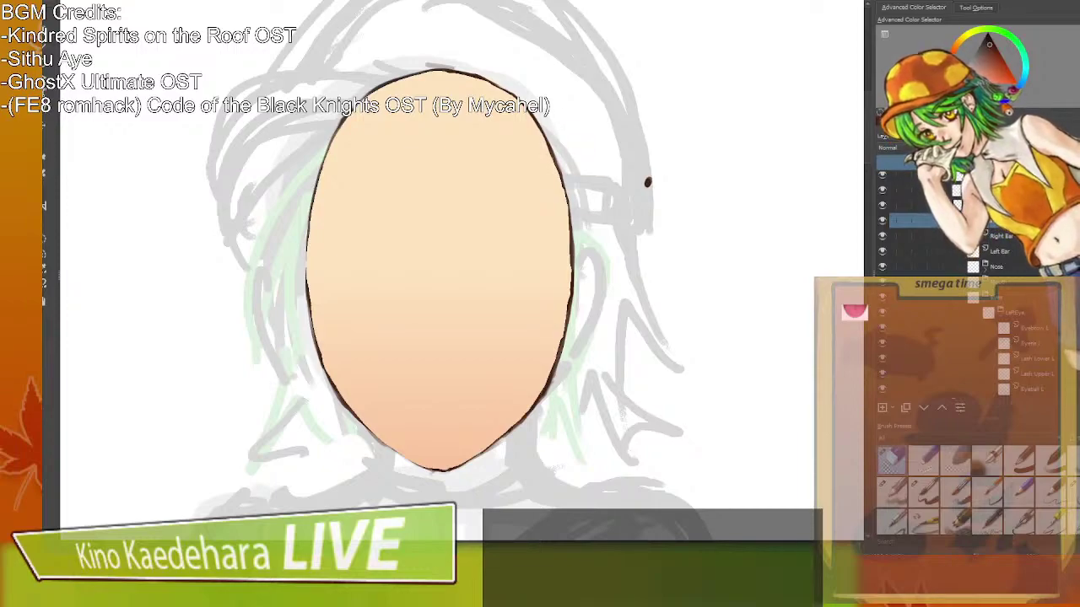
left_click(561, 181, "ctrl")
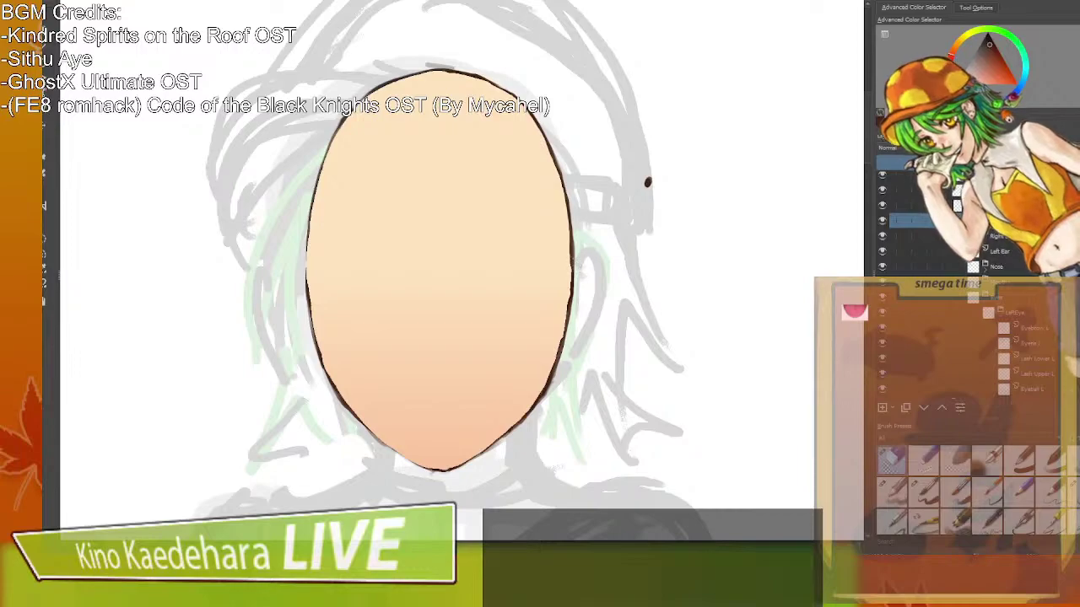
left_click_drag(561, 337, 570, 304)
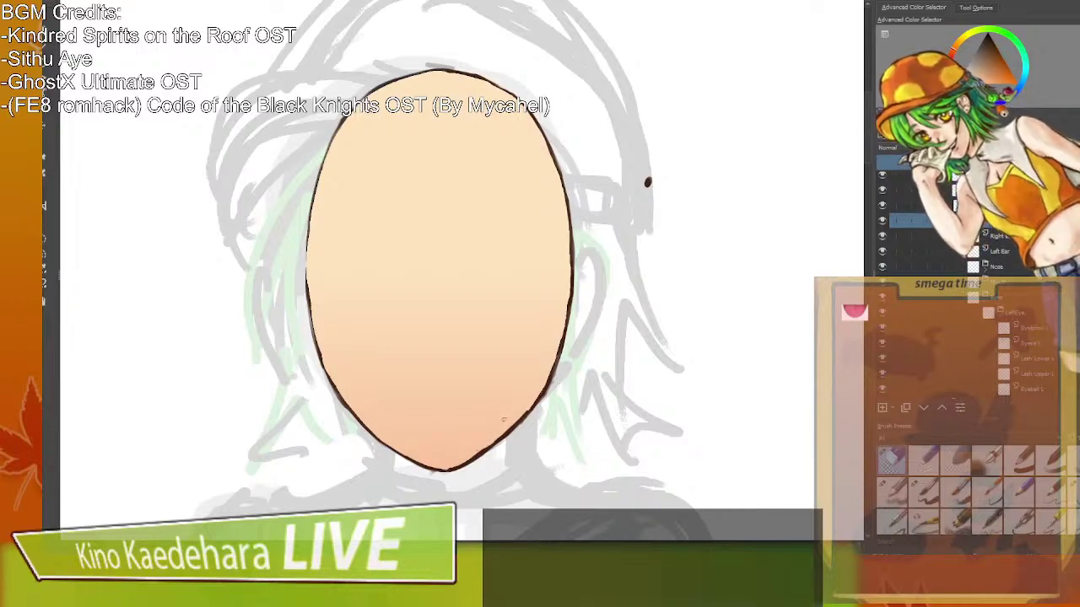
Resample the dark brown swatch and repair the face outline along the lower cheek and jaw.
key("ctrl")
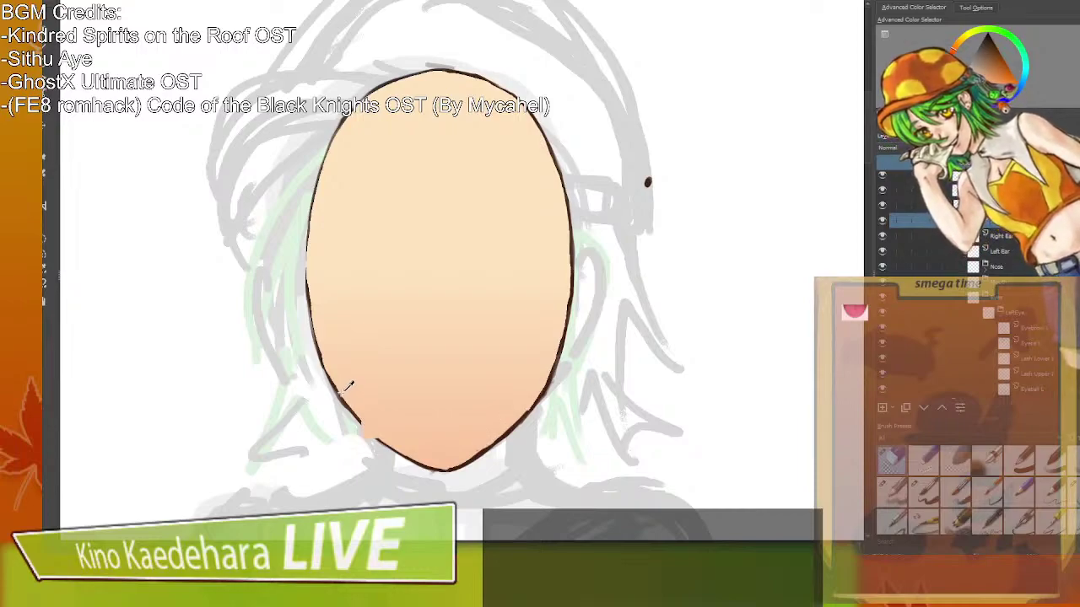
left_click(647, 182, "ctrl")
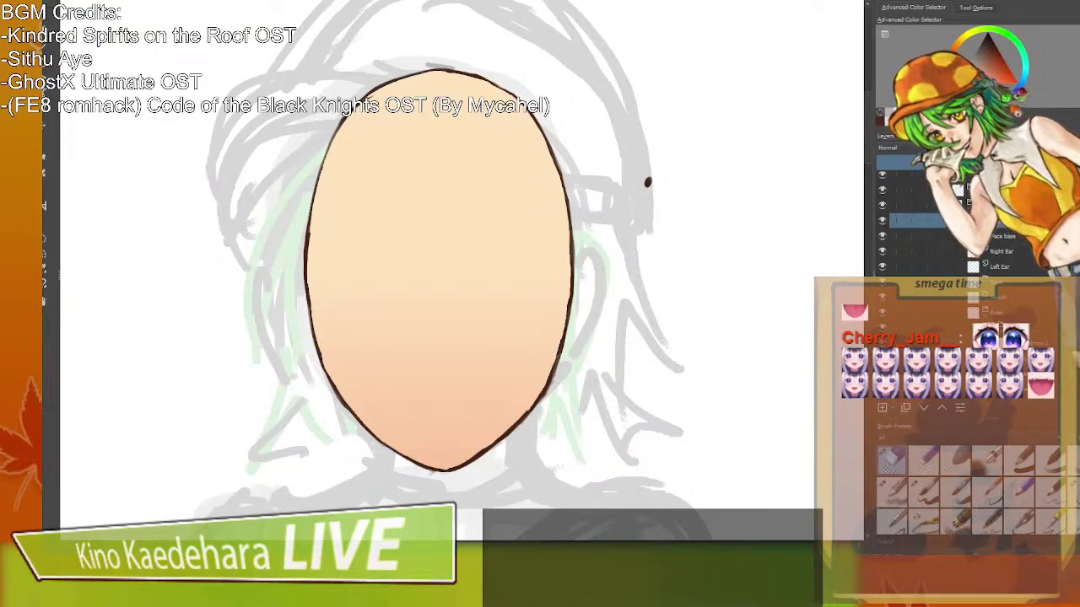
Choose a soft round brush preset for skin shading, trying short strokes mid-face and undoing each one.
left_click_drag(450, 290, 469, 285)
key("ctrl+z")
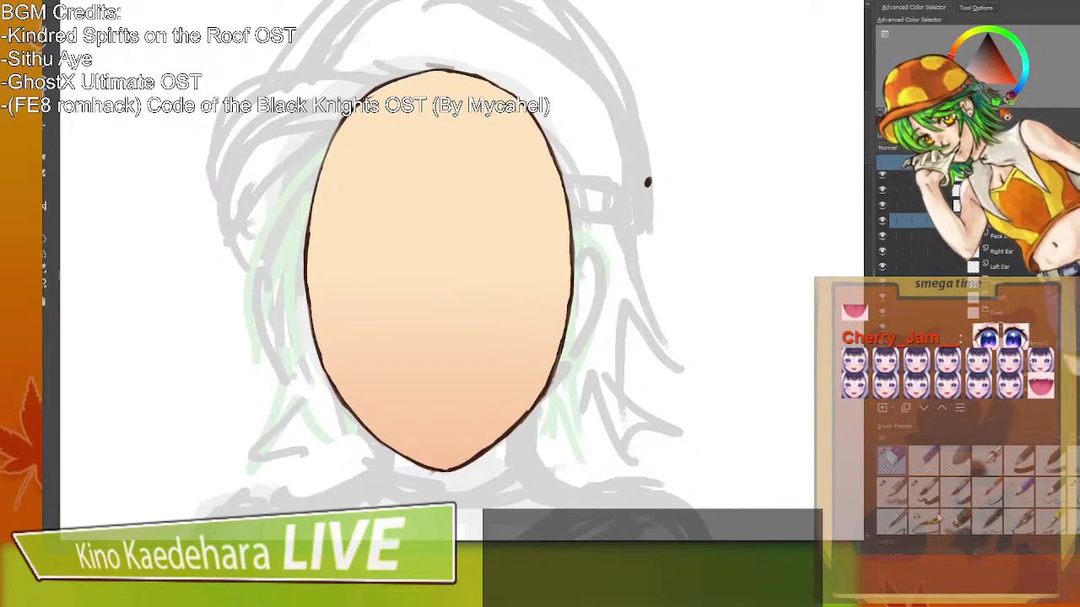
left_click(922, 495)
left_click(990, 467)
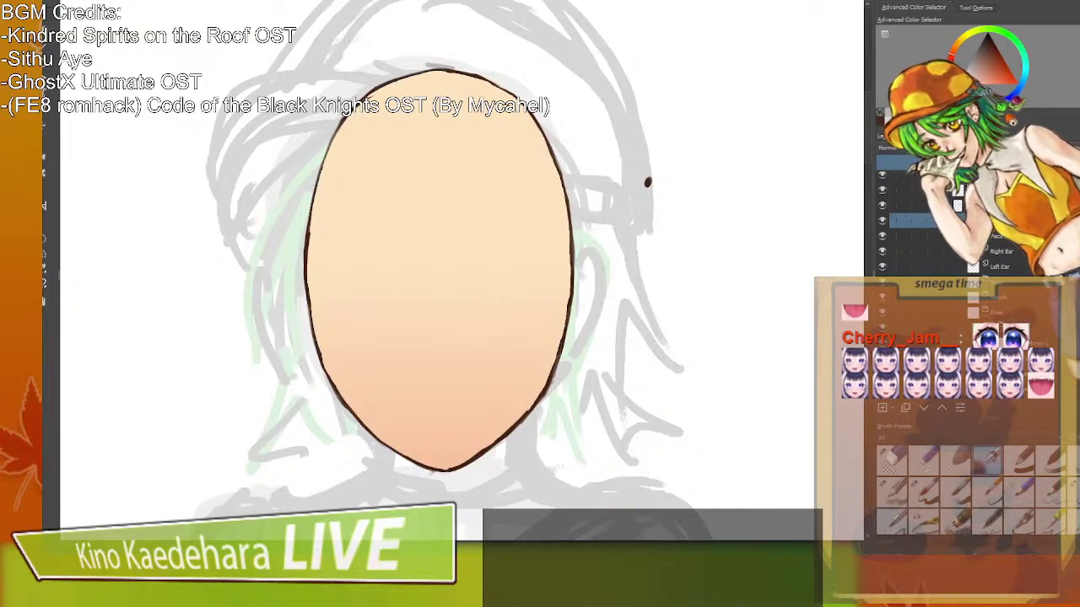
left_click(1067, 458)
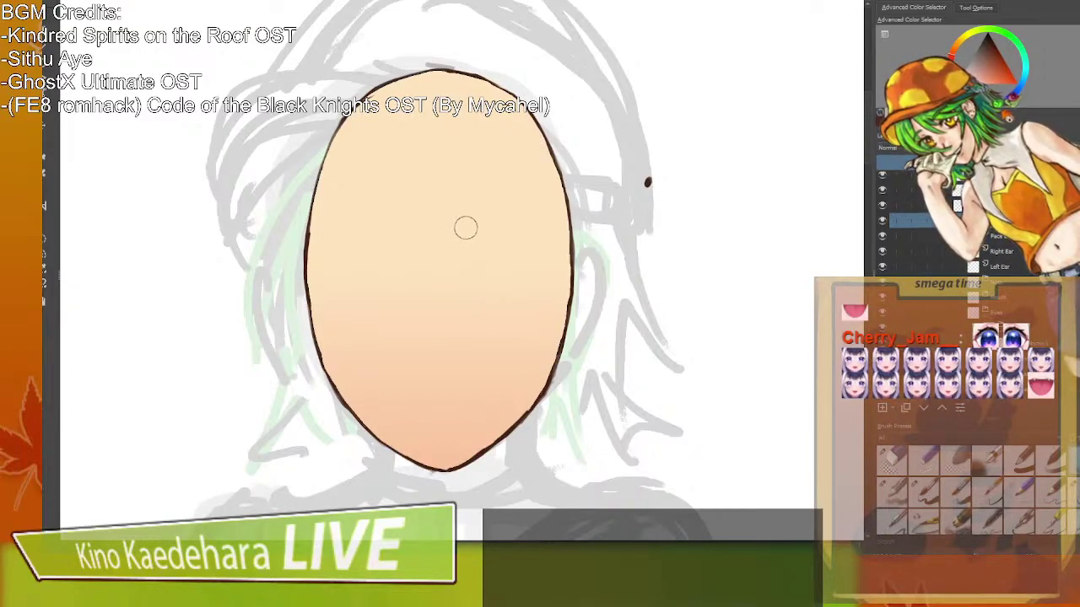
mouse_move(464, 229)
left_mouse_down()
mouse_move(463, 306)
mouse_move(467, 277)
left_mouse_up()
key("ctrl+z")
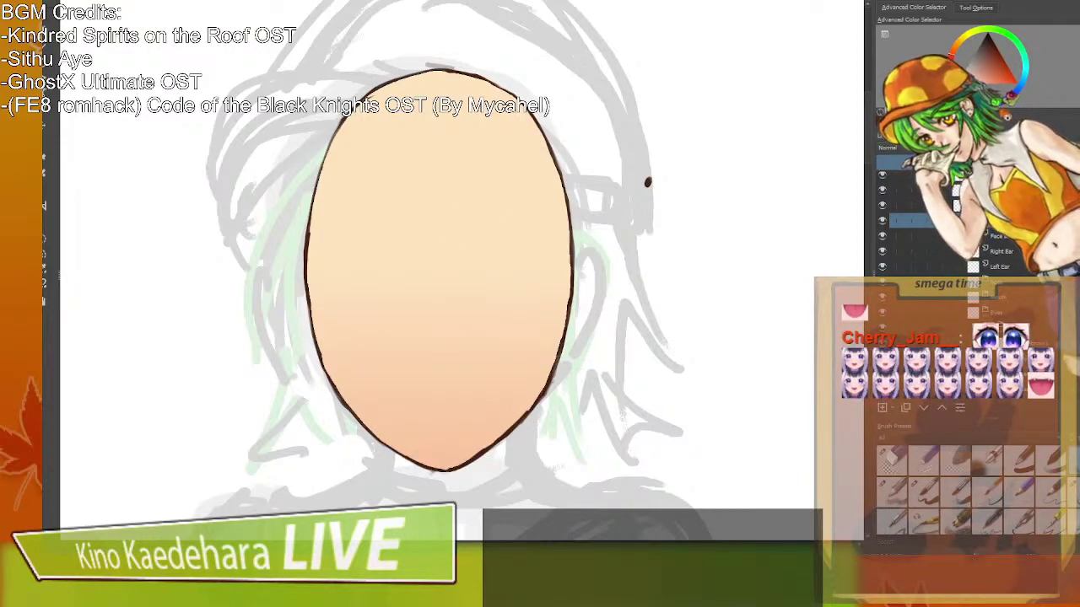
Try pale pink strokes on both sides of the face's centre and undo them.
mouse_move(451, 270)
left_mouse_down()
mouse_move(450, 279)
mouse_move(465, 275)
mouse_move(467, 302)
mouse_move(473, 289)
left_mouse_up()
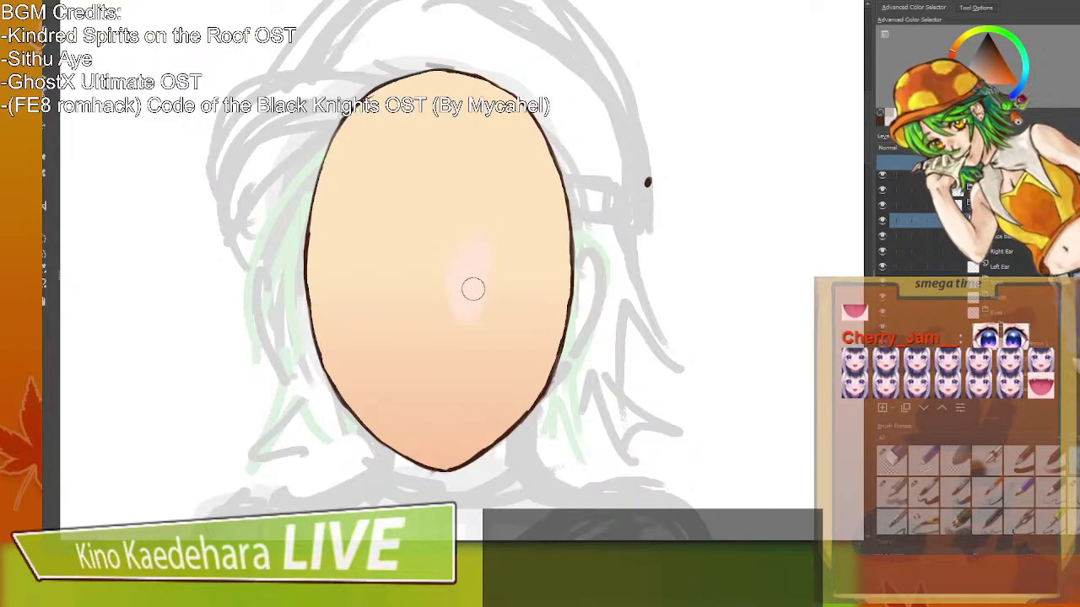
key("ctrl+z")
mouse_move(414, 278)
left_mouse_down()
mouse_move(417, 304)
mouse_move(420, 256)
mouse_move(417, 319)
left_mouse_up()
left_click_drag(422, 255, 413, 327)
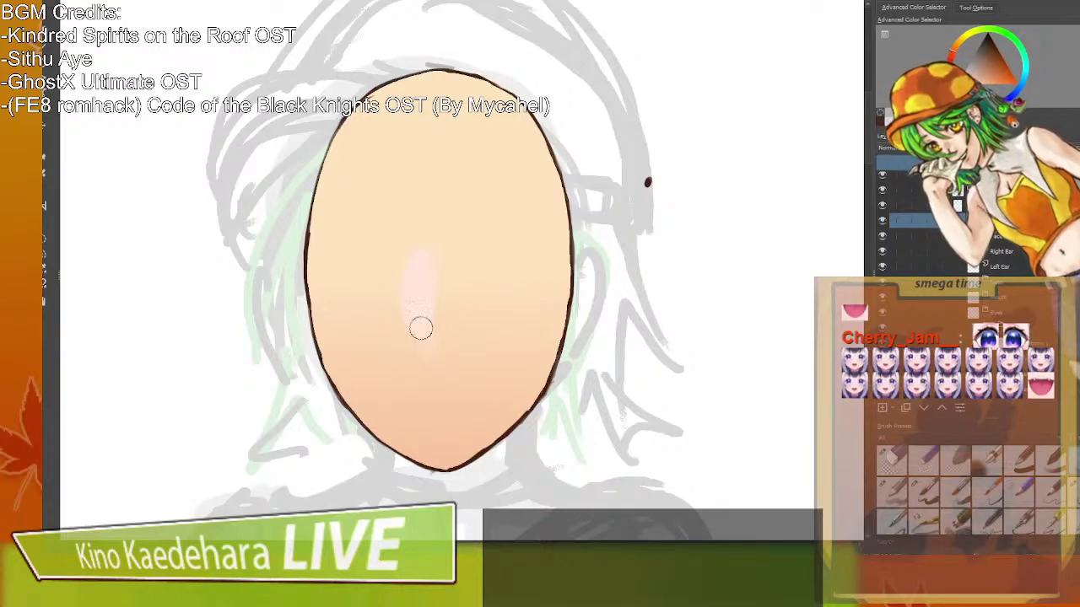
key("ctrl+z")
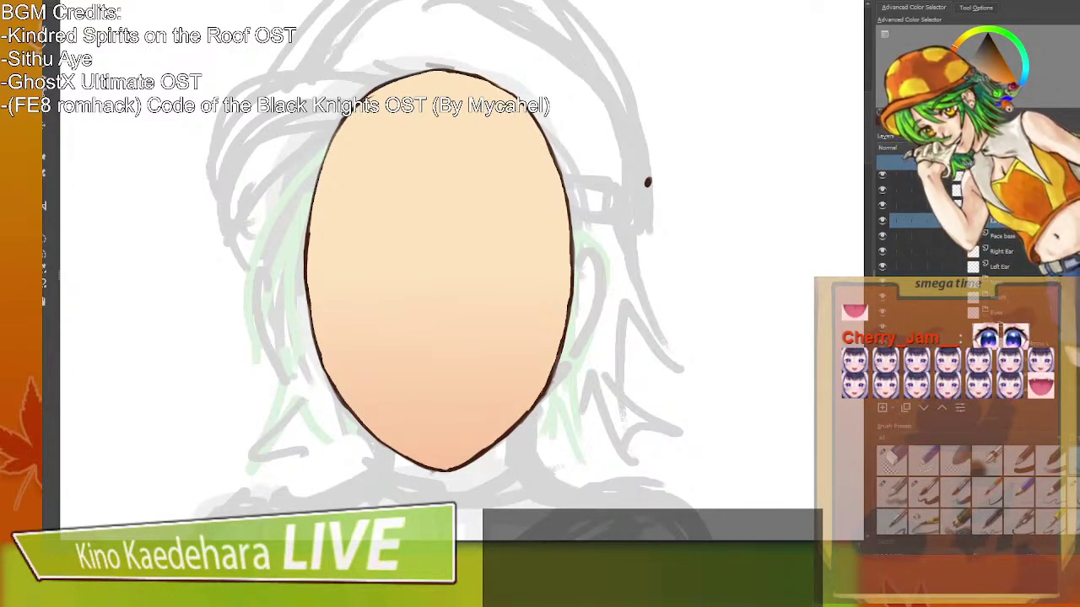
Paint and blend soft pale highlights over the cheeks, mid-face and forehead.
mouse_move(366, 267)
left_mouse_down()
mouse_move(386, 290)
mouse_move(374, 272)
mouse_move(398, 269)
mouse_move(378, 297)
mouse_move(417, 269)
mouse_move(414, 286)
mouse_move(375, 300)
mouse_move(425, 266)
mouse_move(393, 266)
mouse_move(428, 260)
mouse_move(427, 335)
mouse_move(433, 265)
mouse_move(410, 283)
mouse_move(421, 355)
mouse_move(402, 277)
mouse_move(415, 259)
mouse_move(406, 342)
mouse_move(400, 279)
mouse_move(421, 250)
mouse_move(420, 322)
mouse_move(431, 361)
left_mouse_up()
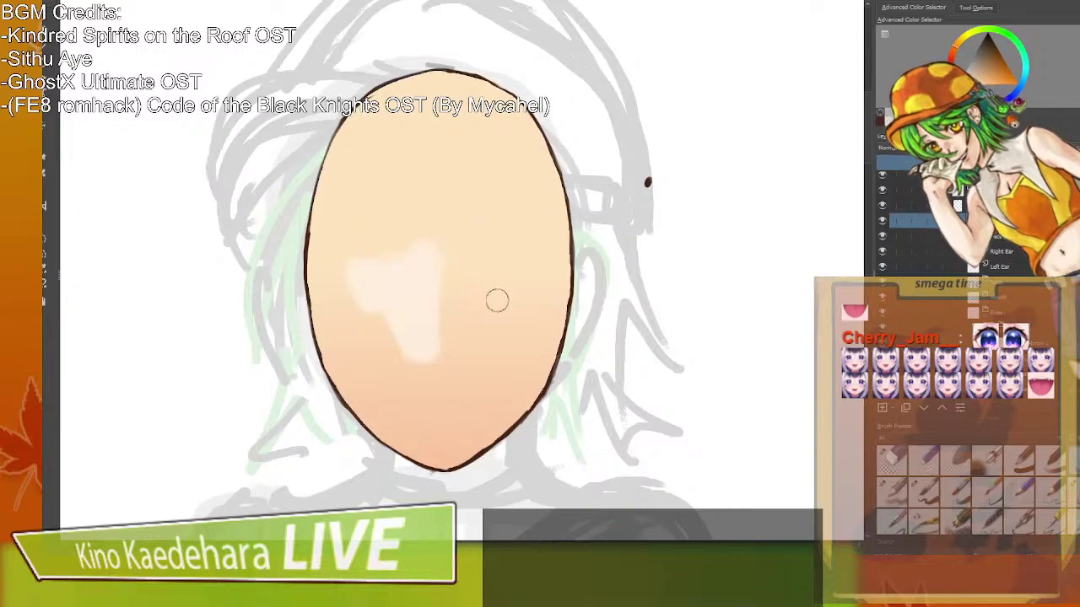
mouse_move(429, 417)
left_mouse_down()
mouse_move(411, 436)
mouse_move(392, 433)
mouse_move(393, 419)
mouse_move(409, 428)
mouse_move(407, 338)
left_mouse_up()
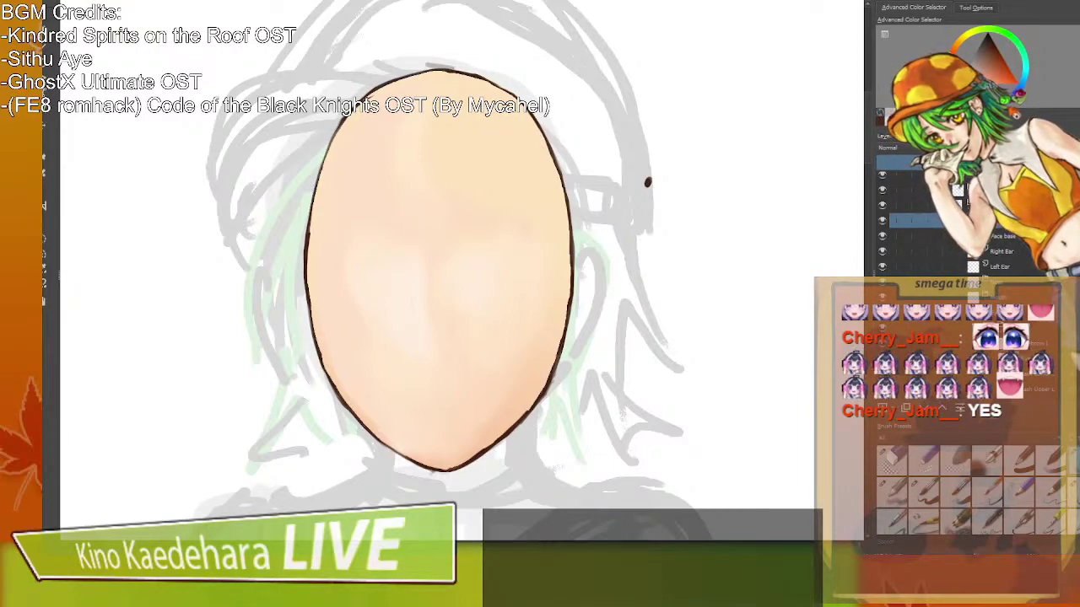
Paint dusky pink shadow along both sides of the jaw down to the chin, undoing stray strokes at the face's edge.
mouse_move(313, 217)
left_mouse_down()
mouse_move(311, 234)
mouse_move(321, 195)
mouse_move(313, 239)
left_mouse_up()
key("ctrl+z")
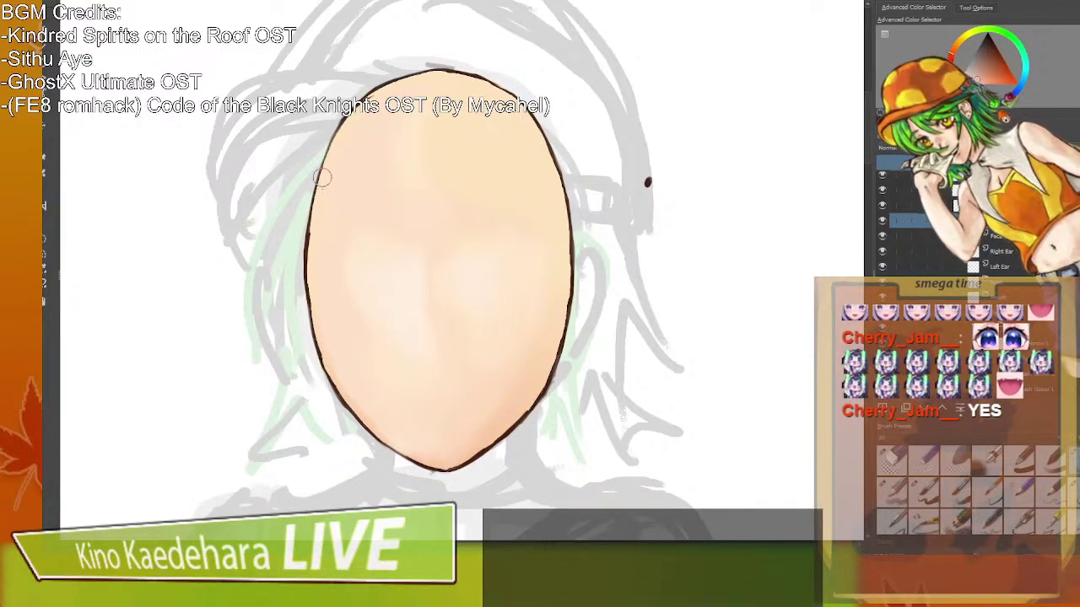
mouse_move(322, 177)
left_mouse_down()
mouse_move(315, 297)
mouse_move(542, 182)
mouse_move(557, 209)
mouse_move(538, 195)
mouse_move(509, 196)
mouse_move(324, 293)
mouse_move(307, 265)
mouse_move(323, 354)
mouse_move(379, 436)
mouse_move(470, 442)
mouse_move(458, 466)
mouse_move(553, 379)
mouse_move(494, 451)
mouse_move(475, 452)
mouse_move(520, 405)
mouse_move(460, 463)
mouse_move(540, 385)
mouse_move(457, 468)
mouse_move(552, 368)
left_mouse_up()
key("ctrl+z")
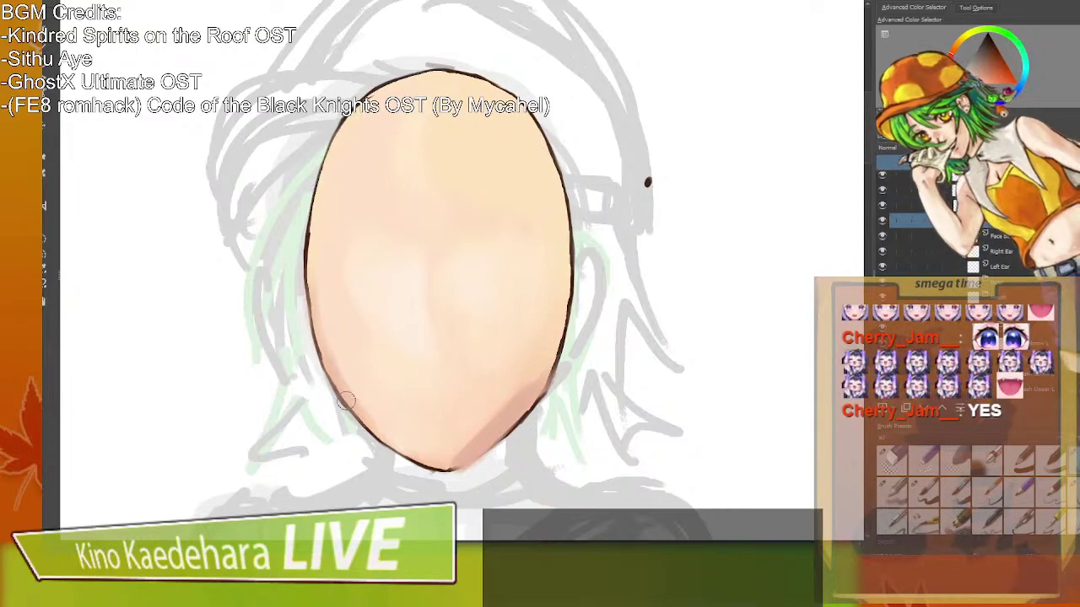
left_click_drag(346, 401, 421, 469)
mouse_move(343, 382)
left_mouse_down()
mouse_move(377, 434)
mouse_move(420, 469)
left_mouse_up()
mouse_move(565, 253)
left_mouse_down()
mouse_move(554, 369)
mouse_move(560, 335)
mouse_move(537, 407)
left_mouse_up()
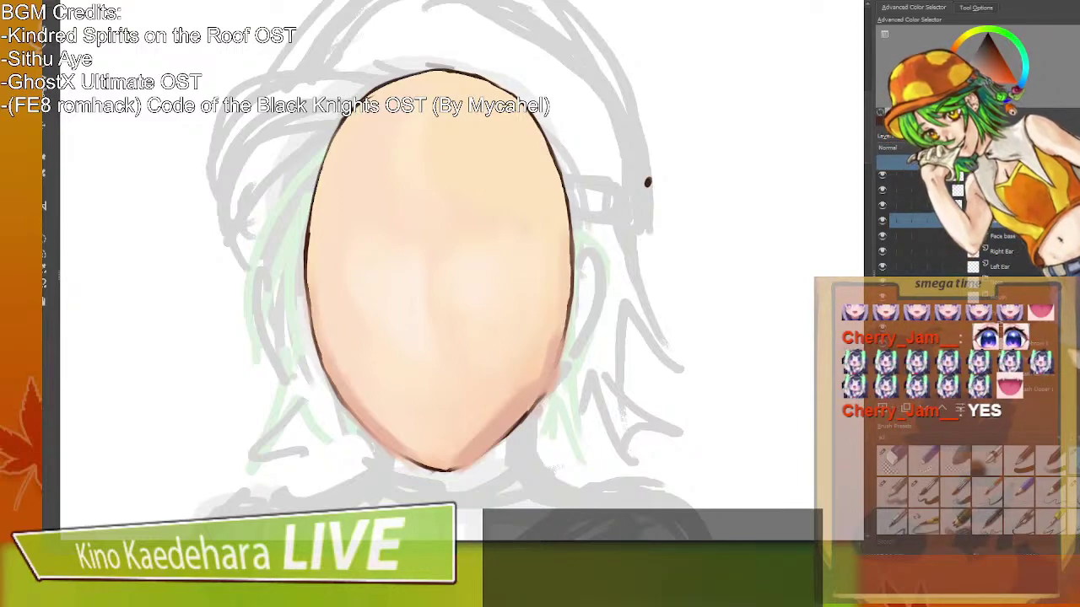
Sample lighter skin tones from the lower face and blend the jaw shadows into the cheeks.
left_click(375, 382, "ctrl")
mouse_move(340, 361)
left_mouse_down()
mouse_move(369, 411)
mouse_move(431, 457)
mouse_move(418, 427)
mouse_move(448, 454)
mouse_move(507, 395)
mouse_move(455, 453)
mouse_move(479, 432)
mouse_move(467, 397)
mouse_move(535, 364)
mouse_move(528, 389)
mouse_move(539, 357)
left_mouse_up()
left_click(474, 390, "ctrl")
left_click_drag(493, 420, 517, 408)
left_click_drag(547, 327, 552, 338)
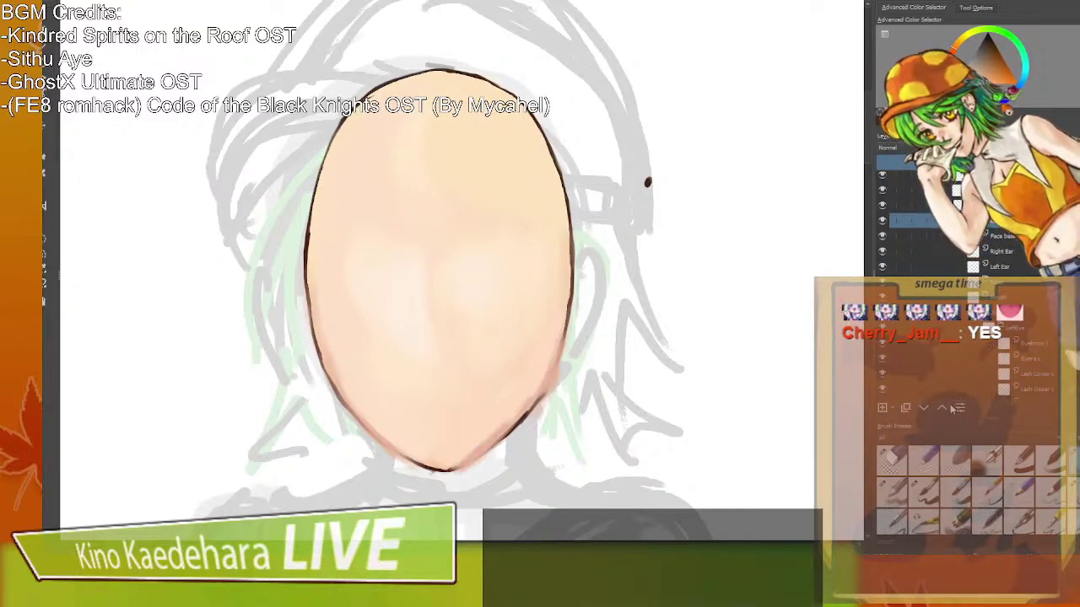
Load the face base layer's shape as a selection and add a new layer.
left_click(996, 237)
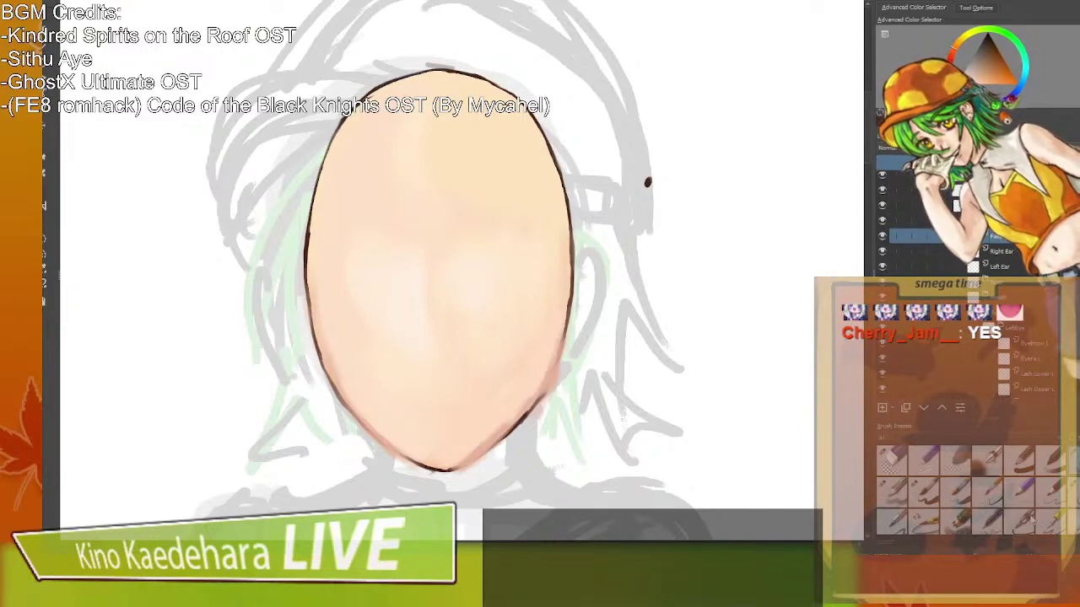
left_click(974, 236, "ctrl")
key("Insert")
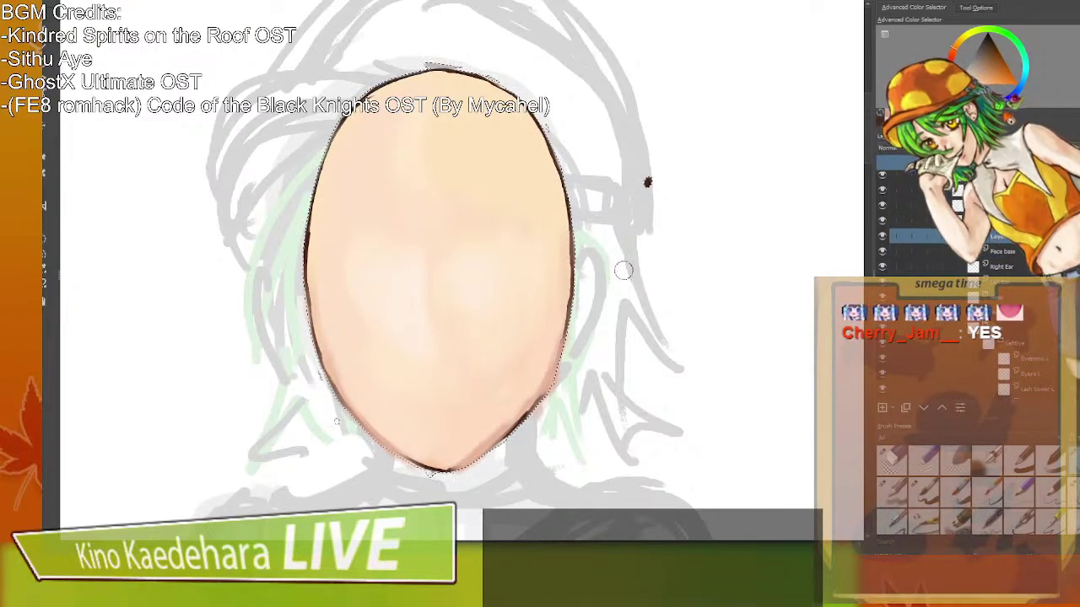
right_click(428, 245)
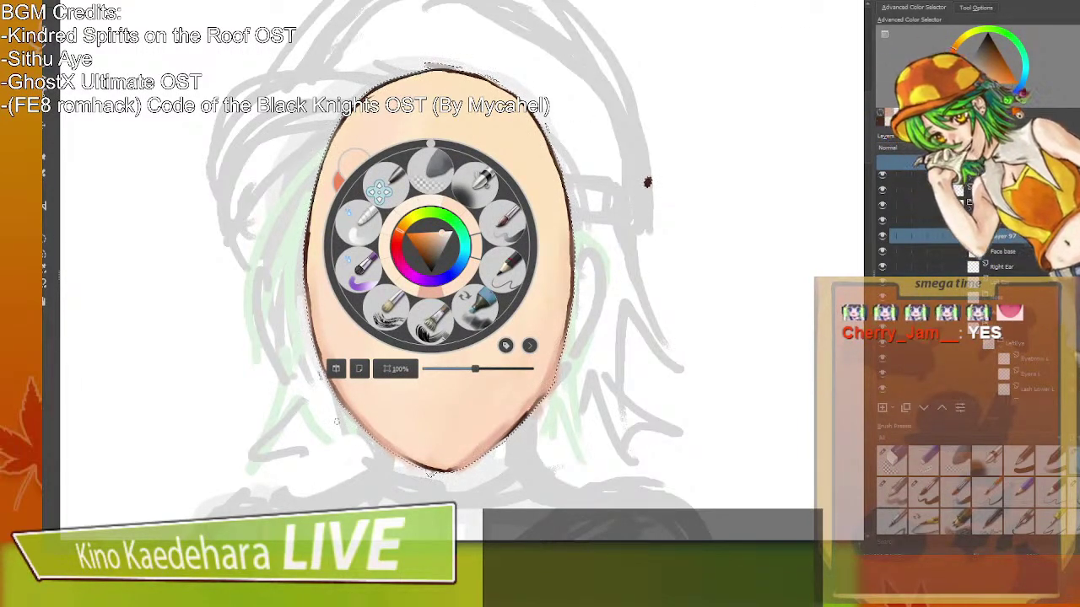
left_click(348, 151)
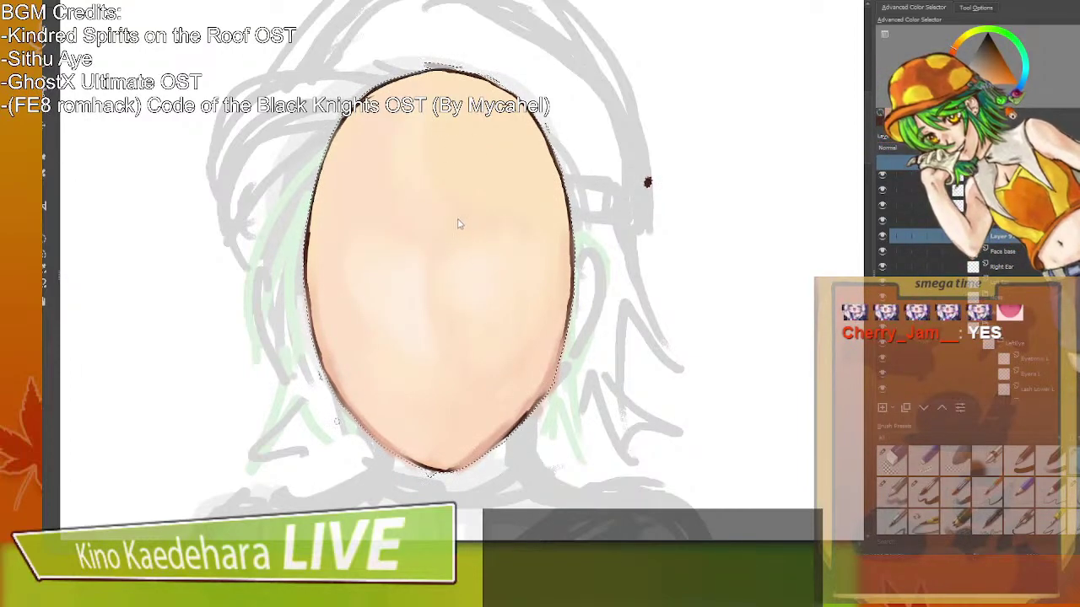
Try shifting the face selection slightly upward with the Transform tool, and clear the selection.
key("ctrl+t")
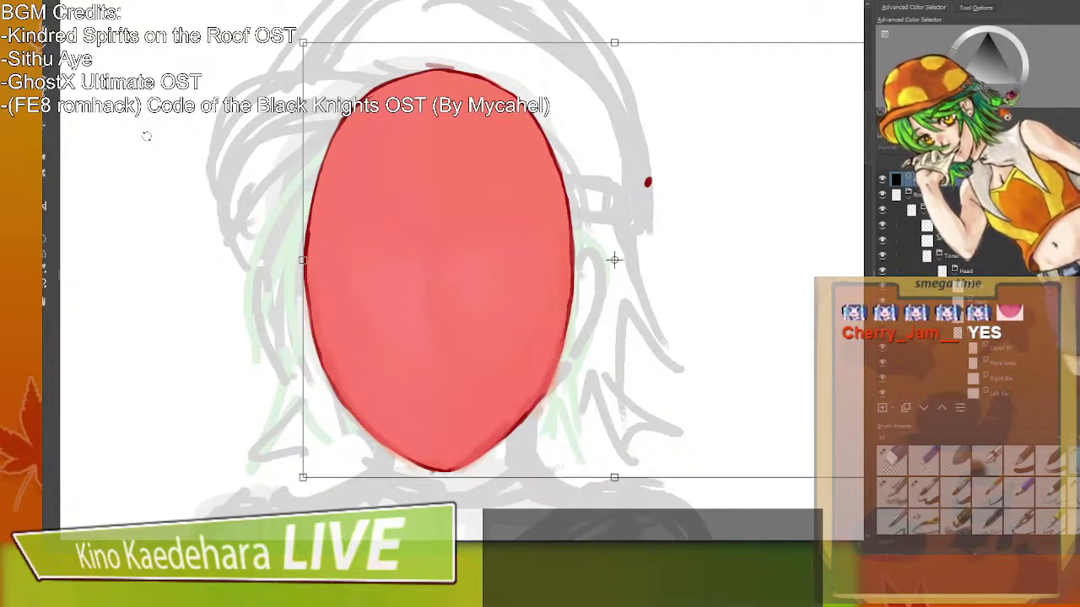
left_click_drag(548, 177, 573, 161)
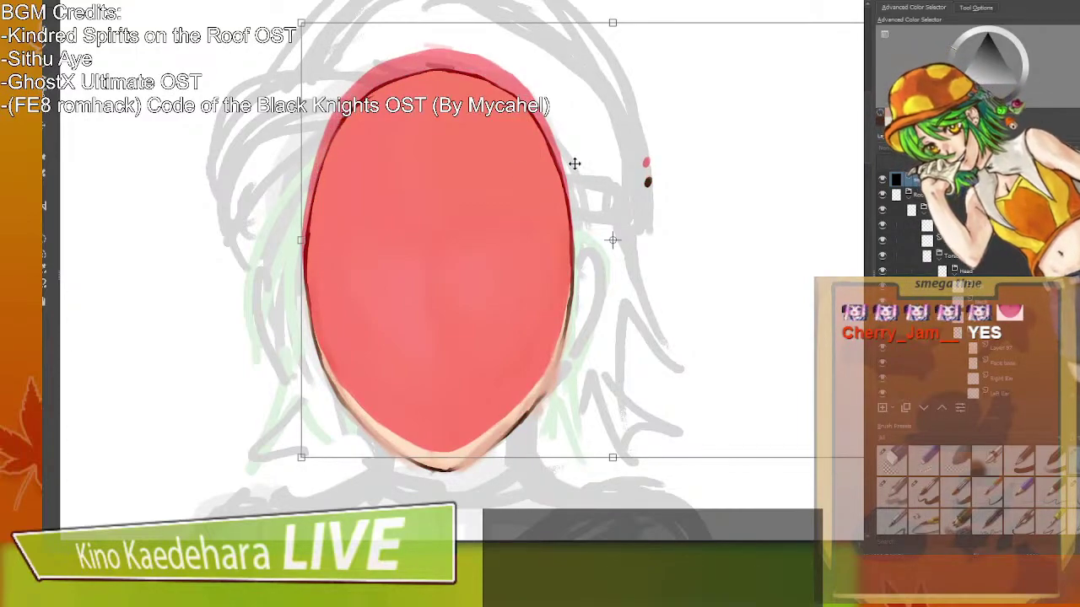
key("Return")
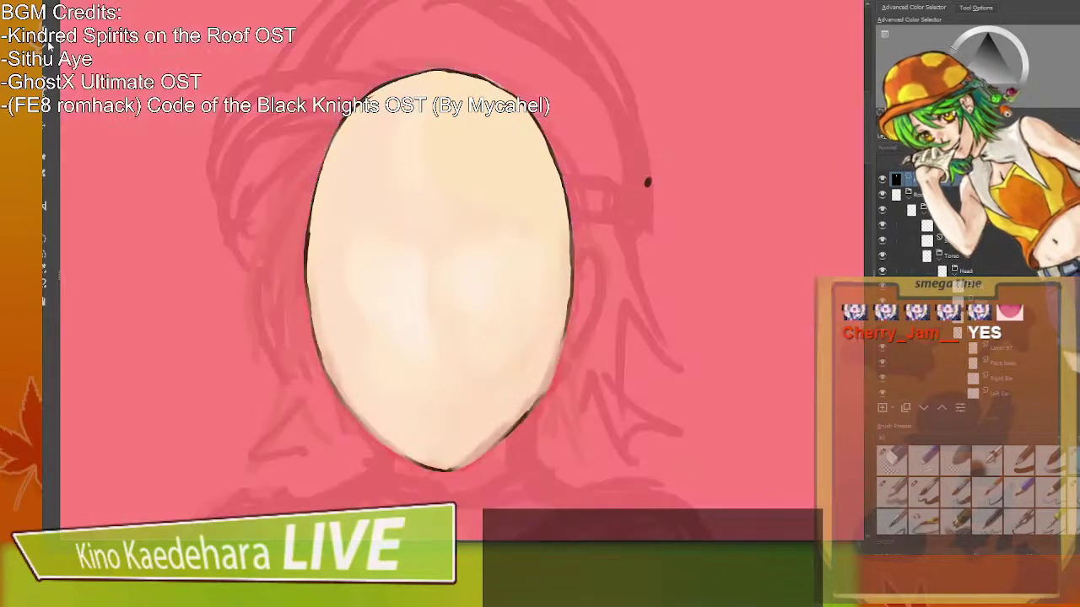
key("ctrl+shift+a")
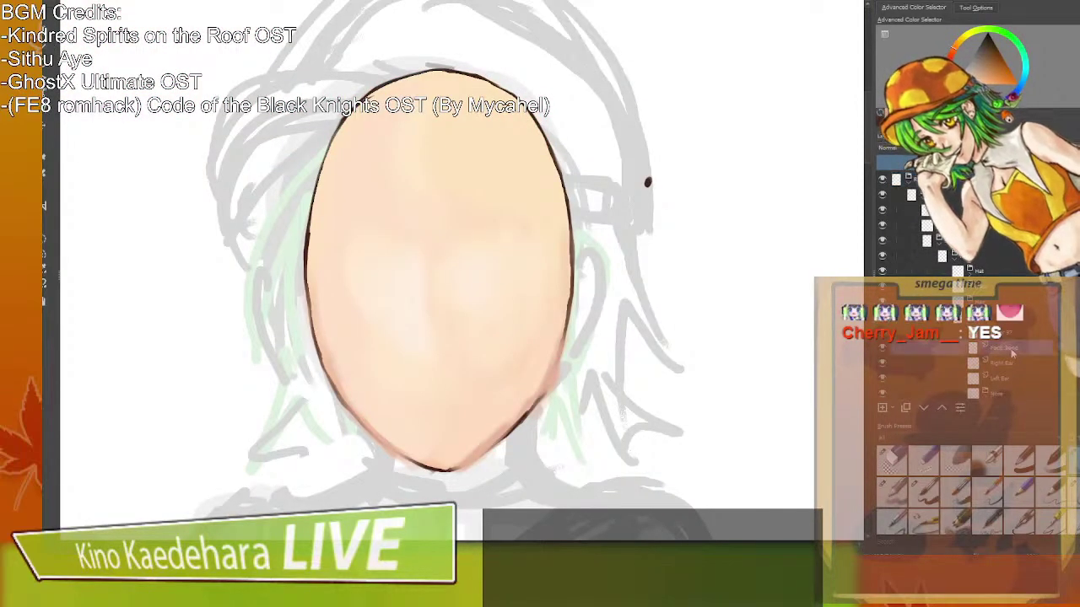
Reselect the face tightly within its outline, invert the selection to remove the skin shading spilling past the jaw, and deselect.
key("ctrl+shift+d")
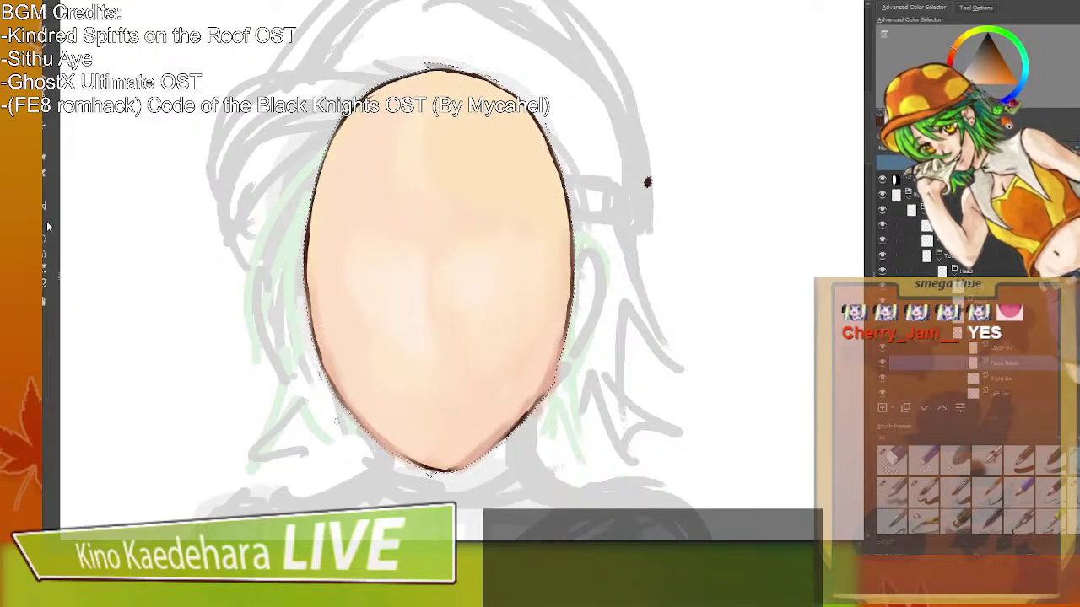
key("ctrl+i")
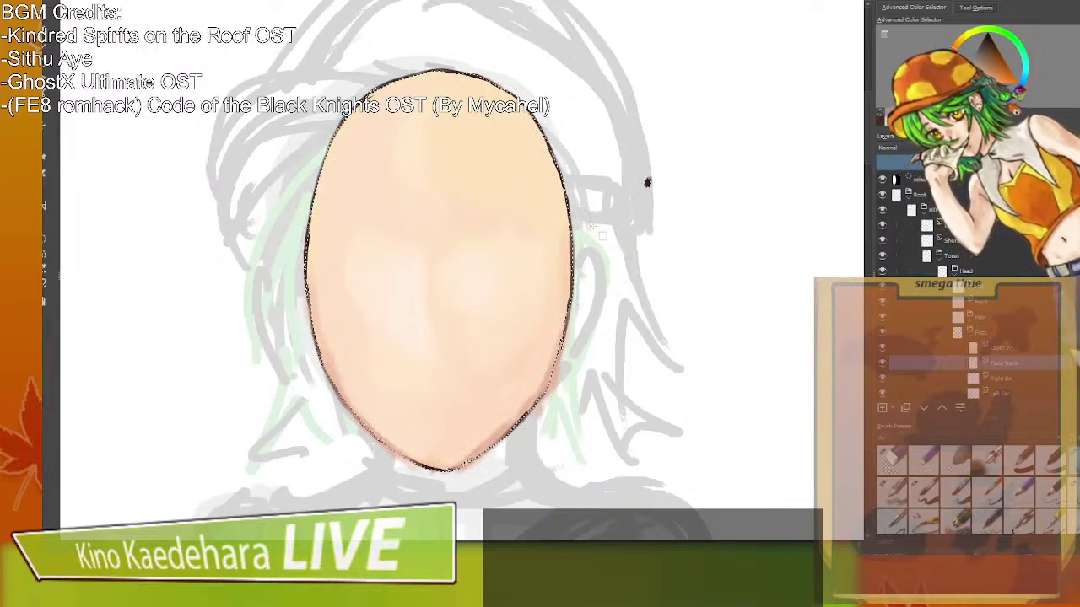
left_click(1001, 351)
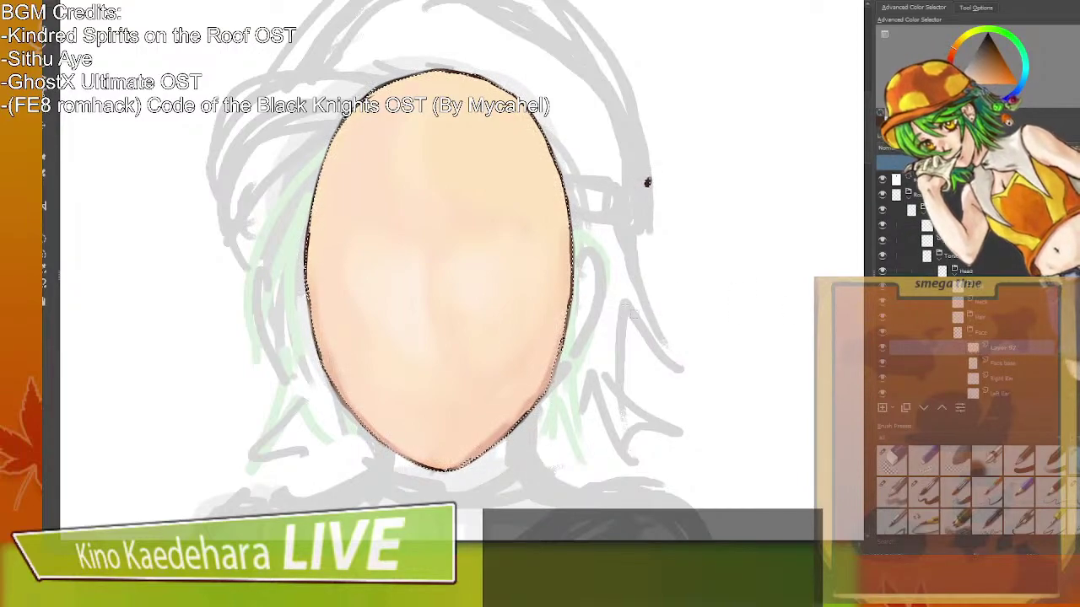
left_click(979, 8)
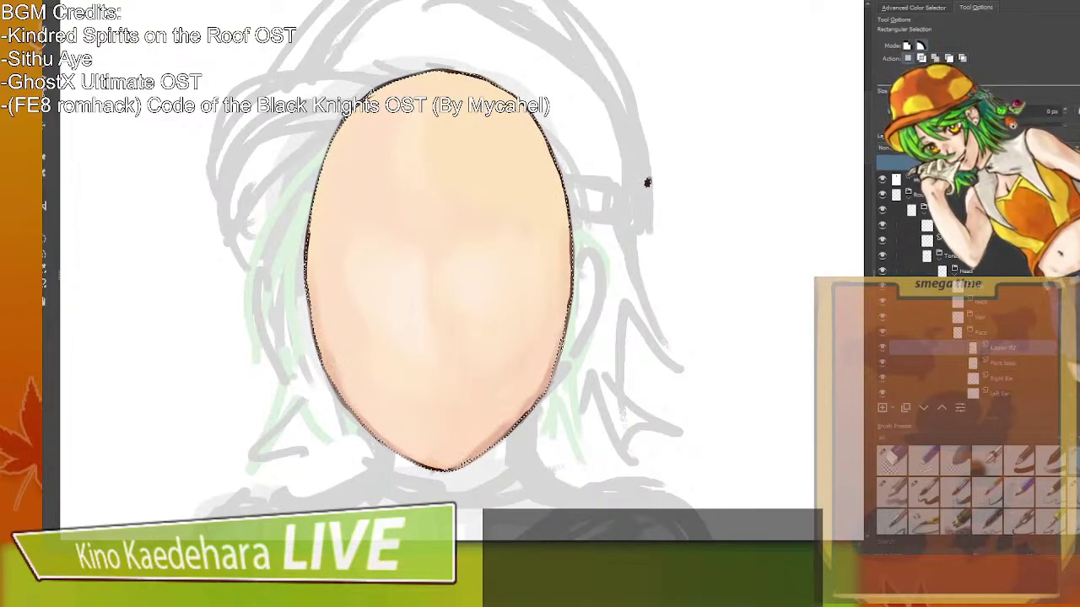
left_click(939, 8)
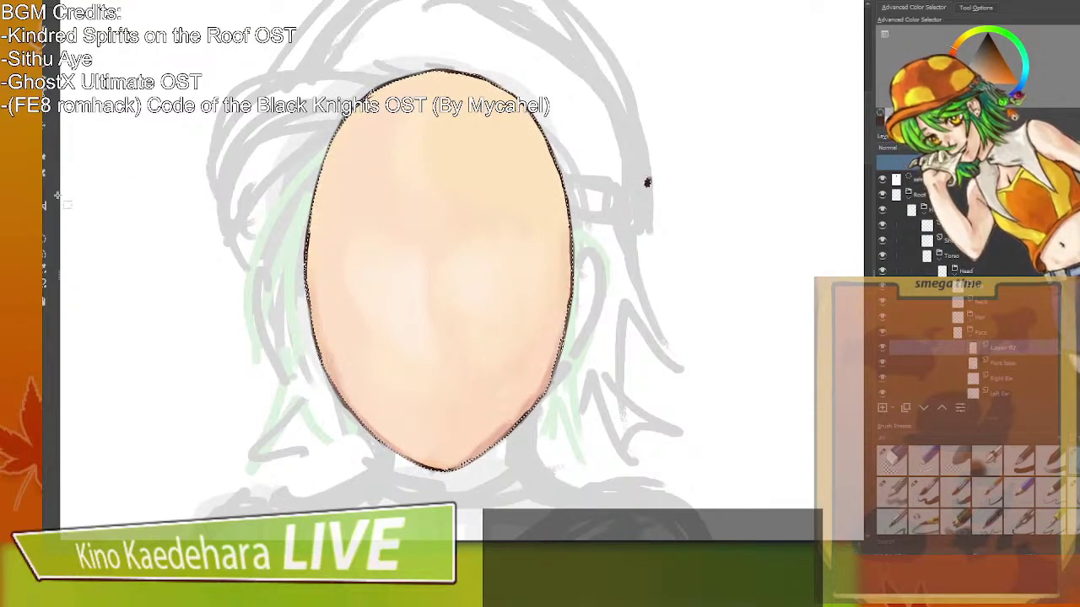
key("ctrl+shift+a")
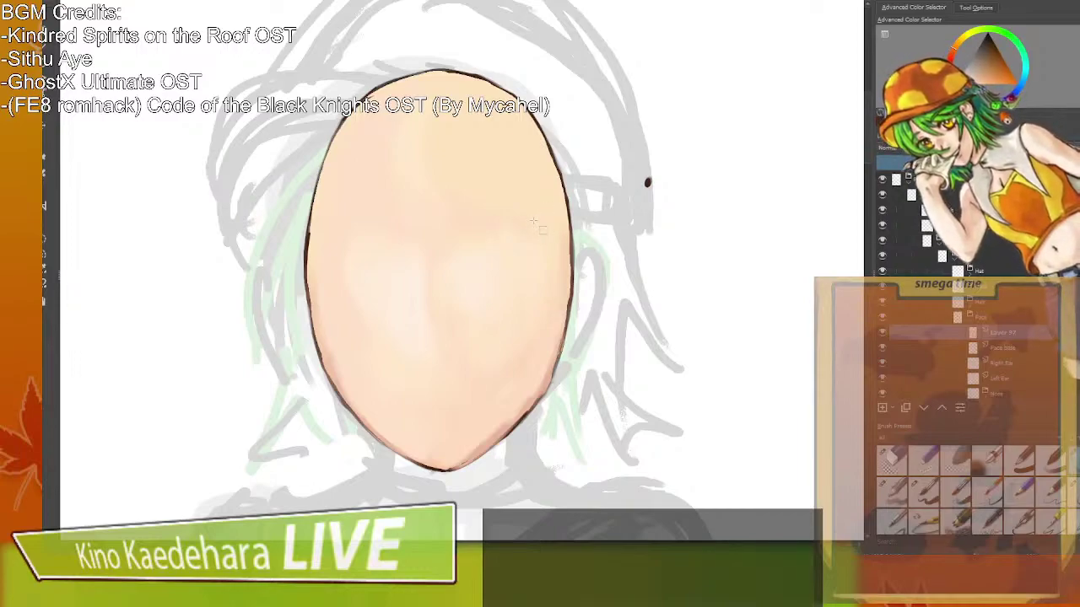
left_click_drag(444, 287, 606, 363)
key("ctrl+shift+a")
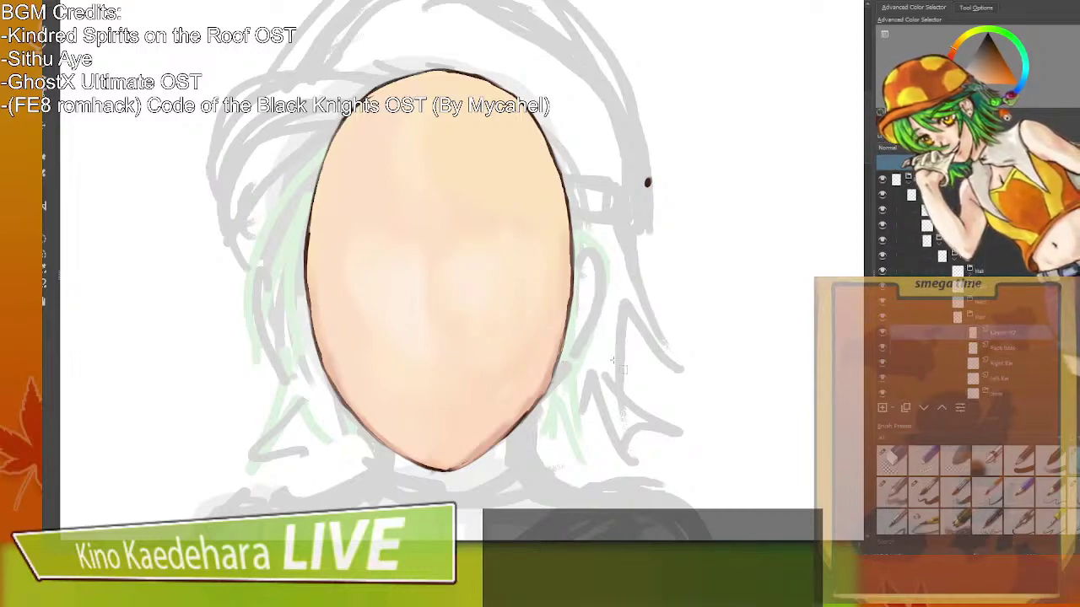
key("ctrl+z")
key("ctrl+z")
key("ctrl+z")
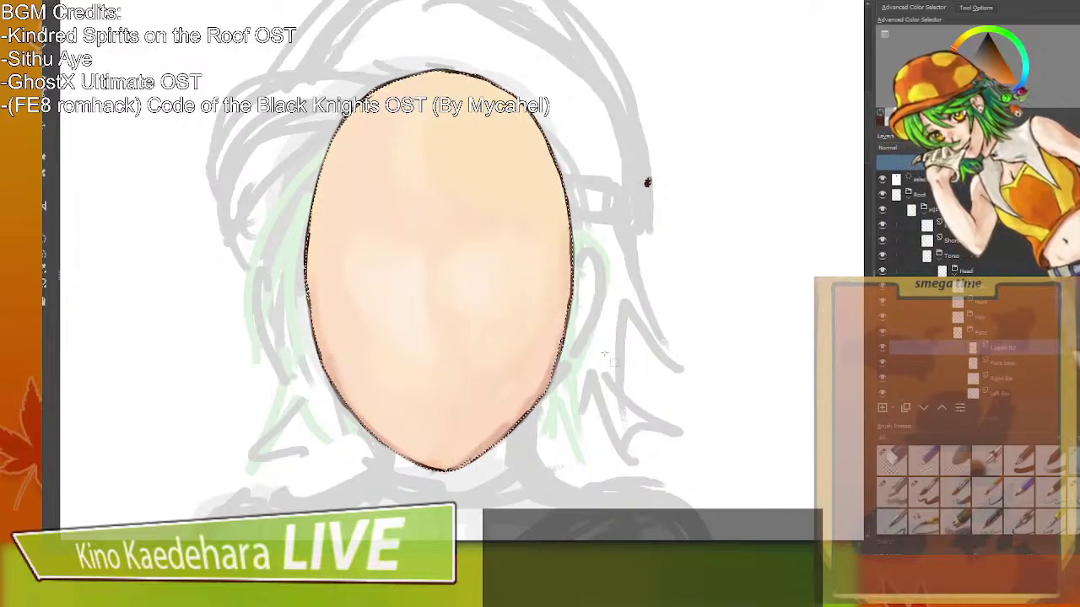
key("ctrl+shift+a")
Merge the extra layer above the face base down into the face base layer.
left_click(1004, 350)
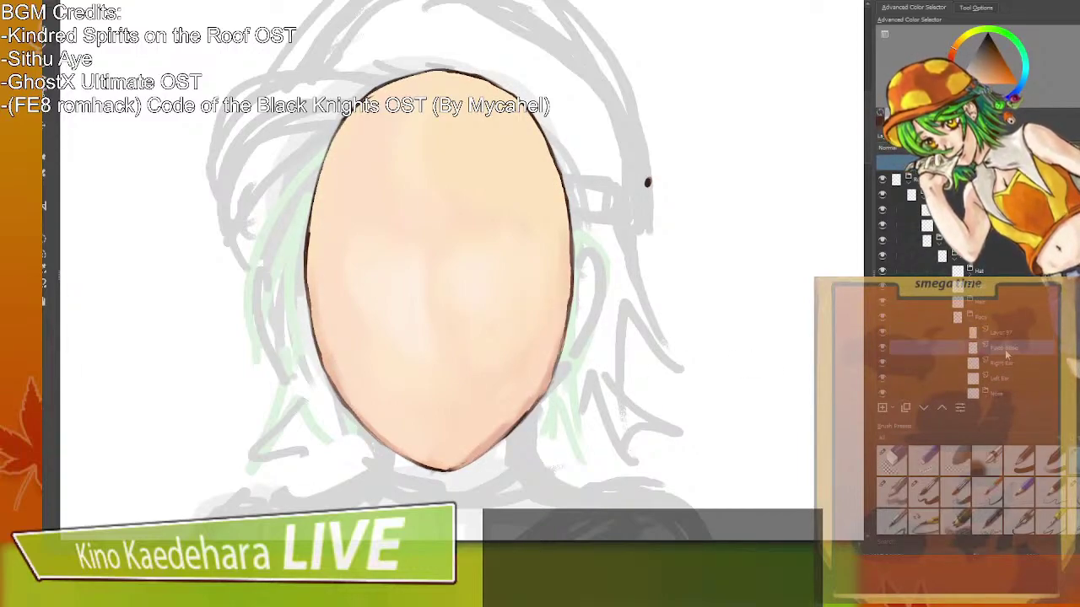
left_click(1015, 334)
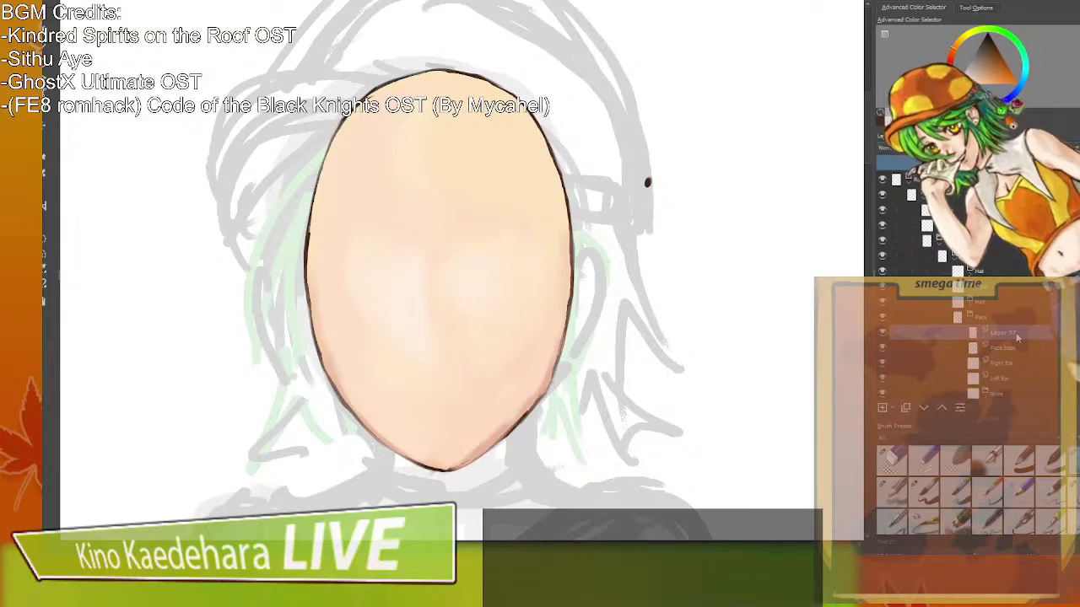
key("ctrl+e")
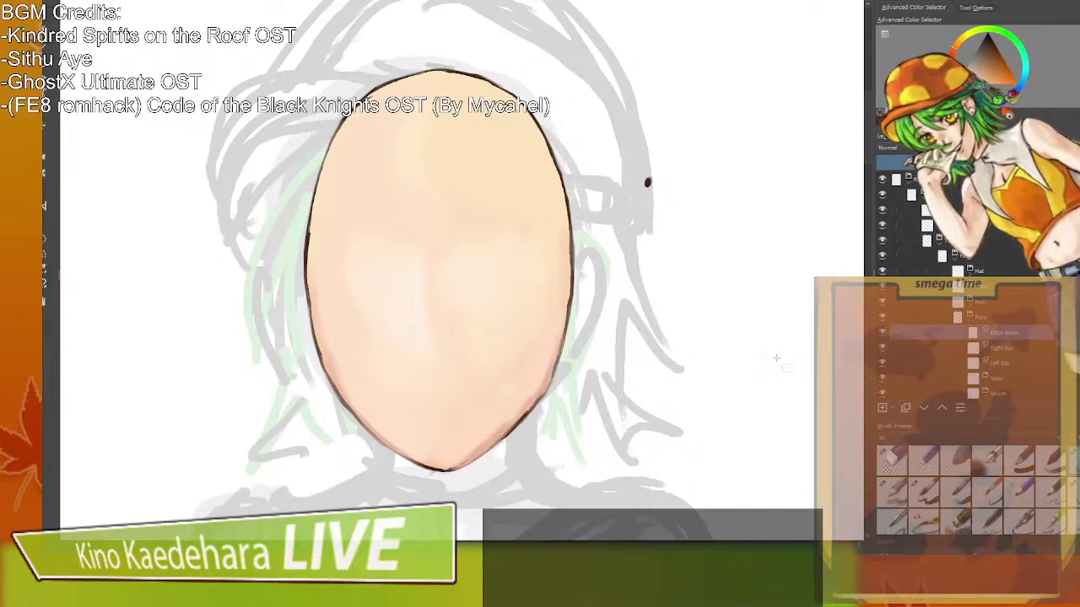
left_click_drag(658, 353, 682, 351)
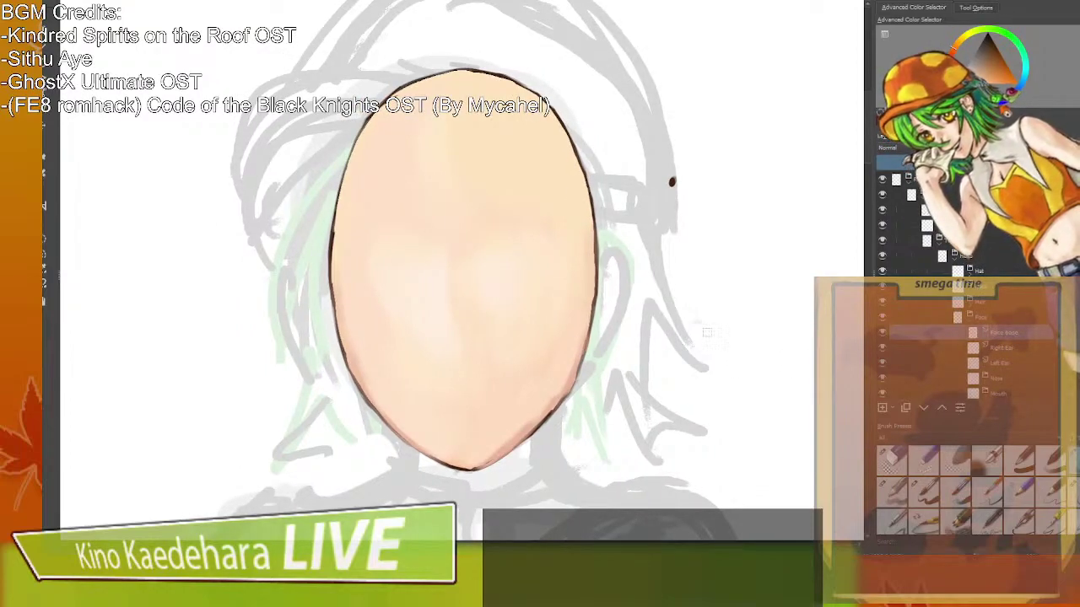
Move the Nose group up the layer stack to sit above the Face base layer.
left_click(672, 182, "ctrl")
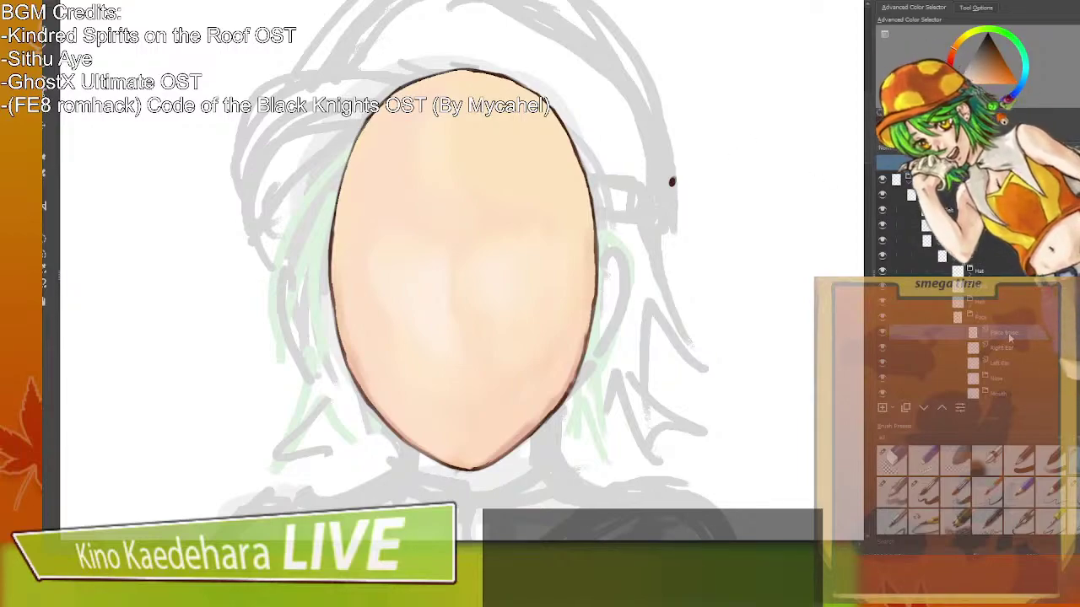
scroll(1010, 338, "down", 1)
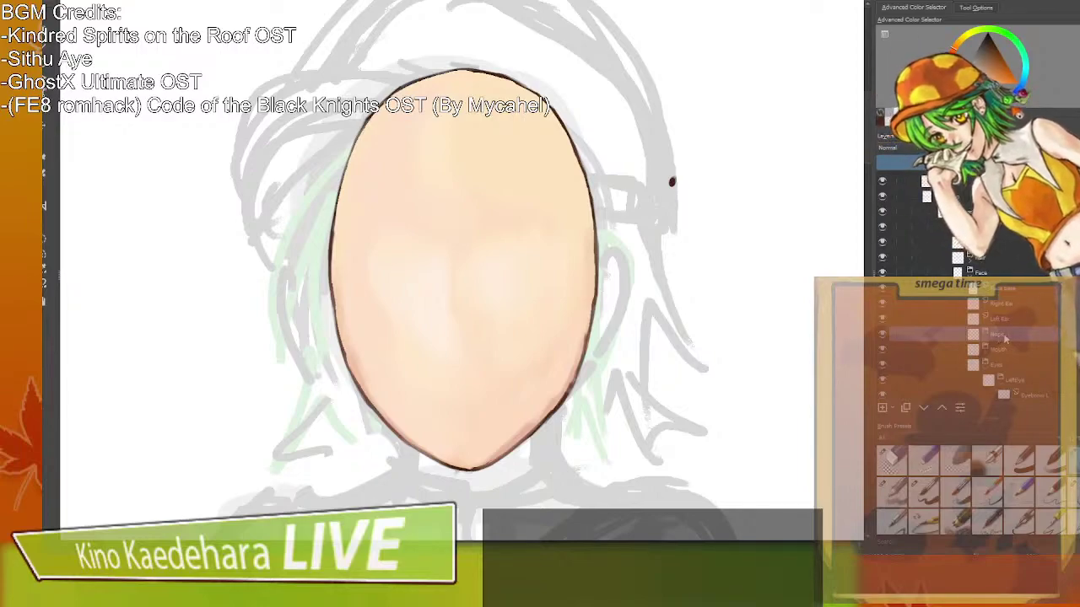
scroll(1008, 321, "down", 2)
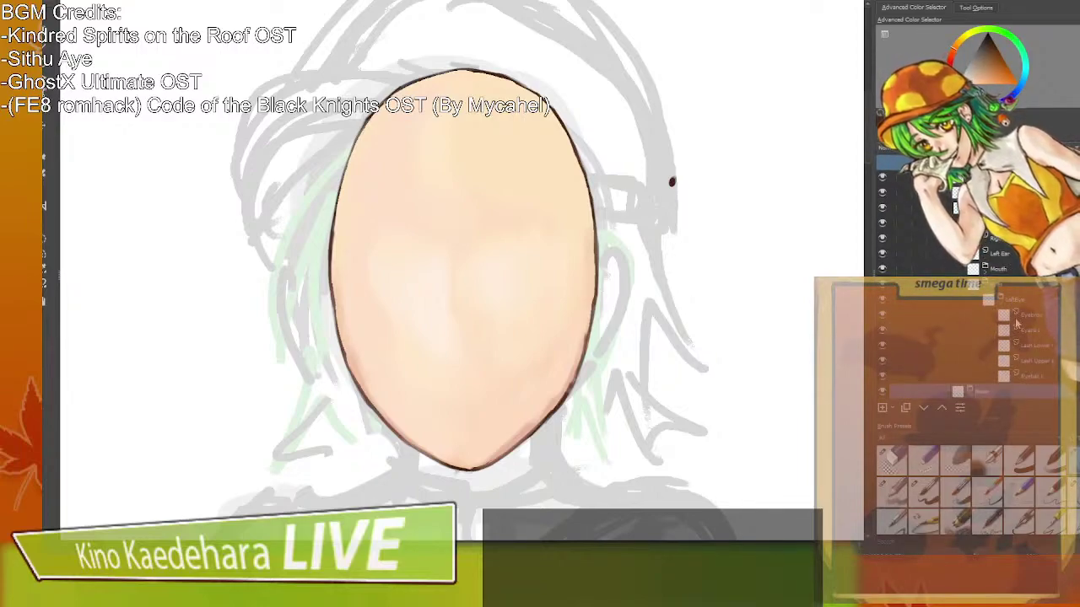
left_click_drag(1003, 390, 1000, 263)
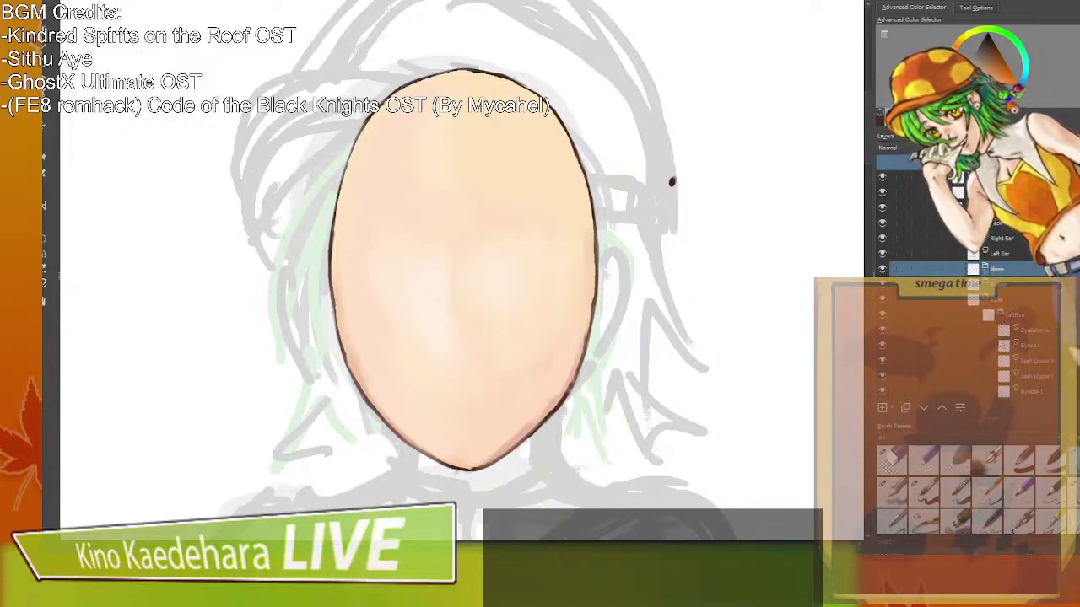
left_click(940, 409)
left_click(941, 409)
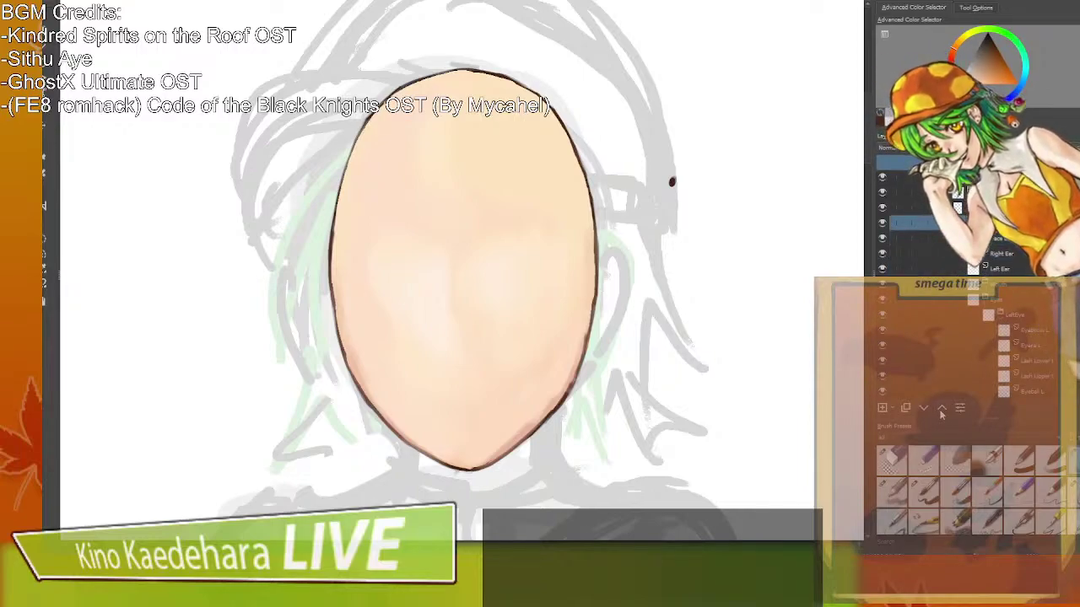
left_click(940, 409)
key("ctrl+shift+g")
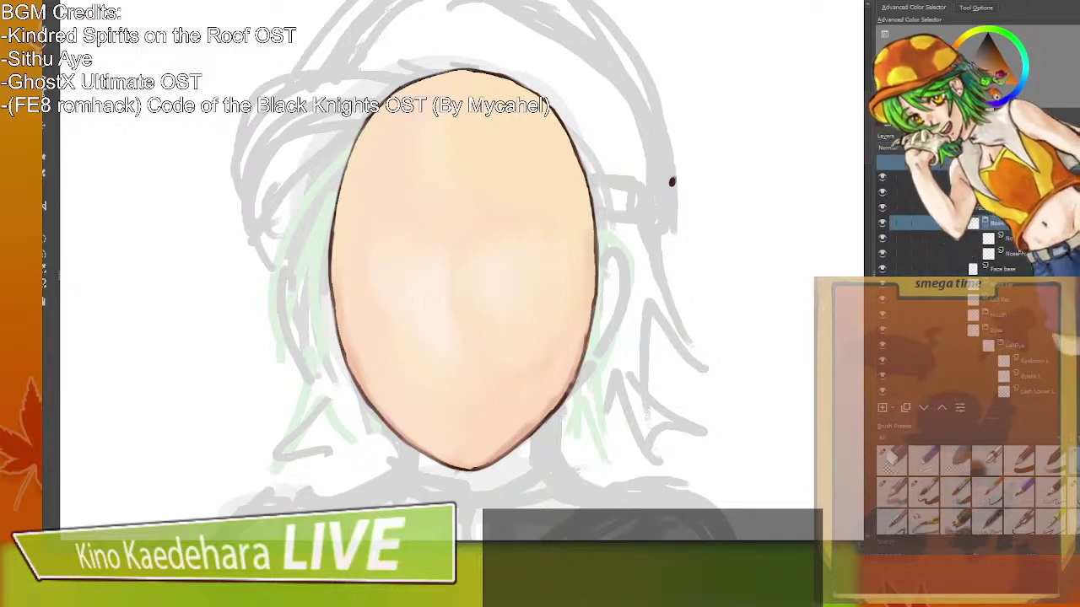
Set the brush colour to near-black, try a short nose stroke on the NoseFront layer, and undo it.
left_click(1012, 253)
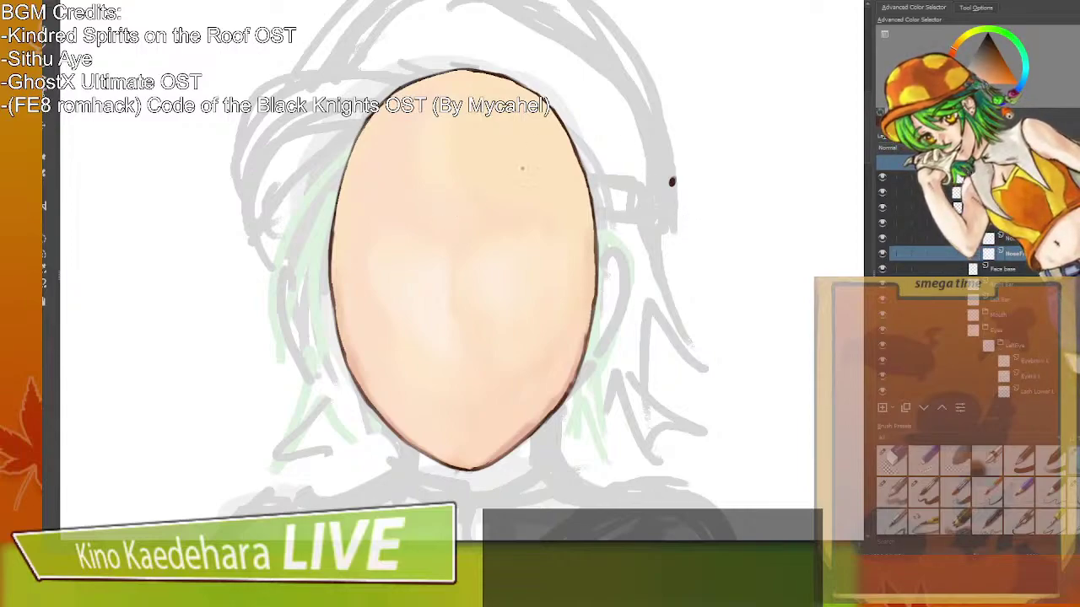
left_click_drag(990, 50, 988, 37)
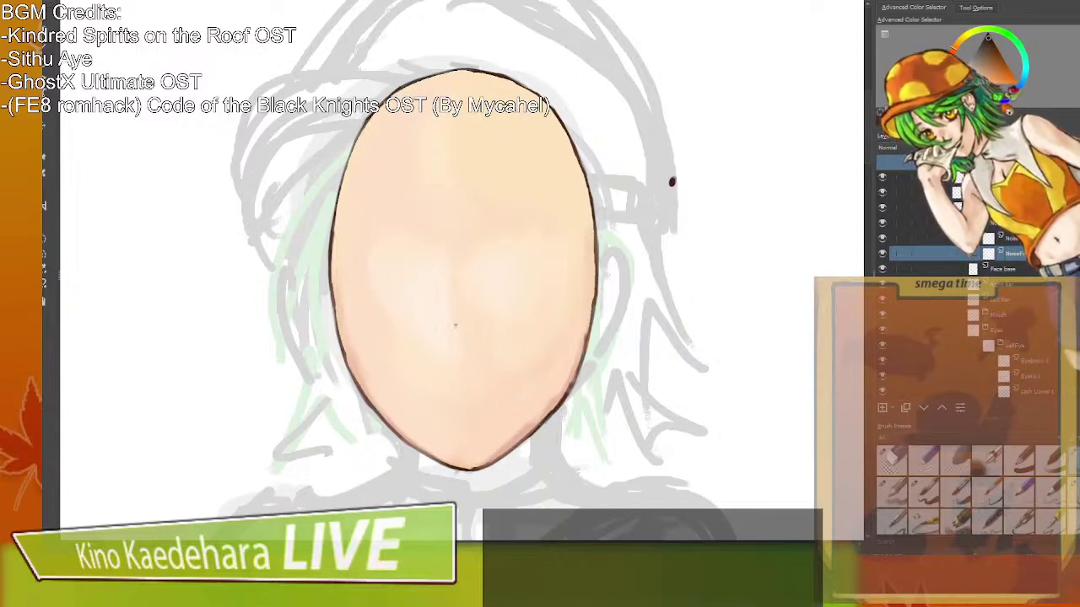
mouse_move(453, 288)
left_mouse_down()
mouse_move(454, 335)
mouse_move(452, 307)
left_mouse_up()
key("ctrl+z")
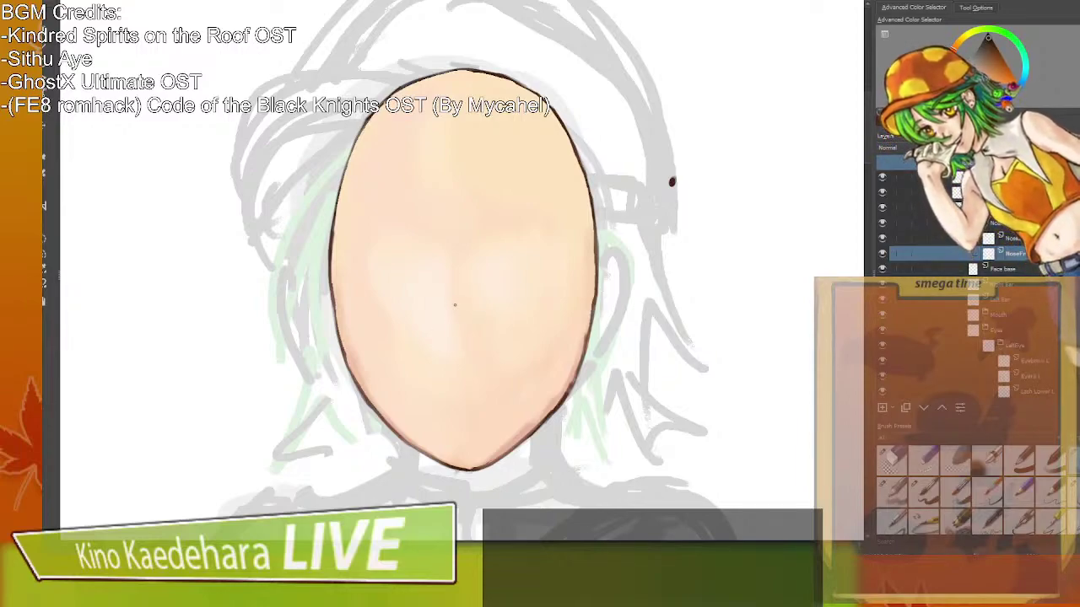
Move the Mouth group up the layer stack to sit just above the Face base layer.
left_click(985, 313)
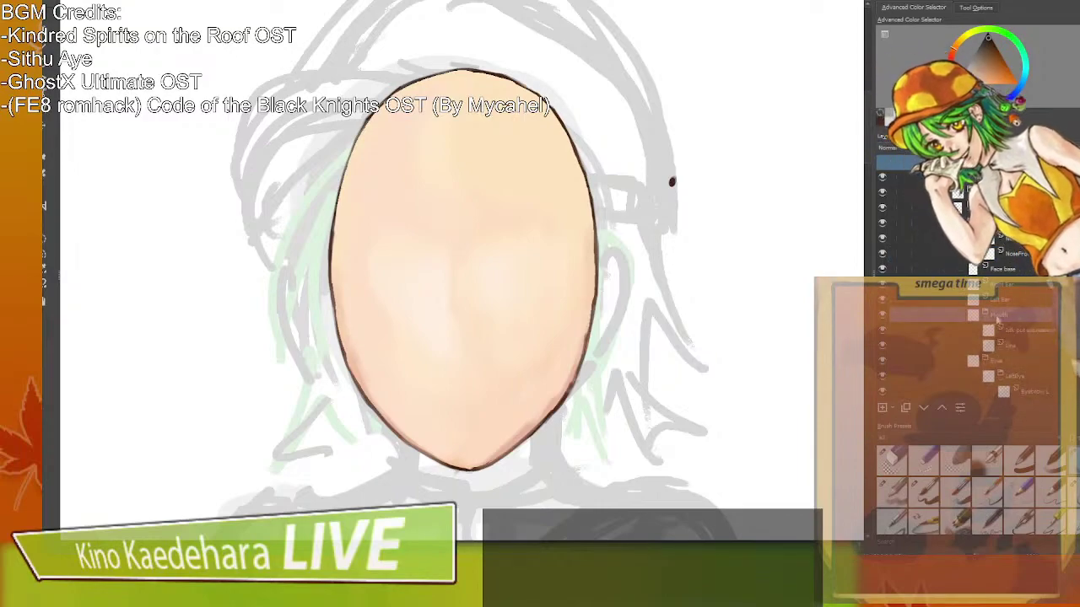
left_click(1031, 344)
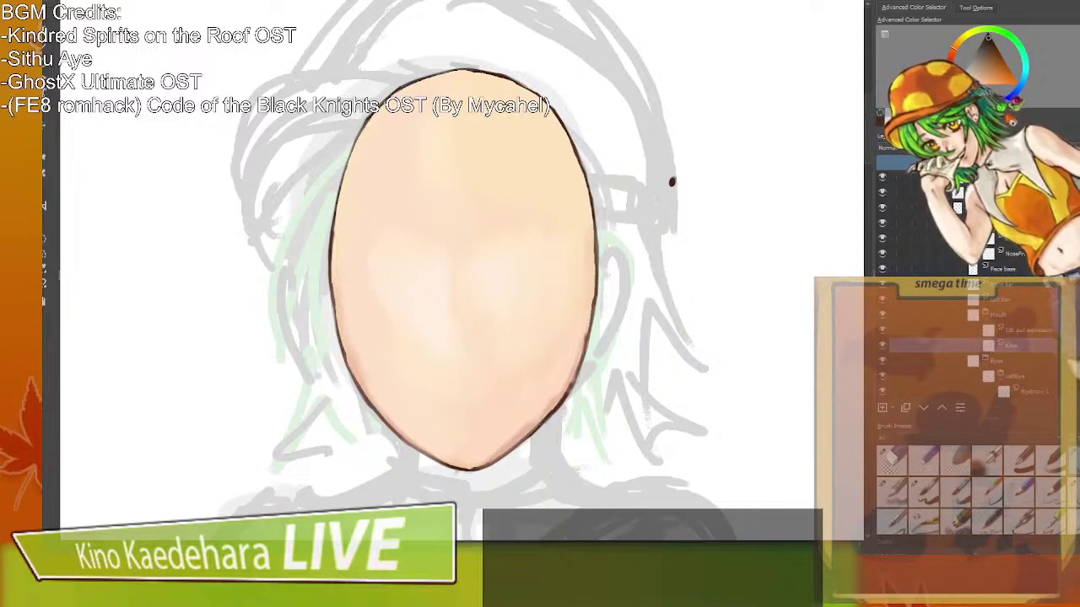
left_click(941, 408)
left_click(941, 409)
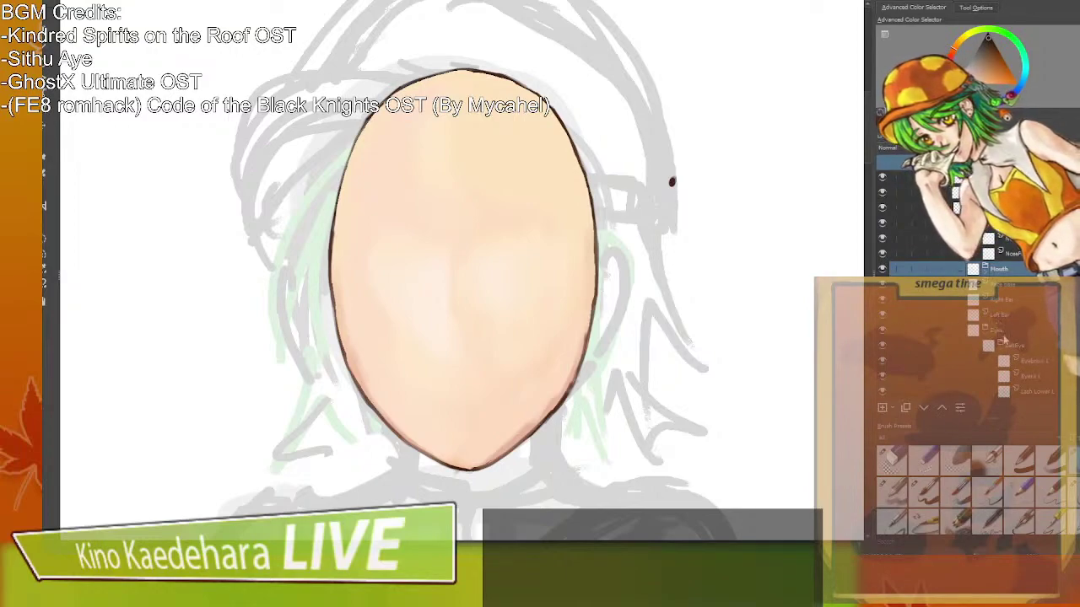
Collapse the Eyes group and move it up to the top of the Face group, above the Nose group.
left_click(928, 330)
left_click(943, 409)
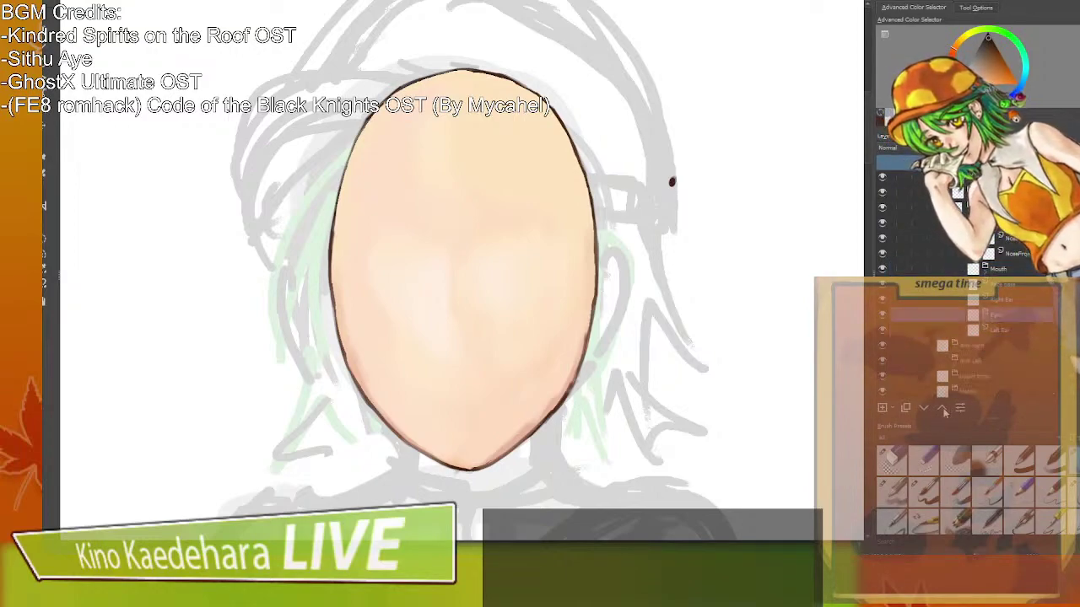
left_click(943, 409)
left_click(943, 409)
left_click(943, 409)
left_click(943, 409)
left_click(943, 409)
left_click(943, 409)
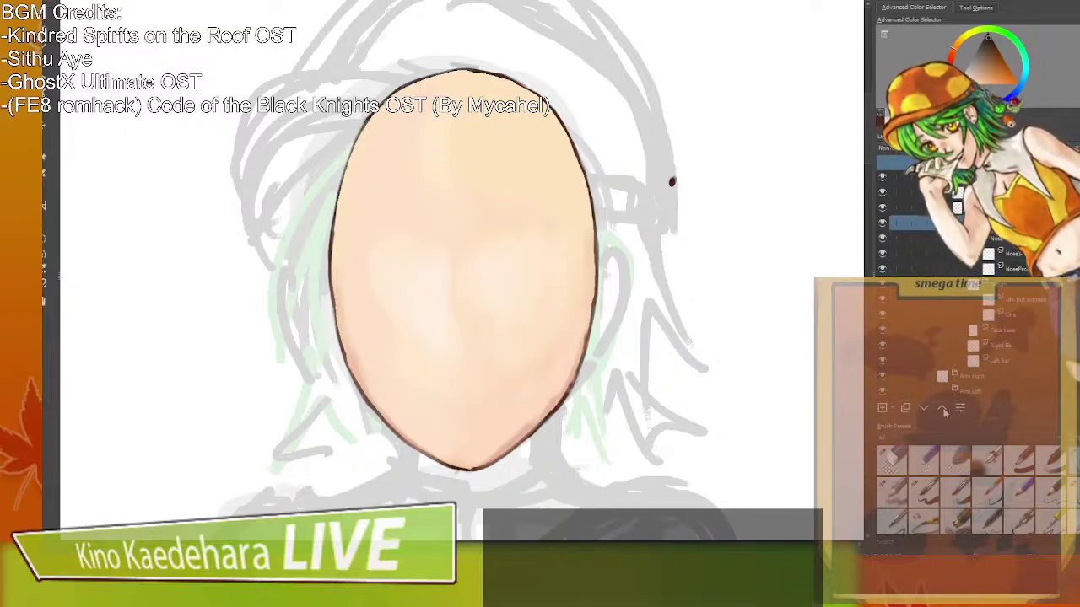
Lower the top-level group's opacity to reveal the sketch guidelines, and add a paint layer inside the Eyes group.
scroll(968, 285, "up", 3)
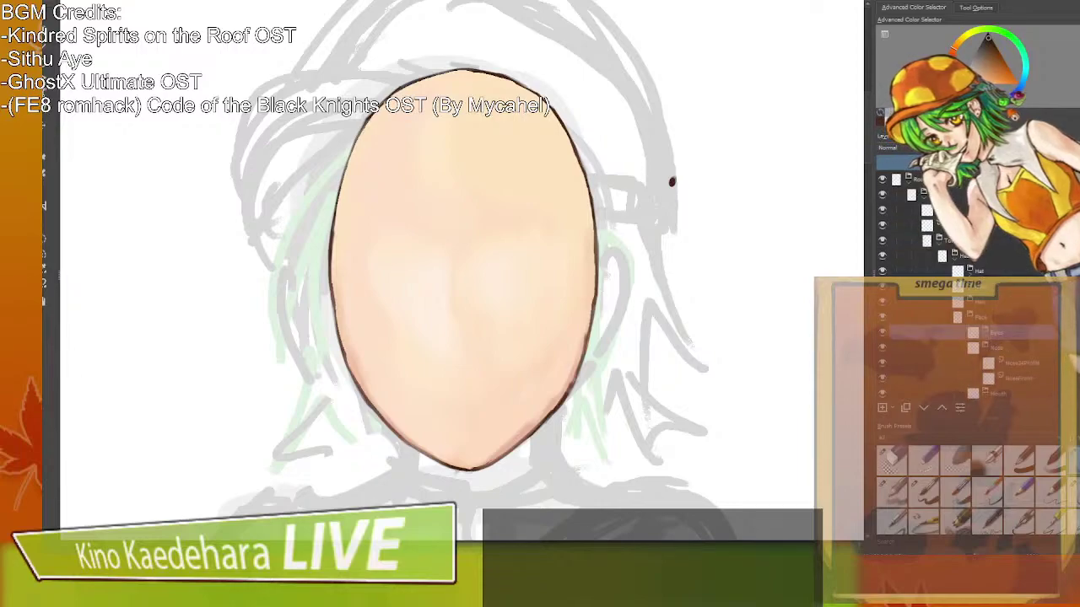
left_click(897, 183)
left_click(934, 162)
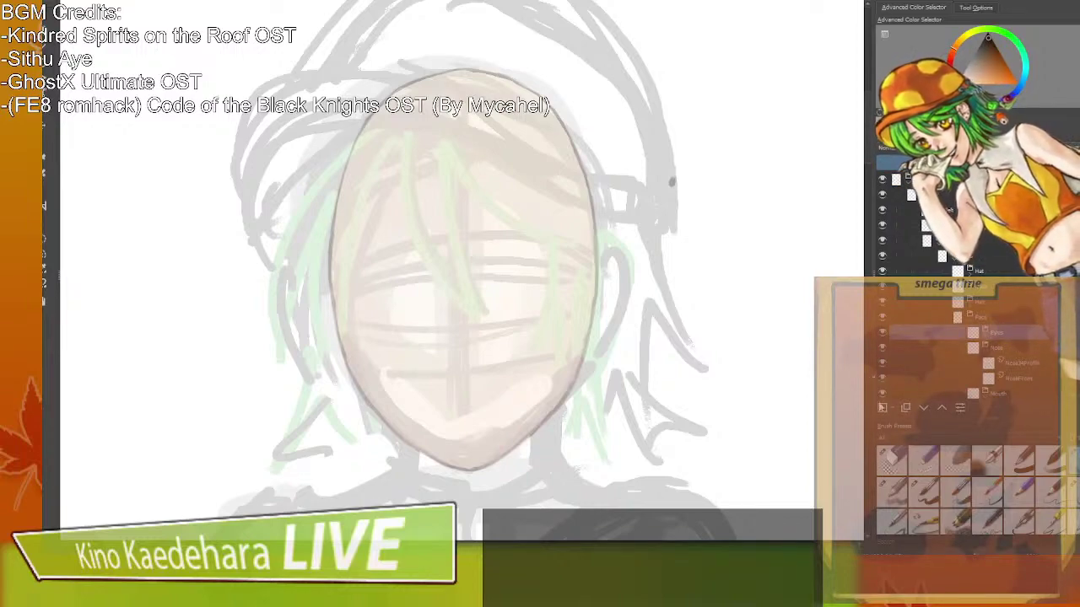
left_click(985, 337)
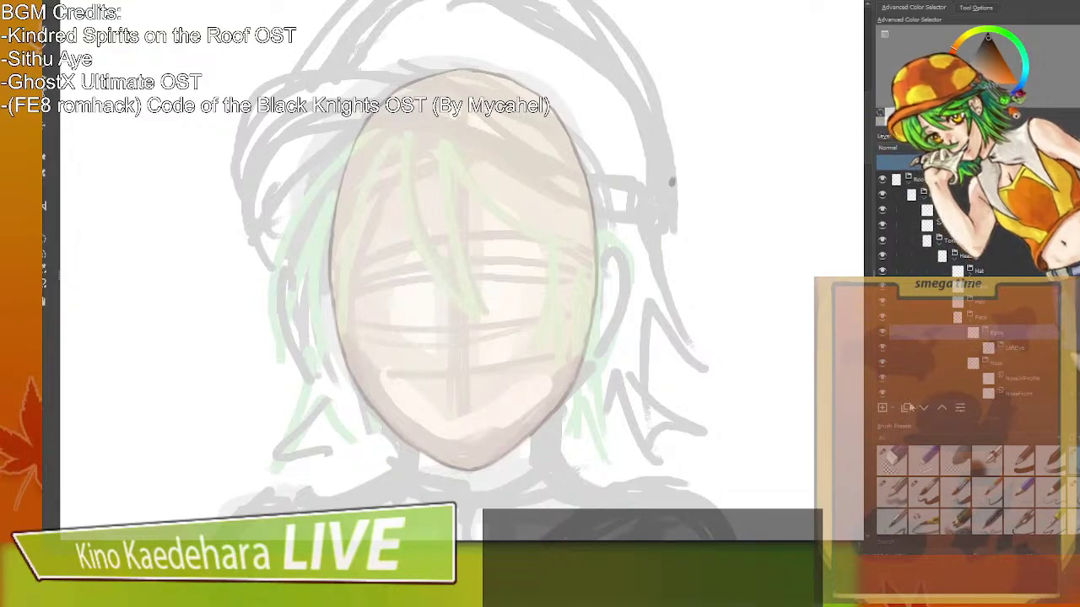
left_click(882, 410)
scroll(1005, 350, "down", 3)
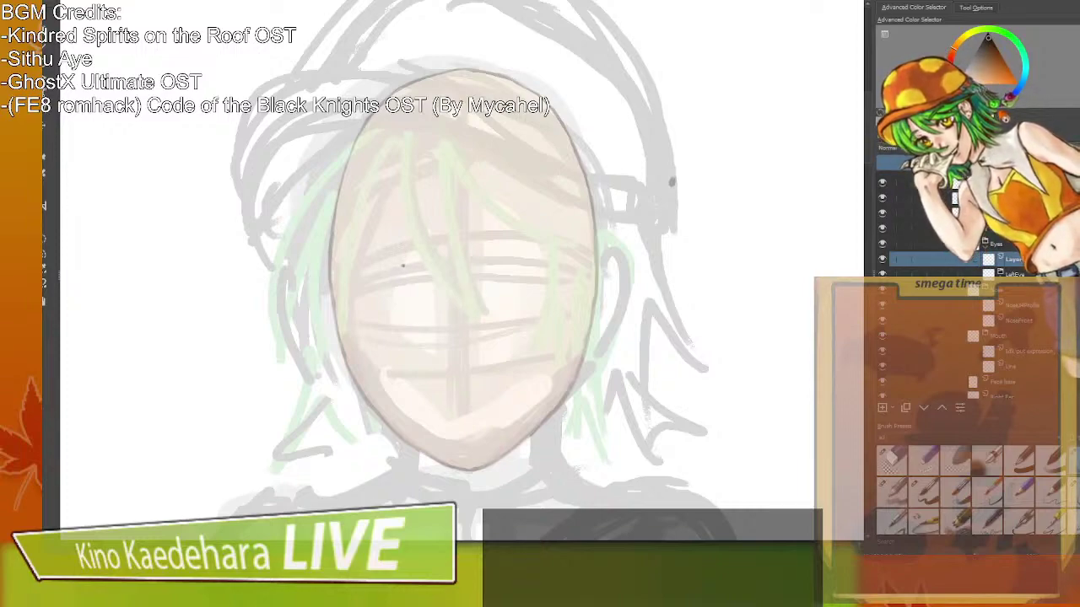
Scribble two small black oval placeholder eyes along the sketch's eye line, and restore the top-level group to full opacity.
left_click_drag(411, 262, 410, 268)
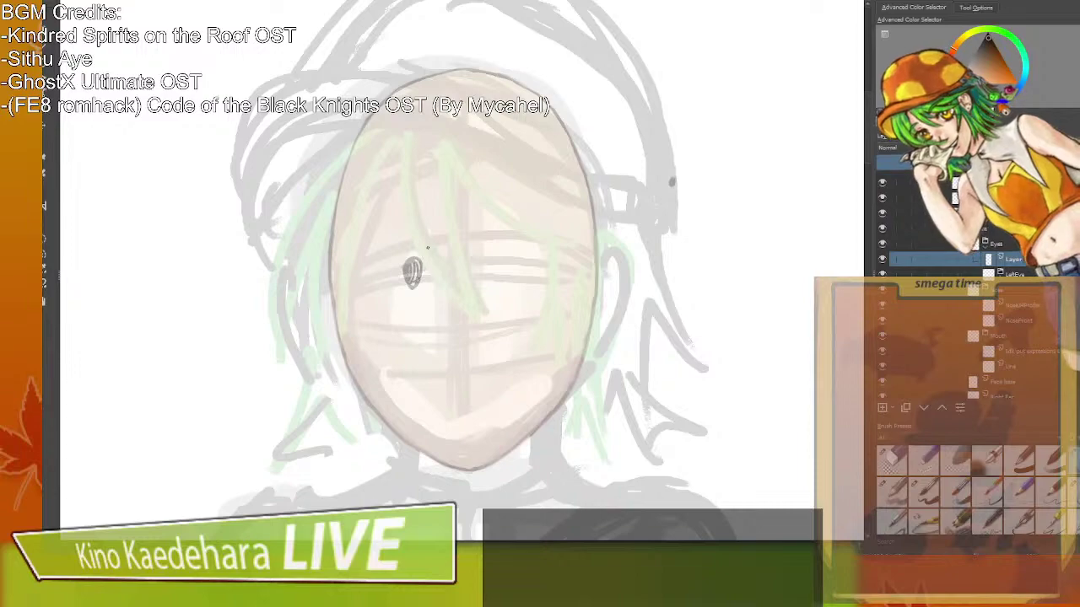
left_click_drag(510, 259, 509, 279)
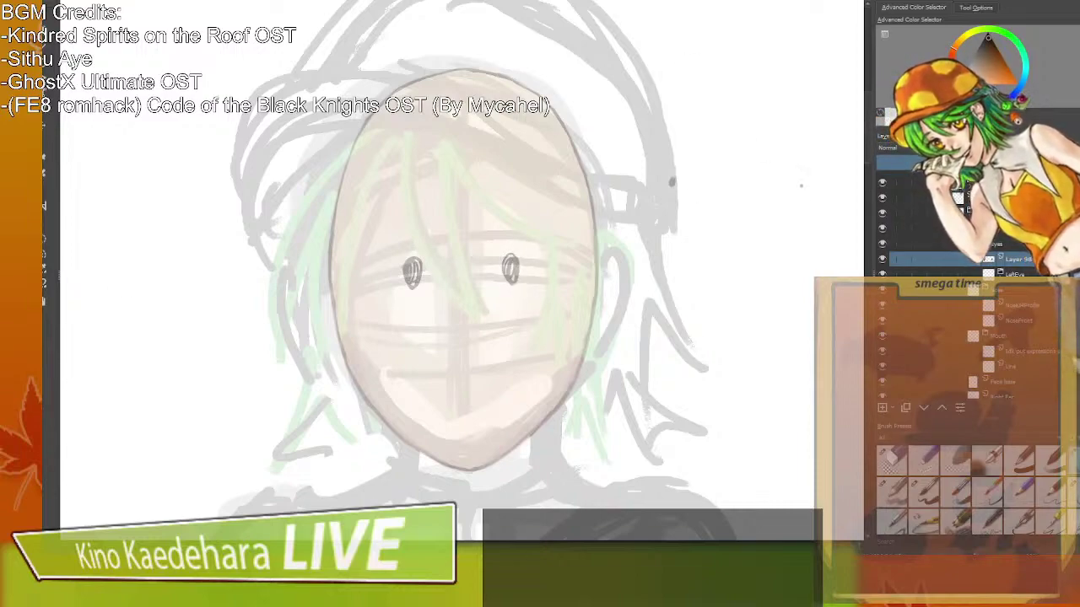
scroll(970, 295, "up", 2)
left_click(920, 178)
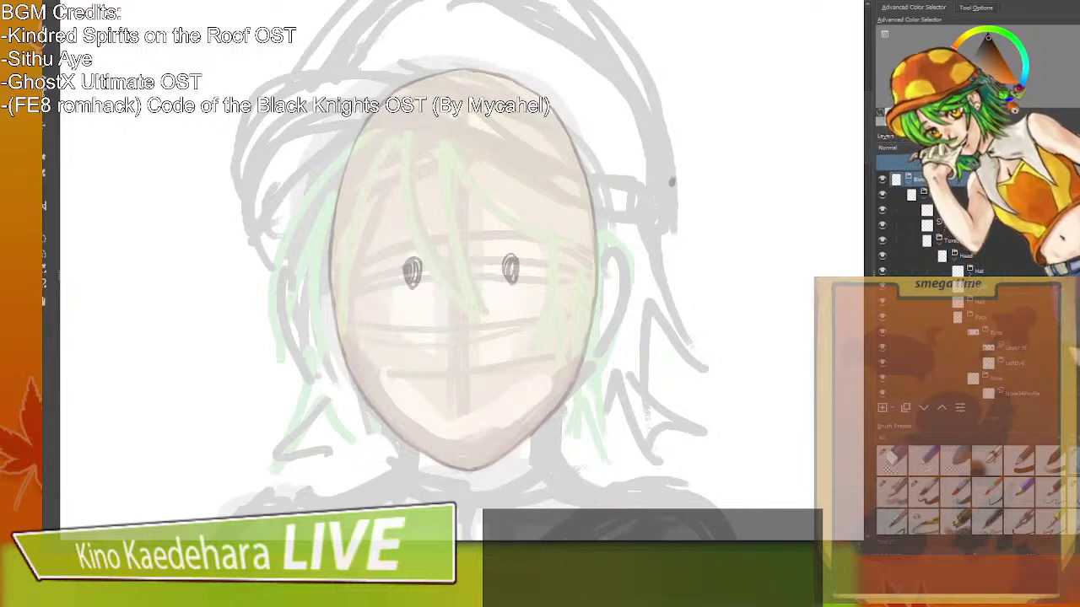
left_click(1069, 162)
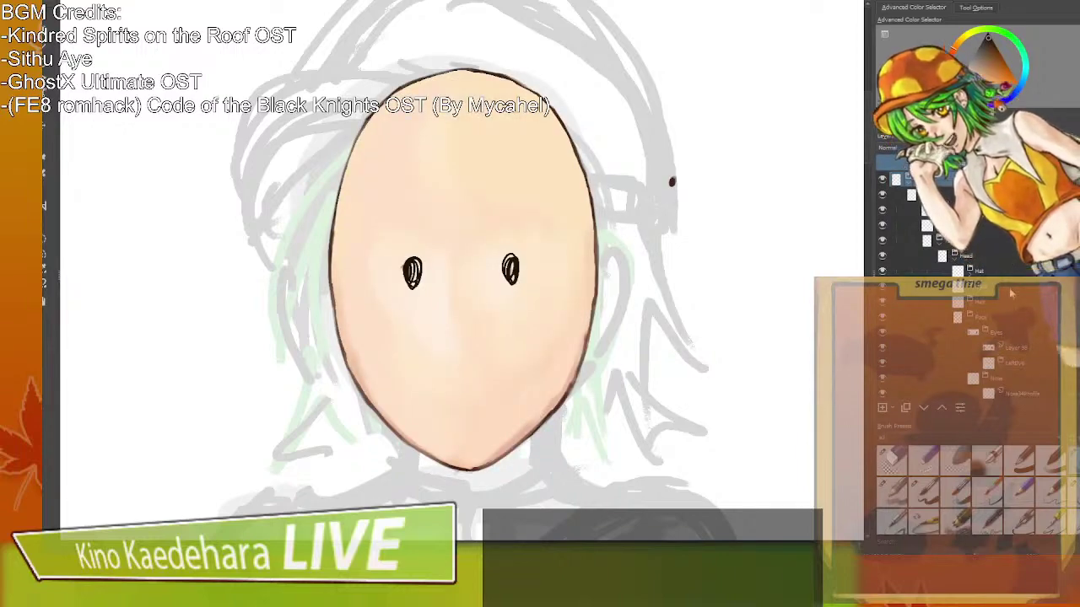
Draw a straight horizontal mouth line with a short lower-lip stroke beneath it on the Line layer of the Mouth group.
scroll(1016, 270, "down", 2)
left_click(984, 288)
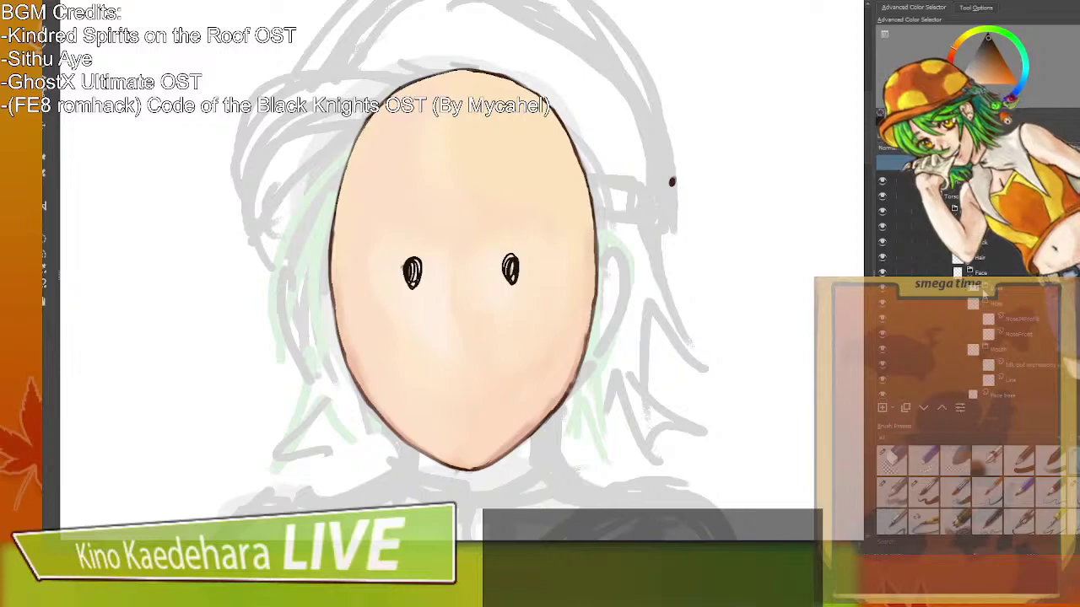
left_click(980, 275)
left_click(987, 259)
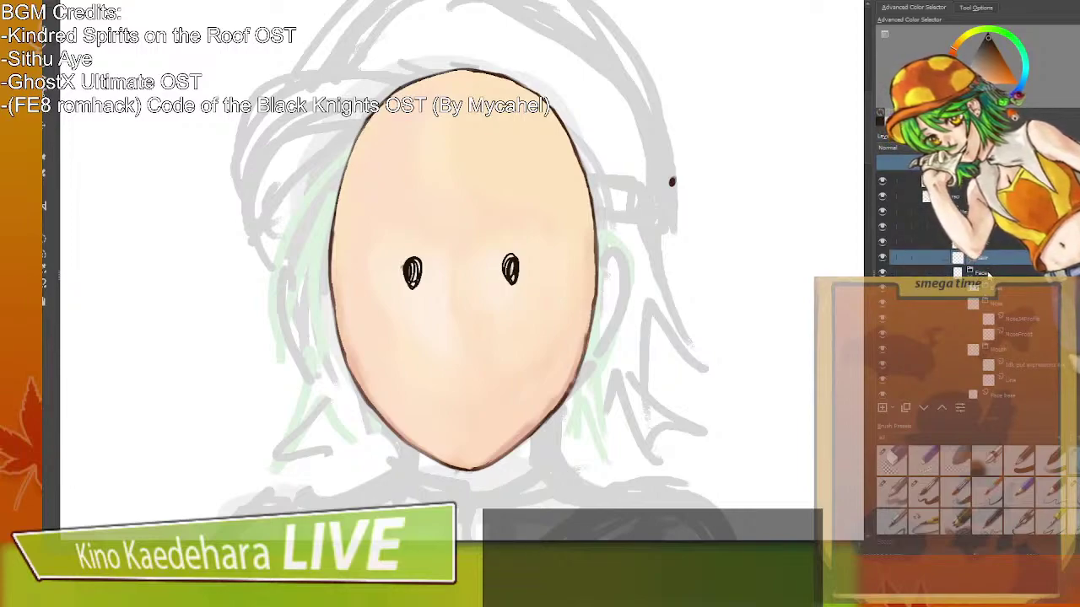
left_click(989, 272)
left_click(1000, 304)
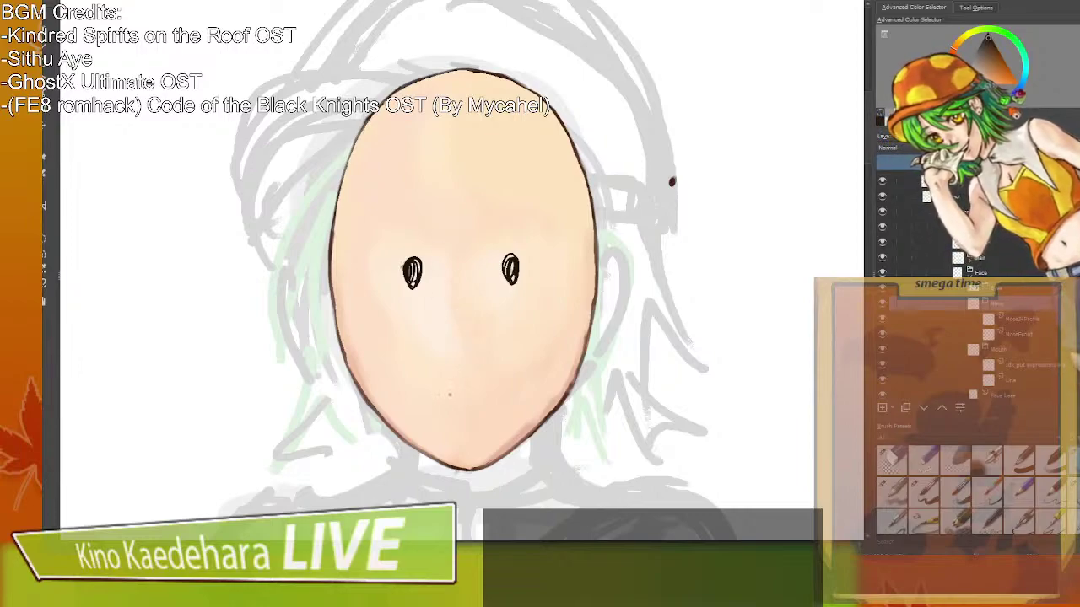
left_click(1003, 349)
left_click(1011, 380)
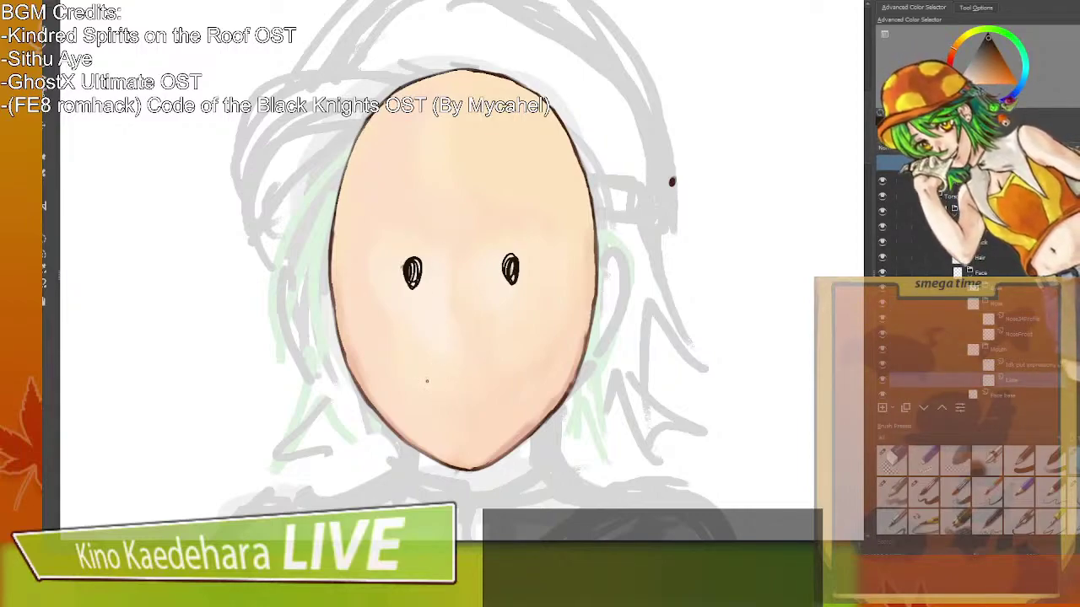
left_click_drag(428, 379, 506, 376)
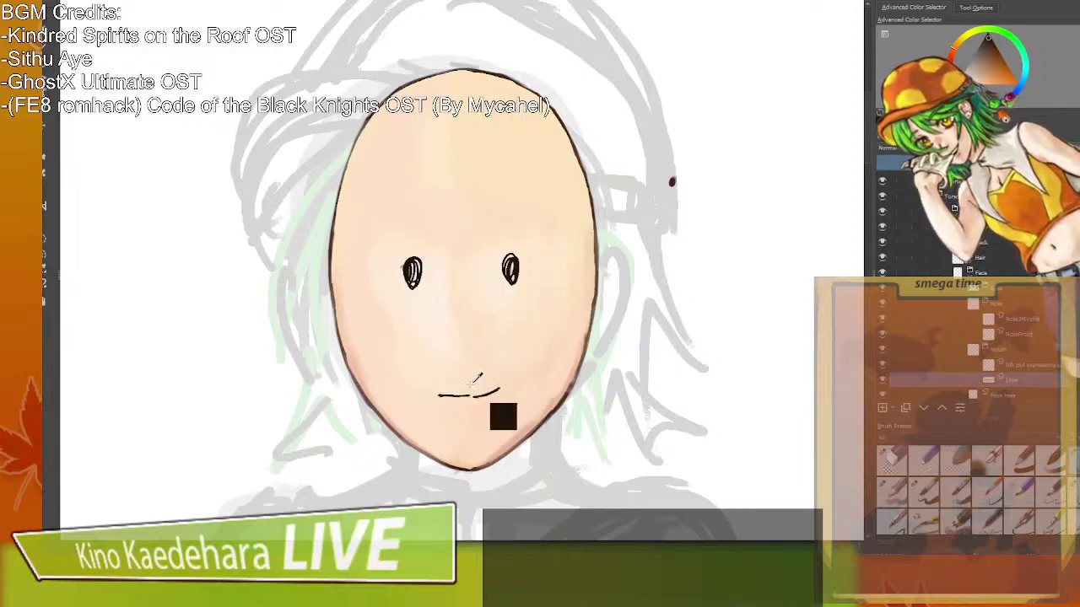
key("ctrl+z")
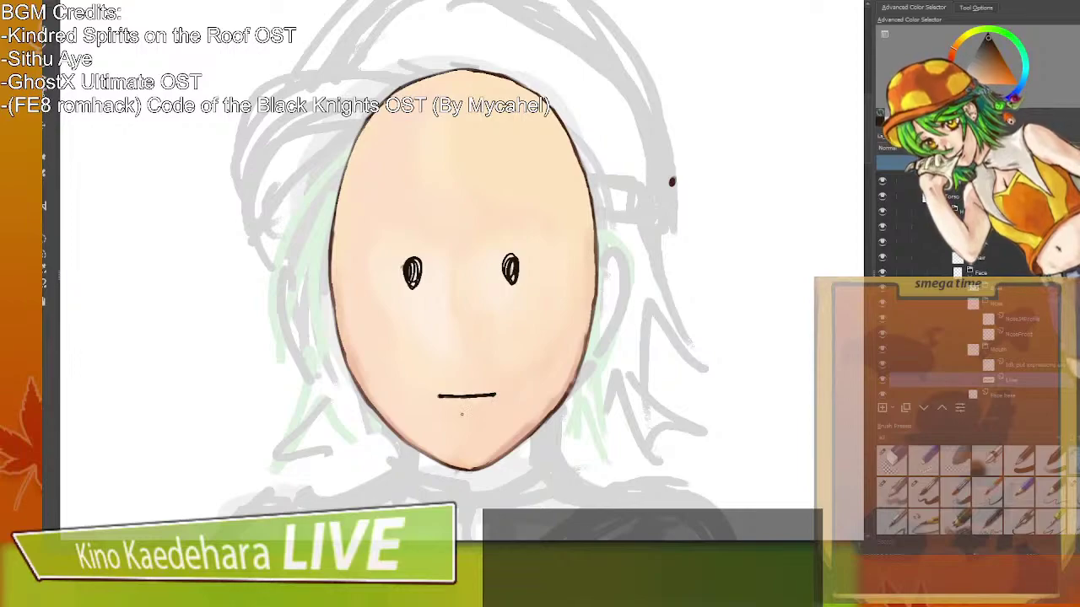
left_click_drag(460, 413, 474, 413)
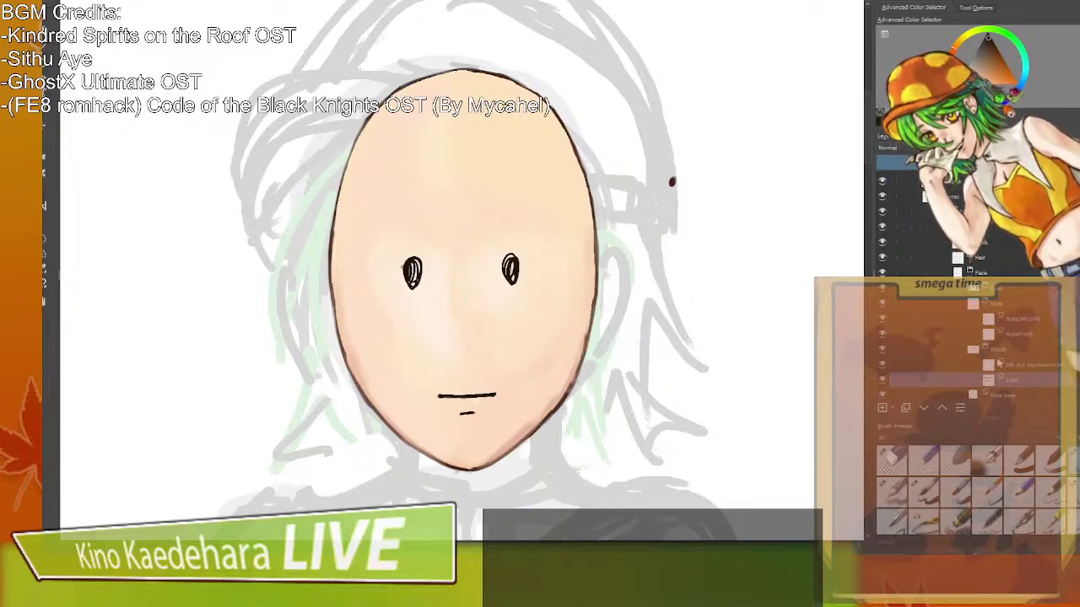
Try a thin vertical nose line on the NoseFront layer, and clear it.
left_click(1025, 335)
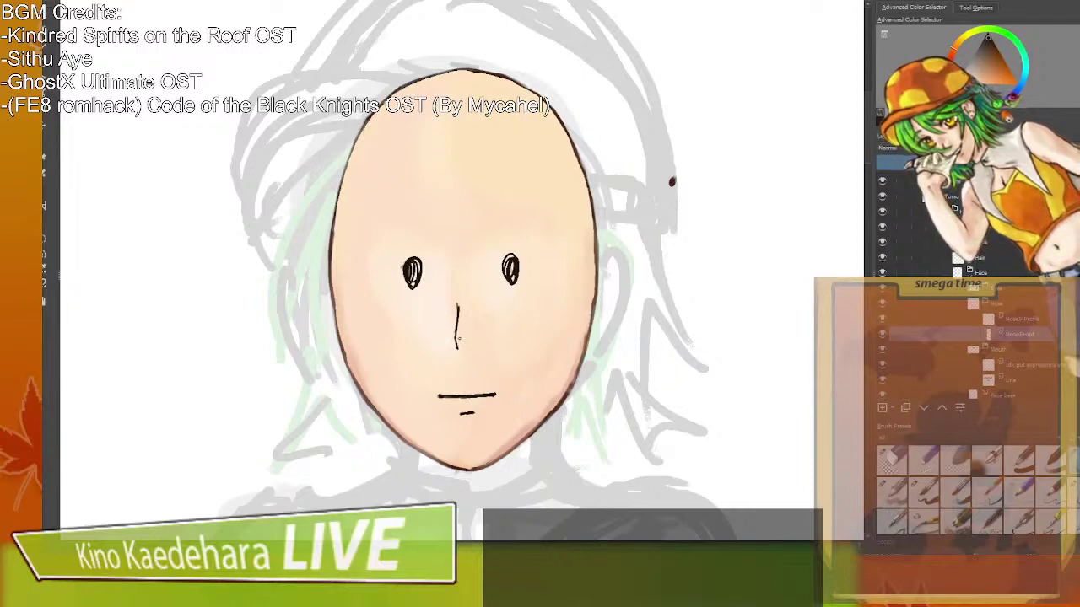
key("Delete")
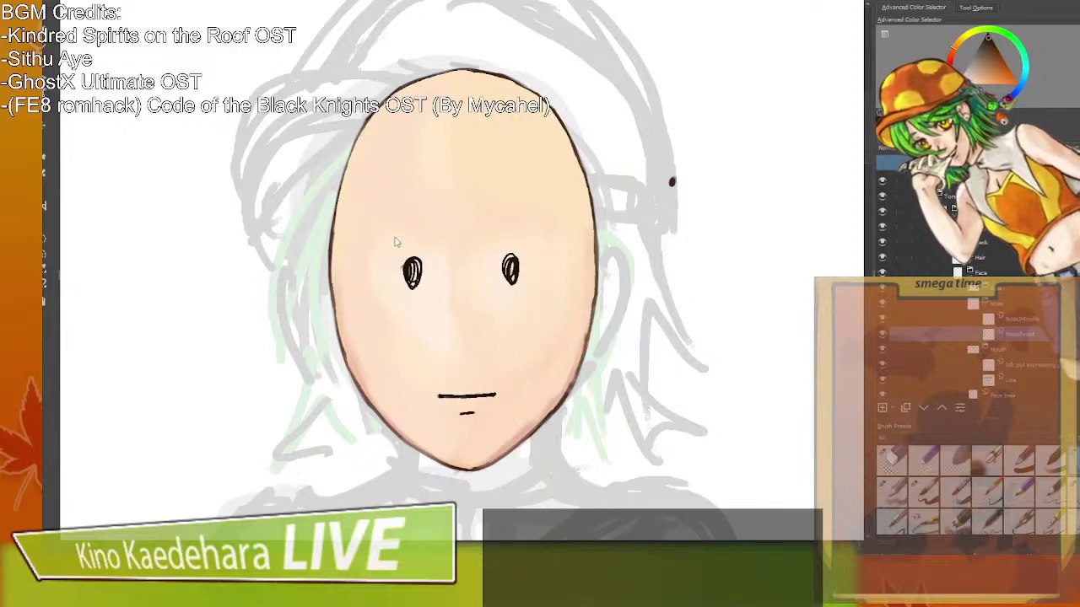
Switch to the finished character illustration and examine its facial features close up and the whole figure for reference.
key("ctrl+Tab")
scroll(386, 251, "up", 3)
left_click_drag(443, 127, 342, 536)
scroll(463, 228, "up", 3)
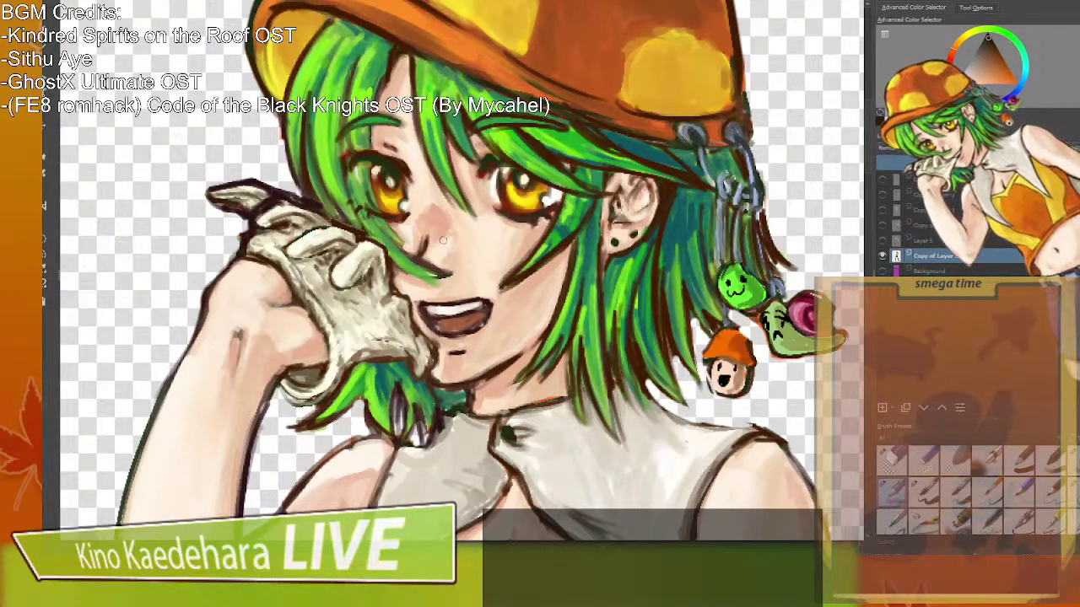
key("2")
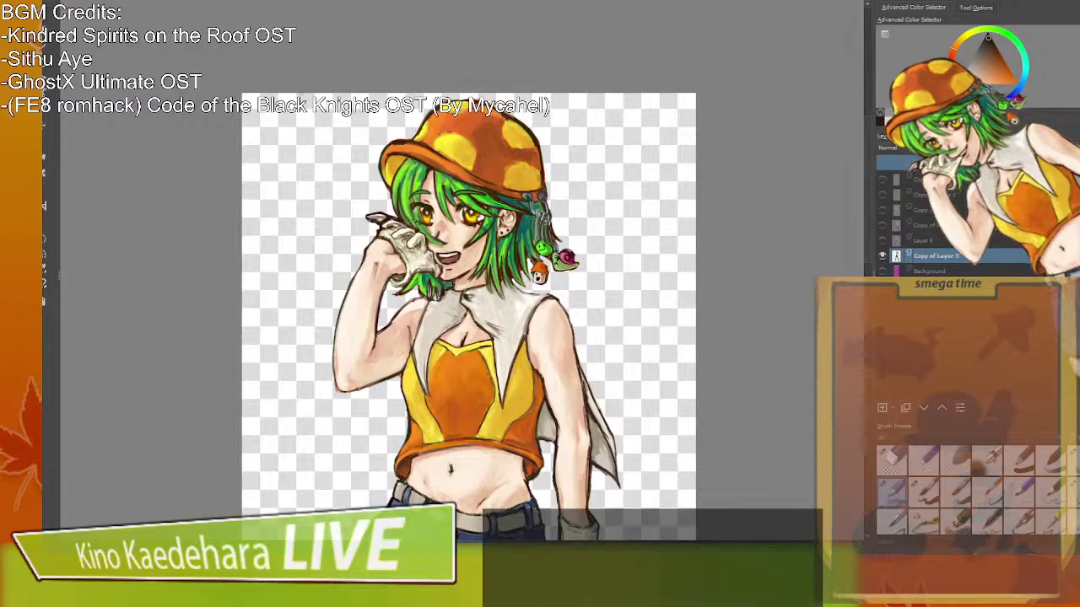
scroll(391, 224, "down", 1)
left_click_drag(390, 225, 395, 198)
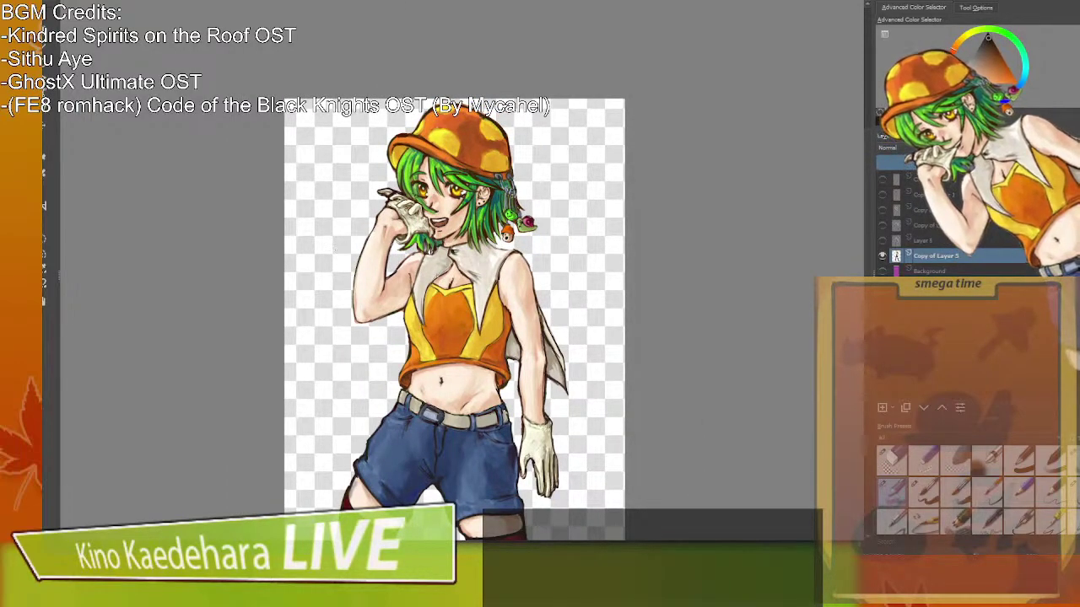
left_click_drag(336, 248, 335, 330)
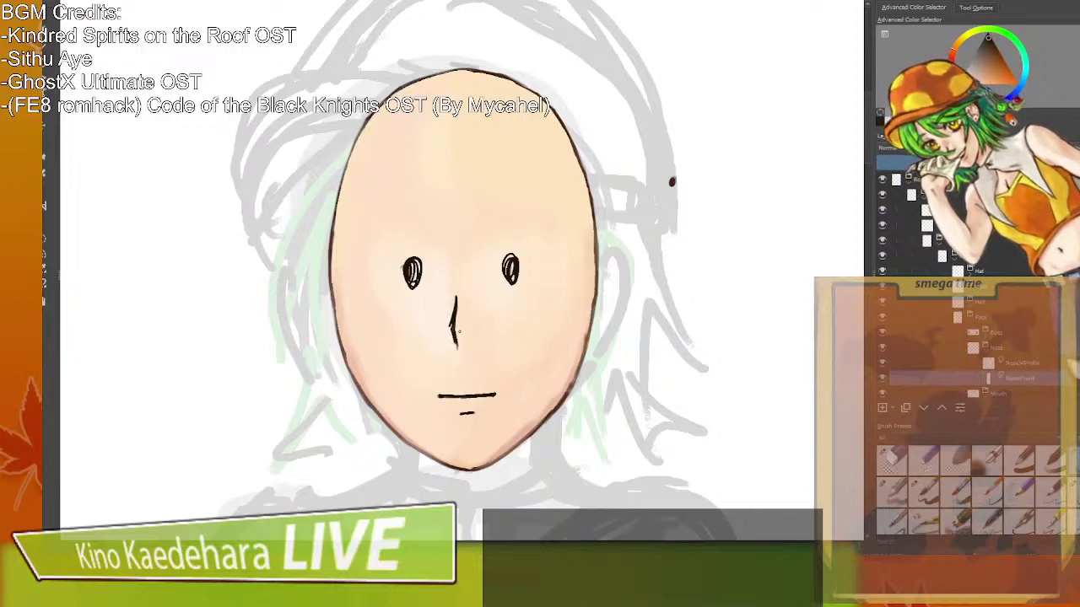
Undo the trial nose strokes and redraw the nose as a short tapered vertical black line between the eyes and mouth on the NoseFront layer.
key("ctrl+z")
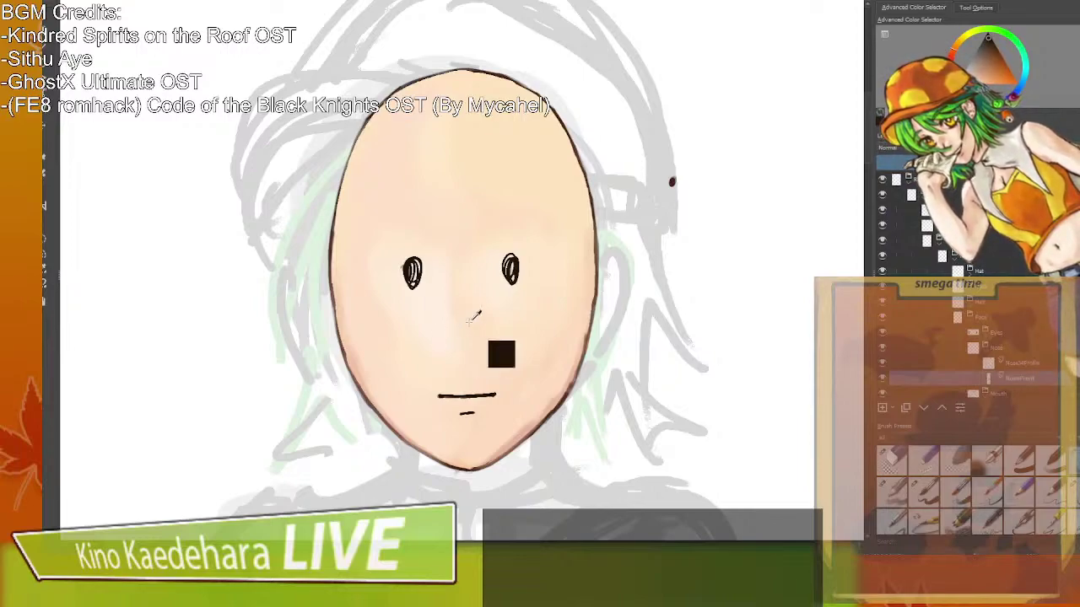
key("ctrl+z")
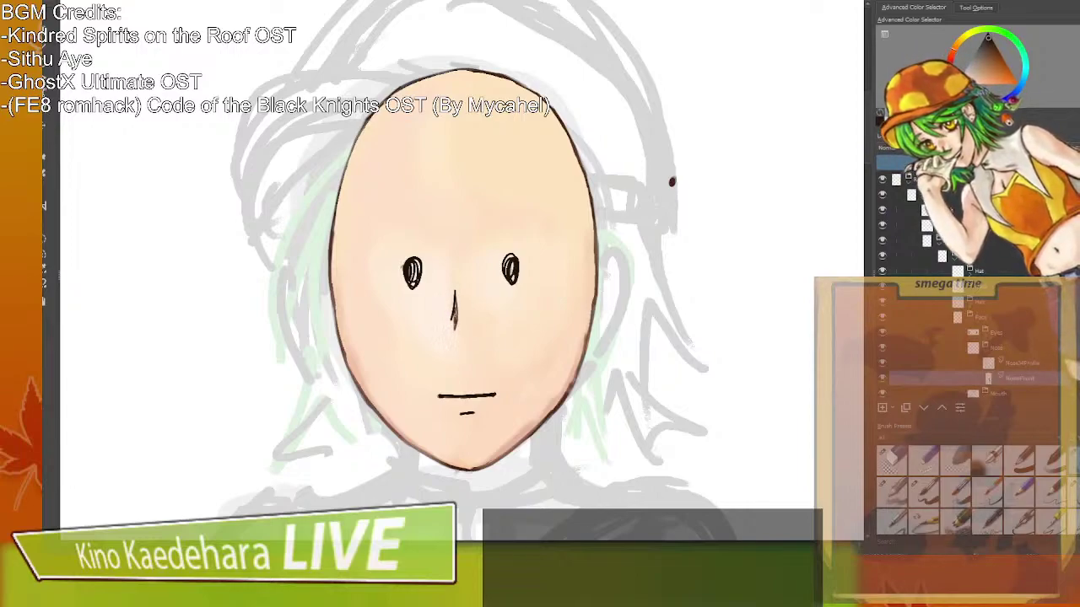
key("ctrl+z")
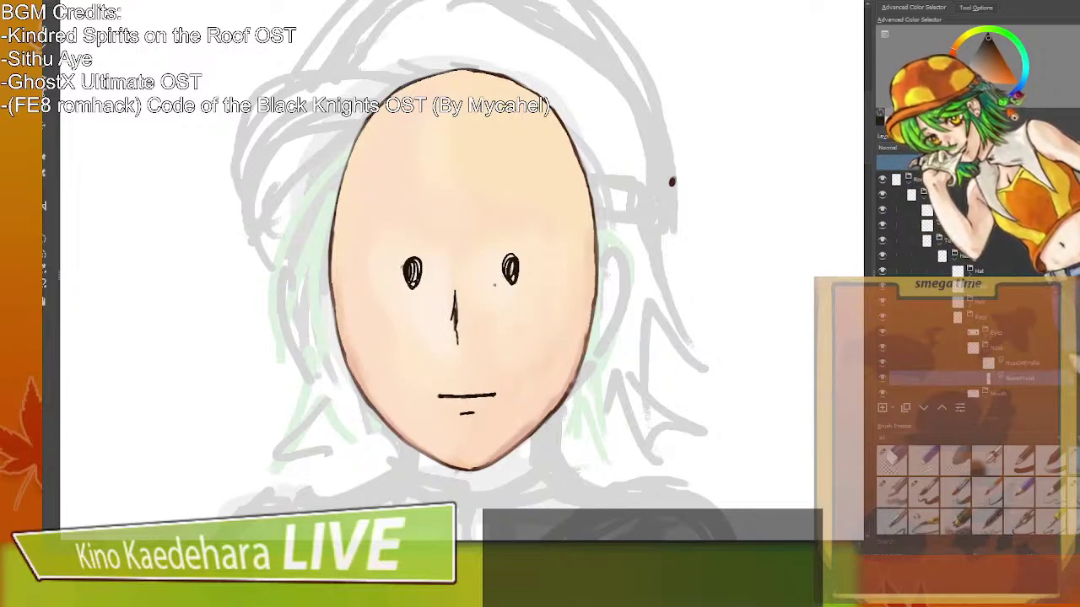
left_click_drag(456, 317, 455, 352)
left_click_drag(457, 311, 455, 344)
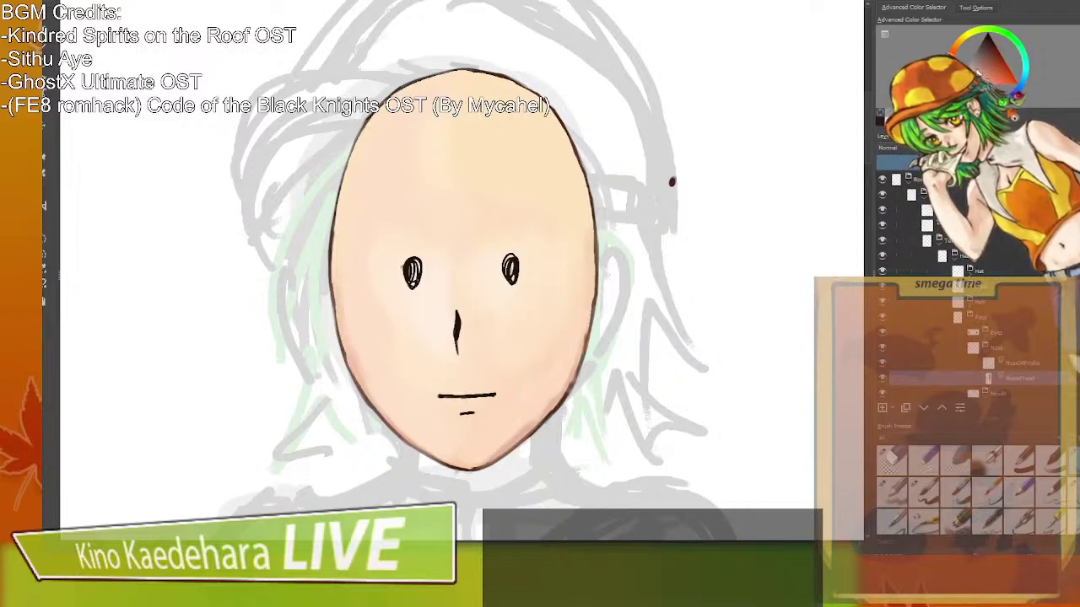
Test a salmon-red swatch beside the head sketch and paint soft reddish shading around the upper nose line.
left_click_drag(739, 145, 744, 139)
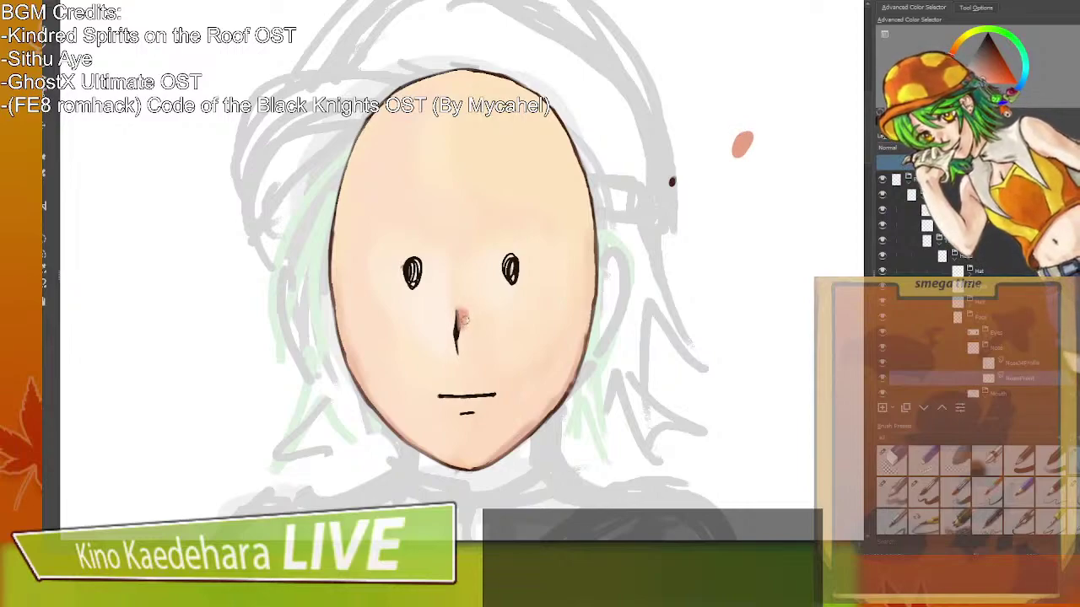
left_click_drag(464, 310, 463, 327)
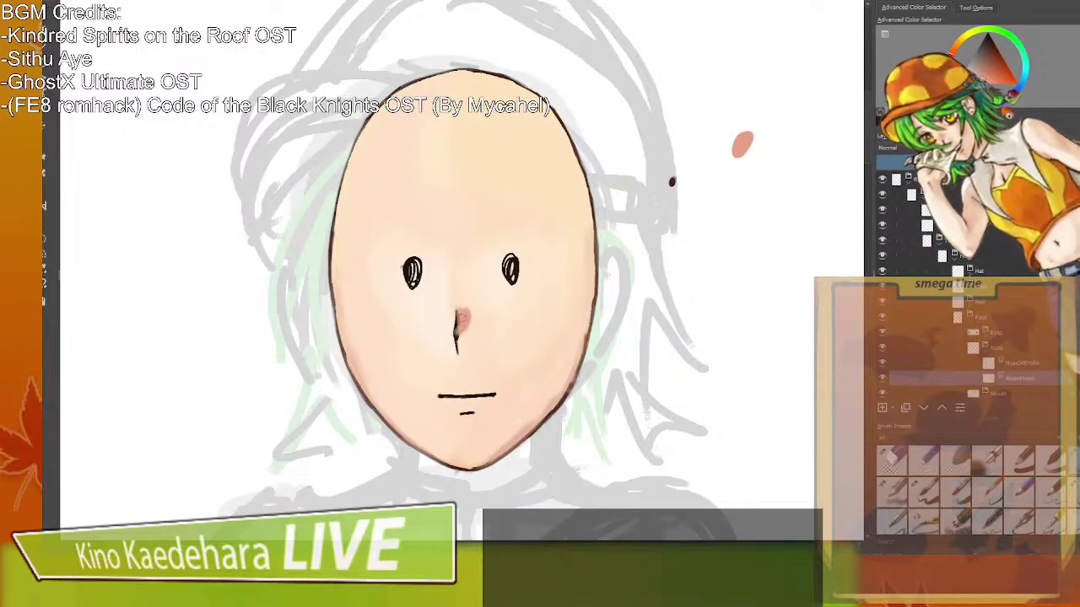
mouse_move(462, 330)
left_mouse_down()
mouse_move(451, 318)
mouse_move(460, 312)
left_mouse_up()
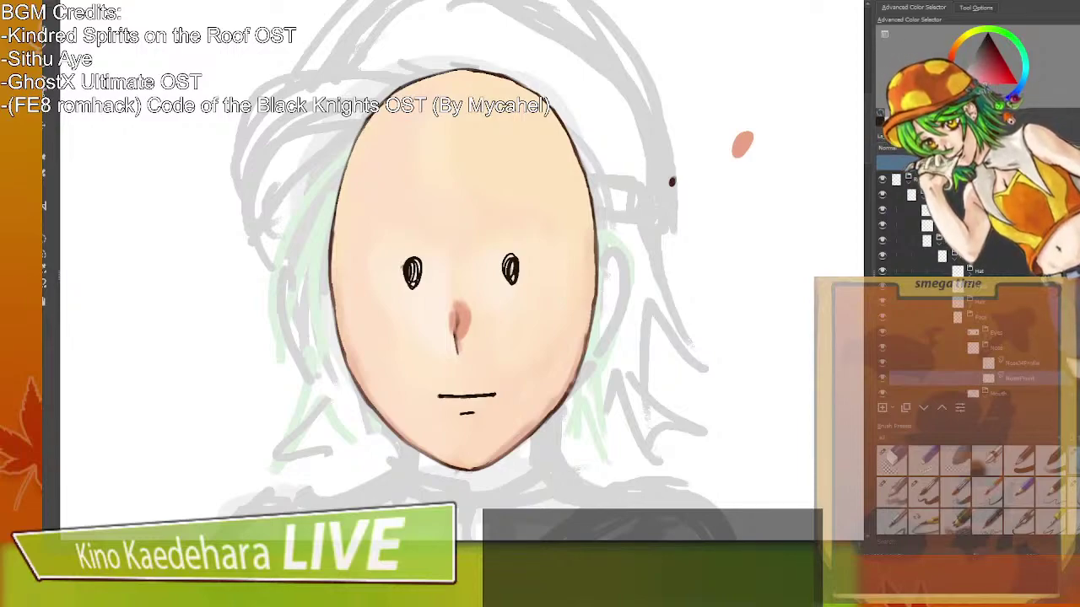
mouse_move(462, 322)
left_mouse_down()
mouse_move(461, 337)
mouse_move(462, 317)
left_mouse_up()
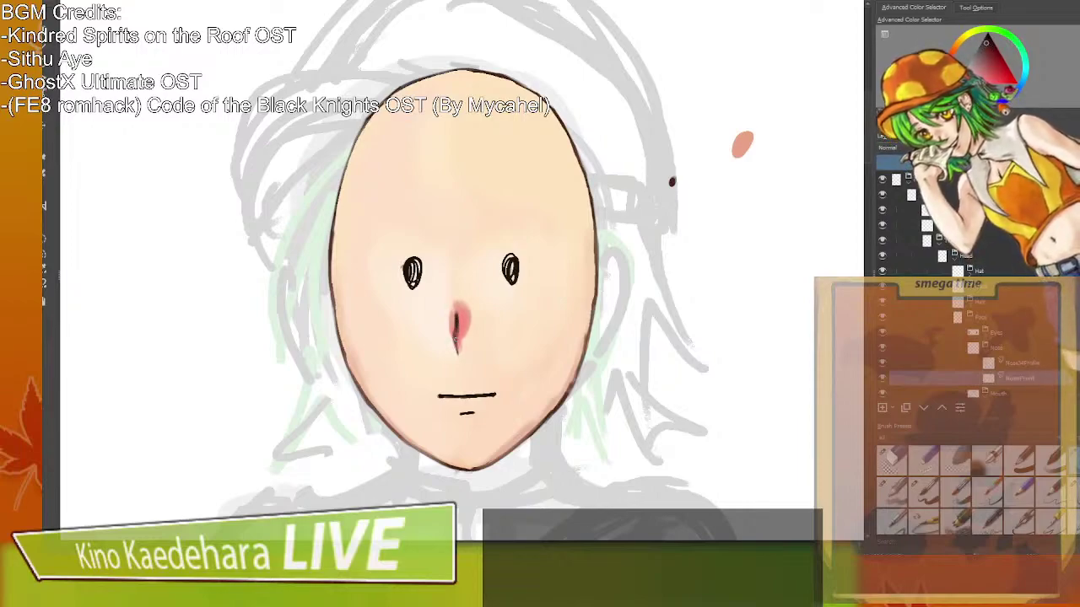
Deepen the nose shading with stronger reds along its side and lower tip, and reinforce the nose line in a near-black tone.
left_click(998, 66)
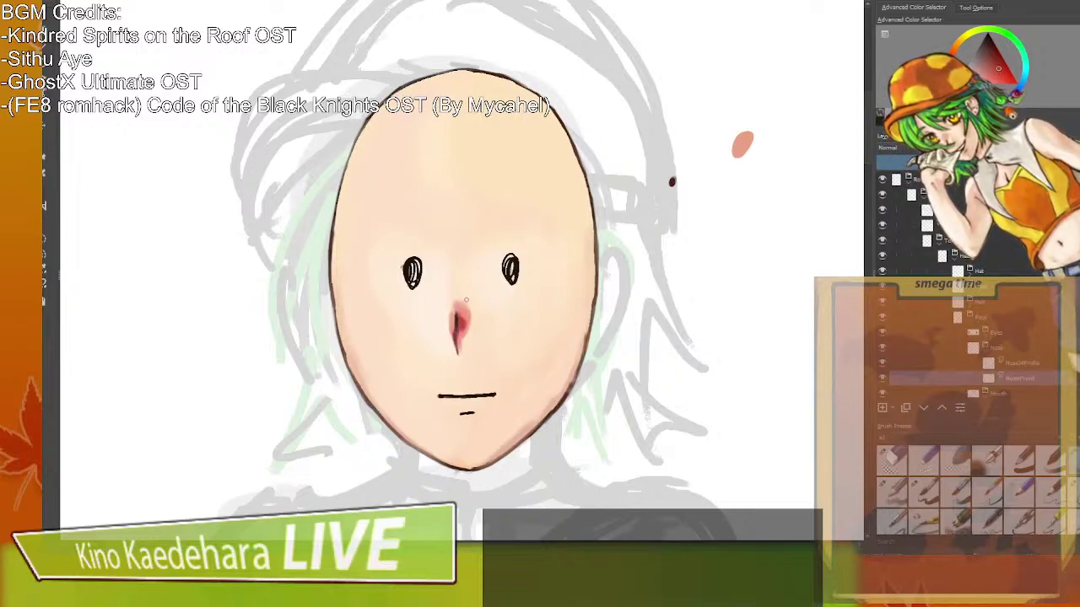
left_click(957, 54)
left_click_drag(985, 77, 989, 79)
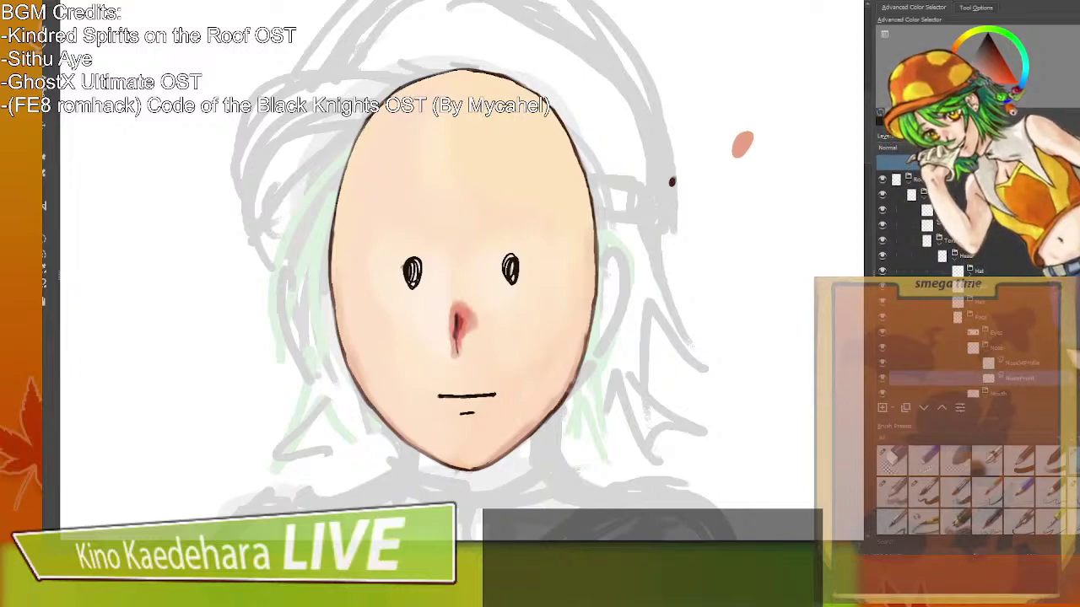
left_click(981, 75)
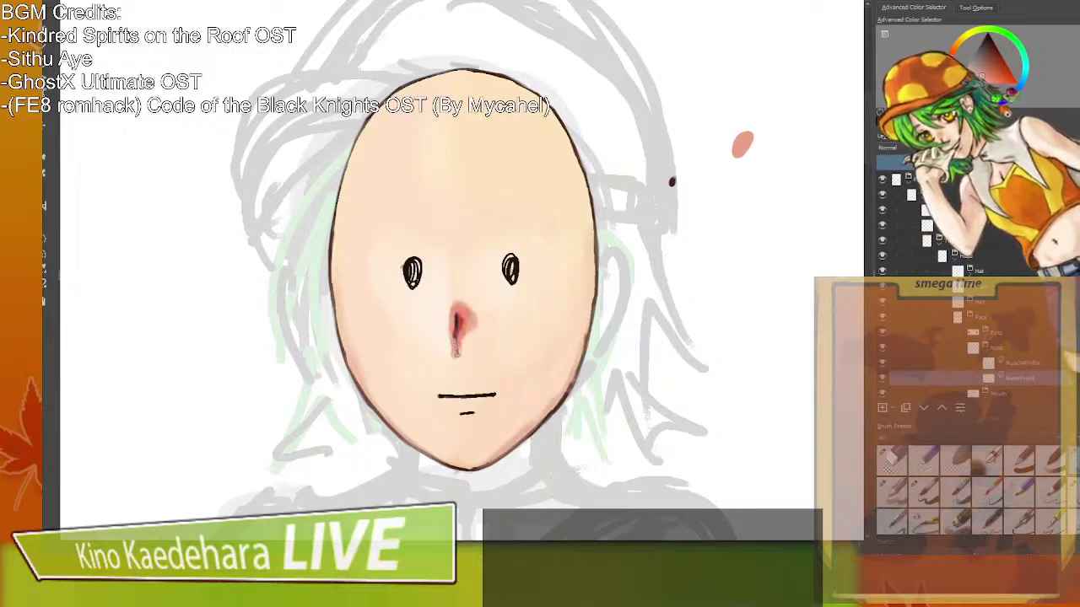
left_click(990, 62)
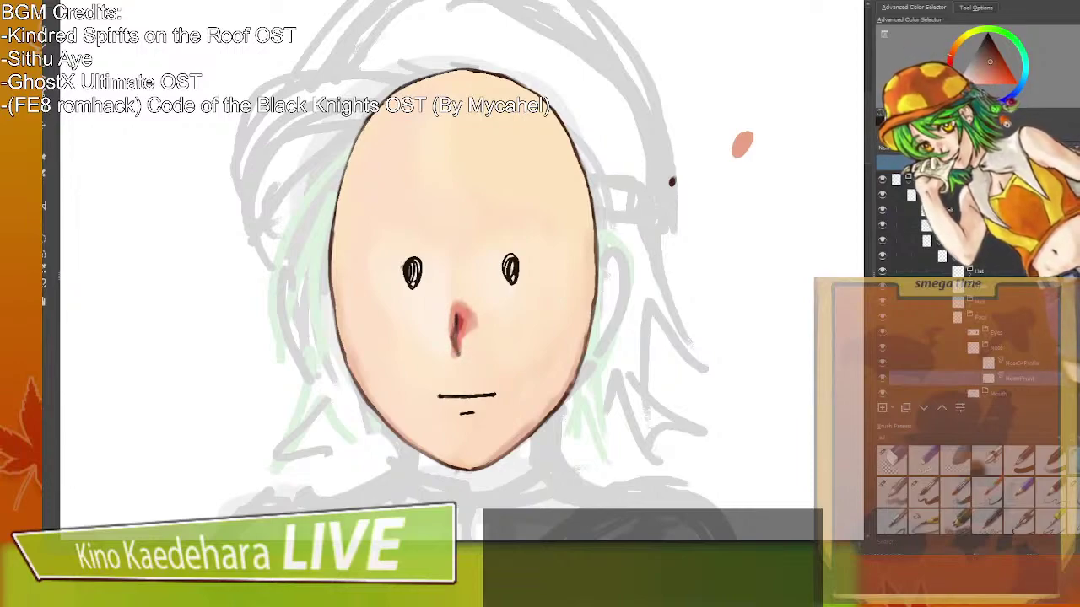
left_click_drag(985, 47, 987, 41)
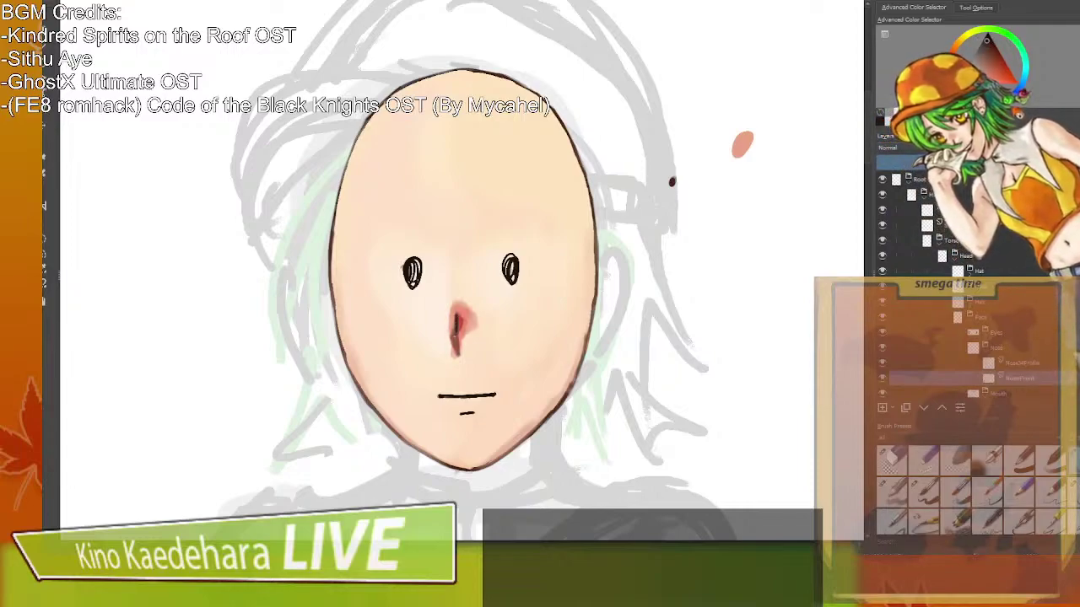
left_click_drag(456, 334, 455, 346)
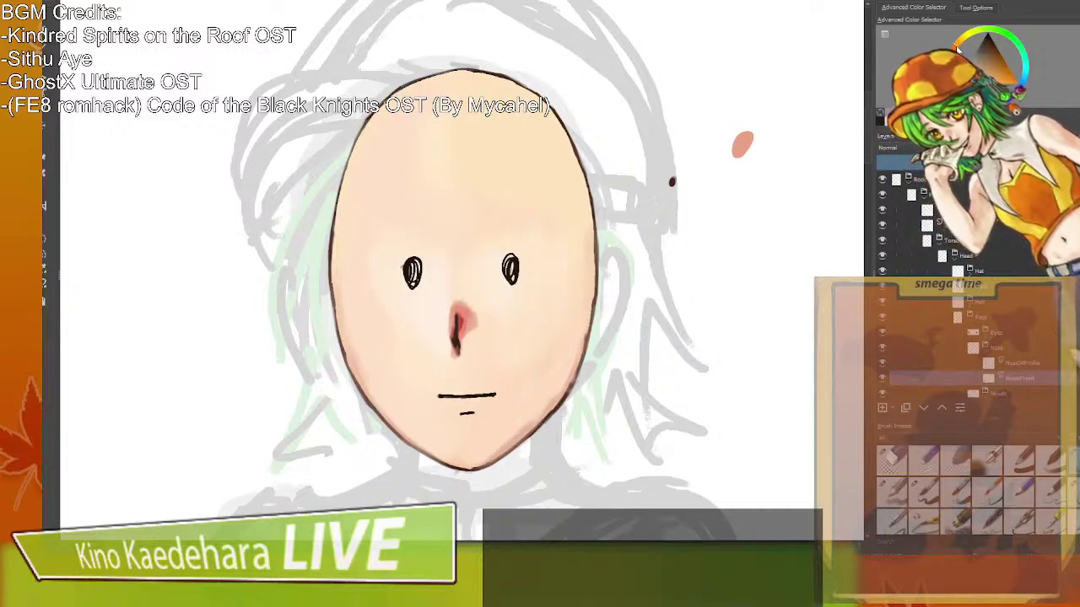
Soften the nose's red shading with warmer orange tones and skin colour sampled beside it, tidying its outer edge.
left_click(956, 44)
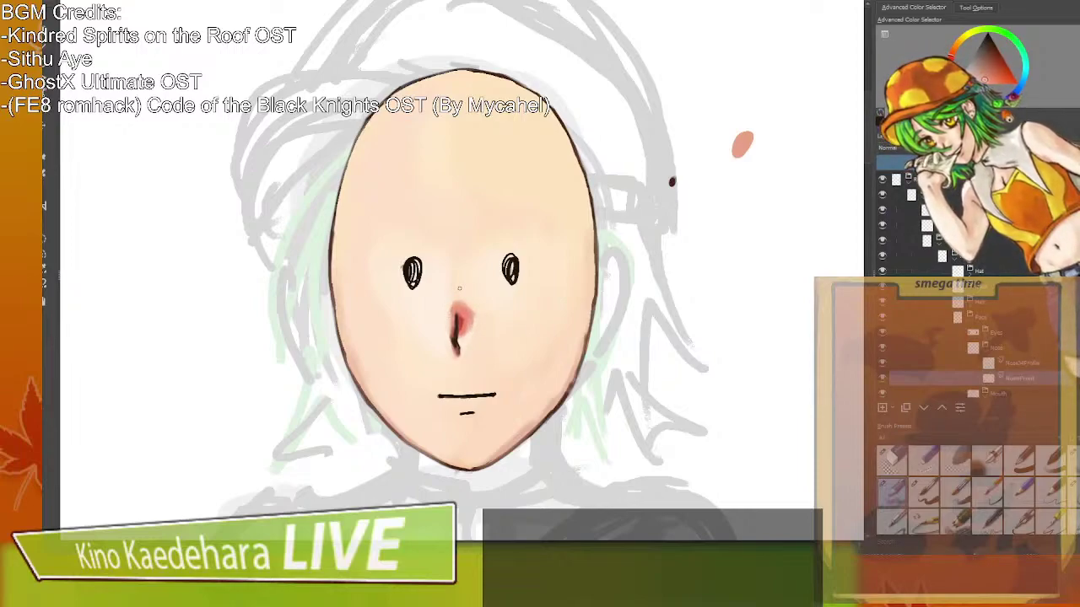
left_click(466, 337, "ctrl")
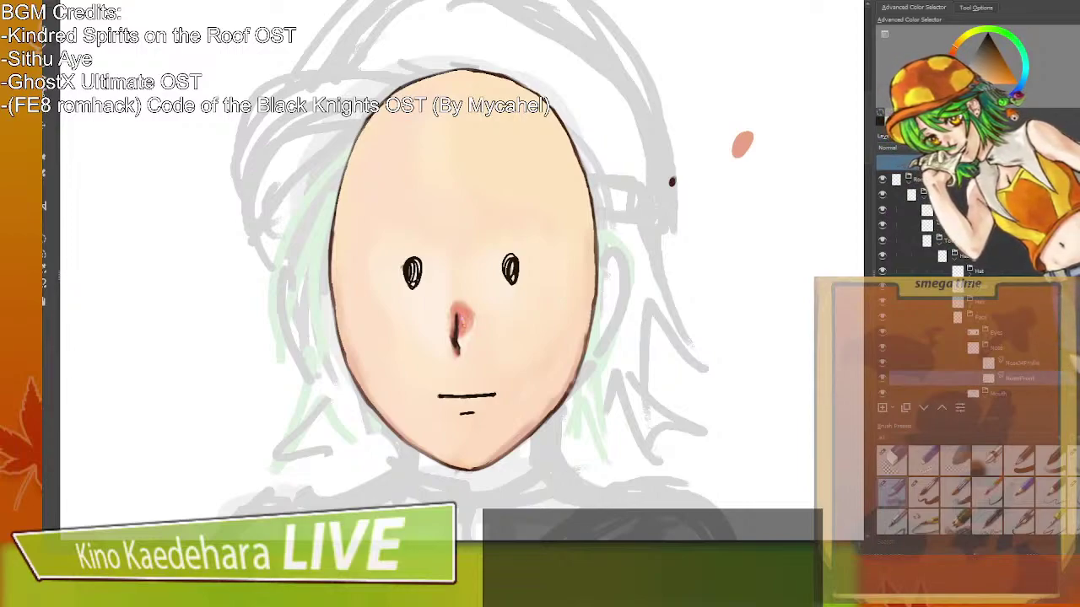
left_click_drag(465, 302, 474, 317)
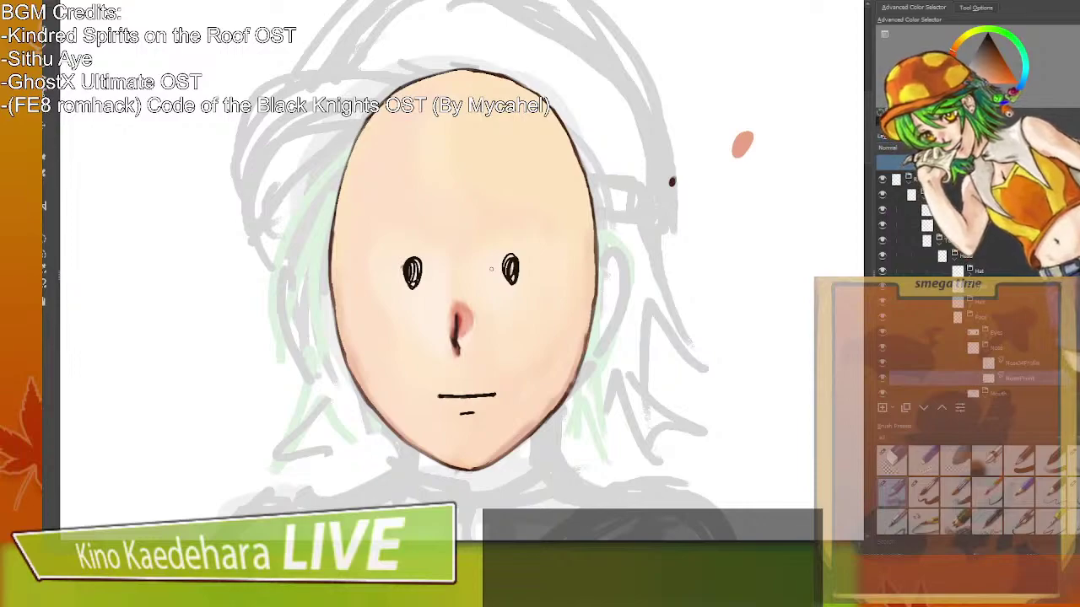
Paint salmon-pink lips around the mouth line on the Line layer of the Mouth group, varying the tone with sampled colour.
left_click(1016, 393)
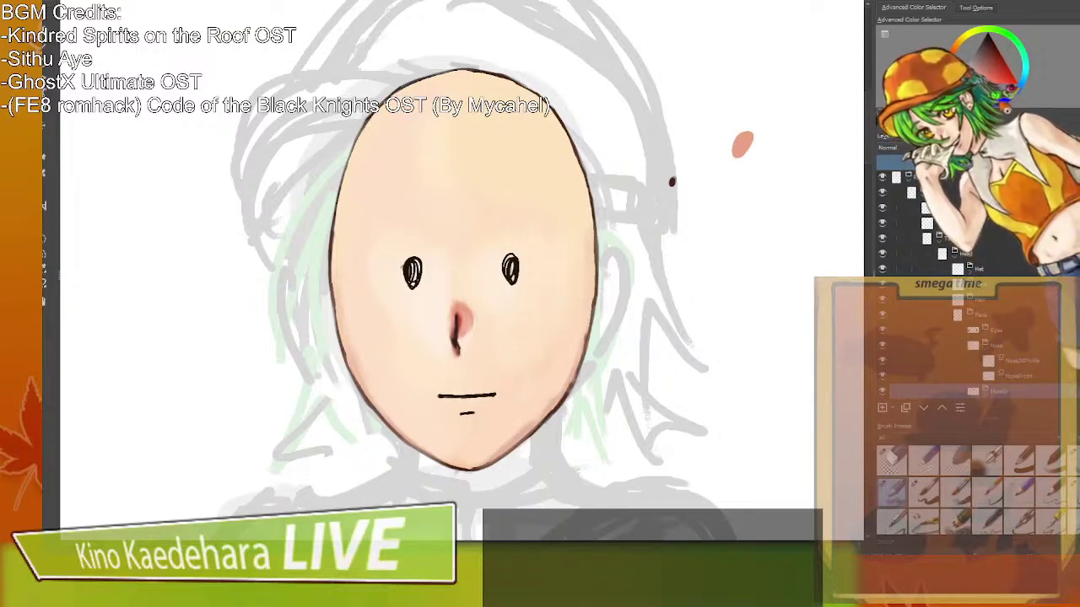
scroll(1010, 359, "down", 3)
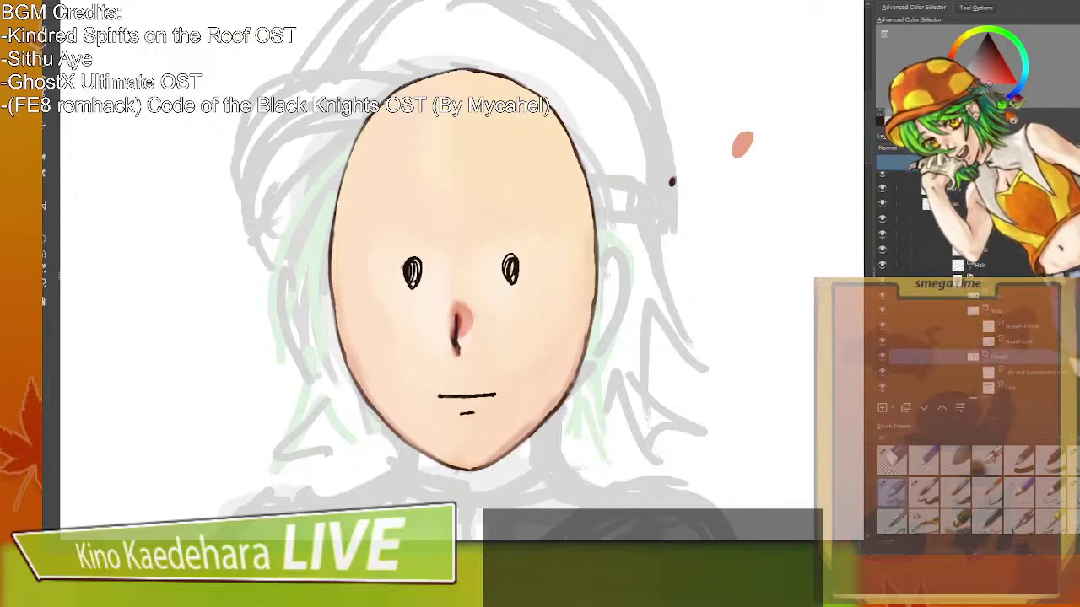
left_click(1026, 377)
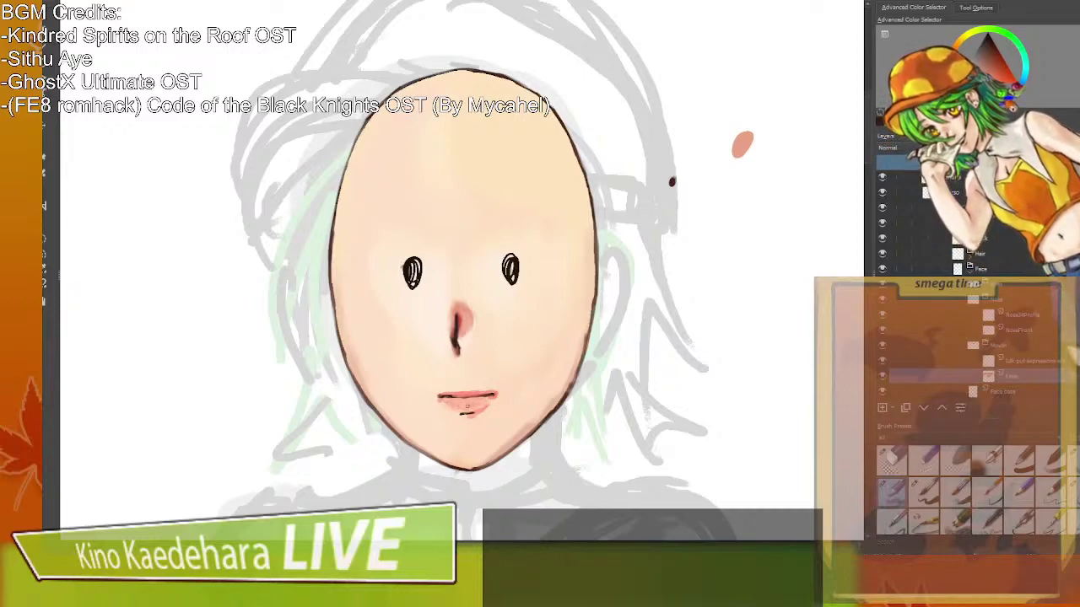
left_click(953, 52)
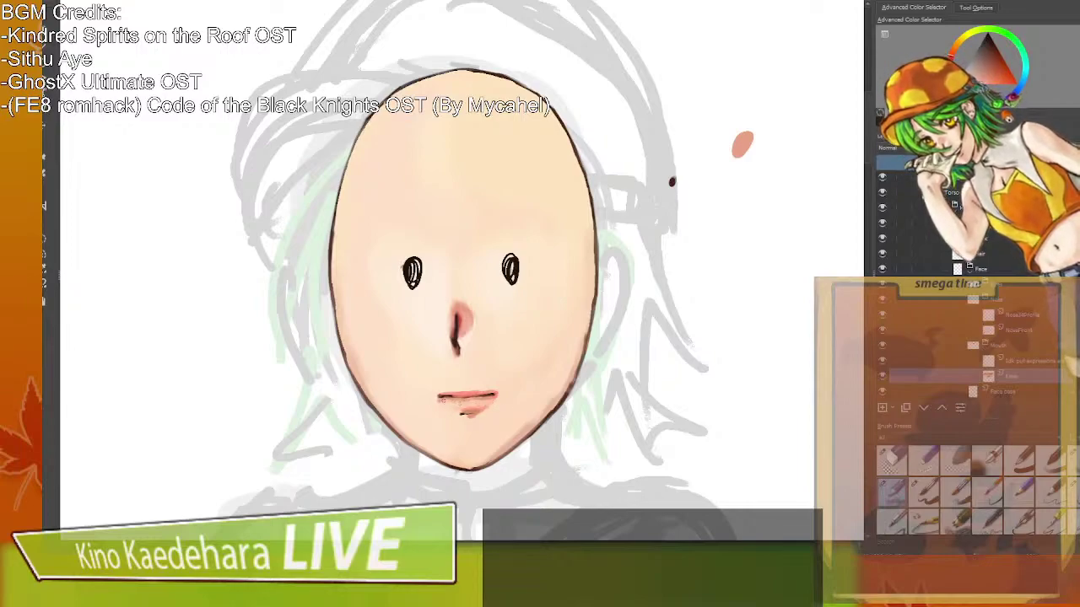
left_click(469, 413, "ctrl")
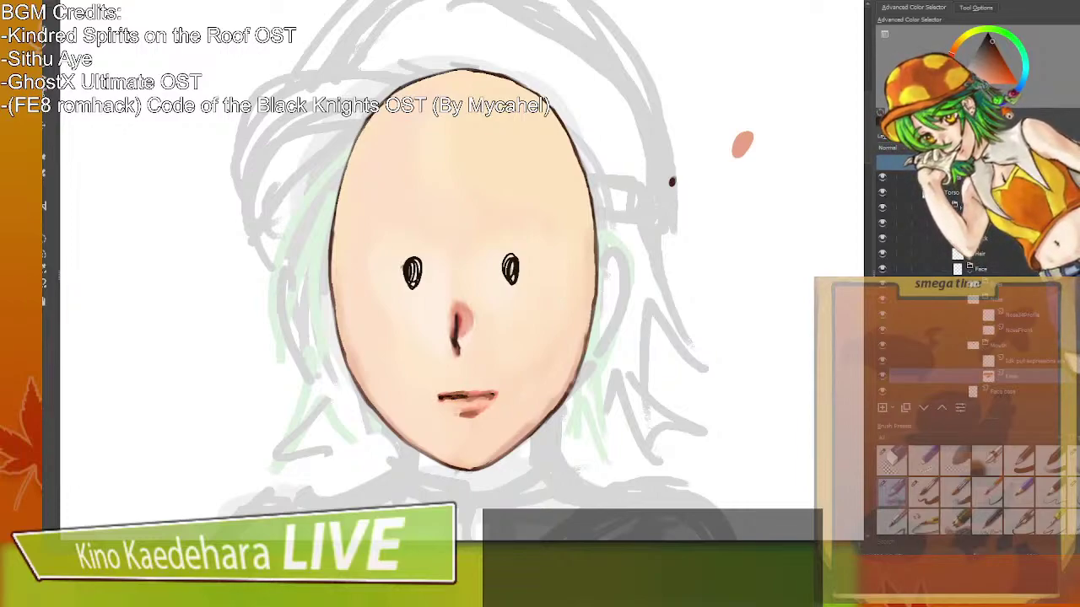
Darken the mouth line and the shadow under the lower lip in deep reddish brown, and blend the lip edges into the sampled skin colour.
mouse_move(493, 394)
left_mouse_down()
mouse_move(448, 399)
mouse_move(464, 415)
left_mouse_up()
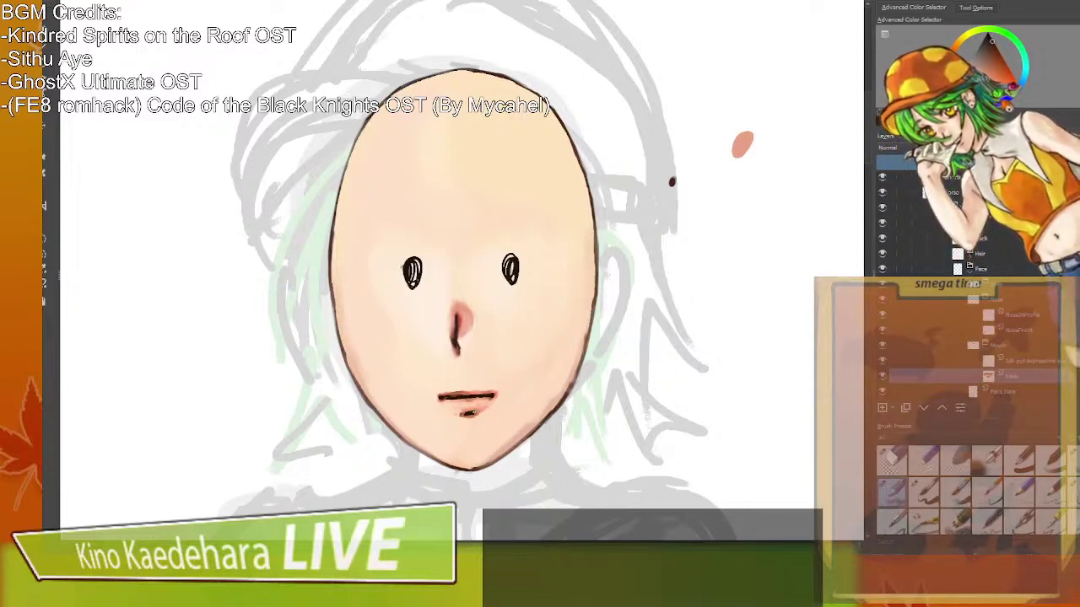
left_click(993, 49)
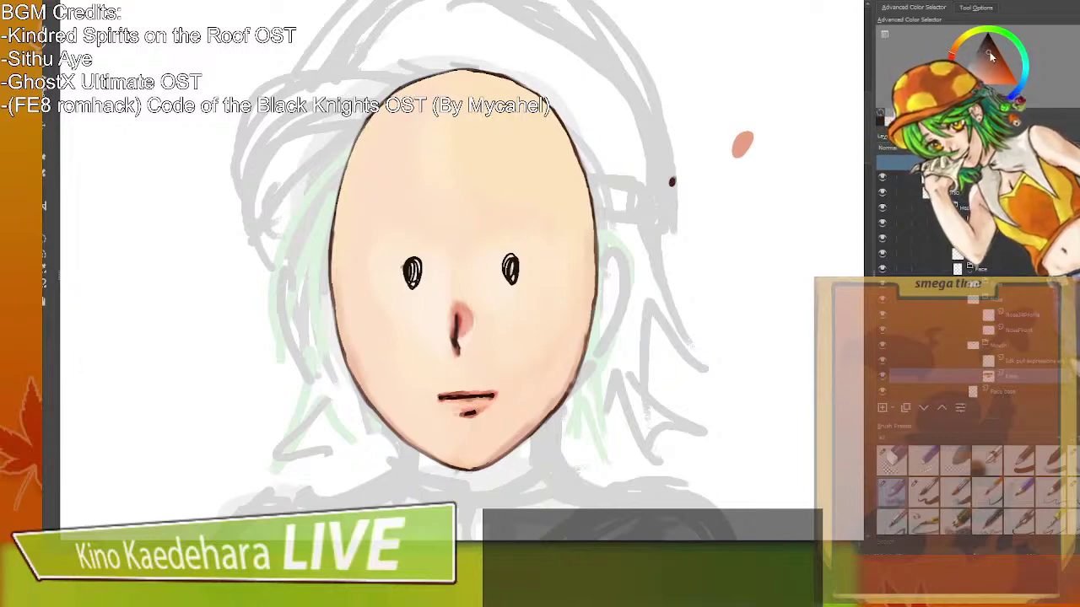
left_click(951, 65)
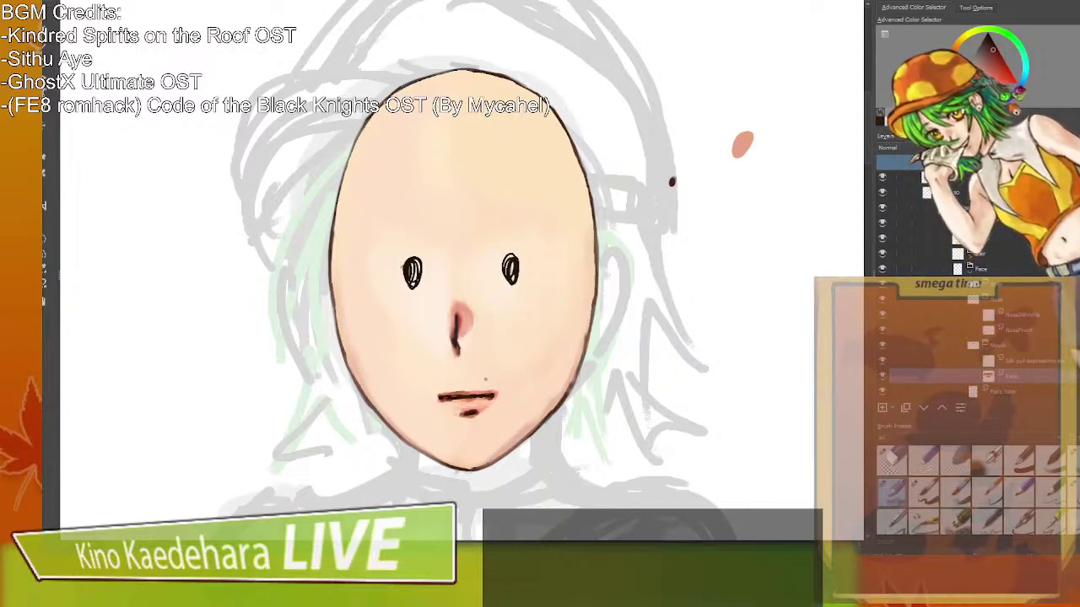
left_click(955, 56)
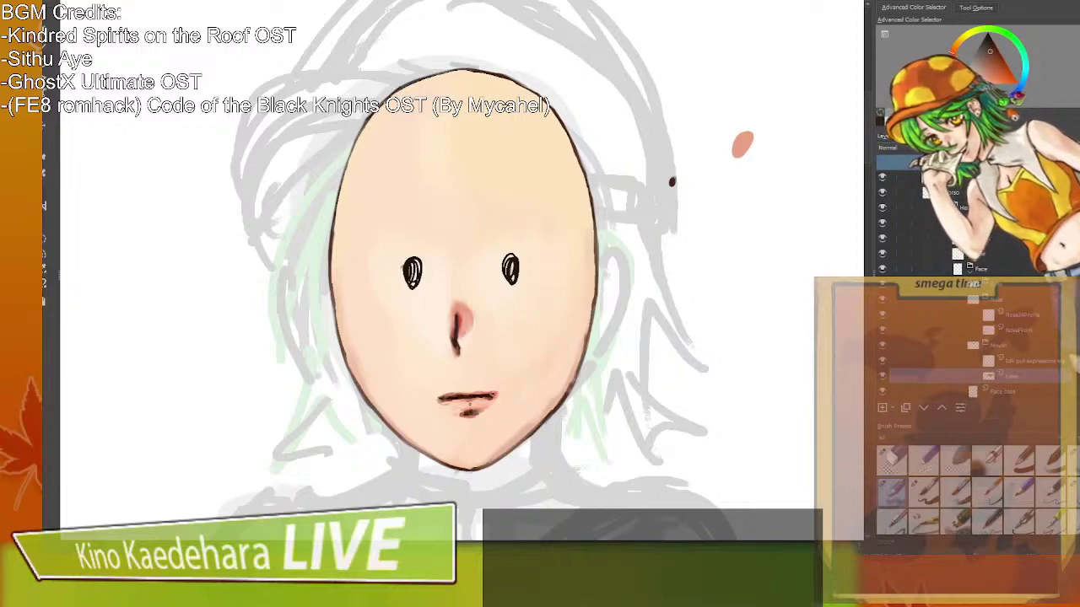
left_click(485, 409, "ctrl")
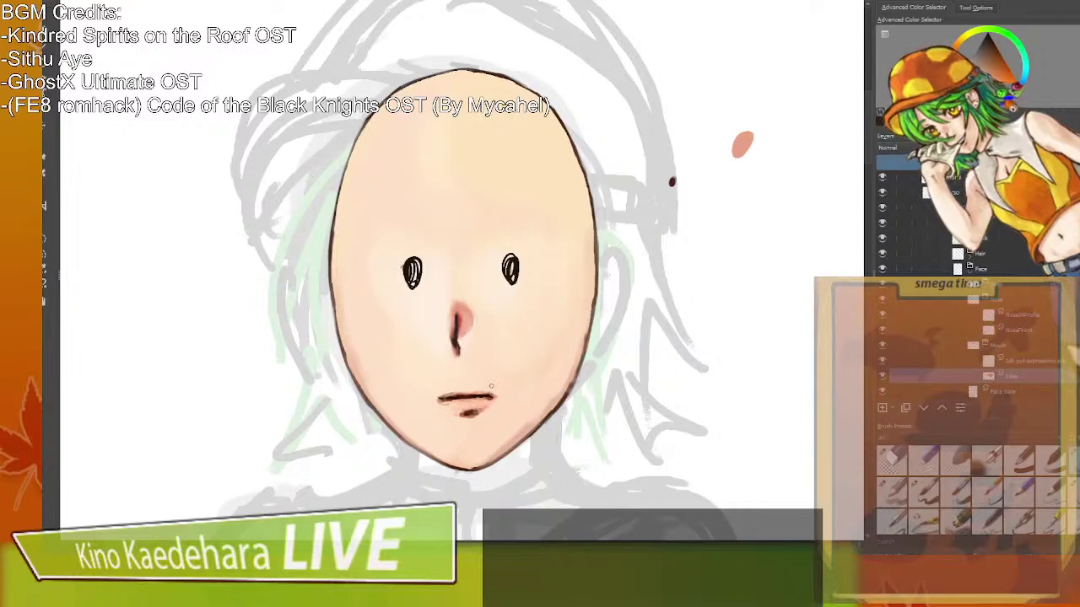
left_click_drag(456, 406, 484, 405)
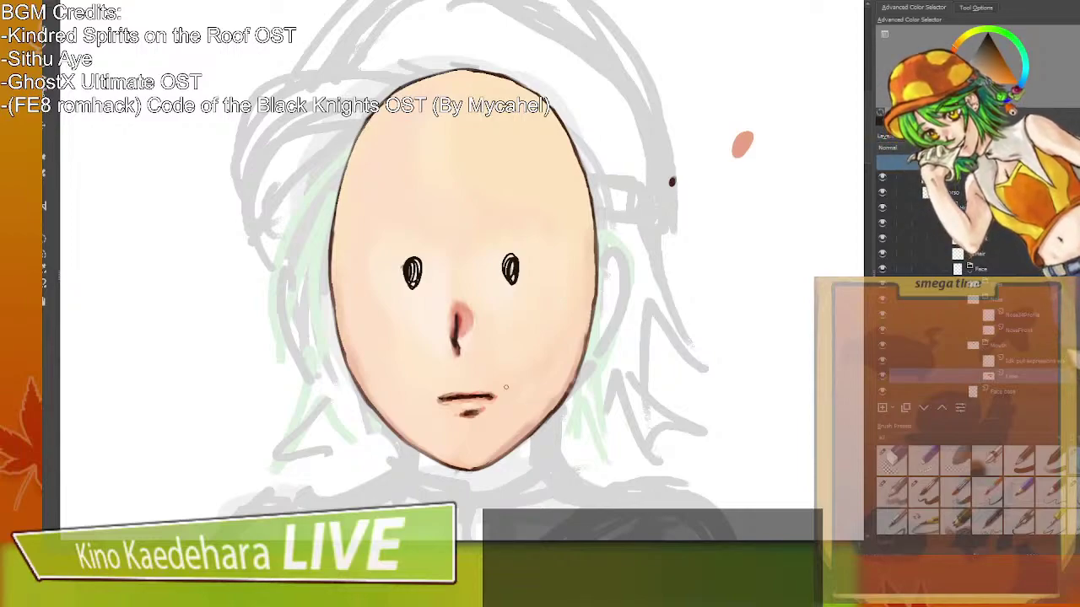
Expand the Eyes group and lower the opacity of the placeholder eyes layer until the scribbled ovals are faint grey guides.
left_click(1006, 297)
left_click(987, 289)
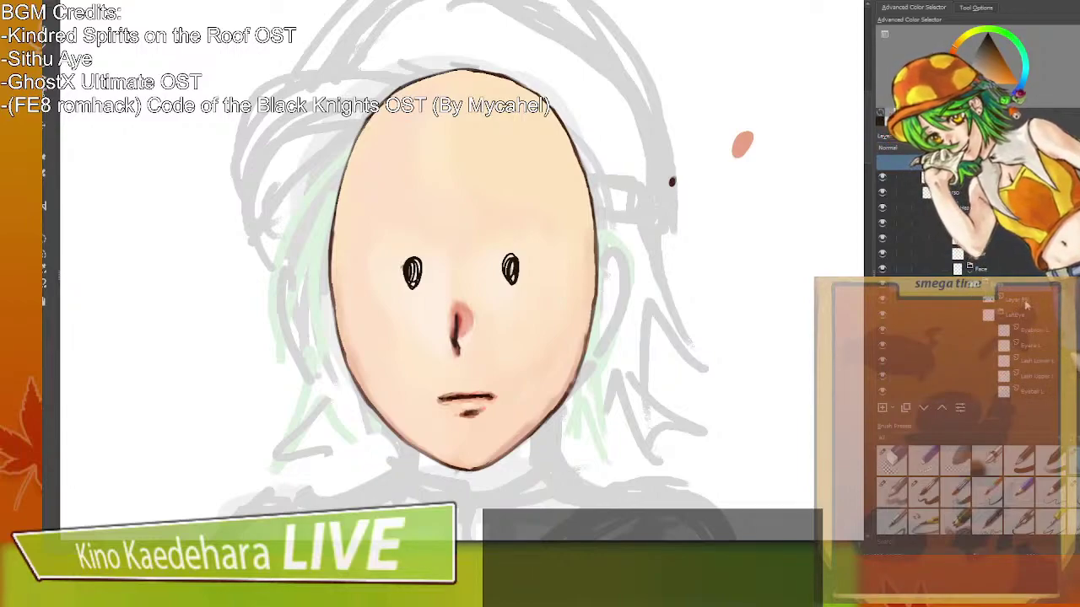
left_click(1026, 302)
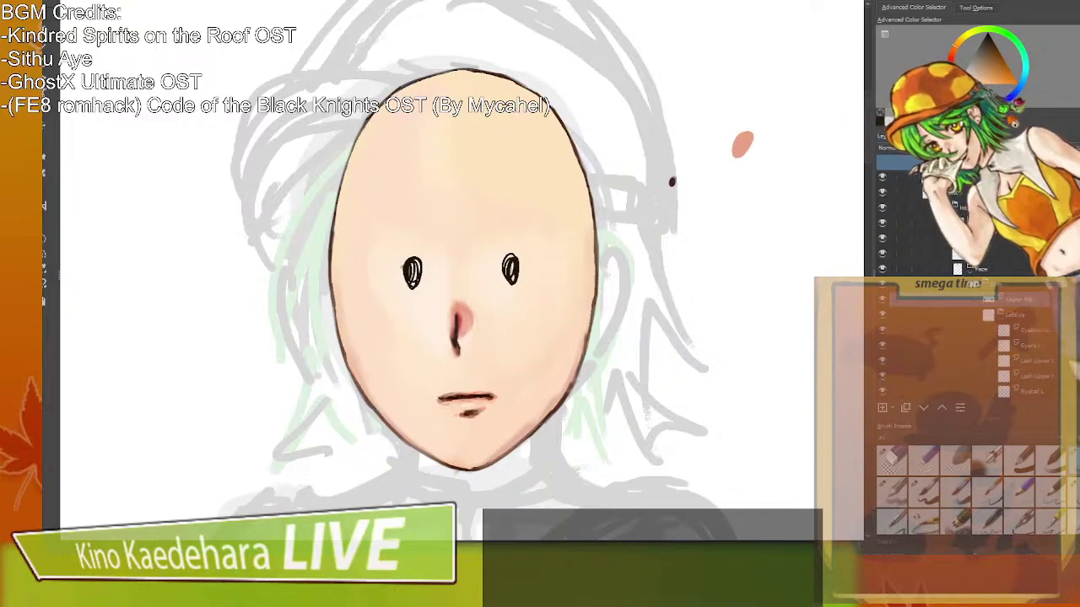
left_click(996, 161)
left_click(1020, 317)
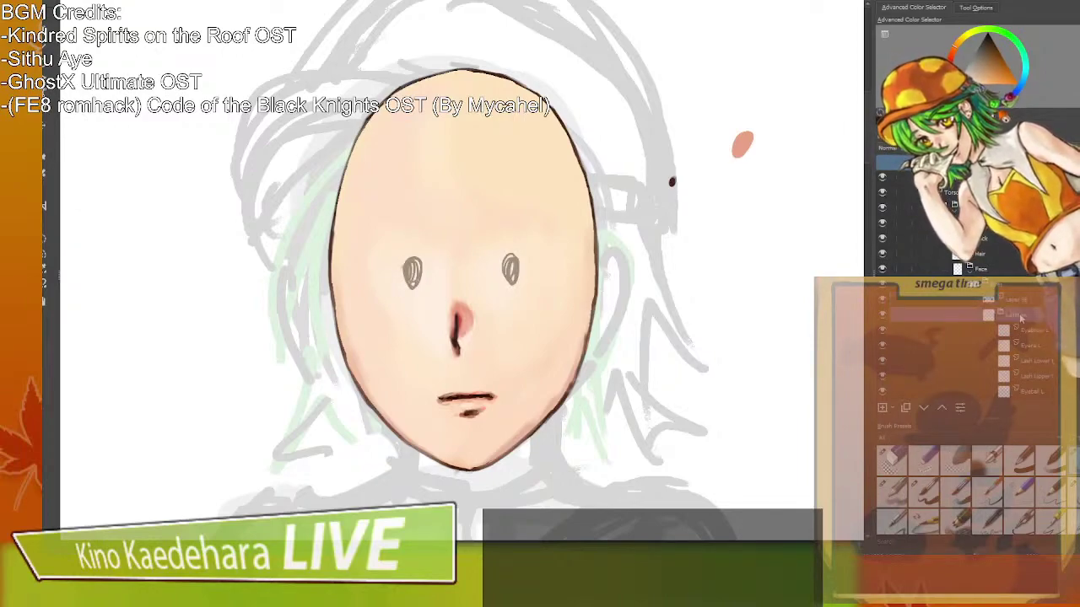
left_click(1013, 302)
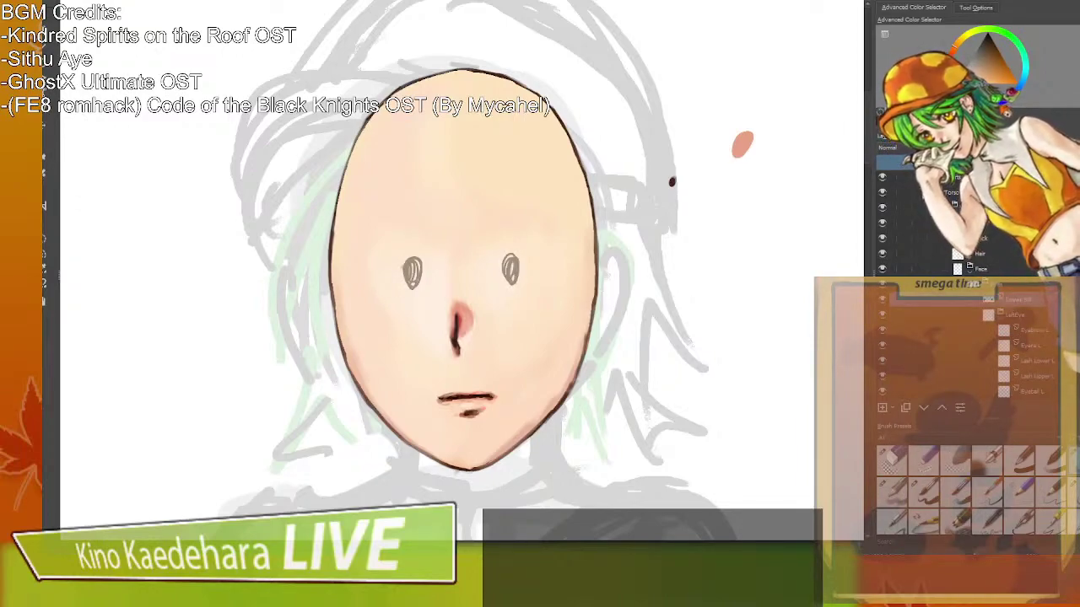
left_click(989, 162)
Sample the dark brown swatch beside the face and make the lower lash layer of the LeftEye group active.
left_click(1024, 313)
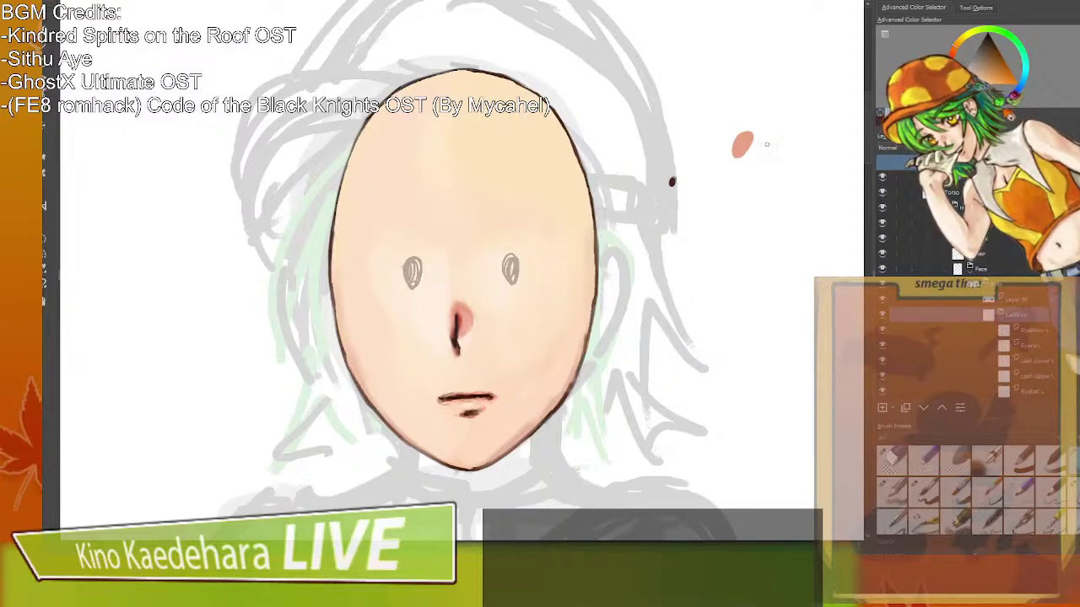
left_click(672, 182, "ctrl")
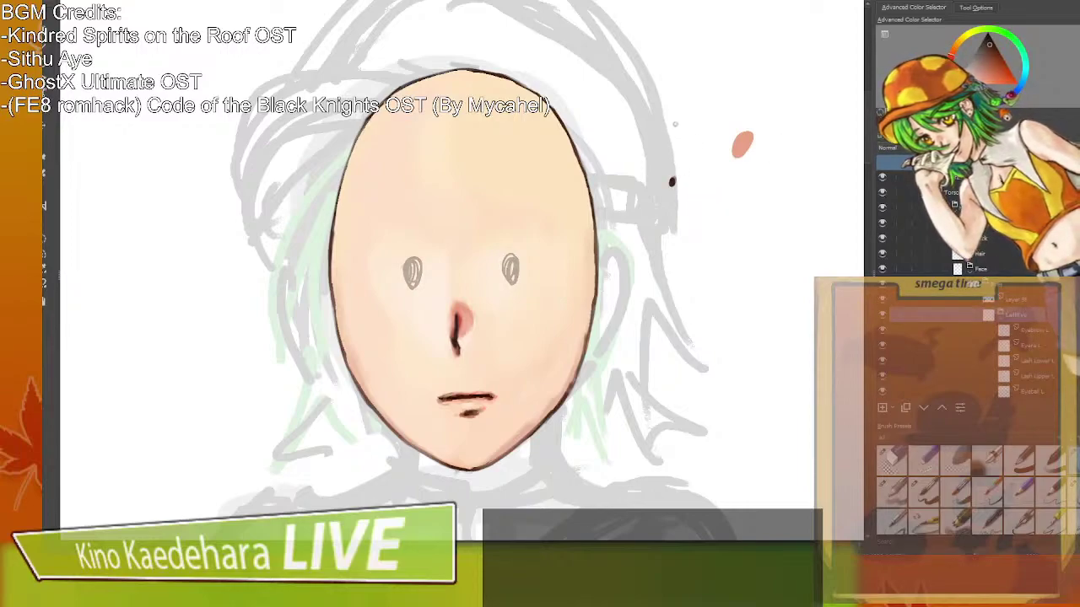
scroll(970, 314, "down", 1)
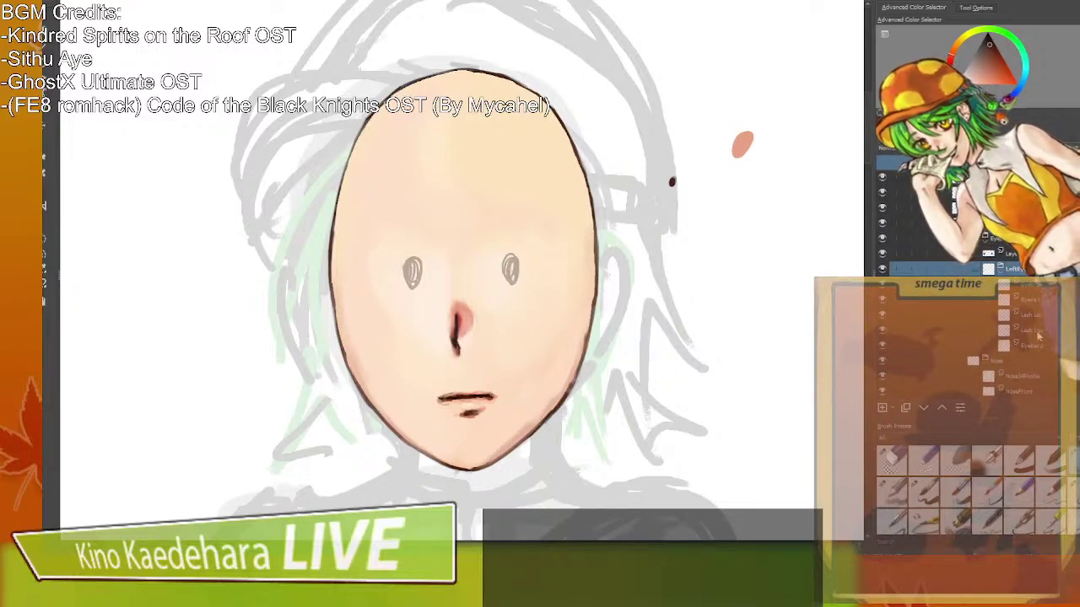
left_click(1024, 314)
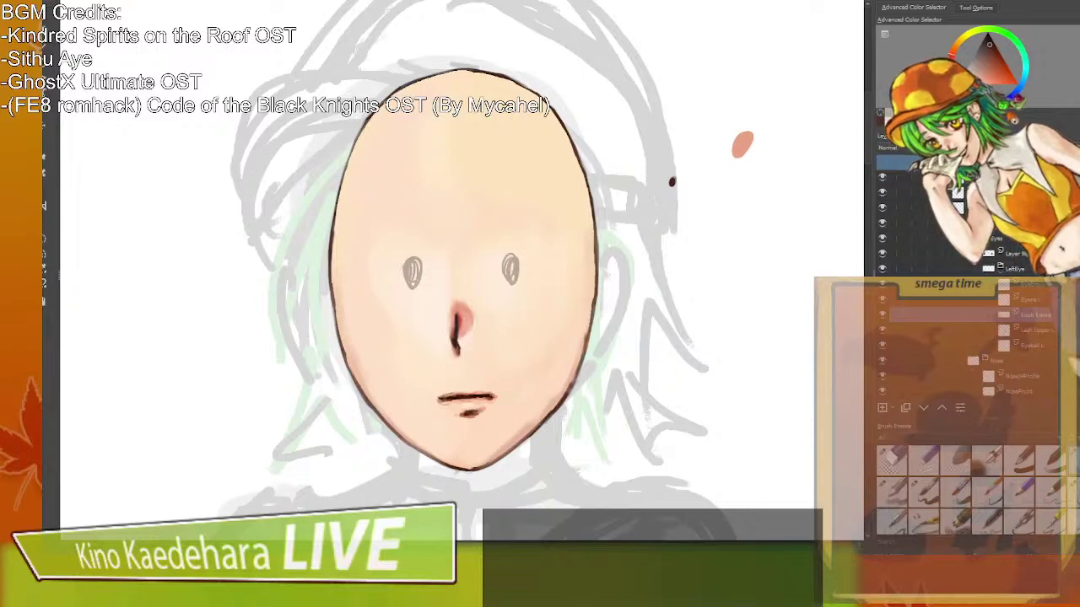
scroll(962, 338, "up", 1)
scroll(962, 338, "down", 3)
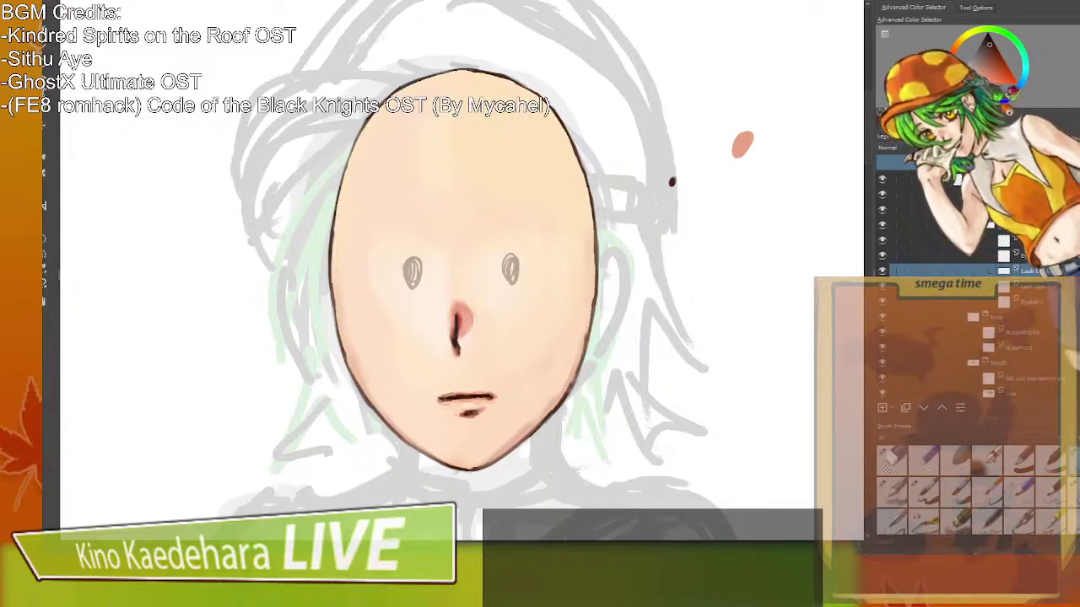
scroll(961, 337, "up", 1)
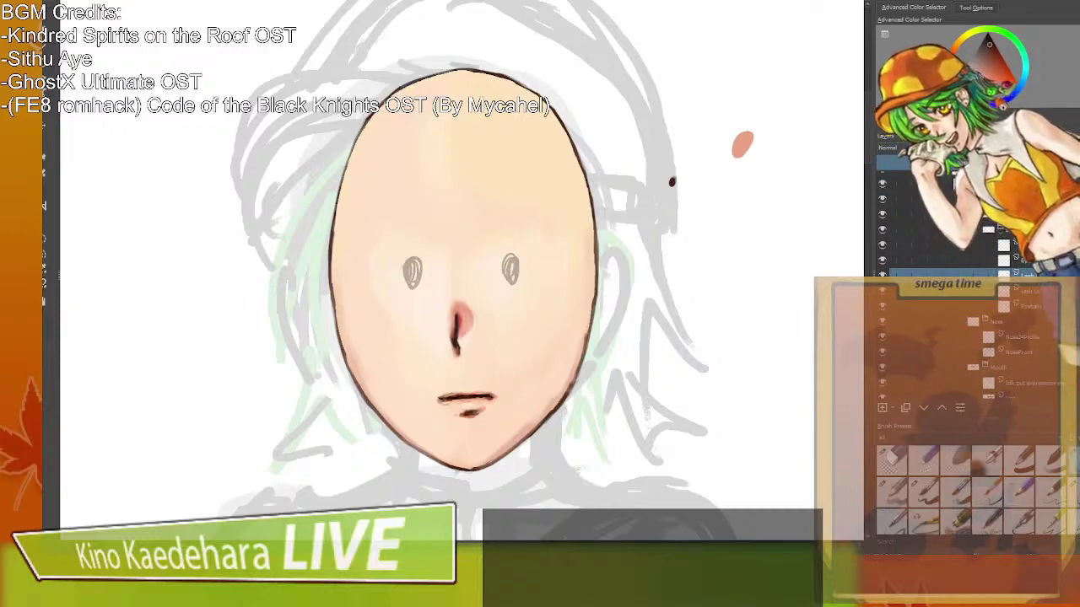
Try out a thin dark brown lower lash line beneath the character's left eye guide, and undo the attempts.
left_click(868, 281)
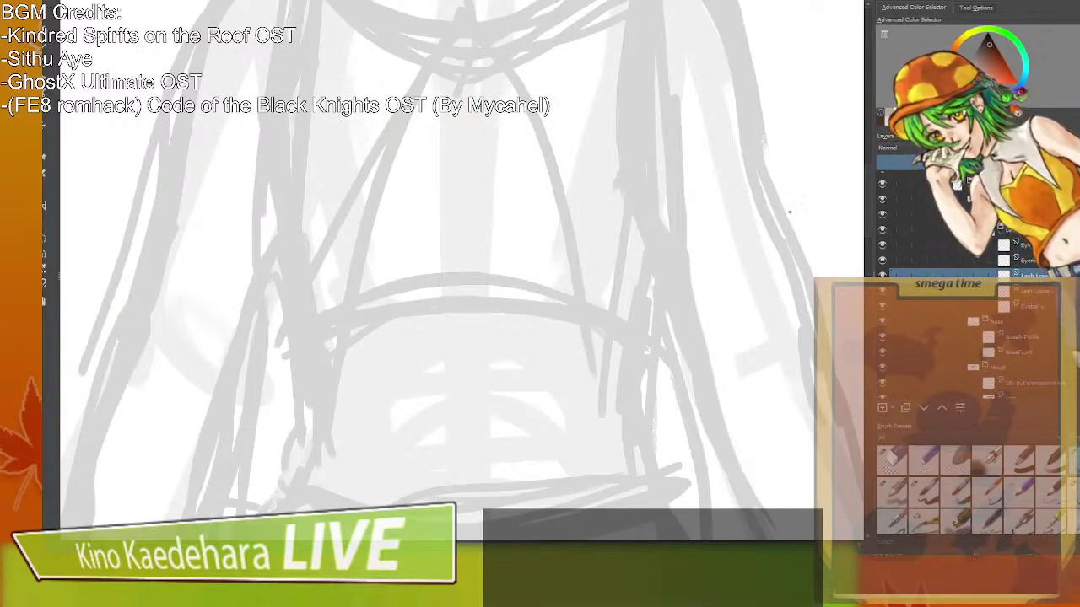
scroll(788, 210, "up", 2)
scroll(677, 362, "down", 2)
scroll(663, 272, "up", 5)
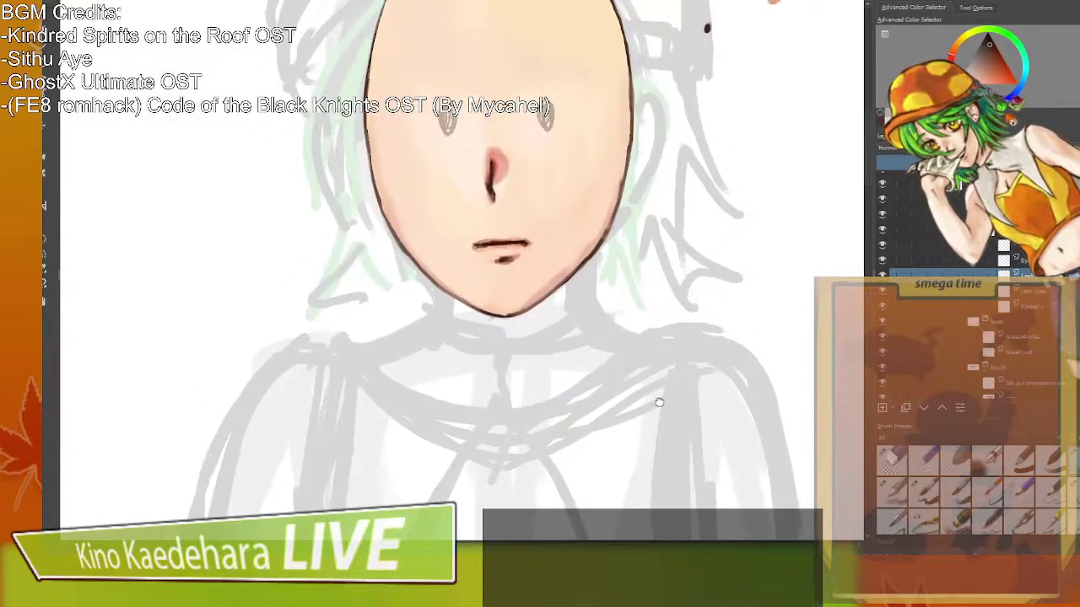
scroll(652, 373, "up", 1)
left_click_drag(652, 374, 689, 386)
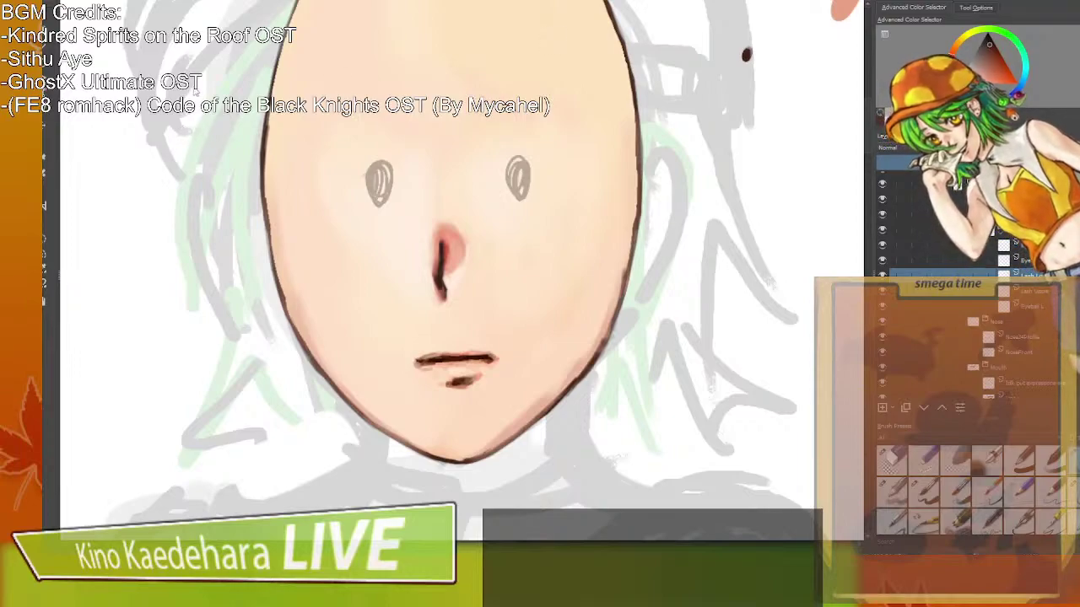
key("ctrl+minus")
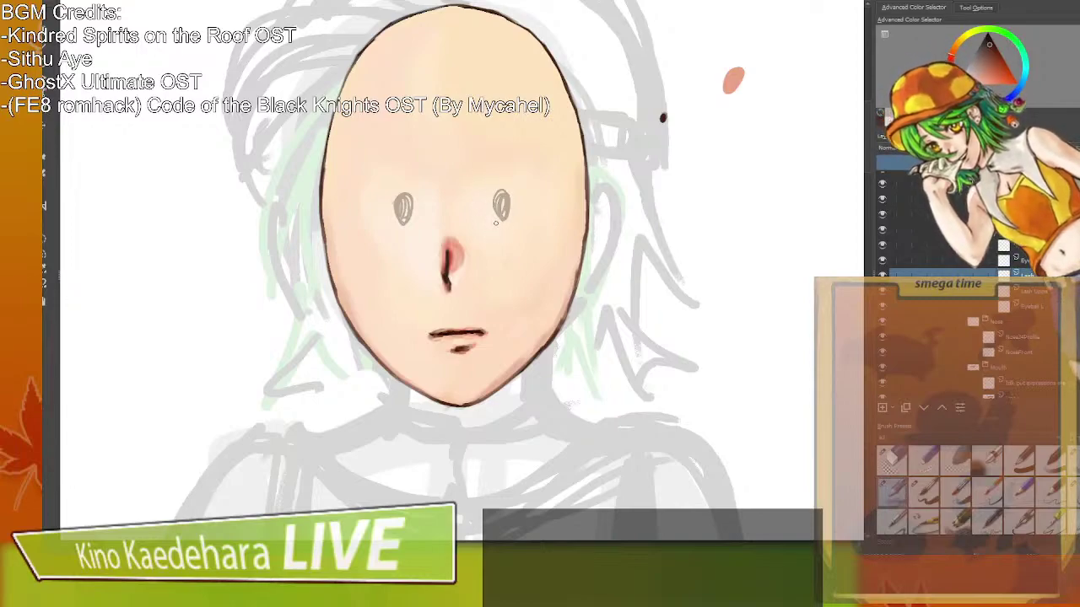
left_click_drag(496, 222, 524, 224)
key("ctrl+z")
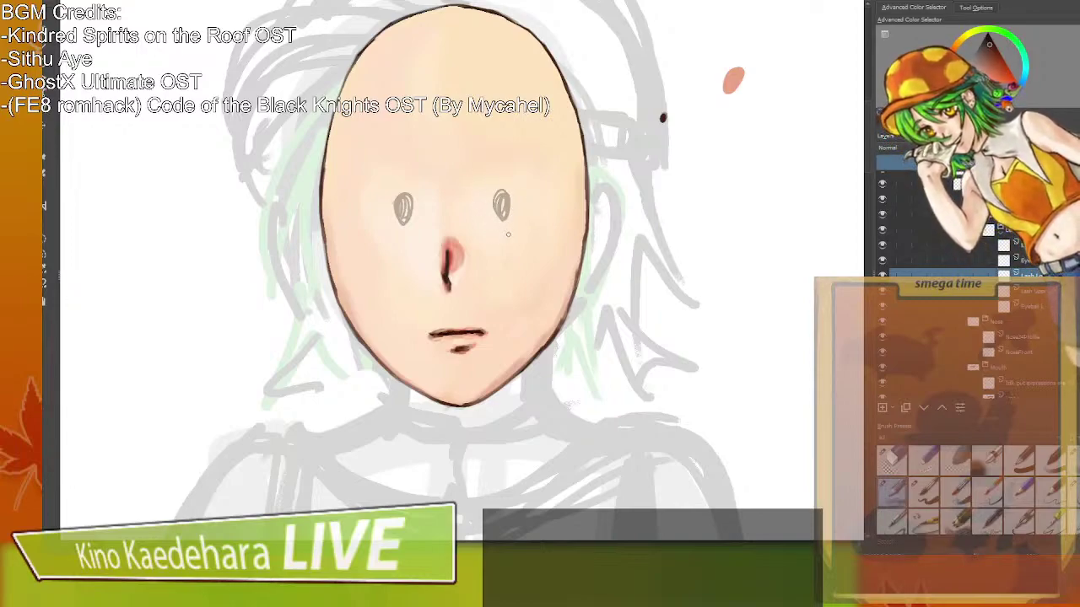
left_click_drag(494, 224, 536, 218)
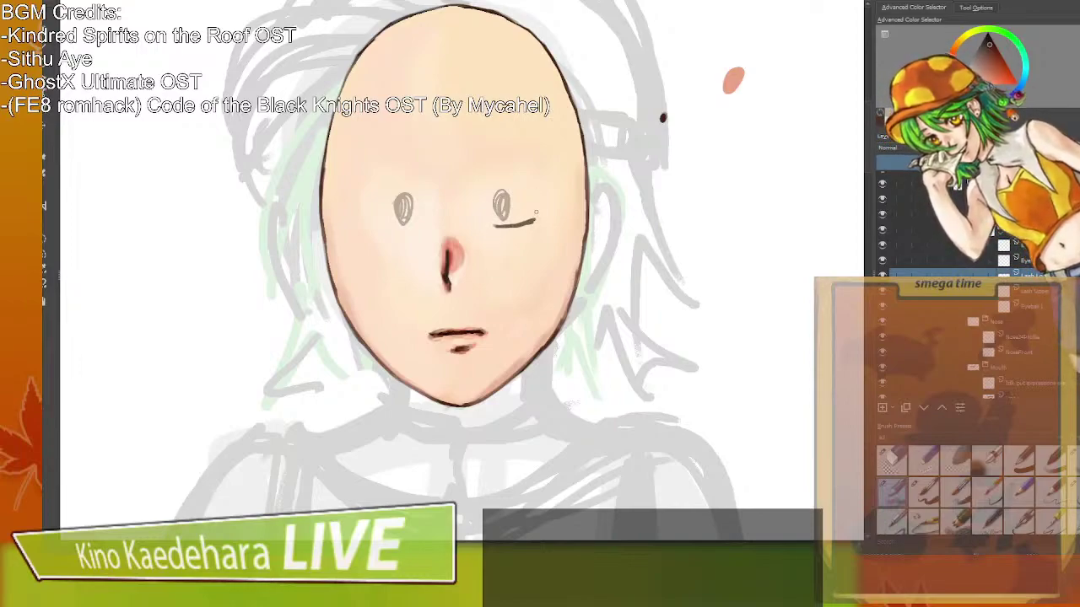
key("ctrl+z")
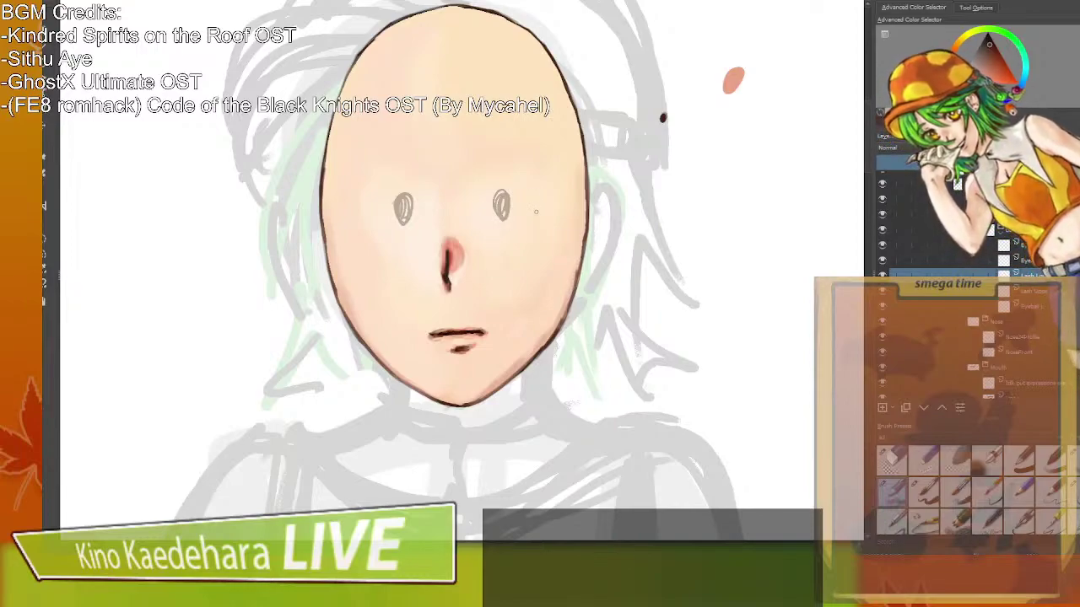
Paint rounded off-white eyeballs around both placeholder eyes on the eyeball layer of the LeftEye group.
left_click(1021, 309)
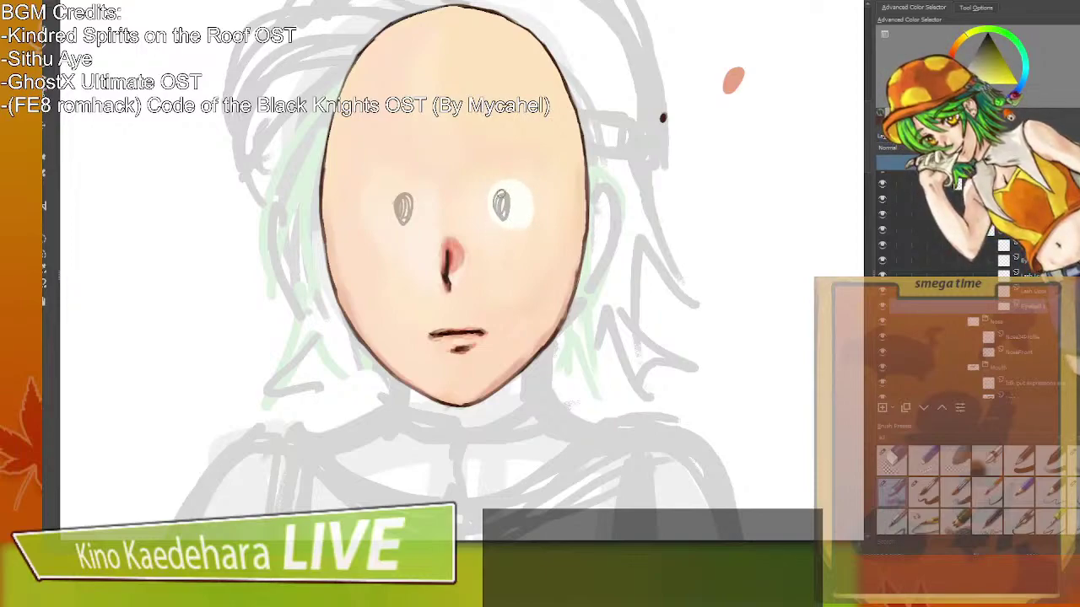
mouse_move(410, 199)
left_mouse_down()
mouse_move(403, 226)
mouse_move(390, 213)
left_mouse_up()
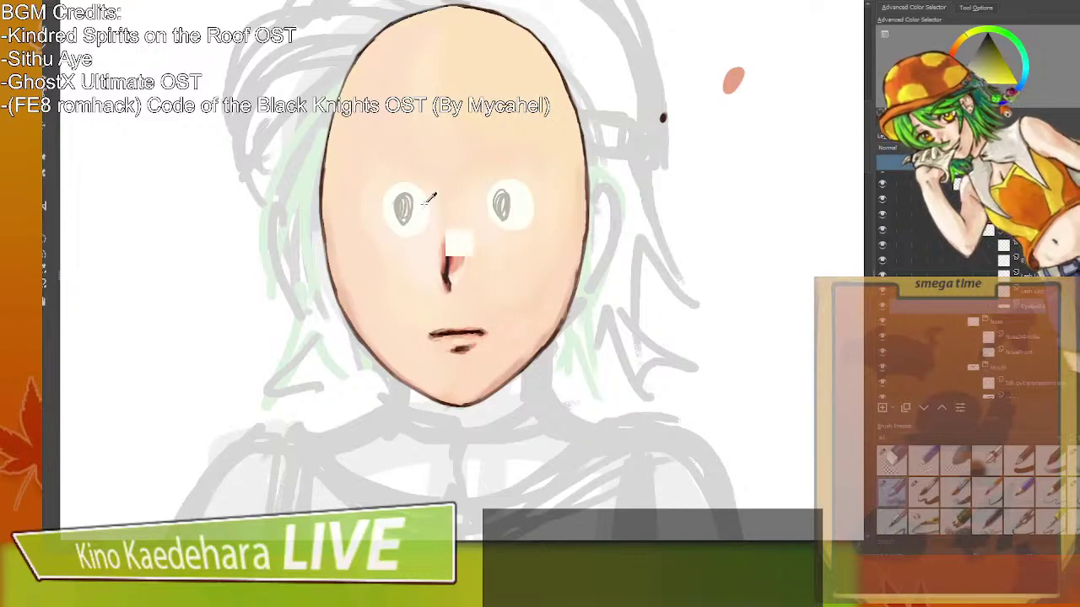
key("ctrl+z")
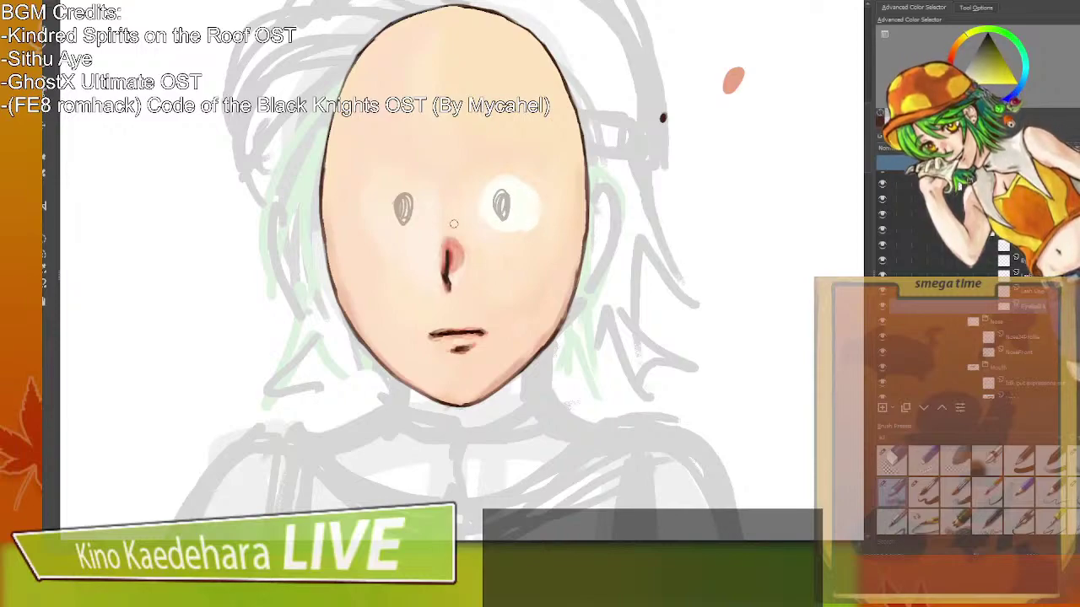
mouse_move(399, 228)
left_mouse_down()
mouse_move(386, 222)
mouse_move(412, 196)
left_mouse_up()
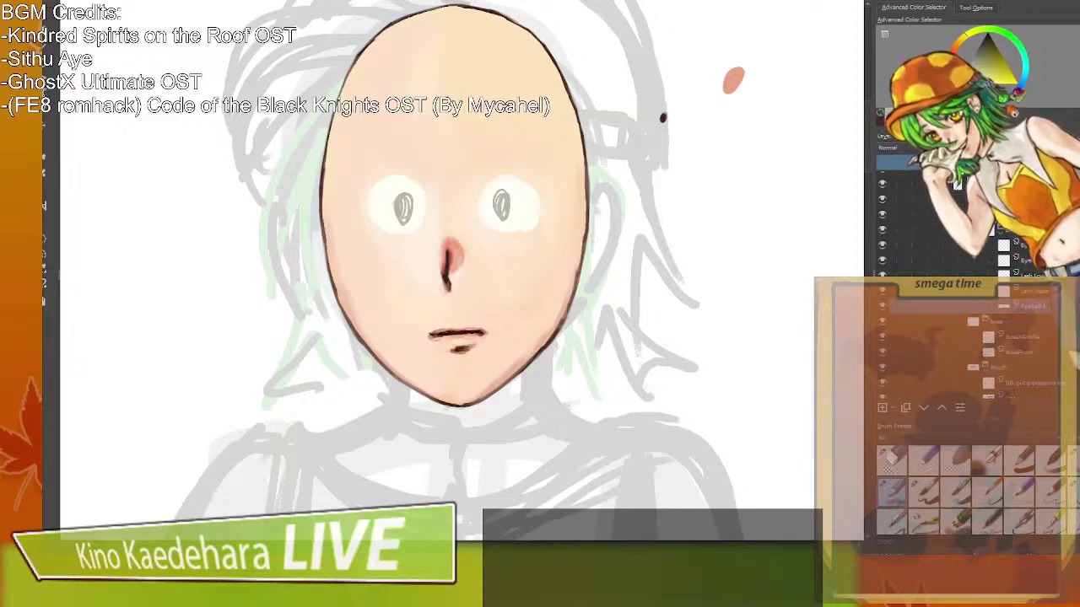
Paint a small golden-yellow iris over the character's left eye guide on the iris layer.
left_click(1021, 259)
left_click(995, 61)
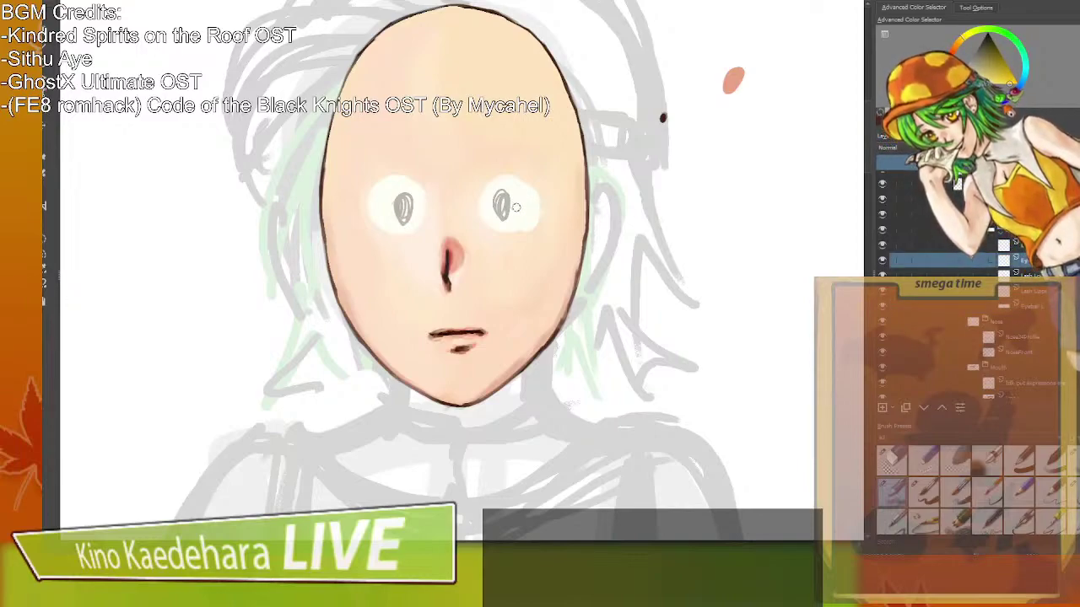
left_click_drag(501, 195, 503, 207)
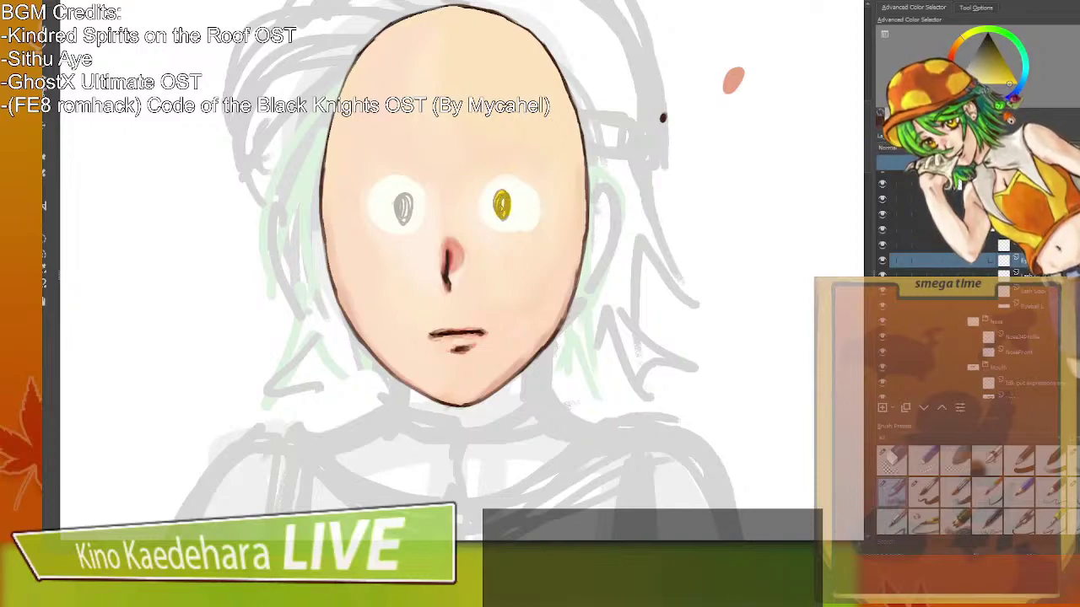
Fade the placeholder eyes layer further and paint full golden-yellow oval irises in both eyes on the iris layer.
left_click(936, 215)
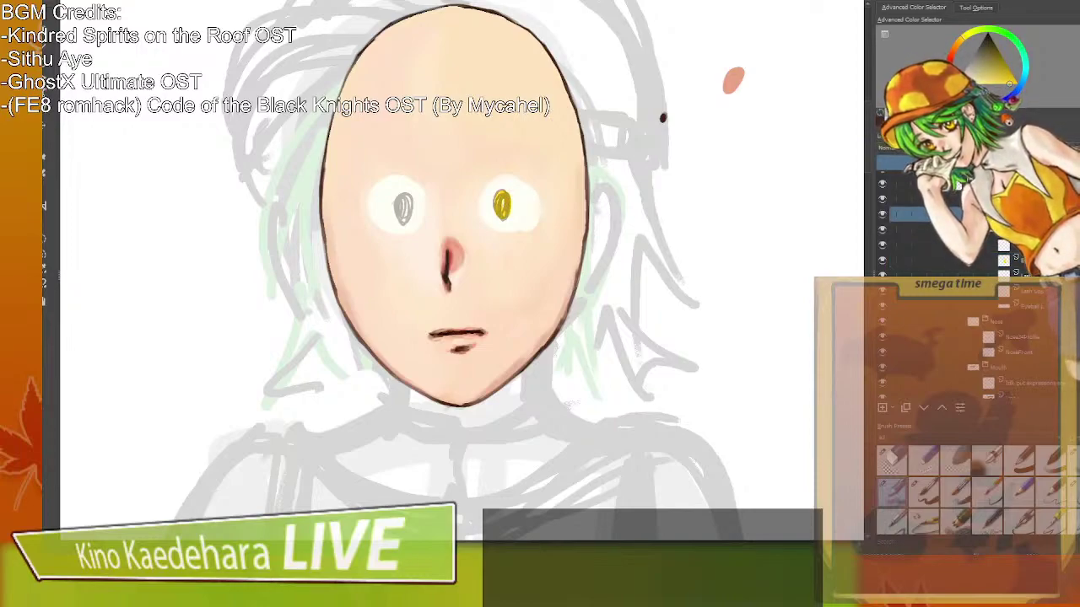
left_click(898, 162)
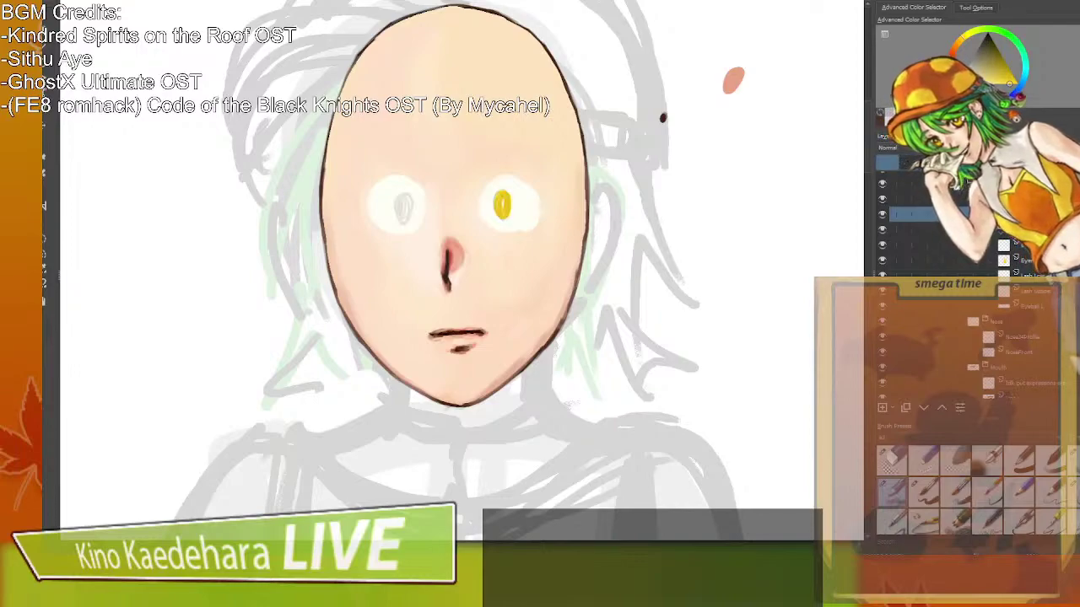
left_click(936, 260)
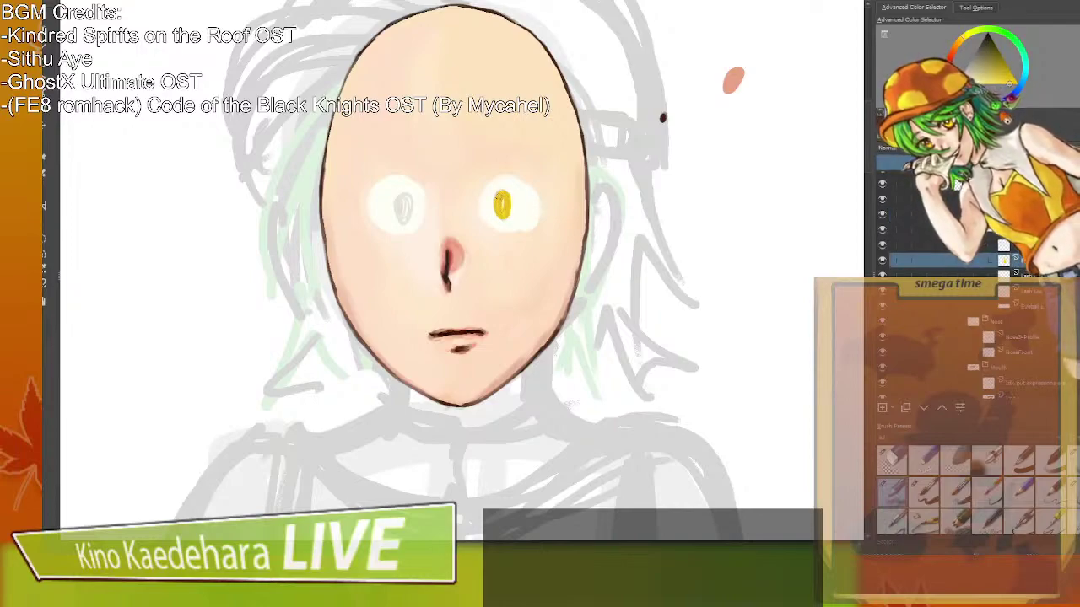
mouse_move(498, 199)
left_mouse_down()
mouse_move(502, 219)
mouse_move(499, 187)
mouse_move(506, 217)
mouse_move(517, 199)
mouse_move(514, 221)
mouse_move(507, 190)
mouse_move(495, 220)
left_mouse_up()
mouse_move(510, 220)
left_mouse_down()
mouse_move(511, 184)
mouse_move(489, 199)
left_mouse_up()
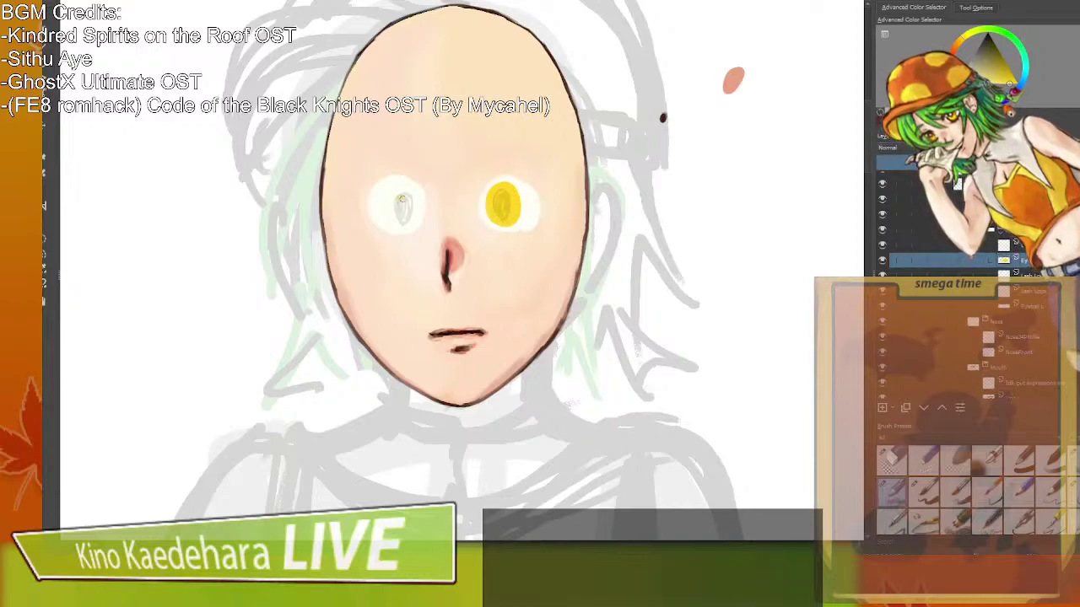
mouse_move(404, 194)
left_mouse_down()
mouse_move(408, 221)
mouse_move(396, 189)
mouse_move(414, 204)
mouse_move(400, 229)
mouse_move(411, 200)
left_mouse_up()
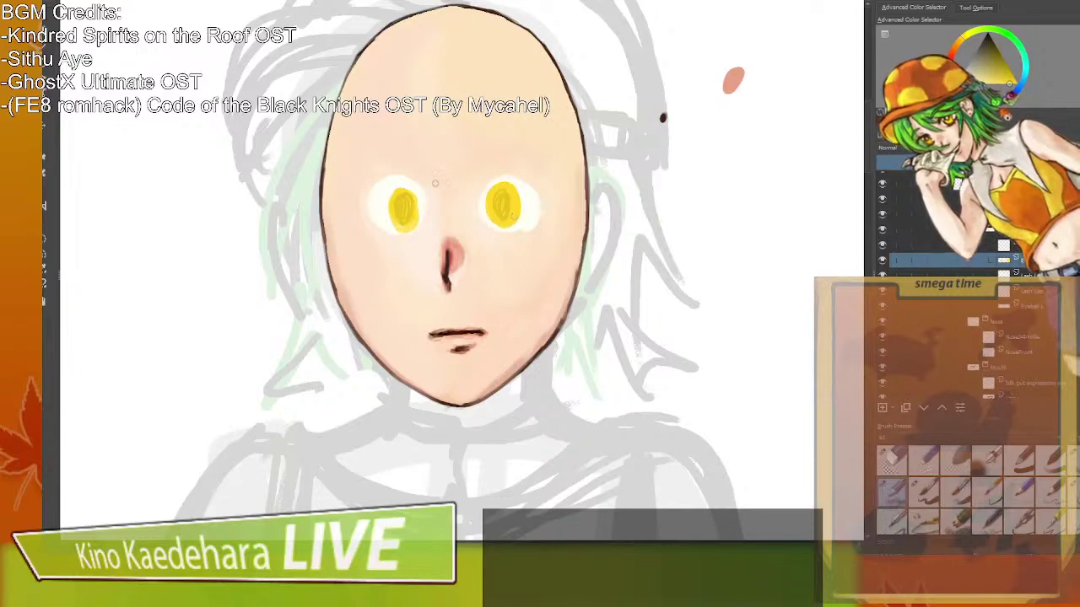
mouse_move(418, 226)
left_mouse_down()
mouse_move(414, 194)
mouse_move(410, 230)
left_mouse_up()
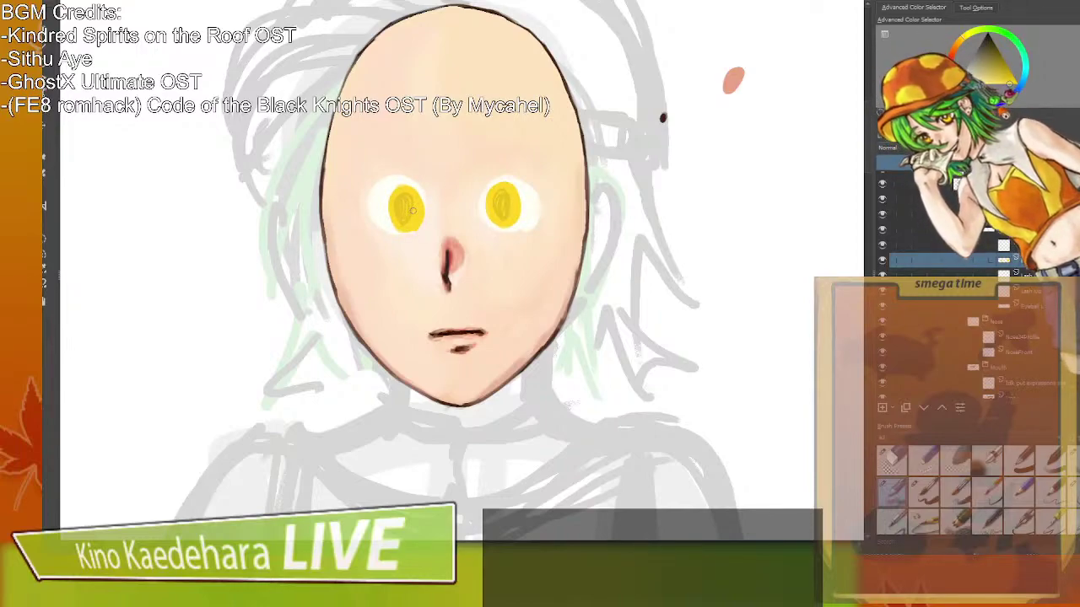
Draw a short lower lash line under the character's left eye on the lower lash layer, using the sampled dark brown.
left_click(970, 271)
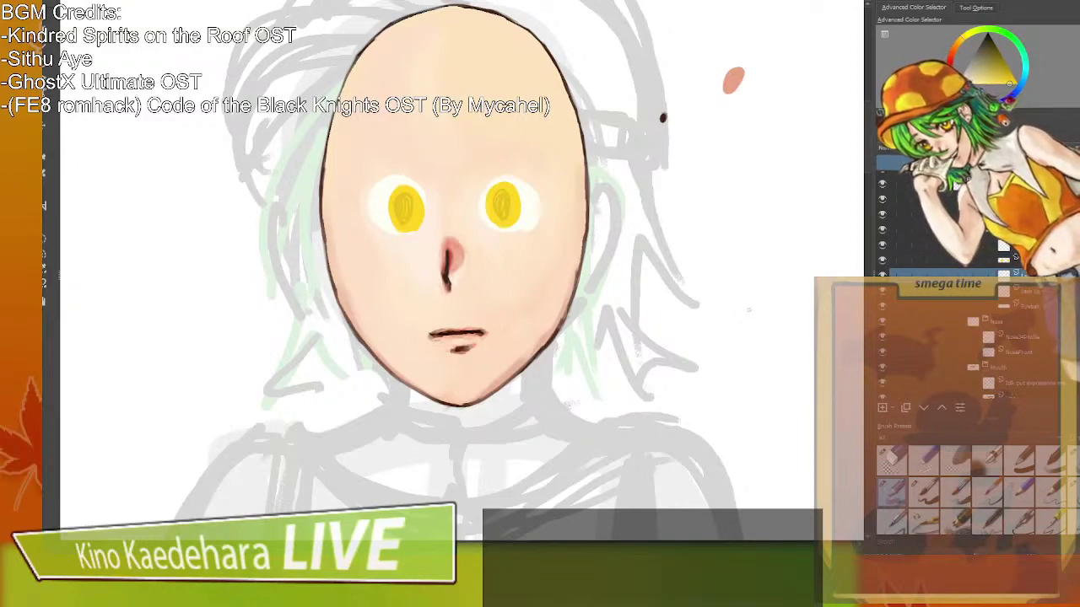
left_click(662, 118, "ctrl")
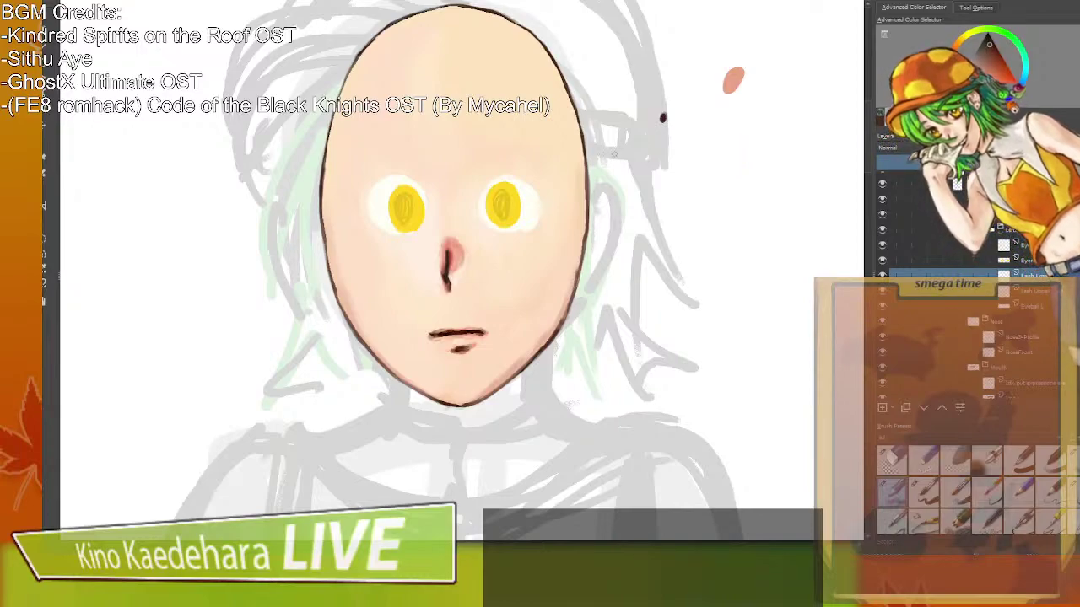
left_click_drag(487, 227, 526, 229)
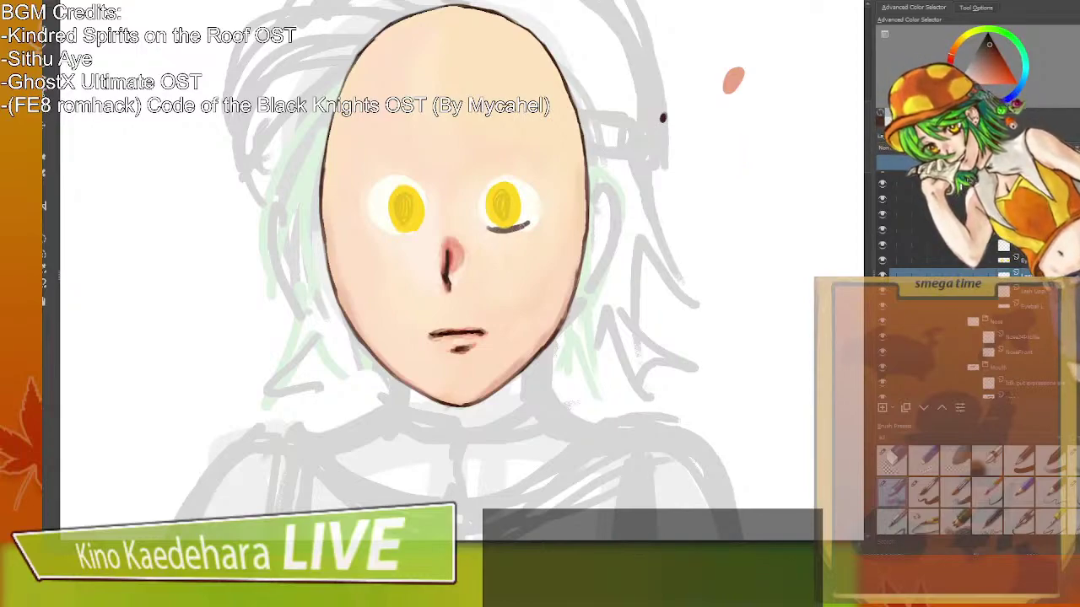
Move the lash layers above the iris layer in the LeftEye group and keep the lower lash layer active.
left_click(1031, 261)
left_click_drag(1033, 275, 1030, 281)
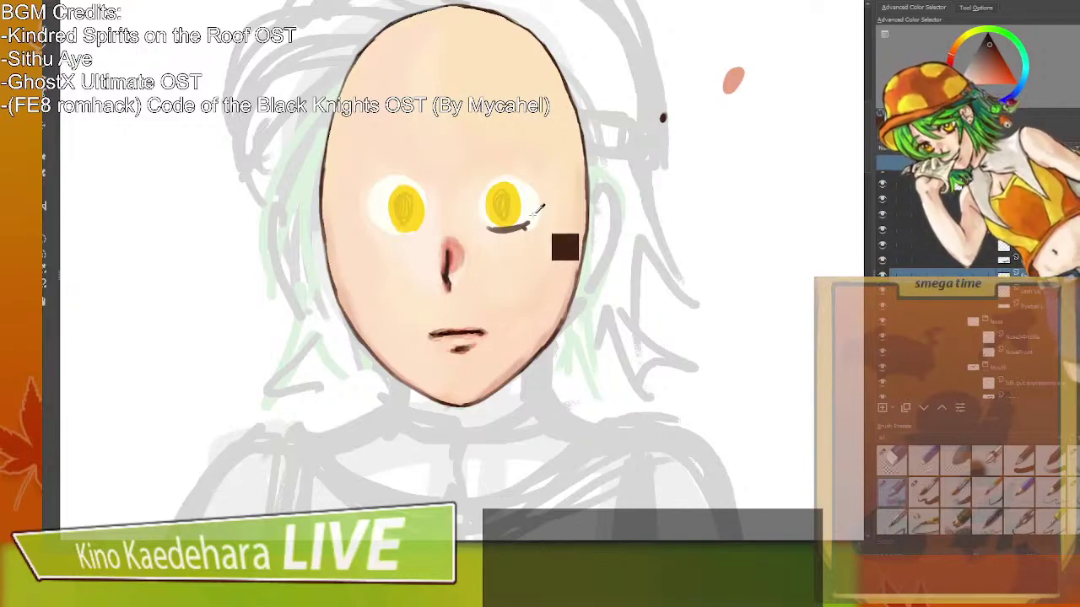
left_click(922, 261)
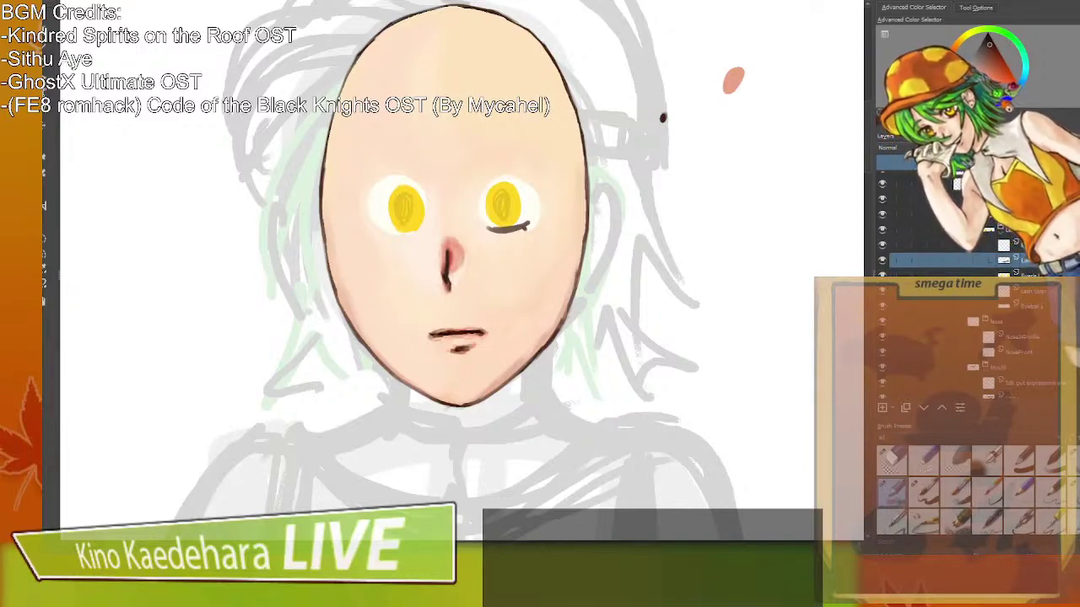
Undo the lower lash line and redraw it as a smooth dark brown curve beneath the character's left eye.
key("ctrl+z")
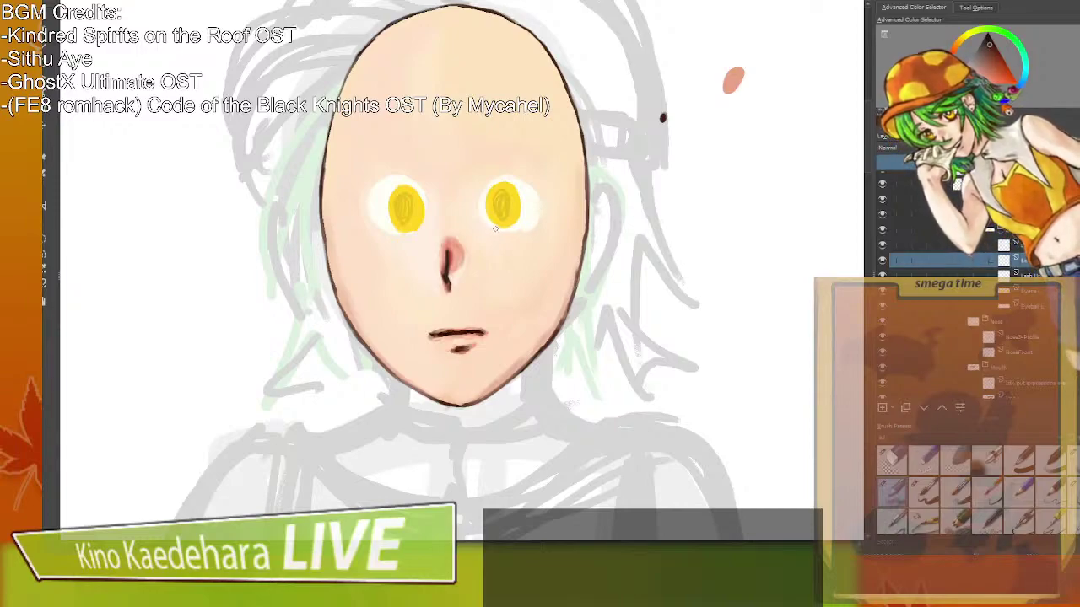
left_click_drag(488, 225, 531, 227)
key("ctrl+z")
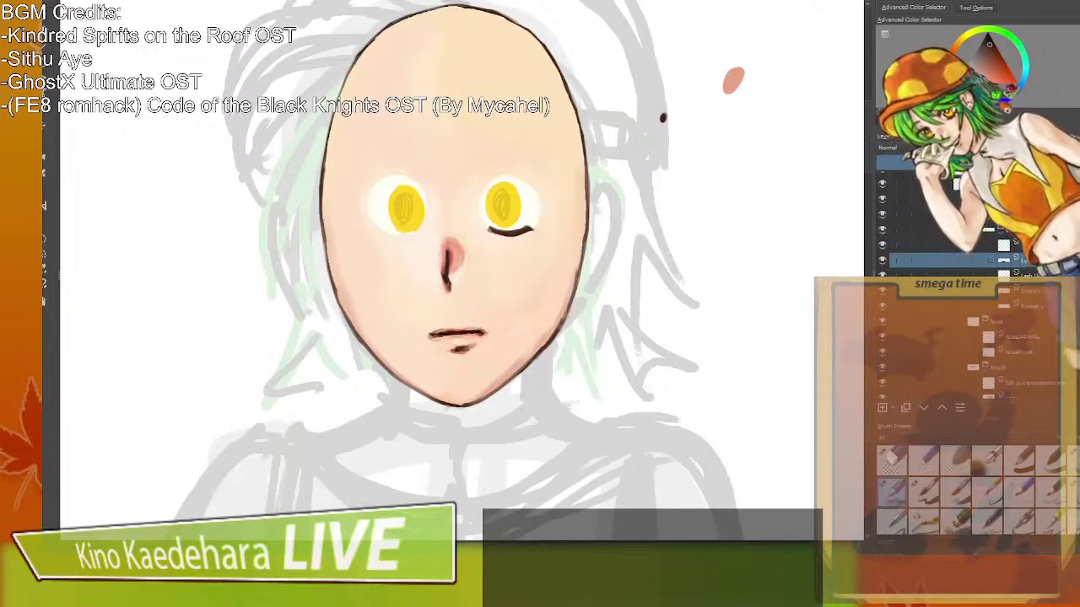
Draw an arched dark brown upper lash line over the character's left eye on the upper lash layer, thickening it with extra strokes.
left_click(1029, 275)
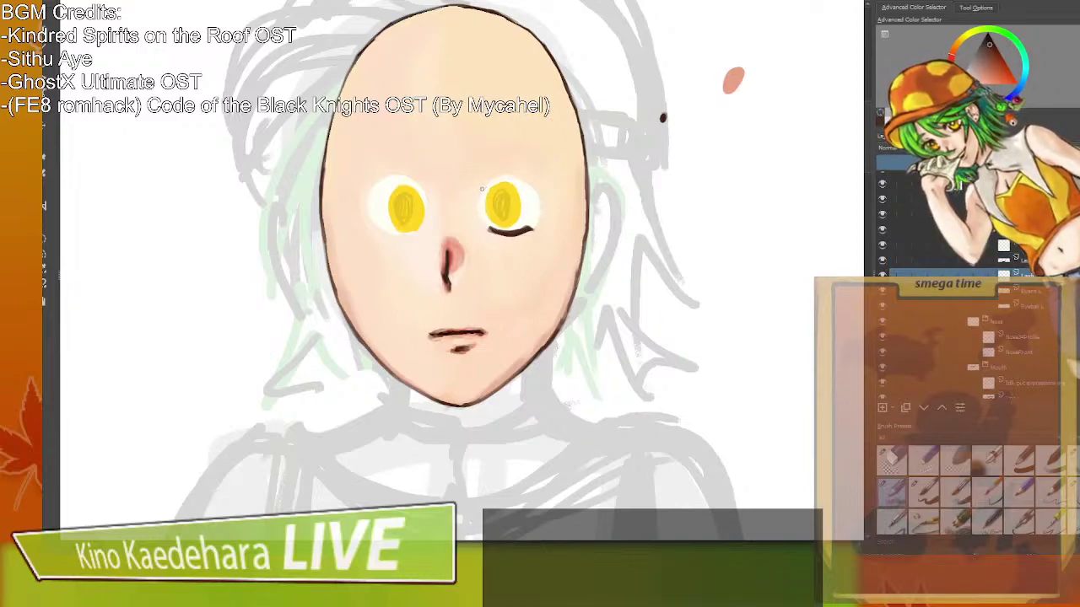
mouse_move(475, 189)
left_mouse_down()
mouse_move(544, 195)
mouse_move(493, 180)
mouse_move(546, 184)
left_mouse_up()
key("ctrl+z")
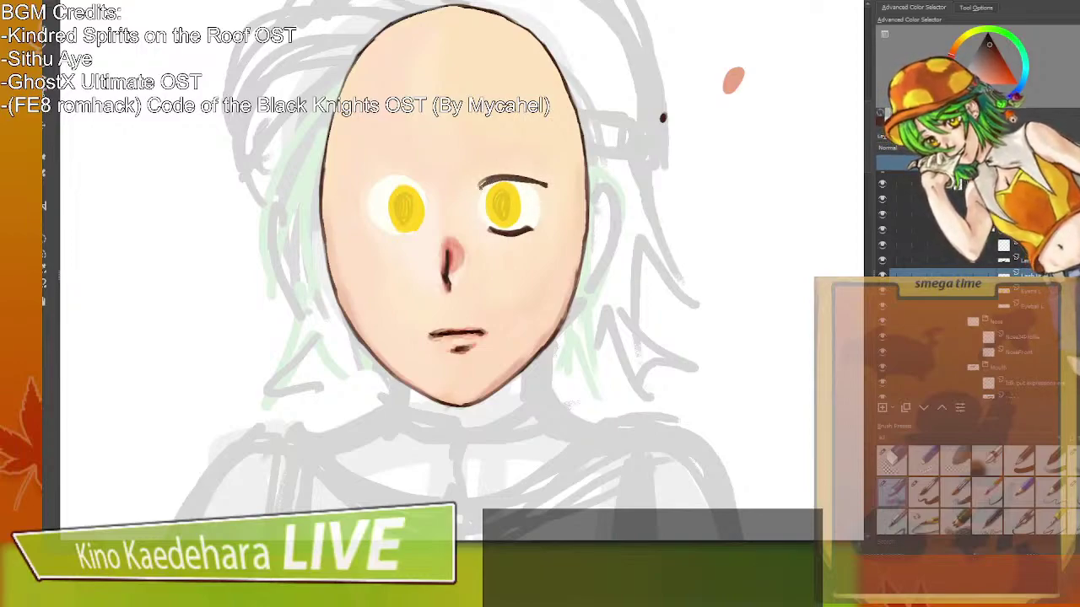
mouse_move(479, 193)
left_mouse_down()
mouse_move(498, 176)
mouse_move(549, 192)
mouse_move(501, 178)
left_mouse_up()
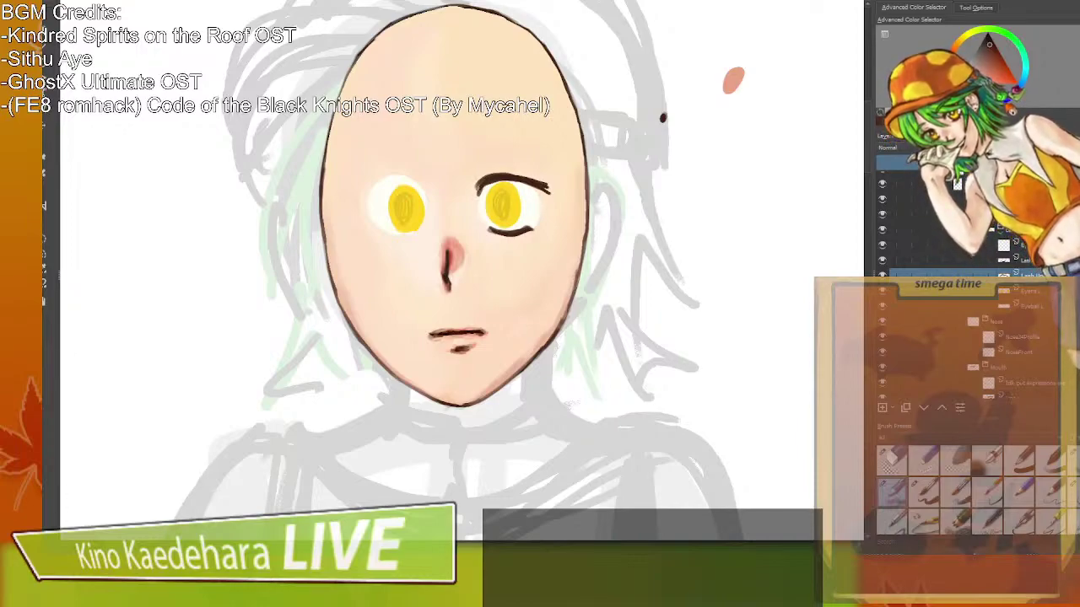
Extend the left eye's upper lash with dark brown outer-corner strokes and add a thin eyelid crease above it.
mouse_move(479, 190)
left_mouse_down()
mouse_move(488, 177)
mouse_move(531, 182)
left_mouse_up()
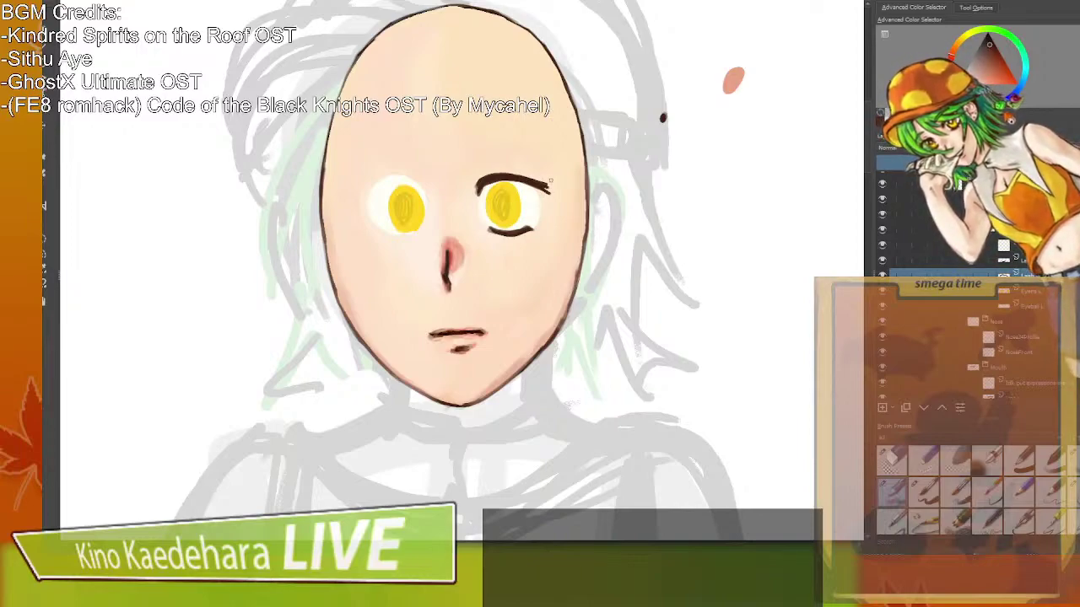
mouse_move(534, 184)
left_mouse_down()
mouse_move(545, 204)
mouse_move(524, 180)
mouse_move(499, 179)
mouse_move(544, 193)
mouse_move(528, 185)
left_mouse_up()
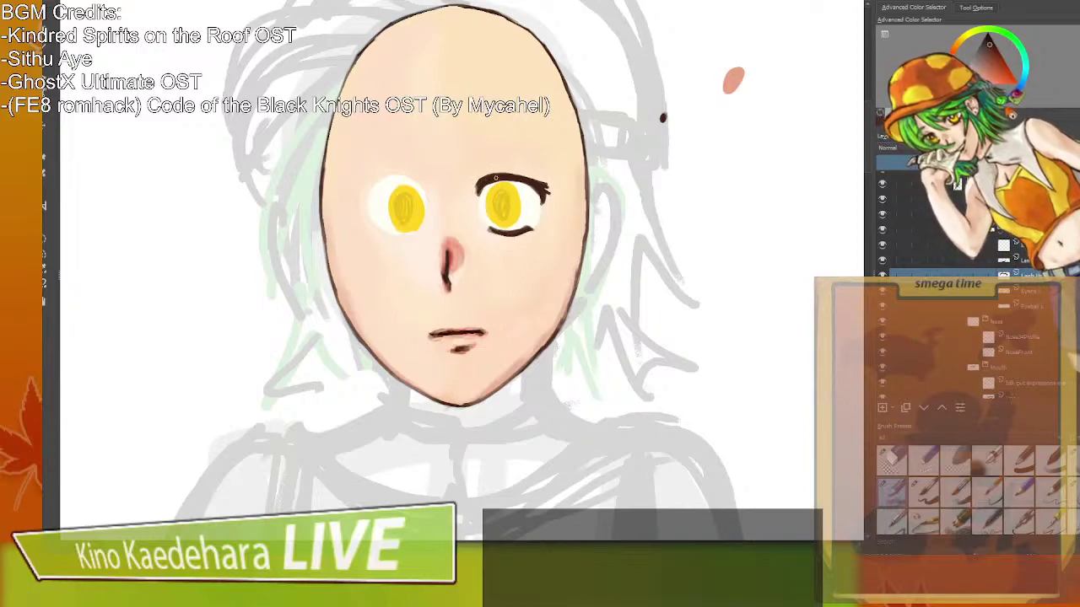
mouse_move(496, 178)
left_mouse_down()
mouse_move(529, 182)
mouse_move(505, 171)
mouse_move(515, 172)
left_mouse_up()
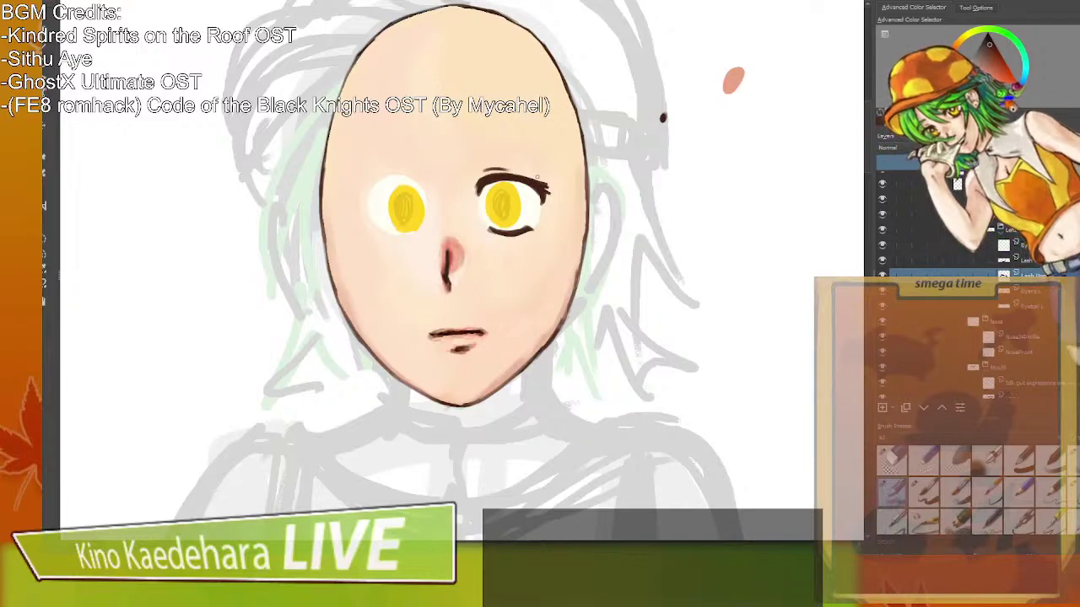
Add short dark brown lashes at the outer end of the left eye's lower lash line on the lower lash layer.
left_click(537, 186, "ctrl")
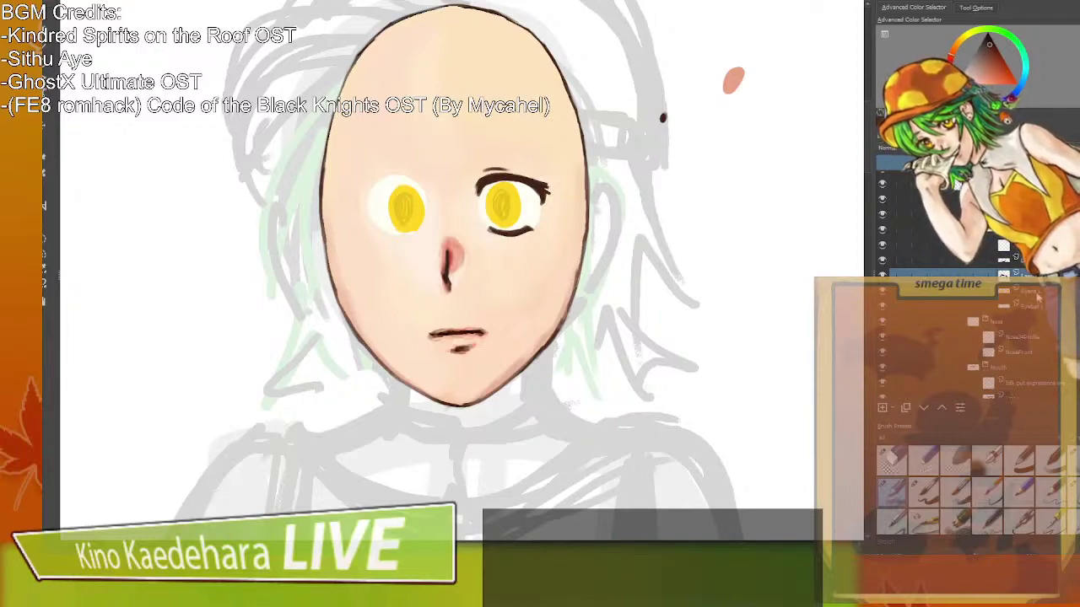
left_click(1036, 260)
left_click_drag(526, 229, 536, 228)
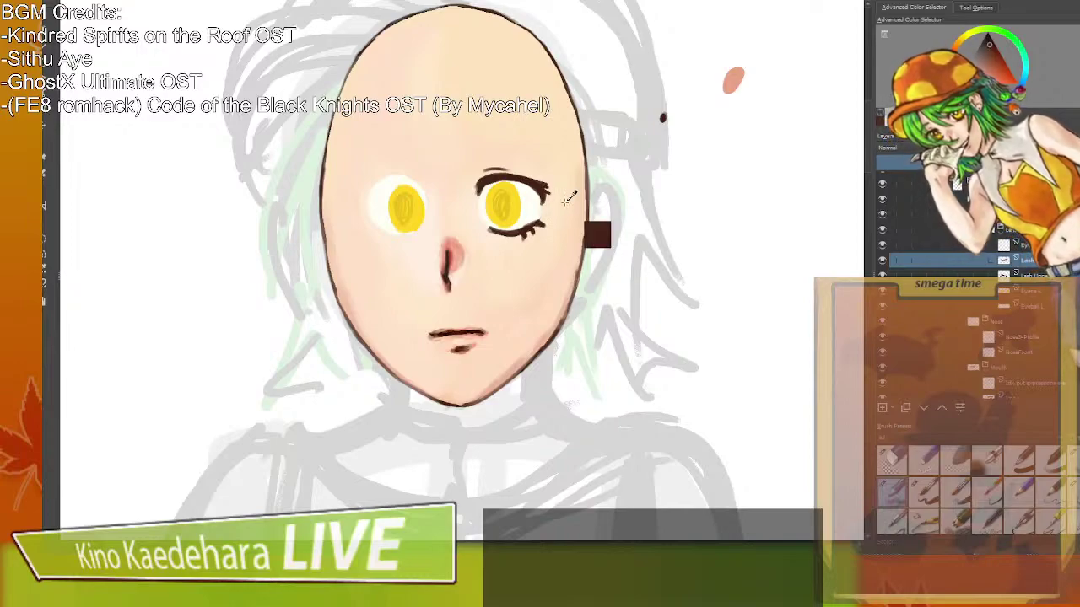
Outline the left eye's yellow iris in dark brown on the iris layer, undoing the thin attempt and redrawing a thicker ring.
left_click(1039, 293)
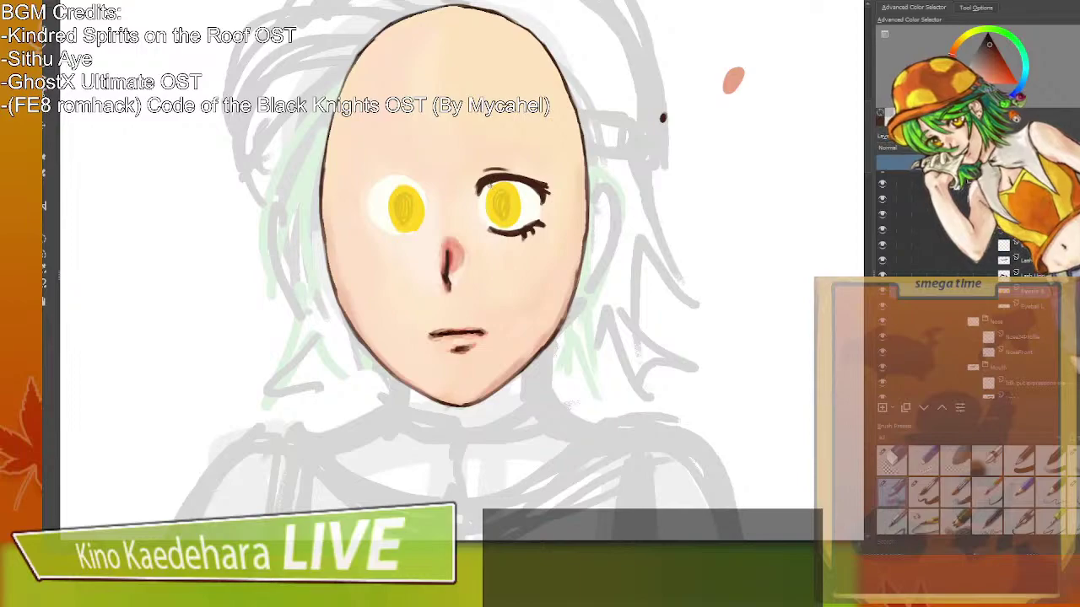
left_click_drag(490, 184, 493, 227)
mouse_move(515, 181)
left_mouse_down()
mouse_move(520, 230)
mouse_move(521, 187)
mouse_move(523, 211)
left_mouse_up()
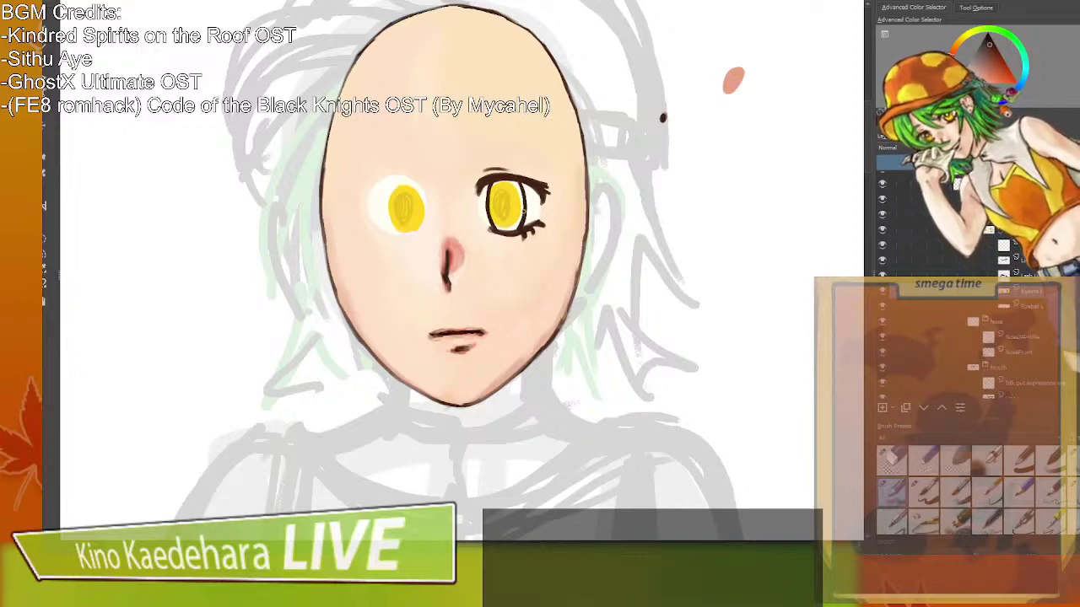
key("ctrl+z")
key("ctrl+z")
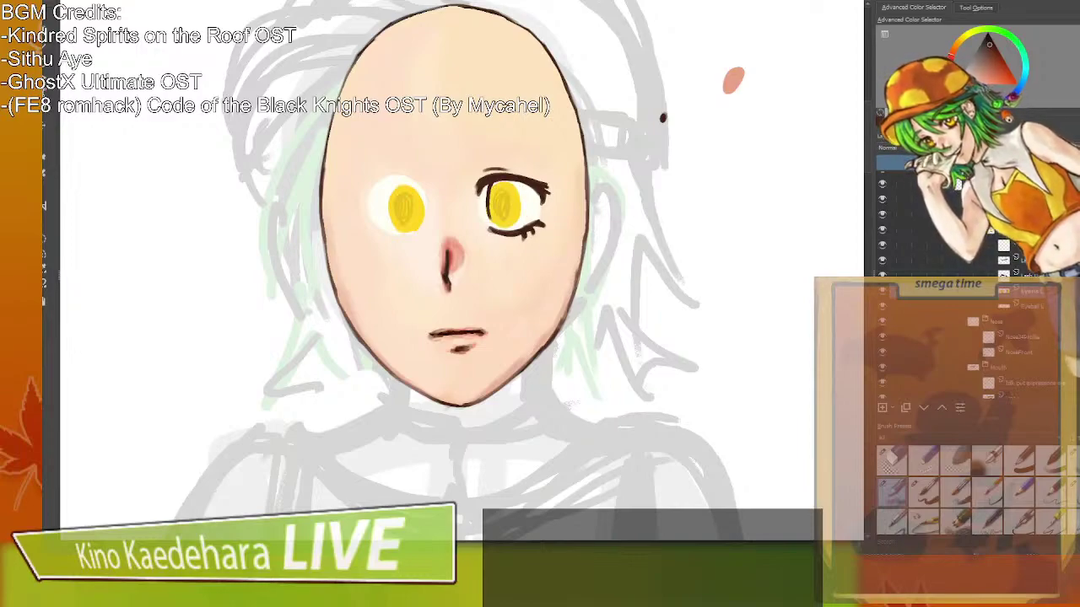
key("ctrl+z")
key("ctrl+z")
mouse_move(487, 198)
left_mouse_down()
mouse_move(504, 183)
mouse_move(487, 214)
mouse_move(503, 231)
mouse_move(495, 186)
mouse_move(516, 229)
mouse_move(510, 180)
mouse_move(519, 228)
mouse_move(526, 201)
mouse_move(503, 185)
mouse_move(490, 216)
mouse_move(506, 185)
mouse_move(521, 214)
mouse_move(495, 222)
left_mouse_up()
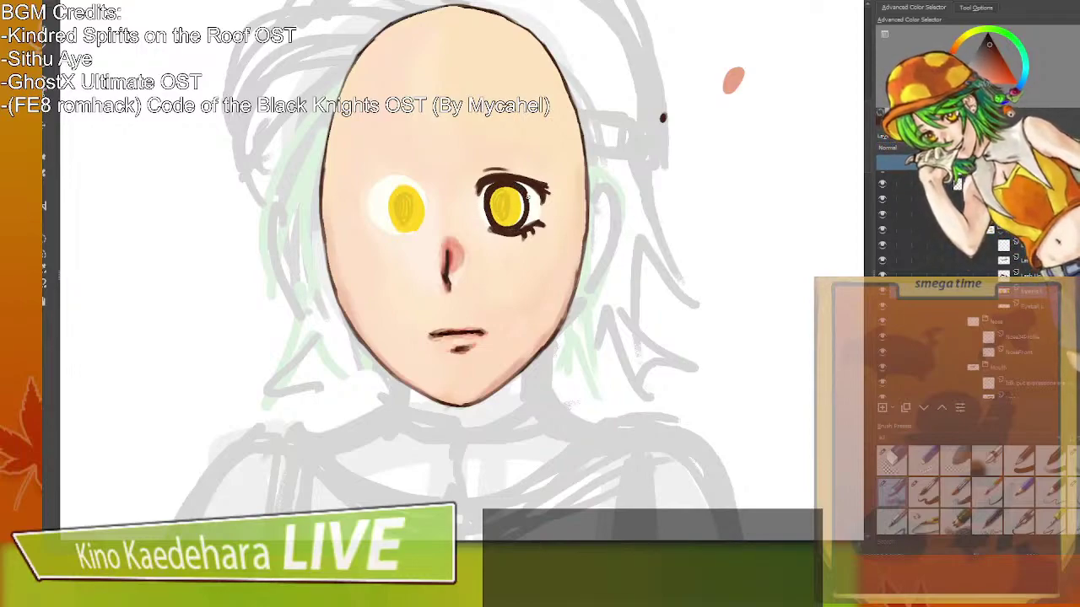
Shift the upper and lower lash layers slightly toward the nose so they line up with the outlined iris of the left eye.
left_click(1044, 277)
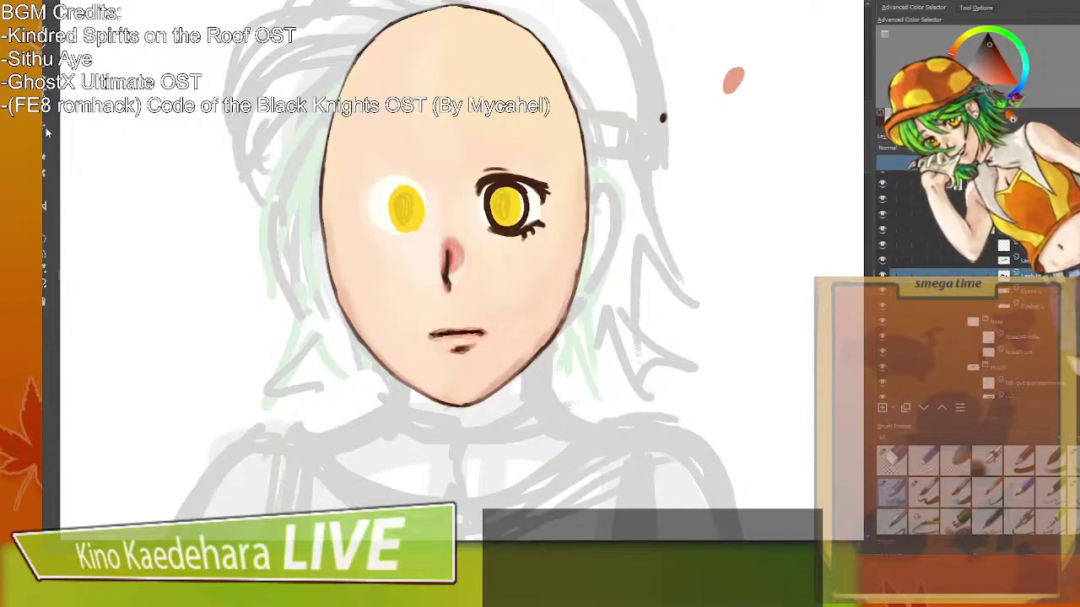
key("ctrl+t")
left_click_drag(520, 186, 520, 188)
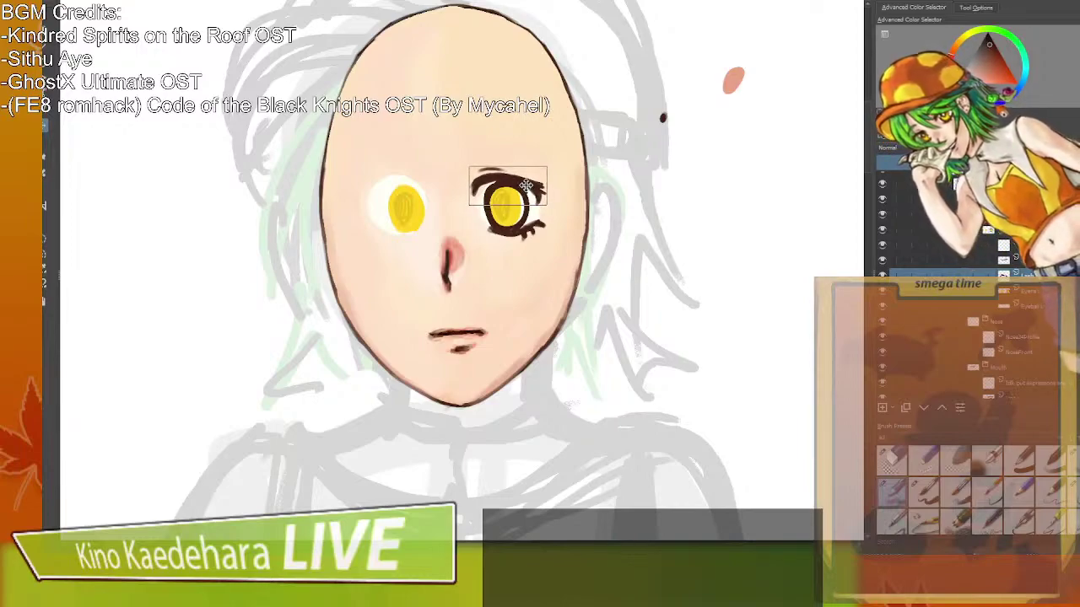
left_click(937, 260)
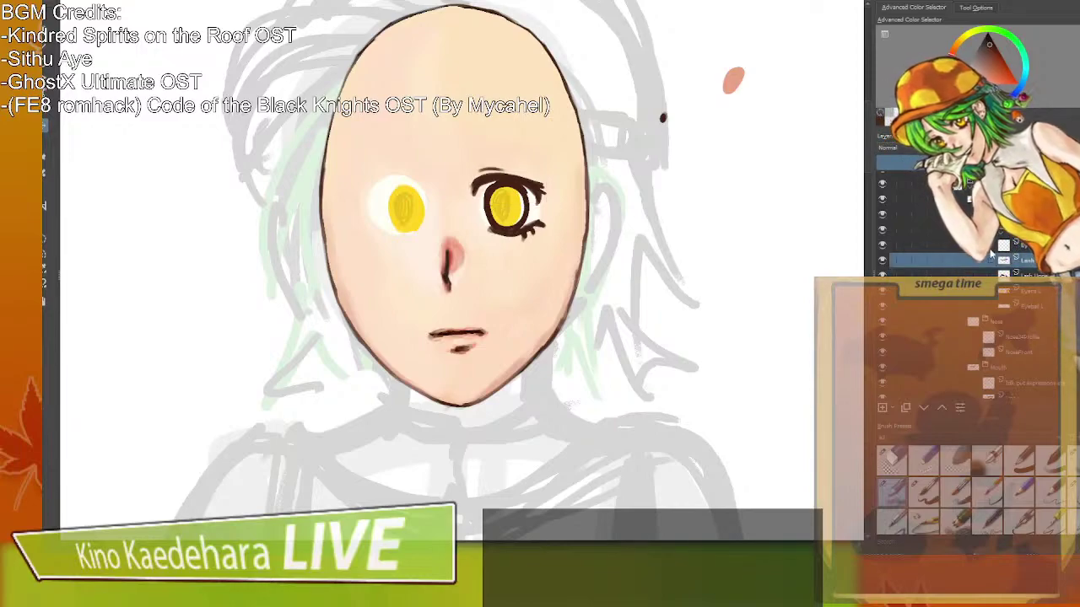
left_click_drag(520, 277, 514, 274)
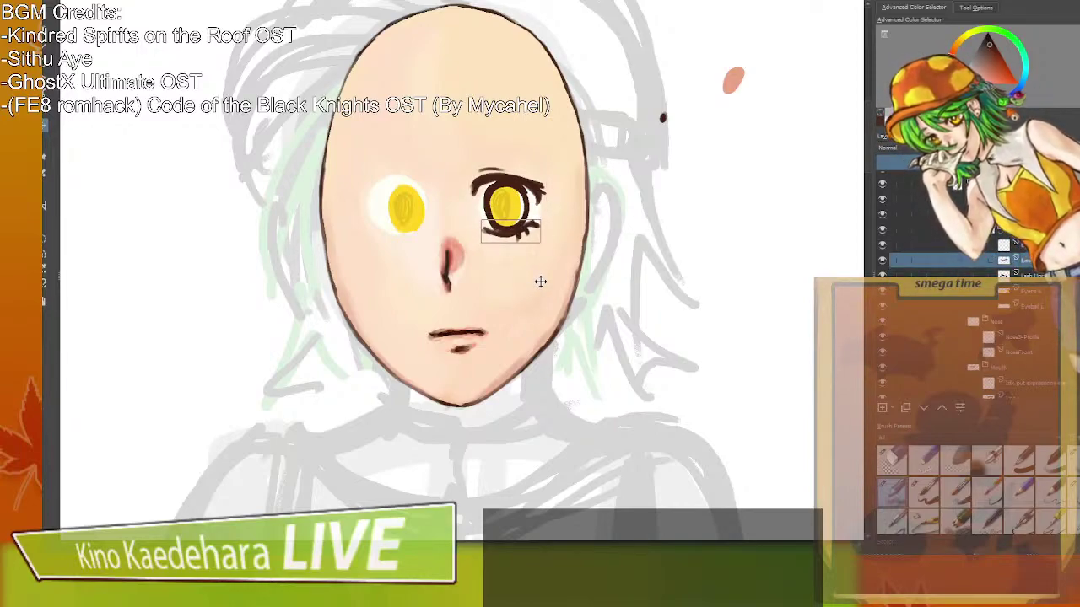
left_click(945, 275)
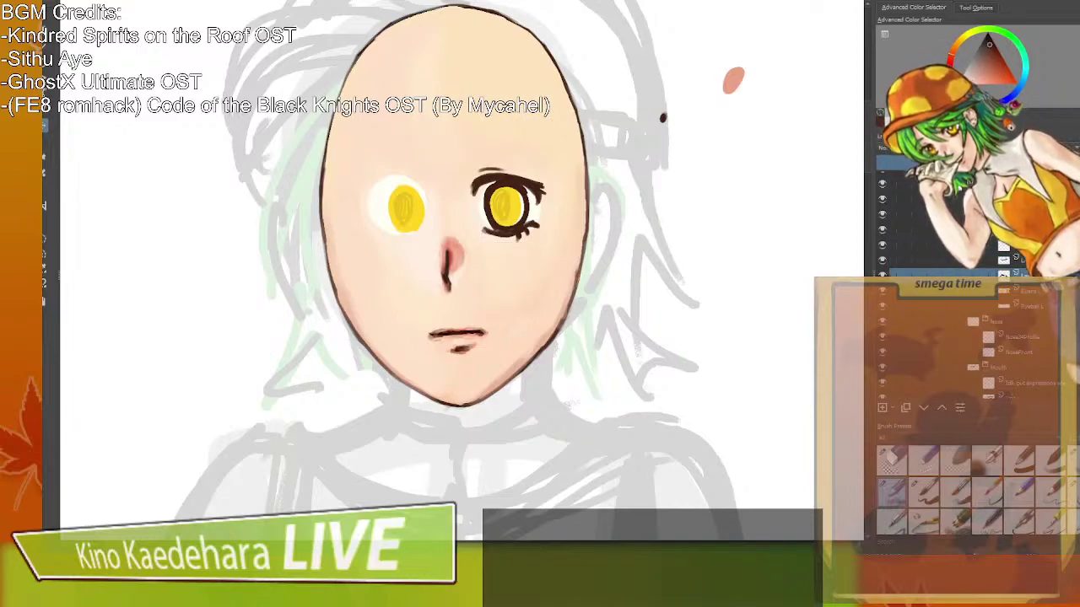
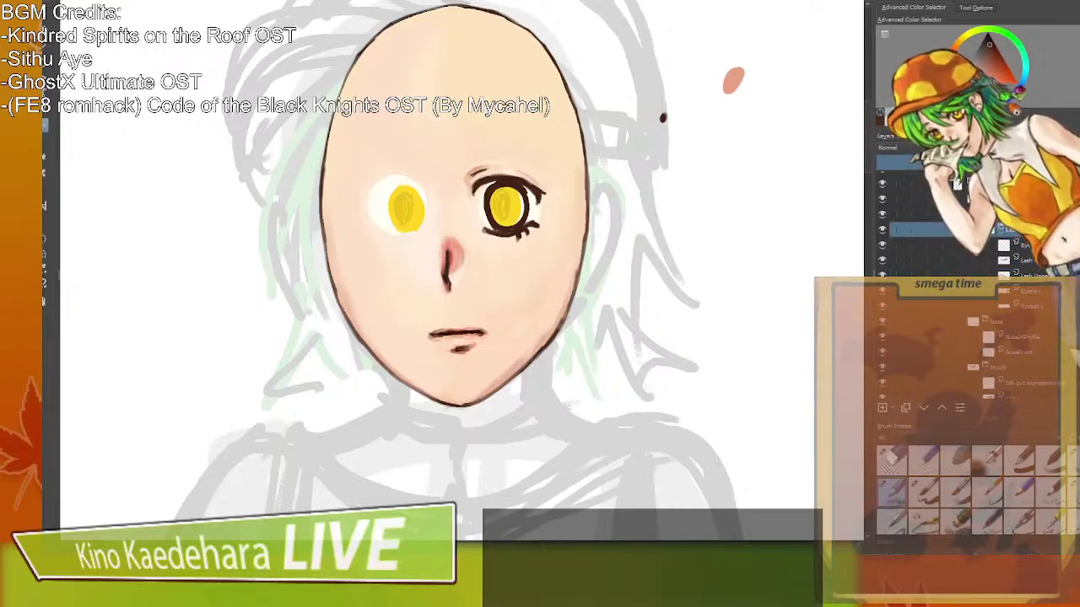
Move the LeftEye group slightly away from the nose and a little lower on the face.
left_click_drag(409, 185, 413, 199)
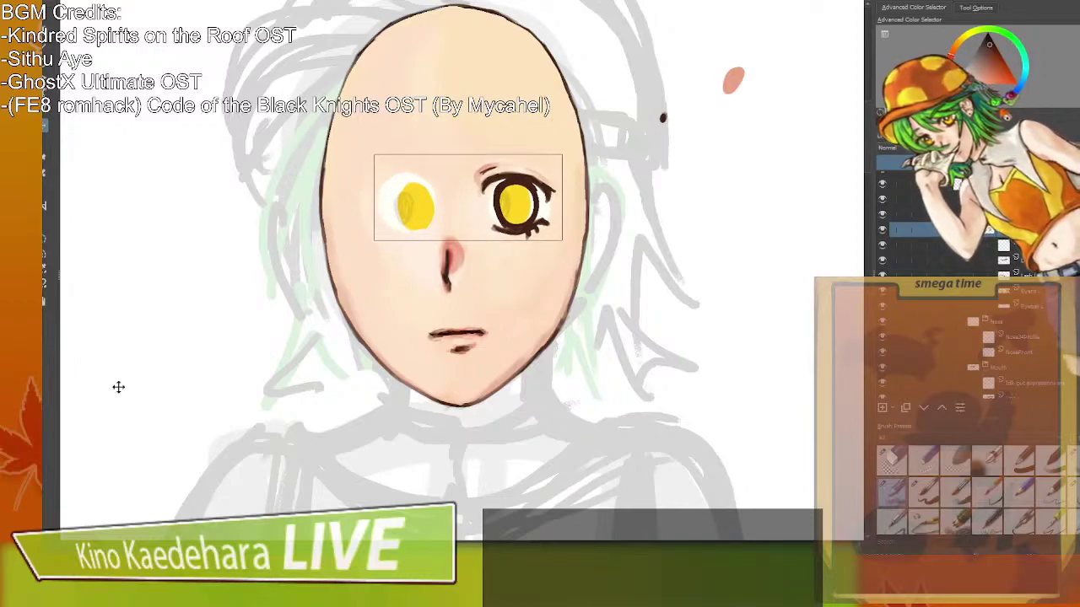
left_click_drag(118, 387, 115, 391)
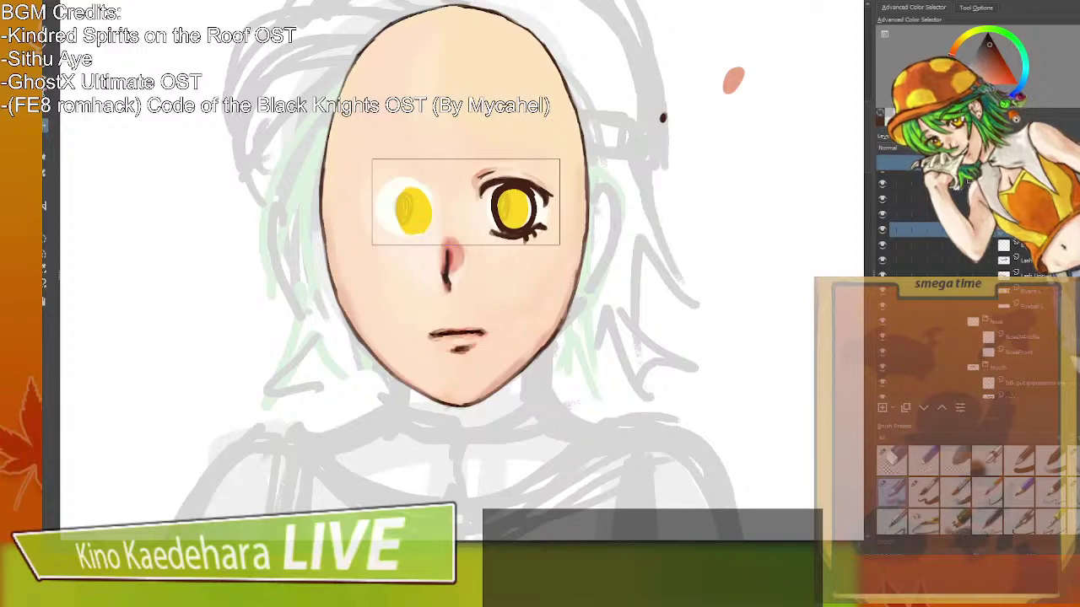
key("ctrl+t")
key("Return")
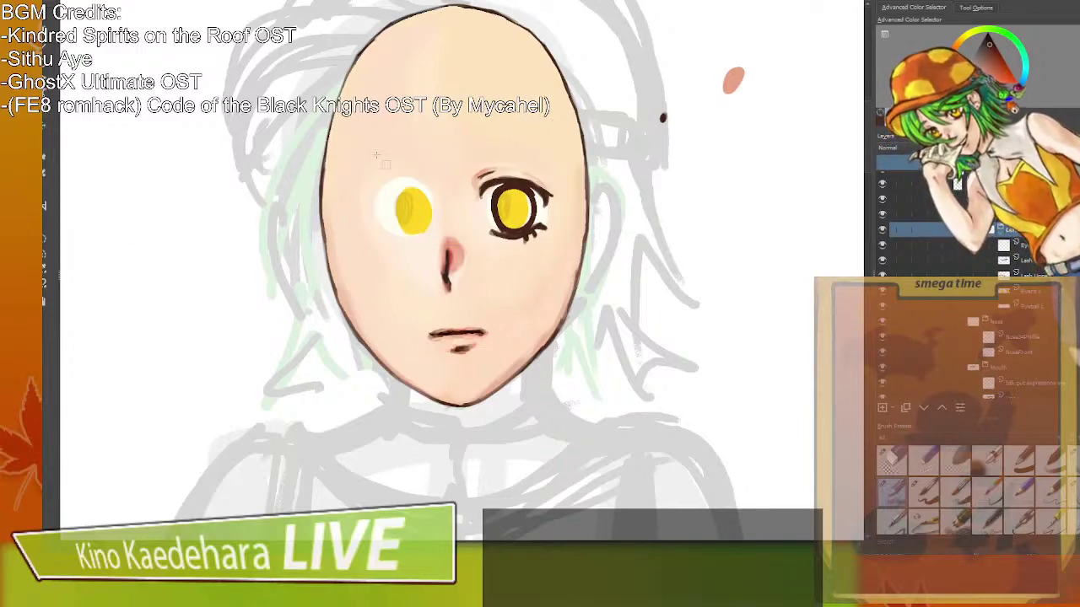
Select a rectangle around the character's right eye, delete its iris and white from their layers, and clear the selection.
left_click_drag(441, 243, 439, 242)
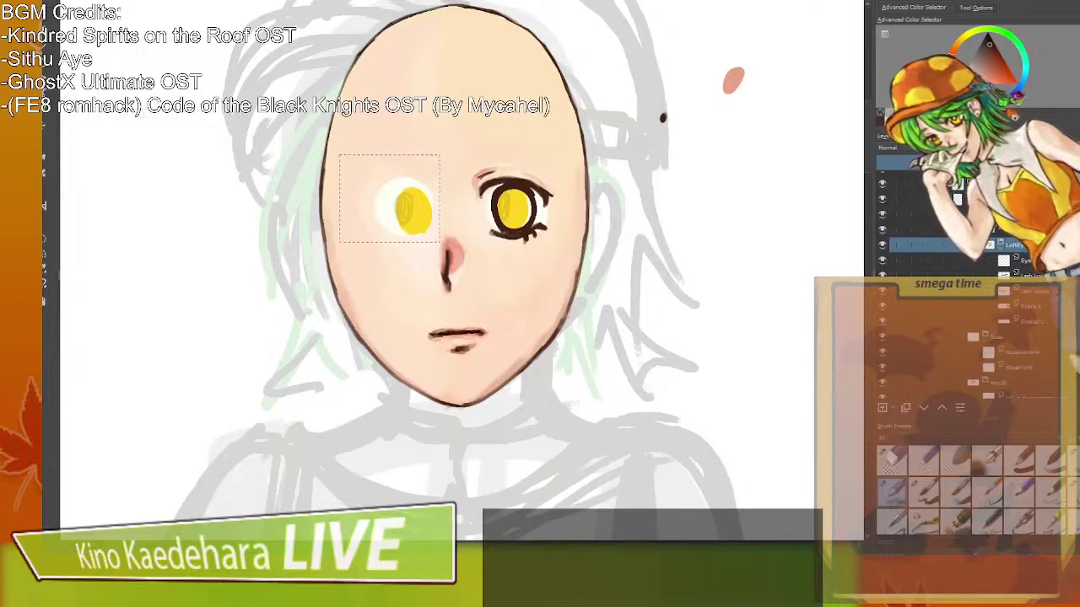
left_click(1042, 309)
left_click(1043, 323)
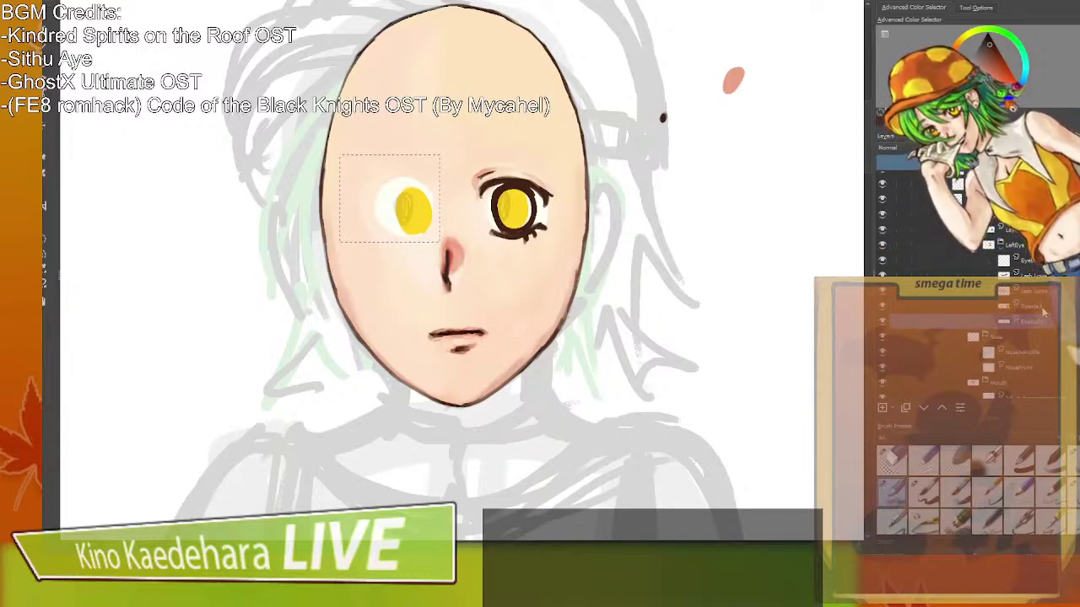
key("Delete")
left_click(1038, 321)
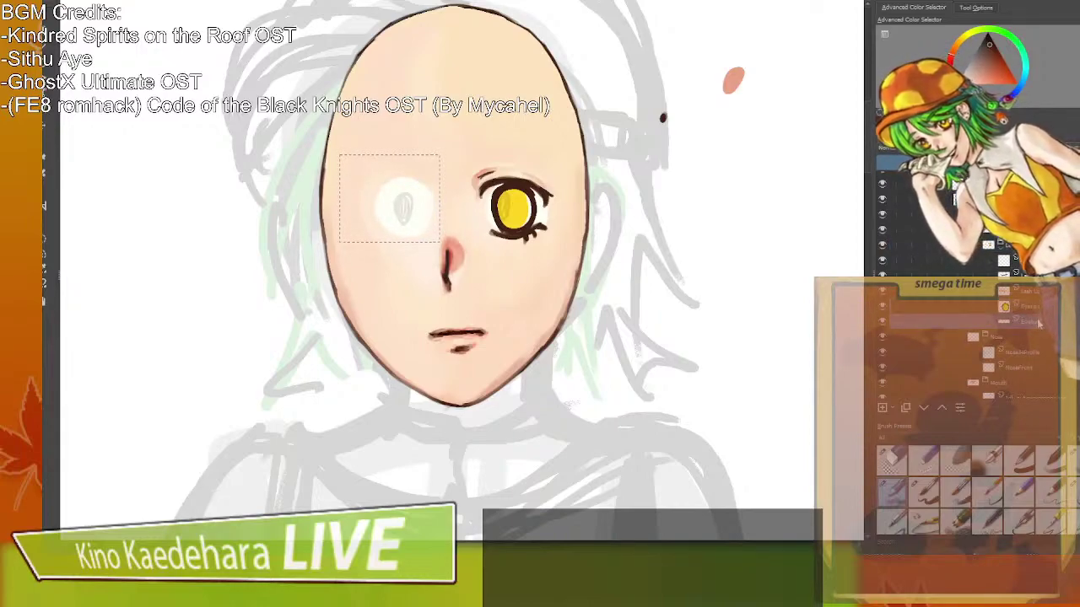
key("Delete")
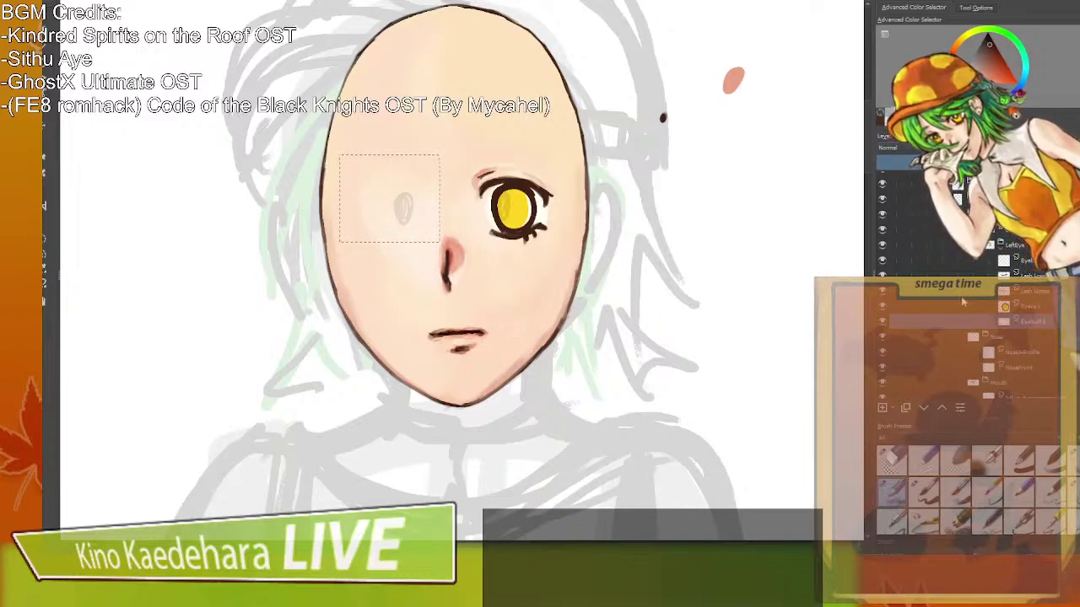
left_click(1031, 260)
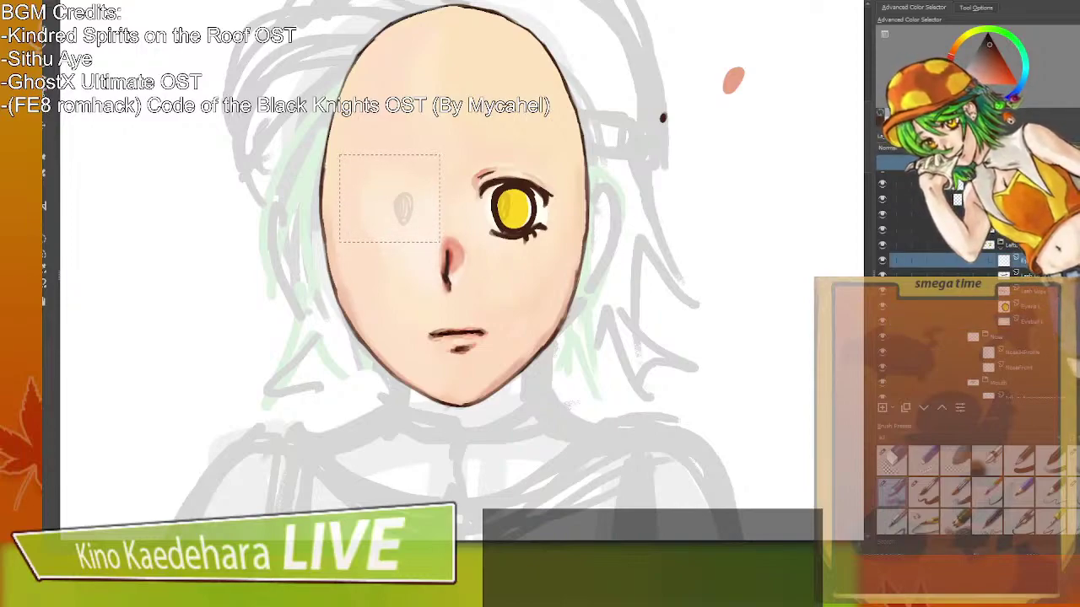
key("ctrl+shift+a")
Shift the whole LeftEye group slightly outward and down on the face and apply the transform.
left_click(1024, 231)
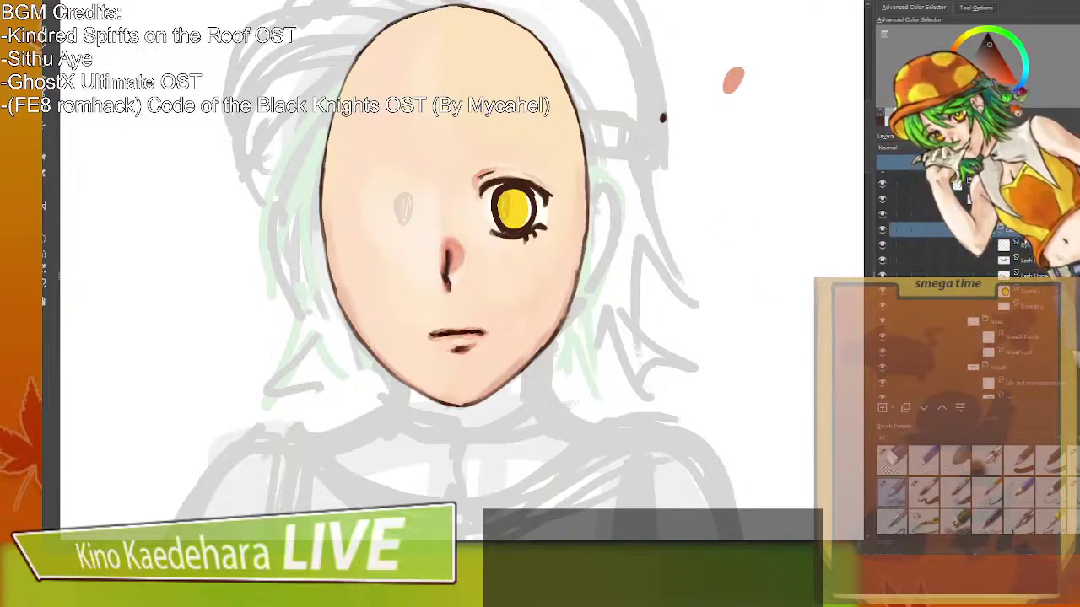
key("t")
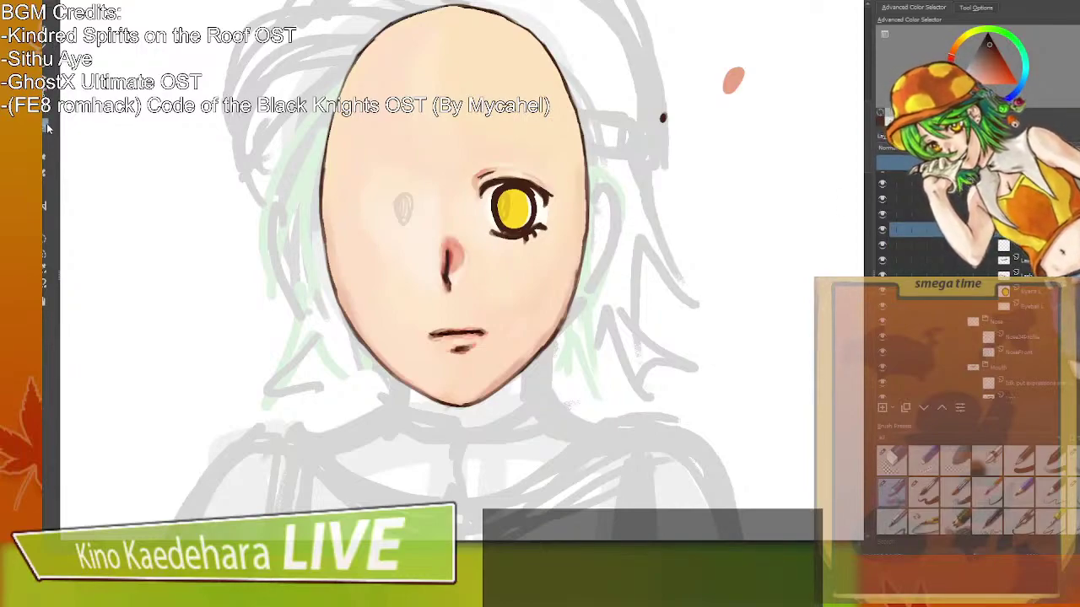
left_click_drag(487, 195, 491, 199)
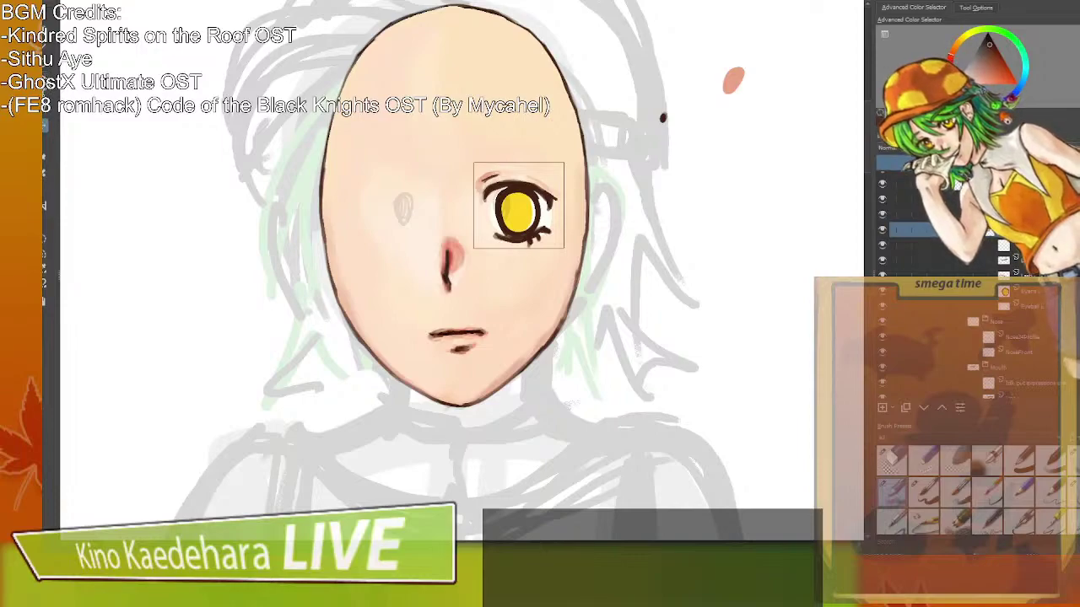
left_click(44, 125)
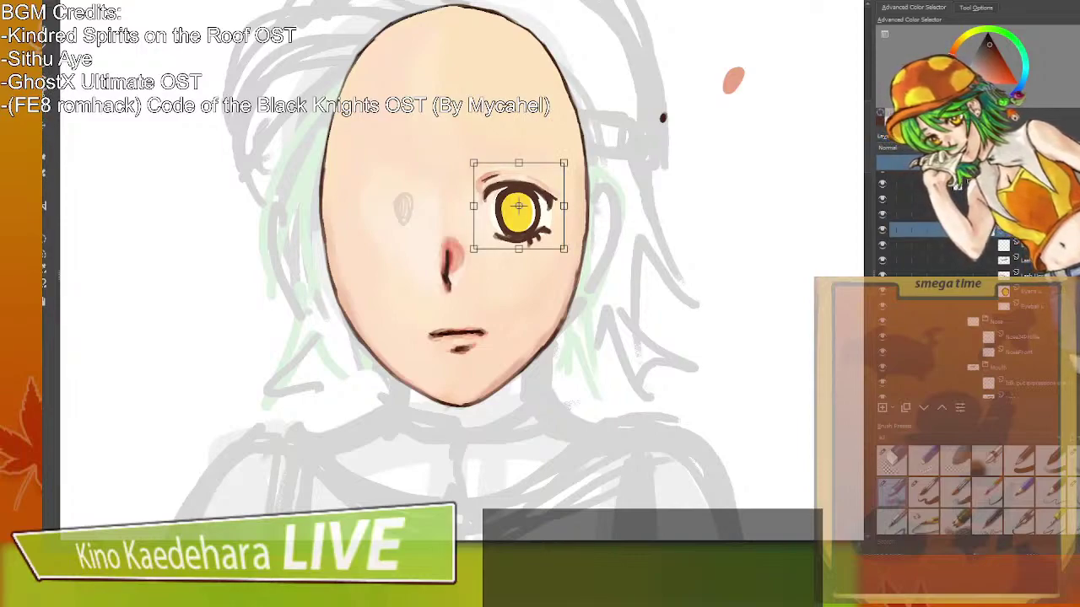
key("Return")
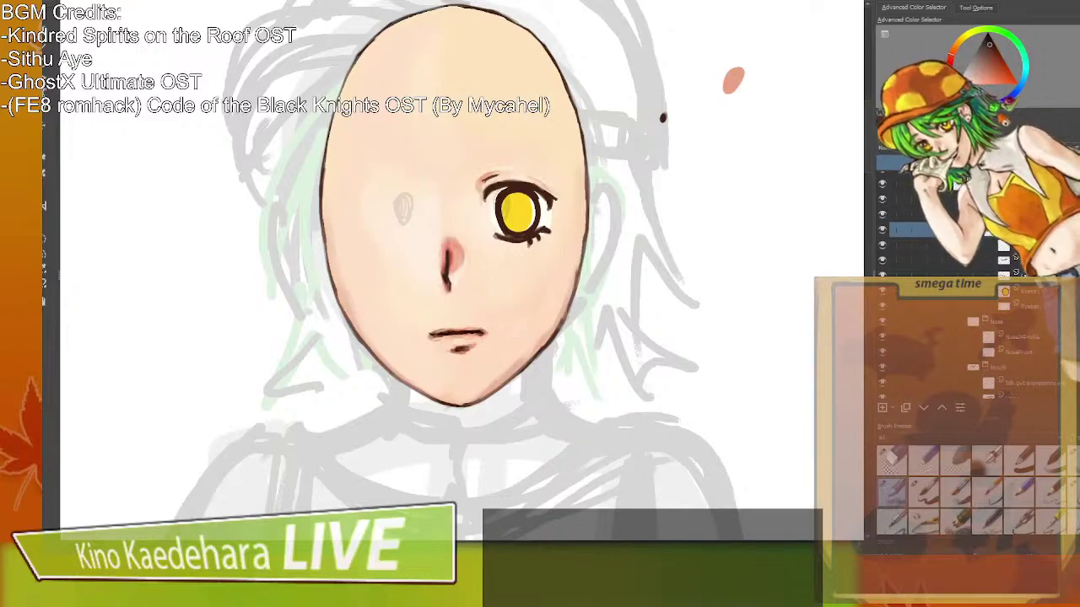
left_click(944, 245)
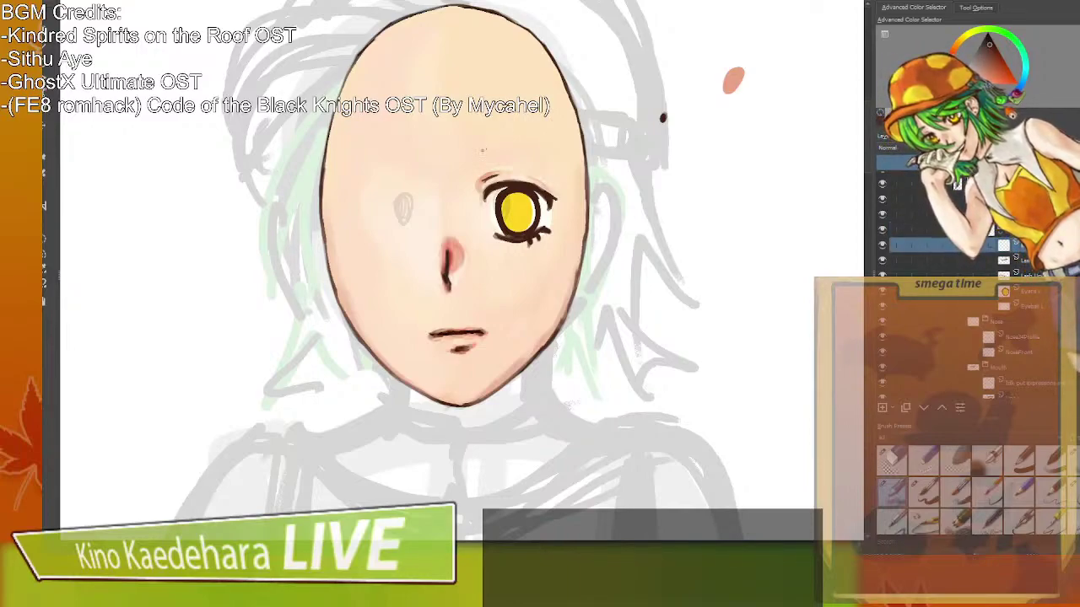
mouse_move(483, 165)
left_mouse_down()
mouse_move(548, 158)
mouse_move(469, 165)
left_mouse_up()
left_click_drag(545, 159, 559, 163)
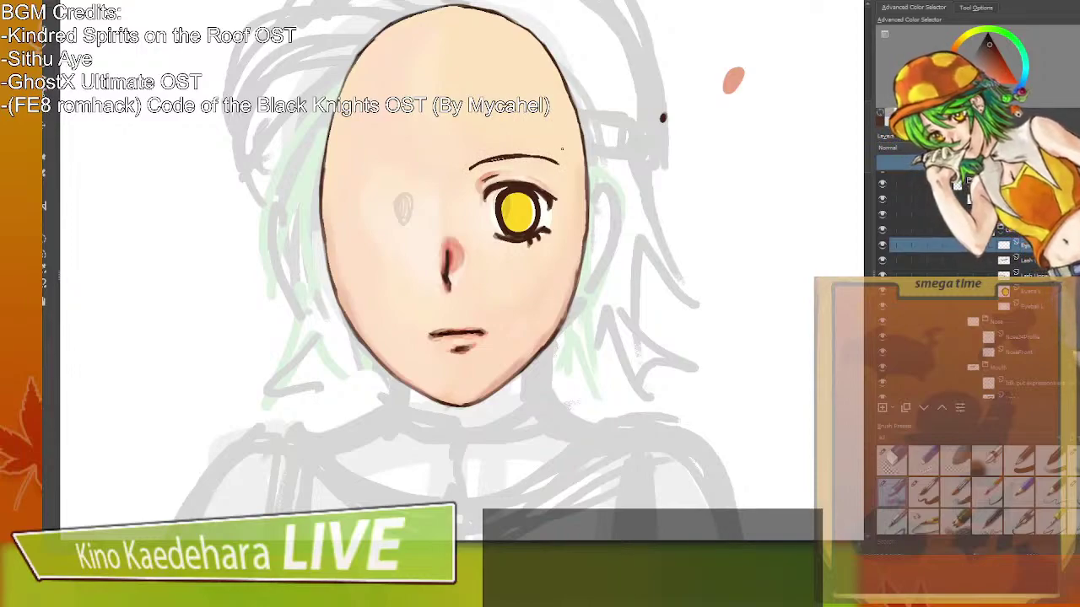
key("ctrl+z")
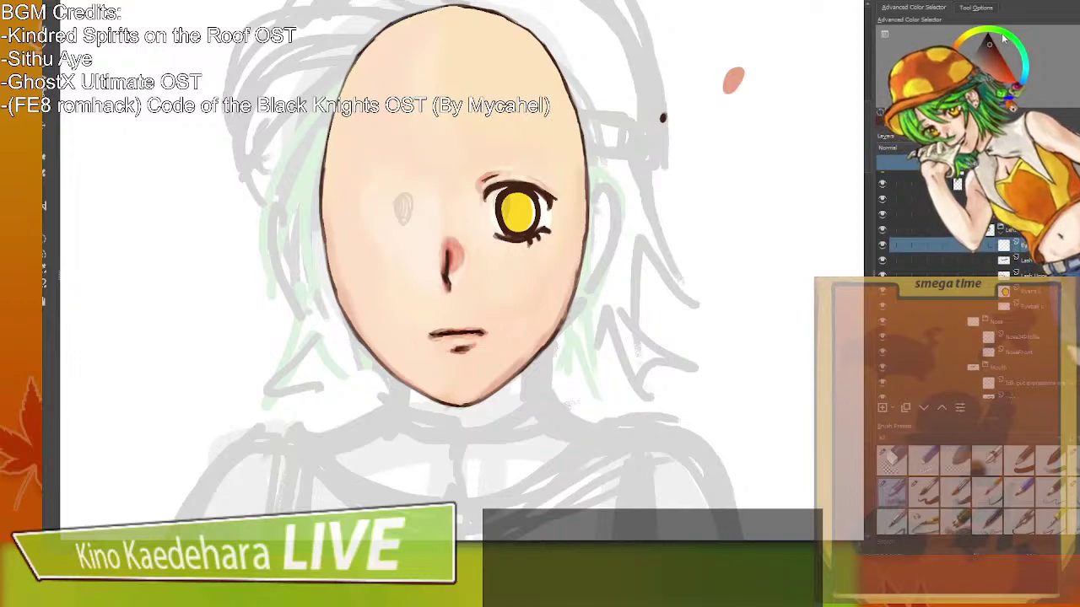
Choose a bright green, test it beside the head, and draw an arched eyebrow above the left eye on the eyebrow layer.
left_click(1003, 32)
left_click(989, 71)
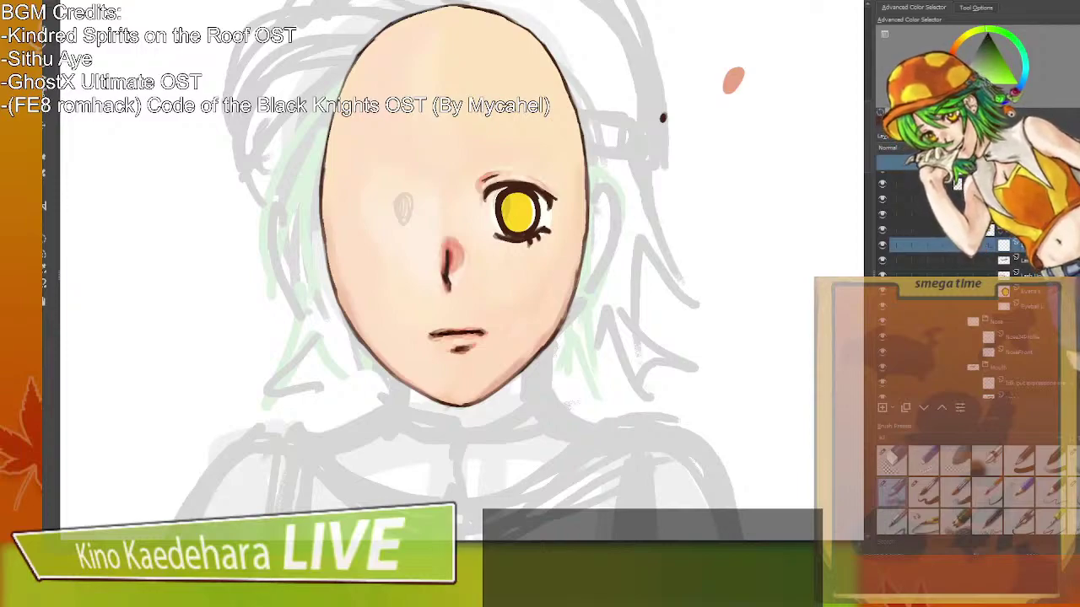
left_click(713, 141)
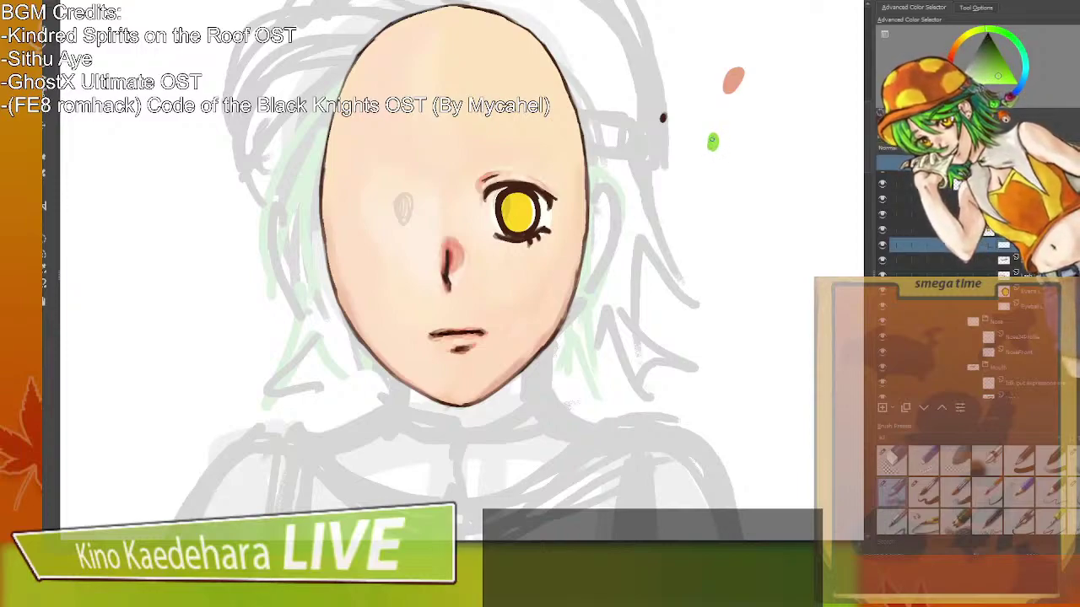
left_click_drag(474, 167, 548, 160)
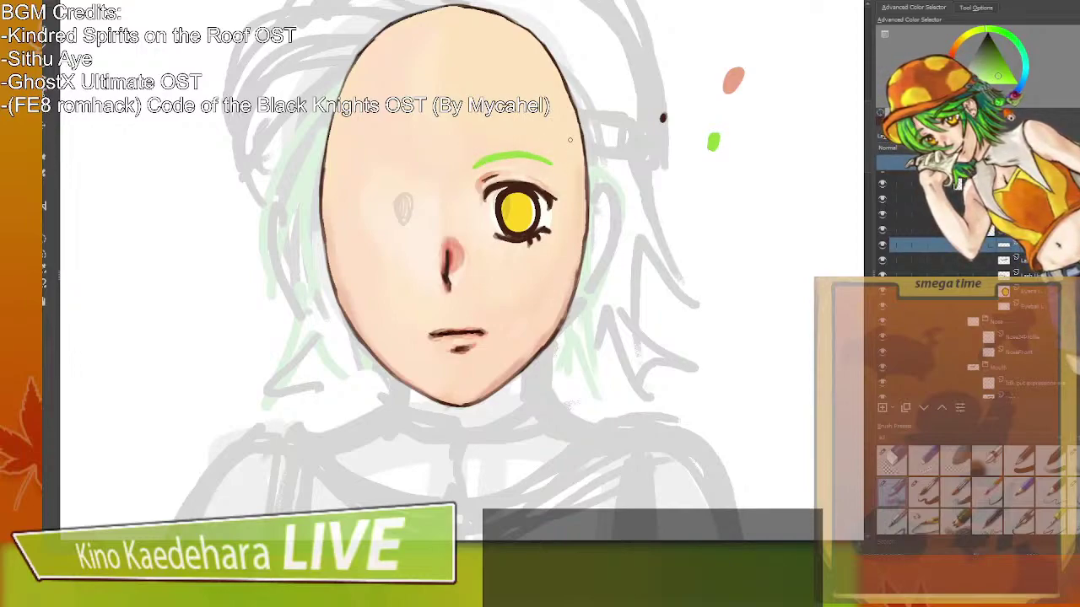
left_click_drag(520, 150, 469, 169)
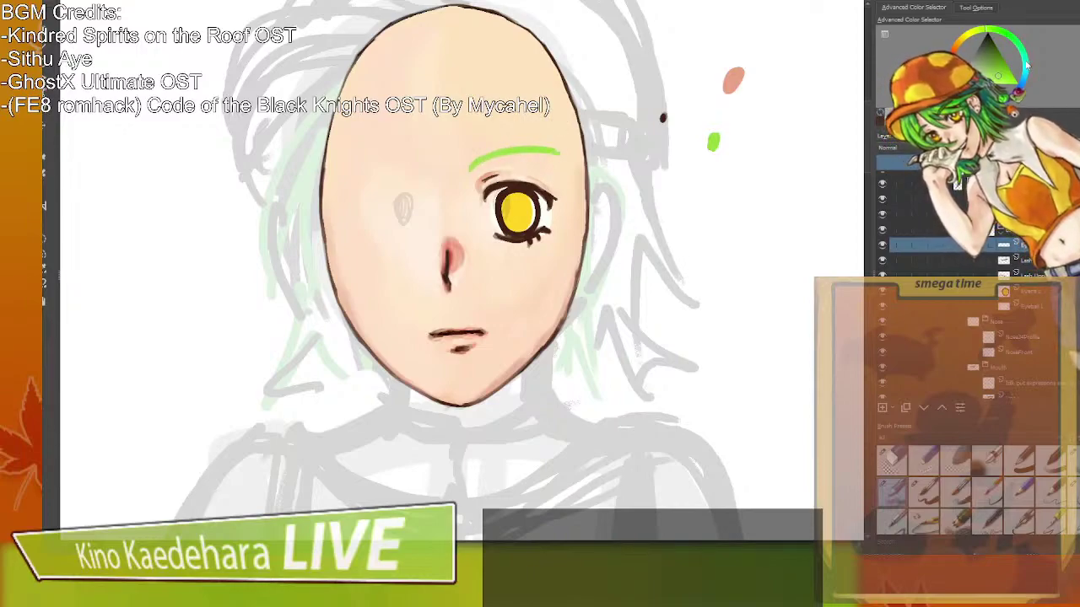
Outline the green eyebrow in a dark colour and tint the left eye's upper lash with a dark red.
left_click(1002, 33)
left_click(997, 57)
left_click(992, 61)
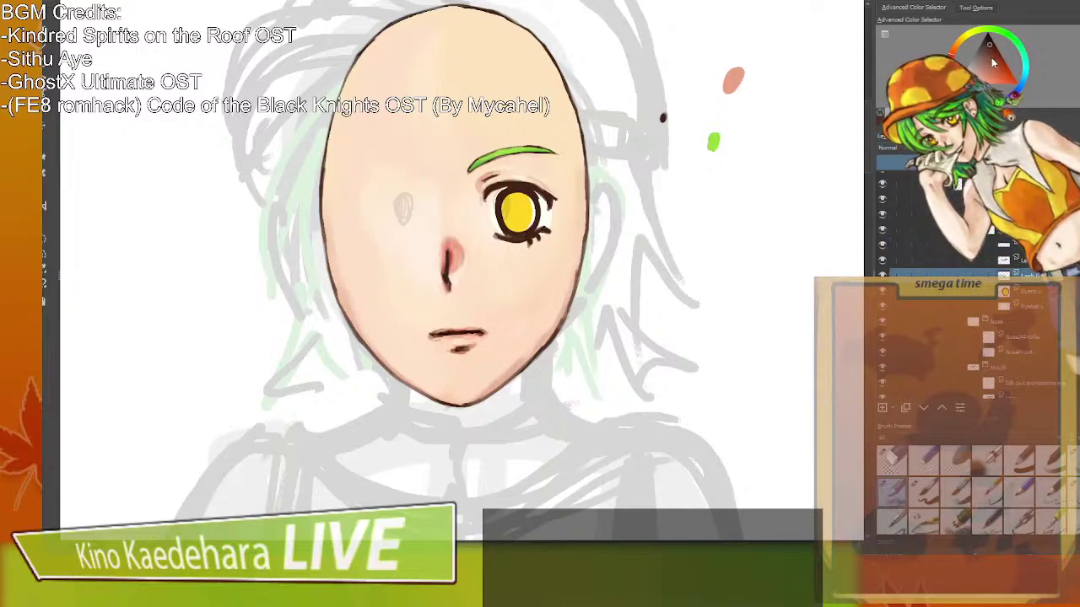
left_click_drag(989, 62, 992, 53)
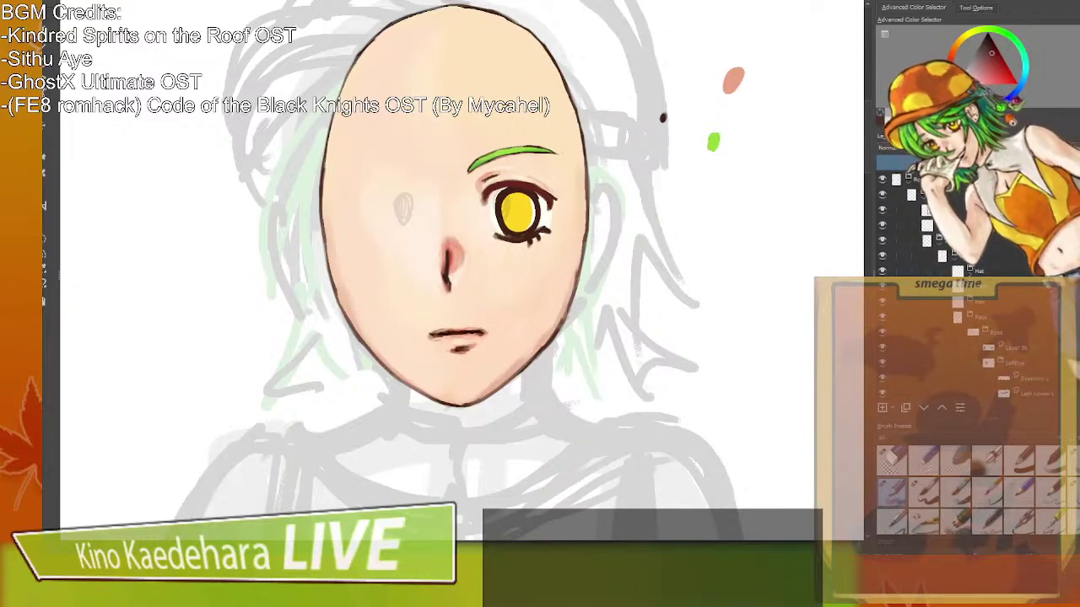
Hide the layer group containing the painted face so only the faded sketch shows.
left_click(882, 191)
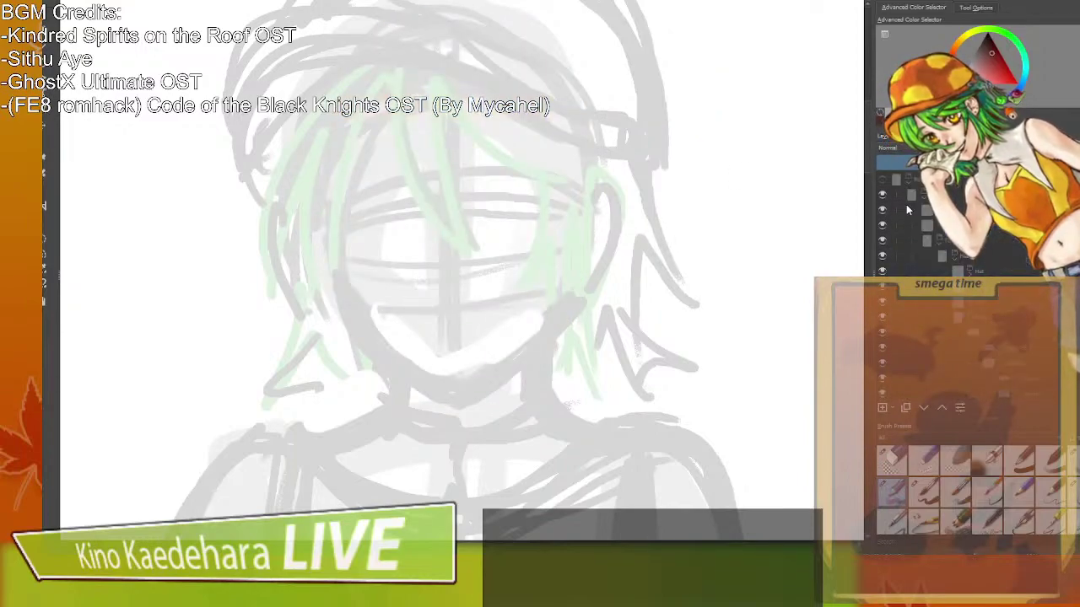
Show the hidden coloured artwork group and check the eye's upper-lash layer in isolation before restoring the full view.
left_click(885, 193)
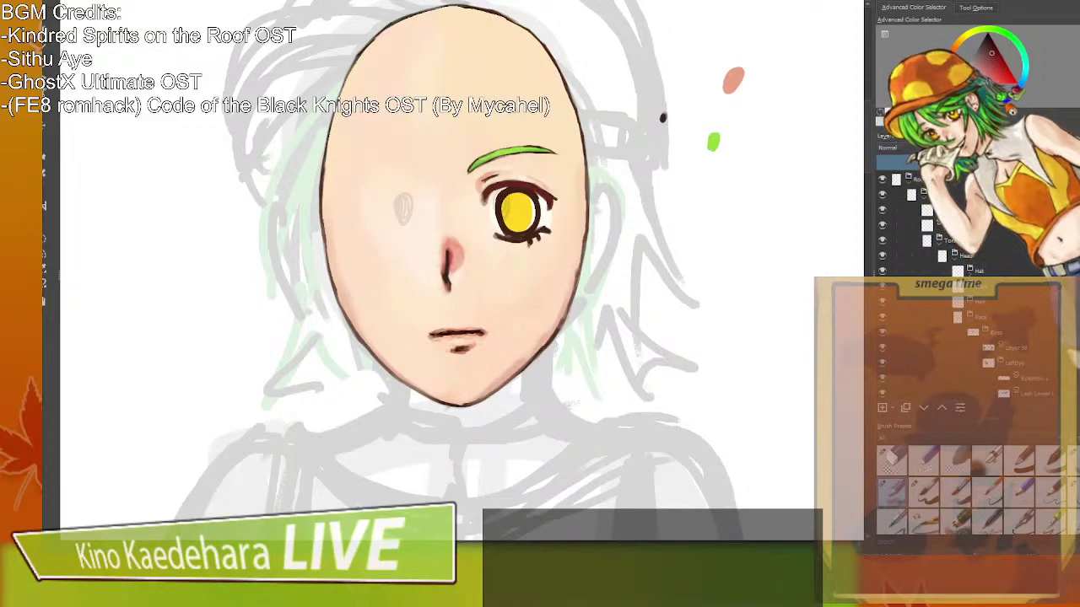
scroll(1034, 293, "down", 3)
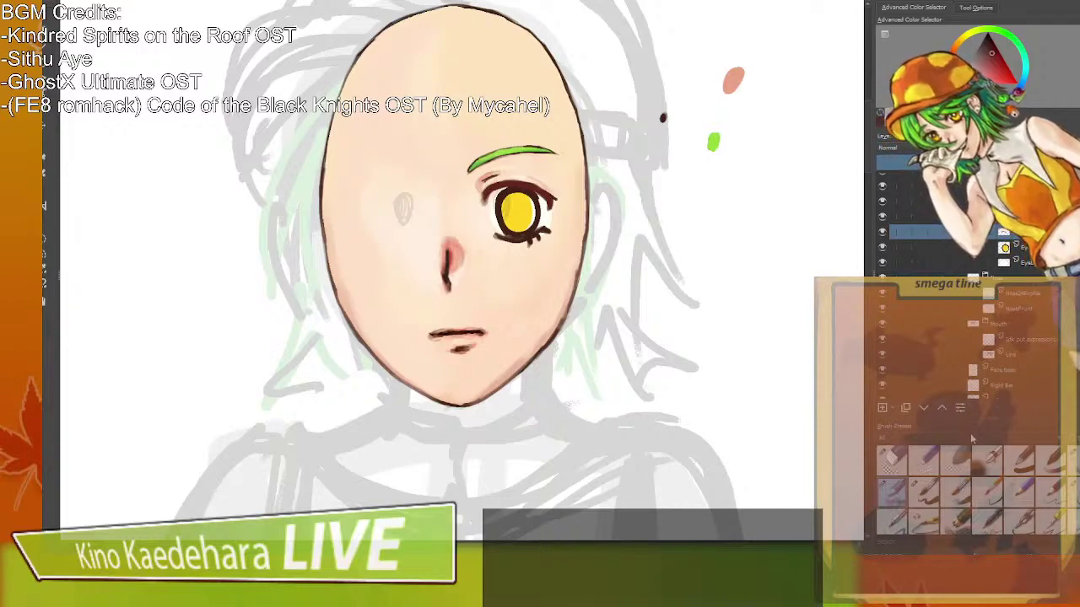
left_click(1003, 232, "alt")
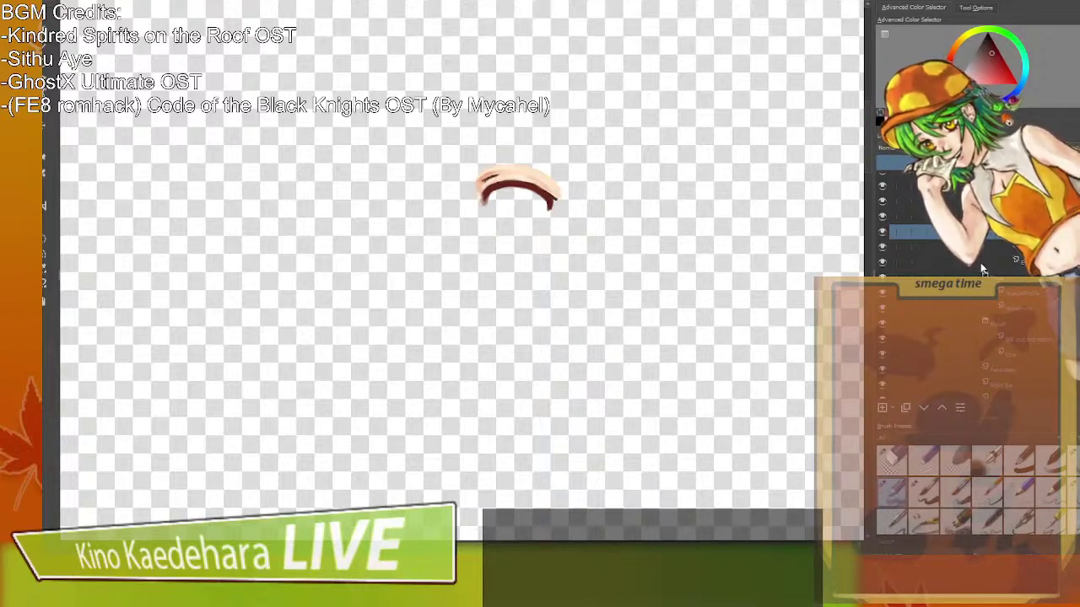
left_click(1003, 232, "alt")
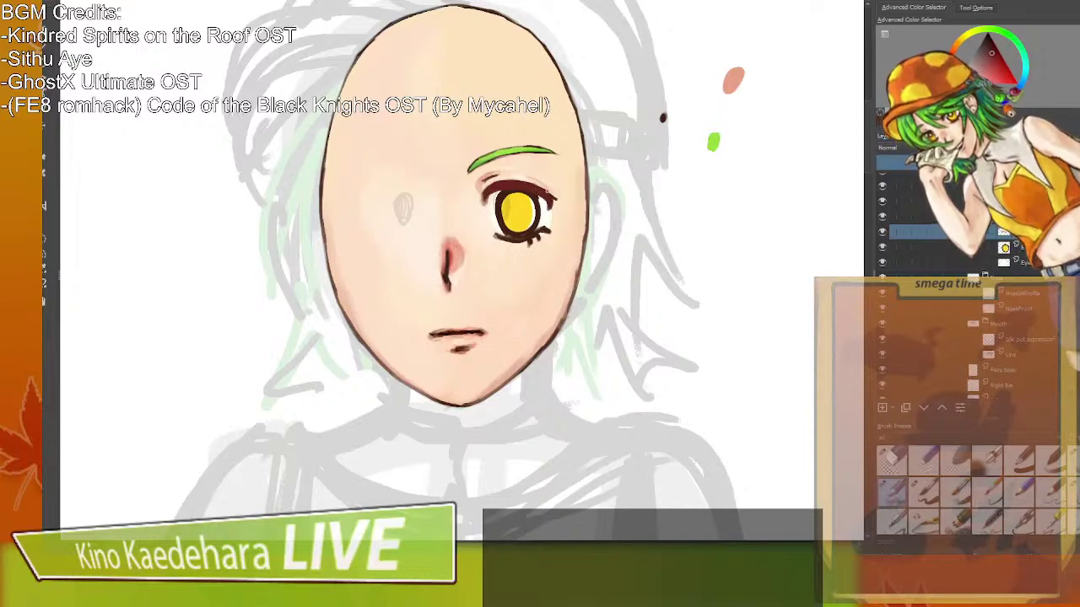
Repaint the upper eyelashes with fine dark orange-brown and yellow-brown strokes, checking them on the mirrored canvas.
left_click(952, 53)
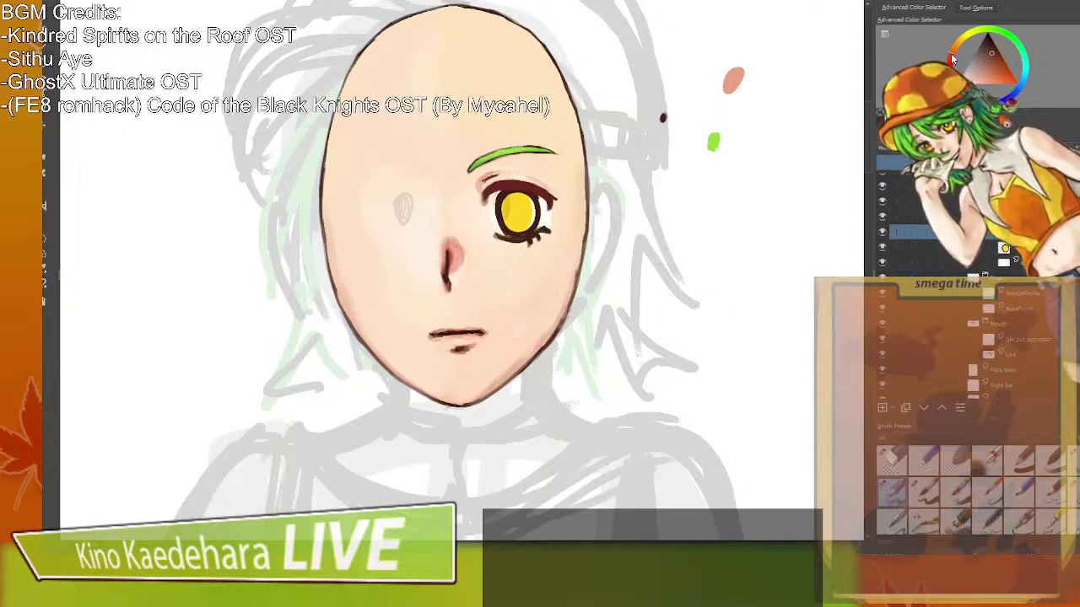
left_click(988, 42)
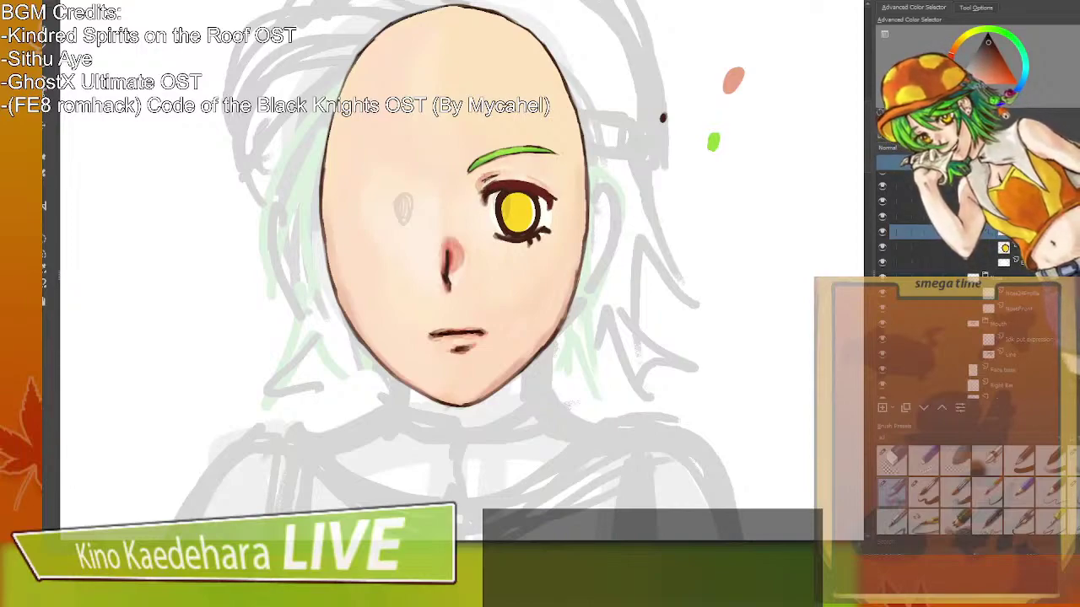
key("m")
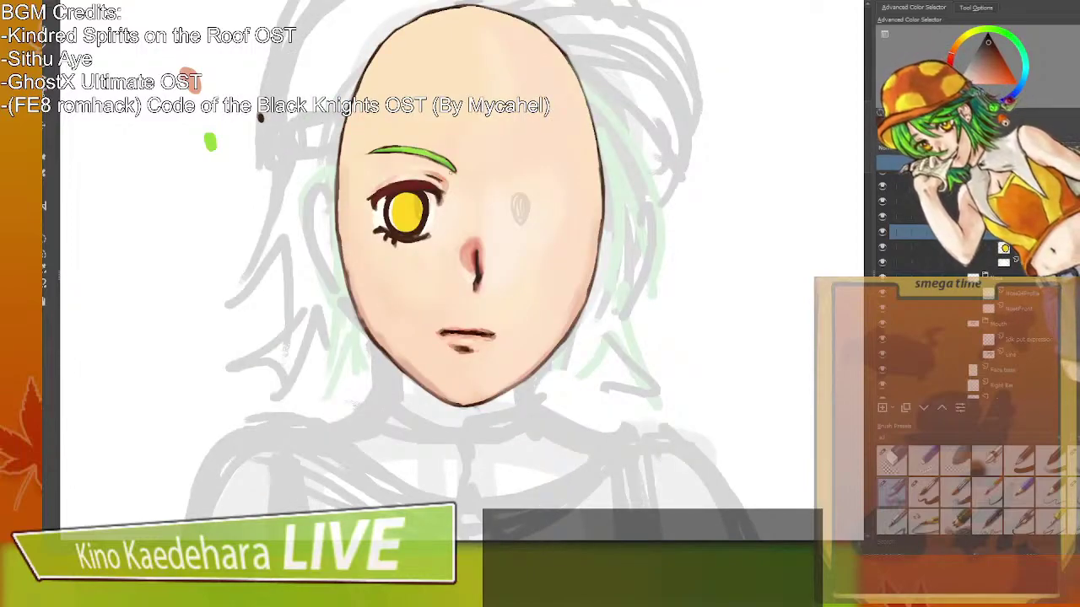
key("m")
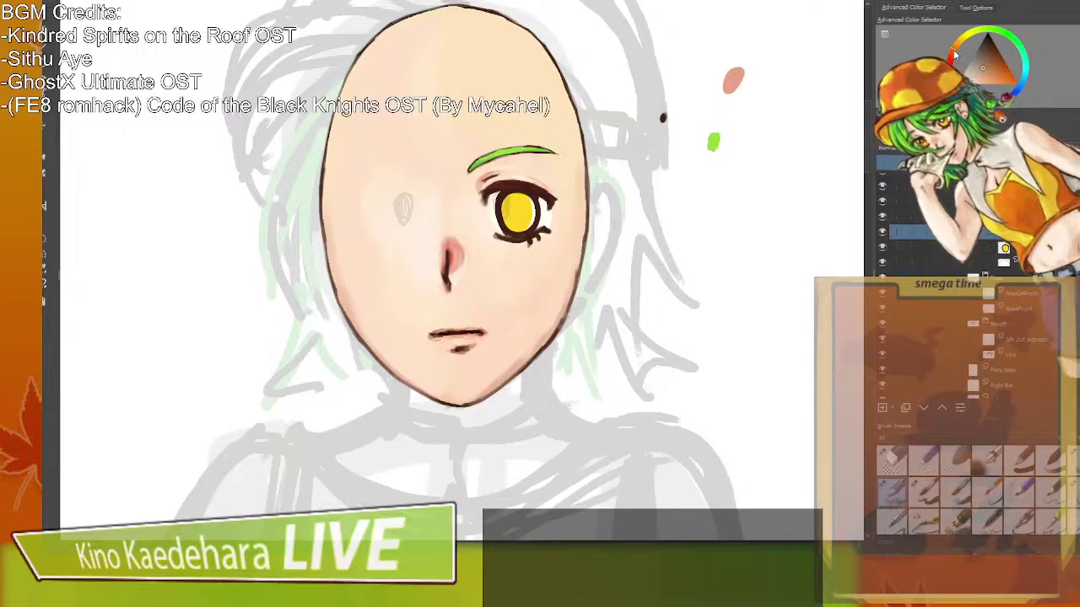
left_click(996, 61)
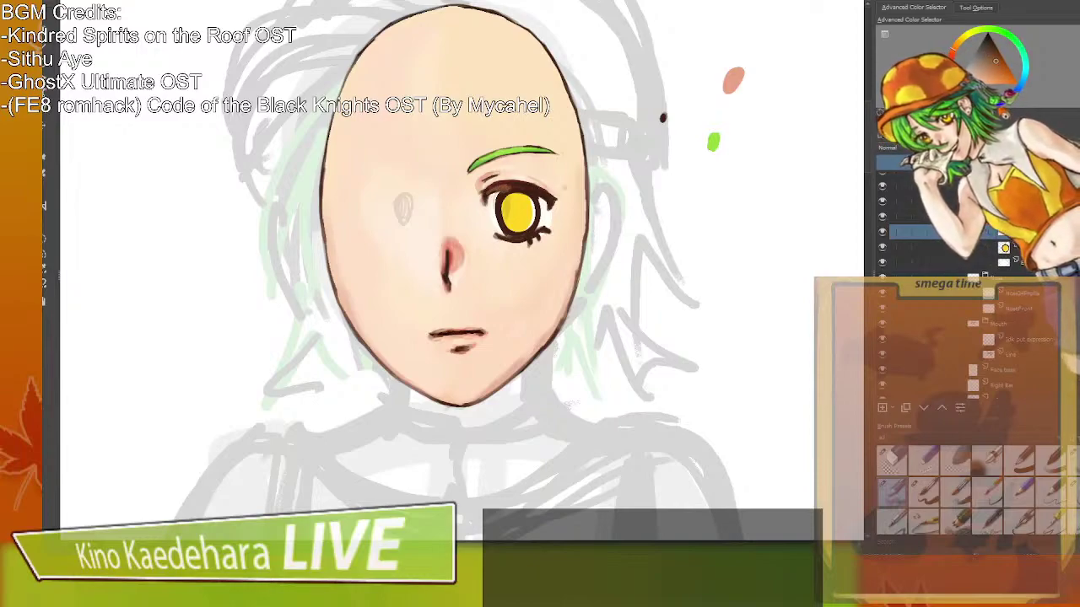
left_click(980, 63)
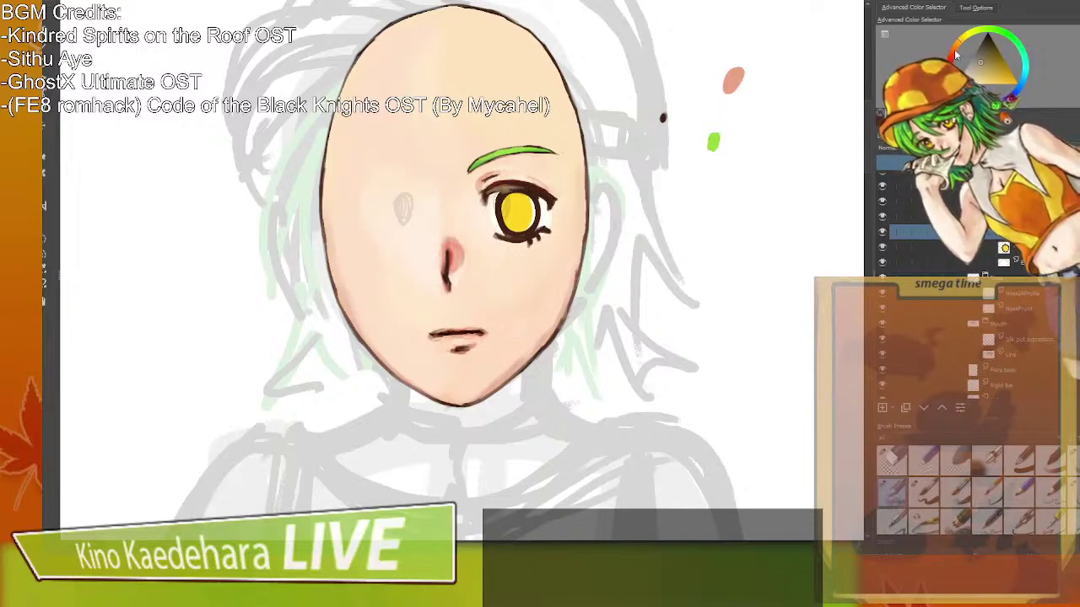
left_click(990, 76)
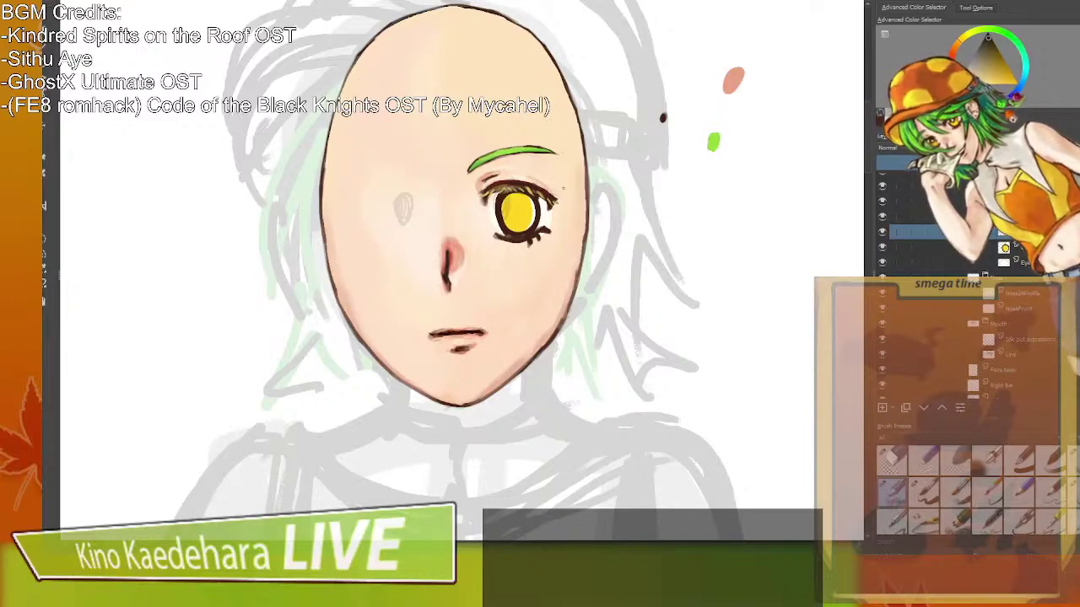
key("m")
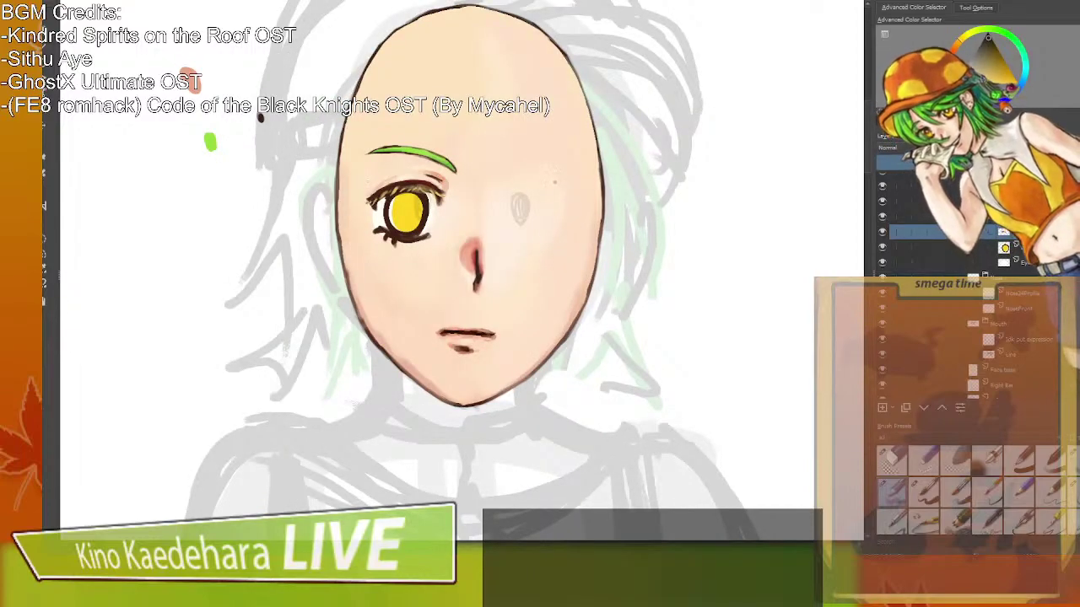
key("m")
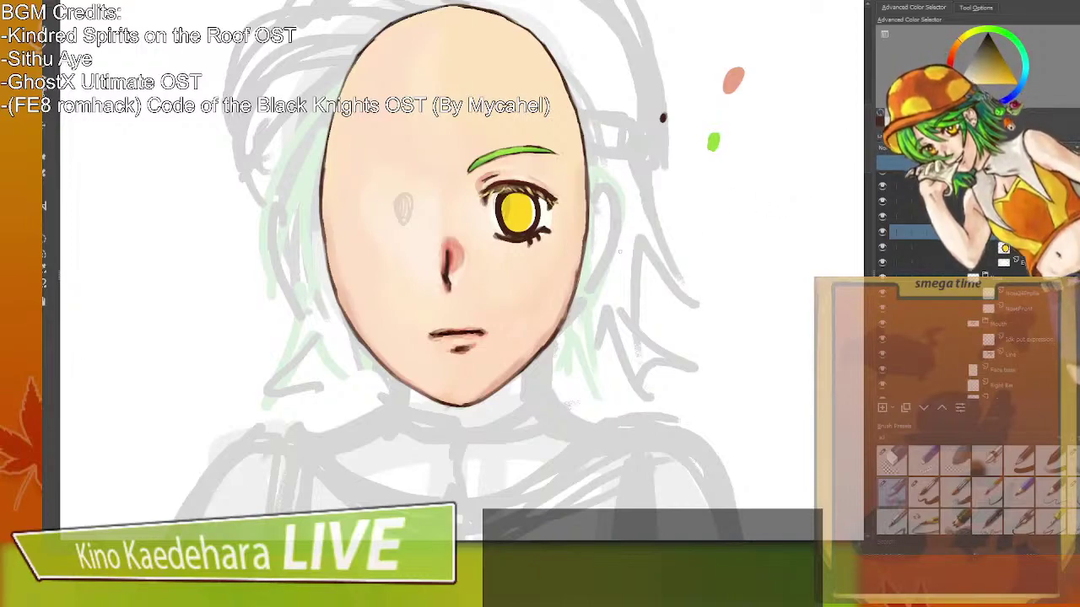
Repaint the lower lash line on its own layer with short dark brown and reddish strokes, sampling the dark swatch beside the face.
left_click(915, 216)
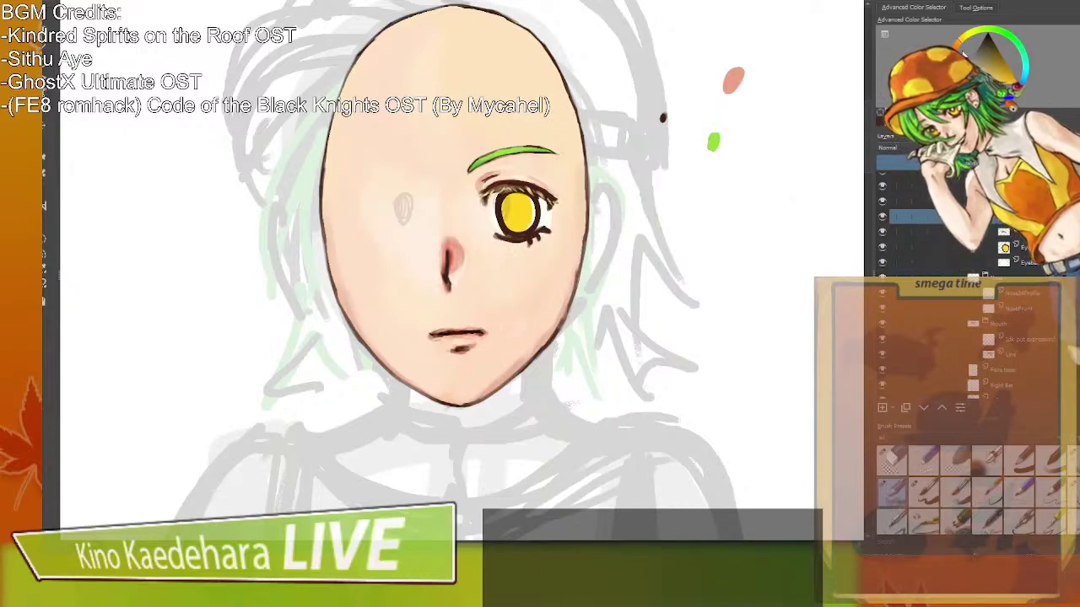
left_click(663, 118, "ctrl")
left_click(996, 49)
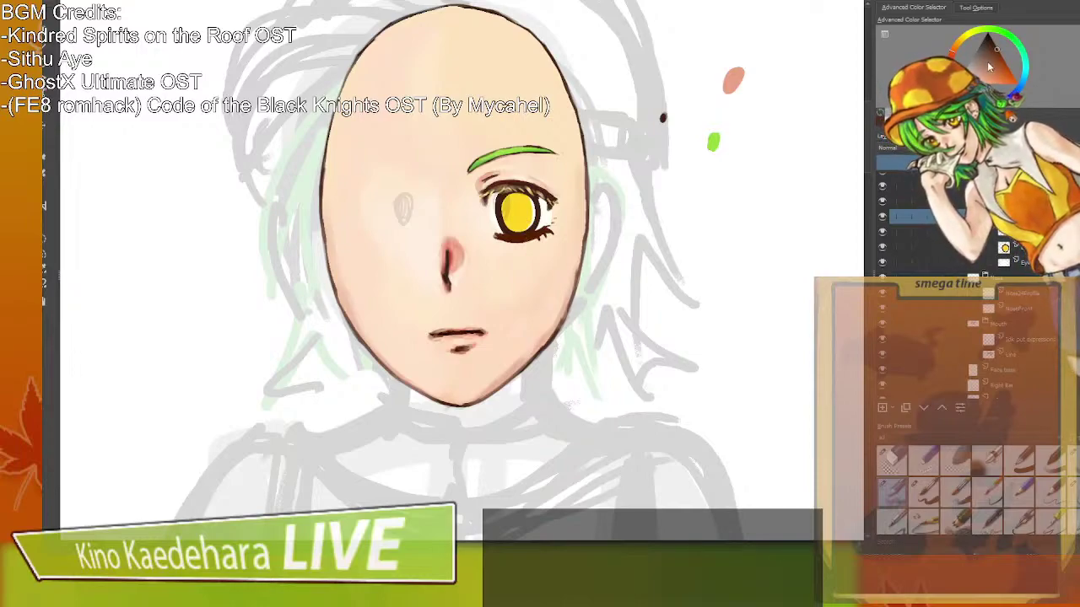
left_click(999, 66)
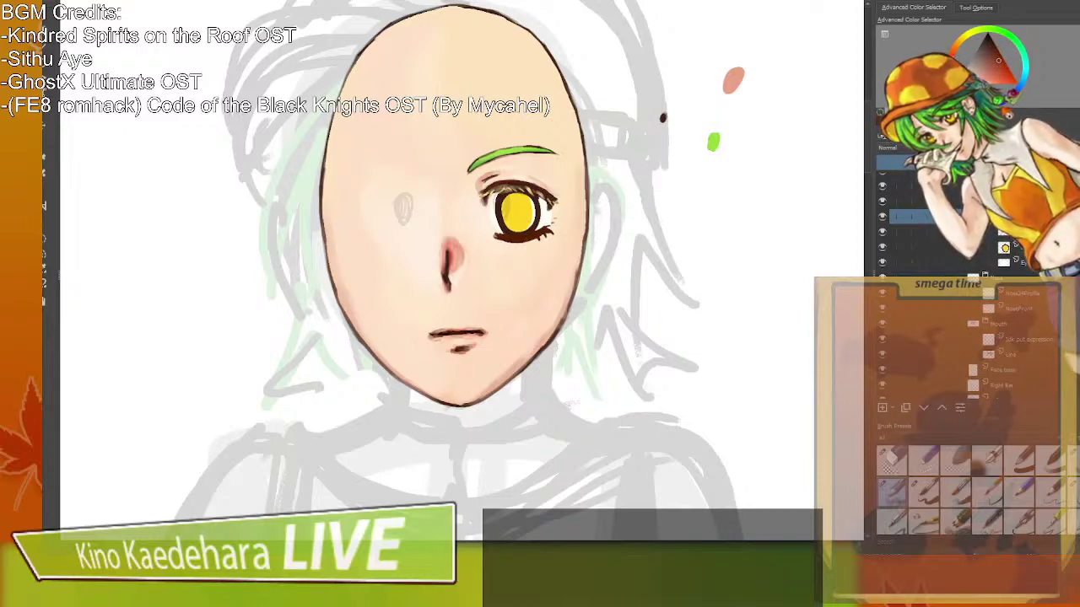
left_click(995, 57)
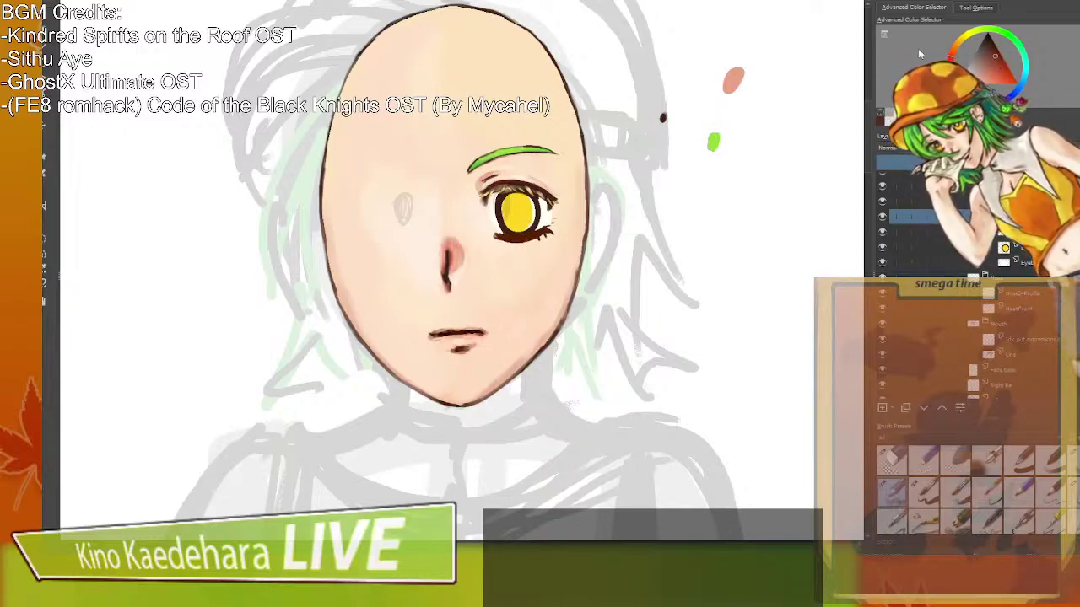
left_click(994, 70)
left_click(995, 79)
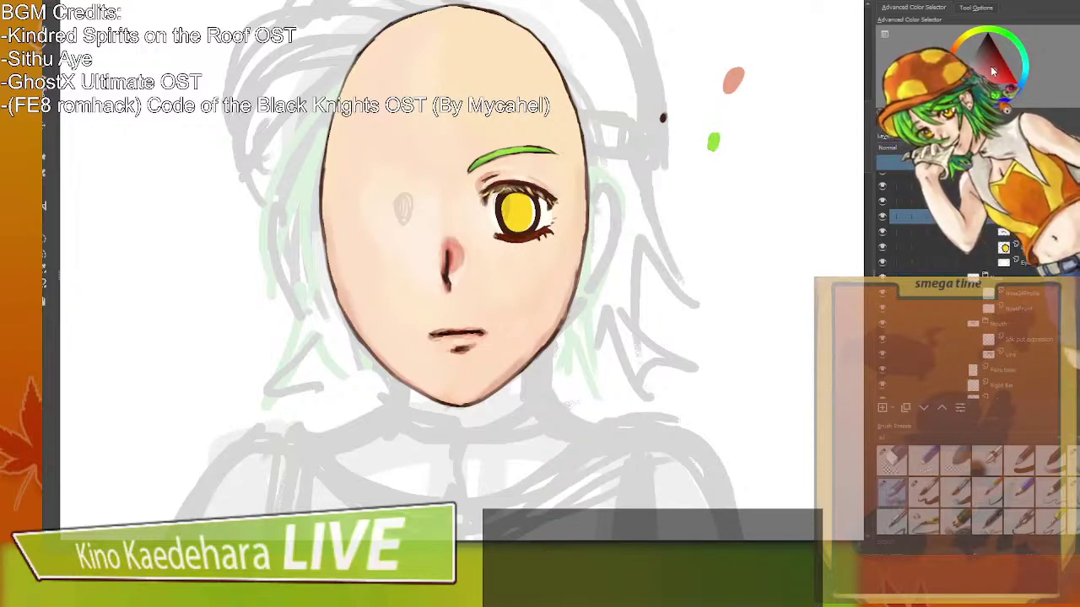
left_click(952, 53)
left_click(984, 72)
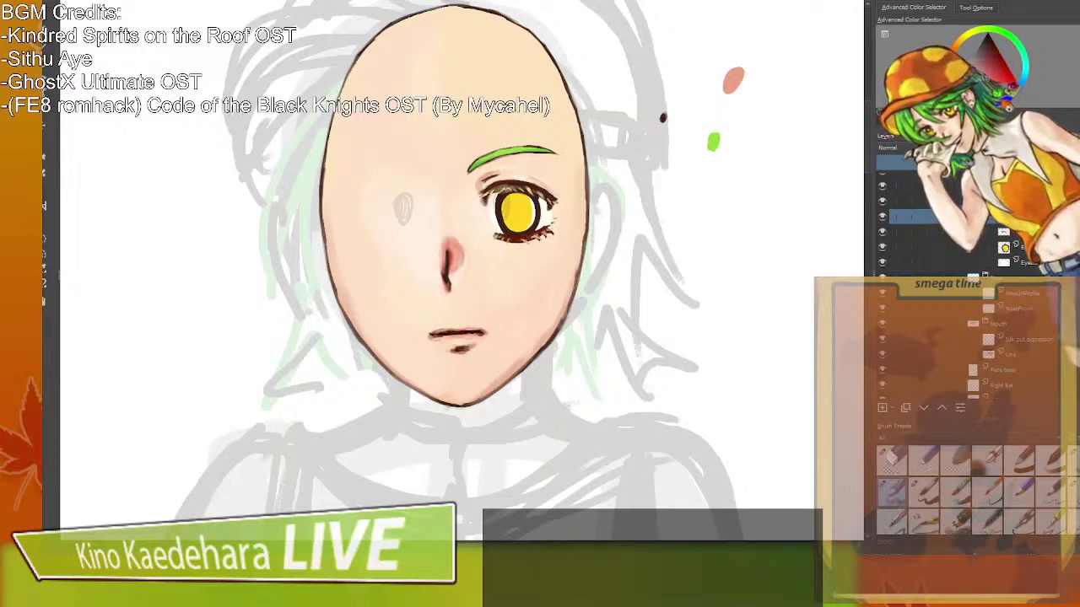
left_click(662, 118, "ctrl")
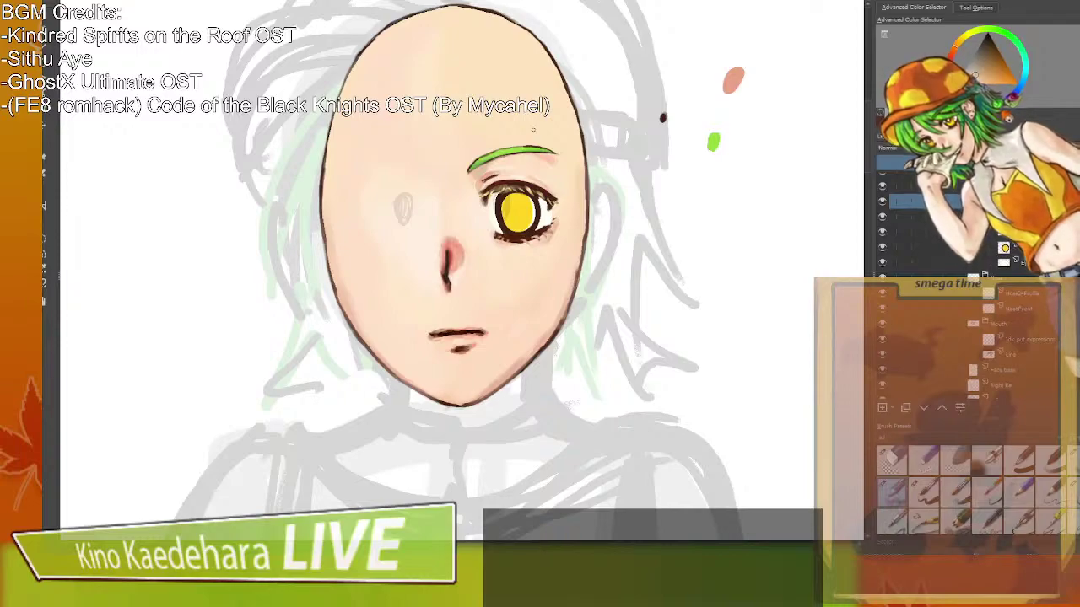
Trim and lightly shade the eye white on the eyeball layer, and hide the sketch layer marking the other eye.
left_click(944, 263)
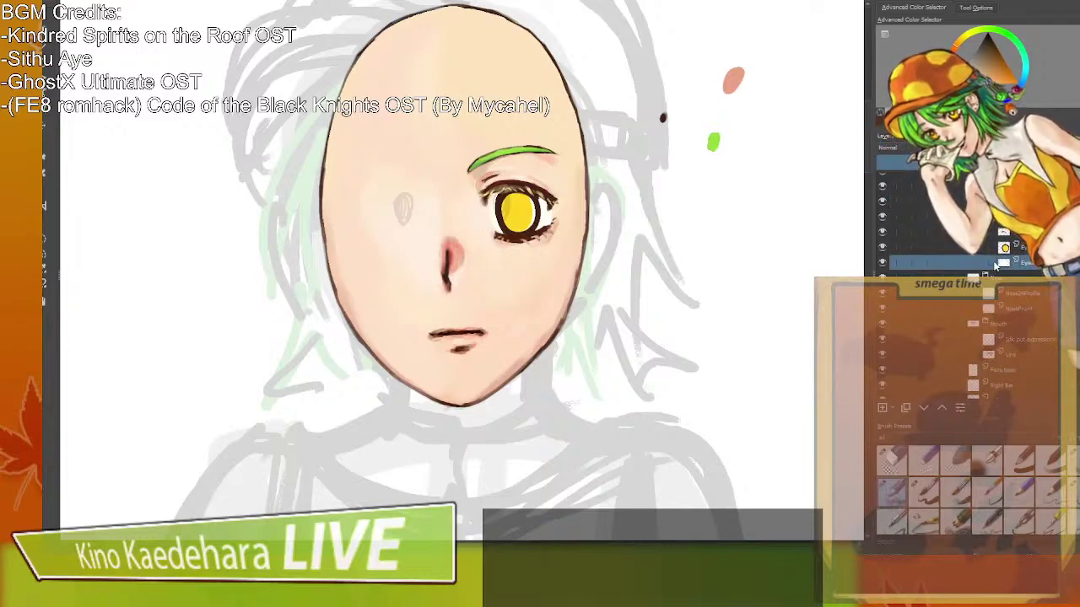
key("slash")
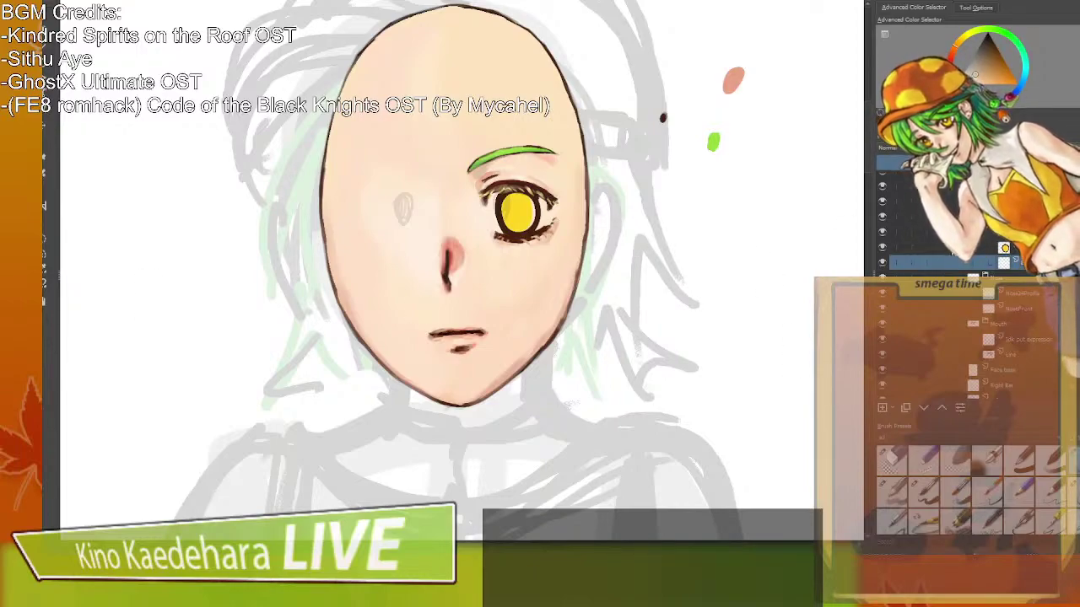
scroll(1001, 251, "up", 2)
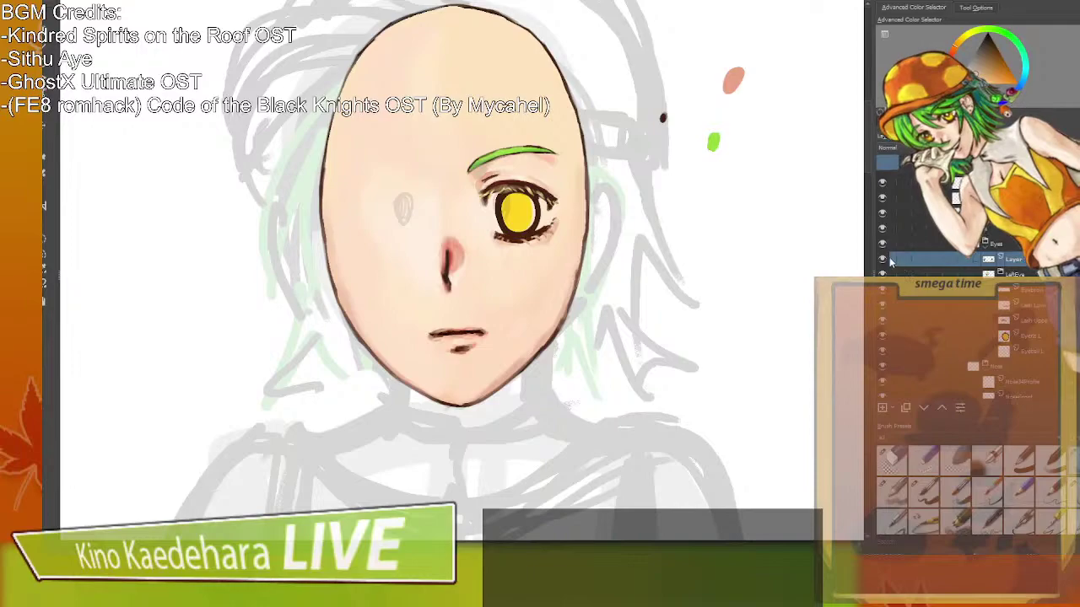
left_click(884, 260)
left_click(970, 351)
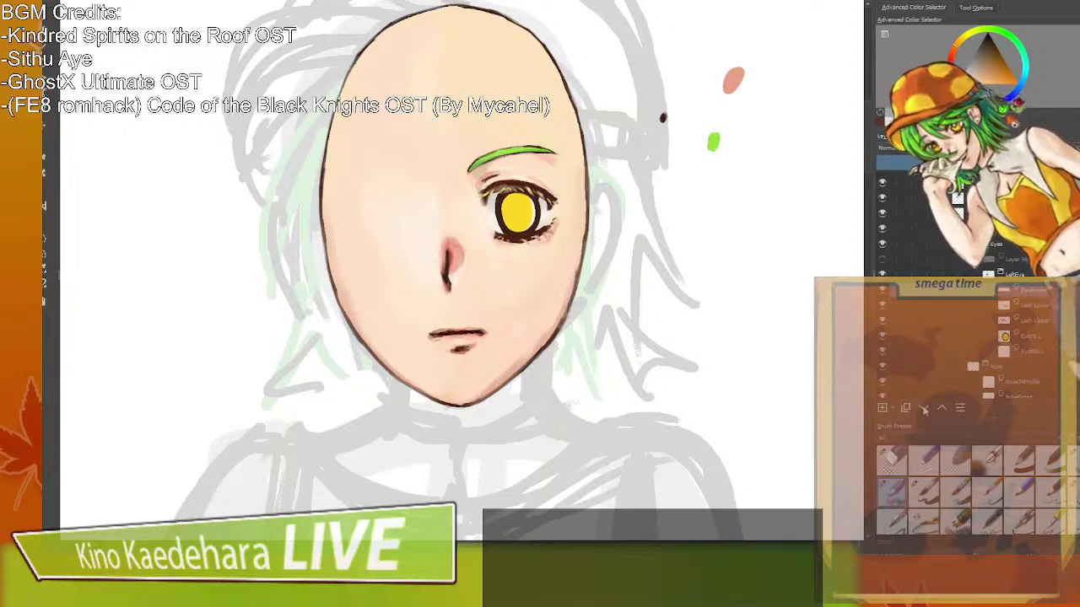
Add a layer for the eye's shine and place it between the upper-lash and iris layers.
left_click(885, 409)
double_click(1006, 296)
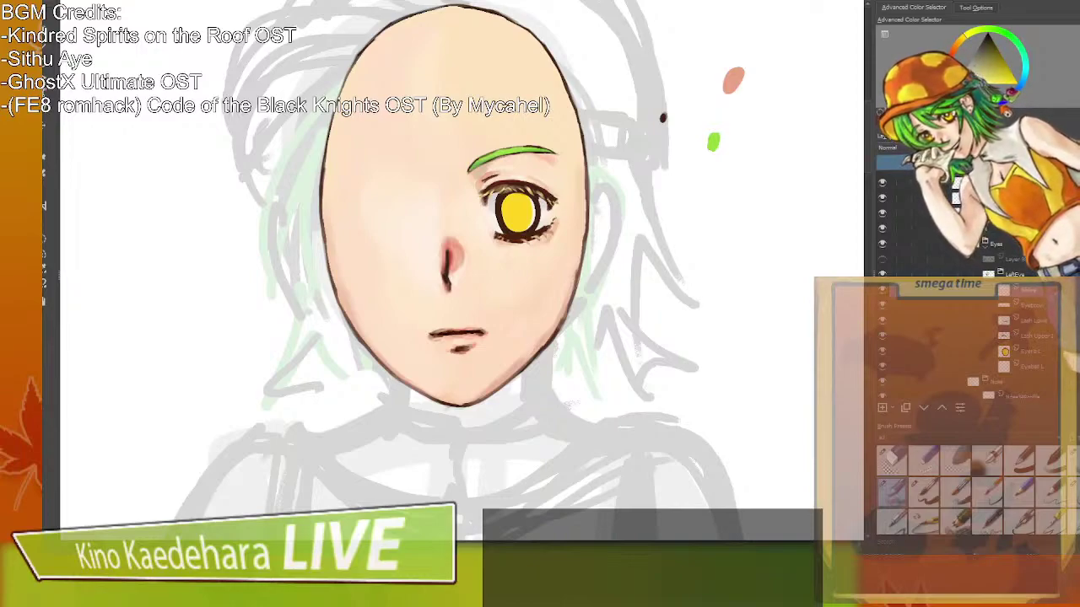
left_click(540, 219)
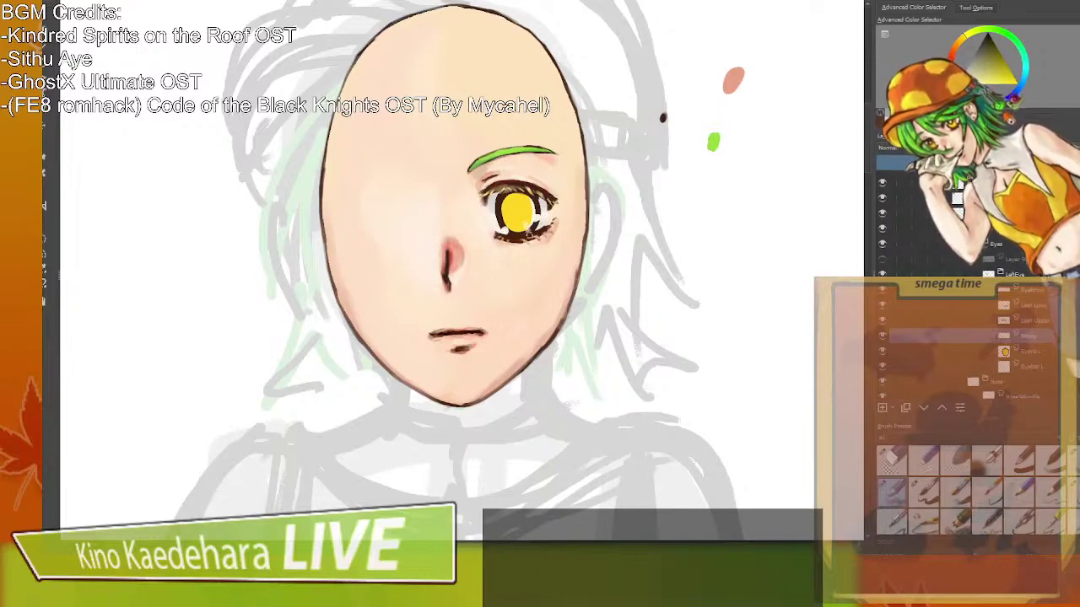
key("ctrl+z")
key("ctrl+z")
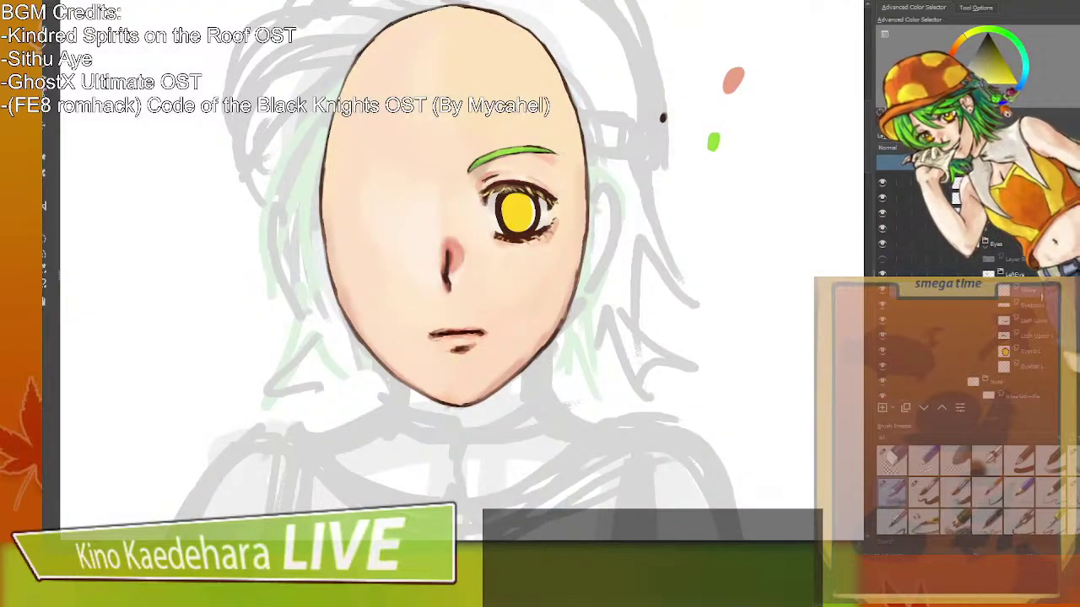
left_click_drag(1041, 296, 1042, 333)
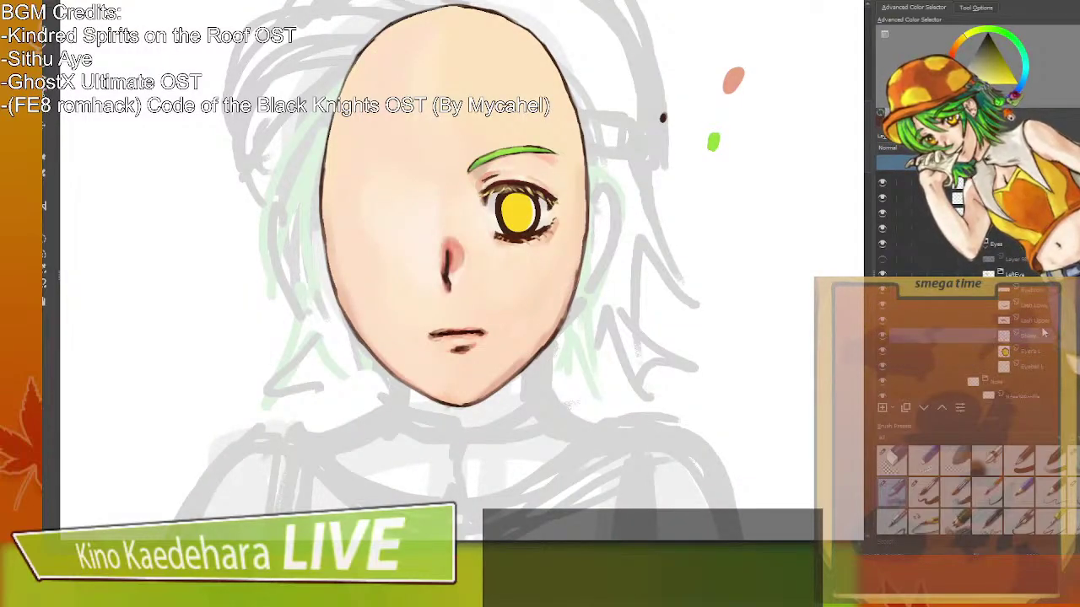
Paint white highlights on opposite edges of the yellow iris, one near the upper lashes and one near the lower lashes.
left_click_drag(539, 225, 530, 232)
key("ctrl+z")
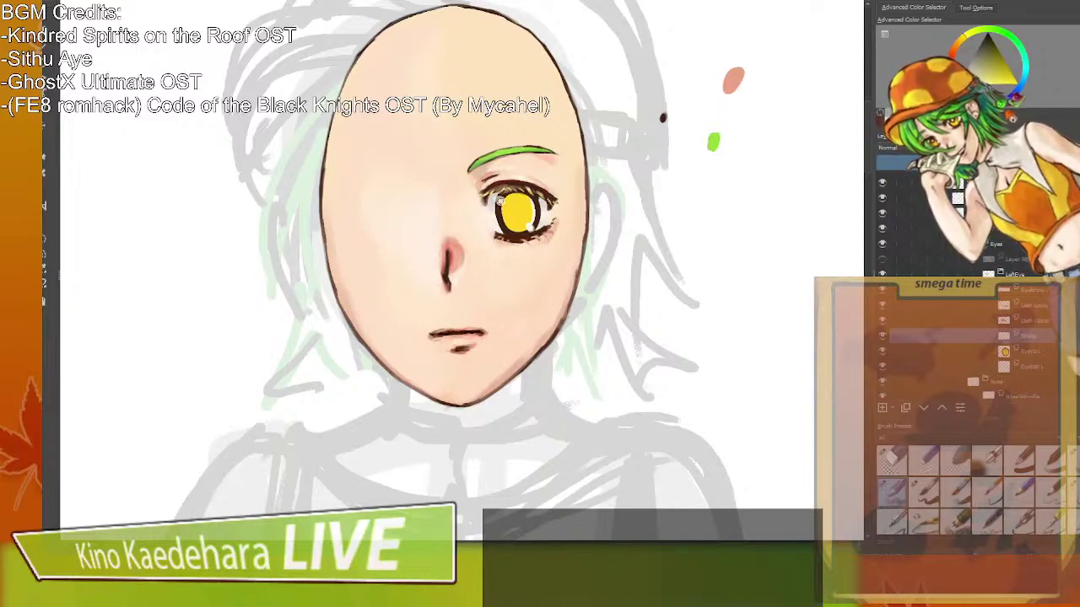
left_click_drag(500, 211, 503, 196)
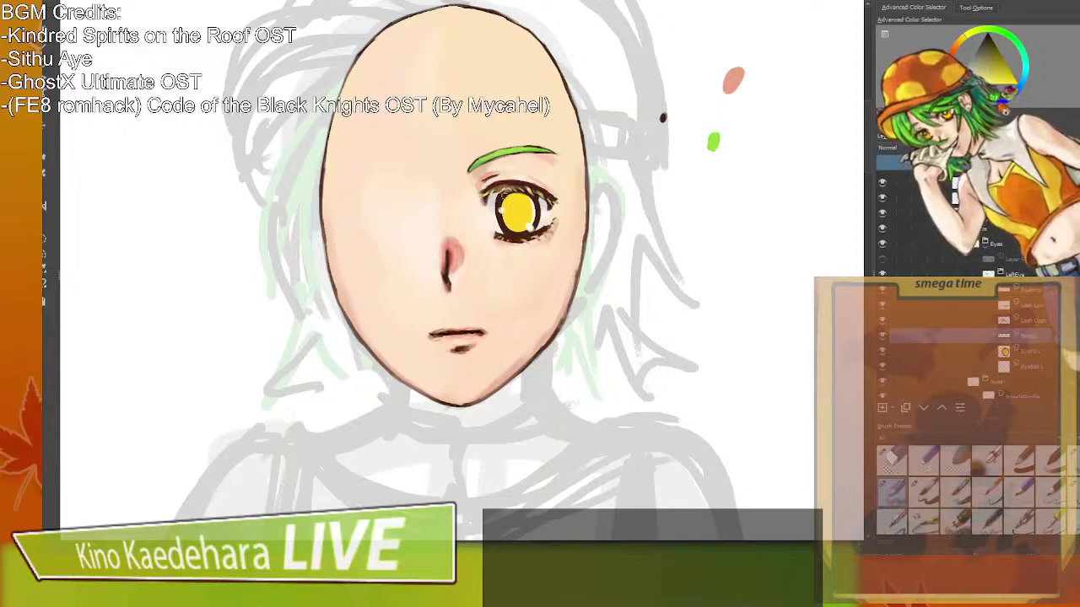
Erase the yellow iris and its dark outline from the iris layer.
left_click(1031, 352)
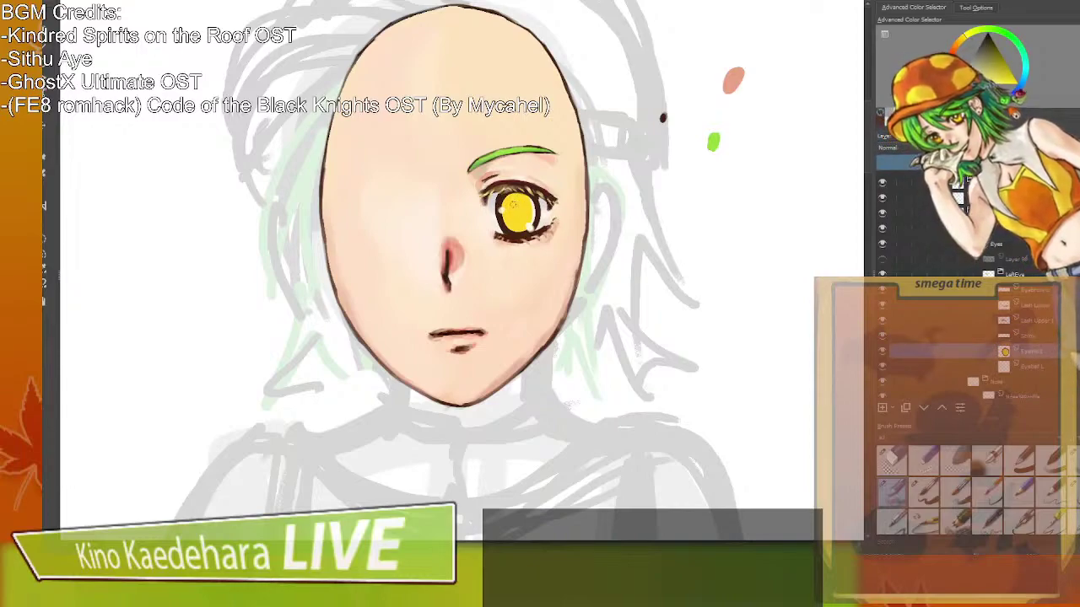
key("/")
mouse_move(502, 200)
left_mouse_down()
mouse_move(502, 195)
mouse_move(519, 228)
mouse_move(523, 203)
mouse_move(533, 203)
mouse_move(526, 226)
mouse_move(509, 225)
mouse_move(534, 204)
left_mouse_up()
key("/")
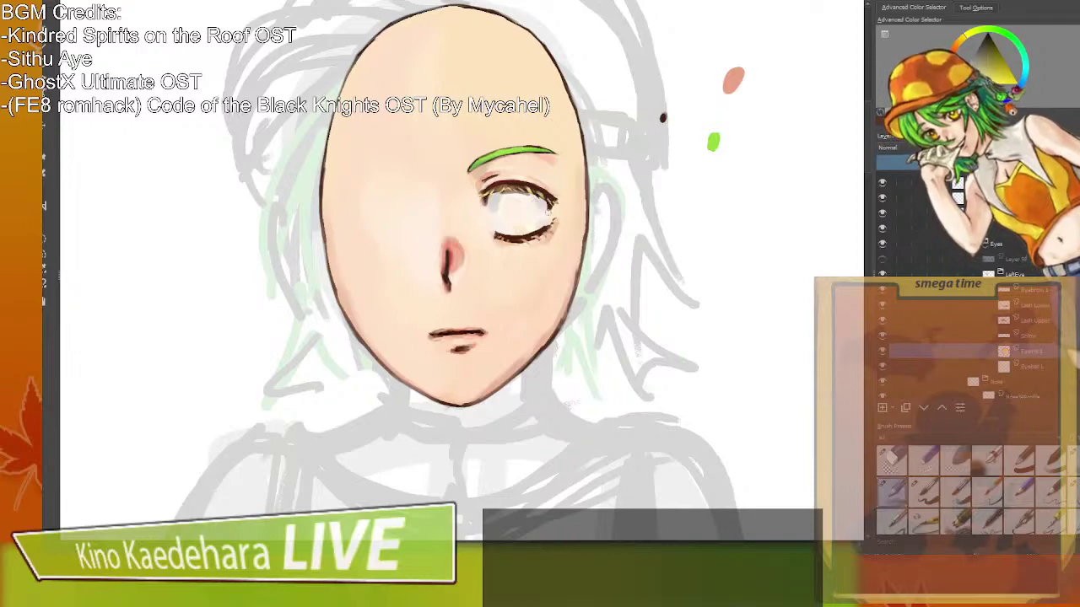
Shade the eye white with soft grey beneath the upper lid, and hide both lash layers with the iris layer active.
left_click(1037, 370)
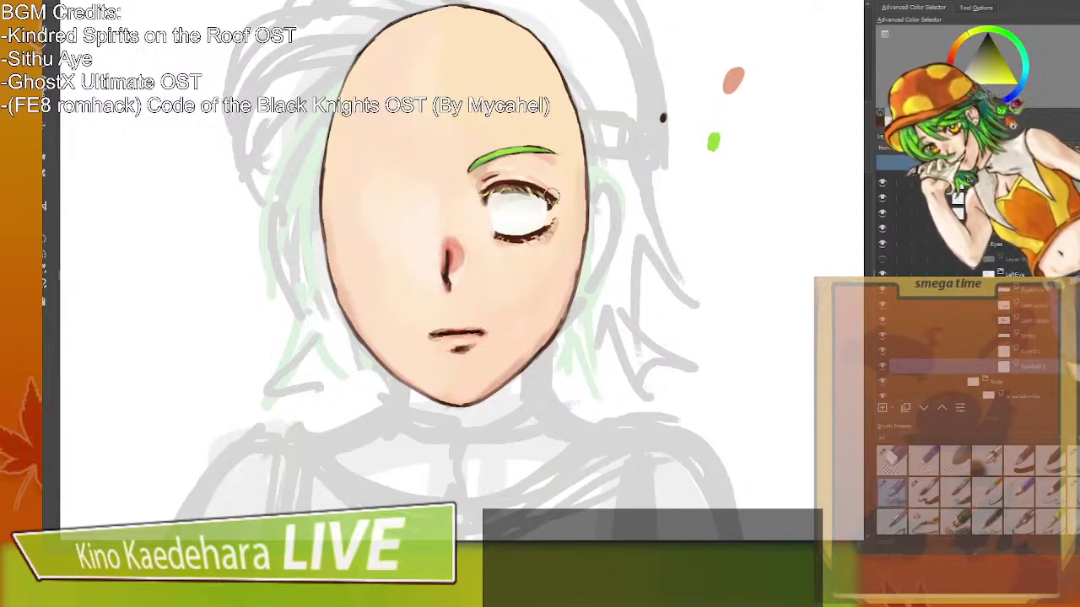
left_click(993, 349)
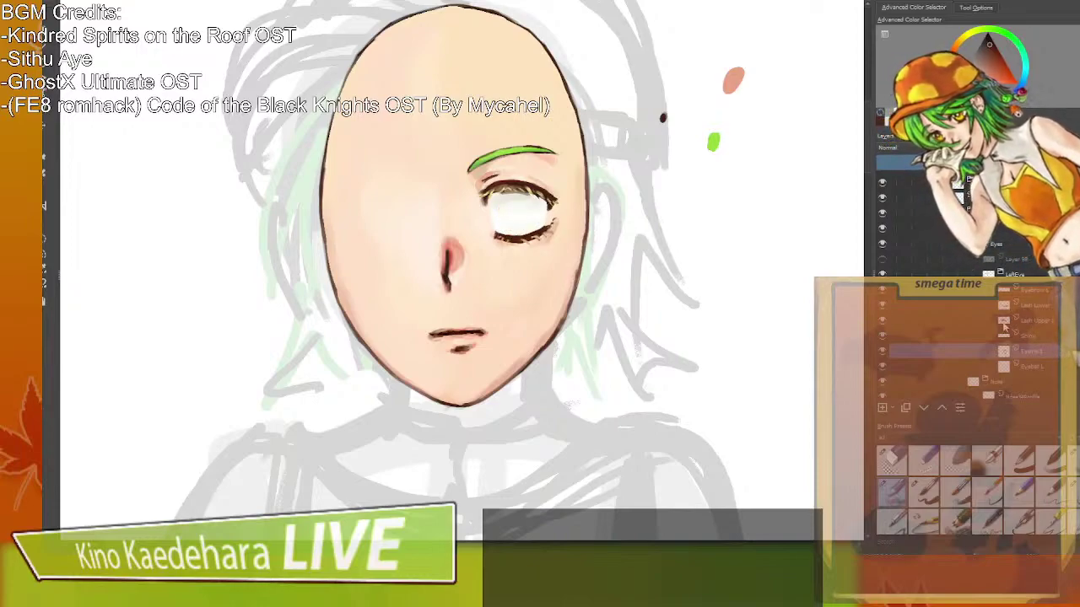
left_click(882, 319)
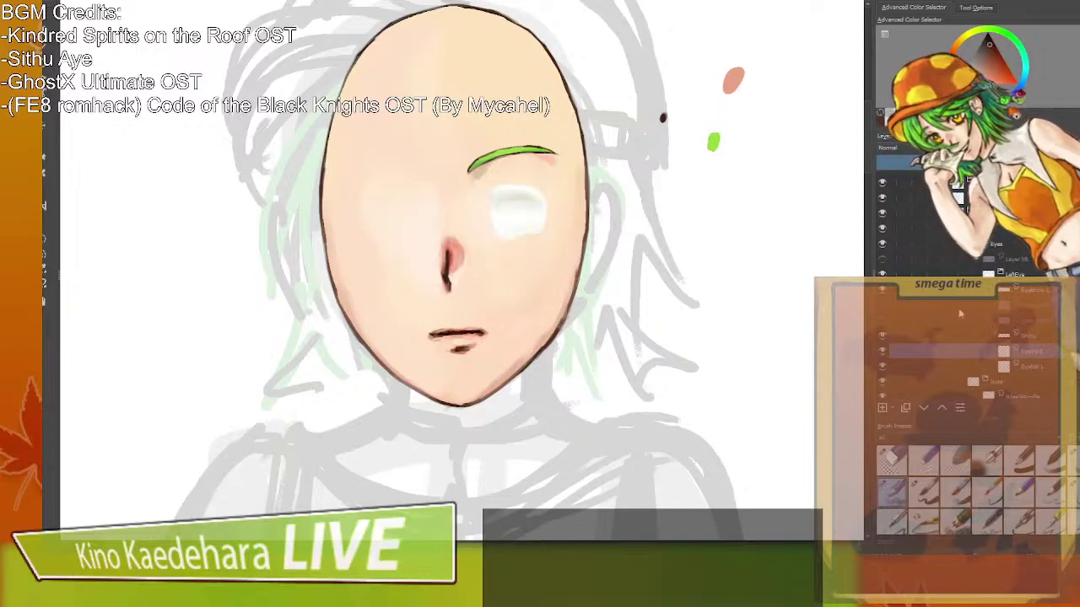
Compare the eye with the upper-lash layer shown and hidden, leaving it hidden.
left_click(882, 321)
left_click(883, 324)
left_click(883, 325)
left_click(882, 326)
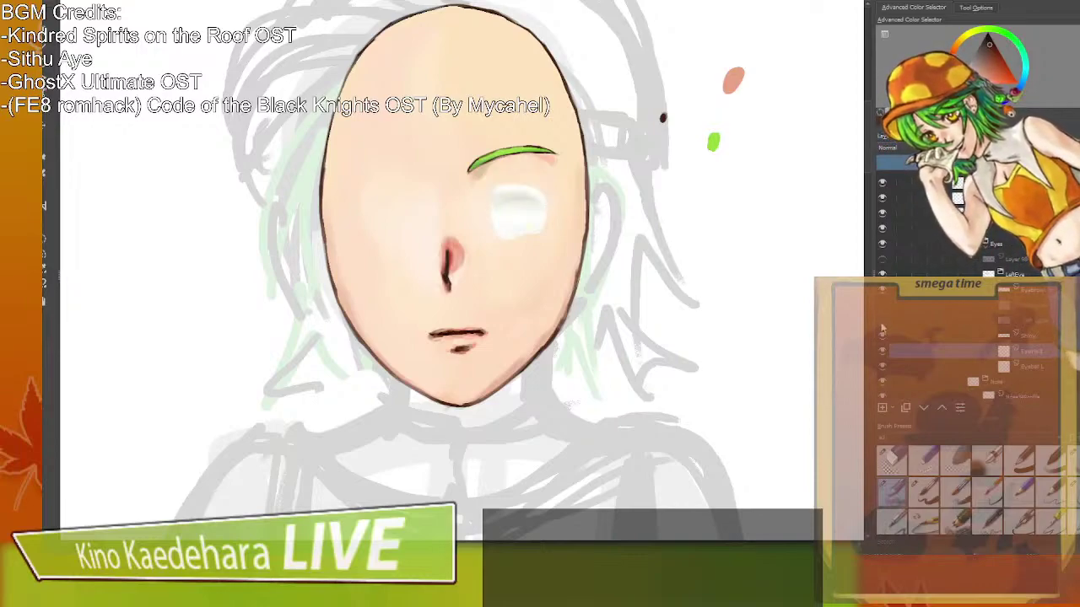
left_click(883, 327)
left_click(883, 328)
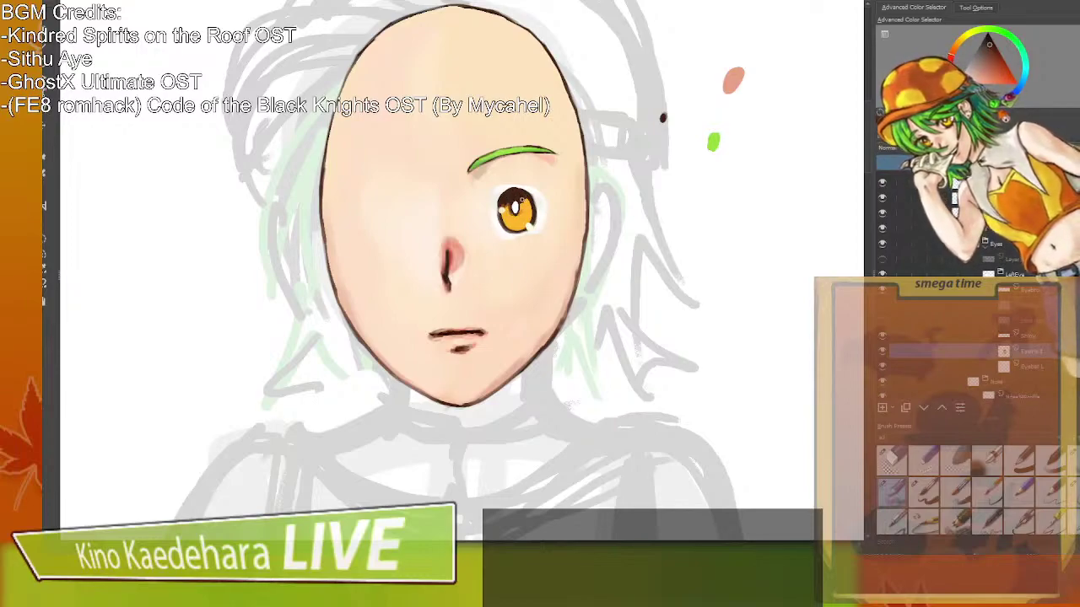
Paint bright yellow highlights in the lower half of the iris and shade around them with a deeper orange.
mouse_move(992, 61)
left_mouse_down()
mouse_move(999, 68)
mouse_move(990, 61)
left_mouse_up()
left_click(958, 45)
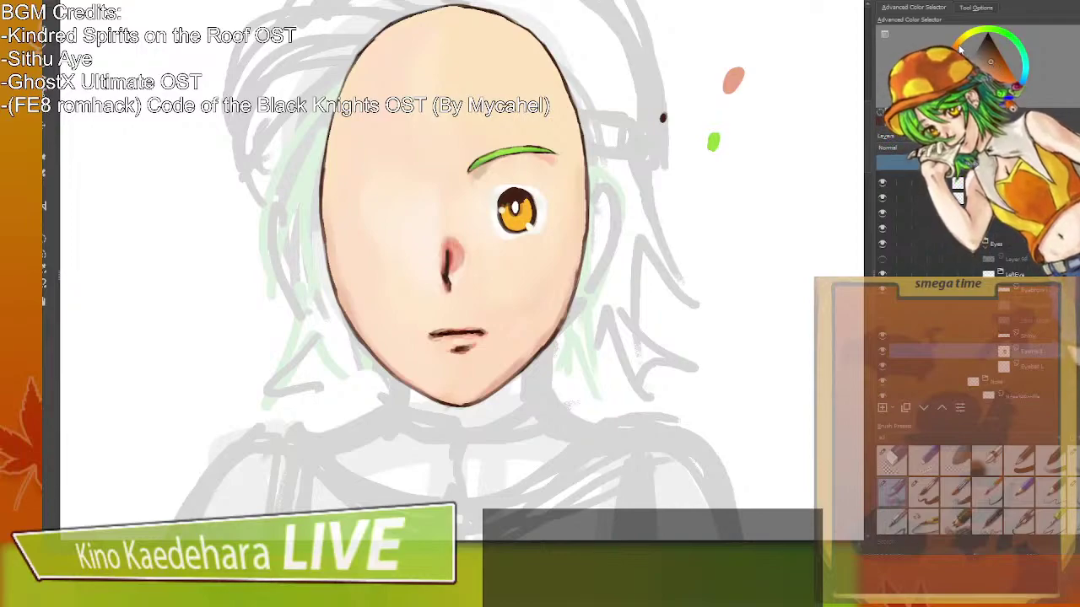
left_click(960, 51)
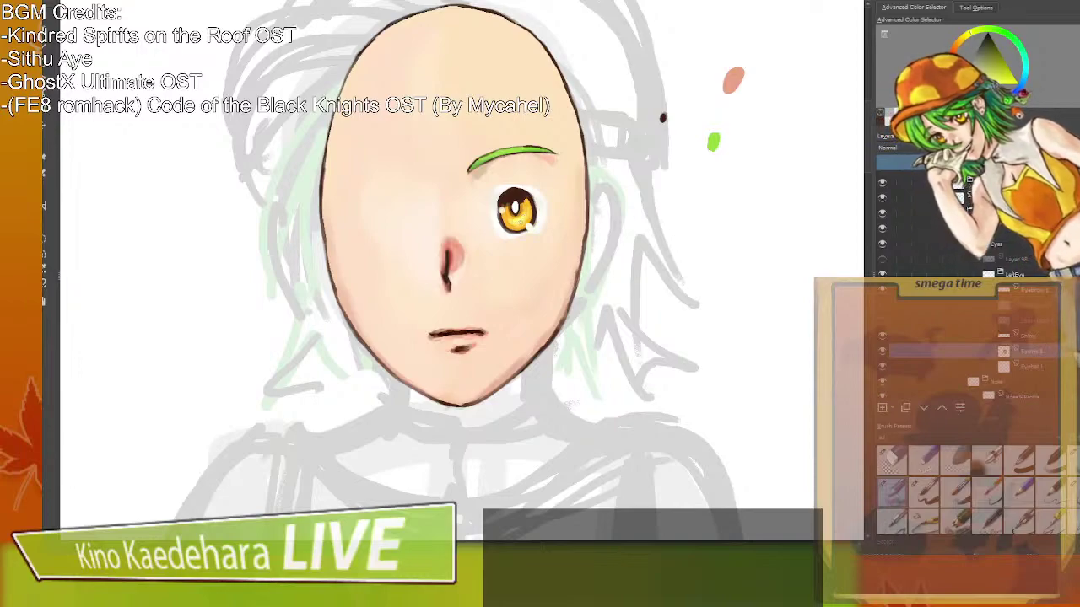
left_click(955, 48)
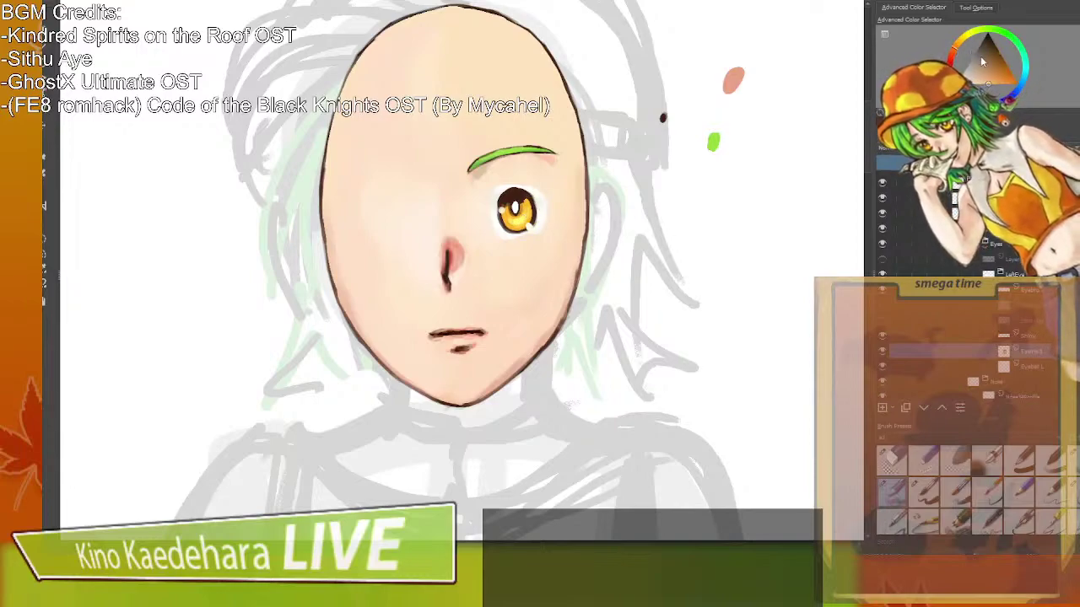
left_click(995, 74)
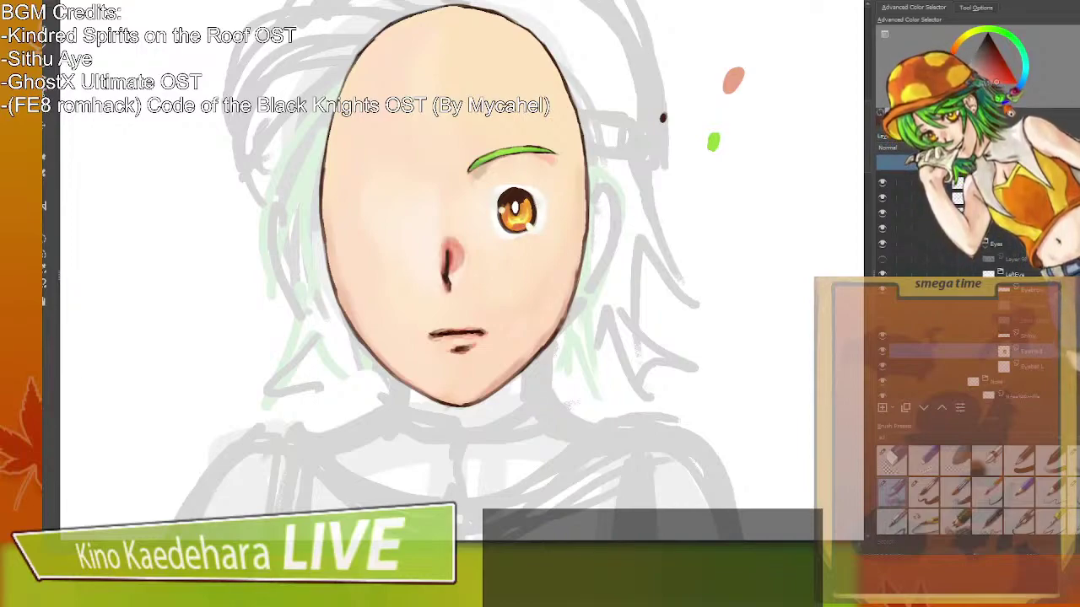
Darken the upper iris and its rim with muted gold and dark reddish brown, blending into colours sampled from the eye.
left_click(990, 65)
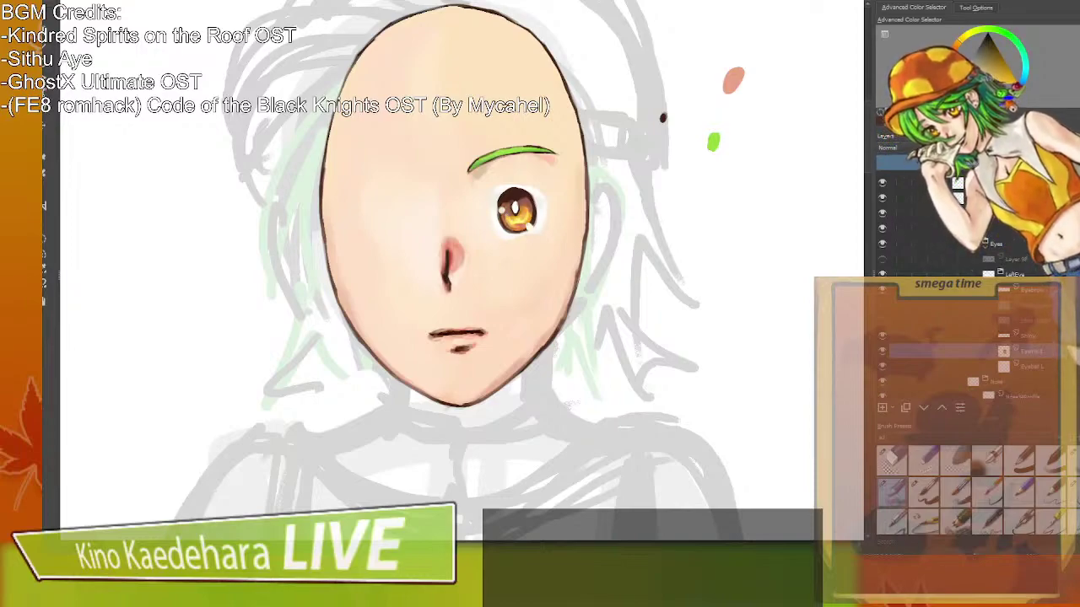
left_click(524, 204, "ctrl")
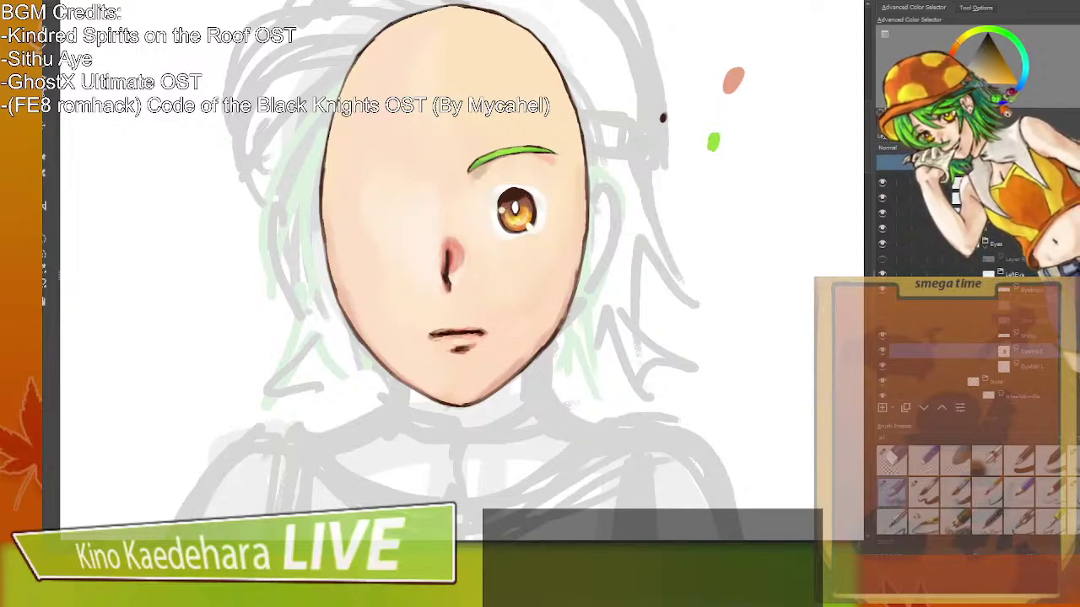
left_click(662, 118, "ctrl")
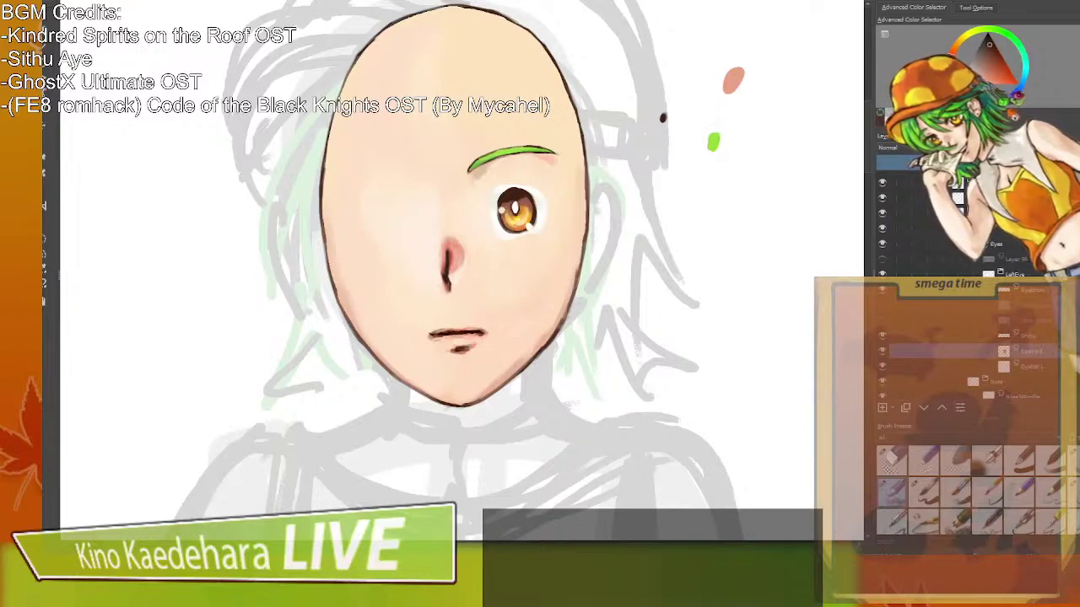
left_click(991, 49)
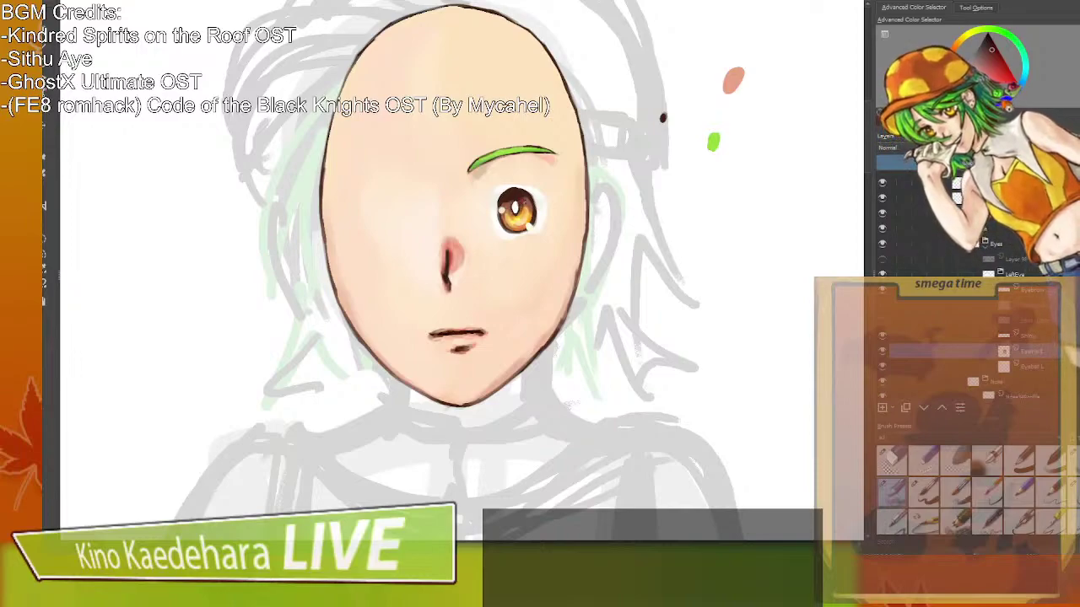
Paint lighter reflections in the dark upper part of the iris and brighten the yellow areas, refining with the dark brown swatch.
left_click(1002, 58)
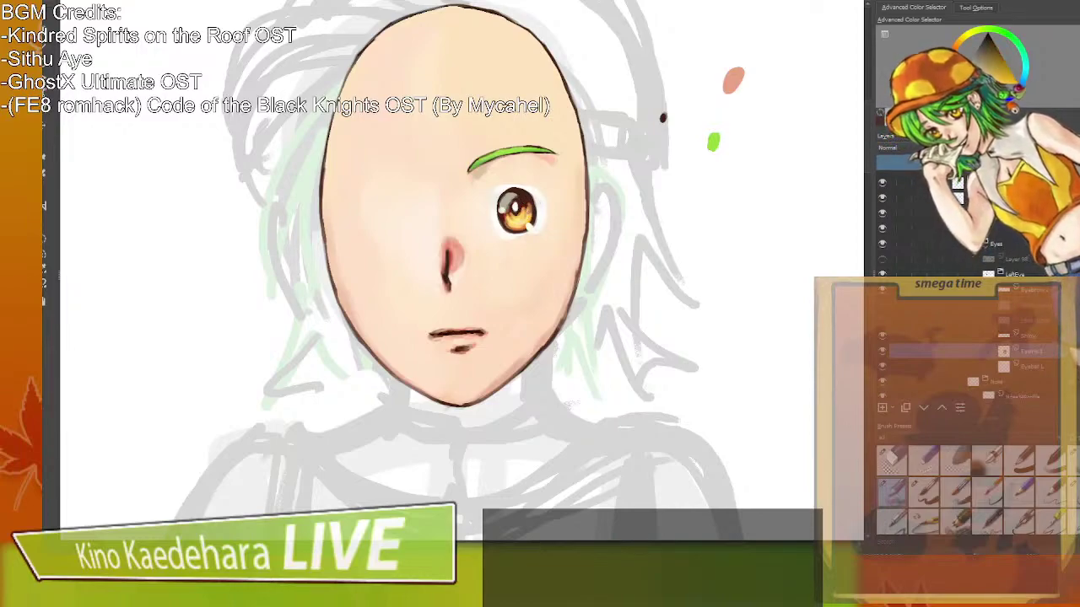
left_click(1004, 83)
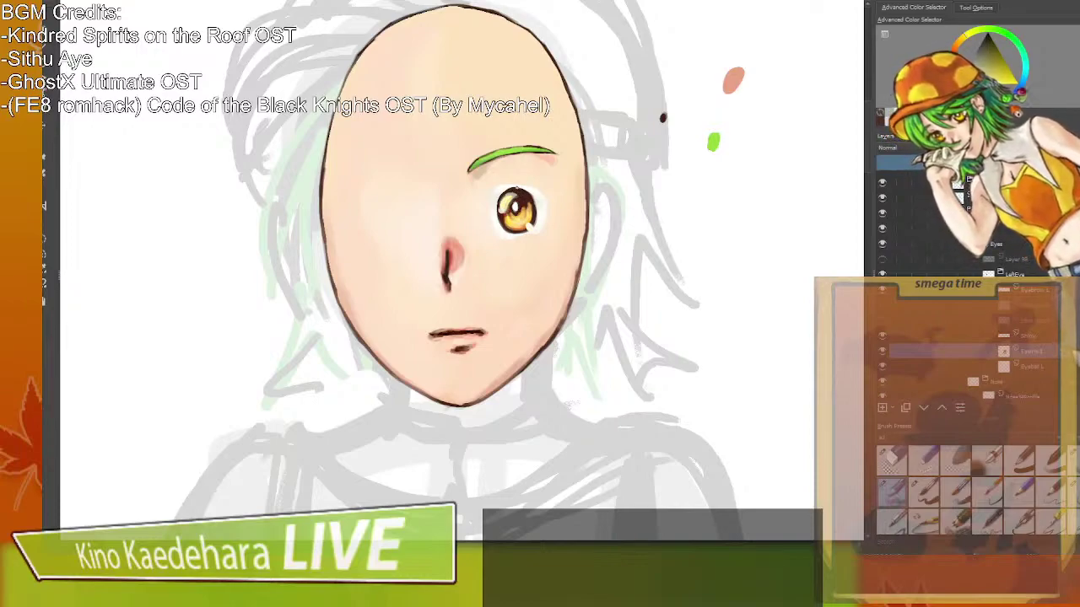
left_click(663, 117, "ctrl")
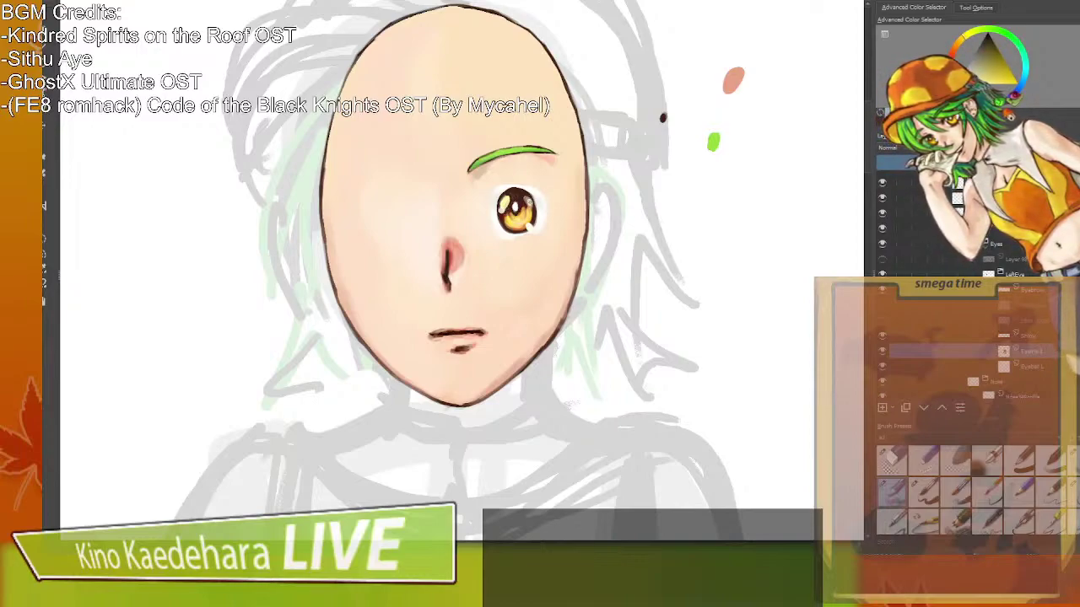
Hide the shine layer and rework the iris edge near the lower outer highlight with sampled colours and an eraser stroke.
left_click(524, 199, "ctrl")
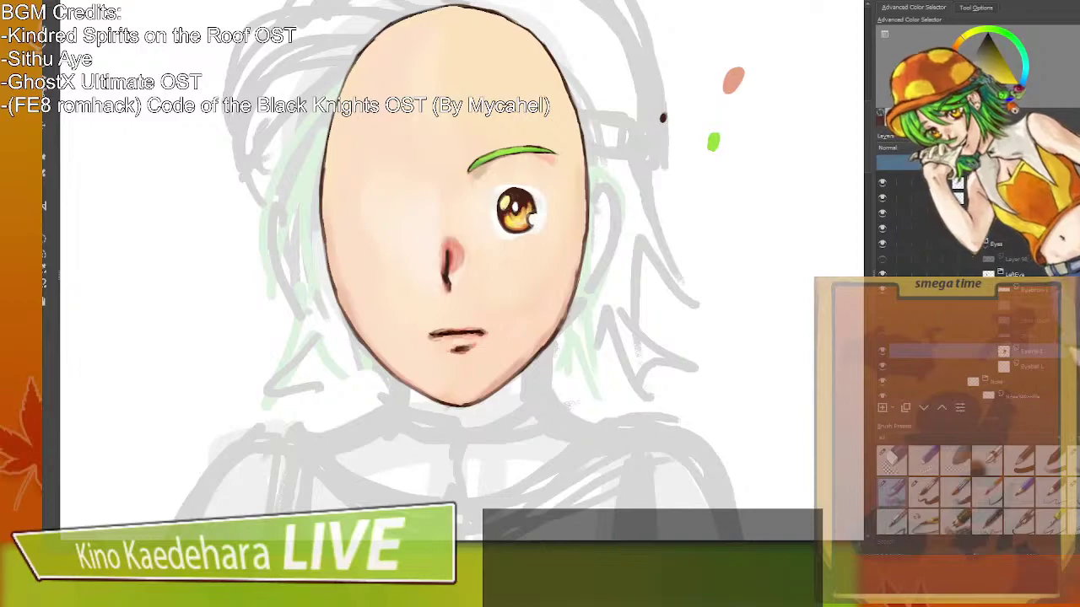
left_click(531, 202, "ctrl")
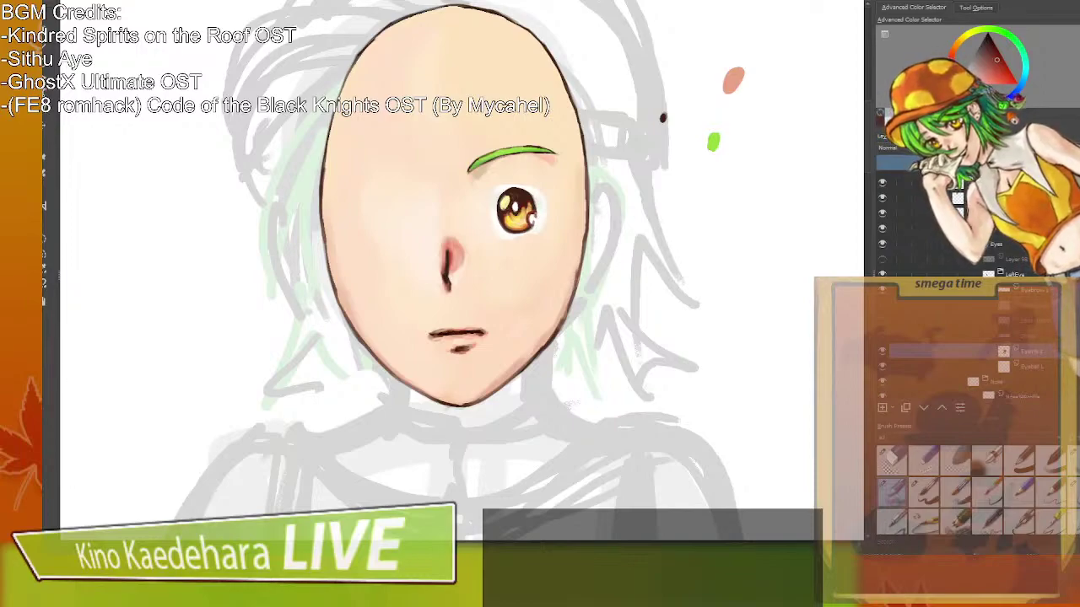
left_click(541, 214, "ctrl")
key("/")
left_click_drag(532, 219, 534, 218)
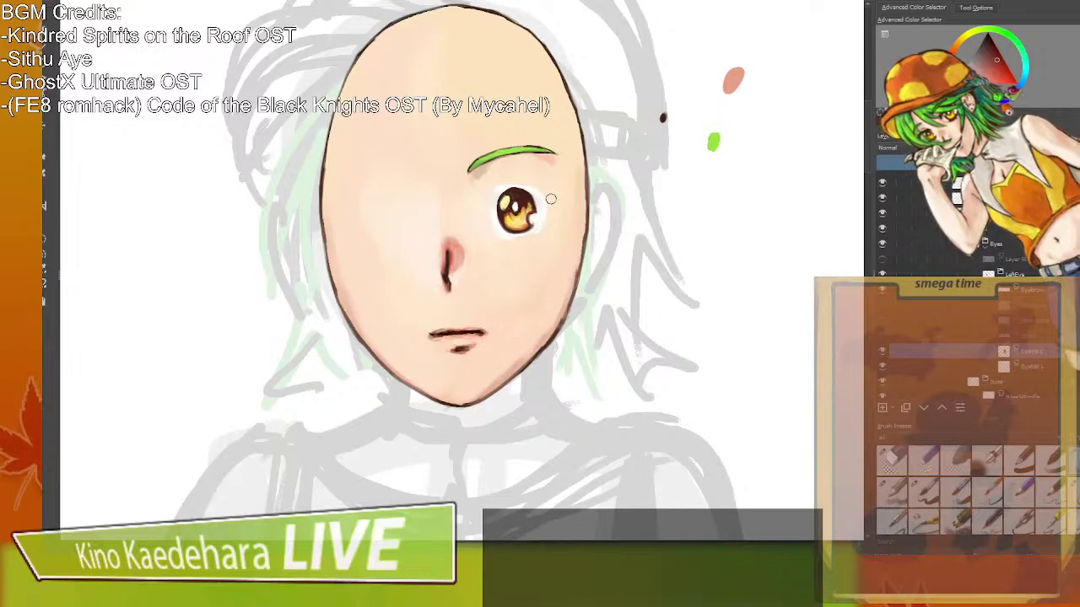
Show both lash layers and the shine layer again, comparing the eye with and without the shine.
left_click(882, 320)
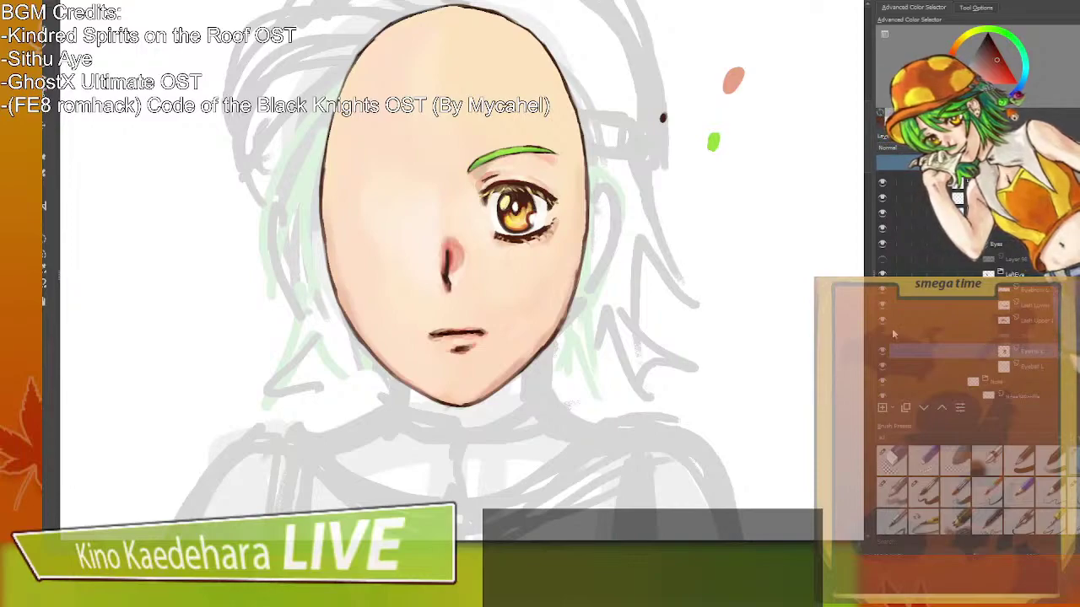
left_click(881, 337)
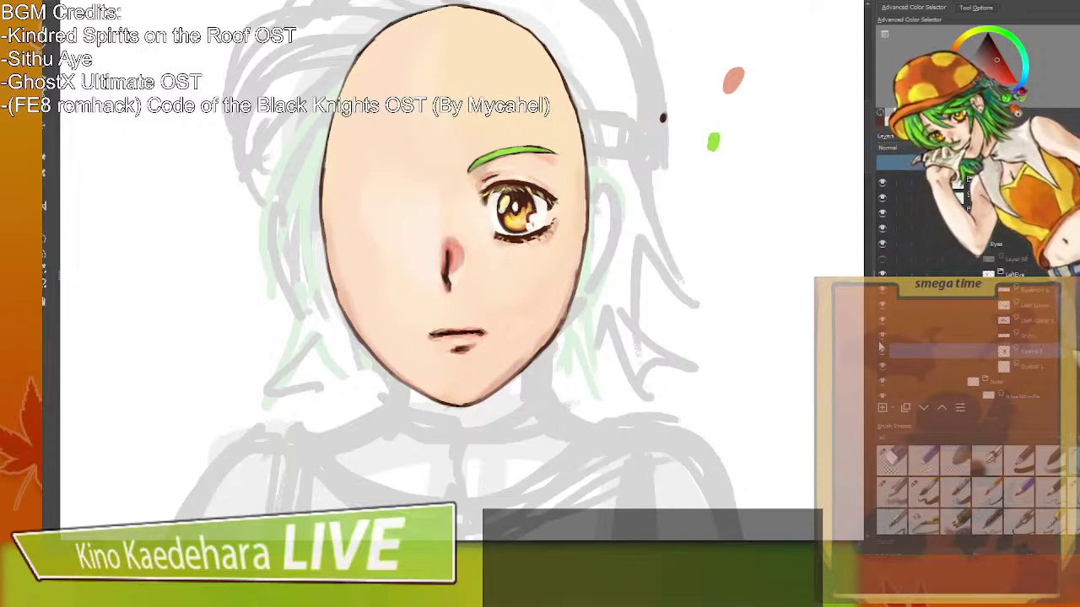
left_click(879, 340)
left_click(880, 340)
left_click(880, 341)
left_click(879, 341)
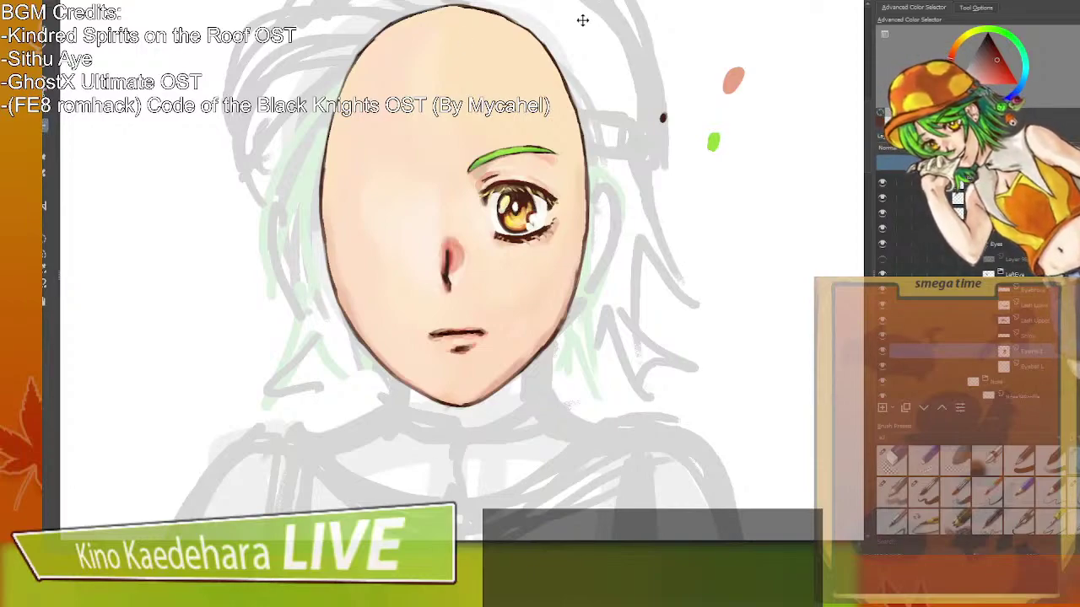
Nudge the lower lashes slightly upward and fine-tune the position of the upper lashes around the eye.
left_click(1043, 322)
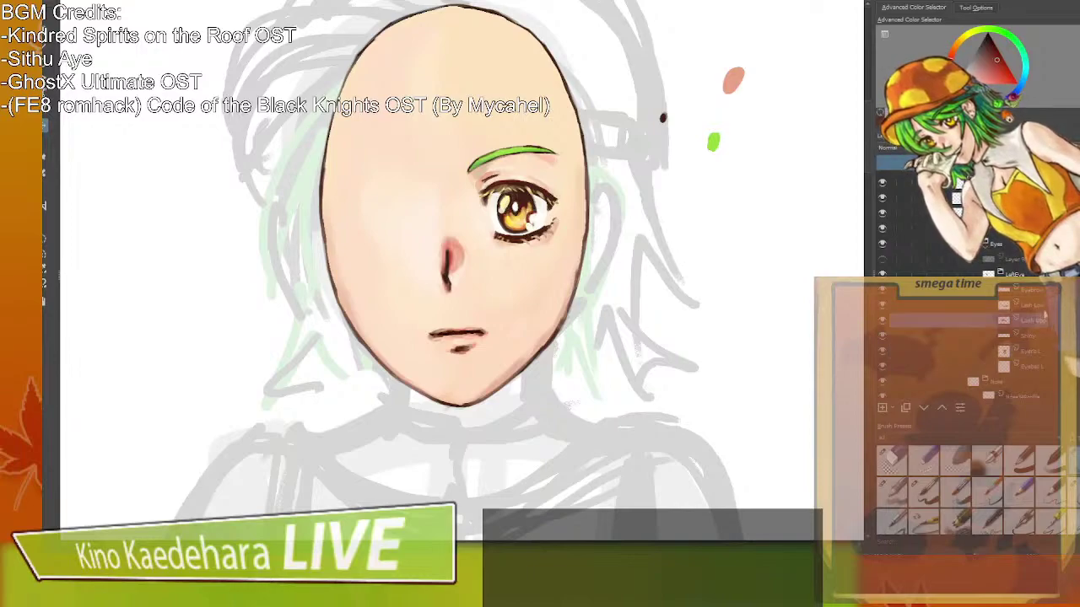
left_click(1043, 306)
left_click_drag(522, 238, 519, 235)
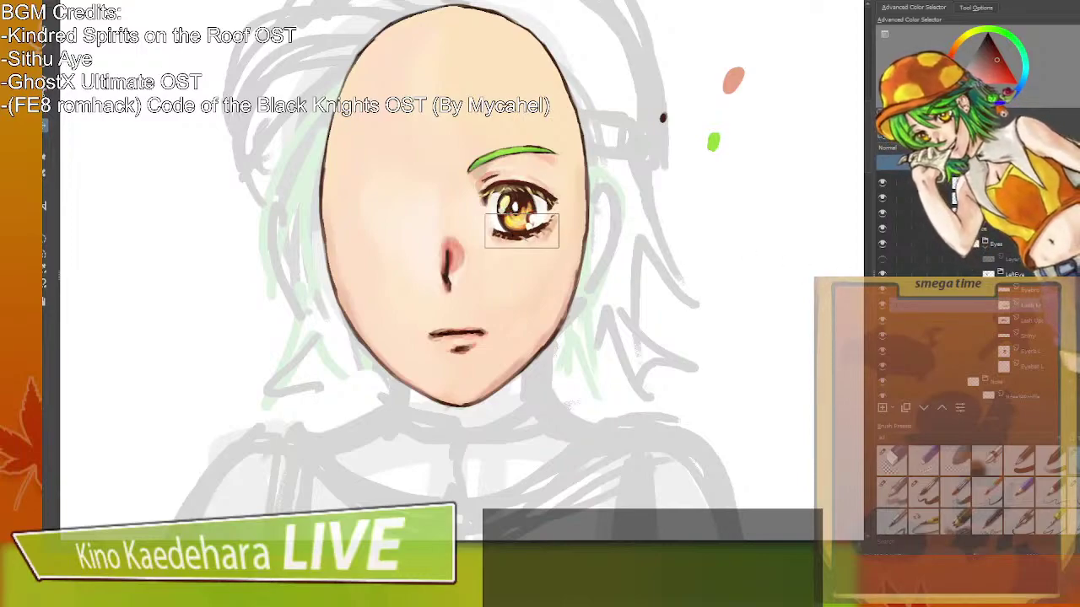
left_click(1039, 321)
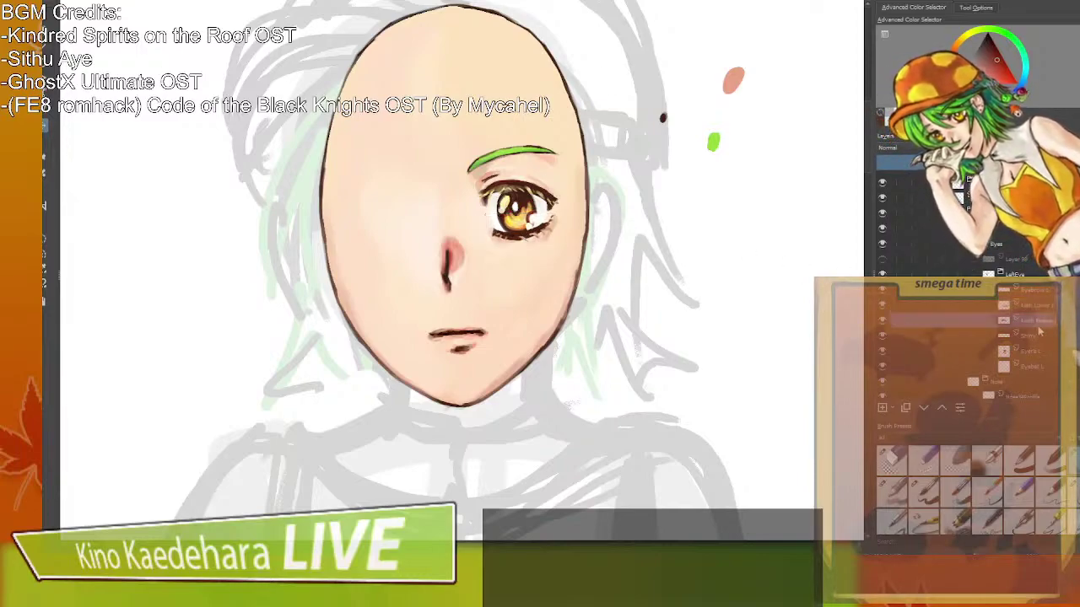
left_click_drag(582, 250, 574, 254)
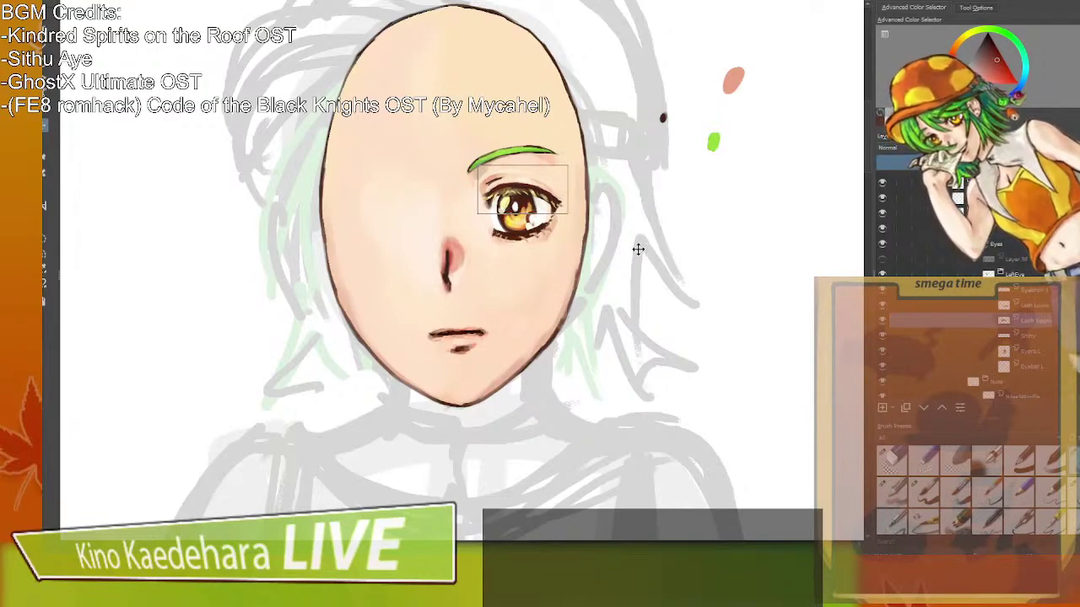
left_click_drag(637, 249, 635, 246)
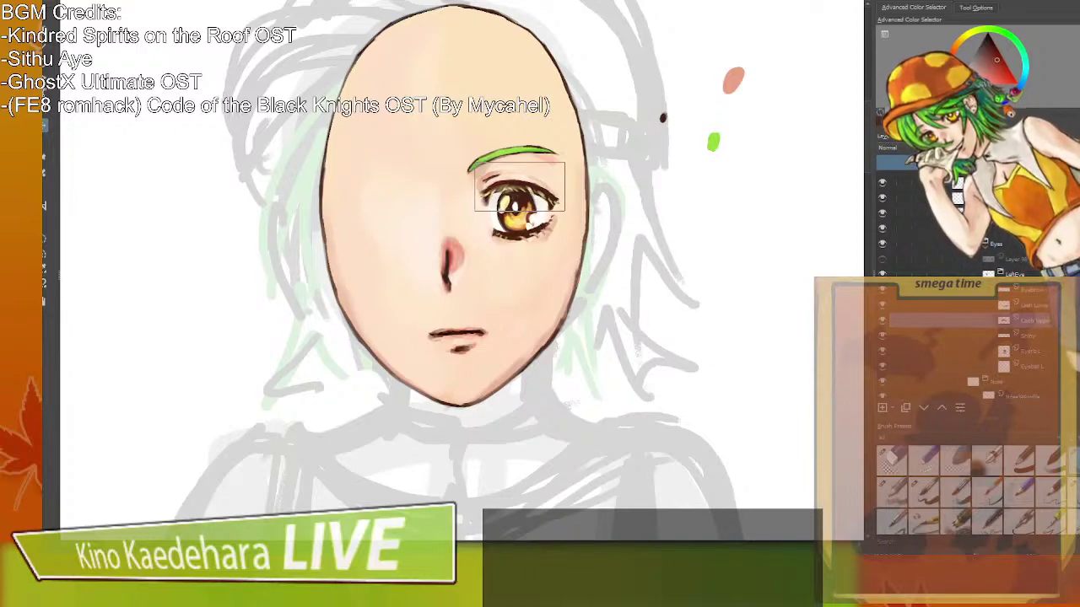
key("b")
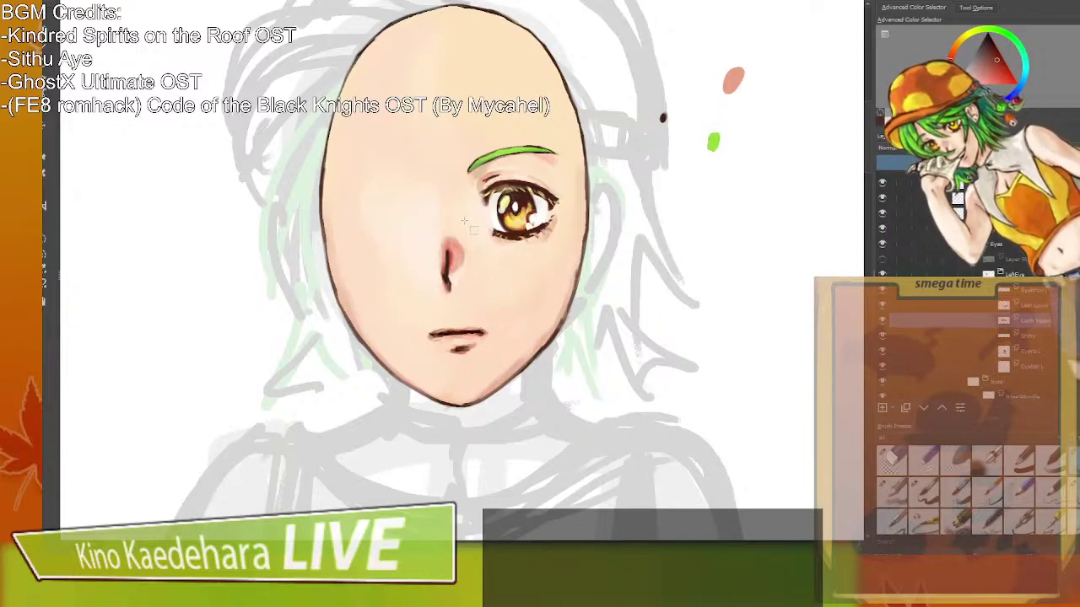
Shift the iris slightly toward the nose and stretch it a little taller with a transform.
left_click(1041, 355)
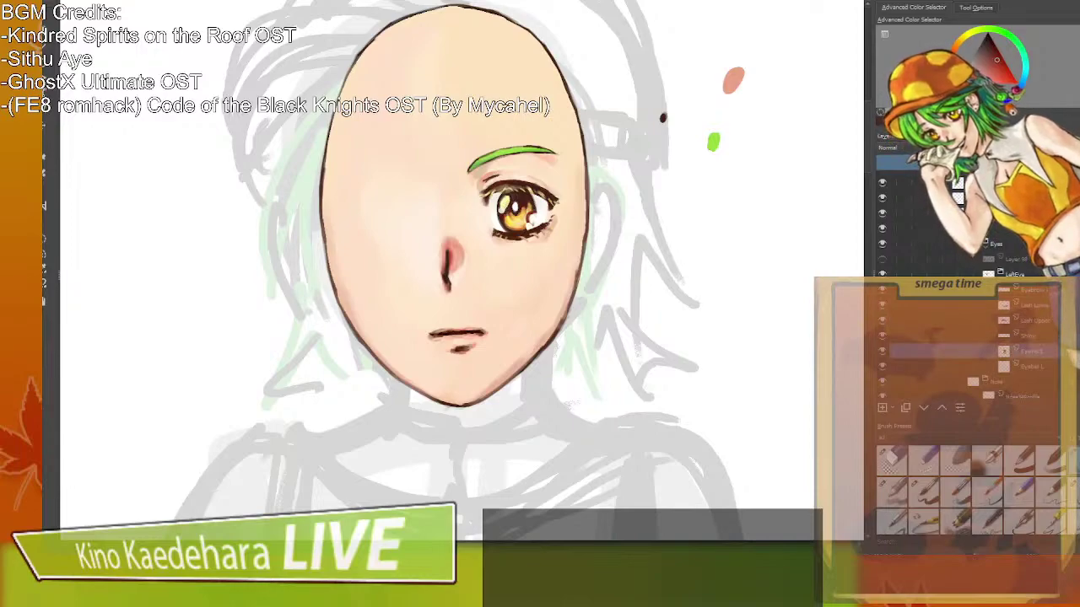
left_click(47, 127)
left_click_drag(453, 209, 449, 209)
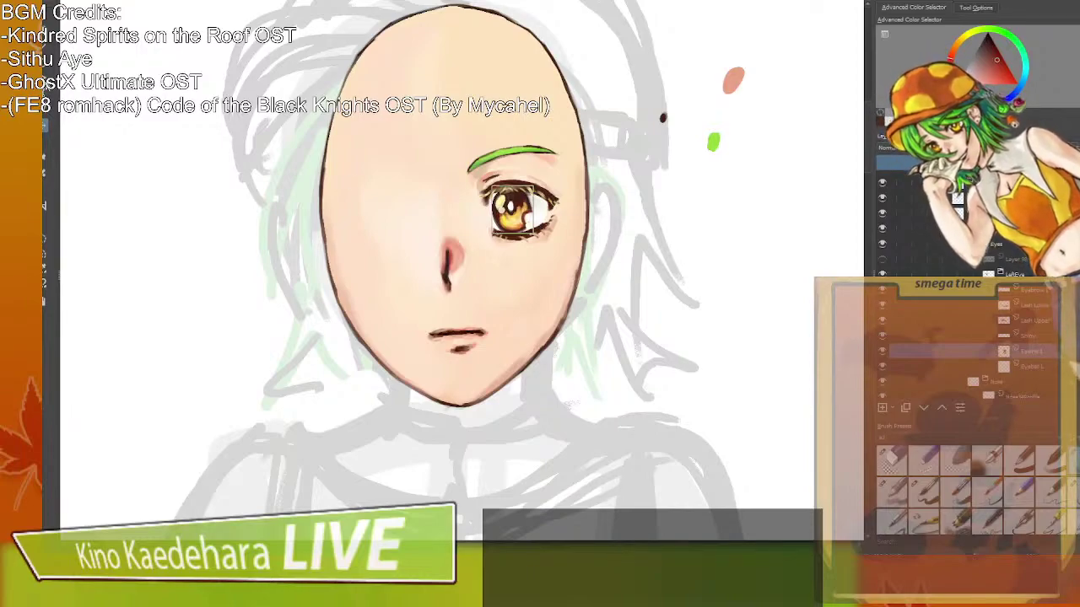
key("ctrl+t")
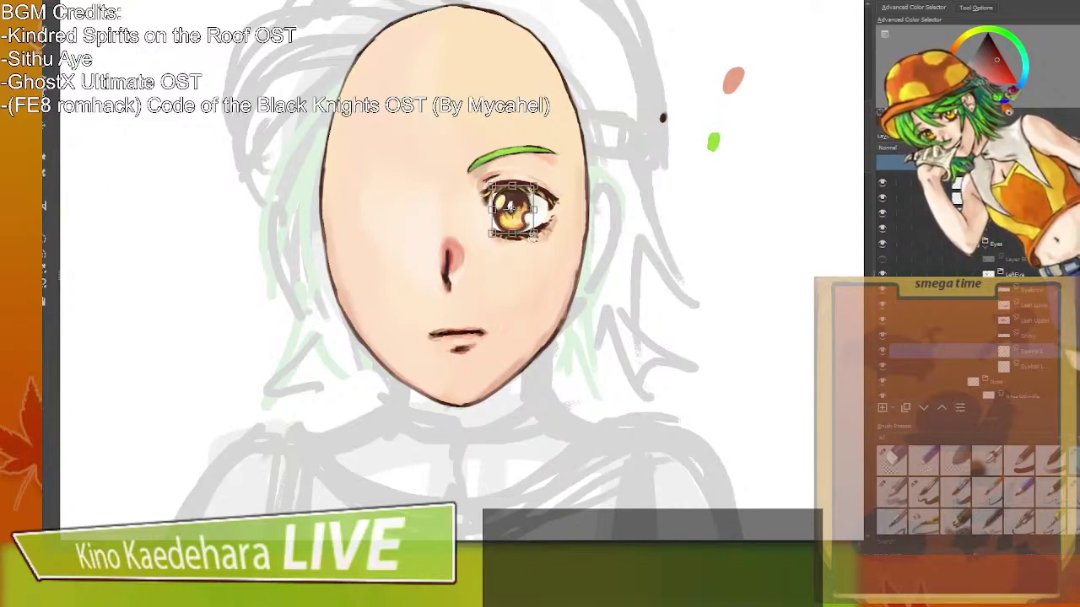
key("Return")
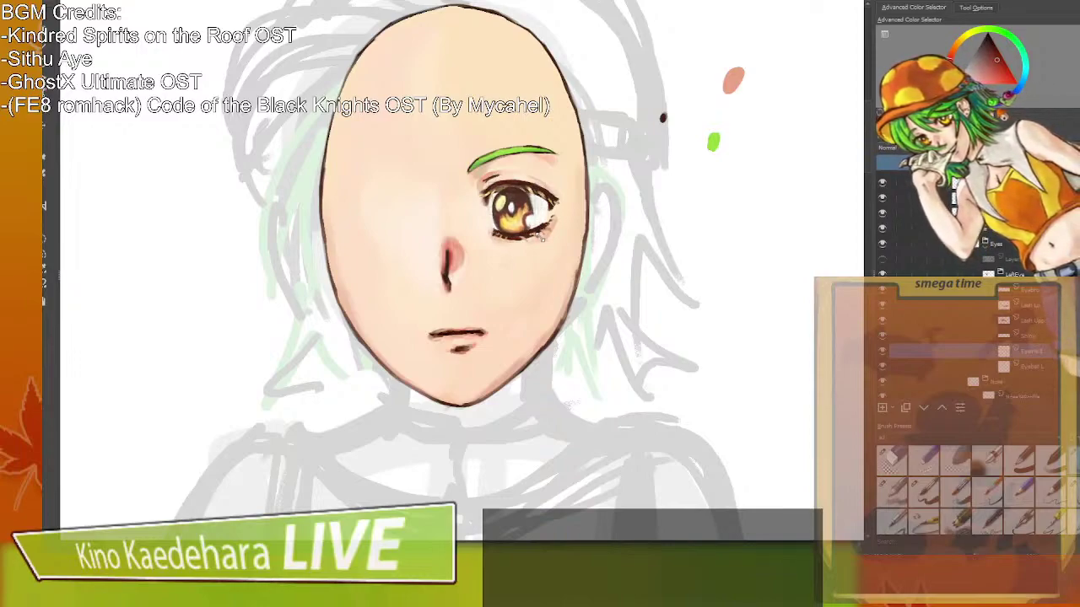
key("ctrl+t")
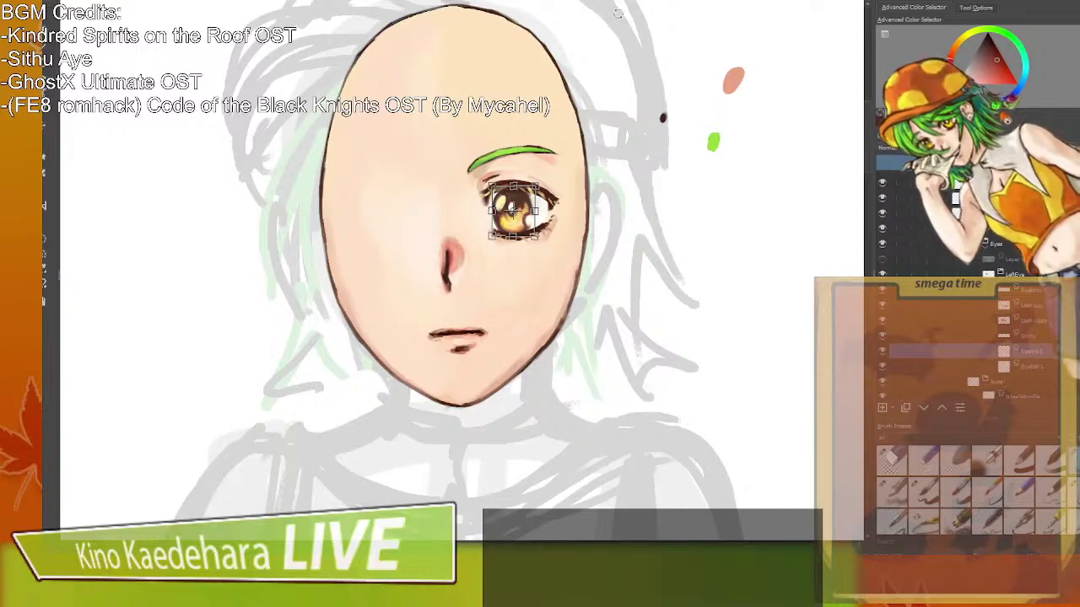
key("Return")
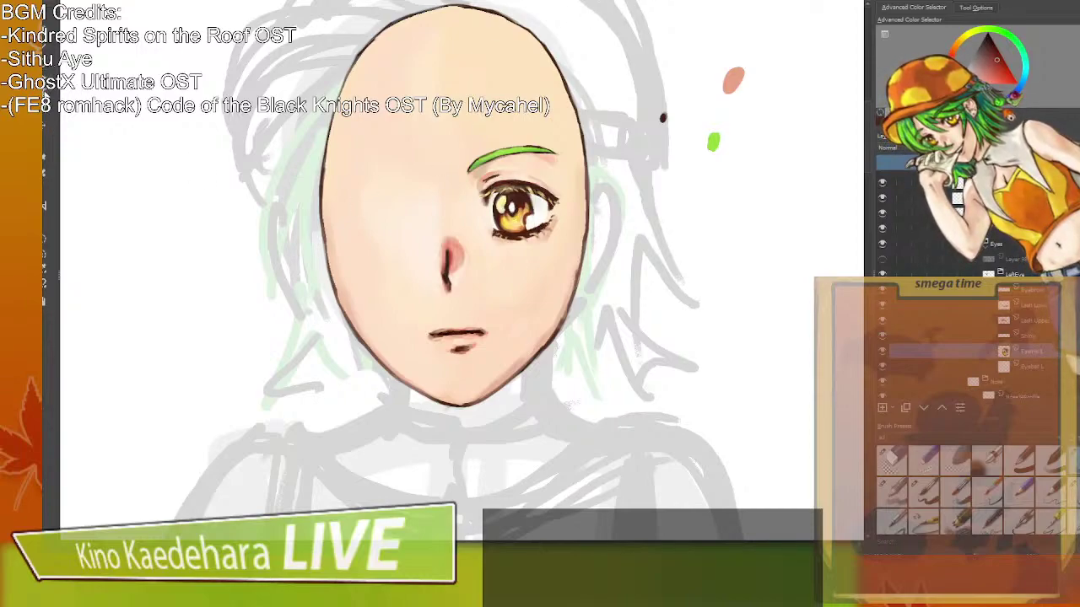
Move the iris slightly back toward the outer corner of the eye and make the eyeball layer active.
left_click(46, 126)
left_click_drag(512, 211, 513, 209)
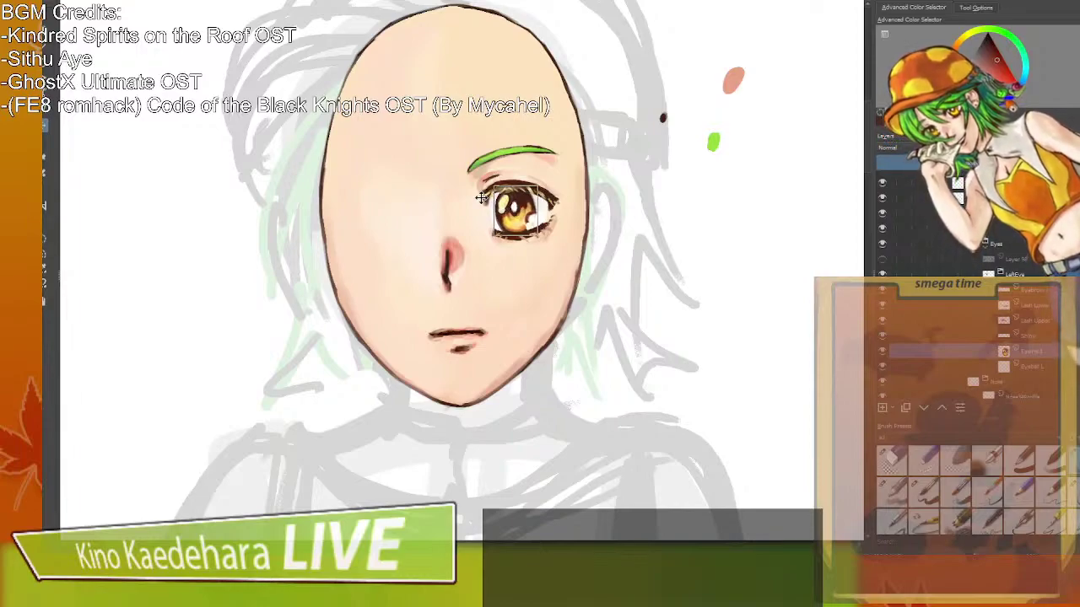
left_click(1046, 368)
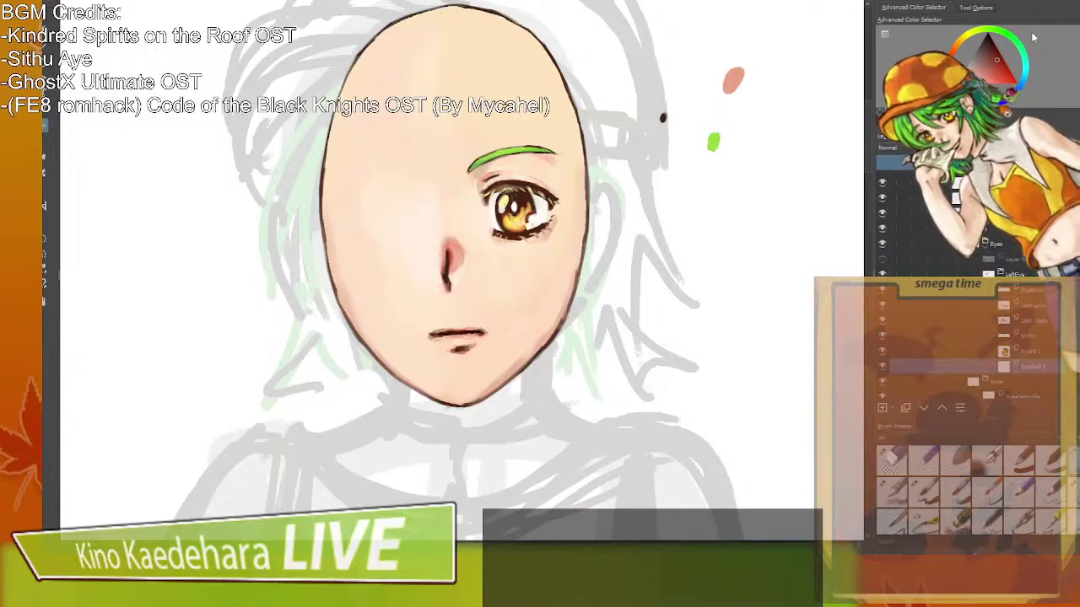
scroll(649, 379, "down", 2)
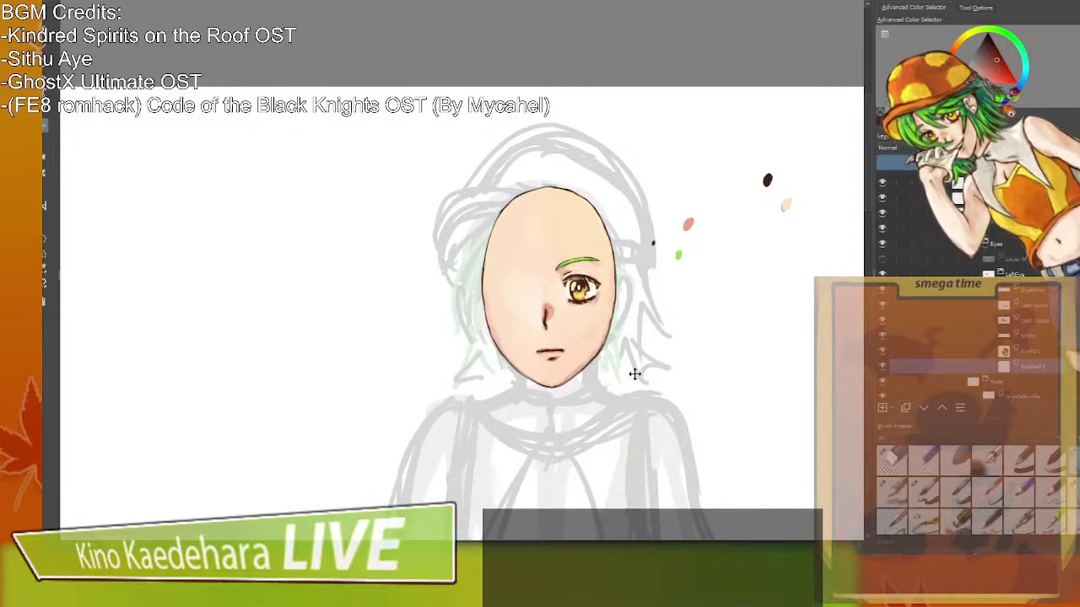
scroll(634, 373, "up", 2)
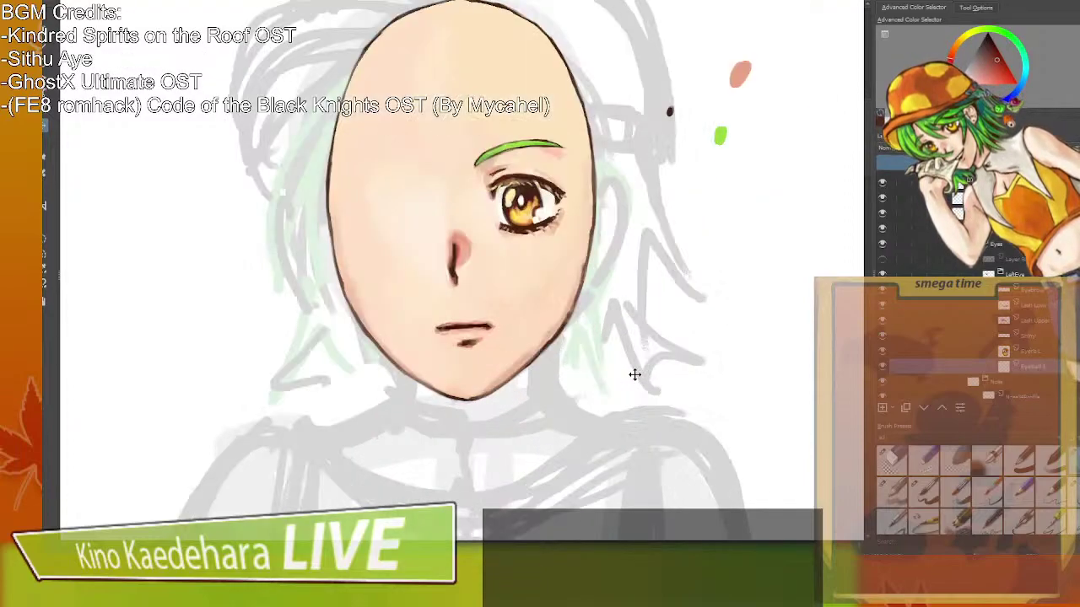
Fine-tune the positions of the eyeball and iris layers so they sit evenly within the lashes.
left_click_drag(528, 238, 535, 235)
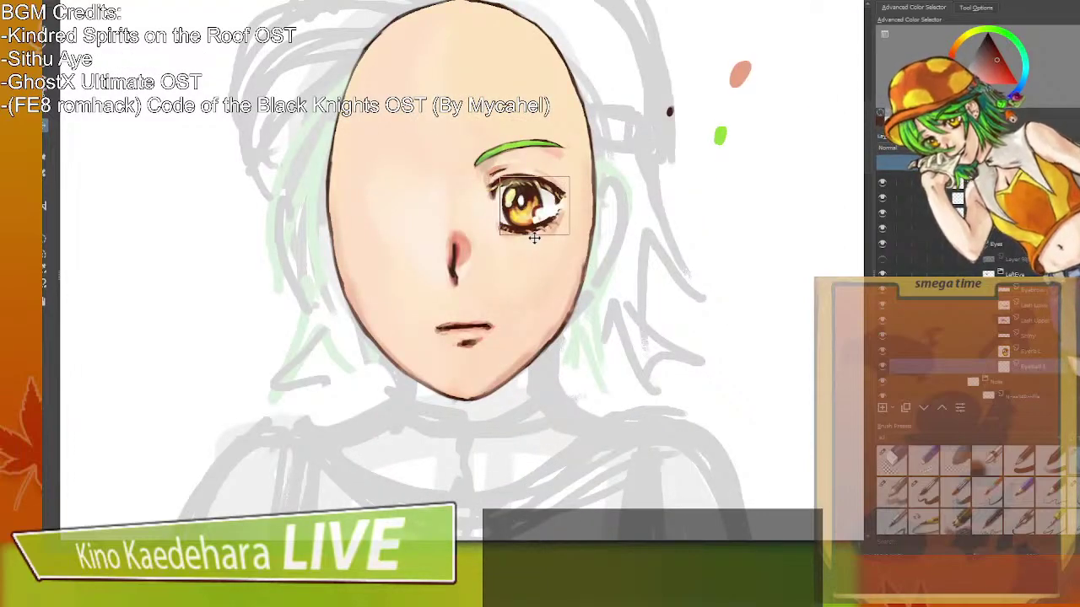
left_click(1016, 351)
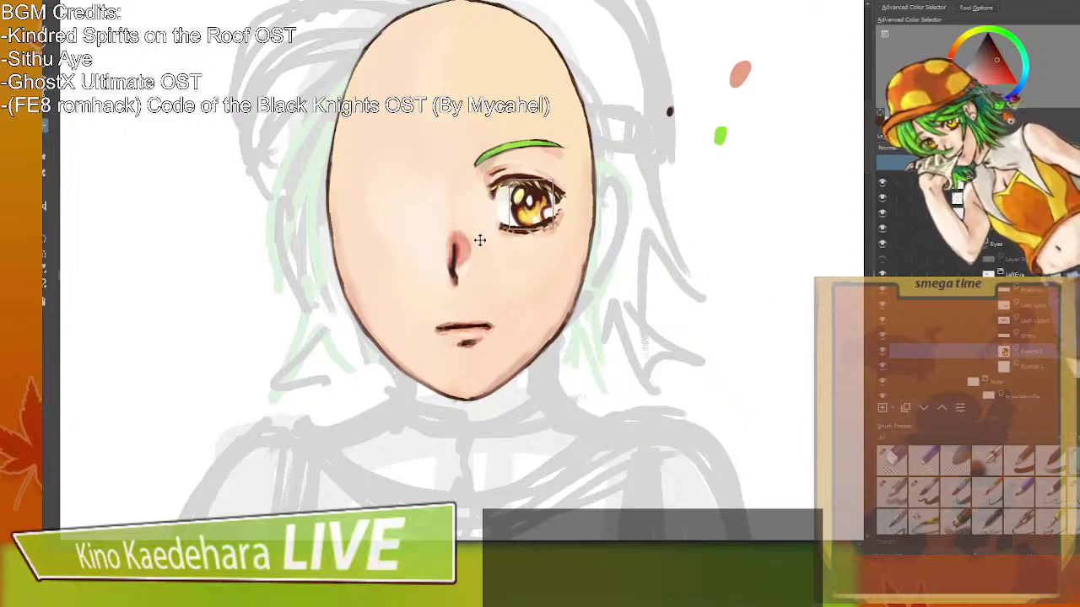
left_click_drag(520, 221, 552, 231)
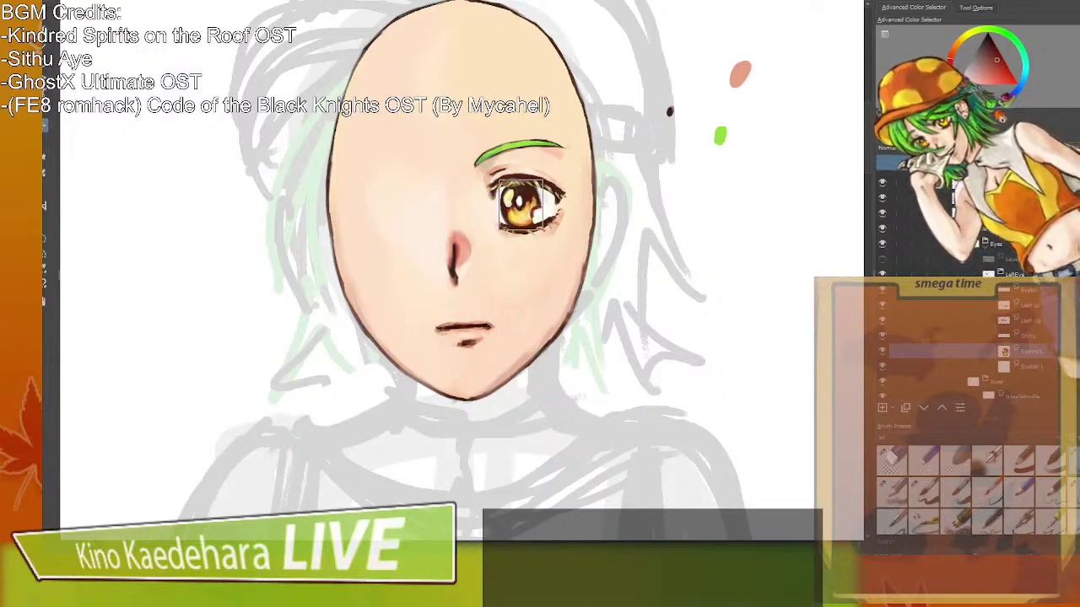
key("b")
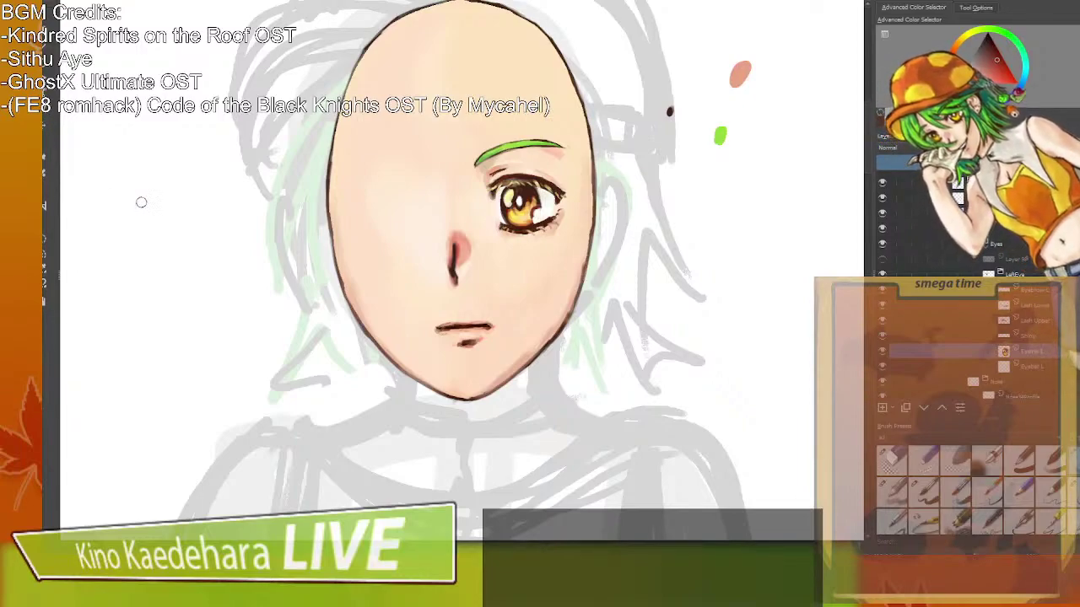
left_click_drag(507, 240, 559, 289)
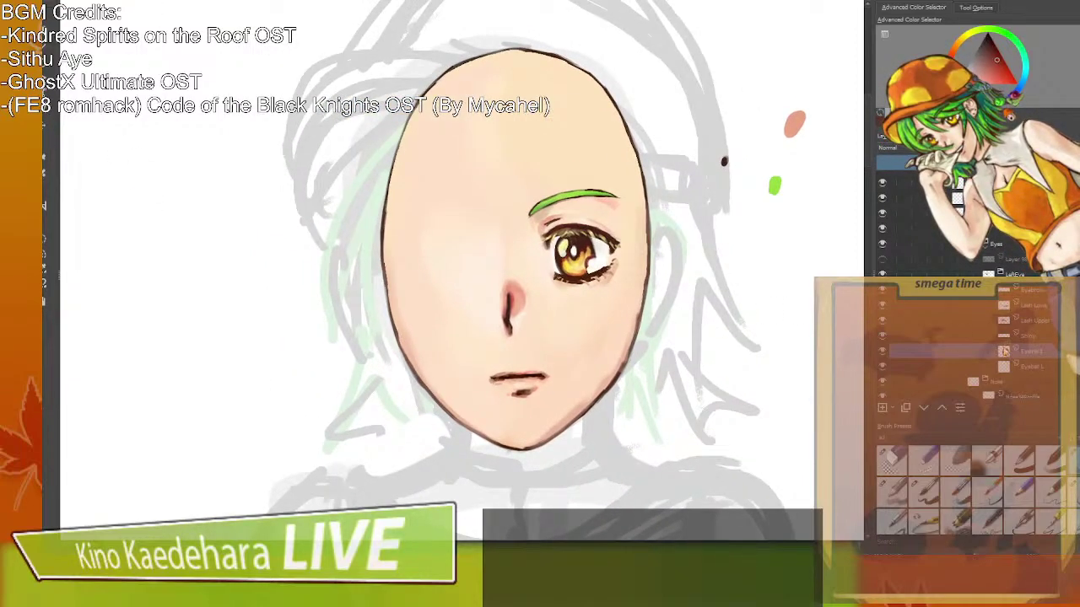
Select all the layers of the finished eye, from the eyebrow down to the eyeball.
left_click(1019, 278)
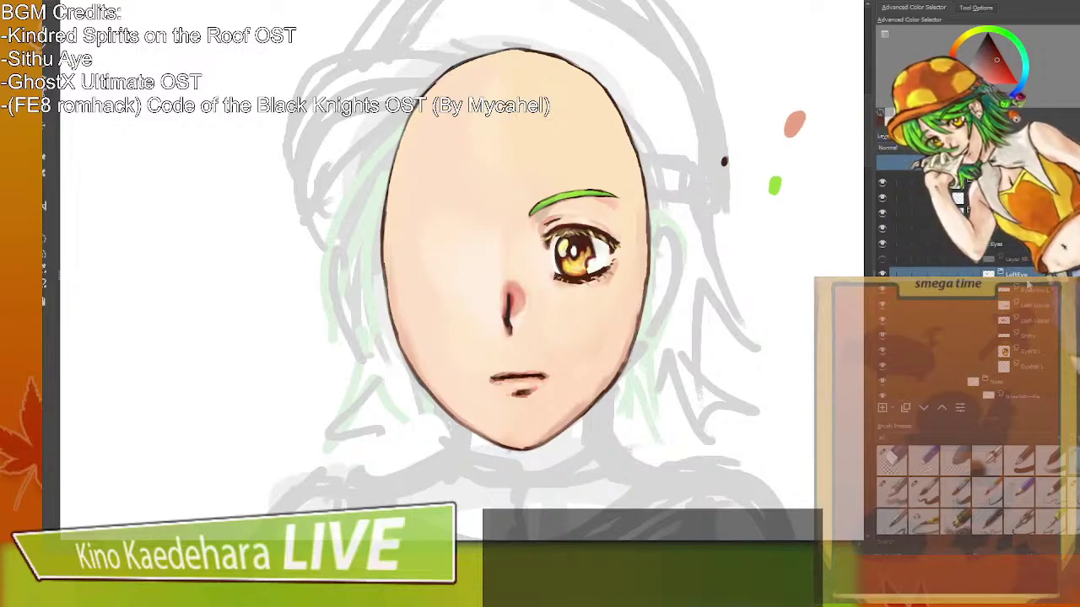
left_click(1036, 365)
scroll(1021, 327, "down", 3)
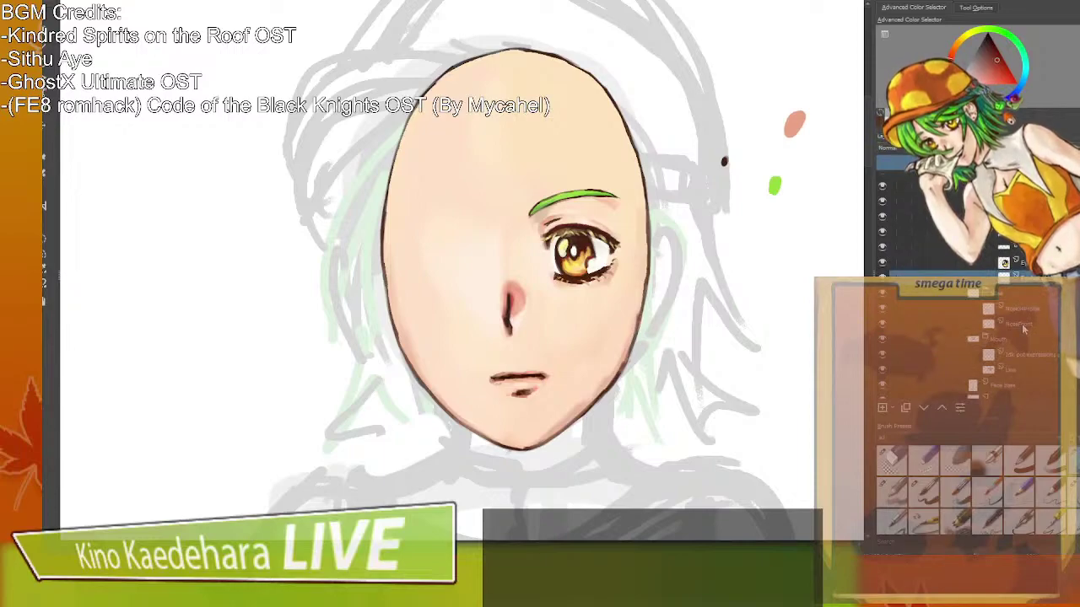
scroll(1021, 327, "up", 2)
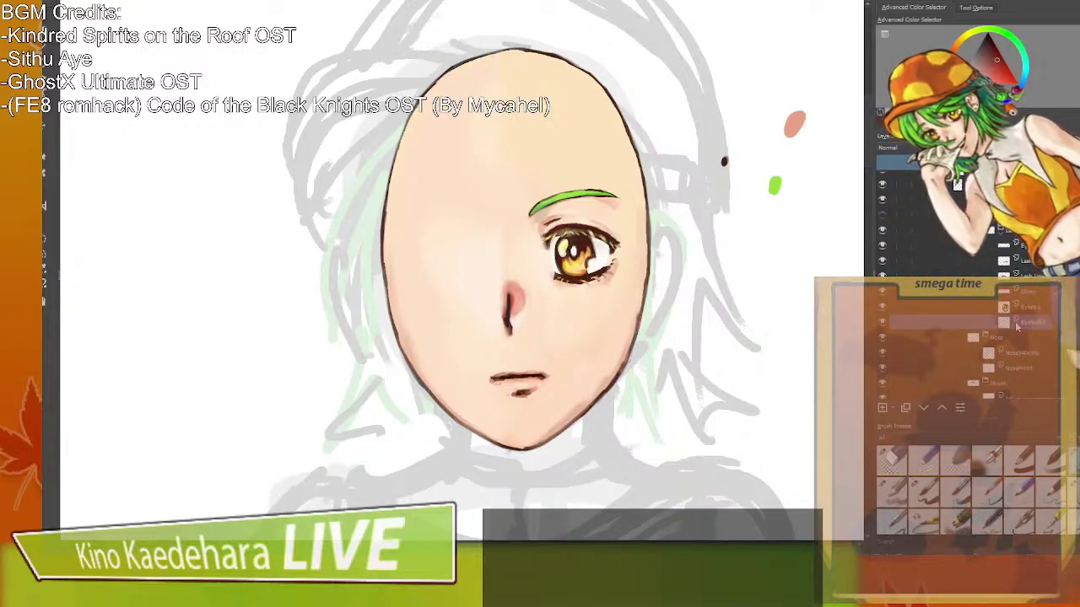
left_click(1021, 245)
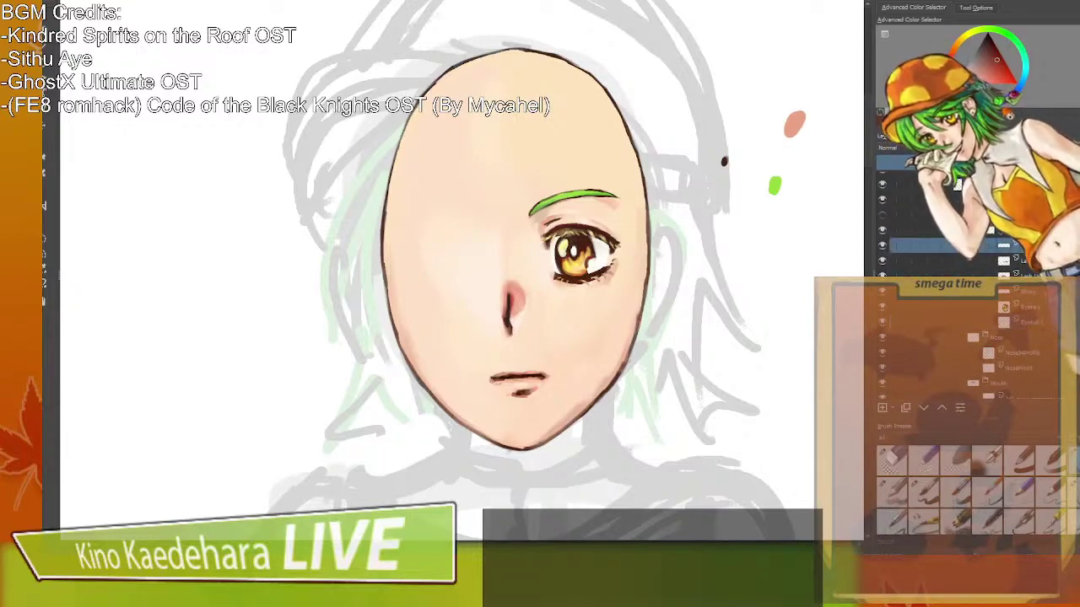
left_click(1044, 324, "shift")
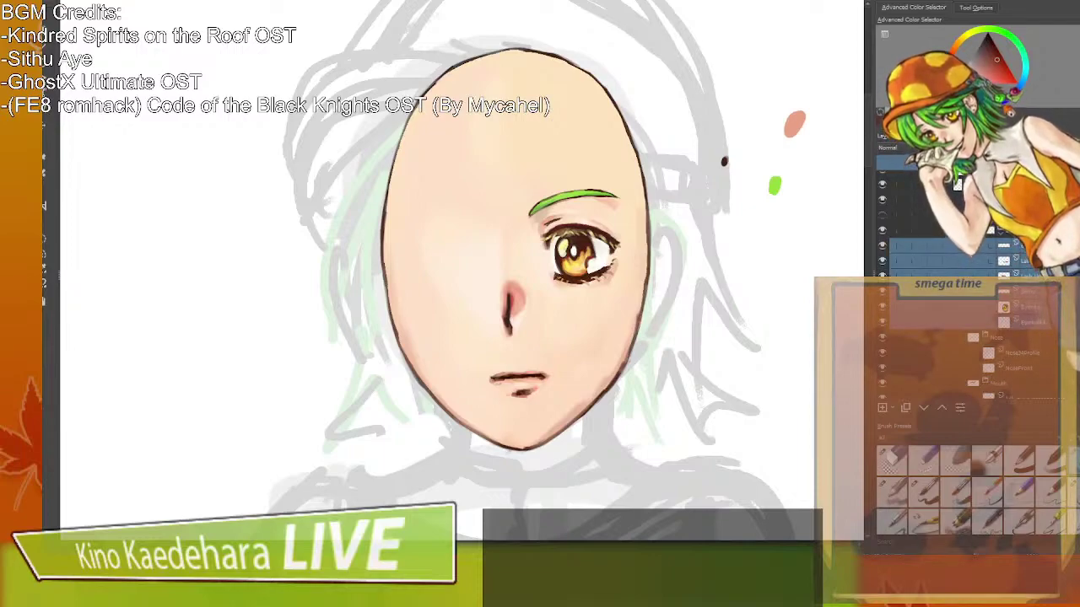
Create a new group inside the Eyes group and paste copies of the eye layers into it.
scroll(1034, 328, "up", 1)
left_click(1016, 261)
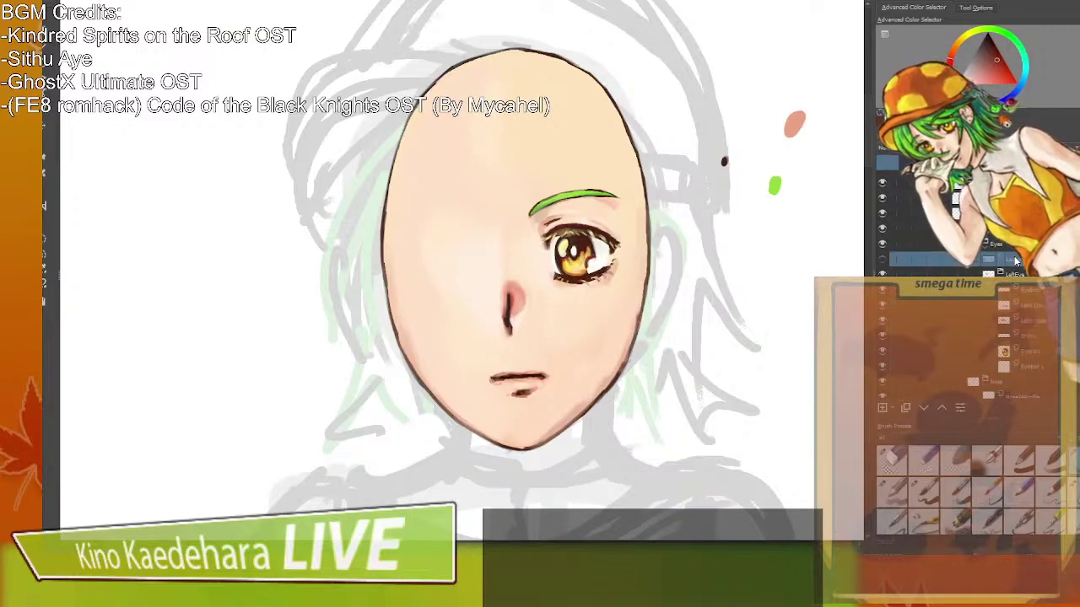
left_click(997, 243)
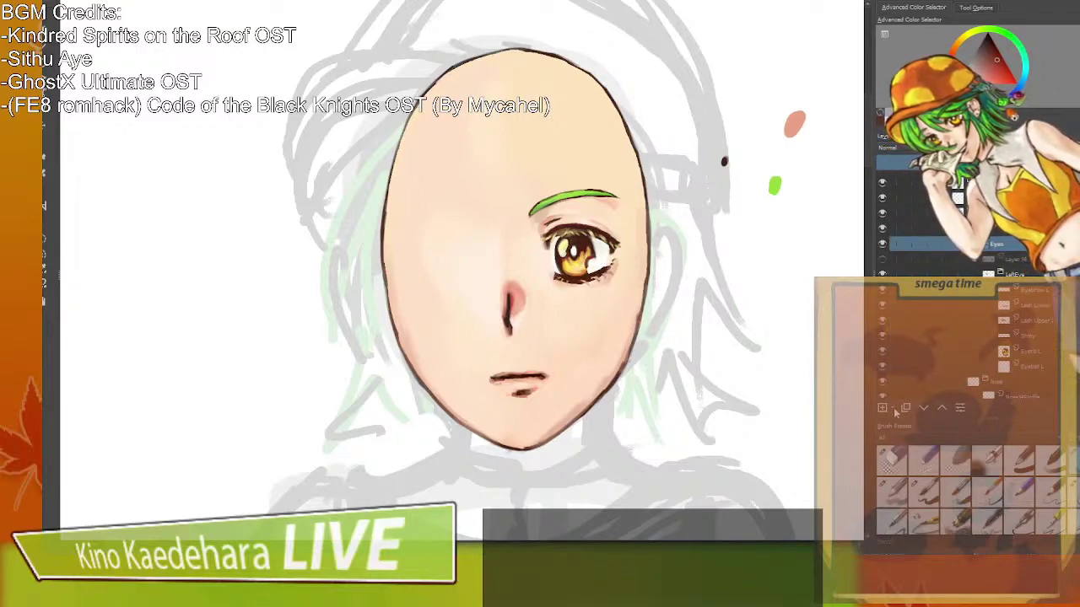
key("Insert")
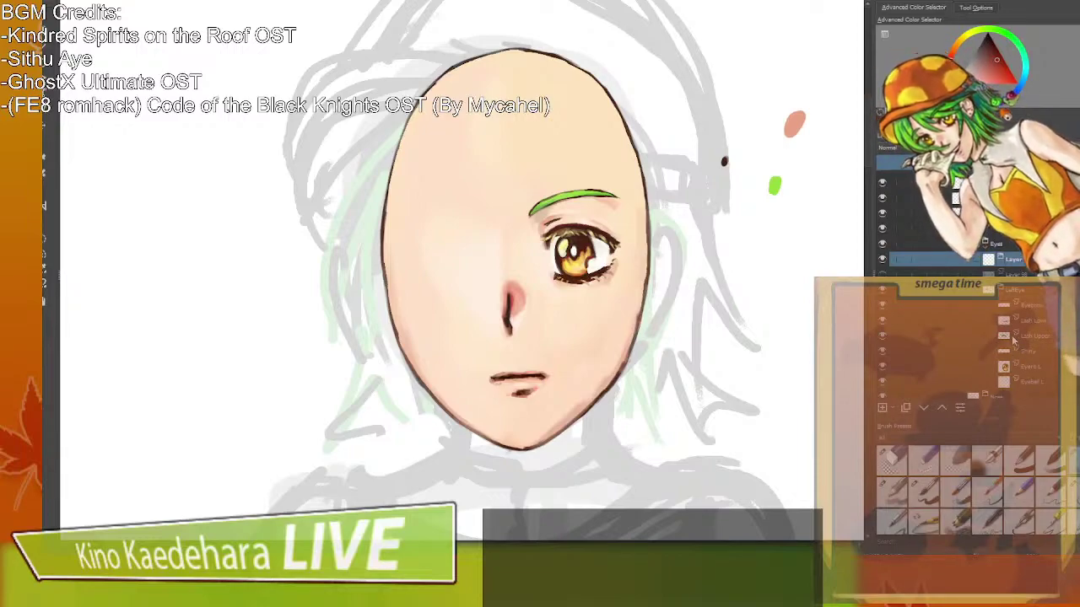
key("ctrl+v")
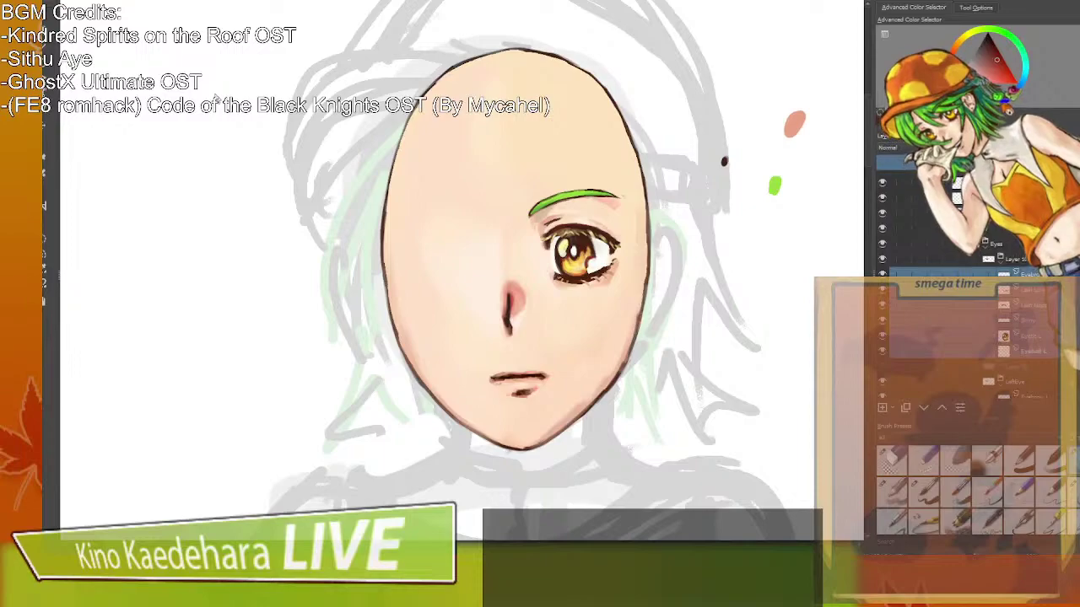
key("m")
key("m")
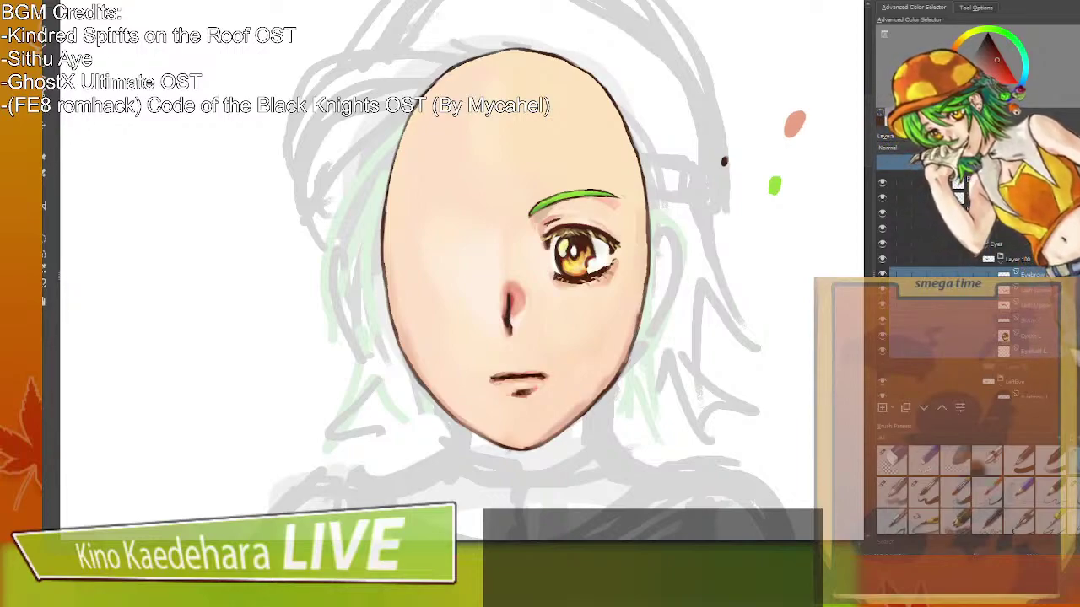
key("ctrl+t")
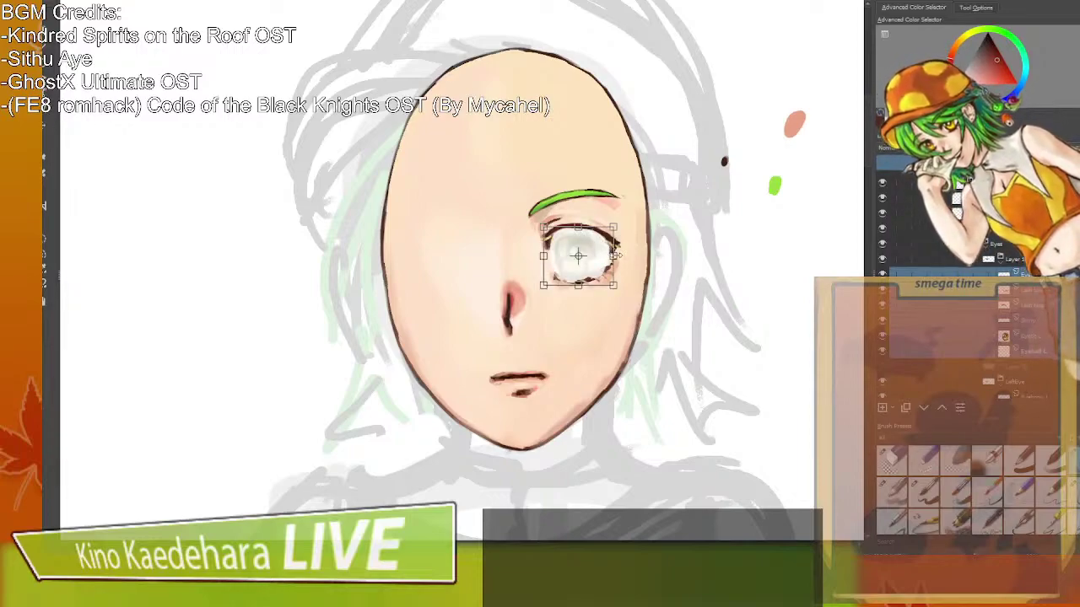
key("Return")
key("ctrl+t")
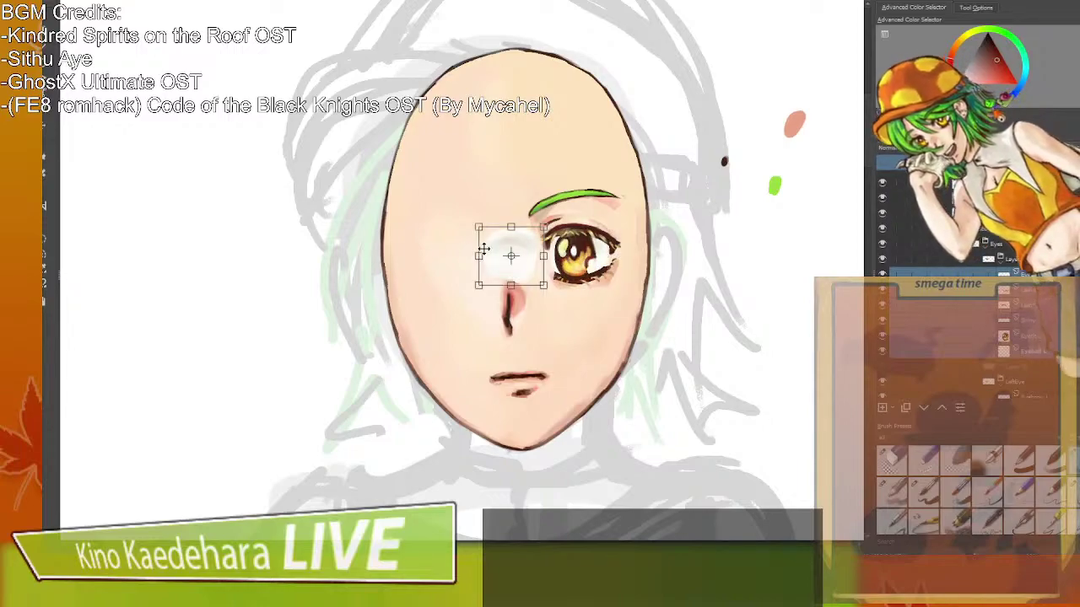
key("ctrl+z")
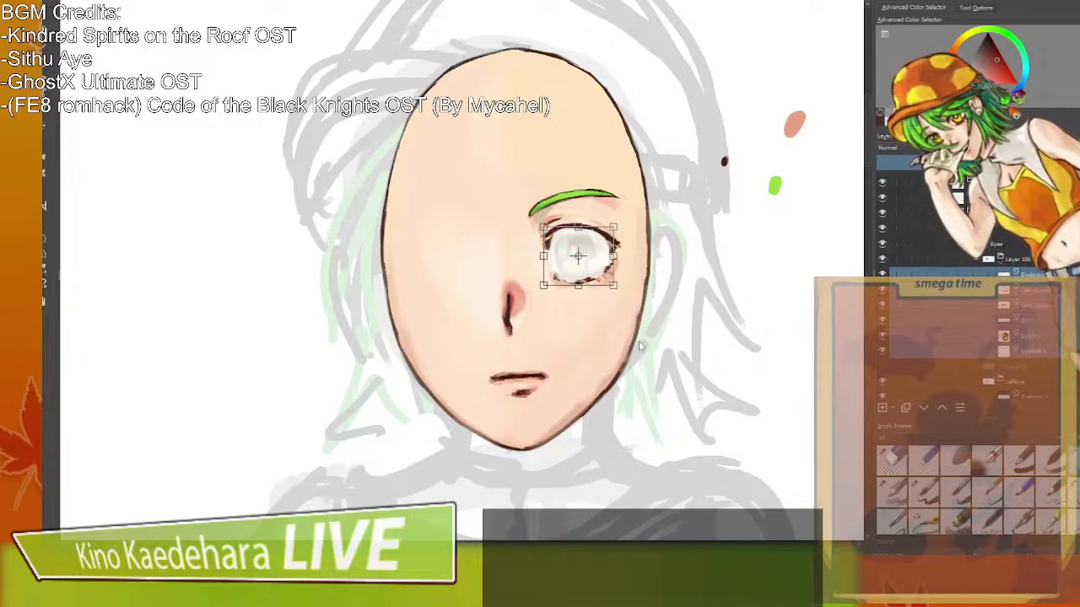
left_click_drag(580, 255, 464, 266)
key("ctrl+z")
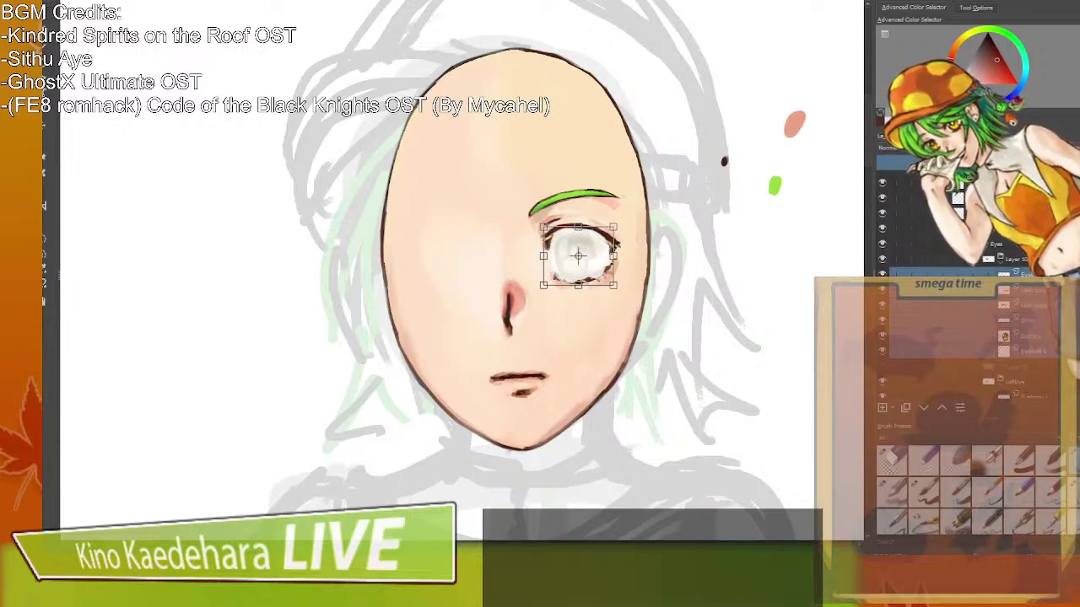
key("Return")
key("ctrl+z")
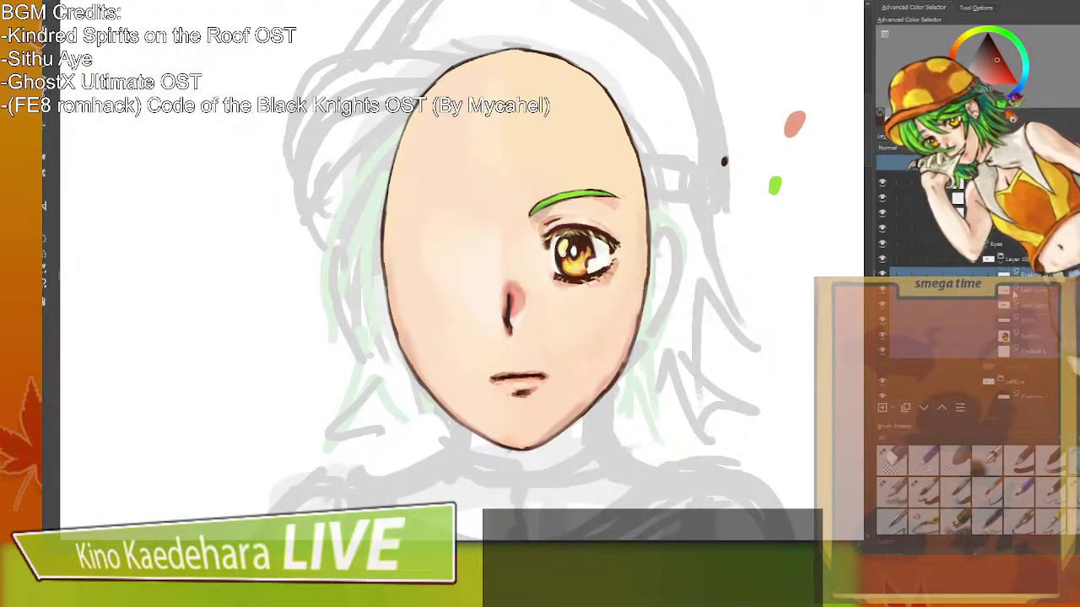
Name the new group Eye R and move the duplicated eye across to the empty side of the face.
left_click(1019, 259)
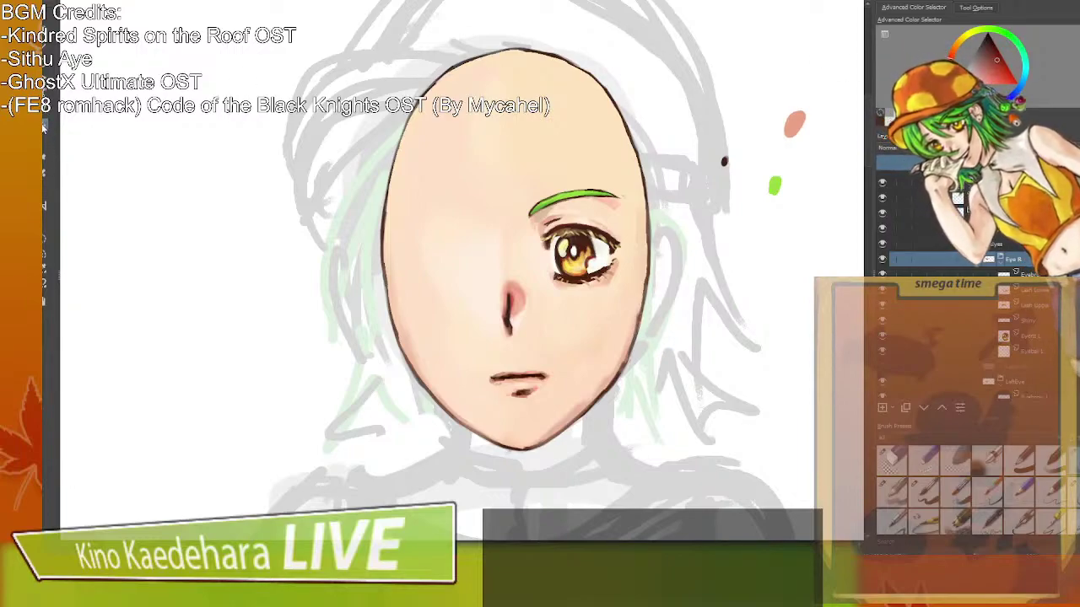
left_click_drag(526, 253, 409, 259)
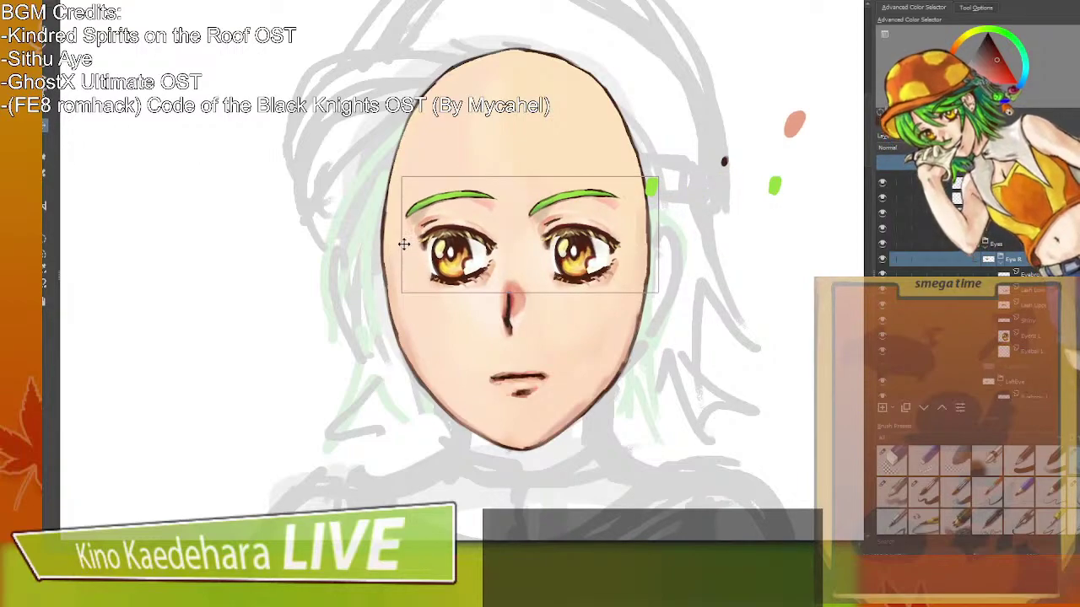
right_click(429, 250)
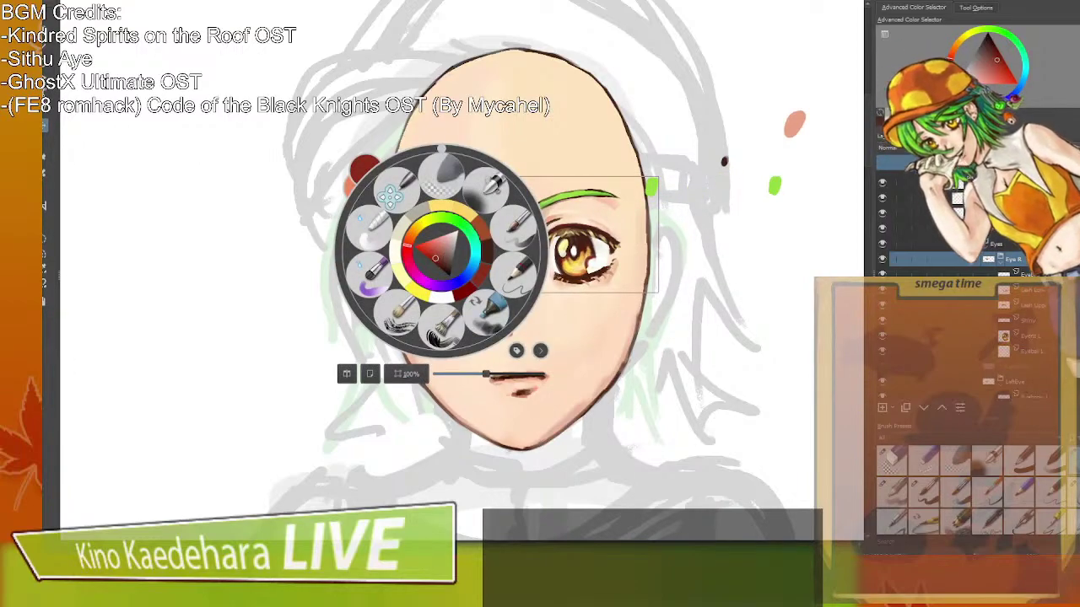
left_click(389, 196)
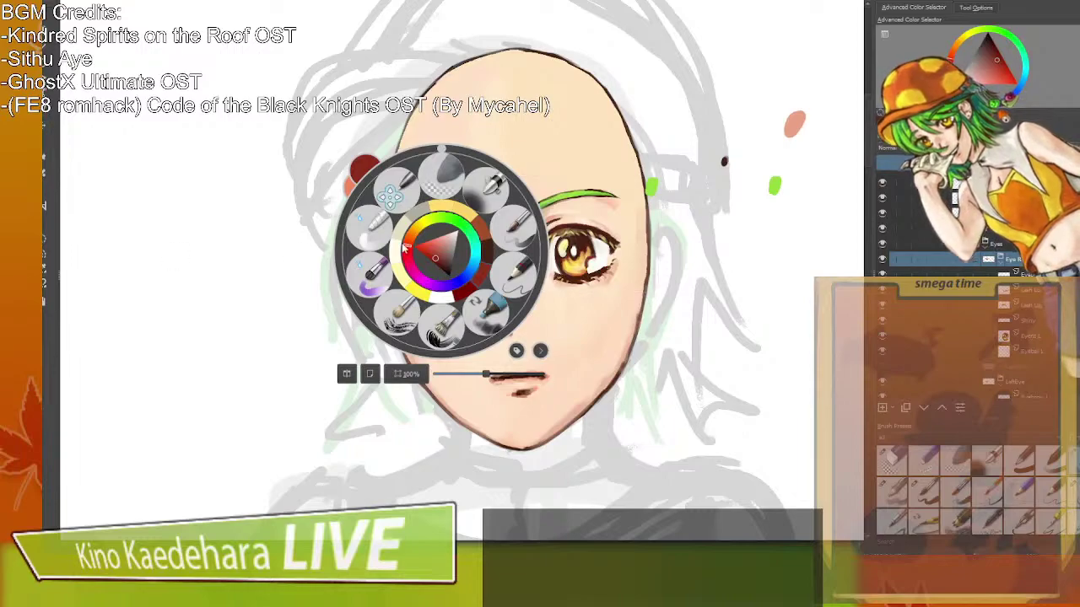
right_click(396, 239)
Select the area around the duplicated eye, flip it horizontally, and shift it outward away from the nose.
left_click_drag(371, 158, 569, 336)
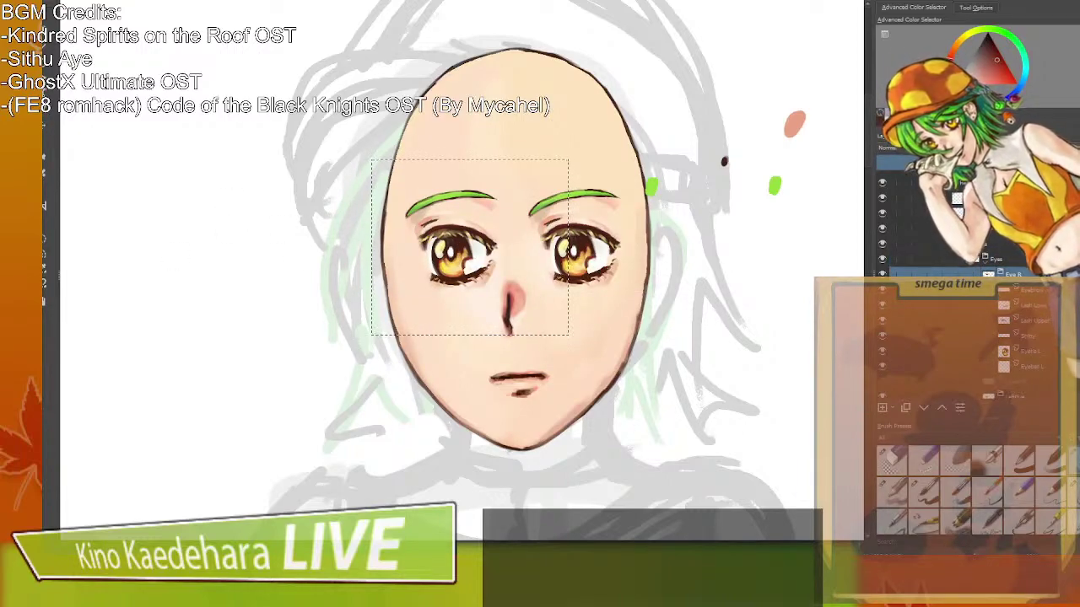
key("ctrl+t")
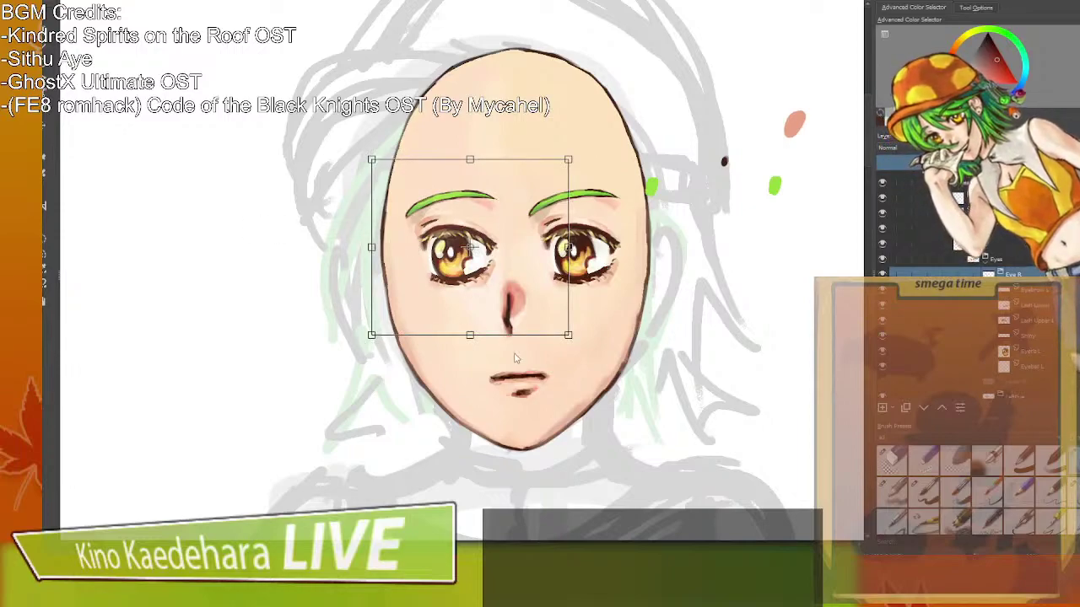
key("h")
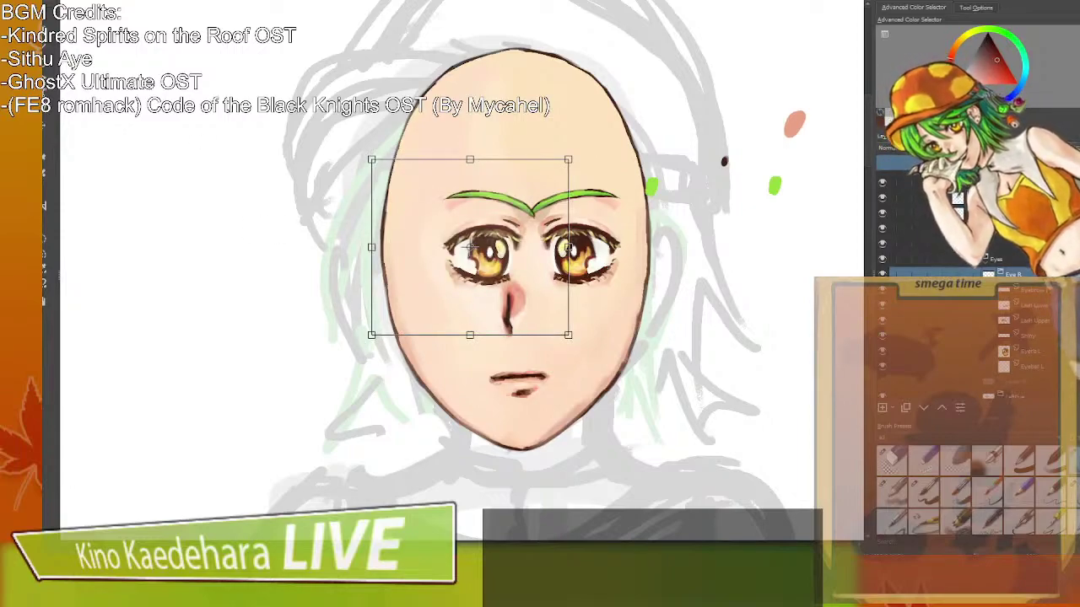
left_click(46, 126)
left_click_drag(388, 229, 351, 226)
key("Return")
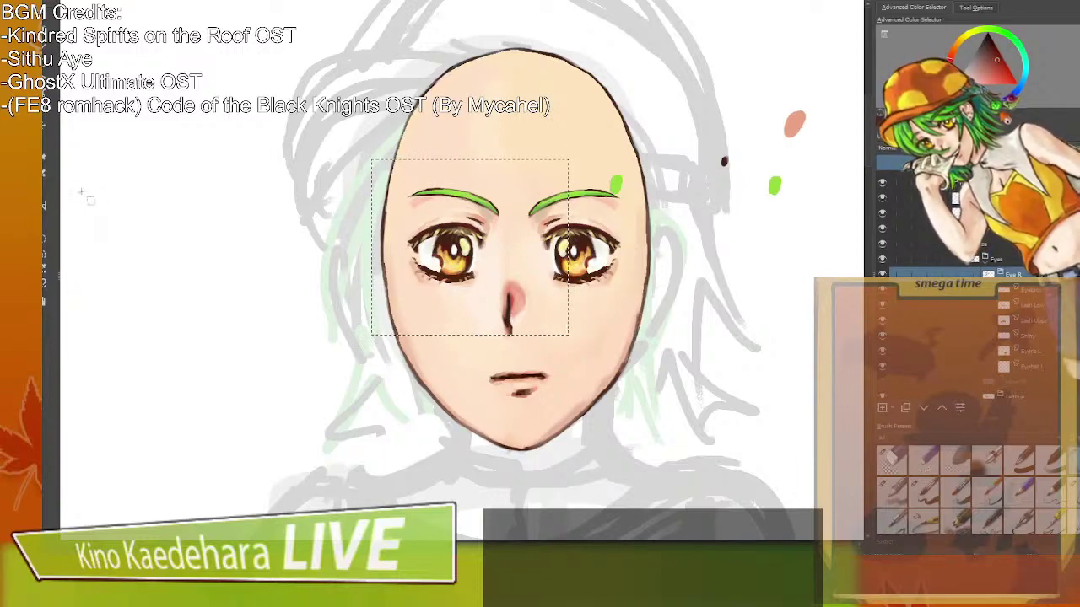
Clear the selection and remove the stray green swatch from the duplicated eyebrow layer.
key("ctrl+shift+a")
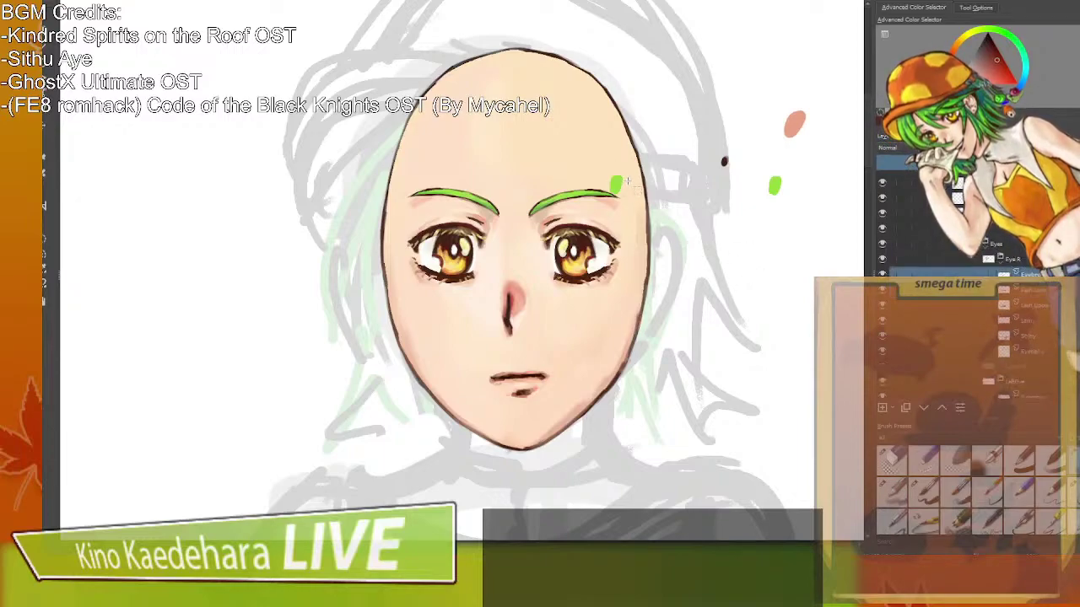
left_click_drag(624, 181, 615, 176)
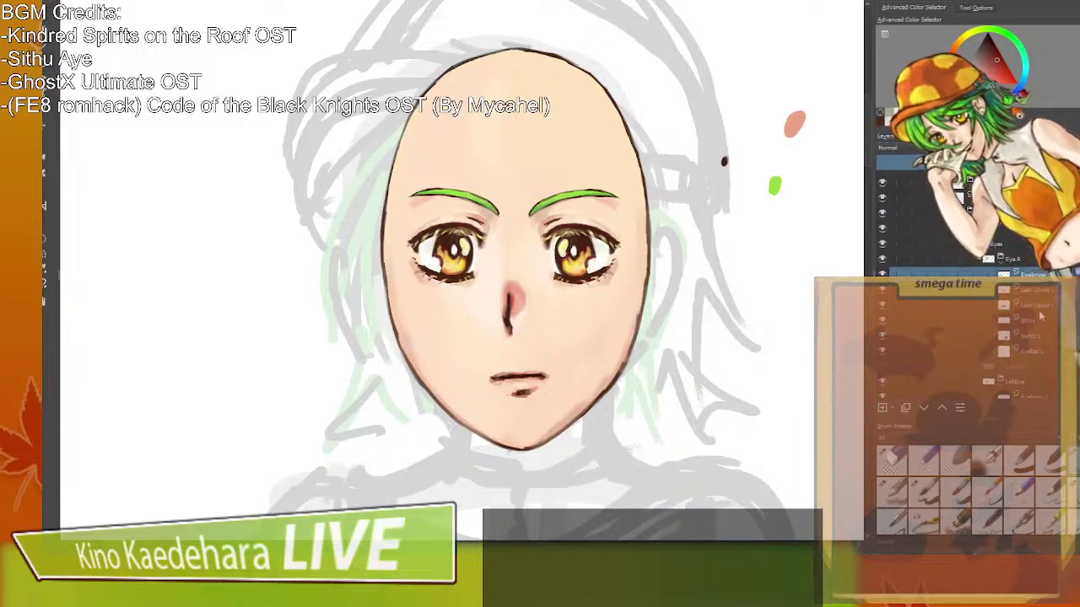
Nudge the whole Eye R group slightly toward the nose and adjust its height, checking symmetry in the mirrored view.
left_click(1031, 259)
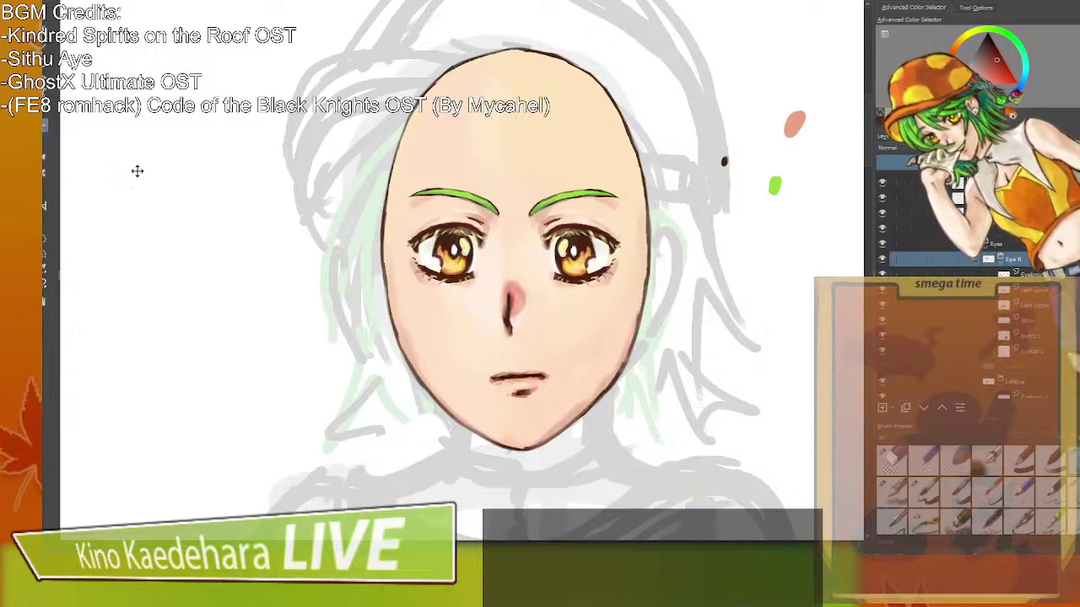
key("ctrl+t")
left_click_drag(498, 247, 503, 246)
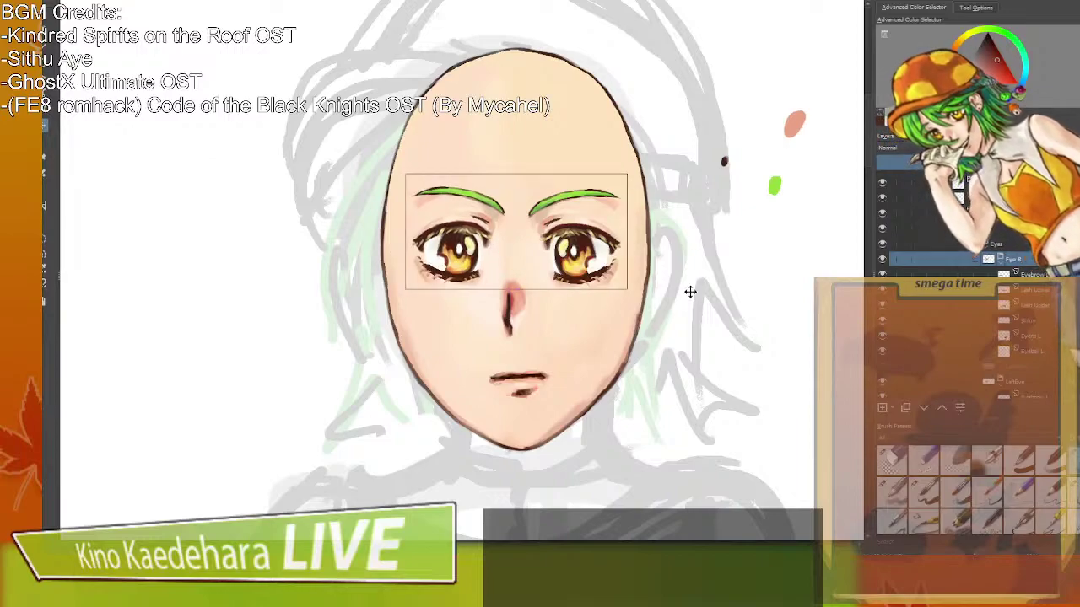
key("m")
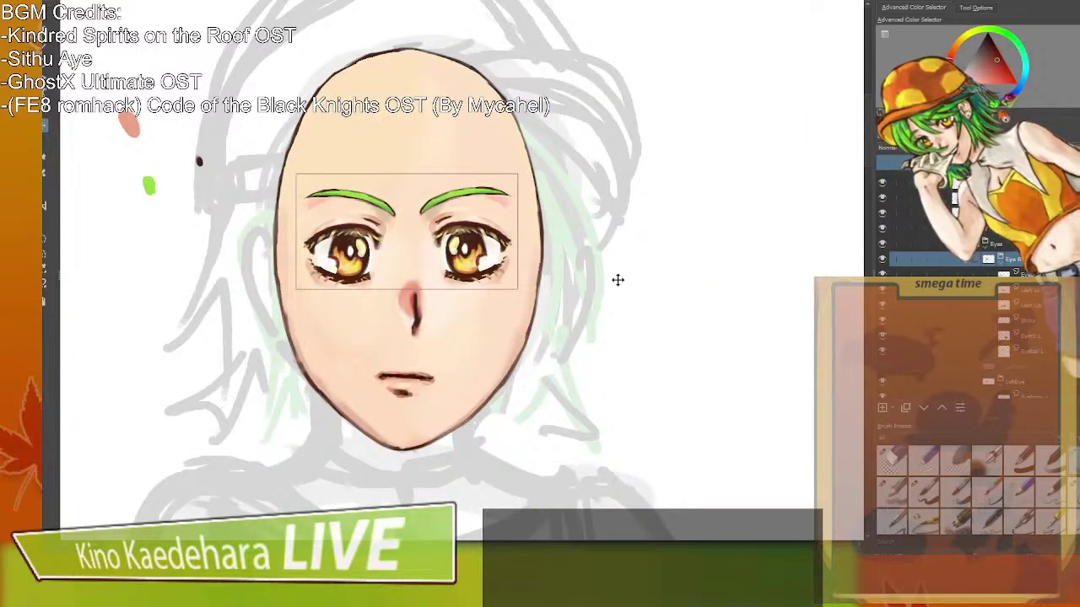
key("m")
left_click_drag(500, 280, 498, 284)
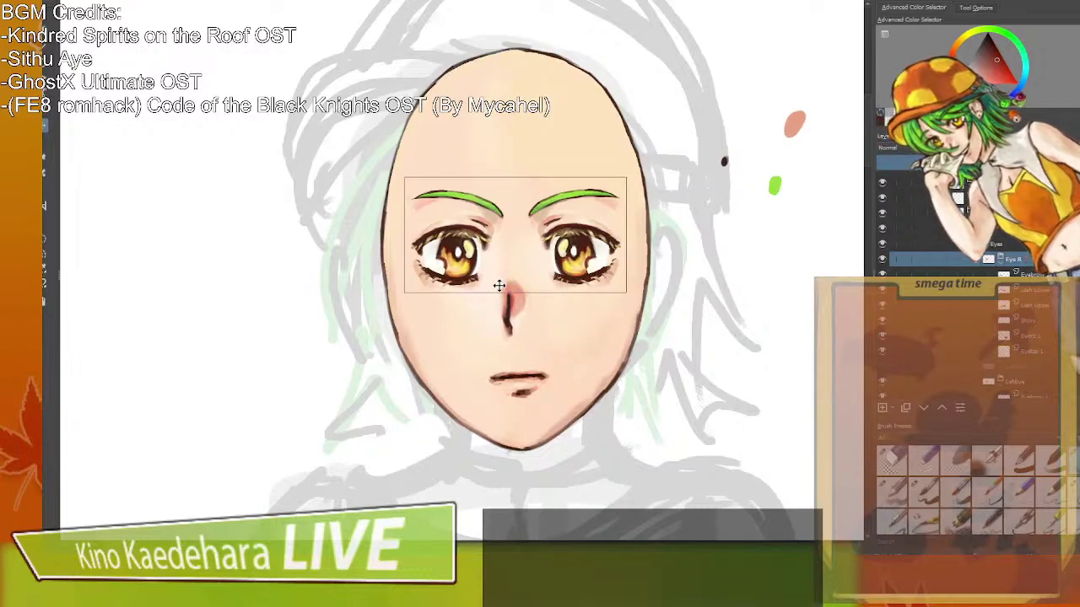
key("m")
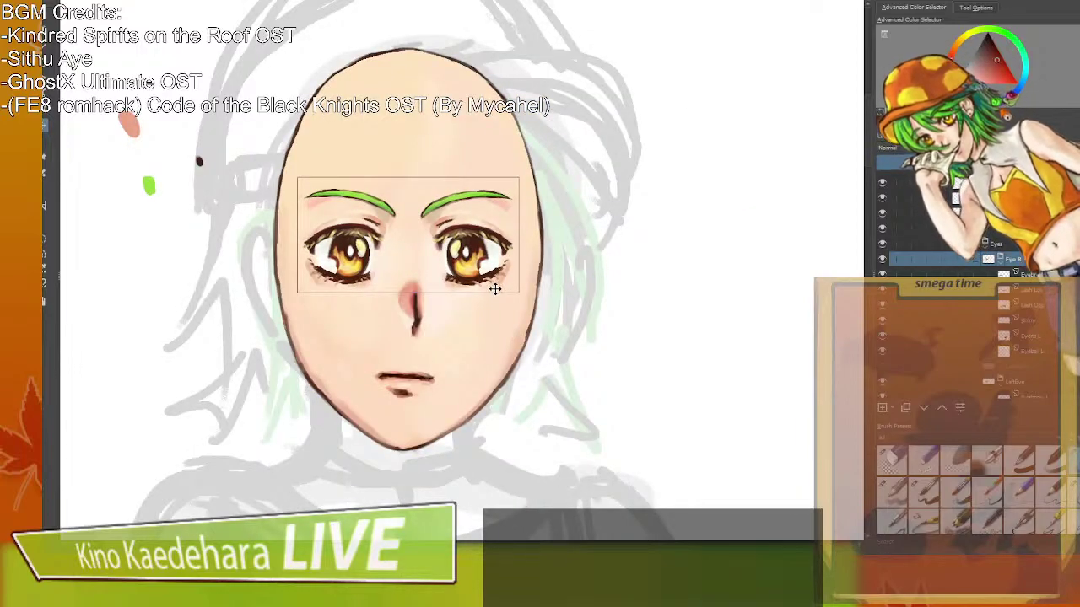
Nudge the Eye R group by tiny amounts to even the eye spacing, checking it in the mirrored view.
key("m")
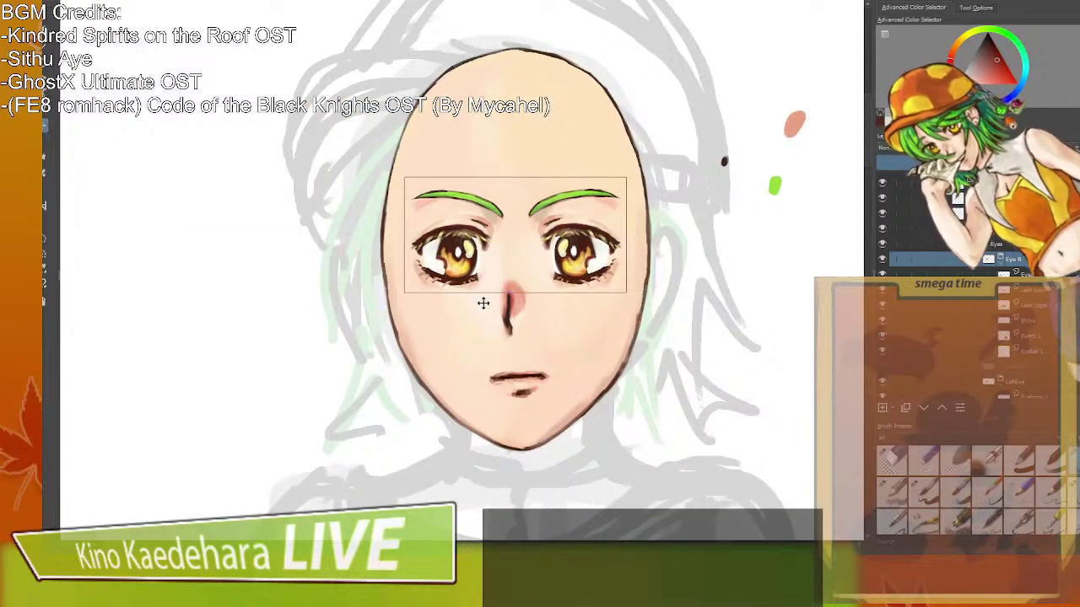
left_click_drag(481, 290, 485, 289)
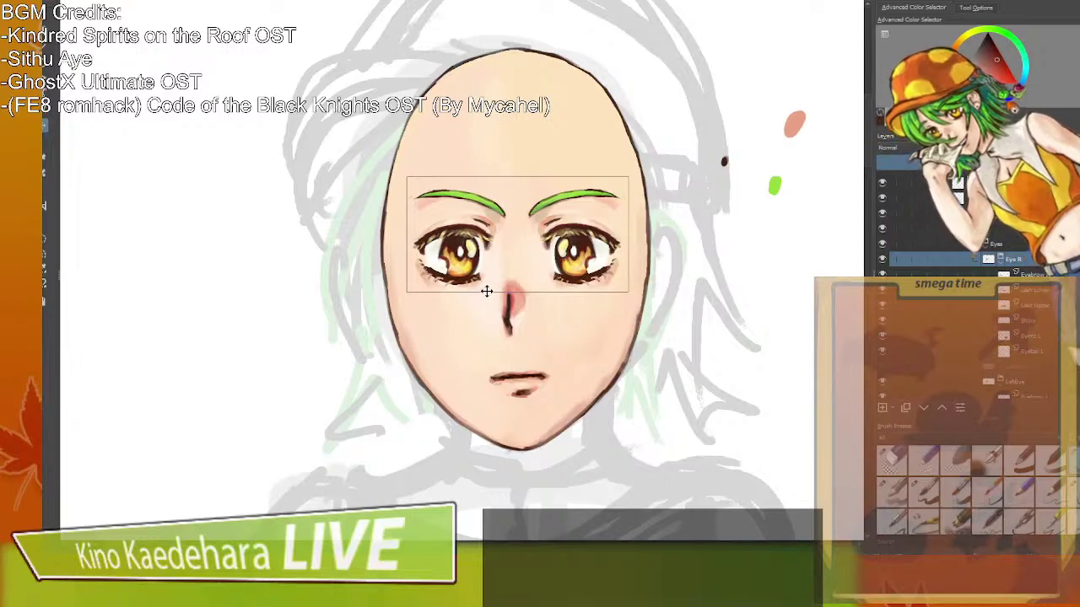
left_click_drag(490, 291, 484, 290)
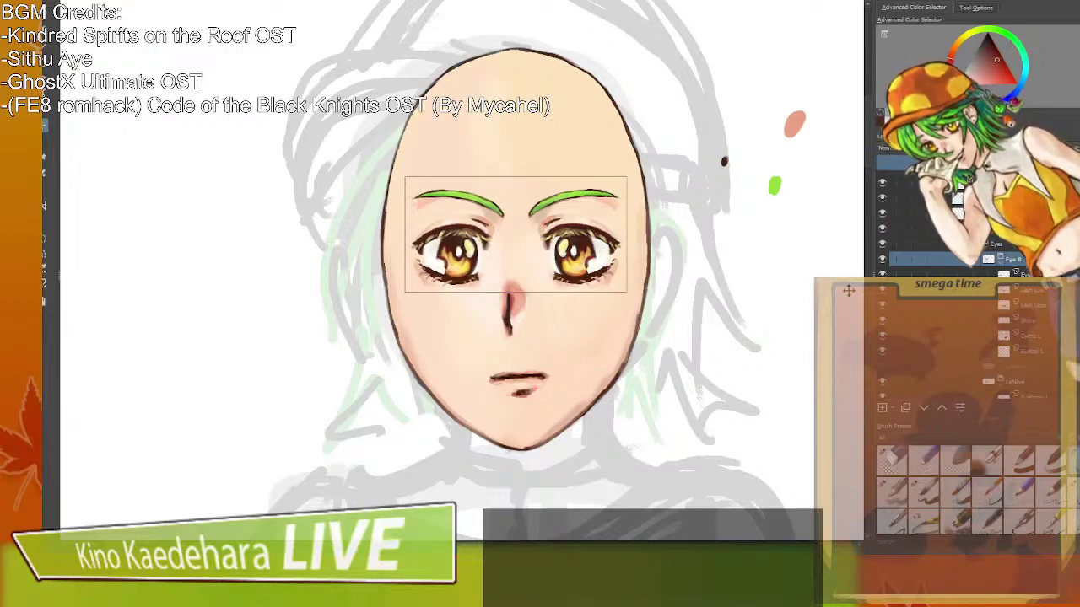
key("m")
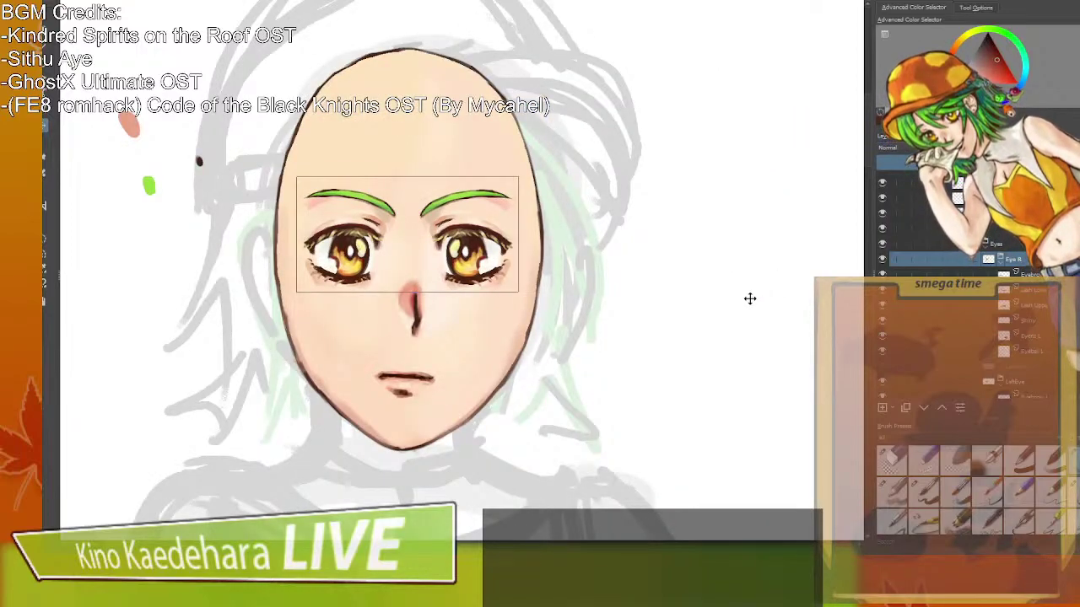
scroll(750, 298, "left", 3)
Select the line layer in the Mouth group and stretch the mouth slightly wider.
left_click(1030, 358)
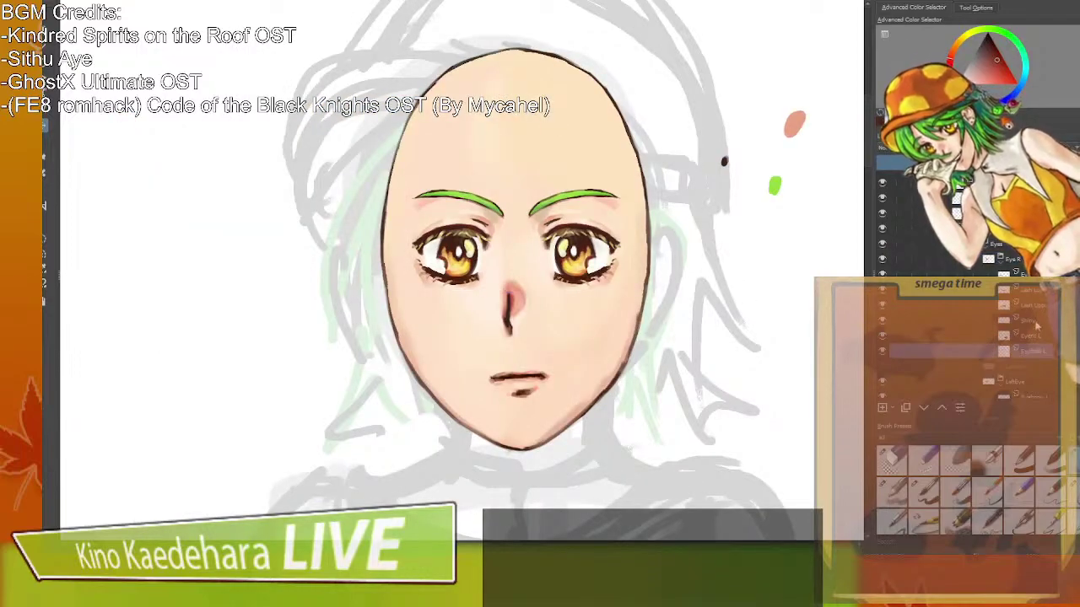
scroll(1030, 354, "down", 4)
scroll(1030, 340, "down", 2)
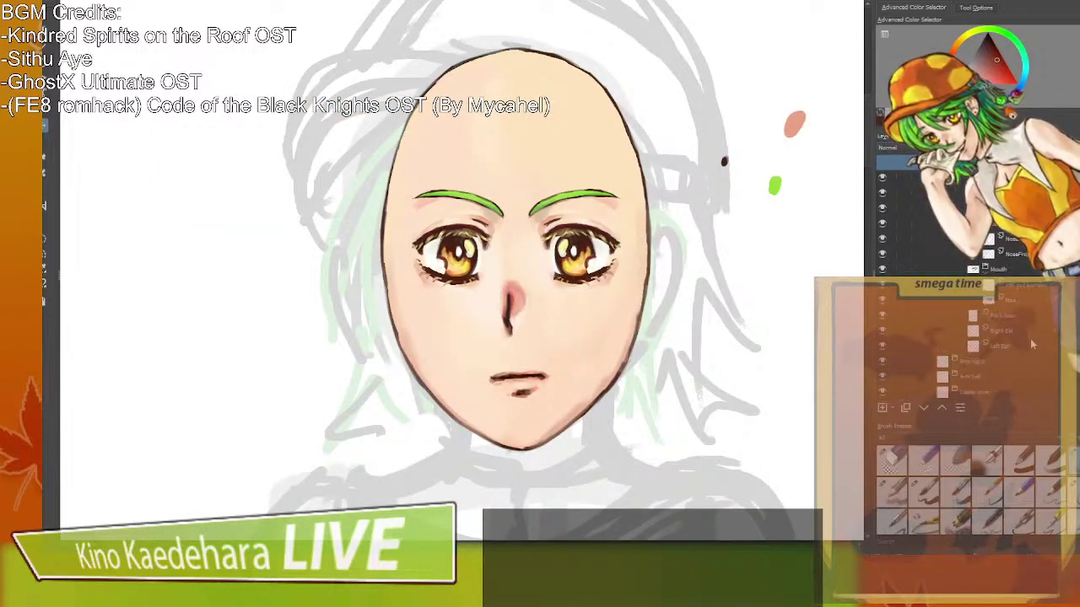
left_click(1009, 302)
left_click(614, 349)
mouse_move(613, 349)
left_mouse_down()
mouse_move(607, 335)
mouse_move(614, 356)
mouse_move(611, 345)
left_mouse_up()
key("ctrl+t")
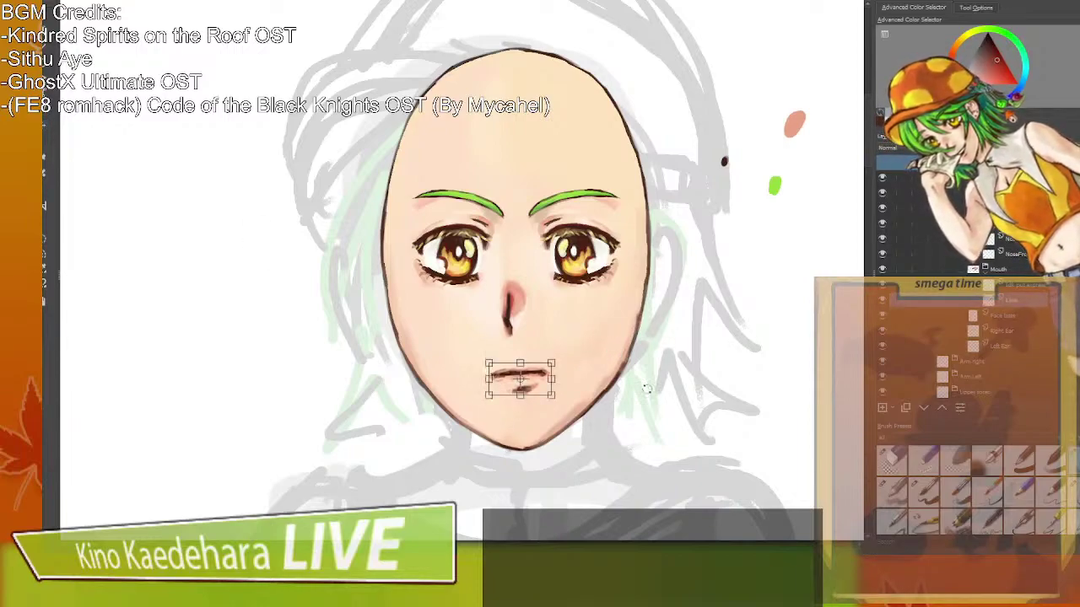
left_click_drag(552, 395, 559, 395)
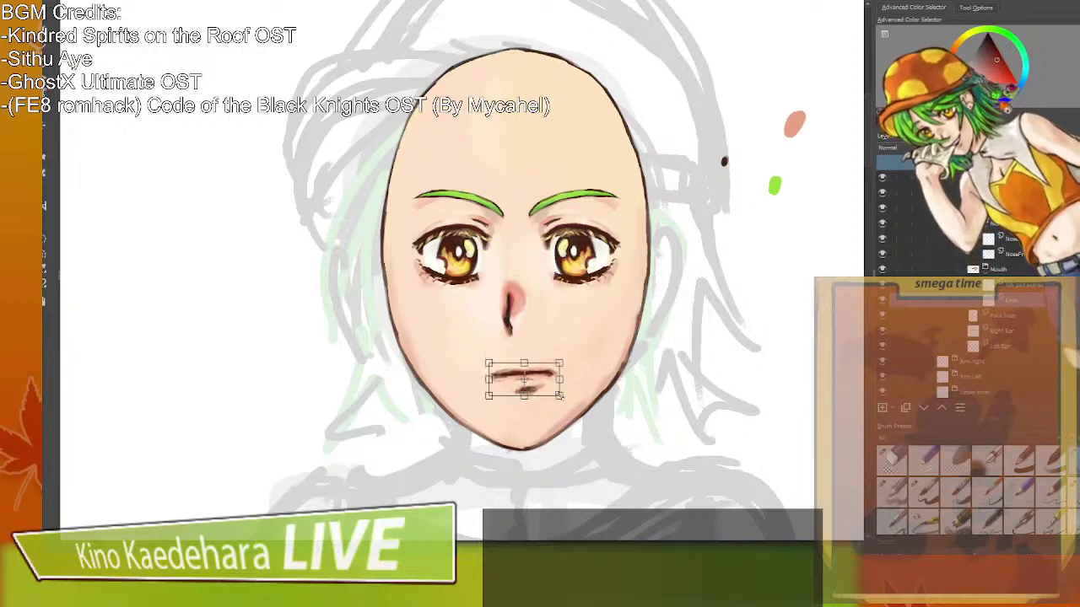
key("Return")
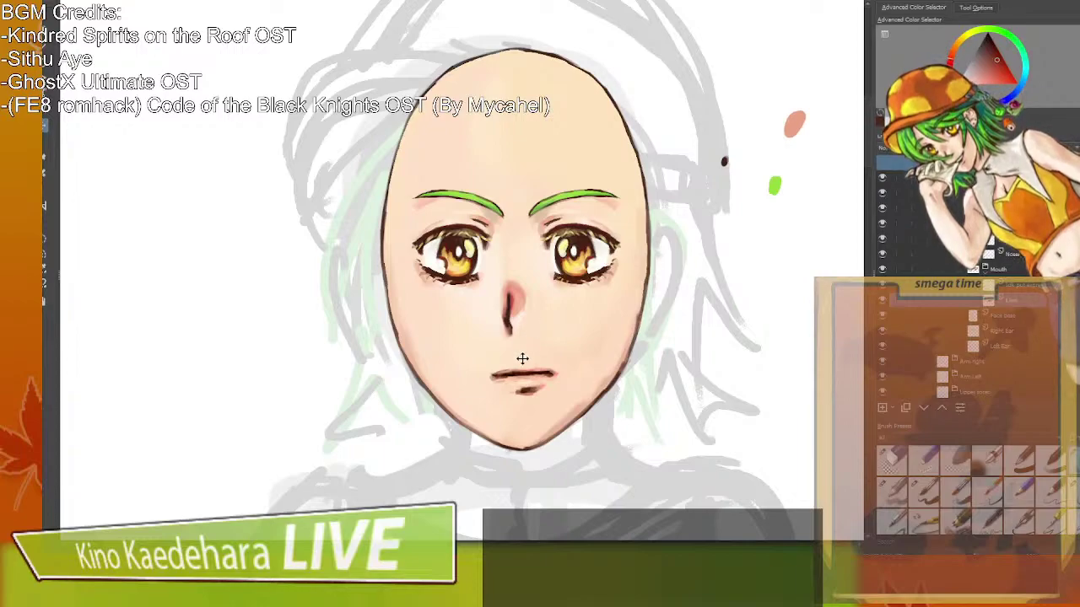
Reposition the widened mouth line so it sits centred beneath the nose.
left_click_drag(529, 372, 520, 367)
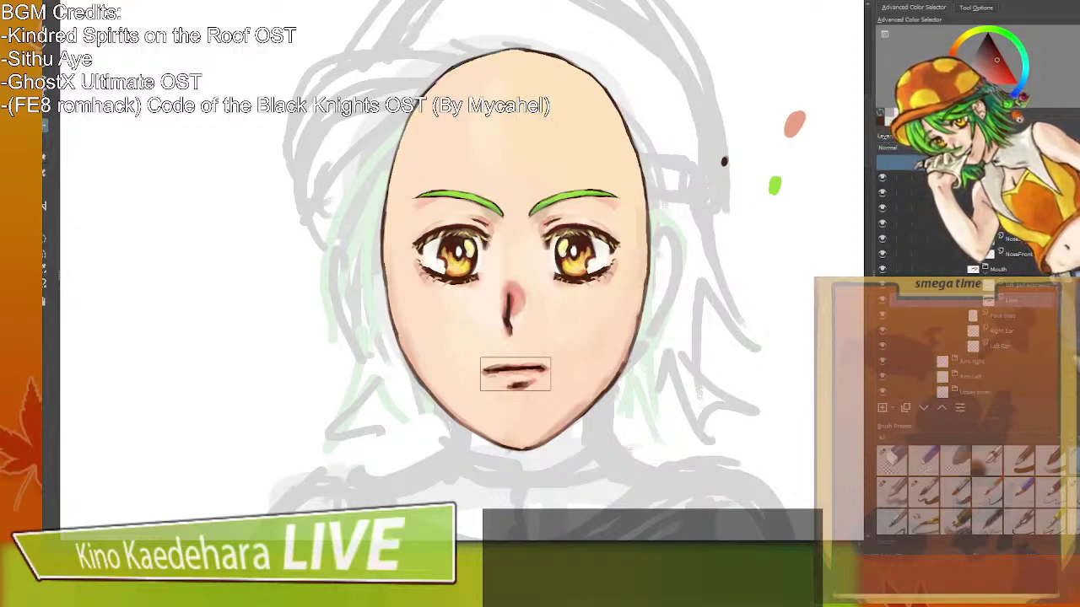
key("ctrl+t")
left_click_drag(572, 350, 572, 355)
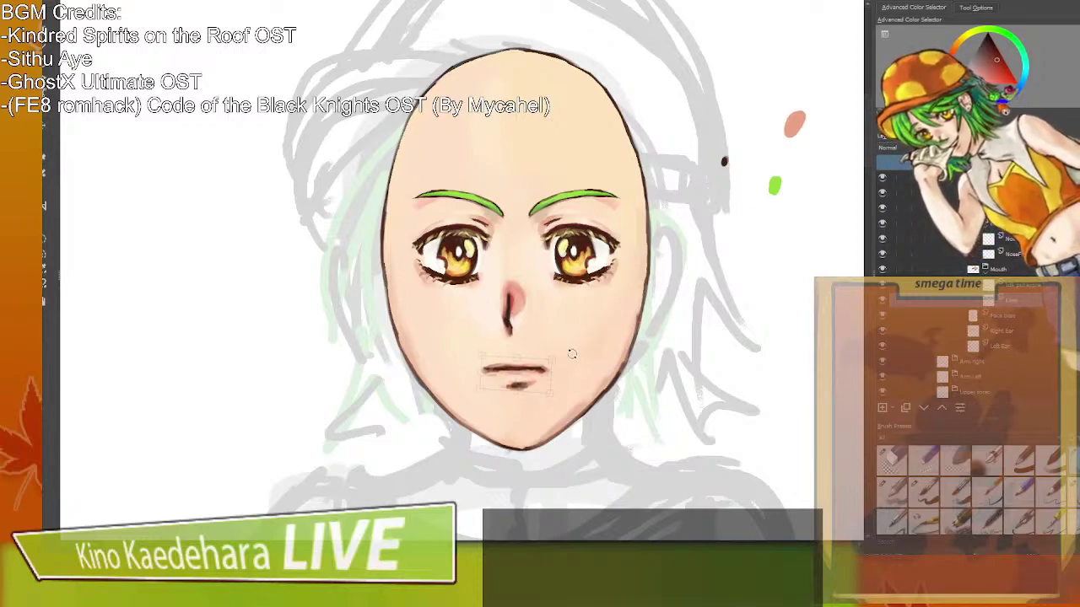
key("ctrl+t")
key("Return")
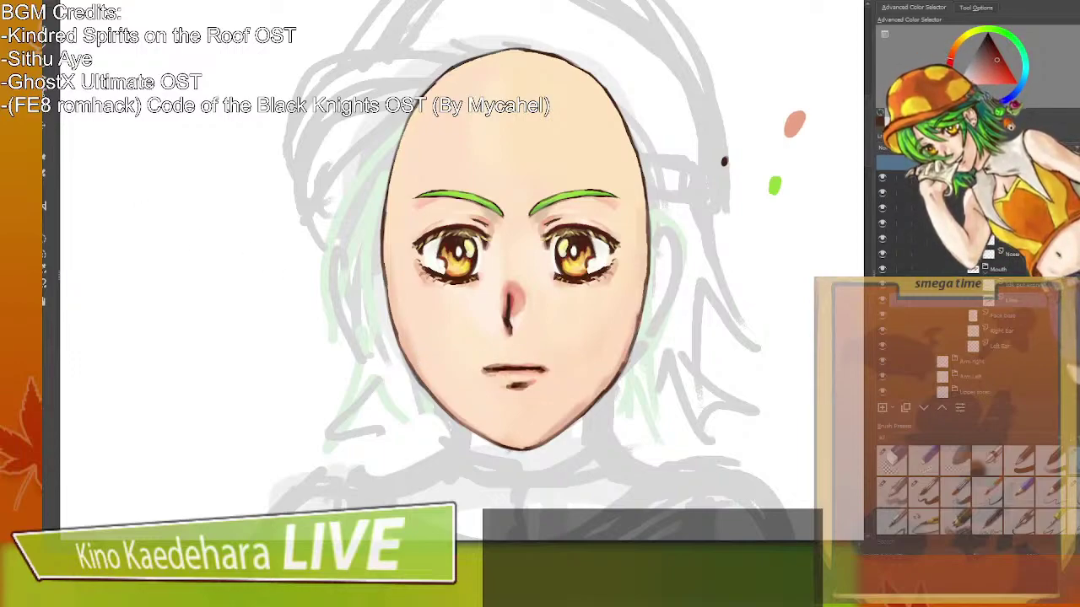
left_click_drag(557, 385, 558, 395)
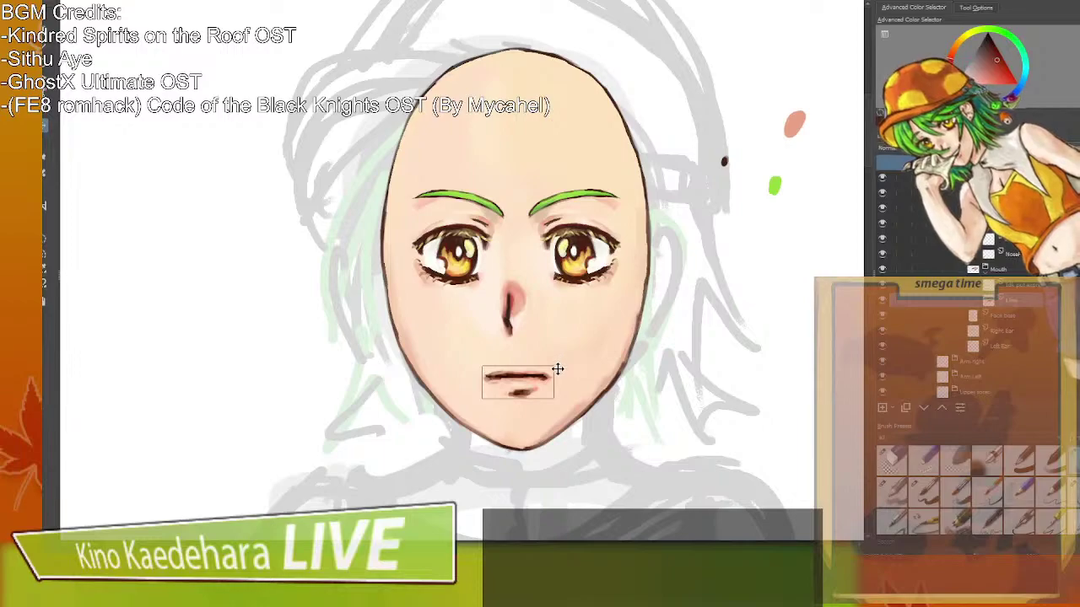
left_click_drag(557, 371, 556, 369)
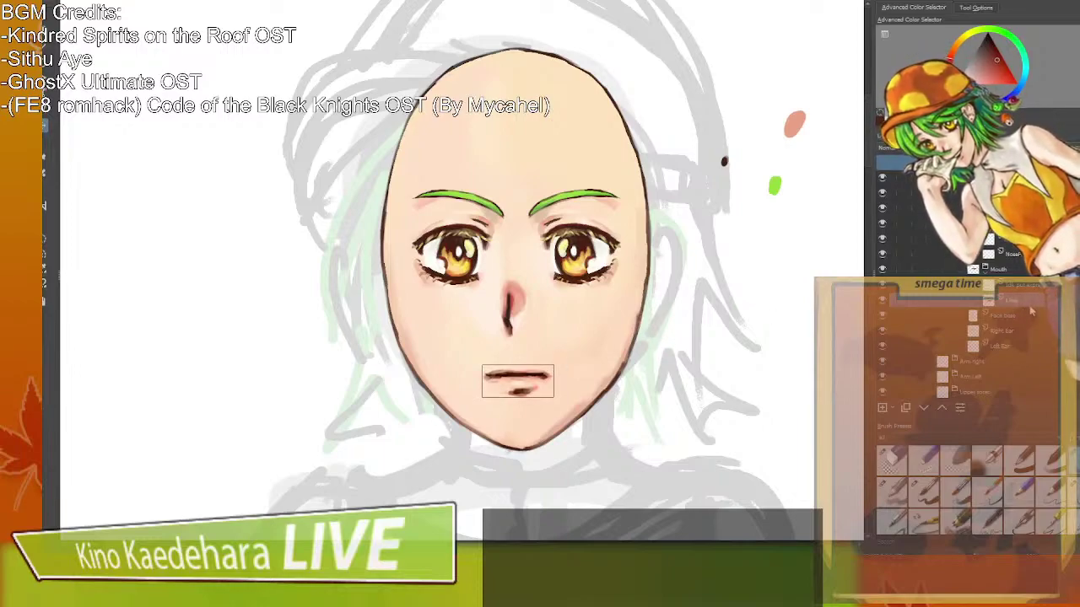
Move the nose group slightly down toward the mouth and check its placement in the mirrored view.
left_click(995, 245)
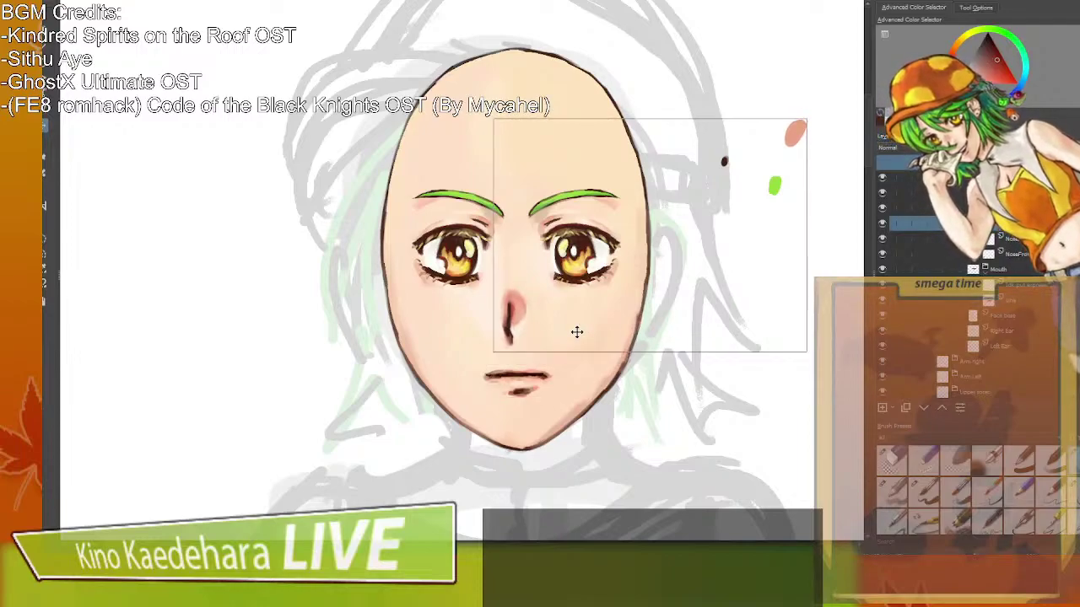
left_click_drag(576, 334, 579, 334)
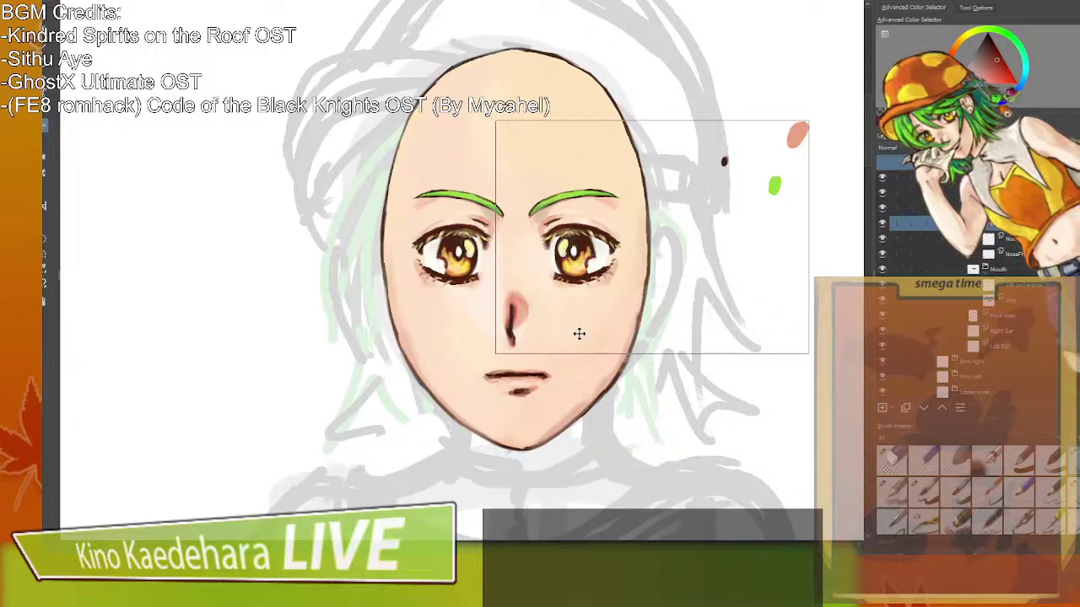
left_click_drag(579, 334, 580, 334)
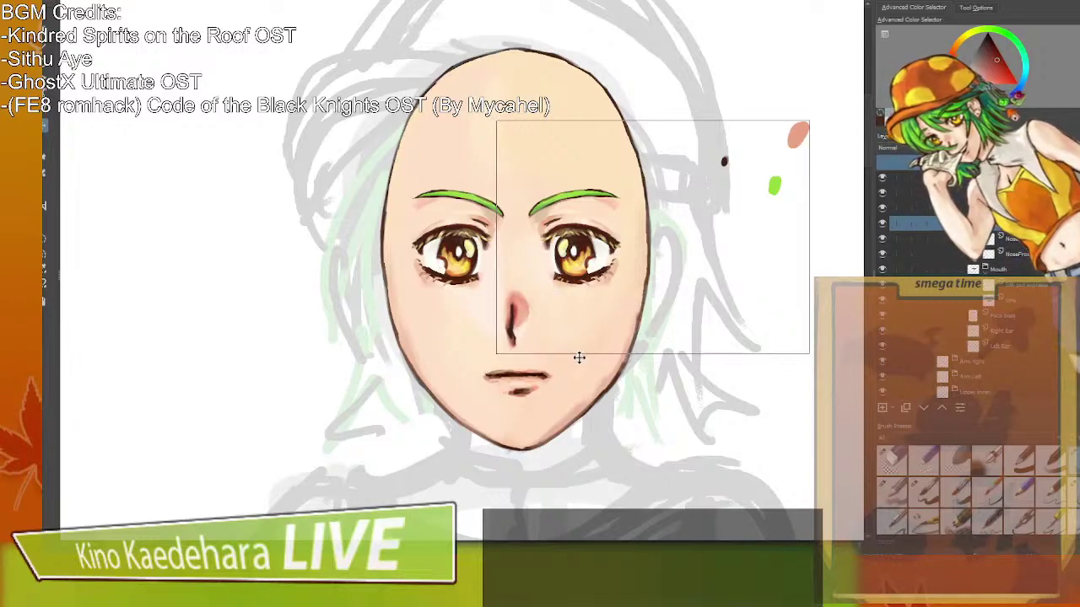
key("m")
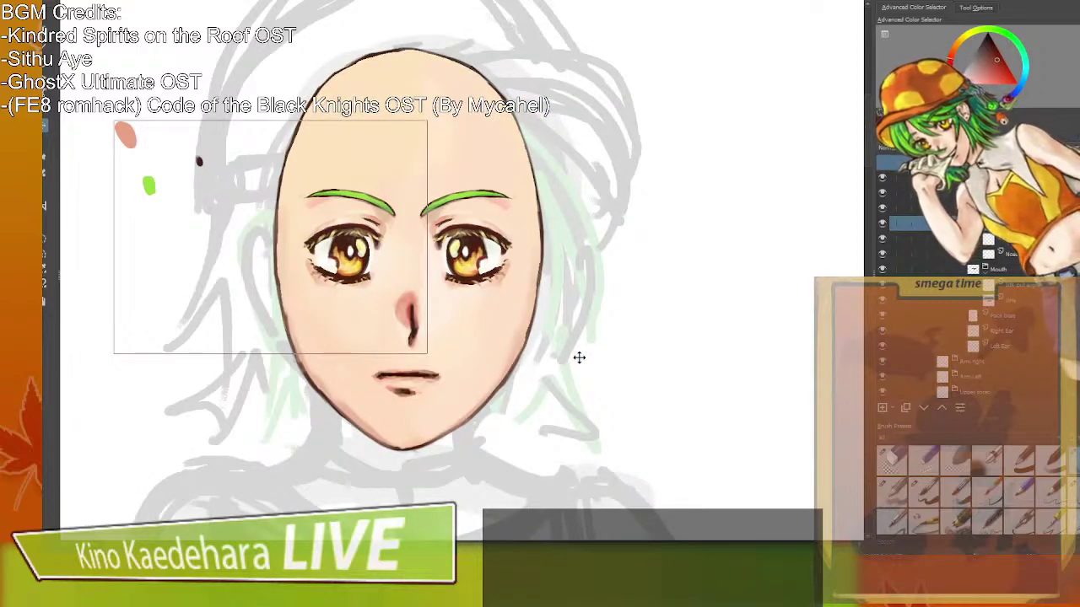
Nudge the LeftEye group sideways to balance its distance from the nose, comparing mirrored and normal views.
left_click(1012, 254)
scroll(1012, 254, "up", 3)
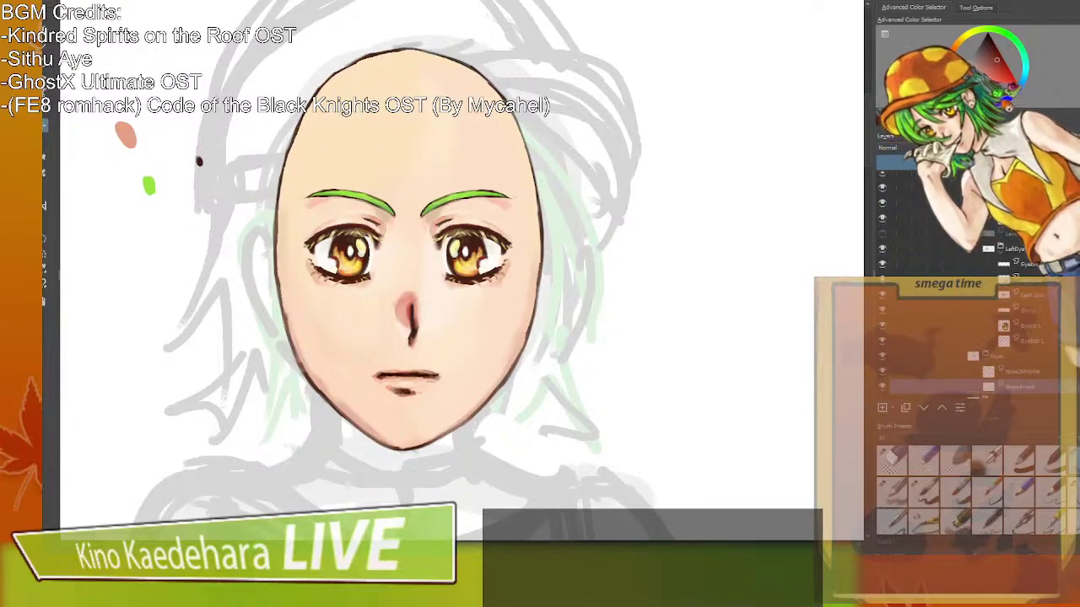
left_click(1012, 249)
left_click_drag(428, 279, 430, 279)
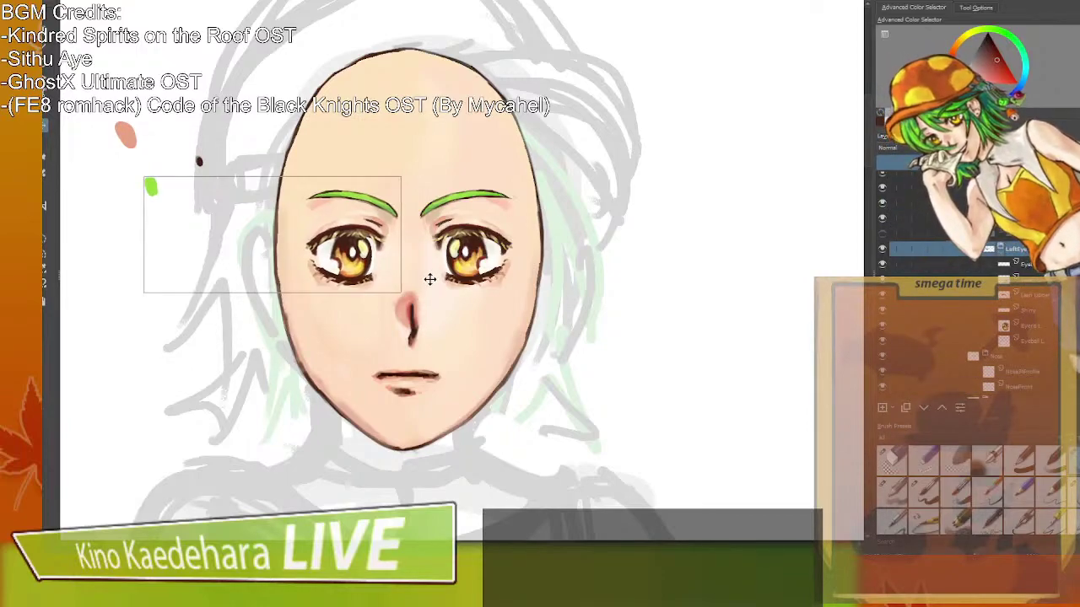
key("m")
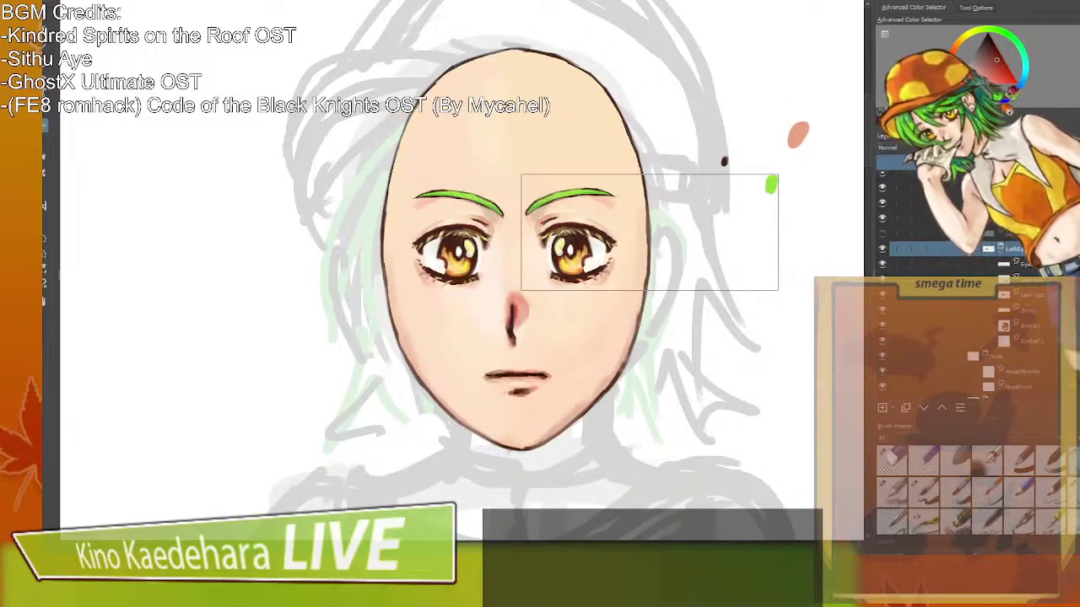
scroll(970, 321, "up", 3)
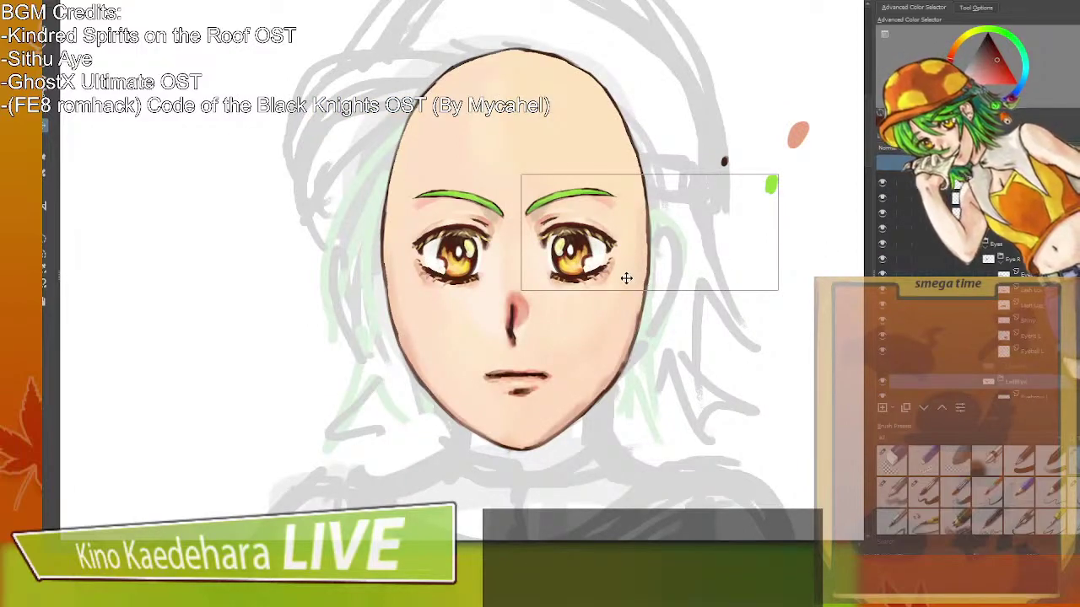
mouse_move(617, 274)
left_mouse_down()
mouse_move(615, 289)
mouse_move(620, 274)
left_mouse_up()
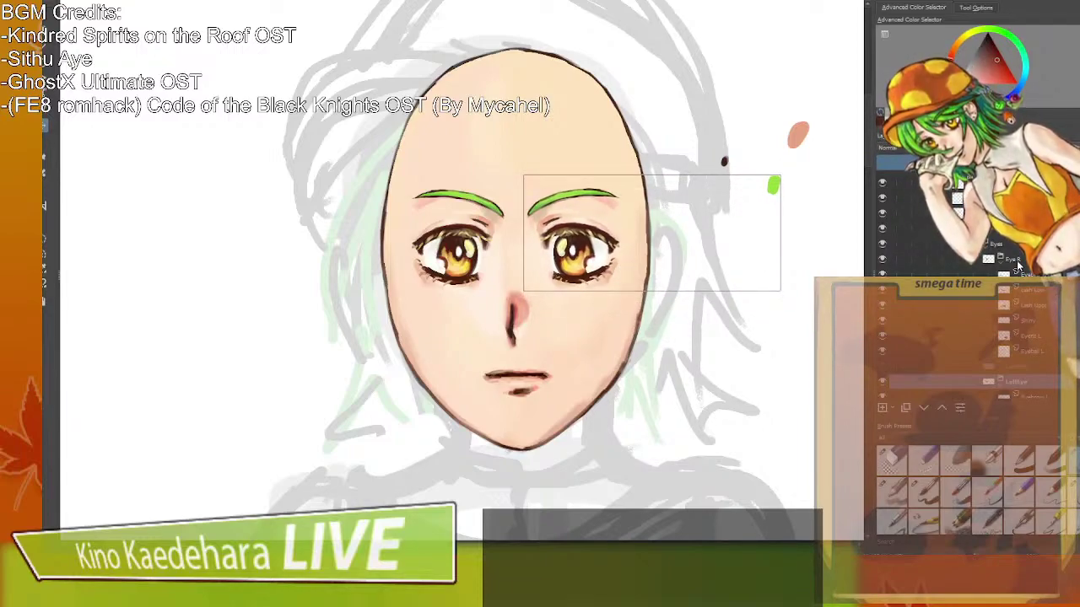
Shift the LeftEye group outward to widen the gap between the eyes, and raise the Eye R group to match.
left_click(1017, 263)
left_click_drag(458, 309, 456, 312)
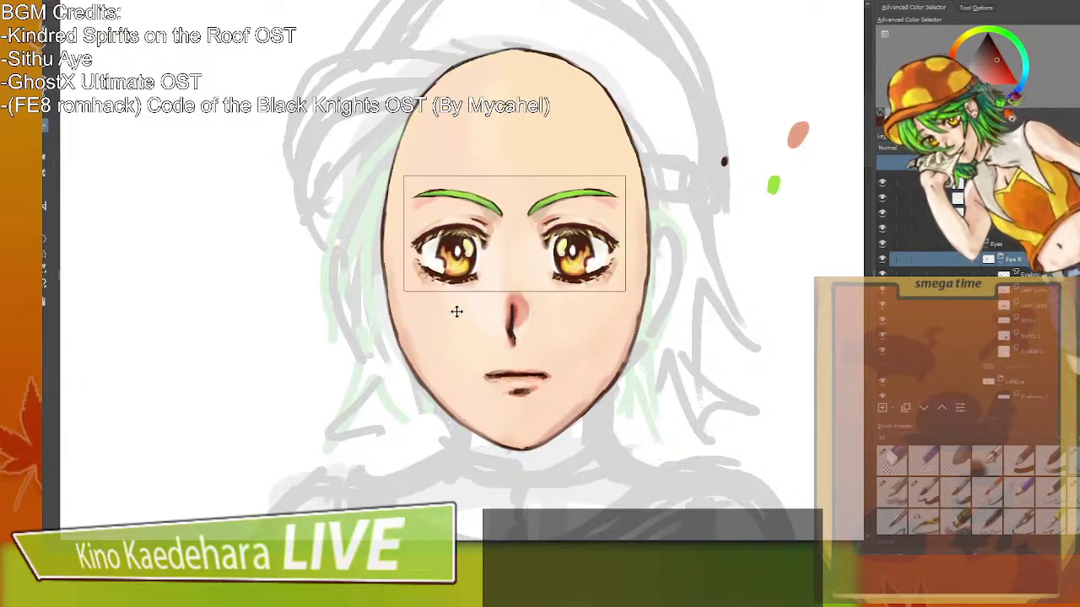
left_click(1015, 381)
left_click_drag(650, 301, 661, 299)
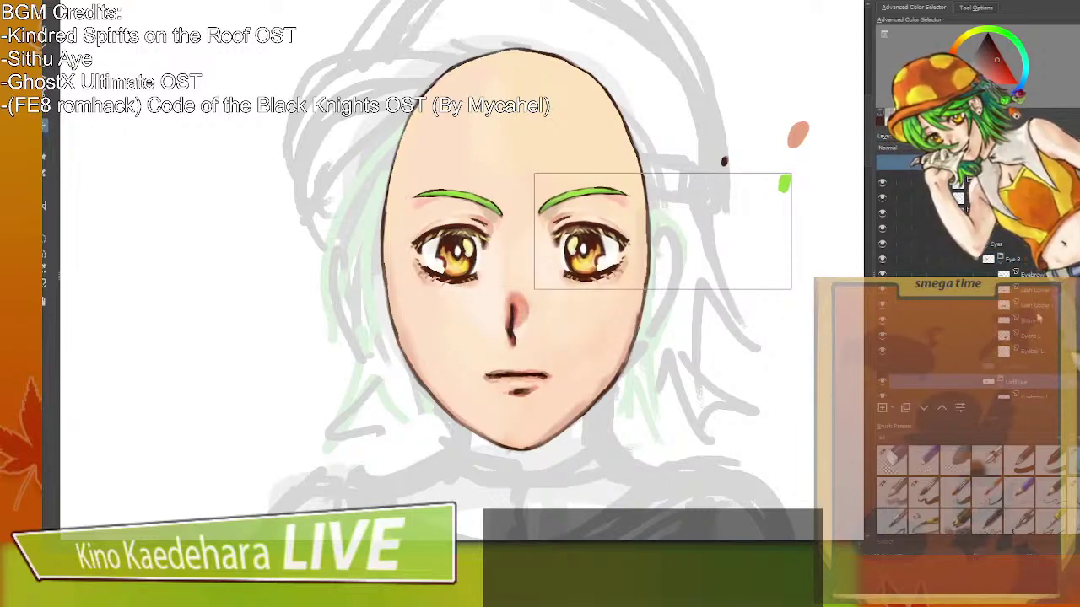
left_click(1023, 260)
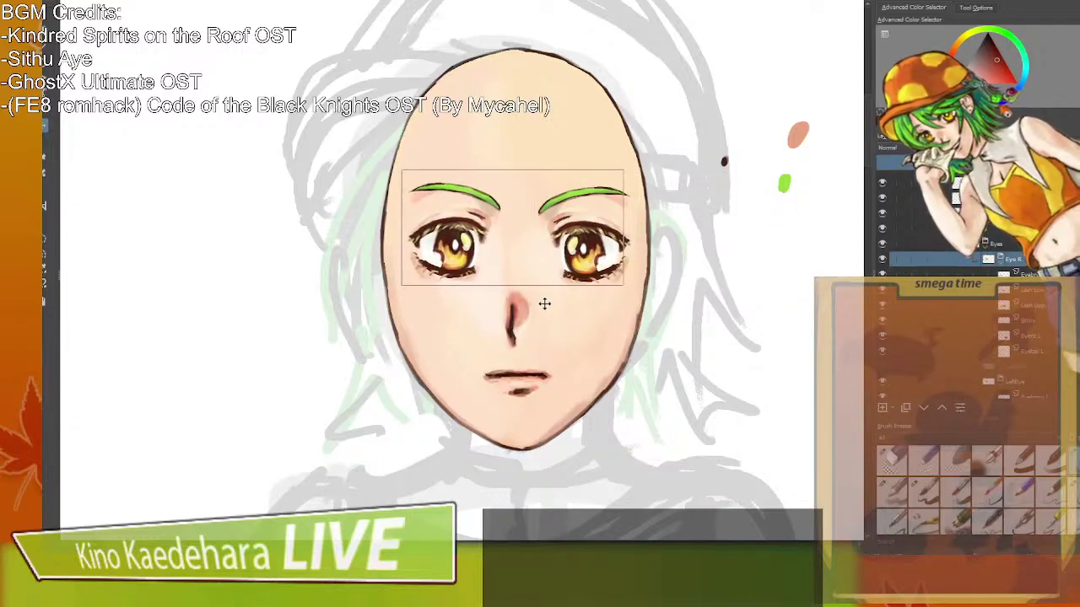
left_click_drag(547, 304, 549, 306)
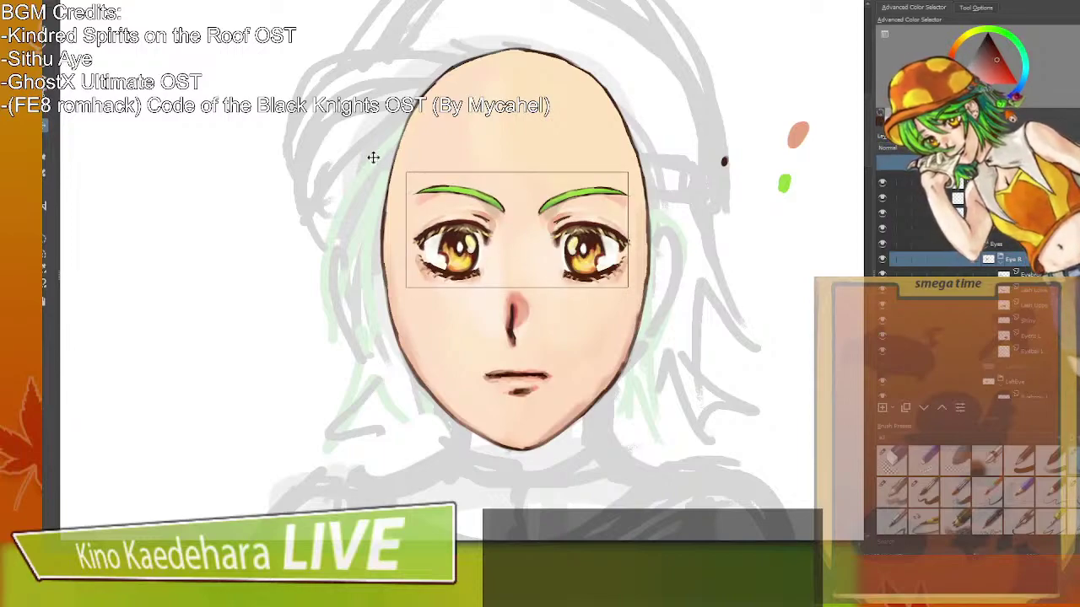
Examine the facial proportions and eye symmetry in normal and mirrored views, both close up and with more of the figure visible.
key("m")
key("m")
key("m")
key("m")
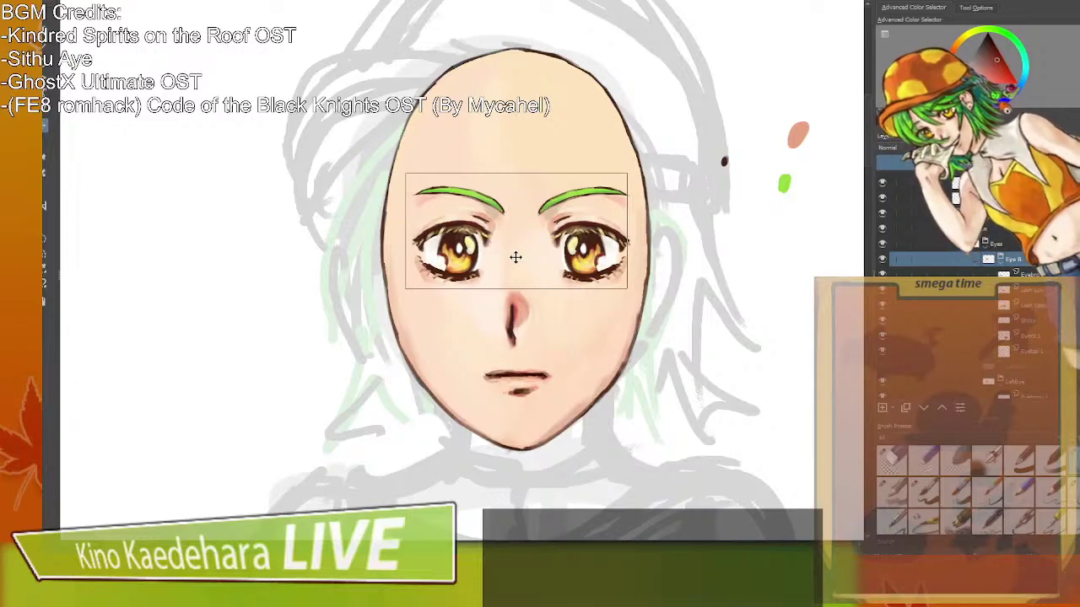
scroll(516, 257, "down", 3)
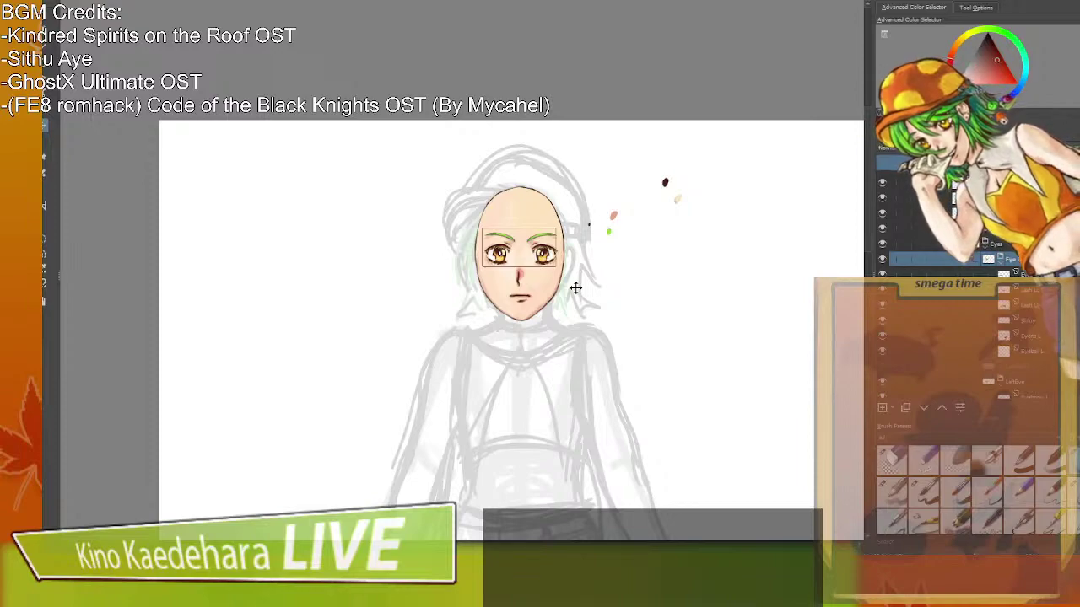
left_click(1030, 275)
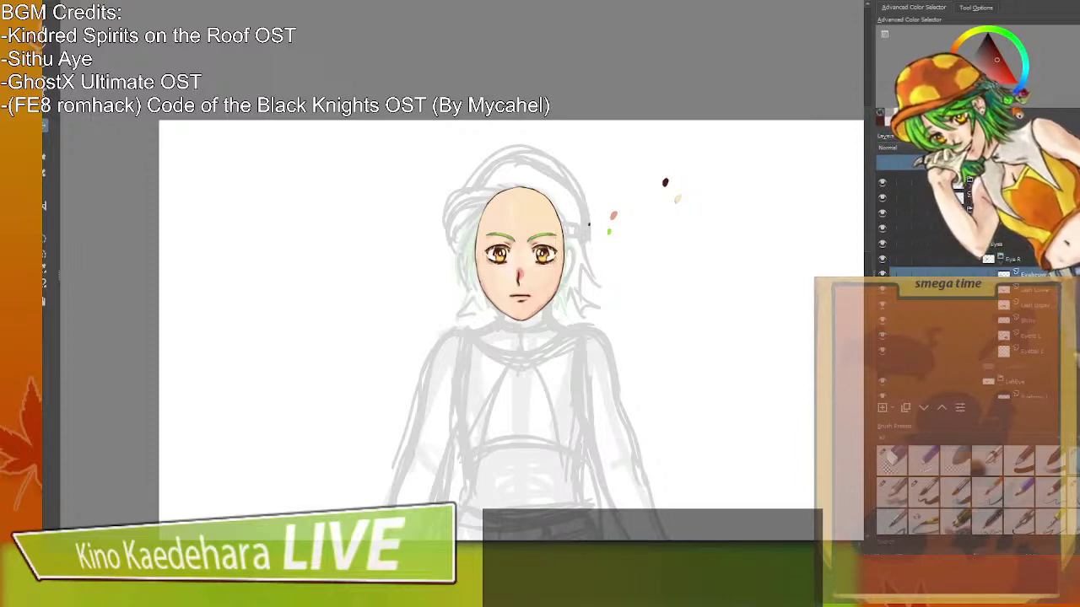
left_click(1023, 380)
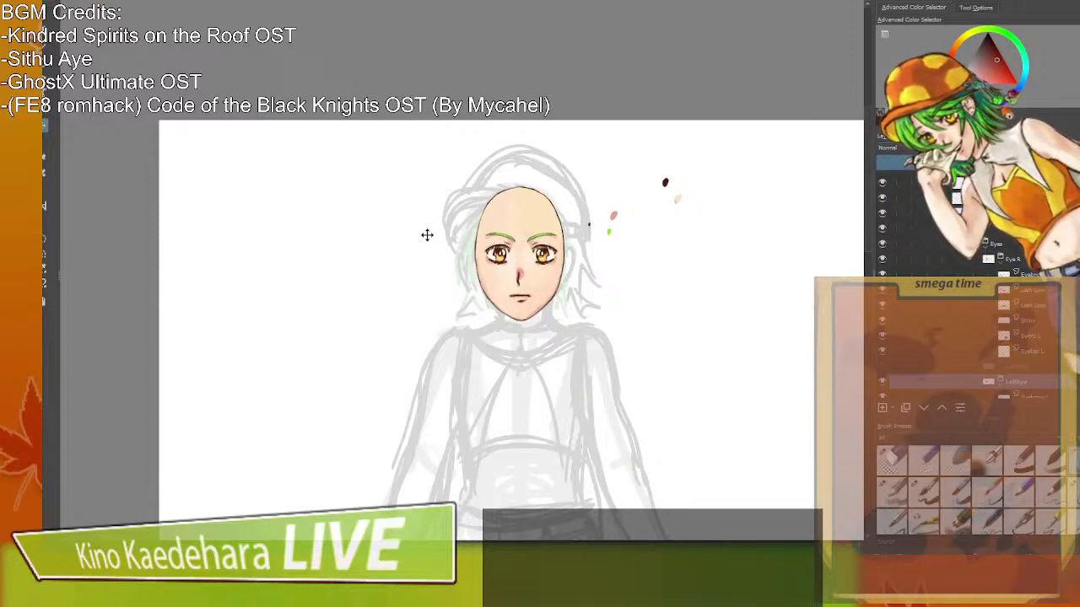
key("m")
key("m")
key("m")
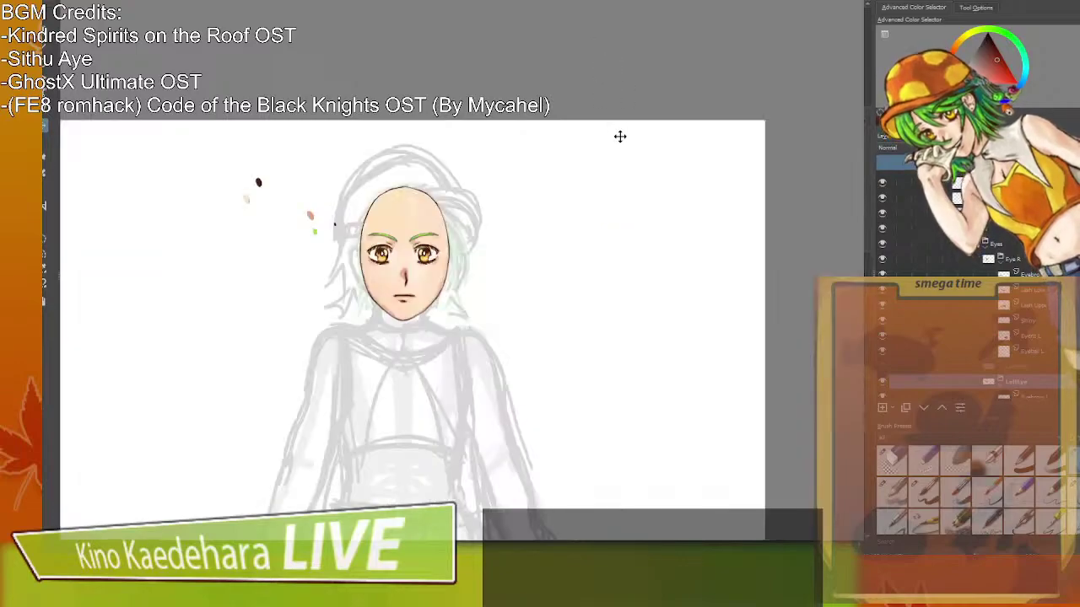
key("m")
key("m")
key("m")
key("m")
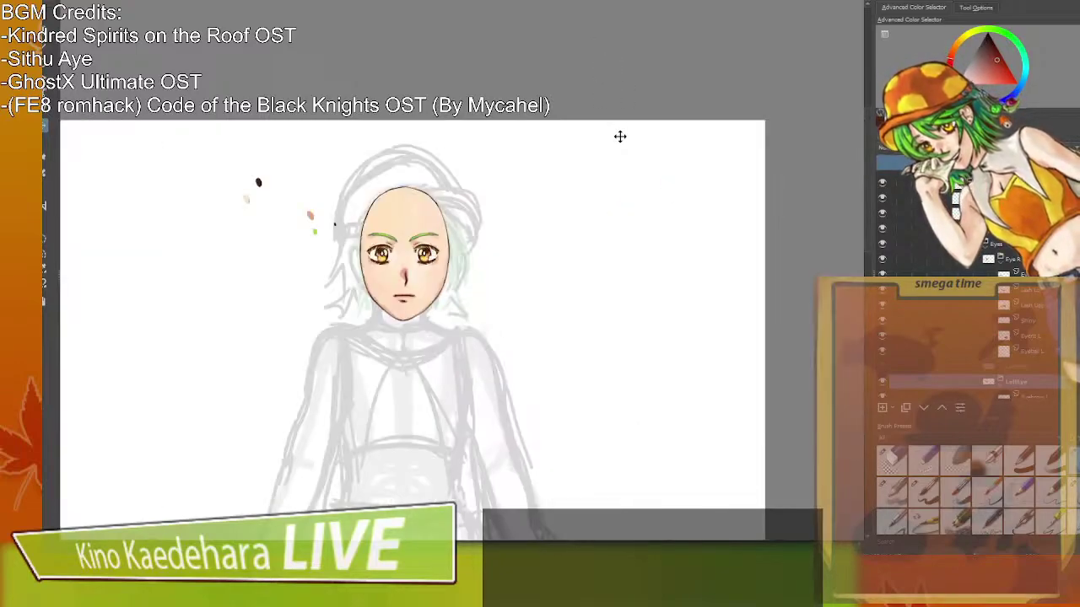
key("m")
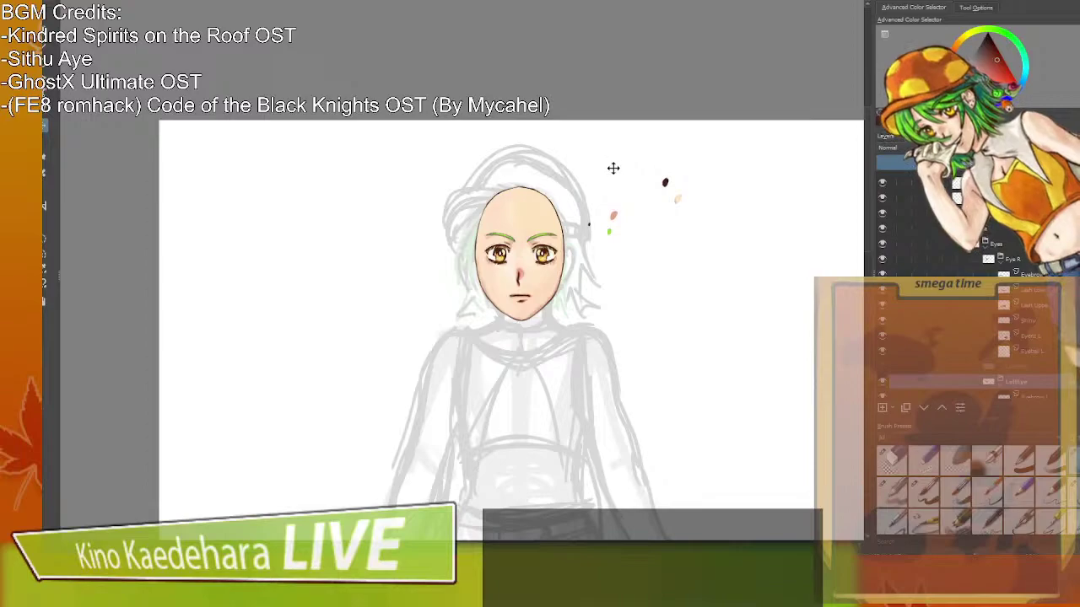
Paint amber over the pale notch at the outer edge of the iris on the Eye R group's iris layer.
scroll(538, 180, "up", 4)
left_click_drag(404, 294, 541, 216)
scroll(534, 228, "up", 1)
left_click(1006, 336)
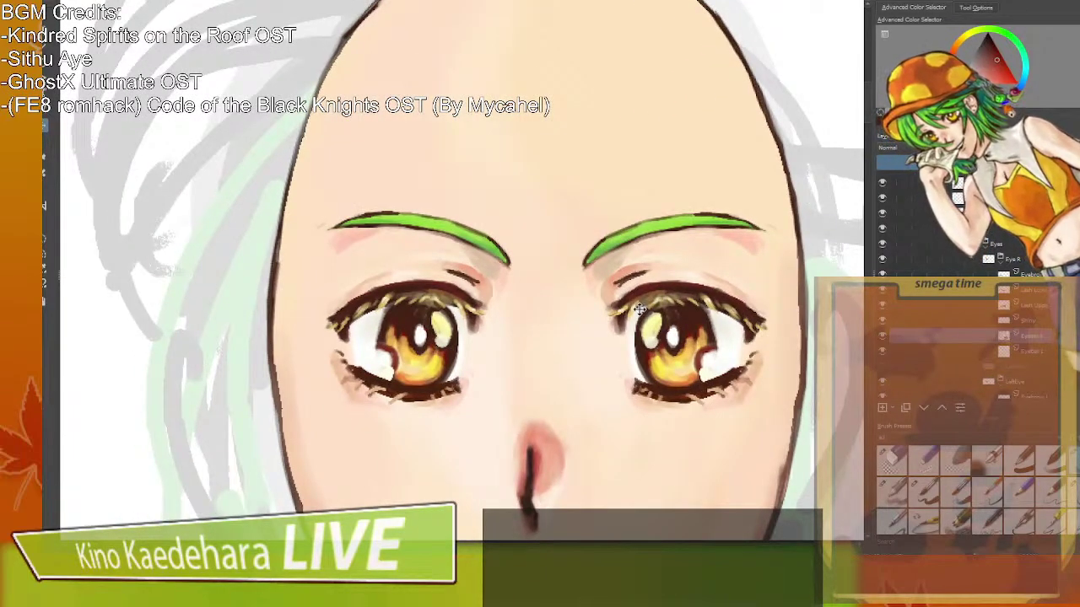
left_click_drag(596, 313, 633, 278)
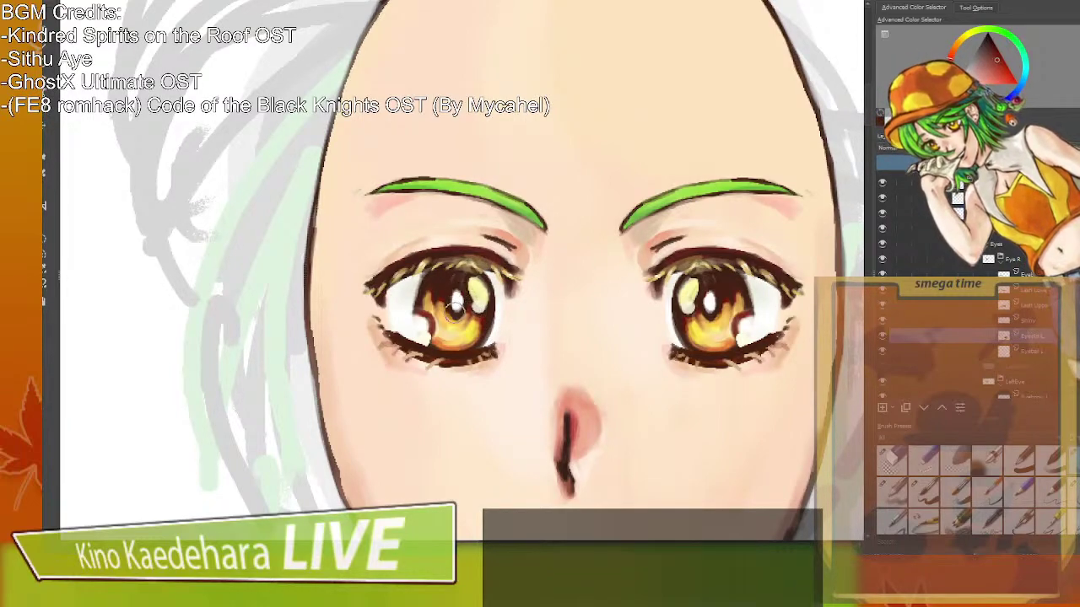
key("slash")
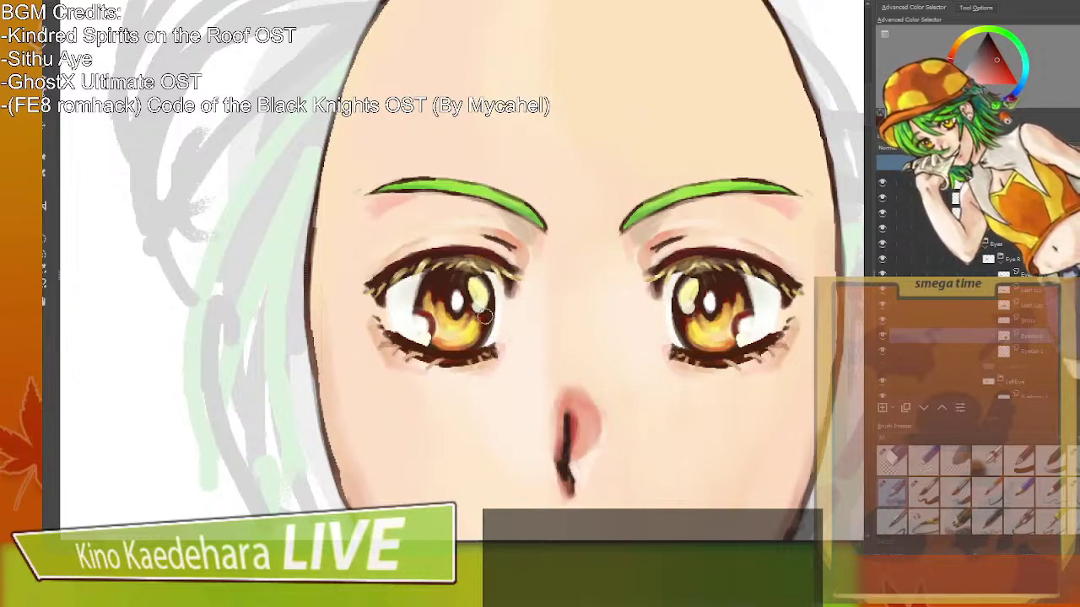
left_click(454, 324, "ctrl")
mouse_move(434, 313)
left_mouse_down()
mouse_move(432, 337)
mouse_move(431, 282)
mouse_move(420, 331)
mouse_move(417, 320)
left_mouse_up()
Cover the Eye R iris's old inner highlight with dark brown, brighten its lower part with yellow, and darken its upper part.
left_click(426, 285, "ctrl")
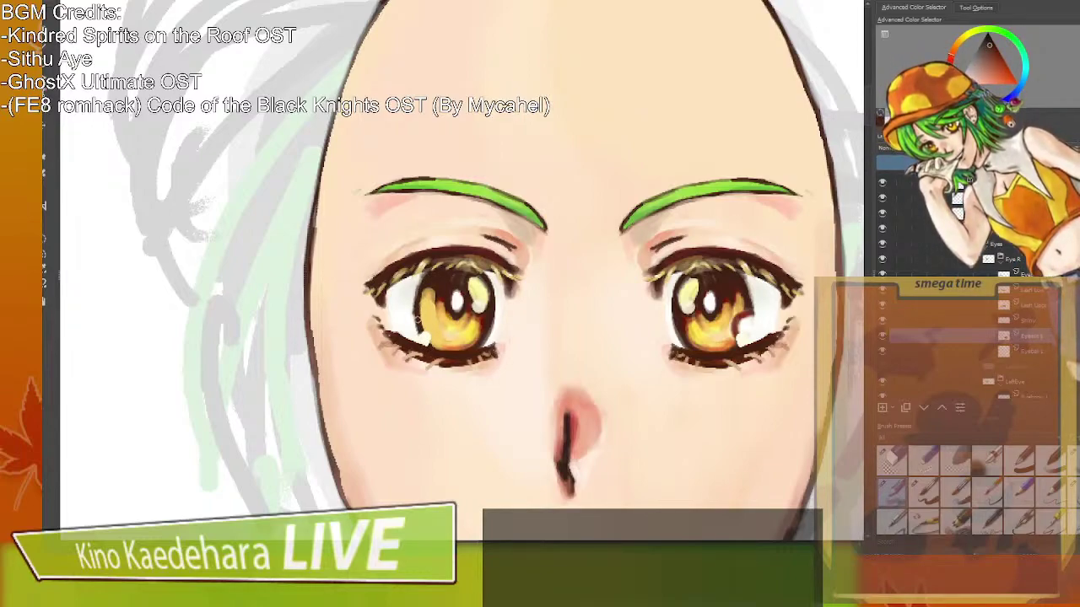
mouse_move(464, 285)
left_mouse_down()
mouse_move(478, 307)
mouse_move(480, 278)
left_mouse_up()
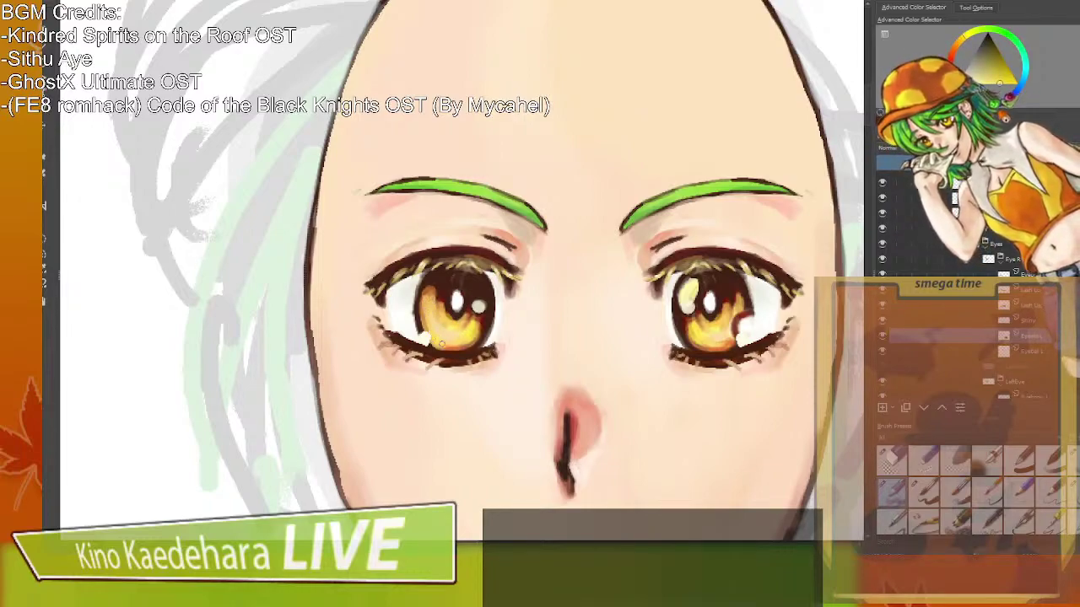
left_click_drag(449, 344, 474, 342)
key("ctrl")
left_click(469, 293, "ctrl")
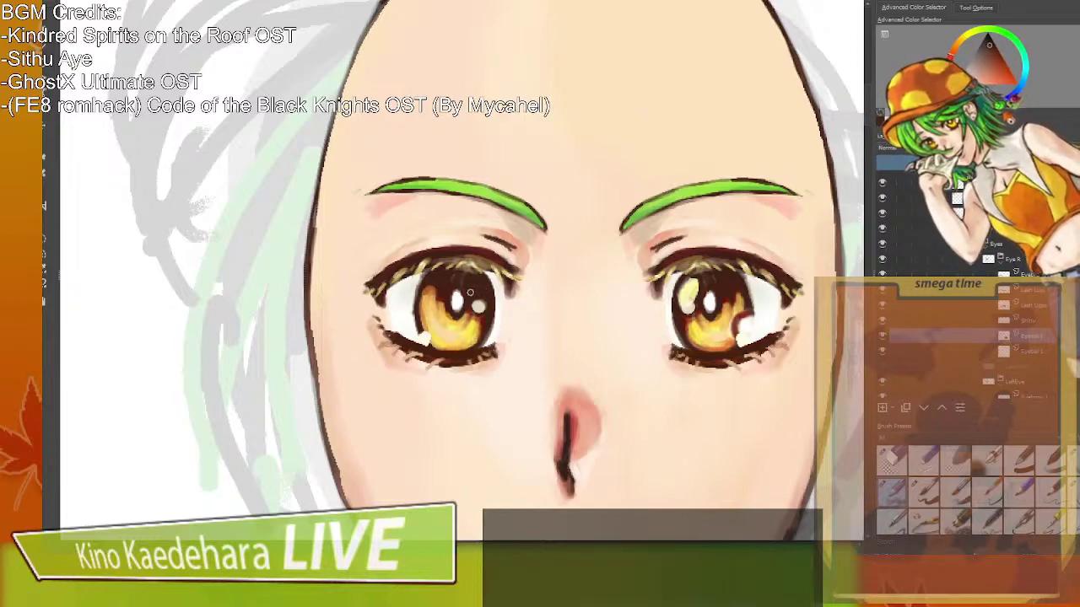
mouse_move(437, 291)
left_mouse_down()
mouse_move(427, 288)
mouse_move(421, 311)
mouse_move(475, 314)
mouse_move(477, 325)
mouse_move(474, 299)
mouse_move(432, 311)
mouse_move(441, 299)
mouse_move(470, 313)
mouse_move(484, 304)
mouse_move(472, 293)
left_mouse_up()
Refine the Eye R iris shading with sampled amber and dark brown strokes around the pupil and lower edge.
left_click(478, 319, "ctrl")
left_click(444, 297, "ctrl")
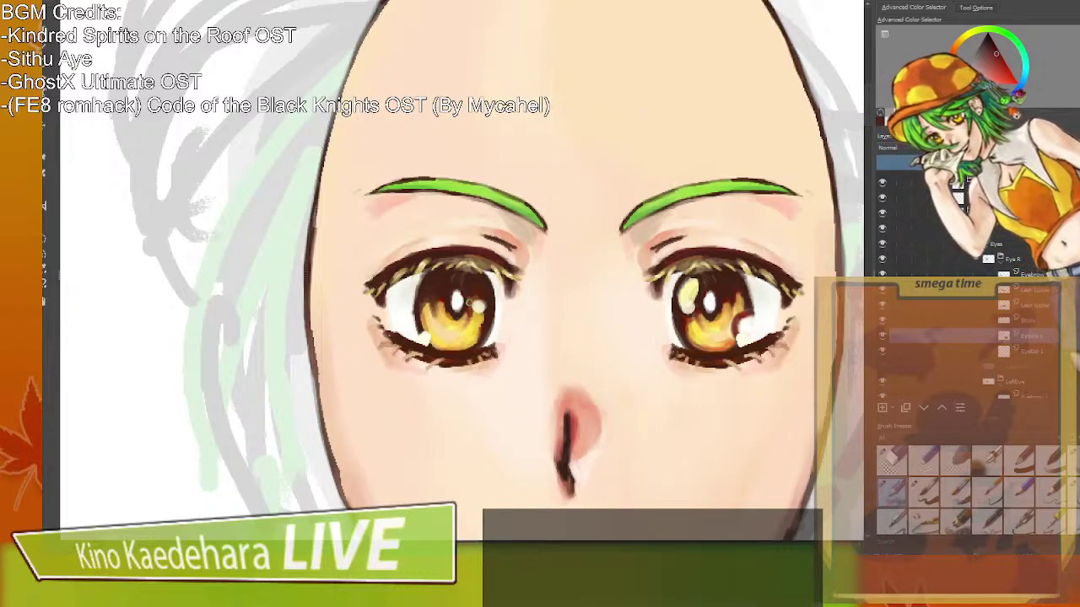
mouse_move(470, 345)
left_mouse_down()
mouse_move(450, 350)
mouse_move(464, 348)
left_mouse_up()
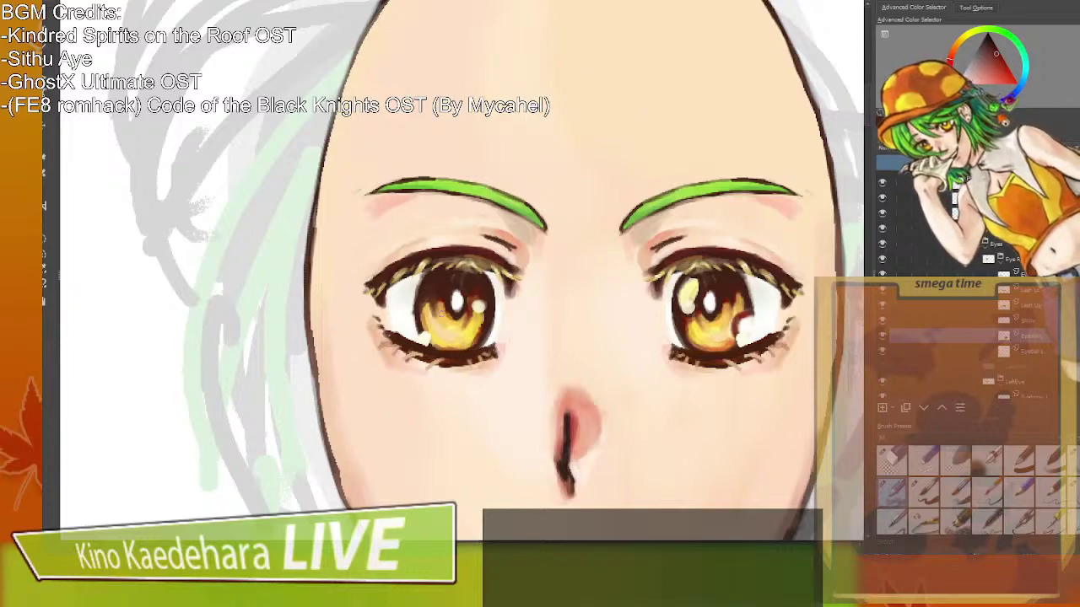
key("ctrl")
left_click(429, 309, "ctrl")
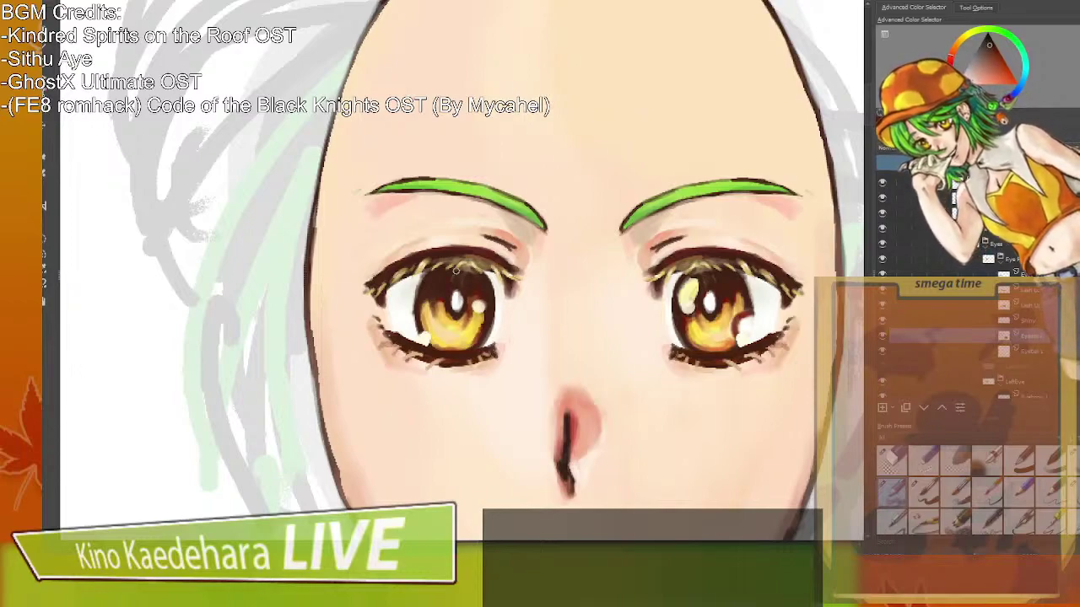
Paint a pale yellow highlight on the upper outer part of the Eye R iris, using colours sampled from the other eye.
left_click(686, 293, "ctrl")
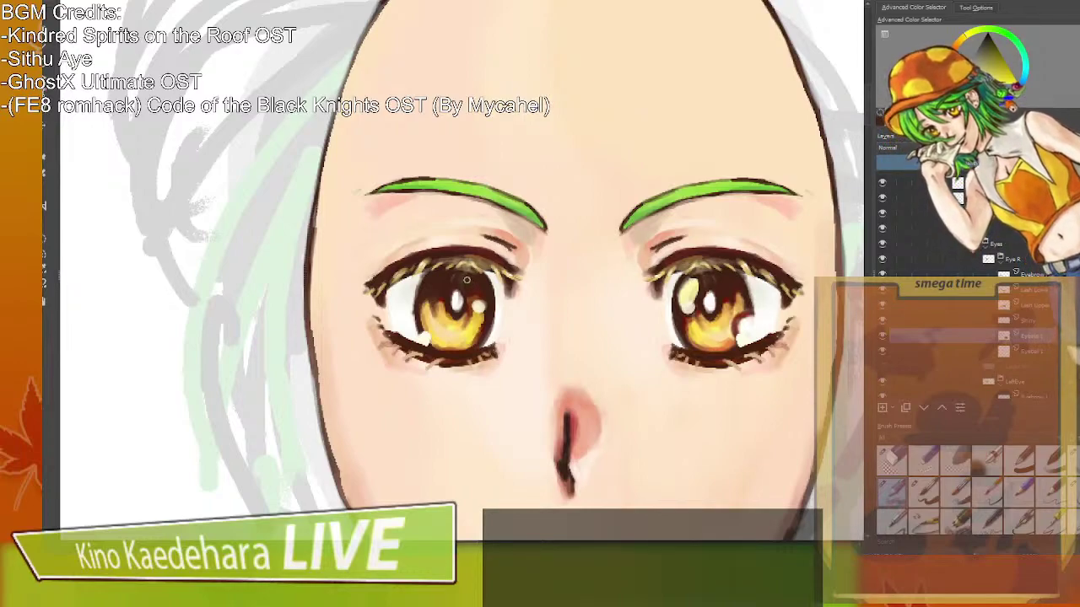
left_click_drag(429, 290, 440, 277)
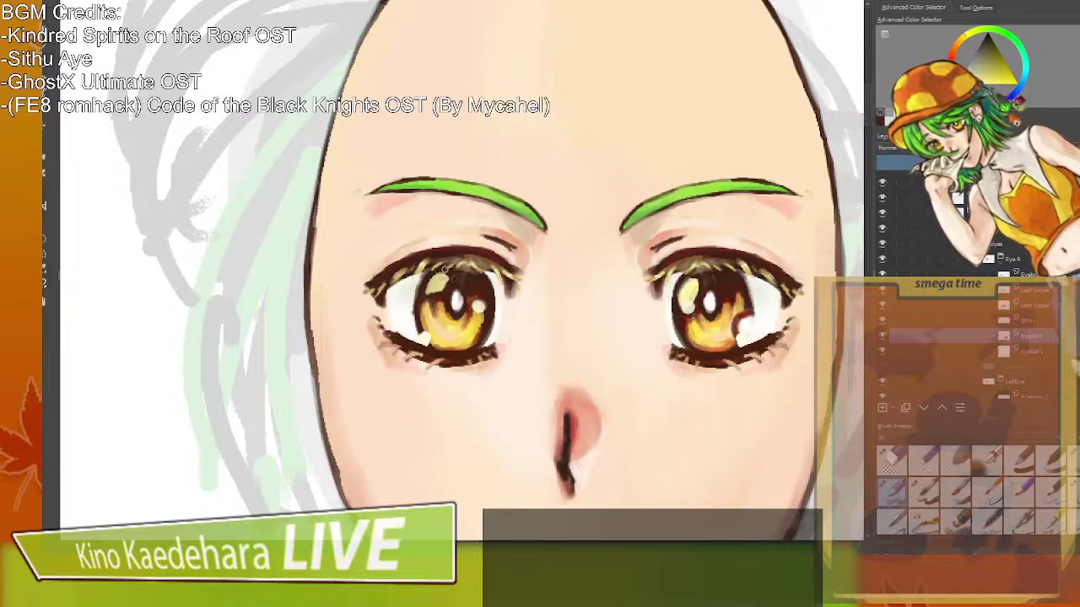
left_click(753, 299, "ctrl")
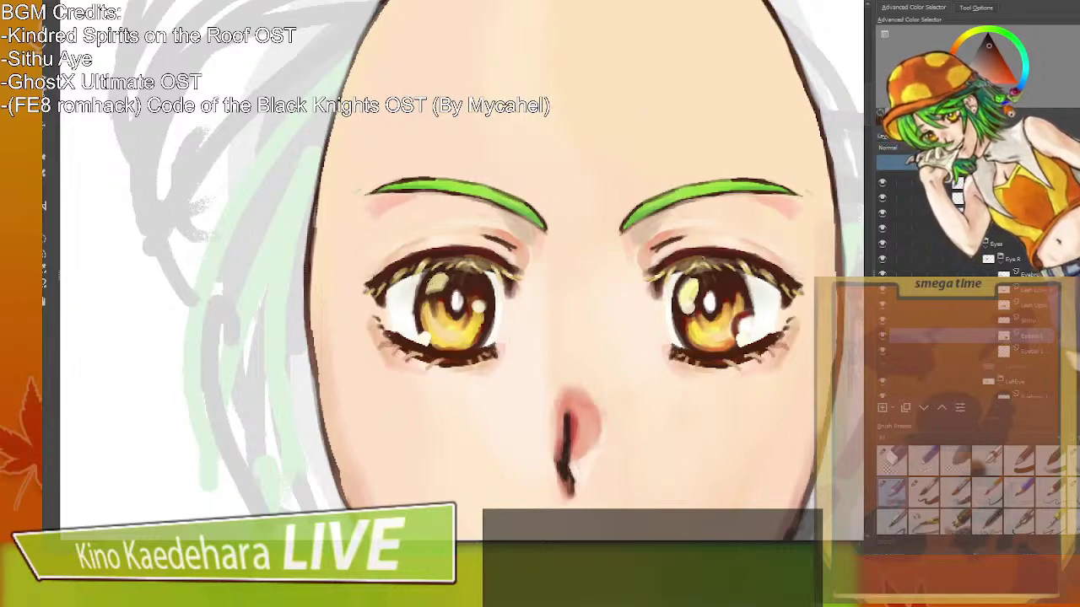
left_click(707, 321, "ctrl")
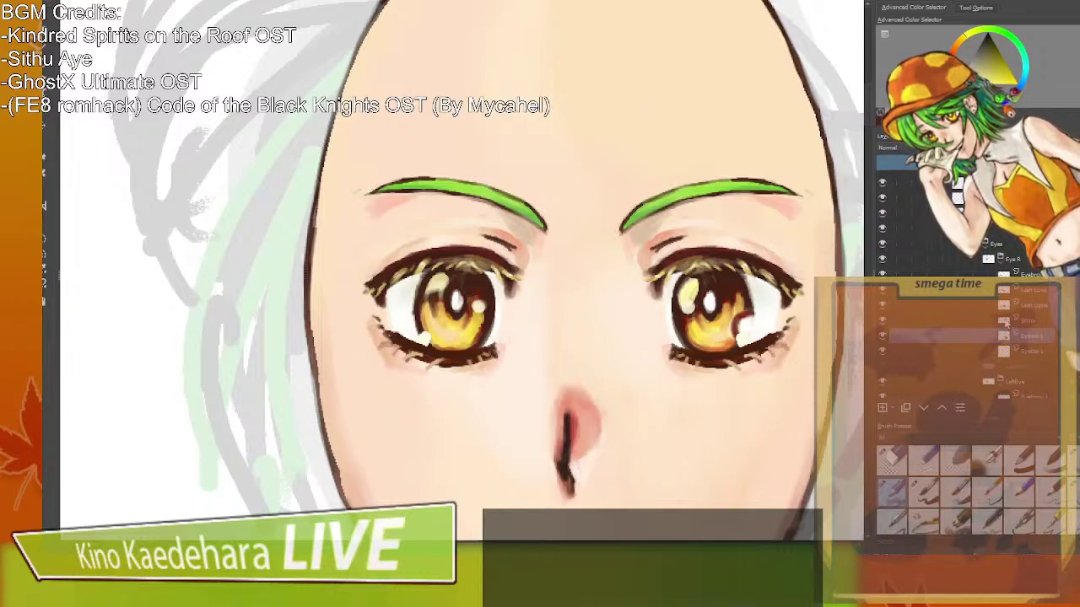
Toggle the visibility of the Eye R group's Shiny layer to examine which highlights belong to it.
left_click(880, 322)
left_click(881, 321)
left_click(880, 322)
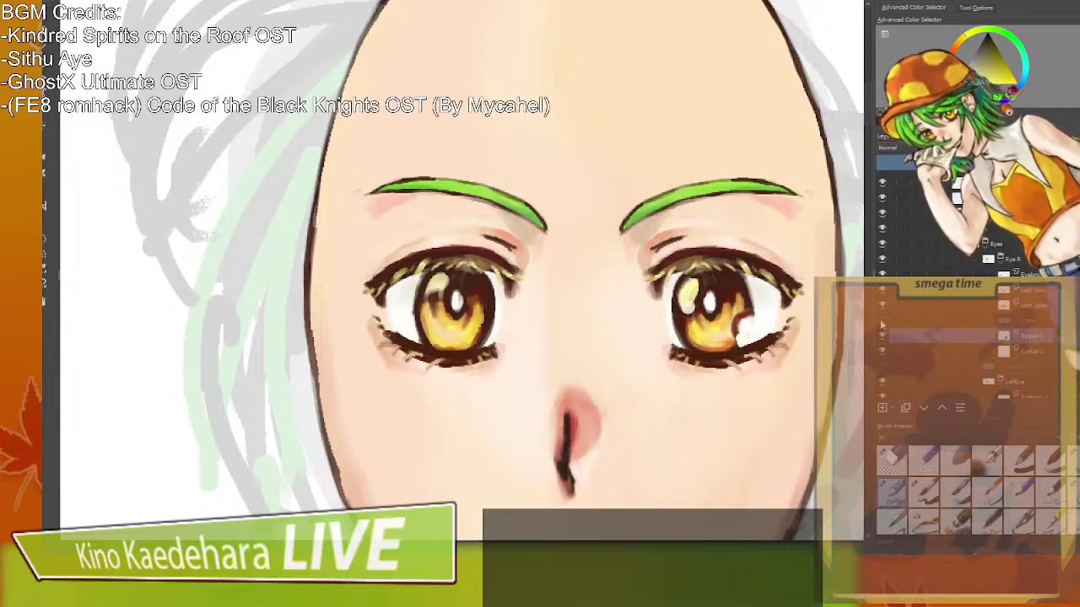
left_click(881, 322)
Hide the LeftEye group's Shiny layer, retouch the upper highlight on that group's iris layer, and show Shiny again.
scroll(920, 297, "down", 3)
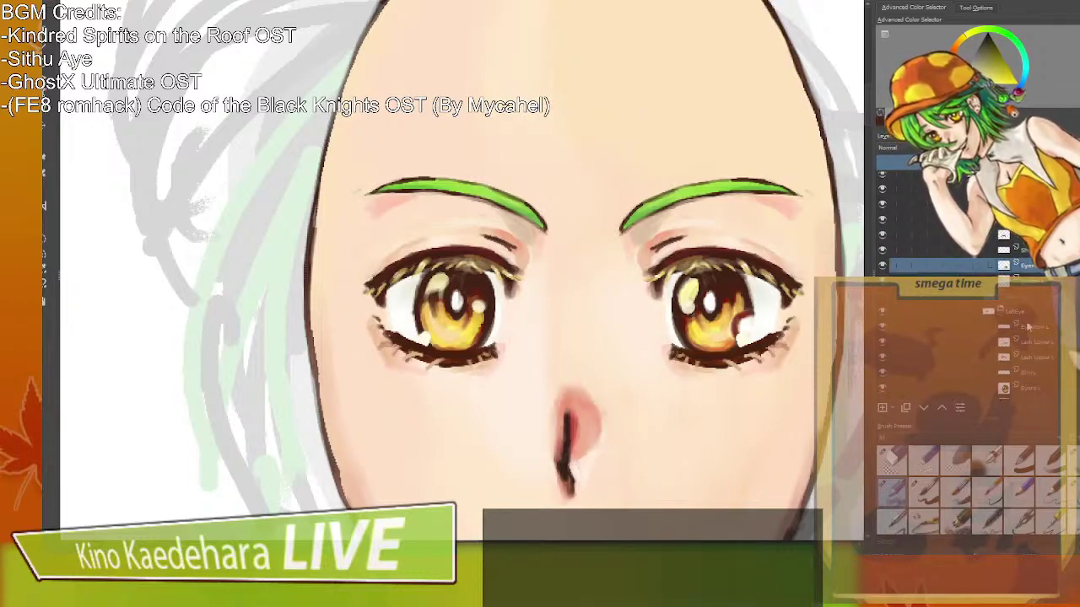
left_click(883, 376)
left_click(883, 376)
left_click(883, 376)
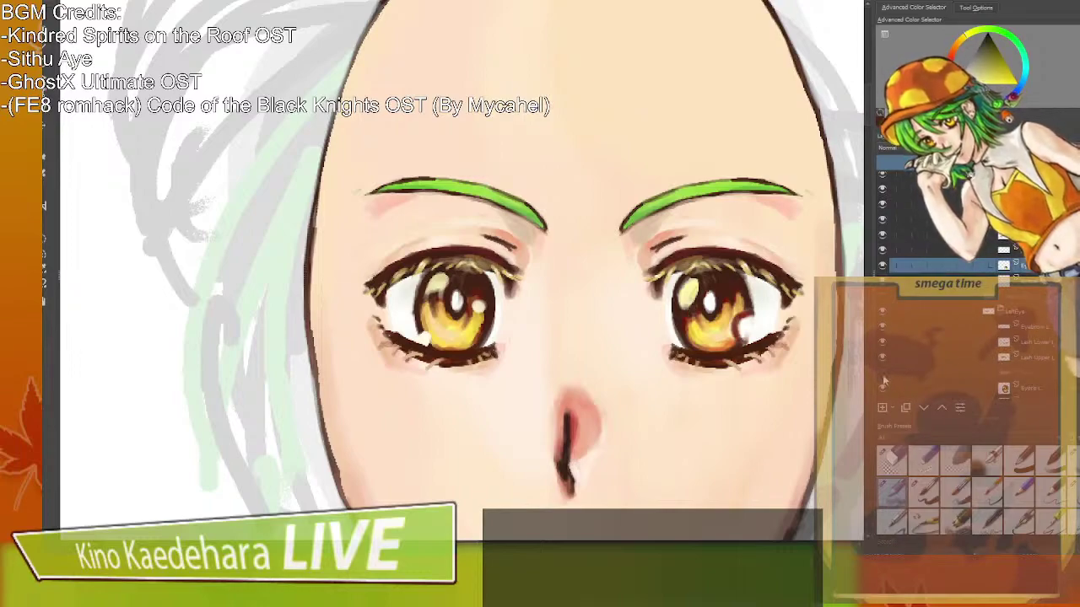
left_click(1035, 388)
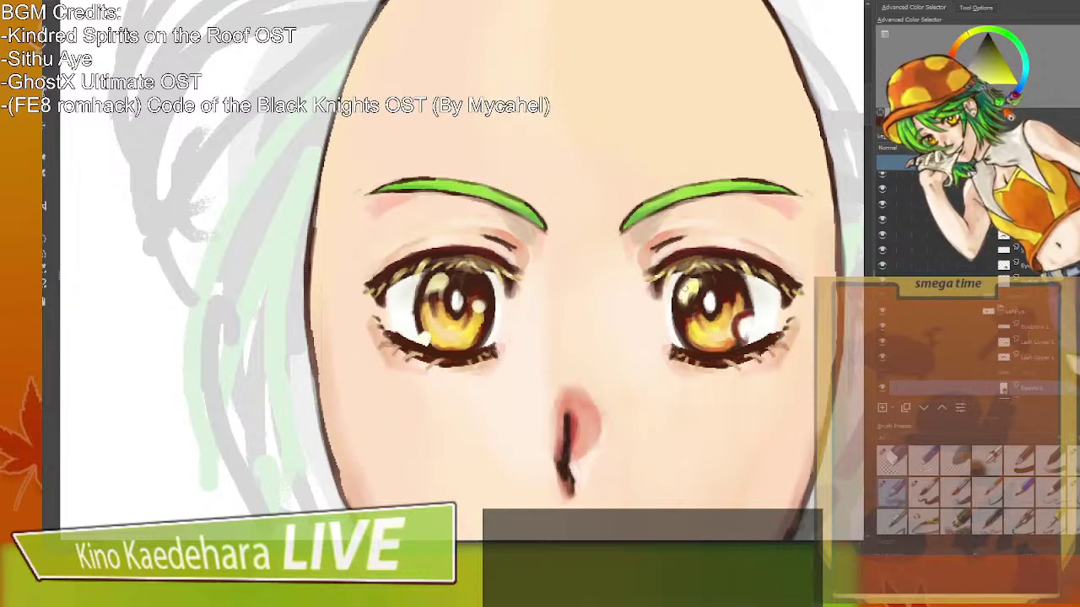
scroll(740, 329, "down", 2)
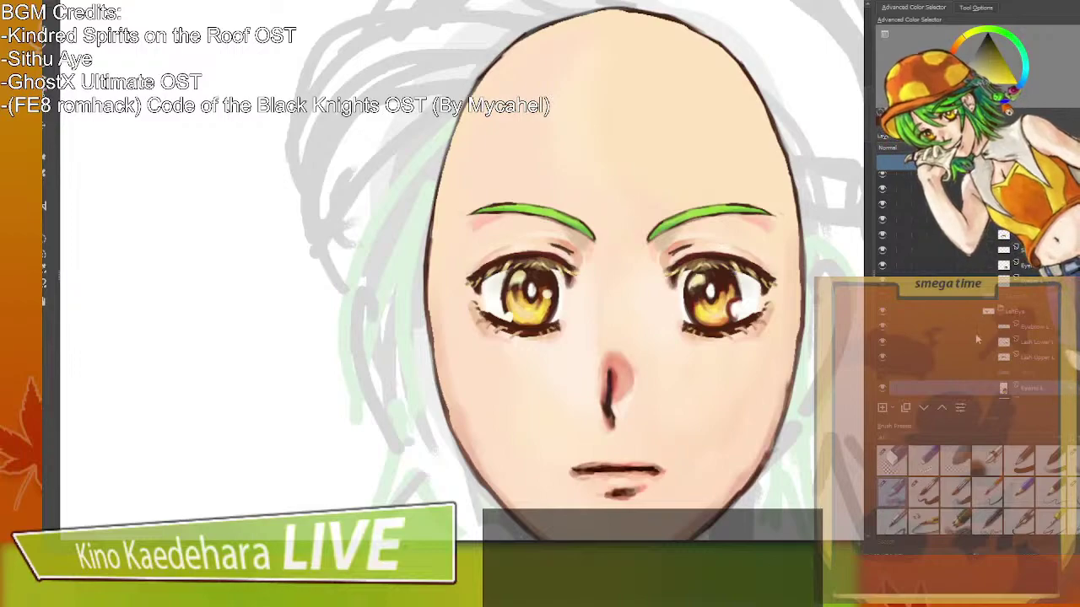
left_click(882, 373)
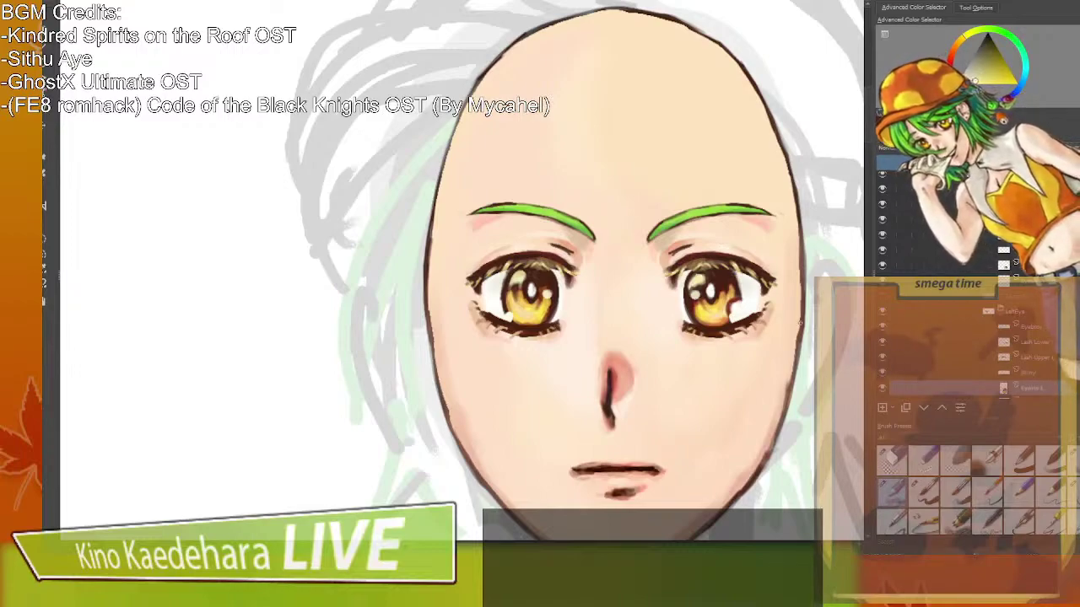
Fill the notch at the outer edge of the LeftEye iris with sampled amber and redraw the dark brown rim.
left_click(733, 291, "ctrl")
left_click_drag(730, 300, 730, 317)
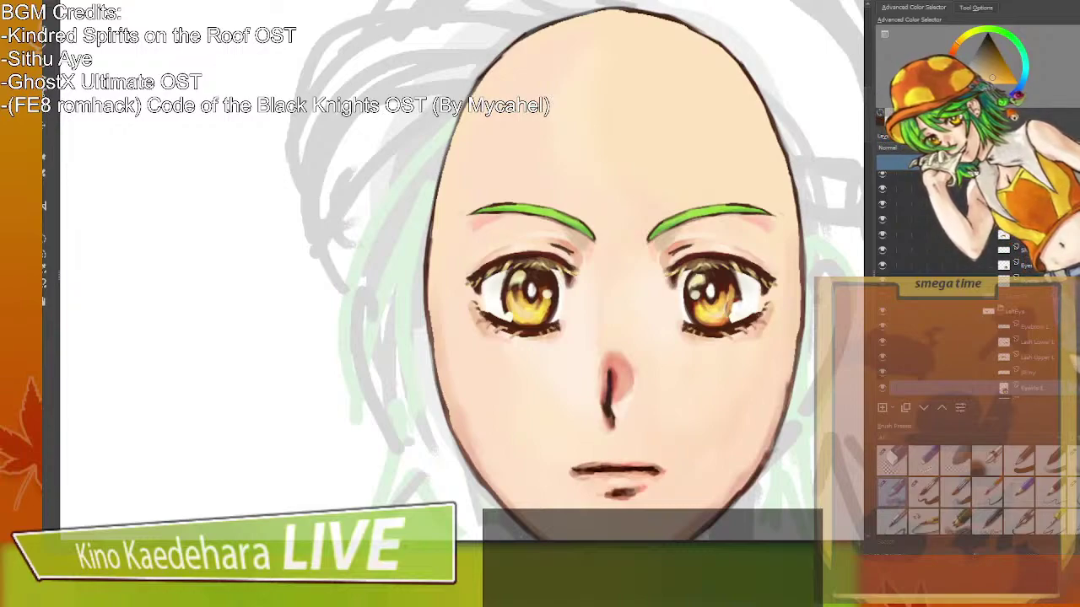
left_click(738, 287, "ctrl")
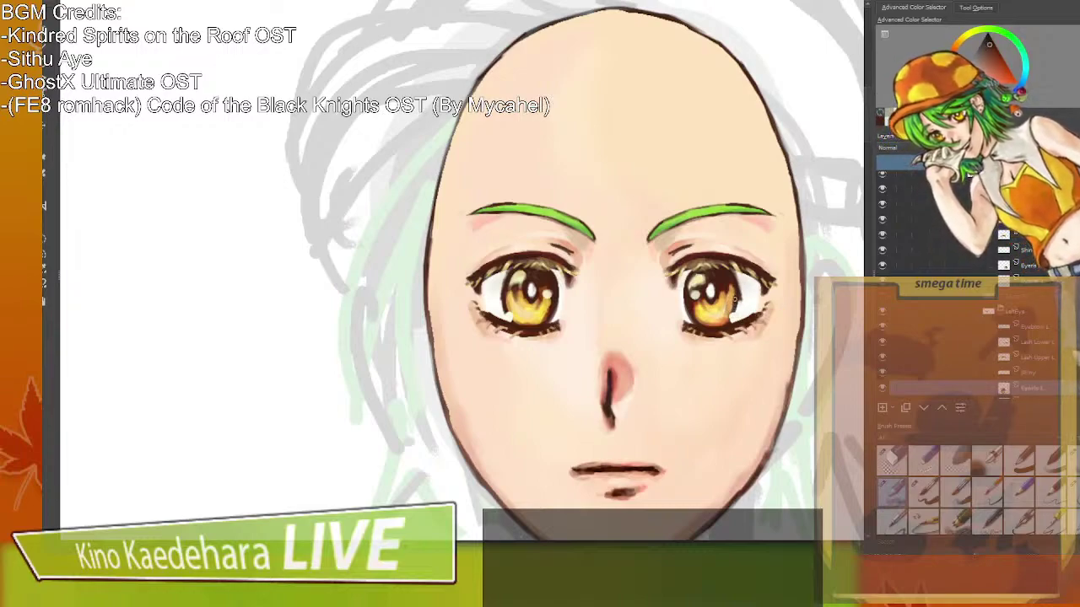
left_click(731, 282, "ctrl")
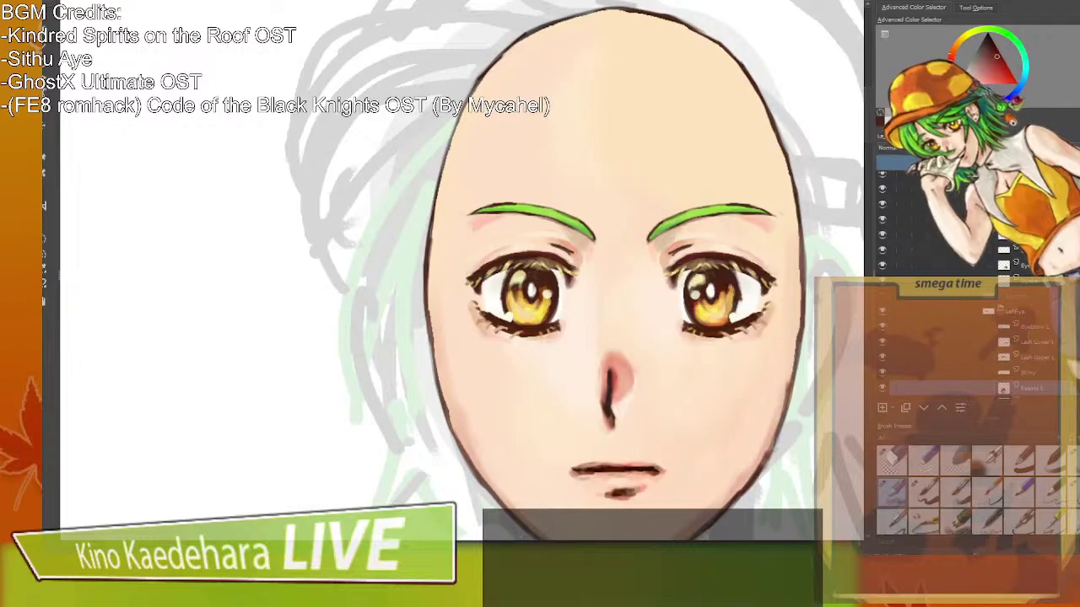
left_click_drag(731, 299, 731, 321)
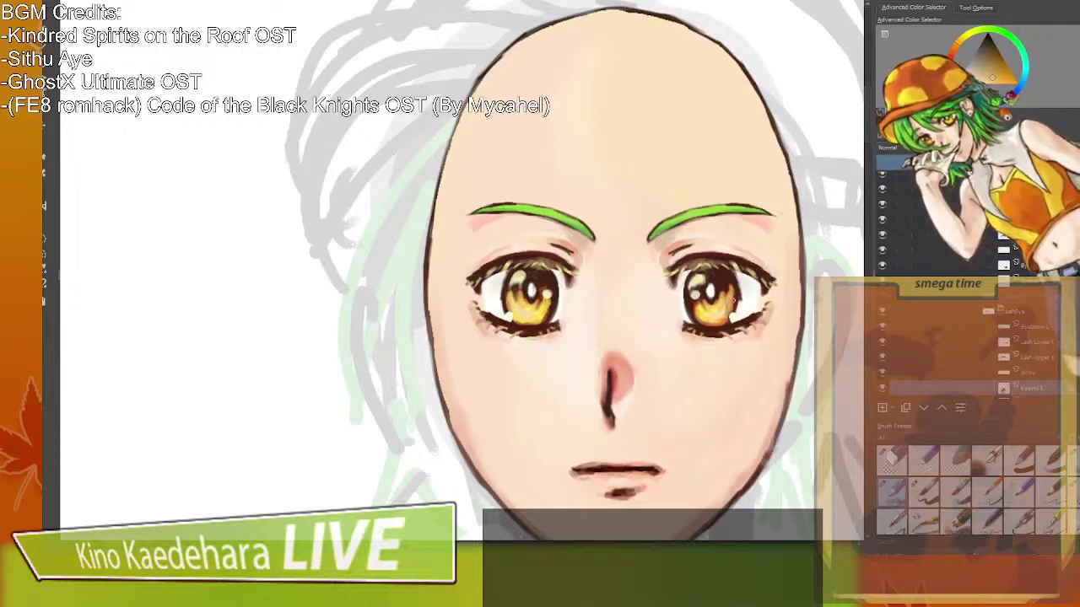
left_click(727, 307, "ctrl")
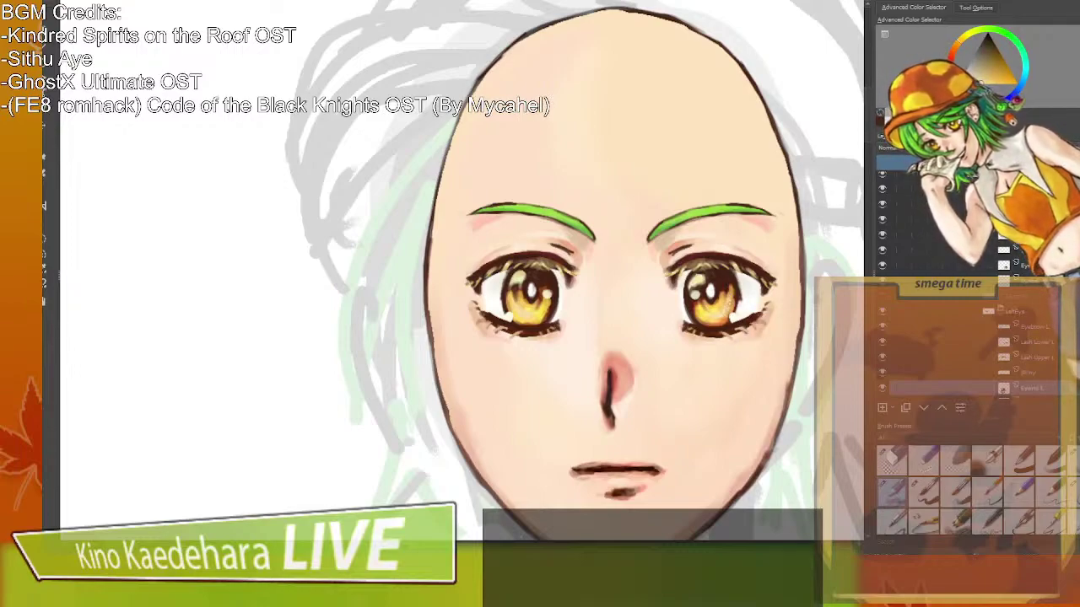
left_click(729, 286, "ctrl")
mouse_move(732, 287)
left_mouse_down()
mouse_move(734, 315)
mouse_move(735, 300)
left_mouse_up()
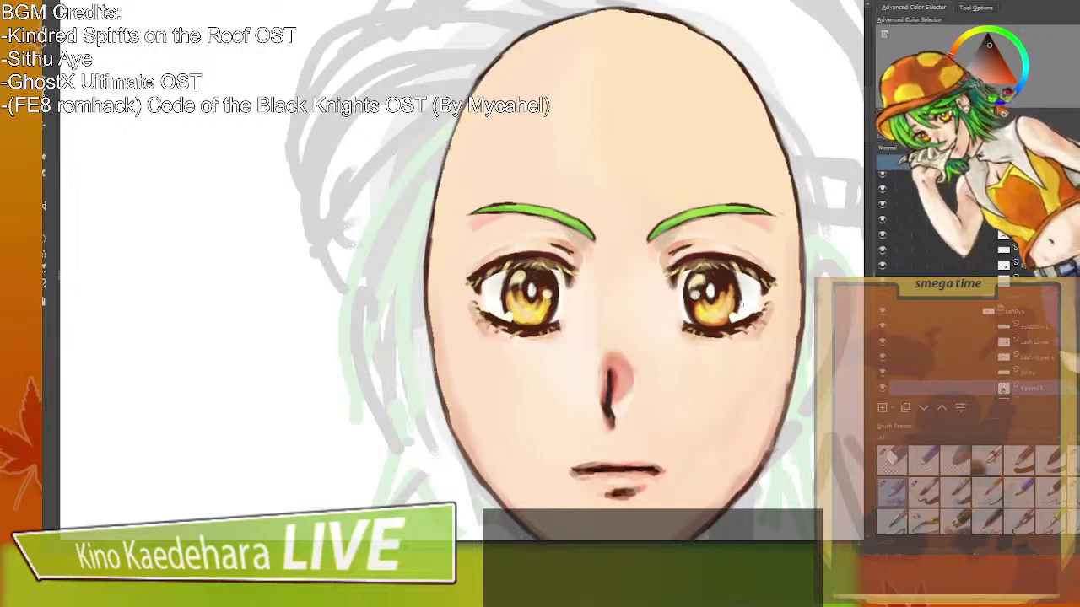
scroll(589, 294, "down", 1)
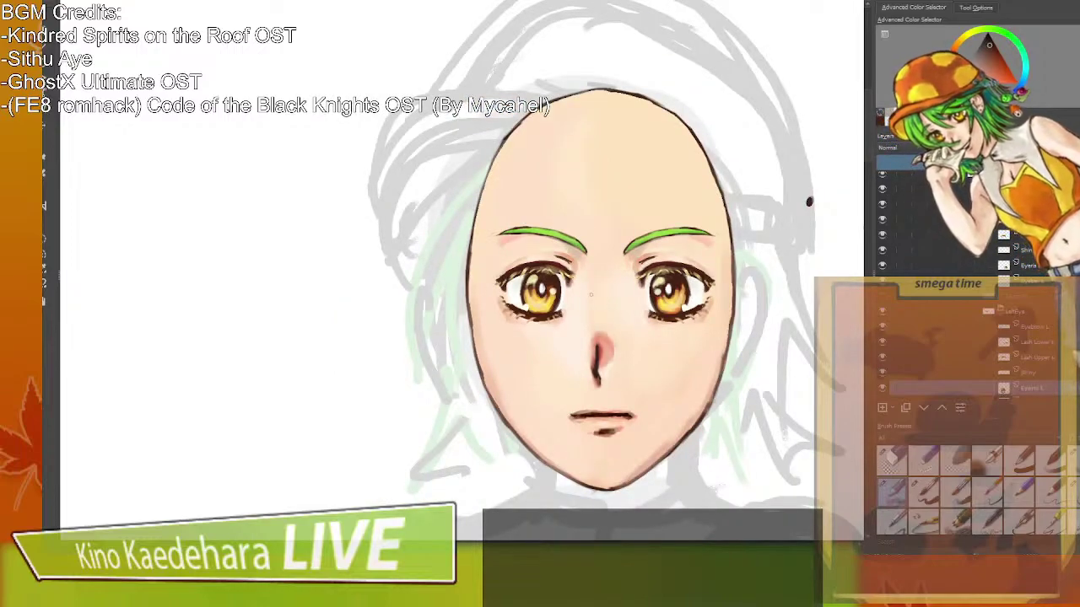
left_click_drag(597, 292, 609, 292)
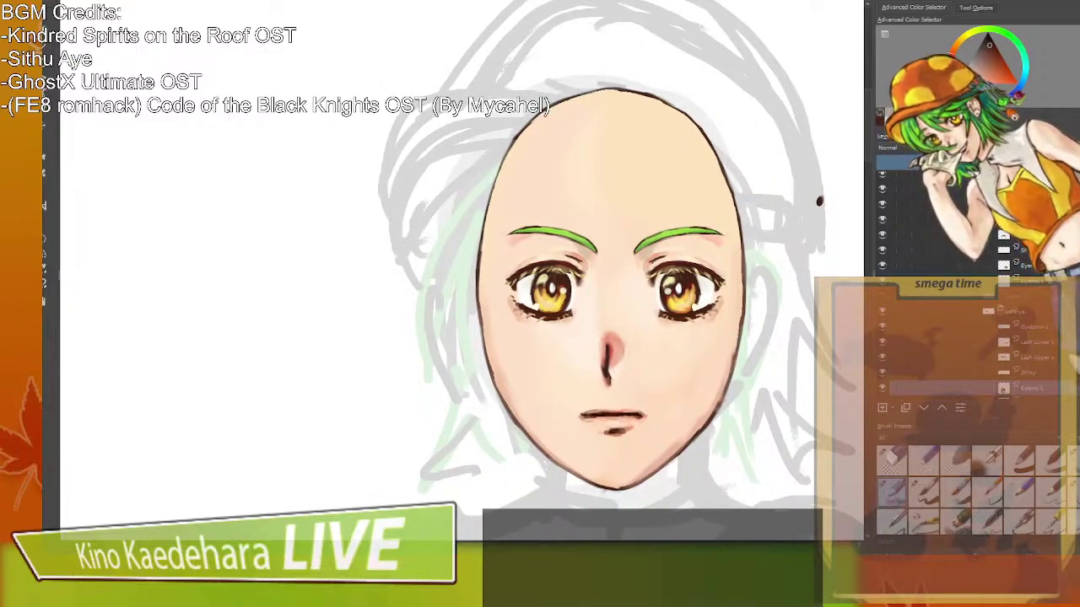
Mirror the Eye R group's Shiny layer horizontally so its highlights follow the same light direction as the other eye.
left_click(1000, 250)
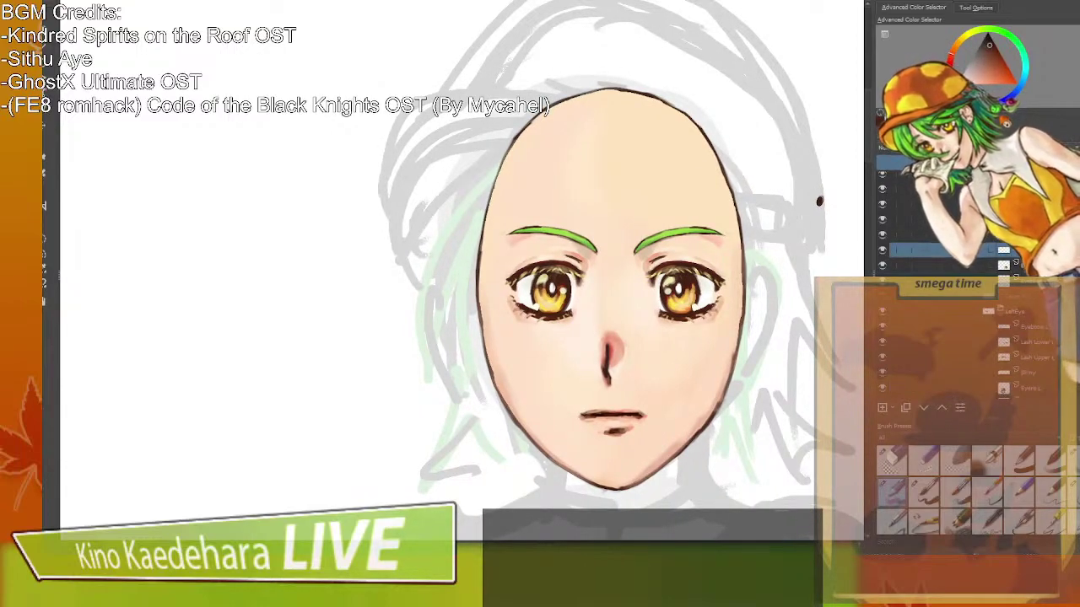
key("ctrl+t")
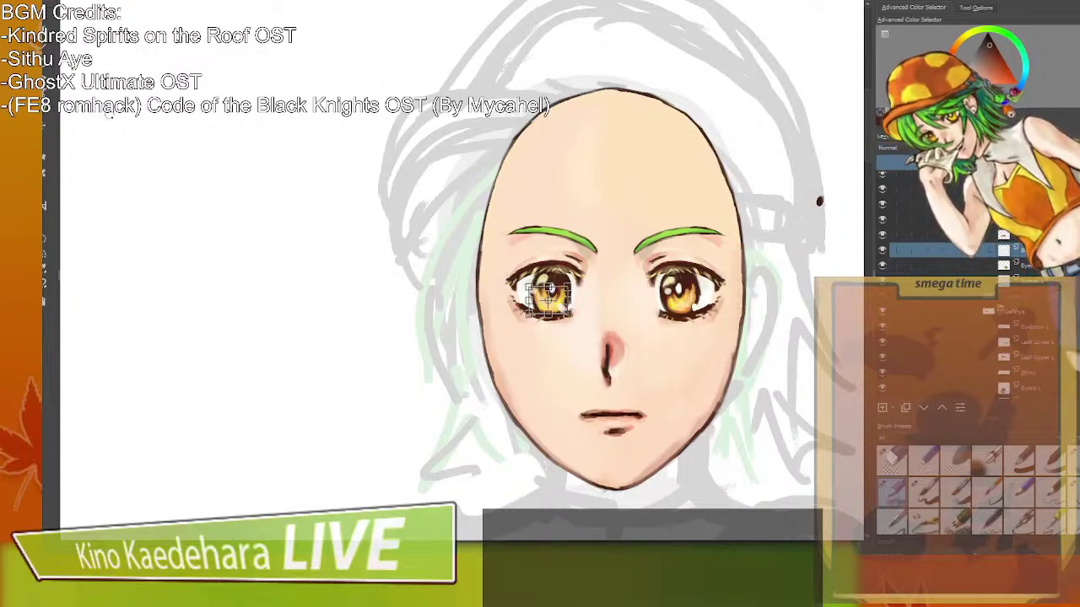
key("Return")
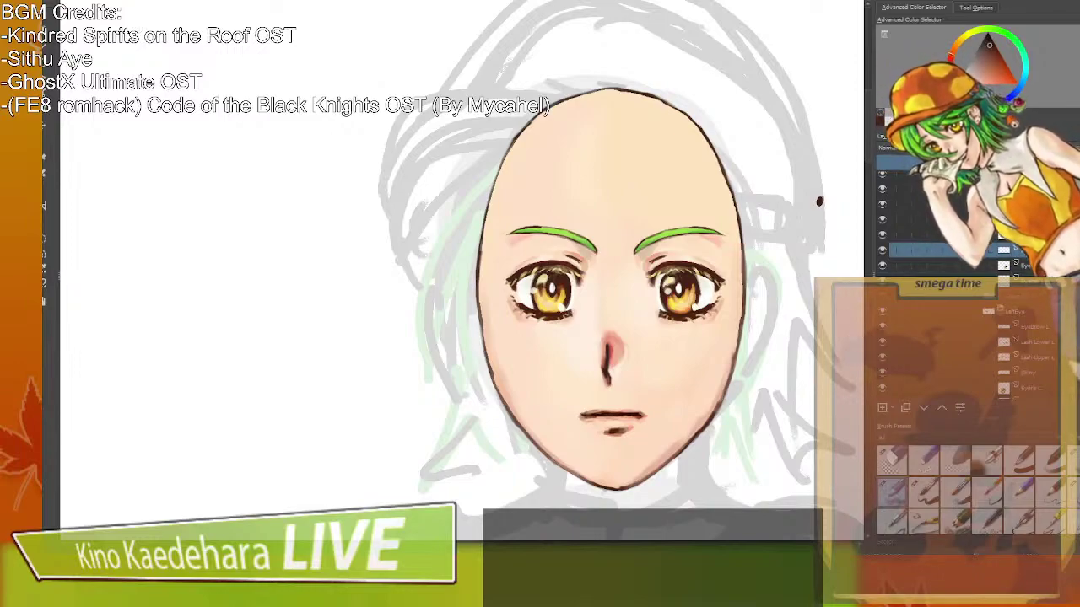
Change the side suffix in the name of the Eye R group's iris layer.
key("Page_Down")
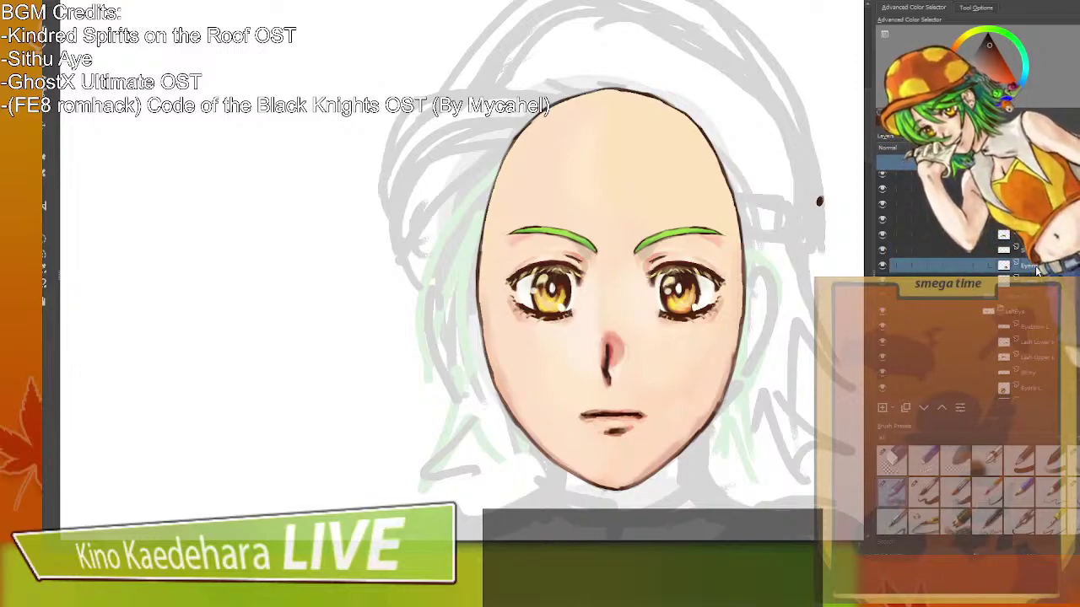
scroll(1038, 287, "up", 3)
scroll(1038, 304, "down", 3)
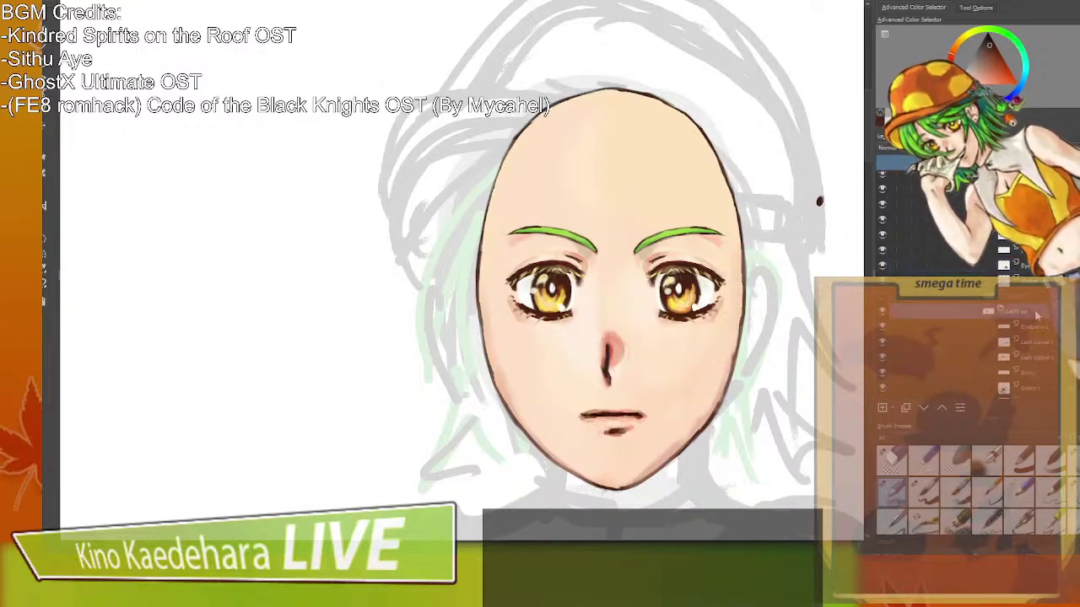
double_click(1030, 265)
key("End")
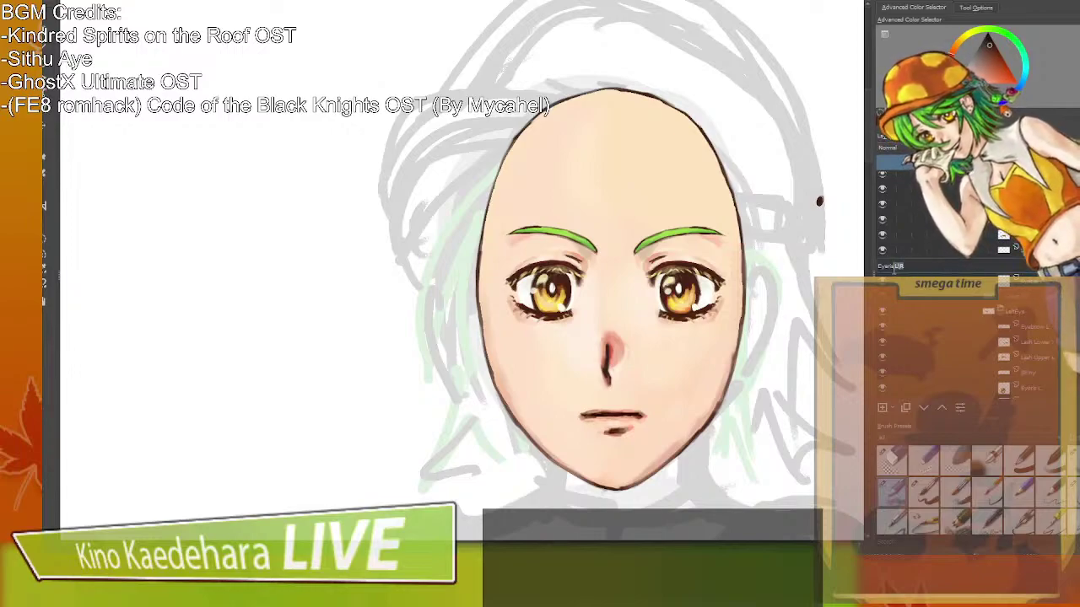
key("Return")
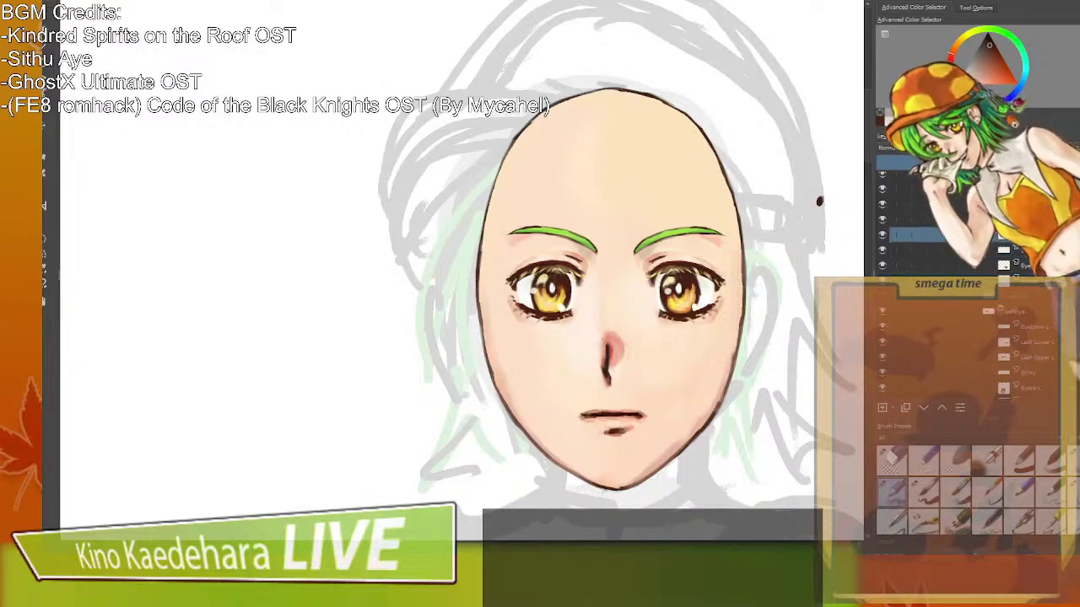
Change the side suffix in the names of the Eye R group's Lash Upper and Lash Lower layers, and reselect the iris layer.
double_click(1030, 236)
left_click(915, 235)
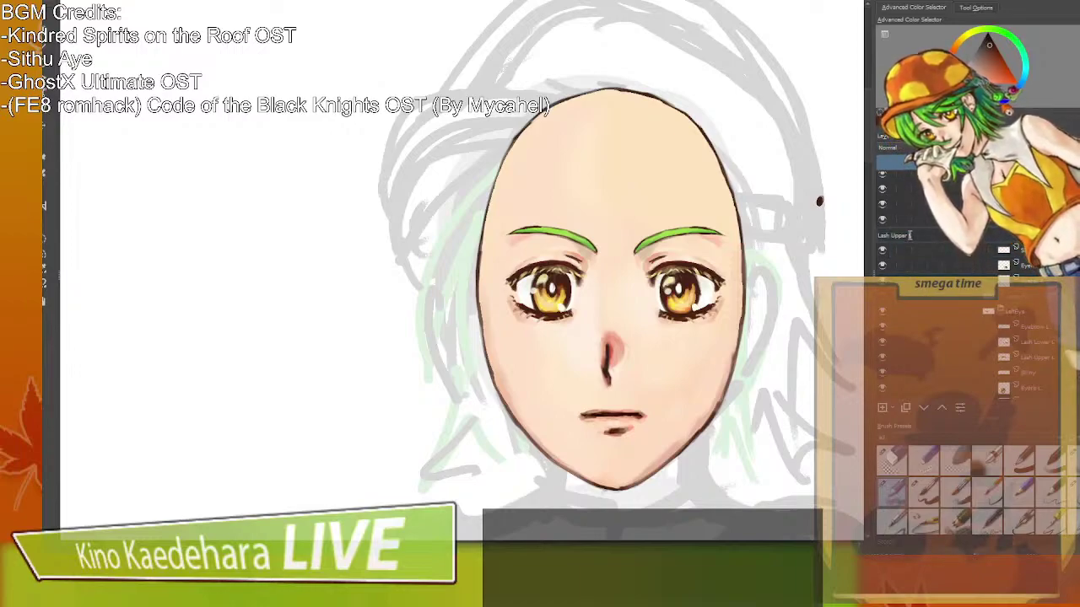
key("Return")
double_click(1015, 252)
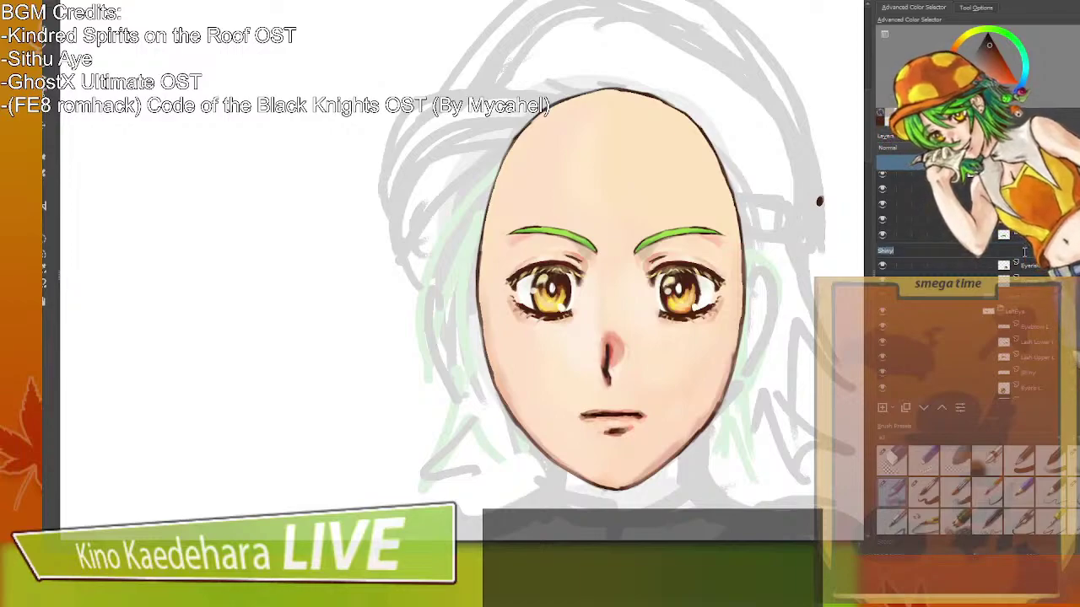
left_click(1024, 252)
double_click(1024, 220)
left_click(919, 219)
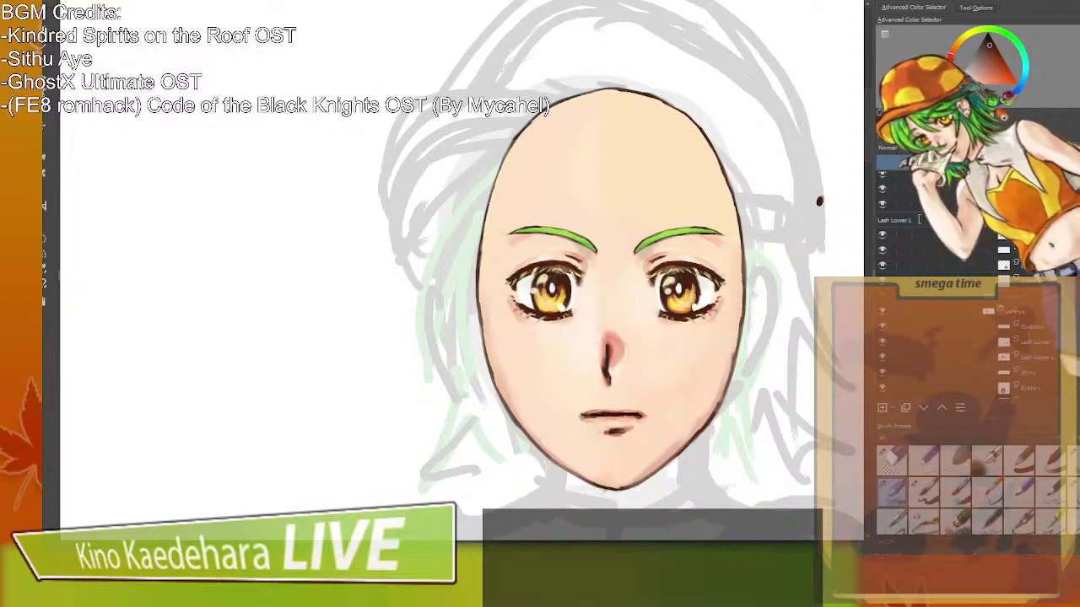
left_click(1024, 204)
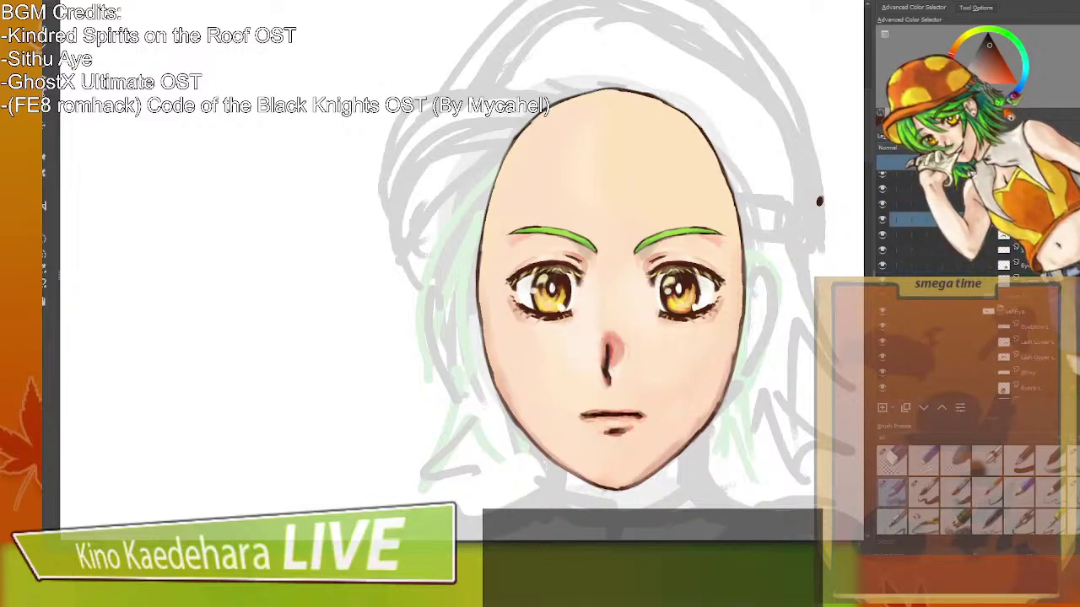
left_click(1024, 265)
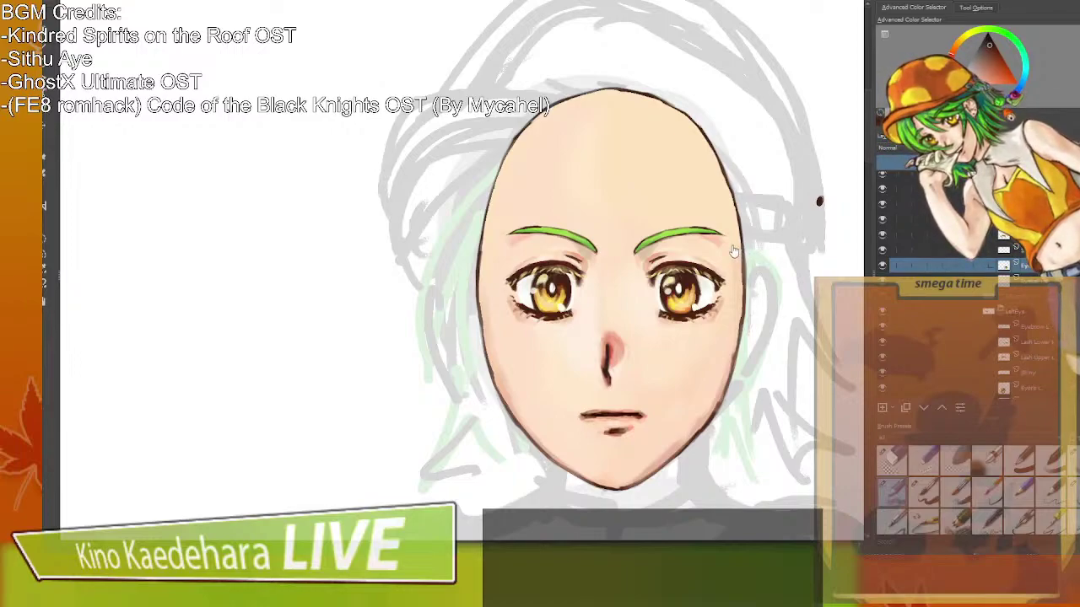
Examine the balance of the two eyes and brows up close and within the whole face.
scroll(733, 251, "up", 2)
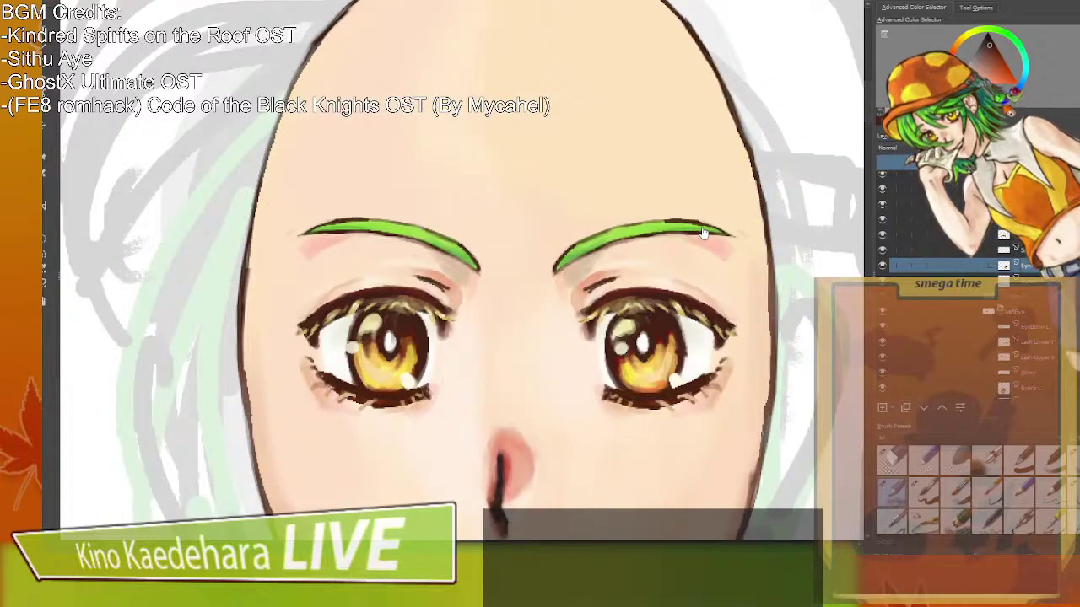
scroll(702, 231, "down", 1)
scroll(692, 237, "down", 1)
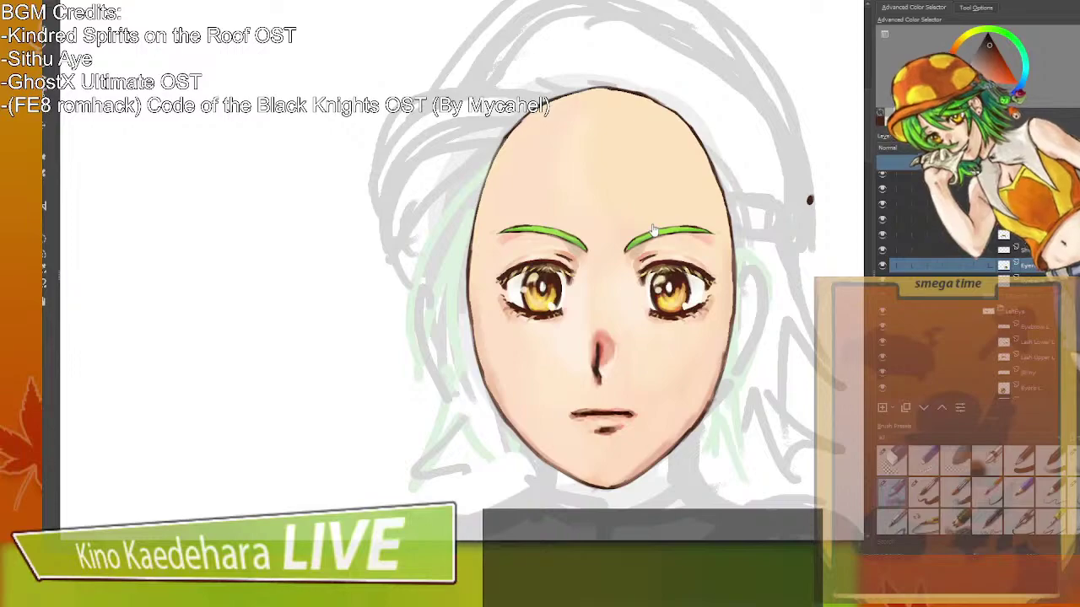
left_click_drag(720, 275, 650, 271)
scroll(588, 245, "down", 2)
scroll(616, 235, "up", 2)
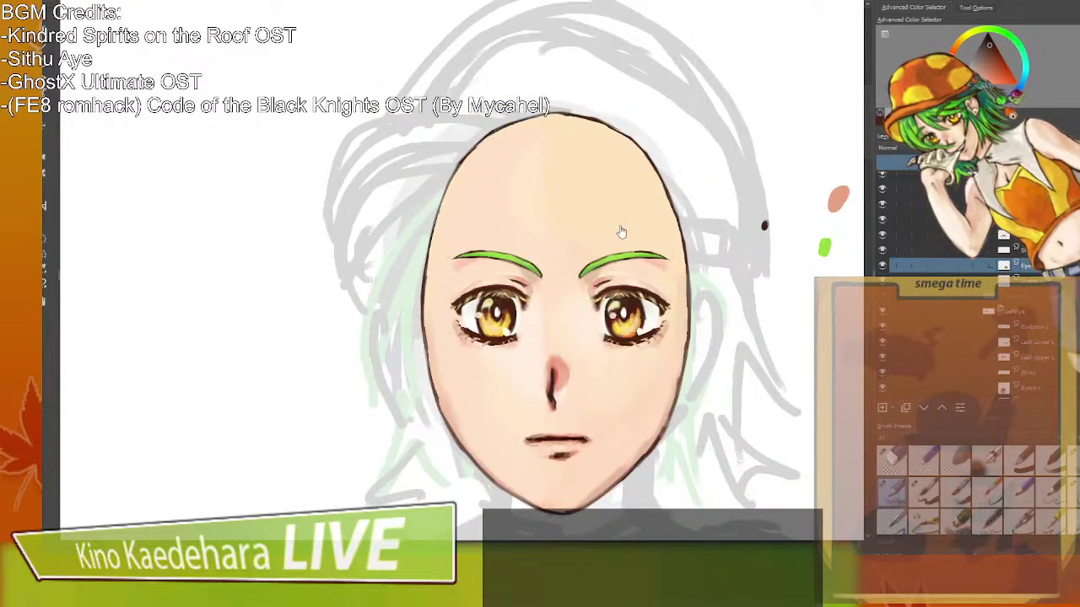
left_click_drag(621, 232, 625, 225)
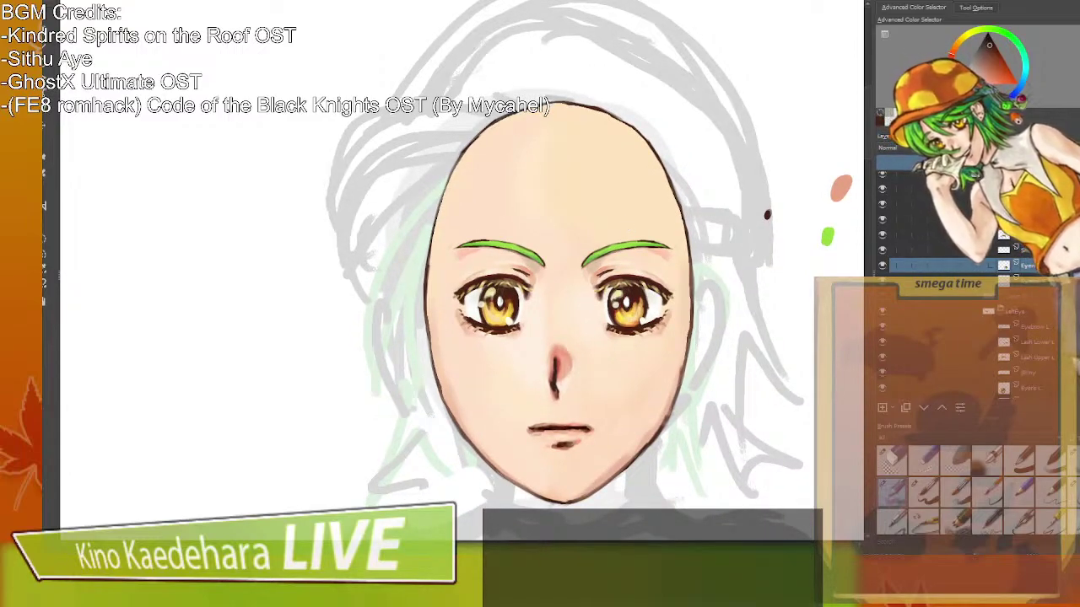
Select the face base layer and dab the skin just above the nose.
scroll(970, 312, "up", 3)
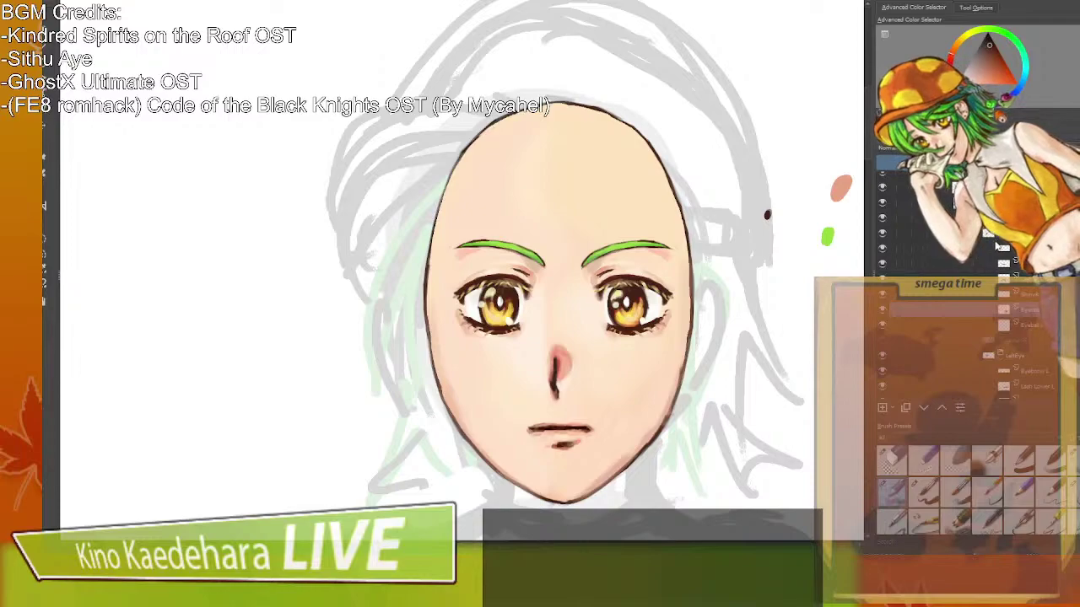
scroll(999, 241, "down", 5)
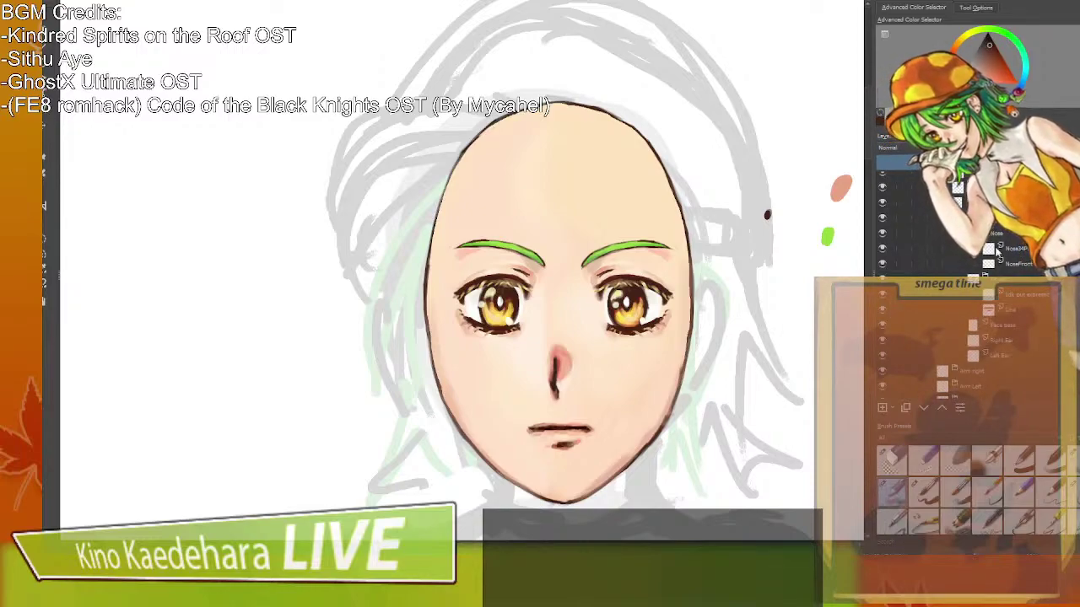
scroll(1012, 278, "up", 3)
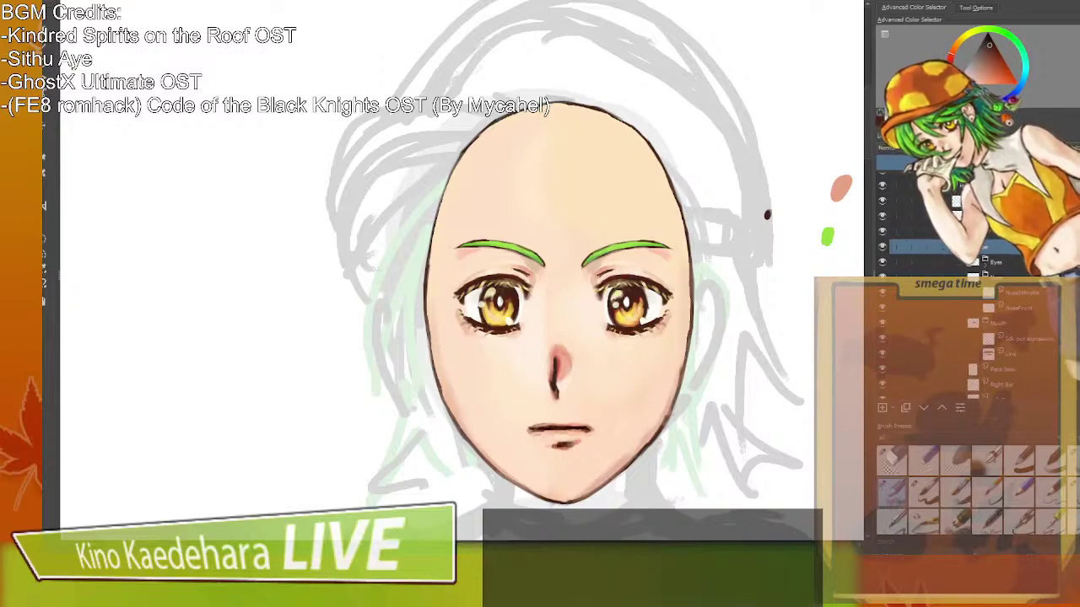
left_click(998, 371)
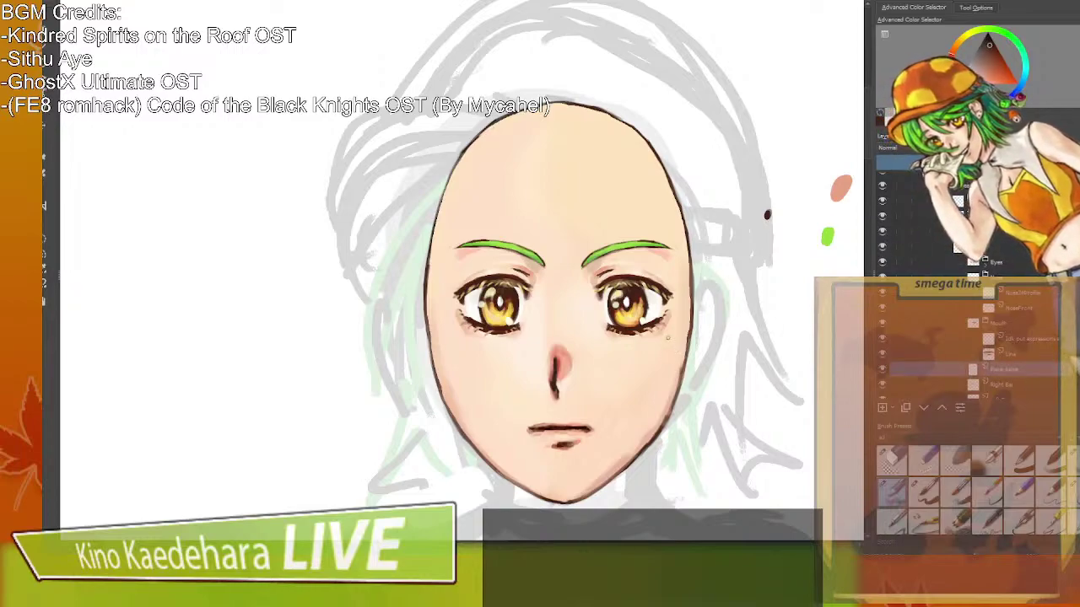
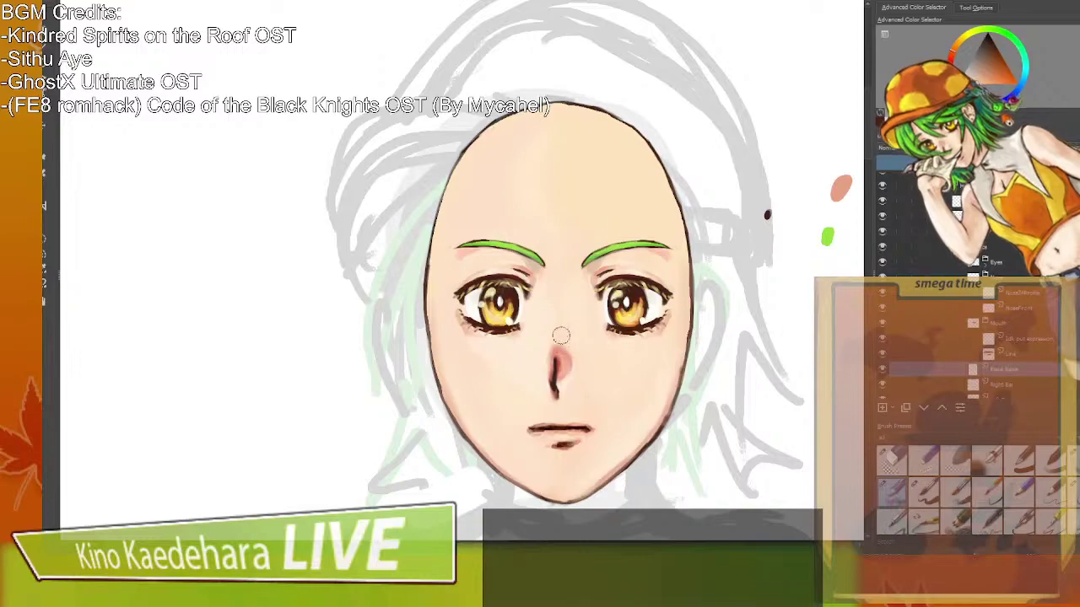
mouse_move(562, 336)
left_mouse_down()
mouse_move(558, 362)
mouse_move(563, 337)
left_mouse_up()
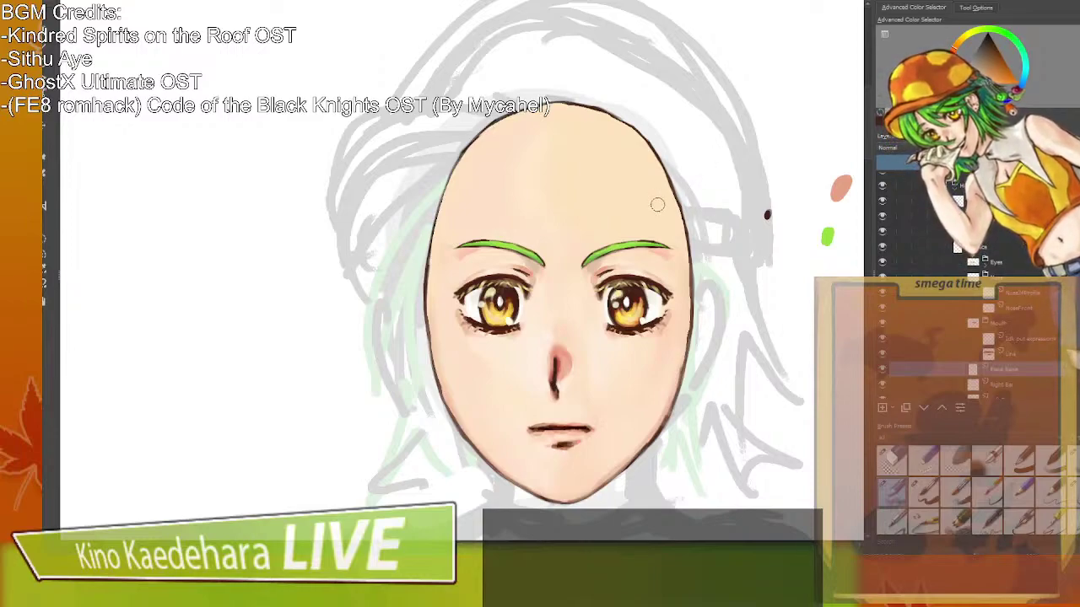
Check the face's symmetry at a smaller scale in both the mirrored and the normal canvas view.
scroll(666, 192, "down", 2)
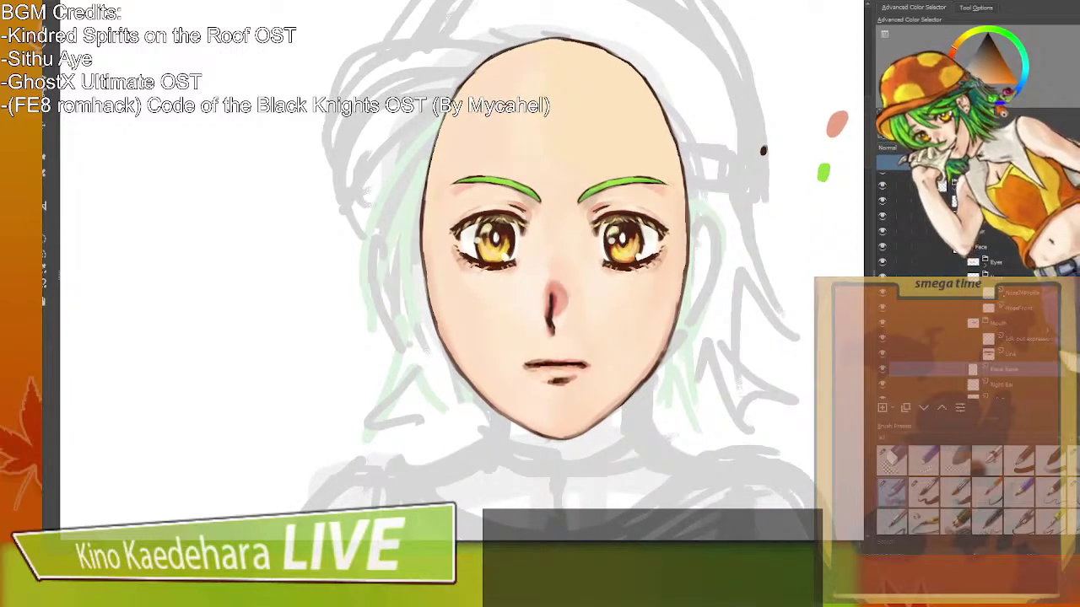
scroll(692, 355, "down", 2)
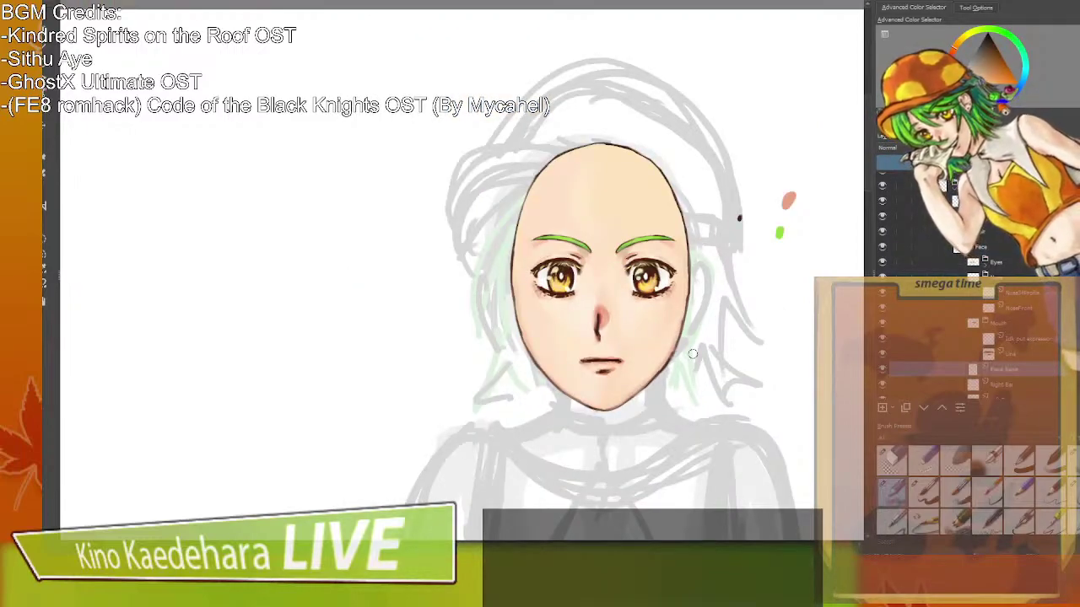
key("m")
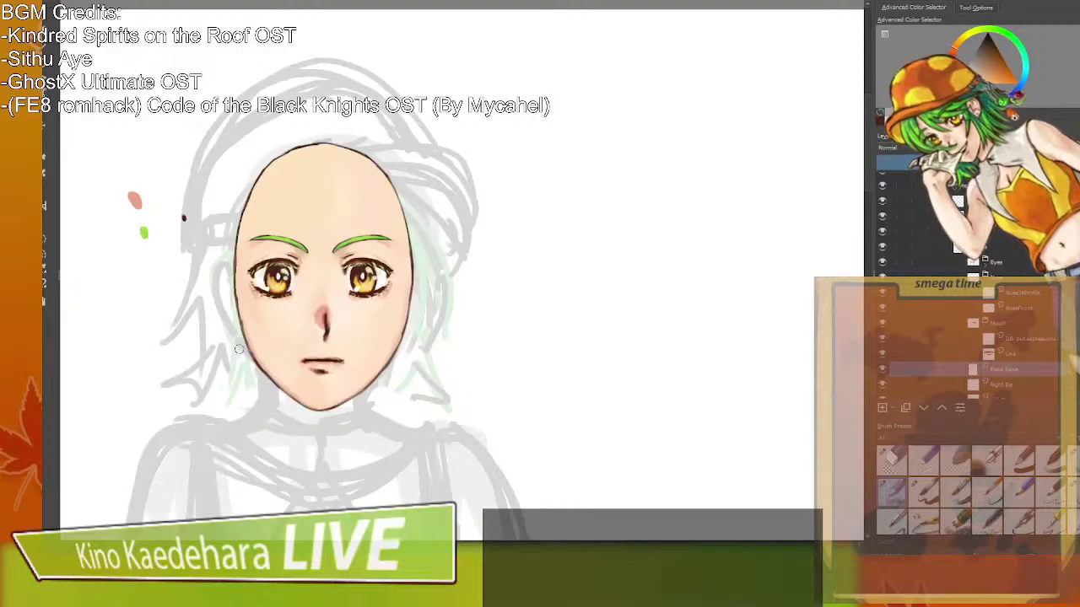
left_click_drag(611, 334, 763, 312)
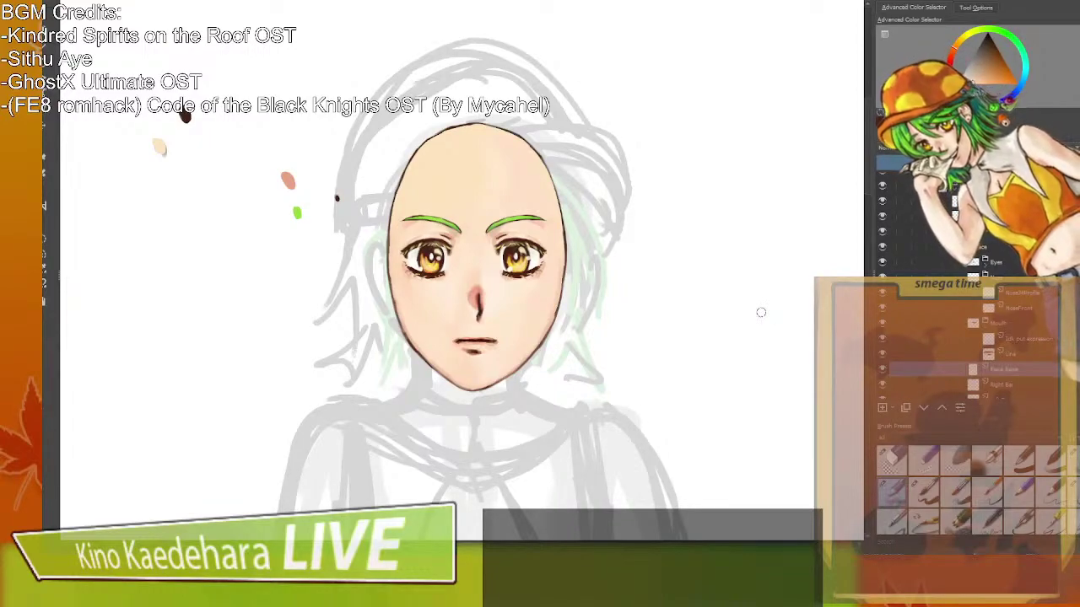
key("m")
left_click_drag(622, 302, 809, 300)
scroll(806, 301, "up", 1)
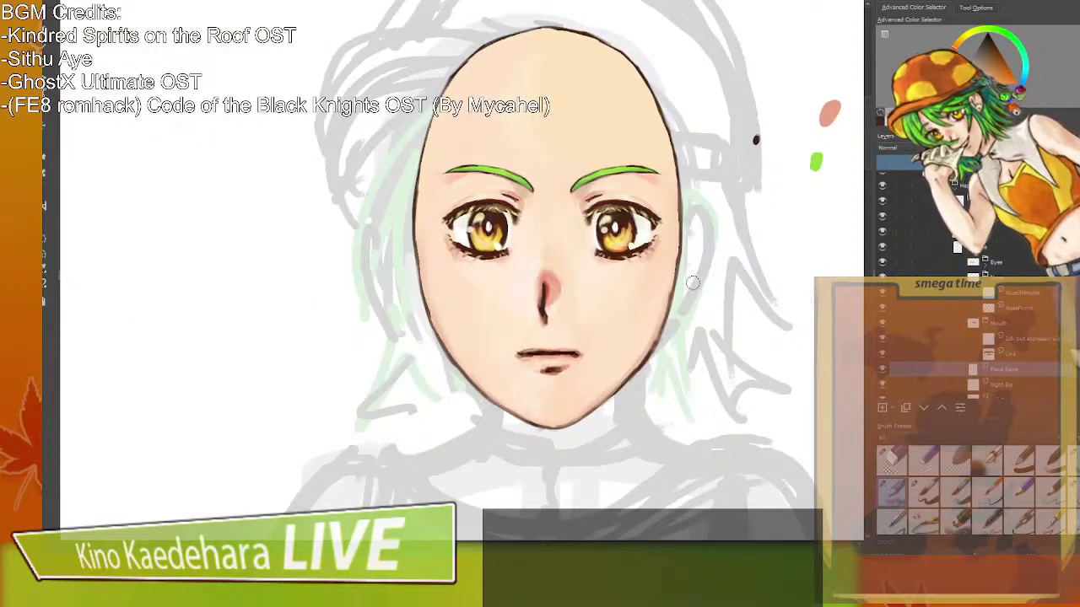
left_click_drag(691, 282, 678, 315)
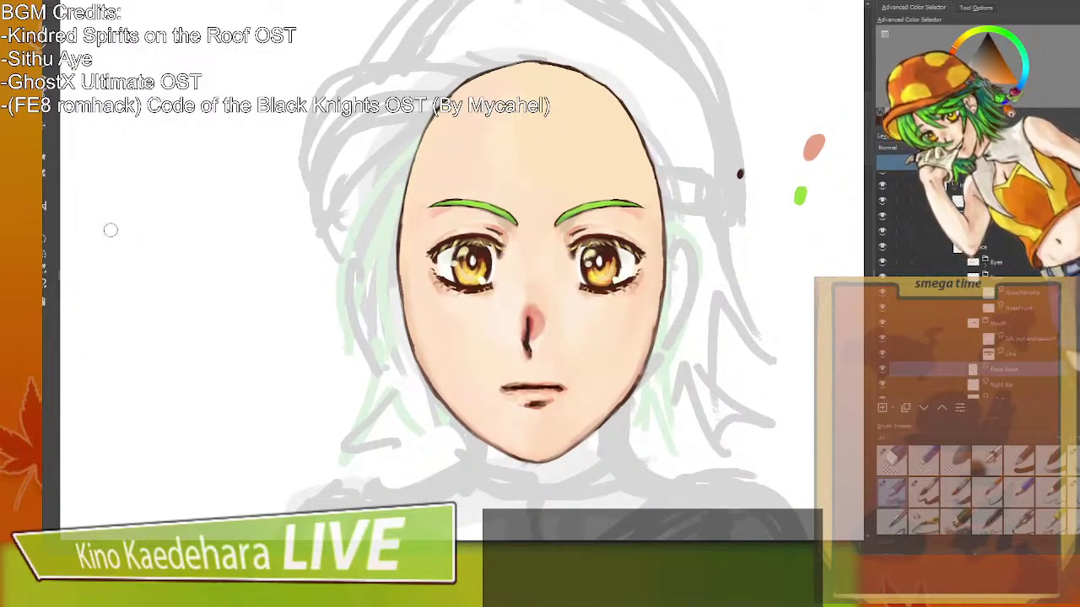
Adjust the brush size and try horizontal freehand strokes across the face just below the eyes, undoing each attempt.
left_click_drag(406, 302, 450, 303, "shift")
key("bracketleft")
key("bracketleft")
key("bracketleft")
key("bracketleft")
key("bracketleft")
key("bracketleft")
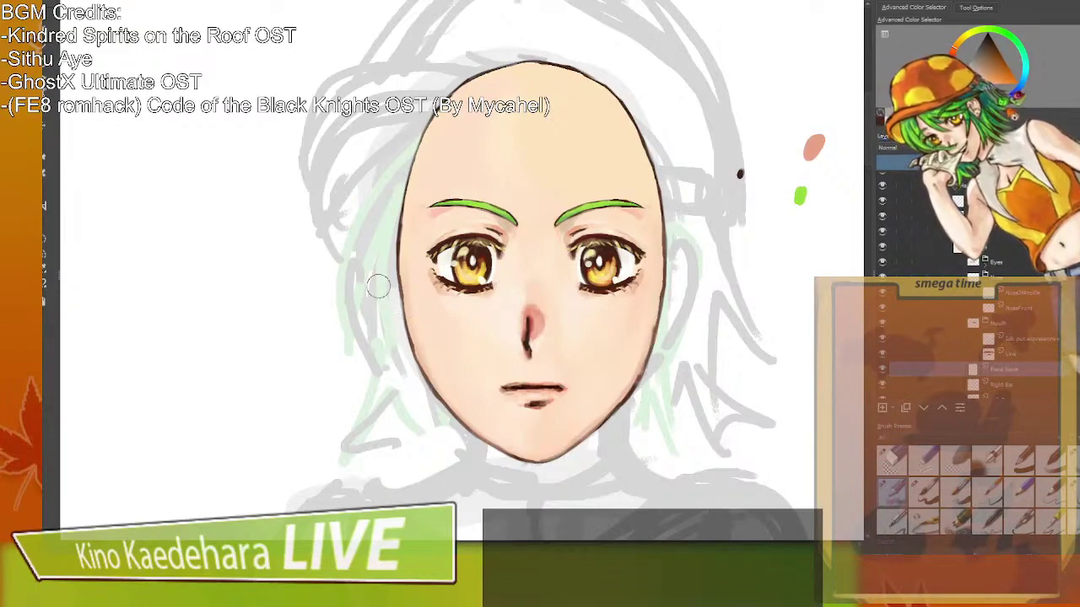
left_click_drag(379, 285, 723, 284)
key("ctrl+z")
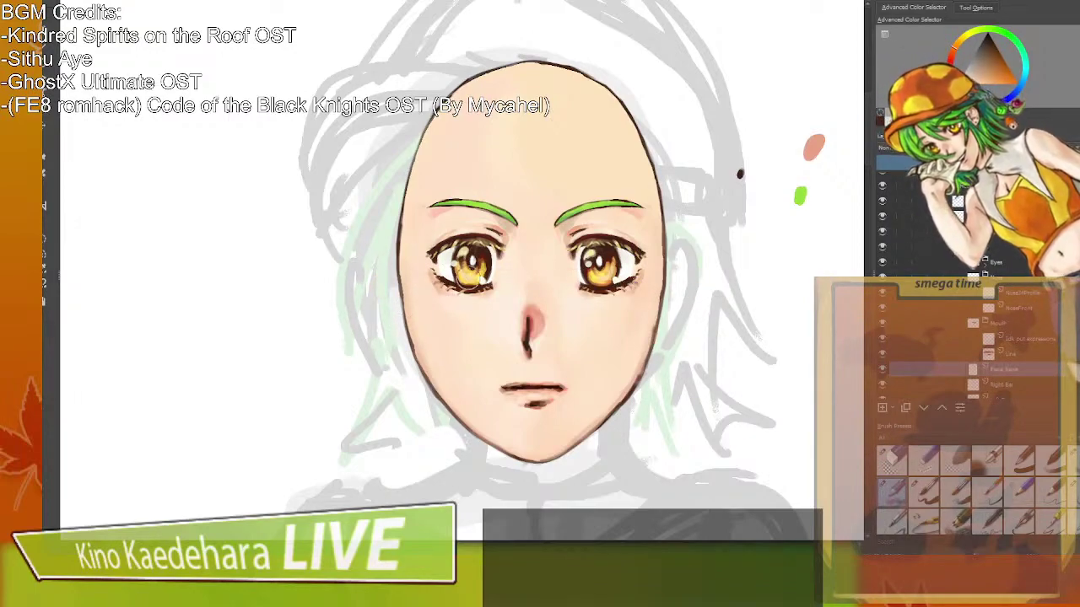
left_click_drag(356, 287, 800, 289)
key("ctrl+z")
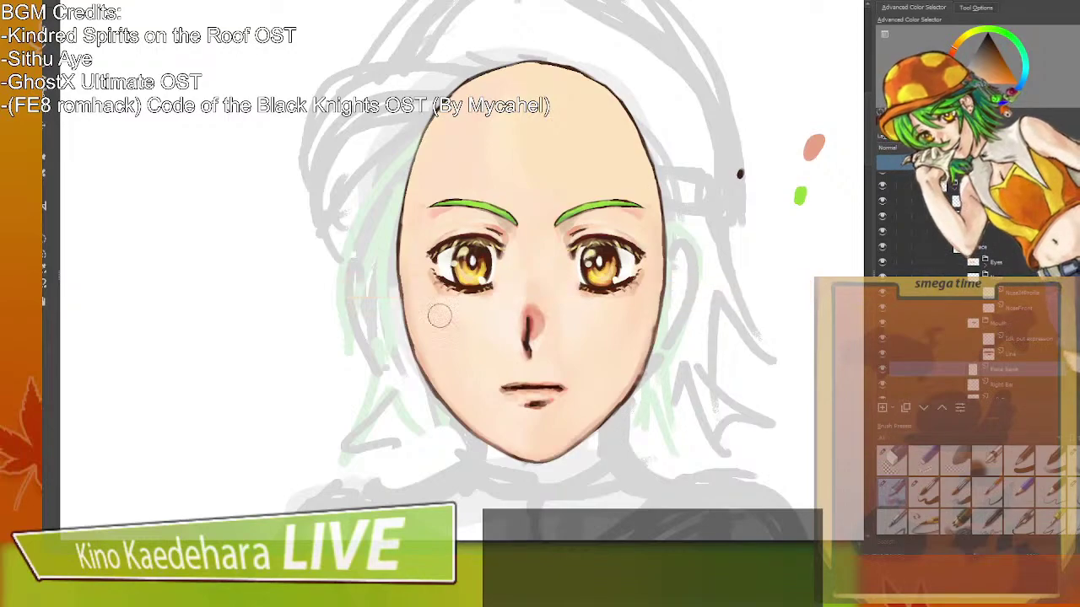
left_click_drag(355, 299, 752, 289)
key("ctrl+z")
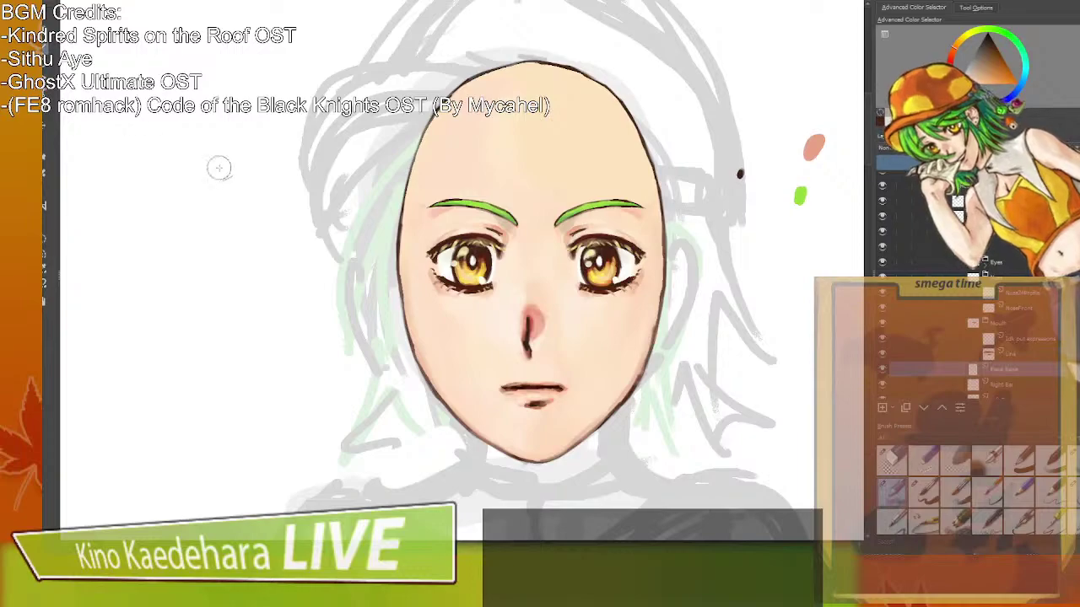
Draw straight peach guide bands across the face below the eyes and above the brows to compare their level, and undo both.
mouse_move(351, 307)
left_mouse_down()
mouse_move(809, 304)
mouse_move(800, 304)
left_mouse_up()
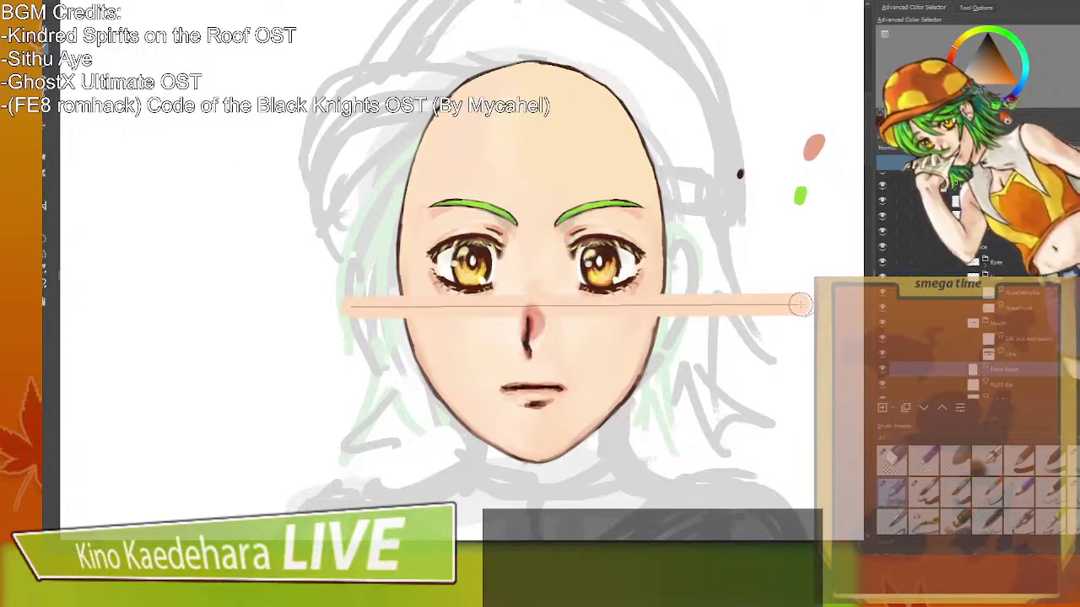
key("ctrl+z")
key("ctrl+shift+z")
key("ctrl+z")
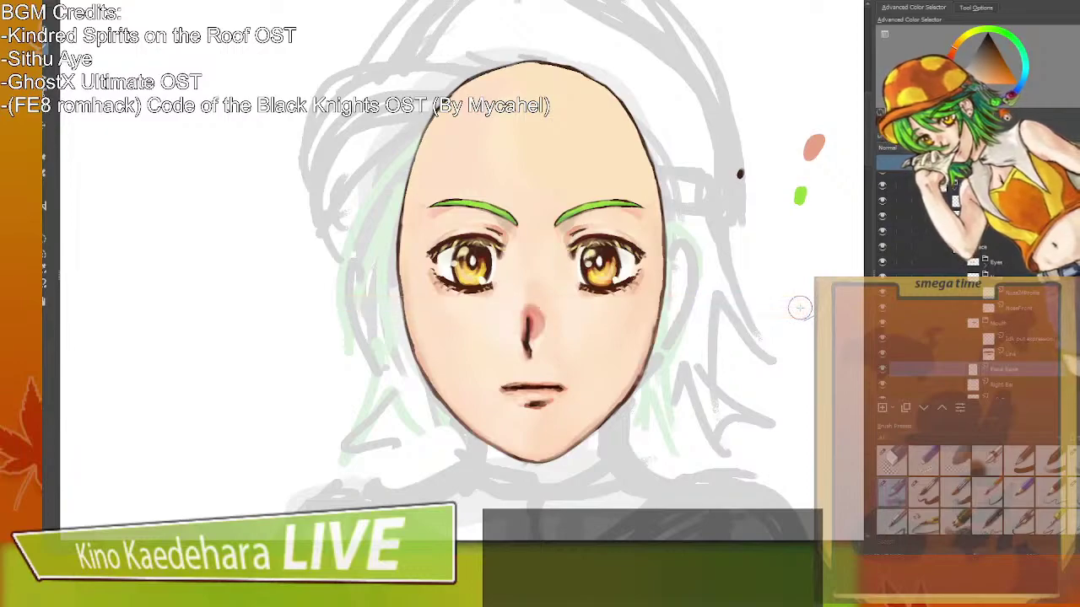
key("ctrl+shift+z")
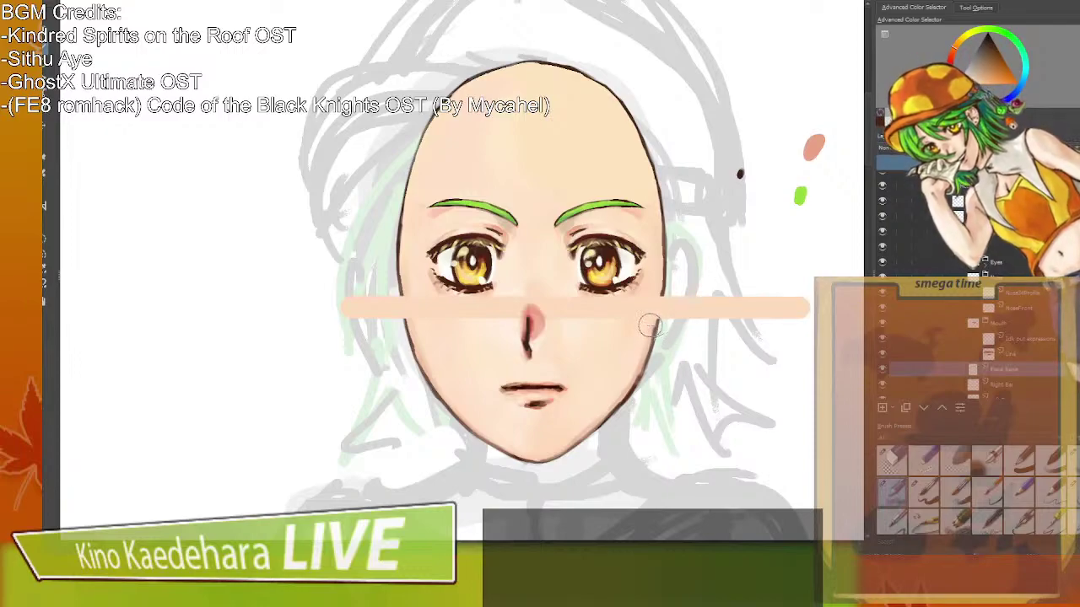
left_click_drag(378, 185, 786, 187)
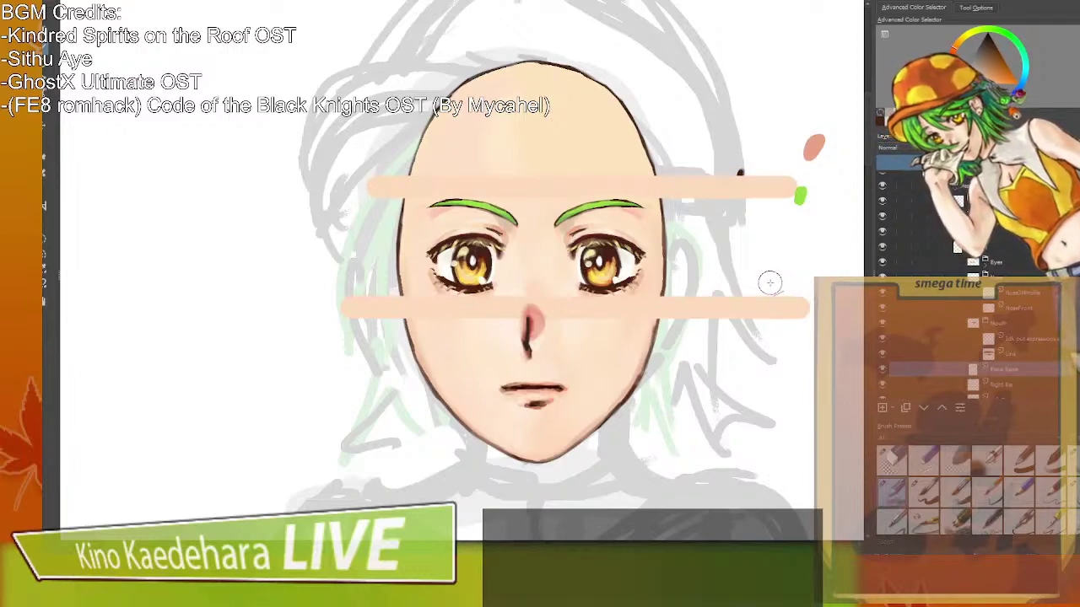
key("ctrl+z")
key("ctrl+z")
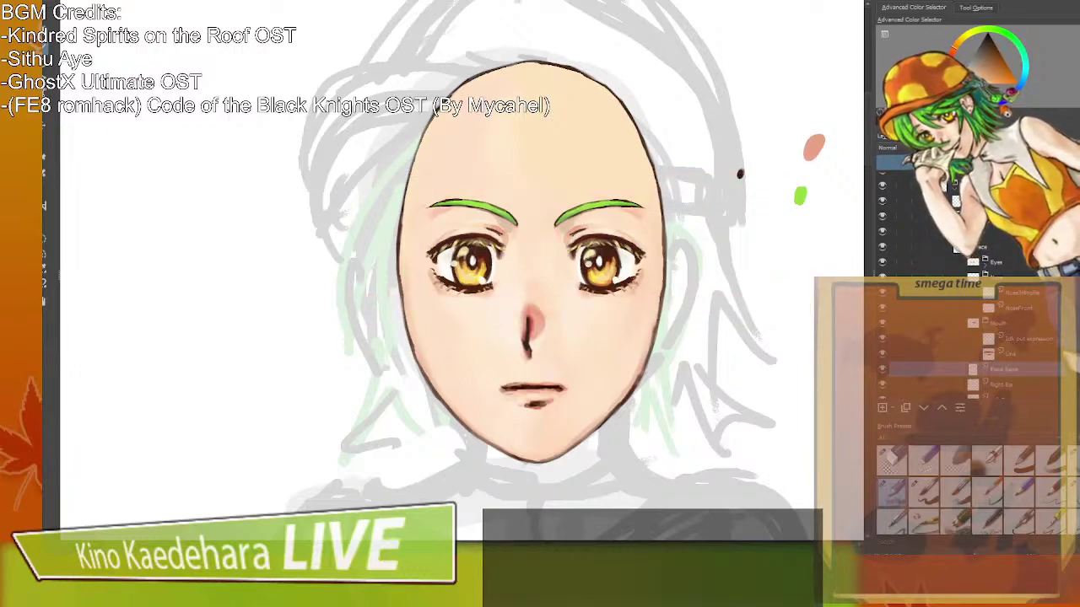
Select the sublayer group in Eyes that holds both eyes and brows, and adjust its placement on the face with the Move tool.
left_click(1005, 267)
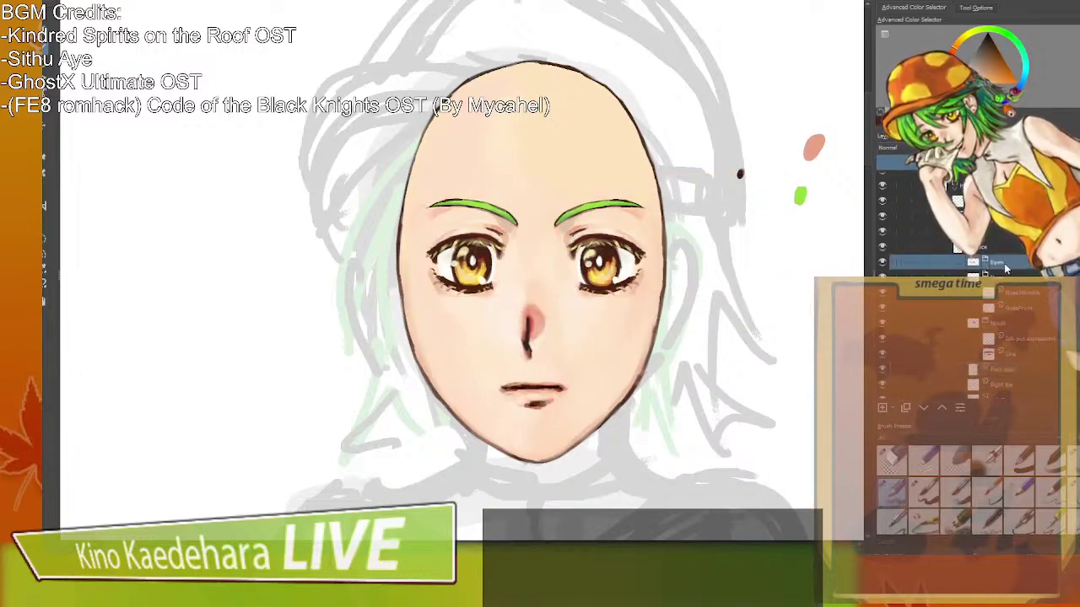
left_click(986, 270)
left_click(983, 275)
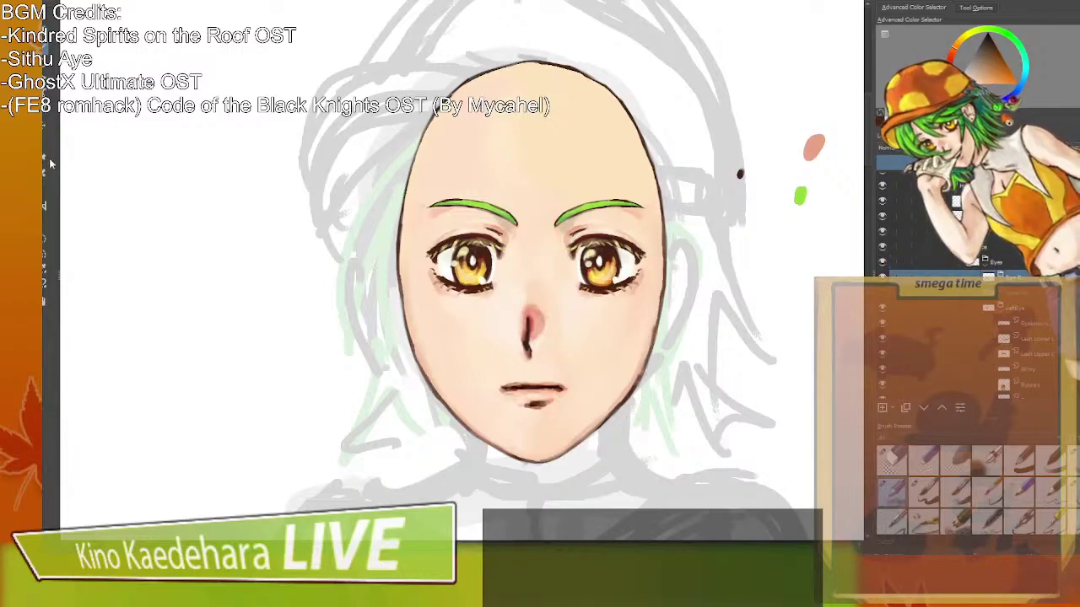
left_click(46, 125)
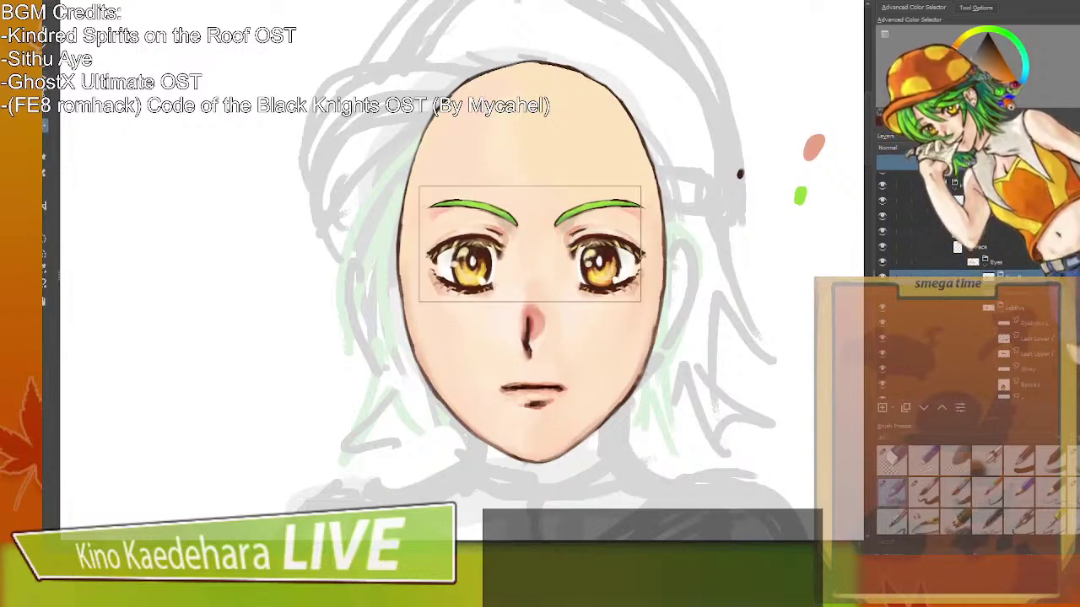
key("Return")
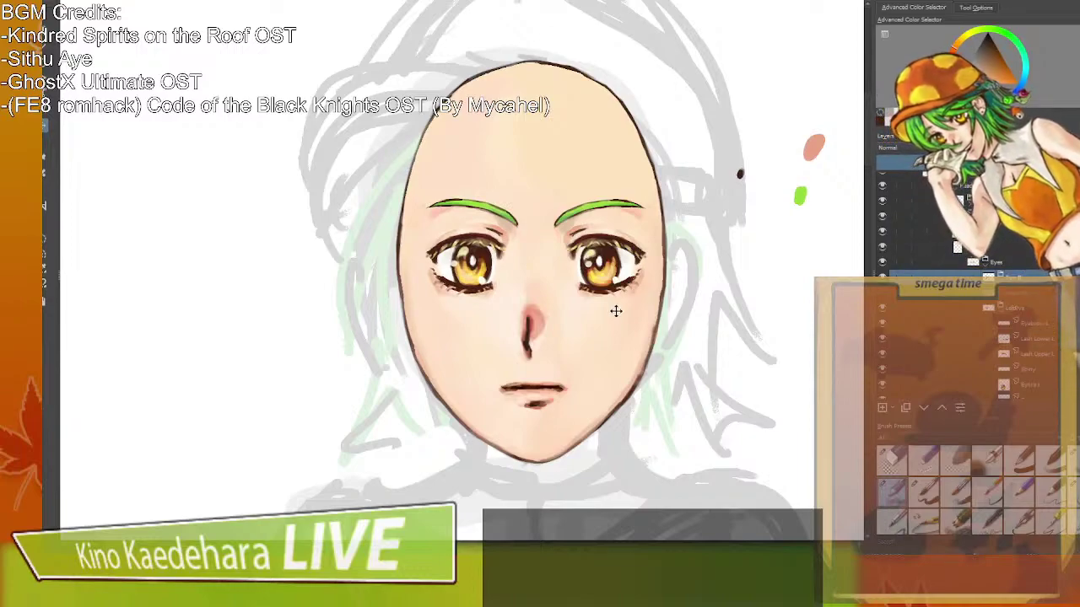
scroll(614, 307, "down", 1)
scroll(638, 297, "up", 1)
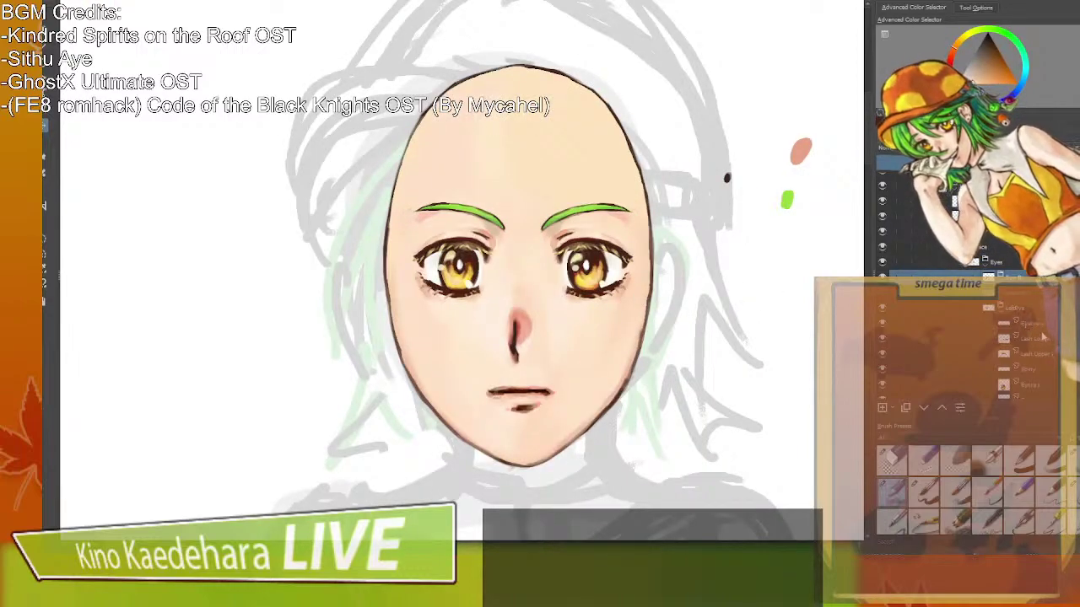
Select the Nose group and move the nose slightly up and to the right with the Move tool.
left_click(1027, 338)
left_click(985, 266)
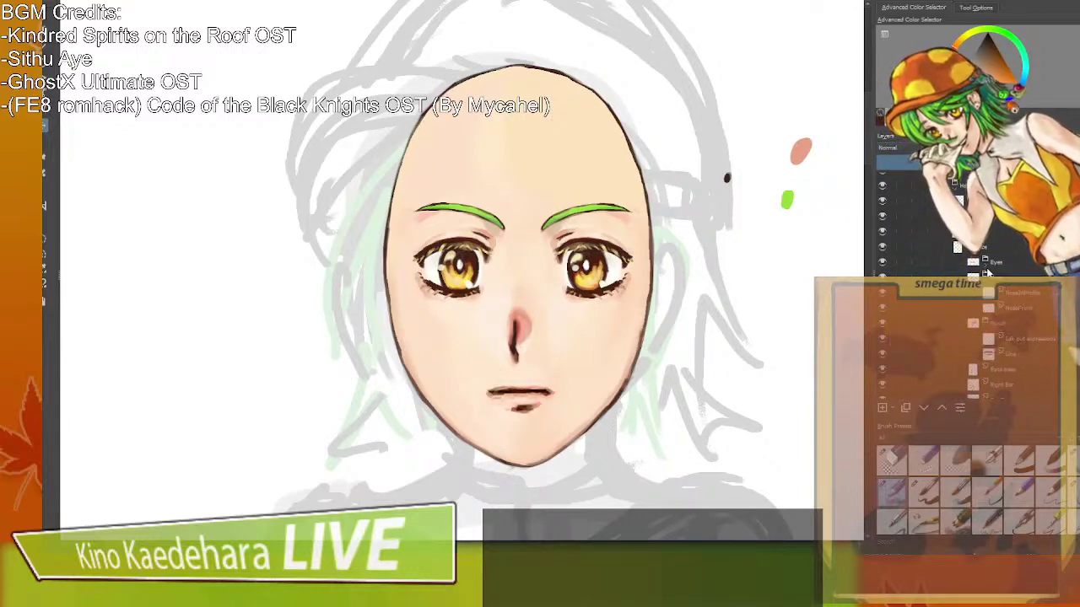
scroll(1012, 325, "down", 1)
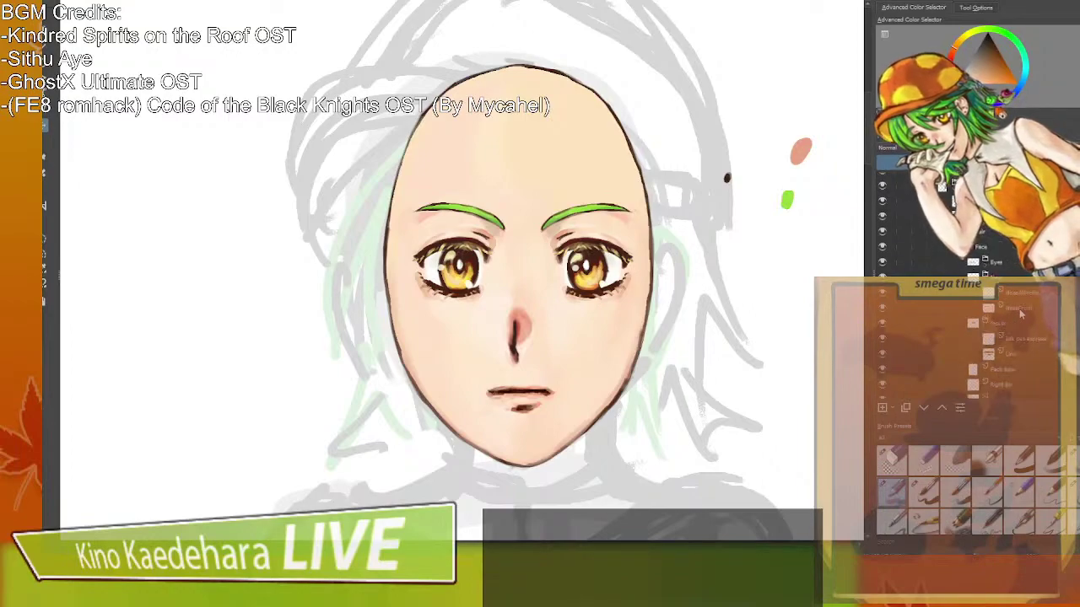
scroll(1019, 313, "down", 1)
scroll(990, 309, "down", 2)
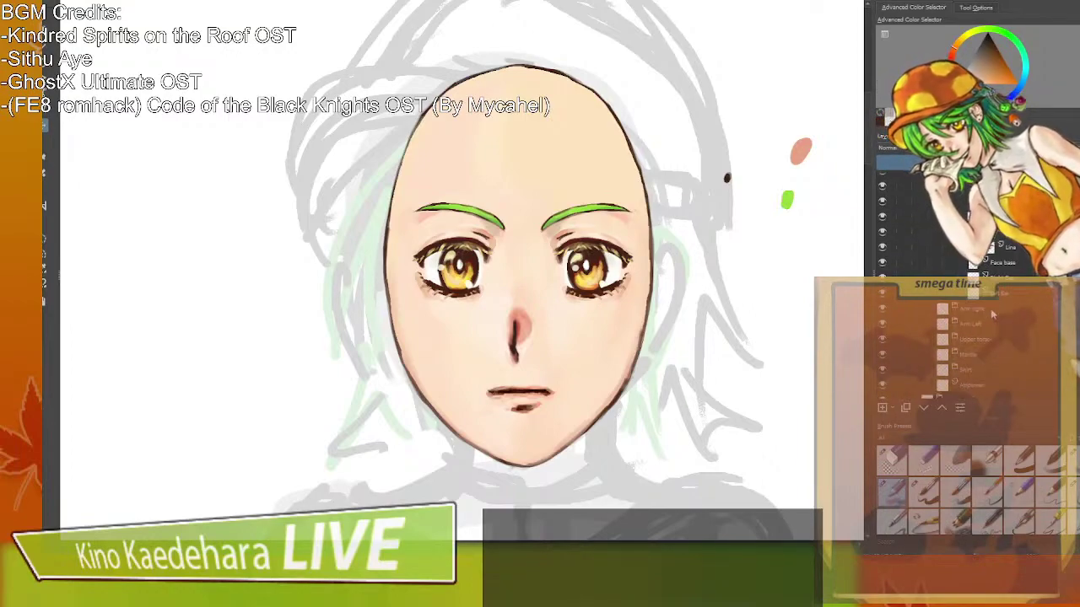
scroll(990, 308, "up", 3)
left_click(980, 261)
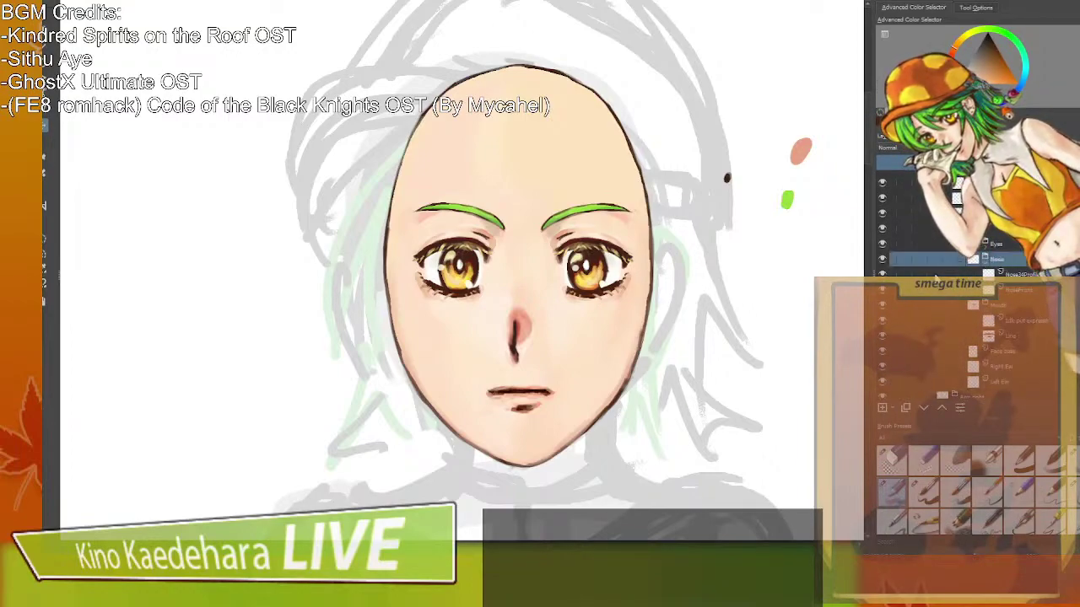
mouse_move(638, 324)
left_mouse_down()
mouse_move(626, 346)
mouse_move(667, 315)
mouse_move(641, 331)
left_mouse_up()
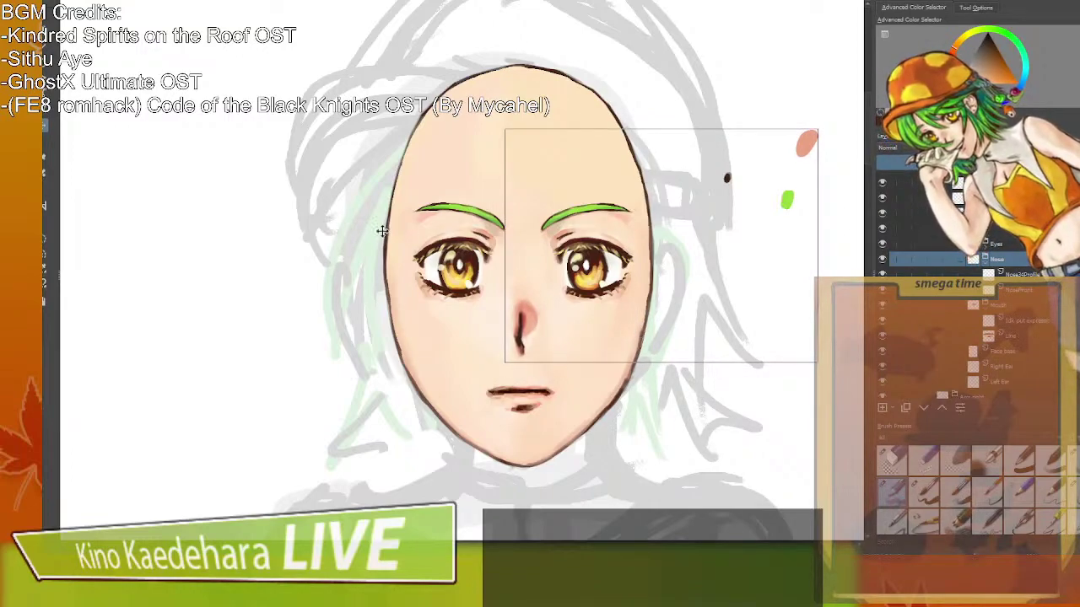
Compare the nose before and after its move by undoing and redoing it, and check it in the mirrored canvas view.
key("ctrl+z")
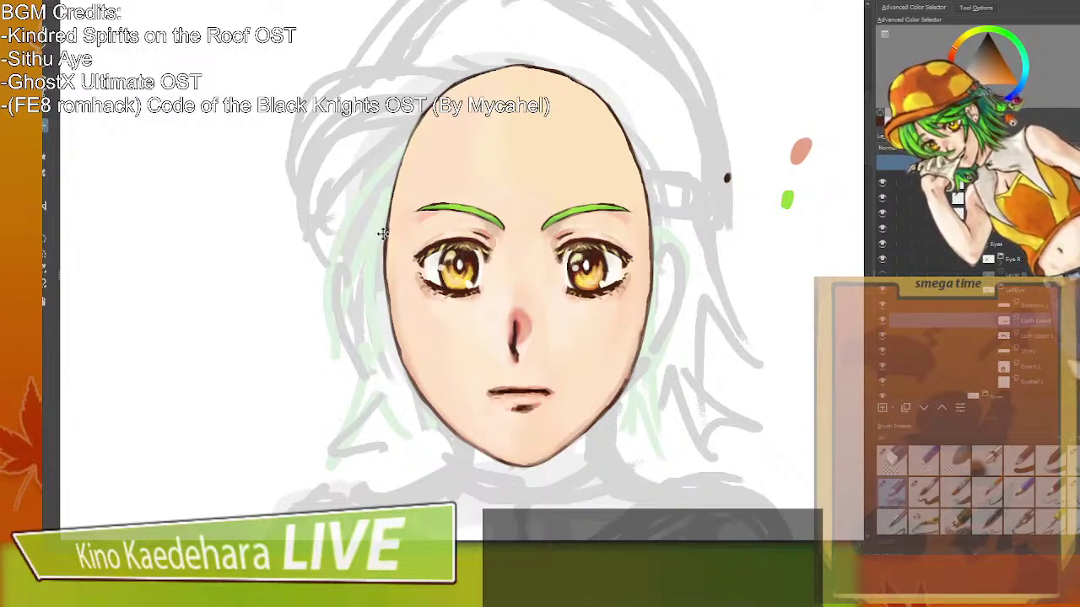
key("ctrl+shift+z")
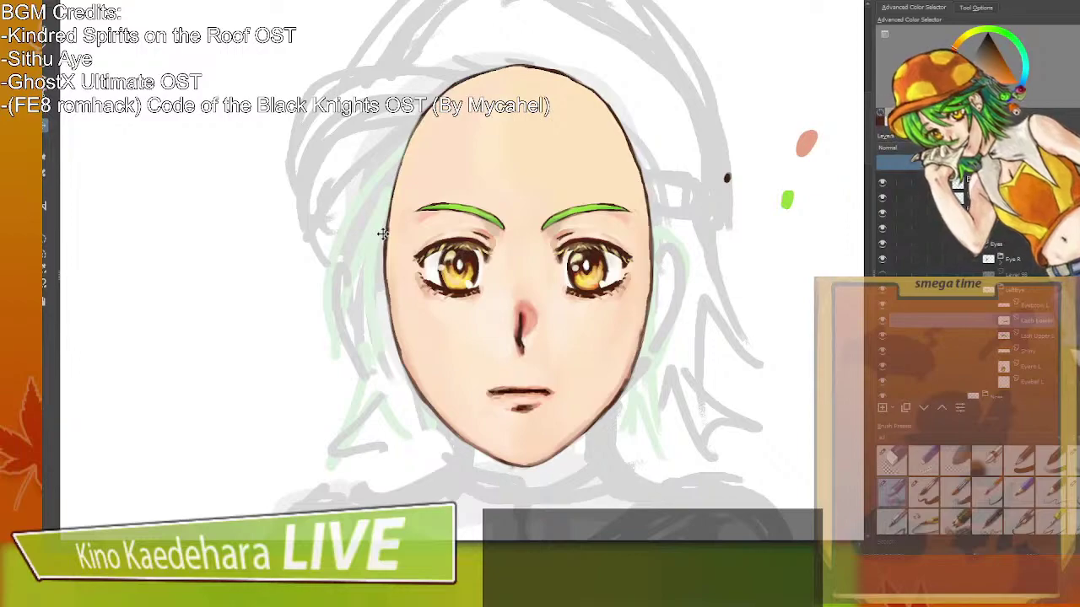
key("ctrl+z")
key("ctrl+shift+z")
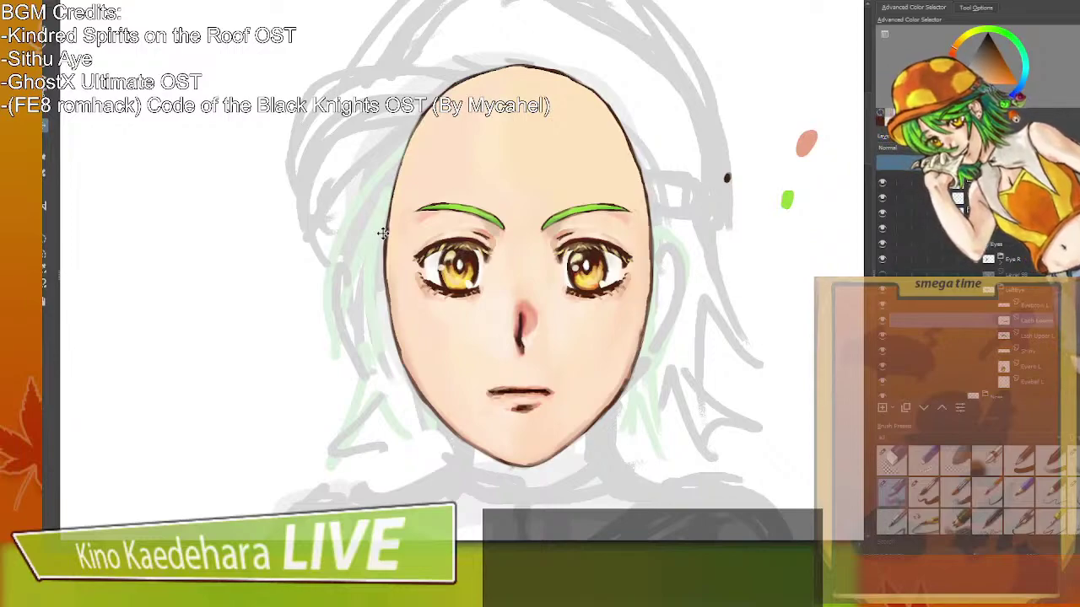
key("ctrl+z")
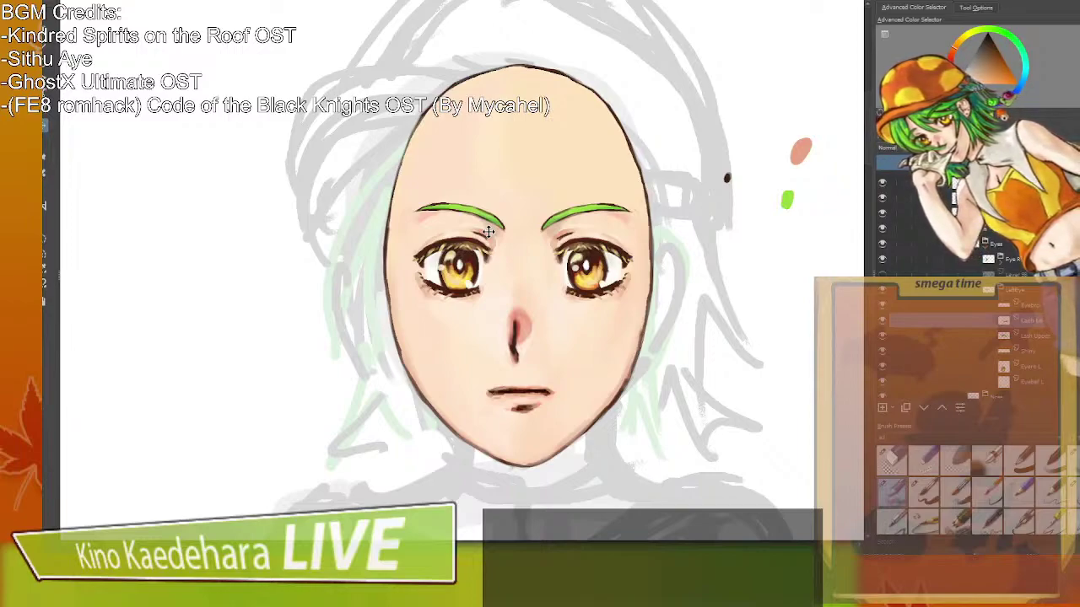
key("ctrl+shift+z")
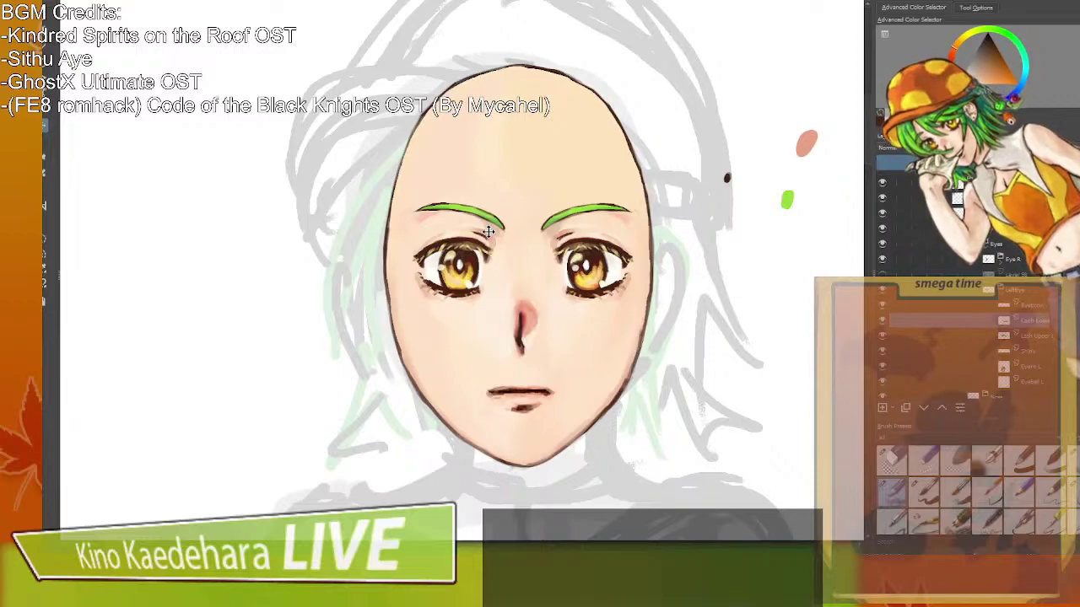
key("m")
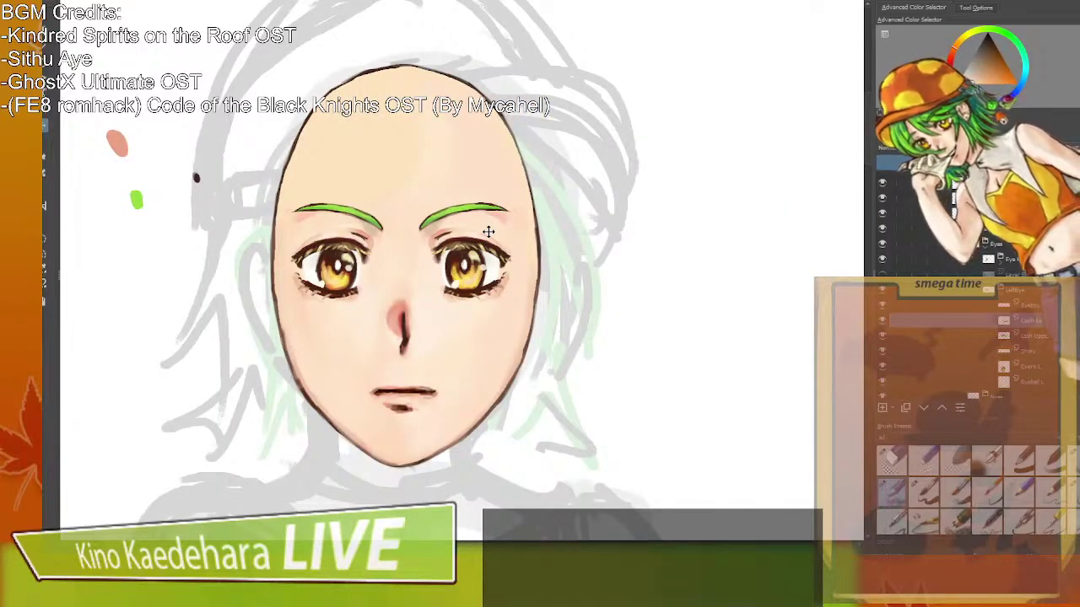
key("m")
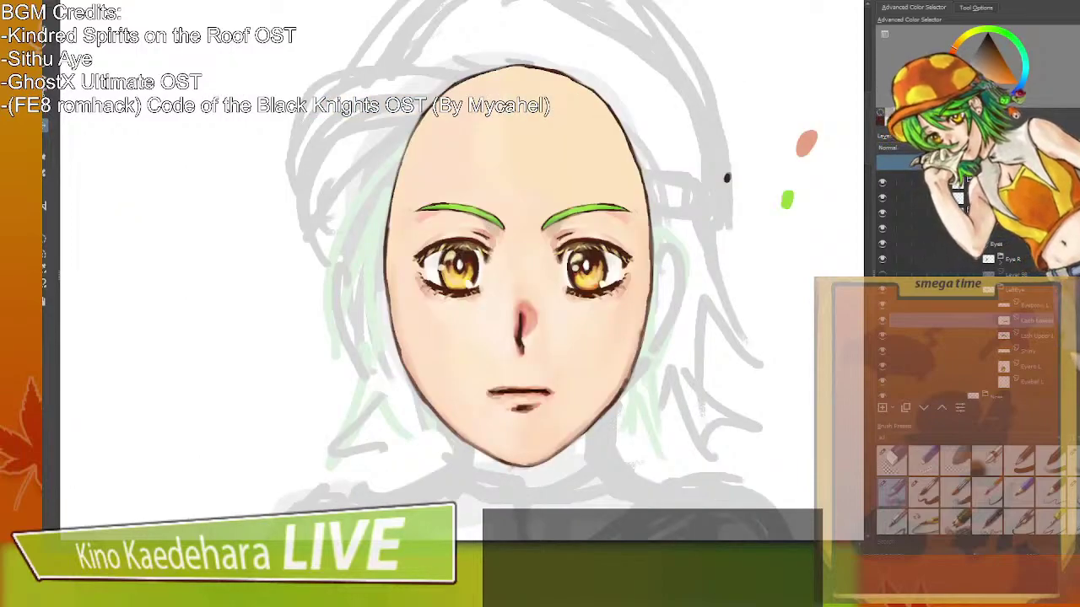
Select the Mouth group and nudge the mouth slightly to the right beneath the nose, comparing it with its previous placement.
scroll(1031, 323, "down", 2)
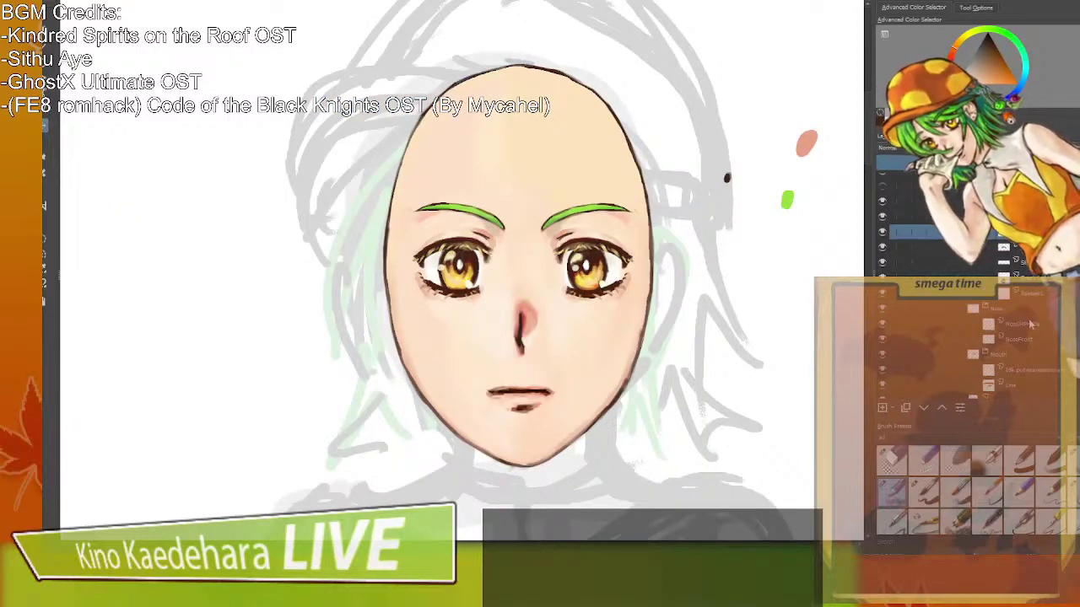
left_click(1007, 358)
left_click_drag(592, 385, 602, 386)
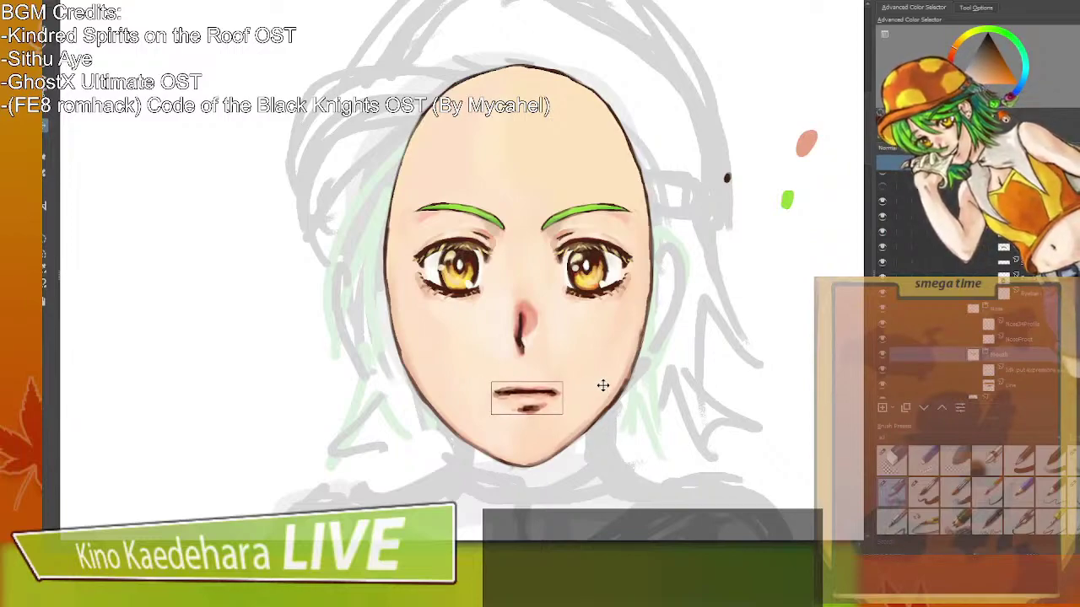
key("Left")
key("Left")
key("Left")
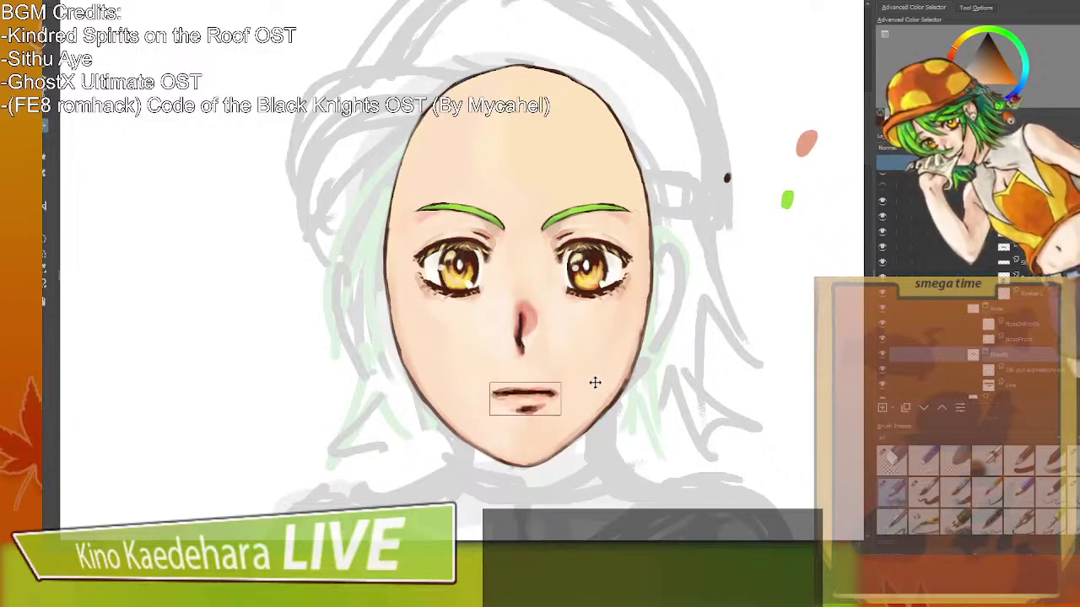
key("Up")
key("Up")
key("Up")
key("Left")
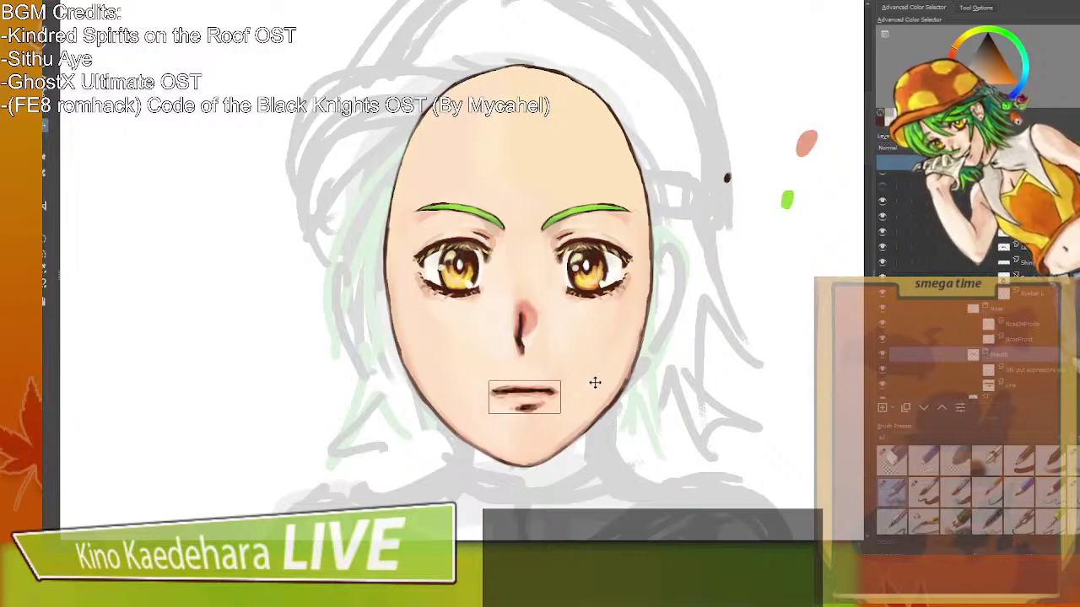
key("Return")
key("ctrl+z")
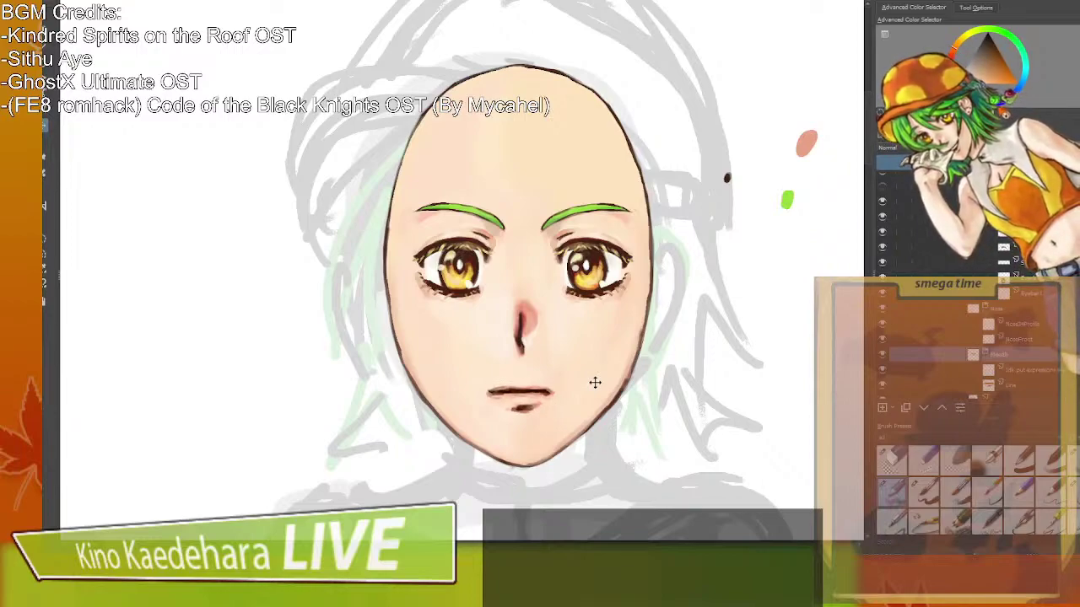
key("Right")
key("Right")
key("Right")
key("Right")
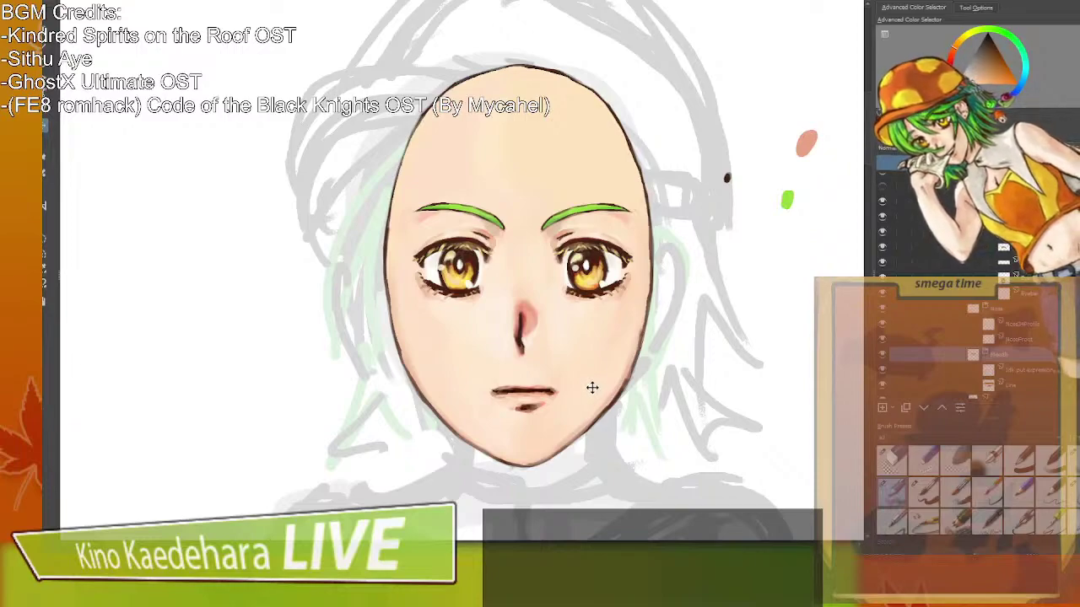
Collapse the Nose and Mouth groups, and nudge the Eye R group slightly to the right.
left_click(985, 317)
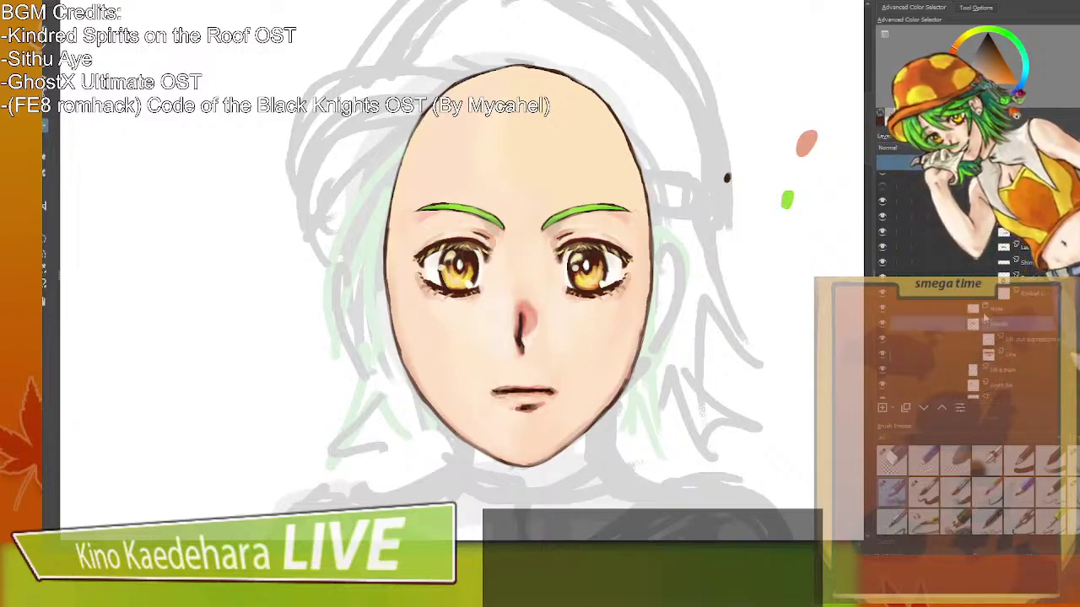
left_click(989, 330)
scroll(1010, 307, "up", 2)
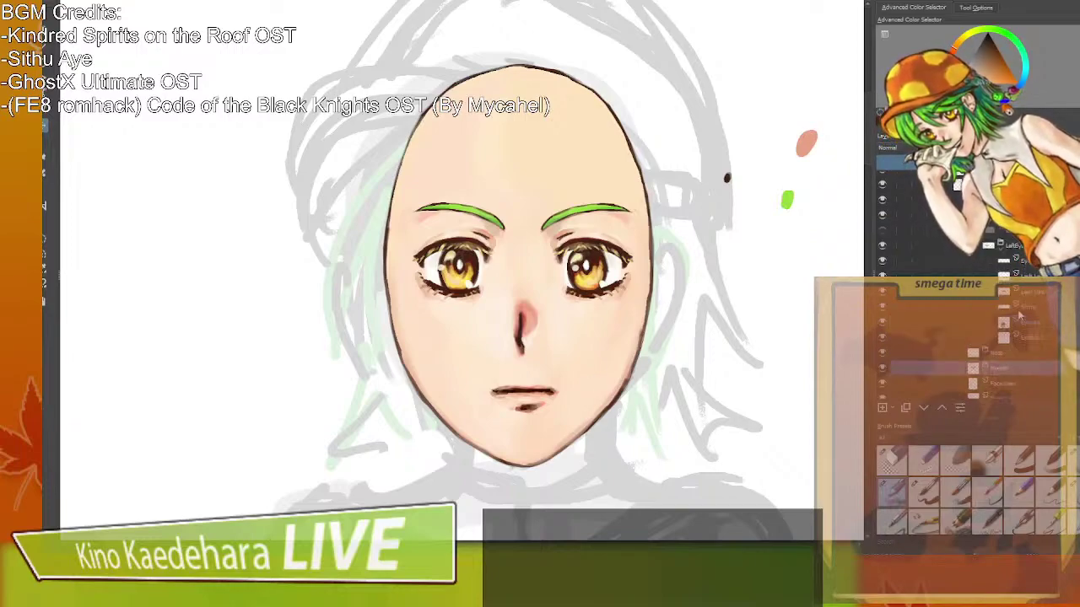
key("Right")
key("Right")
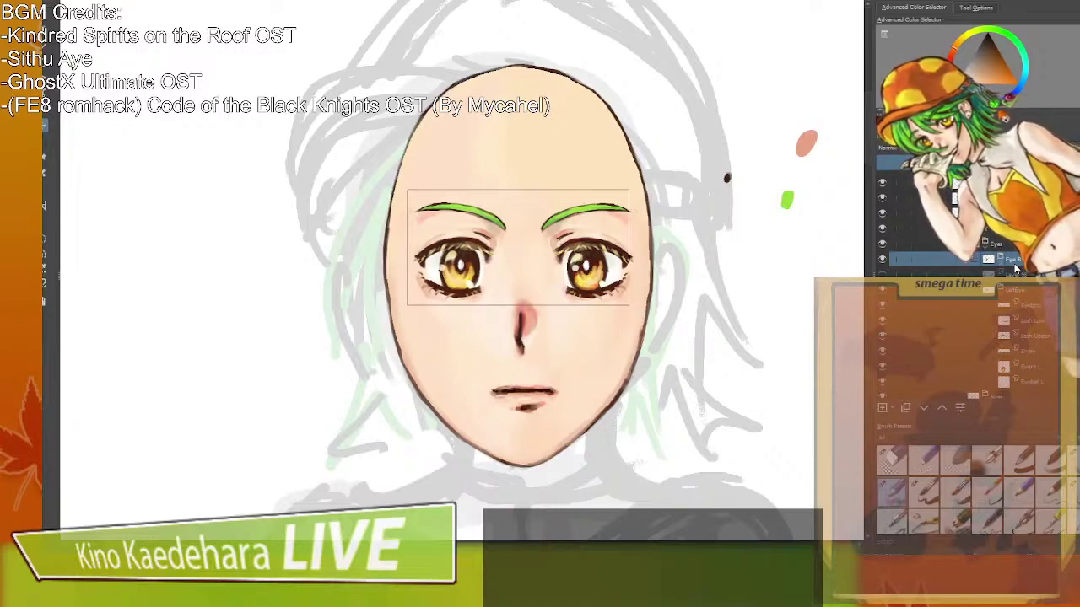
Select the LeftEye group and nudge it in small steps toward the nose, checking its placement in the mirrored view.
left_click(1023, 299)
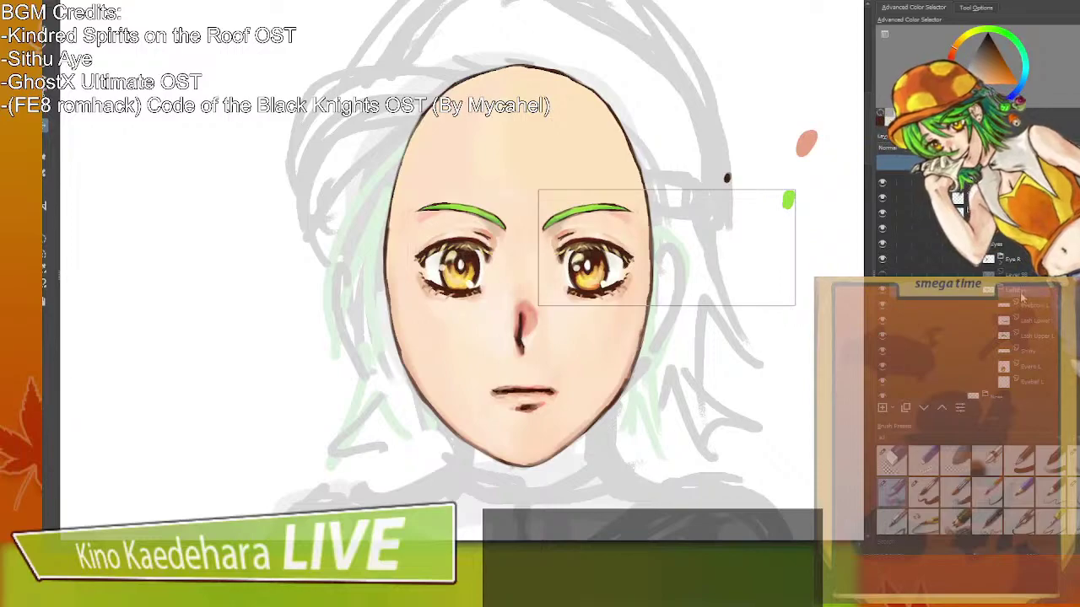
key("Left")
key("Left")
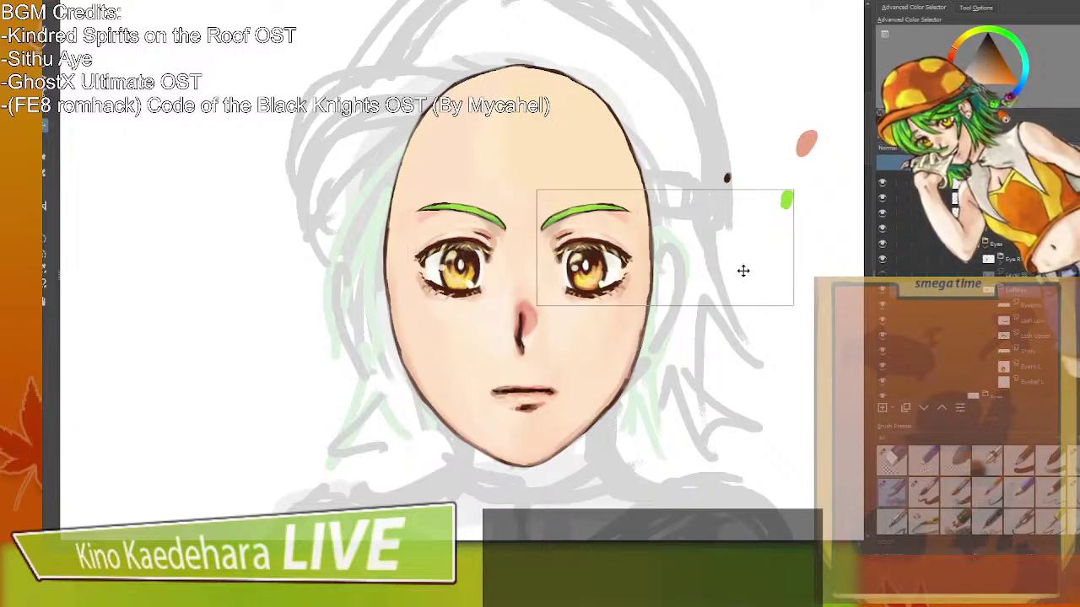
key("m")
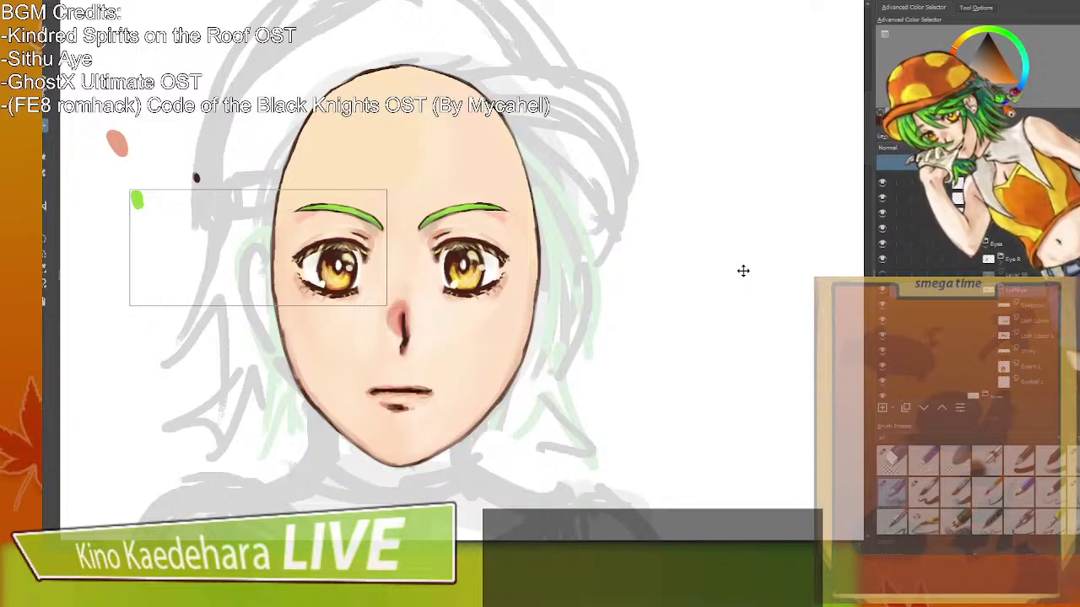
key("m")
key("Left")
key("Left")
key("Left")
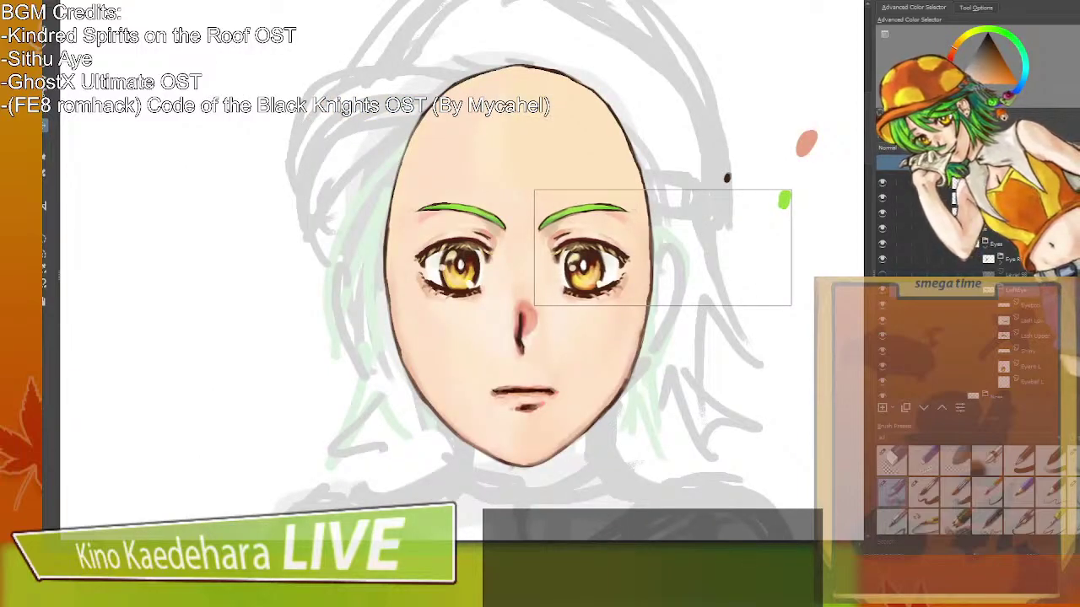
Select the Eye R group and nudge it slightly to the left, away from the nose.
left_click(1012, 259)
key("Left")
key("Left")
key("Left")
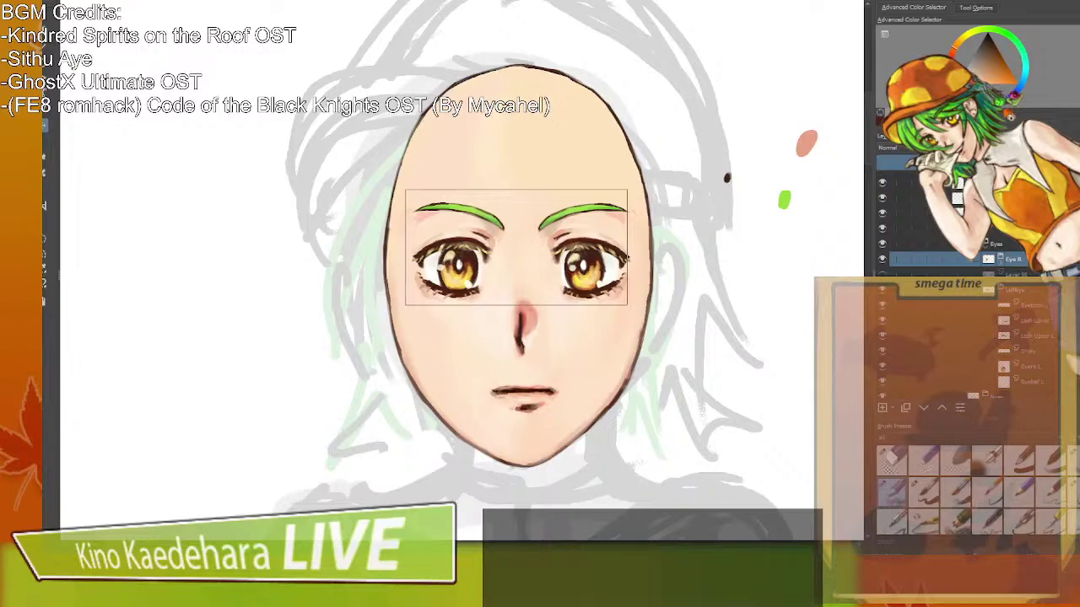
Check the eye placement in the mirrored and normal canvas views, comparing the face with and without the last Eye R nudge.
key("m")
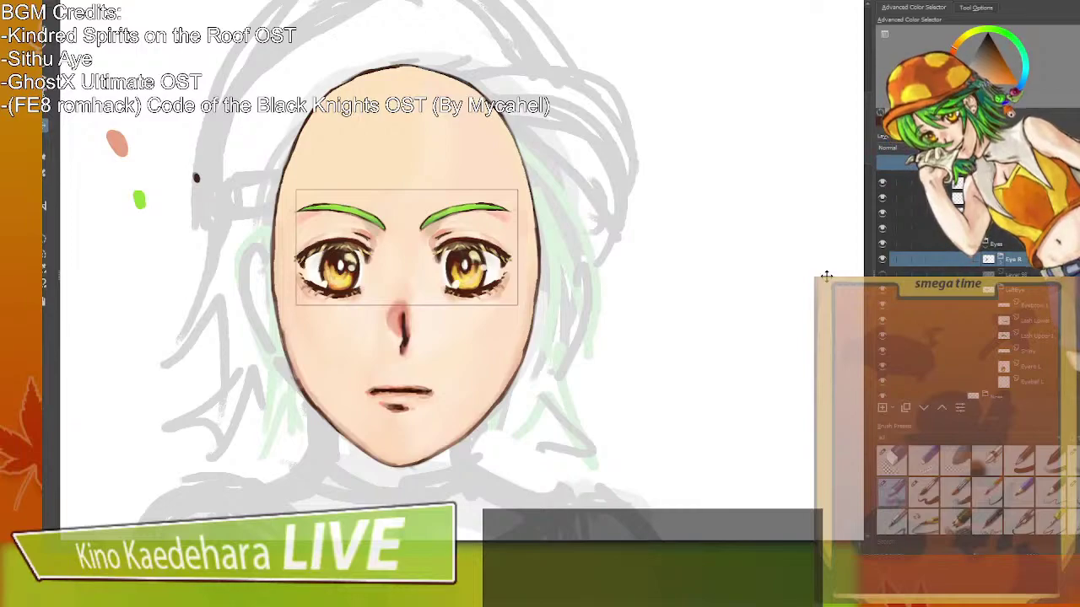
key("m")
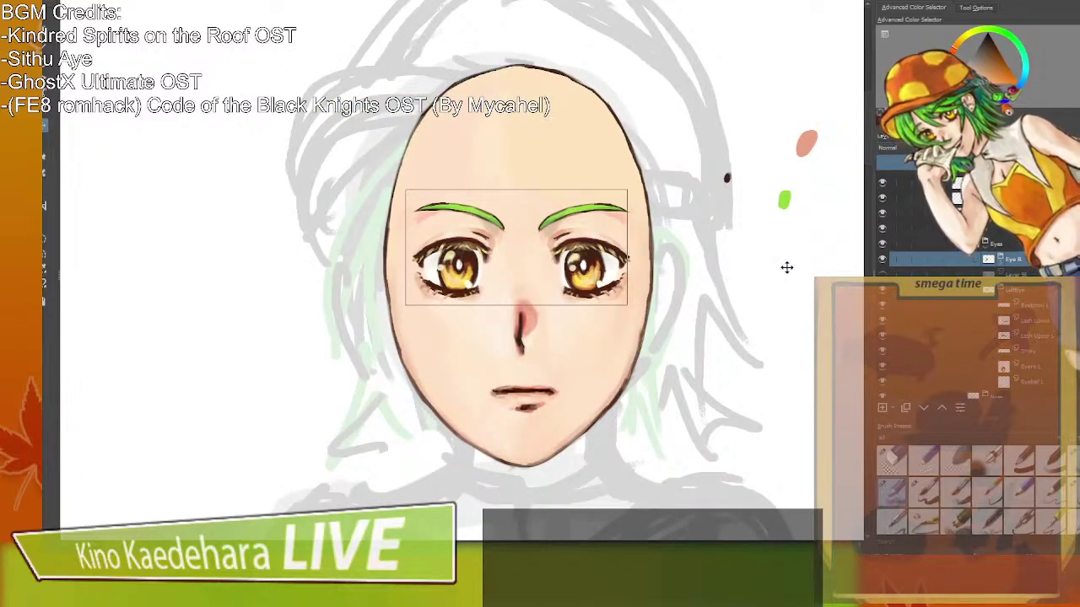
key("Return")
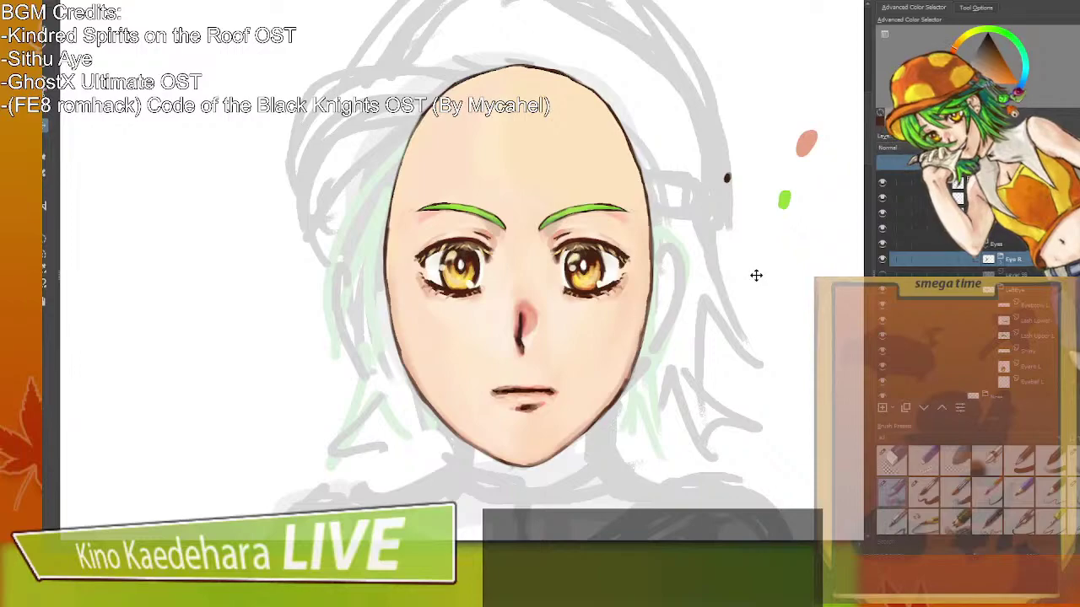
key("ctrl+t")
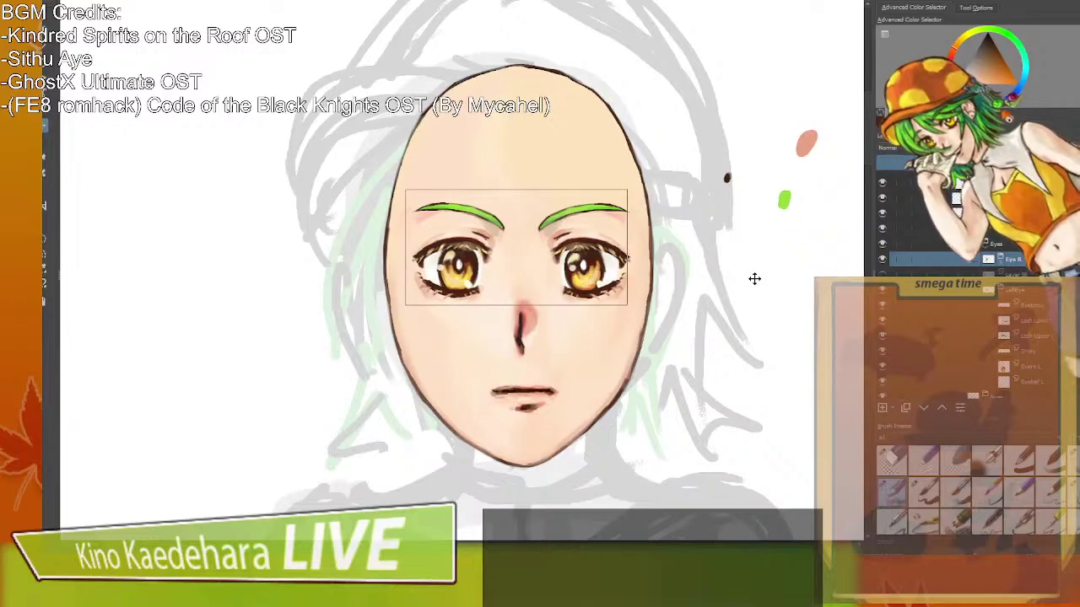
key("Return")
scroll(742, 279, "right", 3)
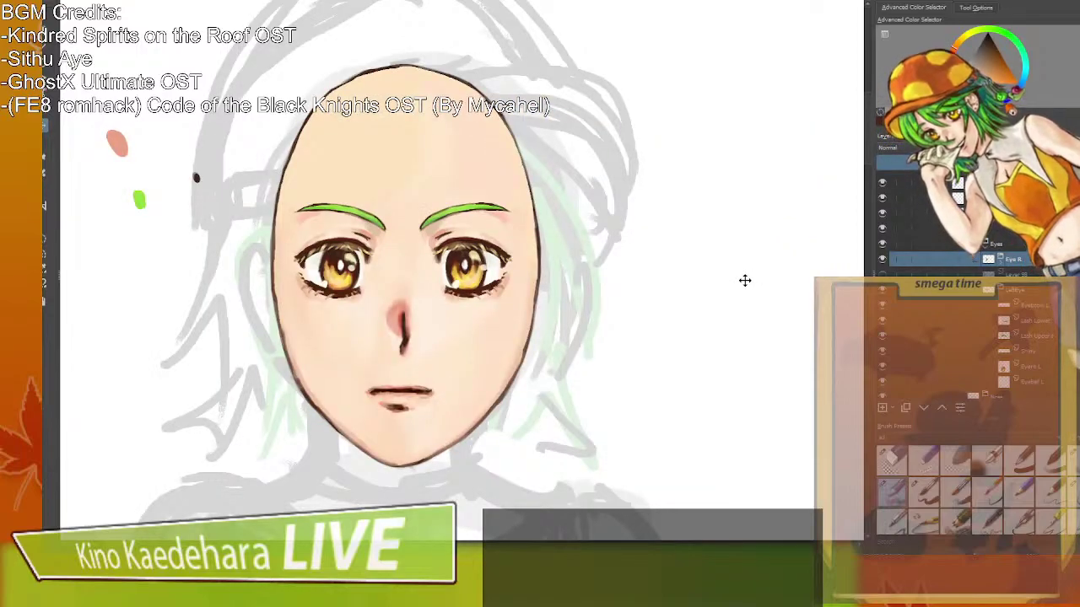
key("m")
key("m")
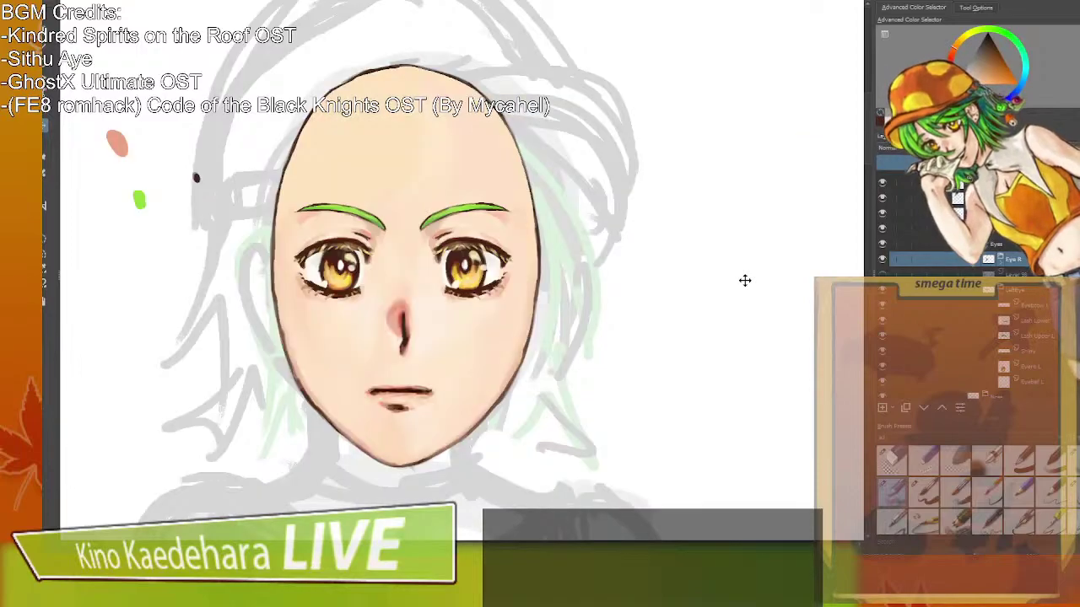
scroll(745, 280, "left", 3)
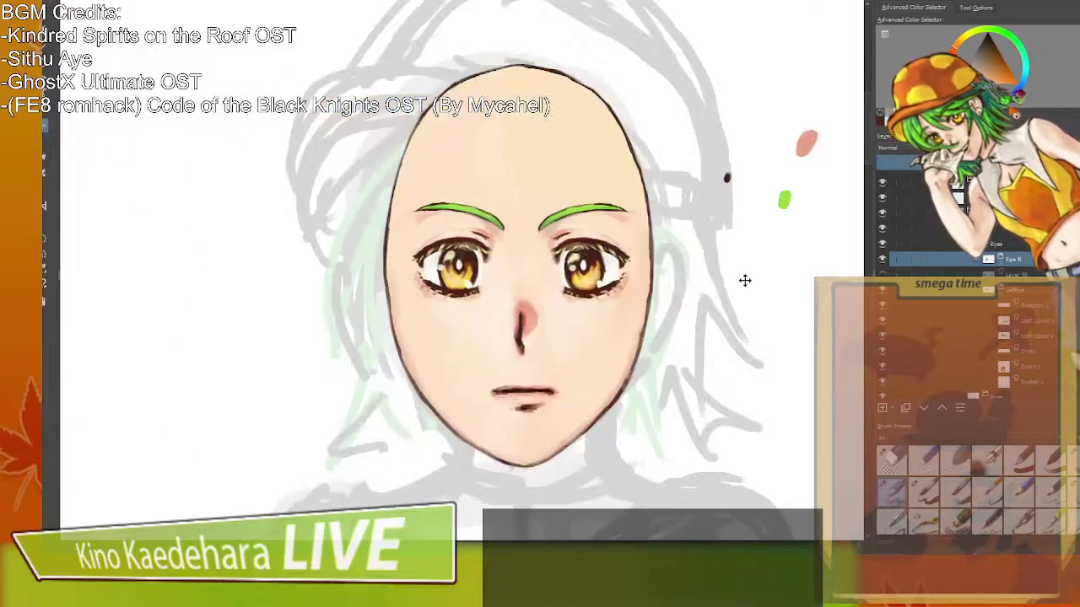
key("ctrl+t")
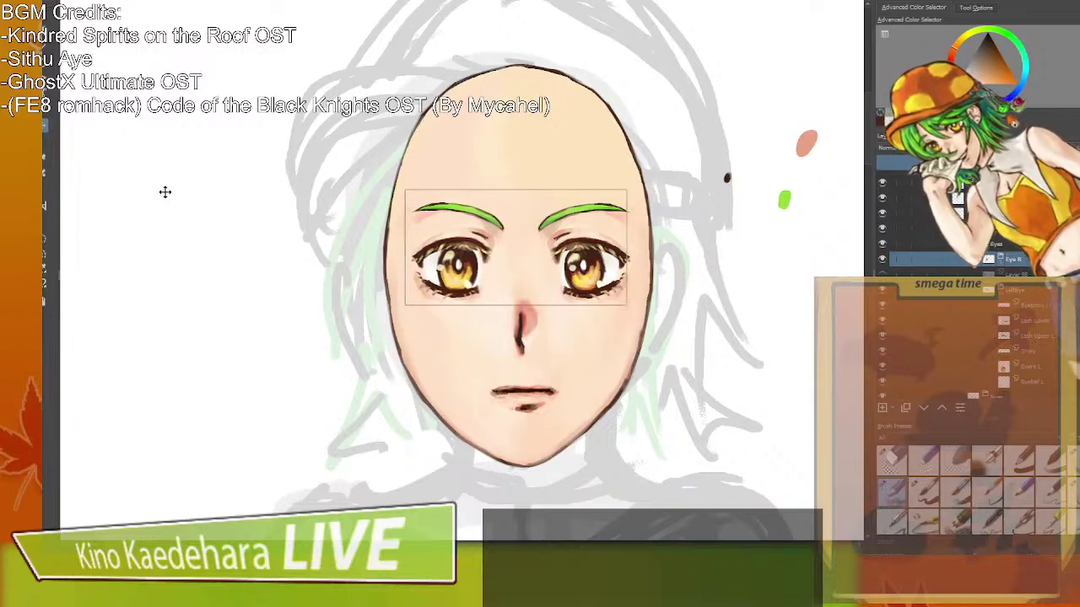
scroll(165, 193, "right", 3)
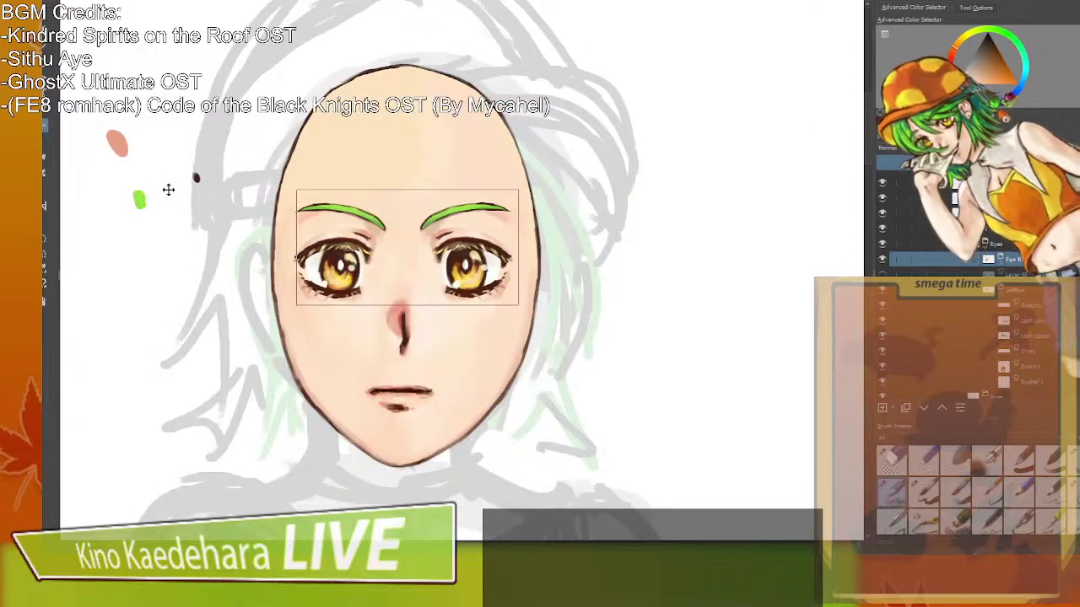
Compare the eye placement in the mirrored and normal canvas views, checking the whole face from a wider view.
key("Return")
scroll(170, 192, "left", 3)
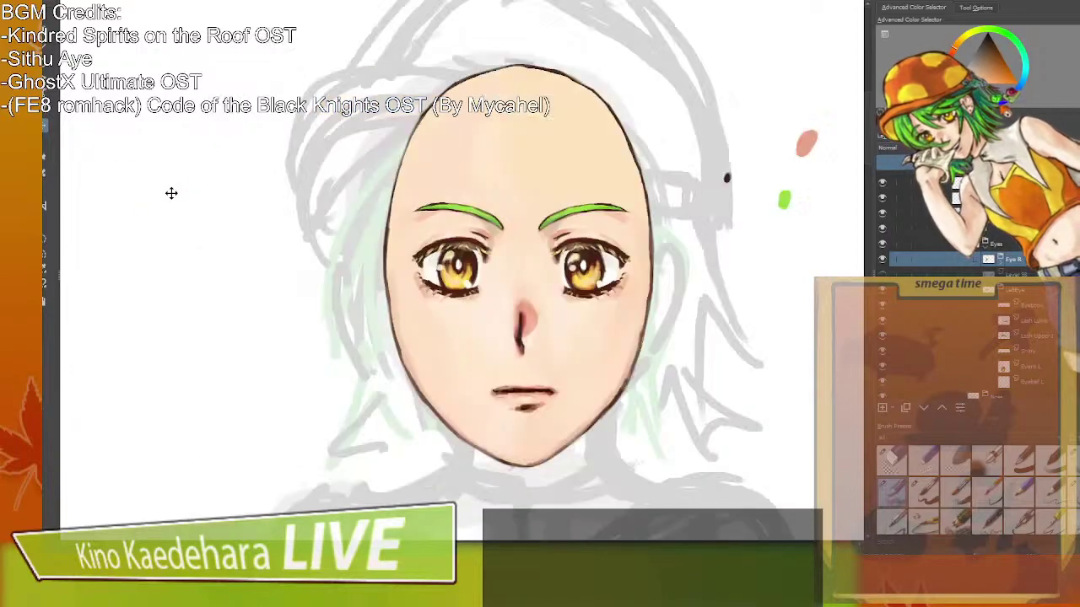
scroll(172, 193, "right", 3)
key("m")
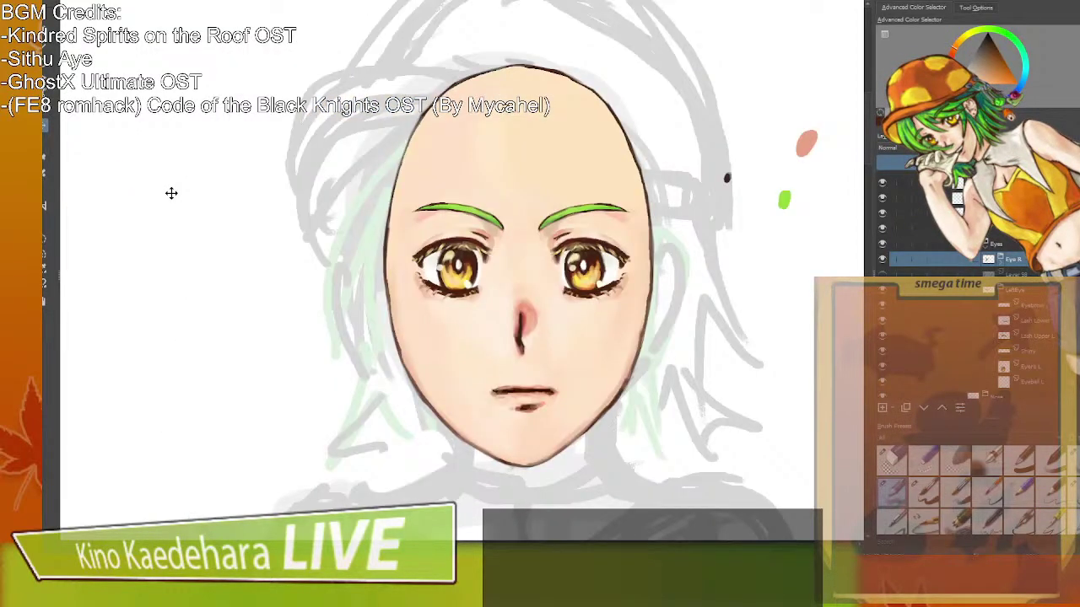
scroll(665, 318, "down", 1)
left_click_drag(667, 321, 678, 296)
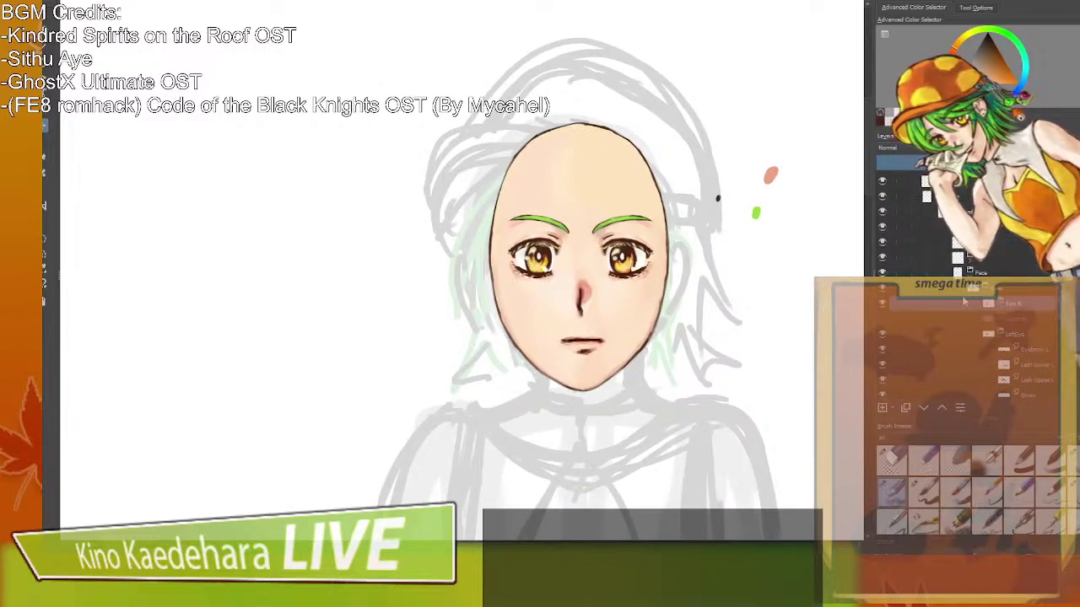
Collapse the Eyes group, select the Right Ear layer, and sample the dark brown line colour from the swatch beside the head.
left_click(984, 292)
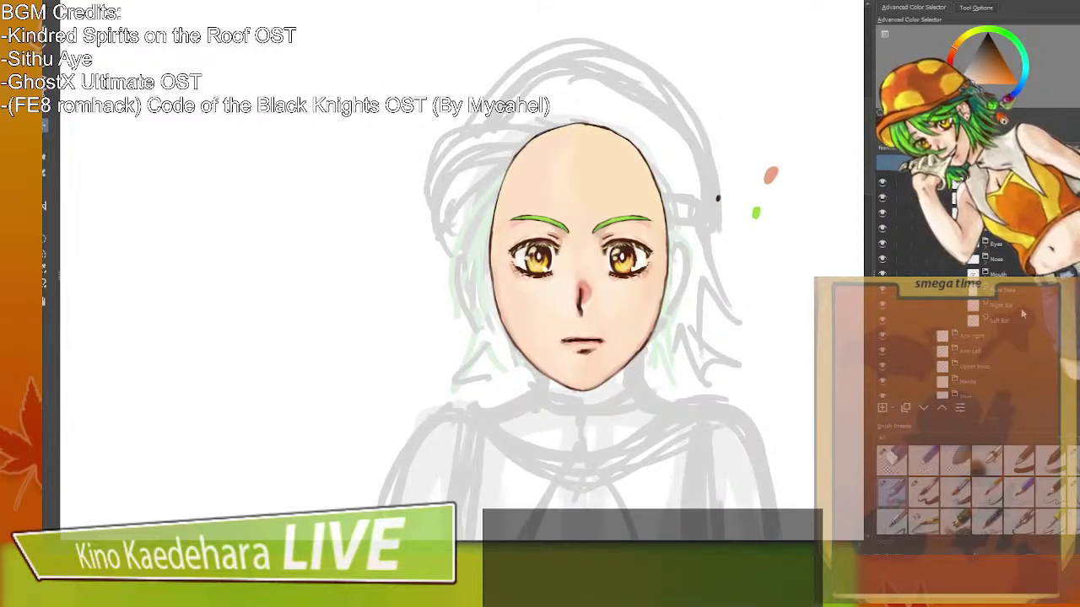
scroll(1023, 311, "down", 2)
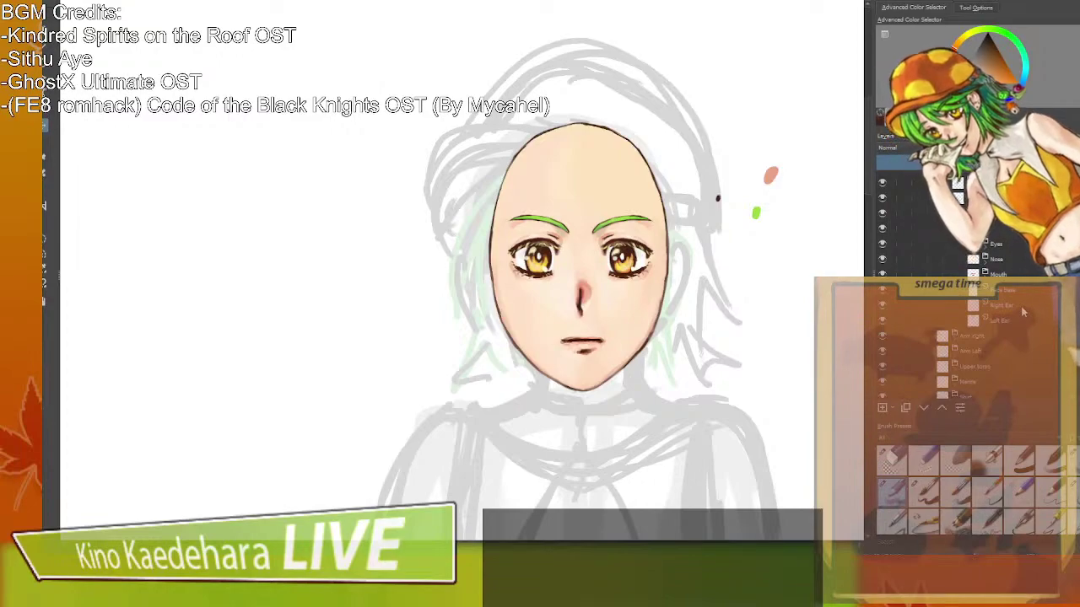
left_click(1012, 308)
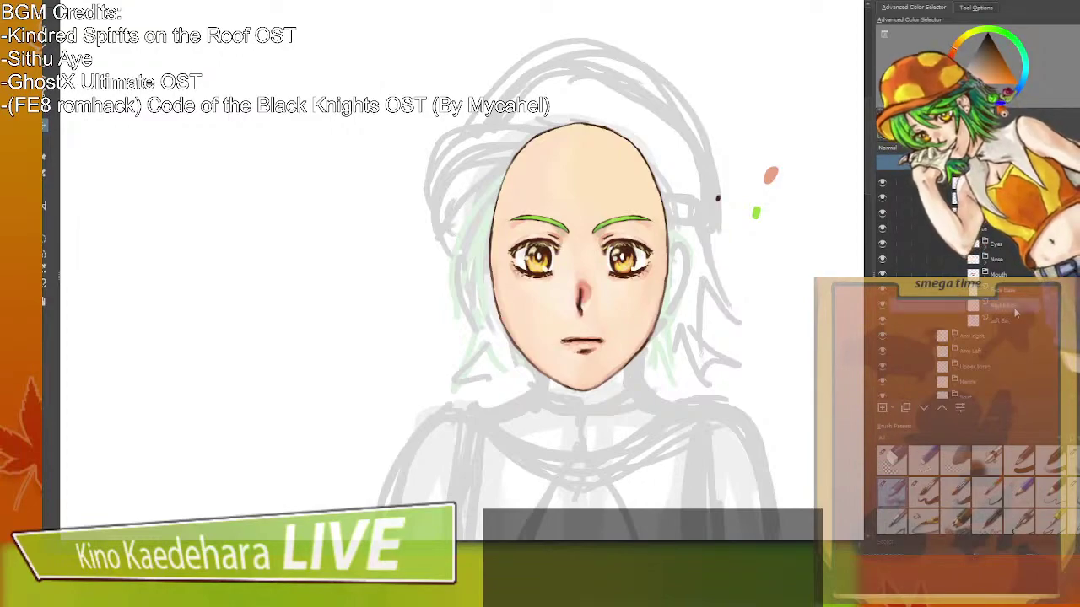
left_click_drag(810, 299, 771, 313)
scroll(705, 301, "up", 1)
scroll(670, 284, "up", 3)
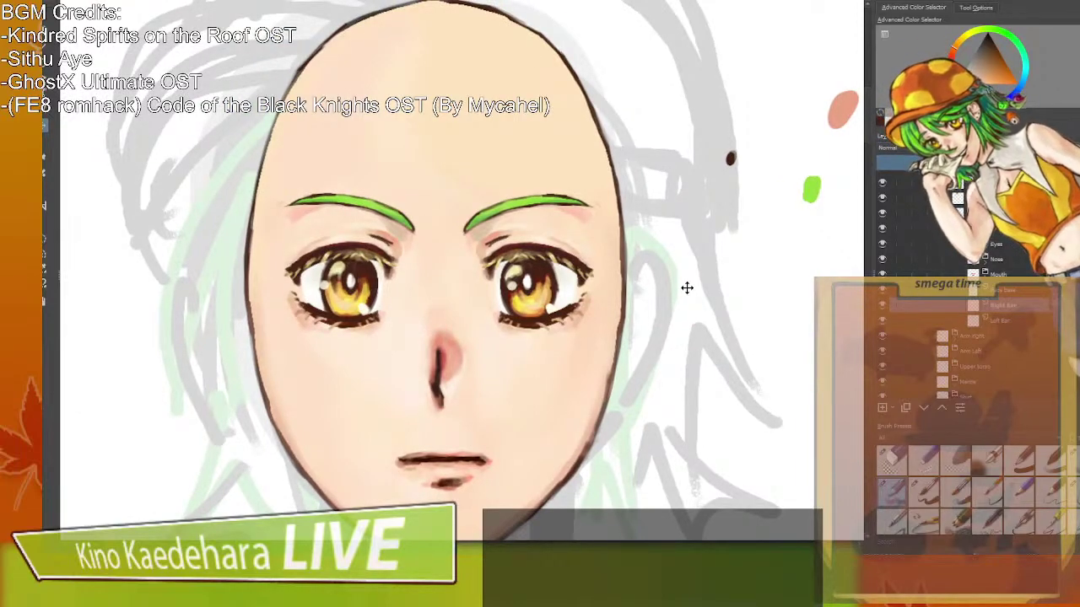
scroll(651, 290, "down", 2)
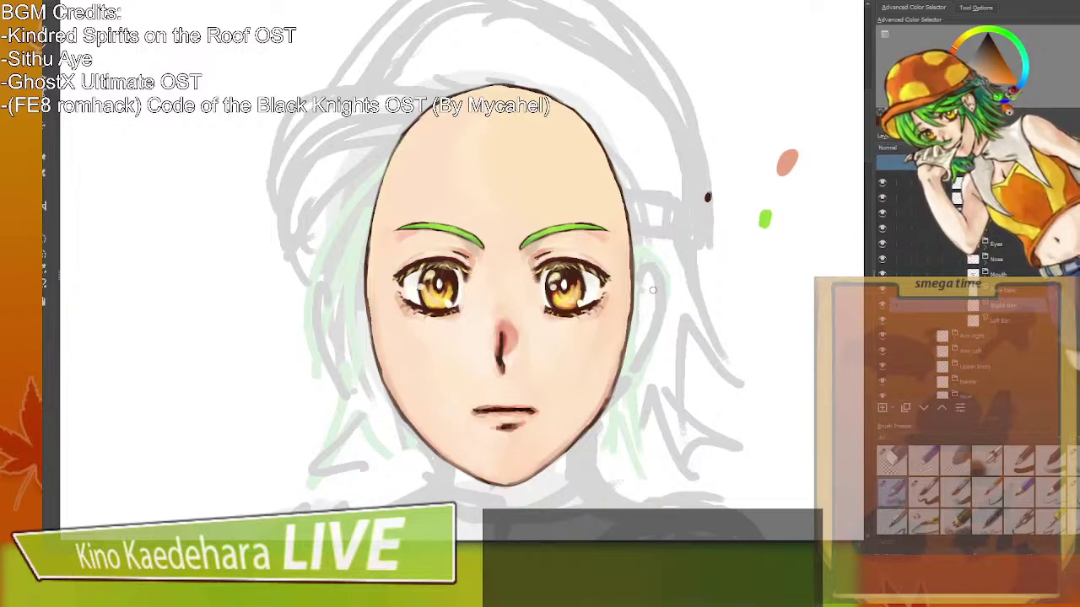
left_click(705, 197, "ctrl")
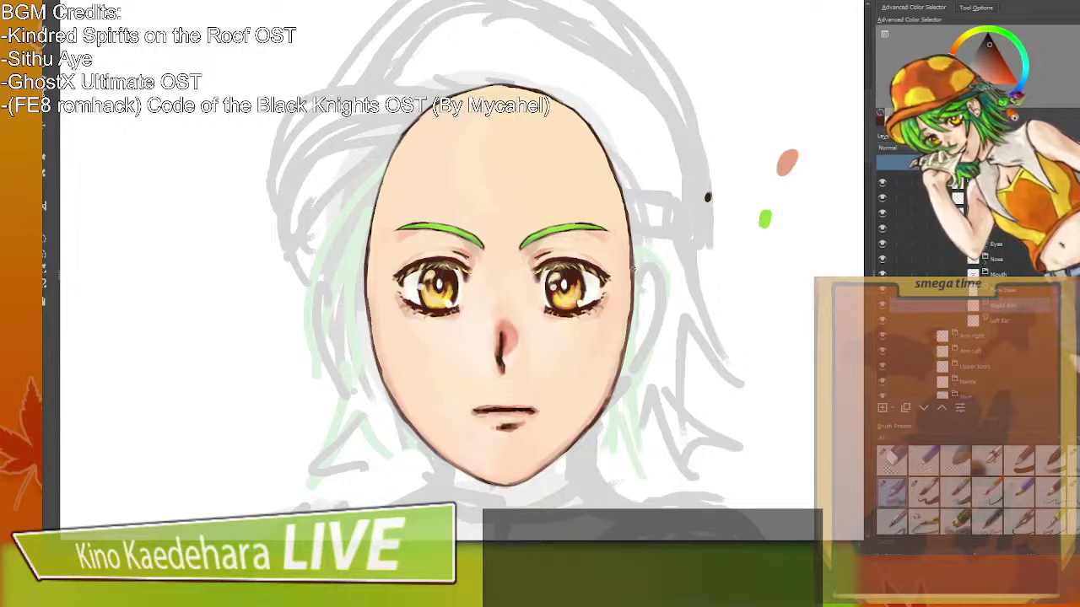
Draw the dark outer outline of the right ear beside the face at eye-to-nose height, undoing and redrawing strokes to refine its shape.
mouse_move(643, 245)
left_mouse_down()
mouse_move(657, 326)
mouse_move(628, 353)
left_mouse_up()
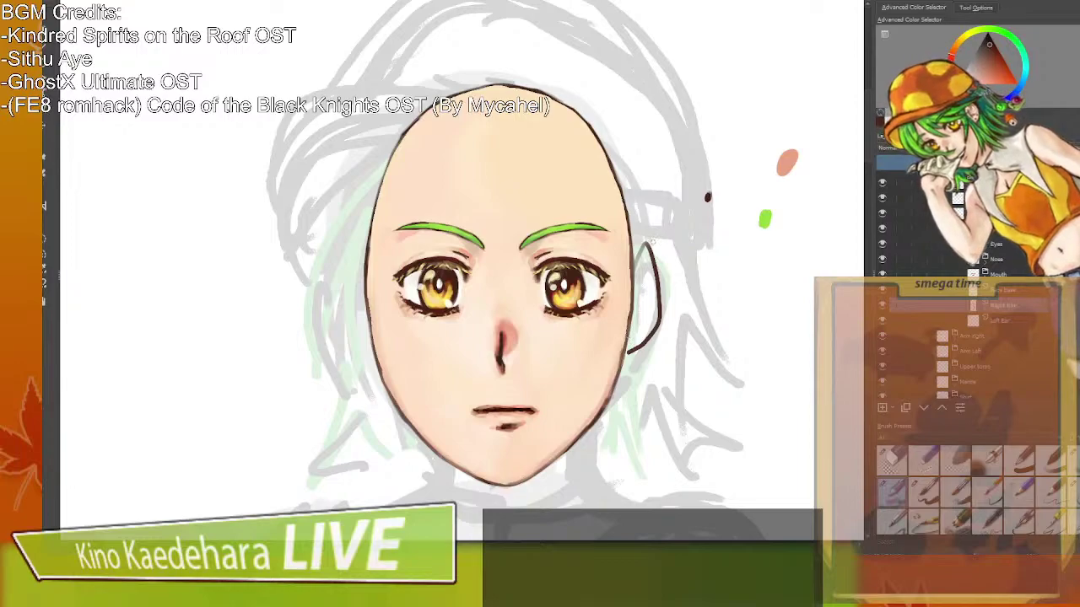
key("ctrl+z")
mouse_move(634, 252)
left_mouse_down()
mouse_move(644, 240)
mouse_move(664, 270)
mouse_move(644, 338)
mouse_move(627, 352)
left_mouse_up()
mouse_move(666, 276)
left_mouse_down()
mouse_move(650, 240)
mouse_move(636, 248)
mouse_move(639, 344)
left_mouse_up()
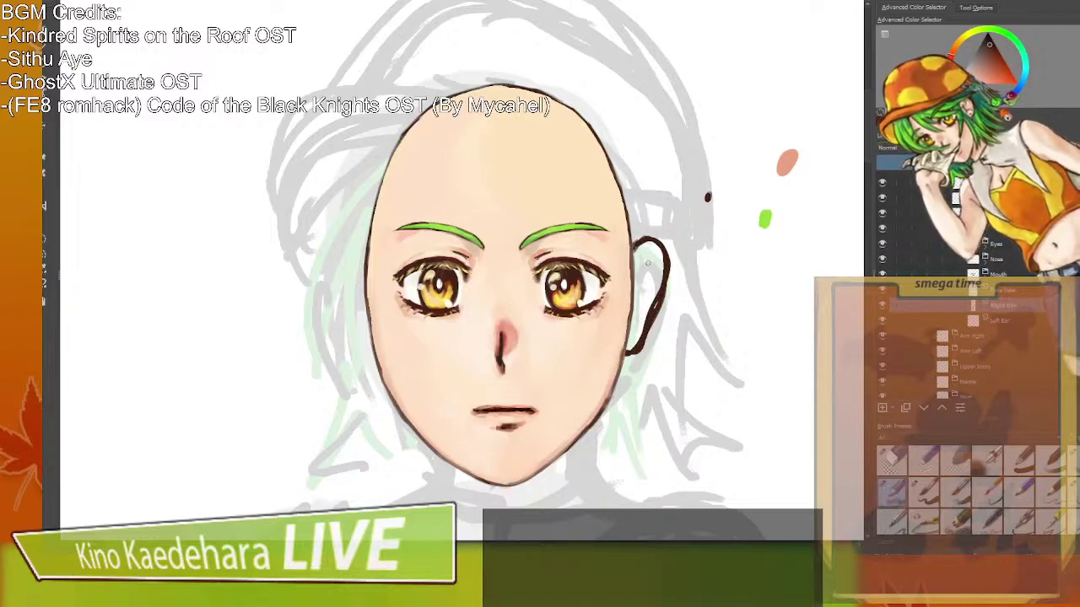
key("ctrl+z")
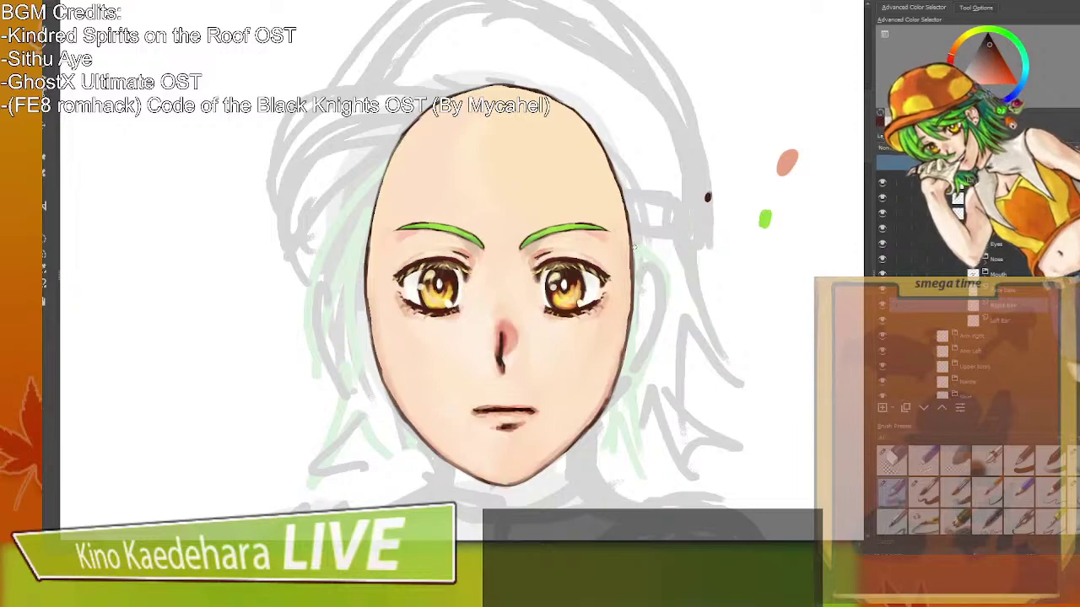
mouse_move(634, 245)
left_mouse_down()
mouse_move(660, 266)
mouse_move(646, 329)
mouse_move(633, 338)
mouse_move(651, 301)
mouse_move(642, 243)
mouse_move(664, 283)
mouse_move(648, 342)
mouse_move(628, 359)
mouse_move(645, 337)
mouse_move(655, 249)
left_mouse_up()
key("ctrl+z")
key("ctrl+z")
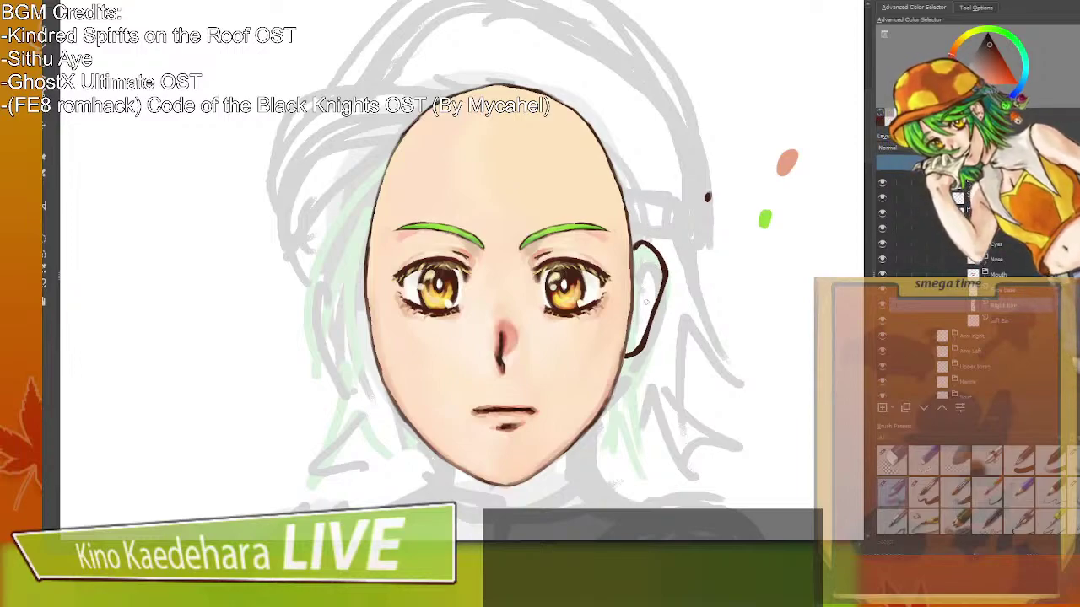
Hide the face base temporarily and extend both ends of the ear outline inward behind the cheek.
left_click(882, 291)
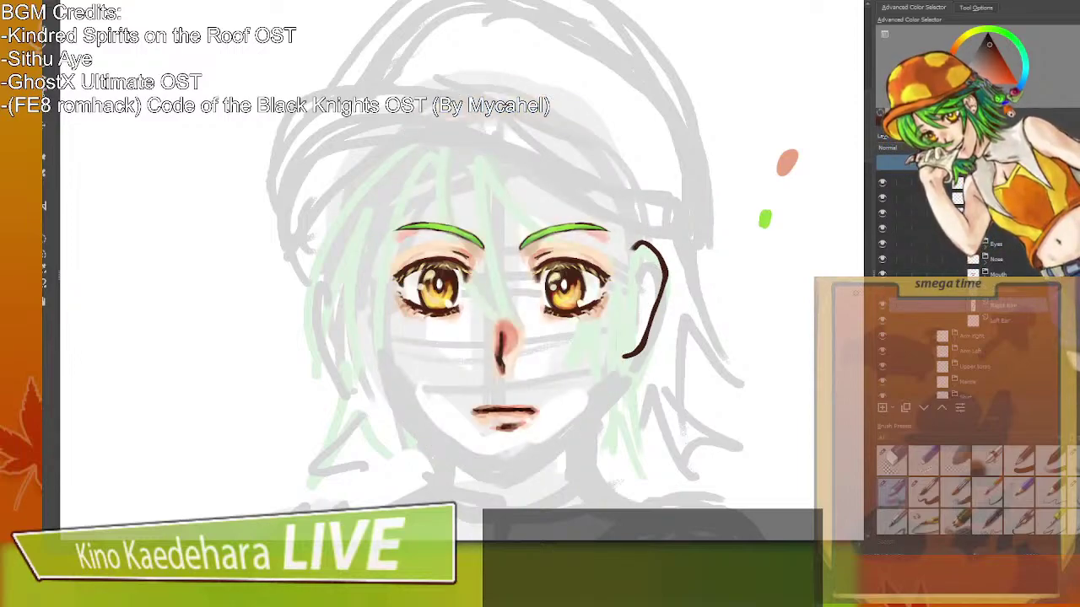
mouse_move(626, 356)
left_mouse_down()
mouse_move(615, 339)
mouse_move(623, 354)
left_mouse_up()
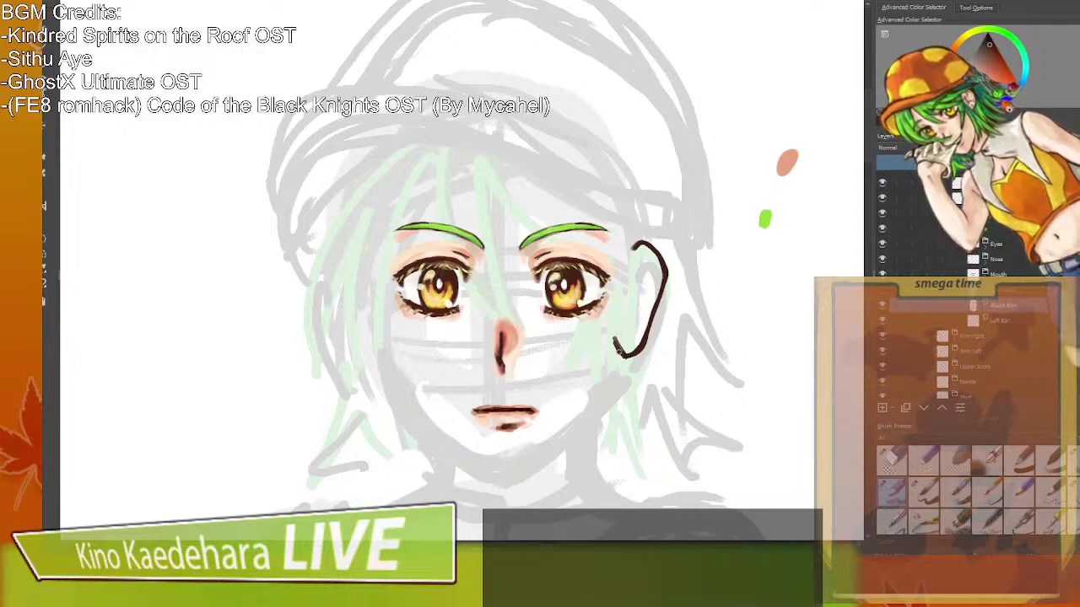
mouse_move(636, 246)
left_mouse_down()
mouse_move(619, 285)
mouse_move(645, 243)
left_mouse_up()
left_click(884, 291)
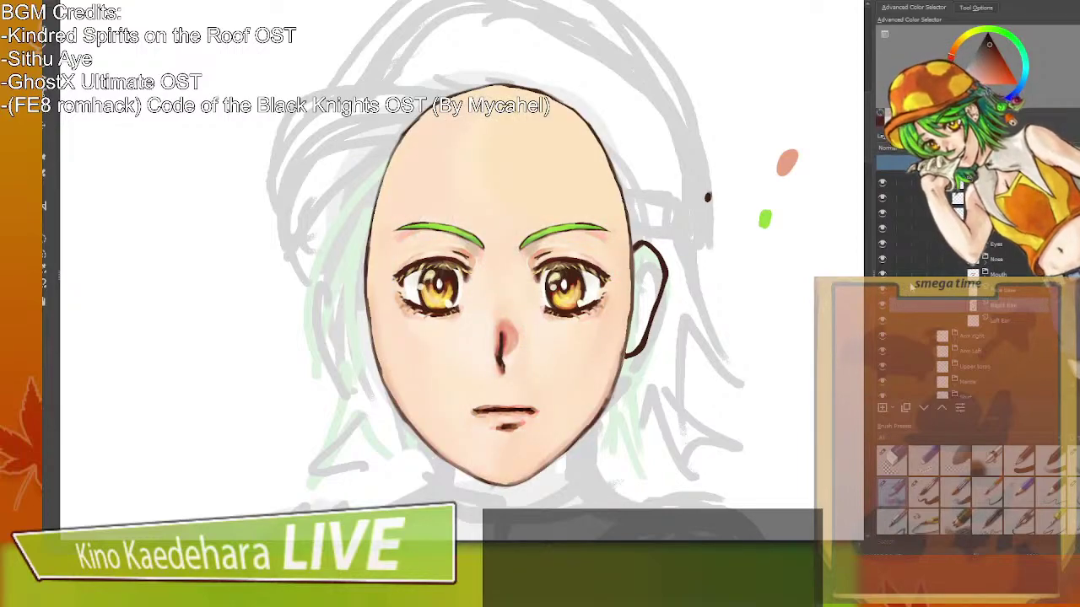
Add two dark piercing dots to the right earlobe, checking the ear with the face base hidden and shown.
left_click(884, 292)
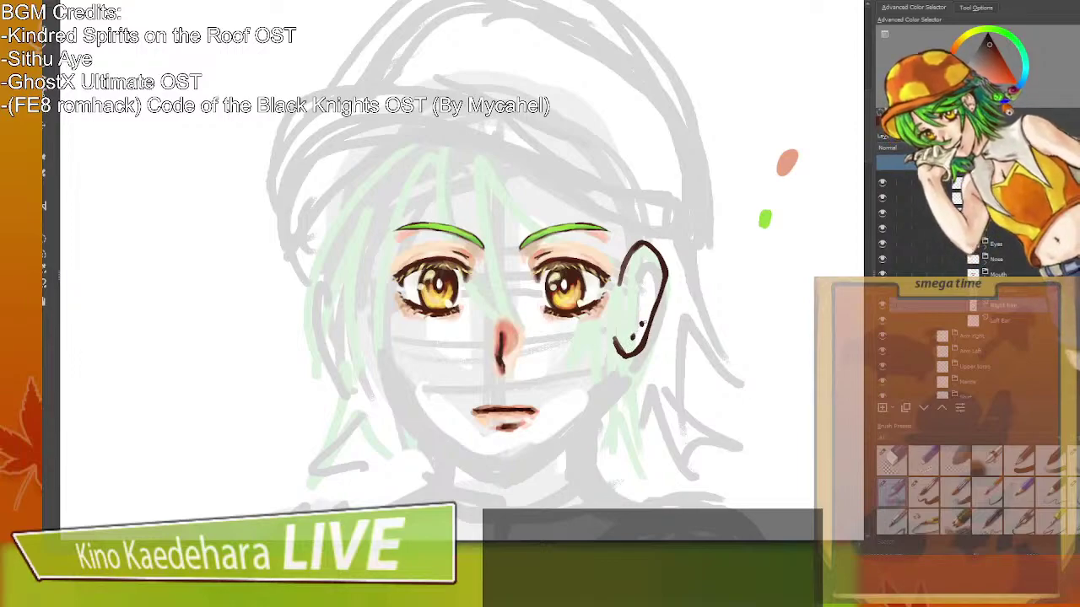
left_click(882, 290)
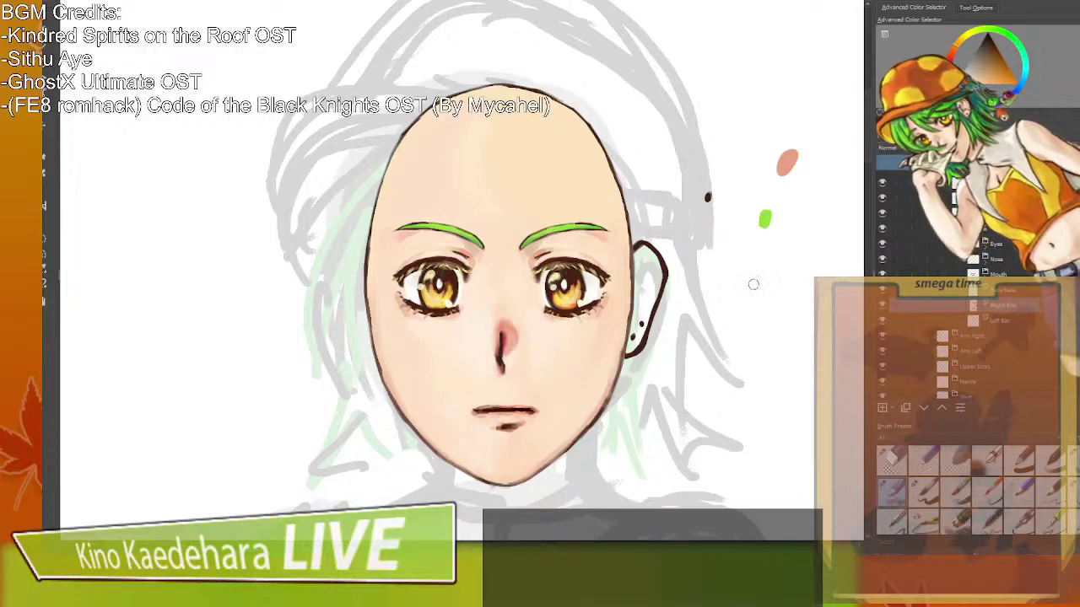
left_click(883, 292)
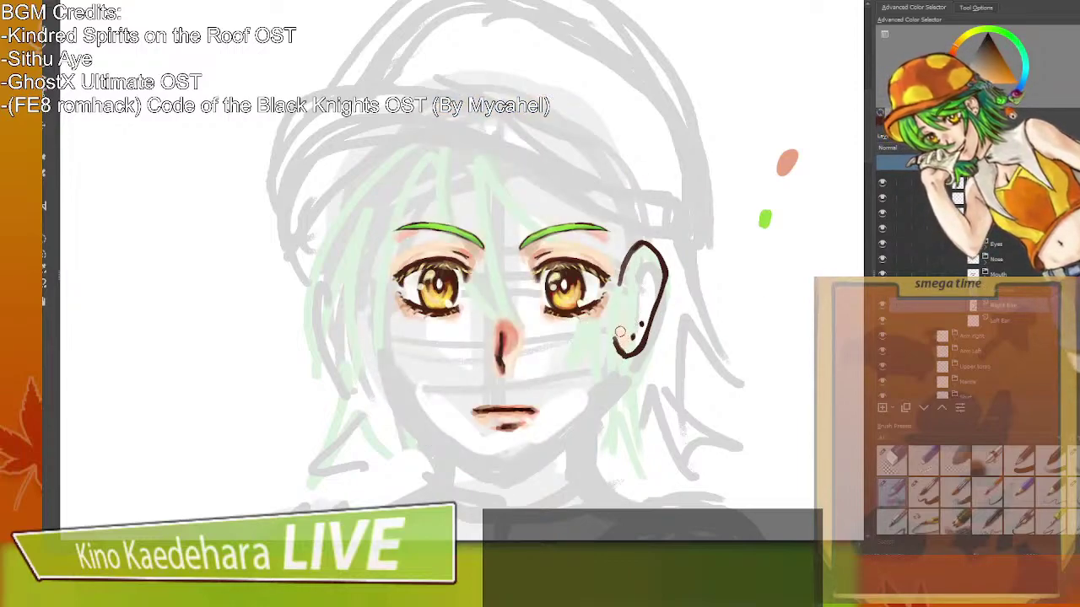
left_click(883, 292)
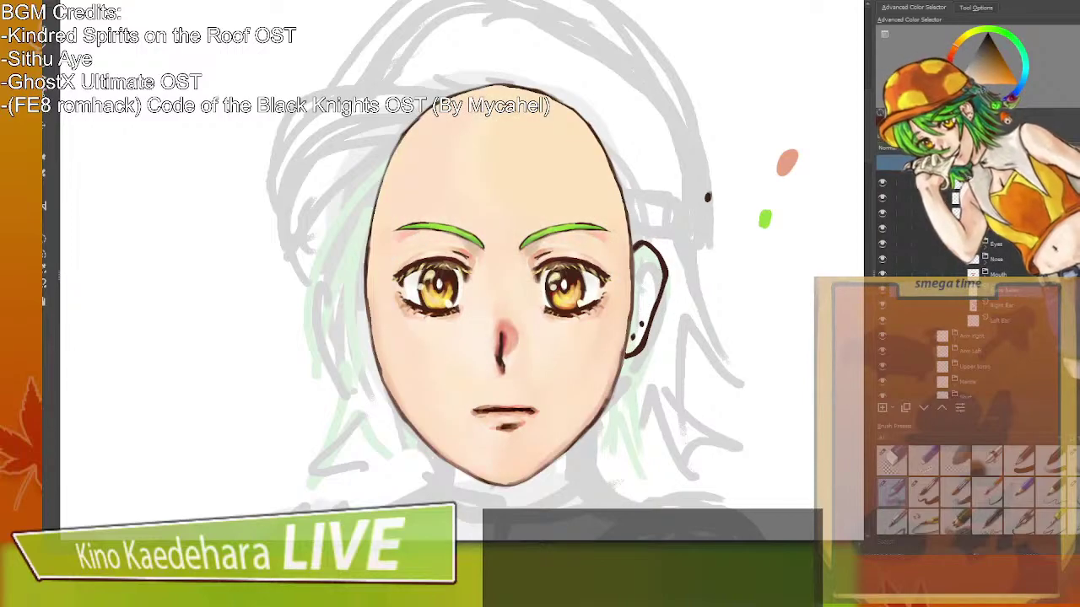
Fill the right ear with skin tone on its own layer and repaint its dark outline and inner fold lines.
left_click(1001, 306)
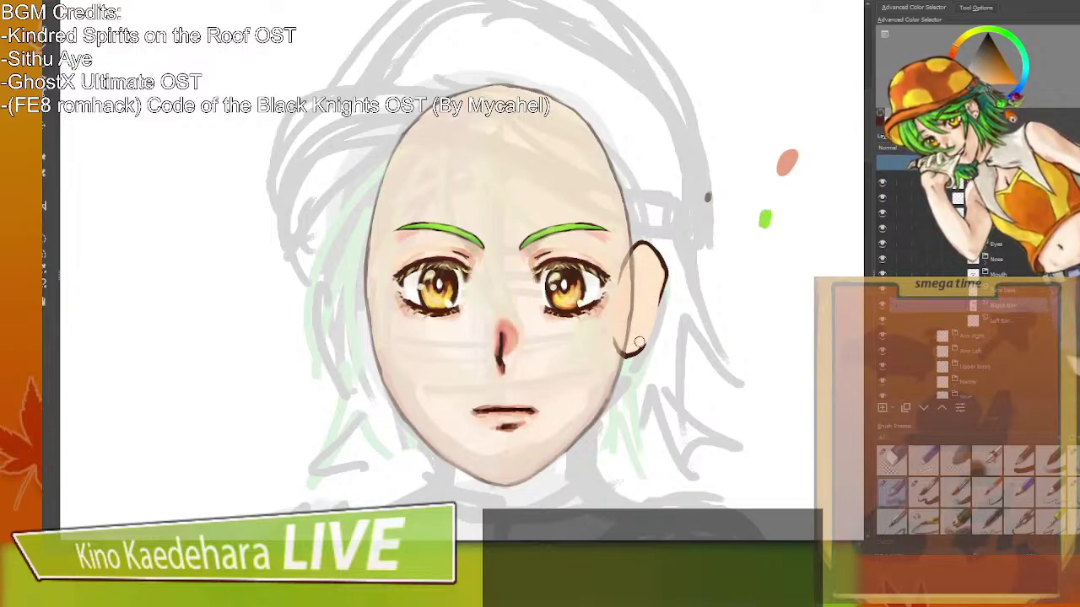
left_click(665, 260, "ctrl")
mouse_move(666, 263)
left_mouse_down()
mouse_move(643, 349)
mouse_move(651, 324)
left_mouse_up()
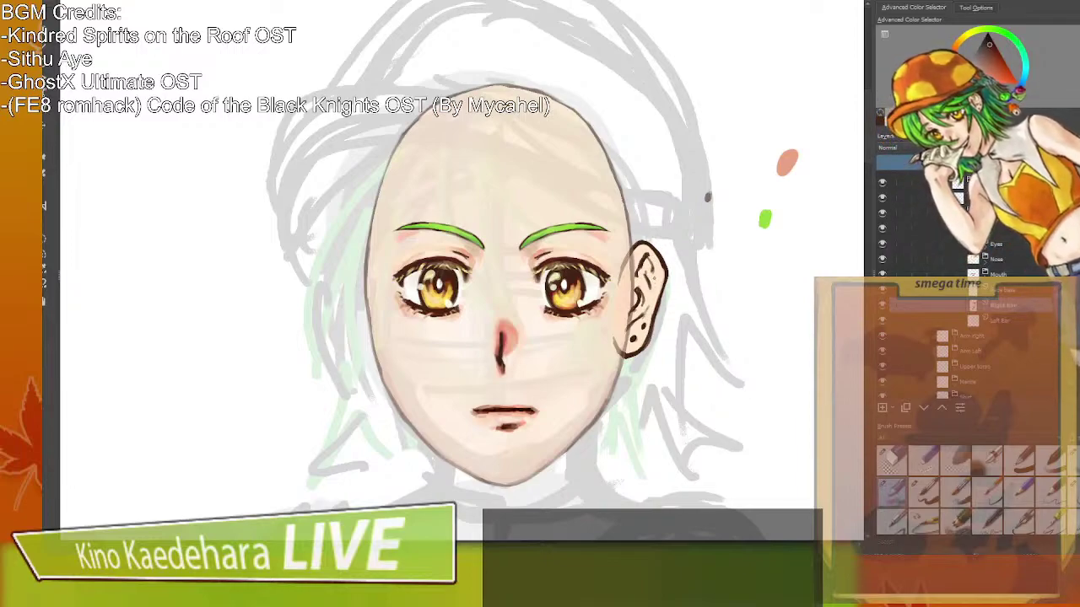
Shade the right ear's inner folds, rim and lobe with reddish skin tones, checking it with the face base hidden and shown.
left_click_drag(653, 272, 660, 275)
mouse_move(654, 262)
left_mouse_down()
mouse_move(659, 270)
mouse_move(654, 263)
left_mouse_up()
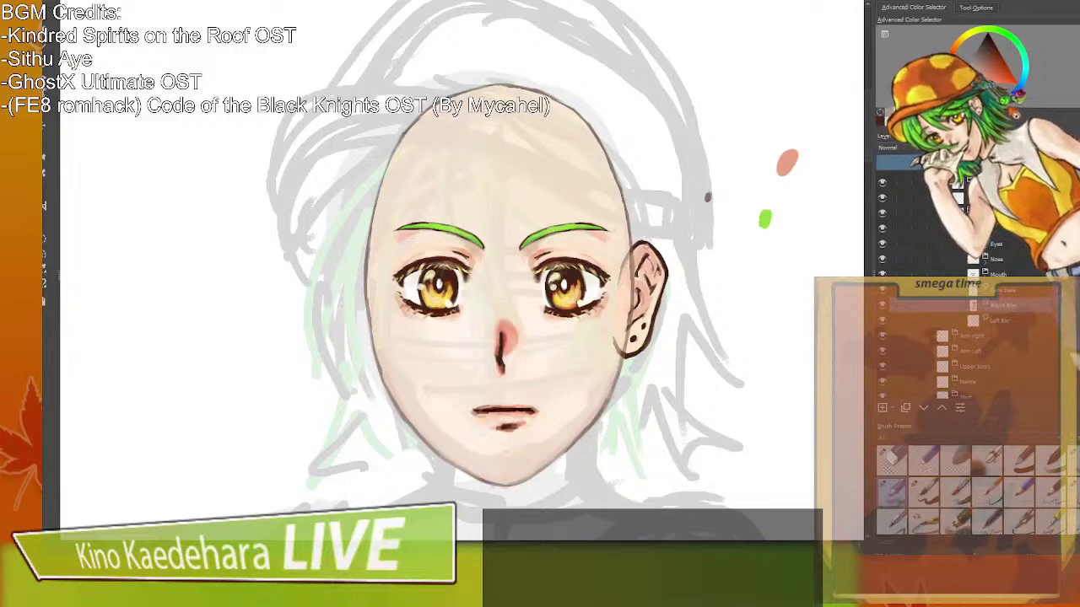
left_click(882, 291)
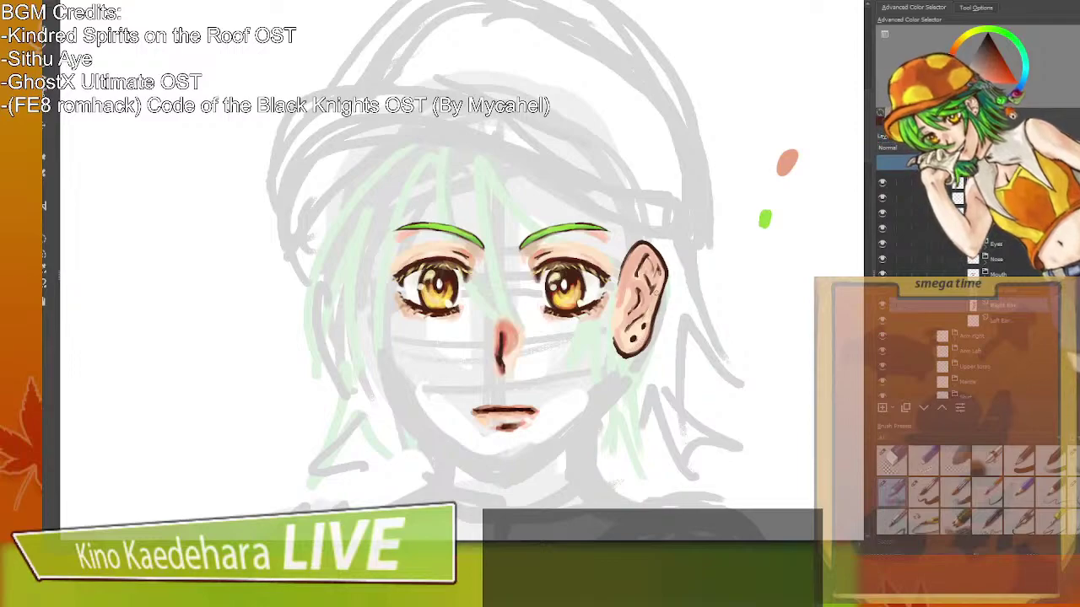
left_click(882, 290)
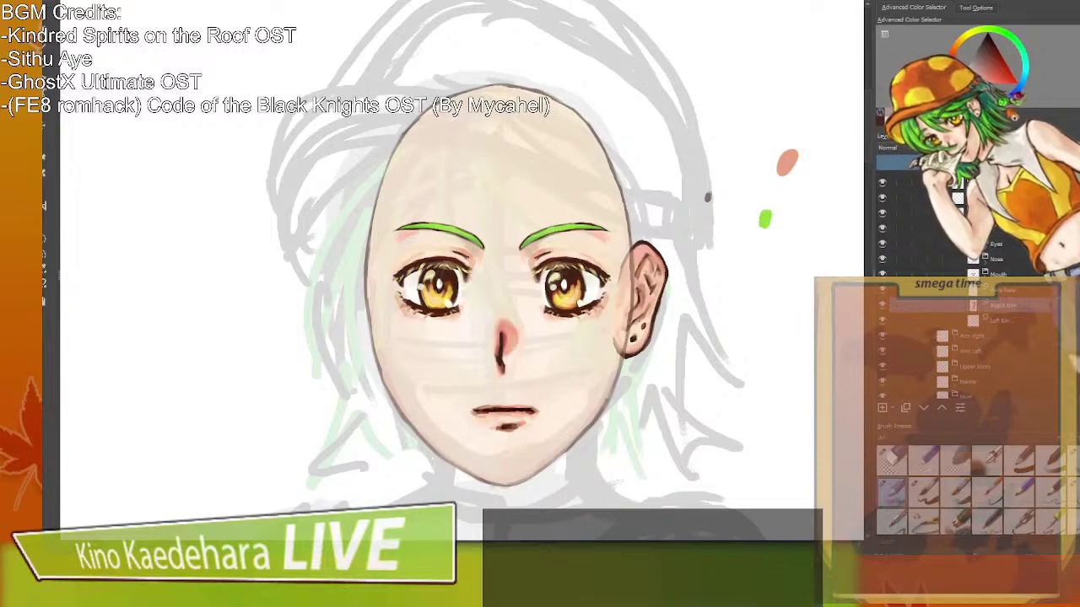
left_click(955, 46)
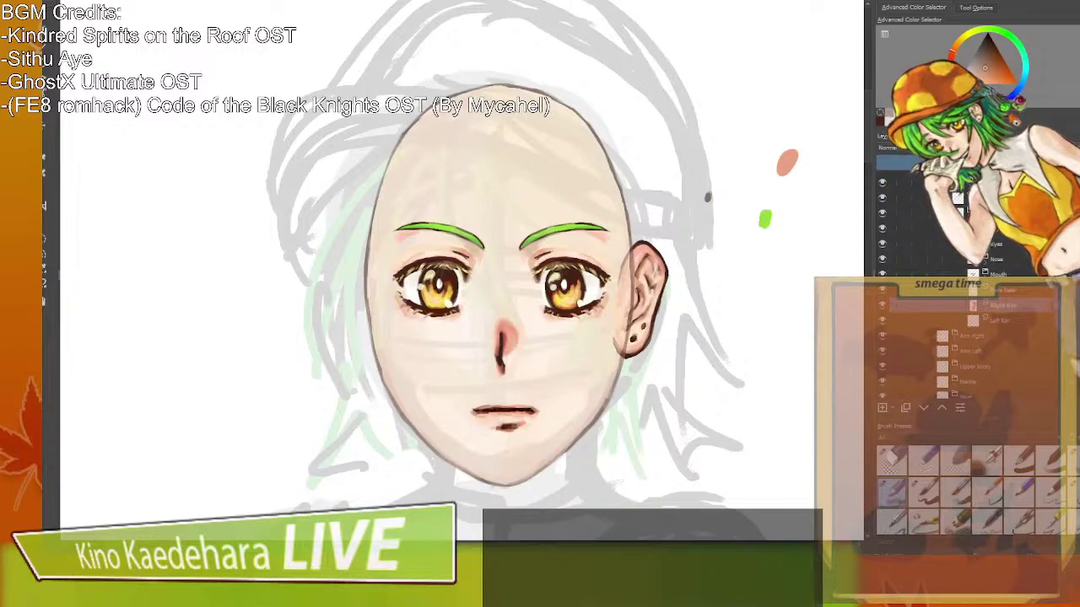
Replace the empty Left Ear layer with a horizontally flipped copy of the Right Ear, placed on the opposite side of the face.
left_click(1017, 335)
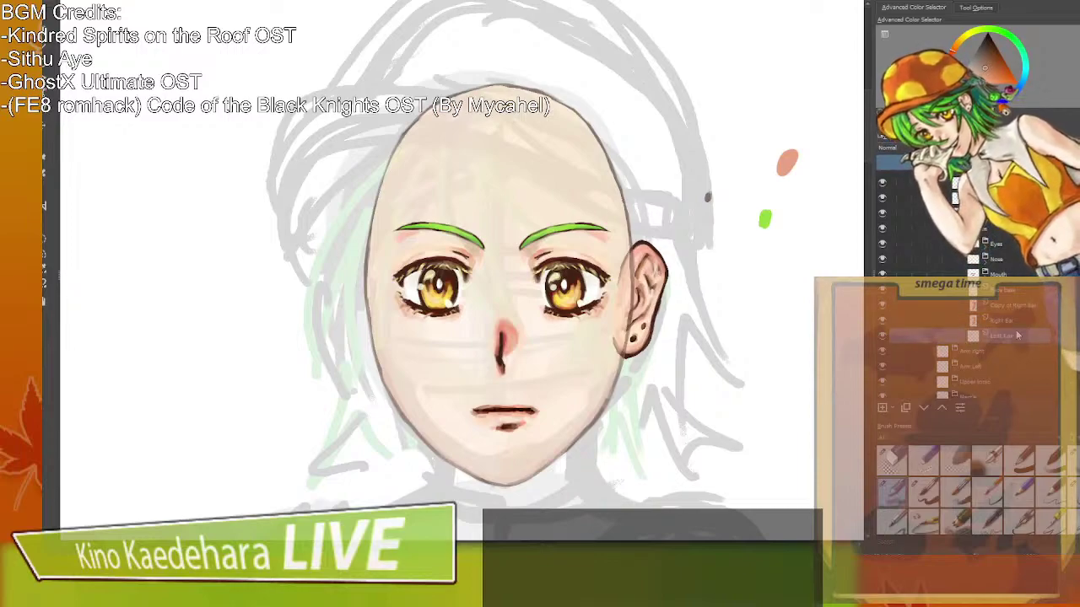
key("shift+Delete")
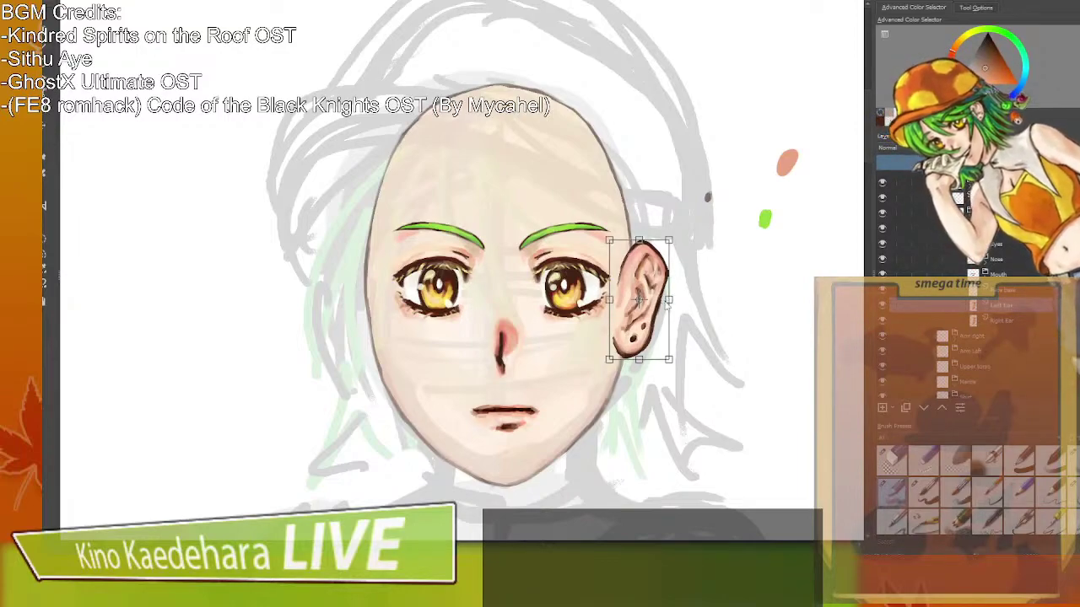
left_click(733, 392)
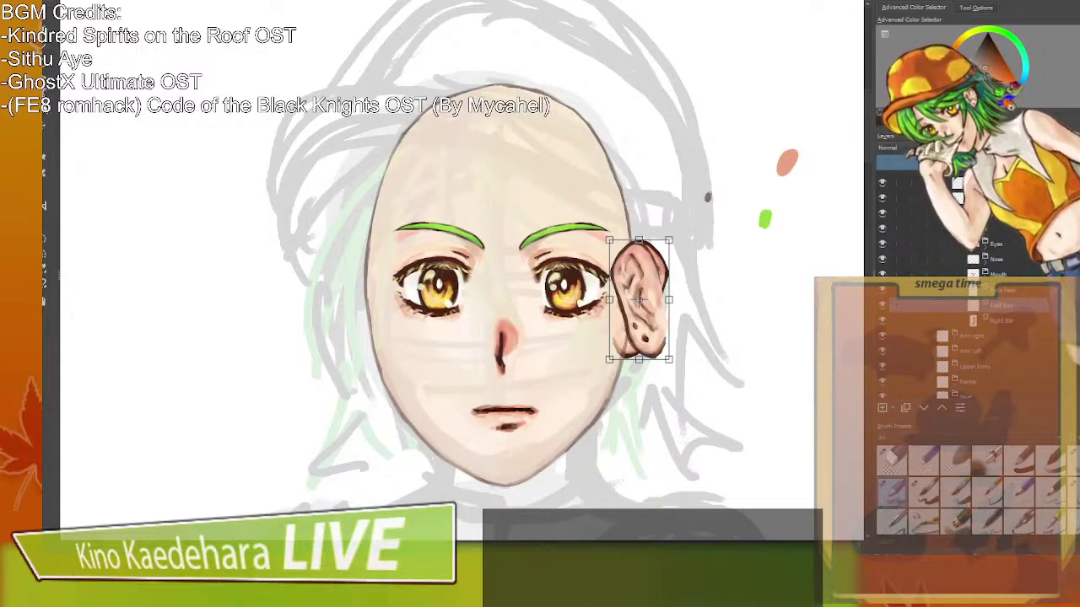
left_click(46, 126)
left_click_drag(426, 314, 357, 309)
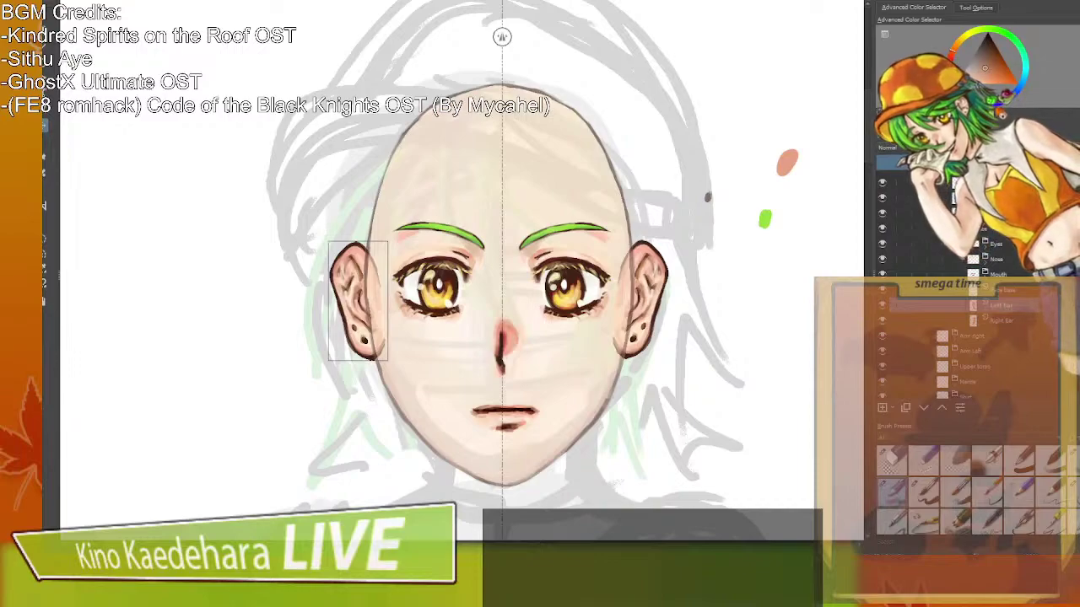
Move the horizontal mirror axis up from the figure's hips to the level of the eyes and ears.
scroll(630, 179, "down", 4)
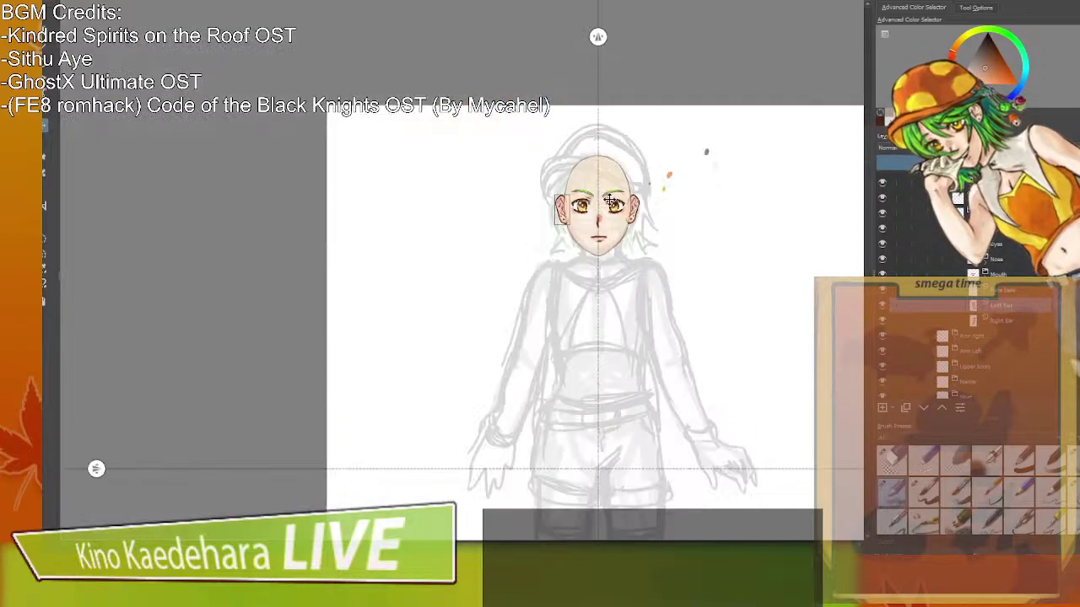
left_click_drag(97, 469, 130, 211)
scroll(133, 211, "up", 2)
scroll(144, 212, "down", 2)
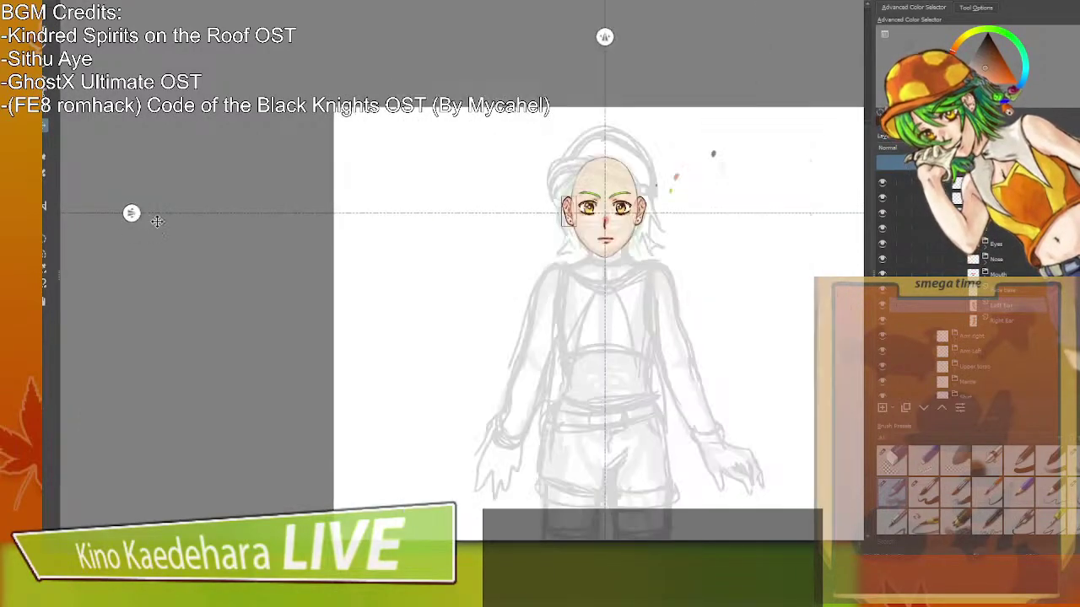
scroll(181, 219, "up", 2)
left_click_drag(724, 236, 376, 298)
scroll(638, 255, "up", 3)
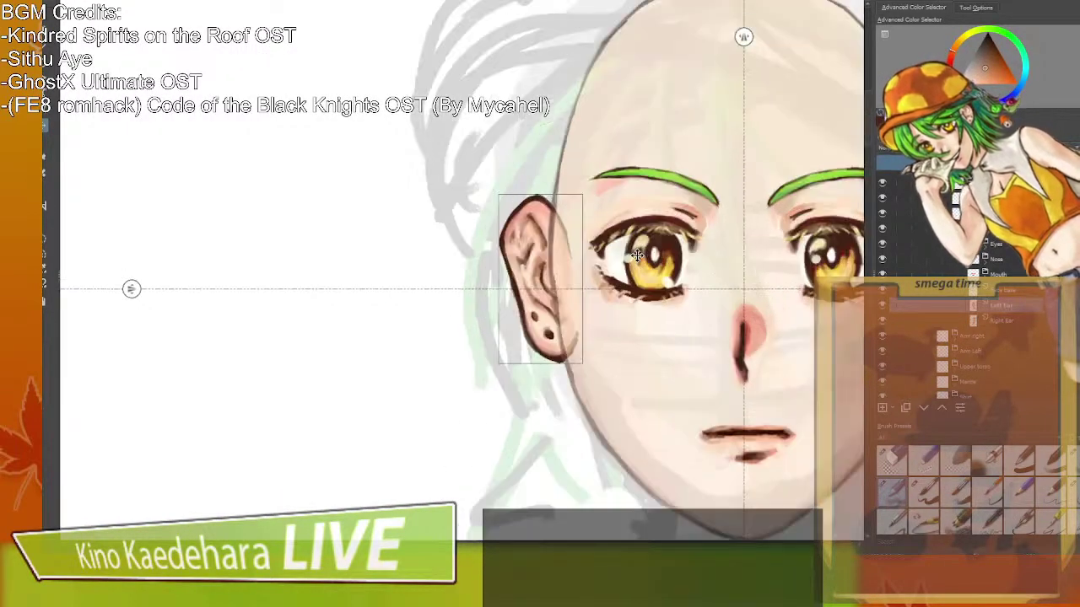
Shift the vertical mirror axis off the nose's centre line, slightly toward the Right Ear.
left_click_drag(672, 260, 380, 264)
scroll(381, 263, "down", 1)
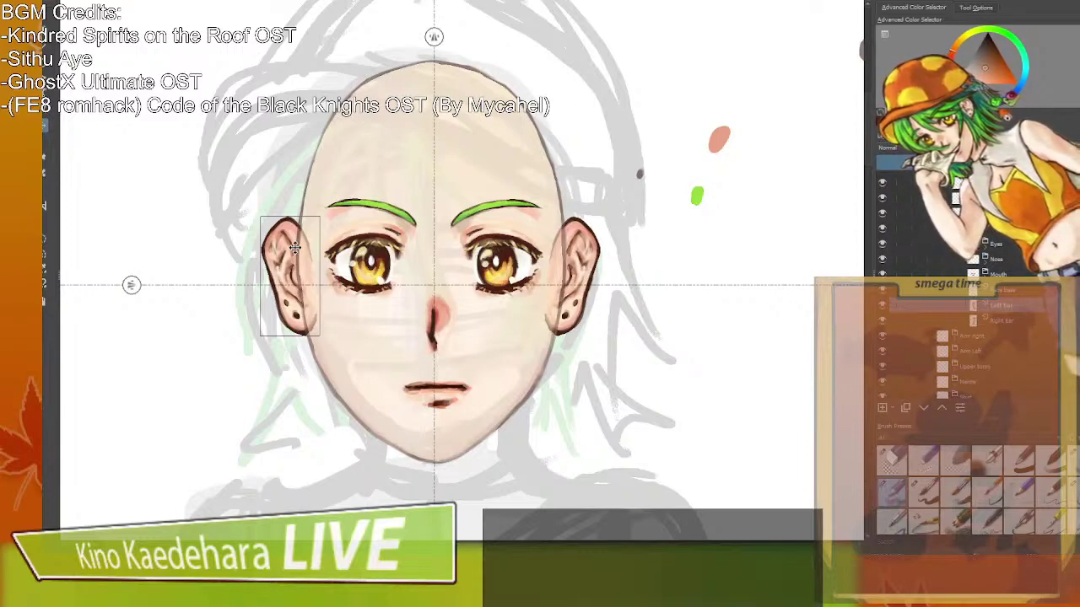
left_click_drag(433, 36, 459, 75)
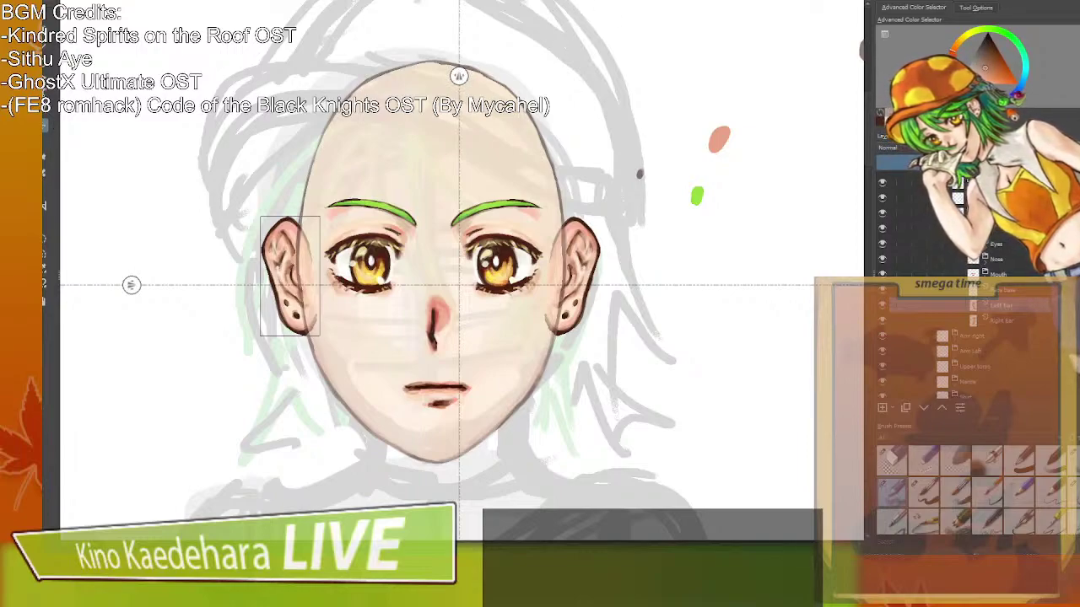
Apply the Left Ear's adjusted placement and restore the Face Base layer to full opacity.
left_click(609, 2)
left_click(625, 1)
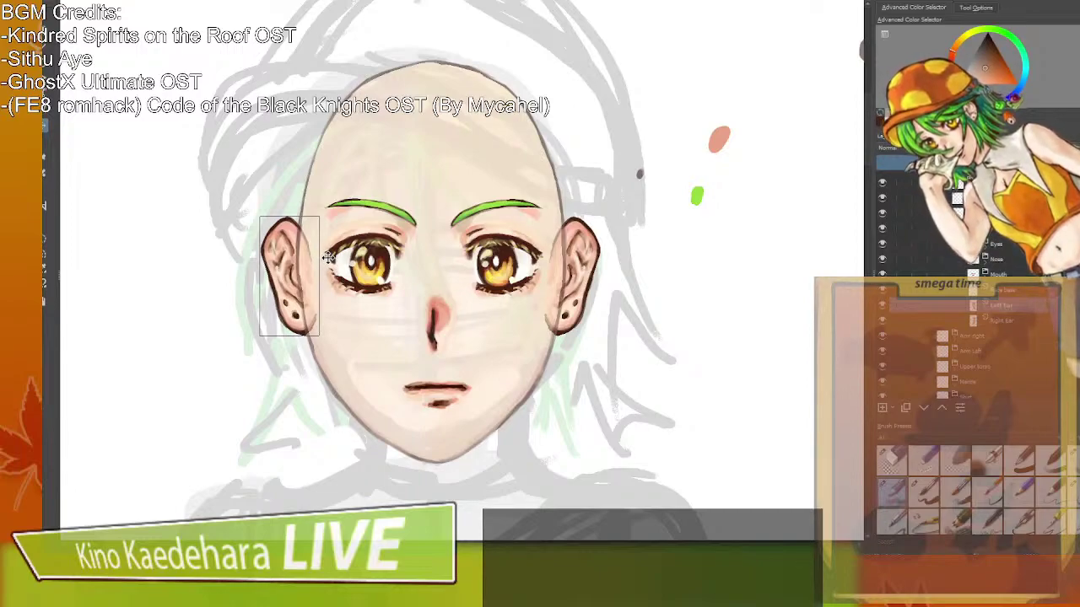
key("Return")
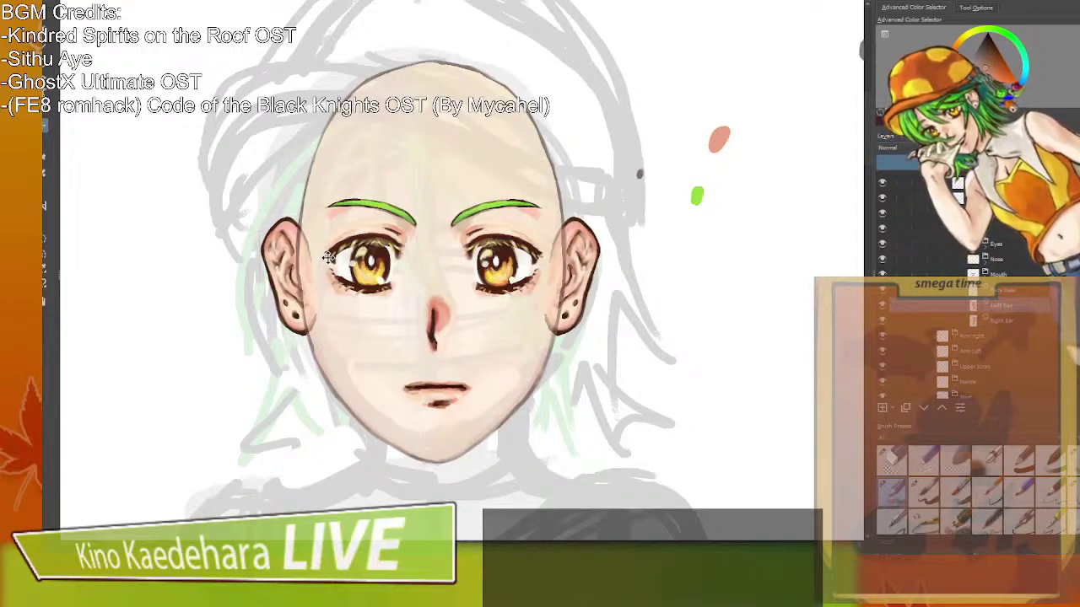
left_click(1002, 290)
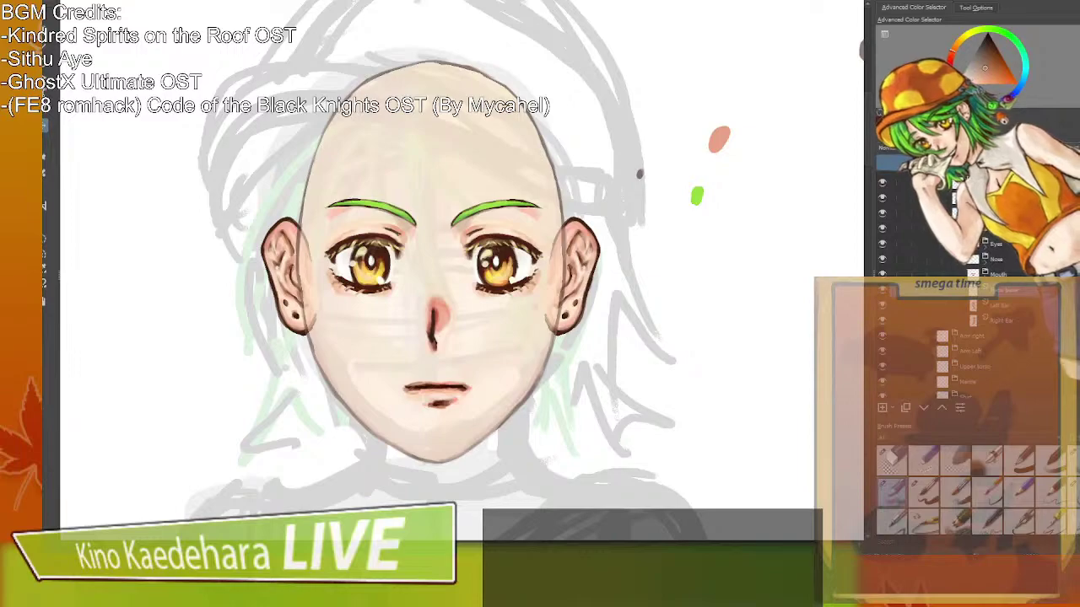
left_click(1064, 162)
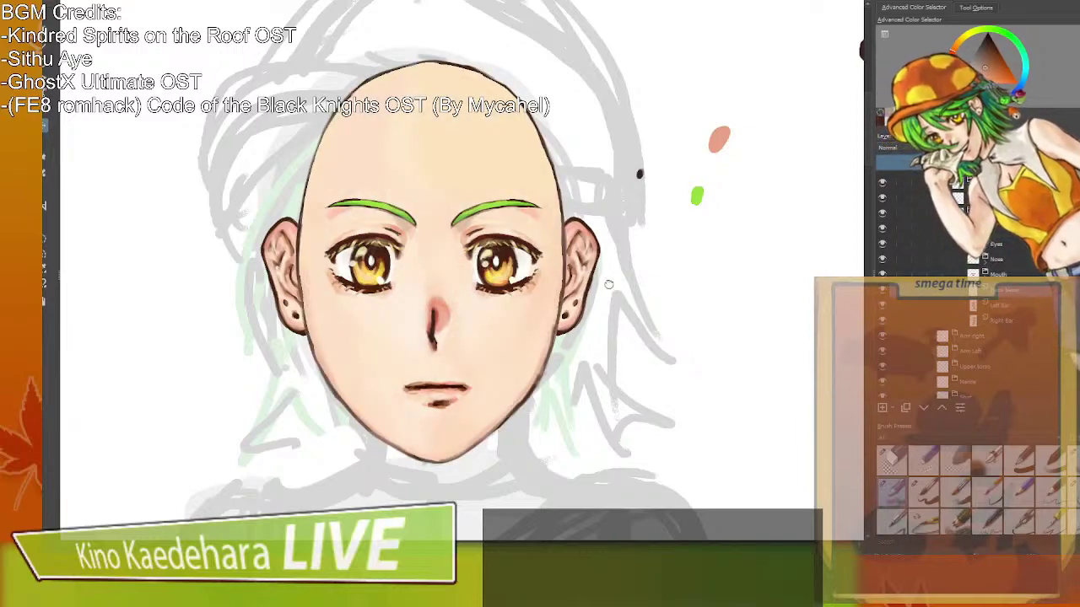
Remove the piercing dots from the lobe on the Left Ear layer.
mouse_move(608, 283)
left_mouse_down()
mouse_move(649, 276)
mouse_move(661, 287)
left_mouse_up()
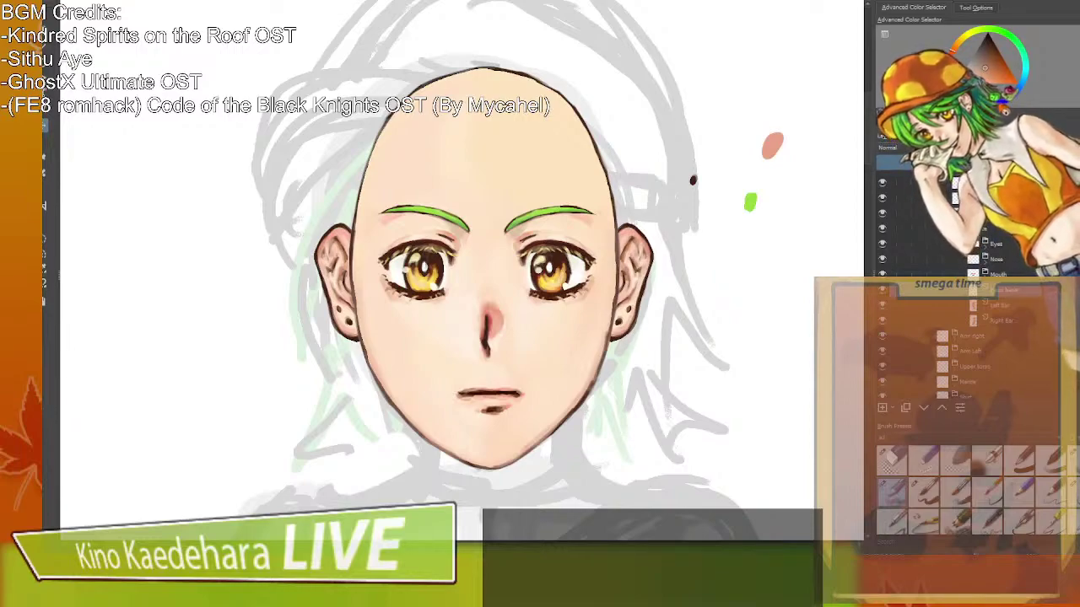
left_click(1000, 308)
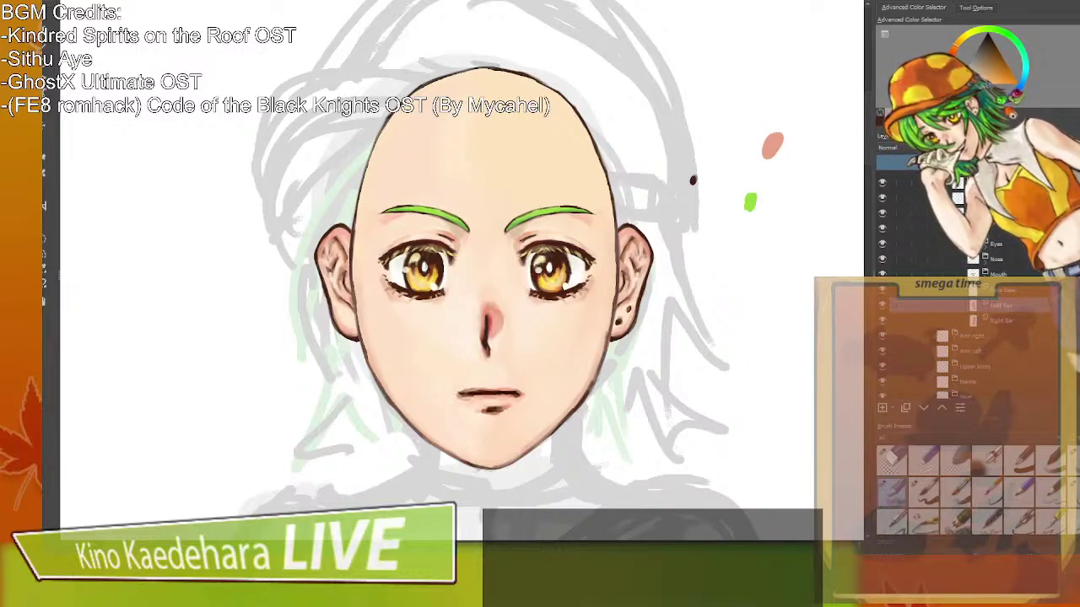
Create a new layer named Blush above the Eyes layer.
left_click(987, 232)
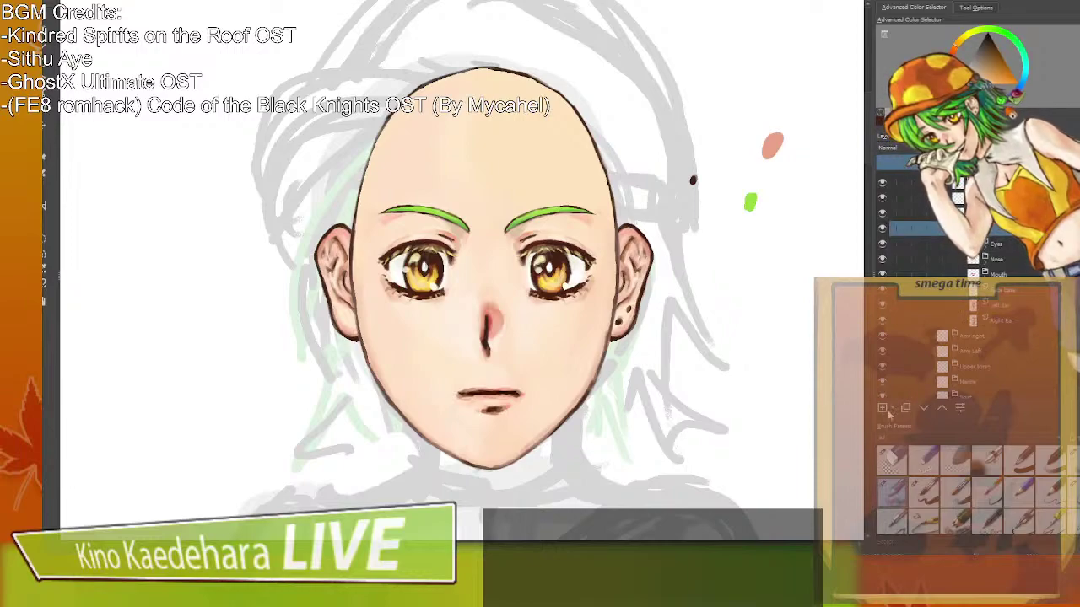
left_click(883, 408)
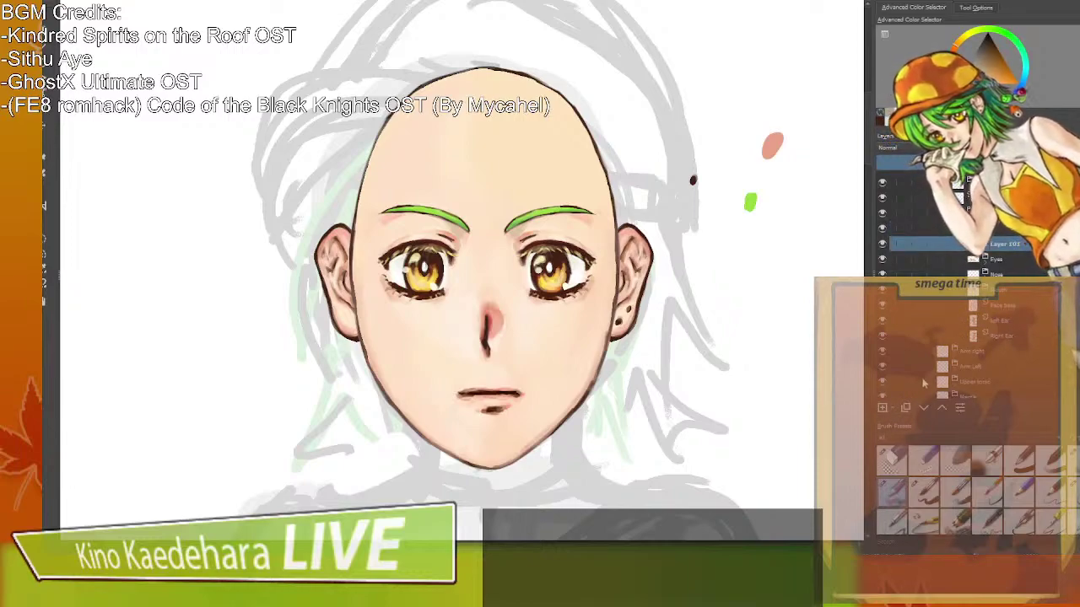
double_click(1012, 244)
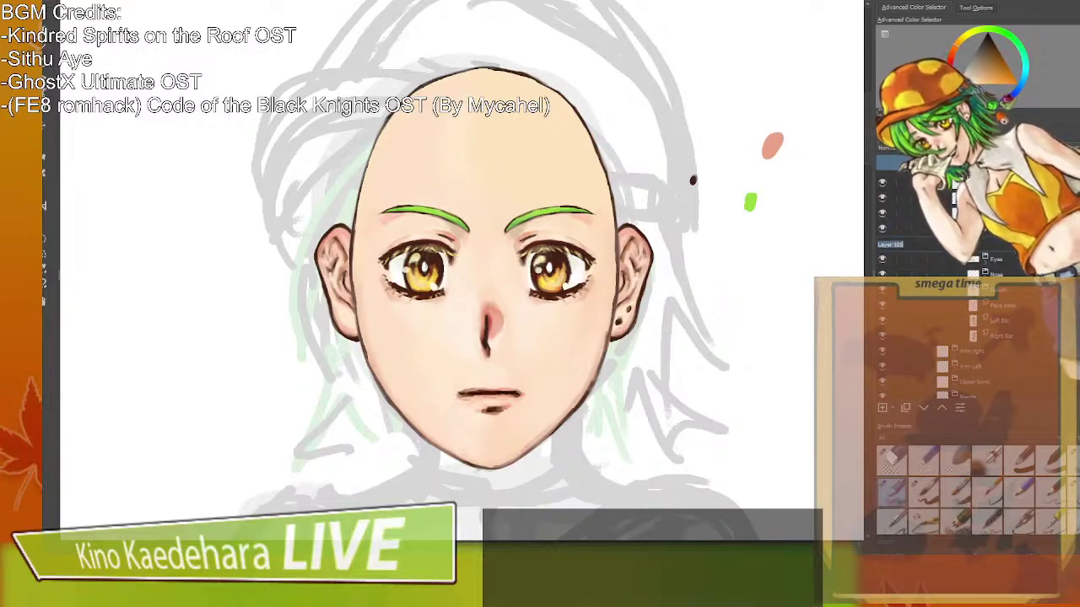
type("Blush")
key("Return")
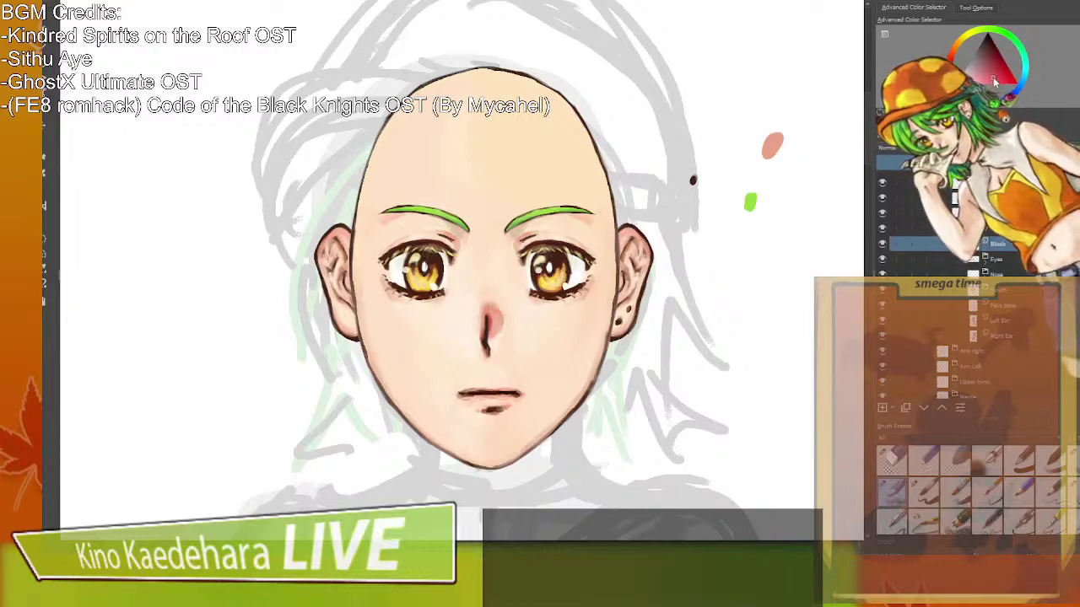
Paint short diagonal pinkish-red blush strokes on both cheeks below the eyes.
mouse_move(520, 311)
left_mouse_down()
mouse_move(582, 310)
mouse_move(561, 322)
mouse_move(590, 315)
left_mouse_up()
key("ctrl+z")
left_click_drag(375, 328, 463, 304)
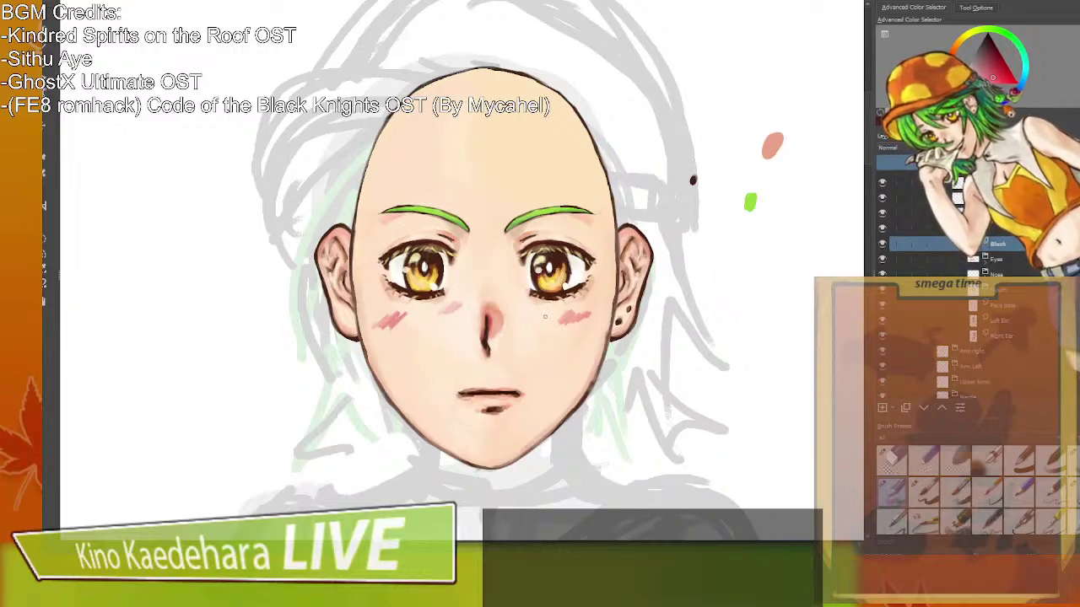
mouse_move(541, 325)
left_mouse_down()
mouse_move(571, 307)
mouse_move(590, 311)
left_mouse_up()
left_click_drag(371, 332, 436, 314)
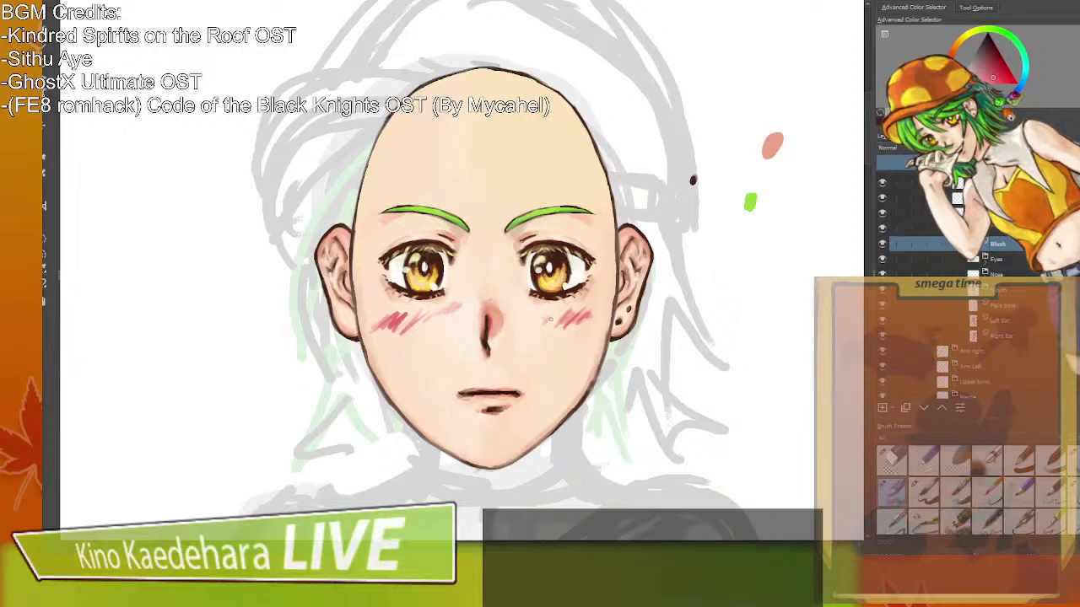
left_click_drag(546, 323, 558, 315)
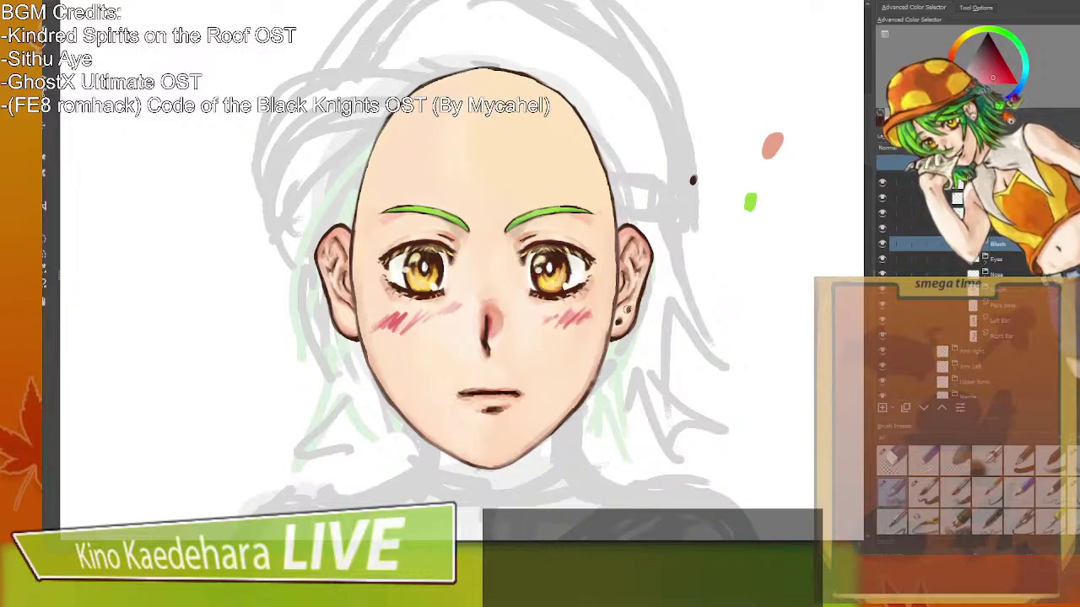
Widen the blush into a soft pink band across the cheeks and nose, accented with red diagonal hatching.
left_click_drag(404, 324, 431, 312)
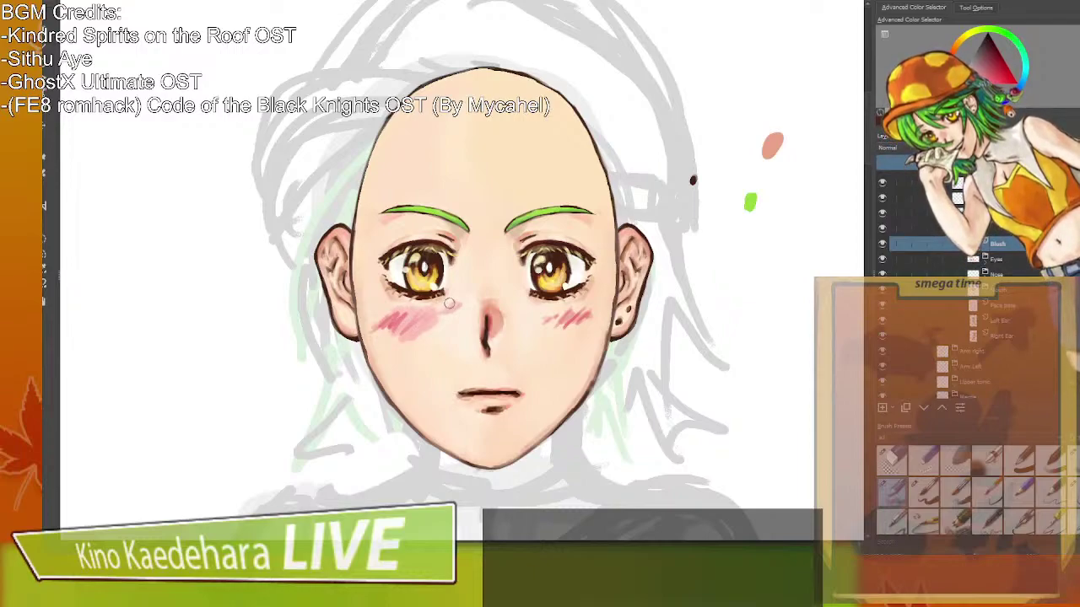
mouse_move(560, 317)
left_mouse_down()
mouse_move(539, 324)
mouse_move(580, 331)
left_mouse_up()
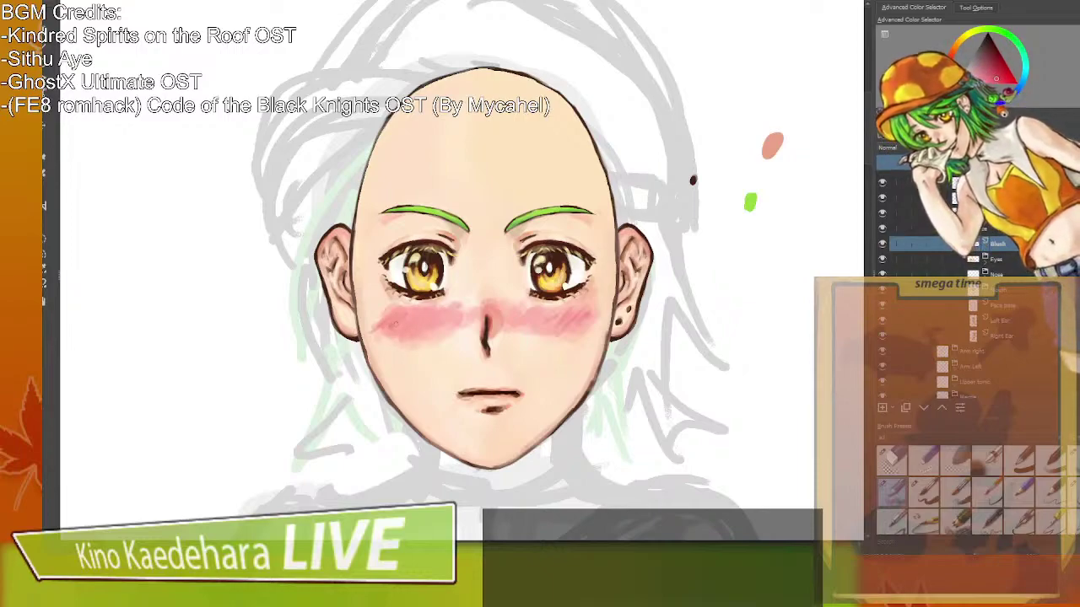
left_click_drag(398, 322, 445, 311)
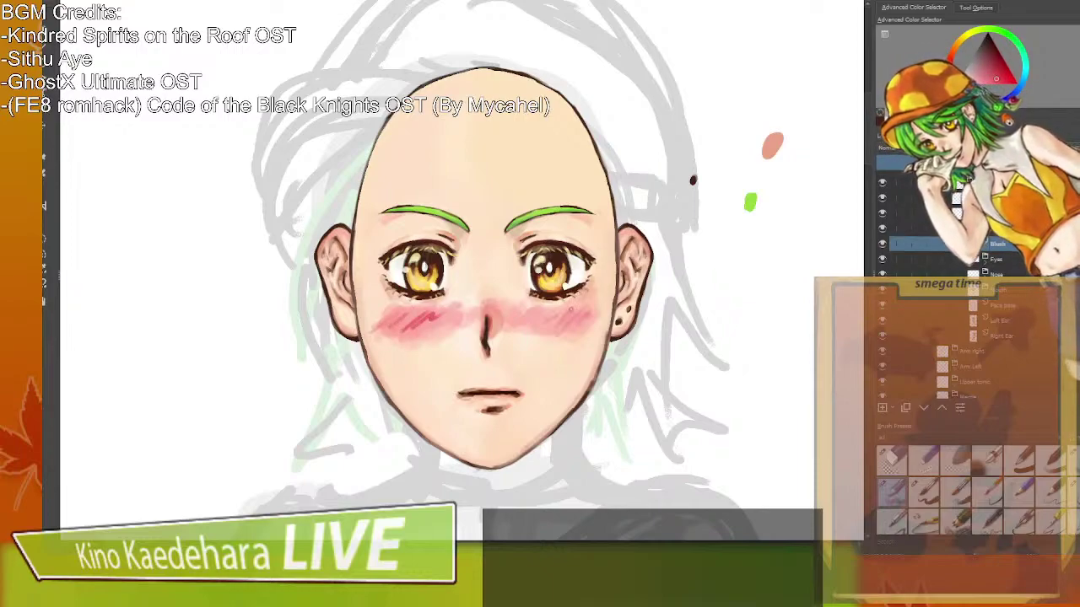
left_click_drag(535, 324, 575, 308)
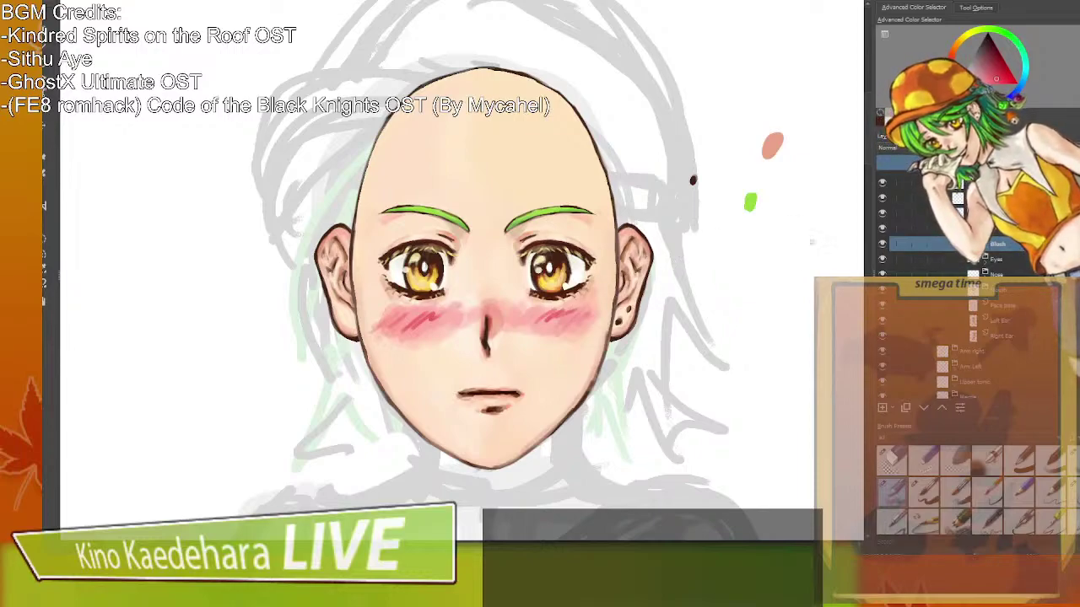
Hide the Blush layer and expand the Mouth group in the layer stack.
left_click(882, 245)
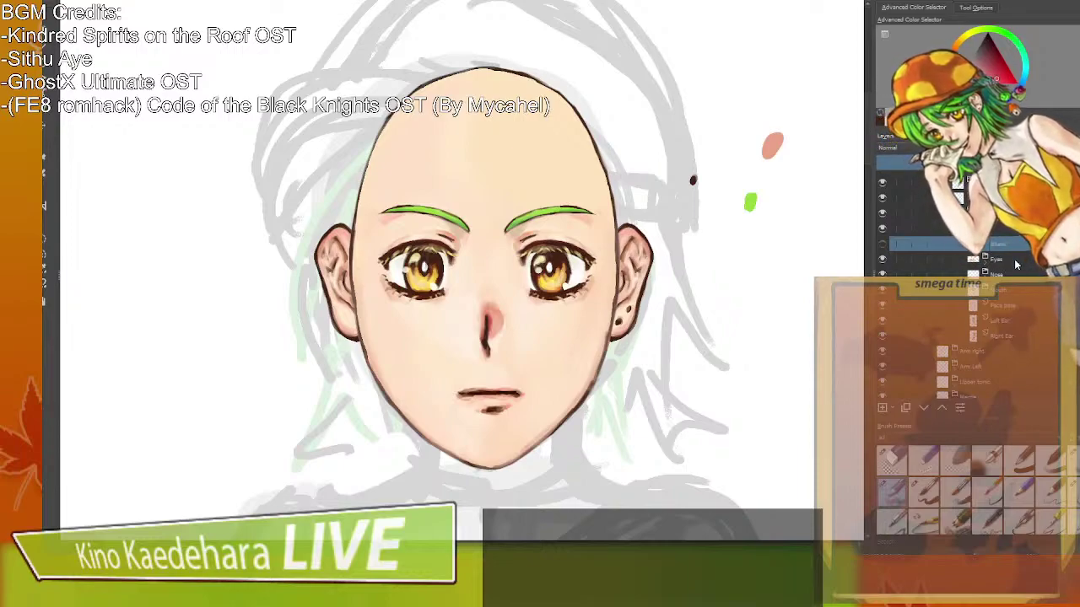
scroll(1019, 302, "down", 2)
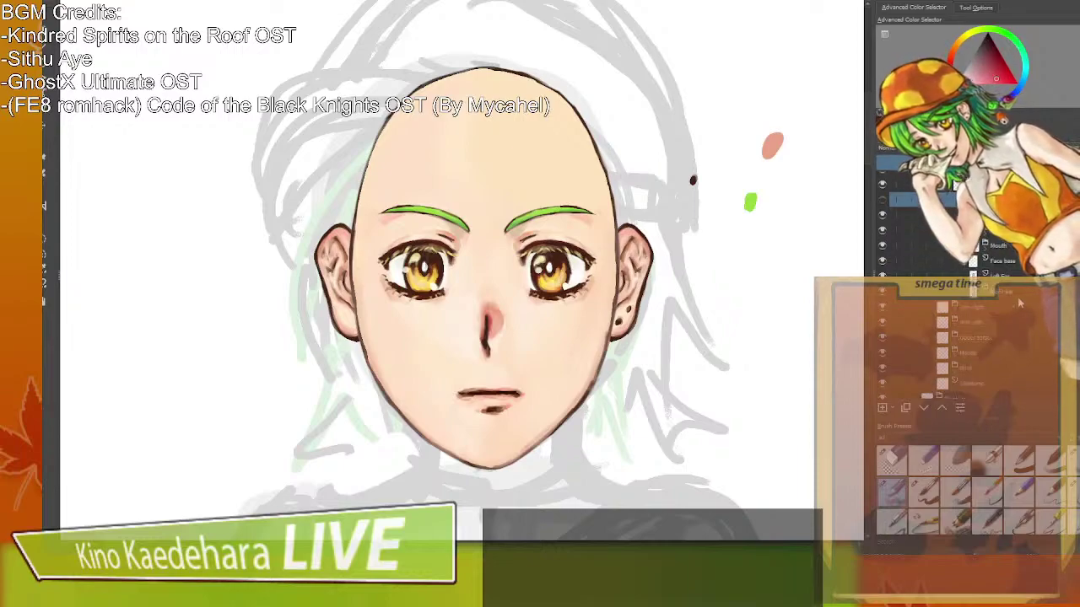
scroll(1016, 304, "down", 2)
scroll(1012, 316, "up", 3)
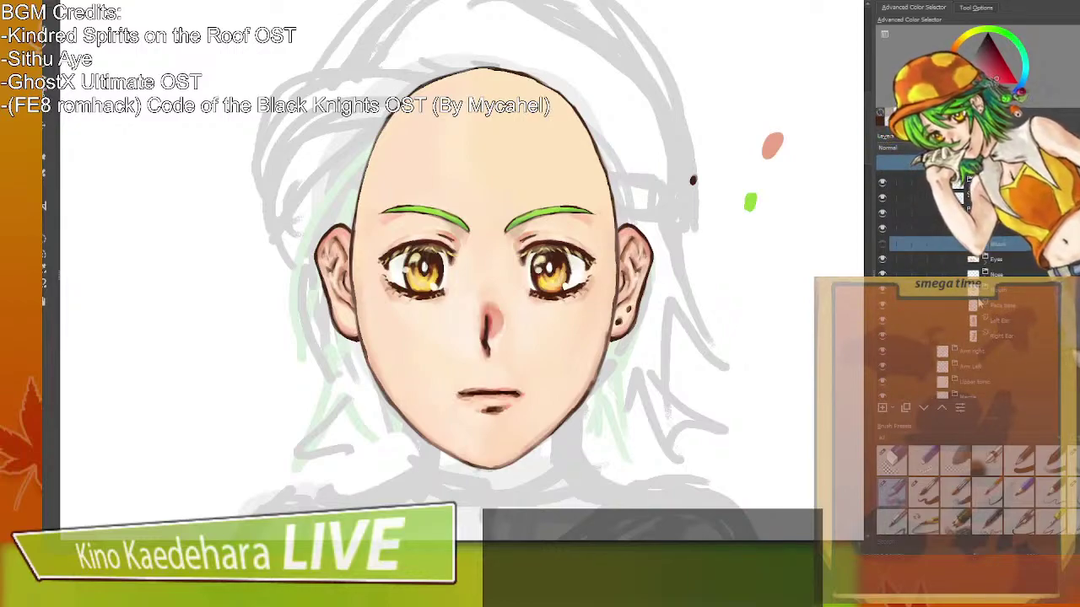
scroll(983, 302, "down", 2)
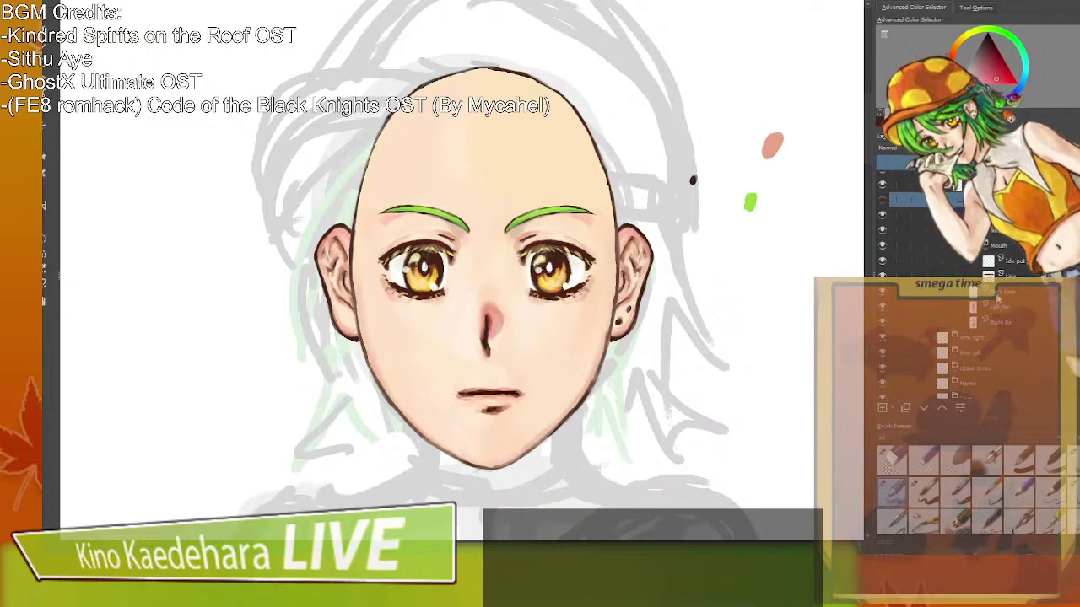
Rename the Mouth group's placeholder expressions layer as Smile open and sample the dark brown swatch beside the head.
double_click(1021, 262)
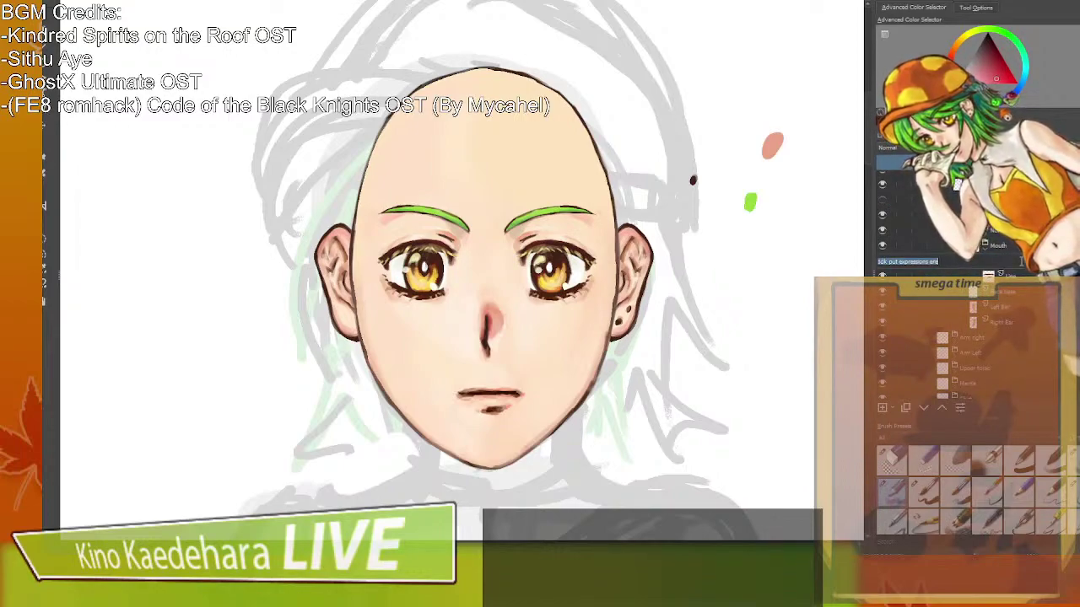
type("Smile open")
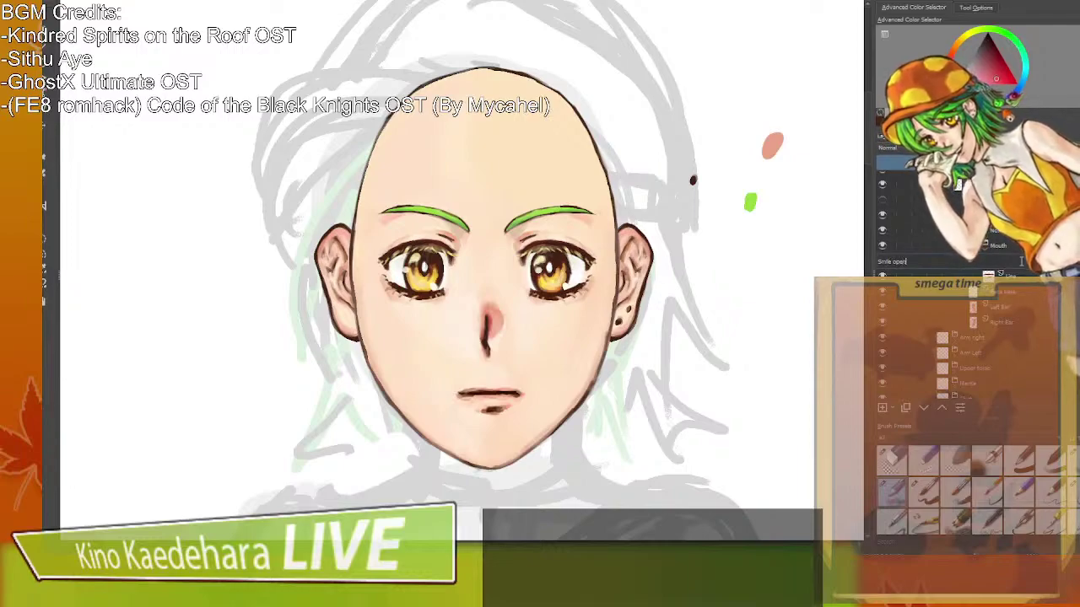
key("Return")
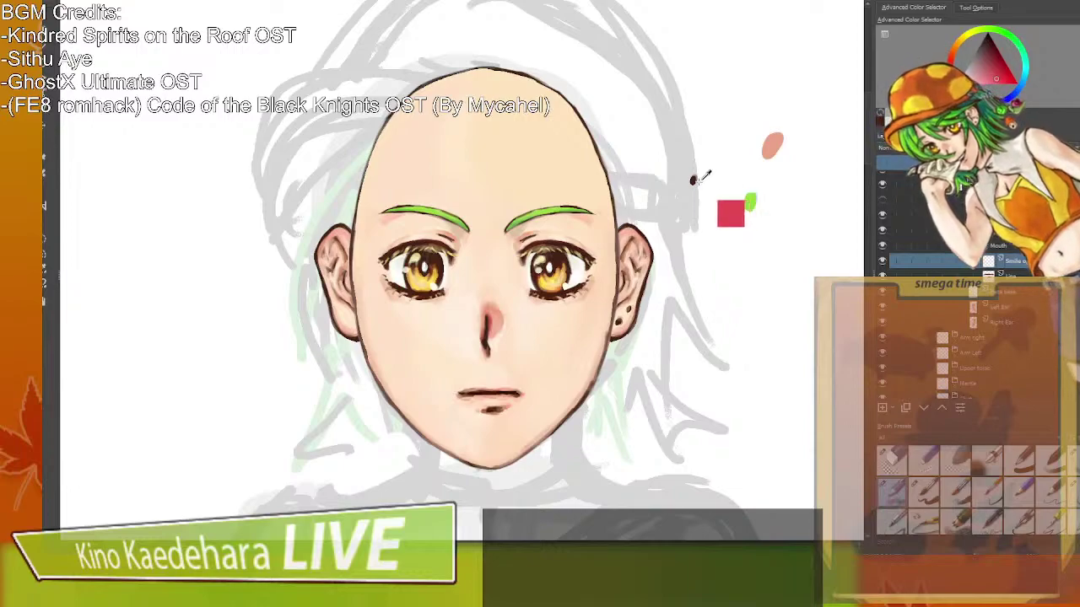
left_click(694, 180, "ctrl")
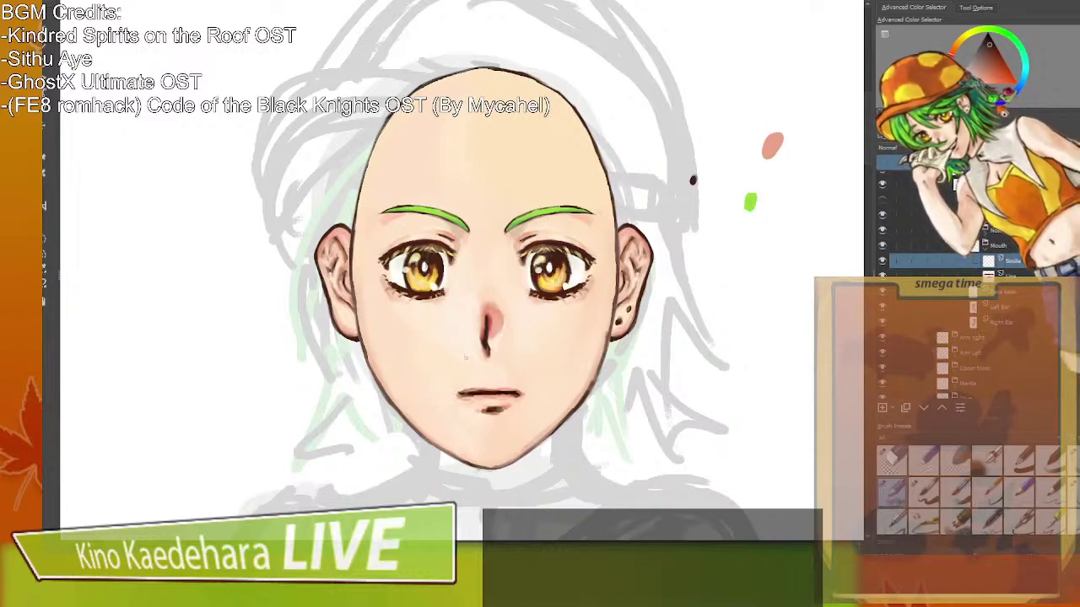
left_click_drag(457, 385, 525, 382)
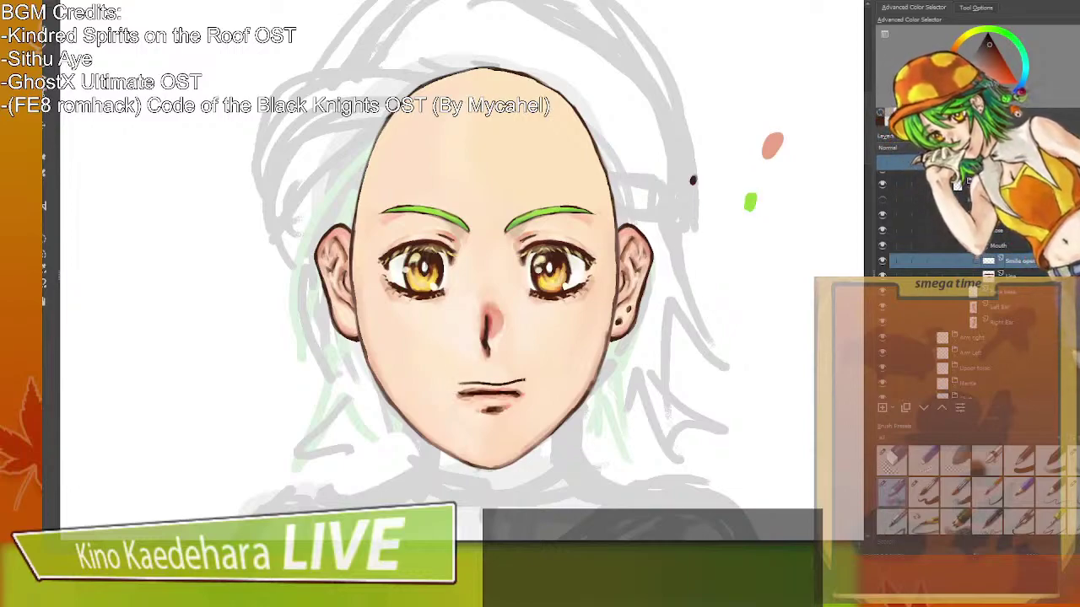
key("ctrl+z")
mouse_move(460, 384)
left_mouse_down()
mouse_move(518, 383)
mouse_move(480, 410)
mouse_move(522, 382)
mouse_move(457, 384)
mouse_move(488, 403)
mouse_move(519, 381)
left_mouse_up()
key("ctrl+z")
key("ctrl+z")
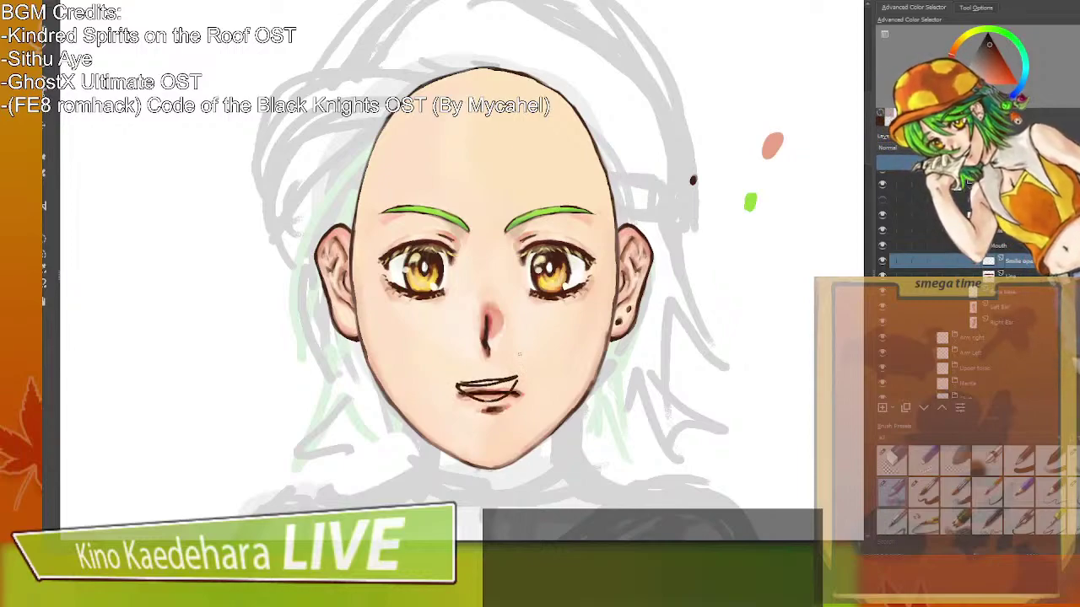
key("ctrl+z")
key("ctrl+z")
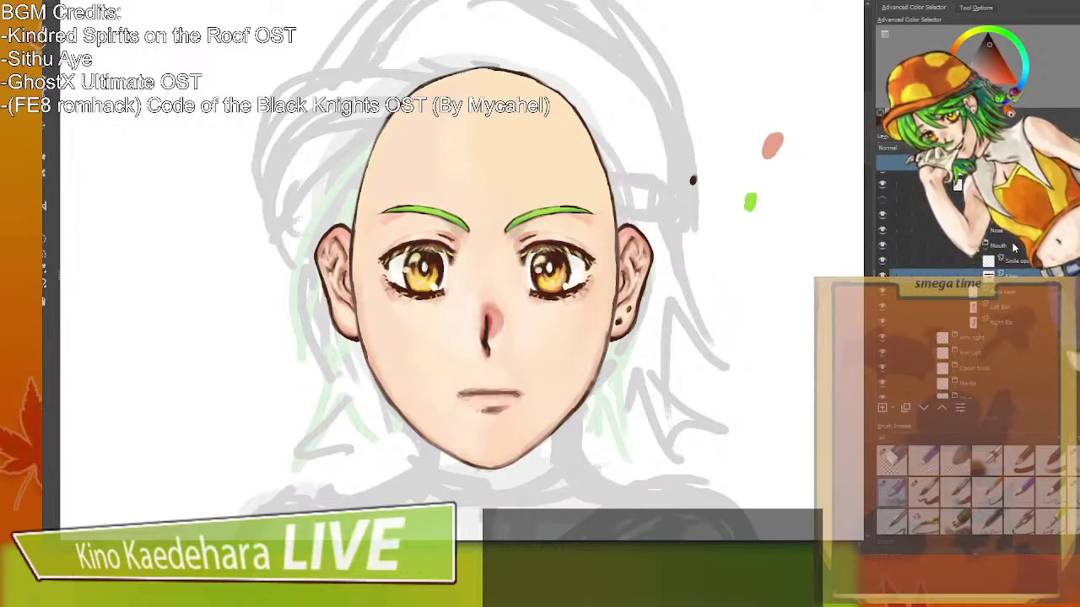
Fade the closed-mouth line layer and draw a dark brown open-smile outline over it on the Smile open layer.
left_click(1012, 261)
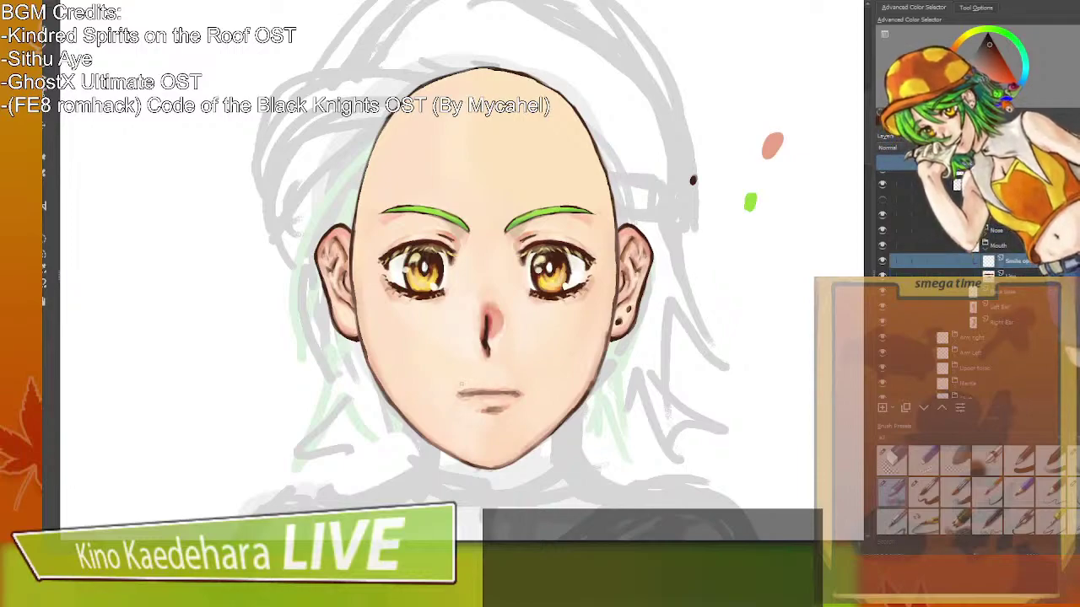
mouse_move(470, 396)
left_mouse_down()
mouse_move(492, 410)
mouse_move(532, 379)
left_mouse_up()
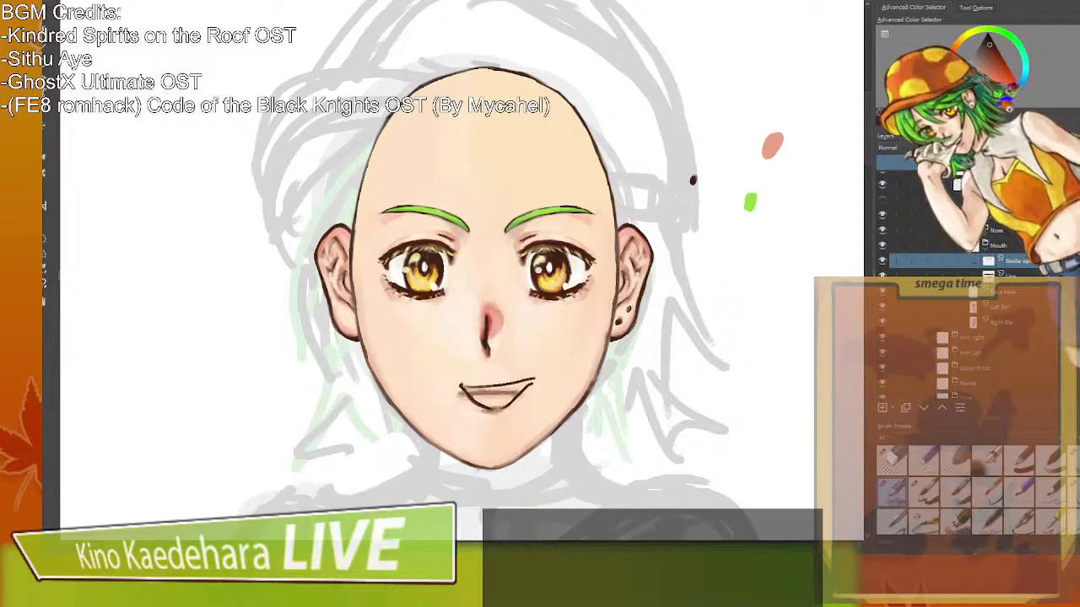
key("ctrl+z")
key("ctrl+z")
key("ctrl+z")
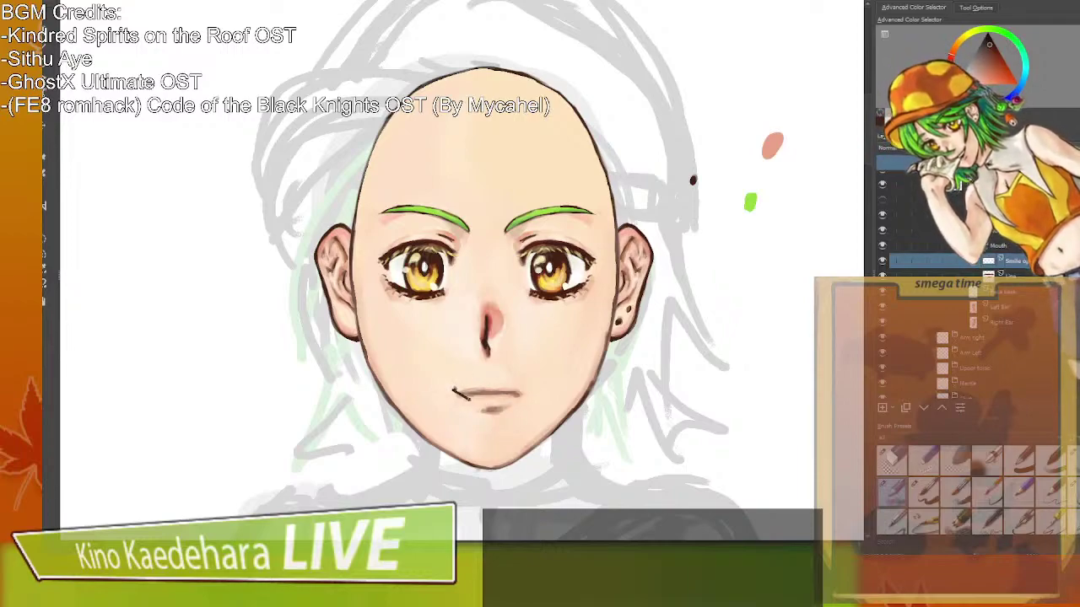
mouse_move(476, 410)
left_mouse_down()
mouse_move(532, 385)
mouse_move(491, 408)
mouse_move(506, 387)
left_mouse_up()
mouse_move(530, 385)
left_mouse_down()
mouse_move(452, 390)
mouse_move(489, 409)
mouse_move(530, 384)
mouse_move(509, 406)
left_mouse_up()
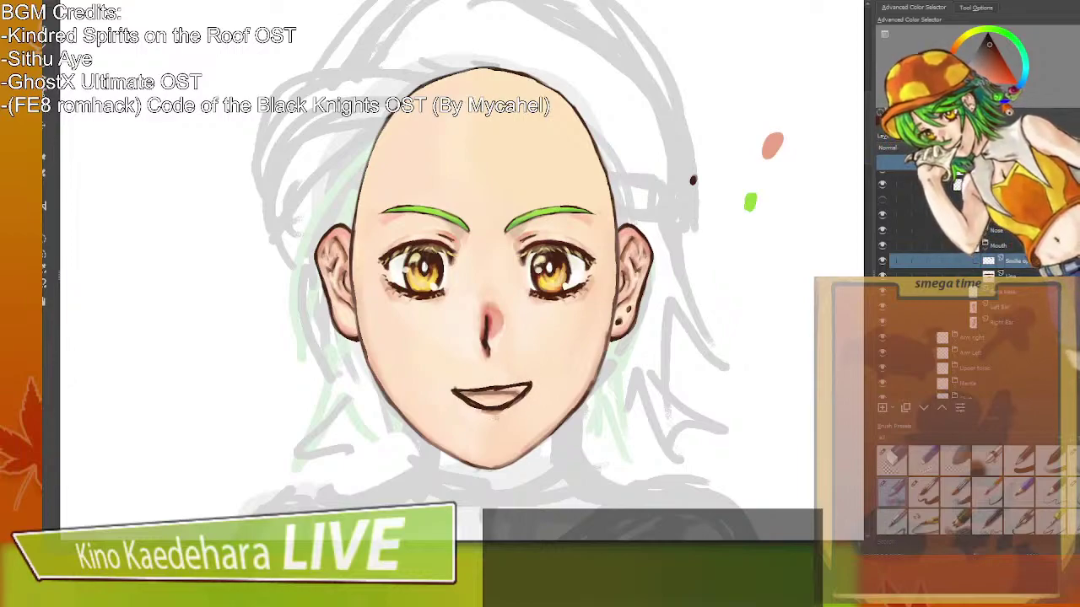
Add a short lower-lip shadow stroke beneath the open mouth and toggle the Smile open layer's visibility to check the expression.
left_click_drag(484, 424, 498, 423)
key("ctrl+z")
key("ctrl+z")
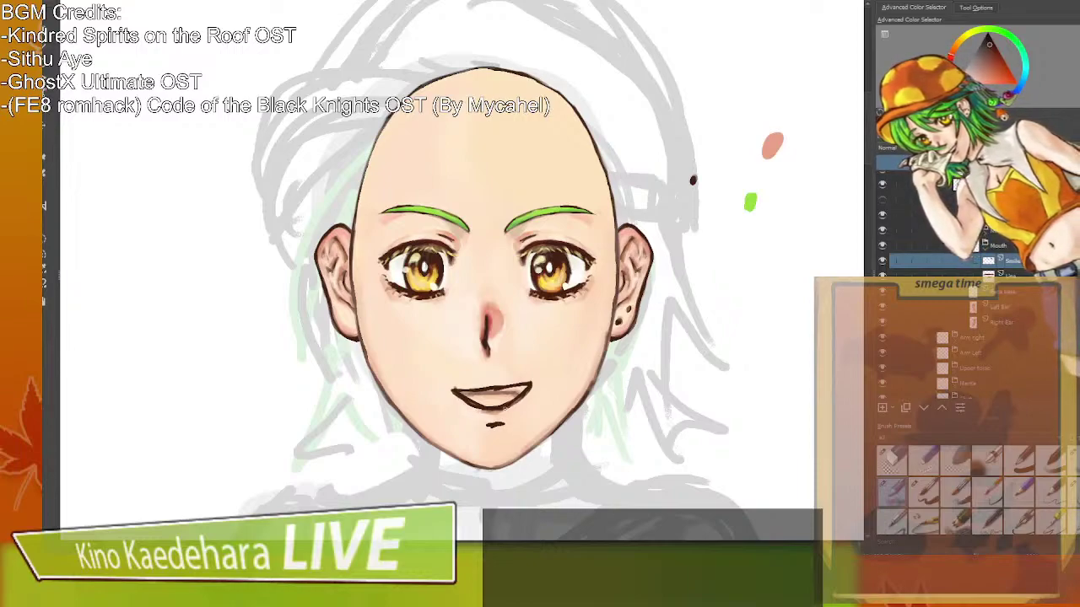
left_click(882, 261)
left_click(882, 262)
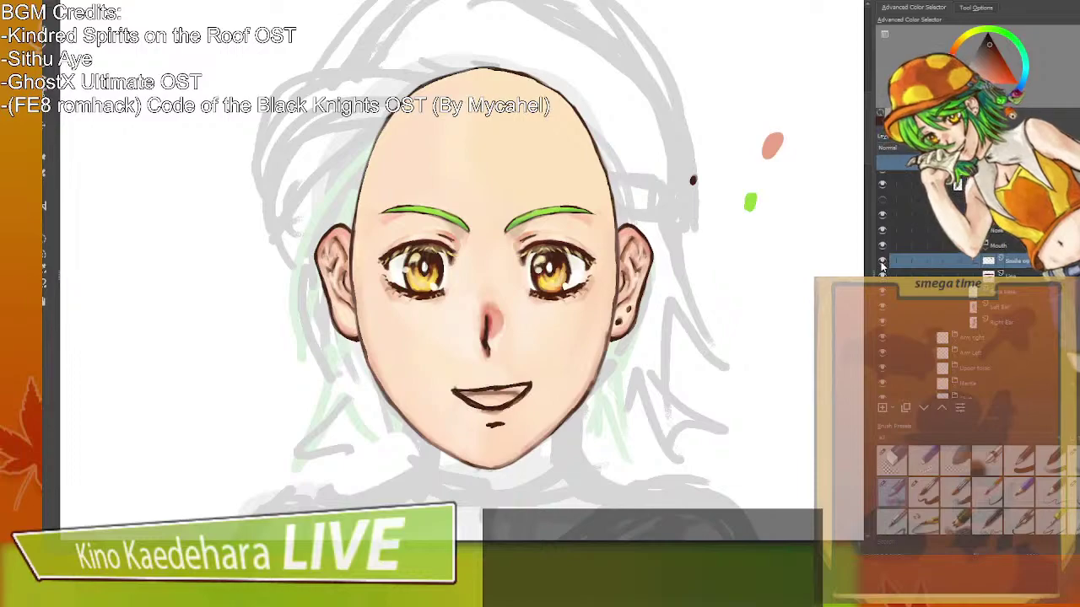
left_click(882, 261)
left_click(883, 262)
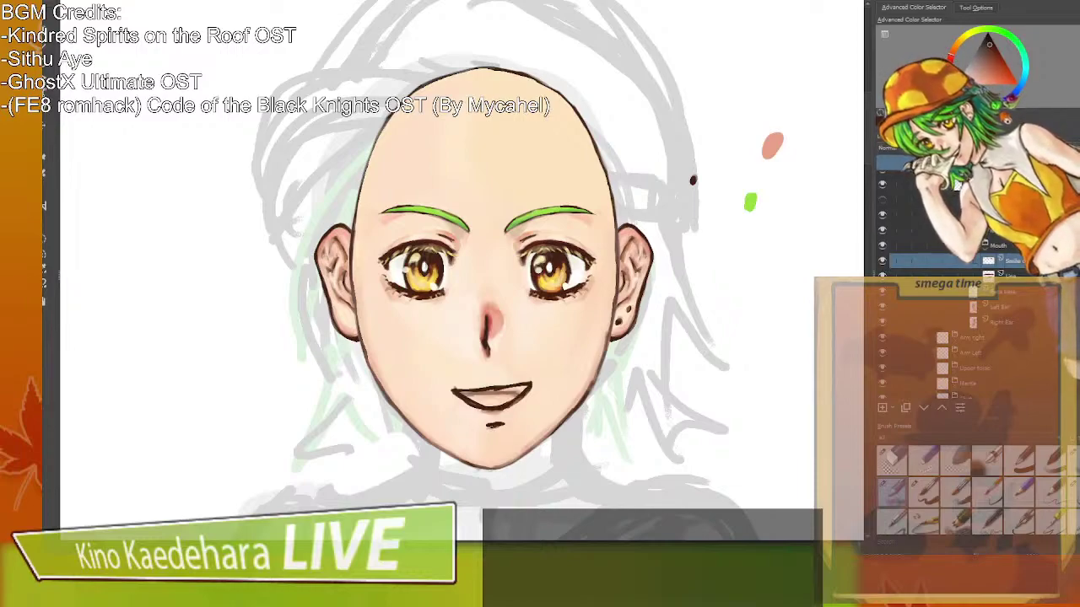
Rework the small open-smile outline with another dark brown stroke and compare its earlier and latest strokes with undo and redo.
left_click_drag(463, 390, 521, 385)
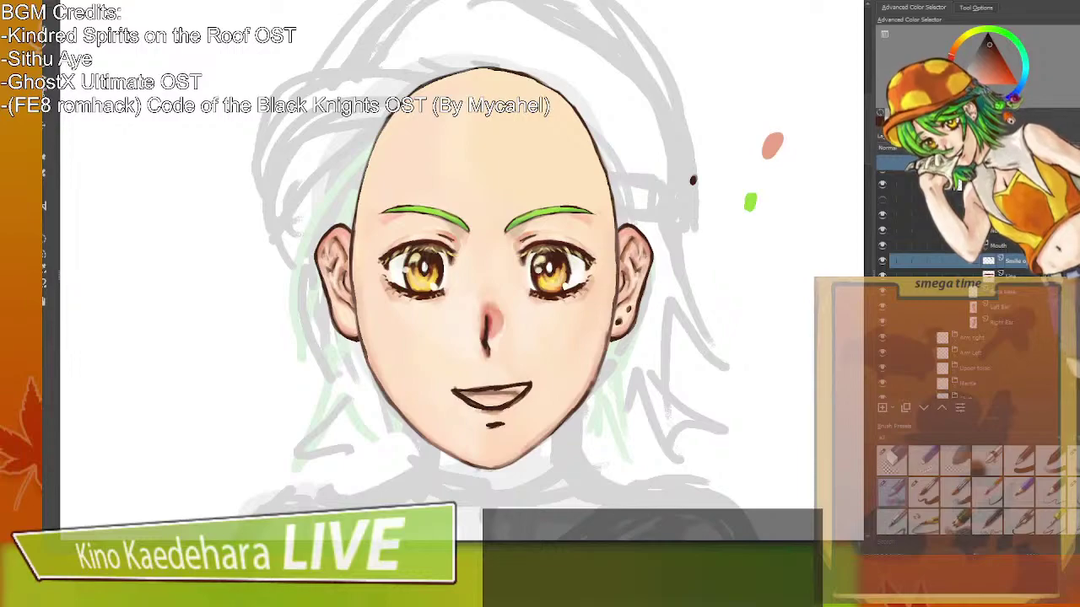
key("ctrl+z")
key("ctrl+z")
key("ctrl+z")
key("ctrl+z")
key("ctrl+z")
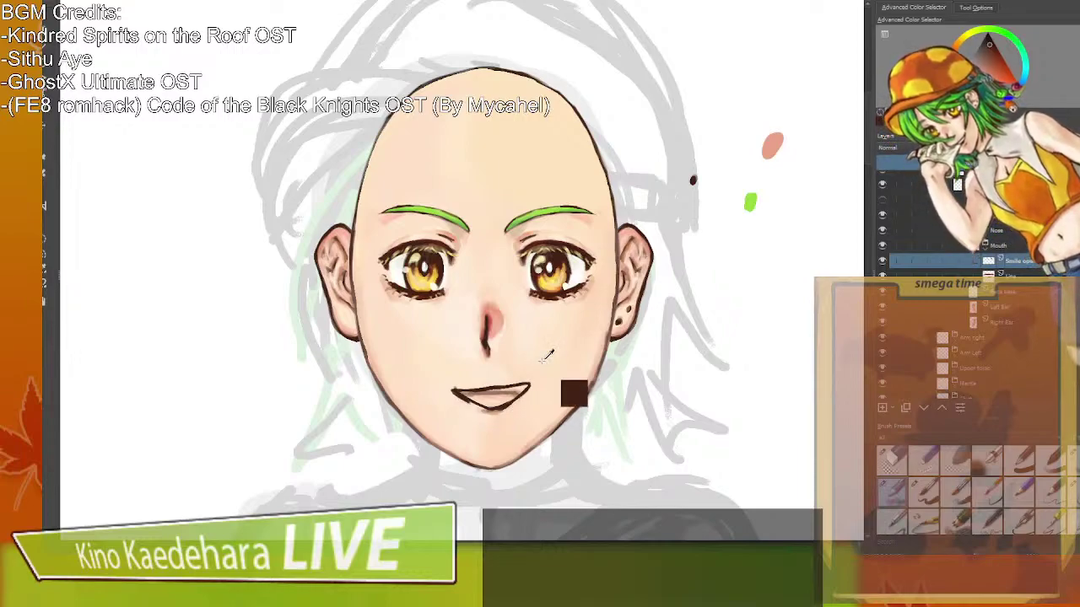
key("ctrl+shift+z")
key("ctrl+shift+z")
key("ctrl+shift+z")
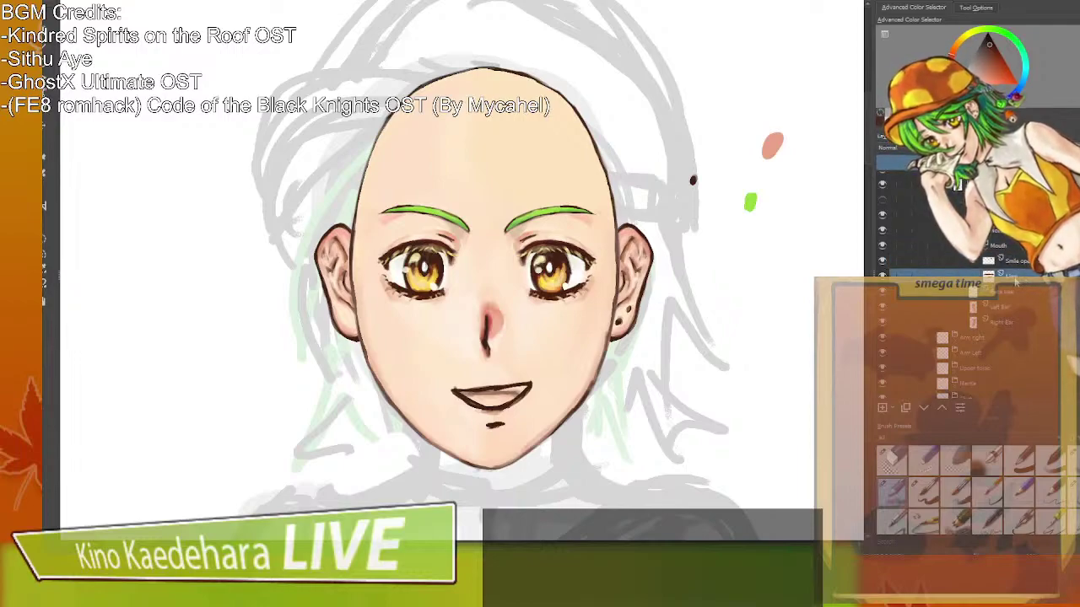
Add and rename a second smile layer beneath Smile open in the Mouth group, and erase the small mouth outline from Smile open.
left_click(883, 408)
double_click(1028, 277)
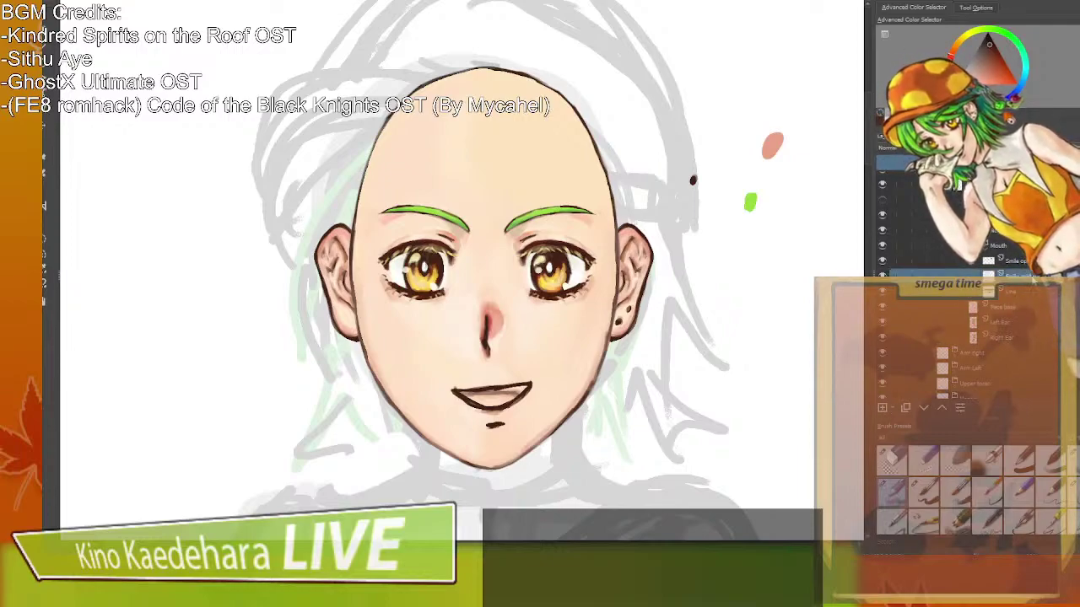
left_click(1018, 263)
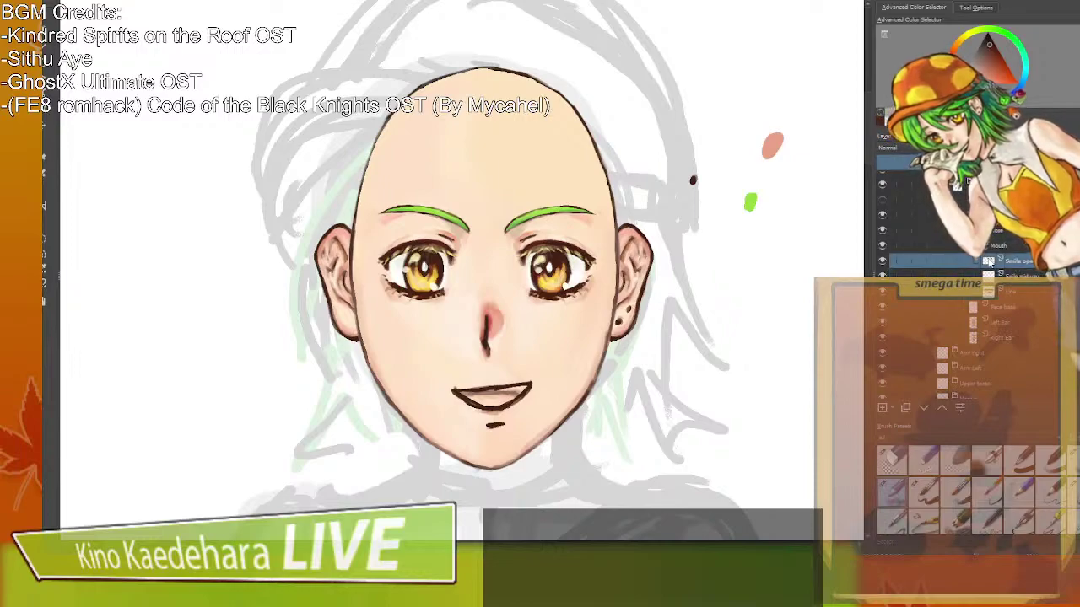
key("slash")
mouse_move(474, 391)
left_mouse_down()
mouse_move(462, 391)
mouse_move(514, 395)
mouse_move(501, 397)
left_mouse_up()
key("slash")
key("slash")
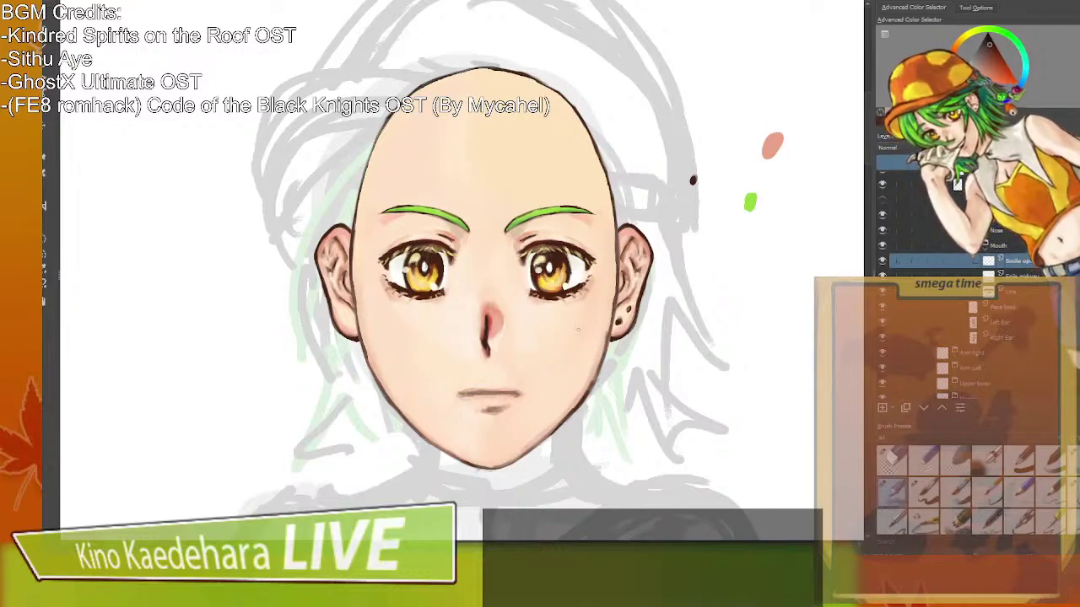
Draw a larger, deeper open-smile outline in dark brown around the faded closed mouth on the Smile open layer.
mouse_move(465, 377)
left_mouse_down()
mouse_move(451, 378)
mouse_move(529, 375)
mouse_move(510, 419)
left_mouse_up()
key("ctrl+z")
mouse_move(456, 381)
left_mouse_down()
mouse_move(472, 417)
mouse_move(513, 419)
mouse_move(503, 419)
left_mouse_up()
mouse_move(455, 385)
left_mouse_down()
mouse_move(469, 412)
mouse_move(519, 408)
mouse_move(531, 386)
left_mouse_up()
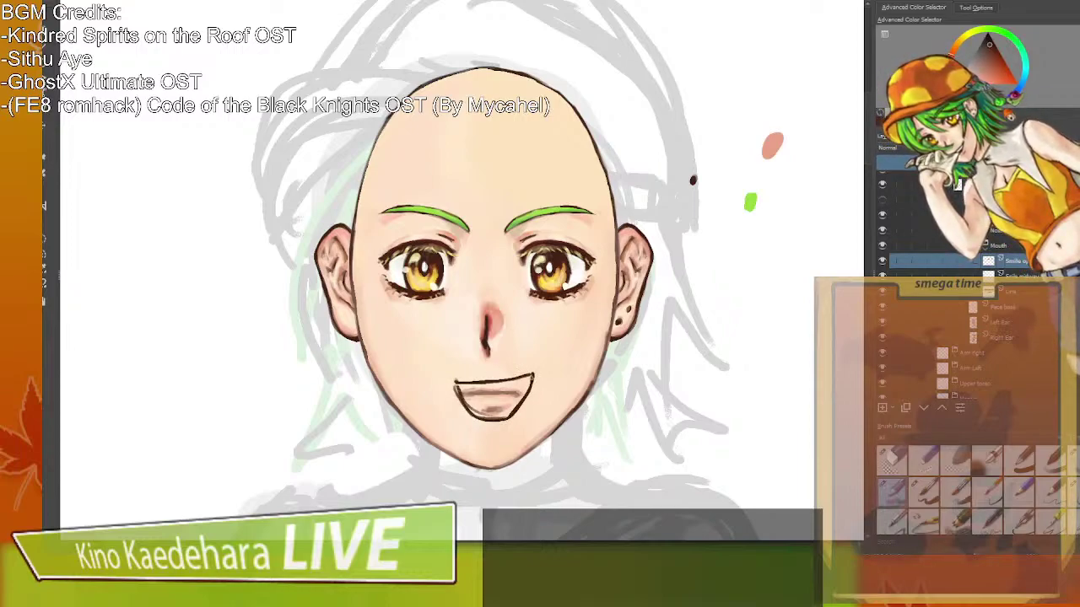
left_click_drag(476, 417, 506, 420)
Refine the left edge and corner of the larger smile outline with alternating eraser and brush strokes, keeping a small lower-lip mark.
key("slash")
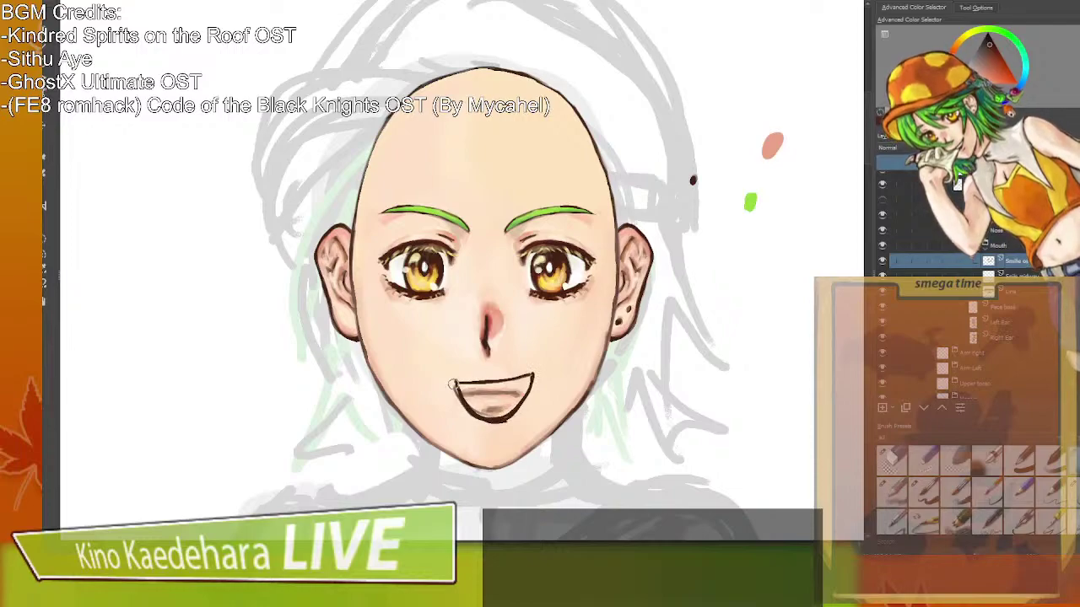
left_click_drag(454, 385, 474, 421)
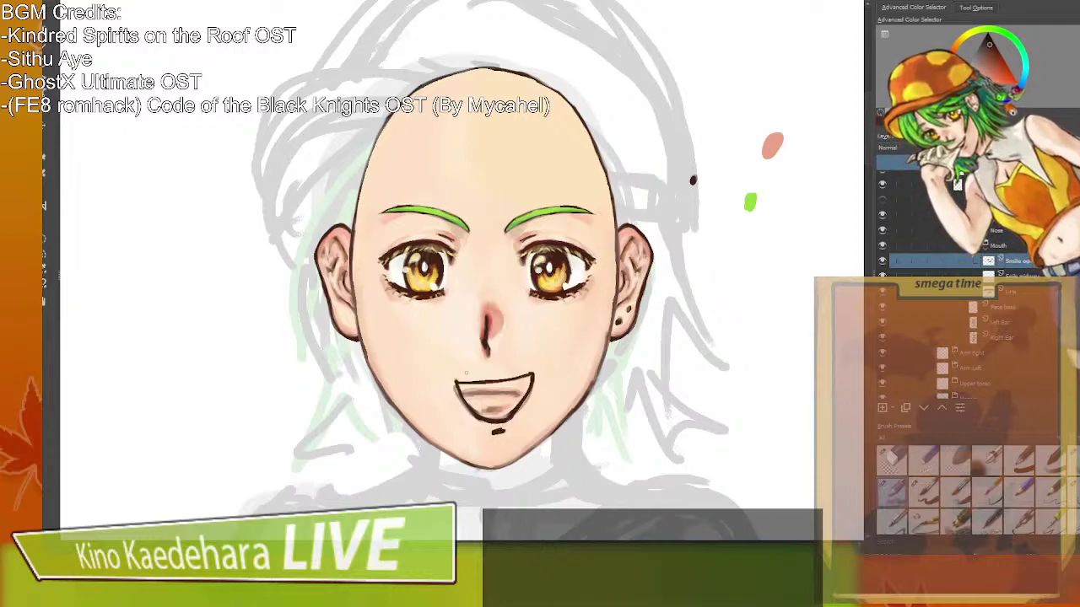
mouse_move(455, 384)
left_mouse_down()
mouse_move(488, 427)
mouse_move(513, 421)
mouse_move(498, 422)
mouse_move(531, 383)
mouse_move(511, 420)
mouse_move(495, 422)
mouse_move(517, 417)
mouse_move(468, 412)
mouse_move(496, 422)
mouse_move(522, 407)
mouse_move(469, 412)
mouse_move(506, 422)
mouse_move(456, 412)
mouse_move(467, 421)
left_mouse_up()
key("/")
key("/")
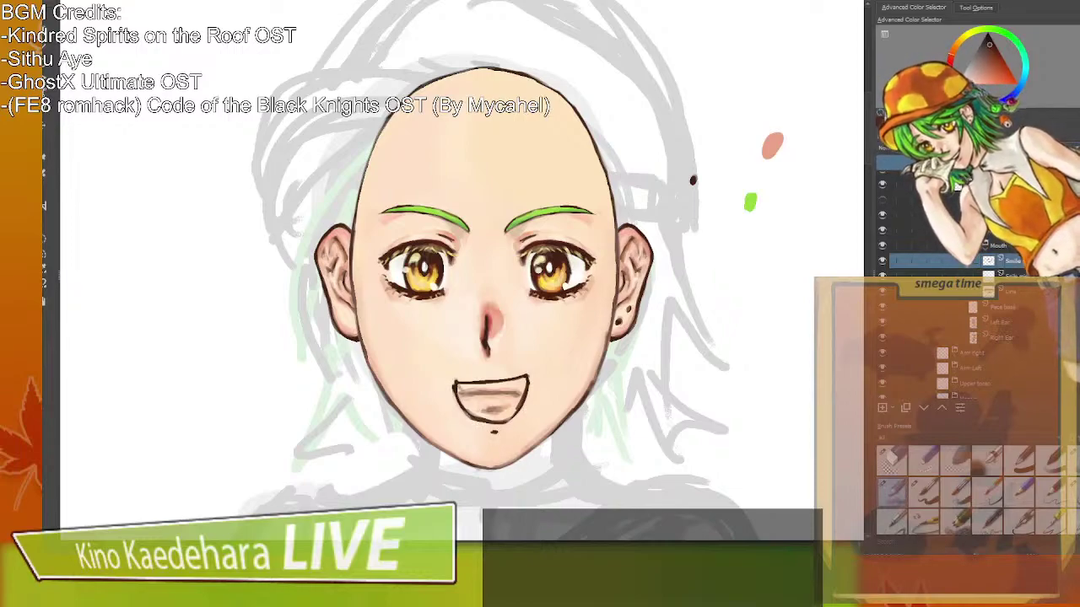
Draw the upper-teeth edge and a tongue curve inside the mouth, and clean up and thicken the outline's sides.
mouse_move(458, 387)
left_mouse_down()
mouse_move(523, 382)
mouse_move(489, 392)
left_mouse_up()
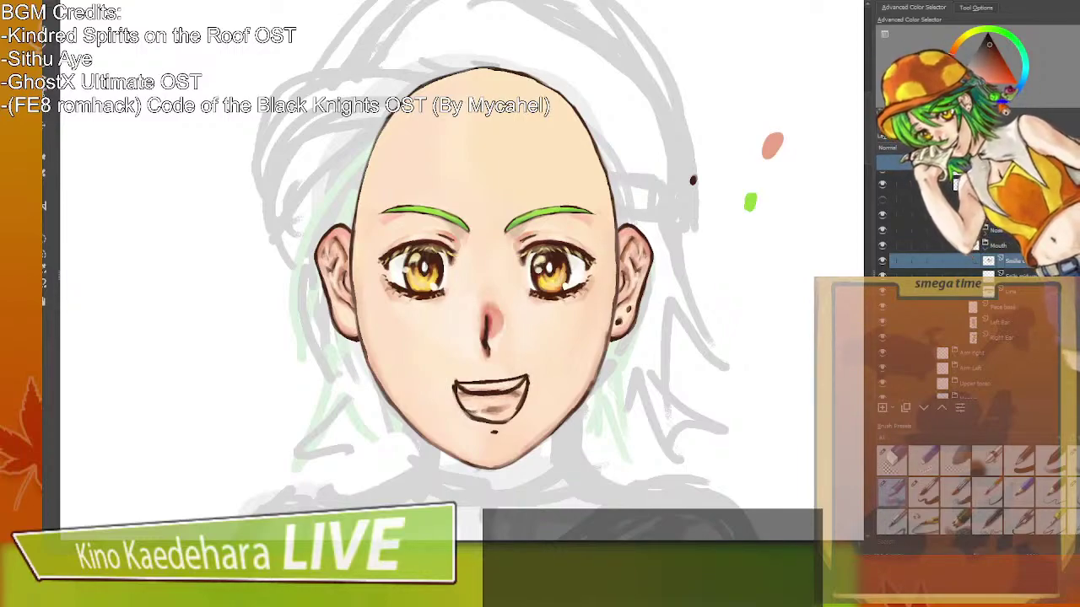
mouse_move(509, 419)
left_mouse_down()
mouse_move(518, 410)
mouse_move(482, 422)
mouse_move(520, 410)
left_mouse_up()
mouse_move(455, 383)
left_mouse_down()
mouse_move(465, 410)
mouse_move(455, 383)
mouse_move(464, 401)
left_mouse_up()
key("/")
key("/")
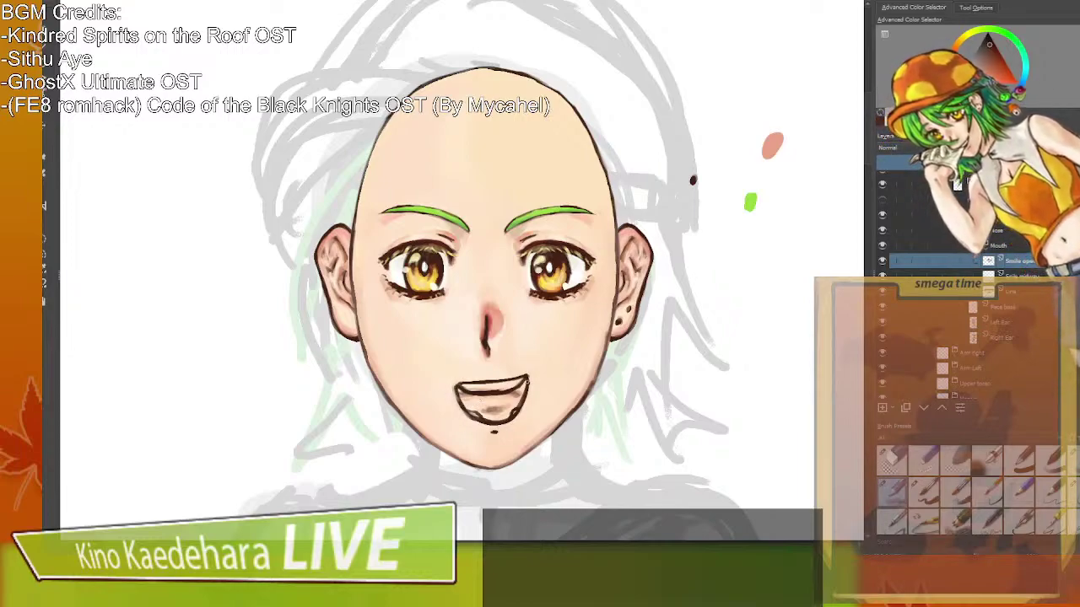
left_click_drag(527, 376, 526, 398)
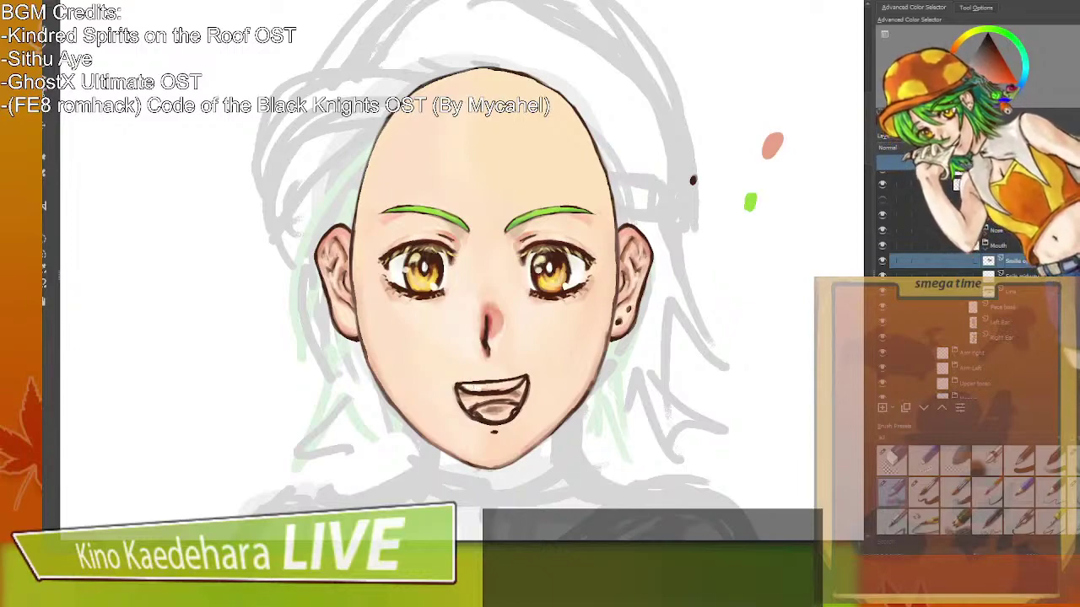
Paint the upper teeth white and fill the lower part of the mouth with a red sampled beside the nose.
left_click_drag(518, 381, 478, 387)
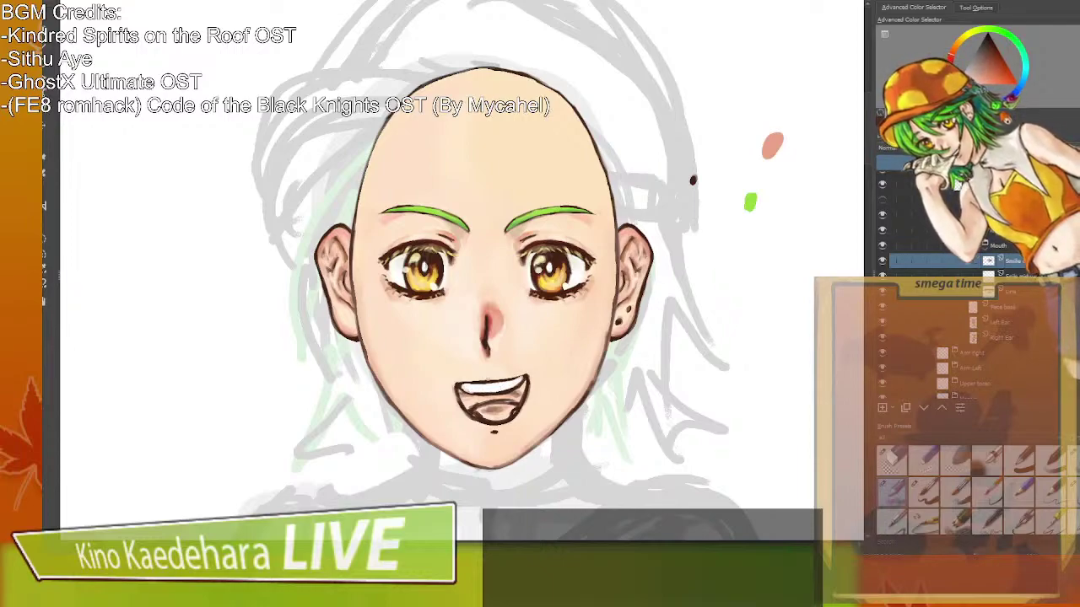
left_click(499, 314, "ctrl")
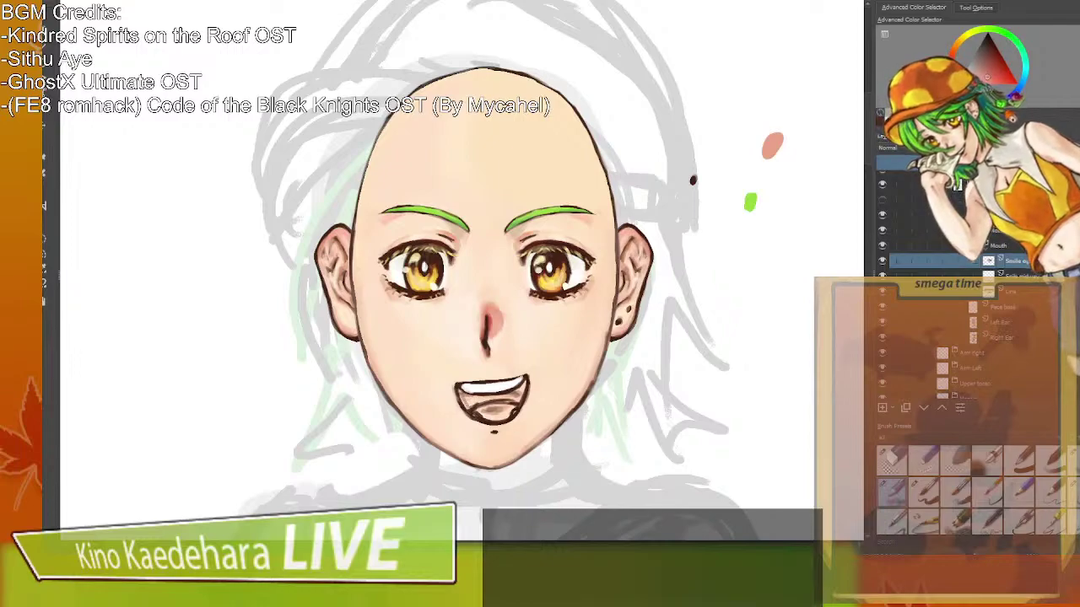
mouse_move(478, 412)
left_mouse_down()
mouse_move(513, 409)
mouse_move(491, 420)
mouse_move(509, 411)
mouse_move(478, 415)
mouse_move(510, 413)
mouse_move(483, 405)
mouse_move(506, 401)
mouse_move(469, 410)
left_mouse_up()
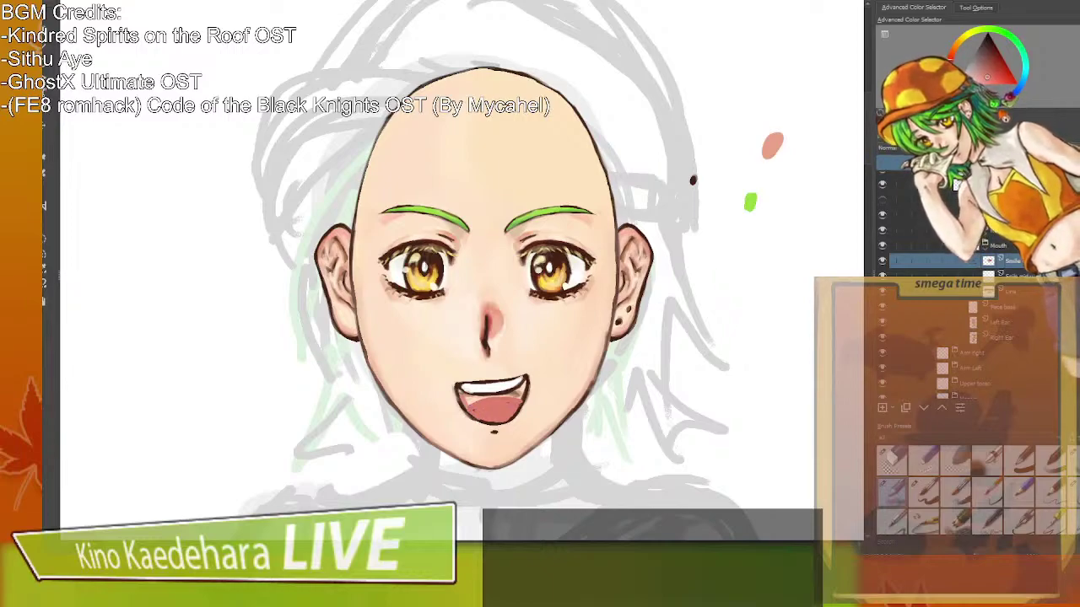
Fill the mouth cavity around the red tongue with the dark brown sampled from the mouth outline.
left_click(526, 378, "ctrl")
left_click_drag(527, 376, 515, 378)
mouse_move(466, 410)
left_mouse_down()
mouse_move(511, 419)
mouse_move(493, 396)
mouse_move(481, 400)
mouse_move(522, 400)
mouse_move(468, 406)
mouse_move(463, 395)
mouse_move(467, 404)
left_mouse_up()
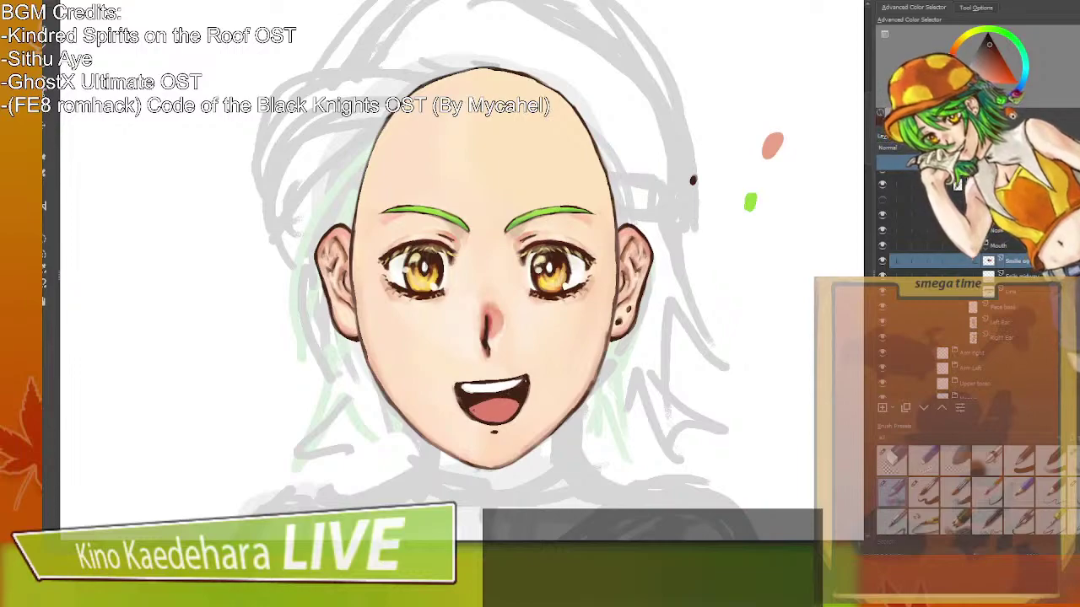
Shade the tongue and upper teeth with colours sampled inside the mouth, and soften the lip edges and lower-lip shadow.
left_click(484, 410, "ctrl")
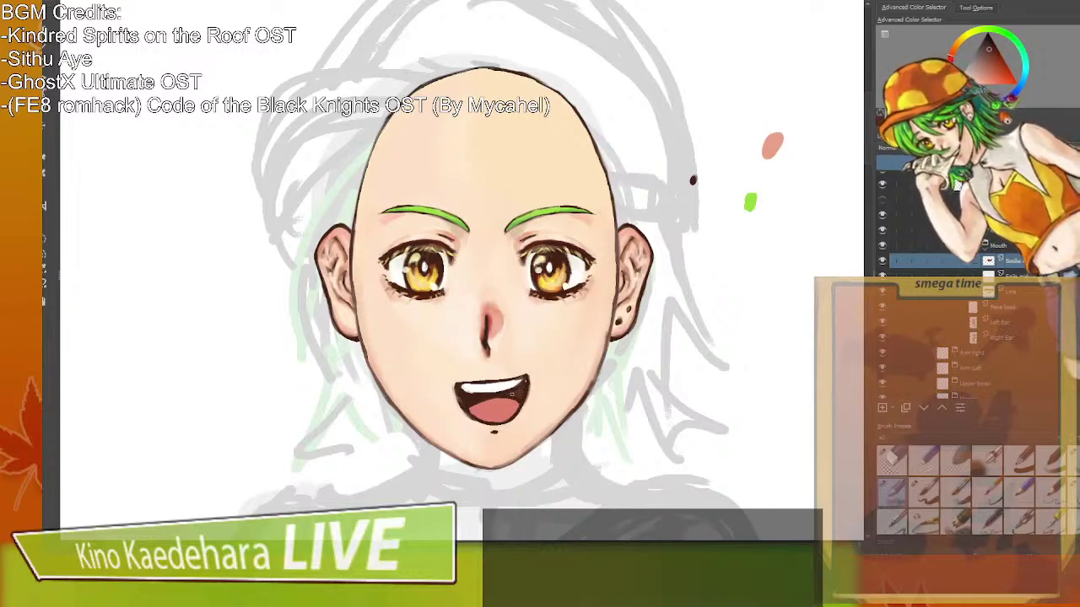
left_click(511, 408, "ctrl")
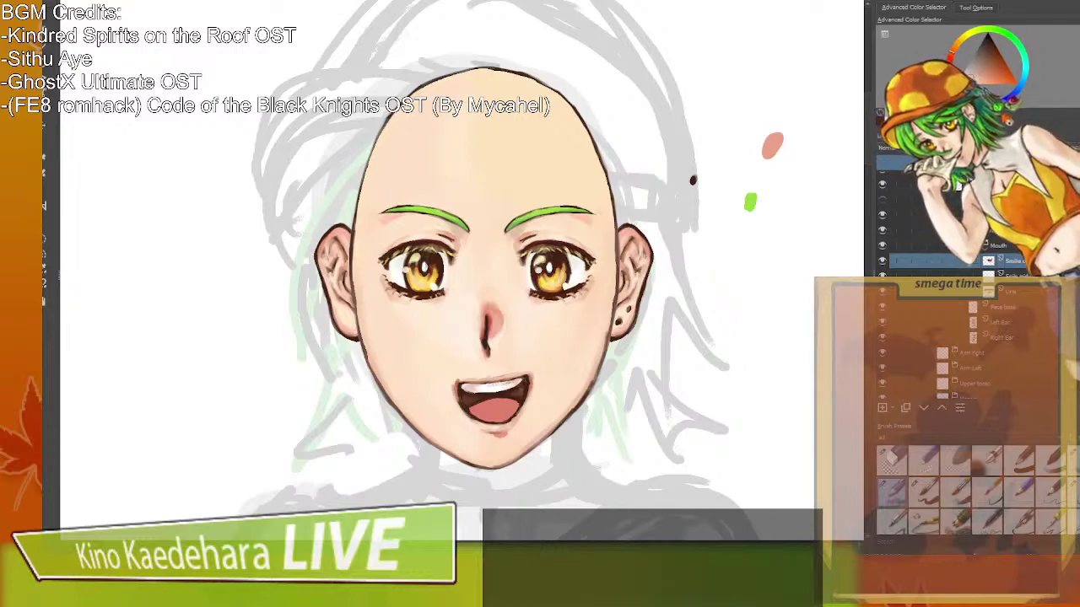
left_click_drag(481, 391, 512, 390)
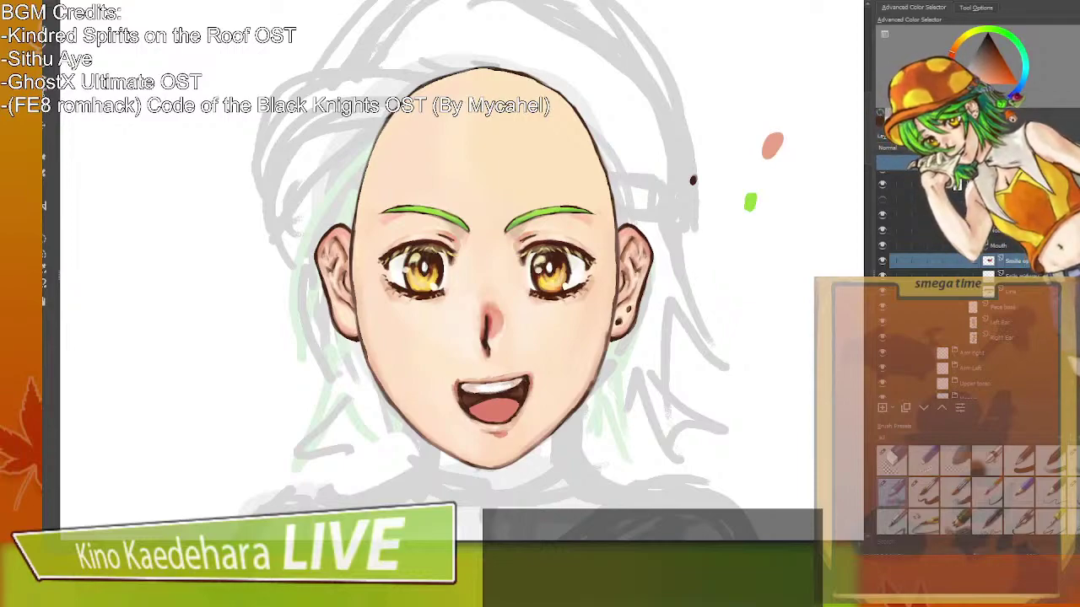
left_click(512, 390, "ctrl")
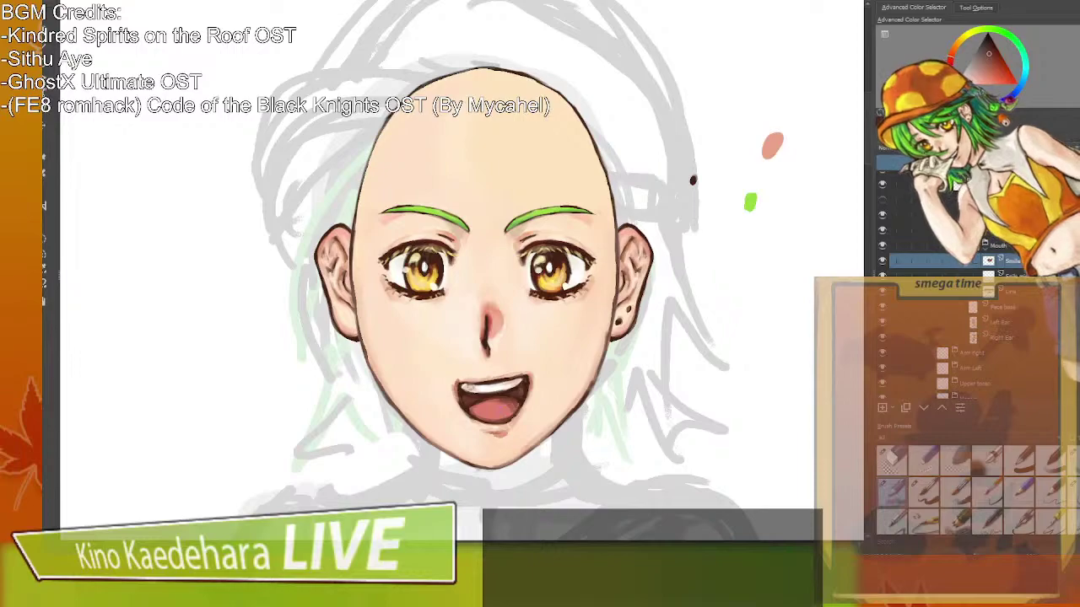
Move the open-smile mouth slightly upward and rotate it a few degrees clockwise to level it.
left_click(44, 127)
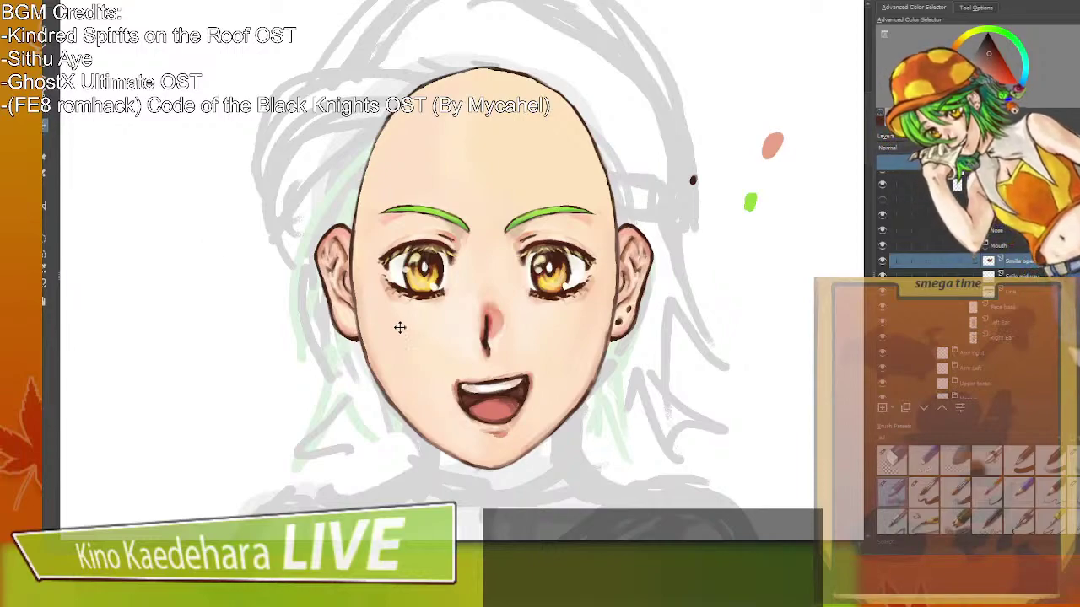
left_click(476, 393)
left_click_drag(475, 393, 476, 389)
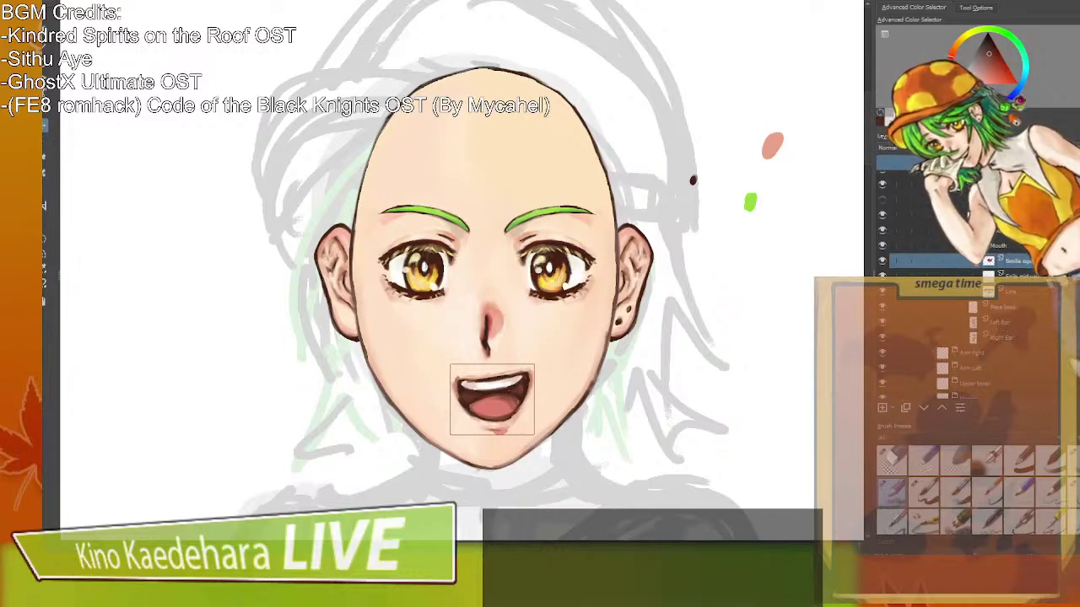
key("ctrl+t")
left_click_drag(578, 339, 582, 346)
left_click_drag(514, 395, 512, 397)
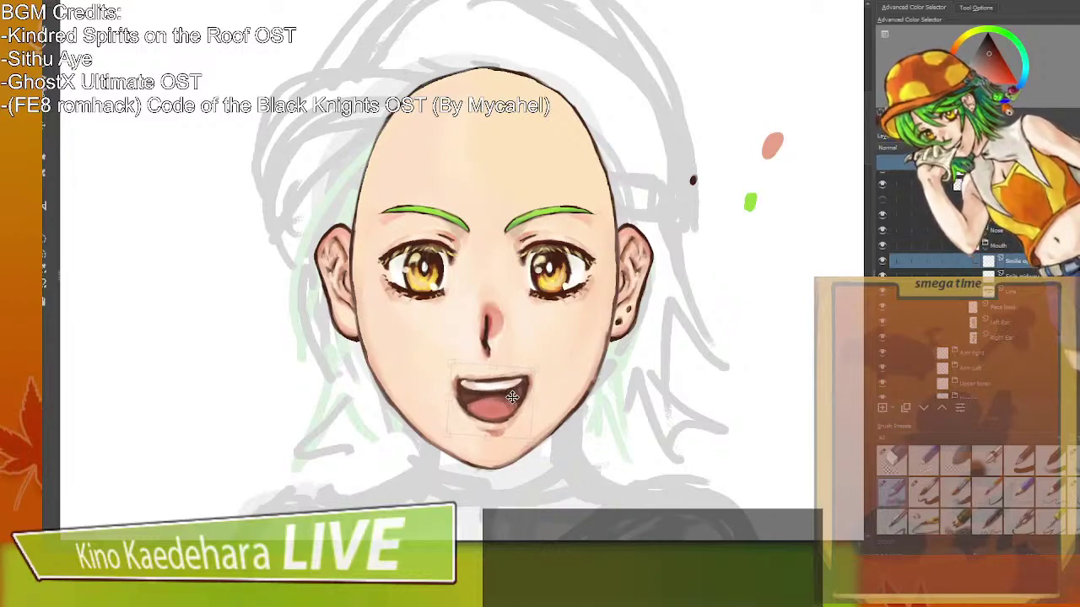
key("ctrl+t")
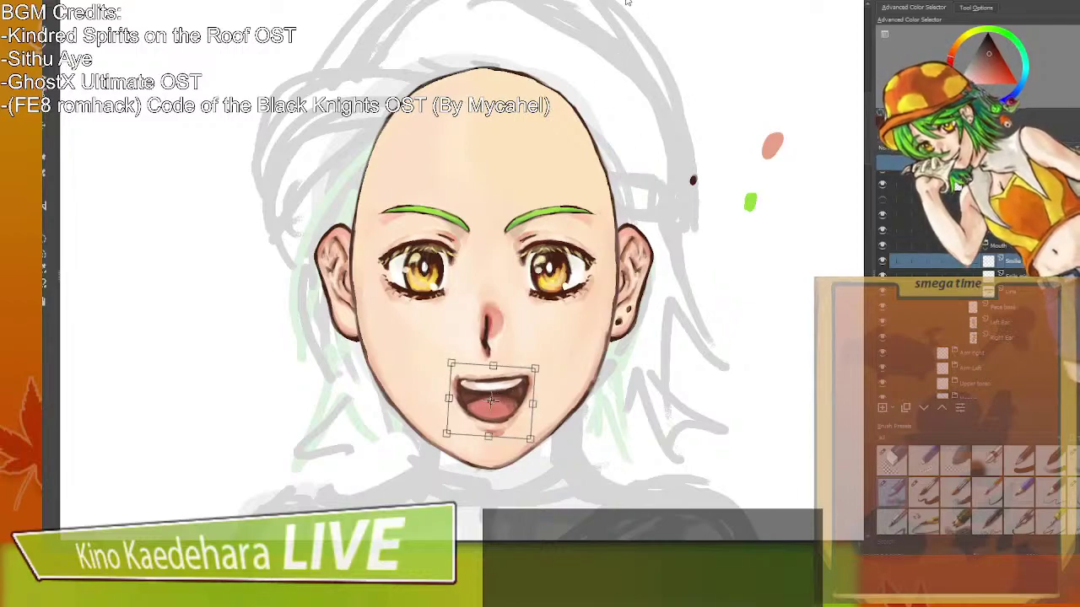
Align the vertical mirror axis with the centre of the face and apply the mouth's final centred transform.
left_click_drag(512, 76, 493, 86)
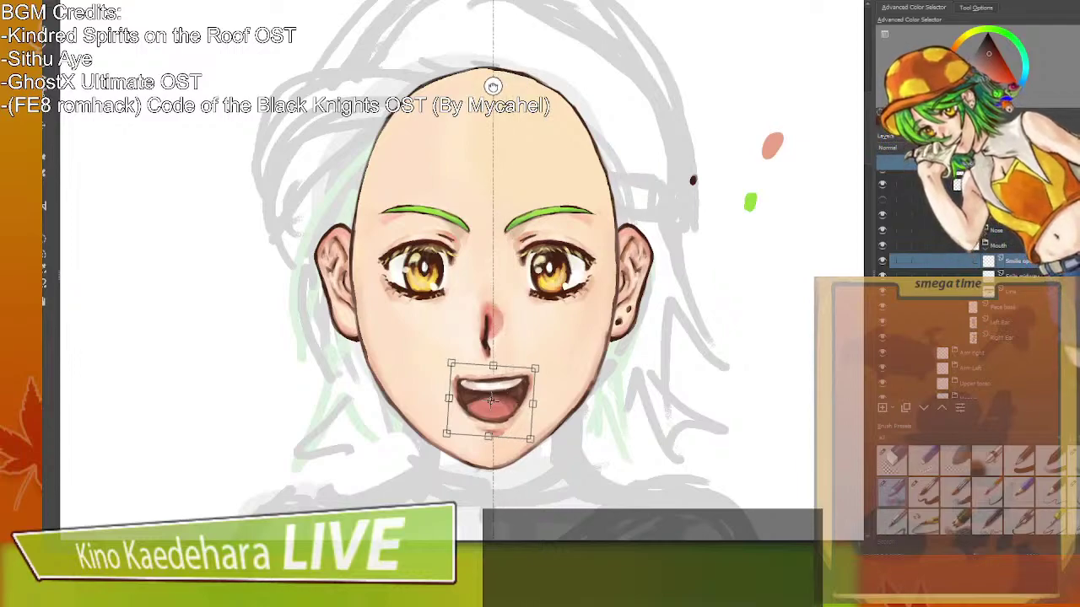
key("Return")
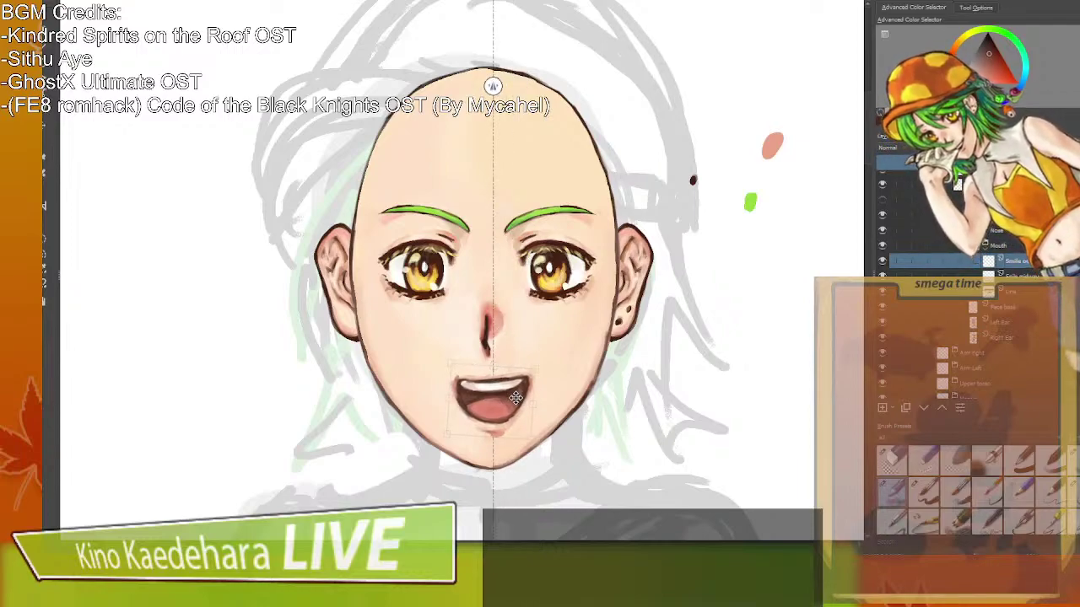
key("ctrl+t")
key("Return")
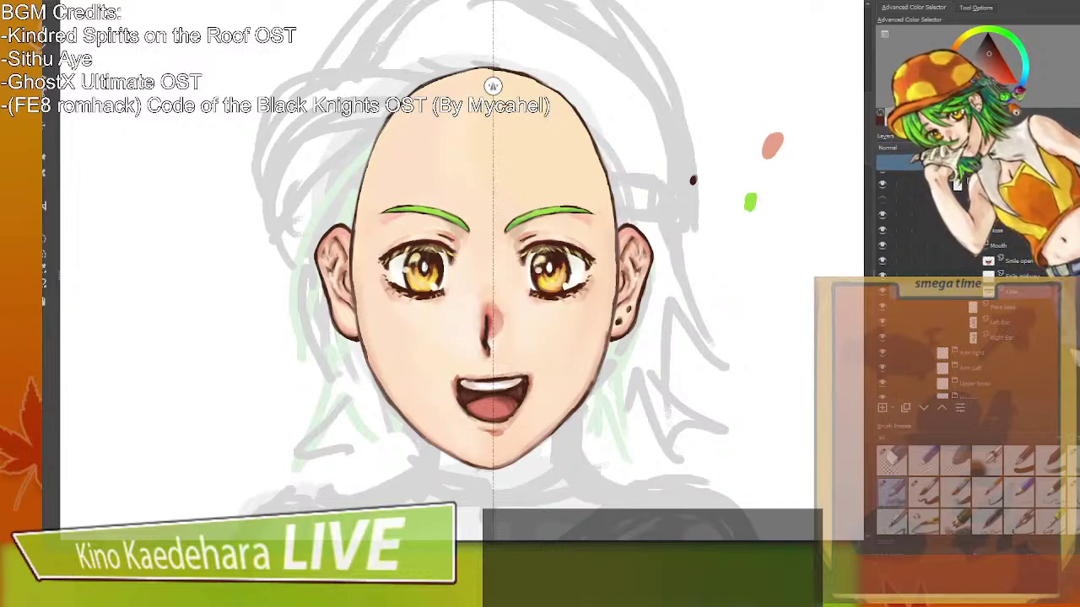
Toggle the Smile open layer's visibility repeatedly to compare the open smile with the closed mouth.
left_click(882, 261)
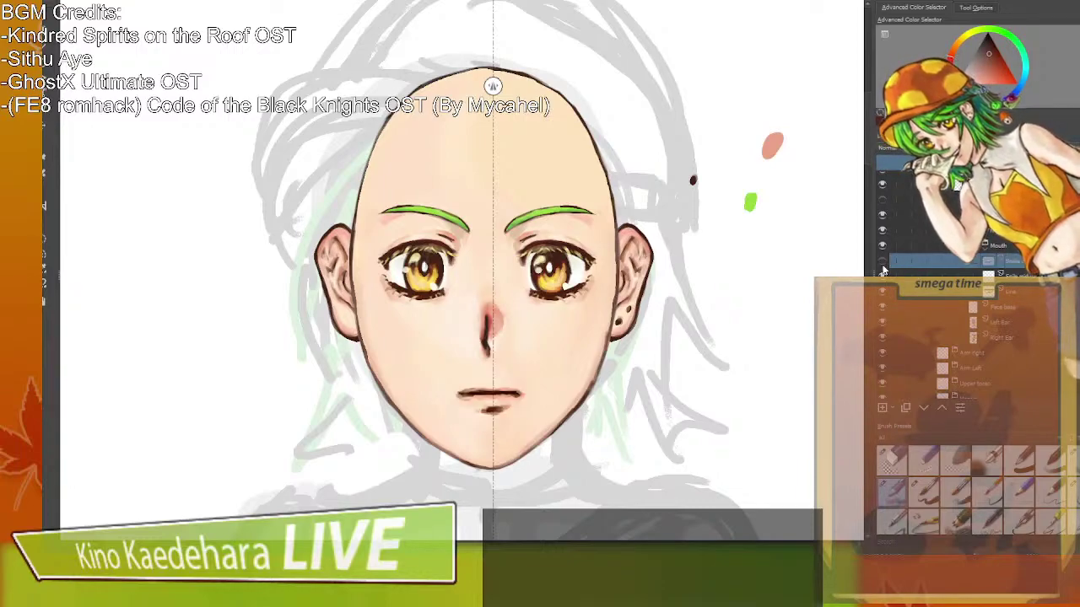
left_click(882, 262)
left_click(883, 261)
left_click(882, 268)
left_click(882, 267)
left_click(882, 267)
left_click(882, 267)
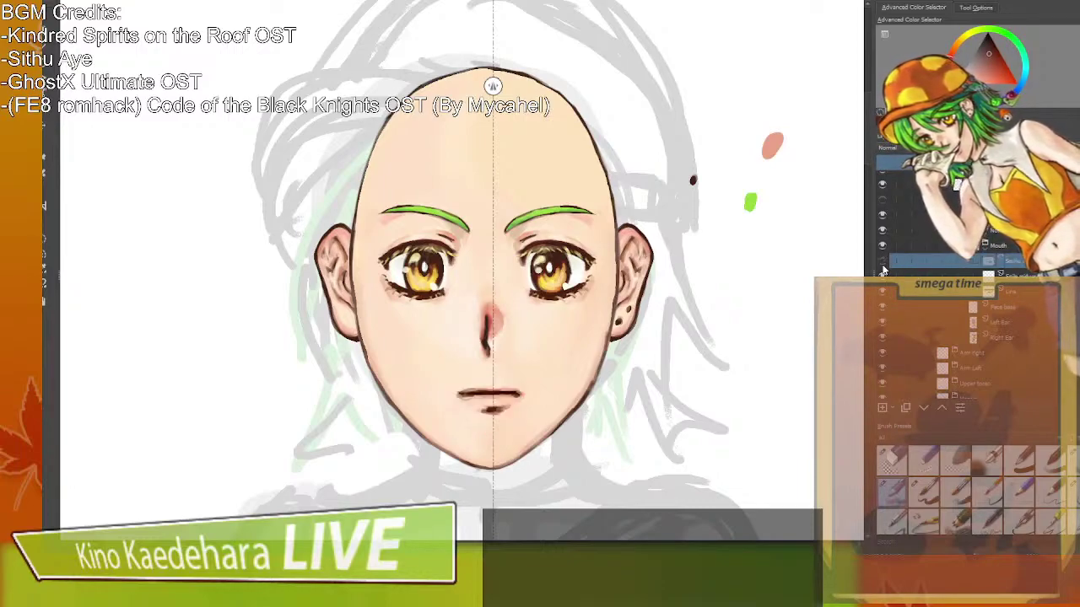
left_click(882, 267)
left_click(882, 268)
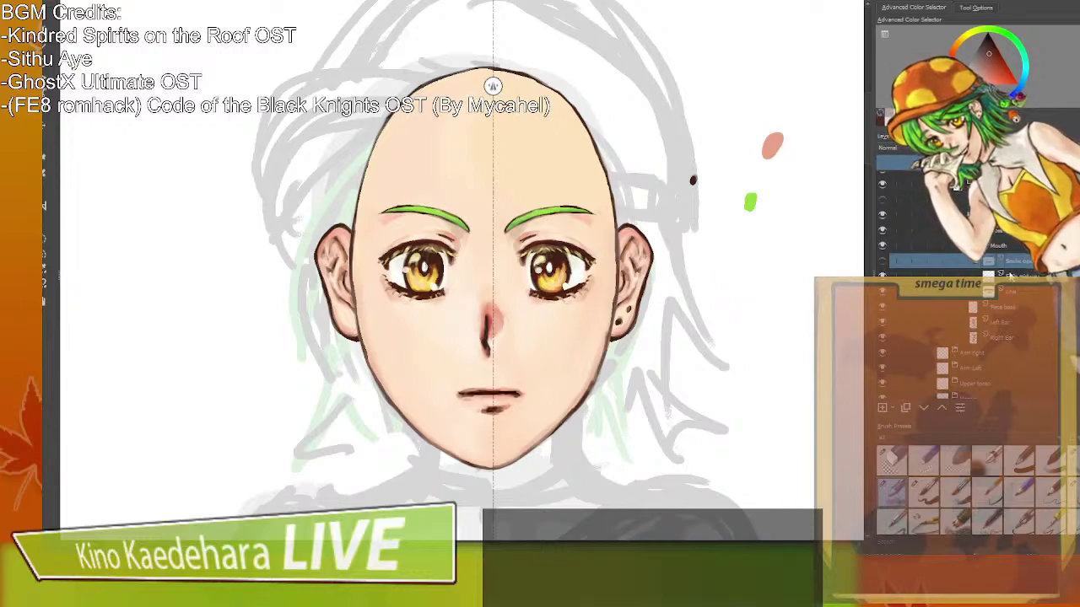
Show the Smile open layer at reduced opacity as a guide, and prepare the smile layer beneath it with the sampled dark brown.
left_click(922, 274)
left_click(885, 261)
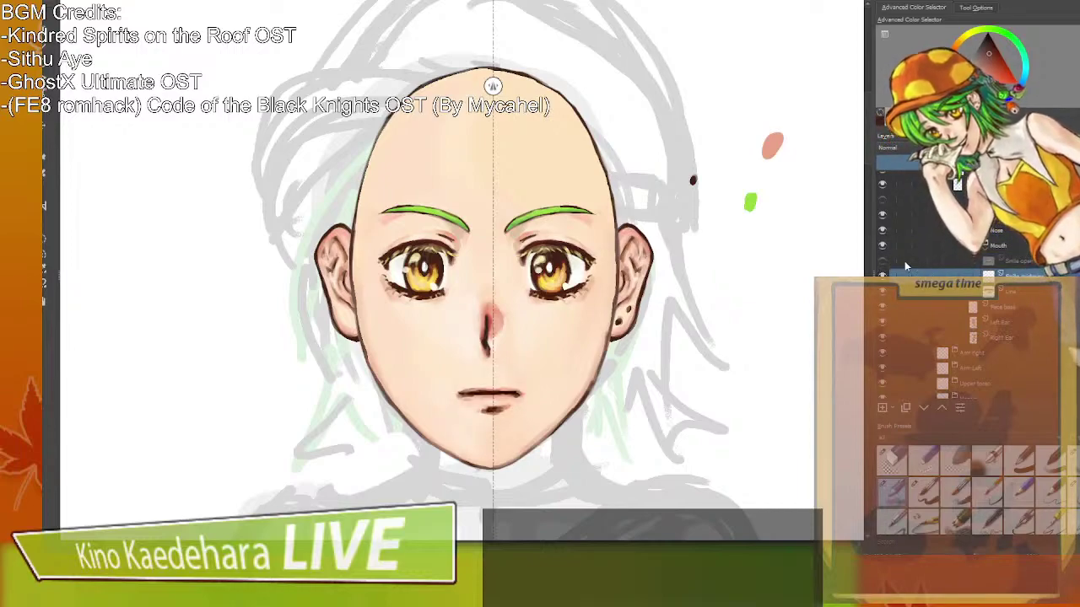
left_click(976, 261)
left_click(1025, 162)
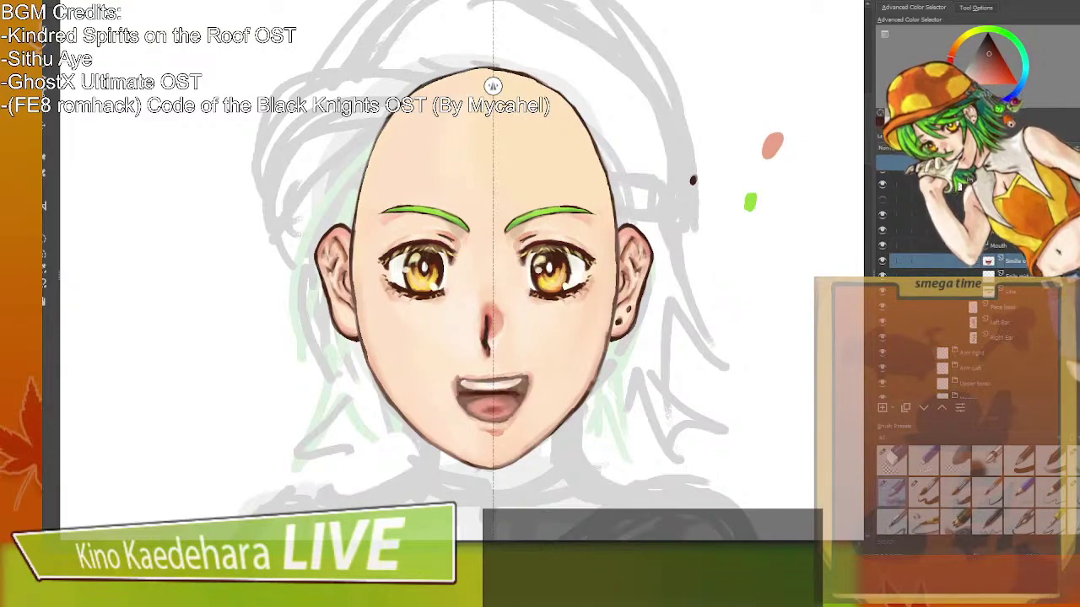
left_click(996, 162)
left_click(1013, 275)
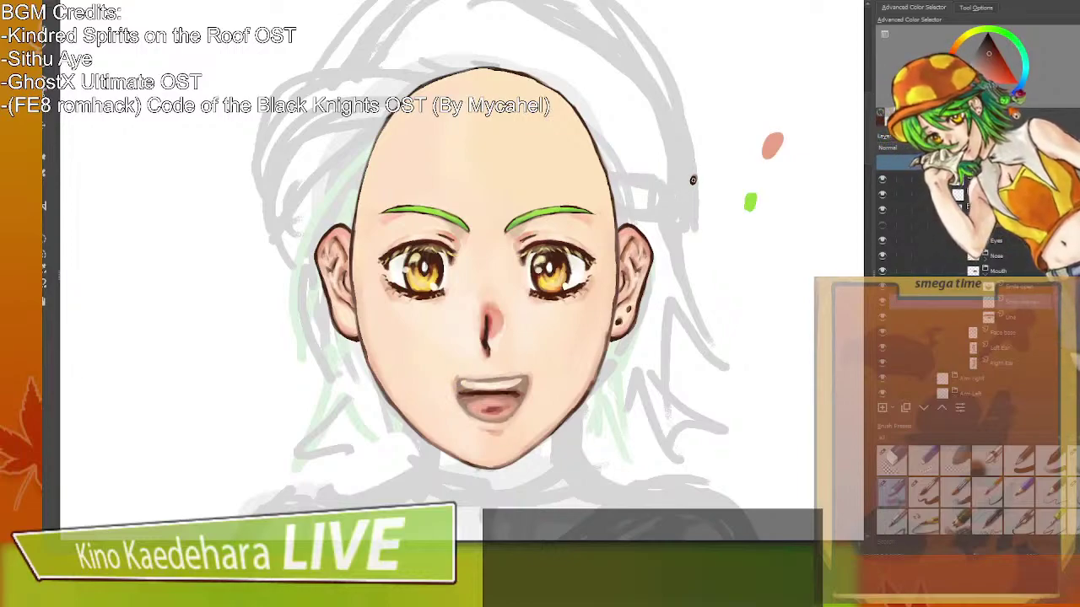
left_click(693, 179, "ctrl")
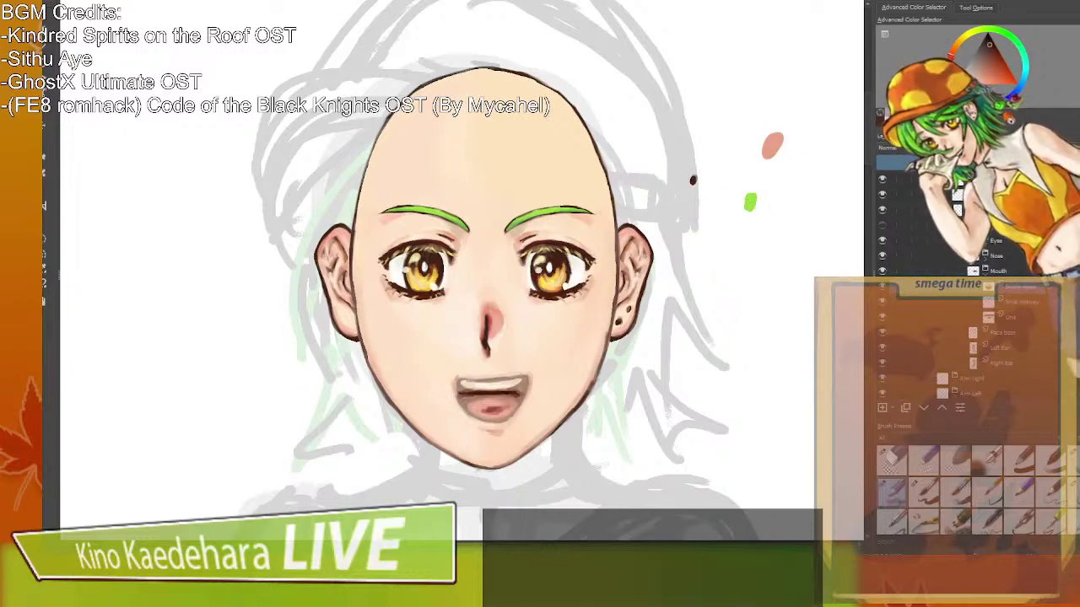
On the Smile midway layer, outline a smaller half-open smile in dark brown over the faded open-smile guide.
left_click(1016, 315)
key("ctrl+z")
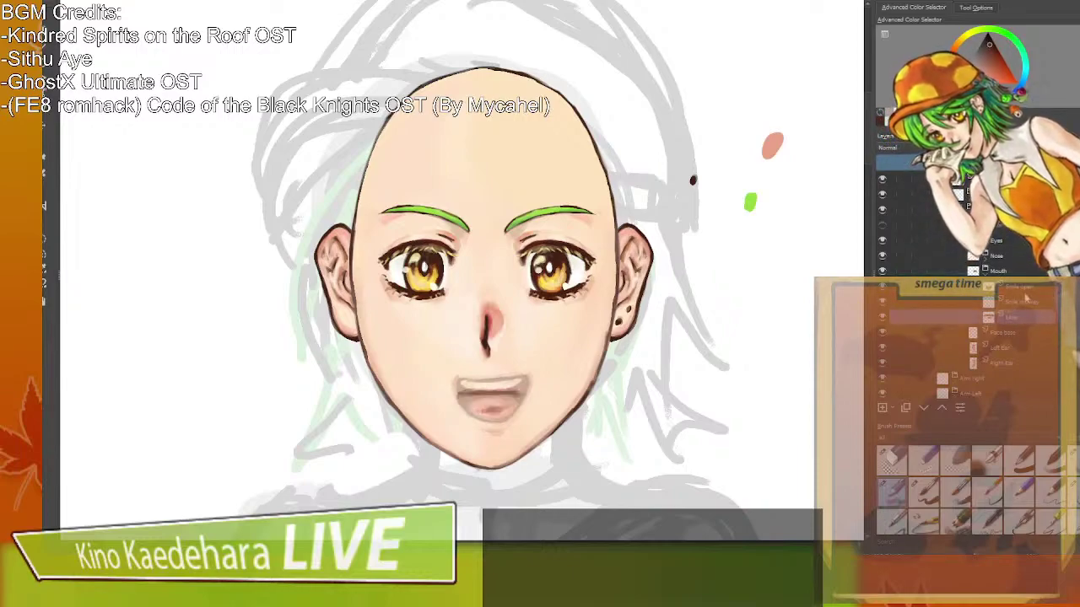
left_click(1012, 301)
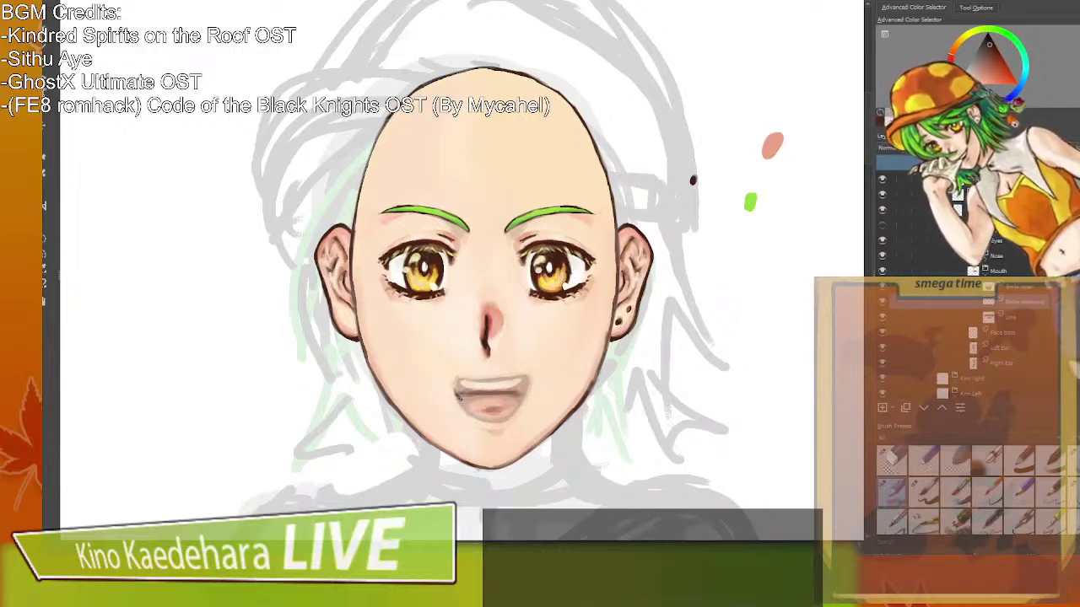
left_click_drag(456, 391, 528, 385)
mouse_move(471, 406)
left_mouse_down()
mouse_move(513, 403)
mouse_move(527, 383)
left_mouse_up()
key("ctrl+z")
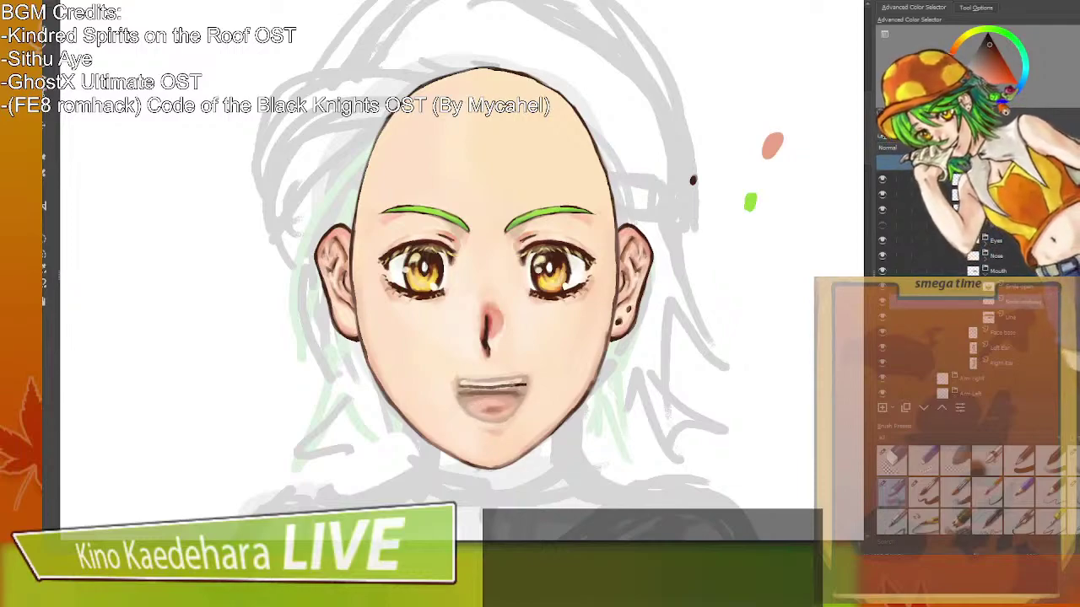
mouse_move(469, 405)
left_mouse_down()
mouse_move(508, 405)
mouse_move(464, 394)
mouse_move(522, 393)
mouse_move(482, 408)
mouse_move(461, 388)
mouse_move(517, 383)
mouse_move(460, 388)
mouse_move(486, 408)
mouse_move(473, 400)
mouse_move(517, 388)
mouse_move(460, 390)
mouse_move(524, 388)
mouse_move(515, 401)
mouse_move(469, 404)
mouse_move(489, 411)
mouse_move(517, 401)
mouse_move(524, 385)
left_mouse_up()
key("slash")
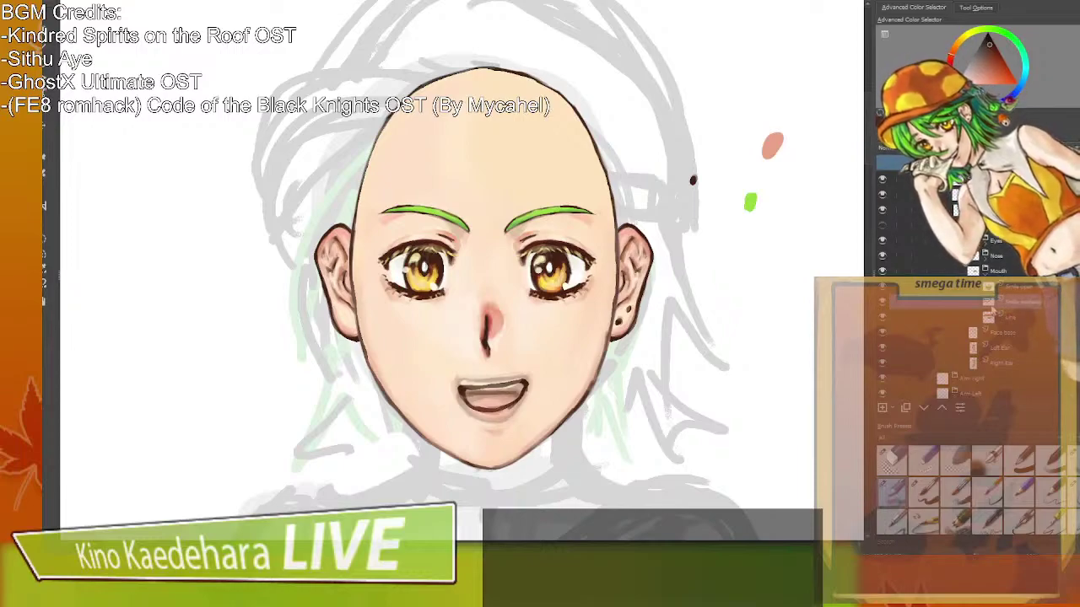
Hide the Smile open guide and the closed-mouth Line layer to isolate the half-open smile.
left_click(882, 290)
left_click(882, 289)
left_click(882, 290)
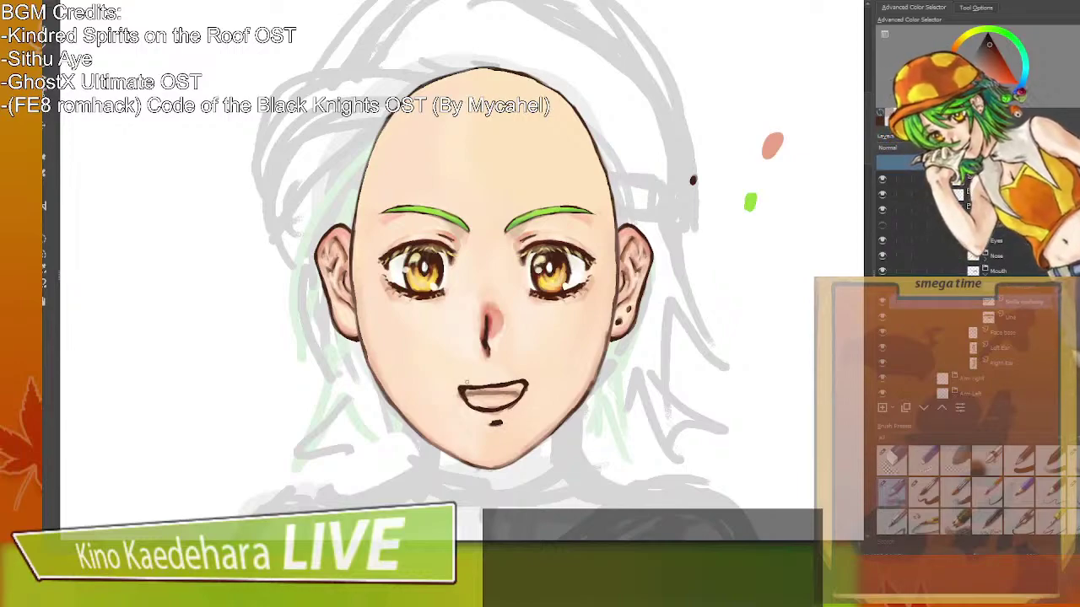
left_click(882, 317)
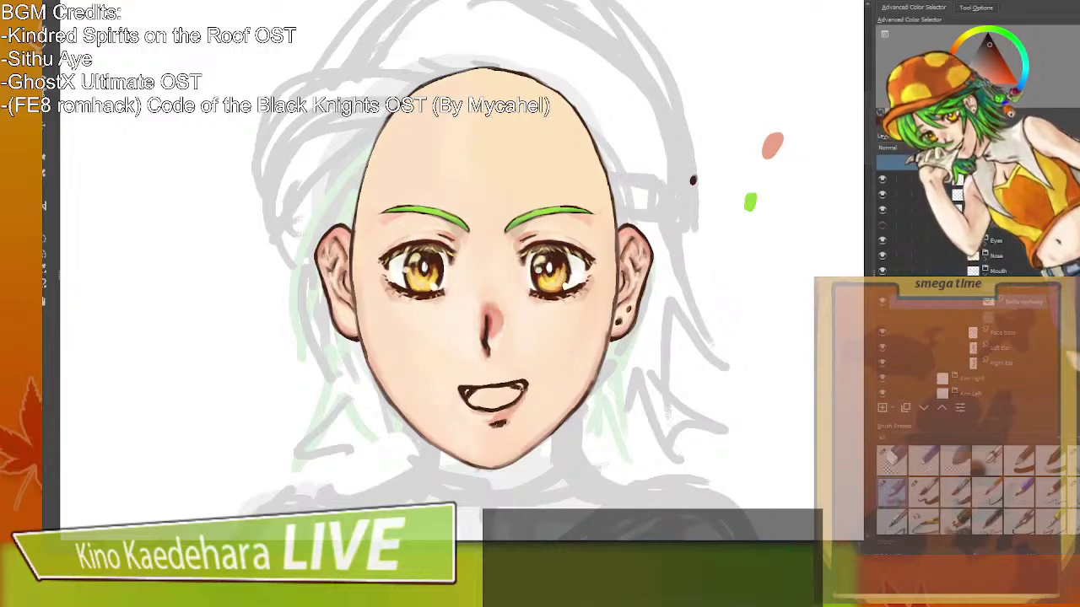
Paint the inside of the half-open smile with sampled dark brown at the corners and a muted pink tongue.
left_click(469, 391, "ctrl")
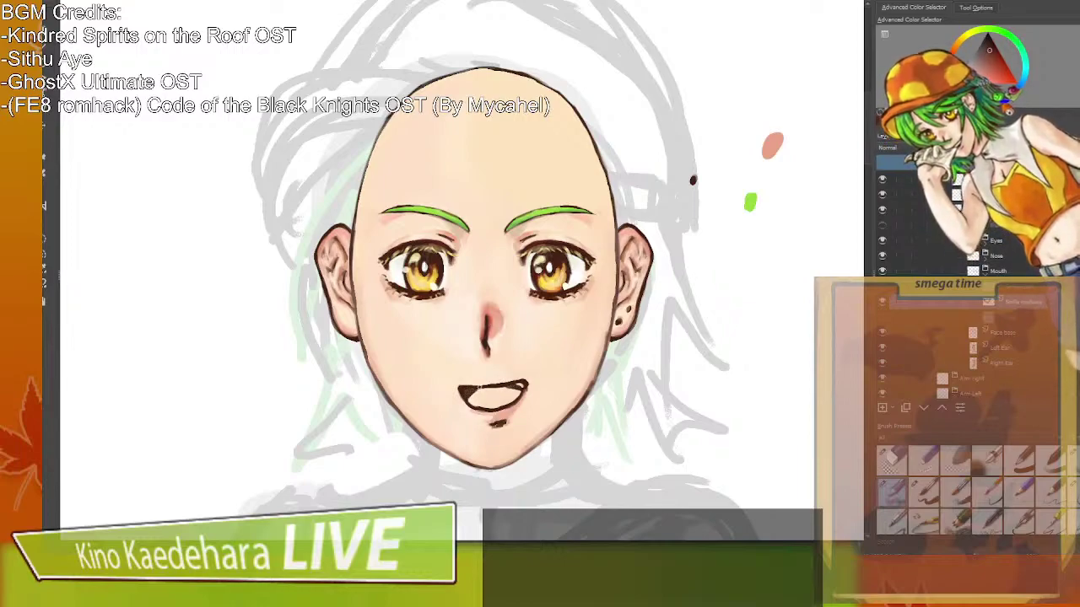
left_click(514, 384, "ctrl")
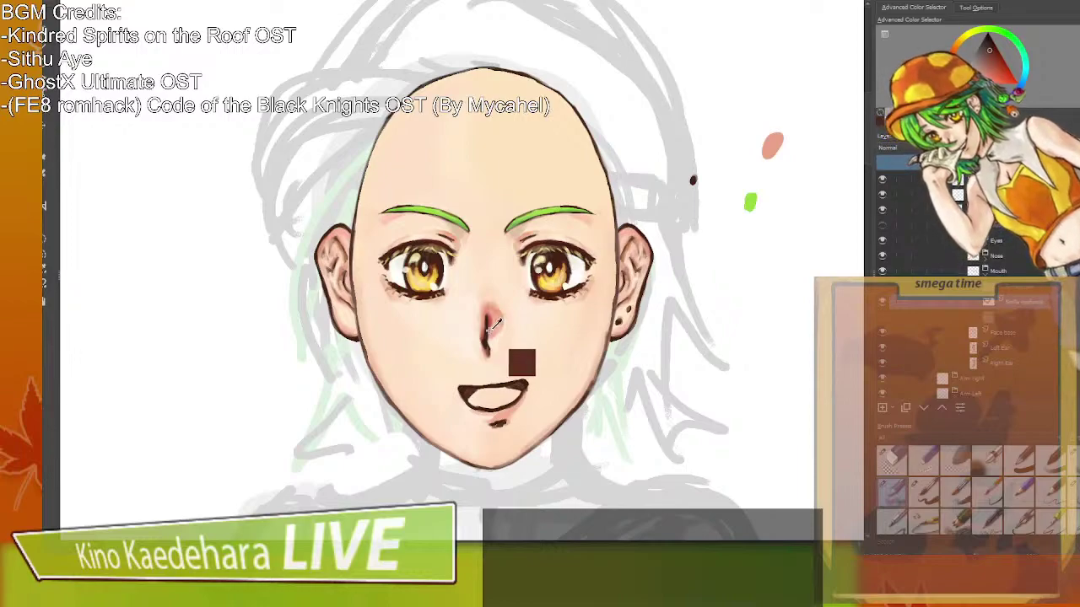
mouse_move(481, 391)
left_mouse_down()
mouse_move(469, 402)
mouse_move(512, 388)
mouse_move(481, 407)
mouse_move(511, 404)
mouse_move(518, 394)
mouse_move(481, 396)
mouse_move(518, 395)
left_mouse_up()
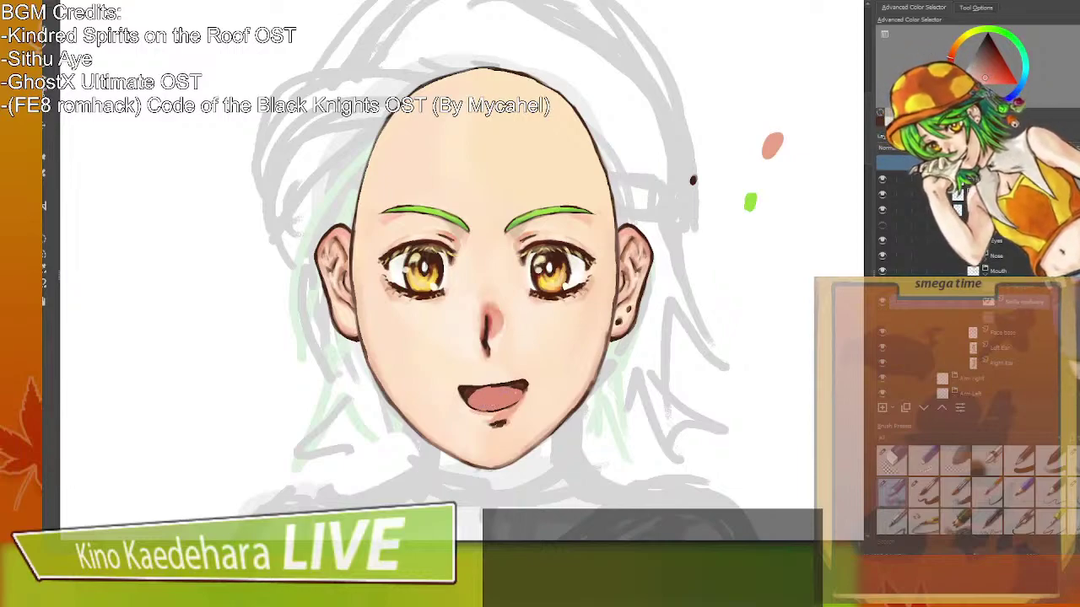
left_click(466, 384, "ctrl")
mouse_move(464, 394)
left_mouse_down()
mouse_move(505, 411)
mouse_move(521, 400)
mouse_move(499, 387)
mouse_move(524, 397)
left_mouse_up()
key("ctrl+z")
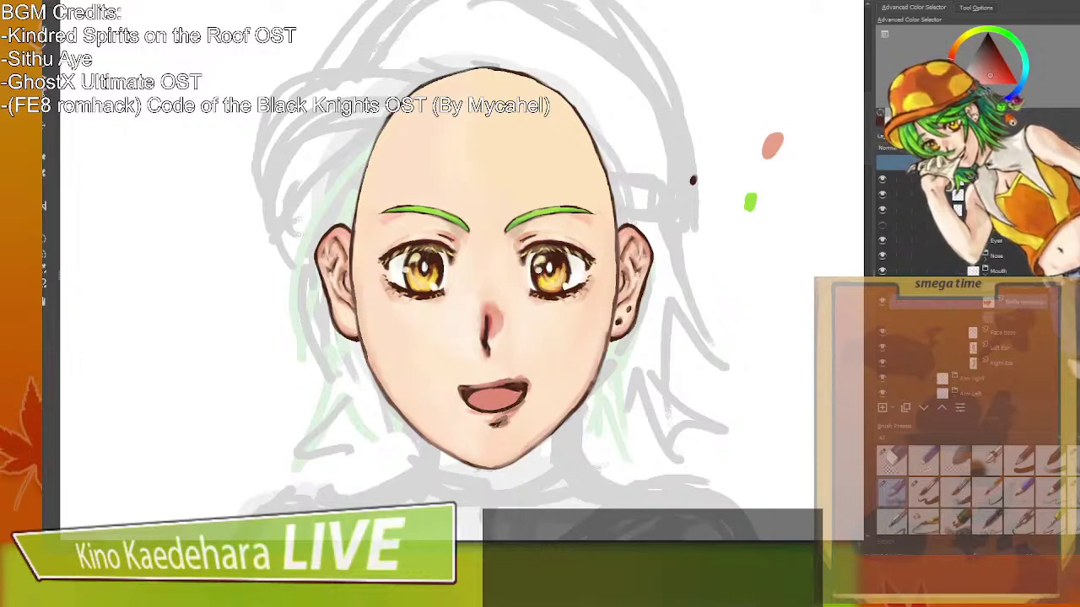
key("ctrl+z")
Refine the half-open smile's edges and the lower-lip shadow with colours sampled from the mouth and surrounding skin.
left_click(518, 386, "ctrl")
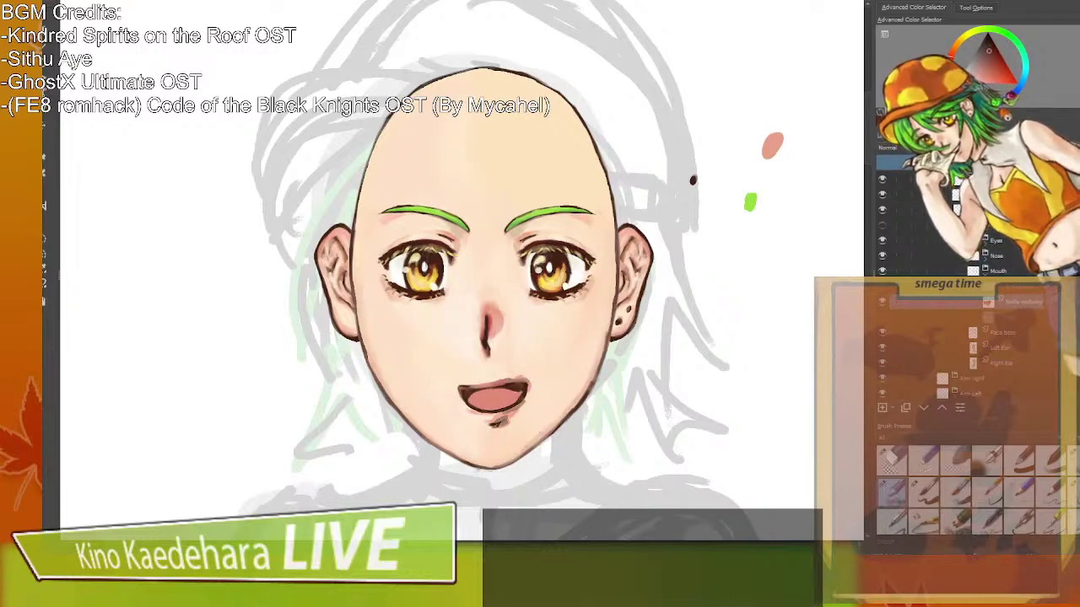
left_click_drag(503, 422, 510, 416)
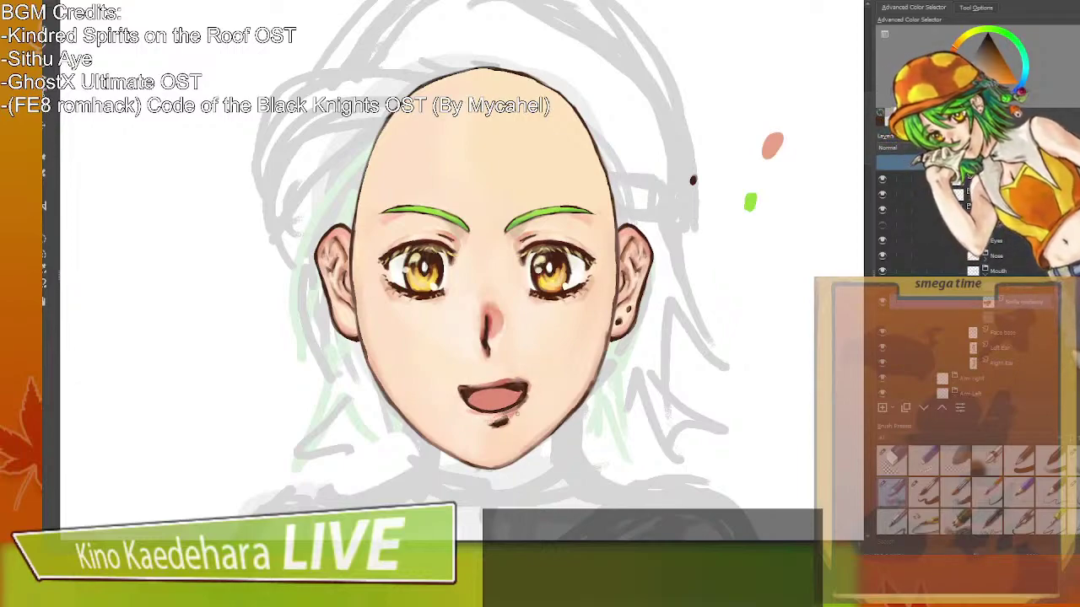
left_click(501, 418, "ctrl")
left_click_drag(504, 420, 513, 416)
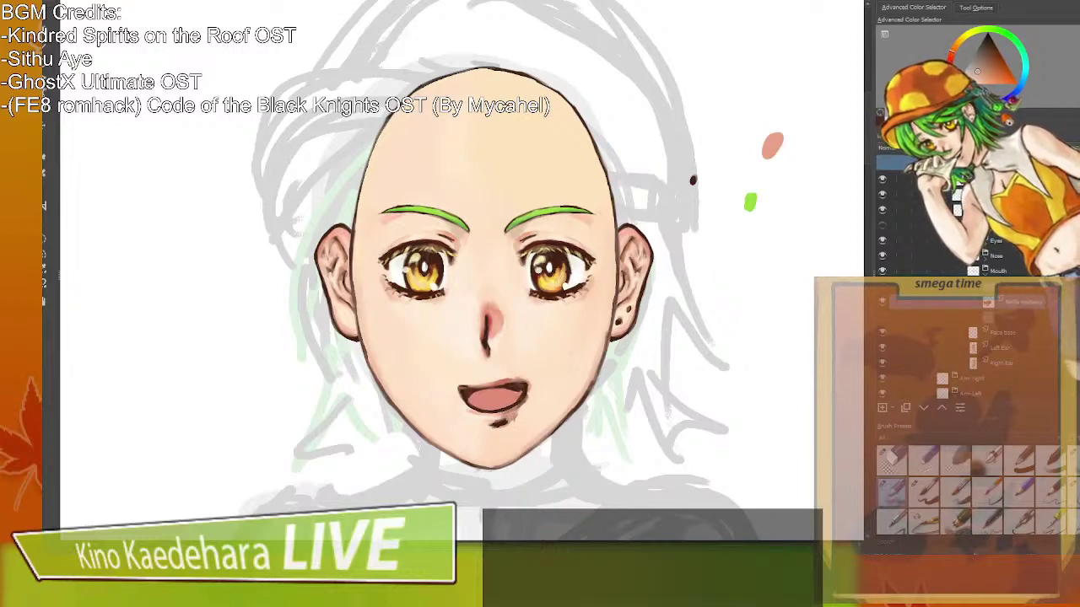
left_click(518, 417, "ctrl")
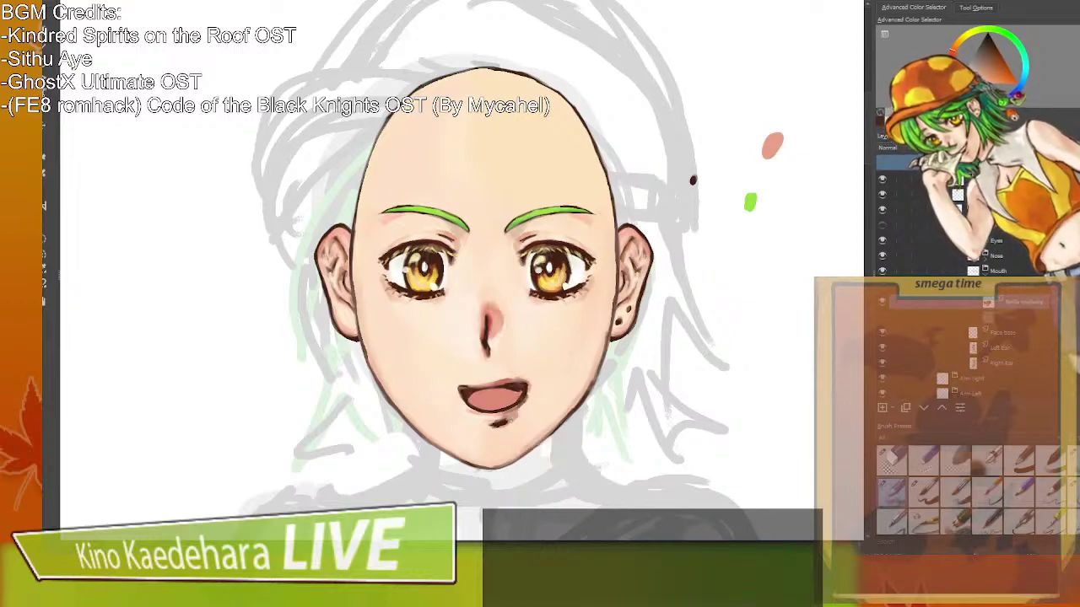
left_click(518, 414, "ctrl")
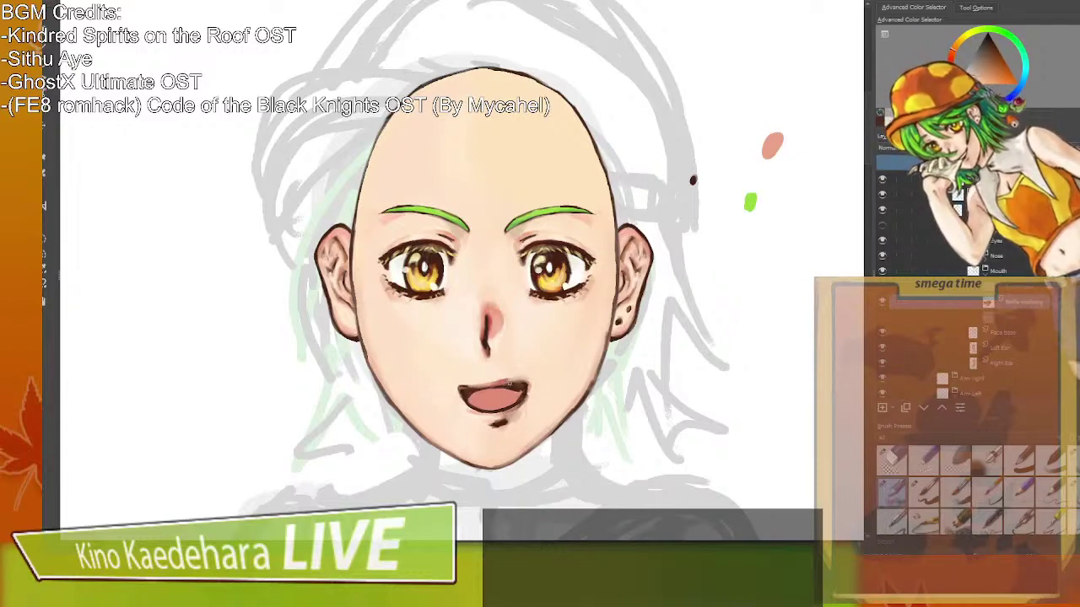
left_click(469, 405, "ctrl")
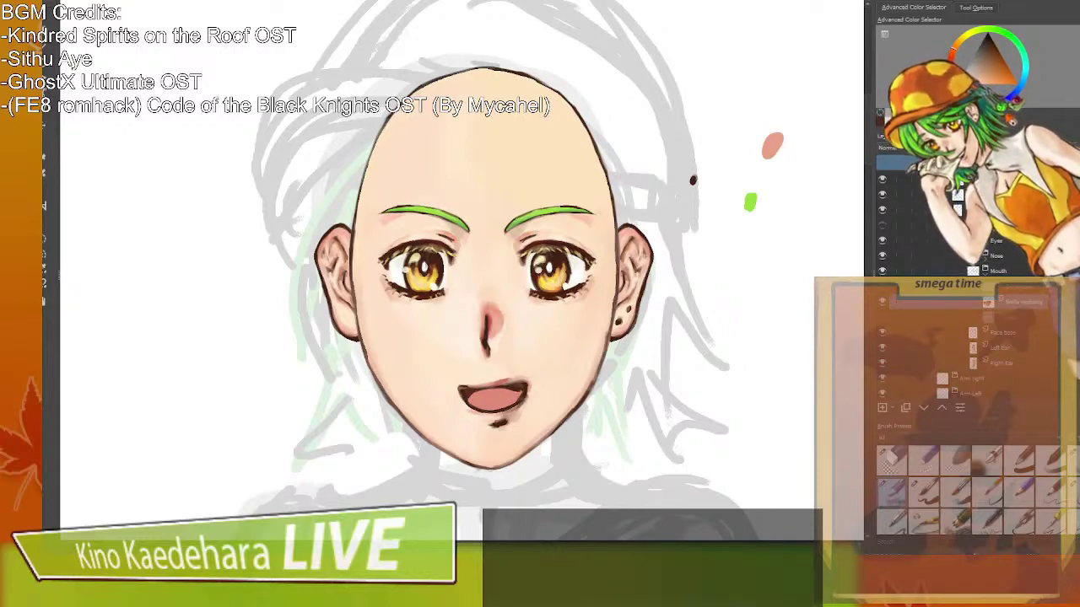
left_click(486, 372, "ctrl")
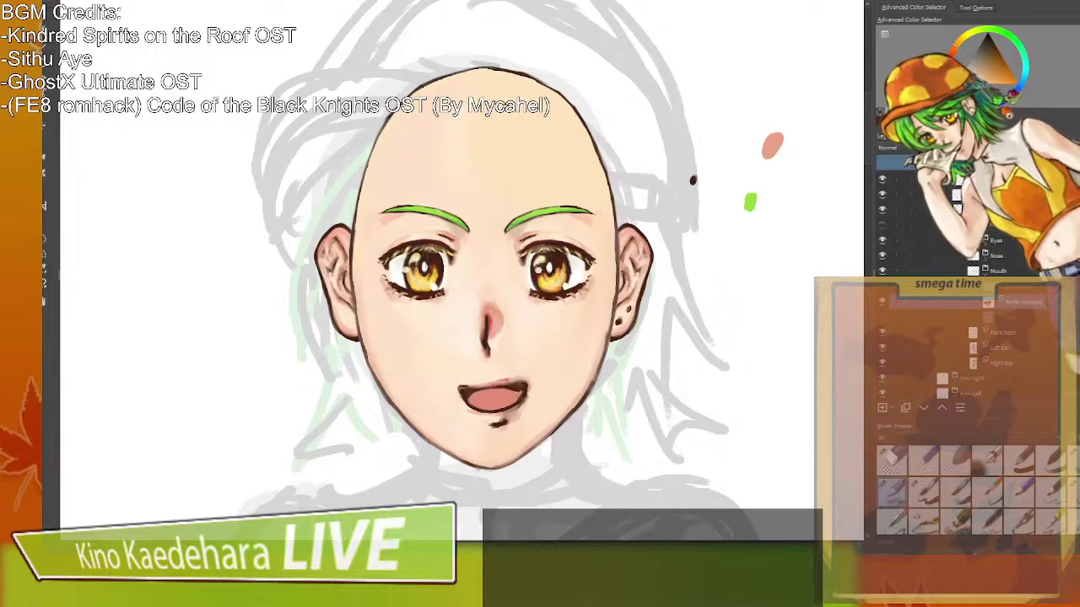
Toggle the Smile open layer's visibility repeatedly to compare the wide smile with the half-open smile.
left_click(1017, 316)
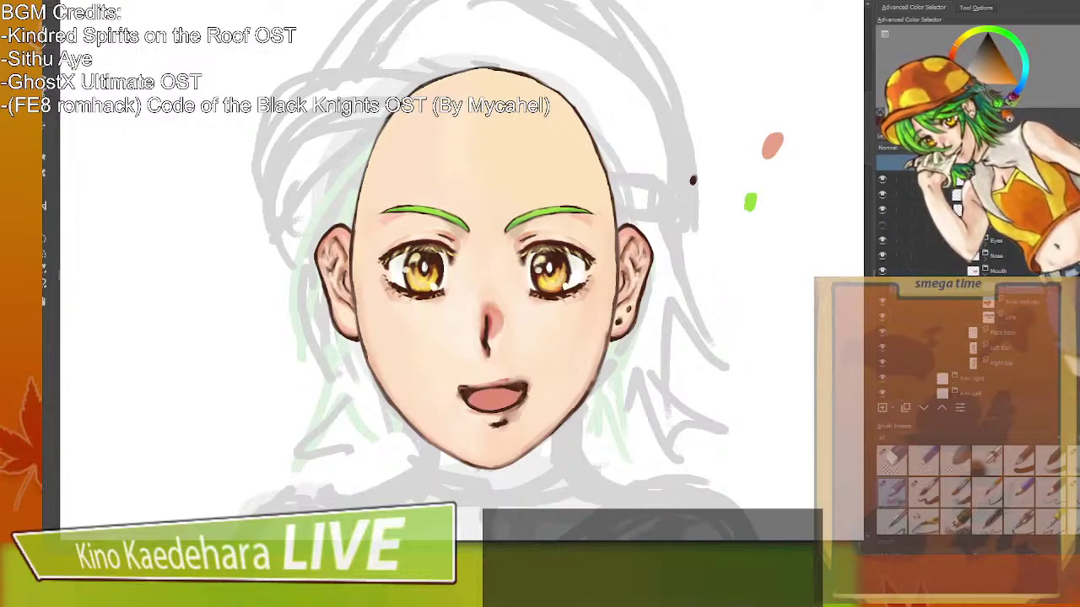
left_click(883, 287)
left_click(883, 287)
left_click(883, 287)
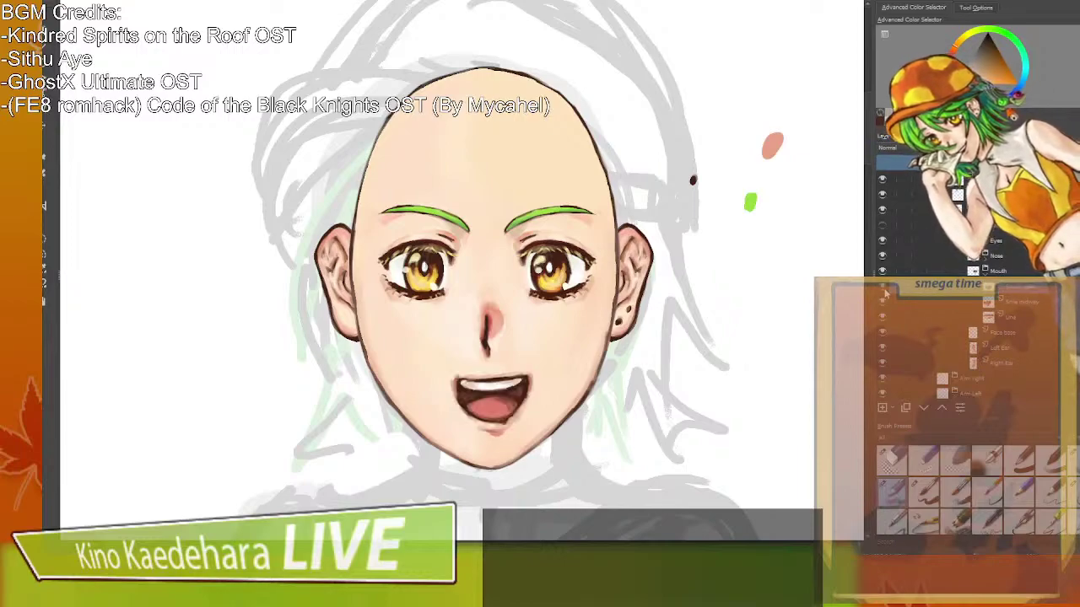
left_click(882, 290)
left_click(883, 289)
left_click(882, 289)
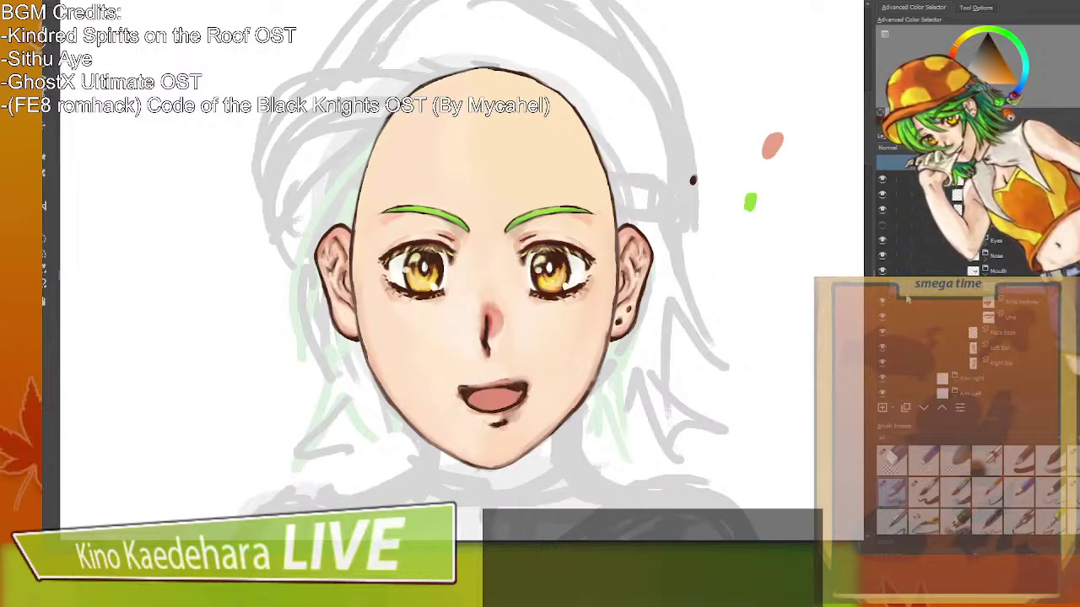
Move the half-open mouth on the Smile midway layer slightly to the left and apply the transform.
left_click(1020, 305)
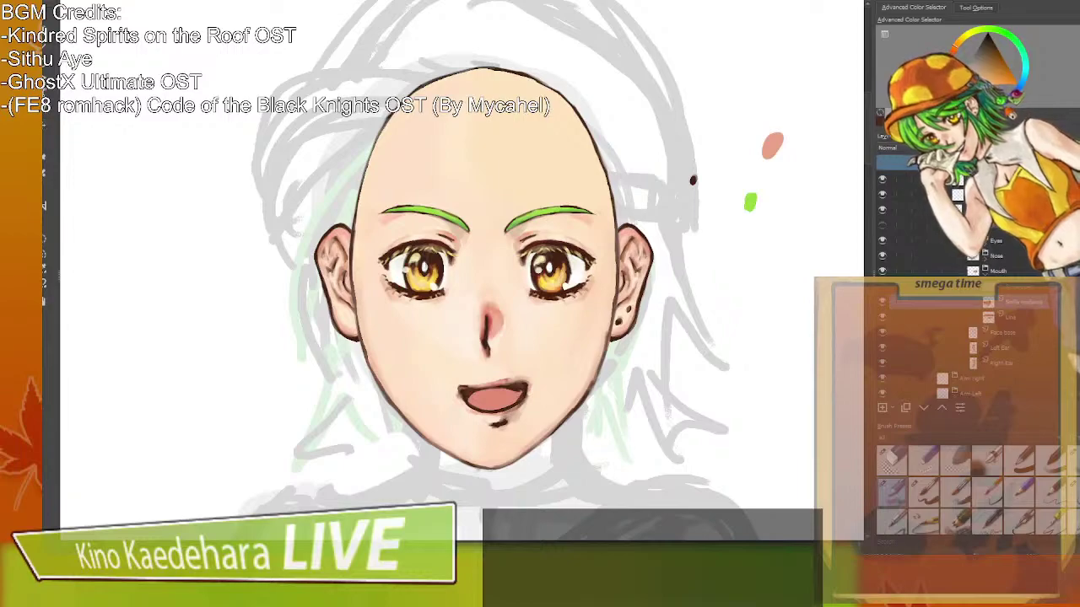
left_click(43, 124)
left_click_drag(514, 400, 509, 399)
key("Return")
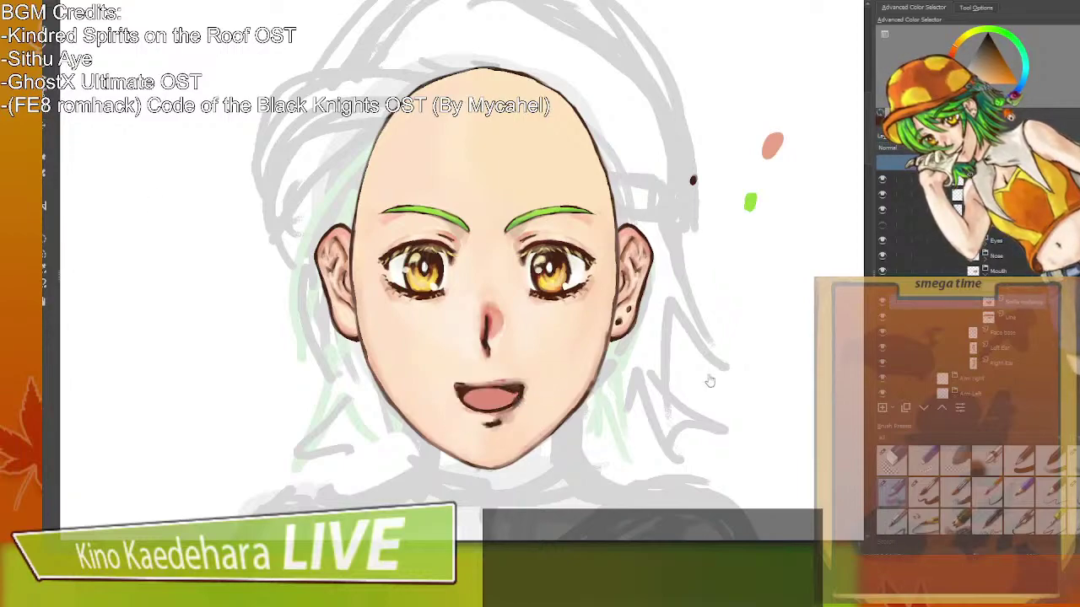
Flip the Smile open layer on and off to check the repositioned half-open mouth's alignment with it.
left_click(882, 287)
left_click(882, 287)
left_click(883, 286)
left_click(883, 286)
left_click(883, 287)
left_click(883, 287)
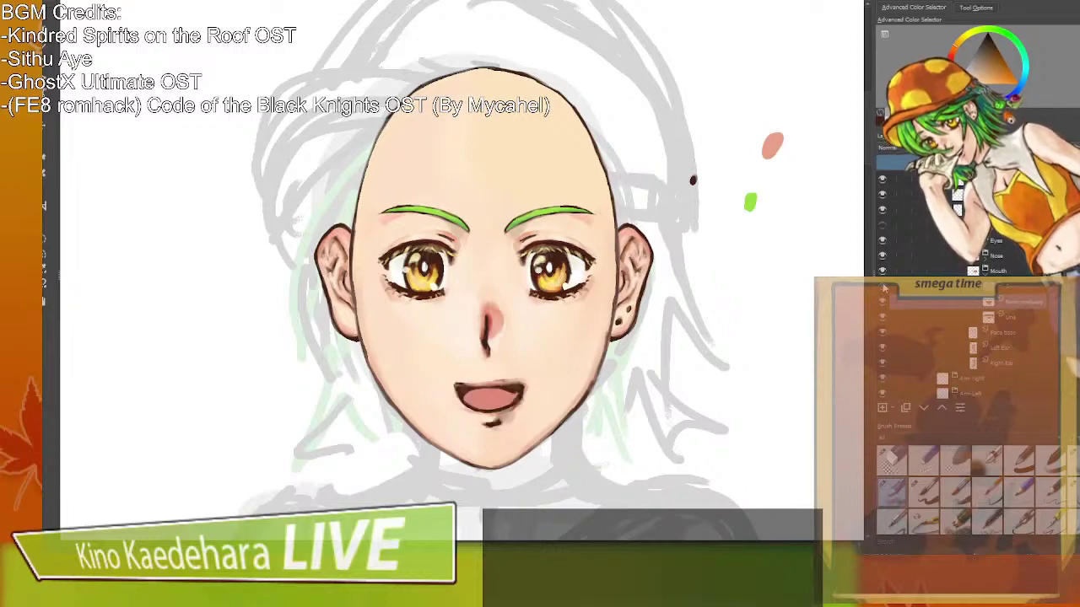
left_click(883, 287)
left_click(883, 287)
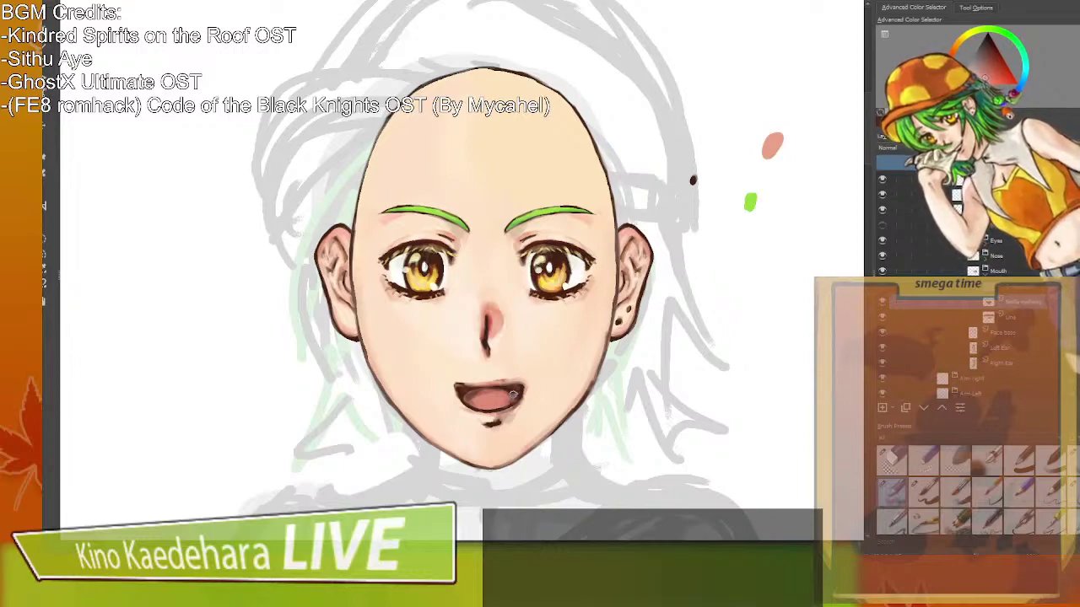
Add a new layer named Open mouth directly above the Line layer and hide the Smile midway layer.
left_click(1022, 314)
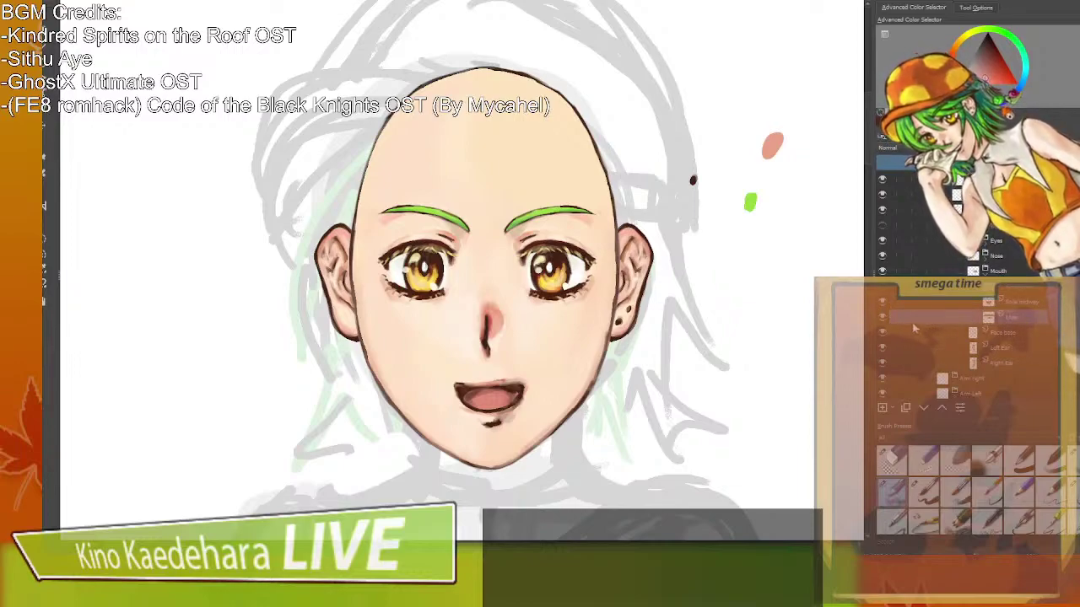
left_click(883, 407)
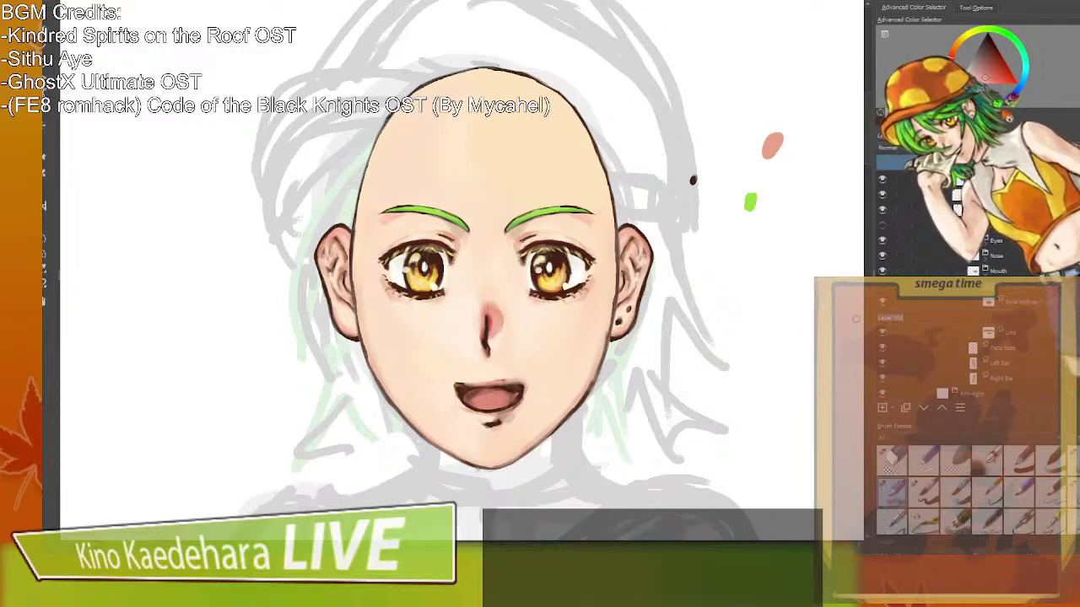
type("Down mi")
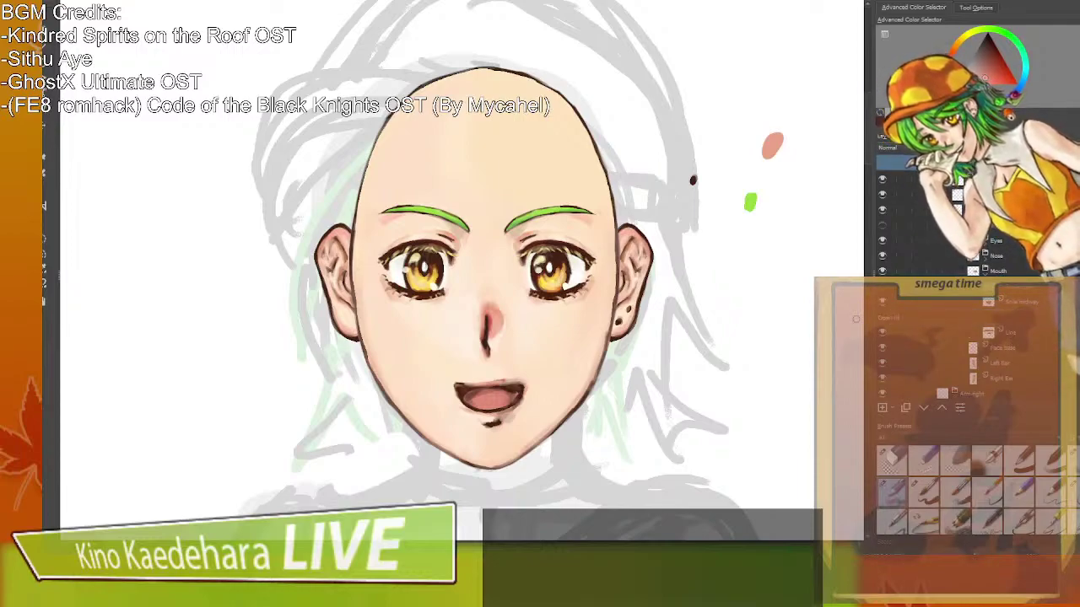
type("dway")
key("Return")
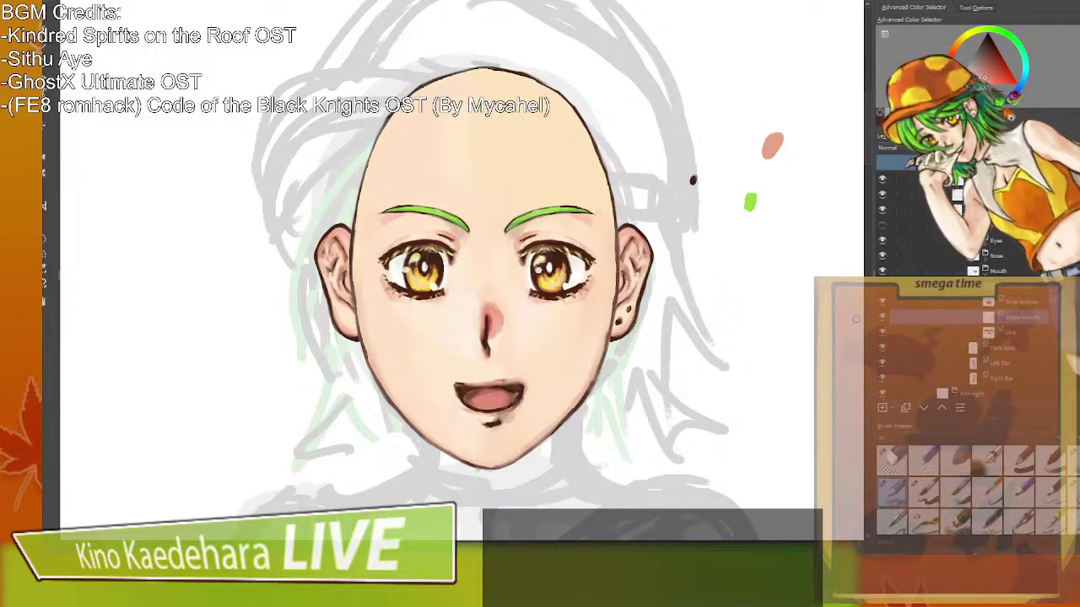
left_click(882, 301)
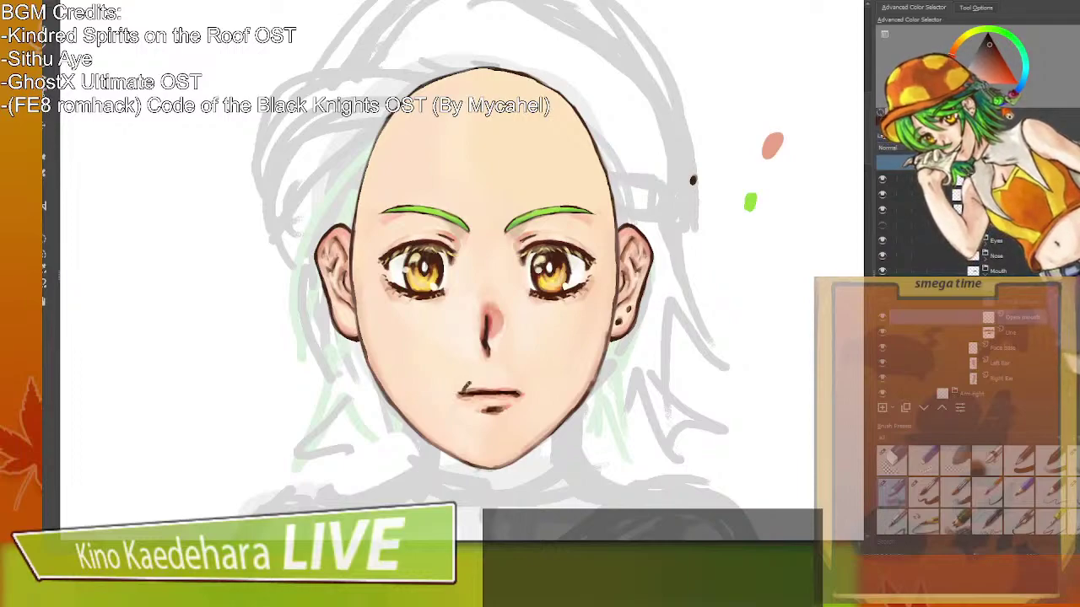
Outline a rounded, neutral open mouth in dark brown on the Open mouth layer, with a short lower-lip line beneath it.
mouse_move(468, 384)
left_mouse_down()
mouse_move(518, 393)
mouse_move(460, 391)
mouse_move(458, 402)
mouse_move(506, 381)
mouse_move(519, 407)
mouse_move(460, 401)
mouse_move(501, 410)
mouse_move(521, 390)
mouse_move(472, 384)
mouse_move(460, 403)
mouse_move(496, 411)
mouse_move(525, 395)
mouse_move(522, 403)
mouse_move(498, 385)
mouse_move(469, 391)
left_mouse_up()
key("ctrl+z")
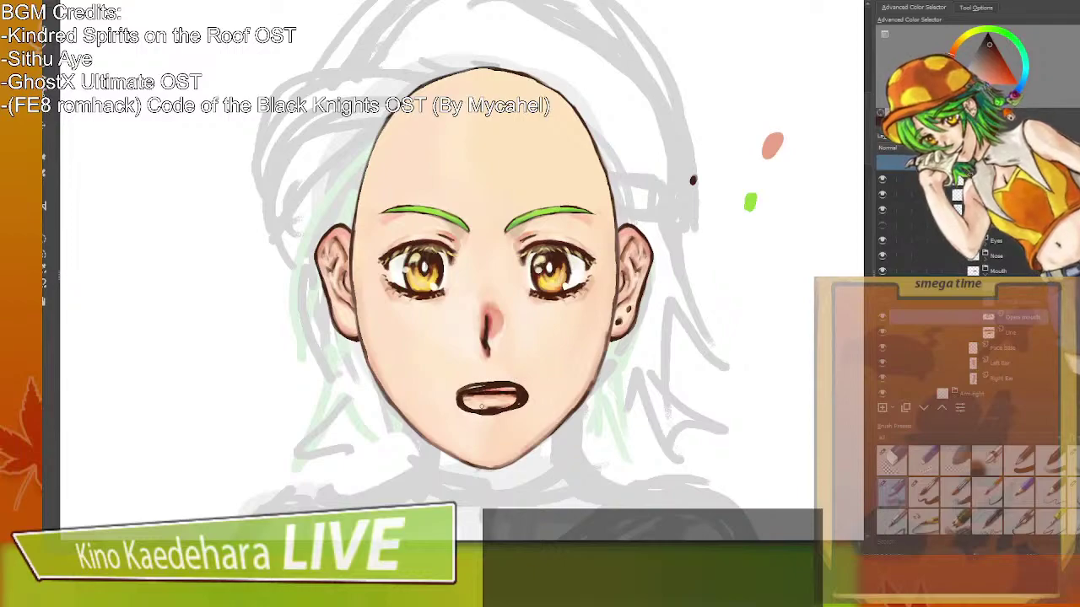
left_click_drag(486, 425, 501, 424)
key("ctrl+z")
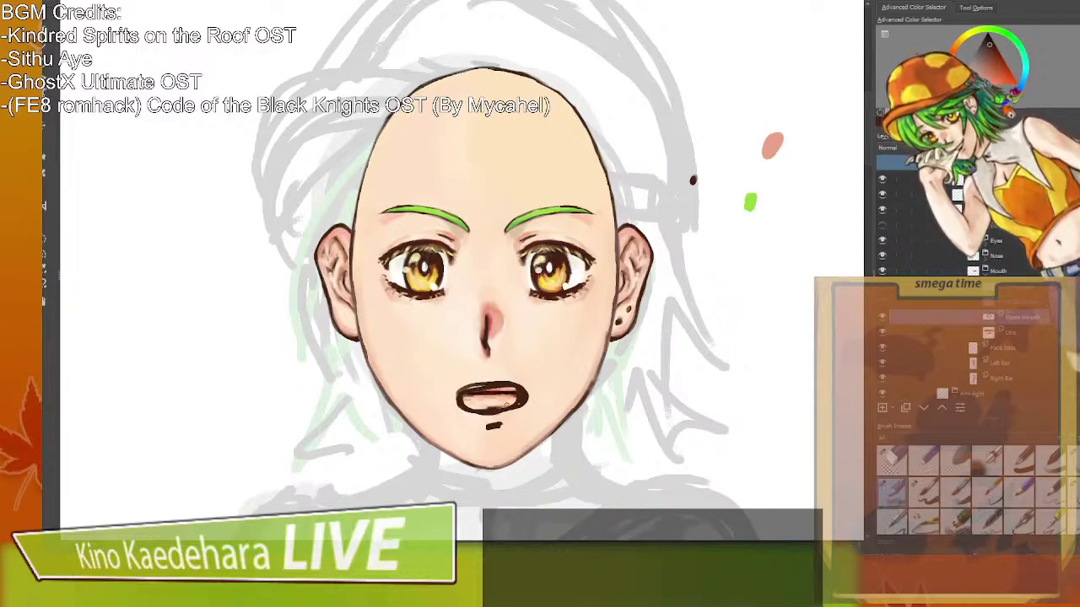
key("ctrl+z")
key("ctrl+z")
left_click_drag(489, 426, 505, 426)
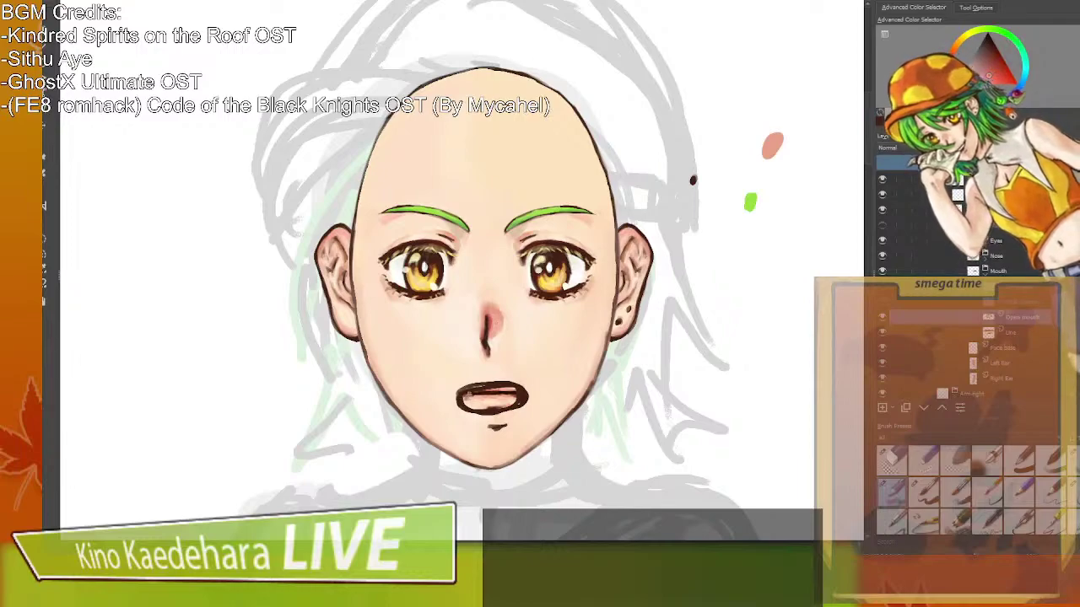
Fill the interior of the rounded open mouth with the sampled muted pink, covering the closed-mouth line.
mouse_move(464, 394)
left_mouse_down()
mouse_move(496, 388)
mouse_move(469, 388)
mouse_move(468, 405)
mouse_move(502, 406)
left_mouse_up()
left_click(517, 389, "ctrl")
left_click(487, 392, "ctrl")
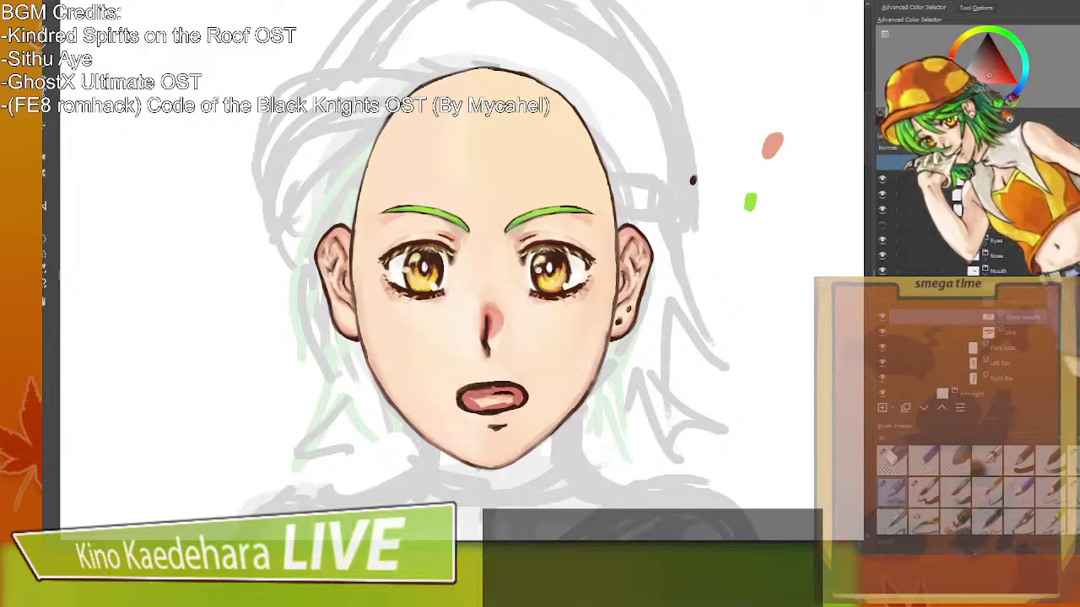
mouse_move(476, 401)
left_mouse_down()
mouse_move(498, 397)
mouse_move(491, 404)
left_mouse_up()
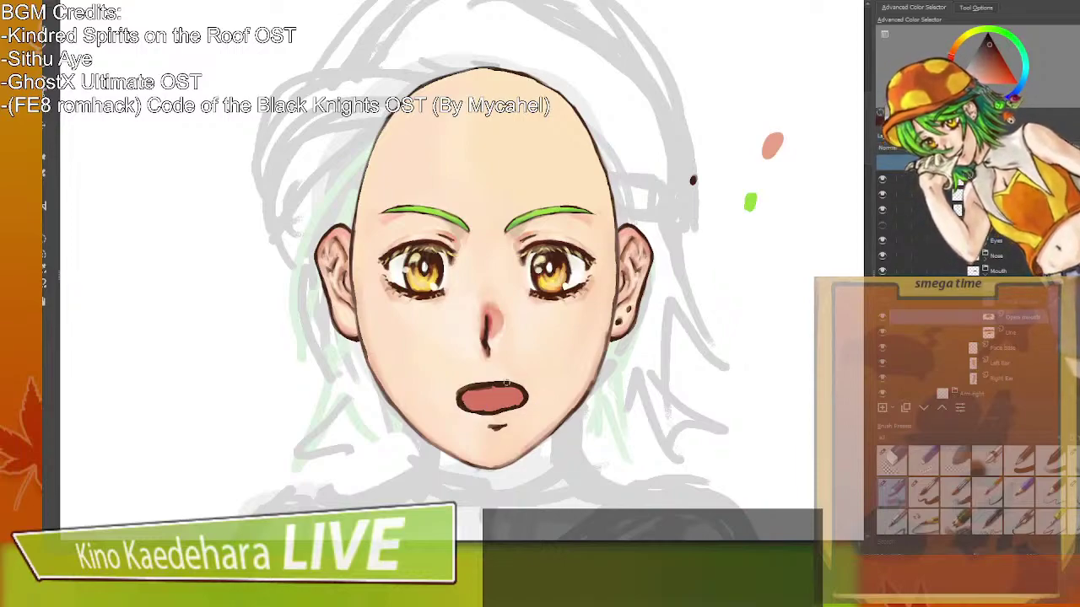
Paint dark shading along the inner lower edge of the open mouth and undo the unwanted strokes.
left_click_drag(467, 406, 520, 407)
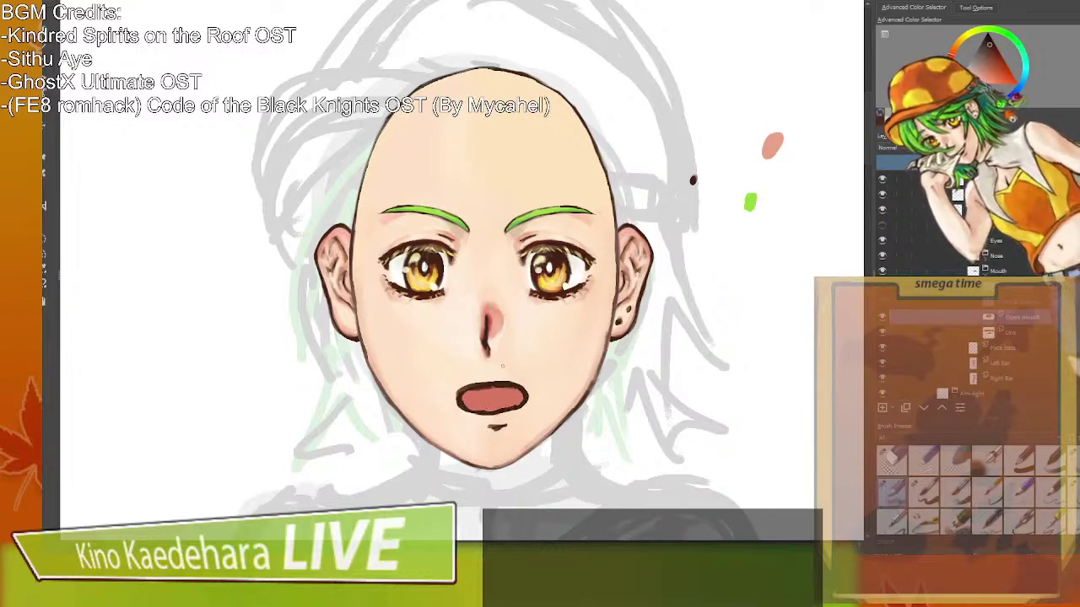
mouse_move(469, 407)
left_mouse_down()
mouse_move(494, 388)
mouse_move(463, 402)
mouse_move(511, 389)
mouse_move(518, 403)
mouse_move(519, 393)
mouse_move(464, 401)
mouse_move(508, 391)
mouse_move(511, 404)
left_mouse_up()
key("ctrl+z")
key("ctrl+z")
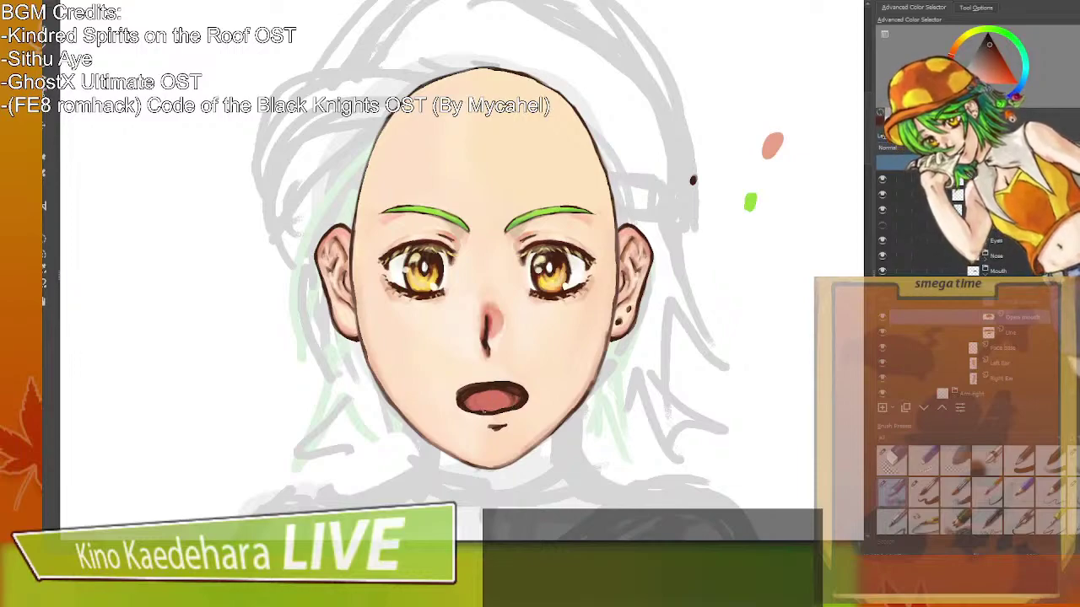
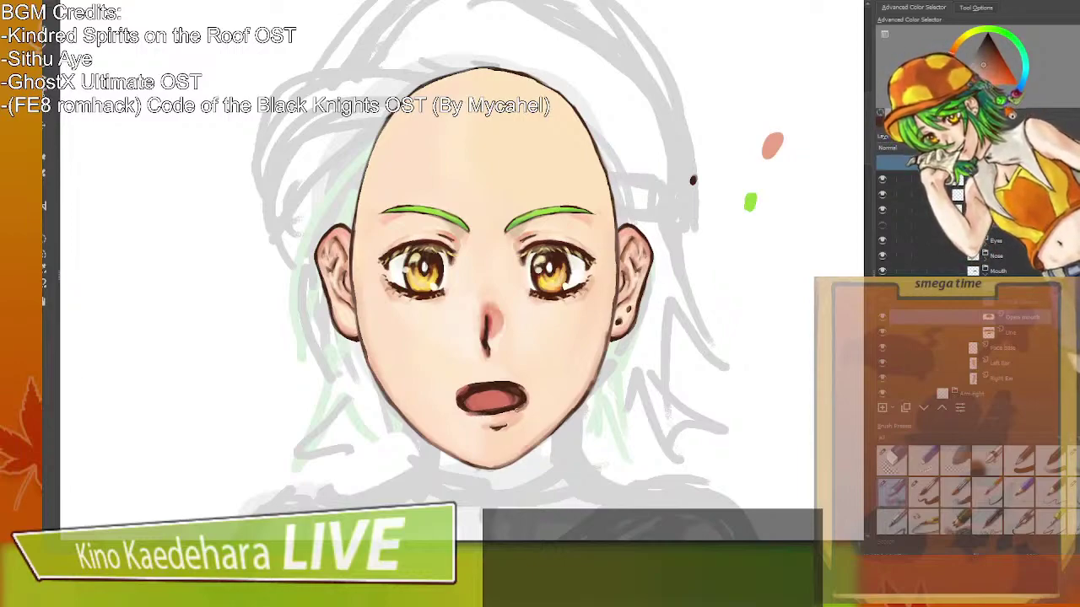
Refine the open mouth's outline and the shading of its lips with colours sampled from the mouth.
left_click(508, 407, "ctrl")
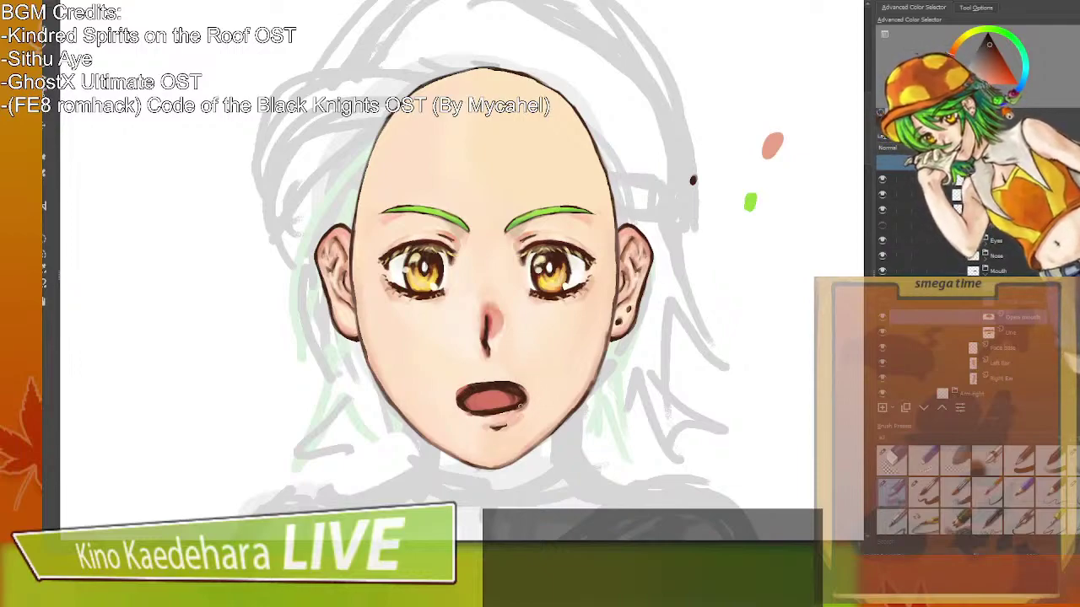
left_click(478, 392, "ctrl")
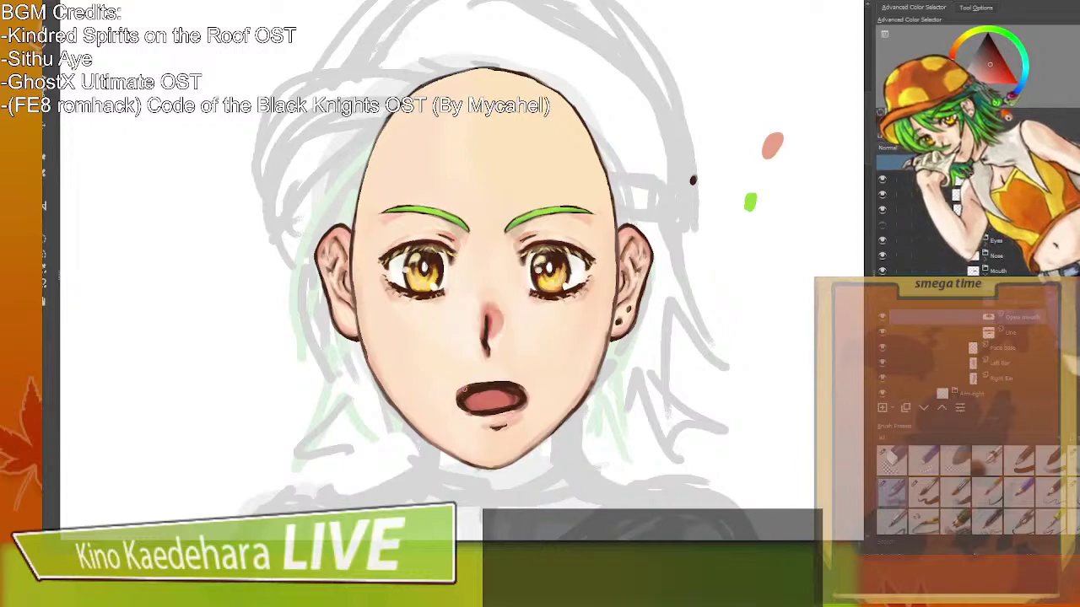
left_click_drag(498, 425, 506, 425)
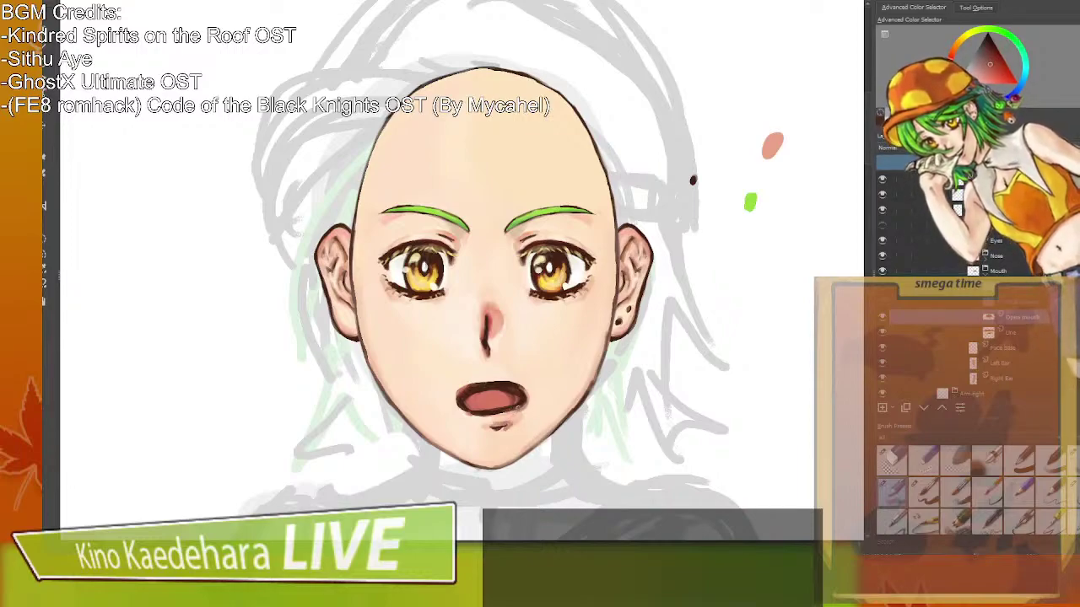
left_click(514, 387, "ctrl")
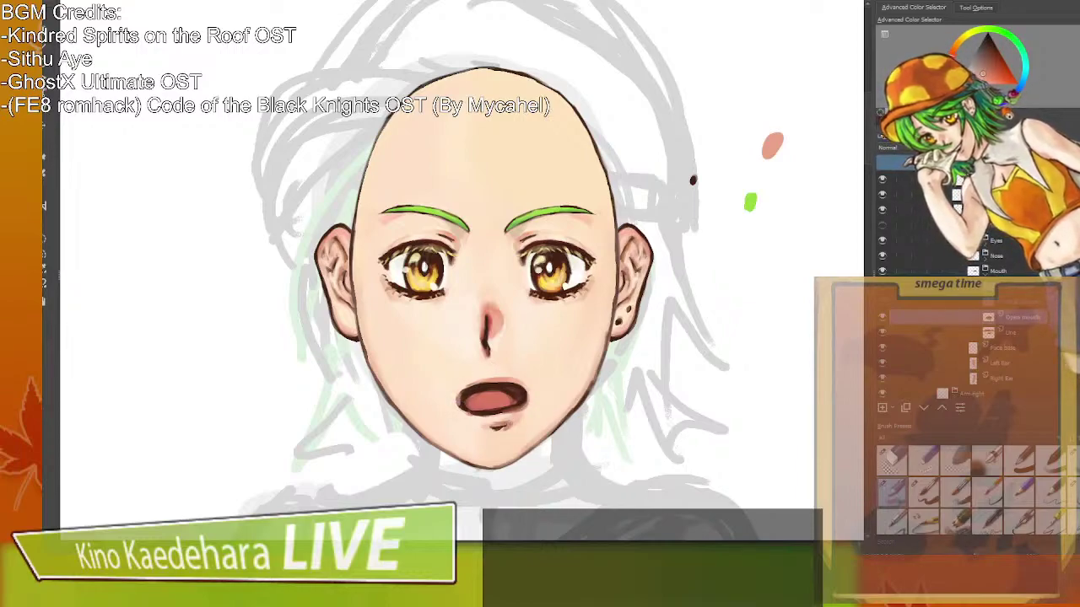
left_click(459, 386, "ctrl")
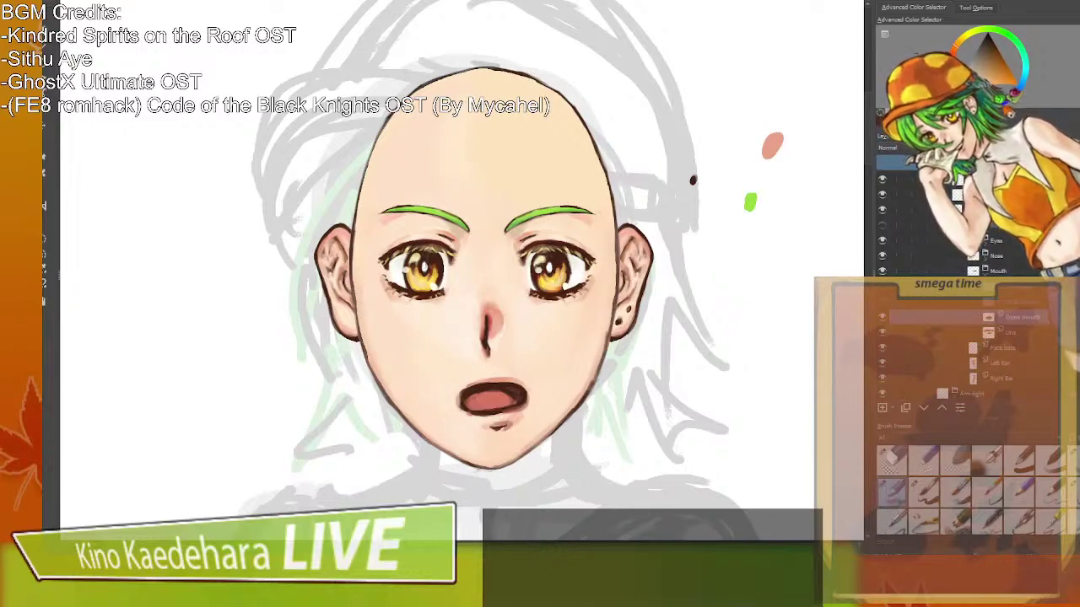
Transform the open mouth, slightly rotating and shifting it into place beneath the nose.
key("ctrl+t")
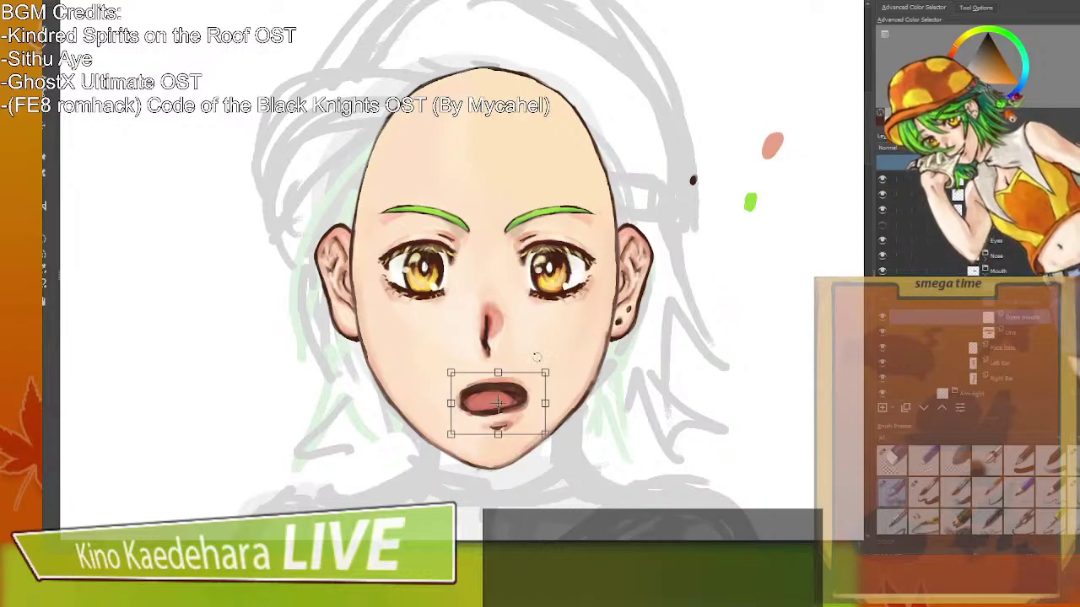
key("Return")
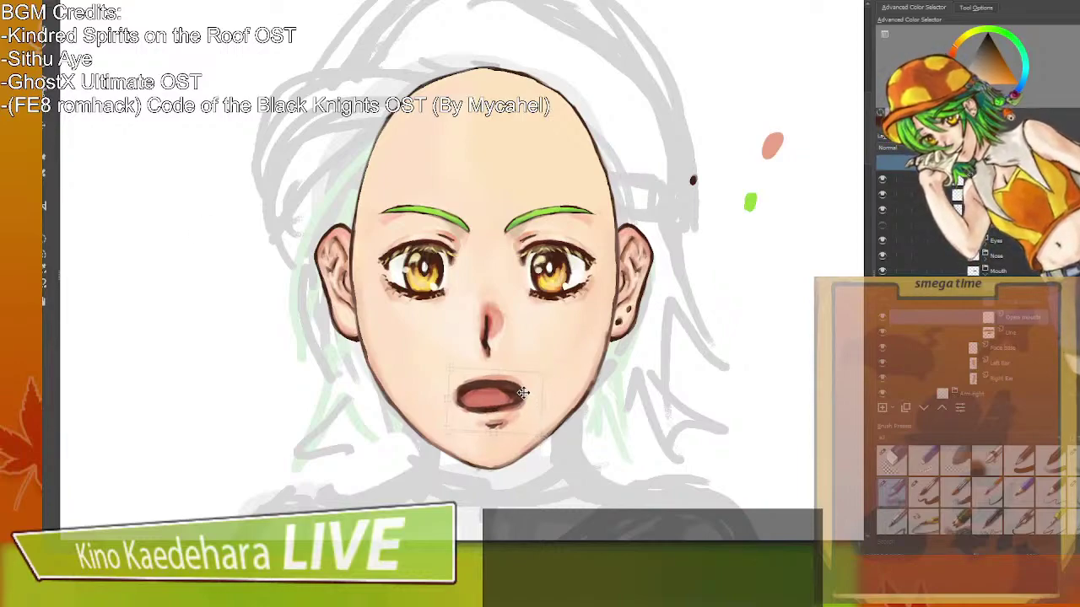
left_click(527, 393)
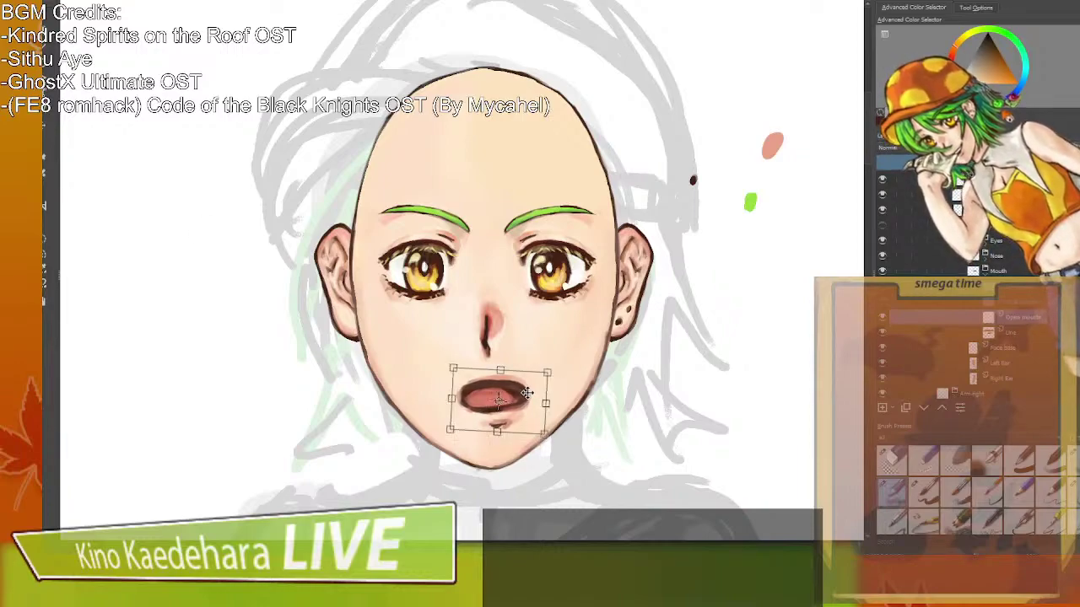
key("Return")
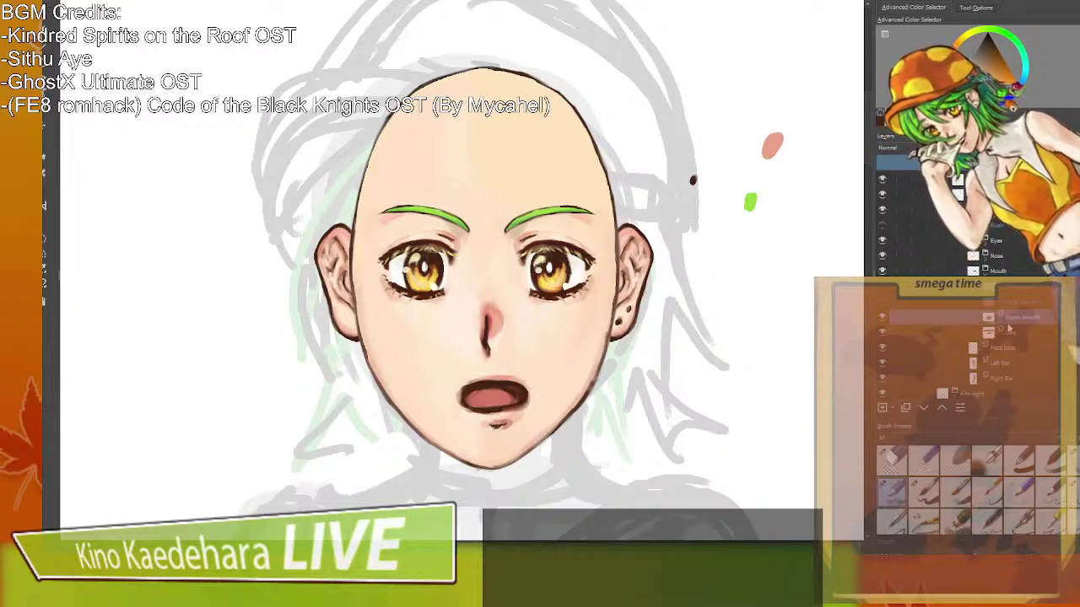
Toggle the open mouth layer's visibility repeatedly to compare it with the closed mouth line.
left_click(883, 319)
left_click(883, 319)
left_click(883, 319)
left_click(883, 318)
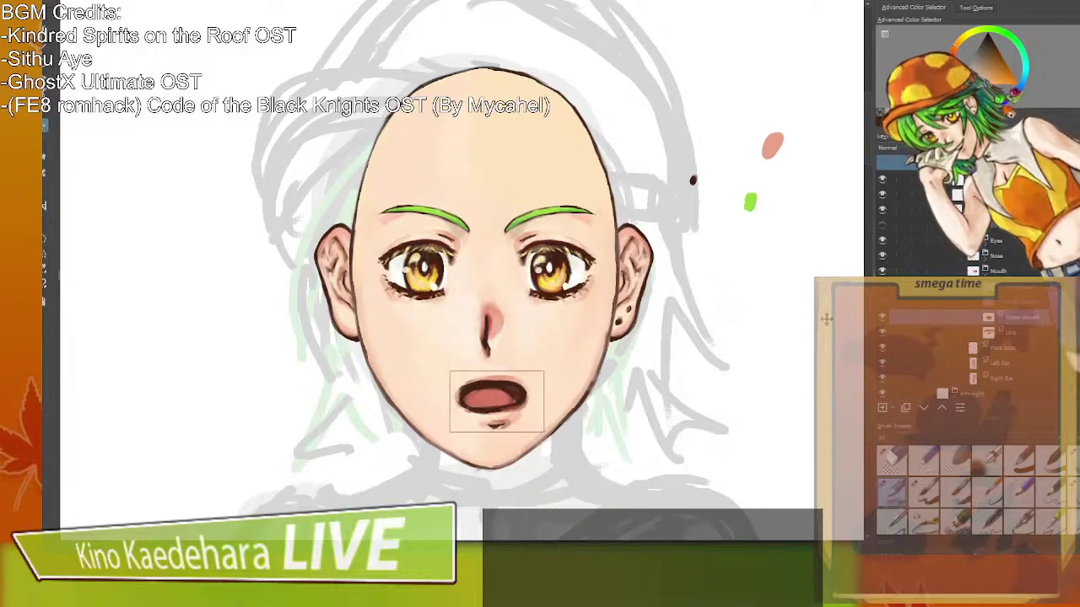
left_click(931, 331)
left_click(883, 319)
left_click(884, 319)
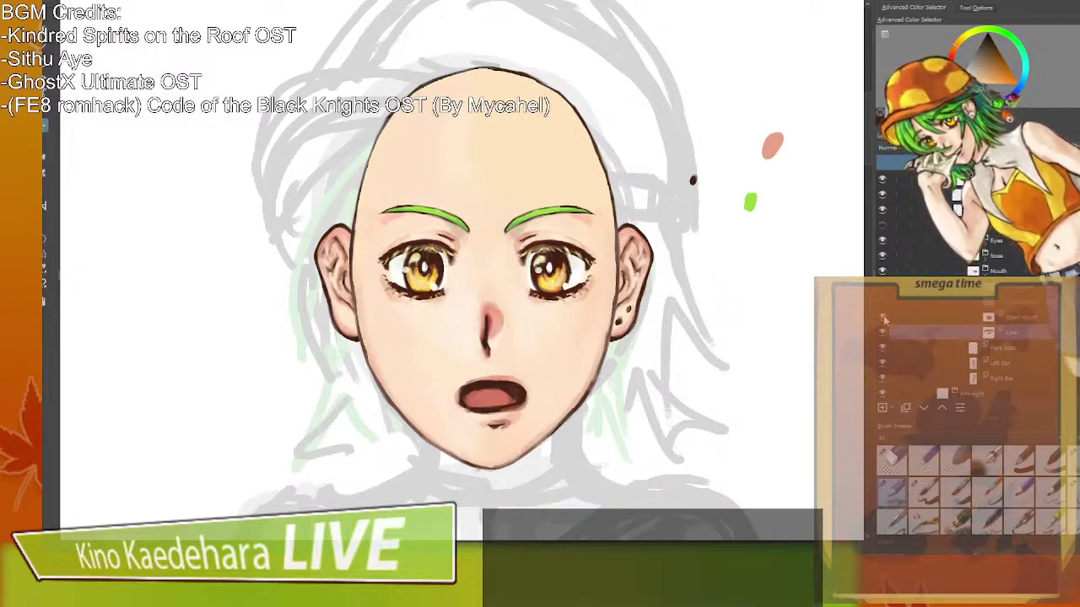
left_click(883, 319)
left_click(883, 319)
left_click(883, 319)
left_click(883, 319)
left_click(883, 319)
left_click(884, 319)
left_click(883, 319)
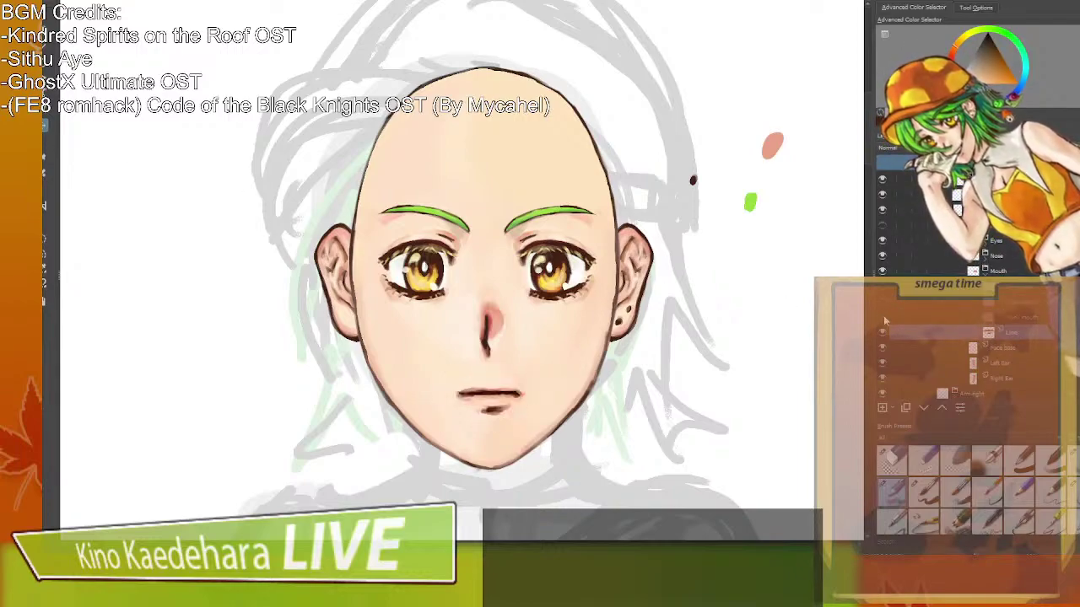
left_click(883, 319)
left_click(883, 319)
left_click(883, 319)
left_click(883, 319)
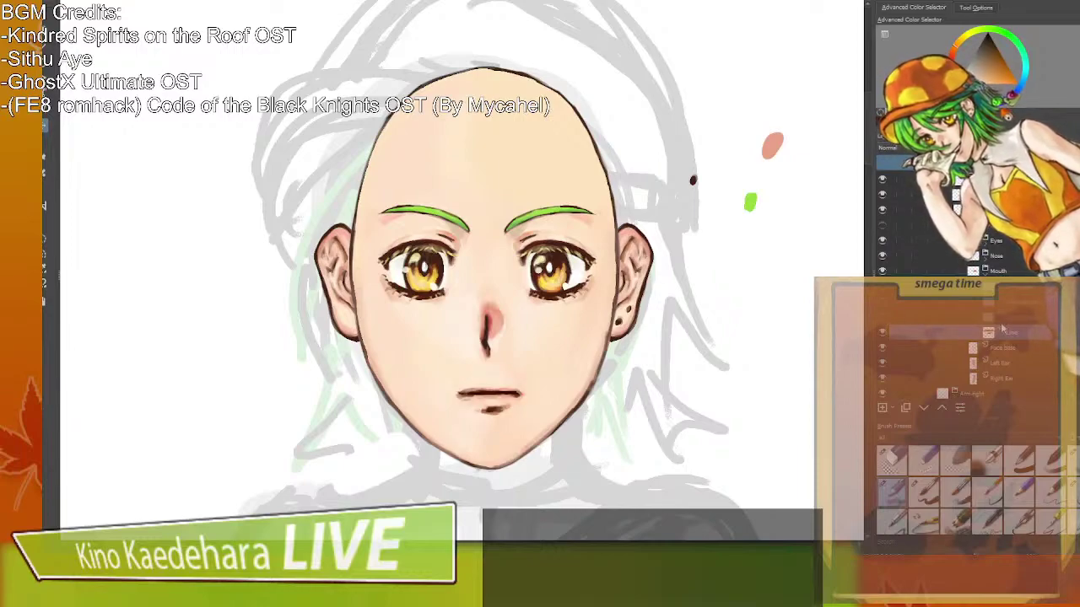
Select the open mouth layer, flick between open and closed mouths to check the motion, and leave it hidden.
left_click(991, 318)
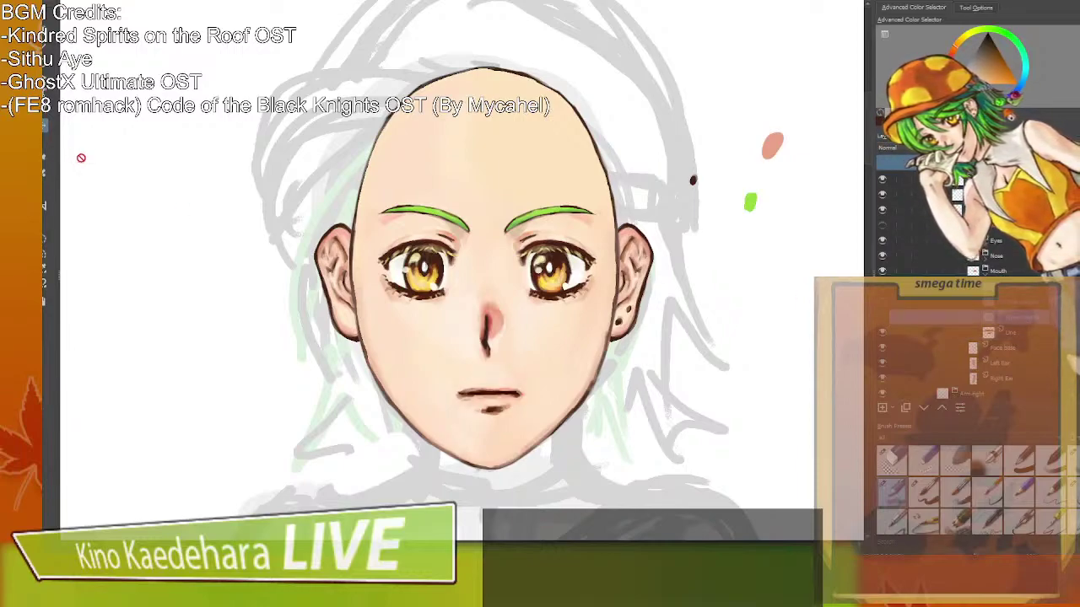
left_click(883, 320)
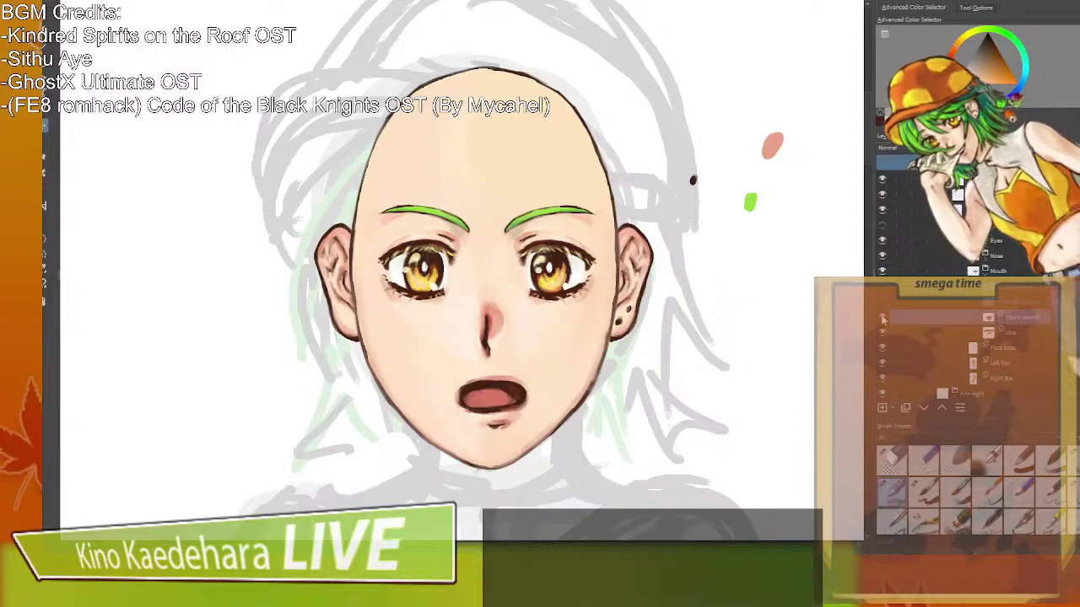
left_click(883, 320)
left_click(883, 321)
left_click(883, 322)
left_click(883, 322)
left_click(883, 322)
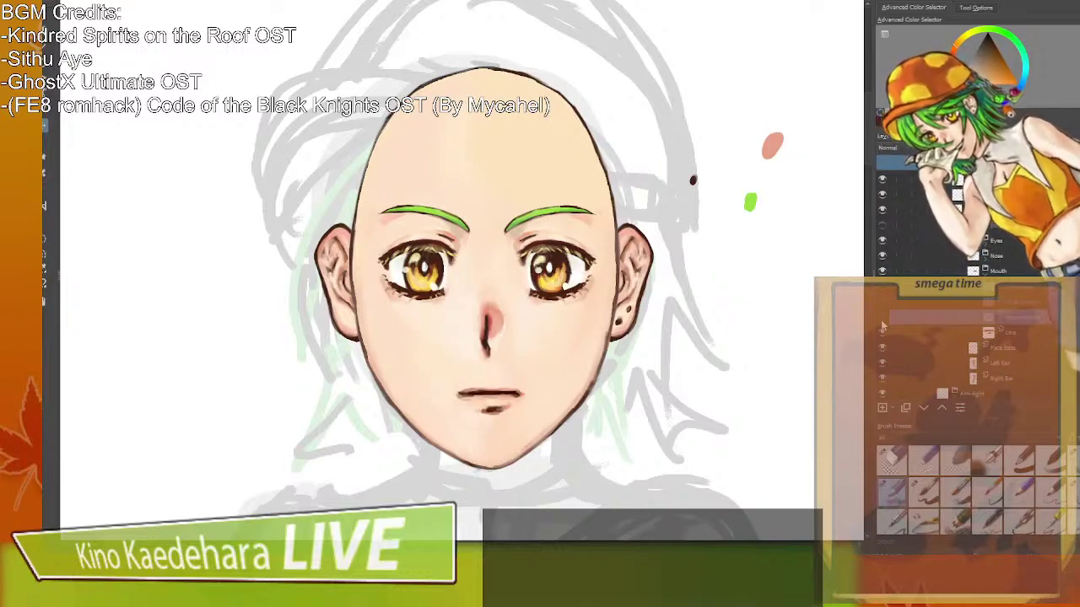
left_click(884, 322)
left_click(883, 322)
left_click(883, 323)
left_click(883, 323)
left_click(883, 322)
left_click(883, 322)
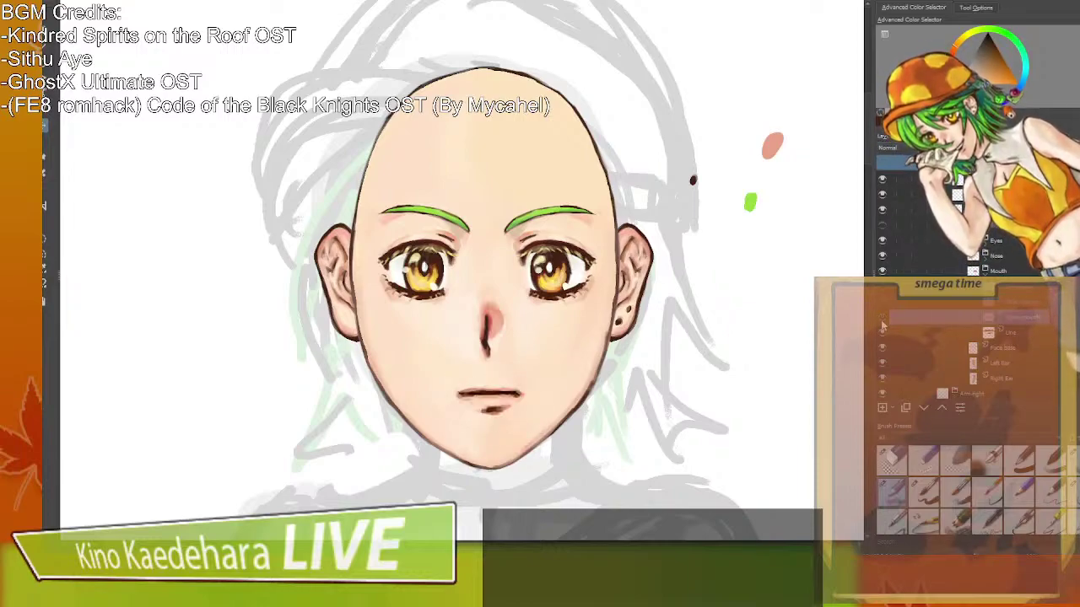
left_click(883, 323)
left_click(883, 322)
left_click(884, 322)
left_click(883, 322)
left_click(883, 322)
left_click(883, 322)
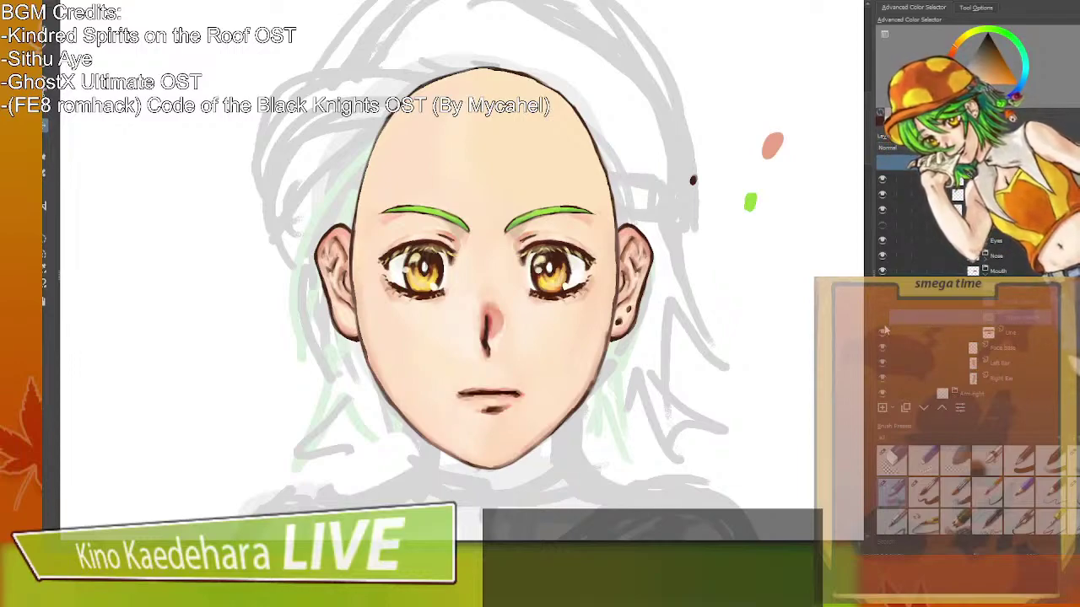
Preview the wide open smiling mouth with teeth against the closed mouth, leaving the smile hidden.
left_click(883, 291)
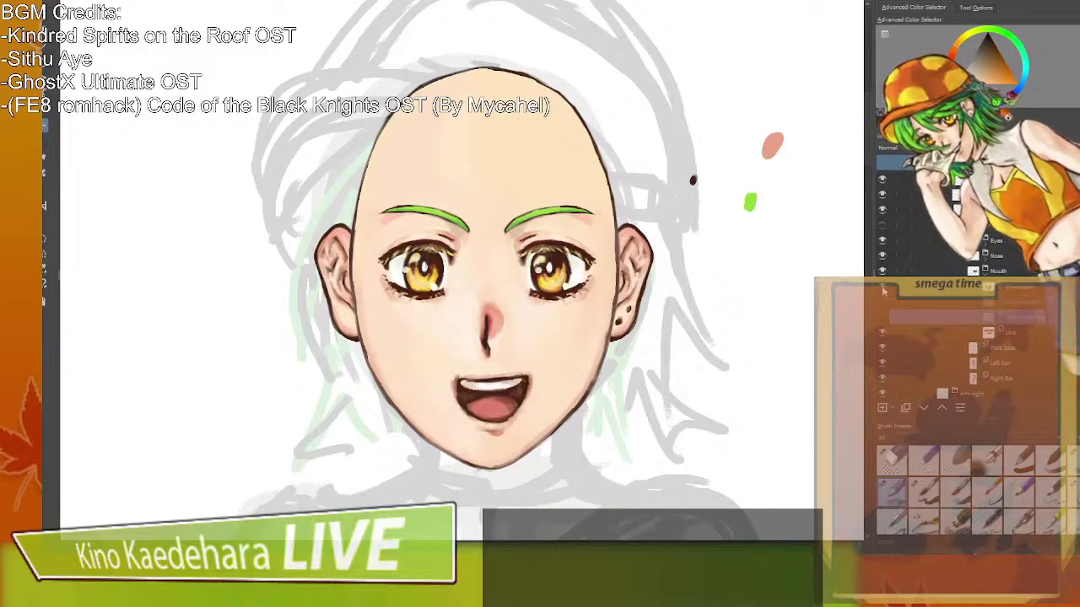
left_click(883, 291)
left_click(883, 291)
left_click(883, 291)
Look through the layer stack and review the whole character sketch before returning to the face.
scroll(904, 312, "up", 2)
scroll(904, 312, "up", 3)
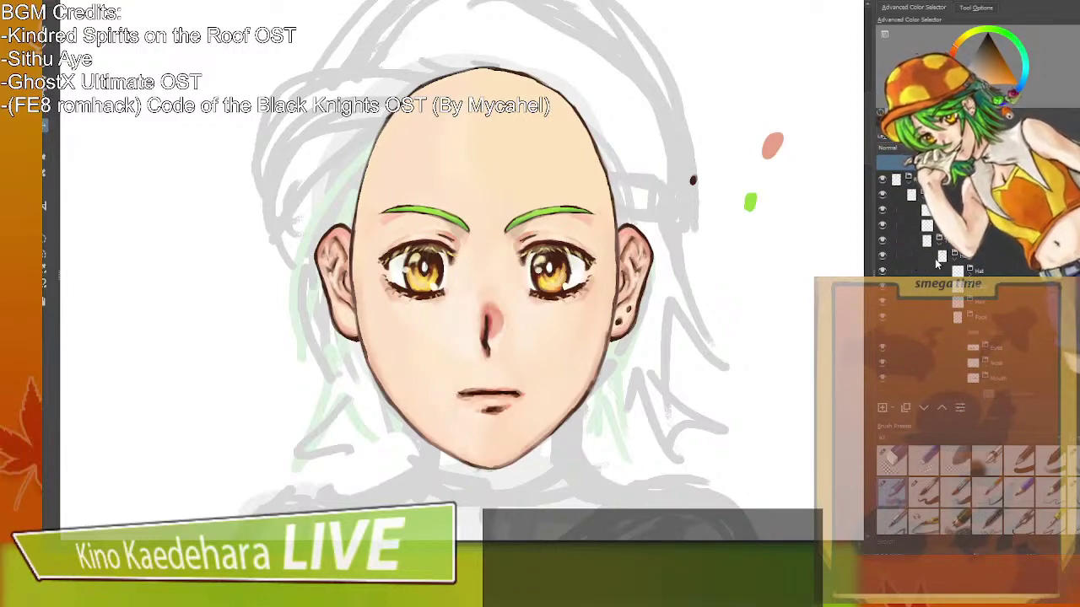
scroll(984, 293, "down", 4)
scroll(970, 312, "down", 5)
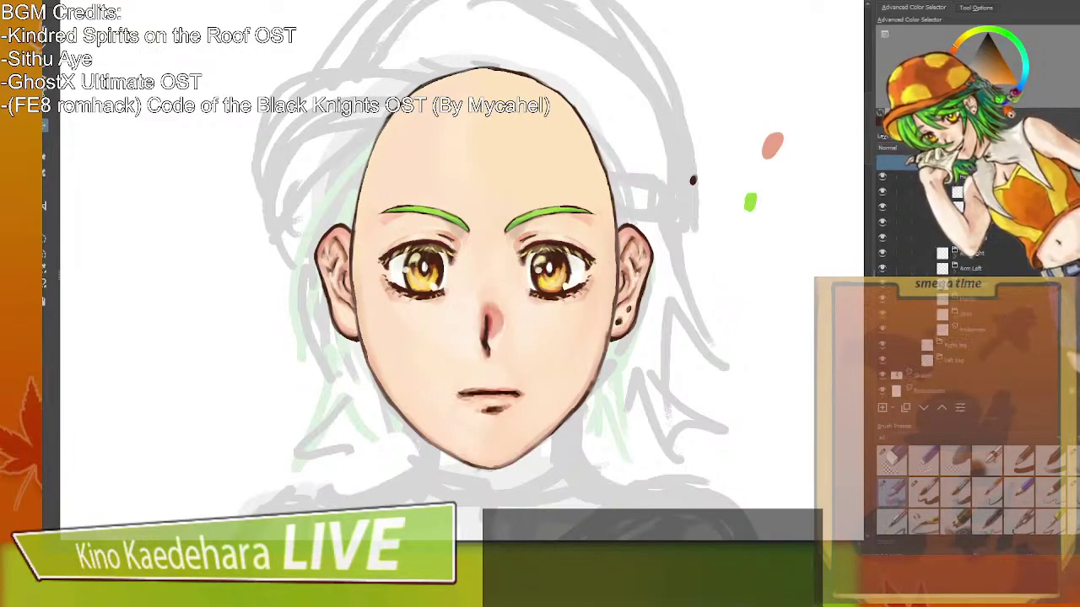
scroll(958, 325, "up", 5)
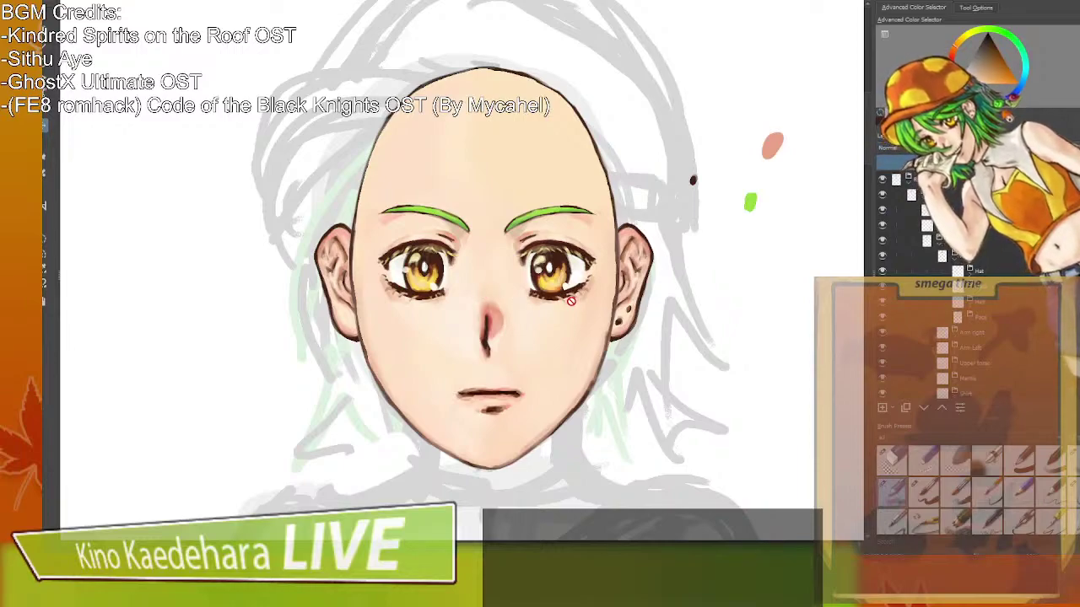
scroll(577, 299, "down", 4)
left_click_drag(611, 335, 601, 248)
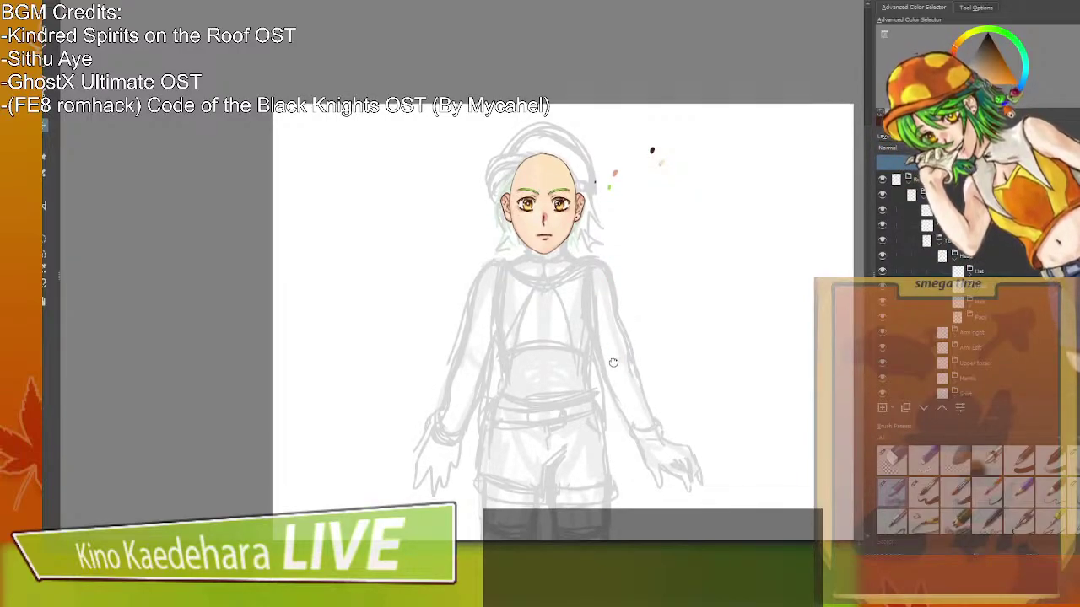
mouse_move(613, 364)
left_mouse_down()
mouse_move(614, 111)
mouse_move(631, 292)
mouse_move(671, 405)
left_mouse_up()
left_click_drag(678, 336, 633, 366)
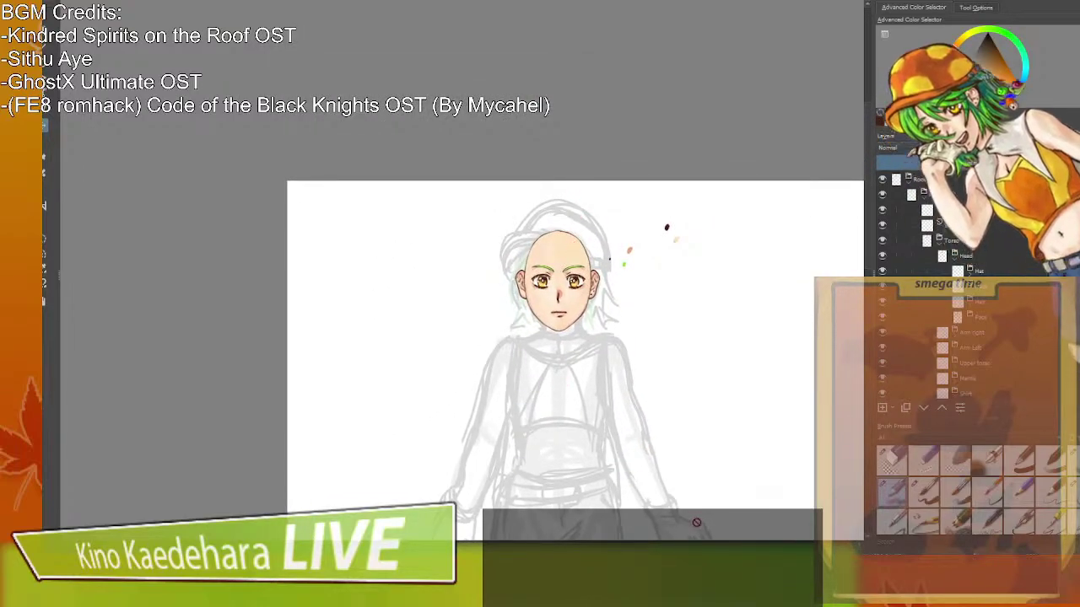
scroll(600, 404, "up", 3)
scroll(599, 405, "up", 4)
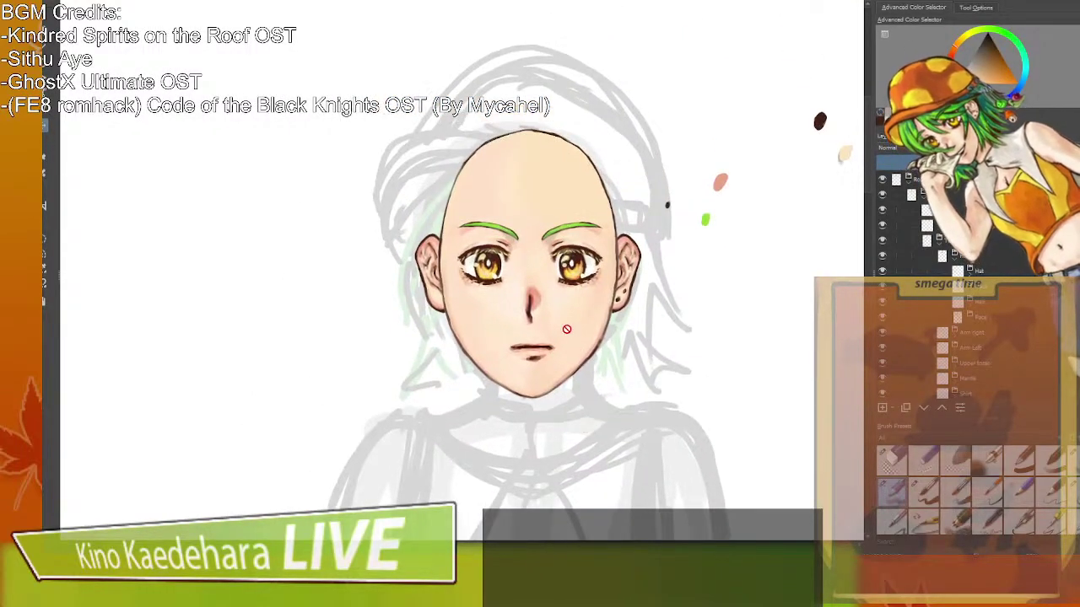
left_click_drag(563, 306, 596, 386)
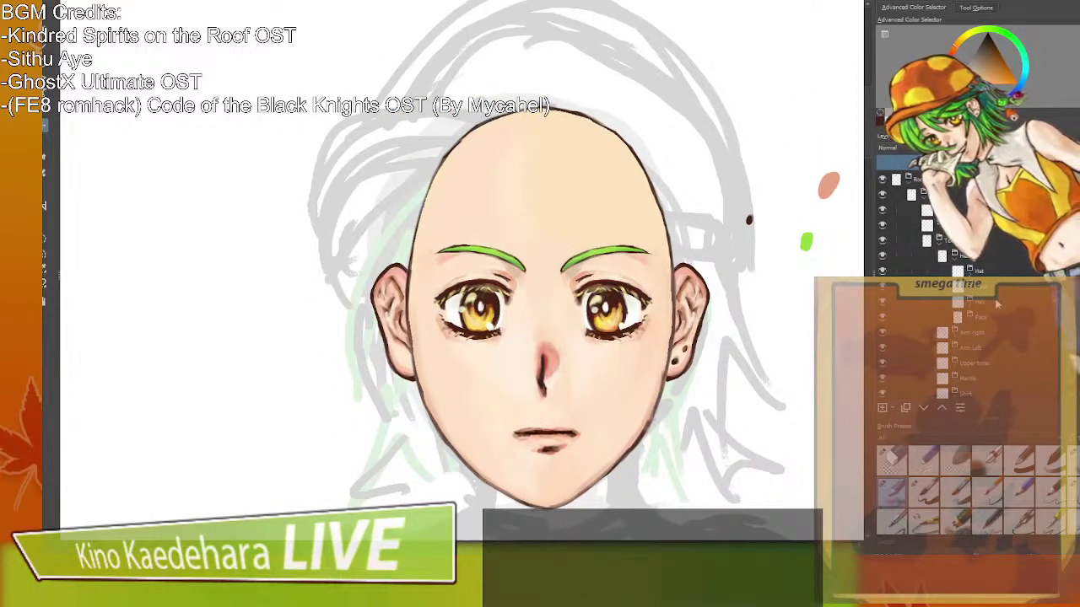
Expand the hair group, select the Bangs layer, and sample the dark line colour from the swatch beside the head.
left_click(969, 306)
left_click(1011, 333)
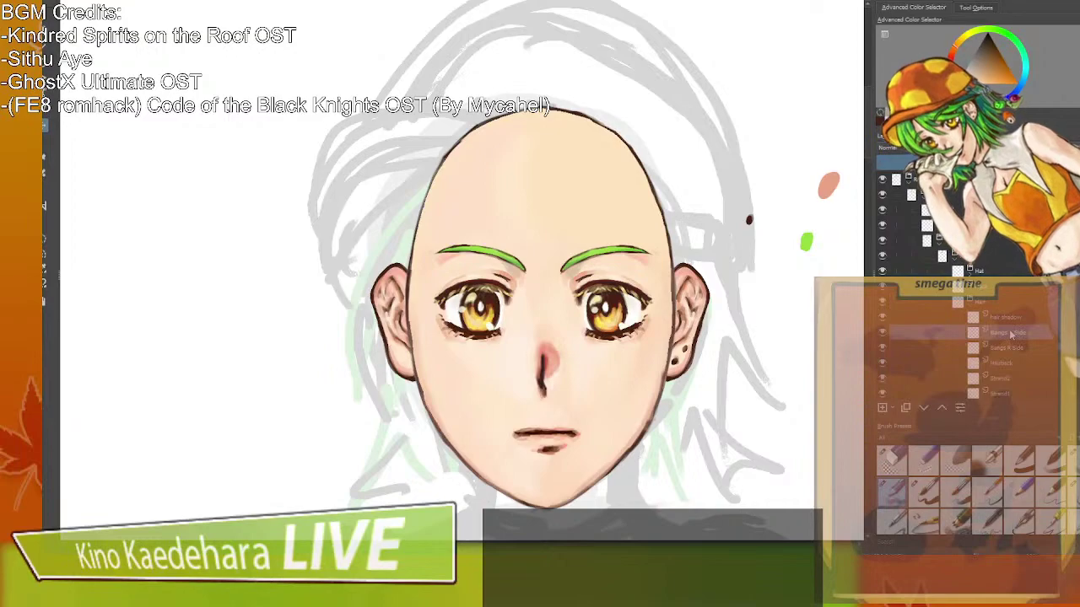
scroll(1011, 328, "down", 3)
left_click(1011, 315)
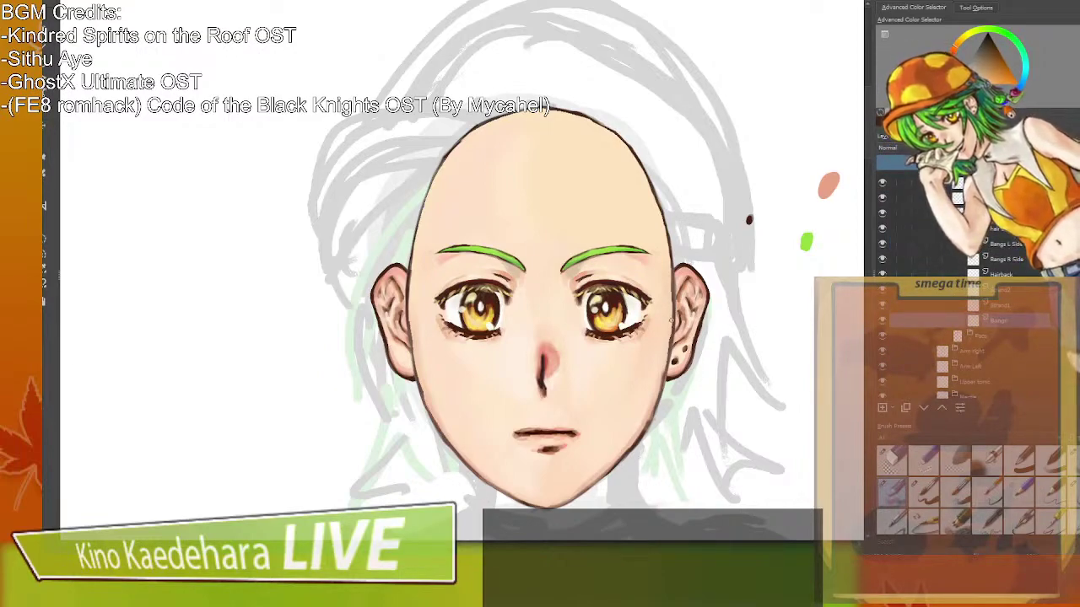
left_click(749, 220, "ctrl")
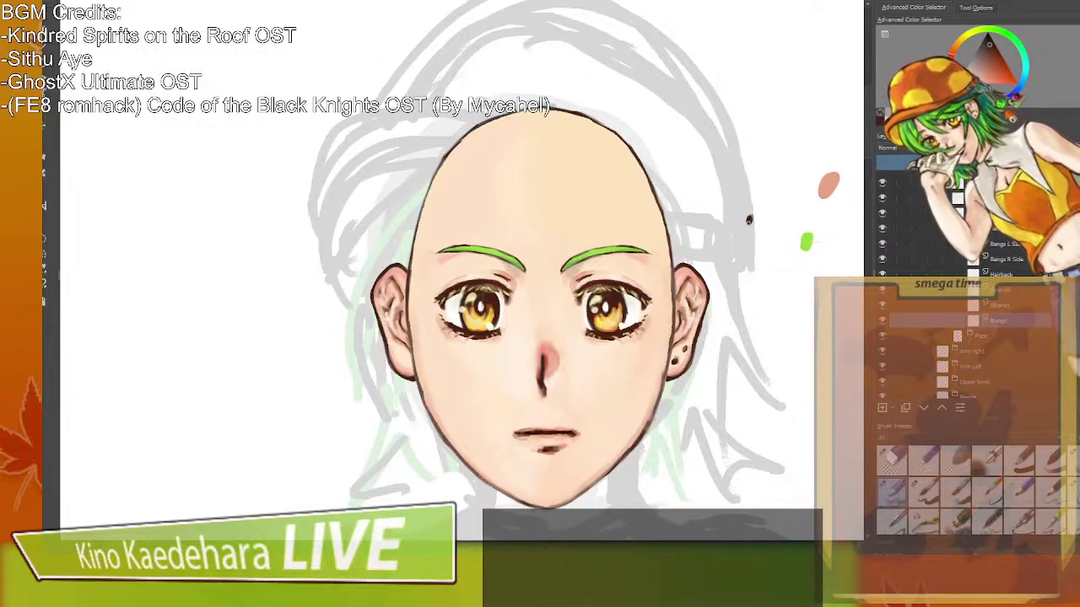
Expand the face group and make the face base layer active.
left_click(969, 336)
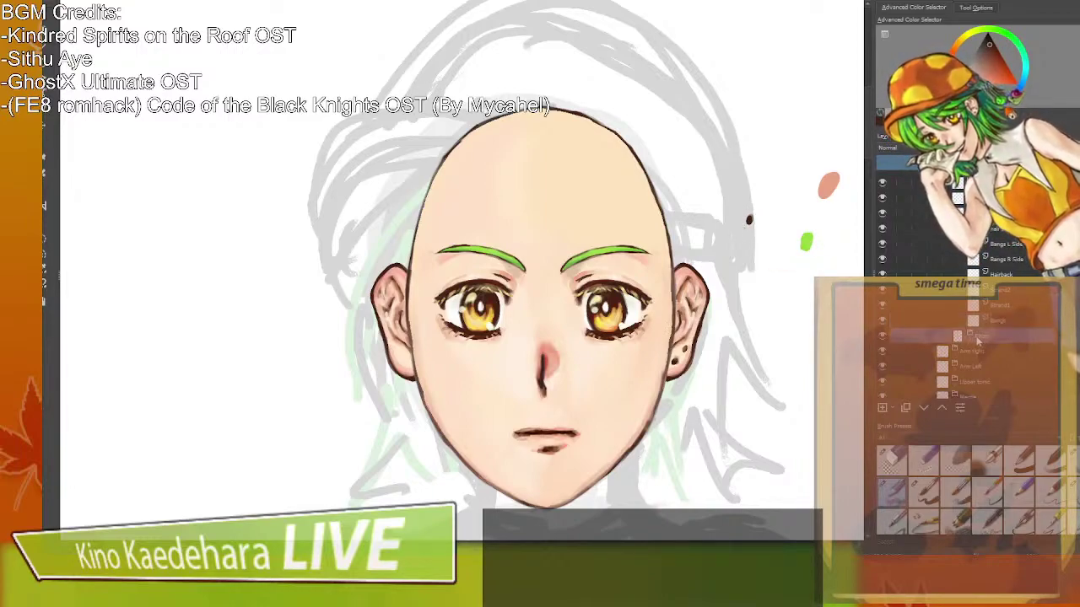
scroll(970, 336, "down", 3)
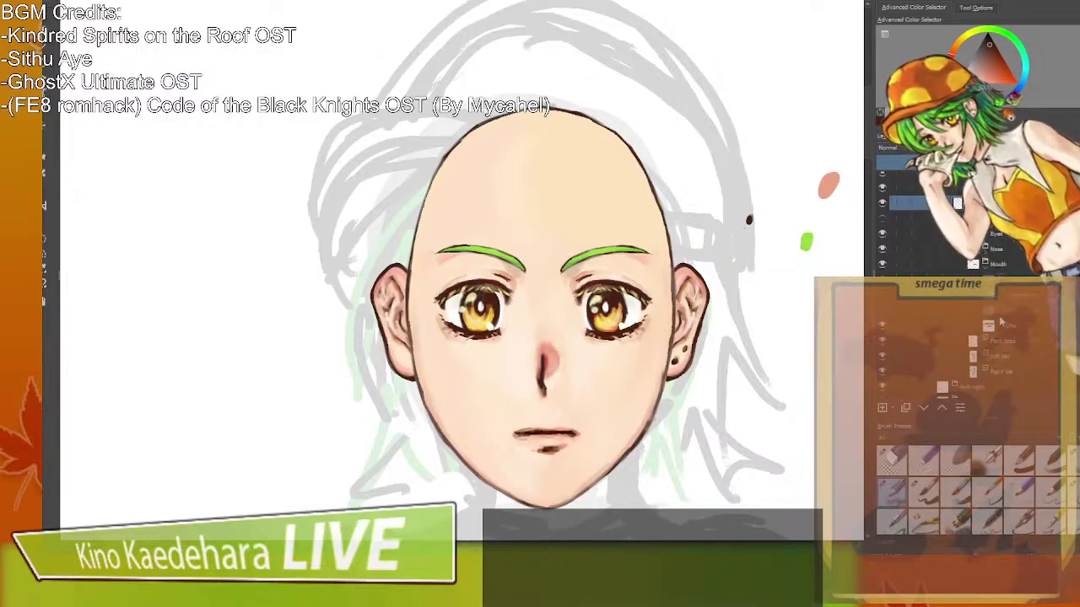
left_click(992, 340)
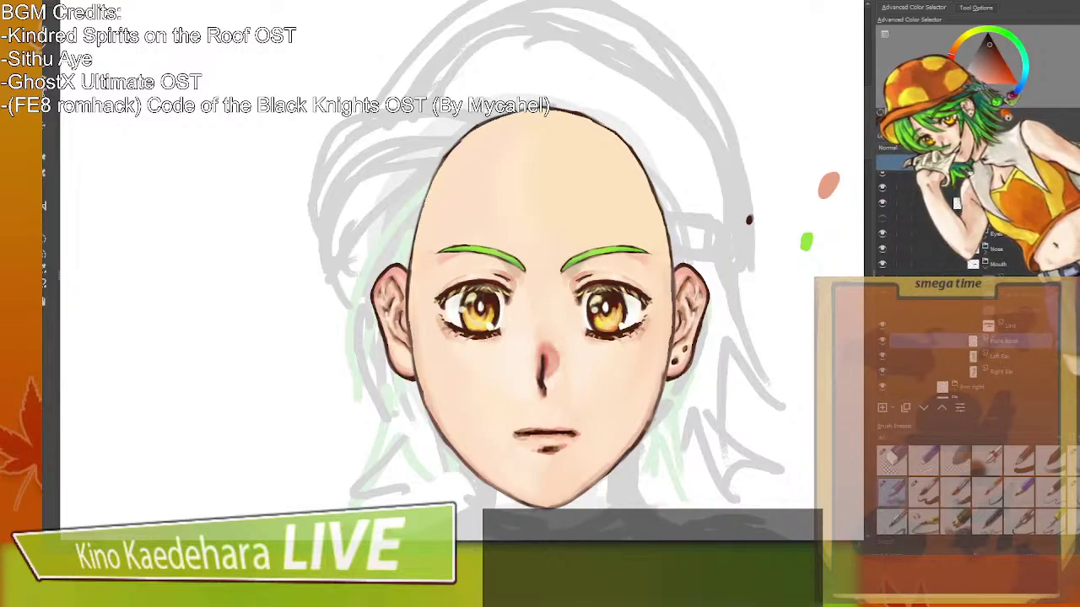
Fade the face base layer to reveal the sketch and outline a thin central hair strand tapering between the eyes.
left_click(979, 162)
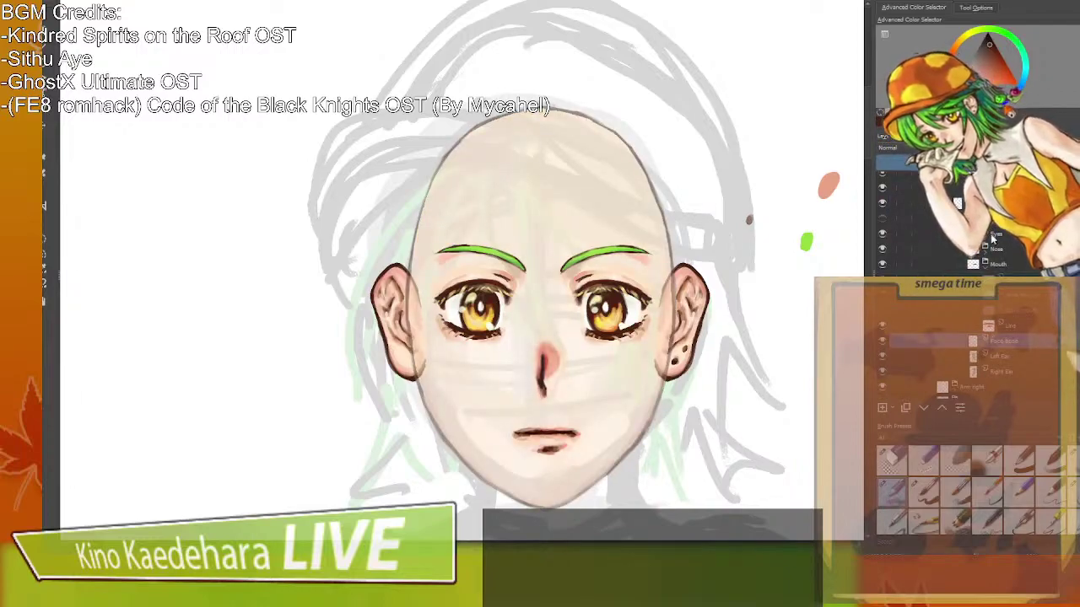
scroll(1042, 278, "up", 3)
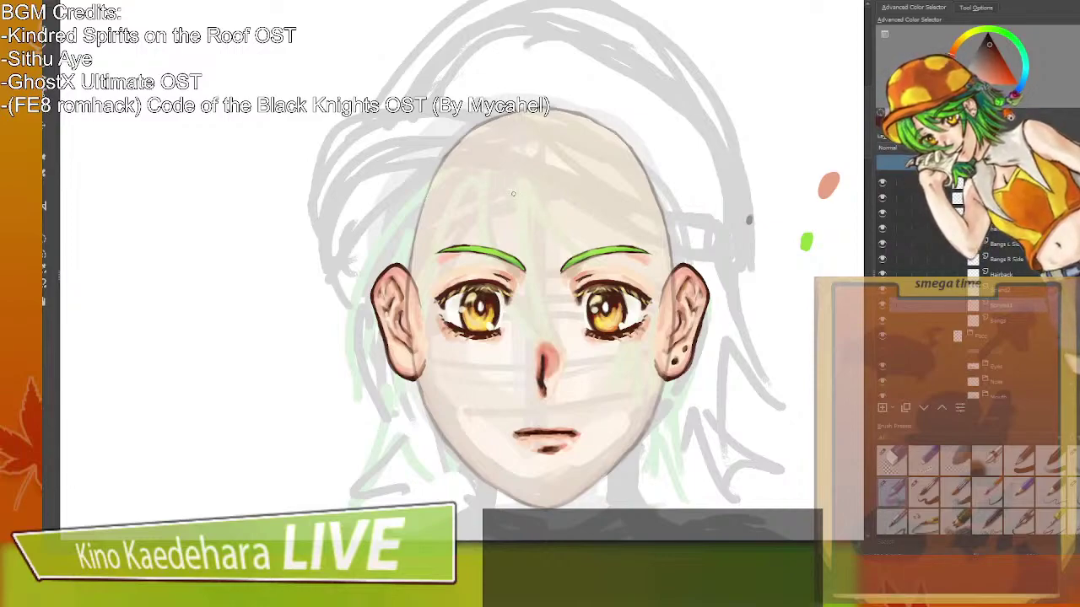
mouse_move(513, 189)
left_mouse_down()
mouse_move(528, 282)
mouse_move(559, 338)
mouse_move(514, 189)
mouse_move(528, 269)
mouse_move(570, 324)
left_mouse_up()
key("ctrl+z")
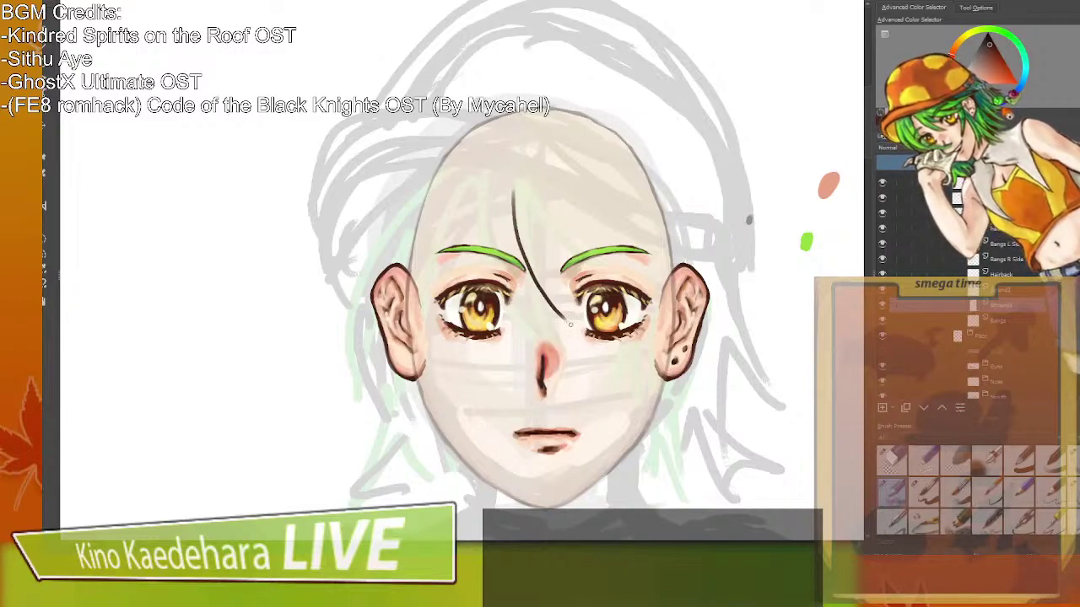
mouse_move(516, 189)
left_mouse_down()
mouse_move(543, 296)
mouse_move(572, 331)
left_mouse_up()
left_click_drag(543, 294, 577, 332)
mouse_move(540, 198)
left_mouse_down()
mouse_move(548, 286)
mouse_move(574, 331)
left_mouse_up()
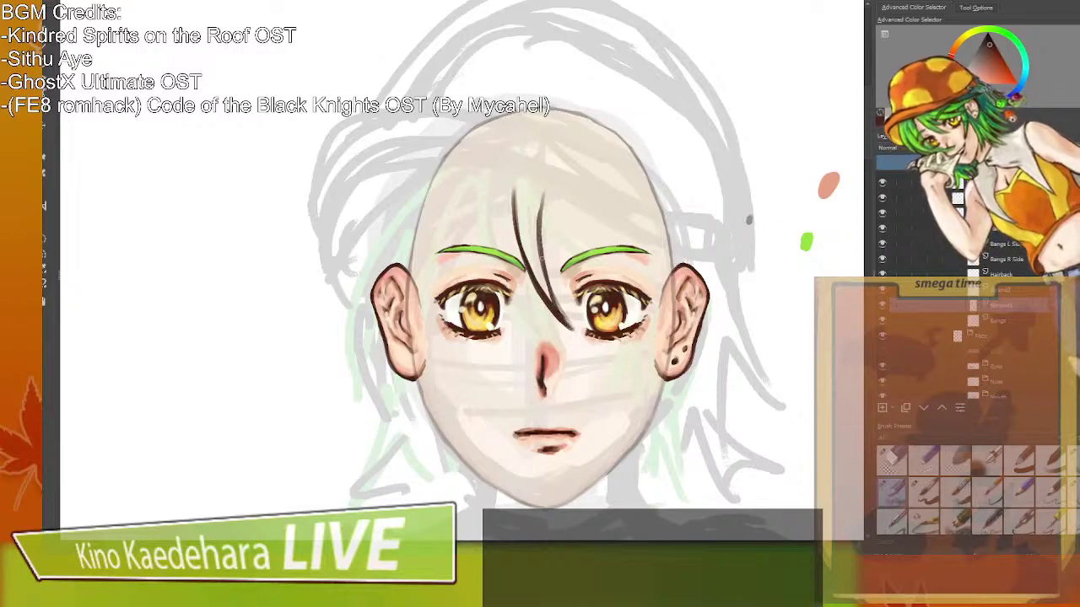
Extend both lines of the central strand up to the top of the forehead and thicken them.
mouse_move(545, 243)
left_mouse_down()
mouse_move(542, 191)
mouse_move(555, 171)
left_mouse_up()
mouse_move(541, 207)
left_mouse_down()
mouse_move(553, 172)
mouse_move(541, 152)
mouse_move(523, 171)
mouse_move(539, 155)
left_mouse_up()
mouse_move(516, 185)
left_mouse_down()
mouse_move(578, 133)
mouse_move(552, 146)
left_mouse_up()
mouse_move(513, 238)
left_mouse_down()
mouse_move(511, 199)
mouse_move(571, 136)
left_mouse_up()
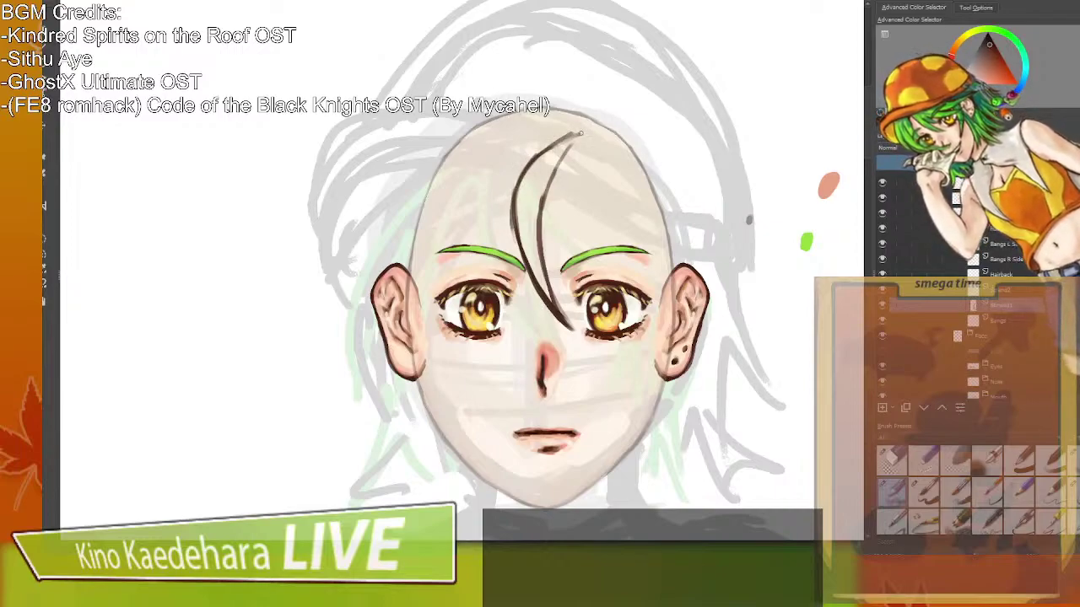
mouse_move(512, 224)
left_mouse_down()
mouse_move(516, 165)
mouse_move(538, 134)
left_mouse_up()
mouse_move(512, 226)
left_mouse_down()
mouse_move(525, 154)
mouse_move(543, 191)
mouse_move(539, 223)
left_mouse_up()
left_click_drag(567, 135, 540, 241)
left_click_drag(542, 203, 546, 260)
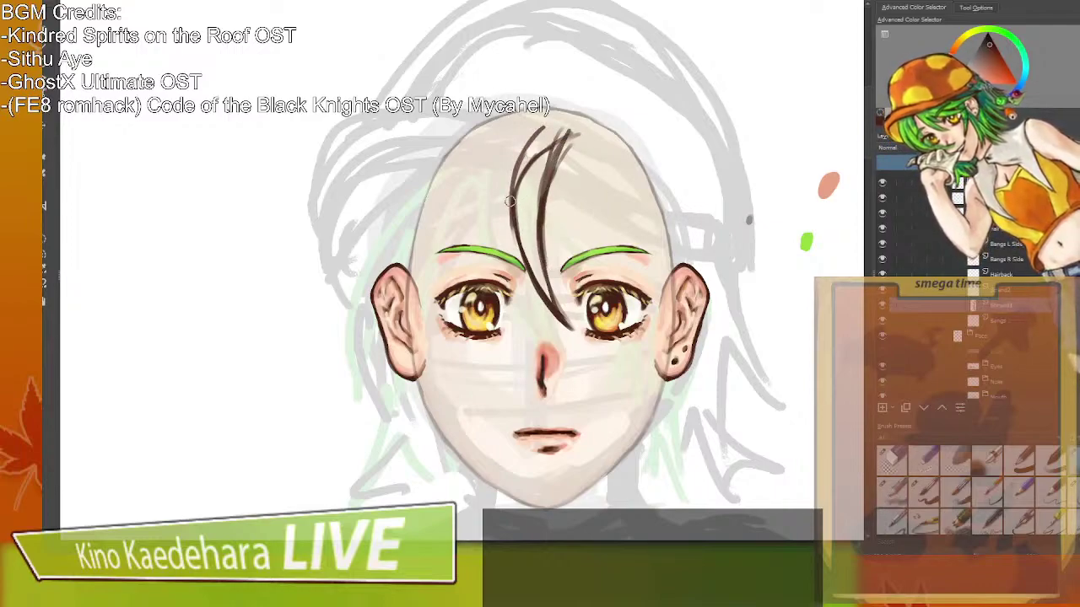
Erase the stray lines at the top of the central strand and redraw its pointed tip.
mouse_move(522, 202)
left_mouse_down()
mouse_move(537, 151)
mouse_move(527, 187)
left_mouse_up()
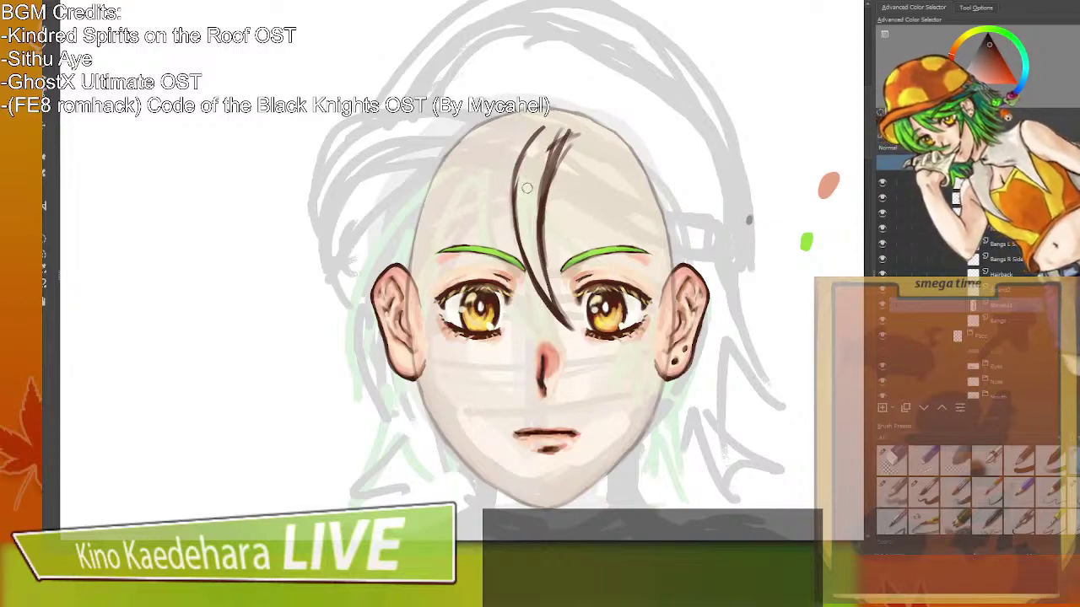
mouse_move(563, 130)
left_mouse_down()
mouse_move(537, 173)
mouse_move(569, 135)
mouse_move(535, 206)
left_mouse_up()
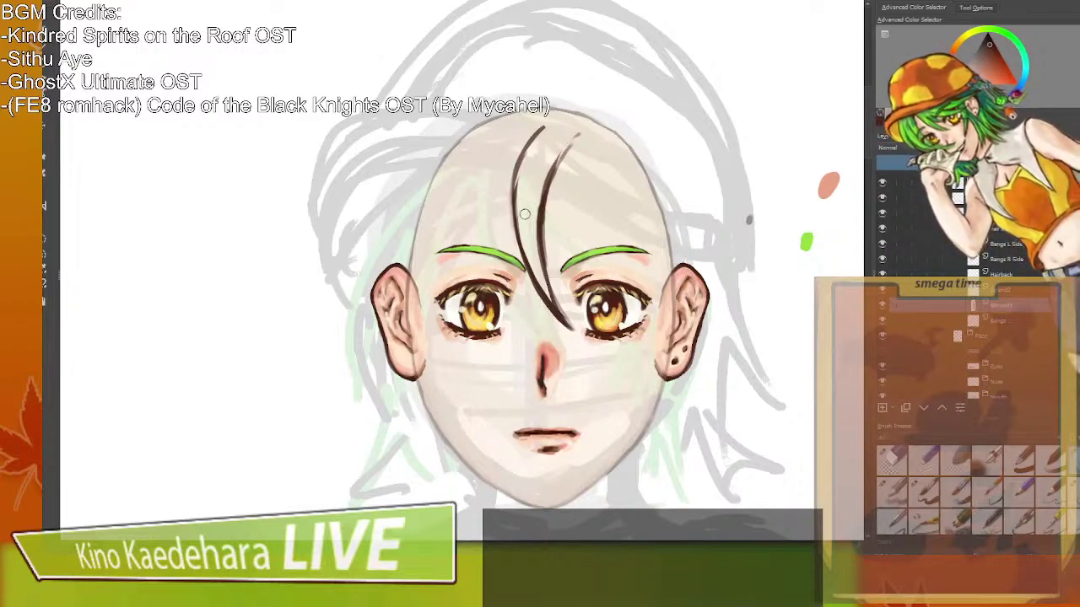
mouse_move(526, 169)
left_mouse_down()
mouse_move(524, 224)
mouse_move(522, 178)
left_mouse_up()
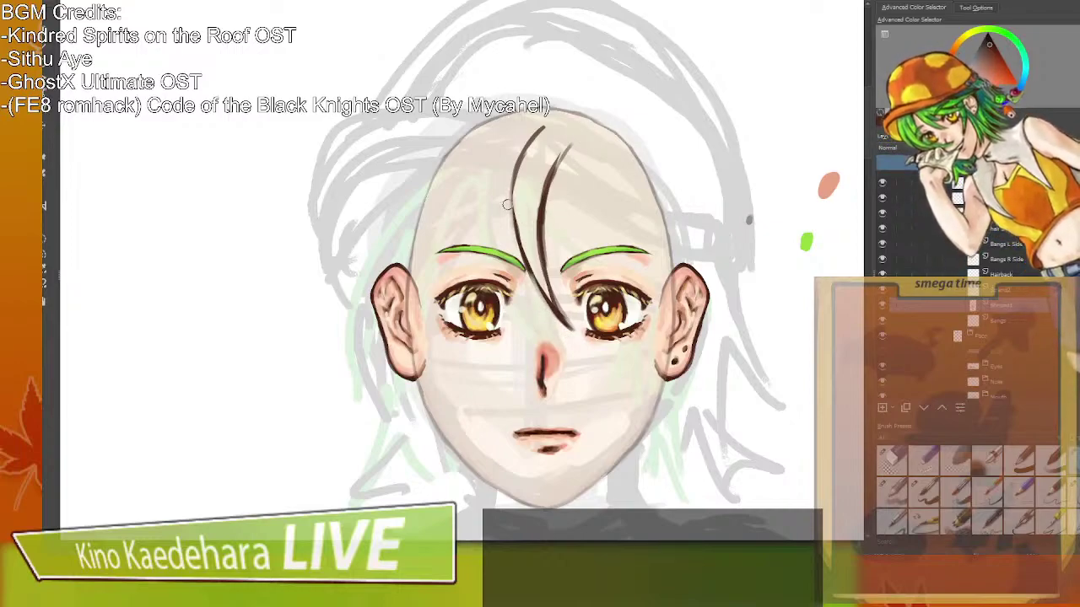
mouse_move(514, 188)
left_mouse_down()
mouse_move(520, 243)
mouse_move(517, 222)
left_mouse_up()
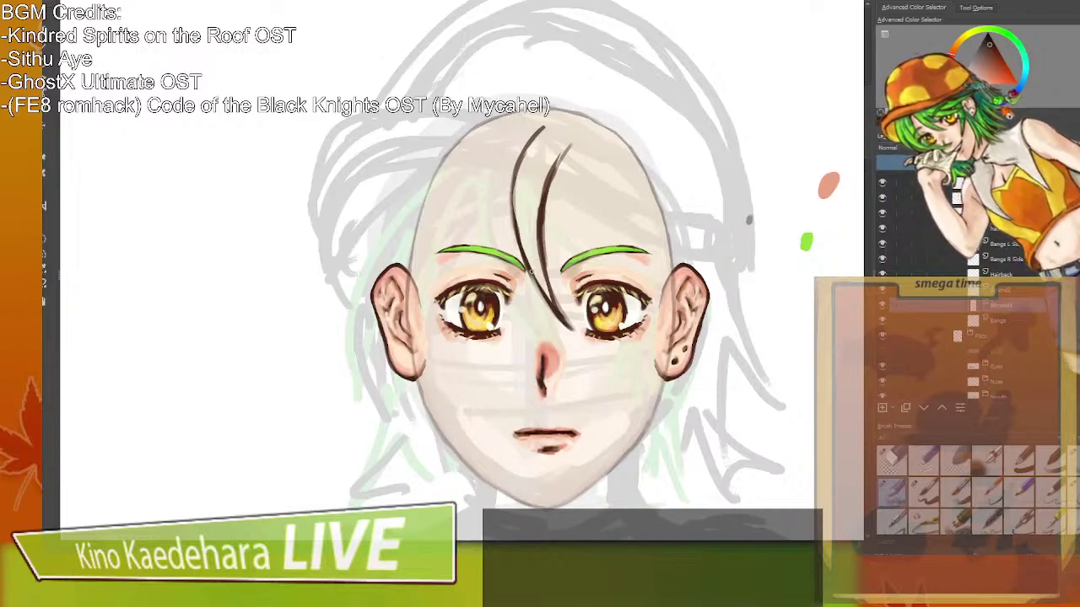
key("/")
left_click_drag(557, 285, 574, 328)
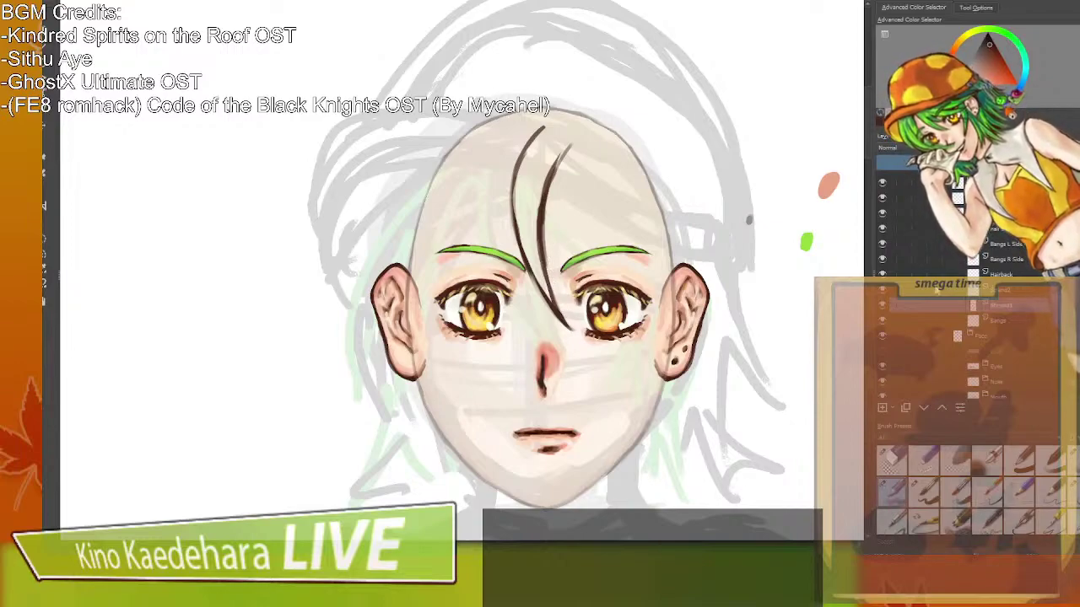
Move the central strand's layer above the side bangs layers and make the Bangs layer active.
left_click_drag(1007, 290, 1009, 239)
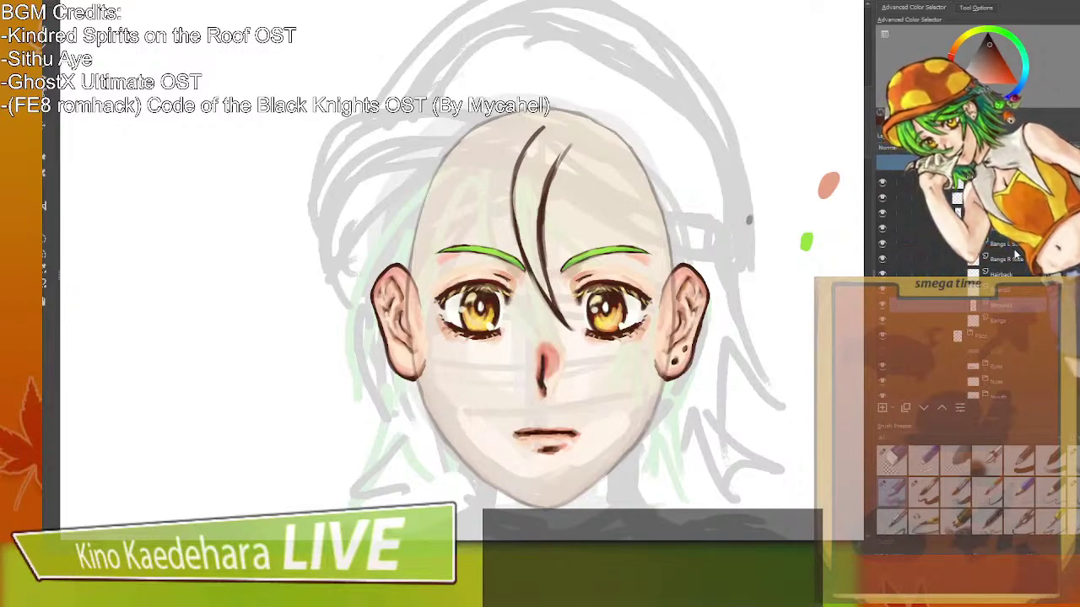
left_click(1006, 321)
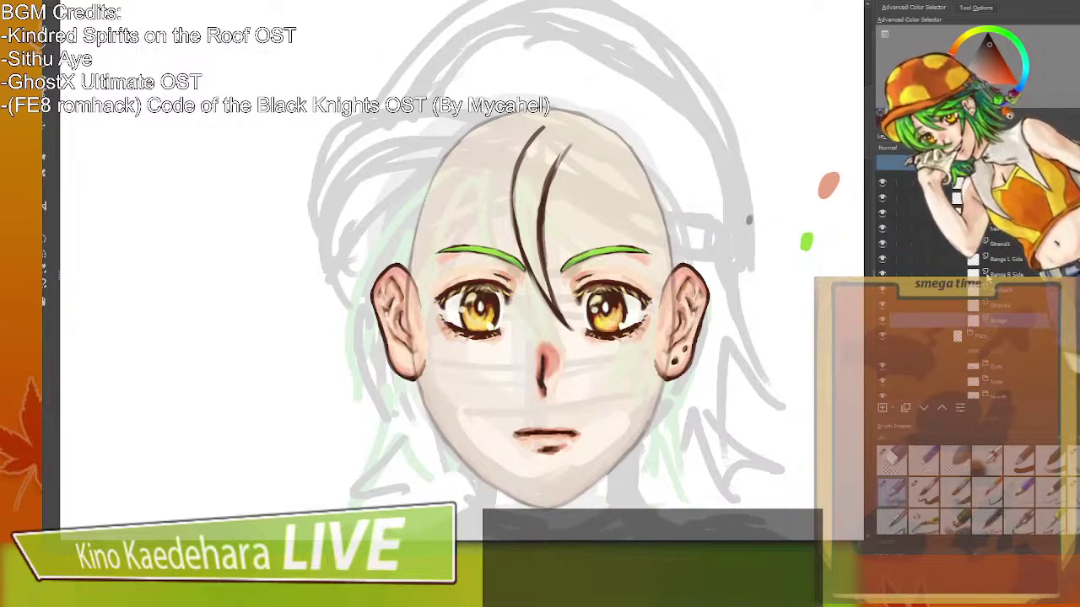
Try a long bangs line sweeping from the central strand across the eyebrow and over the ear.
mouse_move(550, 215)
left_mouse_down()
mouse_move(614, 272)
mouse_move(662, 293)
left_mouse_up()
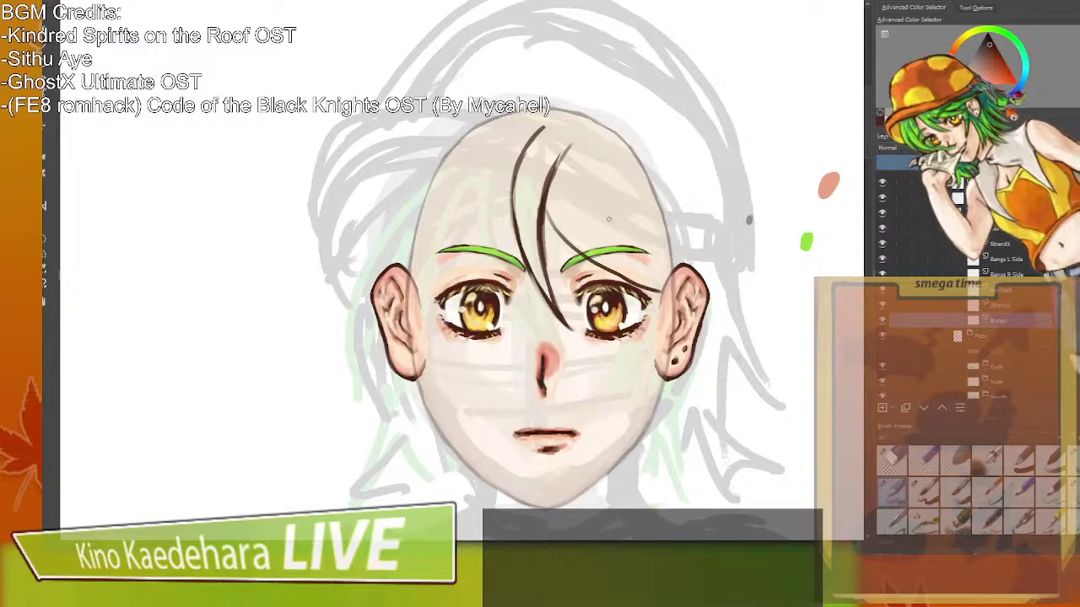
left_click_drag(548, 194, 565, 239)
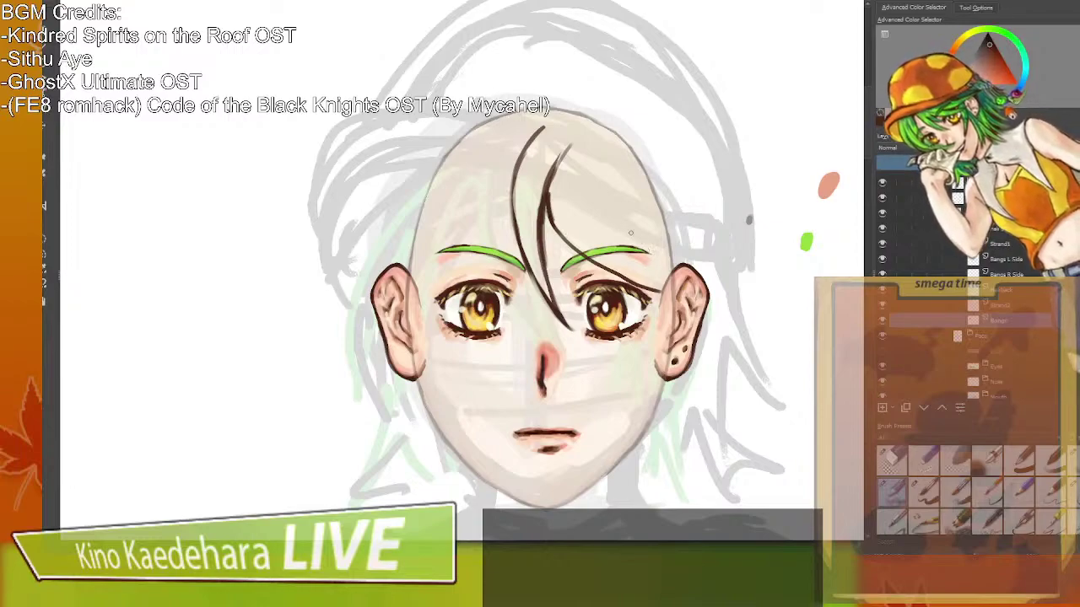
mouse_move(660, 291)
left_mouse_down()
mouse_move(729, 271)
mouse_move(642, 282)
mouse_move(727, 273)
mouse_move(691, 276)
left_mouse_up()
key("/")
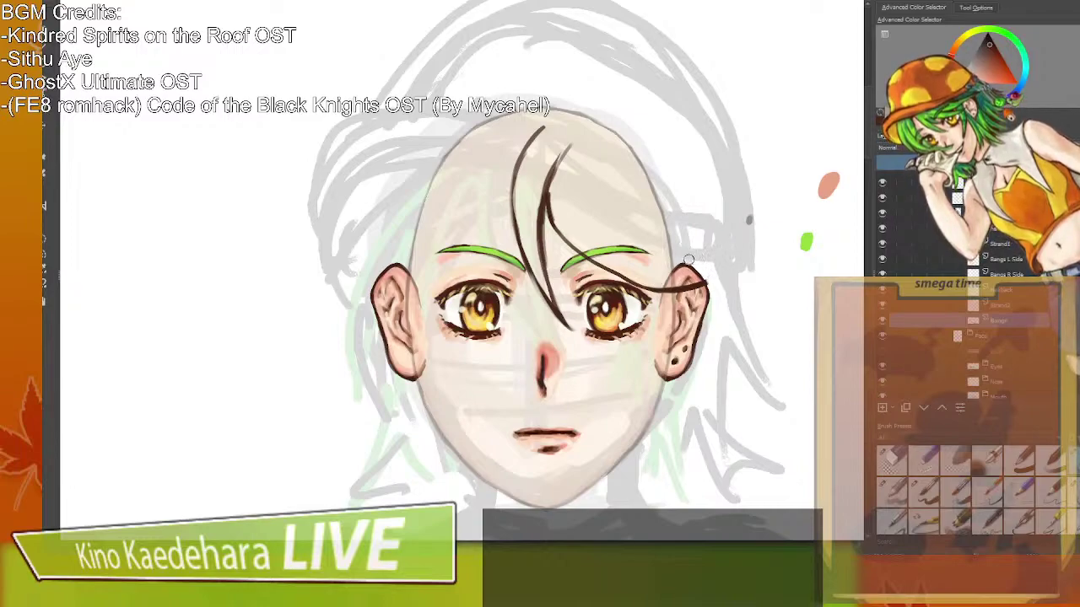
mouse_move(553, 172)
left_mouse_down()
mouse_move(553, 216)
mouse_move(577, 249)
left_mouse_up()
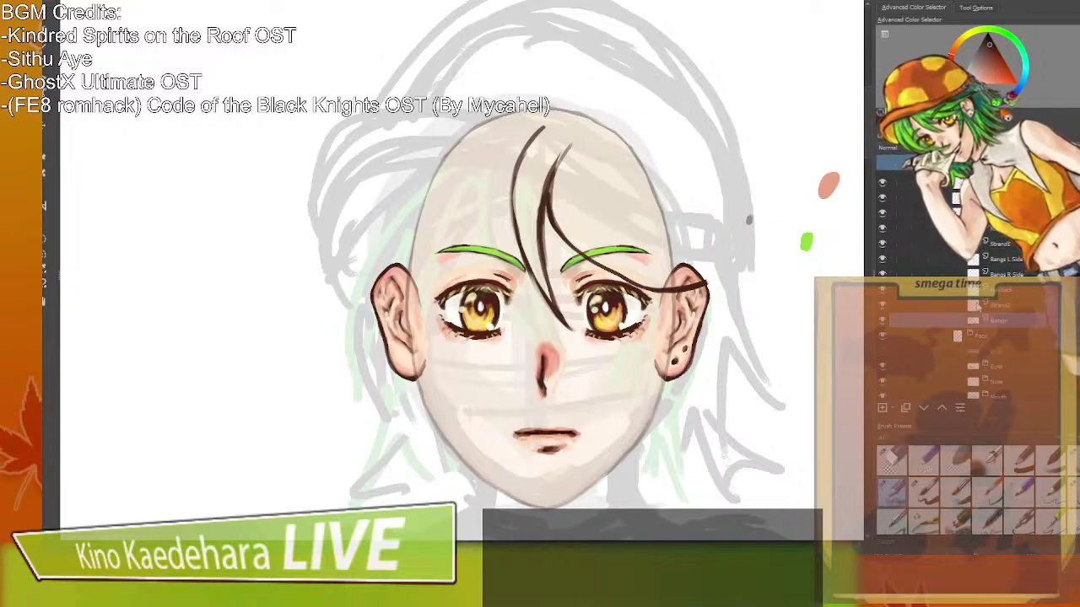
Undo the strokes of the long bangs line running from the central strand to the ear.
key("ctrl+z")
key("ctrl+z")
key("ctrl+z")
key("ctrl+z")
key("ctrl+z")
key("ctrl+z")
key("ctrl+z")
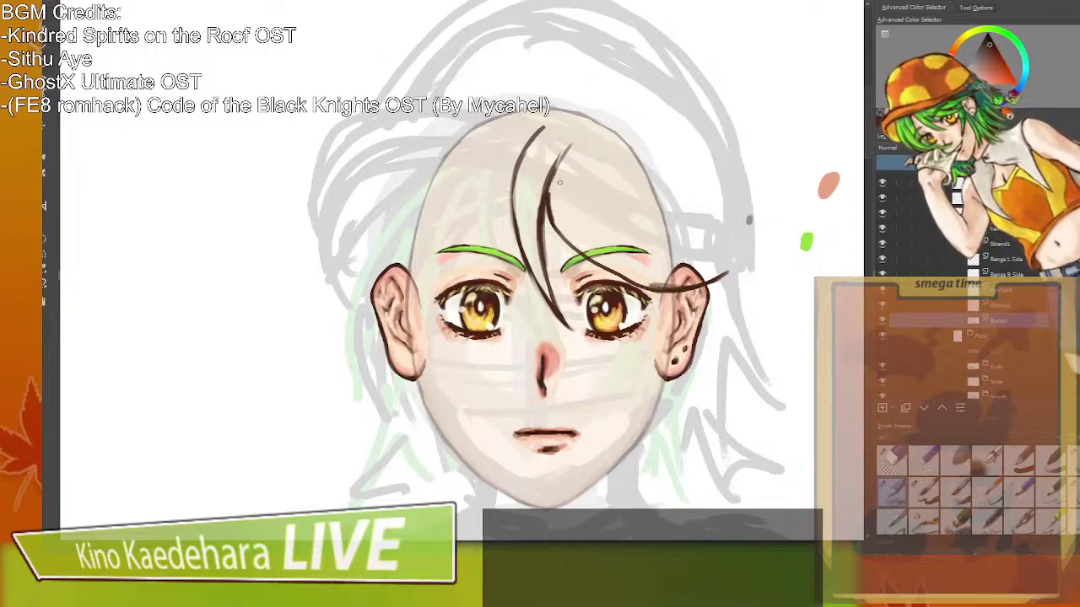
key("ctrl+z")
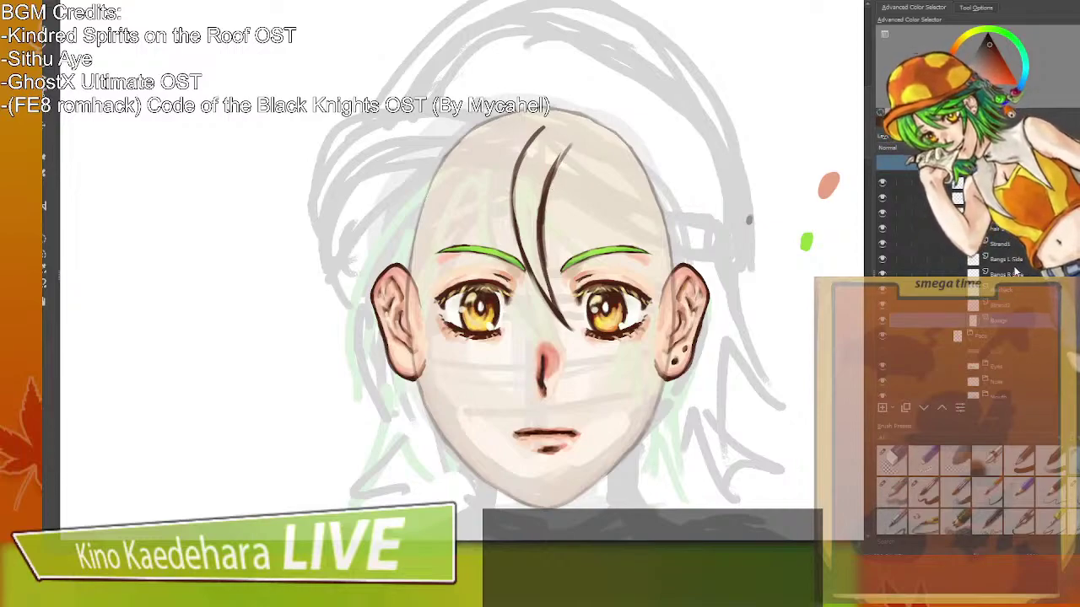
Erase the upper part of the central strand's right line on the Strand1 layer, and return to the Bangs layer.
left_click(1004, 245)
left_click_drag(569, 147, 542, 236)
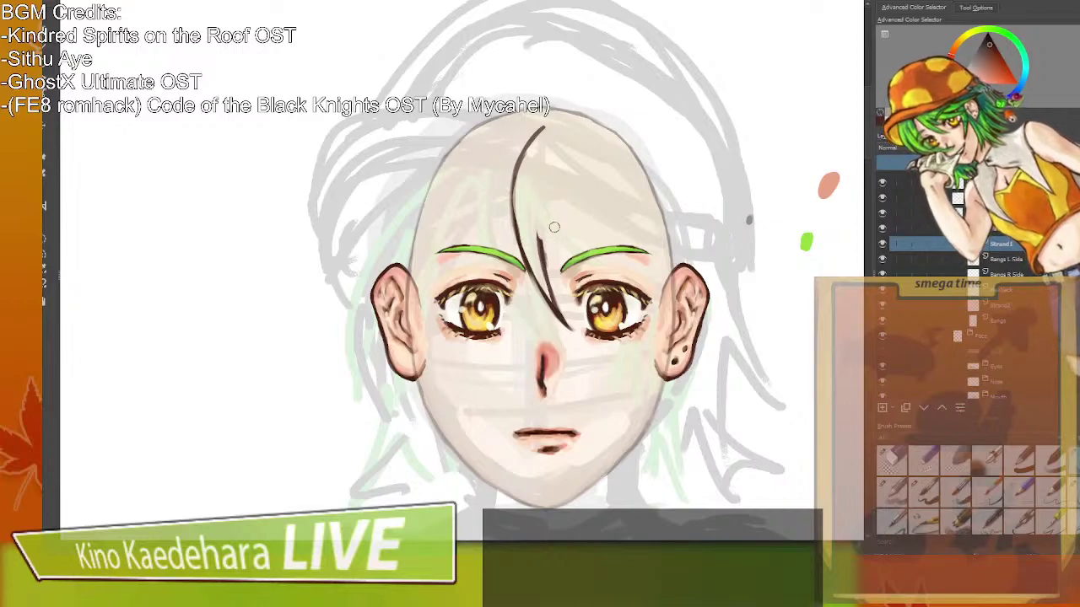
left_click(1006, 324)
key("/")
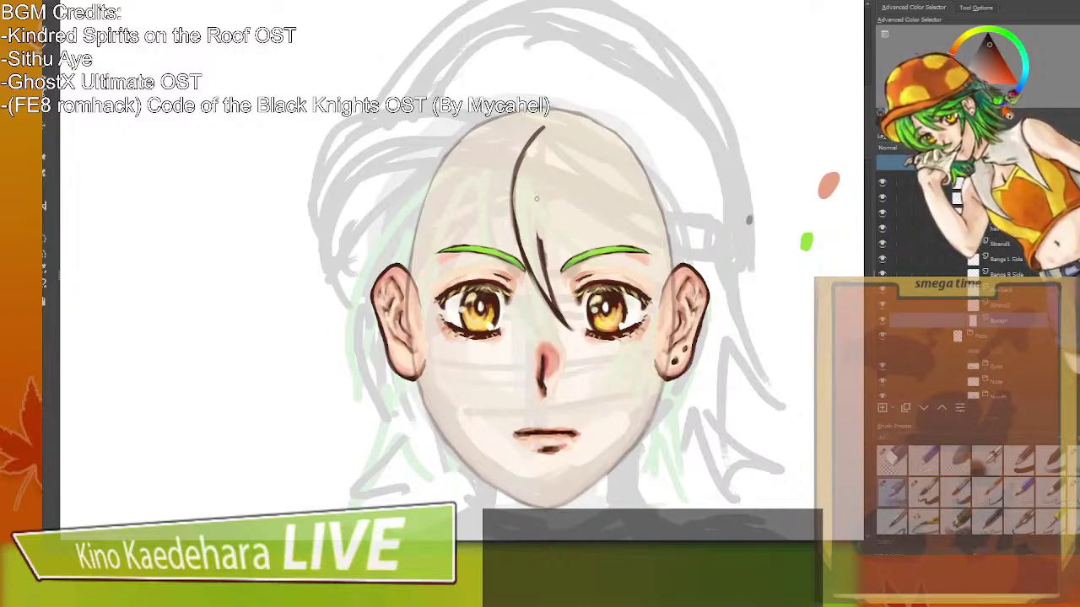
Draw a two-line bangs lock curving from the central strand and forehead over the eyebrow to the eye's outer corner.
mouse_move(528, 141)
left_mouse_down()
mouse_move(548, 258)
mouse_move(535, 229)
mouse_move(551, 262)
mouse_move(536, 221)
mouse_move(578, 256)
left_mouse_up()
key("ctrl+z")
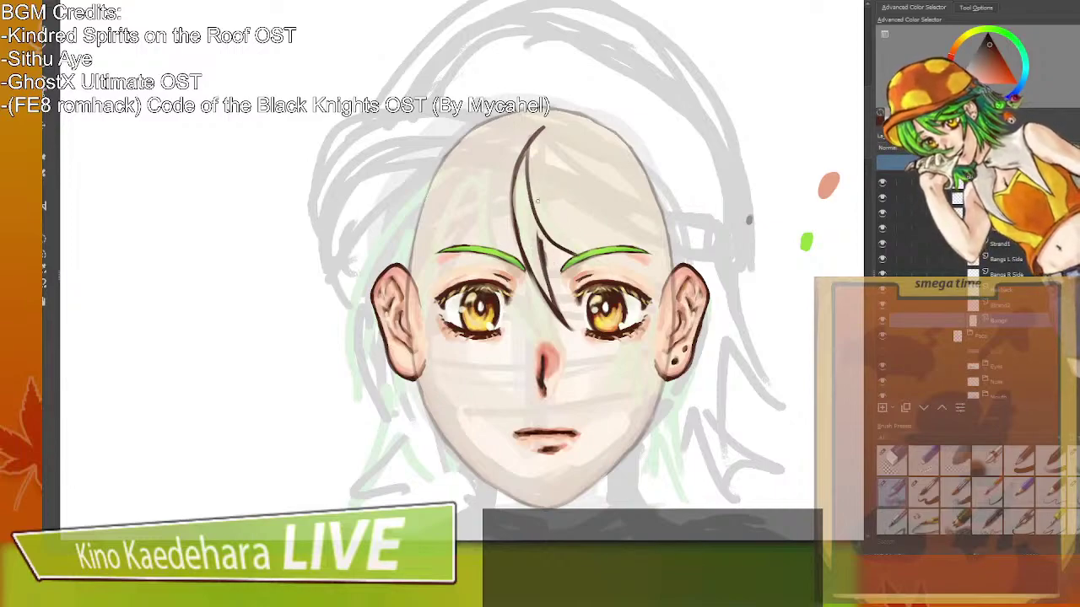
mouse_move(528, 161)
left_mouse_down()
mouse_move(575, 255)
mouse_move(616, 275)
left_mouse_up()
left_click_drag(557, 241, 634, 276)
left_click_drag(573, 196, 632, 272)
left_click_drag(582, 224, 649, 281)
left_click_drag(589, 257, 646, 280)
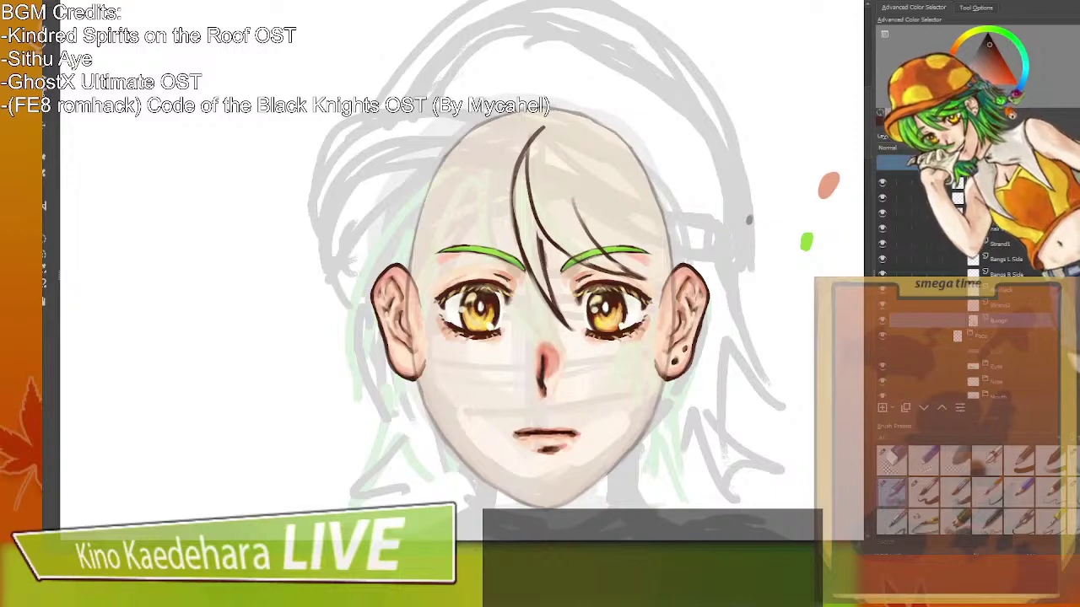
Thicken the lines of the bangs lock and carry its tip out to the edge of the ear.
left_click_drag(594, 264, 621, 272)
mouse_move(584, 220)
left_mouse_down()
mouse_move(652, 280)
mouse_move(635, 275)
mouse_move(672, 285)
mouse_move(626, 268)
mouse_move(670, 288)
left_mouse_up()
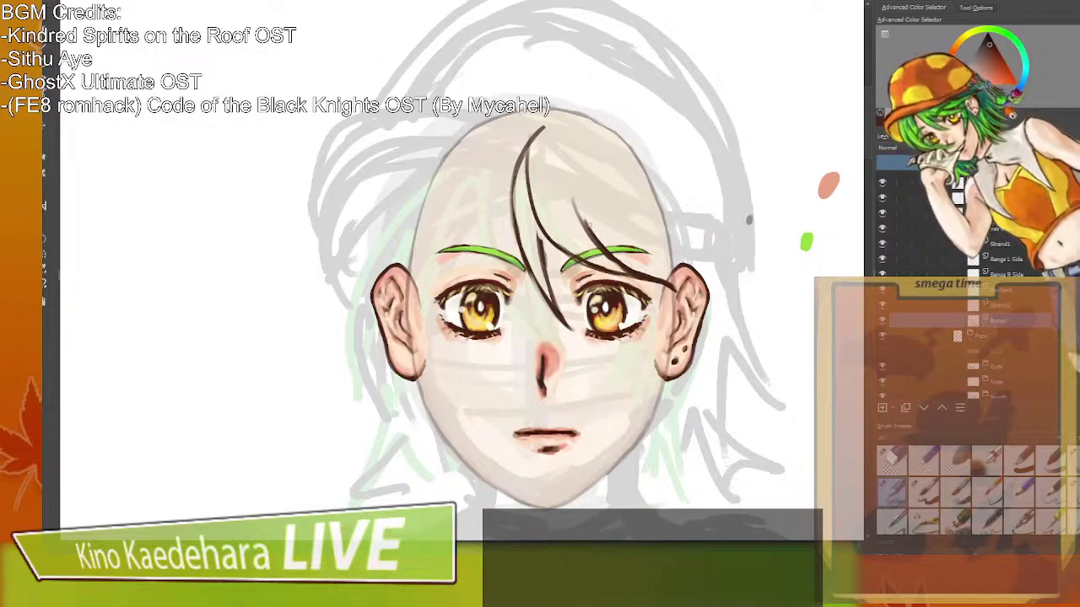
mouse_move(573, 200)
left_mouse_down()
mouse_move(606, 254)
mouse_move(597, 243)
mouse_move(635, 274)
left_mouse_up()
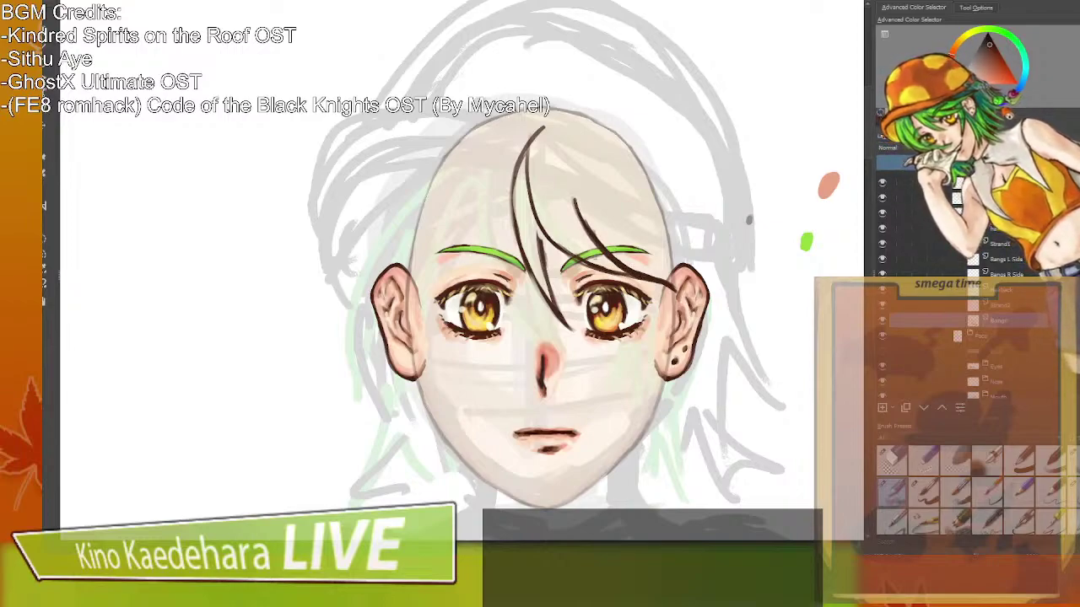
left_click_drag(574, 258, 635, 275)
Add a longer bangs line running down across the ear and clean up where it meets the first lock.
mouse_move(582, 211)
left_mouse_down()
mouse_move(597, 238)
mouse_move(722, 315)
left_mouse_up()
left_click_drag(672, 275, 733, 324)
key("/")
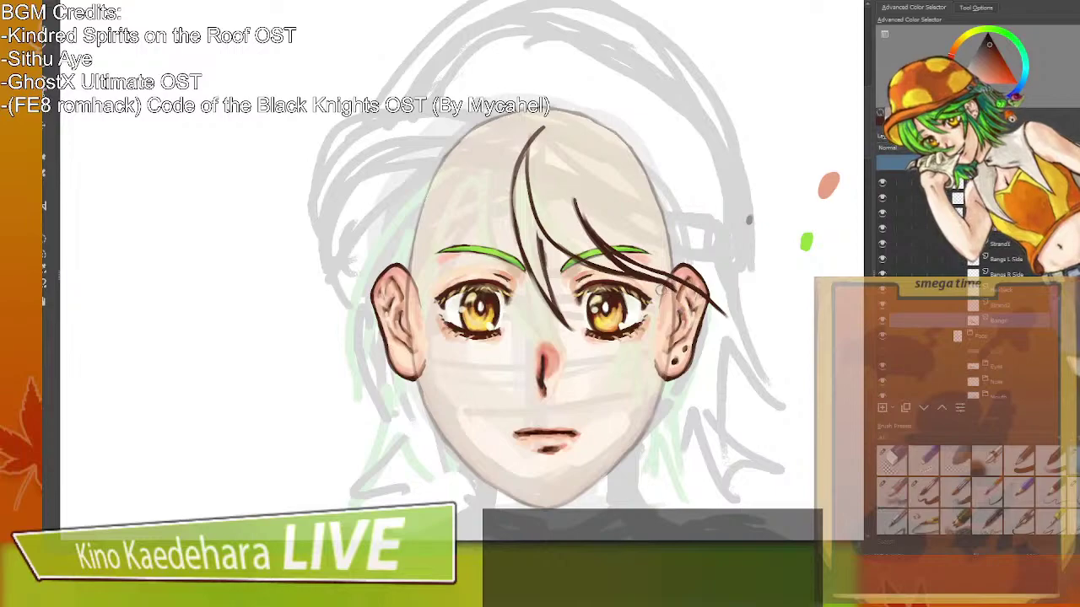
mouse_move(666, 290)
left_mouse_down()
mouse_move(651, 277)
mouse_move(667, 288)
left_mouse_up()
key("/")
key("/")
key("/")
left_click_drag(636, 272, 670, 289)
left_click_drag(643, 276, 649, 279)
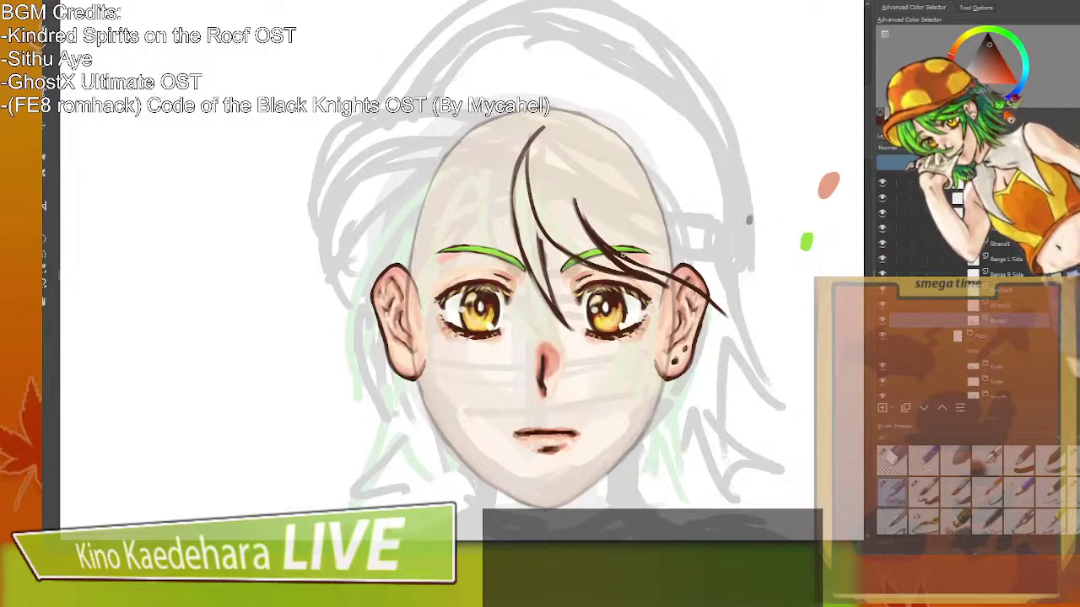
Draw another bangs curve from the side of the forehead, converging with the long lock's tip beyond the ear.
left_click_drag(618, 199, 725, 314)
left_click_drag(687, 267, 724, 311)
left_click_drag(635, 216, 730, 322)
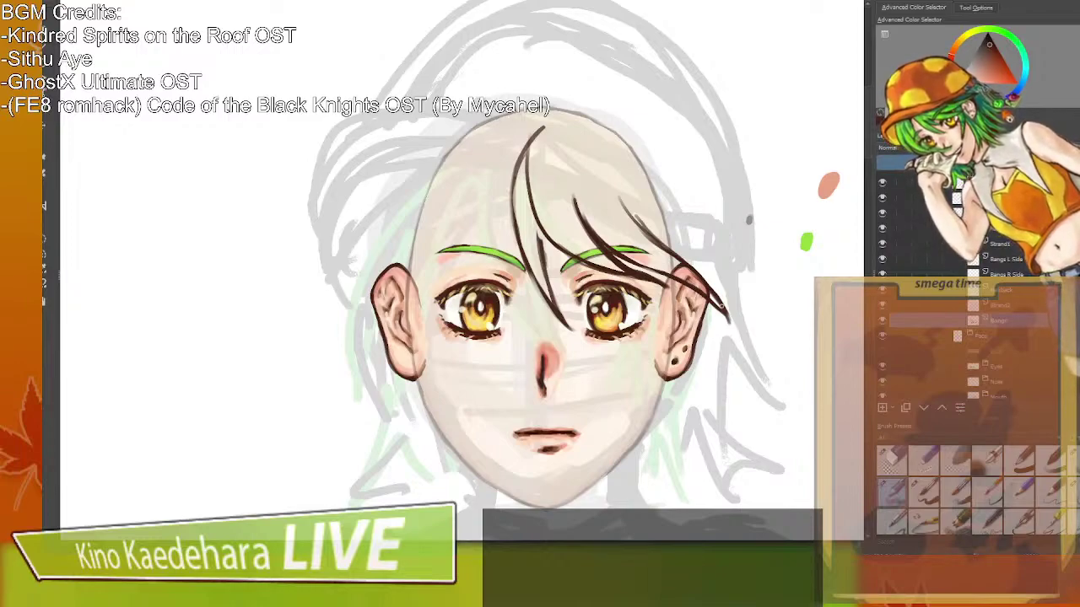
Draw outward-flicking pointed tufts beside the temple and a line descending beside the ear, undoing the misplaced strokes.
left_click_drag(655, 200, 742, 205)
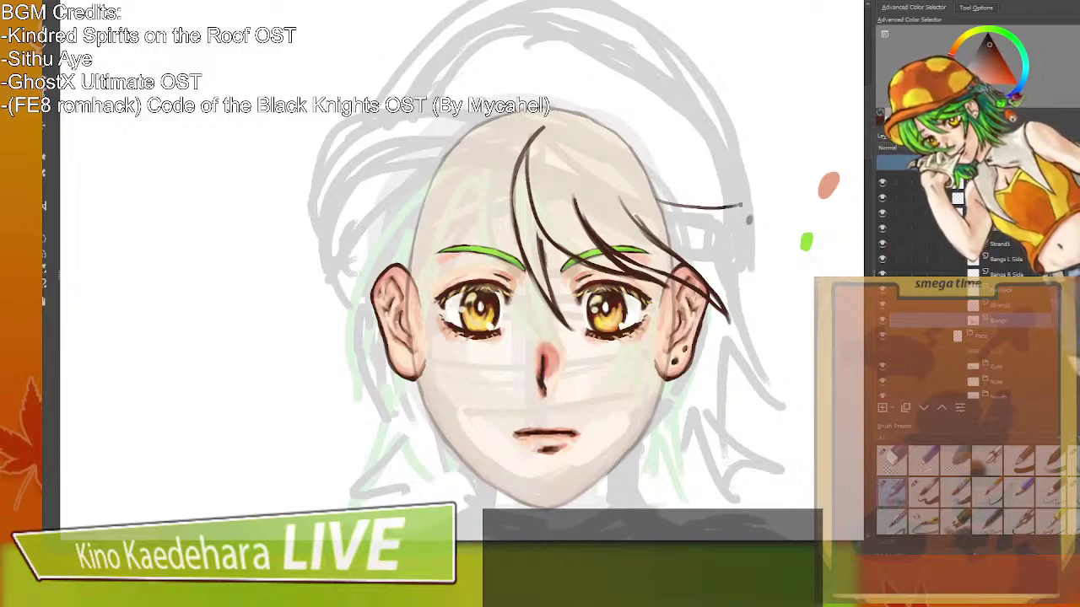
key("ctrl+z")
mouse_move(670, 206)
left_mouse_down()
mouse_move(753, 217)
mouse_move(716, 248)
left_mouse_up()
mouse_move(716, 248)
left_mouse_down()
mouse_move(727, 280)
mouse_move(718, 292)
left_mouse_up()
key("ctrl+z")
key("ctrl+z")
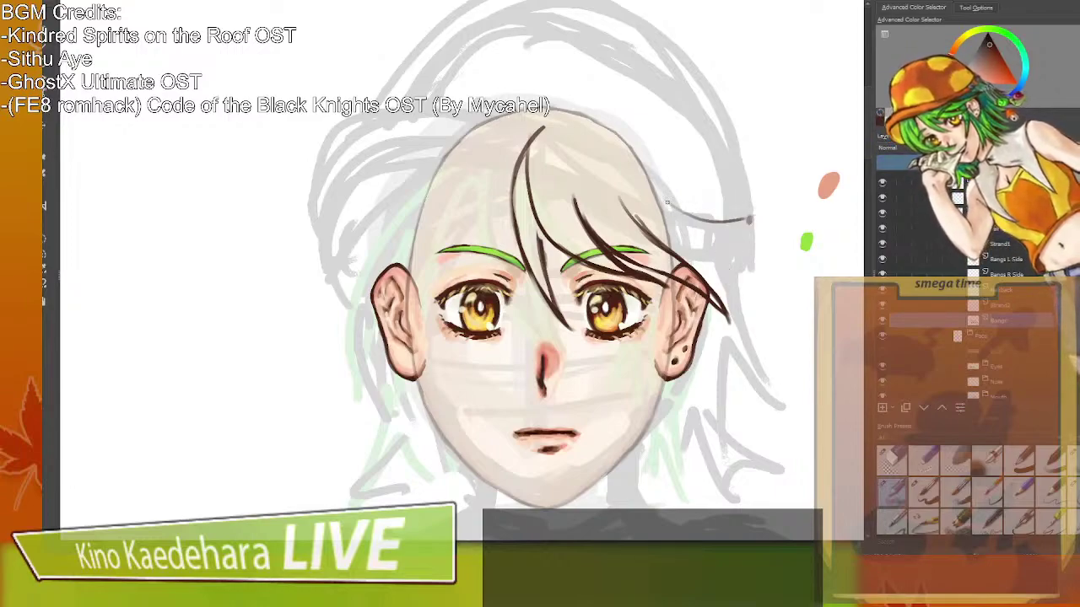
left_click_drag(666, 205, 753, 221)
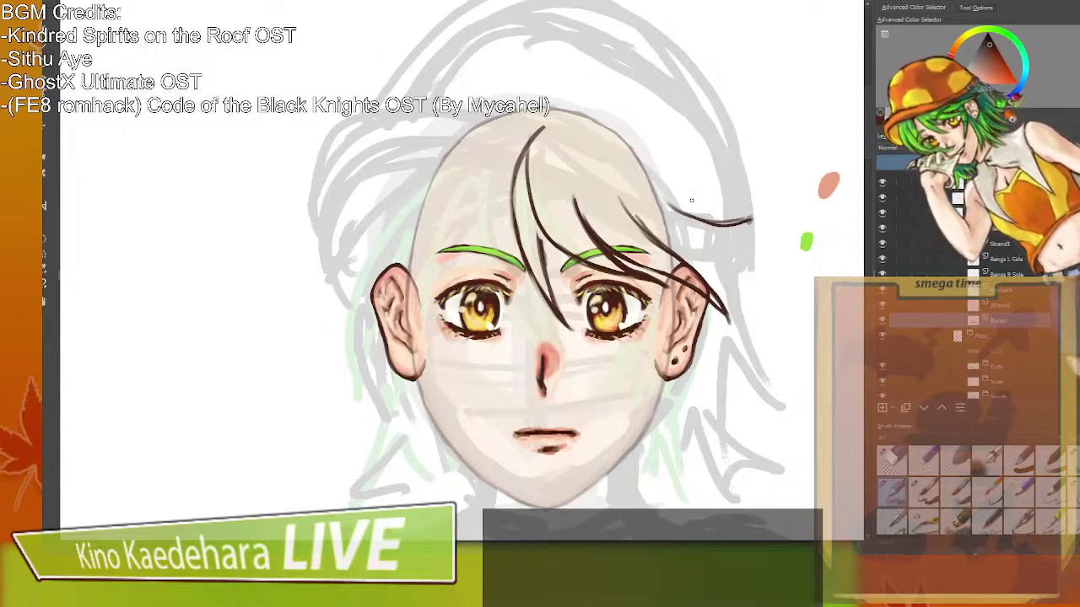
mouse_move(668, 205)
left_mouse_down()
mouse_move(761, 220)
mouse_move(725, 253)
mouse_move(745, 326)
left_mouse_up()
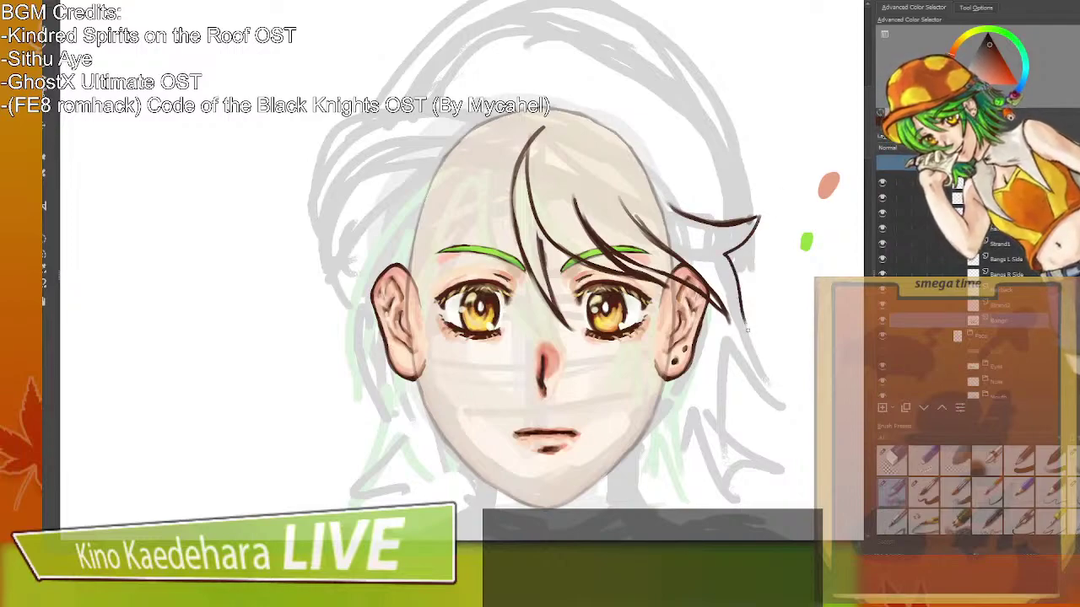
mouse_move(749, 238)
left_mouse_down()
mouse_move(760, 213)
mouse_move(738, 219)
mouse_move(781, 236)
mouse_move(745, 253)
left_mouse_up()
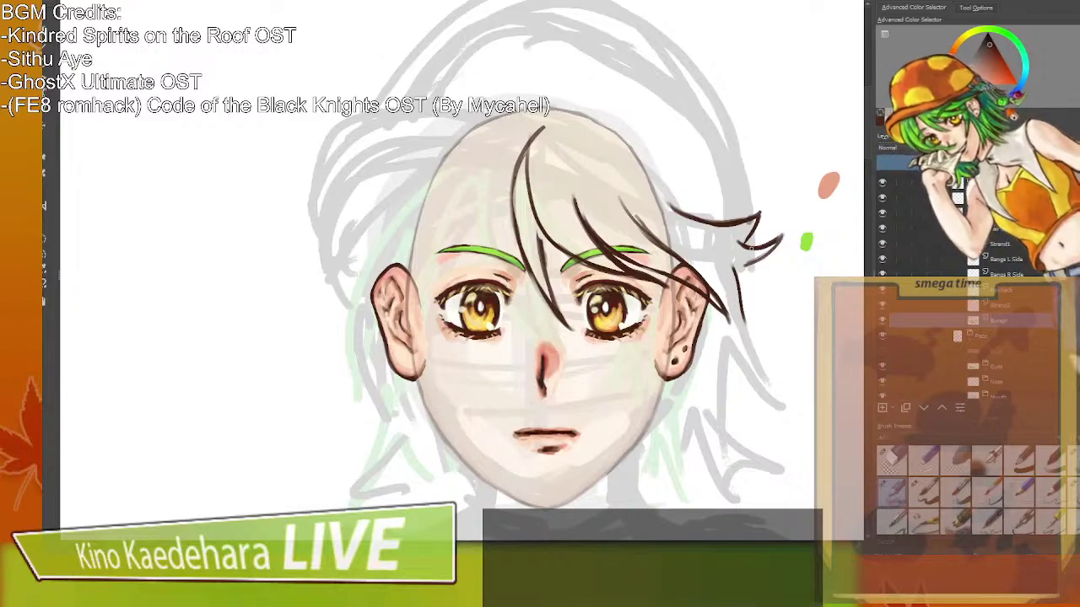
scroll(751, 249, "down", 1)
left_click_drag(685, 295, 588, 258)
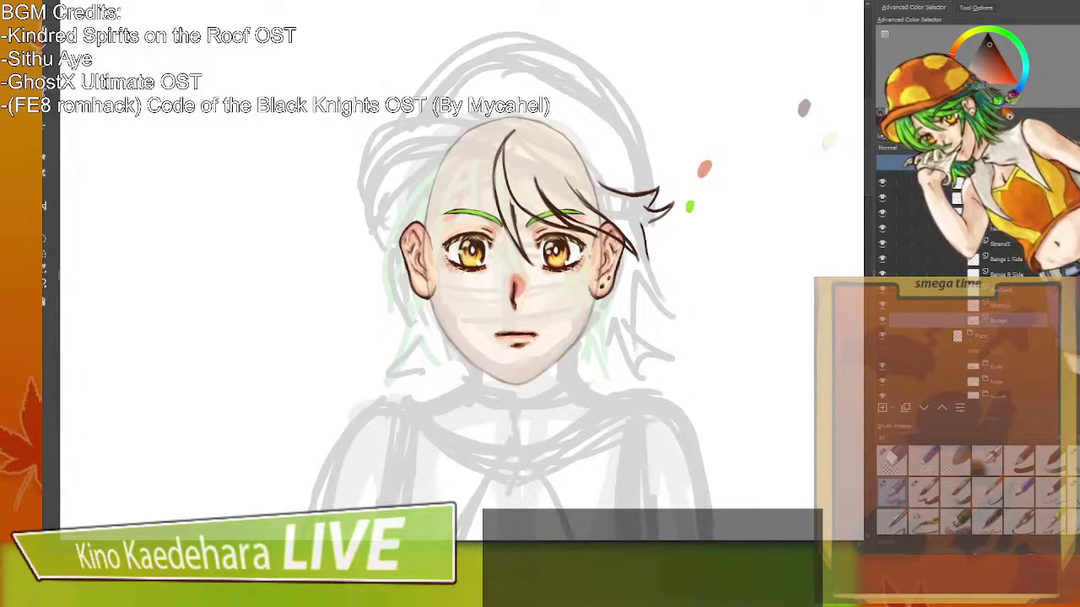
left_click_drag(408, 175, 483, 84)
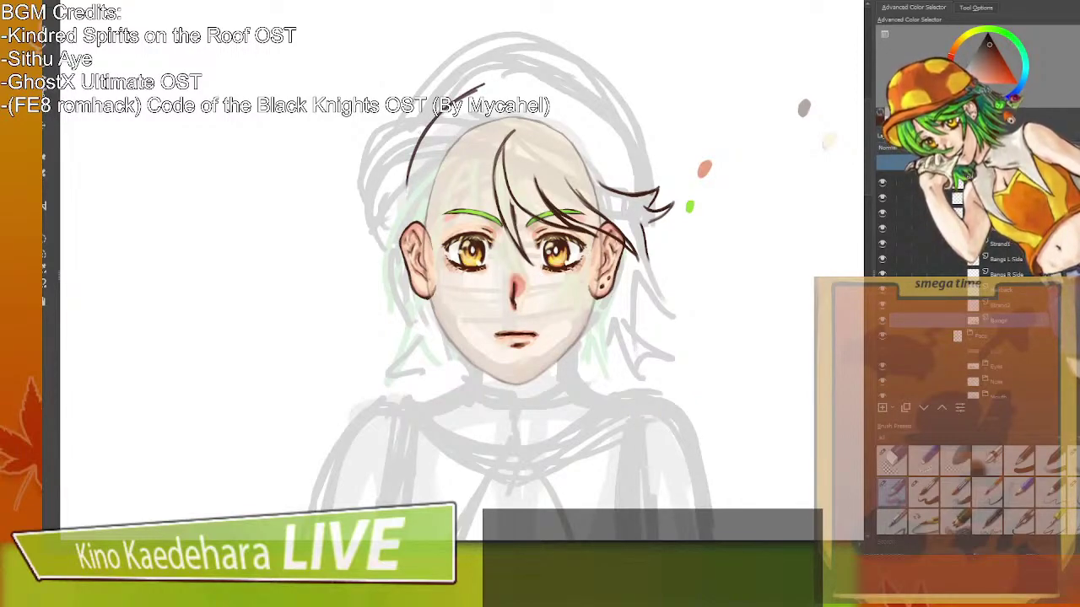
key("ctrl+z")
mouse_move(445, 126)
left_mouse_down()
mouse_move(393, 201)
mouse_move(456, 117)
mouse_move(398, 226)
left_mouse_up()
key("ctrl+z")
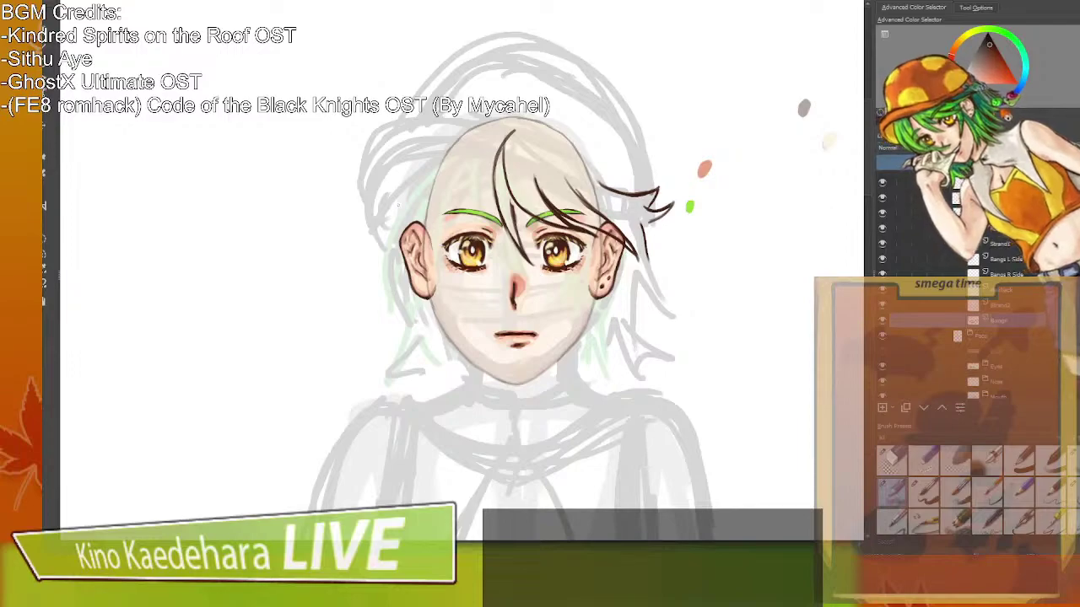
mouse_move(457, 115)
left_mouse_down()
mouse_move(387, 236)
mouse_move(413, 173)
left_mouse_up()
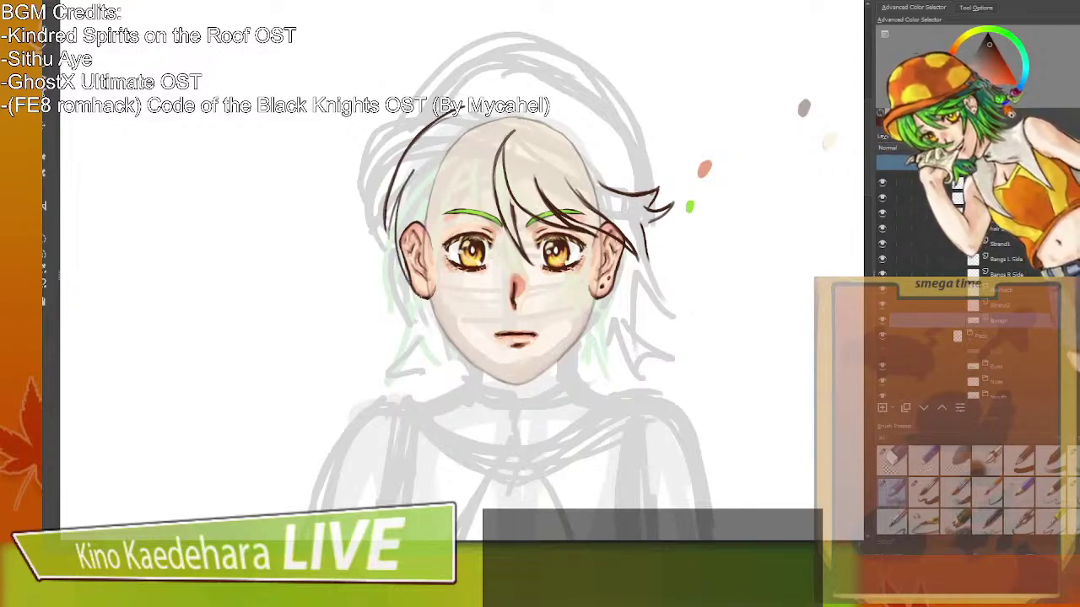
key("ctrl+z")
key("ctrl+z")
key("ctrl+z")
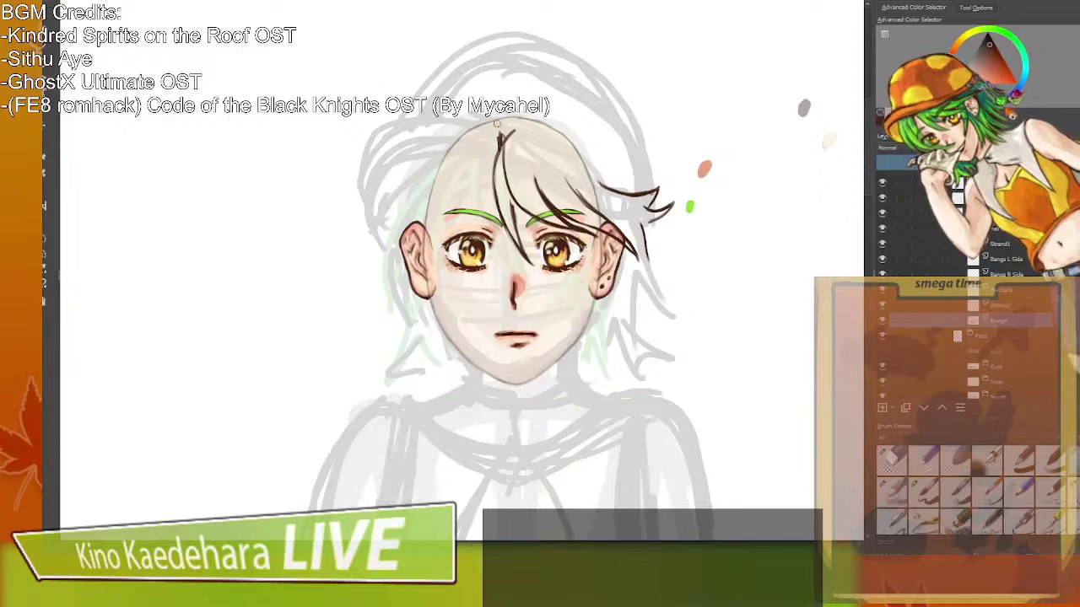
Take the Strand1 lock out of view and, on the Bangs layer, draw a bangs lock from the parting down past the outer eye.
left_click(1016, 245)
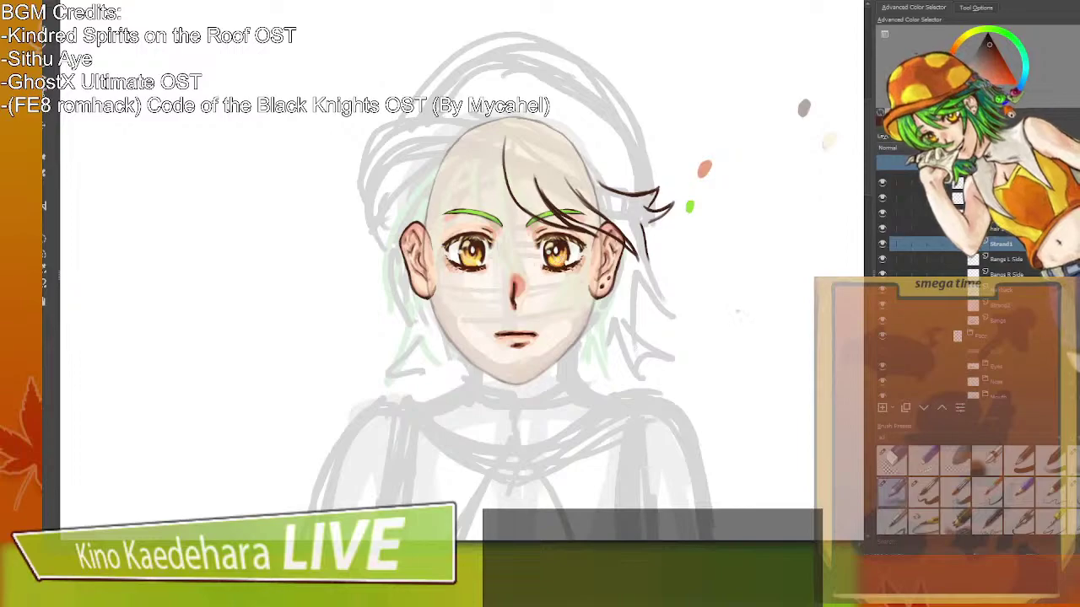
left_click(1008, 321)
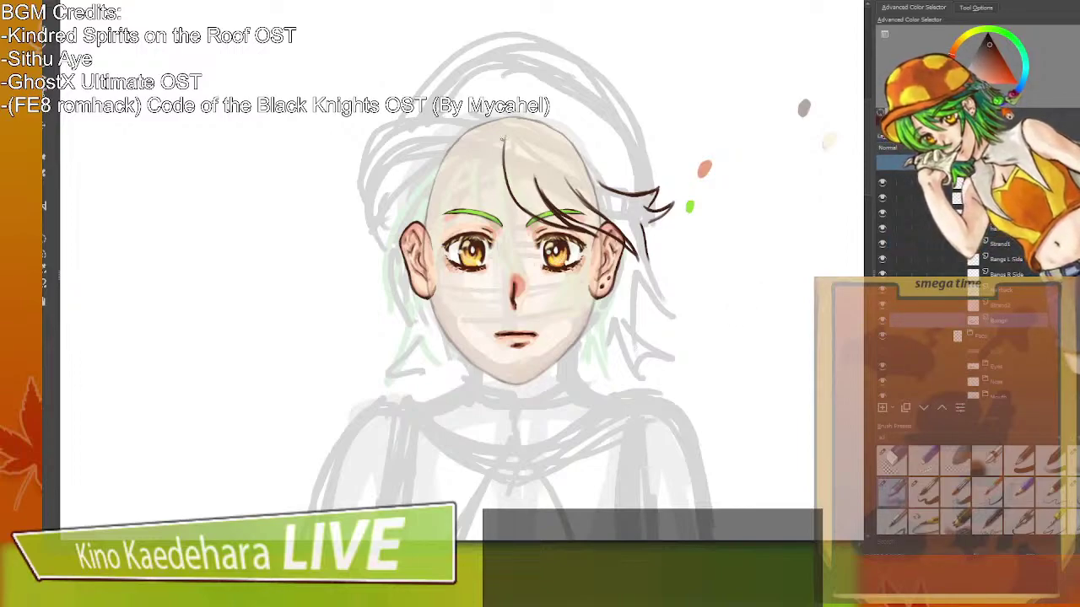
mouse_move(491, 138)
left_mouse_down()
mouse_move(503, 143)
mouse_move(472, 173)
left_mouse_up()
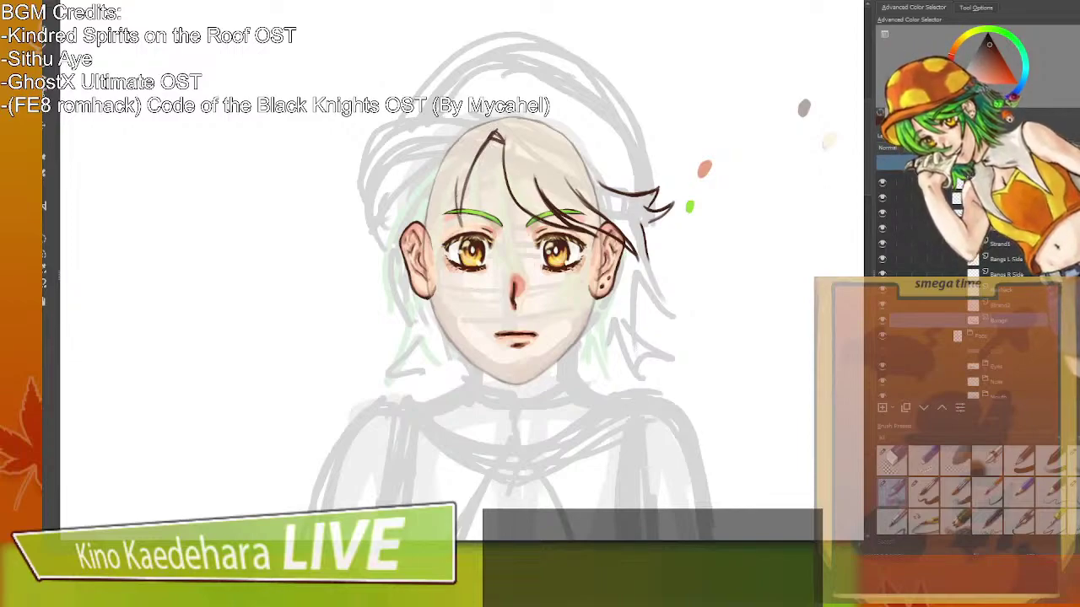
left_click_drag(457, 176, 446, 256)
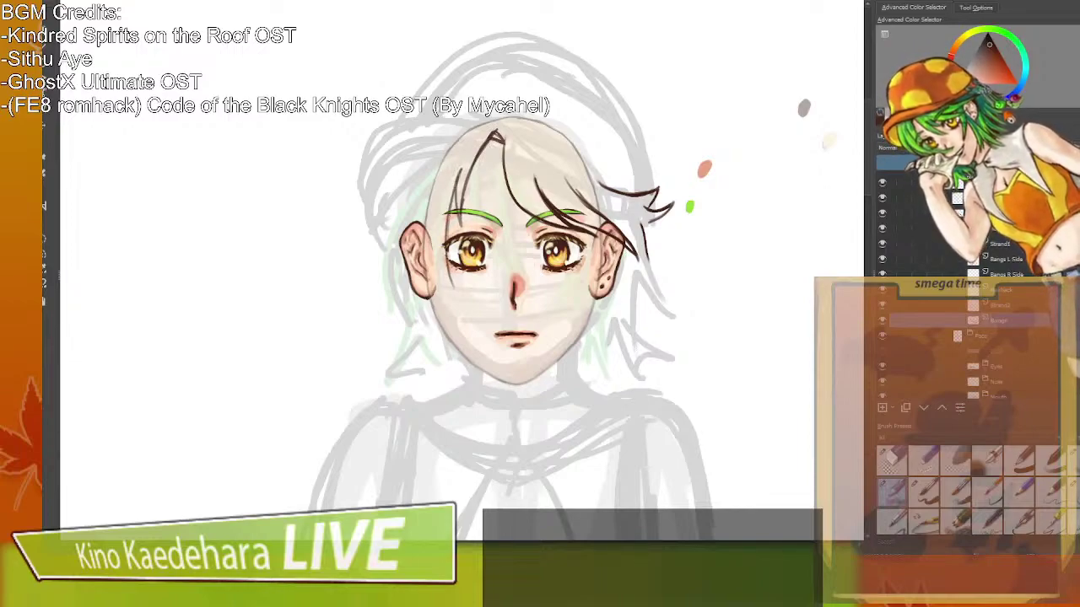
left_click_drag(456, 183, 445, 287)
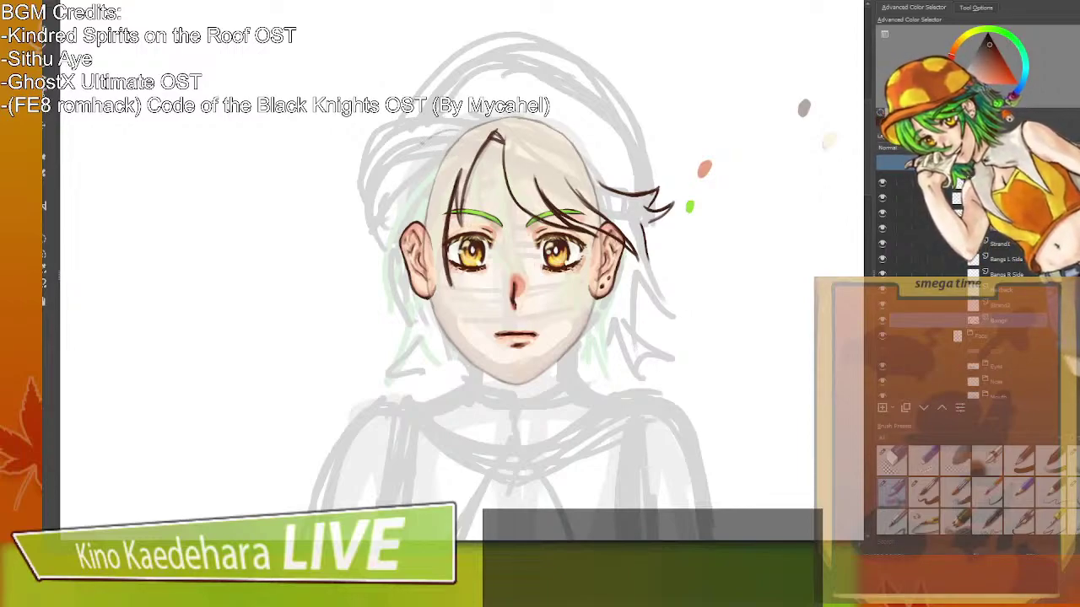
left_click_drag(426, 140, 395, 232)
mouse_move(455, 126)
left_mouse_down()
mouse_move(403, 174)
mouse_move(396, 236)
left_mouse_up()
key("ctrl+z")
key("ctrl+z")
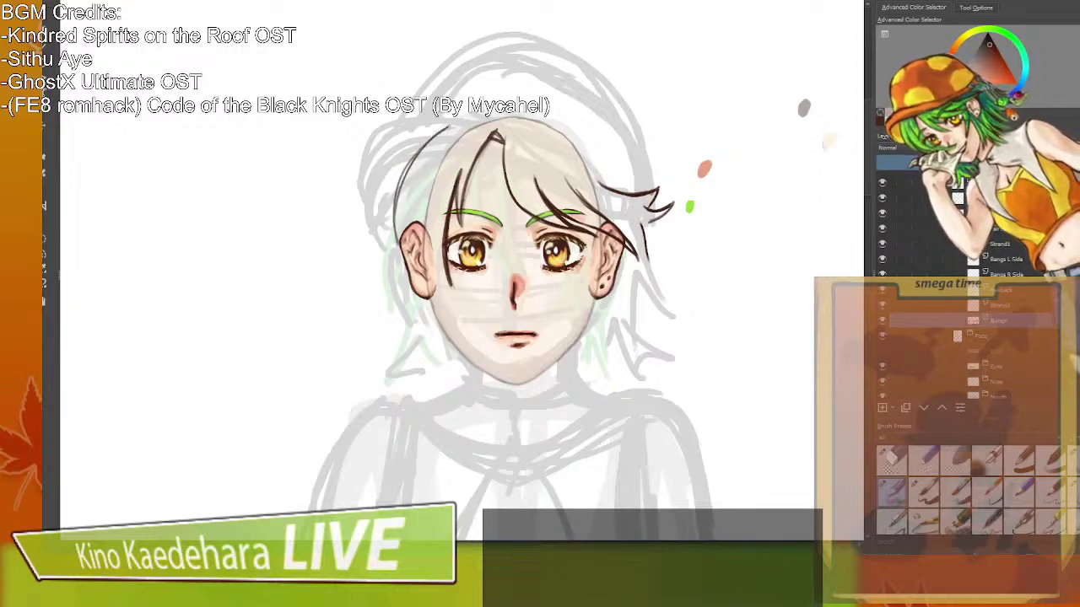
left_click_drag(418, 183, 399, 252)
mouse_move(420, 177)
left_mouse_down()
mouse_move(411, 222)
mouse_move(449, 313)
left_mouse_up()
left_click_drag(428, 231, 474, 330)
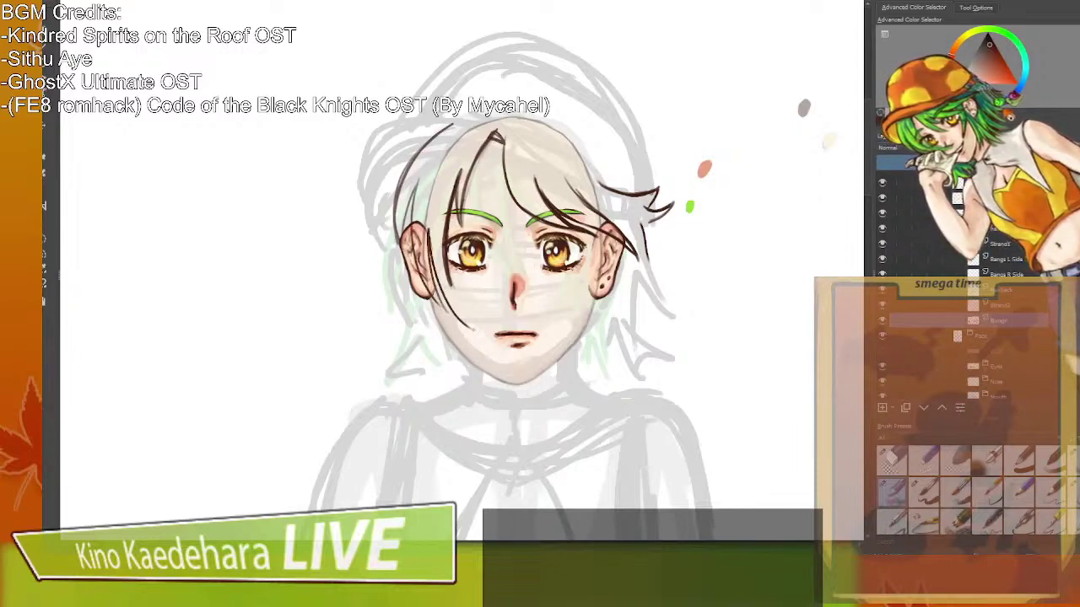
key("ctrl+z")
key("ctrl+z")
key("ctrl+z")
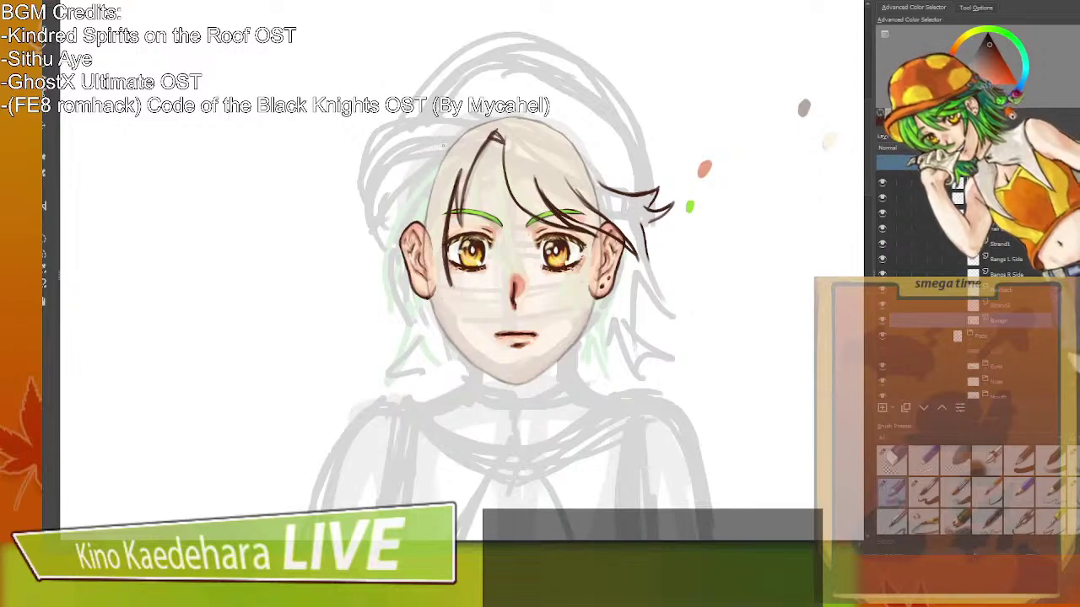
mouse_move(443, 146)
left_mouse_down()
mouse_move(419, 263)
mouse_move(429, 293)
left_mouse_up()
key("ctrl+z")
left_click_drag(436, 161, 417, 255)
key("ctrl+z")
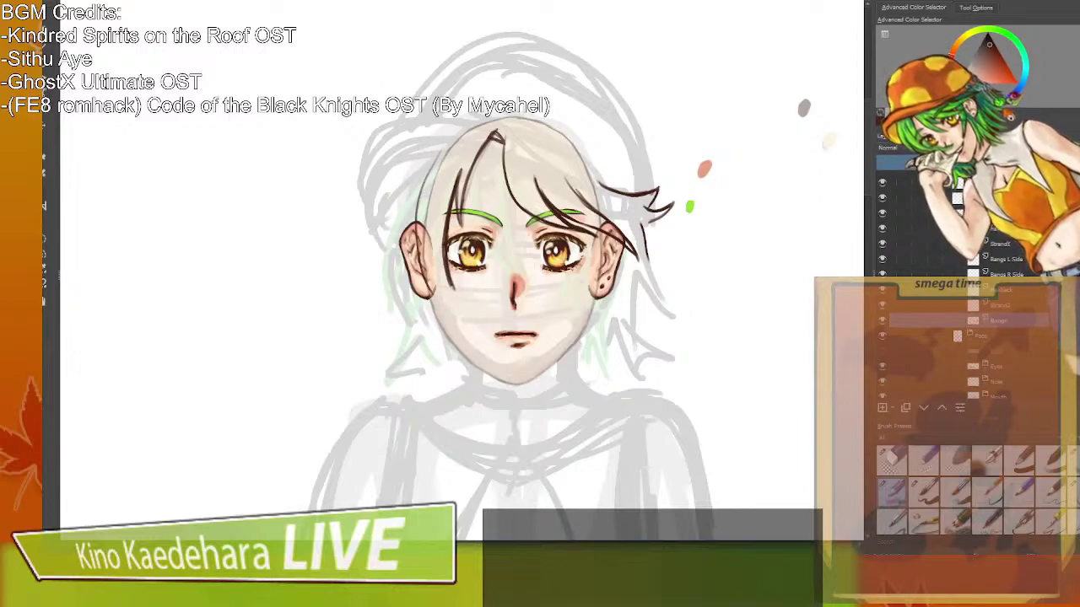
key("ctrl+z")
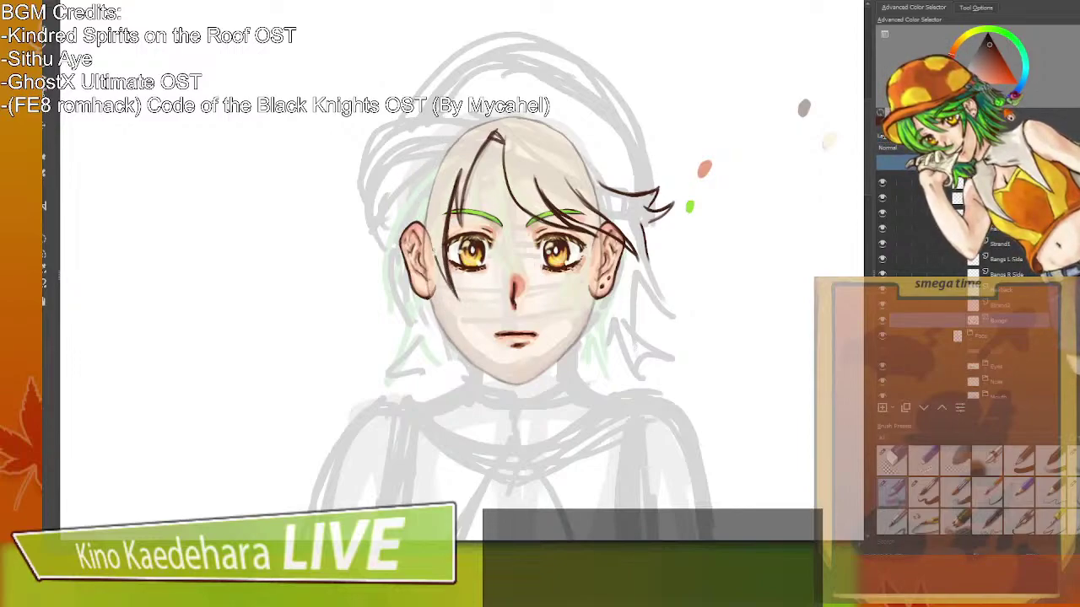
left_click_drag(442, 164, 429, 253)
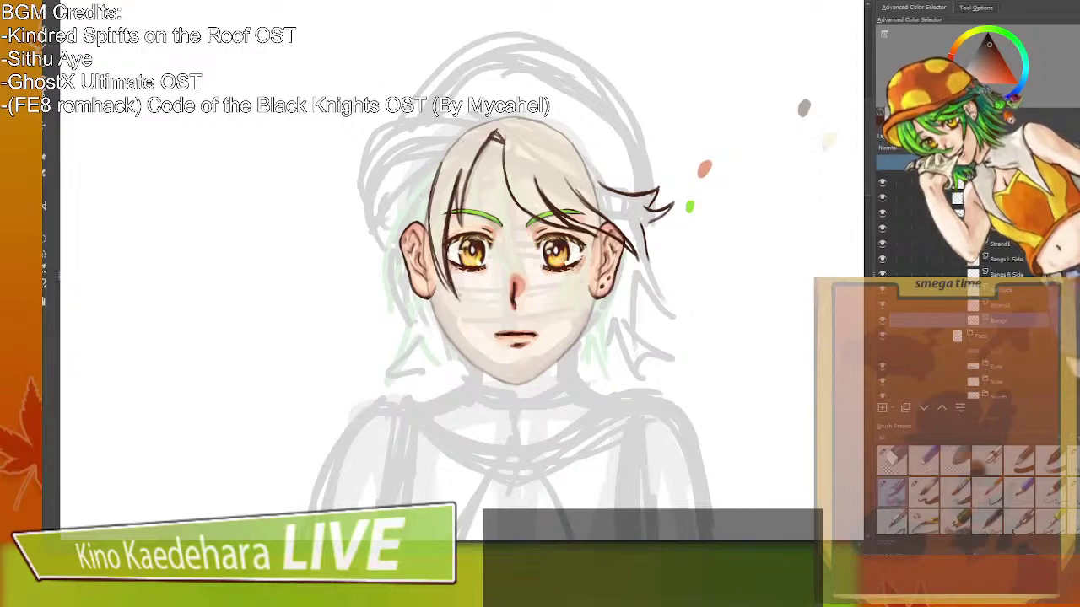
key("ctrl+z")
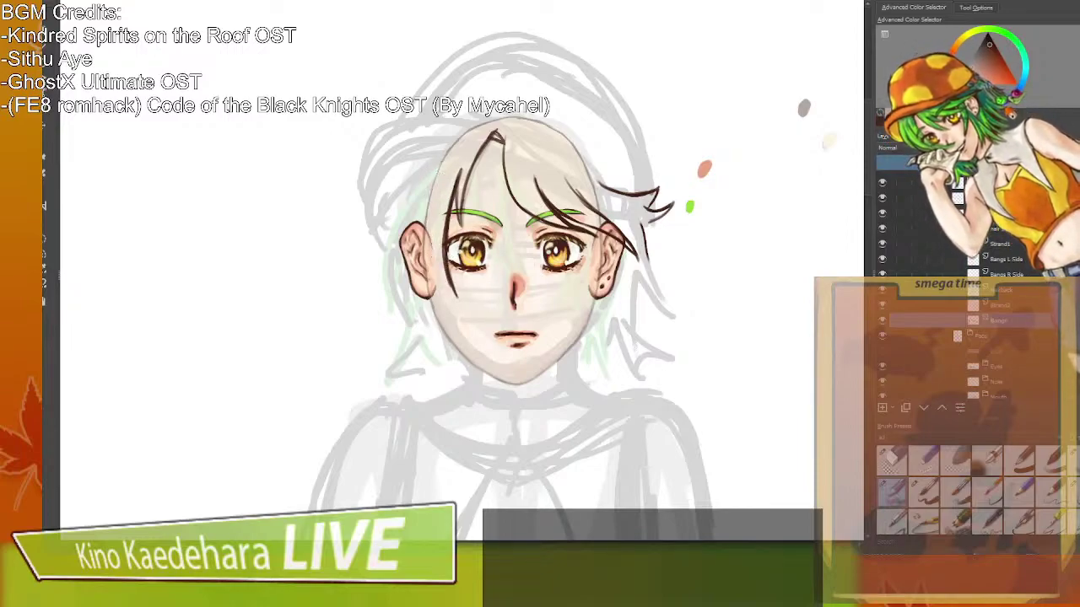
mouse_move(442, 165)
left_mouse_down()
mouse_move(434, 244)
mouse_move(458, 296)
mouse_move(435, 250)
left_mouse_up()
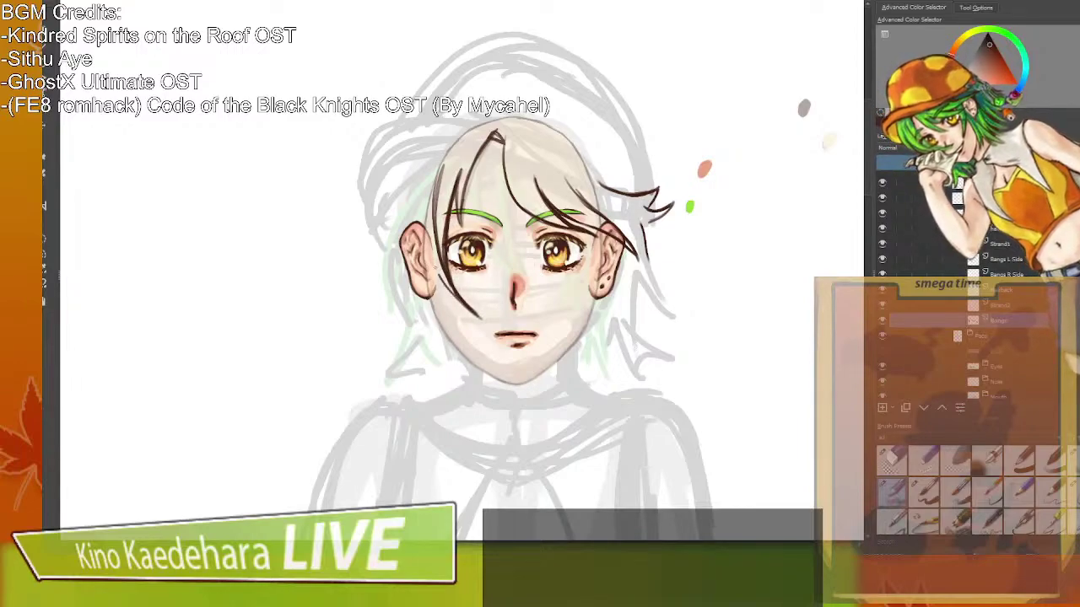
left_click_drag(436, 162, 425, 268)
key("ctrl+z")
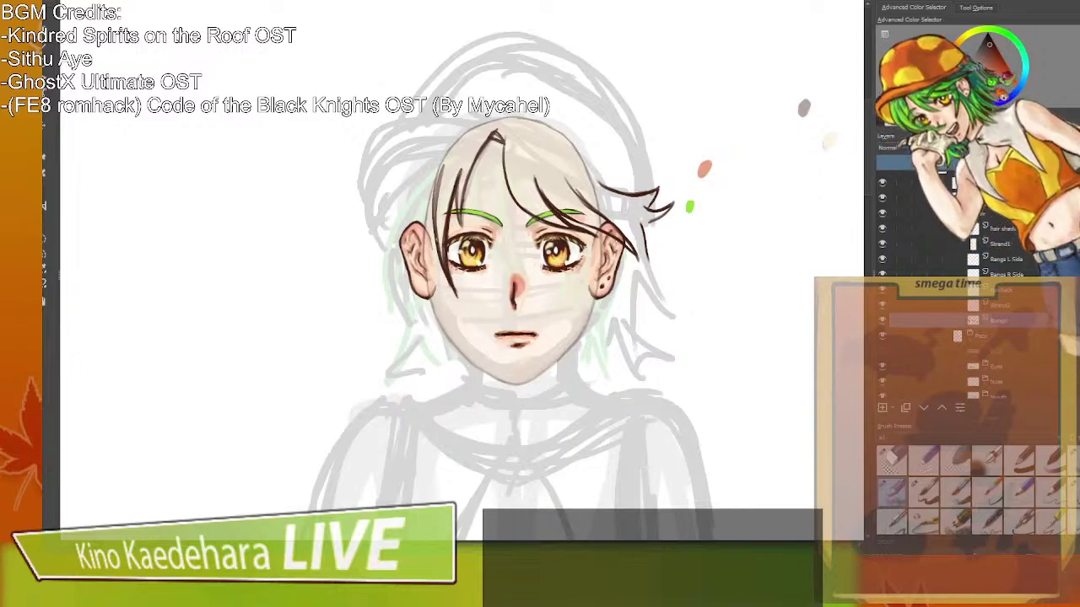
mouse_move(447, 282)
left_mouse_down()
mouse_move(482, 331)
mouse_move(456, 349)
left_mouse_up()
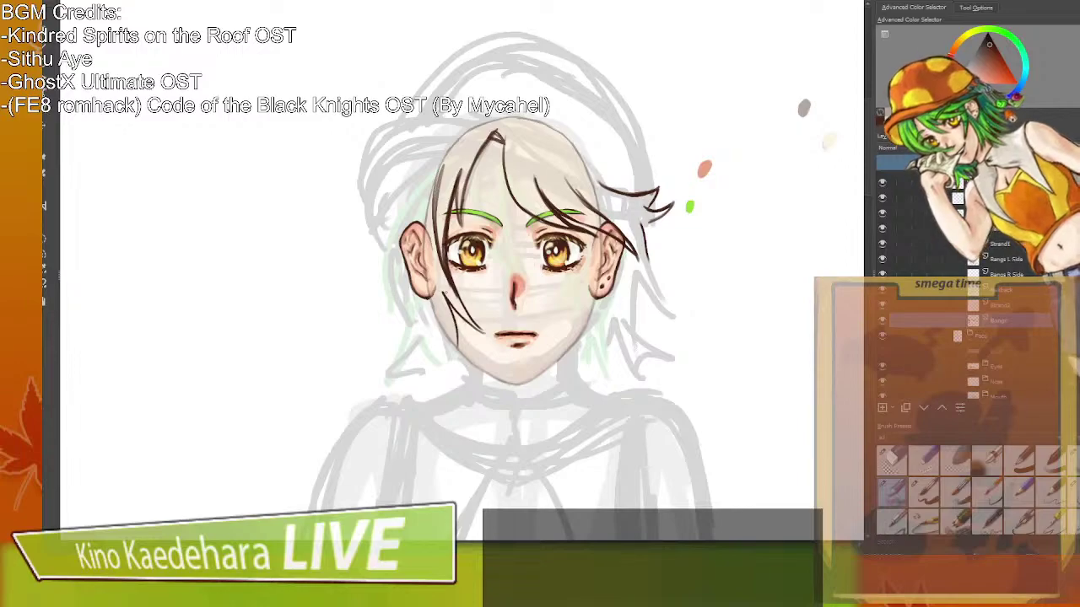
key("ctrl+z")
key("ctrl+z")
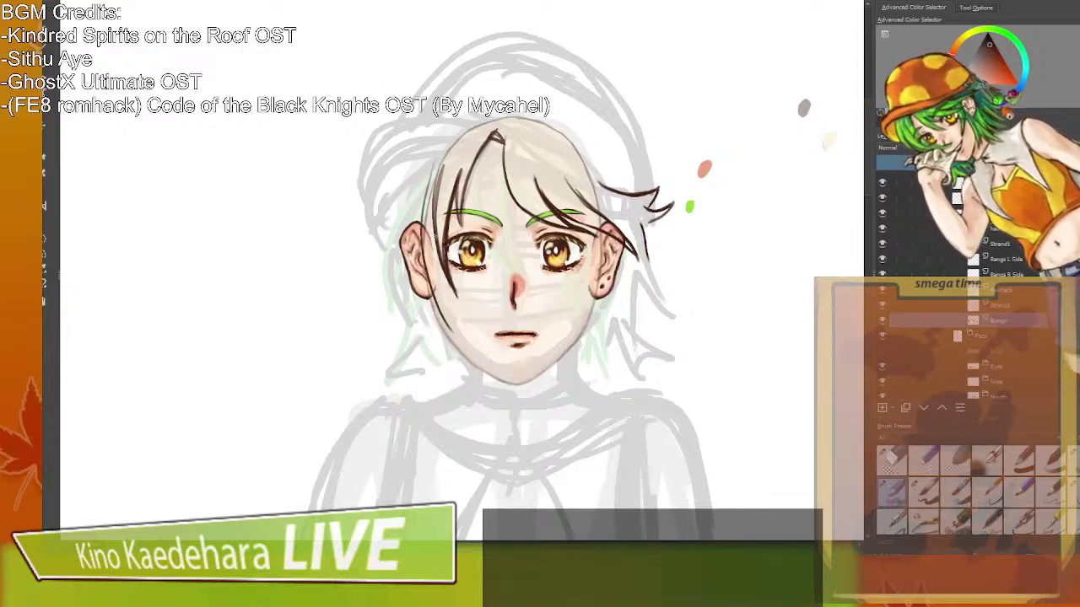
left_click_drag(436, 246, 458, 334)
left_click_drag(437, 260, 450, 313)
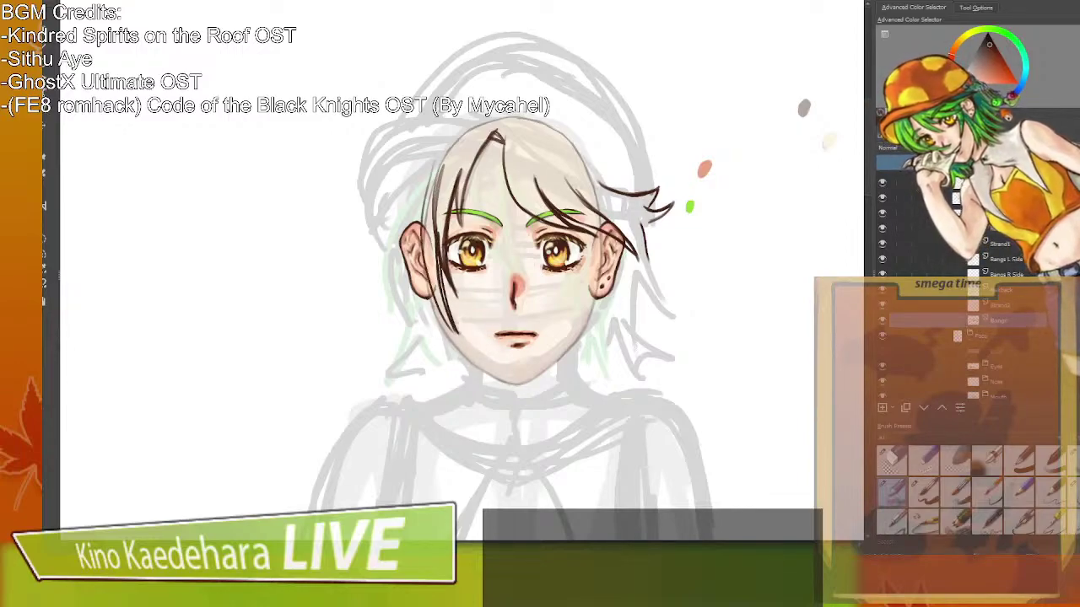
key("ctrl+z")
key("ctrl+z")
key("ctrl+z")
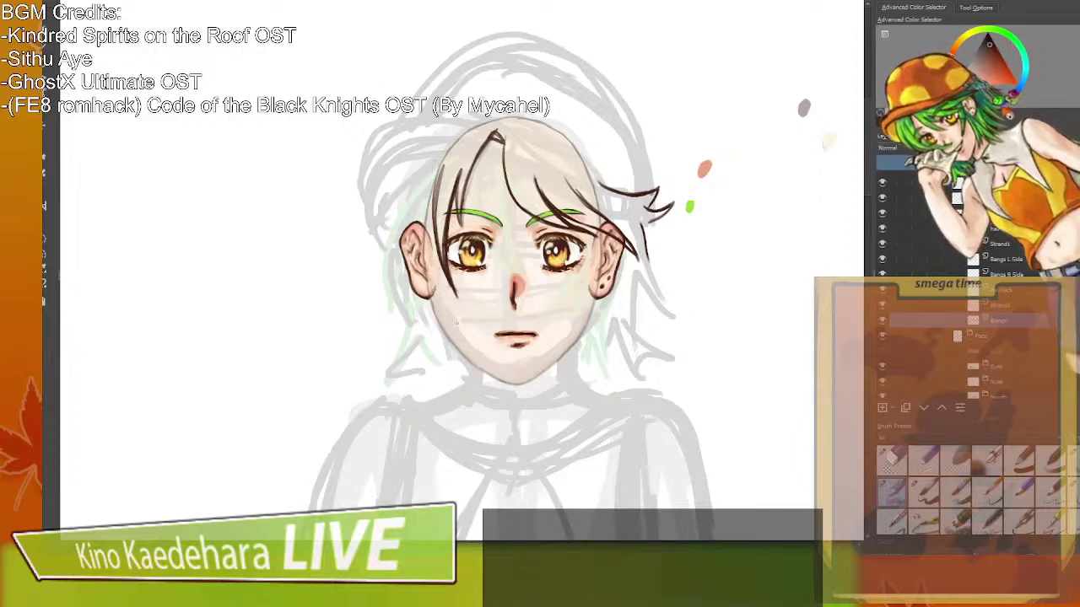
On the Strand2 layer, outline a long narrow side strand running from the hairline past the ear down to the jaw.
key("Page_Up")
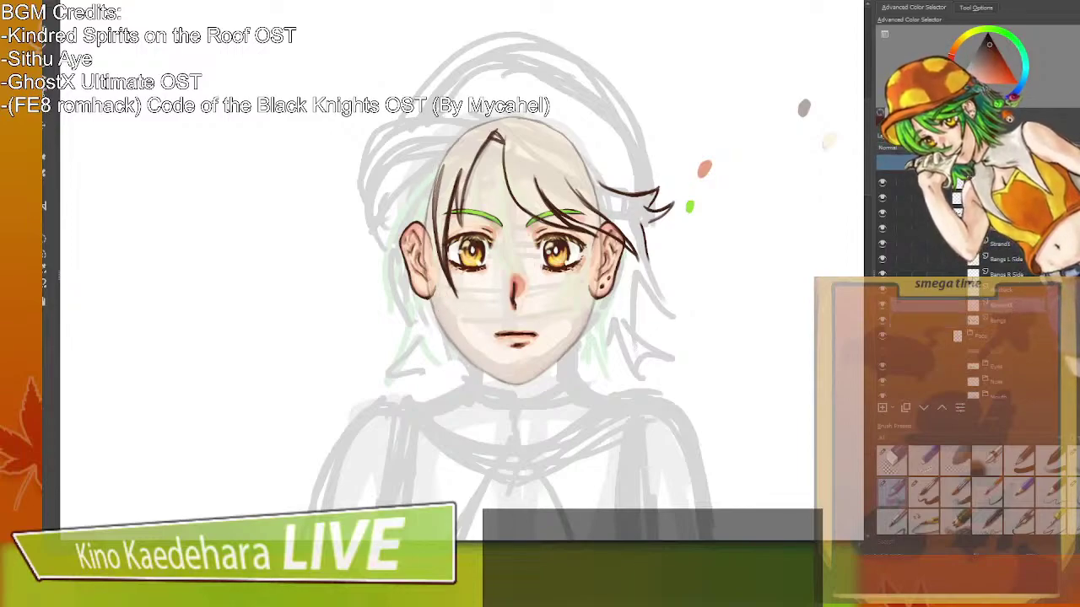
left_click_drag(438, 257, 459, 343)
left_click_drag(453, 168, 436, 232)
left_click_drag(439, 274, 459, 343)
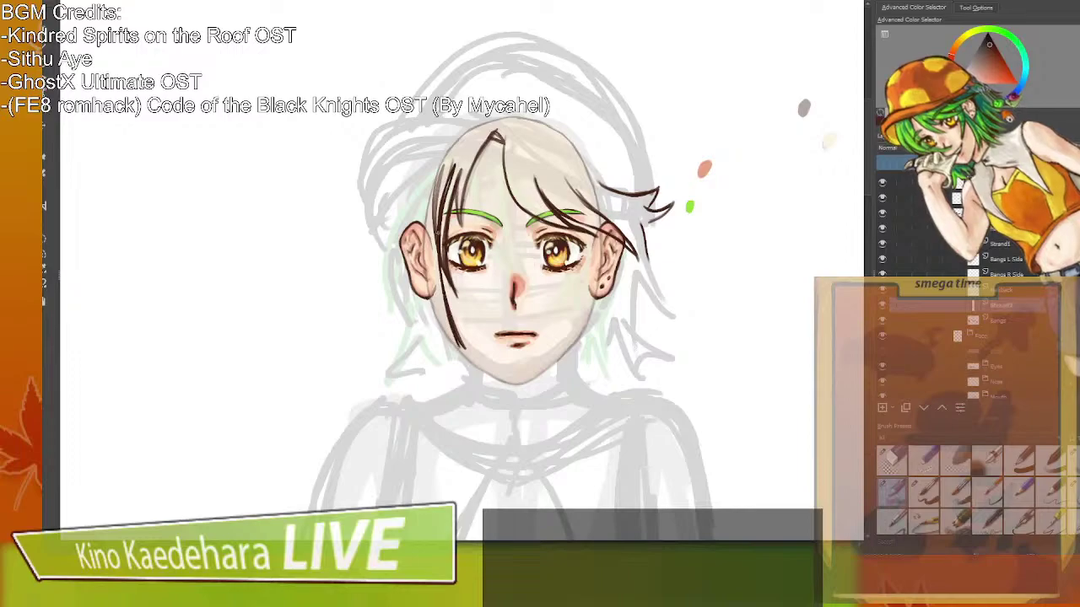
mouse_move(436, 164)
left_mouse_down()
mouse_move(426, 244)
mouse_move(462, 346)
mouse_move(441, 308)
mouse_move(457, 337)
left_mouse_up()
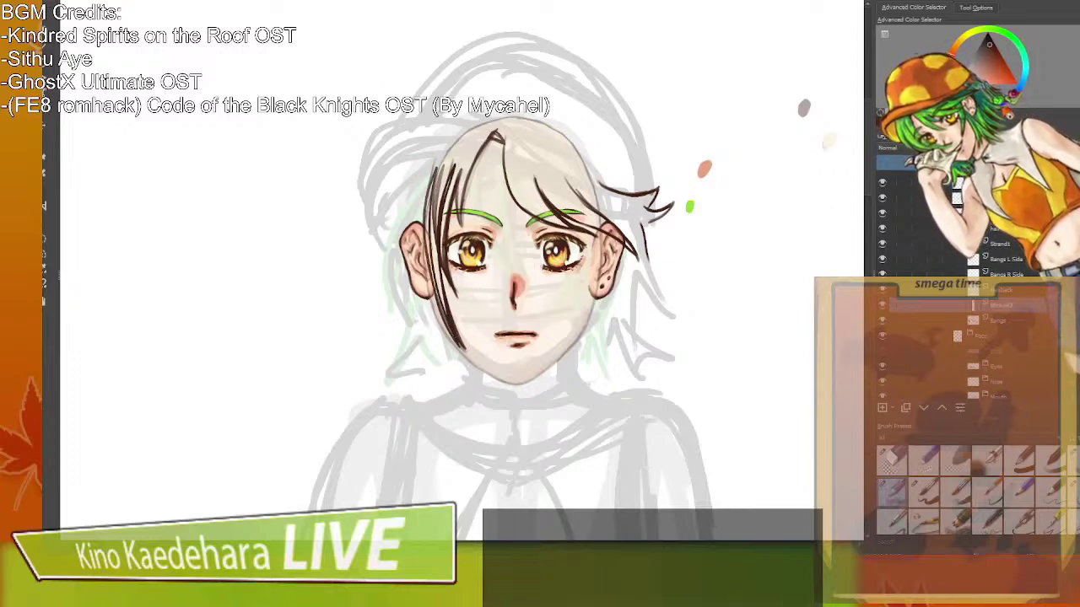
Paint the long side strand medium green up to the hairline and fade the strand so it appears semi-transparent.
left_click(1012, 39)
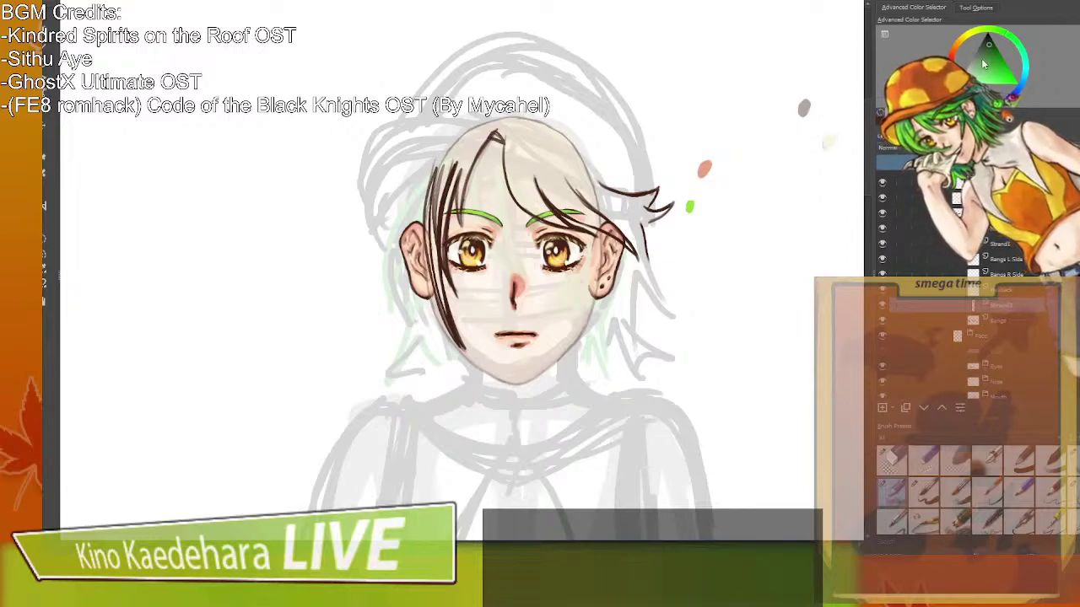
left_click(990, 60)
left_click_drag(437, 175, 436, 246)
left_click_drag(432, 205, 448, 325)
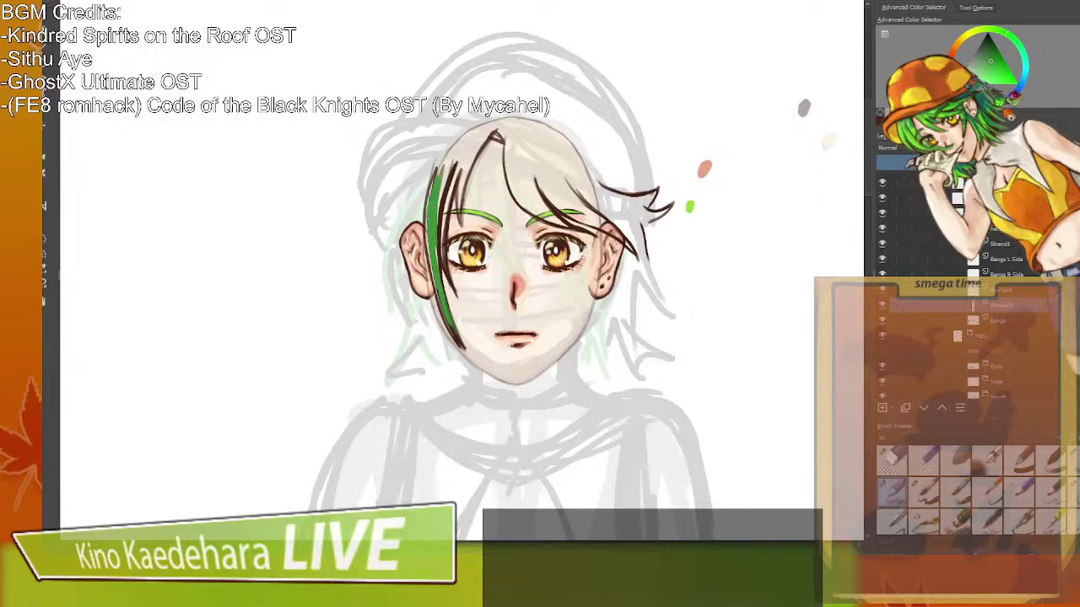
left_click_drag(433, 183, 431, 196)
left_click_drag(428, 233, 447, 320)
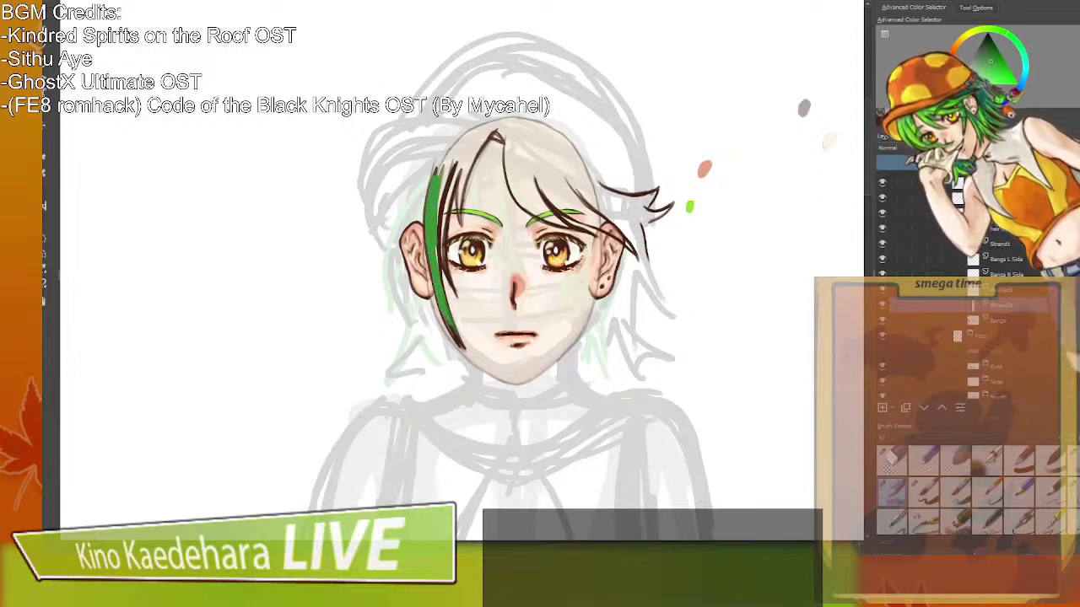
mouse_move(447, 157)
left_mouse_down()
mouse_move(437, 275)
mouse_move(443, 165)
mouse_move(434, 174)
left_mouse_up()
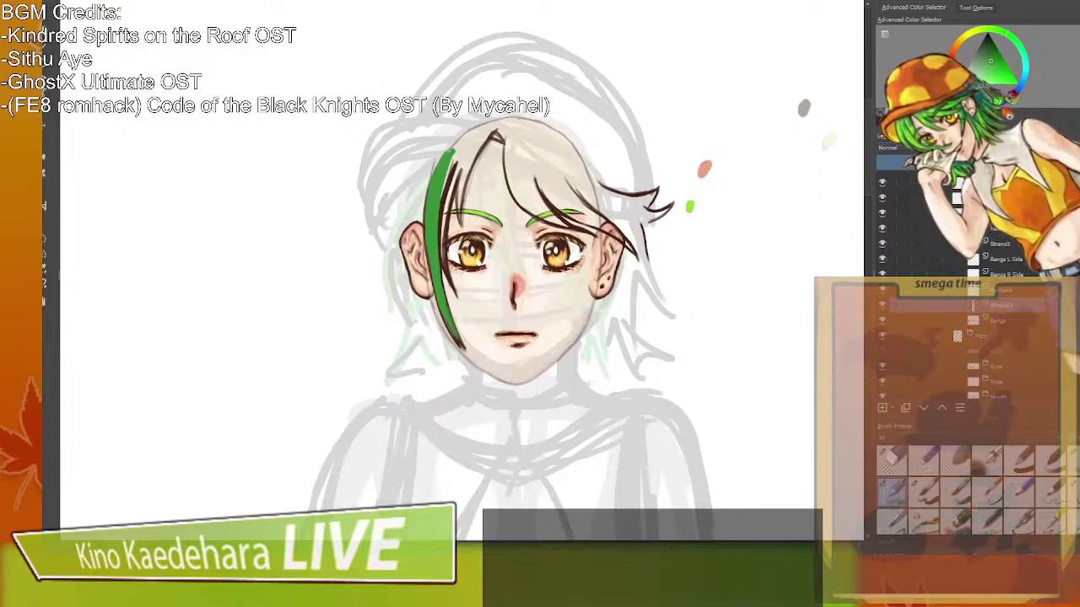
key("ctrl+z")
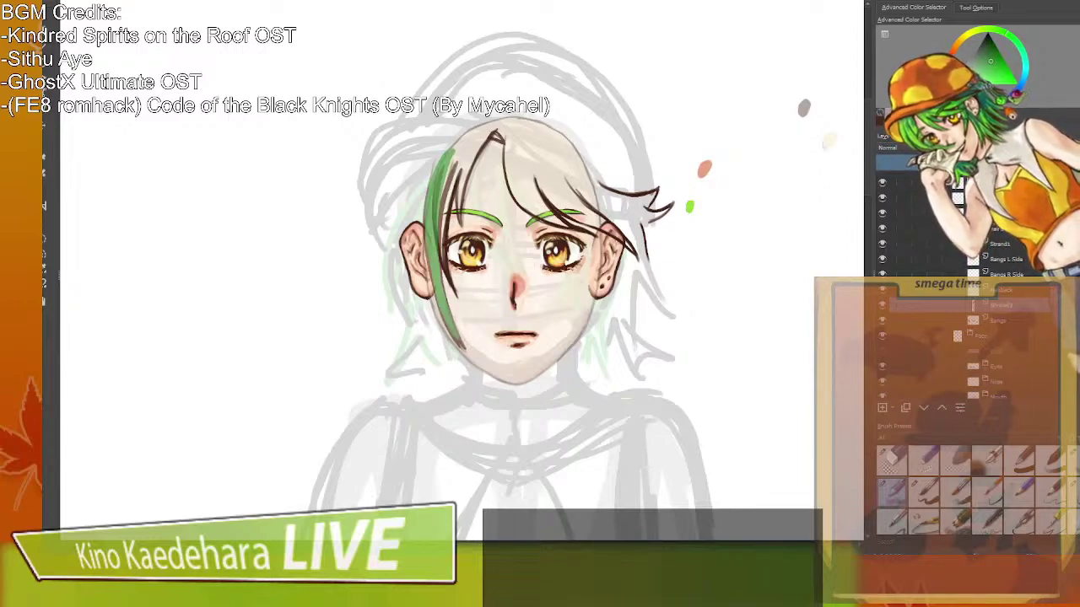
key("ctrl+z")
On the Bangs layer, draw dark brown side-hair curves sweeping from the upper head around the ear and tapering below the earlobe.
left_click(999, 320)
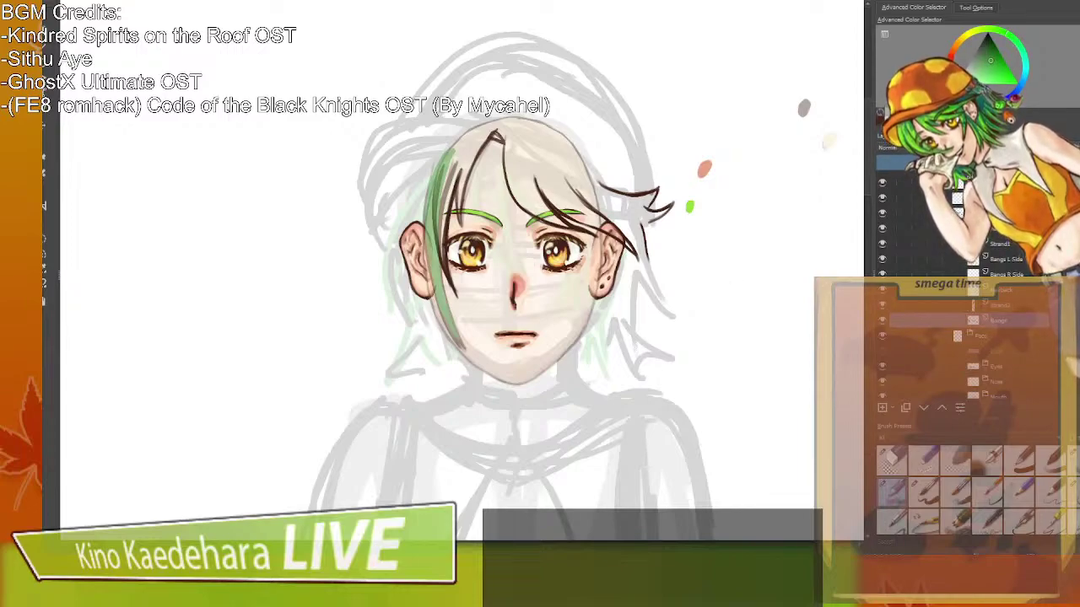
left_click(576, 220, "ctrl")
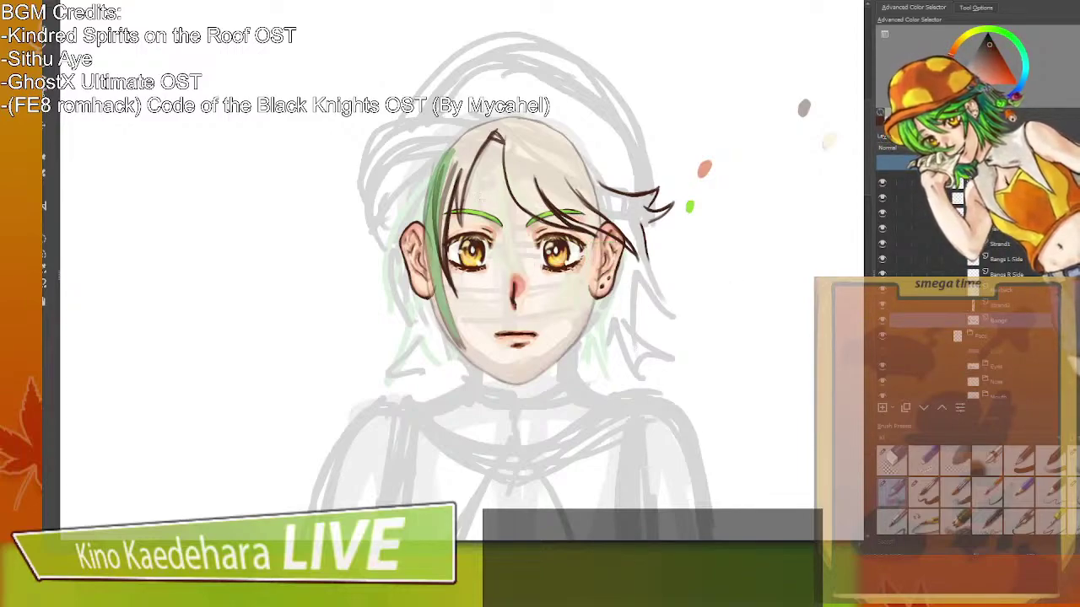
mouse_move(436, 140)
left_mouse_down()
mouse_move(389, 213)
mouse_move(449, 132)
mouse_move(386, 251)
mouse_move(449, 129)
mouse_move(372, 223)
mouse_move(373, 259)
left_mouse_up()
key("ctrl+z")
mouse_move(436, 135)
left_mouse_down()
mouse_move(372, 255)
mouse_move(406, 154)
mouse_move(391, 168)
mouse_move(373, 267)
left_mouse_up()
left_click_drag(410, 180, 377, 271)
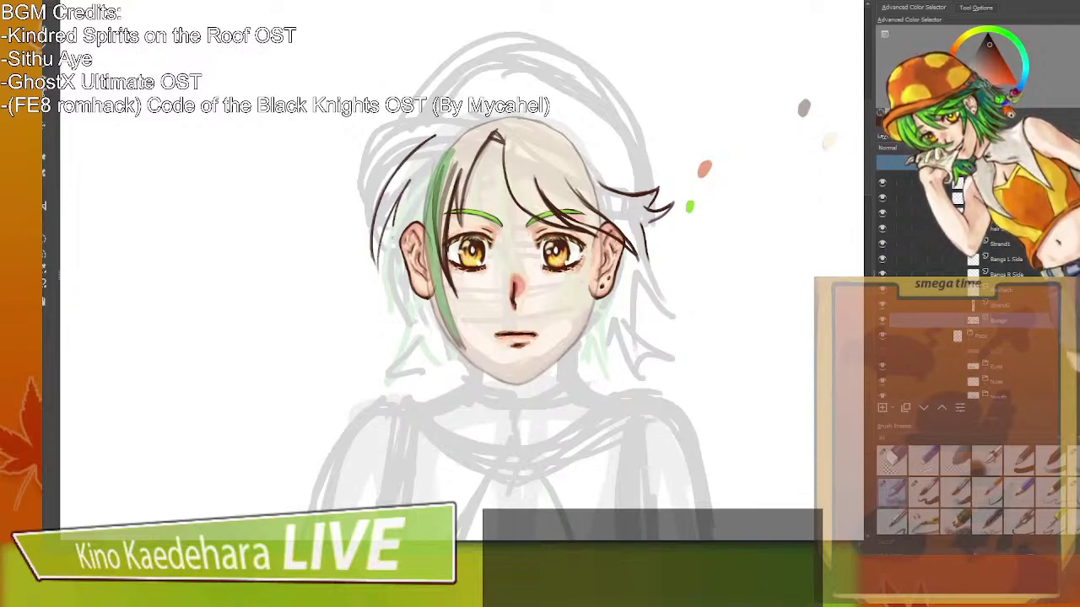
left_click_drag(392, 229, 423, 329)
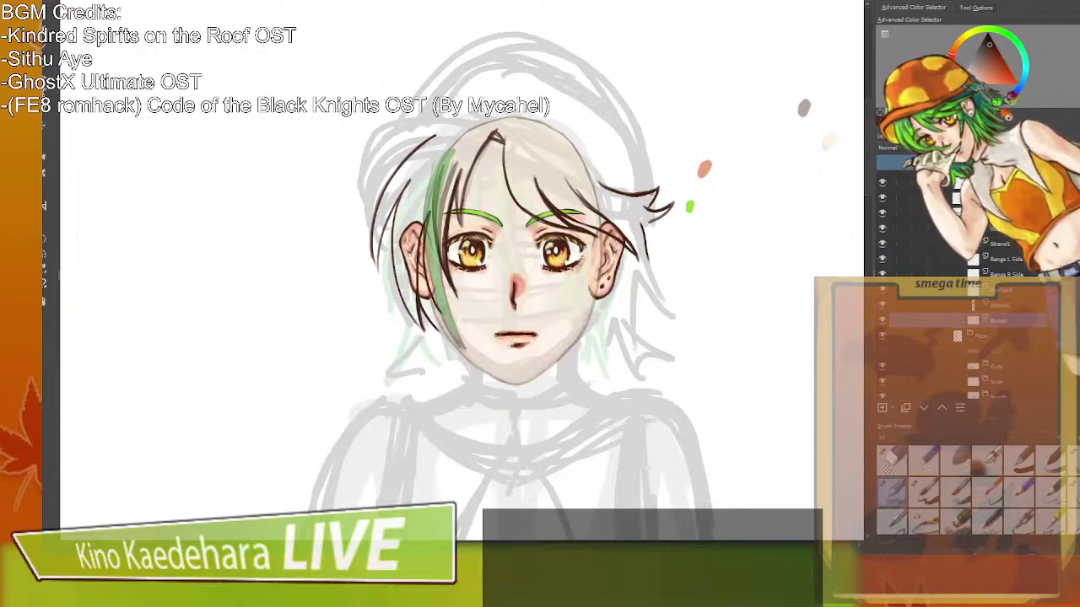
On the Bangs layer, redraw the dark brown strand lines falling over the ear beside the green side strand.
key("ctrl+z")
key("ctrl+z")
left_click_drag(417, 222, 422, 331)
mouse_move(420, 211)
left_mouse_down()
mouse_move(416, 246)
mouse_move(440, 315)
left_mouse_up()
left_click_drag(421, 216, 439, 310)
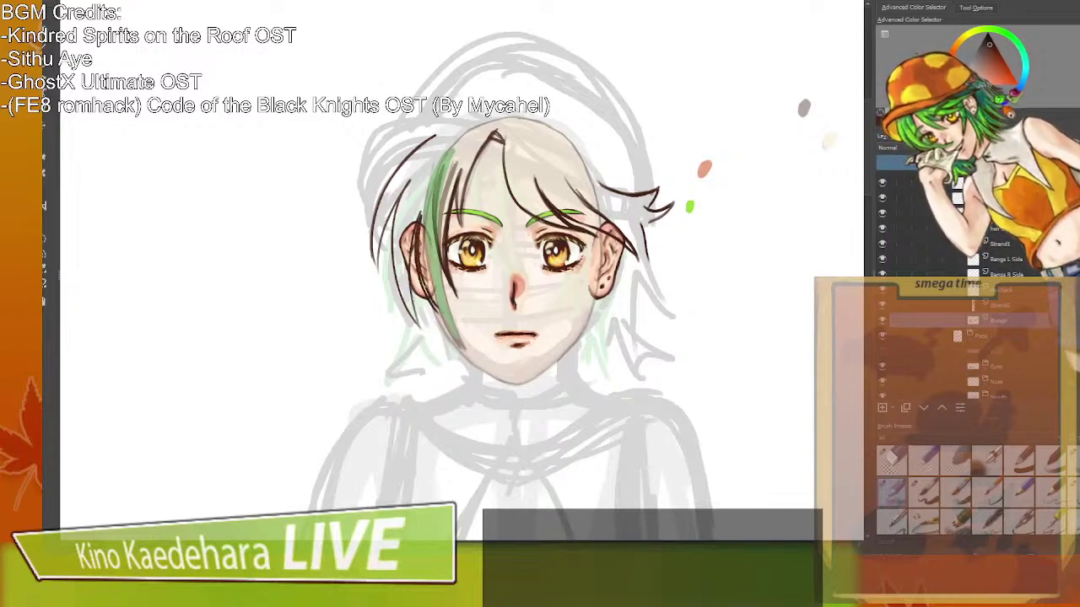
left_click_drag(422, 217, 425, 289)
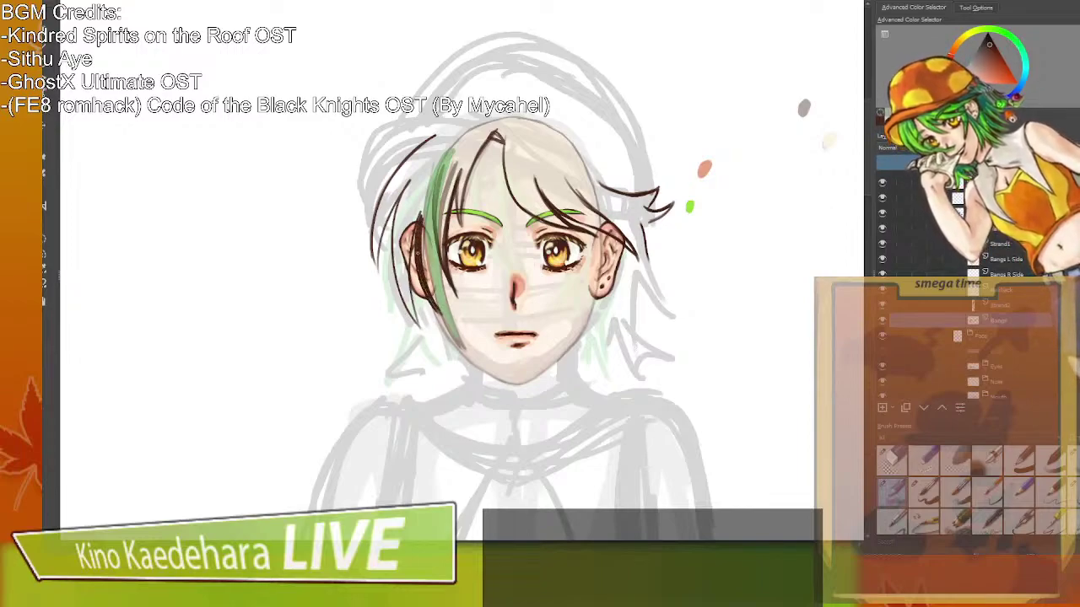
key("slash")
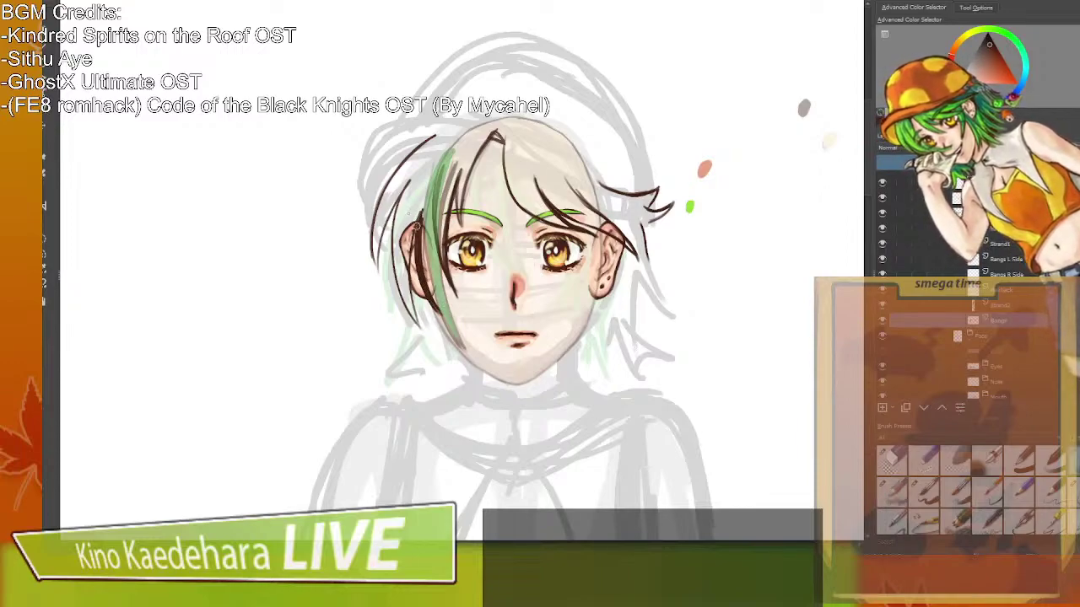
key("ctrl+z")
key("ctrl+z")
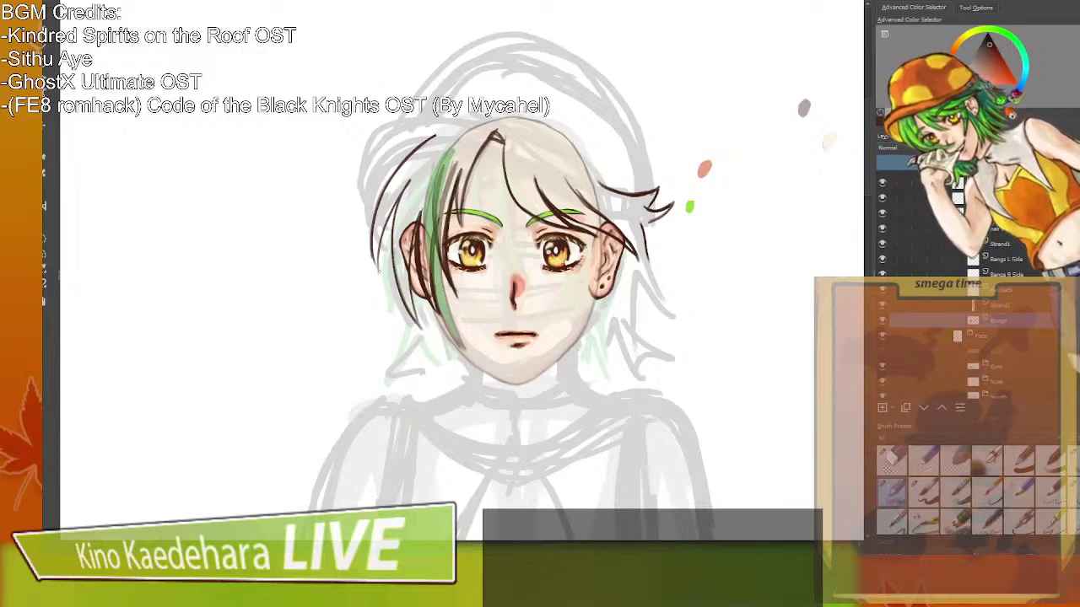
Refine the outer side-hair contour, extend it up toward the crown, and erase the flicked strands above the pierced ear.
left_click_drag(381, 272, 410, 181)
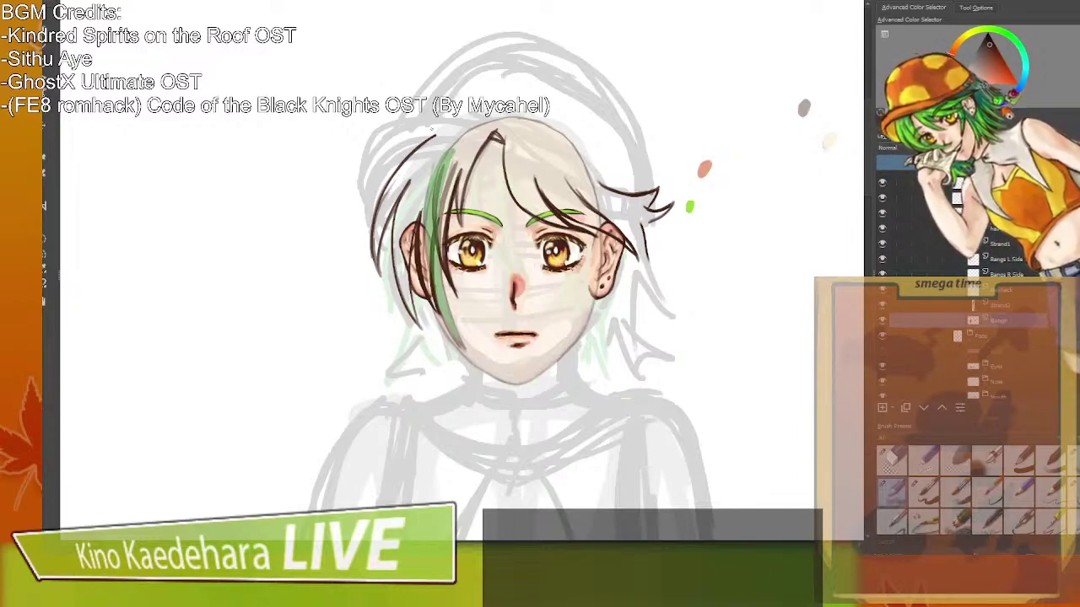
left_click_drag(442, 117, 393, 182)
left_click_drag(447, 115, 403, 165)
key("/")
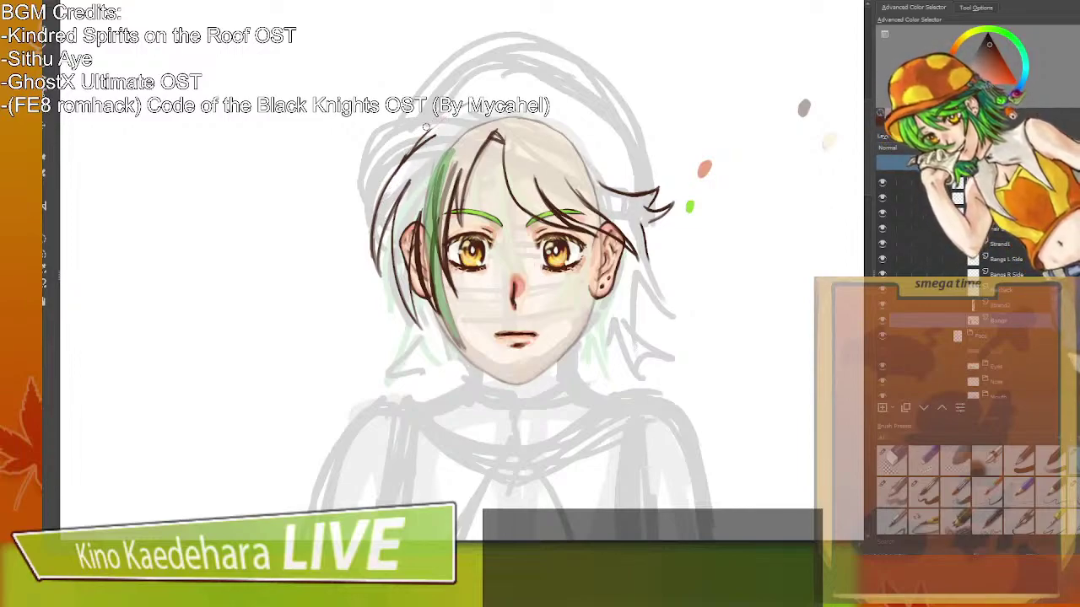
left_click_drag(426, 127, 396, 166)
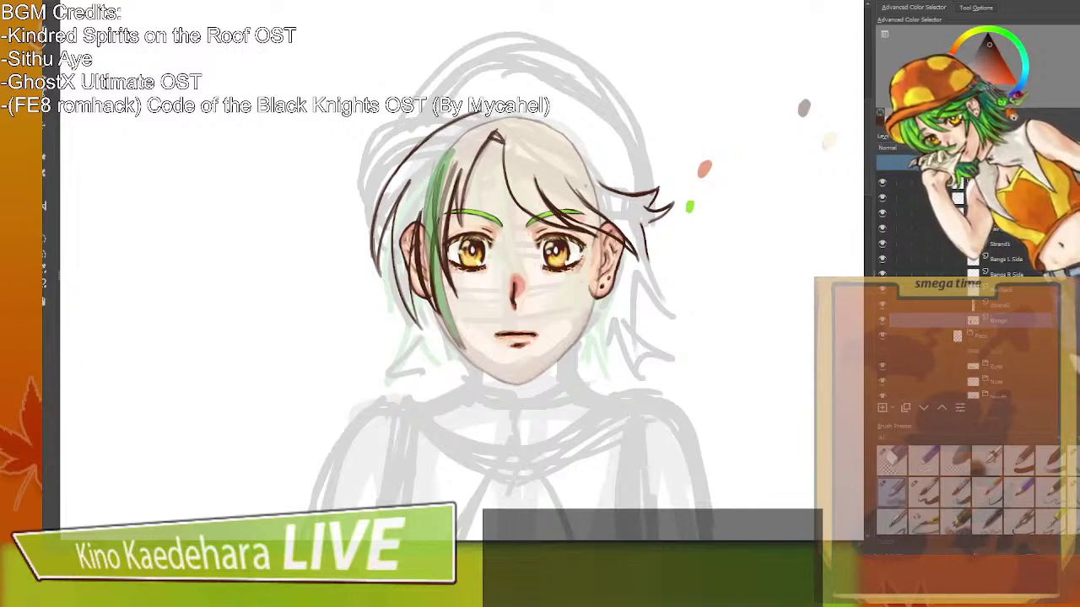
mouse_move(622, 202)
left_mouse_down()
mouse_move(649, 251)
mouse_move(660, 195)
mouse_move(670, 221)
mouse_move(654, 235)
mouse_move(650, 185)
left_mouse_up()
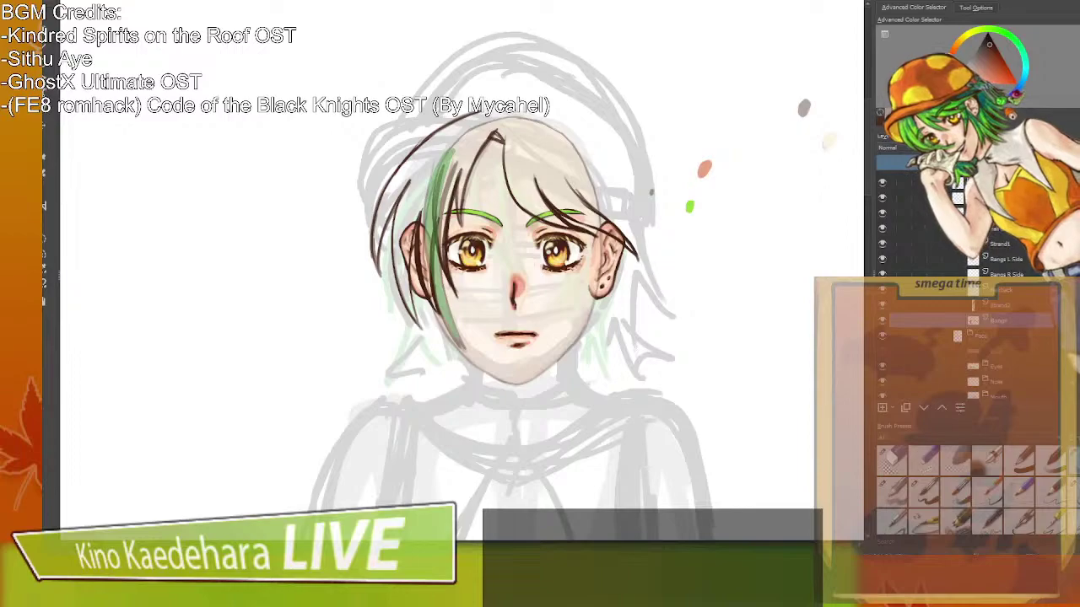
Add a layer named Hair base below Bangs and move the Hairback layer beneath it.
left_click(883, 407)
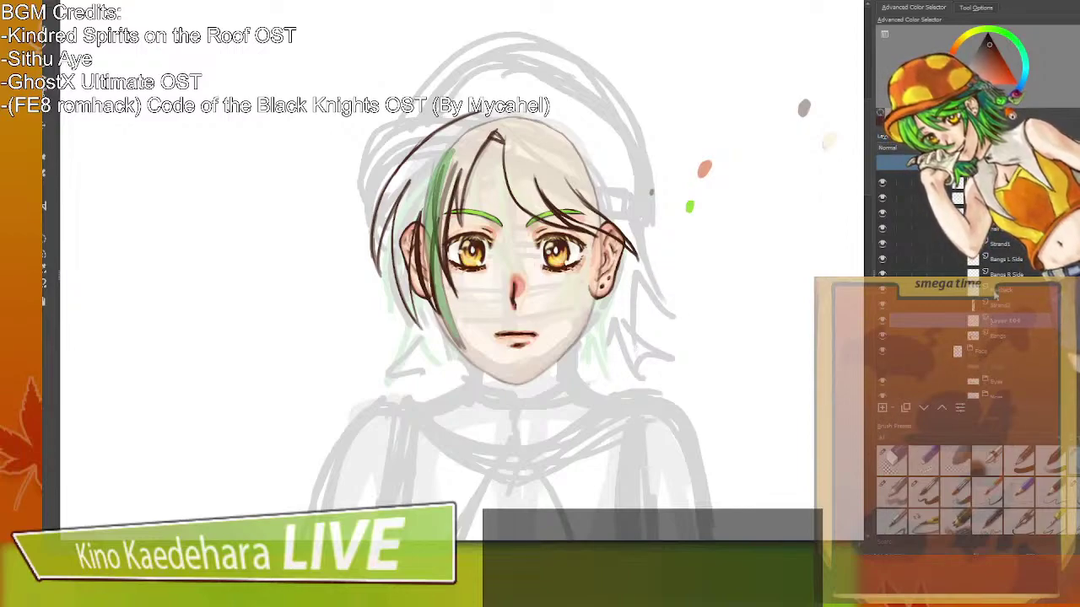
left_click_drag(1000, 289, 1009, 337)
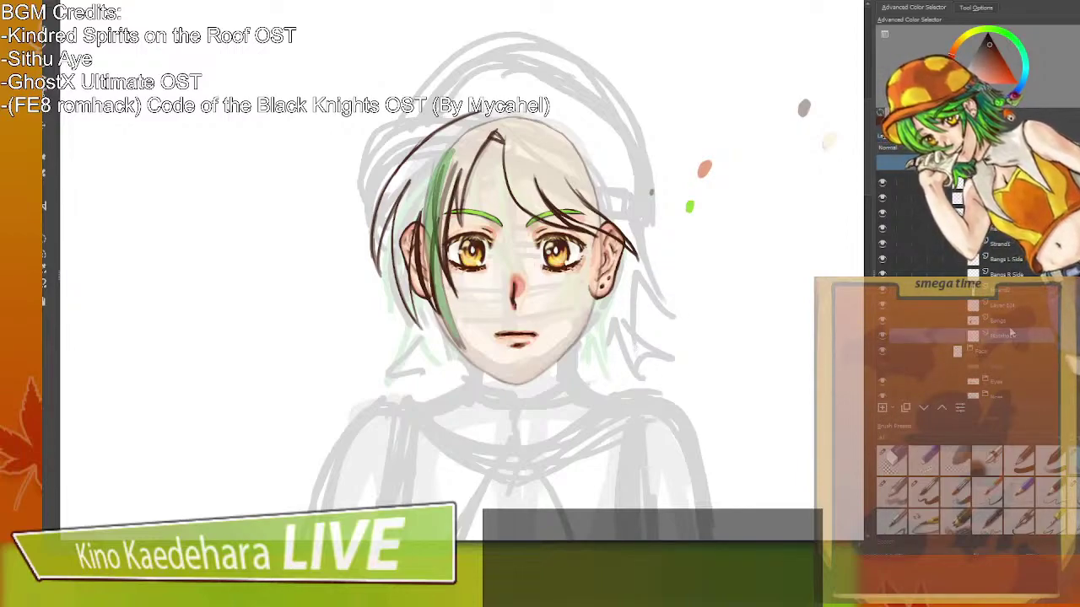
double_click(1009, 305)
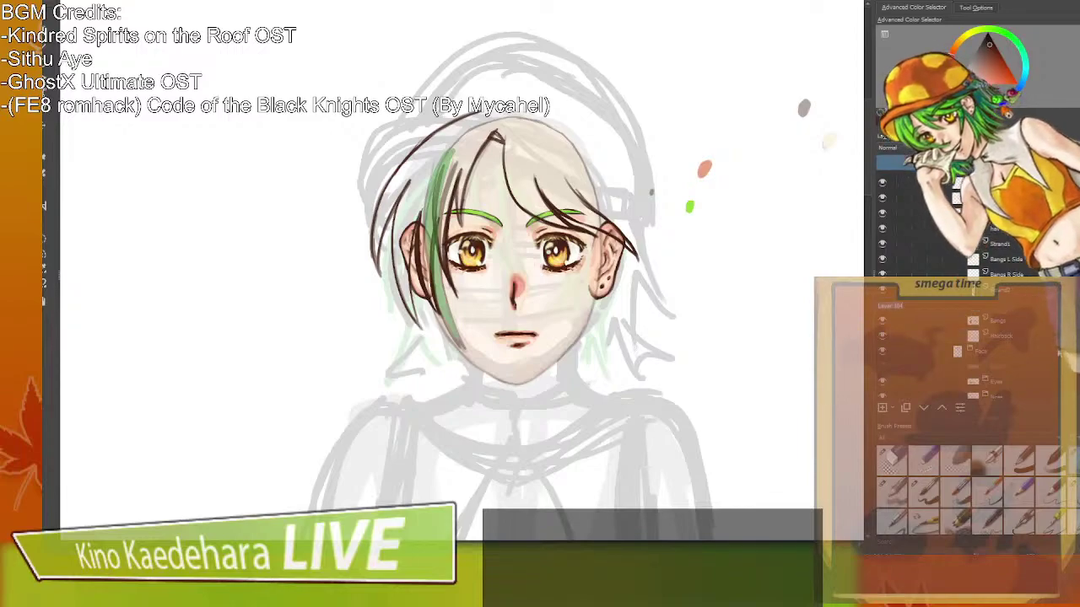
type("Hair base")
key("Return")
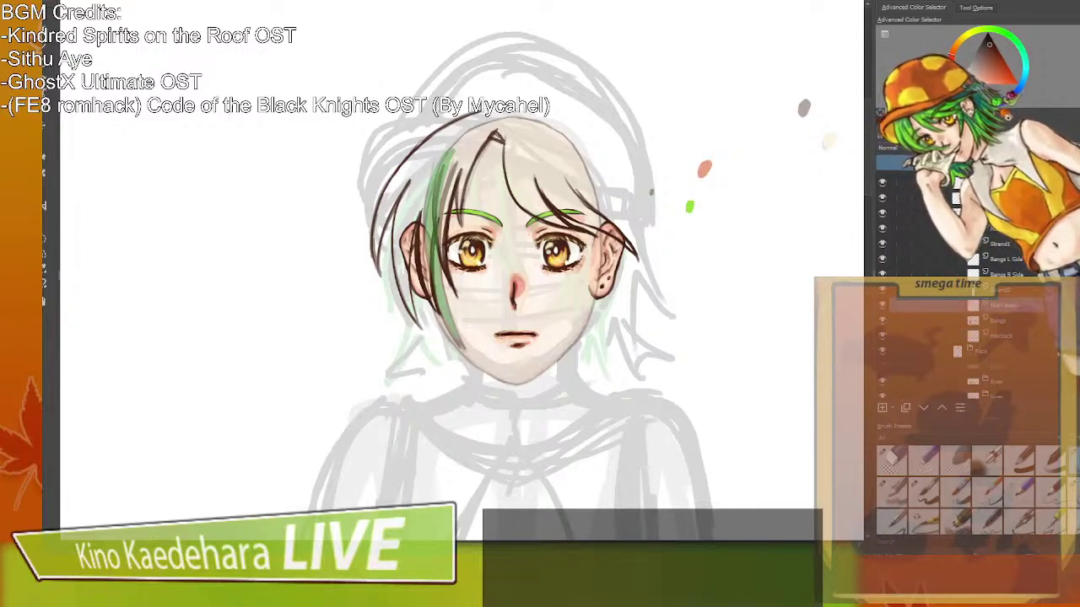
left_click_drag(997, 320, 1016, 308)
left_click(1012, 320)
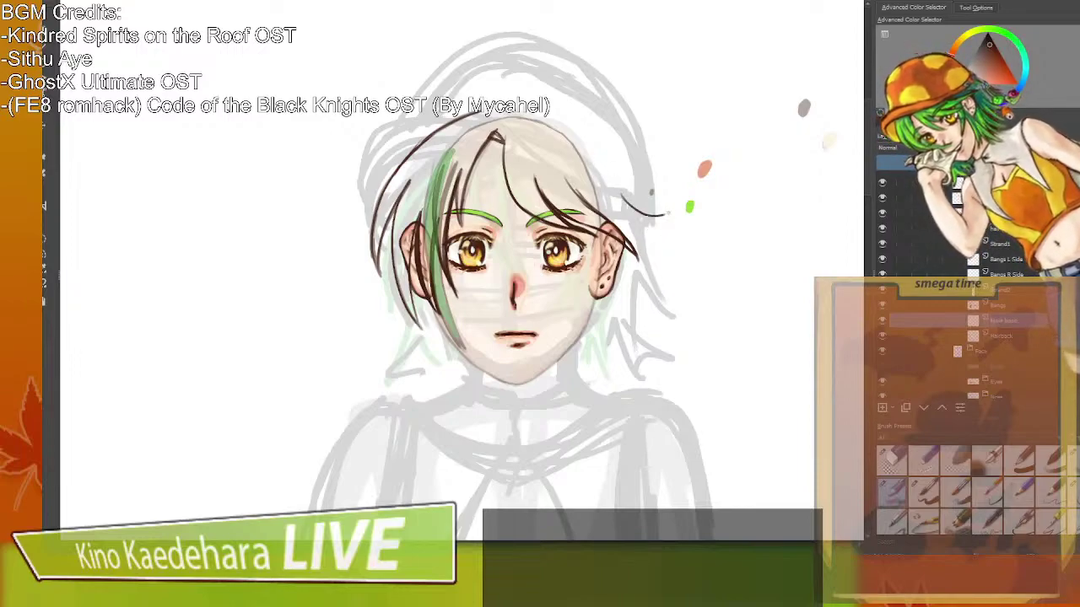
On the Hair base layer, draw flicked strands around the pierced ear and a crown contour arching over the head.
left_click_drag(623, 203, 666, 221)
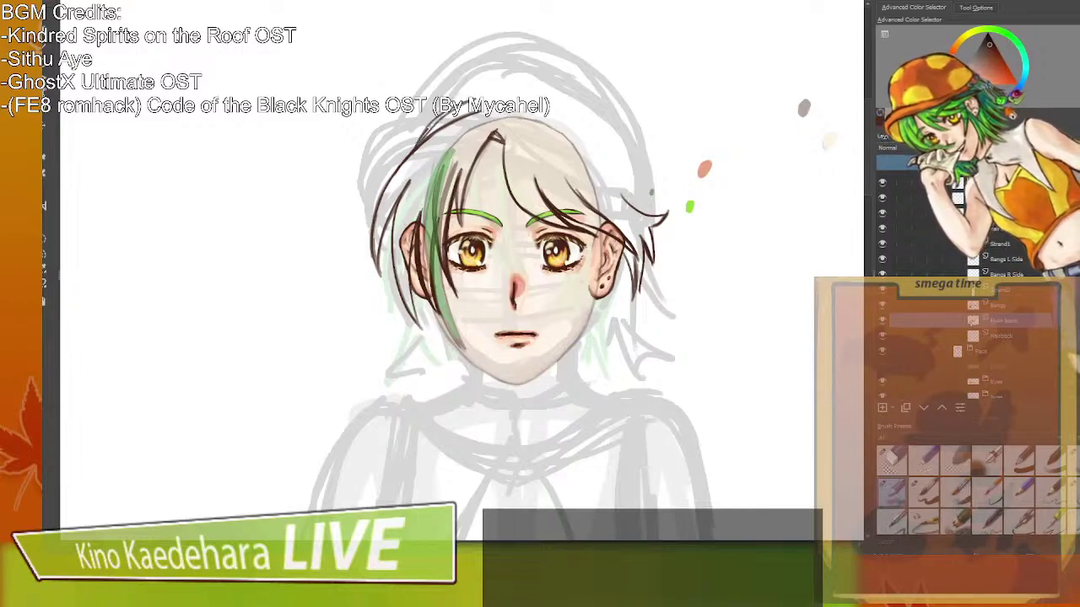
mouse_move(410, 153)
left_mouse_down()
mouse_move(478, 92)
mouse_move(468, 94)
left_mouse_up()
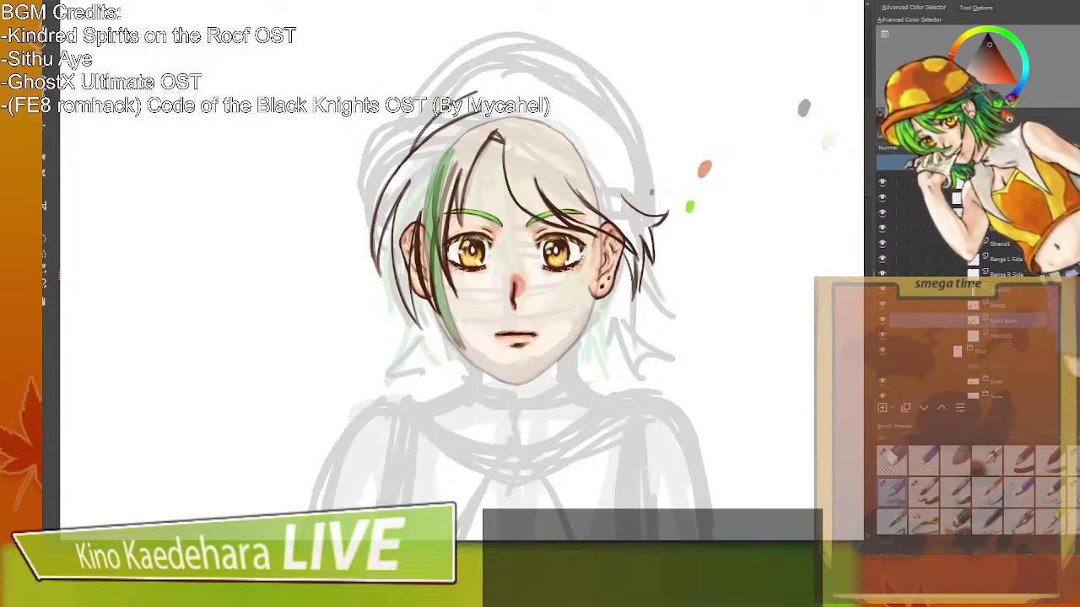
mouse_move(422, 132)
left_mouse_down()
mouse_move(479, 89)
mouse_move(511, 83)
mouse_move(577, 103)
left_mouse_up()
mouse_move(510, 84)
left_mouse_down()
mouse_move(587, 110)
mouse_move(617, 170)
left_mouse_up()
mouse_move(590, 113)
left_mouse_down()
mouse_move(626, 155)
mouse_move(632, 184)
left_mouse_up()
left_click_drag(618, 146, 656, 209)
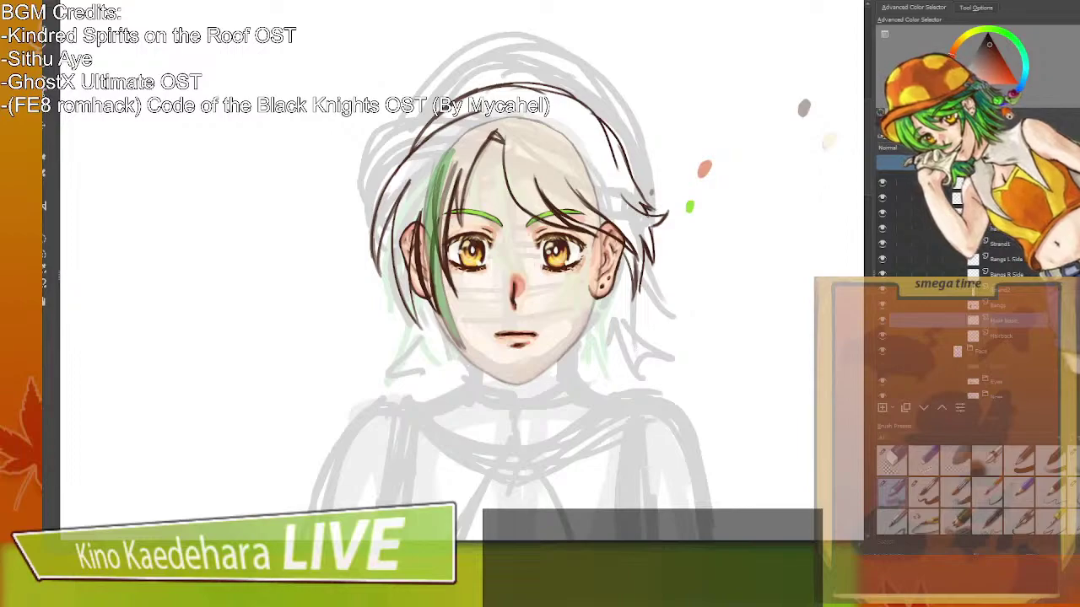
left_click_drag(626, 160, 646, 201)
mouse_move(614, 130)
left_mouse_down()
mouse_move(626, 164)
mouse_move(582, 118)
left_mouse_up()
key("/")
left_click_drag(516, 88, 543, 93)
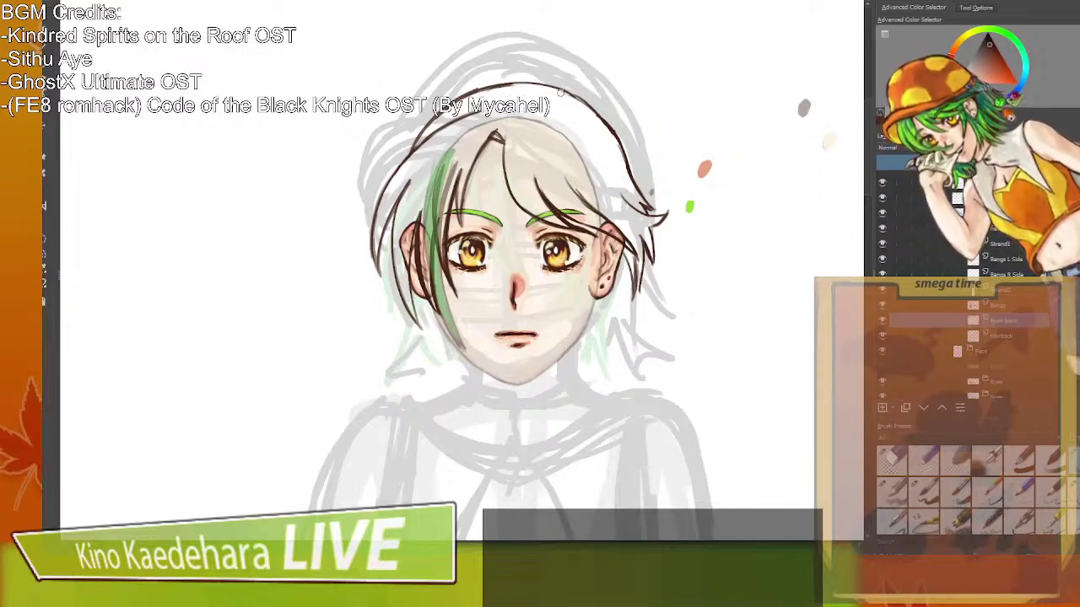
Rename the Hair base layer as hair base no hat and erase its flicked strands around the pierced ear.
double_click(1006, 320)
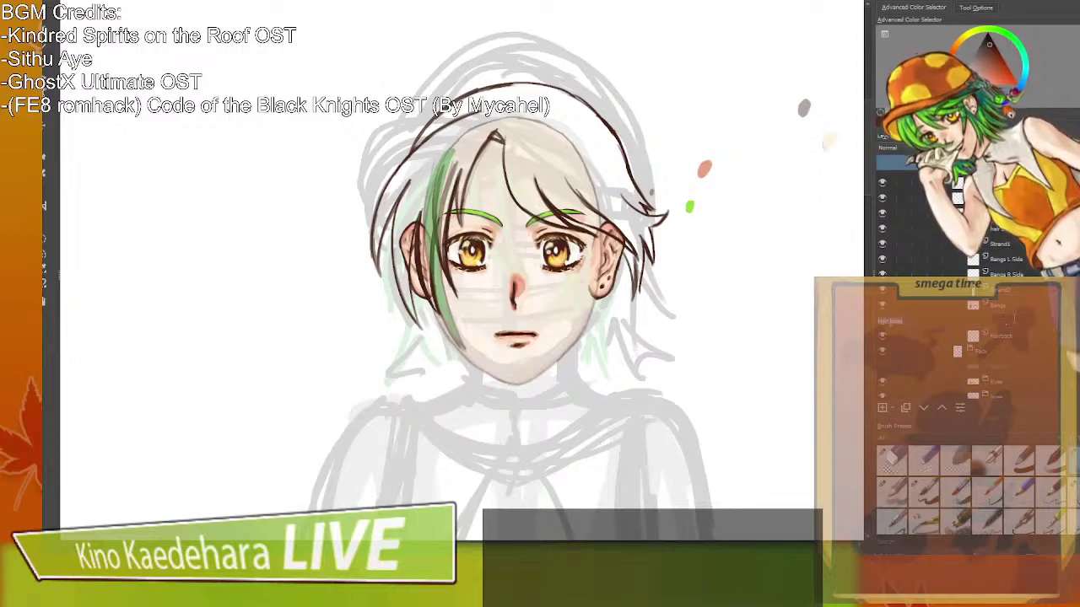
left_click_drag(1005, 321, 1026, 346)
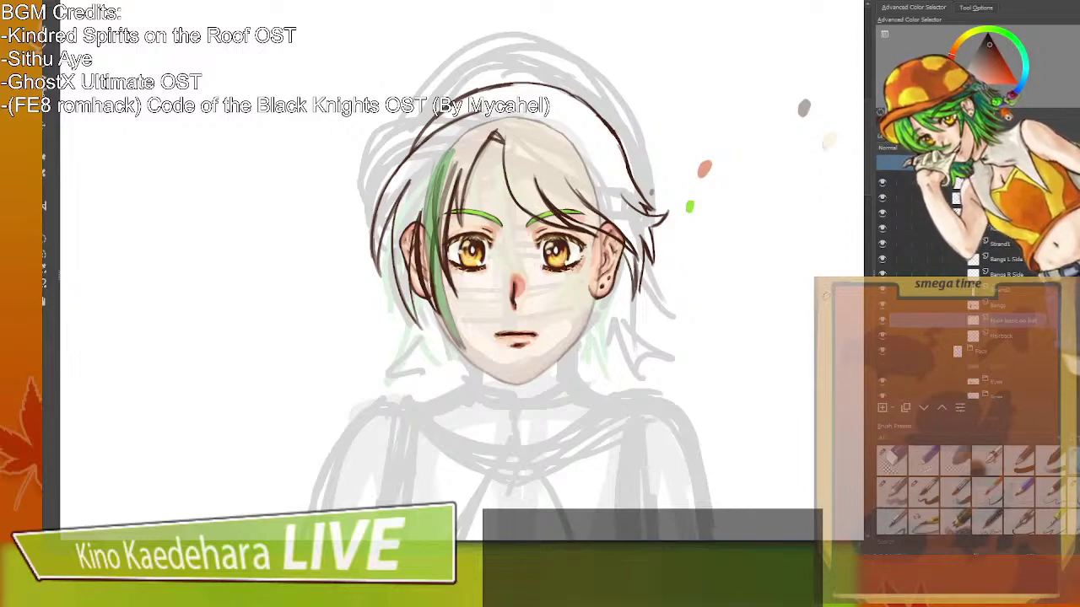
mouse_move(646, 231)
left_mouse_down()
mouse_move(648, 285)
mouse_move(626, 251)
mouse_move(632, 297)
mouse_move(645, 288)
mouse_move(627, 201)
mouse_move(639, 217)
mouse_move(638, 206)
mouse_move(672, 211)
mouse_move(624, 199)
mouse_move(659, 211)
mouse_move(656, 223)
mouse_move(641, 195)
left_mouse_up()
key("slash")
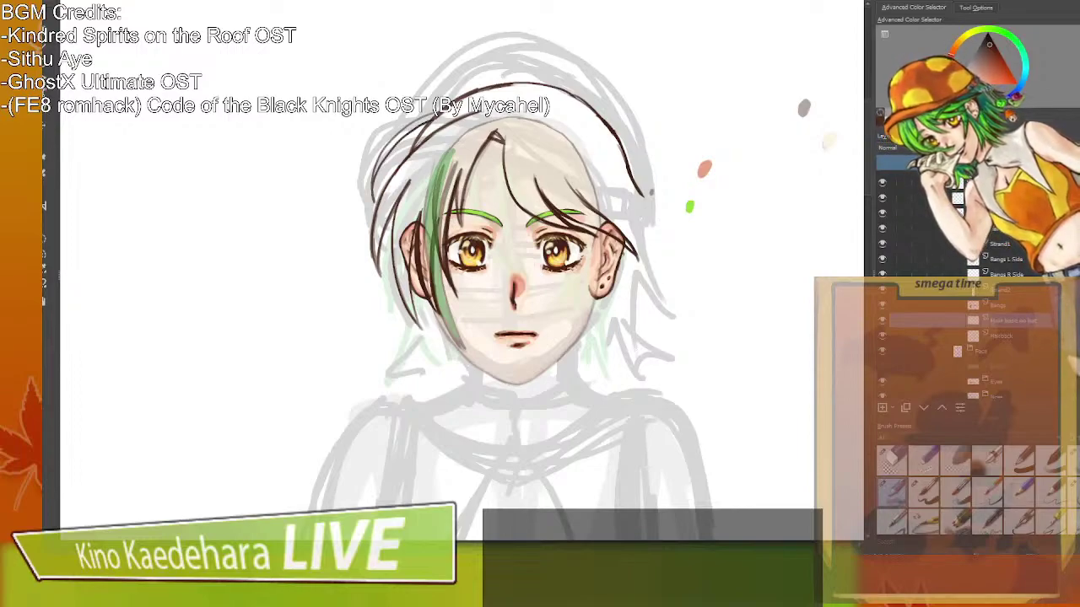
Draw outer hair strands sweeping from the crown down the unpierced side of the head, ending above the ear.
key("ctrl+z")
key("ctrl+z")
left_click_drag(433, 120, 361, 218)
left_click_drag(415, 137, 362, 201)
Outline a raised, rounded tuft at the front of the crown and thicken its upper edge.
mouse_move(426, 134)
left_mouse_down()
mouse_move(361, 203)
mouse_move(366, 159)
mouse_move(442, 117)
mouse_move(475, 41)
left_mouse_up()
mouse_move(474, 42)
left_mouse_down()
mouse_move(437, 85)
mouse_move(465, 102)
mouse_move(448, 64)
mouse_move(481, 41)
left_mouse_up()
key("ctrl+z")
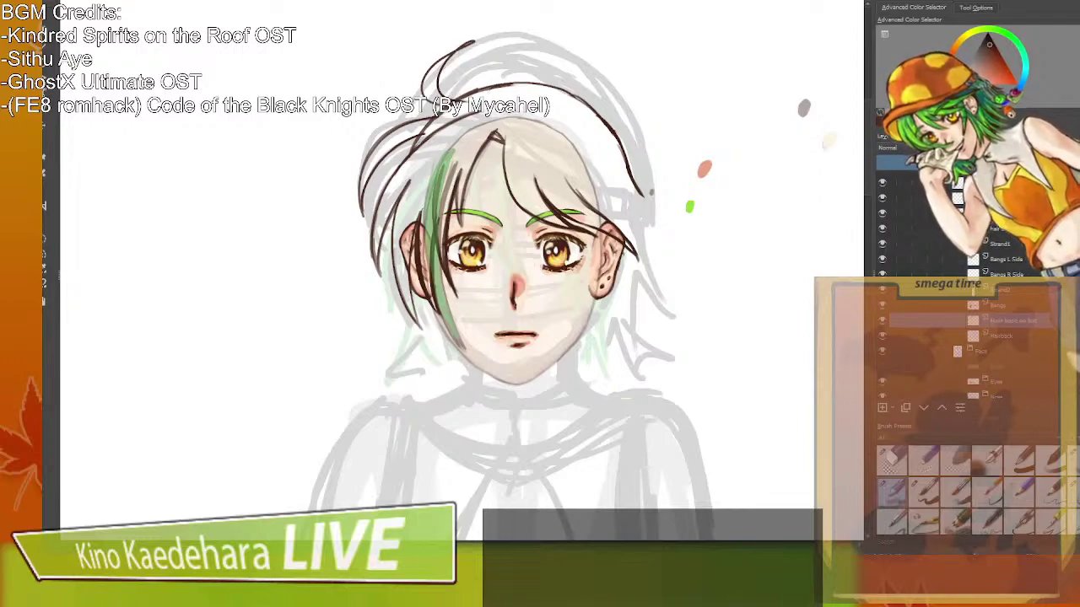
mouse_move(467, 101)
left_mouse_down()
mouse_move(447, 59)
mouse_move(471, 40)
left_mouse_up()
mouse_move(457, 48)
left_mouse_down()
mouse_move(438, 79)
mouse_move(455, 54)
mouse_move(496, 37)
left_mouse_up()
key("ctrl+z")
key("ctrl+z")
mouse_move(495, 38)
left_mouse_down()
mouse_move(435, 66)
mouse_move(496, 37)
left_mouse_up()
left_click_drag(443, 61, 486, 41)
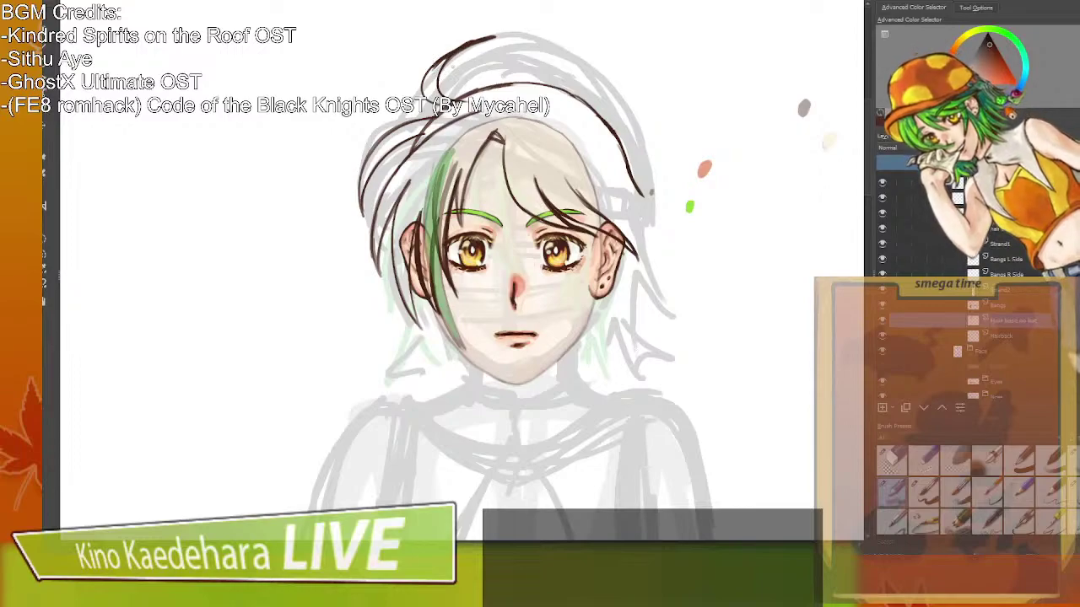
key("/")
mouse_move(438, 82)
left_mouse_down()
mouse_move(462, 45)
mouse_move(457, 54)
mouse_move(484, 39)
mouse_move(426, 79)
mouse_move(464, 103)
mouse_move(451, 102)
left_mouse_up()
key("/")
key("ctrl+z")
key("ctrl+z")
key("/")
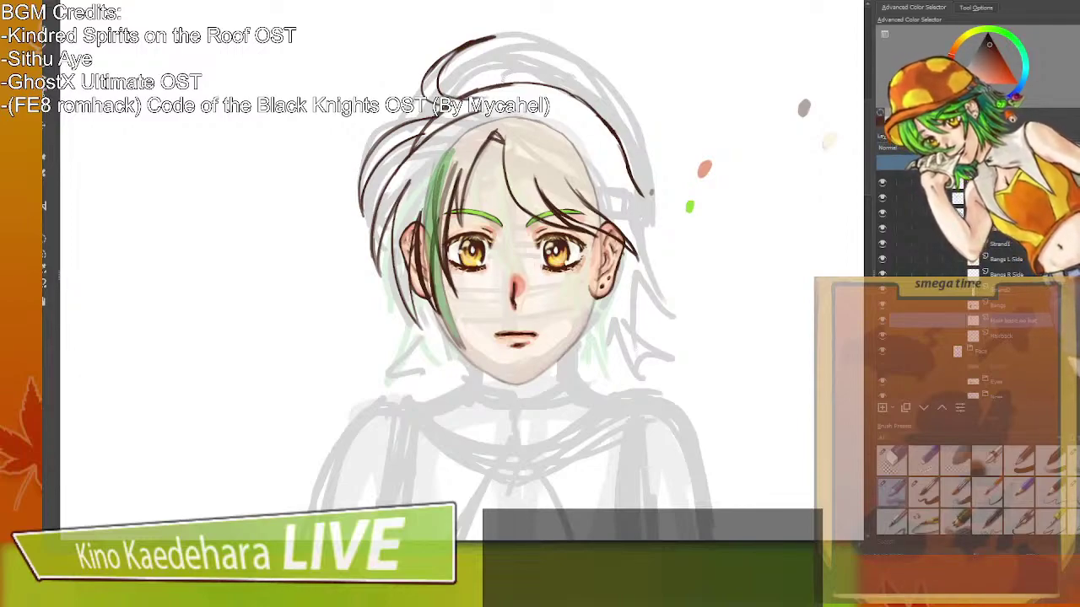
Draw curled locks and a pointed upright spike along the crown beside the rounded tuft.
mouse_move(544, 100)
left_mouse_down()
mouse_move(602, 118)
mouse_move(548, 115)
mouse_move(589, 128)
mouse_move(613, 104)
mouse_move(544, 117)
mouse_move(591, 121)
mouse_move(584, 129)
mouse_move(614, 103)
left_mouse_up()
key("slash")
key("slash")
key("slash")
key("slash")
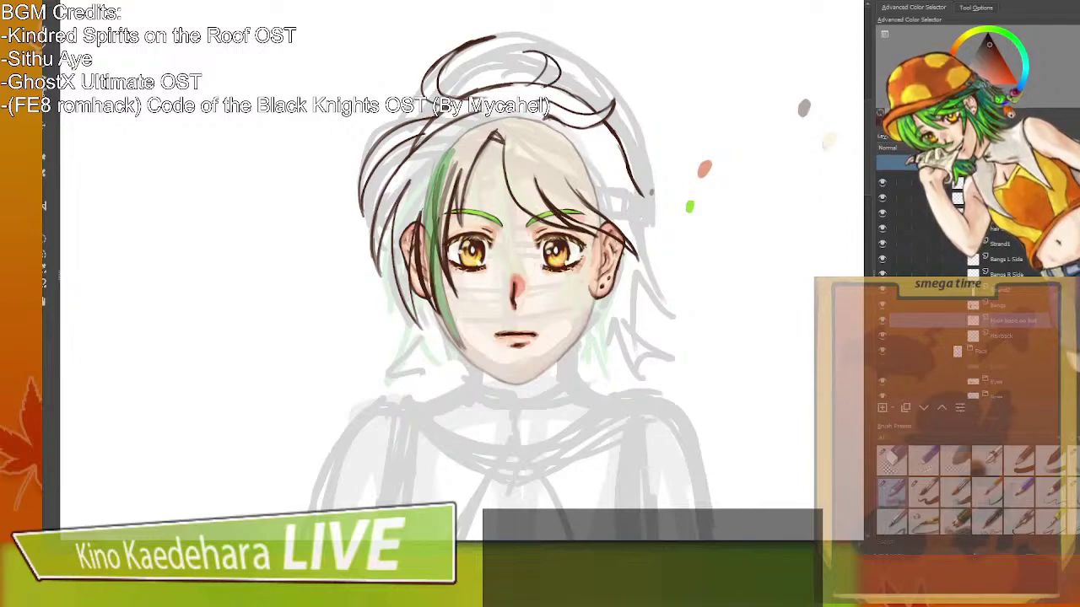
mouse_move(525, 83)
left_mouse_down()
mouse_move(564, 68)
mouse_move(564, 34)
left_mouse_up()
mouse_move(564, 34)
left_mouse_down()
mouse_move(581, 60)
mouse_move(530, 82)
mouse_move(582, 58)
mouse_move(578, 66)
mouse_move(535, 83)
mouse_move(570, 35)
mouse_move(545, 85)
mouse_move(580, 54)
mouse_move(576, 40)
left_mouse_up()
key("ctrl+z")
key("ctrl+z")
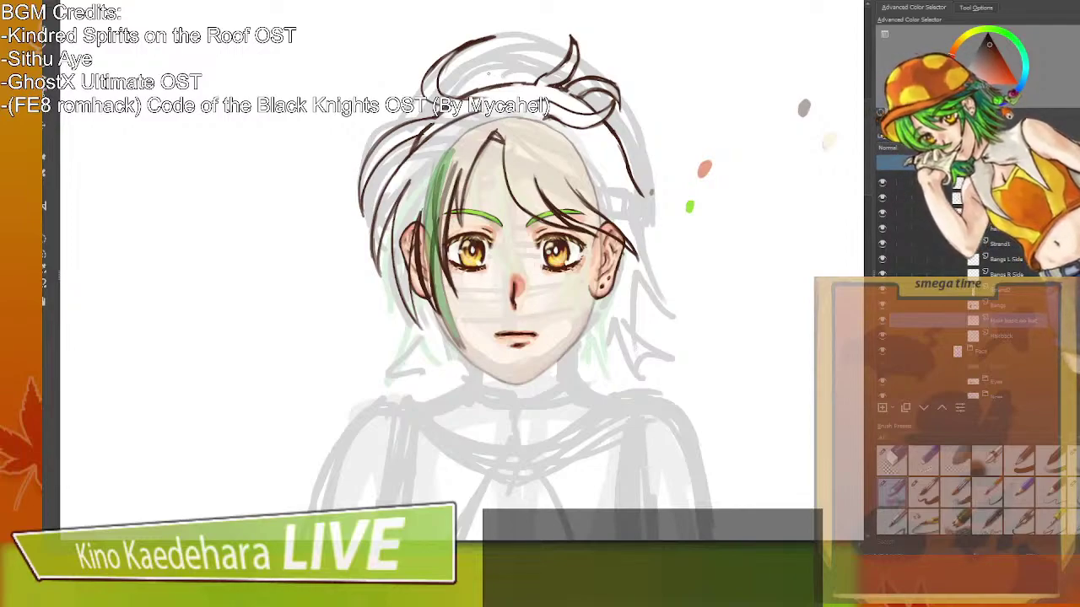
Draw outward-flicking strands from the crown contour down past the pierced ear, and check them by toggling the layer's visibility.
mouse_move(628, 164)
left_mouse_down()
mouse_move(670, 173)
mouse_move(649, 182)
mouse_move(631, 172)
left_mouse_up()
key("/")
key("/")
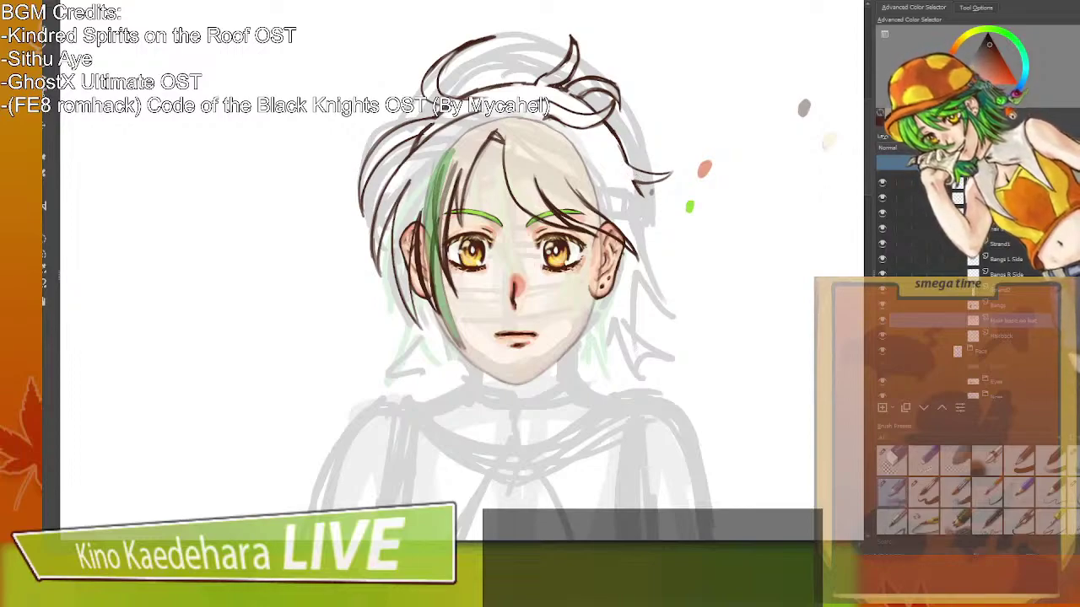
mouse_move(672, 202)
left_mouse_down()
mouse_move(633, 195)
mouse_move(667, 203)
left_mouse_up()
key("/")
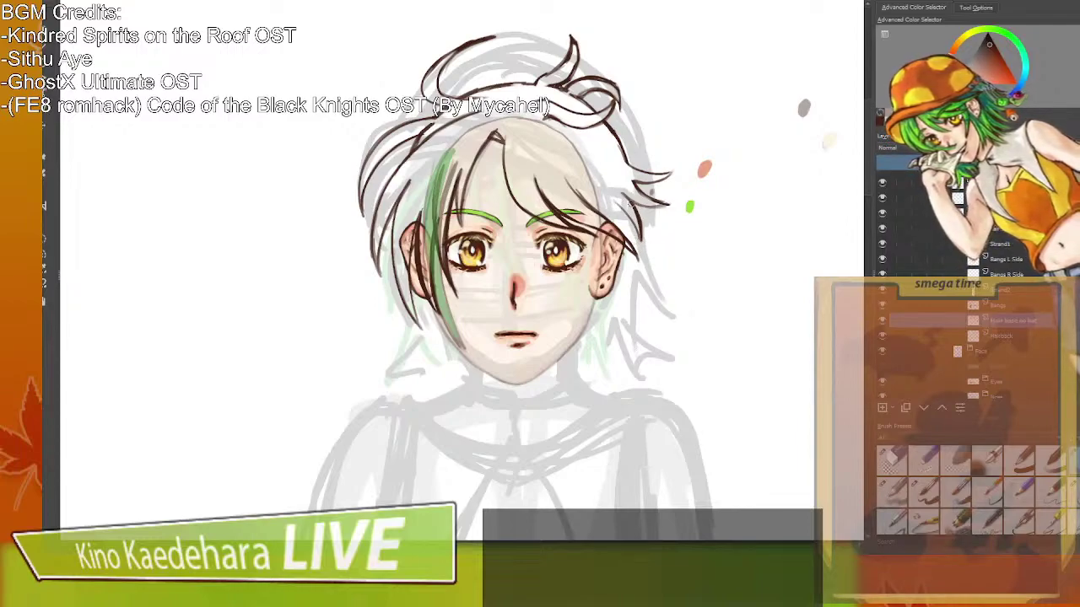
left_click(882, 321)
left_click(881, 320)
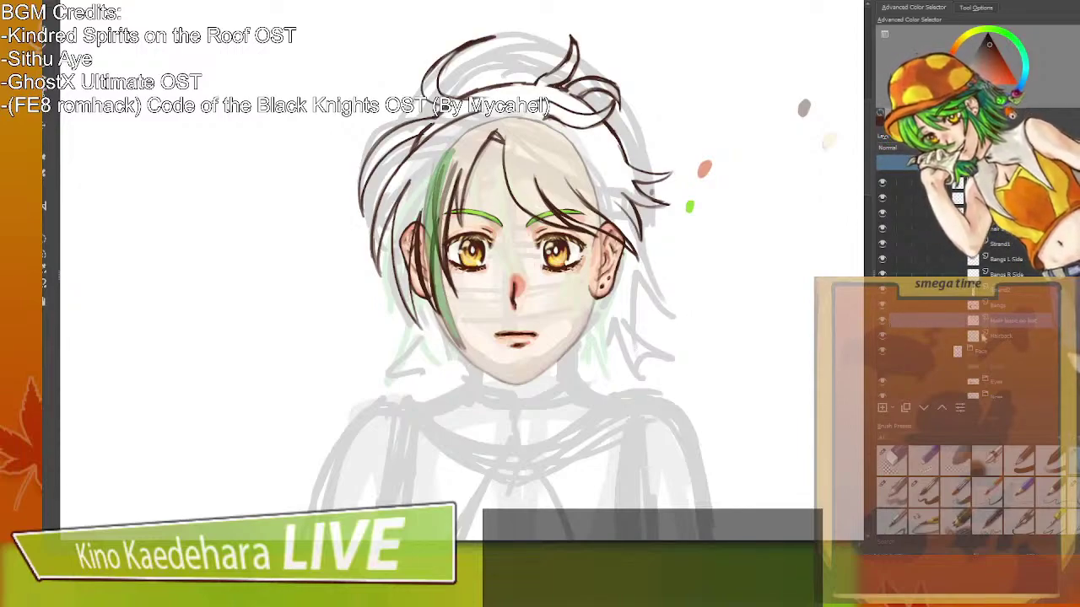
On the Hairback layer, draw back-hair strands flicking outward beside the pierced ear.
left_click(983, 337)
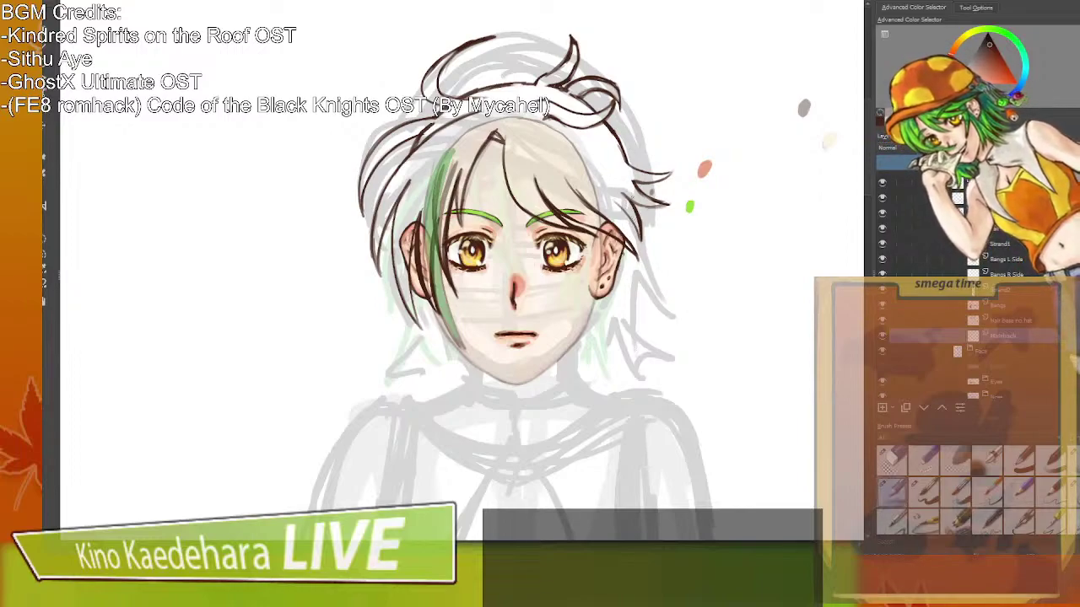
left_click_drag(626, 166, 690, 247)
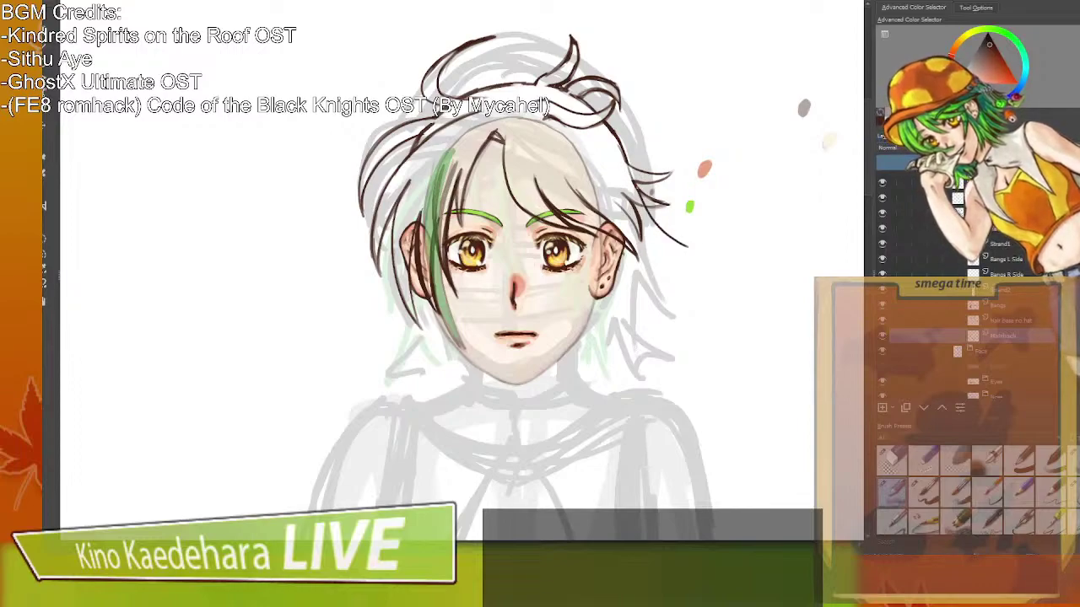
key("ctrl+z")
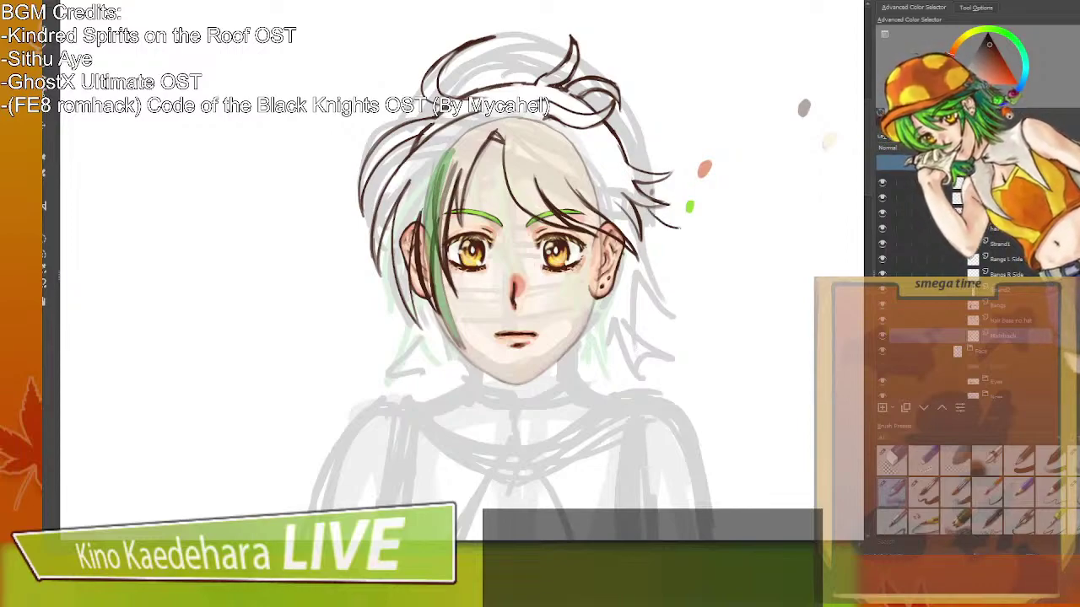
mouse_move(641, 199)
left_mouse_down()
mouse_move(692, 235)
mouse_move(673, 287)
mouse_move(644, 248)
mouse_move(671, 288)
left_mouse_up()
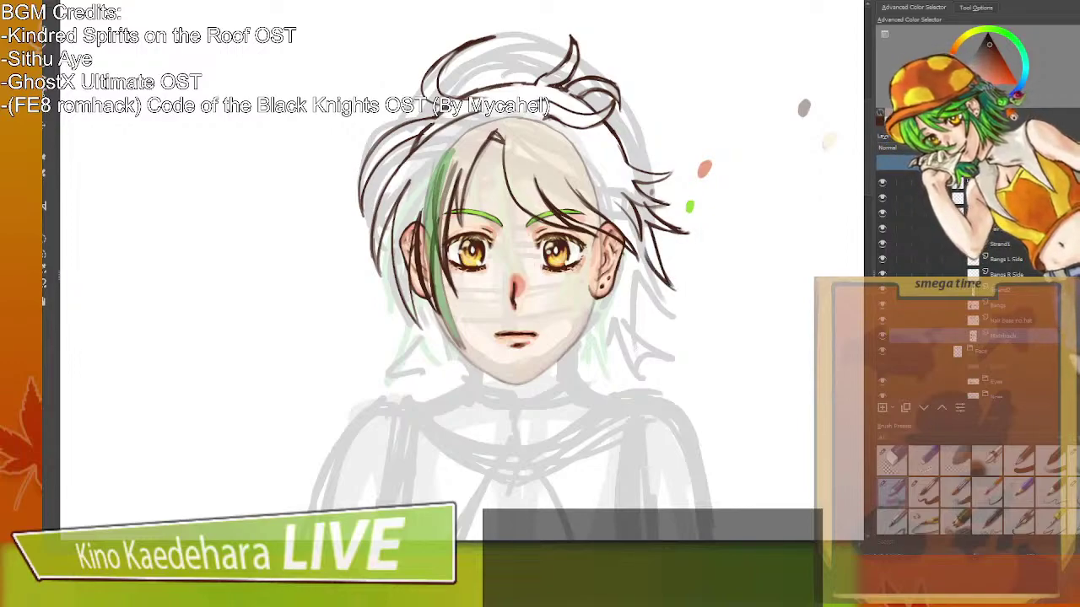
Try longer back-hair strands falling below the pierced ear, and undo the latest Hairback strokes.
left_click_drag(641, 249, 651, 334)
left_click_drag(632, 279, 653, 336)
key("ctrl+z")
key("ctrl+z")
key("ctrl+z")
key("ctrl+z")
key("ctrl+z")
key("ctrl+z")
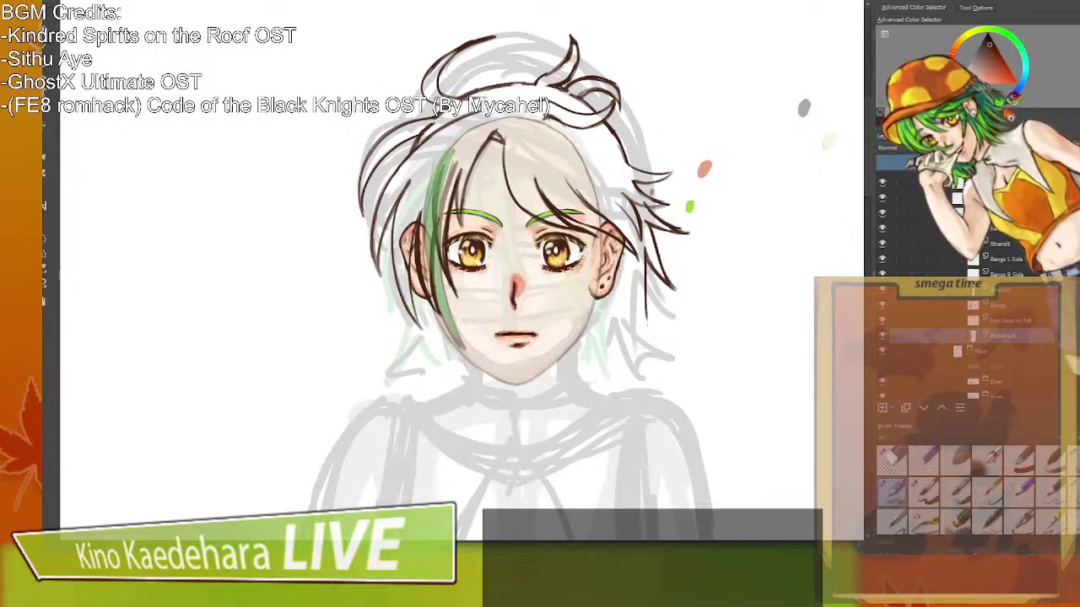
key("ctrl+z")
key("ctrl+z")
key("ctrl+z")
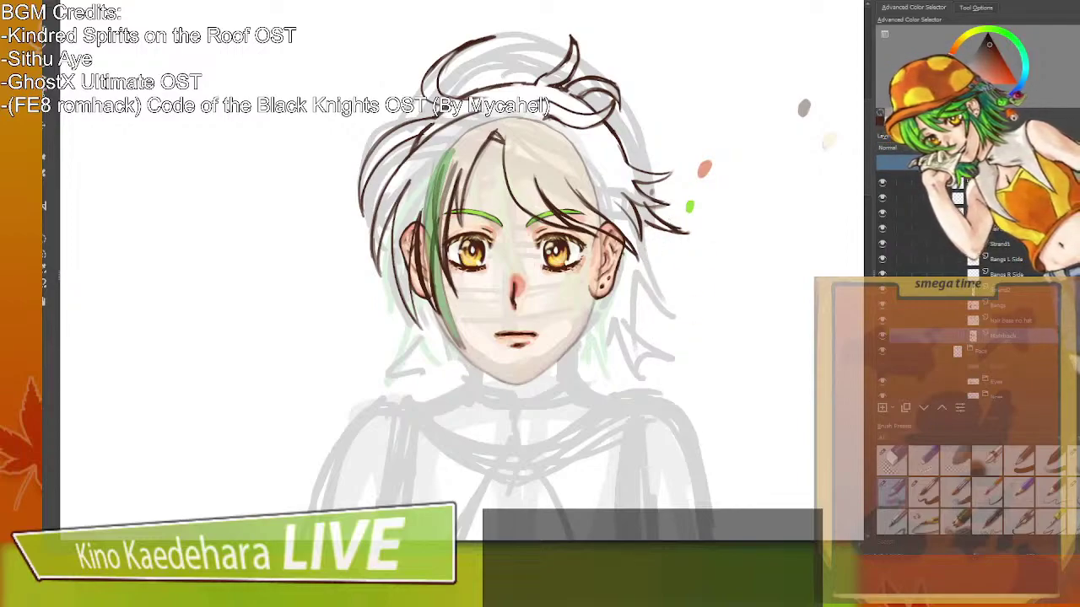
key("ctrl+z")
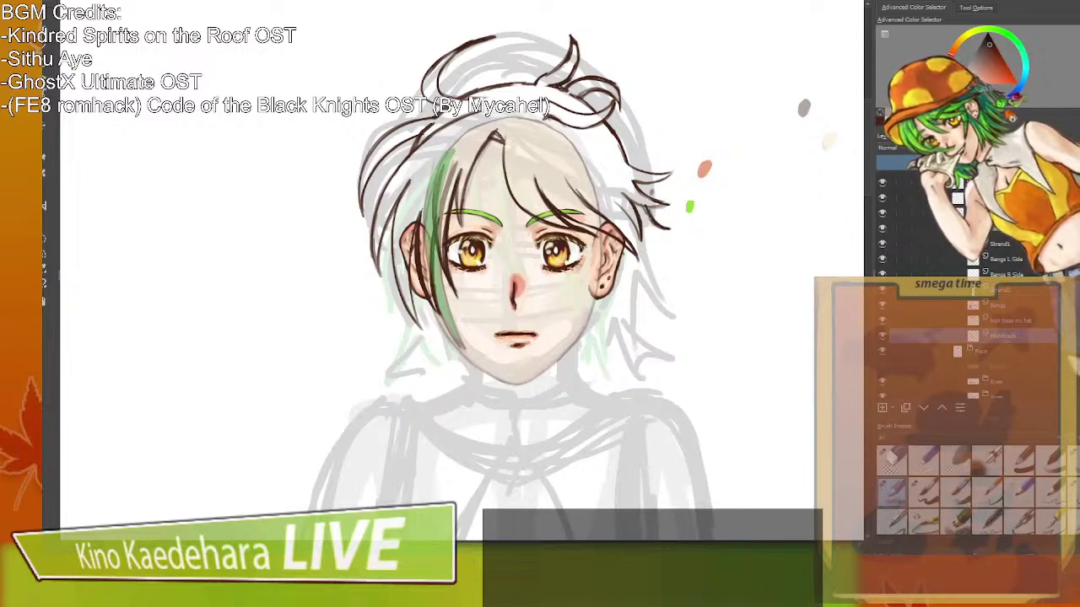
Draw a short outward-flicking back-hair strand beside the pierced ear and trim its tip with the eraser.
left_click_drag(646, 207, 671, 230)
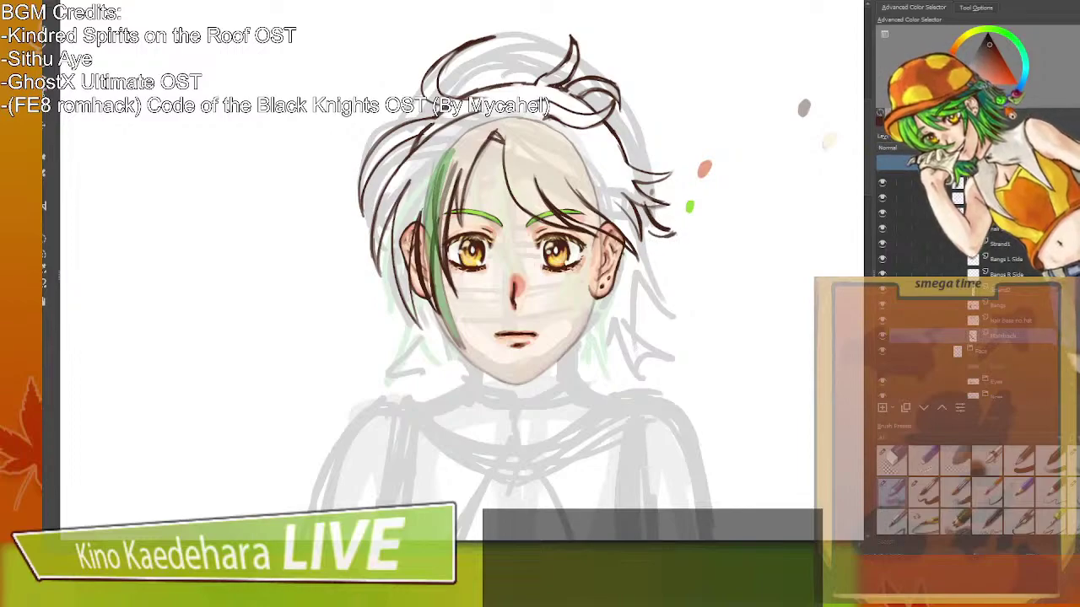
key("/")
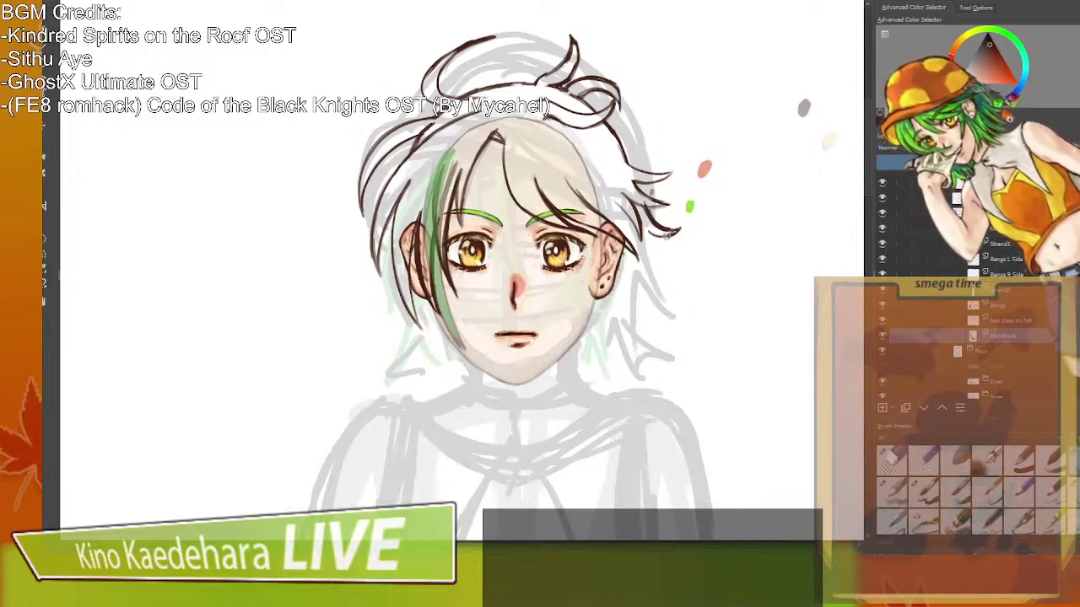
left_click_drag(682, 224, 676, 234)
key("/")
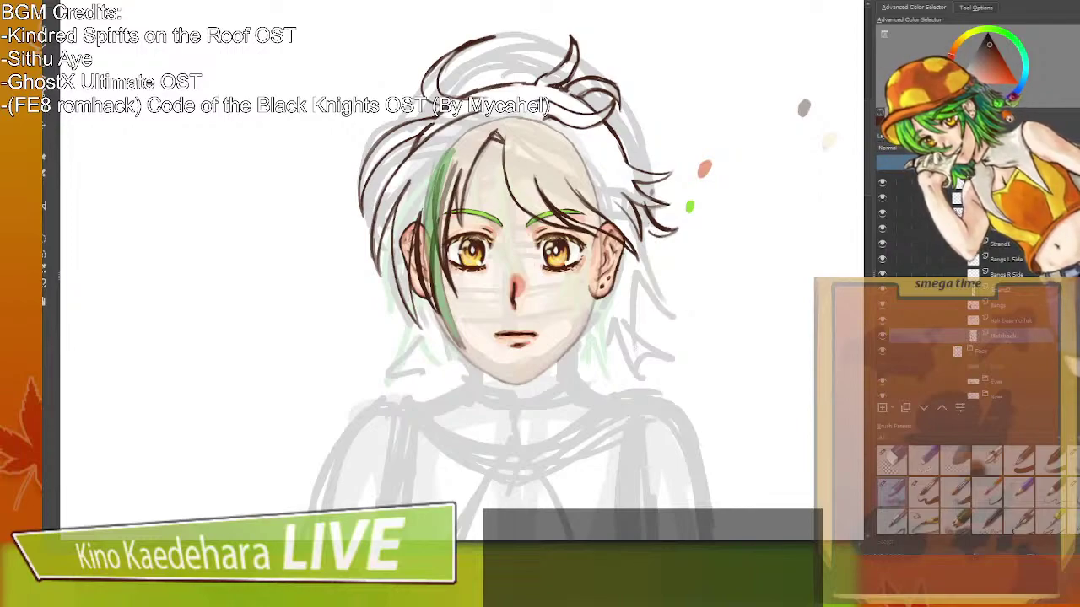
Draw longer, sharply pointed back-hair strands falling outward beside the pierced ear, cleaning up their edges.
left_click_drag(651, 238, 674, 289)
key("/")
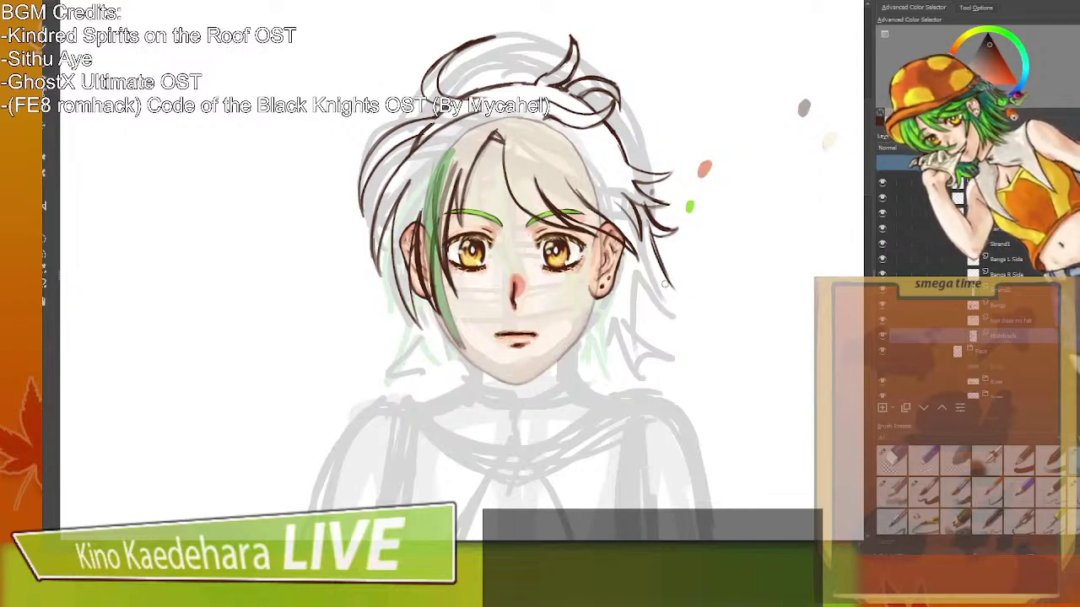
key("/")
left_click_drag(646, 239, 674, 289)
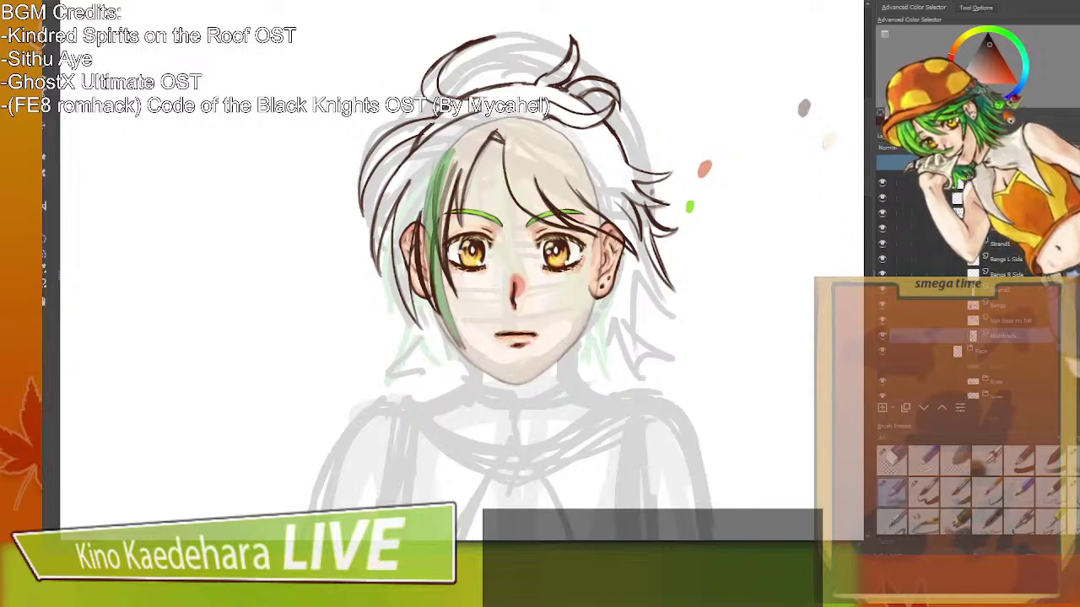
mouse_move(647, 242)
left_mouse_down()
mouse_move(668, 324)
mouse_move(652, 296)
mouse_move(658, 304)
left_mouse_up()
key("/")
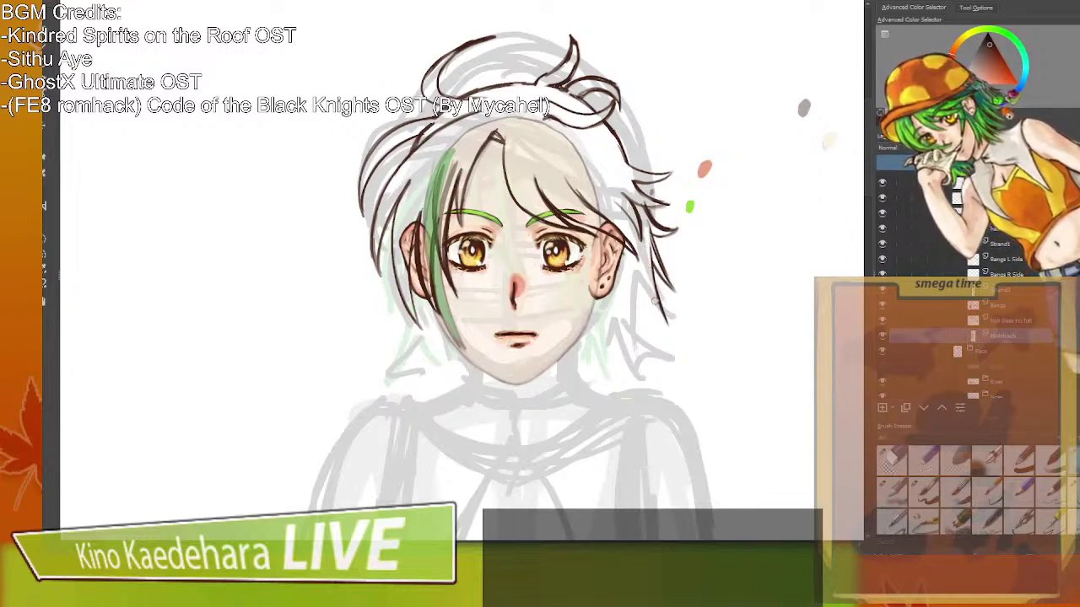
key("/")
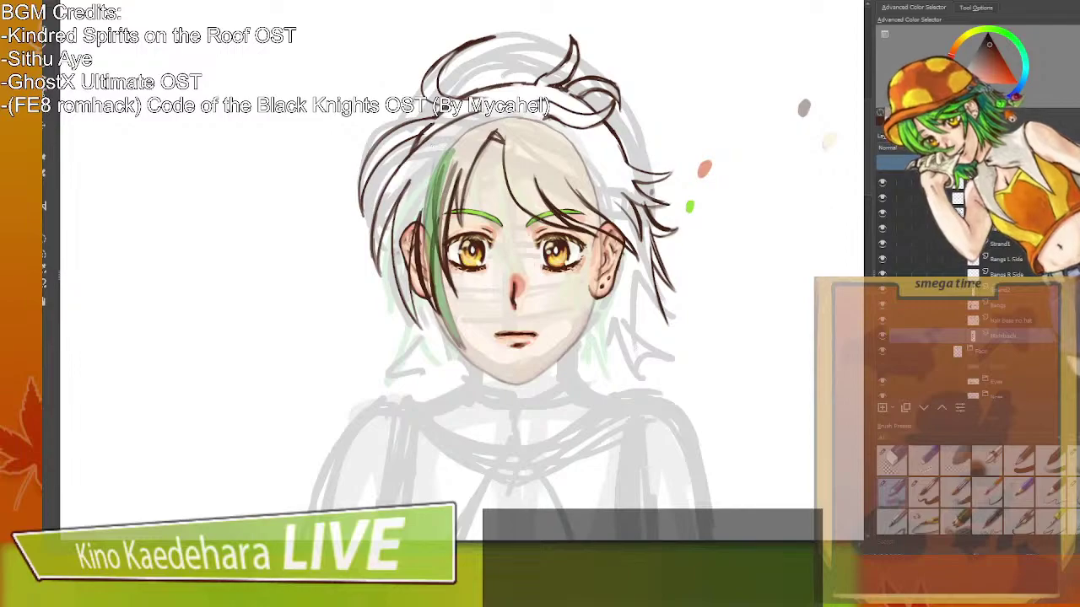
Draw long back-hair strands curving below the ear on the green-streaked side, adding a shorter flick outside them.
left_click_drag(392, 240, 400, 326)
mouse_move(389, 261)
left_mouse_down()
mouse_move(407, 331)
mouse_move(387, 385)
mouse_move(400, 380)
mouse_move(389, 383)
left_mouse_up()
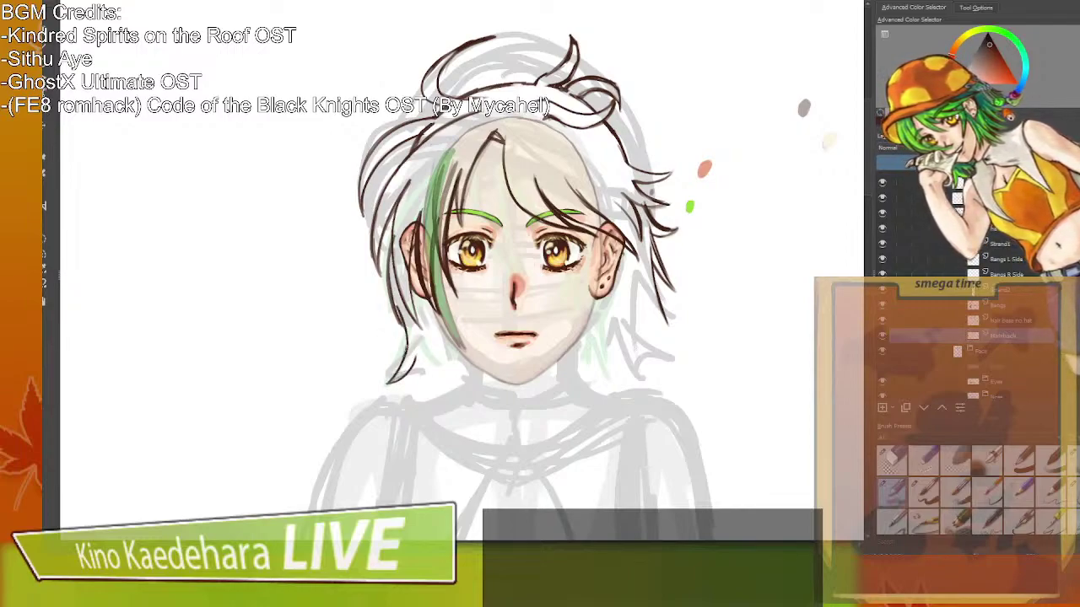
left_click_drag(402, 305, 407, 349)
key("slash")
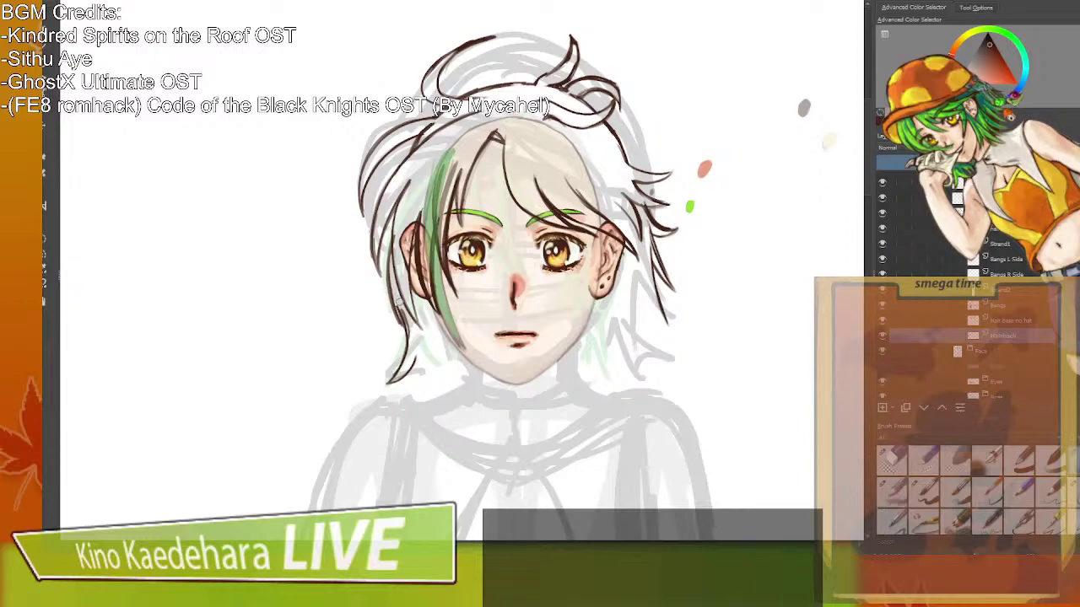
mouse_move(398, 298)
left_mouse_down()
mouse_move(401, 330)
mouse_move(396, 315)
mouse_move(385, 357)
left_mouse_up()
key("slash")
left_click_drag(401, 319, 384, 357)
left_click_drag(392, 289, 406, 344)
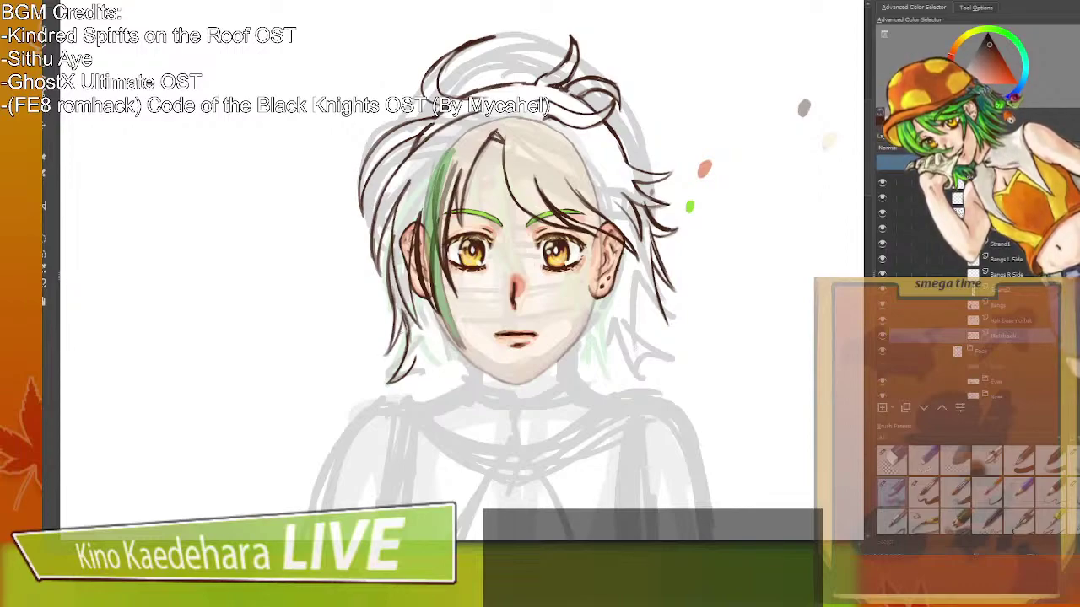
Add small pointed strand tips beside the jaw on the green-streaked side.
left_click_drag(424, 351, 425, 405)
left_click_drag(434, 314, 413, 369)
key("slash")
key("slash")
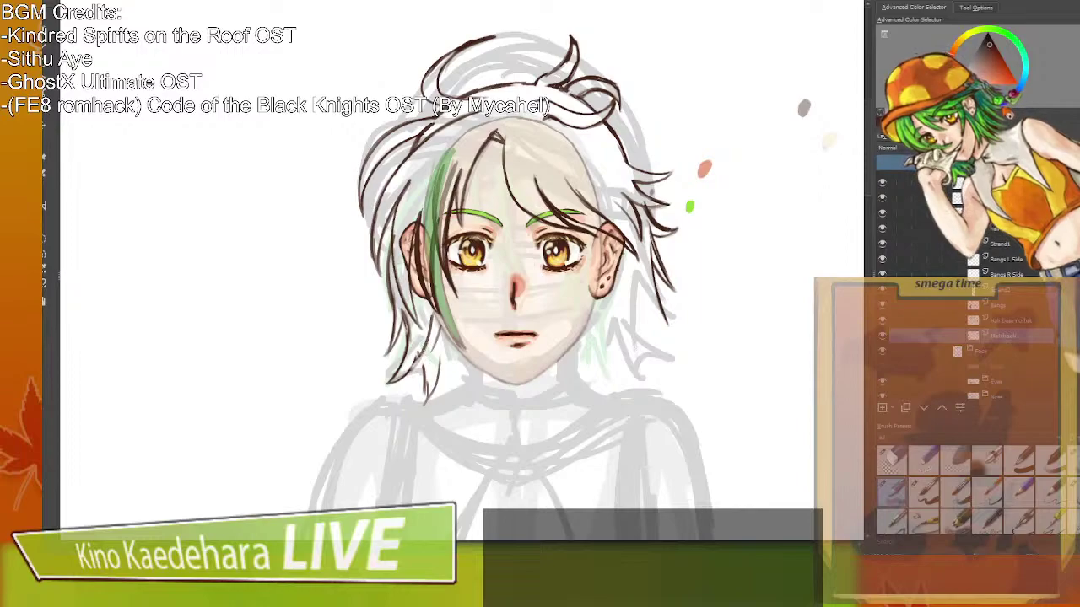
Try a longer lock hanging over the neck on the green-streaked side, and undo its strokes.
mouse_move(439, 336)
left_mouse_down()
mouse_move(407, 380)
mouse_move(430, 356)
mouse_move(410, 376)
mouse_move(415, 362)
mouse_move(442, 370)
mouse_move(450, 420)
left_mouse_up()
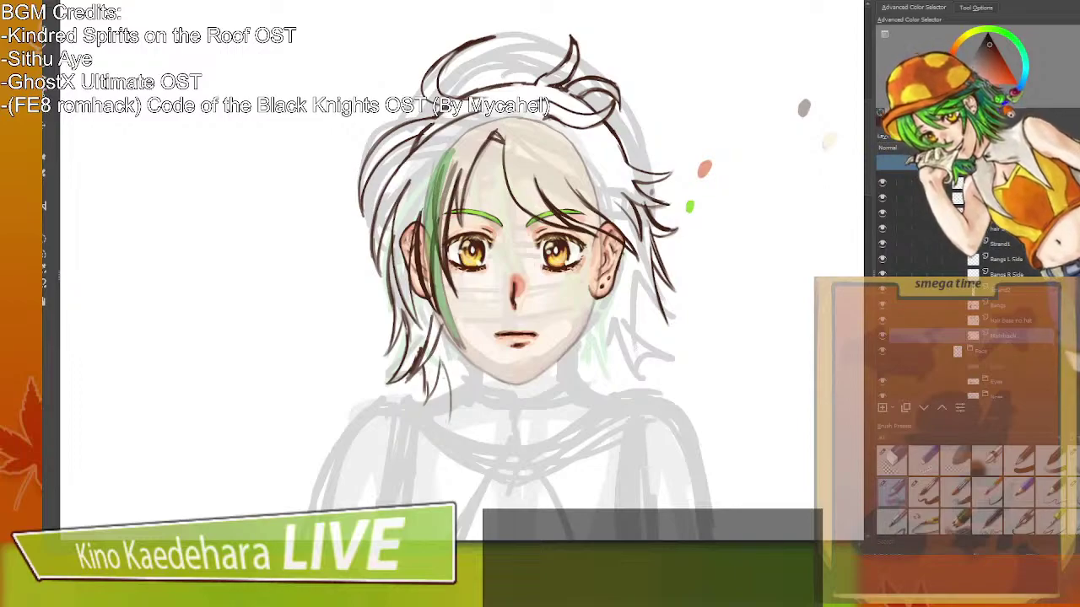
left_click_drag(439, 365, 449, 422)
key("ctrl+z")
key("ctrl+z")
key("ctrl+z")
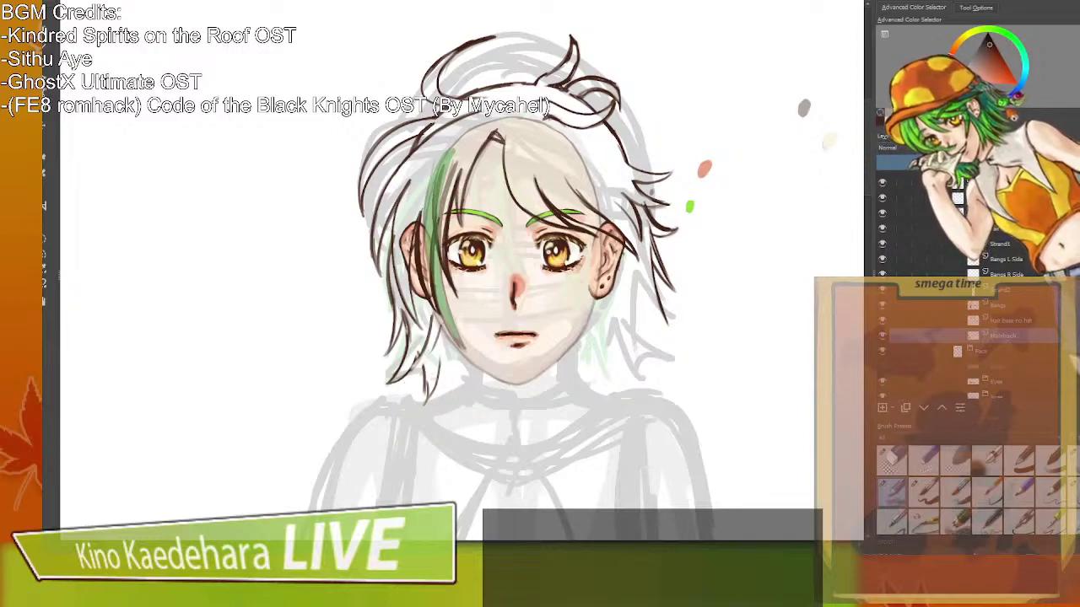
Draw a cluster of pointed back-hair locks behind the jaw on the green-streaked side, extending towards the neck.
mouse_move(429, 337)
left_mouse_down()
mouse_move(410, 376)
mouse_move(427, 402)
mouse_move(441, 360)
mouse_move(416, 413)
left_mouse_up()
key("/")
key("/")
left_click_drag(426, 373, 417, 419)
left_click_drag(438, 366, 416, 419)
mouse_move(455, 364)
left_mouse_down()
mouse_move(444, 422)
mouse_move(442, 399)
mouse_move(464, 410)
left_mouse_up()
left_click_drag(485, 375, 475, 410)
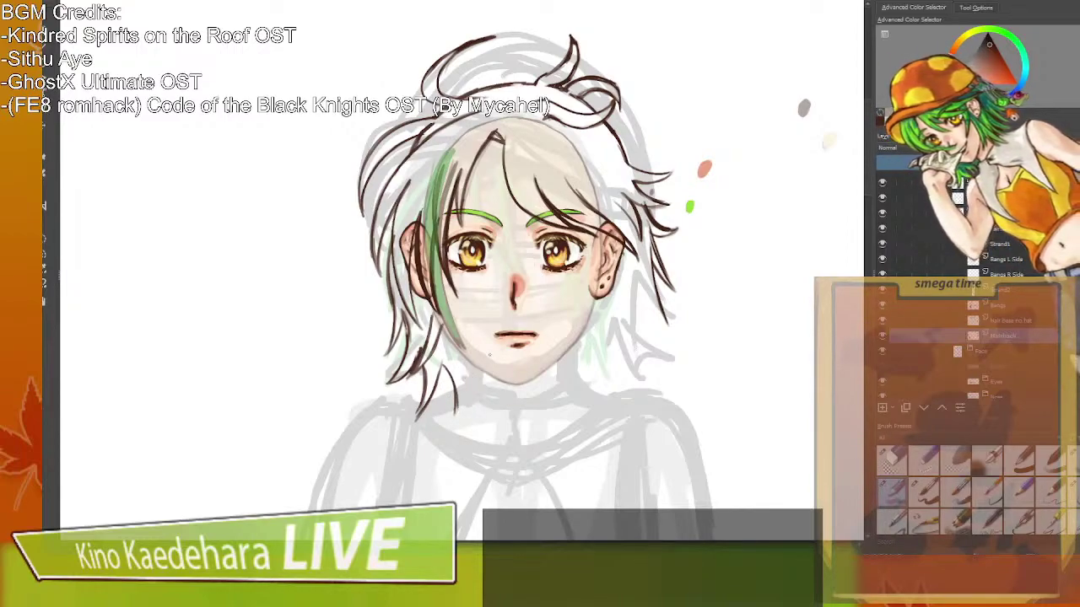
mouse_move(452, 366)
left_mouse_down()
mouse_move(433, 403)
mouse_move(487, 406)
left_mouse_up()
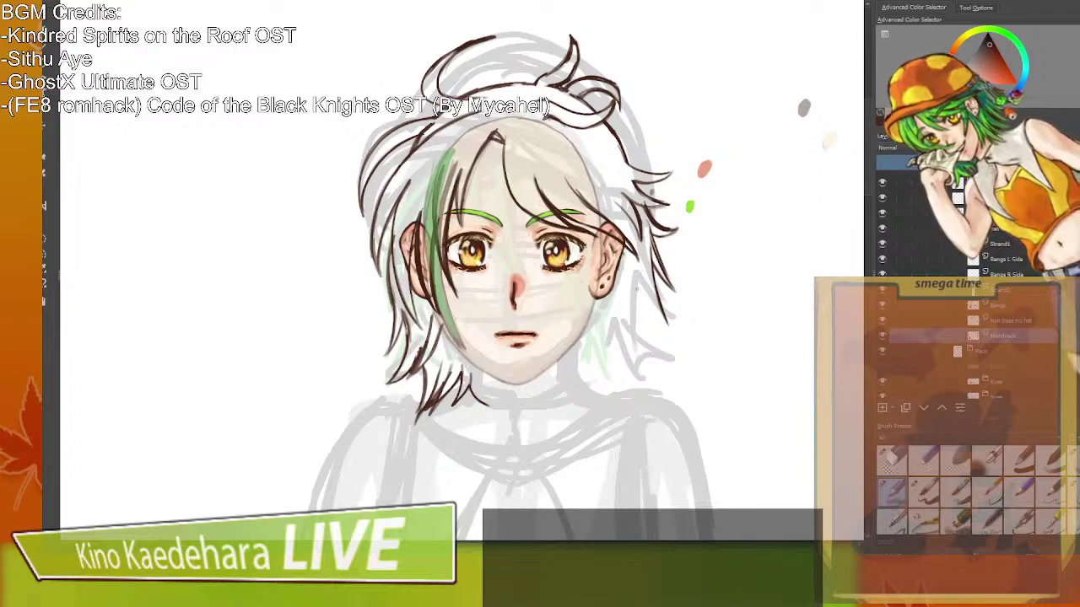
Draw a long strand below the pierced ear, undo extra strokes over the neck, and finish the jaw cluster with a short tip.
left_click_drag(633, 287, 638, 396)
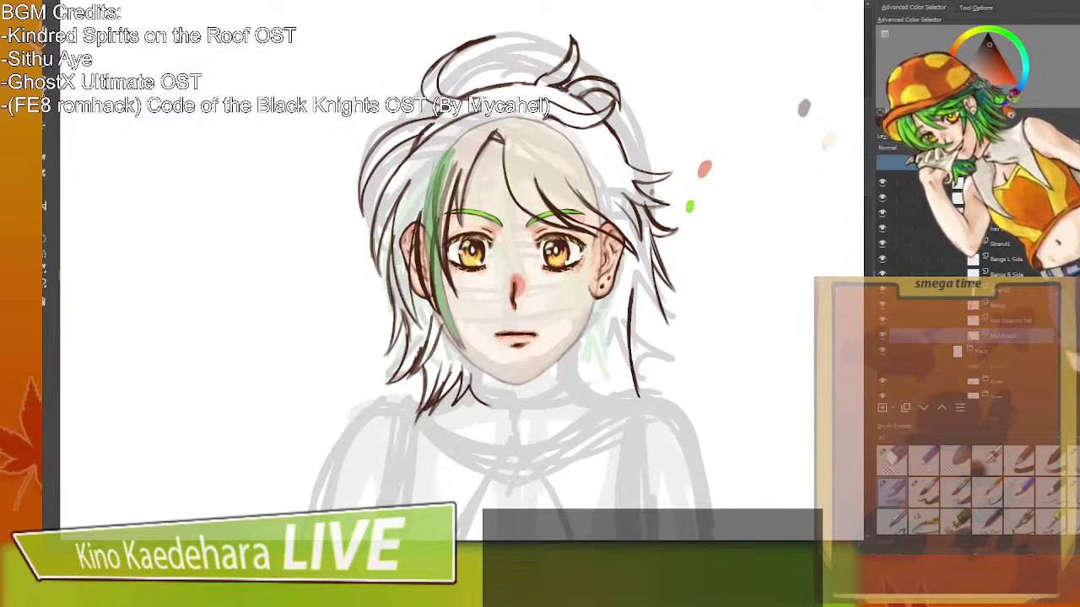
left_click_drag(490, 400, 509, 431)
left_click_drag(483, 390, 503, 421)
key("ctrl+z")
key("ctrl+z")
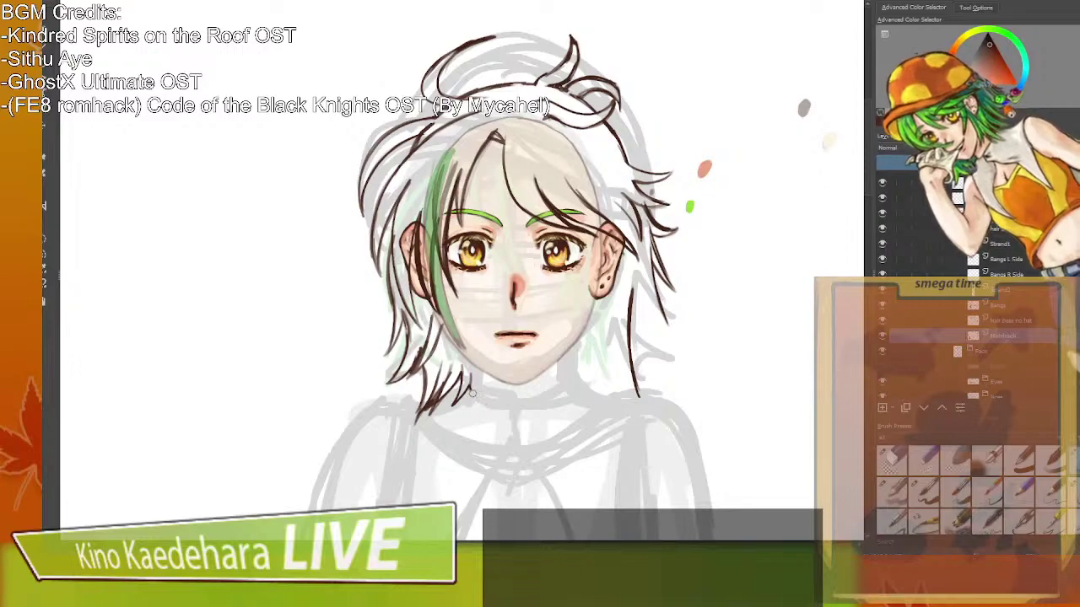
left_click_drag(472, 381, 474, 402)
Build a tapered lock around the long strand below the pierced ear, refining its point with the eraser.
left_click_drag(612, 316, 635, 388)
left_click_drag(617, 351, 640, 395)
left_click_drag(621, 360, 638, 393)
key("/")
left_click_drag(620, 349, 636, 390)
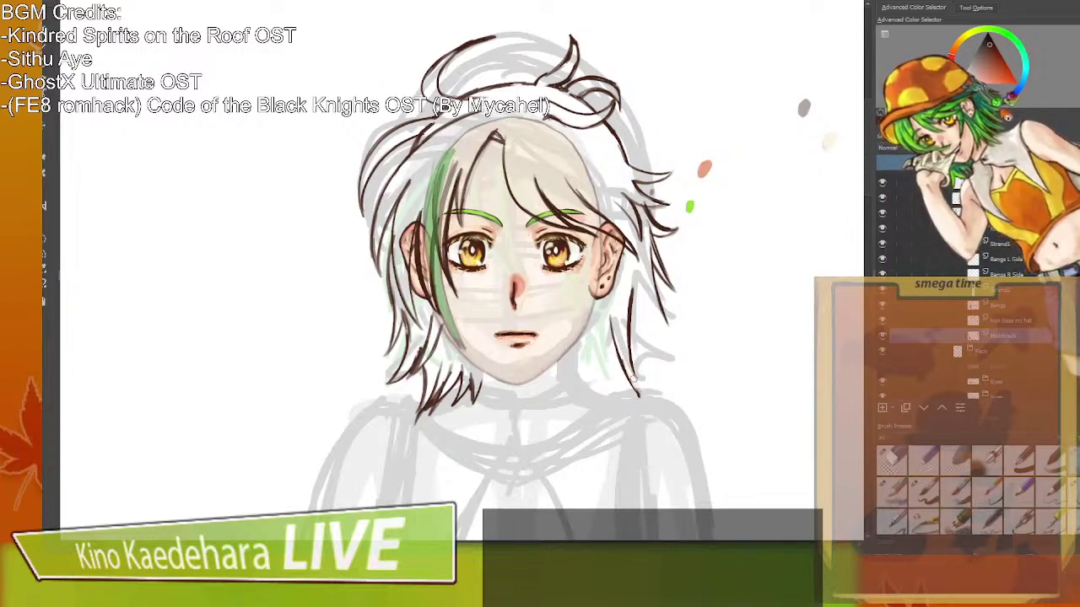
key("/")
left_click_drag(627, 333, 639, 393)
key("/")
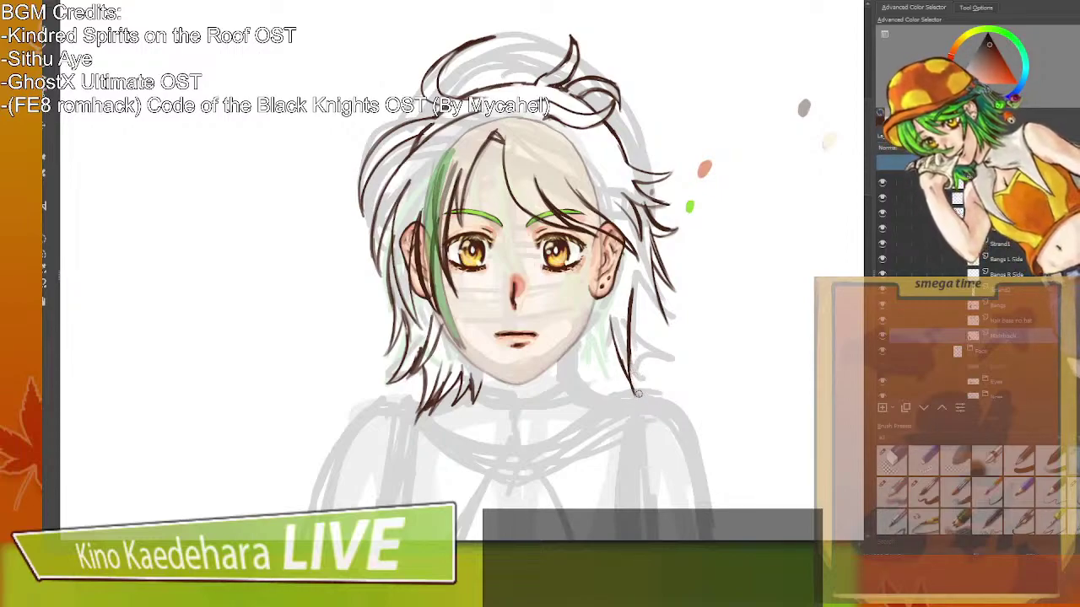
key("/")
Draw an outer tapered lock beside the pierced ear and erase its overlapping line ends.
left_click_drag(627, 262, 658, 349)
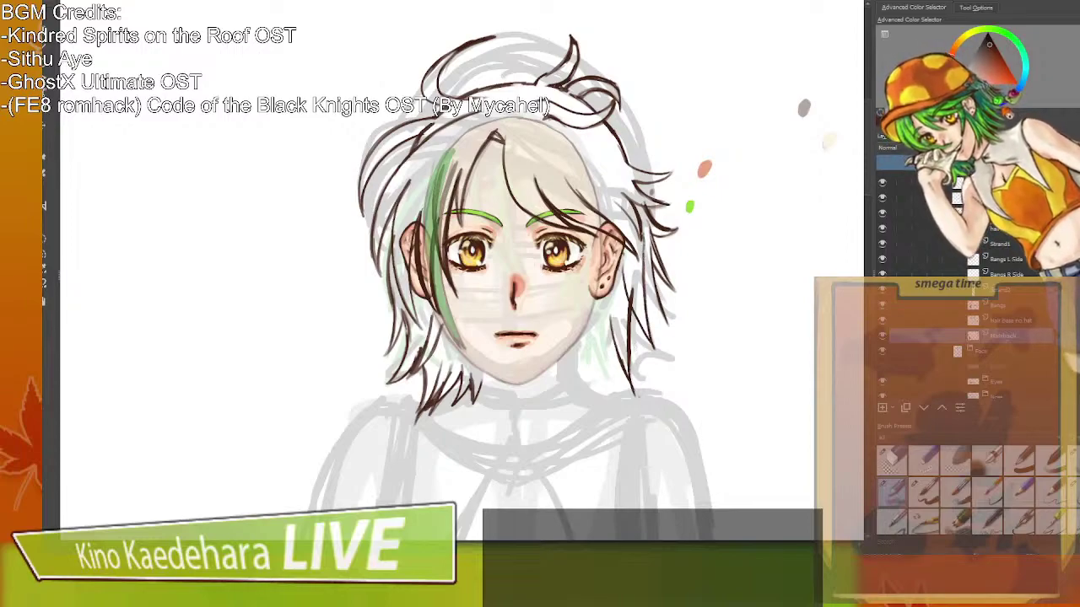
left_click_drag(640, 233, 651, 342)
key("/")
left_click_drag(632, 281, 648, 335)
key("/")
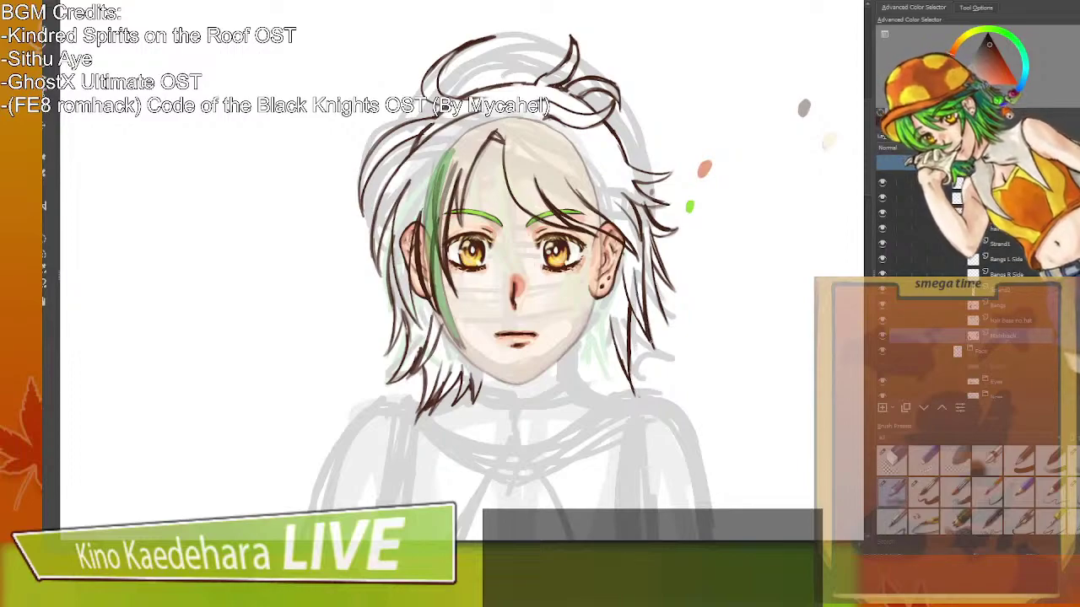
key("/")
mouse_move(642, 294)
left_mouse_down()
mouse_move(654, 341)
mouse_move(640, 284)
mouse_move(660, 322)
left_mouse_up()
key("/")
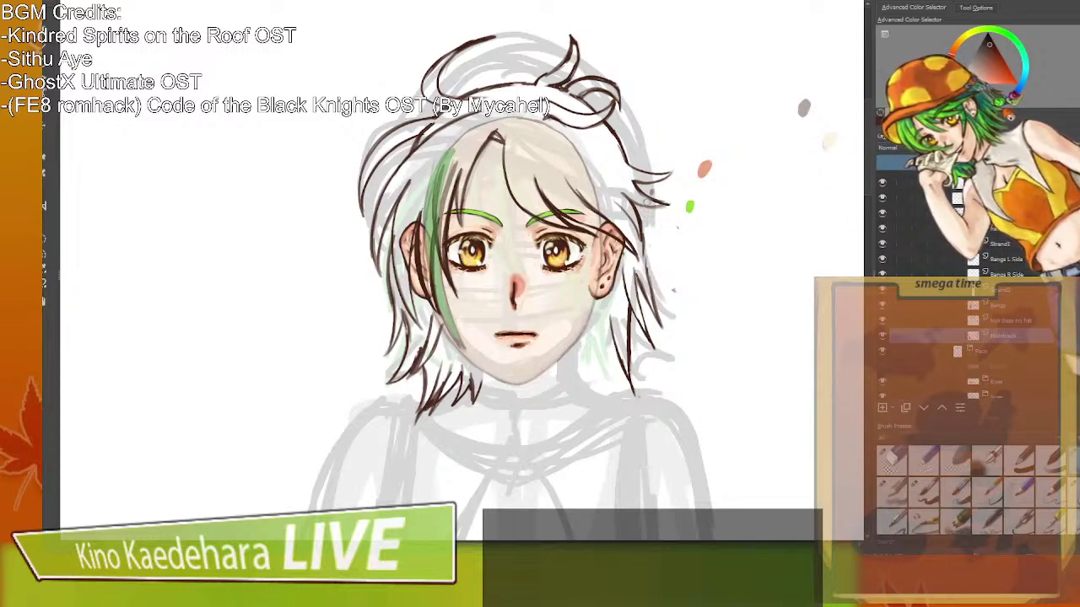
Try sideways flicks on the back hair beside the pierced ear, undoing strokes and redrawing the flick.
mouse_move(644, 240)
left_mouse_down()
mouse_move(676, 267)
mouse_move(685, 260)
left_mouse_up()
left_click_drag(653, 268, 682, 269)
key("ctrl+z")
key("ctrl+z")
mouse_move(653, 271)
left_mouse_down()
mouse_move(680, 273)
mouse_move(647, 266)
left_mouse_up()
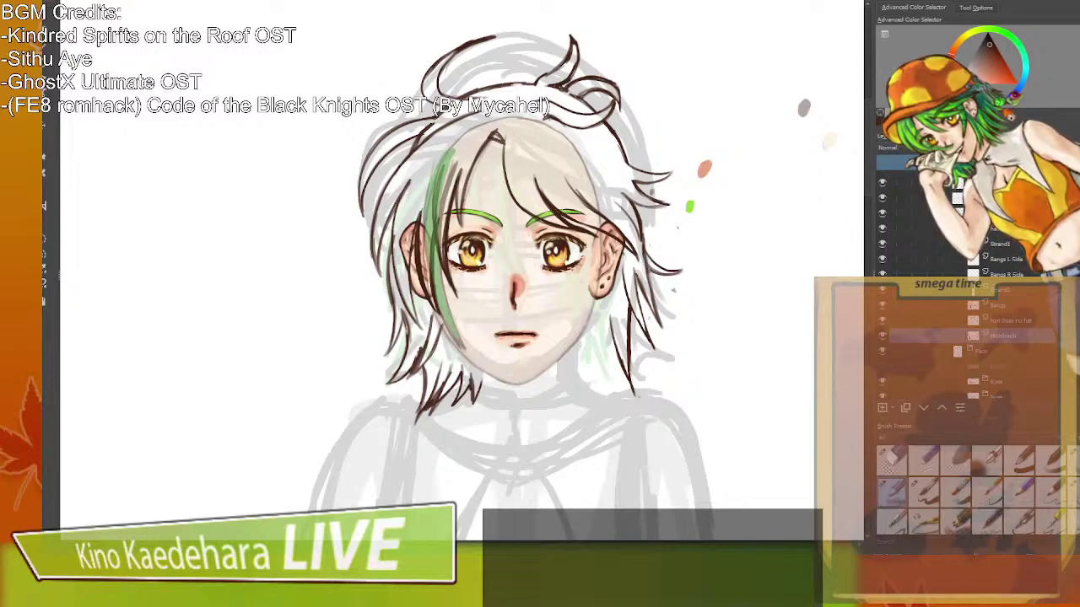
Erase the back-hair strands below the pierced ear and redraw them as flowing, outward-flicking locks.
key("slash")
mouse_move(616, 311)
left_mouse_down()
mouse_move(620, 355)
mouse_move(627, 266)
mouse_move(654, 301)
mouse_move(650, 348)
mouse_move(643, 323)
mouse_move(658, 278)
mouse_move(639, 253)
mouse_move(680, 268)
mouse_move(657, 350)
left_mouse_up()
key("slash")
left_click_drag(637, 221, 662, 336)
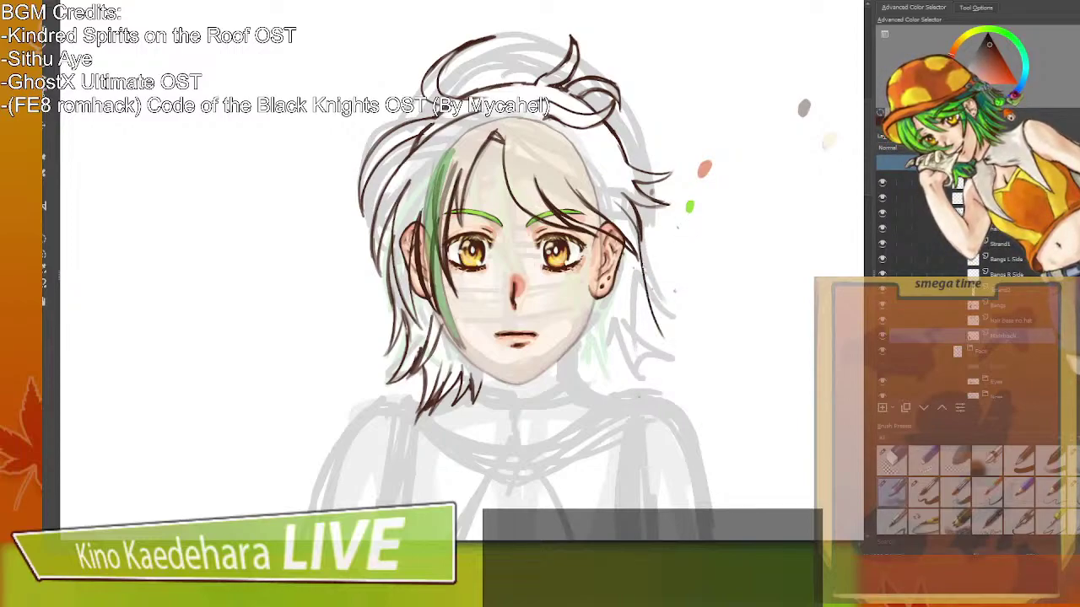
key("ctrl+z")
mouse_move(636, 221)
left_mouse_down()
mouse_move(657, 276)
mouse_move(672, 283)
mouse_move(660, 285)
mouse_move(662, 333)
left_mouse_up()
mouse_move(636, 266)
left_mouse_down()
mouse_move(679, 356)
mouse_move(632, 322)
mouse_move(658, 384)
left_mouse_up()
Draw a row of short pointed back-hair tips across the neck below the chin.
left_click_drag(592, 342, 584, 420)
mouse_move(574, 366)
left_mouse_down()
mouse_move(563, 417)
mouse_move(557, 409)
left_mouse_up()
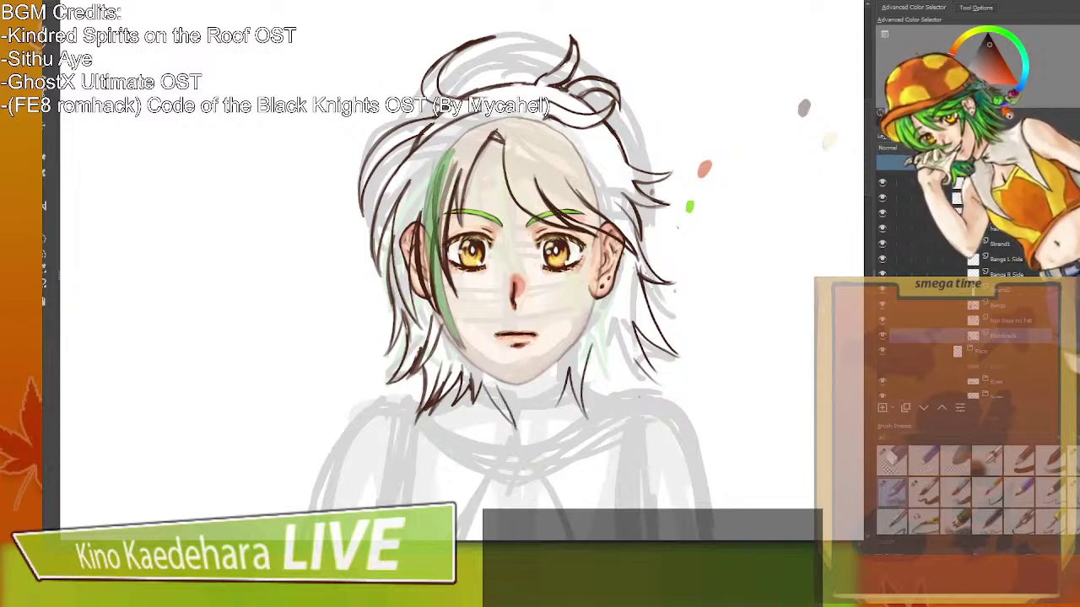
mouse_move(488, 389)
left_mouse_down()
mouse_move(513, 404)
mouse_move(560, 385)
left_mouse_up()
mouse_move(491, 383)
left_mouse_down()
mouse_move(484, 403)
mouse_move(503, 398)
mouse_move(510, 410)
mouse_move(508, 388)
mouse_move(515, 411)
mouse_move(527, 388)
mouse_move(527, 410)
mouse_move(519, 397)
mouse_move(511, 420)
mouse_move(492, 383)
mouse_move(511, 409)
mouse_move(548, 413)
left_mouse_up()
key("/")
key("/")
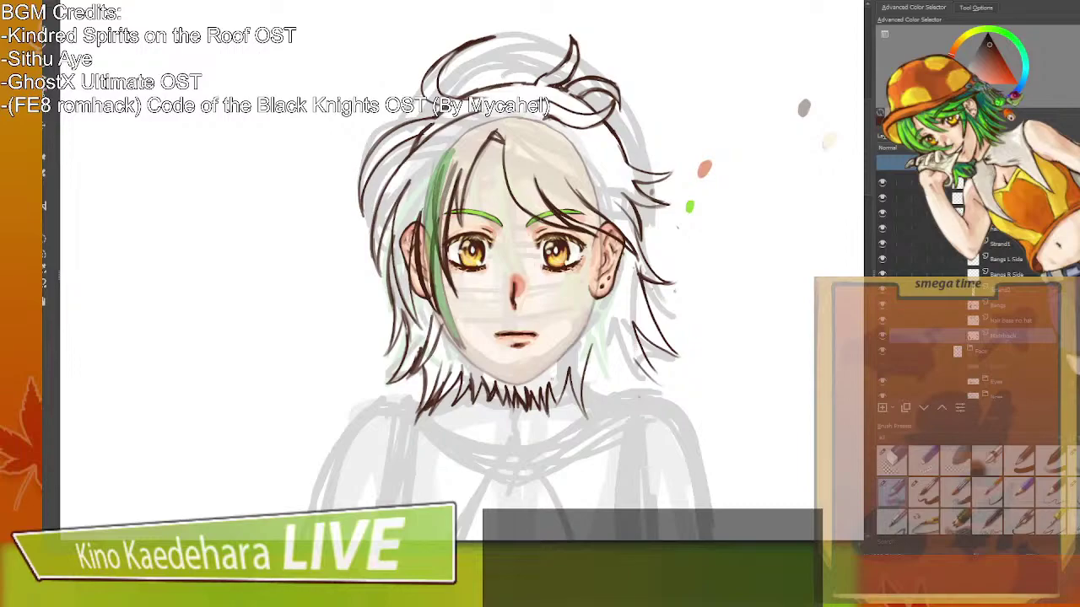
mouse_move(552, 370)
left_mouse_down()
mouse_move(545, 407)
mouse_move(560, 411)
left_mouse_up()
left_click_drag(560, 366, 556, 410)
left_click_drag(575, 349, 577, 408)
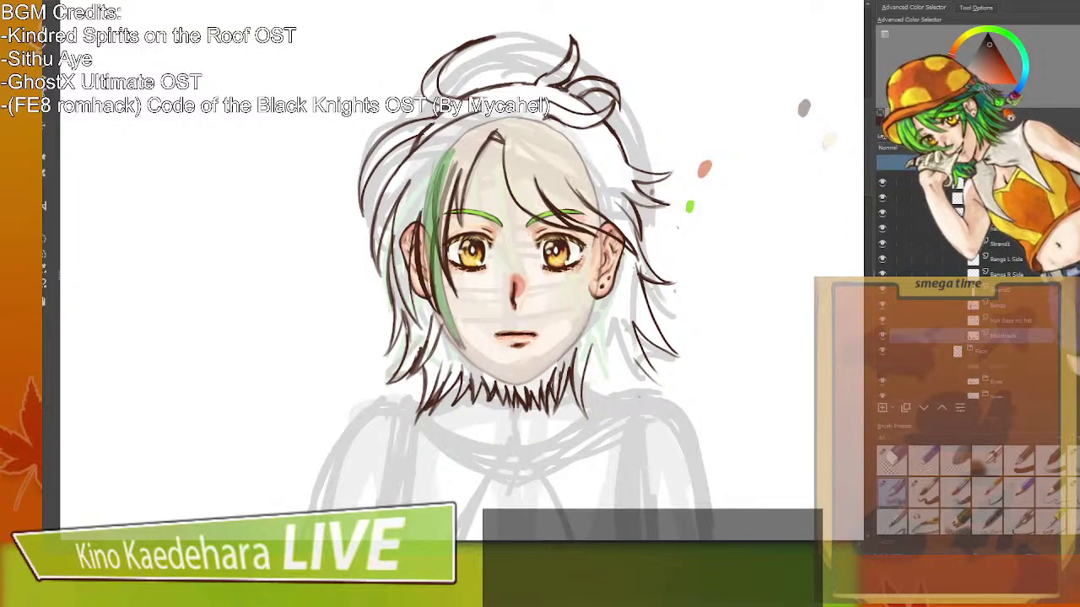
Draw long narrow strands hanging from the pierced ear towards the shoulder.
mouse_move(619, 297)
left_mouse_down()
mouse_move(623, 399)
mouse_move(613, 406)
left_mouse_up()
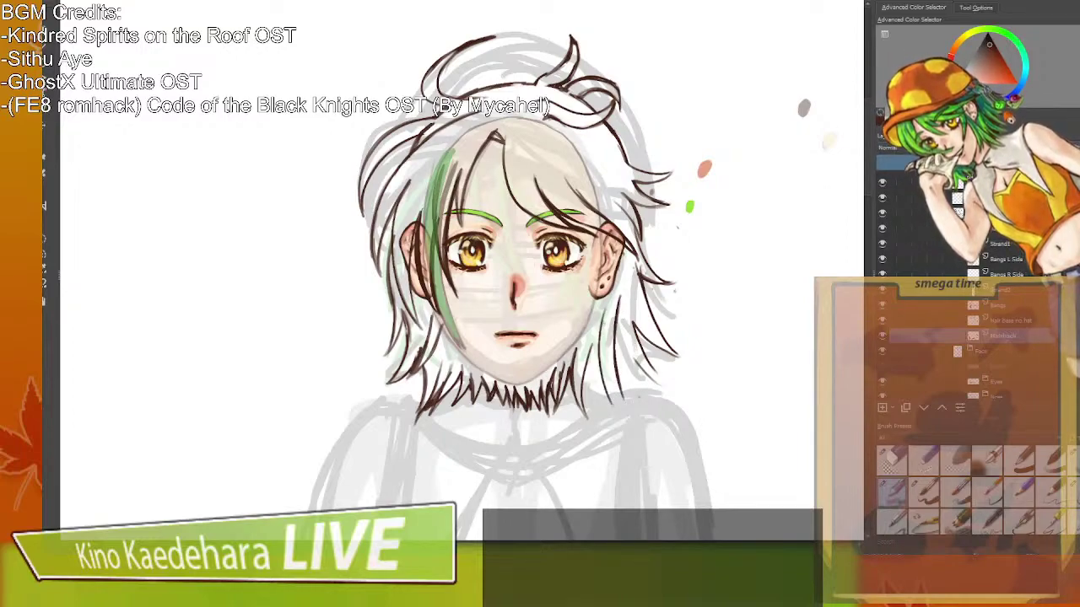
mouse_move(599, 320)
left_mouse_down()
mouse_move(612, 408)
mouse_move(594, 344)
mouse_move(604, 395)
left_mouse_up()
left_click_drag(590, 327, 596, 366)
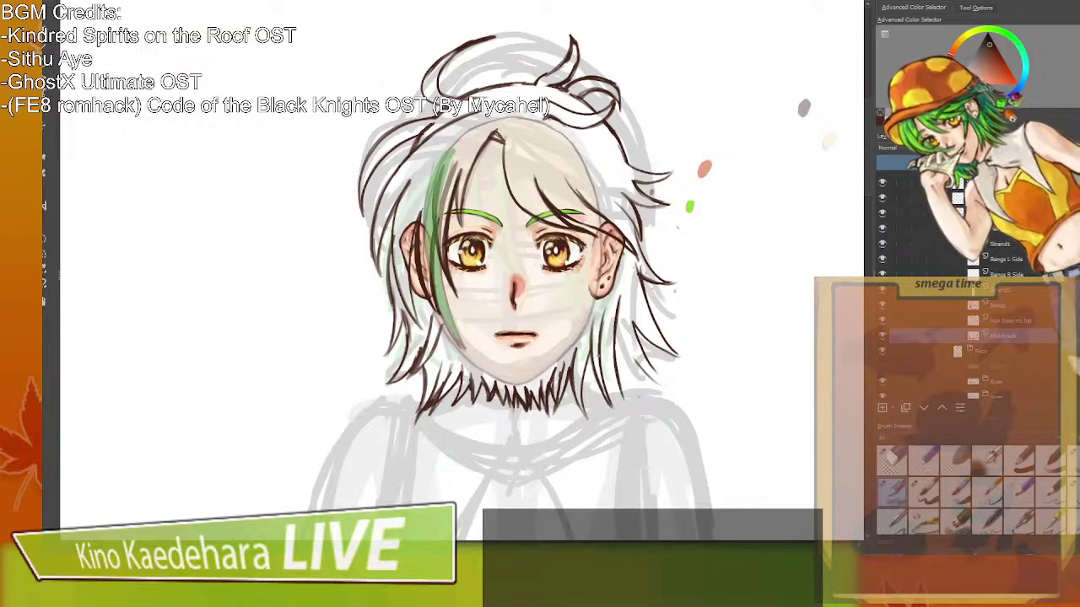
Fill the back hair below the pierced ear with layered pointed tips sweeping outward above the shoulder.
left_click_drag(617, 320, 648, 379)
left_click_drag(621, 333, 647, 383)
left_click_drag(628, 332, 658, 385)
left_click_drag(643, 354, 665, 386)
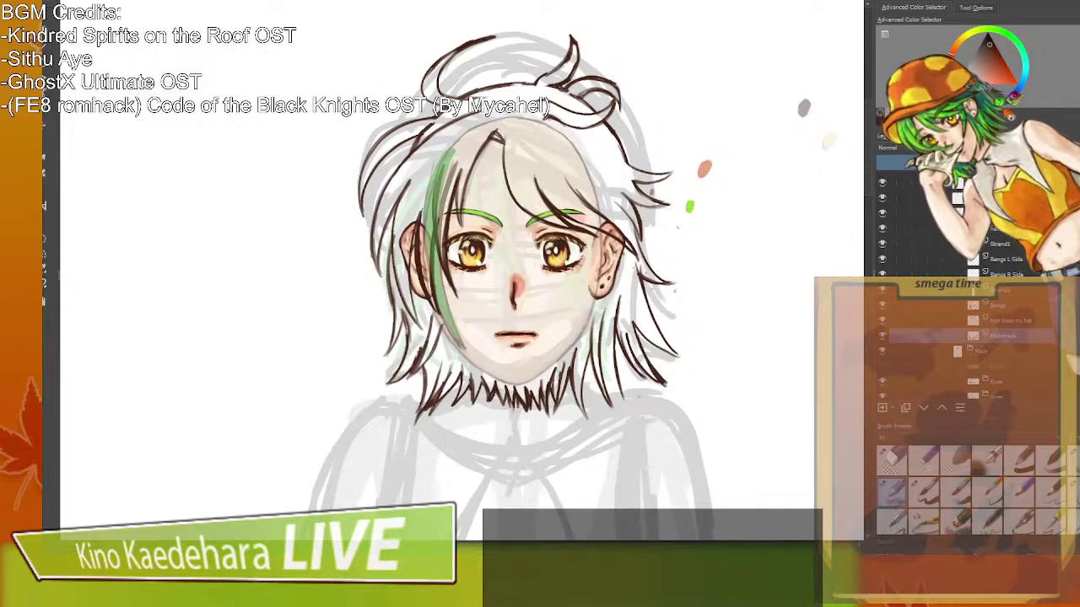
left_click_drag(604, 328, 621, 385)
left_click_drag(607, 348, 619, 381)
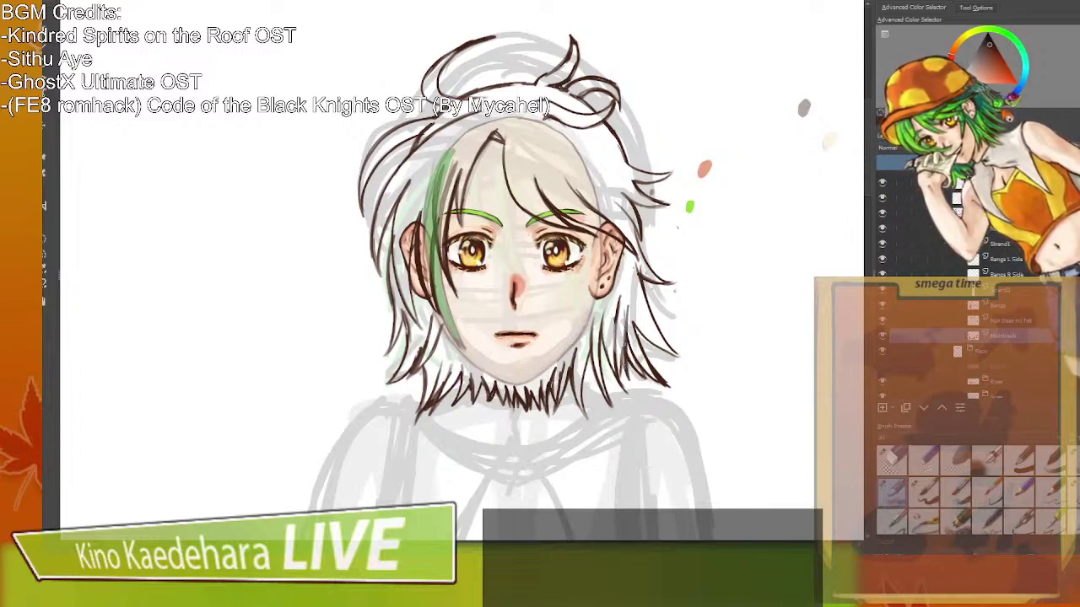
mouse_move(624, 344)
left_mouse_down()
mouse_move(622, 383)
mouse_move(680, 356)
left_mouse_up()
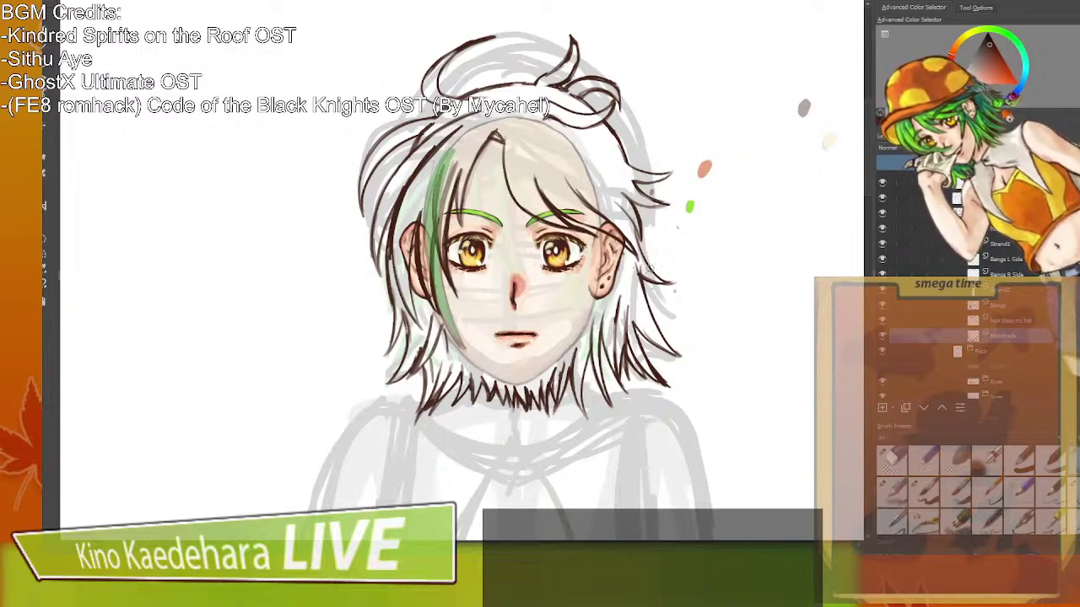
Try inner back-hair lines above the pierced ear, undo them, and redraw the line down from the crown curl.
left_click_drag(643, 184, 643, 253)
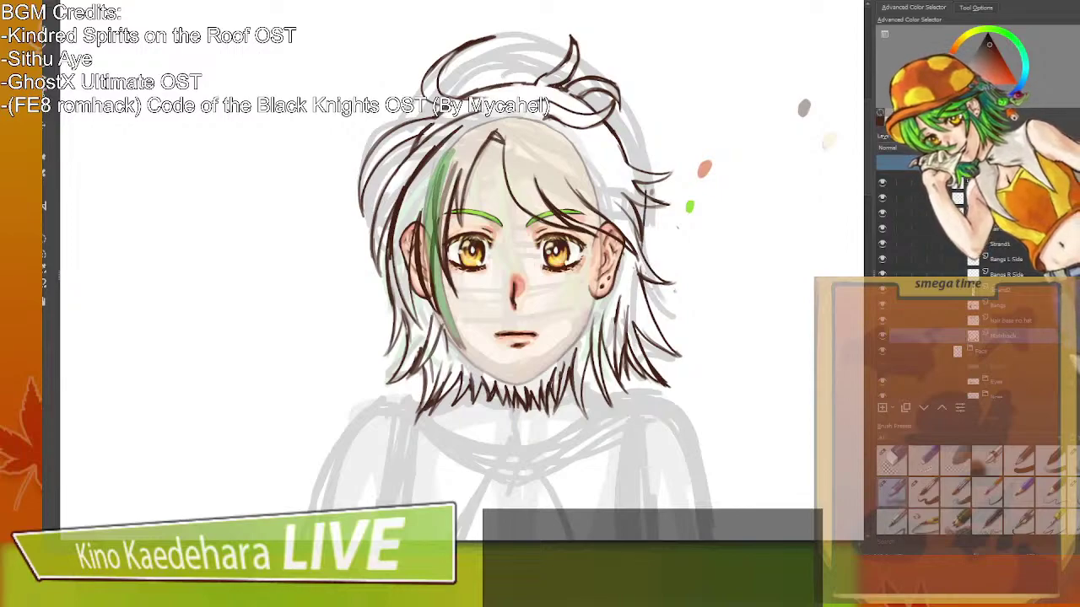
mouse_move(636, 140)
left_mouse_down()
mouse_move(642, 245)
mouse_move(610, 129)
mouse_move(632, 241)
left_mouse_up()
key("ctrl+z")
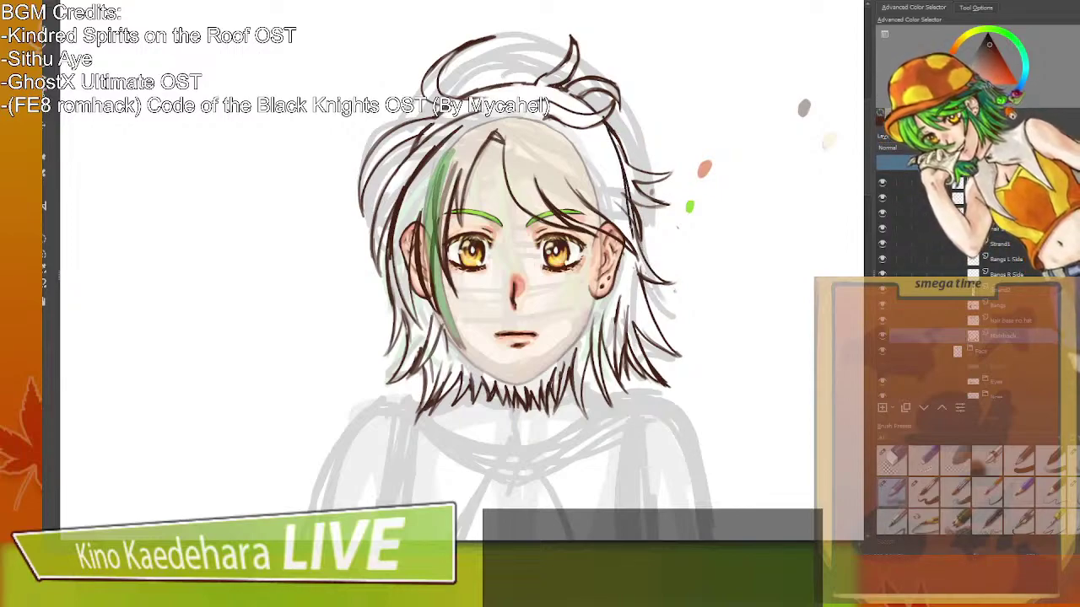
key("ctrl+z")
mouse_move(610, 130)
left_mouse_down()
mouse_move(638, 248)
mouse_move(631, 199)
left_mouse_up()
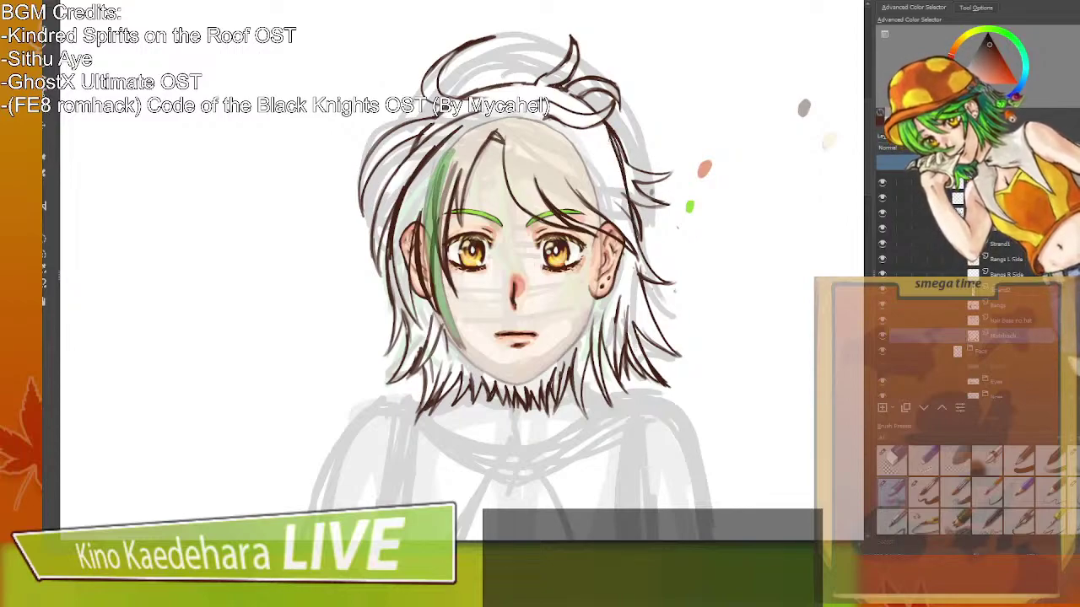
Try an inner back-hair line down past the pierced ear, undo it, and redraw short strand lines above and behind the ear.
left_click_drag(626, 246, 611, 297)
left_click_drag(622, 217, 614, 307)
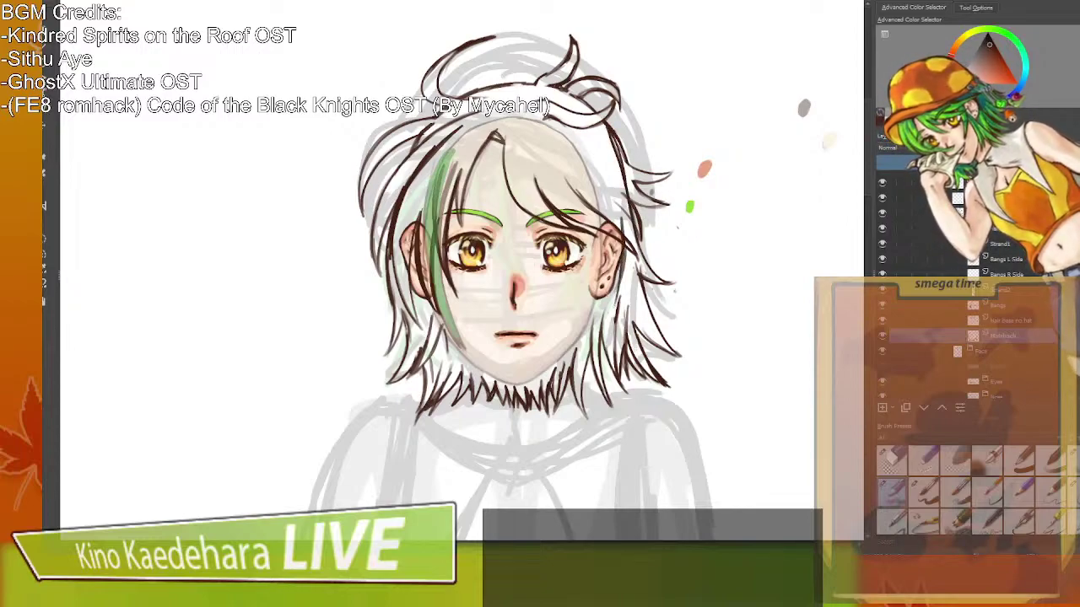
key("ctrl+z")
left_click_drag(619, 218, 616, 293)
left_click_drag(622, 226, 621, 268)
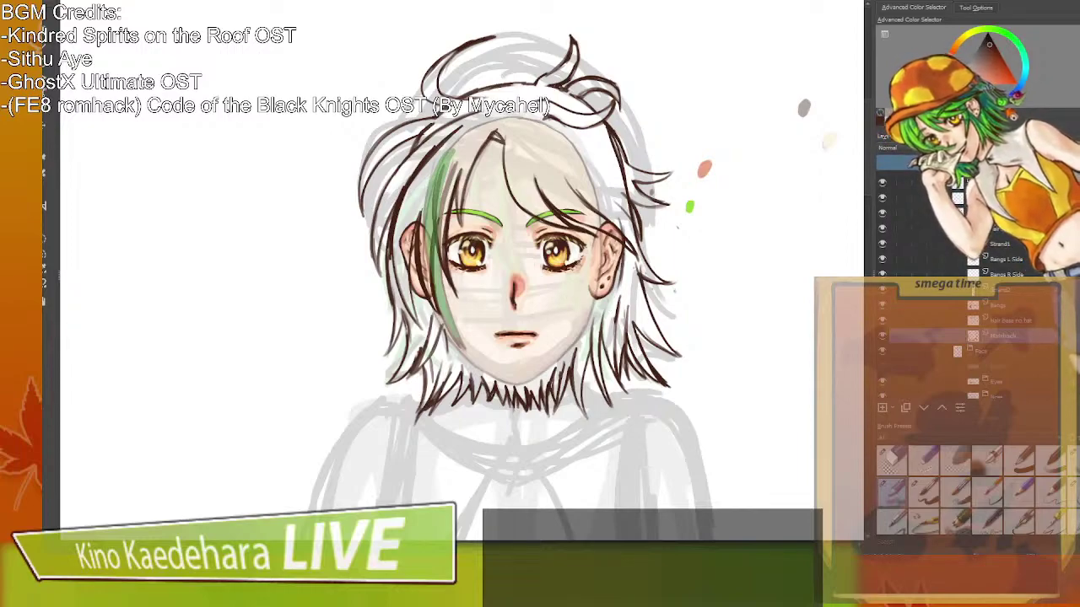
Undo a trial line on the cheek beside the pierced ear and draw strand lines down the opposite cheek, beside the dark green strand.
left_click_drag(573, 240, 579, 332)
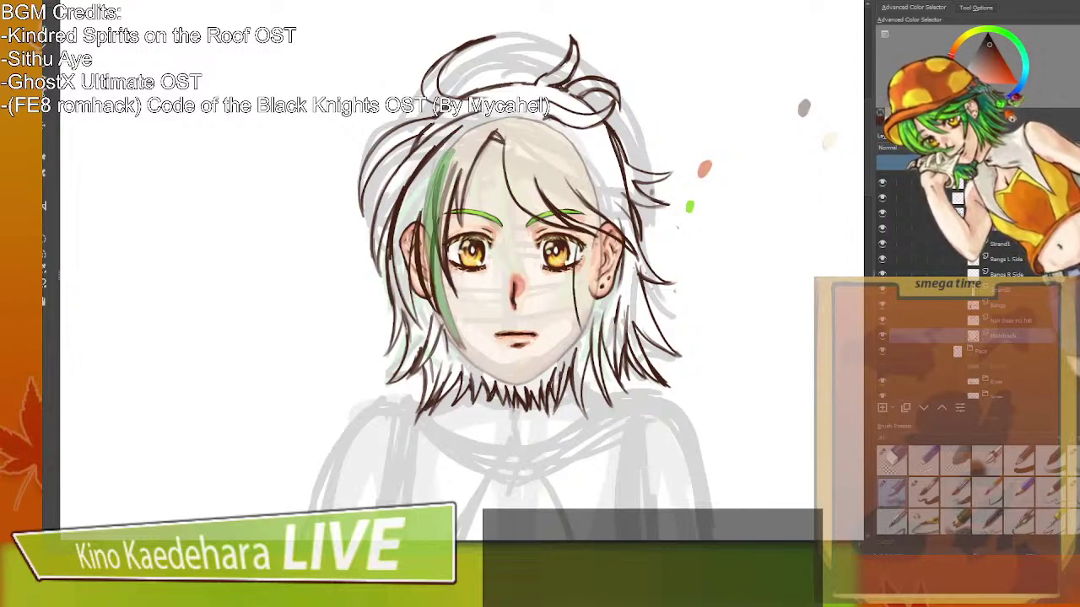
key("ctrl+z")
left_click_drag(447, 242, 457, 356)
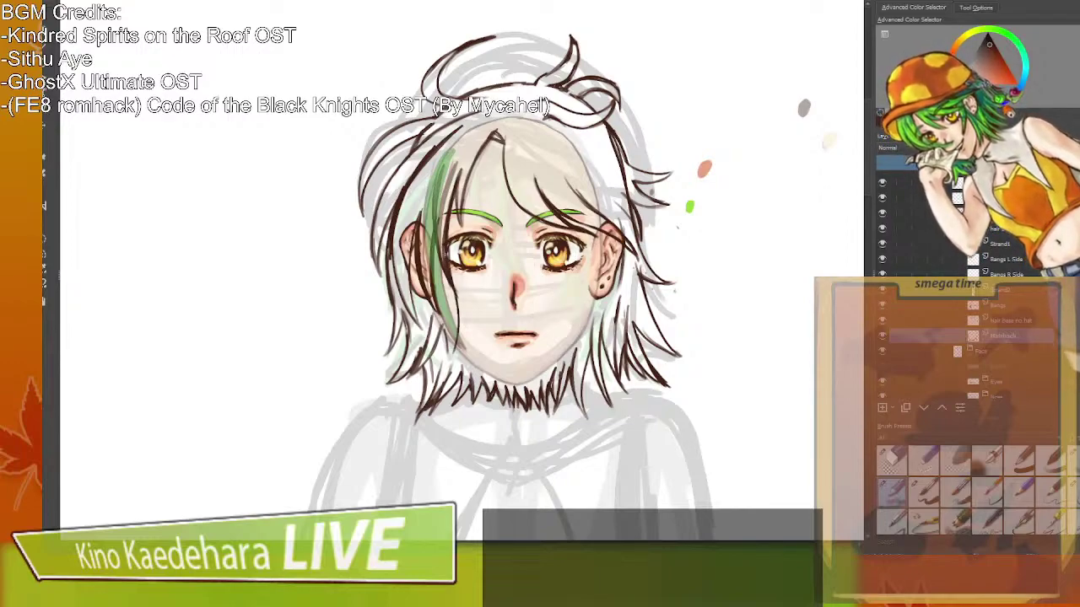
left_click_drag(449, 270, 459, 359)
Draw long inner back-hair lines from the eye and the pierced ear down to the jaw.
left_click_drag(576, 243, 591, 324)
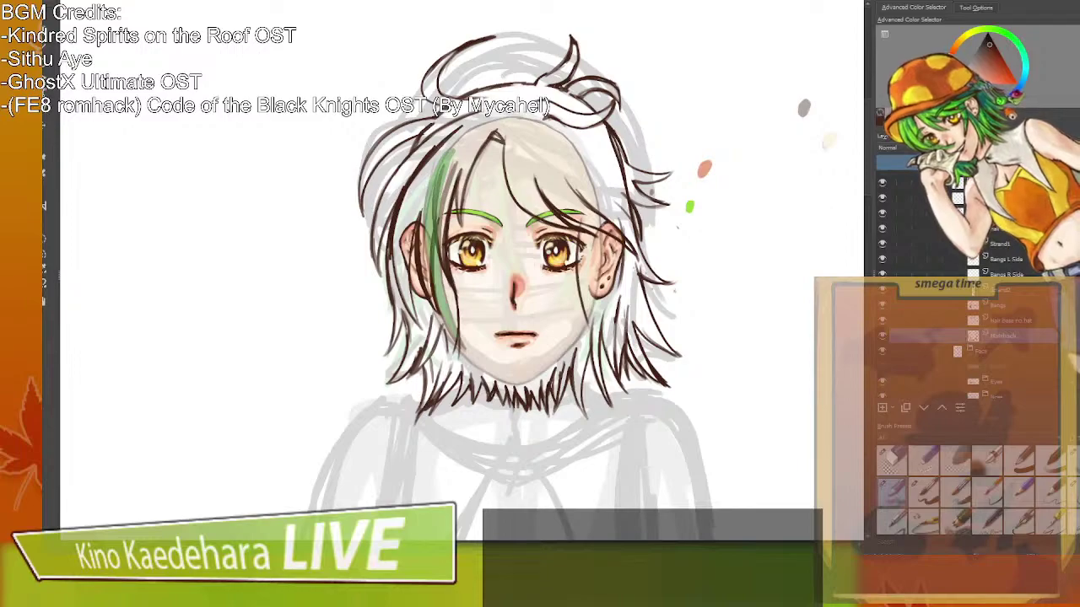
left_click_drag(598, 224, 589, 327)
left_click_drag(608, 237, 594, 320)
left_click_drag(604, 265, 589, 331)
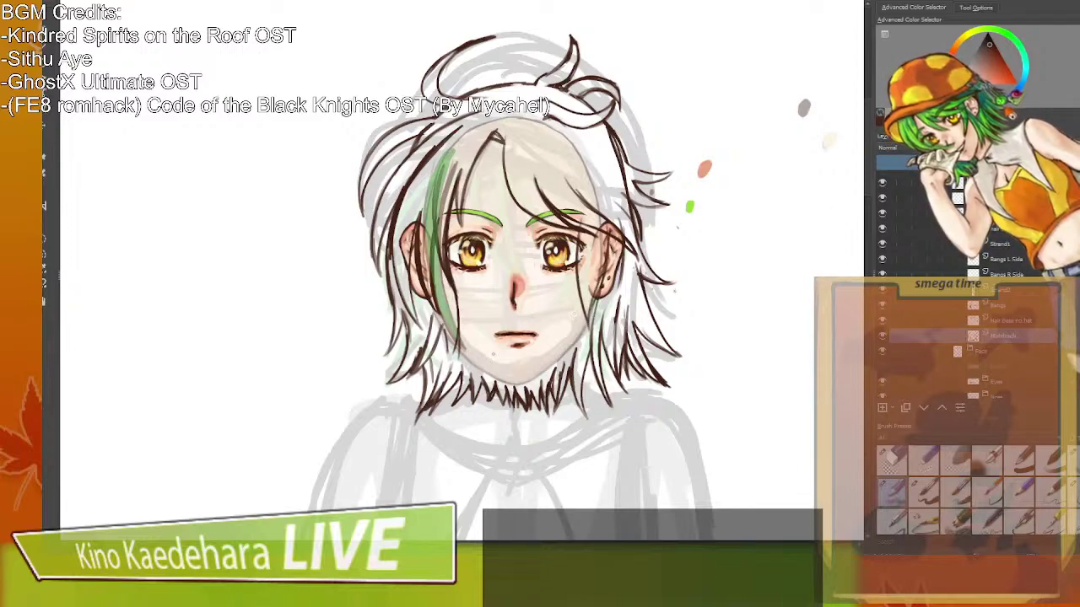
Draw a row of thin vertical strand lines over the mouth and chin, running down into the neck tips.
mouse_move(478, 319)
left_mouse_down()
mouse_move(496, 386)
mouse_move(489, 368)
left_mouse_up()
left_click_drag(491, 366, 498, 386)
left_click_drag(493, 319, 509, 392)
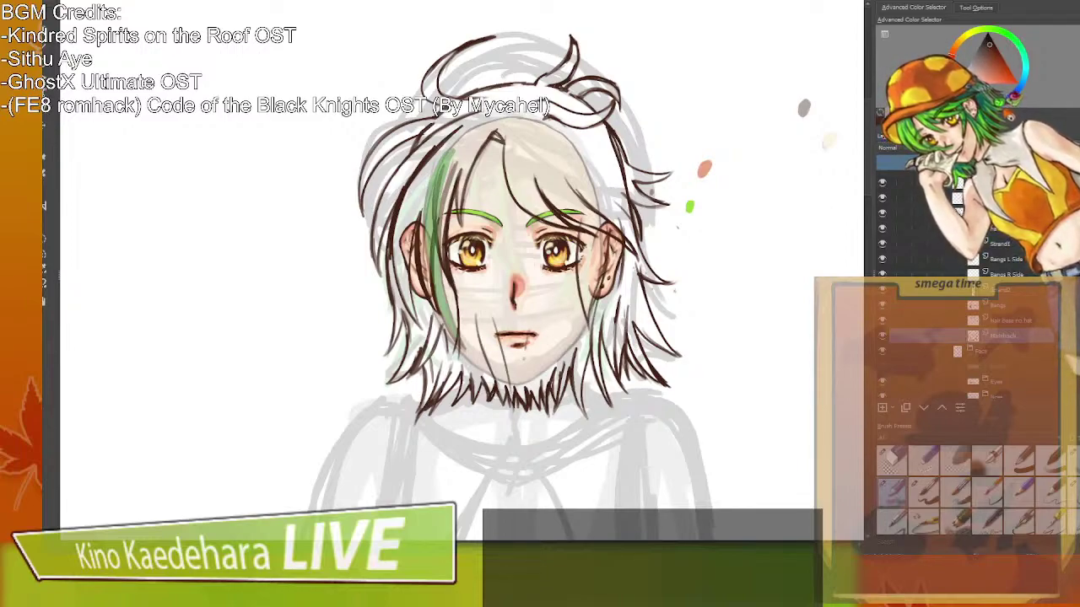
left_click_drag(525, 334, 521, 396)
mouse_move(550, 326)
left_mouse_down()
mouse_move(541, 395)
mouse_move(577, 349)
left_mouse_up()
left_click_drag(579, 301, 565, 366)
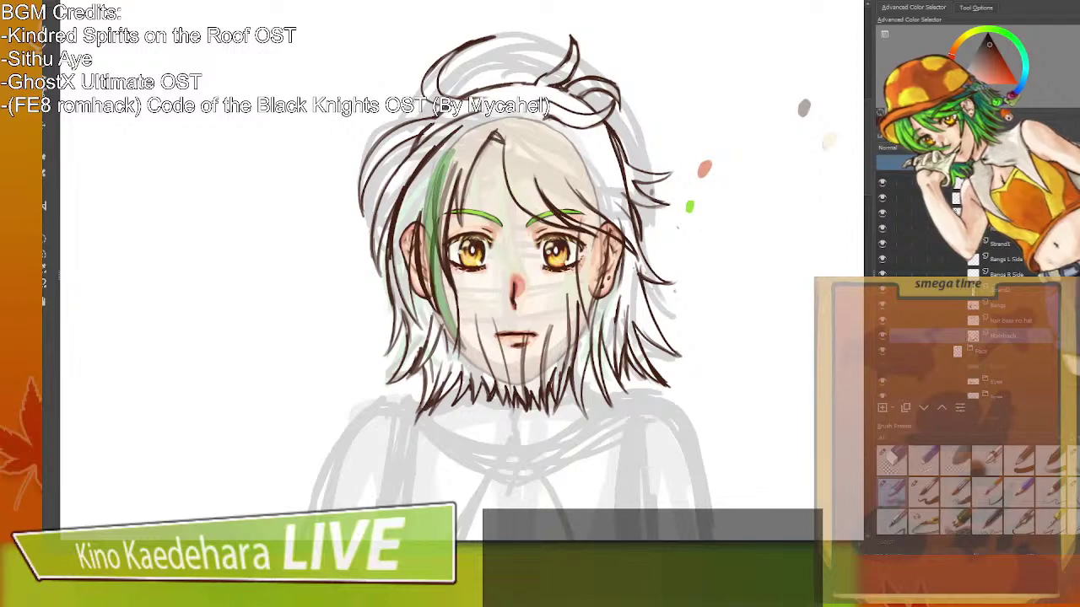
Extend the inner back-hair lines over the forehead and eyes from the hair parting on both sides.
left_click_drag(491, 143, 456, 263)
left_click_drag(457, 216, 474, 315)
left_click_drag(541, 159, 575, 261)
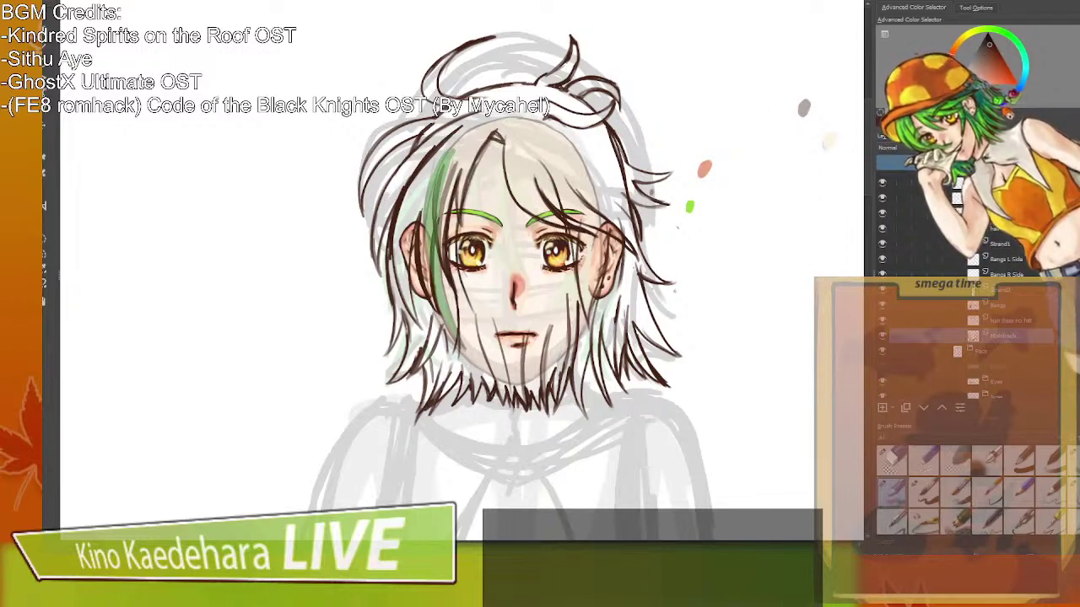
Hide the face group and compare the hair with and without the hair base no hat layer, leaving that layer visible.
left_click(881, 350)
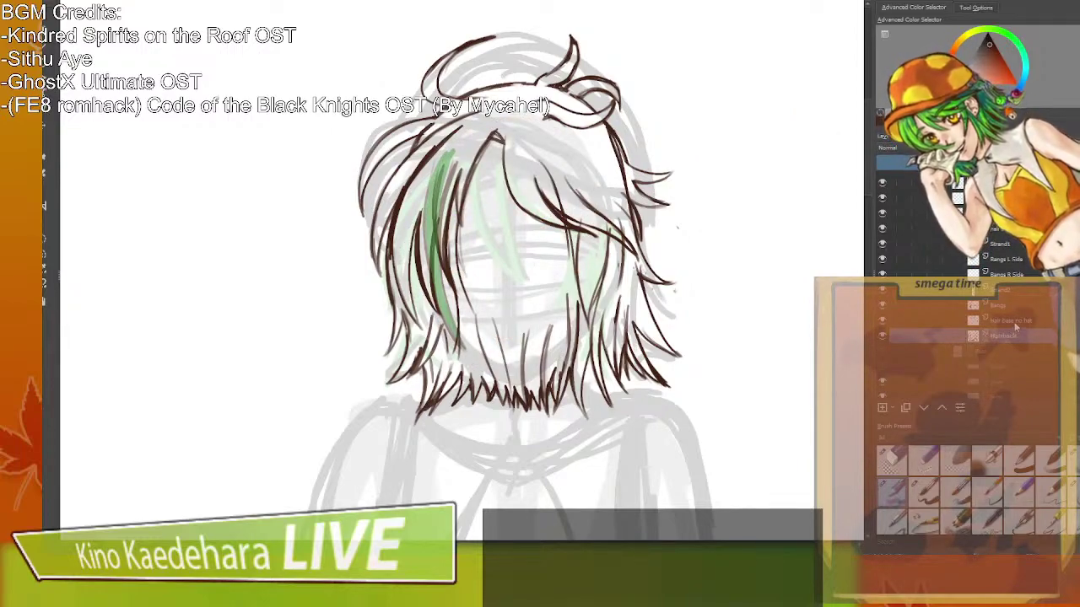
left_click(881, 323)
left_click(882, 323)
left_click(882, 323)
left_click(882, 324)
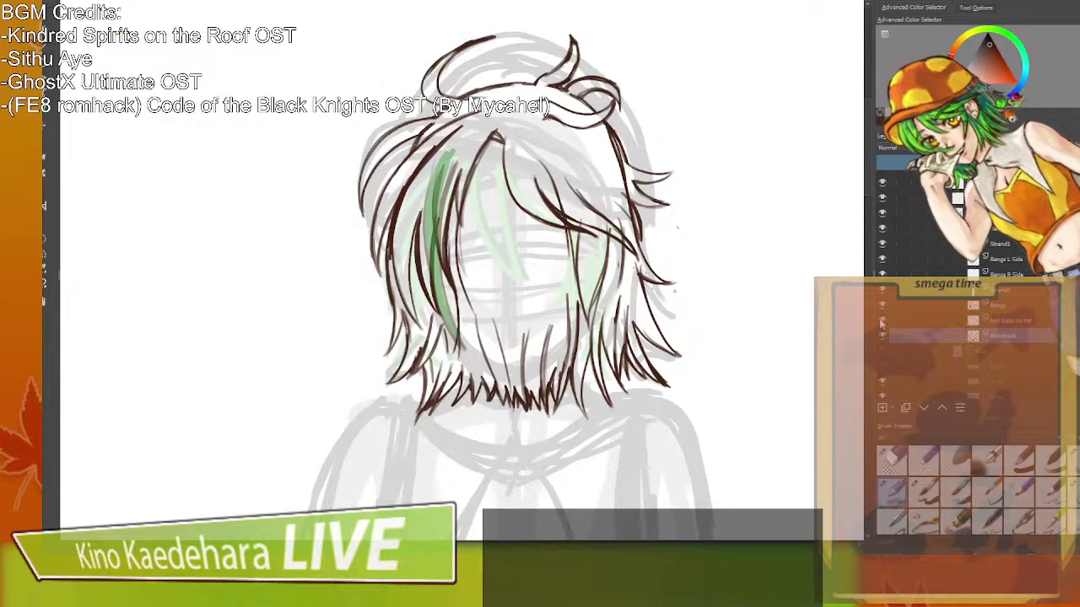
left_click(881, 325)
left_click(882, 324)
left_click(881, 324)
left_click(881, 324)
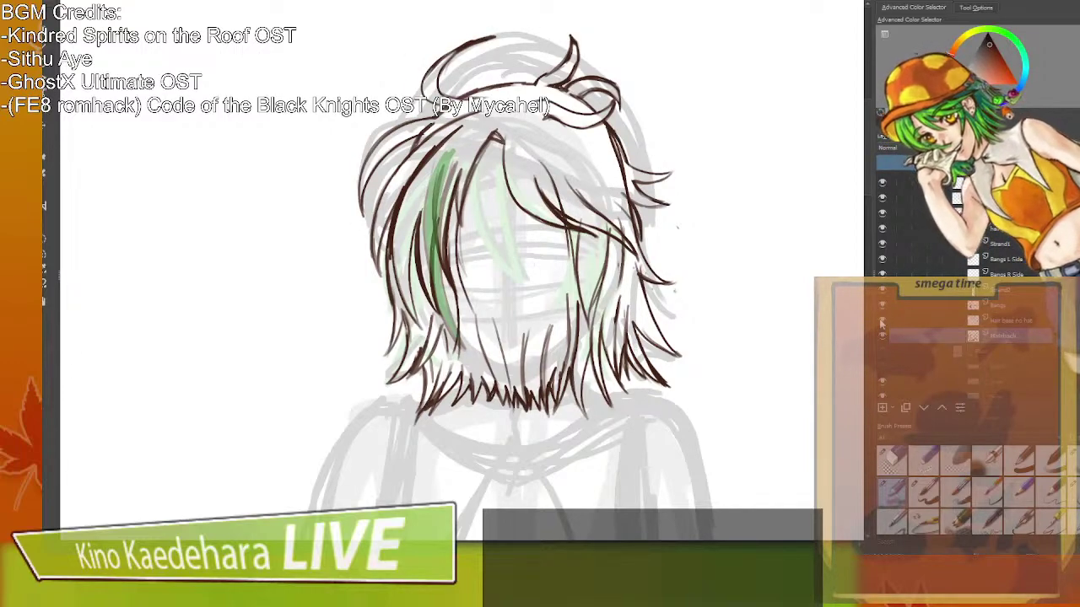
left_click(882, 323)
left_click(881, 323)
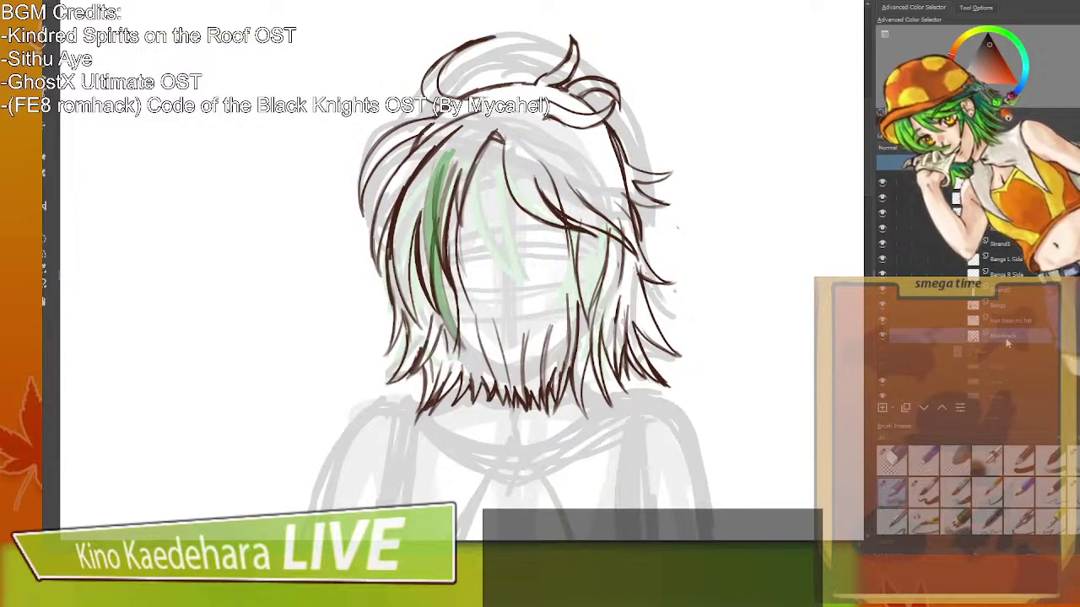
Add a new paint layer and place it directly beneath the Hairback layer.
left_click(884, 410)
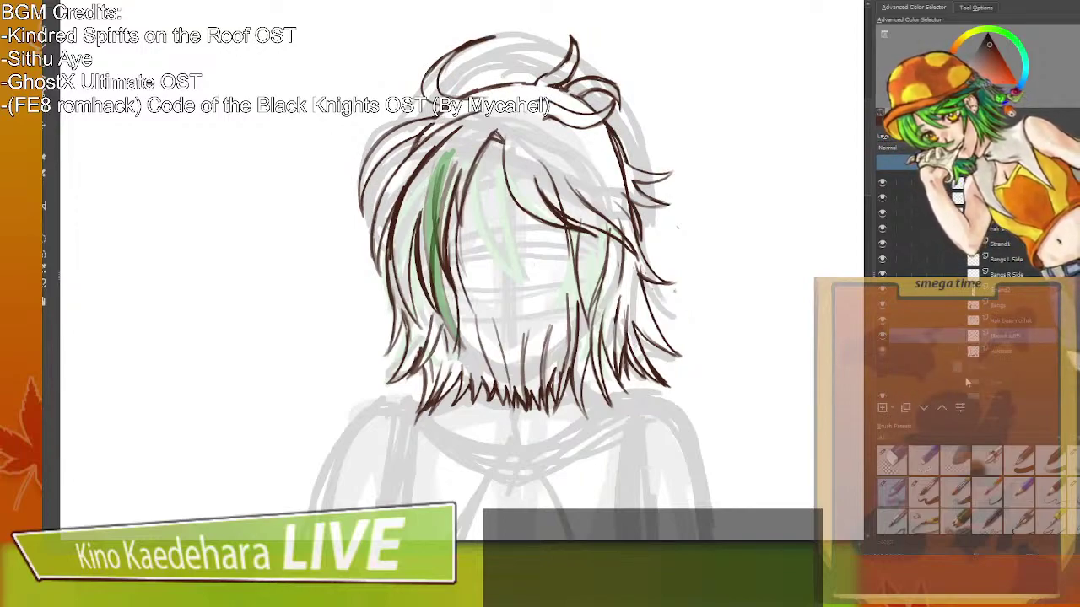
left_click(1004, 351)
left_click_drag(1007, 340, 1004, 354)
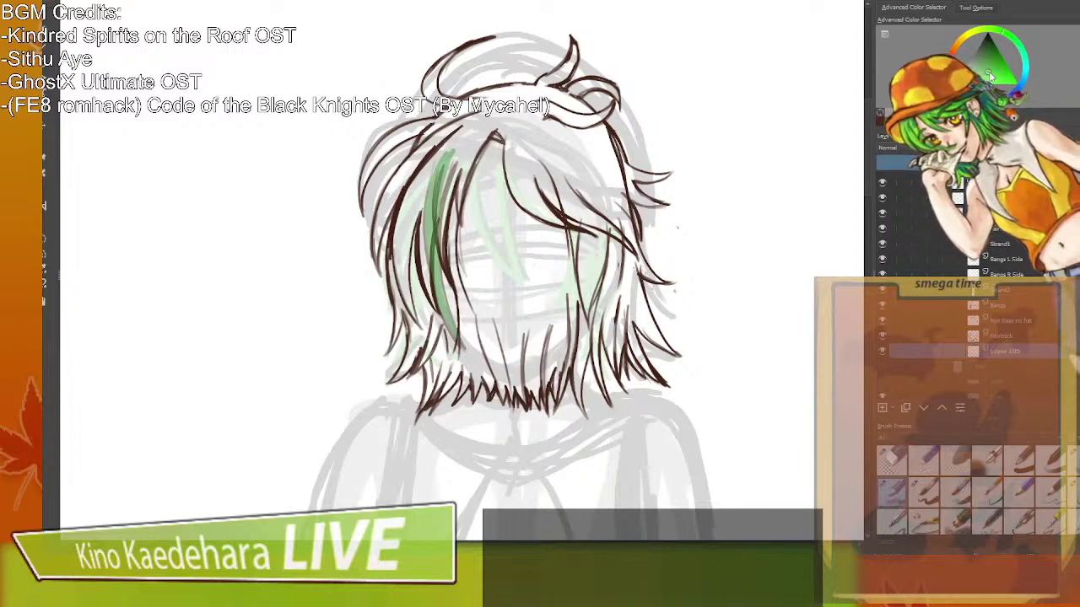
Choose a bright green and paint the back hair on the side opposite the pierced ear, from the parting to the lower tips.
mouse_move(415, 203)
left_mouse_down()
mouse_move(249, 230)
mouse_move(401, 314)
mouse_move(392, 345)
left_mouse_up()
left_click(248, 229)
mouse_move(415, 288)
left_mouse_down()
mouse_move(420, 339)
mouse_move(393, 379)
left_mouse_up()
mouse_move(415, 316)
left_mouse_down()
mouse_move(428, 167)
mouse_move(472, 131)
mouse_move(447, 161)
mouse_move(498, 126)
mouse_move(430, 213)
left_mouse_up()
mouse_move(456, 166)
left_mouse_down()
mouse_move(425, 336)
mouse_move(427, 385)
mouse_move(462, 354)
mouse_move(462, 400)
left_mouse_up()
left_click_drag(449, 393, 434, 406)
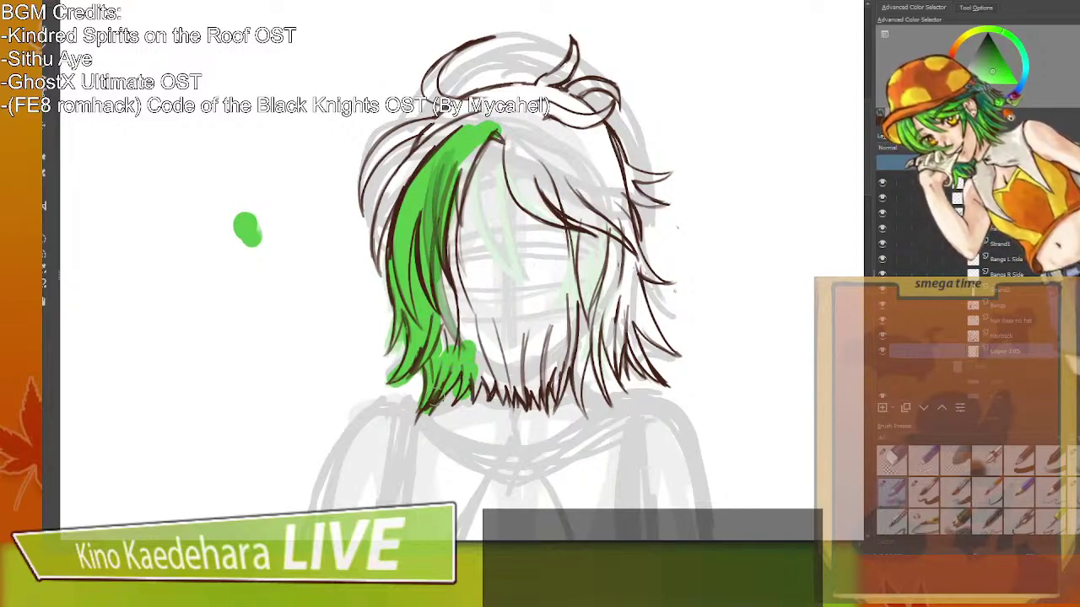
Continue the flat green across the neck tips to the flared tips on the pierced-ear side.
left_click_drag(447, 280, 439, 355)
left_click_drag(472, 312, 482, 398)
left_click_drag(506, 325, 528, 402)
left_click_drag(540, 334, 556, 408)
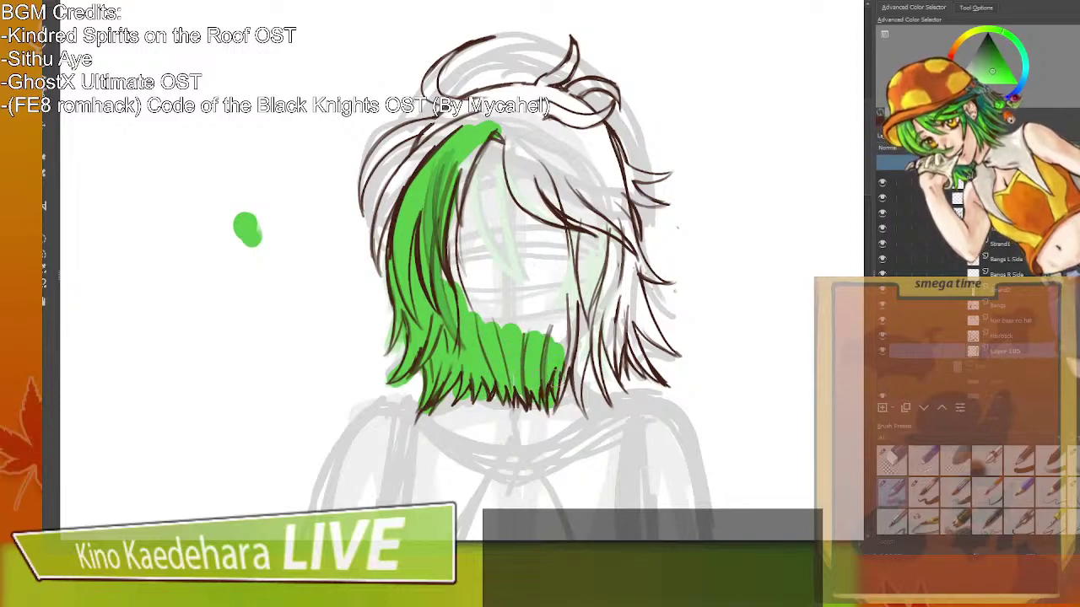
left_click_drag(574, 312, 586, 413)
mouse_move(613, 300)
left_mouse_down()
mouse_move(625, 346)
mouse_move(639, 317)
mouse_move(651, 388)
left_mouse_up()
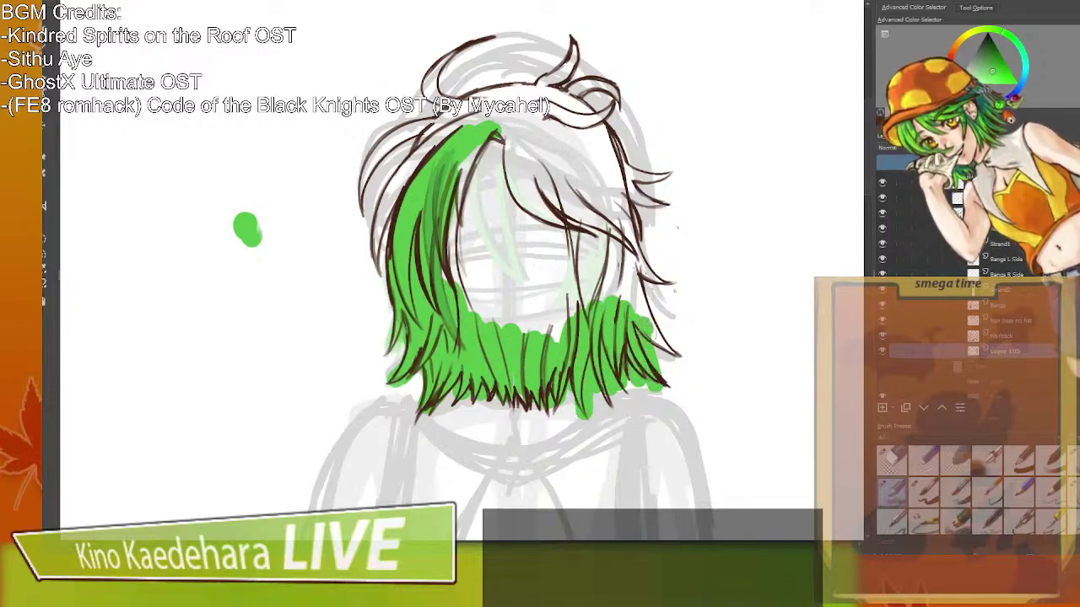
Paint green up the outer hair on the pierced-ear side and across the top of the forehead.
left_click_drag(626, 237, 655, 338)
left_click_drag(622, 209, 654, 300)
left_click_drag(595, 148, 629, 223)
left_click_drag(507, 141, 660, 212)
left_click_drag(627, 174, 653, 199)
Hide the hair base no hat and Bangs layers and fill the middle of the back hair with green.
left_click(883, 321)
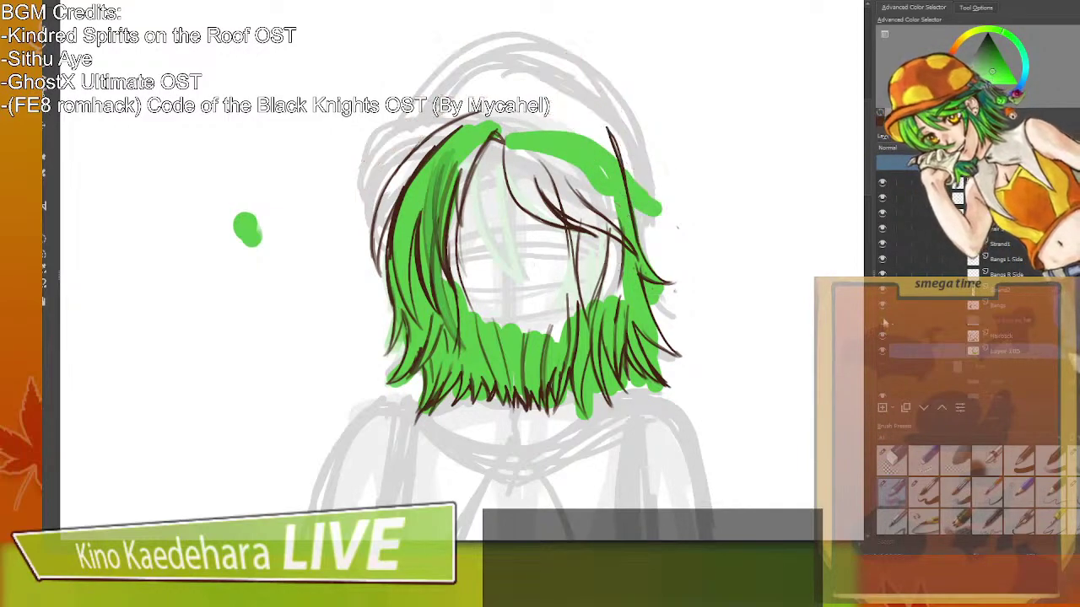
left_click(883, 322)
left_click(883, 321)
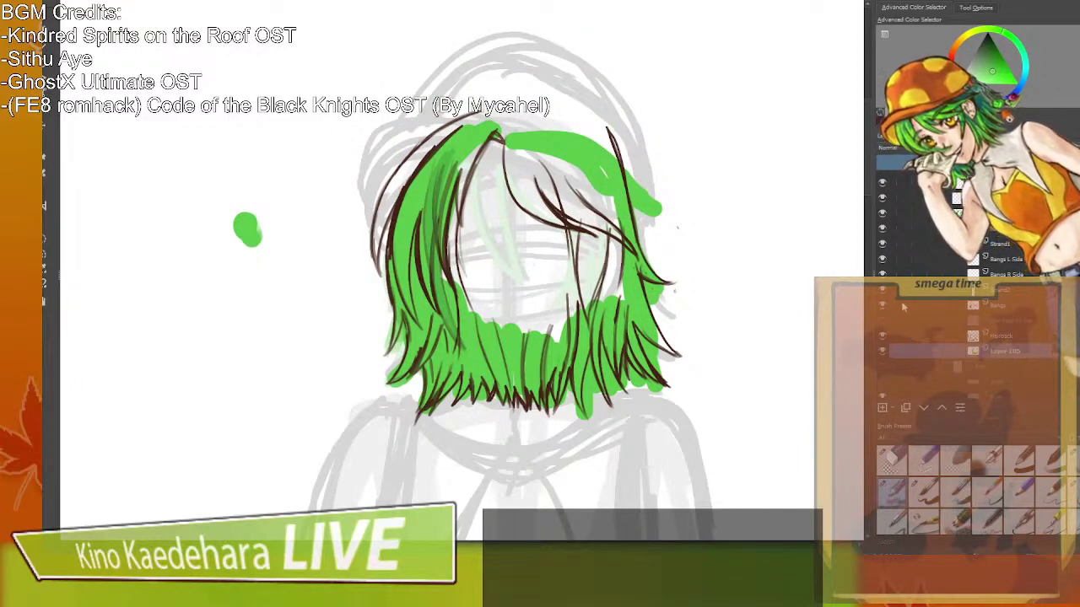
left_click(883, 304)
mouse_move(614, 244)
left_mouse_down()
mouse_move(612, 291)
mouse_move(604, 176)
mouse_move(500, 133)
mouse_move(531, 131)
left_mouse_up()
mouse_move(612, 145)
left_mouse_down()
mouse_move(462, 192)
mouse_move(460, 278)
mouse_move(518, 321)
left_mouse_up()
mouse_move(508, 193)
left_mouse_down()
mouse_move(567, 312)
mouse_move(599, 278)
mouse_move(600, 196)
left_mouse_up()
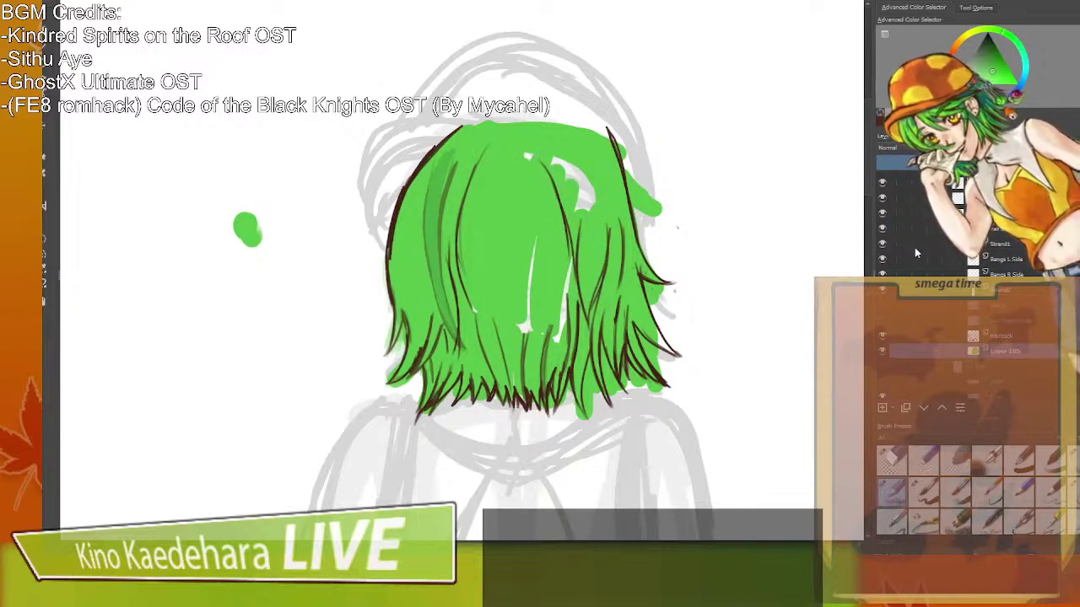
Hide the dark green strand's layer and fill the remaining white gaps inside the back hair with green.
left_click(881, 244)
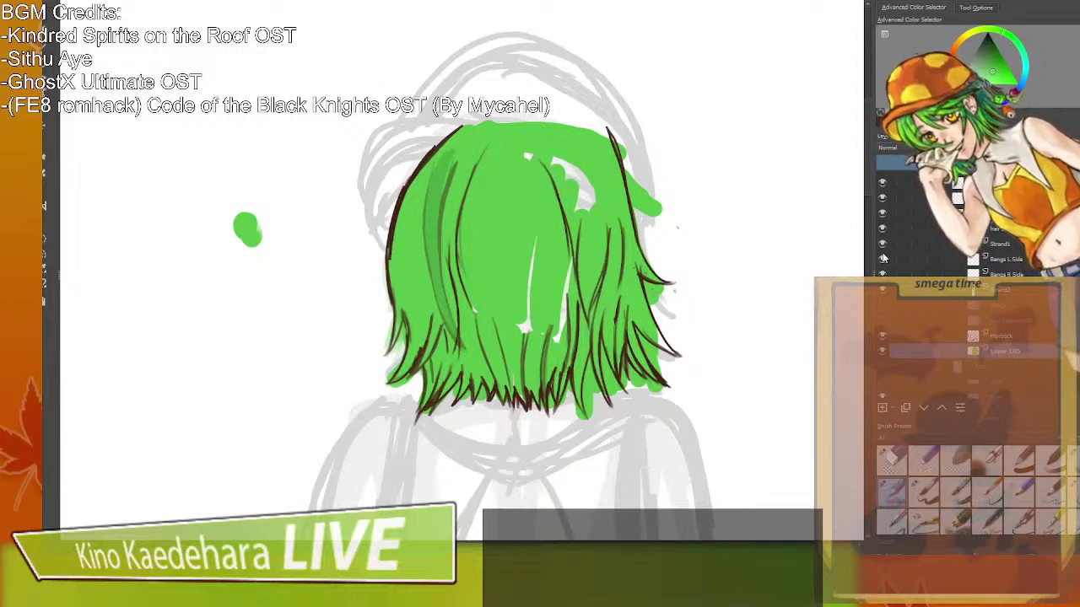
left_click(883, 289)
left_click_drag(525, 320, 533, 247)
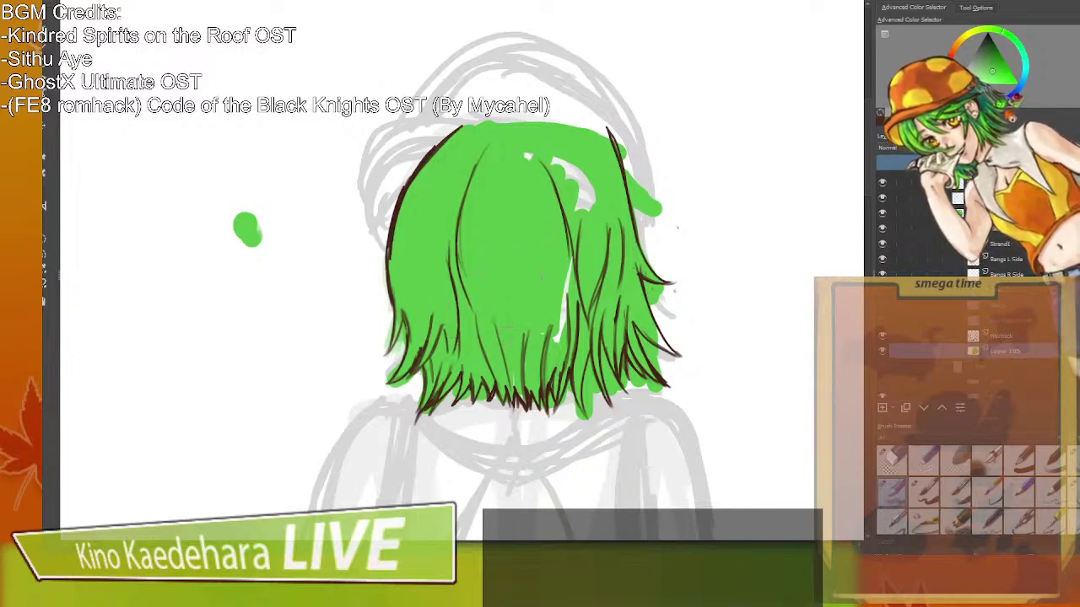
left_click_drag(516, 390, 519, 408)
mouse_move(556, 340)
left_mouse_down()
mouse_move(583, 204)
mouse_move(575, 175)
left_mouse_up()
left_click_drag(528, 155, 537, 238)
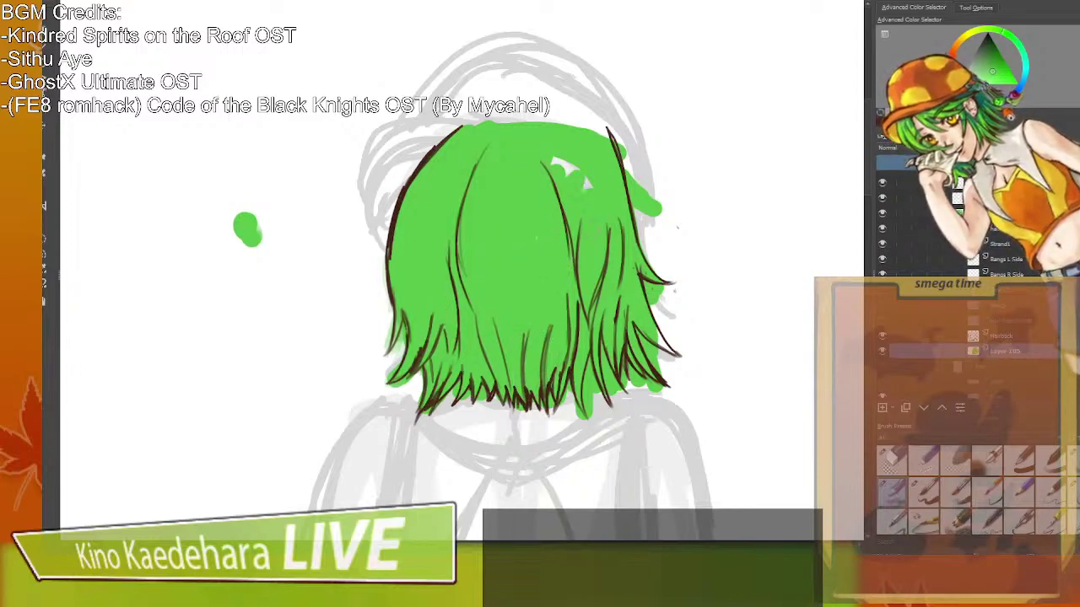
left_click_drag(587, 183, 556, 160)
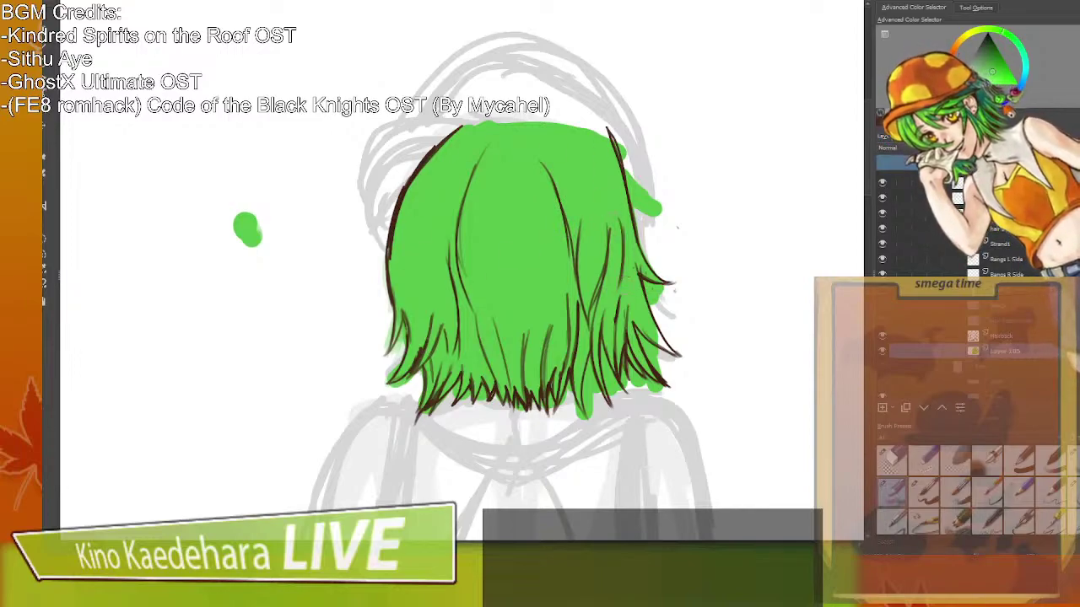
Fill the outermost flared tip with green and erase the green that spills outside the back-hair outline on both sides.
left_click_drag(661, 327, 675, 351)
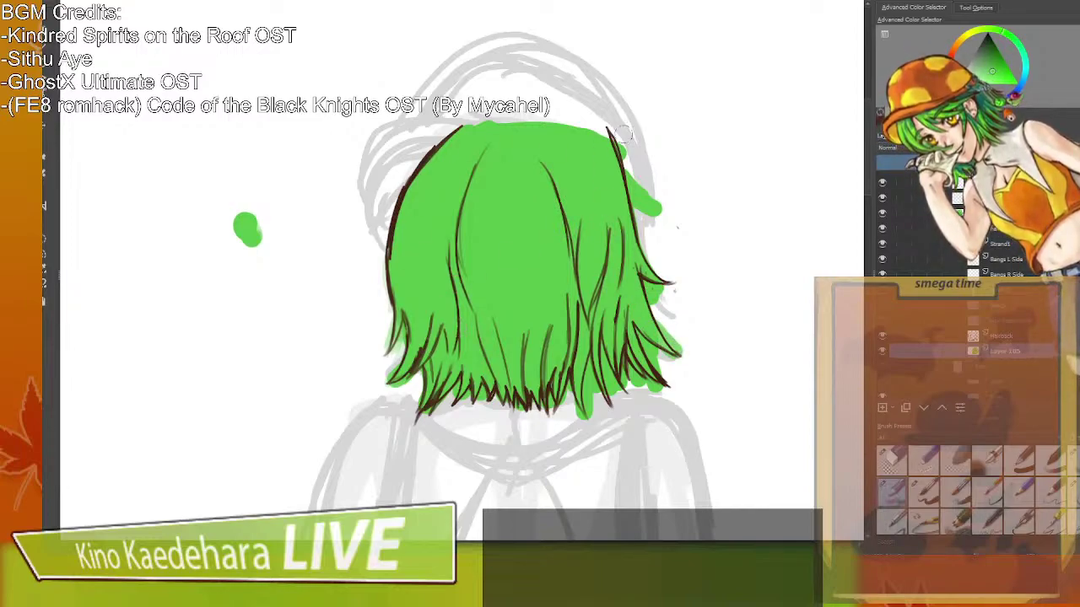
key("slash")
mouse_move(621, 142)
left_mouse_down()
mouse_move(640, 229)
mouse_move(646, 193)
mouse_move(661, 203)
left_mouse_up()
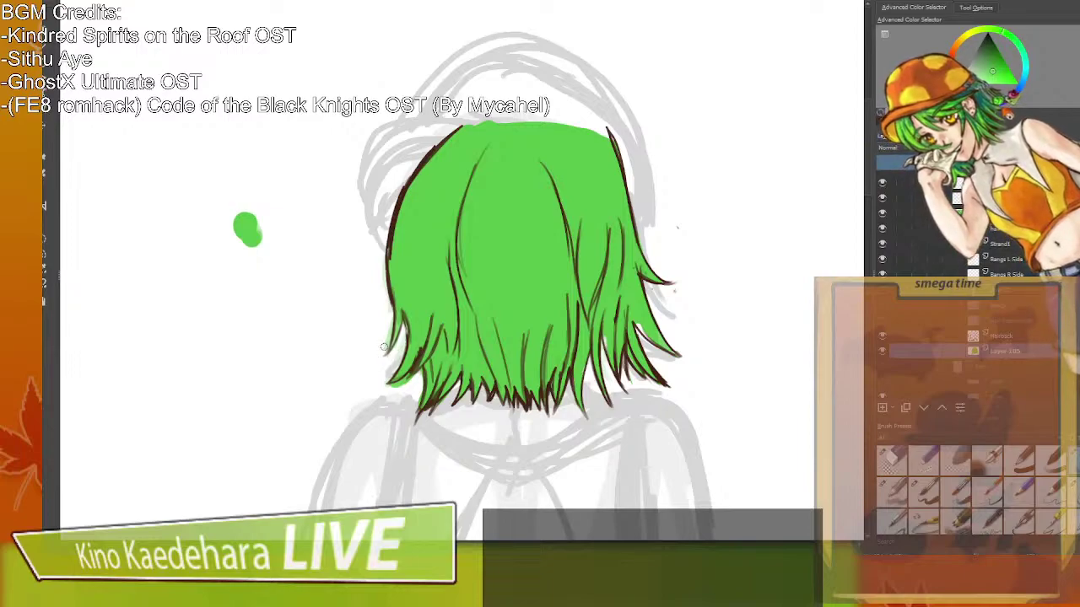
left_click_drag(391, 307, 381, 354)
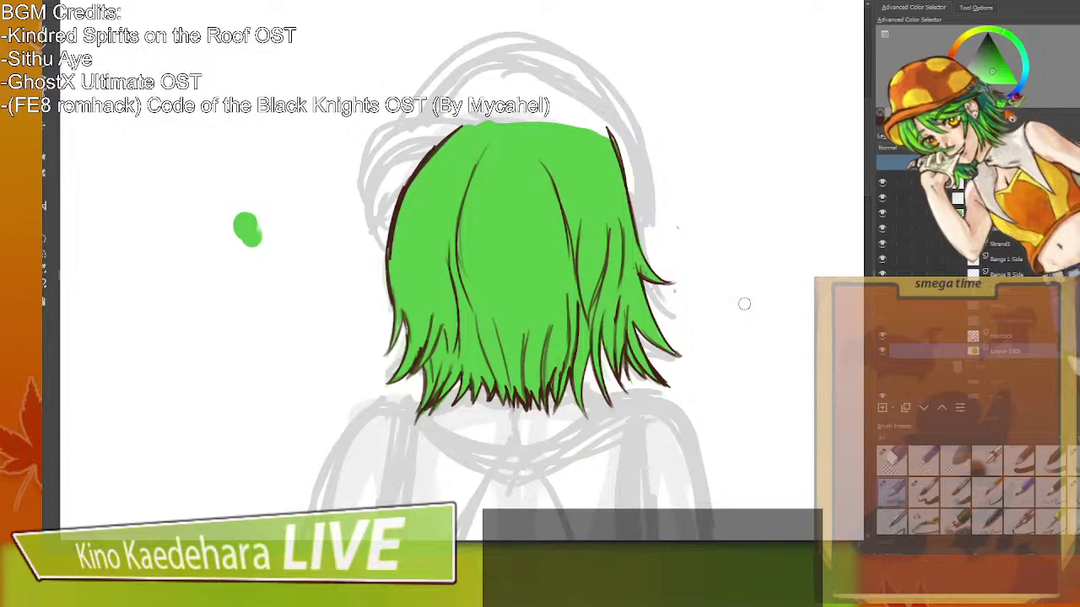
Merge the Hairback line art down into the green fill layer.
left_click(882, 336)
left_click(883, 336)
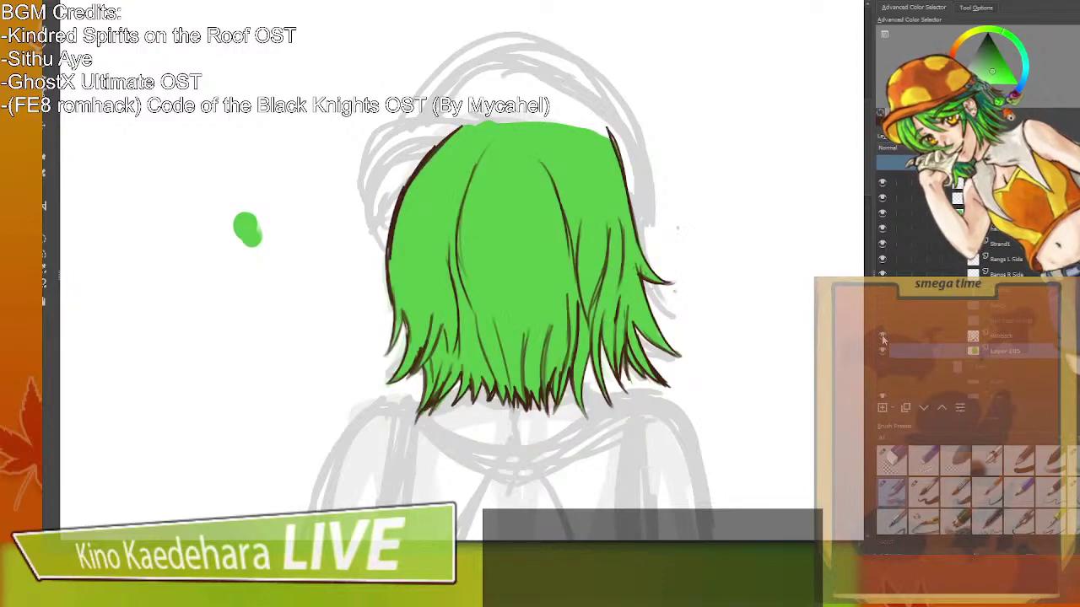
left_click(996, 334)
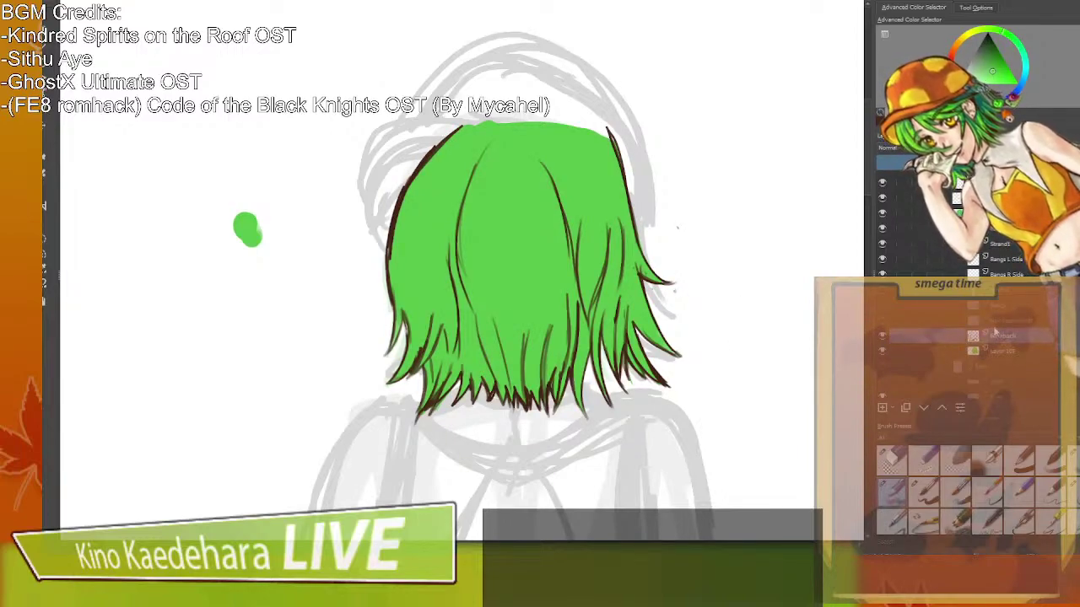
key("ctrl+e")
Add a new layer beneath the redisplayed hair base no hat layer and hide the merged back-hair layer.
left_click(882, 321)
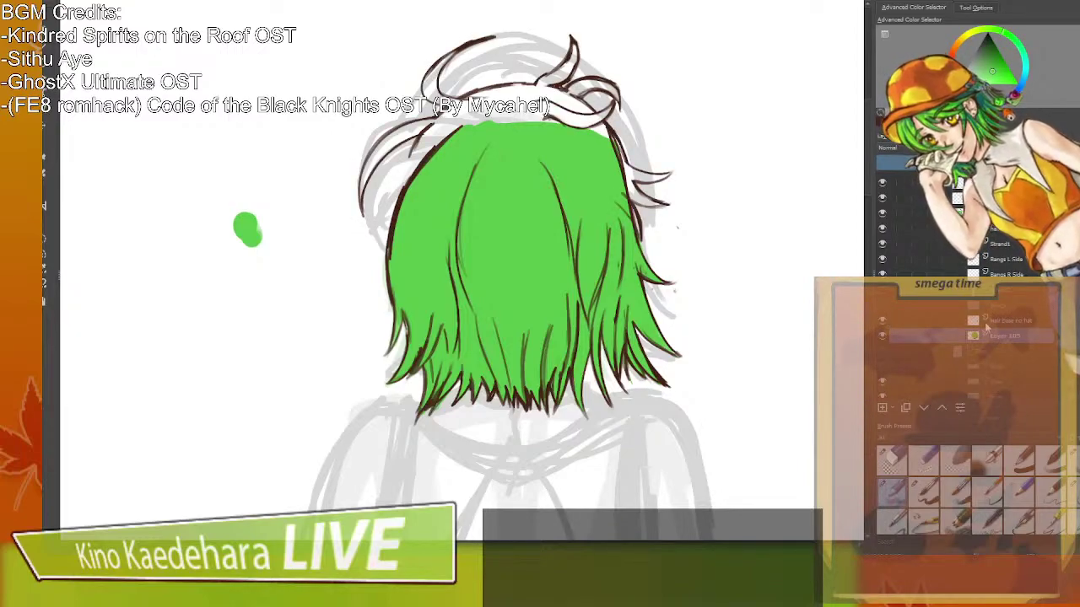
key("Insert")
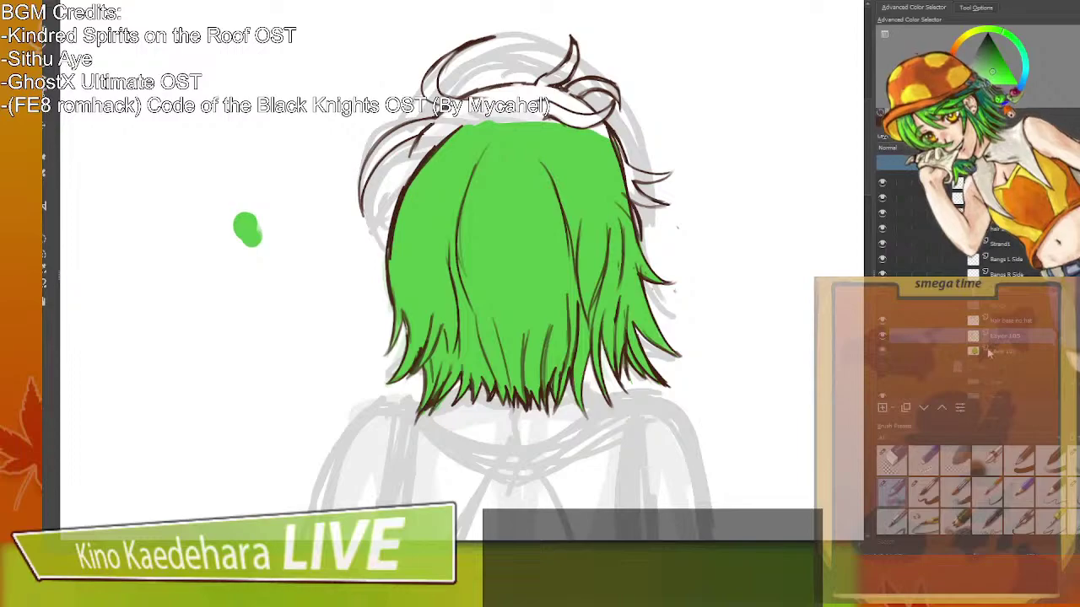
left_click(1011, 325)
left_click(1005, 336)
left_click(882, 350)
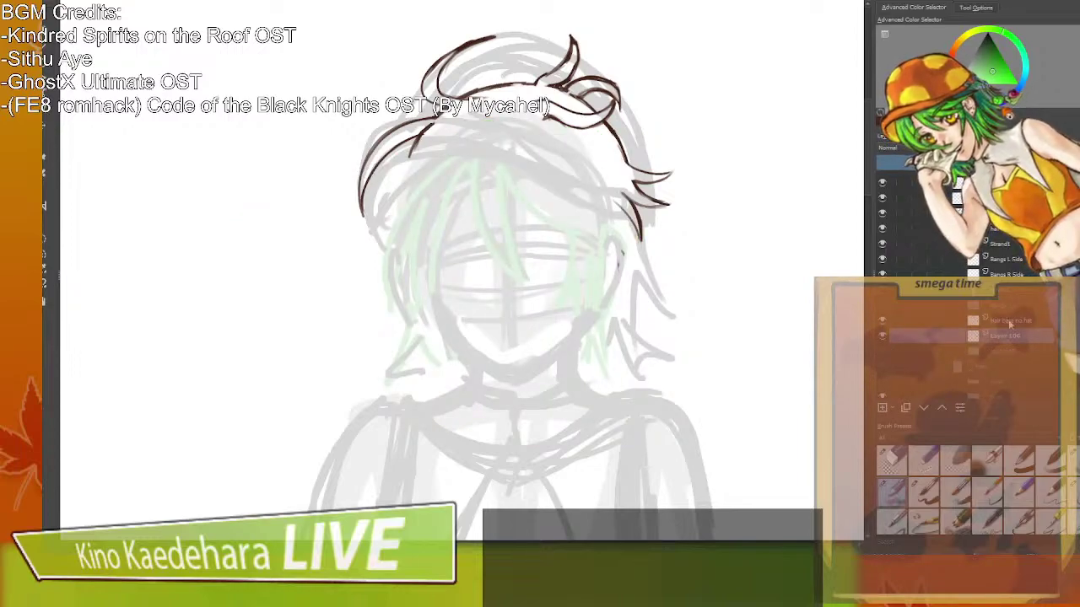
Fill the hatless hair base's left strands and upper-left edge with green, checking the overlap against the back hair.
mouse_move(361, 203)
left_mouse_down()
mouse_move(396, 135)
mouse_move(444, 118)
mouse_move(415, 169)
mouse_move(440, 125)
mouse_move(461, 46)
left_mouse_up()
left_click_drag(462, 97, 424, 179)
left_click_drag(450, 123, 435, 169)
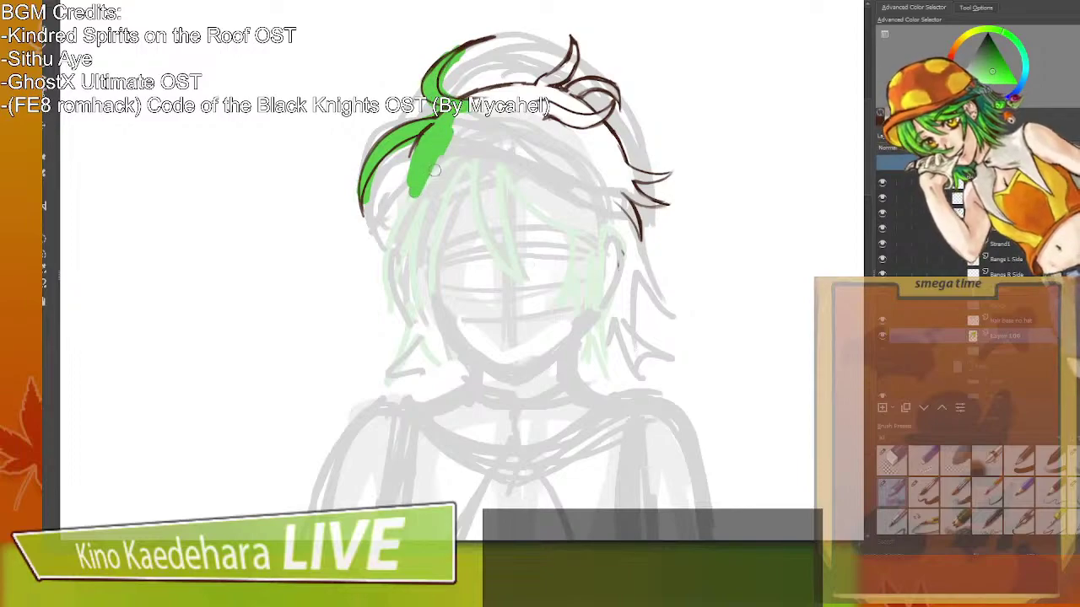
left_click(882, 353)
left_click(880, 355)
left_click(880, 355)
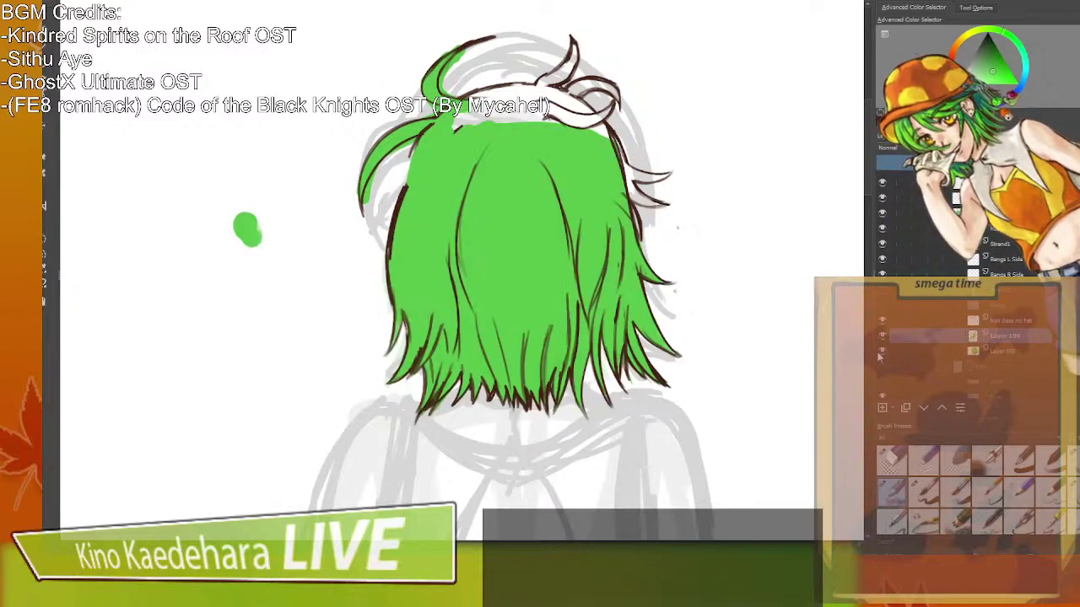
left_click(880, 353)
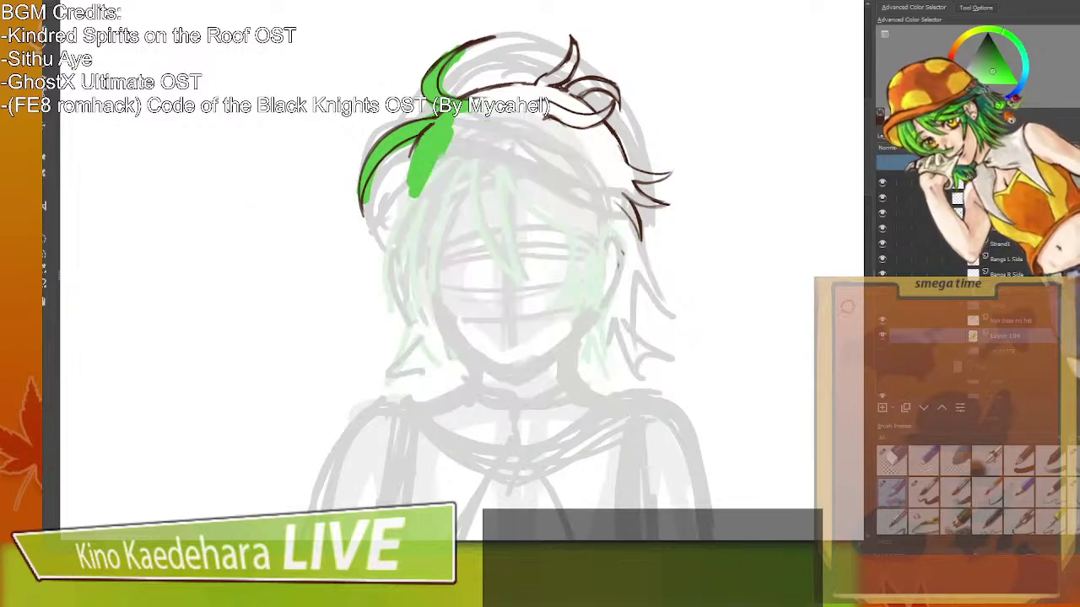
Fill the hair base's top curls, right-side tips and remaining interior with green down to the forehead.
mouse_move(455, 133)
left_mouse_down()
mouse_move(483, 105)
mouse_move(517, 95)
left_mouse_up()
mouse_move(575, 59)
left_mouse_down()
mouse_move(540, 92)
mouse_move(567, 69)
mouse_move(558, 100)
mouse_move(600, 82)
mouse_move(617, 99)
mouse_move(558, 111)
mouse_move(614, 106)
mouse_move(557, 108)
mouse_move(635, 179)
mouse_move(665, 179)
left_mouse_up()
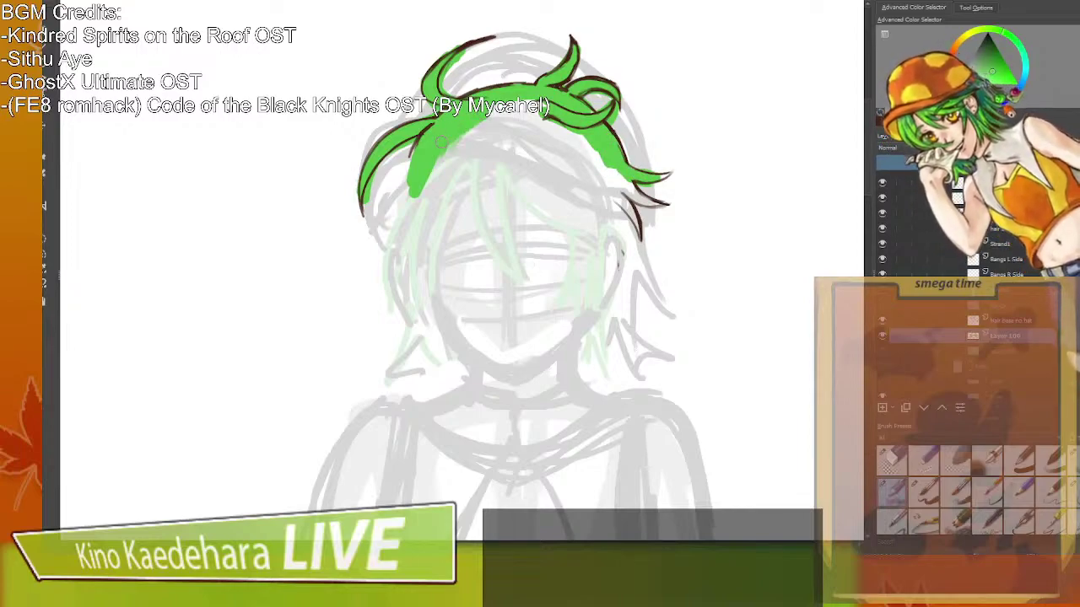
mouse_move(666, 177)
left_mouse_down()
mouse_move(618, 175)
mouse_move(658, 210)
left_mouse_up()
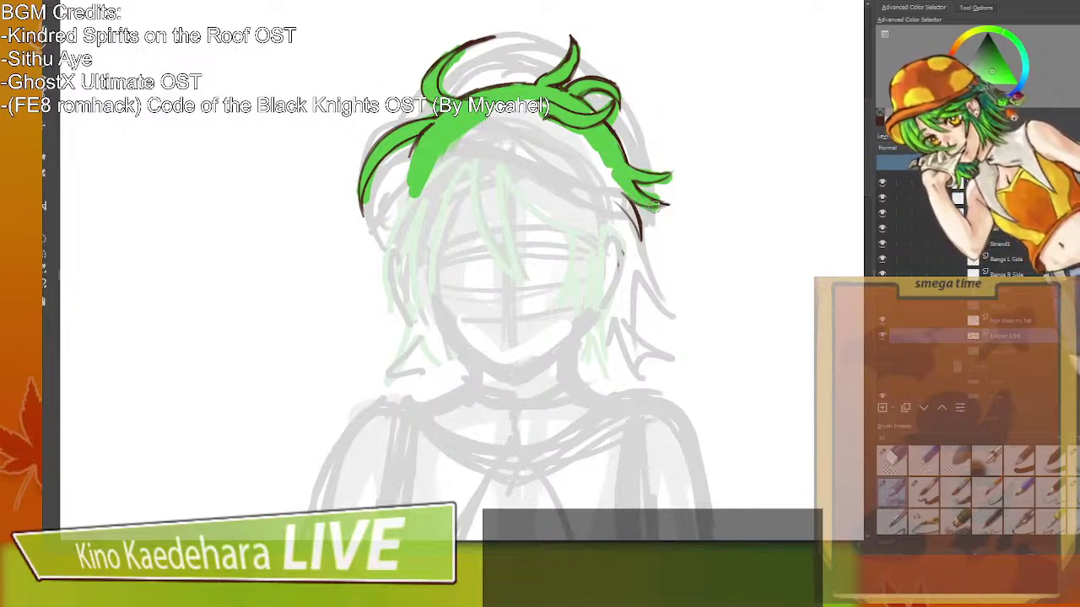
mouse_move(611, 173)
left_mouse_down()
mouse_move(654, 209)
mouse_move(638, 234)
mouse_move(609, 169)
left_mouse_up()
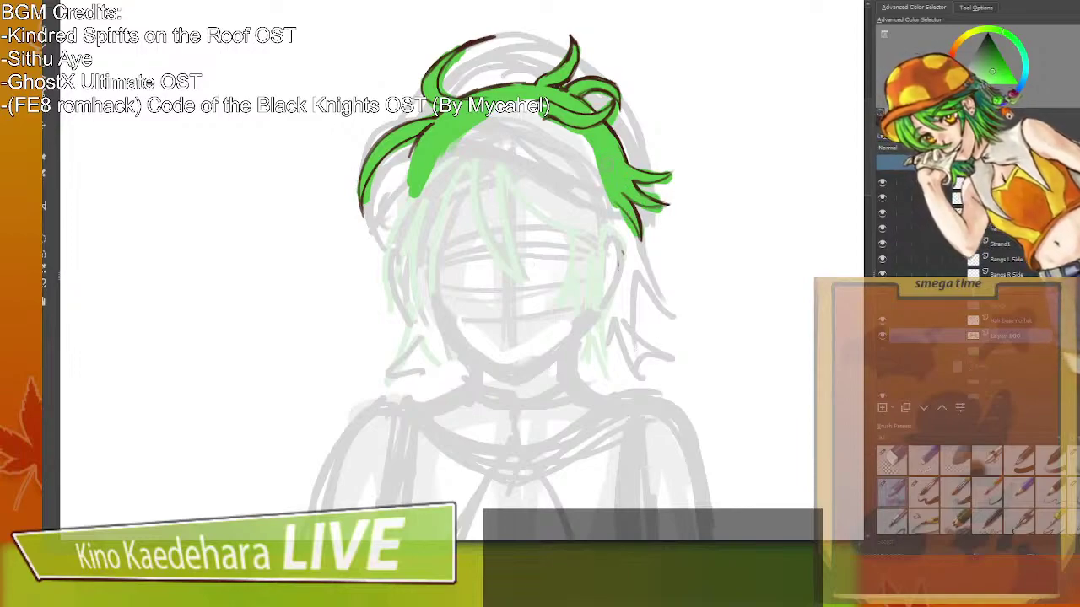
mouse_move(434, 171)
left_mouse_down()
mouse_move(506, 108)
mouse_move(472, 139)
left_mouse_up()
mouse_move(537, 120)
left_mouse_down()
mouse_move(493, 142)
mouse_move(564, 133)
mouse_move(551, 152)
mouse_move(563, 142)
mouse_move(587, 156)
mouse_move(597, 143)
mouse_move(602, 173)
mouse_move(445, 158)
left_mouse_up()
mouse_move(525, 157)
left_mouse_down()
mouse_move(481, 169)
mouse_move(593, 174)
mouse_move(654, 197)
mouse_move(597, 182)
mouse_move(631, 218)
mouse_move(443, 192)
mouse_move(612, 217)
left_mouse_up()
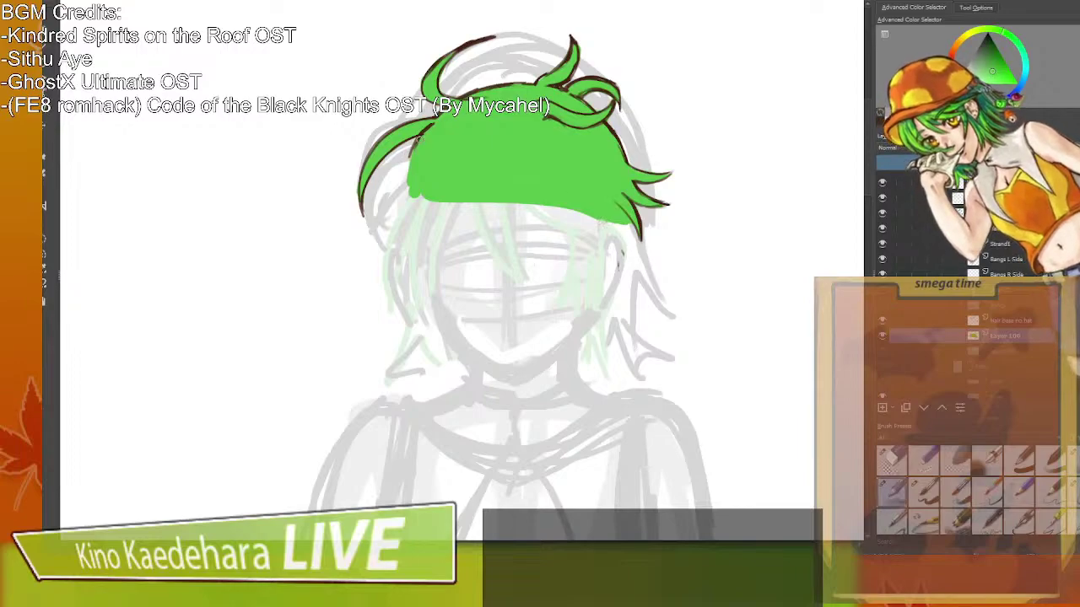
Compare the hair base fill with the back hair, and merge the hair base no hat line art down into its green fill layer.
left_click(882, 351)
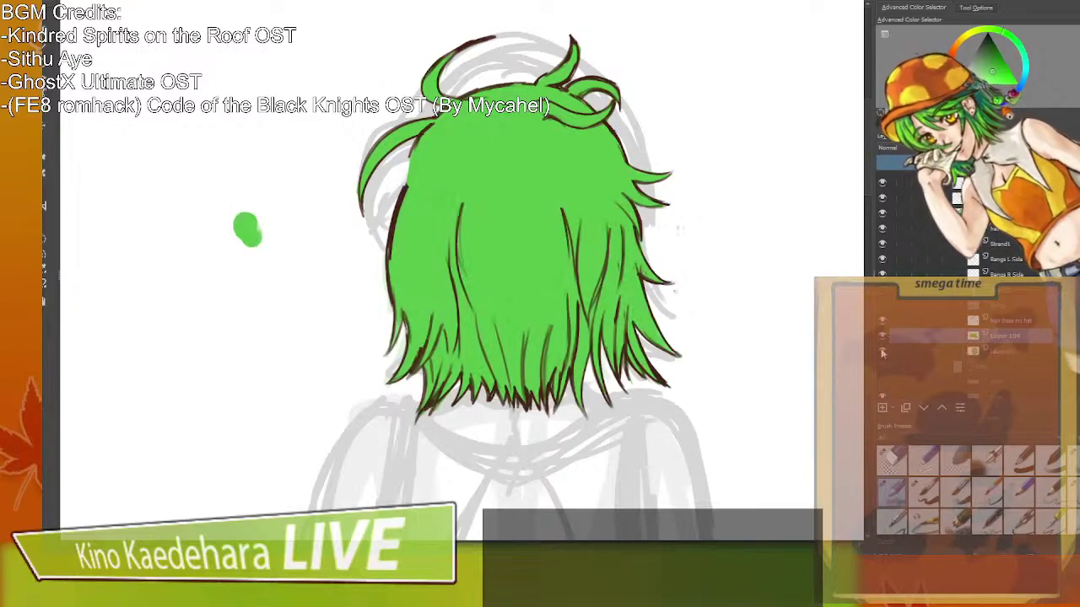
left_click(883, 351)
left_click(882, 351)
left_click(882, 334)
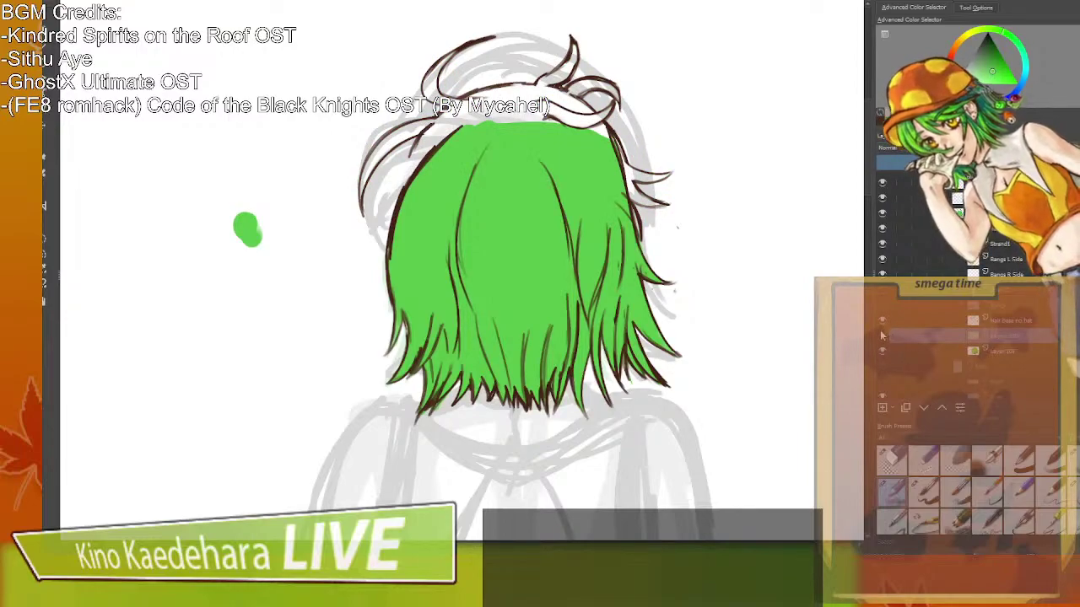
left_click(882, 334)
left_click(998, 320)
key("shift+Delete")
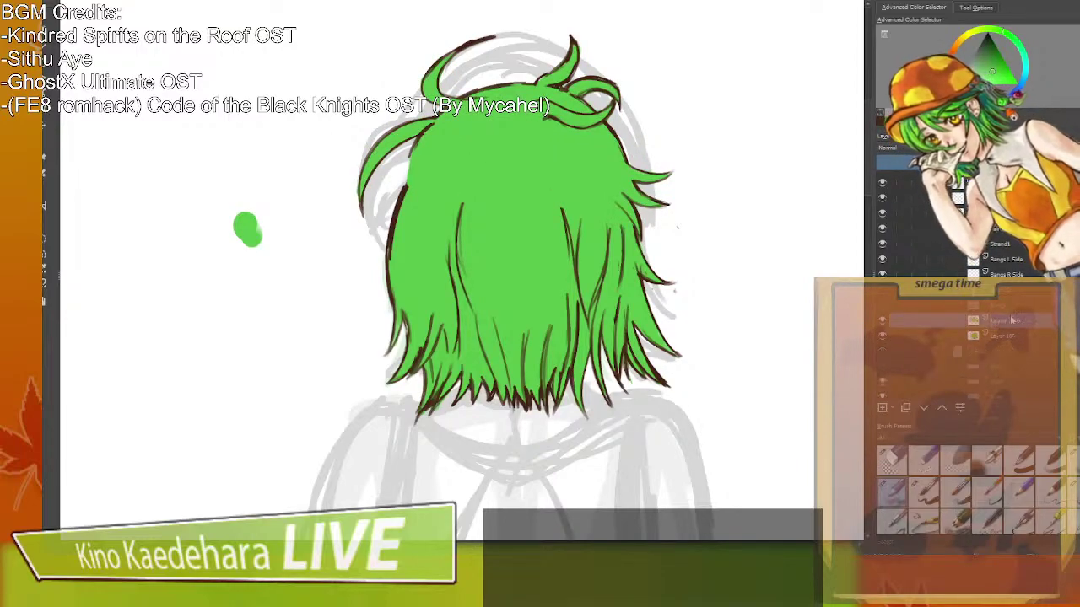
Show the Bangs line art and hide the merged hair base and back-hair layers.
left_click(882, 305)
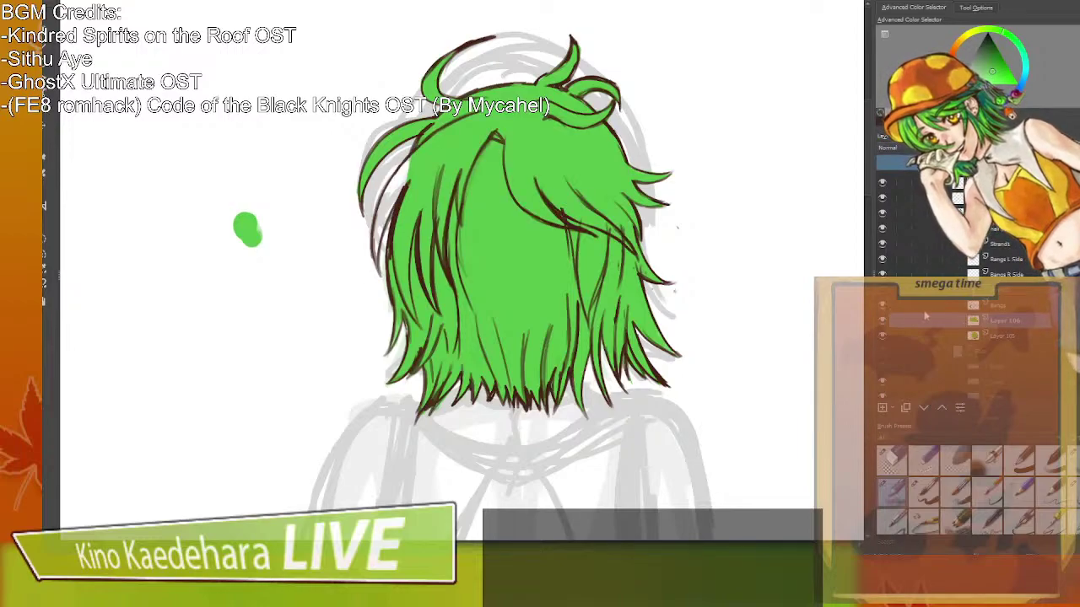
left_click(882, 321)
left_click(882, 330)
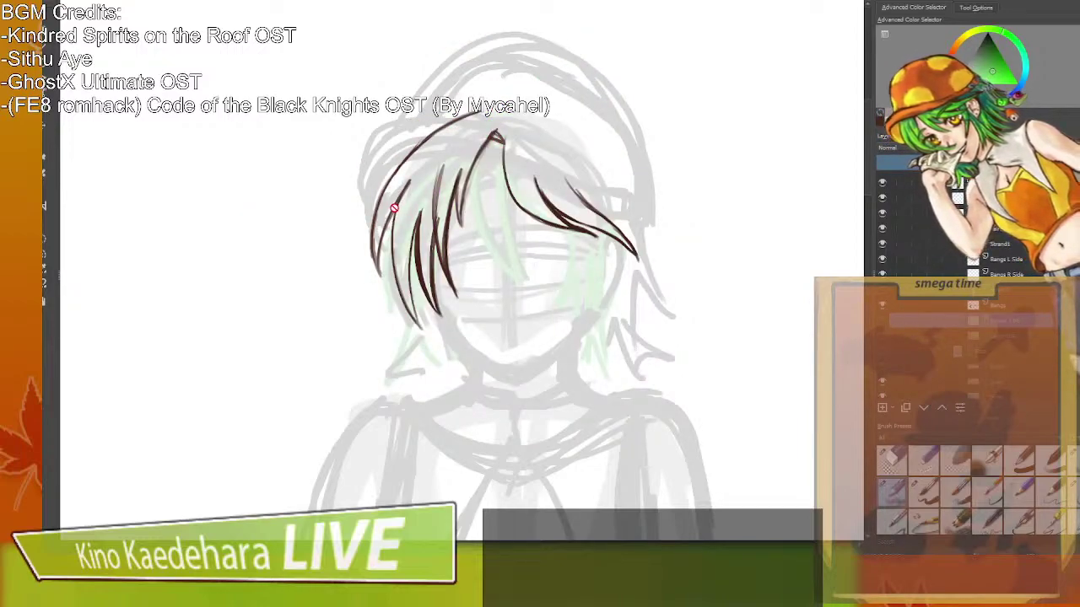
key("Page_Up")
mouse_move(392, 201)
left_mouse_down()
mouse_move(378, 263)
mouse_move(393, 196)
left_mouse_up()
key("ctrl+z")
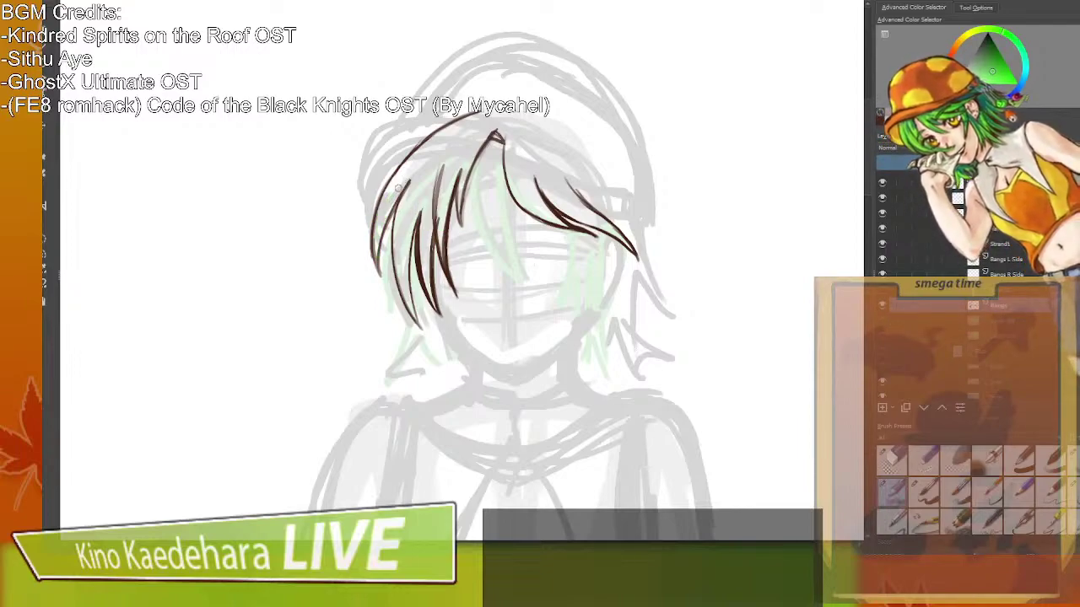
Add a new layer beneath the Bangs line art and fill the bangs left of the parting with green.
left_click(999, 322)
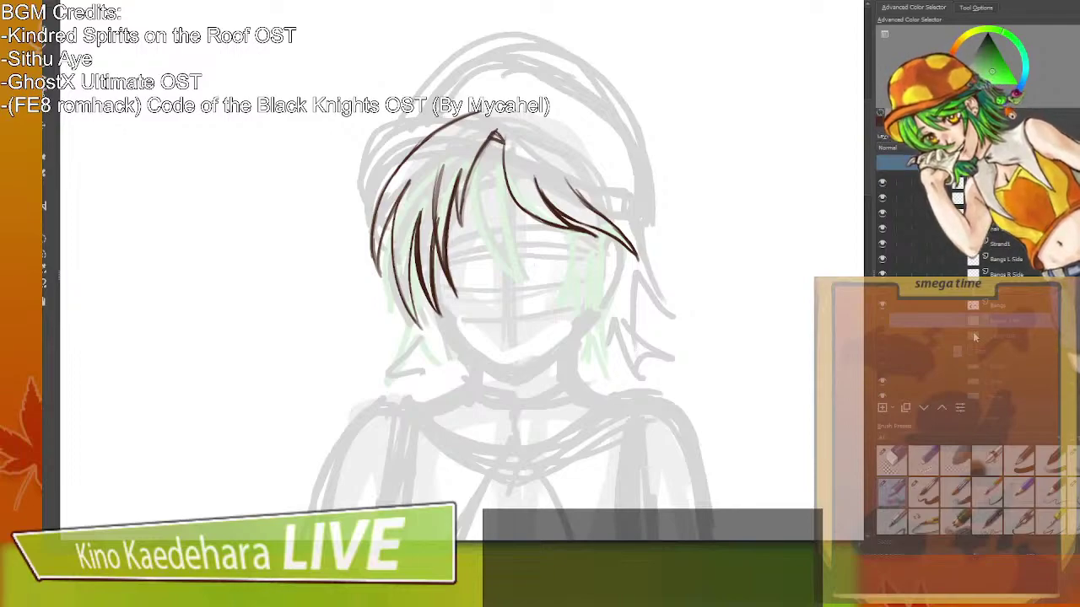
left_click(882, 410)
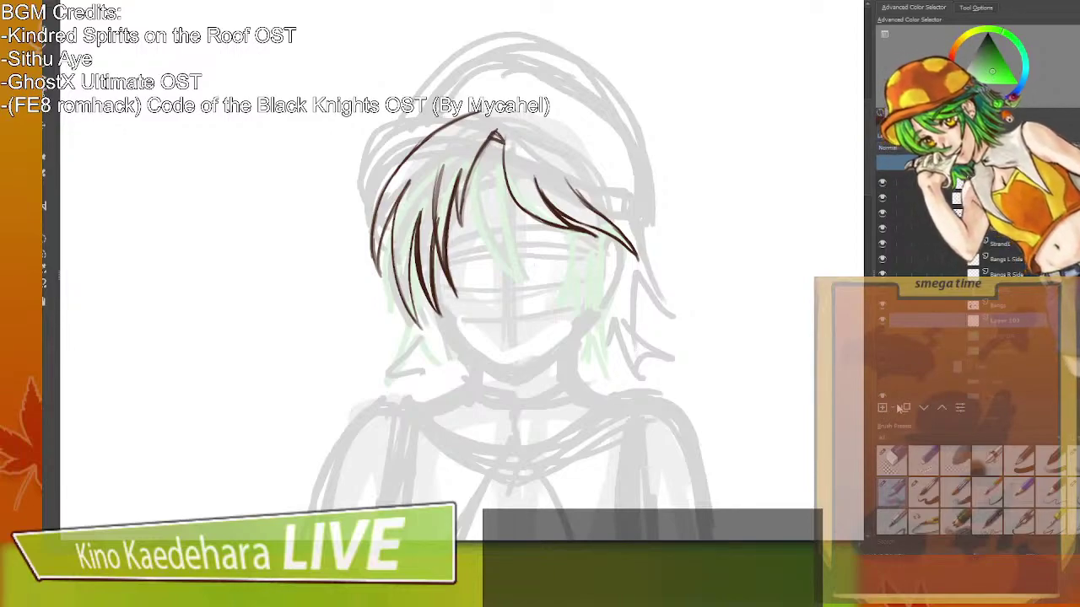
mouse_move(381, 219)
left_mouse_down()
mouse_move(373, 252)
mouse_move(412, 172)
mouse_move(398, 174)
mouse_move(476, 118)
mouse_move(402, 226)
mouse_move(397, 261)
mouse_move(414, 321)
left_mouse_up()
mouse_move(398, 278)
left_mouse_down()
mouse_move(419, 181)
mouse_move(432, 209)
mouse_move(432, 314)
left_mouse_up()
left_click_drag(429, 206, 429, 289)
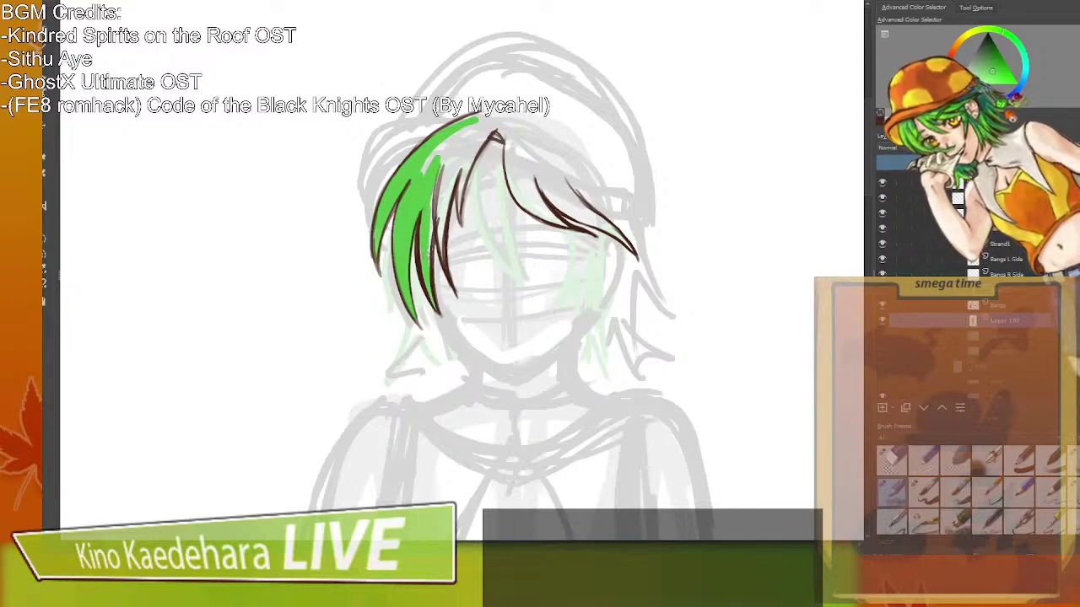
mouse_move(435, 180)
left_mouse_down()
mouse_move(431, 252)
mouse_move(462, 158)
left_mouse_up()
left_click_drag(455, 213, 465, 156)
mouse_move(494, 119)
left_mouse_down()
mouse_move(443, 179)
mouse_move(427, 172)
left_mouse_up()
left_click_drag(458, 135, 423, 169)
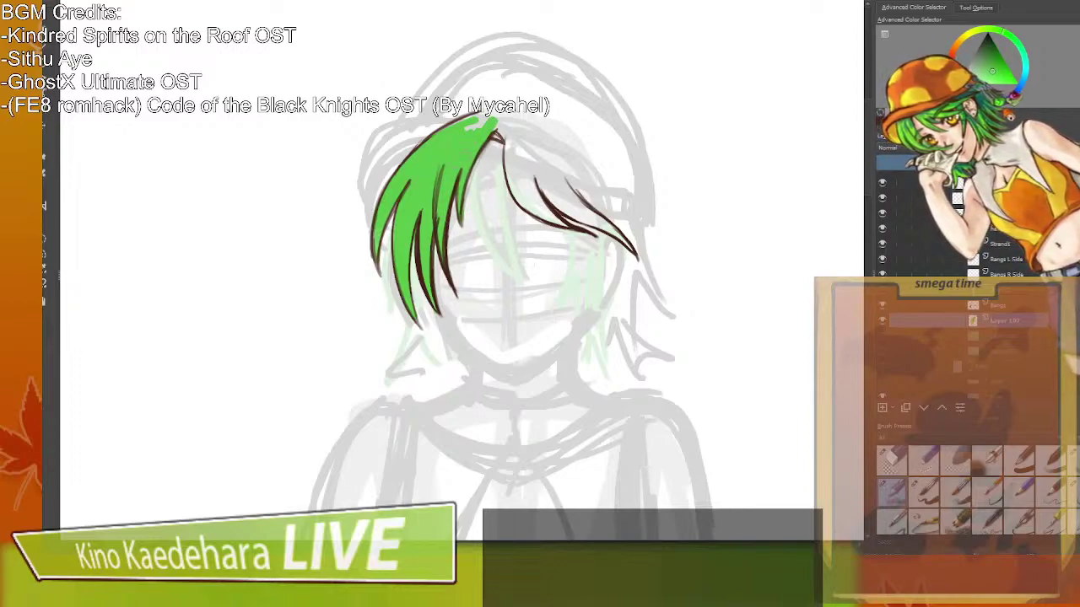
Fill the bangs right of the parting with green and erase the excess beyond the outer edge and tip.
mouse_move(469, 126)
left_mouse_down()
mouse_move(491, 114)
mouse_move(508, 135)
mouse_move(516, 194)
mouse_move(567, 218)
left_mouse_up()
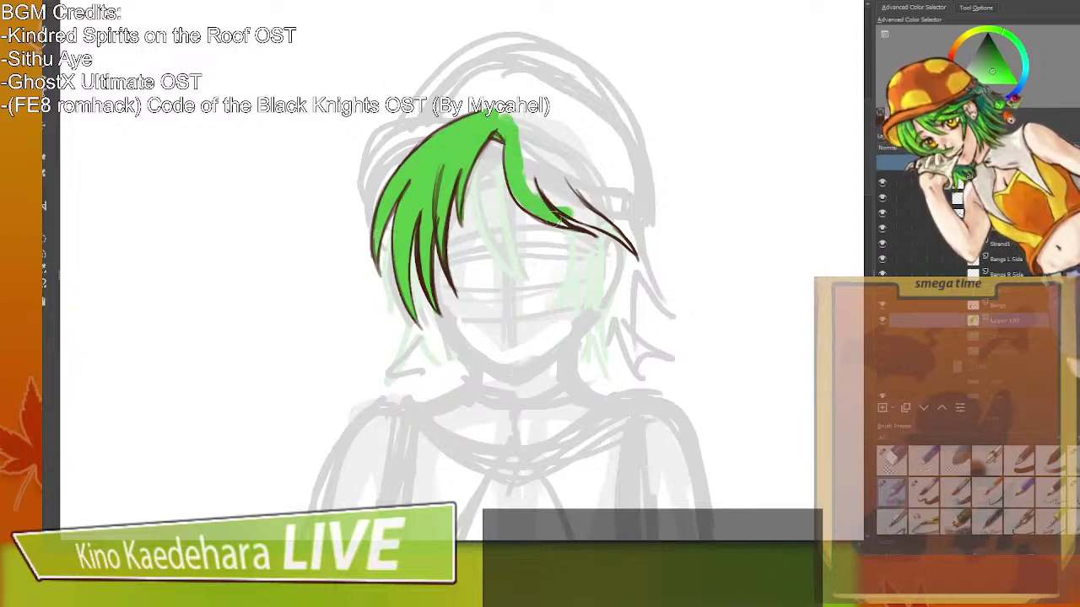
mouse_move(520, 139)
left_mouse_down()
mouse_move(544, 193)
mouse_move(639, 258)
left_mouse_up()
mouse_move(550, 183)
left_mouse_down()
mouse_move(593, 227)
mouse_move(523, 136)
mouse_move(616, 216)
left_mouse_up()
left_click_drag(502, 116, 555, 139)
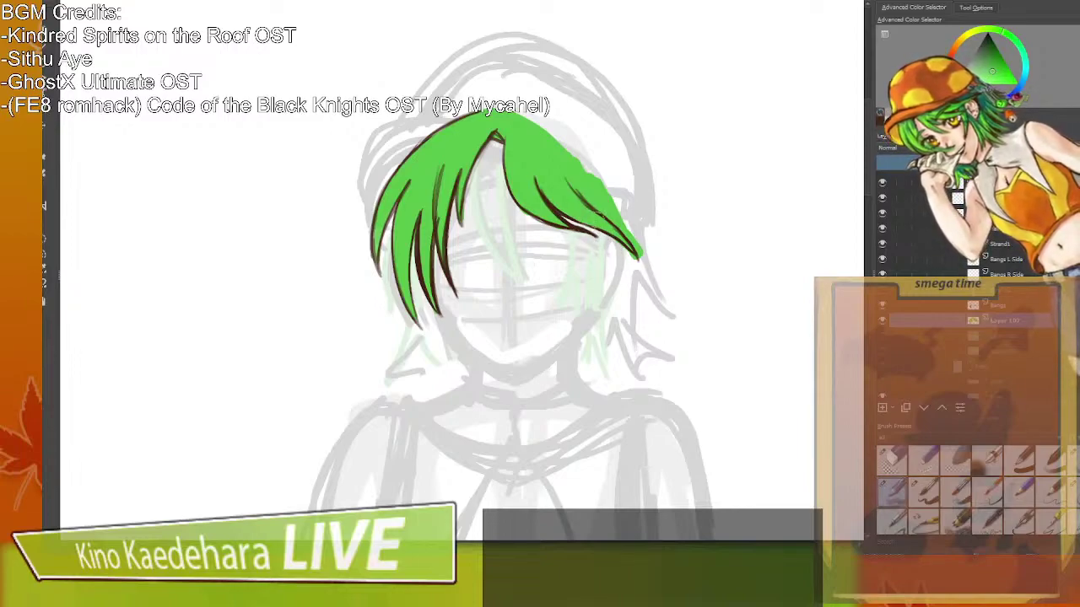
mouse_move(641, 261)
left_mouse_down()
mouse_move(575, 176)
mouse_move(628, 234)
left_mouse_up()
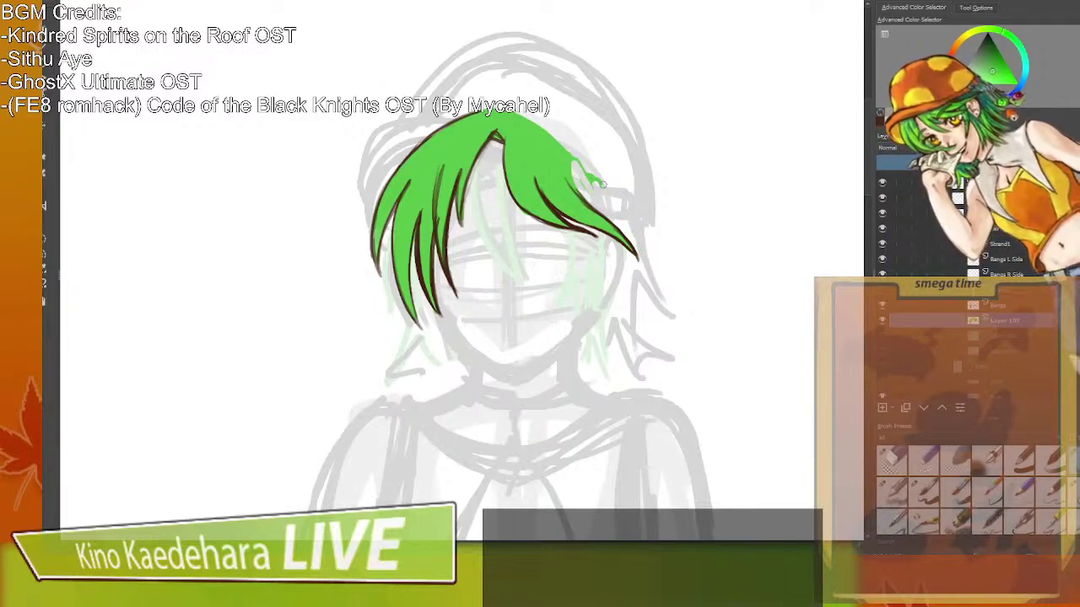
mouse_move(586, 189)
left_mouse_down()
mouse_move(570, 157)
mouse_move(573, 182)
mouse_move(564, 133)
left_mouse_up()
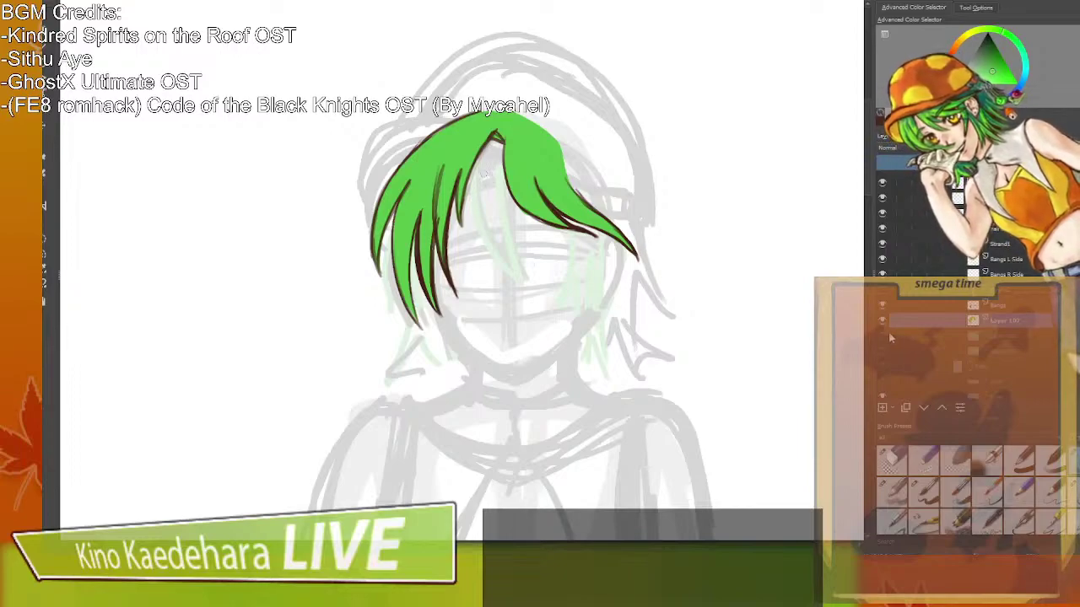
Rename the merged hair base layer and name the merged back-hair layer Hair back.
double_click(998, 337)
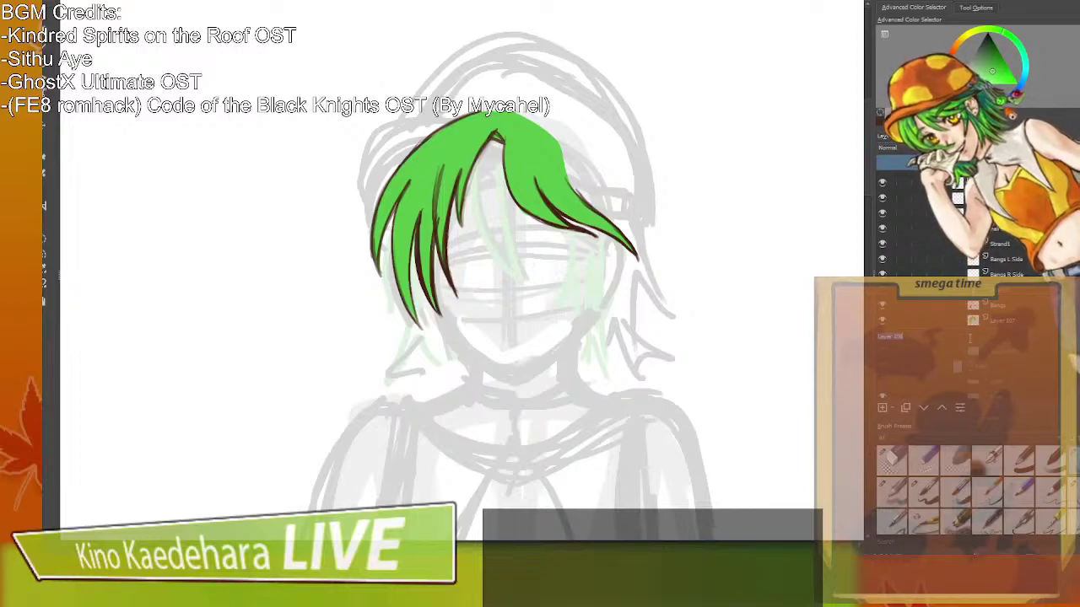
type("h")
key("Return")
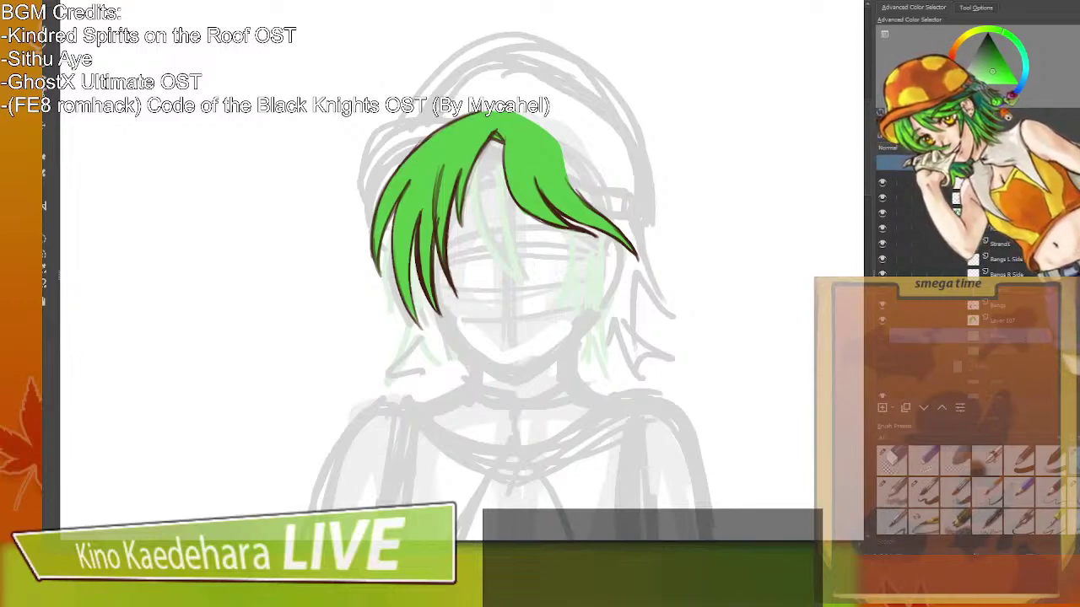
double_click(1025, 352)
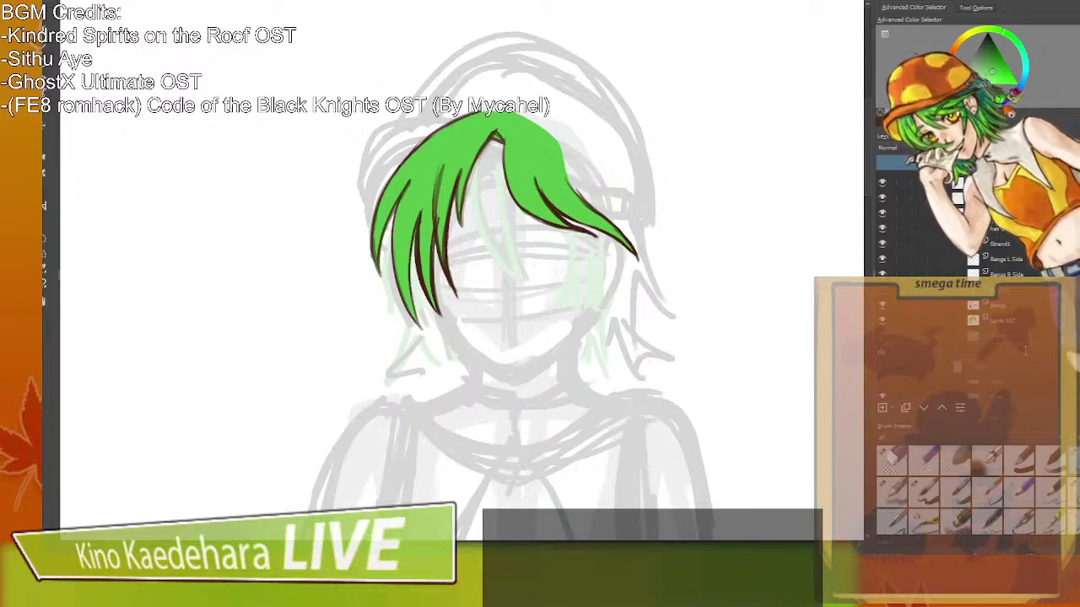
type("Hair lin")
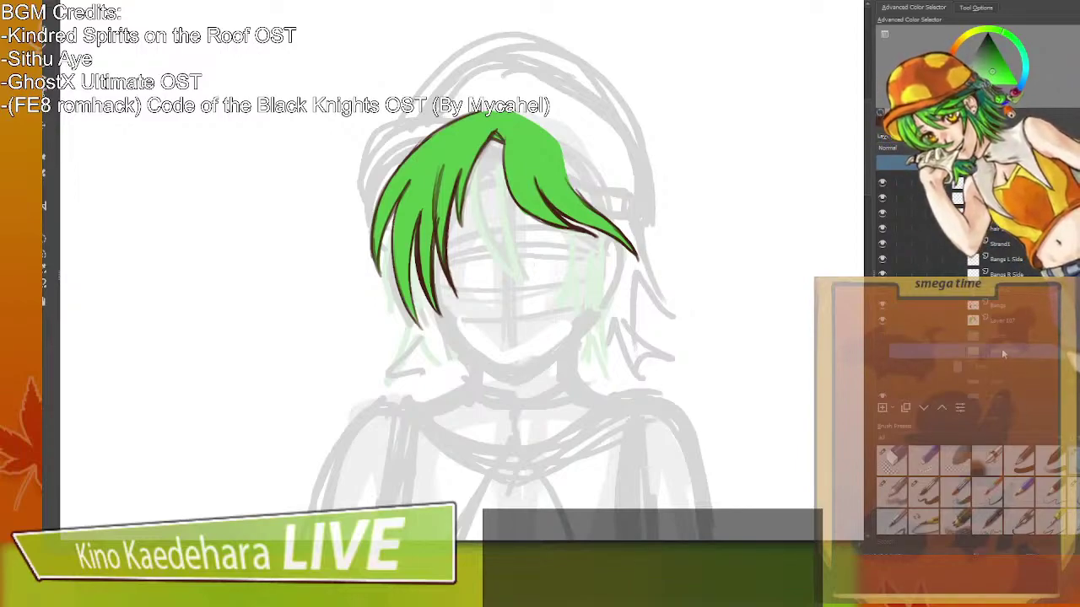
Toggle the back-hair layer's visibility to check how the filled bangs sit over it.
left_click(883, 345)
left_click(884, 345)
left_click(885, 349)
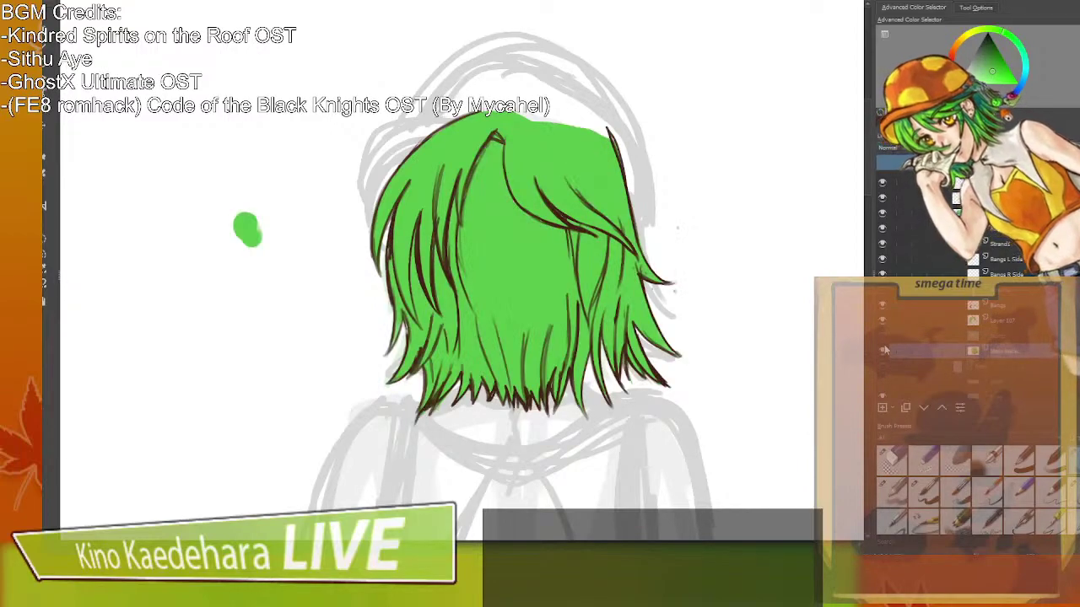
left_click(884, 349)
left_click(884, 349)
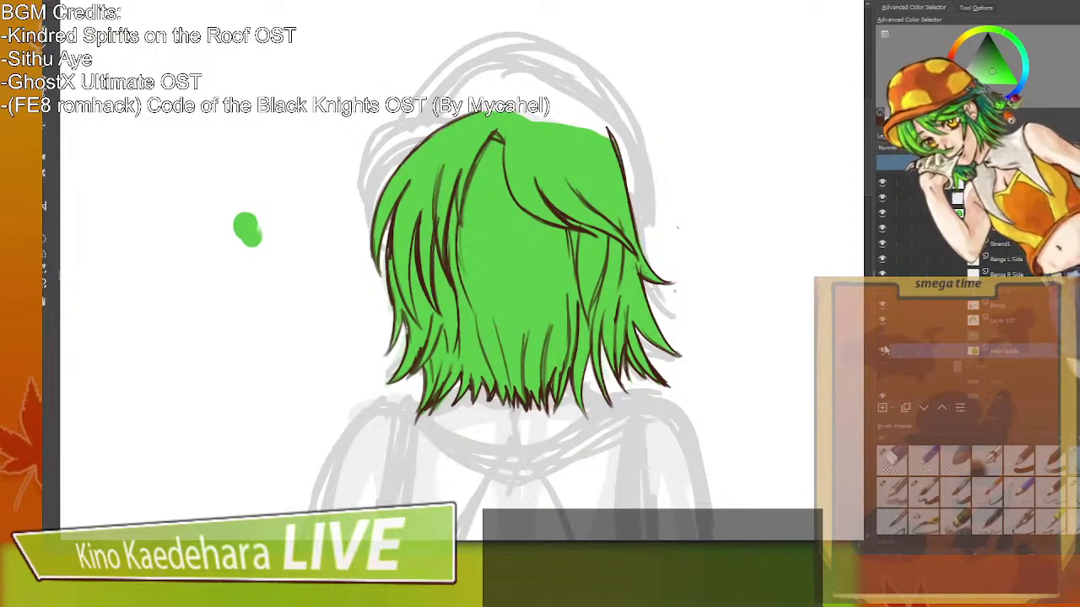
left_click(885, 350)
left_click(884, 349)
left_click(883, 348)
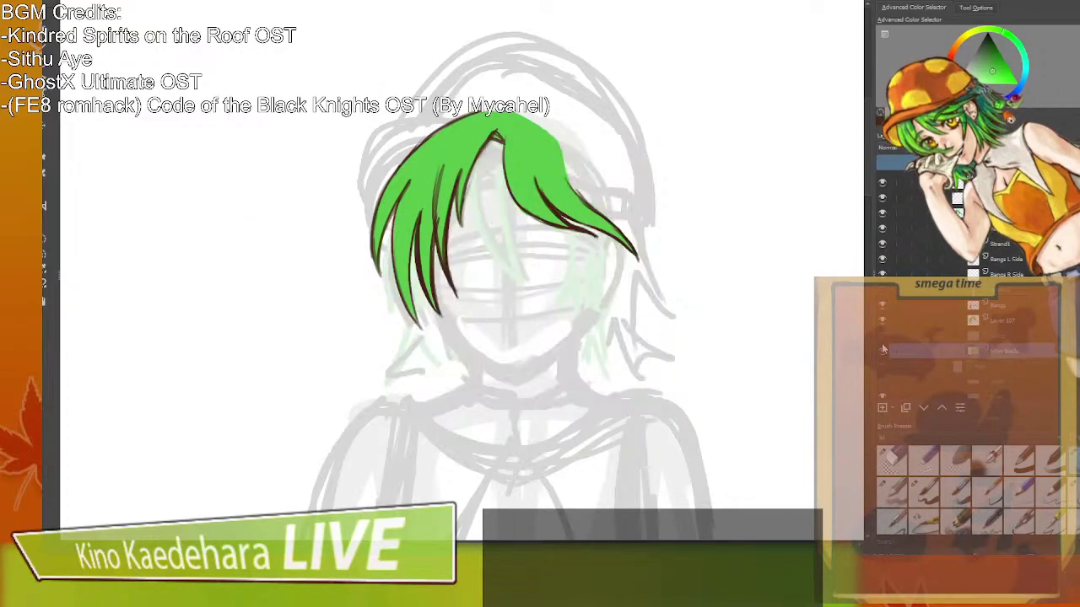
left_click(883, 347)
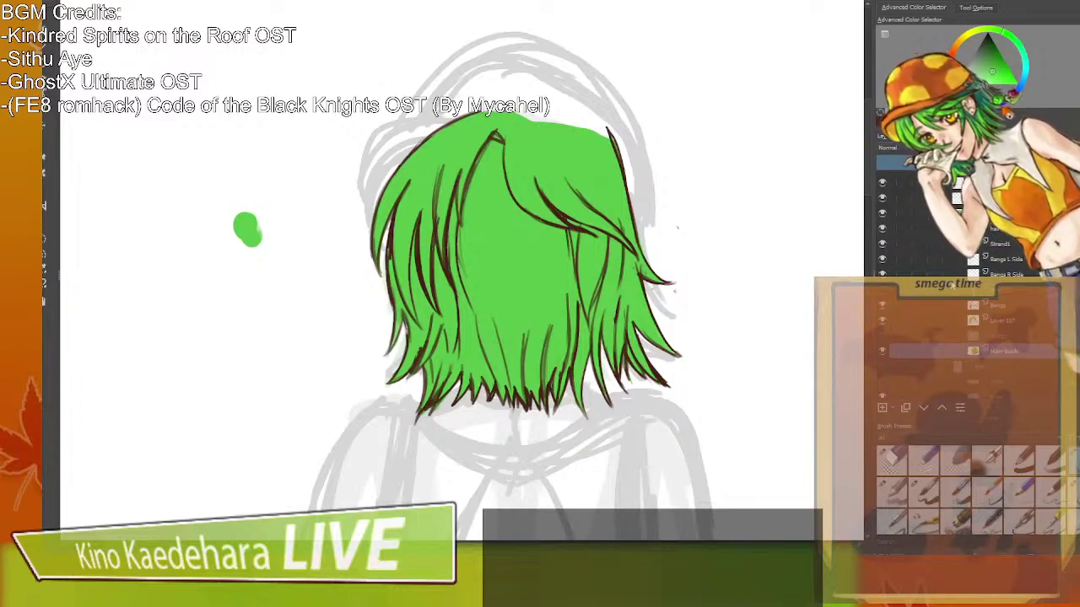
Toggle the dark green strand's layer to compare it with the filled bangs and back hair.
left_click(883, 290)
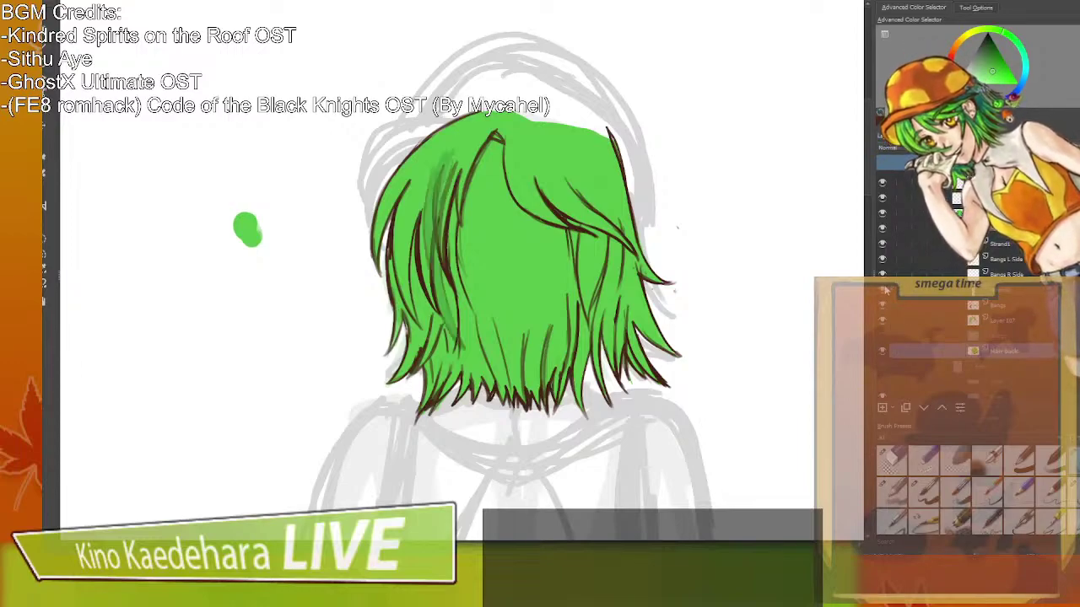
left_click(883, 289)
left_click(883, 290)
left_click(884, 290)
left_click(884, 290)
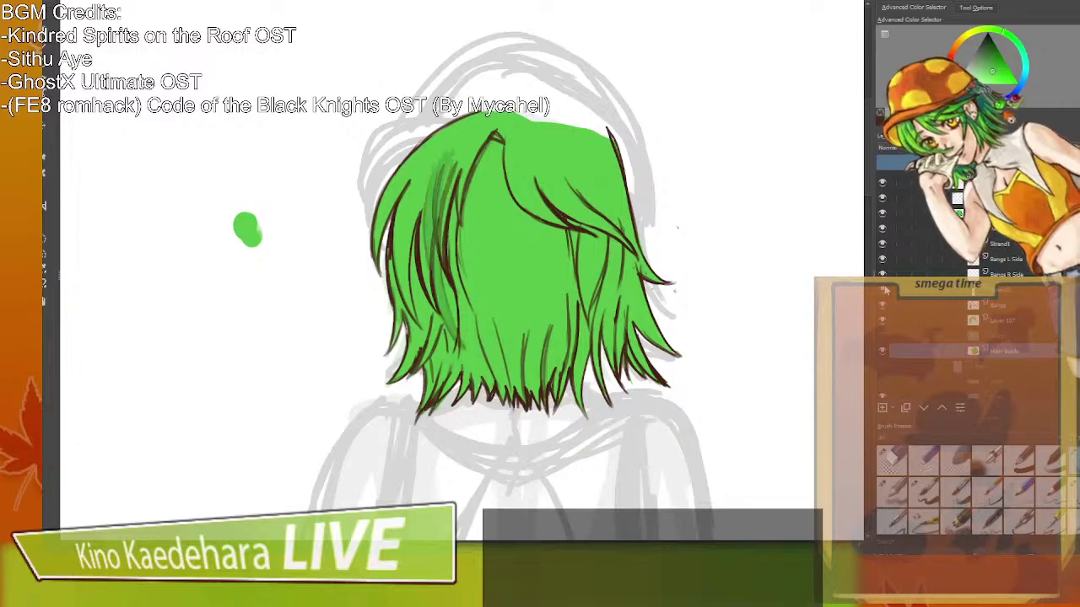
left_click(884, 289)
left_click(891, 246)
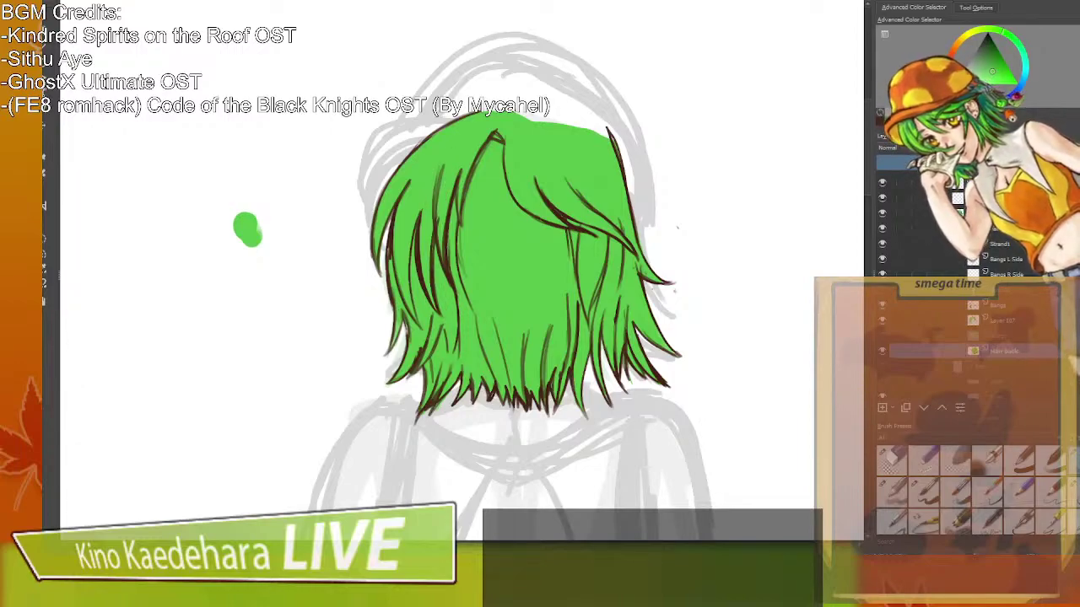
Hide the back hair and merge the Bangs line art down into its green fill layer.
left_click(881, 343)
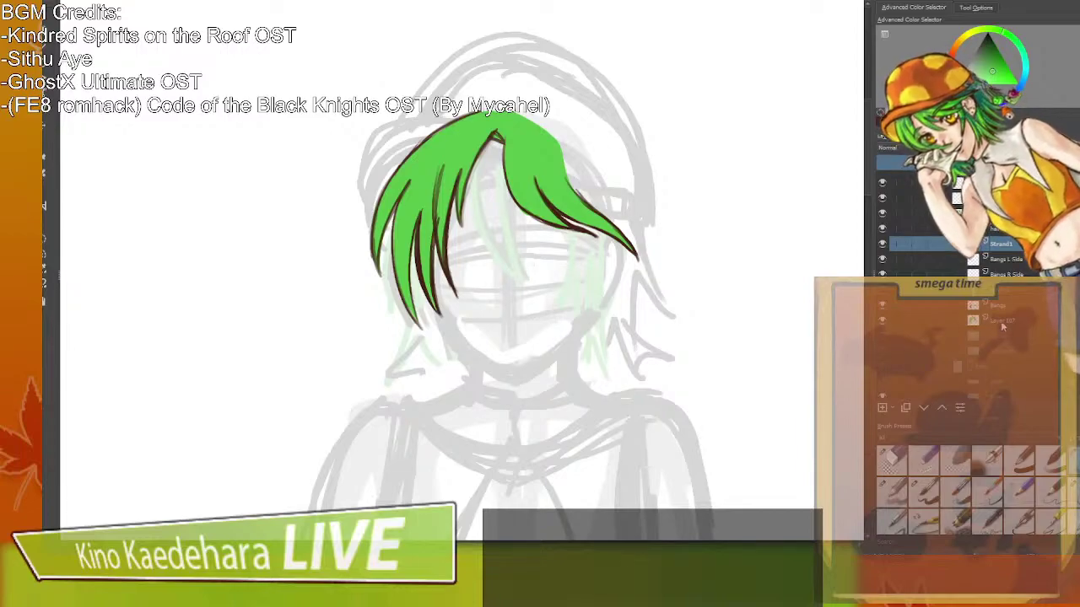
left_click(883, 322)
left_click(883, 321)
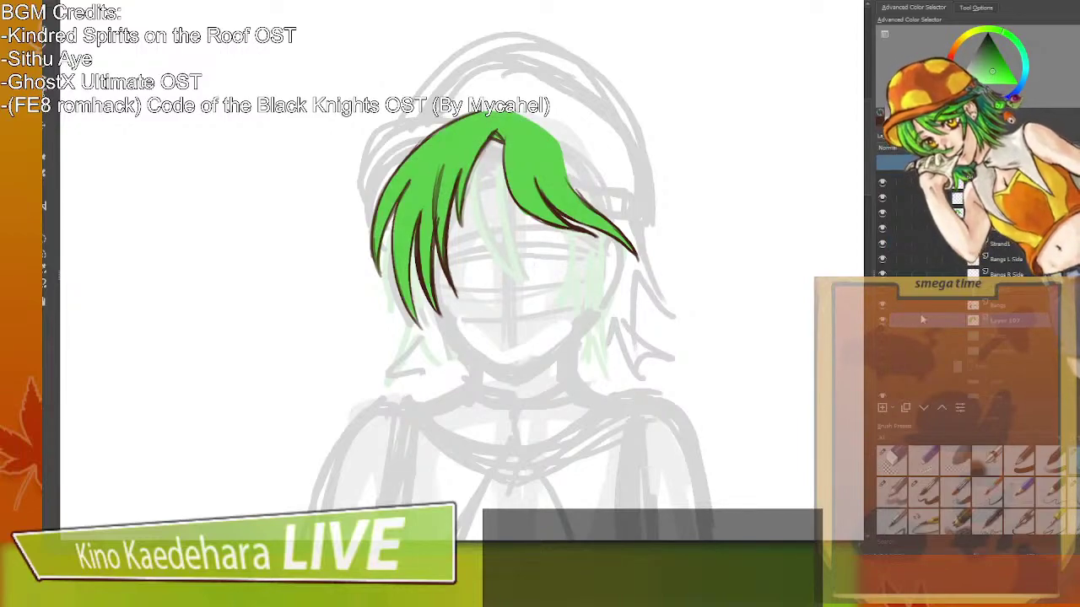
left_click(1004, 307)
key("ctrl+e")
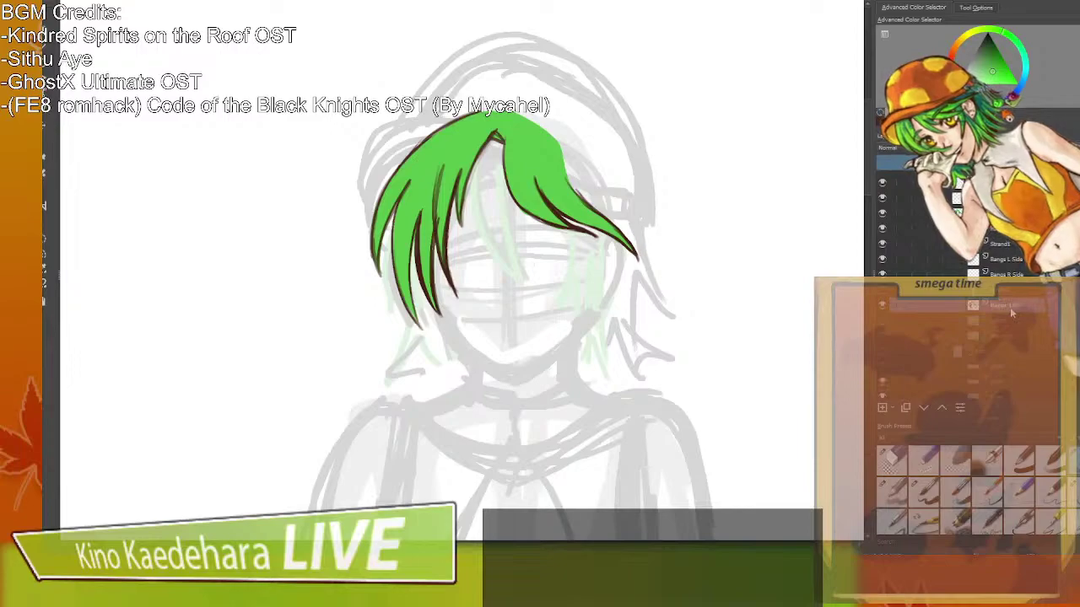
Rename the merged bangs layer as Bangs.
double_click(1009, 308)
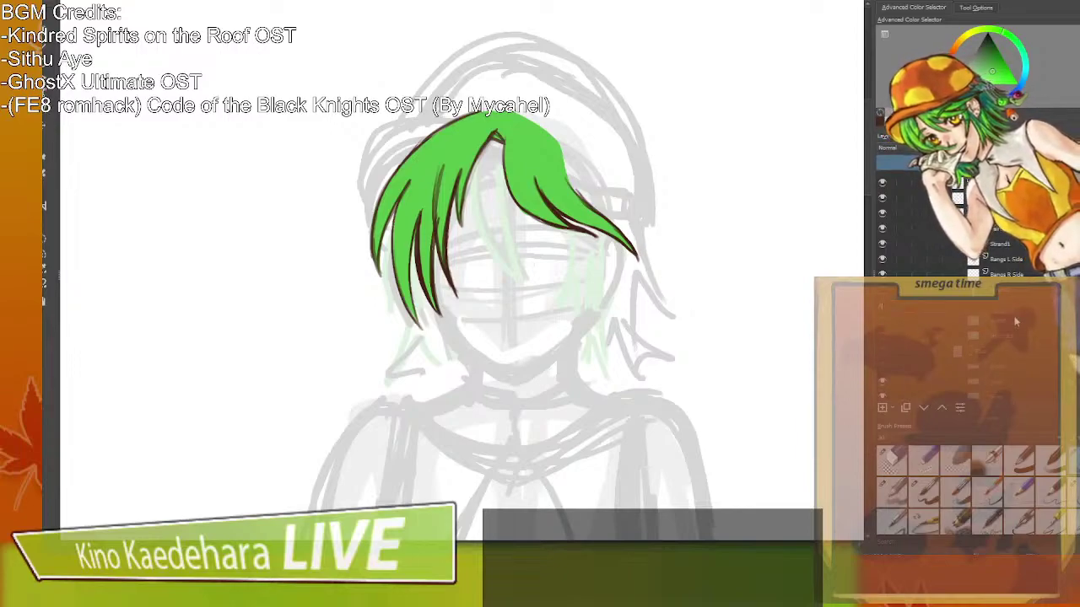
type("Bangs")
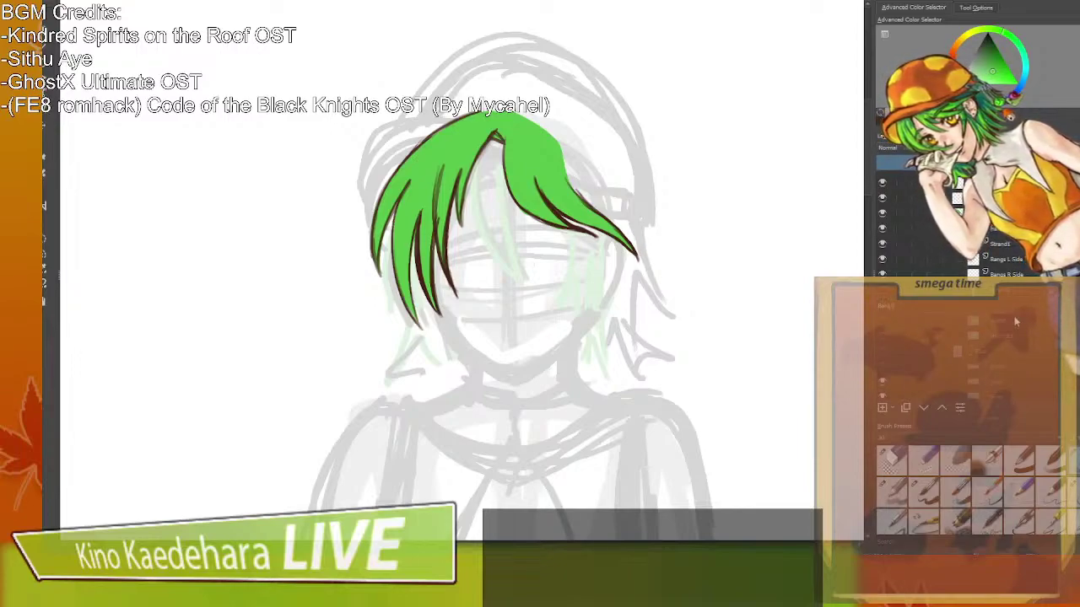
key("Return")
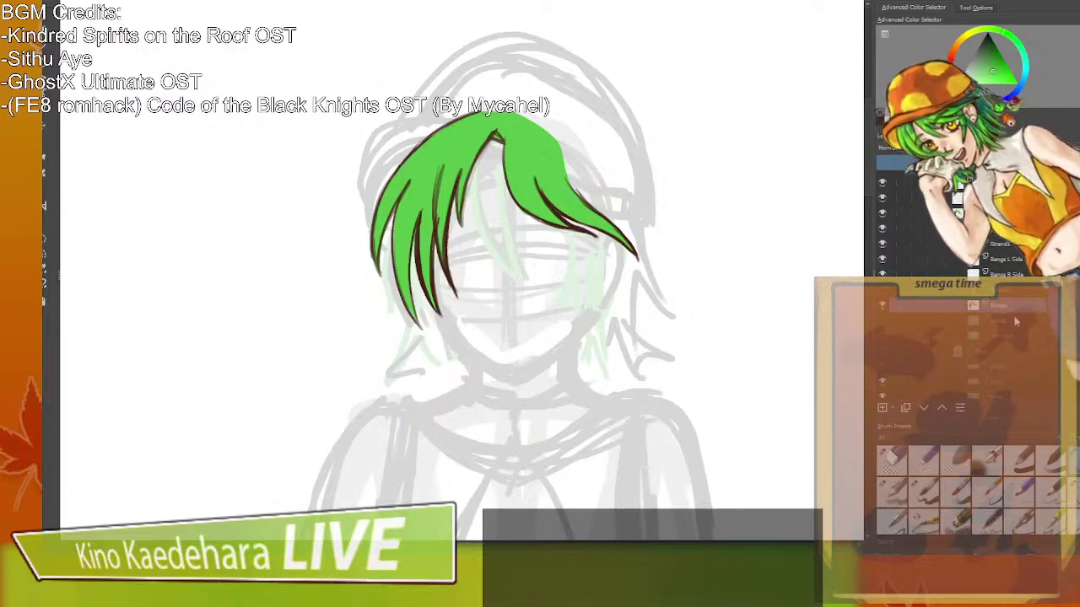
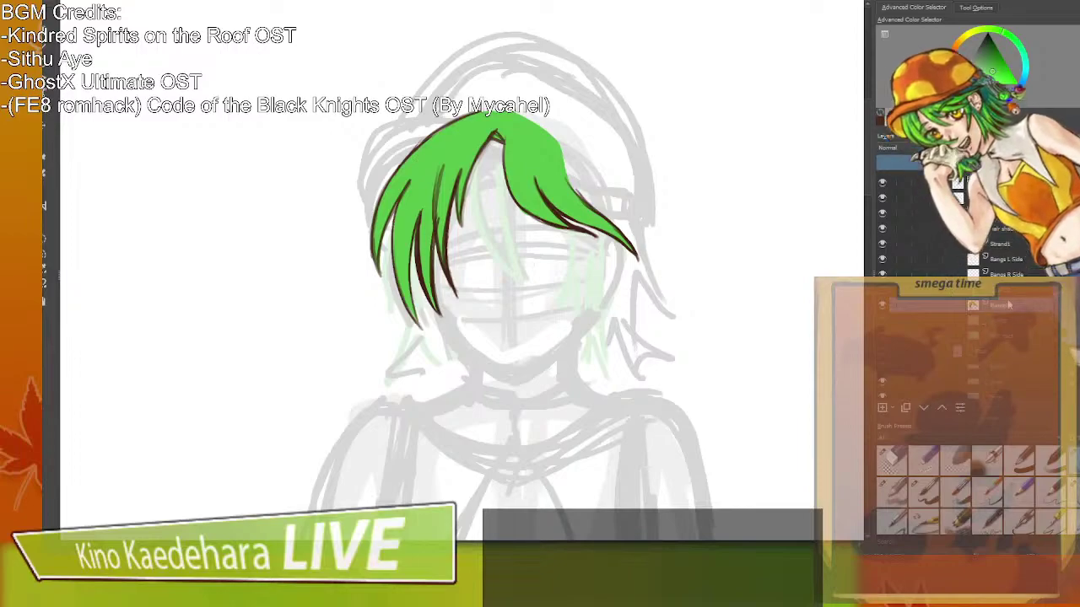
Show the Face group beneath the filled bangs.
left_click(1008, 243)
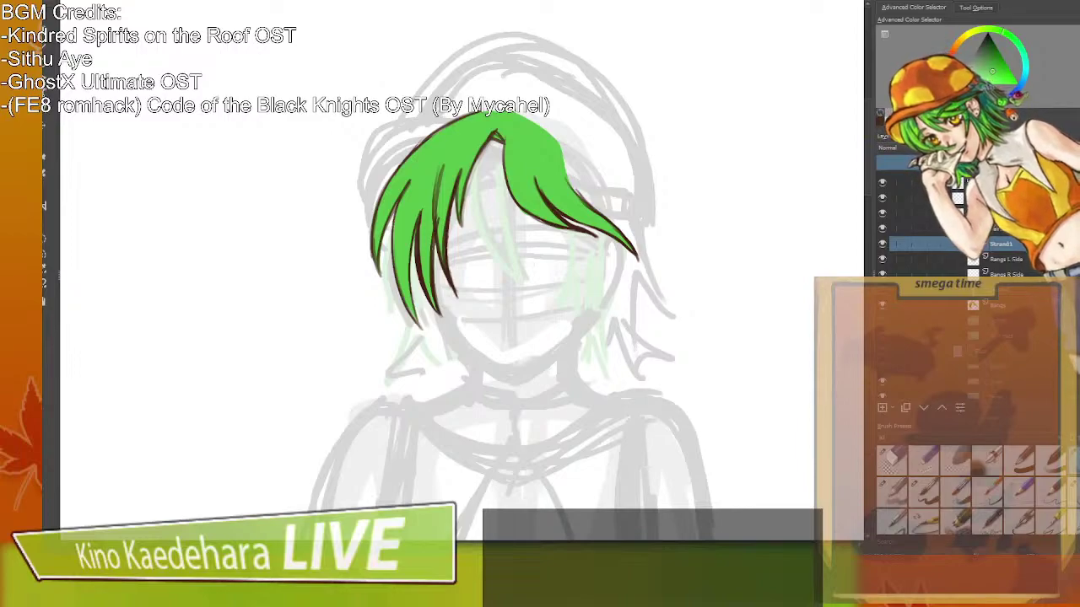
scroll(886, 269, "down", 3)
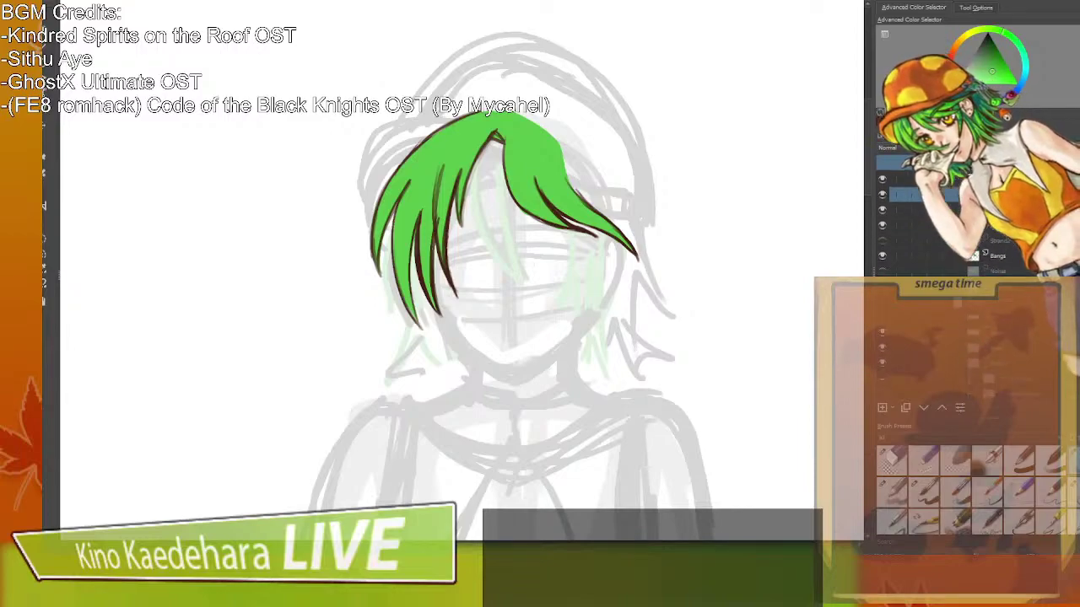
left_click(883, 268)
left_click(894, 257)
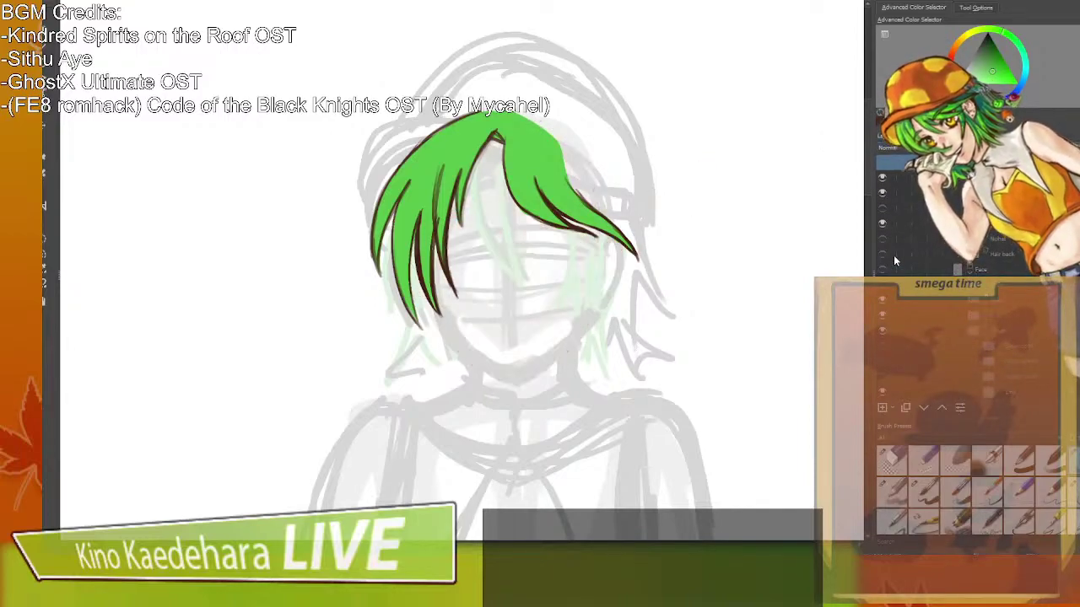
left_click(894, 257)
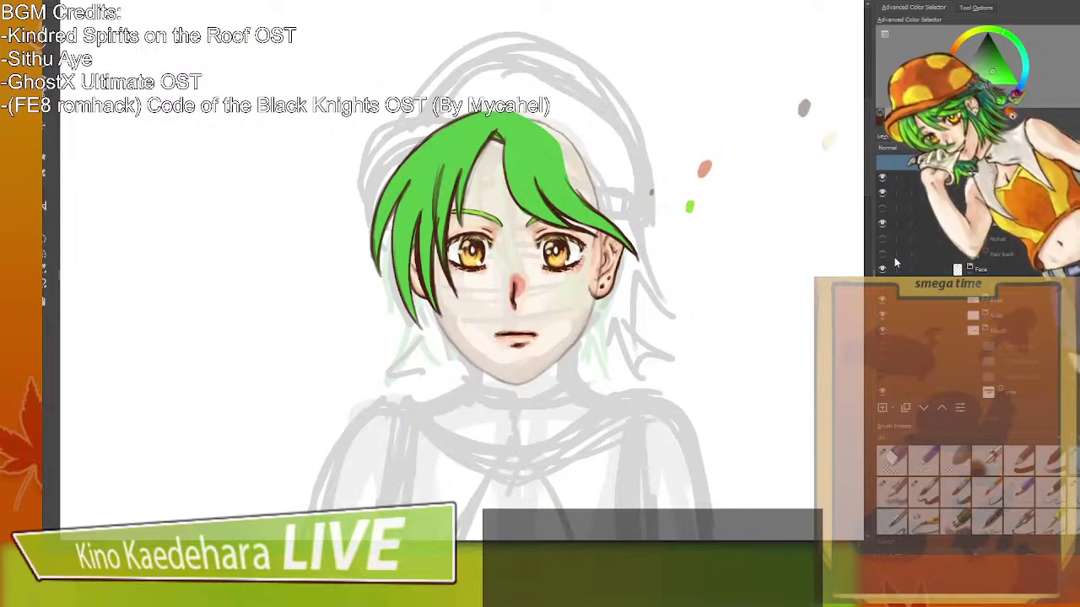
Select the face base layer inside the Face group, raise its opacity and sample the dark brown swatch on the canvas.
scroll(894, 258, "down", 2)
scroll(978, 287, "down", 1)
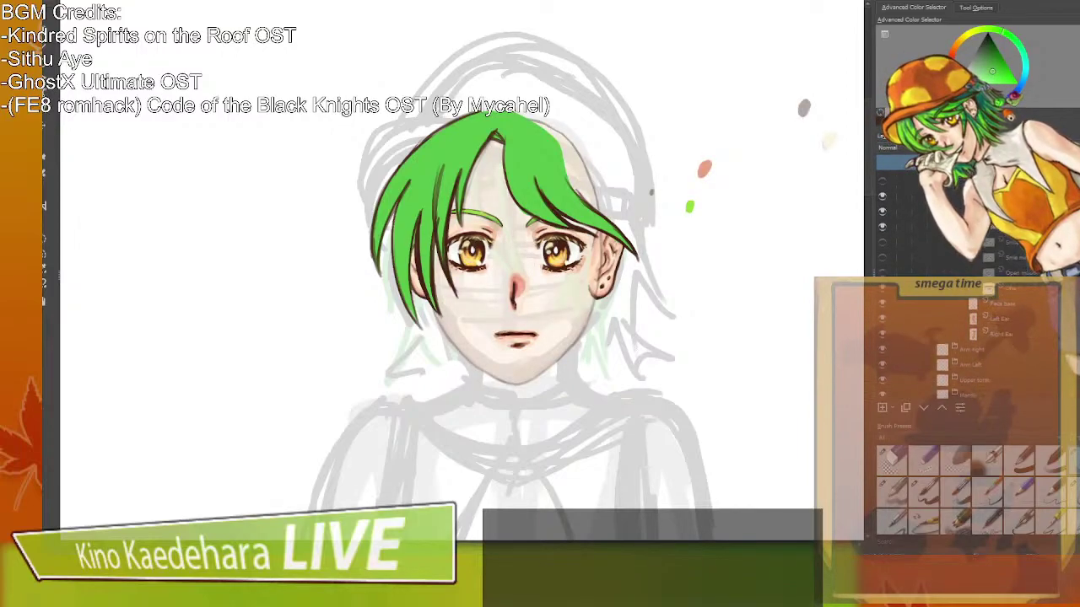
scroll(1016, 278, "up", 1)
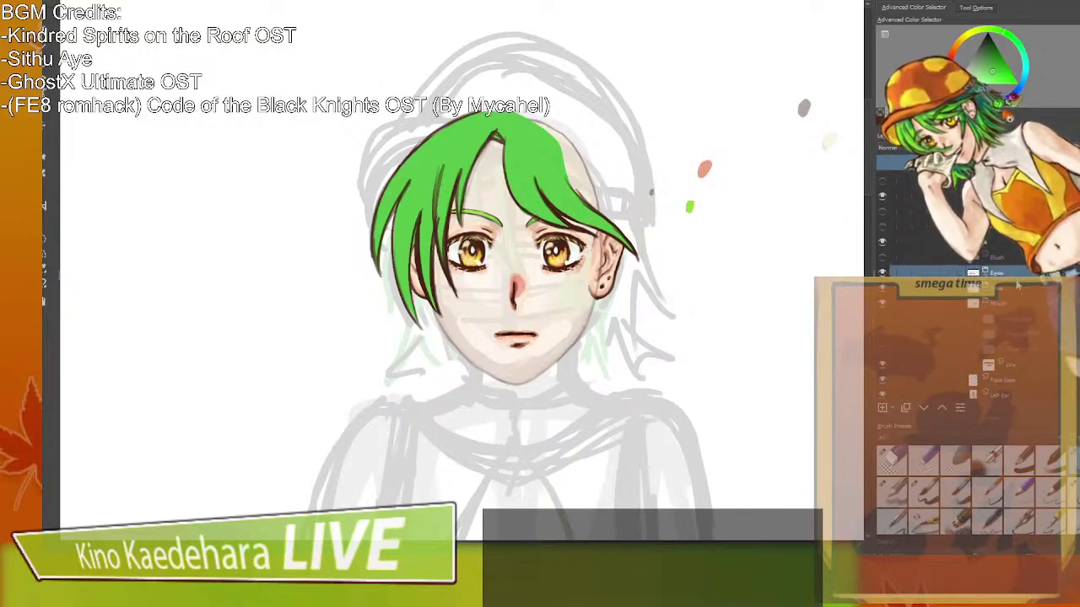
left_click(1018, 366)
scroll(1018, 354, "down", 1)
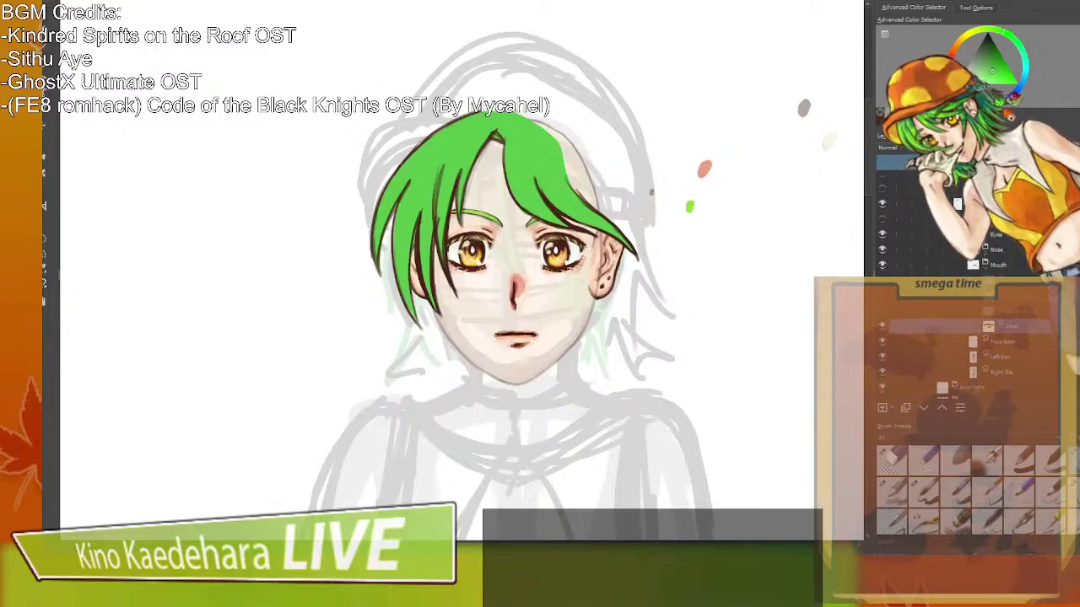
left_click(1018, 341)
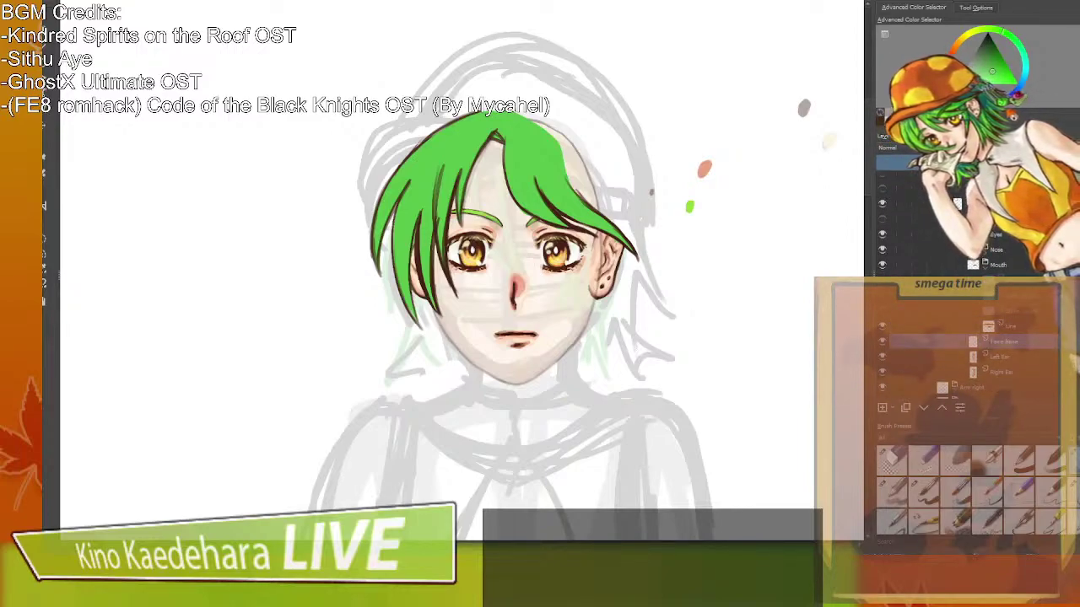
left_click(803, 108, "ctrl")
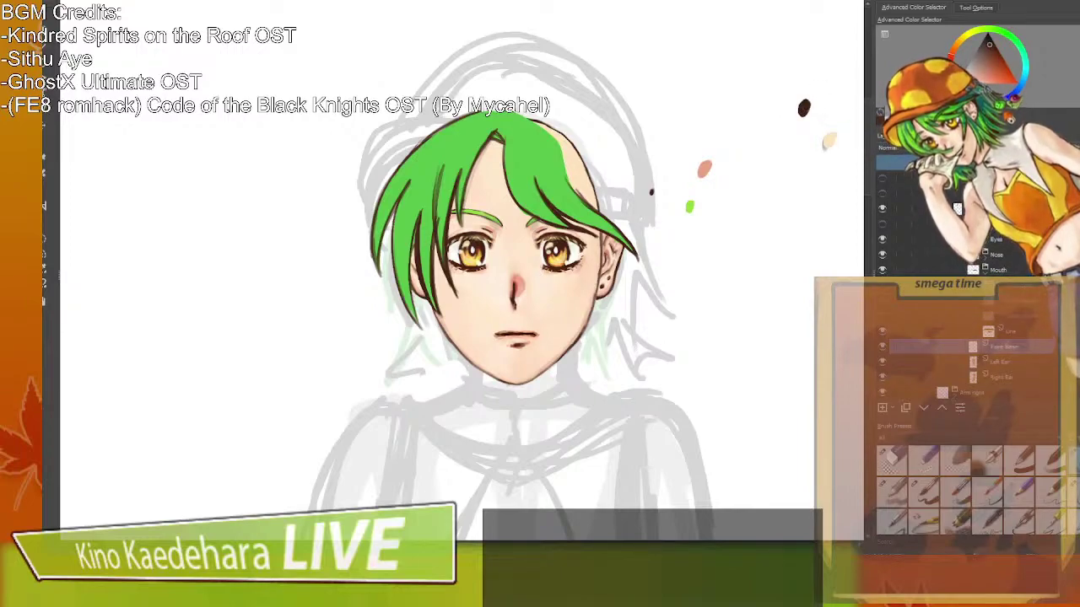
Toggle the Hair back and Nohat layers' visibility to check how each sits around the face and bangs.
scroll(970, 346, "down", 1)
scroll(970, 346, "up", 2)
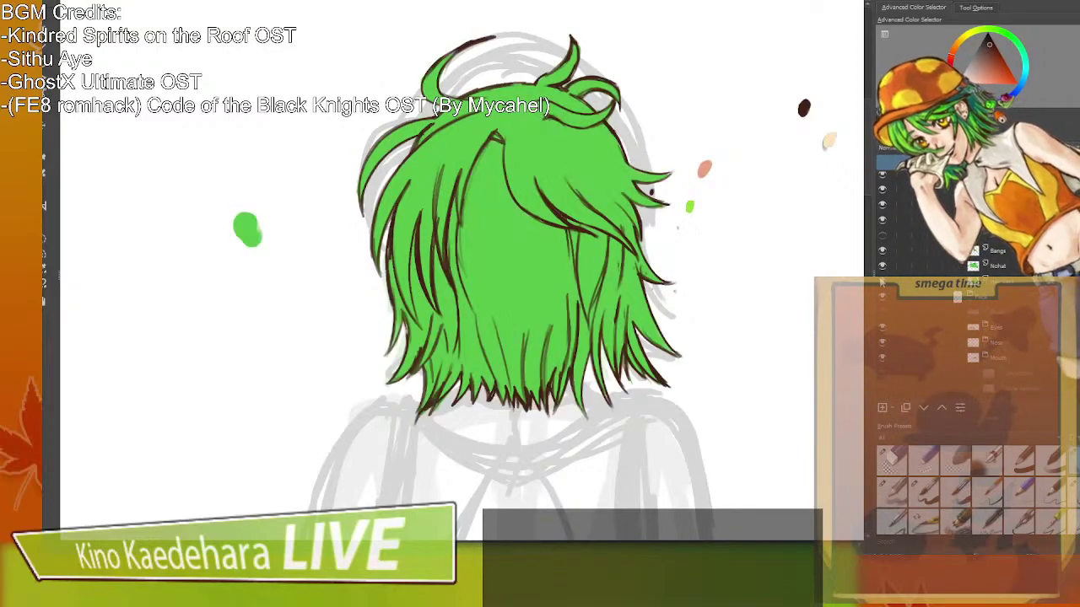
left_click(879, 280)
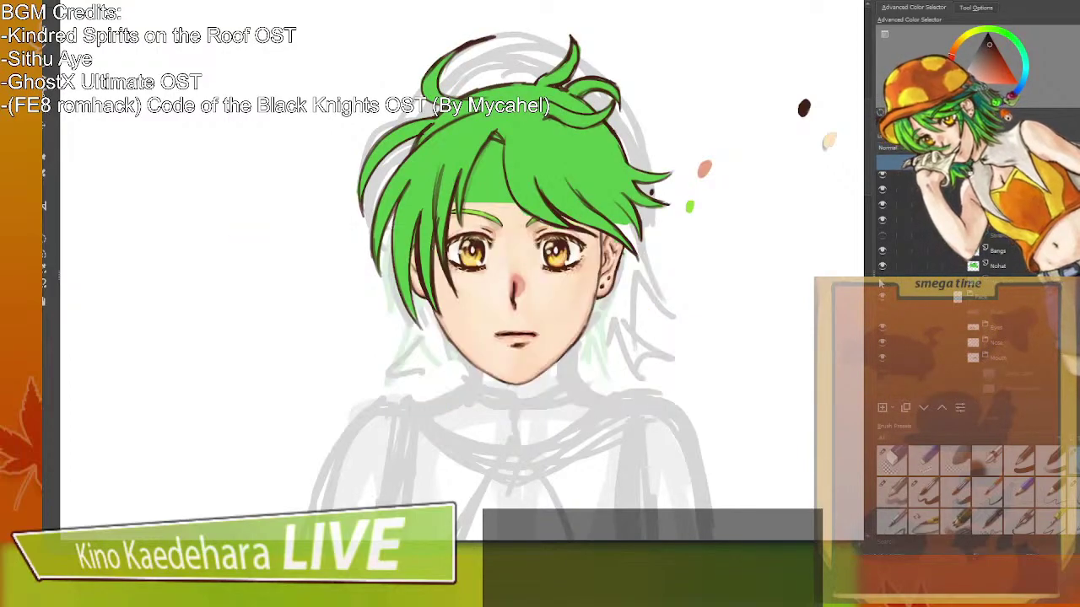
left_click(879, 281)
left_click(878, 281)
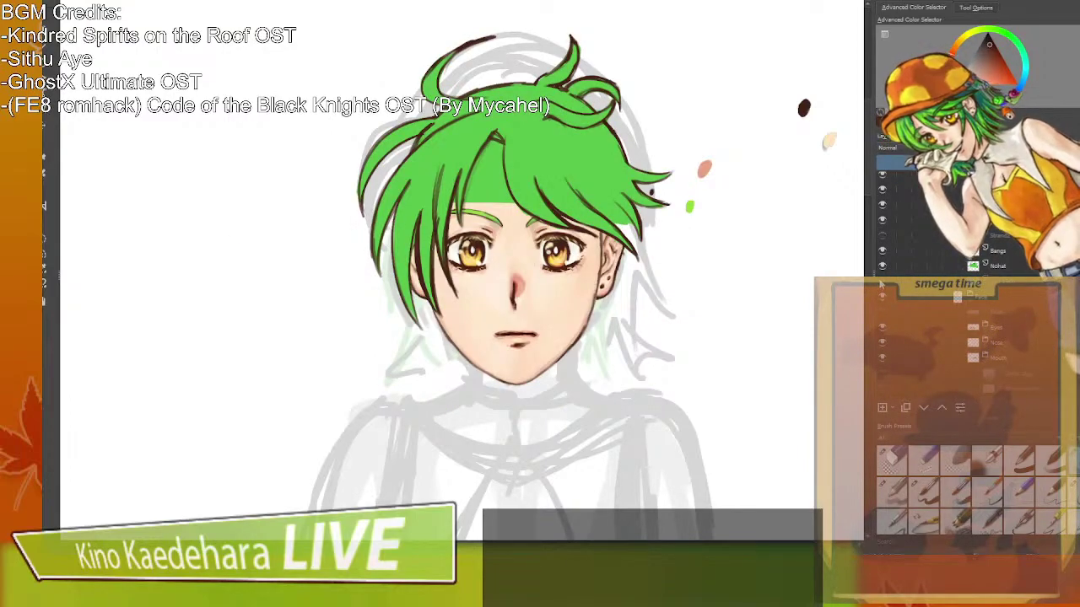
left_click(881, 267)
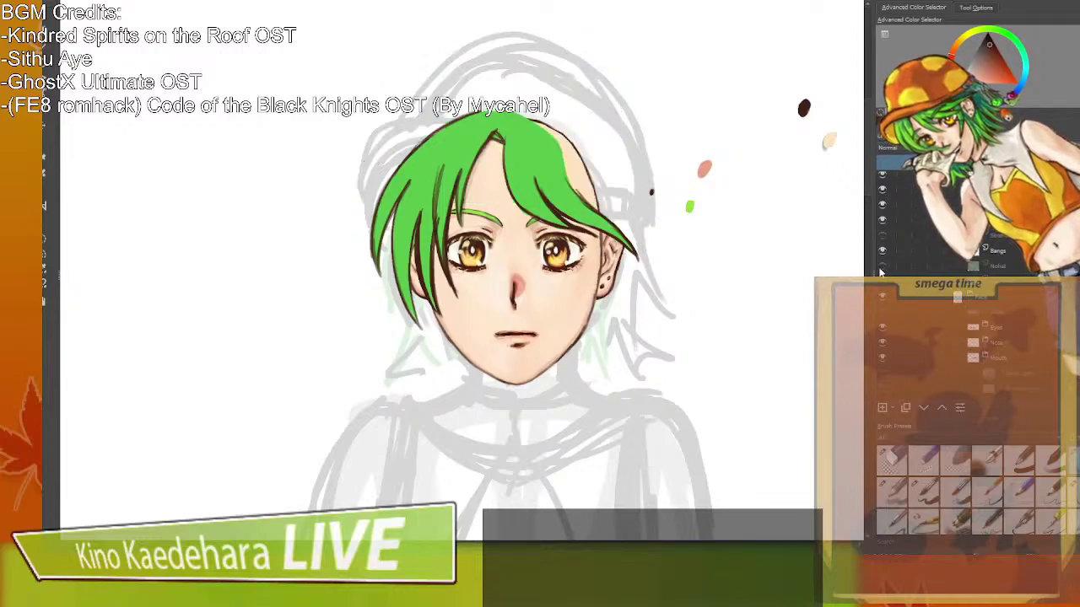
left_click(881, 268)
left_click(881, 268)
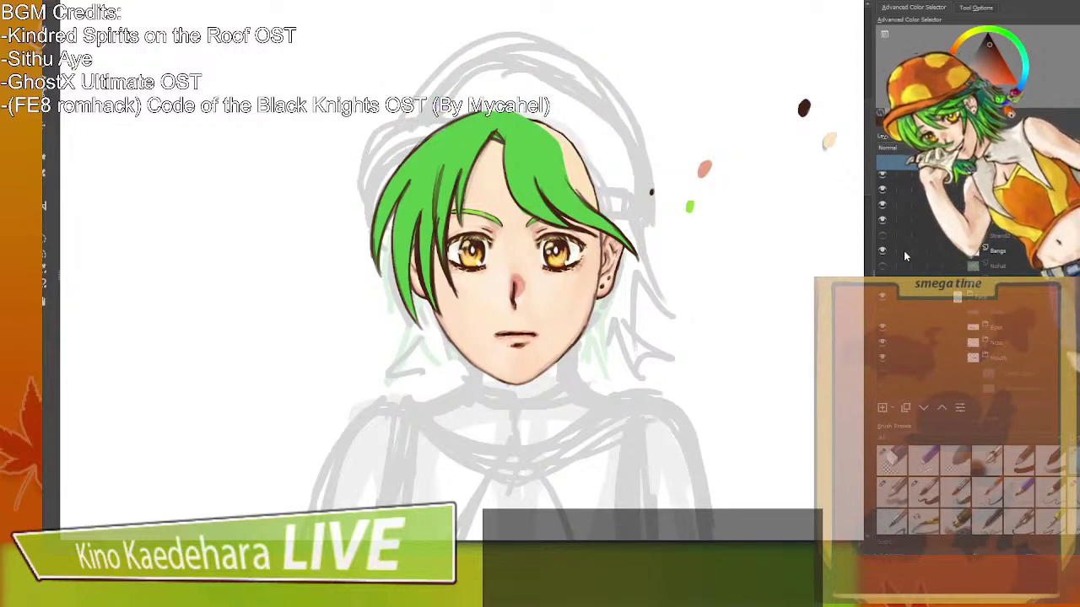
left_click(882, 285)
left_click(882, 286)
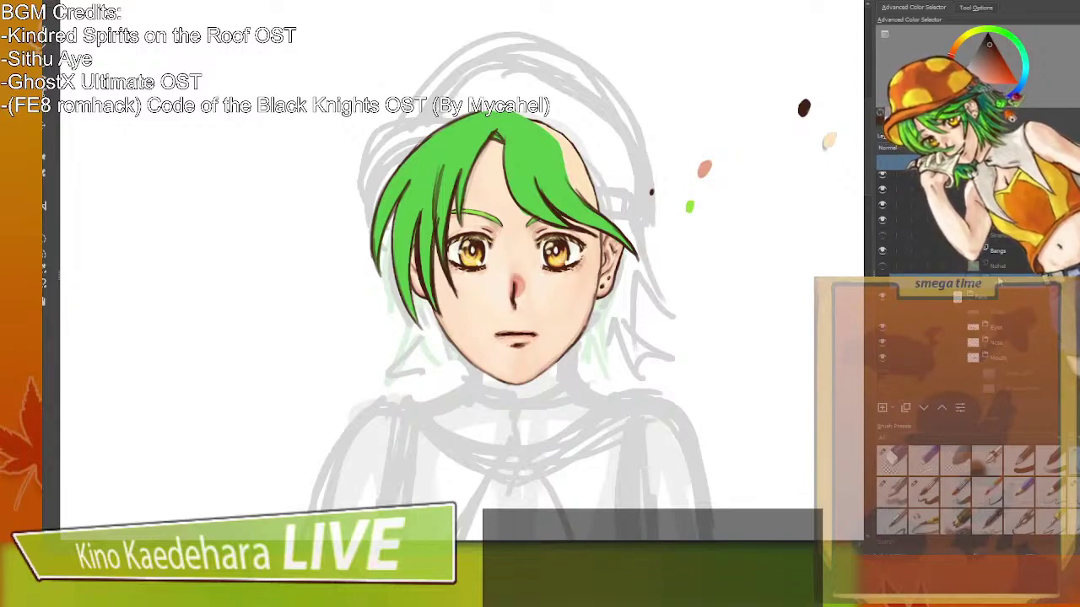
Add a new paint layer beneath the Bangs layer in the hair group and sample the flat green from the bangs.
key("Insert")
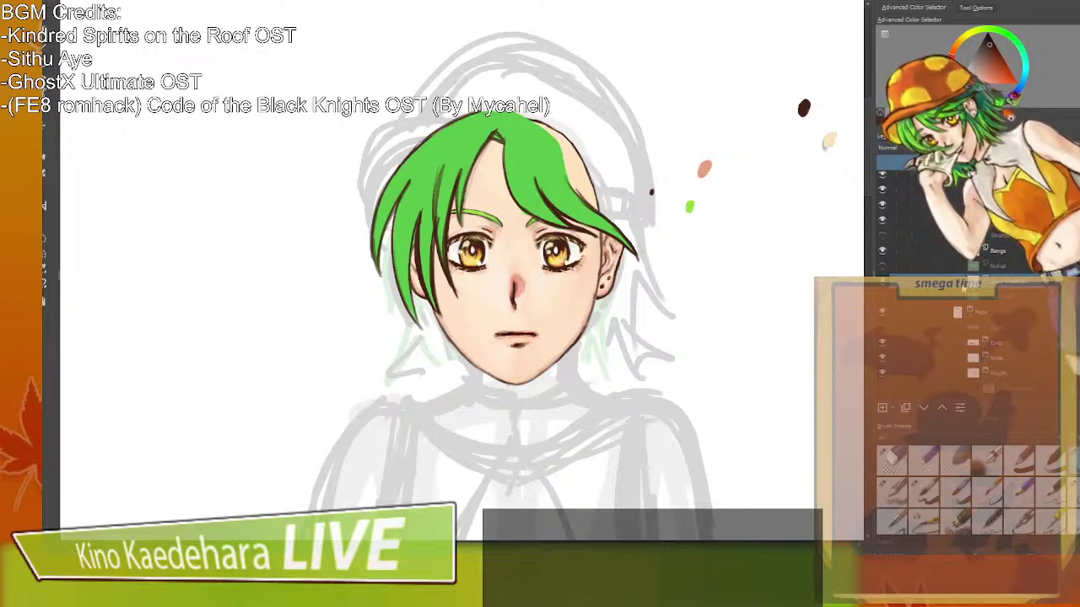
left_click(544, 157, "ctrl")
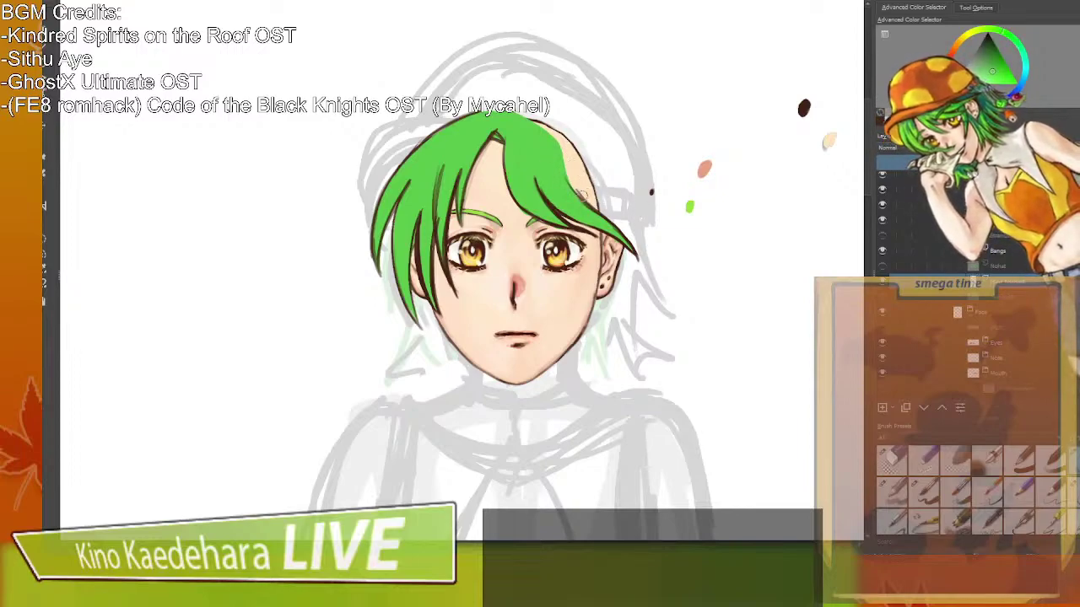
Lower the face base layer's opacity so the sketch shows through the skin.
scroll(962, 308, "up", 2)
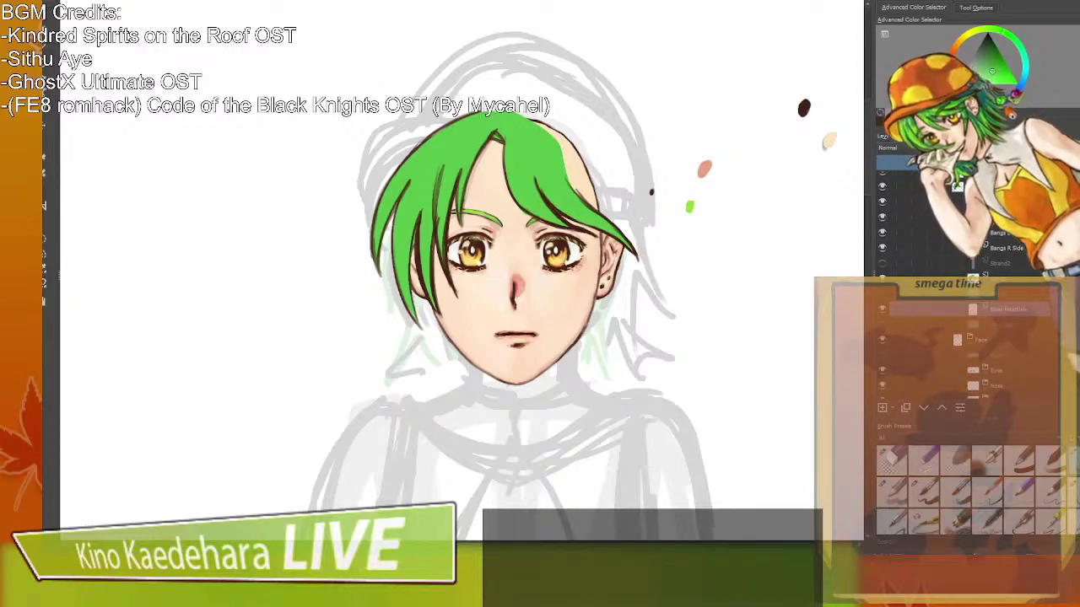
scroll(970, 304, "down", 3)
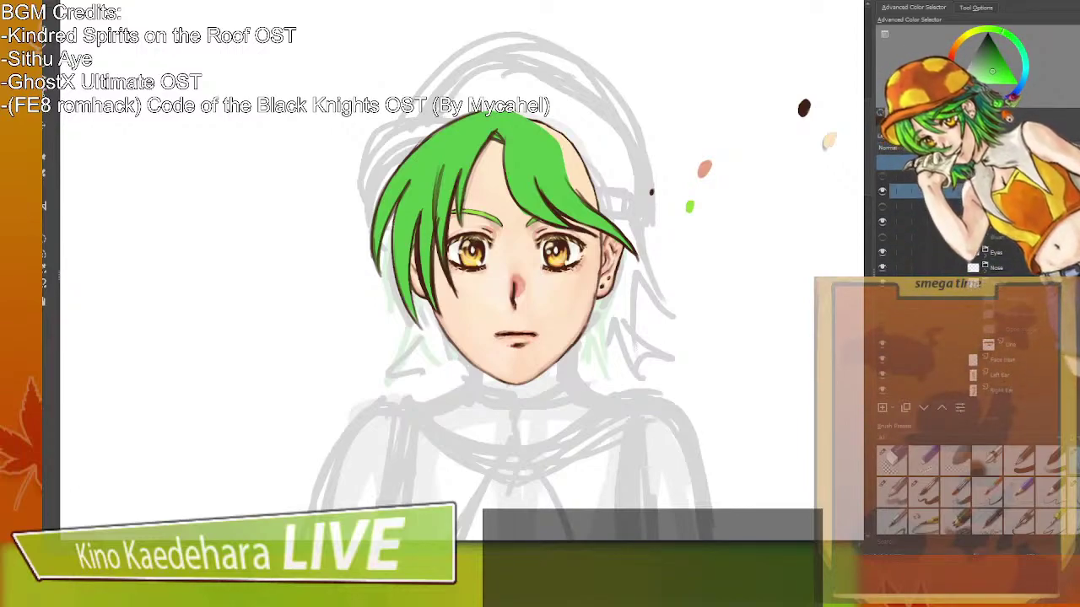
left_click(883, 360)
left_click(884, 360)
left_click(993, 363)
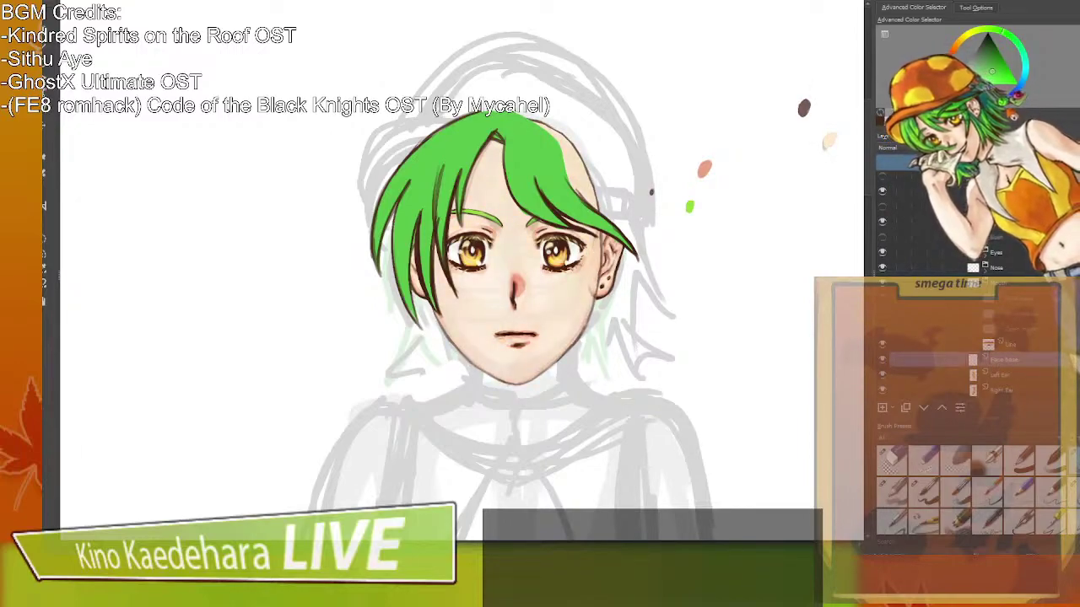
scroll(970, 337, "up", 1)
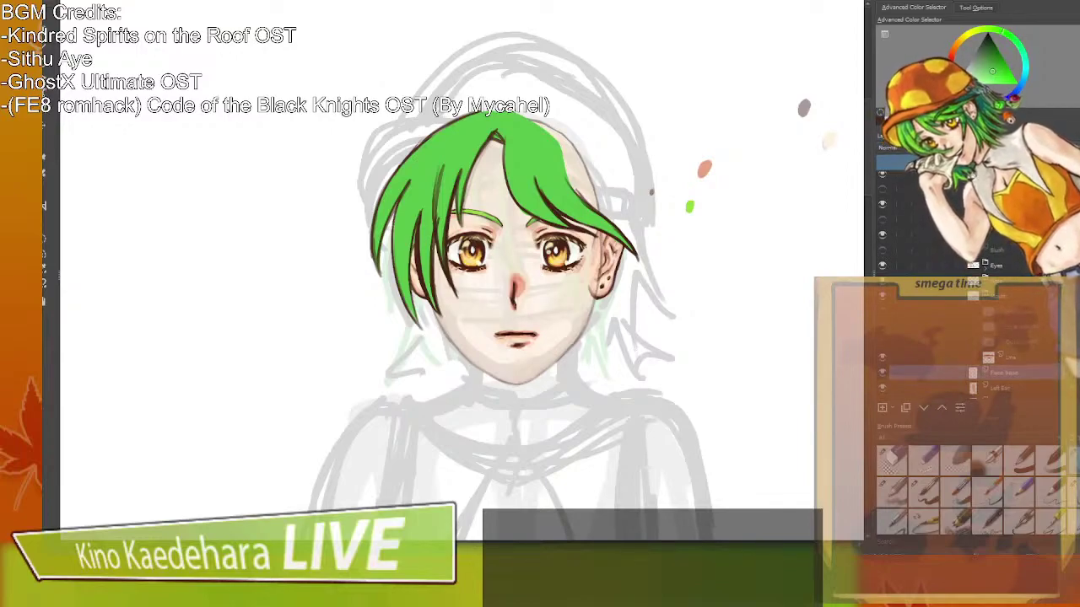
Paint a flat green cap on the new hair layer, covering the scalp and forehead beneath the bangs.
scroll(970, 329, "up", 3)
left_click(1027, 300)
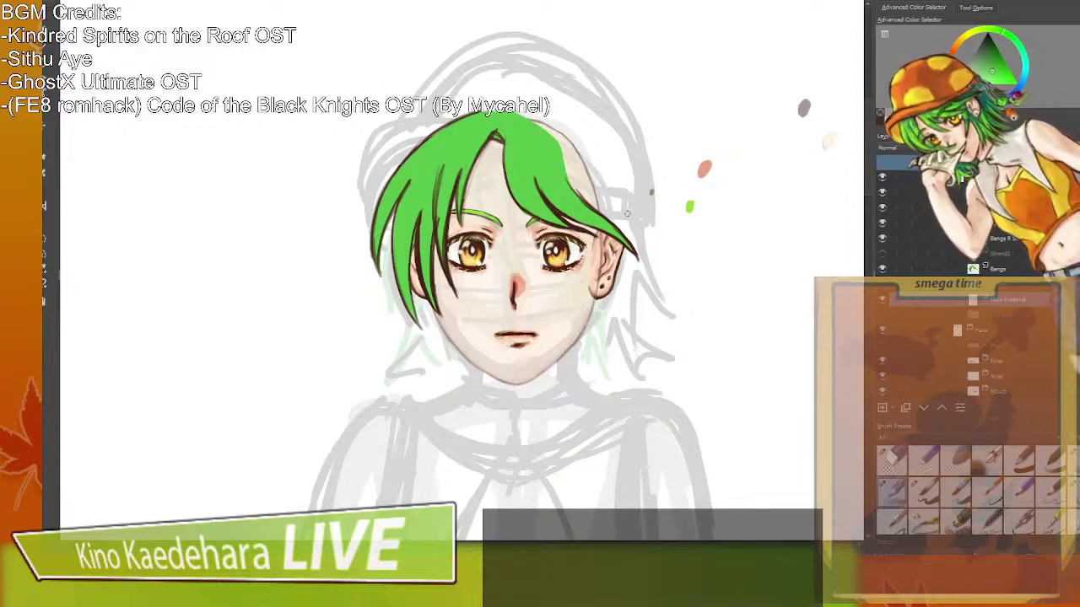
mouse_move(598, 180)
left_mouse_down()
mouse_move(600, 189)
mouse_move(569, 139)
mouse_move(582, 203)
mouse_move(596, 184)
mouse_move(575, 171)
mouse_move(583, 201)
mouse_move(599, 207)
mouse_move(548, 128)
mouse_move(583, 145)
mouse_move(605, 214)
mouse_move(608, 164)
mouse_move(519, 106)
mouse_move(421, 139)
mouse_move(447, 109)
mouse_move(506, 211)
mouse_move(525, 213)
left_mouse_up()
key("ctrl+z")
left_click_drag(586, 229, 620, 177)
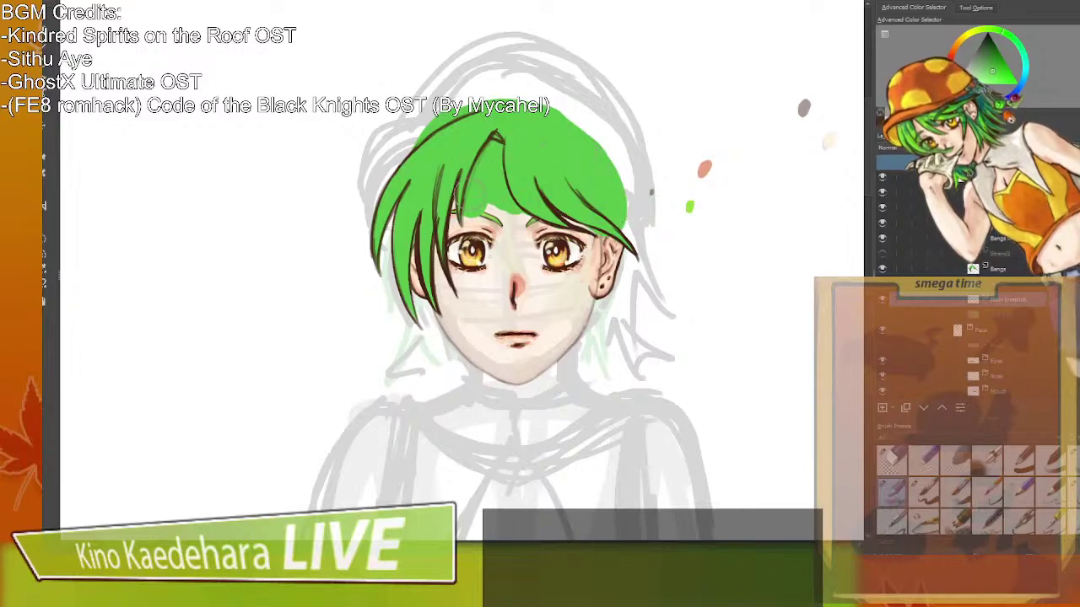
mouse_move(471, 195)
left_mouse_down()
mouse_move(542, 201)
mouse_move(513, 221)
mouse_move(614, 214)
left_mouse_up()
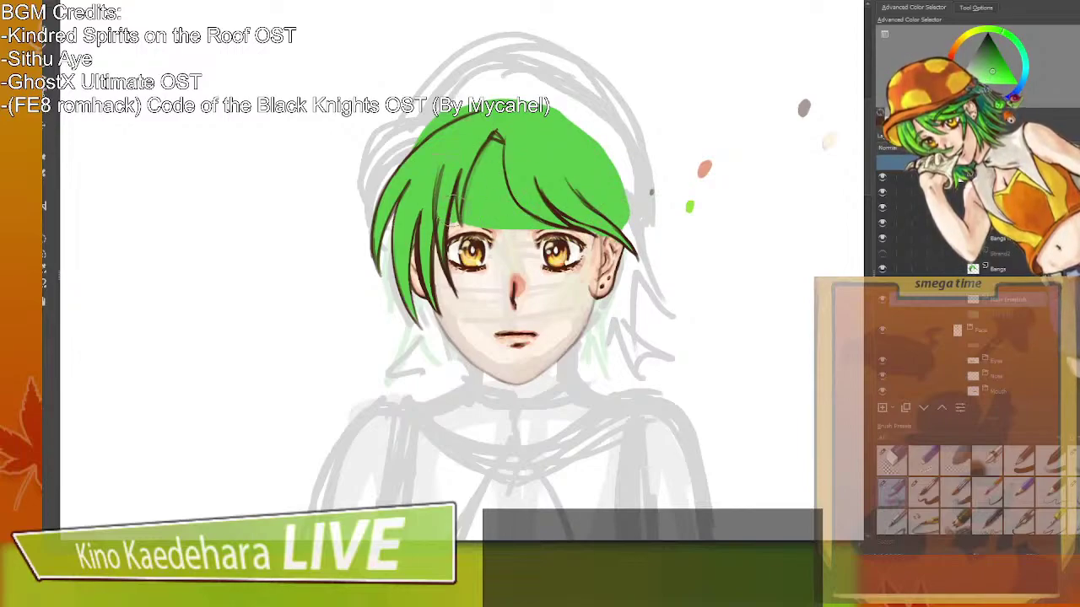
left_click_drag(445, 227, 557, 230)
mouse_move(620, 213)
left_mouse_down()
mouse_move(628, 234)
mouse_move(628, 190)
mouse_move(553, 110)
left_mouse_up()
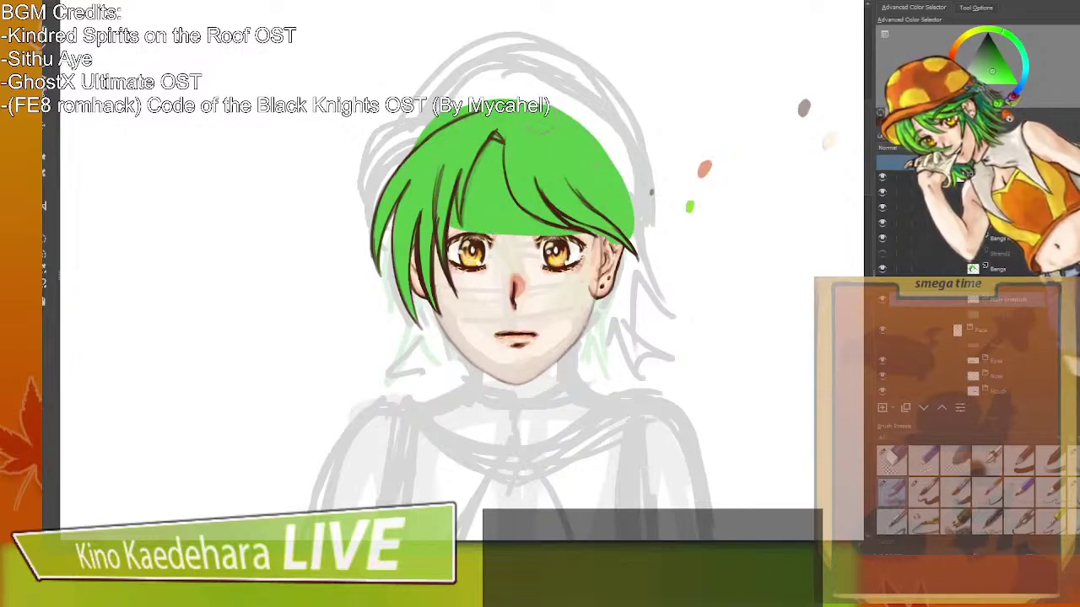
left_click_drag(426, 130, 538, 96)
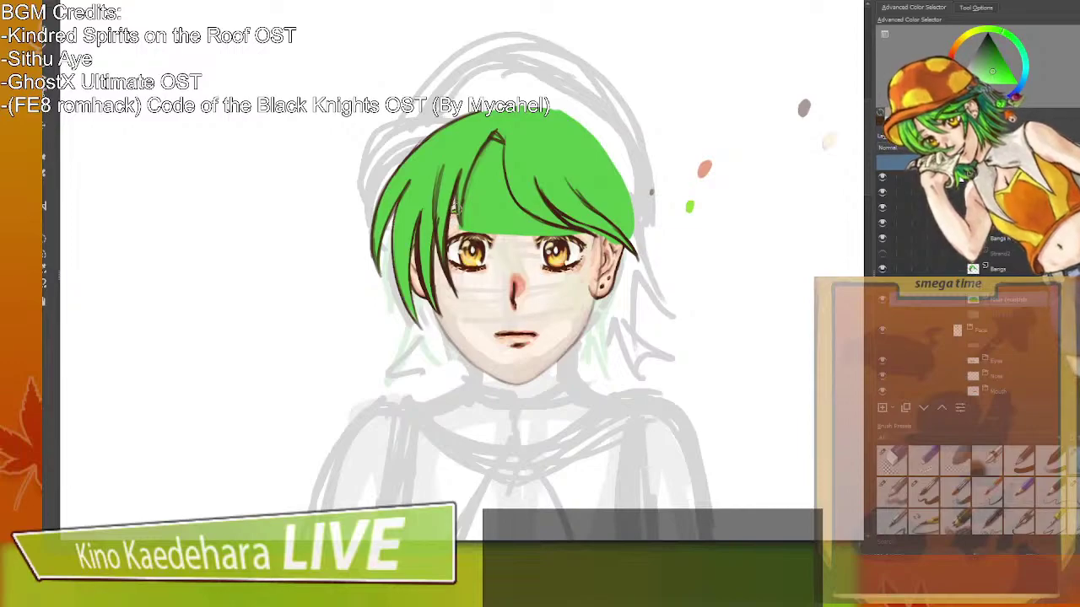
Hide the Bangs layer, refine the green cap's edge above the left-hand ear and erase the green over the forehead to form a hairline.
left_click(882, 269)
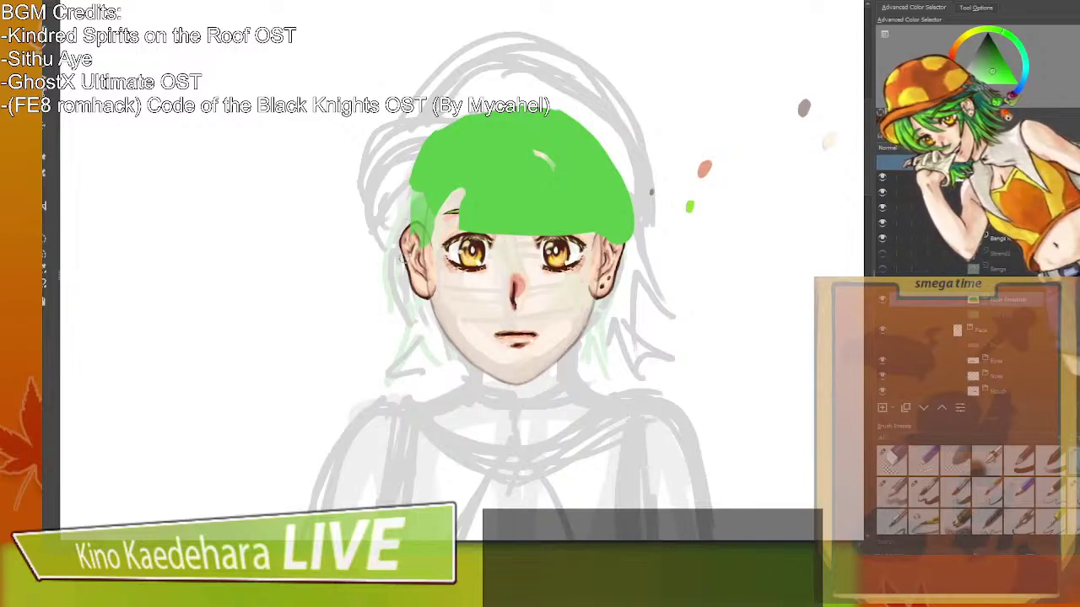
mouse_move(413, 196)
left_mouse_down()
mouse_move(440, 152)
mouse_move(403, 218)
mouse_move(404, 226)
left_mouse_up()
key("slash")
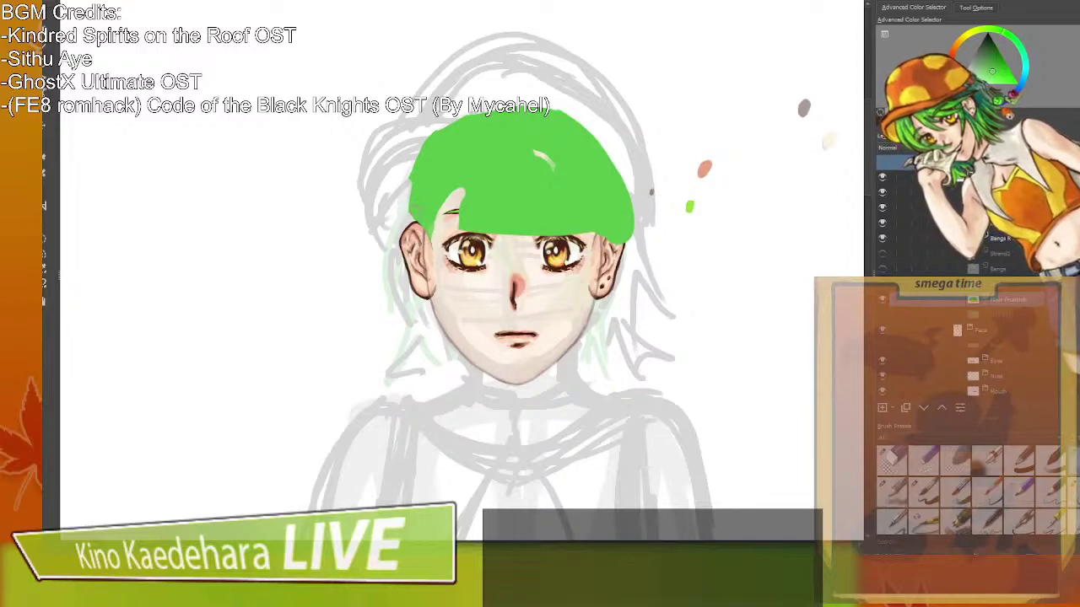
key("slash")
mouse_move(408, 199)
left_mouse_down()
mouse_move(410, 221)
mouse_move(418, 202)
left_mouse_up()
key("slash")
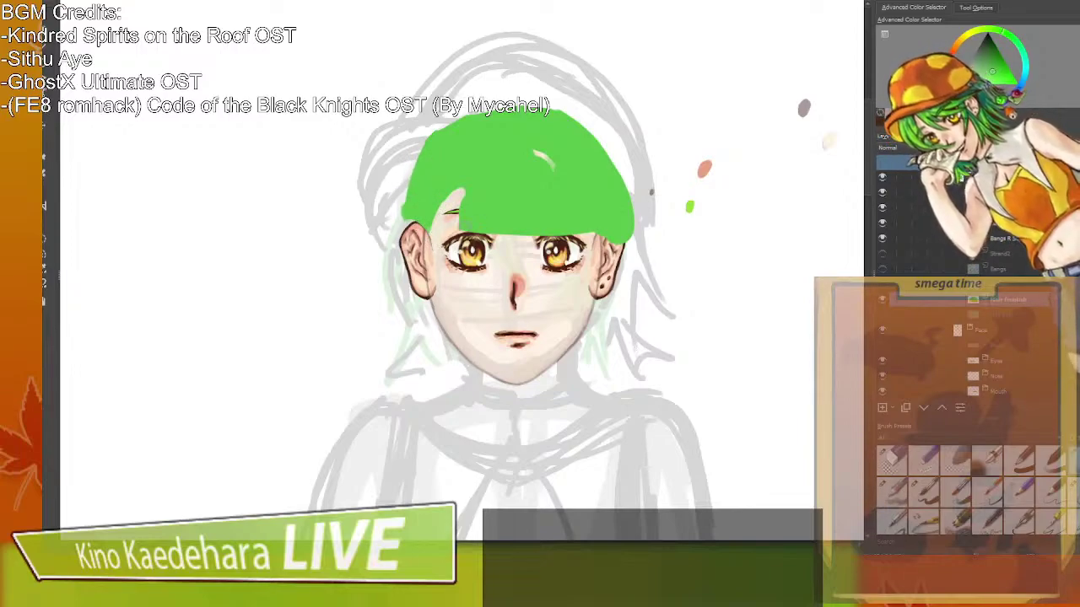
mouse_move(462, 214)
left_mouse_down()
mouse_move(536, 178)
mouse_move(584, 204)
mouse_move(587, 240)
mouse_move(575, 208)
mouse_move(554, 218)
mouse_move(558, 202)
mouse_move(528, 234)
mouse_move(523, 206)
mouse_move(493, 206)
mouse_move(455, 226)
mouse_move(485, 189)
mouse_move(482, 203)
mouse_move(496, 215)
mouse_move(520, 195)
mouse_move(515, 221)
mouse_move(552, 198)
mouse_move(500, 193)
left_mouse_up()
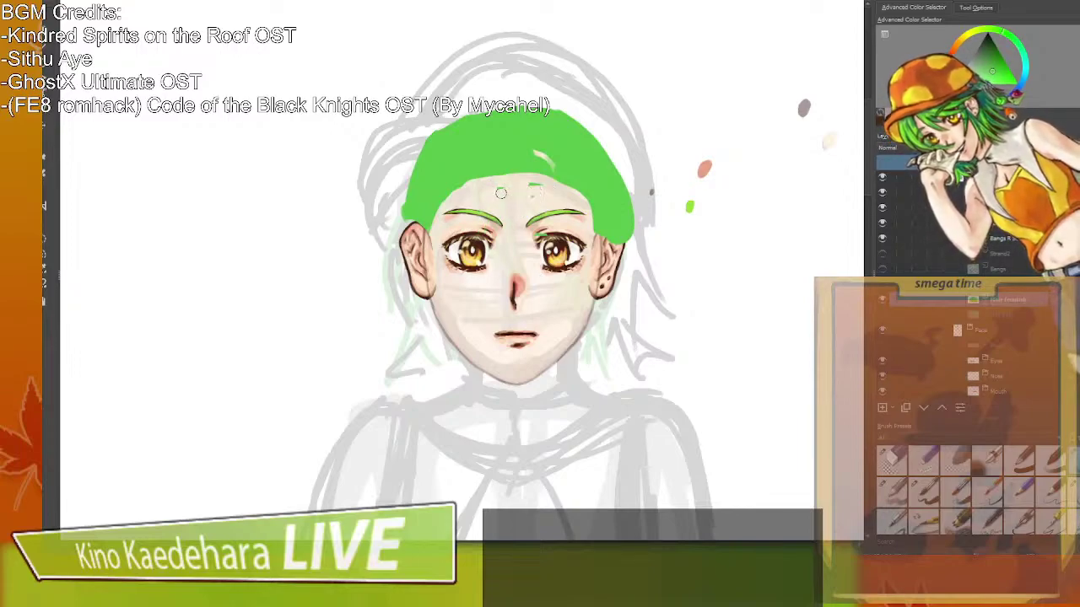
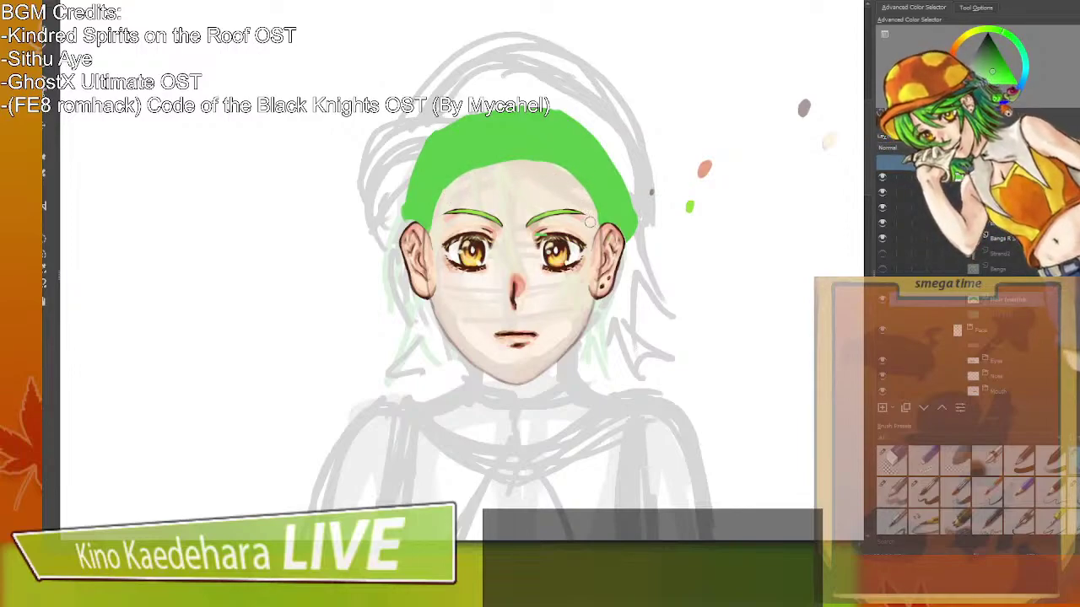
Show the Bangs layer again over the green cap and erase the cap's green inside the forehead gap at the parting.
left_click(884, 299)
left_click(882, 270)
left_click(884, 299)
left_click(883, 299)
left_click(884, 300)
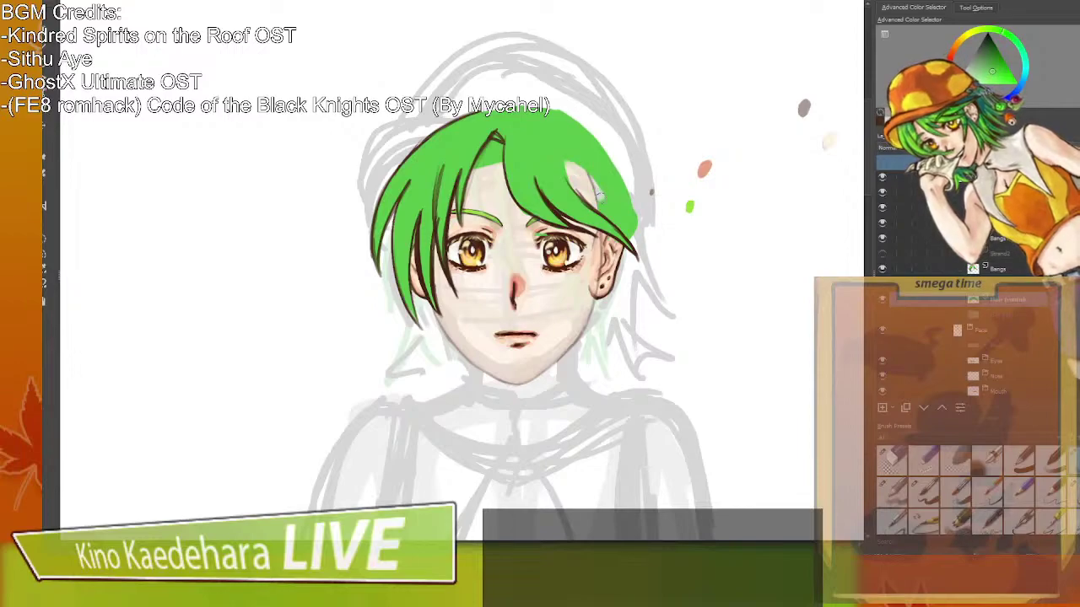
left_click_drag(486, 171, 497, 147)
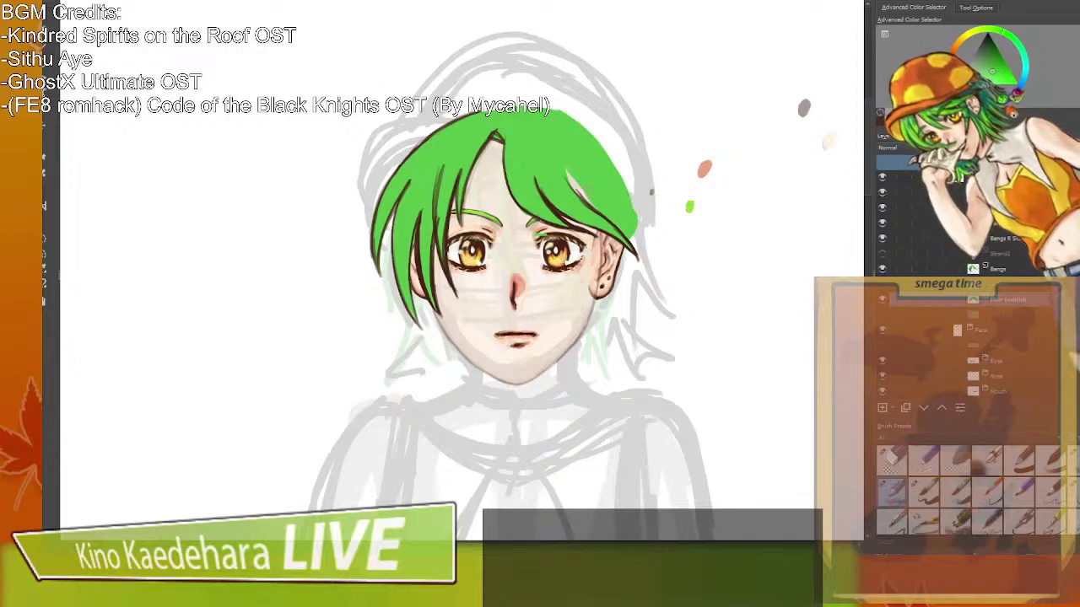
mouse_move(589, 193)
left_mouse_down()
mouse_move(558, 187)
mouse_move(609, 223)
left_mouse_up()
left_click_drag(570, 169, 585, 193)
key("ctrl+z")
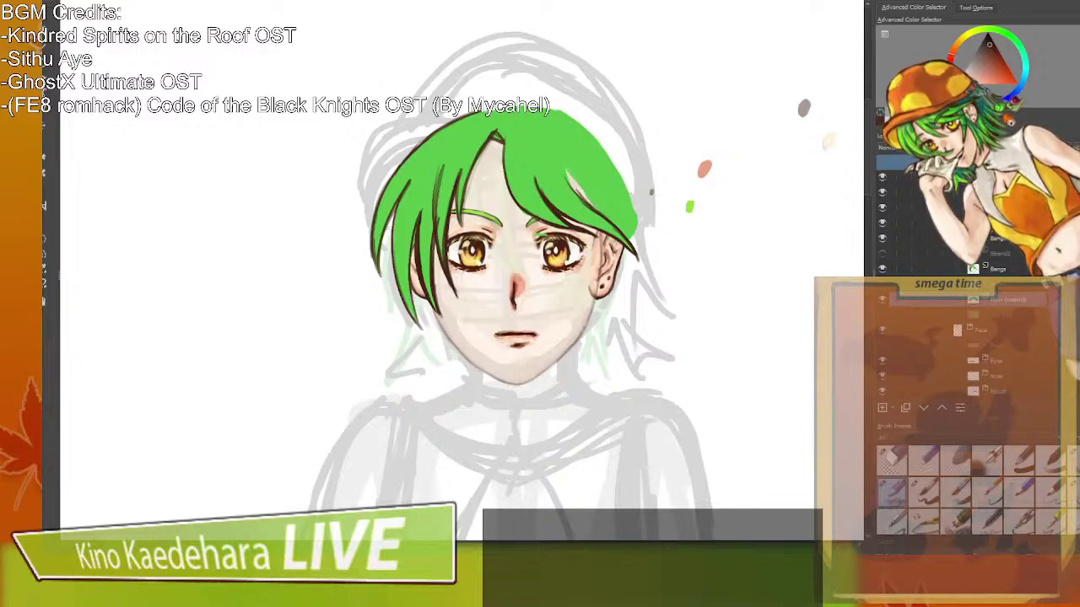
left_click_drag(568, 171, 571, 184)
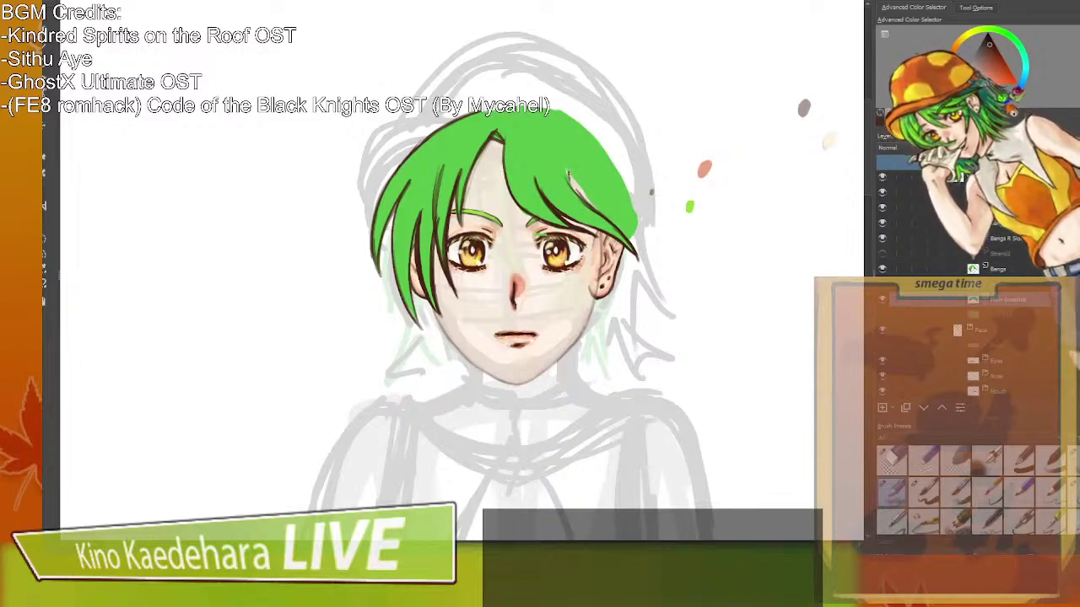
key("ctrl+z")
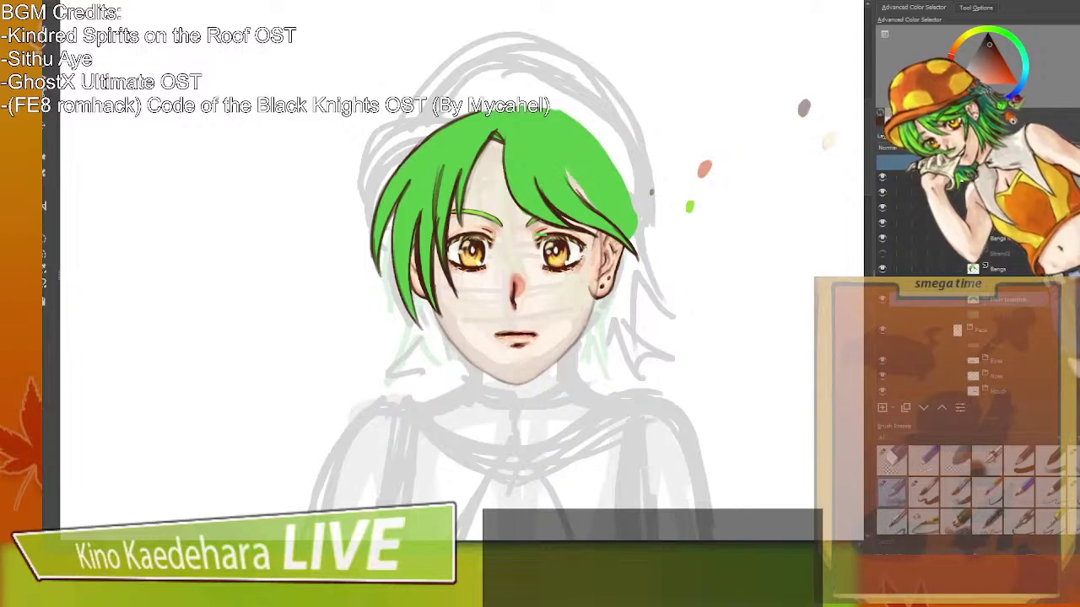
Fill the skin gap along the right-hand bangs with sampled flat green and trim the cap's outer edge closer to the skull.
key("/")
key("/")
left_click(586, 181, "ctrl")
key("/")
key("/")
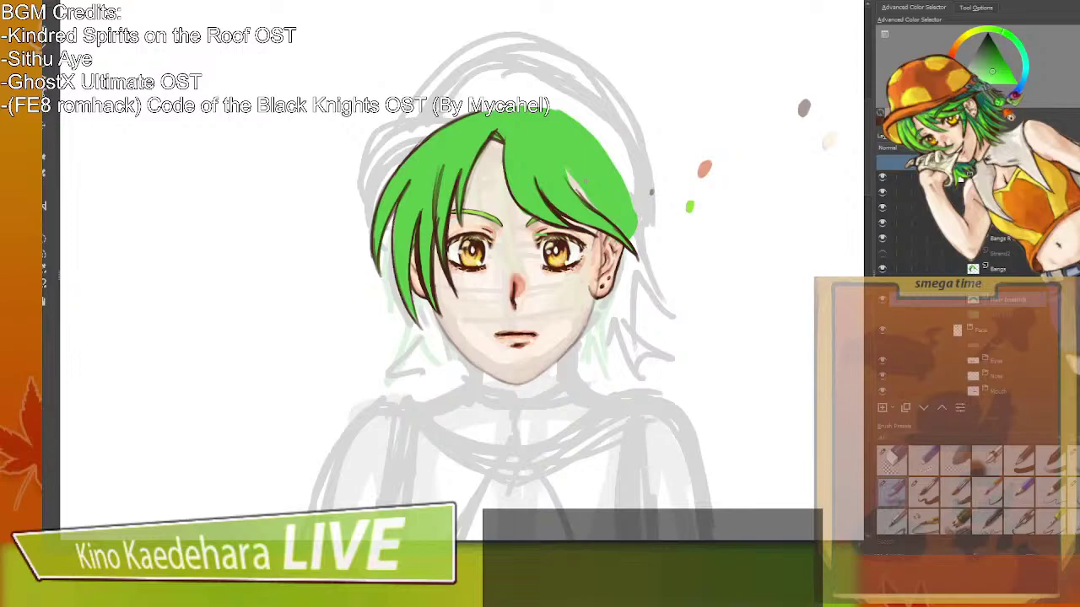
left_click_drag(569, 173, 594, 211)
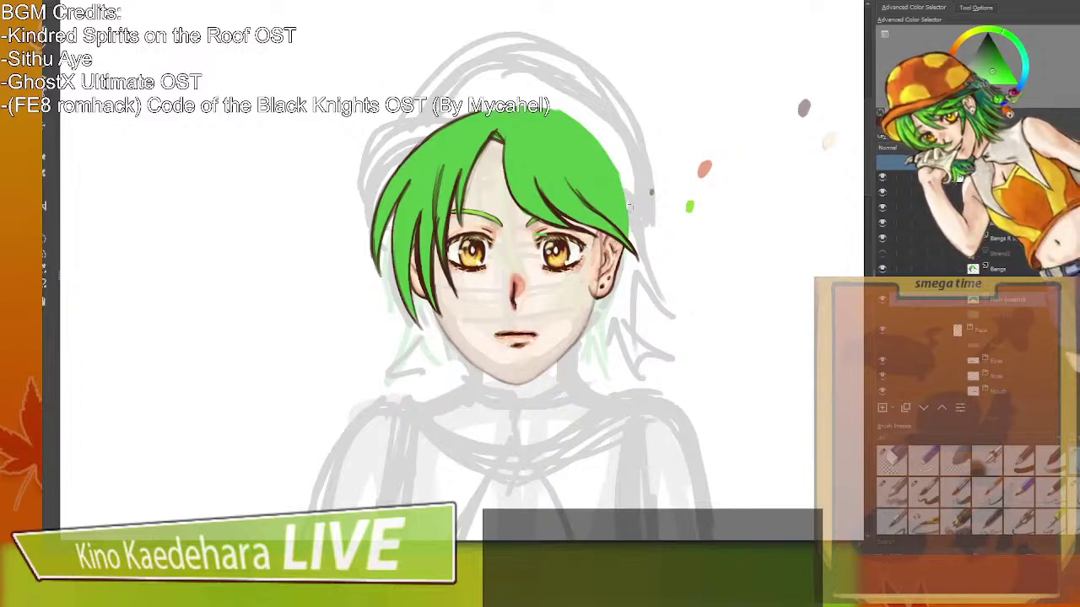
mouse_move(617, 161)
left_mouse_down()
mouse_move(623, 227)
mouse_move(604, 142)
mouse_move(614, 190)
left_mouse_up()
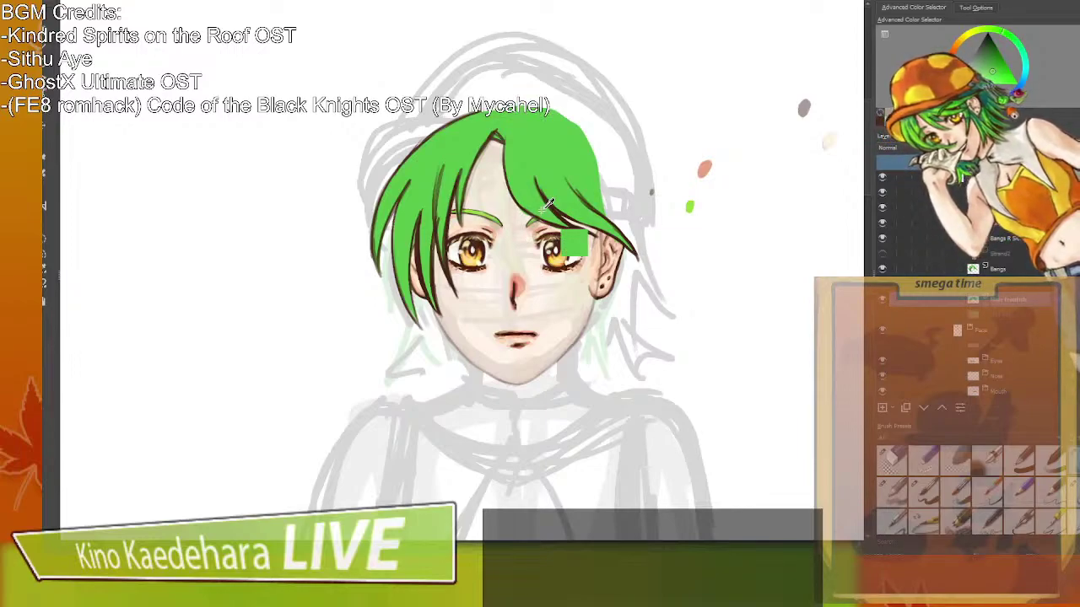
Hide the under-hat hair layer, select the Bangs layer and sample the dark brown of its outlines.
left_click(883, 301)
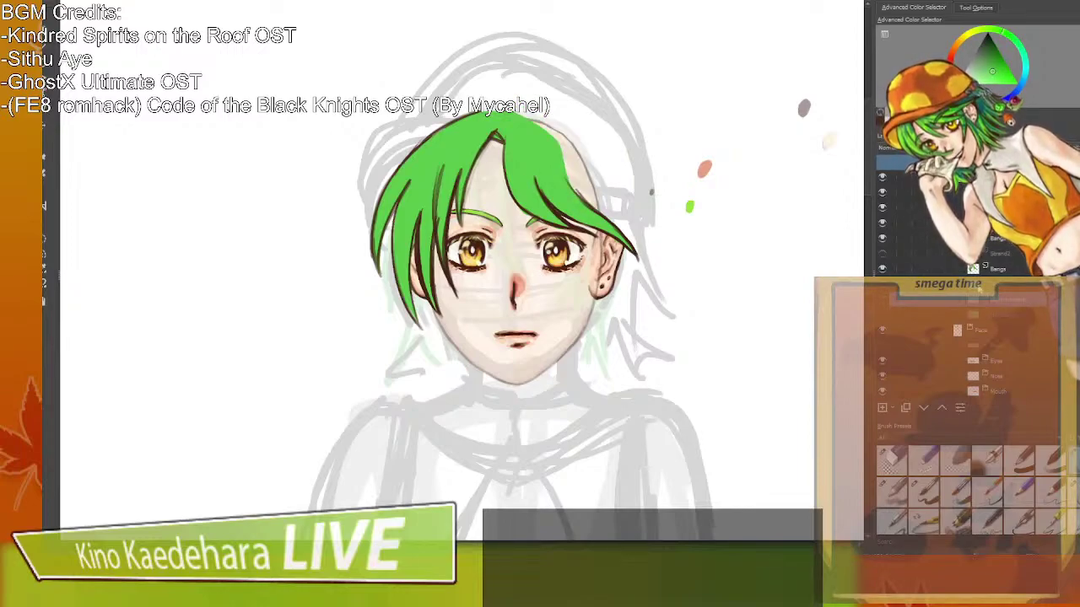
left_click(997, 270)
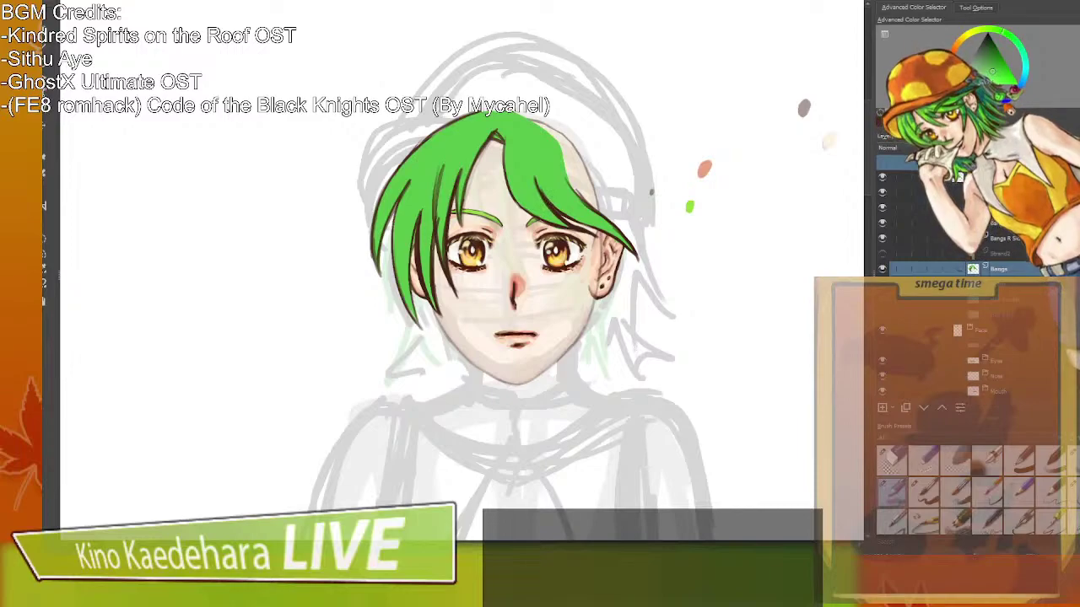
left_click(553, 207, "ctrl")
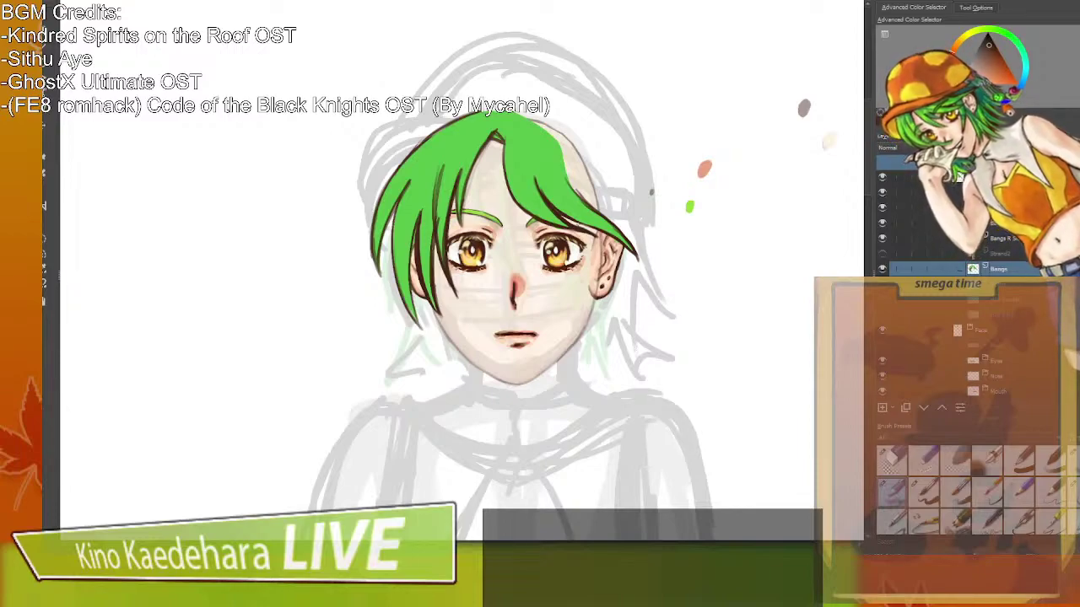
Switch the no-hat hair and neighbouring hair layers on and off to compare them with the bangs.
left_click(894, 269)
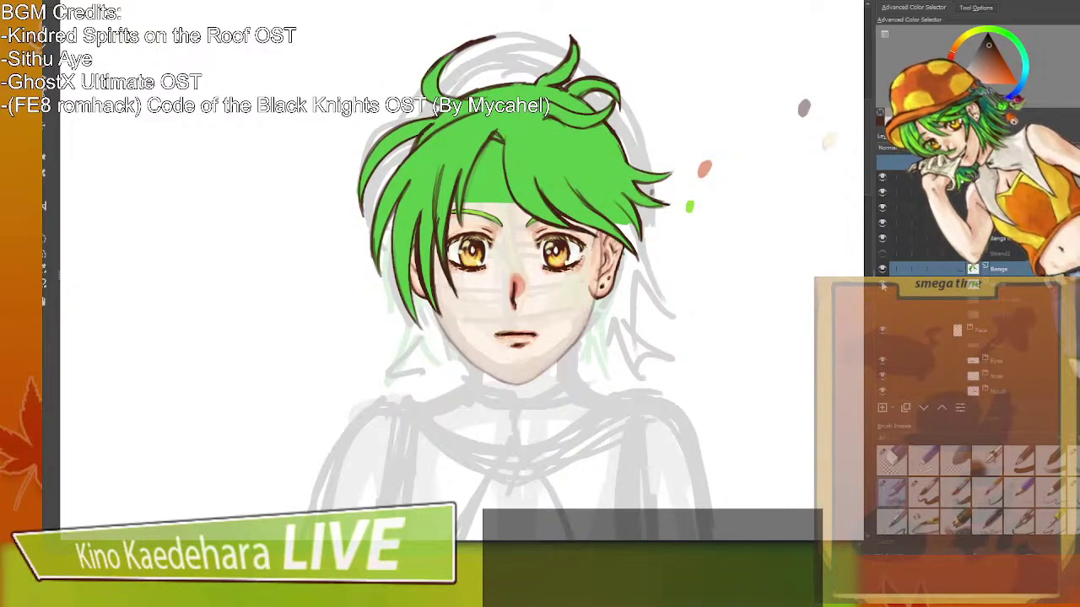
left_click(894, 268)
left_click(894, 268)
left_click(894, 268)
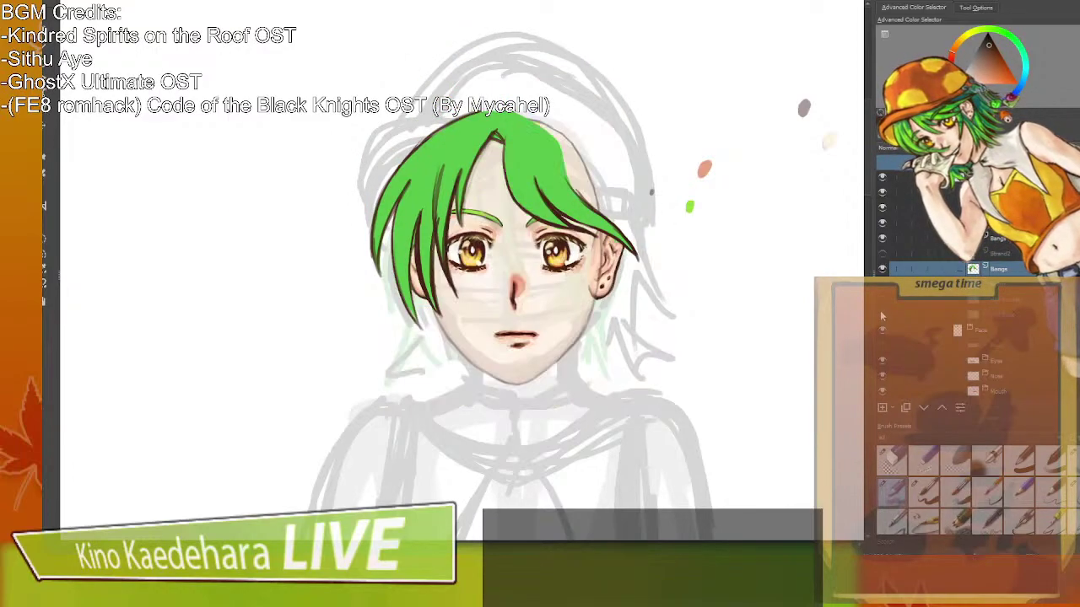
scroll(894, 306, "down", 3)
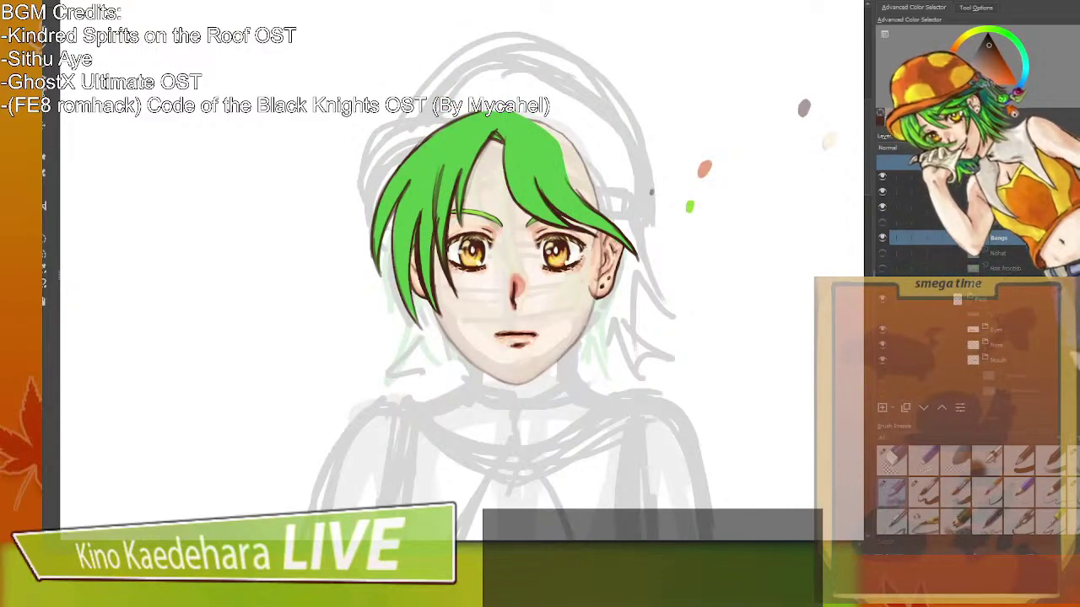
scroll(886, 282, "up", 1)
left_click(884, 282)
left_click(883, 282)
left_click(882, 300)
left_click(883, 300)
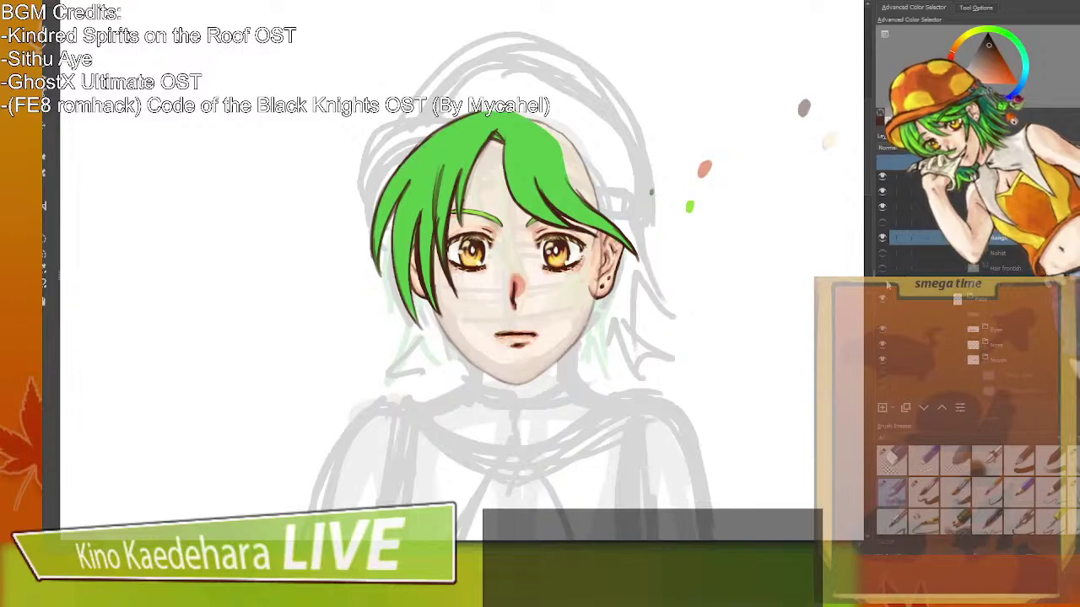
left_click(883, 285)
left_click(884, 287)
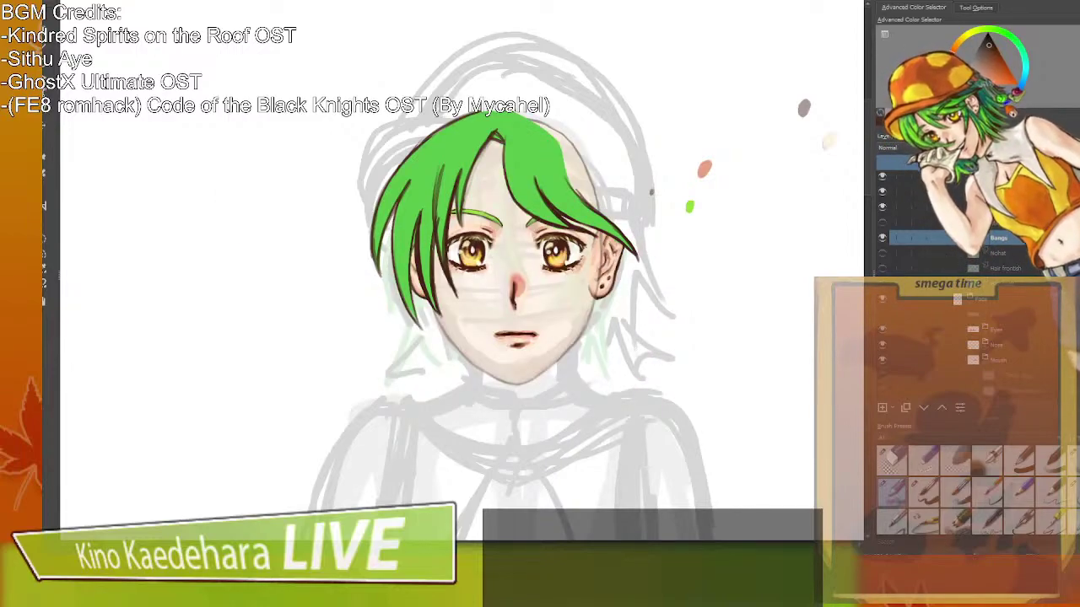
Select the Strand1 layer and try dark outline strokes for a thin strand falling from the parting.
scroll(970, 253, "up", 3)
left_click(1005, 253)
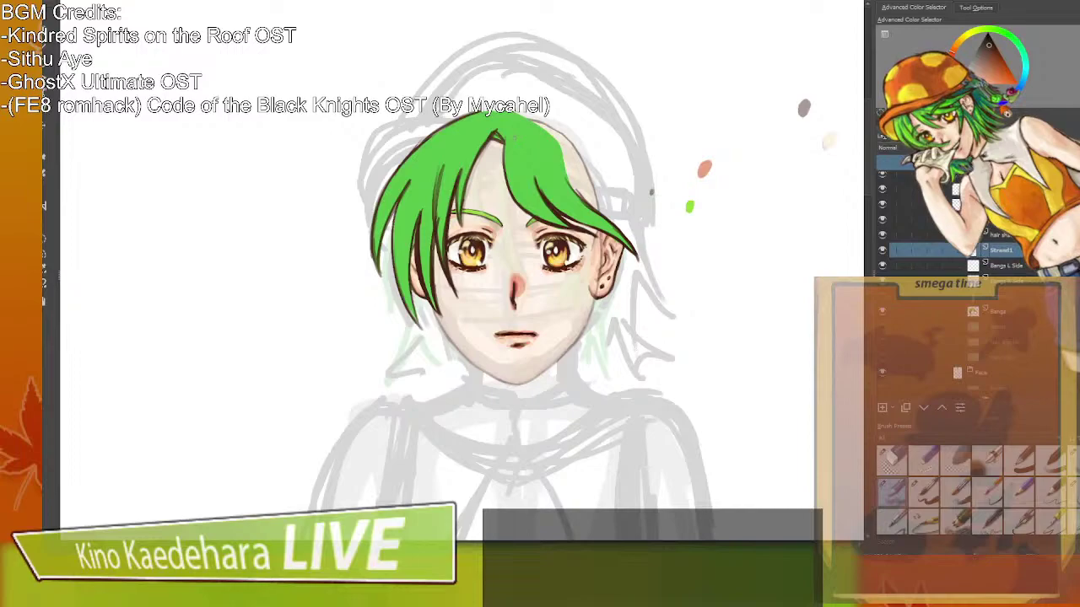
mouse_move(493, 136)
left_mouse_down()
mouse_move(494, 183)
mouse_move(505, 117)
left_mouse_up()
key("ctrl+z")
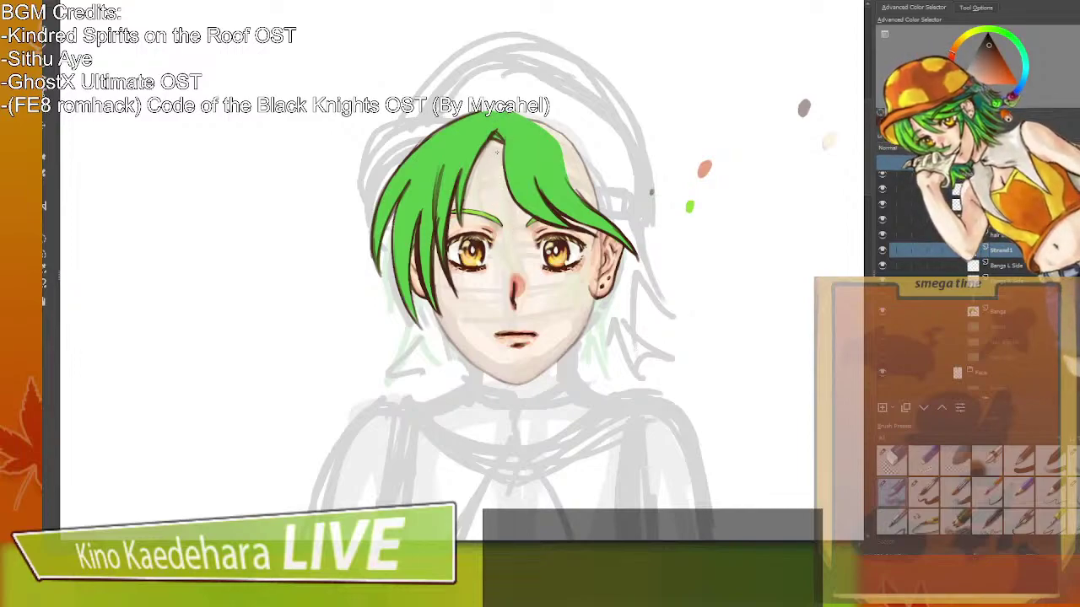
mouse_move(504, 114)
left_mouse_down()
mouse_move(493, 138)
mouse_move(511, 234)
left_mouse_up()
key("ctrl+z")
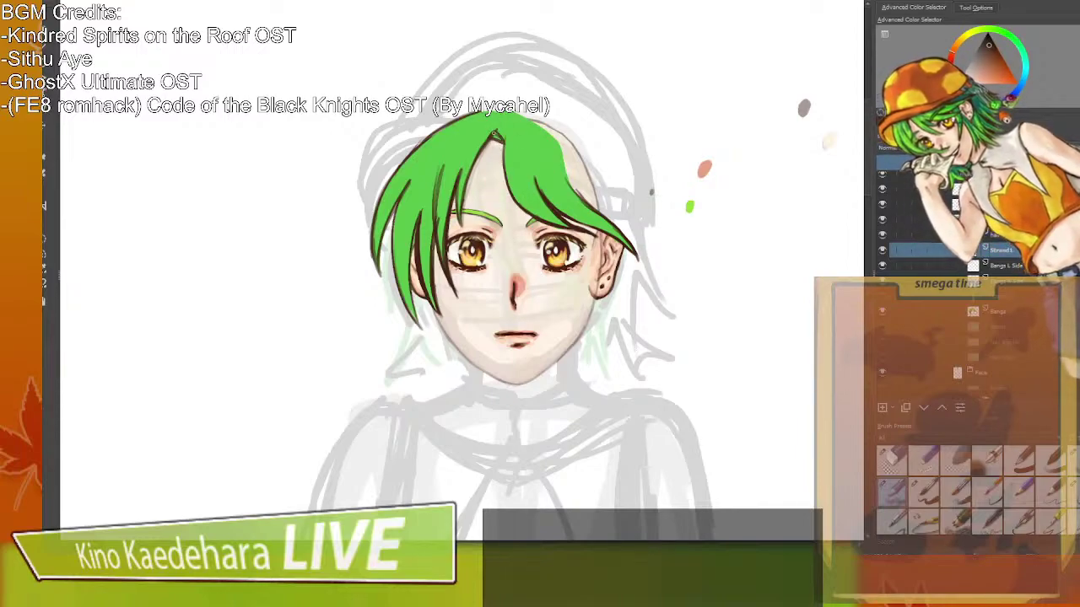
mouse_move(499, 120)
left_mouse_down()
mouse_move(496, 209)
mouse_move(512, 226)
left_mouse_up()
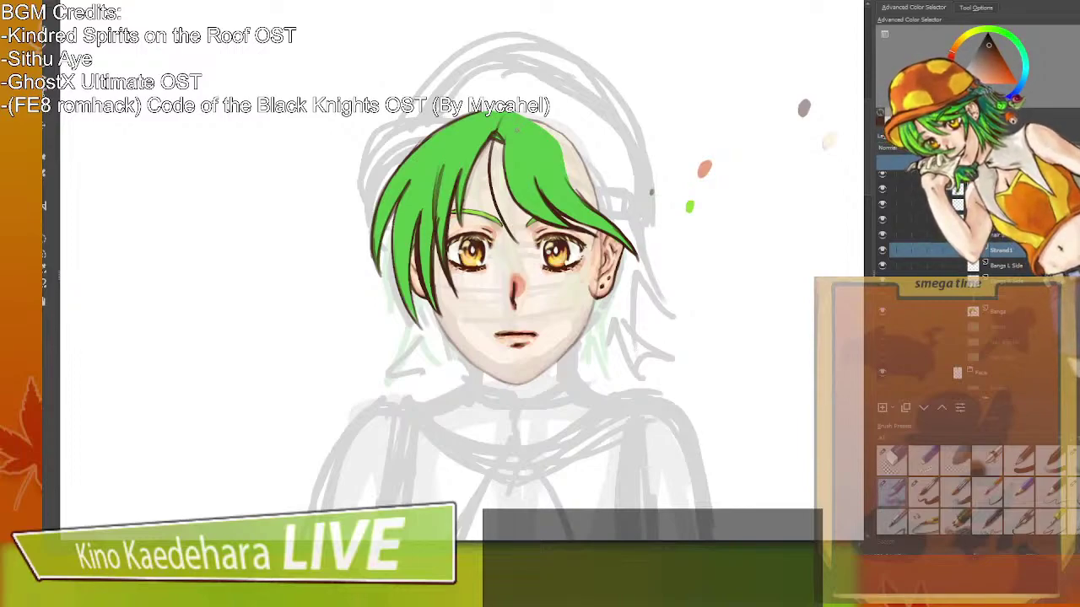
mouse_move(511, 116)
left_mouse_down()
mouse_move(503, 191)
mouse_move(515, 249)
left_mouse_up()
key("ctrl+z")
key("ctrl+z")
Outline both edges of a thin hair strand on Strand1, running from the parting to a point between the eyes.
mouse_move(496, 134)
left_mouse_down()
mouse_move(528, 266)
mouse_move(516, 241)
left_mouse_up()
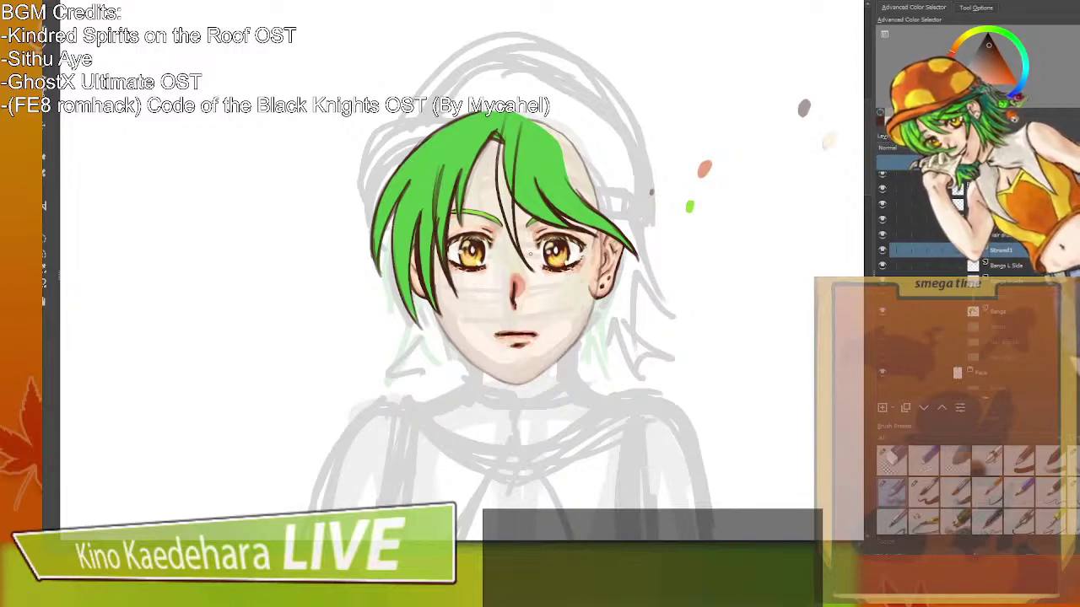
mouse_move(524, 120)
left_mouse_down()
mouse_move(514, 172)
mouse_move(525, 261)
left_mouse_up()
left_click_drag(503, 117, 521, 257)
key("ctrl+z")
left_click_drag(502, 115, 517, 256)
left_click_drag(523, 123, 524, 263)
Clean up the left-hand edge of the strand's outline above its tip, erasing stray line and redrawing the middle section.
key("/")
mouse_move(505, 224)
left_mouse_down()
mouse_move(524, 268)
mouse_move(503, 204)
mouse_move(516, 237)
left_mouse_up()
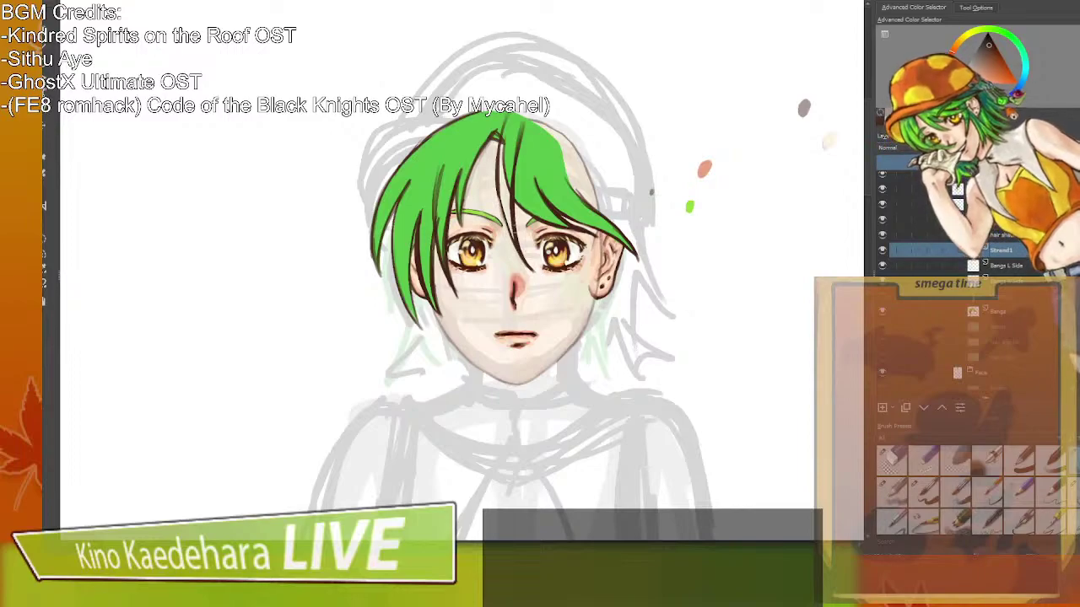
key("/")
mouse_move(498, 184)
left_mouse_down()
mouse_move(511, 243)
mouse_move(505, 218)
left_mouse_up()
key("/")
left_click_drag(496, 150, 516, 252)
key("ctrl+z")
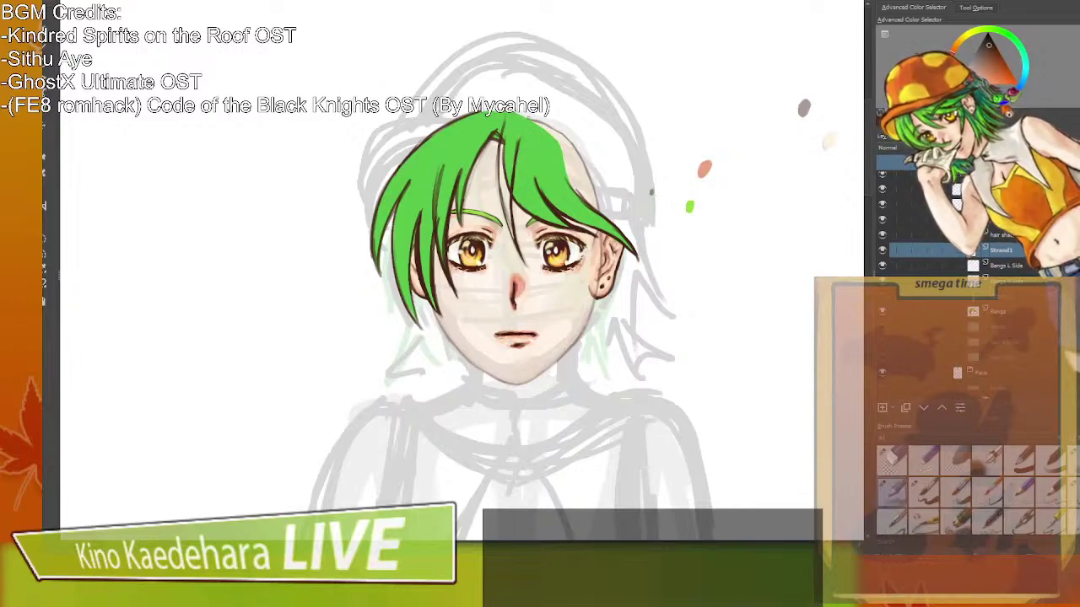
Erase the top of the strand's outline and redraw it curving into the crown of the bangs.
mouse_move(516, 153)
left_mouse_down()
mouse_move(528, 124)
mouse_move(512, 114)
left_mouse_up()
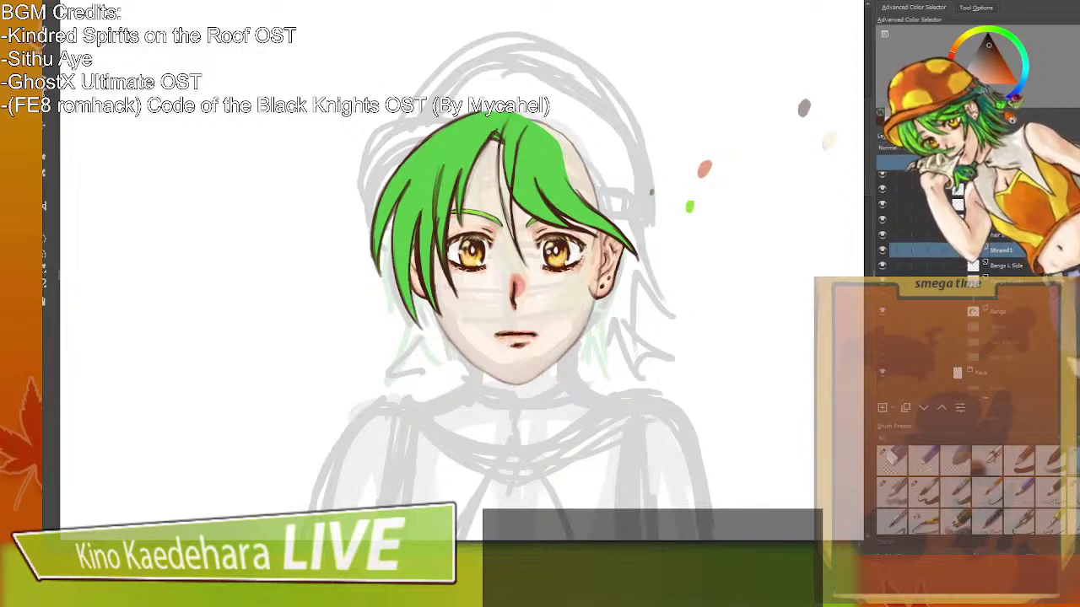
key("/")
left_click_drag(502, 137, 521, 114)
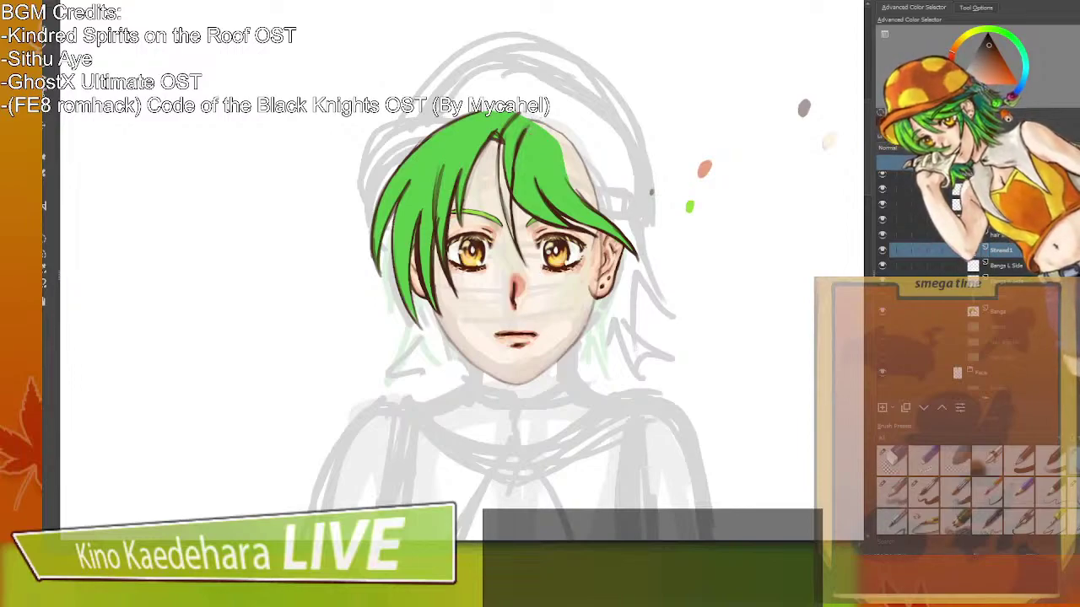
key("/")
Sample the flat green from the bangs and fill the strand, painting over the outline on its upper right-hand edge.
left_click(534, 153, "ctrl")
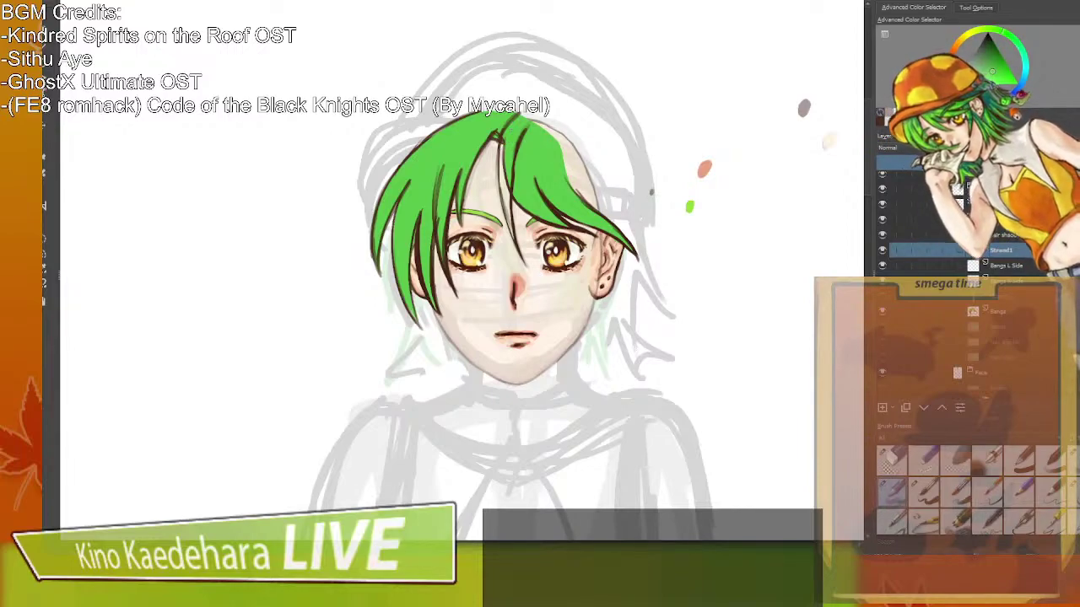
left_click_drag(503, 157, 514, 239)
mouse_move(505, 174)
left_mouse_down()
mouse_move(509, 213)
mouse_move(504, 199)
left_mouse_up()
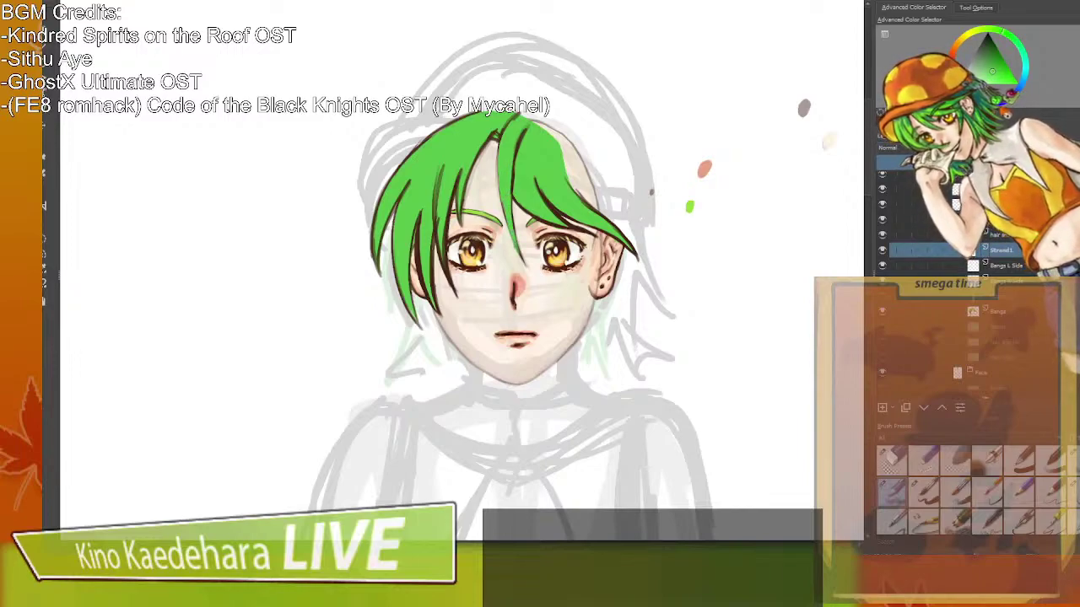
mouse_move(524, 133)
left_mouse_down()
mouse_move(511, 224)
mouse_move(511, 167)
left_mouse_up()
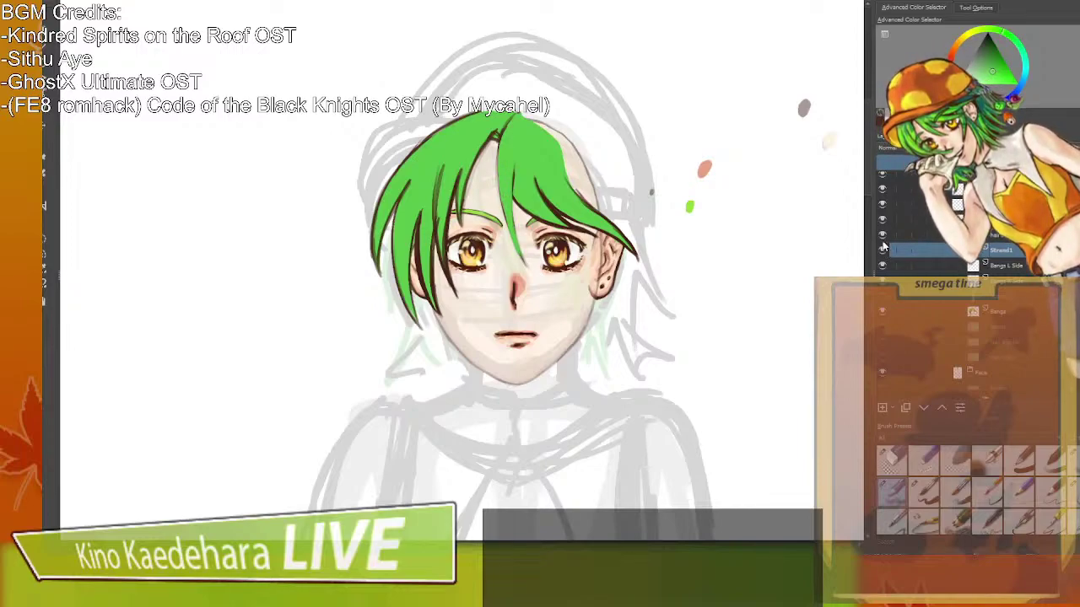
Hide the Bangs layer and refine the middle of the strand's edge with sampled dark brown.
left_click(882, 308)
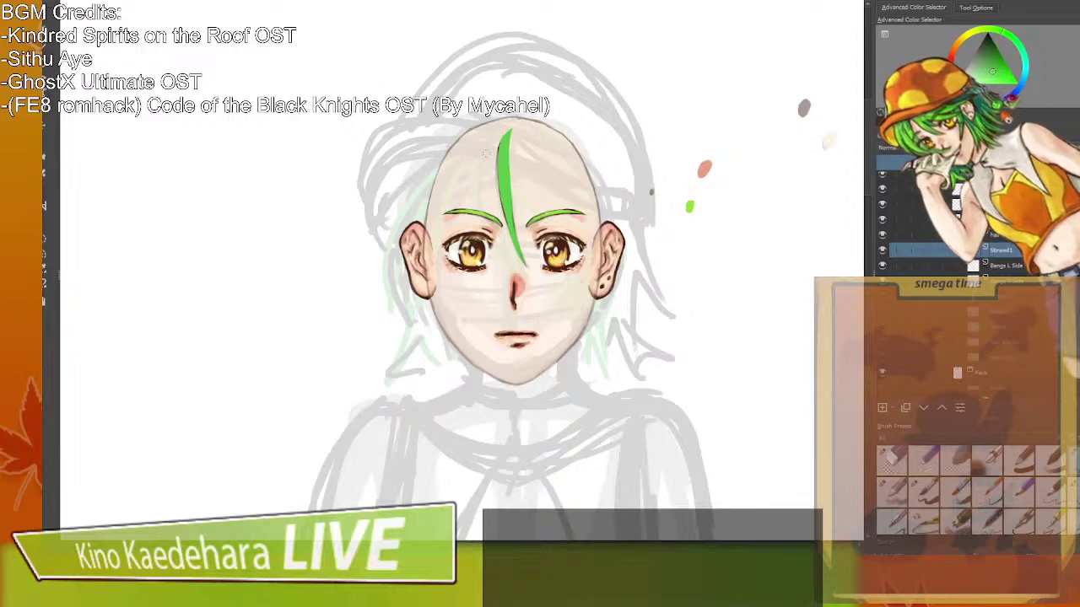
left_click(563, 241, "ctrl")
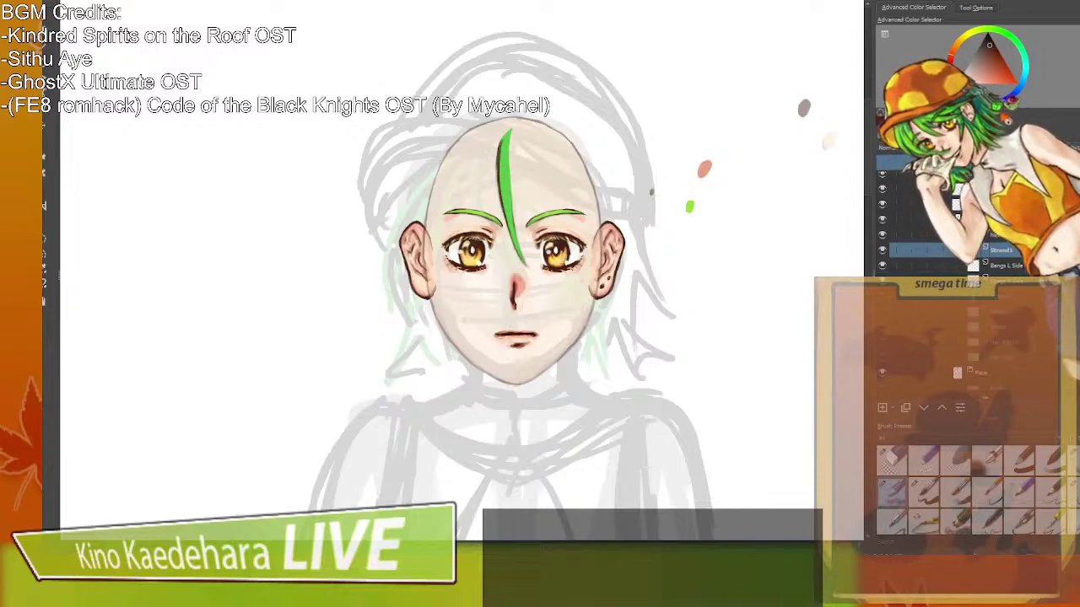
key("ctrl+z")
left_click_drag(509, 152, 511, 209)
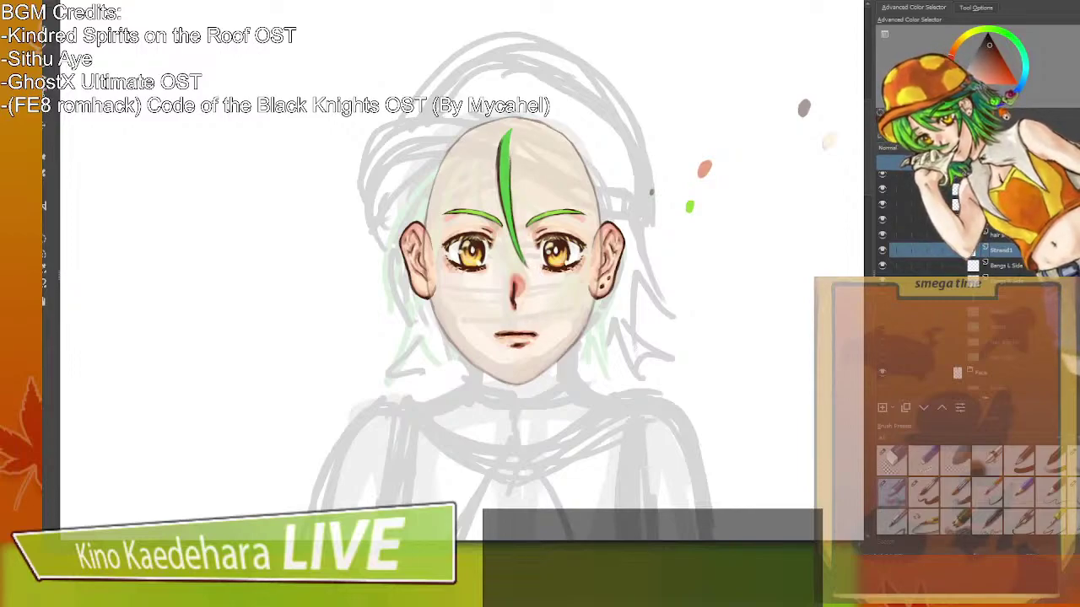
key("ctrl+z")
key("ctrl+shift+z")
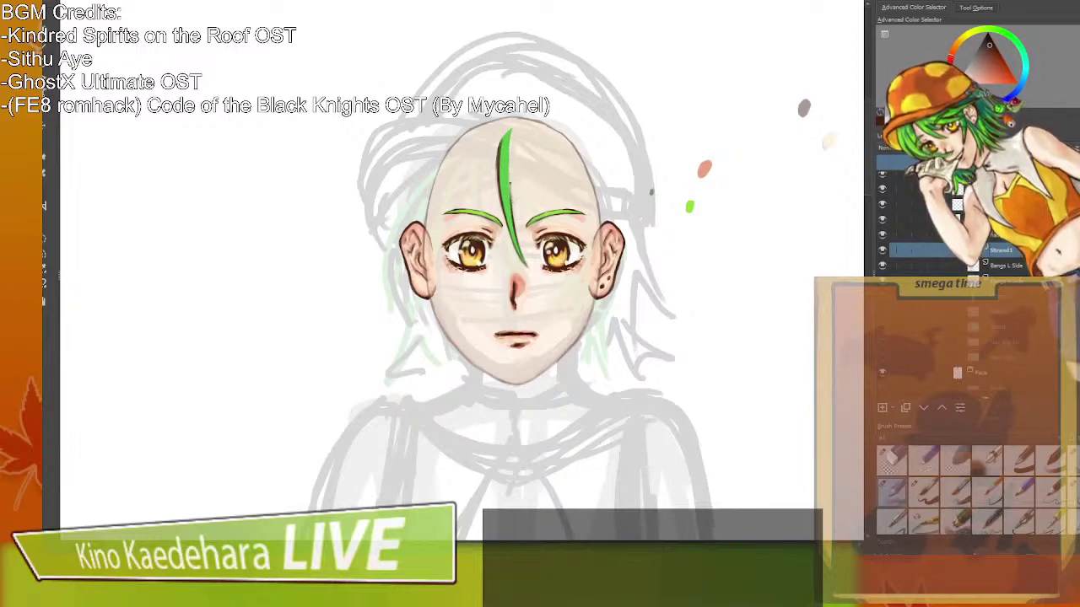
Show and select the long side strand's layer, raise its opacity, and turn the Bangs and under-hat hair layers back on.
left_click(881, 297)
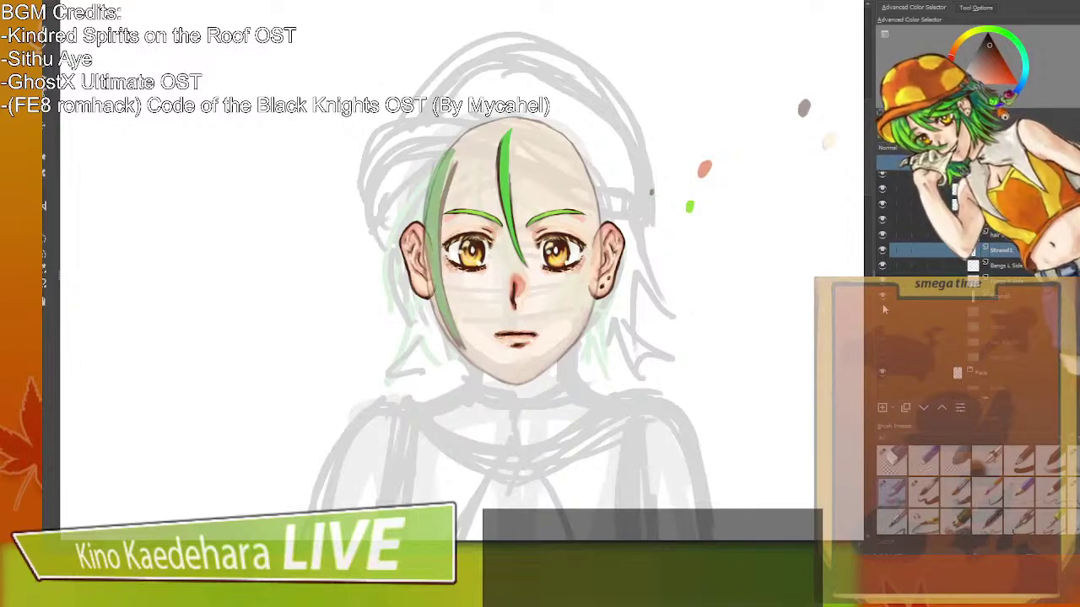
left_click(1008, 295)
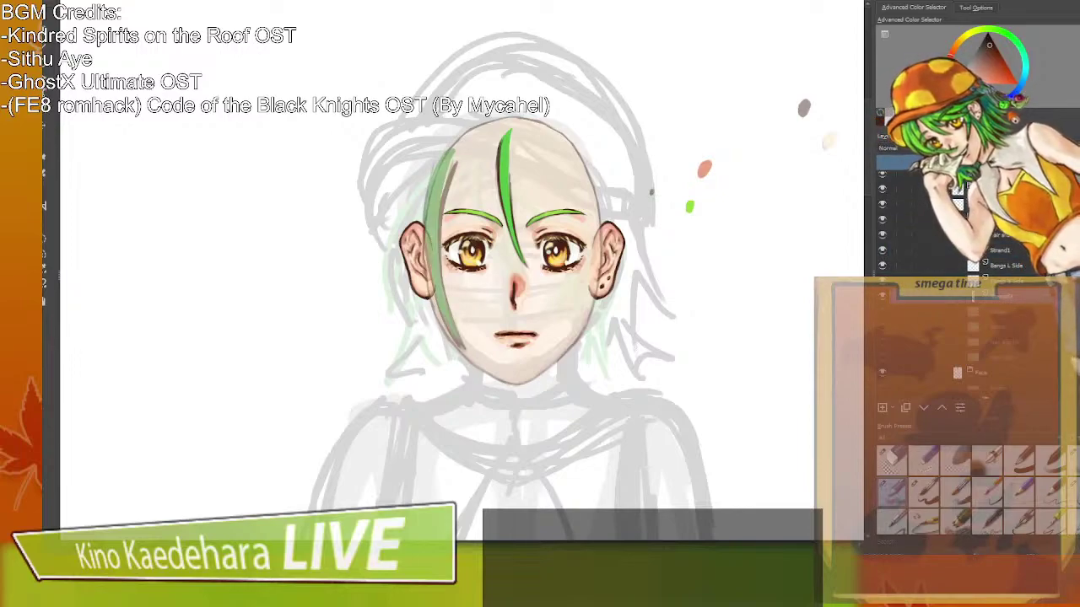
left_click(1071, 162)
left_click(883, 311)
left_click(882, 328)
left_click(882, 341)
left_click(882, 327)
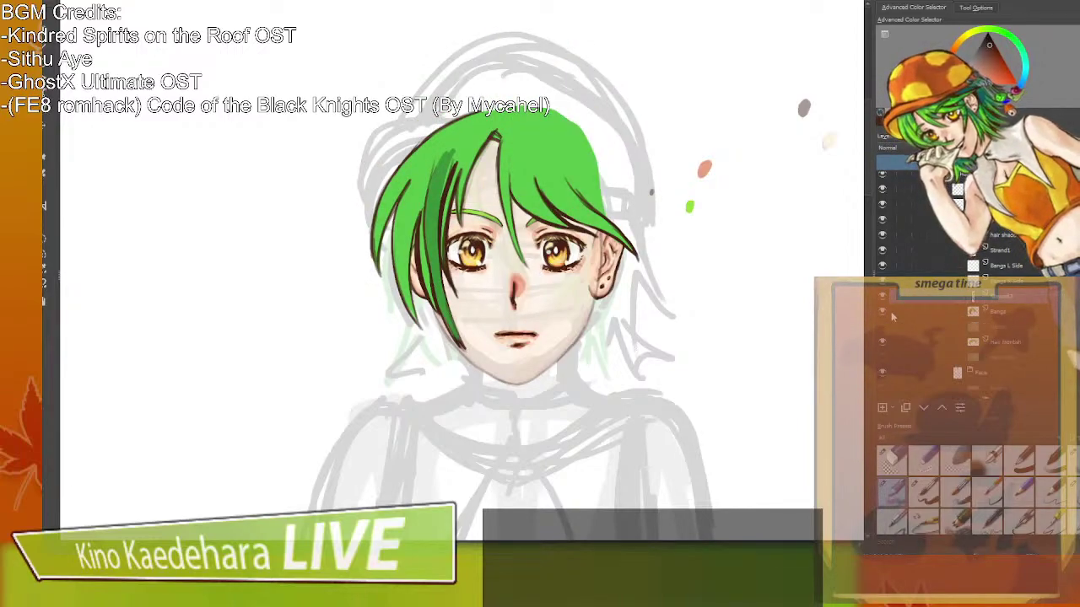
Toggle the Bangs and spiky no-hat hair layers to compare the hairstyle combinations, leaving Bangs shown and the no-hat hair hidden.
left_click(882, 340)
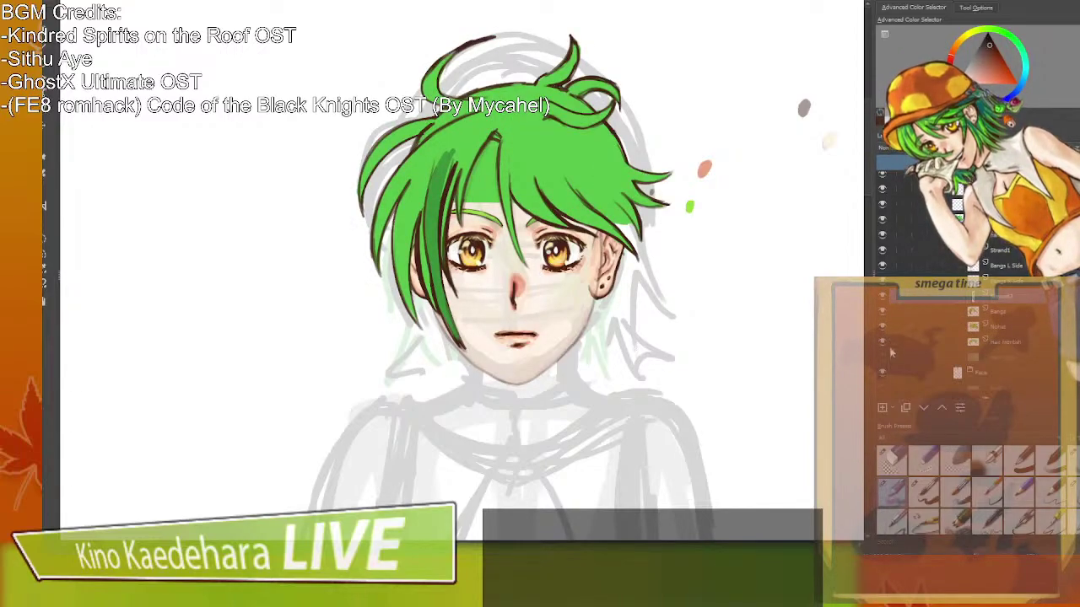
left_click(882, 358)
left_click(882, 357)
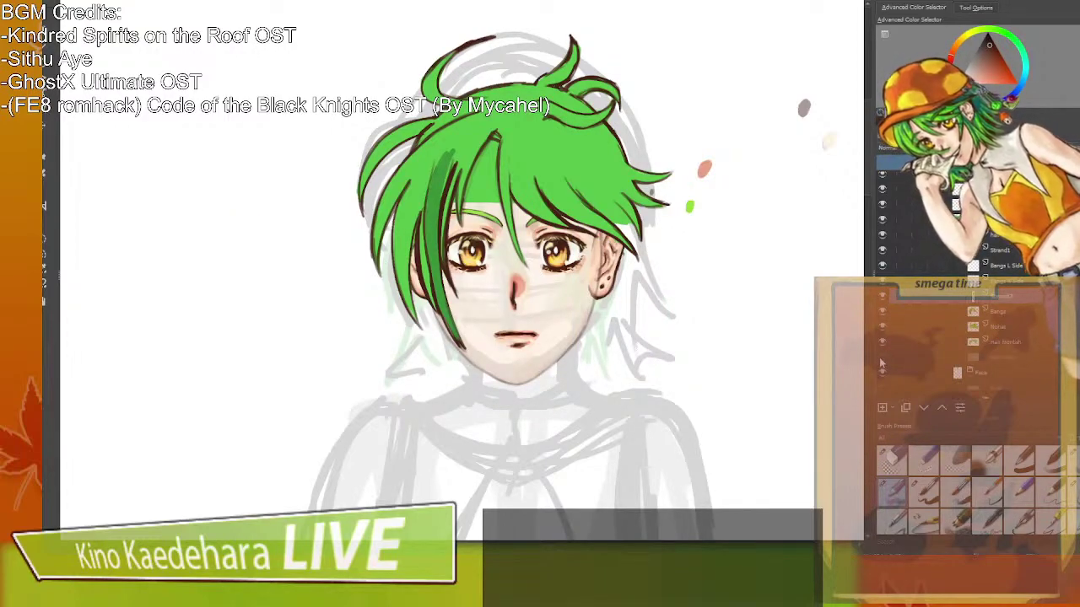
left_click(883, 327)
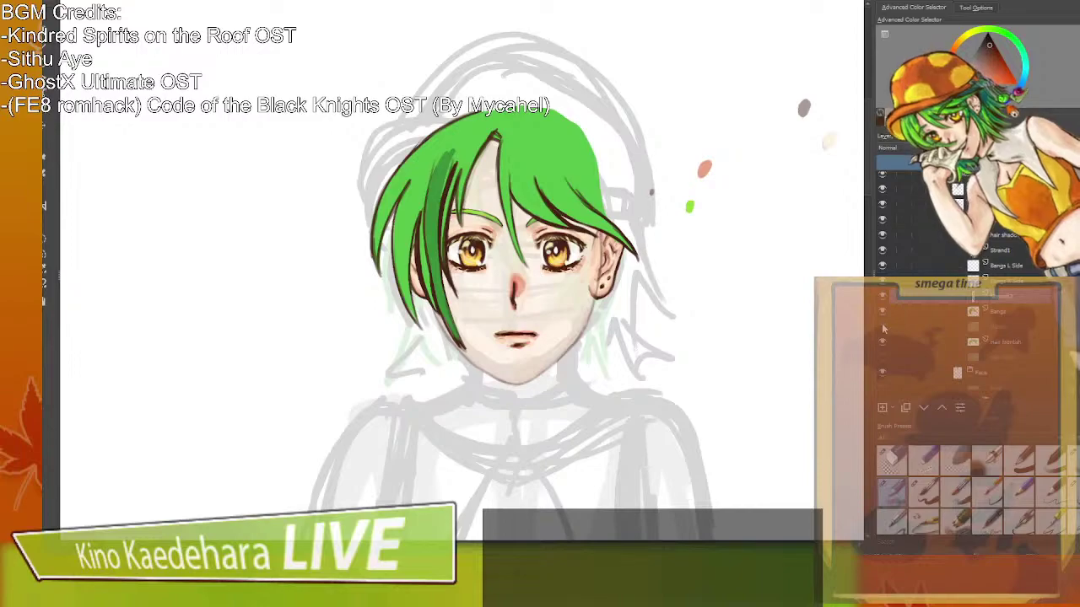
left_click(883, 312)
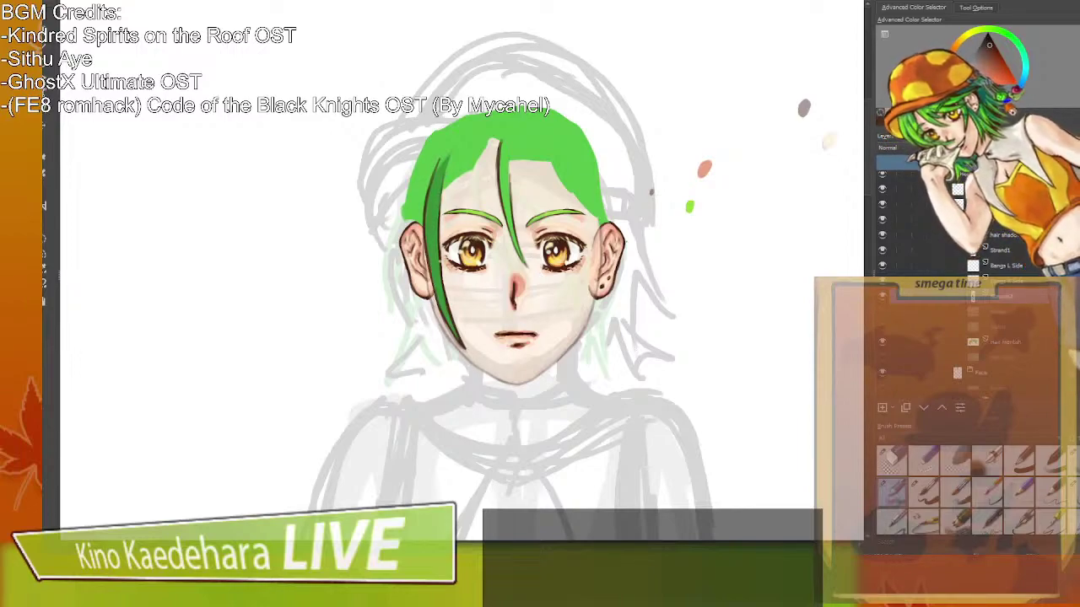
left_click(882, 312)
left_click(882, 312)
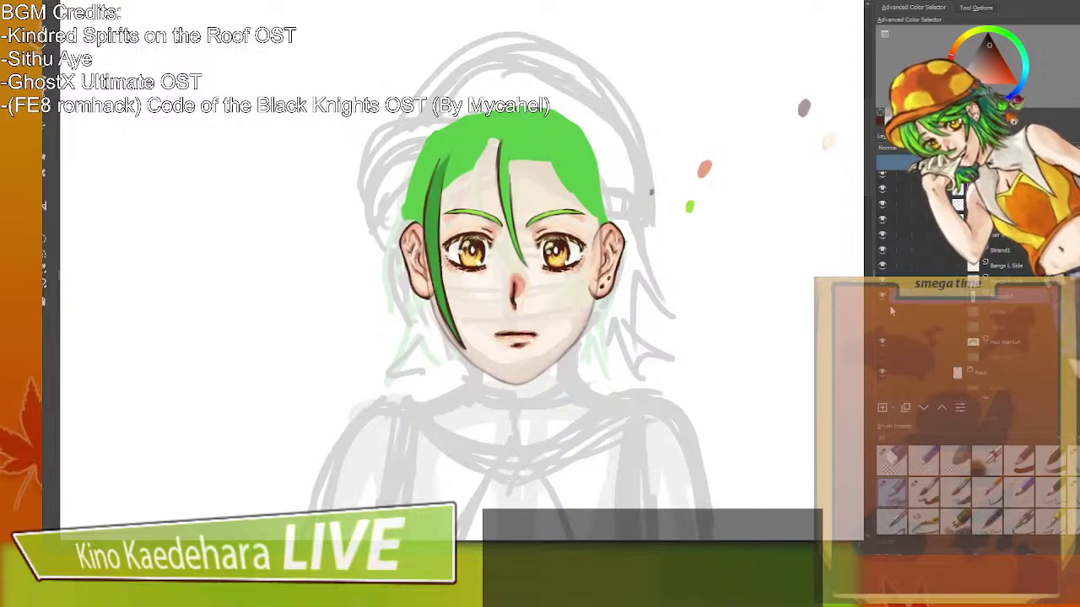
left_click(882, 311)
left_click(882, 327)
left_click(882, 356)
left_click(882, 356)
left_click(882, 372)
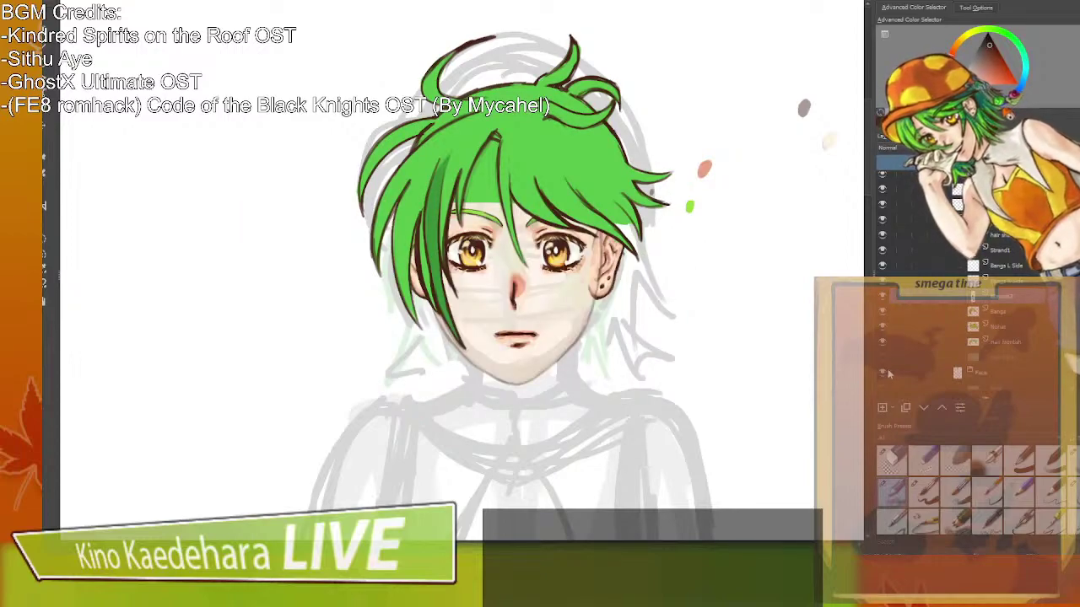
left_click(883, 326)
left_click(885, 326)
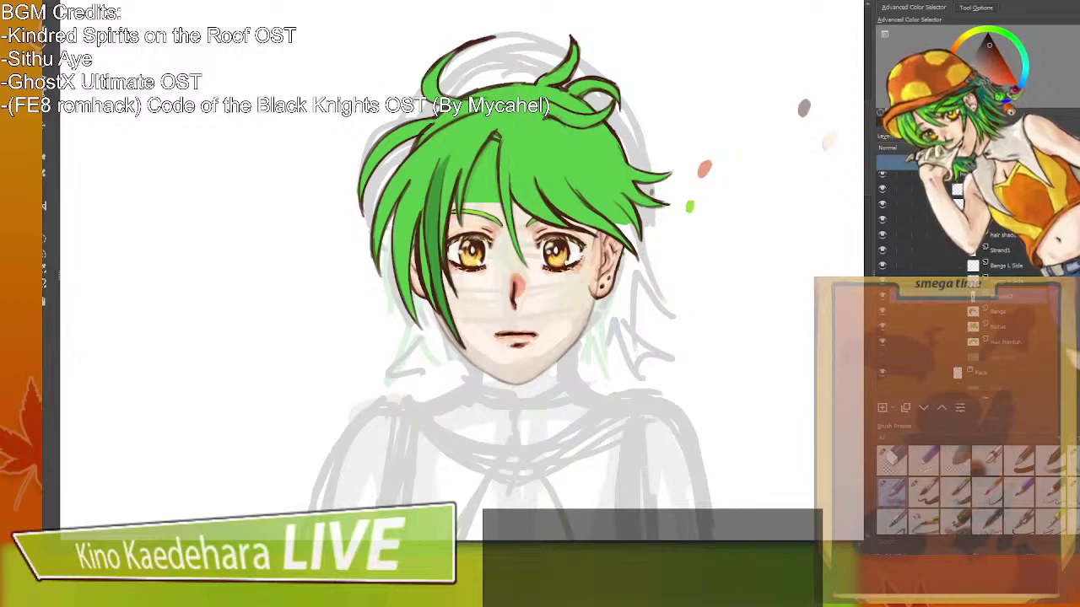
left_click(885, 324)
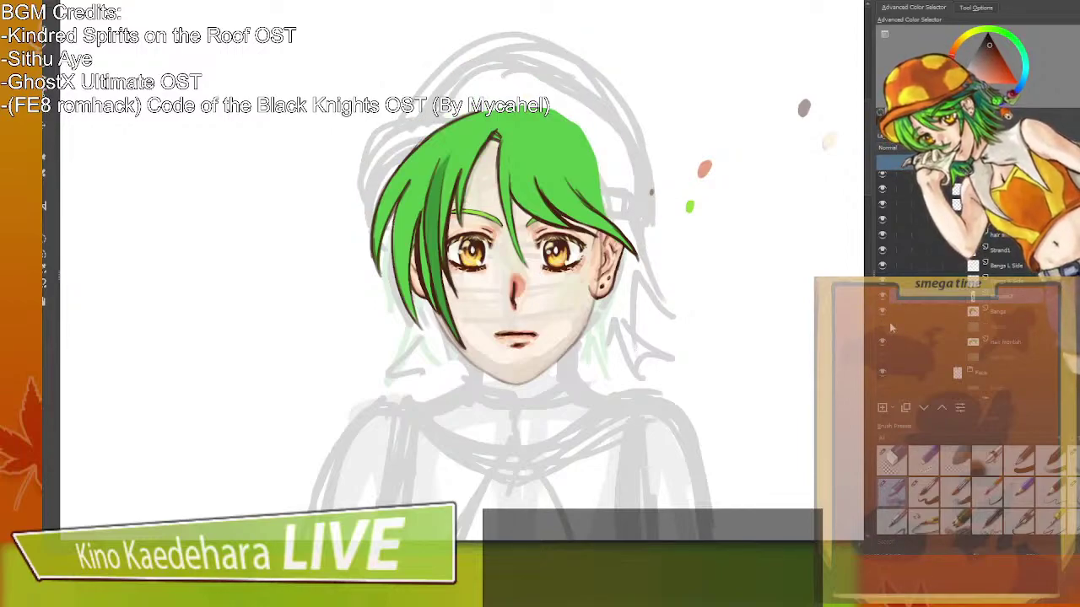
Reorder the Bangs L Side and Bangs R Side layers beneath the Bangs layer, and make Bangs L Side the active layer.
left_click(964, 266)
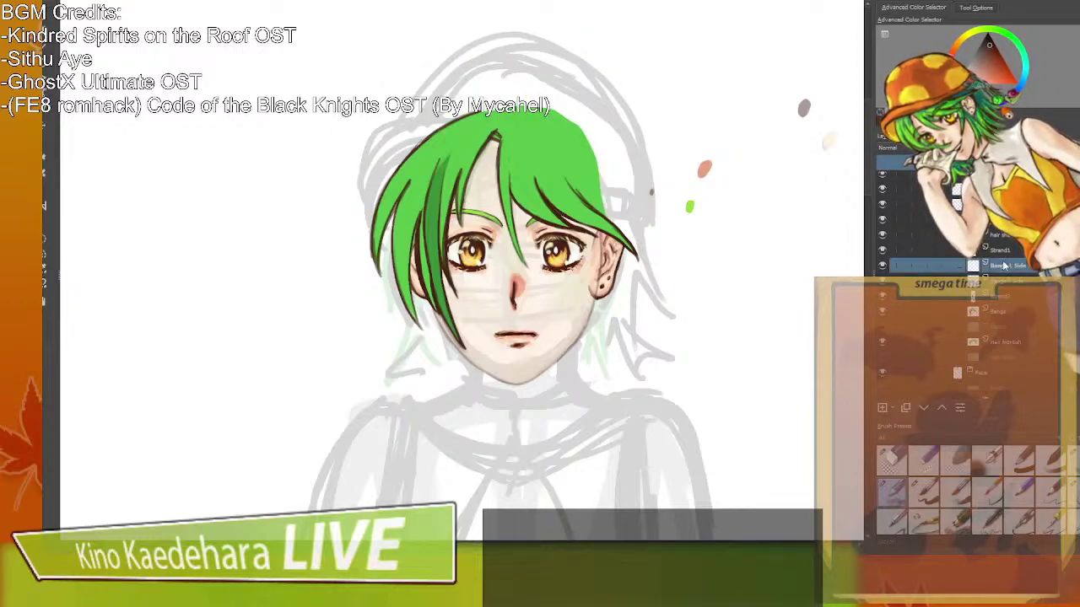
left_click_drag(1014, 274, 1005, 317)
left_click_drag(1016, 268, 1019, 323)
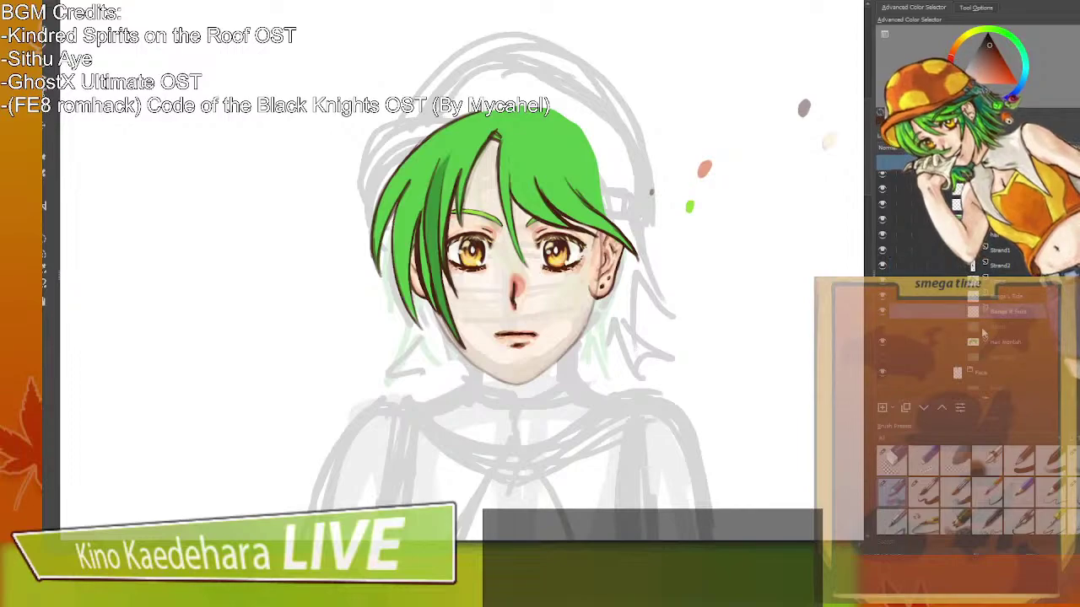
left_click(1017, 301)
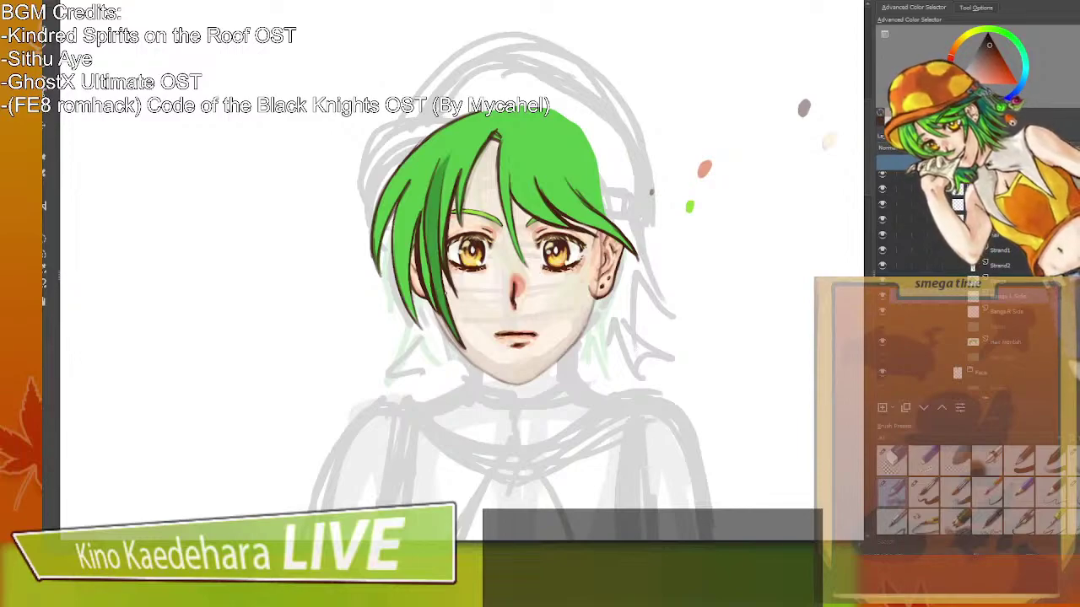
Show the back hair layer and lower its opacity so the face shows through, then reselect Bangs L Side.
left_click(883, 359)
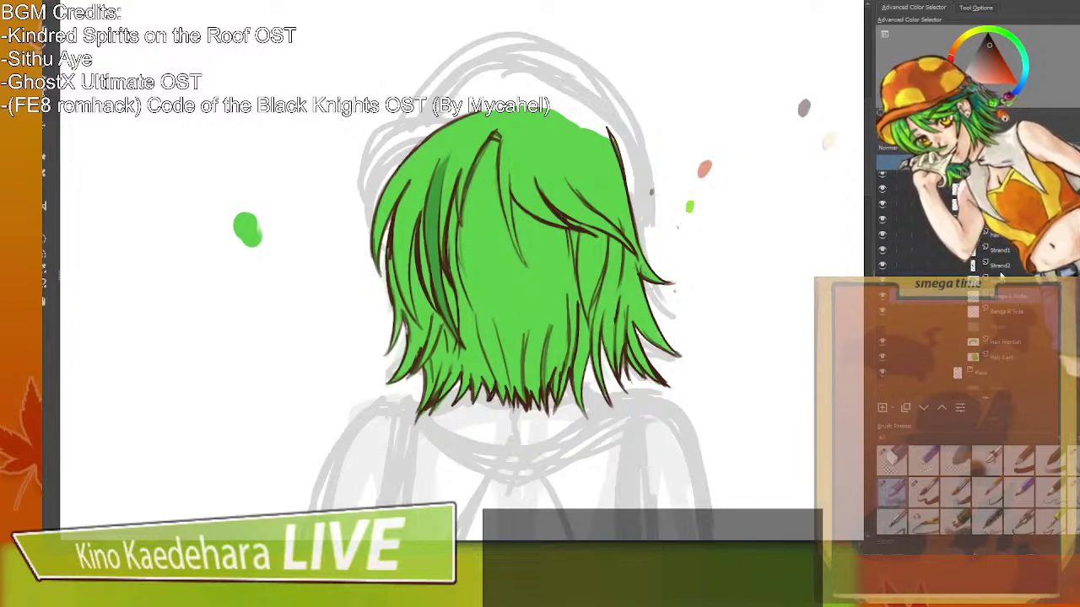
left_click(996, 354)
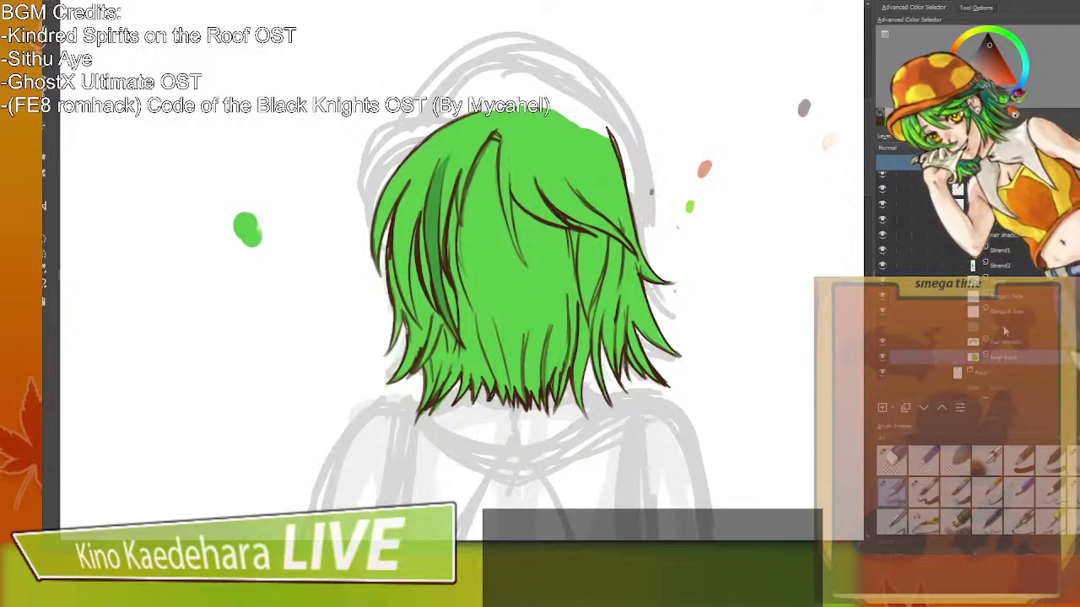
left_click(970, 162)
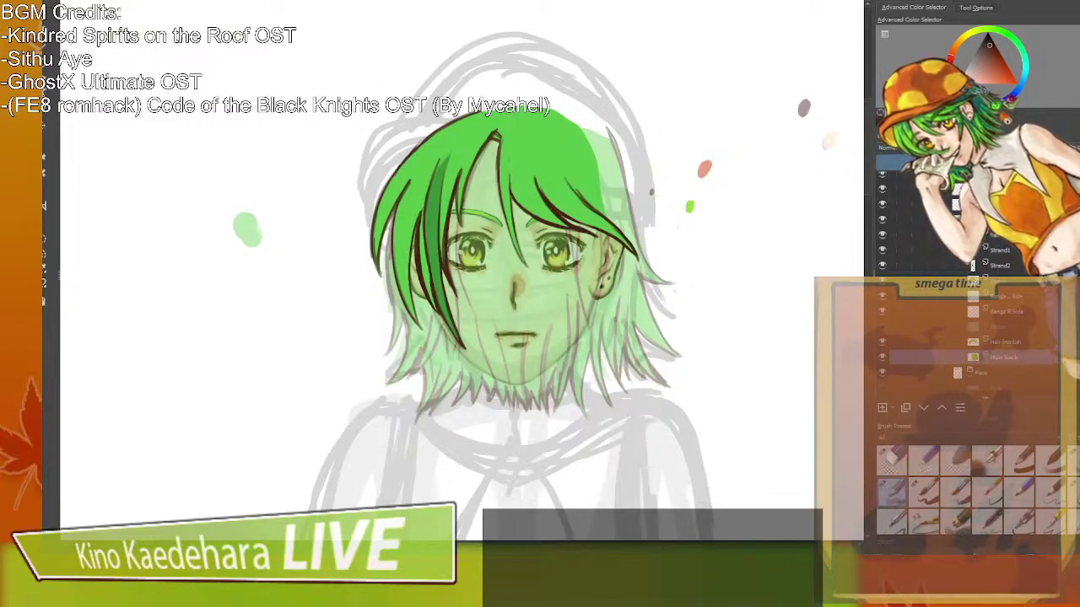
left_click(1011, 298)
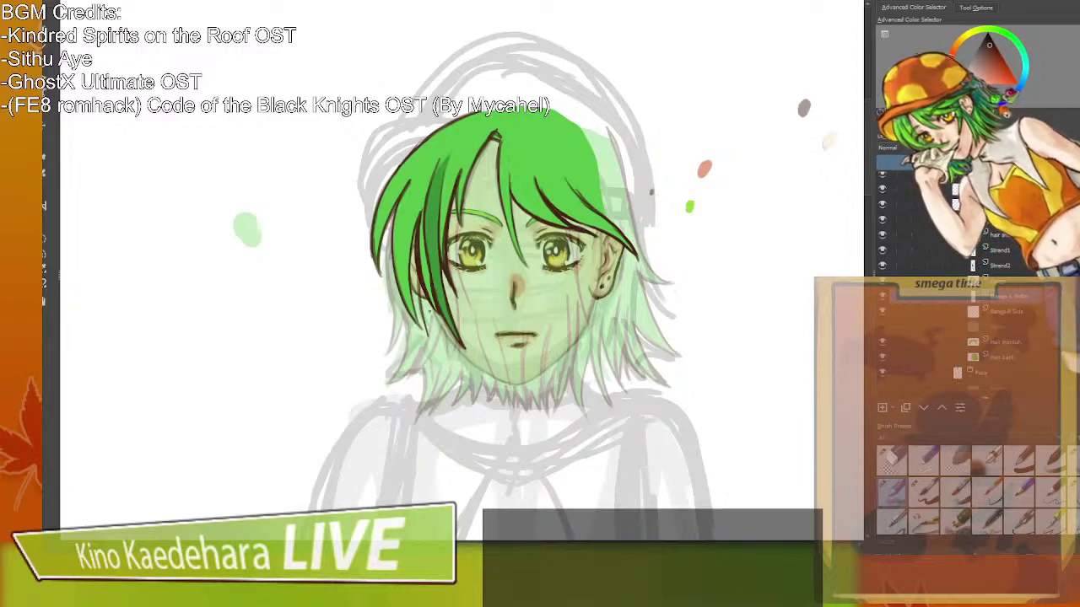
Lower the opacity of the Bangs and under-hat hair layers, and fade the back hair further.
left_click(1001, 278)
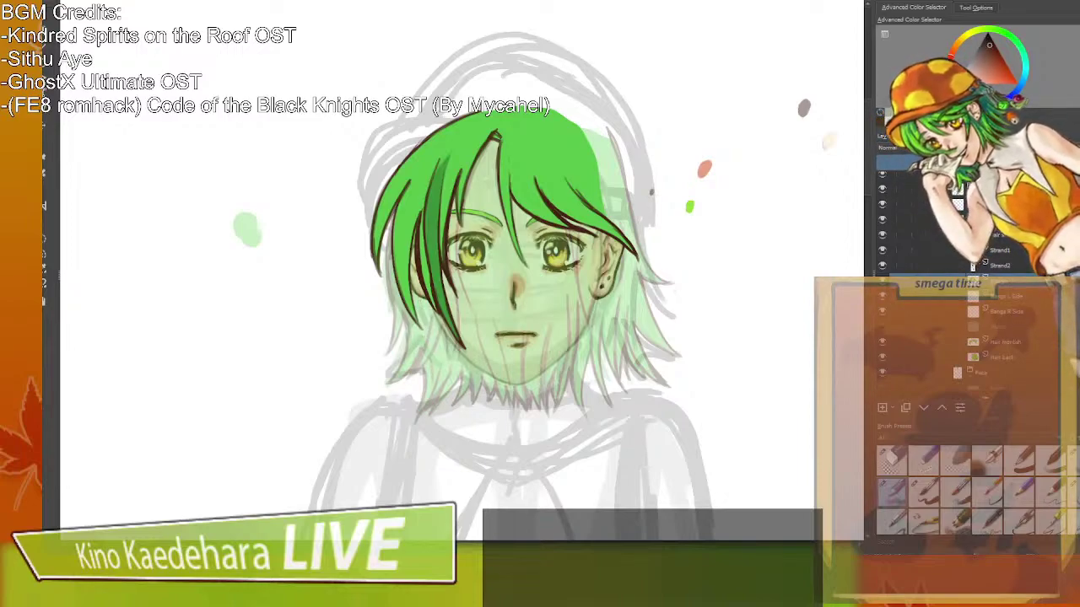
key("Delete")
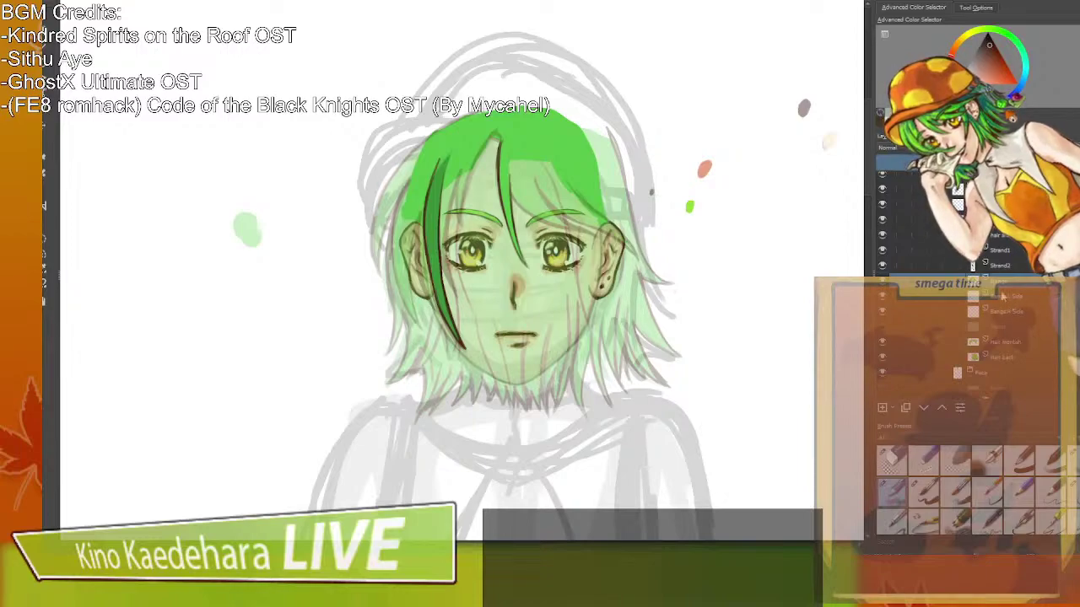
left_click(1002, 342)
key("Delete")
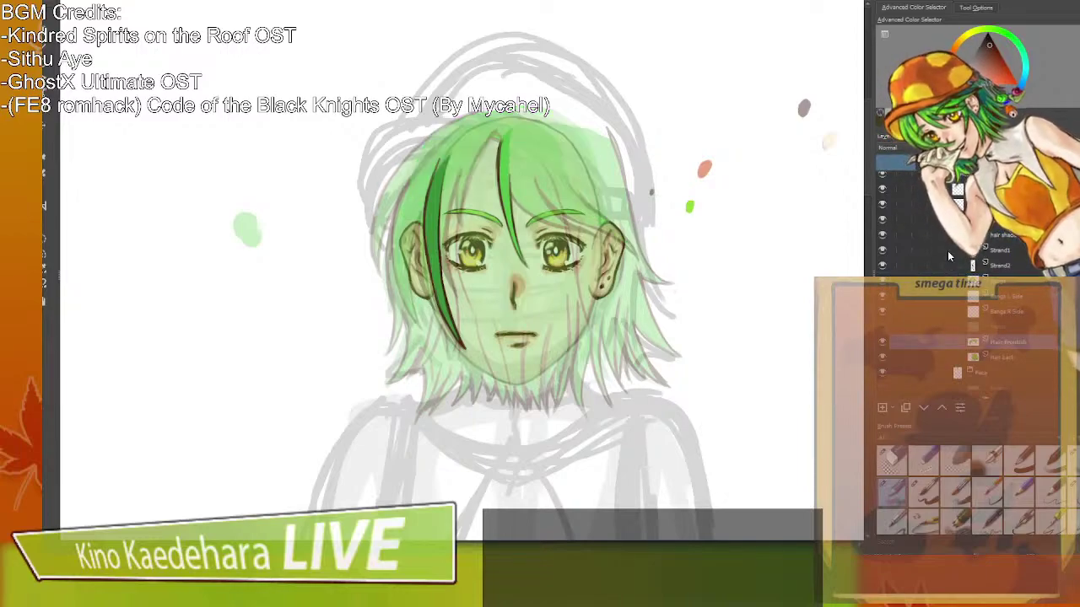
left_click(1001, 356)
key("Delete")
Fade the Bangs layer further and lower the opacity of the Strand2 and Strand1 layers until the strands barely show.
left_click(1001, 280)
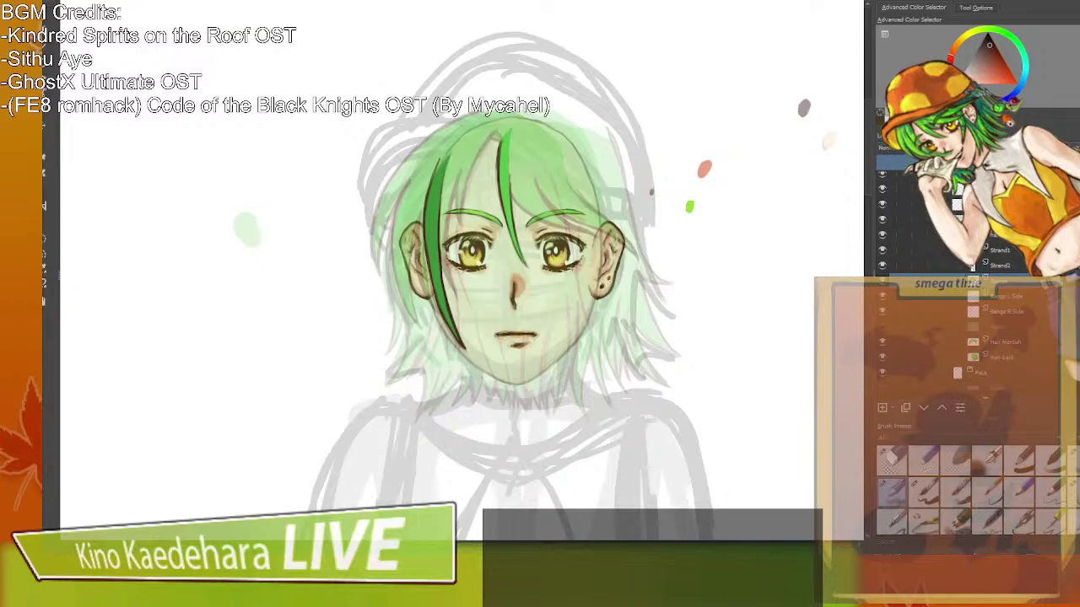
key("Delete")
left_click(1004, 265)
key("Delete")
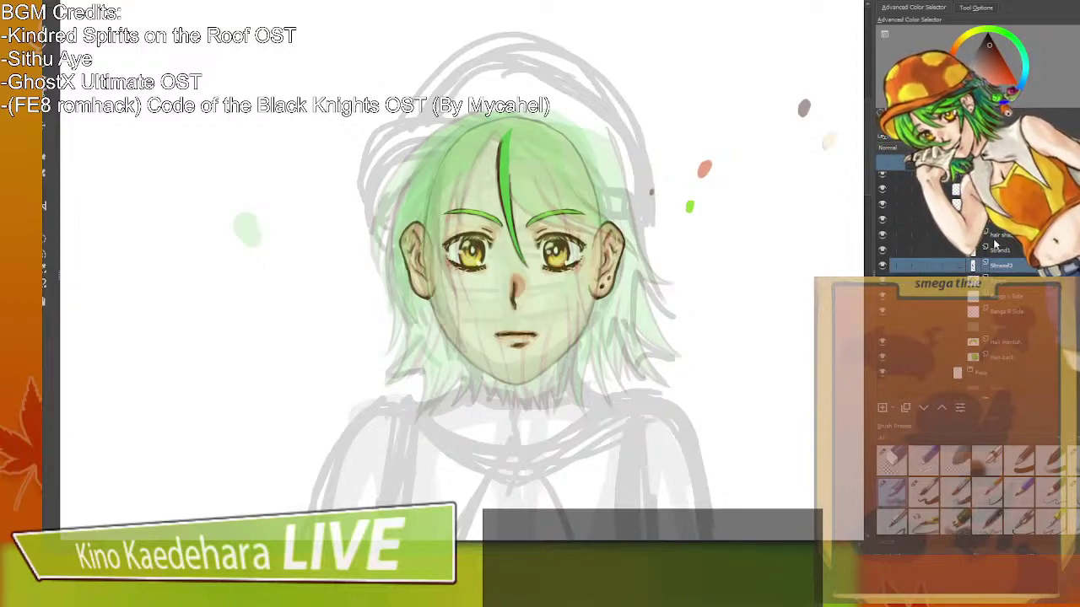
left_click(1010, 251)
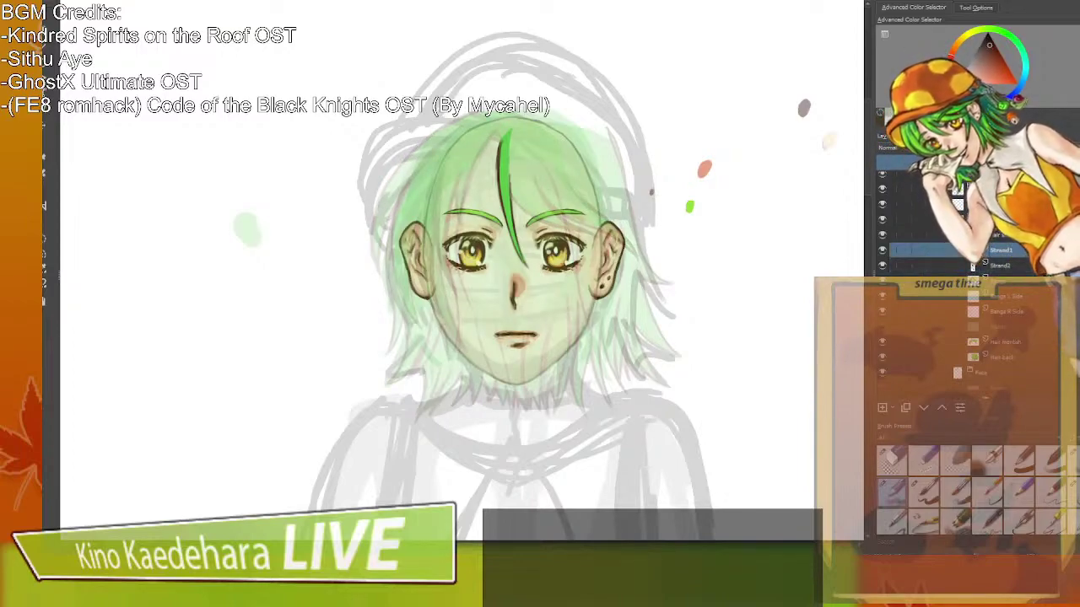
key("Delete")
On the Bangs L Side layer, outline the pointed locks hanging over the left ear and cheek in dark brown.
left_click(1010, 298)
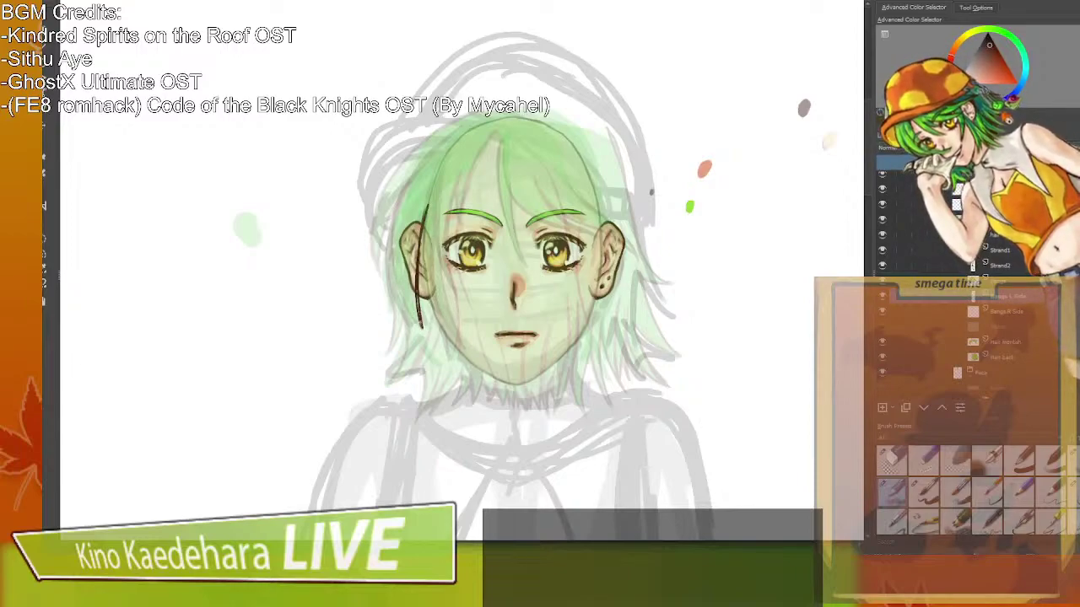
left_click_drag(421, 221, 424, 322)
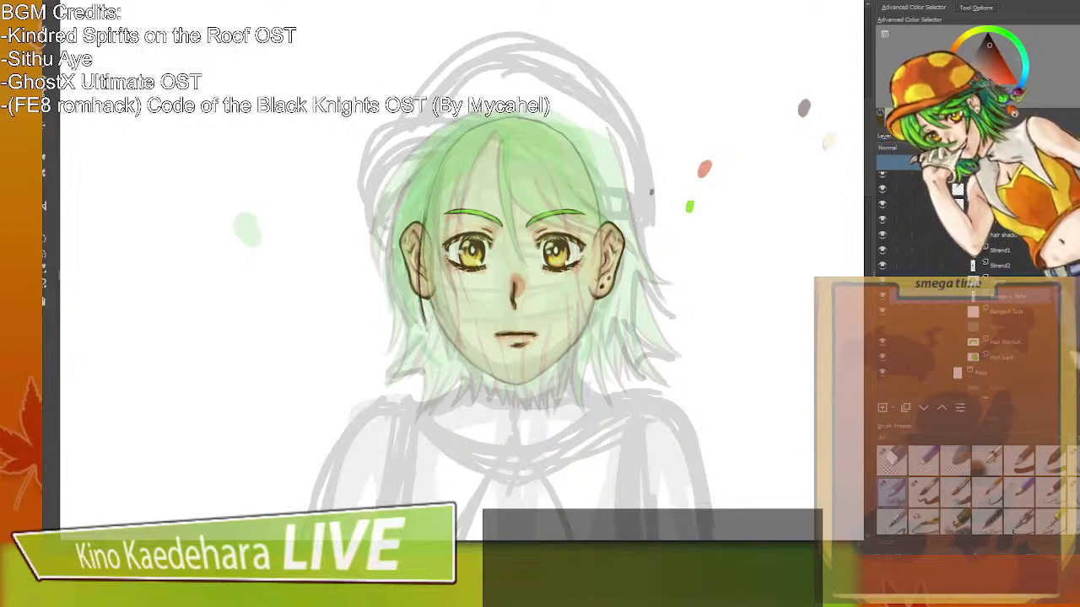
left_click_drag(441, 226, 471, 321)
left_click_drag(447, 285, 440, 379)
left_click_drag(442, 291, 439, 388)
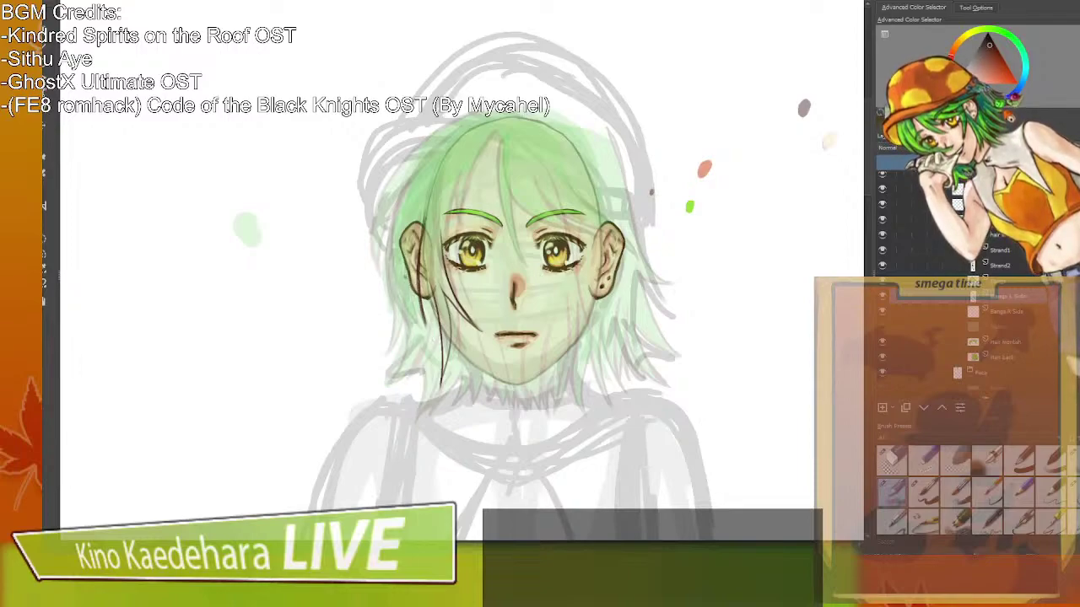
key("/")
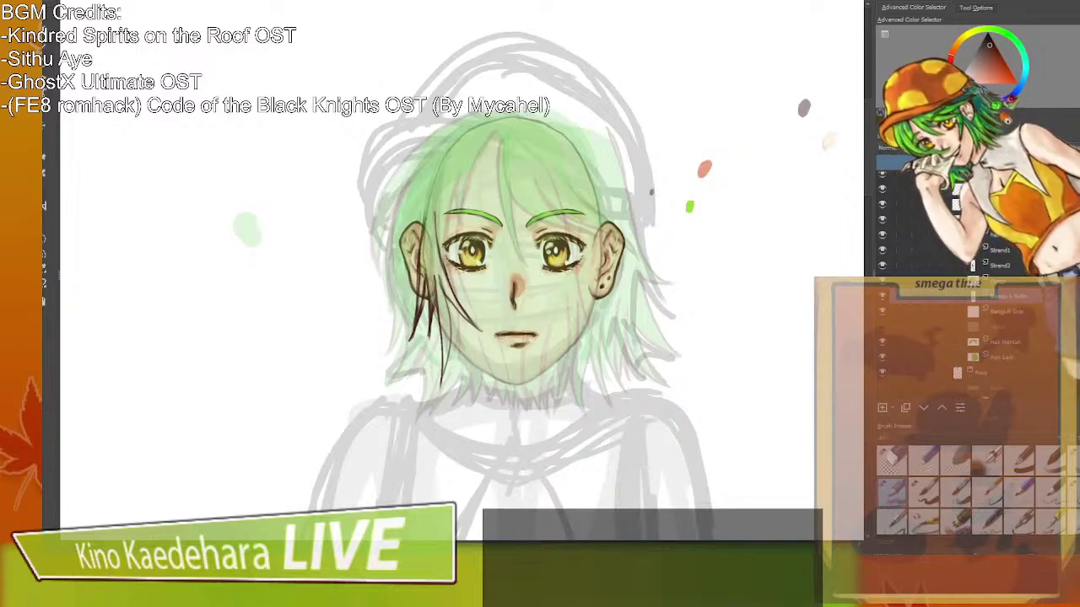
Add a new paint layer between Bangs L Side and Bangs R Side and give it its own bangs name.
left_click(1015, 314)
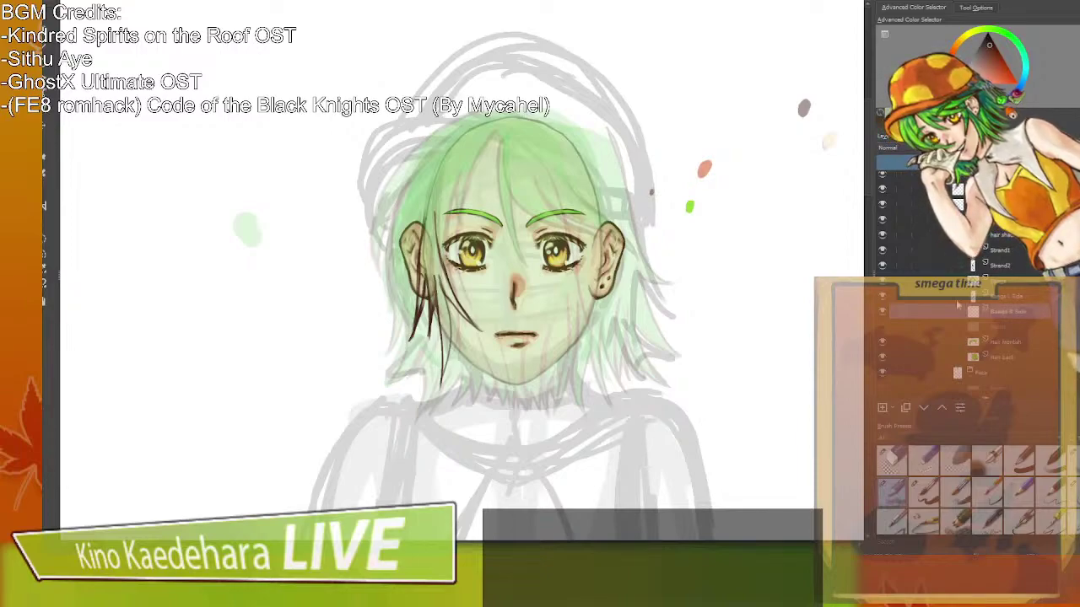
left_click(883, 408)
double_click(1003, 312)
type("Bangs li")
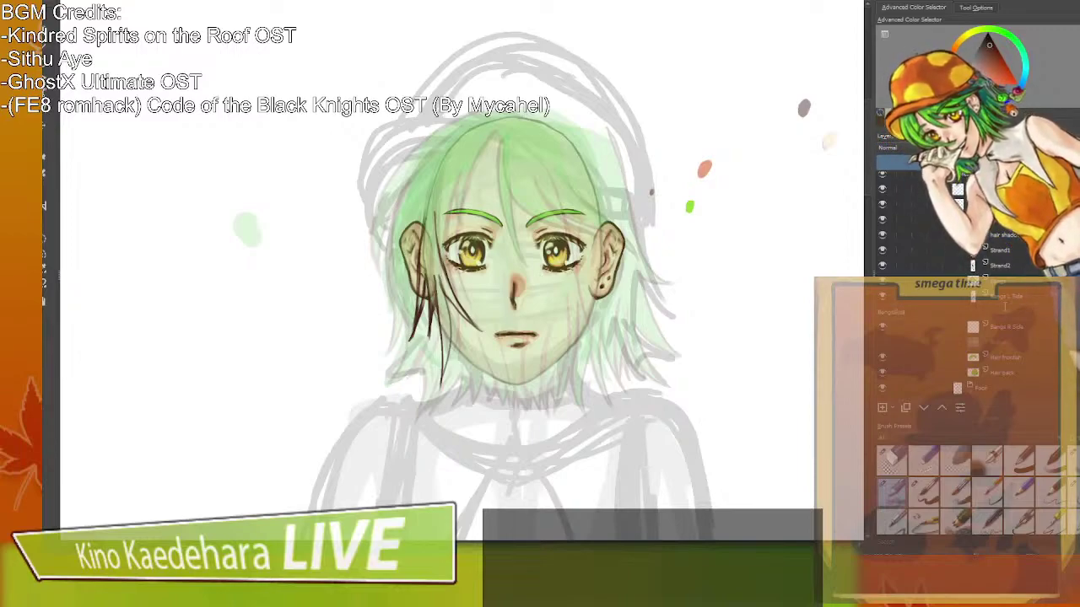
type("Middle")
key("Return")
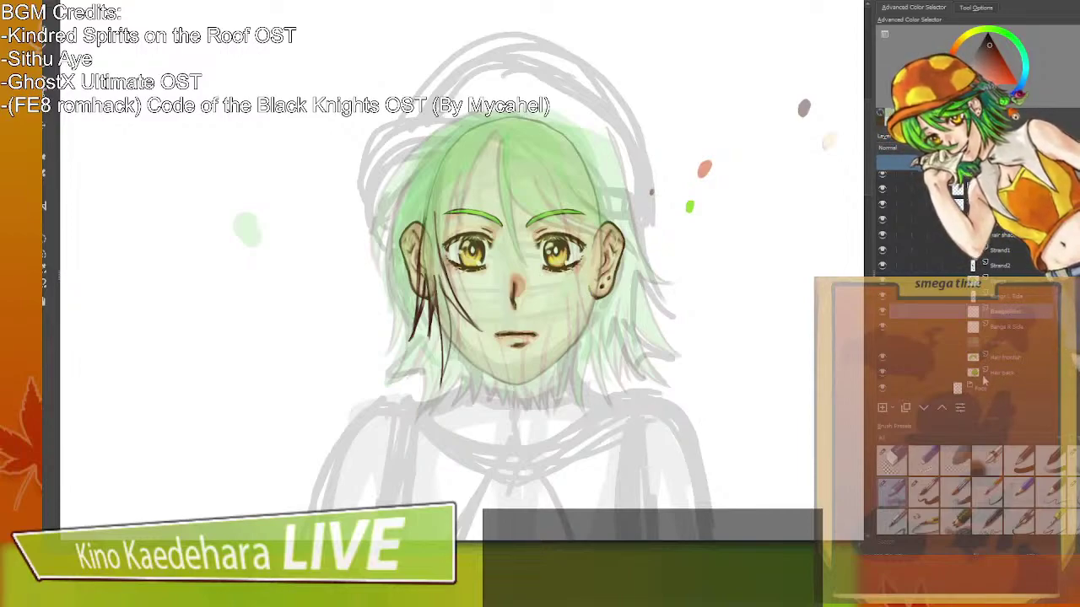
Sample the bright green swatch and fill the left side locks down to their tips on the new layer.
left_click(690, 205, "ctrl")
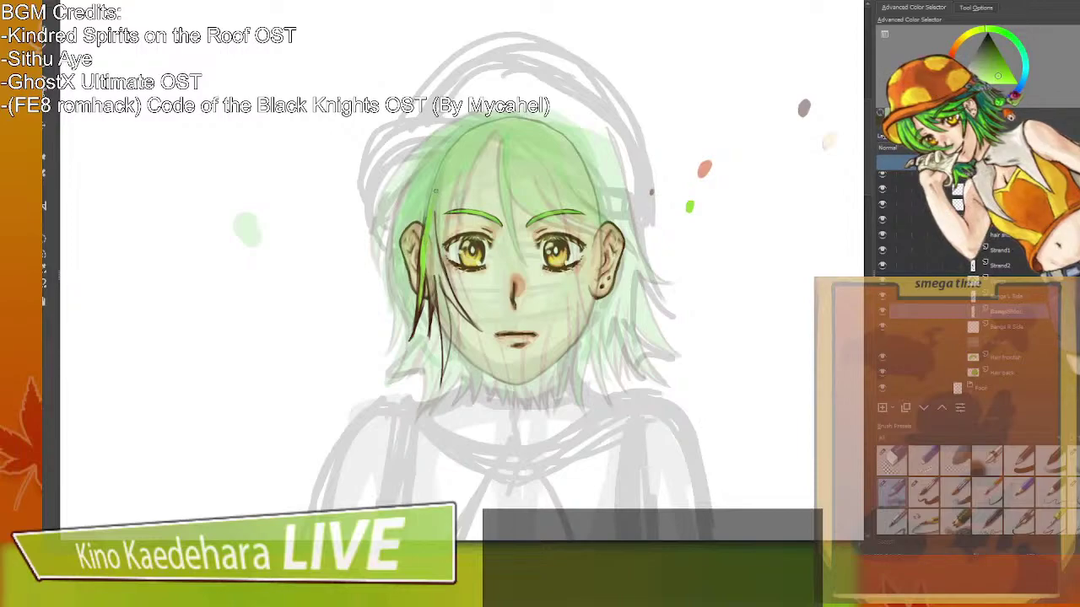
left_click_drag(433, 246, 467, 321)
mouse_move(430, 259)
left_mouse_down()
mouse_move(426, 277)
mouse_move(437, 282)
left_mouse_up()
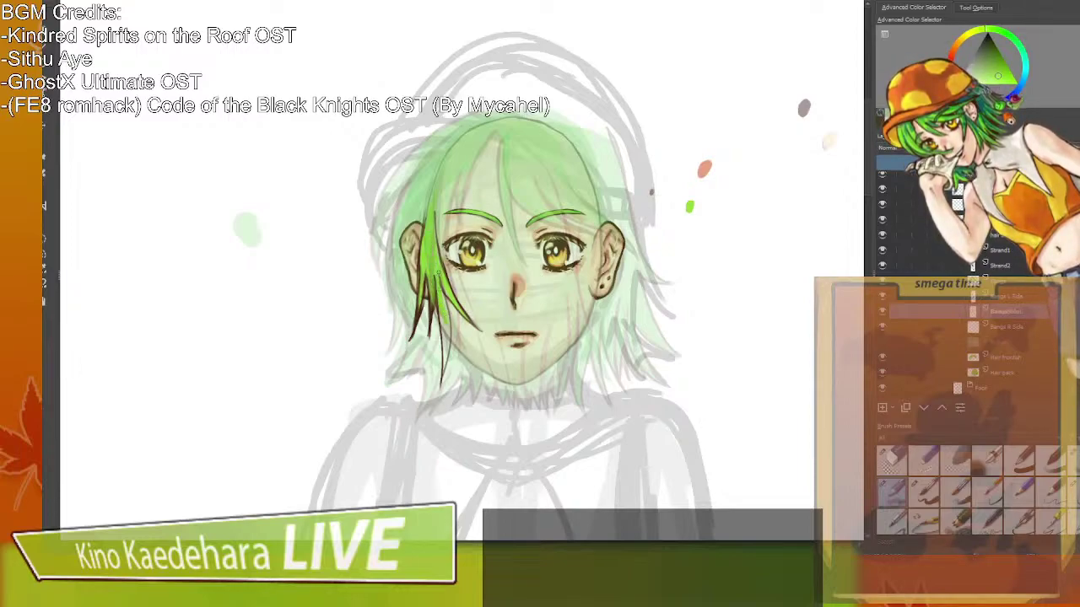
left_click_drag(442, 335, 445, 361)
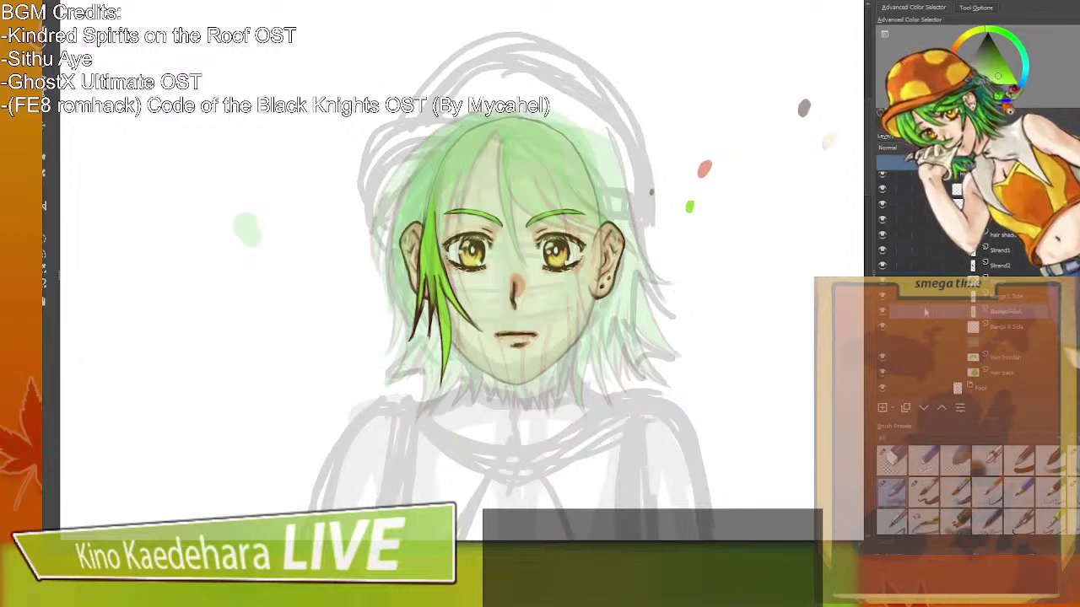
On the Bangs R Side layer, sample the dark brown line colour and draw the inner pointed lock and long strand beside the right eye.
left_click(995, 325)
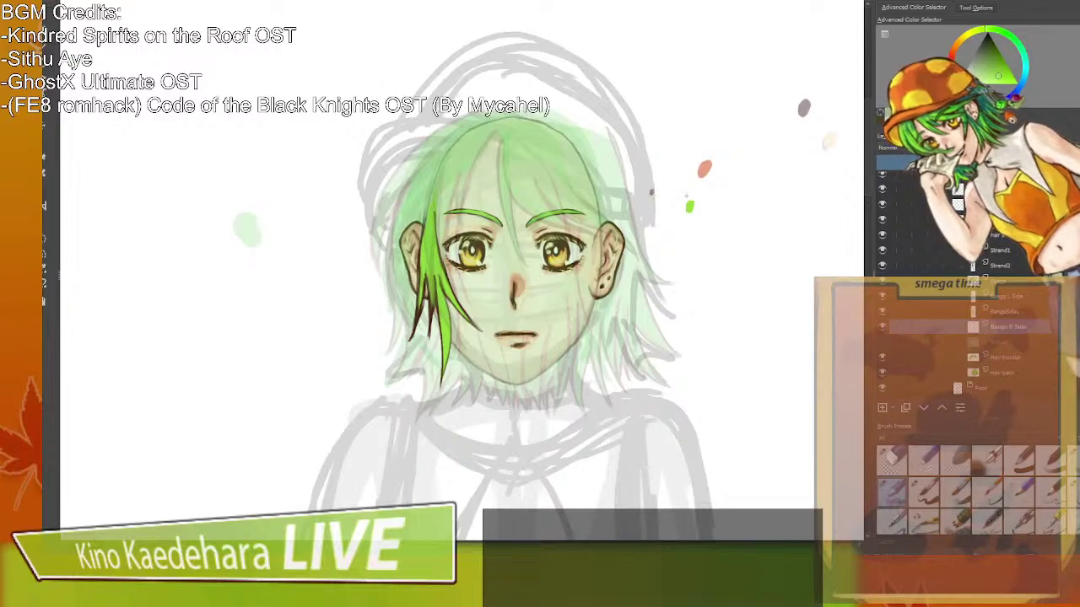
left_click(420, 315, "ctrl")
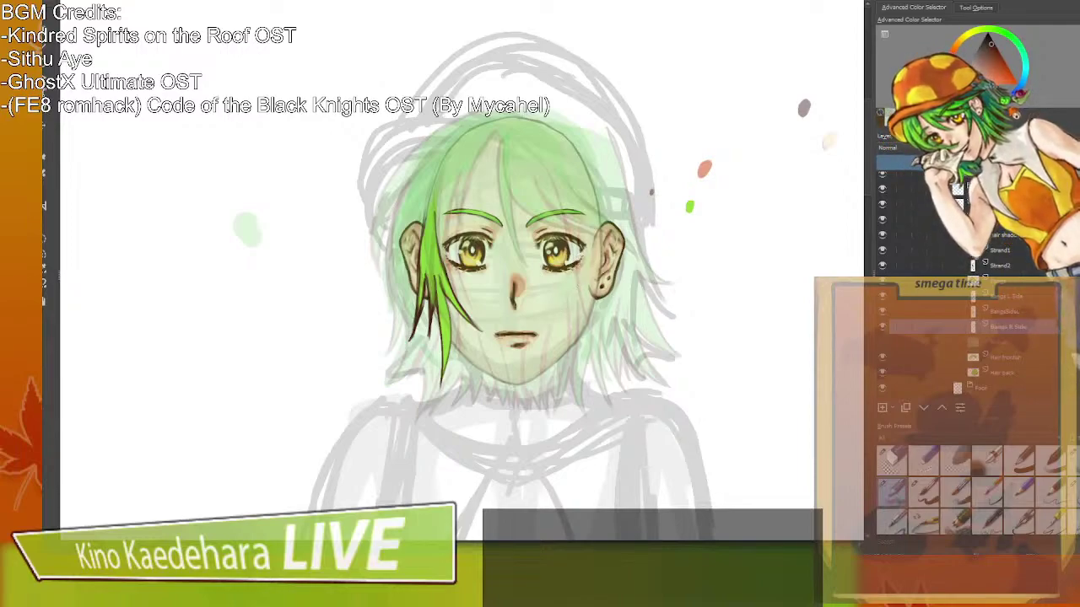
left_click_drag(582, 231, 562, 312)
left_click_drag(572, 274, 562, 318)
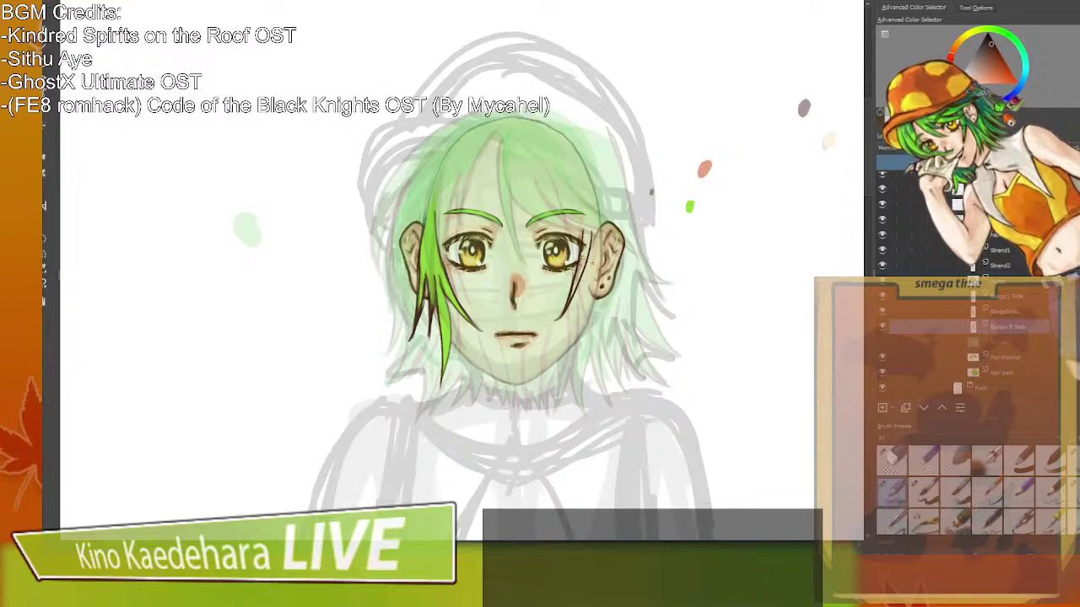
left_click_drag(582, 287, 567, 370)
Draw the outer line of the right side bangs running down over the ear to just below the earlobe.
left_click_drag(591, 241, 596, 332)
key("ctrl+z")
left_click_drag(594, 228, 589, 390)
key("ctrl+z")
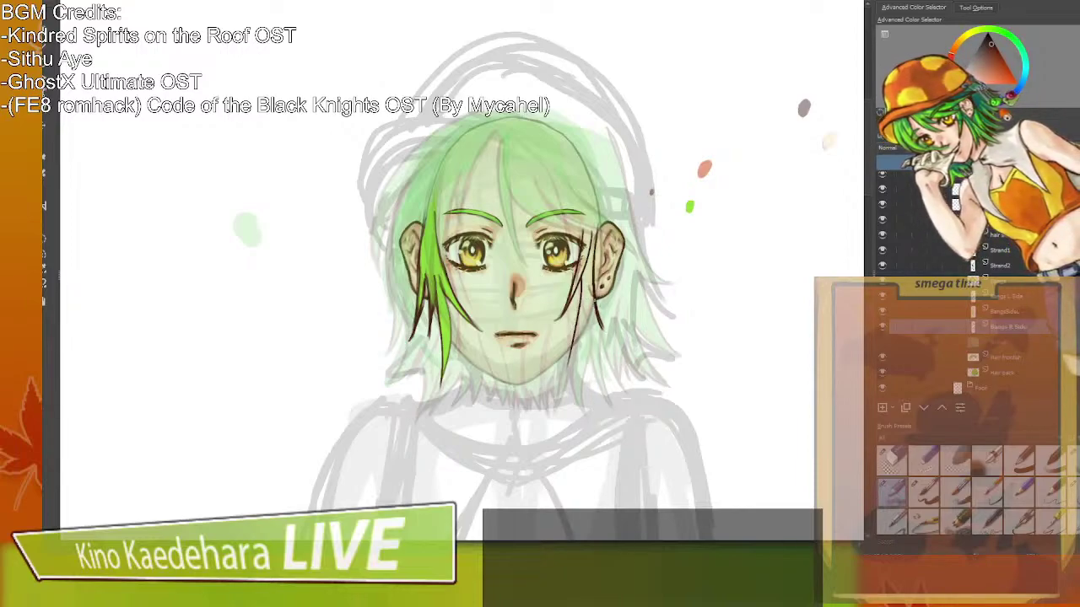
mouse_move(592, 302)
left_mouse_down()
mouse_move(574, 390)
mouse_move(583, 308)
left_mouse_up()
key("ctrl+z")
key("ctrl+z")
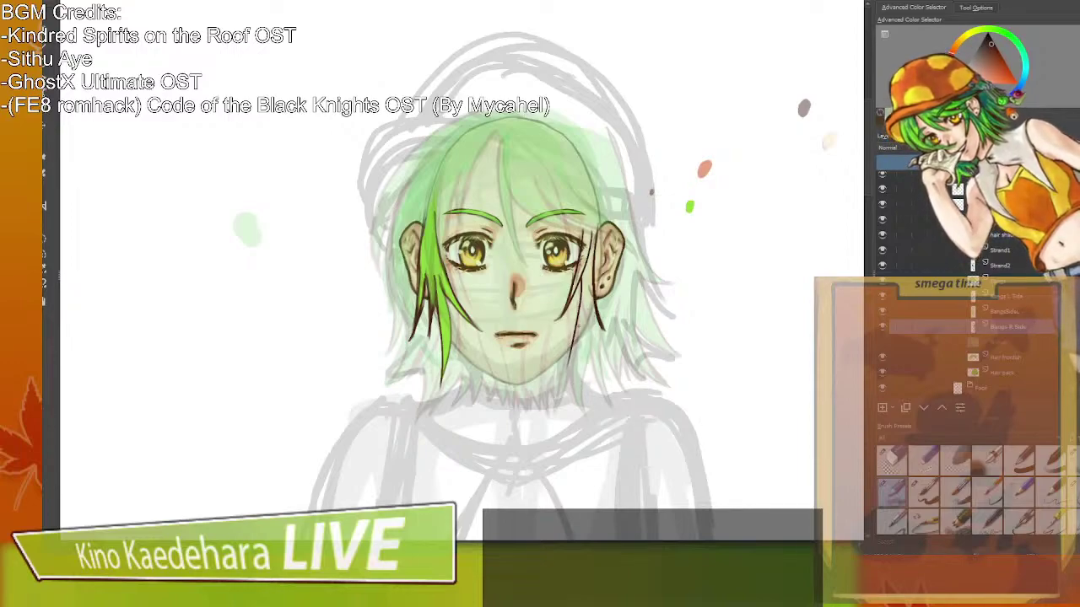
left_click(592, 300, "ctrl")
key("ctrl+z")
key("ctrl+z")
left_click_drag(604, 210, 610, 305)
key("ctrl+z")
key("ctrl+shift+z")
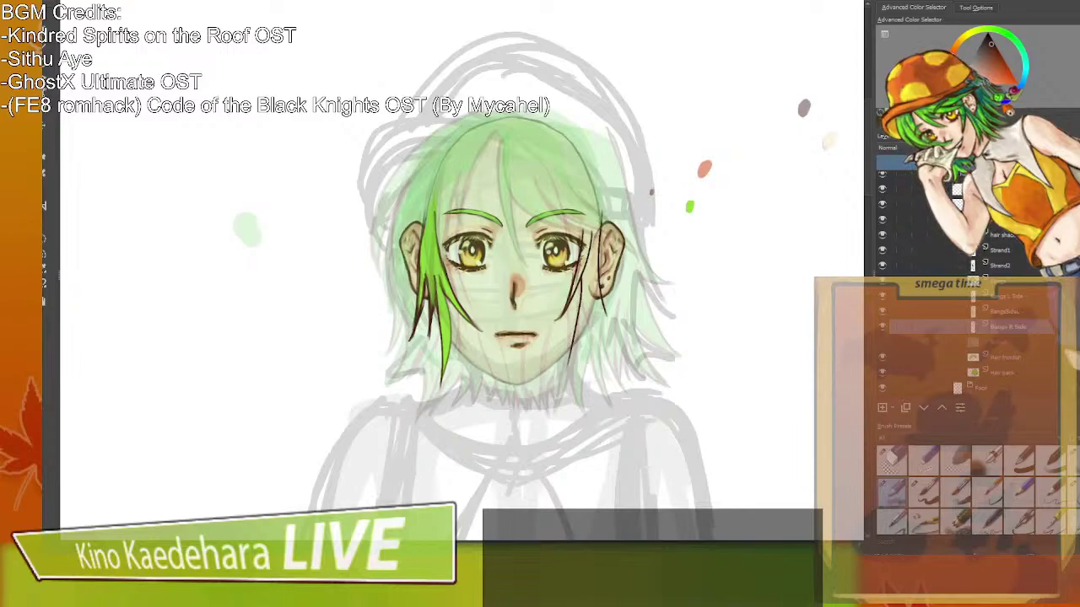
left_click_drag(597, 285, 585, 368)
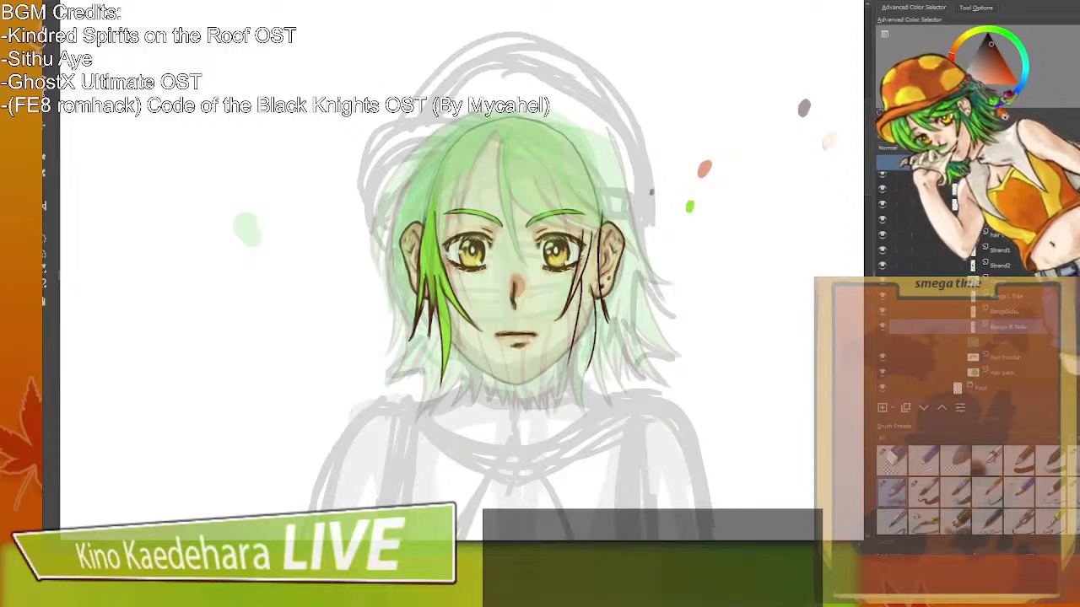
key("ctrl+z")
mouse_move(598, 286)
left_mouse_down()
mouse_move(585, 342)
mouse_move(573, 370)
left_mouse_up()
key("ctrl+z")
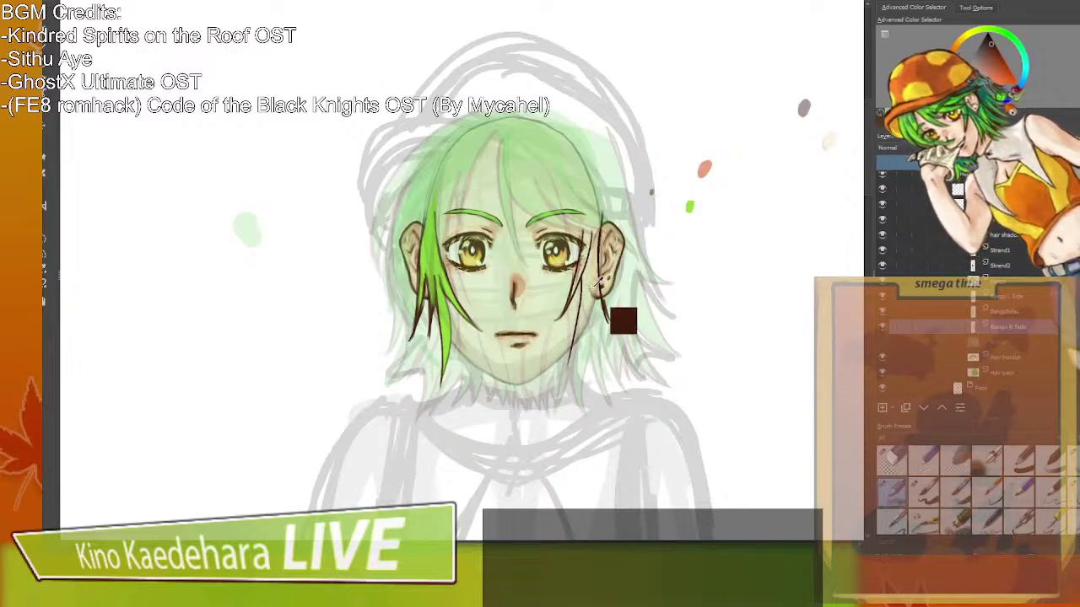
Rework the lock along the right cheek, erasing its surplus lower lines and redrawing its tip toward the jaw.
left_click_drag(592, 297, 570, 371)
left_click_drag(582, 304, 567, 373)
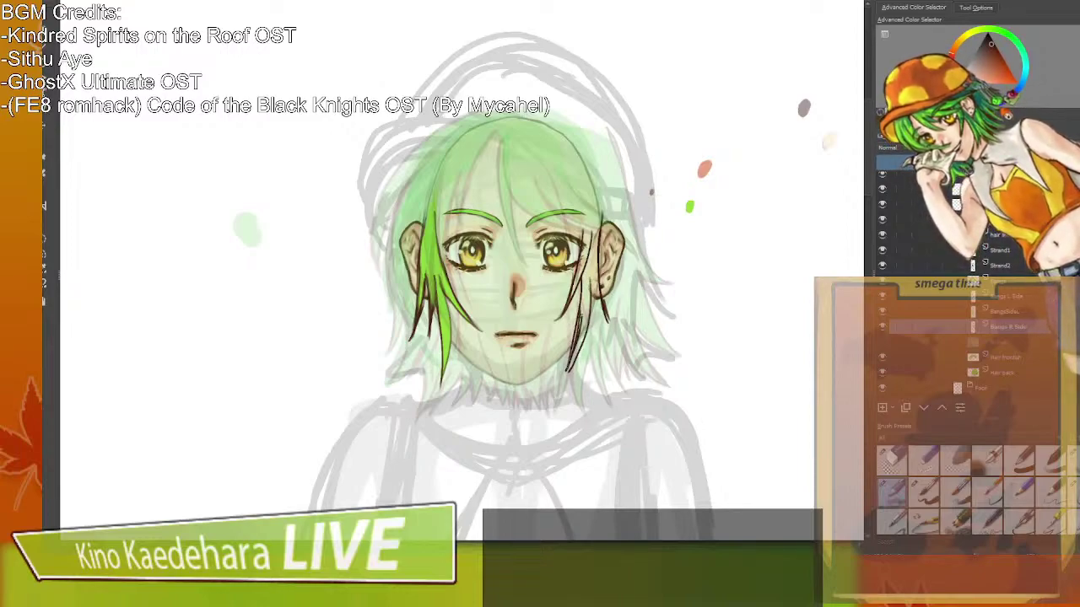
key("/")
left_click_drag(581, 300, 572, 361)
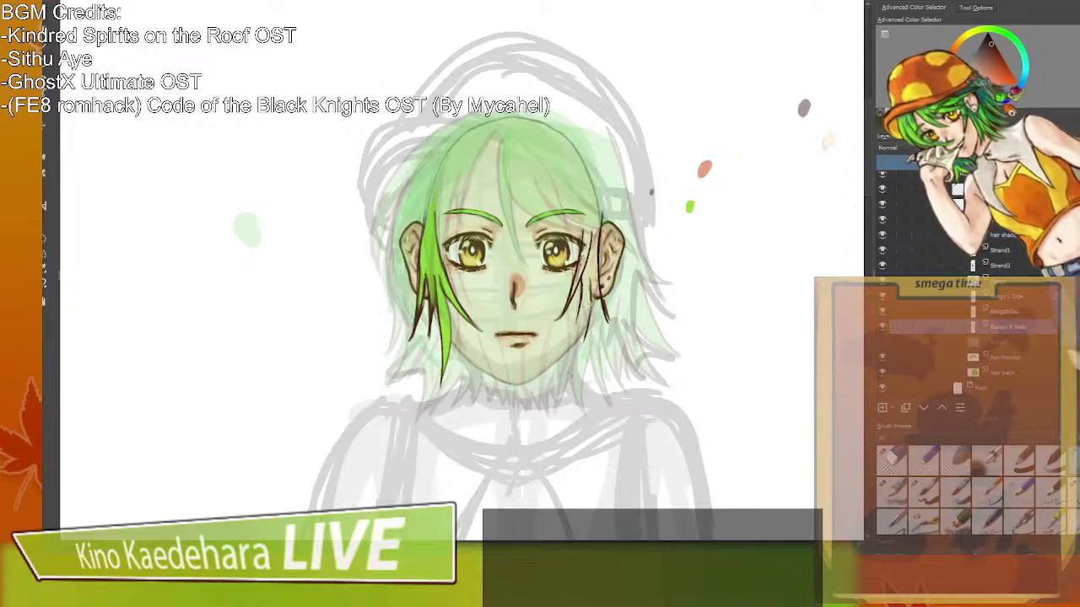
left_click_drag(580, 296, 567, 354)
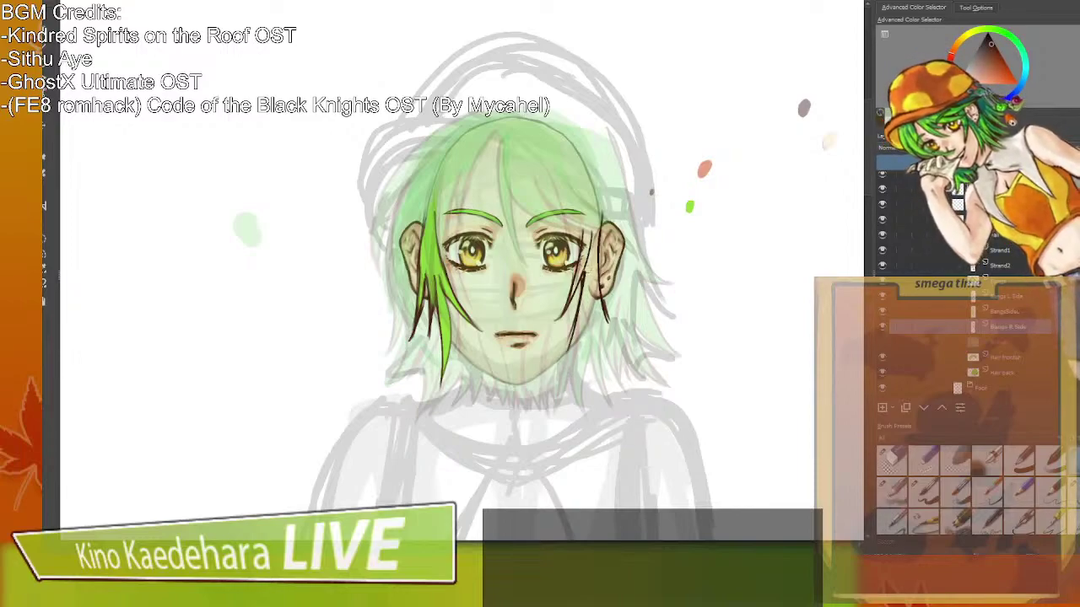
key("/")
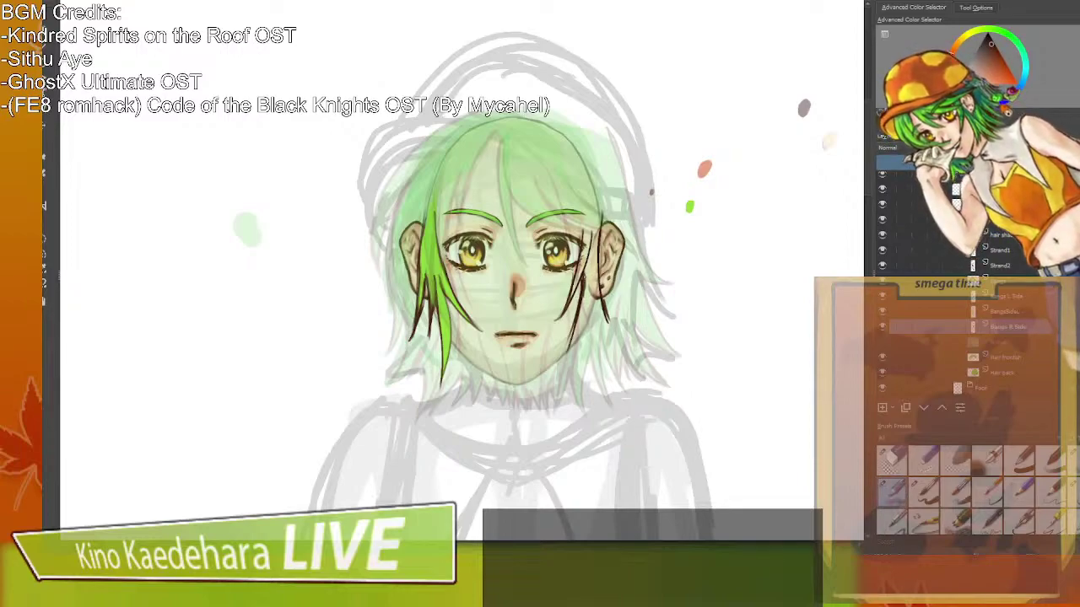
key("/")
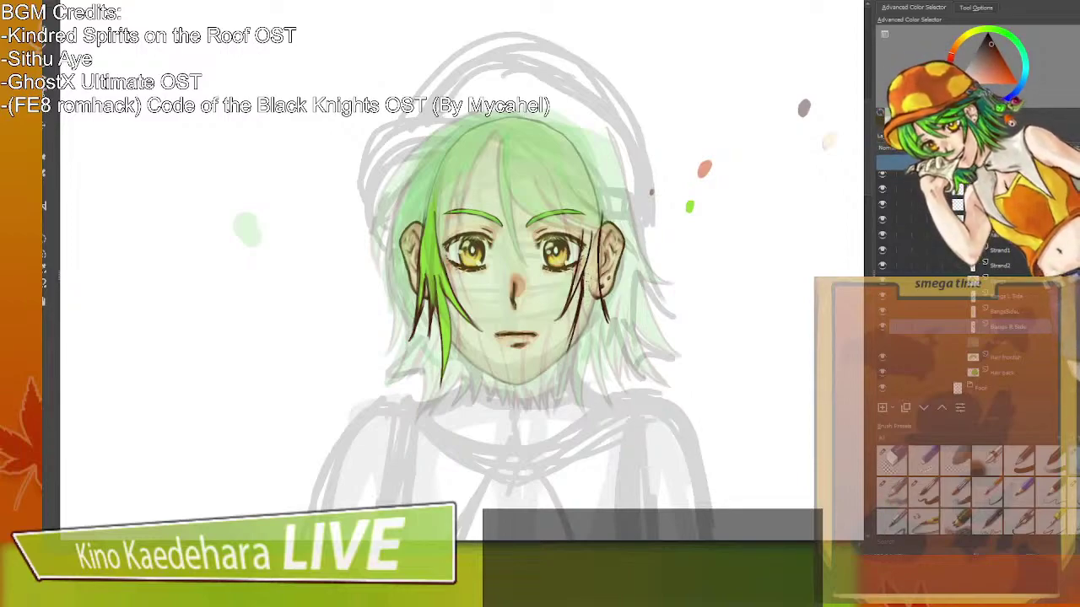
key("/")
left_click_drag(586, 272, 565, 349)
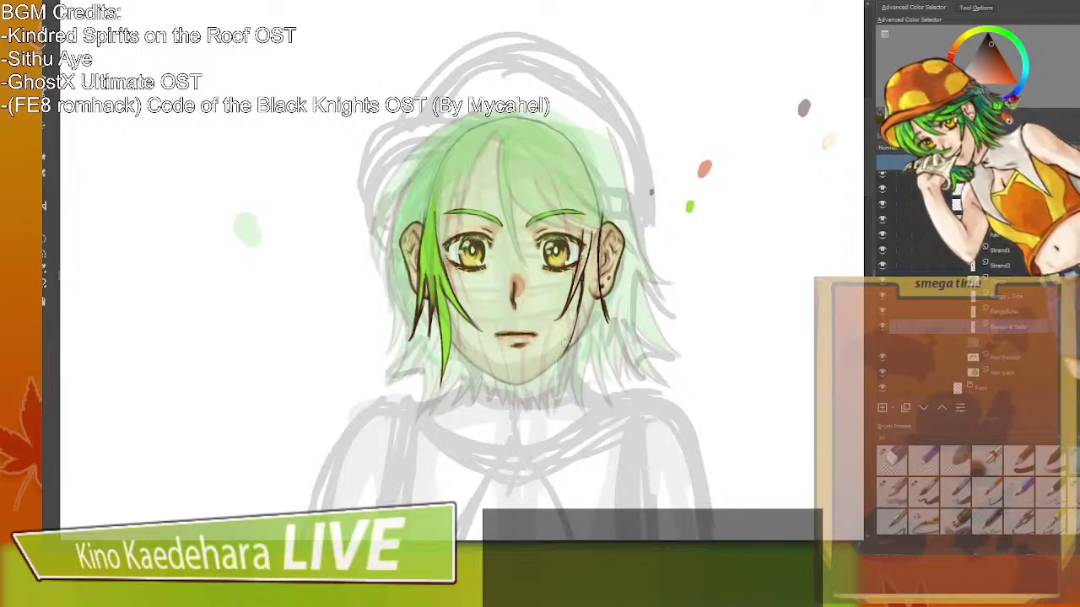
left_click_drag(571, 342, 557, 365)
mouse_move(582, 322)
left_mouse_down()
mouse_move(555, 365)
mouse_move(583, 372)
left_mouse_up()
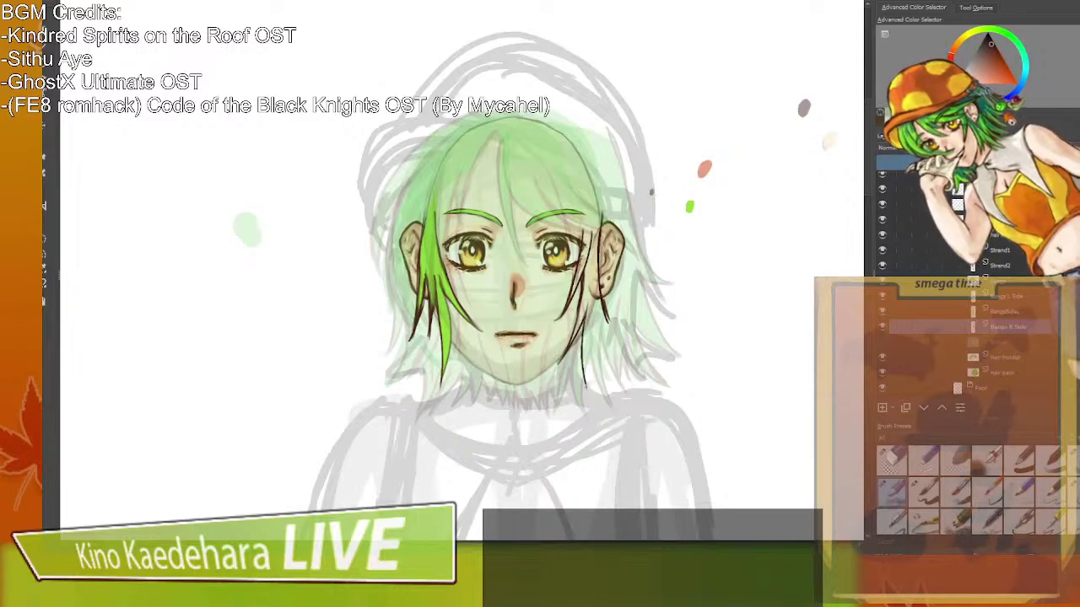
left_click_drag(589, 306, 588, 392)
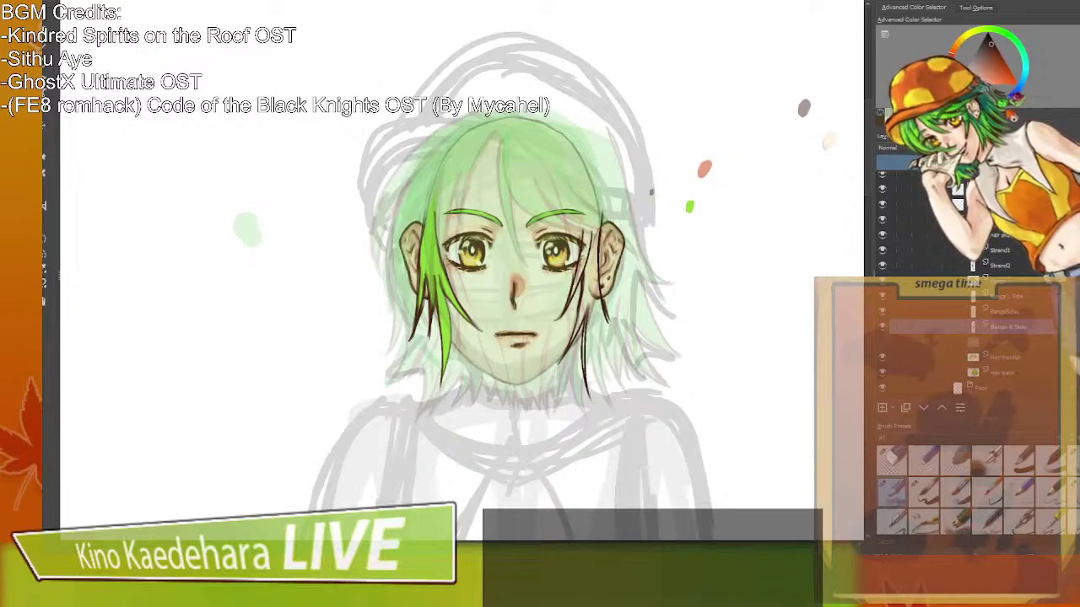
key("ctrl+z")
key("ctrl+z")
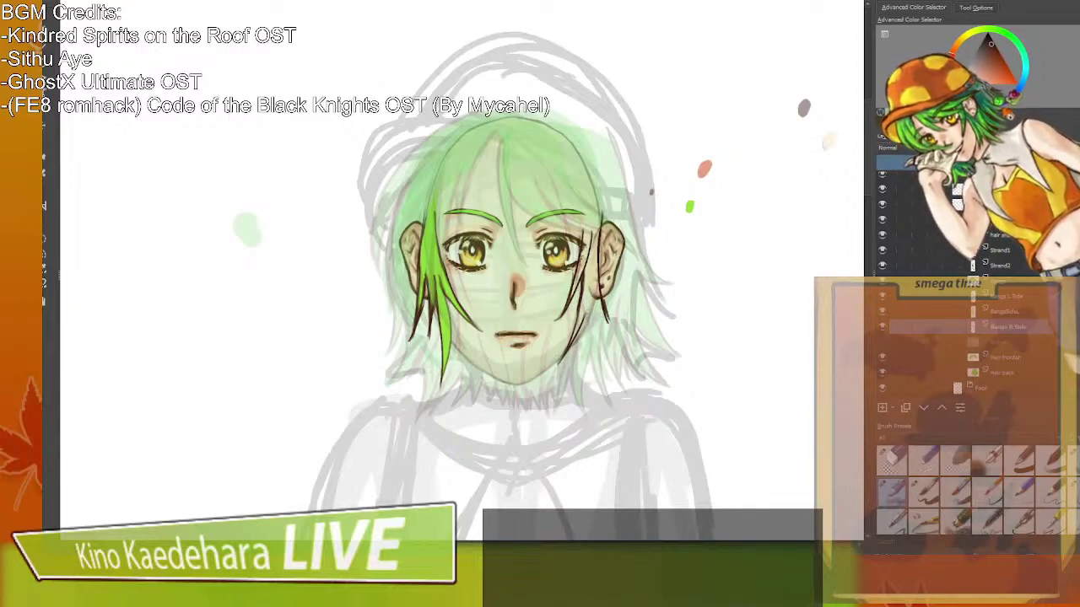
left_click_drag(582, 335, 570, 381)
key("ctrl+z")
Outline the remaining pointed locks hanging from below the right ear to the neck and clean up stray marks.
left_click_drag(589, 310, 584, 378)
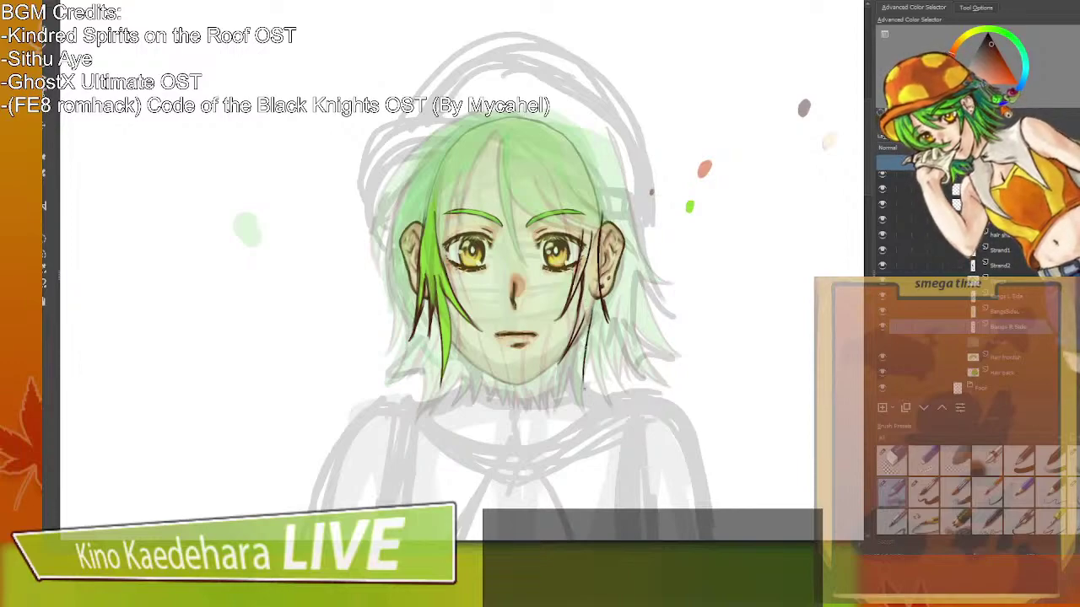
left_click_drag(581, 329, 583, 386)
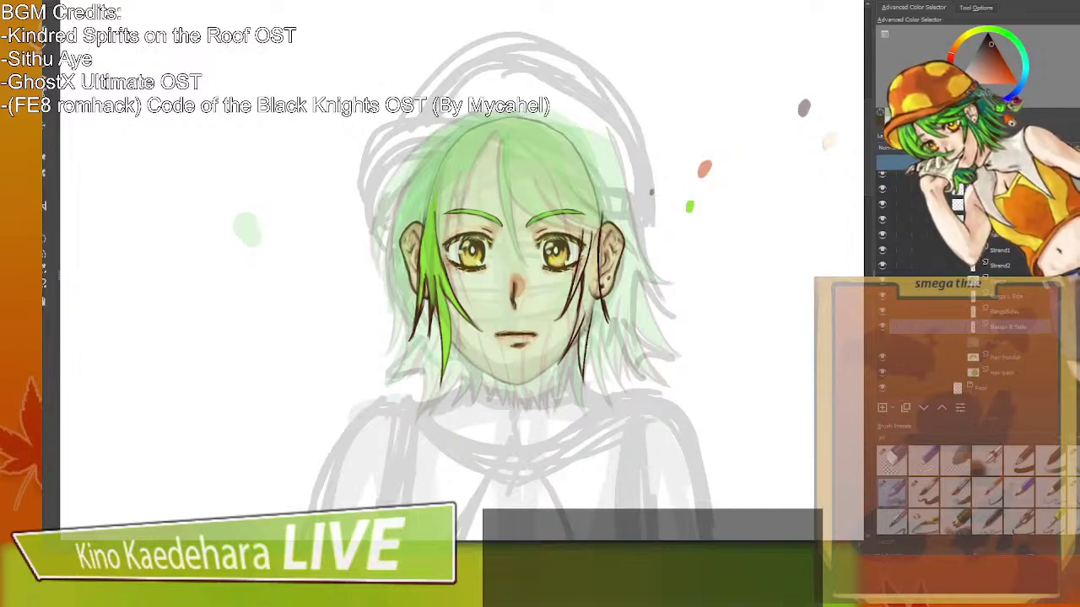
left_click_drag(588, 301, 602, 413)
left_click_drag(615, 319, 602, 351)
left_click_drag(599, 320, 602, 391)
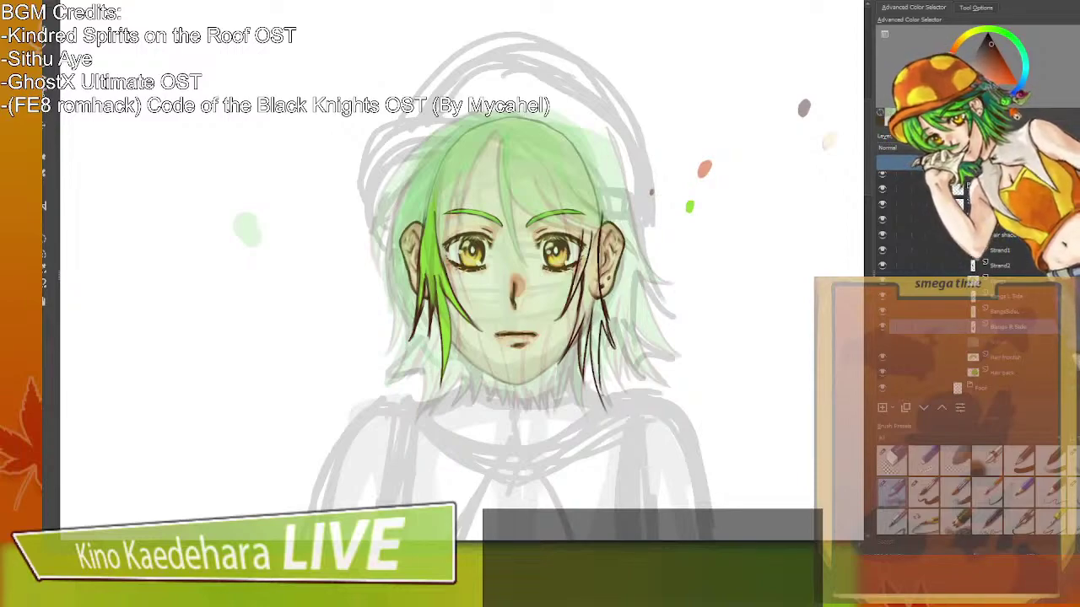
left_click_drag(597, 326, 602, 413)
left_click_drag(600, 311, 597, 386)
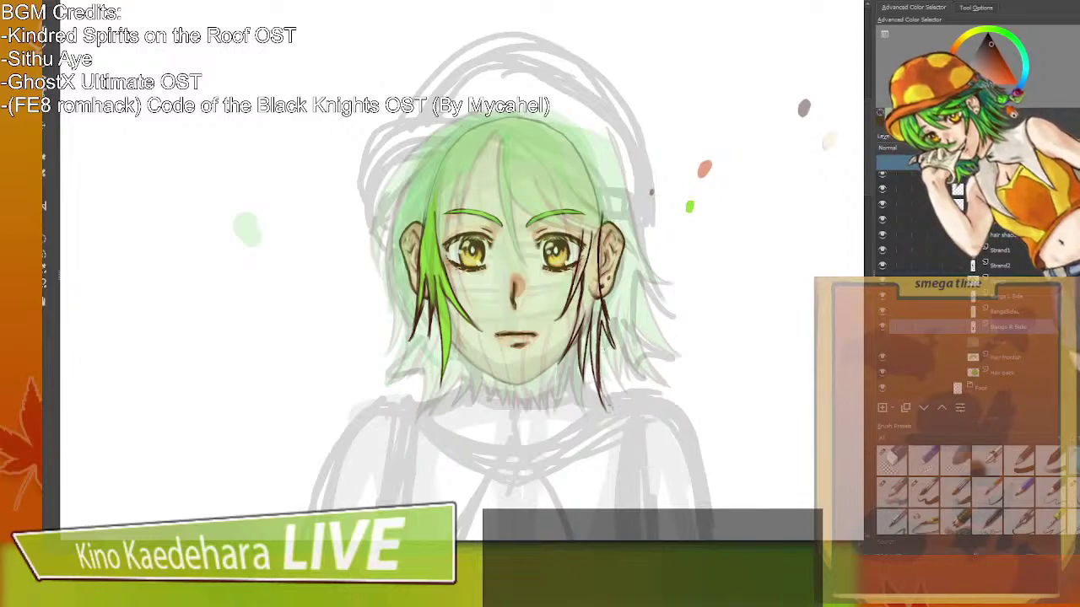
key("ctrl+z")
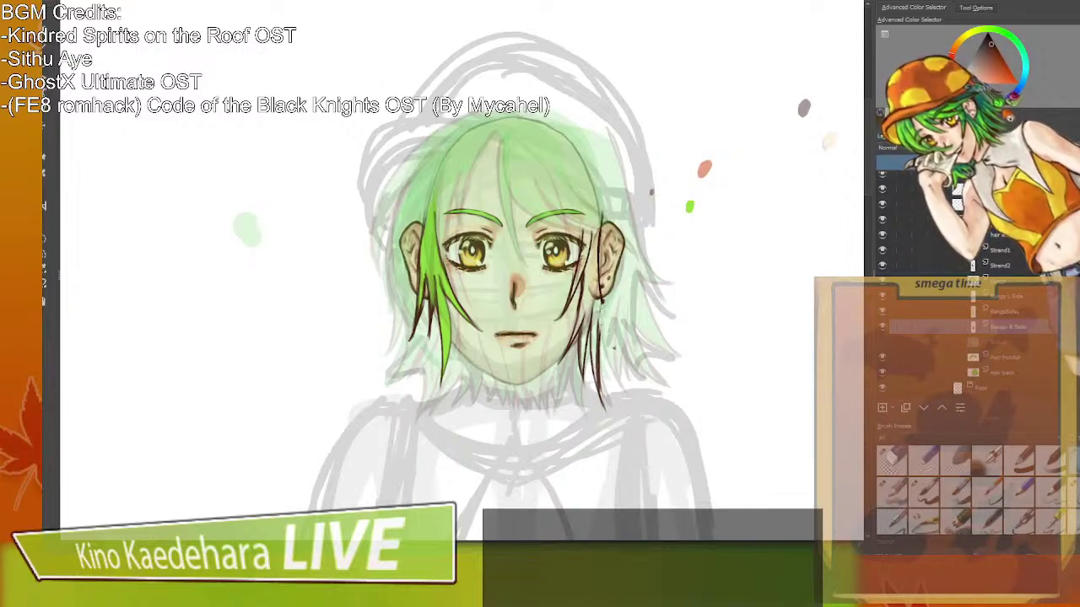
key("/")
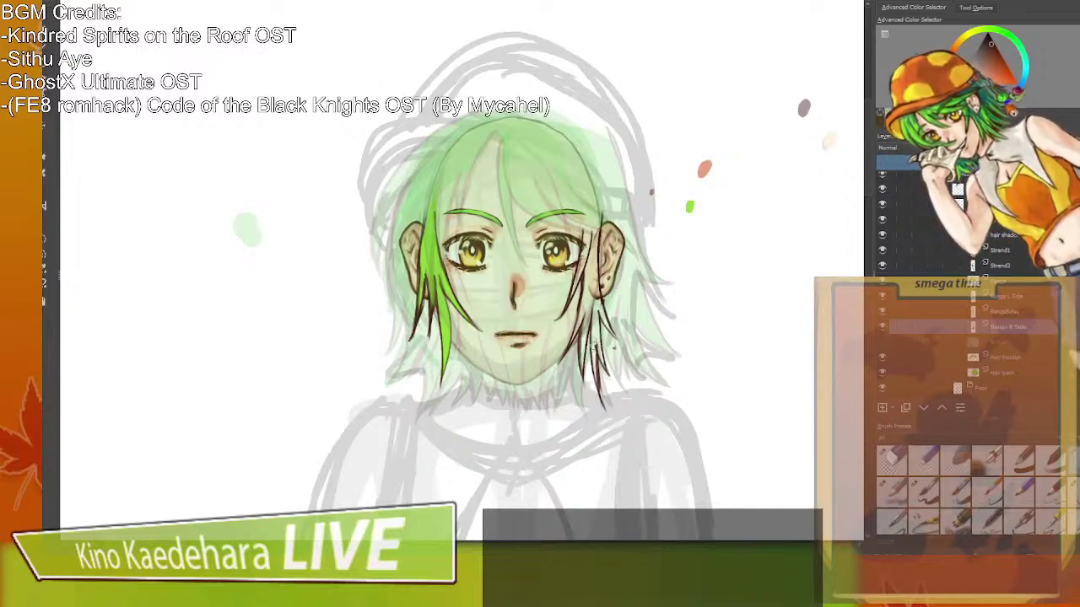
key("/")
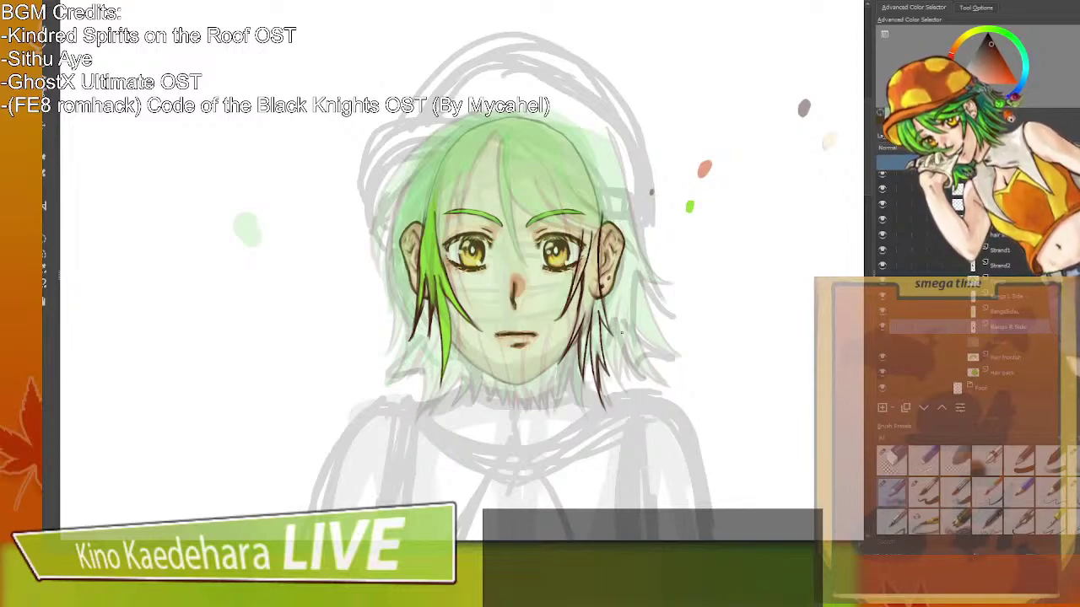
Add a new paint layer directly below Bangs R Side and name it BangsSideR.
left_click(992, 346)
key("Insert")
double_click(1004, 343)
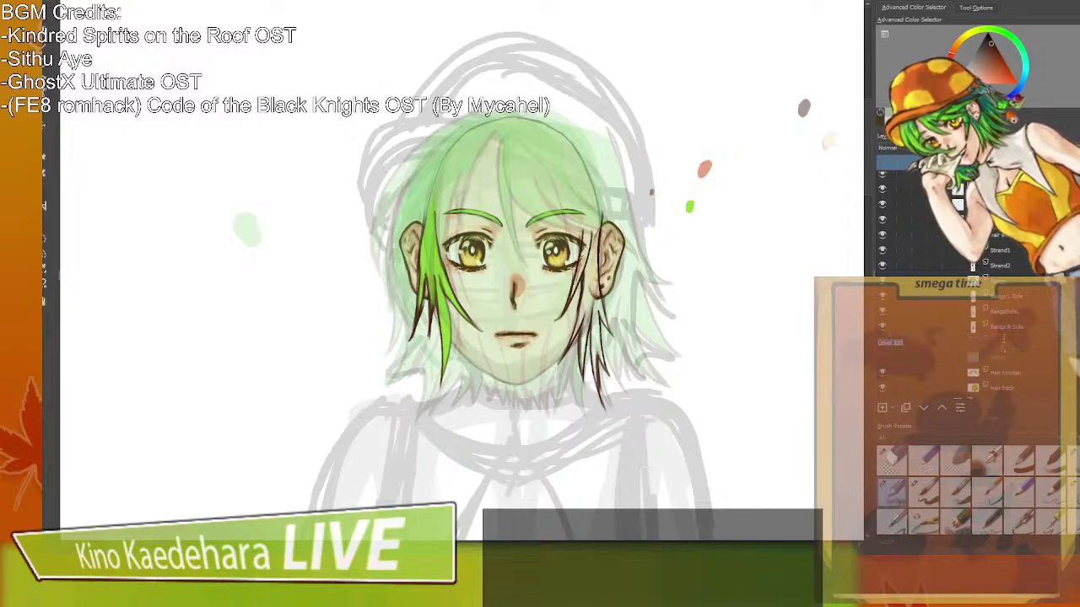
type("BangsSideR")
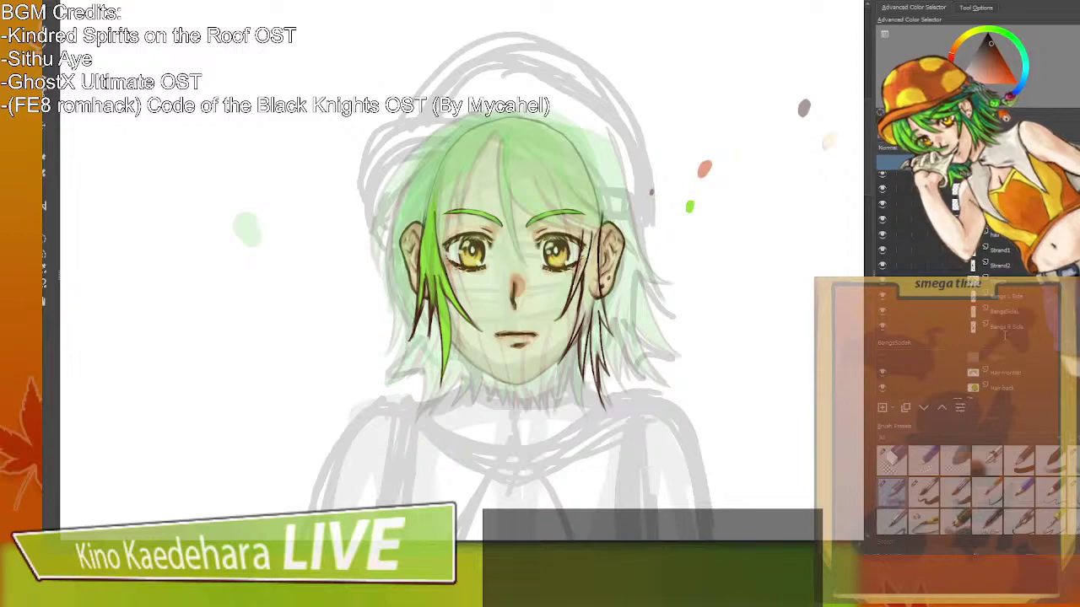
key("BackSpace")
type("sStrand")
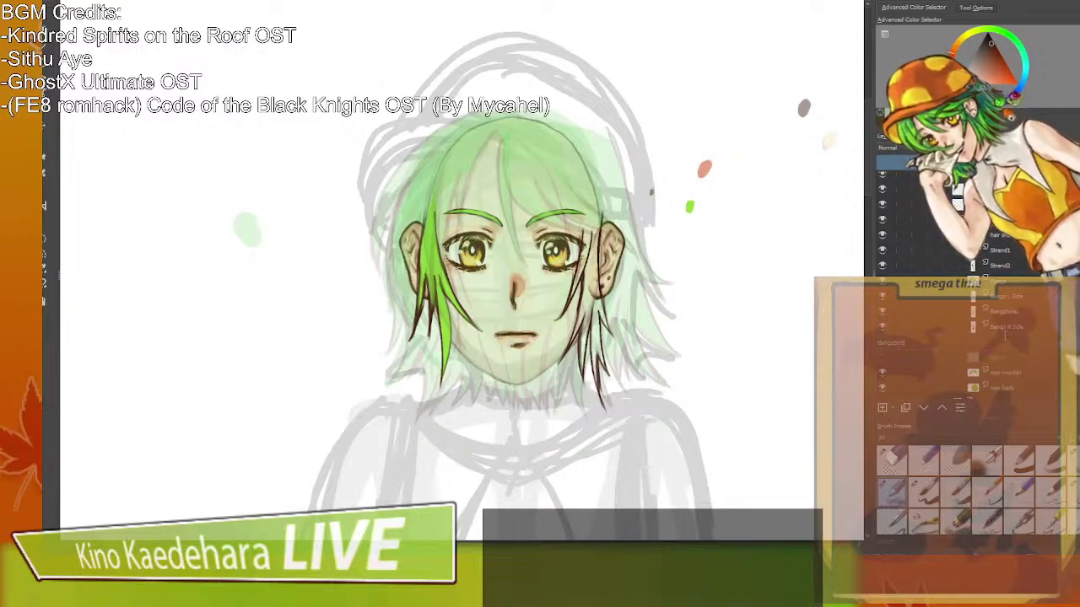
key("Return")
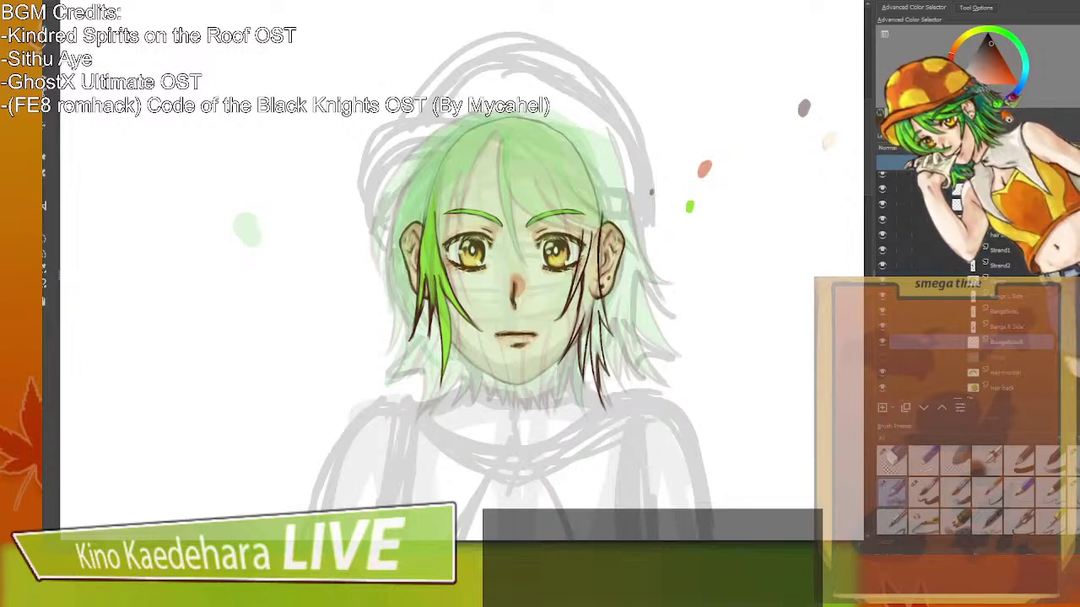
Sample the bright green of the left bangs and fill the right side locks down to their tips on the BangsSideR layer.
key("ctrl")
left_click(455, 325, "ctrl")
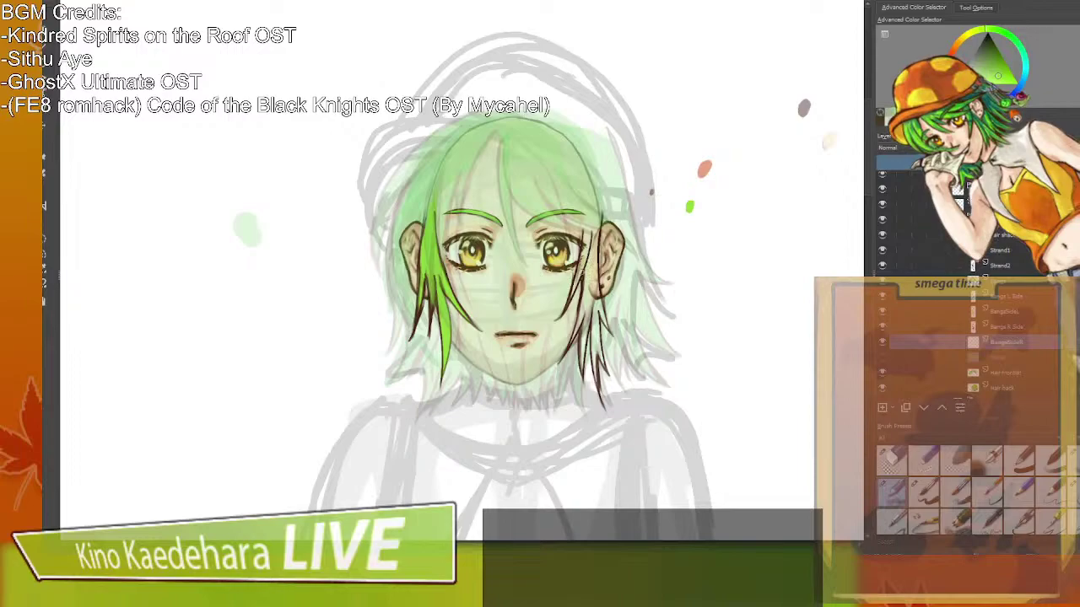
mouse_move(577, 282)
left_mouse_down()
mouse_move(564, 312)
mouse_move(587, 236)
mouse_move(585, 251)
left_mouse_up()
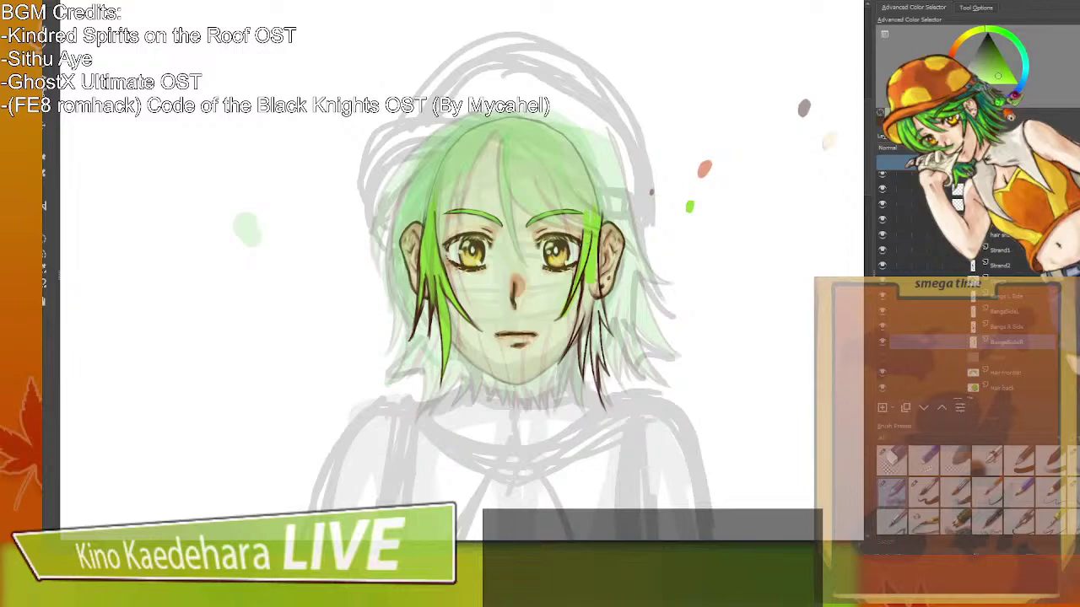
mouse_move(591, 218)
left_mouse_down()
mouse_move(595, 202)
mouse_move(572, 342)
left_mouse_up()
left_click_drag(595, 278, 601, 318)
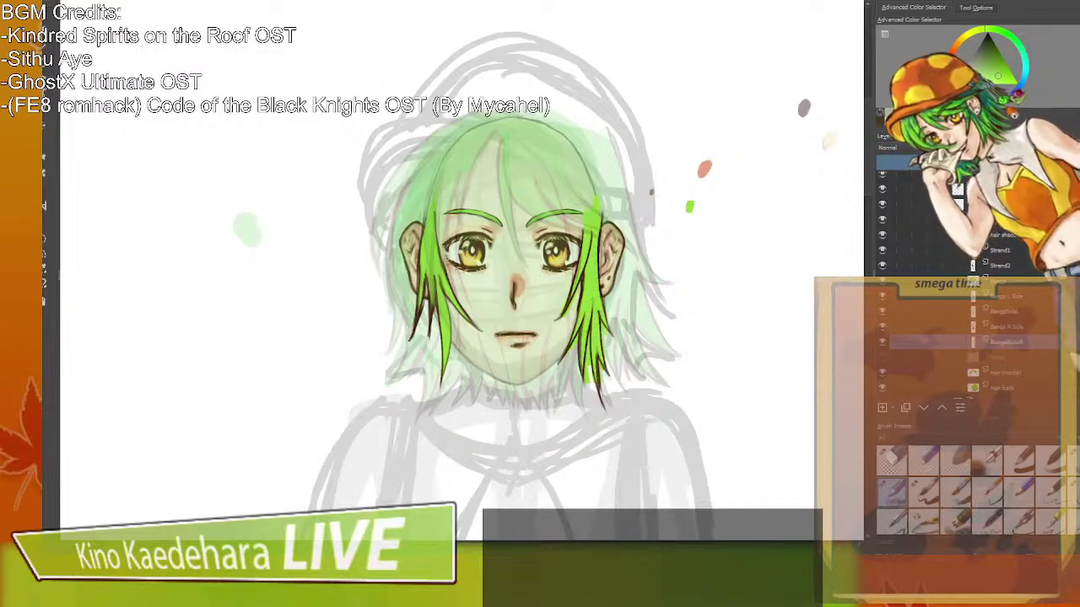
left_click_drag(588, 380, 588, 340)
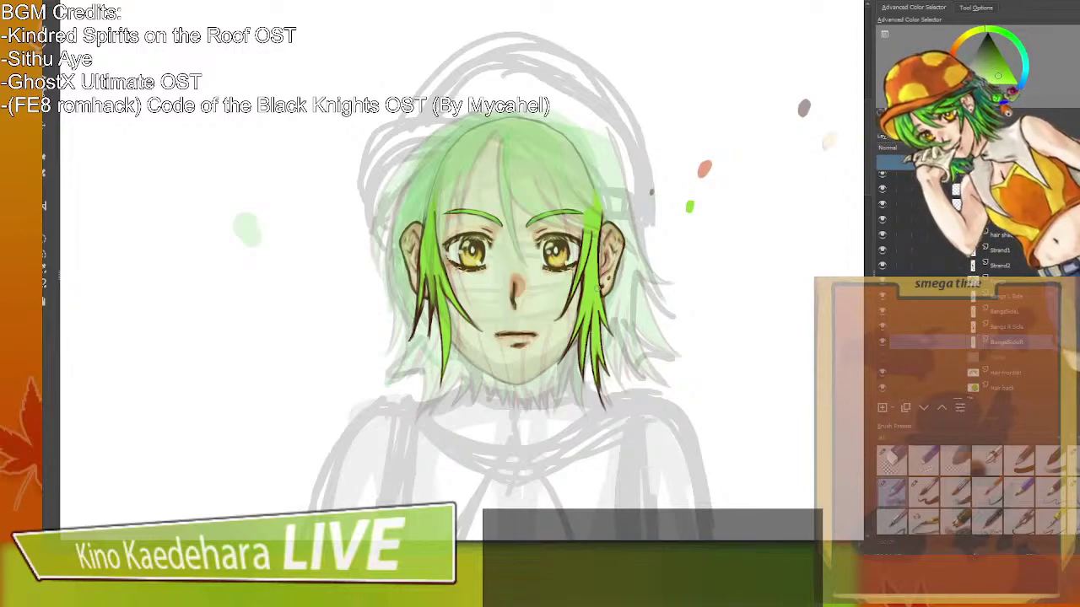
Show the hidden top hair layer, restore the Bangs and Hair Back layers to full opacity, and check the neighbouring hair layers.
left_click(881, 359)
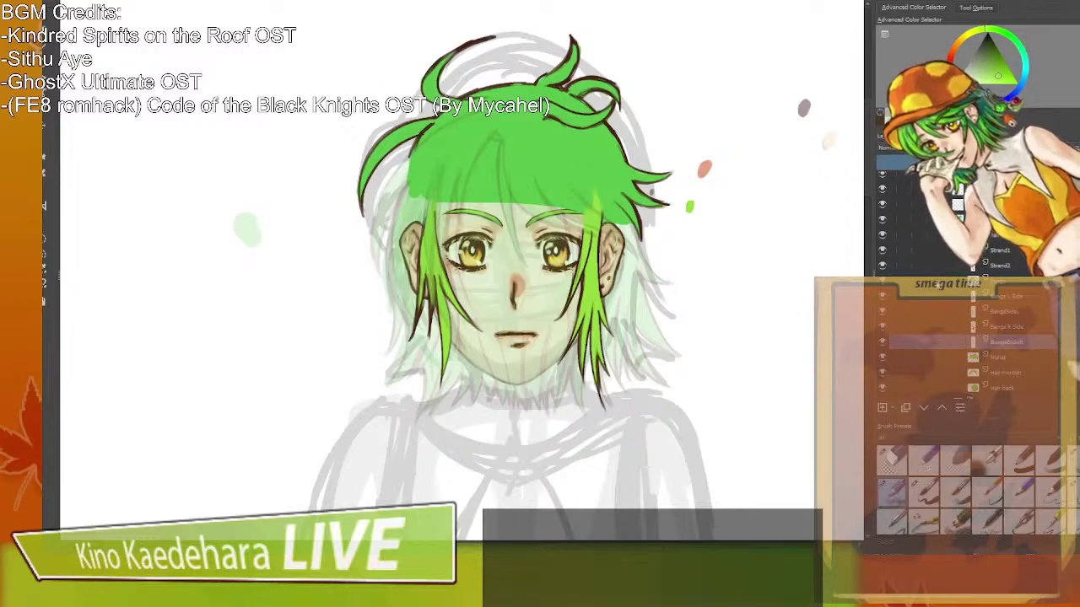
left_click(1022, 279)
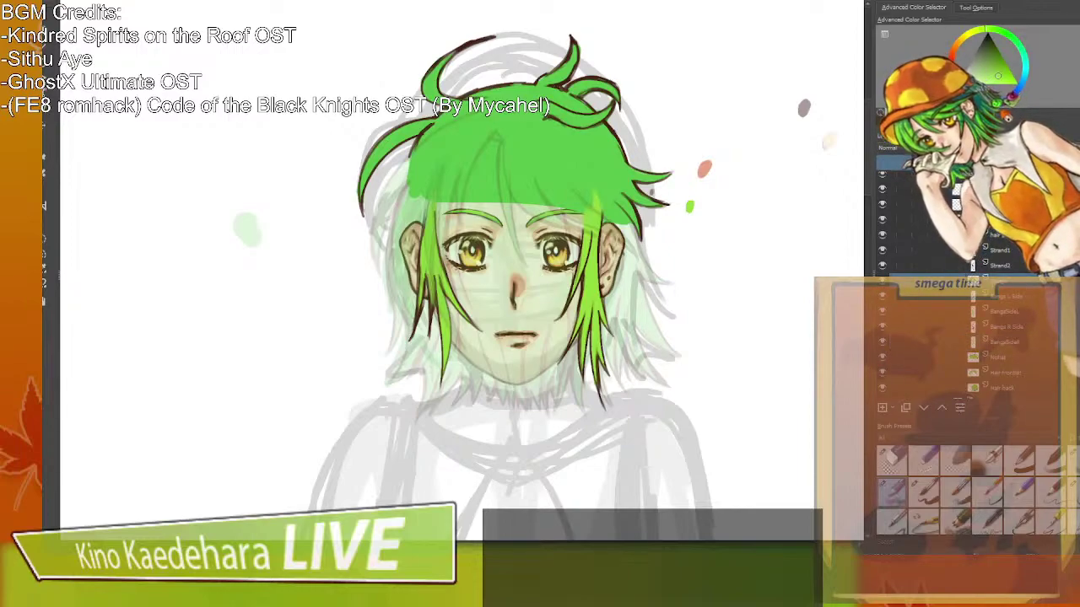
scroll(1015, 344, "down", 1)
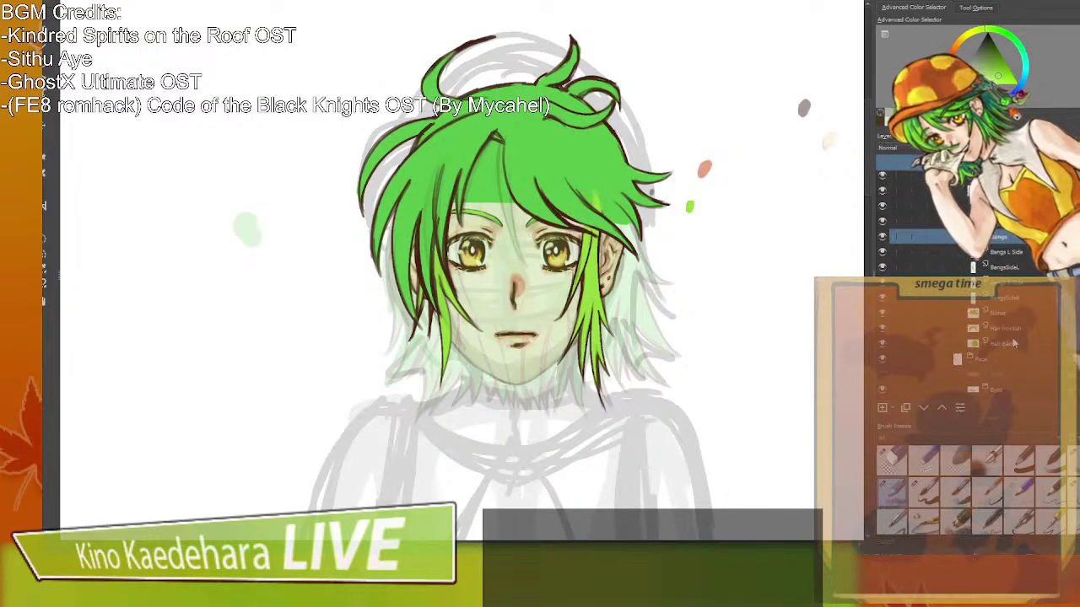
left_click(1005, 347)
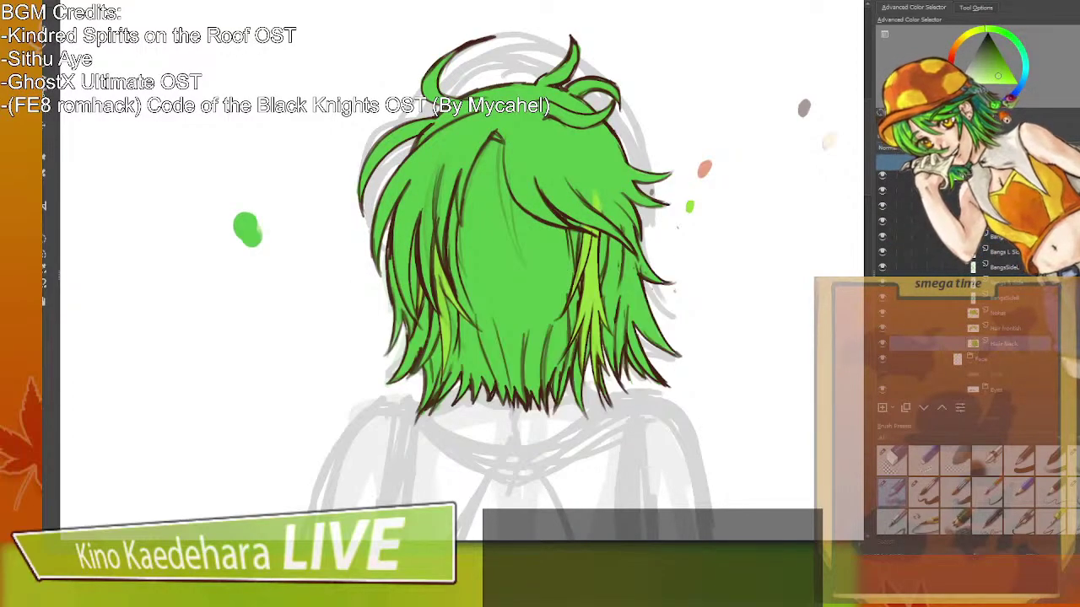
left_click(1018, 330)
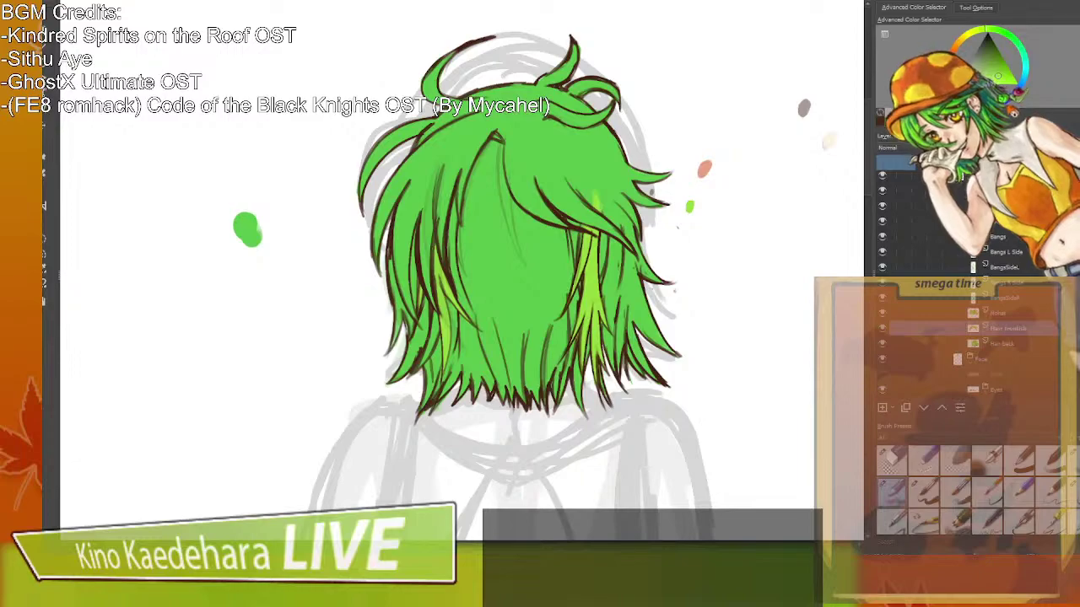
left_click(1027, 314)
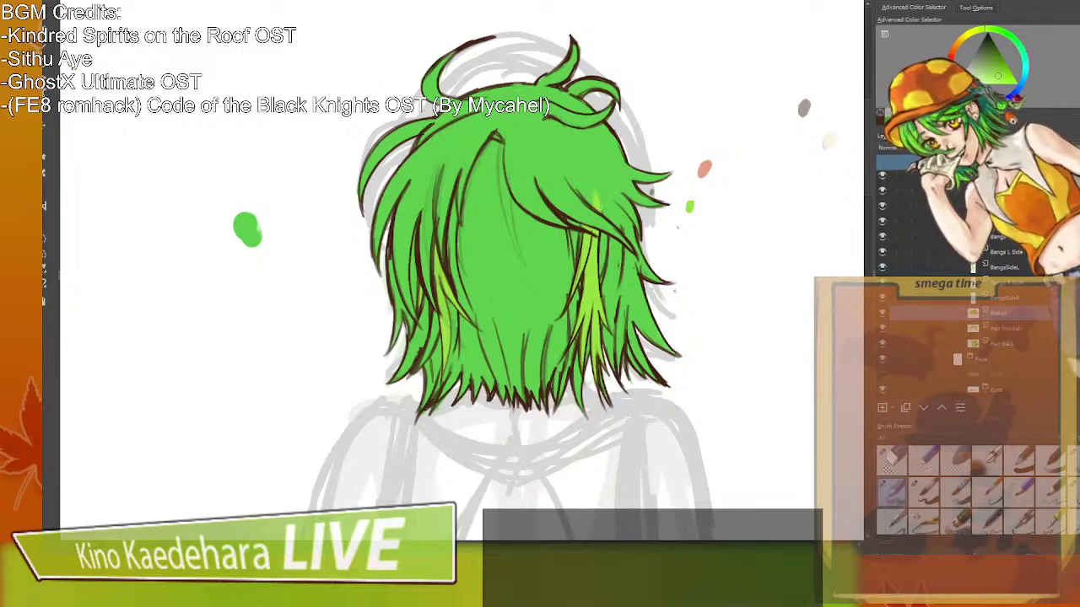
left_click(1033, 286)
left_click(1034, 299)
left_click(1025, 266)
left_click(1019, 236)
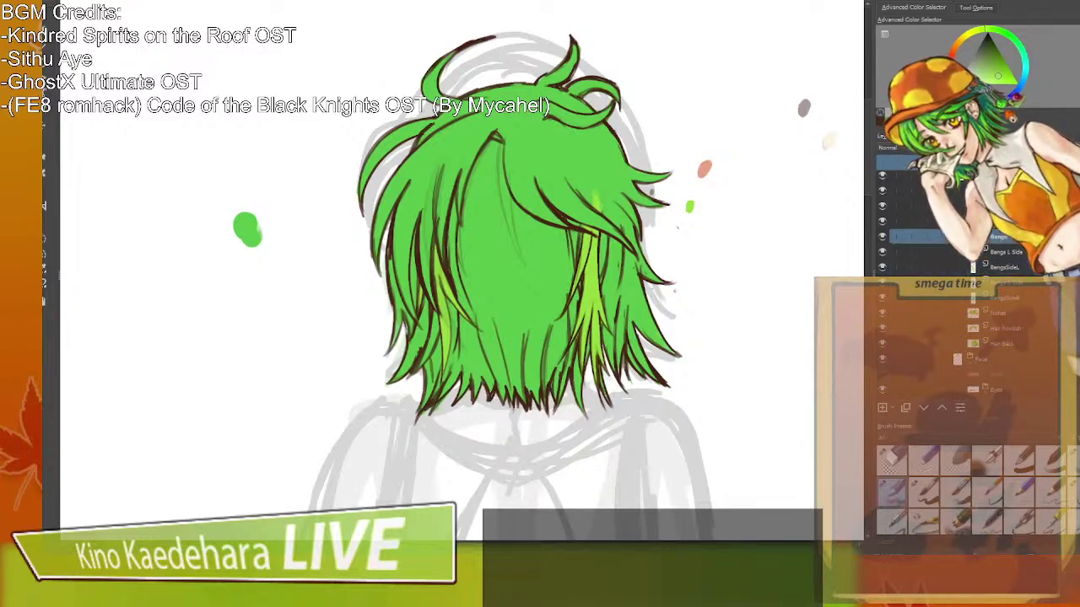
Look over the hair strand layers and the face base layer in the layer stack.
left_click(1012, 221)
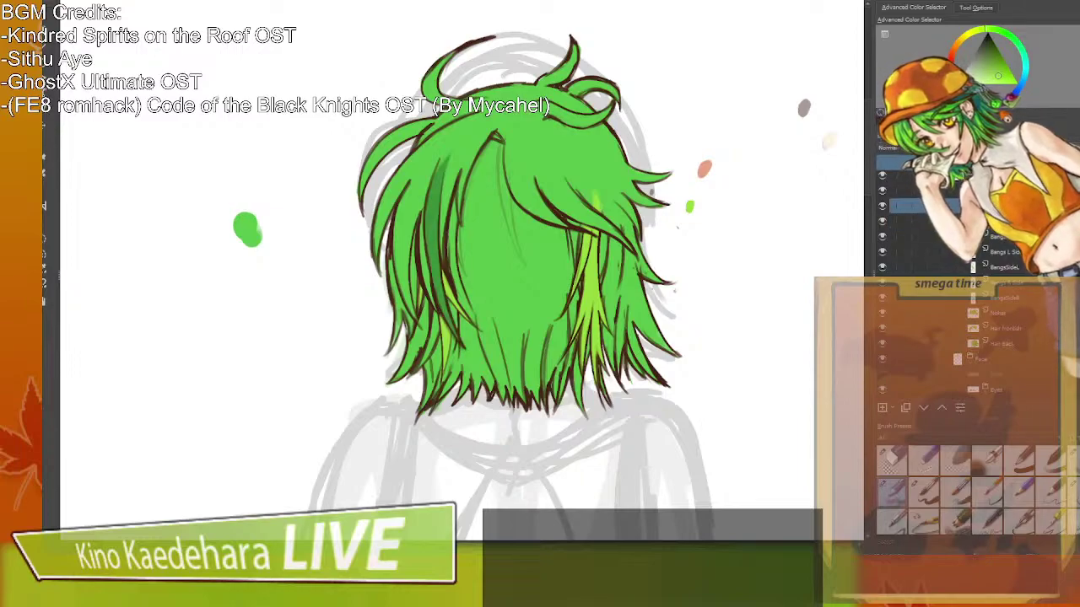
left_click(1012, 206)
left_click_drag(708, 299, 754, 363)
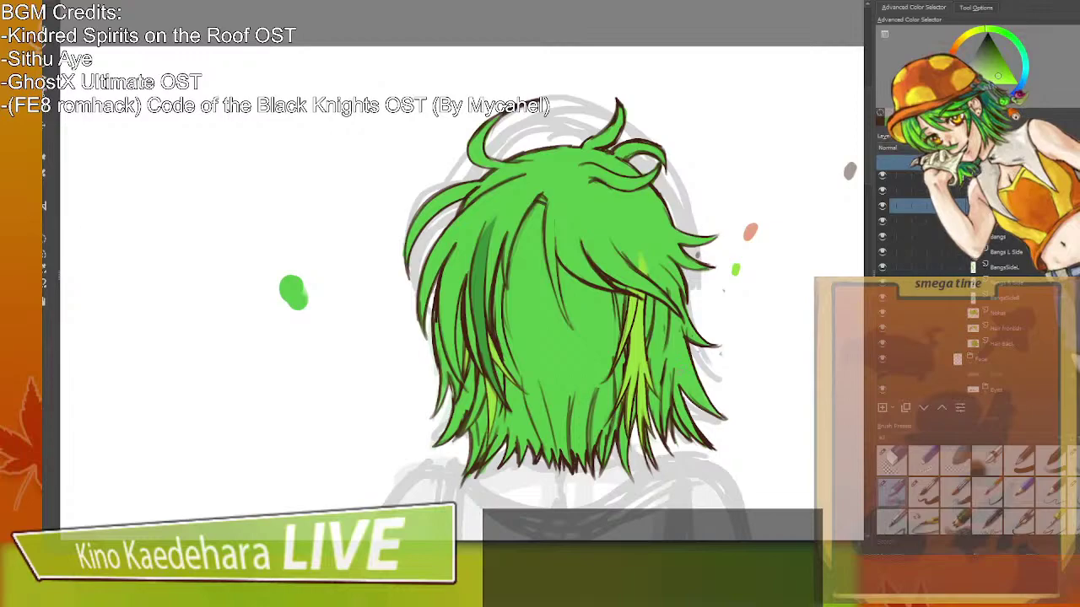
left_click_drag(673, 383, 663, 361)
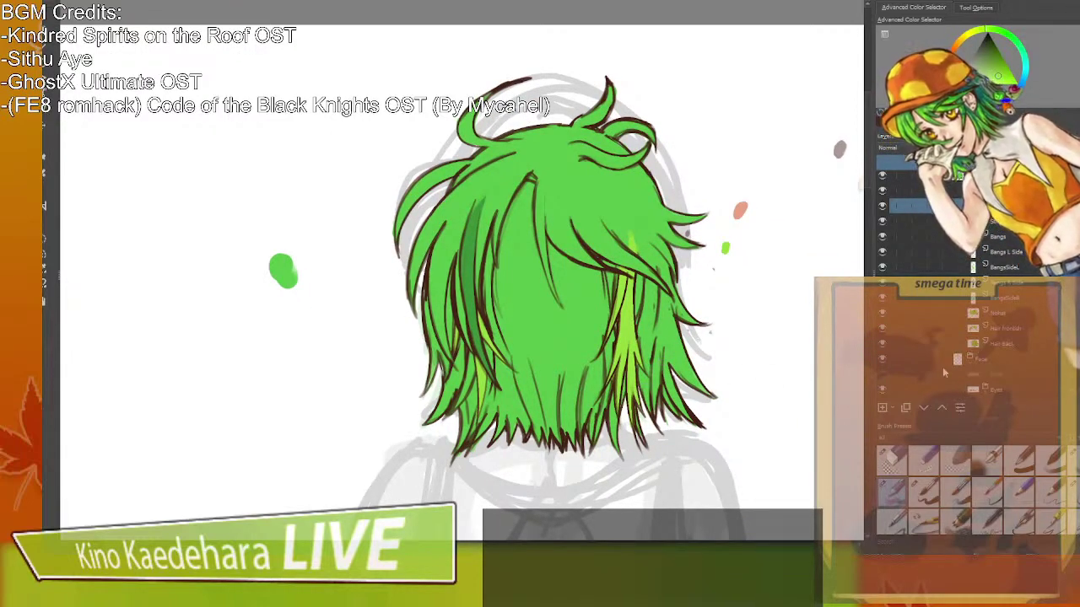
scroll(992, 349, "down", 3)
scroll(992, 350, "down", 3)
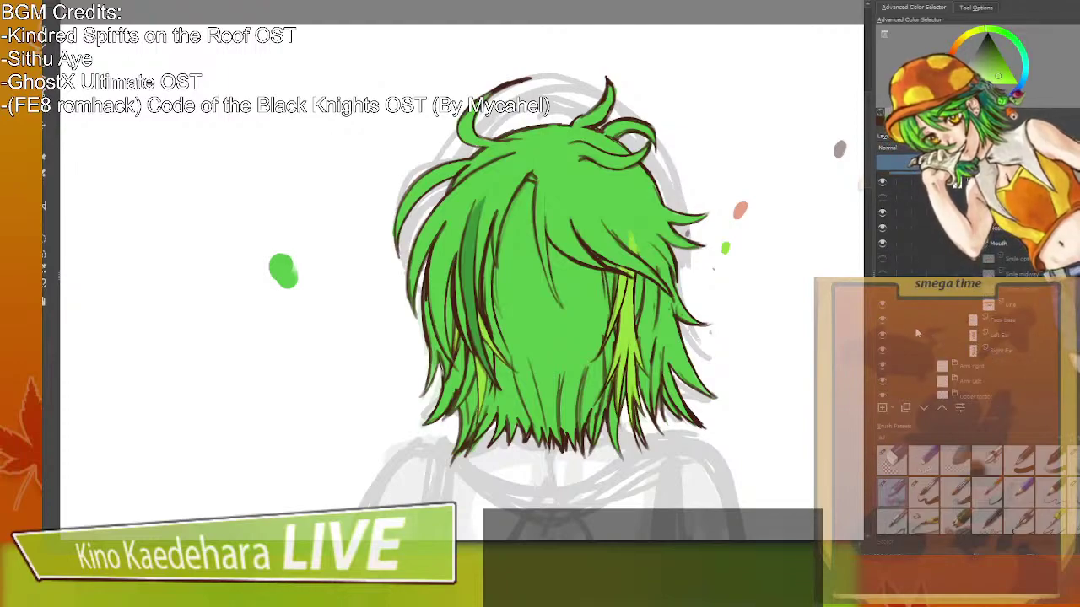
left_click(882, 321)
left_click(1018, 323)
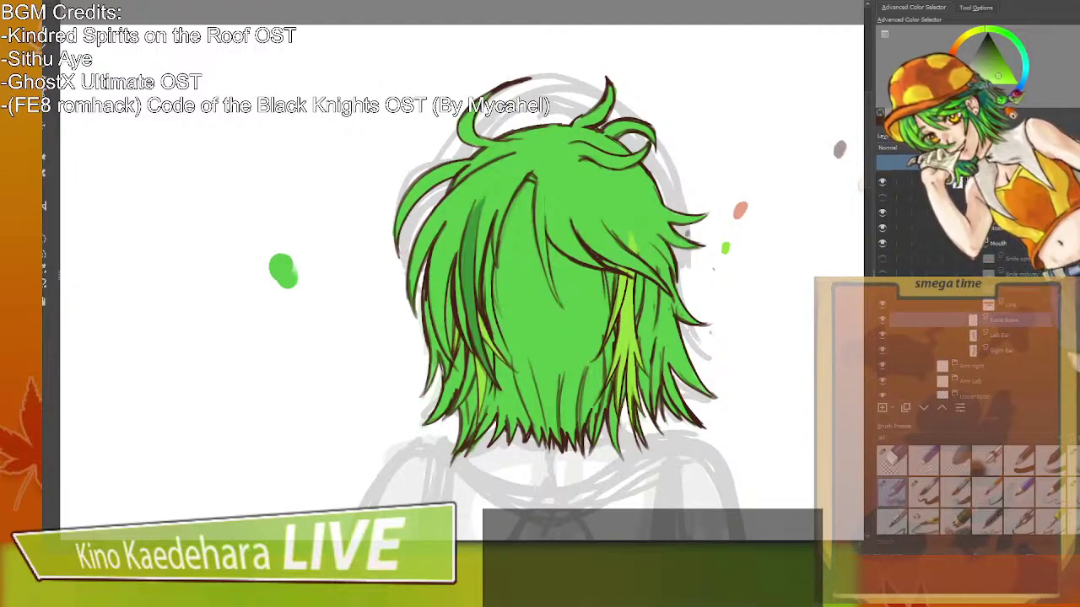
scroll(909, 329, "up", 5)
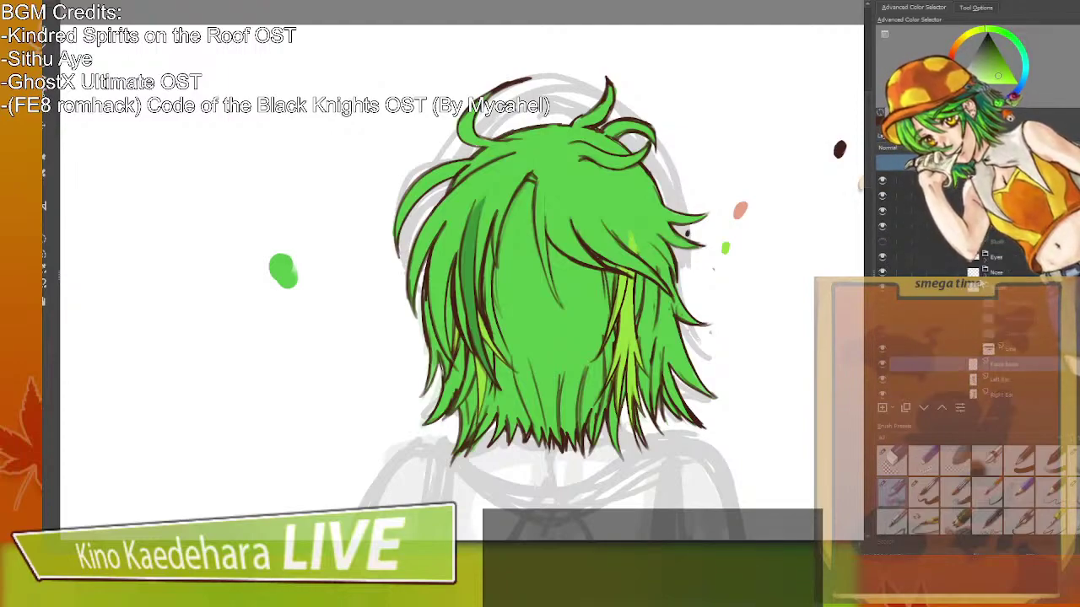
Try lowering the Hair back layer's opacity and hiding the crown hair layer, and restore both.
left_click(1000, 255)
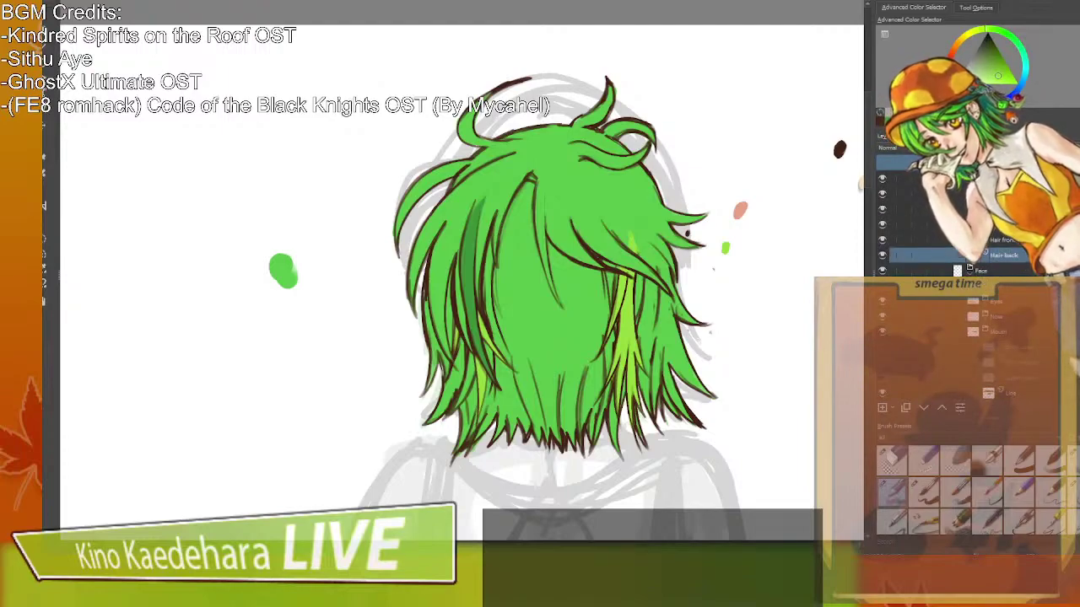
left_click(978, 162)
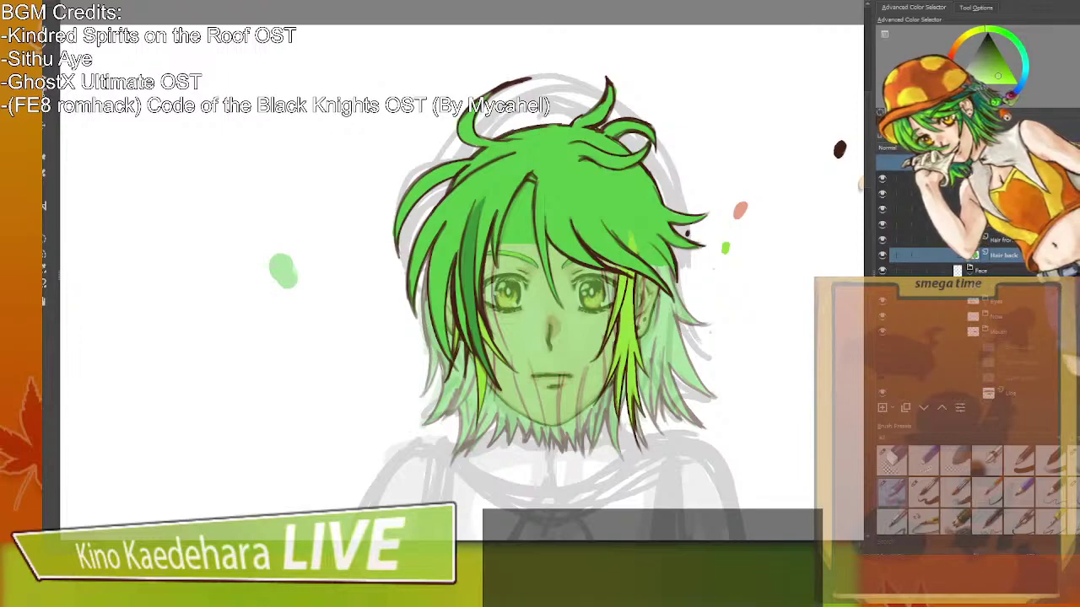
left_click(882, 224)
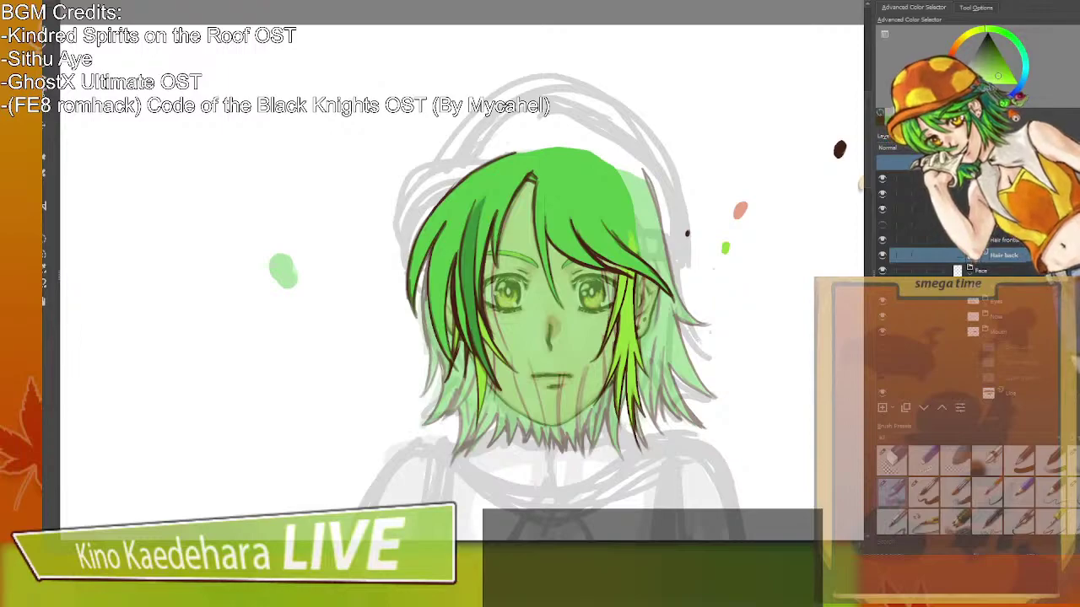
key("ctrl+z")
scroll(985, 283, "down", 2)
scroll(985, 283, "up", 3)
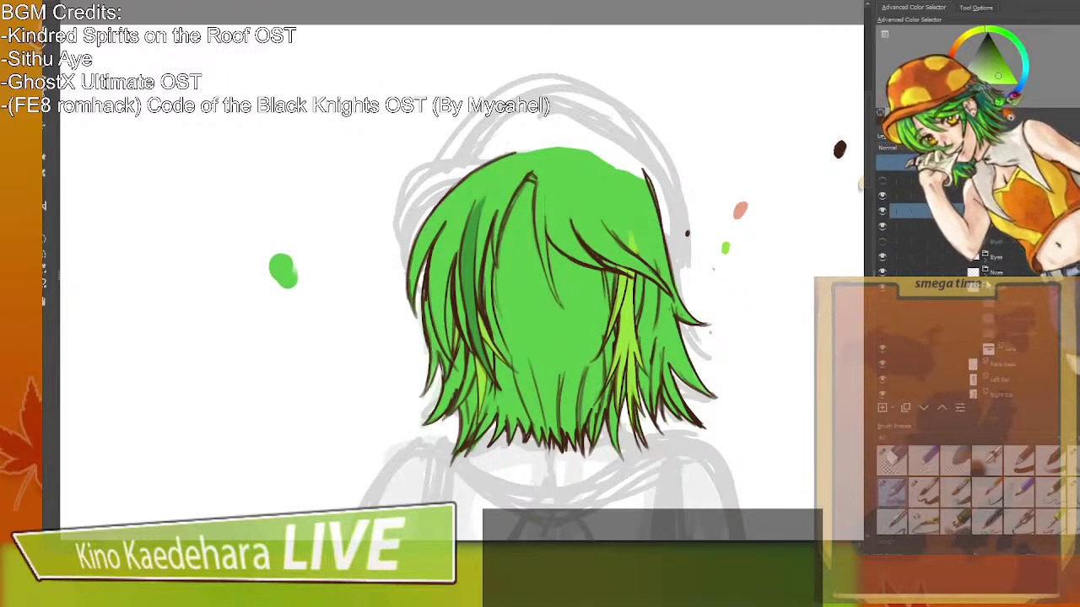
left_click(883, 267)
scroll(1027, 301, "up", 1)
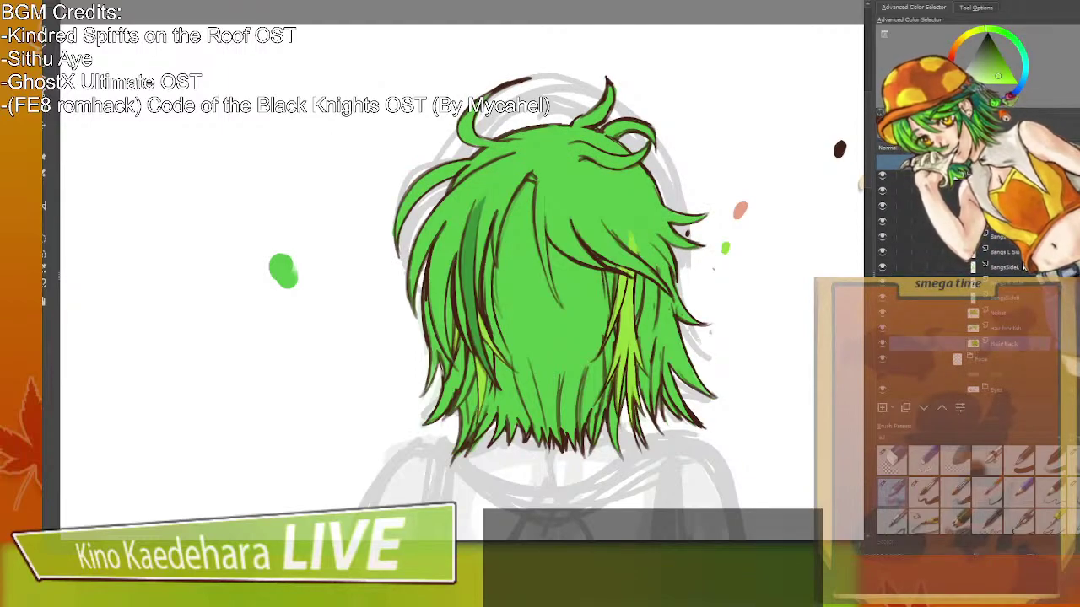
Recolor the dark strand in the bangs on the Strand2 layer with the surrounding hair's green and clear the selection.
left_click(1022, 241)
scroll(1022, 243, "up", 1)
left_click(1021, 238)
left_click(1022, 266)
left_click(1021, 236)
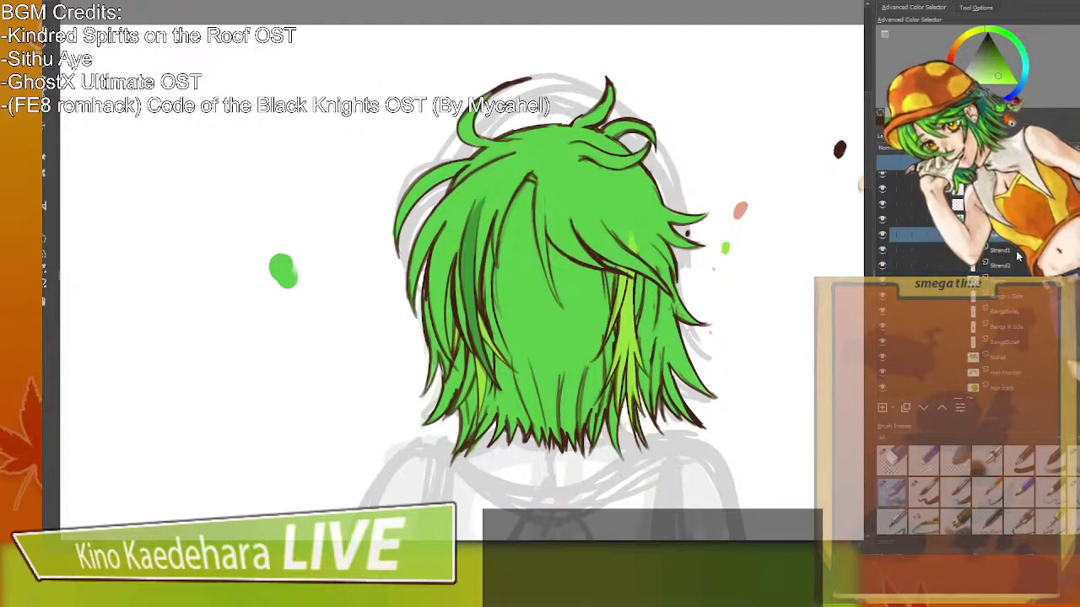
left_click(1021, 250)
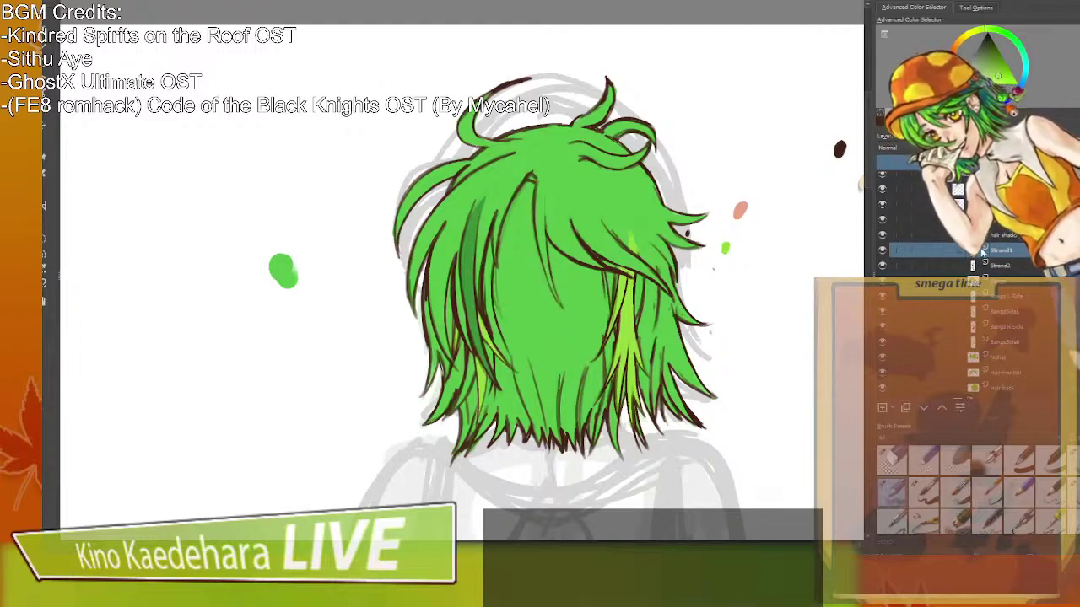
left_click(1002, 266)
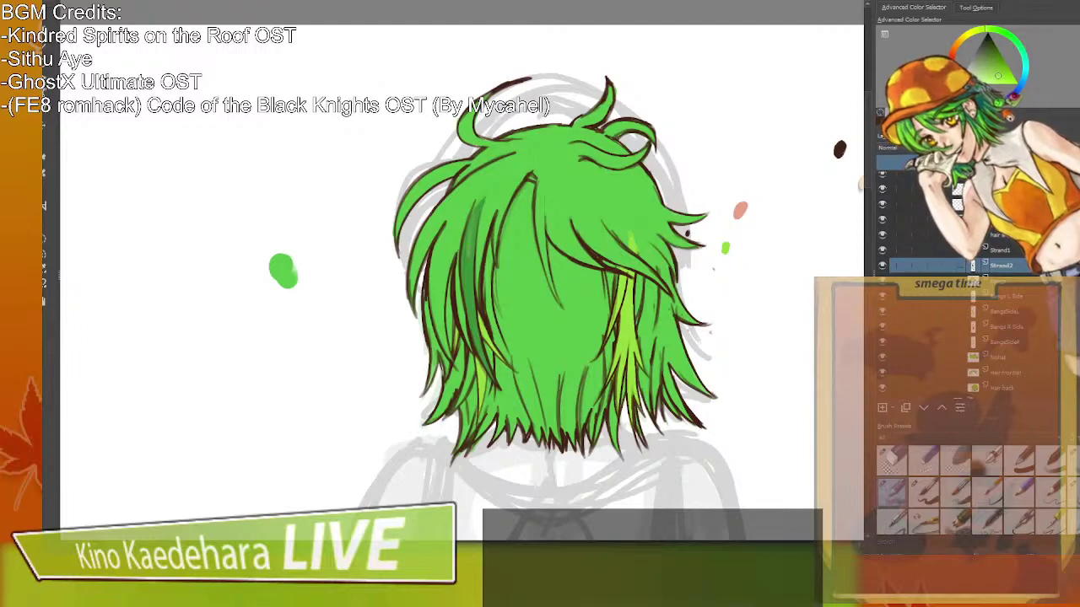
key("ctrl+z")
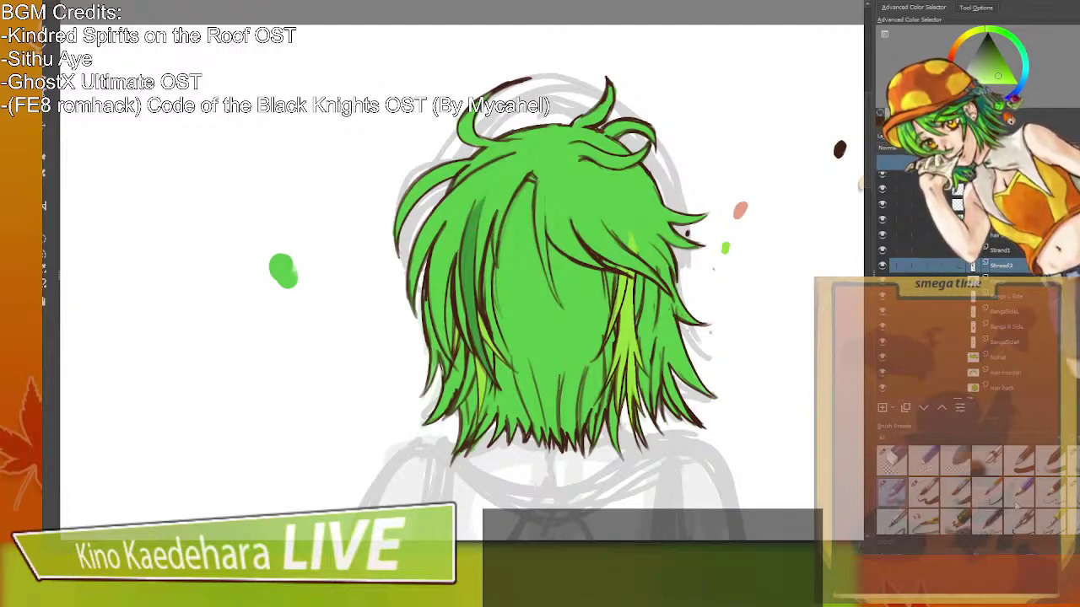
key("ctrl+z")
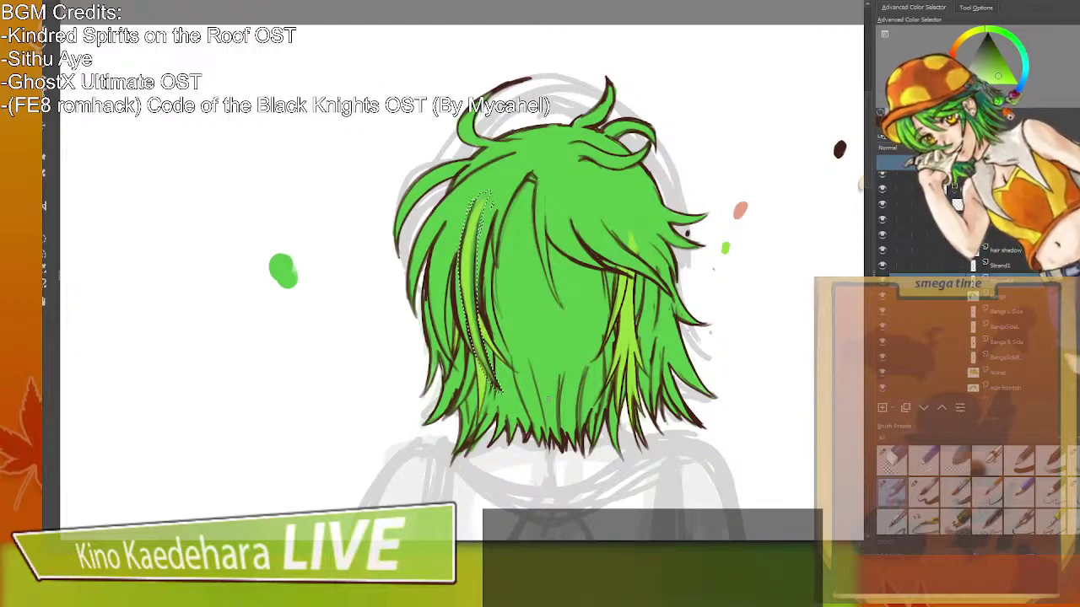
left_click(491, 204, "ctrl")
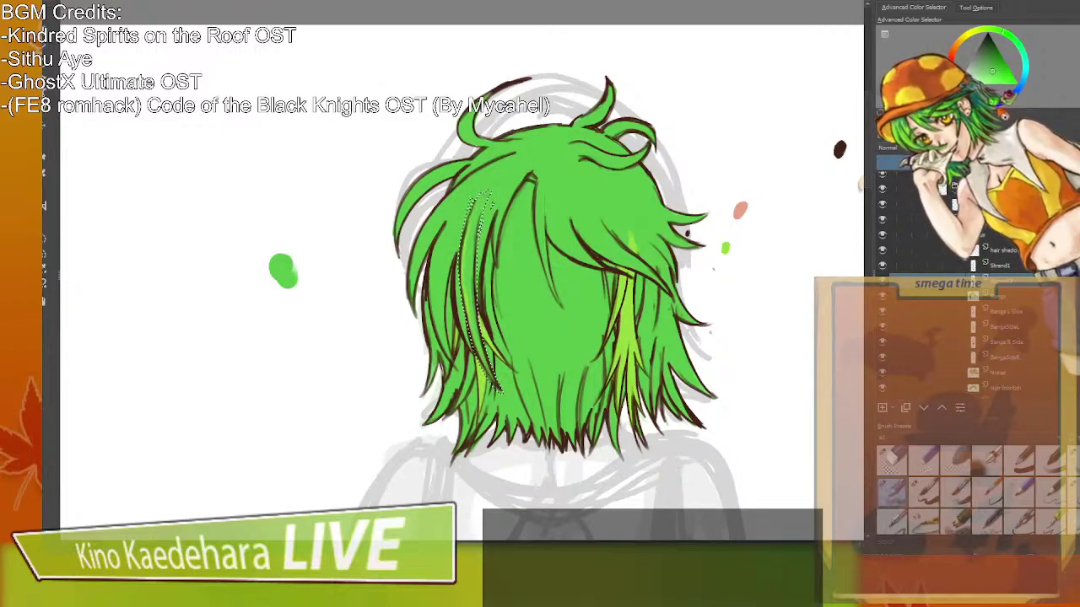
key("ctrl+shift+a")
Go through the Hair back, Bangs, strand and left side bangs layers to identify what each contains.
scroll(992, 308, "down", 1)
scroll(992, 307, "down", 3)
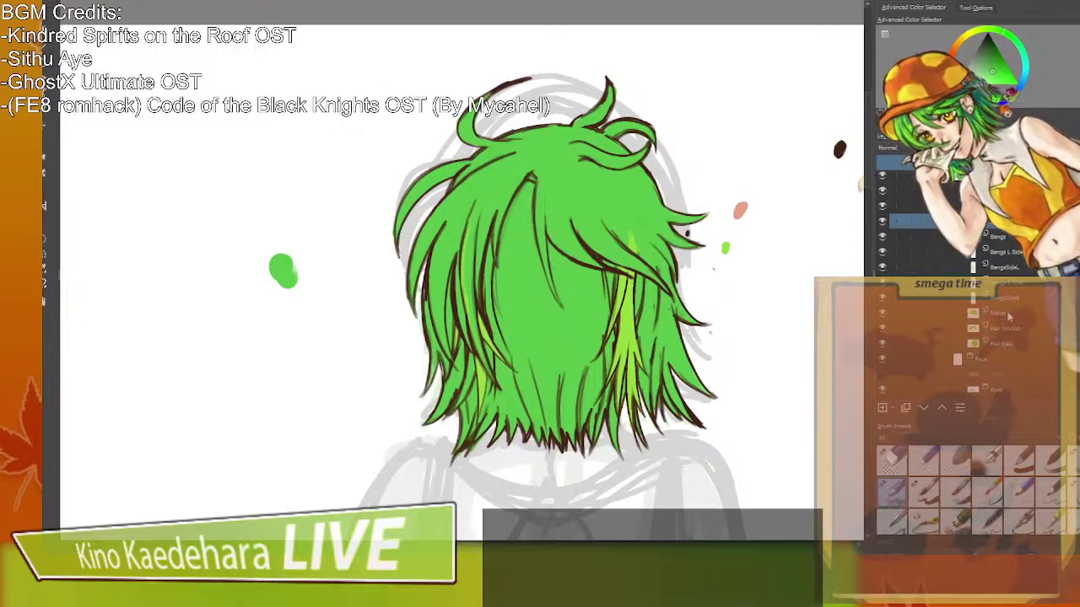
left_click(1002, 344)
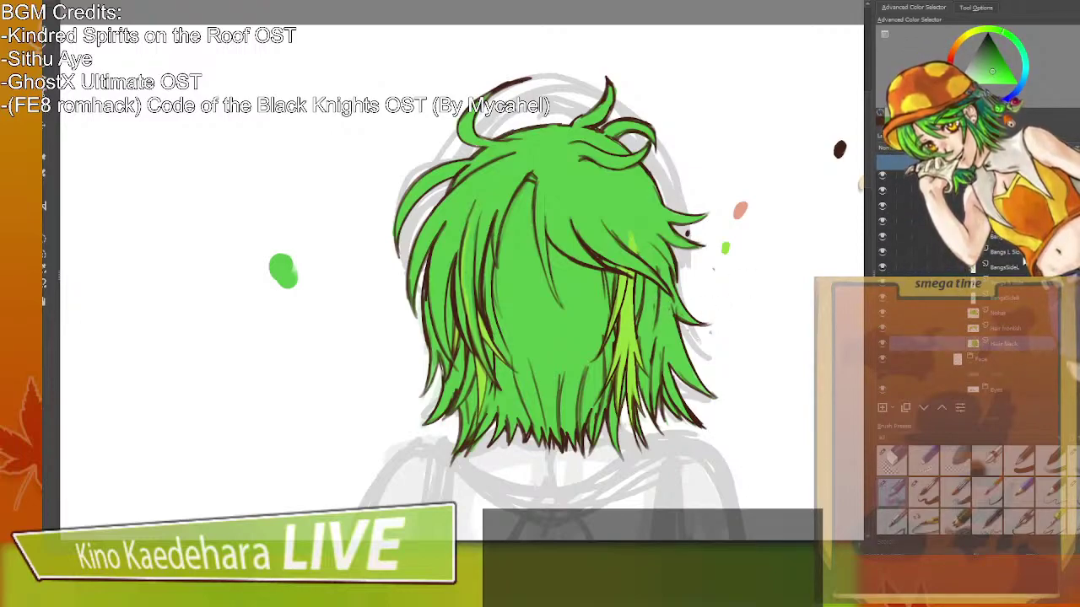
left_click(999, 237)
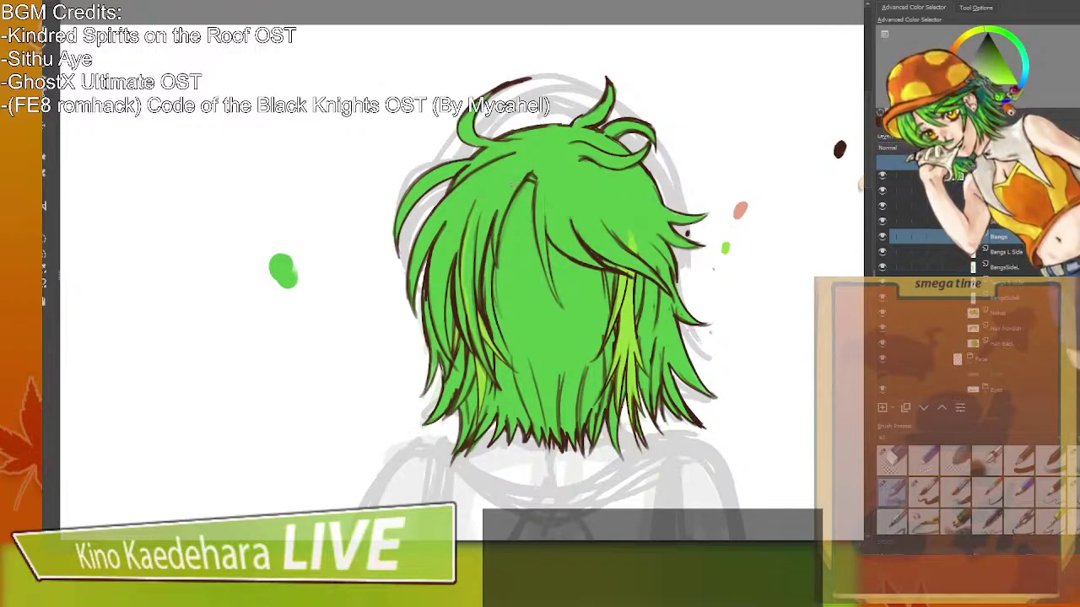
left_click(912, 221)
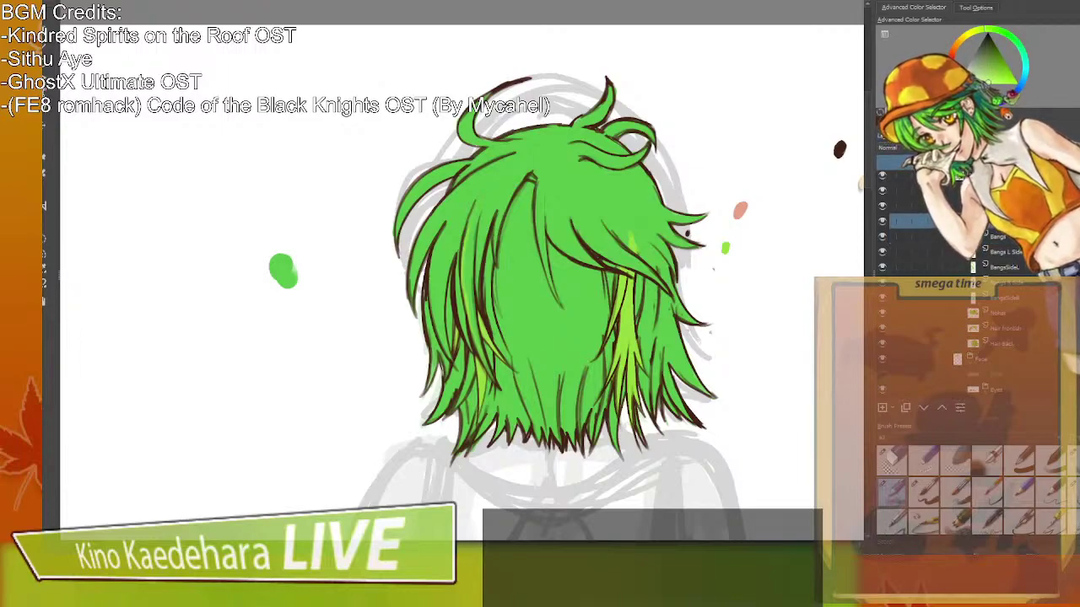
key("ctrl+z")
left_click(935, 251)
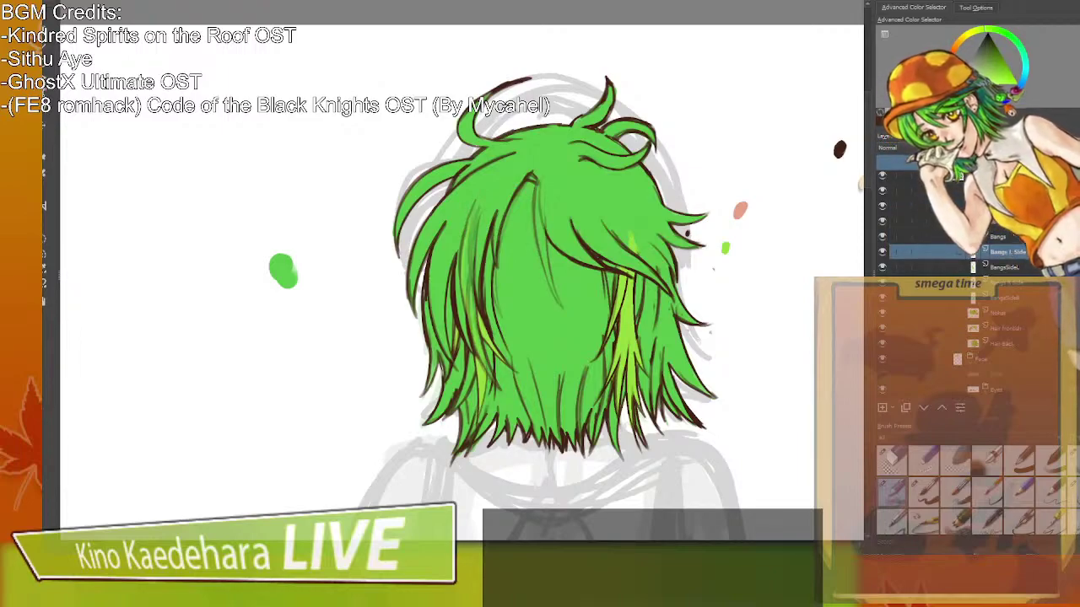
key("ctrl+z")
left_click(1008, 267)
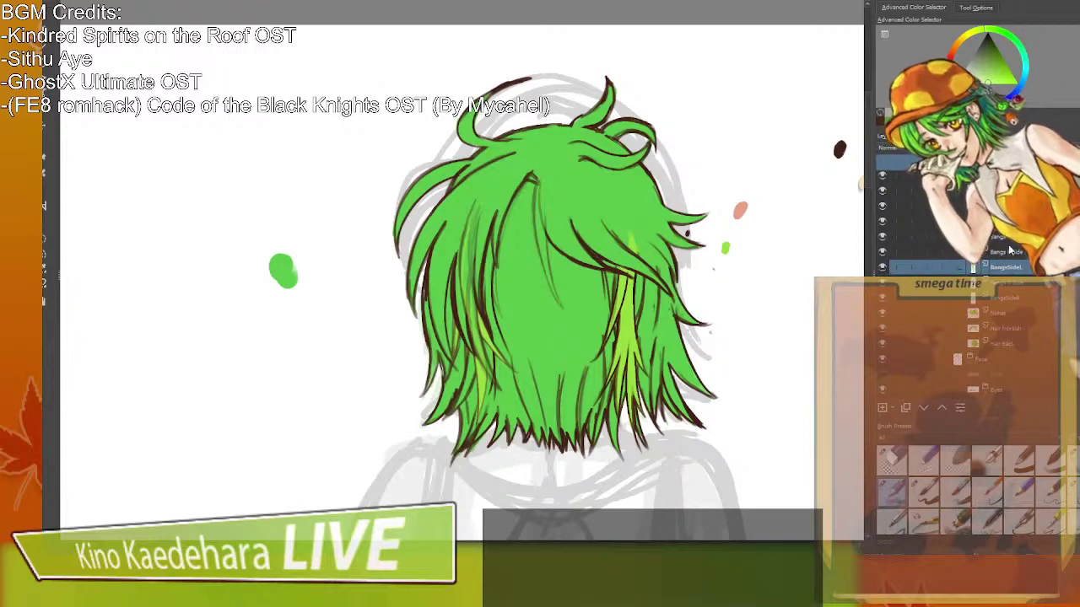
Lower the opacity of the Hair back layer to reveal the face and select the Bangs layer.
left_click(1010, 287)
left_click(1000, 342, "shift")
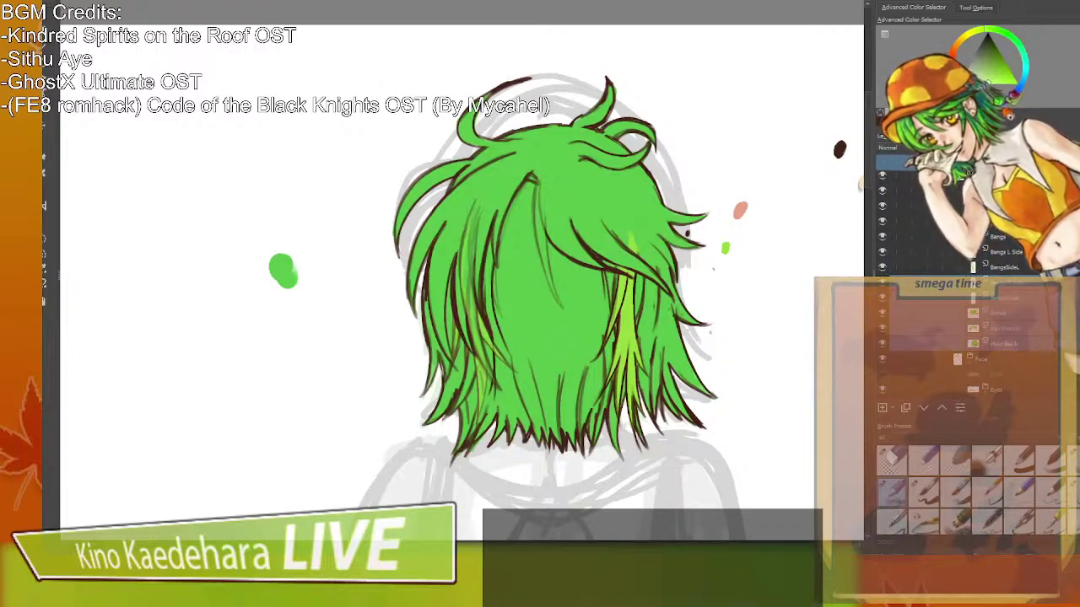
left_click(988, 162)
left_click(913, 236)
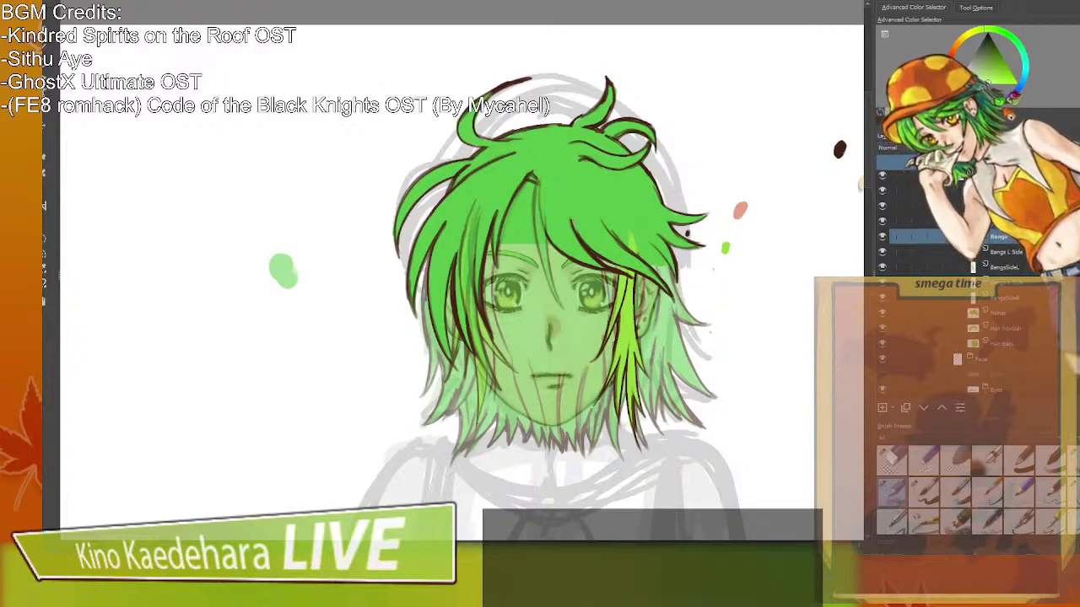
Lower the opacity of the crown hair layer that holds the loose tufts above the head.
left_click(997, 312)
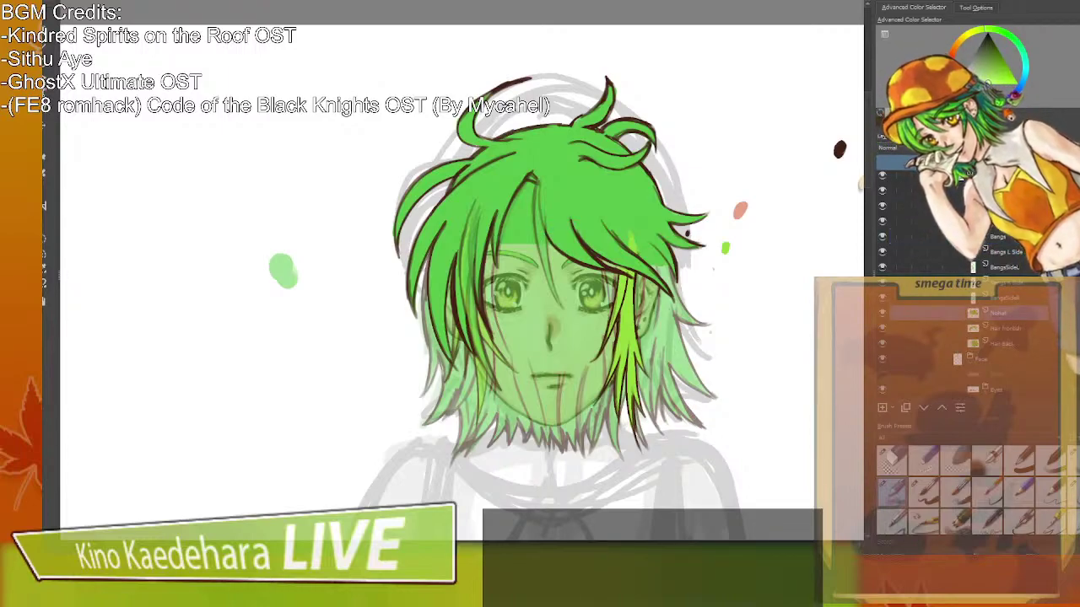
left_click(1007, 240)
left_click(1010, 313)
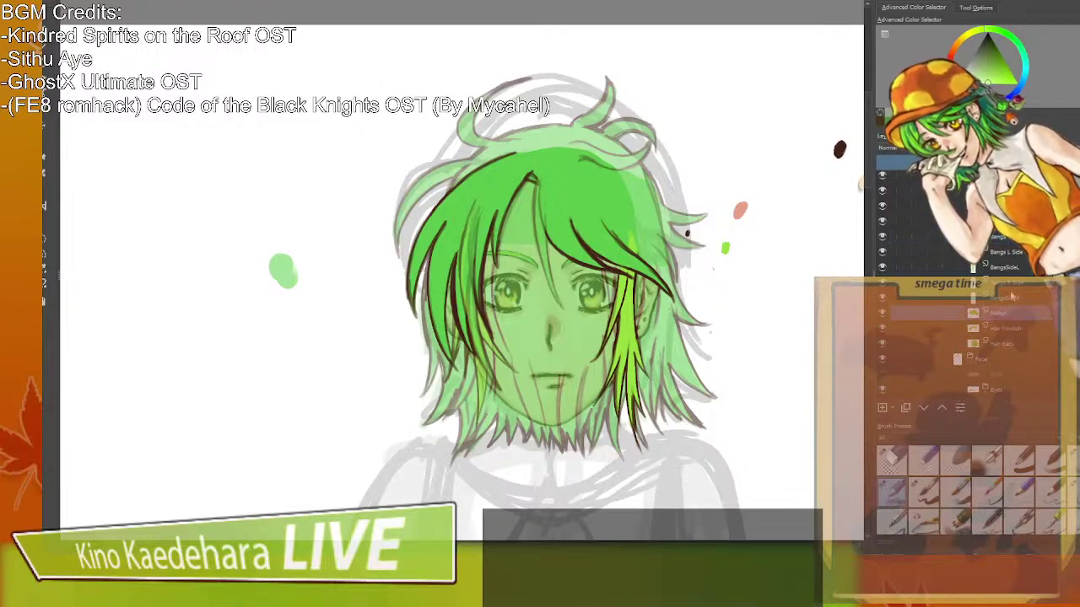
Reduce the Hair back layer's opacity further and select the front hair layer above it.
left_click(995, 329)
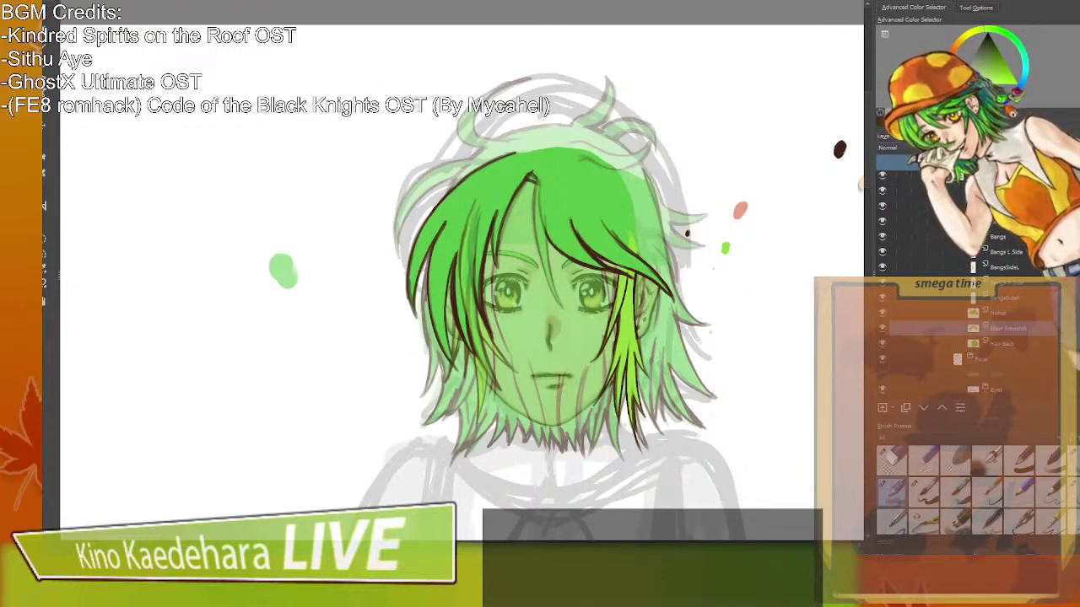
left_click(1003, 343)
left_click(938, 162)
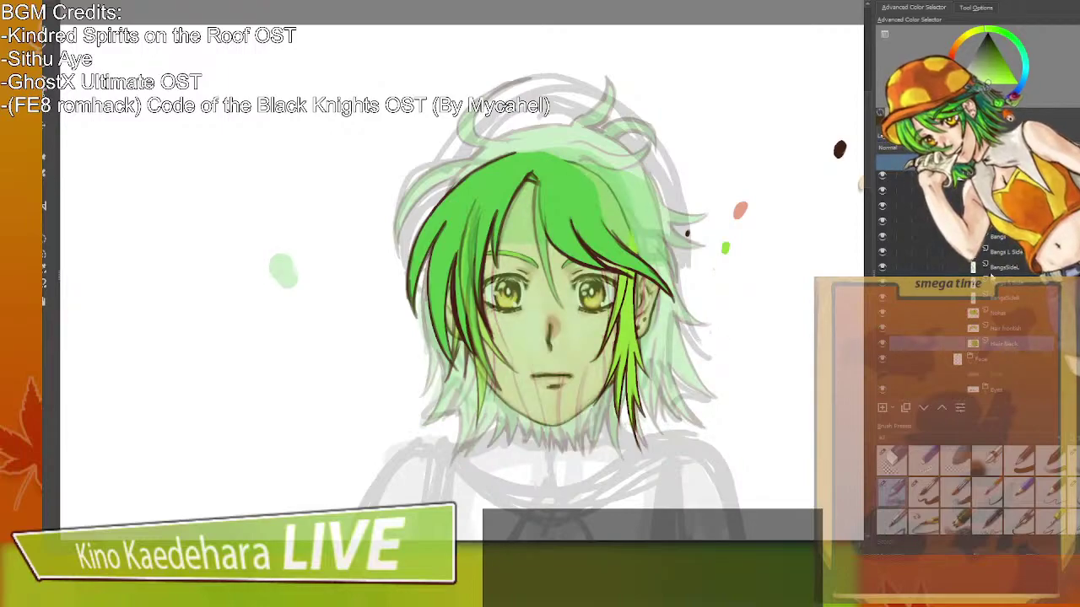
left_click(1008, 311)
left_click(1006, 329)
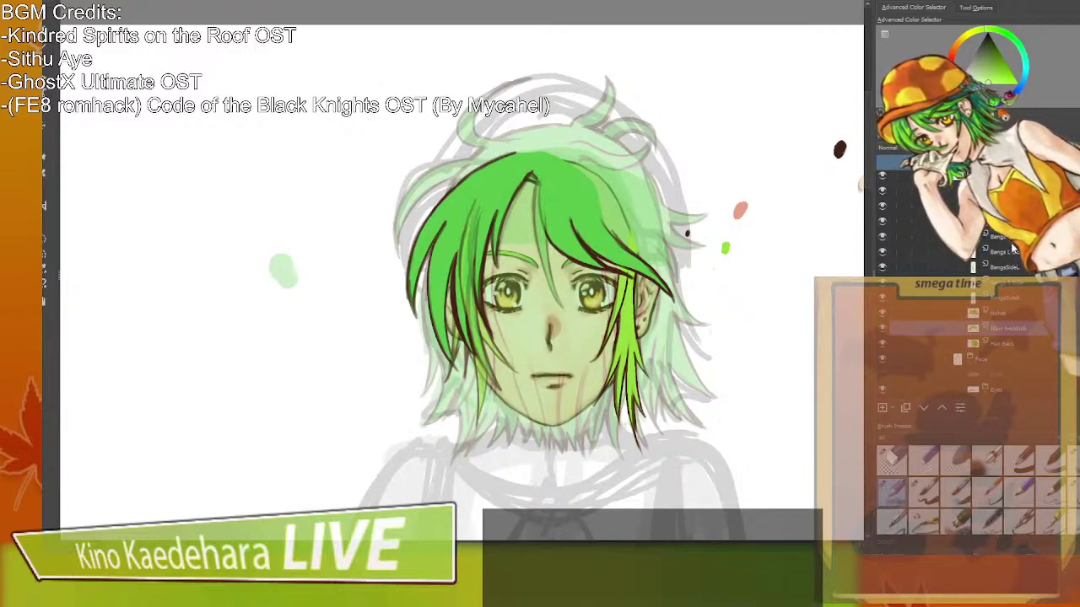
Try deleting the Bangs L Side and Bangs R Side layers, and undo the deletions.
left_click(1008, 266)
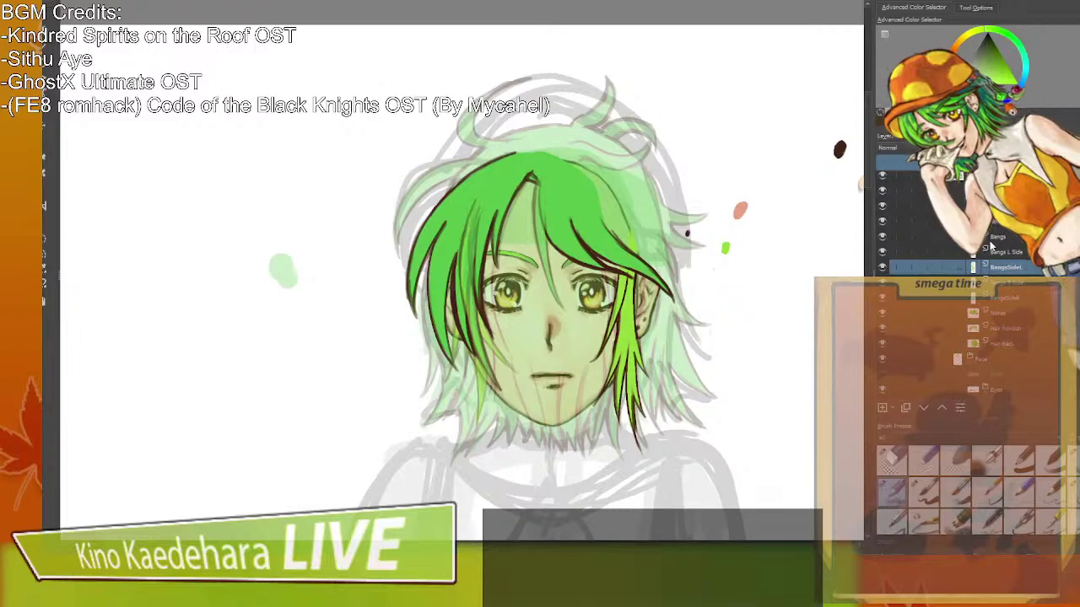
key("Delete")
left_click(1008, 297)
key("Delete")
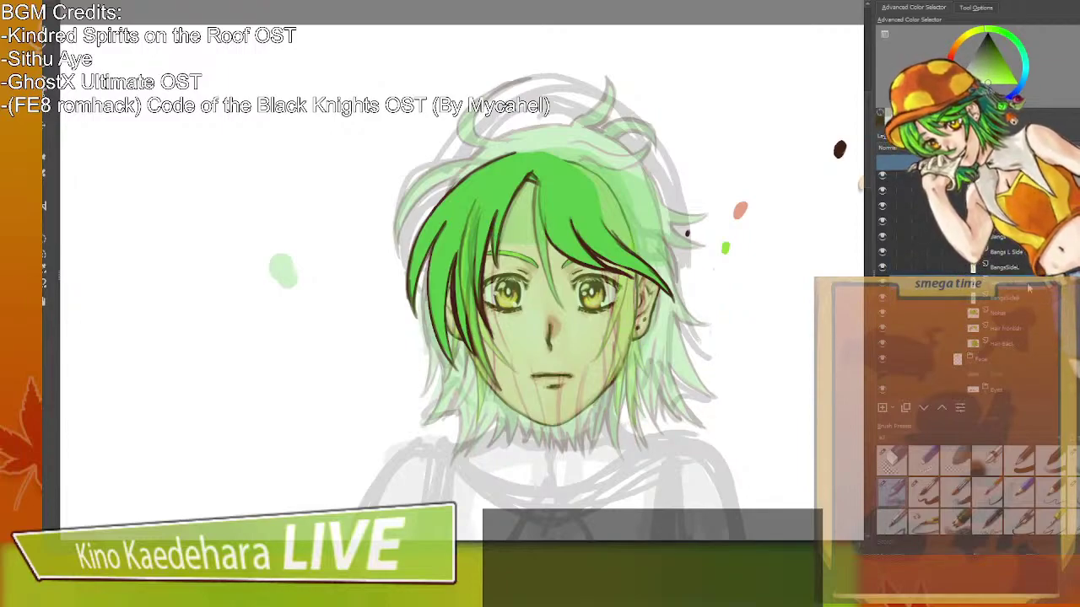
key("shift+Delete")
left_click(1019, 253)
key("shift+Delete")
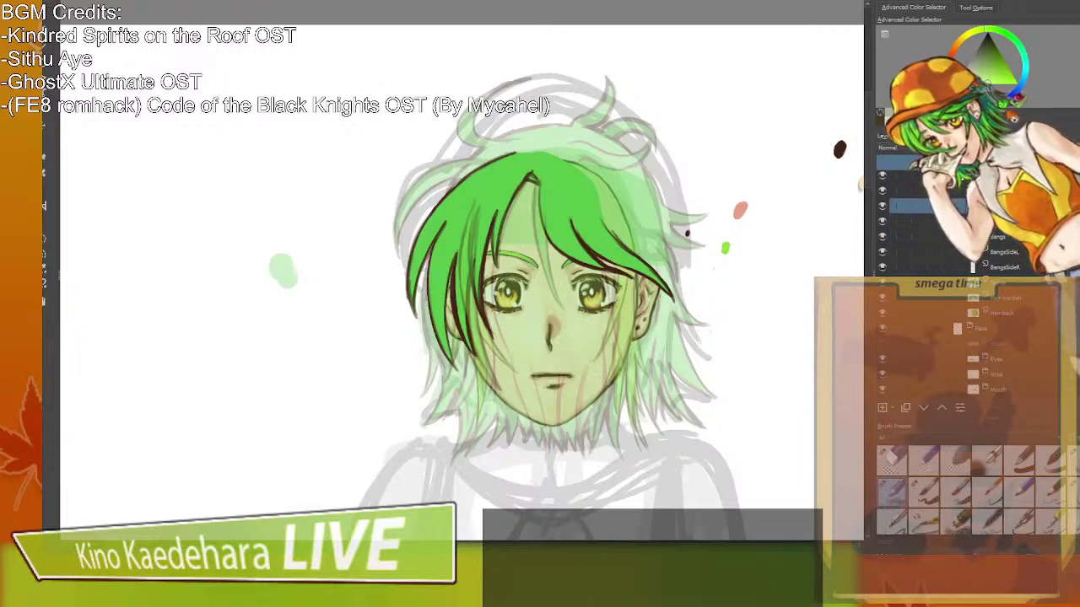
left_click(1006, 253)
left_click(1010, 266)
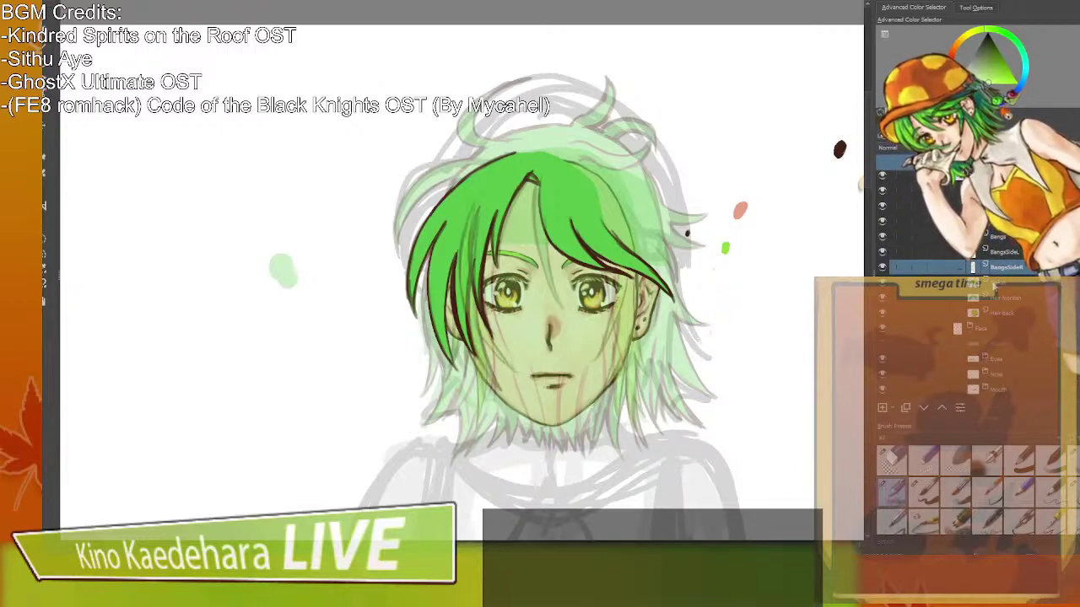
key("ctrl+z")
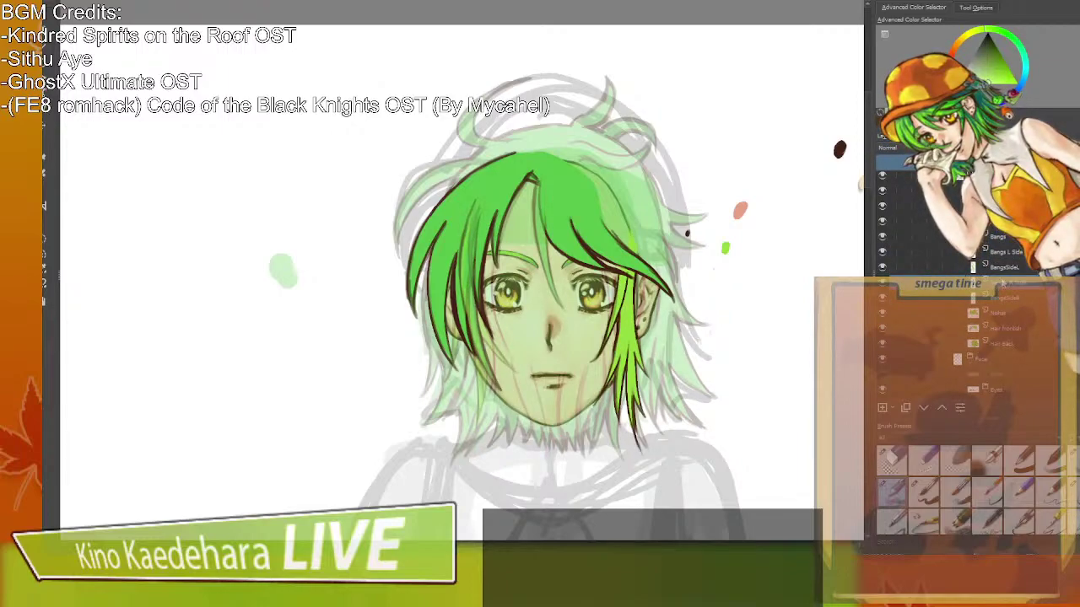
Delete the Bangs L Side and Bangs R Side layers that hold the yellow-green strands beside the face.
left_click(1019, 265)
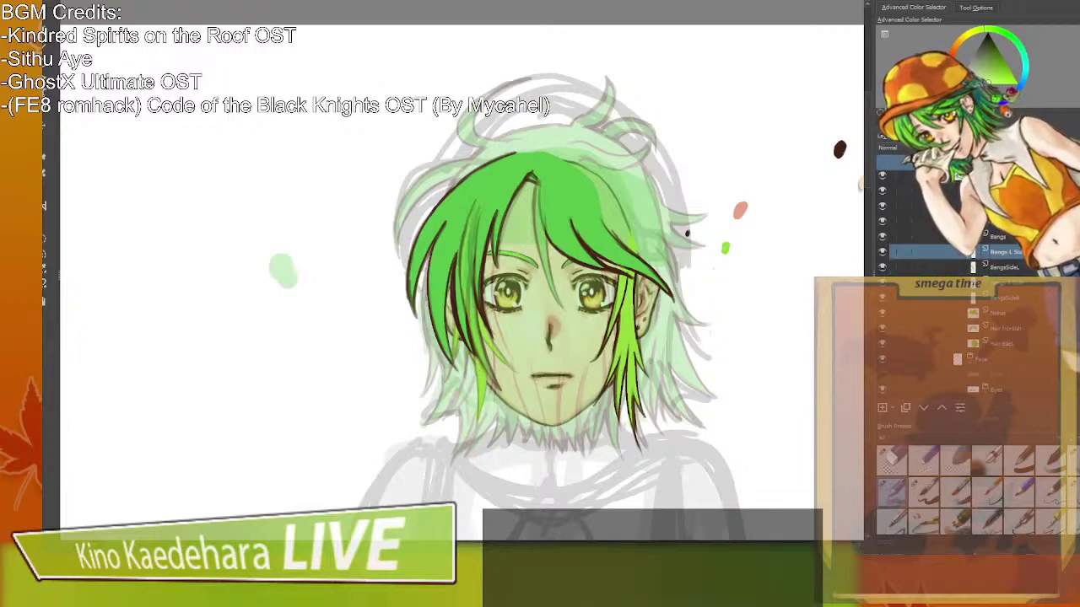
key("ctrl+e")
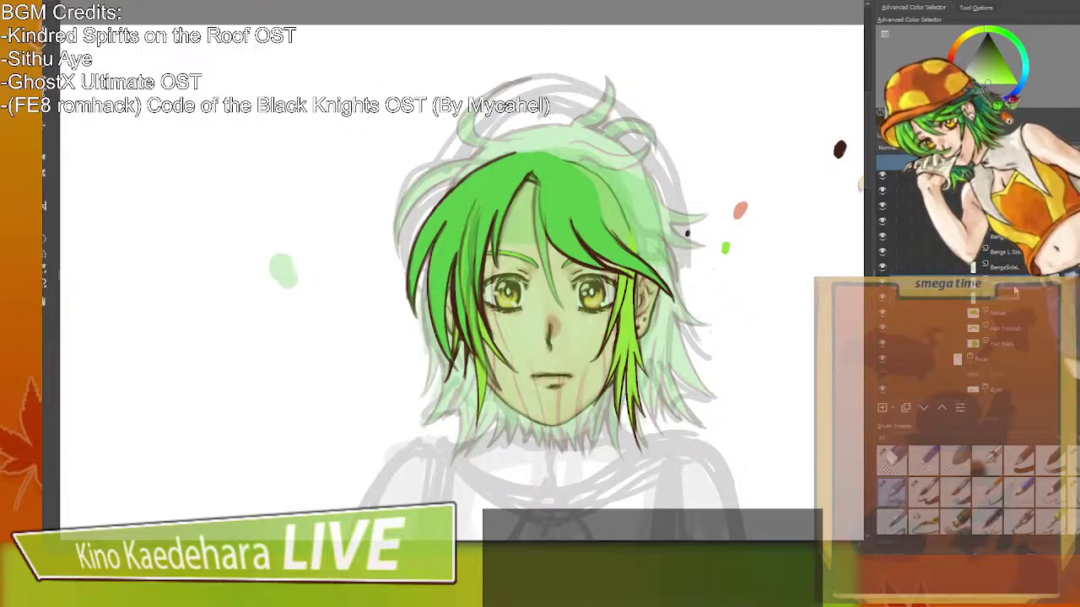
left_click(1019, 256)
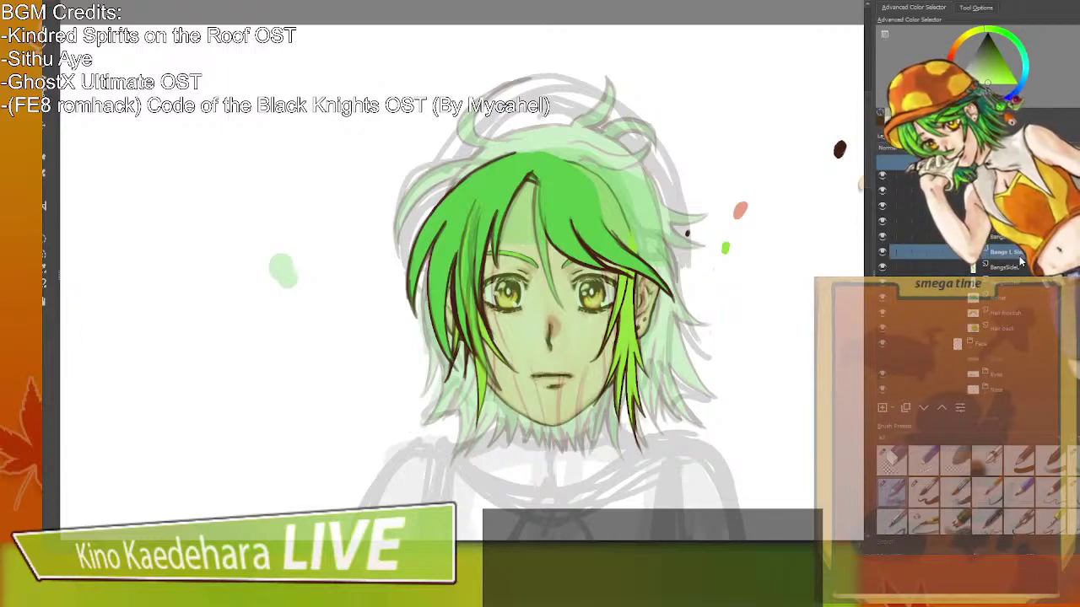
key("ctrl+e")
left_click(1004, 266)
key("Delete")
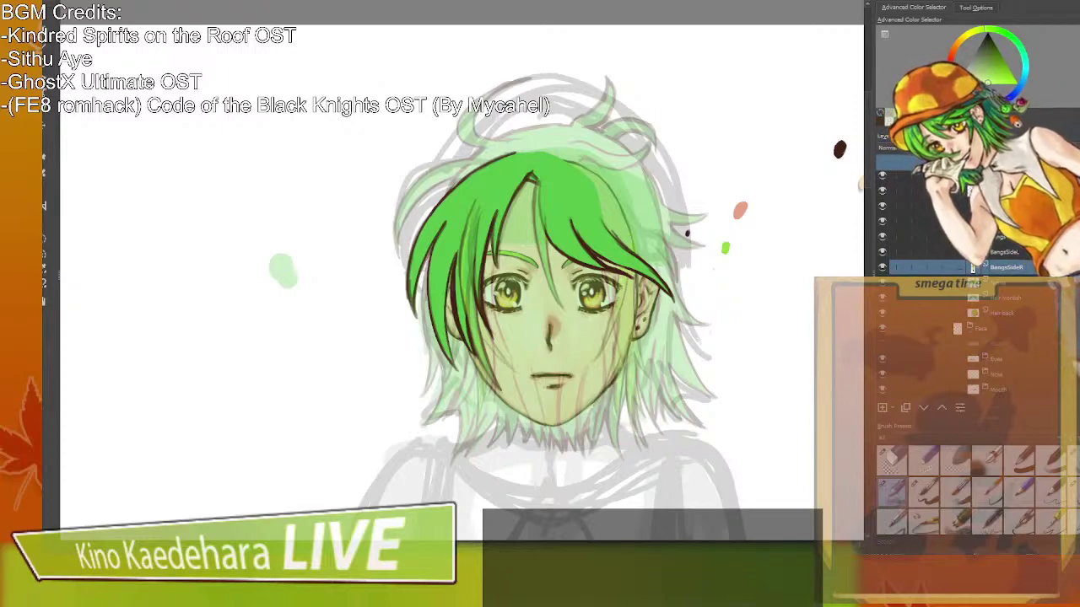
Make the Bangs layer the active layer for painting.
left_click(999, 251)
left_click(1000, 206)
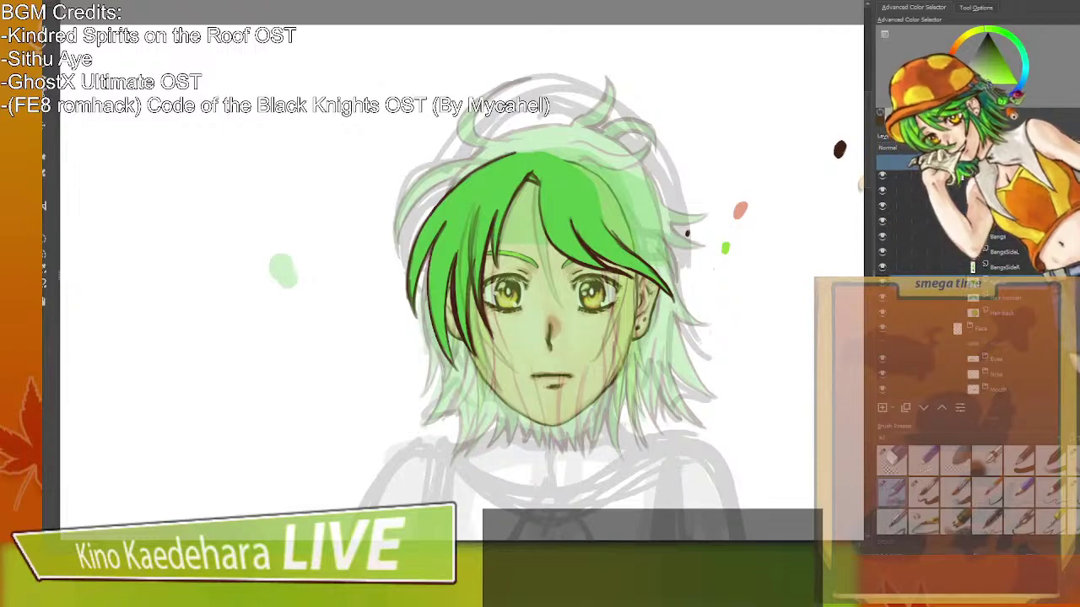
left_click(1003, 313)
left_click(1000, 236)
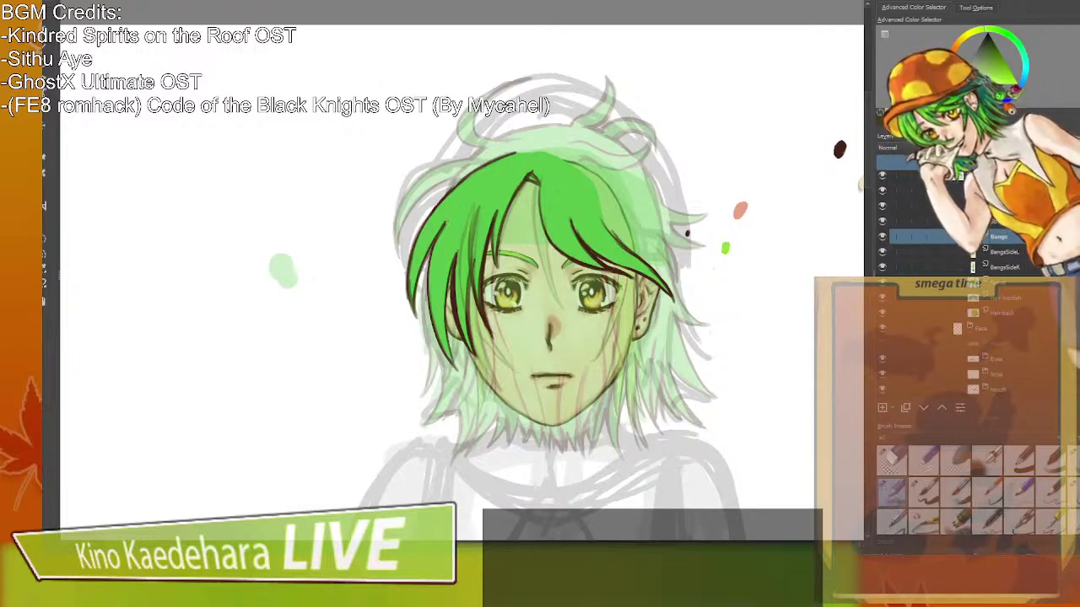
Try painting highlight strokes directly on the Bangs layer's outer left strands.
mouse_move(447, 209)
left_mouse_down()
mouse_move(433, 234)
mouse_move(479, 176)
left_mouse_up()
left_click_drag(457, 217, 432, 288)
left_click_drag(445, 240, 430, 291)
left_click_drag(462, 214, 441, 282)
key("ctrl+z")
key("ctrl+z")
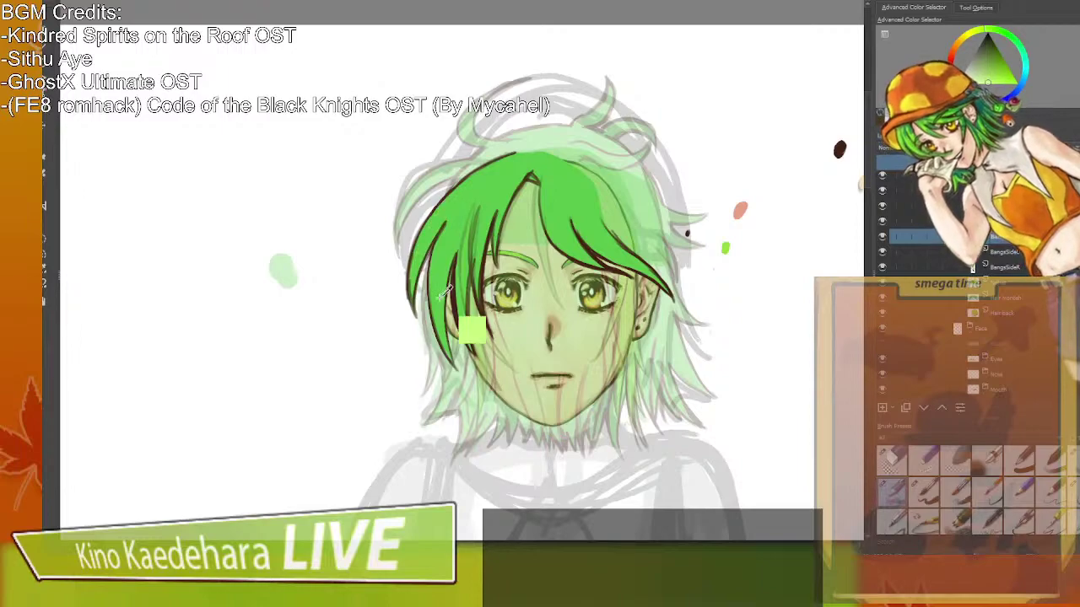
Add a new layer above Bangs, load the Bangs layer's shape as a selection, and make the new layer active.
left_click(883, 408)
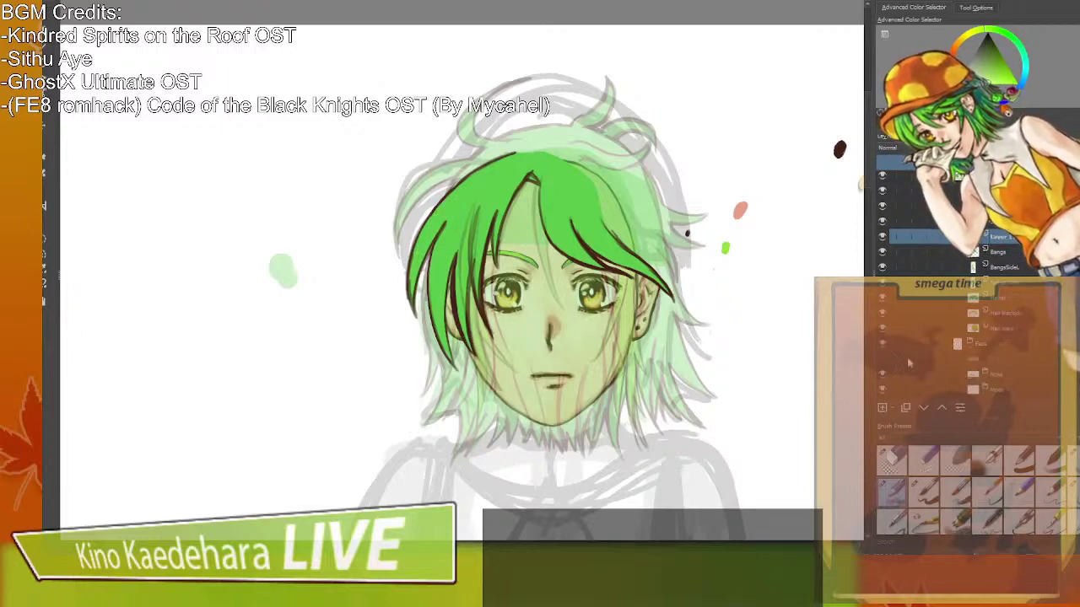
left_click(1007, 253)
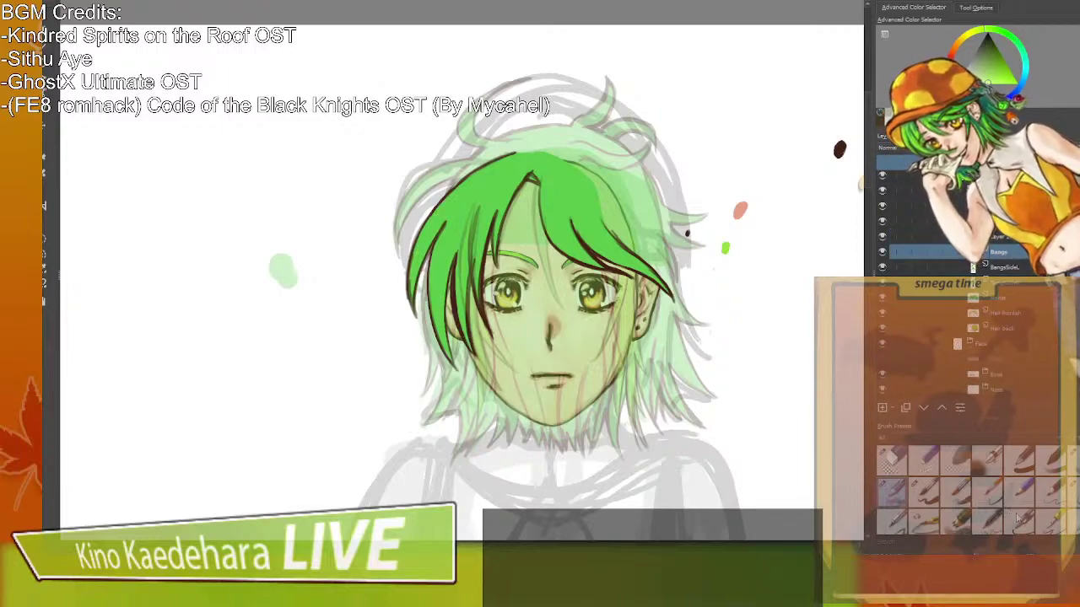
left_click(973, 252, "ctrl")
left_click(997, 256)
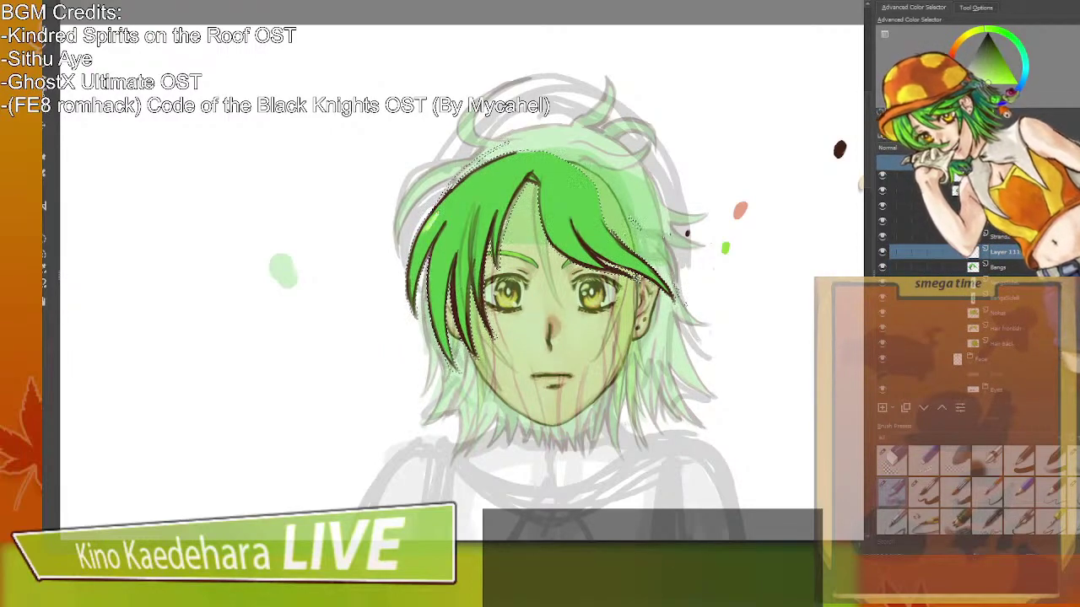
Paint lime highlights and dark green shadows along the bangs strands inside the selection, blending them with greens sampled from the hair.
left_click_drag(453, 201, 423, 236)
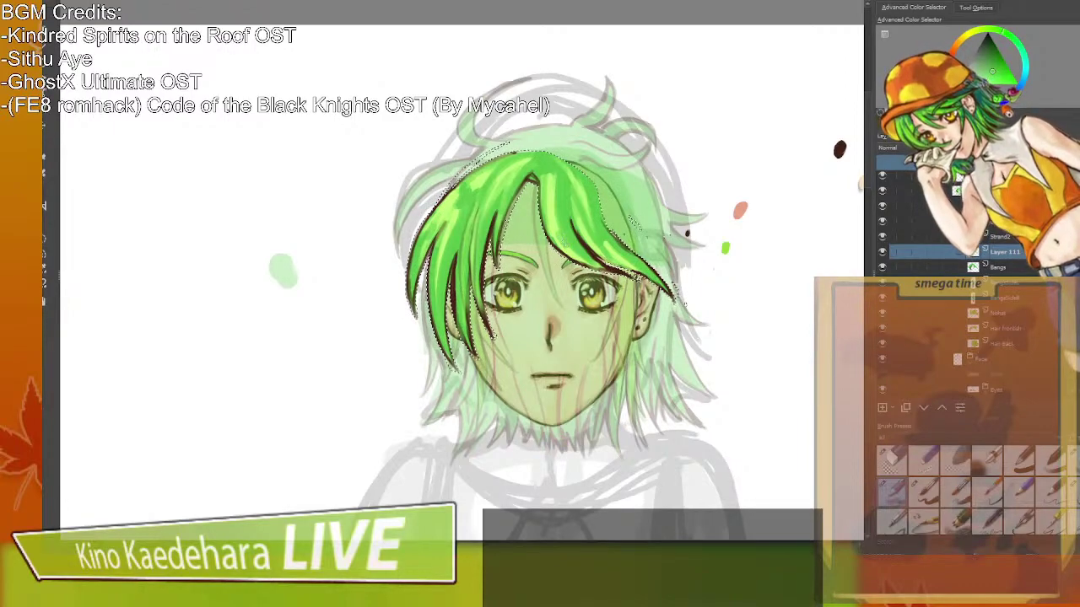
left_click(989, 53)
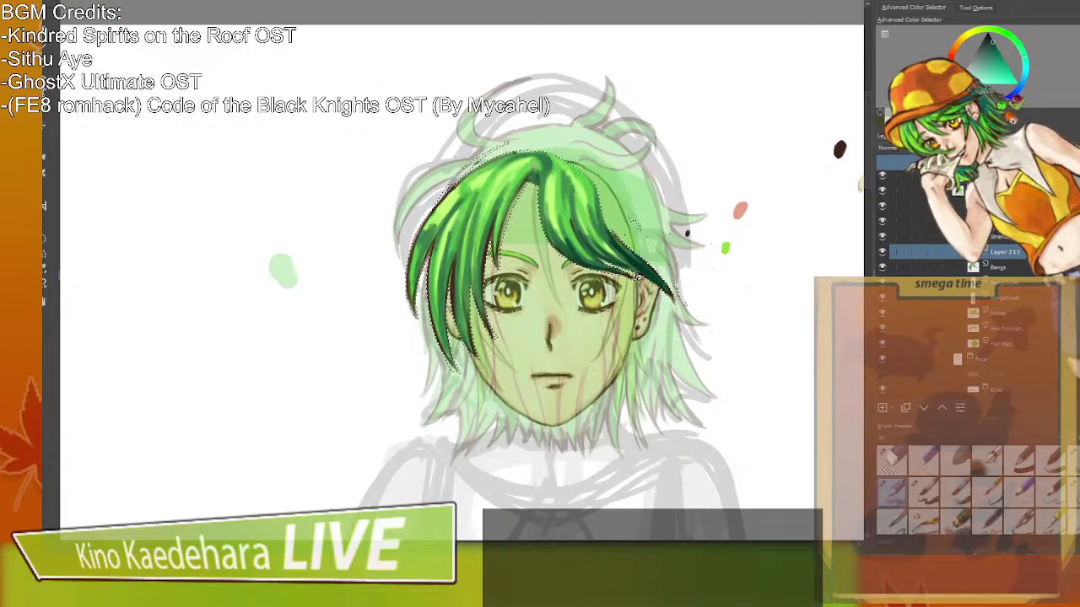
scroll(532, 158, "up", 1)
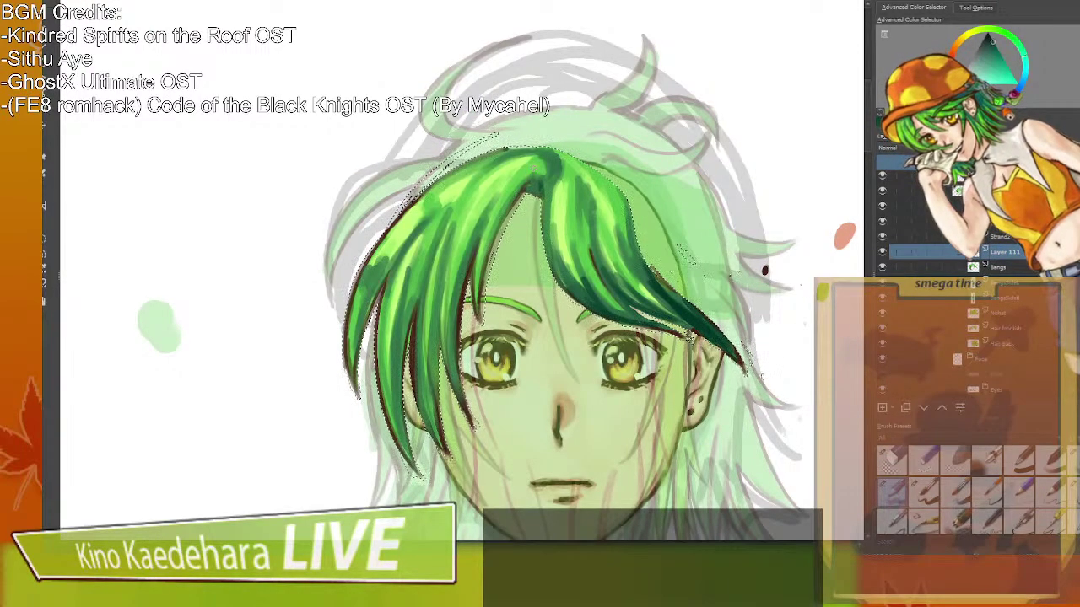
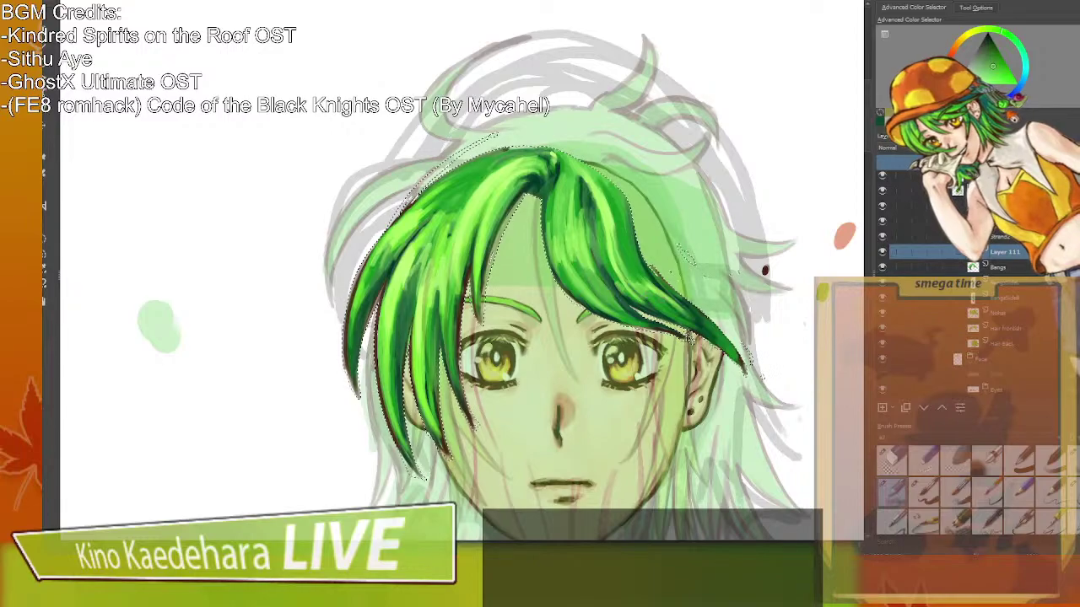
left_click_drag(629, 305, 689, 337)
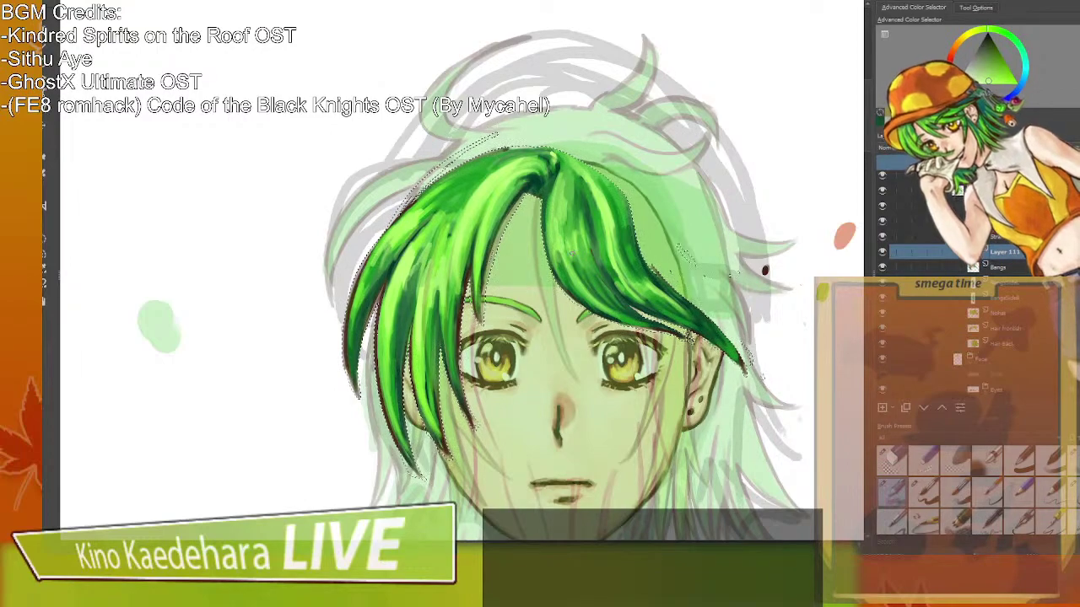
left_click(533, 178, "ctrl")
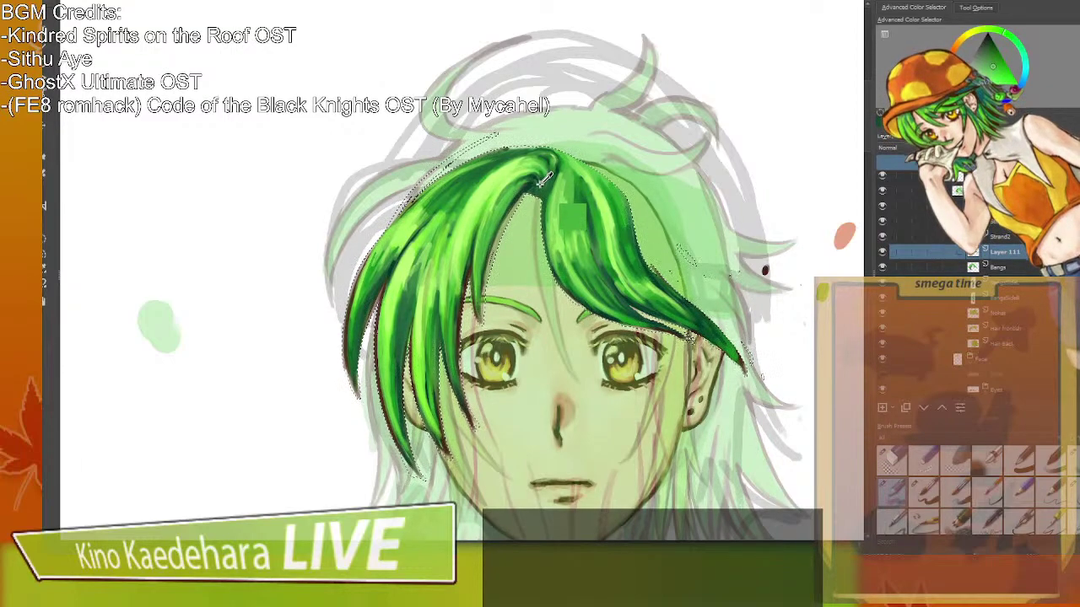
left_click(506, 176, "ctrl")
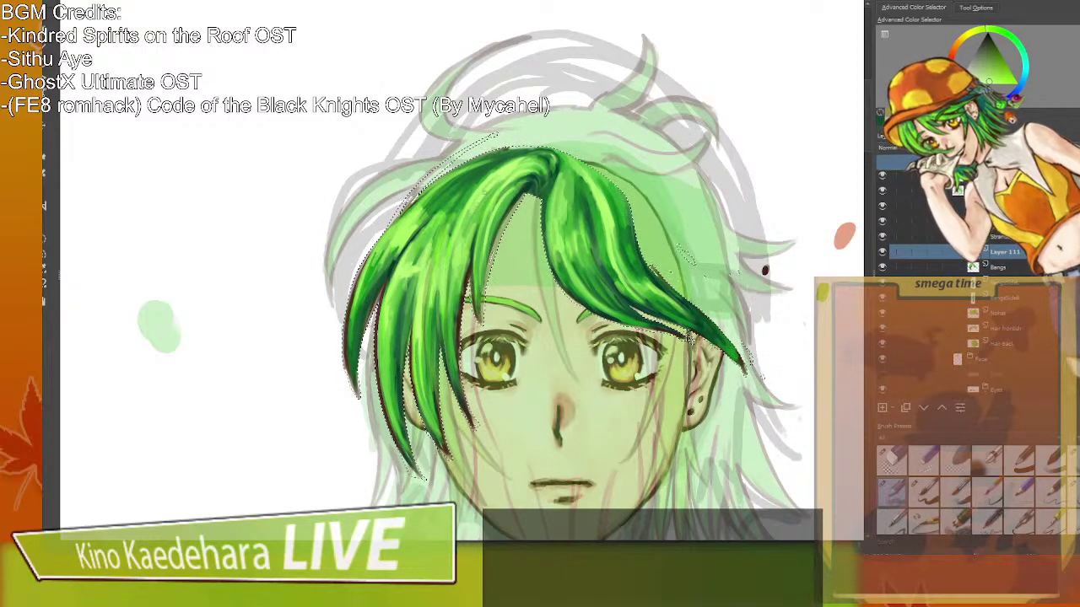
left_click(643, 286, "ctrl")
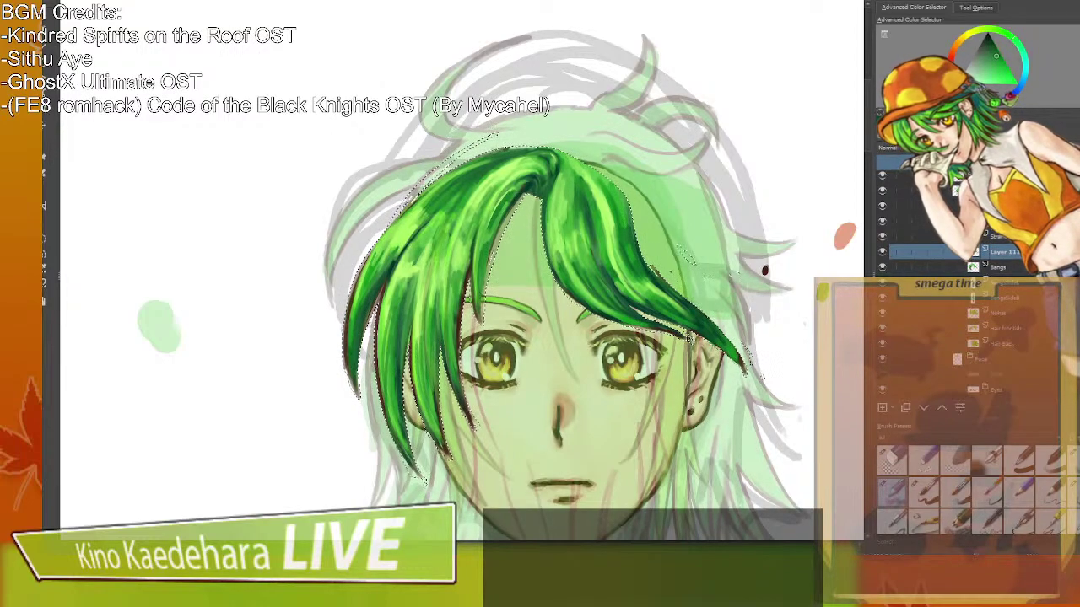
Refine the shading on the tips and middle of the left bangs strands with a green sampled from the hair.
scroll(425, 484, "down", 1)
left_click_drag(425, 483, 286, 483)
left_click_drag(219, 417, 356, 342)
scroll(393, 351, "up", 1)
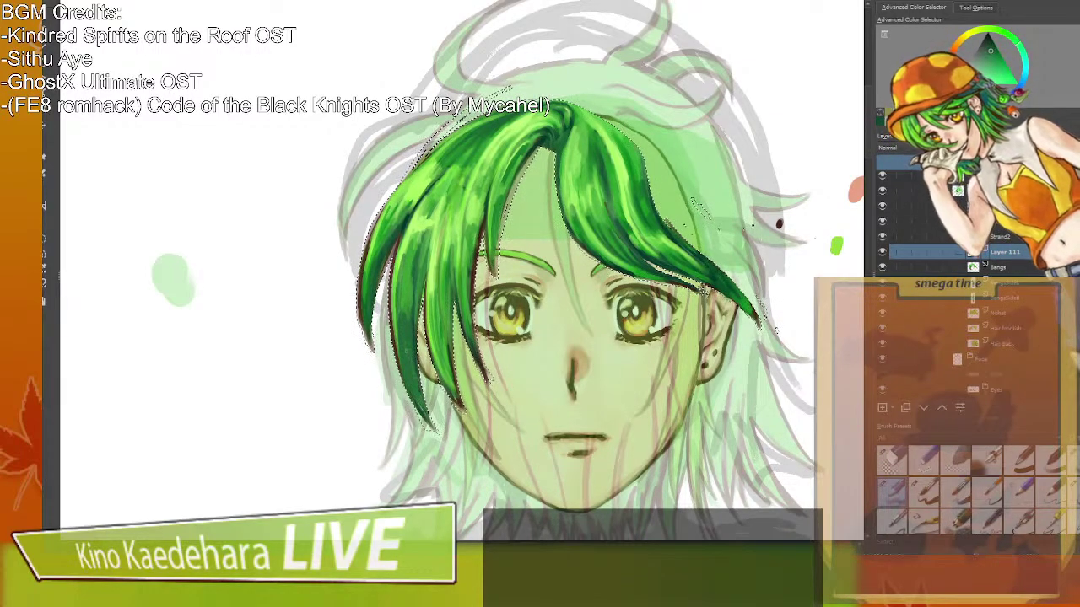
left_click(438, 279, "ctrl")
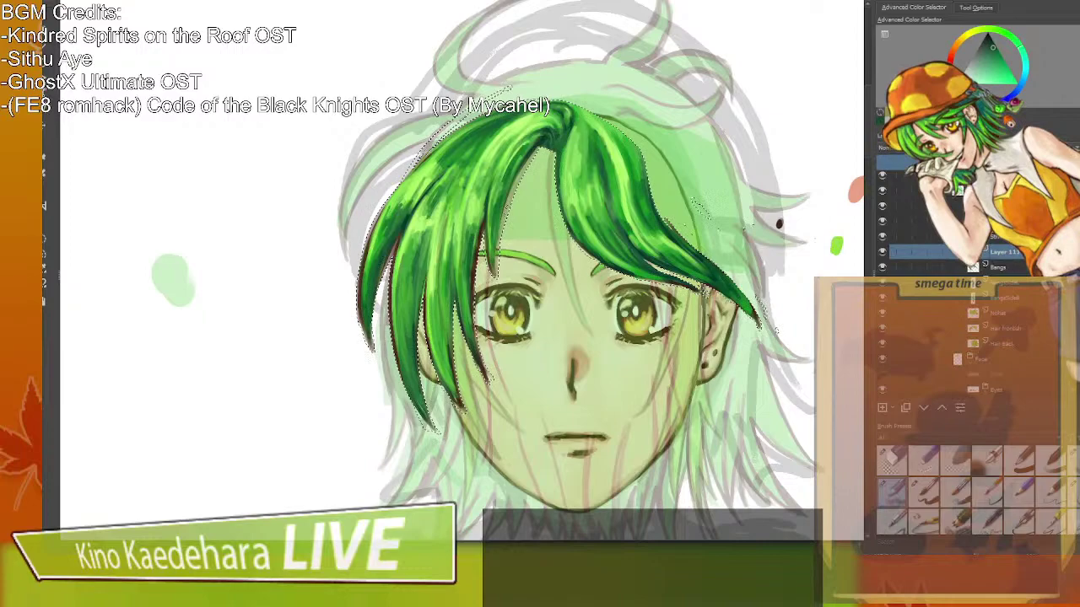
Clear the selection and merge the painted shading layer down into the Bangs layer.
left_click(138, 225)
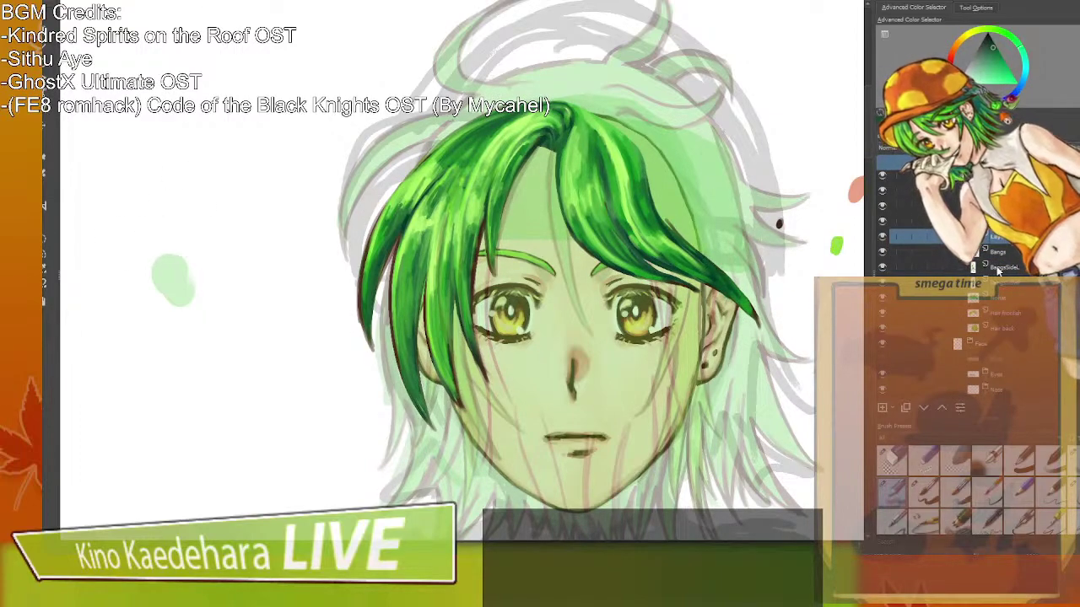
left_click(1007, 238)
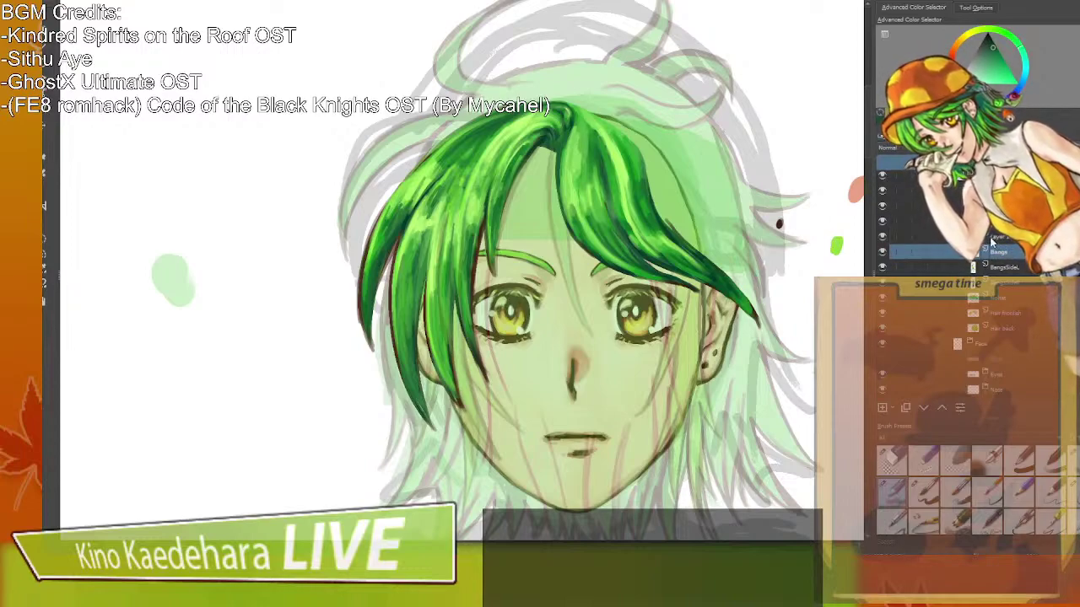
left_click(1006, 239)
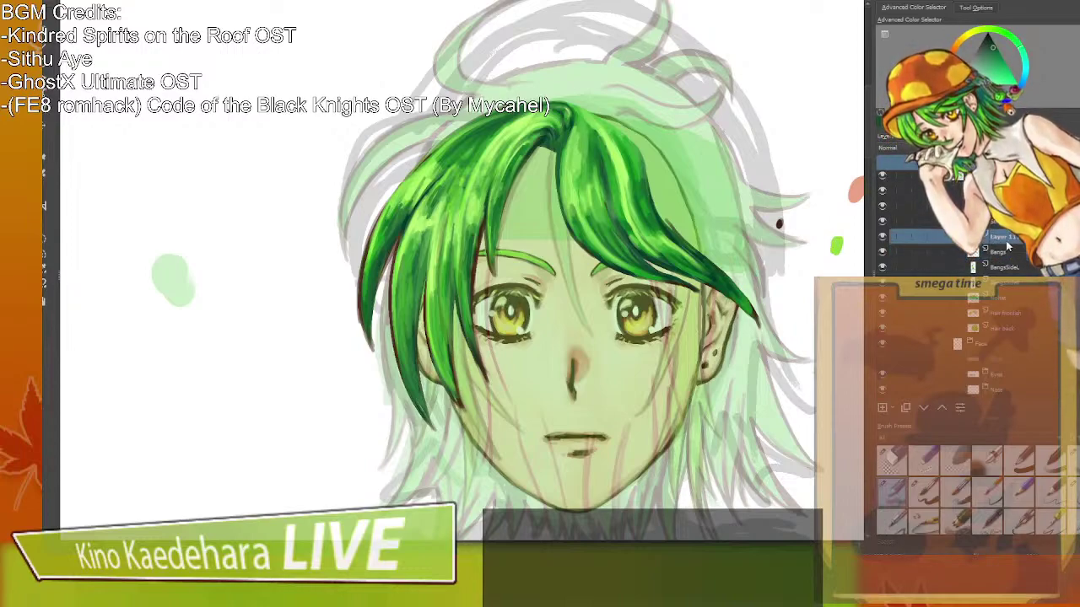
key("ctrl+e")
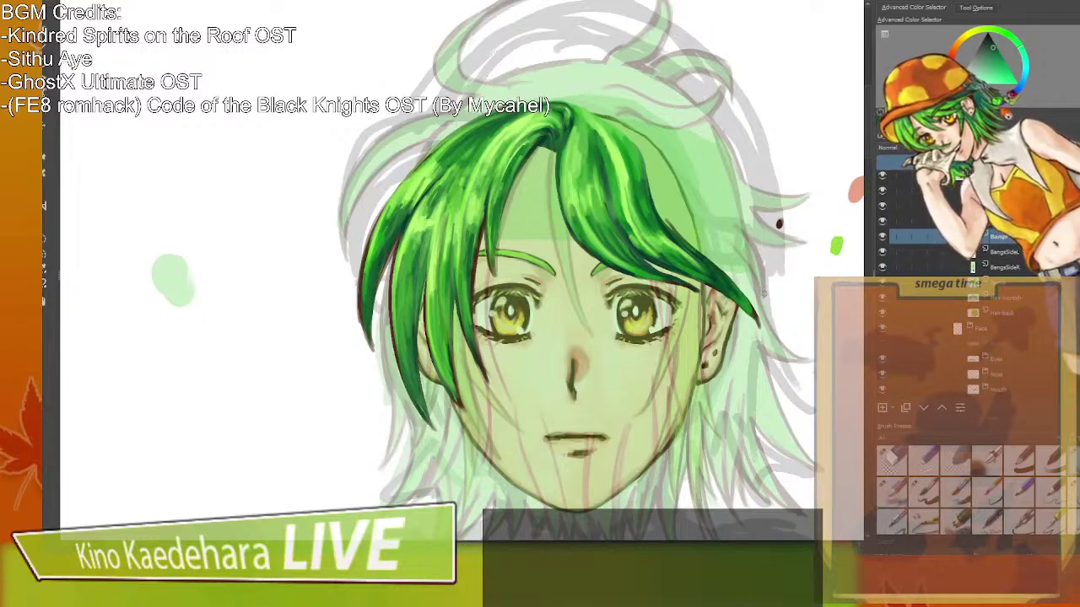
Redraw the outline of the outermost left bangs strand in the dark brown sampled from the swatch beside the hair.
left_click(780, 222, "ctrl")
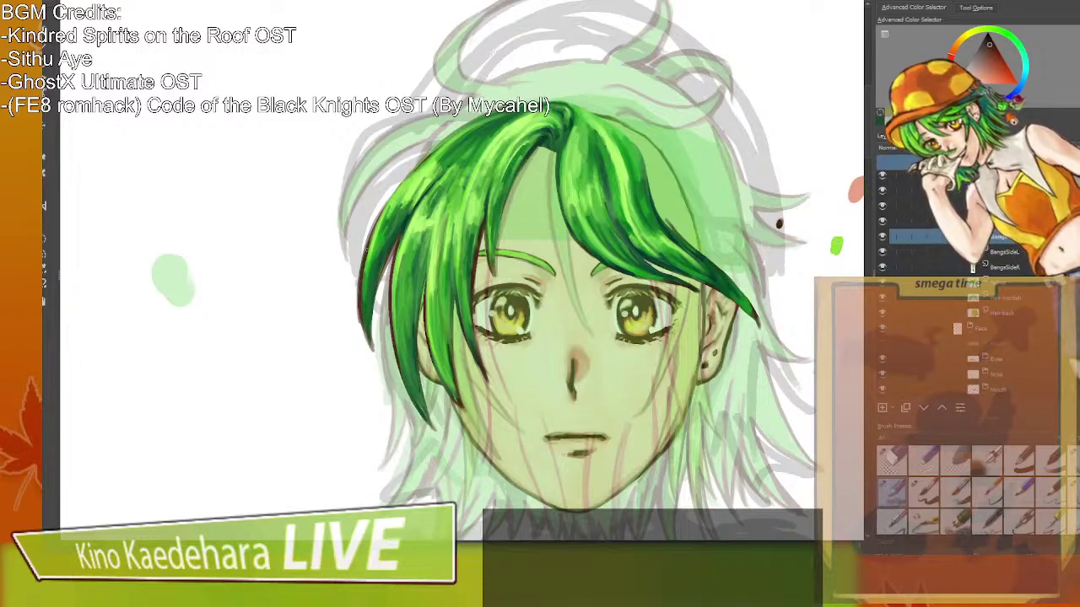
mouse_move(359, 293)
left_mouse_down()
mouse_move(372, 349)
mouse_move(396, 246)
left_mouse_up()
left_click_drag(369, 307, 374, 343)
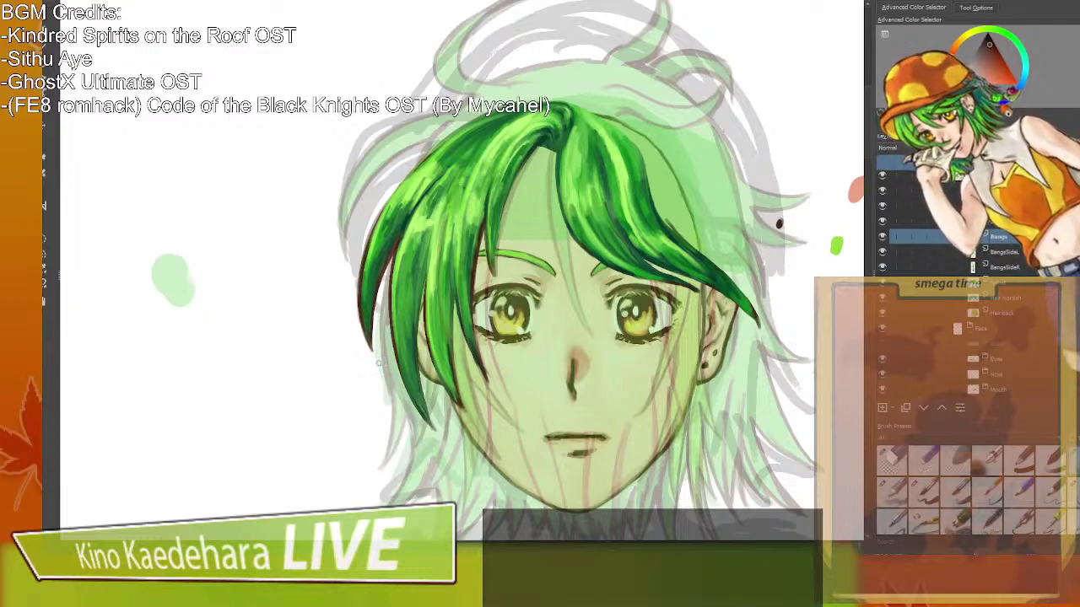
key("/")
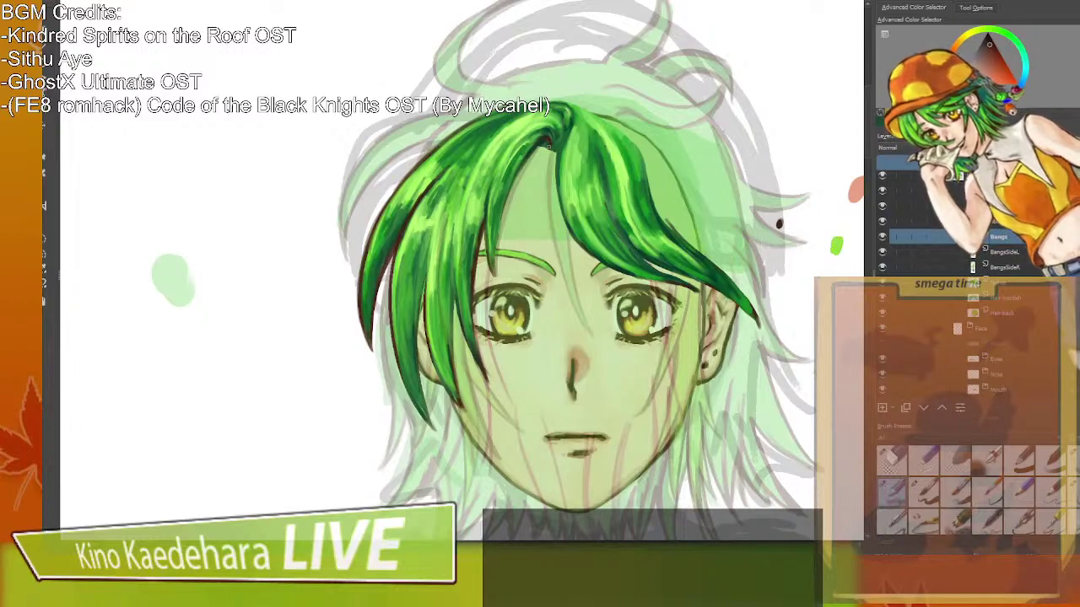
Draw dark brown outlines under the hair parting and along the inner left bangs strands over the forehead.
mouse_move(549, 145)
left_mouse_down()
mouse_move(523, 162)
mouse_move(493, 270)
mouse_move(532, 154)
left_mouse_up()
left_click_drag(491, 228, 488, 261)
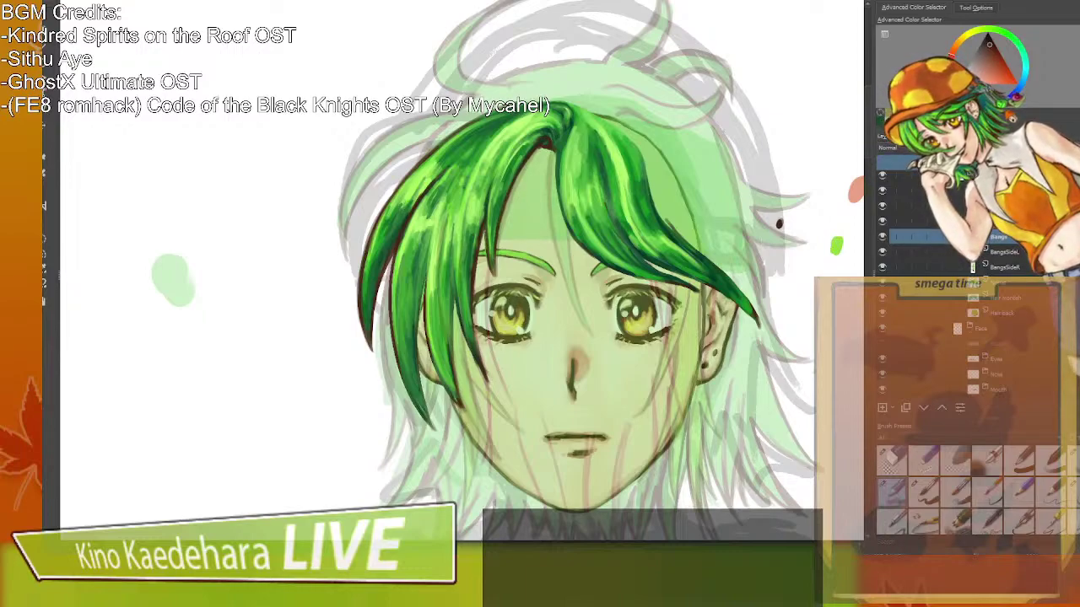
left_click_drag(491, 192, 510, 143)
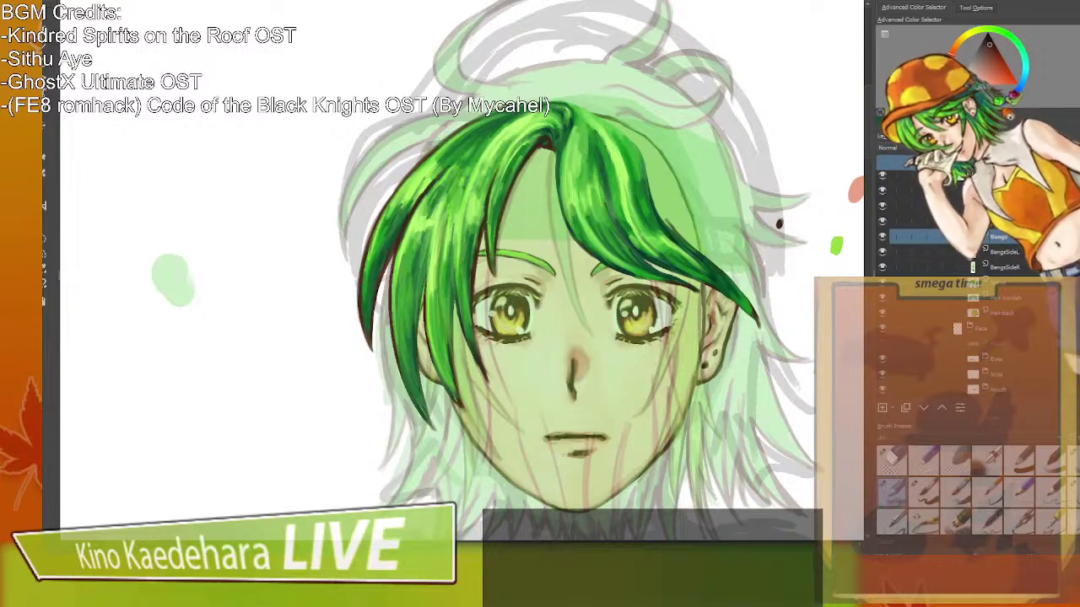
left_click_drag(448, 202, 452, 283)
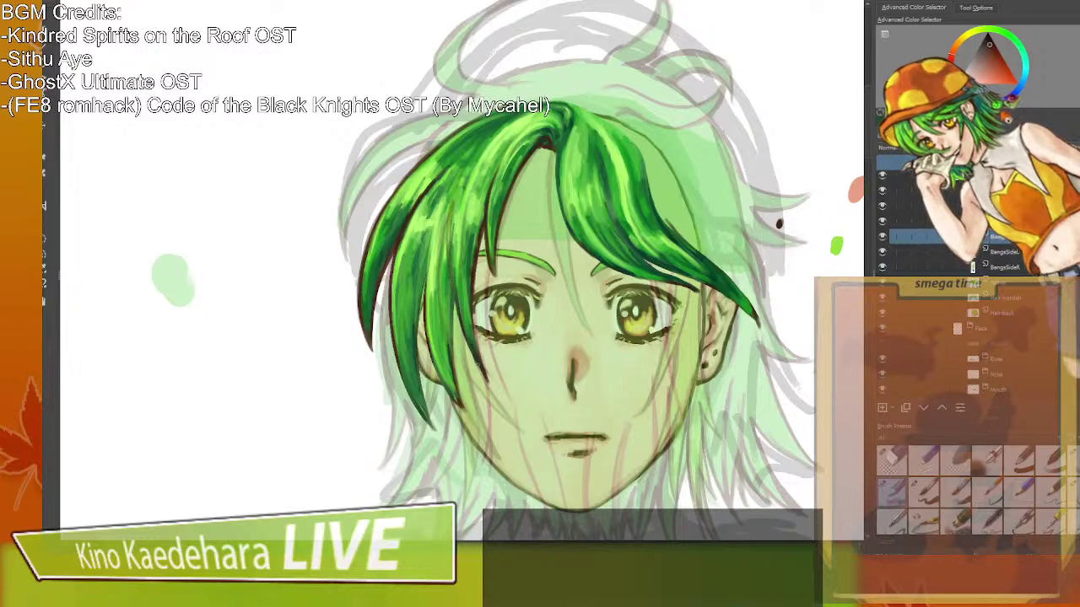
left_click_drag(483, 211, 469, 330)
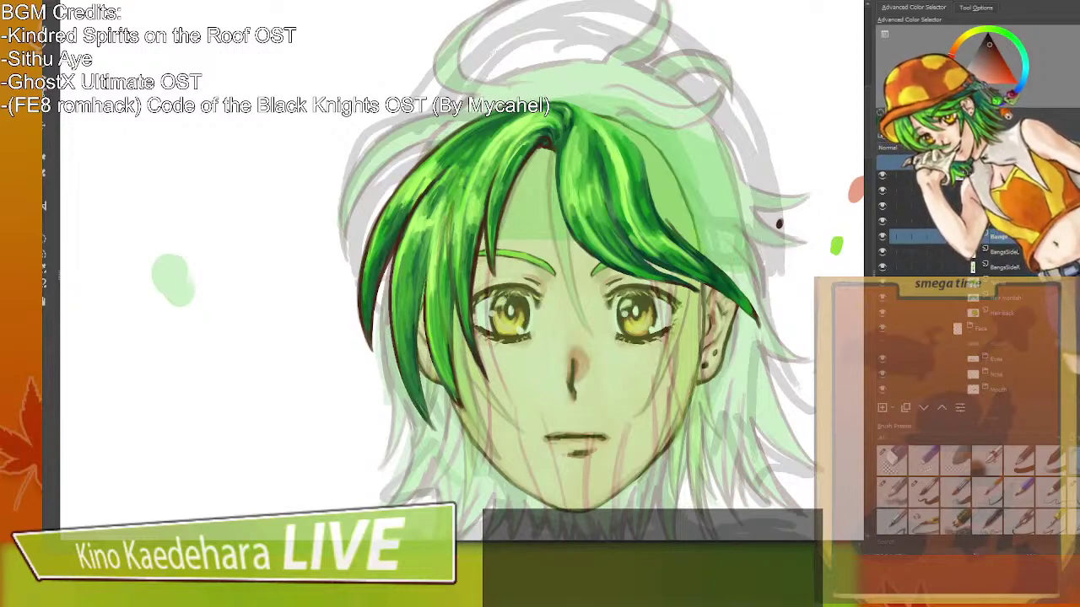
key("/")
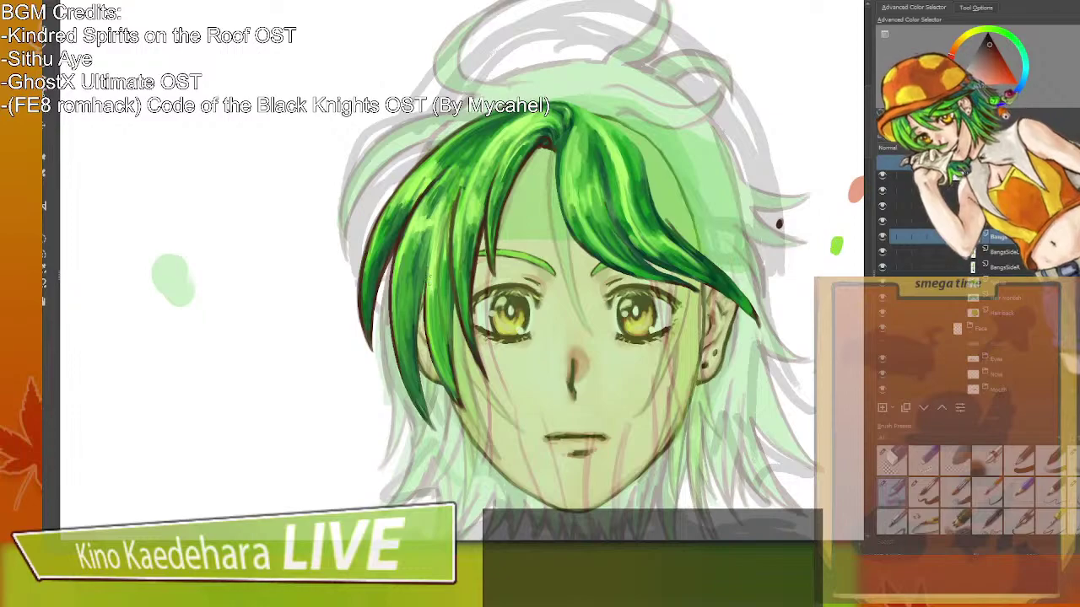
Outline the long left bangs strand in dark brown and extend its lower tip to a sharper point.
mouse_move(427, 274)
left_mouse_down()
mouse_move(418, 366)
mouse_move(431, 428)
left_mouse_up()
left_click_drag(394, 329, 435, 429)
key("/")
left_click_drag(419, 374, 435, 426)
key("/")
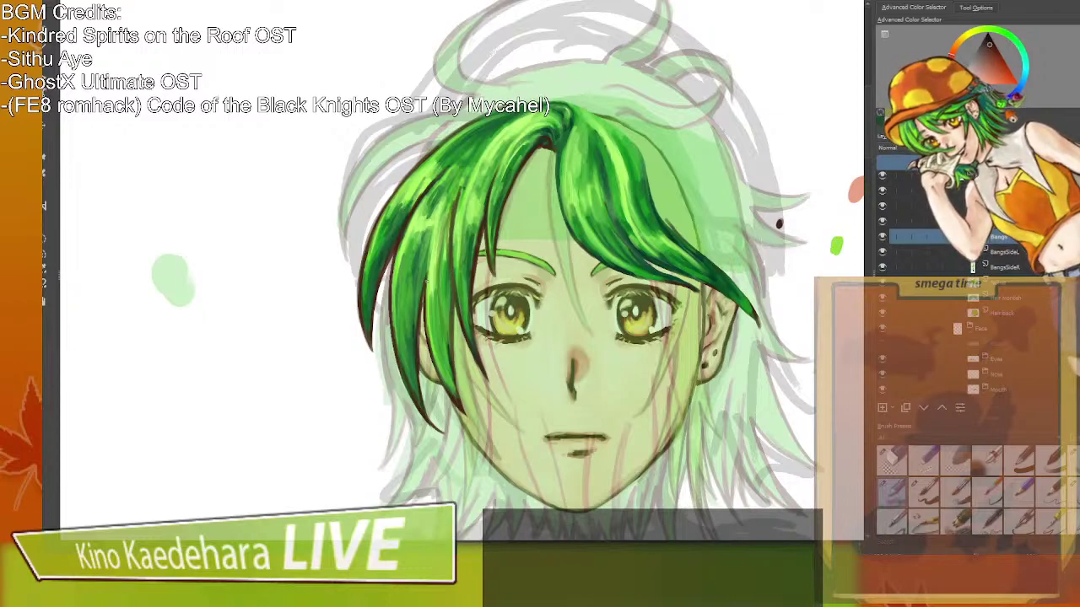
Redraw the dark brown line between the left bangs strands and thin it with green sampled from the hair beside it.
left_click_drag(430, 241, 427, 322)
key("ctrl+z")
left_click_drag(427, 261, 425, 296)
left_click_drag(432, 231, 427, 262)
left_click_drag(429, 240, 425, 288)
left_click(435, 253, "ctrl")
left_click_drag(430, 246, 427, 296)
left_click_drag(431, 245, 429, 258)
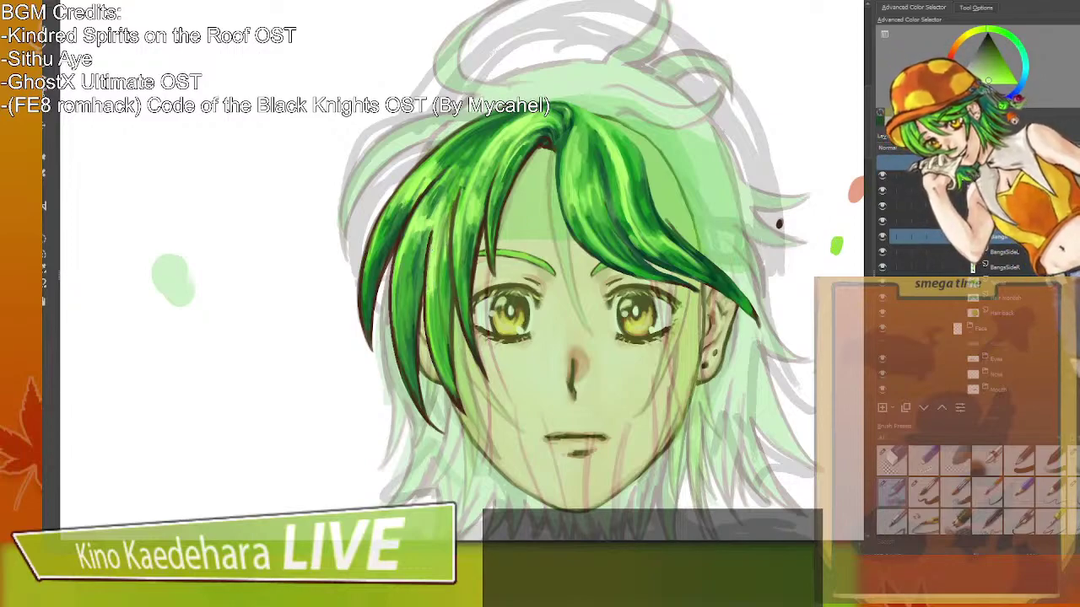
Outline the lower and upper edges of the right bangs down to the tip in dark brown sampled from the parting.
left_click(481, 221, "ctrl")
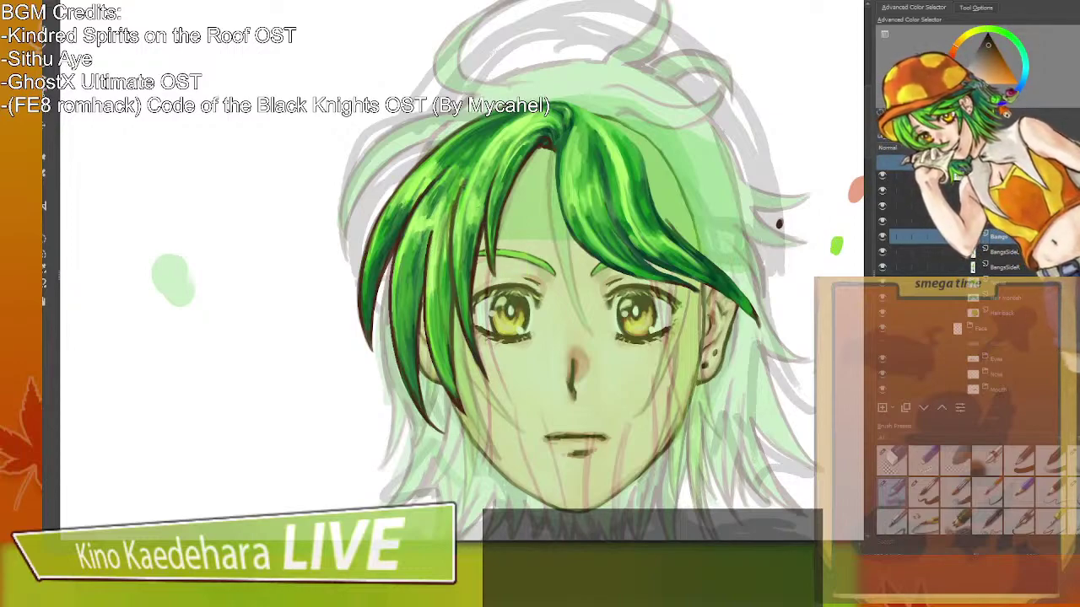
left_click(554, 142, "ctrl")
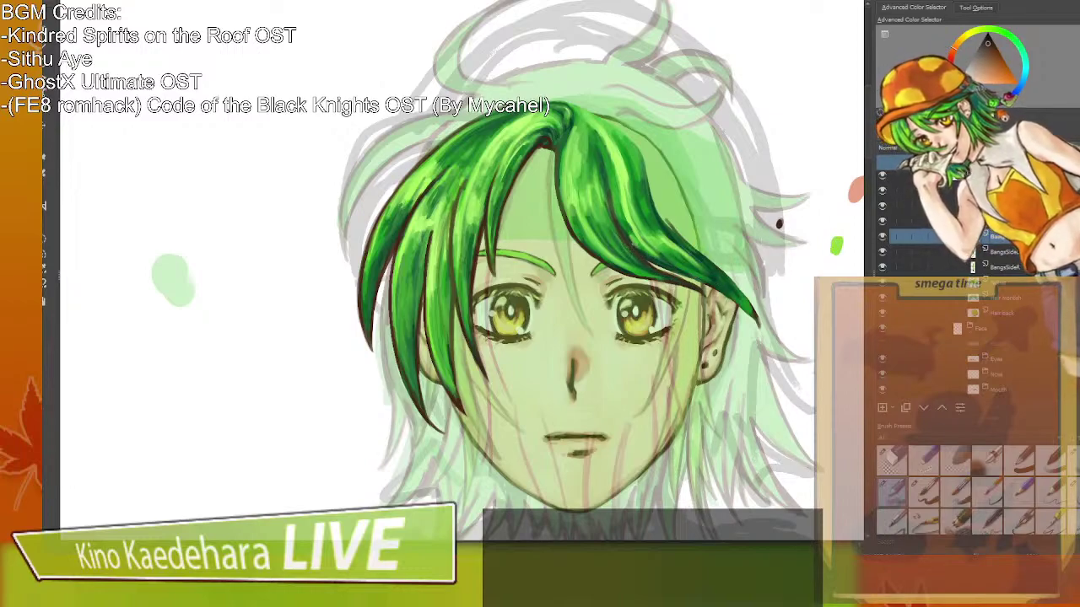
left_click_drag(710, 285, 754, 326)
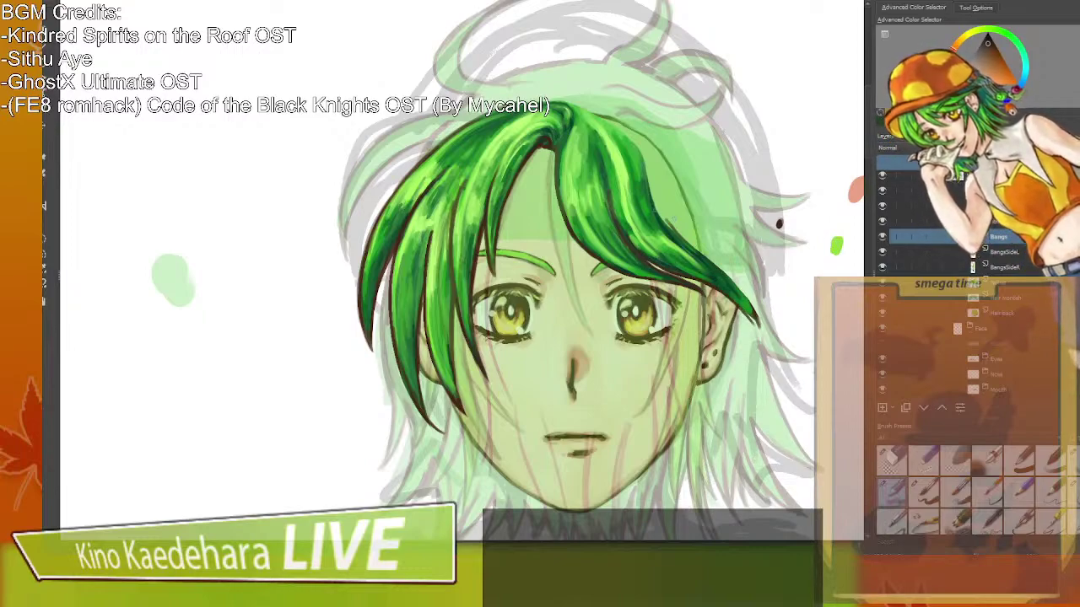
left_click_drag(674, 218, 750, 314)
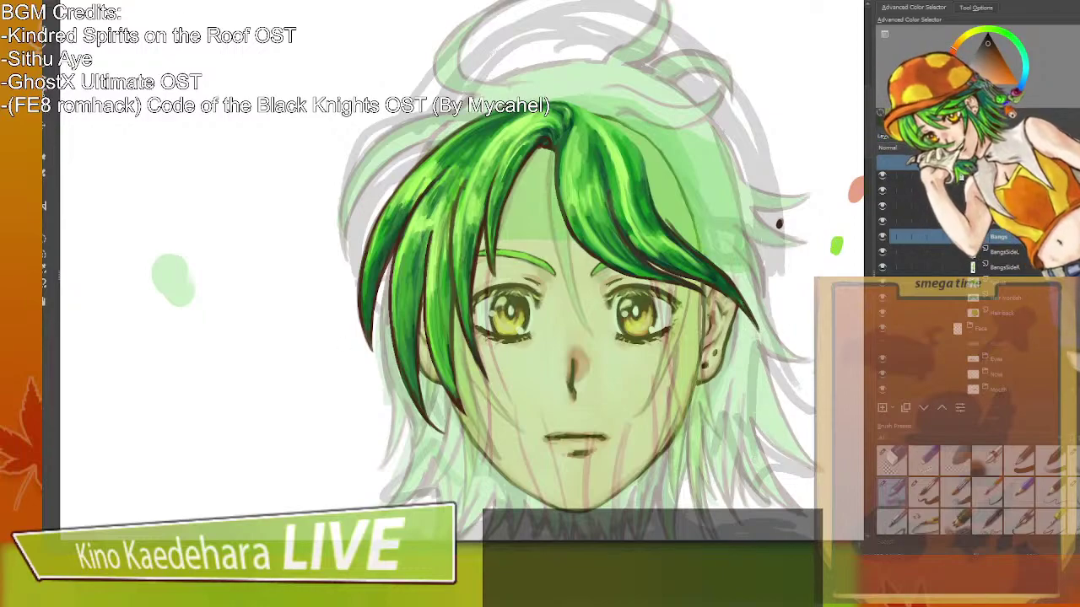
Add a layer below the Bangs layer and name it Bangs Behind.
left_click(868, 405)
scroll(703, 245, "up", 2)
scroll(681, 184, "down", 2)
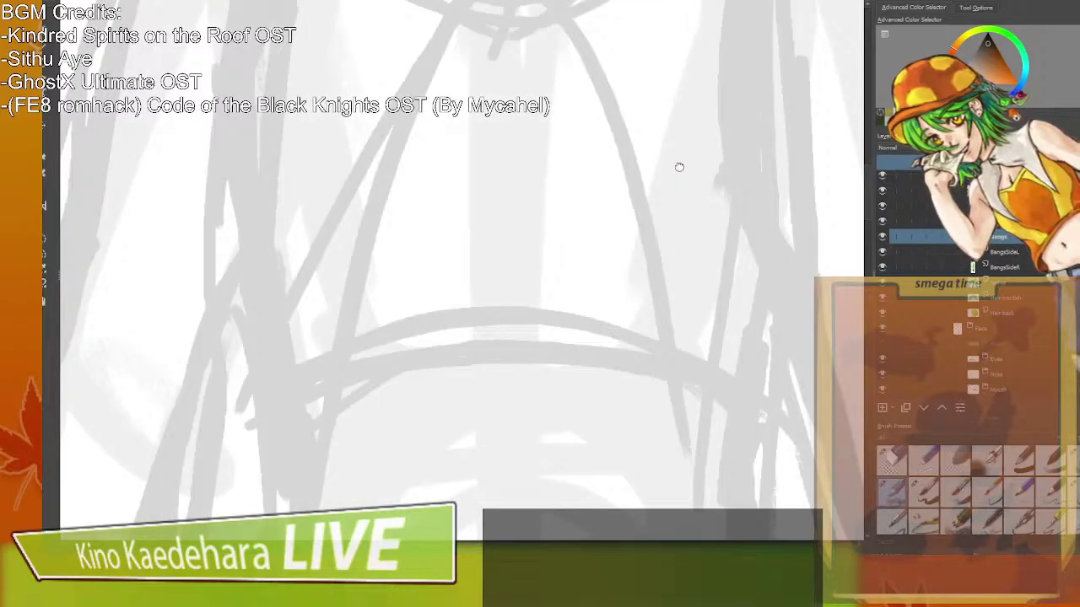
left_click_drag(680, 166, 653, 374)
scroll(652, 373, "down", 2)
scroll(578, 334, "up", 1)
left_click_drag(578, 335, 613, 435)
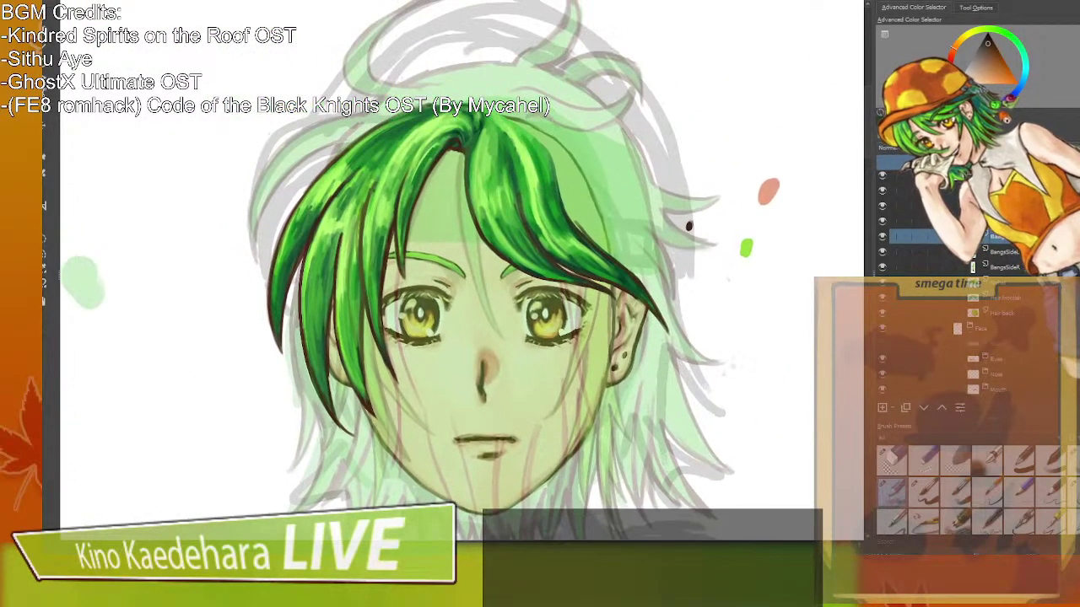
left_click(882, 408)
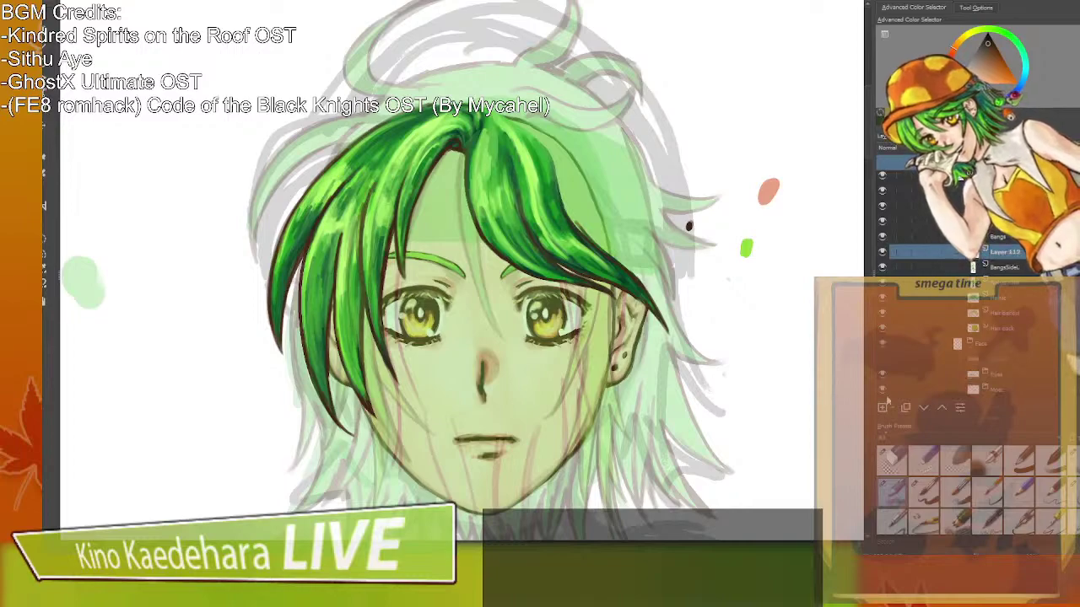
double_click(1015, 252)
type("Bangs Behind")
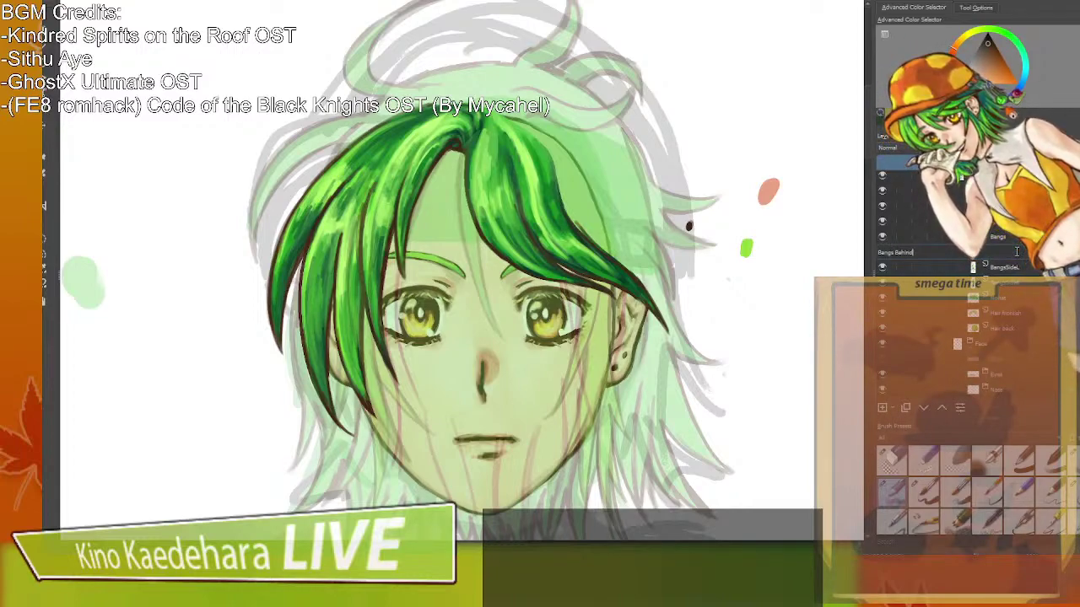
key("Return")
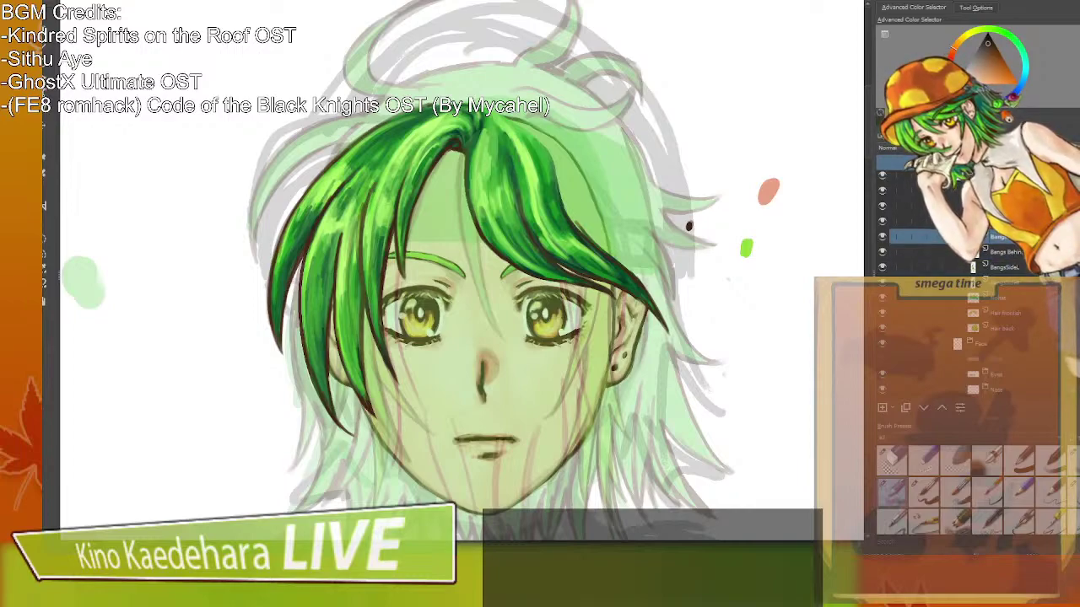
Duplicate the Bangs layer and merge the empty Bangs Behind layer into the copy.
scroll(1002, 246, "up", 1)
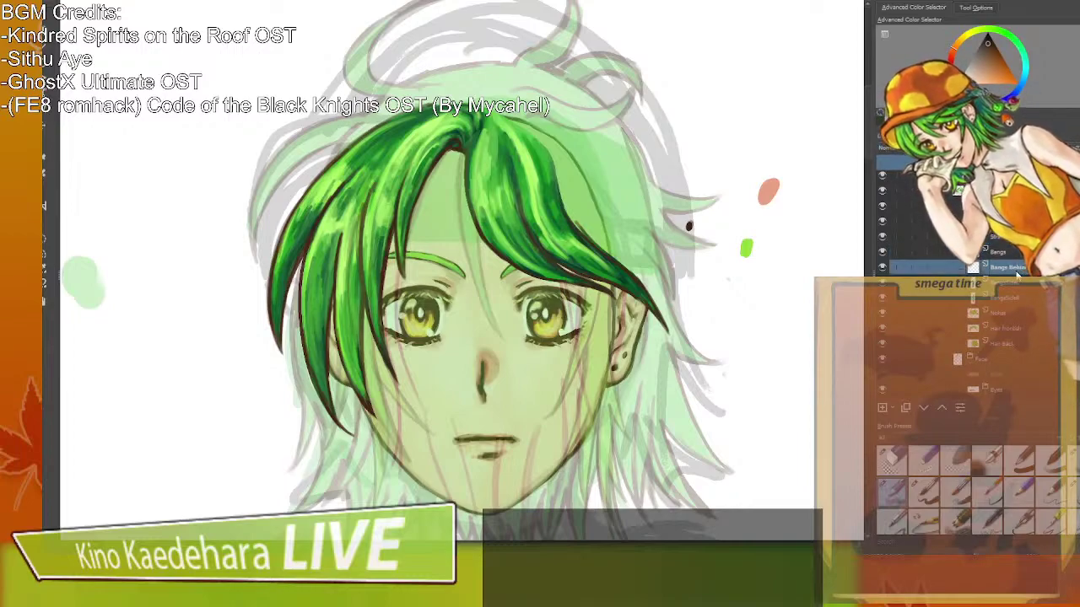
key("ctrl+j")
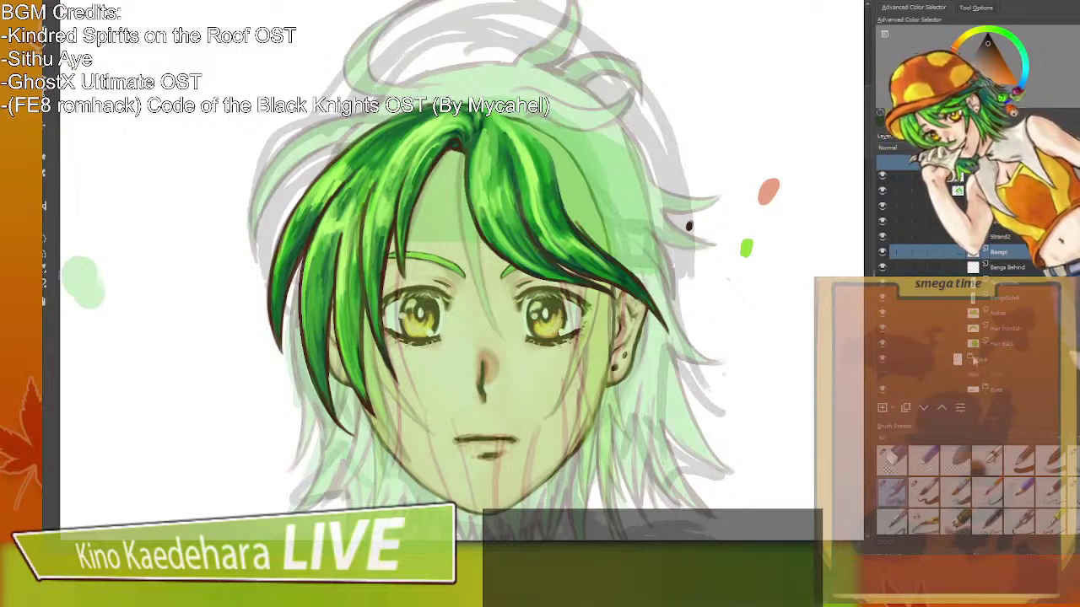
left_click_drag(1010, 288, 1013, 258)
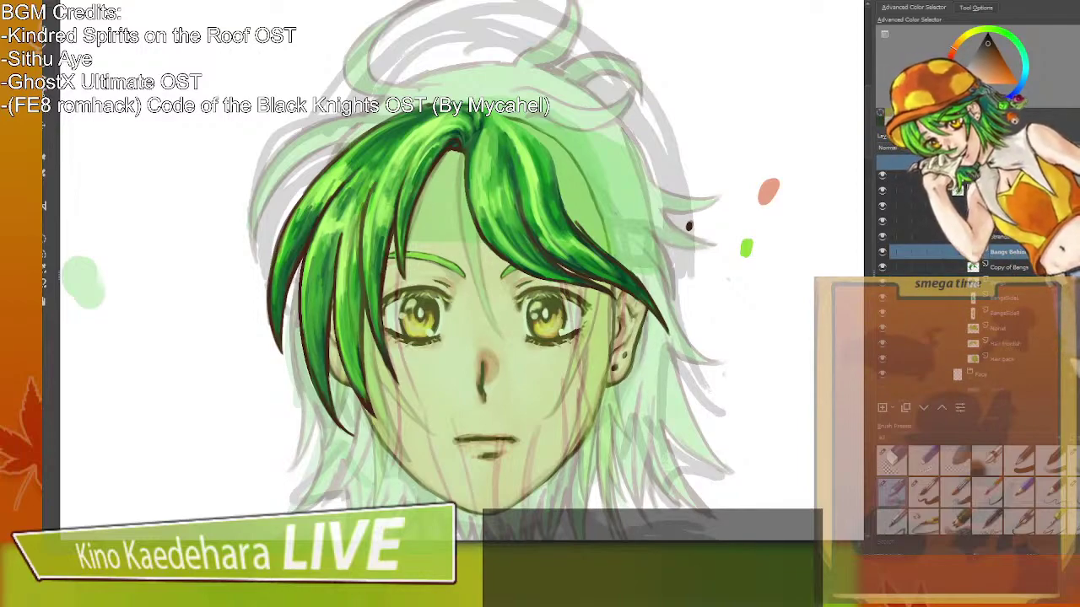
key("ctrl+e")
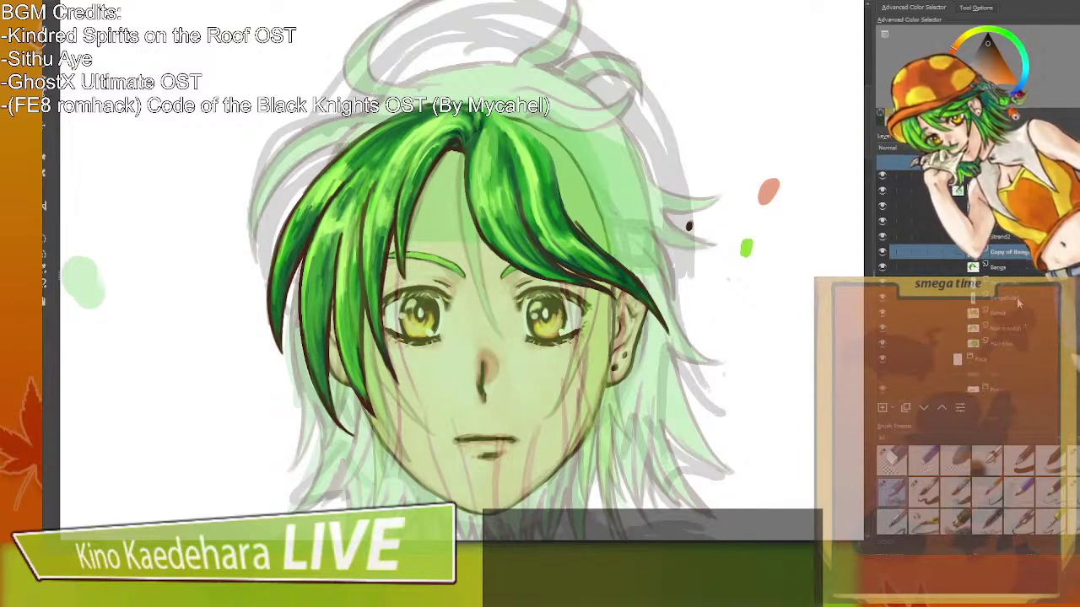
Rename the copied bangs layer as Bangs behind and place it beneath the Bangs layer.
double_click(1001, 252)
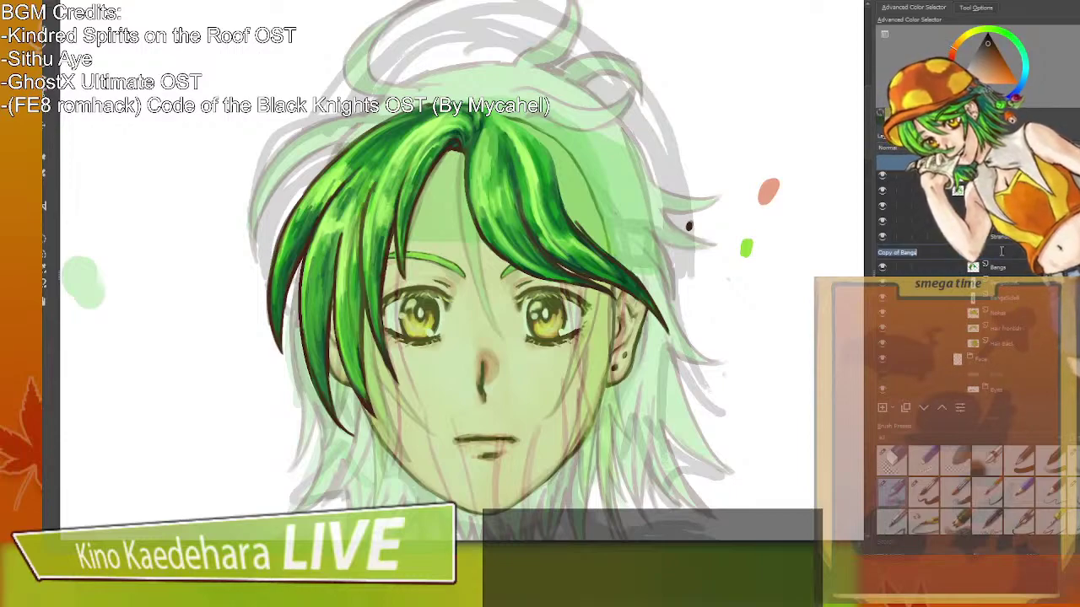
type("Bangs beh")
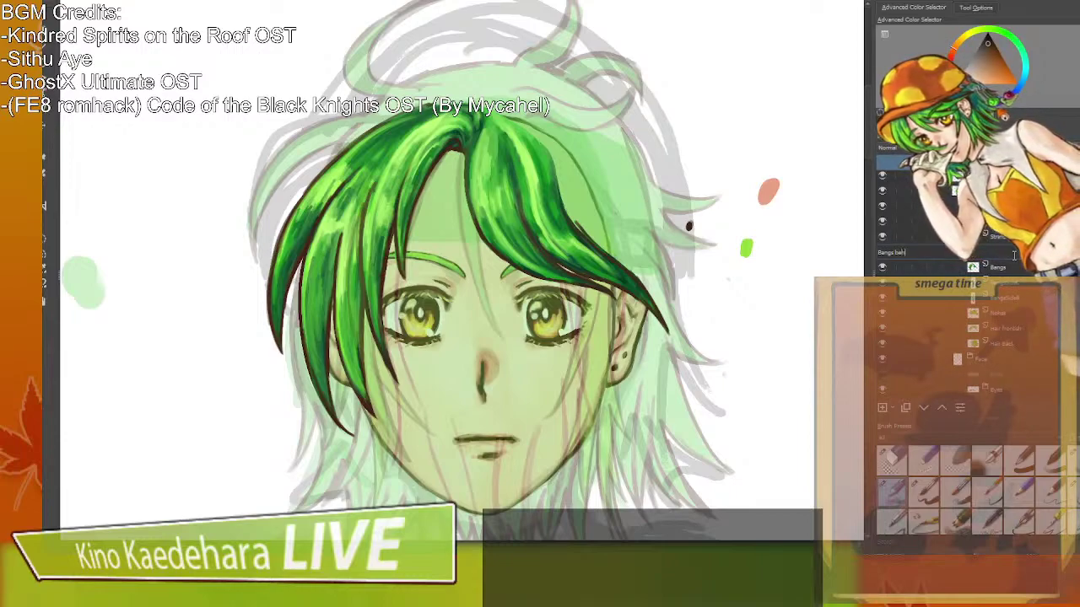
key("Return")
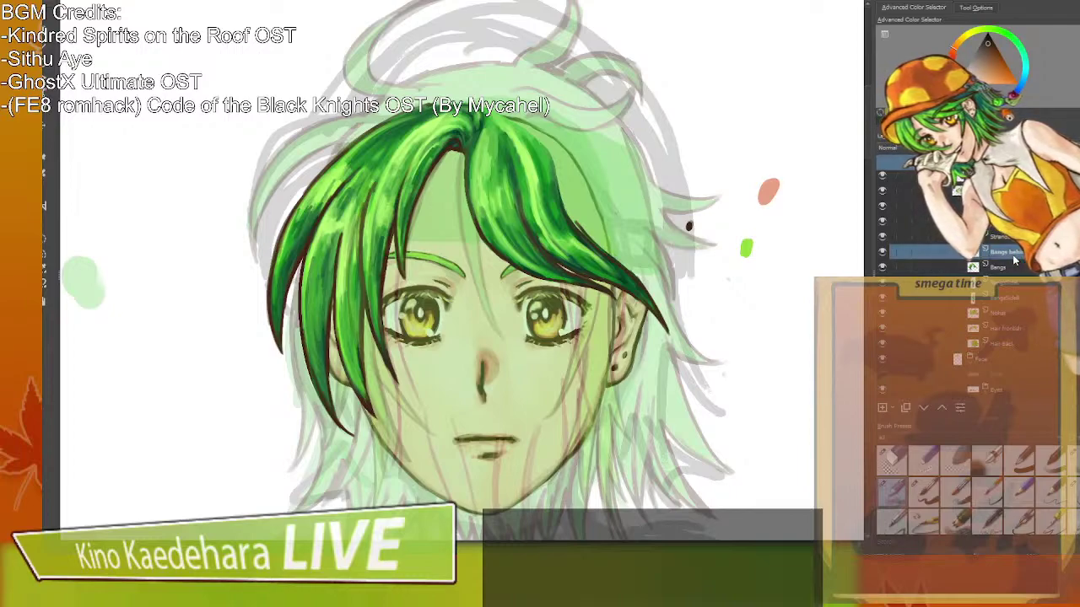
left_click_drag(1006, 251, 1013, 265)
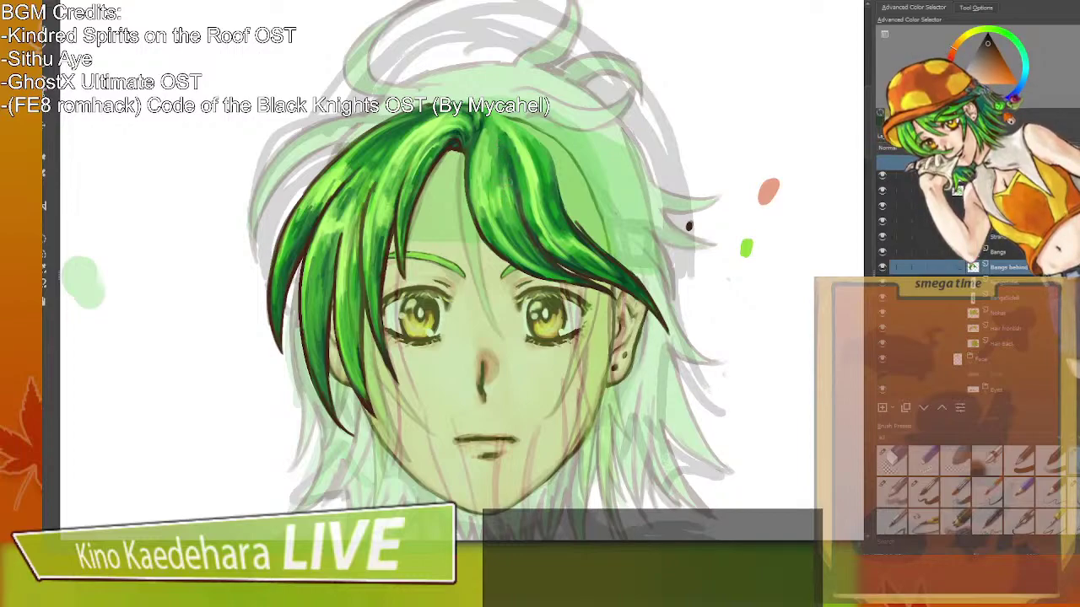
Hide the Bangs layer, erase the right strands over the forehead from the copy, and rename it Bangs behind ear.
left_click(883, 251)
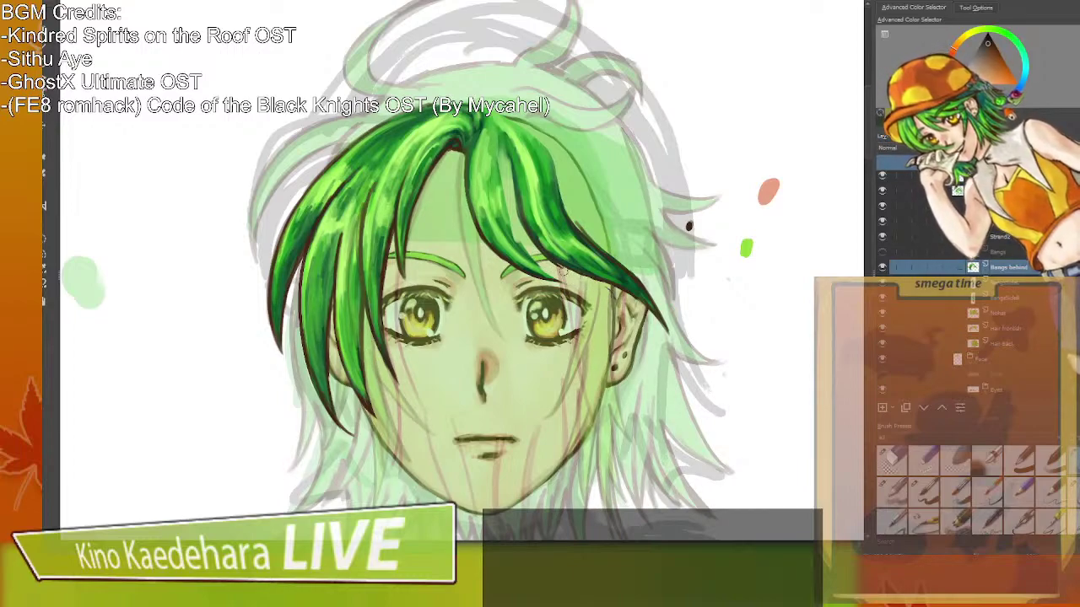
mouse_move(567, 265)
left_mouse_down()
mouse_move(529, 163)
mouse_move(545, 234)
mouse_move(522, 165)
mouse_move(522, 196)
mouse_move(543, 250)
mouse_move(510, 175)
mouse_move(515, 197)
mouse_move(521, 133)
mouse_move(531, 149)
mouse_move(539, 132)
mouse_move(576, 273)
mouse_move(533, 158)
mouse_move(543, 135)
mouse_move(533, 207)
mouse_move(575, 264)
left_mouse_up()
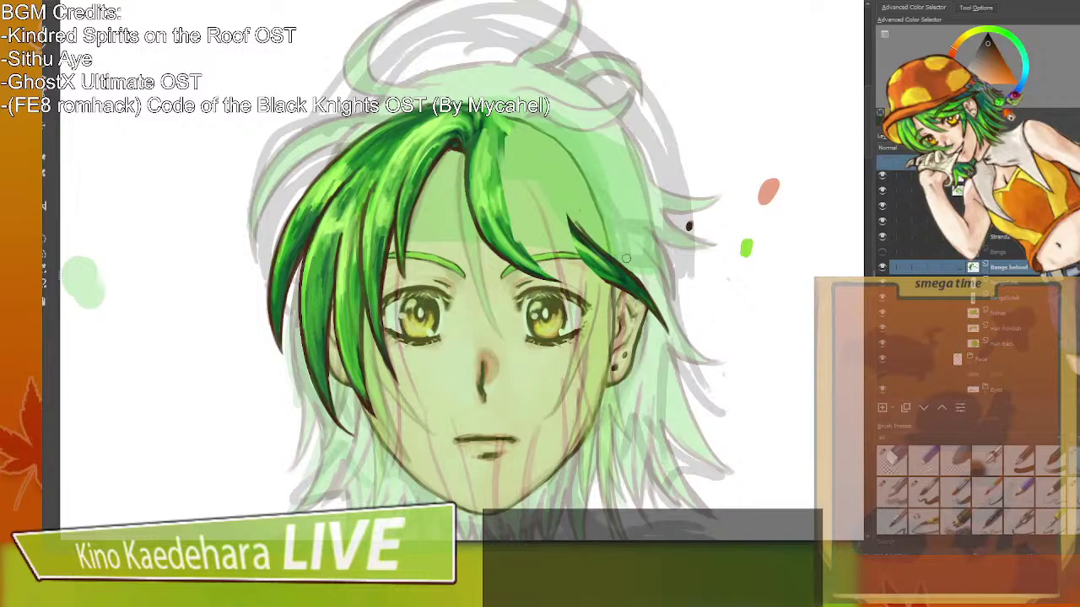
mouse_move(570, 211)
left_mouse_down()
mouse_move(585, 263)
mouse_move(592, 250)
mouse_move(606, 280)
mouse_move(603, 256)
mouse_move(613, 284)
left_mouse_up()
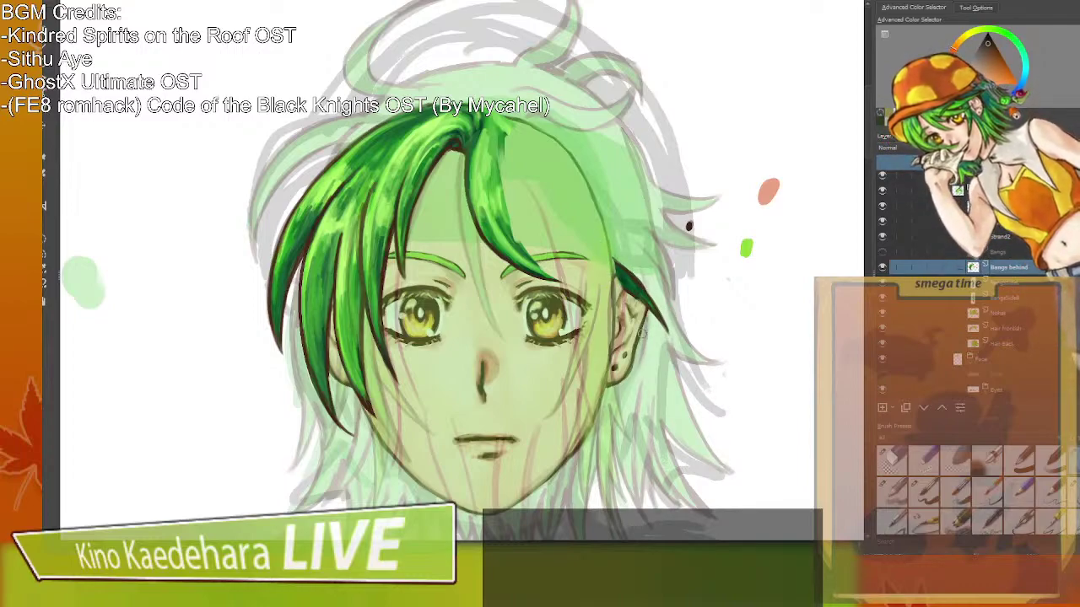
double_click(1001, 267)
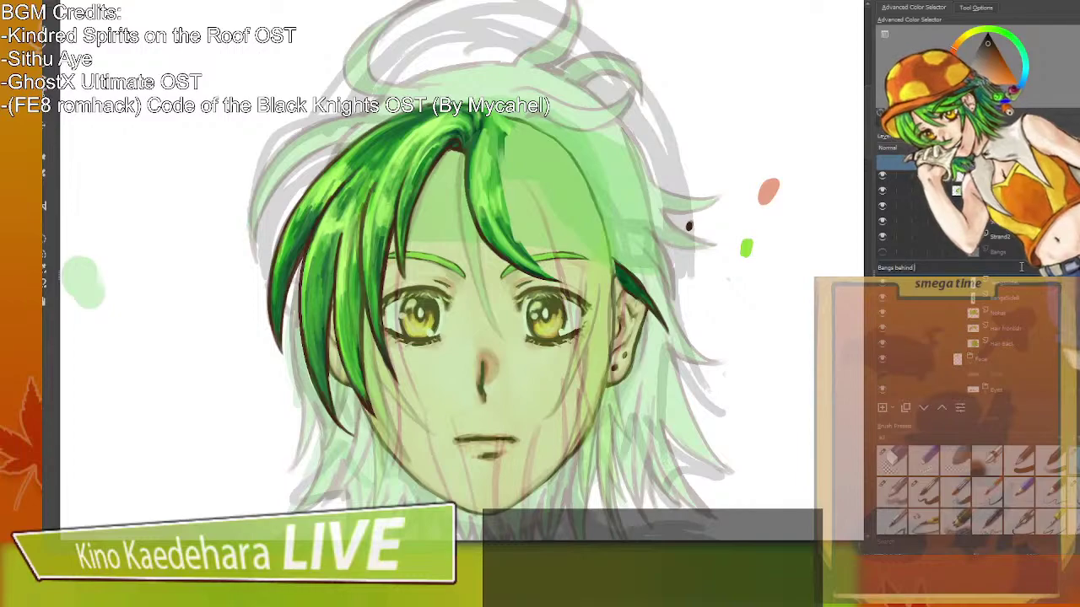
key("Return")
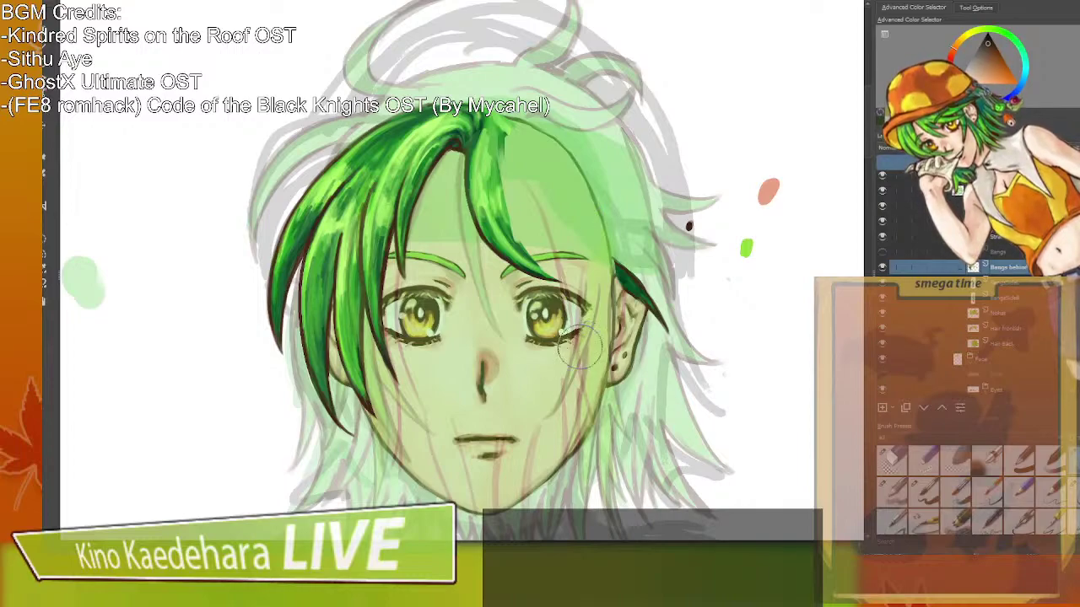
Erase the remaining bangs from the behind-ear layer, leaving only the tip beside the ear, and reduce the eraser size.
mouse_move(396, 127)
left_mouse_down()
mouse_move(313, 194)
mouse_move(329, 354)
mouse_move(380, 396)
mouse_move(426, 85)
mouse_move(548, 278)
left_mouse_up()
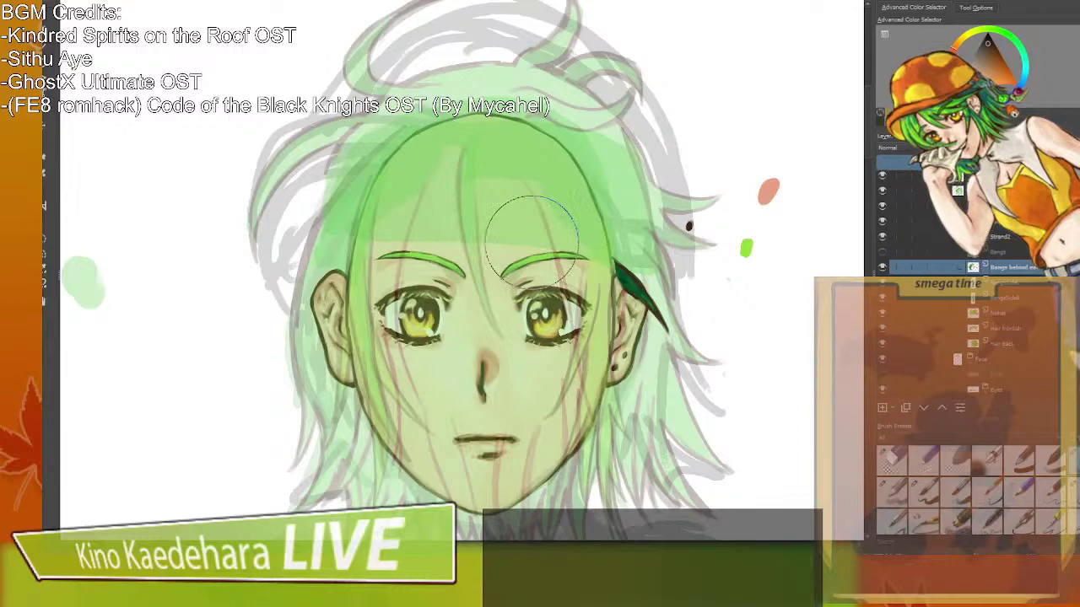
key("bracketleft")
key("bracketleft")
key("bracketleft")
key("bracketleft")
key("bracketleft")
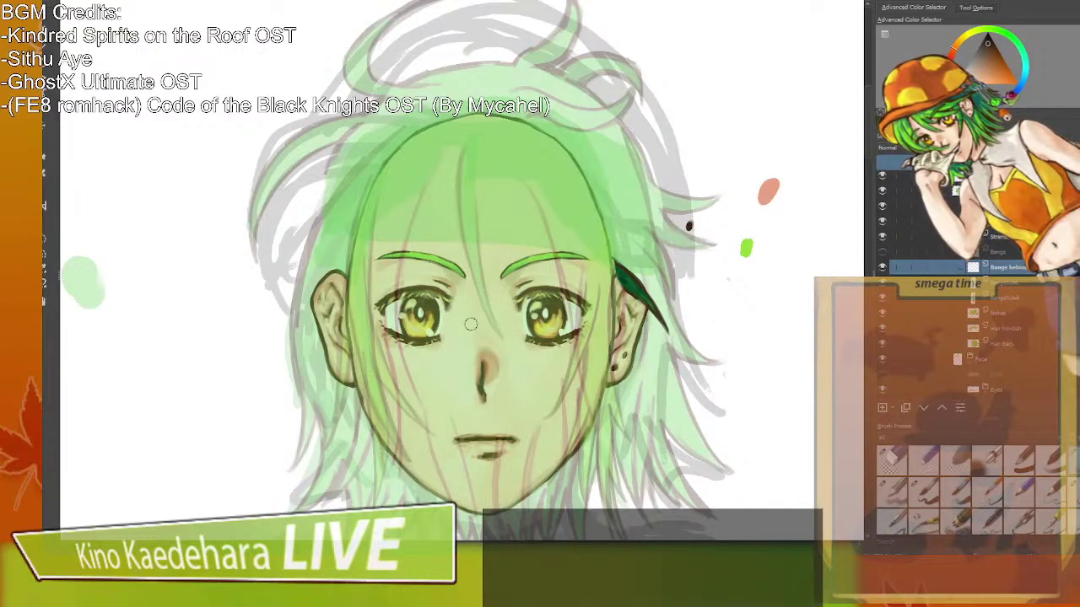
Show the Bangs layer with the behind-ear layer hidden, and erase the right strand's tip where it overlaps the ear.
left_click(881, 251)
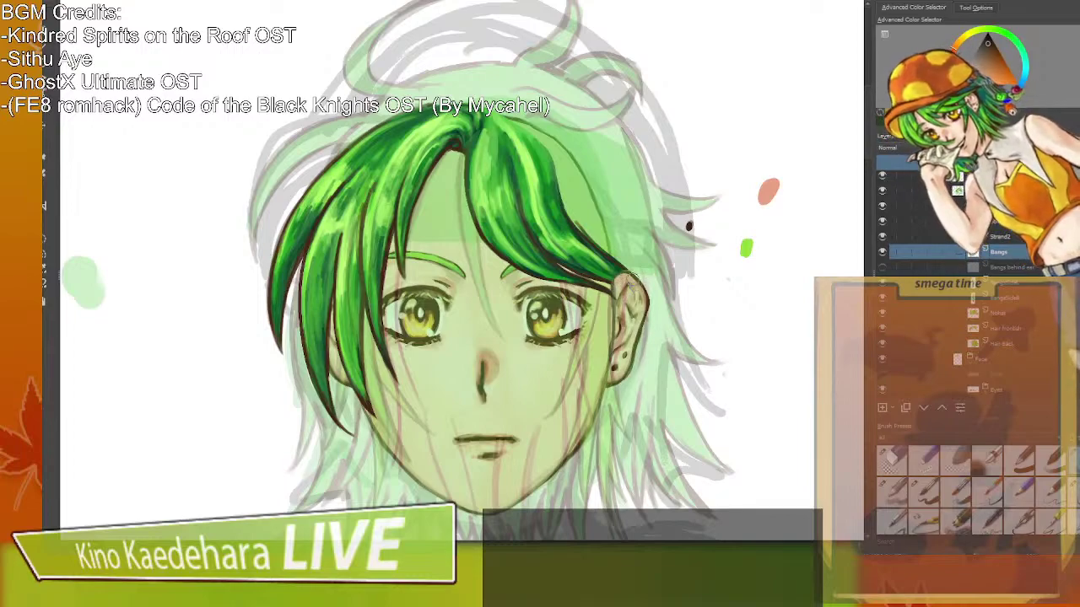
left_click(883, 253)
left_click(883, 253)
left_click(882, 253)
left_click(882, 253)
left_click(882, 253)
left_click(882, 253)
left_click(882, 253)
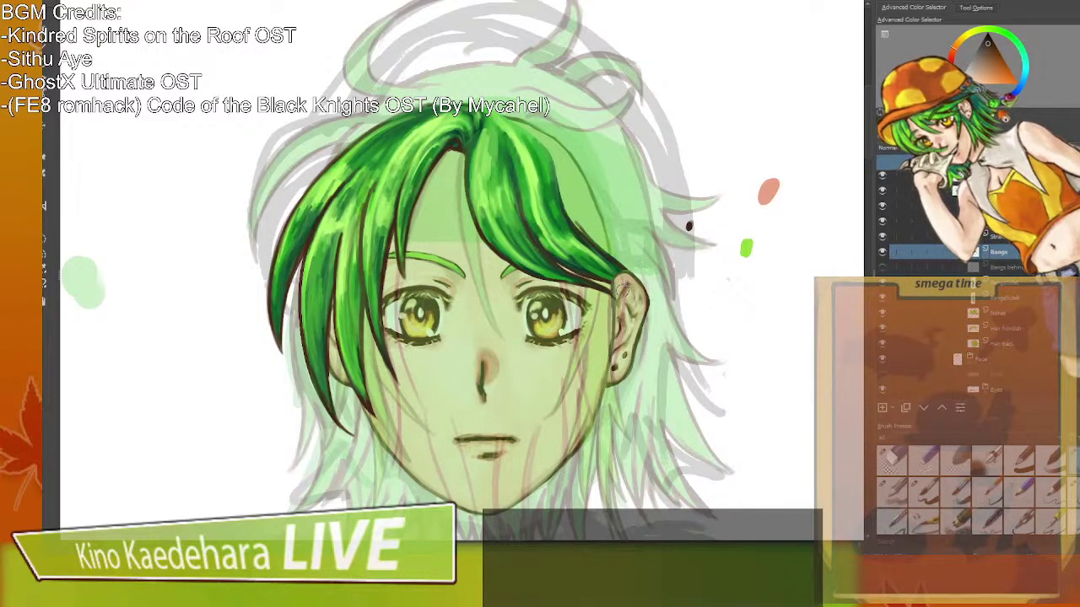
Compare the Bangs and behind-ear layers by toggling their visibility to examine where the right strand meets the ear.
left_click(881, 266)
left_click(883, 253)
left_click(882, 253)
left_click(882, 253)
left_click(882, 253)
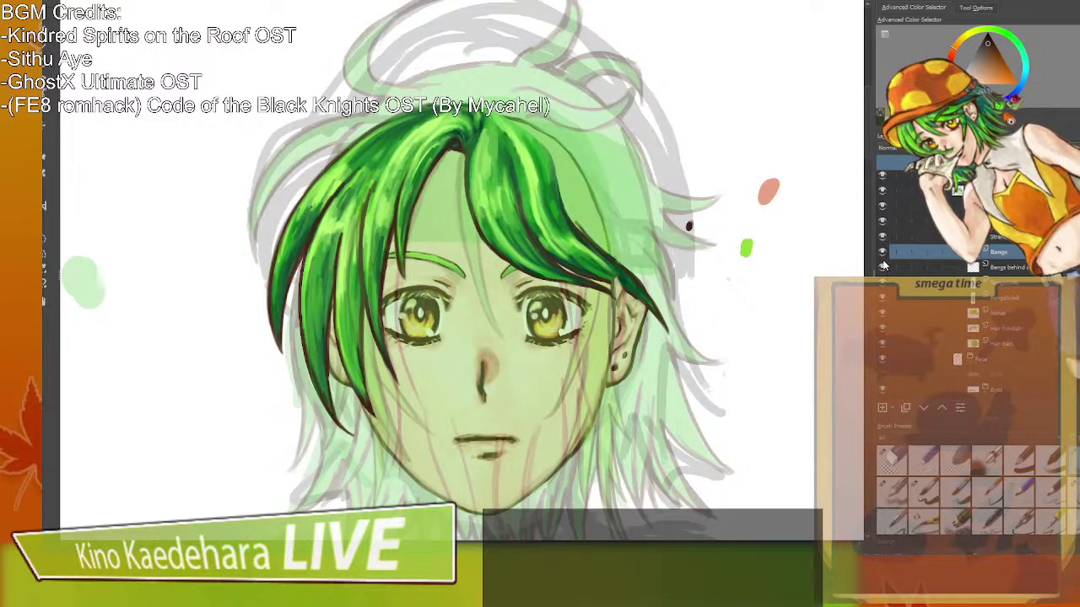
left_click(882, 255)
left_click(882, 255)
left_click(882, 255)
left_click(882, 255)
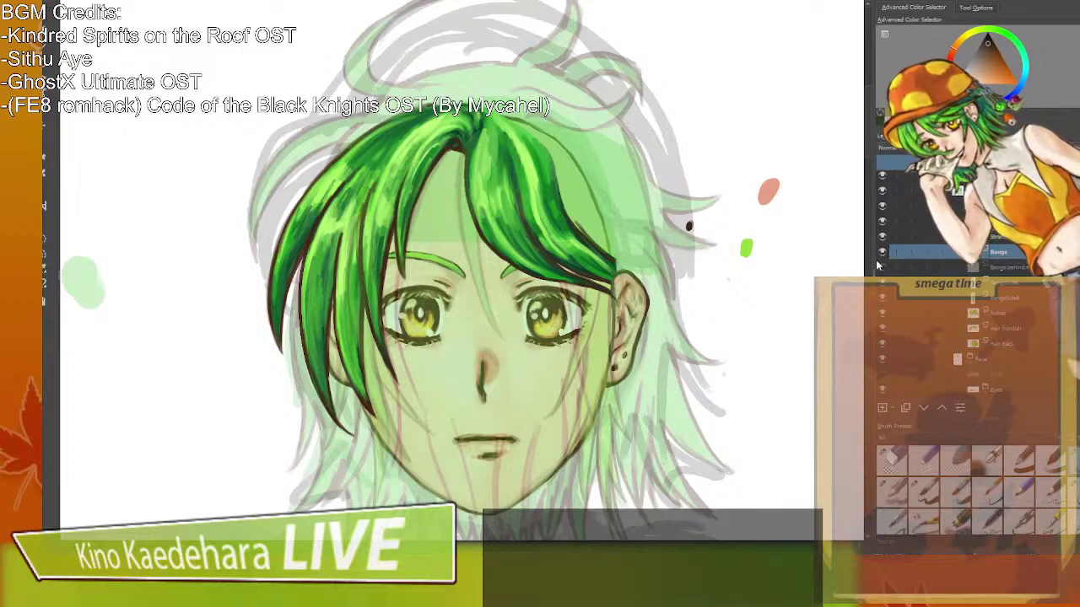
left_click(883, 268)
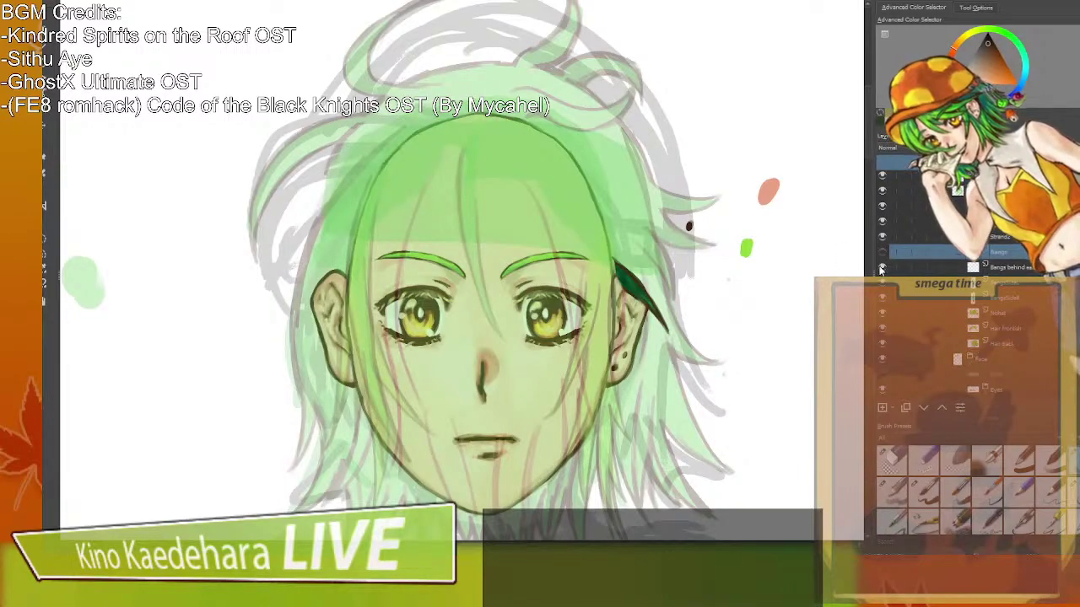
left_click(882, 252)
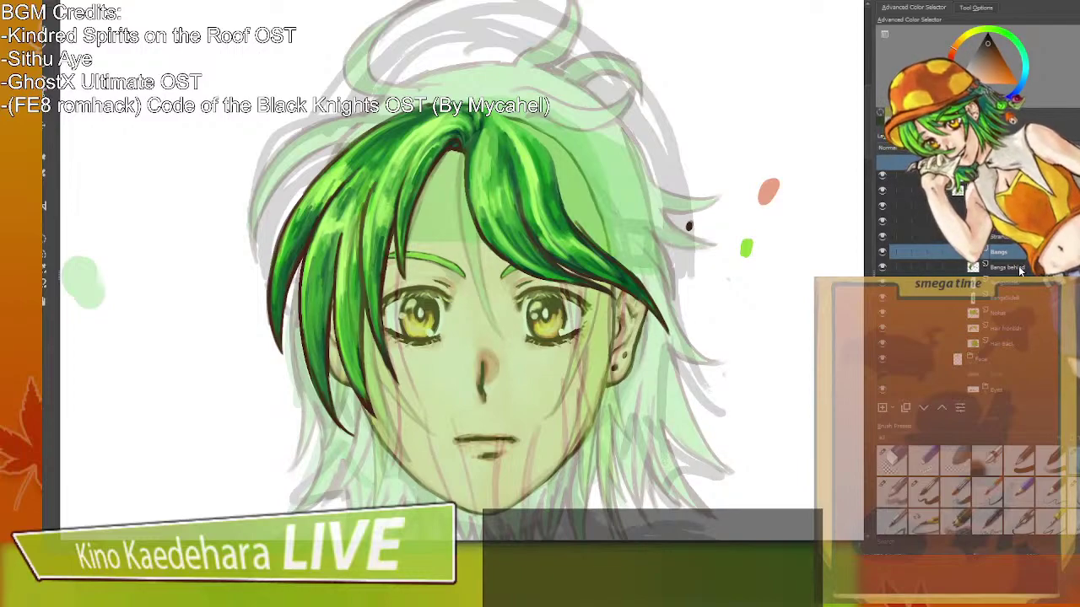
With the Bangs layer hidden, erase the right strand from the behind-ear layer again, keeping slightly more hair at the ear.
left_click(883, 267)
left_click(883, 251)
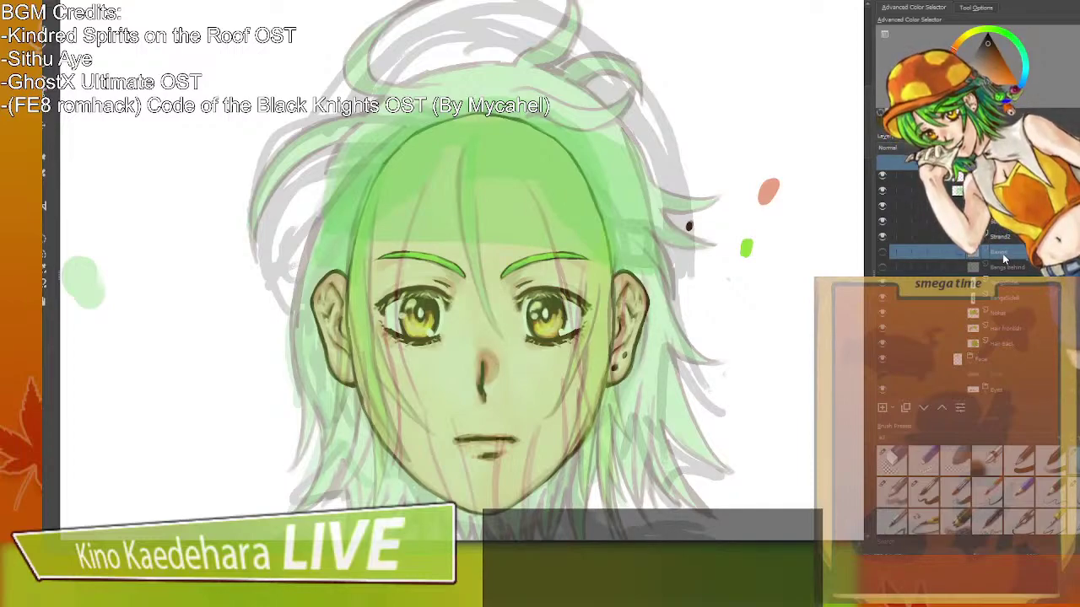
left_click(1019, 265)
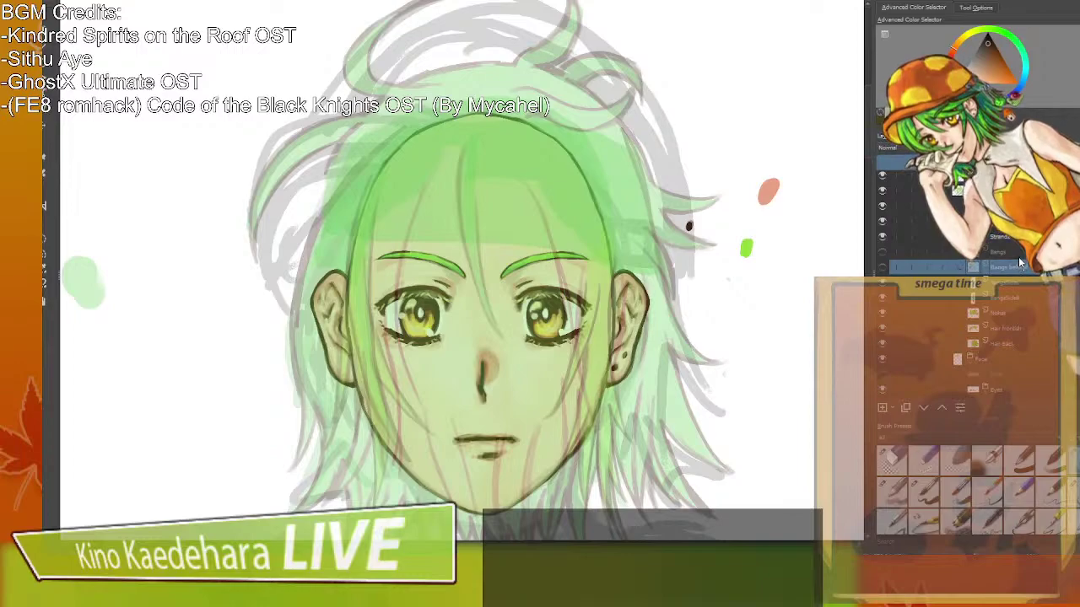
left_click(882, 268)
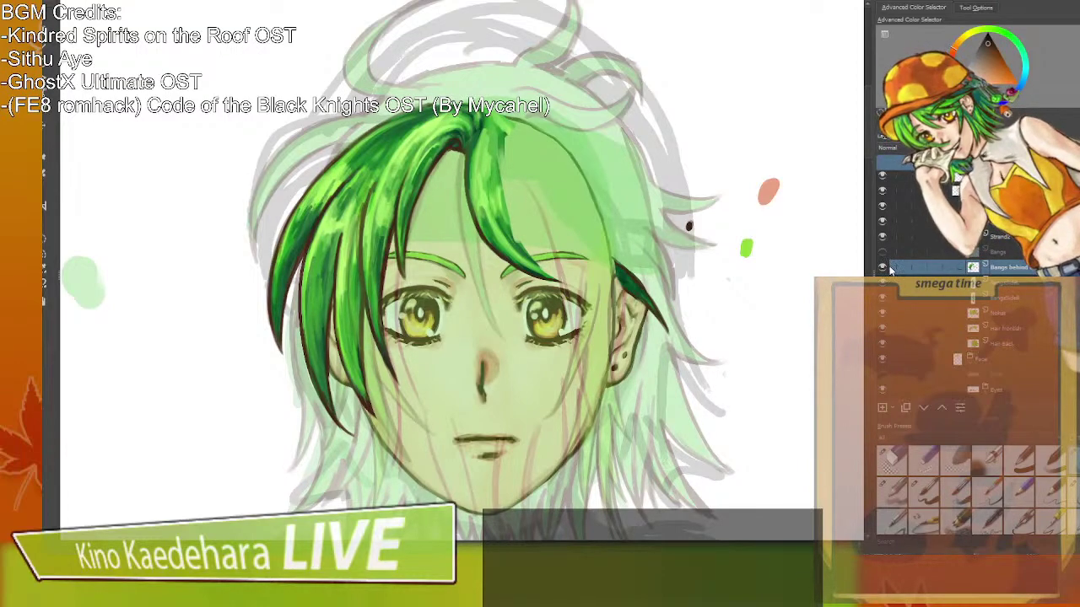
key("ctrl+z")
left_click_drag(573, 219, 607, 290)
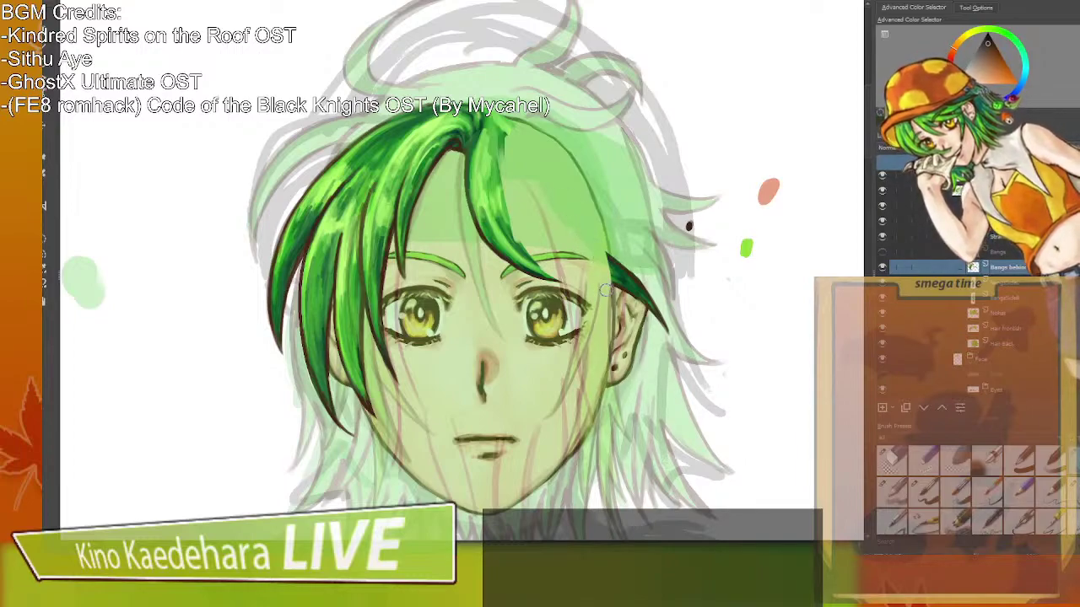
Trim the right strand on the behind-ear layer, show the Bangs layer again, and clean up the strand tip beside the ear.
left_click_drag(617, 264, 613, 233)
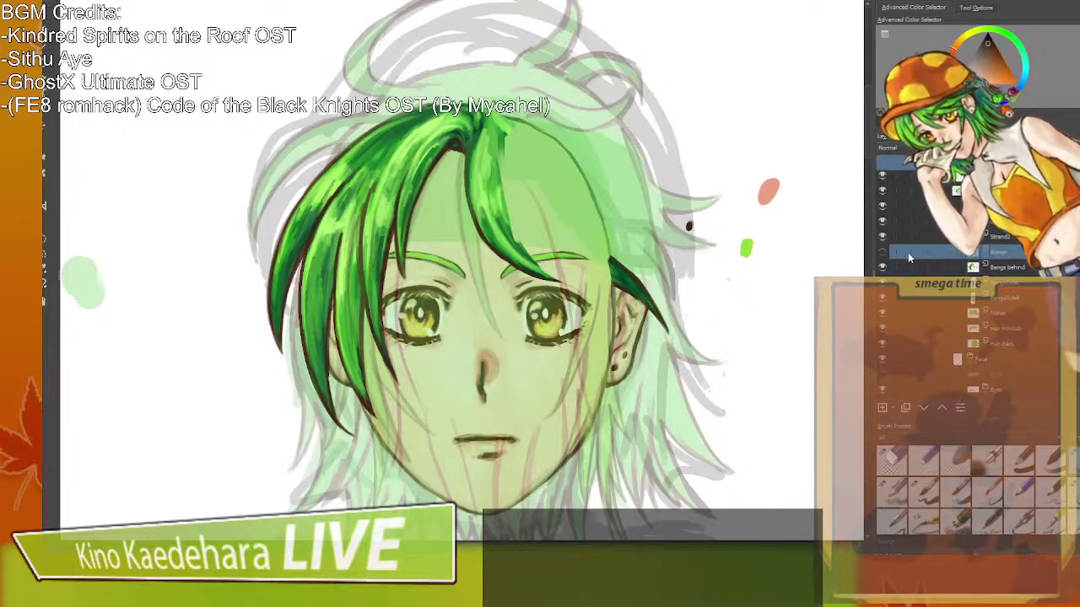
left_click(881, 253)
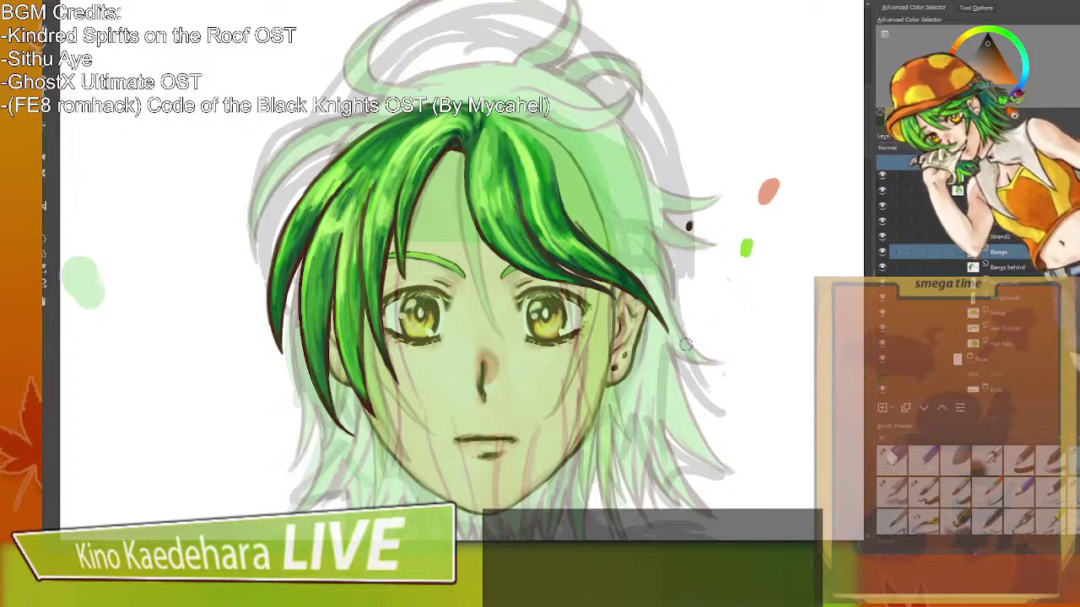
left_click_drag(638, 314, 673, 310)
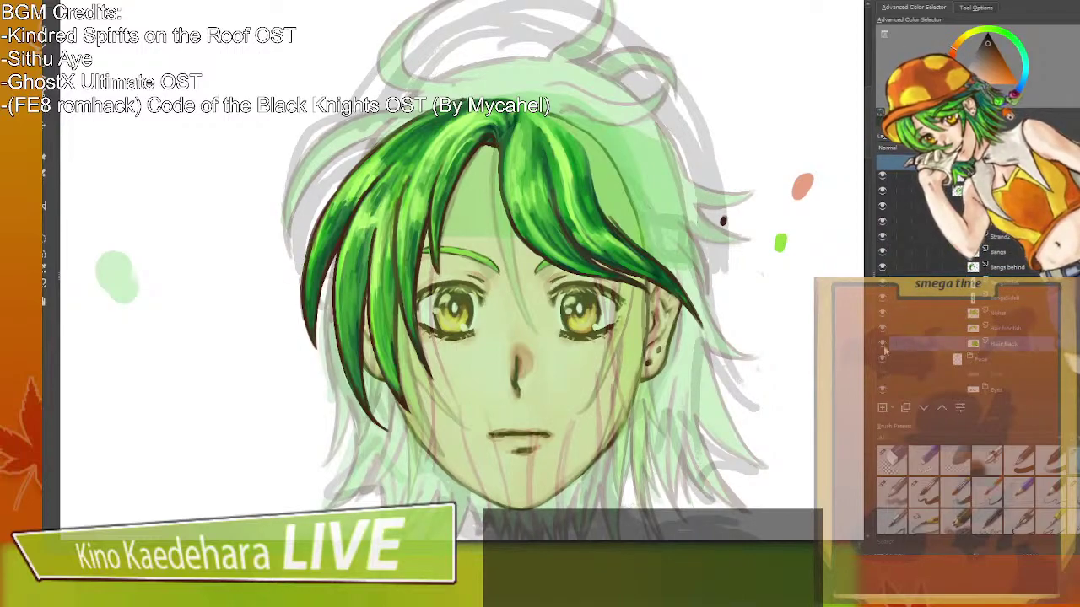
Raise the Hair Back layer to full opacity, sample a dark green from the bangs, and select the layer's painted area.
left_click(1070, 162)
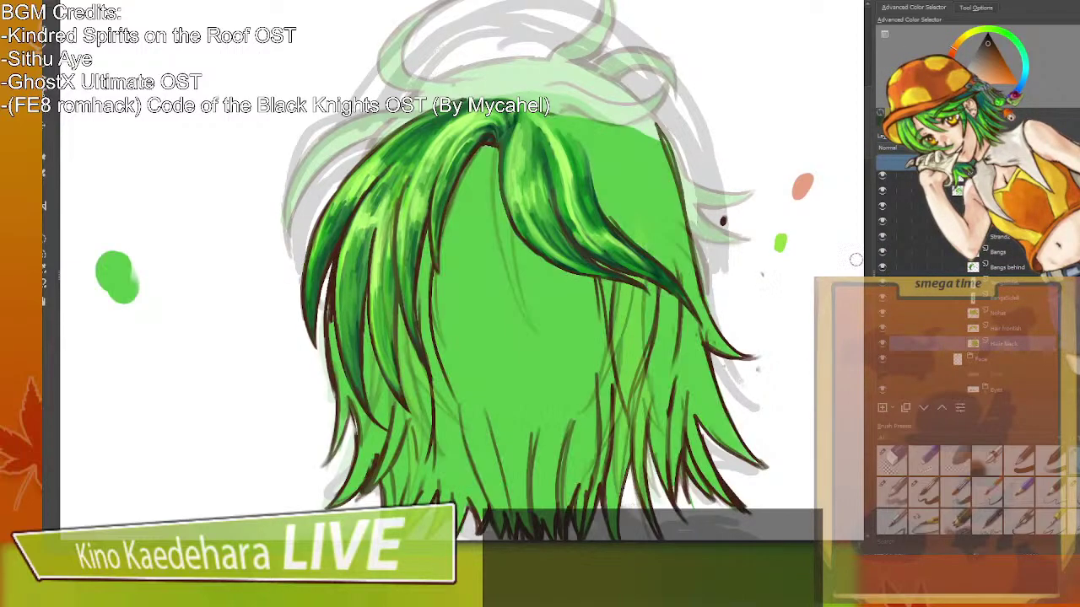
mouse_move(770, 283)
left_mouse_down()
mouse_move(787, 246)
mouse_move(765, 263)
left_mouse_up()
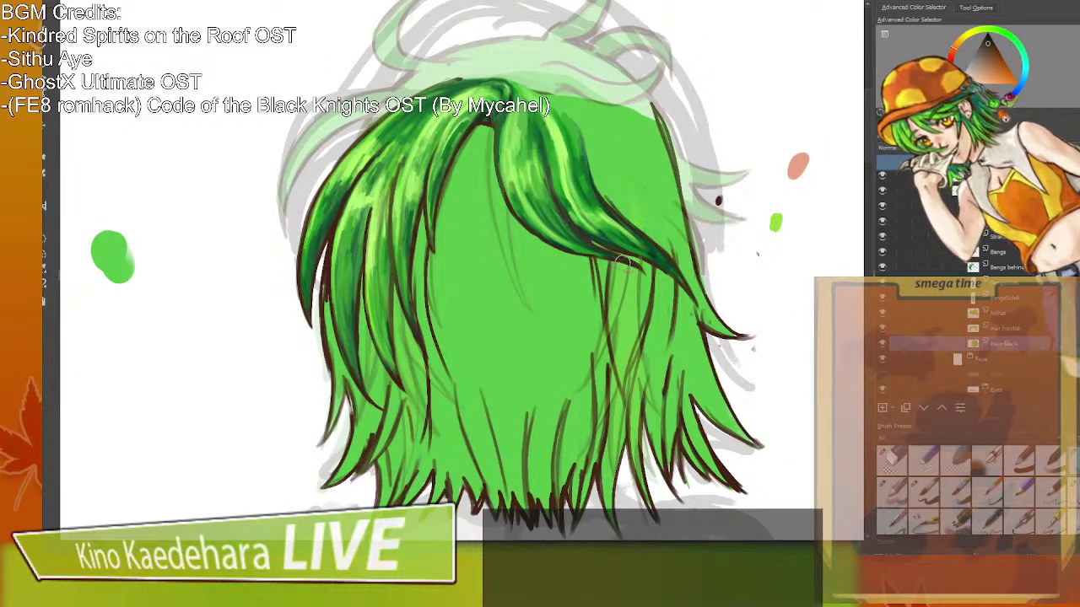
left_click(679, 280, "ctrl")
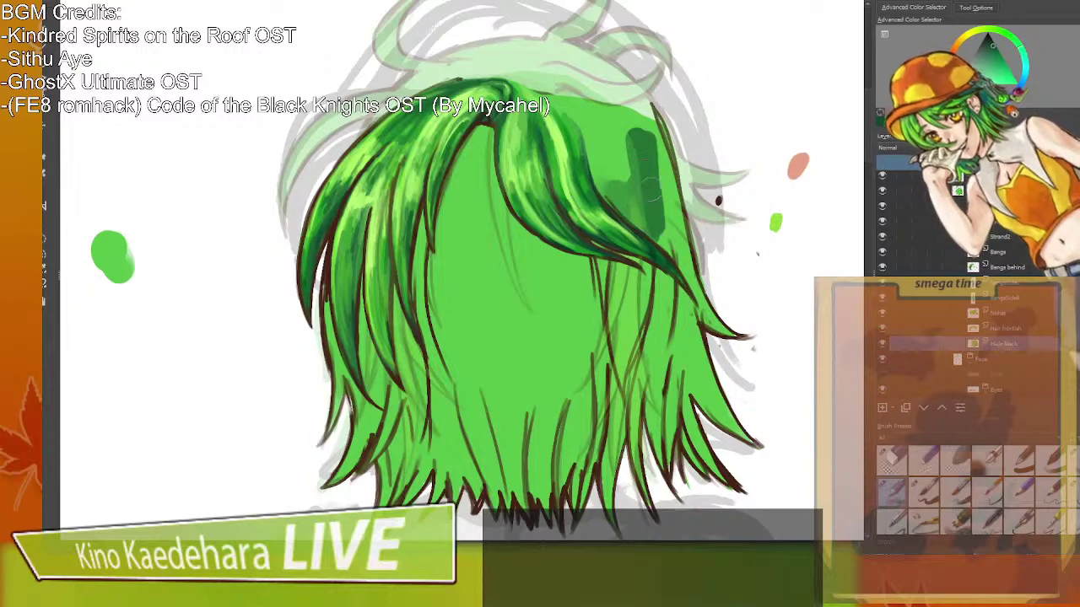
key("ctrl+z")
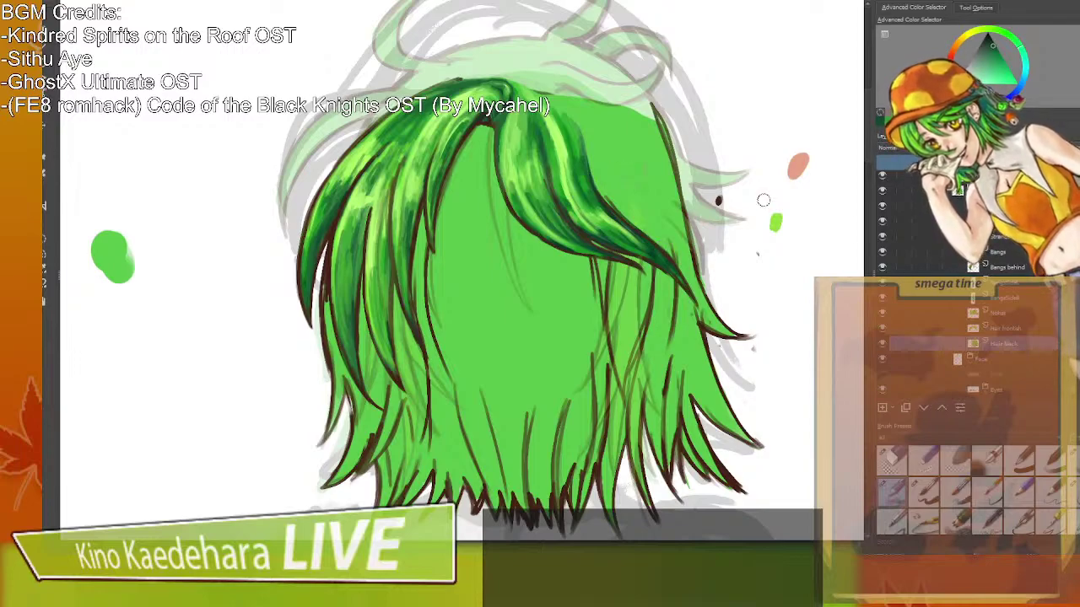
left_click(1003, 337)
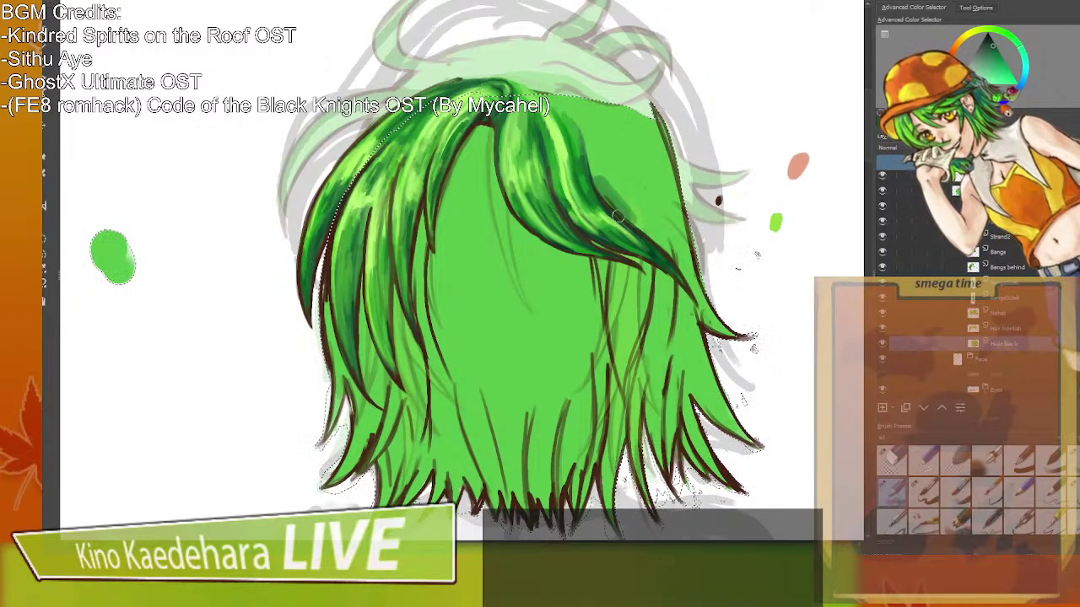
Lower the opacity of the Bangs and Bangs behind layers so the back hair shows through them.
left_click(1007, 253)
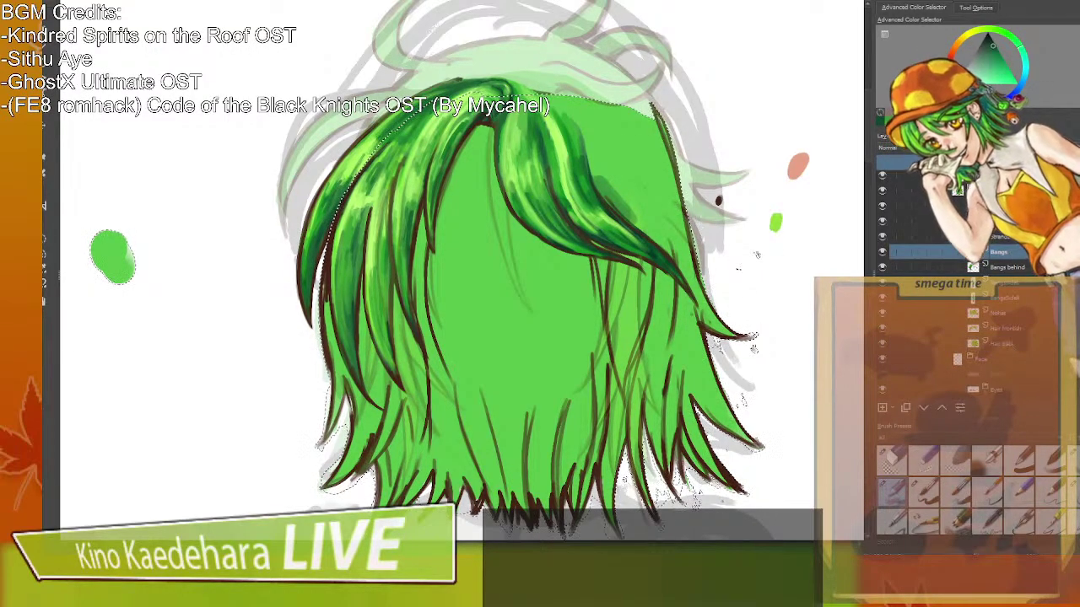
key("Delete")
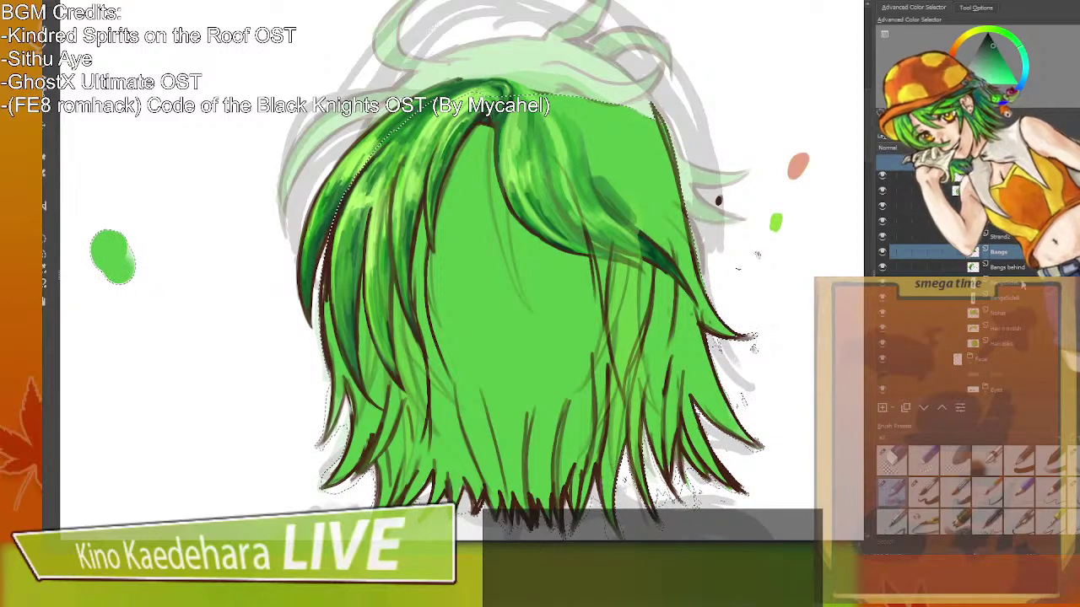
key("ctrl+z")
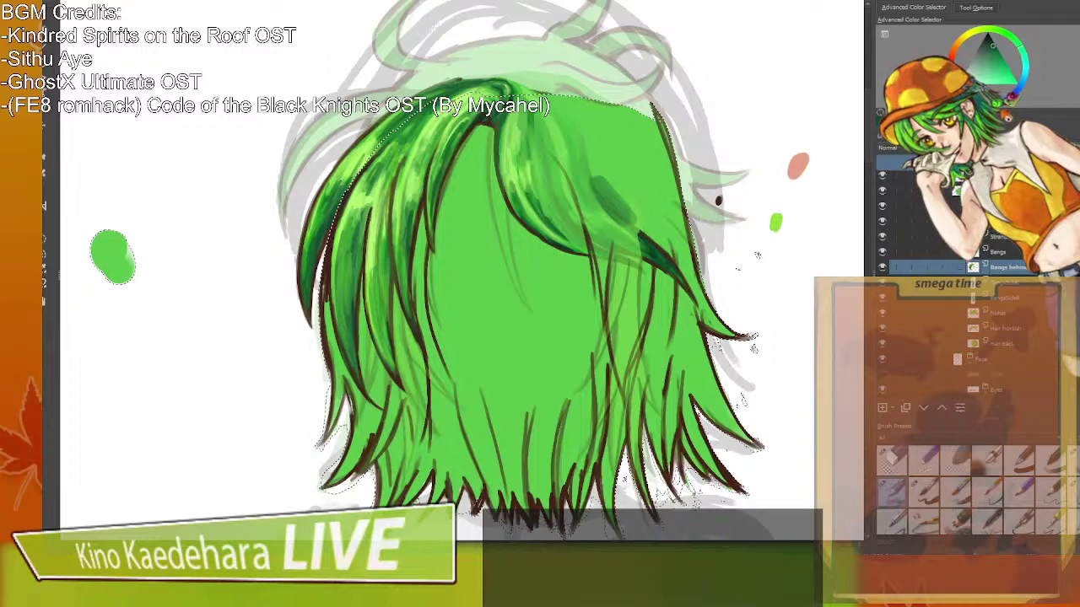
key("ctrl+z")
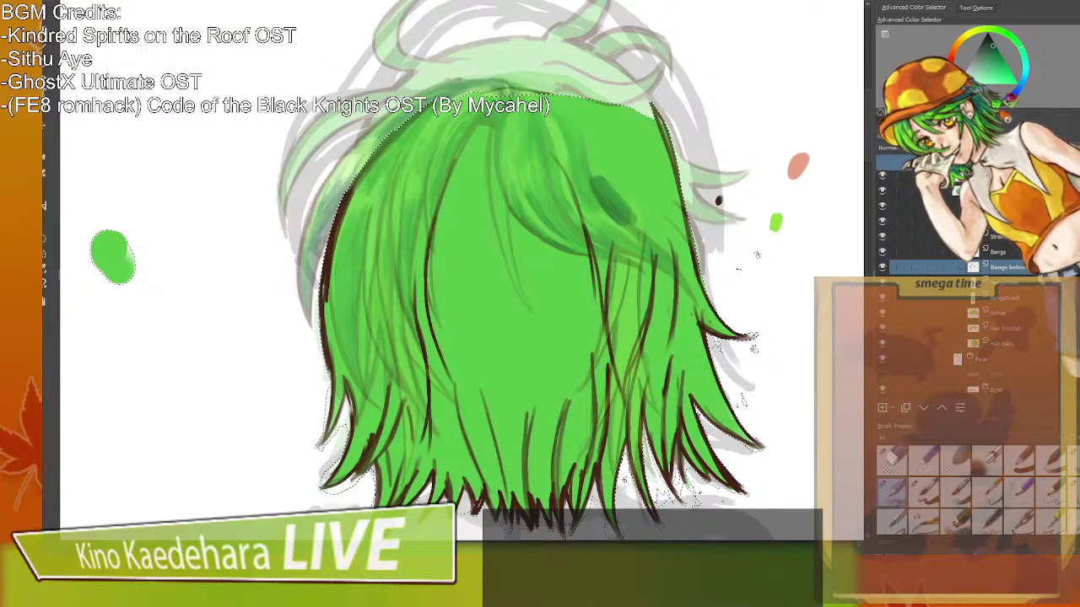
key("ctrl+z")
key("ctrl+z")
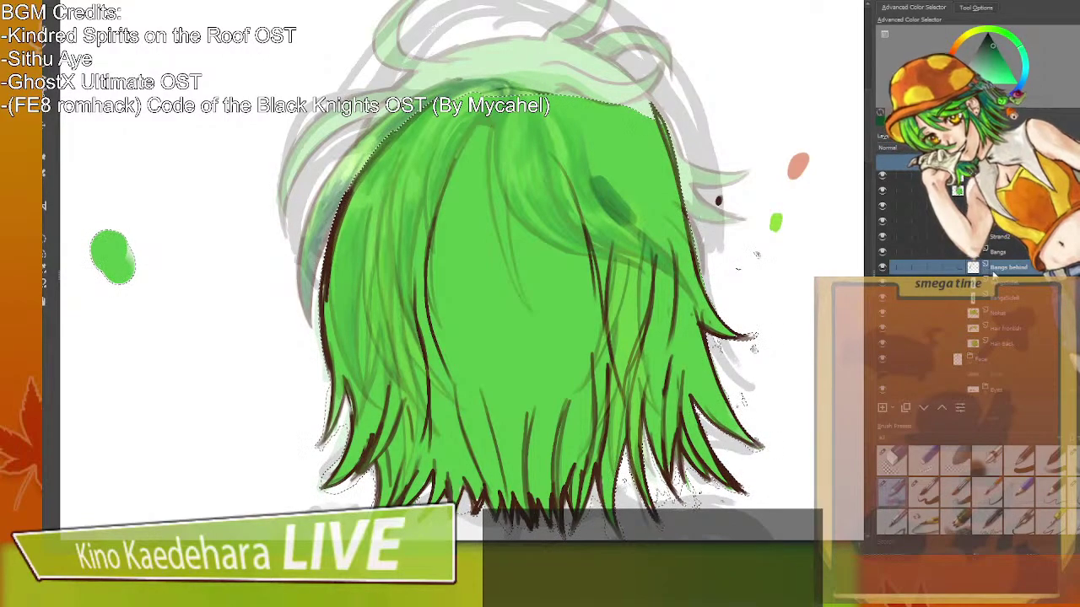
Hide the Bangs behind layer and paint dark green shadow on the Hair Back layer beneath the right bang strand and crown.
left_click(998, 340)
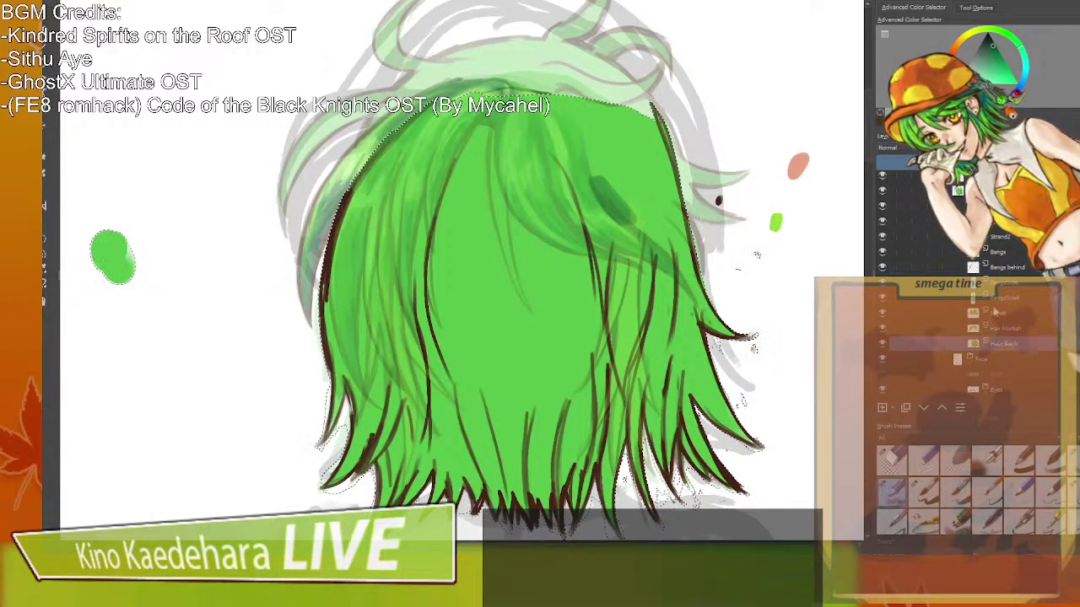
left_click(883, 252)
left_click(882, 267)
left_click(882, 252)
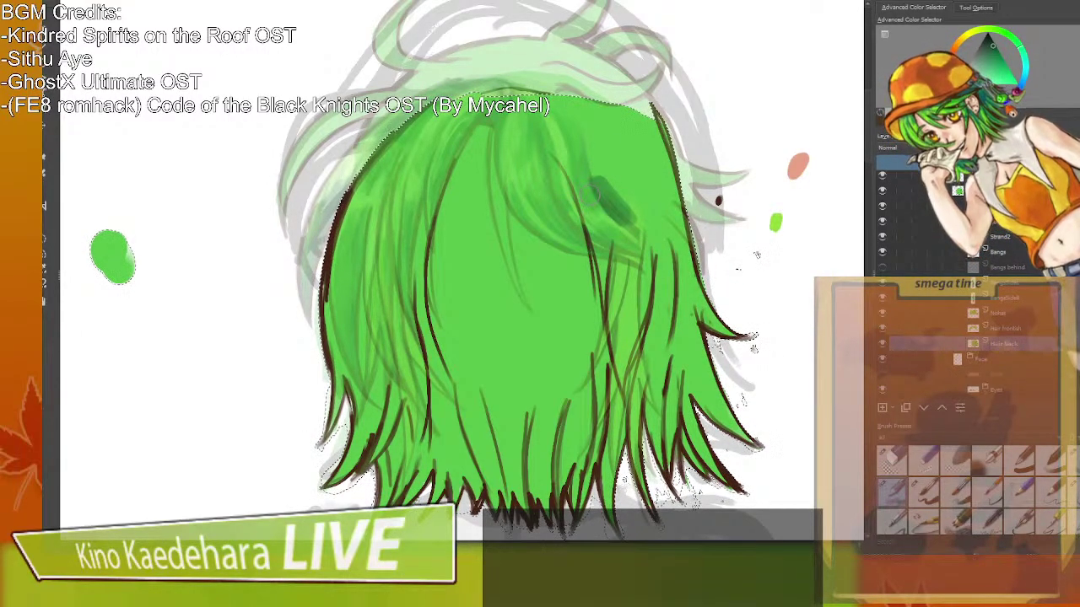
left_click_drag(582, 165, 602, 319)
left_click_drag(617, 219, 608, 233)
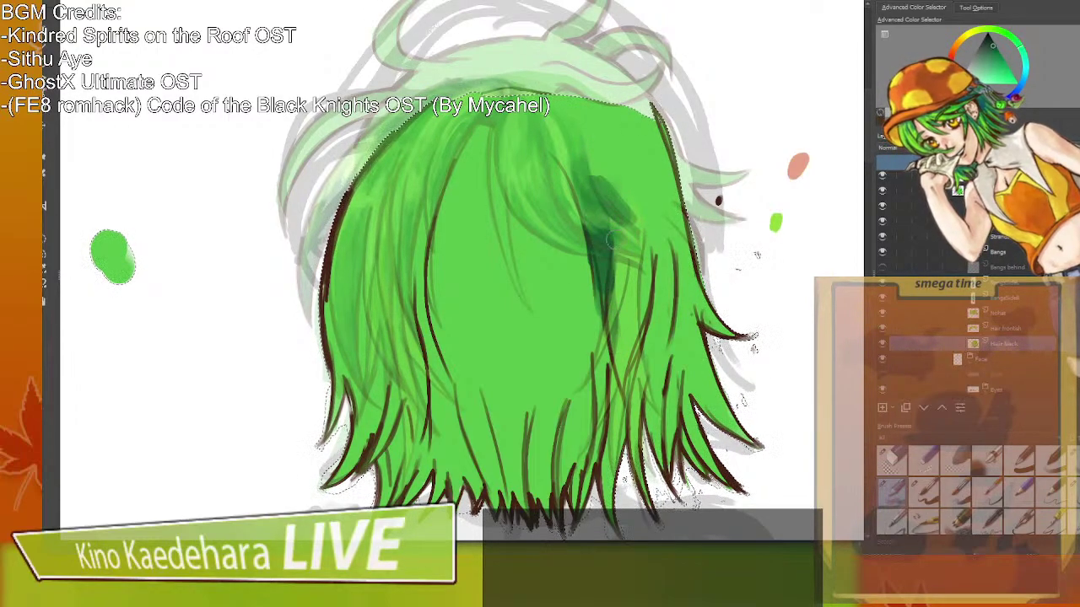
mouse_move(601, 139)
left_mouse_down()
mouse_move(586, 118)
mouse_move(561, 113)
mouse_move(573, 110)
mouse_move(624, 169)
mouse_move(616, 152)
mouse_move(632, 152)
mouse_move(643, 118)
mouse_move(608, 107)
left_mouse_up()
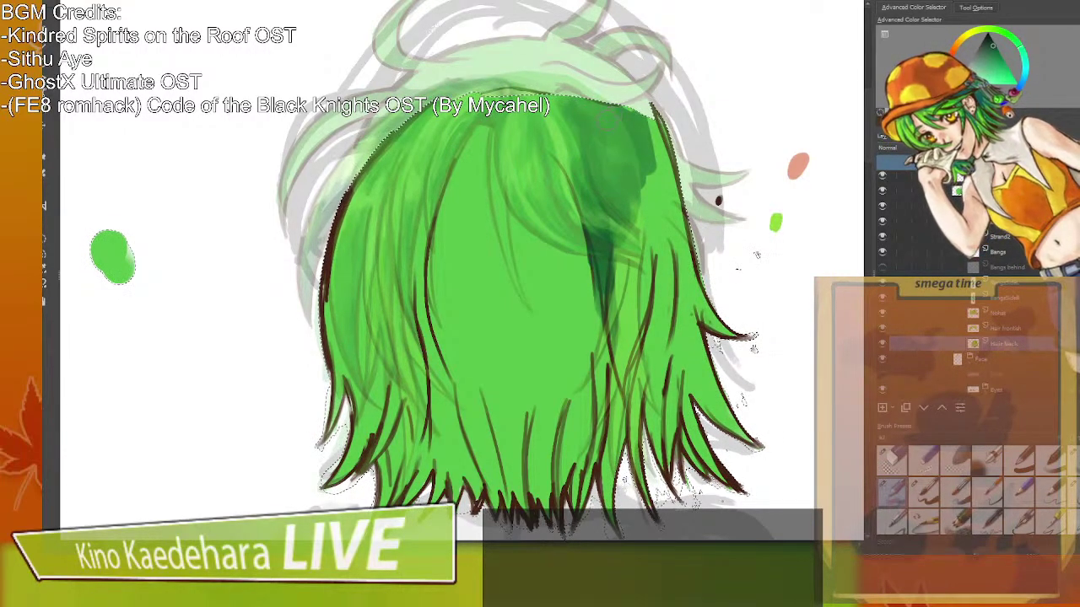
Extend the dark green shadow along both sides of the face area, hide the Bangs layer, and fill the inner back hair.
mouse_move(648, 126)
left_mouse_down()
mouse_move(664, 182)
mouse_move(645, 228)
mouse_move(634, 363)
left_mouse_up()
mouse_move(624, 299)
left_mouse_down()
mouse_move(618, 371)
mouse_move(578, 207)
mouse_move(552, 164)
mouse_move(418, 268)
mouse_move(410, 354)
left_mouse_up()
mouse_move(407, 217)
left_mouse_down()
mouse_move(420, 380)
mouse_move(459, 152)
mouse_move(488, 189)
left_mouse_up()
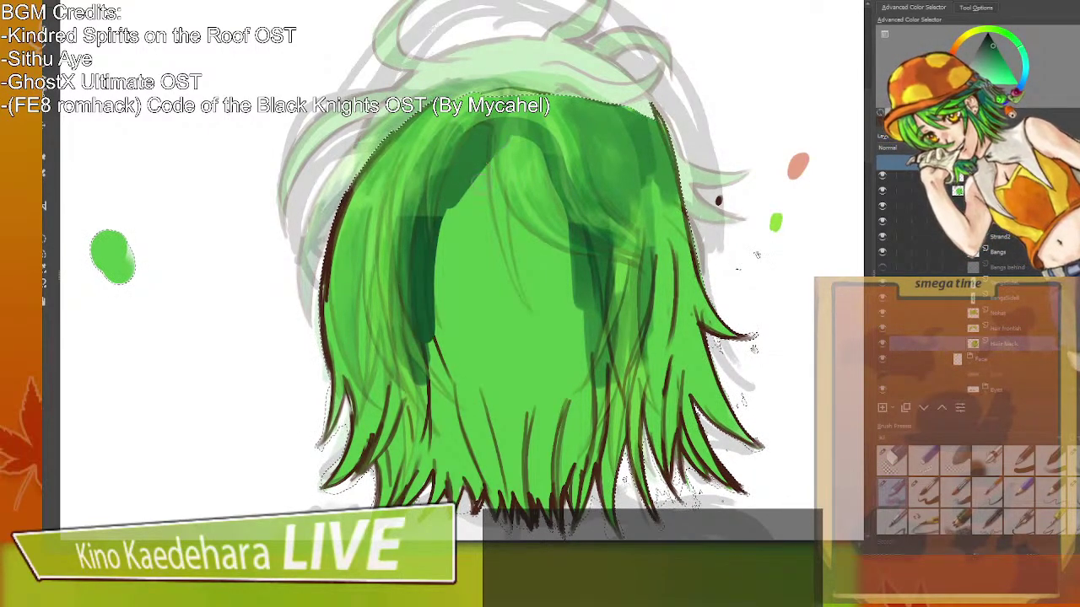
left_click(883, 250)
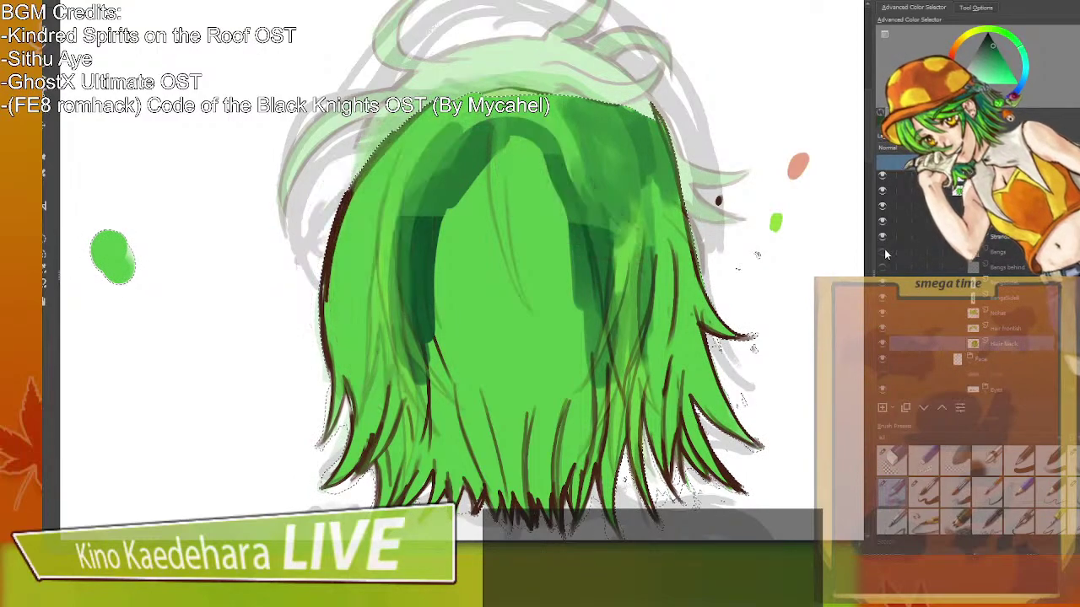
mouse_move(449, 240)
left_mouse_down()
mouse_move(461, 199)
mouse_move(505, 198)
mouse_move(536, 168)
mouse_move(548, 219)
mouse_move(512, 186)
mouse_move(540, 228)
mouse_move(489, 237)
mouse_move(559, 255)
mouse_move(573, 317)
mouse_move(439, 295)
mouse_move(582, 300)
mouse_move(435, 321)
mouse_move(565, 282)
mouse_move(439, 224)
mouse_move(430, 285)
mouse_move(433, 224)
mouse_move(469, 160)
mouse_move(557, 168)
mouse_move(588, 272)
mouse_move(449, 170)
mouse_move(518, 165)
mouse_move(567, 280)
mouse_move(453, 277)
mouse_move(434, 354)
mouse_move(446, 309)
mouse_move(472, 359)
mouse_move(562, 306)
mouse_move(453, 306)
mouse_move(576, 296)
mouse_move(577, 336)
mouse_move(540, 268)
mouse_move(468, 350)
mouse_move(553, 302)
left_mouse_up()
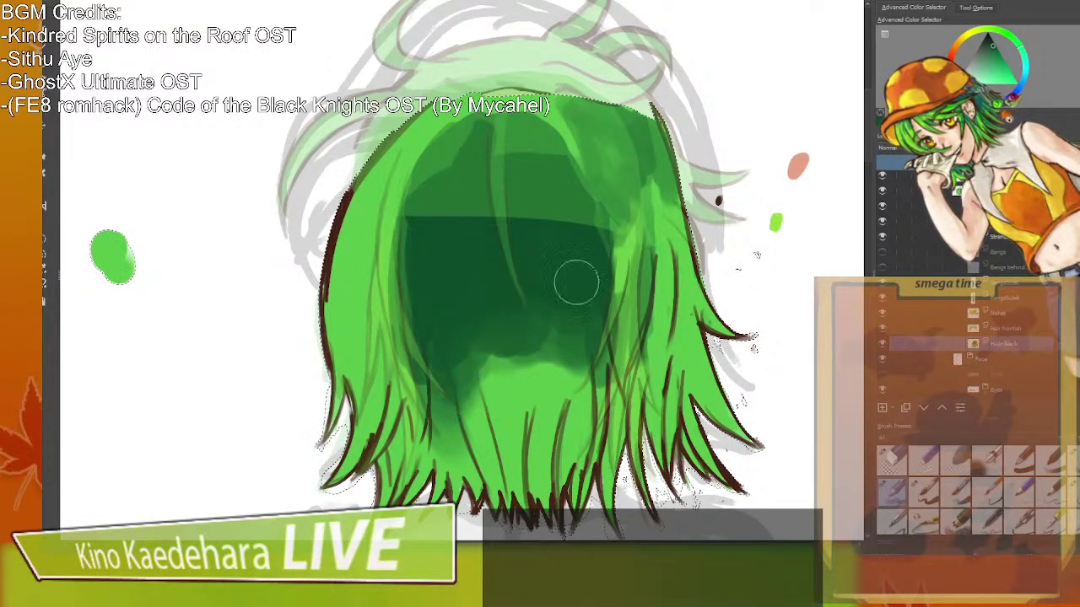
Shade the right and left side locks of the back hair with broad translucent dark green strokes.
mouse_move(594, 228)
left_mouse_down()
mouse_move(635, 242)
mouse_move(626, 395)
left_mouse_up()
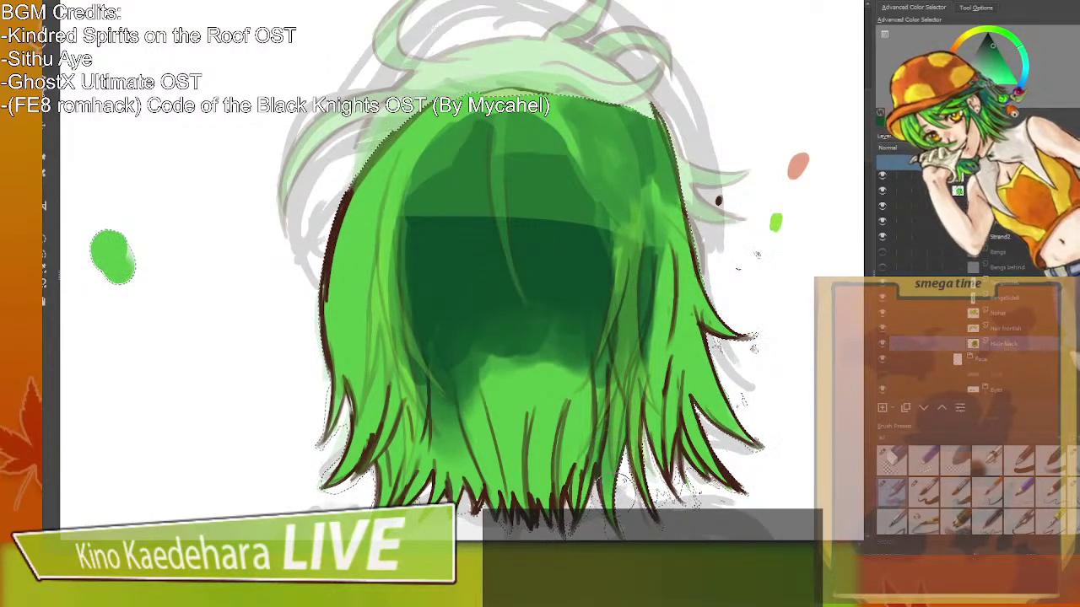
left_click_drag(656, 305, 628, 400)
left_click_drag(654, 333, 666, 363)
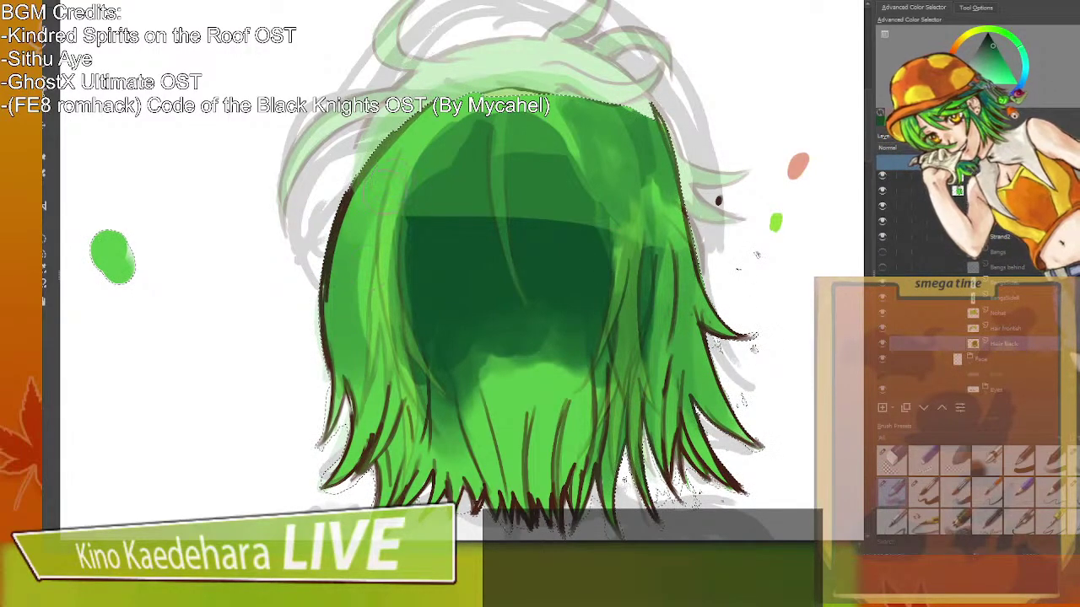
left_click_drag(392, 207, 396, 490)
Blend the inner shadow down toward the lower hair tips using greens sampled from the back hair.
mouse_move(414, 211)
left_mouse_down()
mouse_move(428, 398)
mouse_move(481, 422)
mouse_move(506, 371)
mouse_move(494, 362)
mouse_move(535, 348)
mouse_move(574, 370)
left_mouse_up()
left_click(524, 397, "ctrl")
mouse_move(497, 403)
left_mouse_down()
mouse_move(513, 361)
mouse_move(536, 361)
mouse_move(544, 396)
mouse_move(570, 356)
mouse_move(523, 455)
mouse_move(490, 377)
mouse_move(458, 380)
mouse_move(442, 408)
mouse_move(442, 391)
mouse_move(455, 439)
mouse_move(494, 408)
mouse_move(463, 384)
mouse_move(477, 386)
mouse_move(476, 320)
mouse_move(513, 303)
mouse_move(560, 369)
mouse_move(515, 421)
mouse_move(536, 400)
left_mouse_up()
left_click(514, 436, "ctrl")
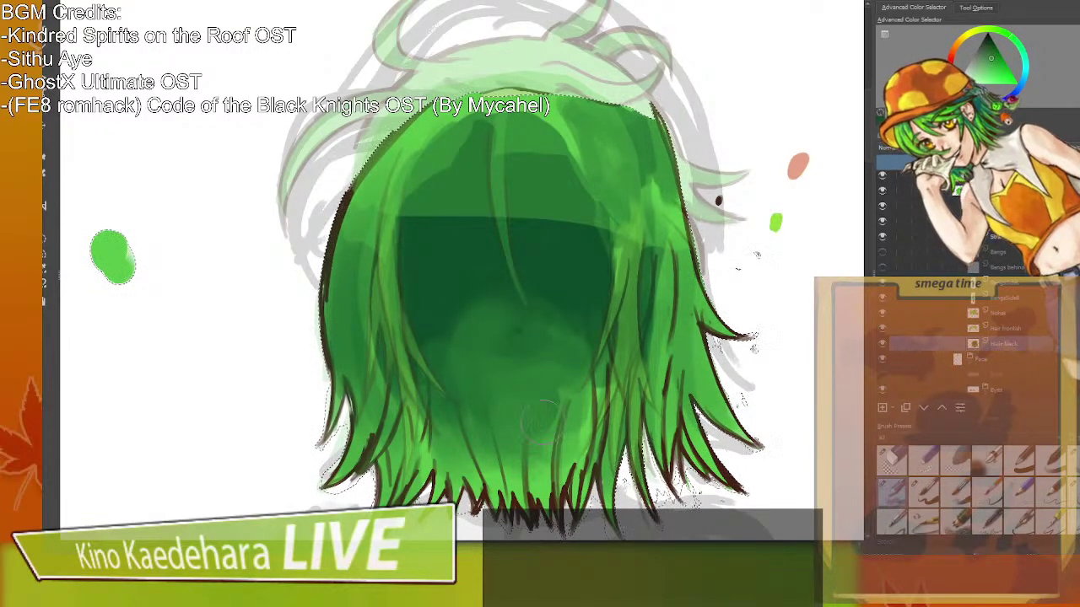
mouse_move(475, 453)
left_mouse_down()
mouse_move(436, 330)
mouse_move(456, 342)
left_mouse_up()
left_click(460, 289, "ctrl")
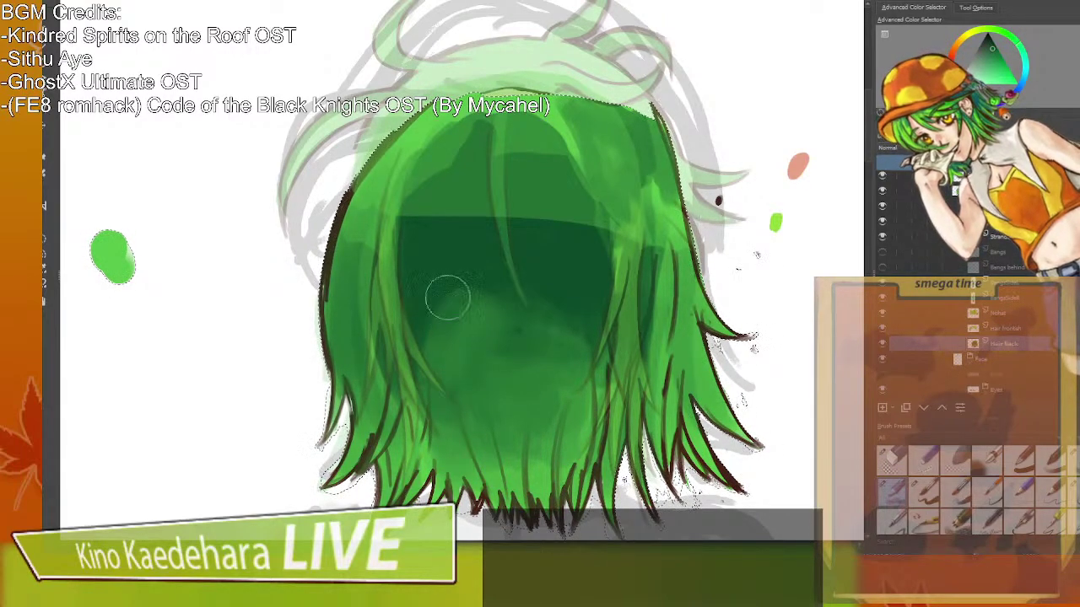
mouse_move(528, 303)
left_mouse_down()
mouse_move(586, 306)
mouse_move(538, 283)
mouse_move(445, 324)
mouse_move(596, 298)
left_mouse_up()
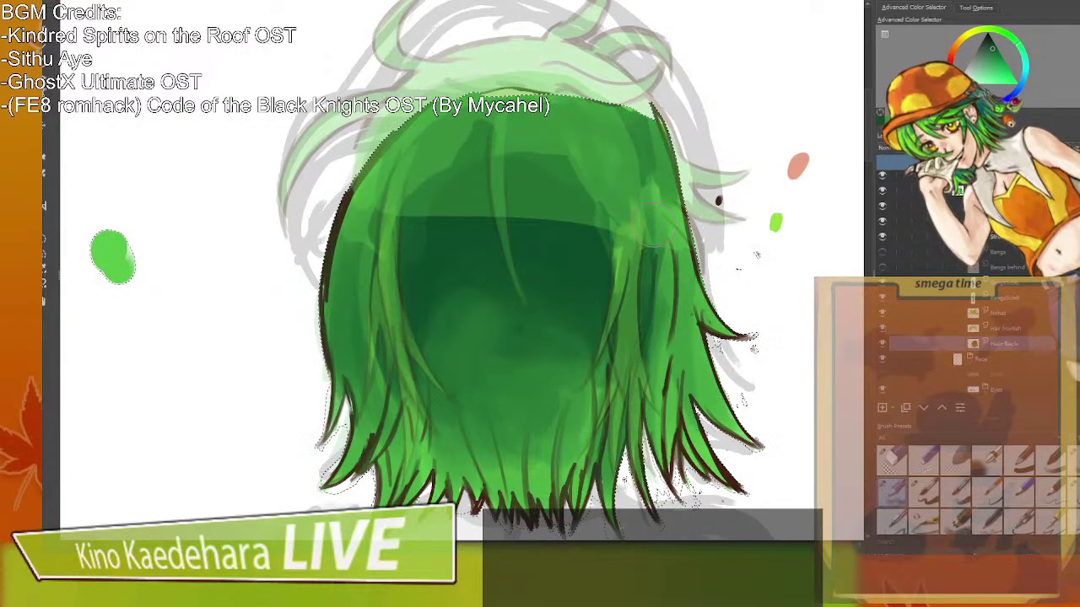
Show the Bangs layer at full opacity and paint lighter green strands over the shading on the Hair Back layer.
left_click(883, 251)
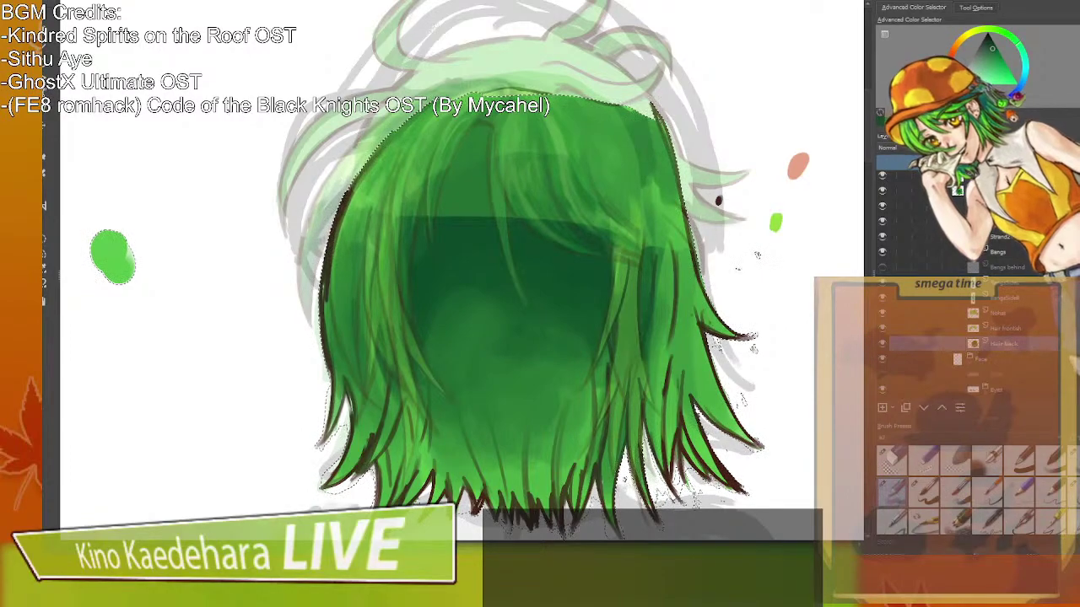
left_click(1012, 252)
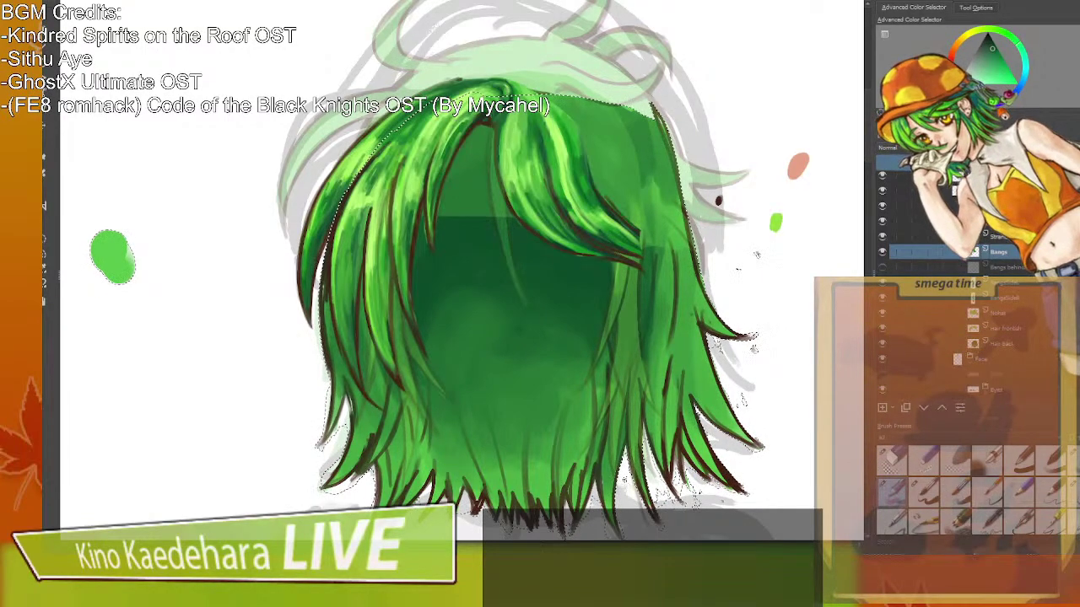
left_click(1011, 344)
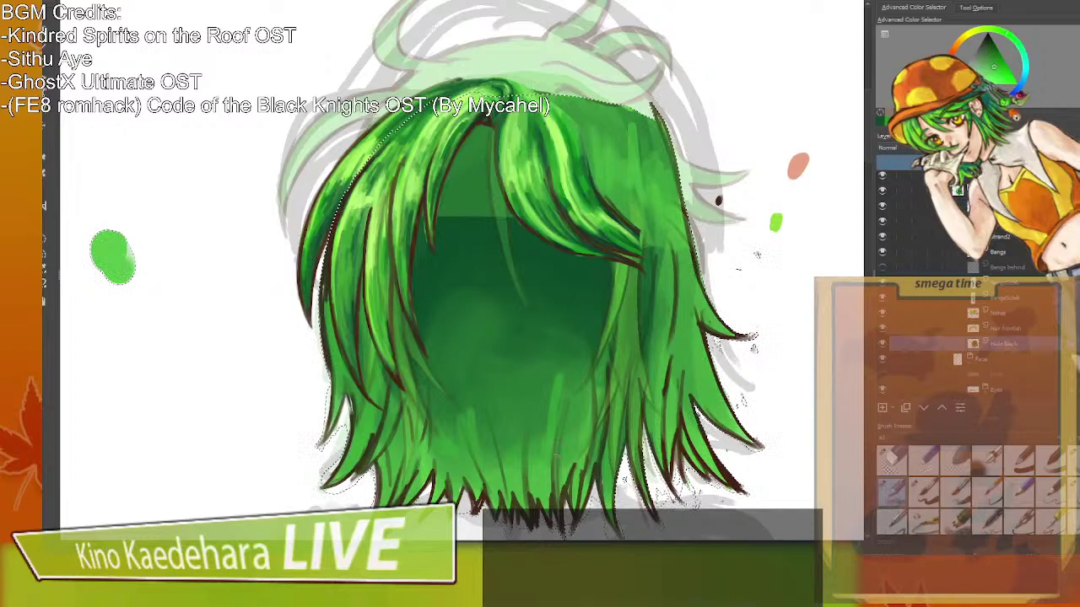
left_click_drag(572, 427, 596, 335)
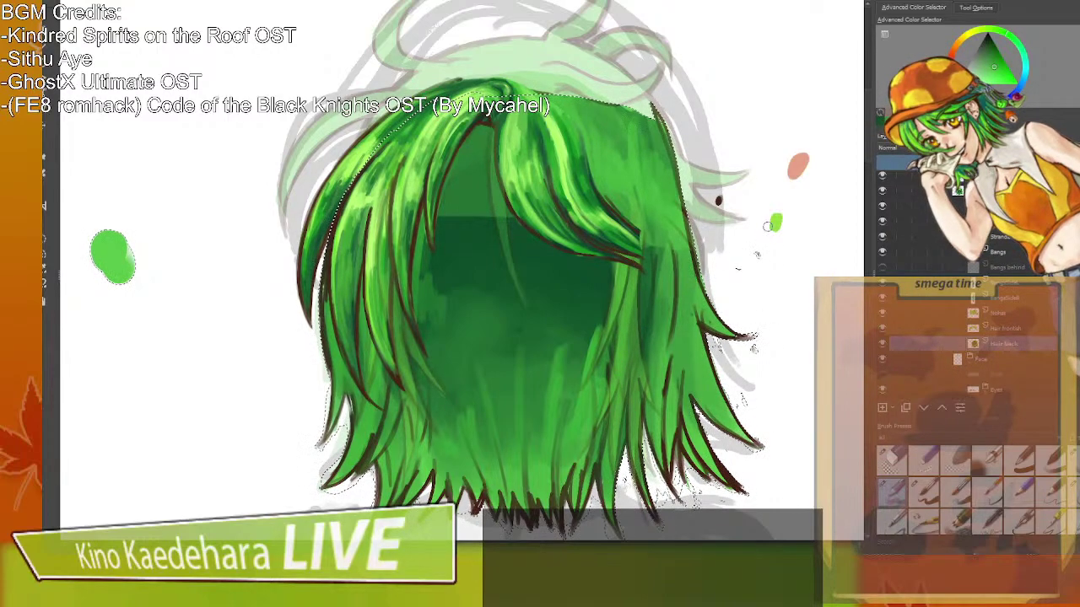
Hide the separate strand layers and paint light green highlights, sampled from the canvas, through the back hair's locks and tips.
left_click(883, 298)
left_click(882, 282)
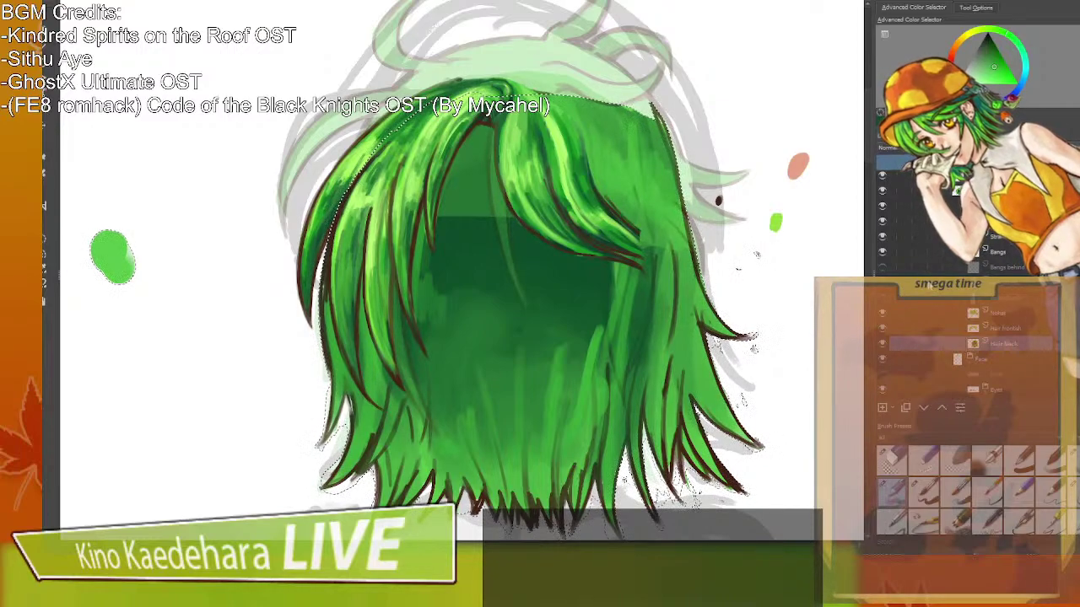
left_click(883, 237)
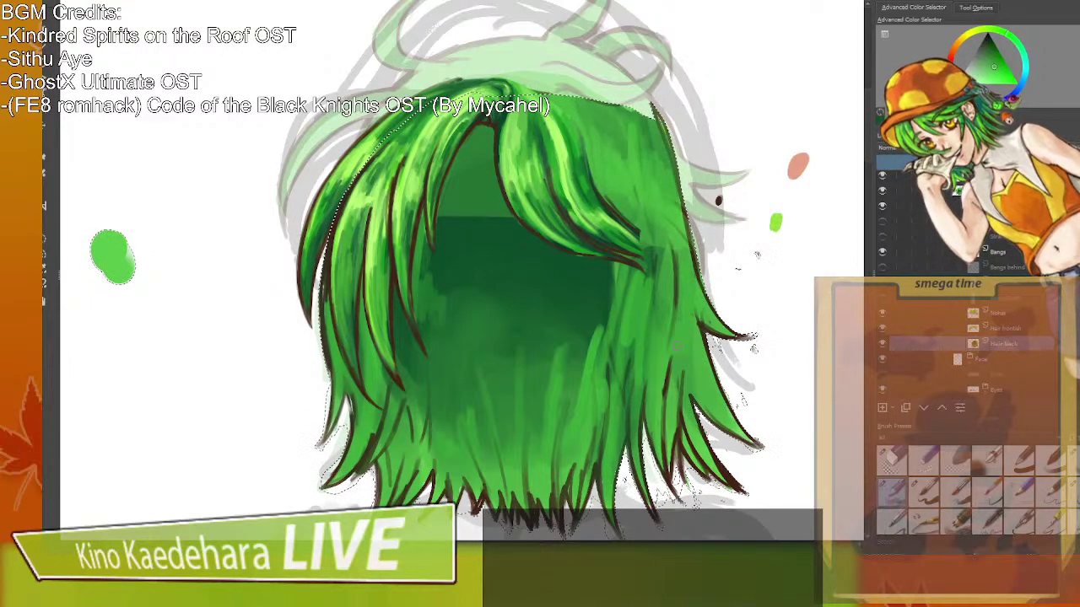
left_click(362, 236, "ctrl")
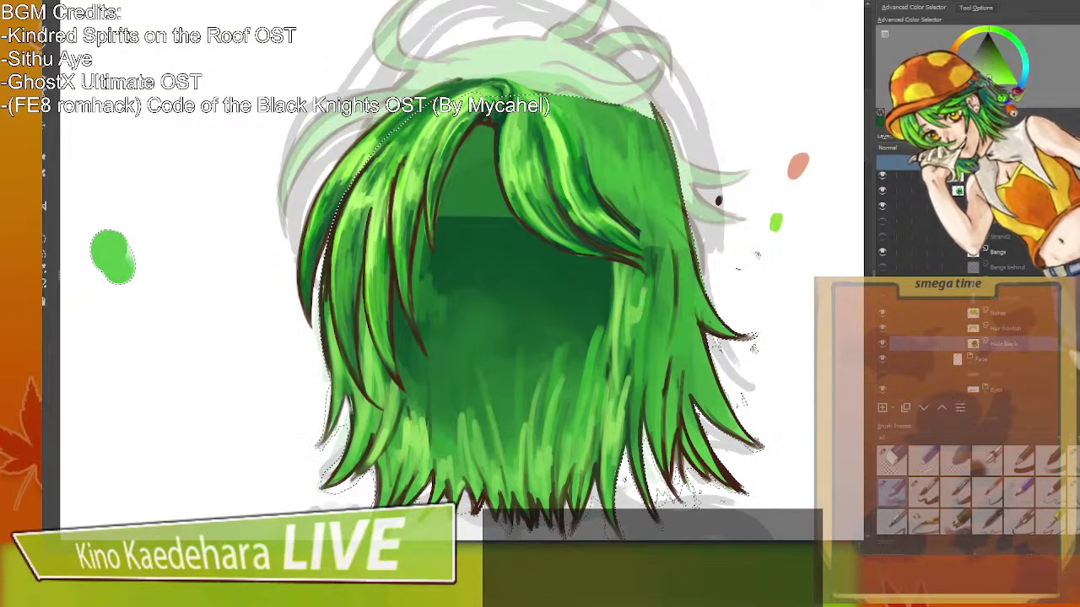
left_click_drag(644, 351, 643, 317)
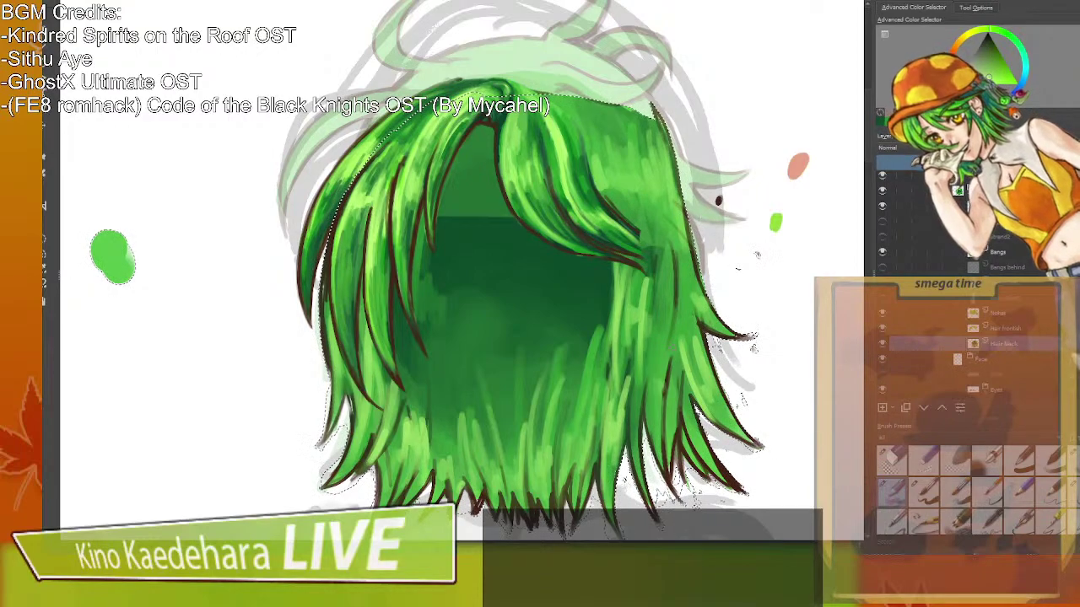
Paint darker green shadow strokes, sampled from the hair, between the left side strands and beneath the left bangs.
key("ctrl")
left_click(310, 263, "ctrl")
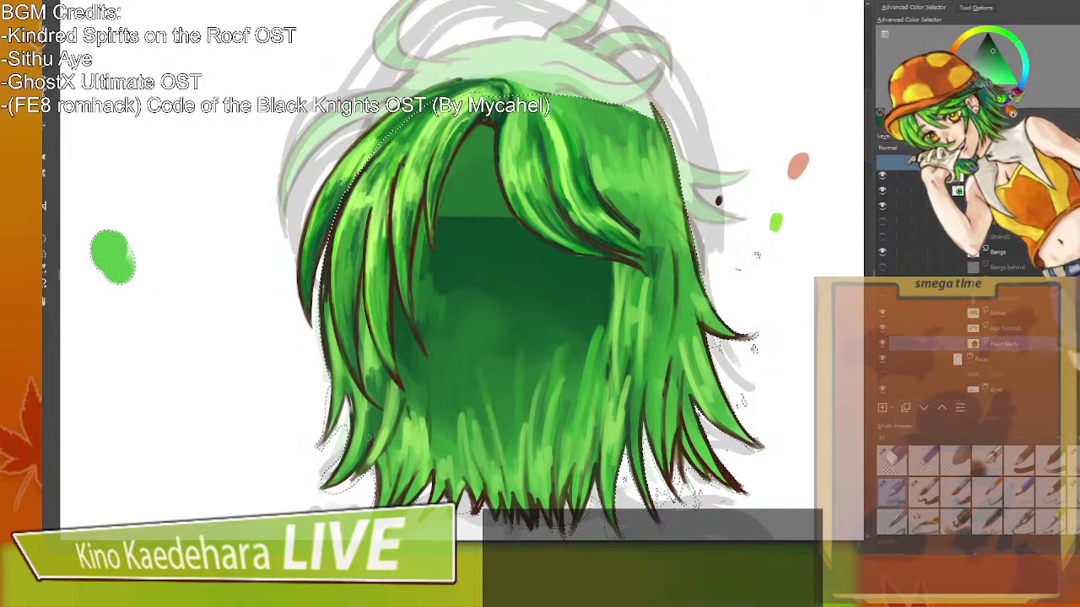
mouse_move(362, 283)
left_mouse_down()
mouse_move(365, 324)
mouse_move(393, 389)
left_mouse_up()
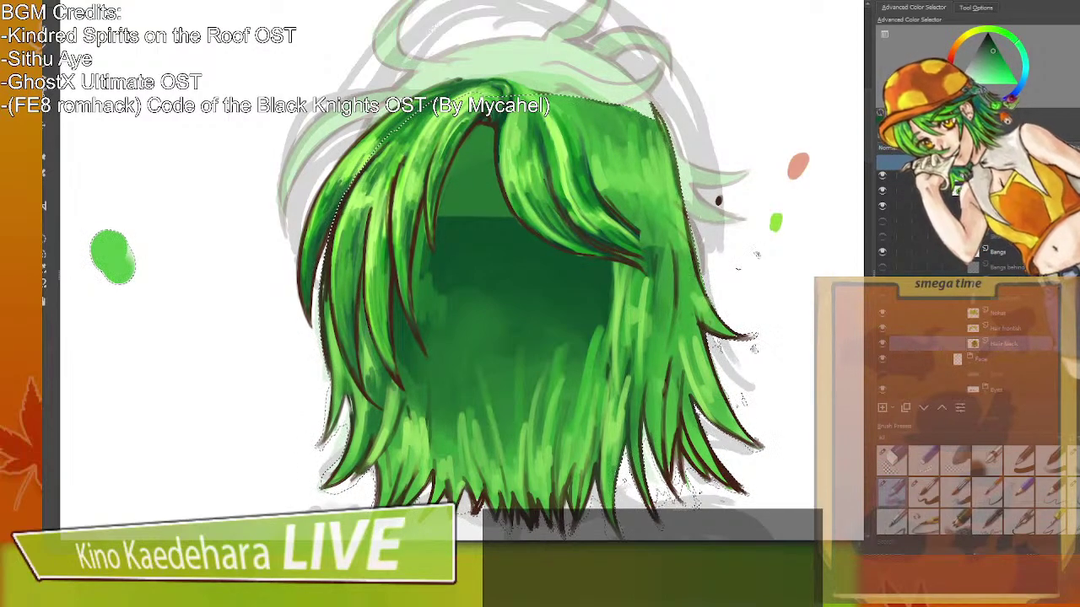
key("ctrl+z")
left_click_drag(362, 297, 396, 390)
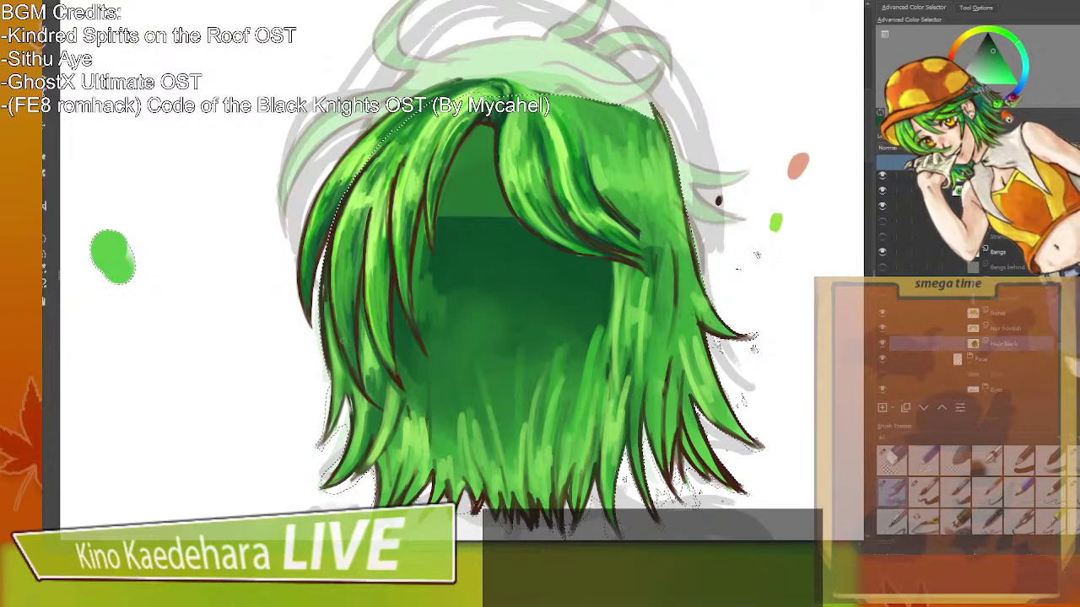
mouse_move(419, 226)
left_mouse_down()
mouse_move(414, 312)
mouse_move(419, 275)
left_mouse_up()
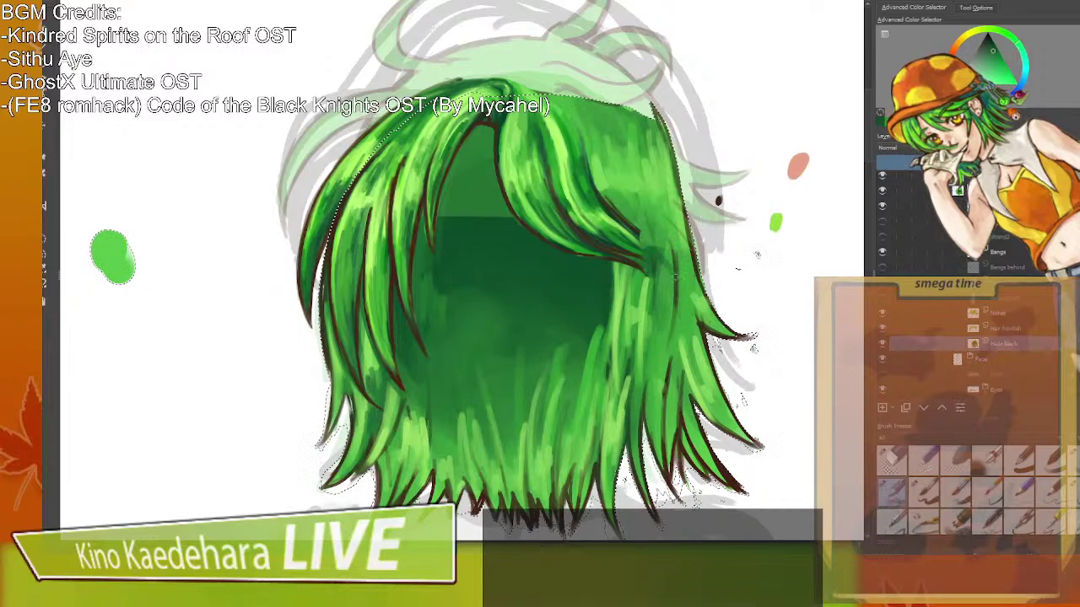
Soften the inner shadow's right edge and tone down the bright highlights on the lower left tips with mid-green strokes.
mouse_move(614, 262)
left_mouse_down()
mouse_move(612, 378)
mouse_move(608, 327)
left_mouse_up()
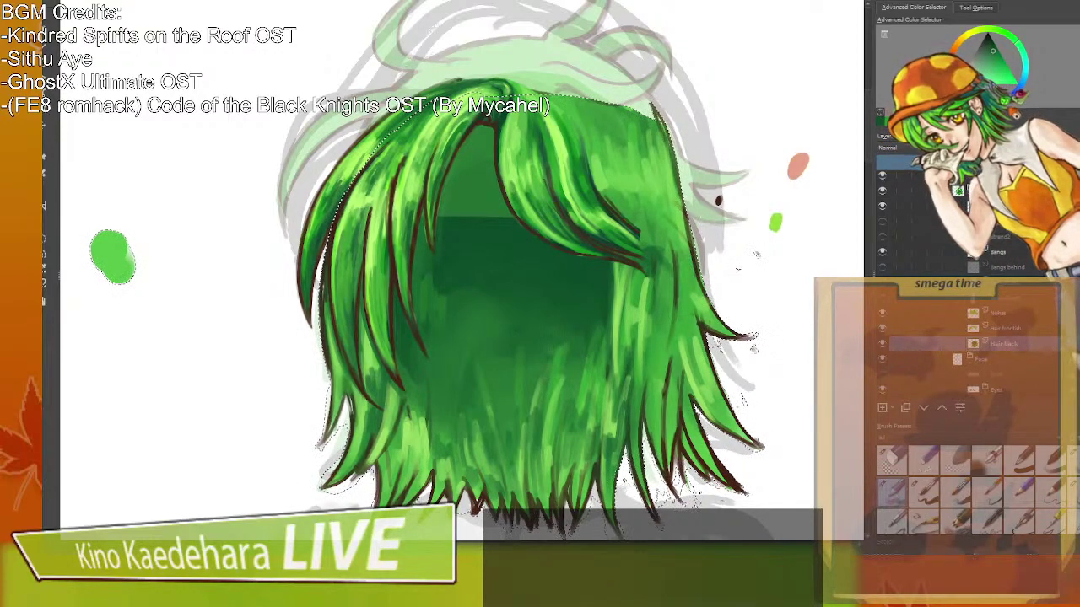
mouse_move(585, 344)
left_mouse_down()
mouse_move(578, 412)
mouse_move(589, 377)
left_mouse_up()
mouse_move(415, 412)
left_mouse_down()
mouse_move(409, 483)
mouse_move(419, 468)
mouse_move(418, 483)
left_mouse_up()
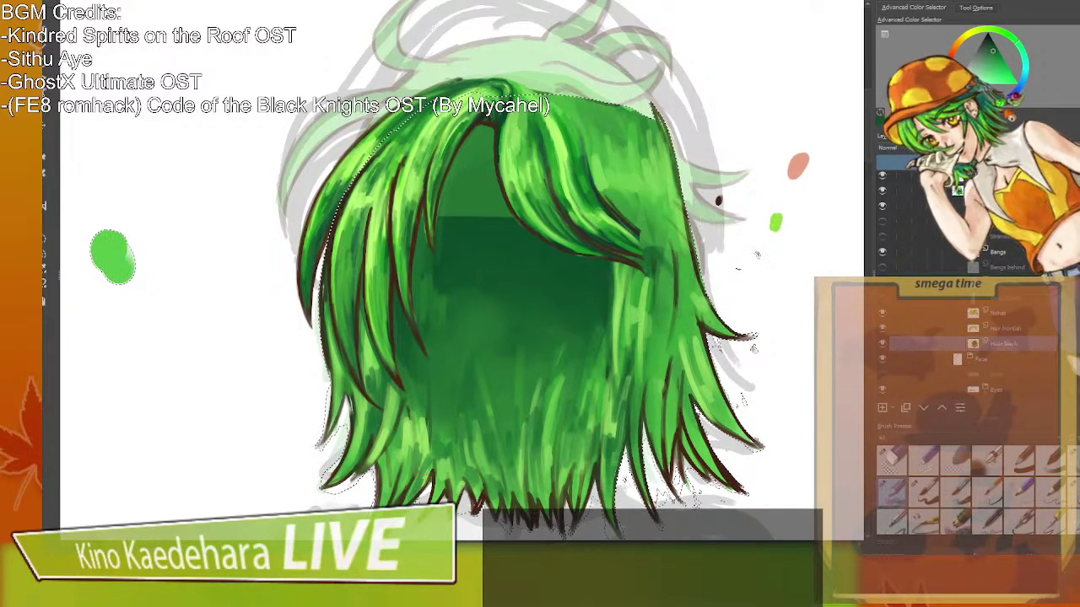
left_click_drag(430, 437, 419, 485)
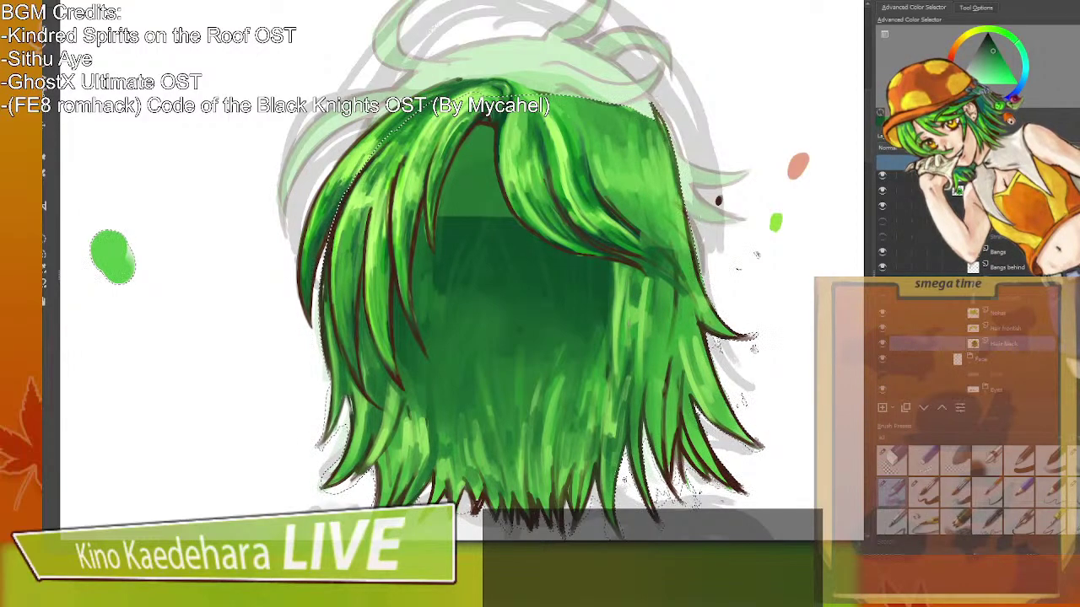
Paint vertical green strands through the right side lock of the back hair below the bangs.
left_click_drag(626, 363, 622, 271)
left_click_drag(644, 321, 637, 385)
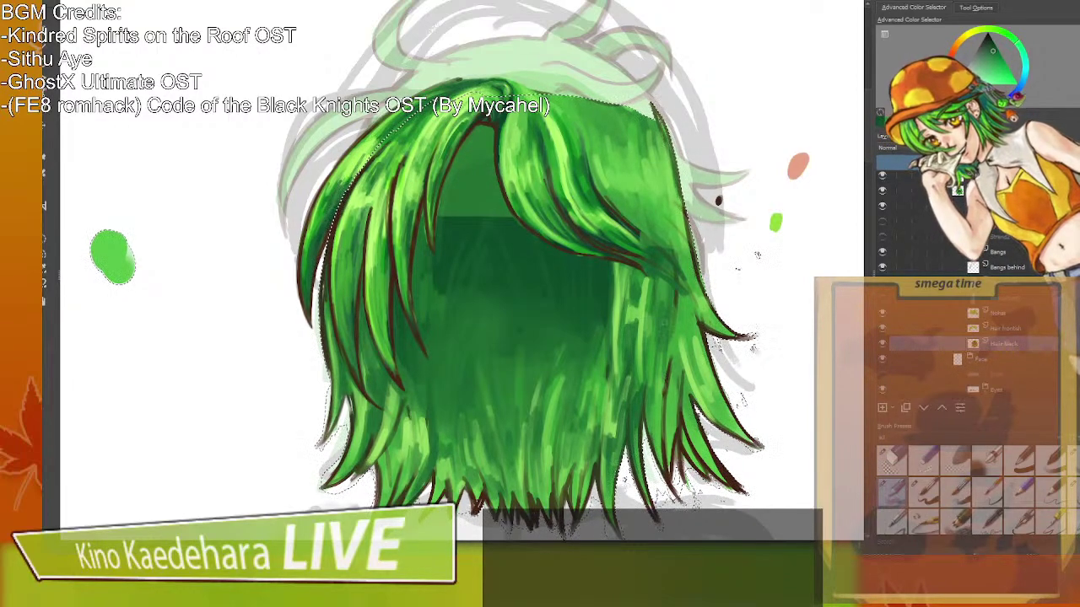
left_click_drag(659, 364, 666, 324)
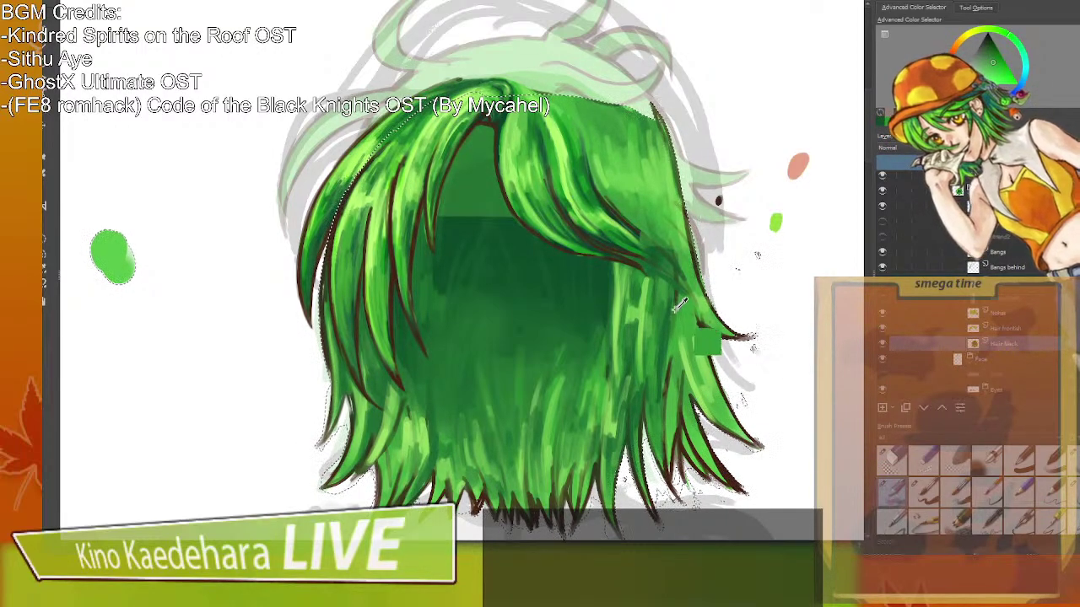
Sample a dark green near the bangs and paint thin shadow strands down through the lower back hair.
left_click(597, 243, "ctrl")
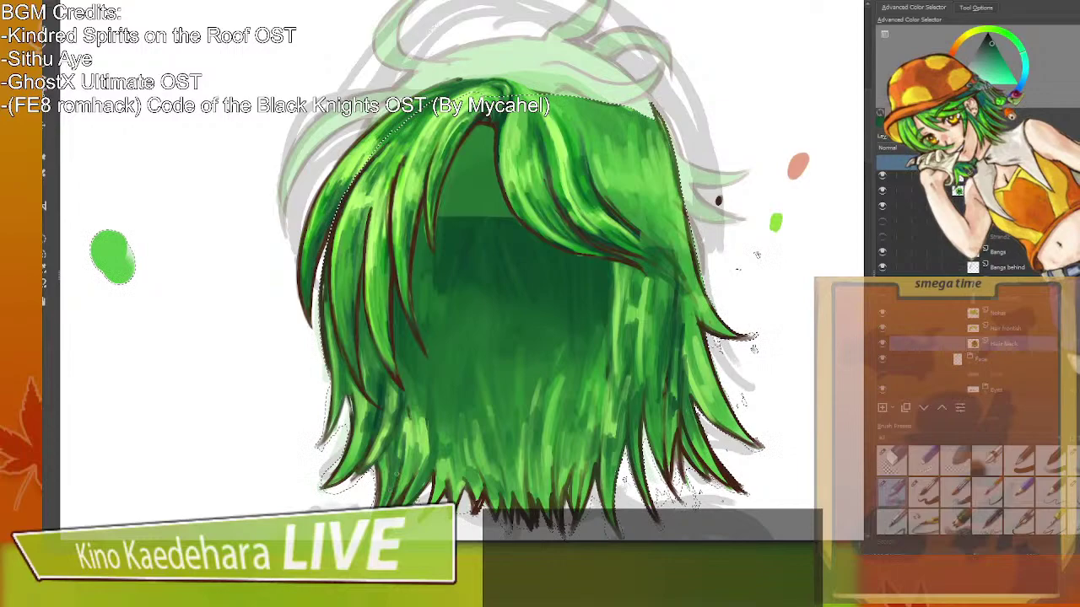
mouse_move(419, 424)
left_mouse_down()
mouse_move(410, 483)
mouse_move(422, 458)
mouse_move(426, 469)
left_mouse_up()
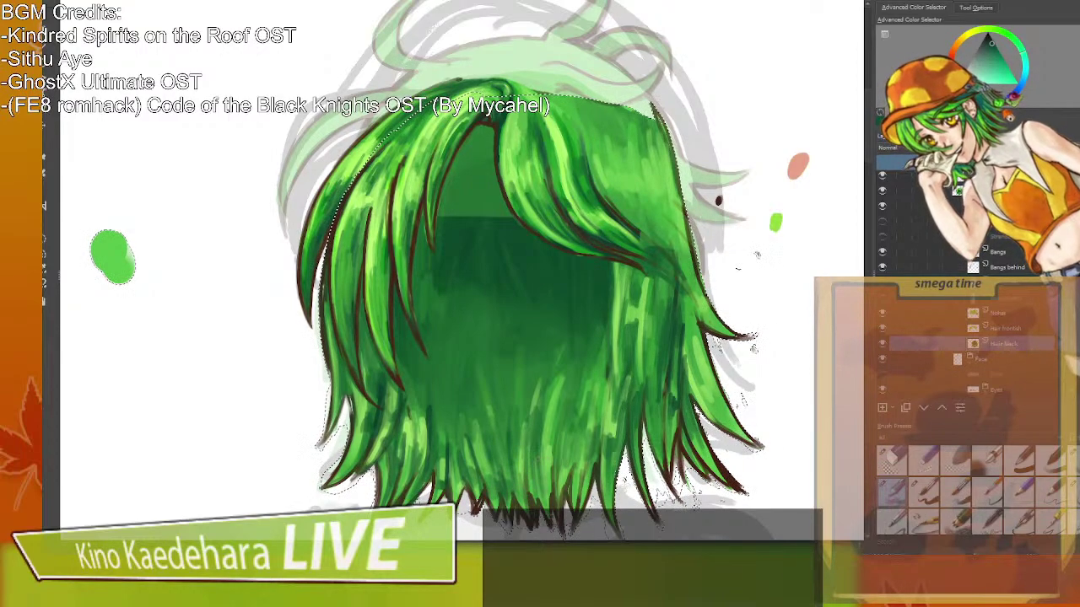
left_click_drag(553, 426, 554, 459)
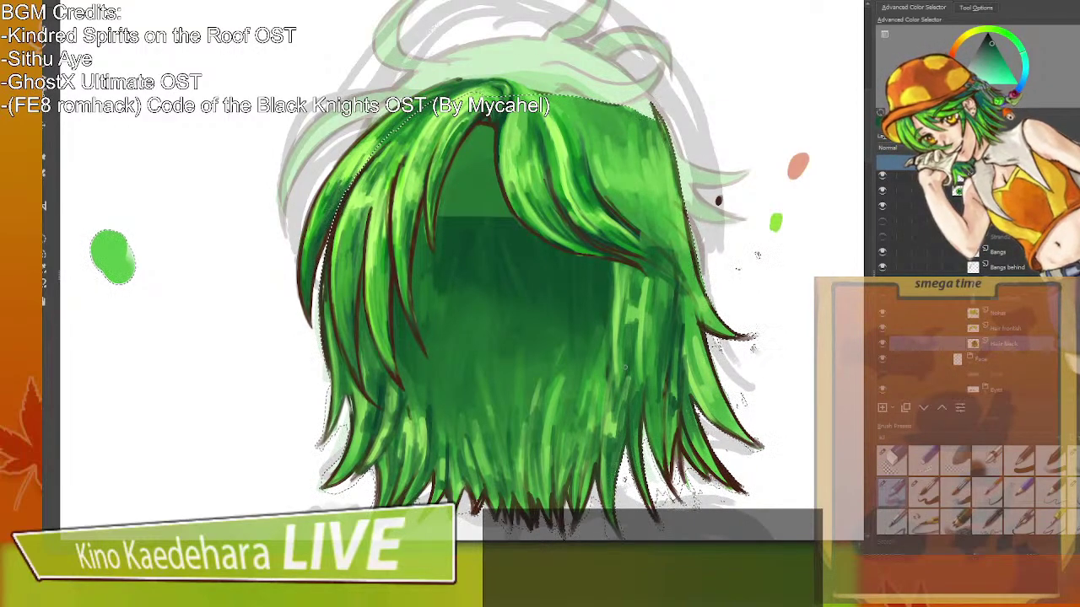
left_click_drag(406, 387, 426, 416)
mouse_move(559, 389)
left_mouse_down()
mouse_move(572, 346)
mouse_move(553, 427)
mouse_move(557, 382)
mouse_move(571, 378)
mouse_move(558, 420)
mouse_move(589, 329)
mouse_move(556, 439)
left_mouse_up()
left_click_drag(565, 350, 553, 433)
Blend the lower center and right lock of the back hair with greens sampled from the surrounding strands.
left_click(551, 440, "ctrl")
left_click(548, 348, "ctrl")
left_click_drag(550, 369, 551, 425)
left_click_drag(543, 378, 532, 415)
left_click(588, 351, "ctrl")
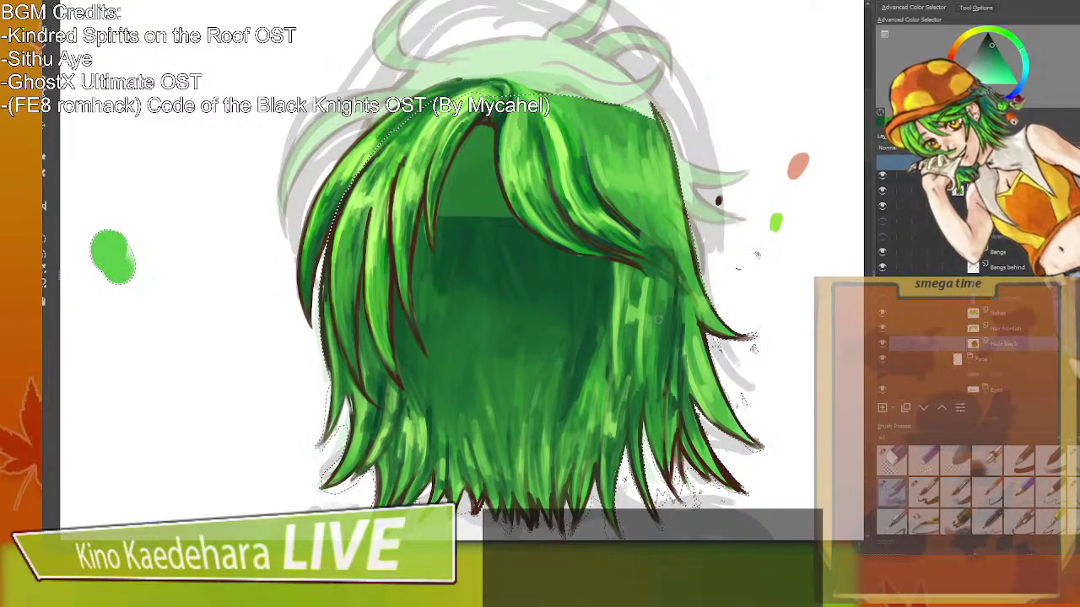
left_click_drag(648, 333, 657, 376)
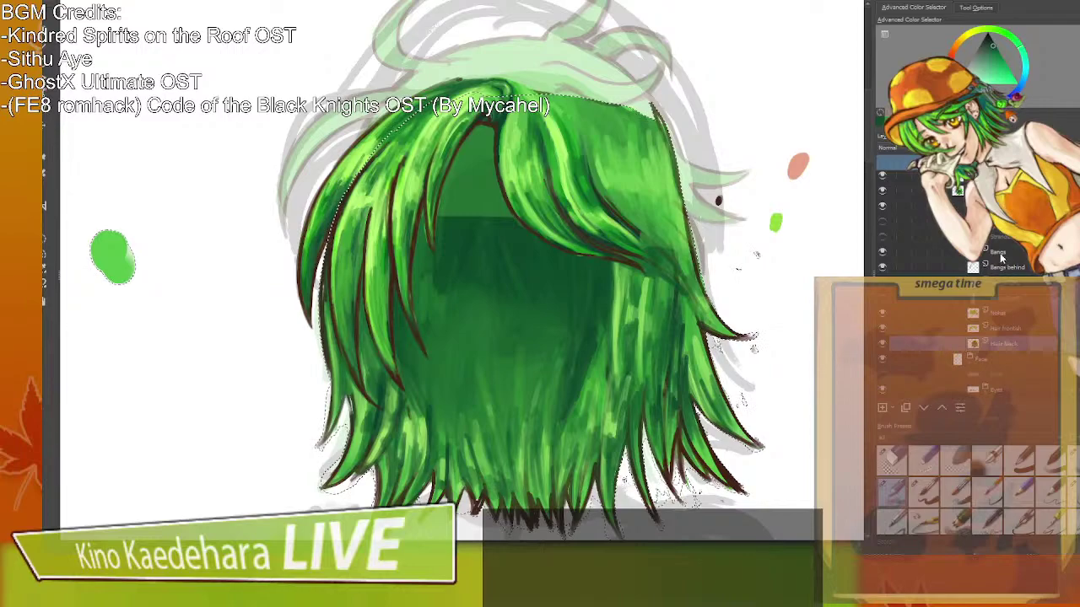
Hide the two layers directly above Hair Back and soften the lower left locks with sampled greens.
left_click(883, 313)
left_click(882, 328)
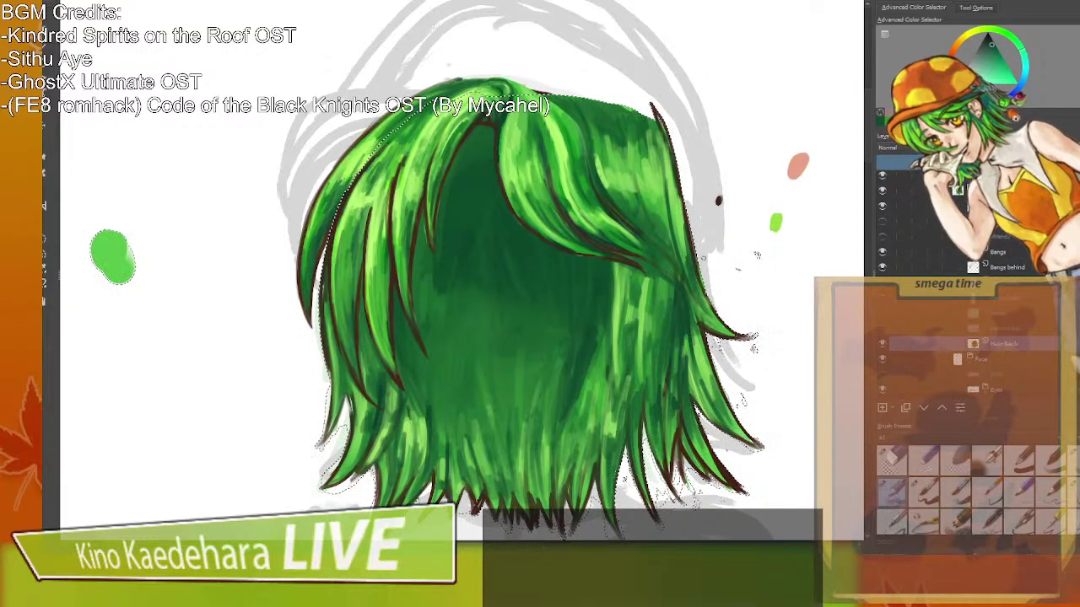
left_click(418, 410, "ctrl")
left_click_drag(401, 420, 406, 437)
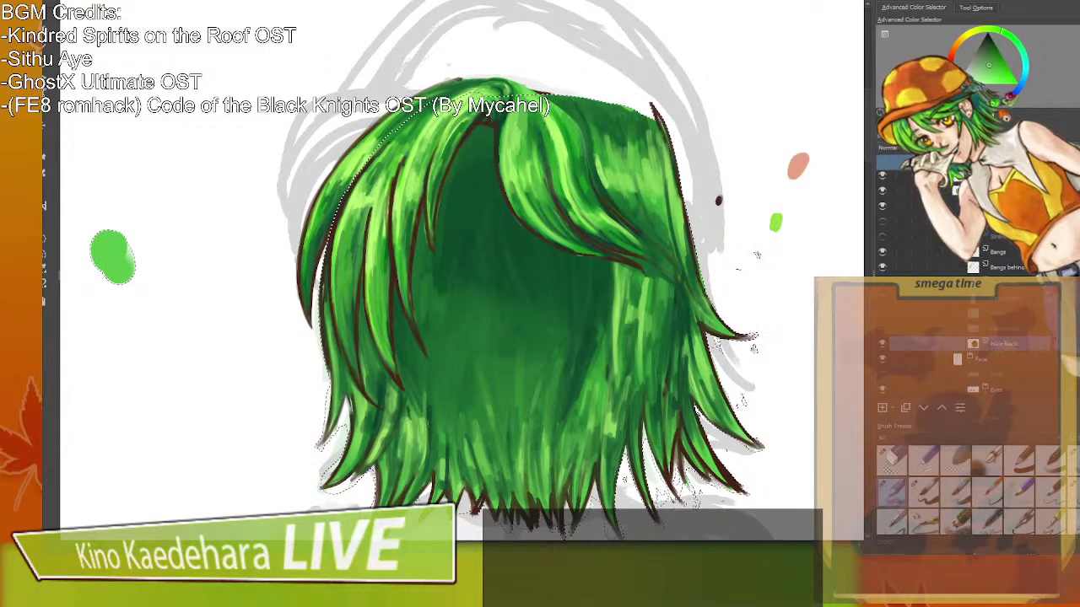
left_click(427, 398, "ctrl")
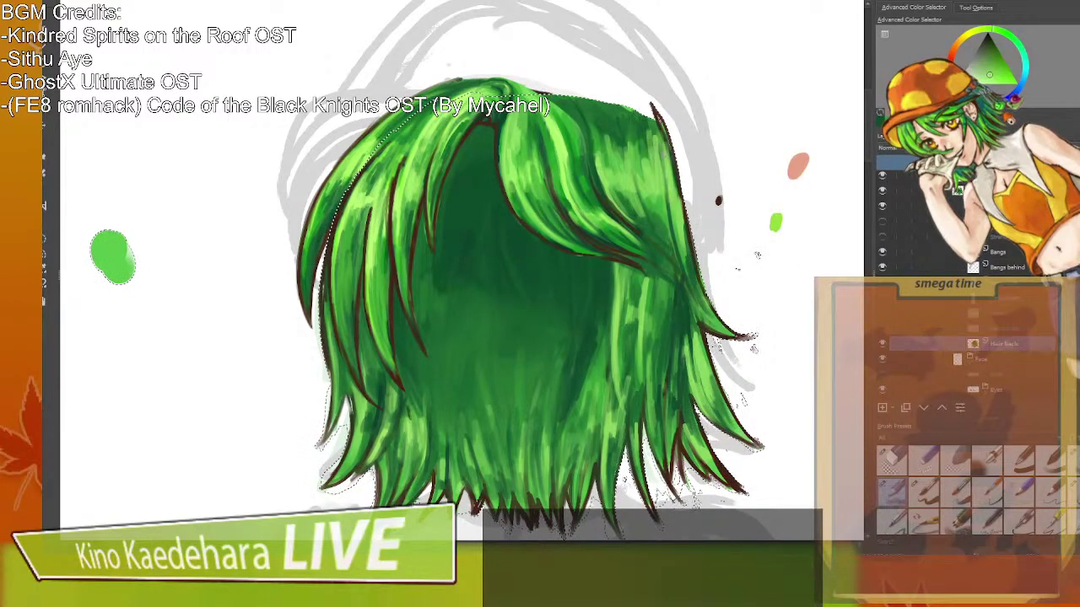
Refine the highlights on the upper right hair and lower left locks with greens sampled from the canvas.
left_click(617, 137, "ctrl")
left_click_drag(614, 162, 624, 182)
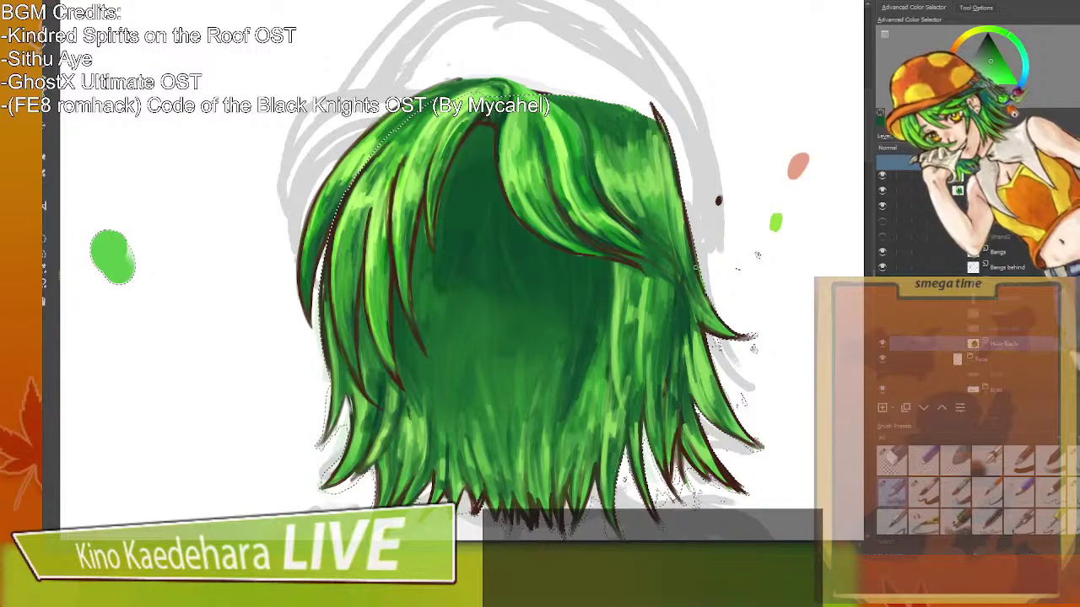
left_click(382, 290, "ctrl")
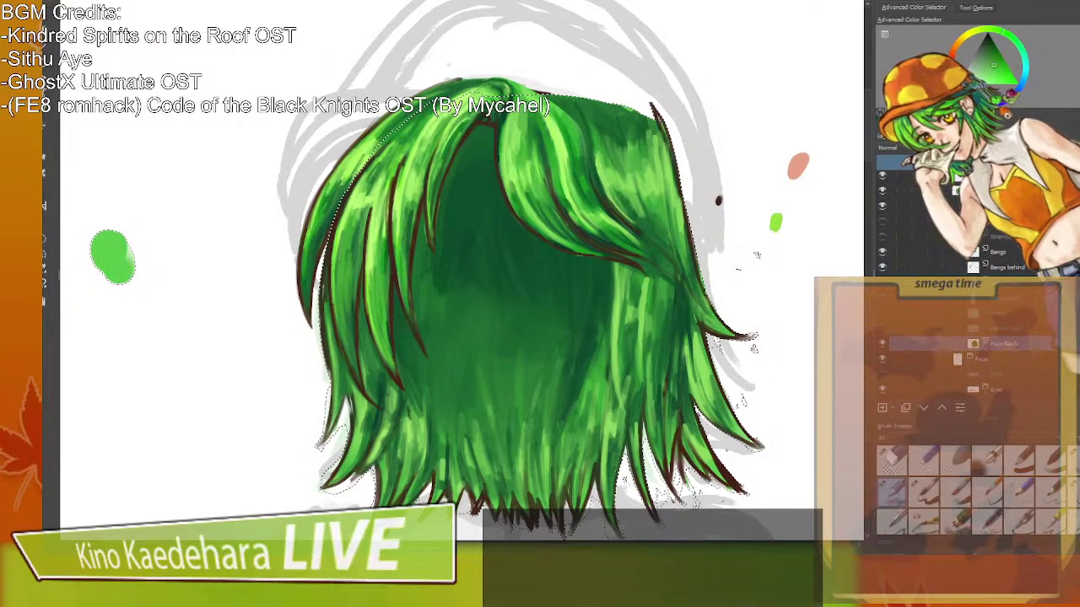
mouse_move(395, 427)
left_mouse_down()
mouse_move(394, 407)
mouse_move(420, 420)
left_mouse_up()
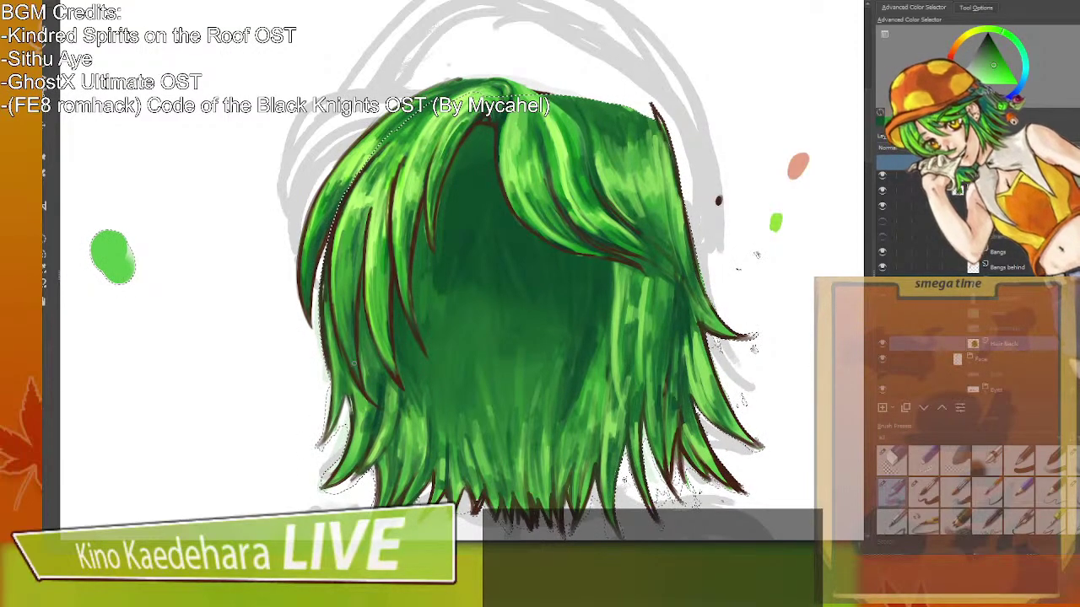
Hide the Bangs layer and repaint the left side of the back hair with broad sampled green strokes.
left_click(882, 252)
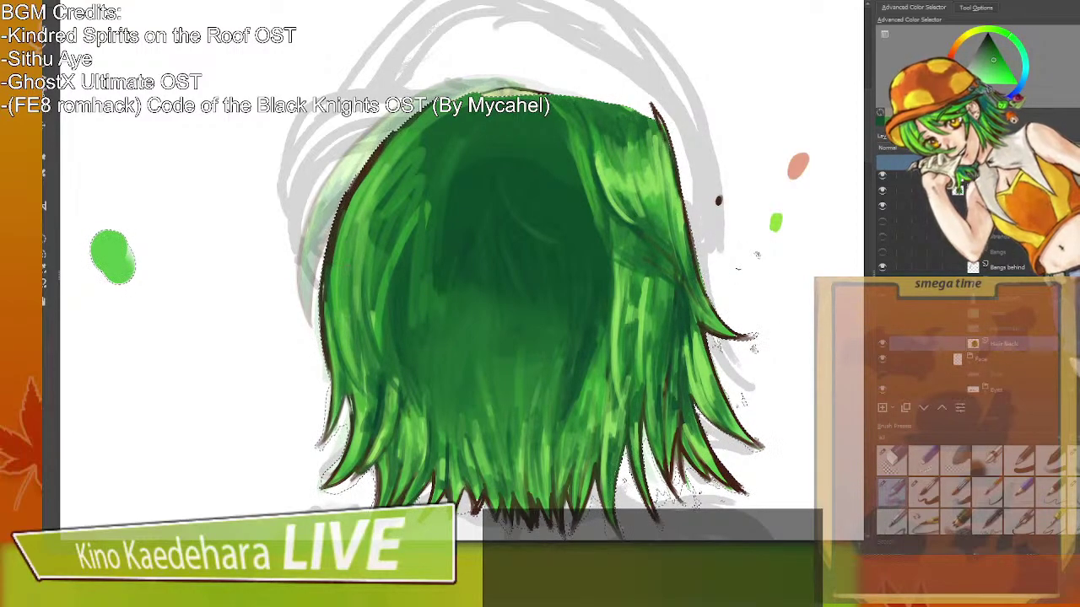
left_click_drag(386, 218, 380, 238)
mouse_move(409, 191)
left_mouse_down()
mouse_move(382, 237)
mouse_move(385, 272)
left_mouse_up()
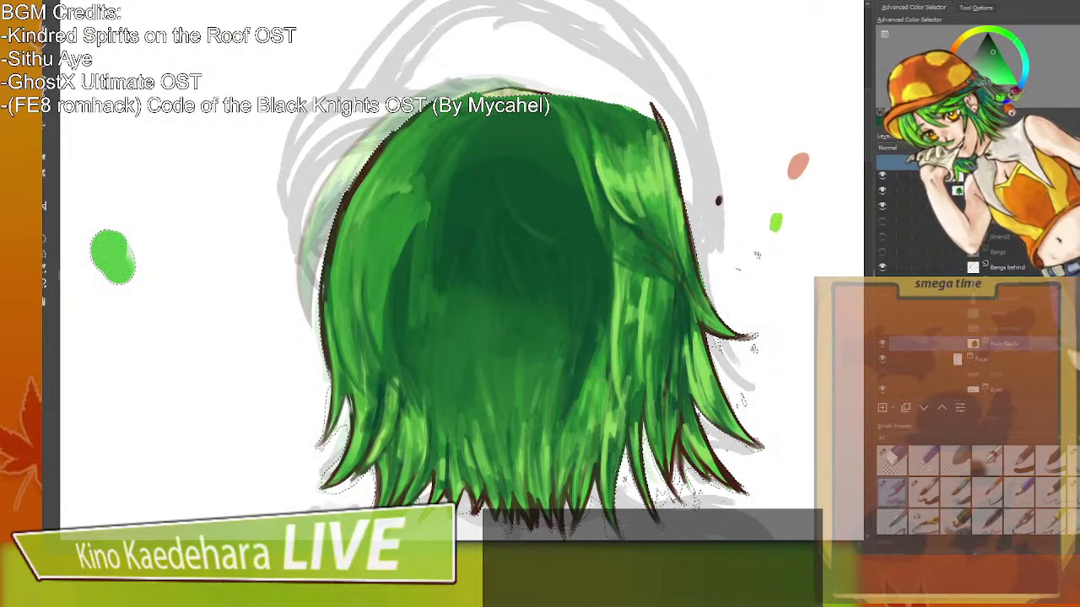
left_click(597, 373, "ctrl")
left_click(597, 369, "ctrl")
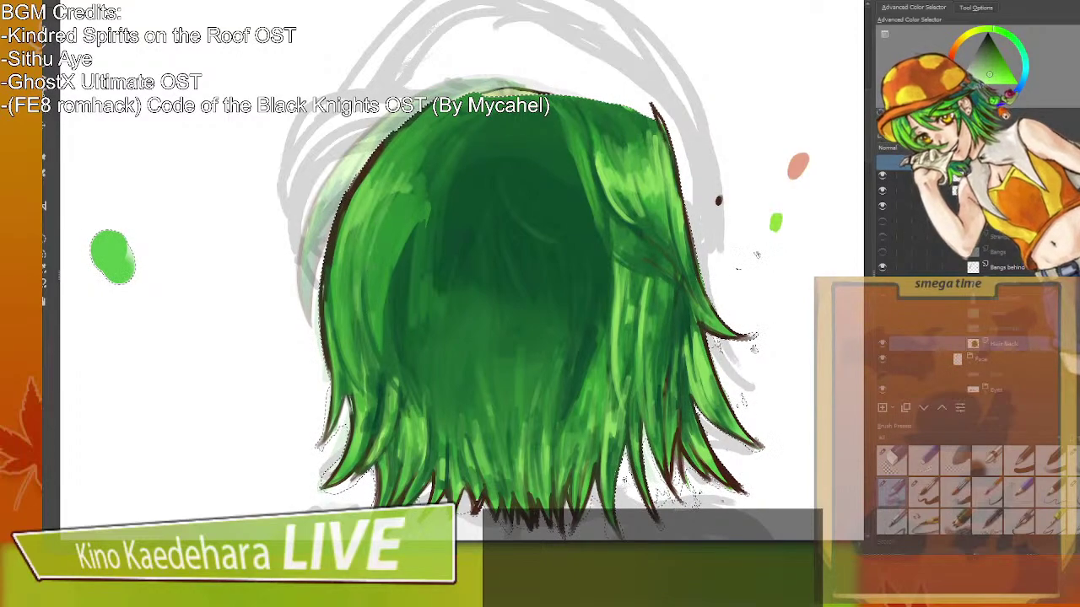
left_click(652, 177, "ctrl")
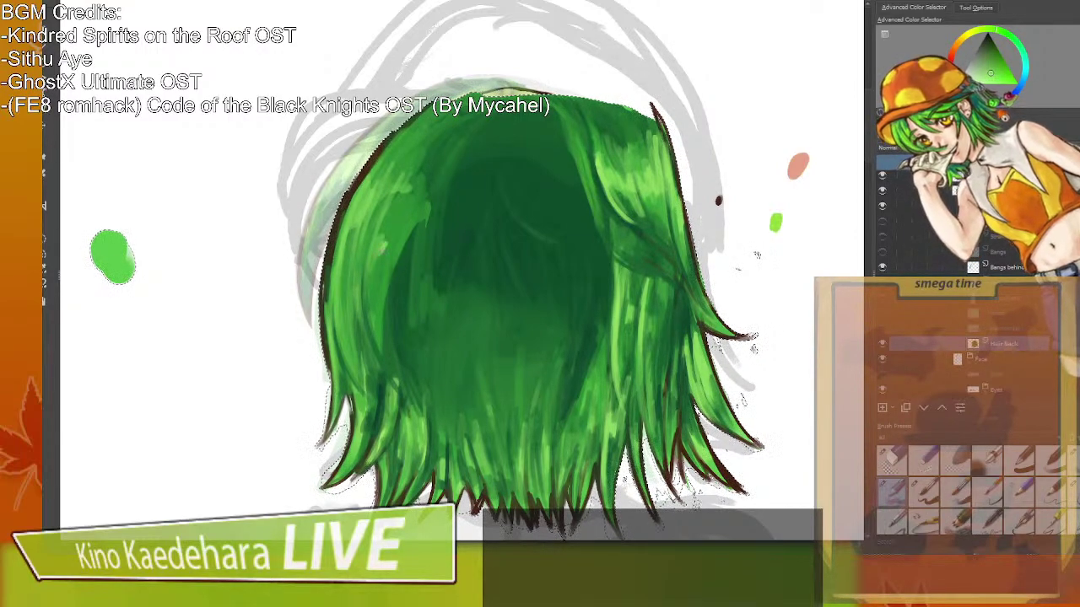
left_click(401, 216, "ctrl")
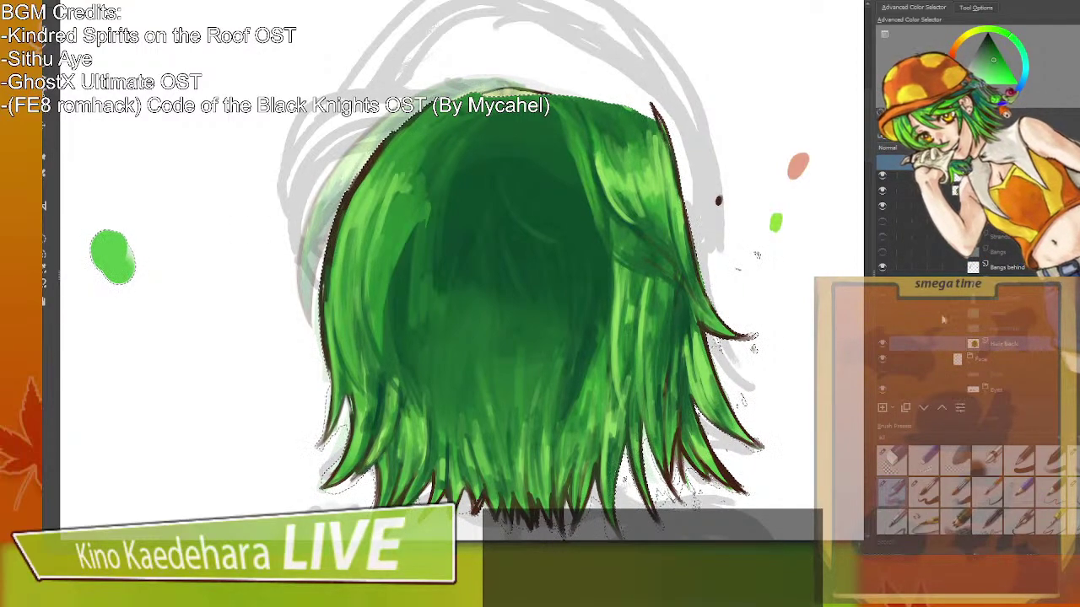
Set the Bangs behind layer to full opacity and show the Bangs layer again.
left_click(882, 252)
left_click(882, 252)
left_click(882, 268)
left_click(882, 266)
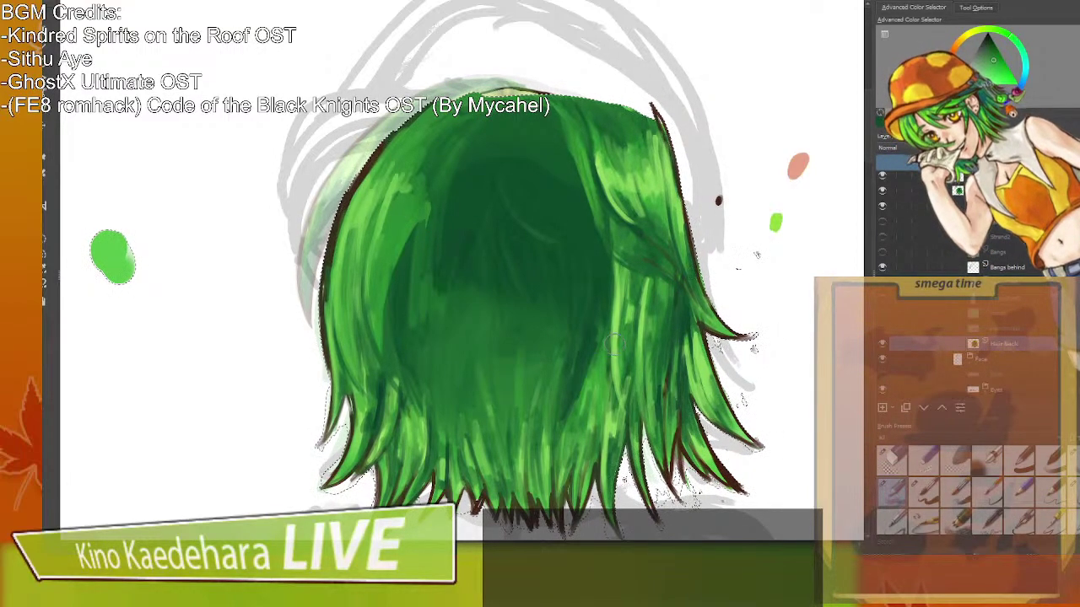
left_click(1007, 267)
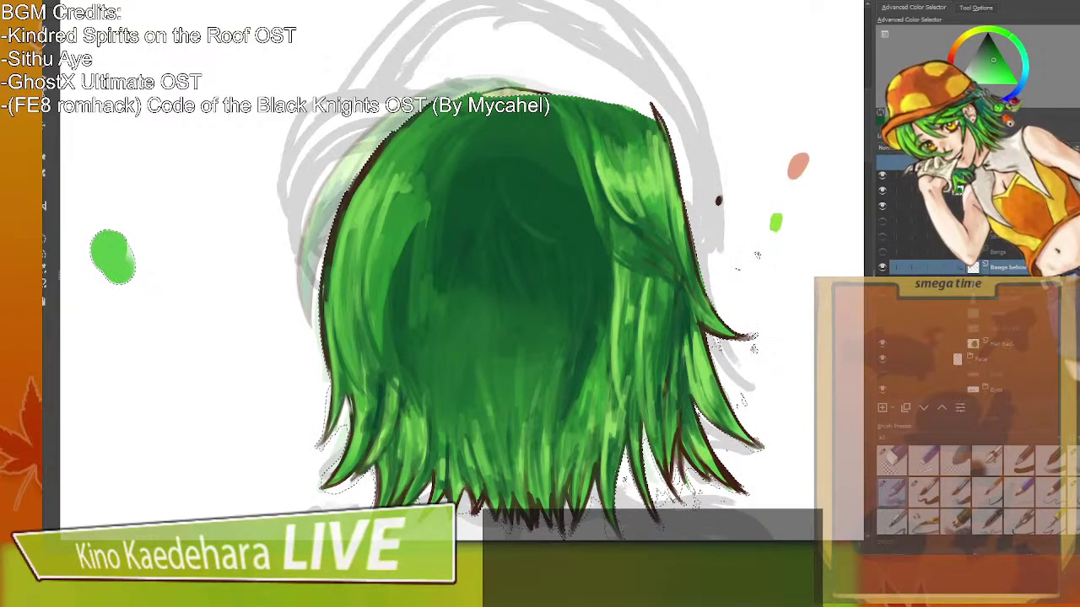
left_click(1064, 162)
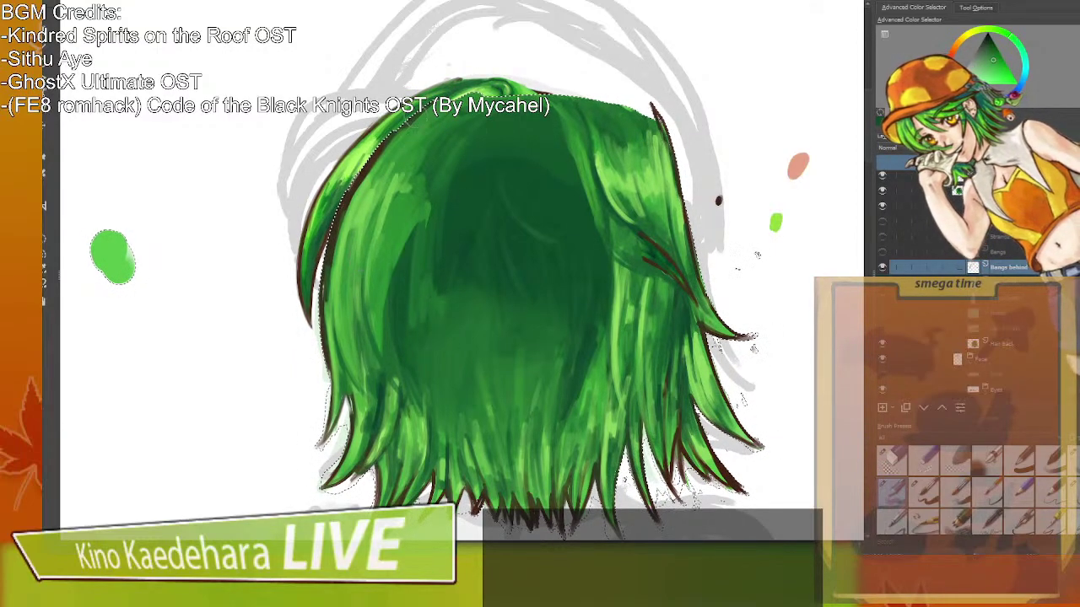
left_click(882, 251)
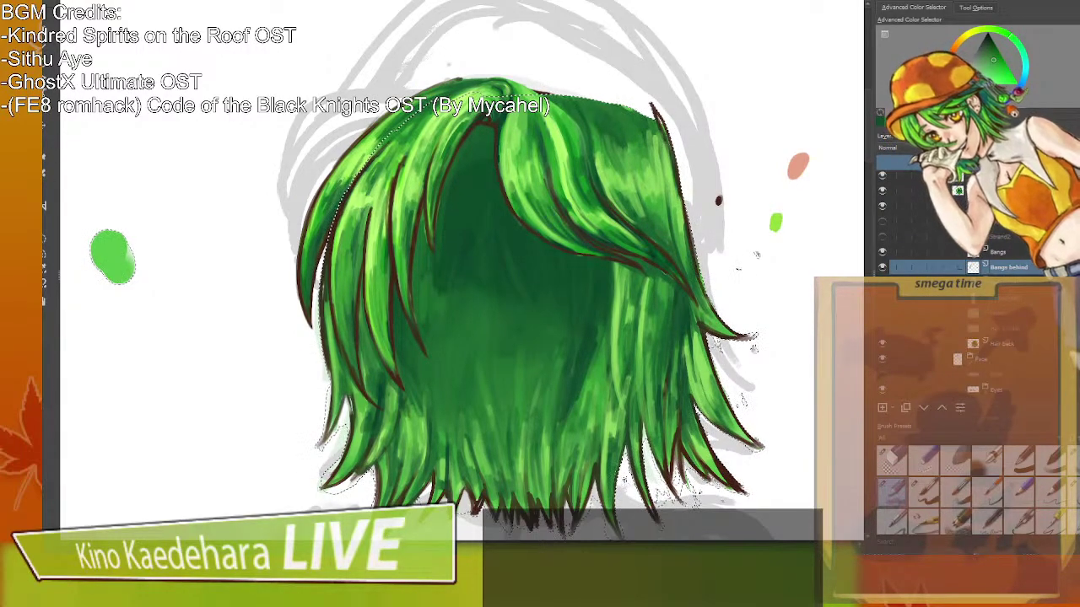
Clear the selection, review the whole hair, and activate the upper of the two hidden layers above Hair Back.
key("ctrl+shift+a")
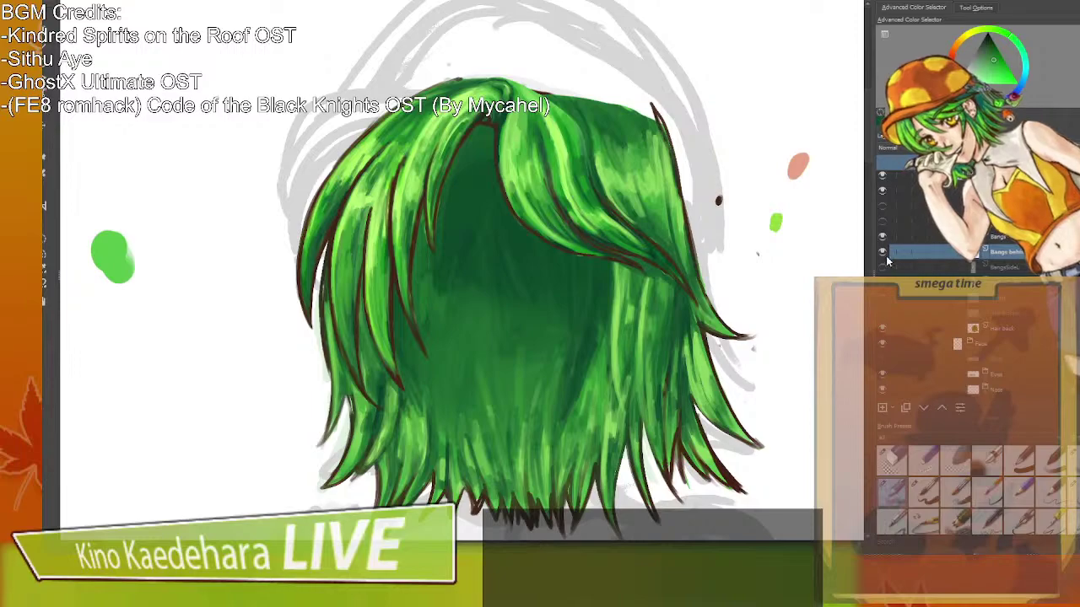
mouse_move(602, 326)
left_mouse_down()
mouse_move(599, 262)
mouse_move(616, 319)
left_mouse_up()
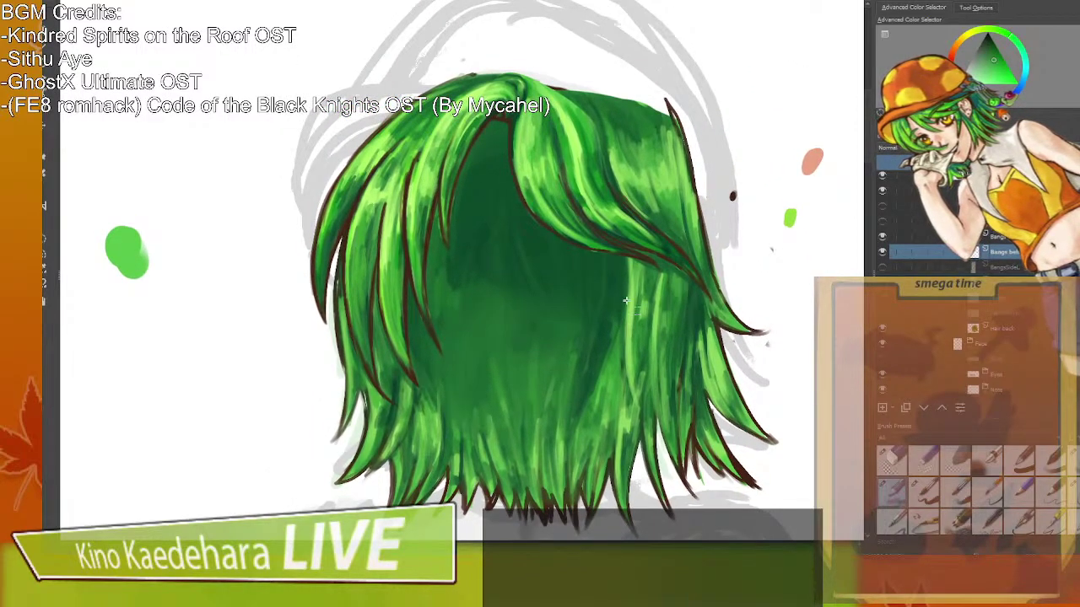
scroll(655, 286, "down", 1)
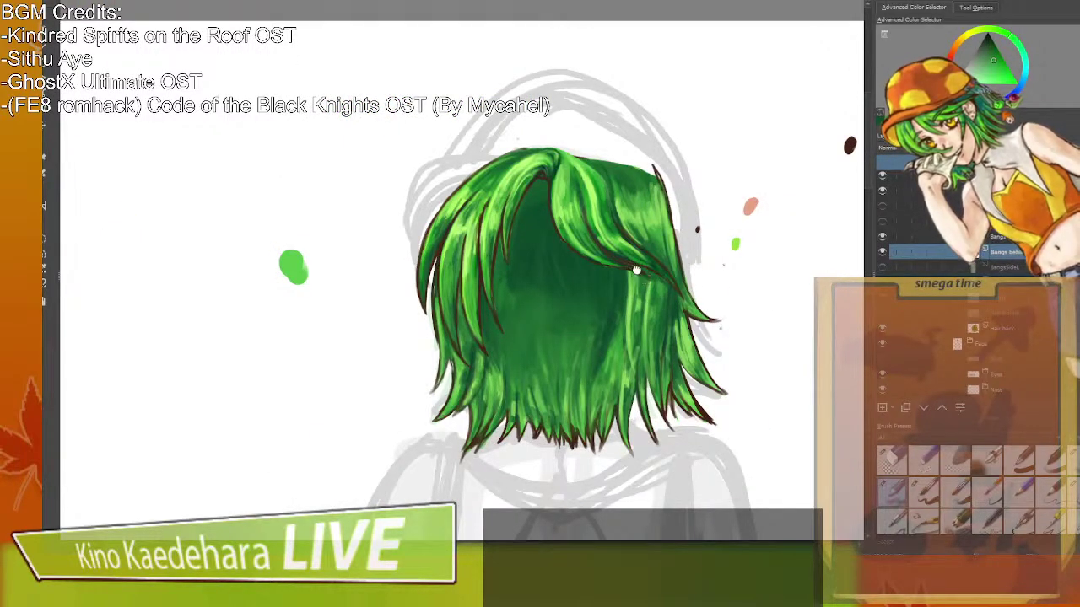
left_click_drag(636, 270, 629, 287)
scroll(630, 286, "up", 2)
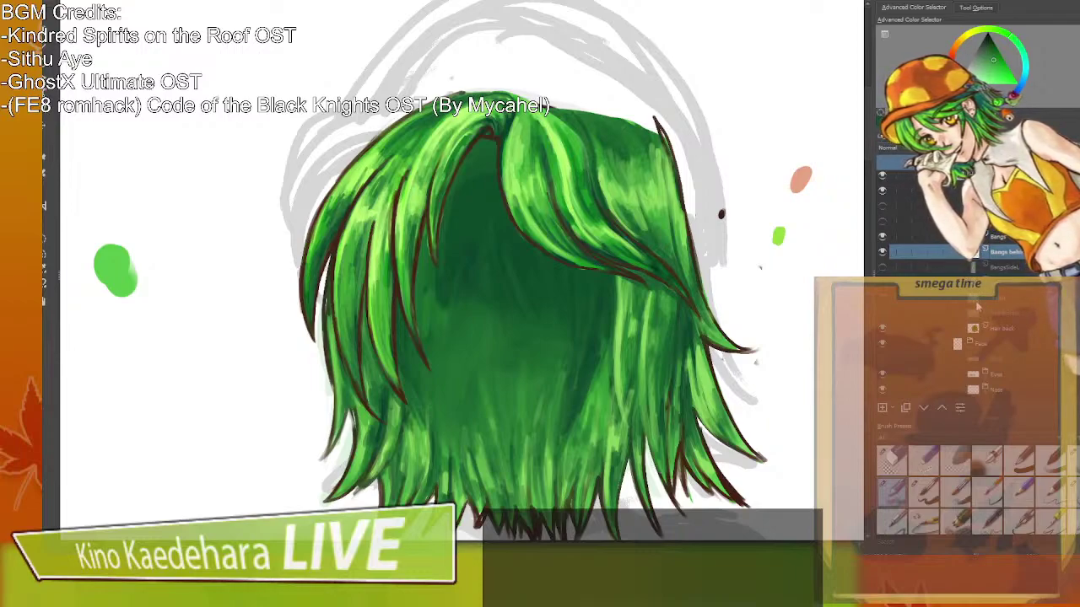
scroll(802, 290, "down", 1)
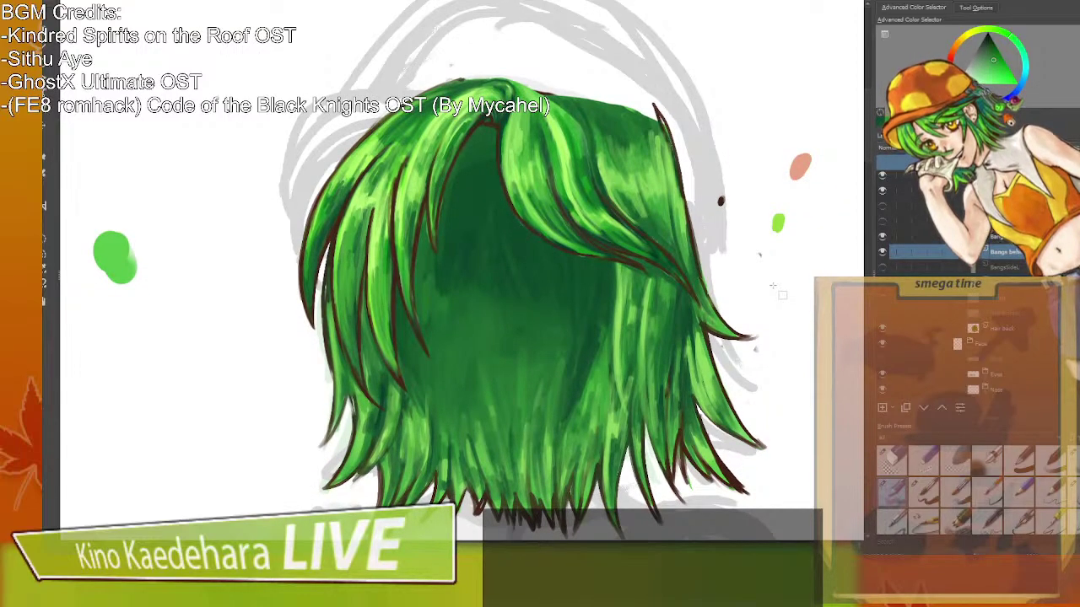
left_click(1033, 268)
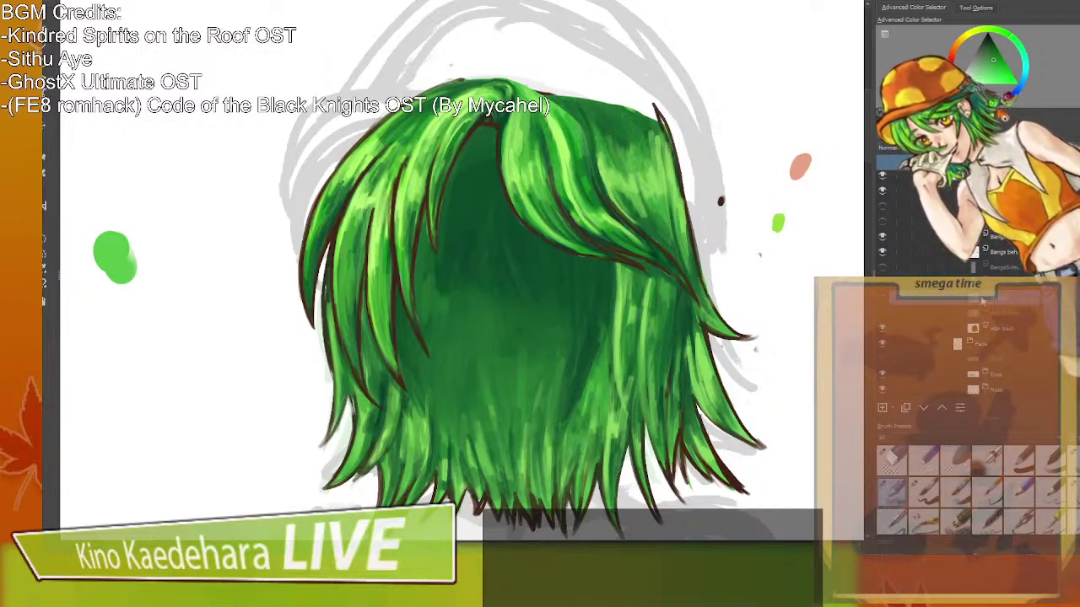
Toggle the hidden layers above Hair Back on and off to inspect what each contains.
left_click(888, 301)
left_click(888, 301)
left_click(888, 302)
left_click(888, 301)
left_click(888, 301)
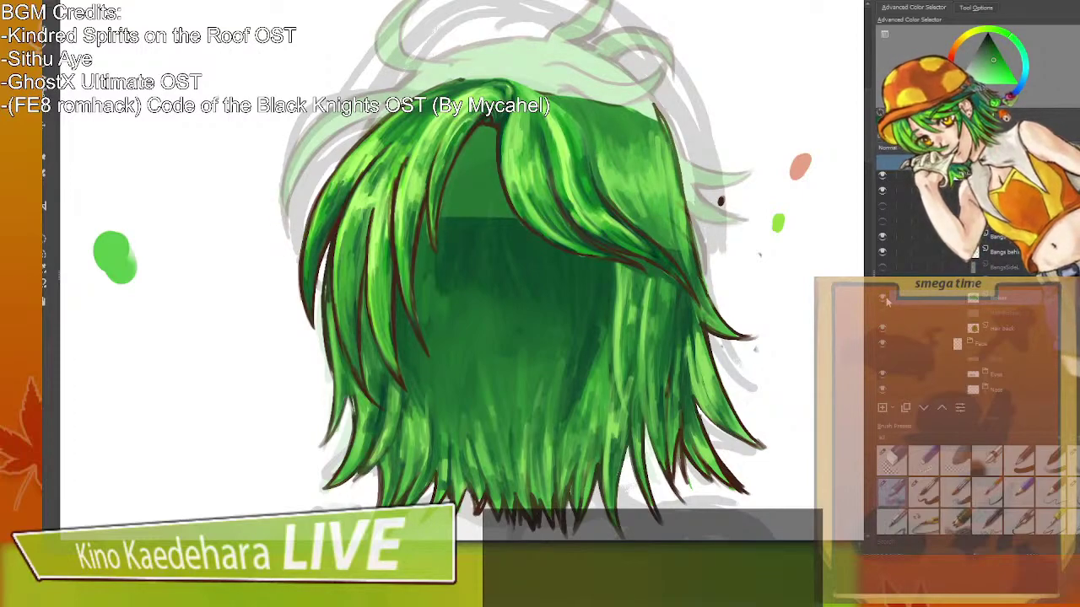
left_click(888, 301)
left_click(883, 288)
left_click(882, 288)
left_click(882, 288)
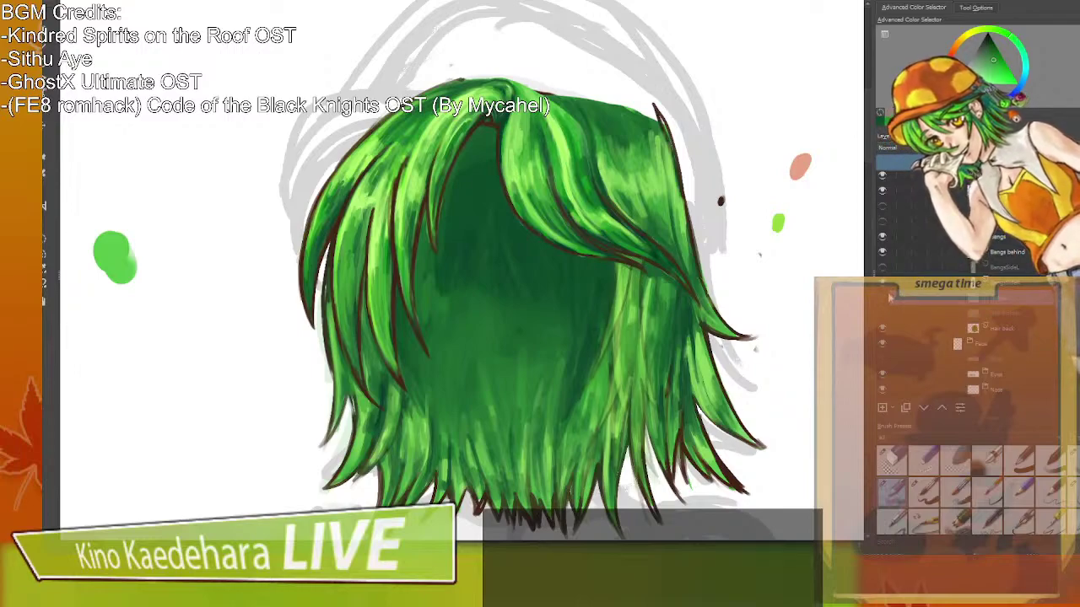
Show the left and right side bangs layers and both hidden strand layers, and activate the centre strand's layer.
left_click(883, 274)
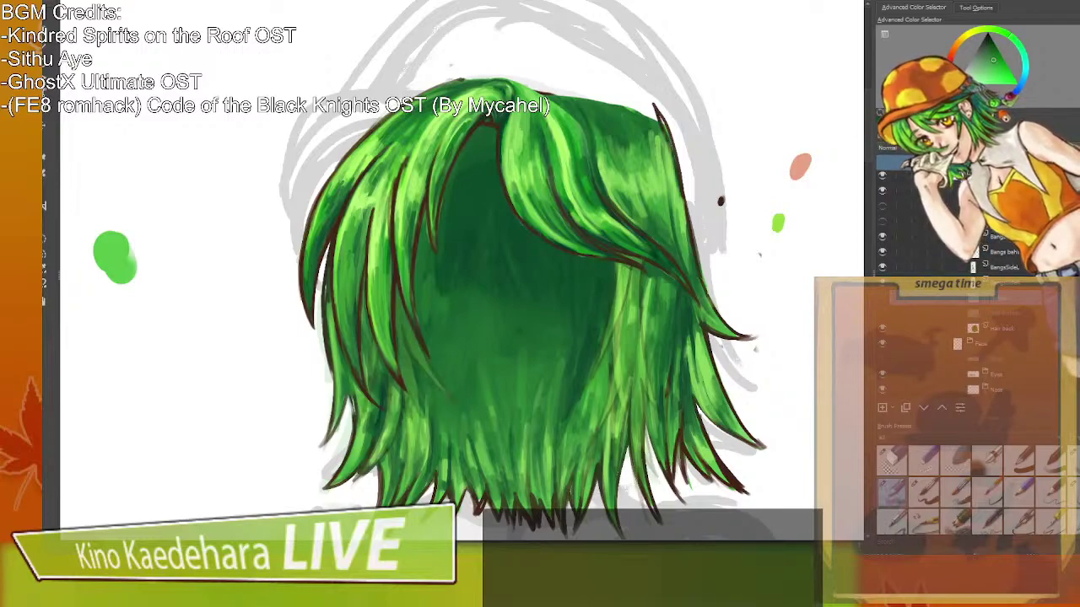
left_click(1029, 269)
left_click(883, 282)
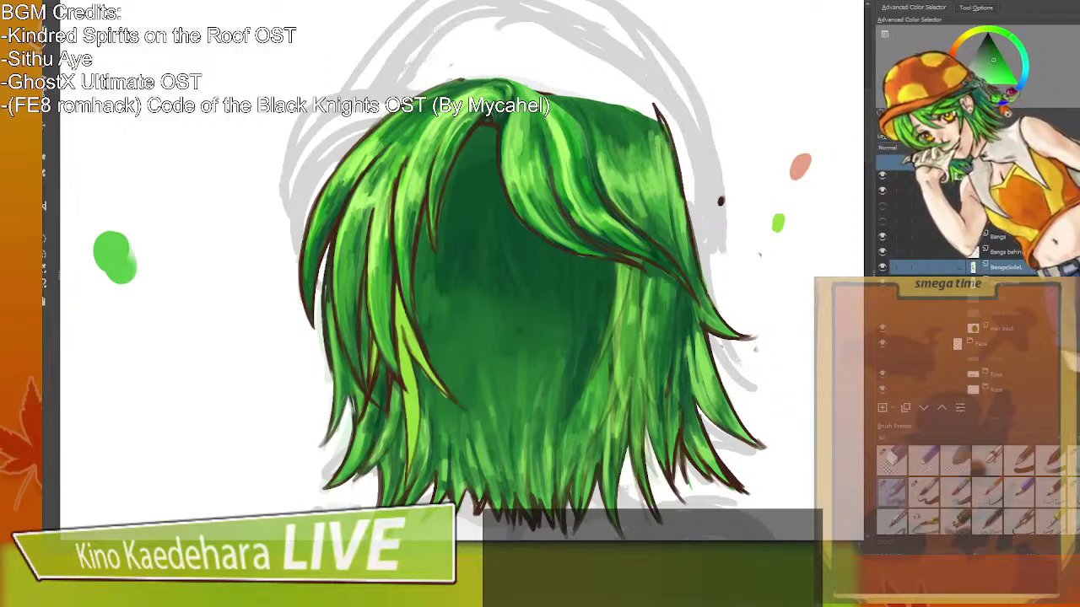
left_click(907, 282)
key("ctrl+z")
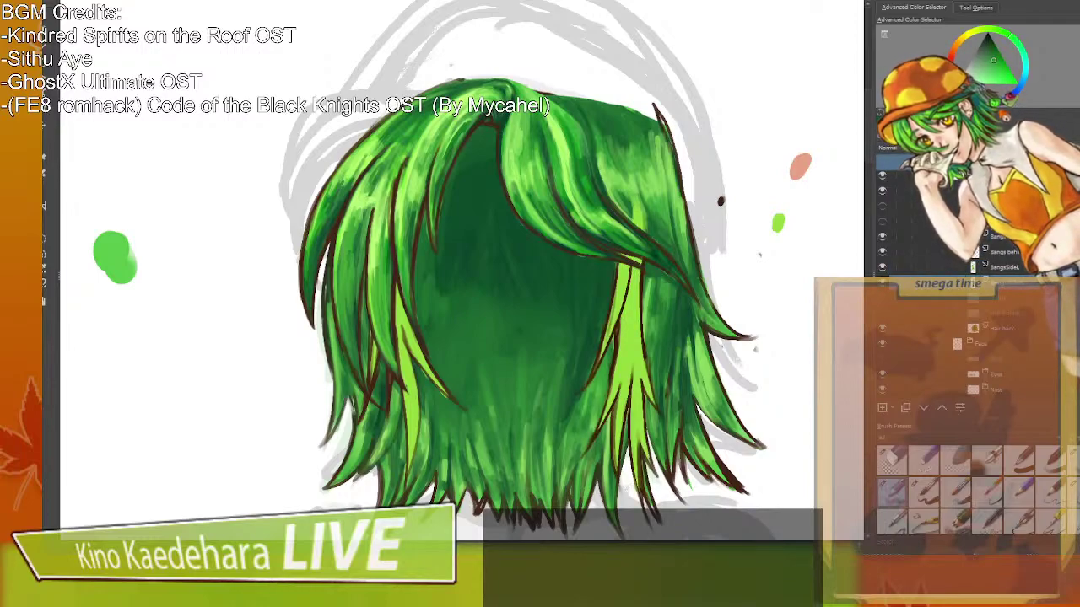
left_click(906, 221)
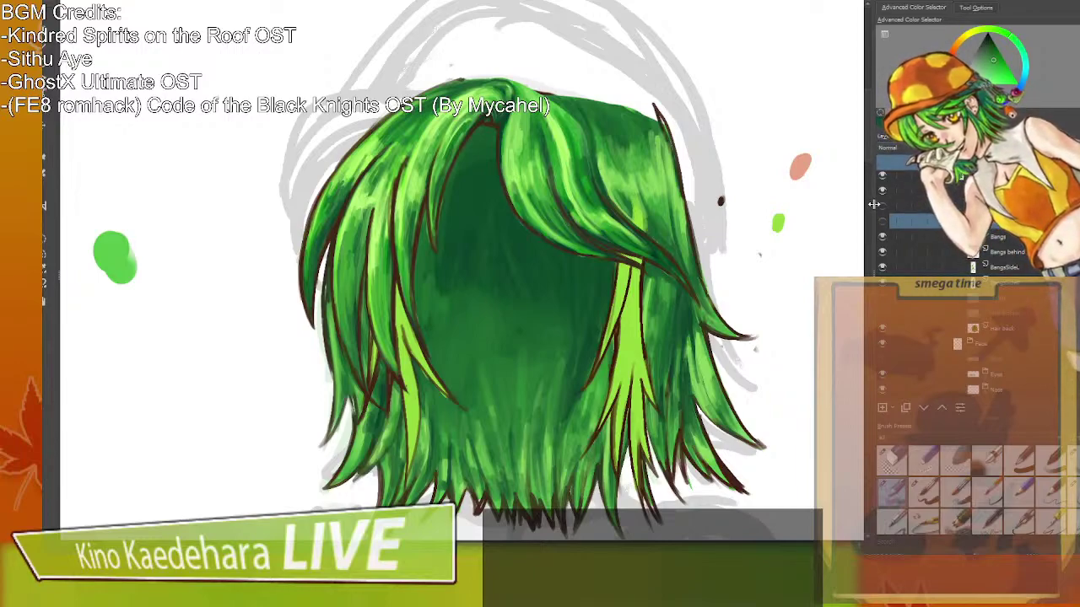
left_click(882, 220)
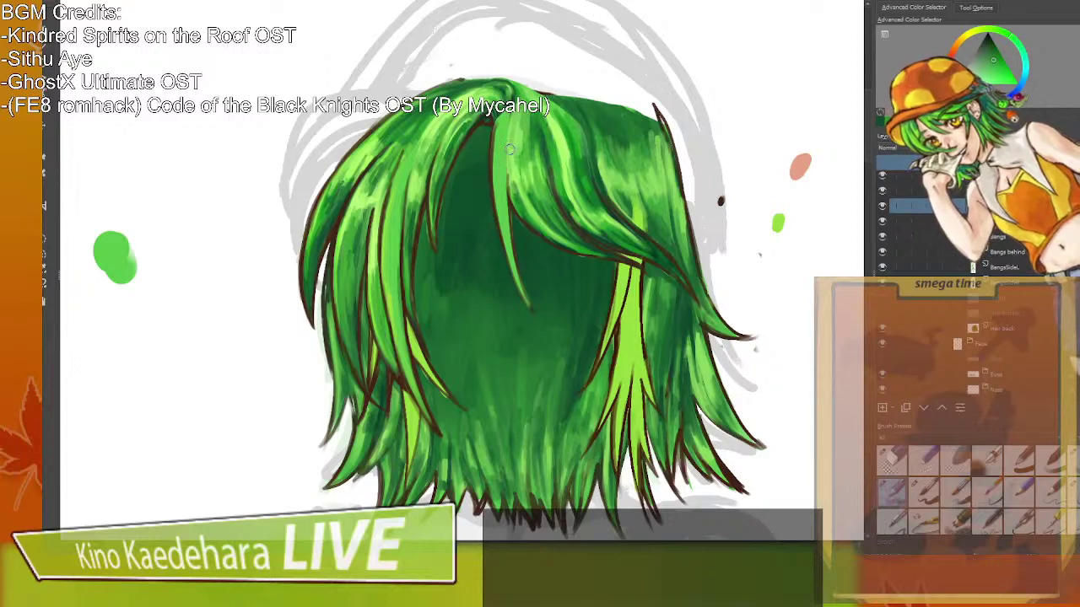
Shade the centre strand with sampled greens inside a selection of its own pixels, and clear the selection.
left_click(517, 133, "ctrl")
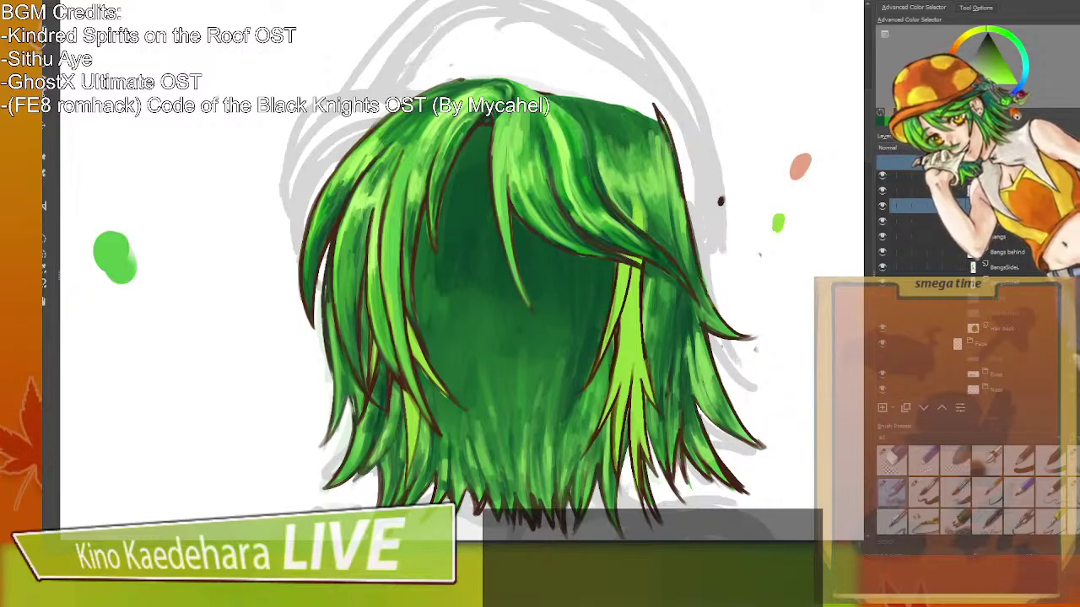
left_click(972, 205, "ctrl")
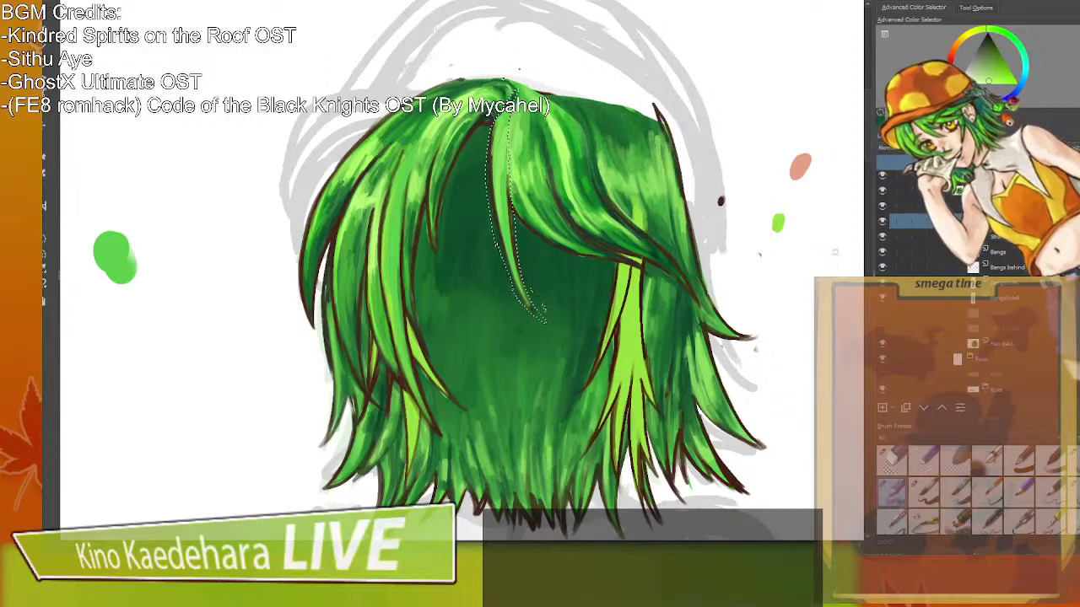
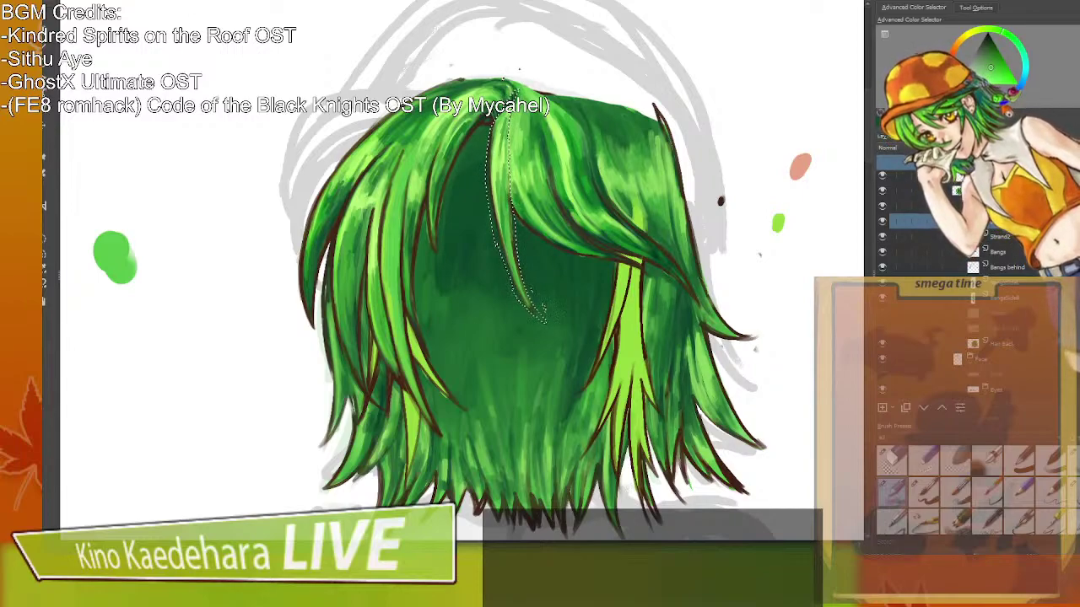
key("ctrl+shift+a")
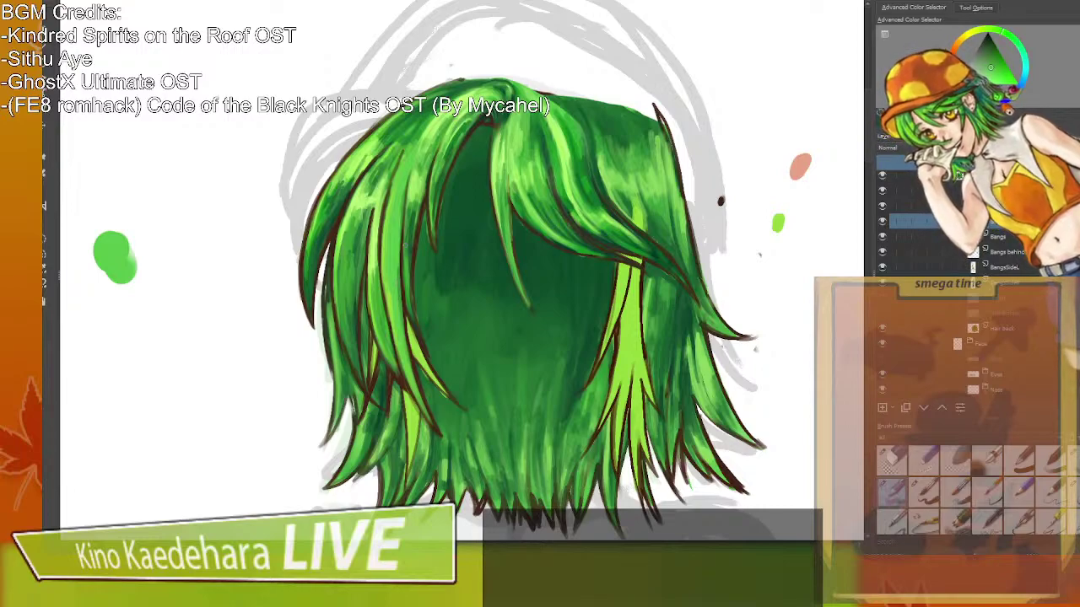
Select the Strand2 layer's pixels and paint its long left strand with light and dark greens sampled from the canvas.
mouse_move(394, 205)
left_mouse_down()
mouse_move(387, 265)
mouse_move(394, 240)
mouse_move(394, 252)
left_mouse_up()
key("ctrl+z")
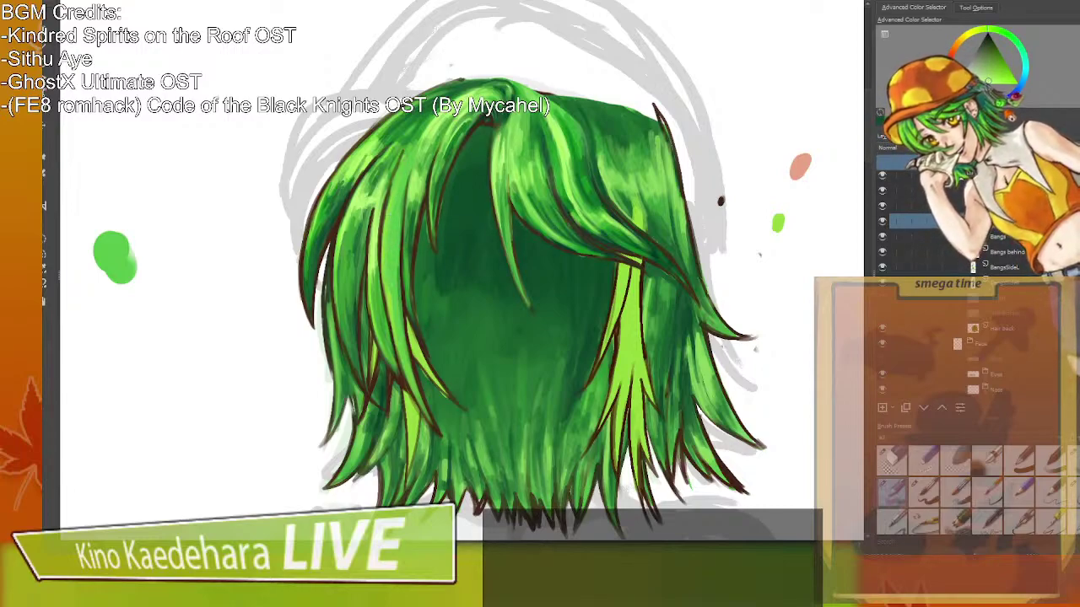
key("ctrl+z")
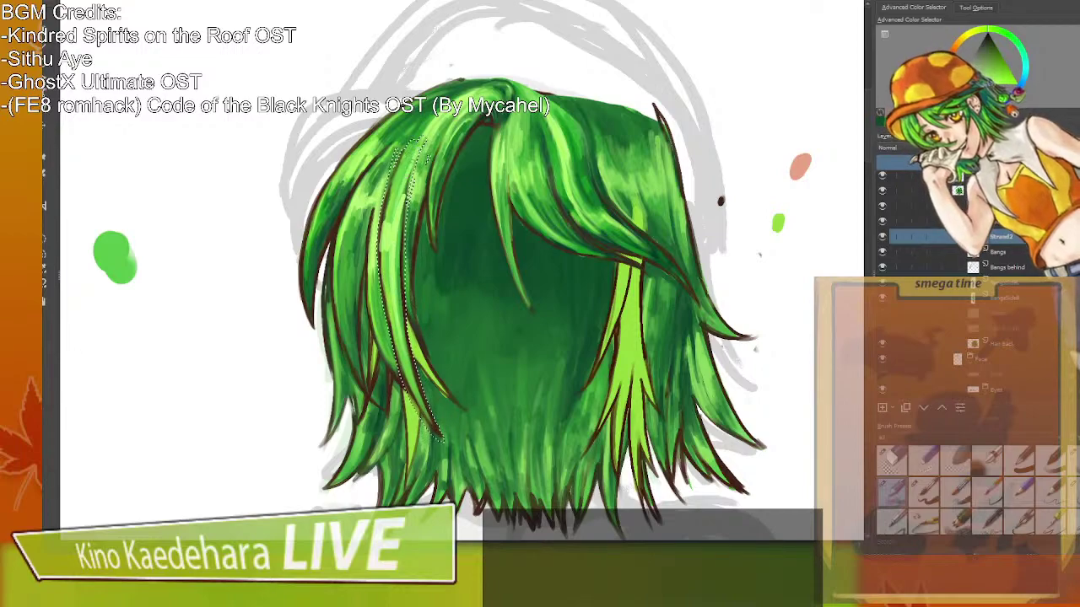
left_click(462, 245, "ctrl")
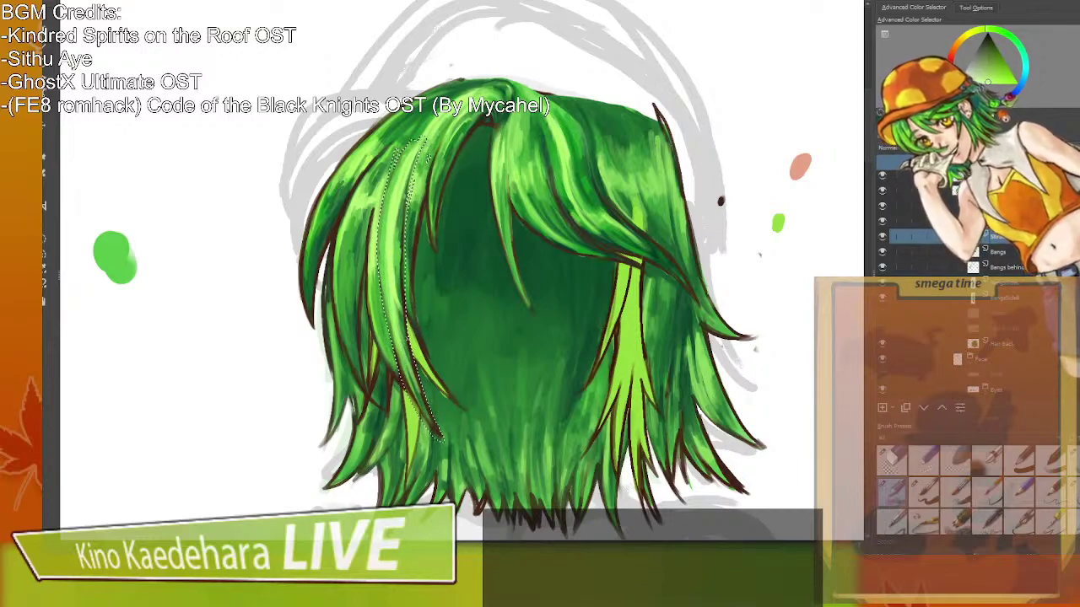
left_click(409, 181, "ctrl")
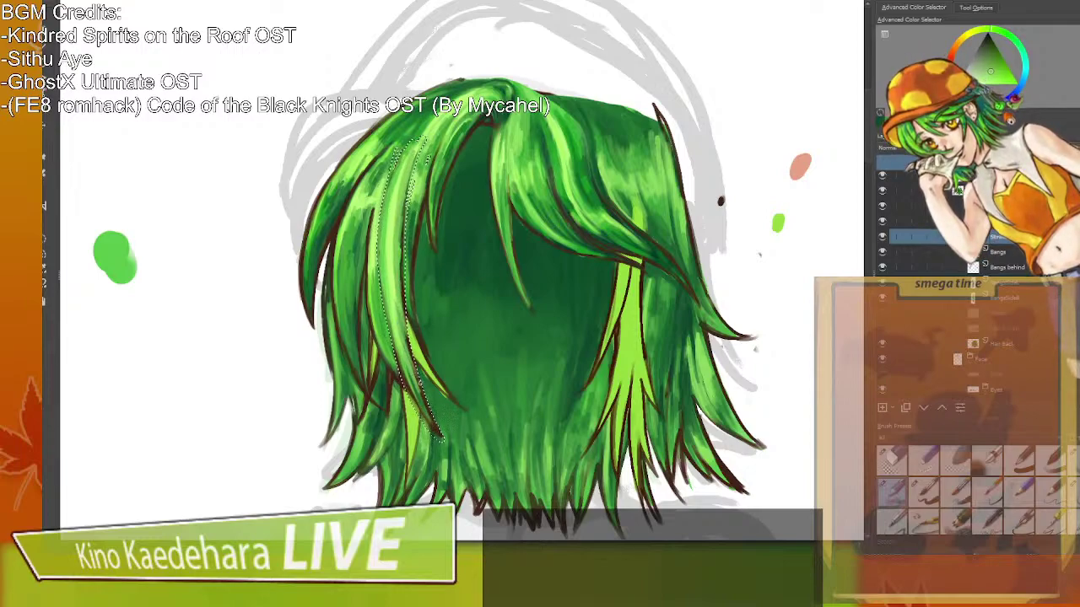
left_click(596, 185, "ctrl")
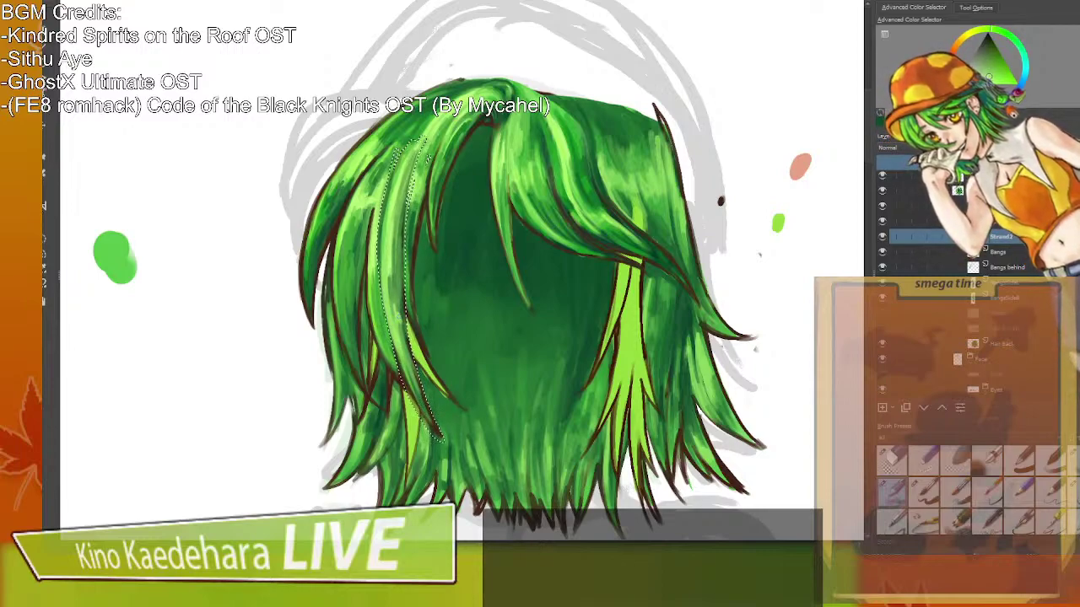
left_click(82, 211)
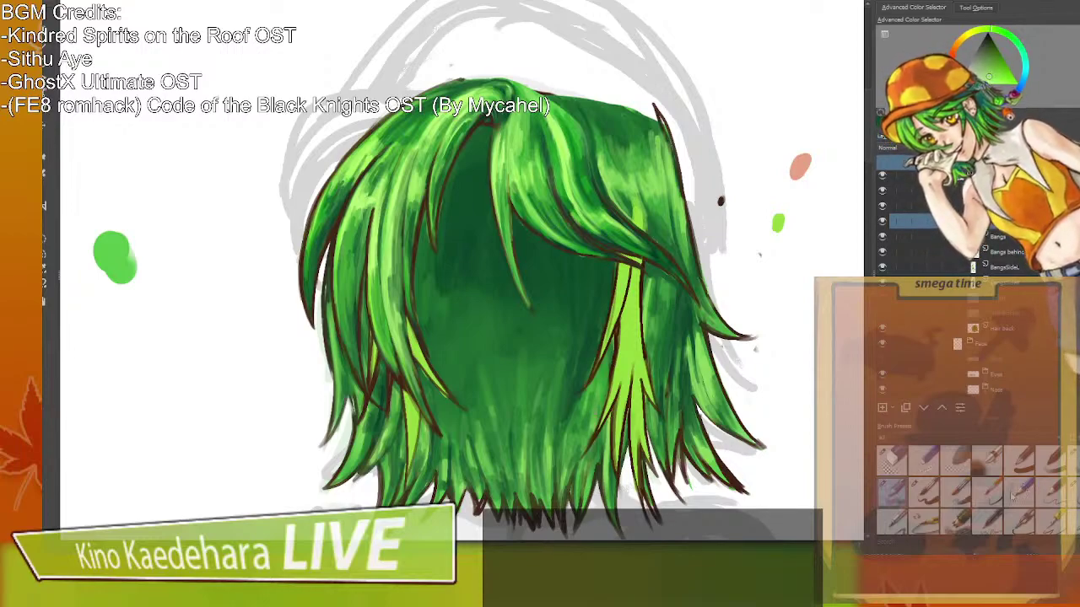
Restore the Strand2 selection, strengthen the strand's lower outline with dark brown sampled from the line art, and deselect.
key("ctrl+shift+d")
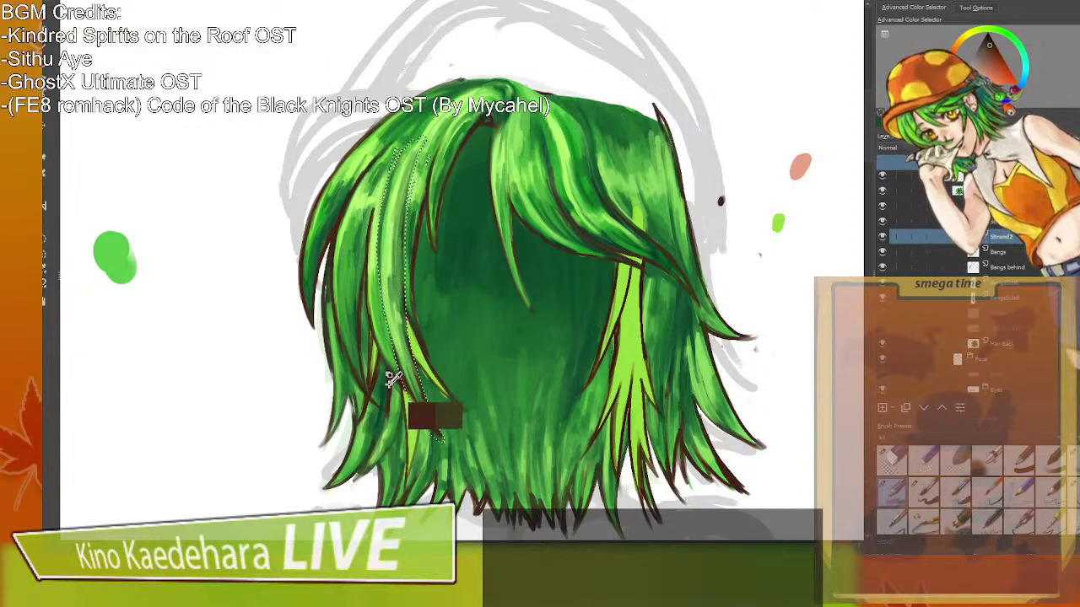
left_click_drag(419, 360, 393, 336)
left_click(393, 377, "ctrl")
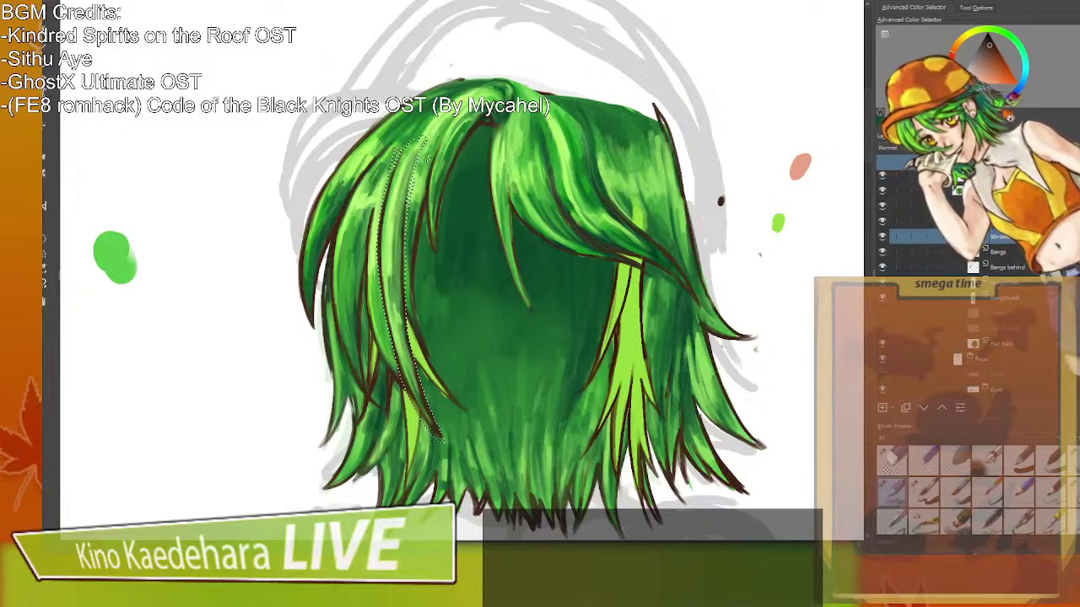
key("ctrl+shift+a")
key("ctrl+e")
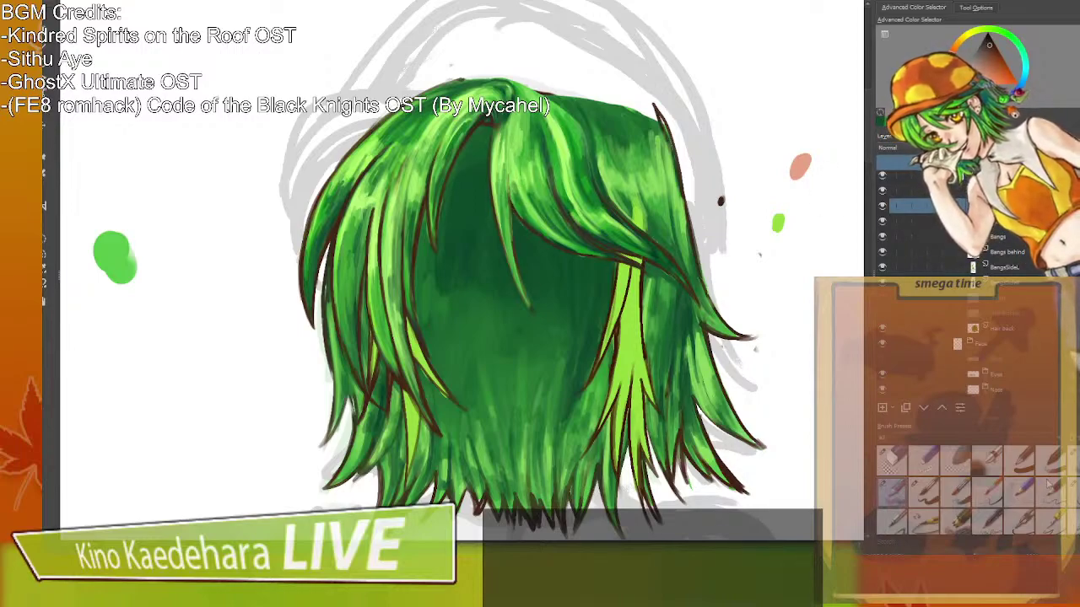
Select the centre strand's pixels again, refine its tip and outline with colors sampled from the canvas, and deselect.
left_click(973, 206, "ctrl")
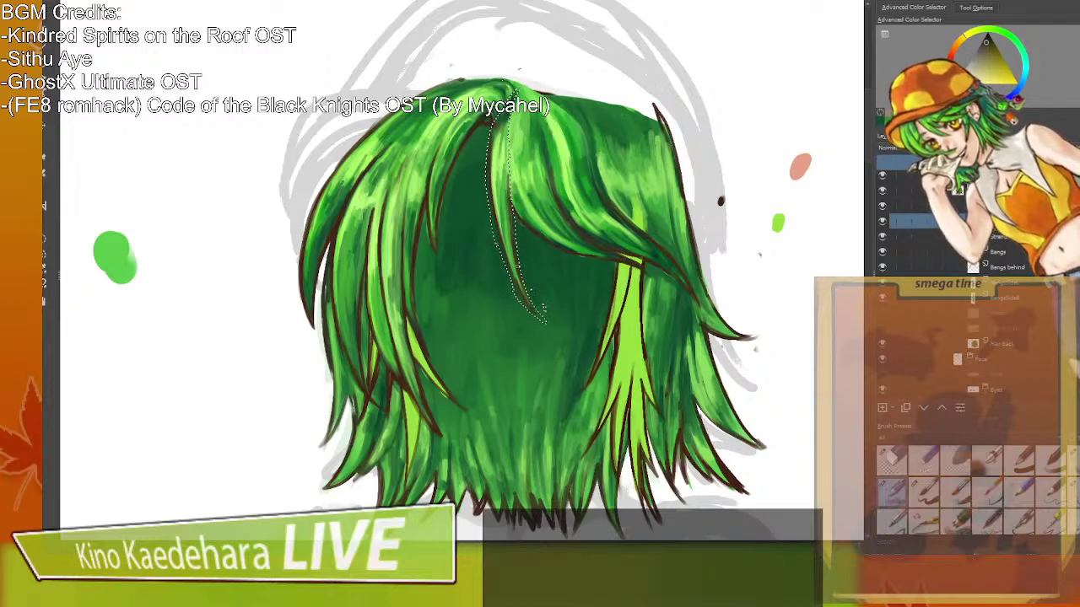
left_click(579, 157, "ctrl")
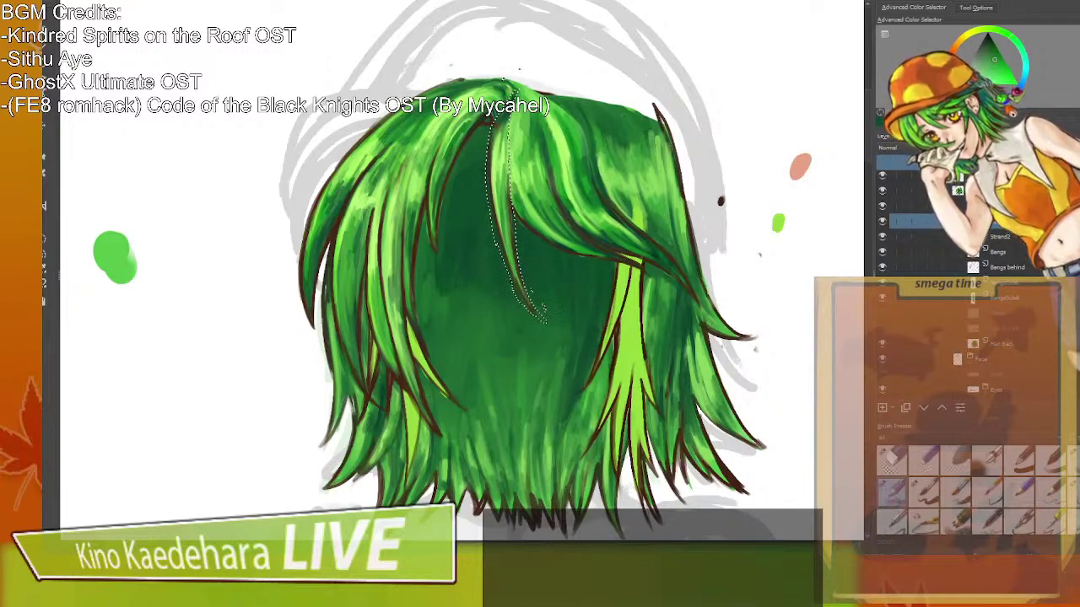
left_click(552, 152, "ctrl")
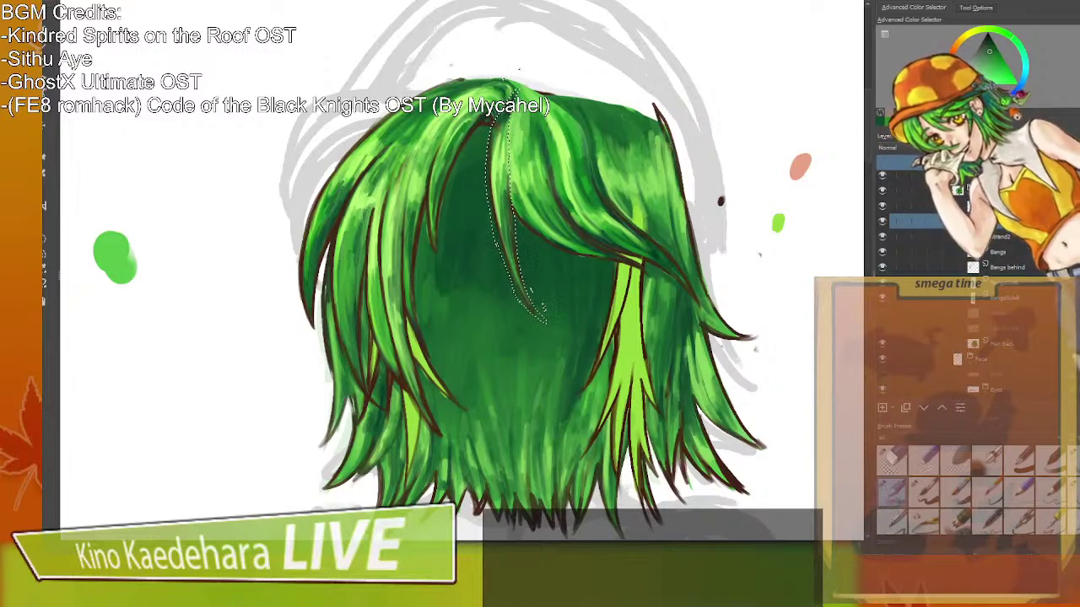
left_click(161, 228)
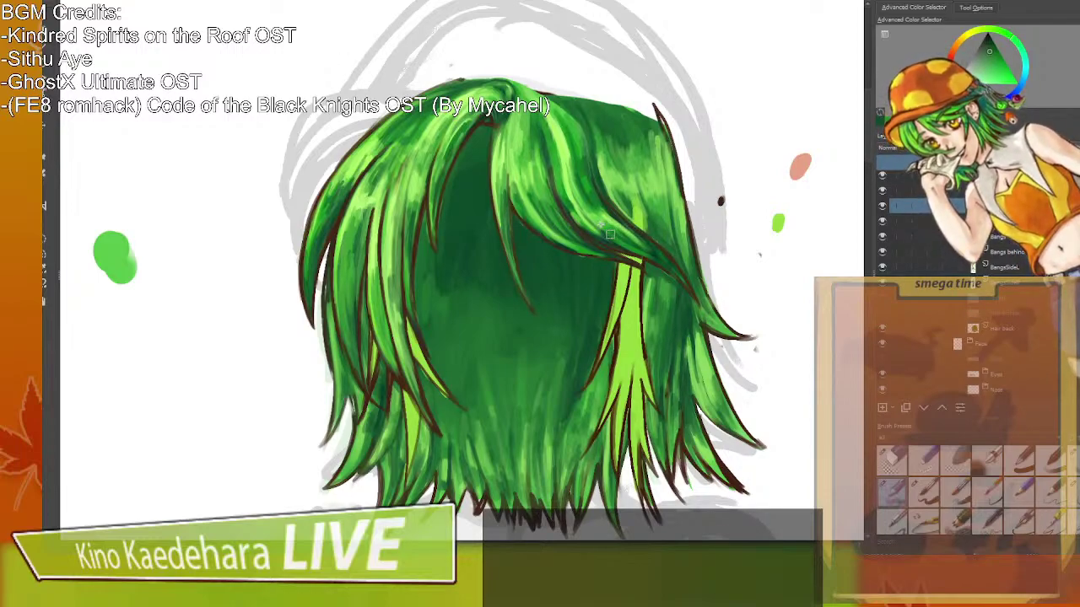
Activate the Hair Back layer and touch up the lower left locks with greens sampled from the nearby hair.
left_click_drag(576, 289, 641, 228)
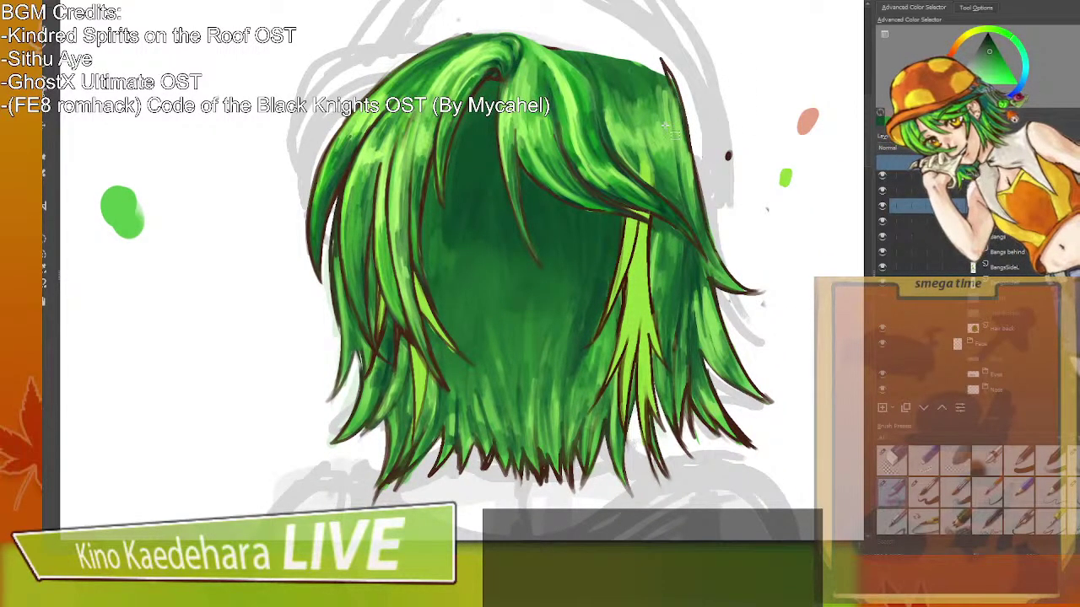
mouse_move(652, 129)
left_mouse_down()
mouse_move(620, 158)
mouse_move(654, 201)
mouse_move(652, 171)
mouse_move(595, 210)
left_mouse_up()
scroll(654, 173, "down", 3)
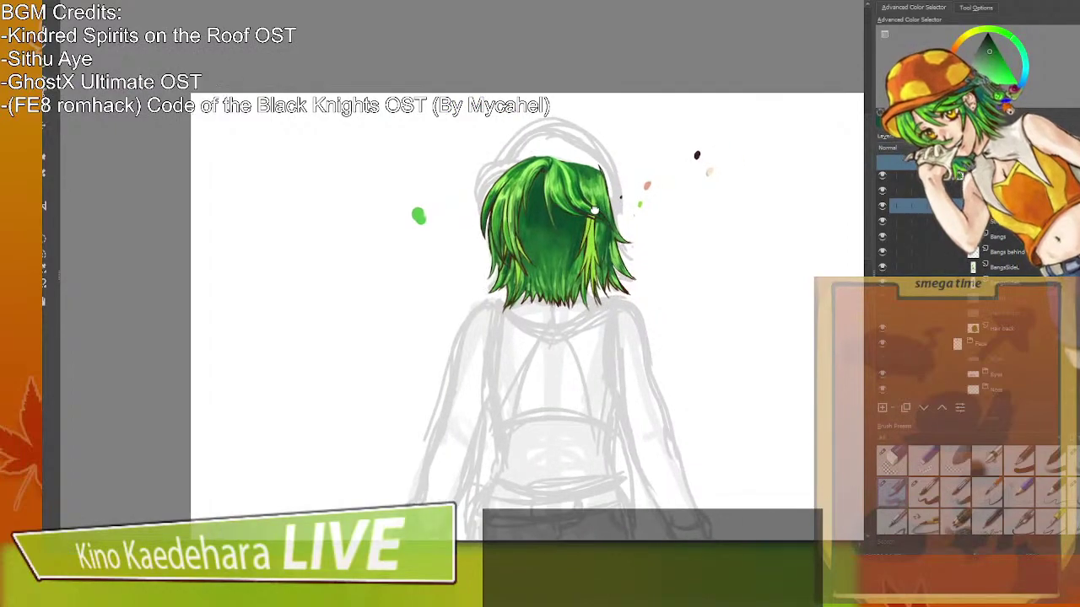
scroll(603, 218, "up", 8)
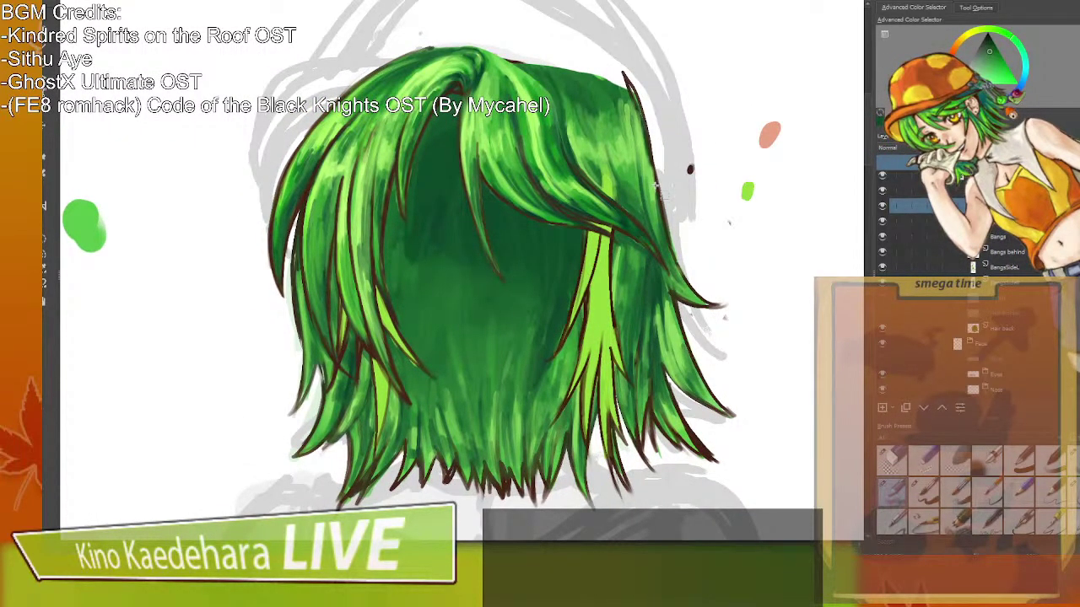
left_click(1007, 331)
left_click(455, 414, "ctrl")
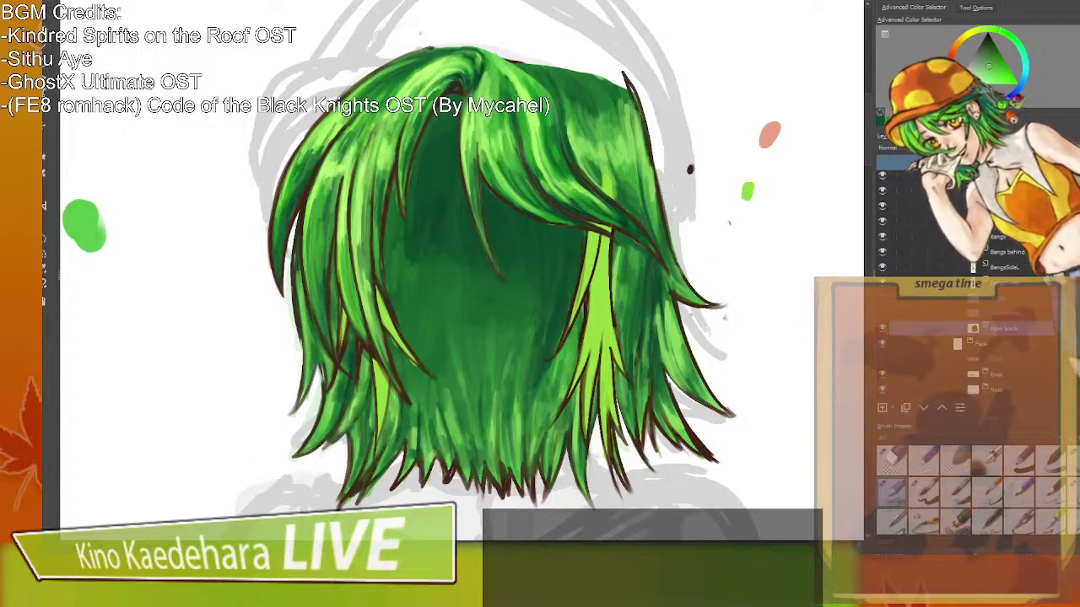
left_click_drag(410, 458, 406, 417)
left_click(401, 415, "ctrl")
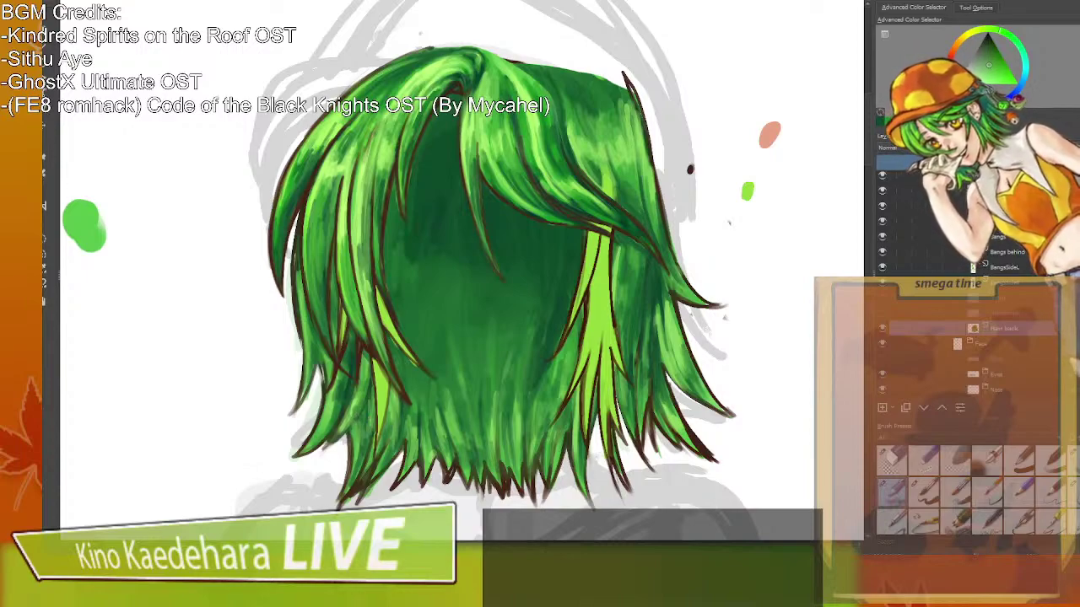
left_click_drag(361, 402, 342, 435)
left_click(410, 410, "ctrl")
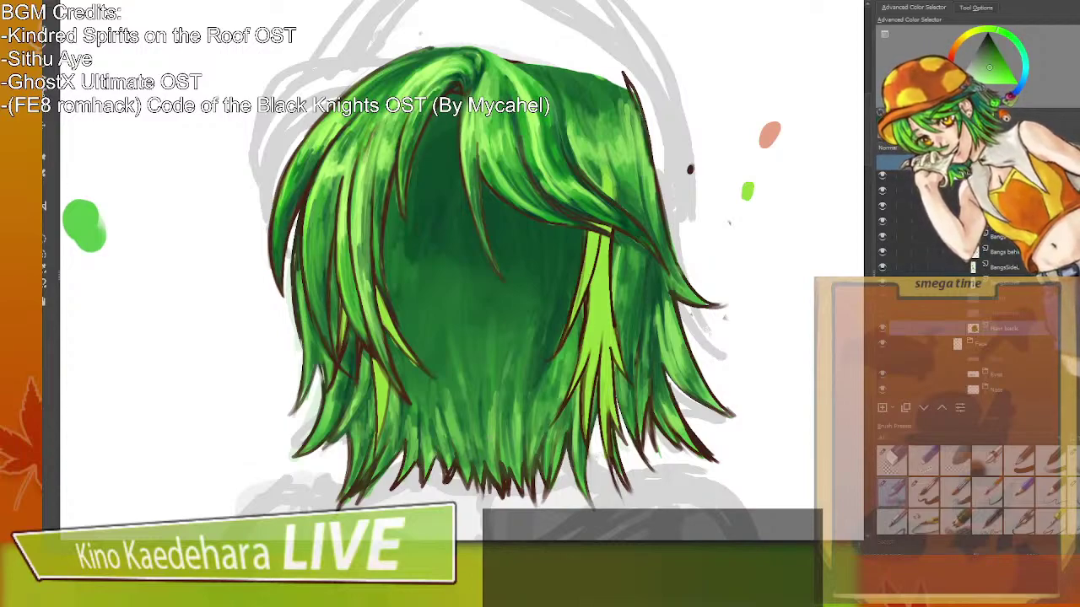
Sample dark brown from the line art beside the right strand and select the Hair Back layer's pixels.
left_click(587, 304, "ctrl")
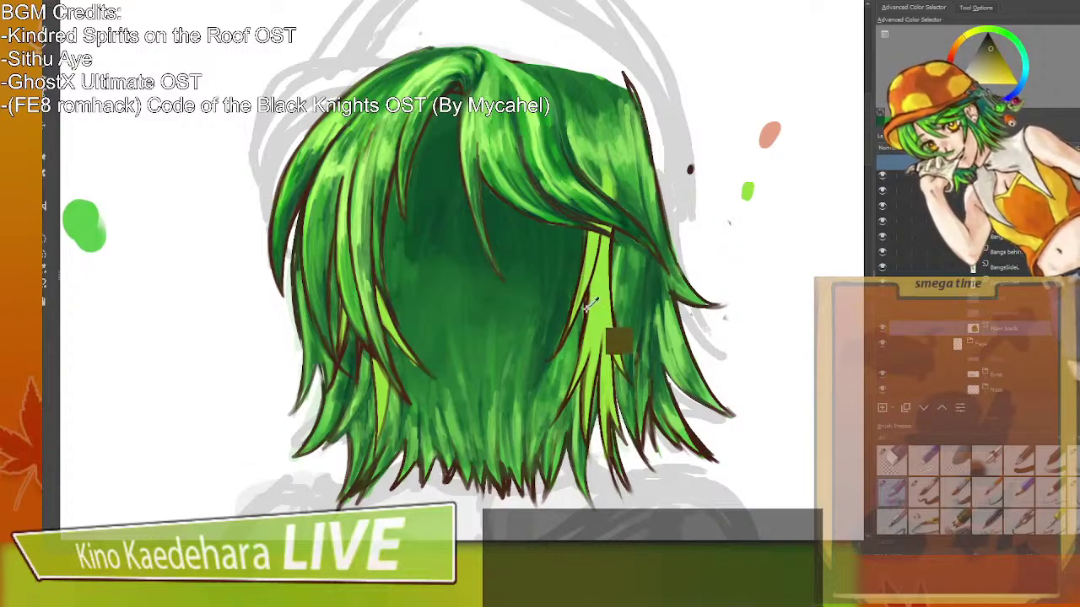
left_click(586, 311, "ctrl")
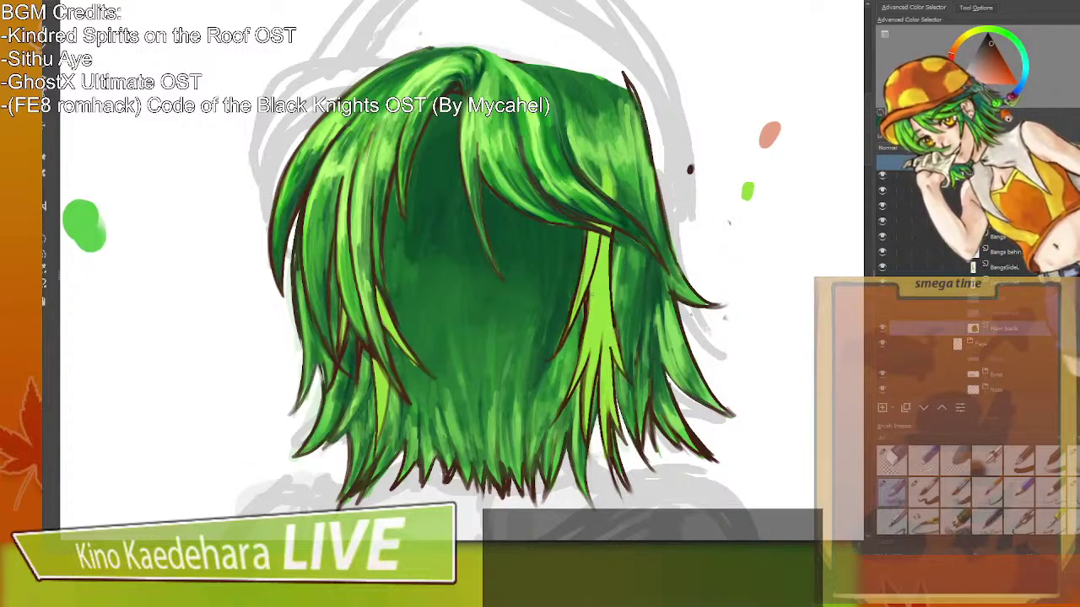
scroll(1005, 328, "up", 1)
left_click(1007, 346, "ctrl")
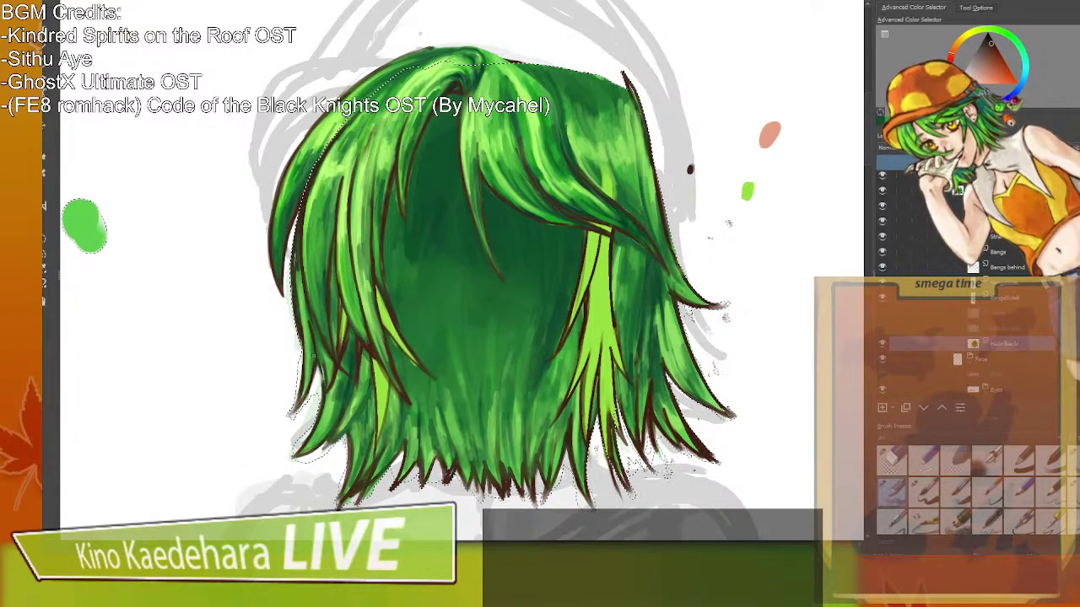
Hide the Bangs and Strand2 layers to expose the side strands, and turn on the flat front hair layer above Hair Back.
left_click(883, 249)
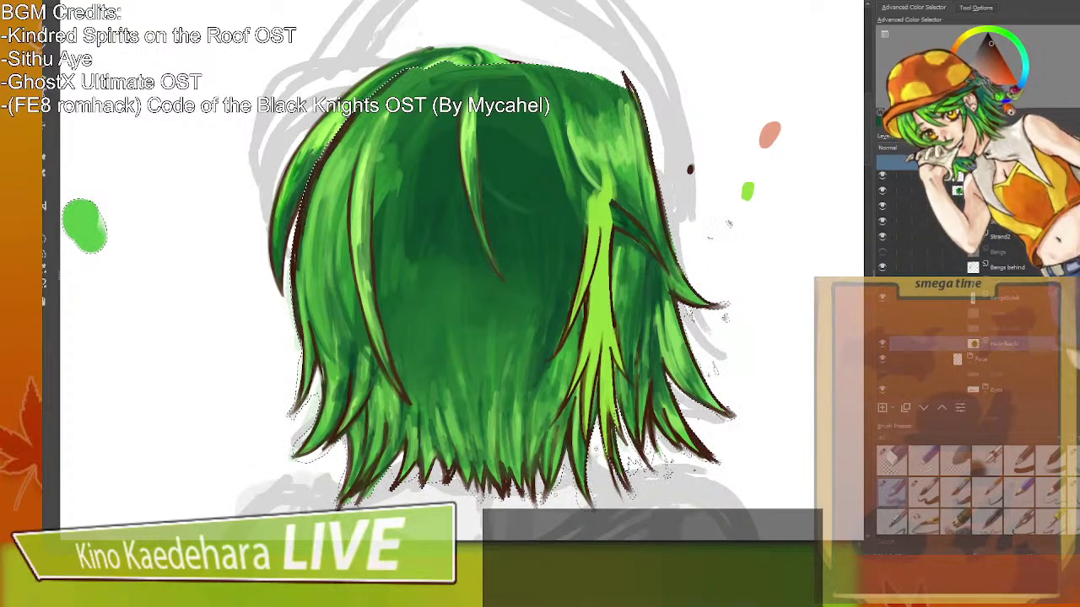
left_click(883, 298)
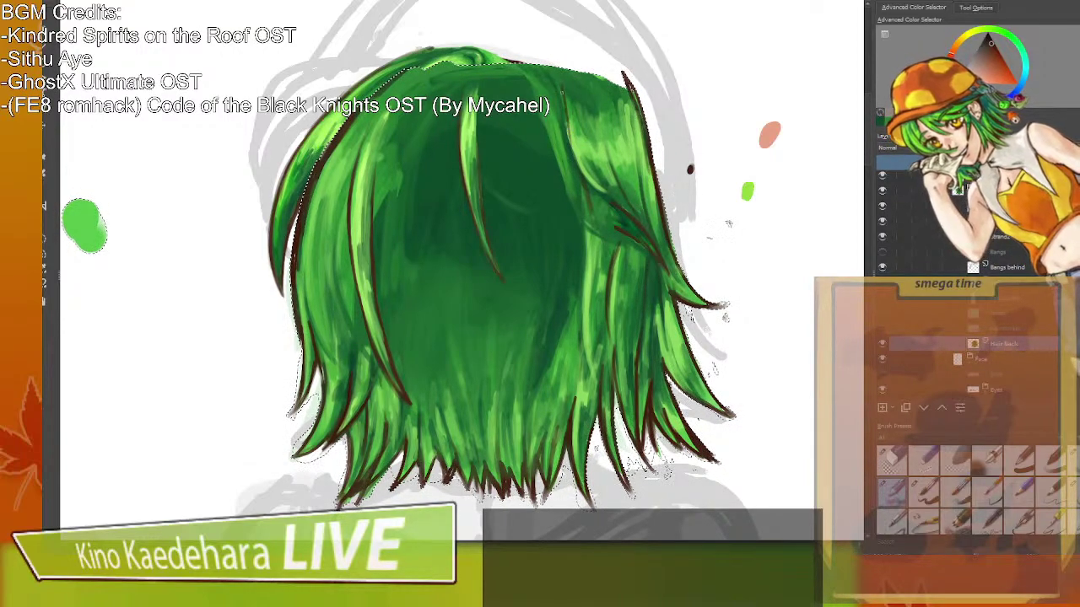
left_click(881, 328)
left_click(881, 314)
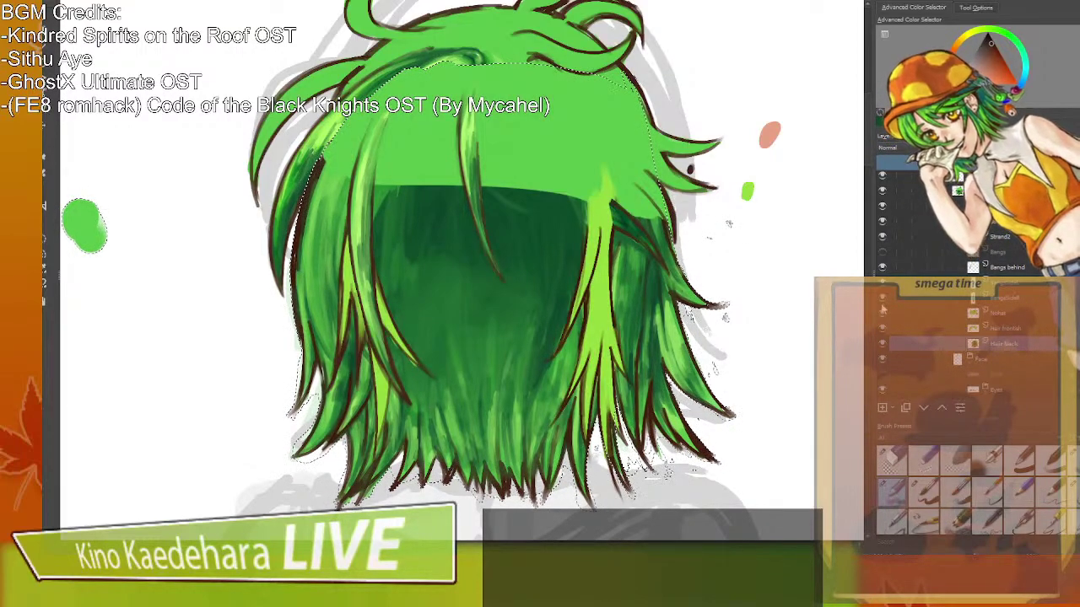
left_click(882, 314)
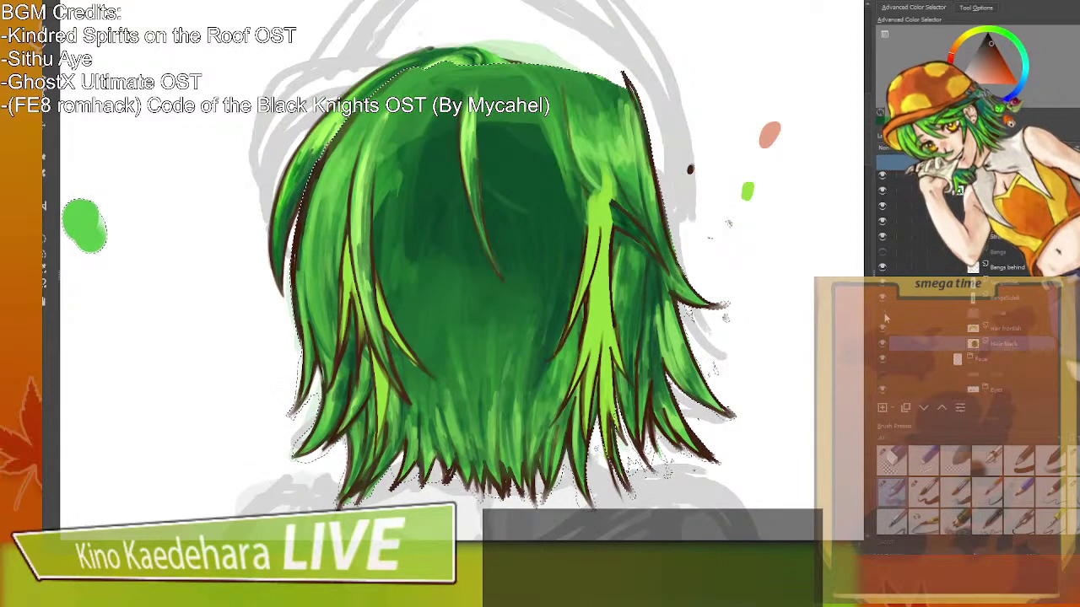
left_click(882, 253)
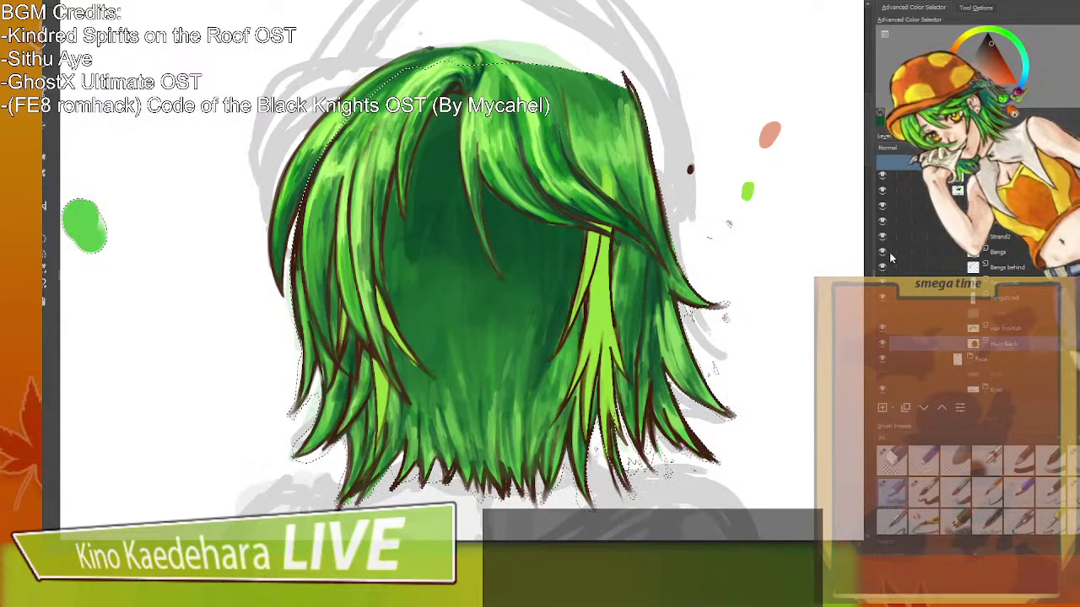
left_click(883, 256)
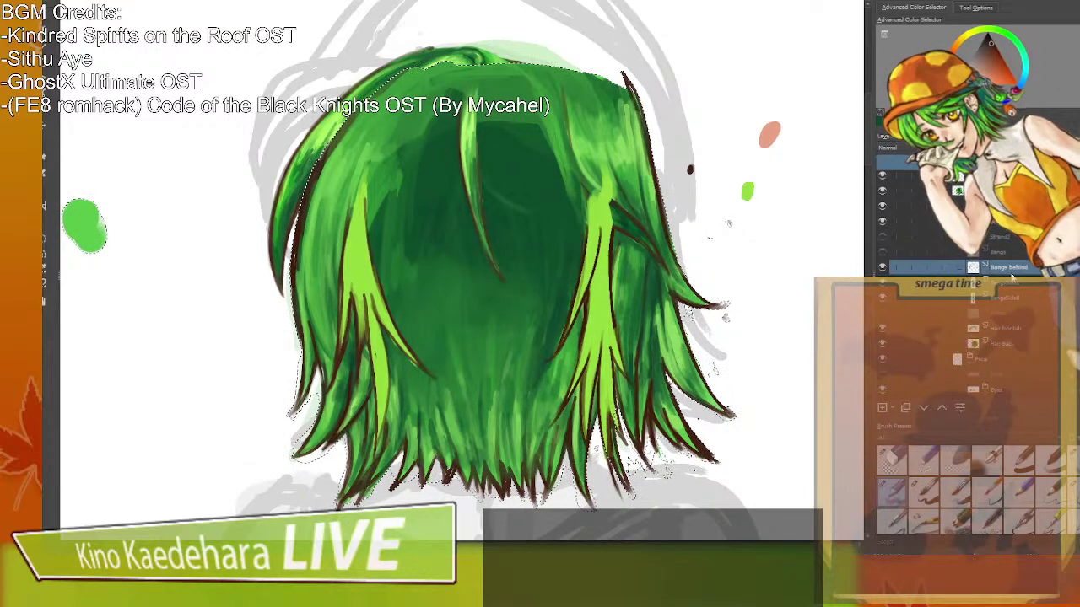
Select the left side strand's pixels, shade it with greens sampled from the canvas, and deselect.
left_click(972, 298, "ctrl")
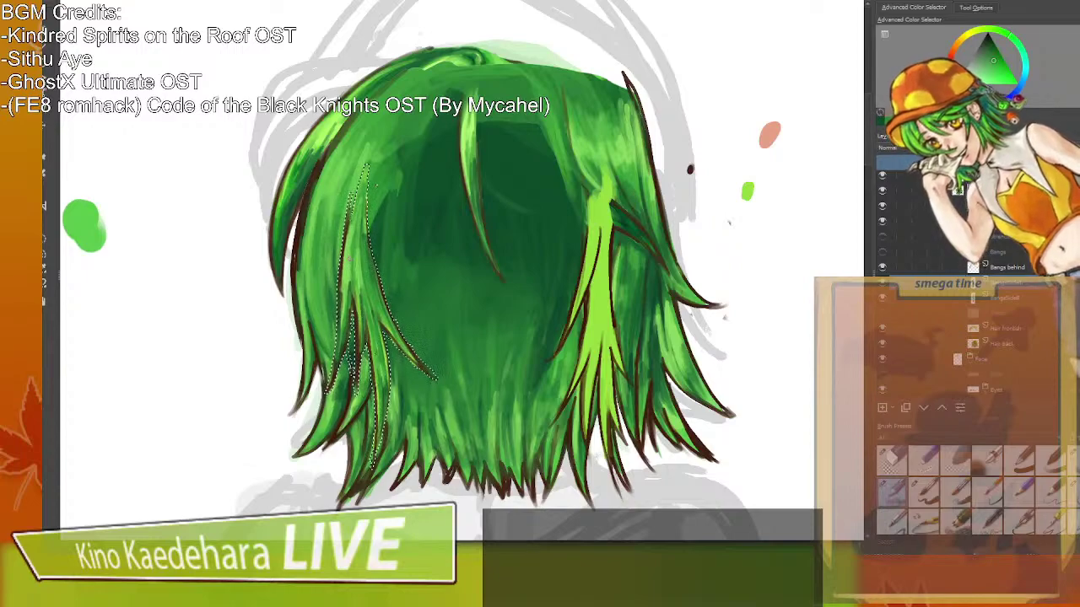
left_click(606, 298, "ctrl")
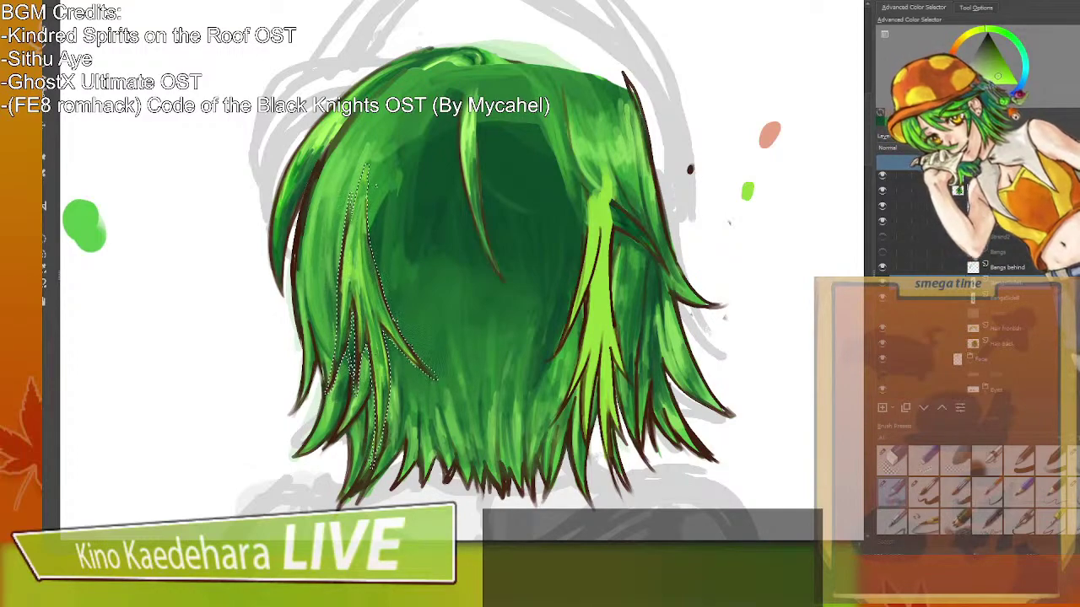
left_click(119, 256)
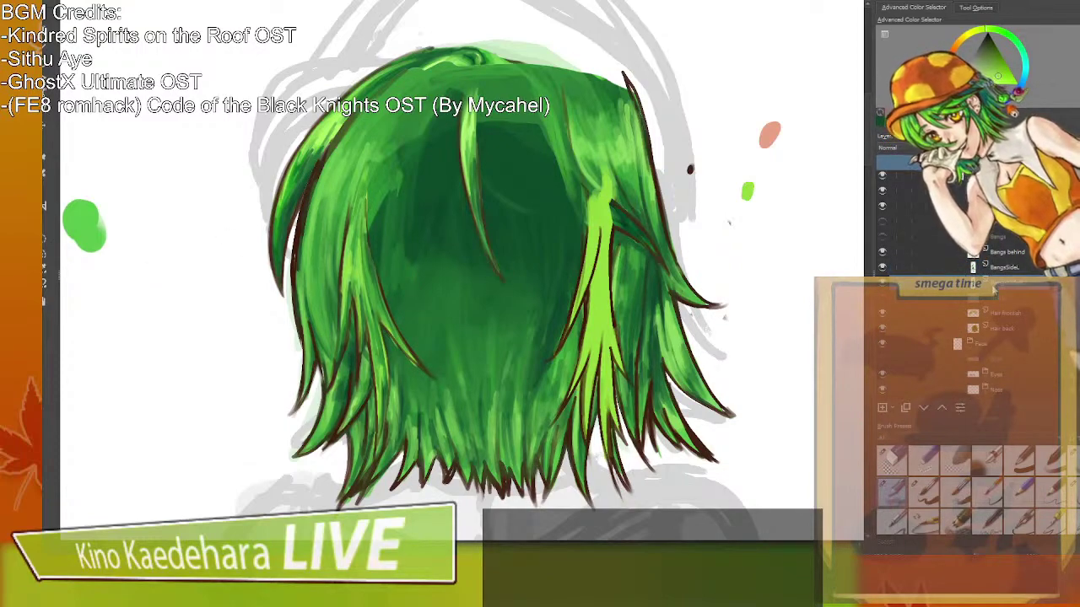
Shade the right side strand within its selection using greens sampled from the canvas, deselect, and show the bangs layers again.
key("ctrl+z")
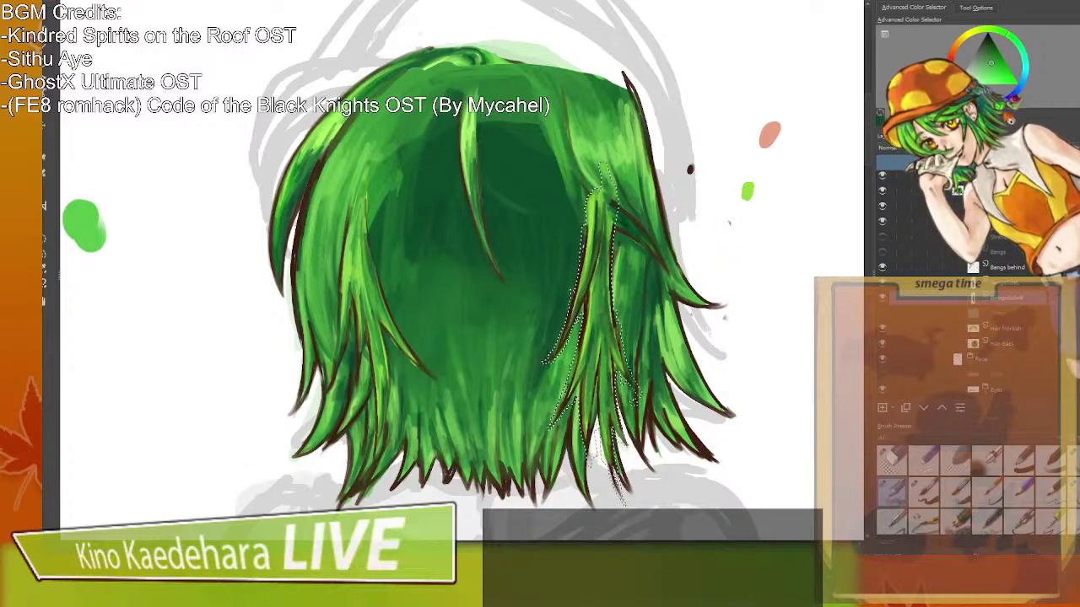
left_click(595, 214, "ctrl")
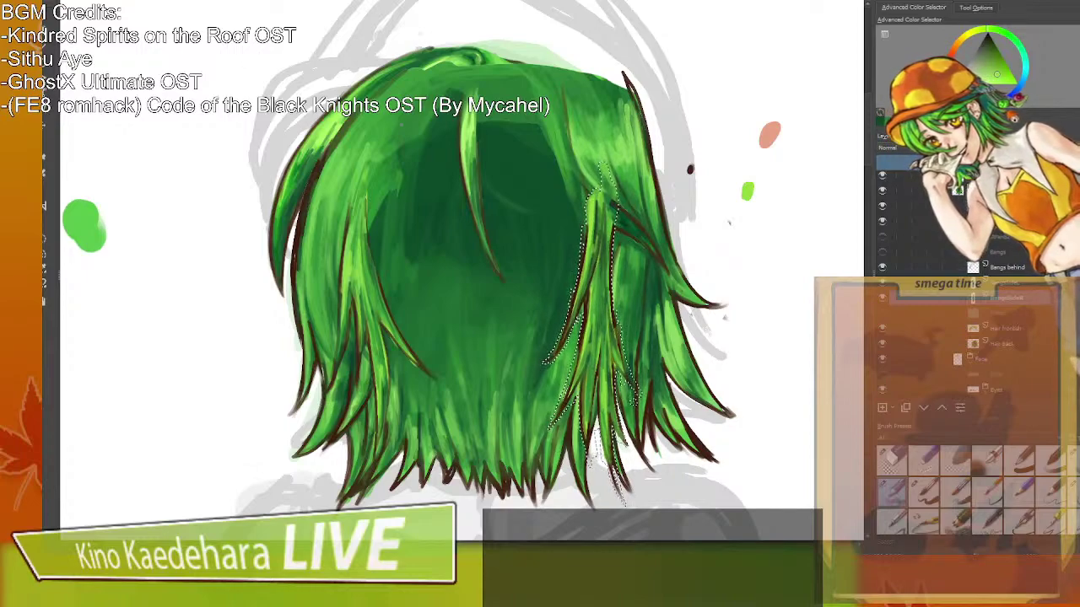
key("ctrl+shift+a")
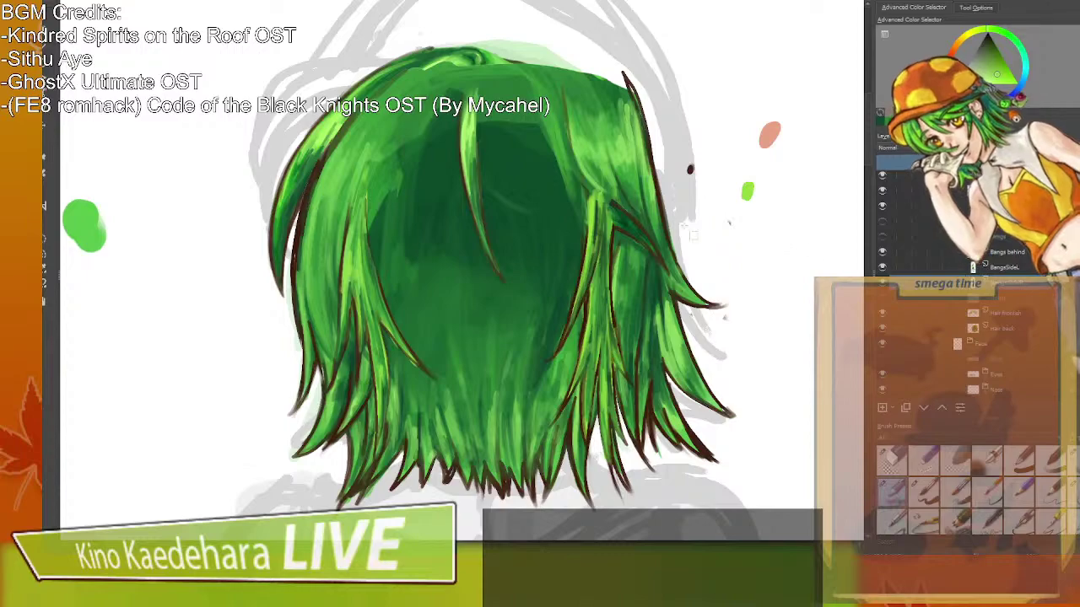
left_click(880, 229)
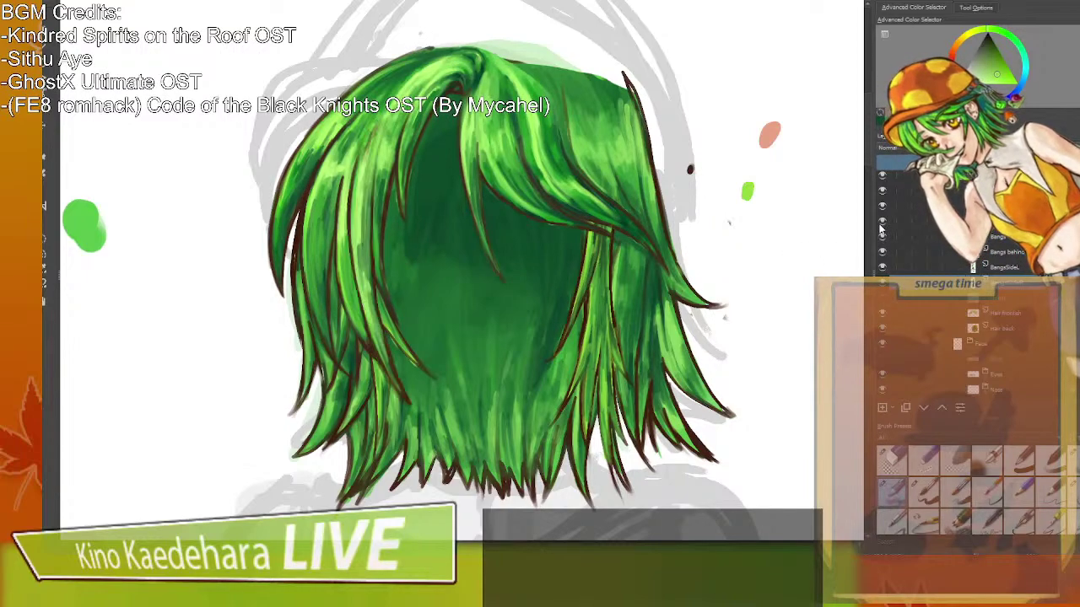
Activate the front hair layer and compare its flat green area by undoing and redoing the latest edit.
scroll(914, 266, "down", 1)
scroll(913, 264, "up", 1)
left_click(999, 315)
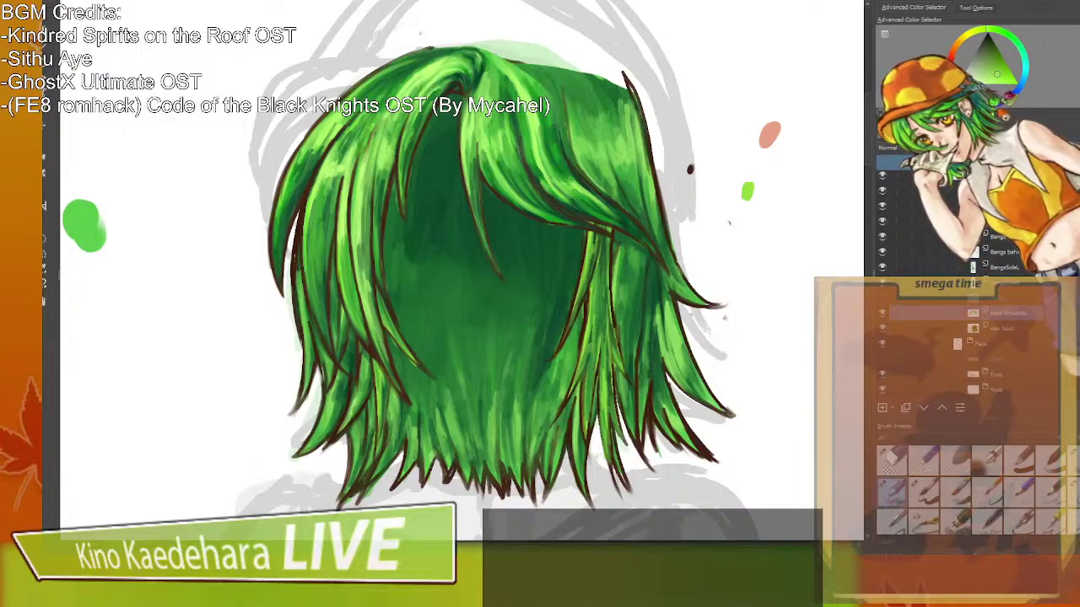
key("ctrl+z")
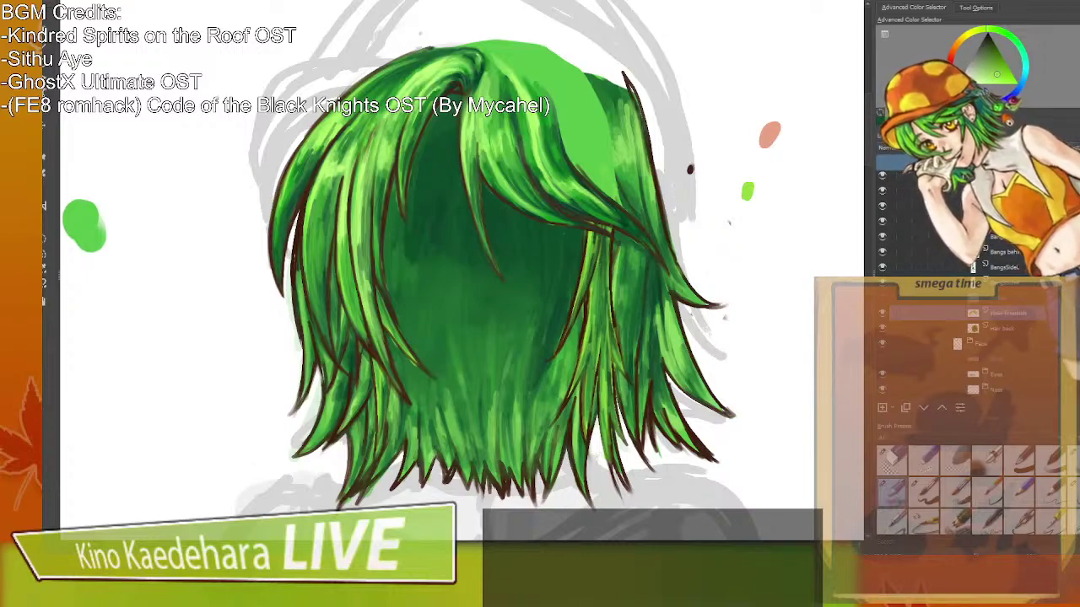
key("ctrl+shift+z")
key("ctrl+z")
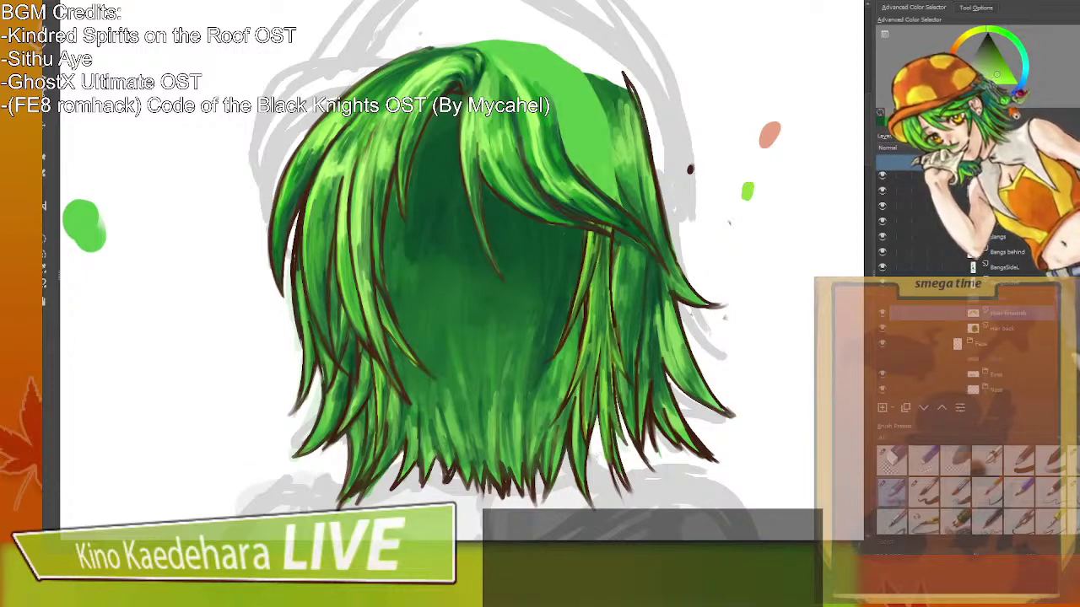
key("ctrl+shift+z")
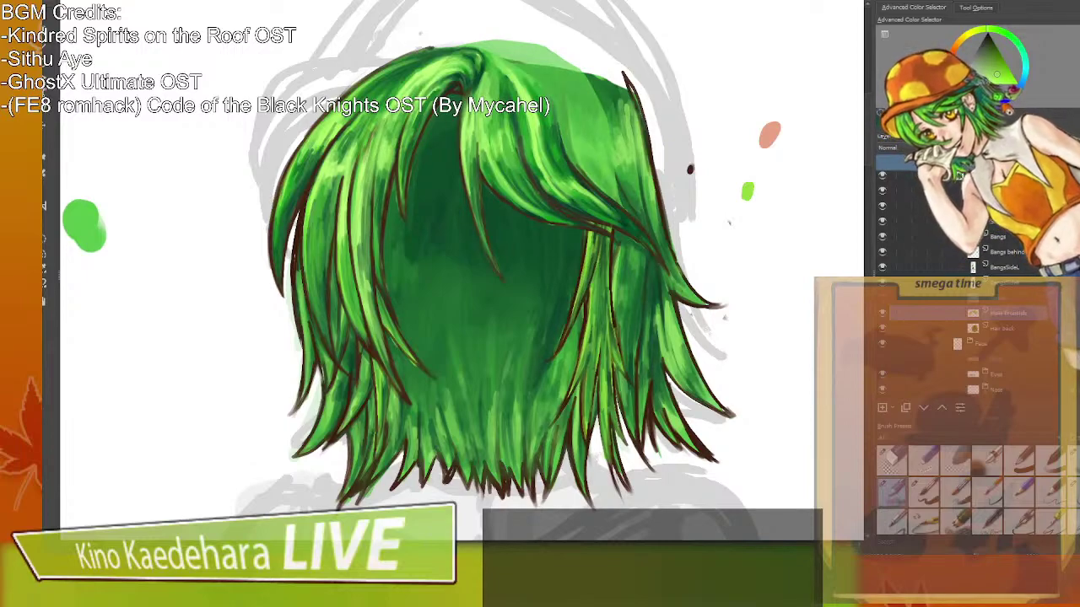
Duplicate the Hair Back layer, place the copy above the front hair layer, and make the copy active.
left_click(1011, 329)
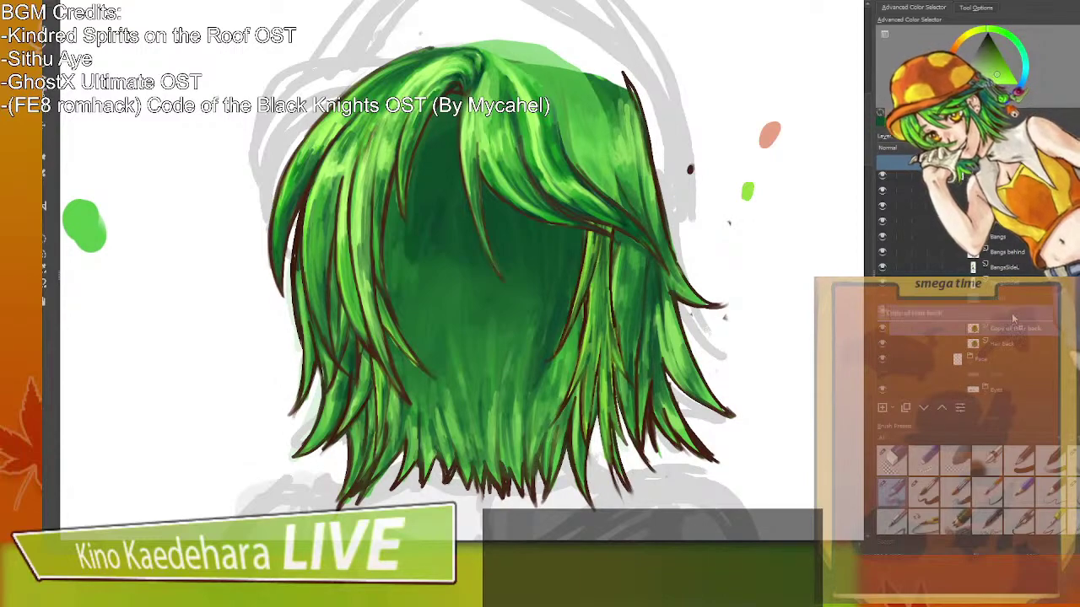
key("ctrl+j")
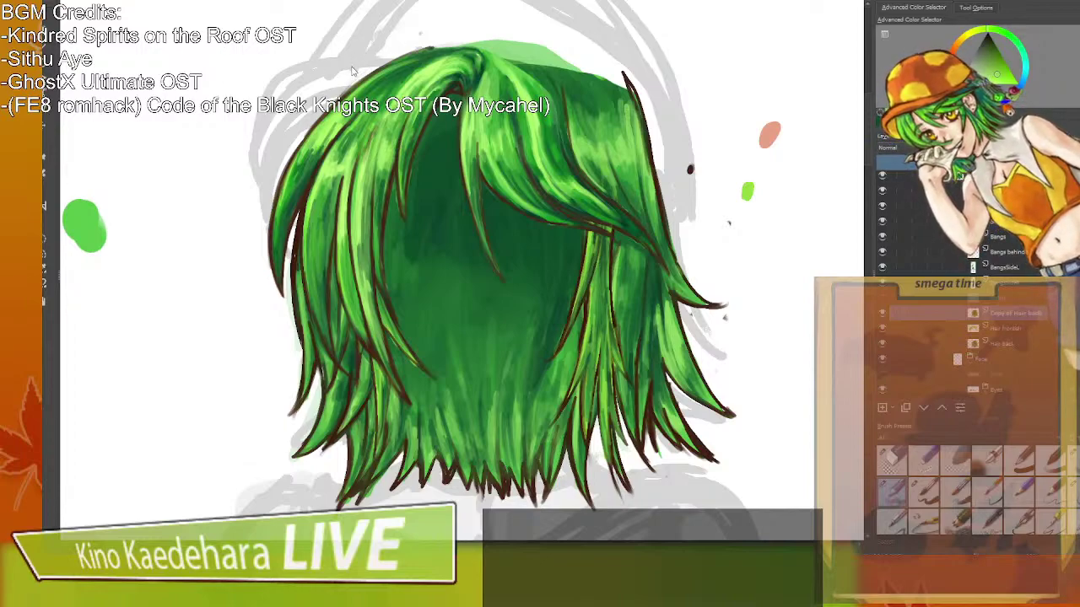
left_click(882, 313)
left_click(882, 313)
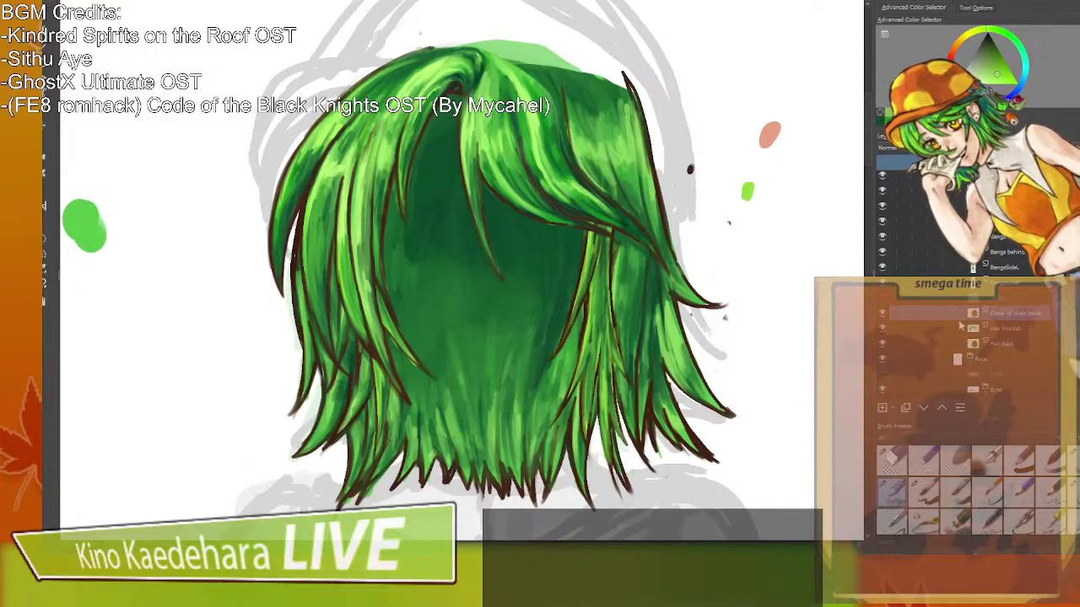
left_click(960, 328)
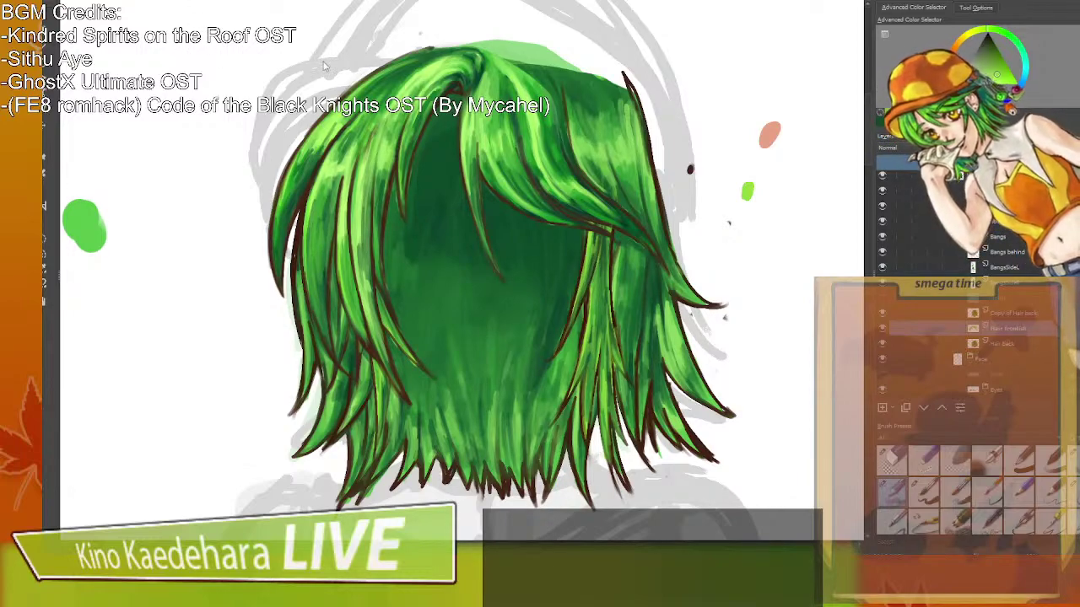
key("ctrl+z")
key("ctrl+shift+z")
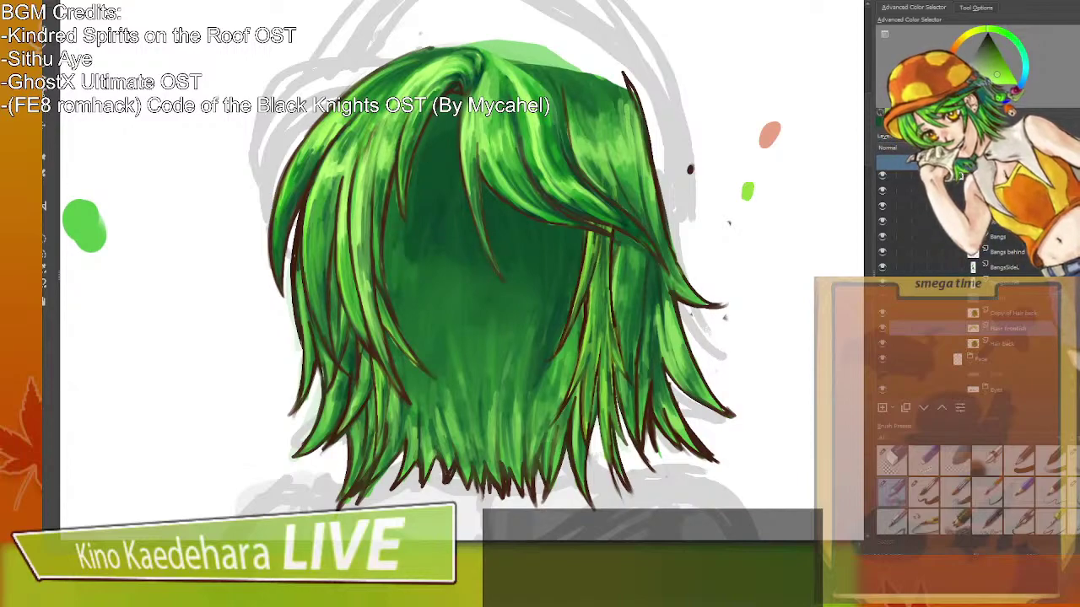
left_click(1027, 315)
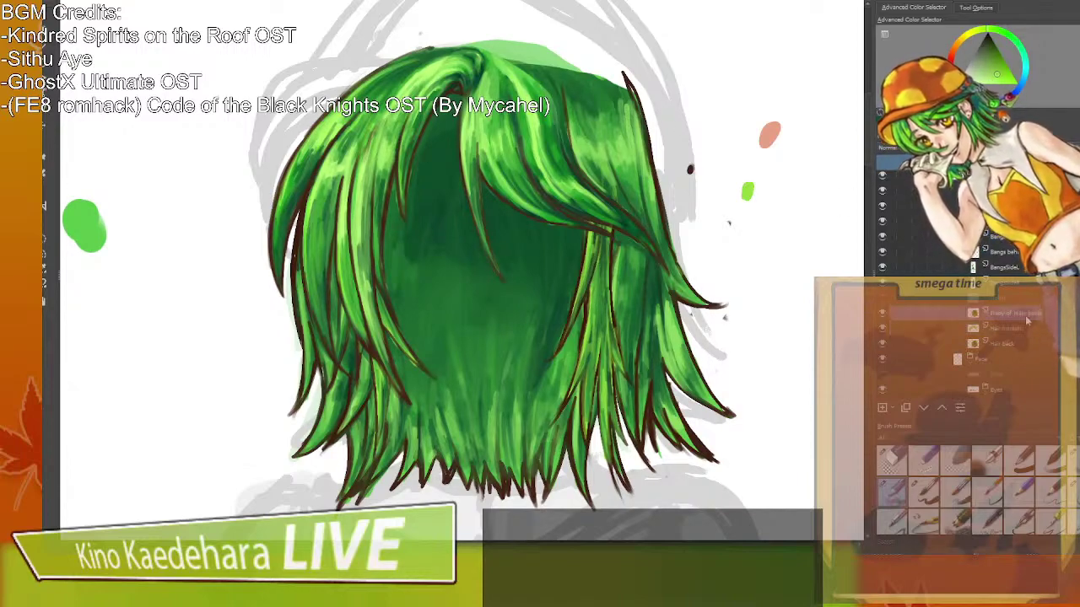
left_click(1022, 328)
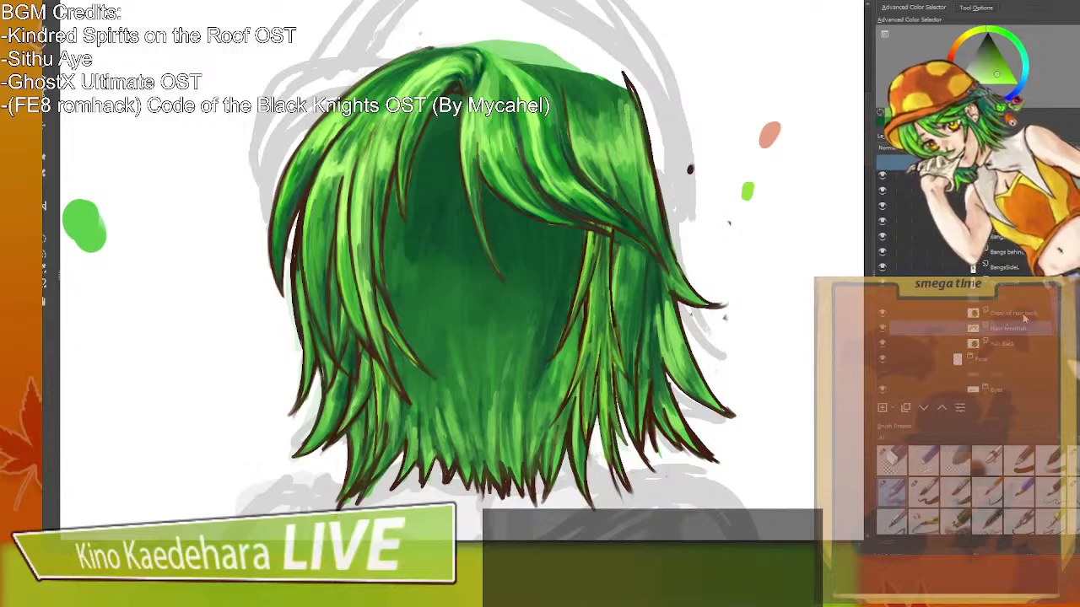
left_click(1020, 316)
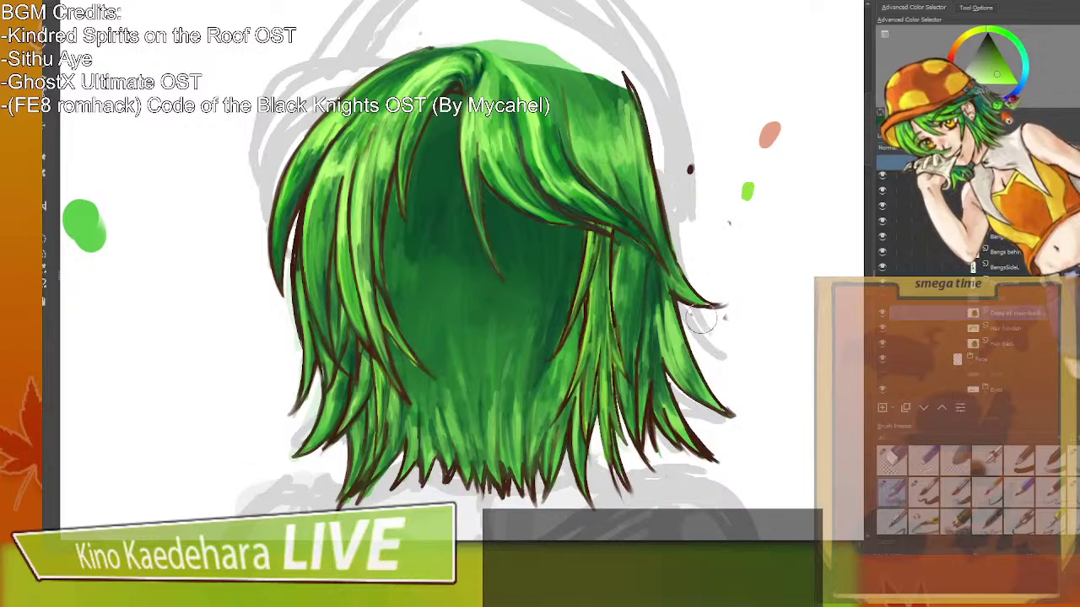
Erase most of the lower hair from the Hair Back copy and hide the front hair and original Hair Back layers.
key("/")
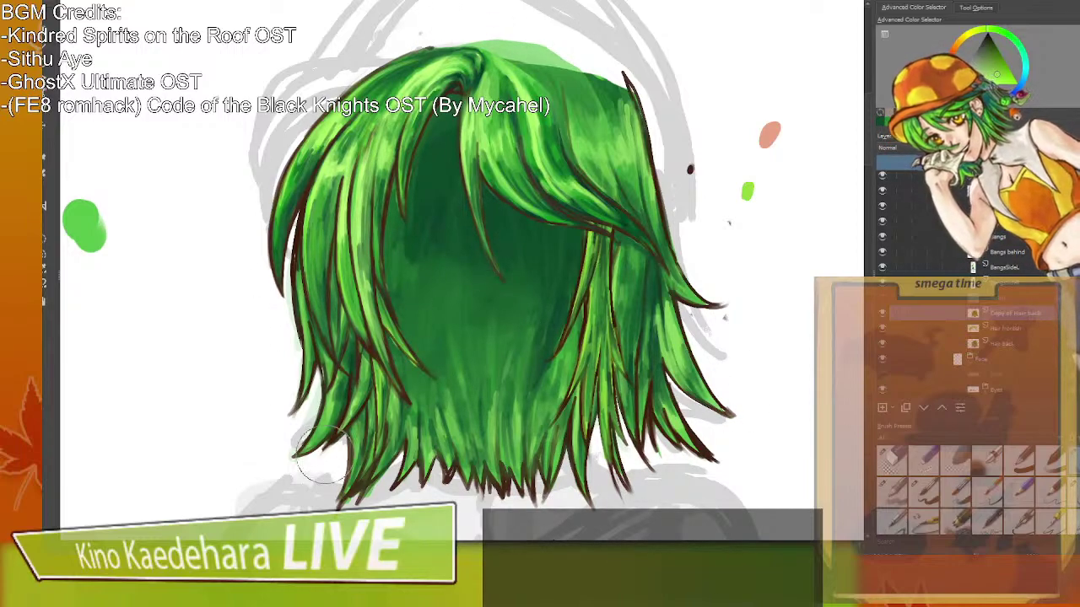
left_click(881, 329)
left_click(883, 342)
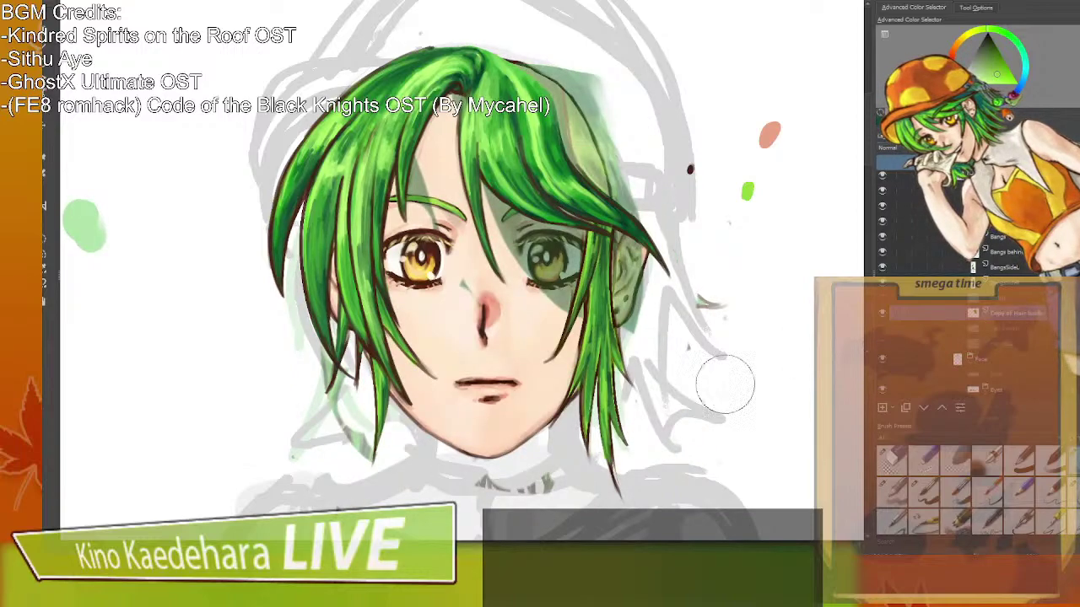
left_click(883, 300)
left_click(882, 301)
left_click(882, 329)
left_click(883, 330)
left_click(884, 335)
left_click(884, 337)
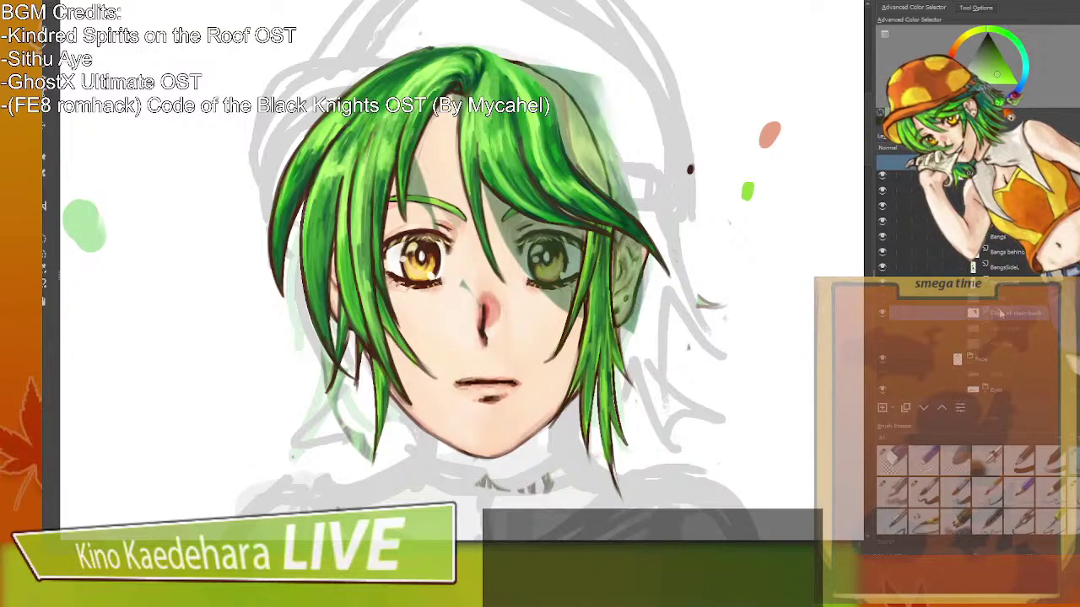
Raise the Hair back copy to full opacity and erase its remaining hair over the face, ear, neck and outer edges.
left_click(1046, 162)
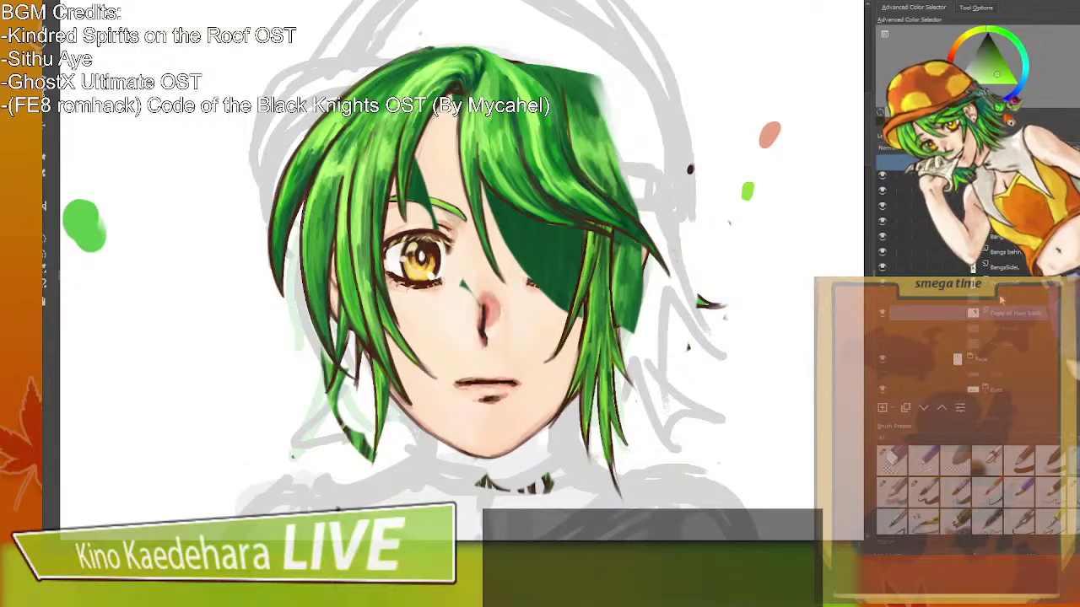
left_click(1013, 333)
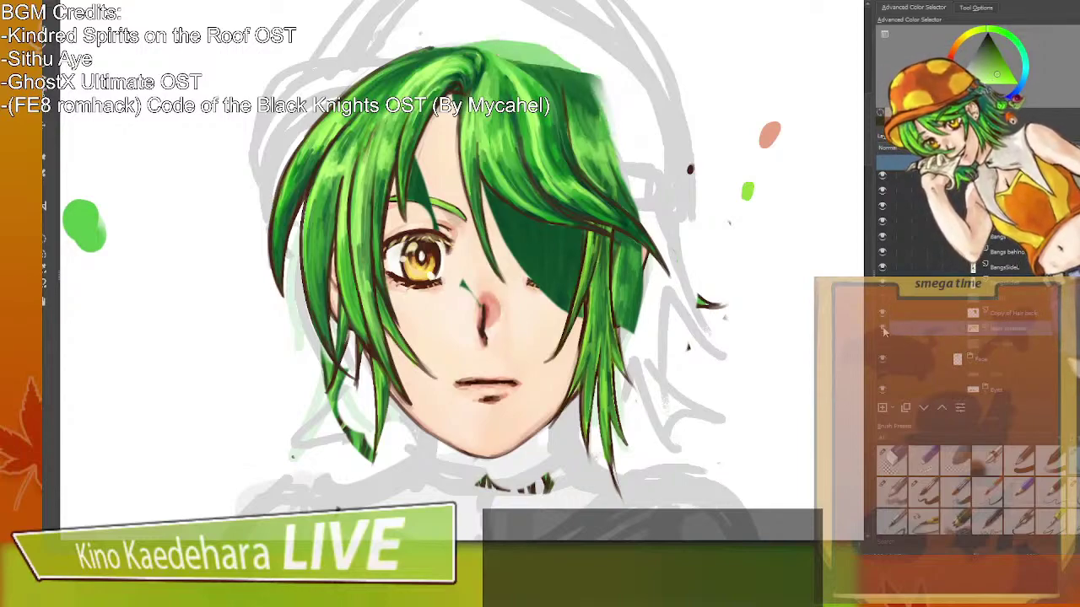
left_click(993, 315)
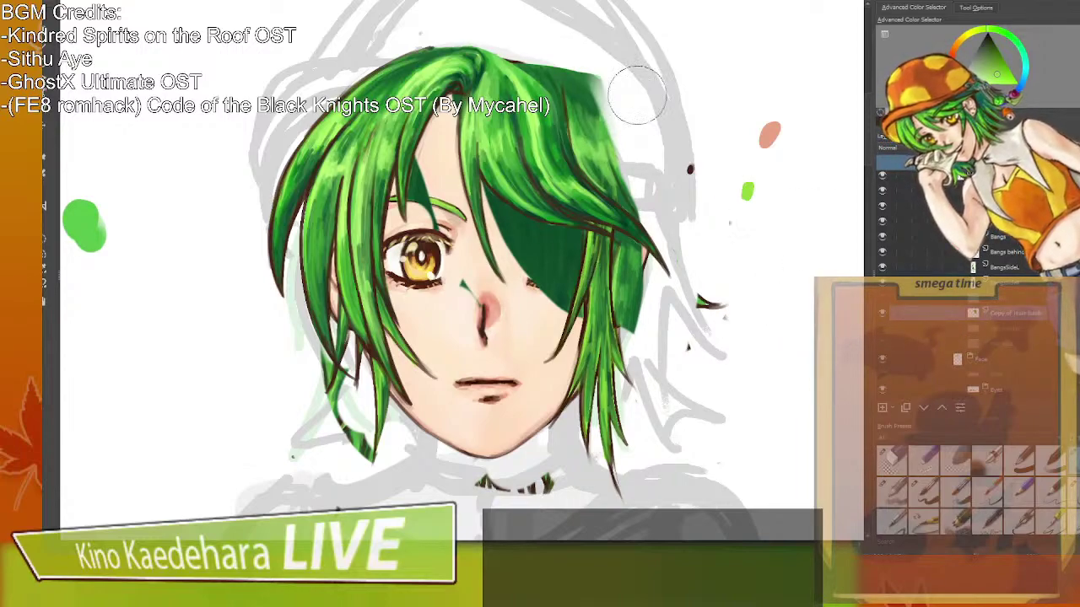
left_click_drag(616, 78, 637, 79)
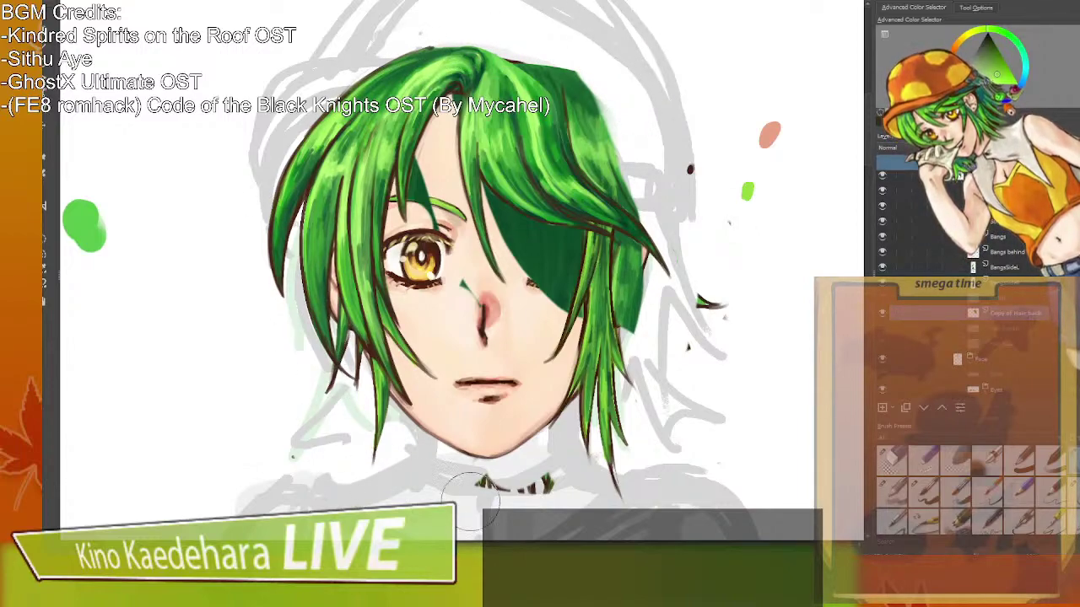
left_click_drag(448, 501, 546, 462)
mouse_move(542, 355)
left_mouse_down()
mouse_move(462, 124)
mouse_move(542, 249)
mouse_move(556, 314)
mouse_move(559, 234)
left_mouse_up()
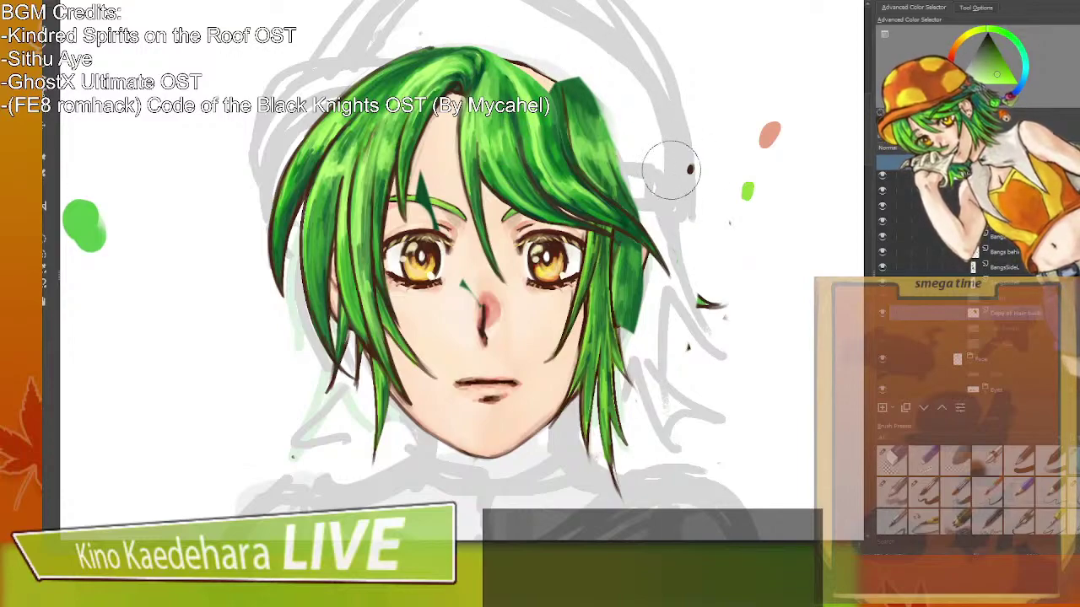
mouse_move(665, 320)
left_mouse_down()
mouse_move(632, 299)
mouse_move(637, 260)
left_mouse_up()
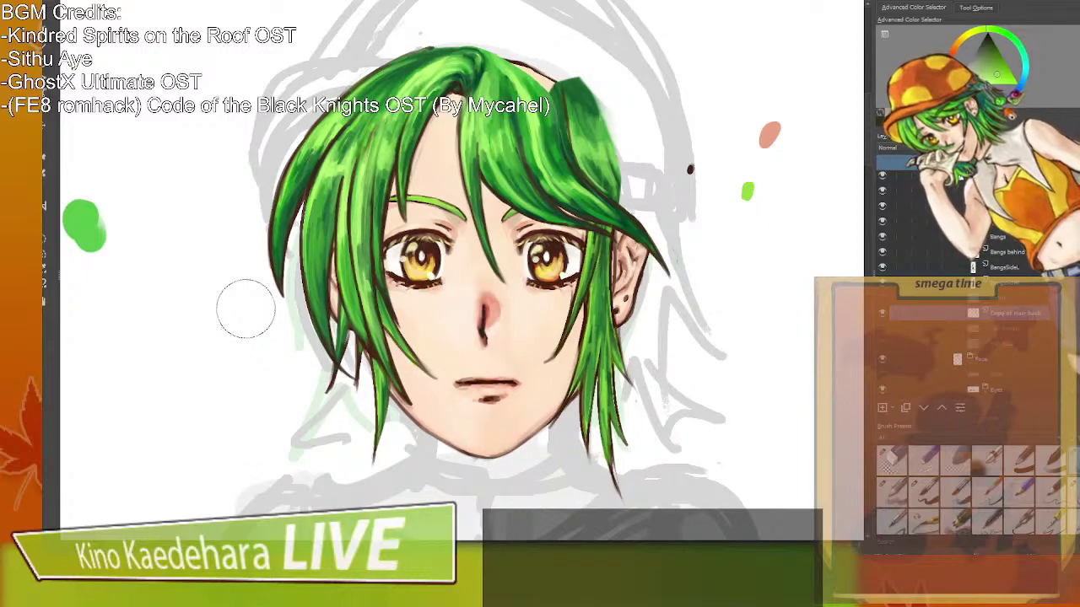
Delete the flat front hair layer beneath the Hair back copy and show the original Hair back layer.
left_click(884, 328)
left_click(884, 328)
left_click(966, 329)
key("shift+Delete")
left_click(882, 328)
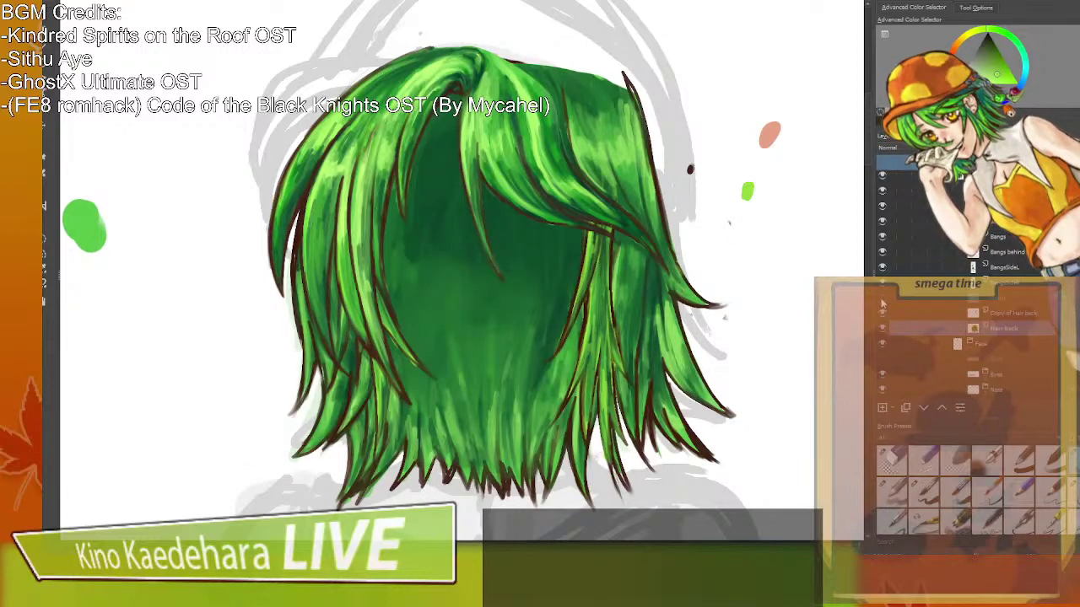
left_click(883, 305)
left_click(882, 307)
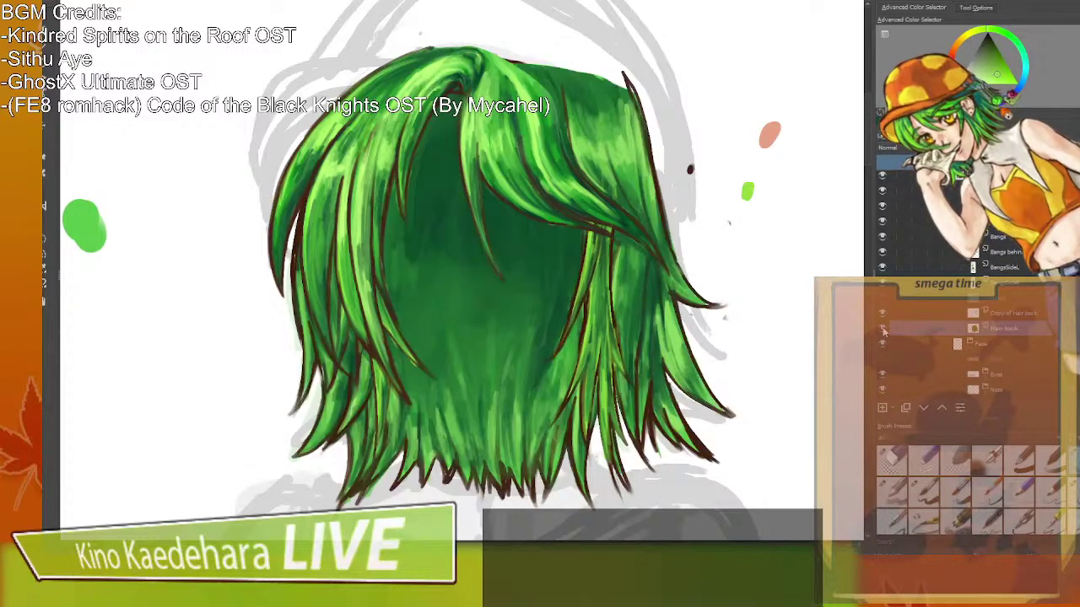
Look through the layer stack to compare the order of the bangs, strand, back hair, mouth, face base and ear layers.
left_click(1030, 283)
left_click(1024, 267)
left_click(1017, 252)
left_click(1008, 236)
left_click(999, 221)
left_click(991, 206)
scroll(962, 253, "up", 2)
scroll(958, 263, "down", 3)
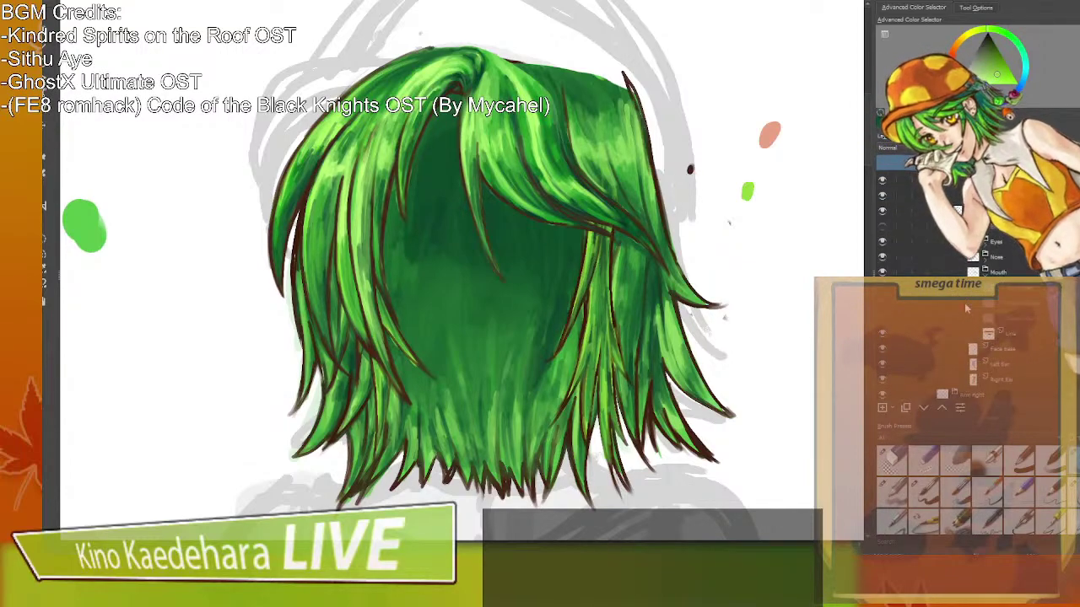
scroll(1014, 368, "down", 1)
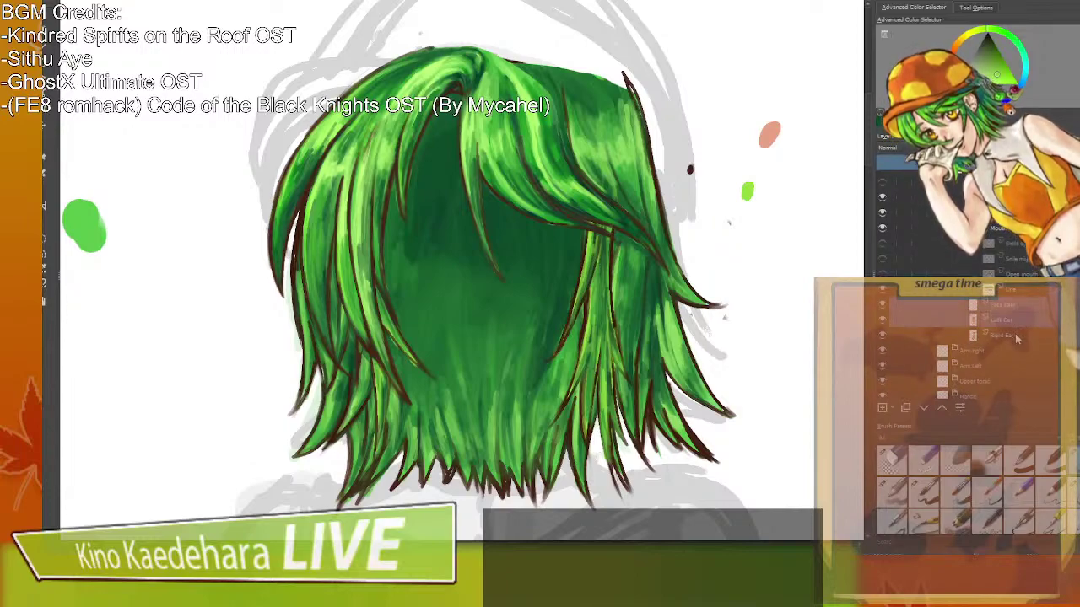
scroll(1024, 334, "up", 2)
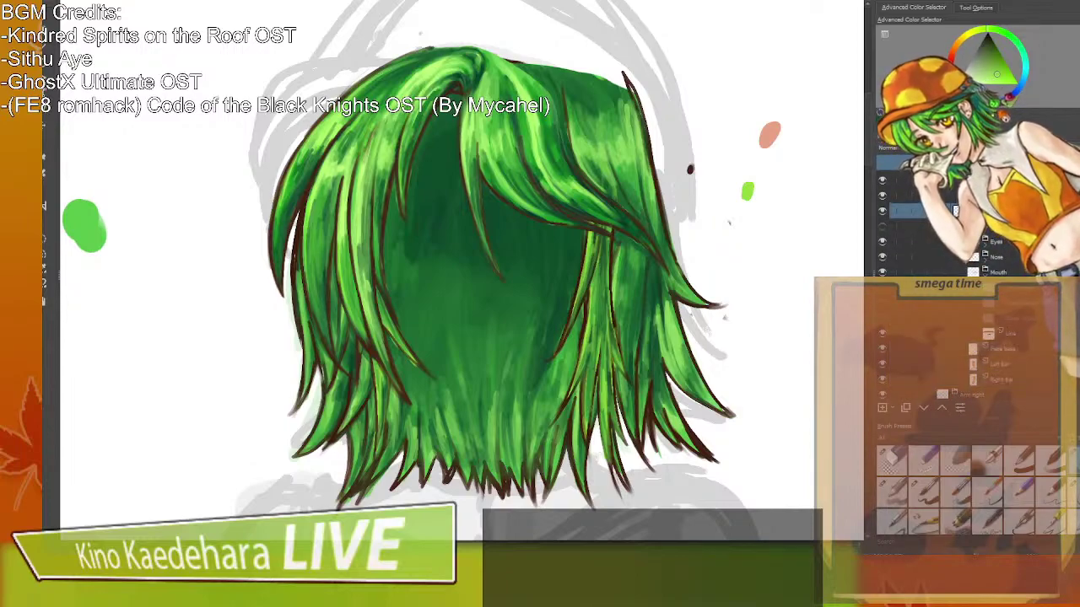
scroll(1041, 323, "up", 3)
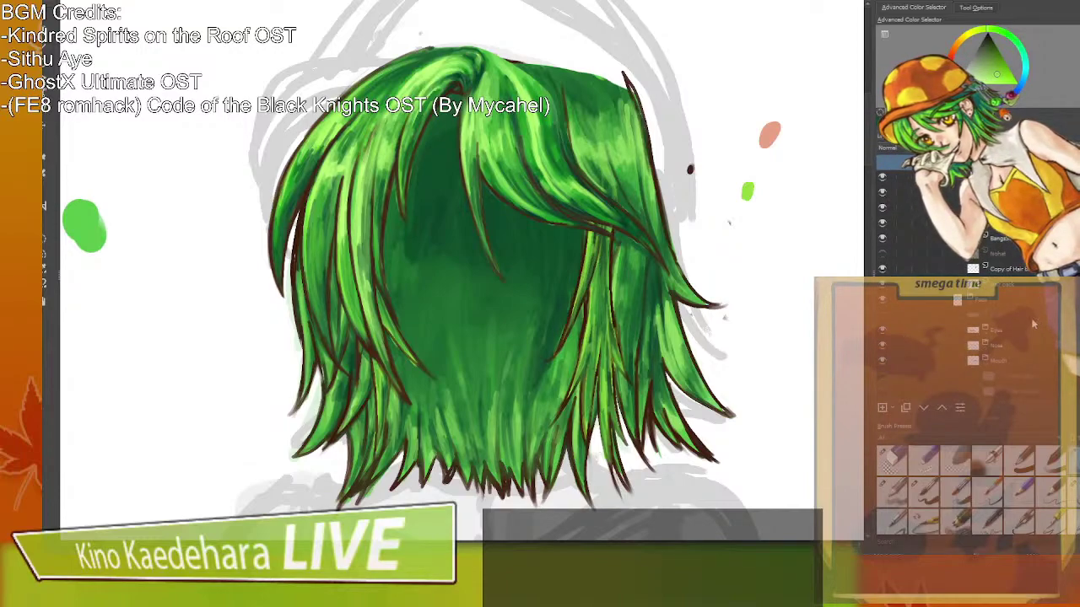
scroll(1020, 316, "up", 3)
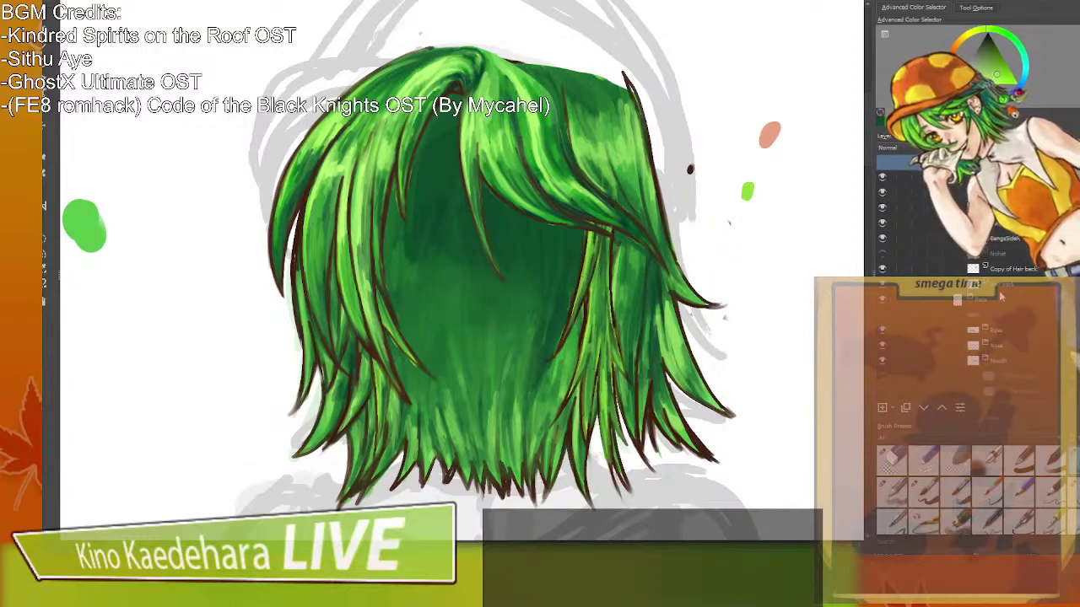
scroll(1003, 320, "down", 5)
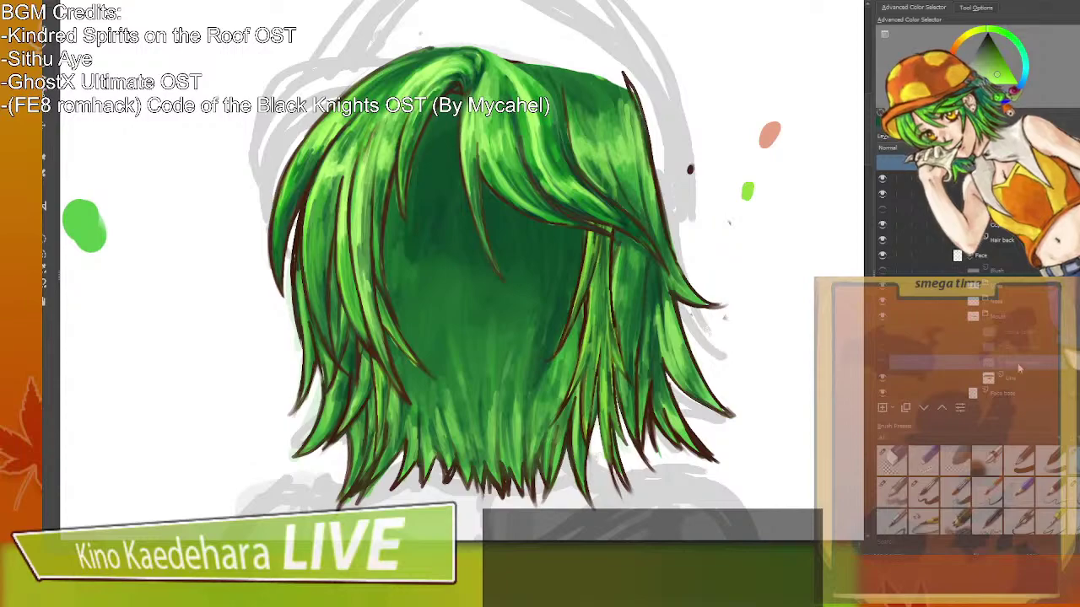
left_click(1015, 351)
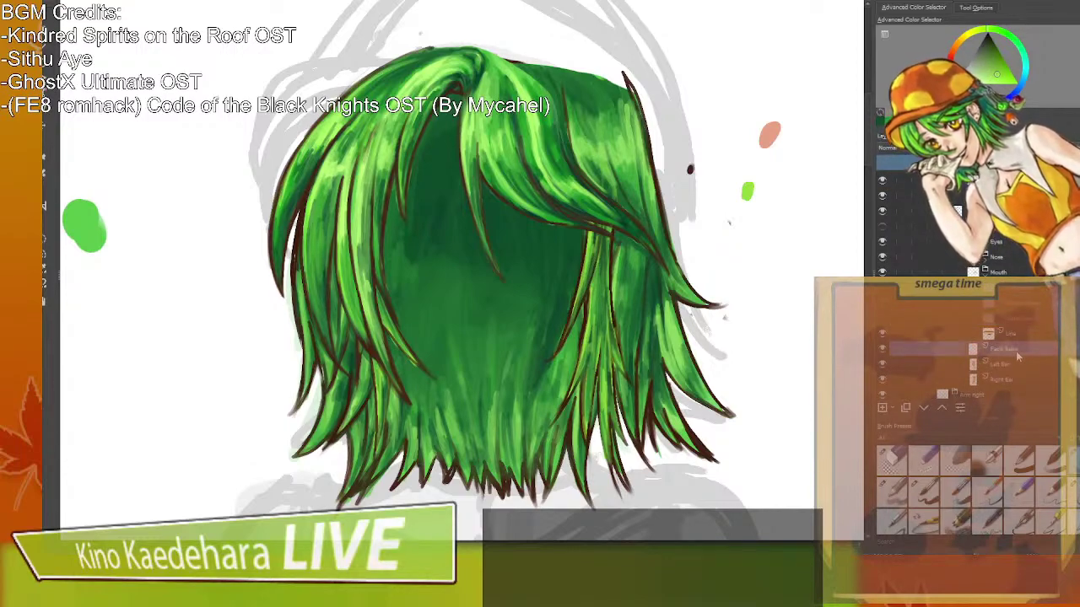
left_click(1016, 363)
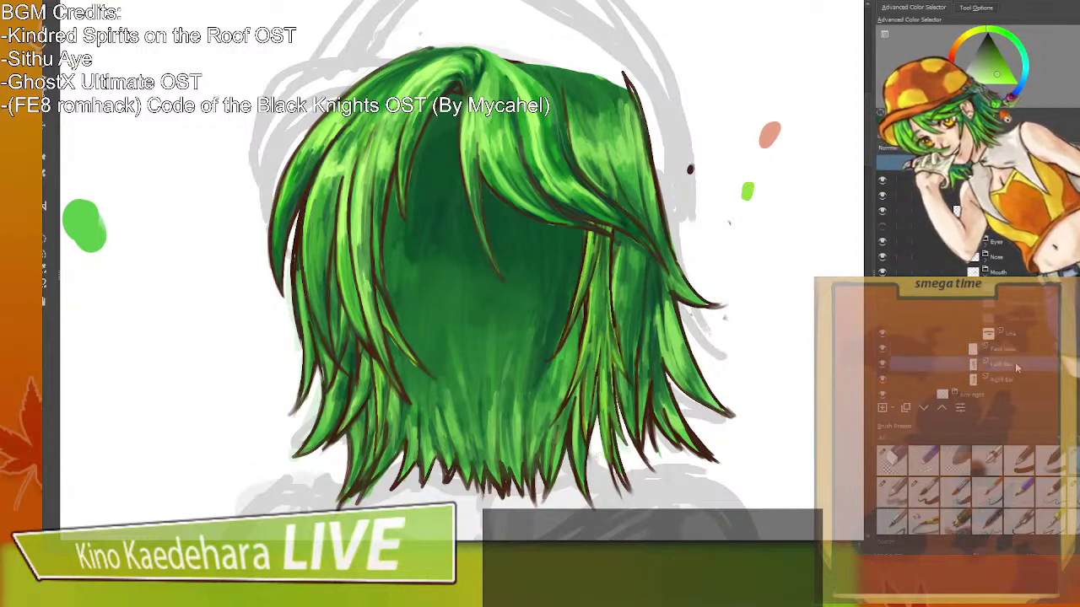
scroll(1016, 365, "up", 7)
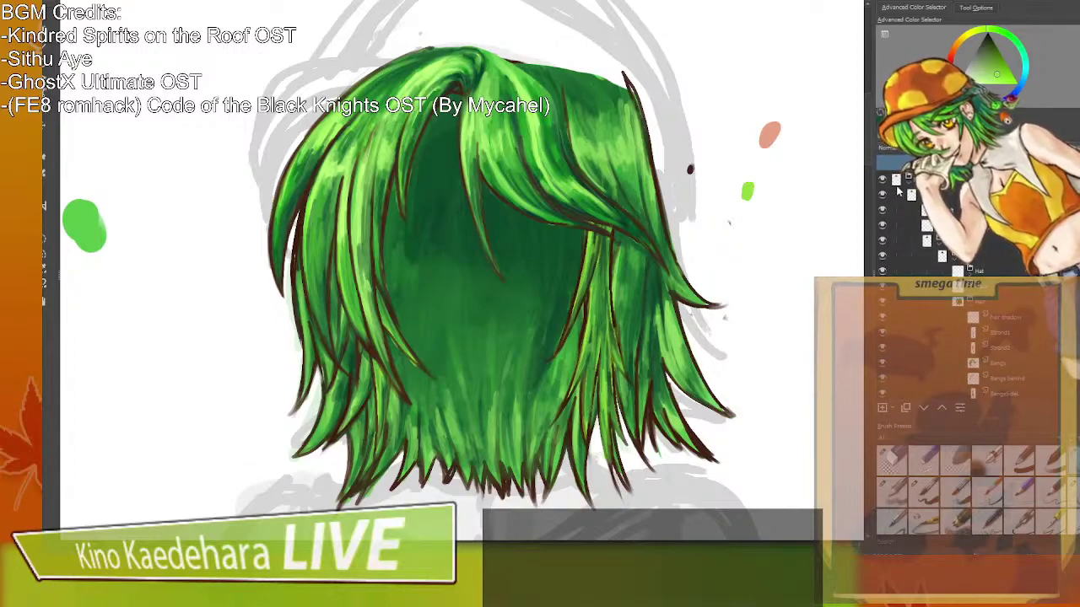
scroll(911, 192, "down", 3)
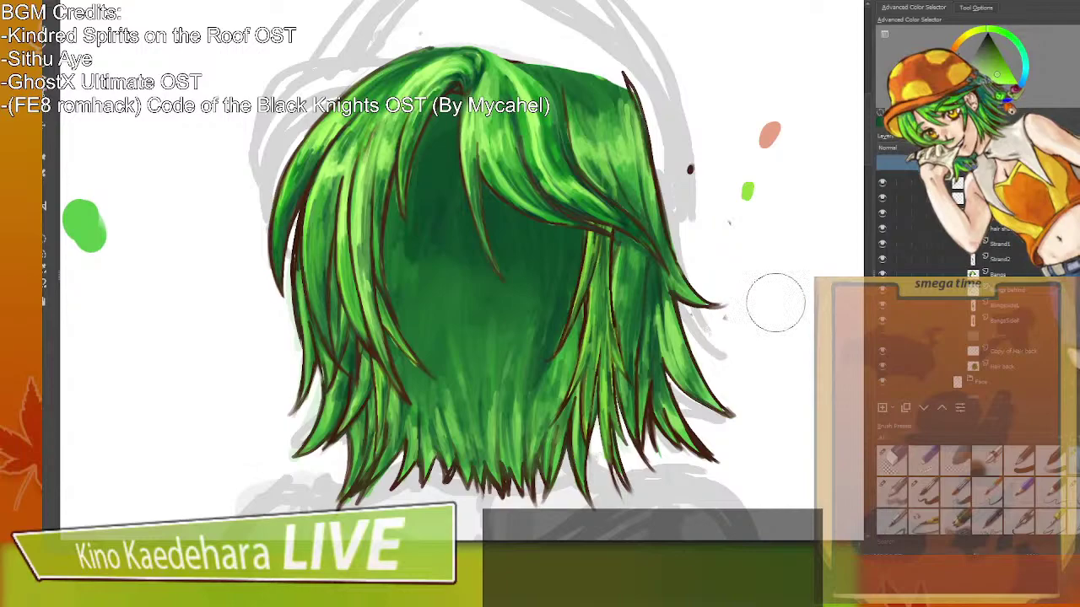
scroll(1003, 332, "down", 3)
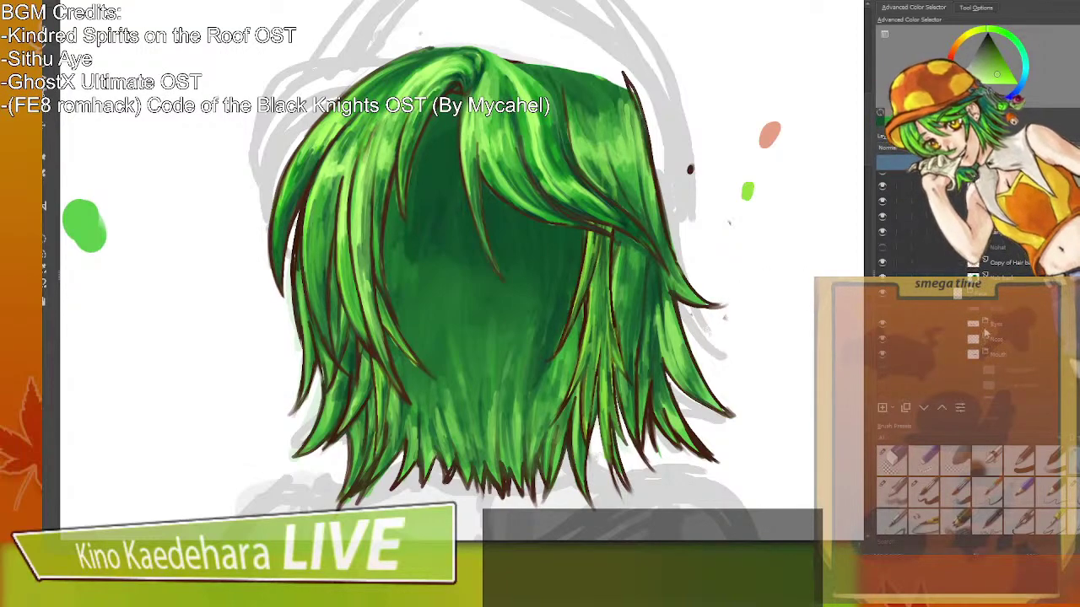
scroll(1002, 333, "down", 3)
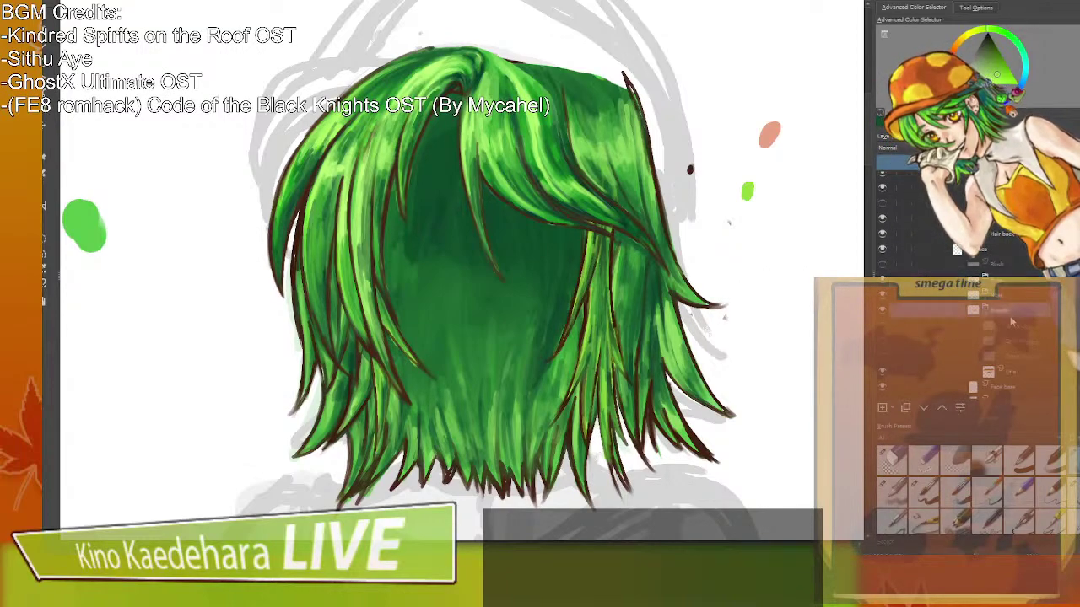
Try to move the Mouth group up the layer stack to just below the Bangs layer.
left_click(1014, 312)
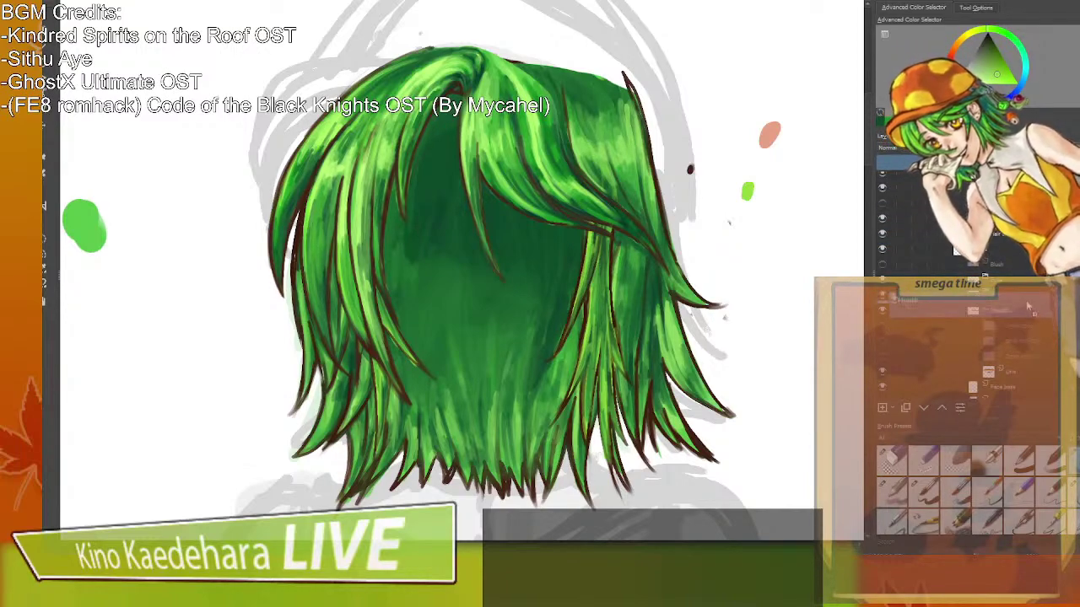
left_click(938, 409)
left_click(937, 409)
left_click(936, 409)
left_click(937, 410)
left_click(937, 409)
left_click(937, 409)
left_click(936, 409)
left_click(936, 409)
left_click(936, 409)
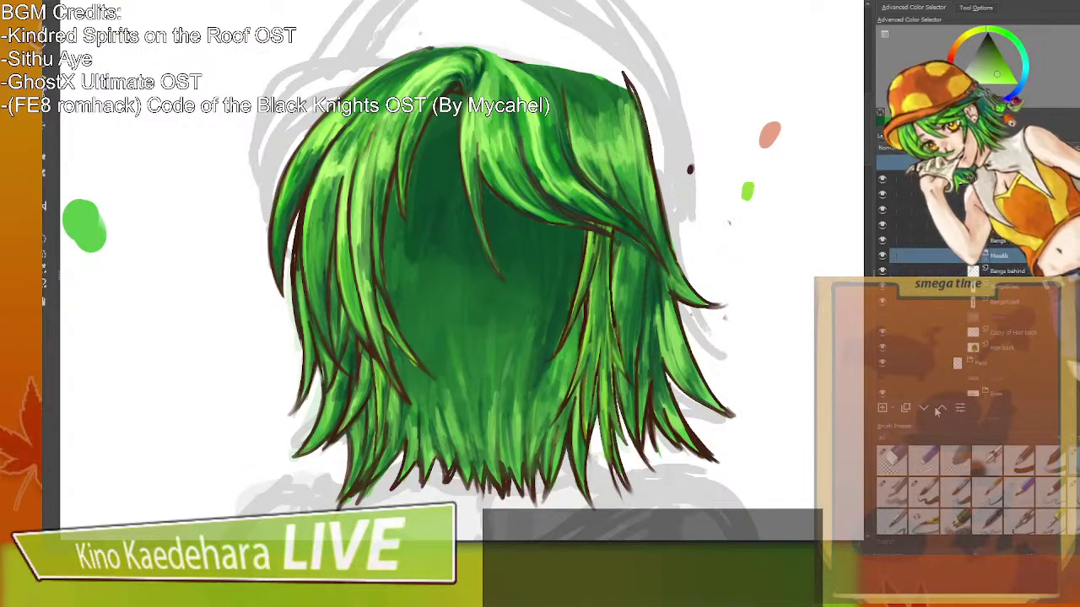
key("ctrl+z")
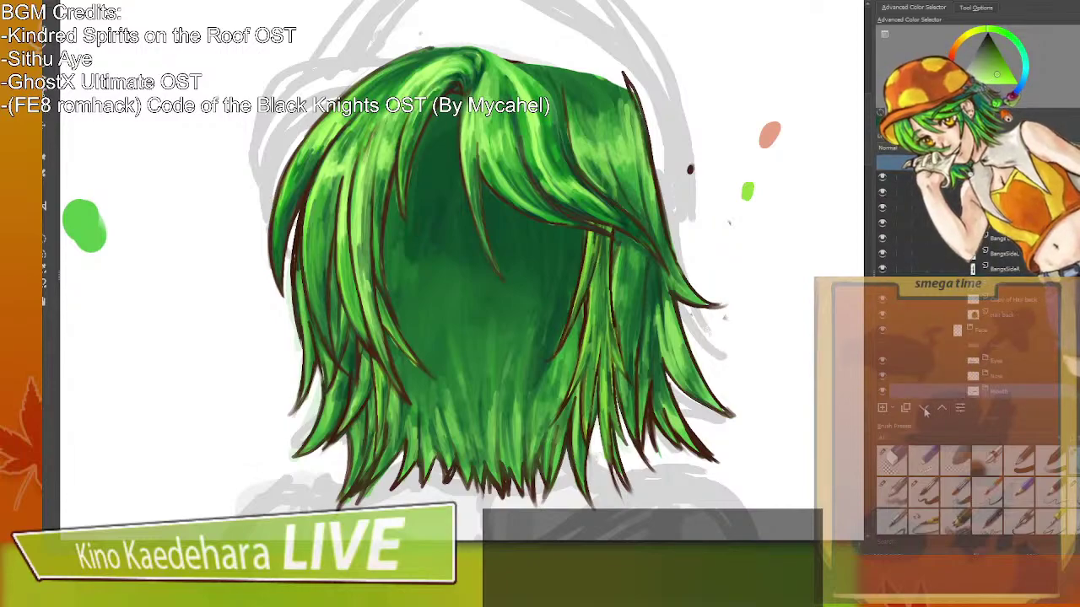
Collapse the Mouth group and move it out of the Face group to above the back hair in the layer stack.
scroll(991, 373, "down", 1)
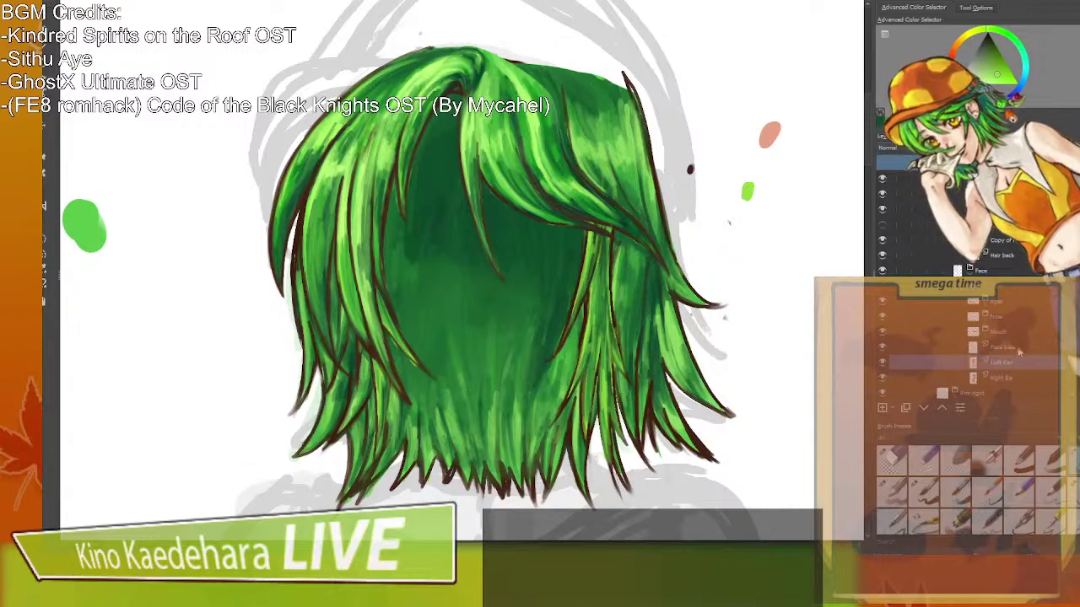
scroll(1012, 328, "down", 2)
left_click(985, 246)
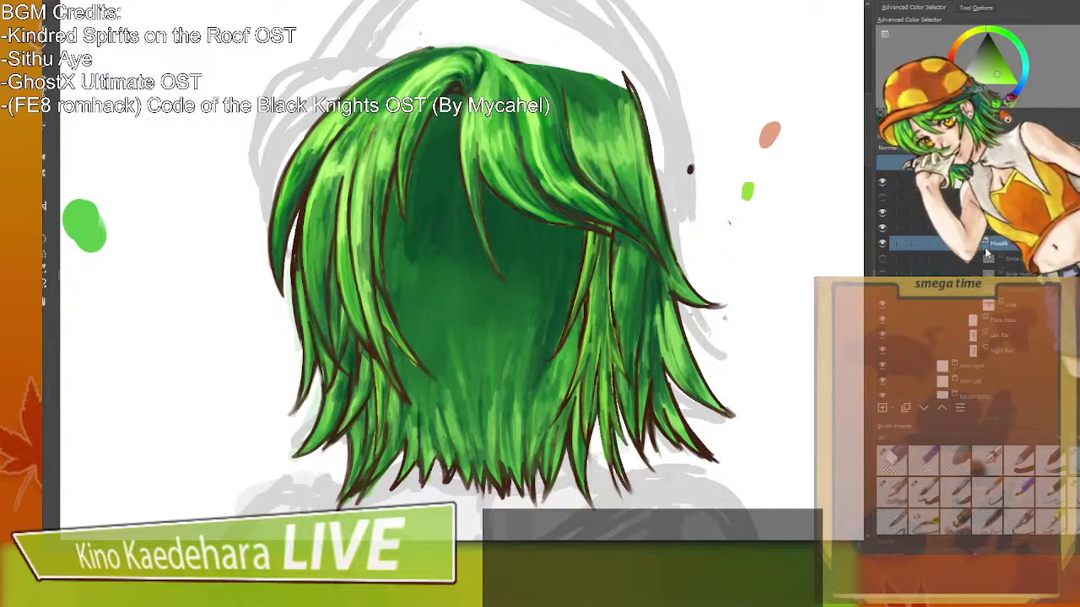
left_click(985, 246)
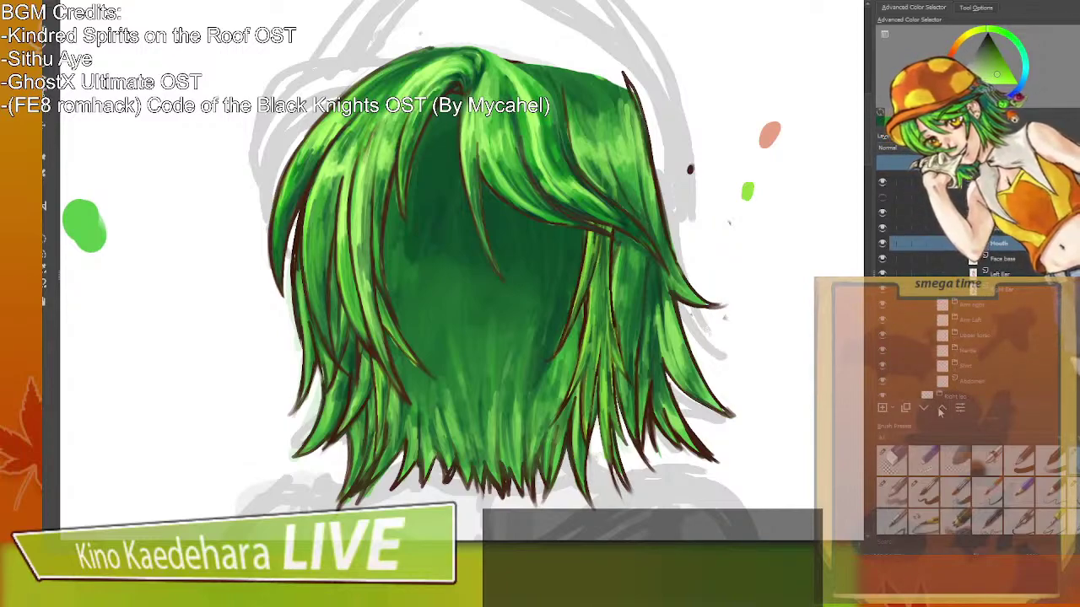
left_click(941, 409)
left_click(940, 409)
left_click(941, 409)
left_click(940, 409)
left_click(940, 409)
left_click(940, 409)
left_click(941, 410)
left_click(940, 409)
left_click(940, 409)
left_click(940, 409)
left_click(940, 409)
left_click(940, 409)
left_click(939, 409)
left_click(940, 409)
left_click(940, 409)
Select the Blush, Eyes, Nose, Face base, Left Ear and Right Ear layers together and move them up above Strand2.
scroll(1002, 344, "down", 2)
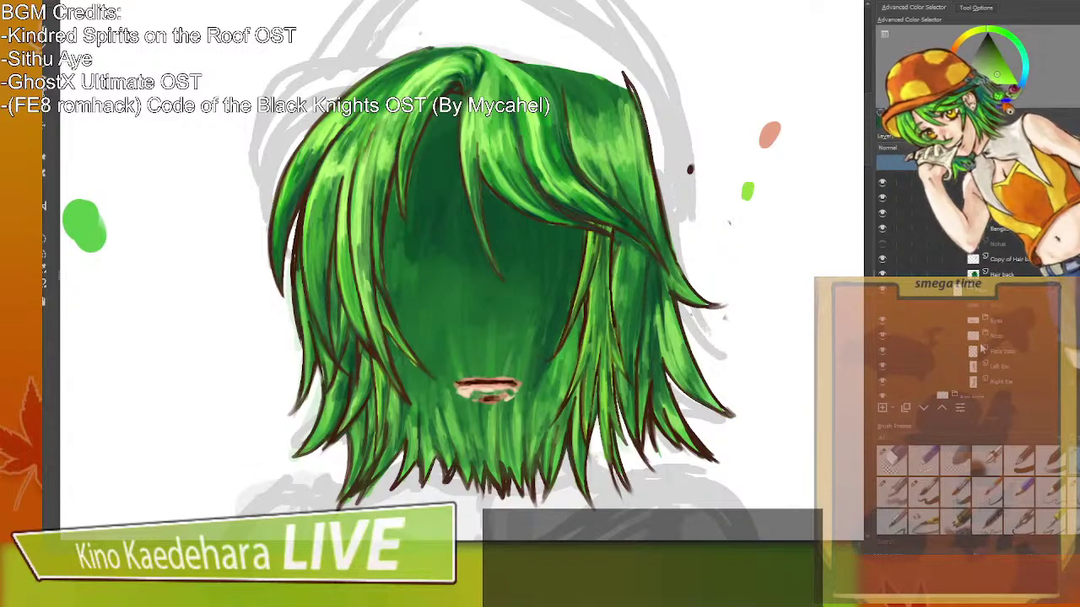
left_click(1001, 346)
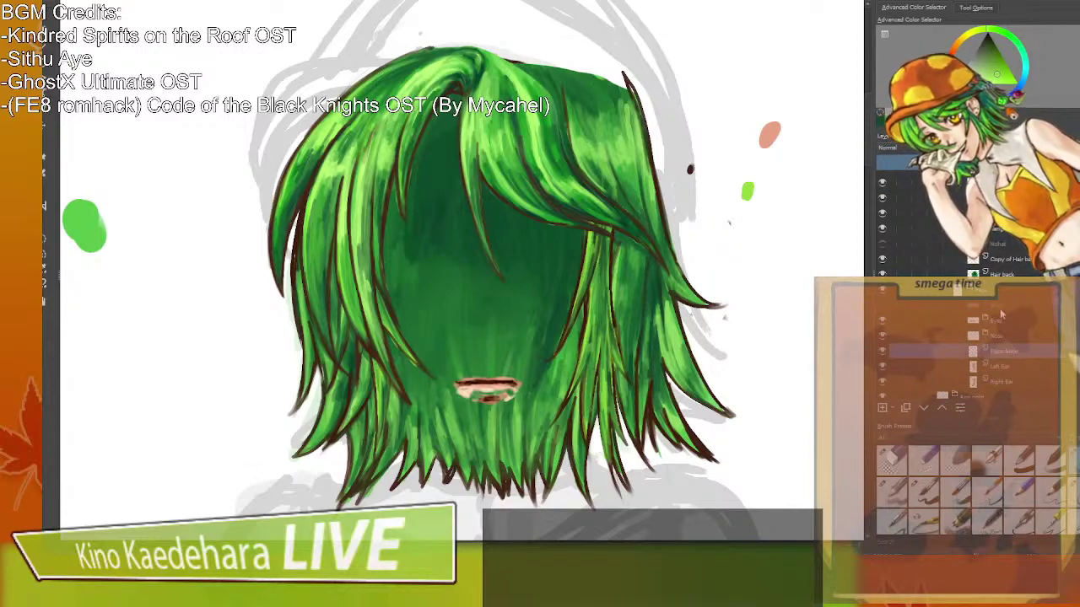
left_click(1009, 381, "shift")
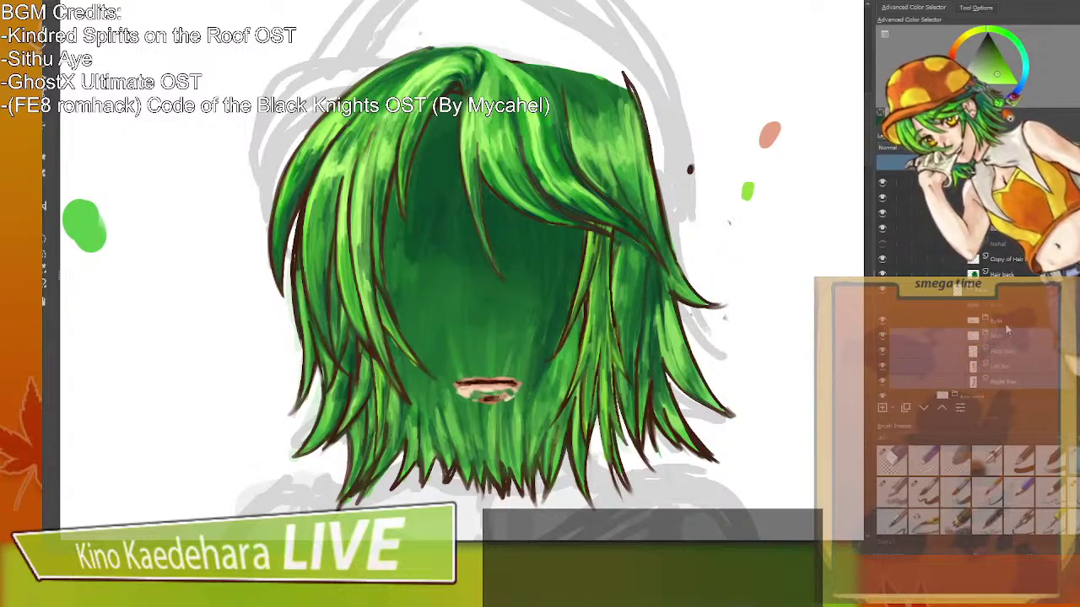
left_click(939, 410)
left_click(939, 409)
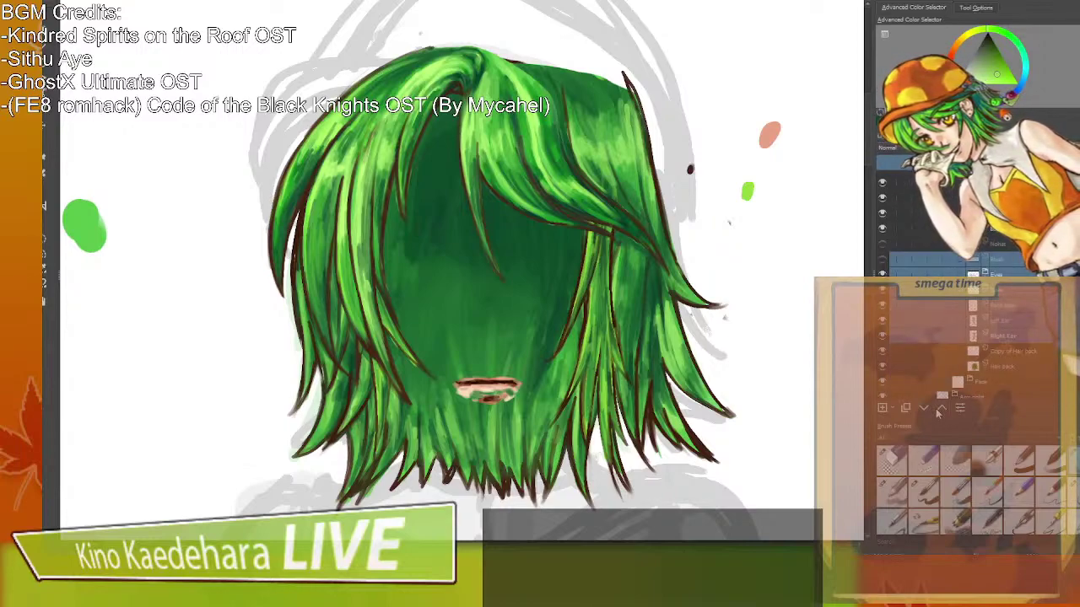
left_click(940, 409)
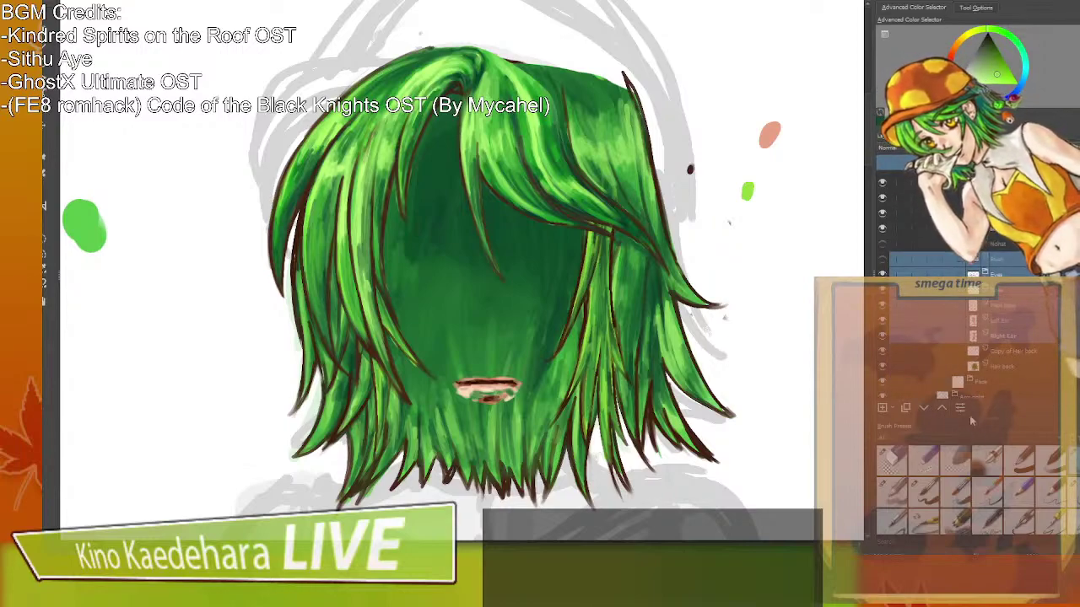
left_click(904, 407)
scroll(952, 325, "up", 3)
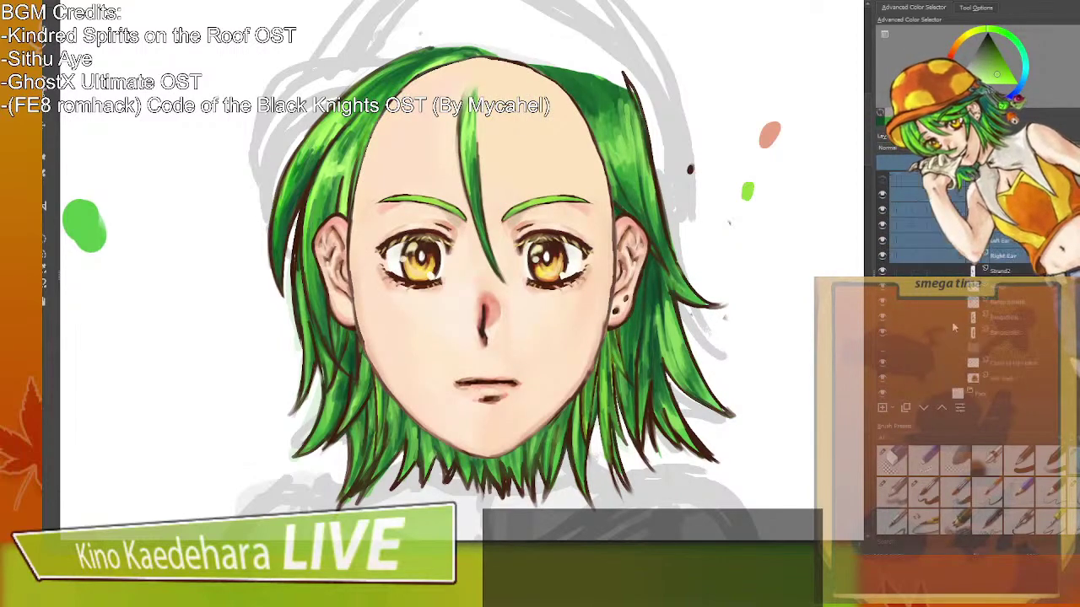
Move the Bangs layer up the stack above the face and ear layers.
scroll(970, 355, "down", 3)
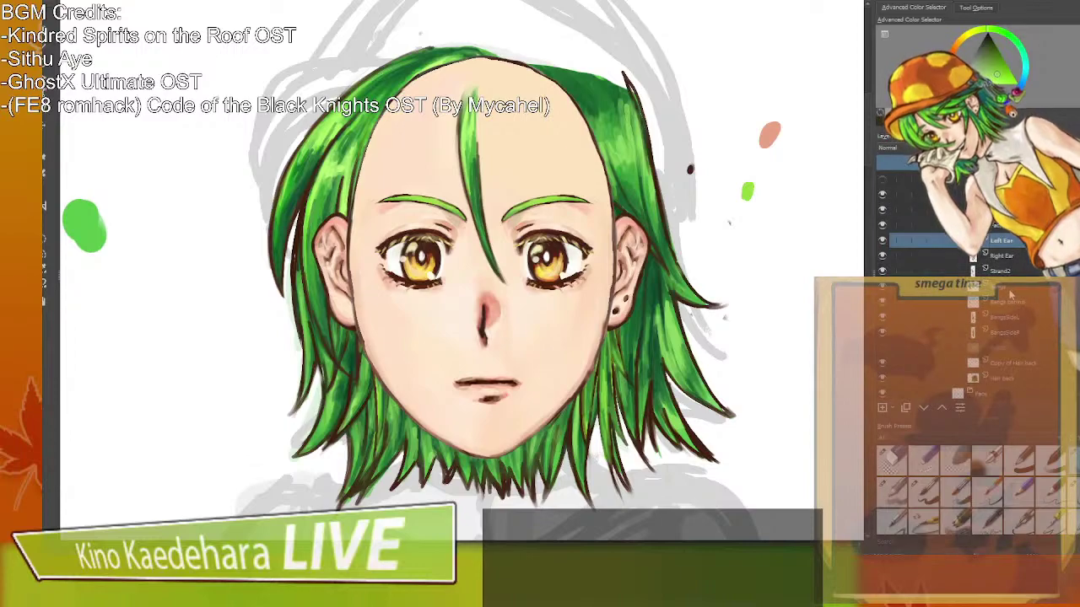
left_click(937, 410)
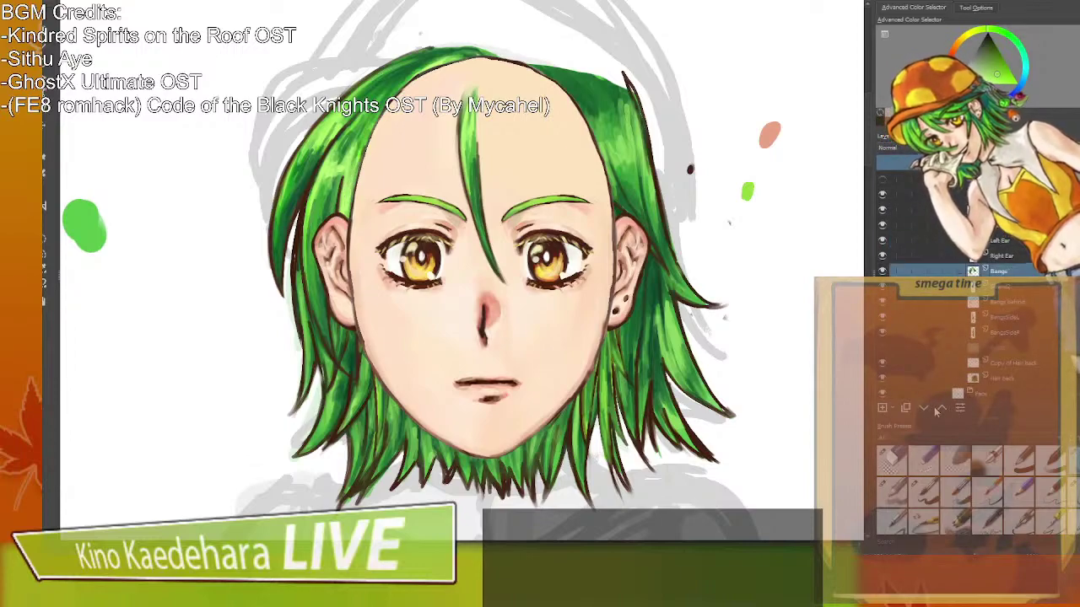
left_click(935, 410)
left_click(937, 410)
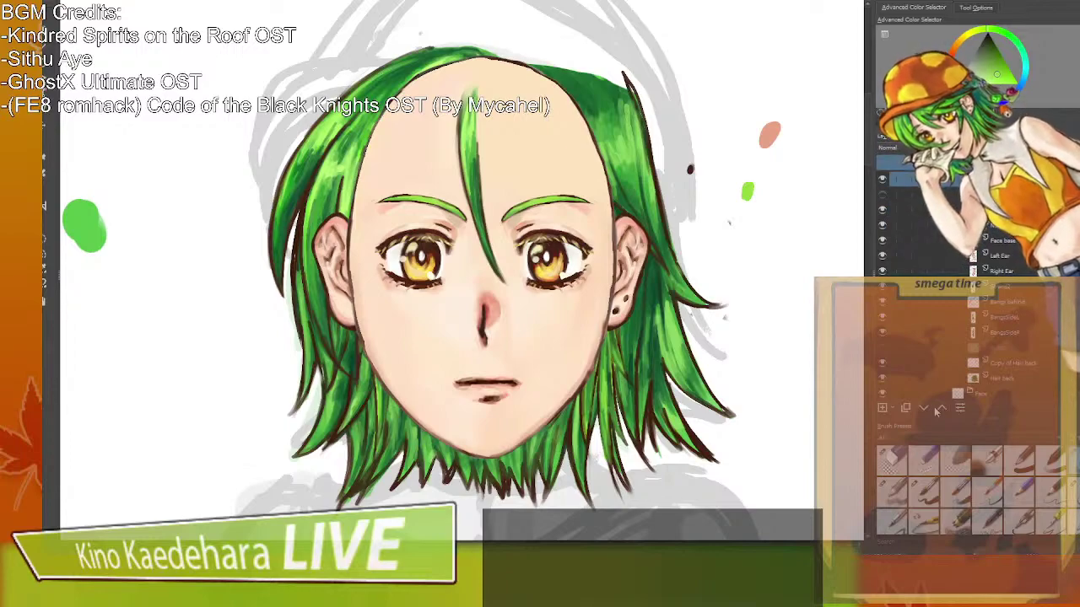
Raise the Bangs layer further up the stack to just above the Blush layer.
left_click(936, 411)
scroll(981, 393, "up", 1)
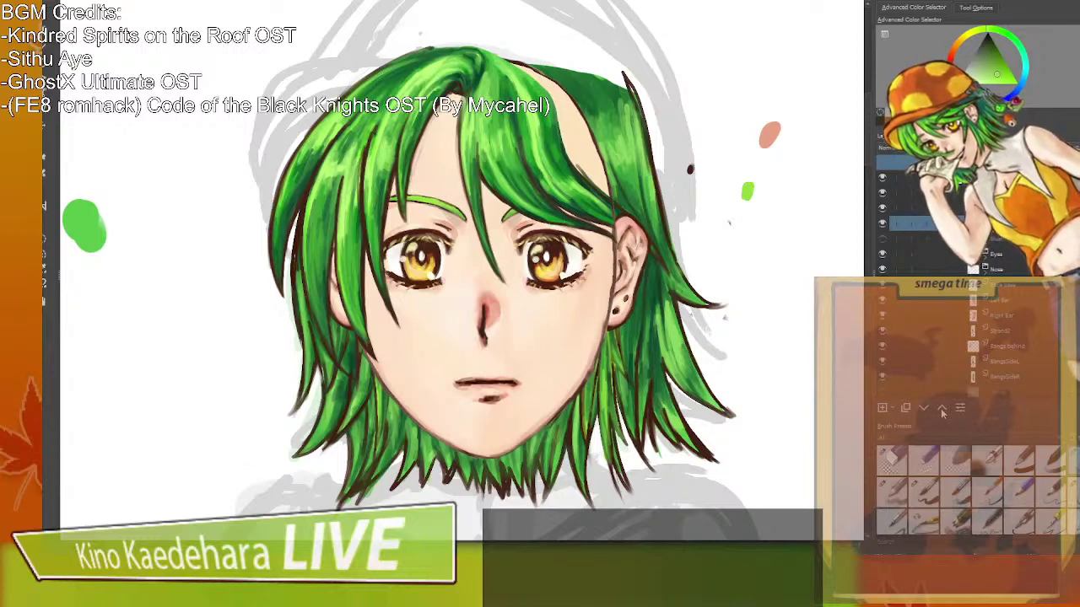
Try the Bangs behind layer above the ears, and settle it between the BangsSideL and BangsSideR layers.
left_click(1017, 352)
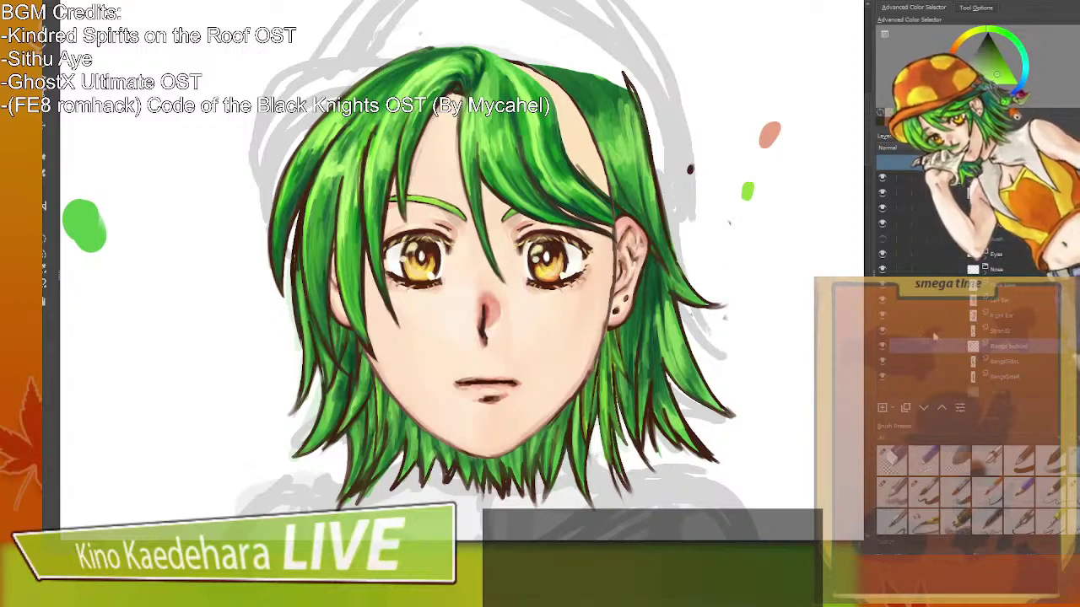
left_click(942, 408)
left_click(942, 408)
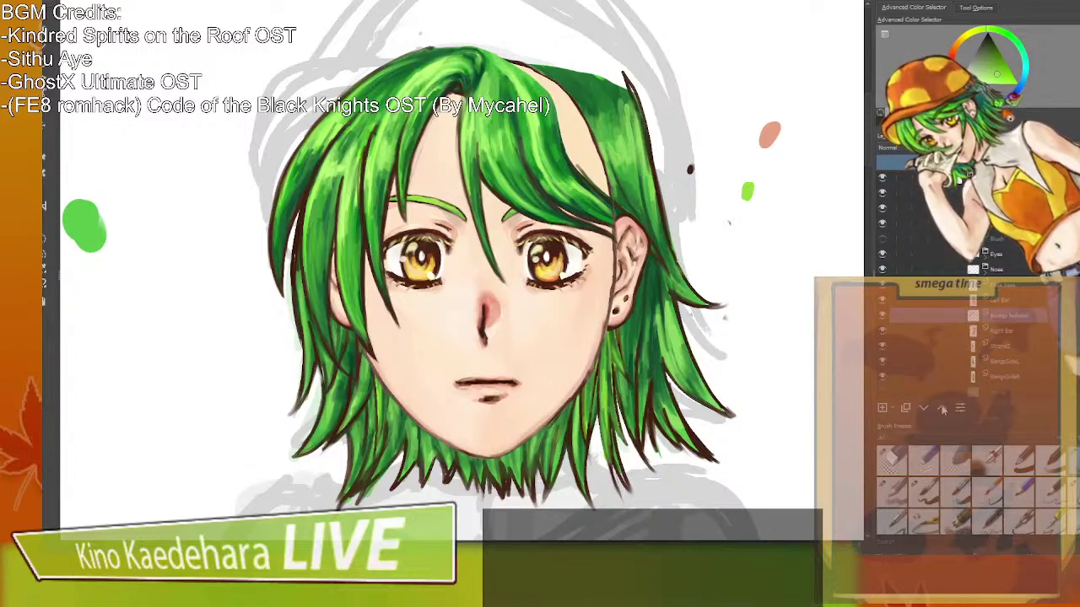
left_click(942, 408)
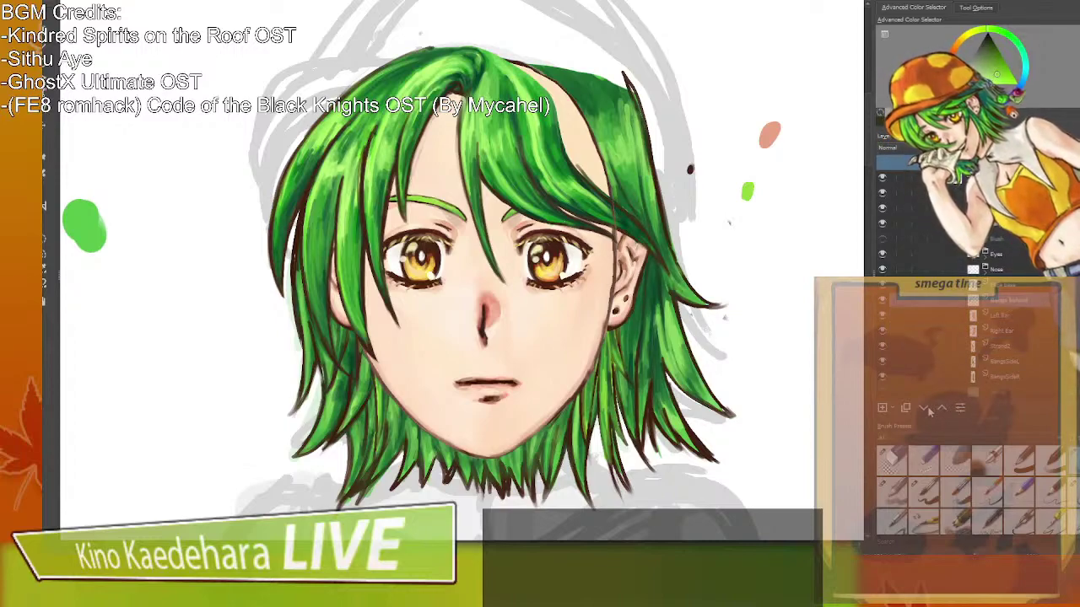
left_click(925, 408)
left_click(925, 408)
left_click(926, 408)
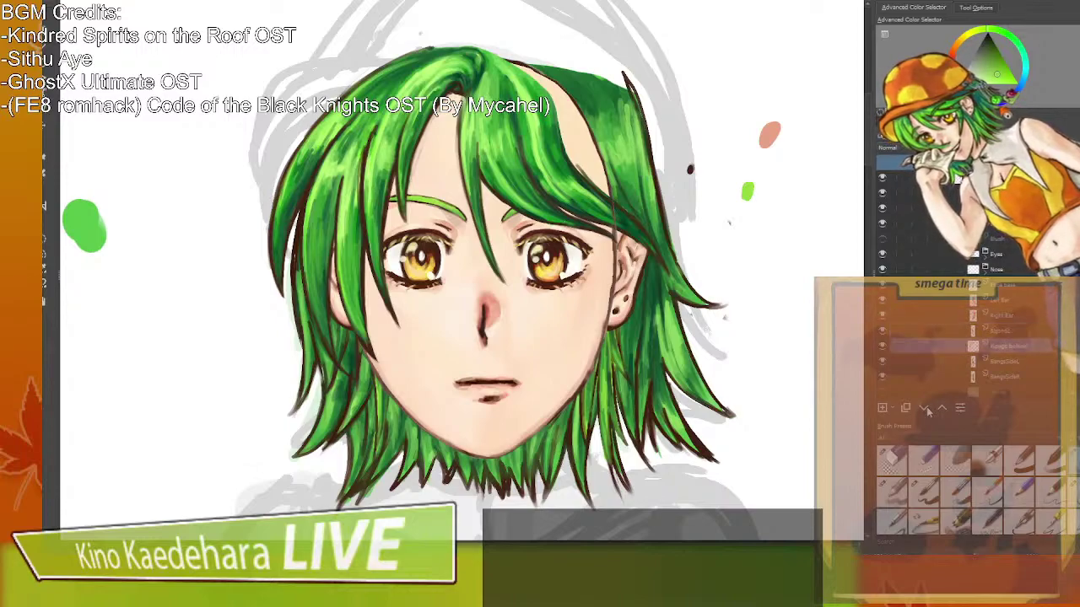
left_click(926, 409)
left_click(925, 408)
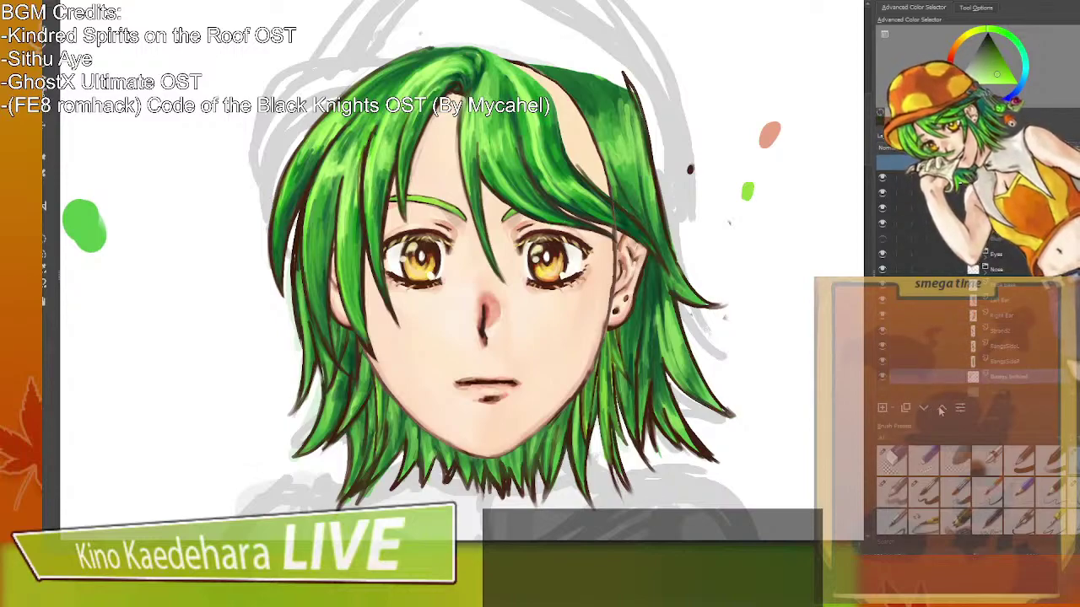
left_click(942, 408)
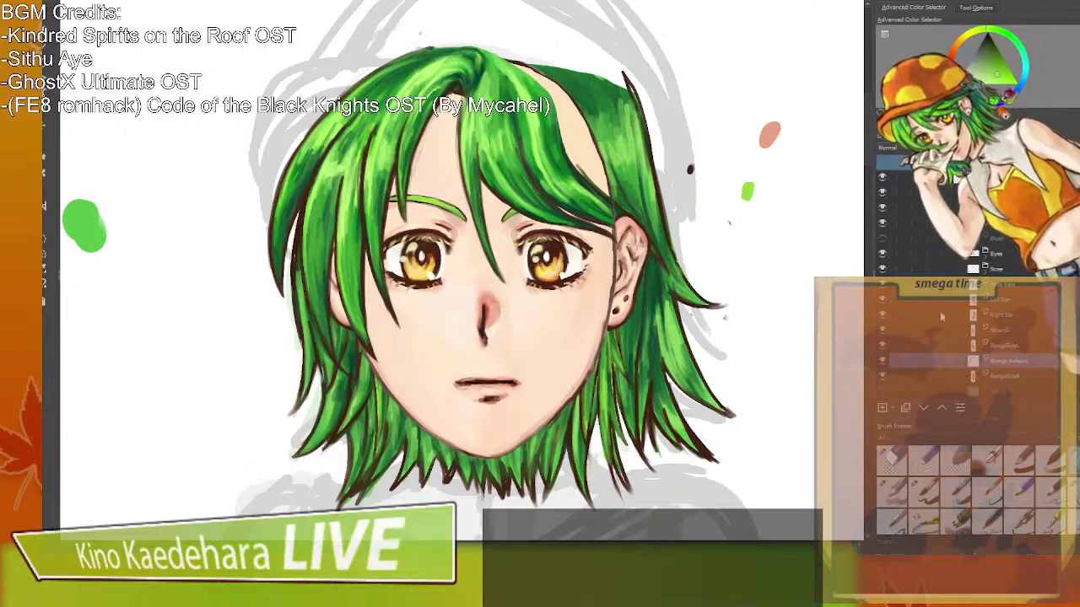
Move the Copy of Hair back layer up the stack to between the Eyes and Nose groups.
scroll(1025, 352, "down", 1)
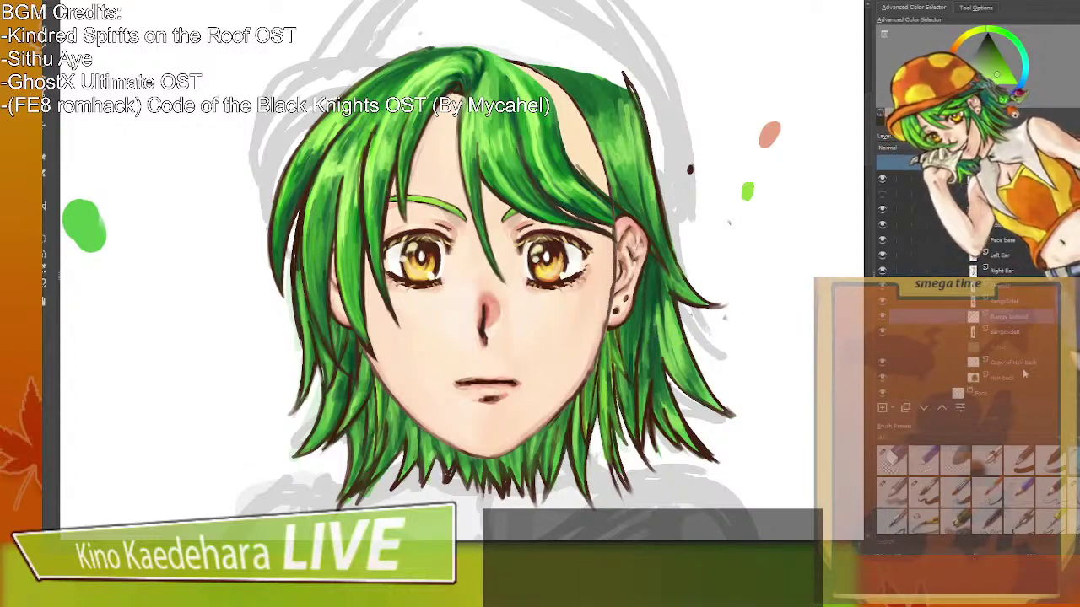
left_click(1022, 332)
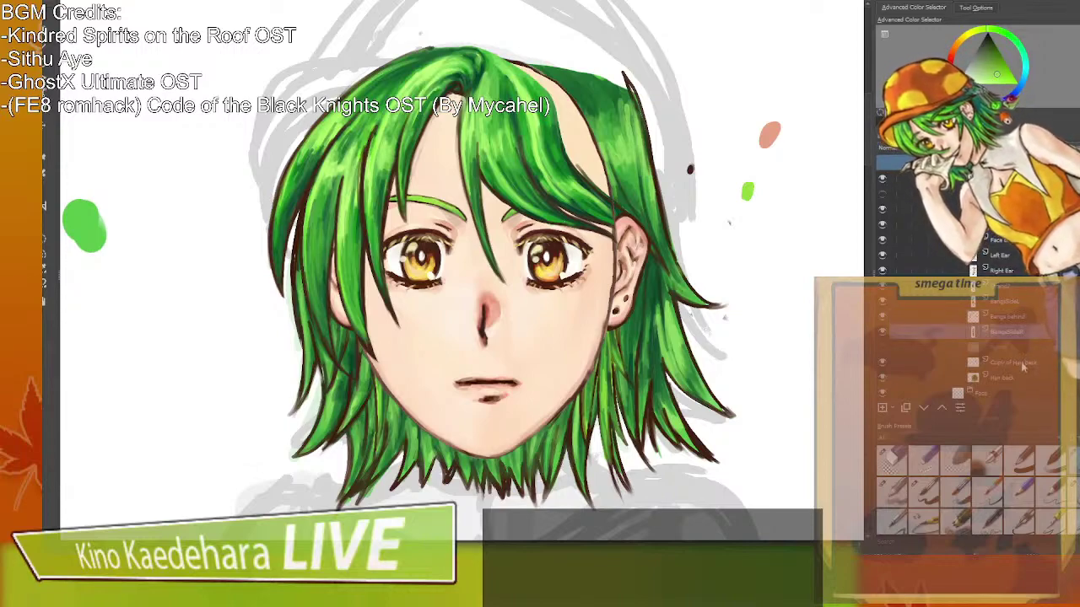
left_click(1023, 363)
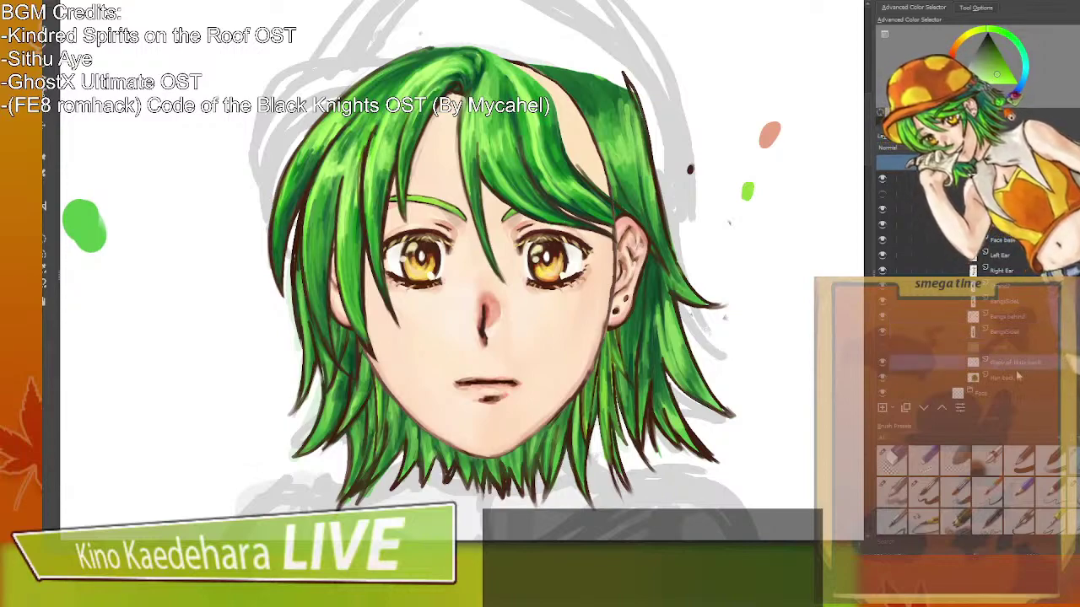
left_click(941, 409)
left_click(940, 411)
left_click(939, 411)
left_click(939, 411)
left_click(940, 411)
left_click(940, 411)
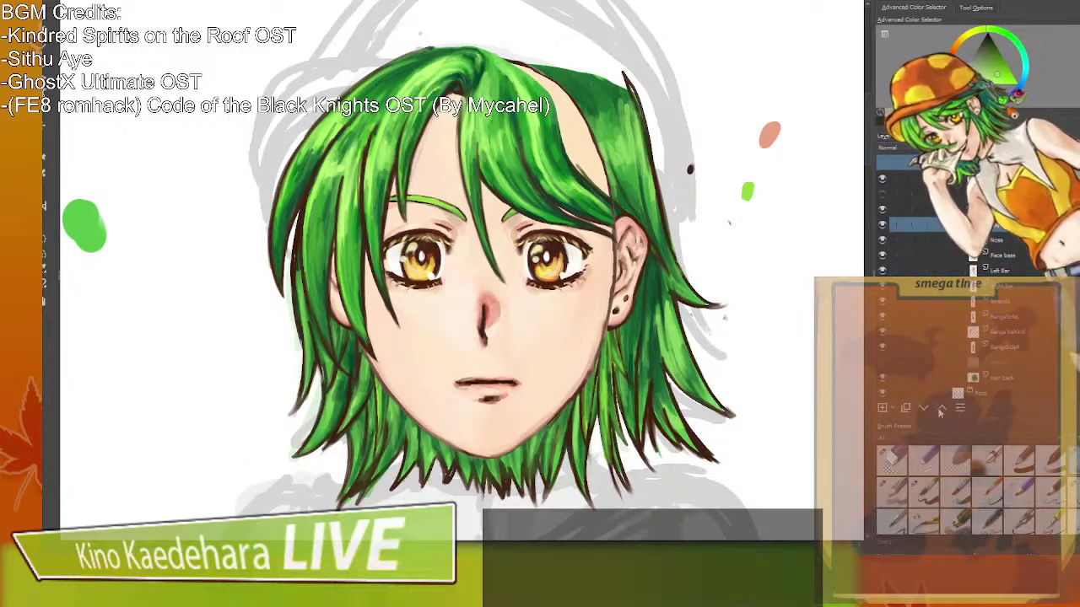
key("ctrl+Page_Up")
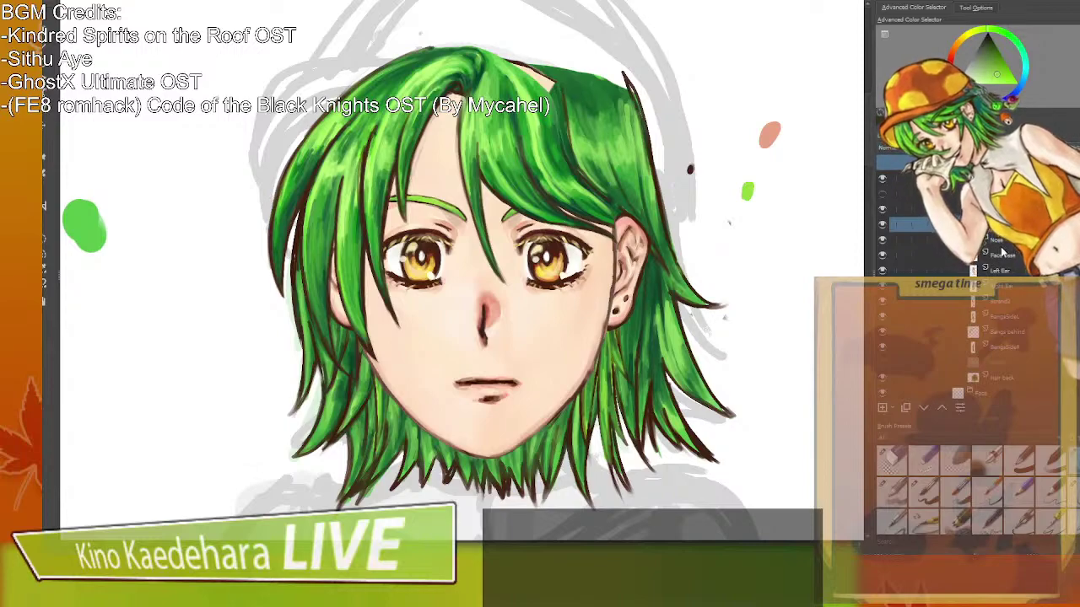
Move the Strand2 layer up the stack above both ear layers and the Face base layer.
scroll(1012, 289, "down", 2)
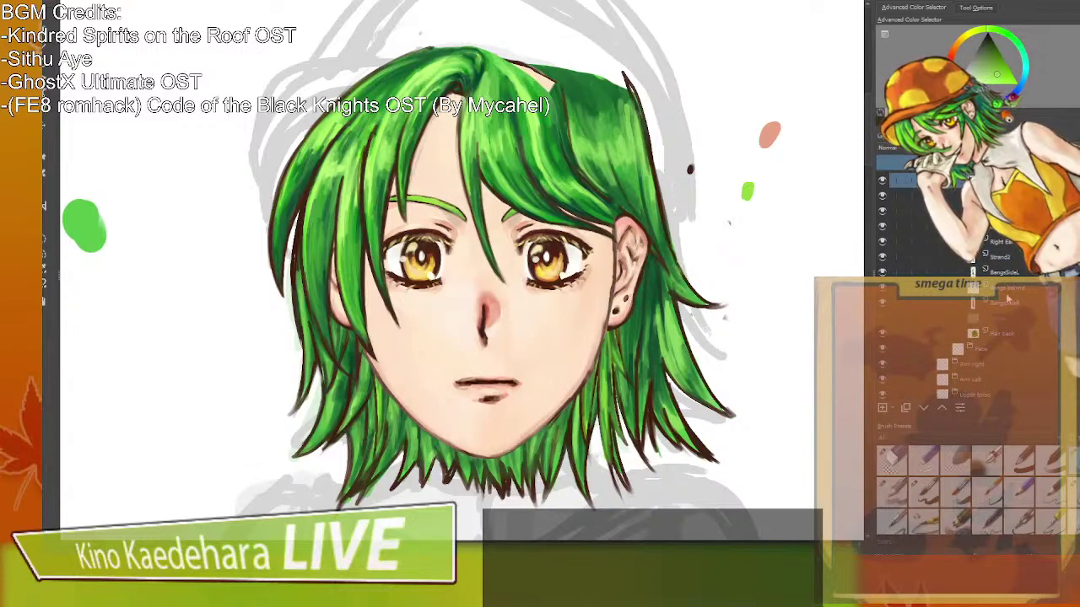
left_click(1015, 337)
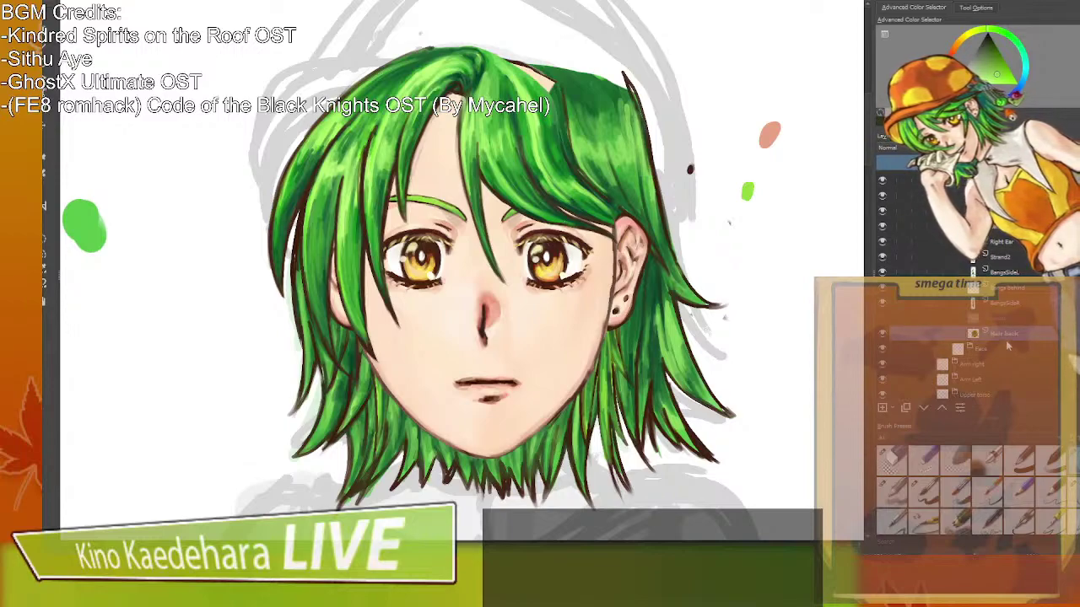
scroll(1017, 325, "up", 4)
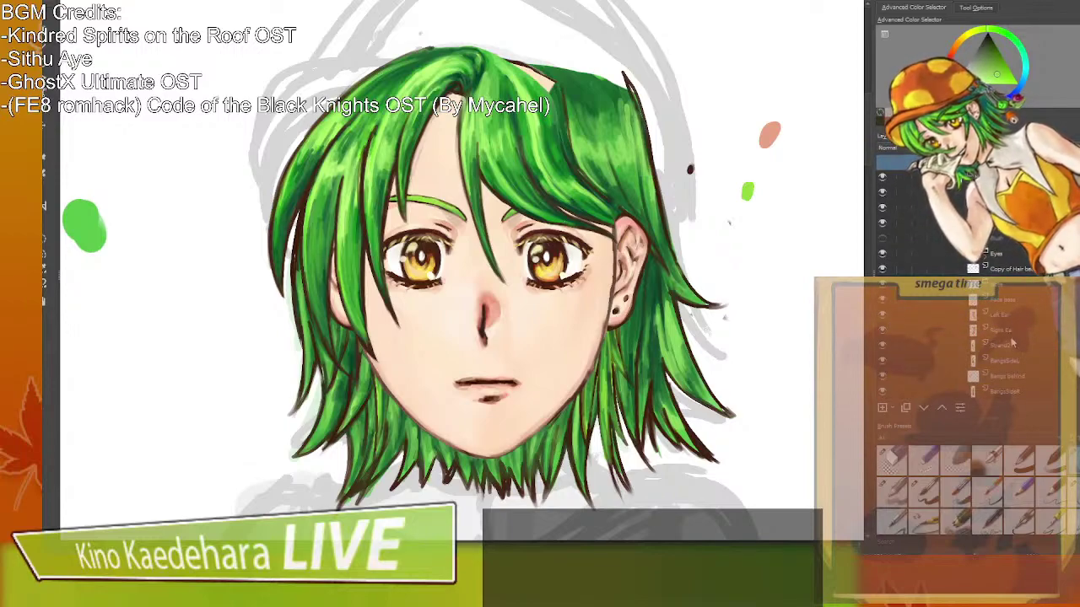
left_click(1012, 342)
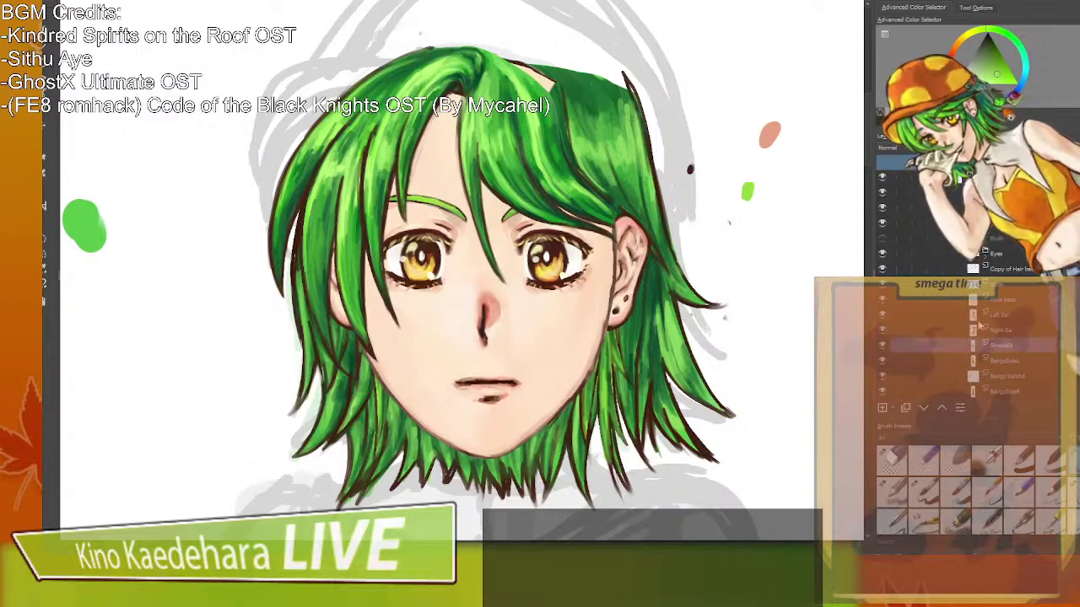
left_click(939, 409)
left_click(939, 408)
left_click(940, 408)
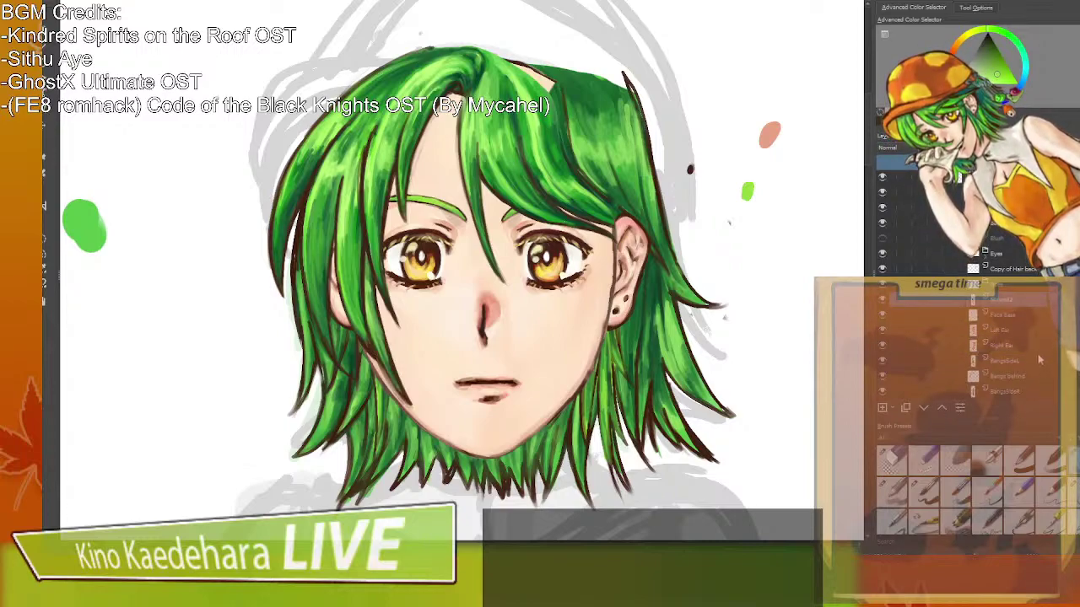
Move the BangsSideR layer up the stack to between the Nose group and the Strand2 layer.
scroll(1016, 370, "down", 1)
left_click(1015, 336)
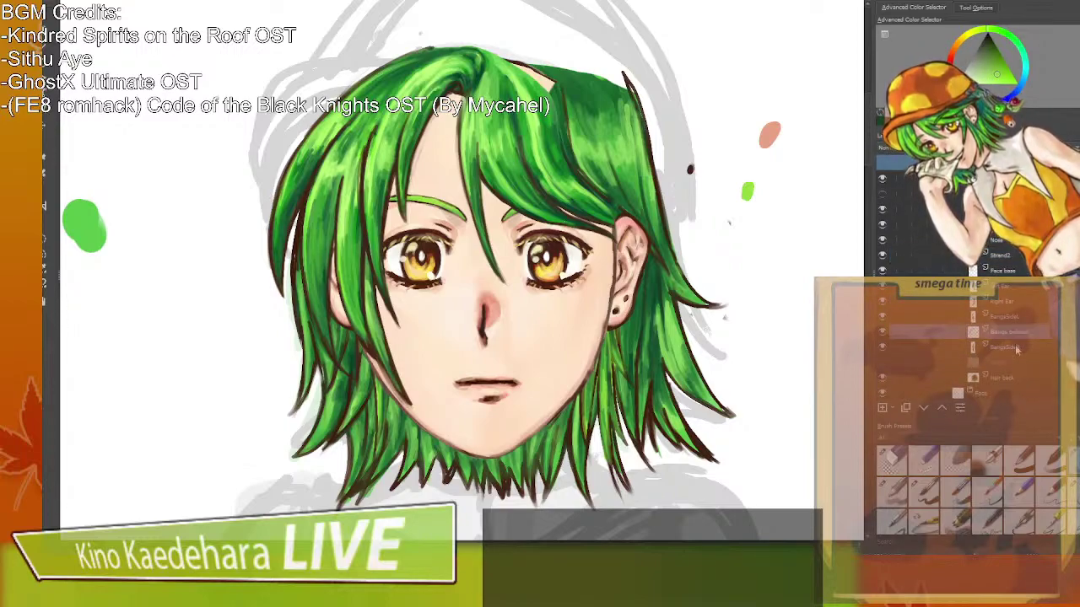
left_click(1015, 348)
left_click(943, 408)
left_click(943, 408)
left_click(943, 409)
left_click(943, 408)
left_click(943, 409)
left_click(944, 408)
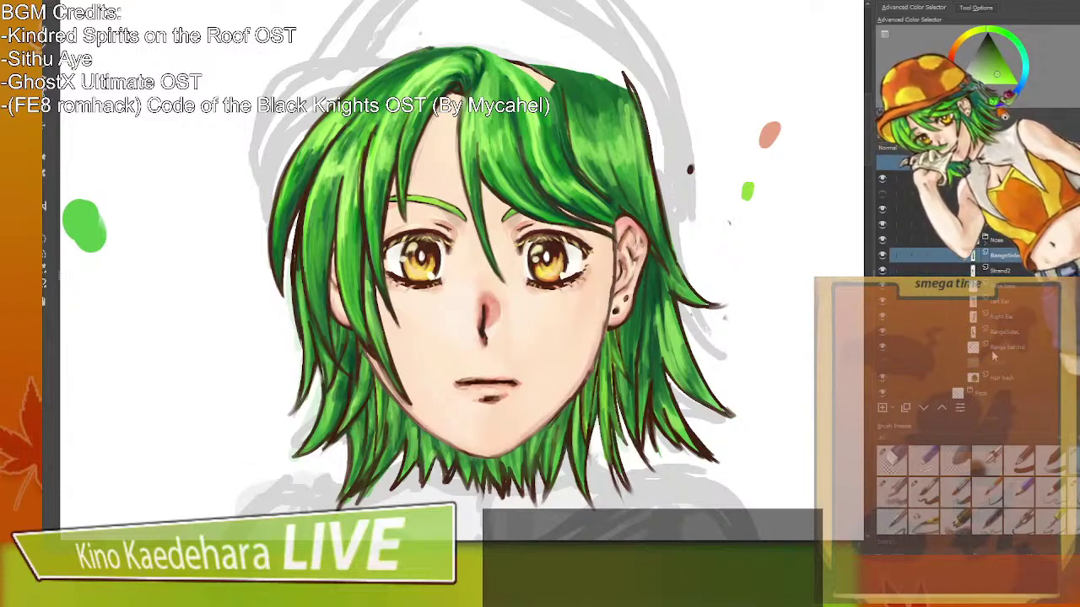
Move the BangsSideL layer up the stack to directly below the BangsSideR layer.
left_click(1018, 335)
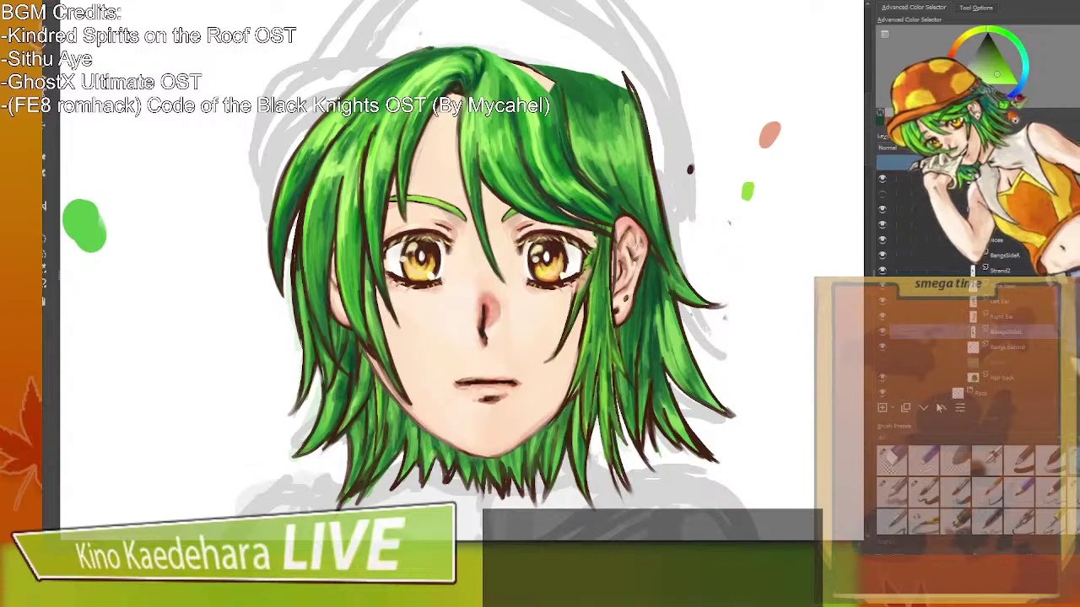
left_click(942, 408)
left_click(942, 409)
left_click(942, 408)
left_click(943, 409)
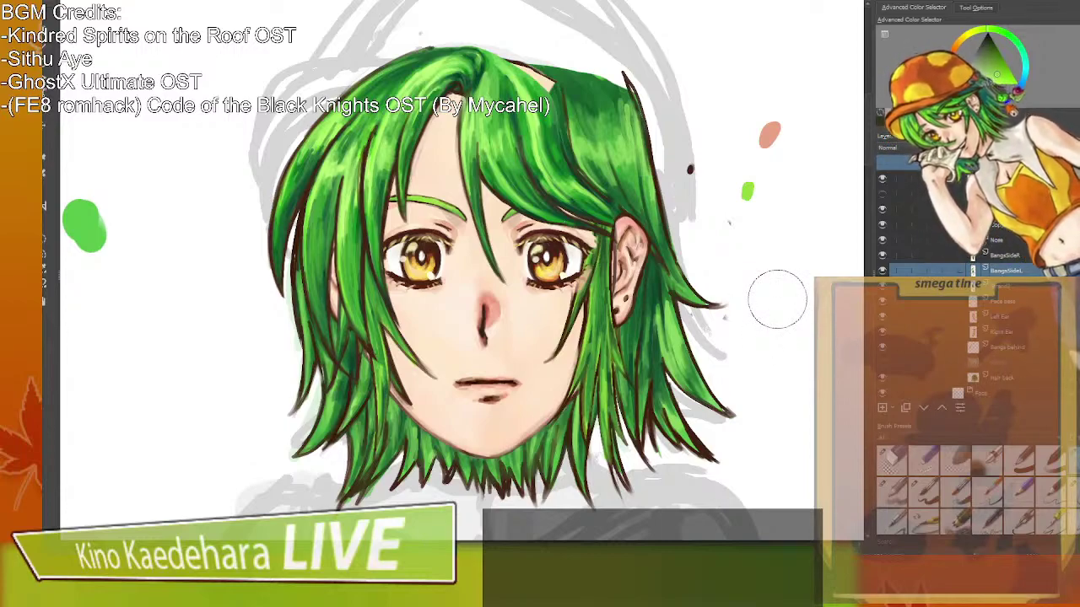
Reduce the brush size and make a short stroke along the side strand beside the cheek on the BangsSideR layer.
key("bracketleft")
key("bracketleft")
key("bracketleft")
key("bracketleft")
key("bracketleft")
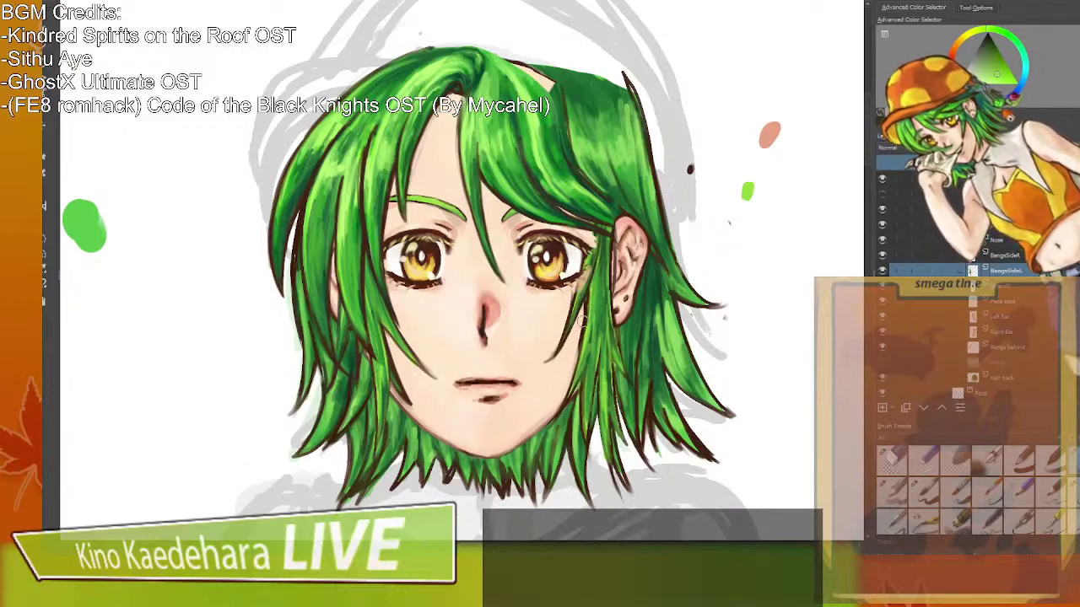
left_click(1011, 255)
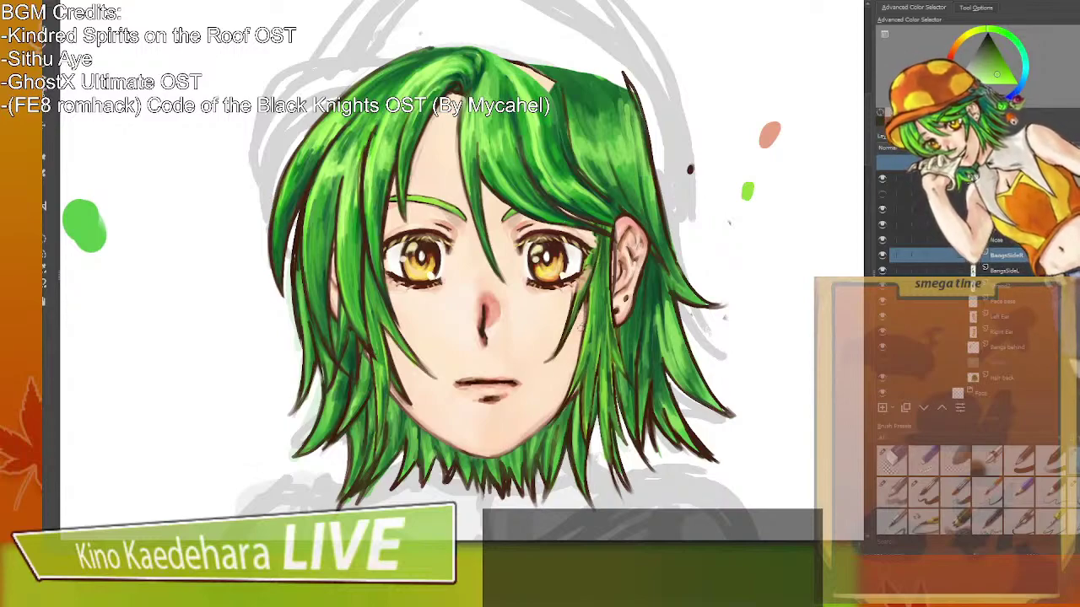
left_click_drag(587, 298, 580, 349)
Move the BangsSideR layer up the stack to just above the hair shadow layer.
scroll(940, 392, "up", 2)
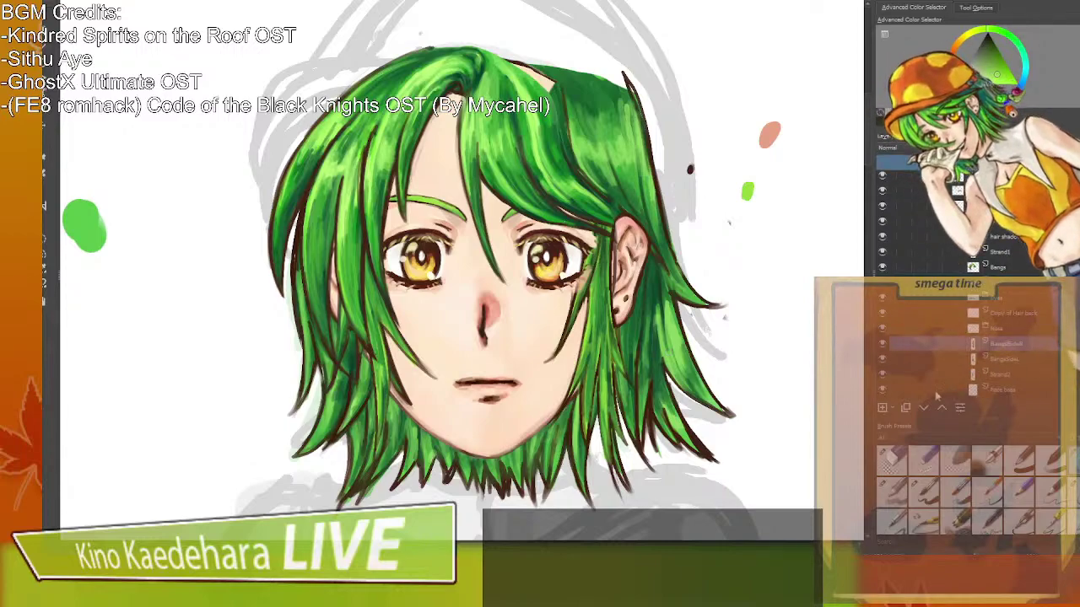
left_click(938, 410)
left_click(938, 410)
left_click(938, 410)
left_click(937, 410)
left_click(938, 410)
left_click(938, 410)
left_click(938, 410)
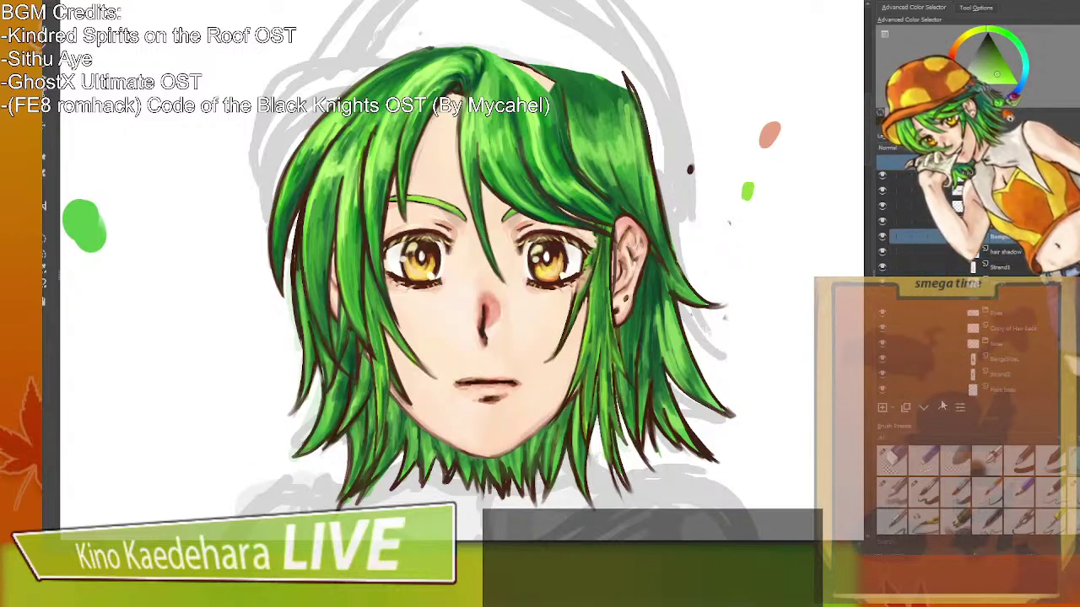
Move the BangsSideL layer up the stack to just above the BangsSideR layer.
scroll(1004, 320, "down", 1)
left_click(1003, 317)
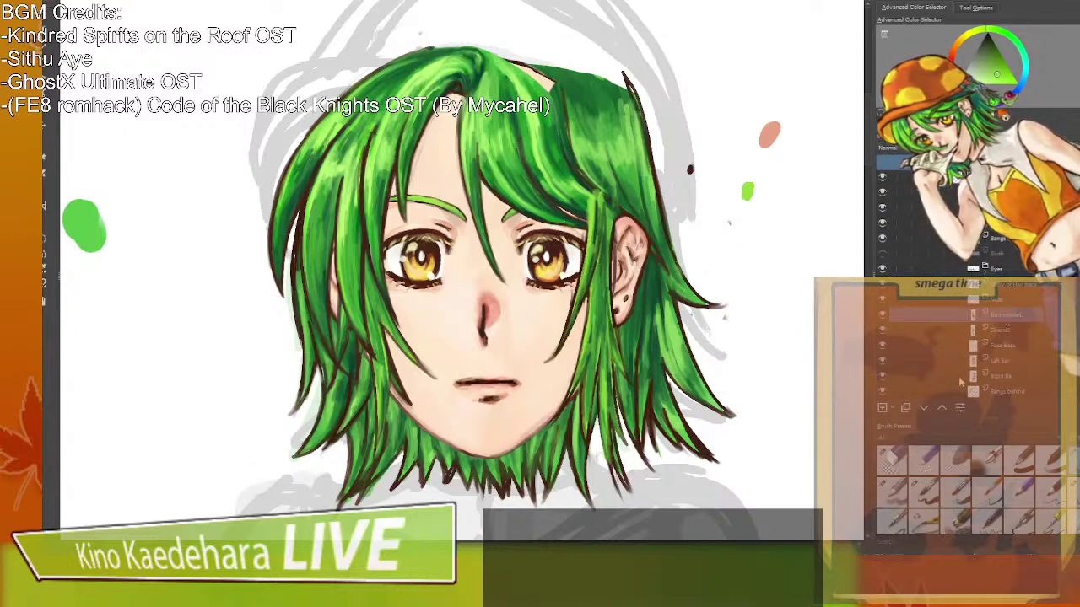
left_click(944, 408)
left_click(944, 409)
left_click(943, 408)
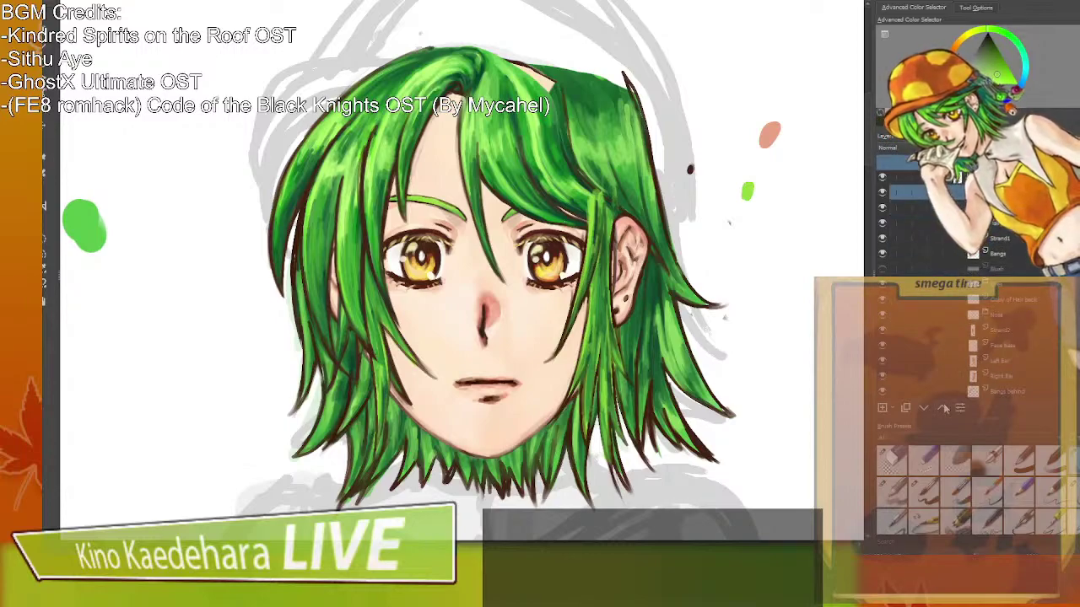
left_click(943, 409)
left_click(943, 408)
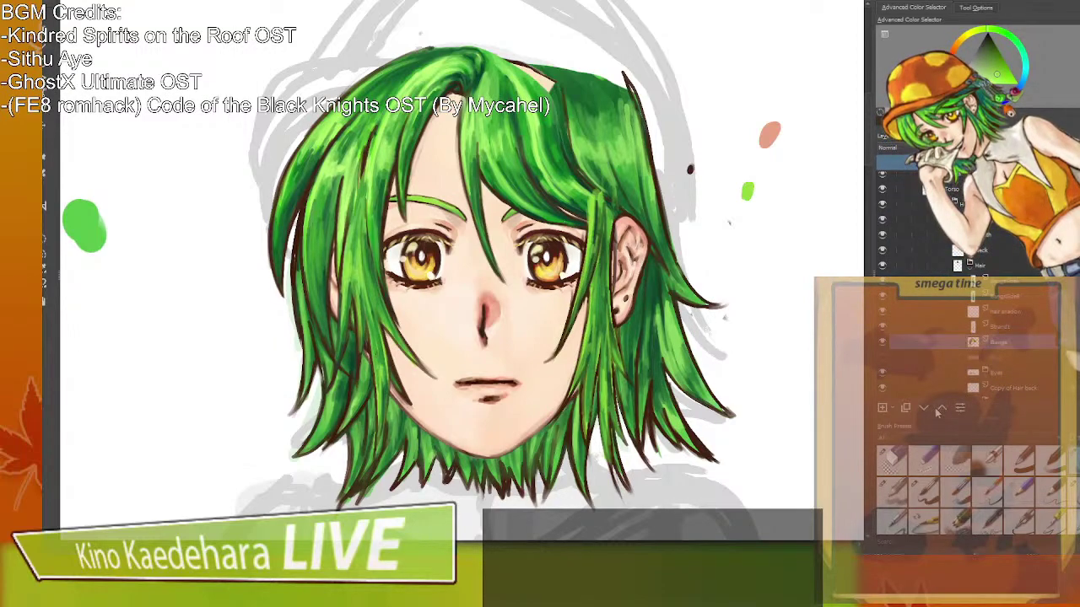
Move the Bangs layer above the BangsSideL layer and place the Strand1 layer above Bangs.
left_click(937, 410)
left_click(937, 410)
left_click(937, 410)
left_click(937, 410)
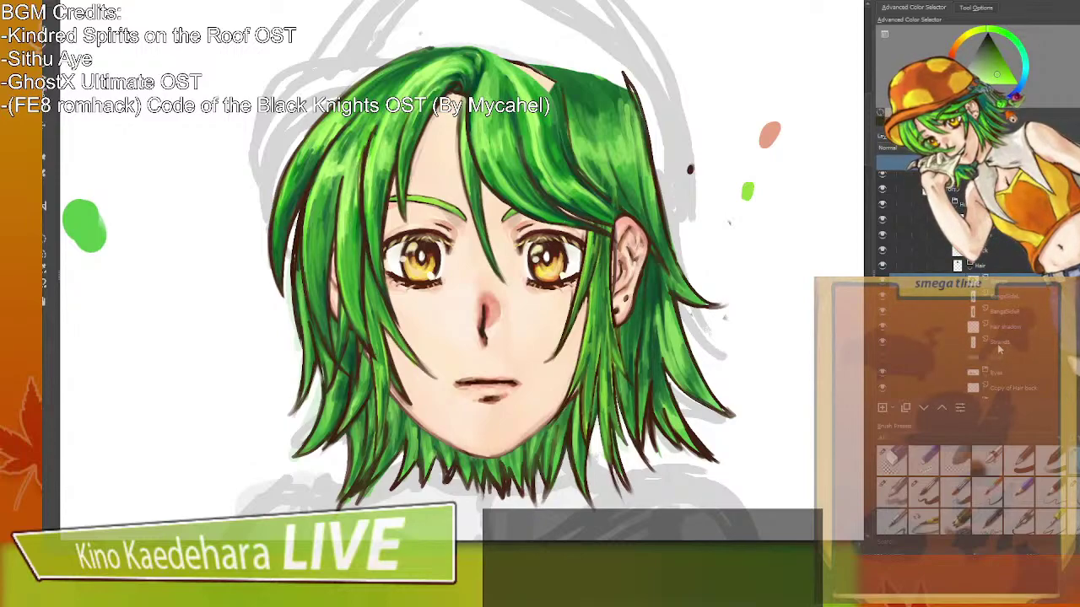
scroll(1000, 348, "down", 3)
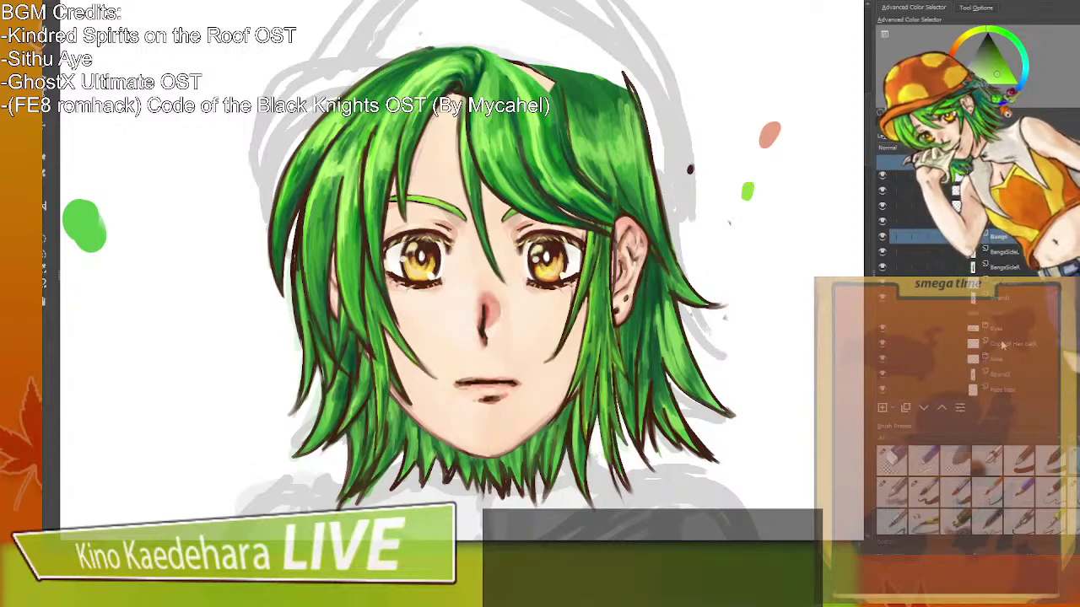
left_click(945, 409)
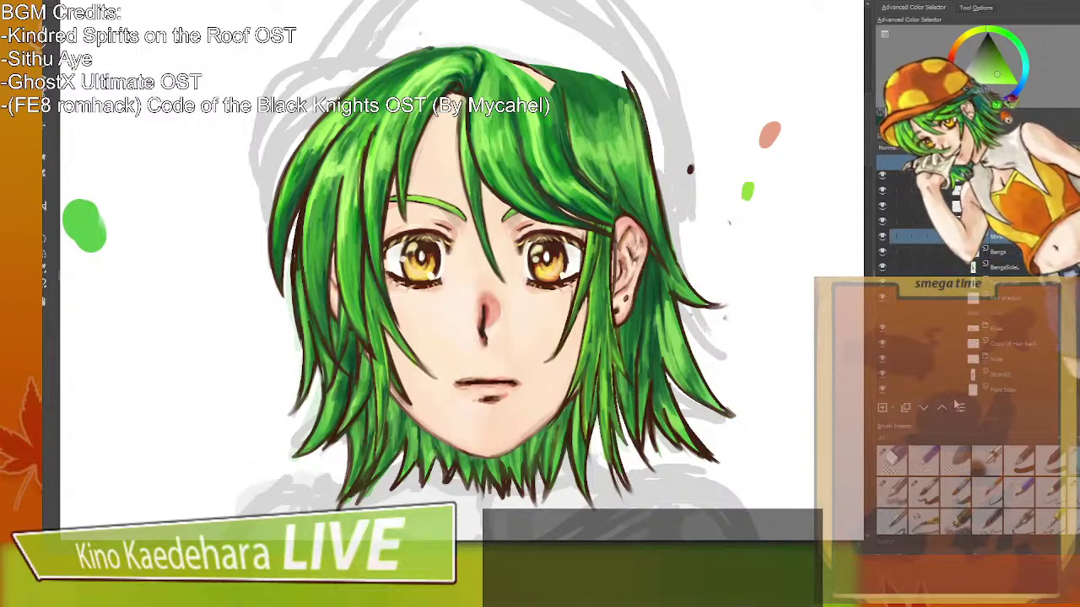
Move the Strand2 layer up the stack above the hair shadow and both side bangs layers.
scroll(1013, 354, "down", 1)
left_click(1012, 333)
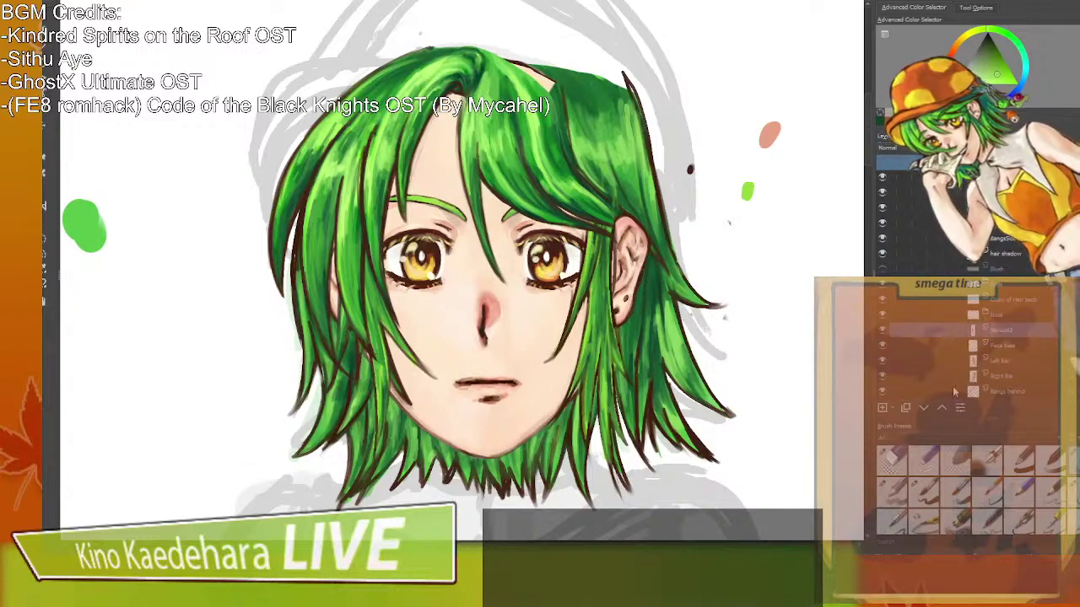
left_click(942, 408)
left_click(942, 408)
left_click(942, 408)
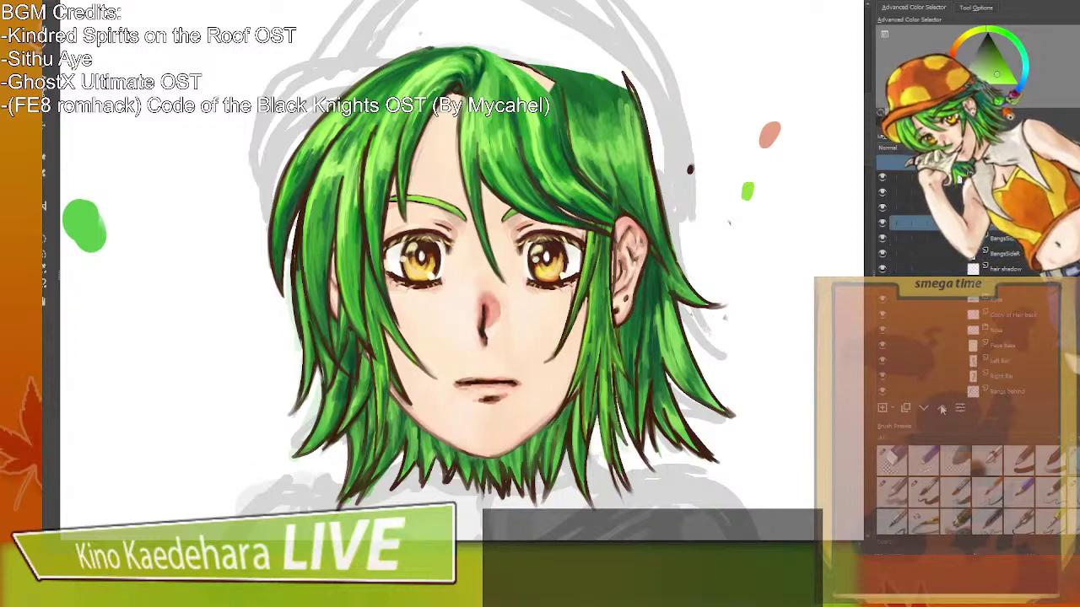
left_click(942, 408)
Look through the face and back hair layers and toggle the blush layer's visibility to compare.
left_click(1014, 319)
scroll(1016, 324, "down", 1)
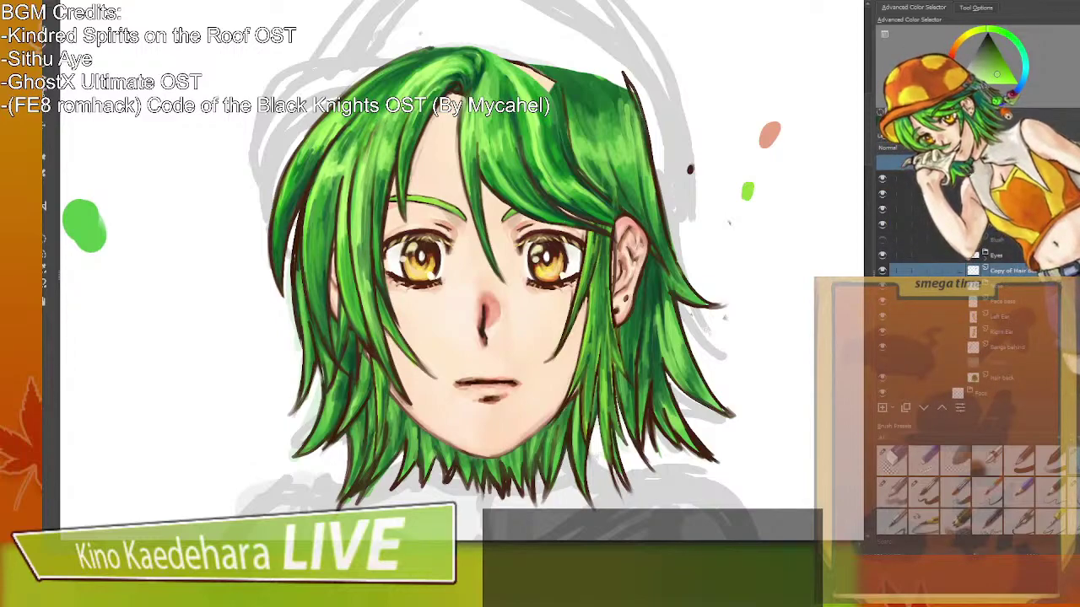
scroll(1015, 347, "down", 2)
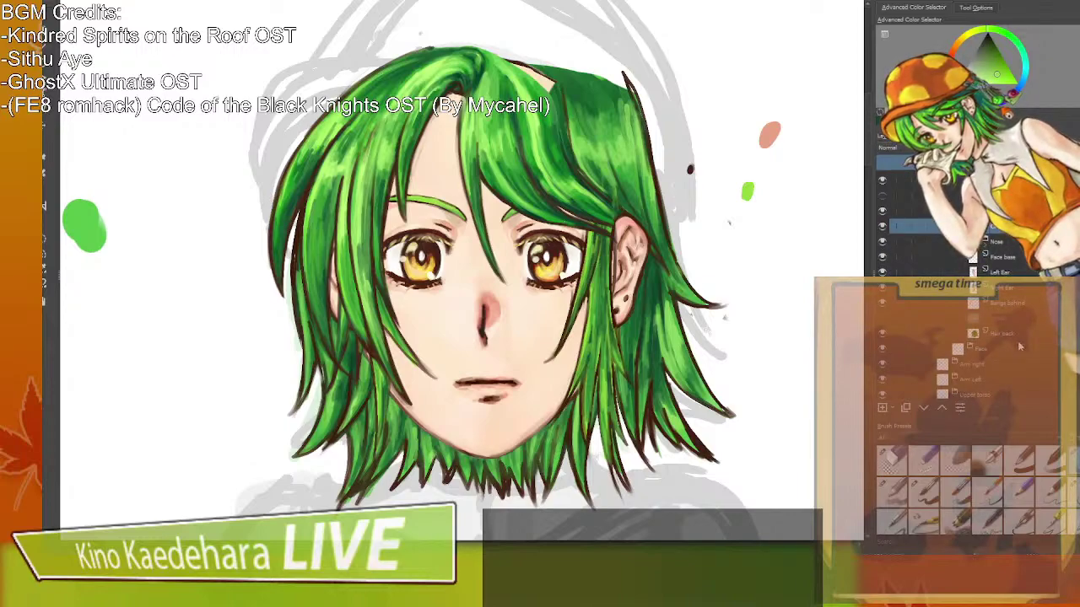
left_click(1014, 305)
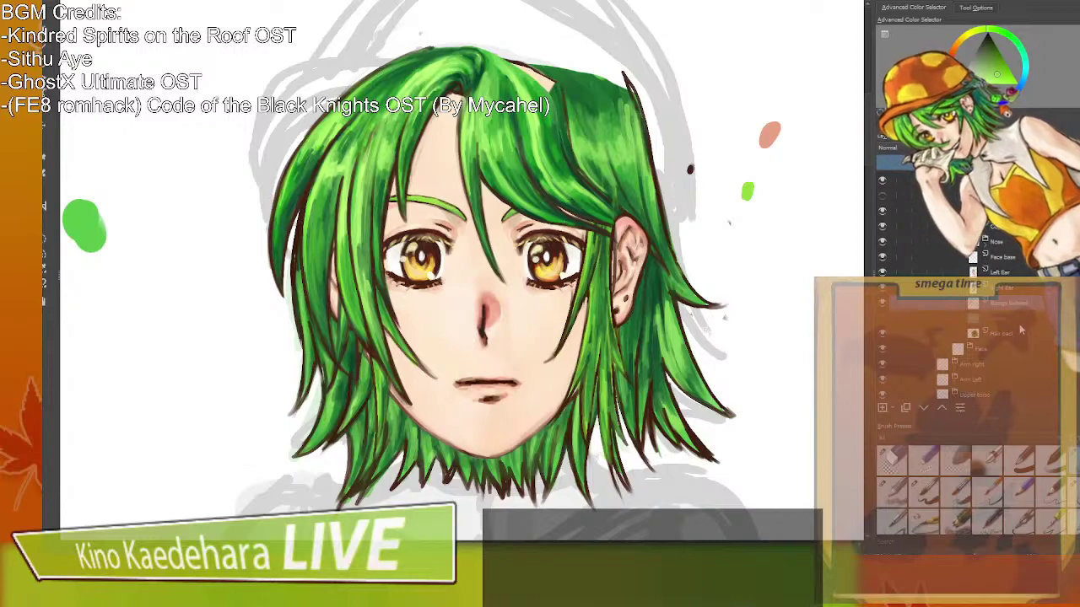
scroll(1018, 325, "up", 4)
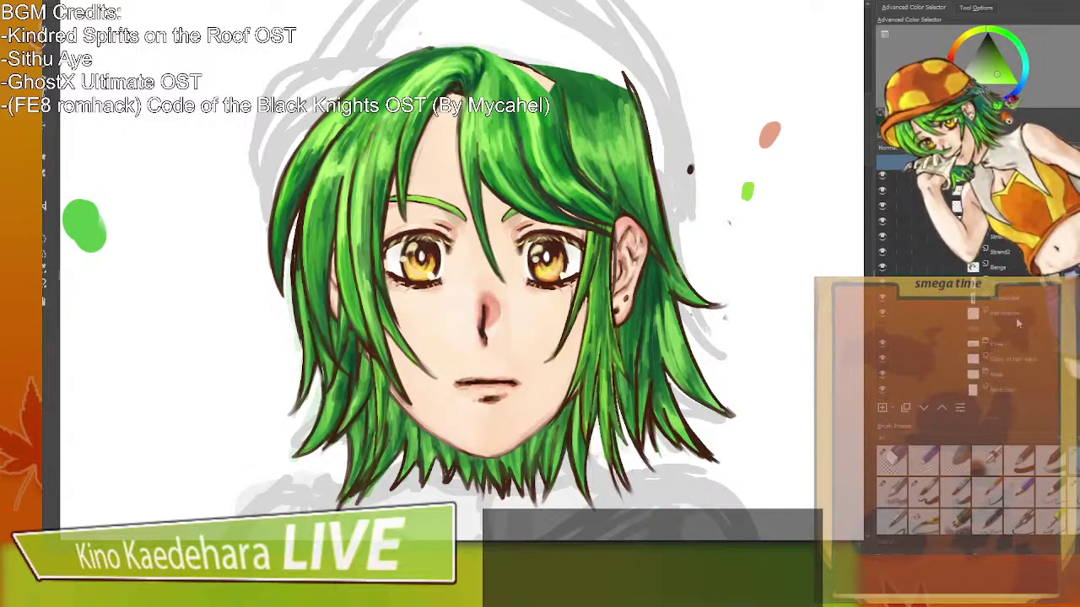
scroll(1018, 324, "down", 2)
scroll(1019, 325, "up", 2)
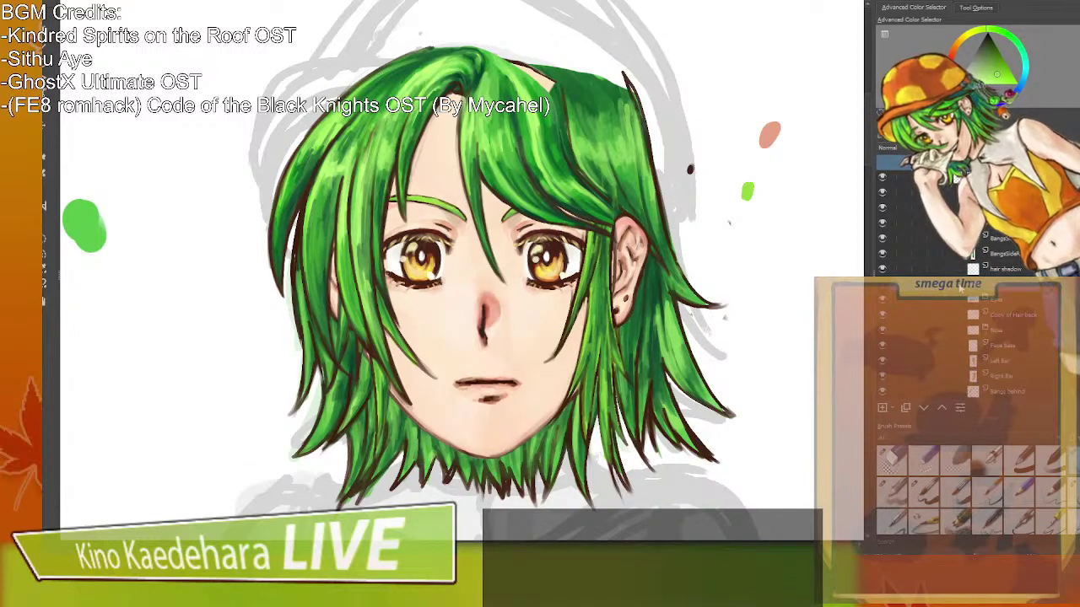
left_click(883, 288)
left_click(883, 288)
left_click(883, 288)
left_click(883, 288)
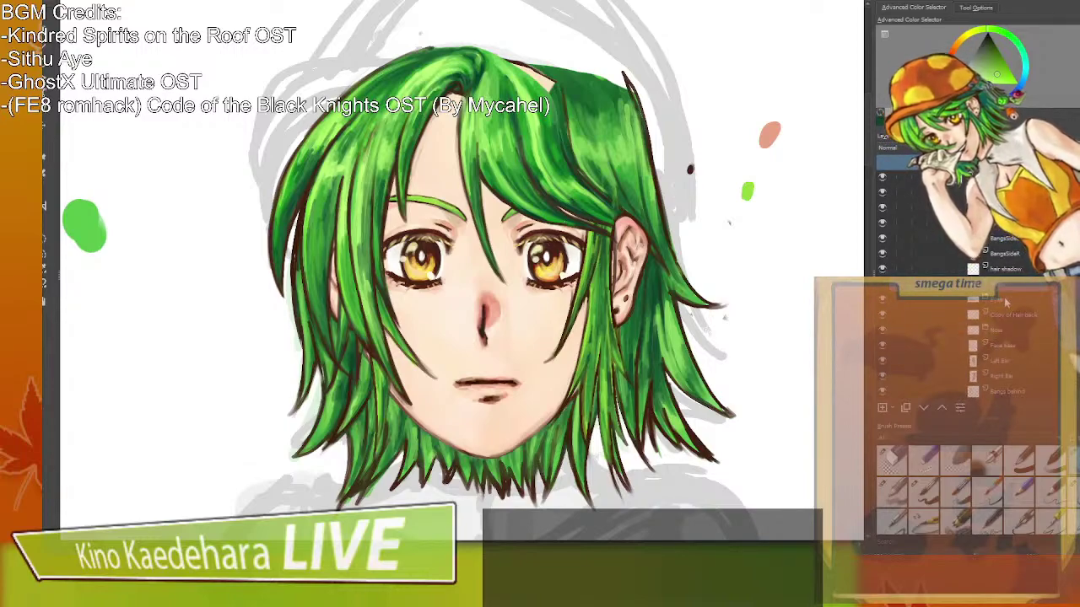
Paint over the skin-coloured gap at the top of the head on the Copy of Hair back layer with dark green sampled from the hair.
scroll(1004, 302, "up", 3)
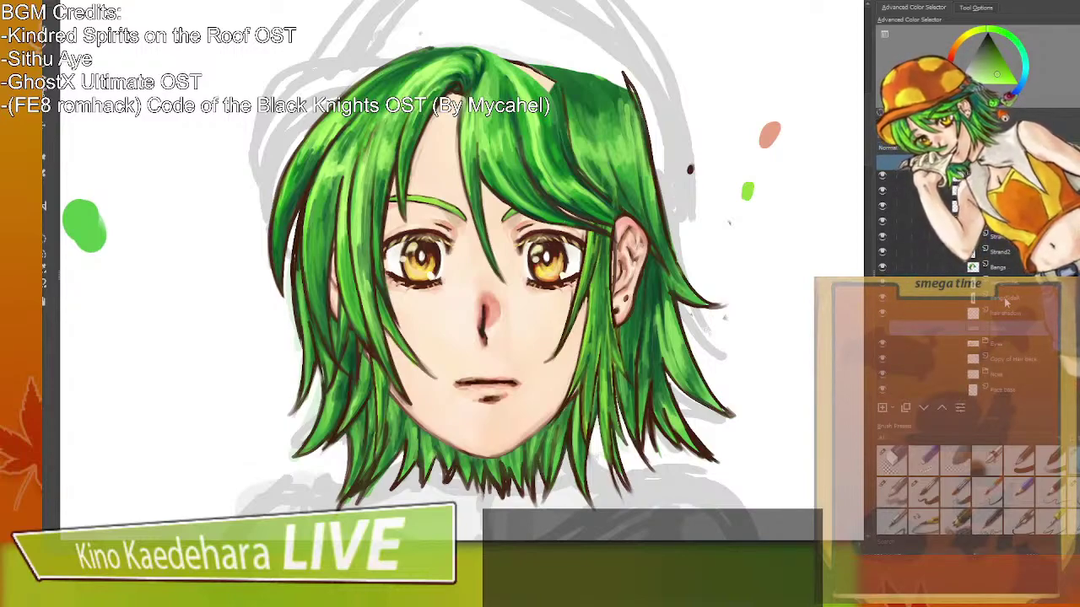
left_click(1017, 361)
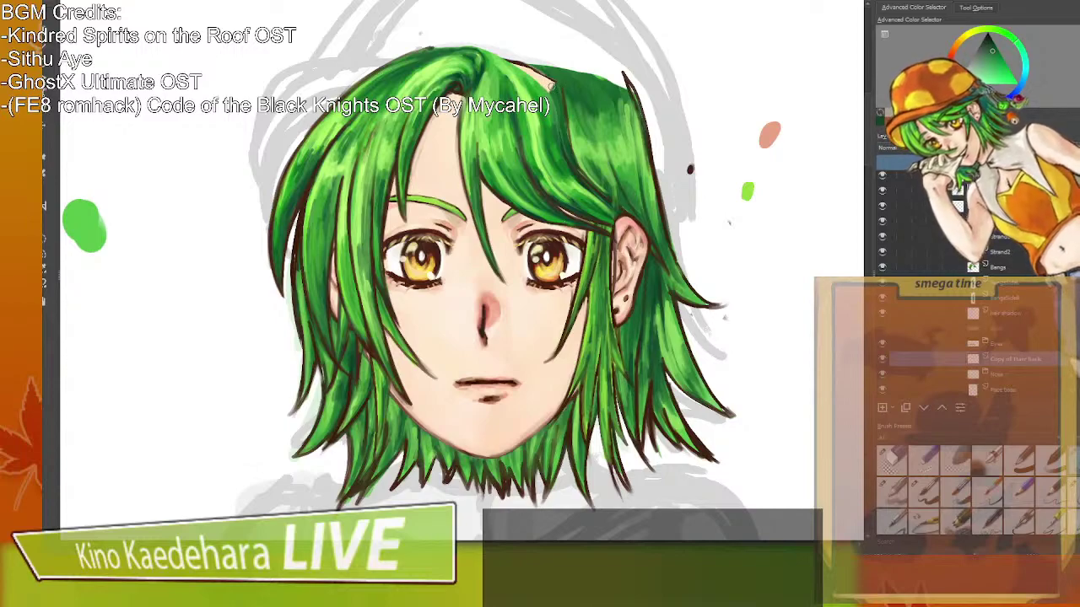
key("/")
mouse_move(533, 63)
left_mouse_down()
mouse_move(554, 90)
mouse_move(518, 62)
mouse_move(556, 83)
left_mouse_up()
key("ctrl+z")
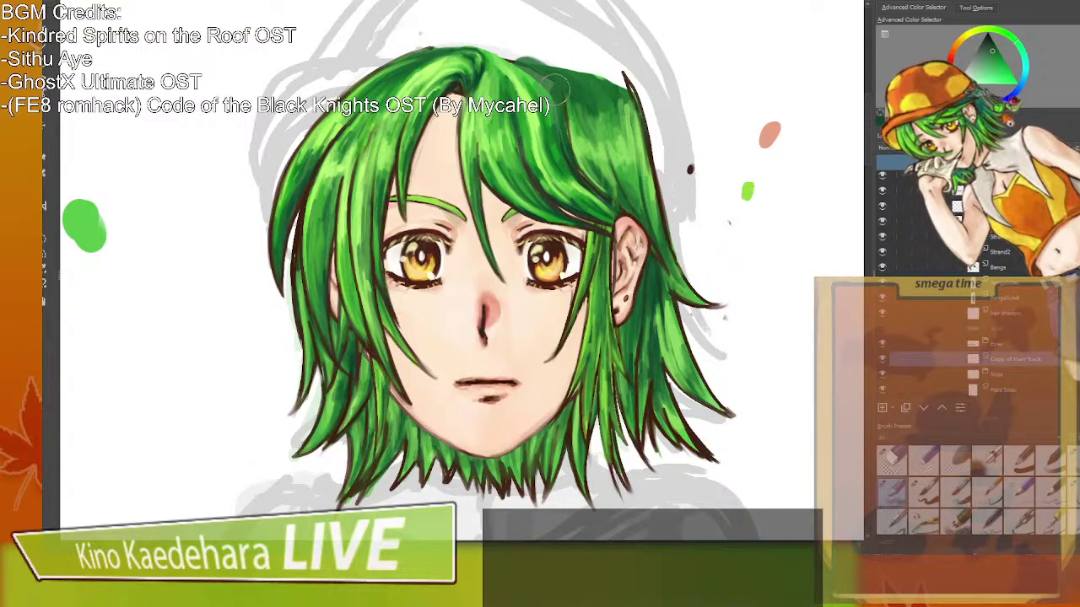
left_click(583, 109, "ctrl")
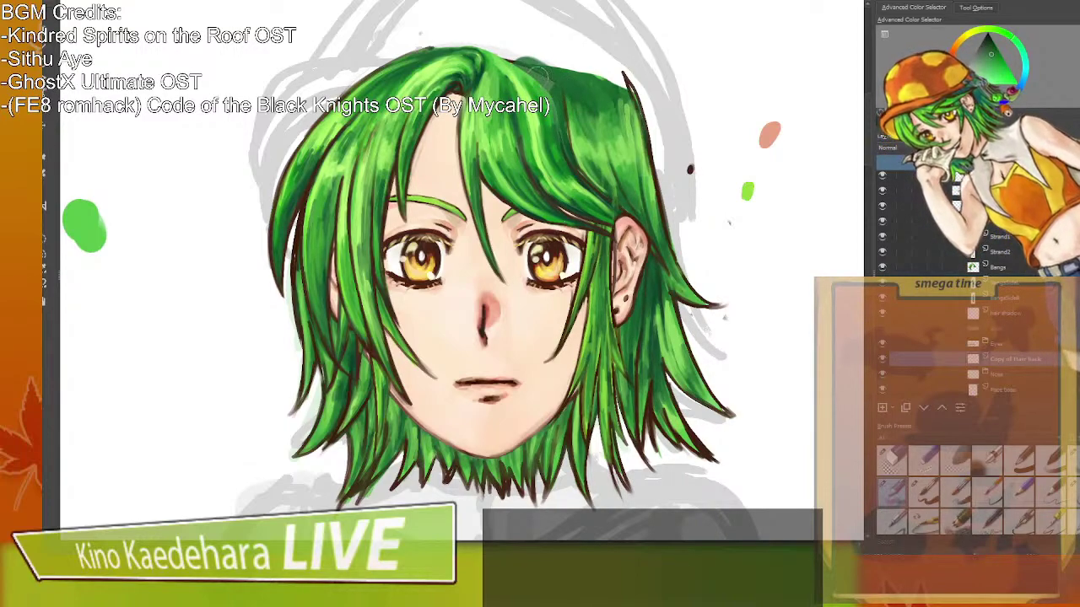
left_click_drag(543, 76, 553, 84)
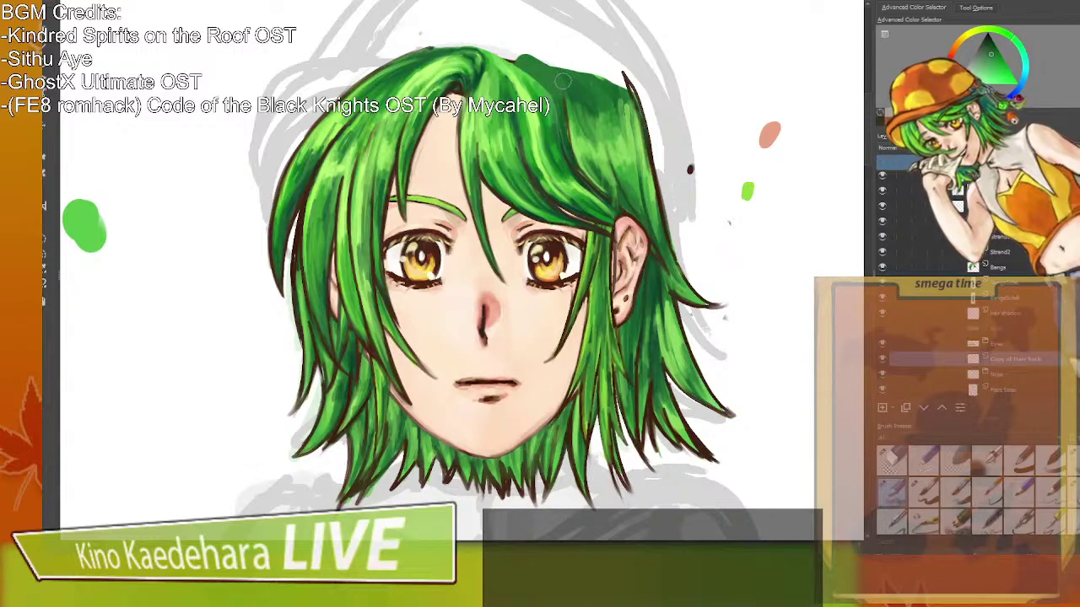
left_click(567, 113, "ctrl")
mouse_move(528, 69)
left_mouse_down()
mouse_move(548, 93)
mouse_move(494, 51)
mouse_move(553, 59)
mouse_move(537, 68)
mouse_move(497, 49)
mouse_move(612, 84)
mouse_move(504, 52)
mouse_move(475, 55)
mouse_move(489, 83)
left_mouse_up()
left_click(556, 80, "ctrl")
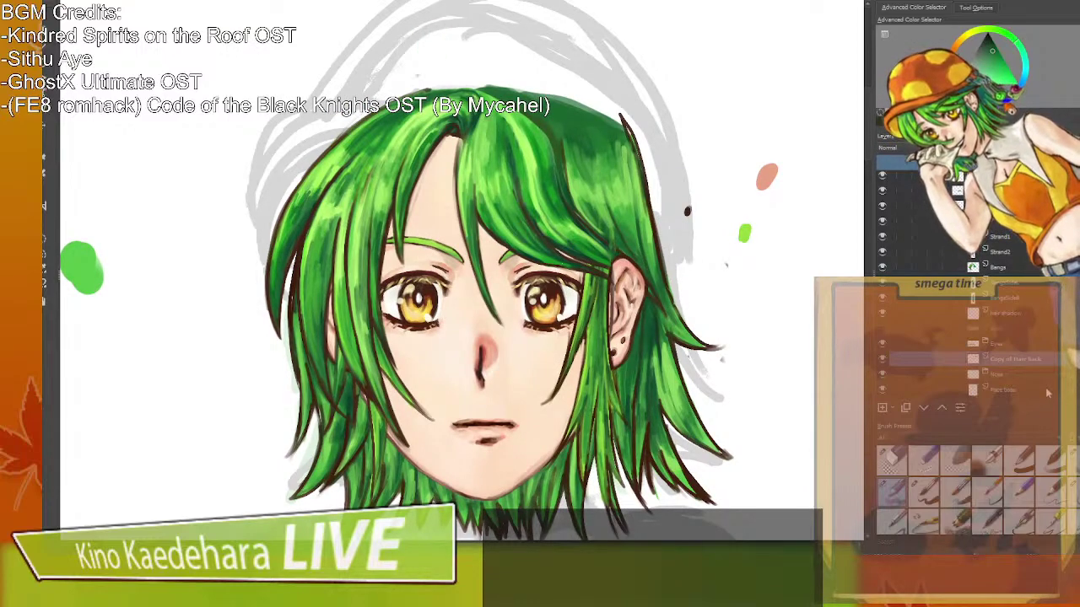
left_click_drag(754, 356, 767, 332)
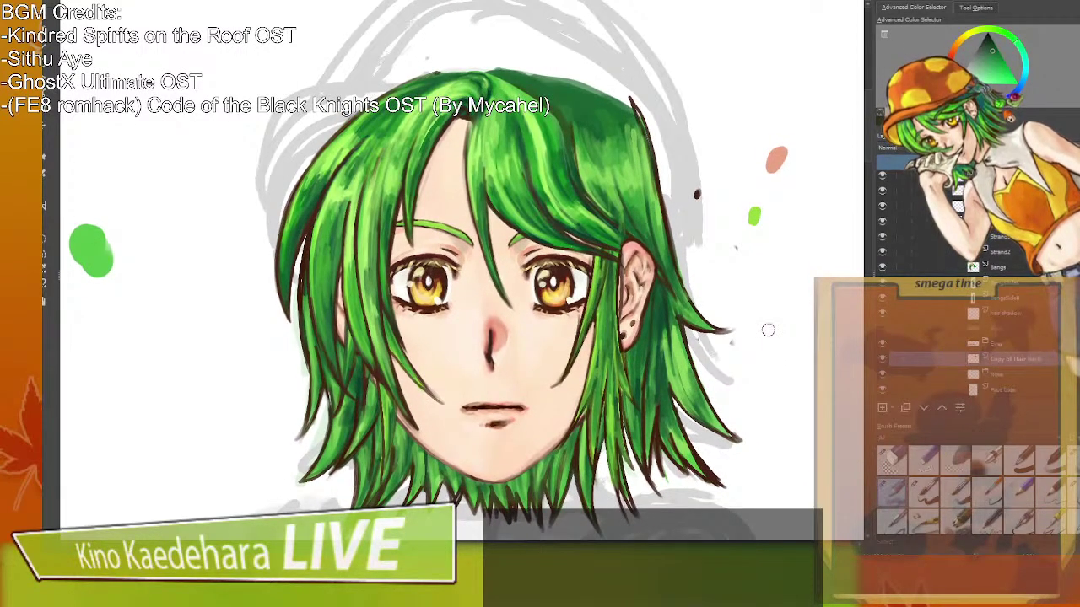
left_click_drag(782, 369, 787, 351)
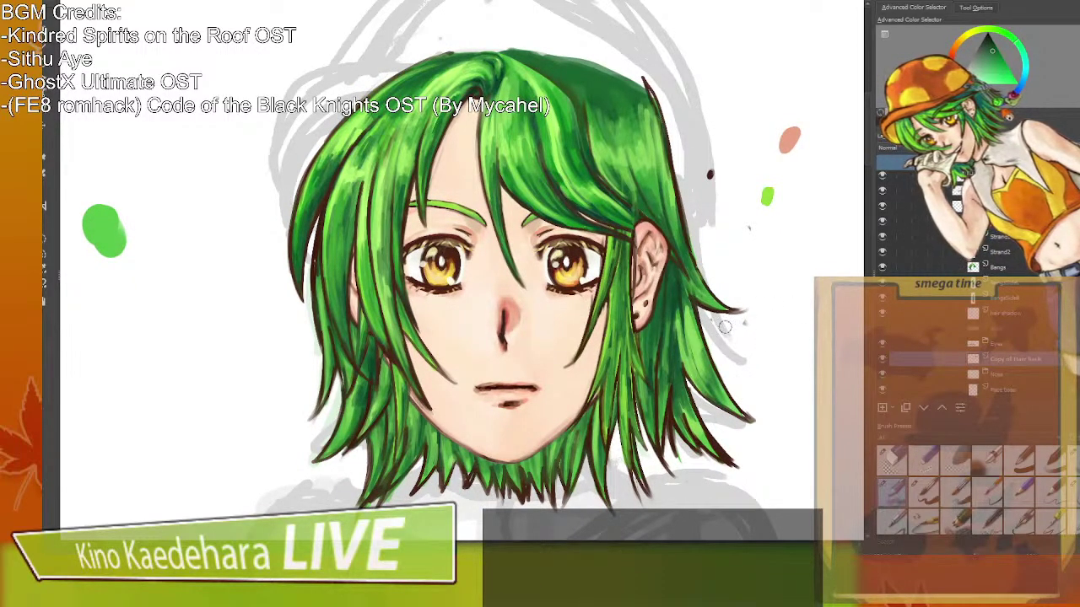
scroll(727, 329, "down", 2)
scroll(722, 327, "up", 2)
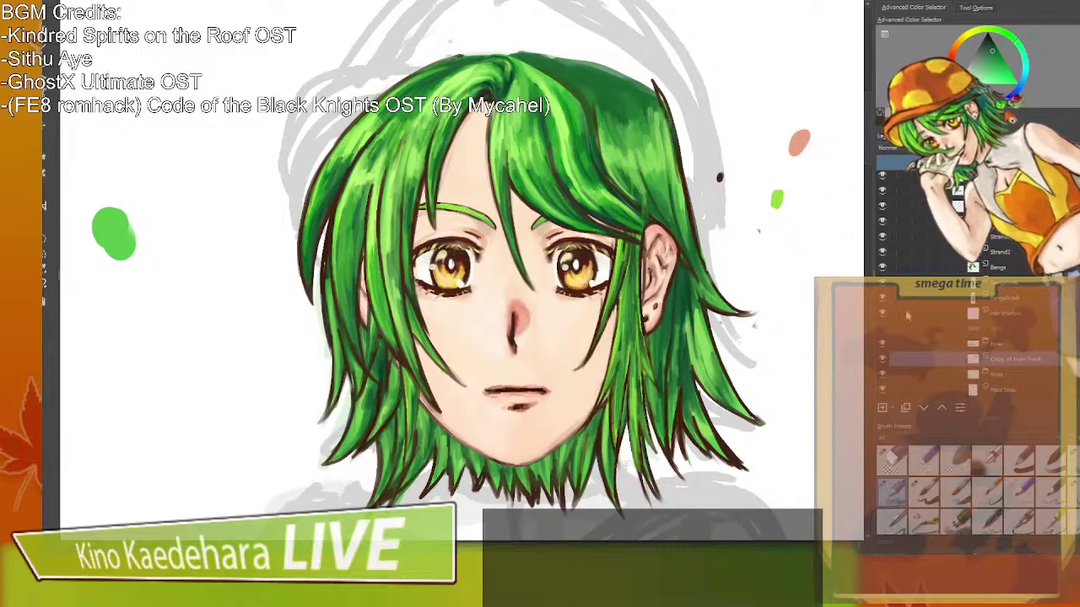
left_click_drag(702, 339, 699, 319)
scroll(695, 320, "down", 1)
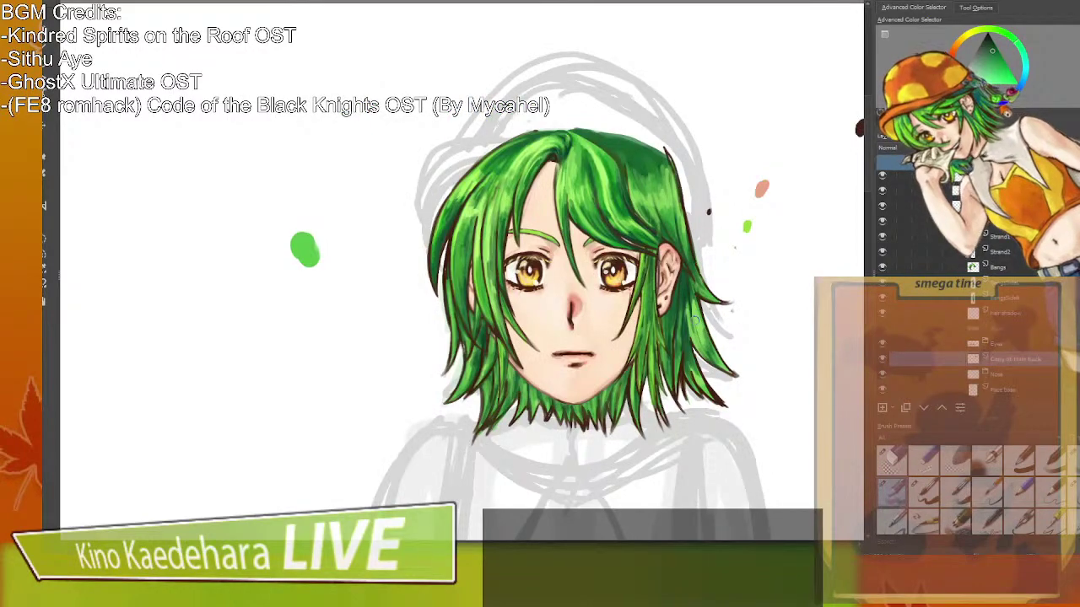
scroll(700, 312, "up", 2)
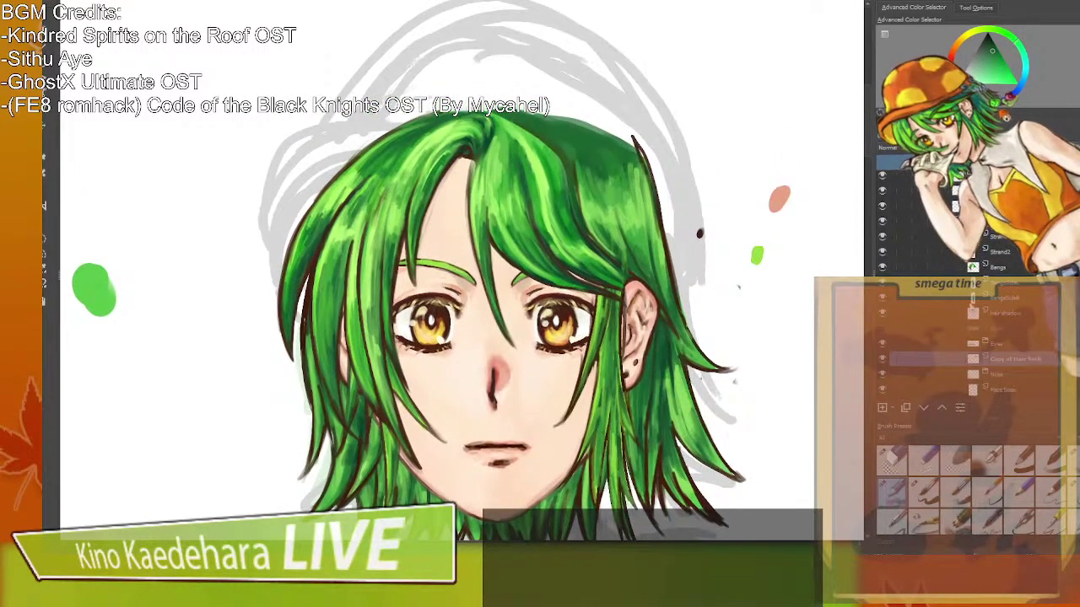
Preview the mouth shapes by switching between the closed line and open mouth layers in the Mouth group.
scroll(1002, 290, "up", 3)
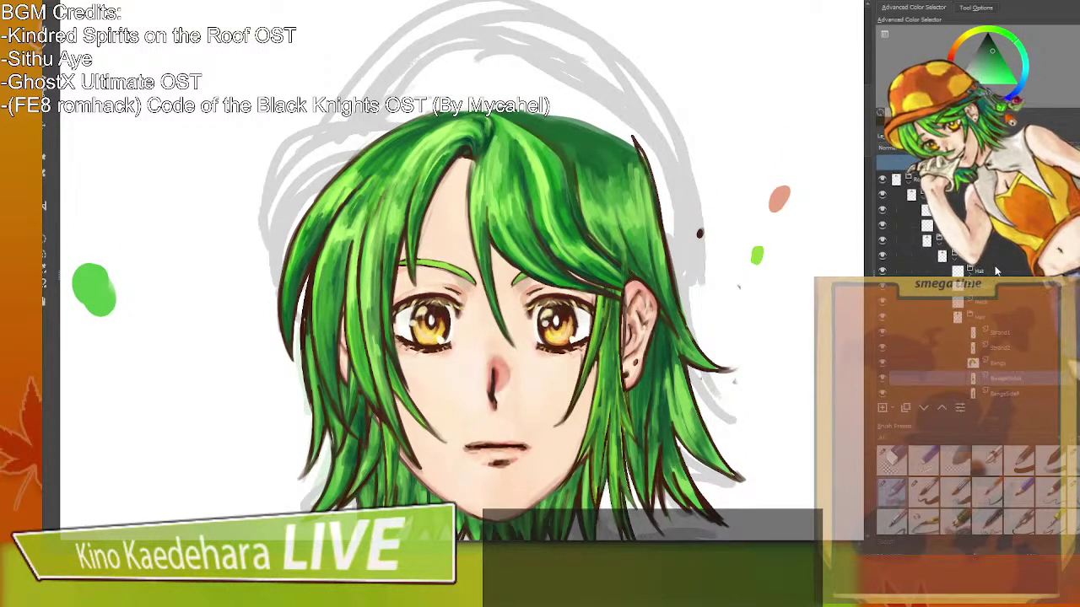
scroll(996, 271, "up", 3)
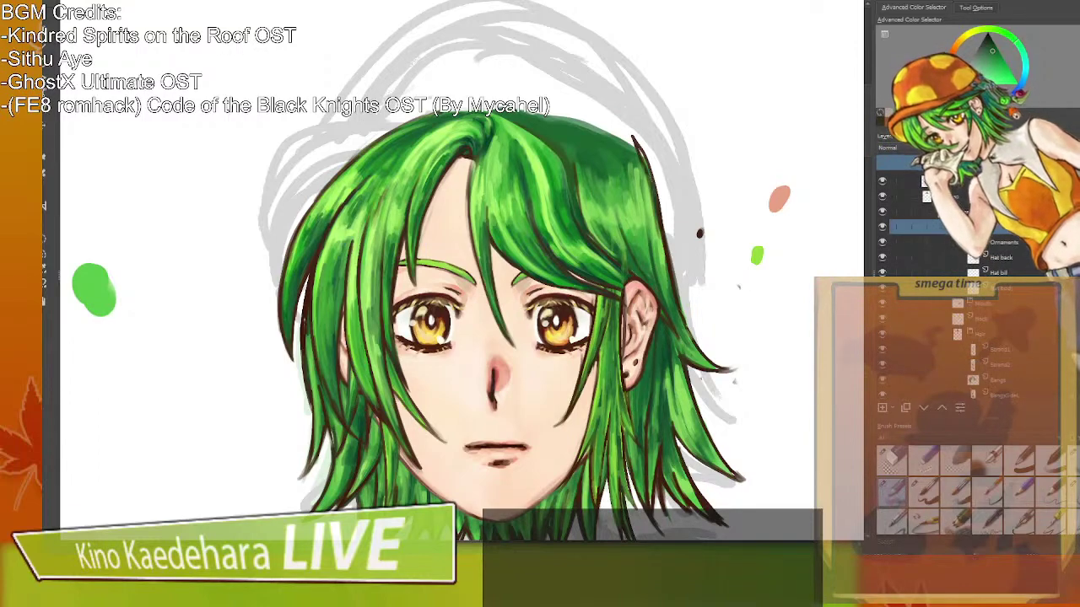
left_click(971, 306)
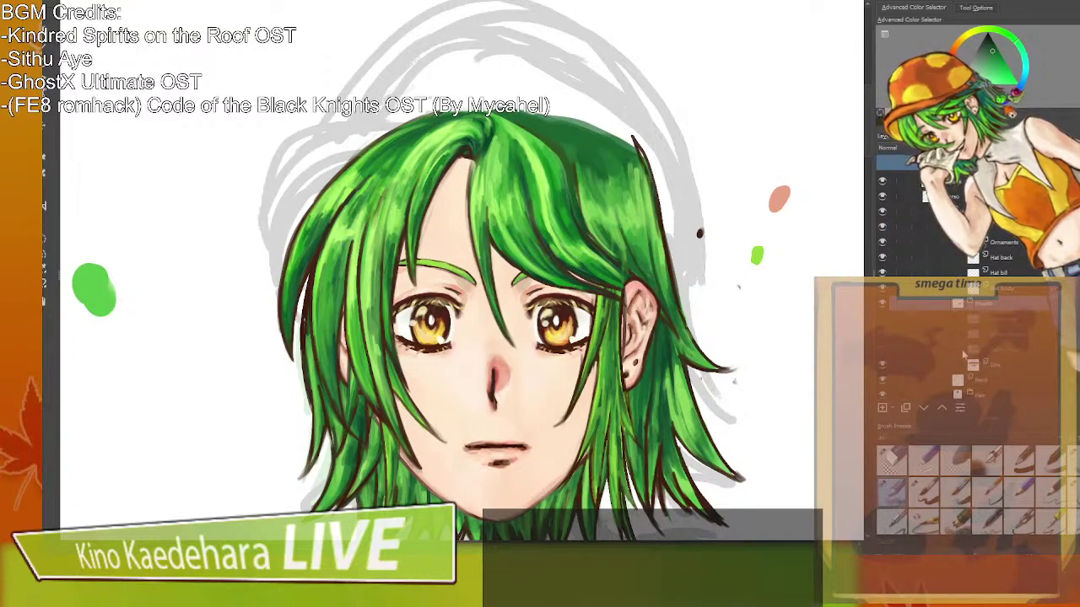
left_click(883, 364)
left_click(881, 349)
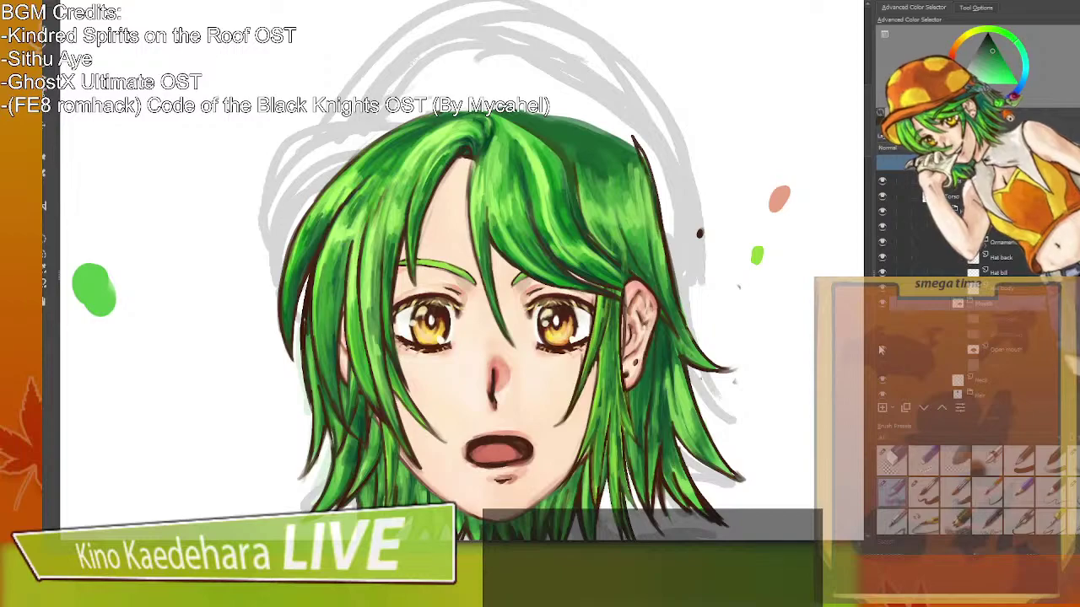
left_click_drag(880, 350, 879, 334)
left_click(880, 333)
left_click(881, 319)
left_click(881, 318)
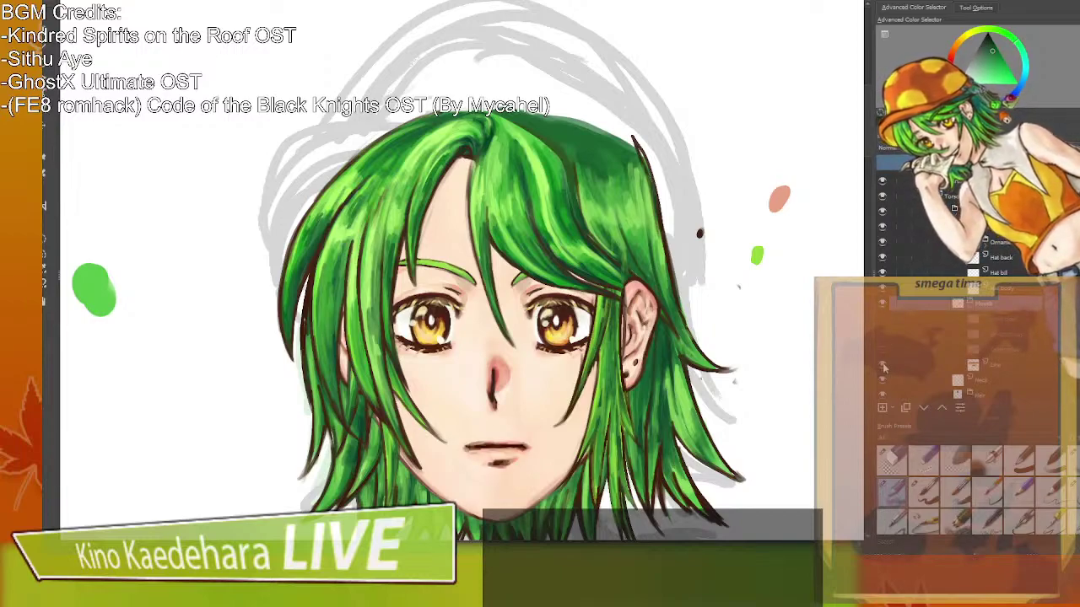
scroll(970, 309, "down", 2)
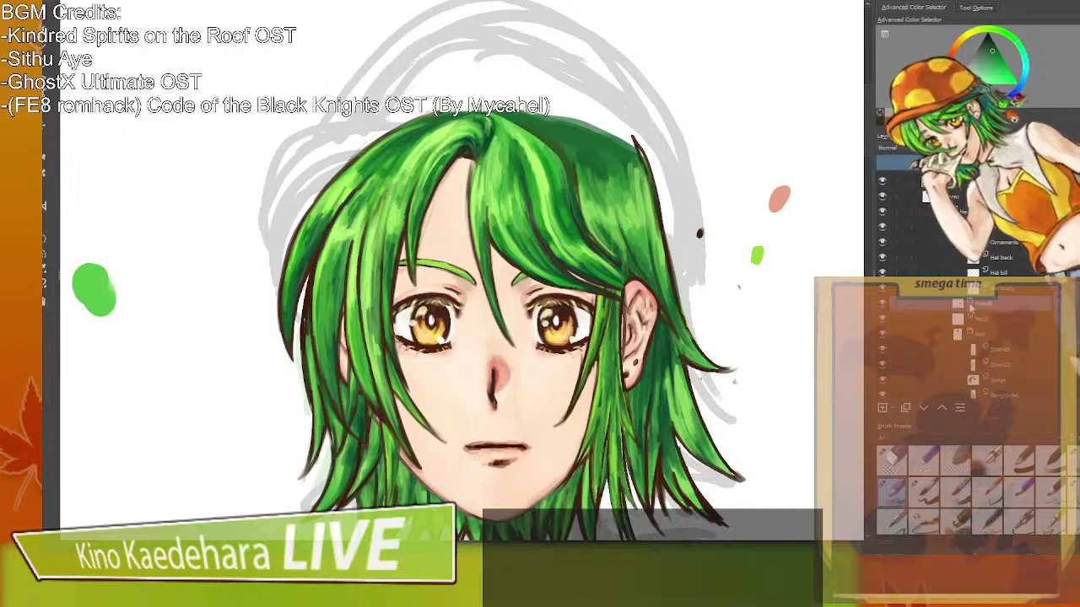
Inspect the layers inside the Eyes group and toggle the left eyebrow layer off and on.
scroll(997, 312, "down", 5)
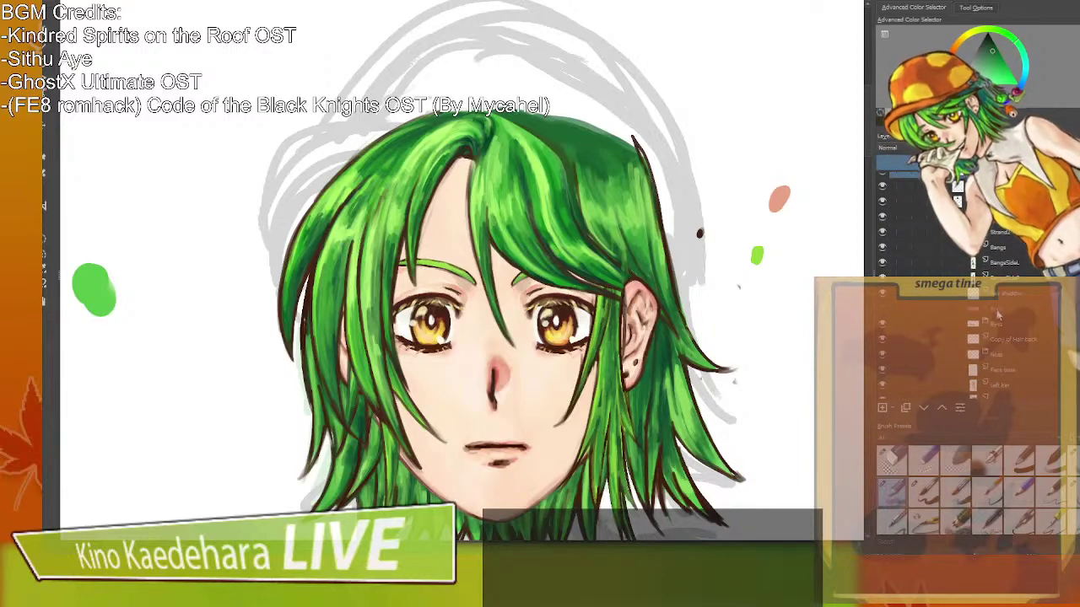
scroll(1007, 312, "up", 3)
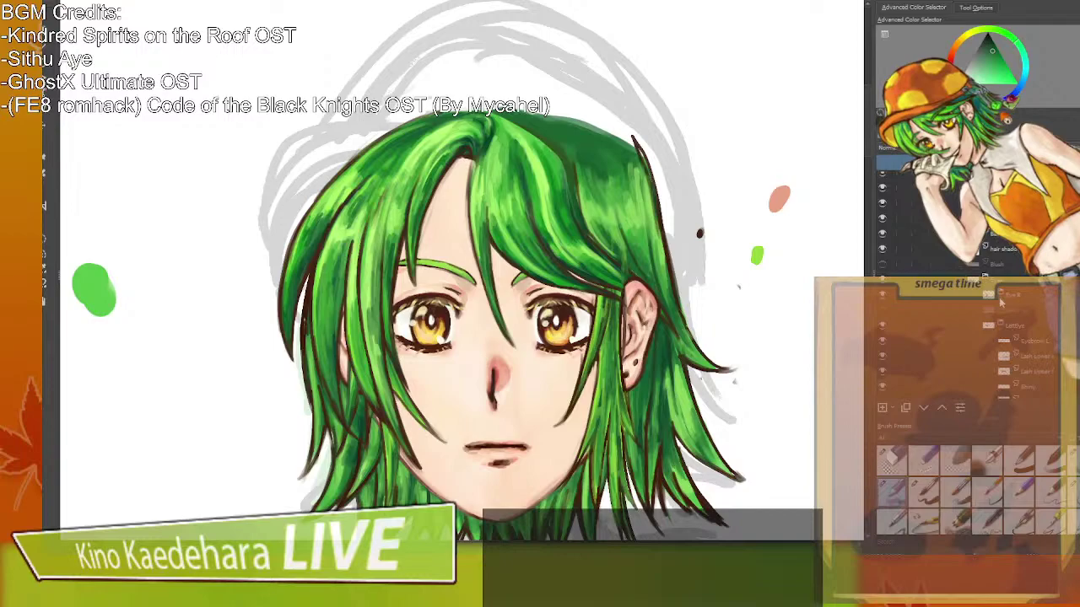
scroll(1008, 316, "down", 2)
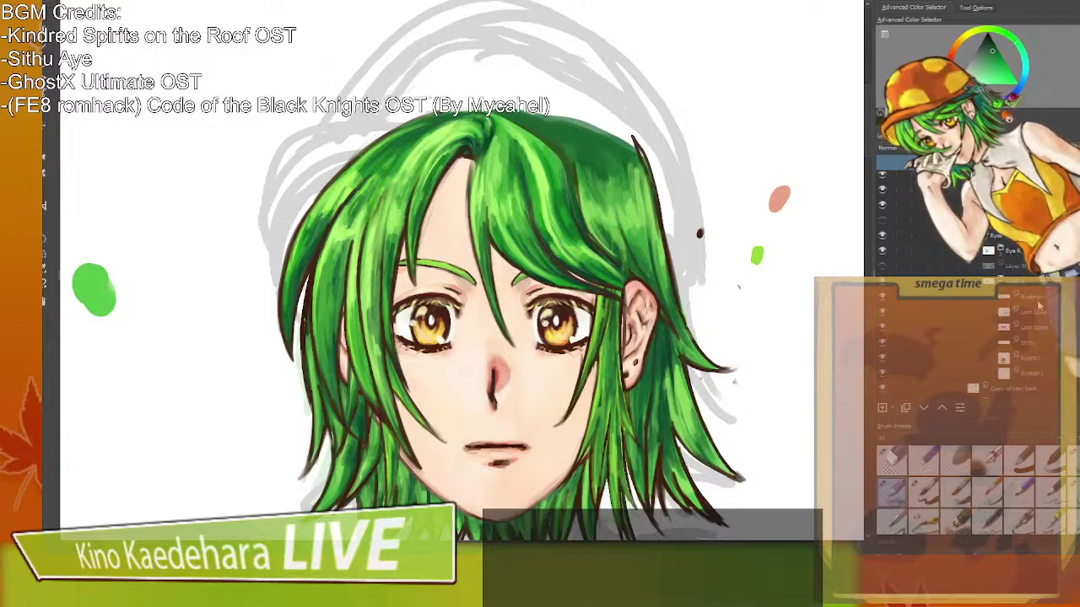
left_click(883, 298)
left_click(884, 298)
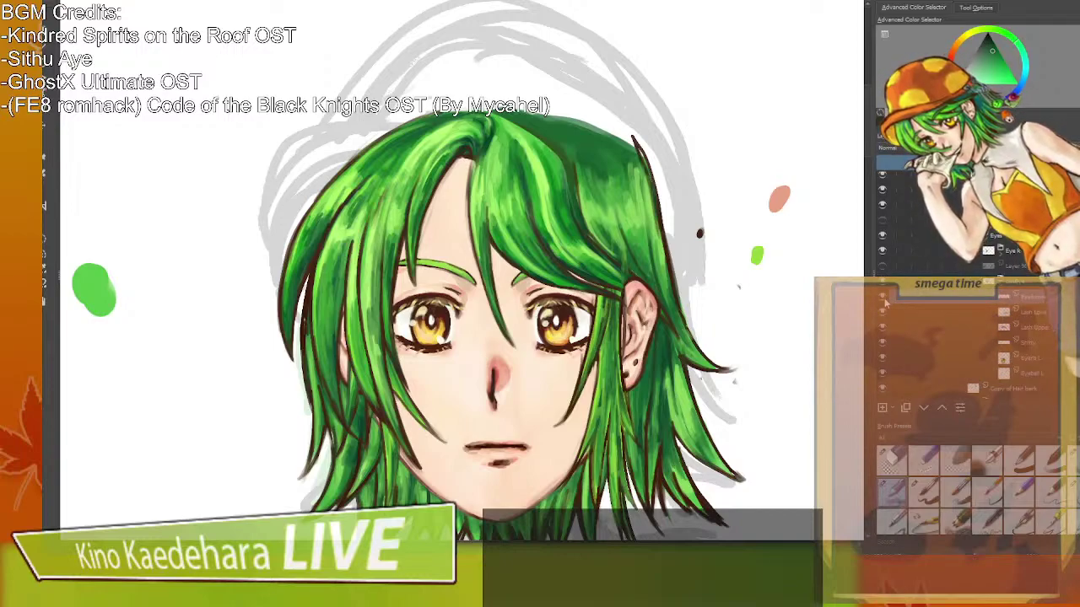
scroll(886, 304, "down", 5)
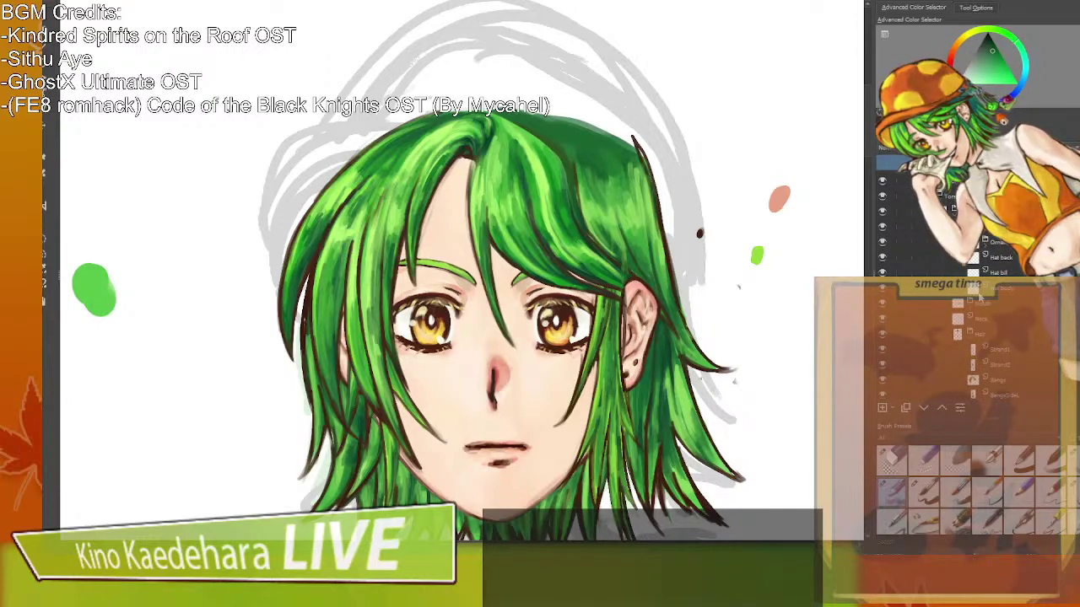
Sample the dark outline colour from the small swatch beside the hair and make the Hat bill layer active.
left_click(970, 341)
scroll(979, 337, "up", 2)
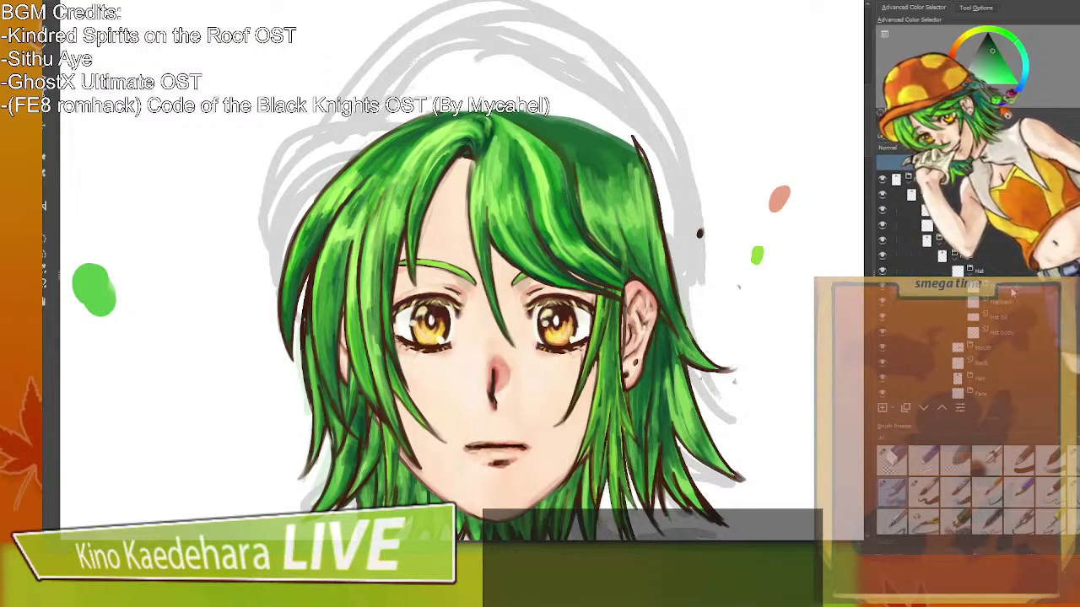
left_click(1009, 333)
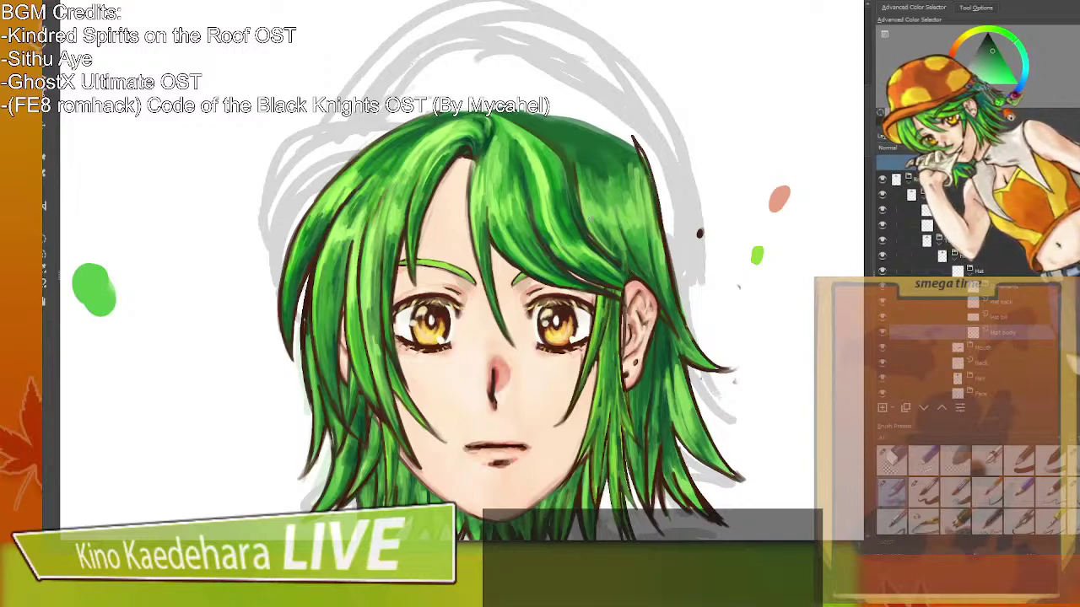
left_click(703, 231, "ctrl")
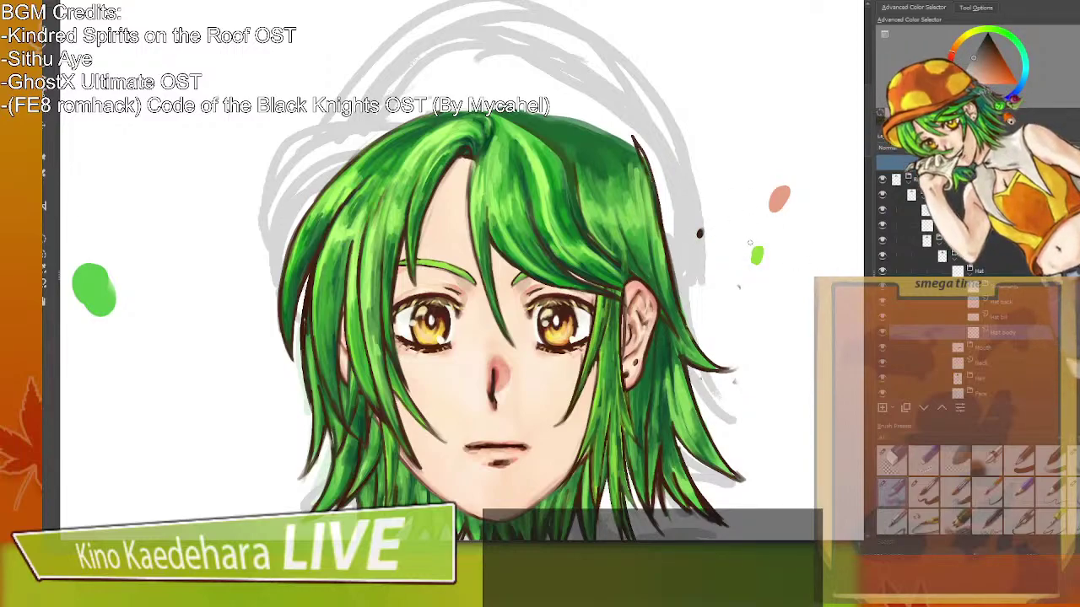
left_click(704, 237, "ctrl")
left_click(699, 235, "ctrl")
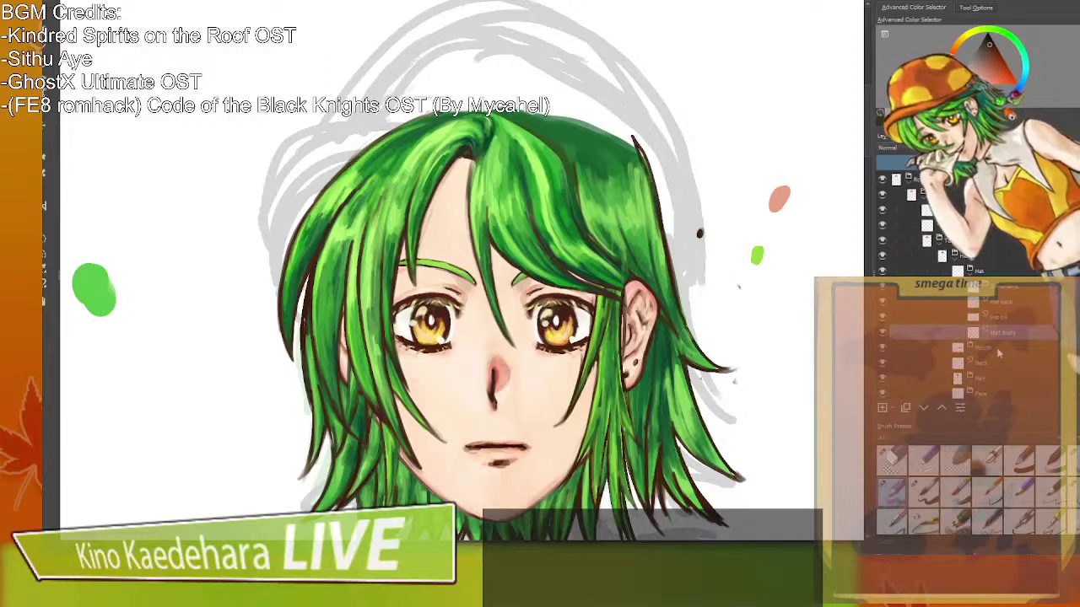
left_click_drag(758, 288, 748, 365)
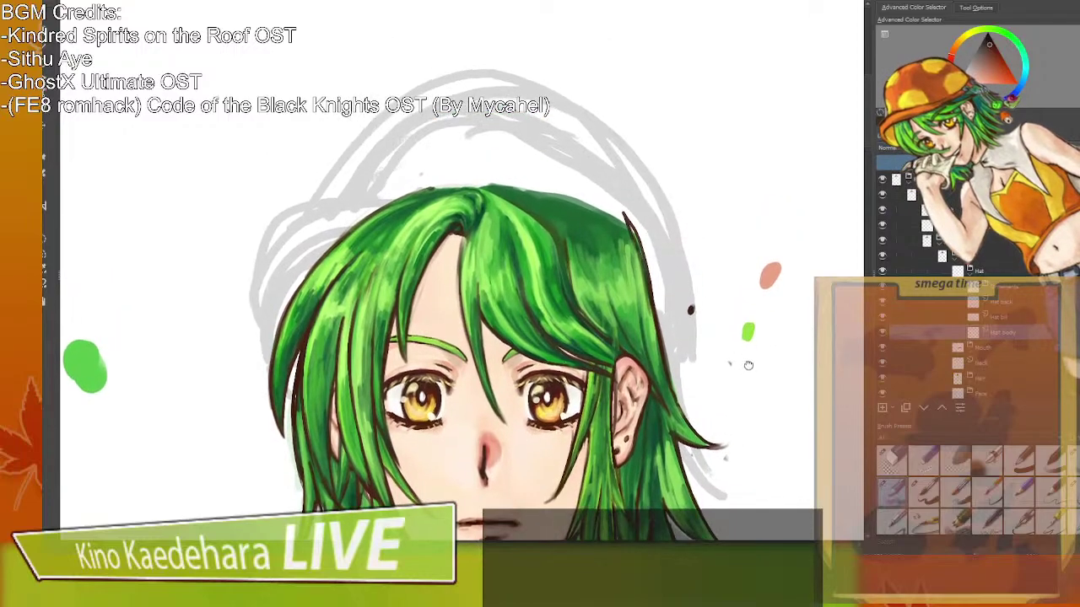
left_click(996, 319)
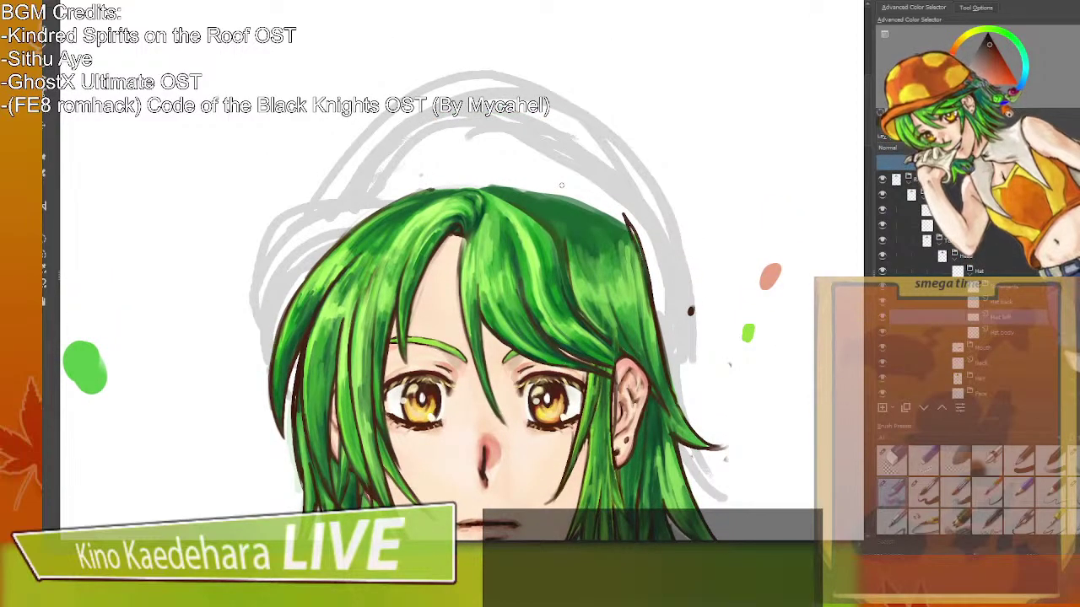
scroll(560, 187, "down", 2)
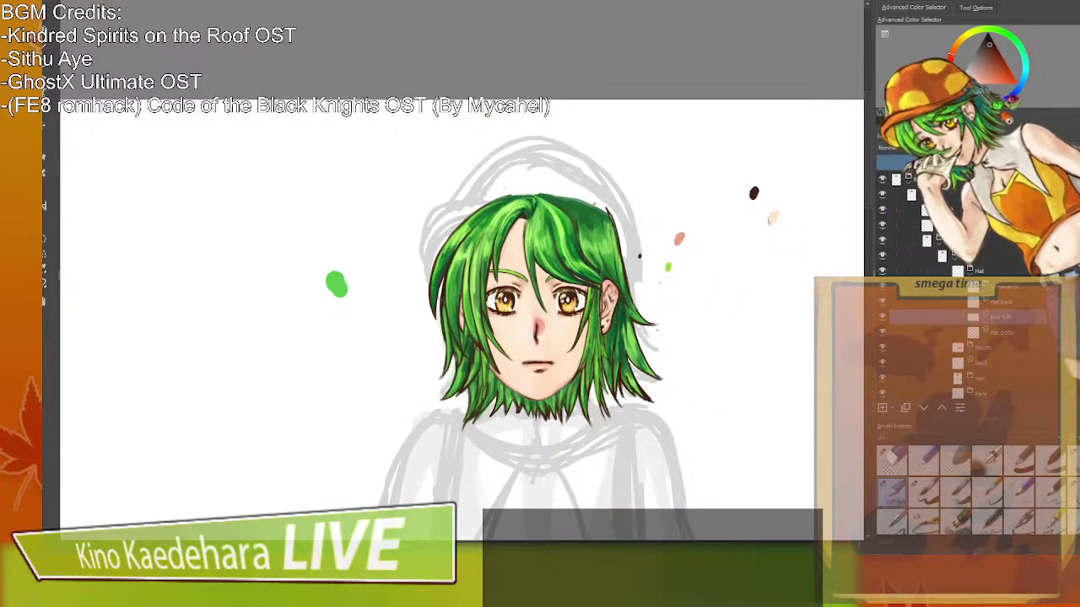
Try to draw the hat bill's long curve across the top of the hair in freehand strokes.
mouse_move(436, 213)
left_mouse_down()
mouse_move(499, 196)
mouse_move(594, 216)
left_mouse_up()
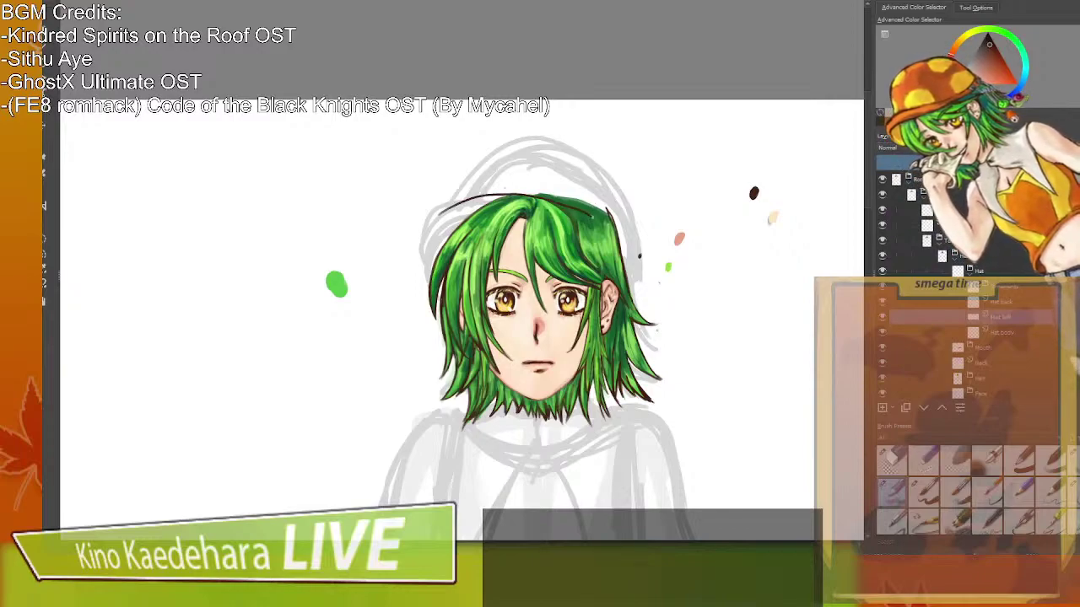
mouse_move(530, 195)
left_mouse_down()
mouse_move(432, 218)
mouse_move(479, 199)
mouse_move(438, 215)
mouse_move(605, 216)
left_mouse_up()
key("ctrl+z")
key("ctrl+z")
key("ctrl+z")
key("ctrl+z")
mouse_move(419, 218)
left_mouse_down()
mouse_move(512, 204)
mouse_move(608, 224)
left_mouse_up()
mouse_move(514, 204)
left_mouse_down()
mouse_move(558, 209)
mouse_move(437, 208)
mouse_move(609, 228)
left_mouse_up()
key("ctrl+z")
key("ctrl+z")
key("ctrl+z")
mouse_move(548, 211)
left_mouse_down()
mouse_move(460, 206)
mouse_move(428, 218)
left_mouse_up()
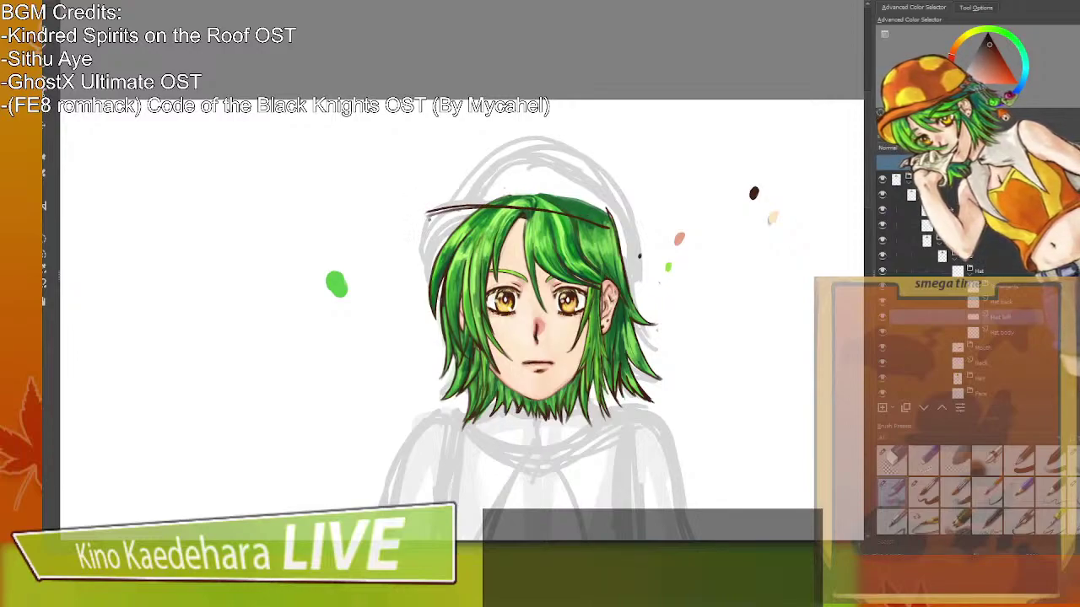
key("ctrl+z")
key("ctrl+z")
key("ctrl+z")
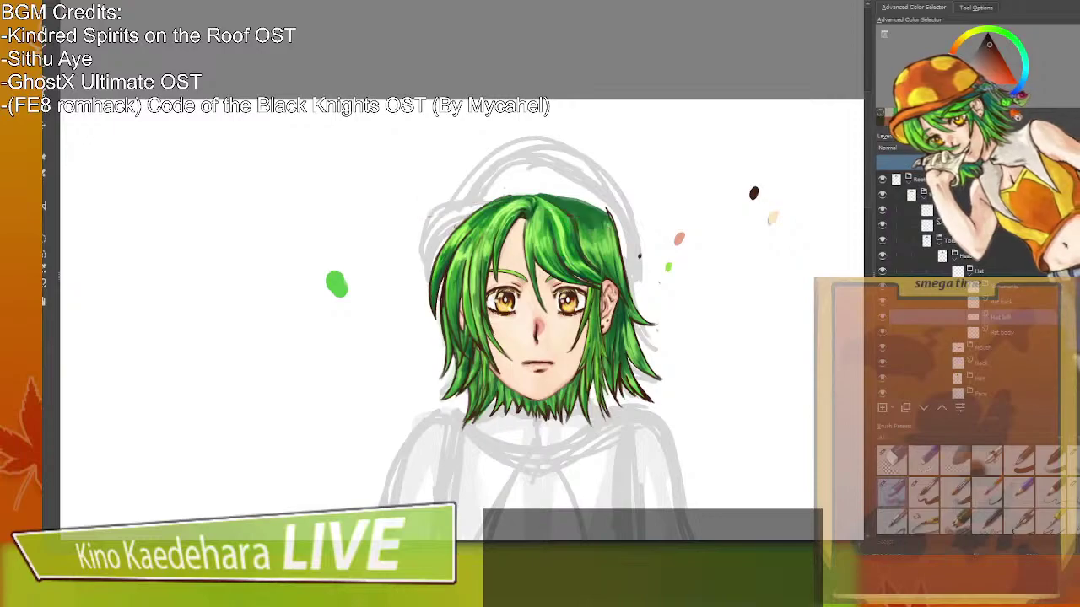
mouse_move(446, 207)
left_mouse_down()
mouse_move(496, 194)
mouse_move(611, 224)
left_mouse_up()
key("ctrl+z")
mouse_move(449, 201)
left_mouse_down()
mouse_move(493, 193)
mouse_move(617, 226)
left_mouse_up()
key("ctrl+z")
mouse_move(462, 187)
left_mouse_down()
mouse_move(558, 198)
mouse_move(631, 228)
mouse_move(523, 186)
left_mouse_up()
key("ctrl+z")
Draw the hat bill's outline as two long curves above the hair, closed at the left end and meeting at the right.
mouse_move(456, 194)
left_mouse_down()
mouse_move(506, 193)
mouse_move(637, 229)
left_mouse_up()
mouse_move(459, 194)
left_mouse_down()
mouse_move(427, 237)
mouse_move(457, 195)
mouse_move(426, 233)
mouse_move(474, 192)
mouse_move(430, 228)
mouse_move(445, 187)
mouse_move(426, 211)
mouse_move(475, 175)
mouse_move(447, 184)
left_mouse_up()
mouse_move(518, 173)
left_mouse_down()
mouse_move(473, 177)
mouse_move(512, 173)
mouse_move(574, 189)
mouse_move(642, 231)
left_mouse_up()
mouse_move(612, 204)
left_mouse_down()
mouse_move(589, 193)
mouse_move(642, 233)
left_mouse_up()
mouse_move(459, 180)
left_mouse_down()
mouse_move(427, 221)
mouse_move(514, 173)
left_mouse_up()
mouse_move(425, 231)
left_mouse_down()
mouse_move(469, 197)
mouse_move(543, 194)
left_mouse_up()
Erase the bill outline's right tip and reshape it to end above the right side of the hair.
key("/")
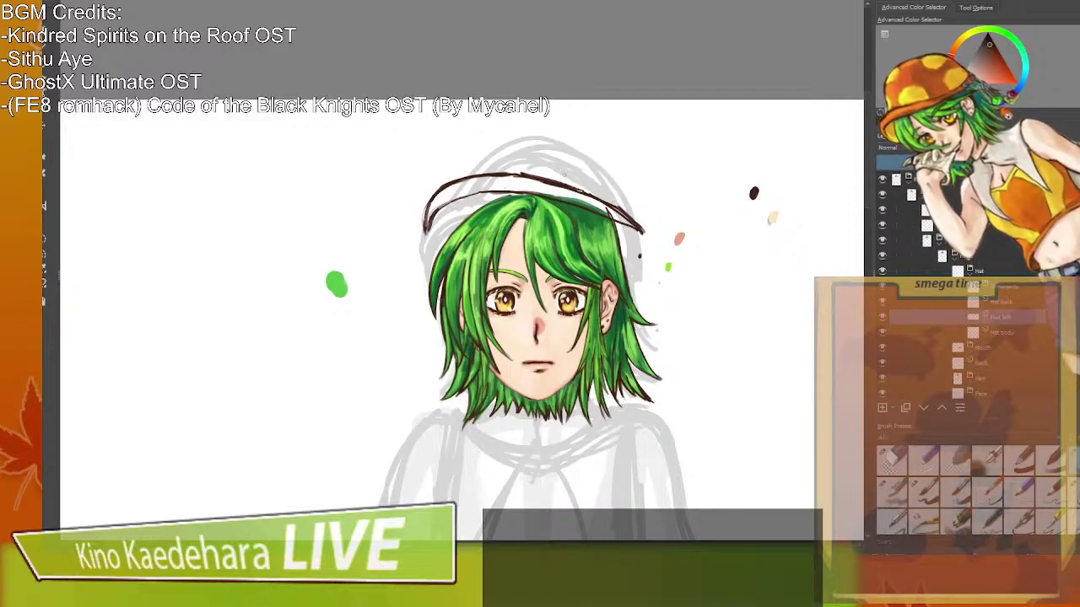
left_click_drag(611, 205, 643, 230)
key("slash")
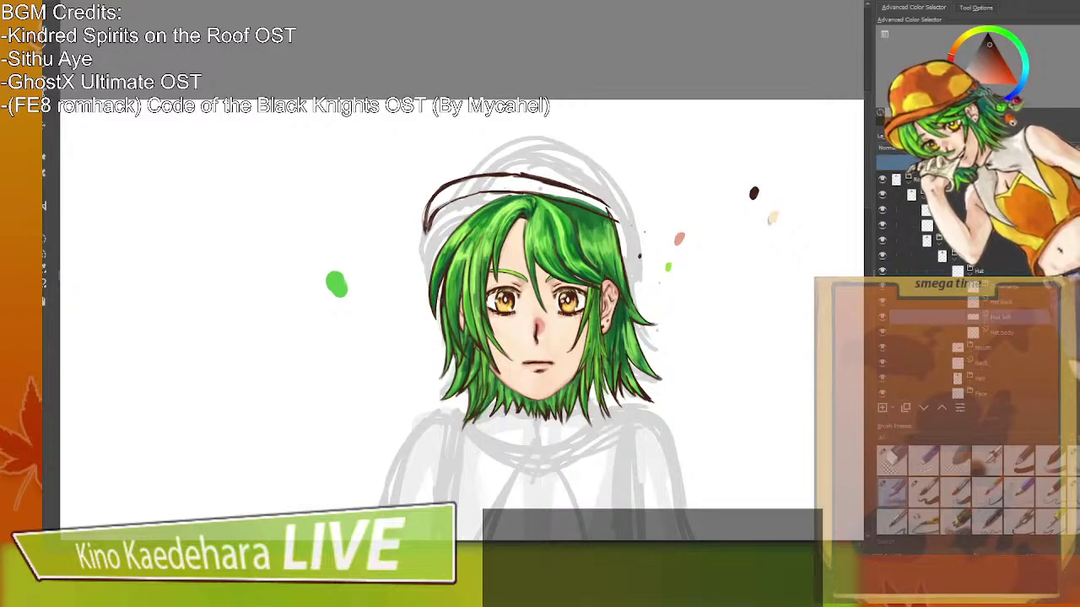
mouse_move(560, 184)
left_mouse_down()
mouse_move(615, 221)
mouse_move(589, 213)
mouse_move(602, 219)
left_mouse_up()
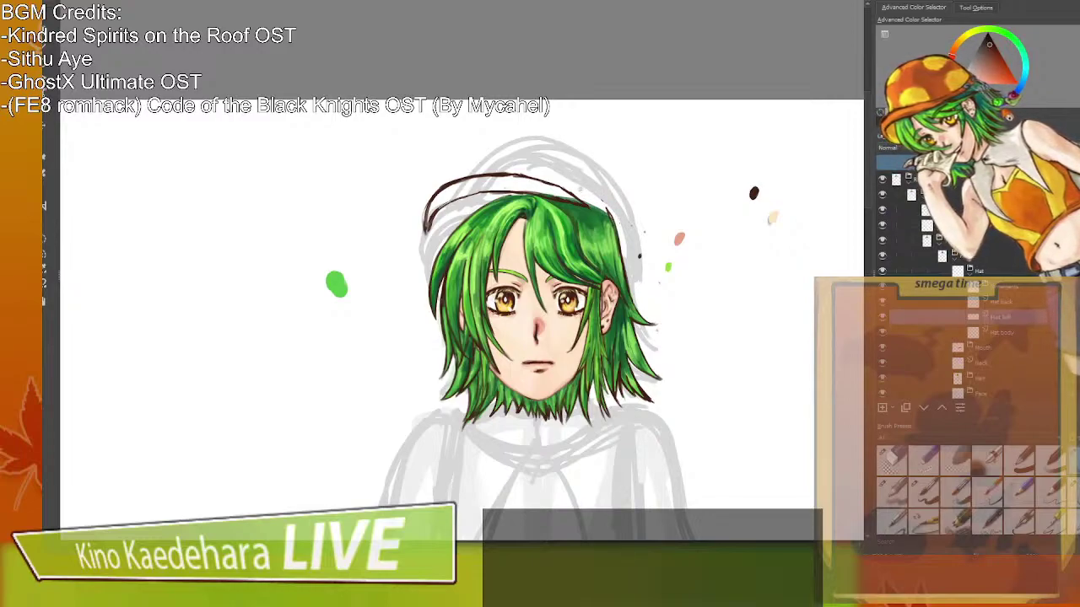
Draw a short edge stroke above the hair's right side on the Hat body layer and hide the Hat bill layer.
left_click(1000, 327)
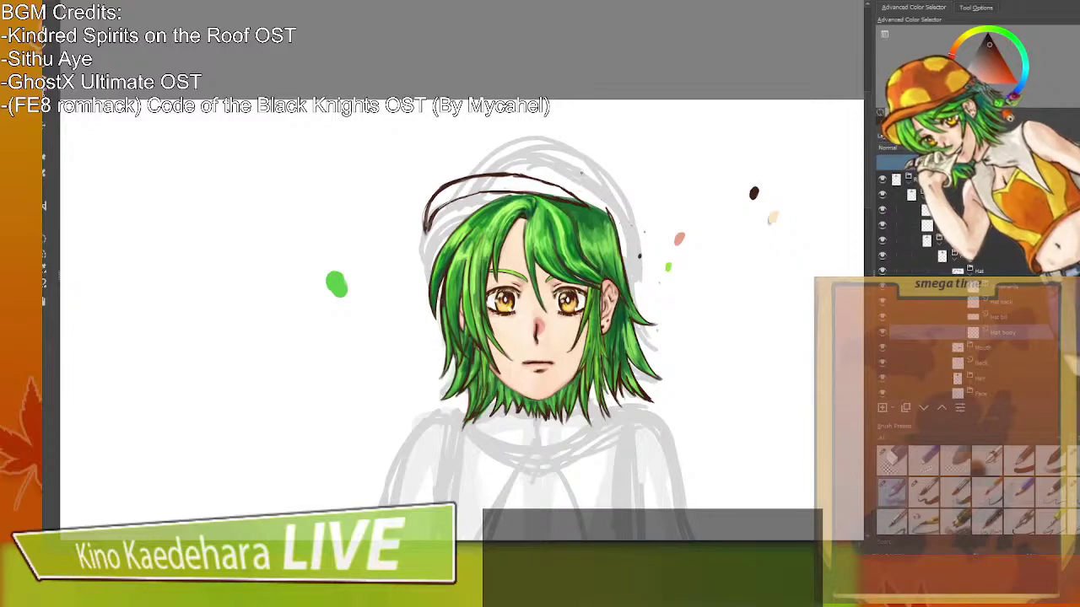
mouse_move(589, 207)
left_mouse_down()
mouse_move(609, 212)
mouse_move(601, 199)
mouse_move(615, 215)
left_mouse_up()
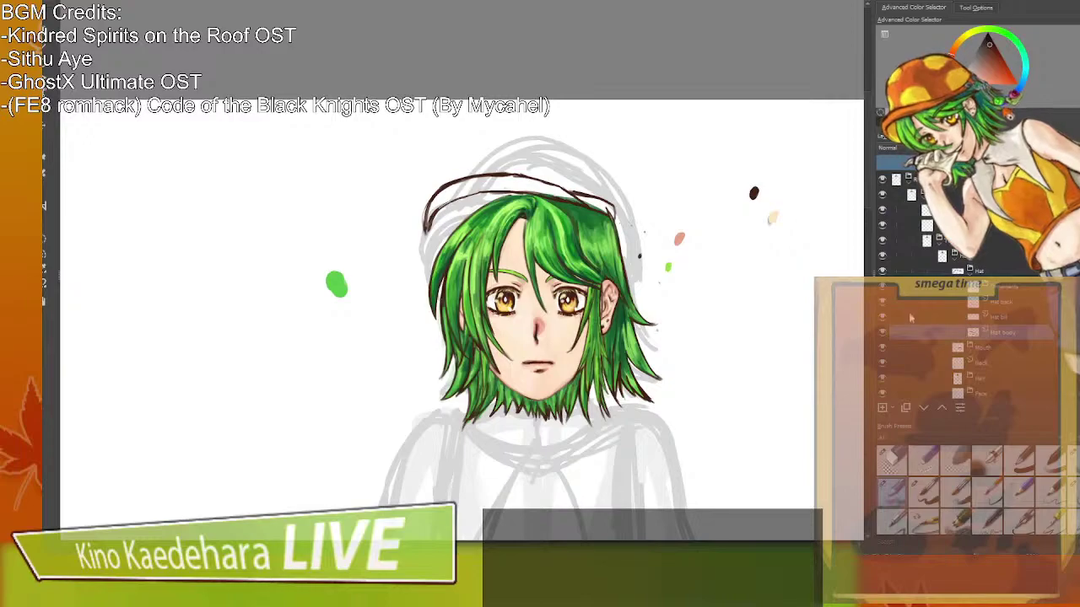
left_click(883, 318)
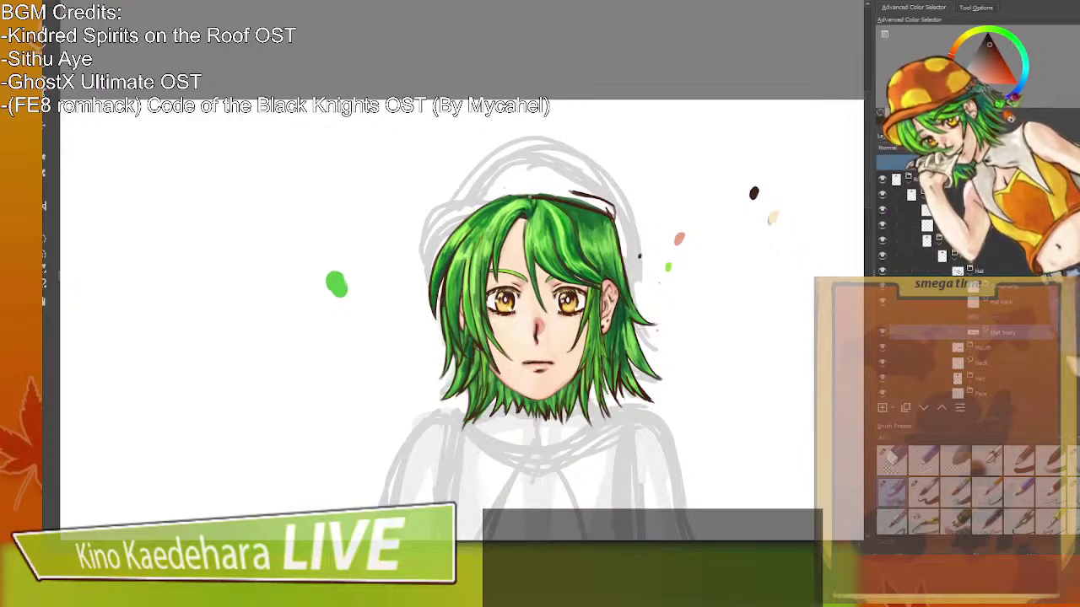
Try to draw the hat body's lower edge across the top of the hair.
left_click_drag(529, 199, 475, 211)
left_click_drag(557, 199, 462, 218)
left_click_drag(594, 203, 604, 209)
key("ctrl+z")
key("ctrl+z")
key("ctrl+z")
key("ctrl+z")
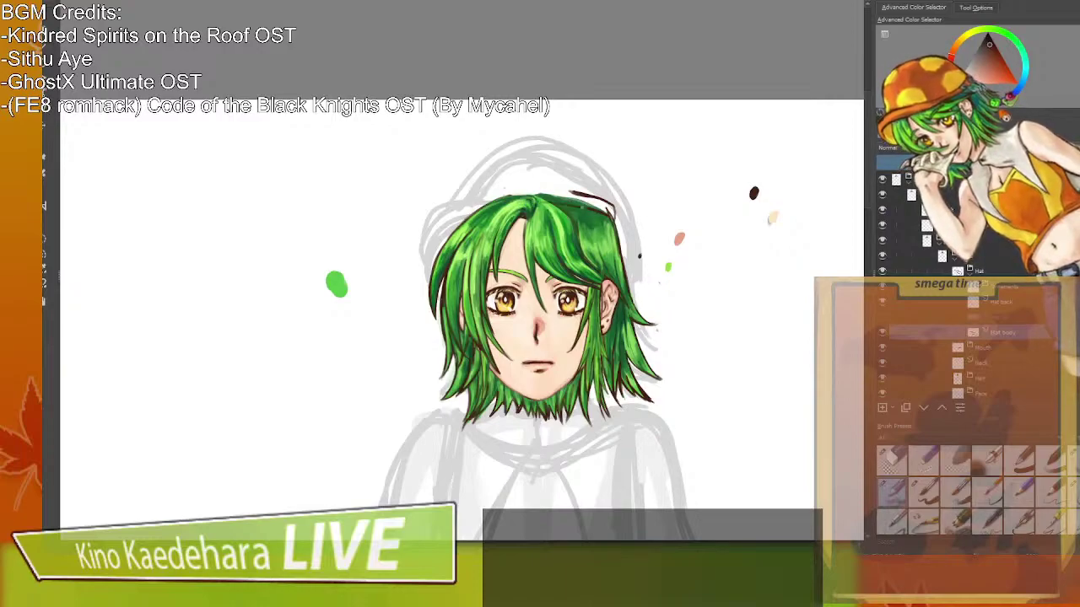
Remove the short edge stroke and redraw the hat body's lower edge lower down over the right side of the hair.
mouse_move(560, 210)
left_mouse_down()
mouse_move(613, 227)
mouse_move(601, 200)
mouse_move(609, 216)
left_mouse_up()
key("/")
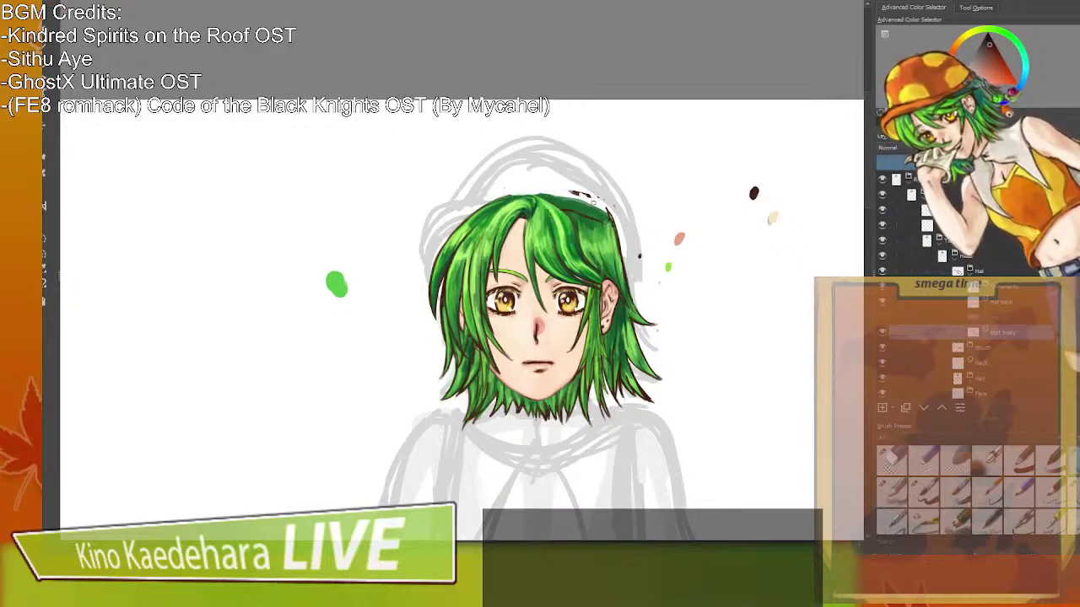
key("ctrl+z")
key("/")
left_click_drag(580, 214, 615, 229)
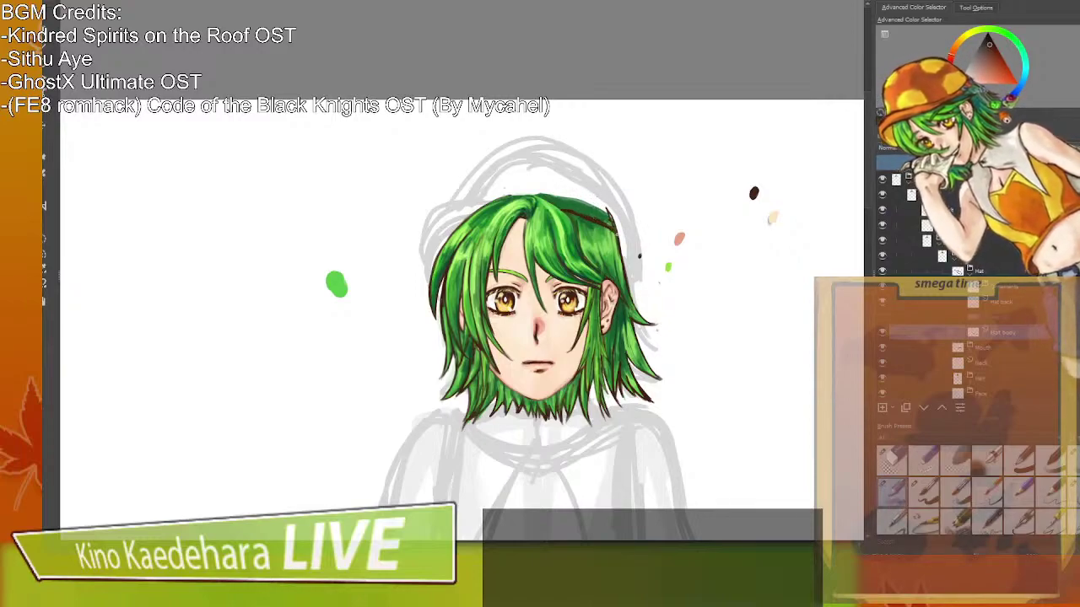
Extend the hat body's lower edge in a thin curve across the hair to the left, redoing strokes as needed.
left_click_drag(463, 209, 570, 216)
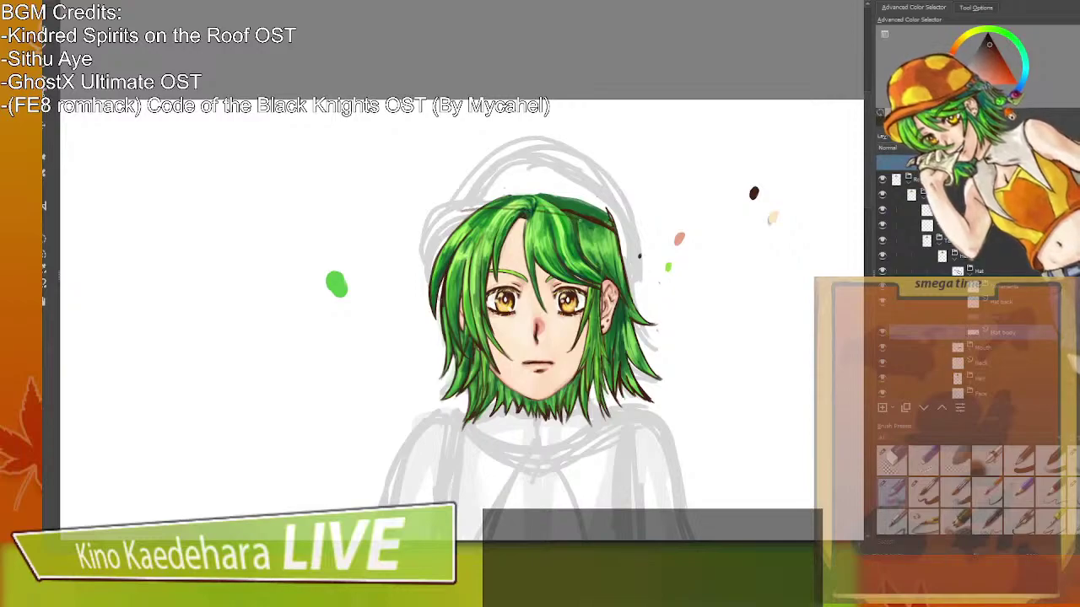
key("ctrl+z")
mouse_move(467, 208)
left_mouse_down()
mouse_move(580, 217)
mouse_move(453, 210)
left_mouse_up()
key("ctrl+z")
mouse_move(483, 207)
left_mouse_down()
mouse_move(581, 217)
mouse_move(466, 208)
mouse_move(588, 220)
left_mouse_up()
key("ctrl+z")
key("ctrl+z")
left_click_drag(464, 214, 556, 210)
mouse_move(471, 211)
left_mouse_down()
mouse_move(462, 219)
mouse_move(519, 202)
left_mouse_up()
mouse_move(477, 215)
left_mouse_down()
mouse_move(461, 223)
mouse_move(582, 220)
left_mouse_up()
key("ctrl+z")
key("ctrl+z")
key("ctrl+z")
key("ctrl+z")
key("ctrl+z")
mouse_move(466, 221)
left_mouse_down()
mouse_move(585, 221)
mouse_move(528, 208)
mouse_move(477, 217)
left_mouse_up()
key("ctrl+z")
mouse_move(494, 213)
left_mouse_down()
mouse_move(595, 221)
mouse_move(475, 210)
mouse_move(504, 147)
mouse_move(570, 138)
left_mouse_up()
key("ctrl+z")
mouse_move(466, 209)
left_mouse_down()
mouse_move(463, 193)
mouse_move(506, 145)
mouse_move(463, 204)
mouse_move(473, 215)
mouse_move(503, 208)
mouse_move(495, 217)
mouse_move(520, 205)
left_mouse_up()
key("ctrl+z")
key("/")
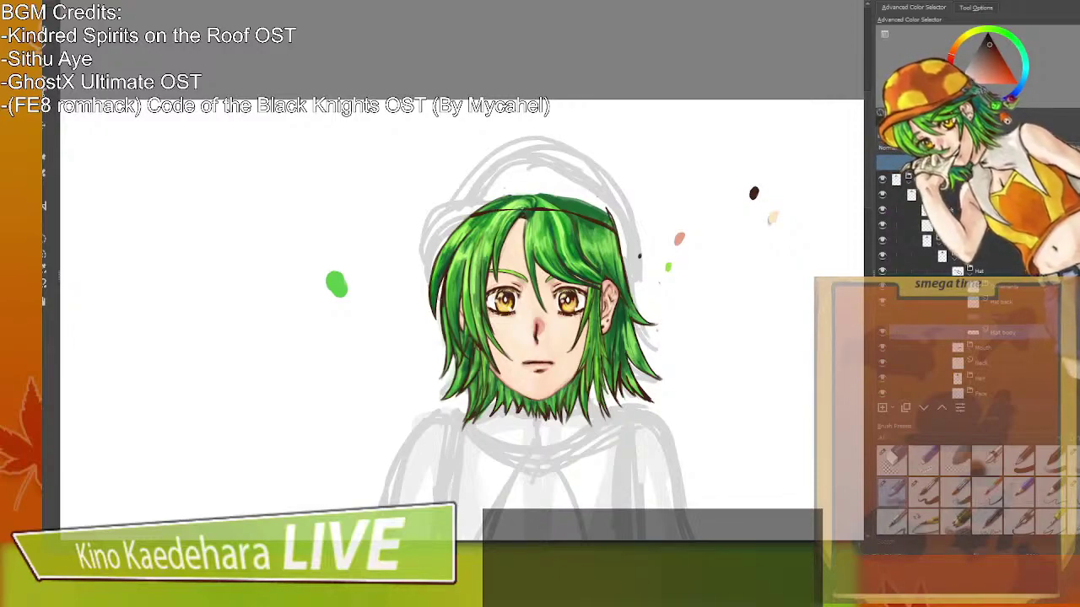
Try to draw the hat crown's dome upward from the left end of the lower edge.
mouse_move(471, 216)
left_mouse_down()
mouse_move(535, 144)
mouse_move(470, 215)
mouse_move(549, 148)
mouse_move(476, 203)
mouse_move(502, 150)
mouse_move(585, 150)
left_mouse_up()
key("ctrl+z")
key("ctrl+z")
key("ctrl+z")
key("ctrl+z")
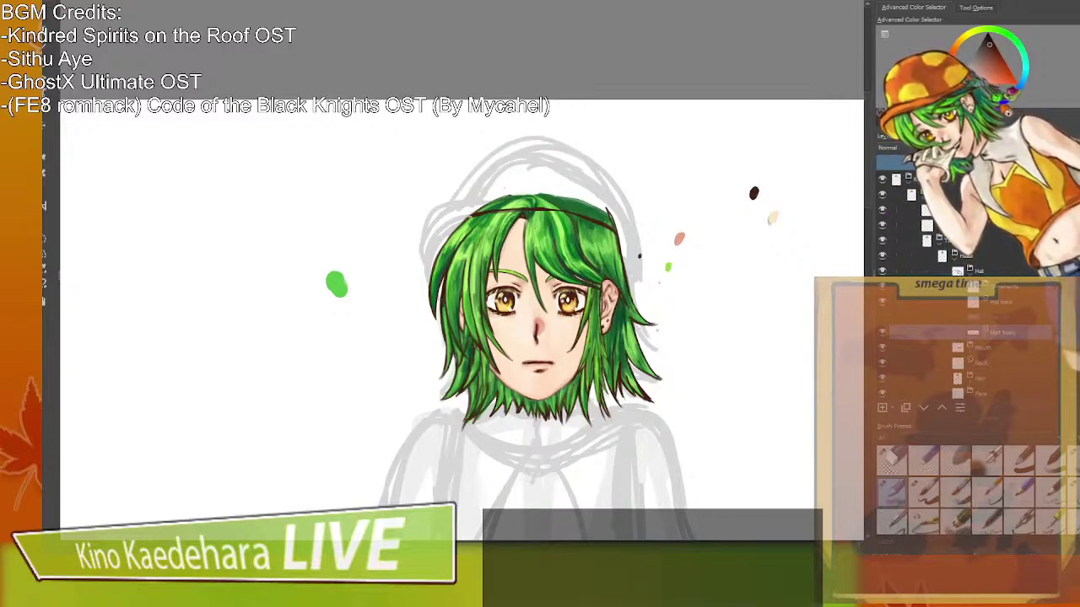
mouse_move(464, 218)
left_mouse_down()
mouse_move(523, 147)
mouse_move(584, 156)
mouse_move(600, 175)
left_mouse_up()
key("ctrl+z")
key("ctrl+z")
key("ctrl+z")
mouse_move(460, 224)
left_mouse_down()
mouse_move(462, 192)
mouse_move(526, 150)
left_mouse_up()
key("ctrl+z")
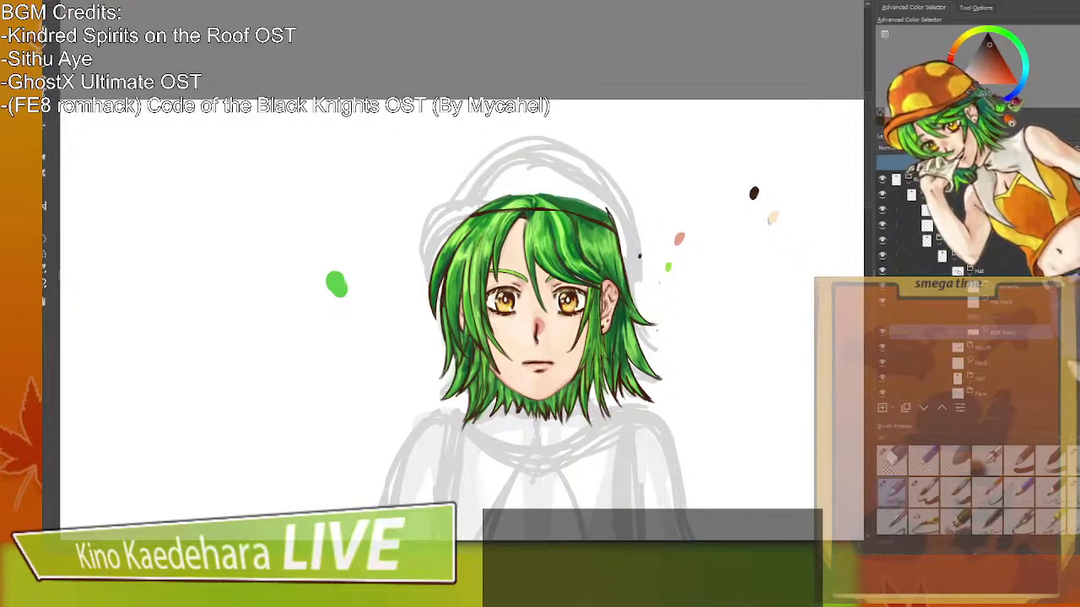
mouse_move(464, 217)
left_mouse_down()
mouse_move(566, 143)
mouse_move(628, 221)
mouse_move(627, 247)
mouse_move(597, 224)
left_mouse_up()
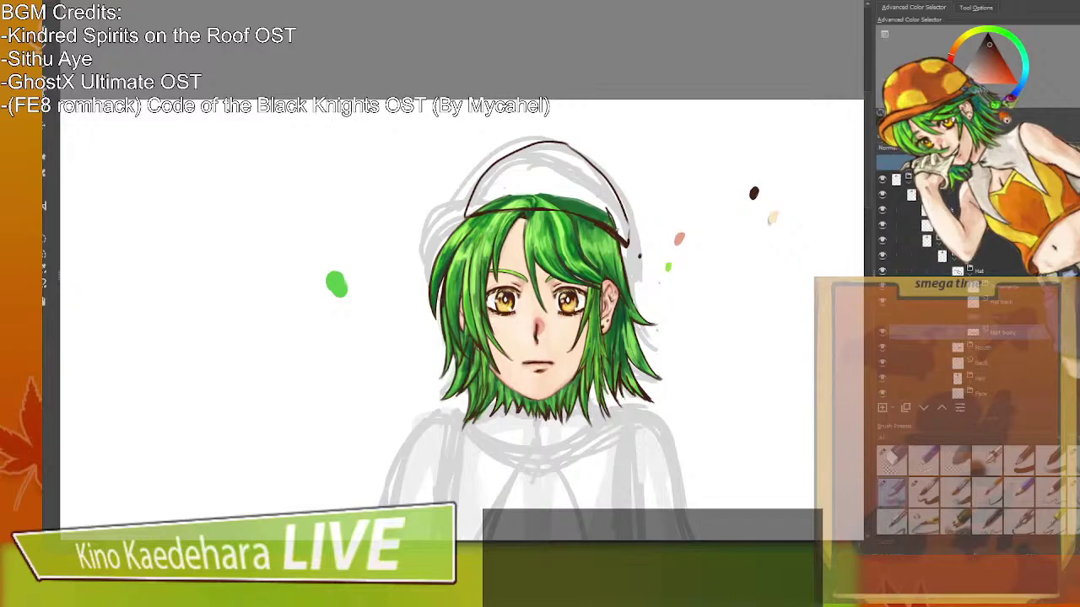
key("ctrl+z")
key("ctrl+z")
key("ctrl+z")
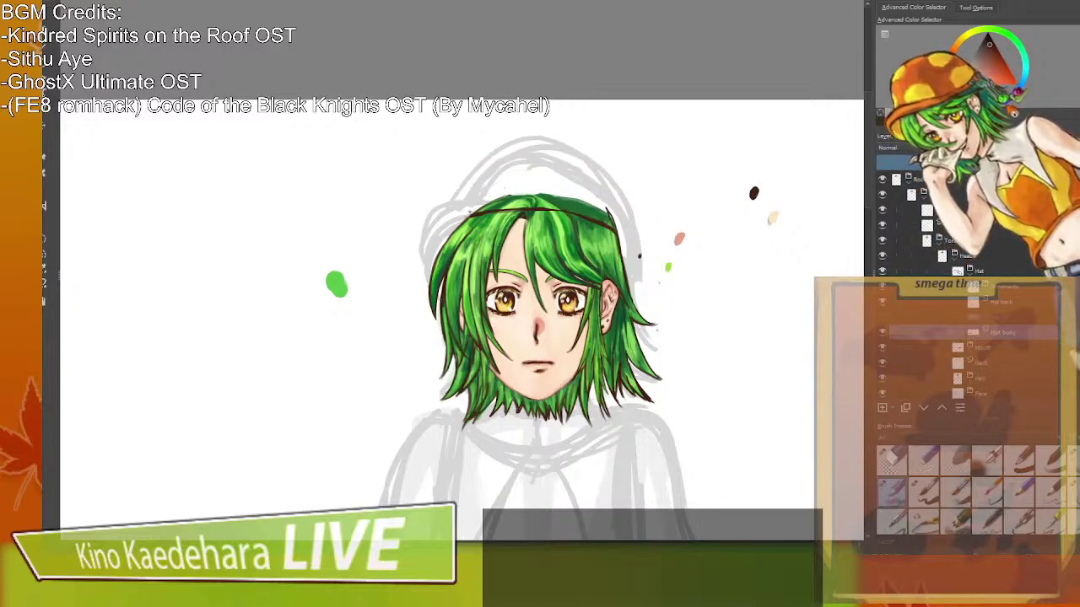
Extend the hat's lower edge to the outer left side of the hair and draw the crown's left side upward.
left_click_drag(444, 243, 488, 150)
key("ctrl+z")
mouse_move(442, 238)
left_mouse_down()
mouse_move(507, 141)
mouse_move(443, 241)
left_mouse_up()
mouse_move(445, 240)
left_mouse_down()
mouse_move(469, 216)
mouse_move(442, 233)
left_mouse_up()
Thin the crown's left line with the eraser and redraw its upper part.
key("/")
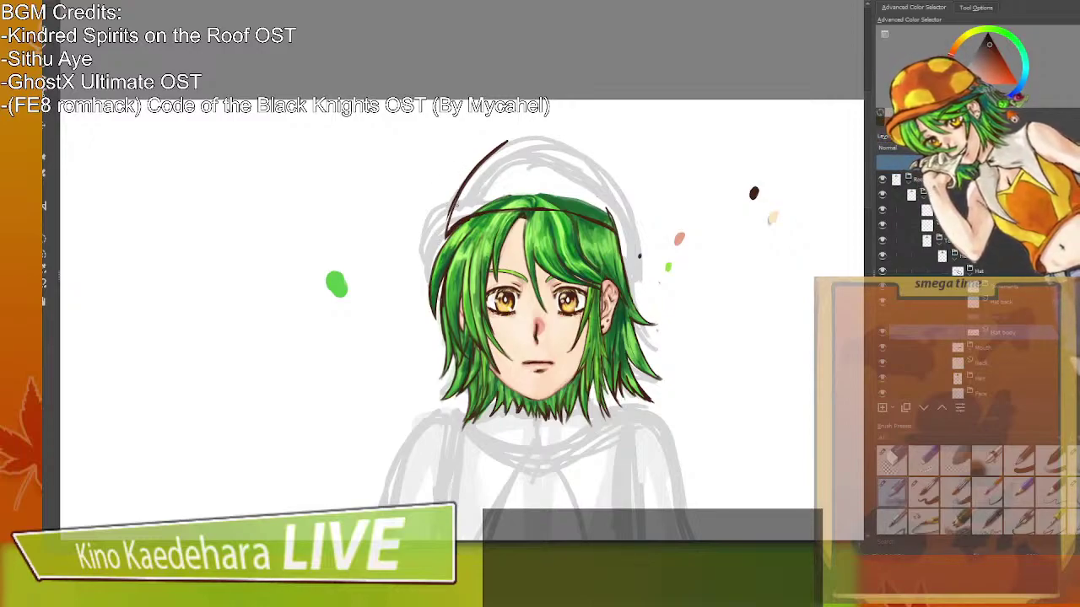
mouse_move(447, 234)
left_mouse_down()
mouse_move(454, 200)
mouse_move(506, 139)
left_mouse_up()
left_click_drag(468, 177, 499, 140)
key("/")
mouse_move(464, 191)
left_mouse_down()
mouse_move(506, 139)
mouse_move(455, 208)
mouse_move(513, 135)
mouse_move(494, 145)
left_mouse_up()
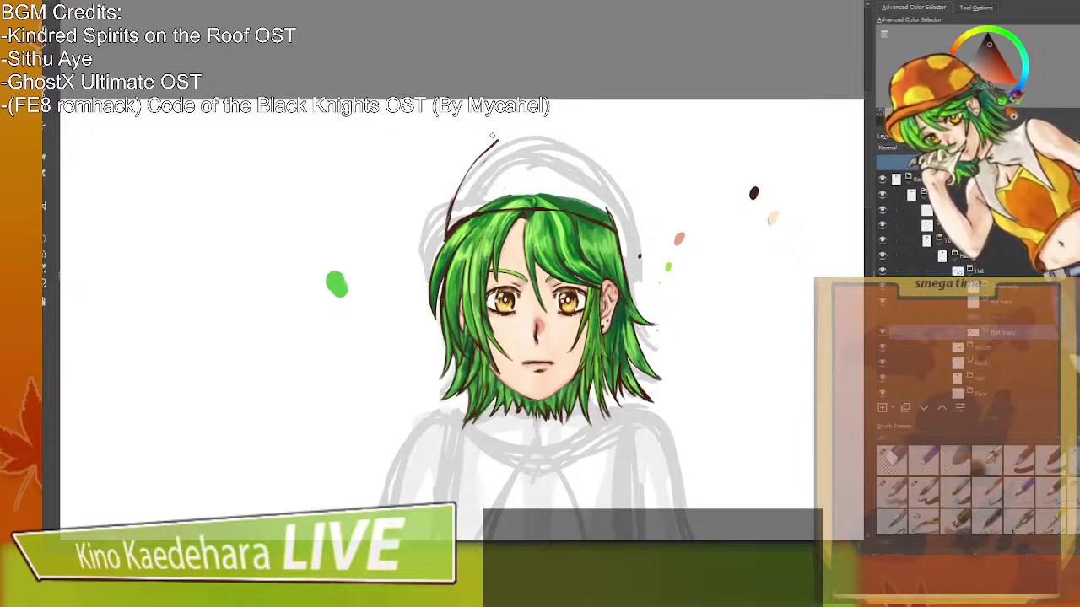
Draw the crown's outline over the top of the hat and thicken its upper left curve.
key("/")
left_click_drag(456, 195, 475, 163)
mouse_move(452, 204)
left_mouse_down()
mouse_move(481, 165)
mouse_move(543, 140)
mouse_move(592, 159)
left_mouse_up()
left_click_drag(497, 144, 536, 141)
key("/")
key("/")
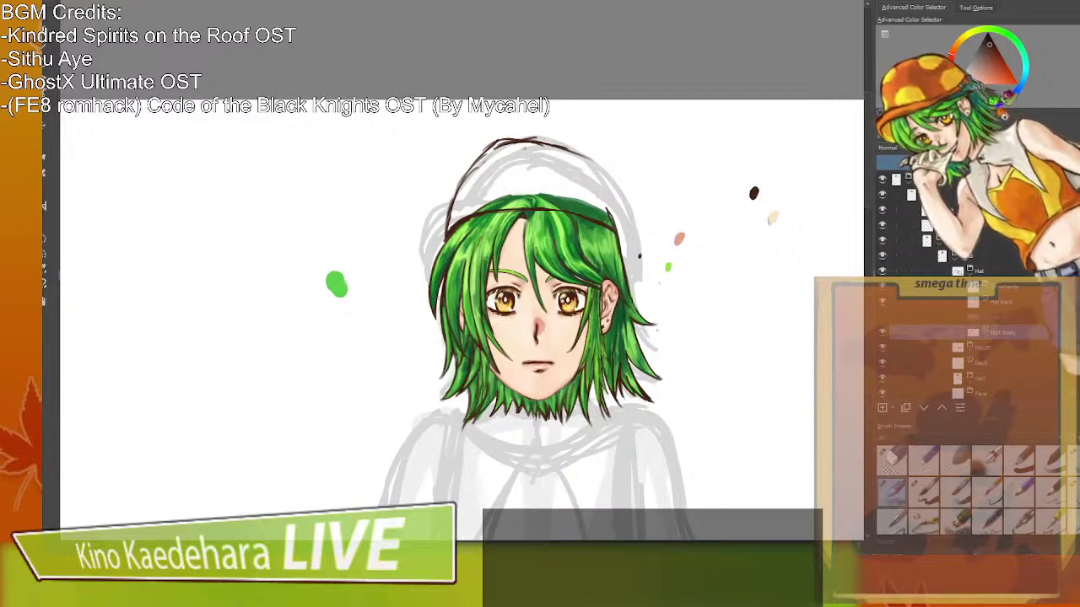
mouse_move(518, 141)
left_mouse_down()
mouse_move(476, 157)
mouse_move(451, 194)
left_mouse_up()
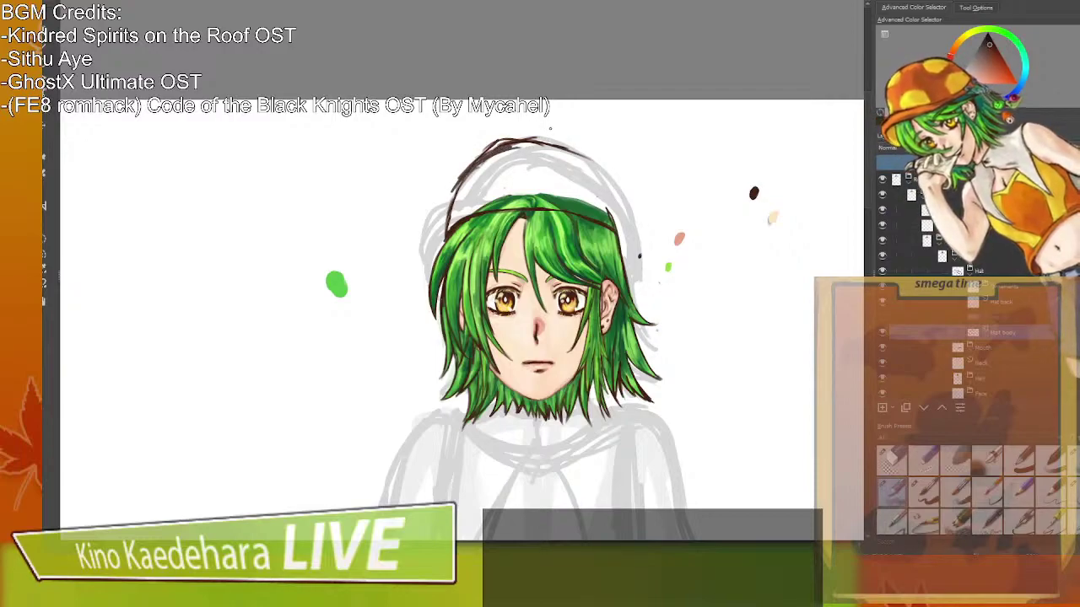
Sketch the crown's right side down to the lower edge with repeated strokes and build up the curve inside the dome.
mouse_move(531, 140)
left_mouse_down()
mouse_move(596, 161)
mouse_move(616, 226)
left_mouse_up()
left_click_drag(597, 176, 618, 228)
left_click_drag(570, 150, 599, 177)
left_click_drag(579, 155, 618, 221)
left_click_drag(559, 150, 604, 193)
mouse_move(580, 160)
left_mouse_down()
mouse_move(524, 149)
mouse_move(585, 159)
left_mouse_up()
left_click_drag(460, 187, 554, 154)
left_click_drag(454, 206, 521, 156)
left_click_drag(457, 196, 525, 150)
mouse_move(588, 176)
left_mouse_down()
mouse_move(514, 152)
mouse_move(603, 194)
left_mouse_up()
left_click_drag(553, 158, 605, 201)
left_click_drag(533, 150, 608, 204)
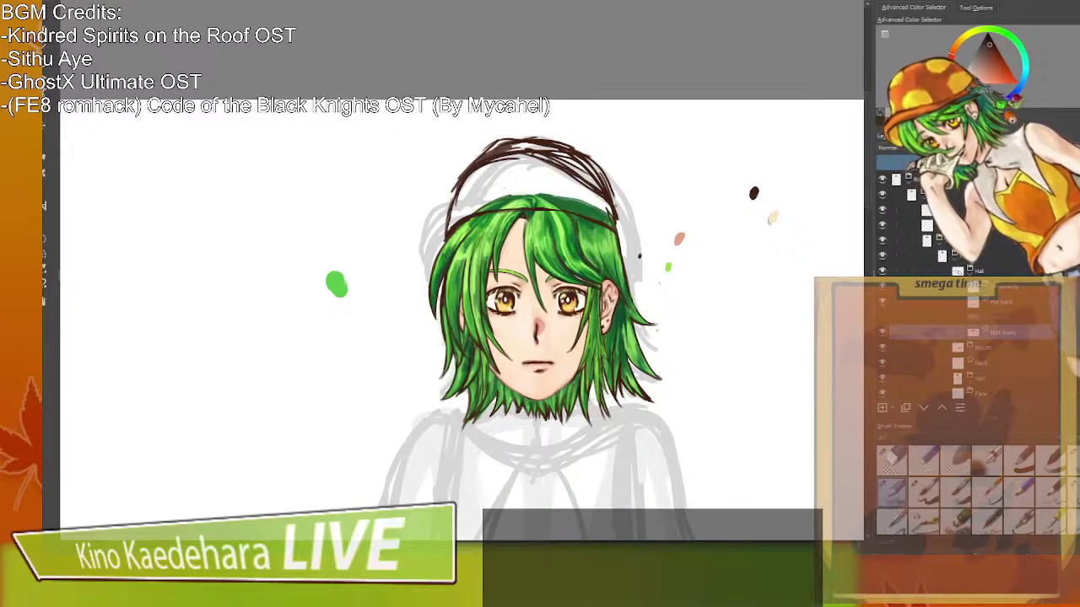
Erase the excess strokes along the crown to leave a single, lower dome outline.
key("slash")
left_click_drag(464, 172, 445, 221)
mouse_move(477, 155)
left_mouse_down()
mouse_move(528, 134)
mouse_move(470, 167)
mouse_move(537, 140)
mouse_move(521, 153)
left_mouse_up()
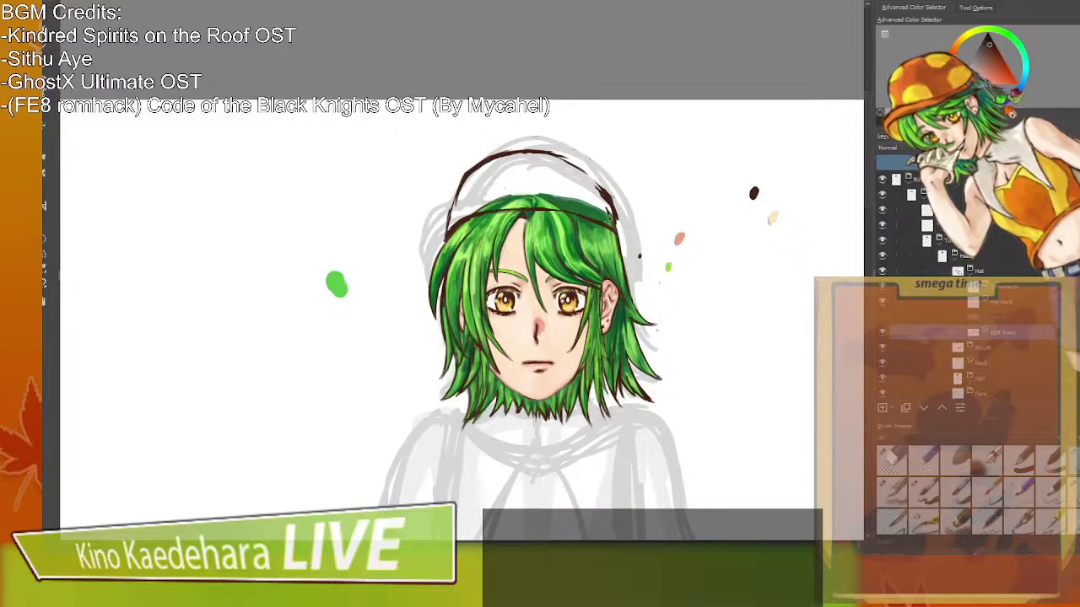
Redraw the crown's right side as a clean line down to the lower edge and touch up its upper curve.
key("slash")
mouse_move(559, 156)
left_mouse_down()
mouse_move(598, 192)
mouse_move(613, 225)
left_mouse_up()
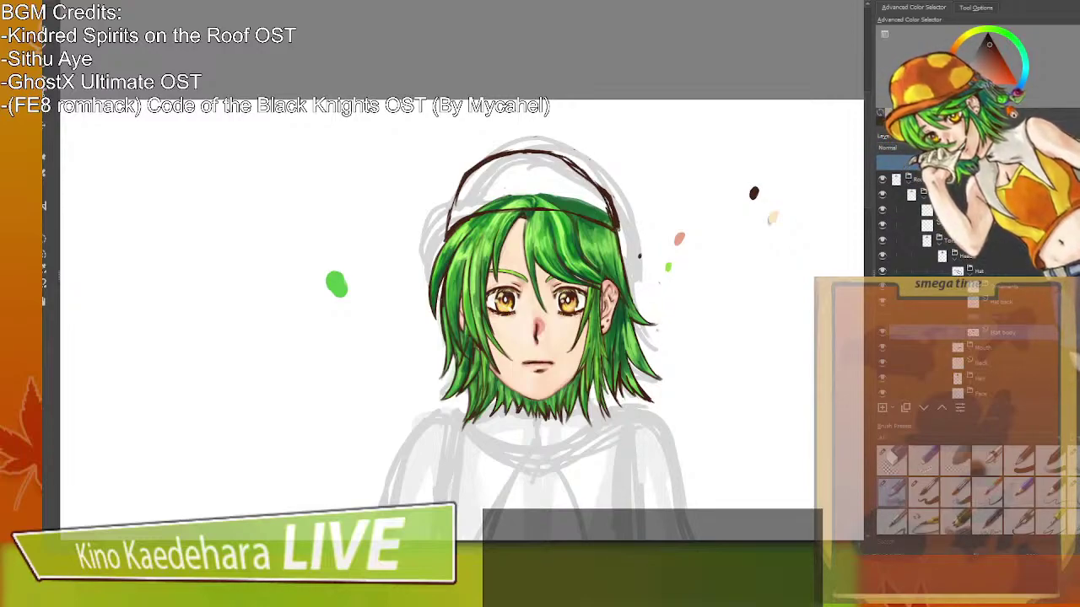
mouse_move(582, 168)
left_mouse_down()
mouse_move(607, 193)
mouse_move(587, 168)
left_mouse_up()
left_click_drag(550, 154, 565, 158)
key("slash")
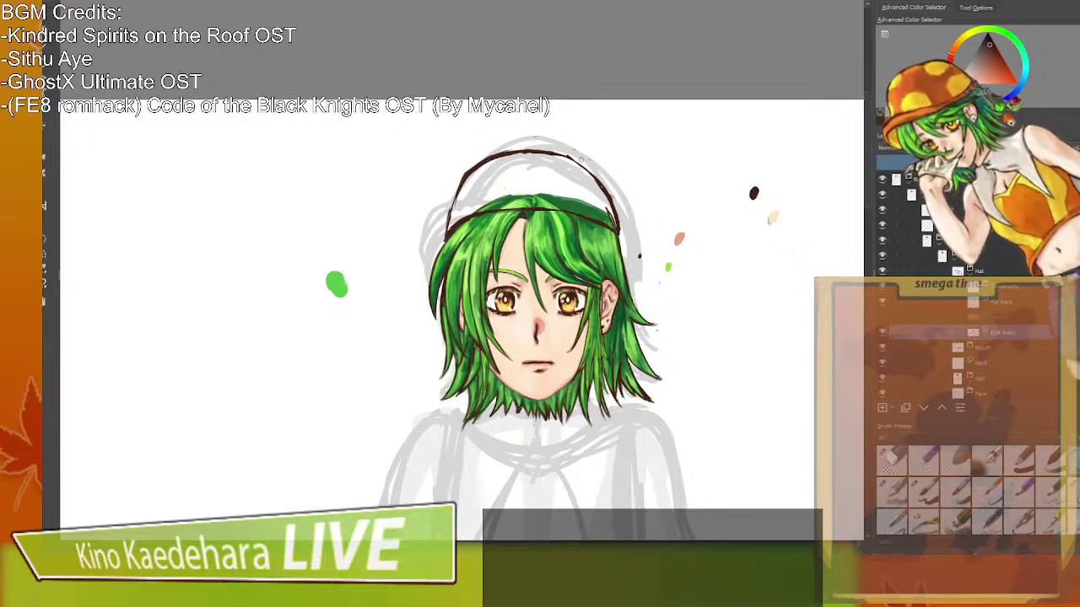
Add a new layer directly beneath the Hat body layer and make it active.
scroll(581, 160, "up", 3)
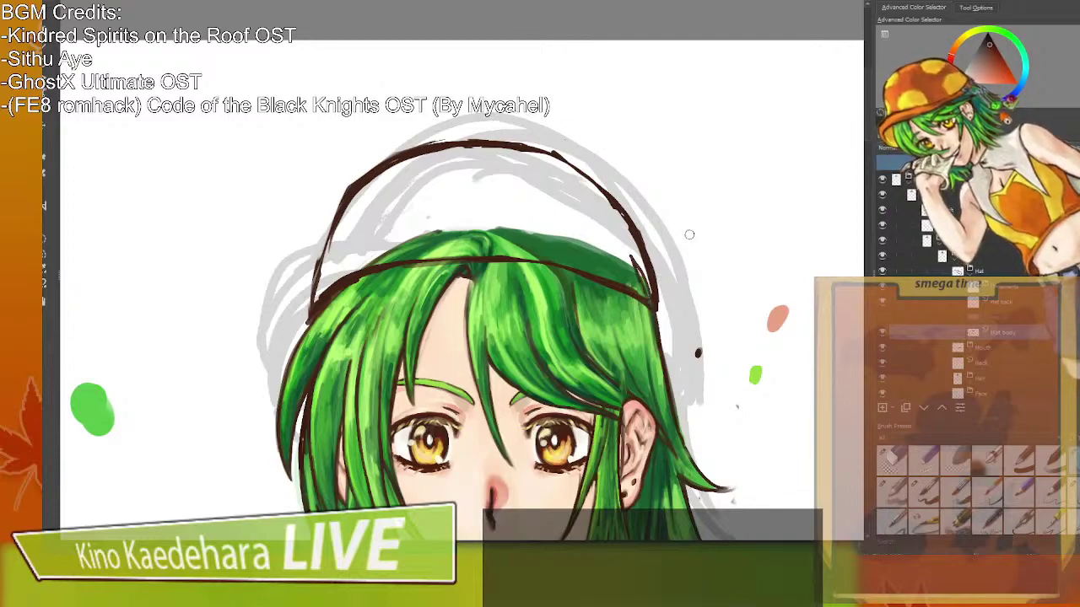
left_click(999, 349)
left_click(1008, 335)
left_click(883, 409)
left_click_drag(997, 343, 1002, 327)
left_click(1012, 345)
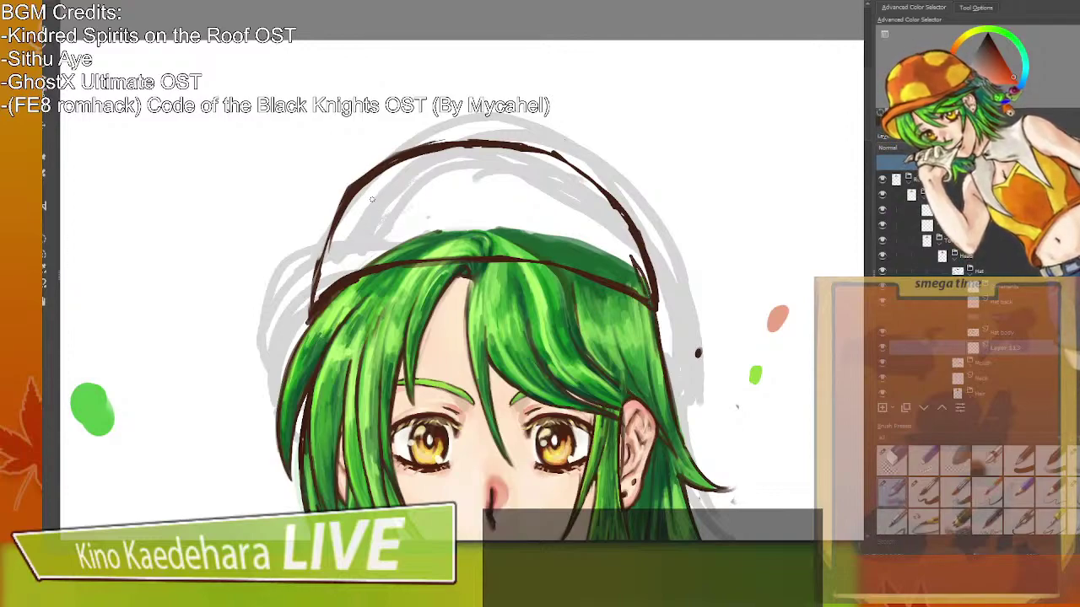
Enlarge the brush and fill the hat's crown with flat orange on the layer beneath the outline.
key("bracketright")
key("bracketright")
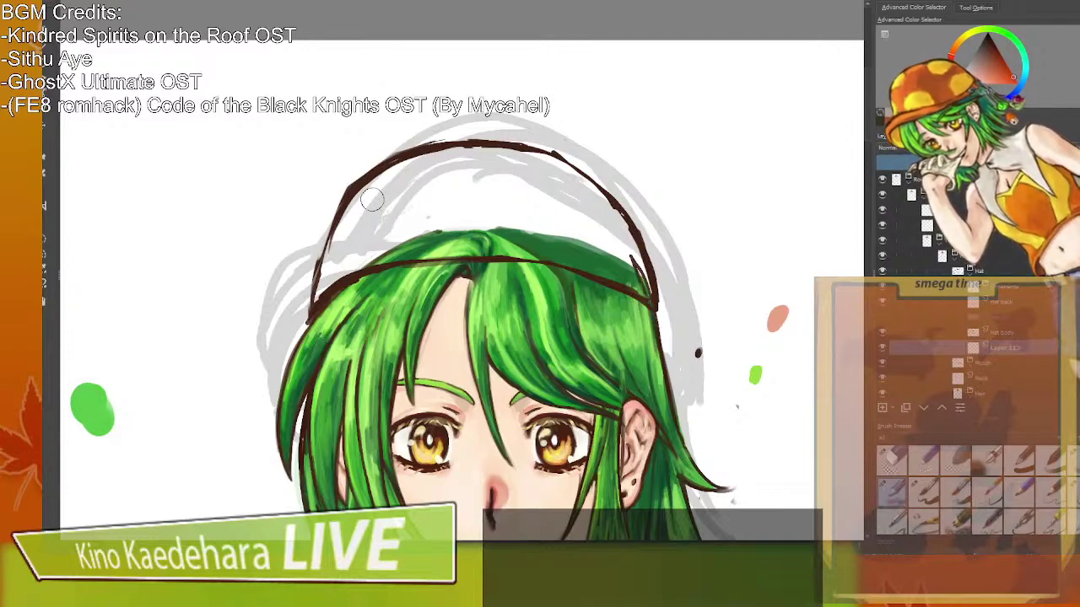
mouse_move(355, 233)
left_mouse_down()
mouse_move(316, 299)
mouse_move(367, 240)
mouse_move(398, 233)
mouse_move(519, 246)
mouse_move(656, 285)
mouse_move(620, 228)
mouse_move(371, 189)
mouse_move(396, 211)
mouse_move(477, 196)
mouse_move(608, 245)
mouse_move(561, 203)
mouse_move(625, 221)
mouse_move(539, 240)
mouse_move(557, 198)
left_mouse_up()
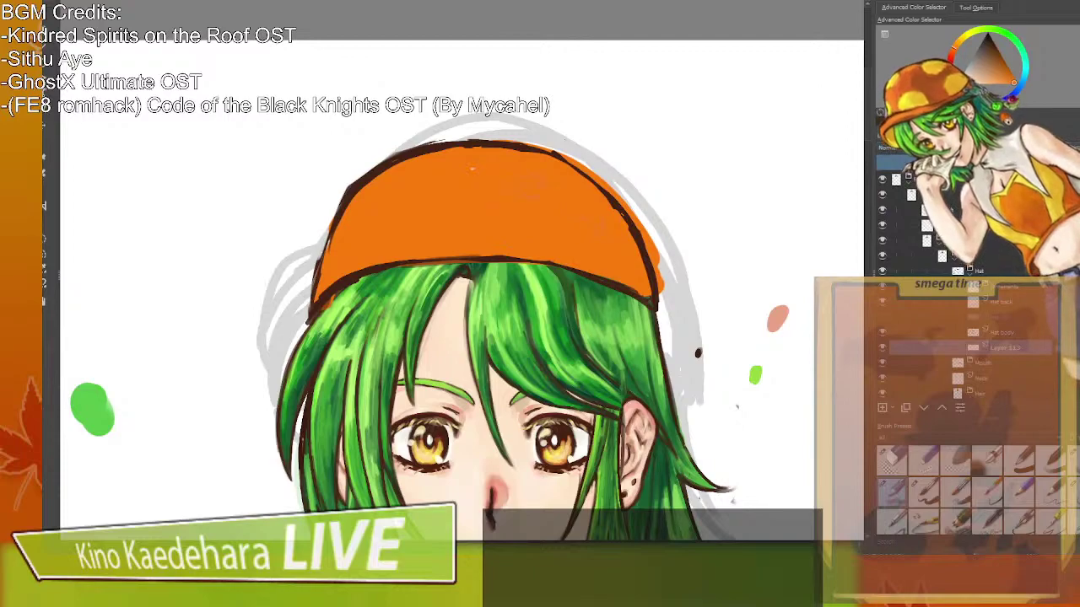
scroll(721, 299, "down", 2)
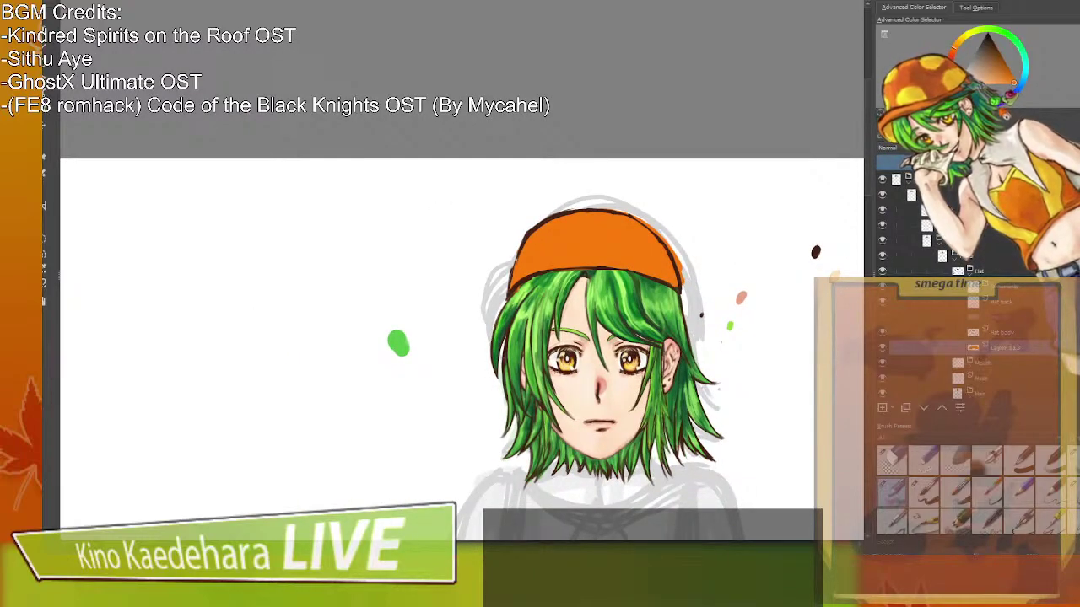
key("ctrl+t")
left_click_drag(690, 296, 696, 303)
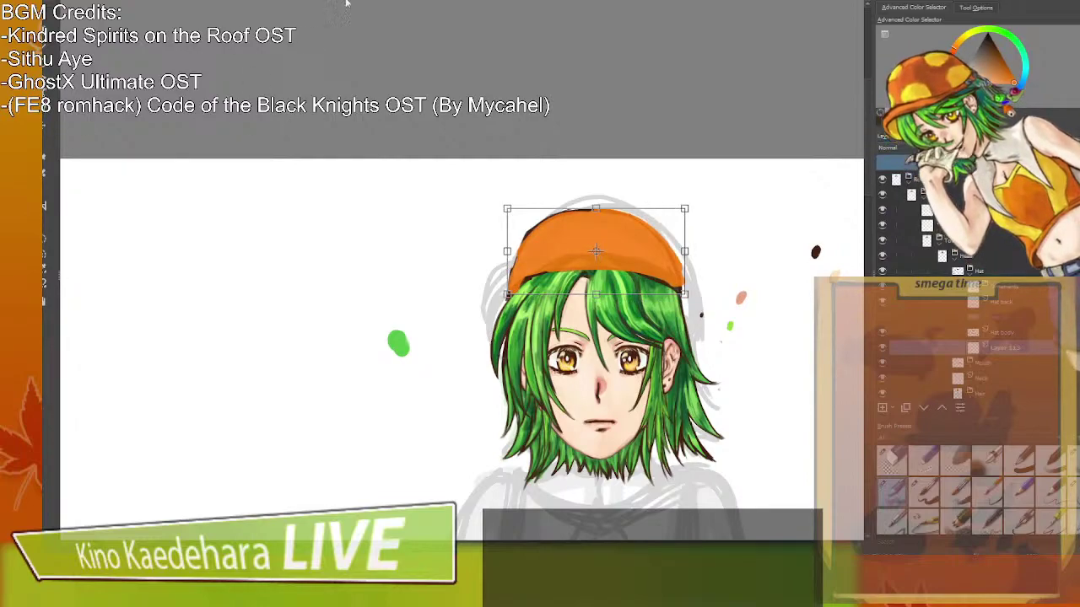
key("Return")
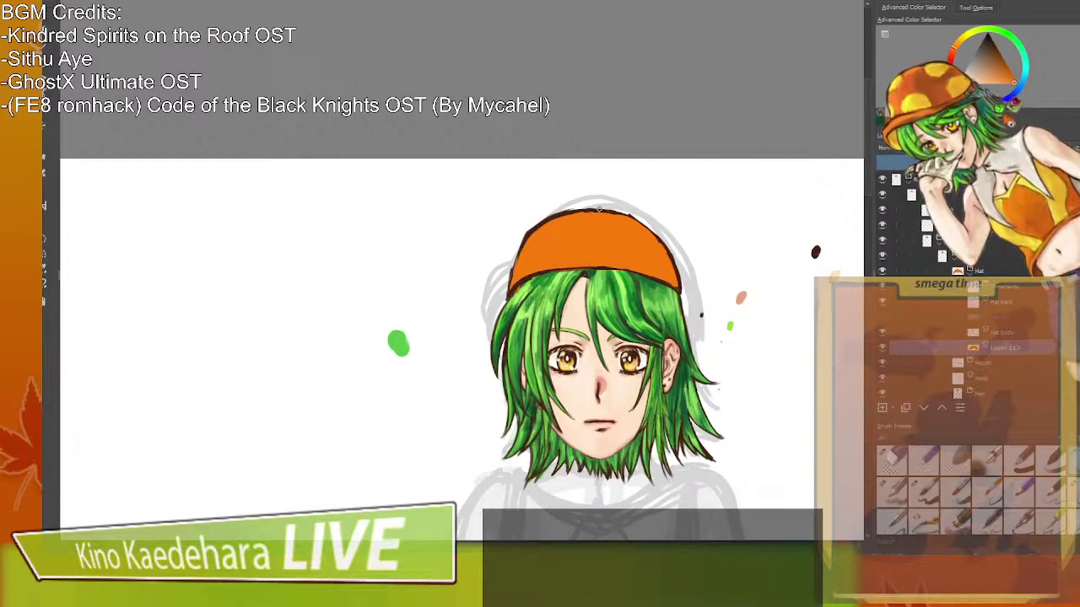
key("ctrl+t")
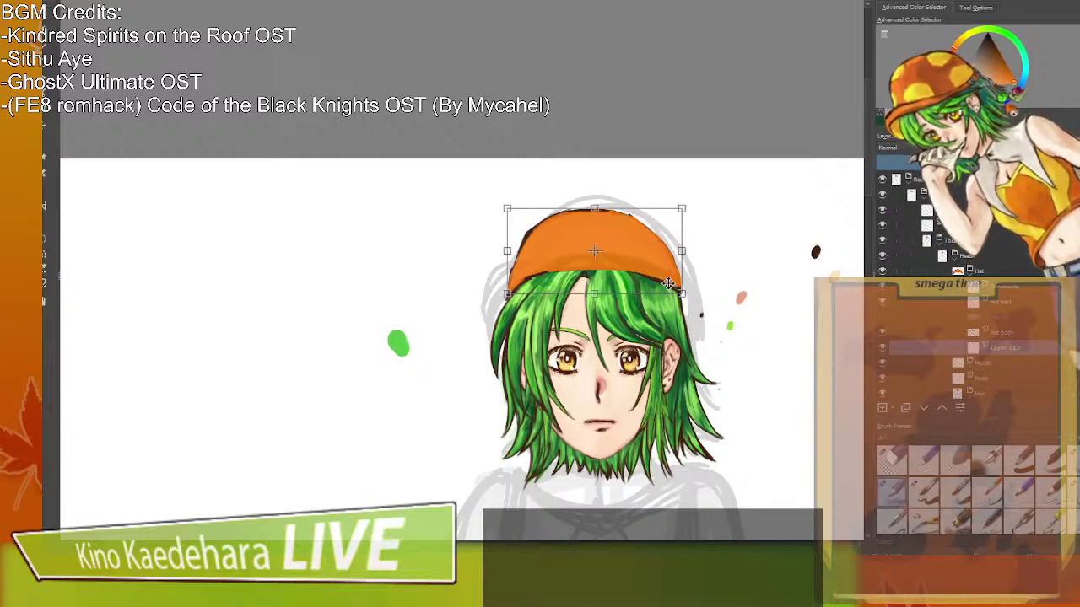
key("b")
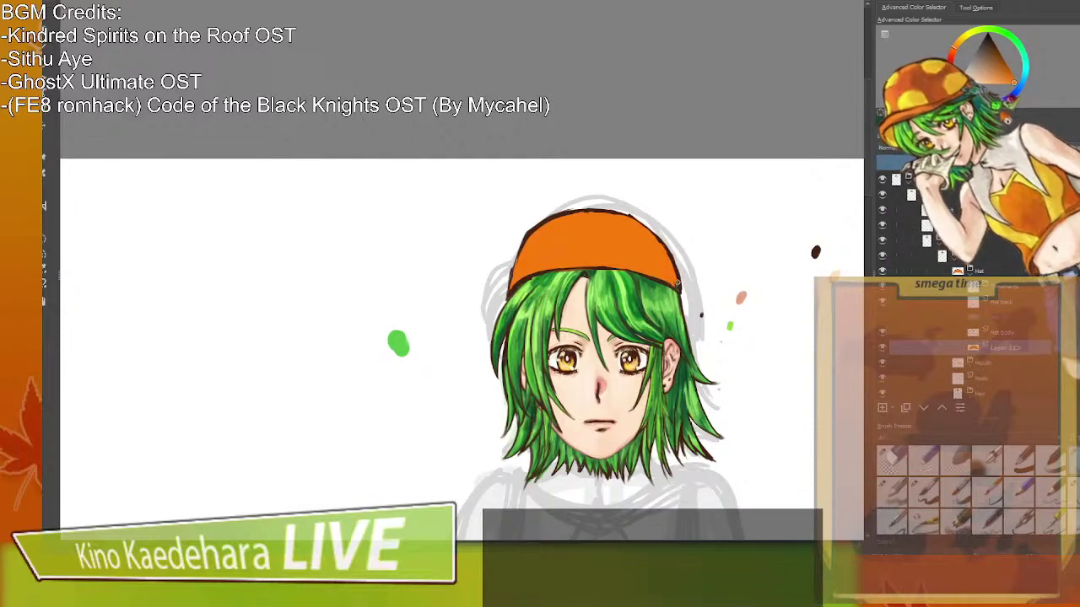
key("ctrl+t")
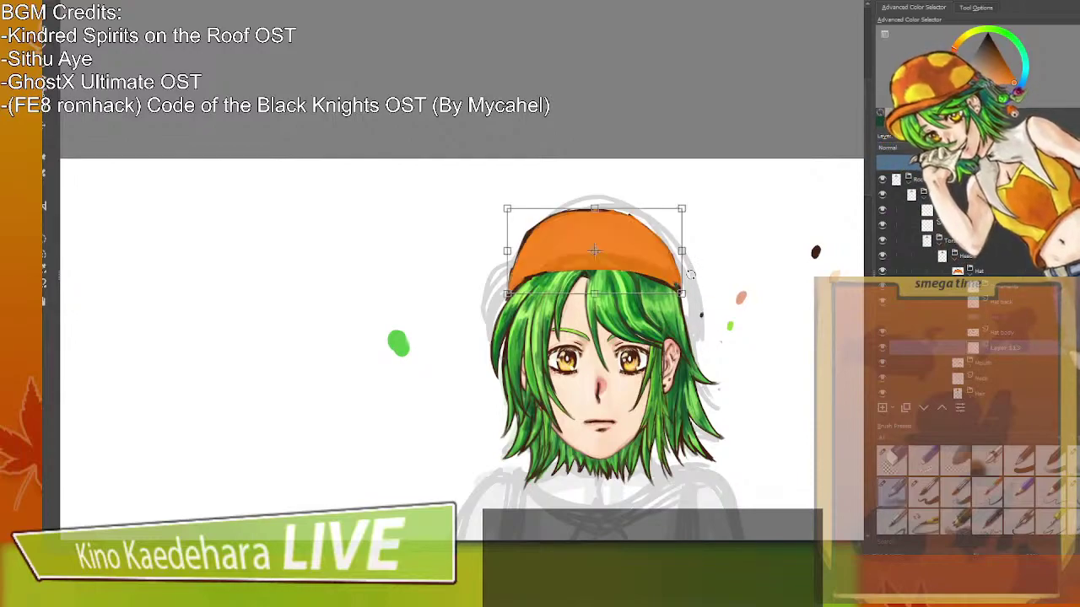
key("b")
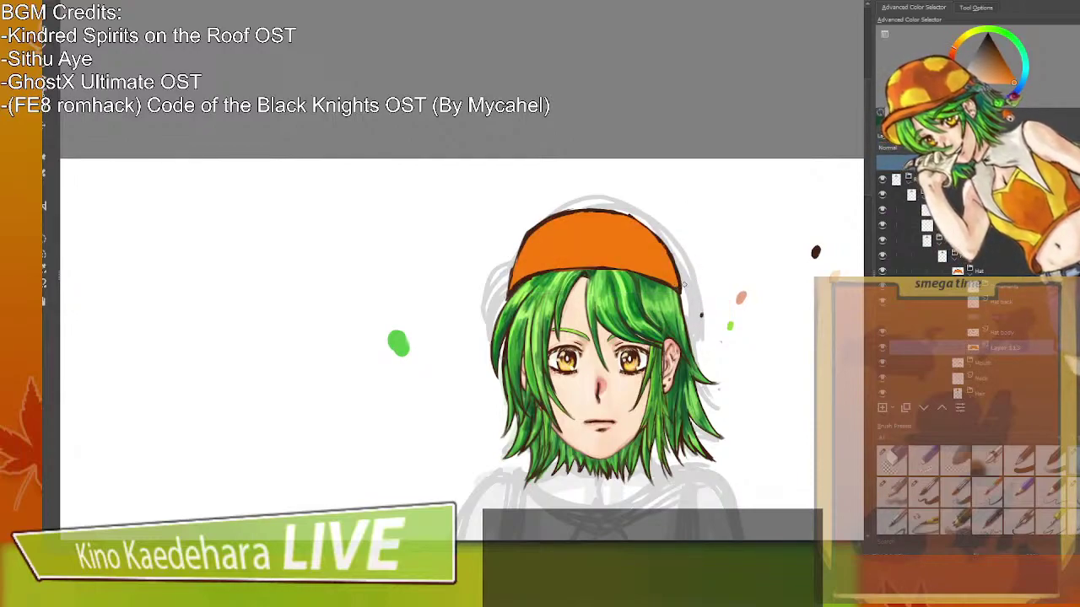
key("ctrl+t")
key("Escape")
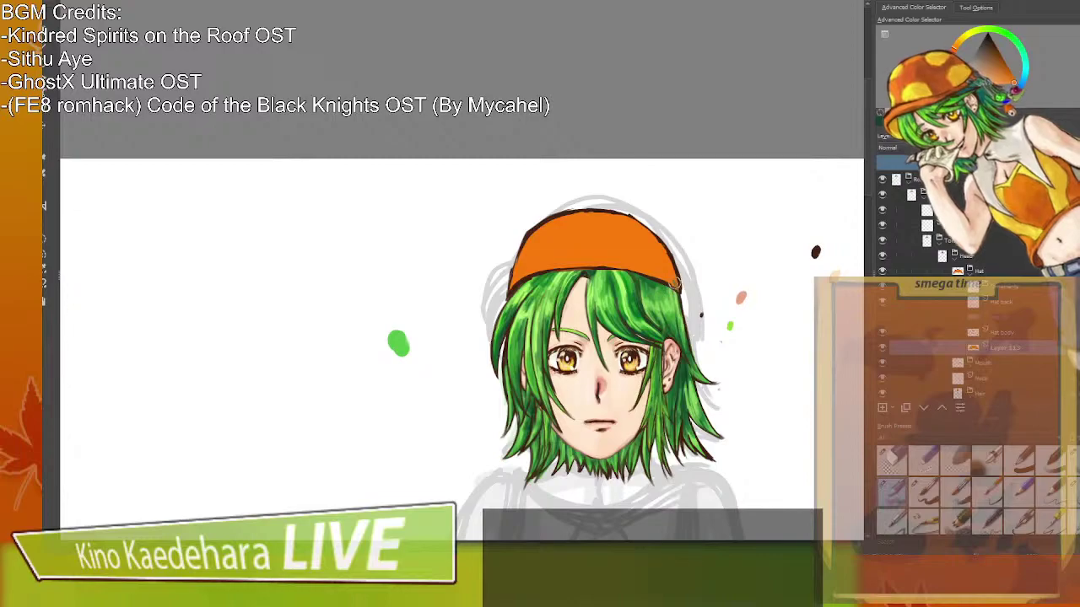
Rename the orange colour layer to Hat body and merge the crown's outline layer down into it.
double_click(1019, 346)
type("Ha")
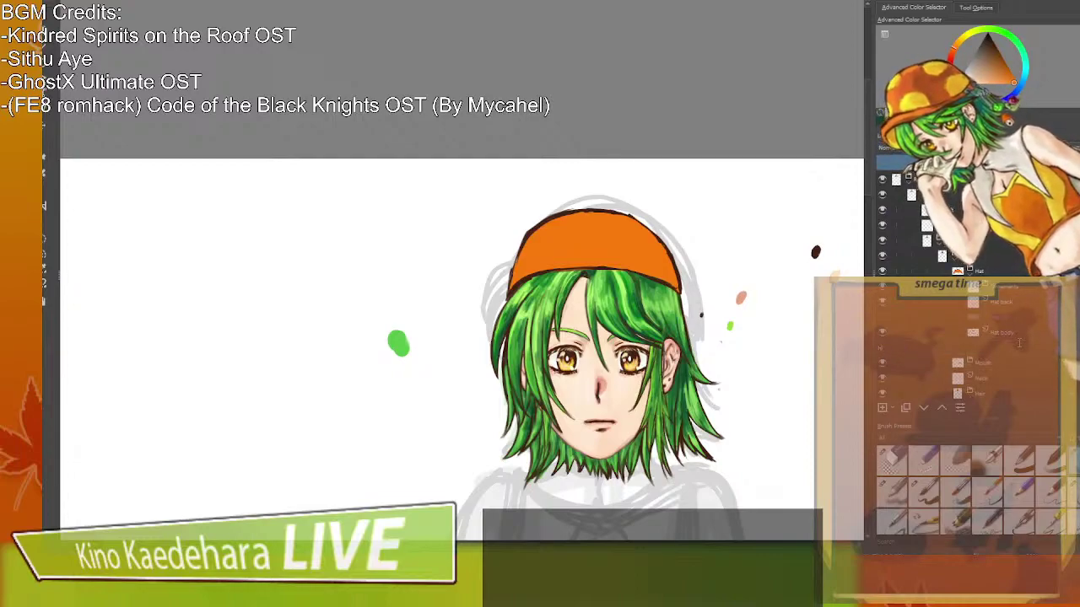
key("Return")
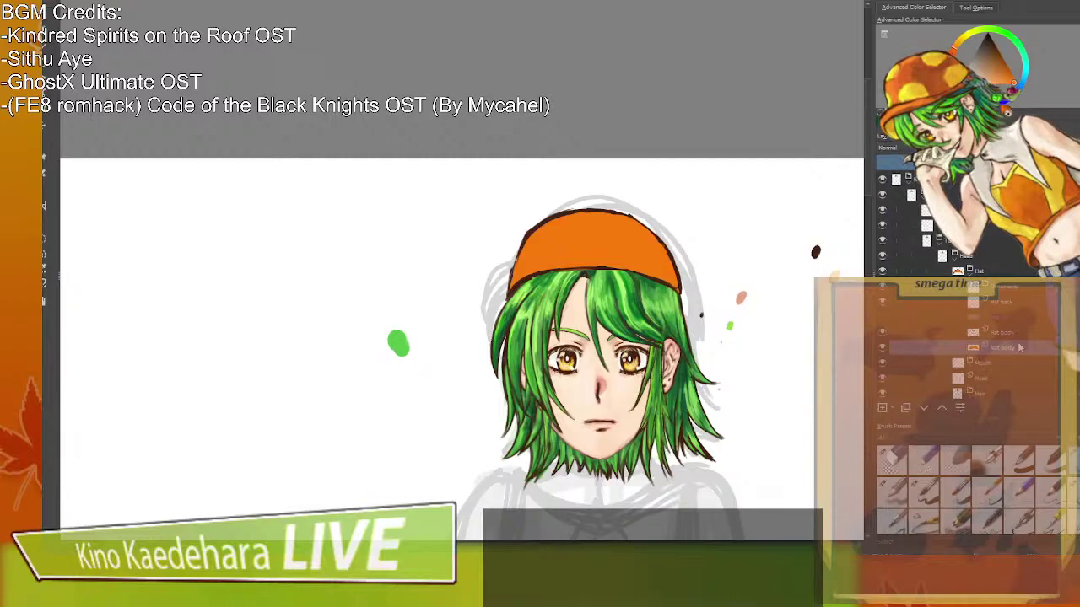
left_click(1002, 334)
key("ctrl+e")
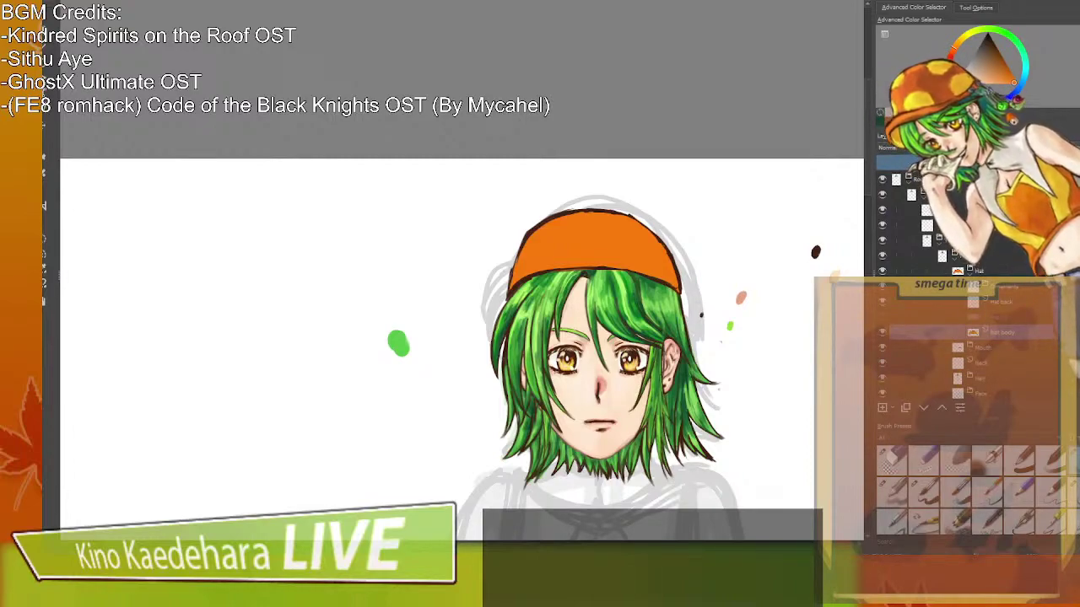
Transform the merged hat body, tilting it slightly clockwise and adjusting its width and position to fit the head.
key("ctrl+t")
left_click_drag(690, 178, 699, 199)
left_click_drag(666, 231, 664, 233)
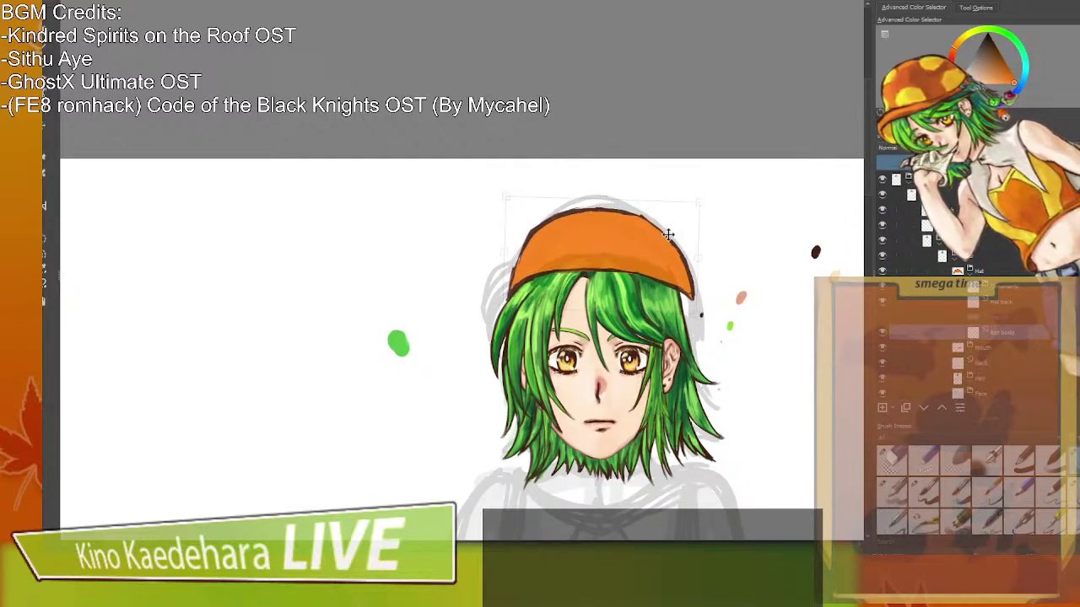
key("ctrl+t")
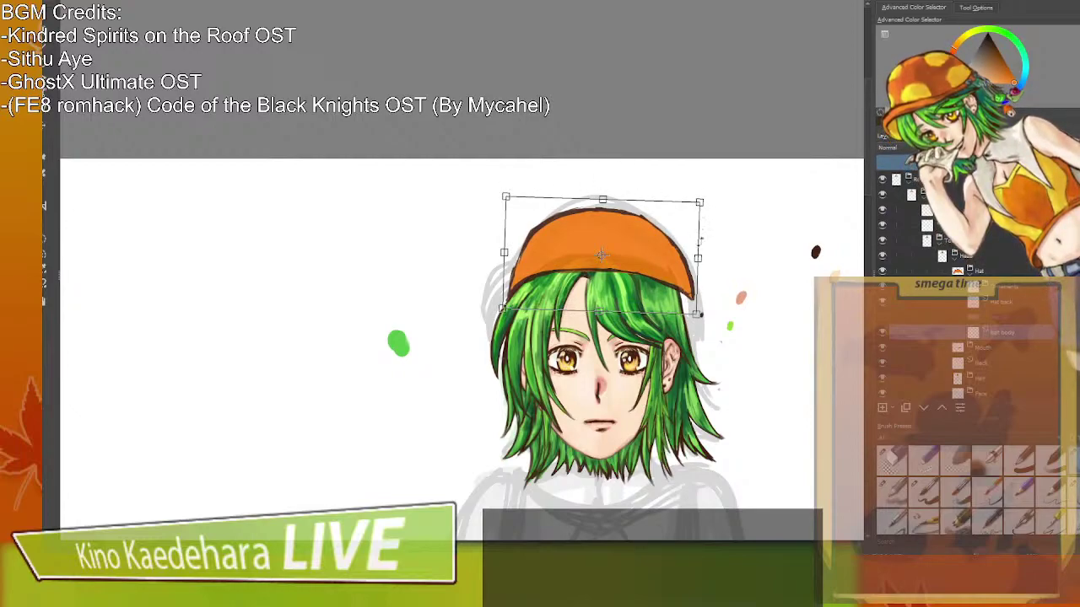
left_click_drag(698, 257, 688, 258)
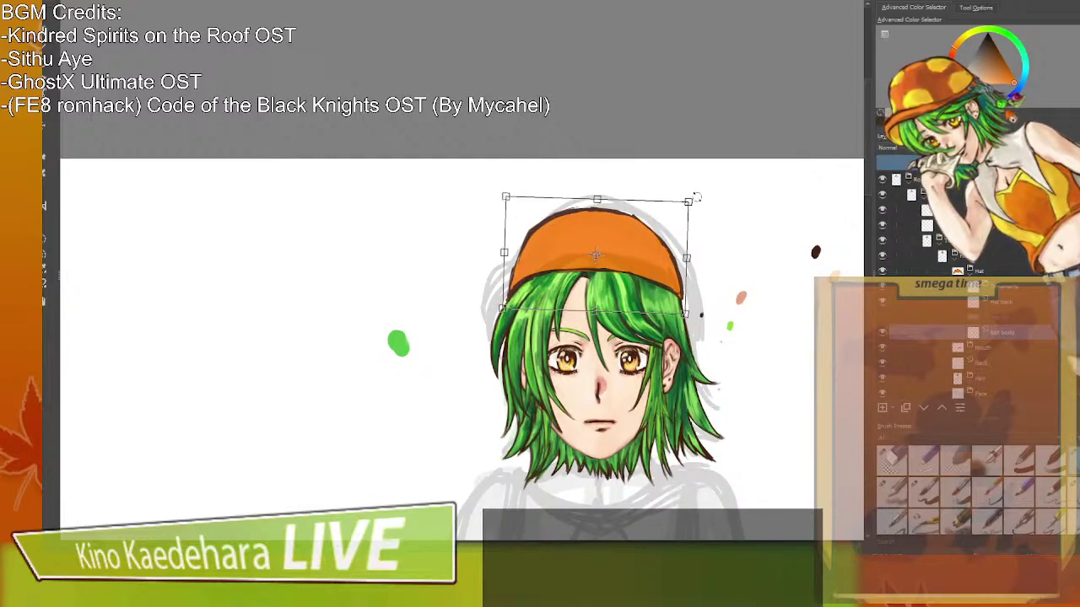
key("Return")
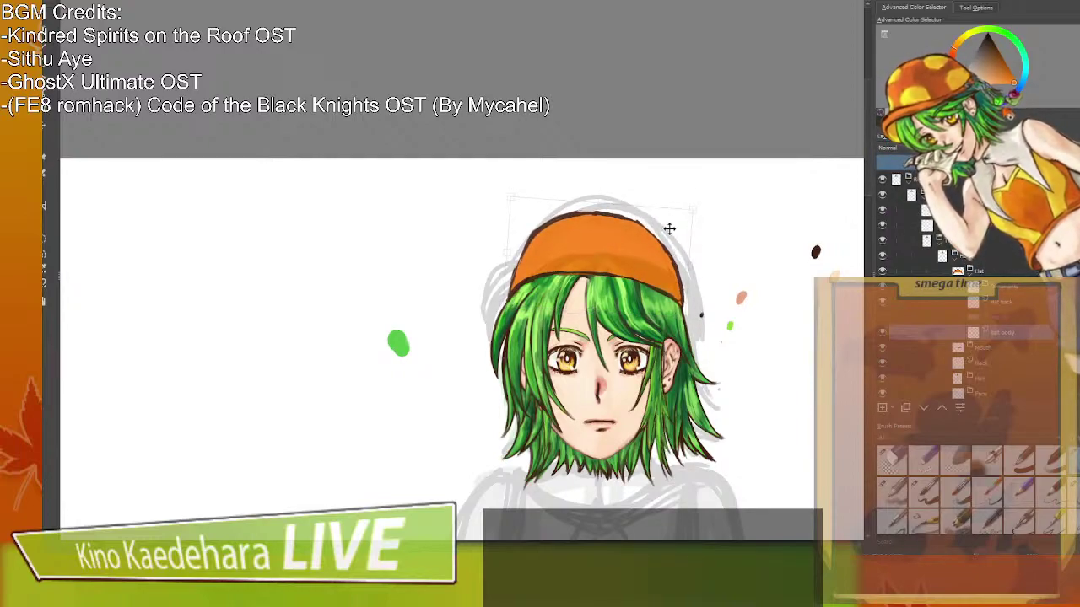
left_click(670, 228)
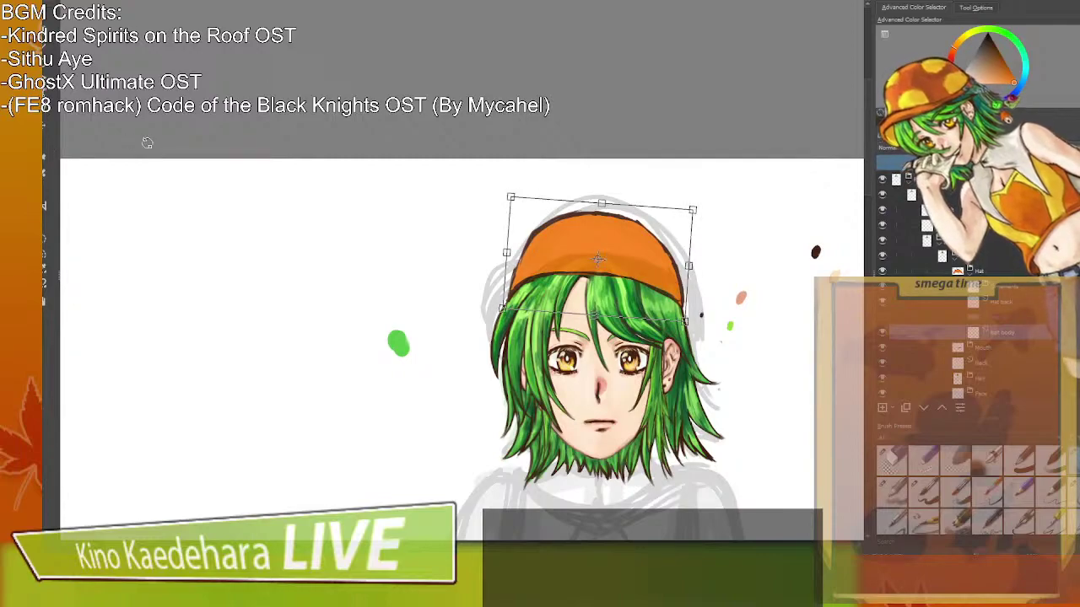
Apply the hat body's transform and retrace its outline in sampled dark brown along the sides, crown and lower edge.
key("Return")
scroll(715, 293, "up", 5)
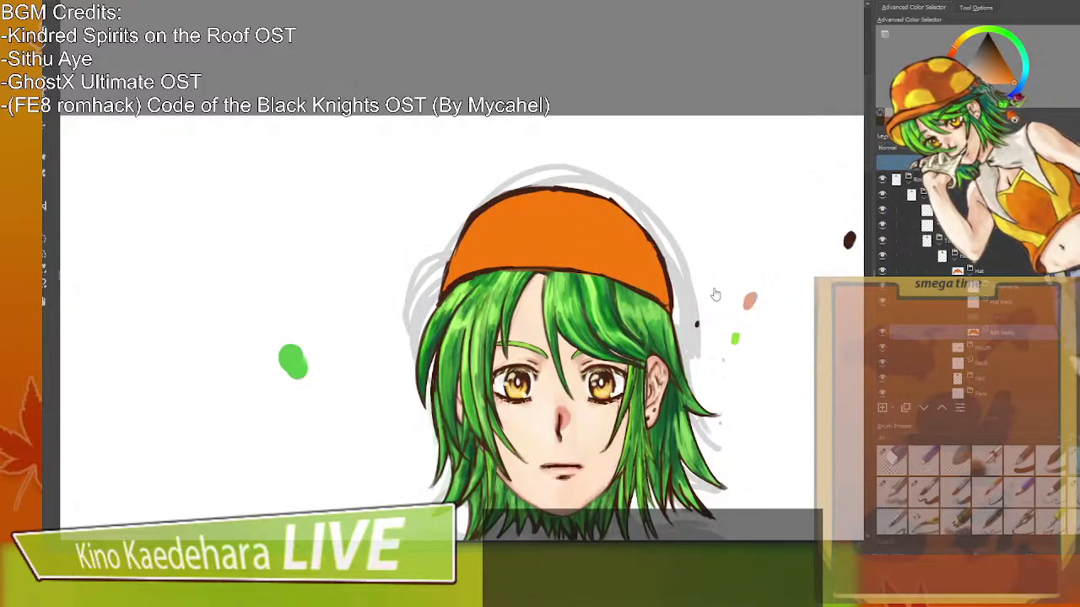
scroll(716, 293, "down", 3)
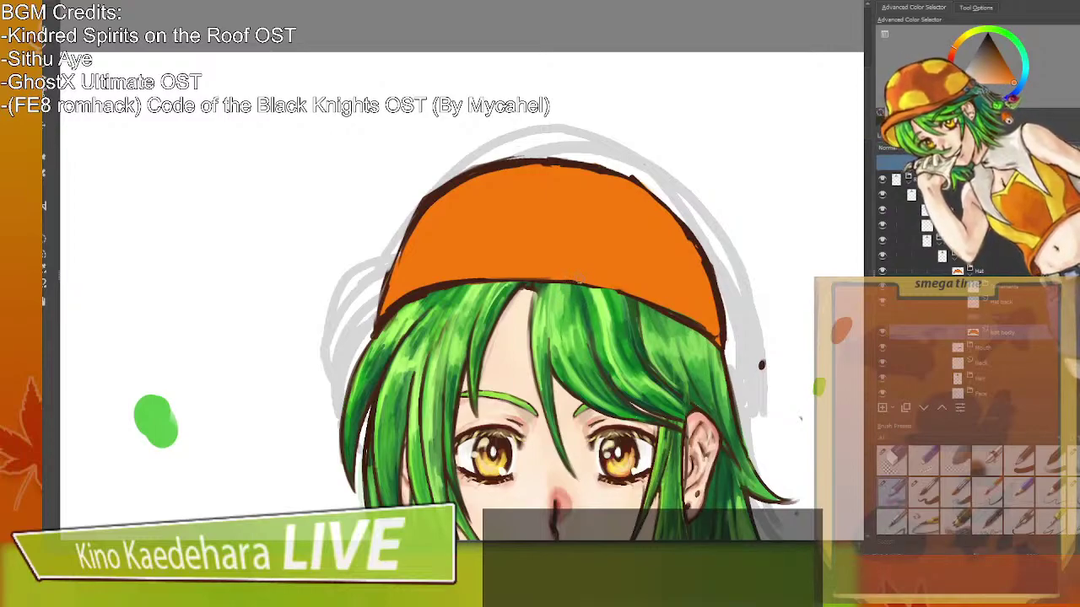
left_click(443, 189, "ctrl")
left_click_drag(405, 237, 386, 276)
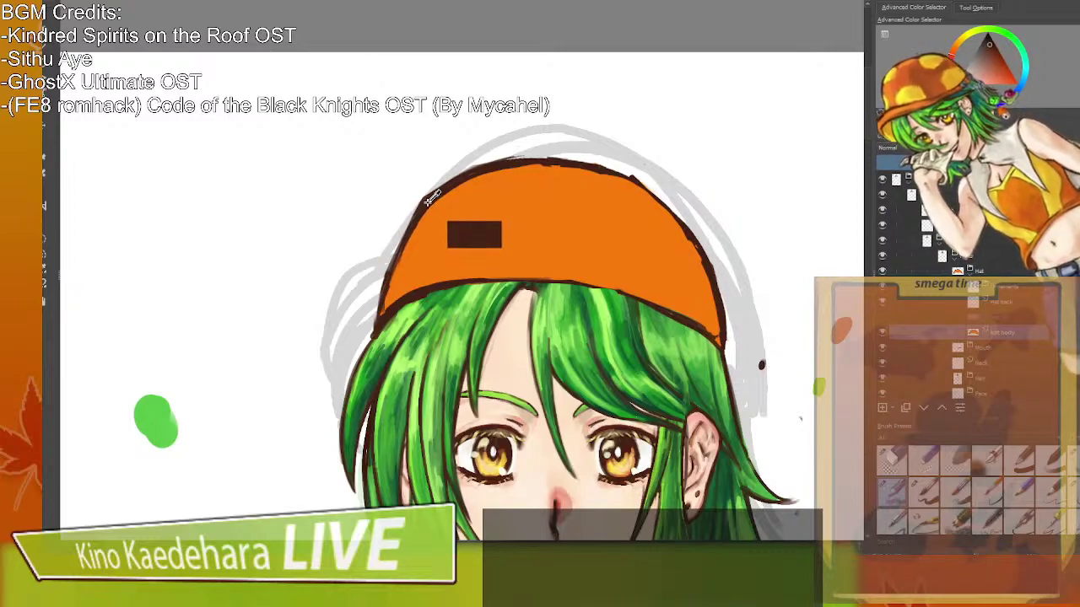
left_click_drag(410, 230, 390, 285)
mouse_move(575, 281)
left_mouse_down()
mouse_move(692, 319)
mouse_move(725, 347)
left_mouse_up()
left_click_drag(687, 234, 710, 274)
left_click_drag(638, 184, 682, 226)
left_click_drag(538, 160, 498, 159)
left_click_drag(413, 211, 381, 247)
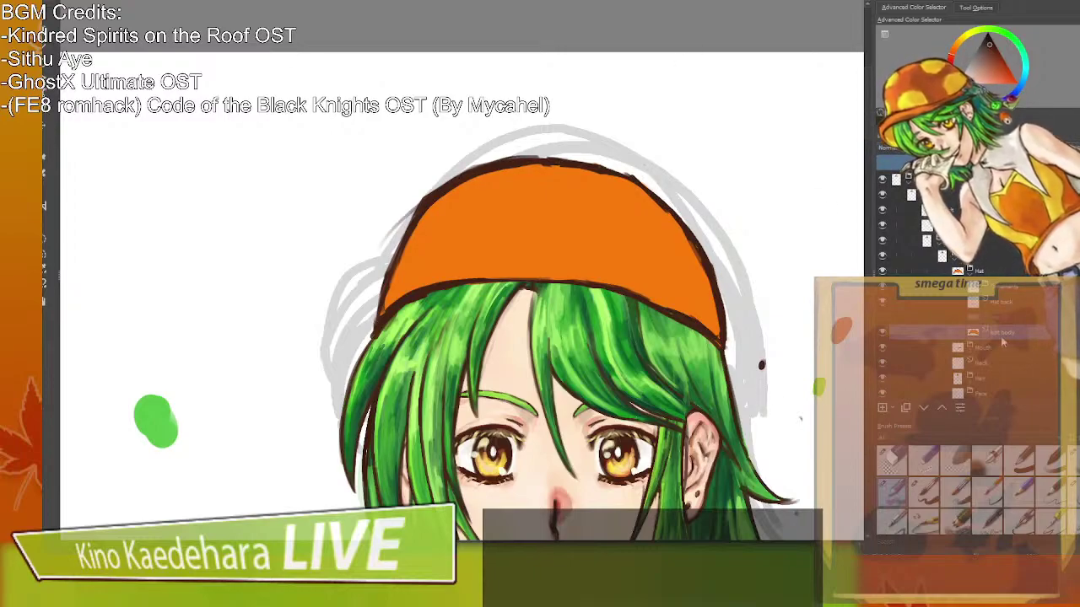
Move the hat body and hat bill layers into the hair group below the Bangs layer, bill above body, and make the bill visible.
scroll(1016, 292, "down", 1)
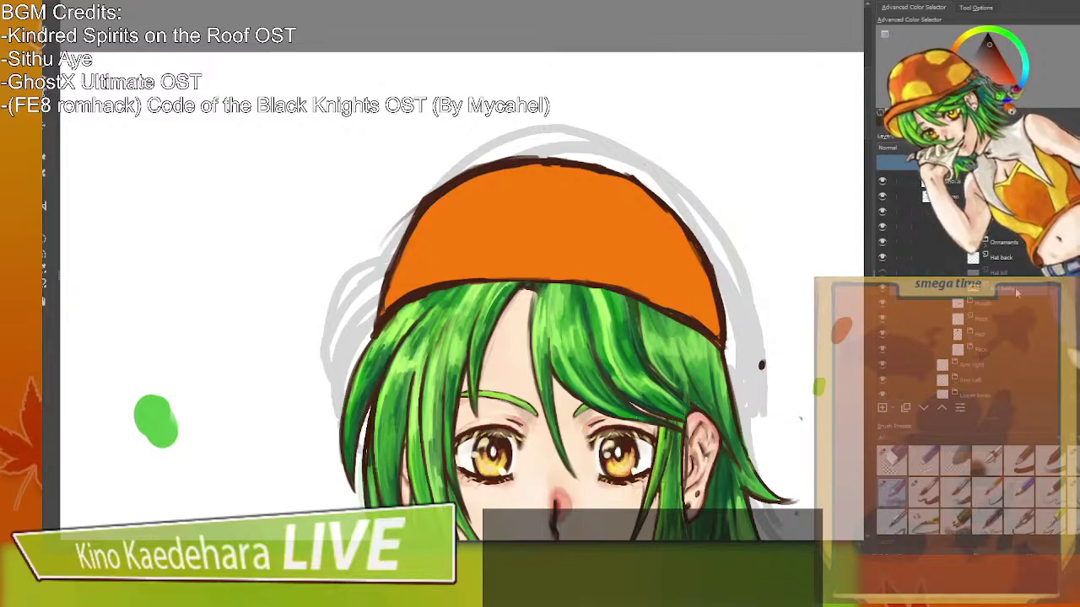
scroll(1016, 292, "down", 2)
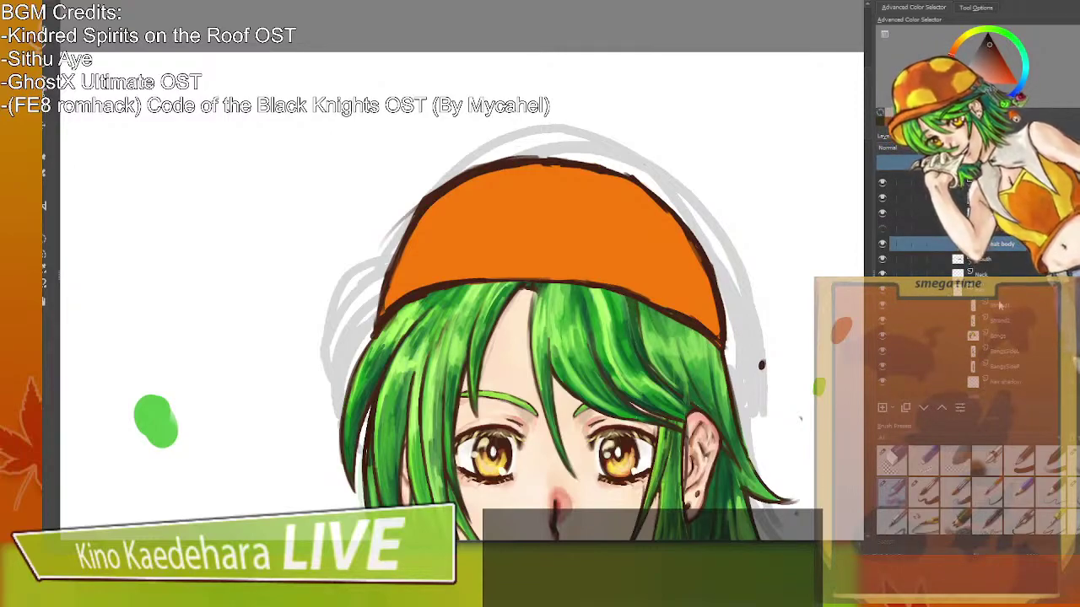
left_click_drag(1017, 245, 1040, 336)
left_click_drag(749, 384, 730, 336)
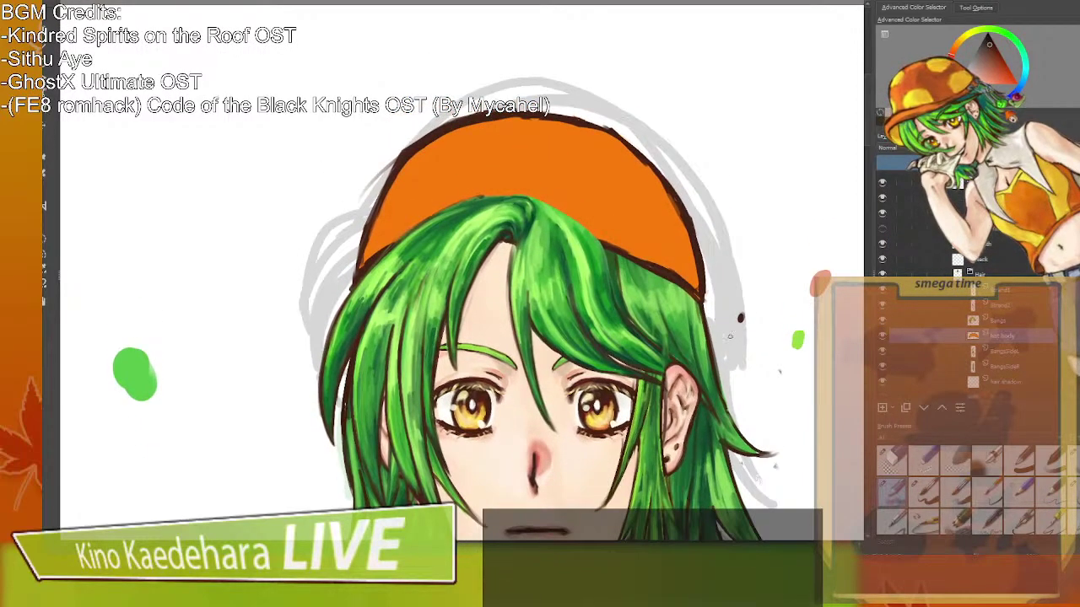
left_click_drag(1015, 229, 1028, 322)
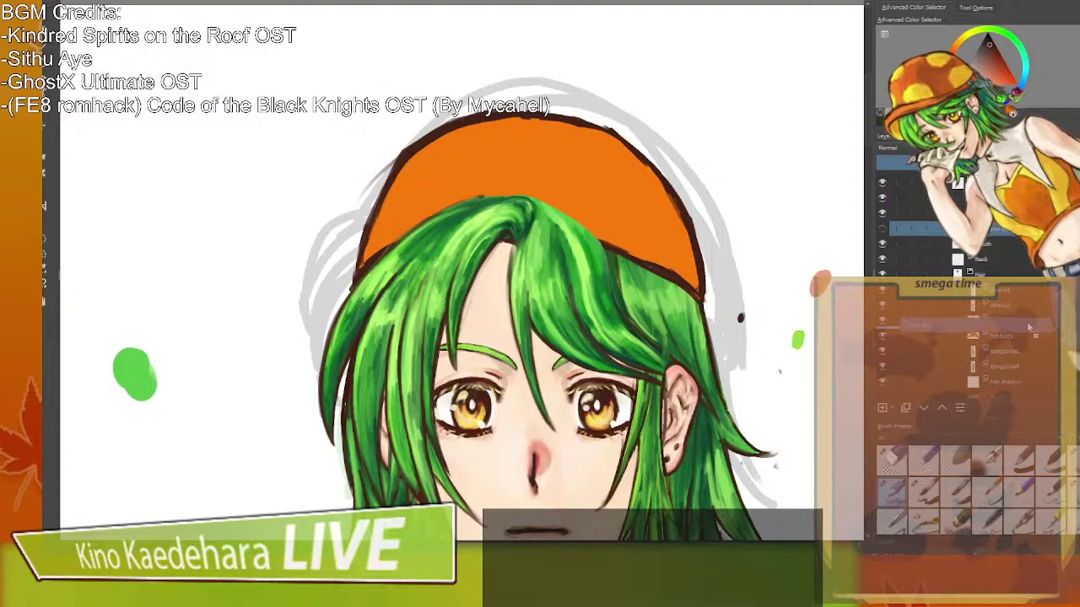
left_click(883, 320)
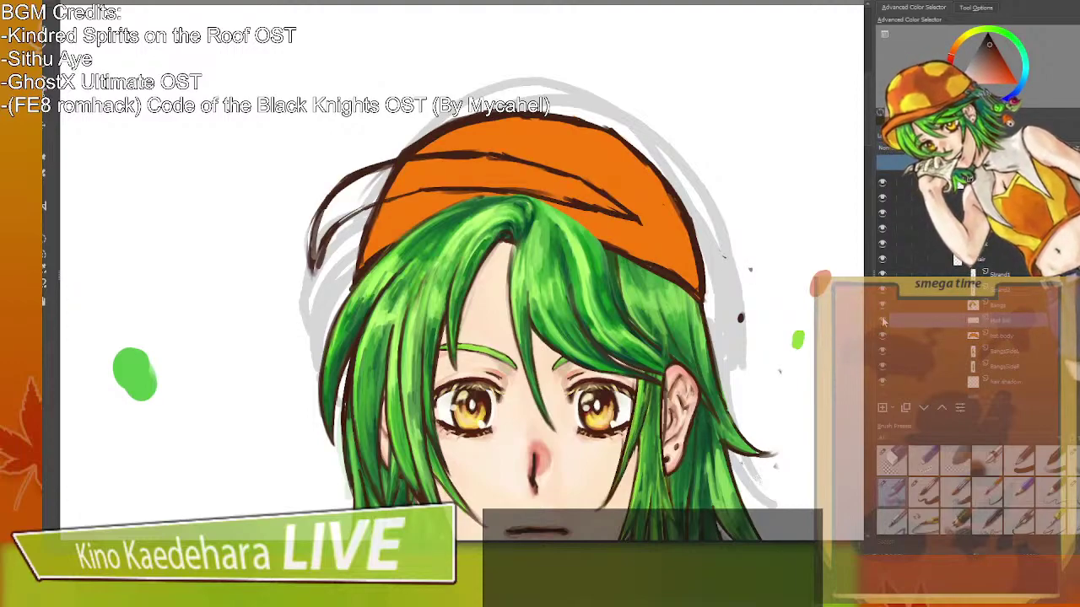
Nudge the hat bill sketch slightly to the right and place its layer above the Bangs layer.
key("t")
left_click_drag(398, 206, 422, 214)
left_click_drag(998, 324, 996, 298)
mouse_move(616, 236)
left_mouse_down()
mouse_move(614, 250)
mouse_move(570, 214)
left_mouse_up()
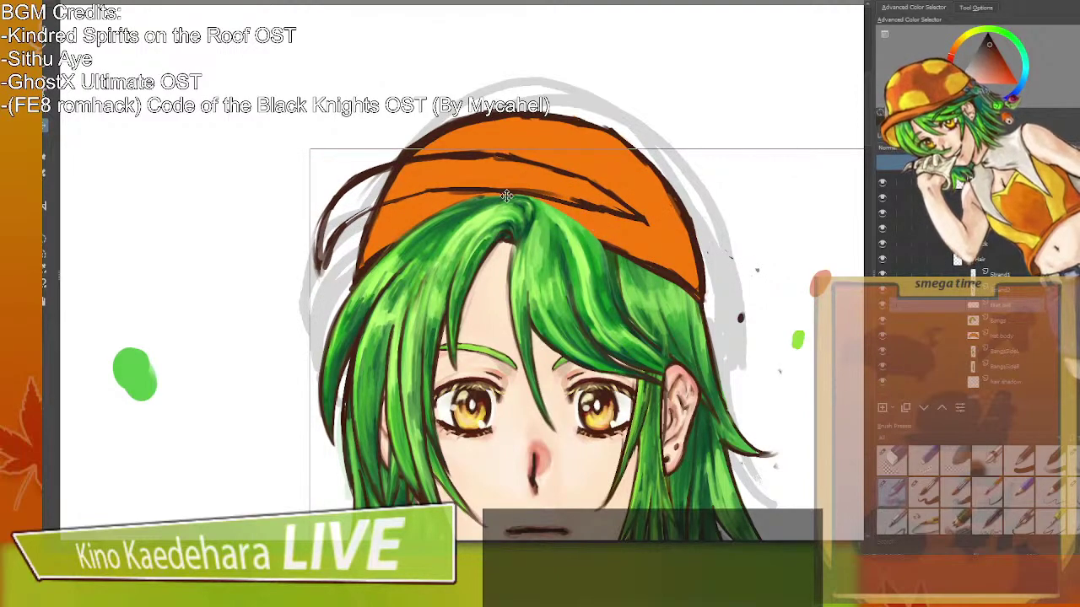
Transform the hat bill, rotating it clockwise and moving it down over the front of the orange hat.
key("ctrl+t")
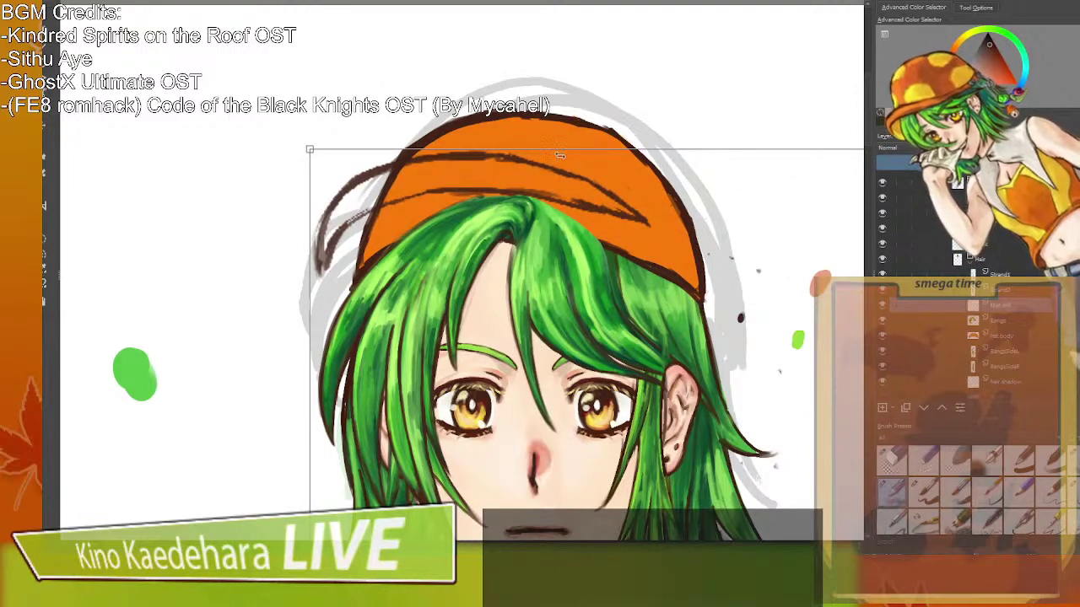
left_click_drag(315, 159, 319, 102)
scroll(352, 180, "down", 3)
left_click_drag(329, 150, 445, 123)
left_click_drag(544, 160, 490, 252)
left_click_drag(353, 165, 355, 166)
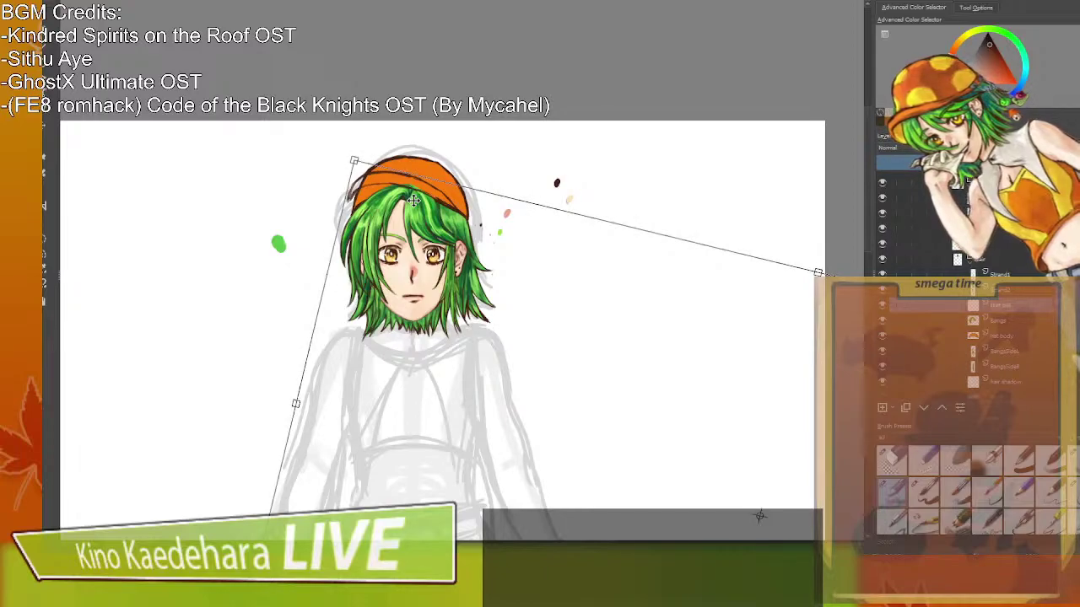
left_click_drag(384, 160, 316, 184)
left_click_drag(382, 194, 406, 210)
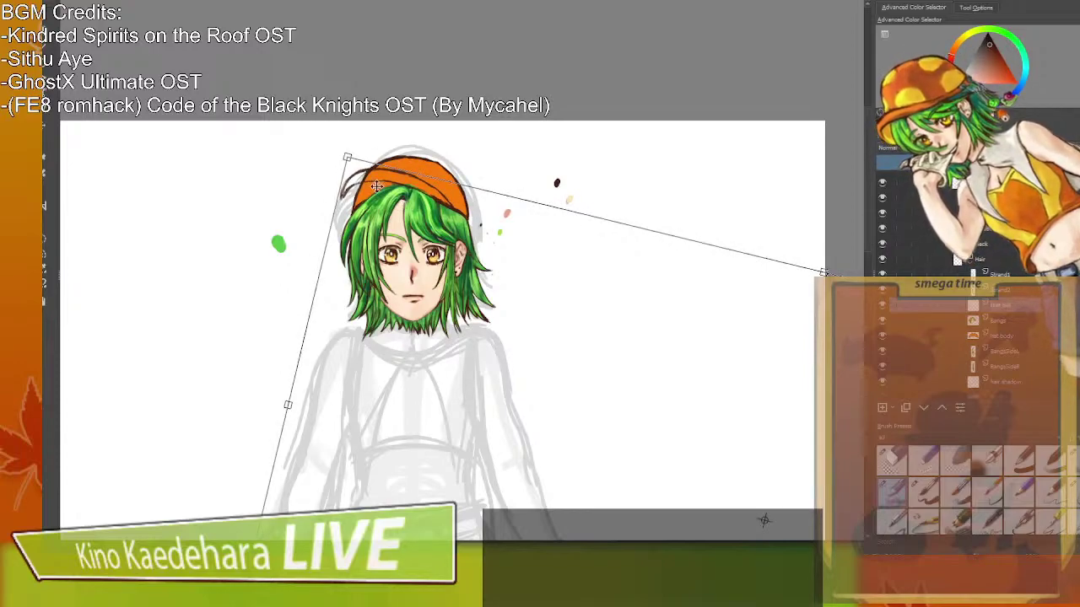
Rescale and reposition the hat bill so it spans the hat and juts past its left side, and apply the transform.
left_click_drag(348, 157, 303, 149)
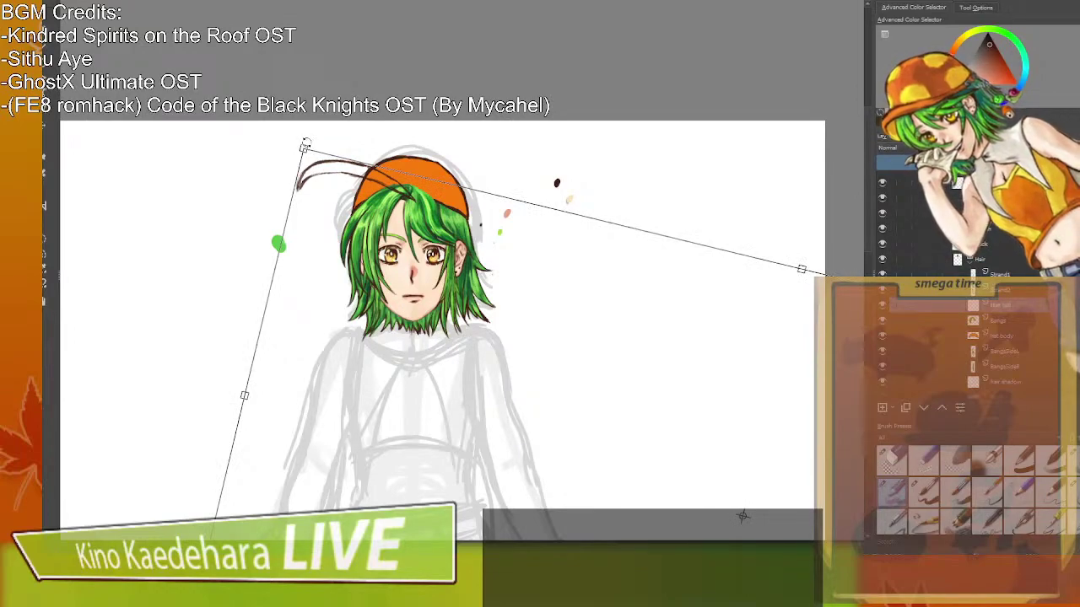
left_click_drag(246, 387, 236, 406)
left_click_drag(414, 273, 465, 271)
left_click_drag(346, 165, 366, 169)
left_click_drag(428, 195, 409, 185)
key("Return")
Move the hat bill layer back beneath the Bangs layer, directly above the hat body.
left_click_drag(1013, 312, 1011, 332)
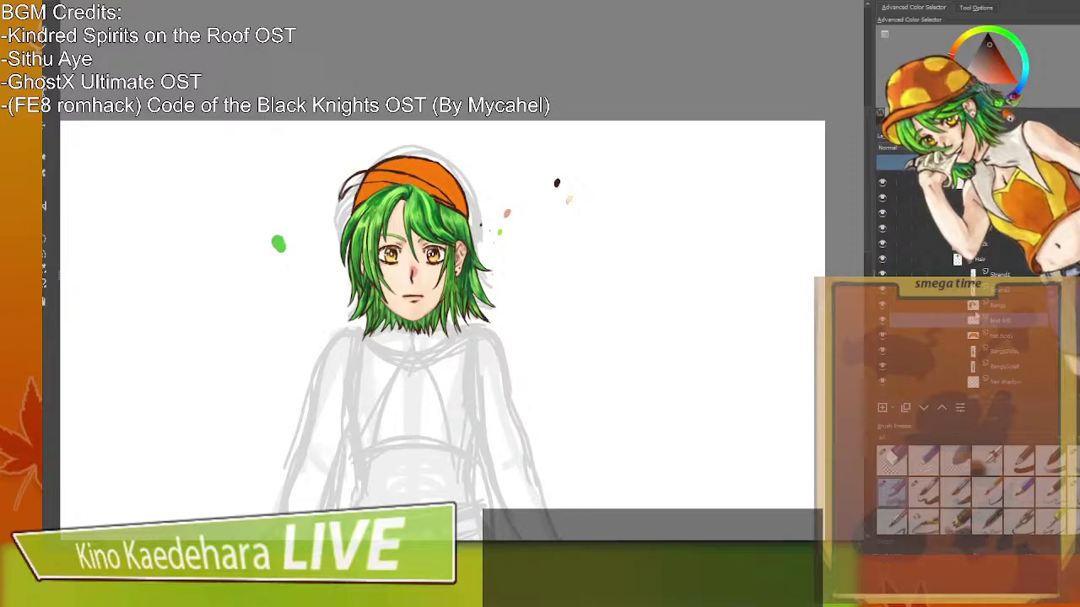
scroll(486, 258, "up", 3)
left_click_drag(477, 239, 560, 301)
left_click(45, 126)
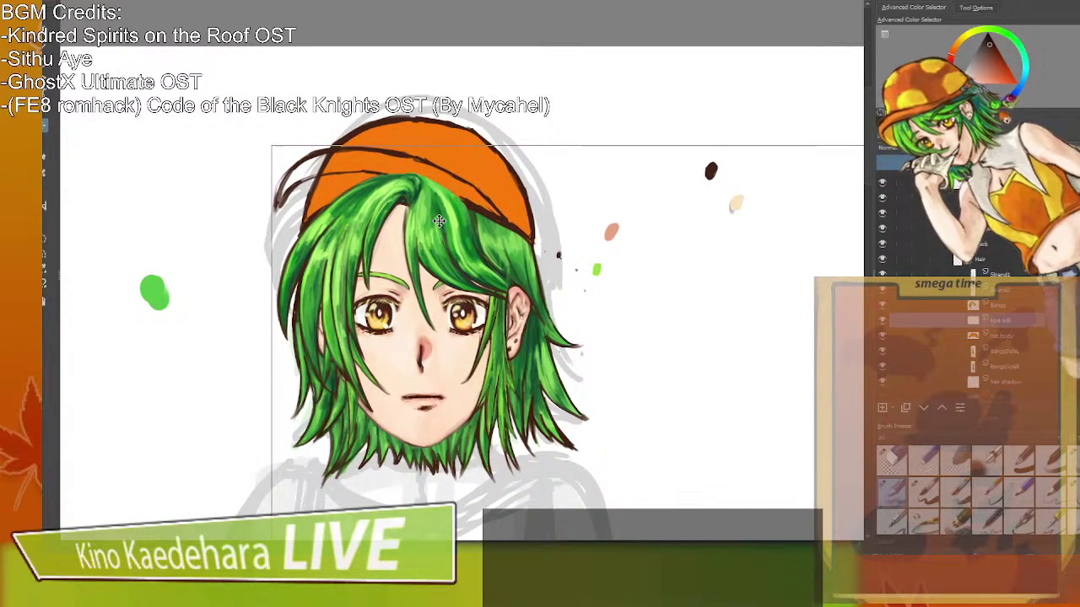
left_click(48, 131)
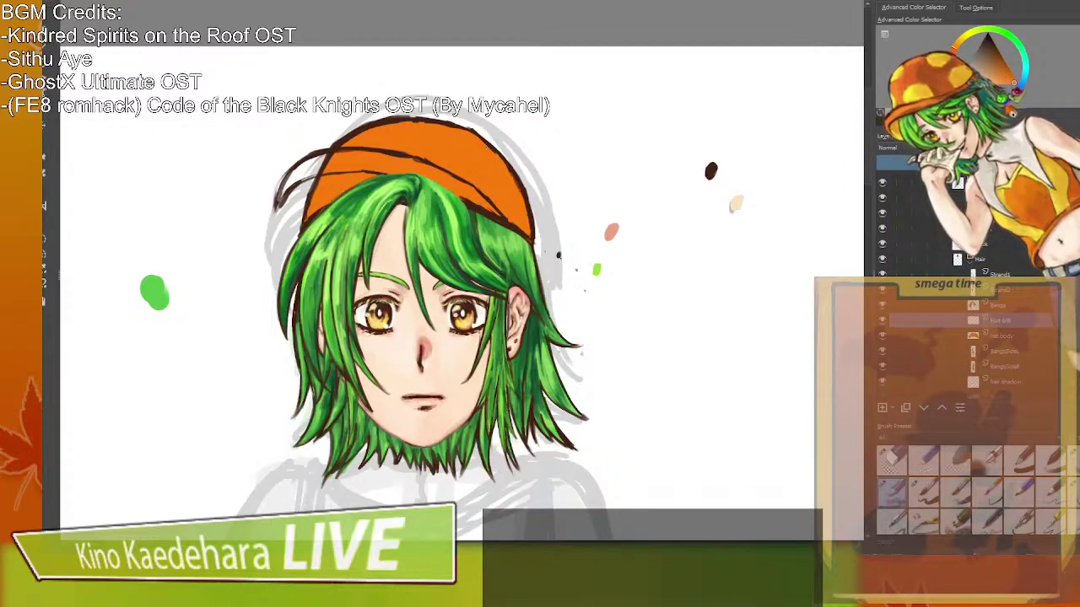
Paint orange inside the hat bill outline and hide the Bangs and hat body layers to expose the whole bill.
mouse_move(294, 177)
left_mouse_down()
mouse_move(282, 198)
mouse_move(305, 167)
mouse_move(300, 176)
left_mouse_up()
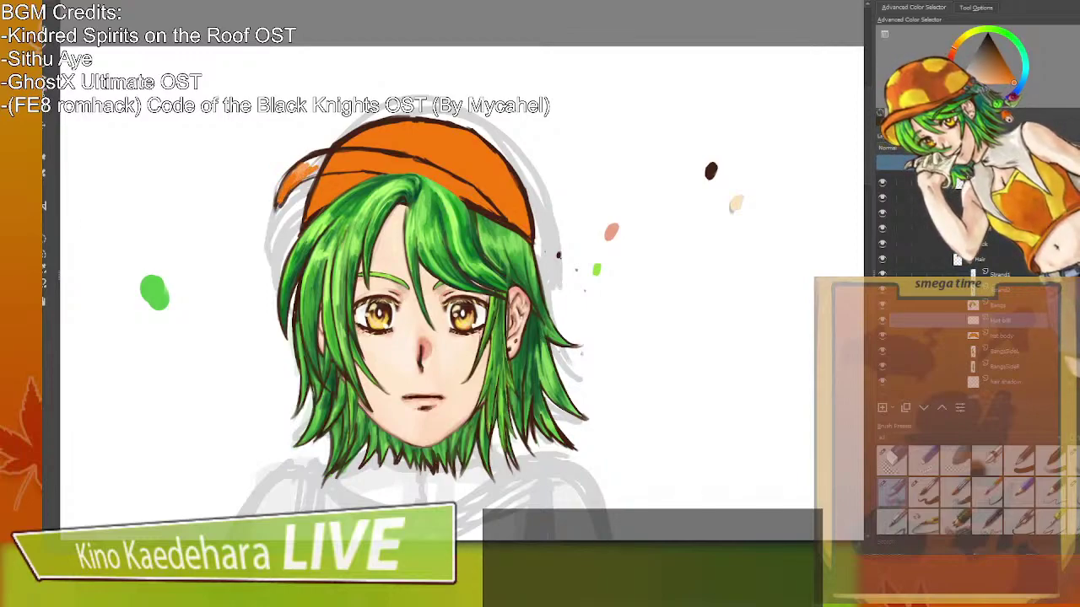
left_click(882, 305)
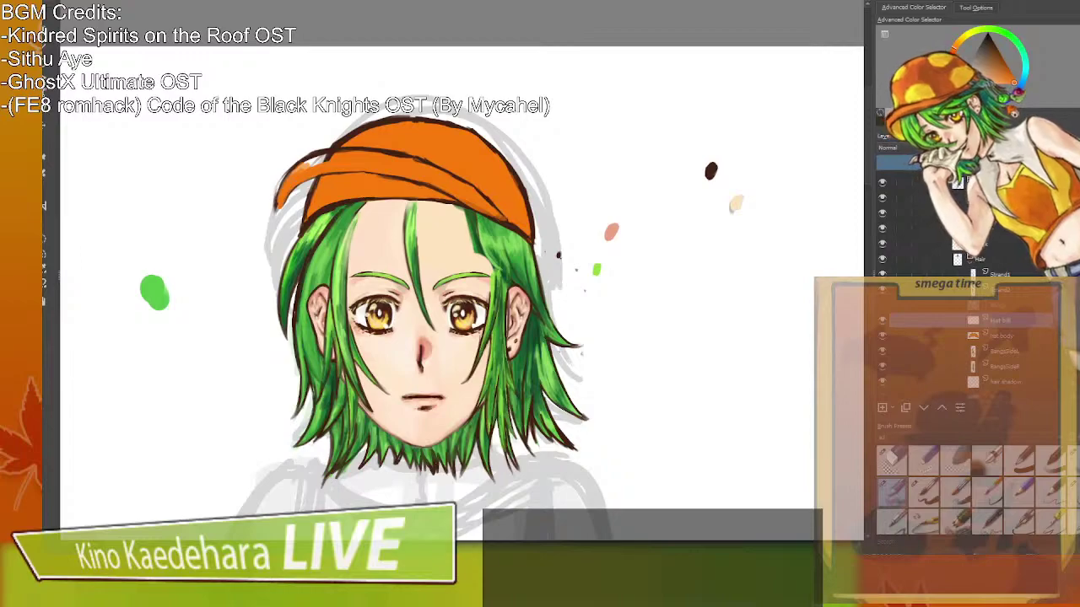
left_click(883, 335)
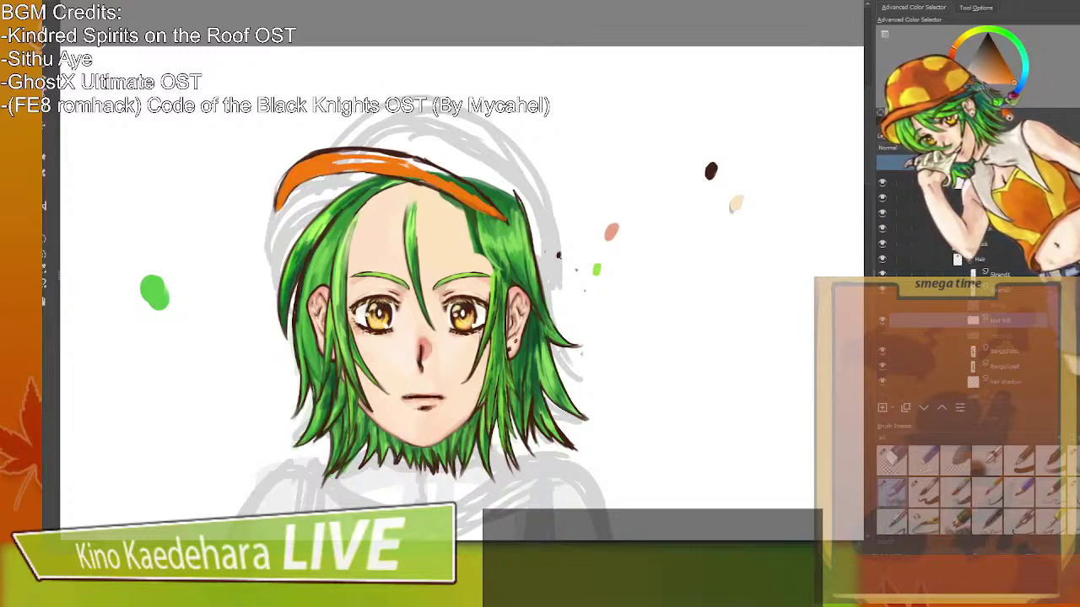
Fill the remaining white gaps in the hat bill with orange and touch up its lower edge toward the right tip.
left_click_drag(383, 156, 344, 151)
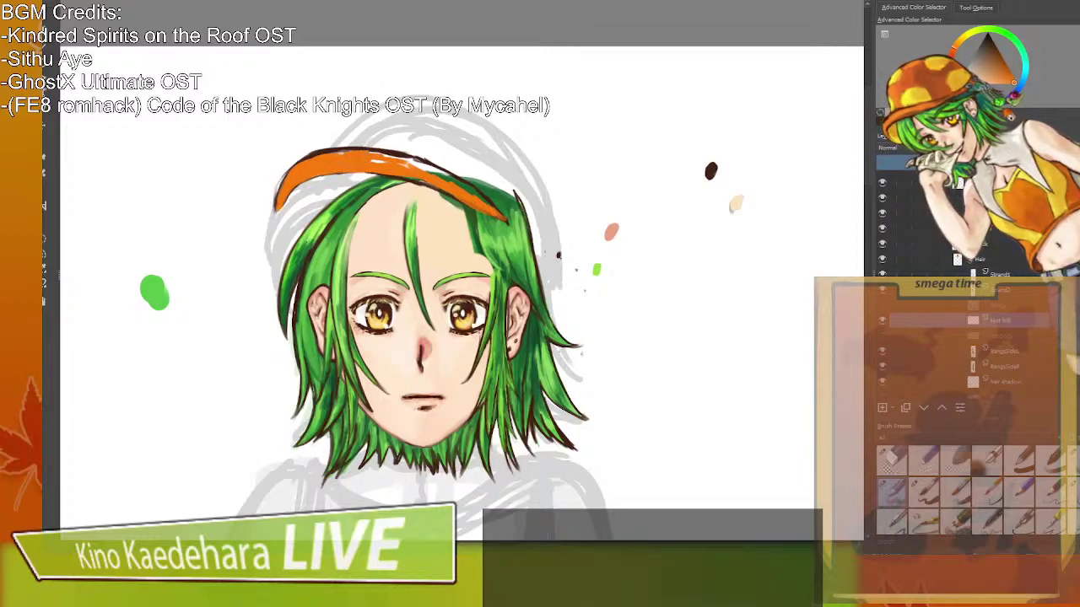
key("ctrl+z")
key("ctrl+z")
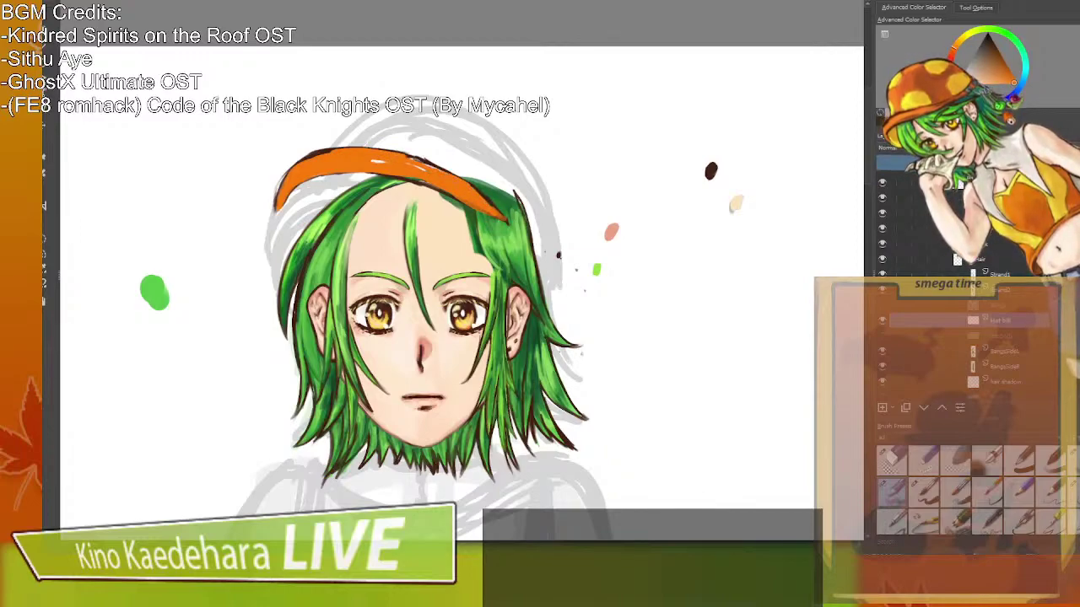
left_click_drag(418, 180, 445, 189)
key("e")
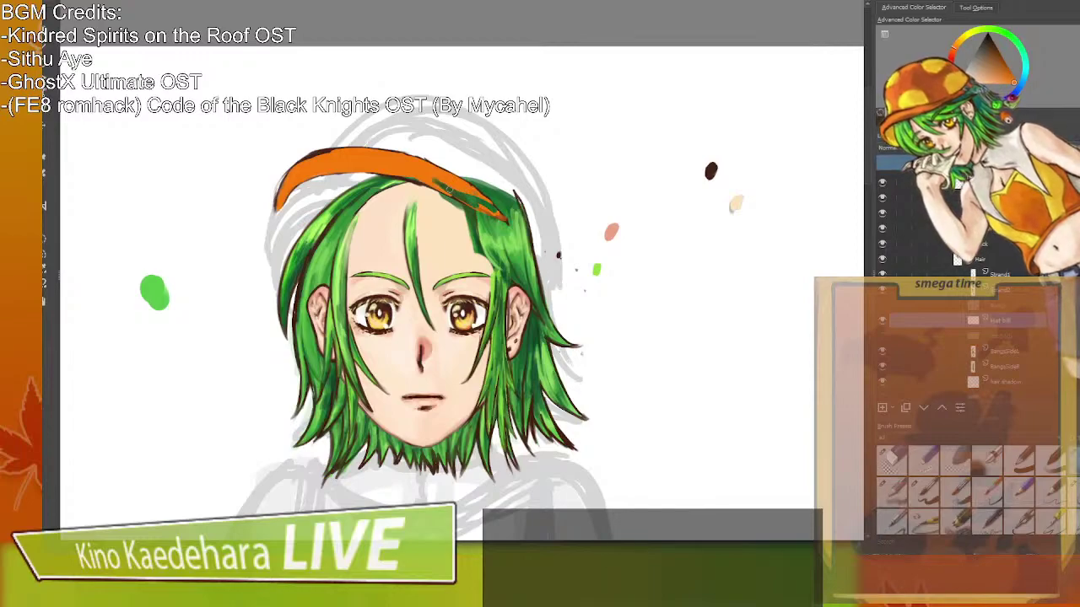
left_click_drag(415, 181, 488, 206)
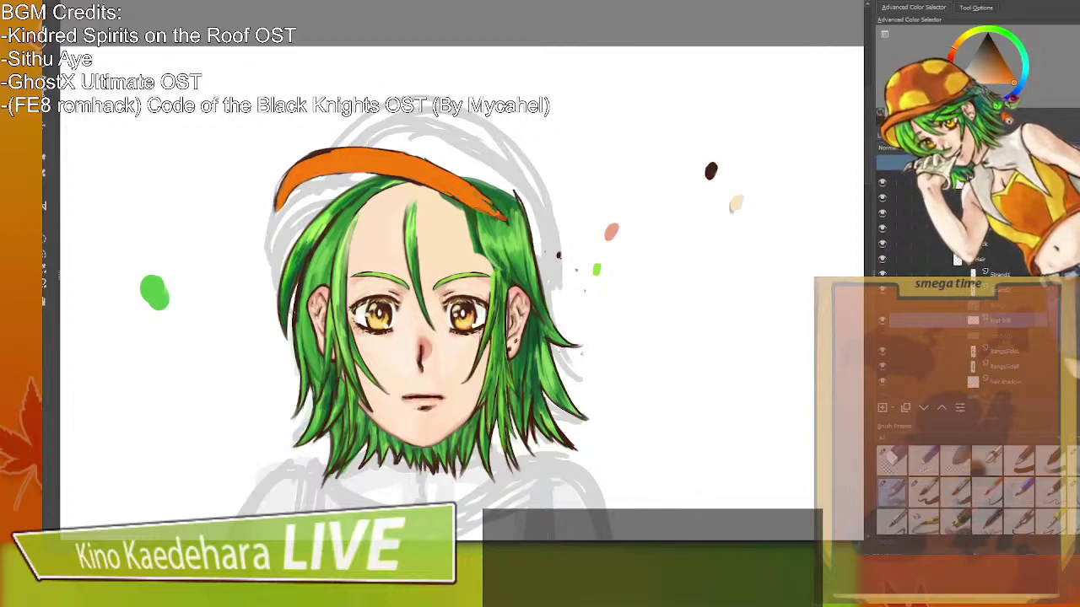
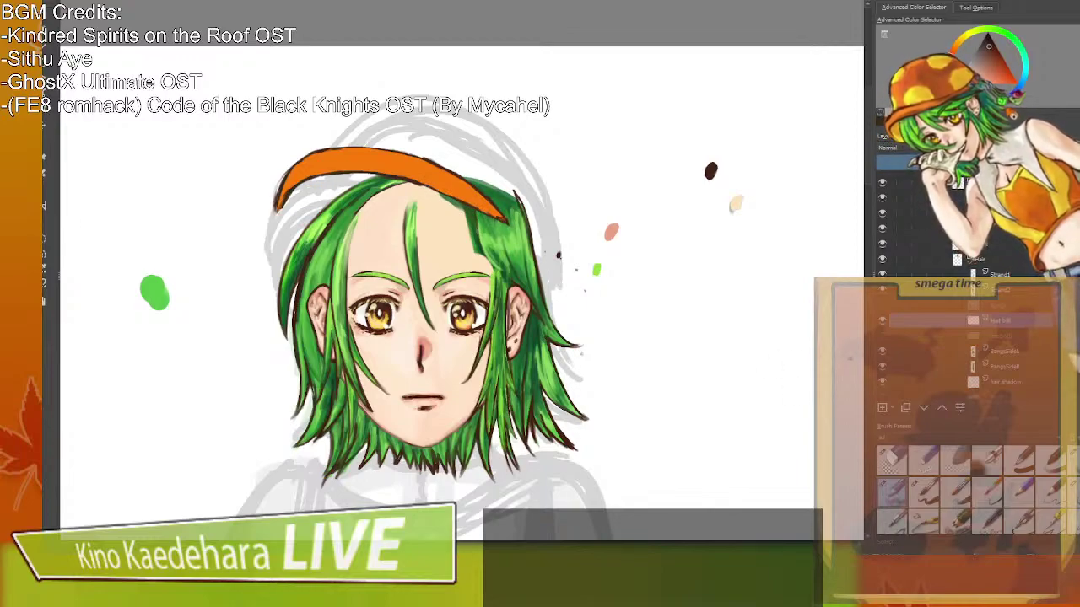
Show the hat body layer again and thicken the outline at its lower right corner with sampled dark brown.
left_click(883, 341)
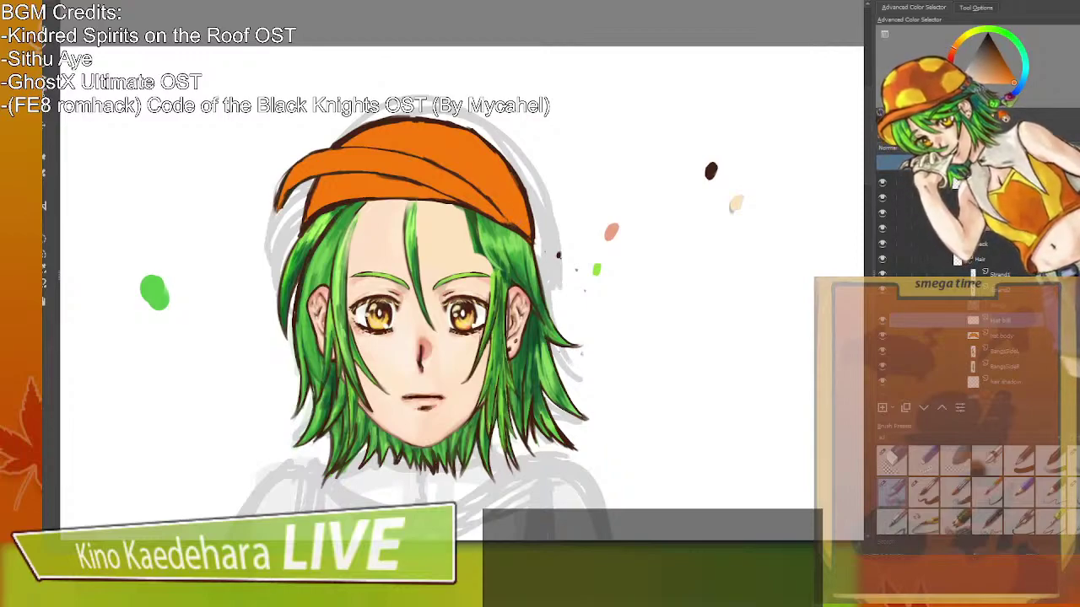
left_click(991, 336)
left_click(511, 228, "ctrl")
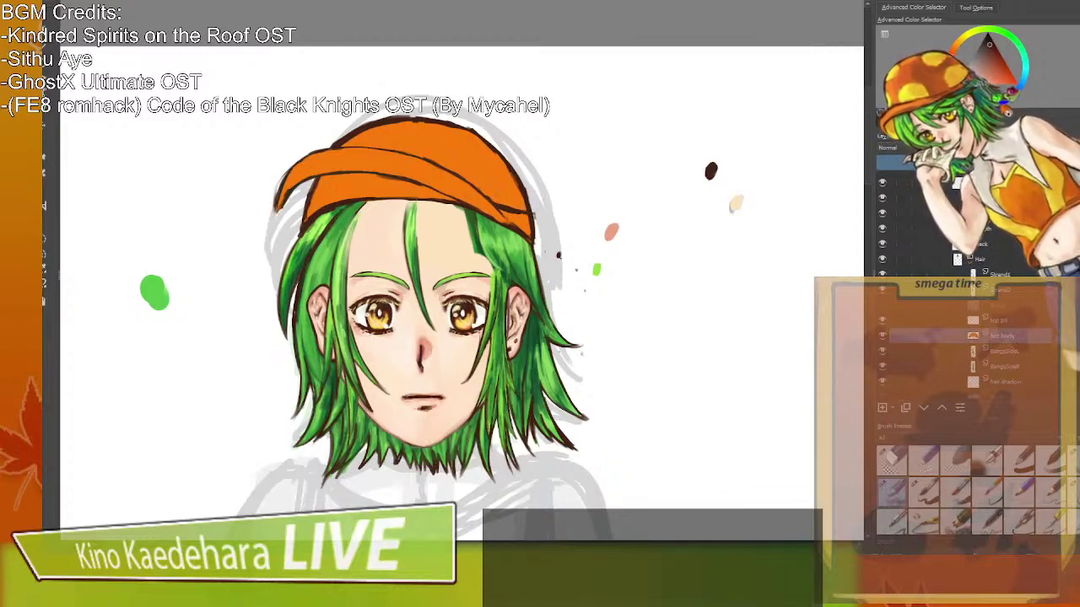
left_click_drag(531, 209, 536, 235)
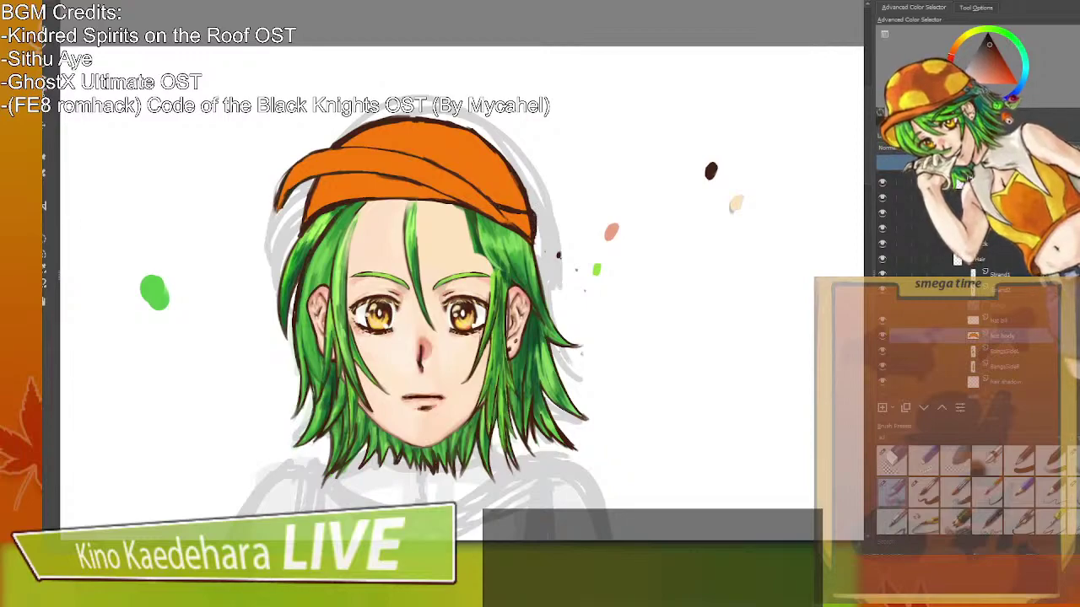
Hide the hat bill and refine the dark crease line on the hat body near its lower right edge.
left_click(882, 320)
left_click_drag(476, 198, 514, 212)
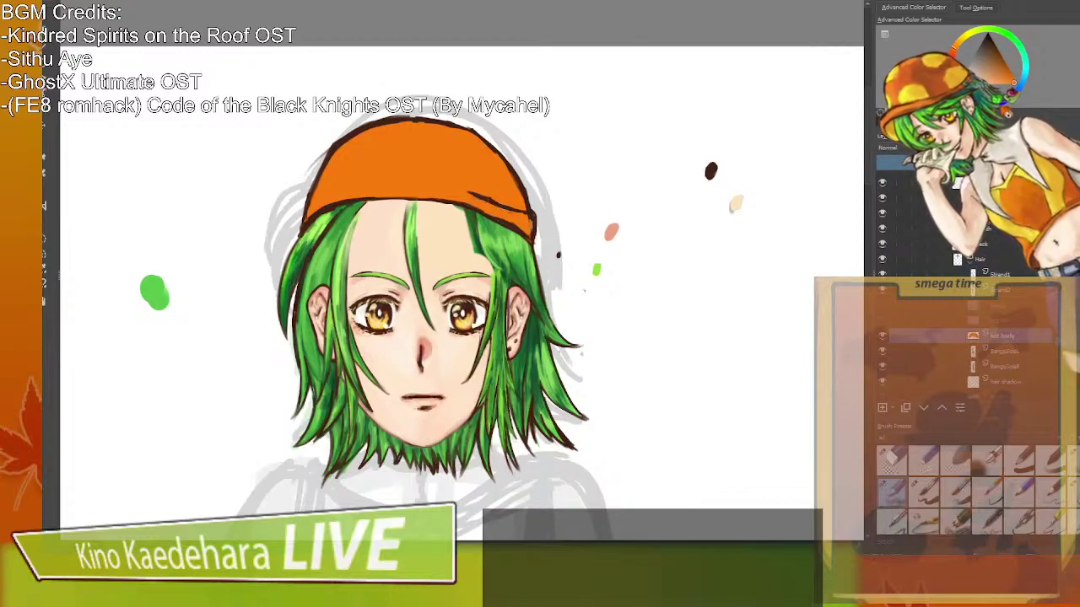
key("ctrl+z")
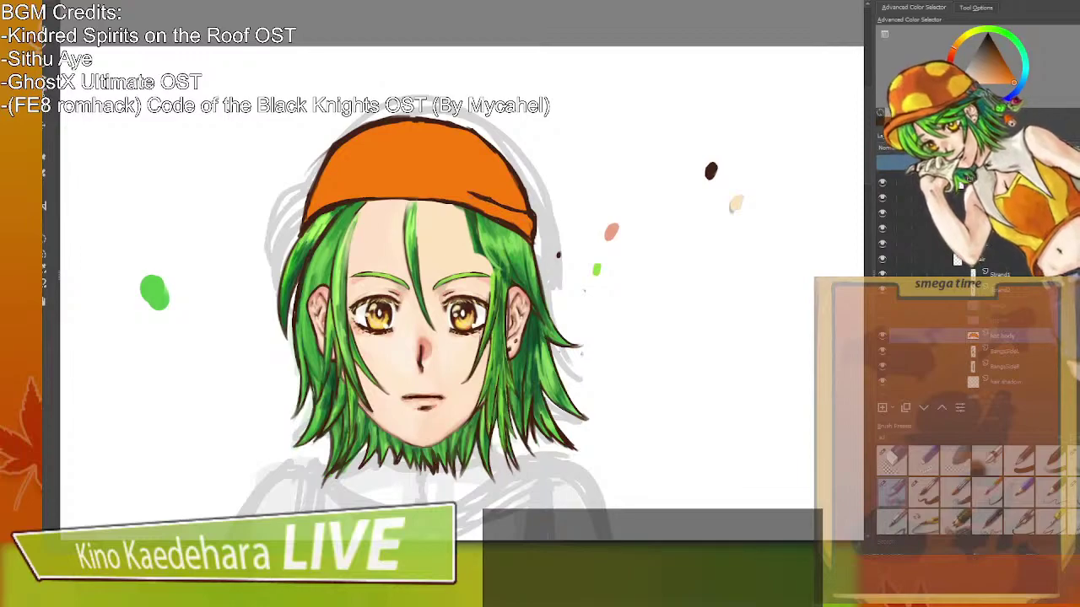
Draw small round studs at the right end of the hat band, shaping their rings with dark brown and orange.
left_click(532, 214, "ctrl")
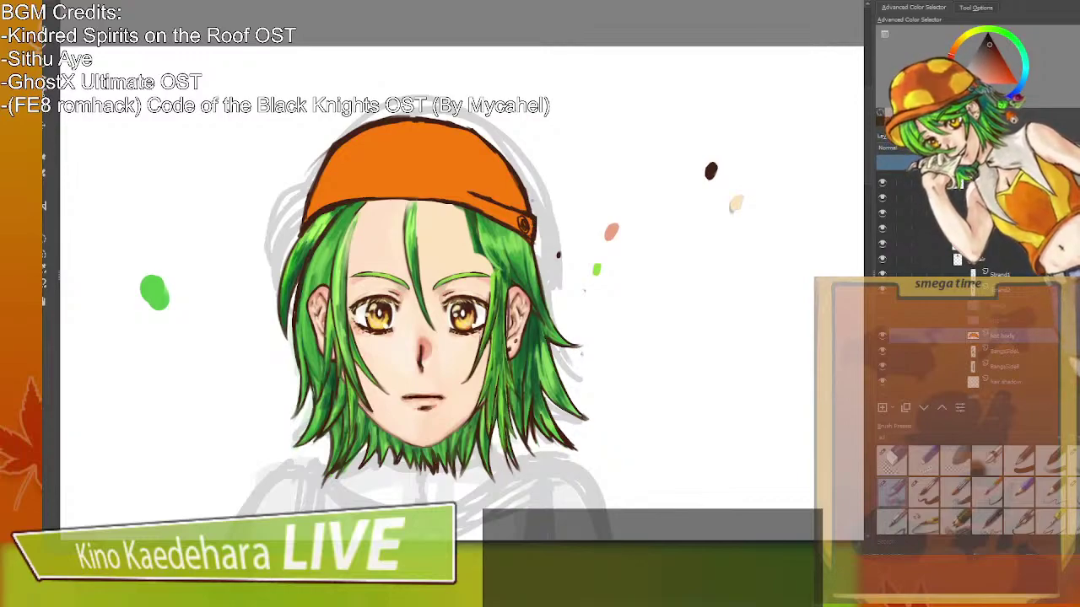
scroll(548, 204, "up", 5)
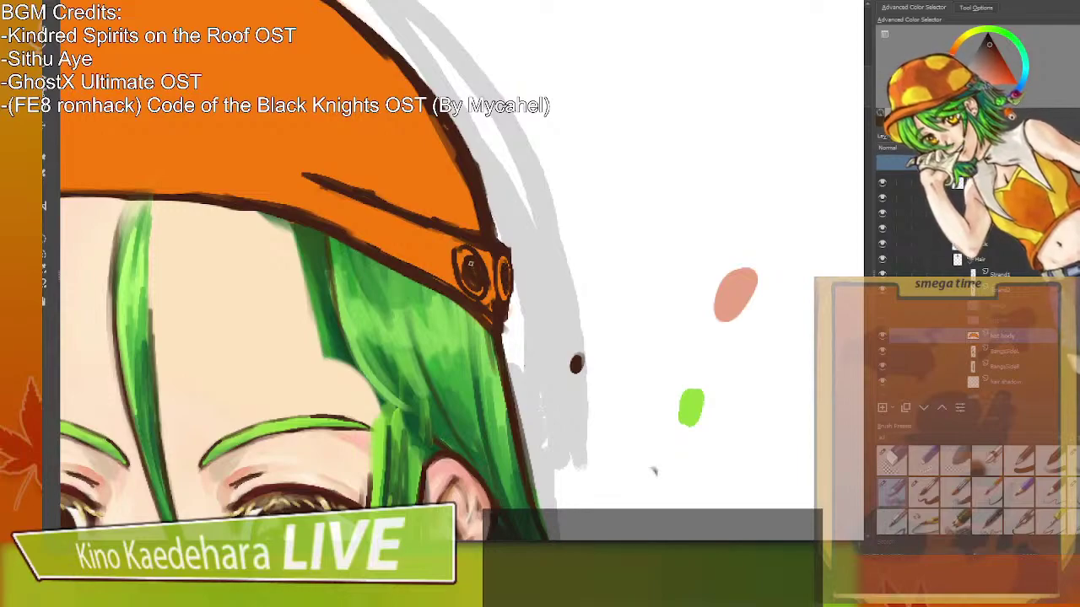
mouse_move(468, 274)
left_mouse_down()
mouse_move(462, 256)
mouse_move(471, 291)
left_mouse_up()
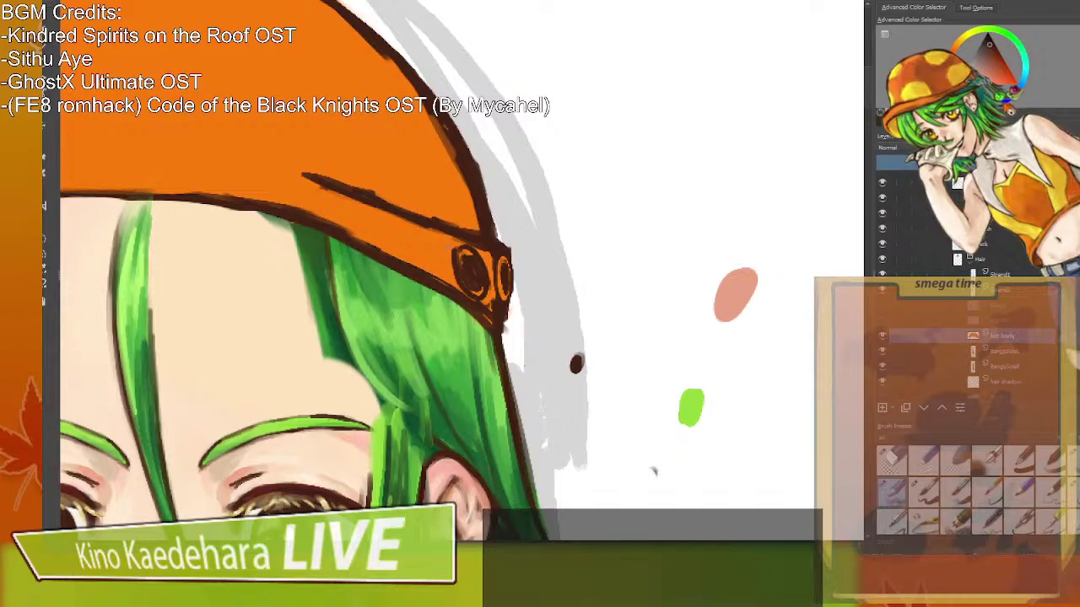
mouse_move(457, 262)
left_mouse_down()
mouse_move(472, 291)
mouse_move(464, 266)
mouse_move(479, 293)
mouse_move(482, 283)
left_mouse_up()
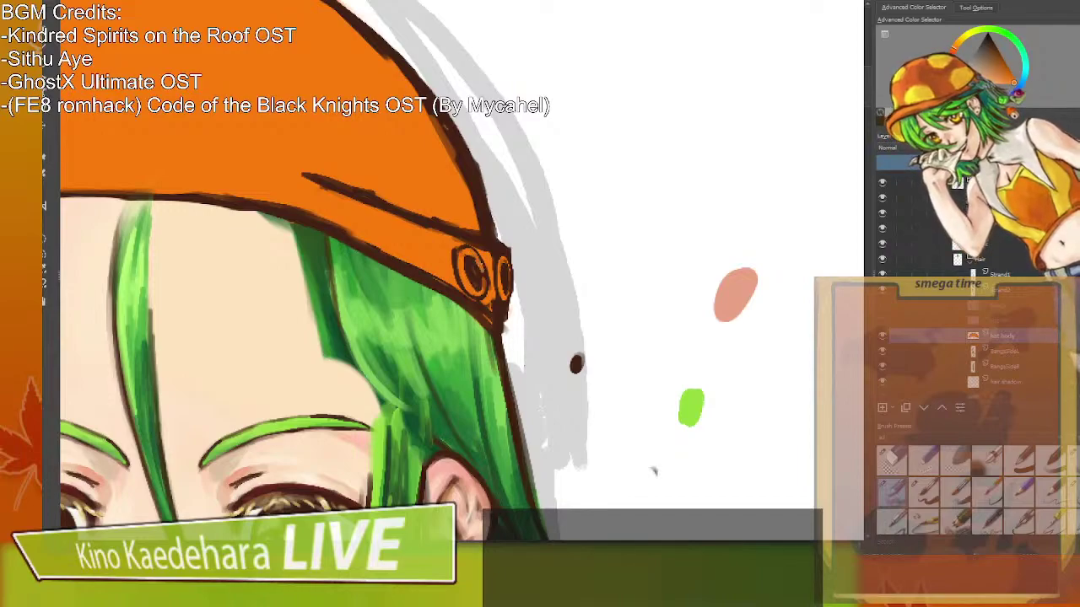
left_click(491, 237, "ctrl")
mouse_move(467, 247)
left_mouse_down()
mouse_move(485, 268)
mouse_move(458, 272)
mouse_move(467, 291)
left_mouse_up()
left_click_drag(472, 255, 484, 278)
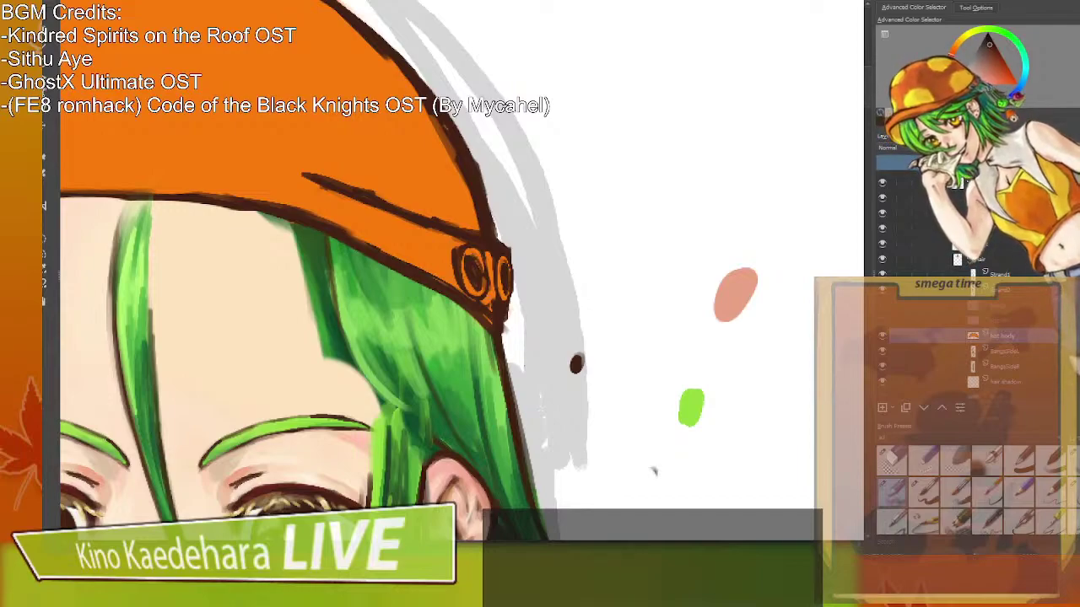
Show the hat bill and bangs layers again, with the bangs layer active, to check the cap against the full hair.
scroll(474, 302, "down", 5)
left_click_drag(429, 349, 438, 352)
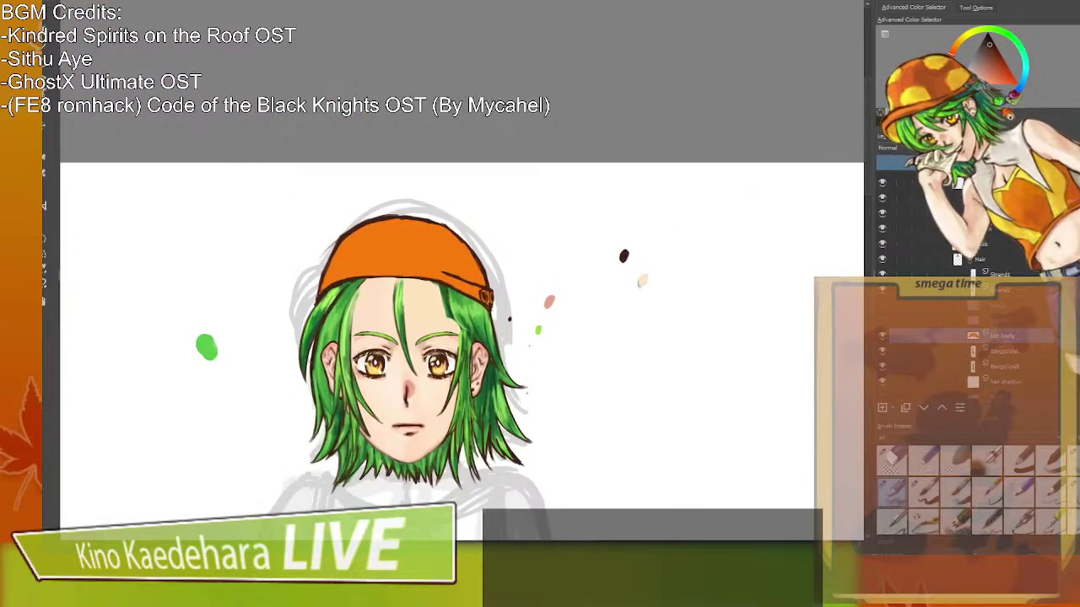
left_click(883, 321)
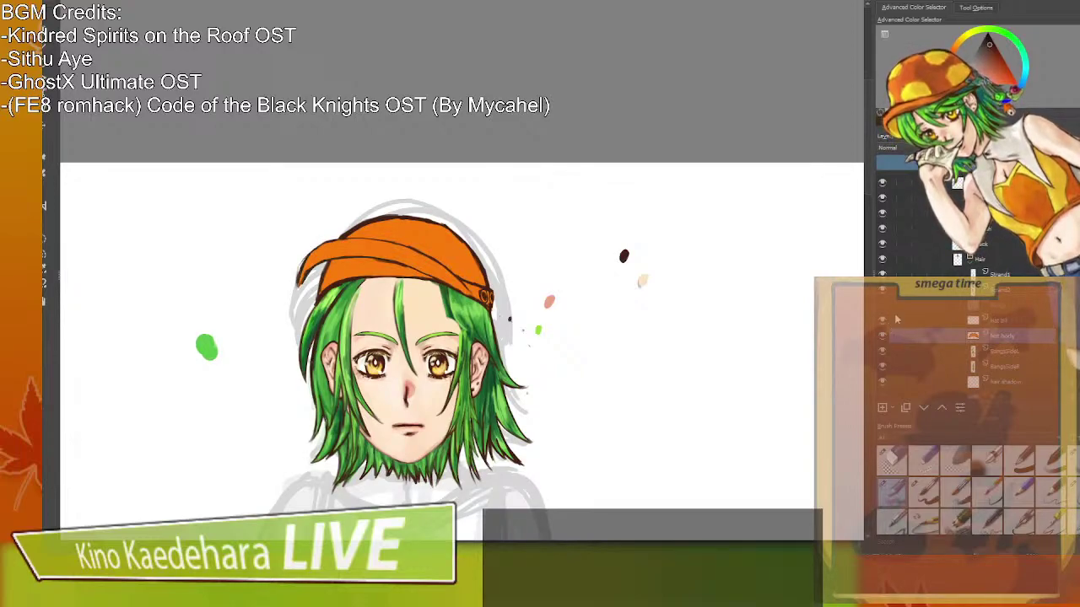
left_click(883, 307)
left_click_drag(648, 336, 654, 316)
scroll(761, 319, "up", 2)
left_click(1036, 309)
left_click_drag(509, 246, 685, 312)
key("ctrl+z")
left_click_drag(490, 265, 808, 394)
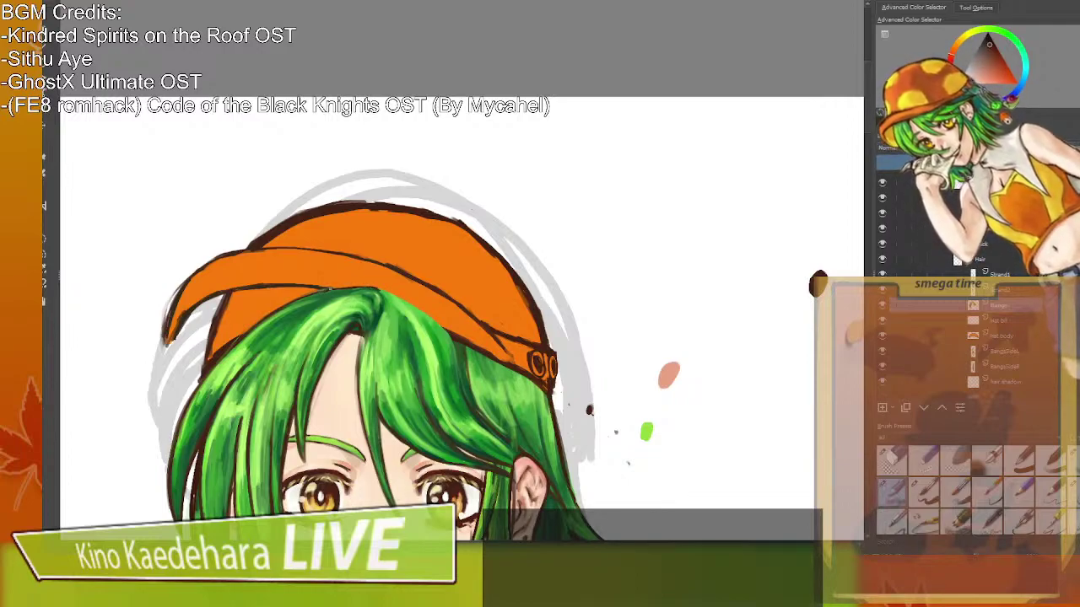
left_click_drag(452, 295, 448, 197)
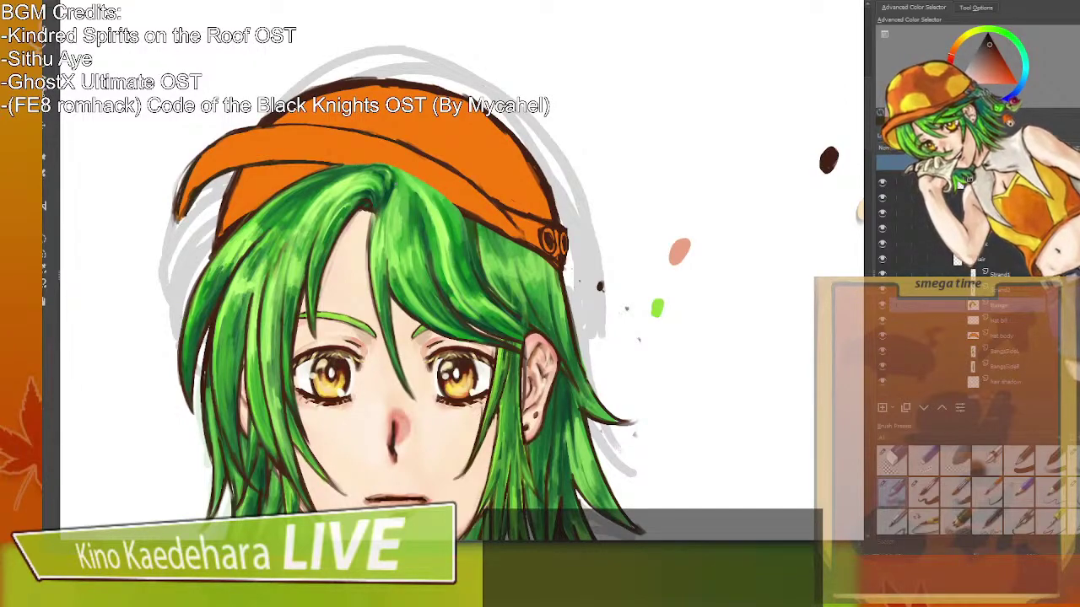
Try placing the hat bill layer above the bangs layer, and undo the reordering.
left_click_drag(1001, 322, 1001, 303)
mouse_move(571, 357)
left_mouse_down()
mouse_move(636, 253)
mouse_move(637, 321)
left_mouse_up()
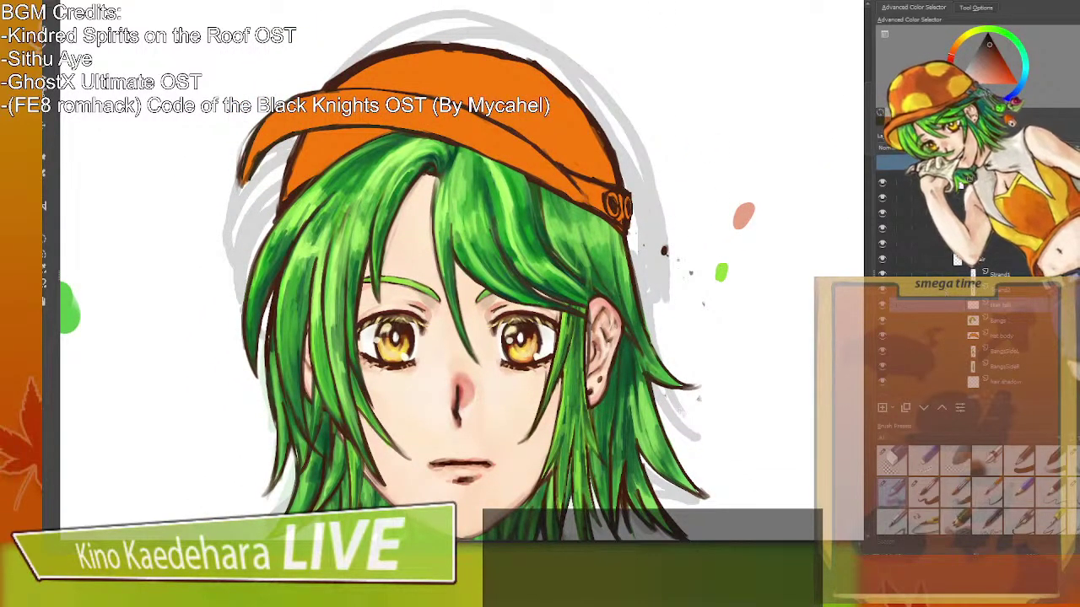
key("ctrl+z")
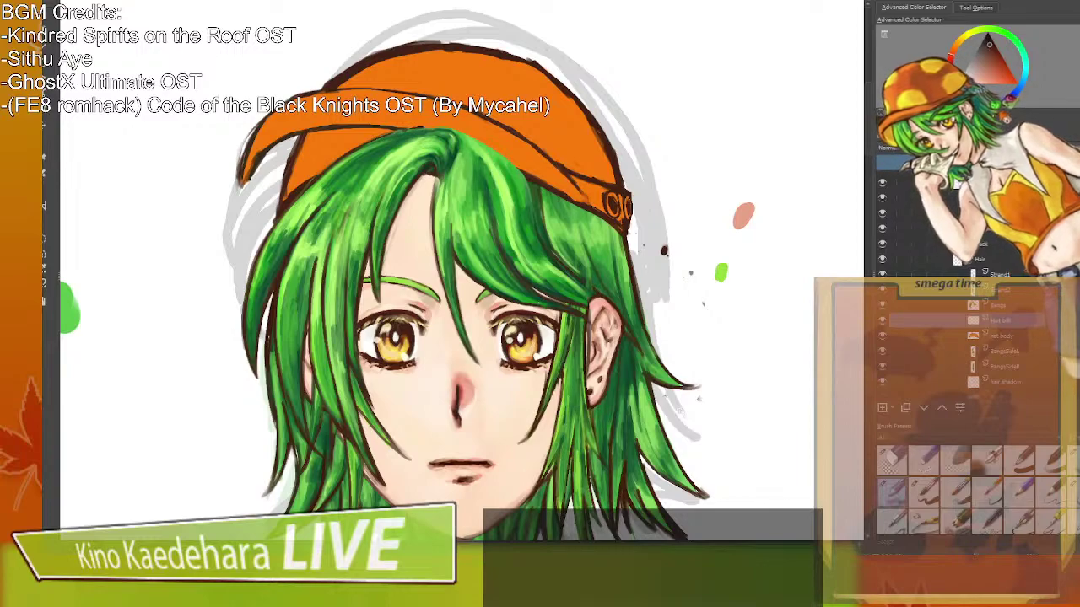
Move and transform the hat bill slightly to refit it against the hat body.
left_click(999, 306)
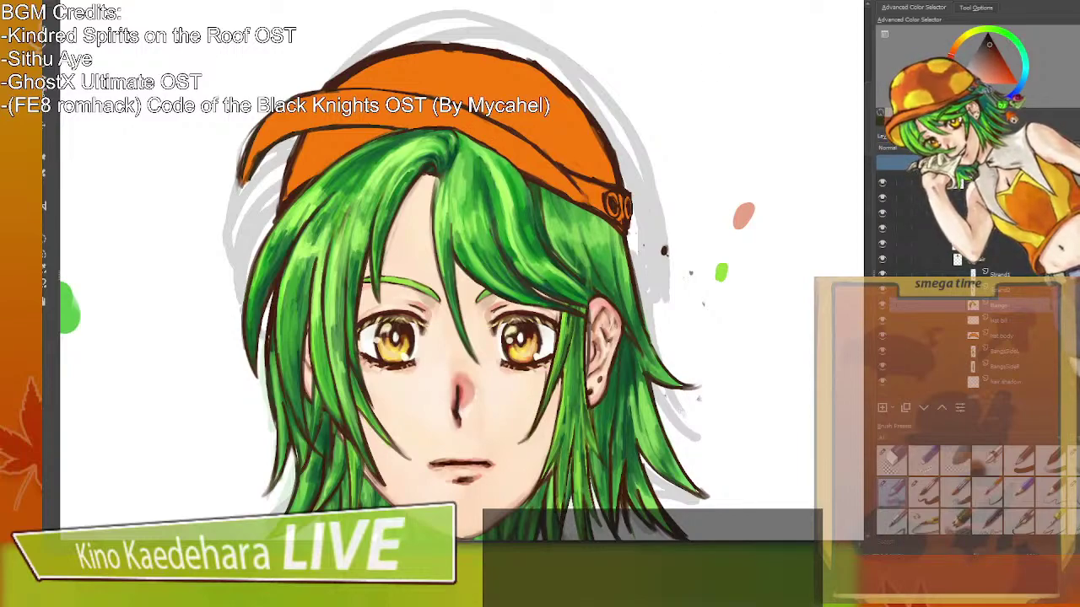
scroll(533, 209, "down", 1)
left_click_drag(535, 216, 538, 204)
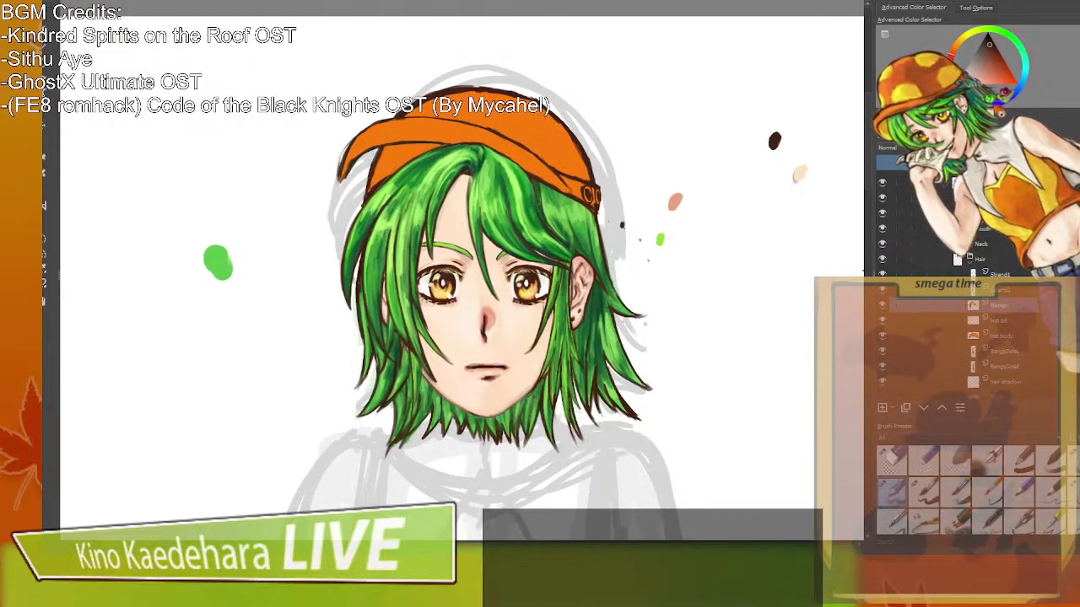
left_click(1013, 324)
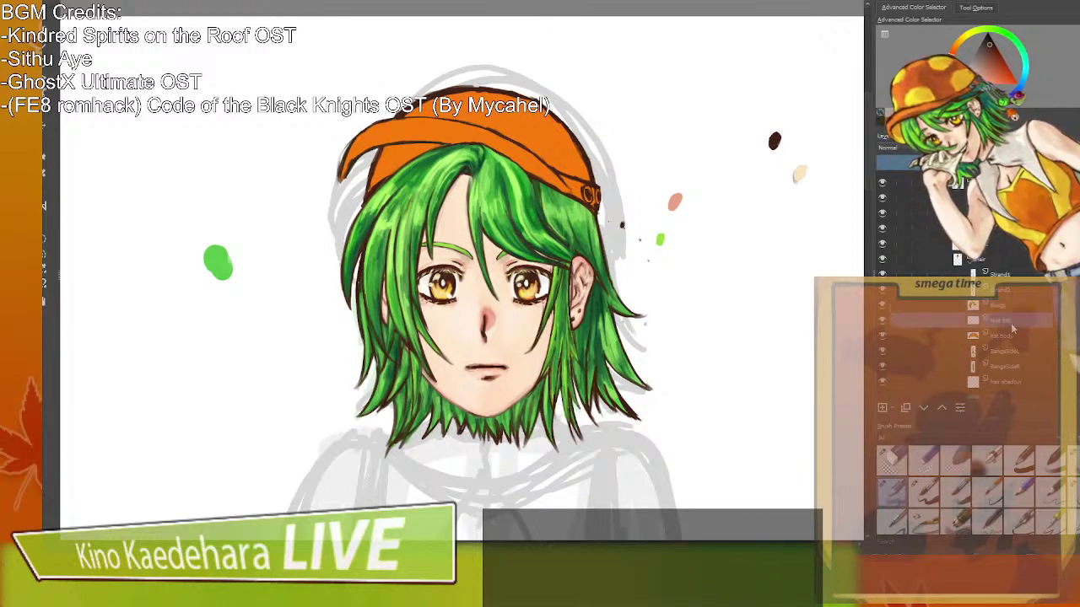
left_click(47, 131)
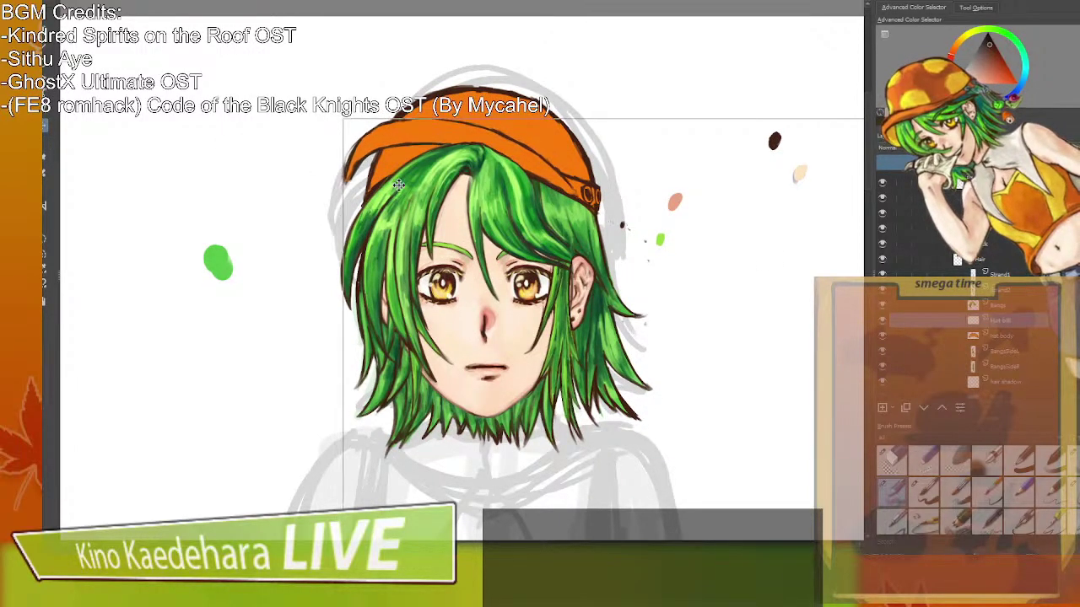
left_click_drag(399, 186, 389, 182)
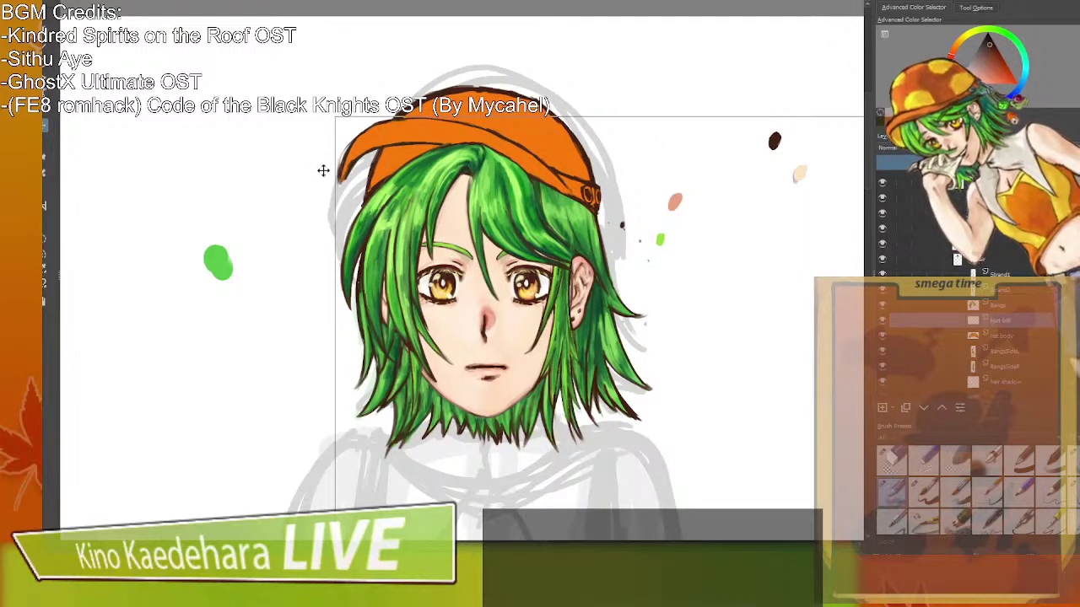
key("ctrl+t")
mouse_move(324, 115)
left_mouse_down()
mouse_move(342, 134)
mouse_move(330, 135)
left_mouse_up()
left_click_drag(447, 165, 441, 150)
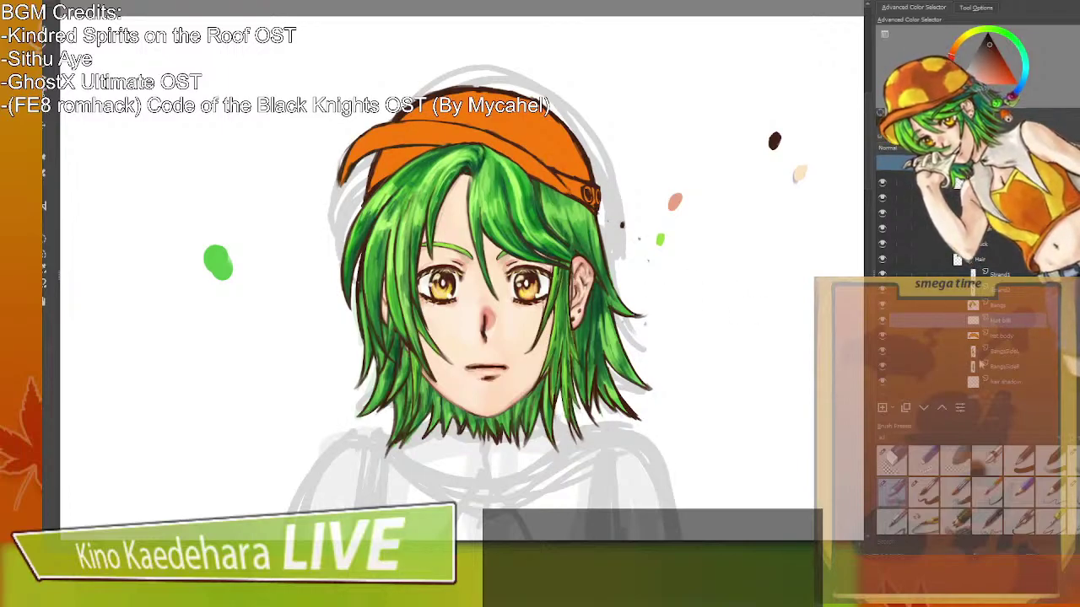
left_click(1004, 339)
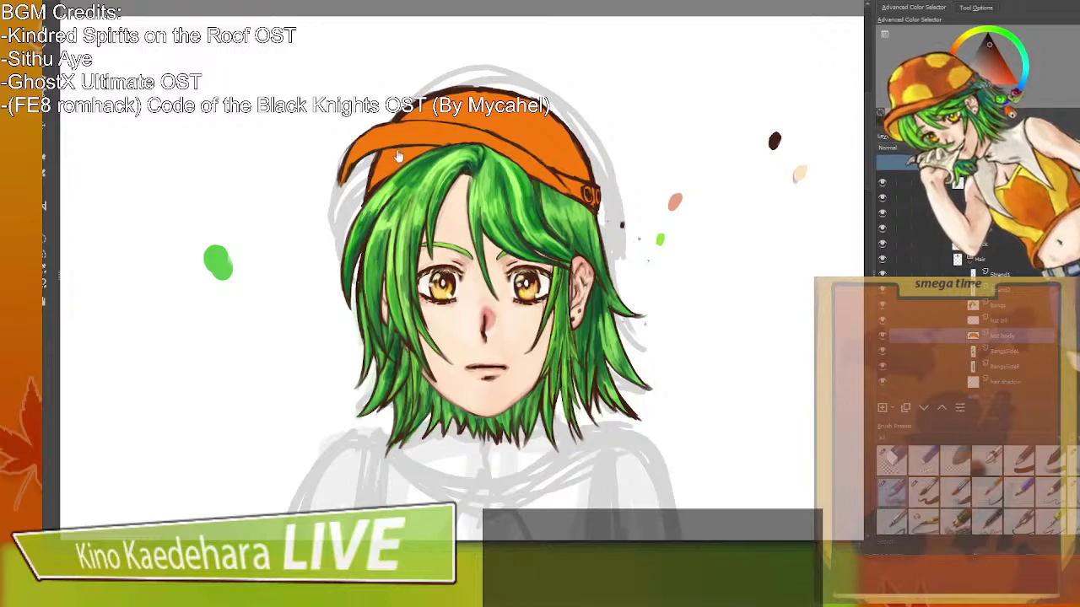
left_click_drag(523, 214, 524, 220)
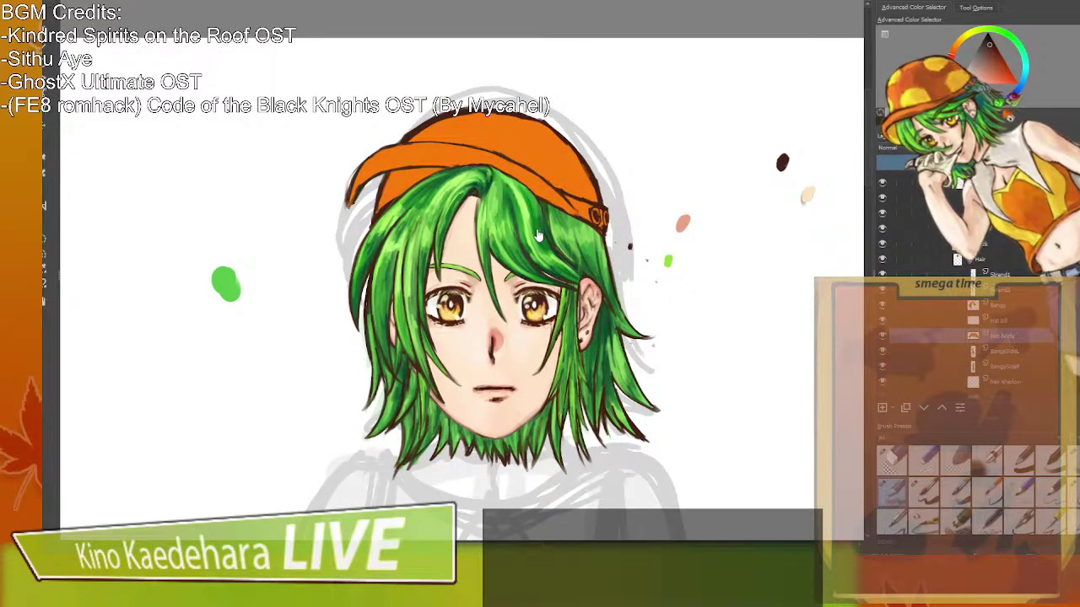
scroll(544, 239, "down", 2)
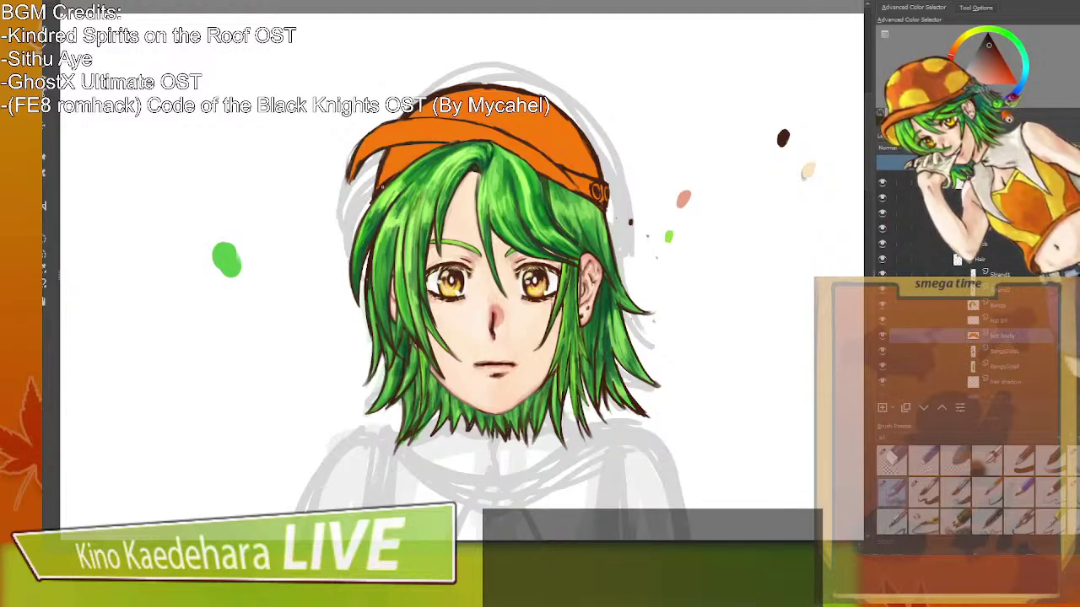
left_click_drag(748, 314, 758, 341)
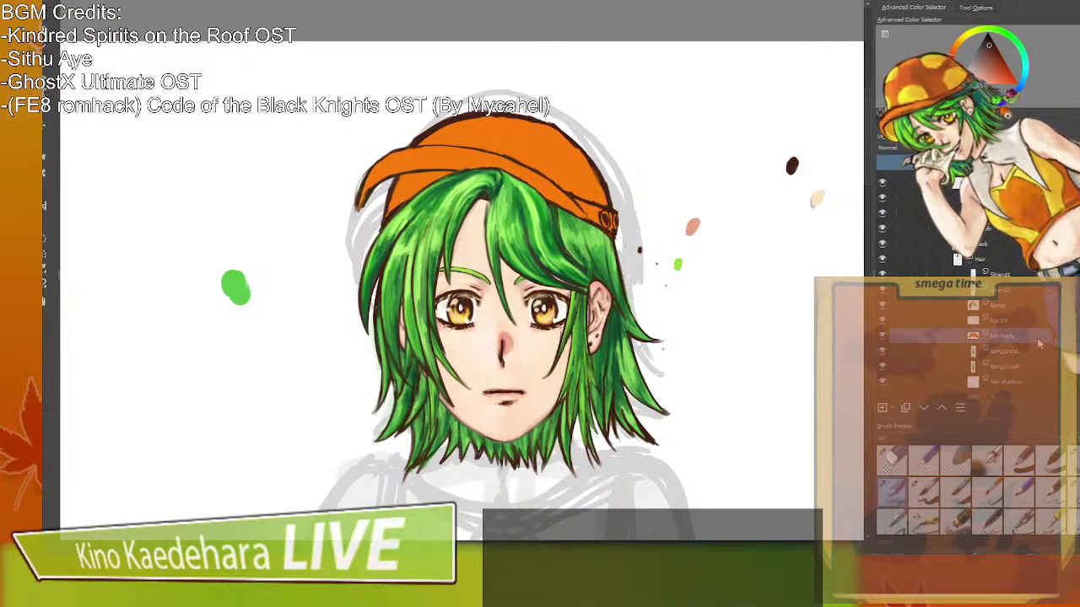
Move the Hat back layer down the layer stack until it sits directly below the hair back layer.
scroll(1016, 363, "down", 3)
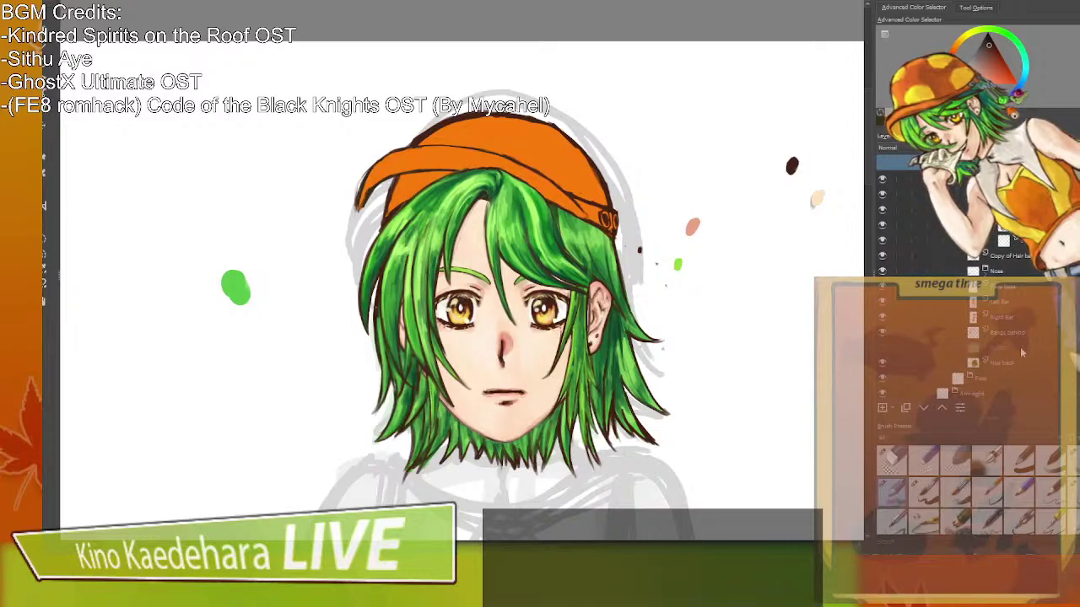
scroll(1012, 338, "up", 3)
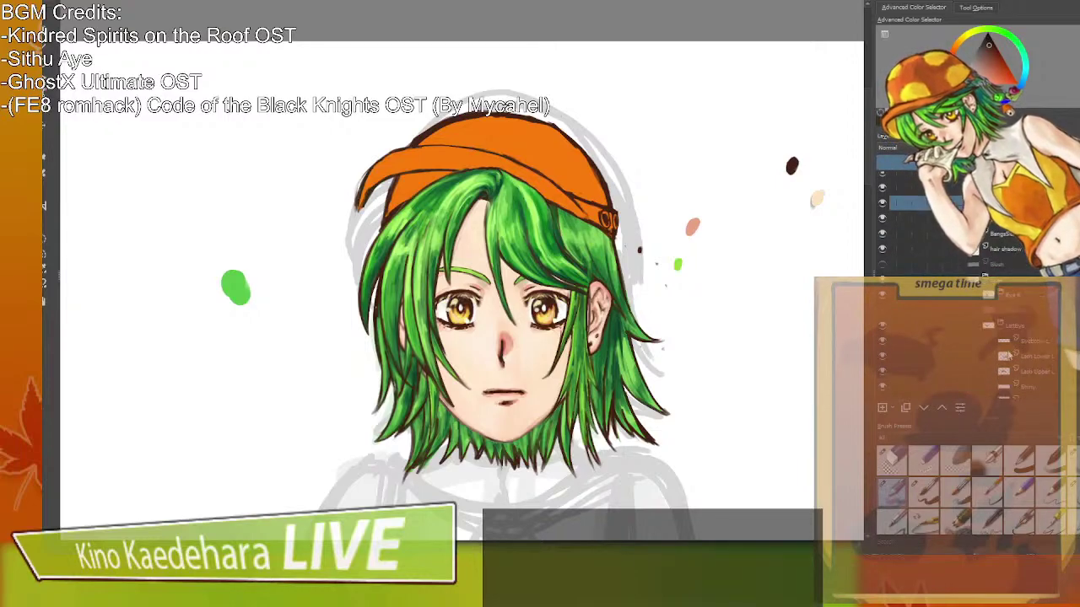
scroll(1007, 306, "up", 2)
left_click(1004, 258)
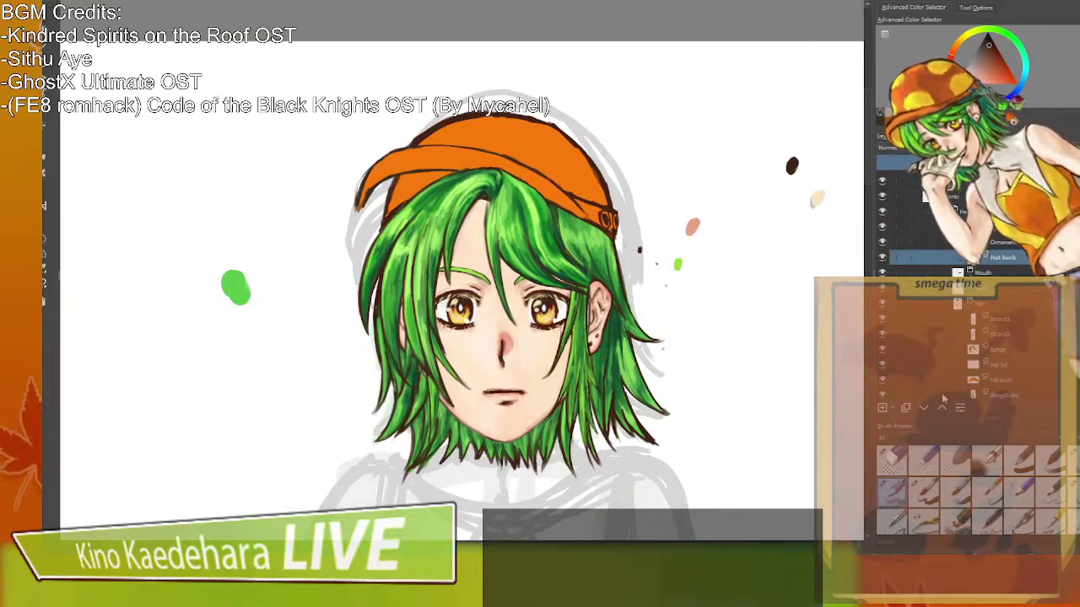
left_click(923, 409)
left_click(923, 409)
left_click(923, 409)
left_click(923, 409)
left_click(923, 409)
left_click(923, 409)
left_click(923, 408)
left_click(922, 408)
left_click(922, 408)
left_click(923, 409)
left_click(922, 408)
left_click(922, 409)
left_click(923, 408)
left_click(923, 409)
left_click(923, 409)
left_click(923, 409)
left_click(922, 410)
left_click(923, 409)
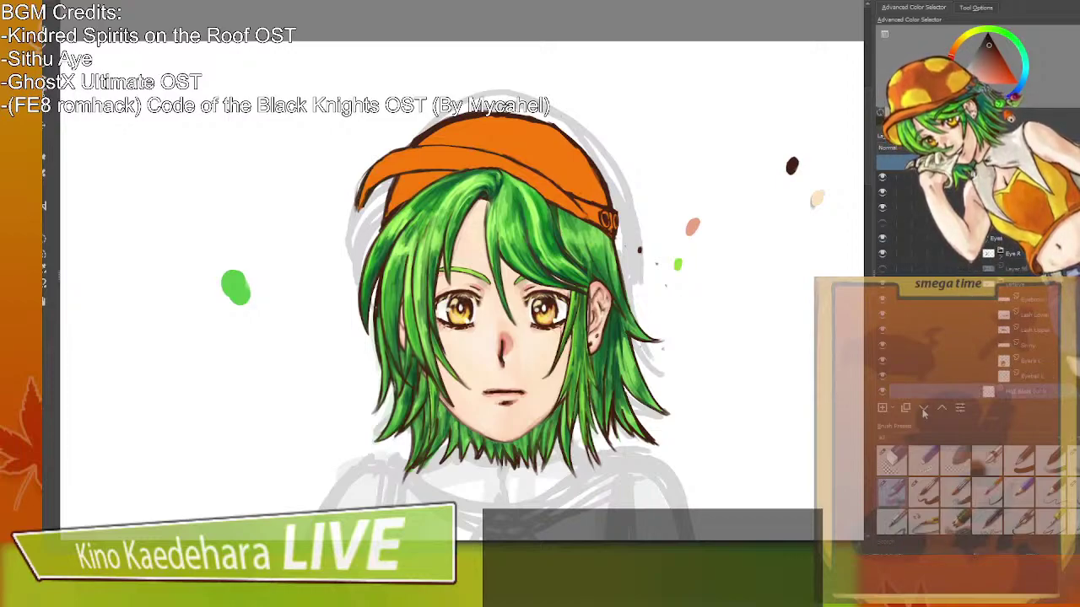
left_click(923, 409)
scroll(993, 335, "down", 2)
scroll(991, 332, "down", 2)
left_click_drag(1024, 214, 1026, 342)
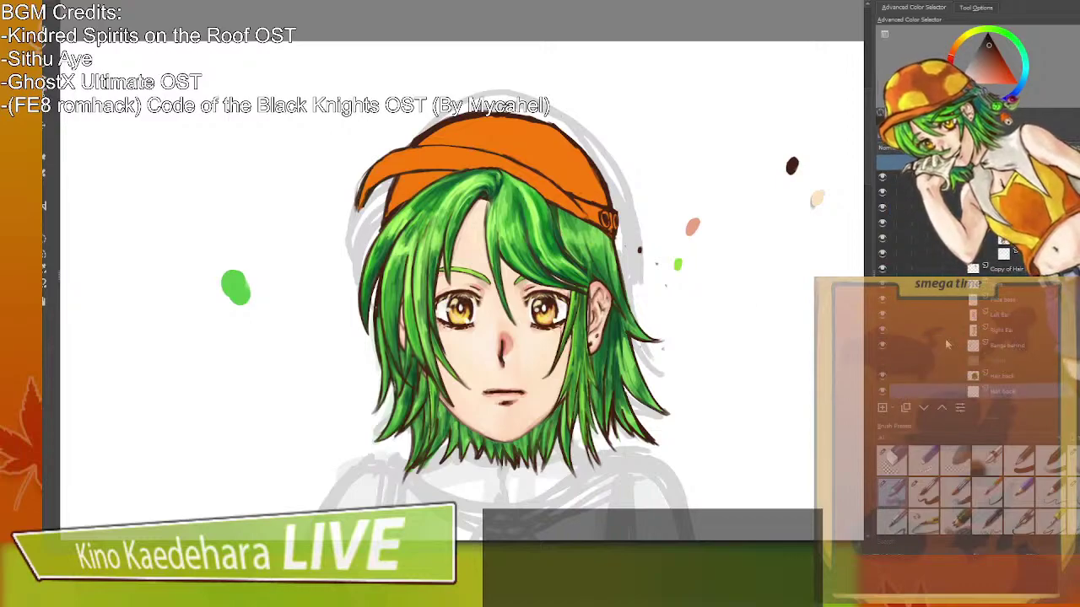
Hide the hair back layer and the bangs layer to clear the area behind the hat.
left_click(883, 377)
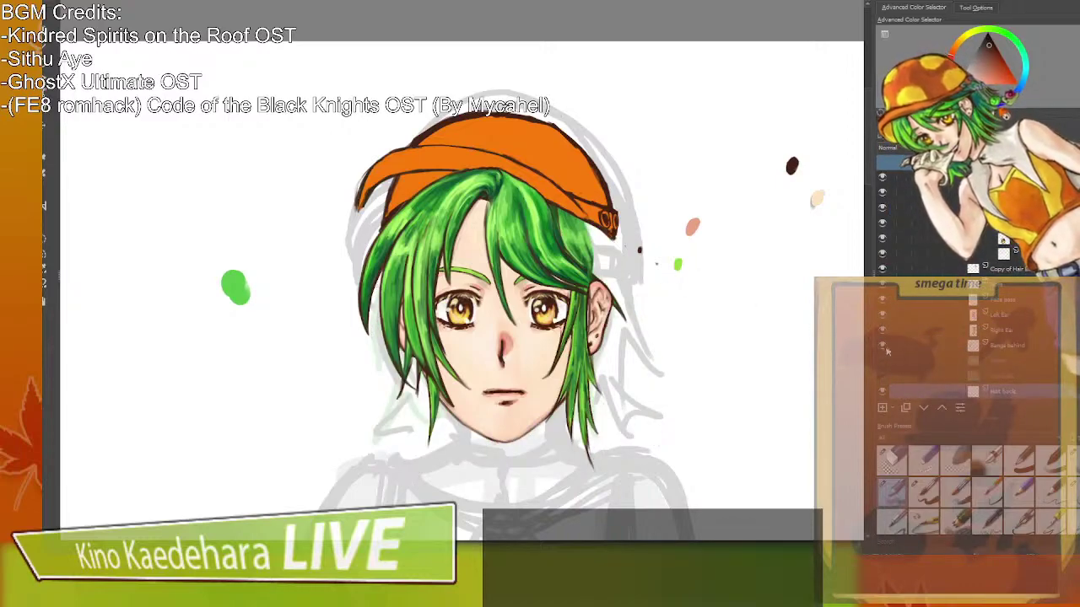
scroll(940, 317, "up", 3)
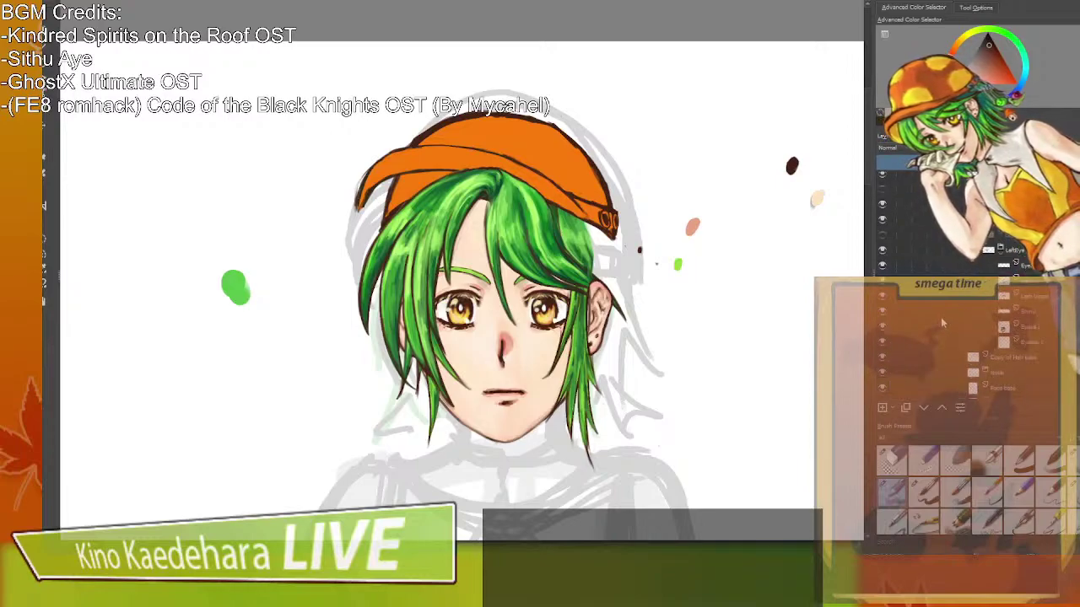
scroll(940, 316, "up", 2)
left_click(883, 230)
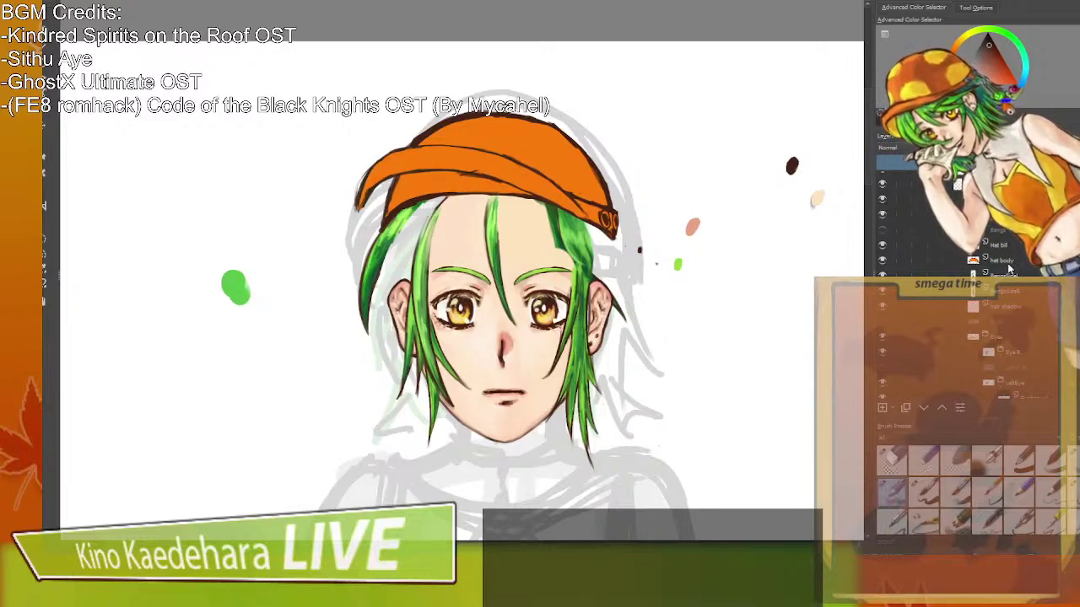
Lower the opacity of the hat body and hat bill layers to make both semi-transparent.
left_click(1002, 260)
left_click(978, 162)
scroll(1040, 342, "down", 5)
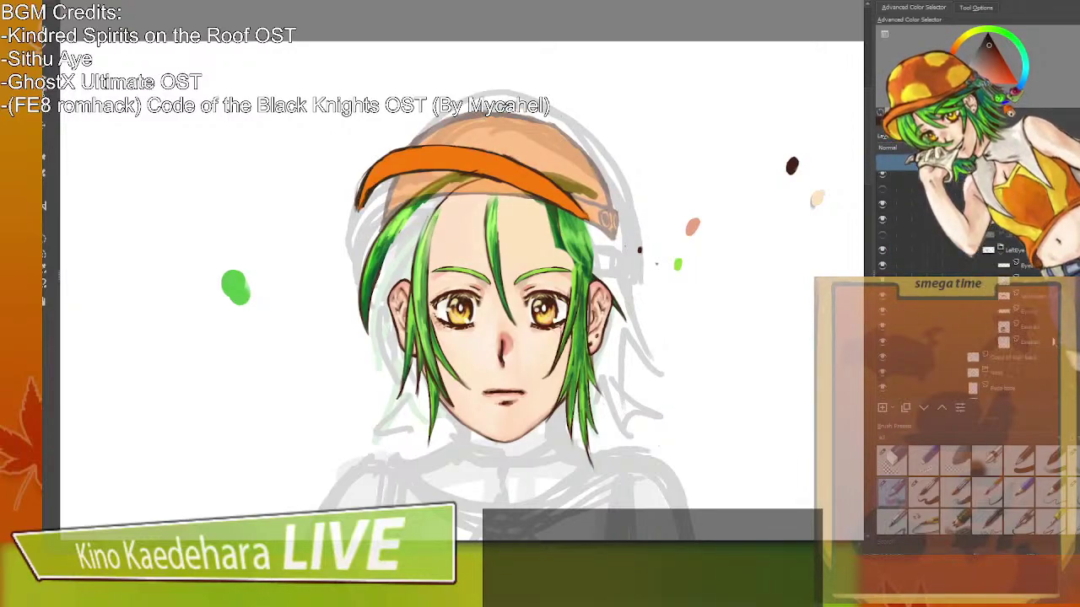
scroll(1034, 344, "down", 3)
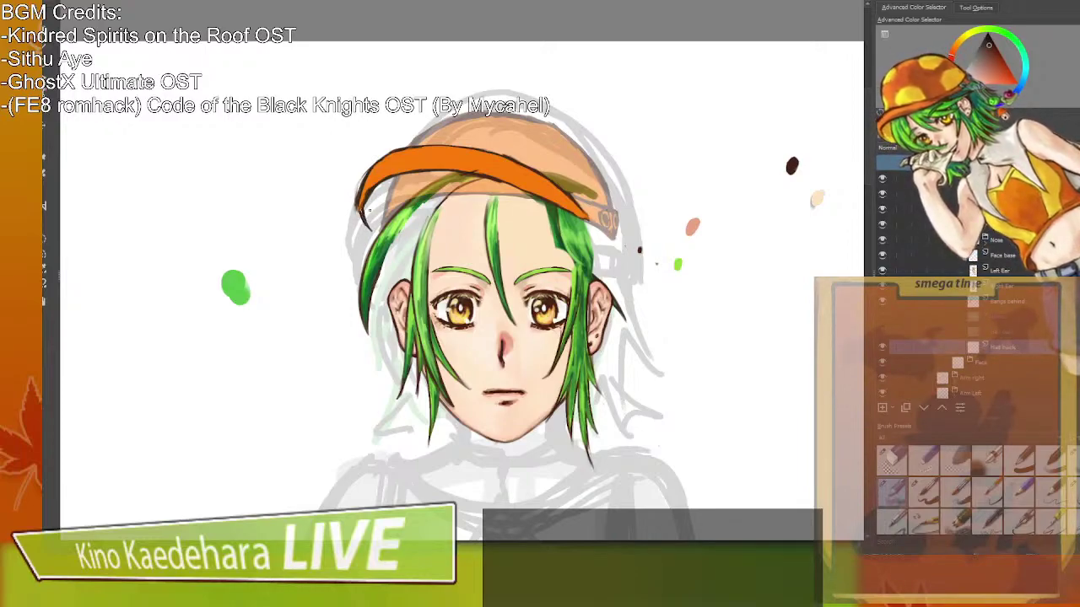
scroll(1022, 250, "up", 4)
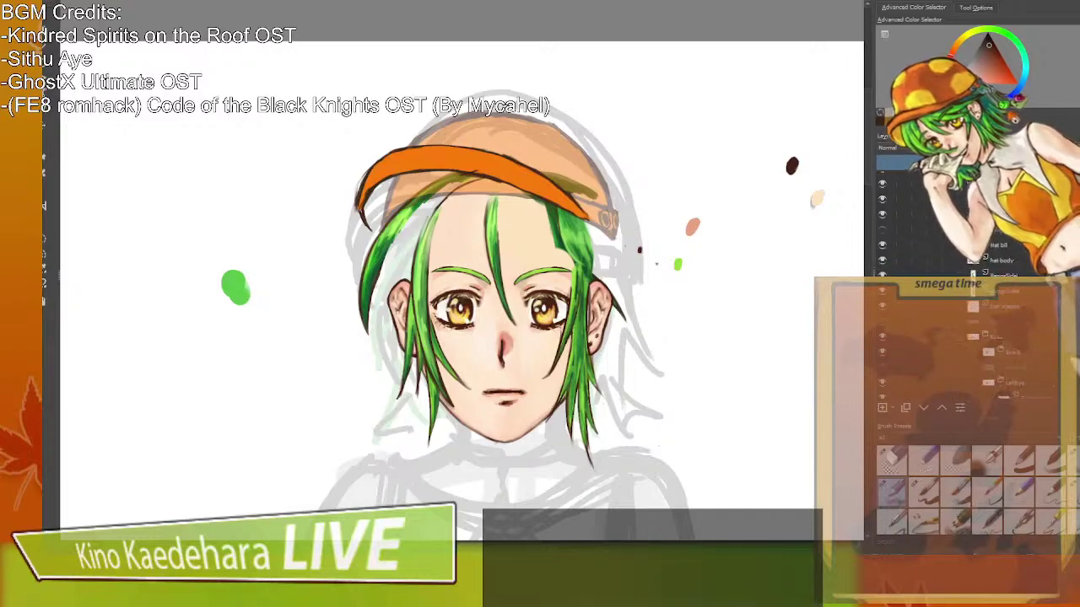
left_click(1021, 250)
left_click_drag(1021, 250, 1019, 282)
Outline the back of the hat on the Hat back layer, from the bill's left tip to the lower right corner near the studs.
scroll(1022, 312, "down", 4)
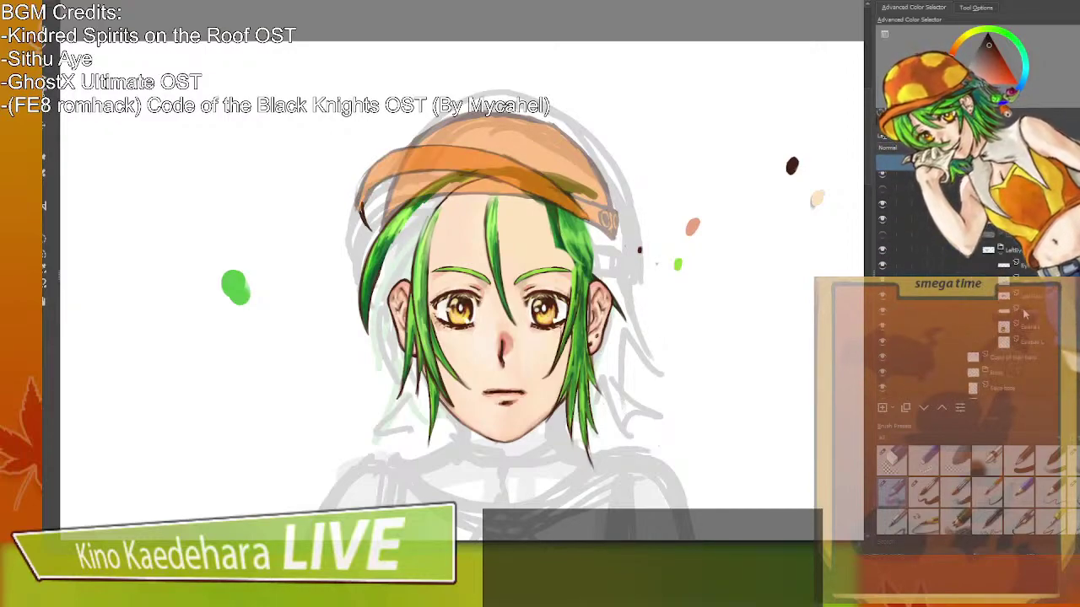
scroll(1022, 343, "down", 3)
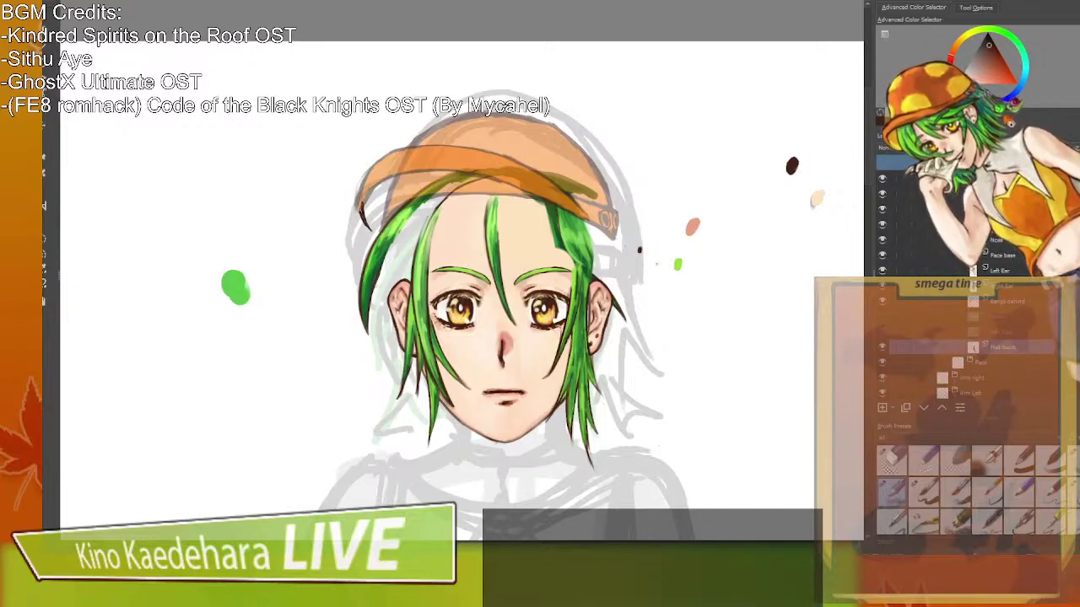
mouse_move(365, 191)
left_mouse_down()
mouse_move(381, 171)
mouse_move(436, 156)
left_mouse_up()
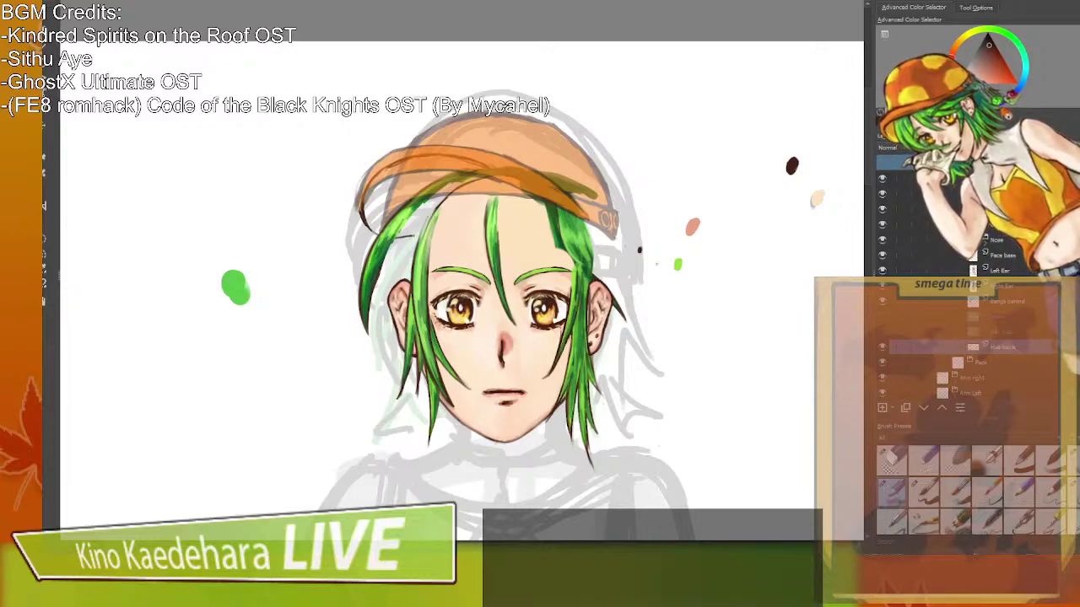
left_click_drag(617, 224, 593, 246)
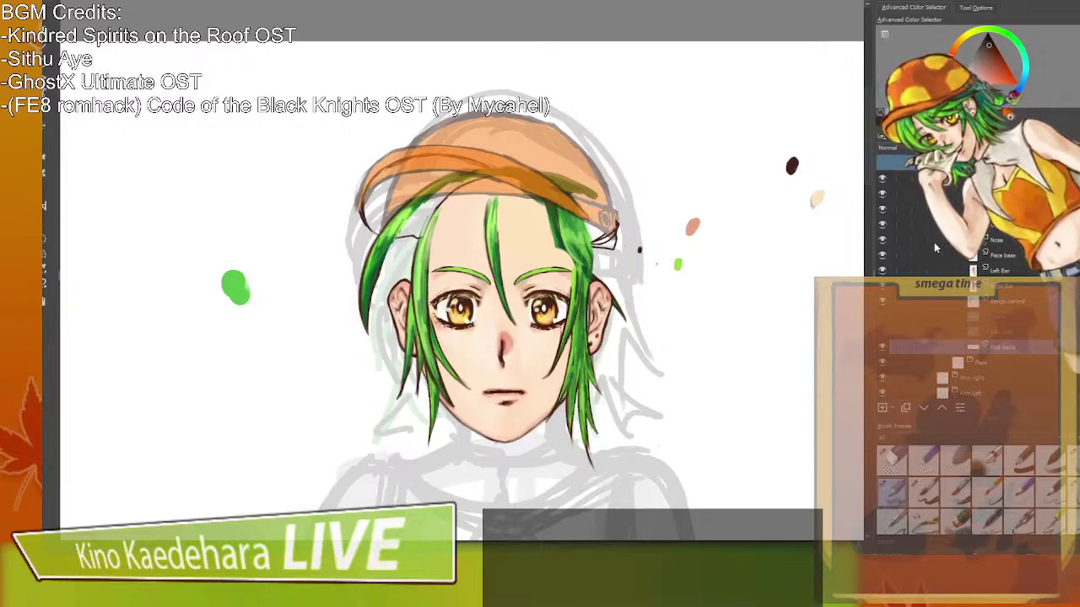
Hide the face base, nose and eyes layers to expose the hat back outline crossing the forehead.
scroll(939, 257, "up", 2)
scroll(936, 266, "down", 1)
left_click(883, 299)
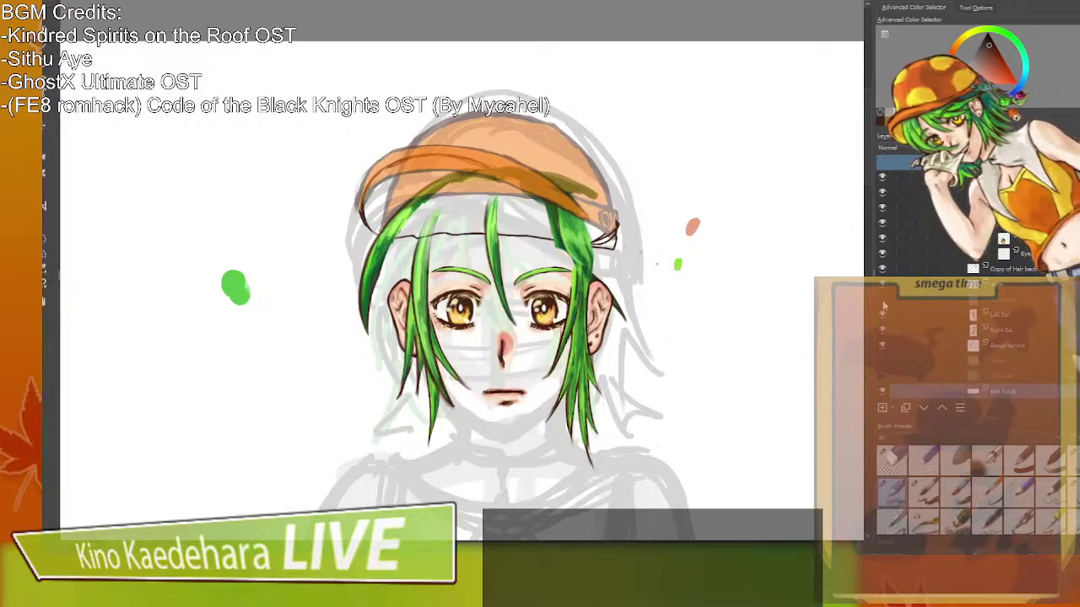
scroll(882, 301, "down", 1)
scroll(882, 302, "up", 1)
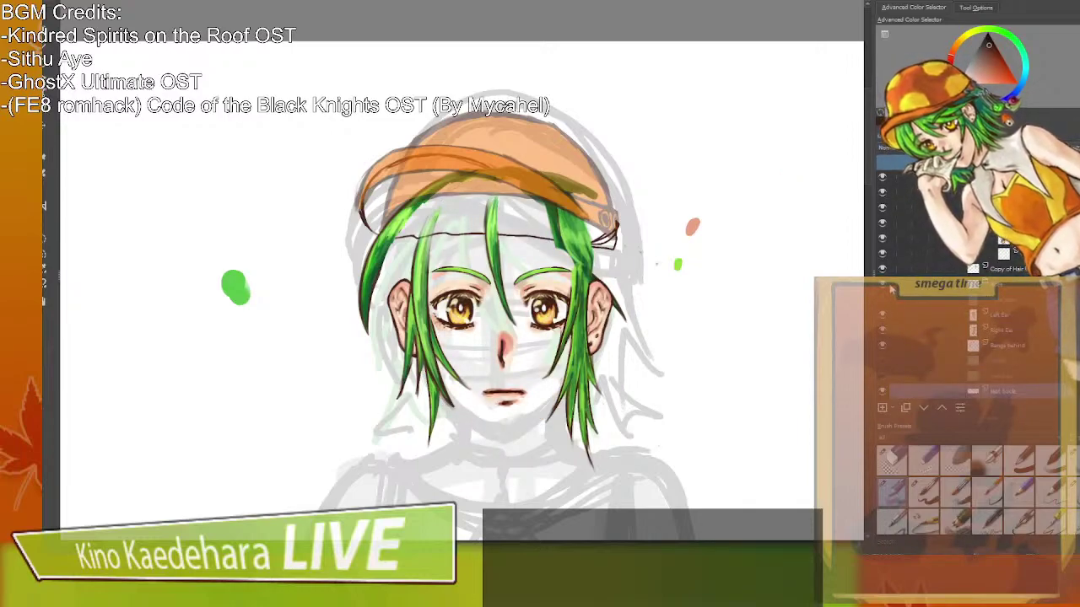
left_click(882, 285)
scroll(882, 310, "up", 3)
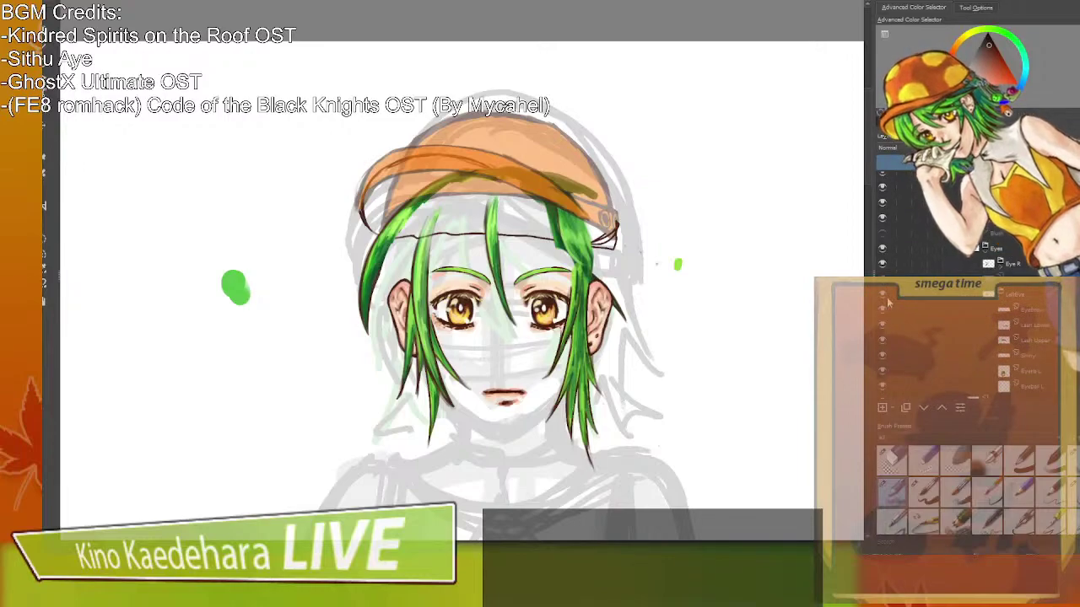
left_click(882, 248)
scroll(884, 253, "down", 2)
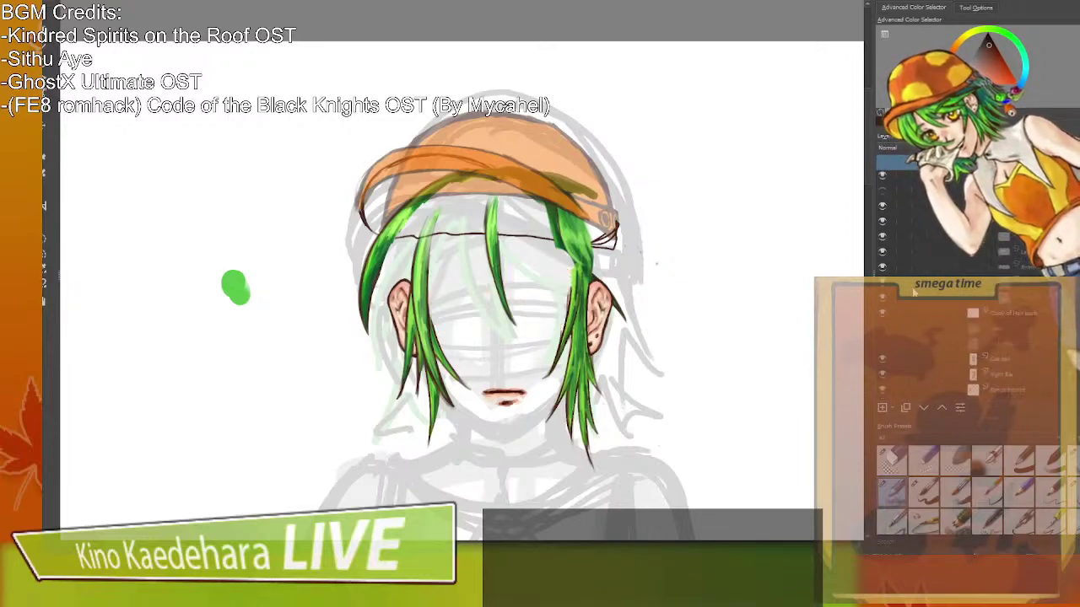
Erase the lower outline on the Hat back layer and redraw it across the forehead, rising towards the studded end of the band.
scroll(939, 299, "down", 4)
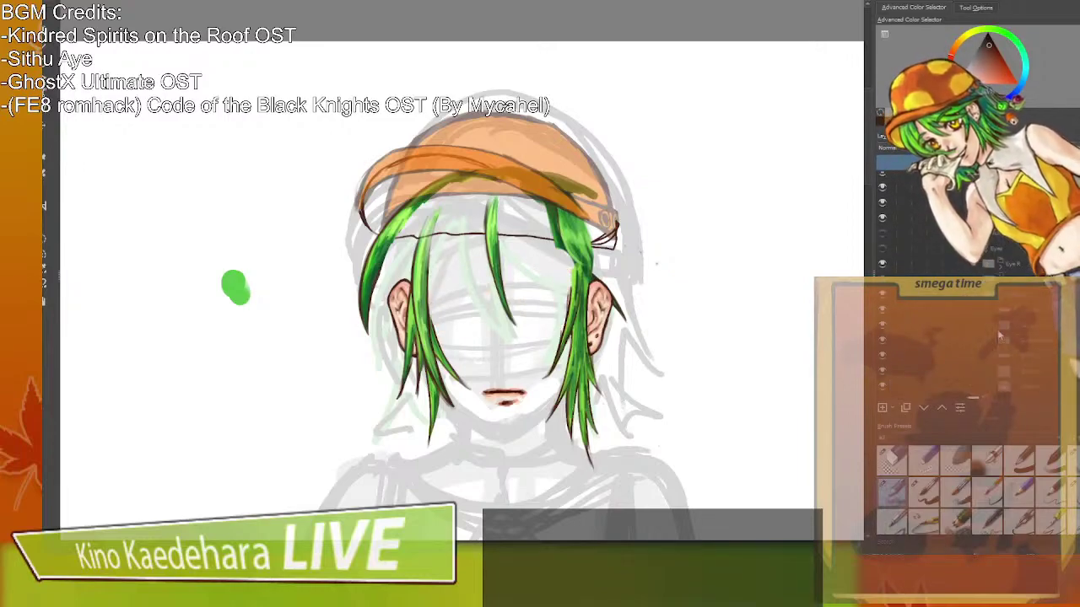
scroll(997, 323, "down", 5)
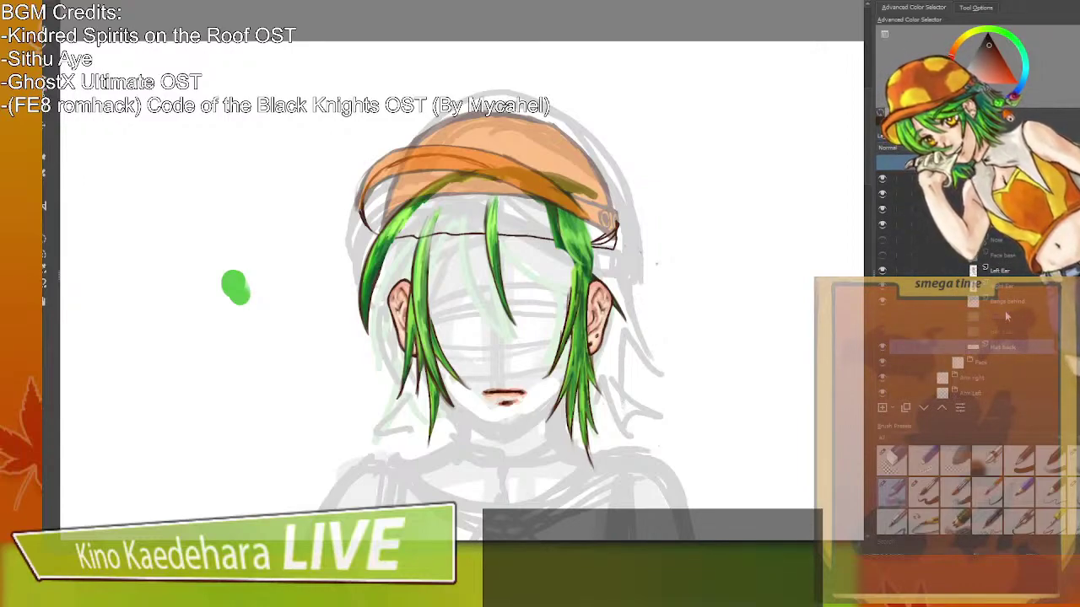
mouse_move(416, 235)
left_mouse_down()
mouse_move(611, 241)
mouse_move(625, 224)
mouse_move(604, 249)
left_mouse_up()
left_click_drag(485, 234, 456, 234)
left_click(891, 492)
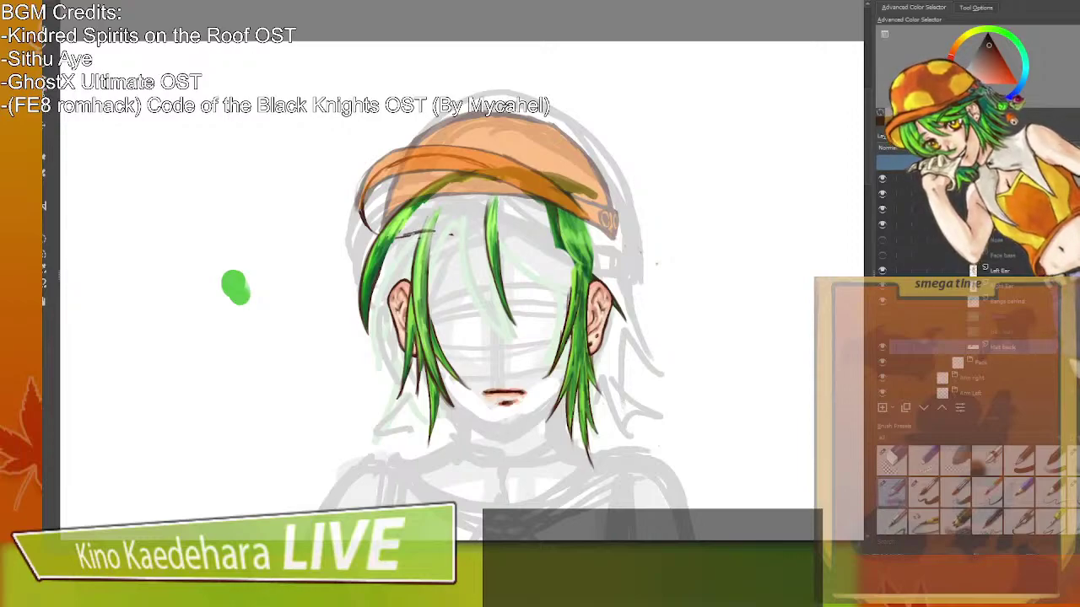
left_click_drag(434, 232, 548, 221)
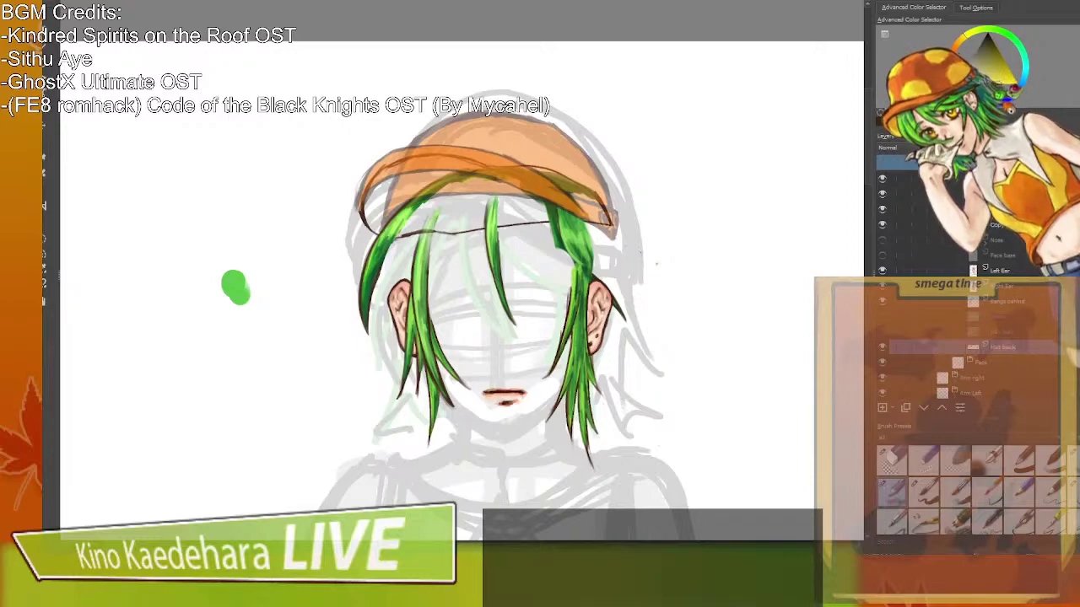
Fill the inside of the hat back outline with flat yellow, from under the bill across to the stud side.
mouse_move(377, 193)
left_mouse_down()
mouse_move(374, 221)
mouse_move(376, 195)
mouse_move(376, 218)
mouse_move(395, 228)
mouse_move(425, 215)
mouse_move(385, 205)
mouse_move(412, 178)
mouse_move(406, 216)
mouse_move(532, 213)
left_mouse_up()
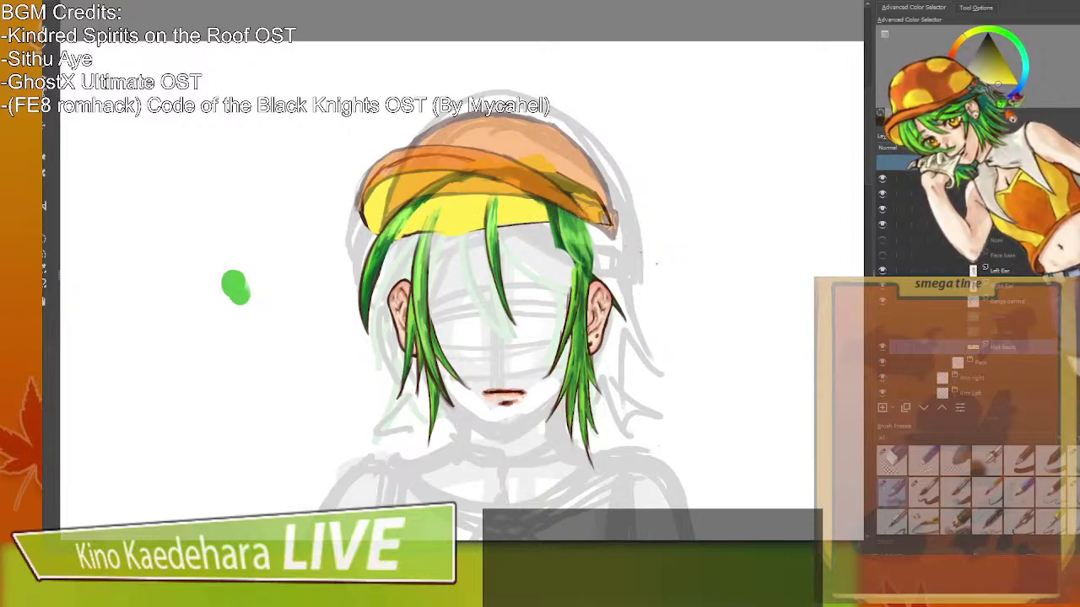
left_click_drag(590, 187, 549, 171)
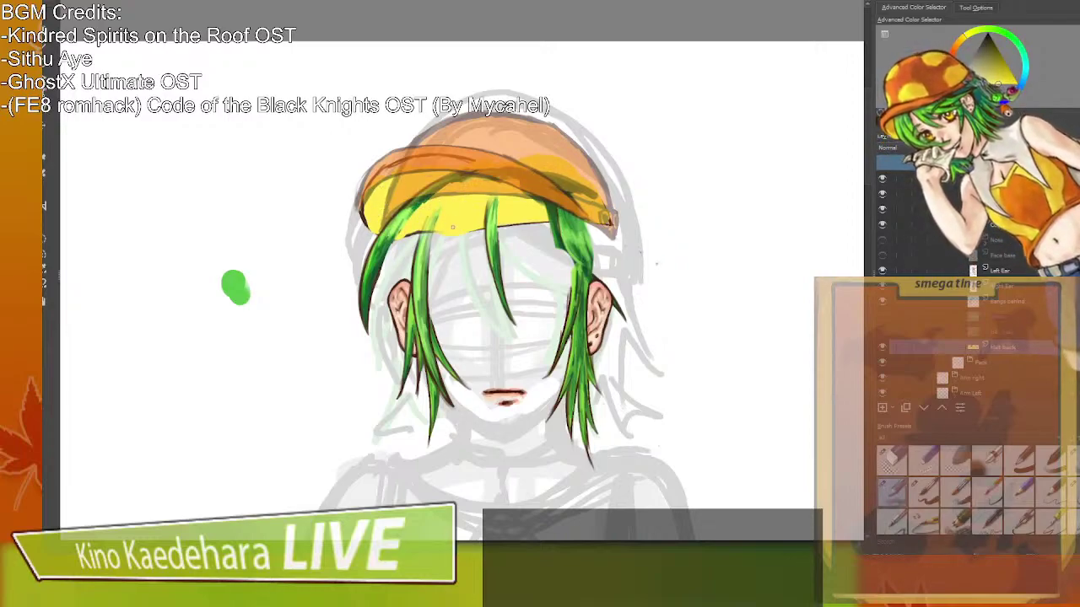
left_click(400, 318, "ctrl")
left_click(395, 323, "ctrl")
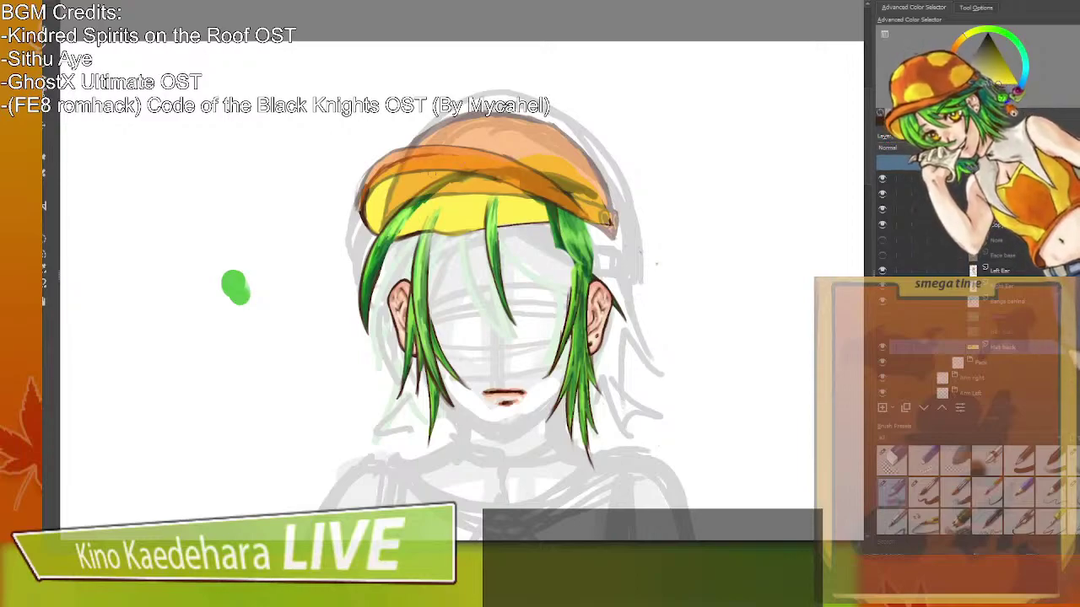
Shade the yellow hat back under the bill with darker olive-yellow strokes and blend them towards the lower edge.
scroll(970, 346, "up", 2)
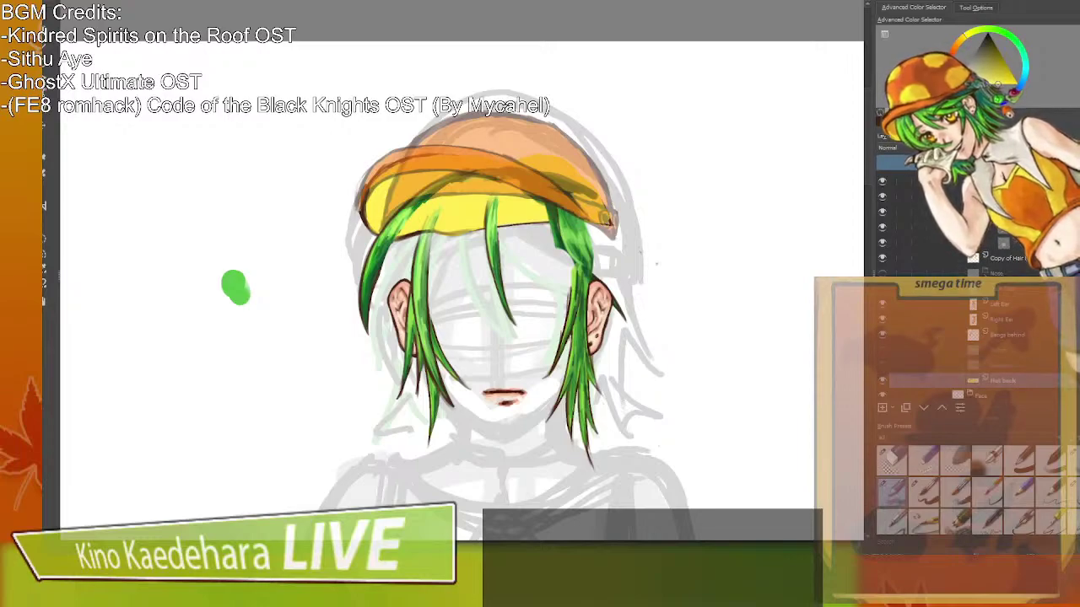
scroll(995, 301, "down", 2)
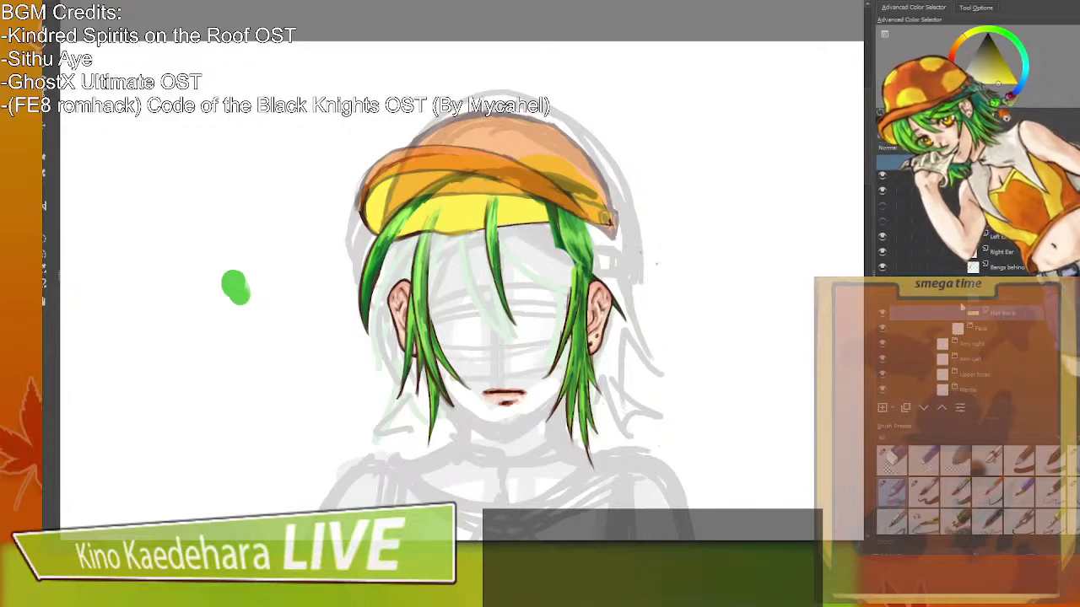
scroll(970, 295, "up", 2)
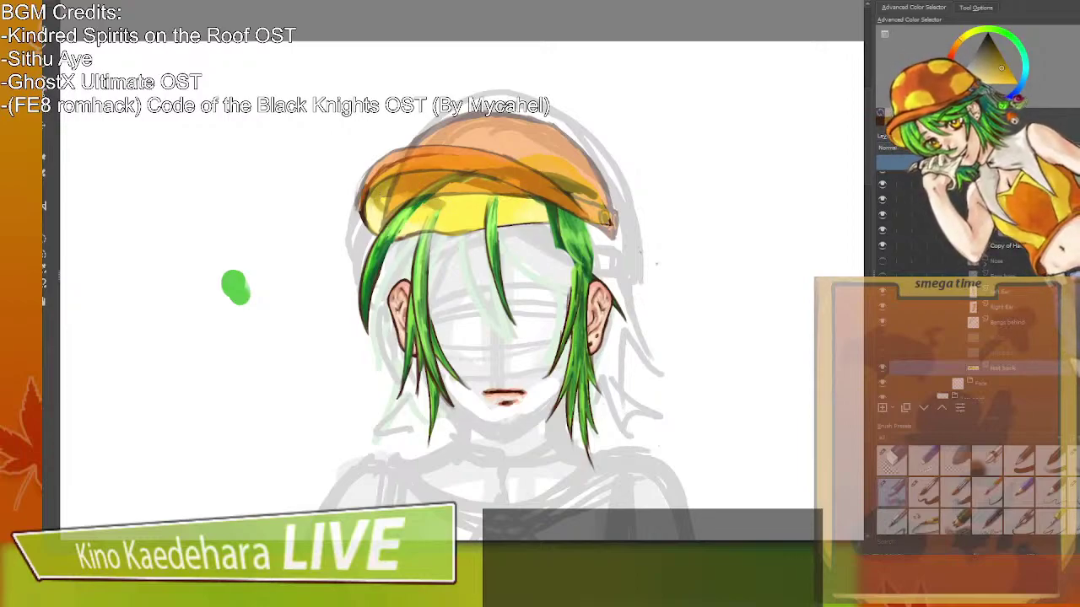
mouse_move(437, 191)
left_mouse_down()
mouse_move(532, 204)
mouse_move(452, 224)
mouse_move(428, 214)
mouse_move(449, 227)
left_mouse_up()
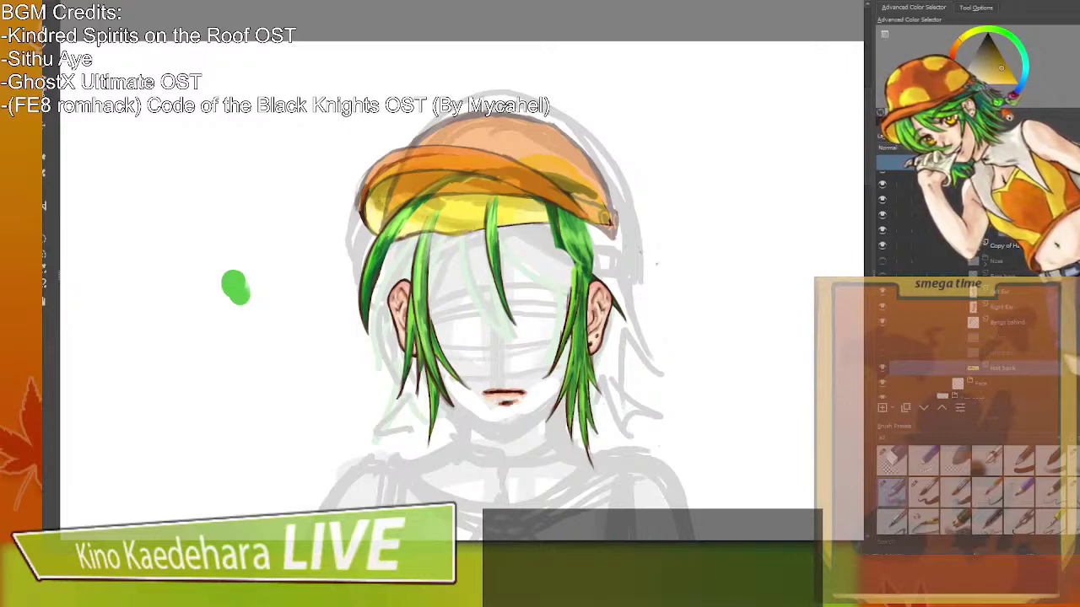
mouse_move(437, 224)
left_mouse_down()
mouse_move(486, 221)
mouse_move(484, 199)
mouse_move(518, 201)
left_mouse_up()
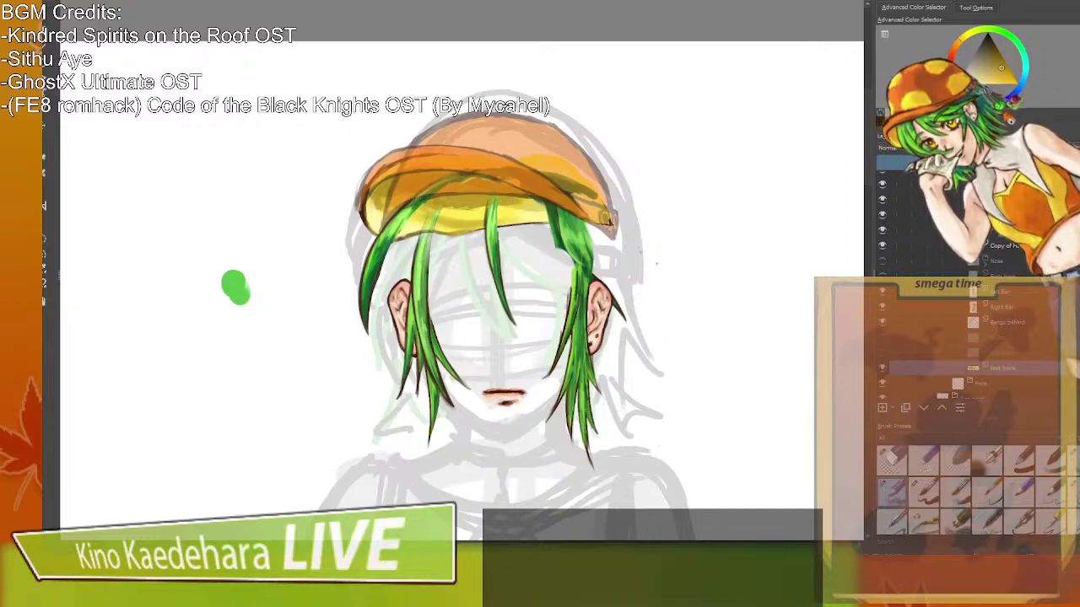
left_click(451, 205, "ctrl")
left_click_drag(472, 207, 437, 207)
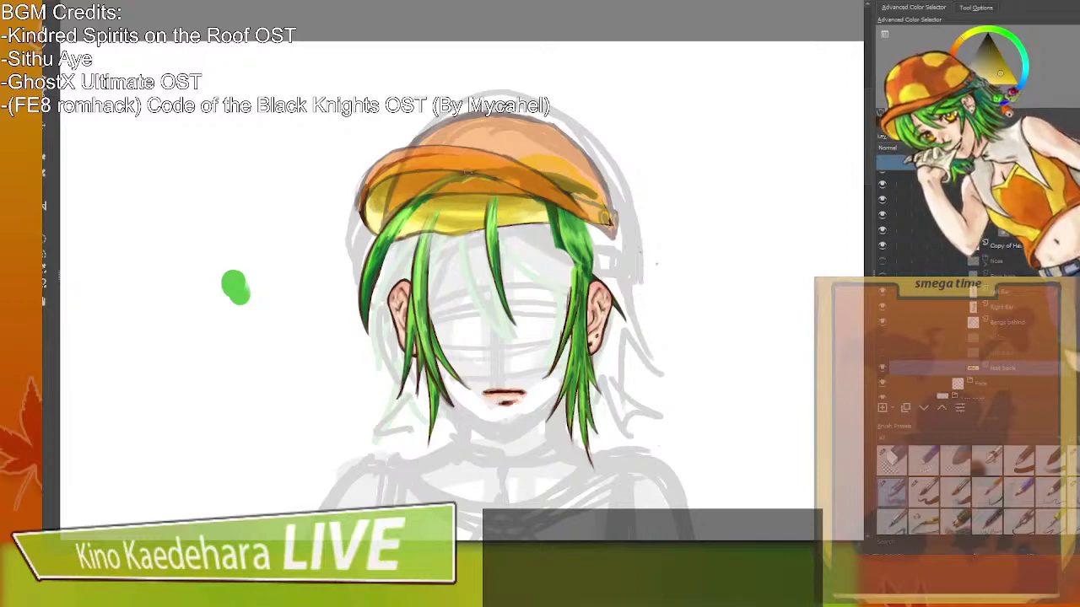
Show the nose and face base layers again and restore the hat bill and hat body layers to full opacity.
left_click(880, 262)
left_click(880, 276)
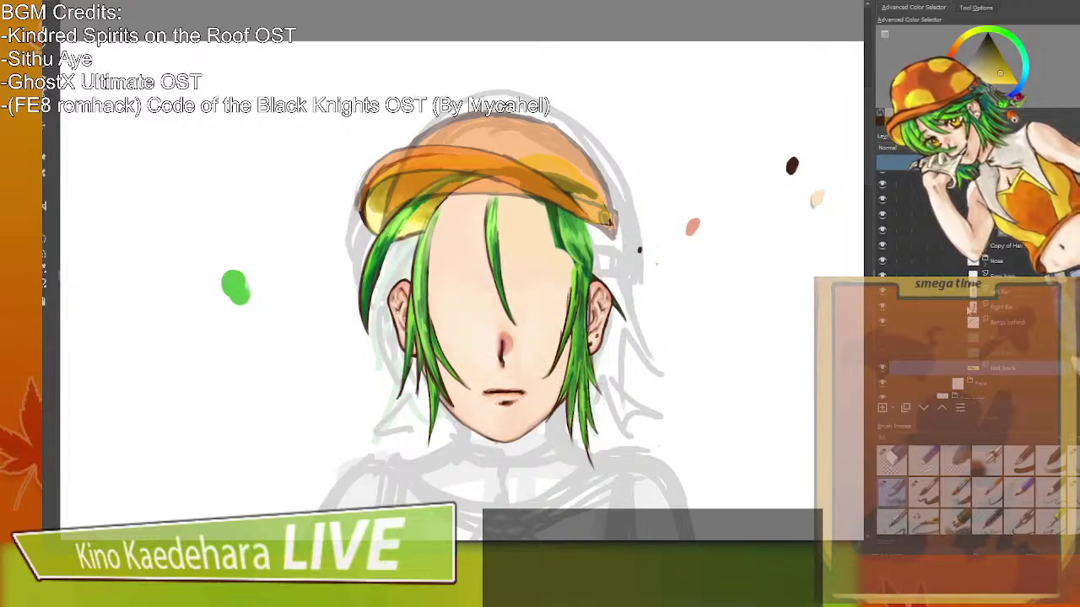
scroll(955, 314, "up", 3)
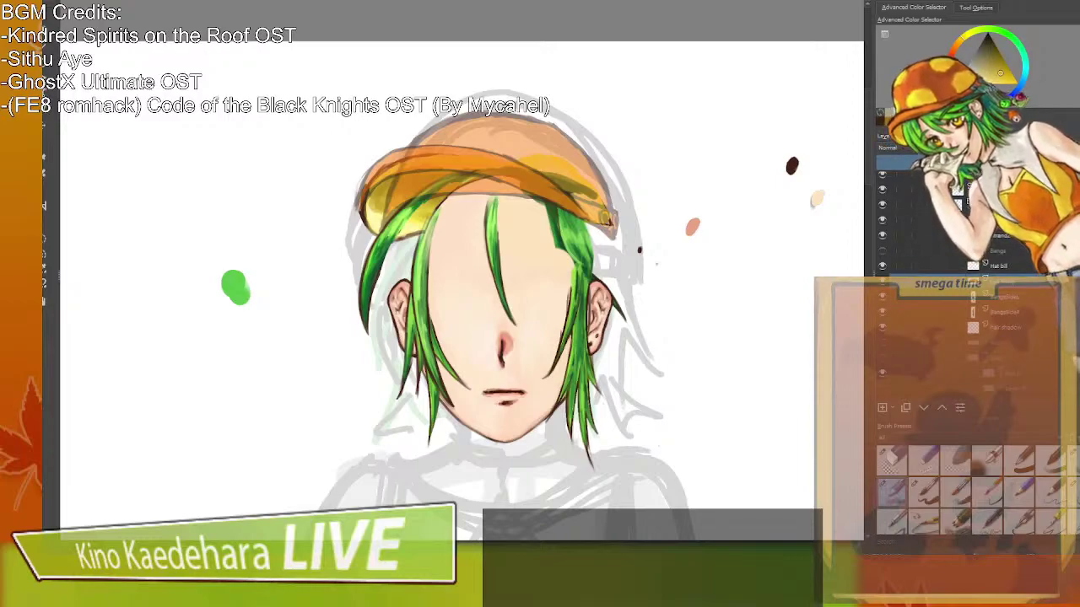
left_click(882, 266)
left_click(999, 266)
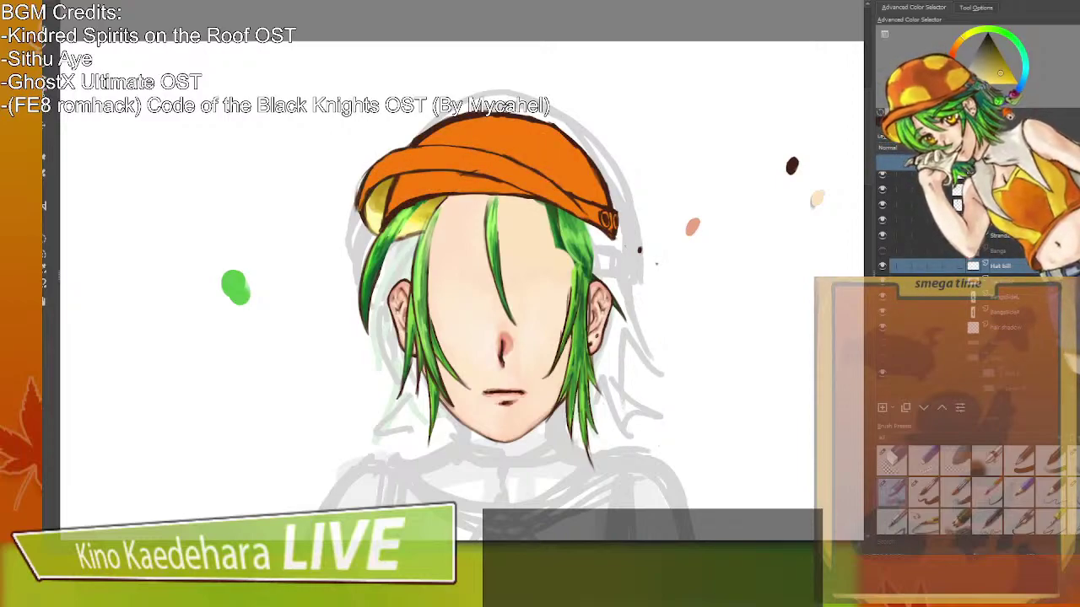
Erase the lower strip of the hat body that shows beneath the bill and across the top of the forehead.
left_click(1021, 288)
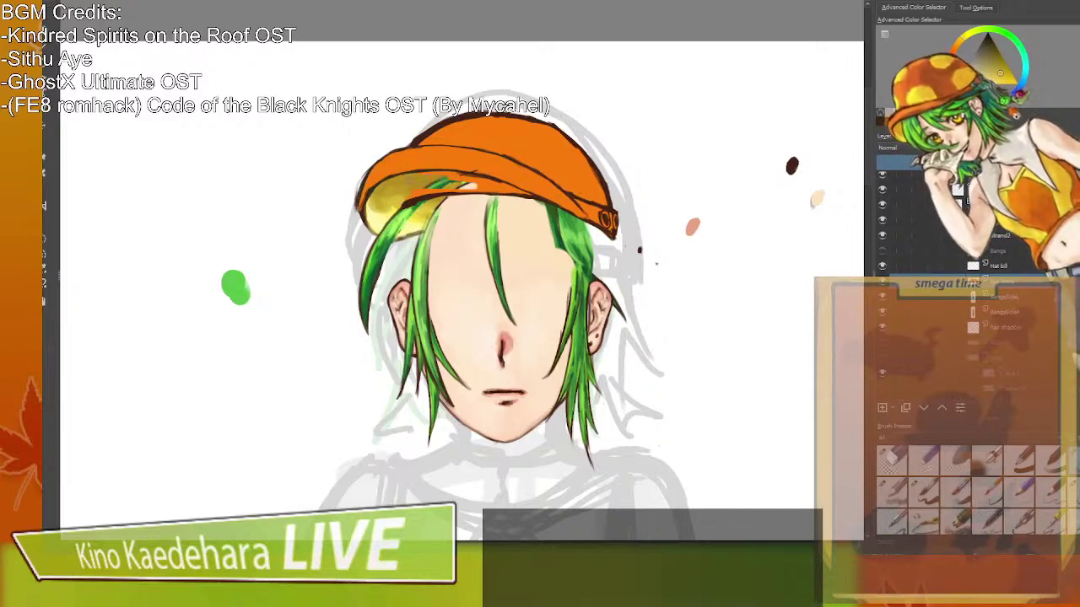
mouse_move(468, 179)
left_mouse_down()
mouse_move(397, 201)
mouse_move(523, 199)
mouse_move(513, 186)
mouse_move(537, 199)
left_mouse_up()
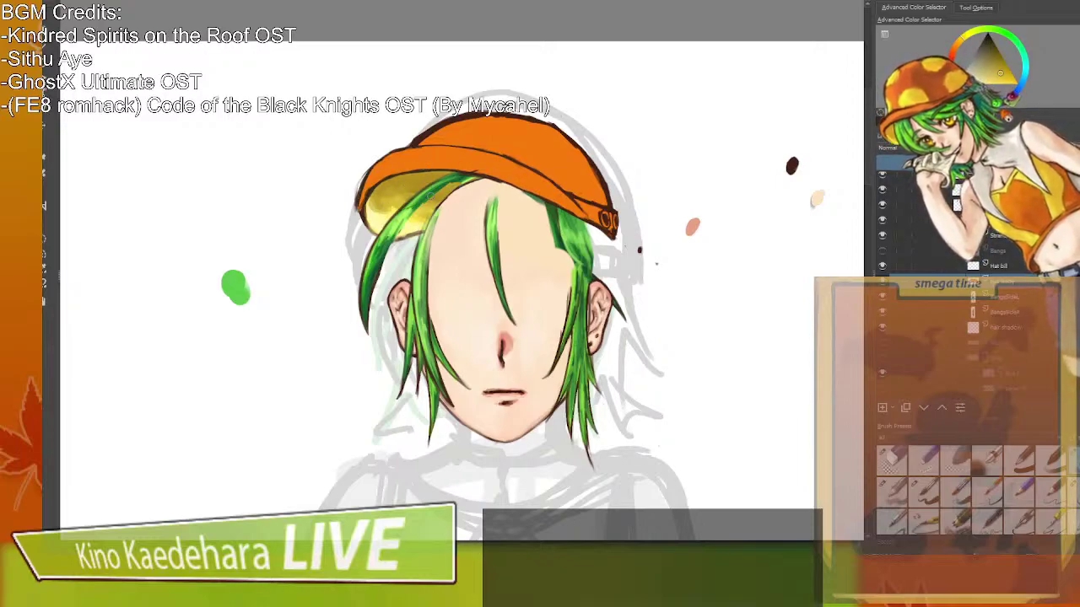
Show the bangs, eyes and hair back layers again so the whole head is visible with the hat.
left_click(883, 250)
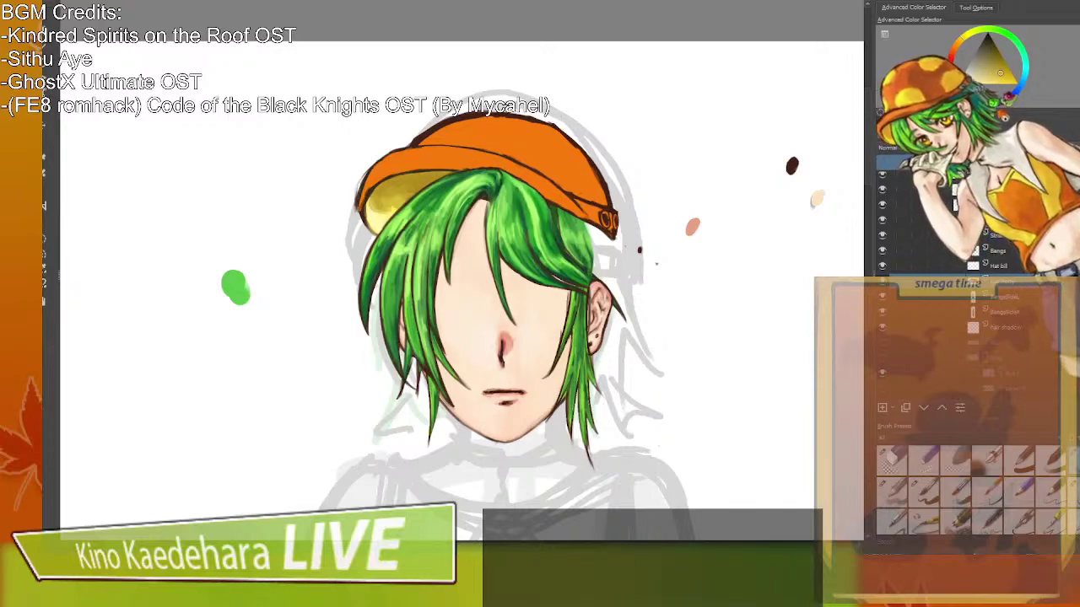
scroll(1024, 297, "up", 2)
scroll(1003, 279, "down", 4)
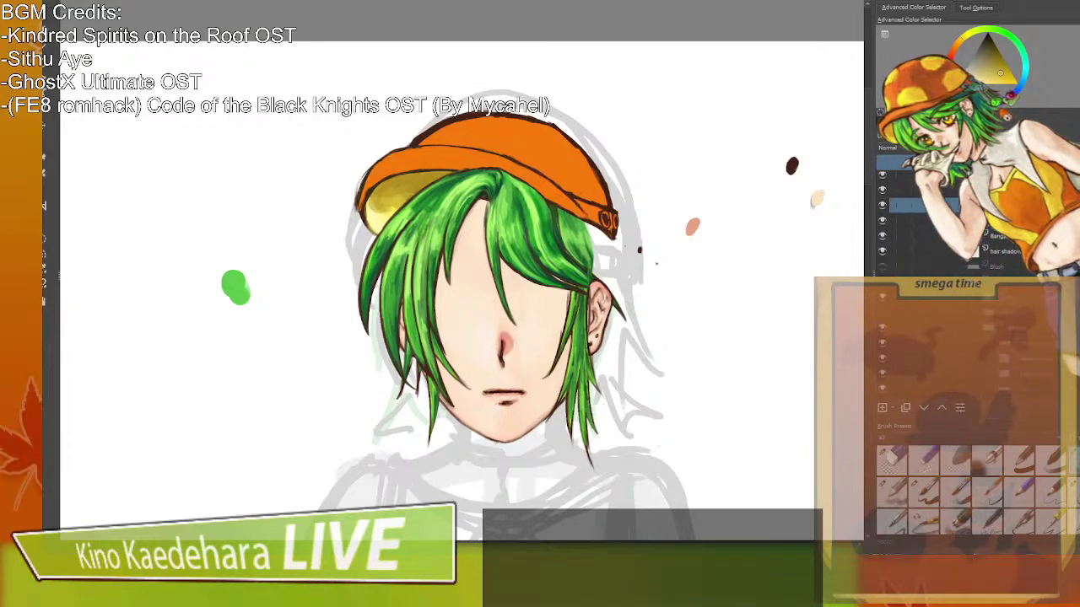
left_click(883, 254)
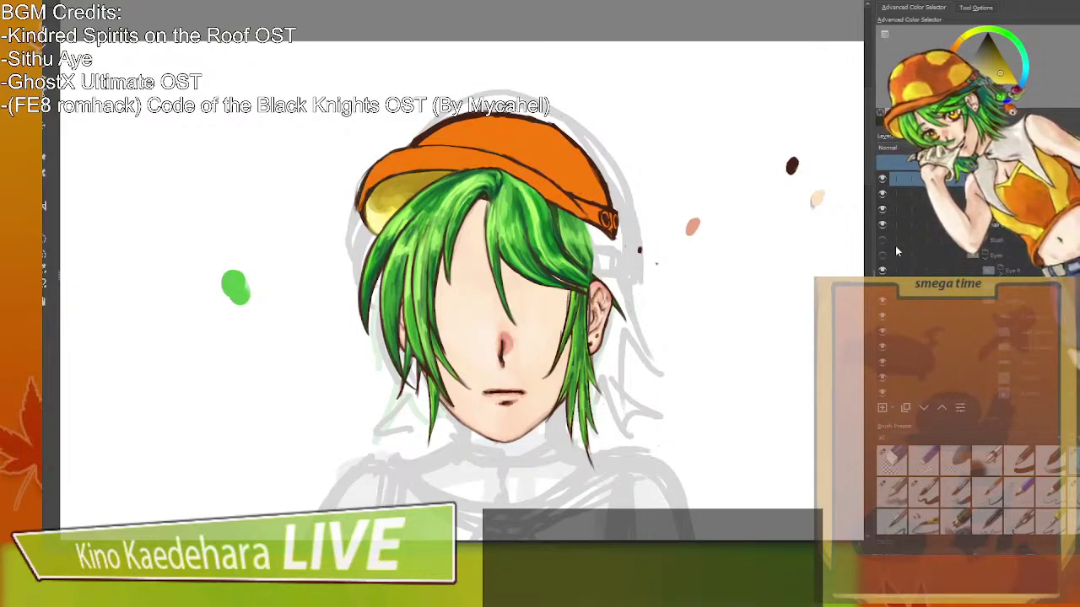
scroll(898, 236, "up", 3)
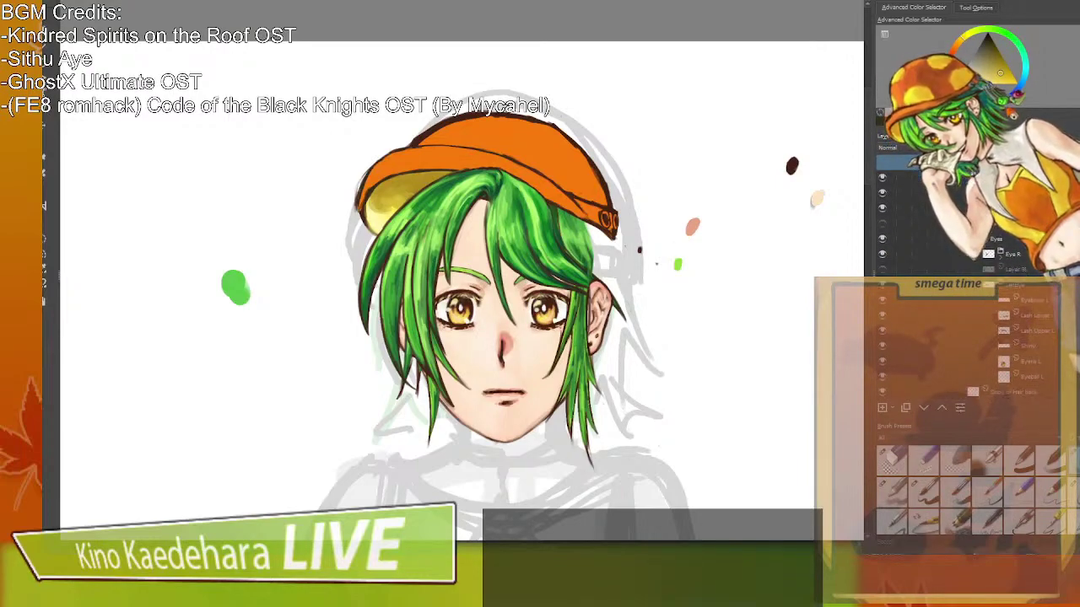
scroll(899, 236, "up", 4)
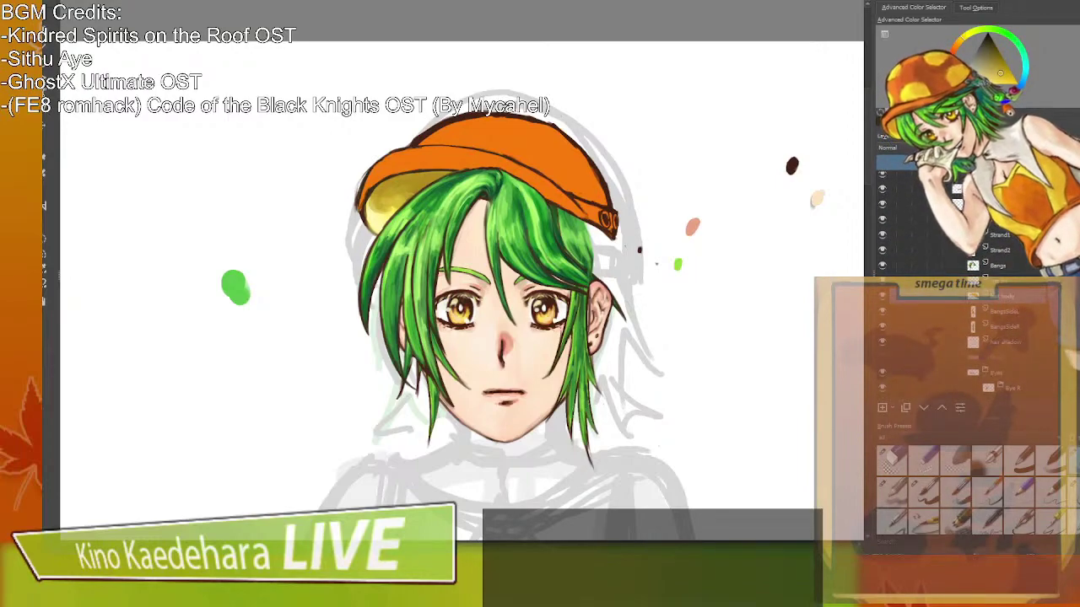
scroll(928, 253, "down", 8)
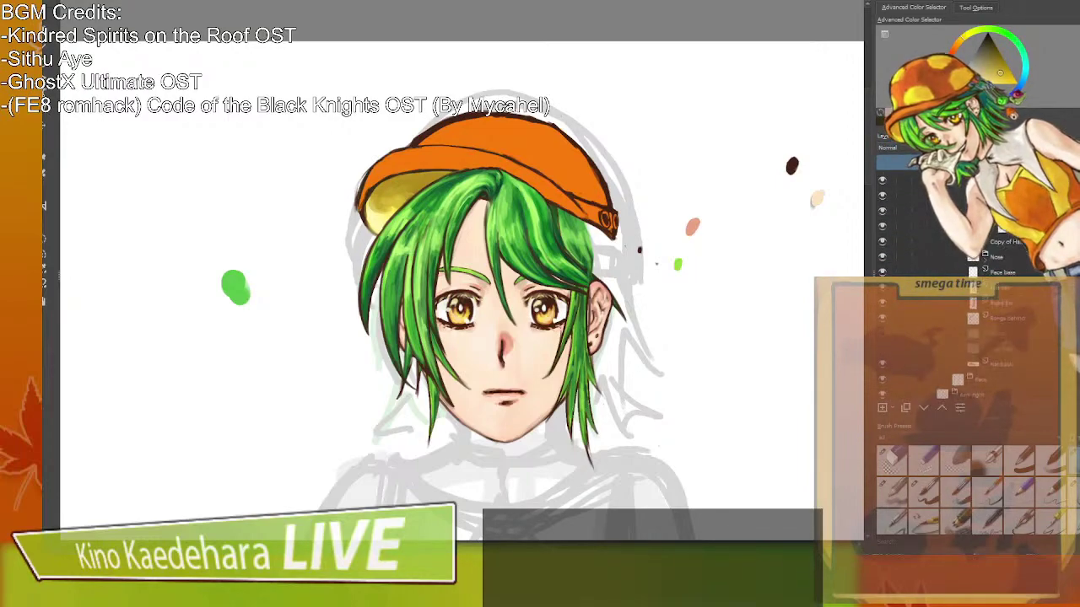
left_click(882, 303)
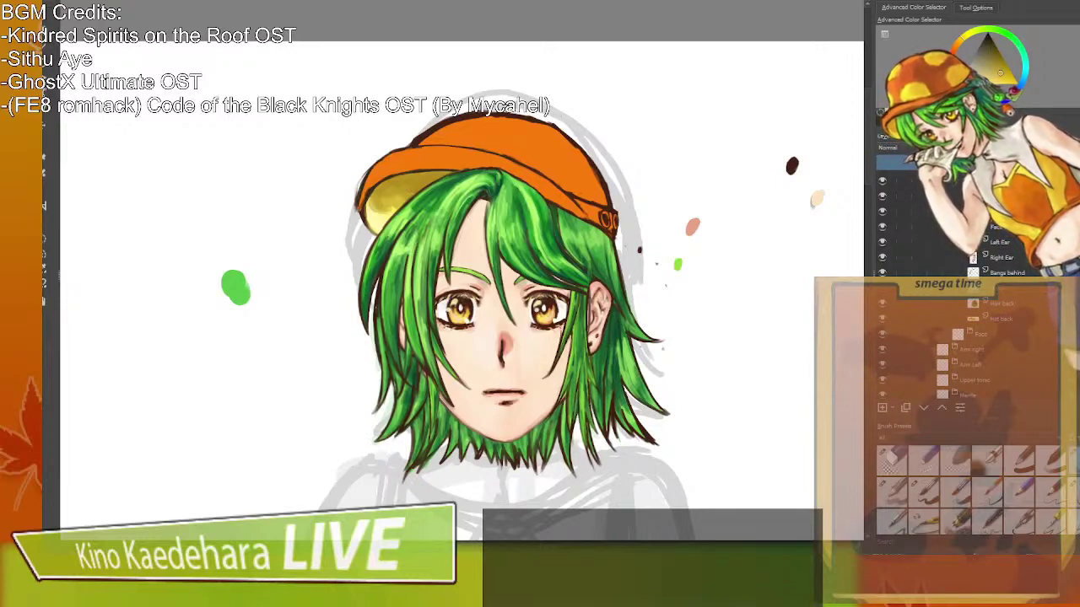
Paint a yellow oval spot on the right side of the hat body layer, undoing and redrawing strokes until its shape fits.
scroll(928, 253, "up", 2)
scroll(970, 236, "up", 5)
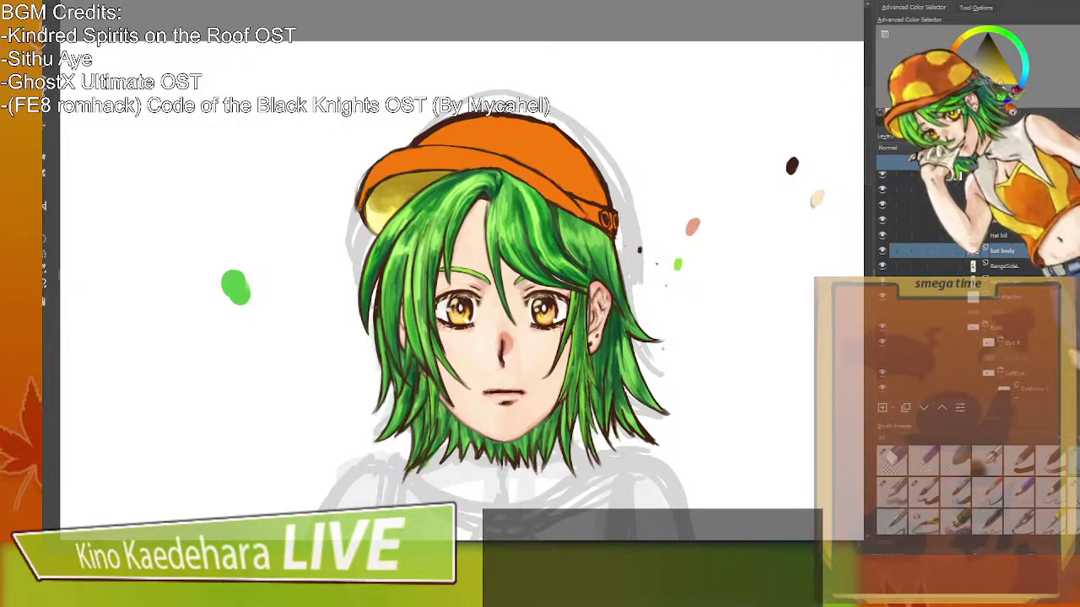
left_click_drag(585, 167, 595, 184)
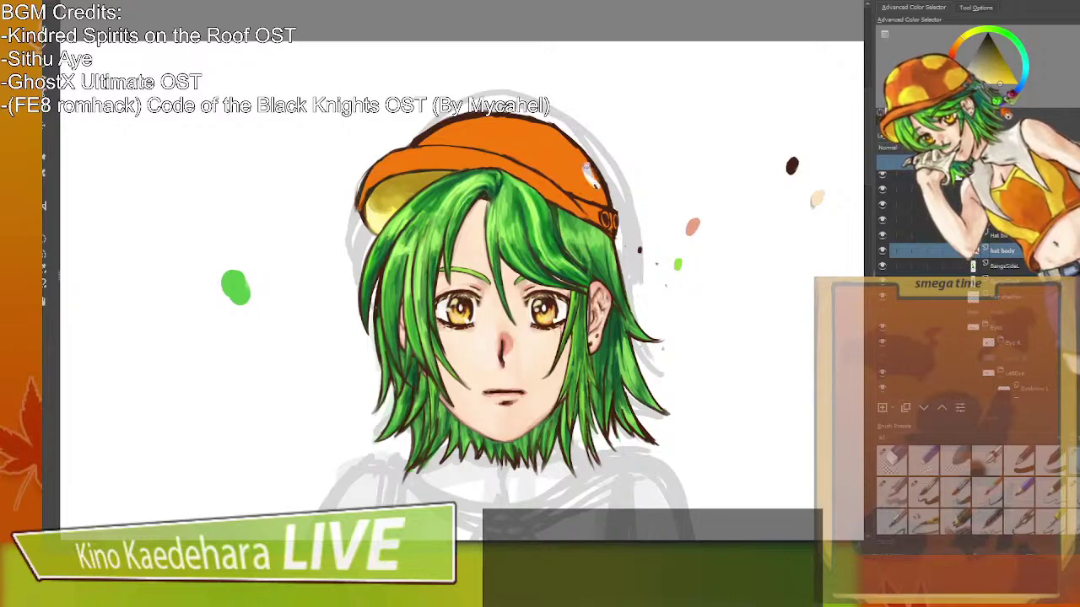
key("slash")
left_click_drag(582, 156, 590, 178)
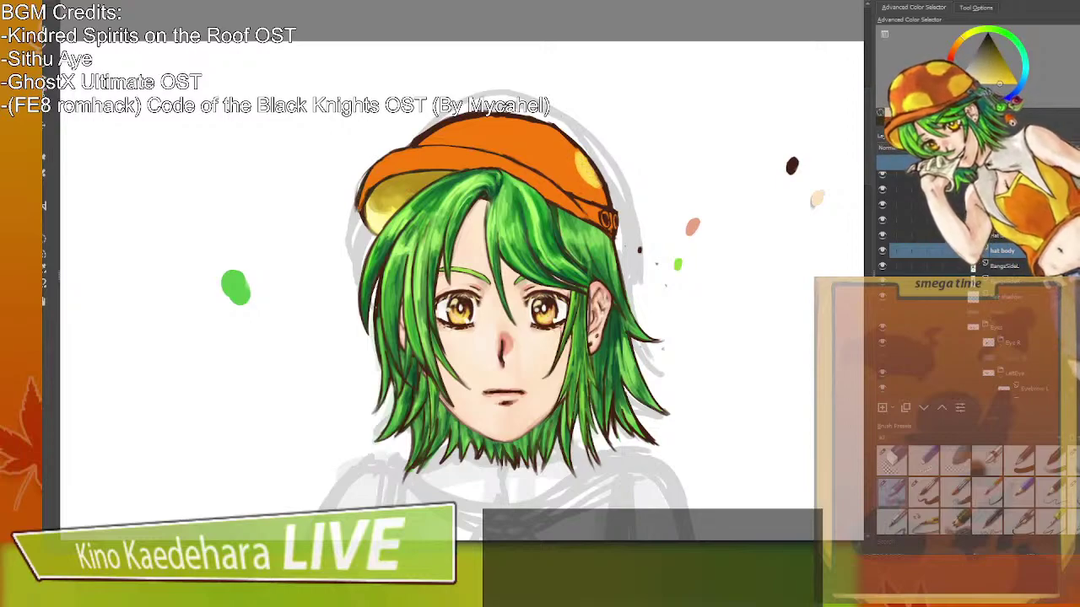
key("ctrl+z")
key("ctrl+z")
left_click_drag(552, 128, 589, 166)
mouse_move(560, 135)
left_mouse_down()
mouse_move(583, 159)
mouse_move(518, 119)
mouse_move(589, 172)
mouse_move(575, 145)
mouse_move(586, 170)
left_mouse_up()
key("ctrl+z")
key("ctrl+z")
key("ctrl+z")
key("ctrl+z")
key("ctrl+z")
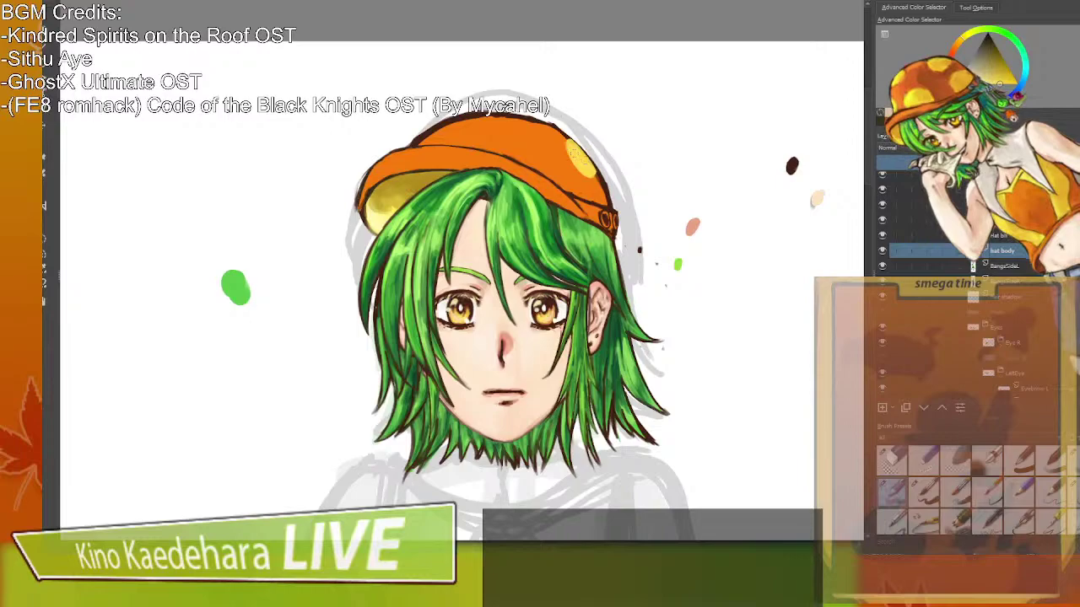
Add more yellow spots to the hat body at its upper left, along the crown's top edge and above the band's centre.
left_click_drag(437, 129, 481, 119)
key("ctrl+z")
key("ctrl+z")
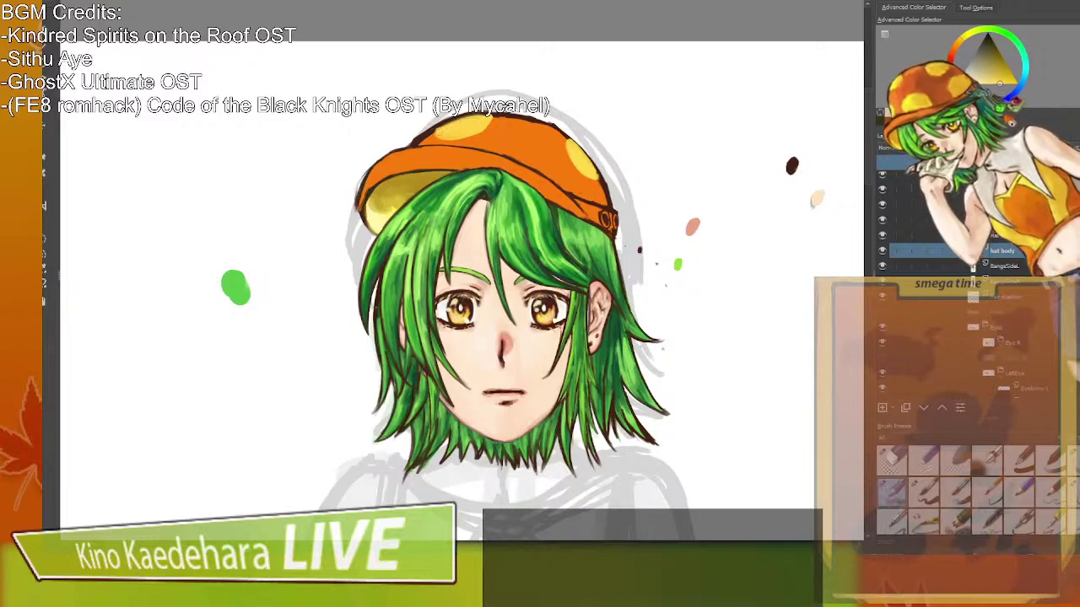
left_click_drag(509, 157, 553, 175)
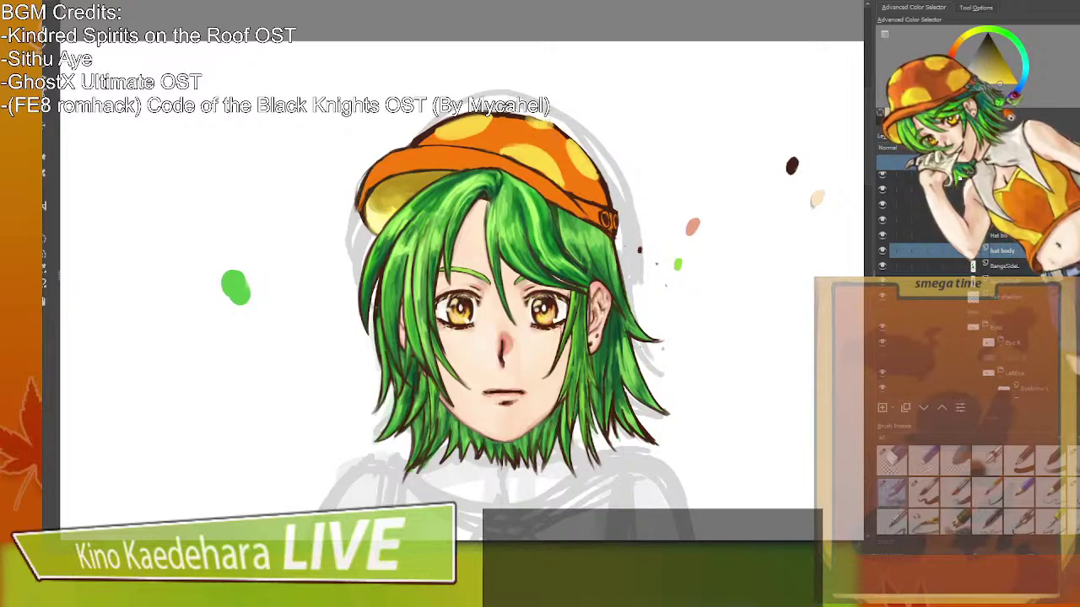
Sample the dark outline colour and redraw the crown's contour where the yellow spots meet the hat's edge.
left_click(519, 114, "ctrl")
left_click_drag(516, 113, 556, 130)
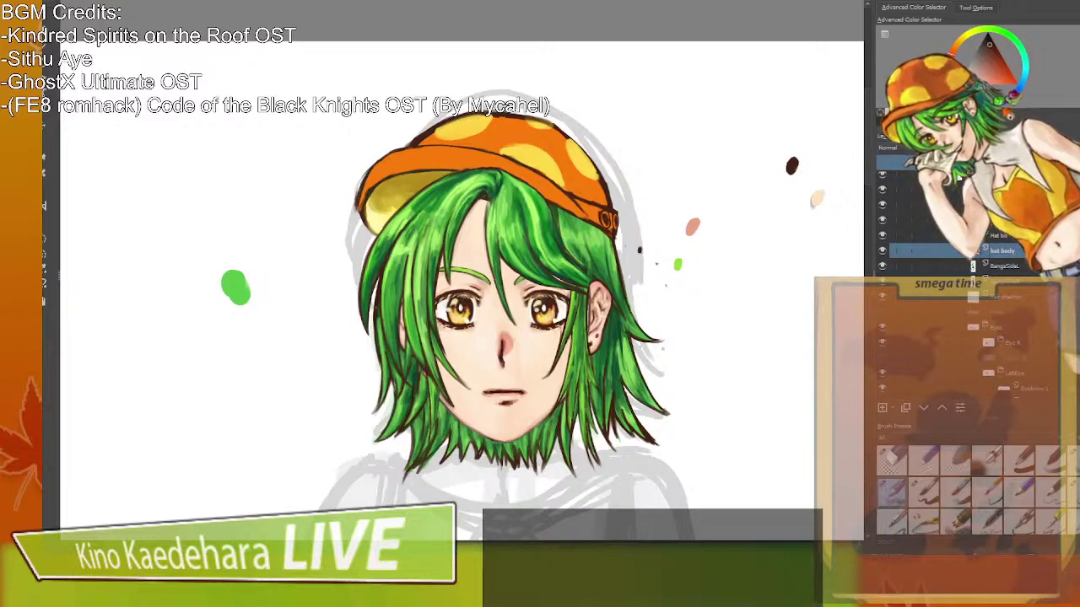
left_click_drag(574, 140, 599, 176)
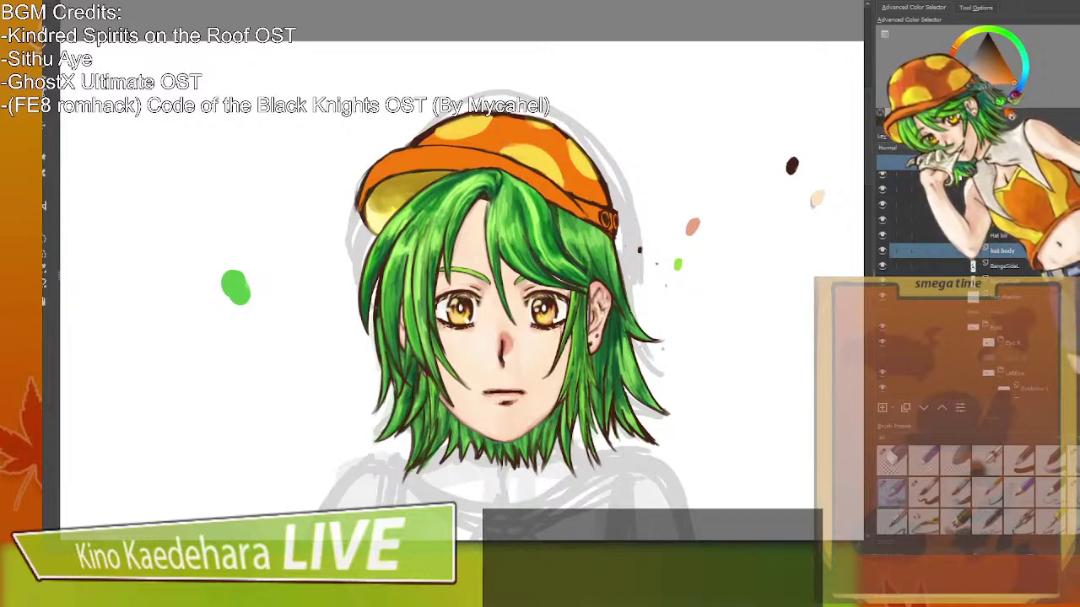
Paint a muted orange-yellow tone over the hat's inner underside beneath the left part of the bill.
left_click(609, 181, "ctrl")
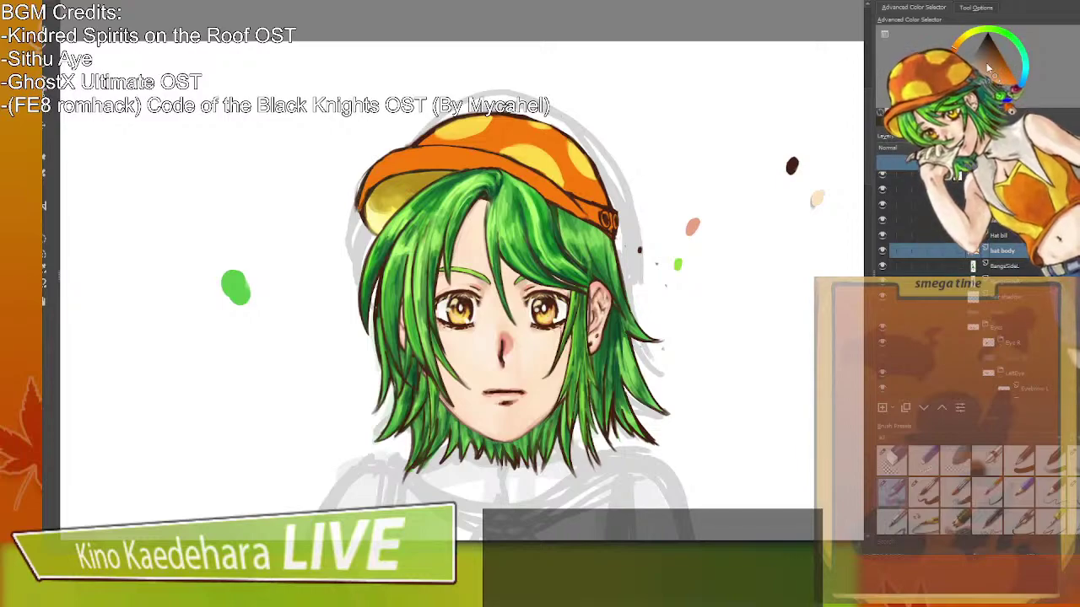
left_click_drag(384, 195, 390, 210)
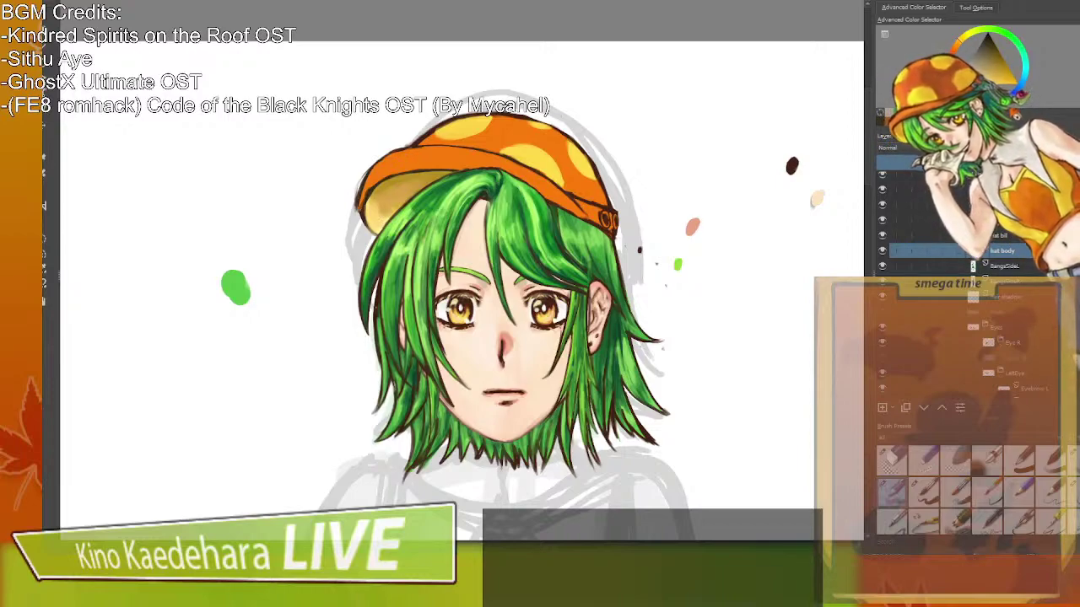
Add a layer above the hat body, select the hat body's opaque area and shade the yellow spots and underside with muted yellow.
key("Insert")
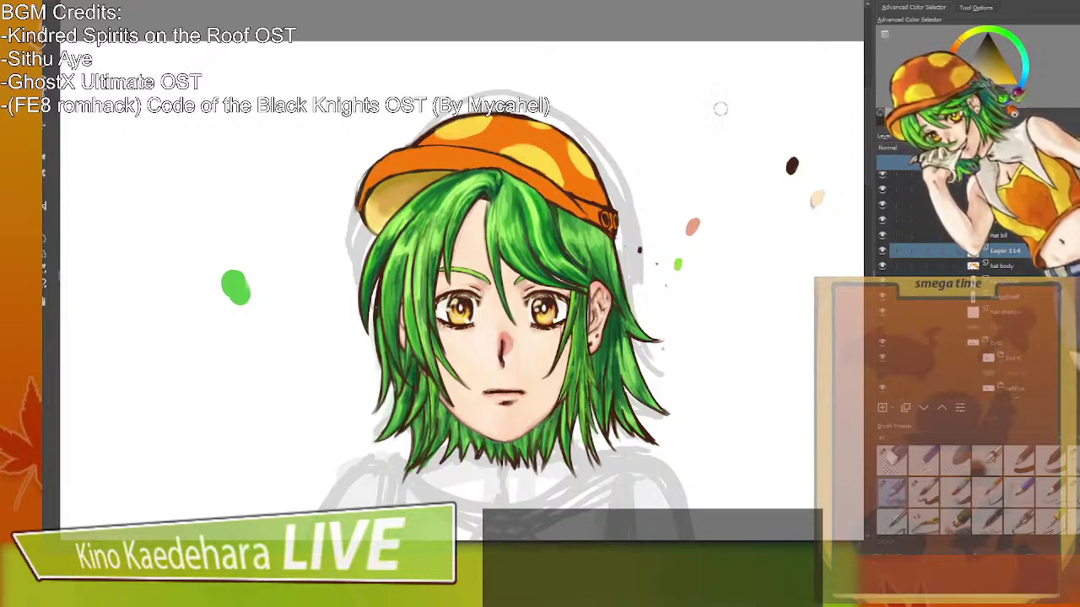
right_click(998, 267)
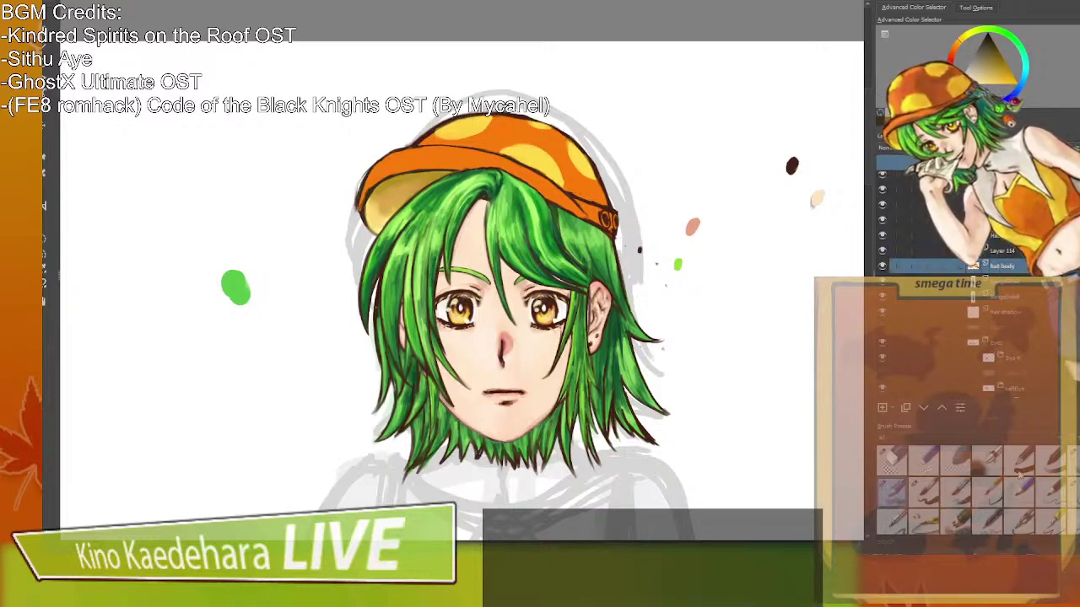
left_click(966, 534)
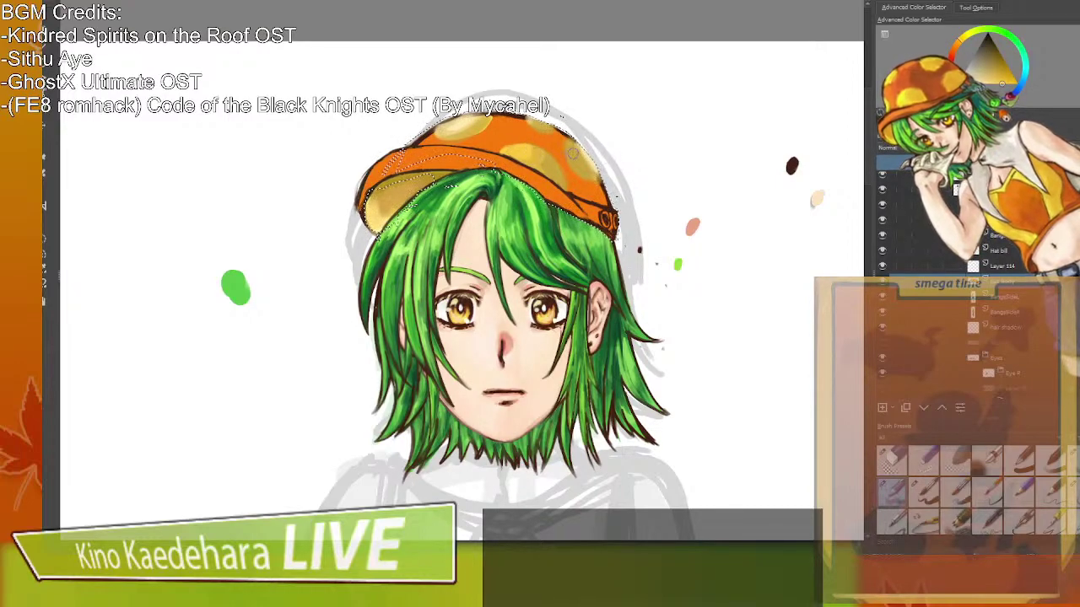
Hide the hat bill layer and paint darker brownish-orange shading over the crown and band on the new layer.
left_click(954, 50)
left_click(1005, 72)
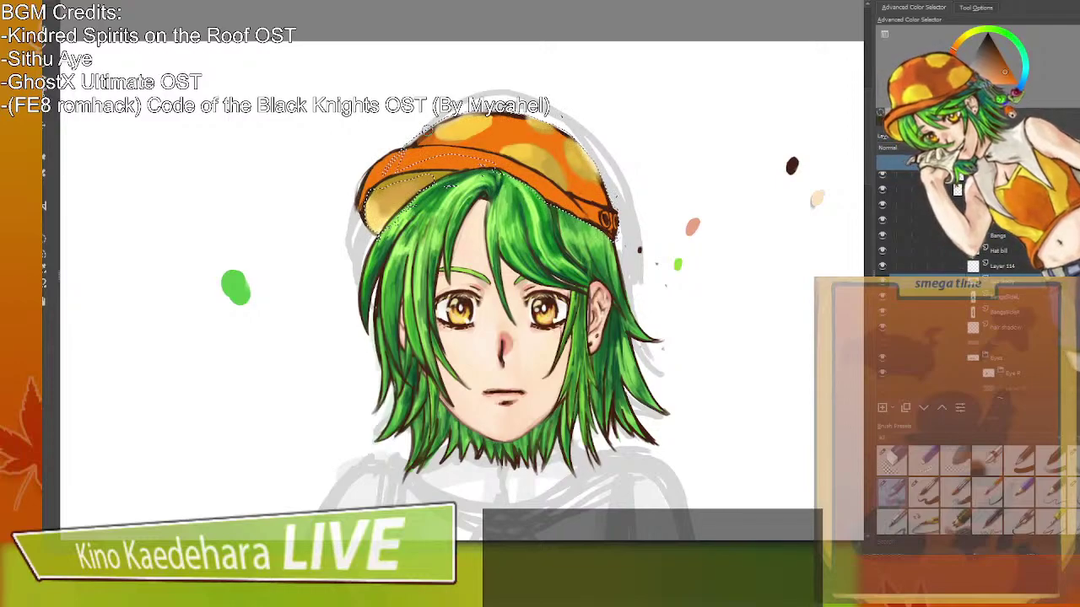
left_click(882, 251)
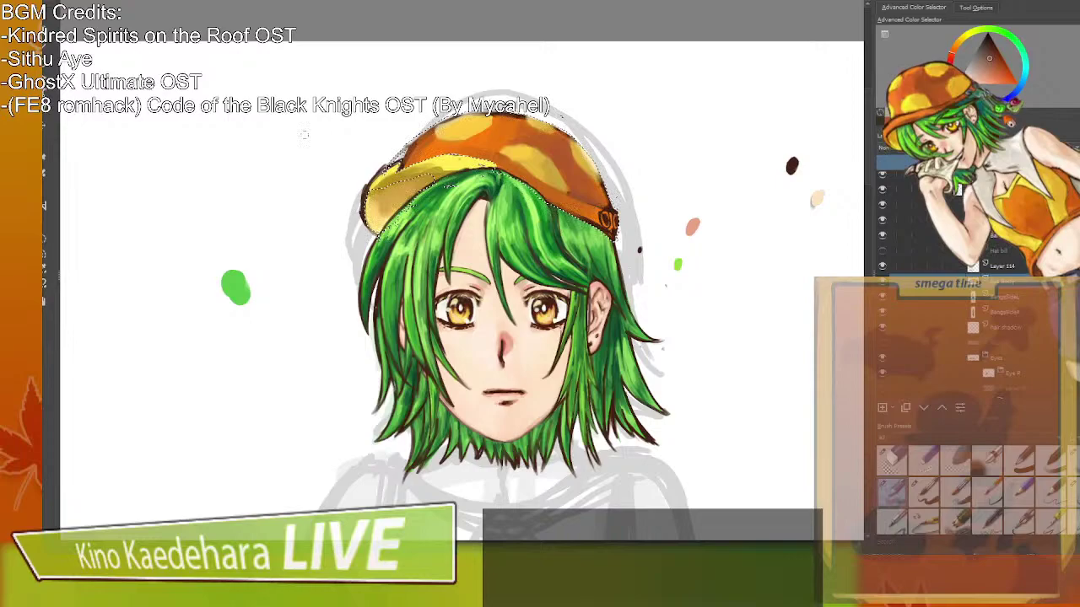
scroll(411, 152, "up", 3)
left_click_drag(810, 195, 447, 205)
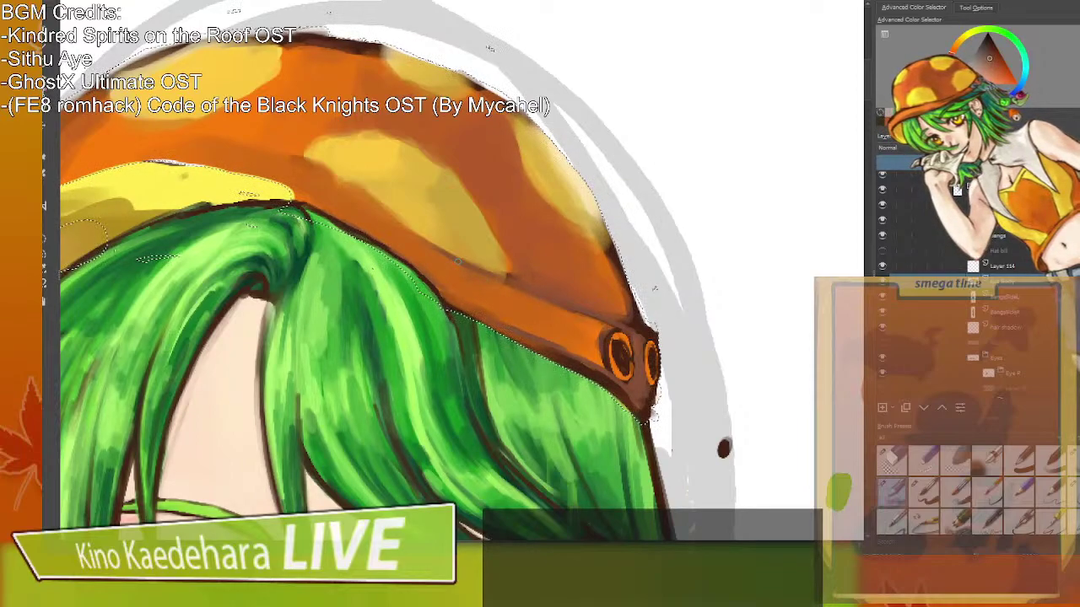
Refine the shading of the crown's yellow spots with muted yellow tones, including the spot at the crown's right edge.
left_click_drag(425, 217, 579, 241)
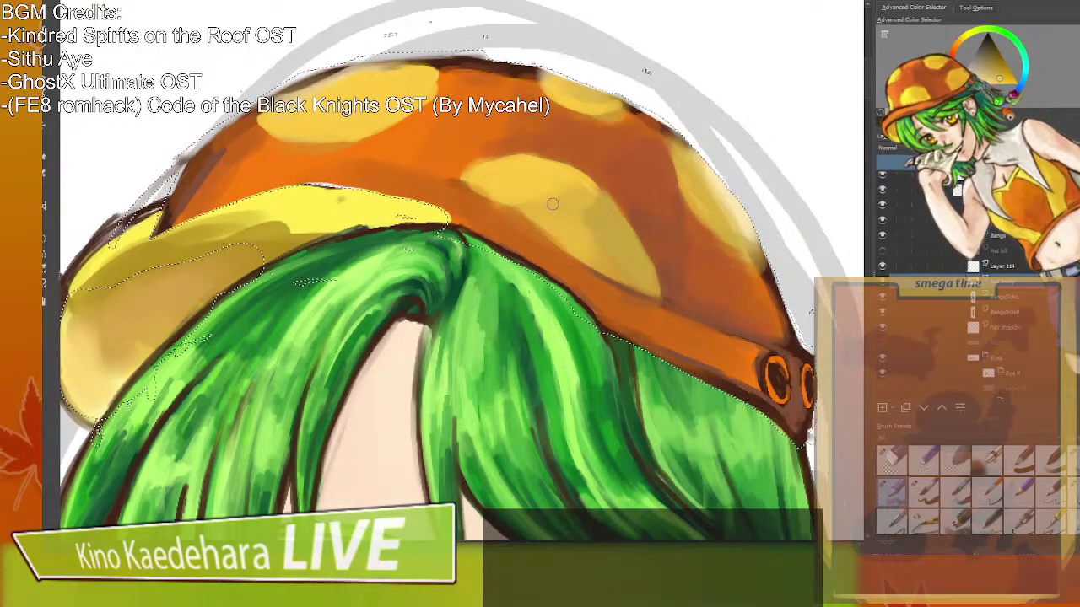
left_click_drag(679, 159, 722, 234)
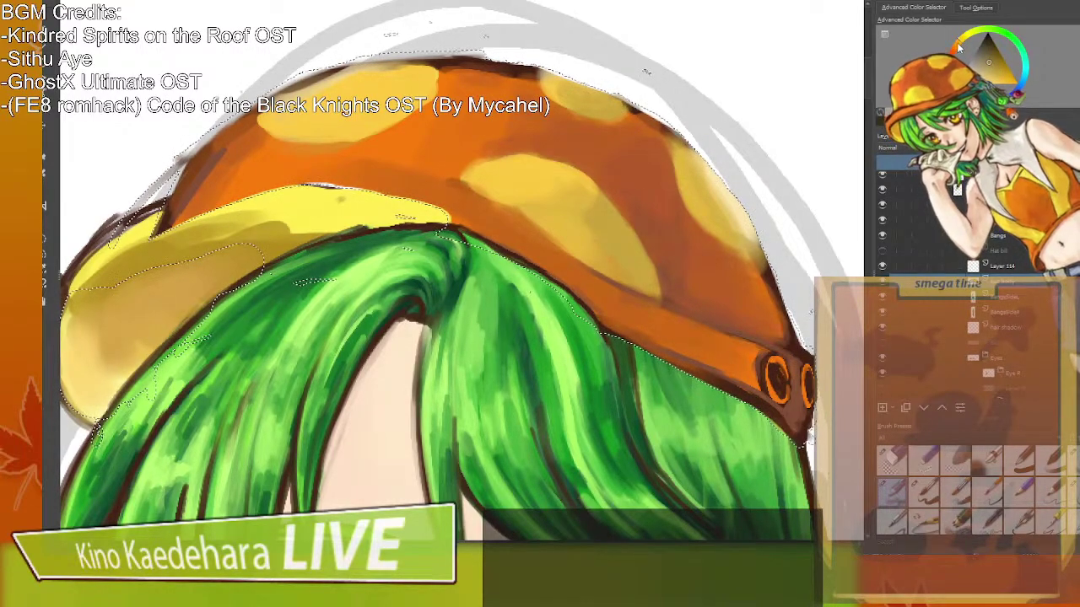
left_click(1001, 81)
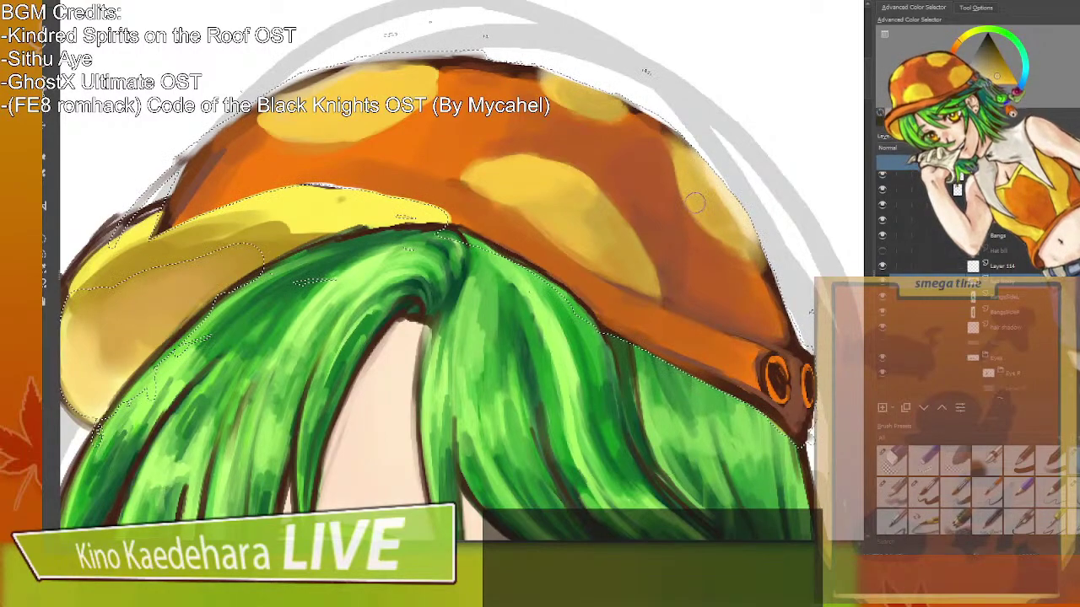
key("slash")
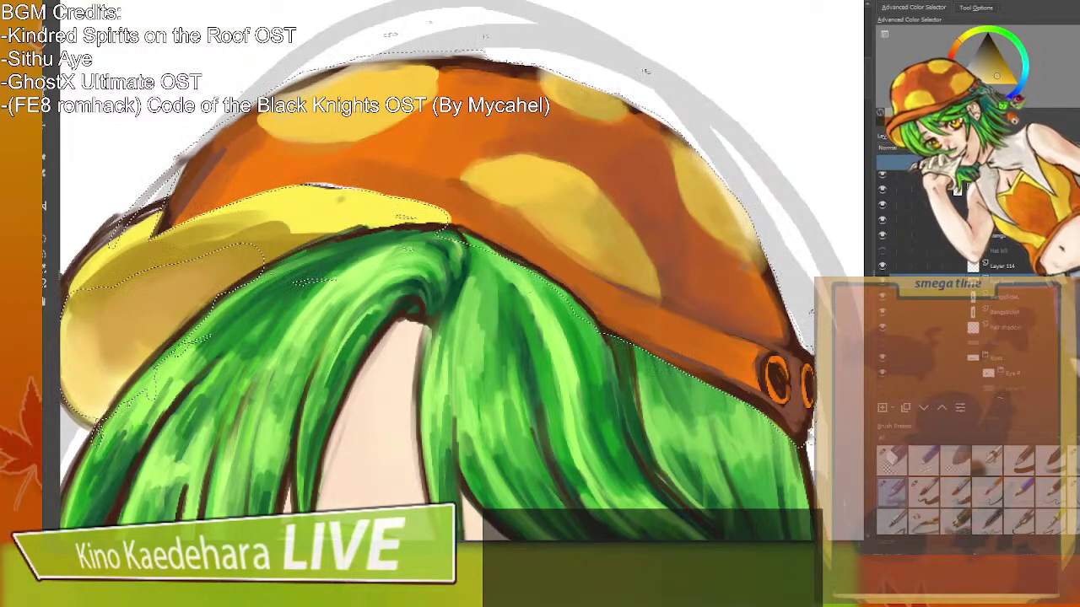
Redraw the crown's dark outline and paint the two band eyelets as grey metal with dark centres, pale highlights and a green reflection.
scroll(724, 250, "down", 1)
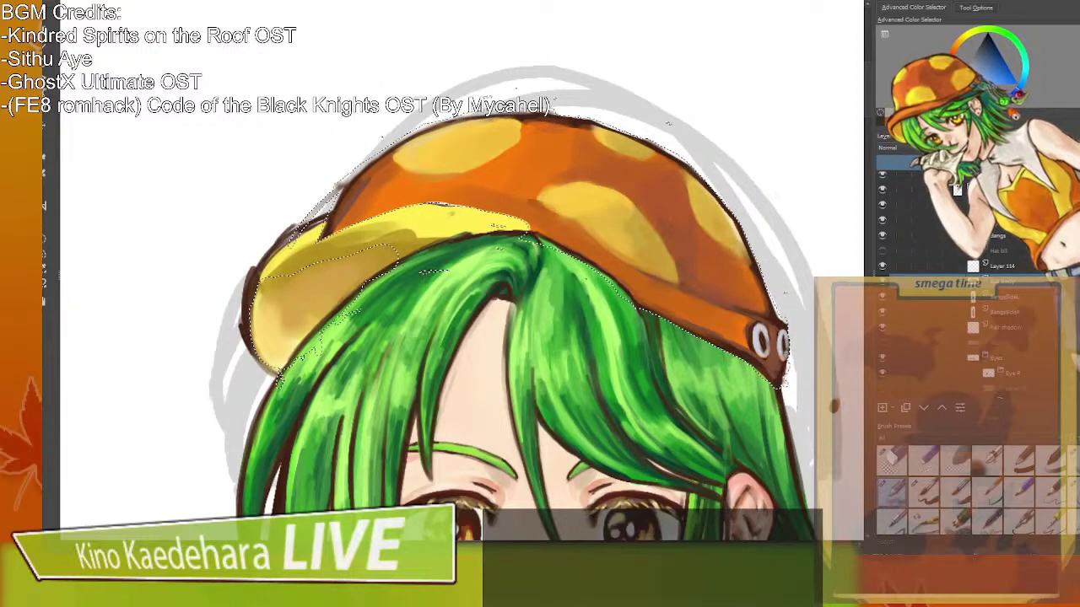
left_click(976, 59)
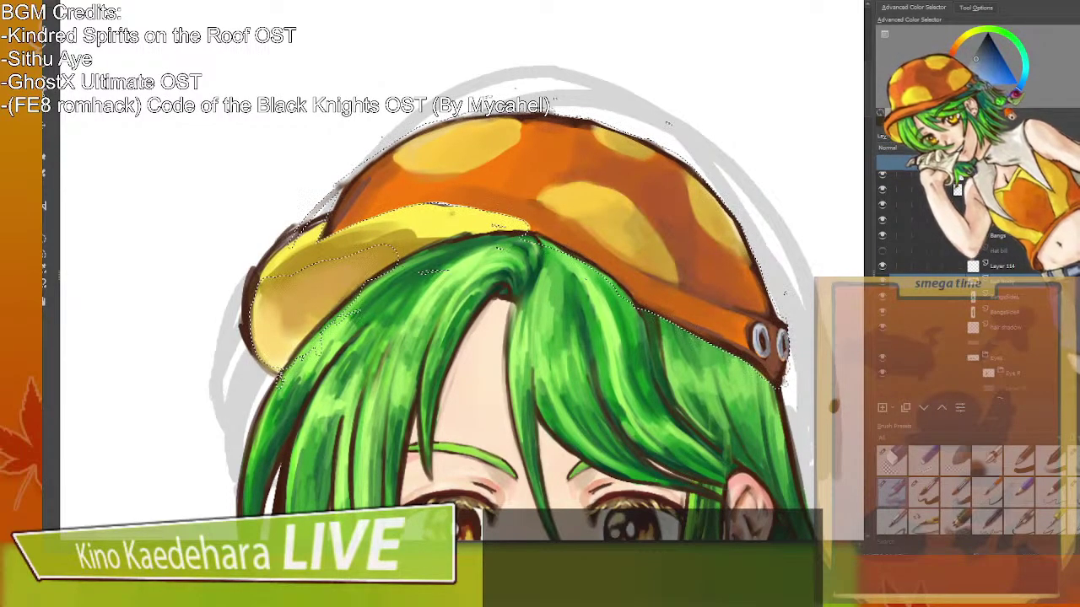
left_click(985, 46)
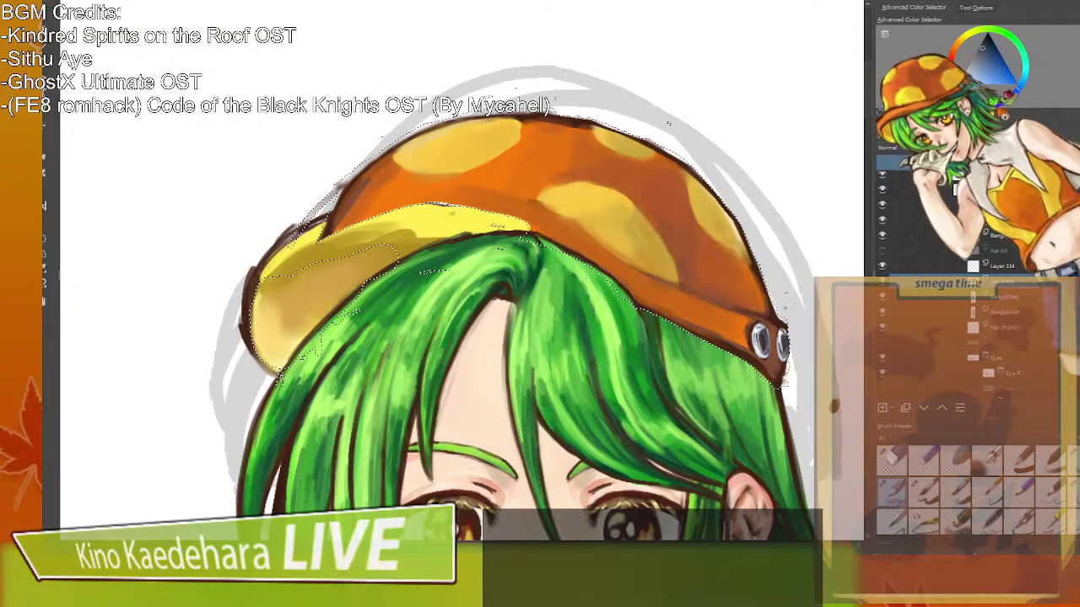
left_click(985, 39)
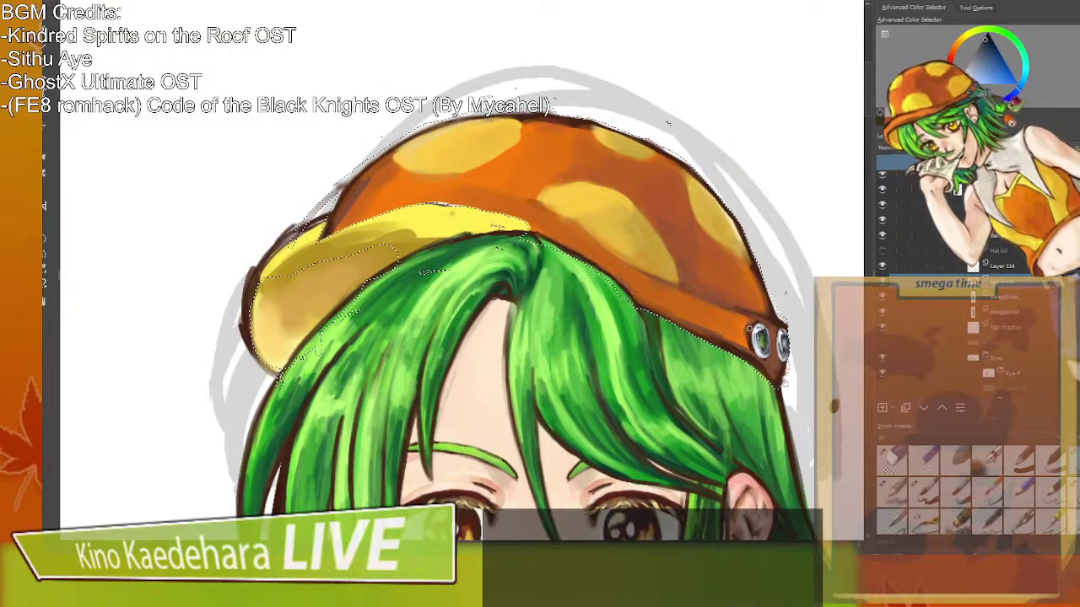
key("/")
left_click(324, 227, "ctrl")
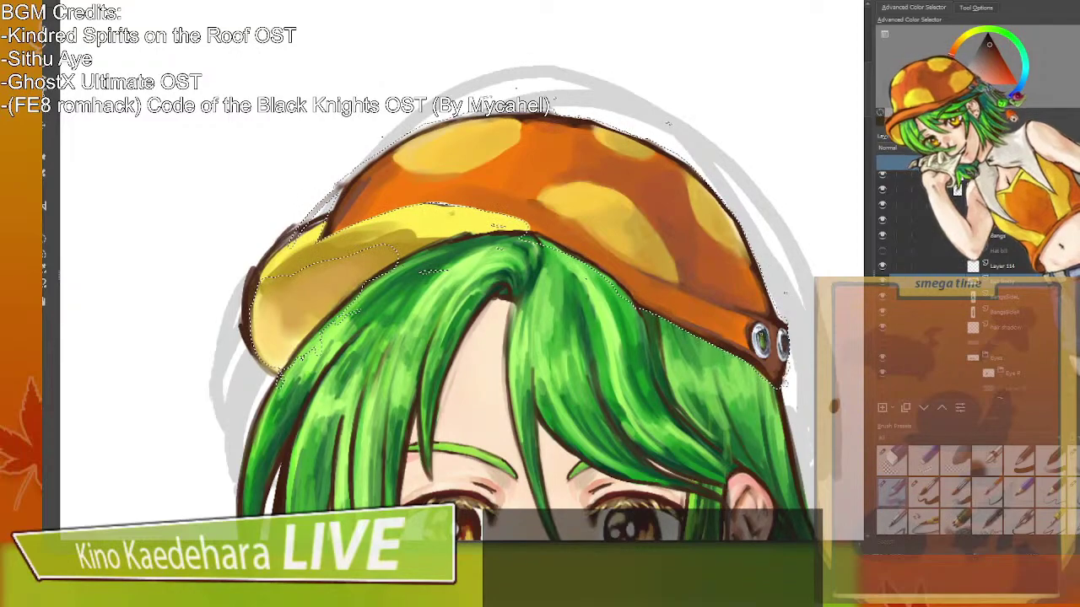
Show the hat bill layer again, compare the hat with and without Layer 114, and merge that layer into the hat body.
scroll(714, 335, "down", 3)
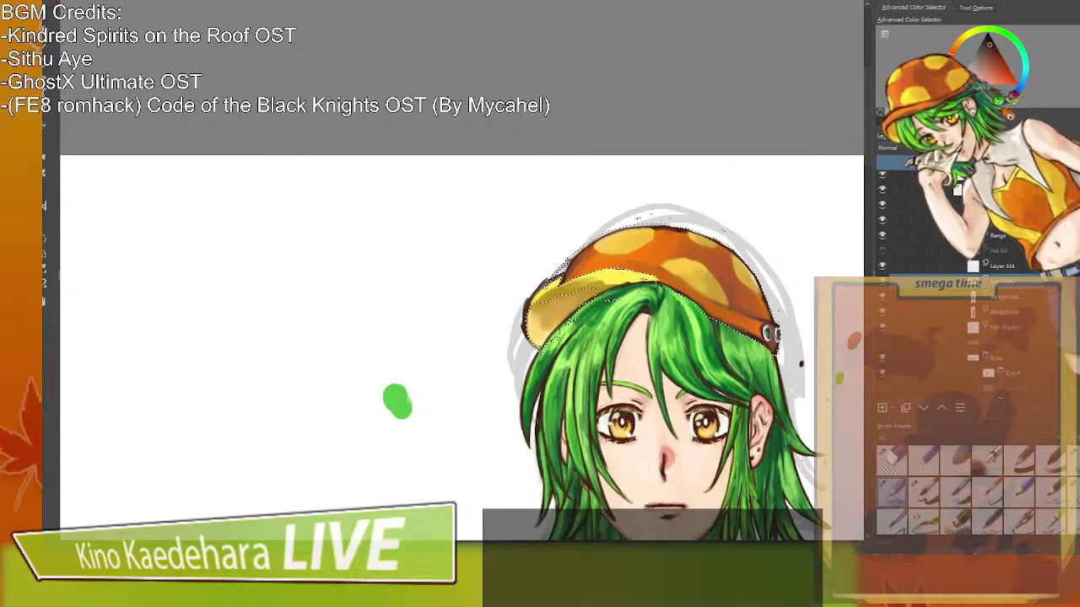
scroll(714, 334, "down", 3)
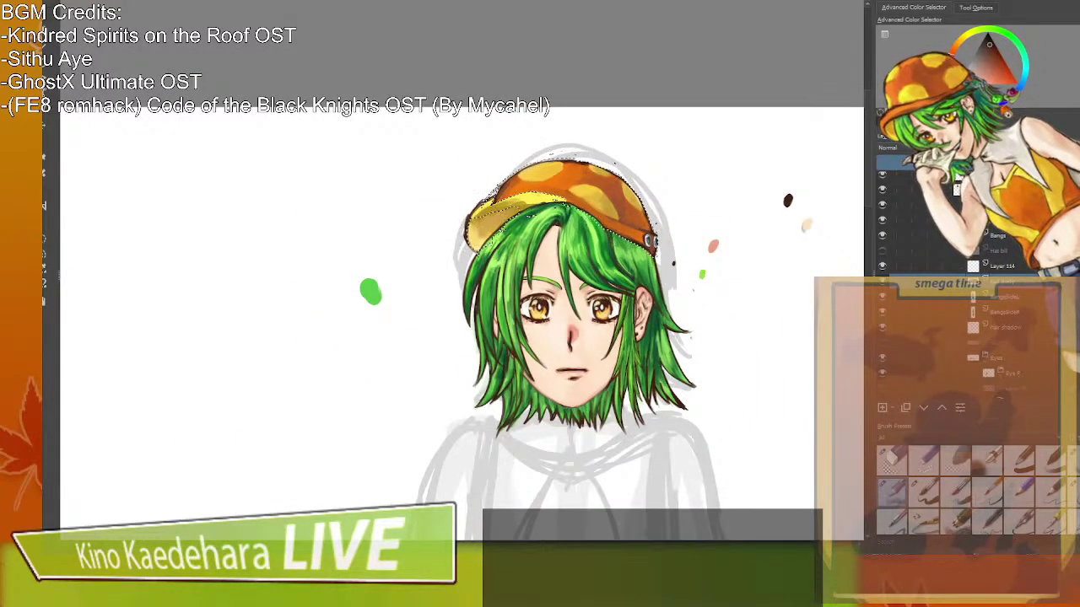
left_click_drag(714, 335, 719, 352)
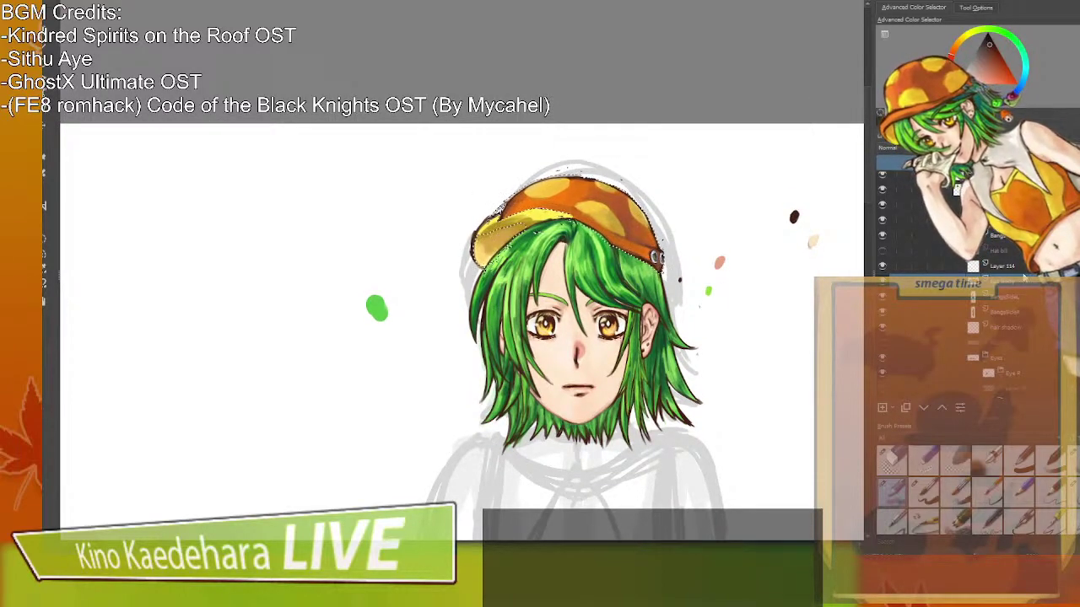
left_click(982, 266)
left_click(882, 265)
left_click(886, 268)
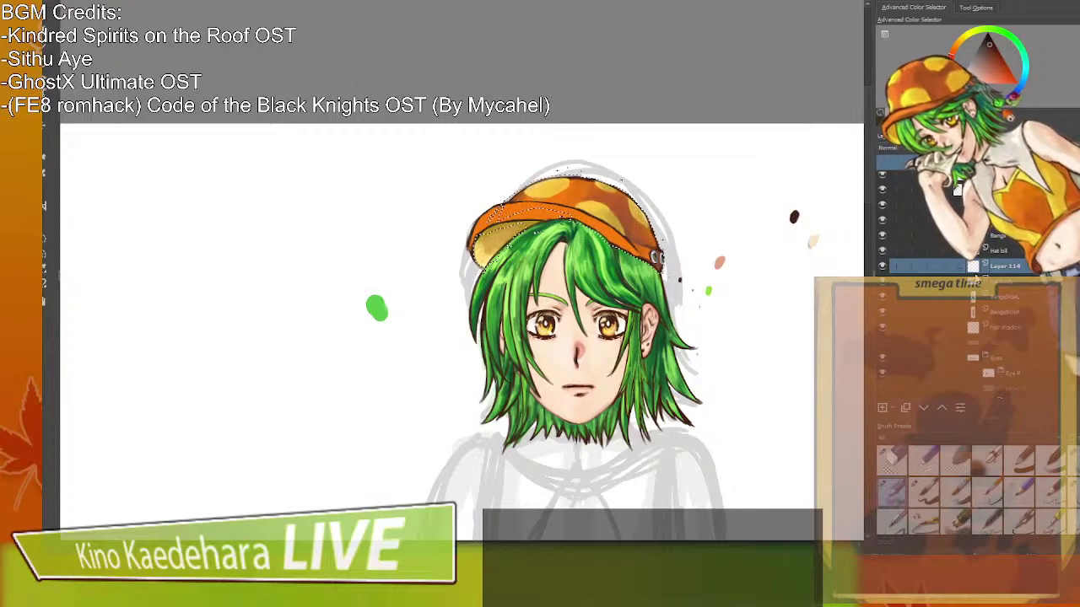
left_click(883, 268)
left_click(882, 266)
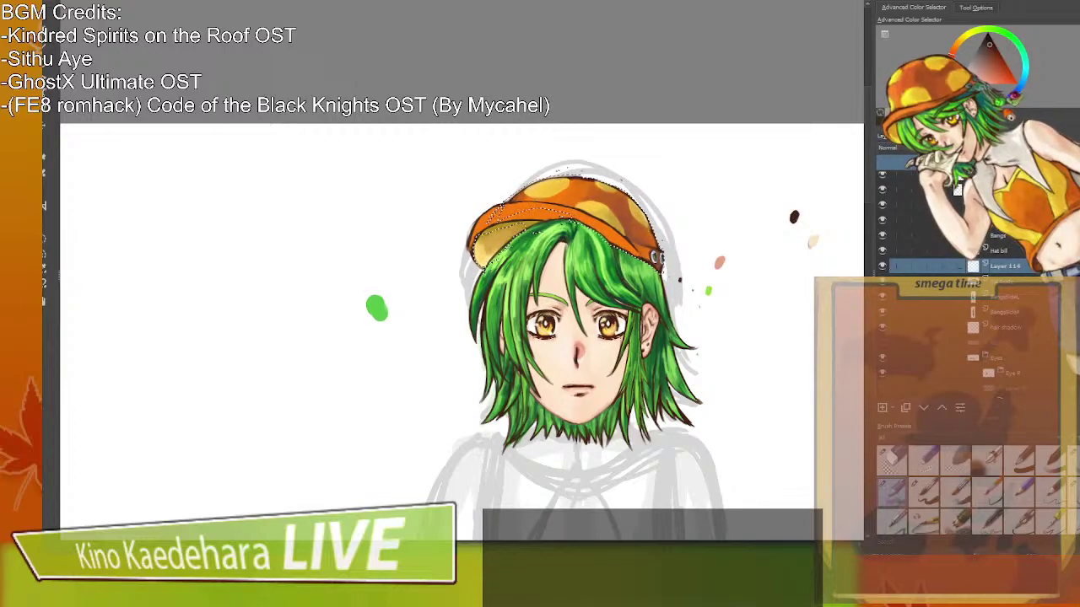
key("ctrl+e")
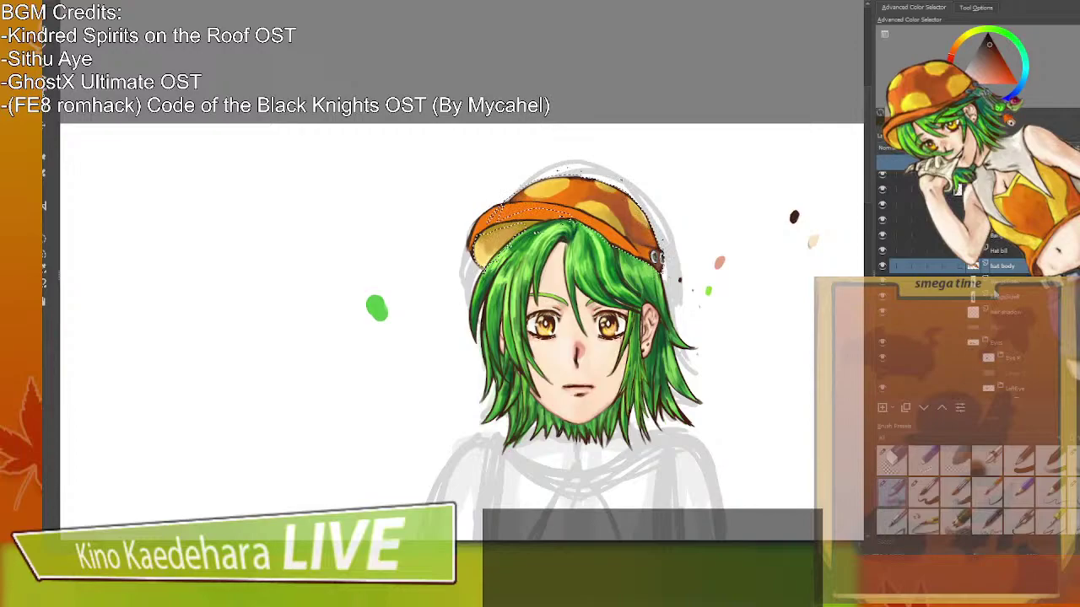
Select the hat bill layer's opaque area and paint darker orange shading along the bill.
left_click(1005, 253)
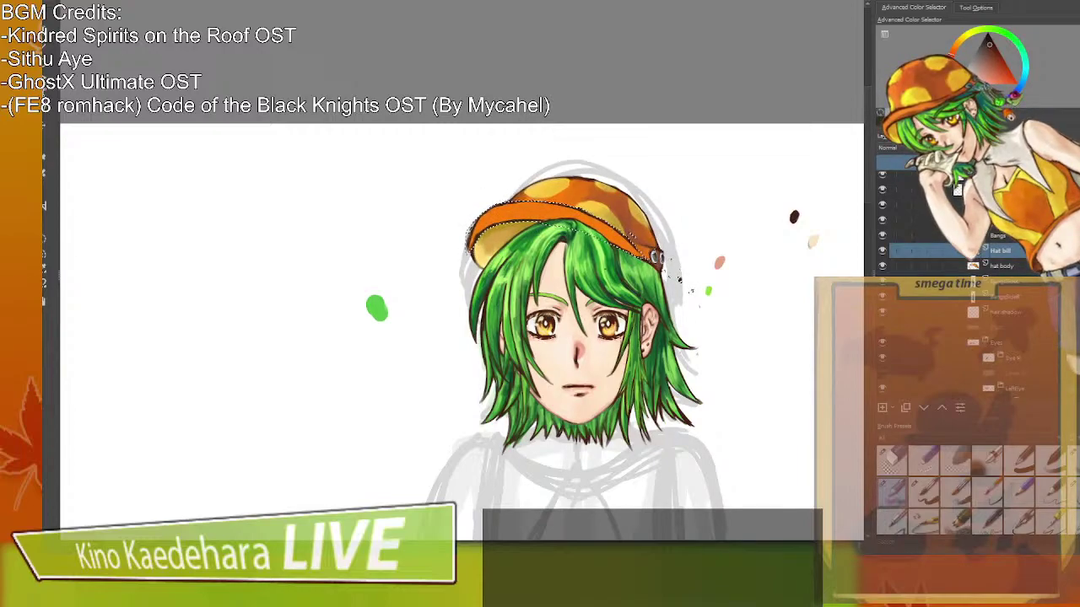
scroll(597, 245, "up", 2)
left_click_drag(597, 244, 664, 298)
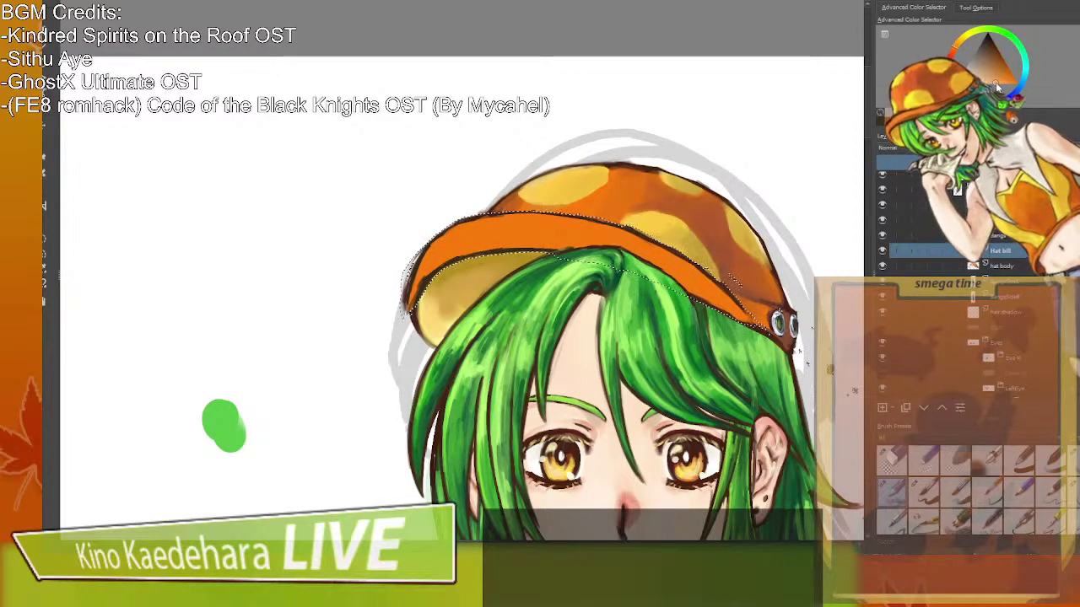
left_click(1004, 266)
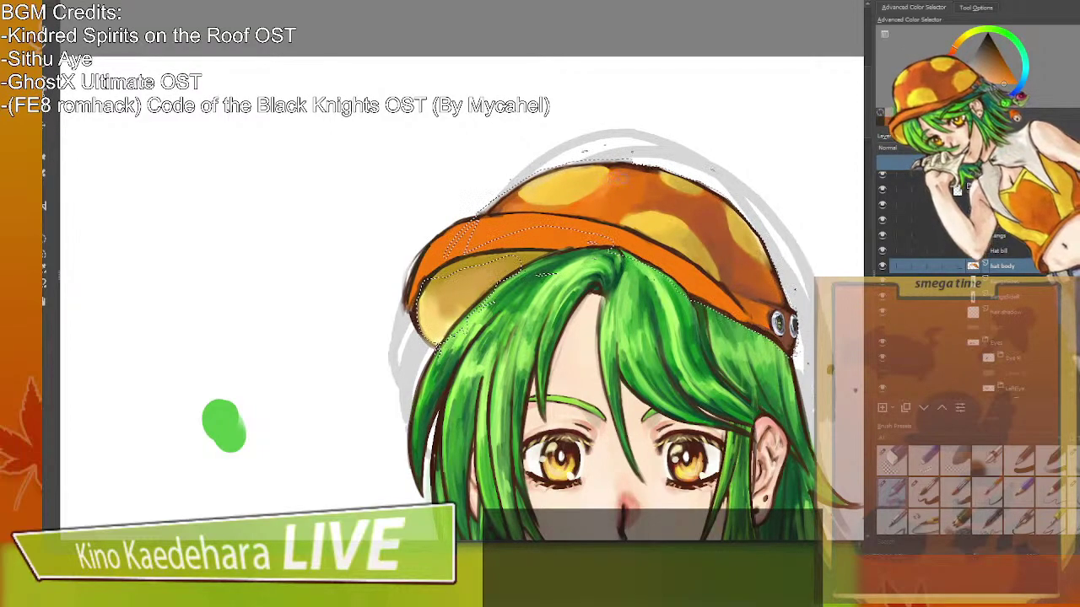
left_click(954, 250)
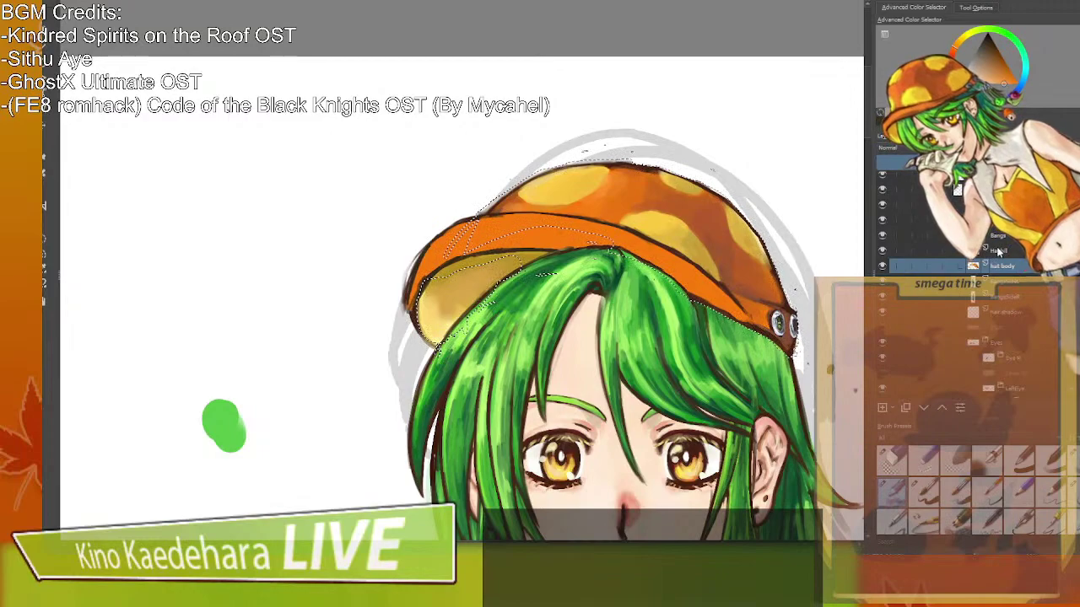
left_click(1035, 522)
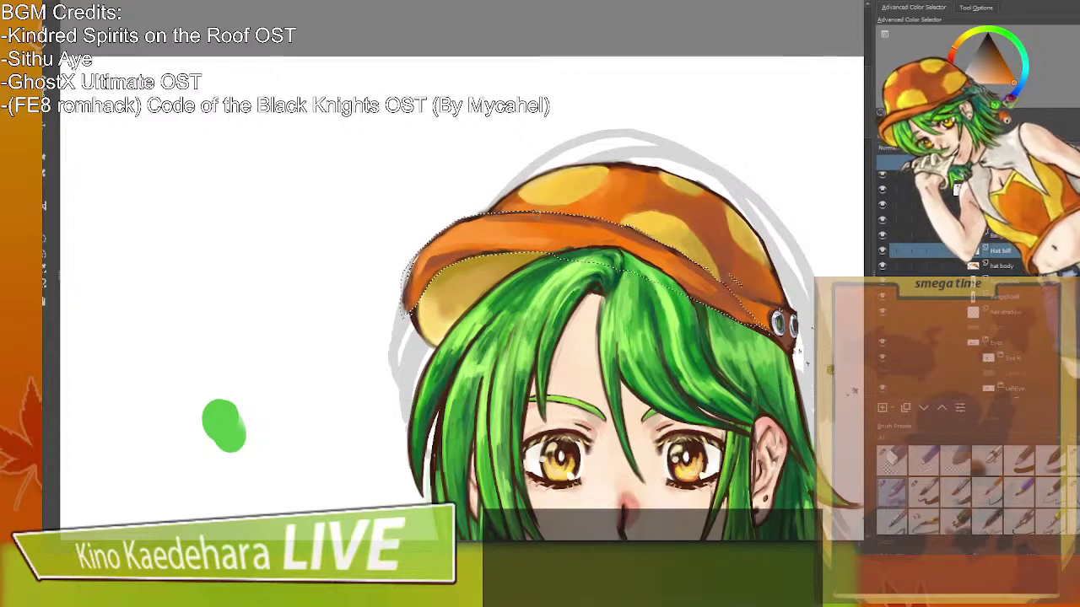
Redraw the bill's edges in the sampled dark outline colour, clear the selection and move the hat bill layer above Bangs.
left_click(660, 183, "ctrl")
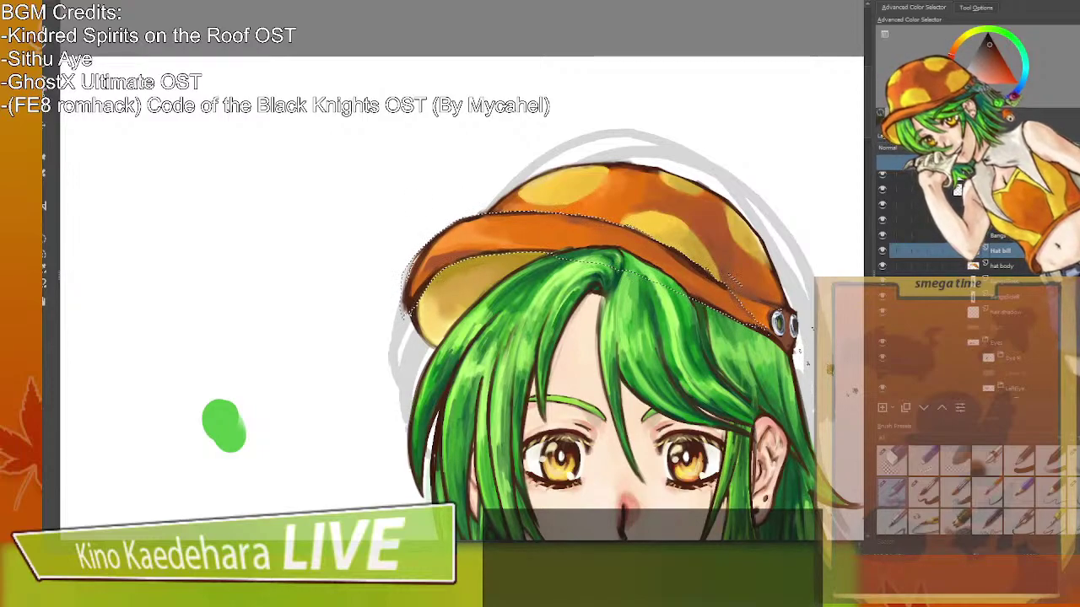
left_click(124, 240)
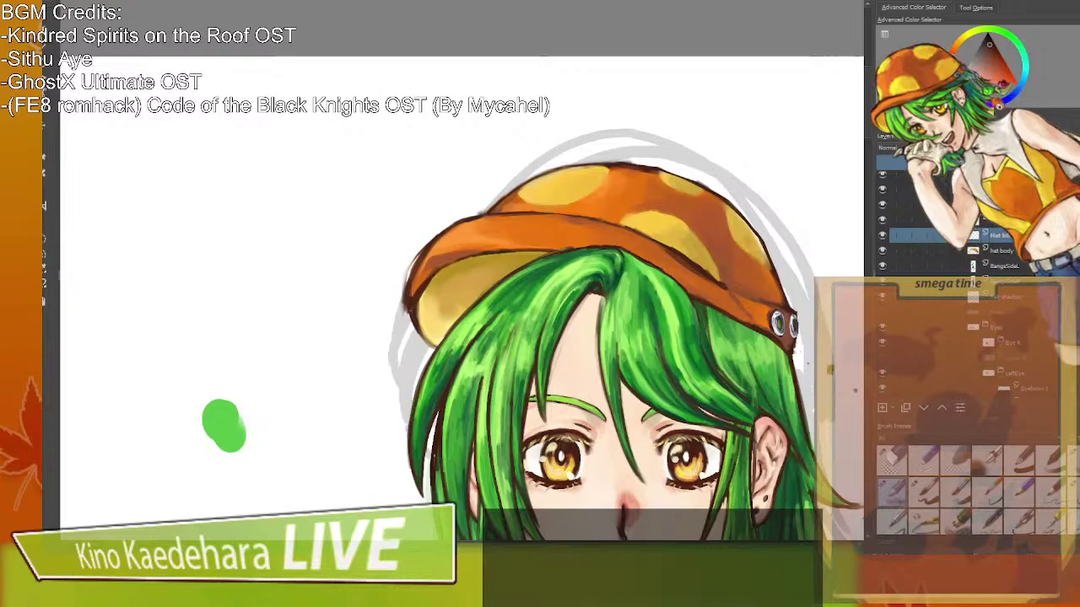
scroll(683, 322, "down", 4)
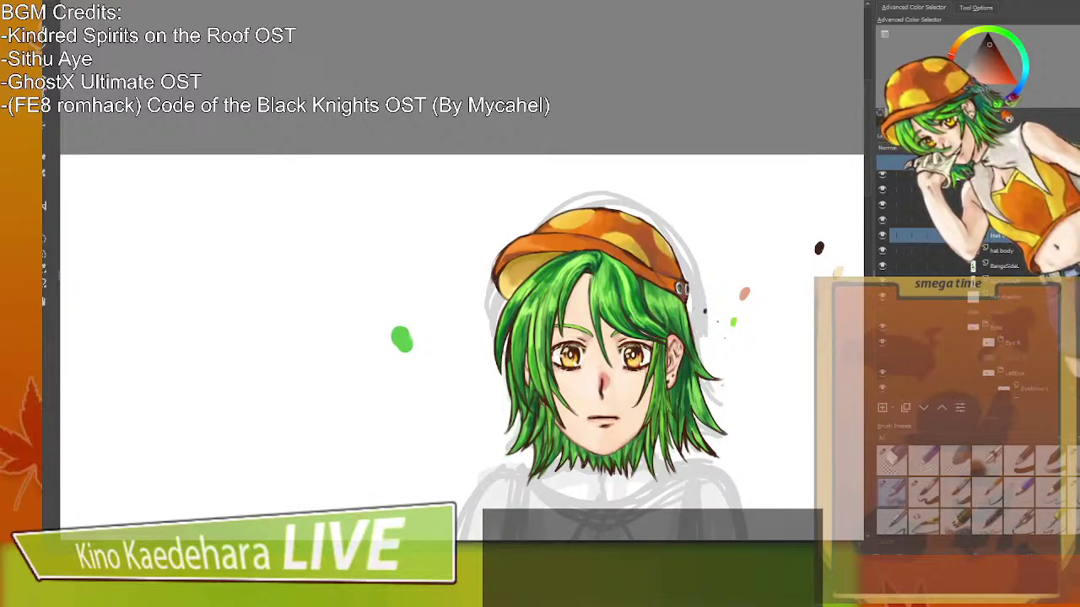
left_click_drag(1003, 236, 1004, 216)
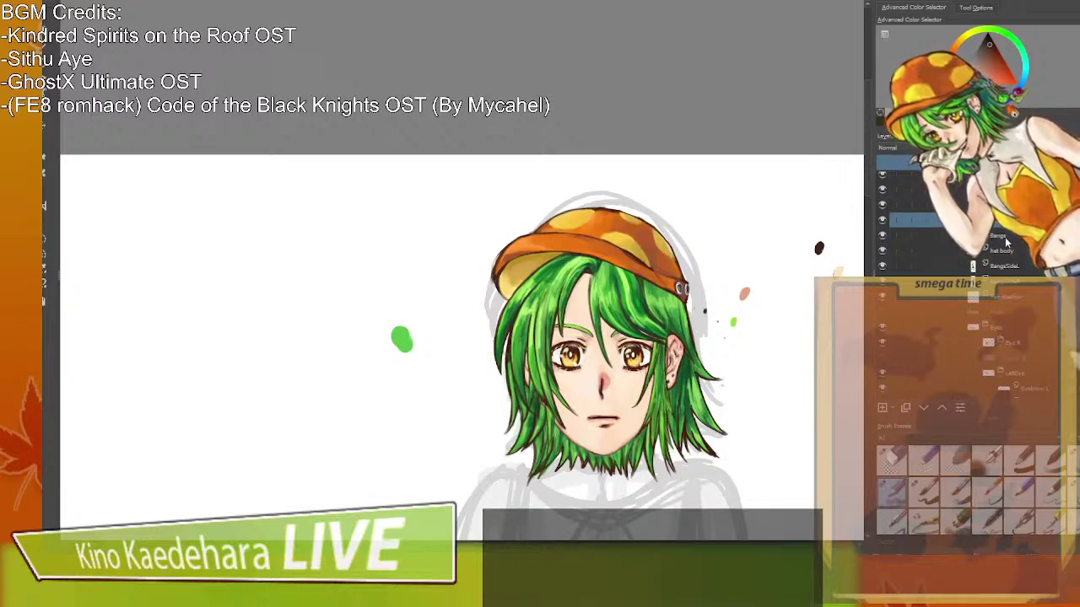
Touch up the rear of the bill and the adjoining crown near the eyelets with sampled oranges on the hat bill and hat body layers.
left_click_drag(757, 399, 744, 378)
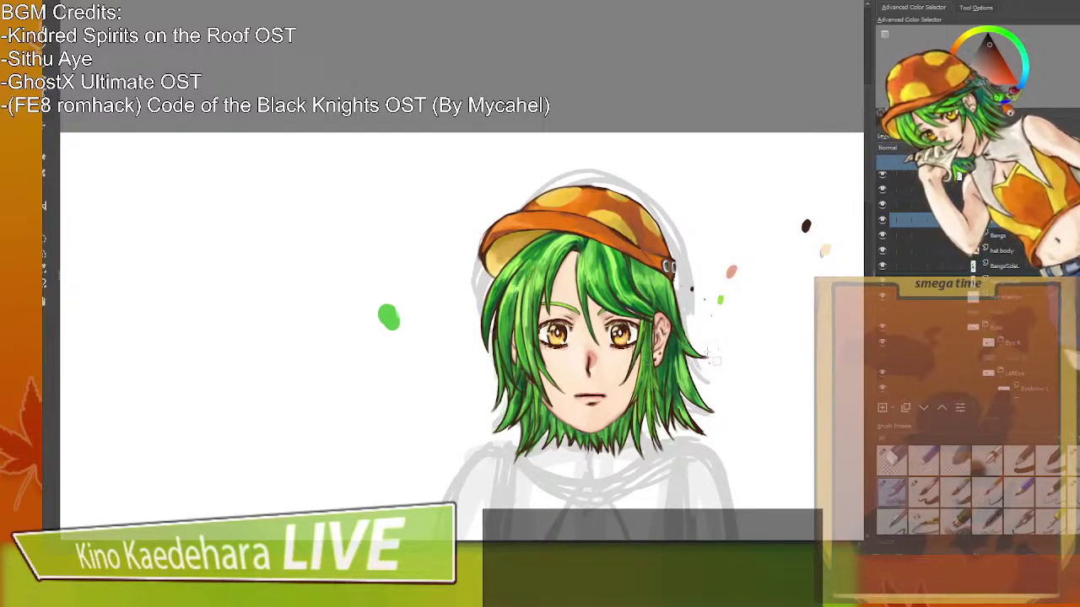
scroll(705, 352, "up", 2)
left_click_drag(636, 263, 700, 371)
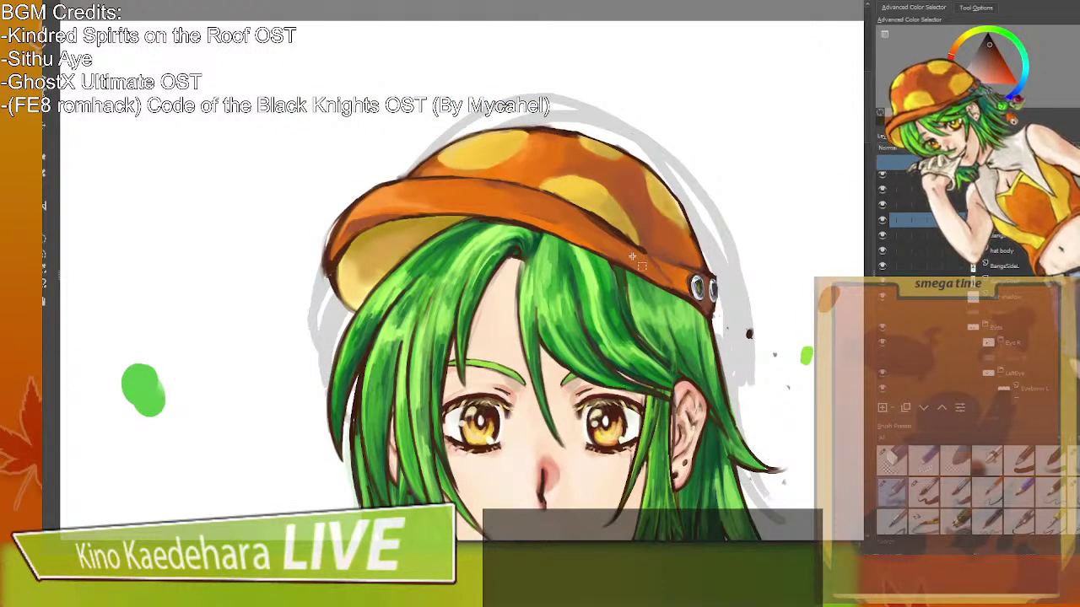
left_click(541, 214, "ctrl")
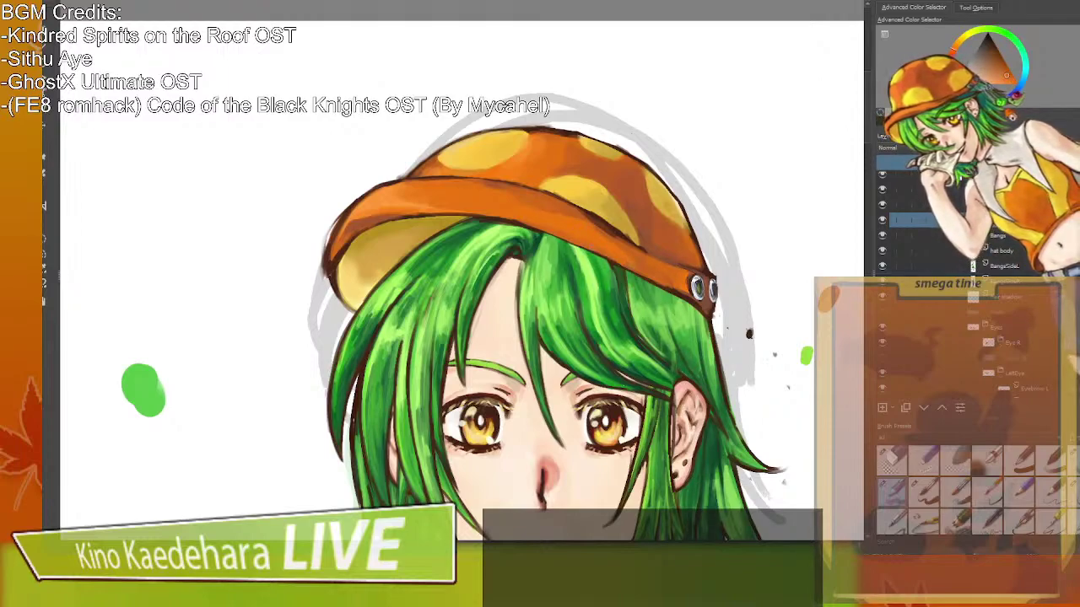
scroll(629, 274, "down", 1)
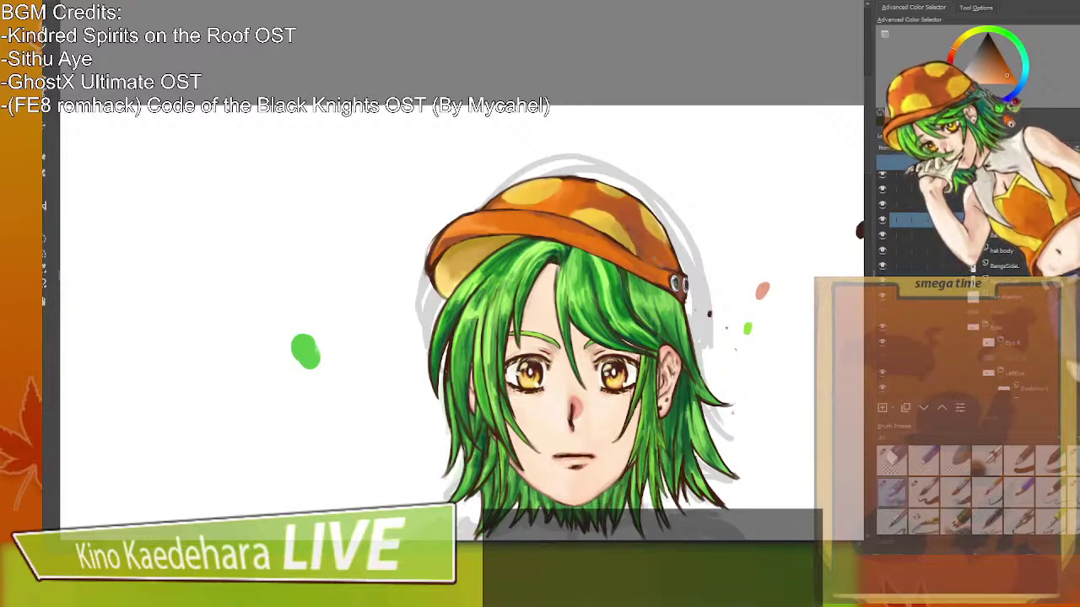
left_click(653, 256, "ctrl")
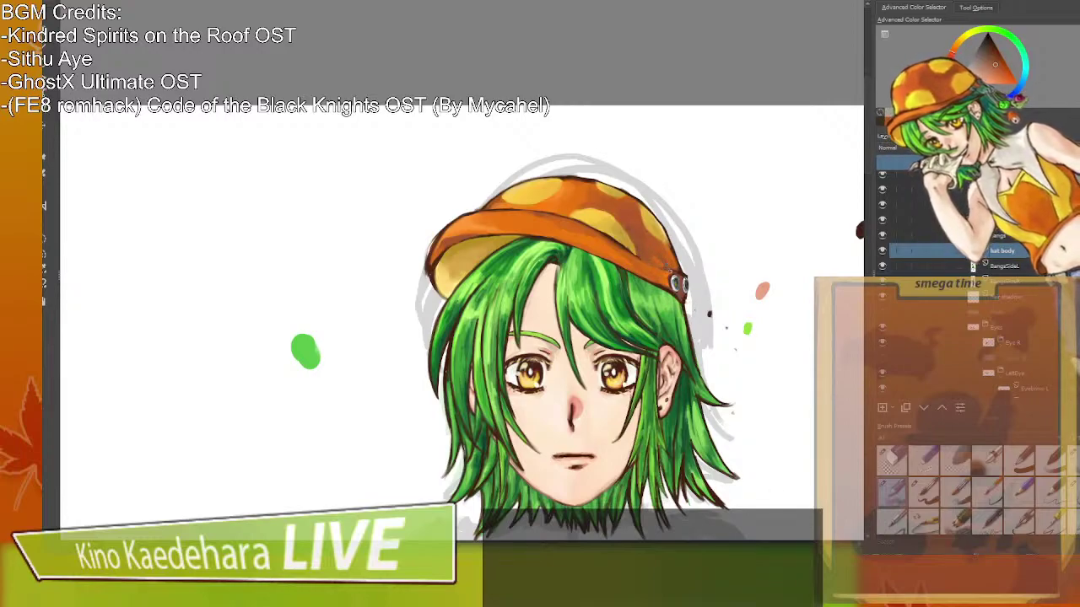
left_click(661, 260, "ctrl")
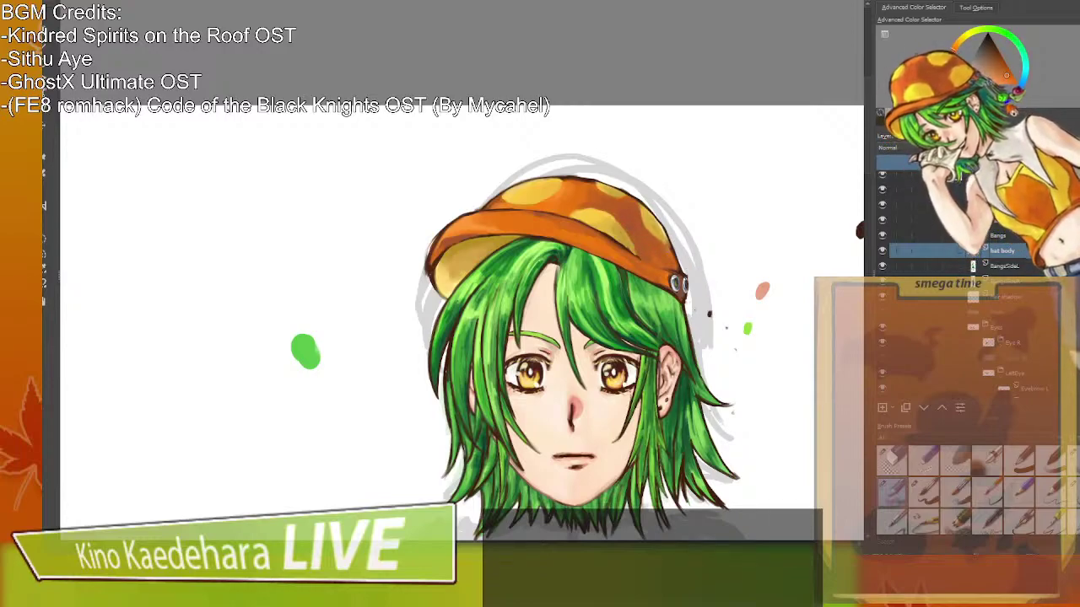
Paint soft brown shadows on the face beneath the hair strands on the shadow layer and set its blend mode to Multiply.
scroll(615, 249, "down", 1)
left_click_drag(722, 318, 663, 233)
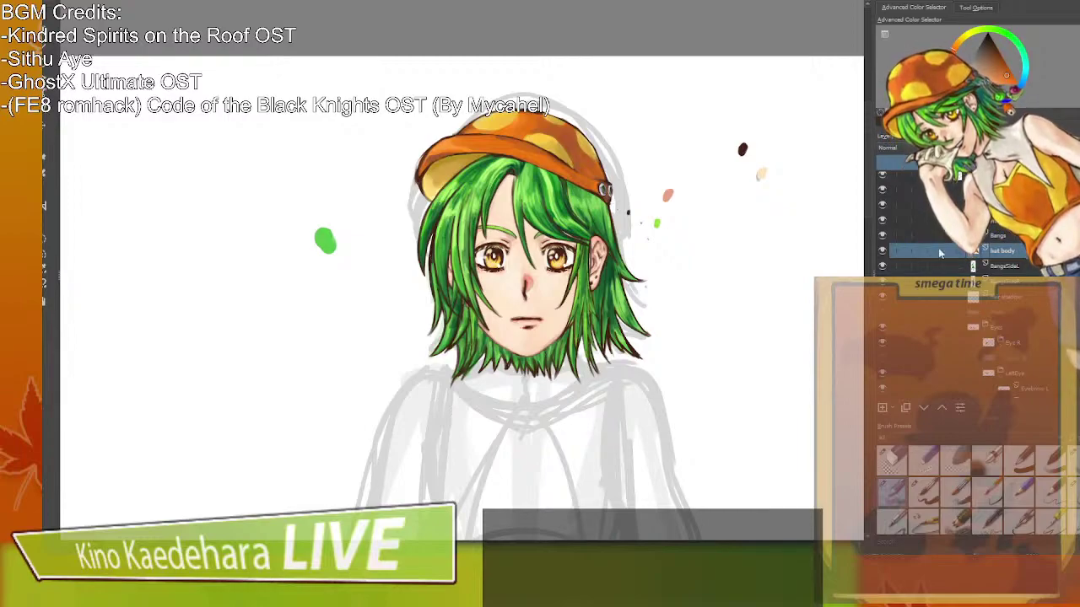
left_click_drag(662, 233, 685, 194)
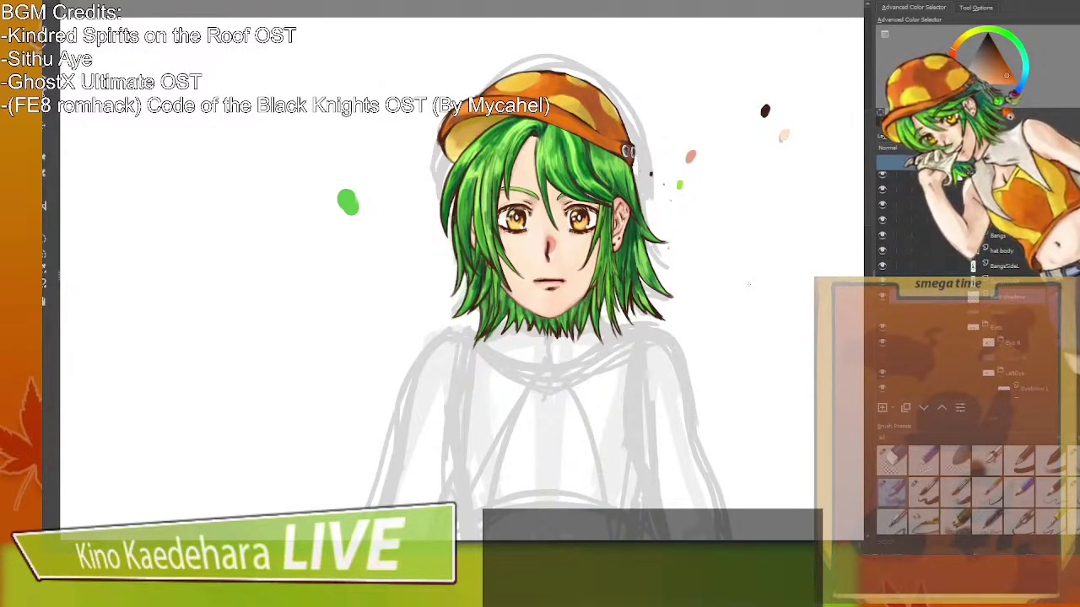
scroll(664, 245, "up", 2)
left_click_drag(613, 234, 682, 291)
left_click(982, 65)
left_click(979, 71)
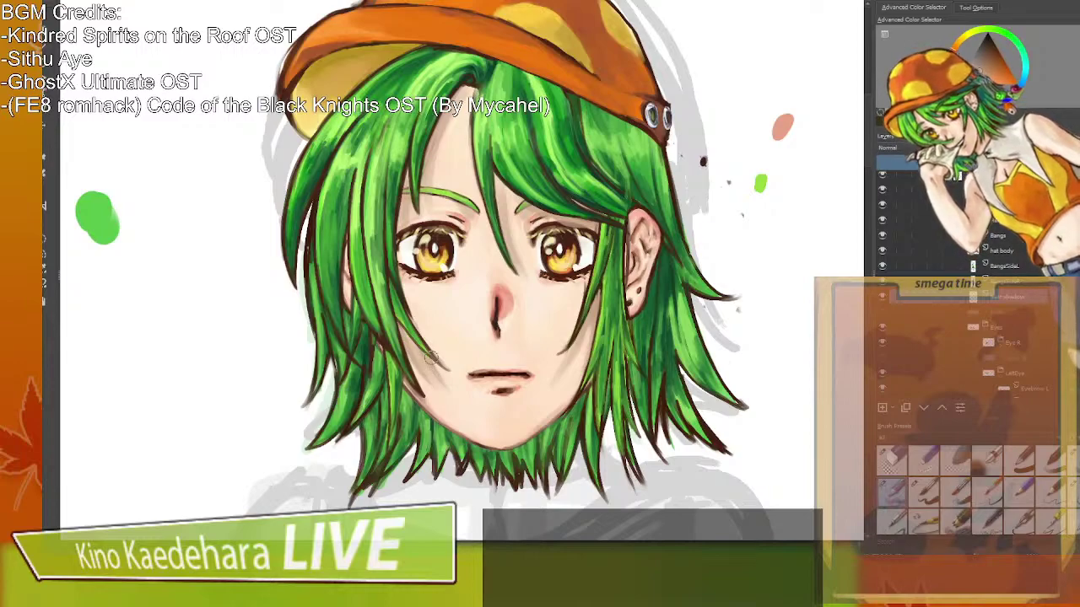
left_click_drag(504, 263, 511, 288)
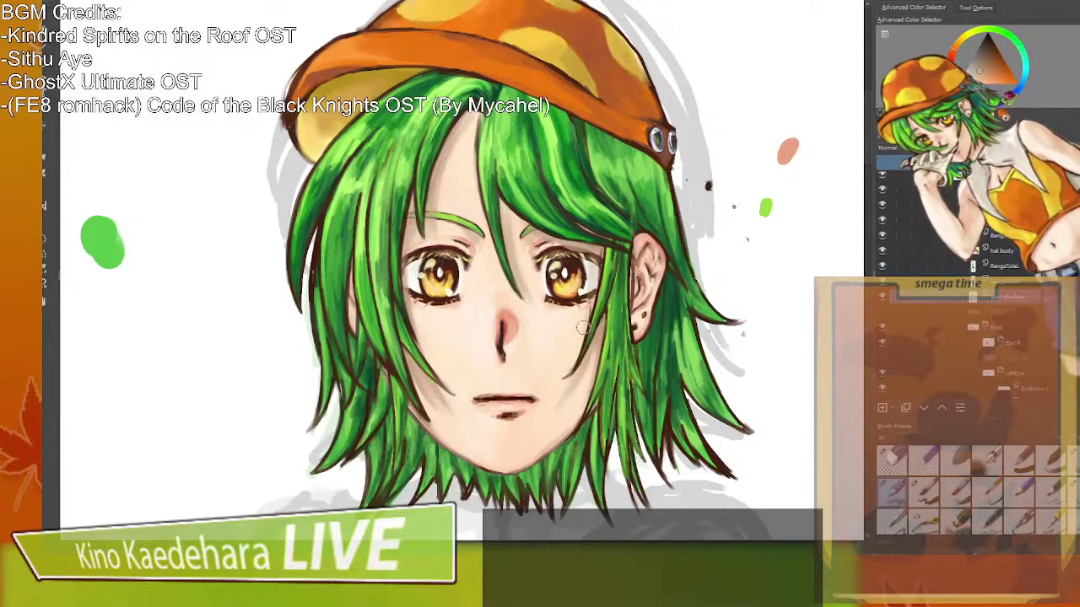
scroll(589, 329, "down", 3)
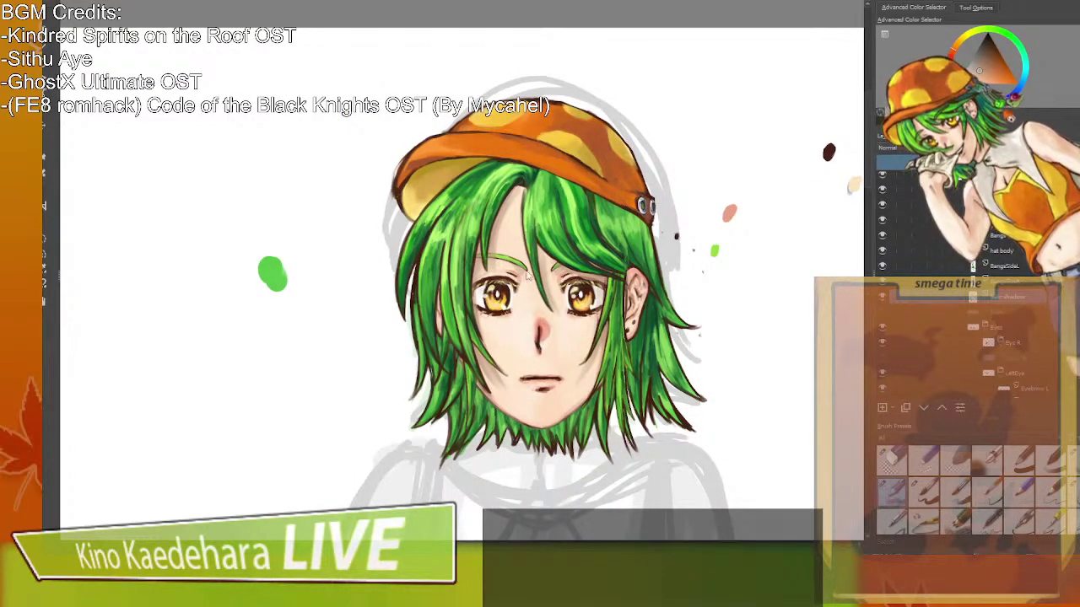
key("alt+shift+m")
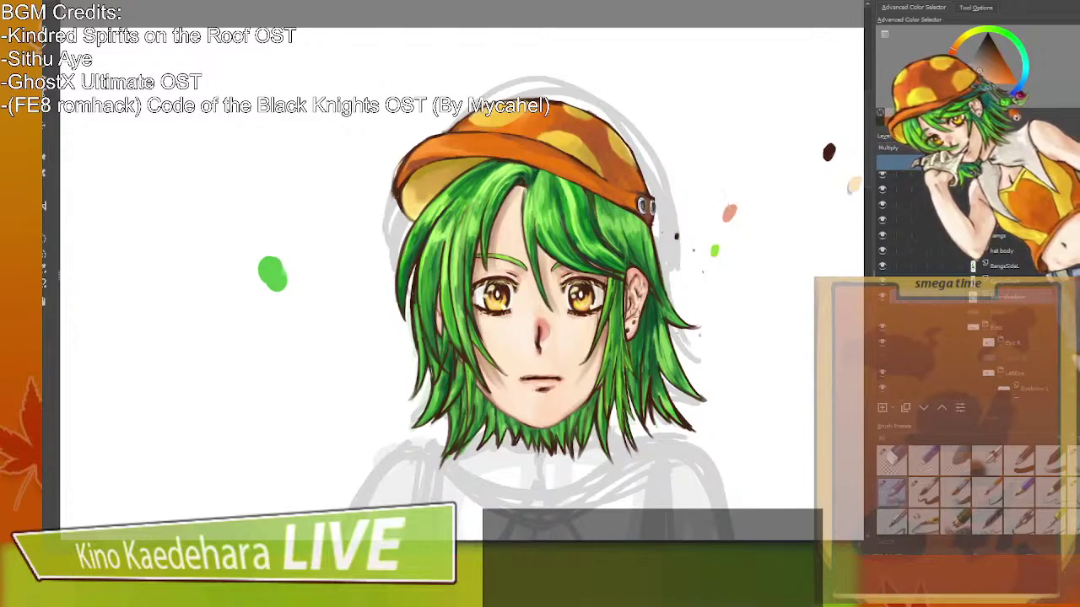
Examine the painted head against the full-figure body sketch, from the hat down to the boots.
left_click_drag(728, 297, 732, 277)
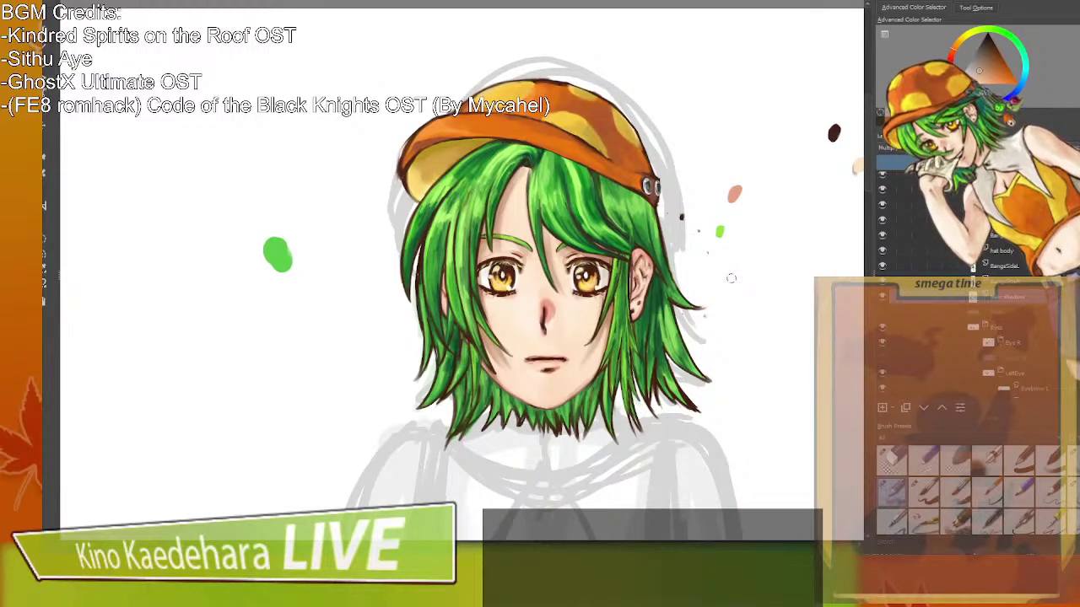
scroll(730, 278, "down", 2)
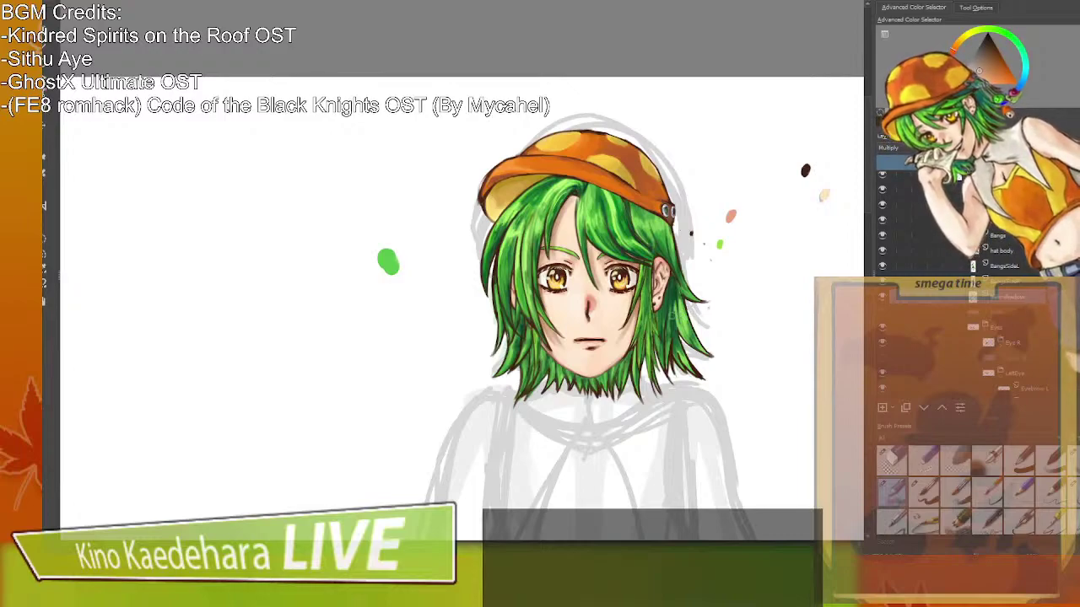
mouse_move(669, 319)
left_mouse_down()
mouse_move(652, 291)
mouse_move(658, 105)
left_mouse_up()
scroll(653, 293, "down", 2)
scroll(673, 319, "down", 1)
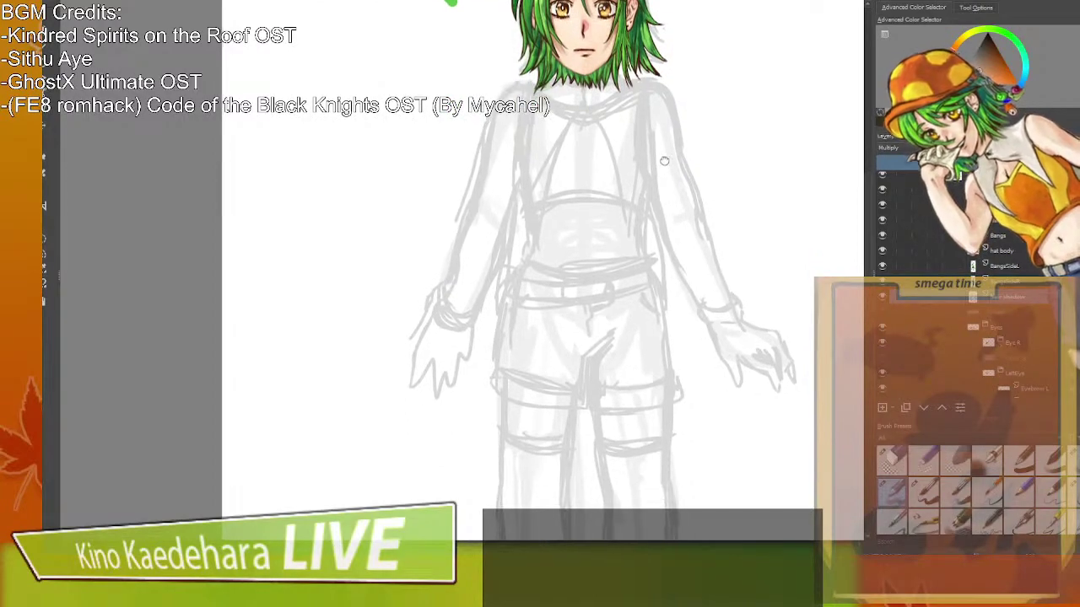
scroll(633, 126, "down", 1)
scroll(683, 237, "down", 1)
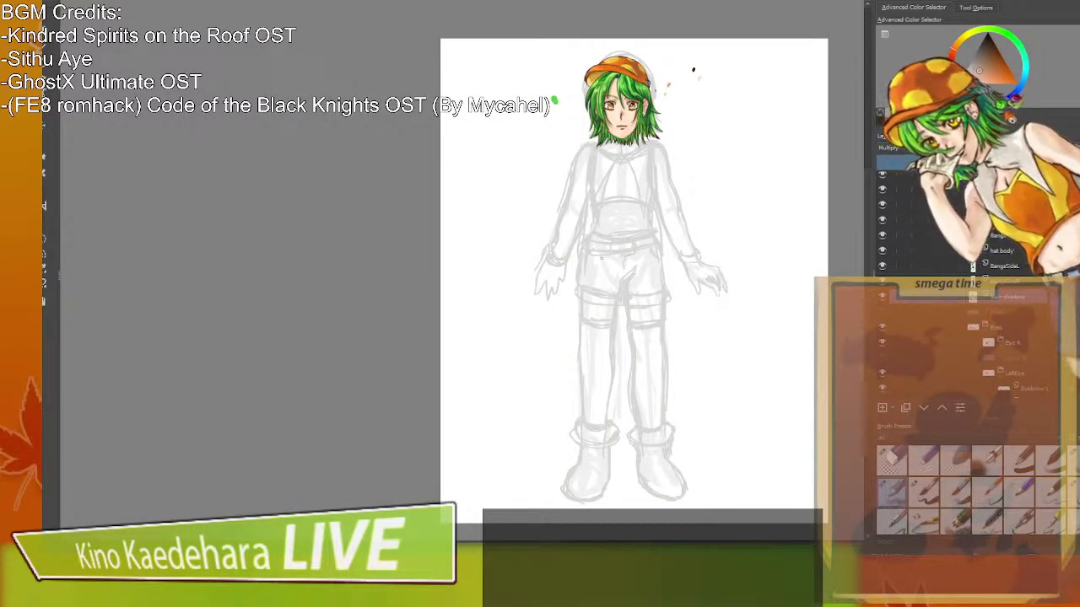
scroll(600, 259, "up", 4)
left_click_drag(624, 151, 548, 532)
left_click_drag(618, 114, 559, 396)
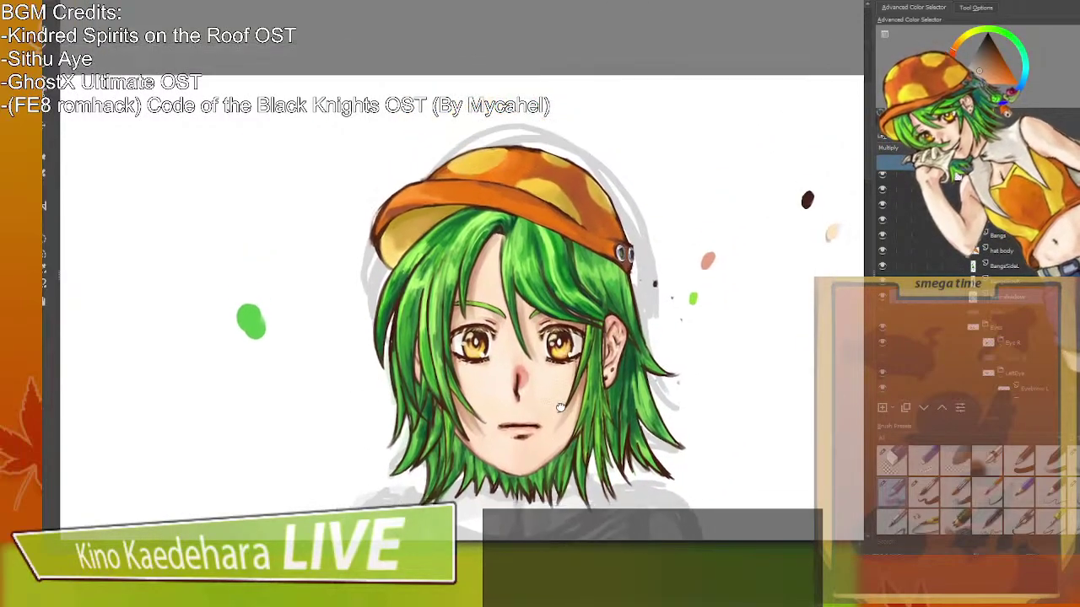
scroll(623, 368, "down", 6)
scroll(622, 368, "up", 5)
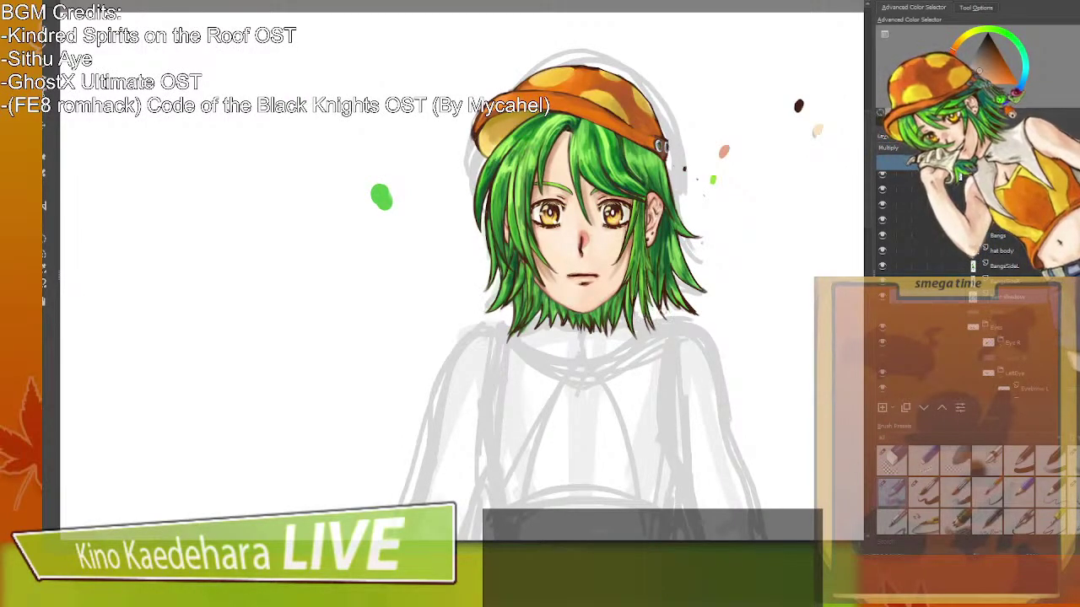
left_click_drag(661, 313, 685, 382)
Transform the hat body layer to make the crown slightly narrower on the bill side.
left_click(990, 251)
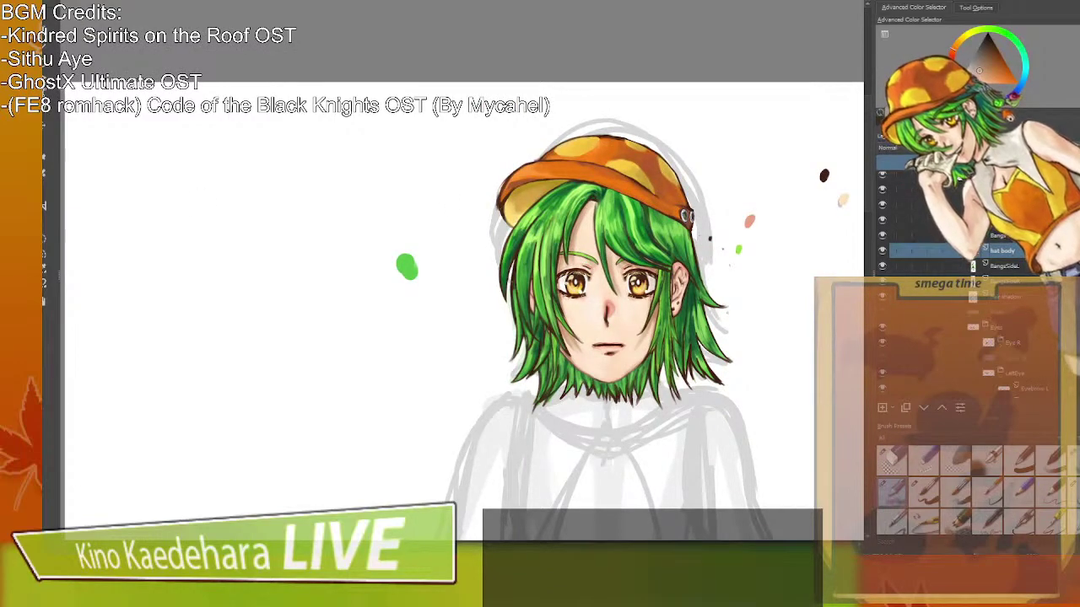
key("ctrl+t")
left_click_drag(502, 237, 513, 232)
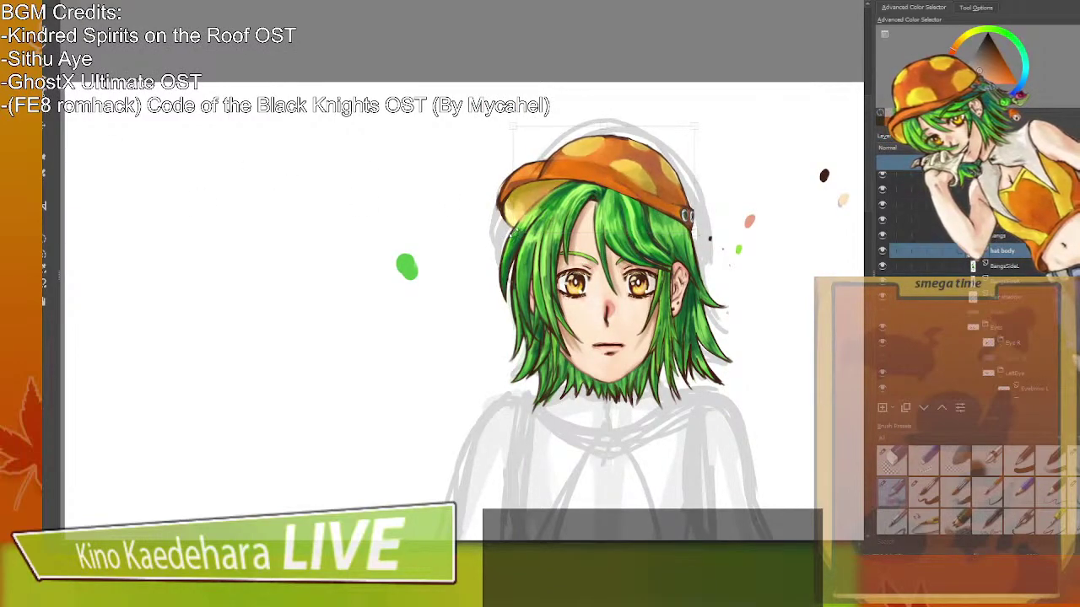
key("ctrl+t")
key("Return")
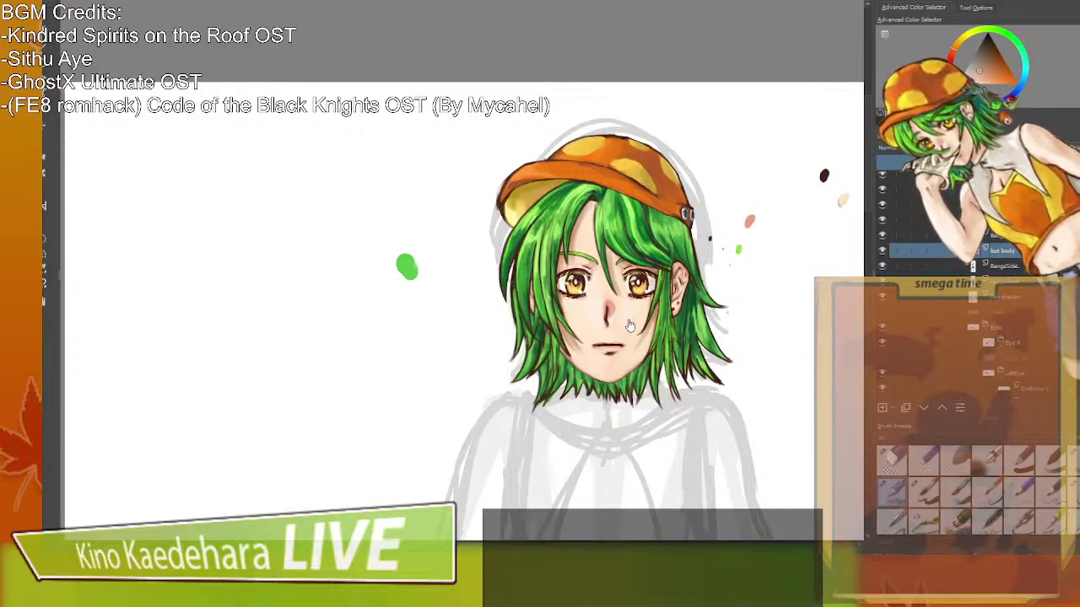
left_click_drag(629, 324, 636, 277)
scroll(636, 277, "down", 1)
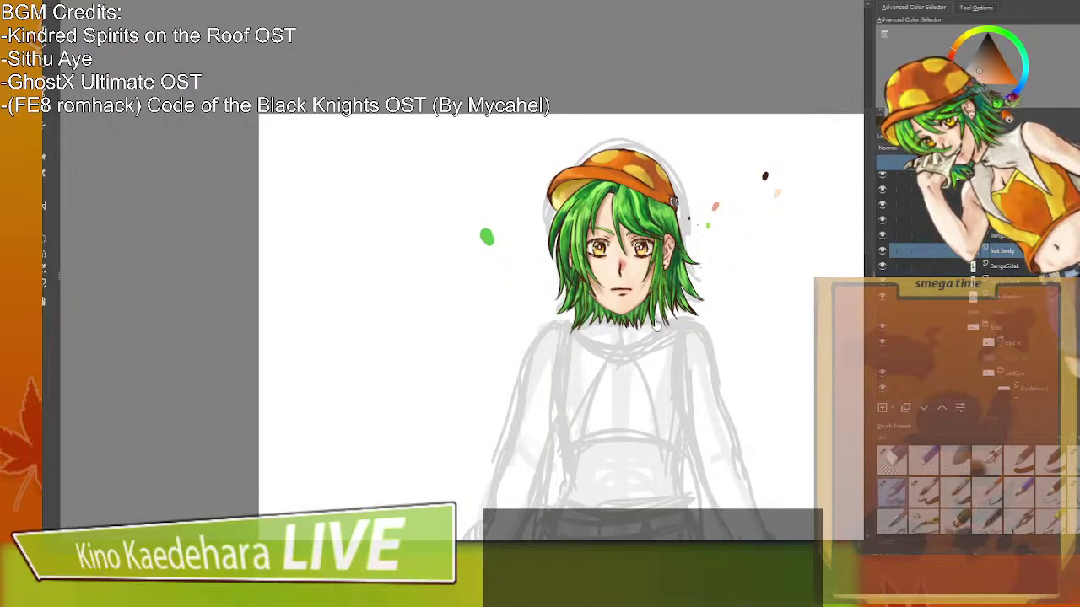
left_click_drag(657, 326, 613, 288)
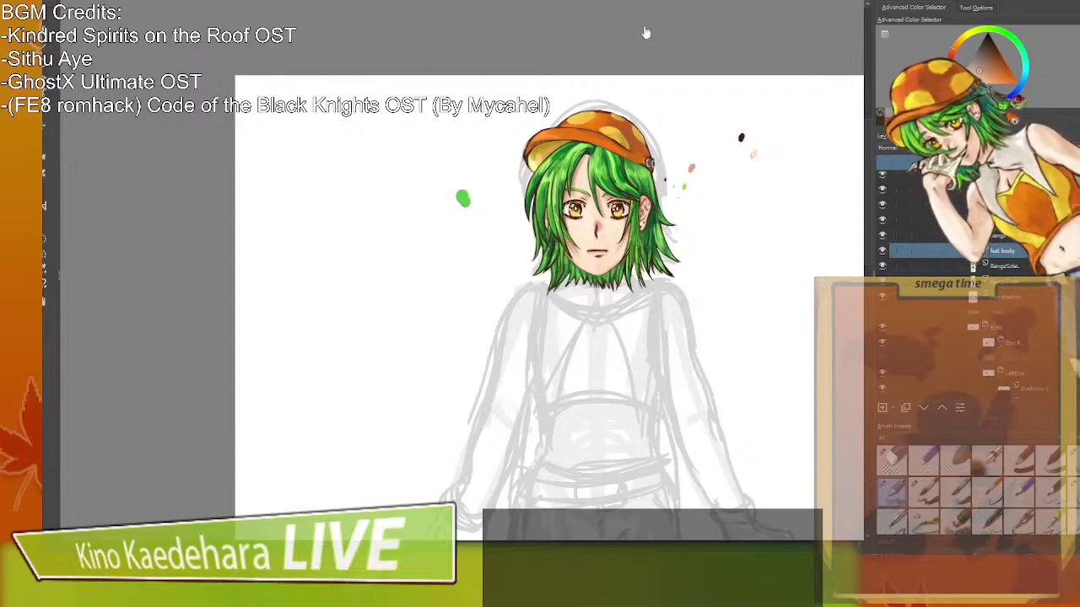
Expand the Ornaments group, make its Chain layer active and sample the blue-grey of the hat's eyelet.
scroll(666, 223, "up", 2)
scroll(645, 216, "up", 2)
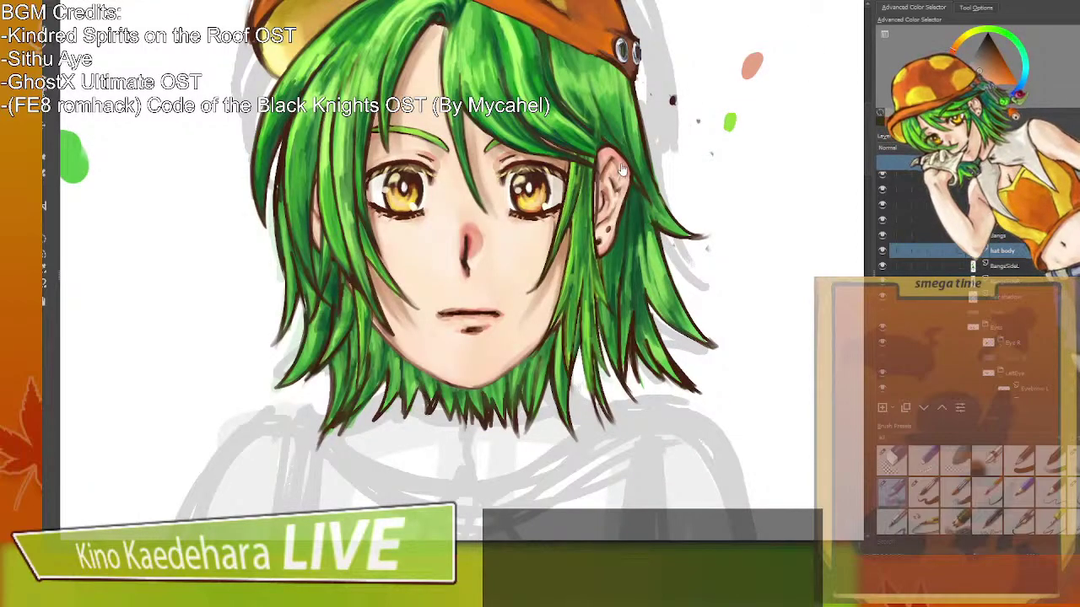
scroll(969, 337, "up", 1)
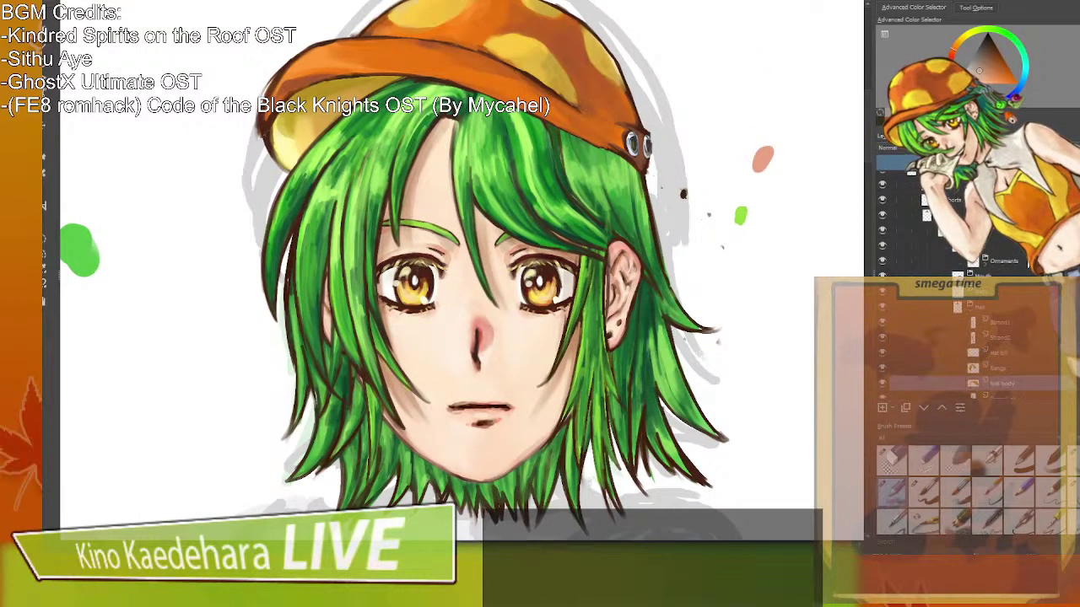
left_click(987, 262)
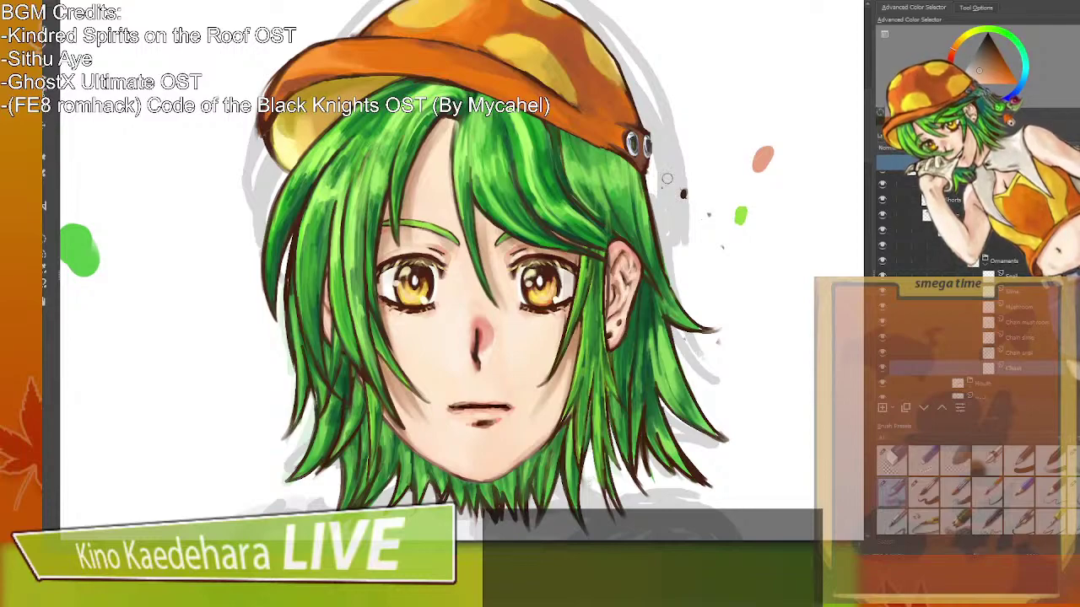
left_click(634, 148, "alt")
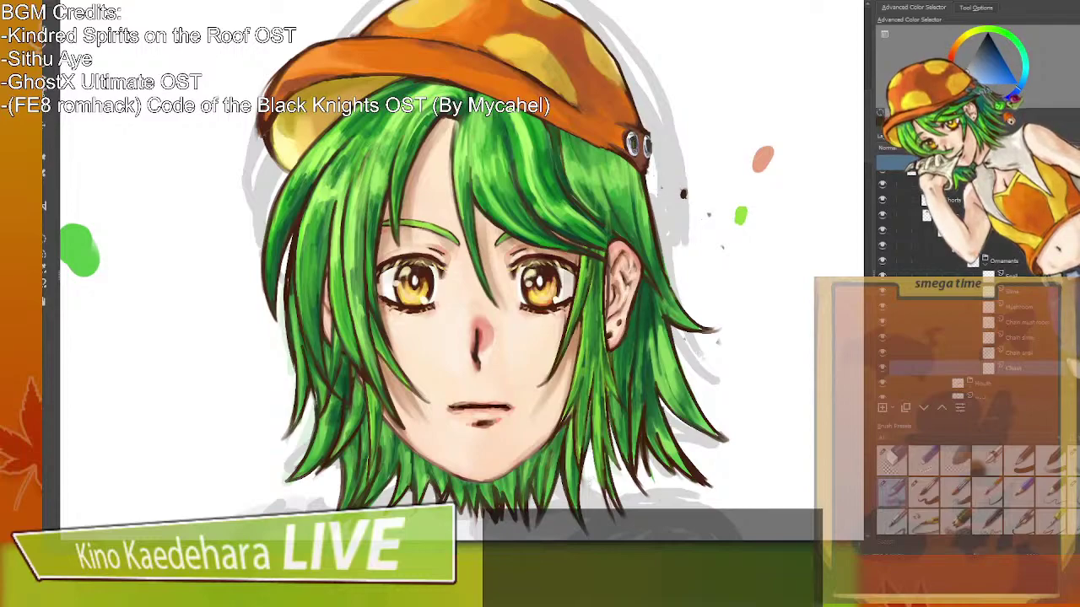
left_click_drag(635, 153, 657, 221)
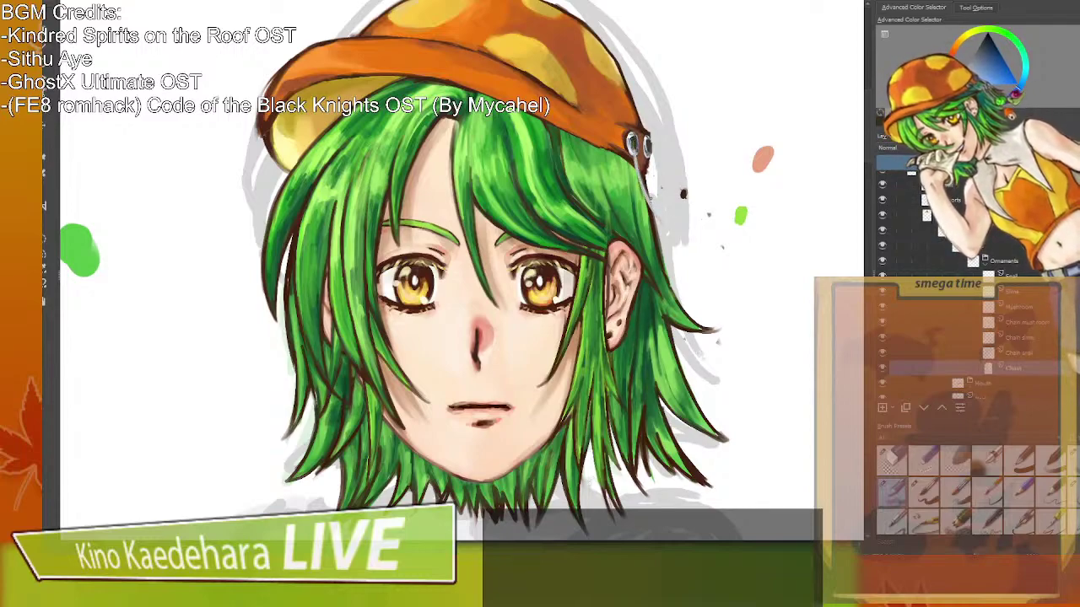
key("ctrl+z")
key("ctrl+z")
left_click_drag(634, 163, 665, 223)
key("ctrl+z")
Draw a long narrow metal ring hanging from the hat's eyelets in grey, with darker blue-grey edges and pale highlights.
left_click_drag(650, 156, 666, 224)
left_click_drag(659, 185, 661, 195)
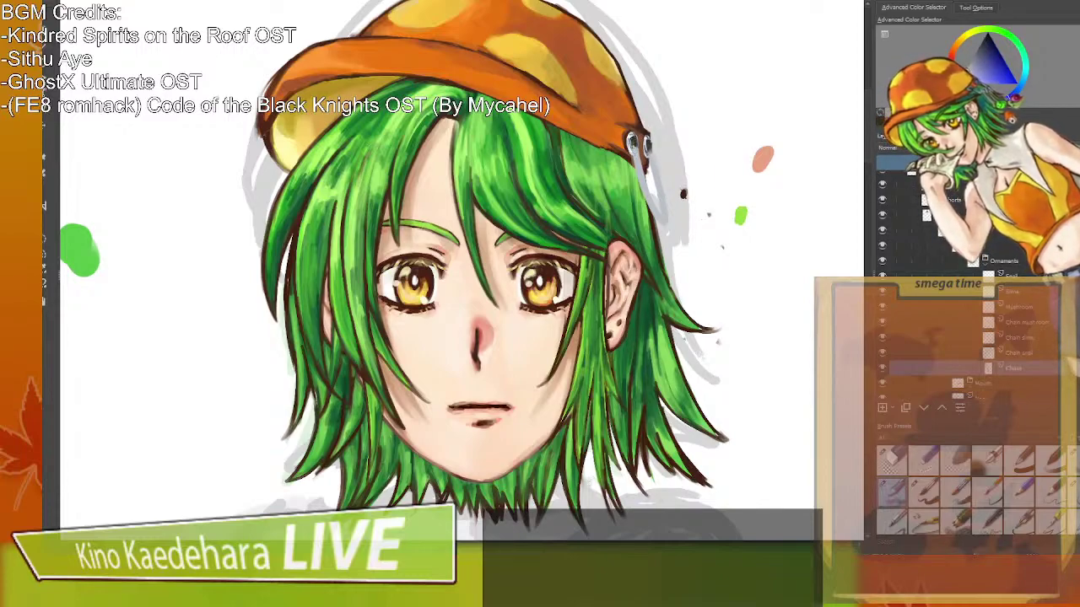
left_click(633, 138, "ctrl")
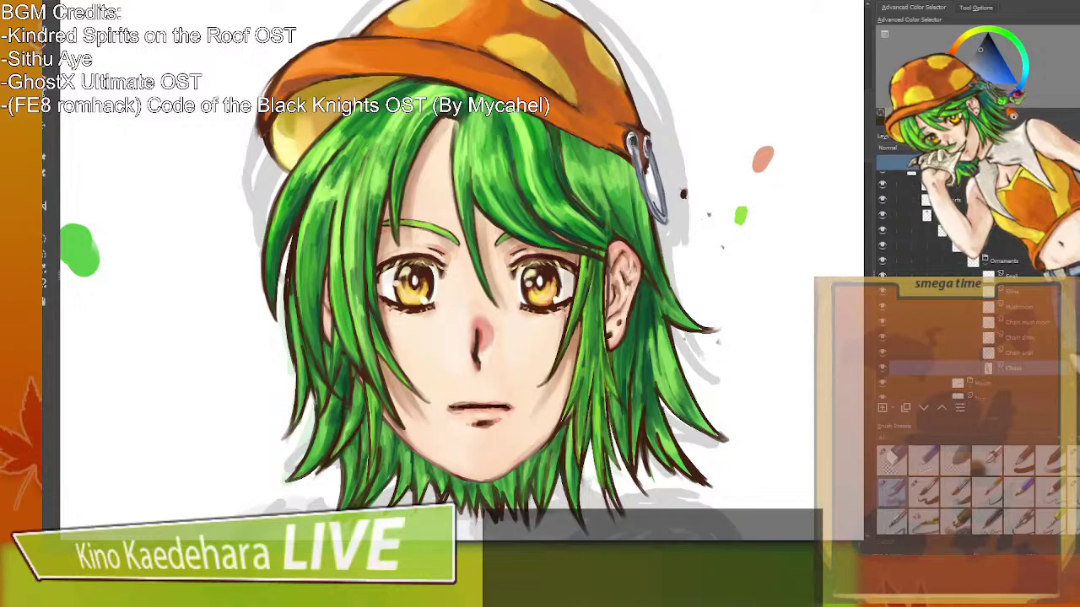
left_click(631, 138, "ctrl")
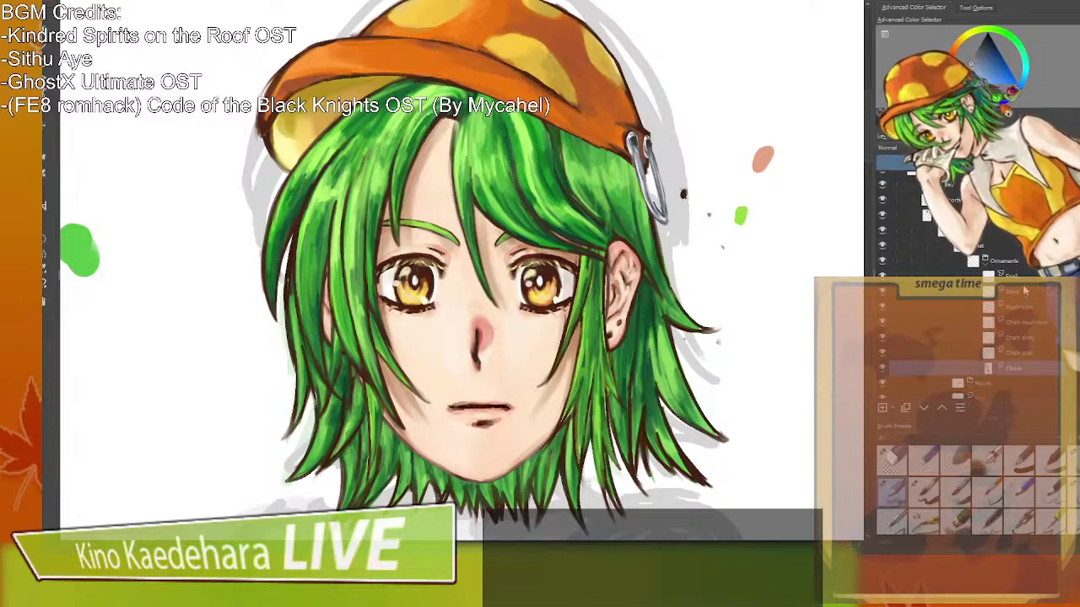
Draw one thin grey-blue chain strand on the Chain mushroom layer and another on the Chain slime layer, hanging below the hat's metal ring.
left_click(1036, 321)
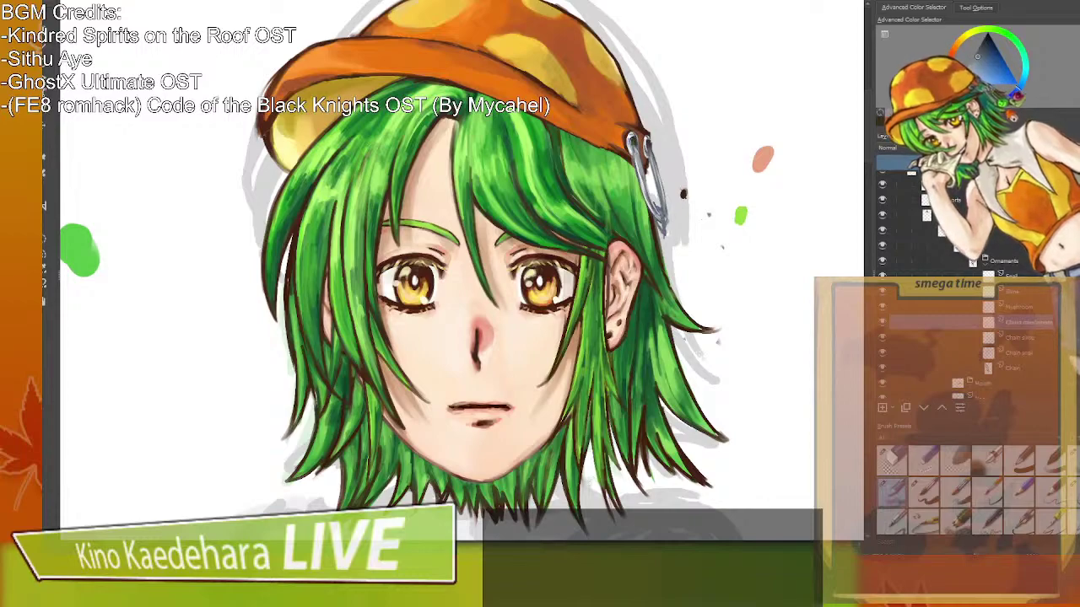
left_click_drag(663, 224, 684, 287)
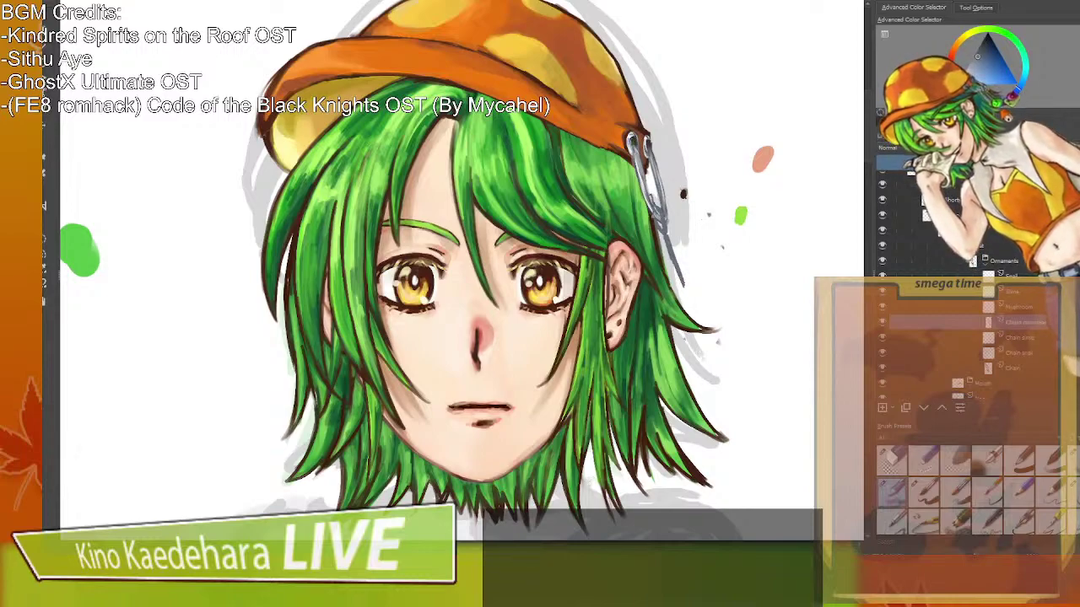
left_click(1014, 339)
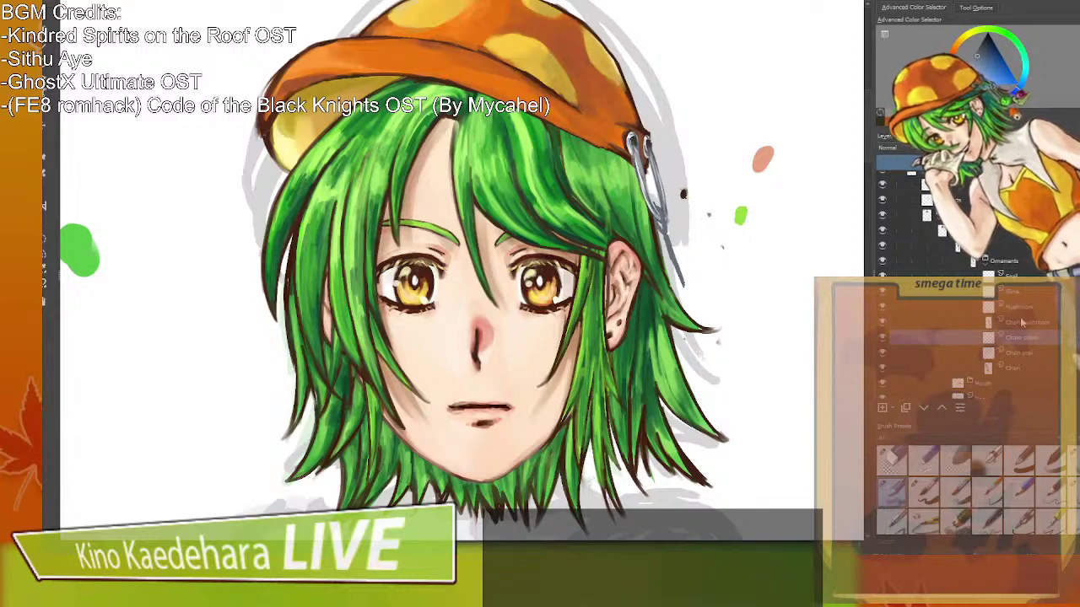
left_click(1021, 324)
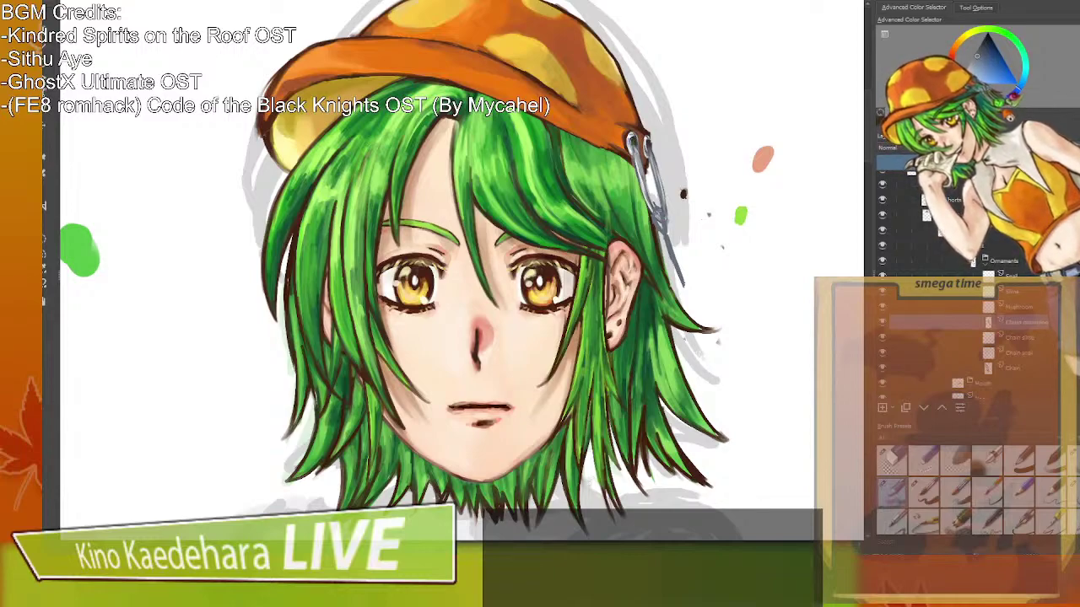
left_click(1016, 369)
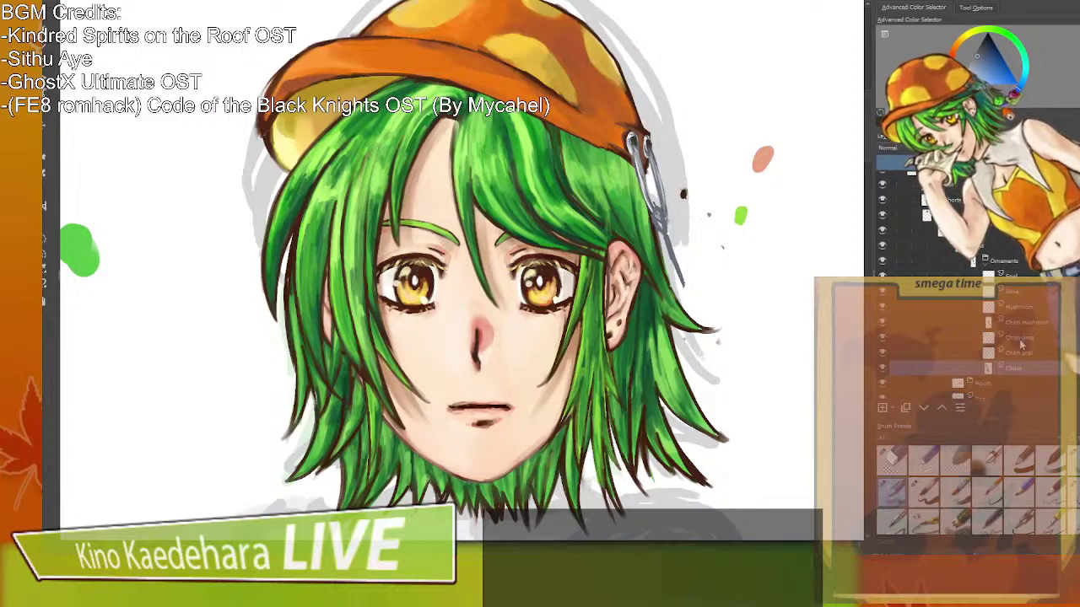
left_click(1020, 338)
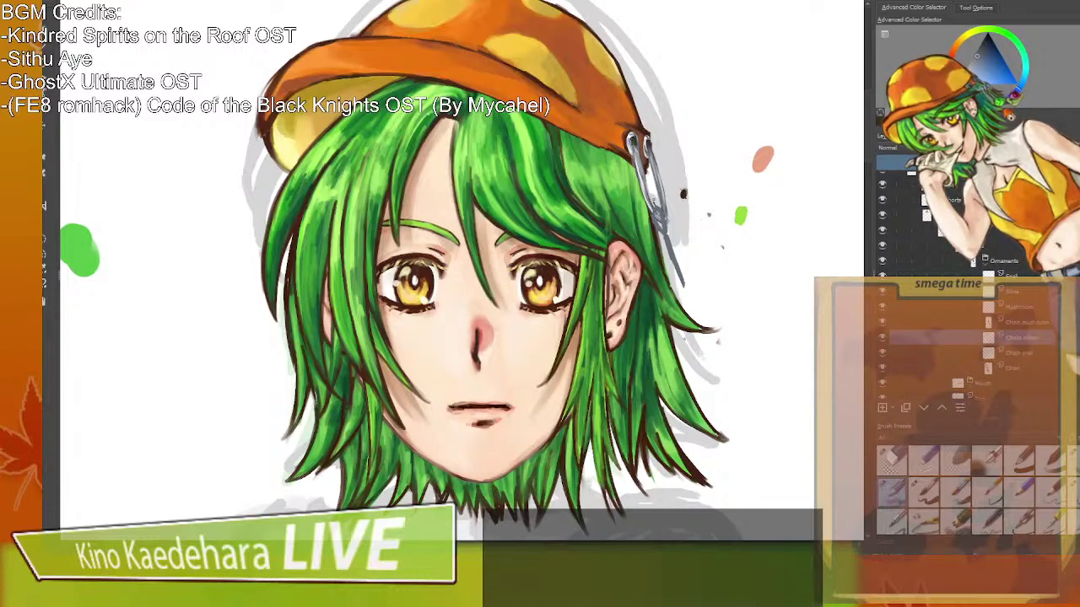
mouse_move(649, 184)
left_mouse_down()
mouse_move(646, 242)
mouse_move(645, 226)
left_mouse_up()
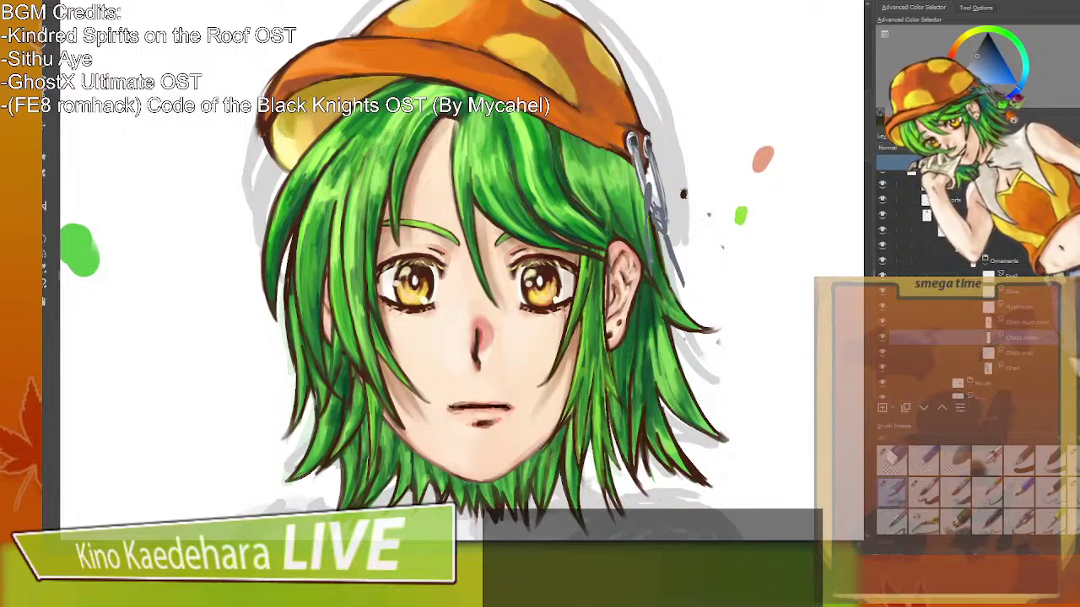
Draw a third grey-blue strand with small links on the Chain snail layer, slanting down and outward from the metal ring.
left_click(1027, 353)
left_click_drag(660, 173, 664, 183)
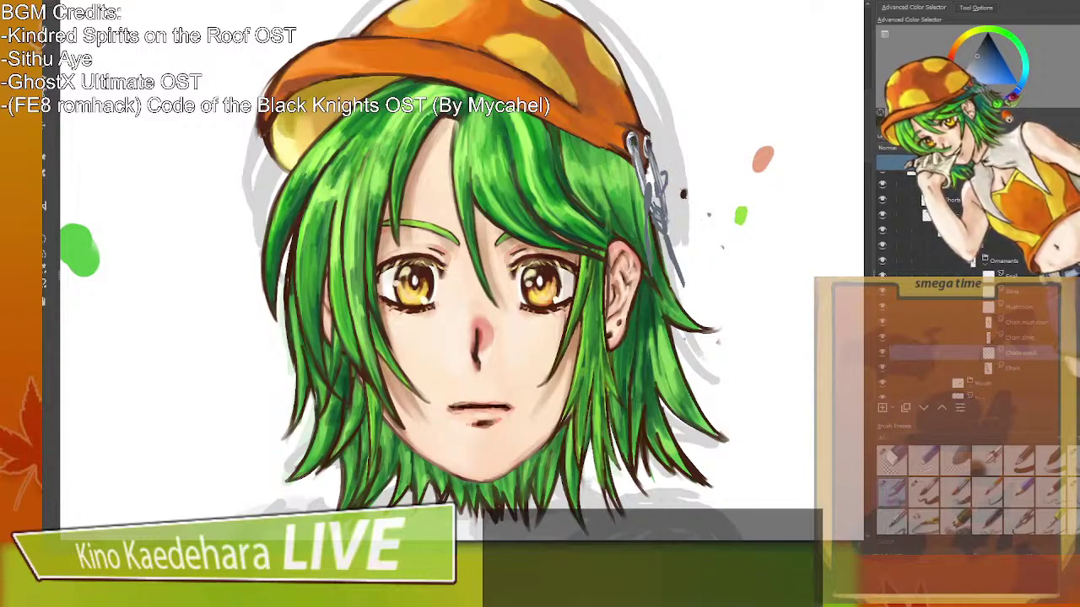
left_click_drag(666, 190, 687, 254)
left_click_drag(675, 218, 693, 260)
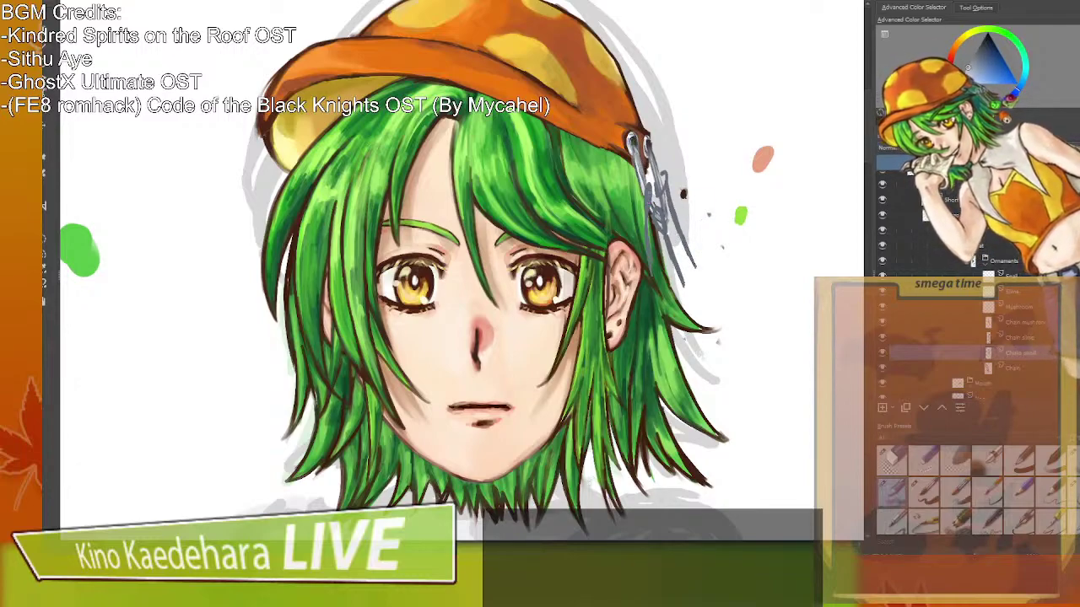
Refine the snail, slime and mushroom chains on their own layers with sampled darker grey edges and pale highlights.
left_click(643, 182, "ctrl")
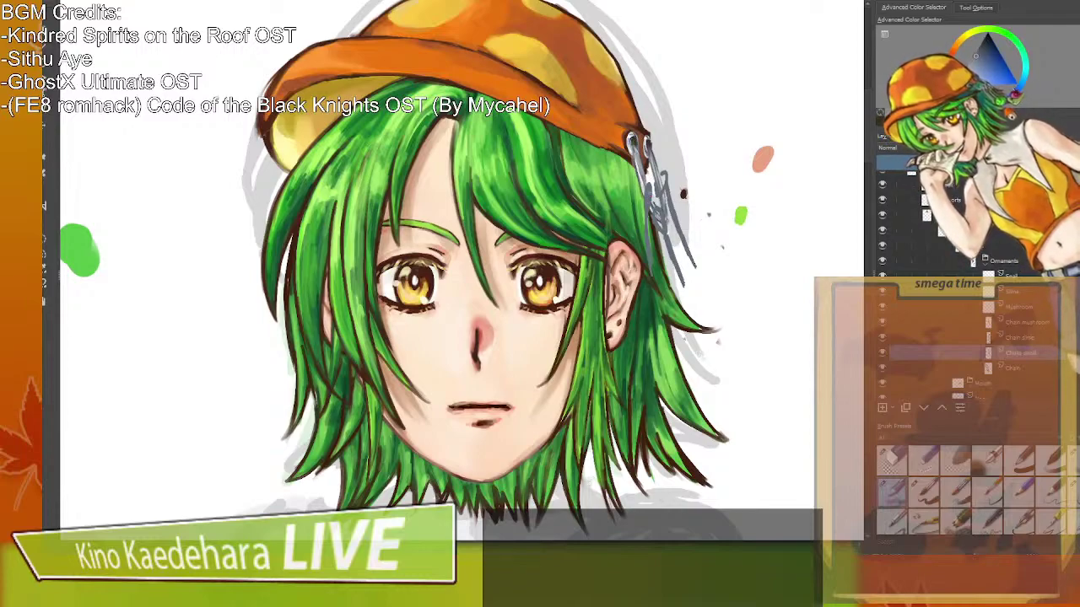
left_click(648, 179, "ctrl")
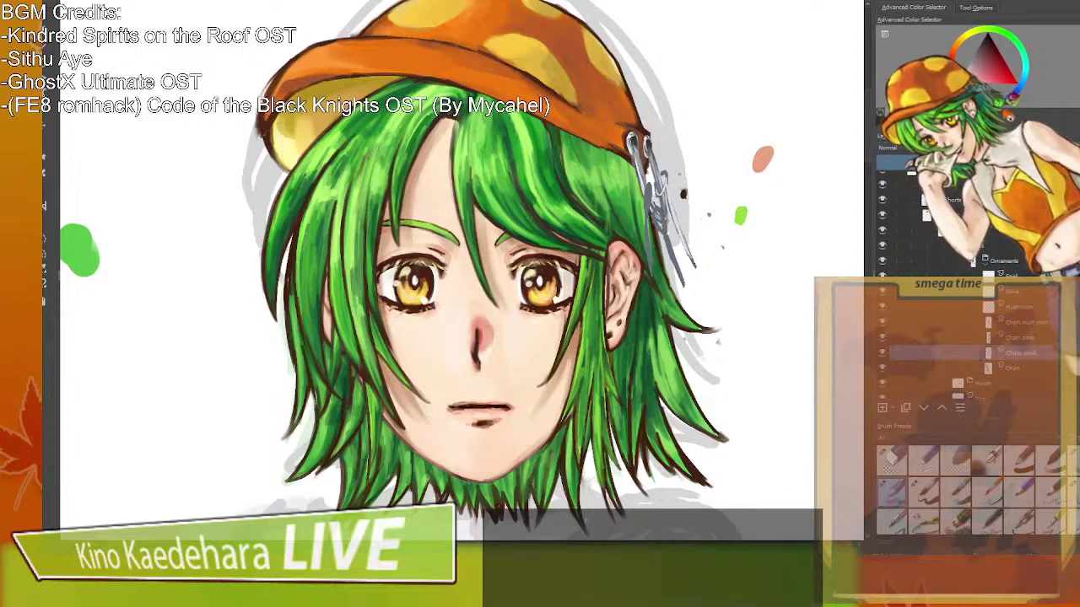
left_click(1016, 338)
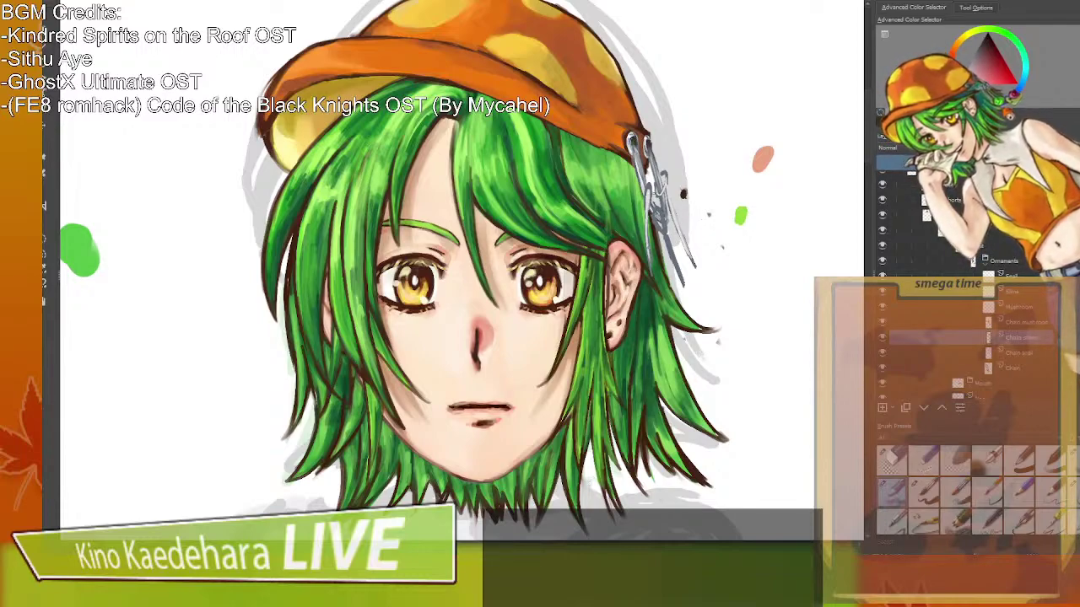
left_click(1018, 322)
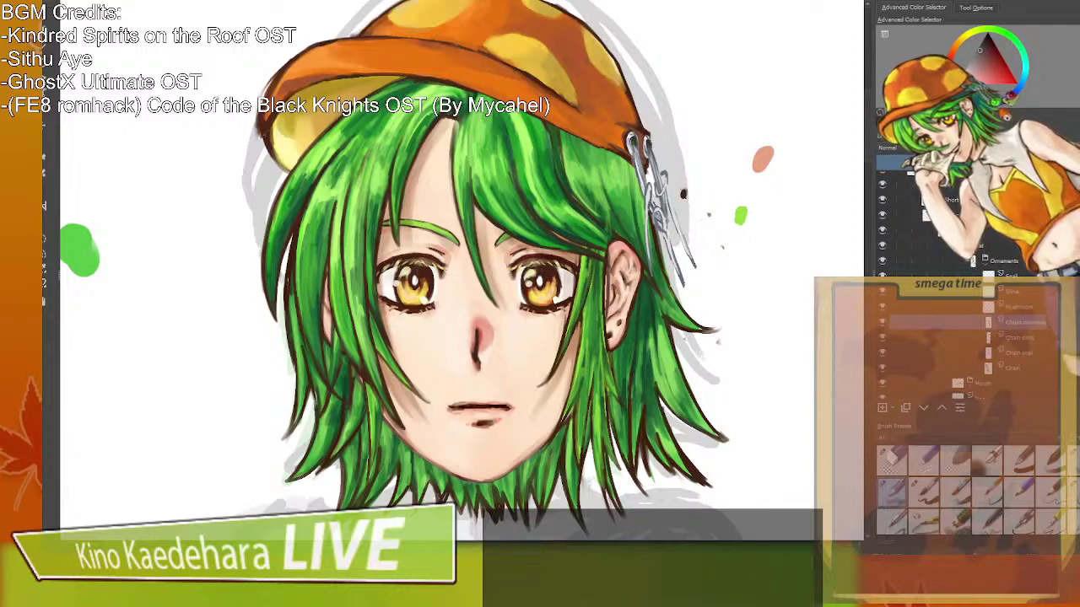
left_click(649, 166, "ctrl")
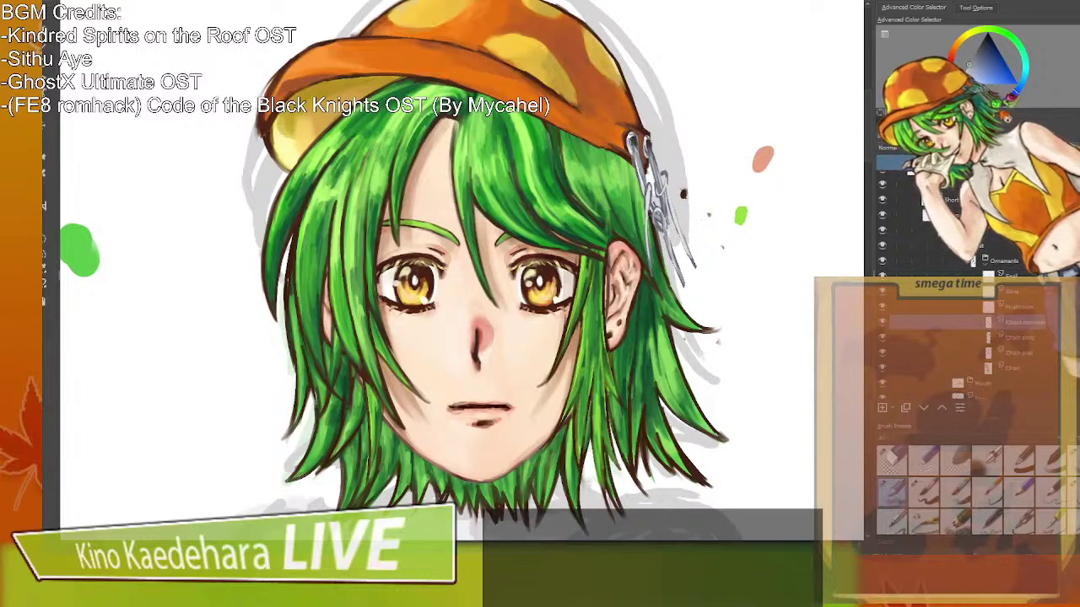
left_click(1026, 337)
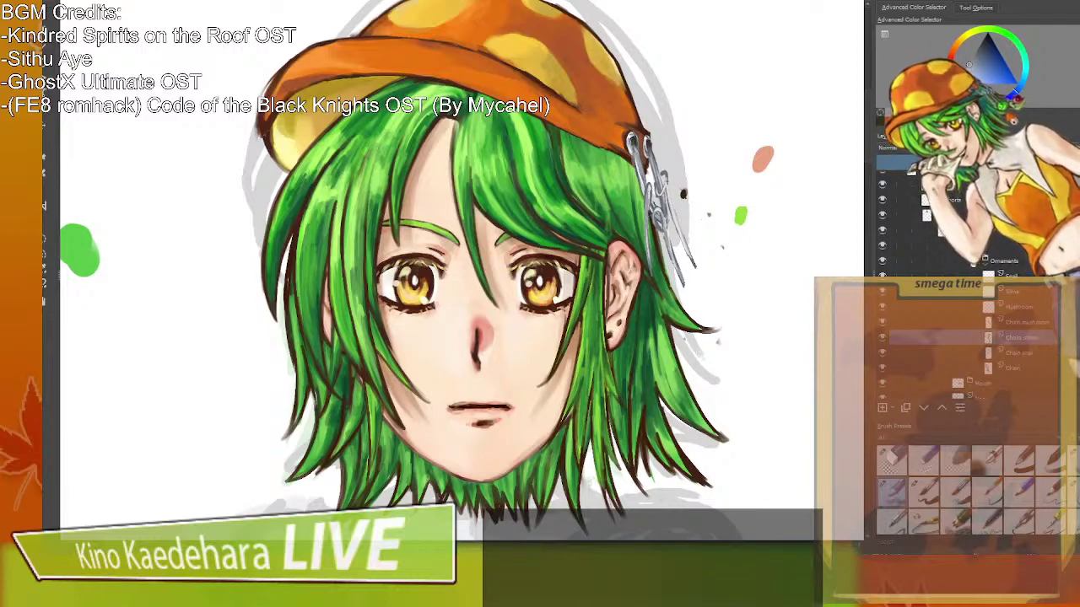
left_click(1019, 354)
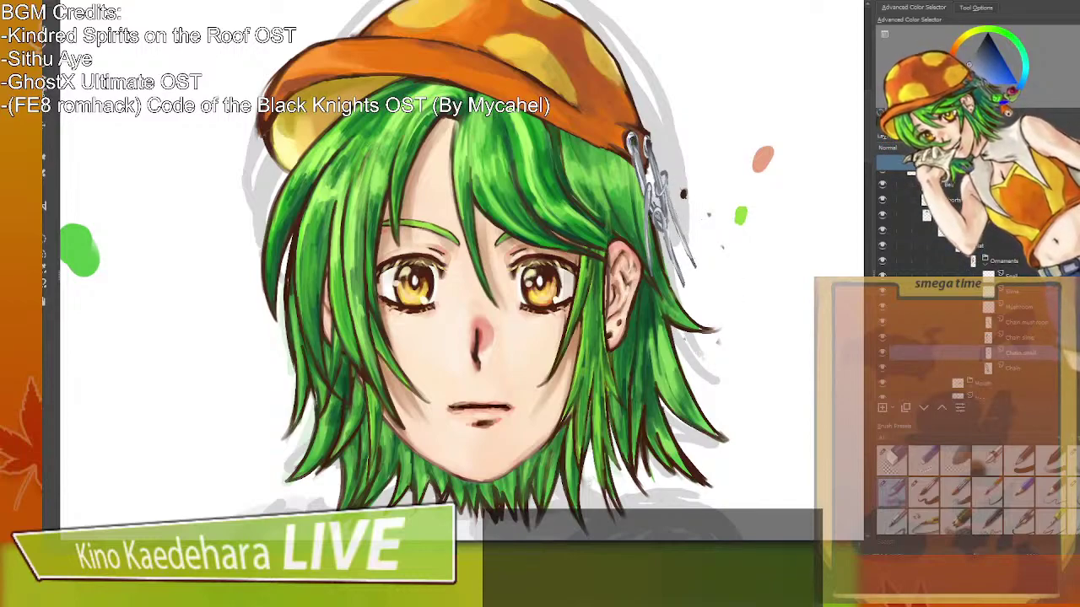
On the Snail layer, outline a snail charm with a round shell and curved body in dark brown at the end of the outermost chain.
left_click(1018, 275)
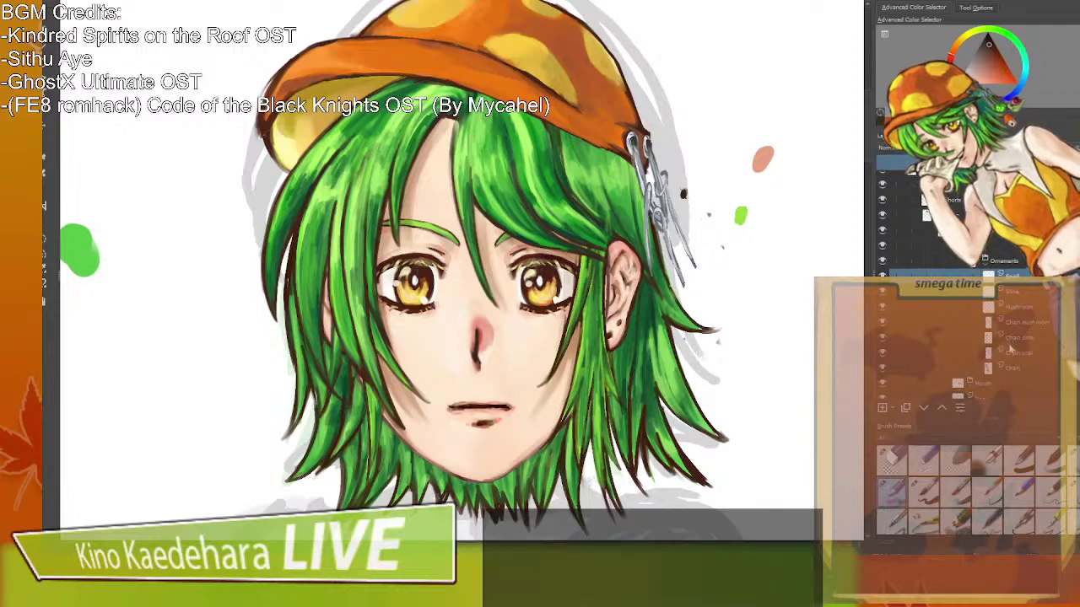
left_click(883, 353)
left_click(882, 356)
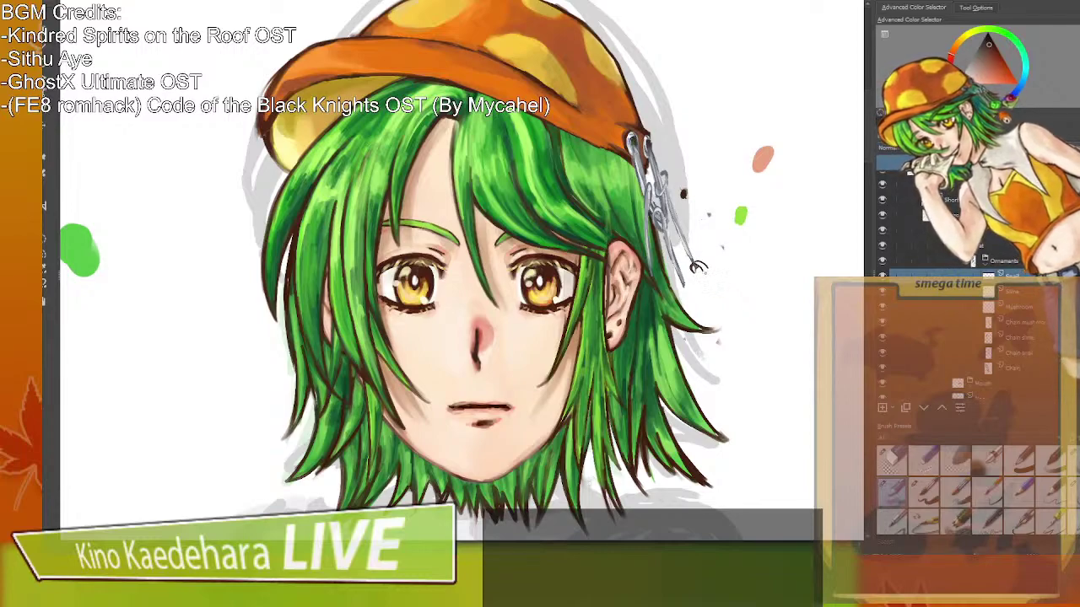
left_click_drag(704, 264, 743, 311)
key("ctrl+z")
mouse_move(703, 265)
left_mouse_down()
mouse_move(741, 274)
mouse_move(694, 318)
mouse_move(685, 302)
mouse_move(693, 318)
left_mouse_up()
mouse_move(687, 277)
left_mouse_down()
mouse_move(685, 303)
mouse_move(700, 322)
left_mouse_up()
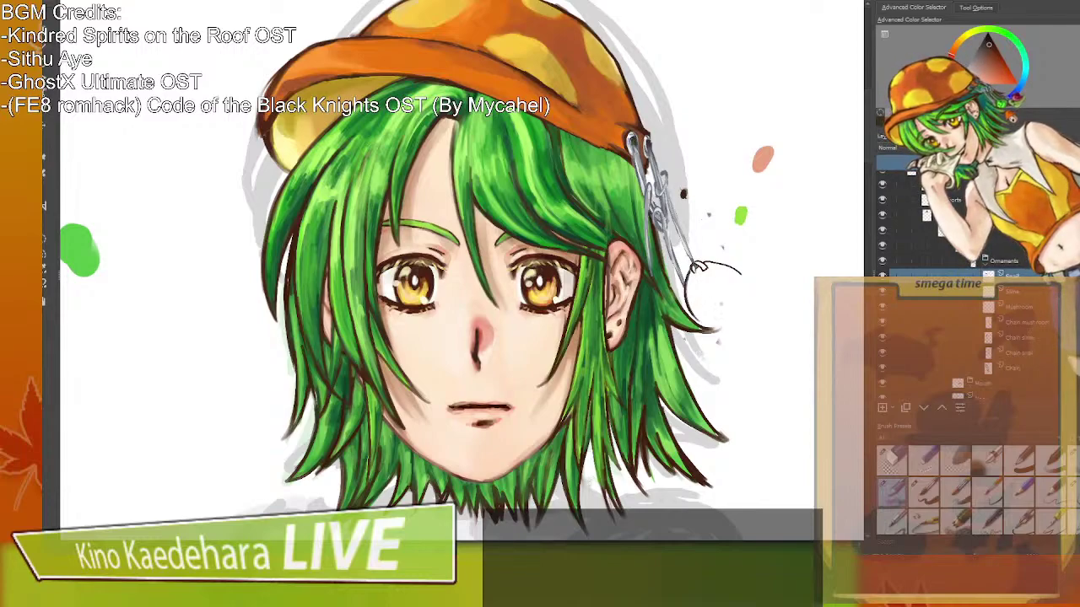
mouse_move(736, 285)
left_mouse_down()
mouse_move(746, 266)
mouse_move(764, 274)
mouse_move(759, 305)
mouse_move(724, 324)
mouse_move(701, 321)
mouse_move(735, 286)
mouse_move(691, 310)
mouse_move(708, 312)
left_mouse_up()
key("/")
key("/")
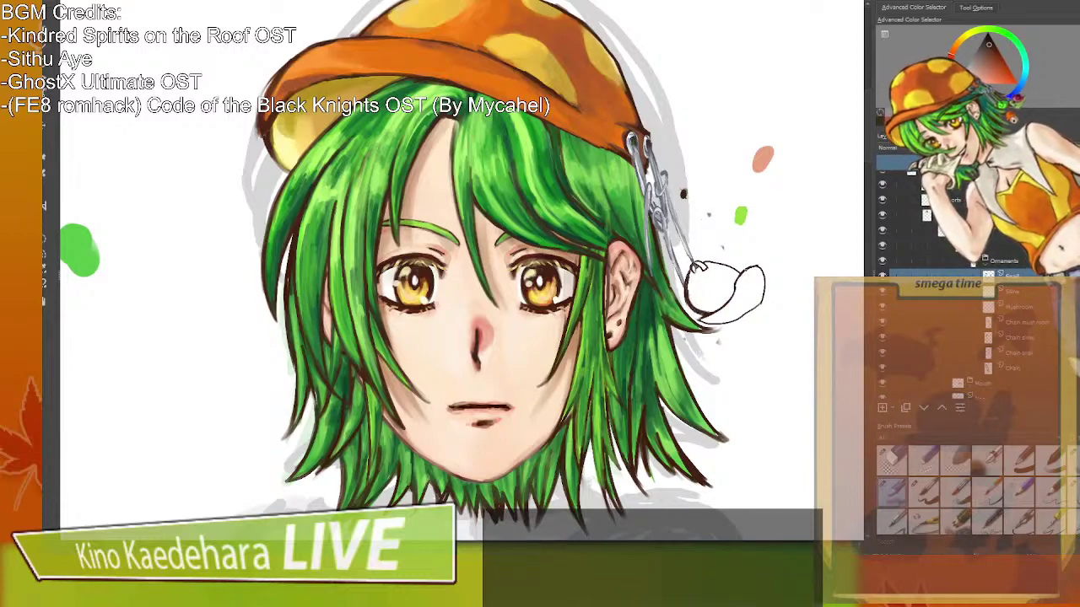
Sketch a small scrunched face on the snail's head and a spiral on its shell.
left_click_drag(743, 280, 750, 273)
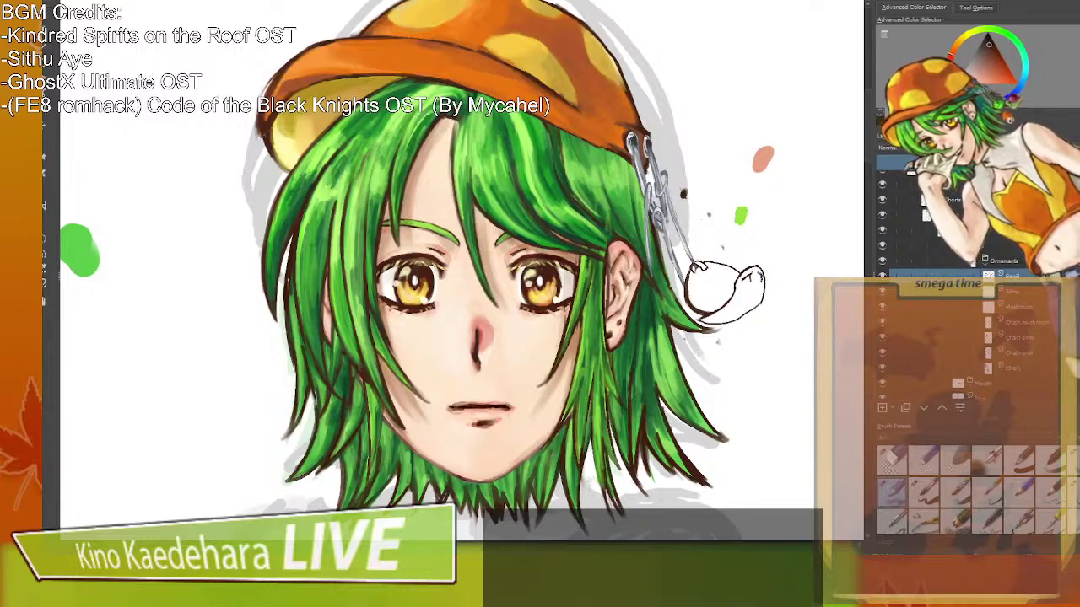
left_click_drag(753, 283, 759, 291)
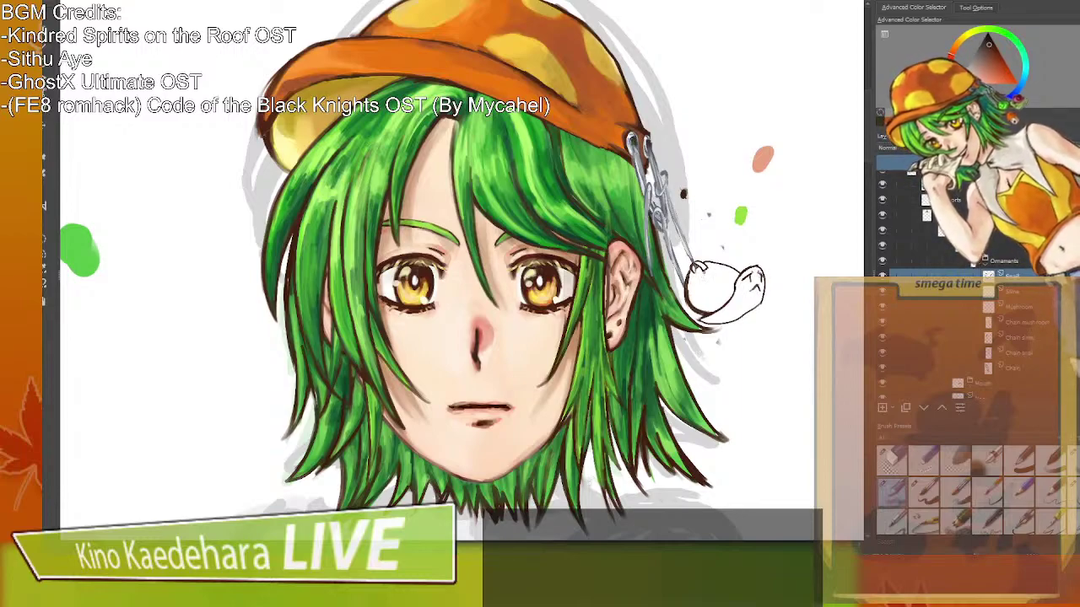
mouse_move(700, 283)
left_mouse_down()
mouse_move(732, 285)
mouse_move(712, 299)
left_mouse_up()
mouse_move(714, 287)
left_mouse_down()
mouse_move(722, 294)
mouse_move(698, 300)
mouse_move(722, 291)
mouse_move(711, 287)
mouse_move(719, 301)
left_mouse_up()
key("ctrl+z")
key("ctrl+z")
key("ctrl+z")
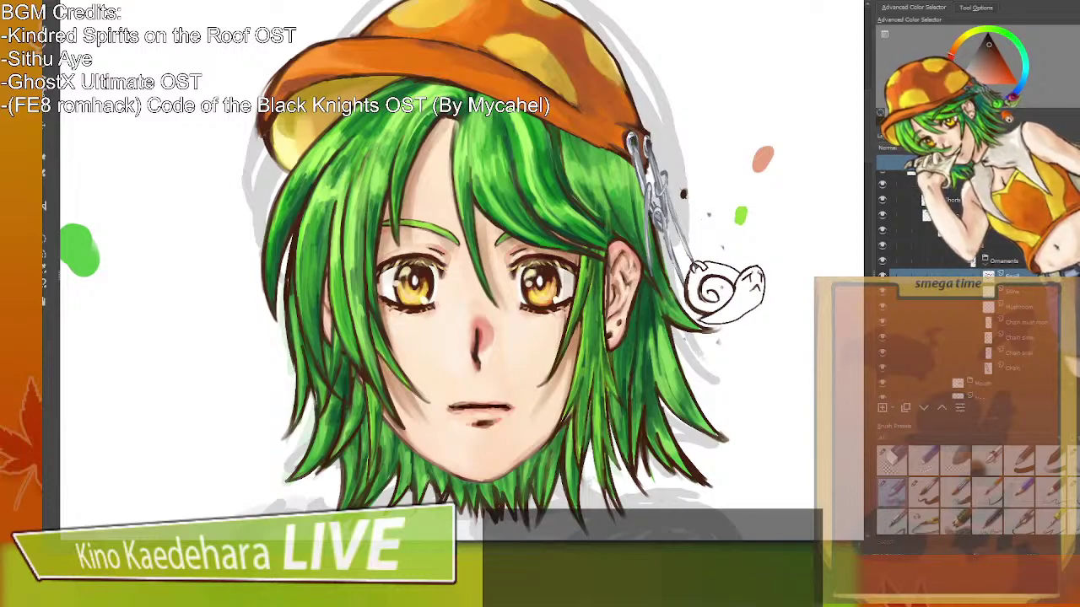
Fill the snail's shell with muted purple and its body with pale yellow.
left_click(965, 94)
left_click(975, 74)
mouse_move(697, 277)
left_mouse_down()
mouse_move(694, 302)
mouse_move(694, 292)
mouse_move(723, 292)
mouse_move(705, 281)
mouse_move(724, 286)
mouse_move(725, 300)
mouse_move(695, 280)
mouse_move(722, 274)
mouse_move(699, 291)
mouse_move(700, 268)
mouse_move(731, 274)
mouse_move(704, 307)
left_mouse_up()
mouse_move(722, 271)
left_mouse_down()
mouse_move(712, 269)
mouse_move(700, 305)
left_mouse_up()
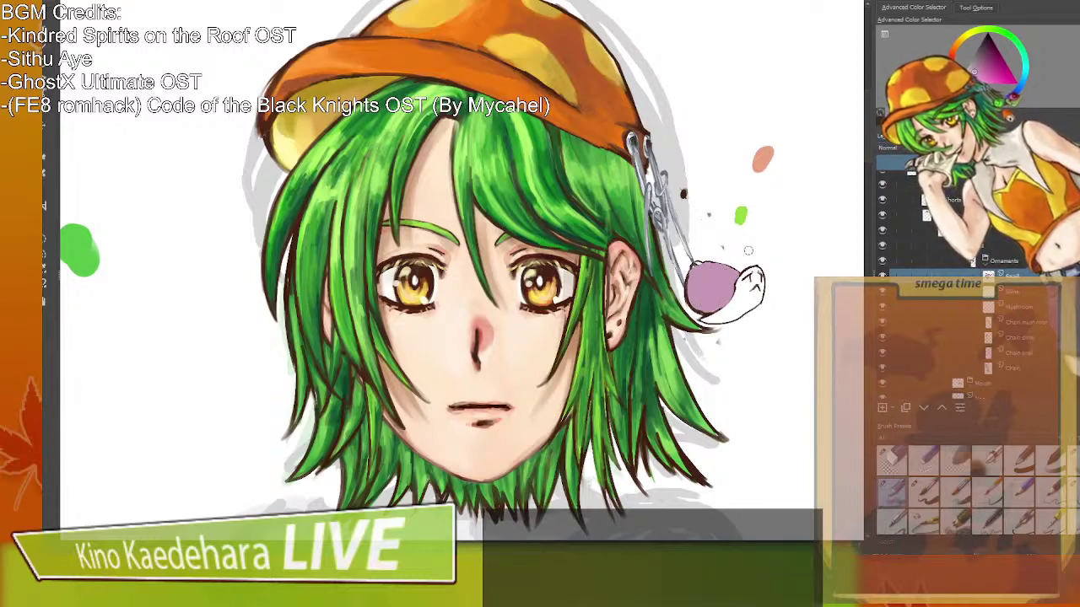
left_click(1002, 34)
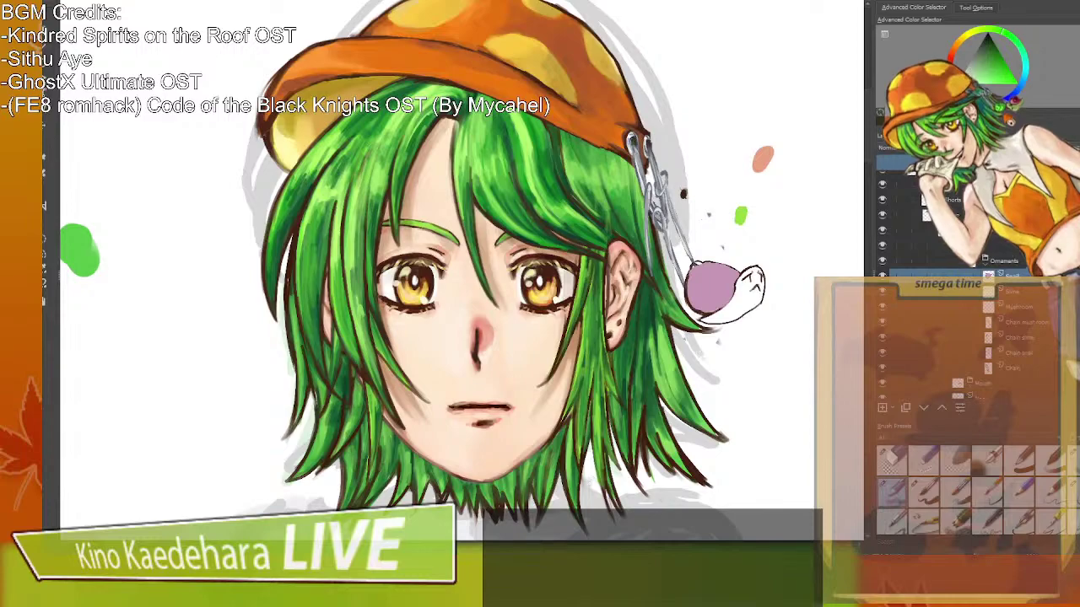
left_click(992, 30)
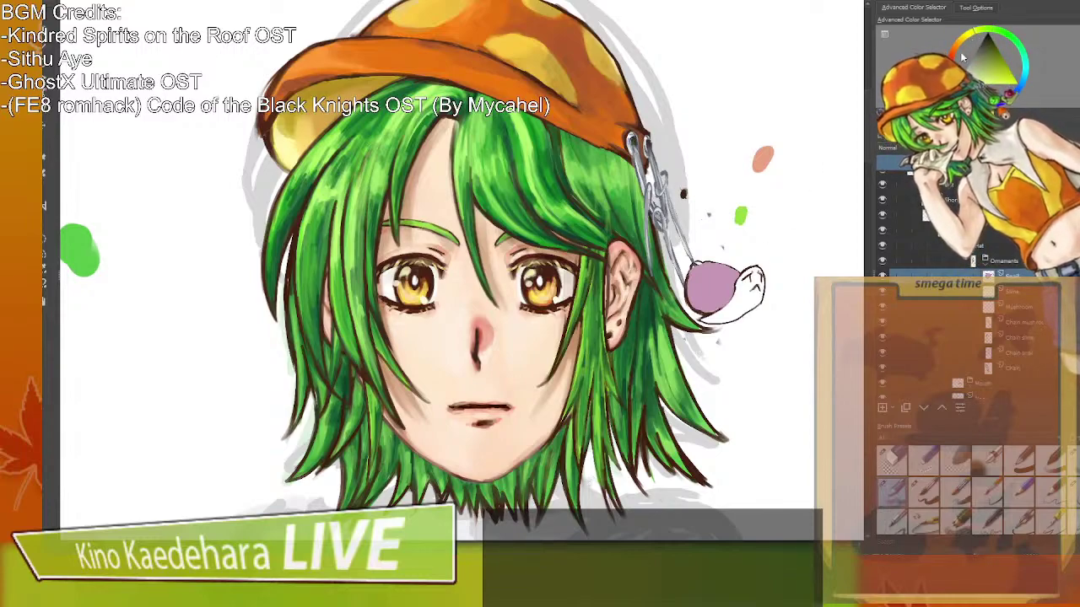
mouse_move(721, 310)
left_mouse_down()
mouse_move(708, 319)
mouse_move(745, 274)
mouse_move(759, 291)
mouse_move(718, 318)
mouse_move(752, 285)
left_mouse_up()
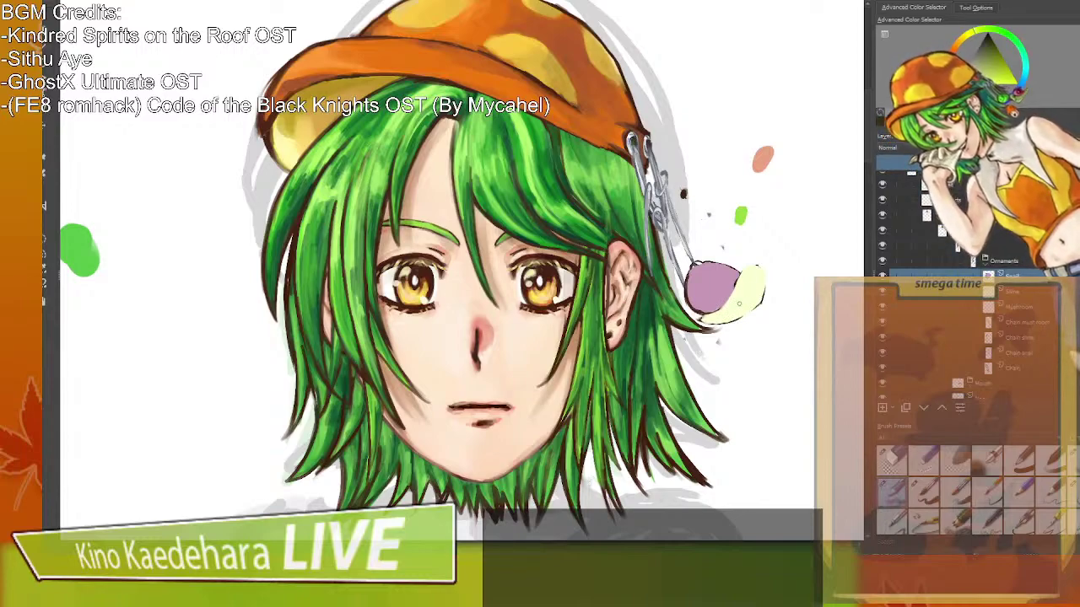
Paint a small grey attachment ring at the top of the snail's shell and thicken the dark brown outline around the snail.
left_click(702, 270, "ctrl")
left_click_drag(690, 266, 697, 267)
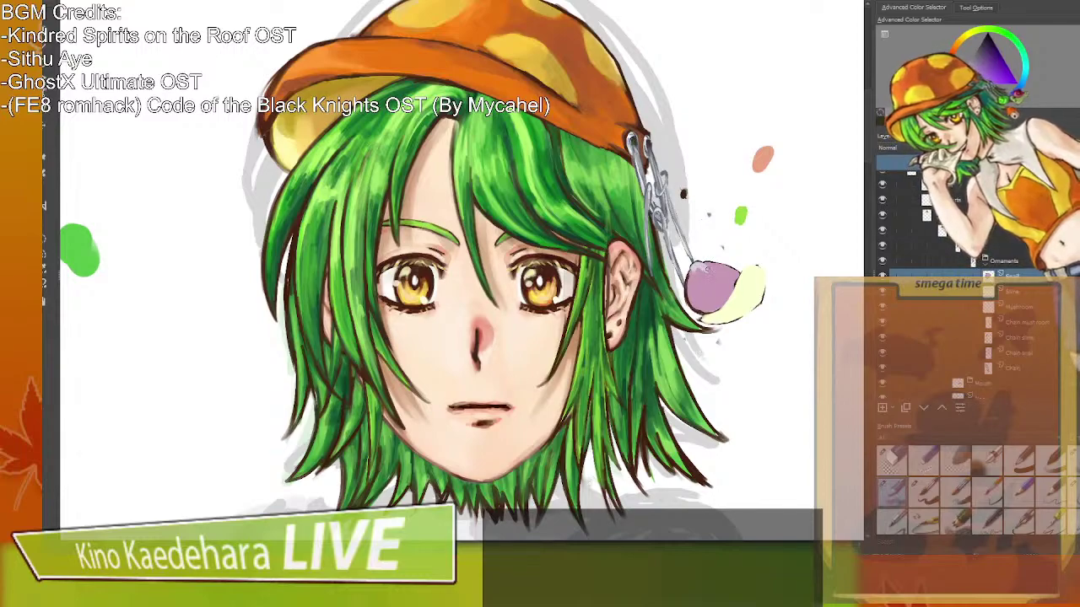
left_click(690, 295, "ctrl")
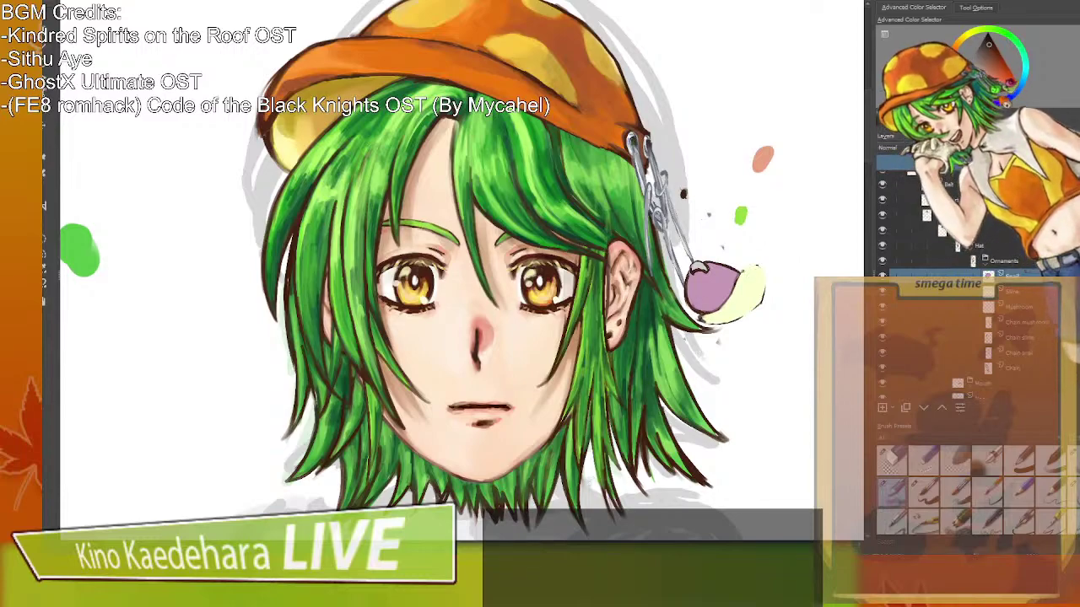
mouse_move(738, 280)
left_mouse_down()
mouse_move(757, 265)
mouse_move(764, 294)
mouse_move(722, 324)
mouse_move(762, 299)
left_mouse_up()
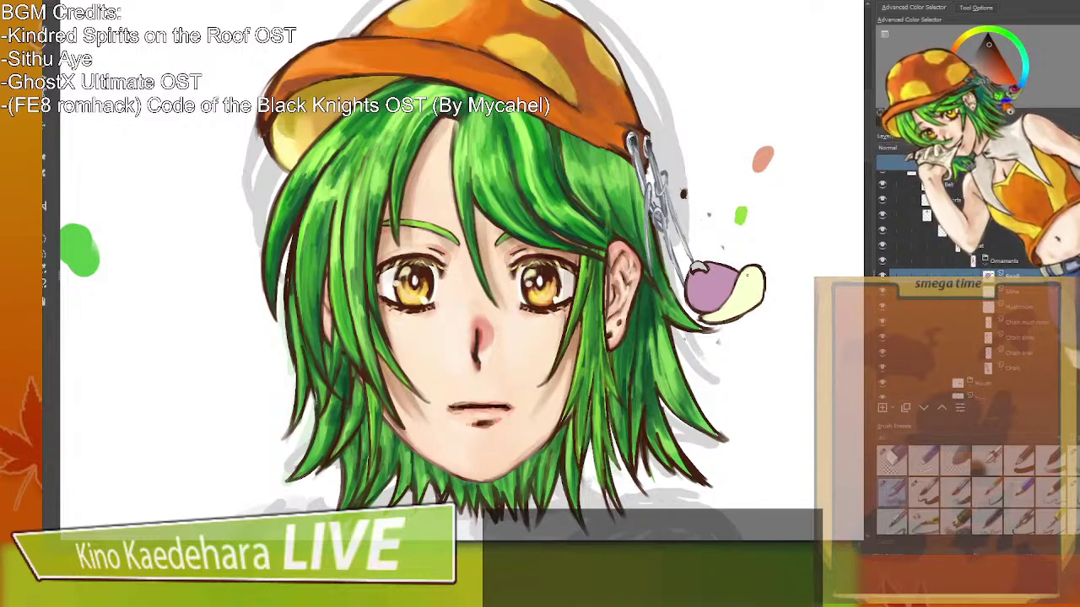
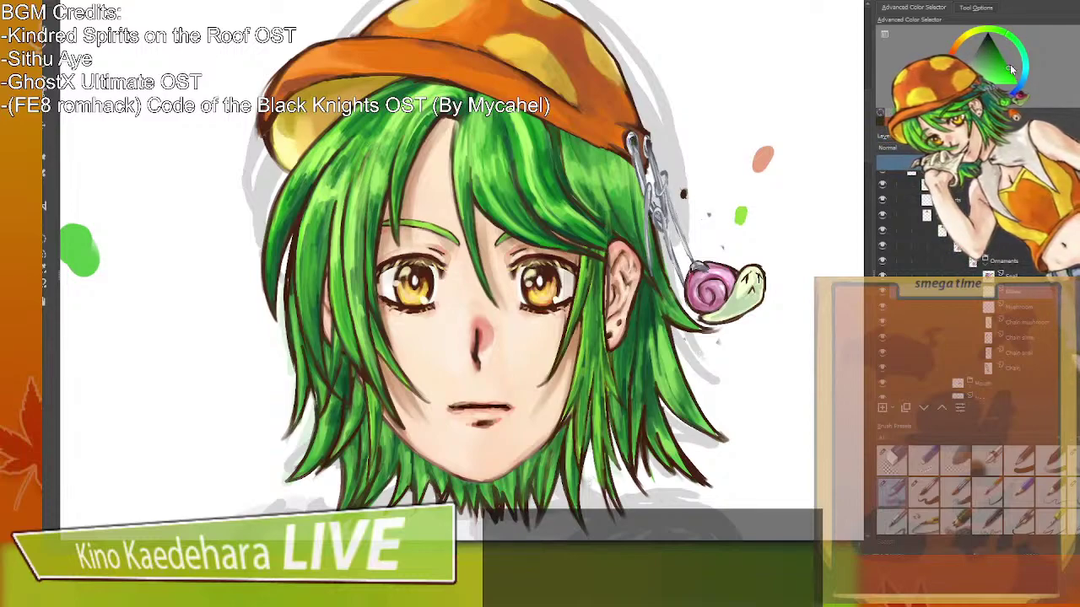
On the Slime layer, paint a green teardrop slime charm under its chain with a lighter inside, dark outline and open-mouthed face.
mouse_move(656, 287)
left_mouse_down()
mouse_move(650, 302)
mouse_move(676, 323)
mouse_move(661, 336)
mouse_move(682, 332)
mouse_move(678, 342)
mouse_move(649, 316)
mouse_move(673, 349)
left_mouse_up()
left_click_drag(650, 288, 646, 338)
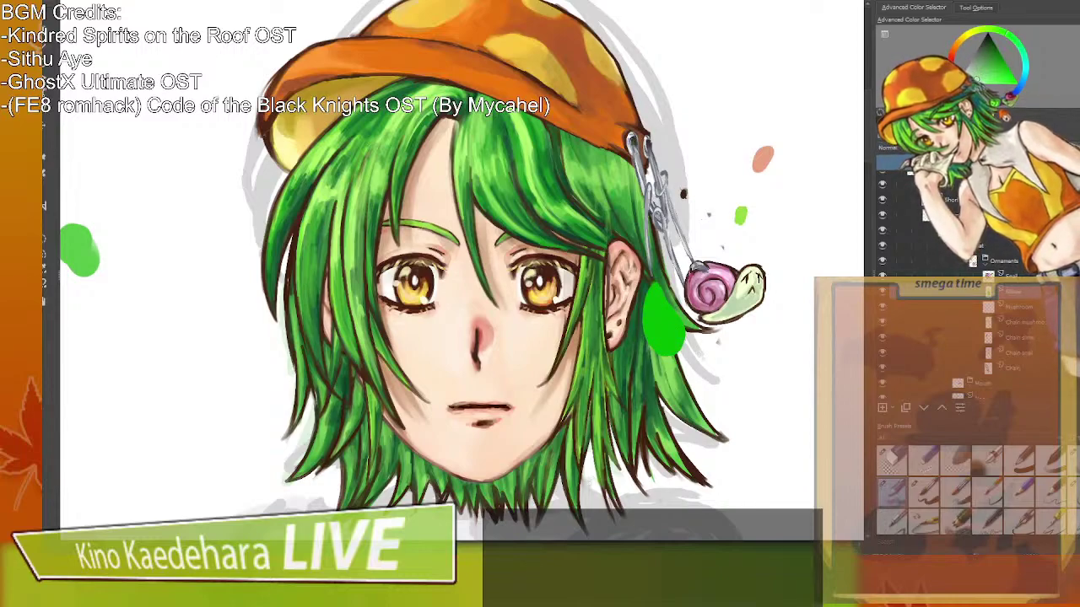
mouse_move(659, 313)
left_mouse_down()
mouse_move(676, 338)
mouse_move(653, 302)
mouse_move(651, 339)
mouse_move(652, 318)
mouse_move(668, 334)
mouse_move(658, 292)
mouse_move(665, 340)
mouse_move(658, 331)
mouse_move(675, 335)
mouse_move(652, 296)
mouse_move(678, 346)
left_mouse_up()
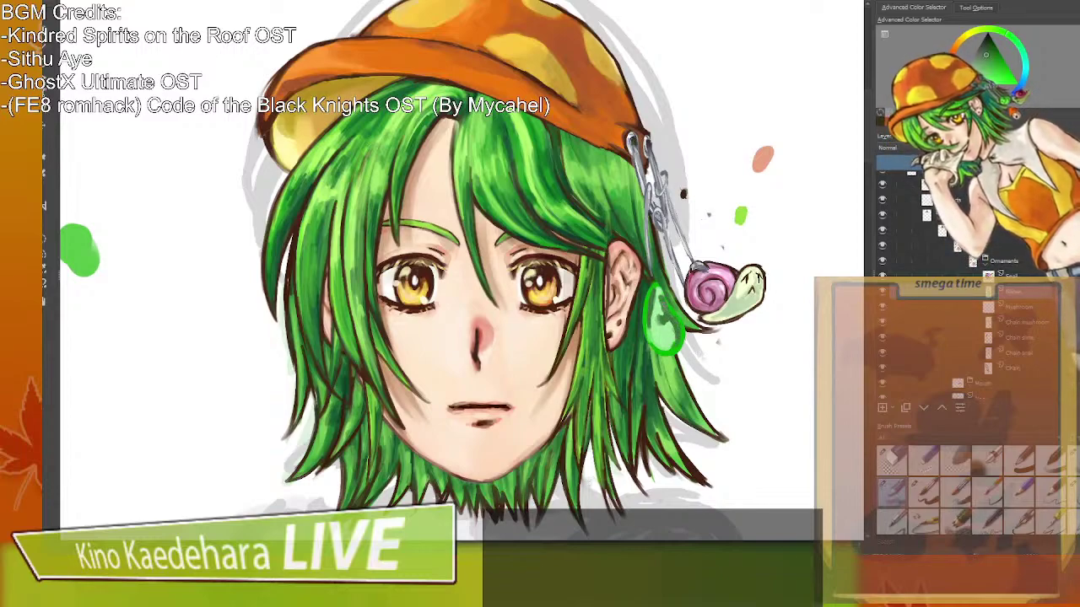
left_click_drag(662, 338, 671, 342)
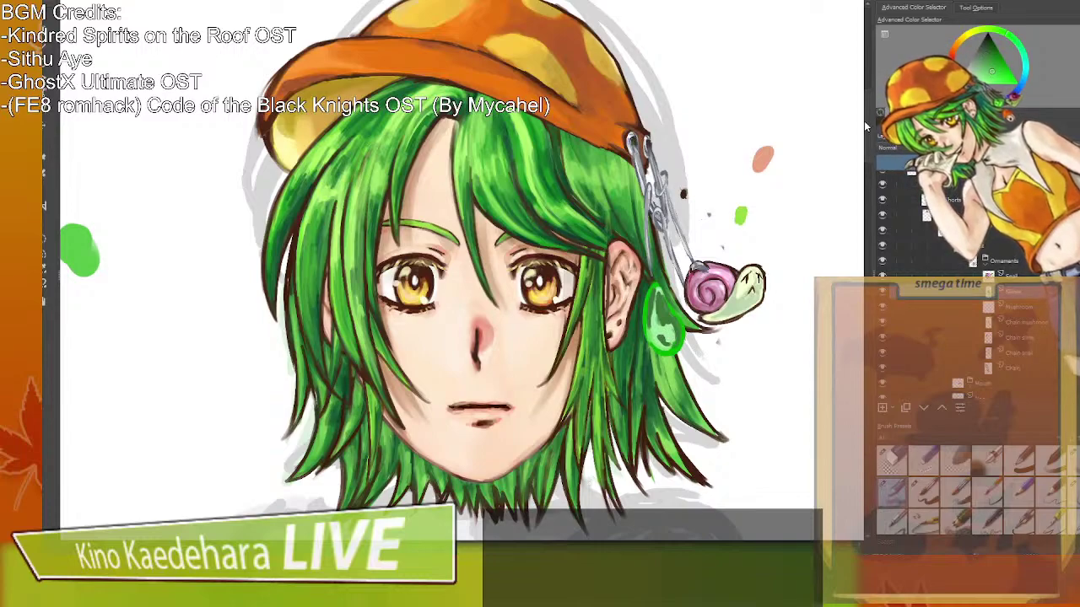
mouse_move(653, 291)
left_mouse_down()
mouse_move(664, 322)
mouse_move(674, 316)
mouse_move(681, 331)
mouse_move(665, 339)
mouse_move(674, 336)
left_mouse_up()
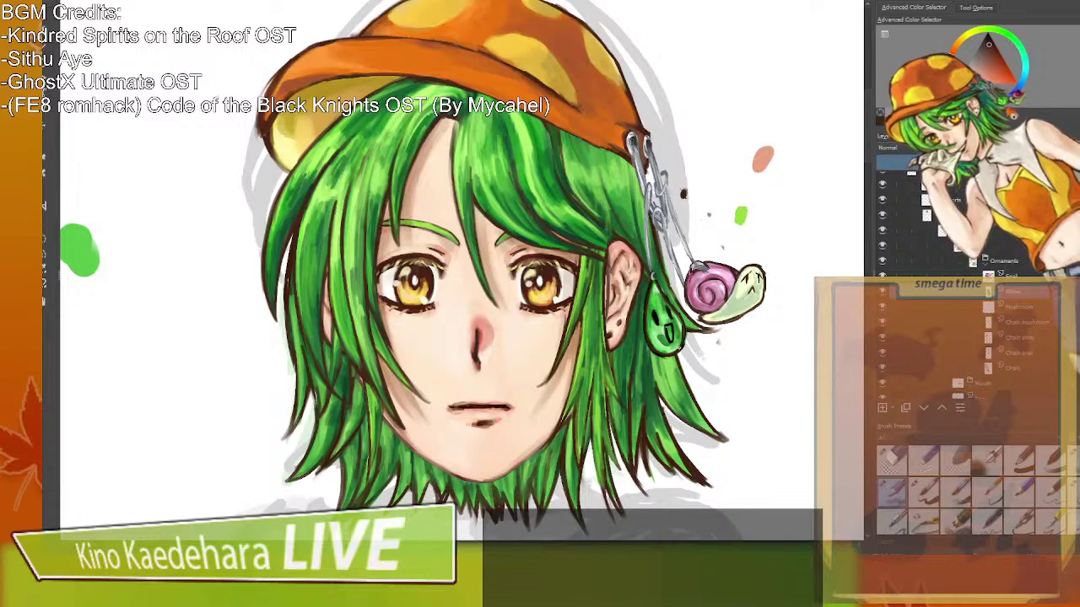
Paint small bright yellow highlights into the eyes of the slime charm's face.
left_click(970, 32)
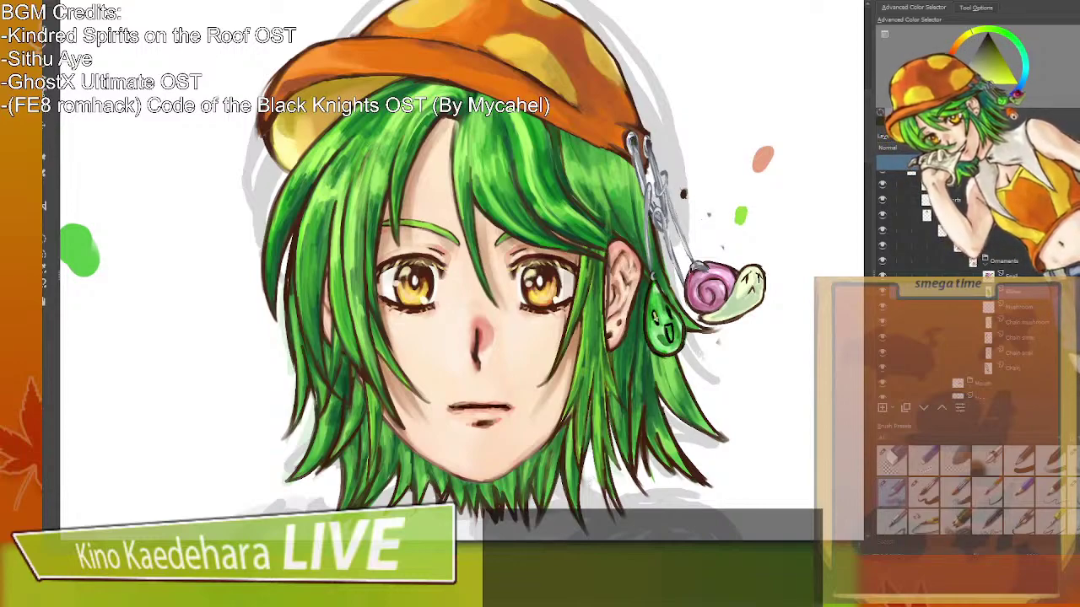
left_click(656, 317)
key("ctrl+z")
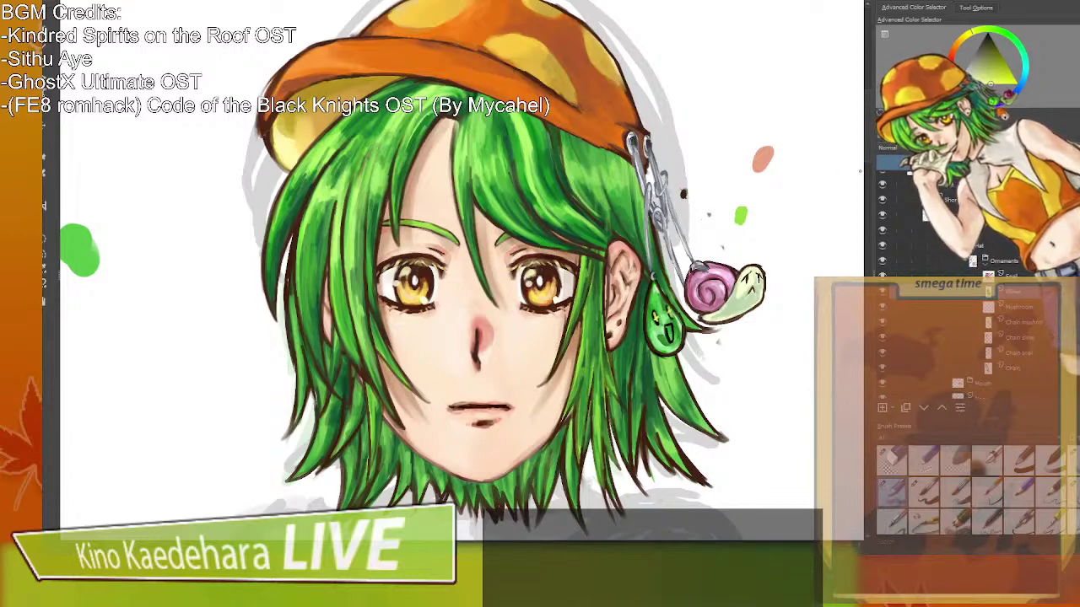
mouse_move(776, 253)
left_mouse_down()
mouse_move(796, 212)
mouse_move(764, 258)
left_mouse_up()
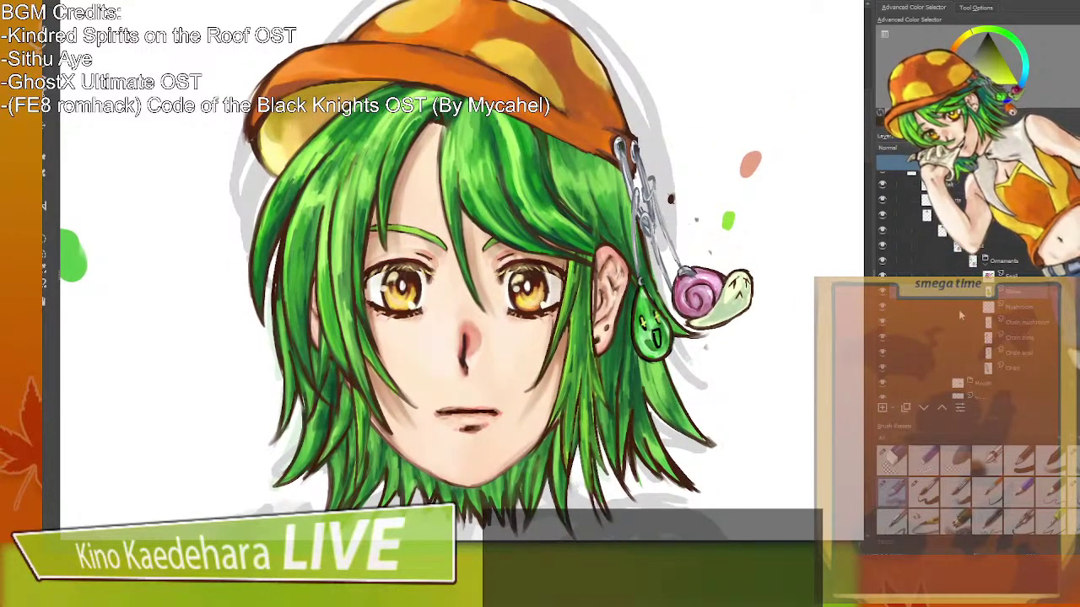
On the Mushroom layer, with the snail hidden, outline a small mushroom charm's domed cap and rounded stem in dark brown beside the slime.
left_click(953, 307)
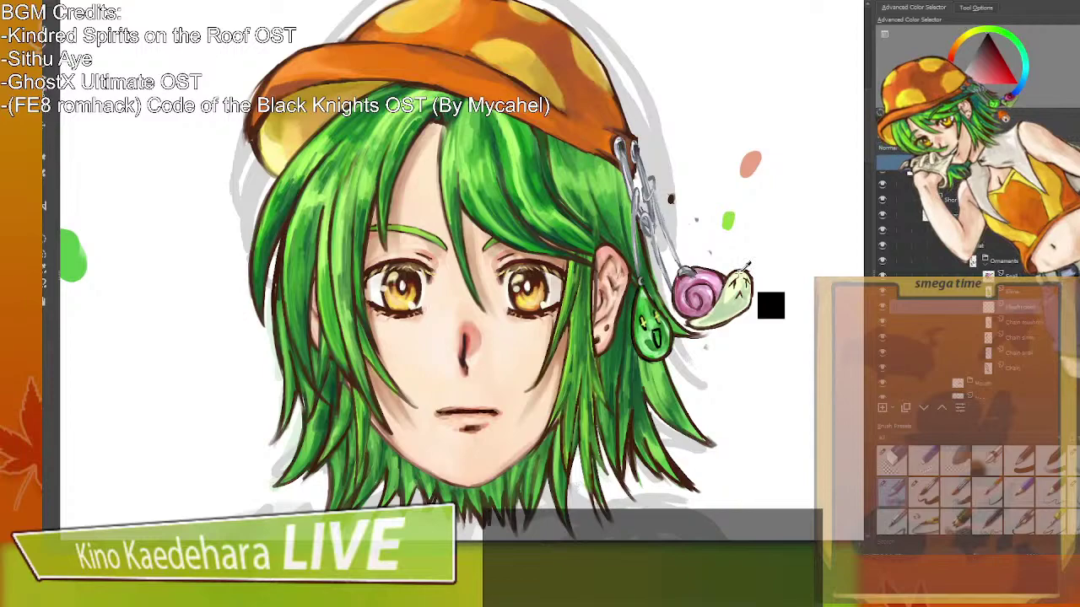
left_click(749, 271, "ctrl")
left_click(749, 271, "ctrl")
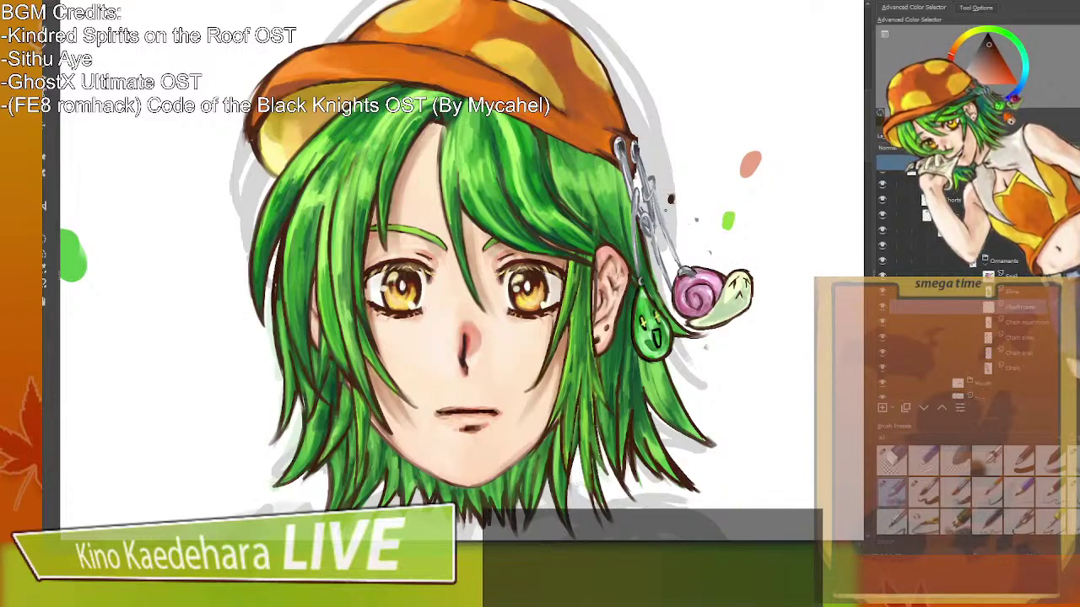
left_click(882, 273)
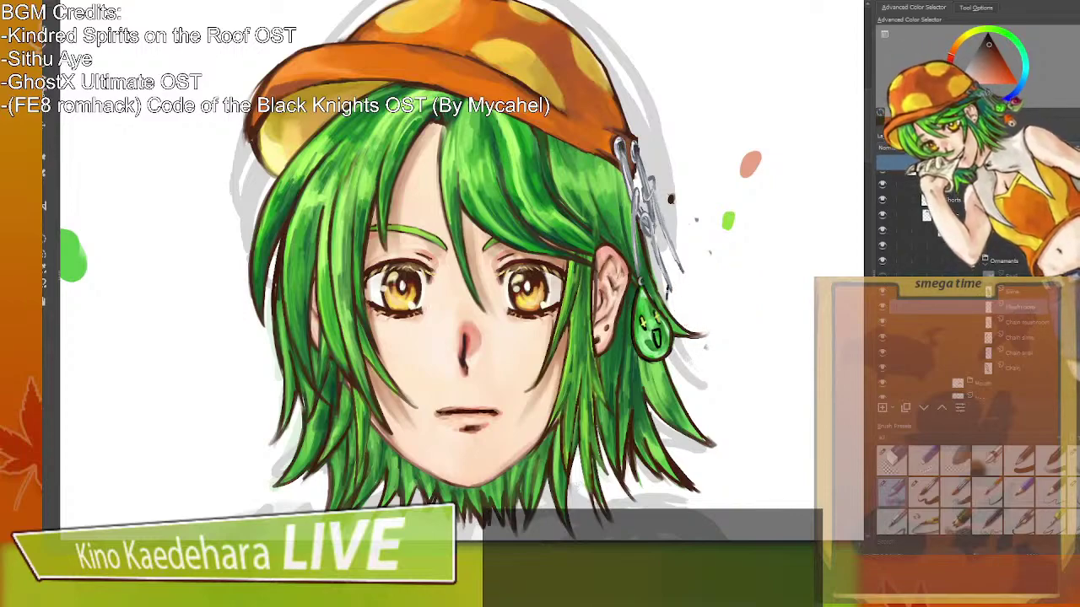
mouse_move(673, 288)
left_mouse_down()
mouse_move(699, 310)
mouse_move(670, 315)
left_mouse_up()
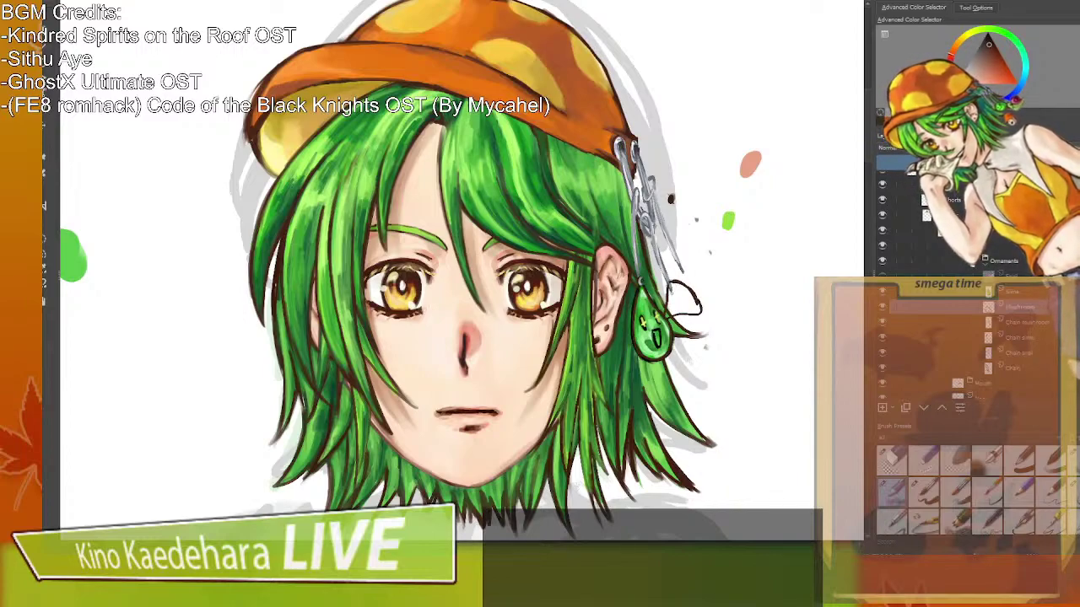
mouse_move(677, 317)
left_mouse_down()
mouse_move(676, 344)
mouse_move(700, 324)
left_mouse_up()
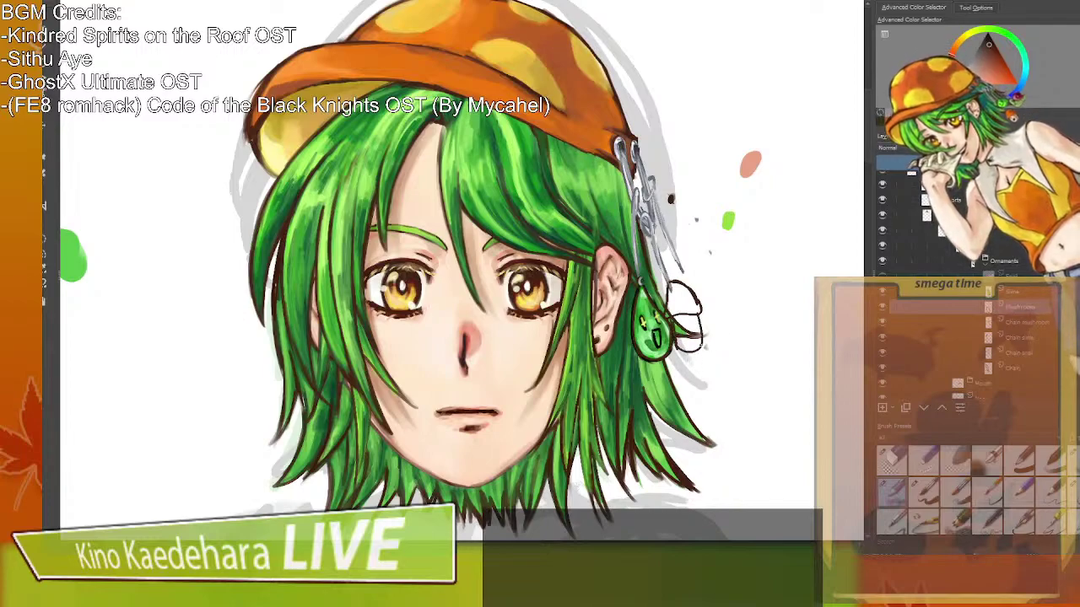
Fill the mushroom charm's cap with orange-red and its stem with pale cream.
left_click(999, 81)
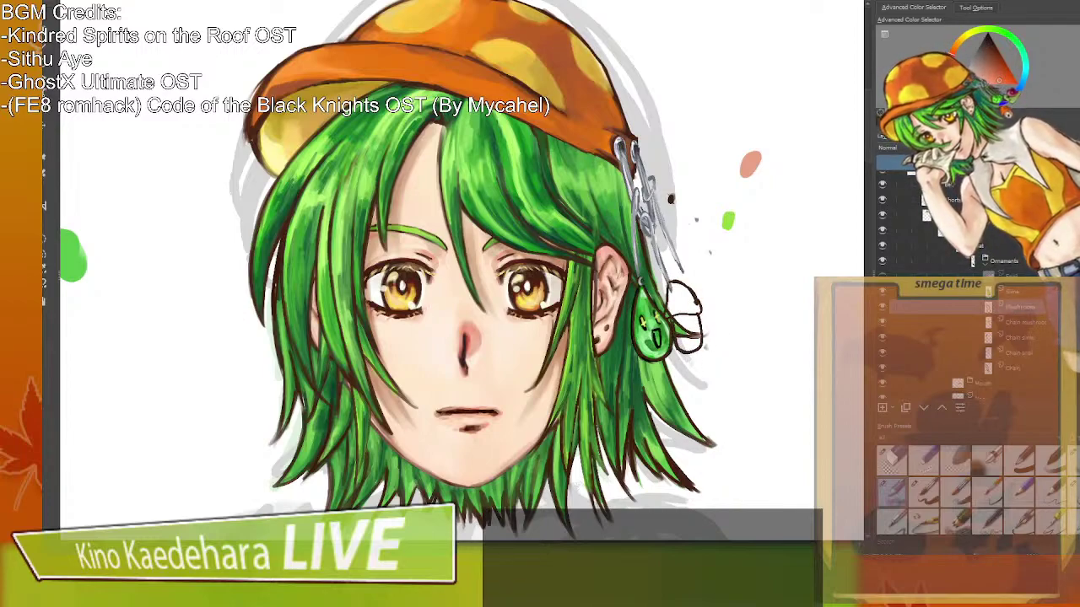
left_click(957, 47)
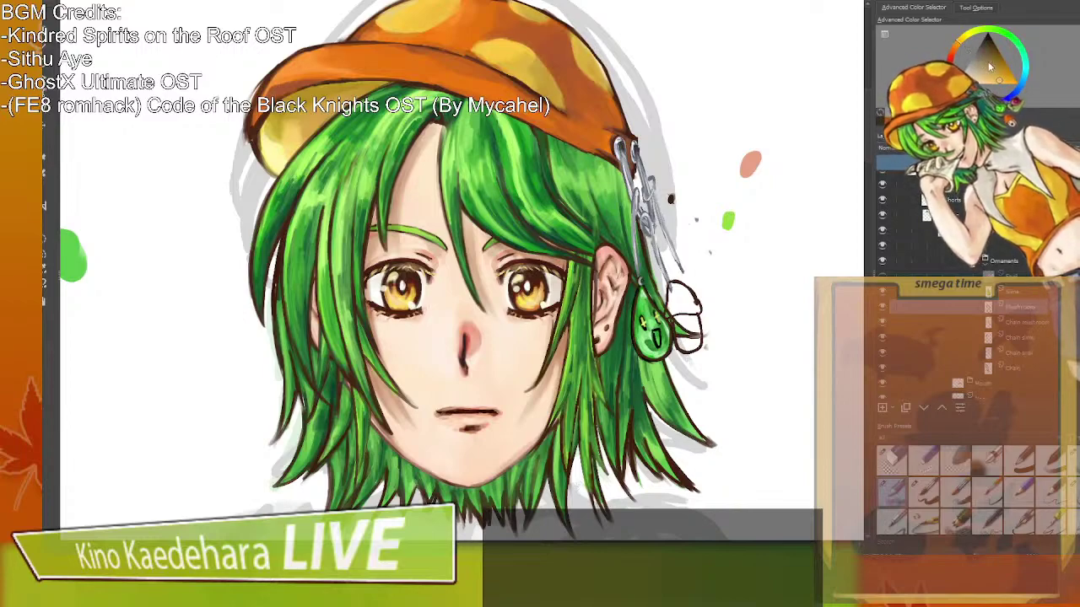
left_click(952, 51)
left_click(1010, 84)
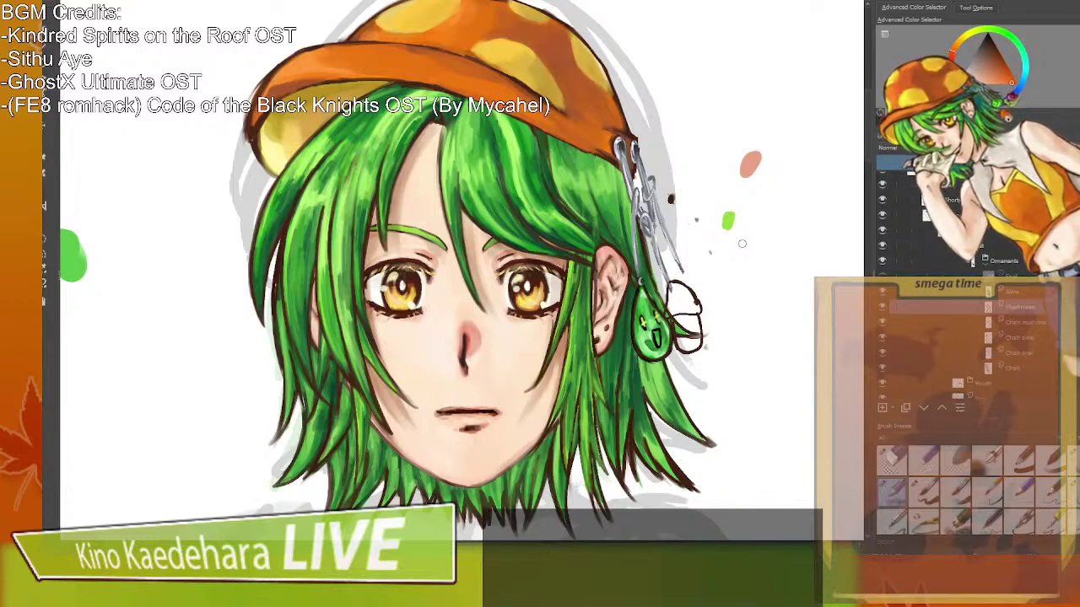
mouse_move(669, 297)
left_mouse_down()
mouse_move(673, 314)
mouse_move(676, 287)
mouse_move(693, 311)
mouse_move(676, 312)
left_mouse_up()
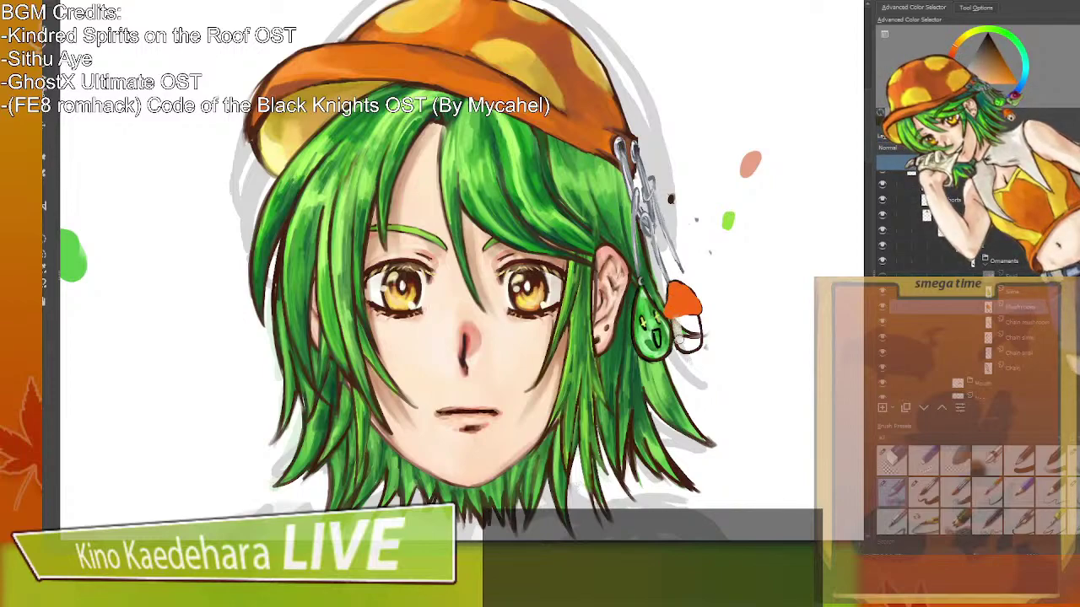
mouse_move(685, 329)
left_mouse_down()
mouse_move(686, 345)
mouse_move(696, 334)
mouse_move(690, 344)
mouse_move(680, 325)
left_mouse_up()
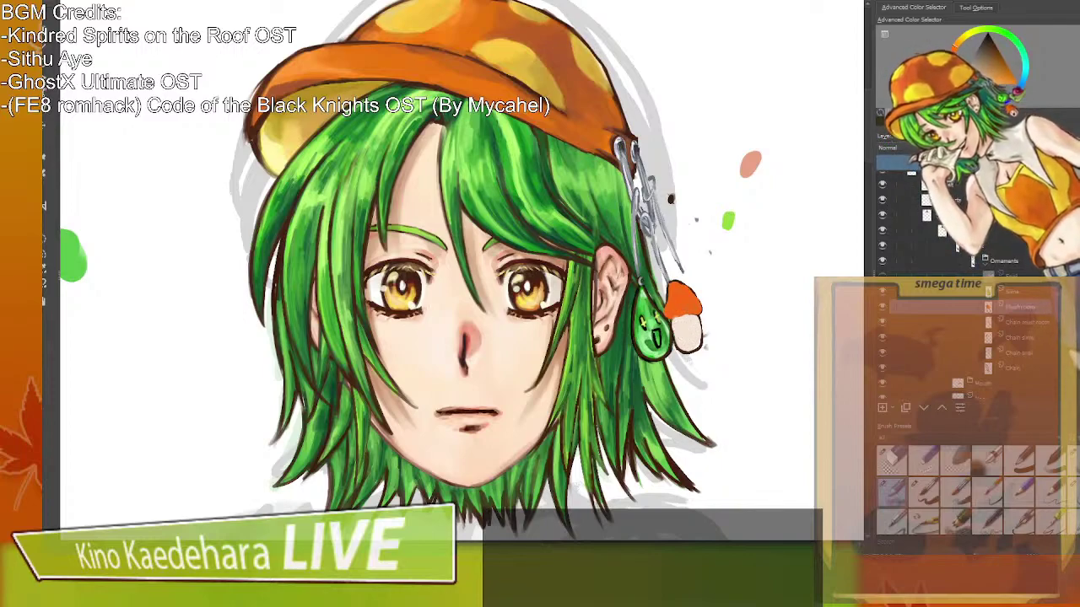
Shade the mushroom's cap and stem, draw a small face on the stem, and show the snail charm again.
left_click(1004, 67)
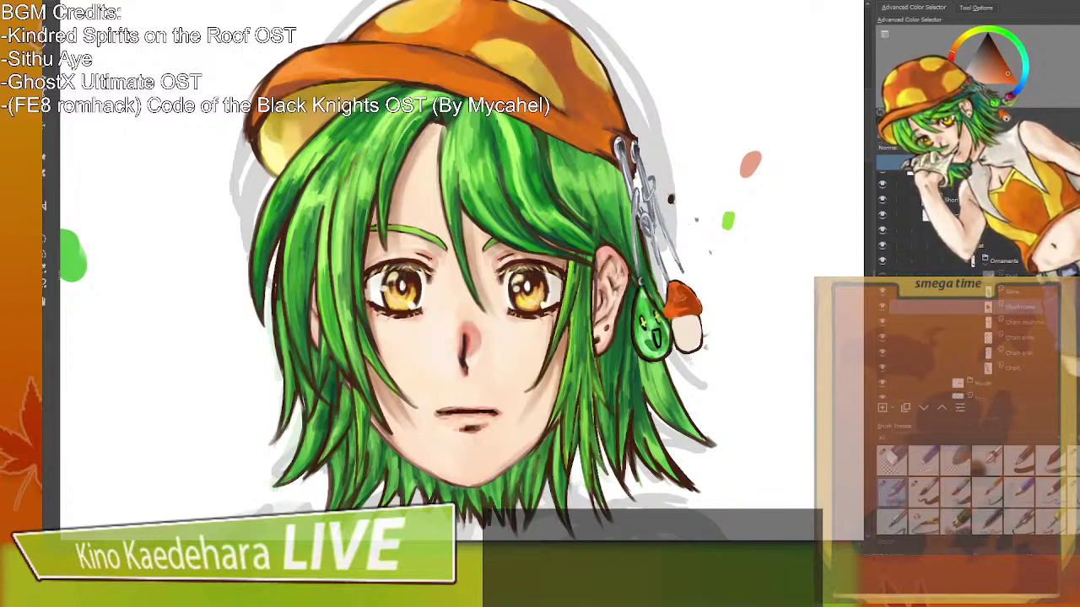
key("ctrl")
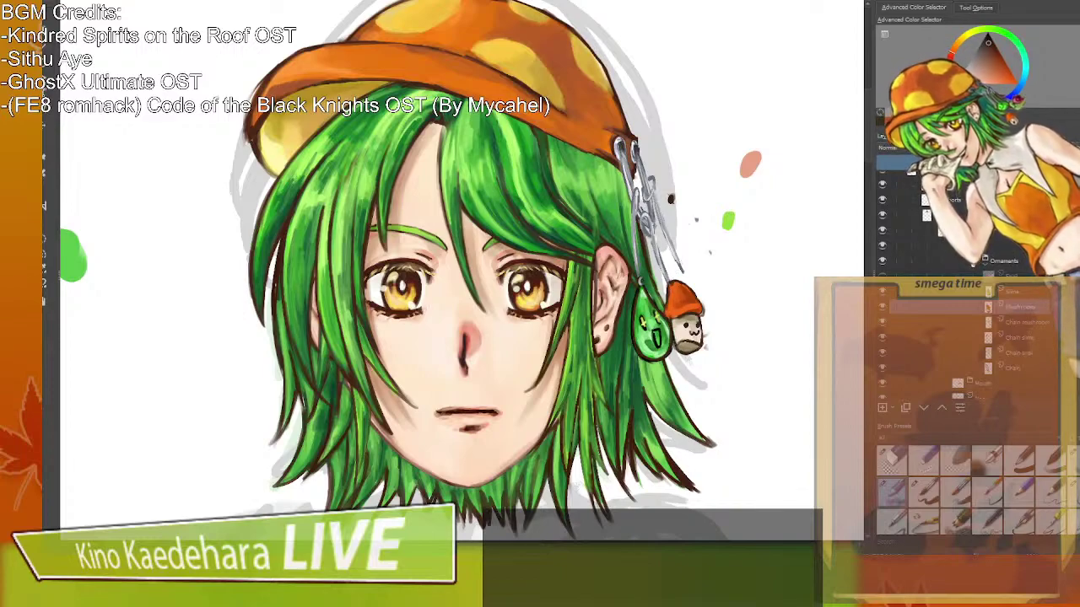
scroll(690, 249, "down", 1)
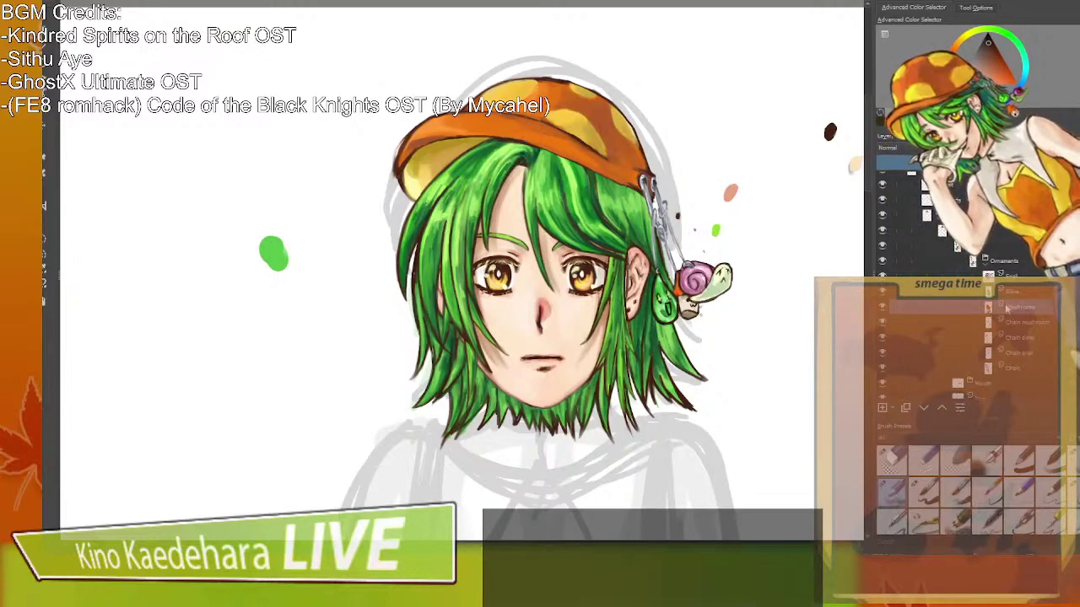
Reorder the charm layers so Slime is at the top, with Mushroom below it and Snail beneath.
left_click_drag(1005, 308, 1018, 271)
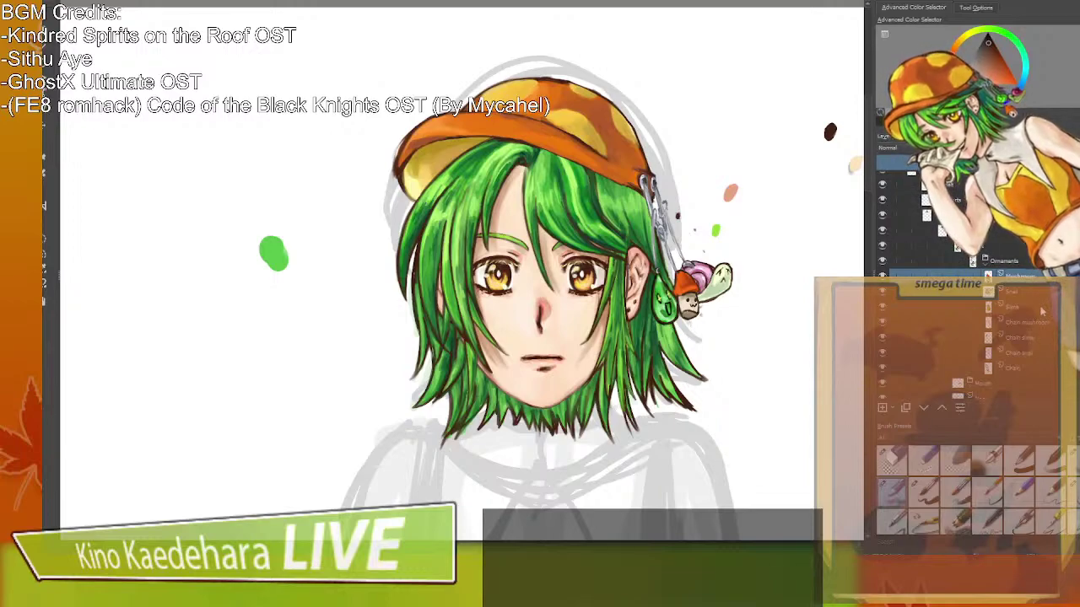
left_click(1041, 310)
left_click_drag(1028, 266, 1020, 271)
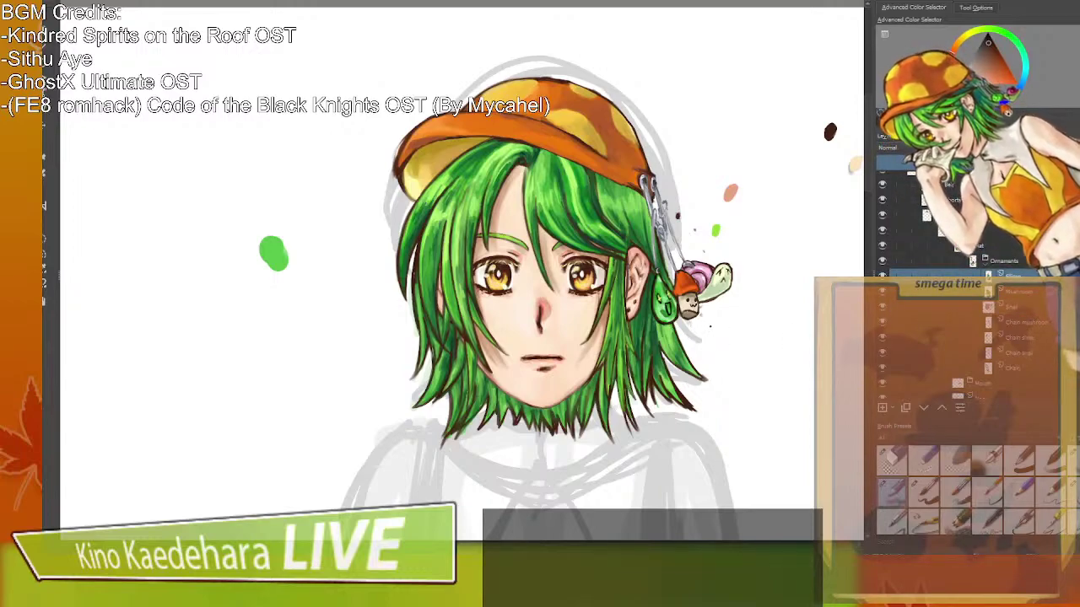
mouse_move(743, 336)
left_mouse_down()
mouse_move(768, 343)
mouse_move(745, 331)
left_mouse_up()
scroll(750, 325, "down", 1)
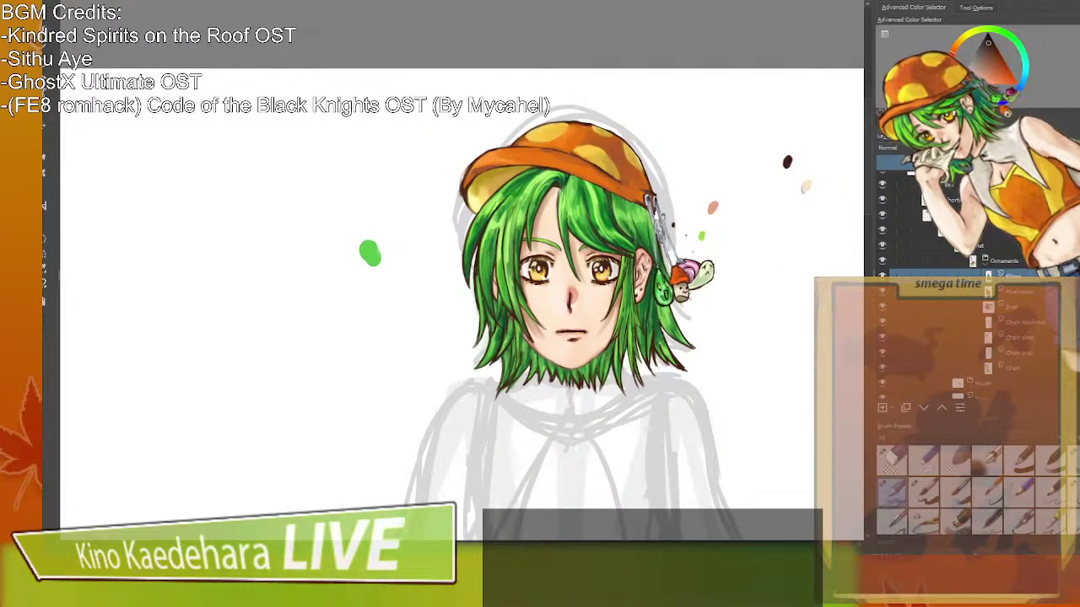
scroll(539, 304, "down", 3)
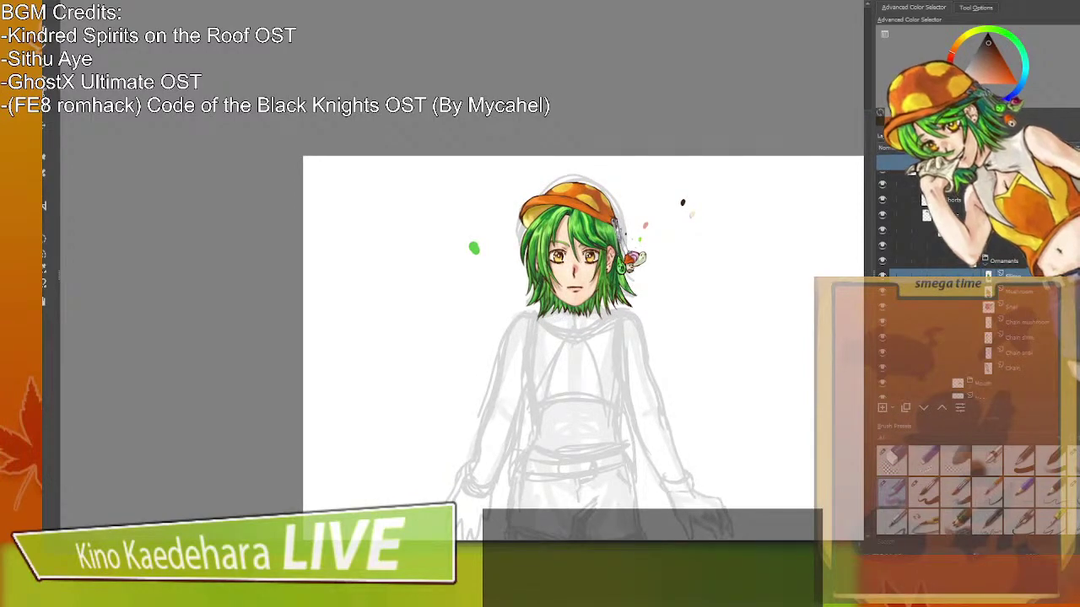
scroll(540, 304, "up", 1)
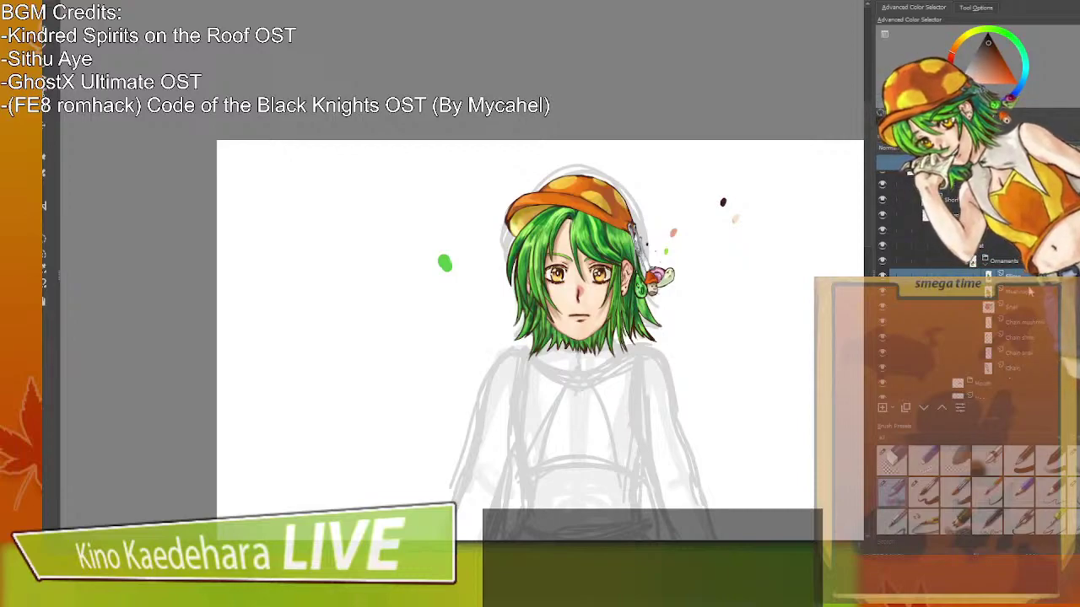
Draw a short dark line for the side of the neck below the jaw.
scroll(970, 287, "down", 4)
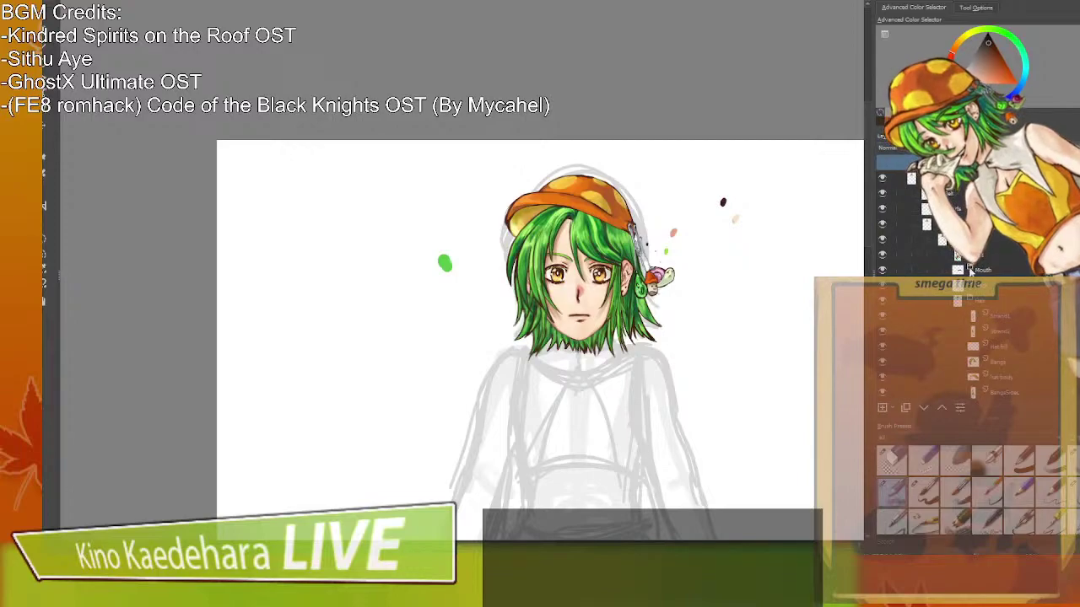
left_click_drag(575, 312, 576, 270)
scroll(576, 269, "up", 2)
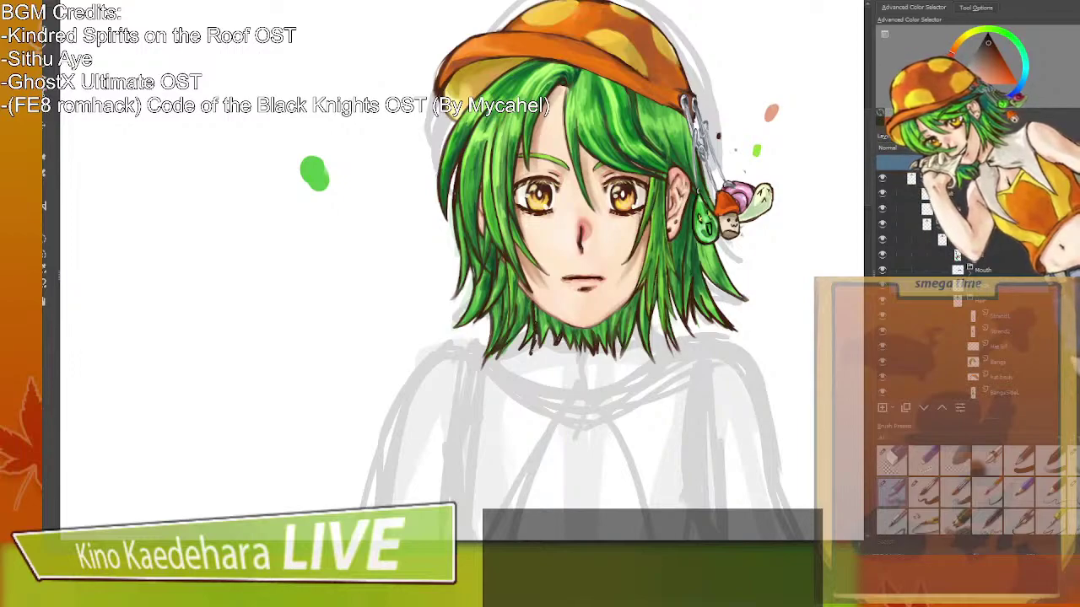
left_click_drag(537, 288, 542, 345)
Move the Neck layer down the stack so it sits behind the face, directly above the Hair back layer.
mouse_move(980, 163)
left_mouse_down()
mouse_move(974, 415)
mouse_move(987, 383)
mouse_move(976, 365)
mouse_move(1017, 408)
mouse_move(1019, 387)
left_mouse_up()
scroll(1014, 345, "down", 1)
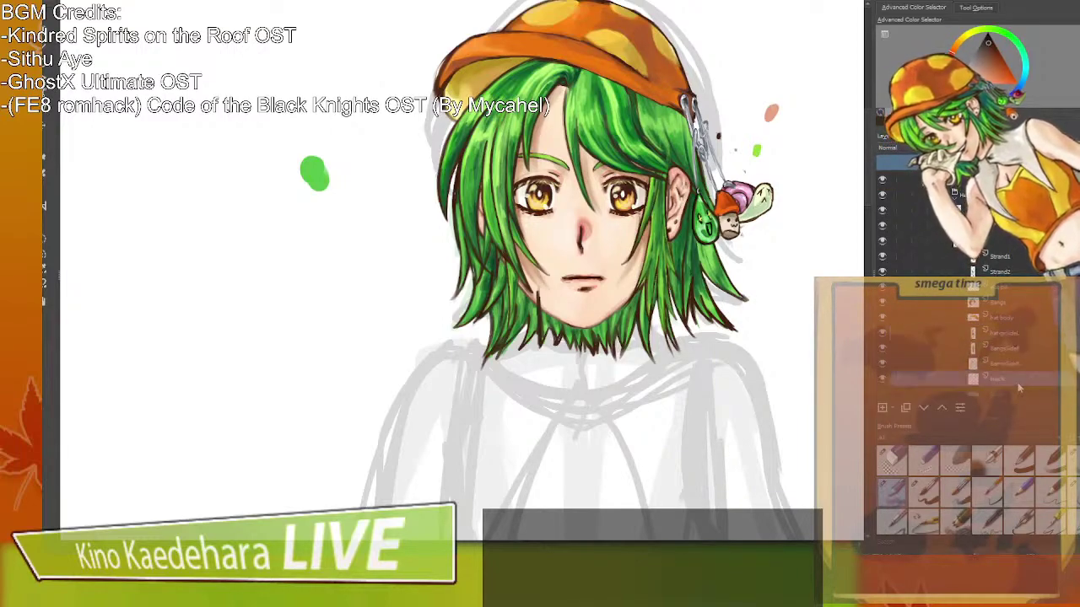
scroll(1017, 387, "down", 3)
left_click(923, 409)
left_click(923, 409)
left_click_drag(922, 411, 939, 410)
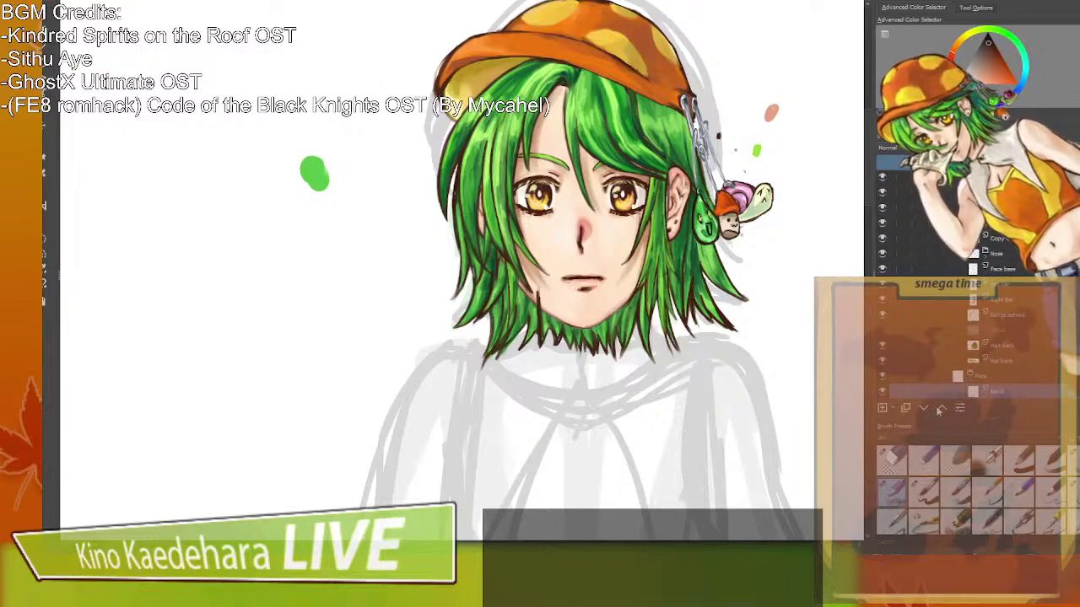
left_click(938, 409)
left_click(938, 409)
left_click(938, 409)
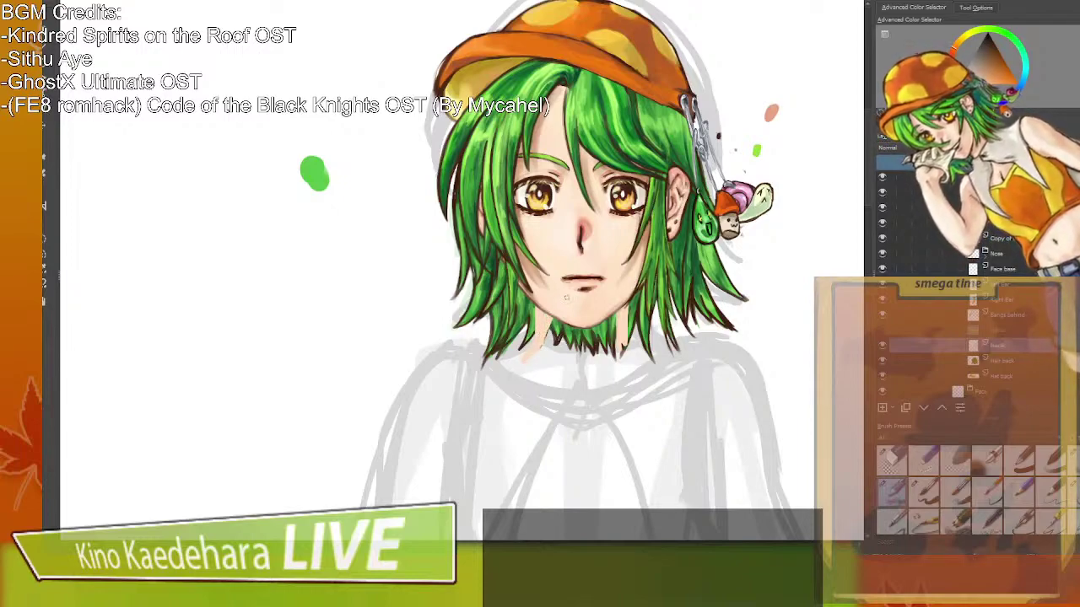
Fill the neck and the open collar area with a flat peach skin tone.
mouse_move(553, 310)
left_mouse_down()
mouse_move(545, 342)
mouse_move(566, 342)
mouse_move(578, 327)
mouse_move(598, 359)
left_mouse_up()
mouse_move(604, 311)
left_mouse_down()
mouse_move(613, 351)
mouse_move(625, 349)
mouse_move(613, 358)
mouse_move(526, 353)
mouse_move(533, 367)
mouse_move(633, 363)
mouse_move(546, 361)
mouse_move(590, 387)
mouse_move(644, 354)
mouse_move(615, 334)
mouse_move(625, 291)
mouse_move(599, 352)
mouse_move(549, 325)
mouse_move(522, 359)
mouse_move(616, 394)
mouse_move(635, 373)
mouse_move(555, 389)
mouse_move(616, 352)
left_mouse_up()
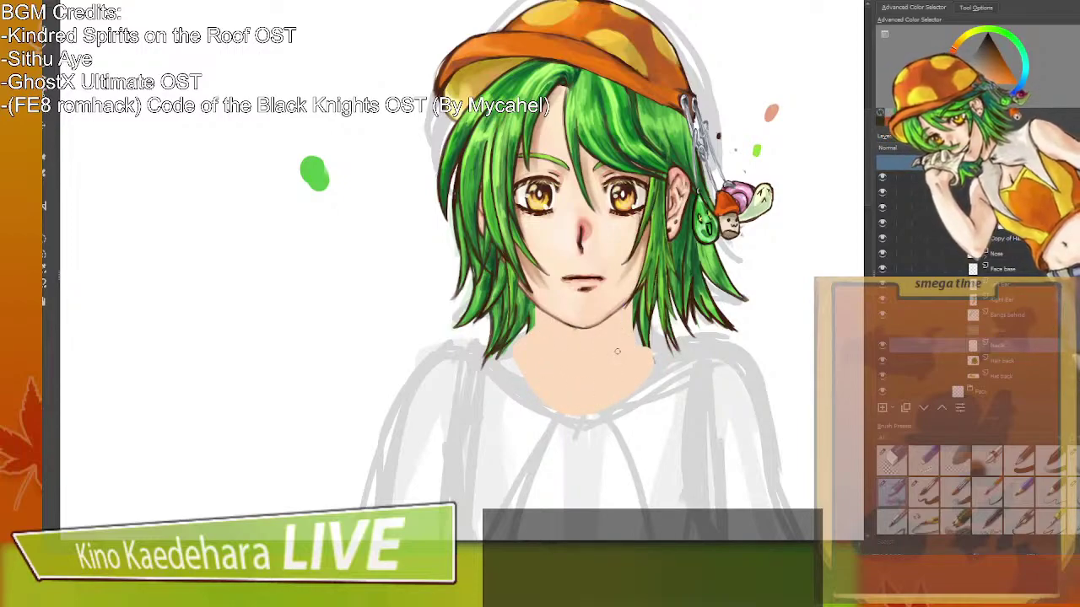
Outline both sides of the neck in dark brown near the hair tips and clean up the edges, checking them in the mirrored view.
left_click(510, 251, "ctrl")
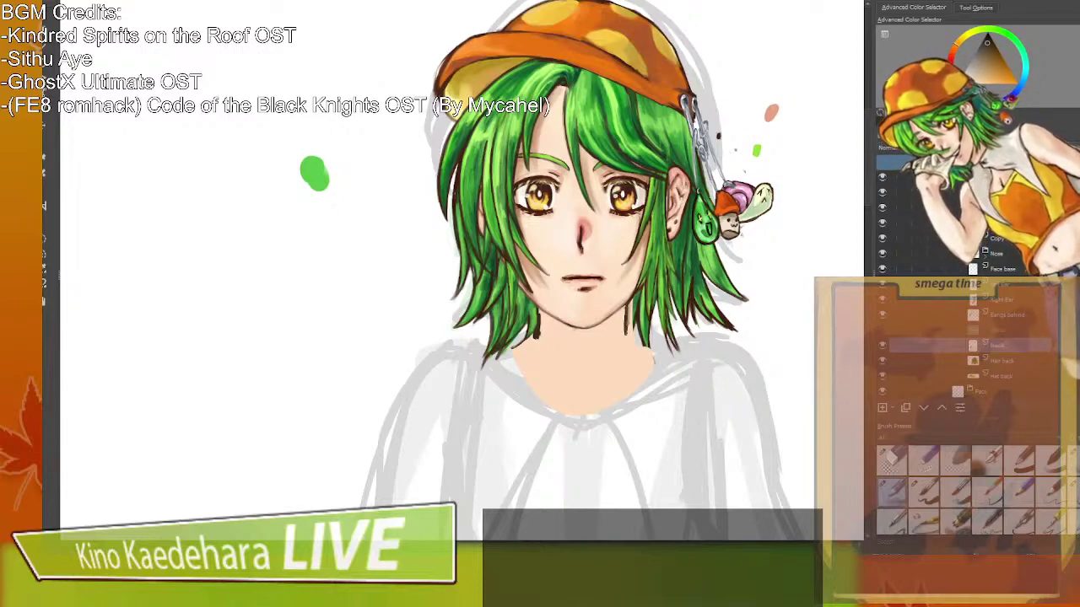
key("m")
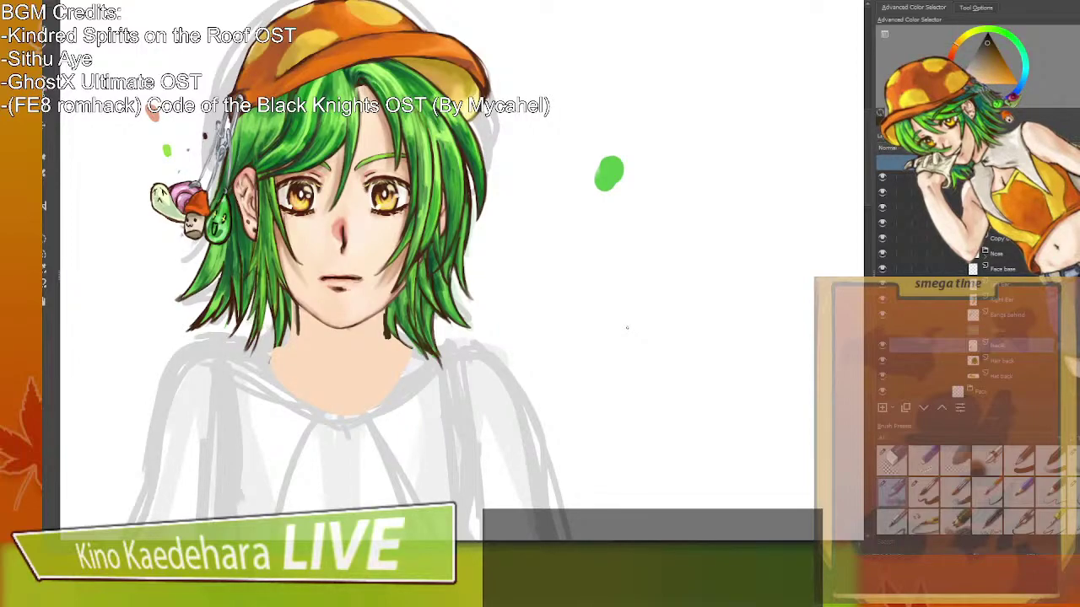
key("m")
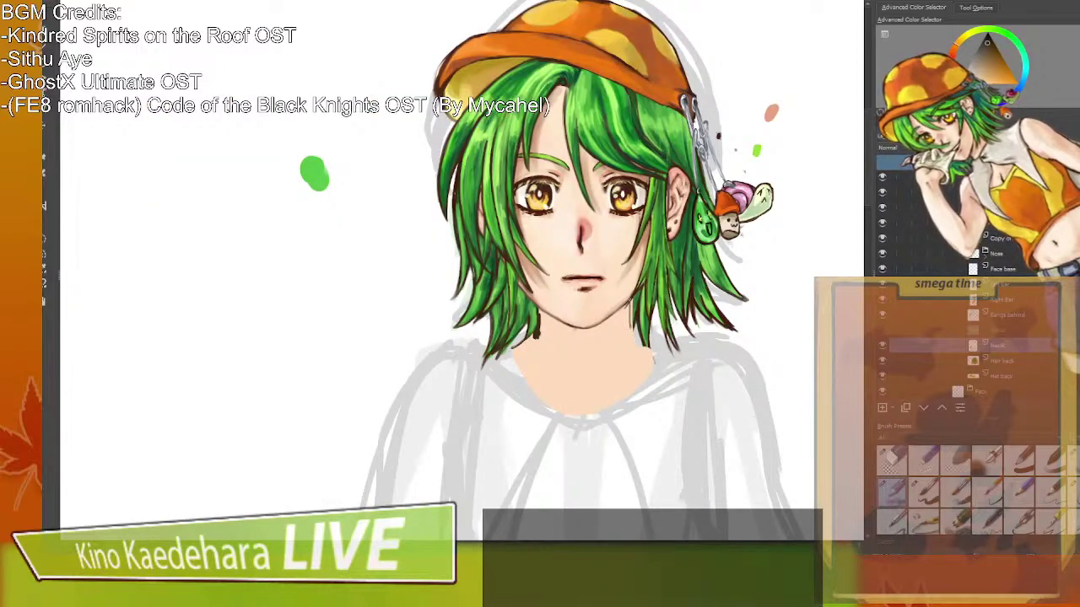
key("m")
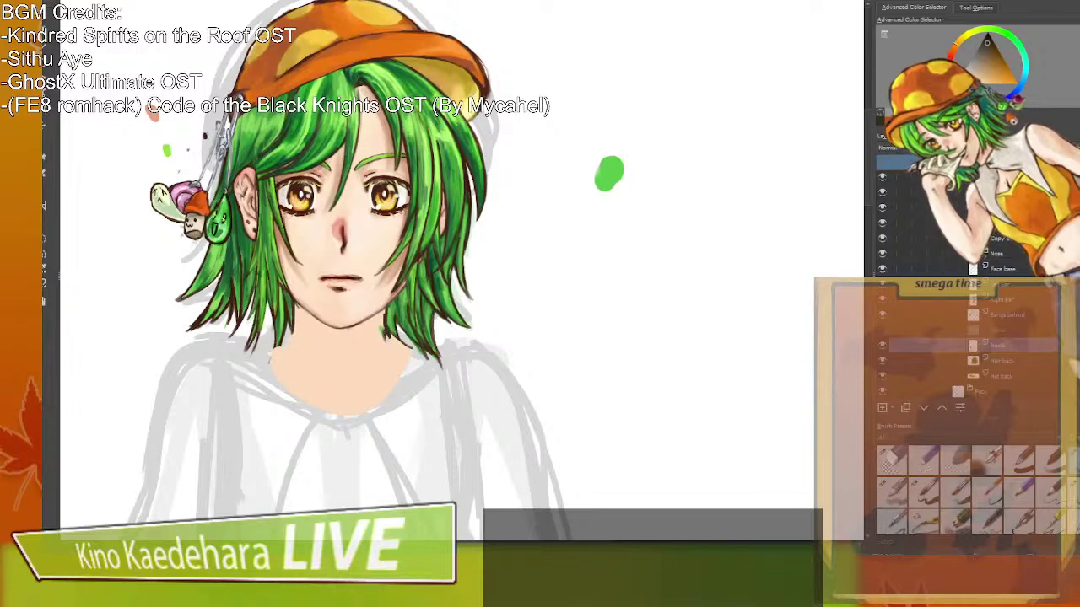
key("/")
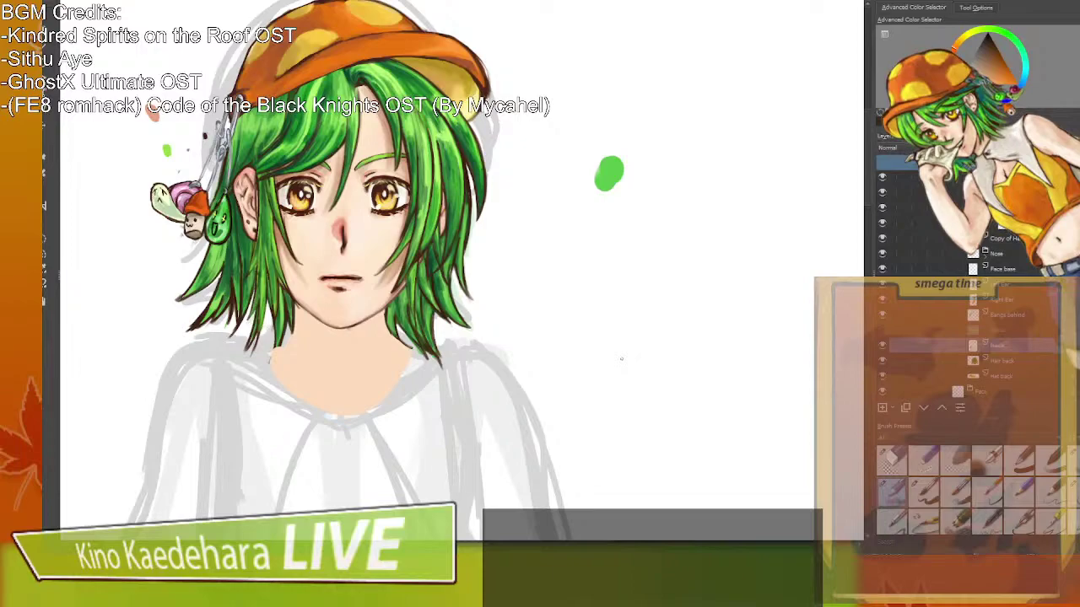
key("m")
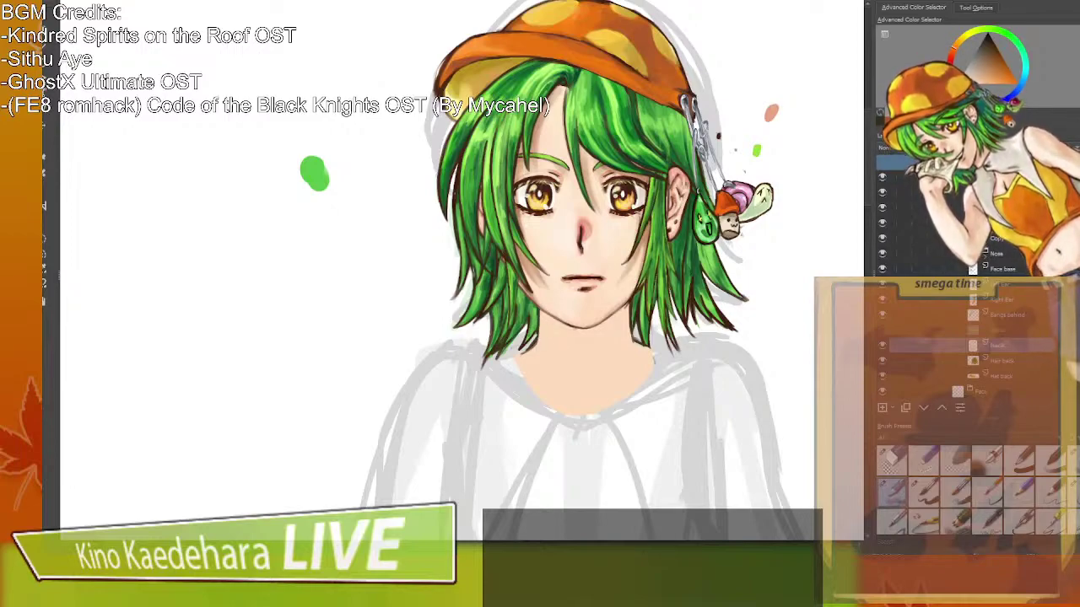
Refine the dark outline on the side of the neck beside the hair tips.
left_click_drag(542, 308, 534, 346)
key("/")
left_click(629, 300, "ctrl")
key("ctrl+z")
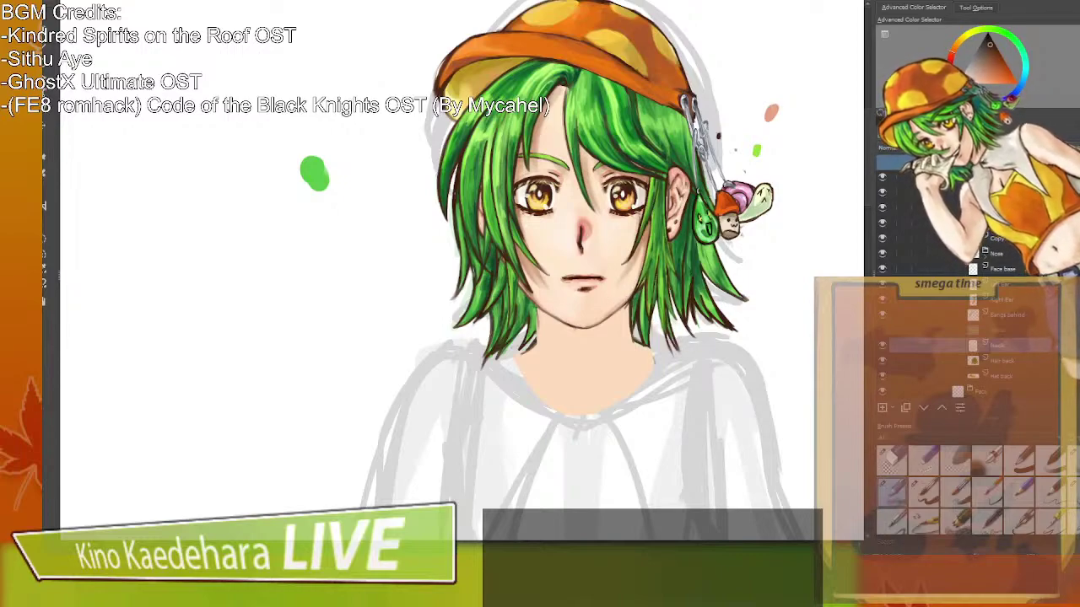
left_click_drag(532, 342, 537, 335)
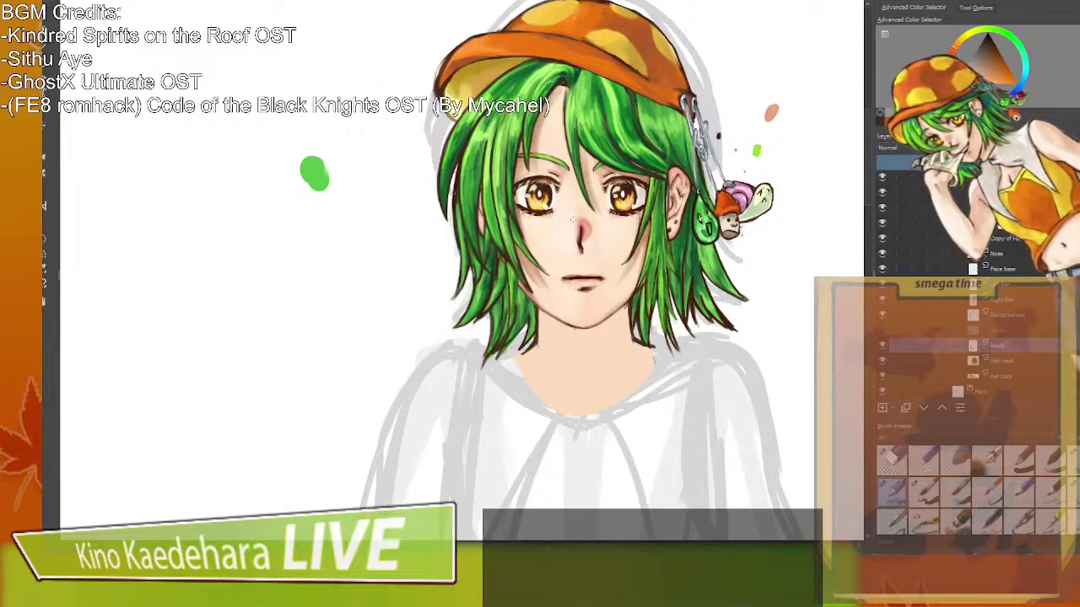
Shade the neck in soft brown and light peach tones, hiding the Face base layer temporarily to check the area beneath the chin.
left_click(883, 268)
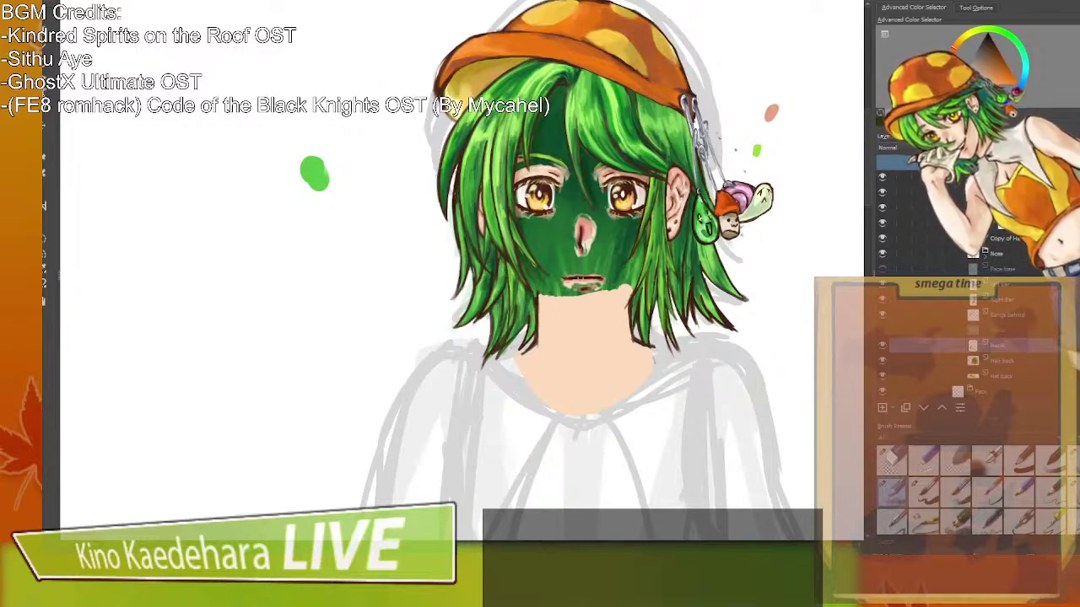
left_click(883, 254)
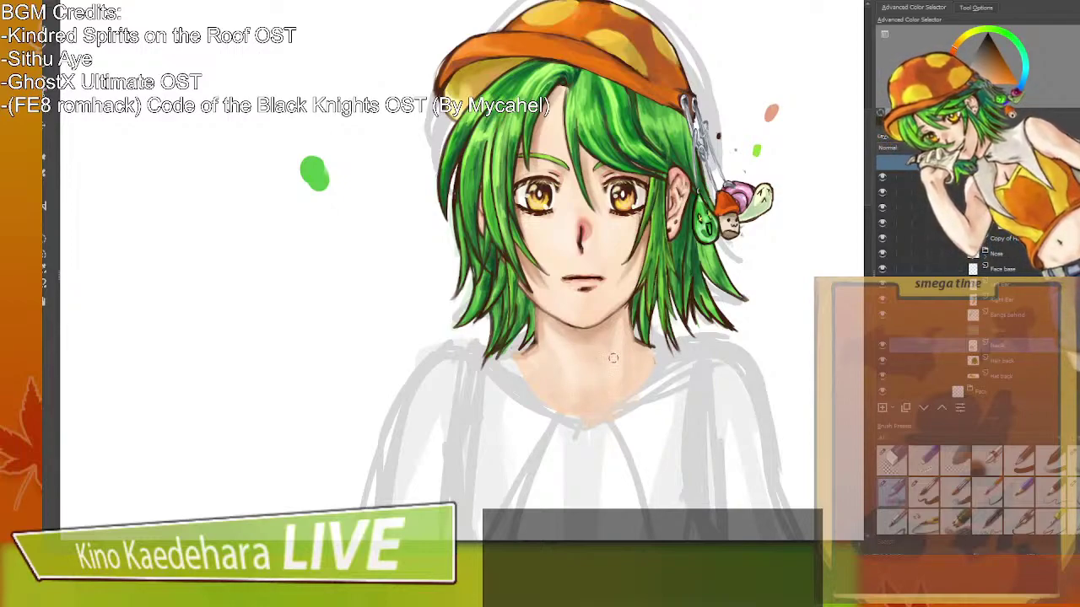
left_click(613, 386, "ctrl")
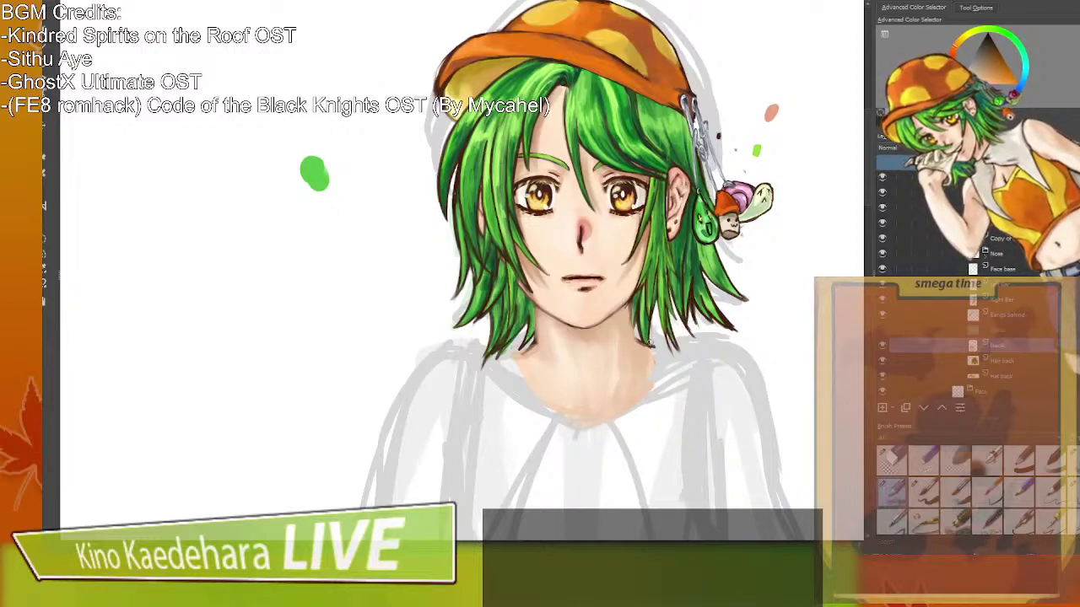
Sample a dark tone beside the hair and darken the neck edge below the jaw near the ear with the charms.
left_click(644, 308, "ctrl")
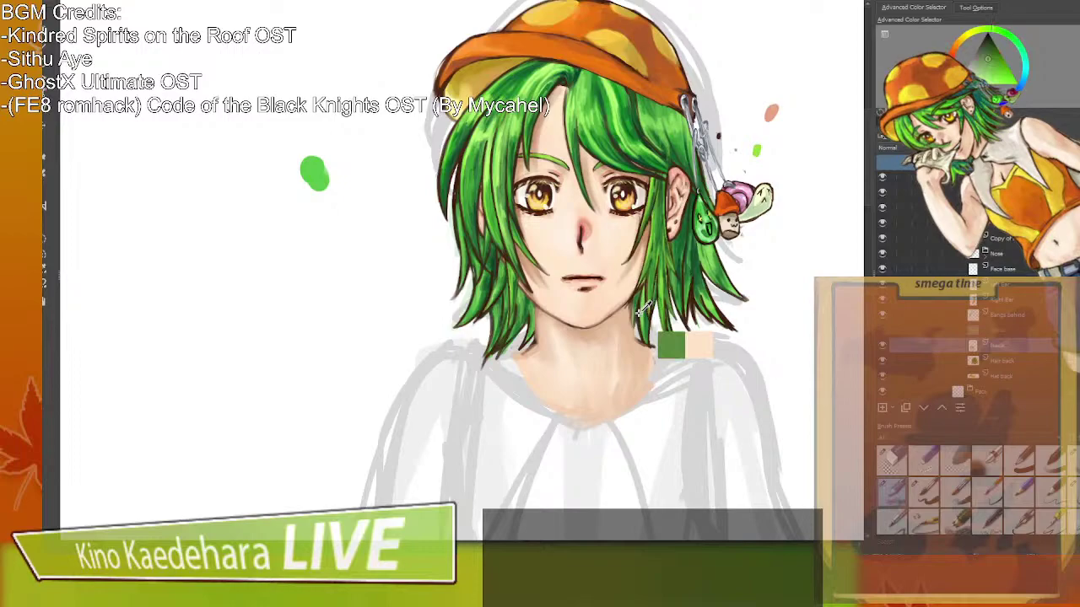
left_click(643, 309, "ctrl")
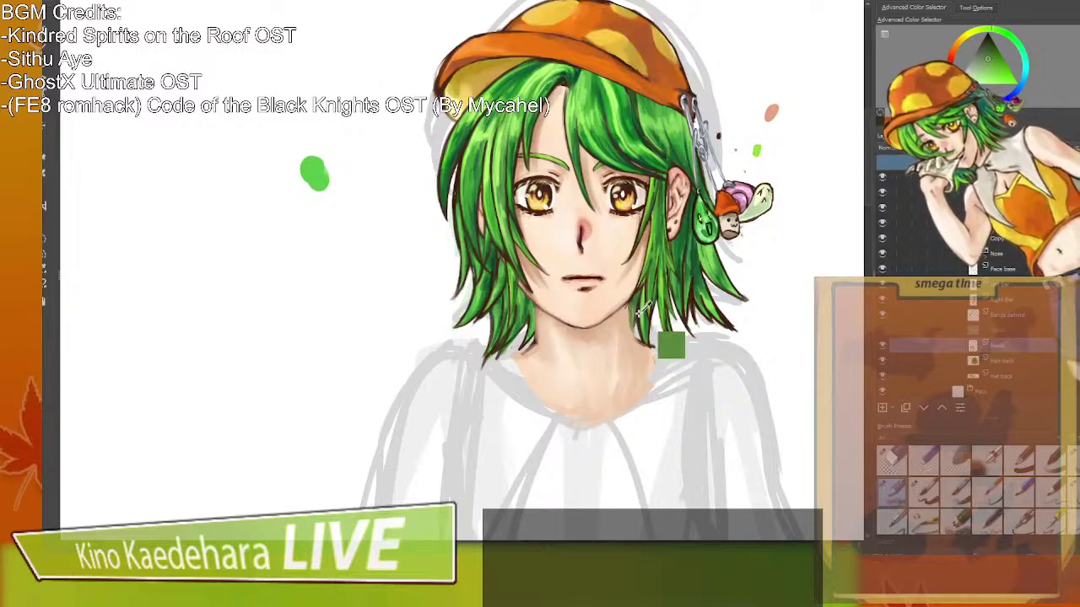
left_click(638, 312, "ctrl")
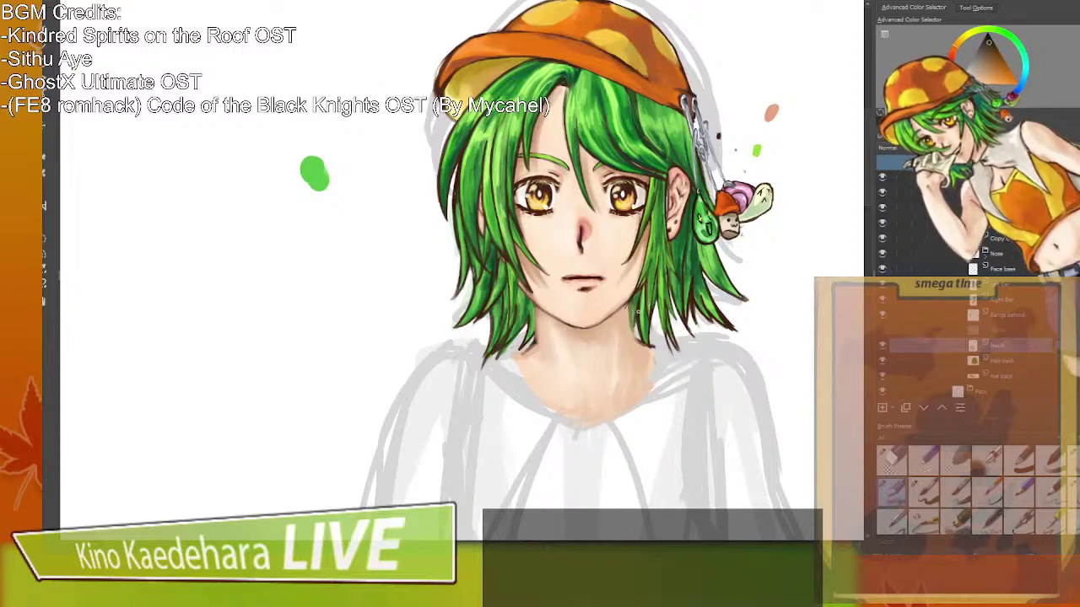
left_click_drag(629, 304, 634, 334)
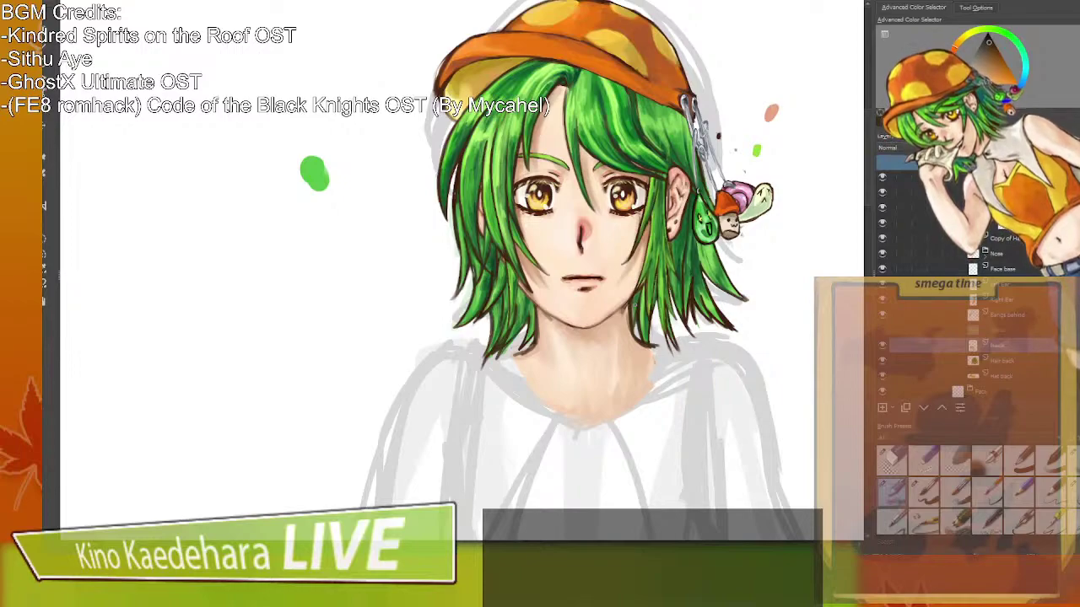
Temporarily hide the Face base layer and blend the shadow beneath the chin using brown tones sampled from the neck.
left_click(883, 268)
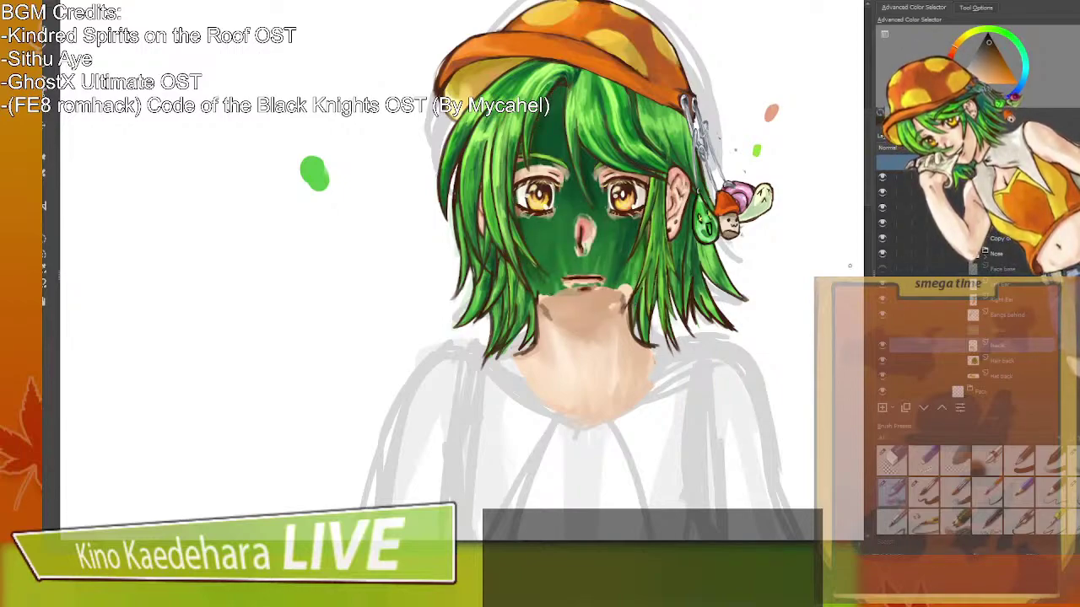
left_click(550, 299, "ctrl")
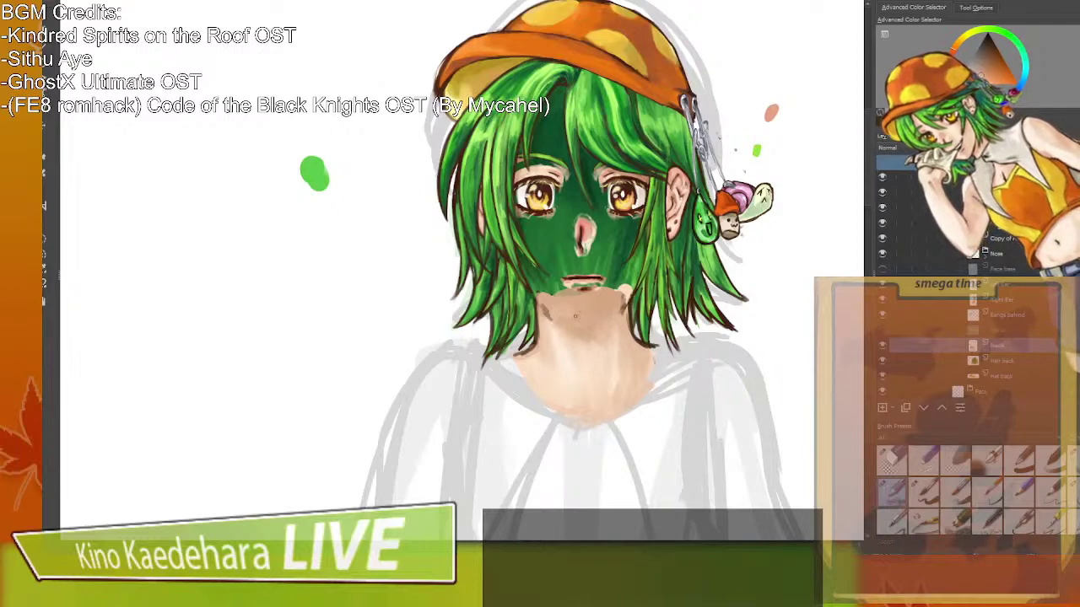
left_click(625, 303, "ctrl")
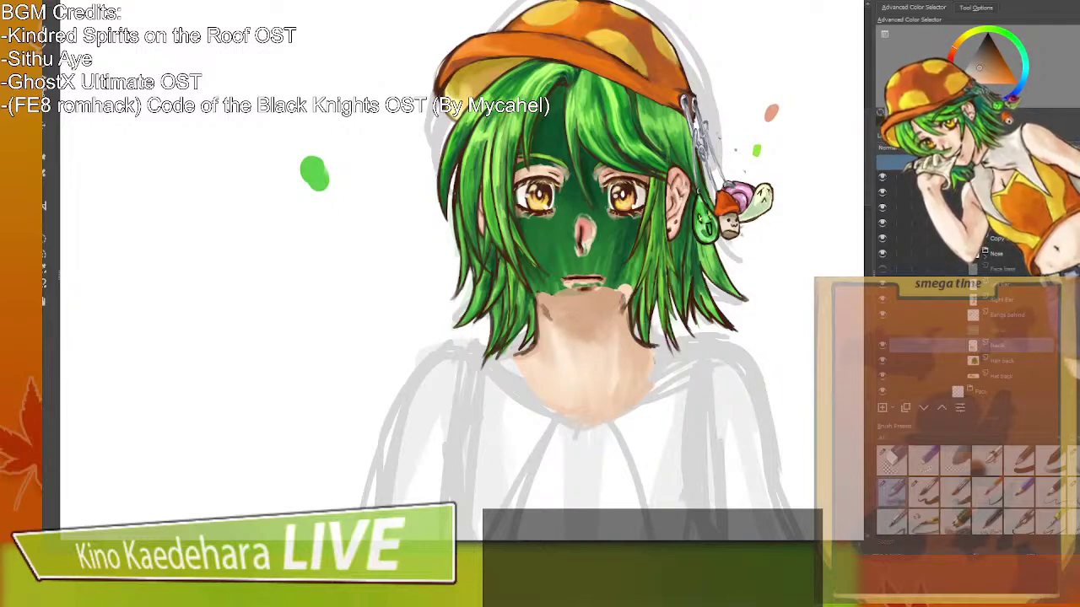
left_click(625, 303, "ctrl")
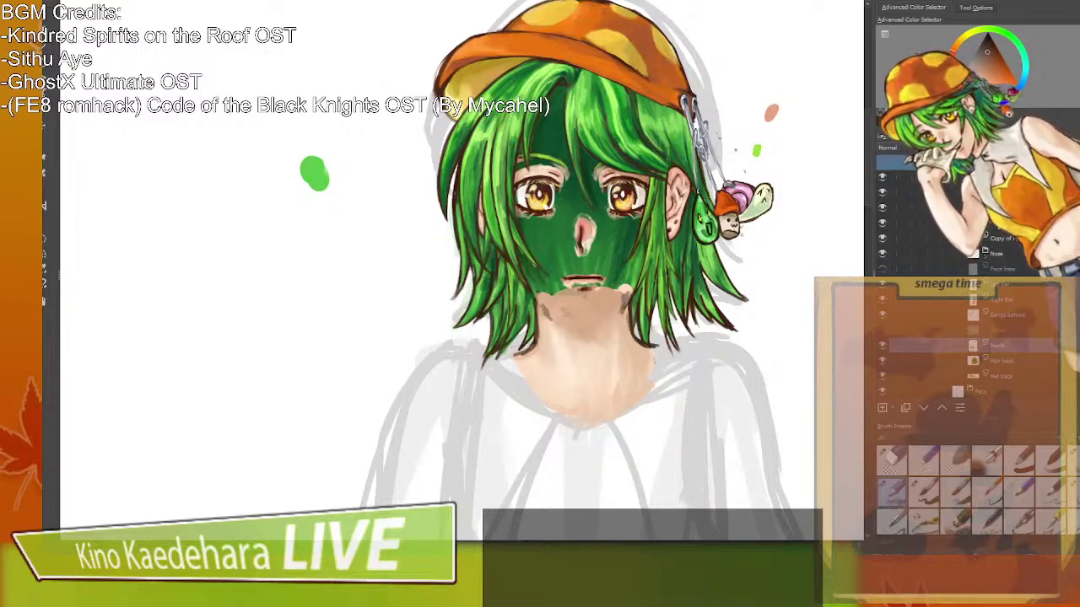
left_click(882, 270)
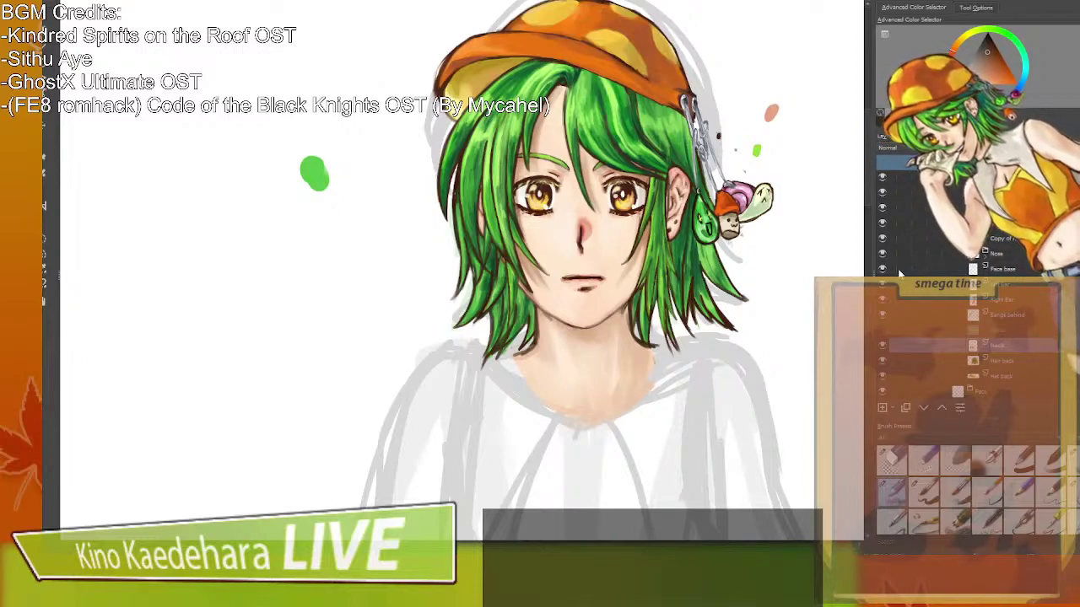
Check the full figure, open the upper torso layer group and make its Chest layer active.
scroll(587, 318, "down", 2)
left_click_drag(587, 317, 590, 307)
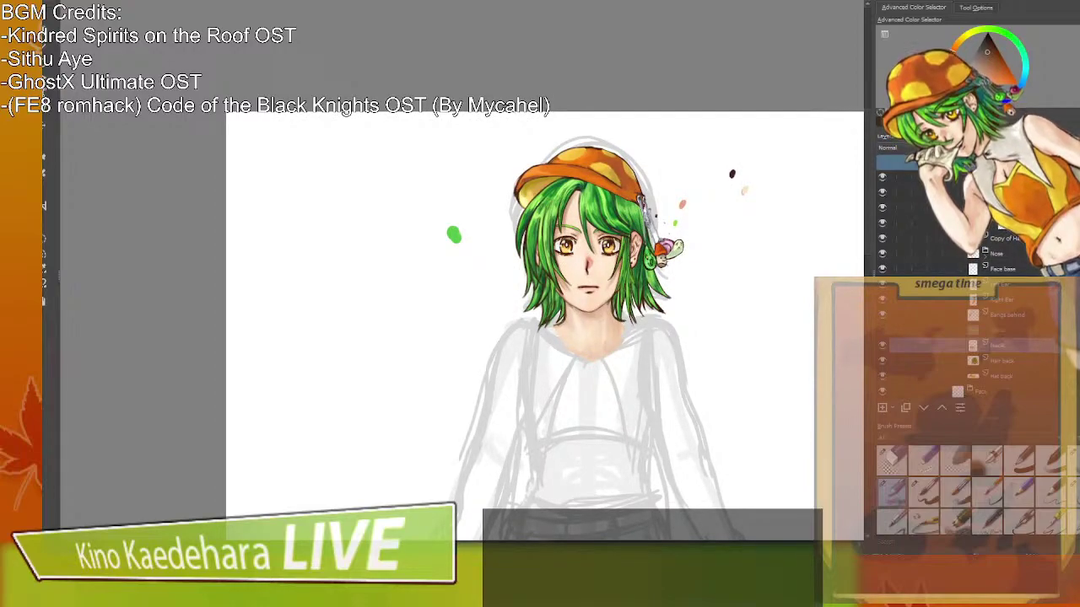
left_click_drag(590, 317, 589, 304)
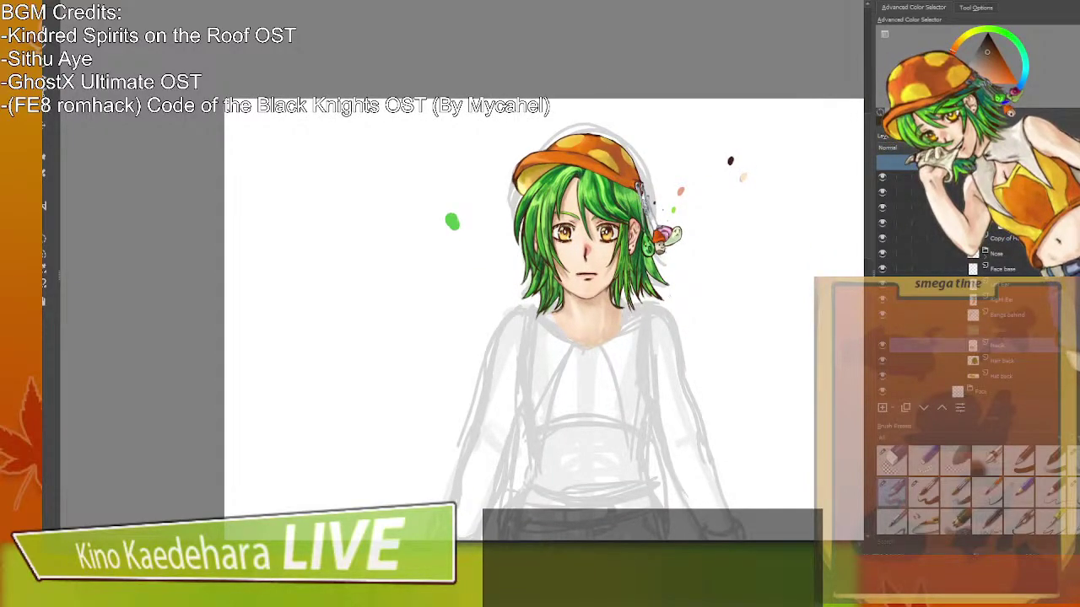
key("minus")
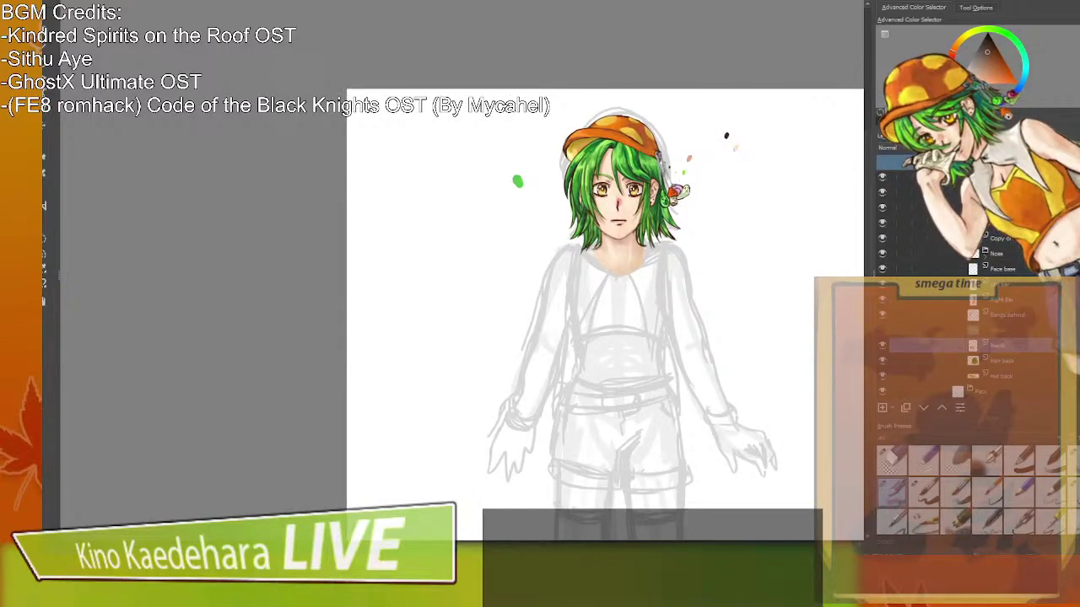
left_click_drag(681, 237, 693, 264)
scroll(671, 275, "up", 3)
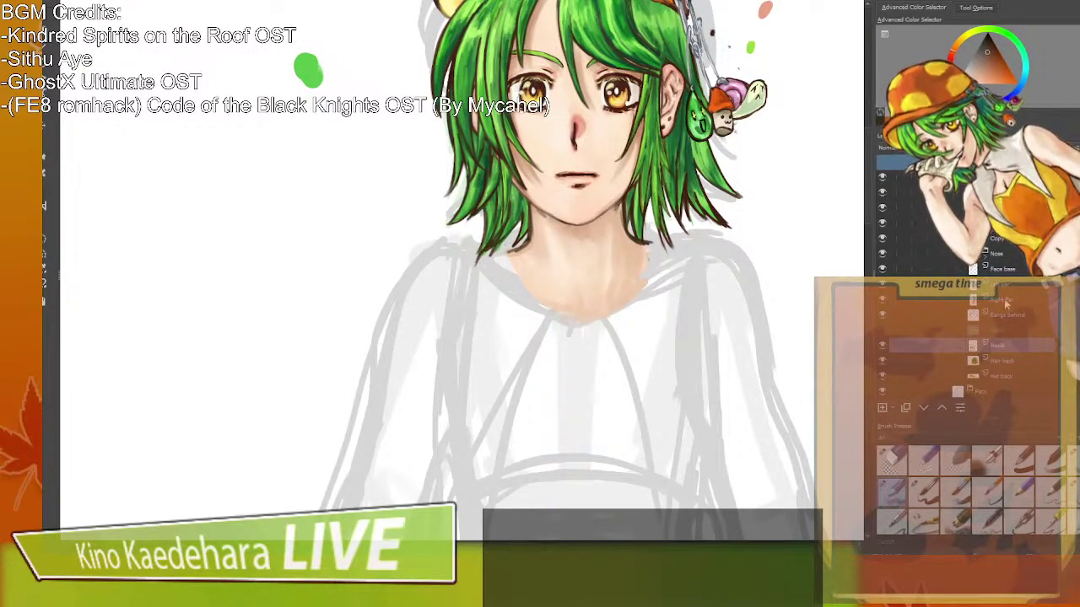
scroll(1023, 338, "down", 2)
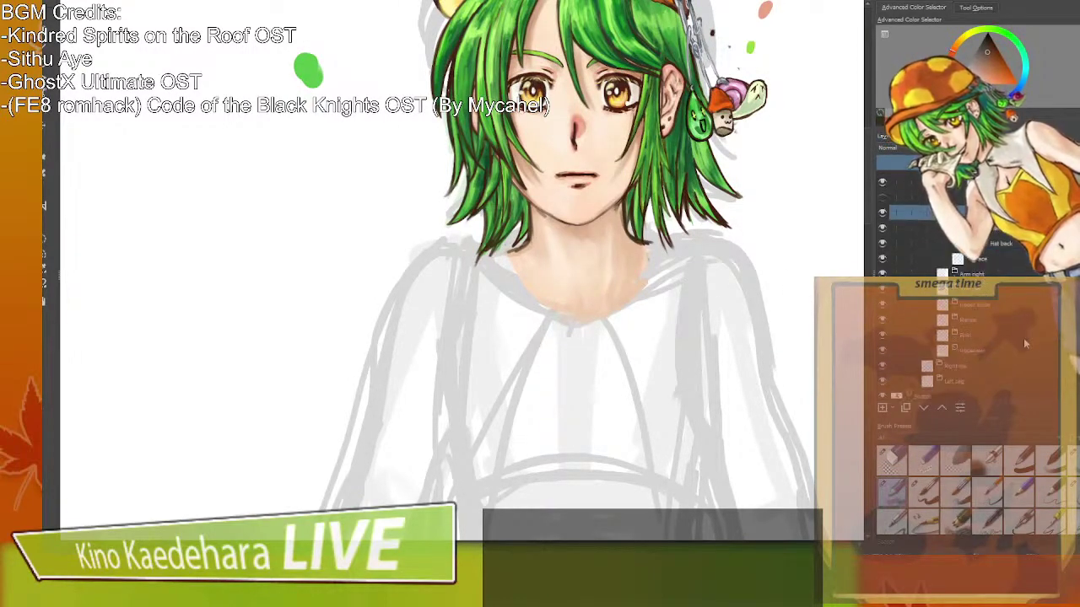
left_click(953, 304)
left_click(985, 350)
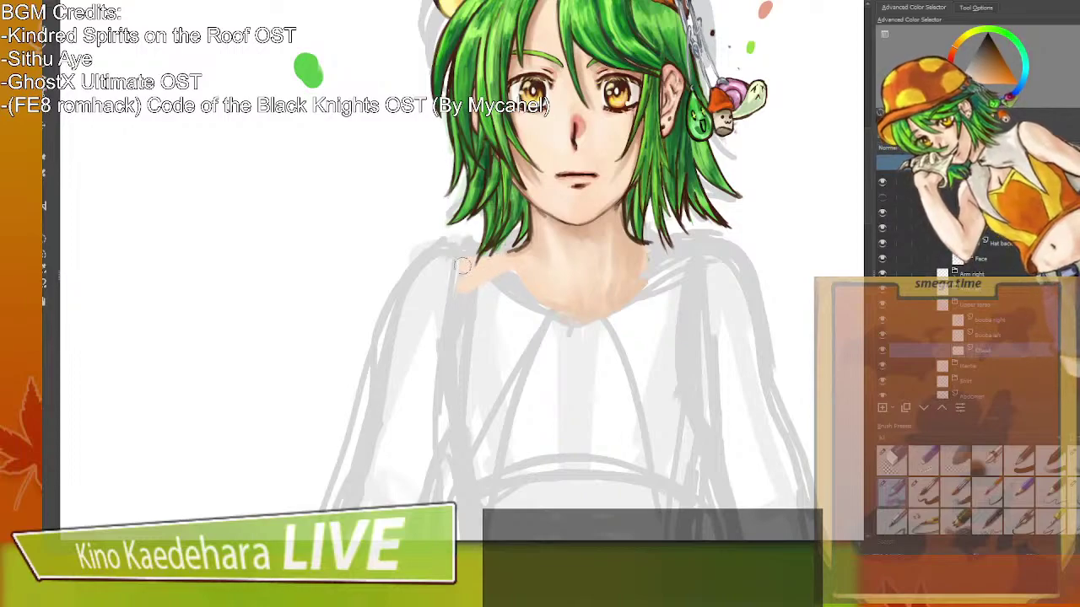
mouse_move(469, 281)
left_mouse_down()
mouse_move(464, 389)
mouse_move(443, 422)
left_mouse_up()
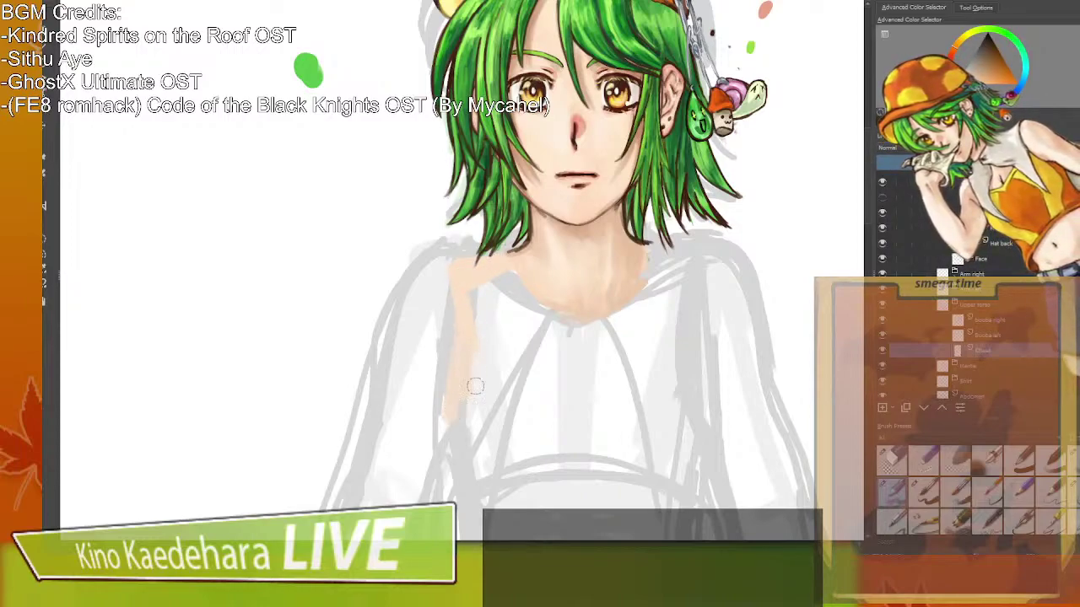
scroll(475, 384, "down", 2)
key("ctrl+z")
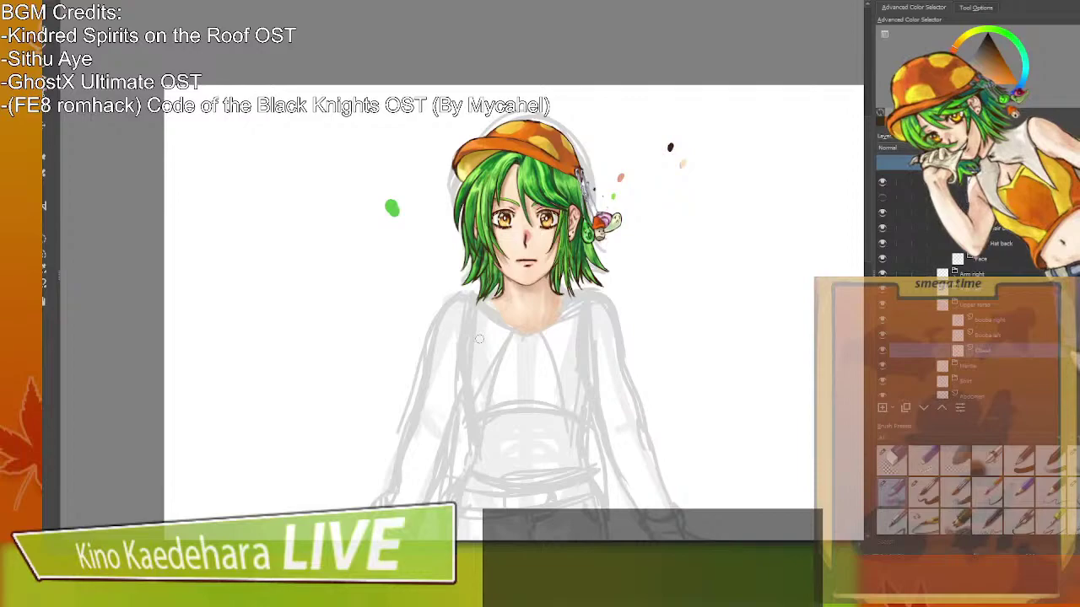
Fill the chest with a flat peach skin tone down to above the waist and trim its lower edge and sides.
scroll(479, 338, "up", 1)
mouse_move(511, 359)
left_mouse_down()
mouse_move(499, 204)
mouse_move(514, 199)
mouse_move(476, 274)
mouse_move(491, 222)
mouse_move(493, 236)
mouse_move(521, 195)
mouse_move(468, 299)
mouse_move(483, 364)
mouse_move(474, 312)
mouse_move(480, 325)
mouse_move(523, 220)
mouse_move(512, 279)
mouse_move(520, 290)
mouse_move(526, 219)
mouse_move(540, 297)
mouse_move(564, 223)
mouse_move(571, 272)
mouse_move(582, 256)
mouse_move(636, 246)
mouse_move(591, 275)
mouse_move(612, 198)
mouse_move(623, 197)
mouse_move(644, 262)
mouse_move(609, 286)
mouse_move(631, 235)
mouse_move(645, 247)
mouse_move(632, 274)
mouse_move(535, 265)
mouse_move(501, 330)
mouse_move(535, 310)
mouse_move(489, 348)
mouse_move(486, 416)
mouse_move(501, 355)
mouse_move(515, 353)
mouse_move(496, 390)
mouse_move(540, 320)
mouse_move(568, 372)
mouse_move(584, 313)
mouse_move(605, 288)
mouse_move(626, 359)
mouse_move(645, 224)
mouse_move(647, 360)
mouse_move(626, 388)
mouse_move(574, 372)
mouse_move(612, 367)
mouse_move(581, 390)
mouse_move(523, 402)
mouse_move(609, 412)
mouse_move(506, 422)
mouse_move(583, 431)
mouse_move(636, 412)
left_mouse_up()
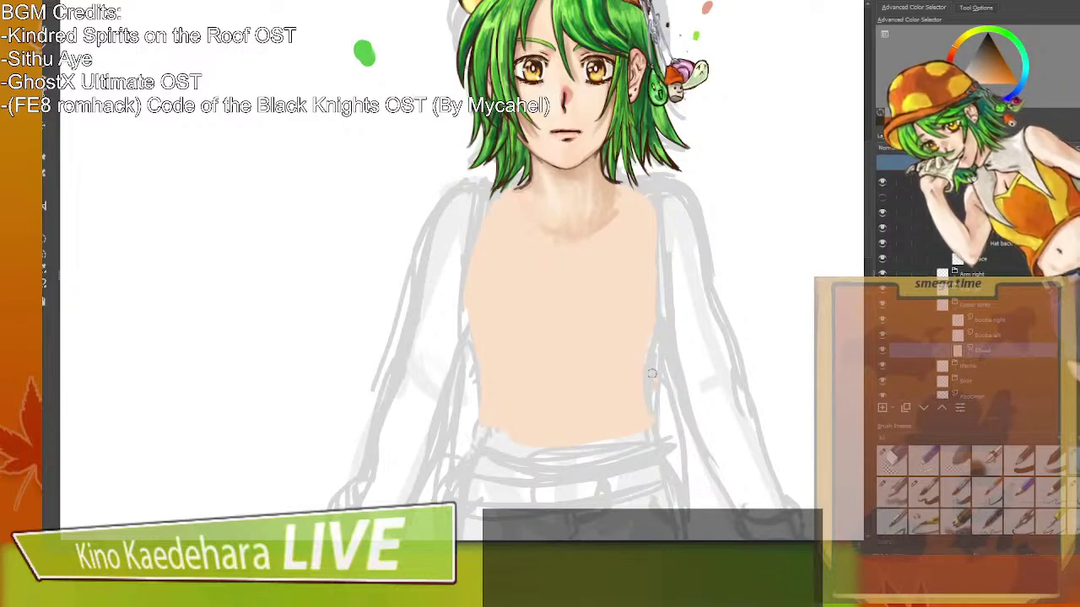
mouse_move(483, 395)
left_mouse_down()
mouse_move(606, 399)
mouse_move(516, 412)
mouse_move(605, 422)
mouse_move(515, 433)
mouse_move(634, 429)
mouse_move(543, 445)
mouse_move(652, 433)
mouse_move(471, 431)
left_mouse_up()
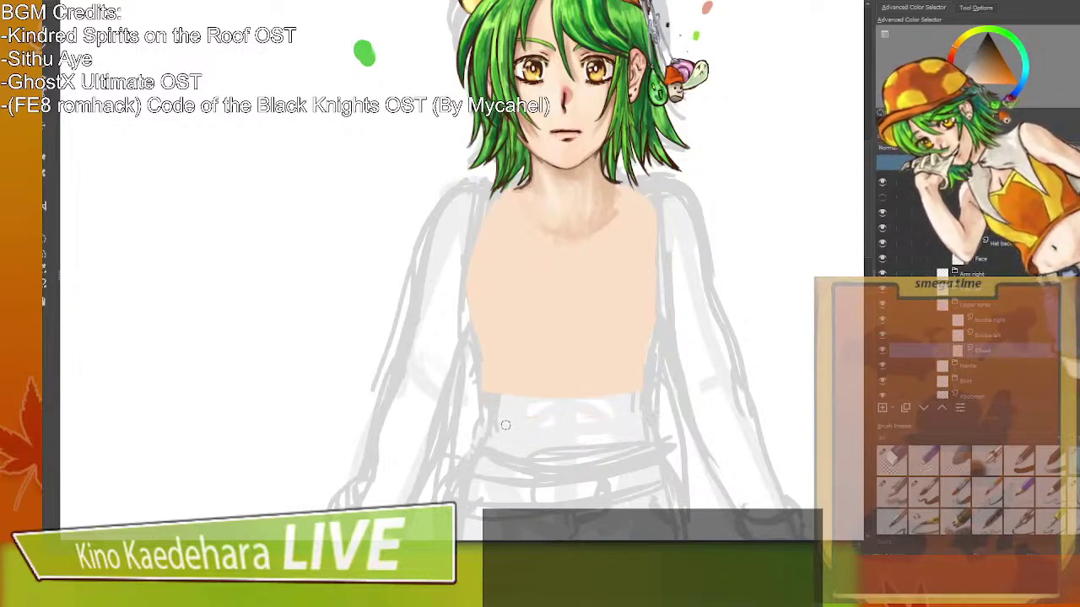
left_click_drag(481, 389, 676, 381)
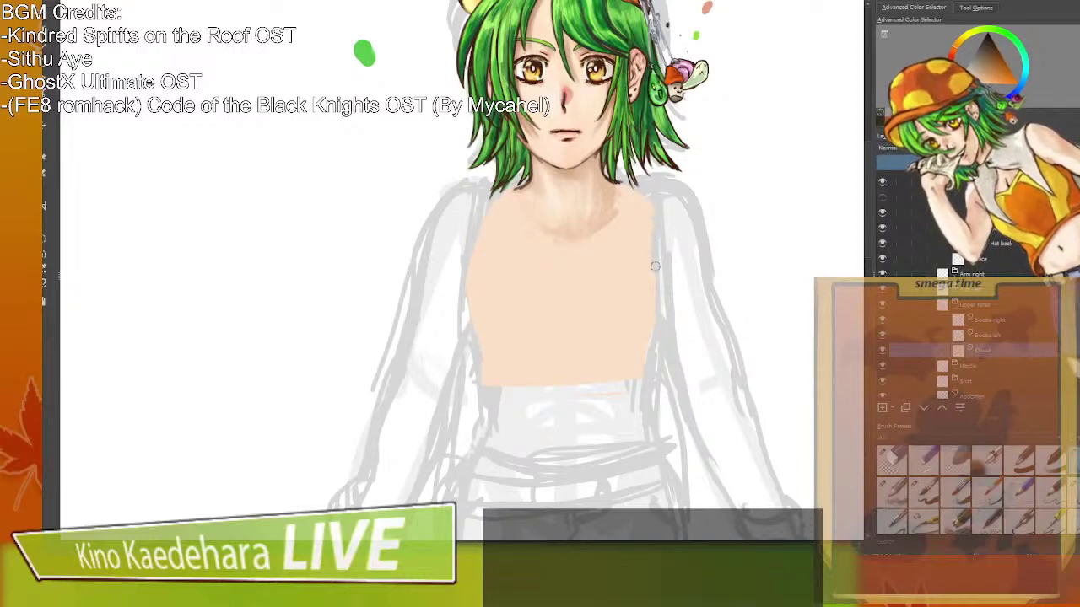
left_click_drag(474, 209, 474, 334)
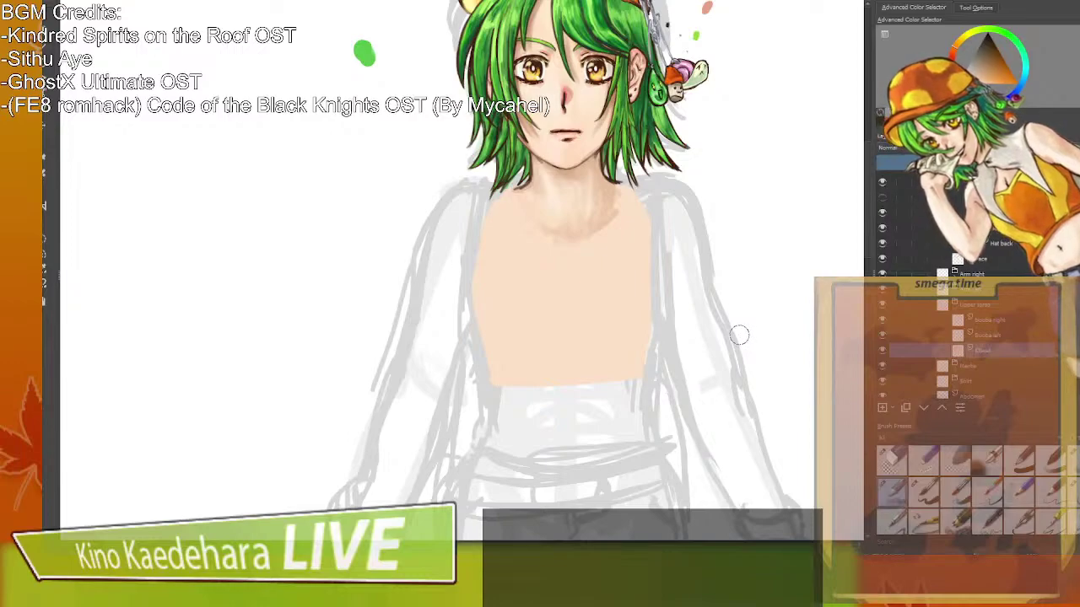
Delete the right-side breast layer above the Chest layer and remove the side from the remaining breast layer's name.
left_click(994, 322)
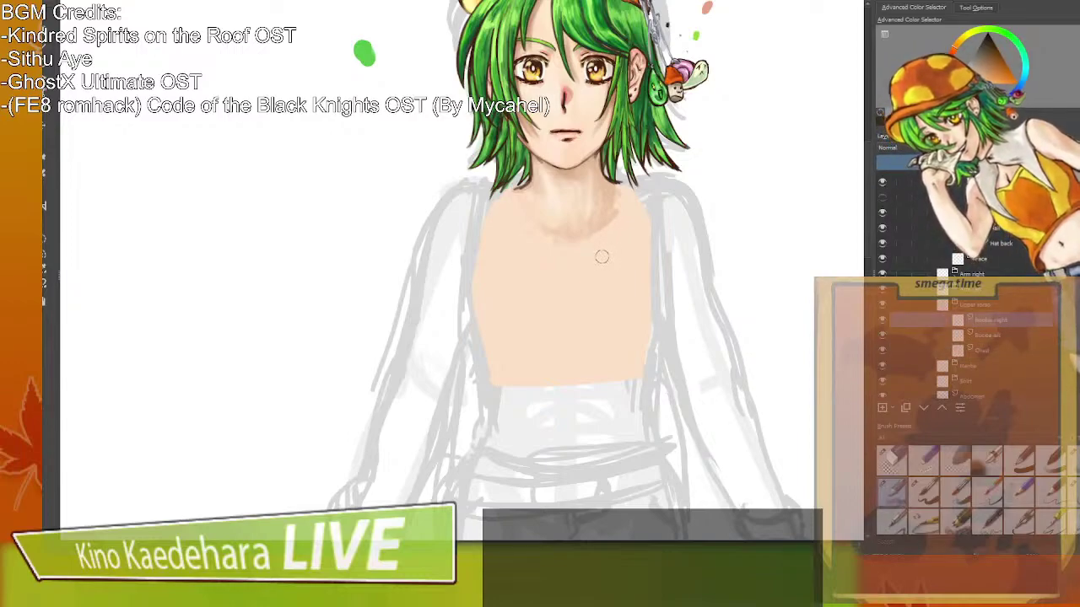
left_click(1056, 406)
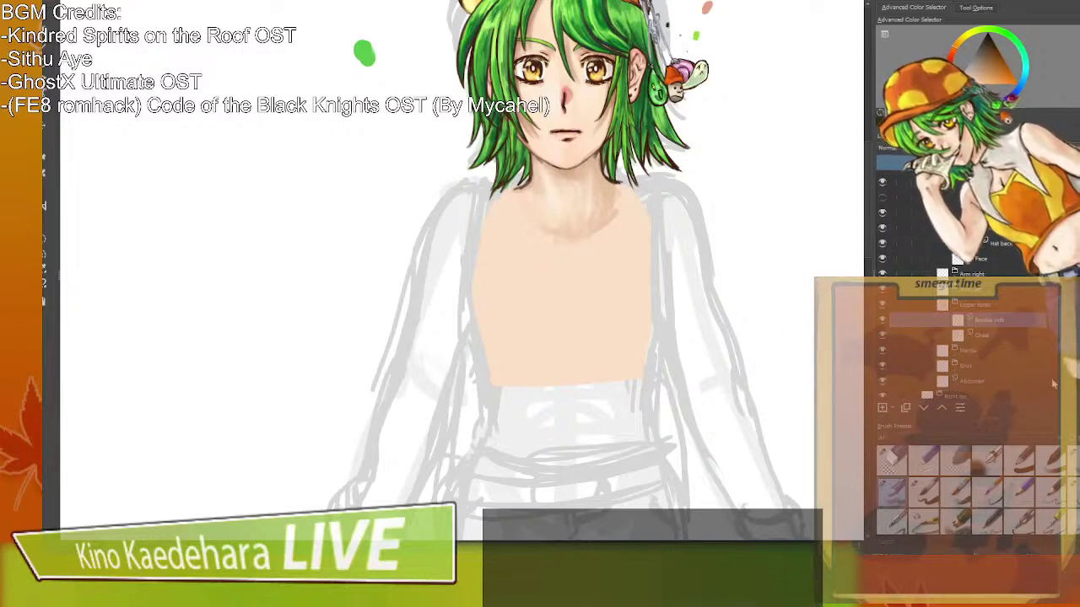
double_click(985, 325)
key("BackSpace")
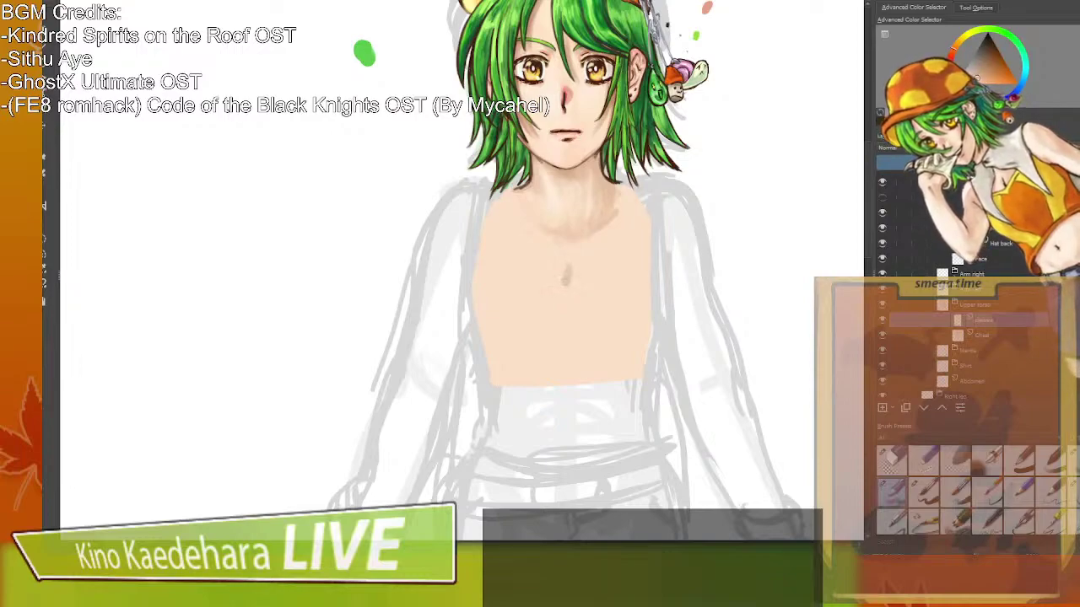
Paint soft brown shading around the collarbones and shoulders, and reduce the upper torso group to a single Chest layer.
left_click_drag(571, 280, 570, 292)
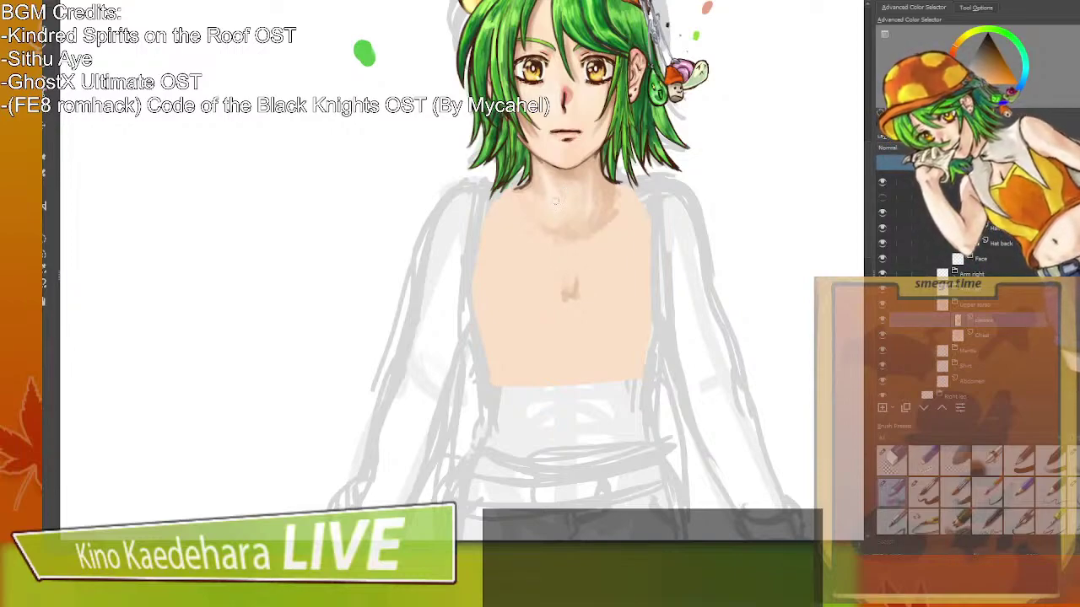
mouse_move(513, 261)
left_mouse_down()
mouse_move(520, 234)
mouse_move(535, 253)
mouse_move(508, 260)
left_mouse_up()
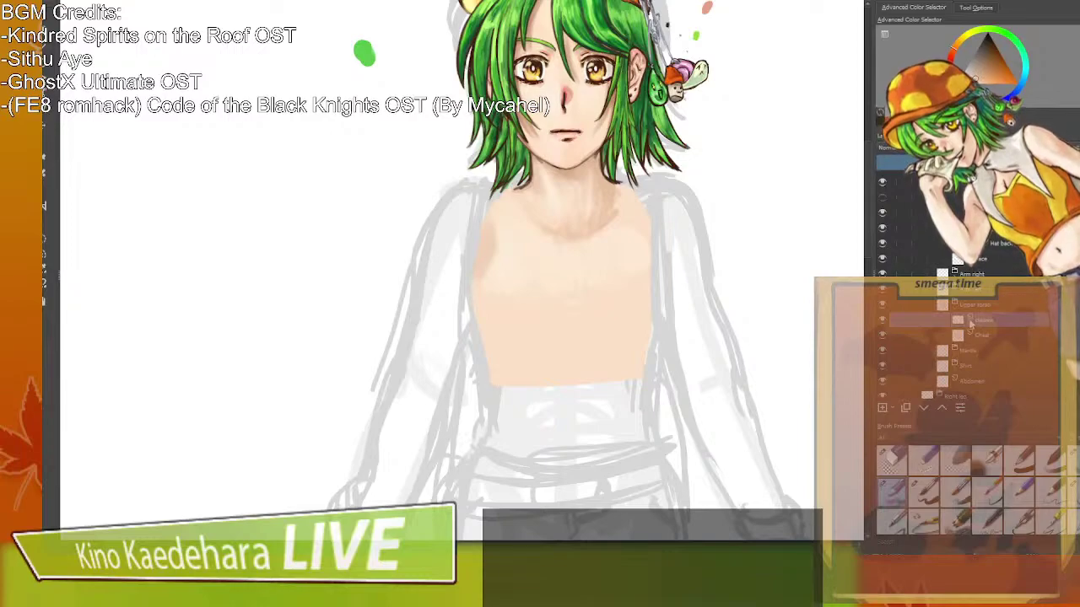
left_click(960, 321)
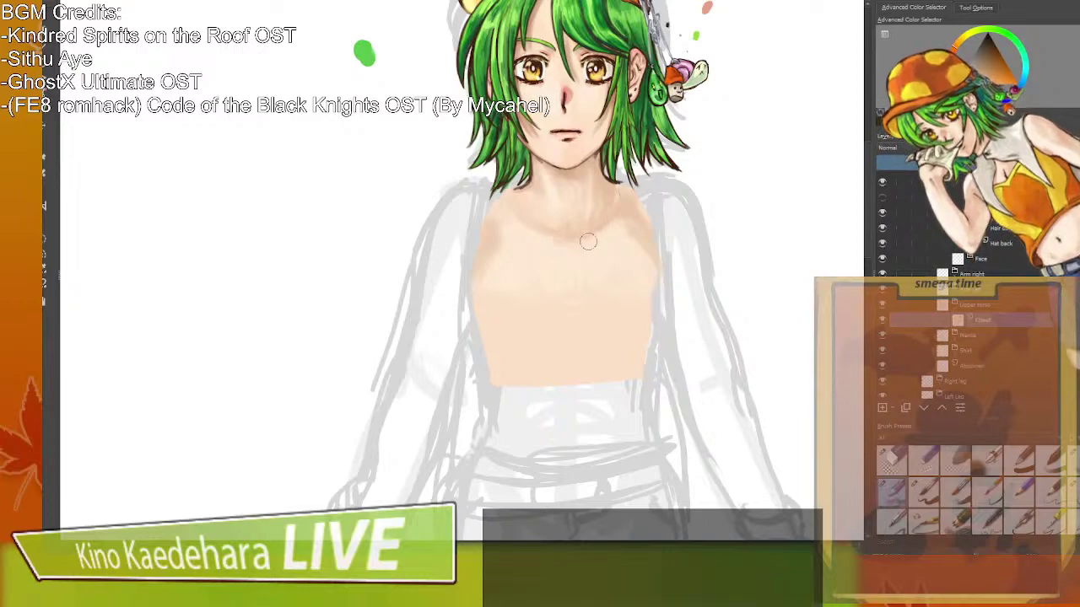
Choose a redder hue and deepen the short vertical crease at the center of the chest with darker strokes.
scroll(588, 243, "up", 2)
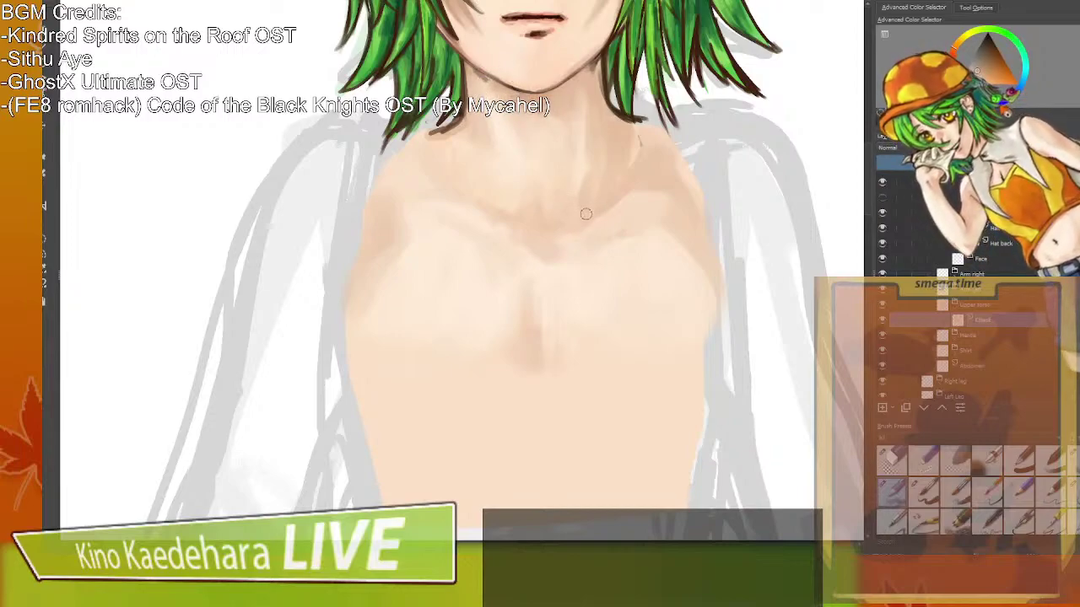
left_click(953, 56)
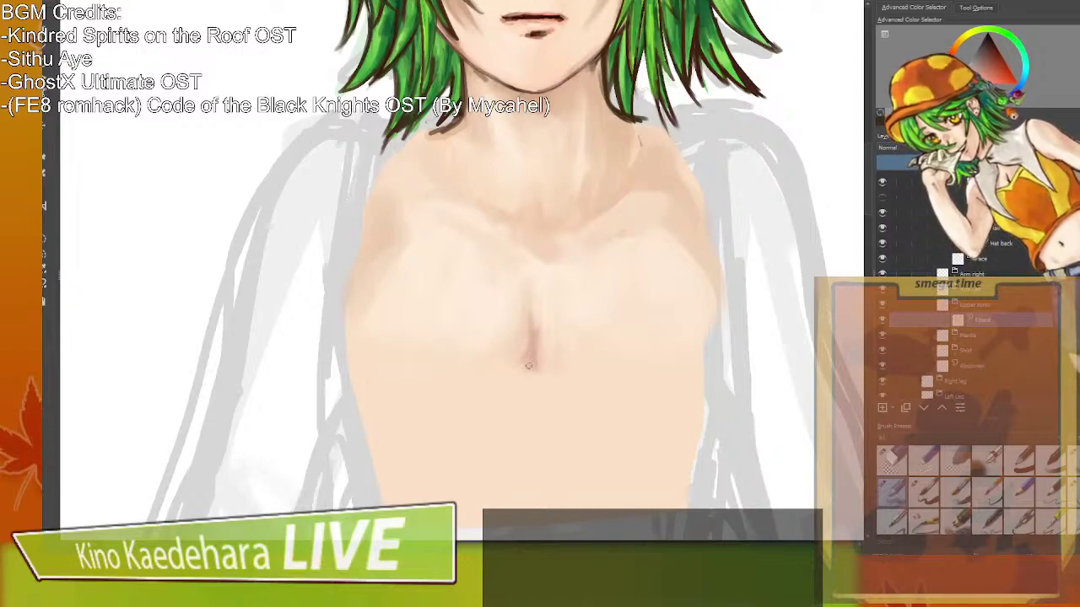
left_click_drag(533, 334, 530, 361)
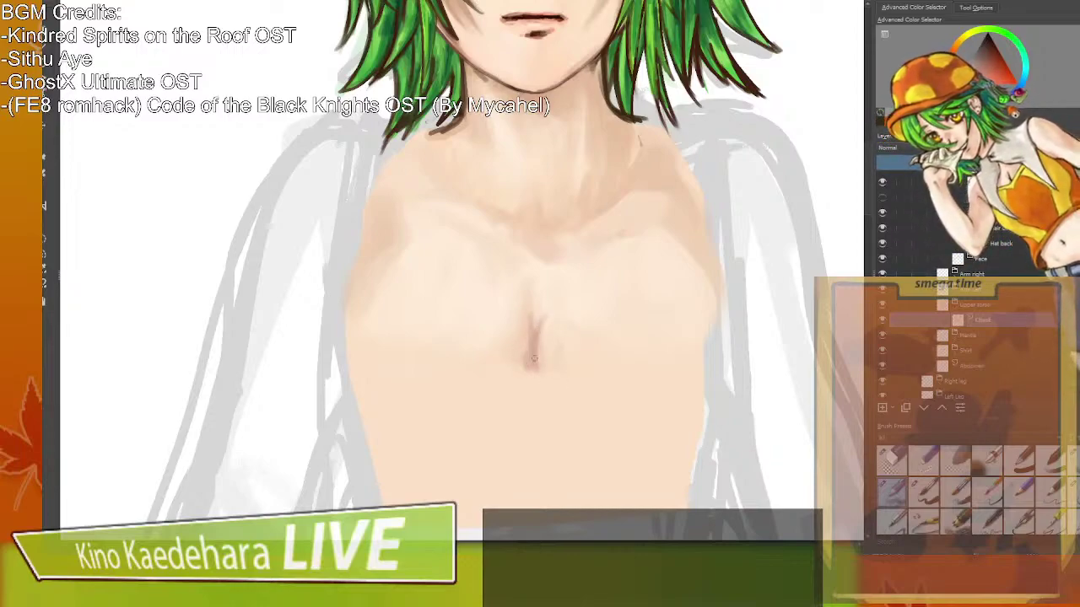
Darken the vertical crease at the center of the chest and blend it with a browner tone sampled from the skin.
left_click_drag(530, 318, 522, 367)
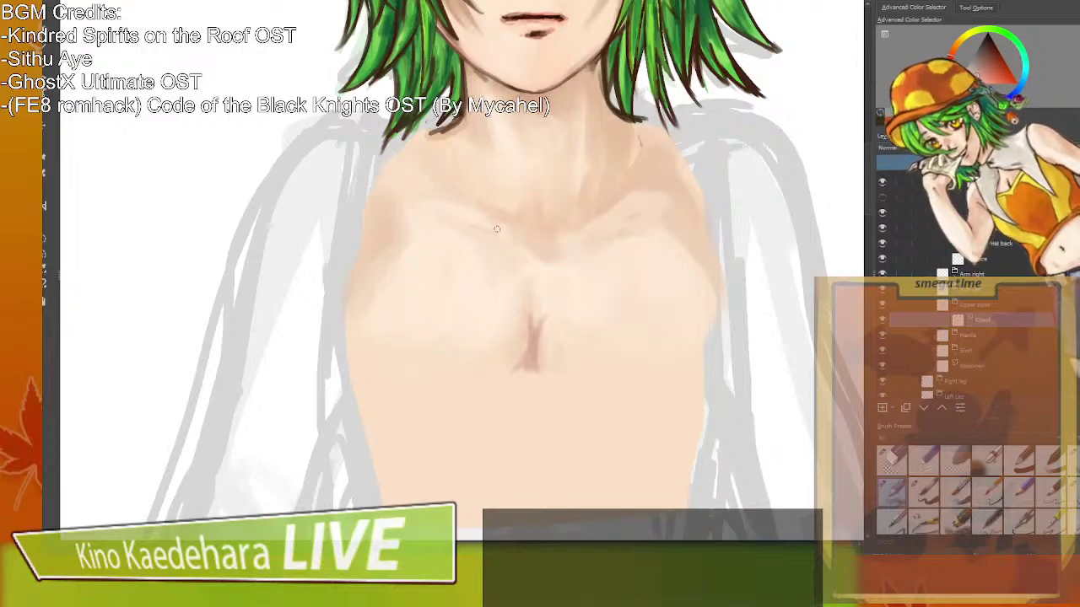
scroll(497, 229, "down", 3)
scroll(520, 215, "up", 1)
left_click_drag(520, 215, 543, 245)
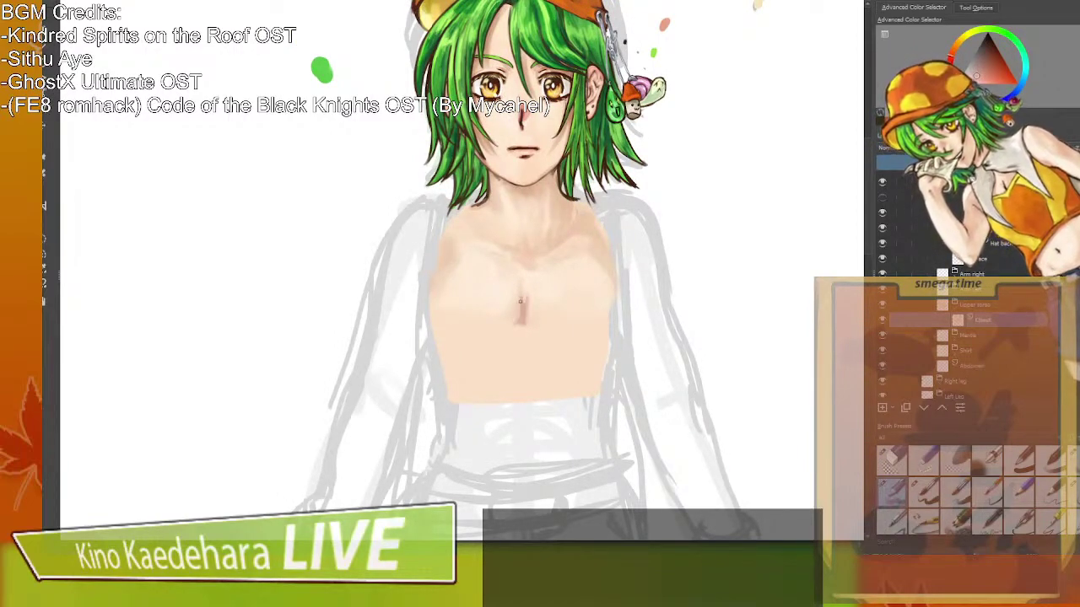
left_click(533, 325, "ctrl")
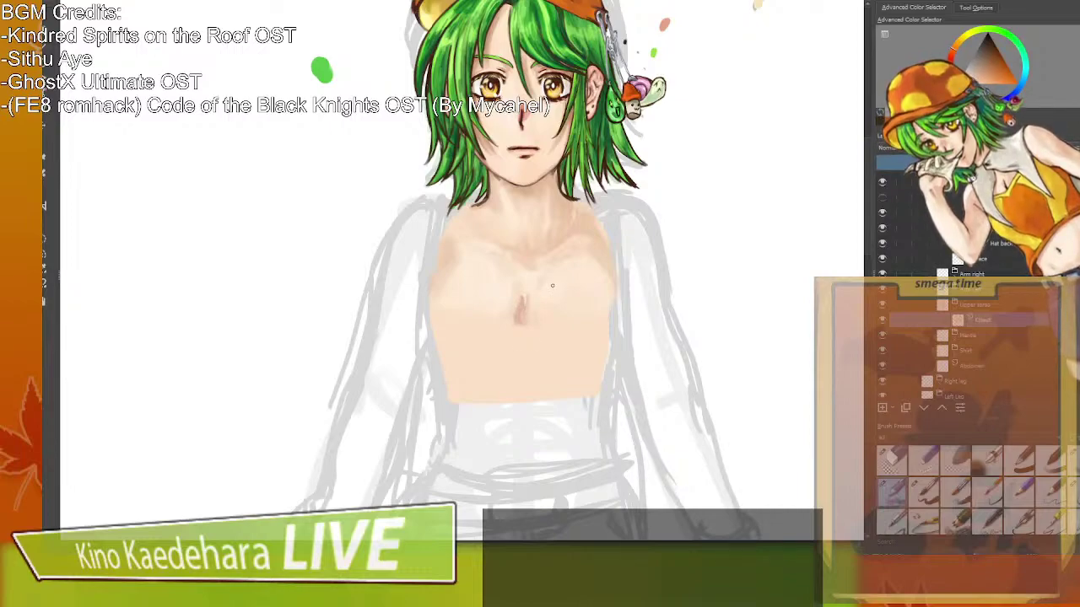
Check the chest shading against the head and the rest of the figure at different zoom levels.
scroll(553, 285, "down", 2)
scroll(548, 278, "up", 2)
scroll(561, 289, "down", 4)
scroll(548, 355, "up", 4)
scroll(518, 343, "down", 4)
scroll(518, 343, "up", 4)
scroll(518, 343, "down", 4)
scroll(517, 344, "up", 4)
scroll(518, 343, "down", 4)
scroll(527, 352, "up", 4)
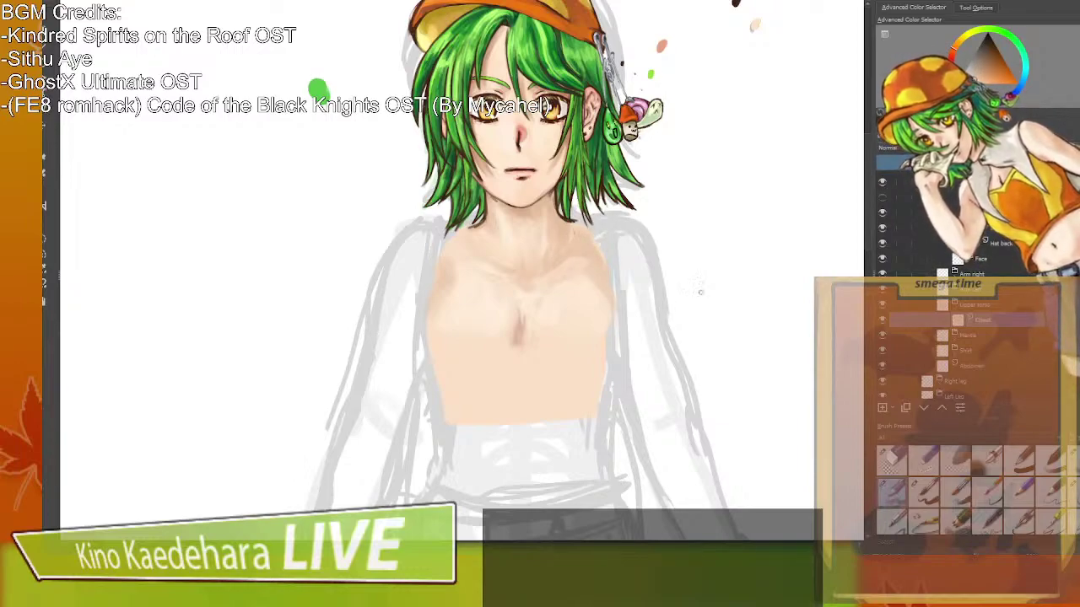
Delete the right-side layer from the Mantle group and rename its left-side layer as mantle collar.
left_click(978, 350)
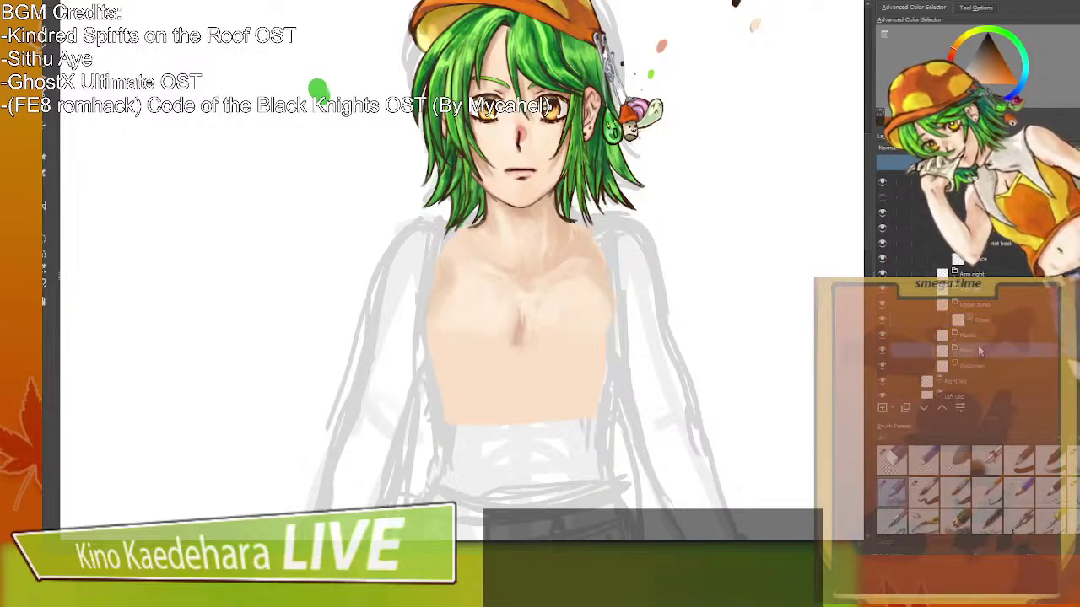
left_click(970, 335)
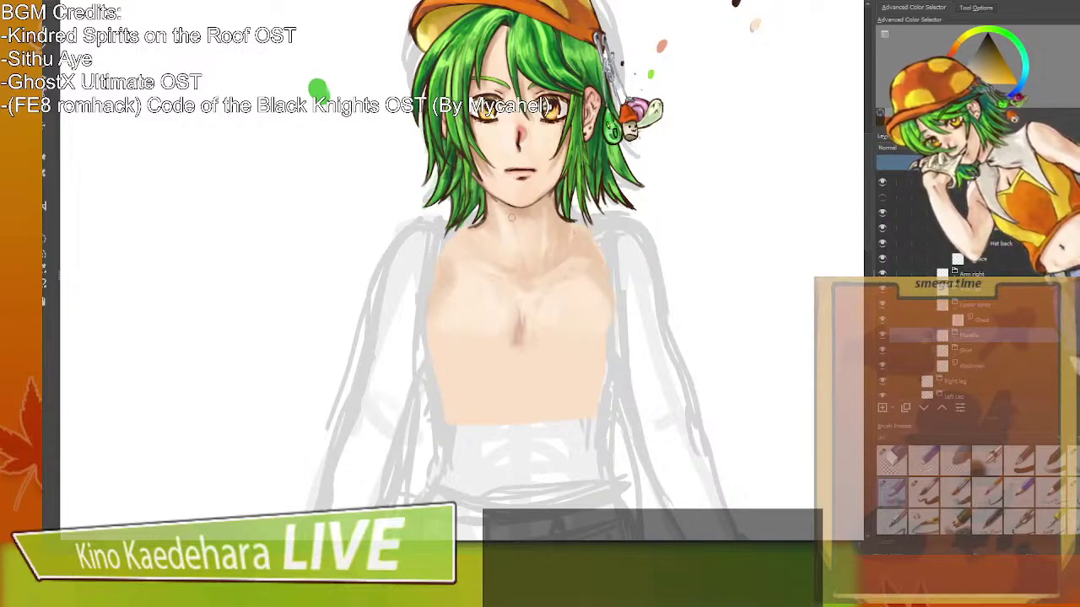
left_click(955, 334)
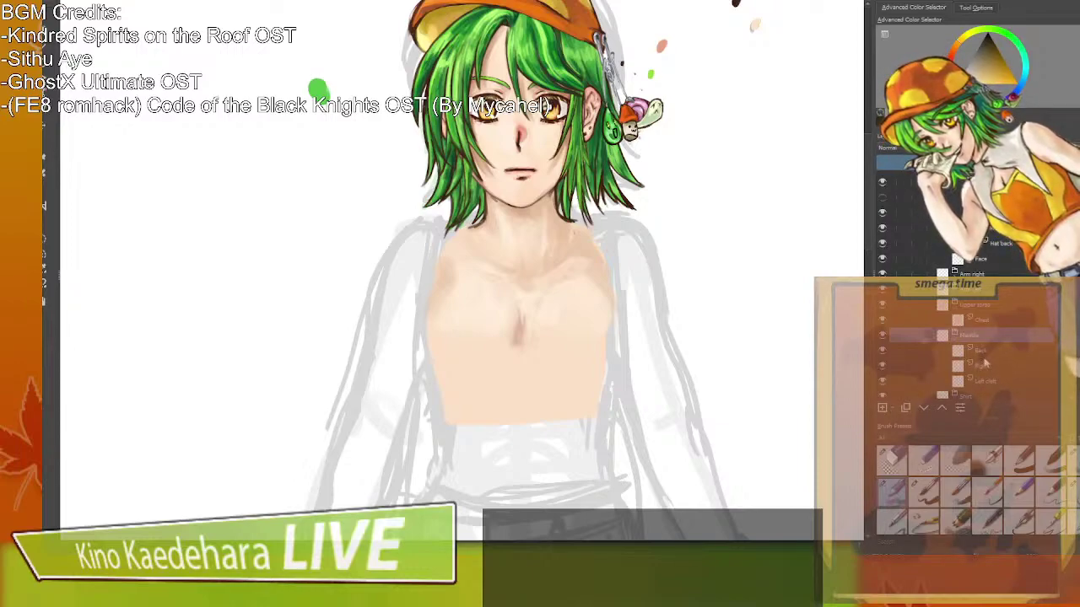
left_click(989, 366)
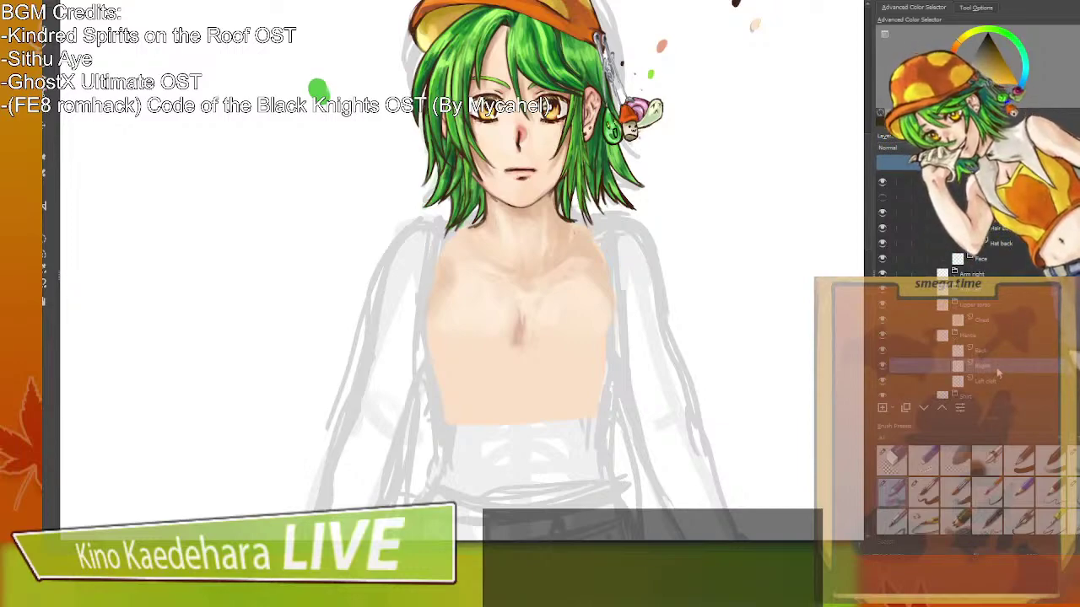
left_click_drag(998, 374, 1004, 368)
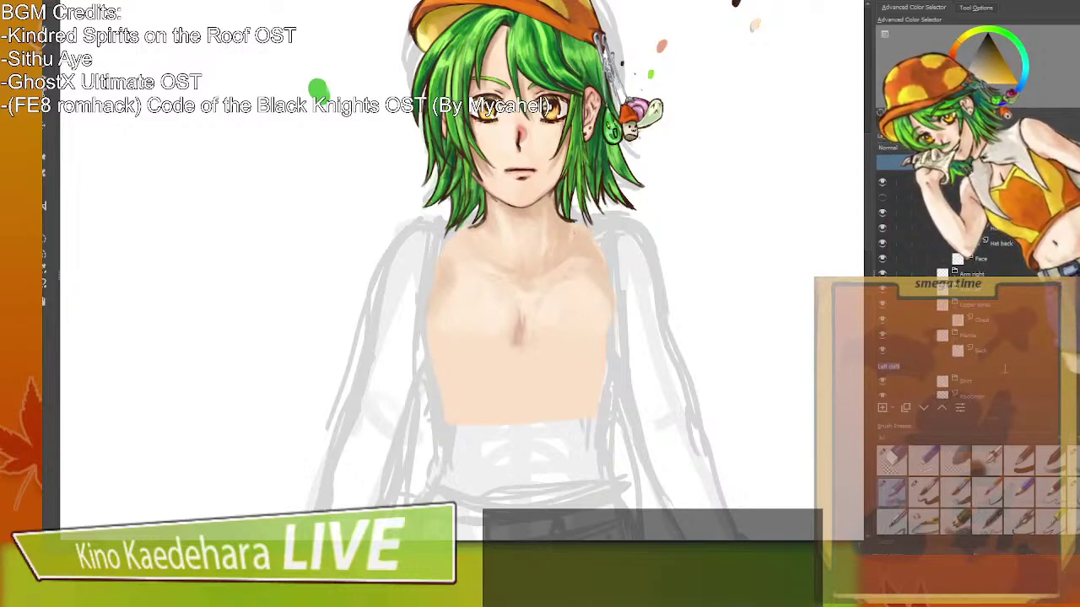
type("antle ")
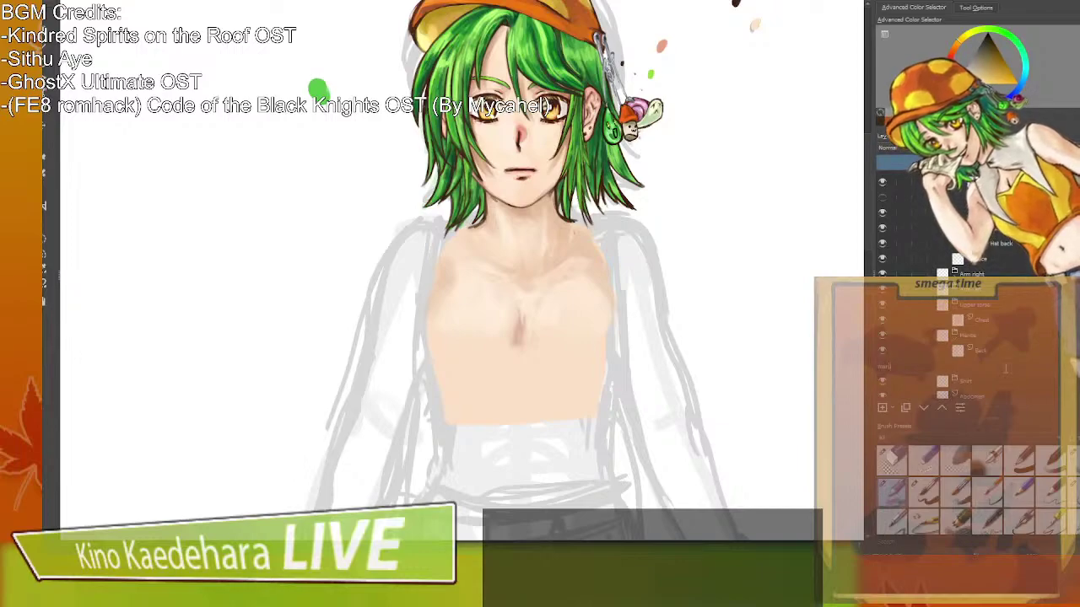
type("(l)")
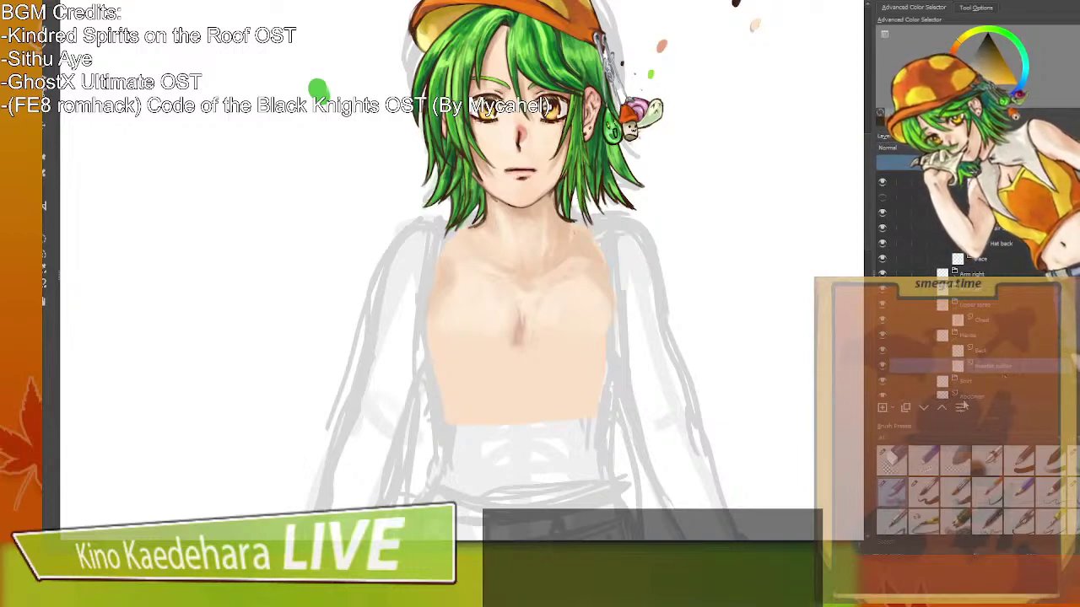
Add two more layers above the mantle collar layer inside the Mantle group and give them short names.
left_click(882, 408)
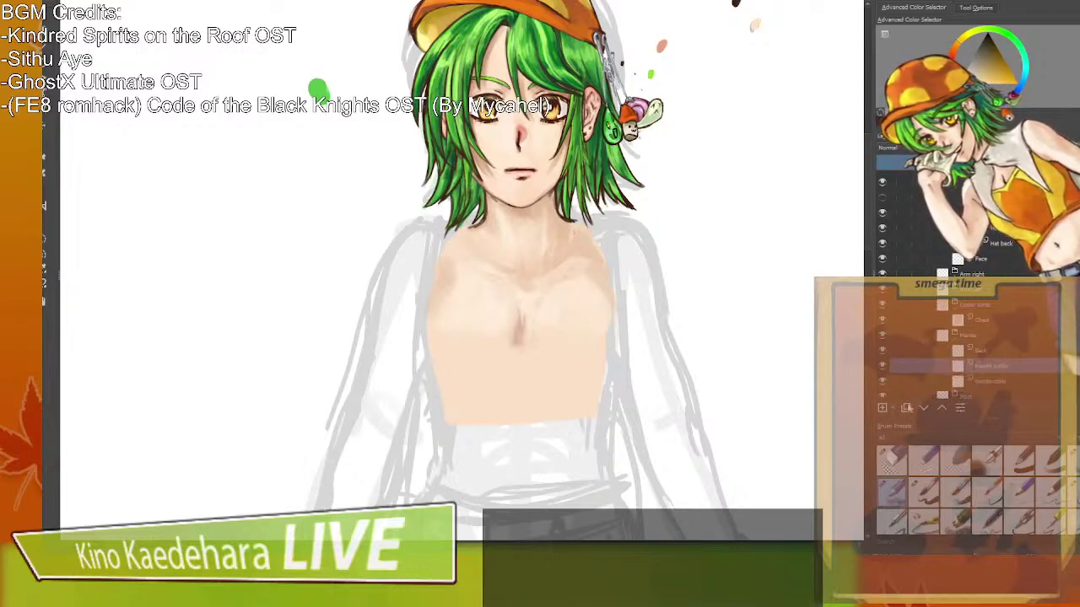
double_click(1020, 370)
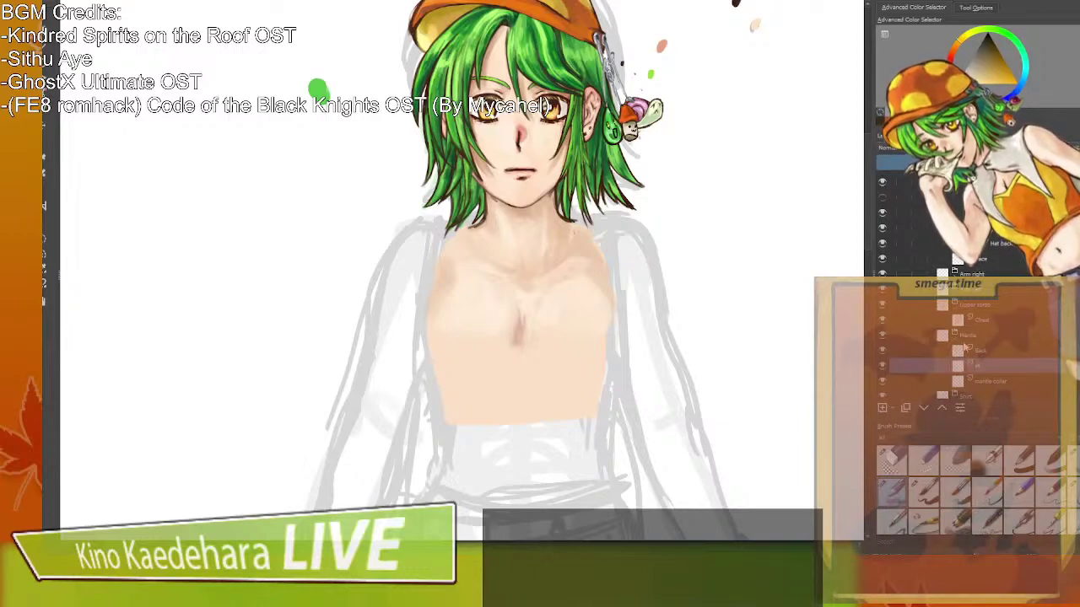
scroll(941, 354, "down", 2)
left_click(882, 408)
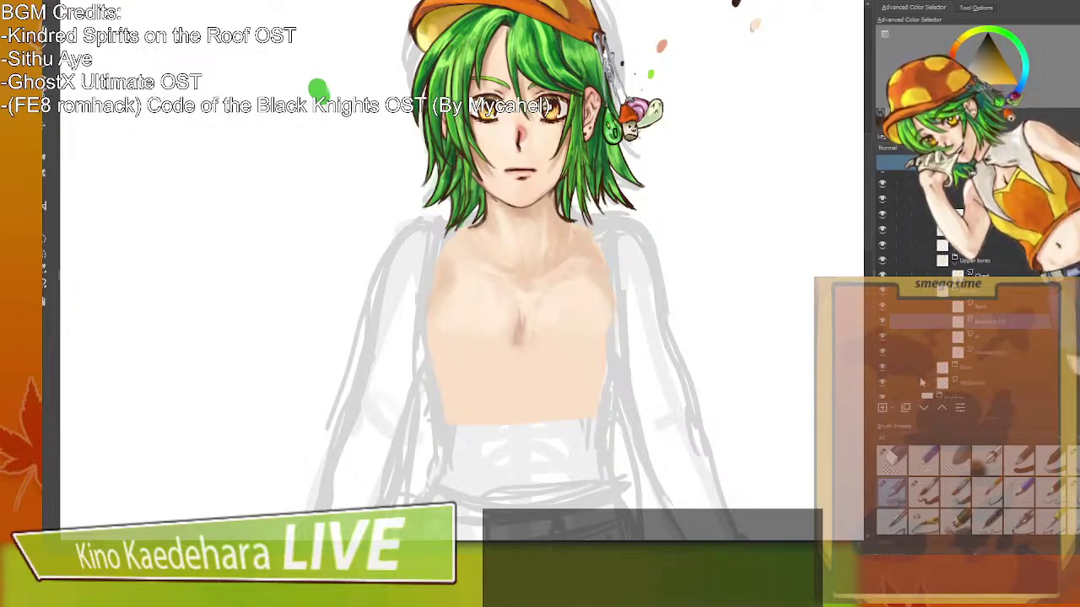
double_click(992, 328)
type("hl")
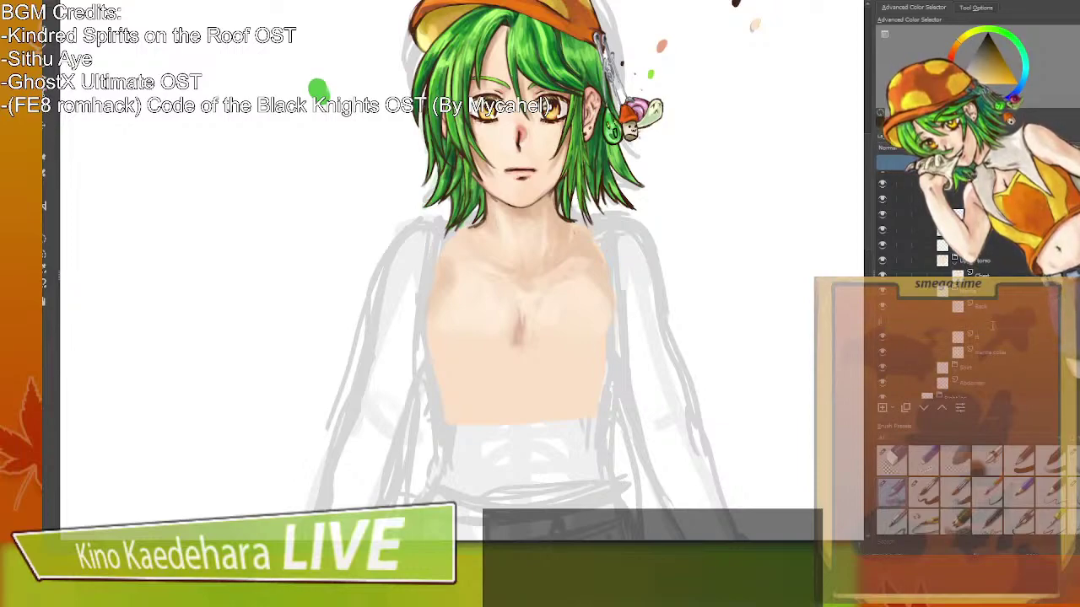
key("Return")
Move the Mantle group up the layer stack to above the Arm right group and select its mantle collar layer.
left_click(993, 351)
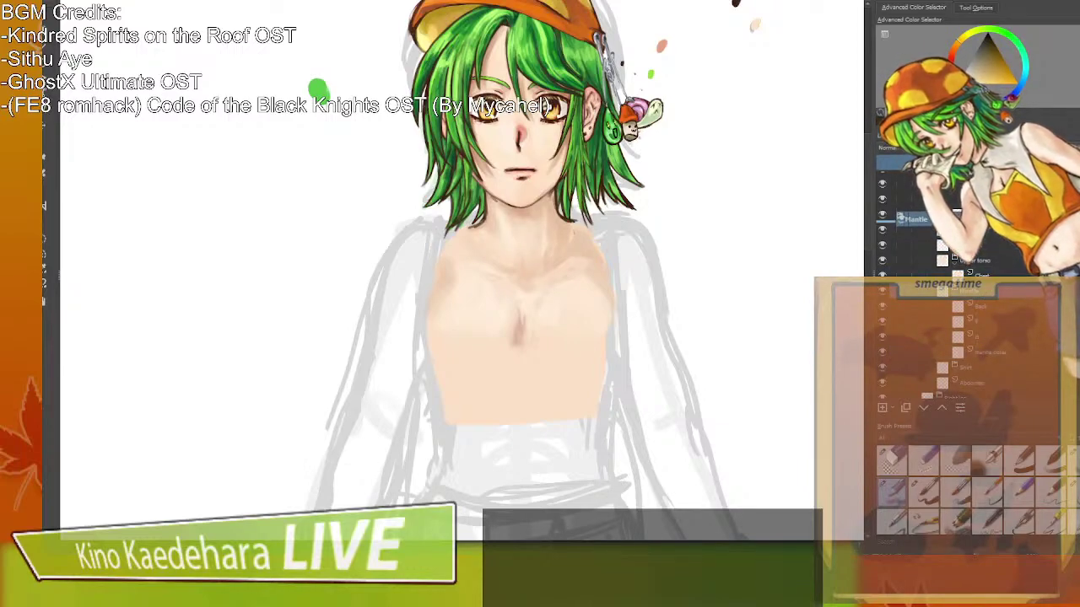
scroll(990, 252, "down", 3)
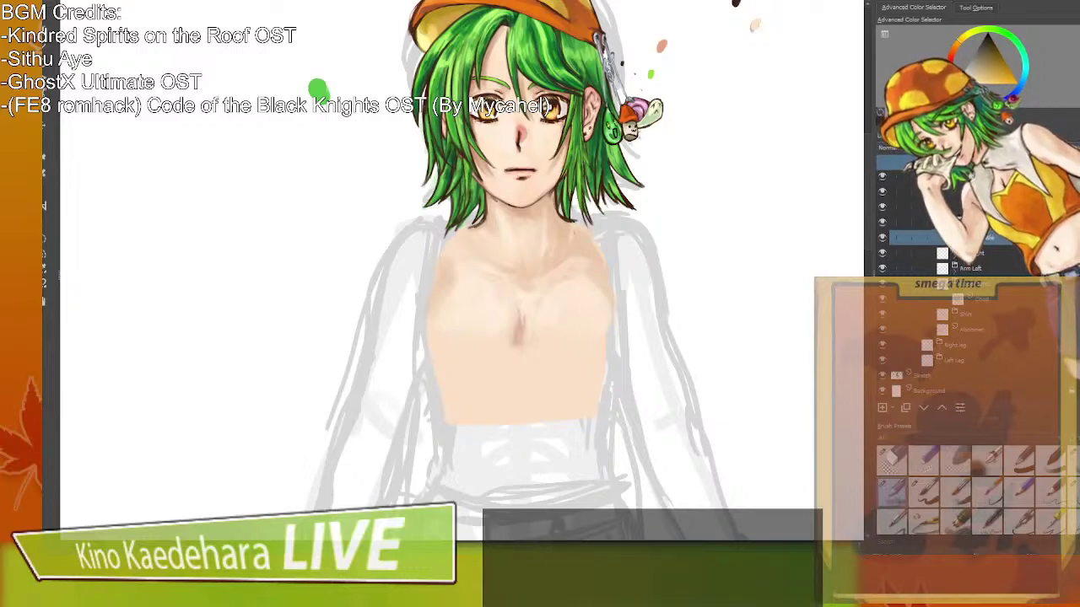
left_click_drag(978, 239, 995, 252)
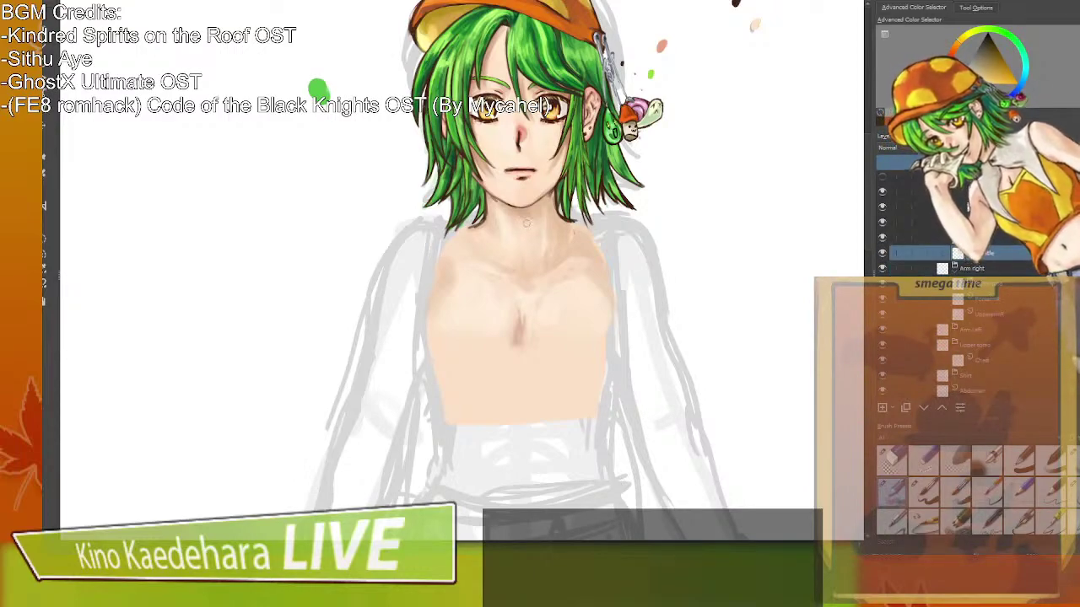
left_click(969, 255)
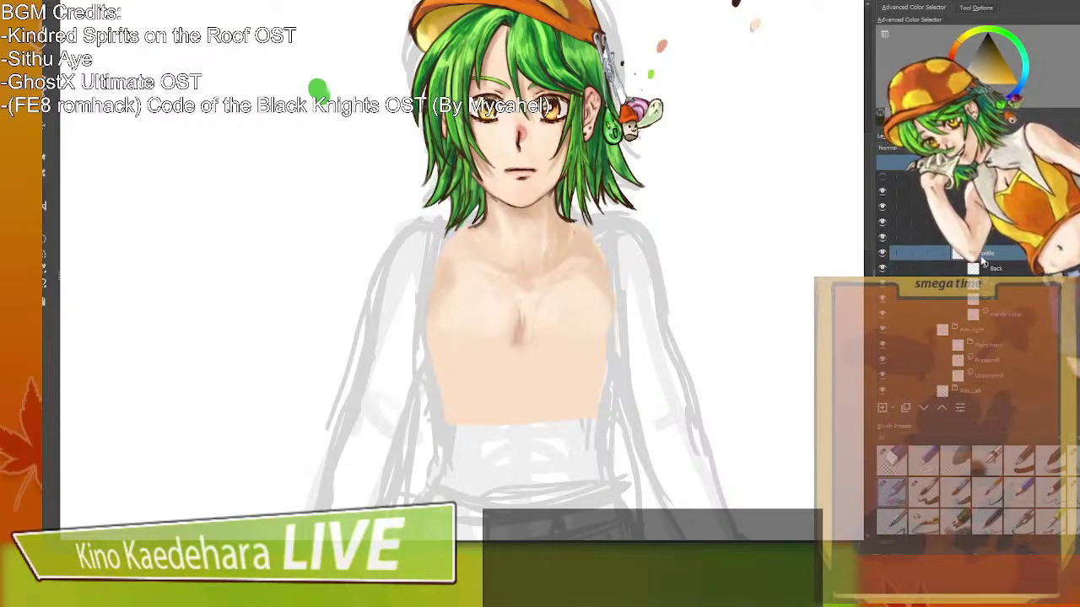
left_click(995, 311)
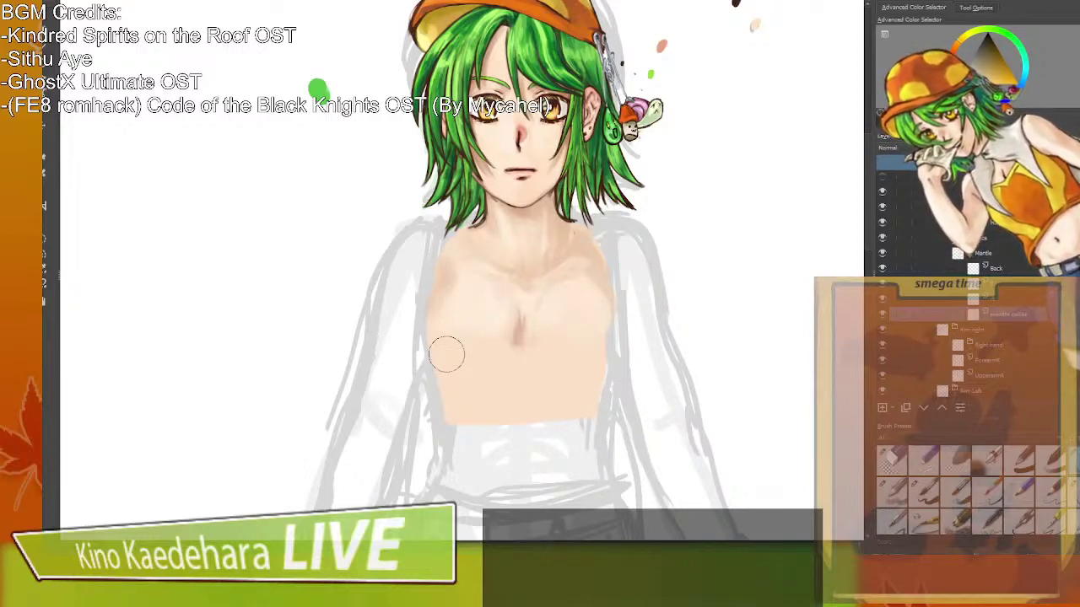
Move the Mantle group up among the head layers to directly above Nose and select its mantle collar layer.
scroll(970, 303, "up", 3)
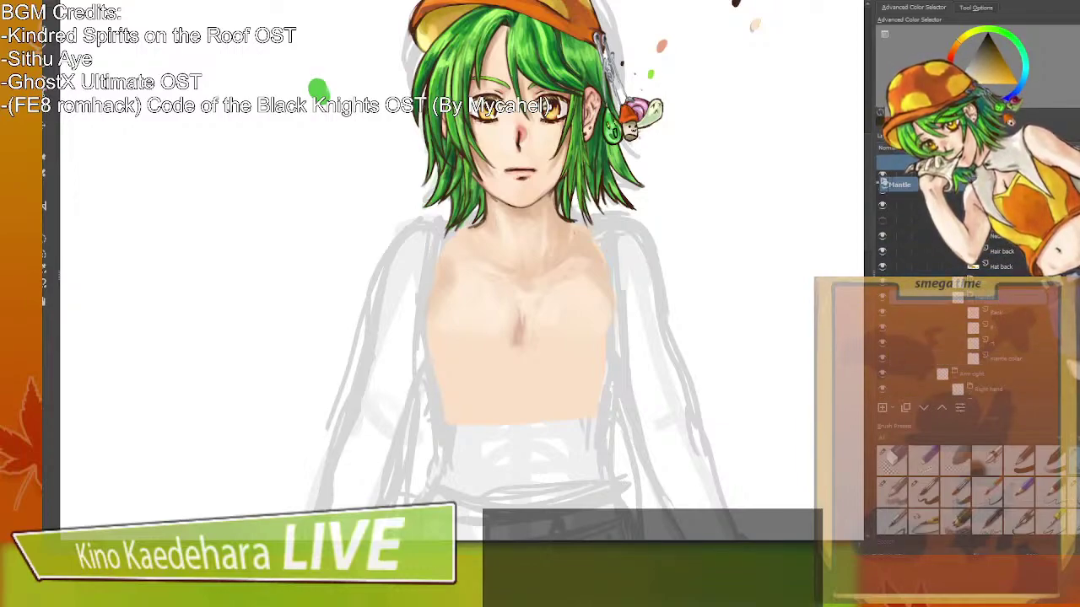
left_click(1000, 274)
left_click_drag(1001, 277, 1000, 279)
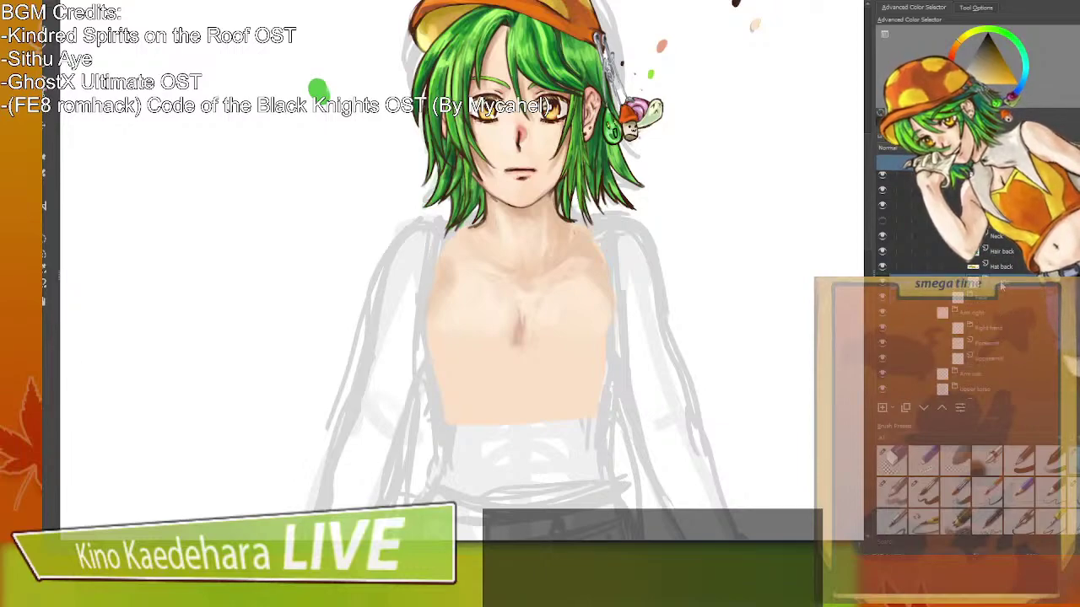
scroll(1000, 295, "up", 3)
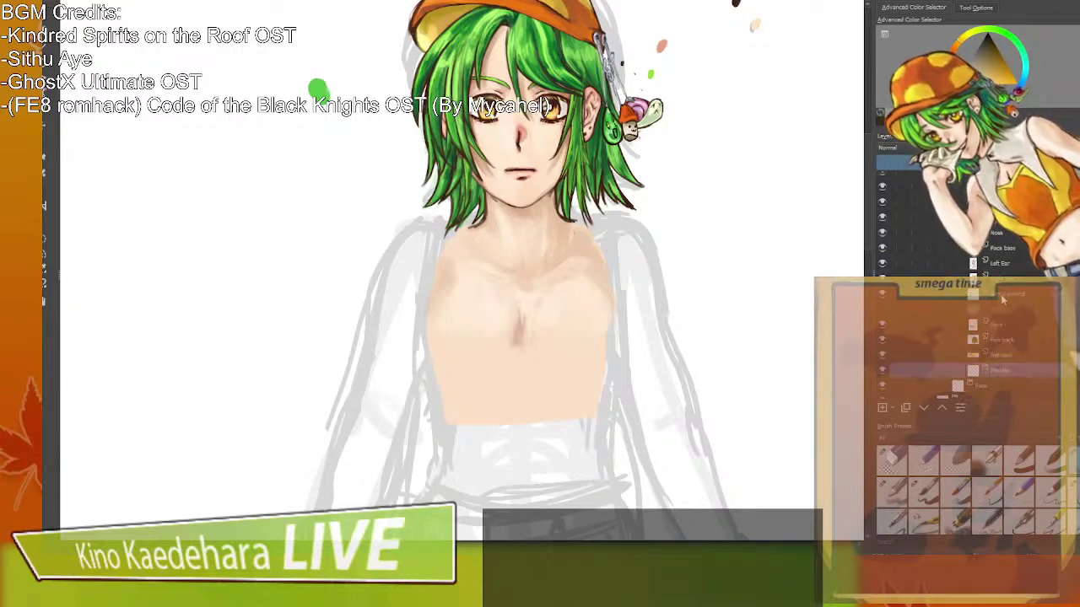
scroll(1003, 300, "down", 3)
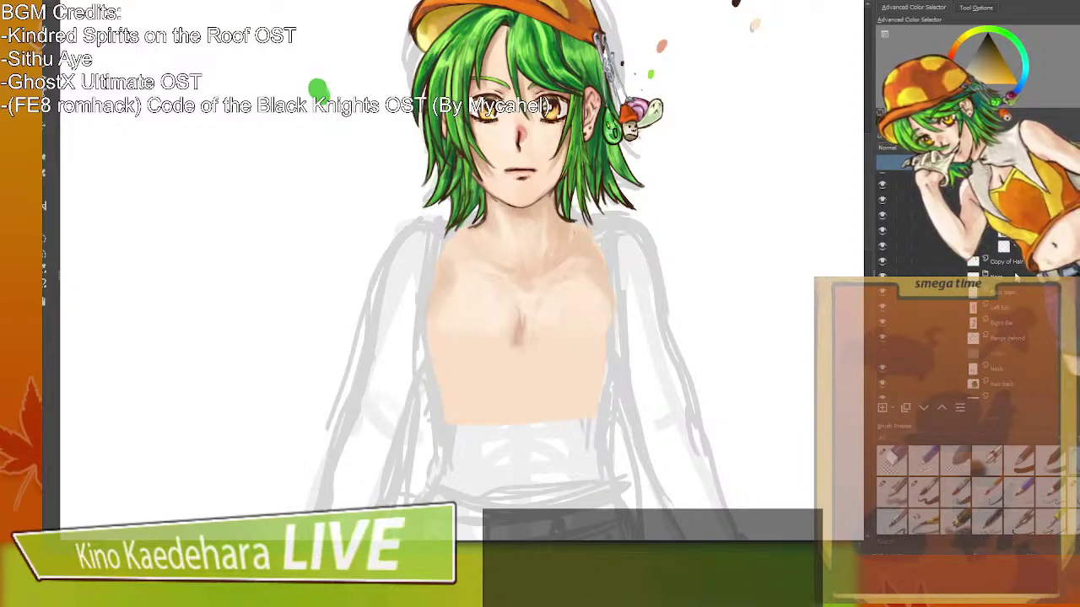
scroll(1012, 324, "down", 3)
left_click_drag(1017, 333, 860, 204)
left_click_drag(996, 211, 1023, 271)
scroll(1024, 271, "up", 3)
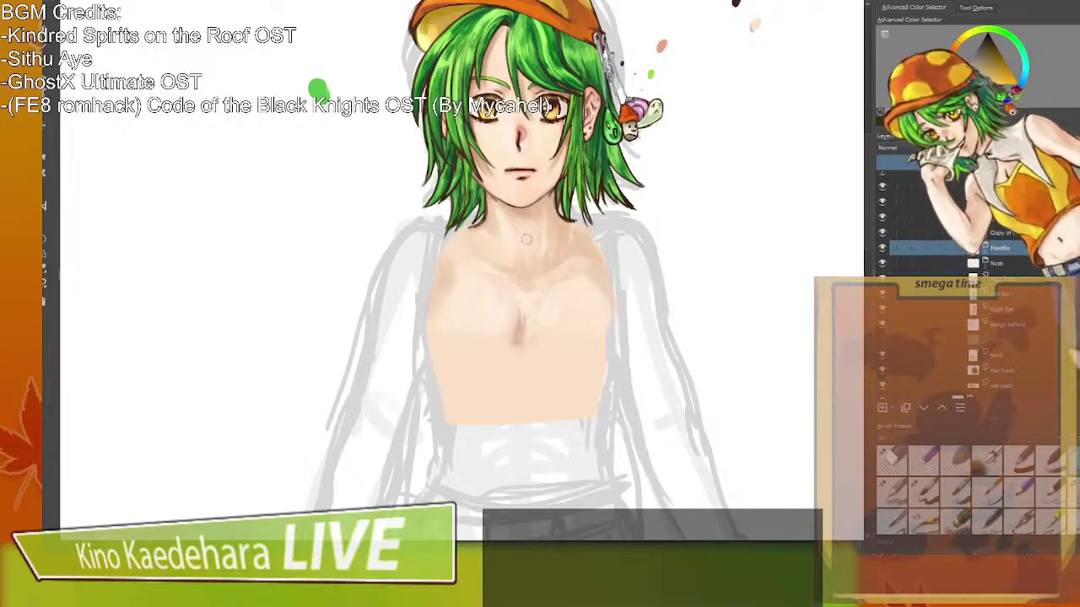
left_click(985, 250)
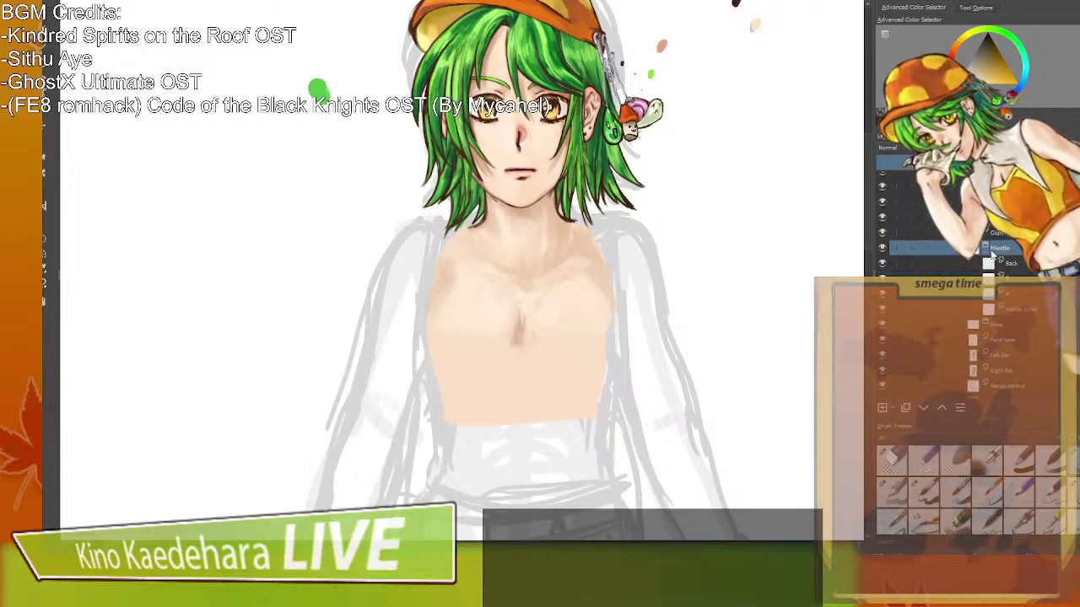
left_click(1017, 312)
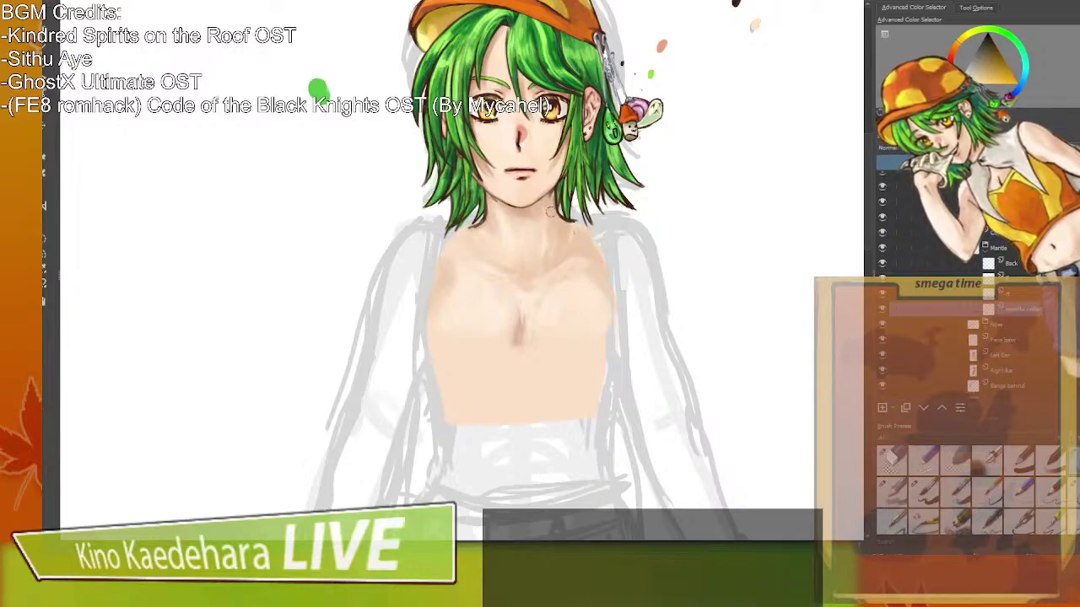
Raise the Mantle group to the top of the Hair group, above the hair strand layers, and select its mantle collar layer.
left_click_drag(1017, 247, 883, 187)
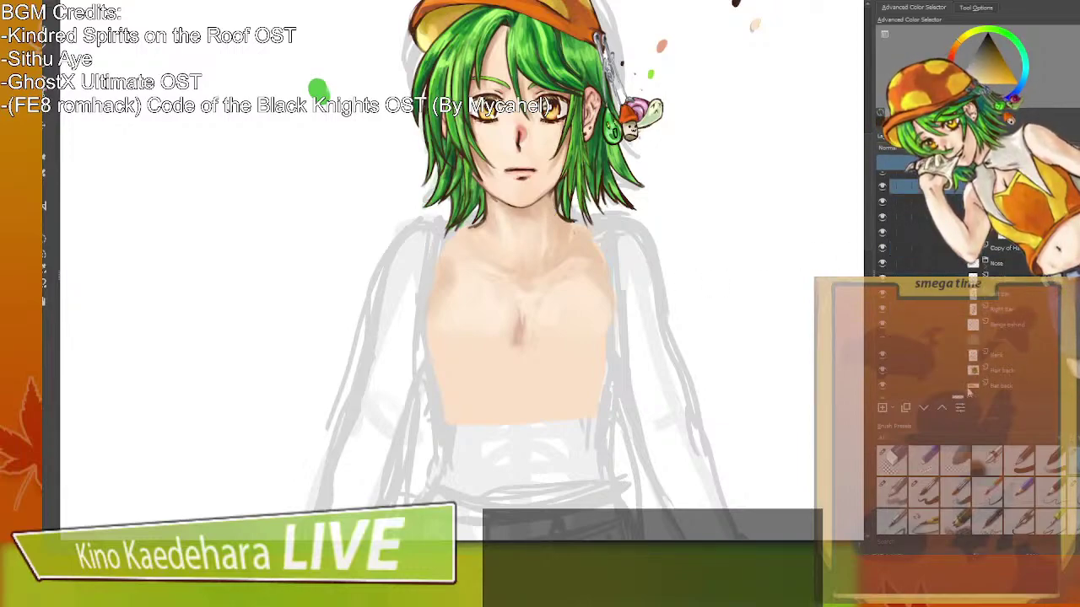
left_click(940, 410)
left_click(940, 410)
left_click(940, 410)
left_click(939, 410)
left_click(940, 410)
left_click(939, 410)
left_click(940, 410)
left_click(940, 410)
scroll(941, 409, "up", 3)
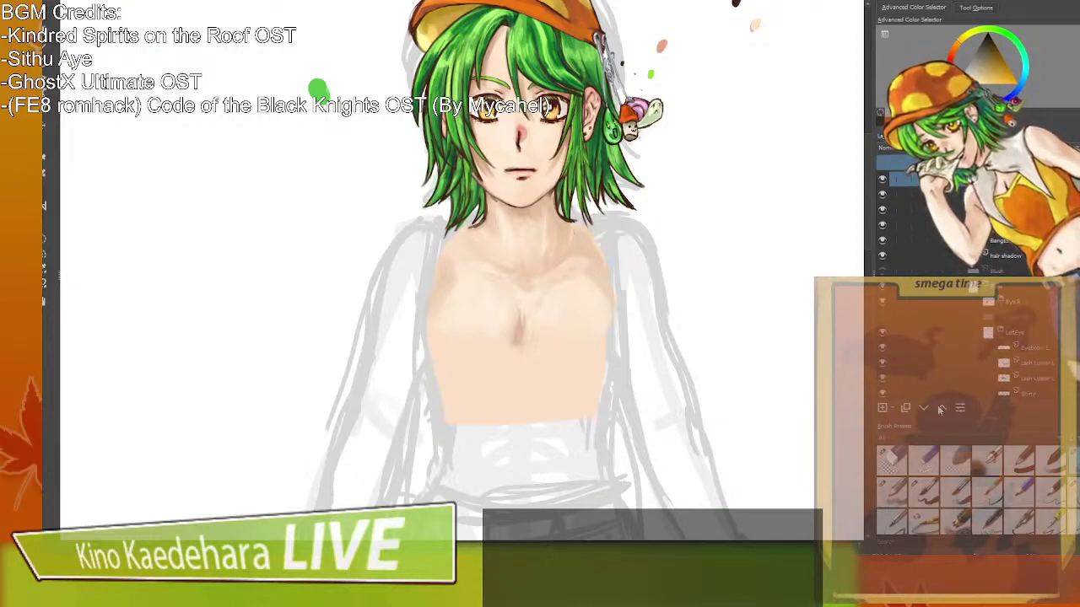
scroll(941, 409, "up", 4)
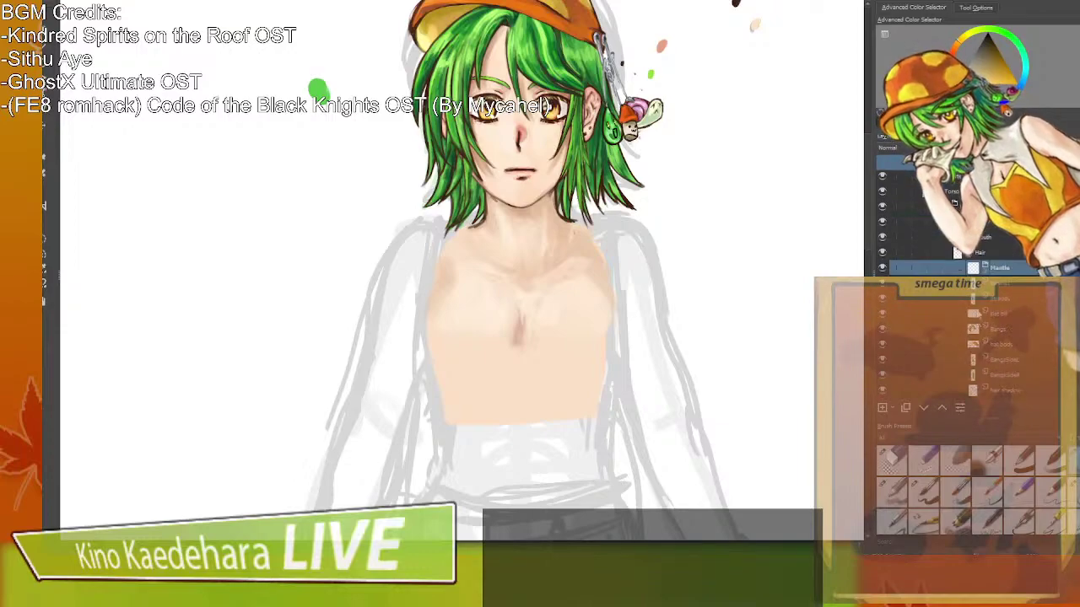
scroll(1012, 320, "up", 4)
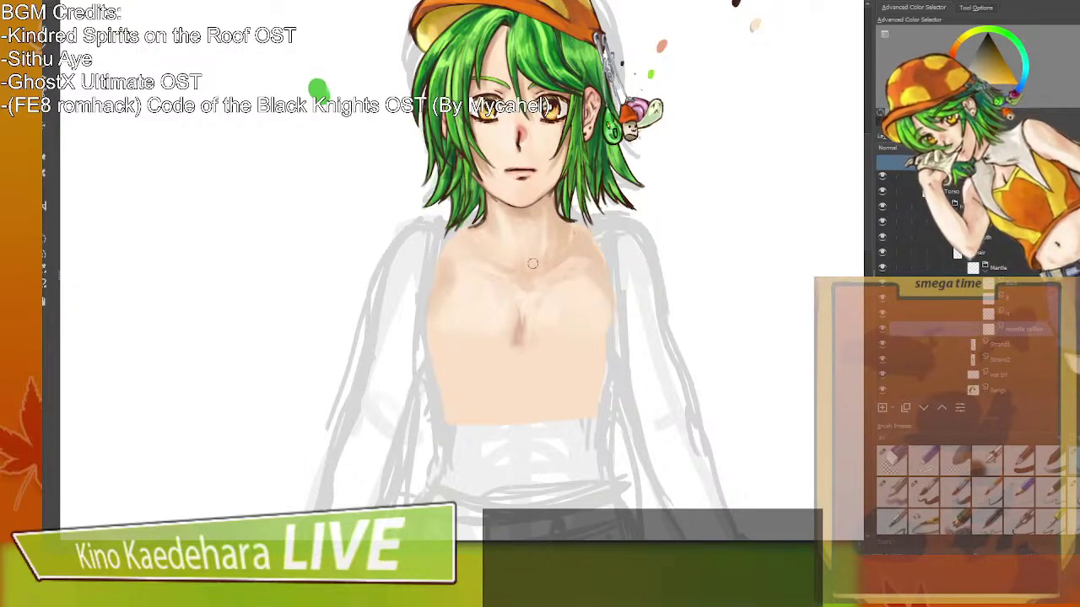
Block in the mantle collar in flat light grey-beige across the neck and shoulders and trim its sides and lower edge into a curve.
key("/")
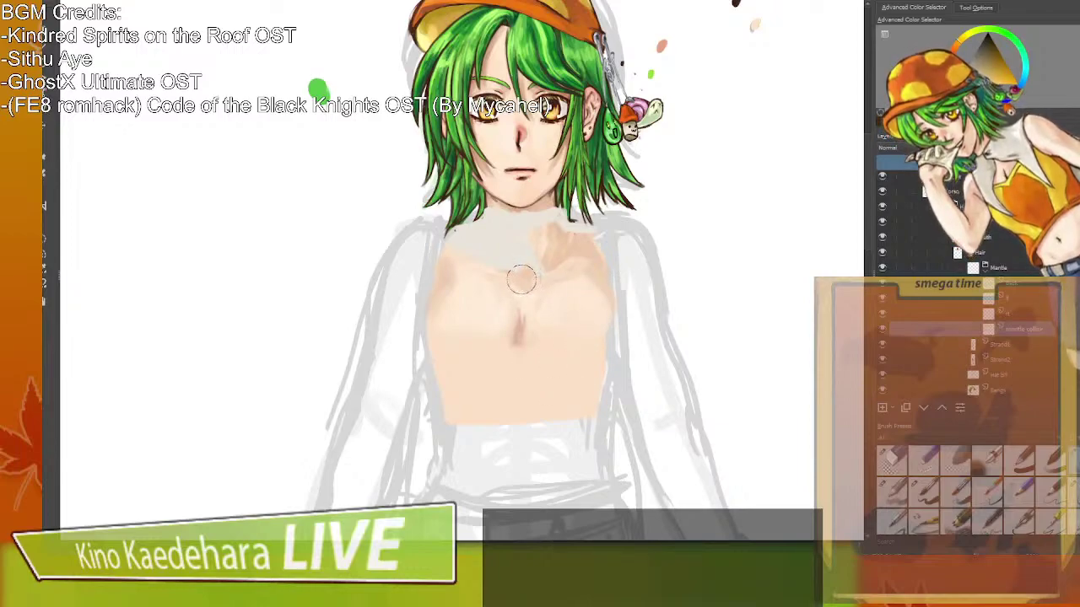
key("/")
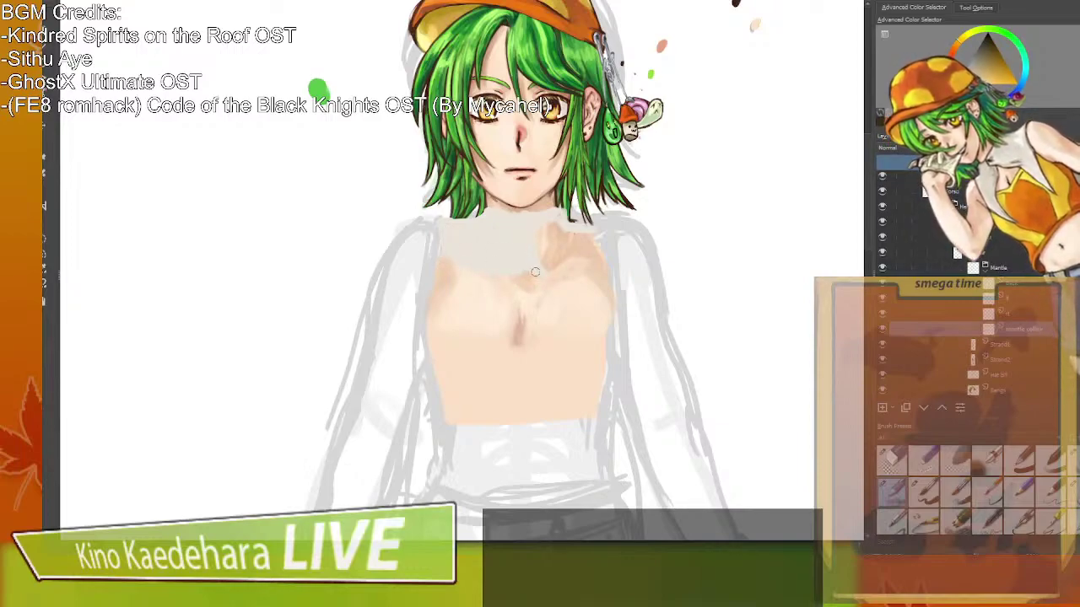
mouse_move(578, 261)
left_mouse_down()
mouse_move(610, 230)
mouse_move(533, 234)
mouse_move(544, 265)
mouse_move(556, 222)
mouse_move(582, 252)
left_mouse_up()
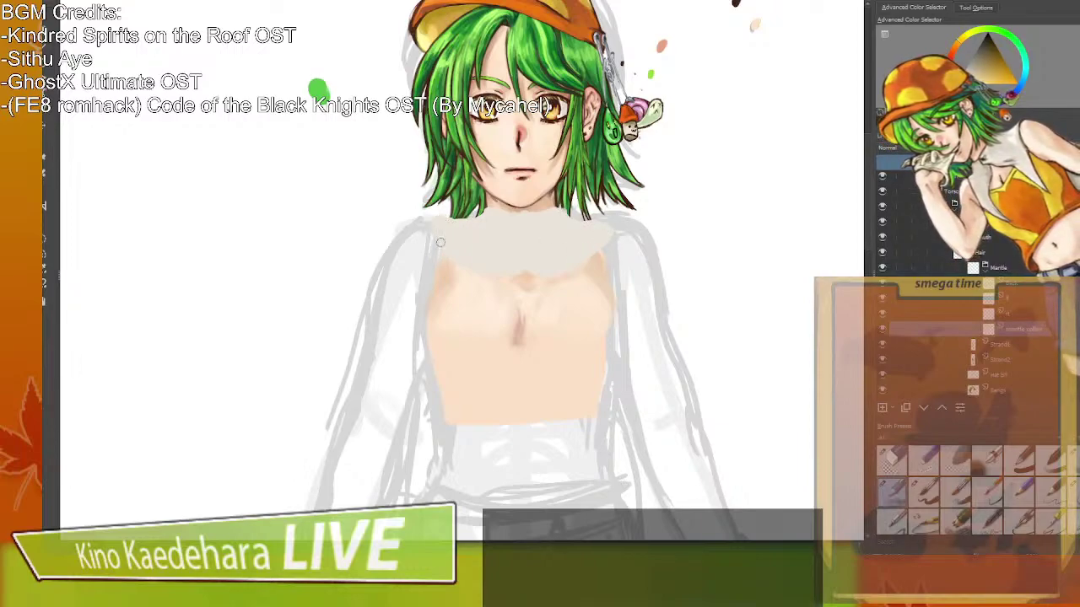
key("/")
left_click_drag(428, 226, 440, 258)
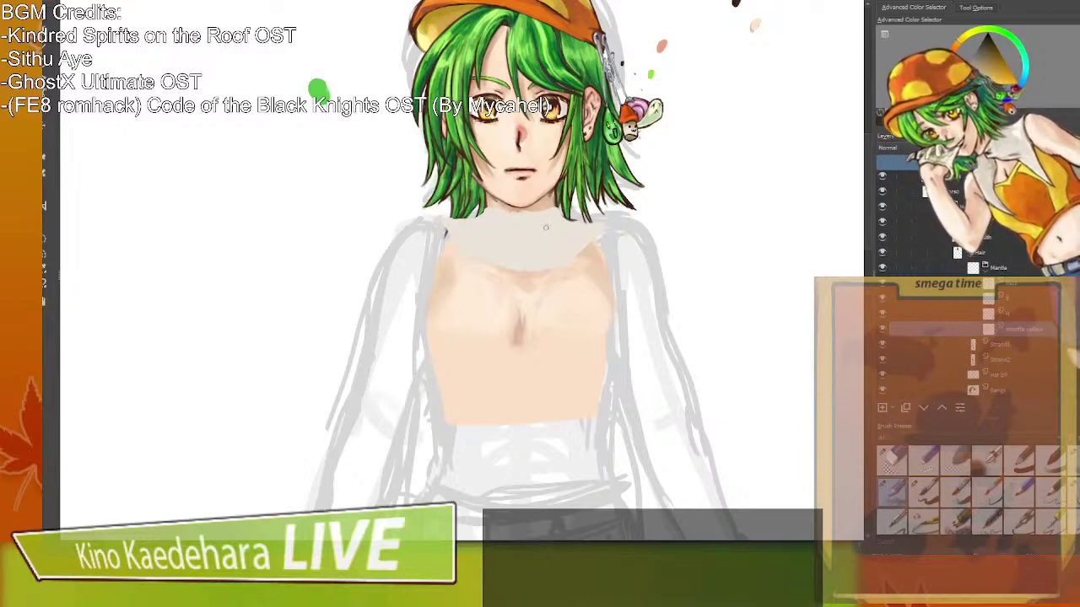
Outline the mantle collar's left tip and left side down to its lower corner with a thin dark brown line.
scroll(546, 226, "up", 4)
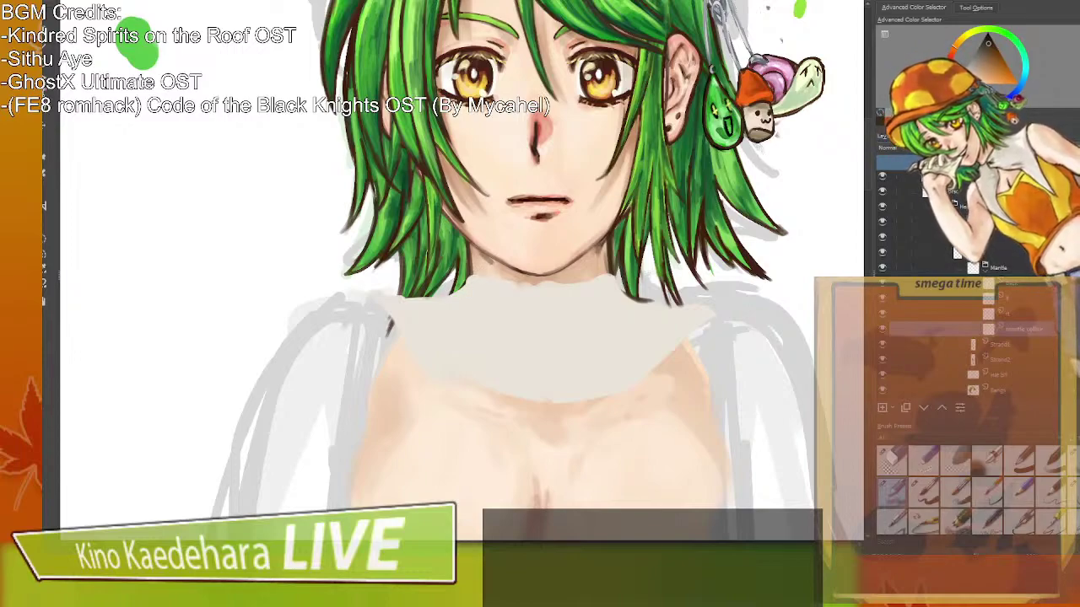
mouse_move(399, 297)
left_mouse_down()
mouse_move(364, 297)
mouse_move(387, 305)
mouse_move(413, 355)
mouse_move(469, 381)
left_mouse_up()
key("ctrl+z")
key("ctrl+z")
key("ctrl+z")
key("ctrl+z")
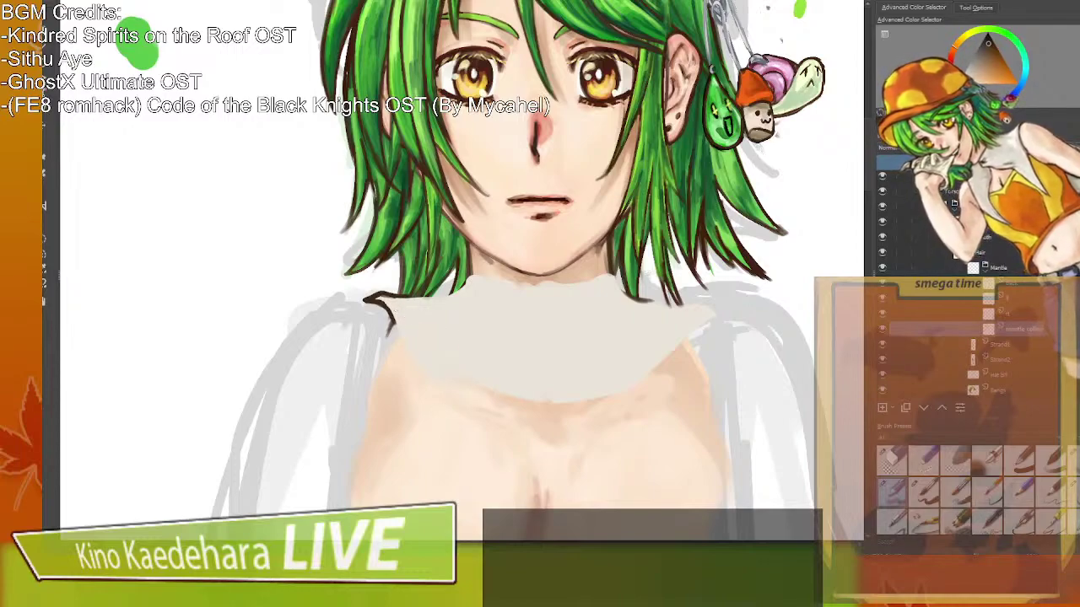
left_click_drag(390, 317, 398, 357)
key("/")
key("/")
left_click_drag(384, 310, 418, 375)
key("/")
key("/")
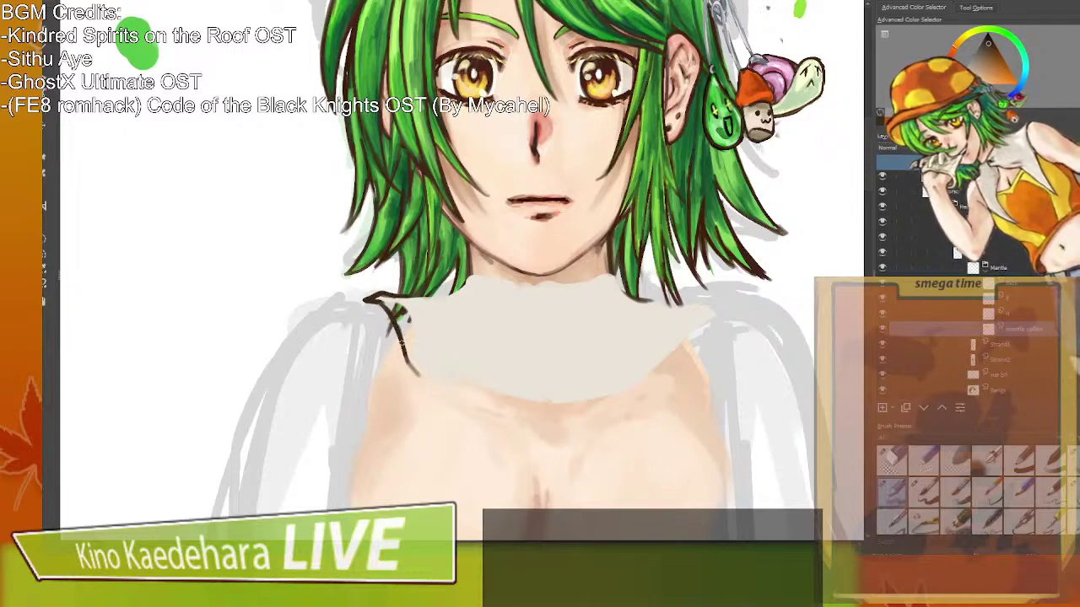
Outline the collar's upper edge with a short split below the chin, and draw the hooked right tip in dark brown.
mouse_move(405, 298)
left_mouse_down()
mouse_move(441, 298)
mouse_move(413, 295)
mouse_move(464, 289)
mouse_move(498, 268)
mouse_move(471, 277)
mouse_move(527, 280)
mouse_move(534, 296)
mouse_move(566, 279)
mouse_move(531, 289)
mouse_move(535, 320)
mouse_move(591, 277)
mouse_move(608, 276)
mouse_move(559, 280)
mouse_move(616, 269)
mouse_move(613, 290)
mouse_move(615, 270)
mouse_move(642, 300)
left_mouse_up()
left_click(615, 290, "ctrl")
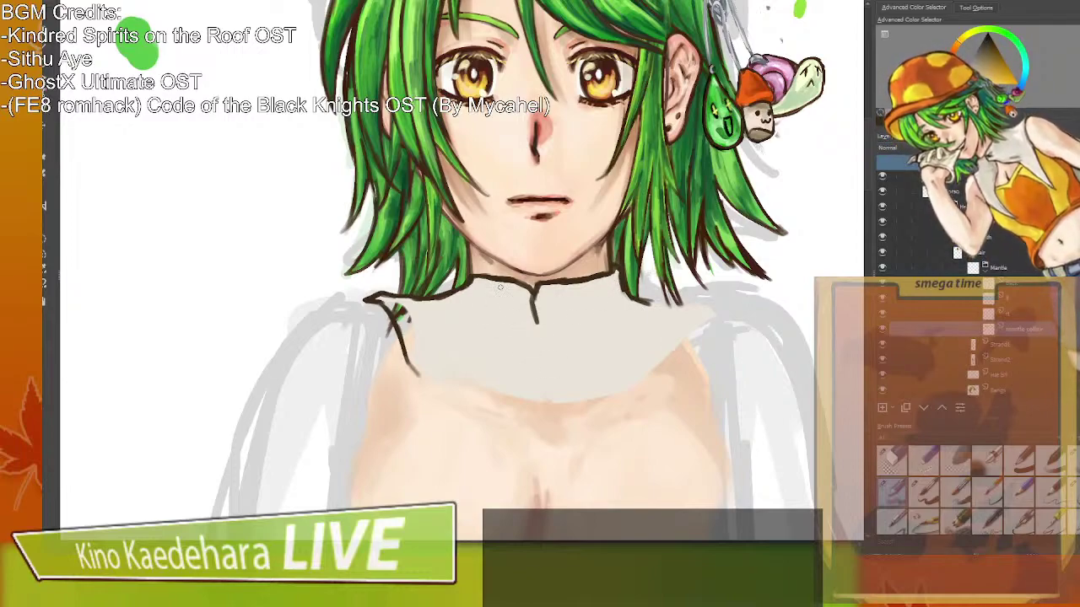
left_click_drag(471, 282, 466, 279)
left_click_drag(470, 272, 462, 287)
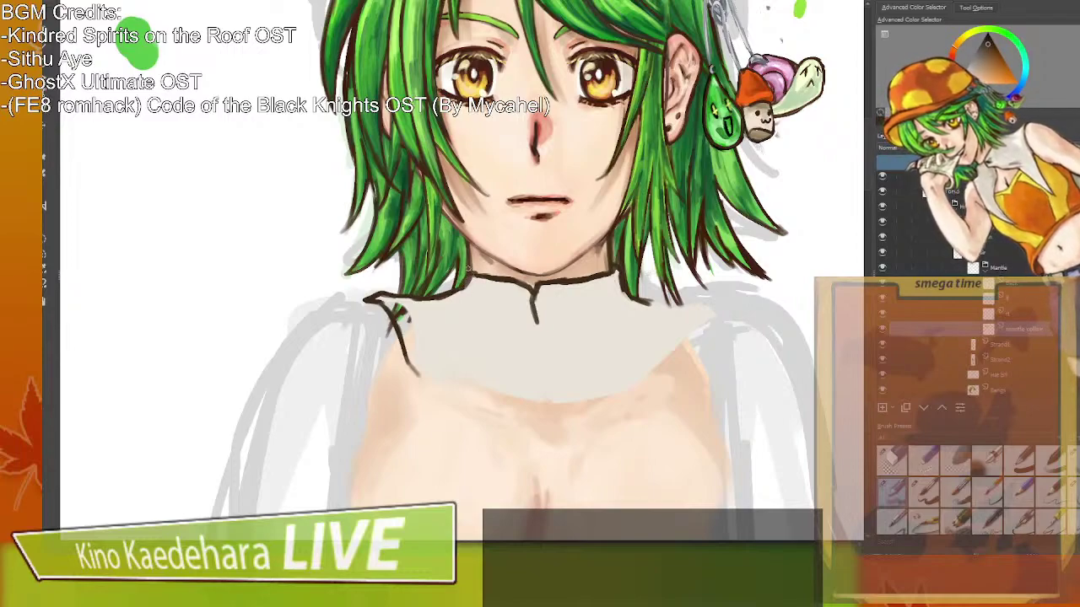
mouse_move(624, 291)
left_mouse_down()
mouse_move(713, 310)
mouse_move(701, 304)
mouse_move(710, 310)
mouse_move(681, 334)
mouse_move(696, 300)
mouse_move(654, 305)
left_mouse_up()
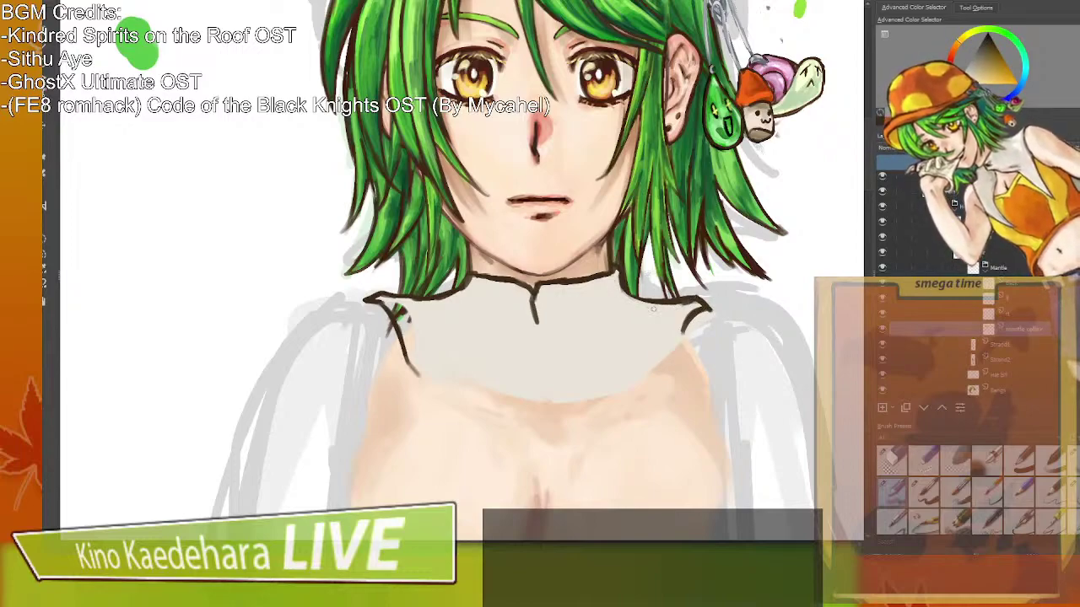
Clean up the outlines at the collar's left edge and right tip and paint a round dark button beside the centre split.
left_click_drag(394, 308, 413, 359)
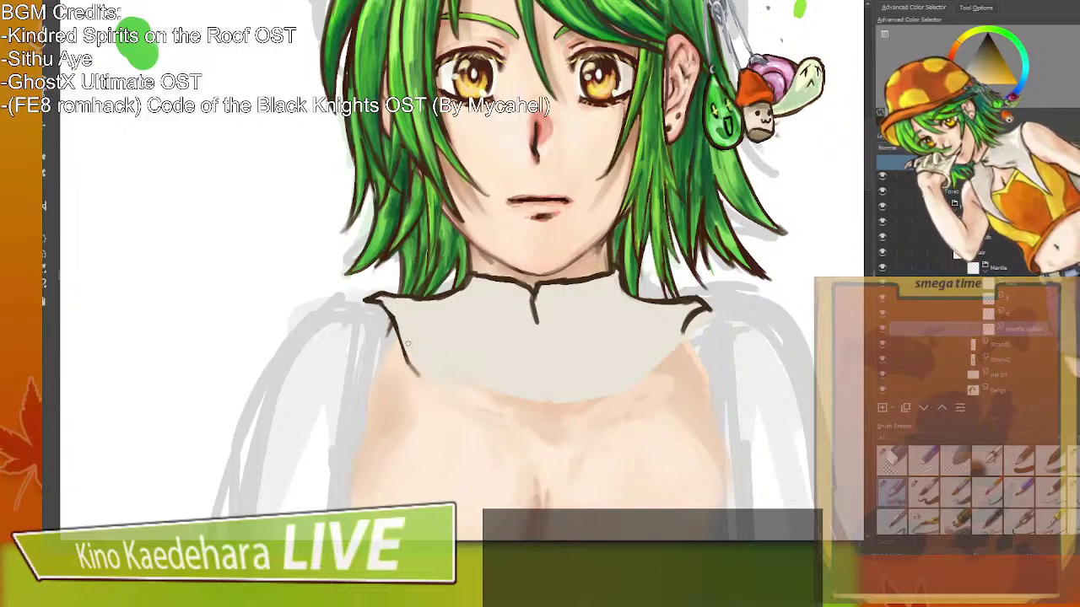
left_click(687, 306, "ctrl")
mouse_move(689, 309)
left_mouse_down()
mouse_move(685, 325)
mouse_move(701, 307)
left_mouse_up()
left_click(682, 301, "ctrl")
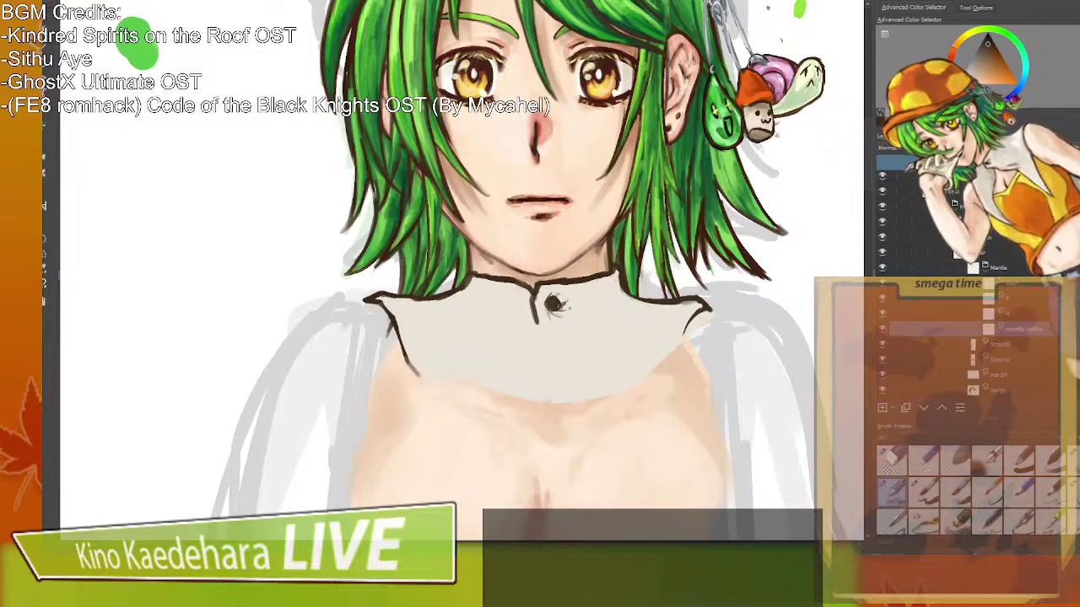
Extend the centre split as a curved dark seam down to the collar's lower edge and refine its line thickness.
mouse_move(537, 319)
left_mouse_down()
mouse_move(551, 395)
mouse_move(549, 353)
mouse_move(551, 395)
left_mouse_up()
mouse_move(535, 318)
left_mouse_down()
mouse_move(550, 397)
mouse_move(544, 339)
left_mouse_up()
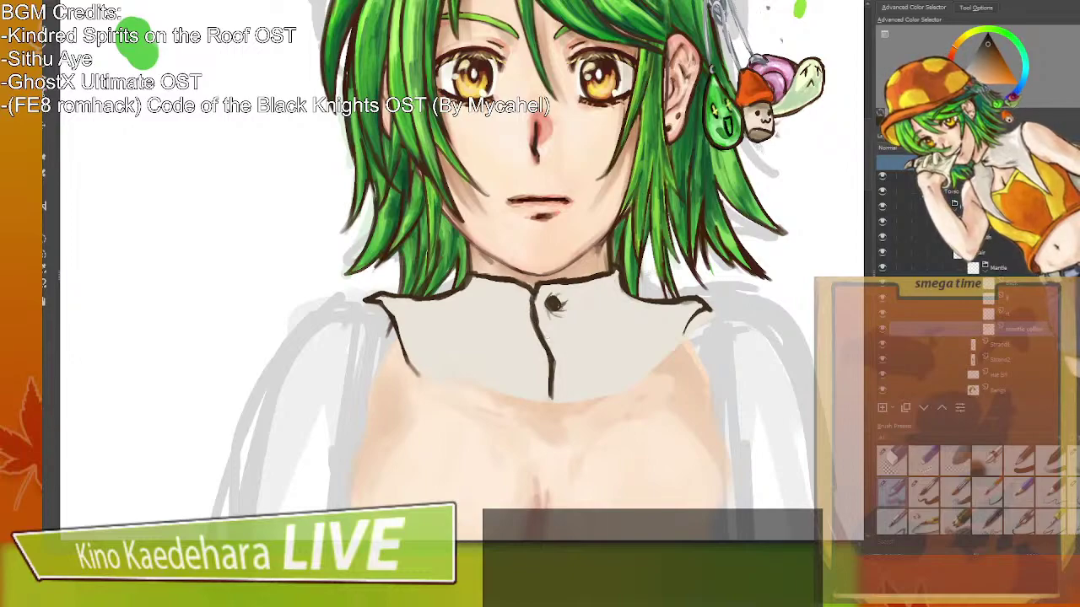
left_click_drag(532, 312, 554, 361)
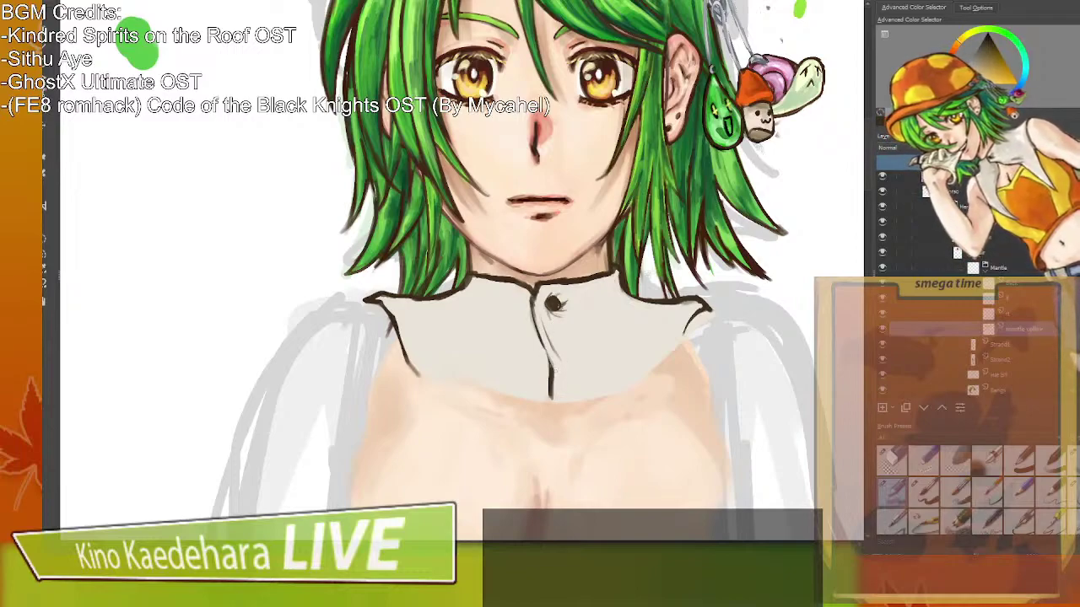
left_click(541, 296, "ctrl")
mouse_move(535, 306)
left_mouse_down()
mouse_move(549, 349)
mouse_move(545, 336)
left_mouse_up()
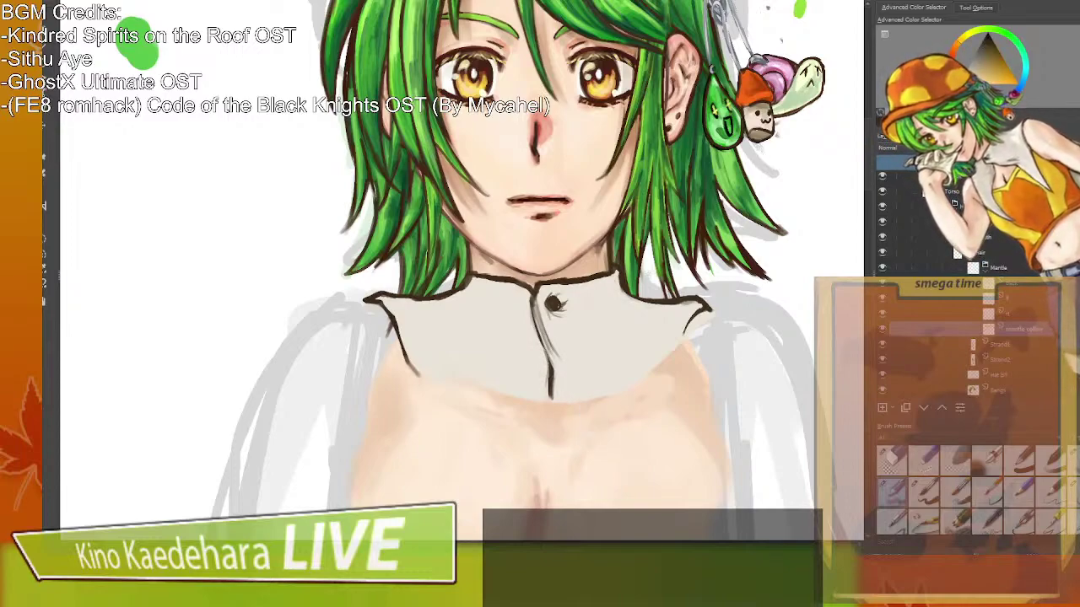
key("ctrl+z")
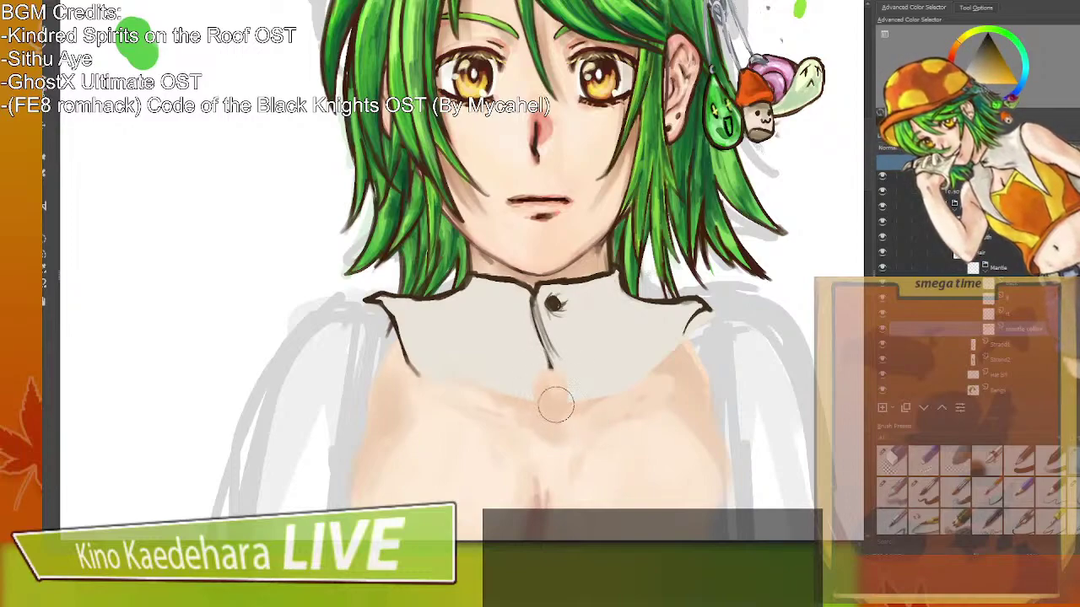
Shape the lower end of the centre seam into a small inverted-V notch with dark edges and skin showing between them.
left_click_drag(548, 368, 534, 394)
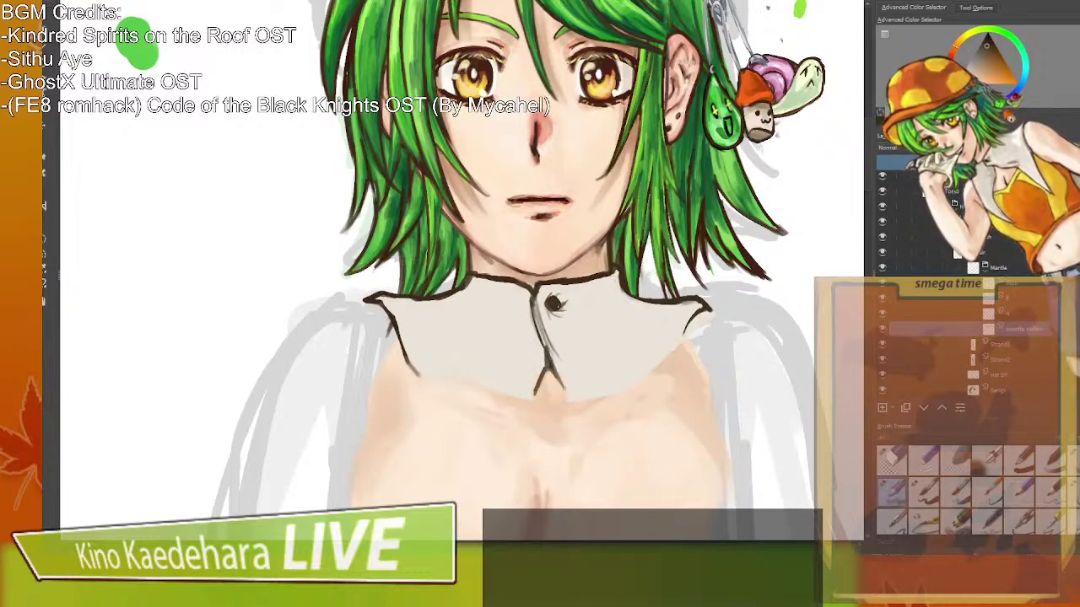
key("/")
left_click_drag(549, 376, 552, 390)
key("/")
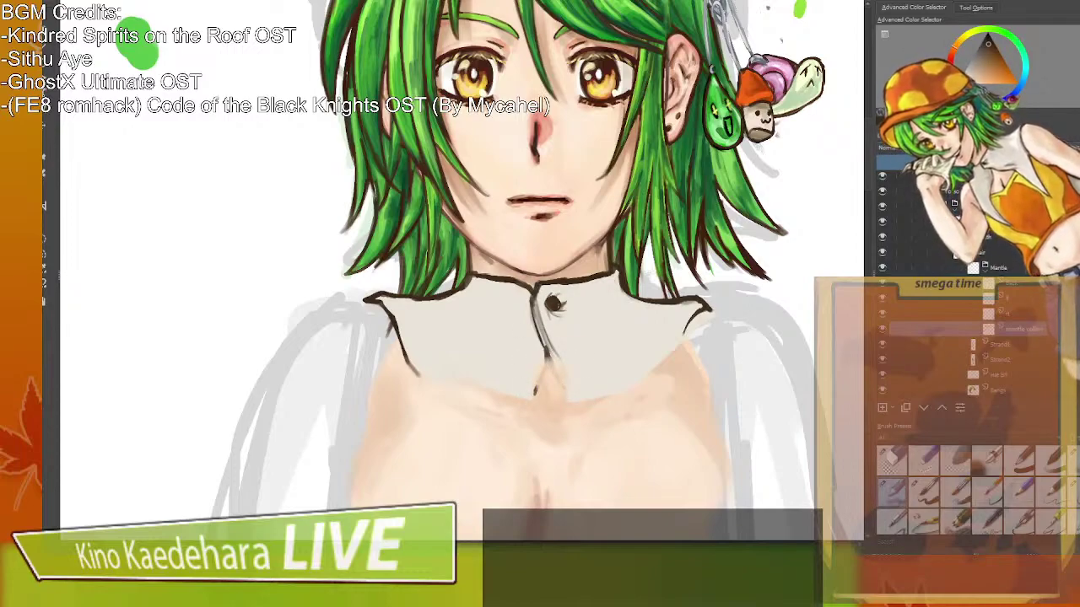
left_click_drag(544, 371, 534, 397)
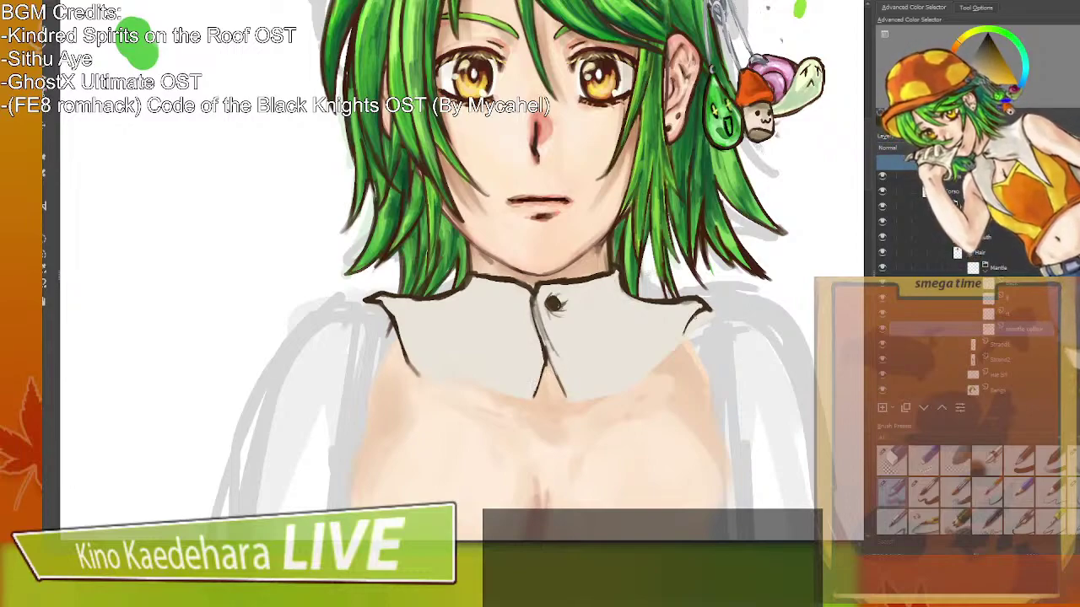
key("ctrl+z")
Refine the collar's right side outline with a smaller brush and shade soft grey-brown folds across both collar halves.
key("bracketleft")
key("bracketleft")
mouse_move(708, 321)
left_mouse_down()
mouse_move(689, 345)
mouse_move(695, 330)
left_mouse_up()
key("slash")
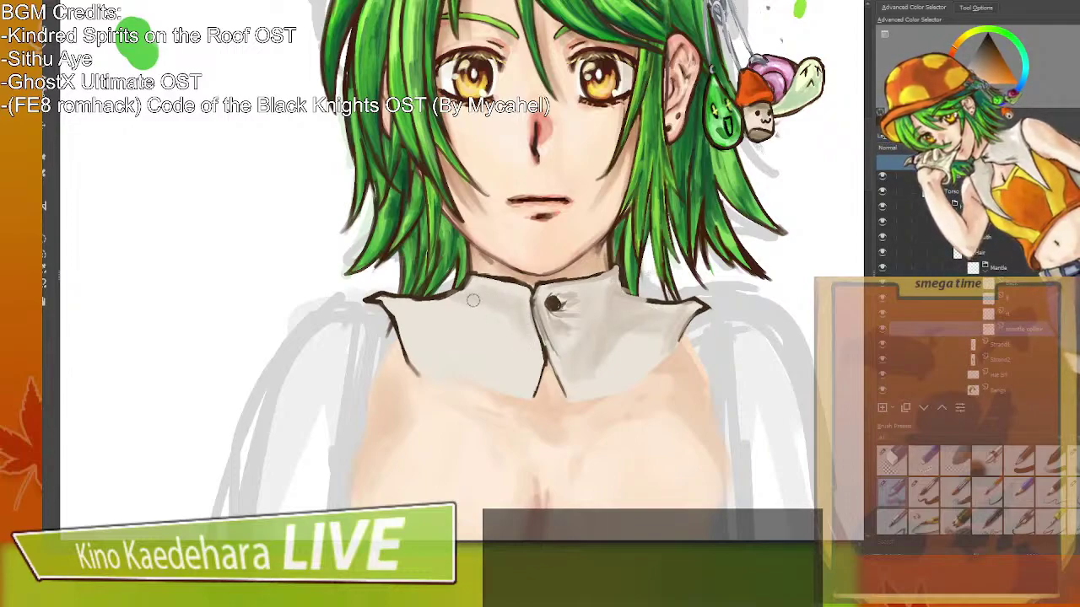
left_click_drag(425, 309, 461, 342)
mouse_move(493, 305)
left_mouse_down()
mouse_move(506, 336)
mouse_move(512, 322)
left_mouse_up()
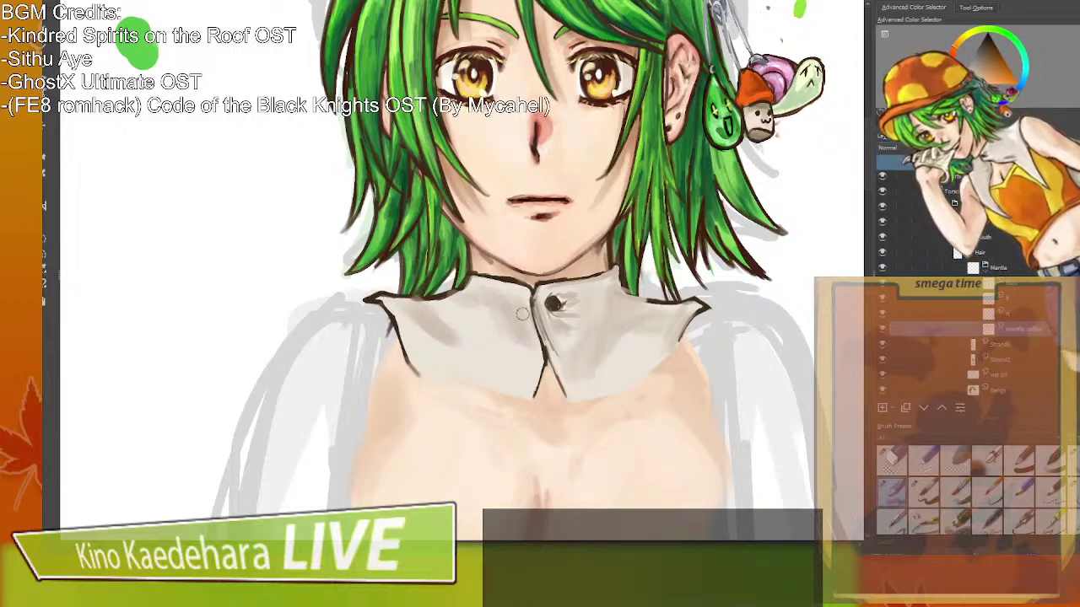
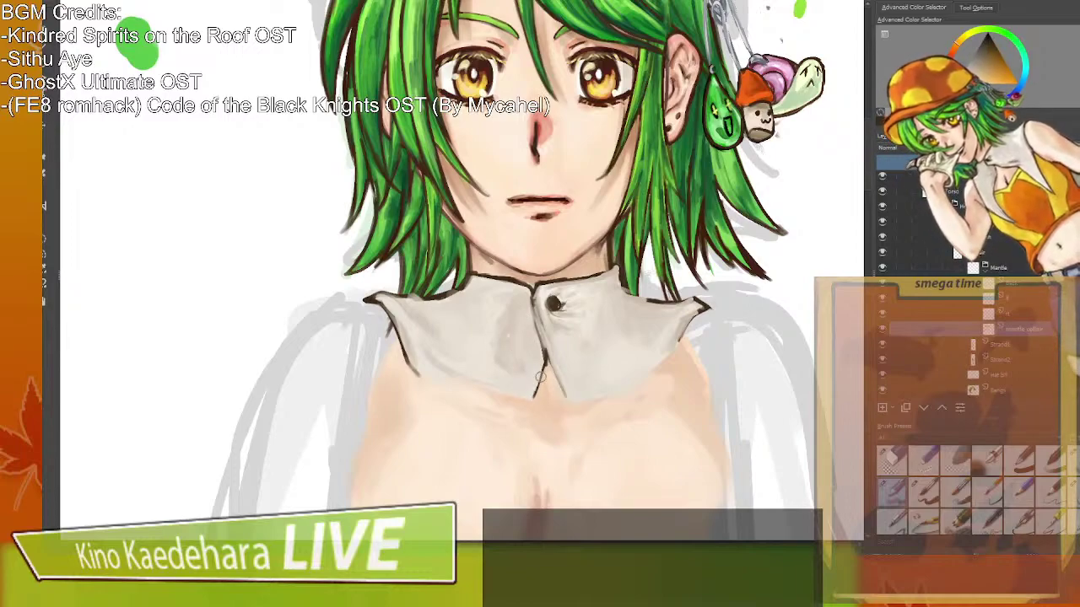
Block in two long pointed lapels in flat light grey-beige below the collar halves, each on its own Mantle layer.
scroll(540, 377, "down", 2)
scroll(202, 386, "down", 2)
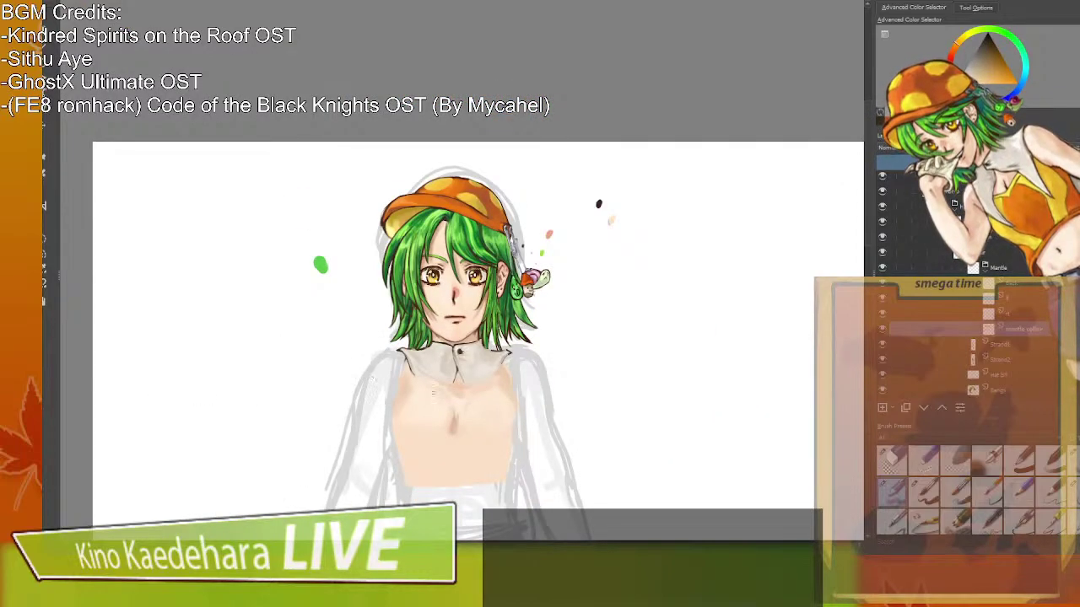
scroll(509, 390, "up", 4)
left_click_drag(509, 389, 561, 391)
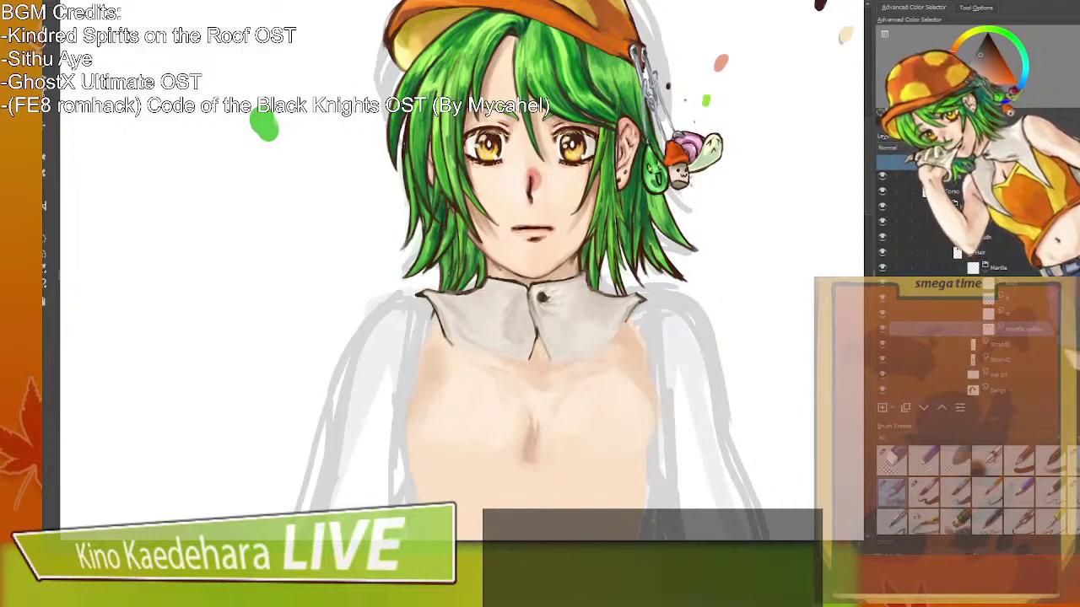
mouse_move(614, 289)
left_mouse_down()
mouse_move(614, 260)
mouse_move(613, 300)
left_mouse_up()
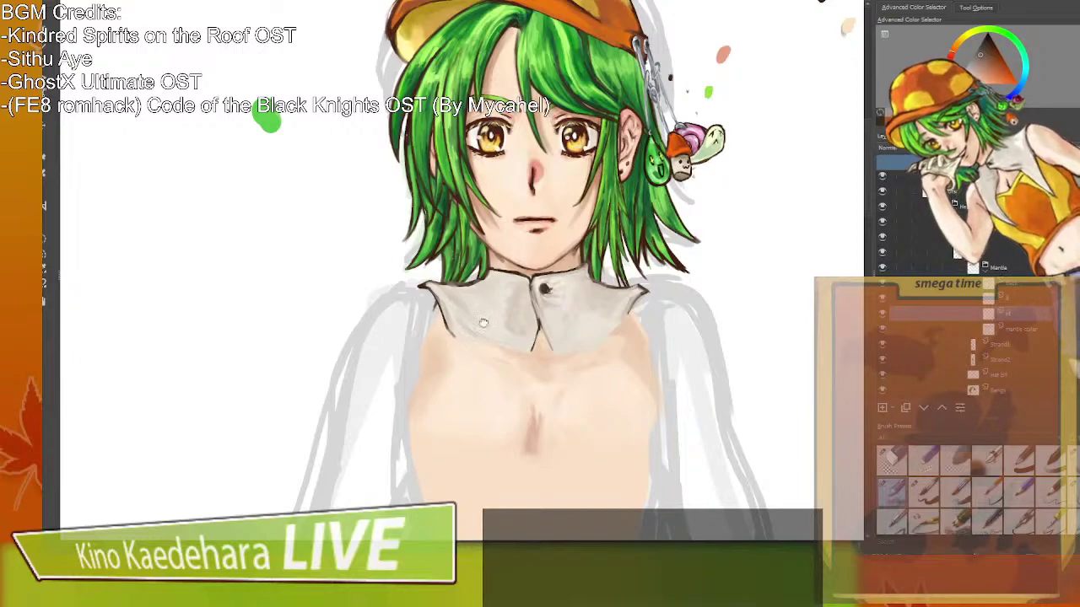
left_click_drag(465, 301, 482, 251)
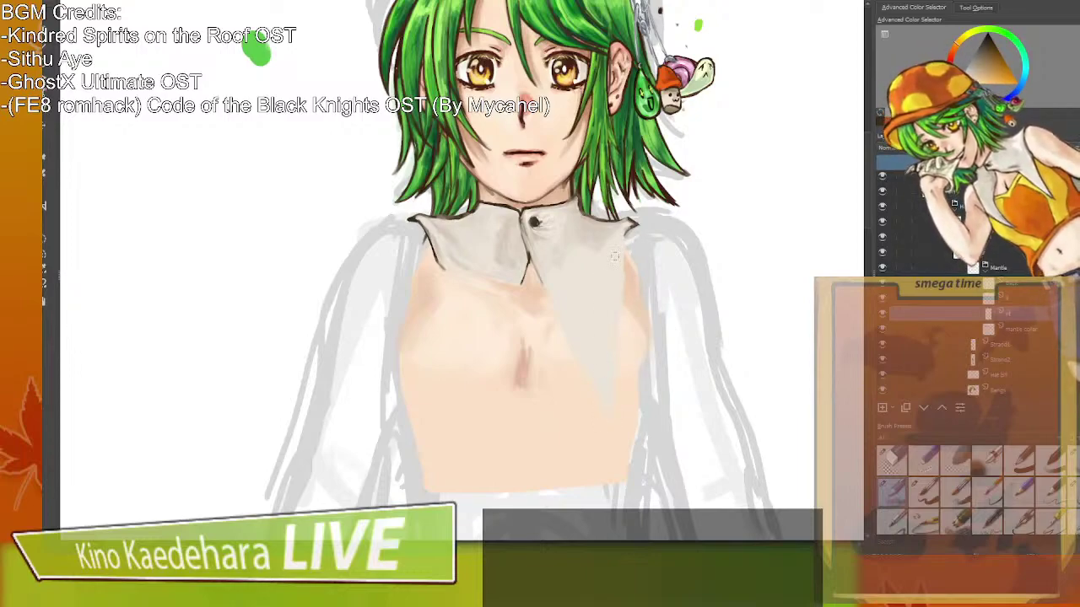
left_click(998, 293)
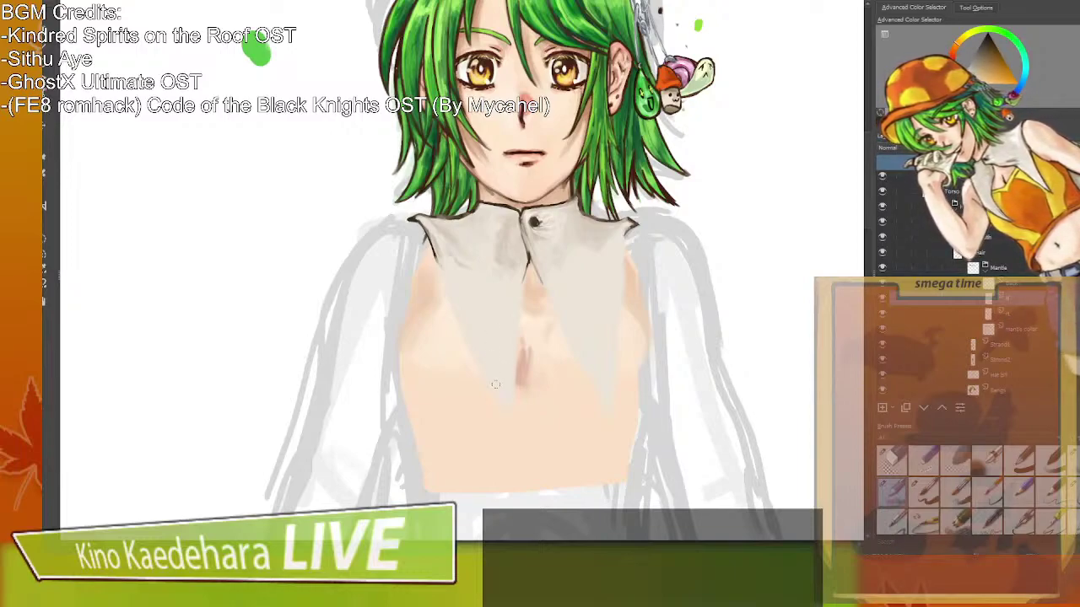
Reshape the right lapel on its own layer so its point sits closer to the chest centre, and shade it softly.
left_click(1005, 313)
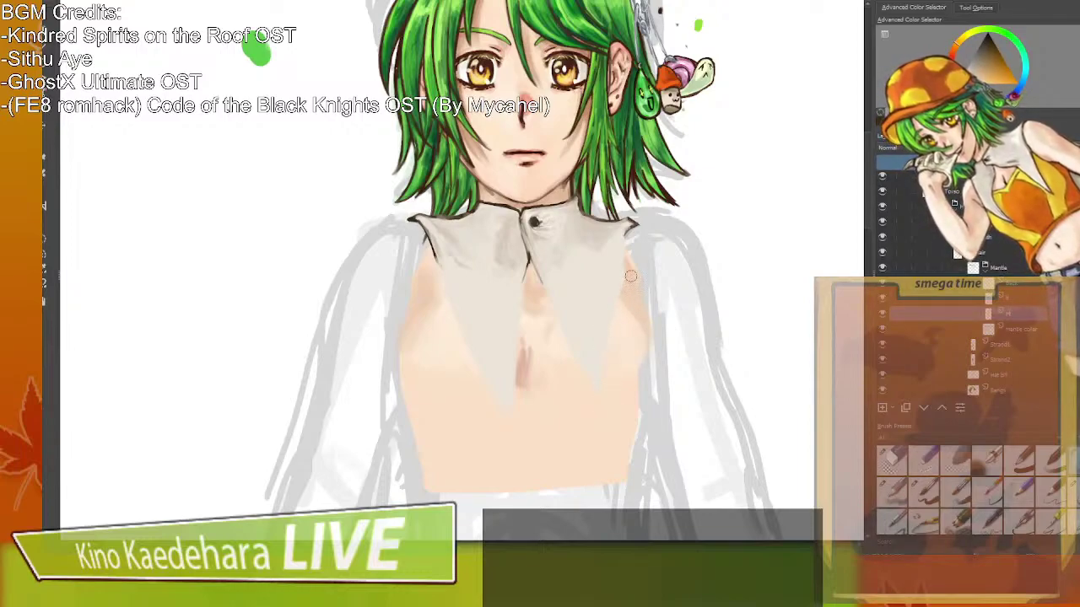
left_click_drag(633, 250, 613, 366)
key("/")
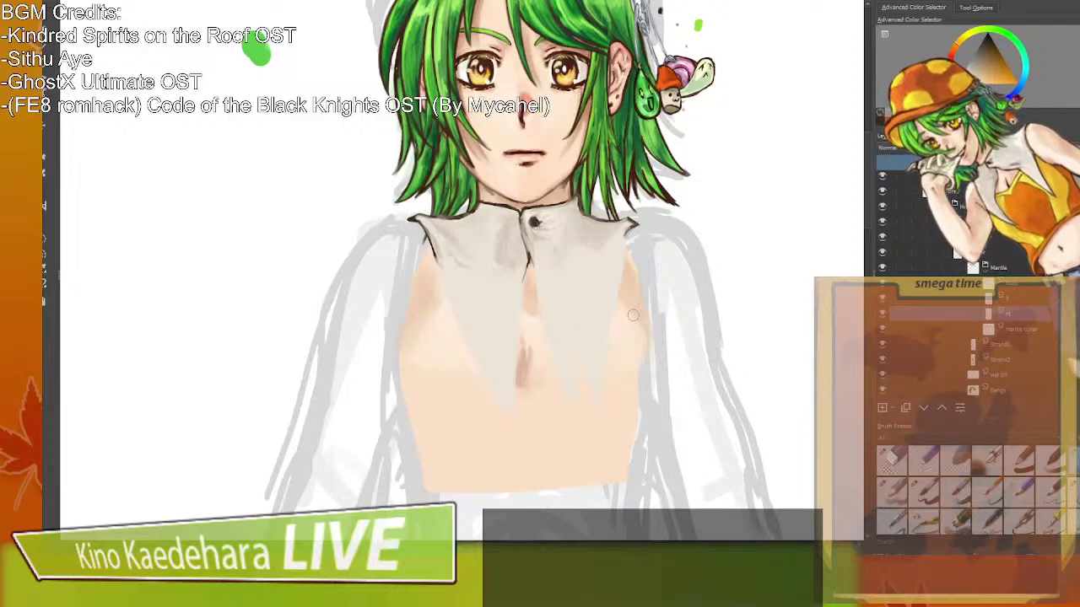
left_click_drag(612, 336, 598, 373)
left_click_drag(627, 277, 595, 383)
key("/")
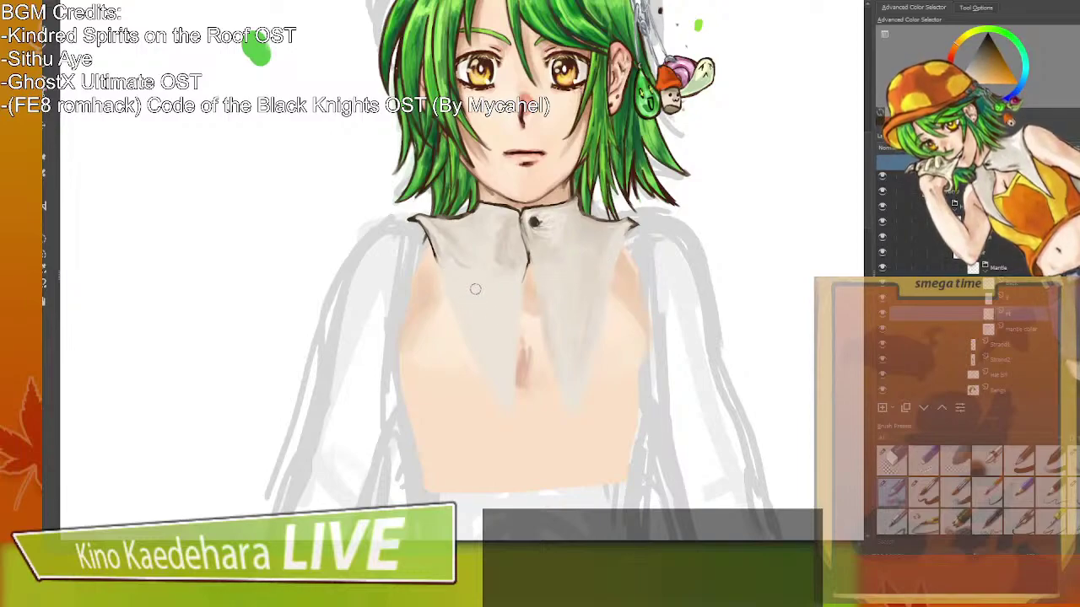
Shade the left lapel on its own layer and paint soft grey-brown folds and light creases into both lapels.
left_click(1013, 299)
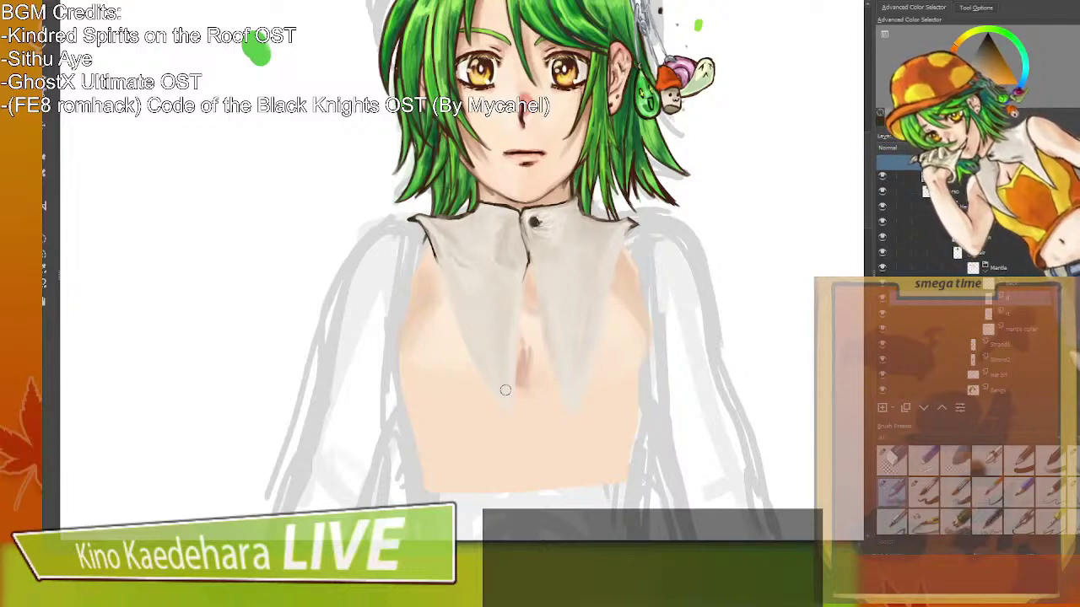
scroll(505, 389, "up", 5)
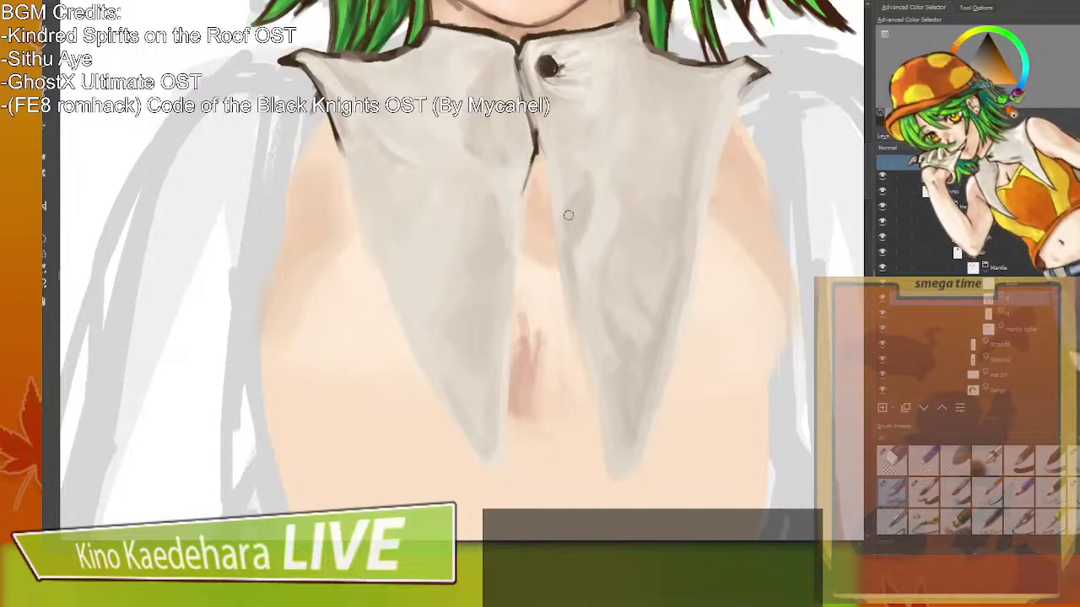
left_click_drag(559, 199, 572, 300)
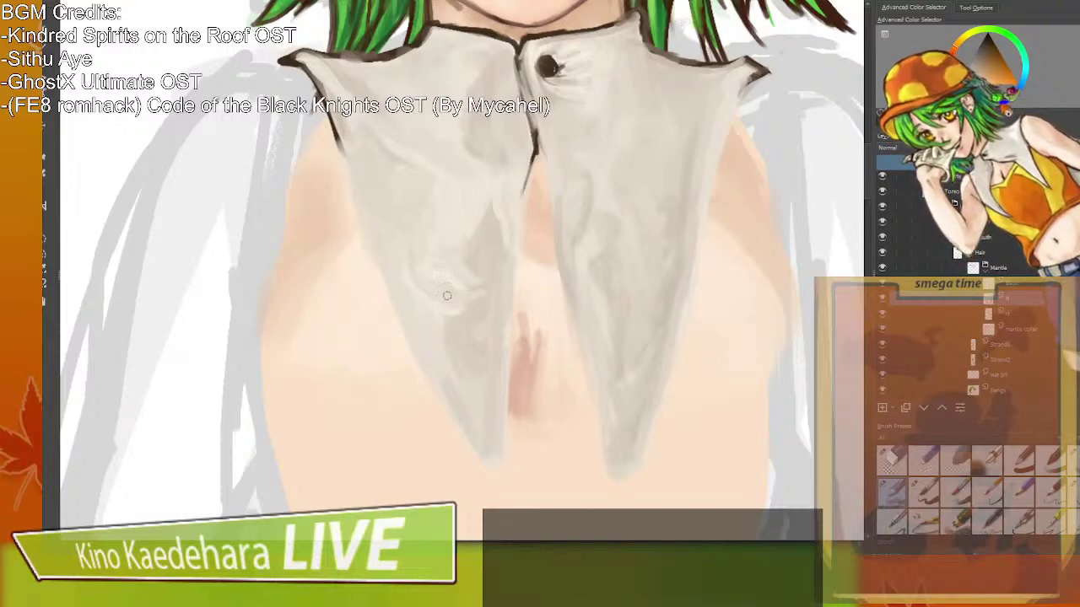
left_click(480, 307, "ctrl")
key("ctrl+z")
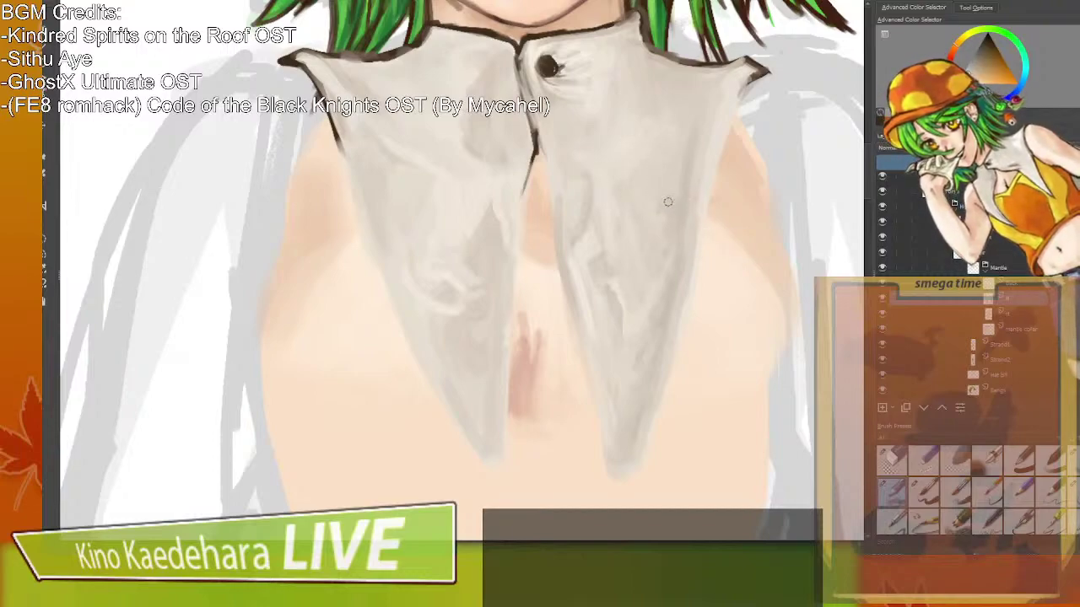
mouse_move(632, 174)
left_mouse_down()
mouse_move(648, 196)
mouse_move(661, 156)
mouse_move(668, 211)
left_mouse_up()
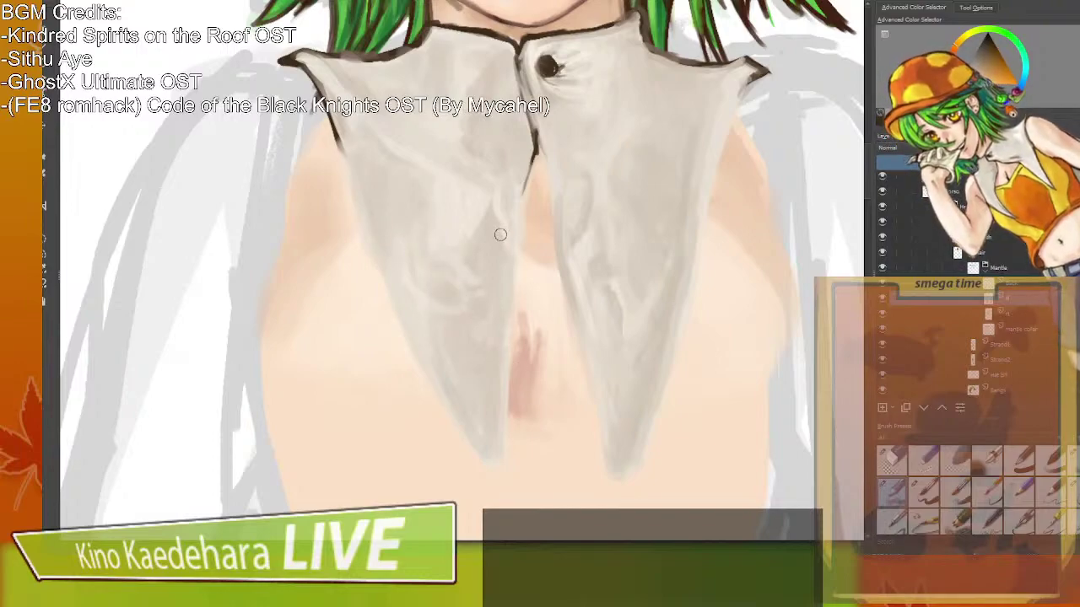
Soften the left lapel's folds and outline the right lapel's inner edge with a thin dark line from the collar opening to its point.
scroll(501, 233, "down", 3)
left_click_drag(500, 259, 508, 326)
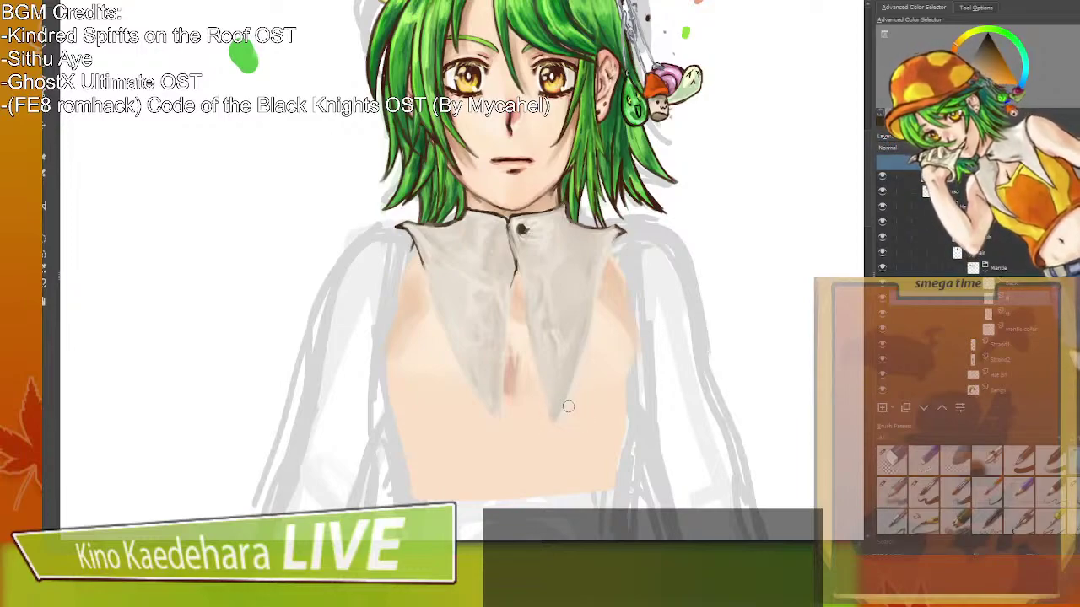
scroll(1011, 314, "down", 1)
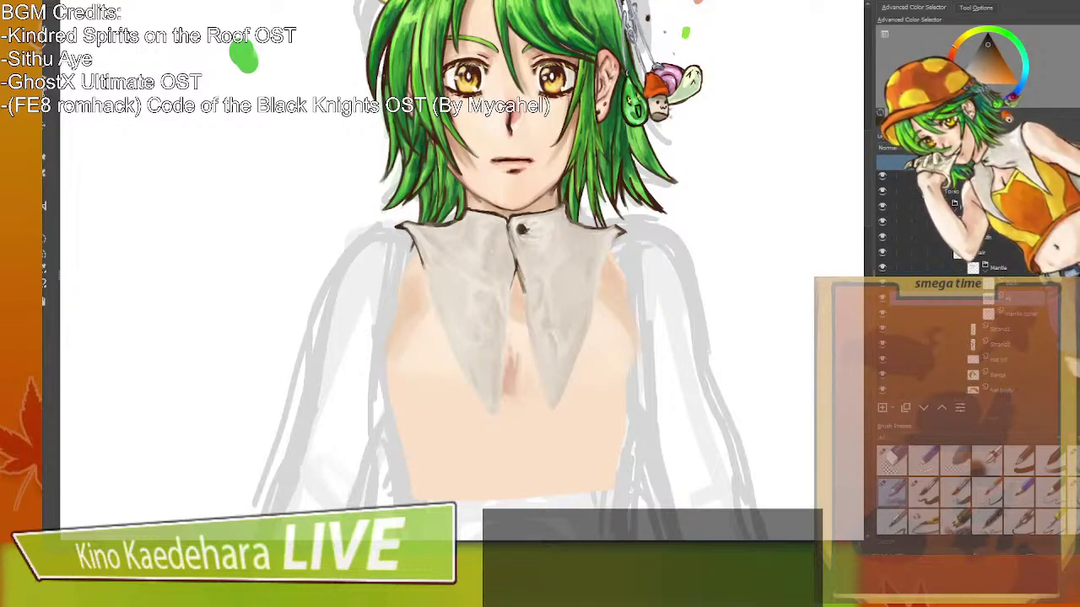
left_click_drag(515, 268, 531, 344)
left_click_drag(523, 292, 547, 405)
left_click_drag(536, 366, 549, 411)
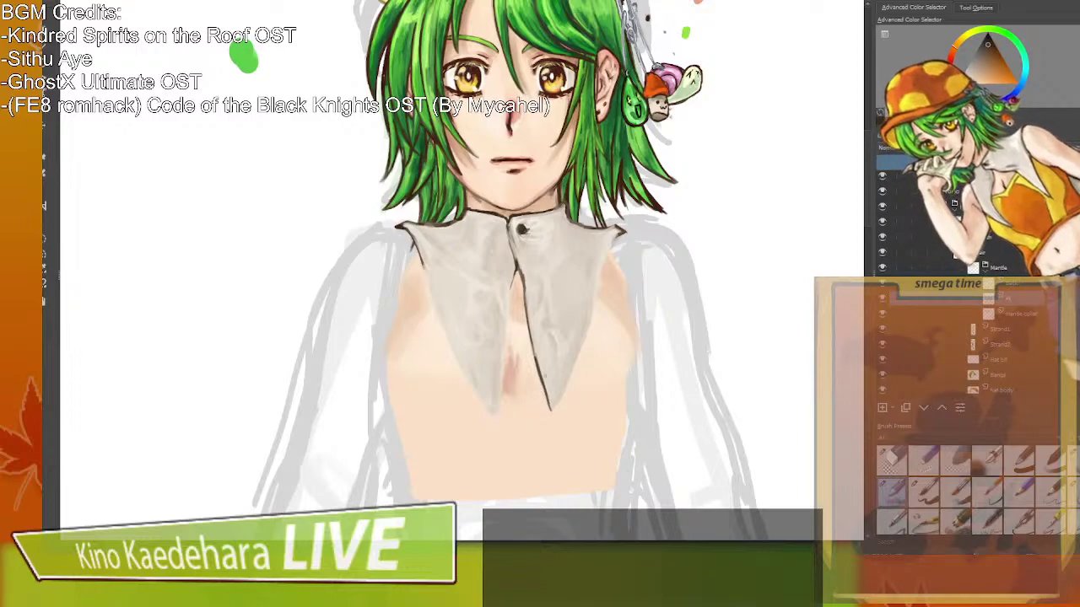
Outline the right lapel's outer edge from the collar tip to its point with a dark colour sampled from the drawing.
left_click_drag(617, 237, 597, 288)
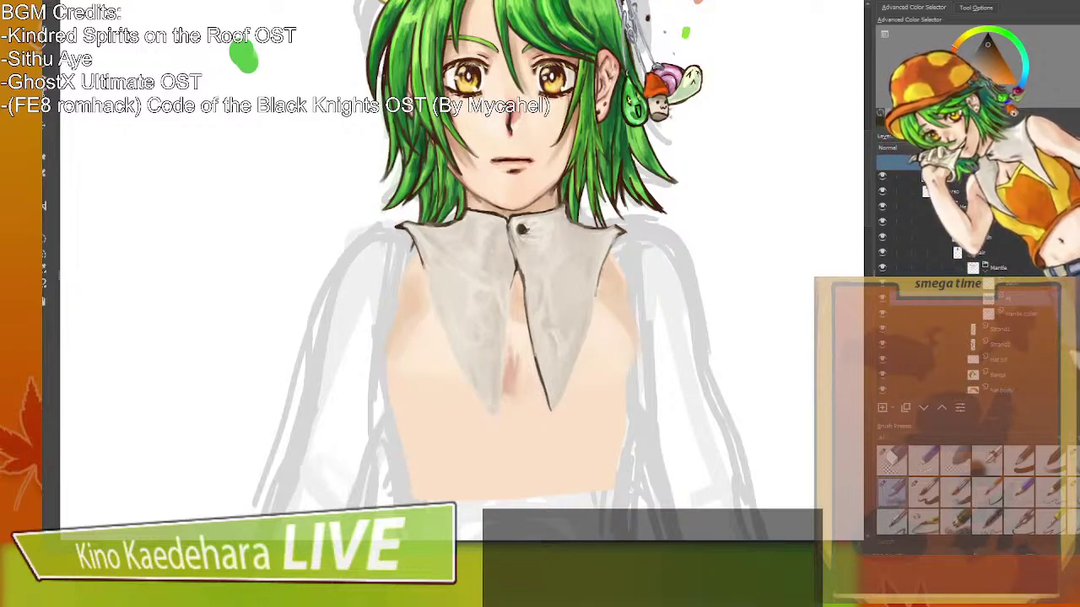
left_click_drag(613, 241, 602, 270)
mouse_move(620, 231)
left_mouse_down()
mouse_move(557, 406)
mouse_move(567, 382)
left_mouse_up()
key("ctrl+z")
left_click(554, 411, "ctrl")
key("ctrl+z")
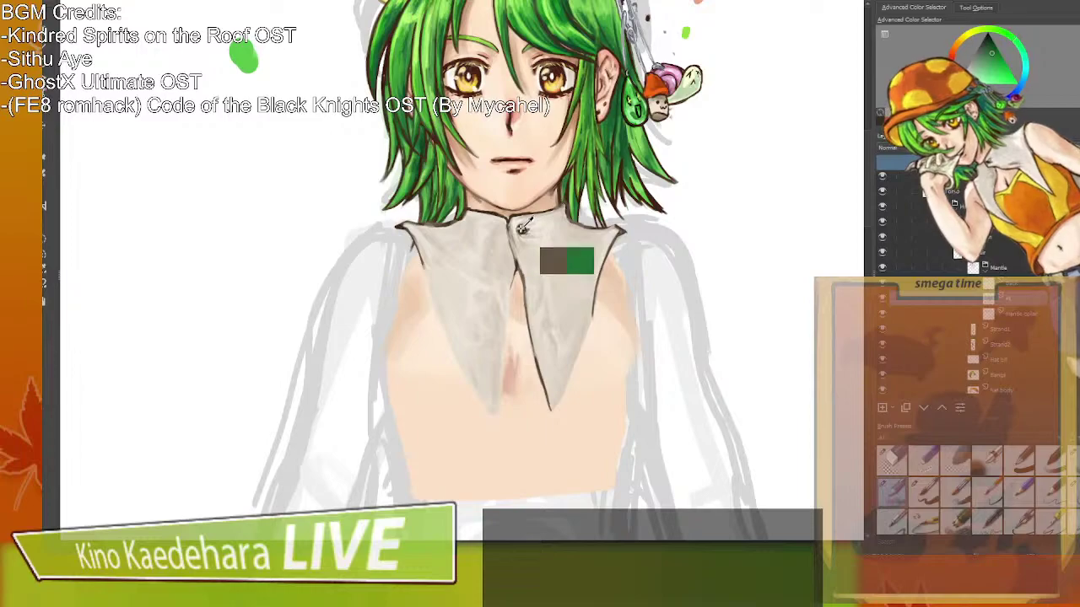
left_click(522, 228, "ctrl")
mouse_move(552, 412)
left_mouse_down()
mouse_move(590, 312)
mouse_move(564, 394)
left_mouse_up()
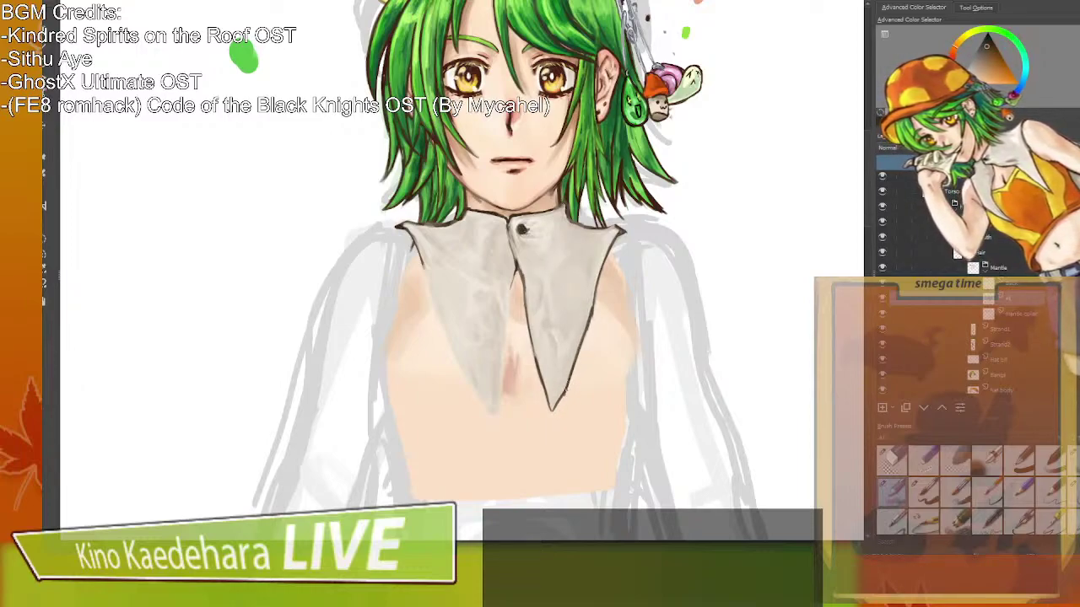
Outline the left lapel's outer and inner edges with thin dark lines that meet at its point.
mouse_move(427, 260)
left_mouse_down()
mouse_move(433, 306)
mouse_move(478, 399)
mouse_move(430, 284)
mouse_move(447, 337)
left_mouse_up()
key("ctrl+z")
key("ctrl+z")
mouse_move(432, 292)
left_mouse_down()
mouse_move(461, 369)
mouse_move(496, 417)
left_mouse_up()
left_click_drag(514, 278, 496, 420)
key("ctrl+z")
left_click_drag(516, 273, 505, 364)
left_click_drag(504, 314, 498, 425)
left_click_drag(503, 381, 497, 413)
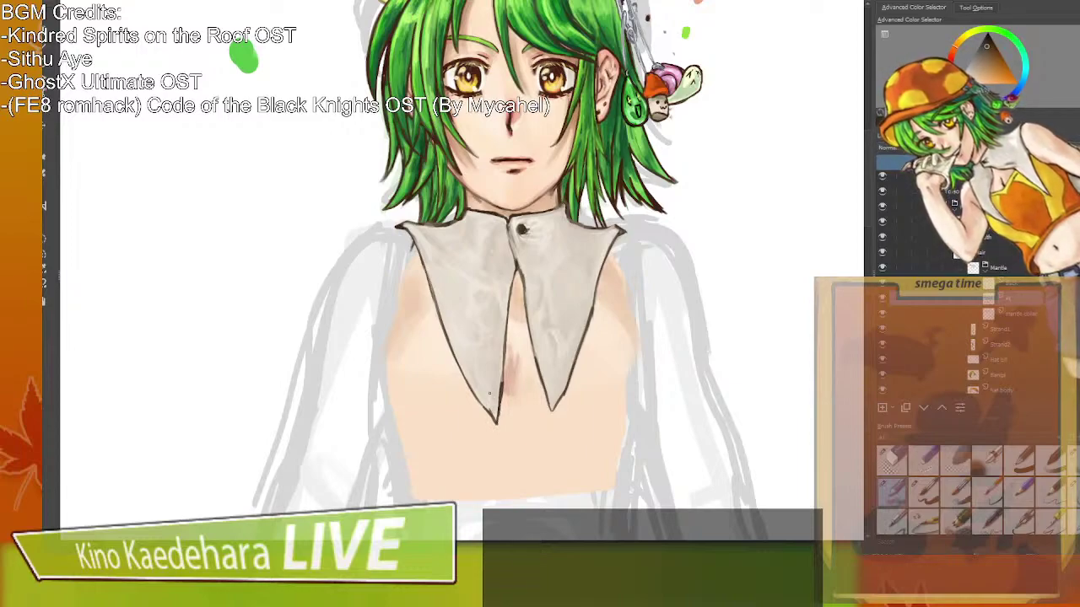
Trim the left lapel's tip so its two outlines meet in a slightly shorter, cleaner point.
left_click_drag(474, 396, 499, 426)
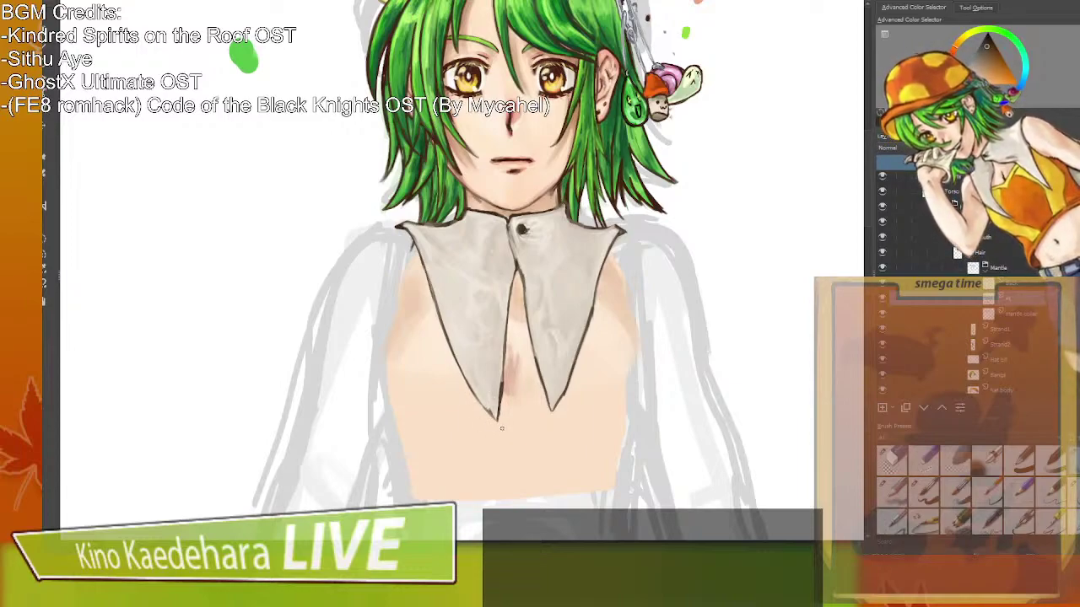
mouse_move(506, 373)
left_mouse_down()
mouse_move(497, 420)
mouse_move(464, 391)
mouse_move(496, 420)
left_mouse_up()
left_click_drag(469, 383, 494, 415)
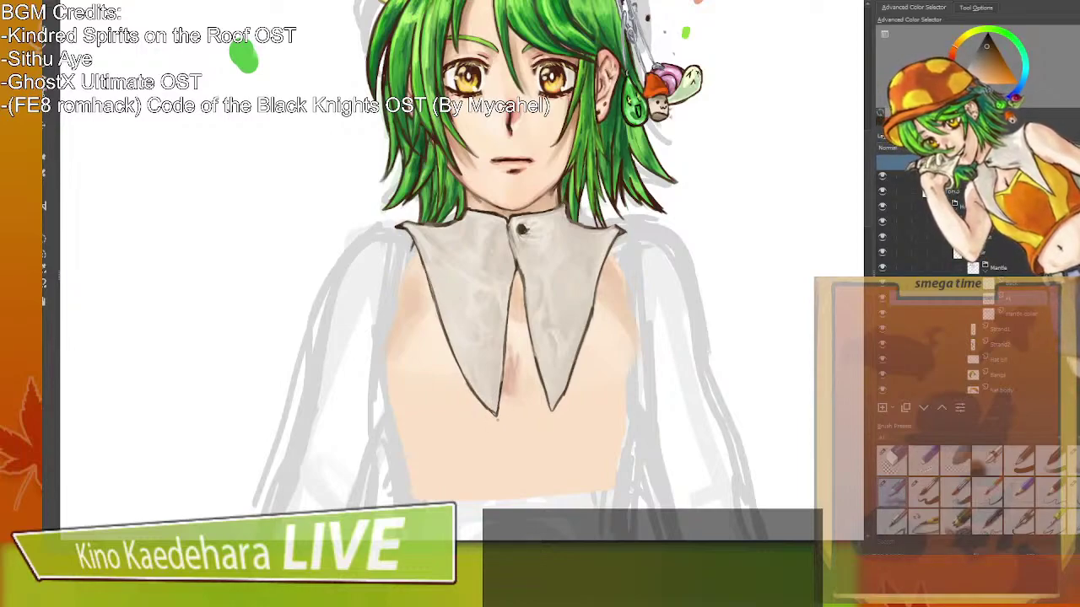
Smooth and thin the lower part of the left lapel's outer outline.
scroll(511, 358, "down", 2)
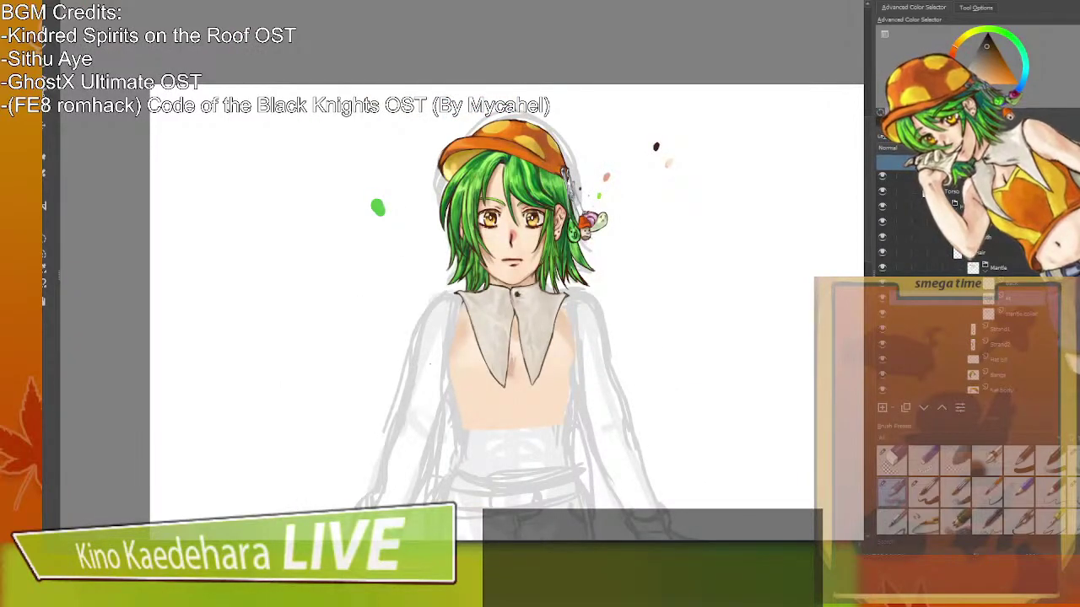
left_click_drag(519, 373, 560, 422)
scroll(544, 389, "up", 2)
scroll(546, 389, "up", 1)
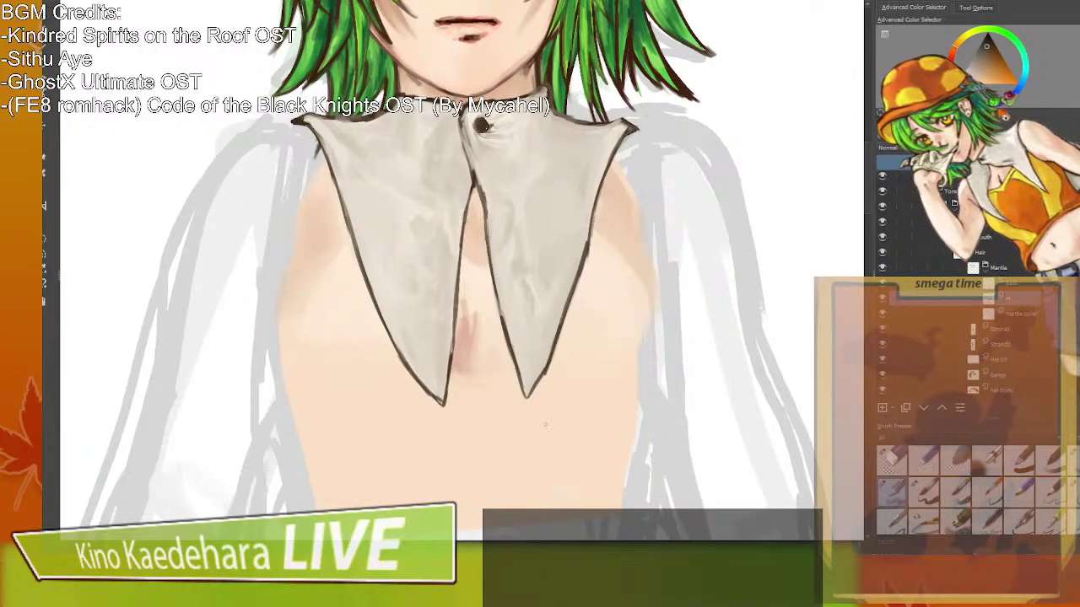
key("slash")
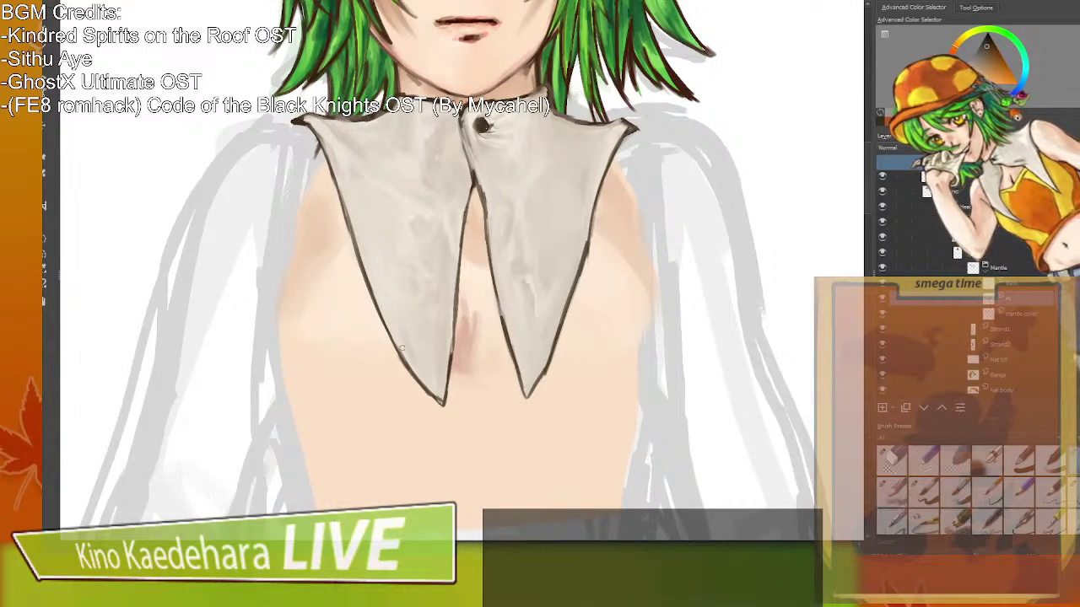
mouse_move(391, 337)
left_mouse_down()
mouse_move(435, 400)
mouse_move(449, 376)
mouse_move(453, 396)
mouse_move(452, 376)
mouse_move(442, 417)
mouse_move(388, 334)
mouse_move(438, 399)
left_mouse_up()
left_click_drag(377, 309, 389, 359)
left_click_drag(371, 299, 382, 325)
left_click_drag(367, 288, 441, 397)
Redraw the lower part of the left lapel's inner outline down to its tip.
key("slash")
left_click_drag(453, 348, 443, 397)
left_click_drag(458, 324, 448, 358)
key("ctrl+z")
left_click_drag(456, 318, 447, 395)
left_click_drag(451, 355, 446, 397)
left_click_drag(450, 386, 446, 401)
left_click_drag(452, 340, 450, 371)
Clean up the skin beside the left lapel's inner outline and even out the line near the tip.
key("/")
left_click(451, 341, "ctrl")
left_click_drag(460, 333, 445, 405)
key("/")
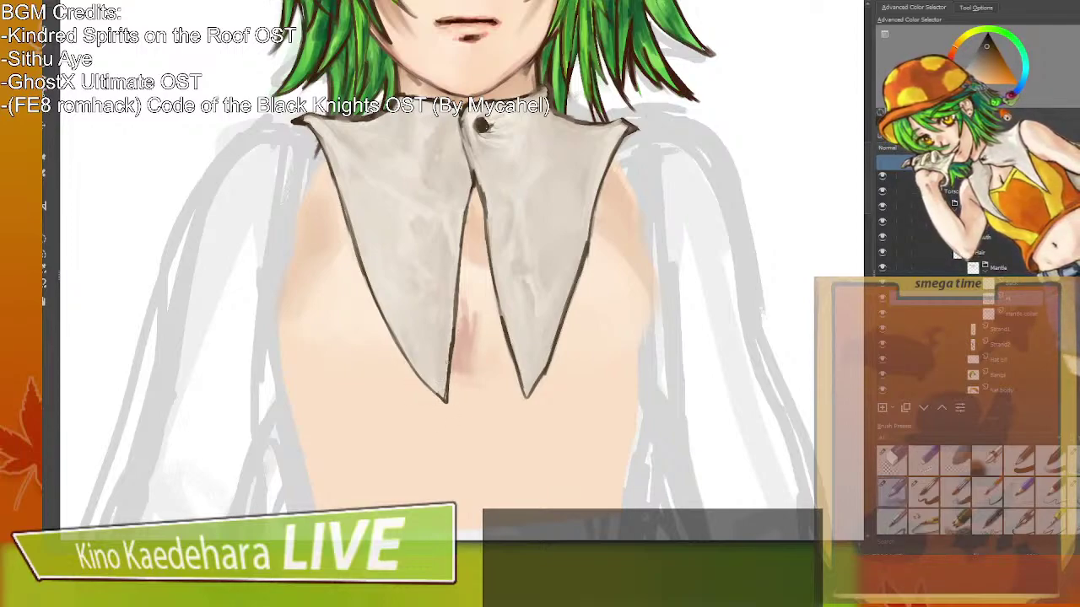
mouse_move(443, 401)
left_mouse_down()
mouse_move(451, 338)
mouse_move(450, 367)
left_mouse_up()
left_click_drag(452, 324, 451, 366)
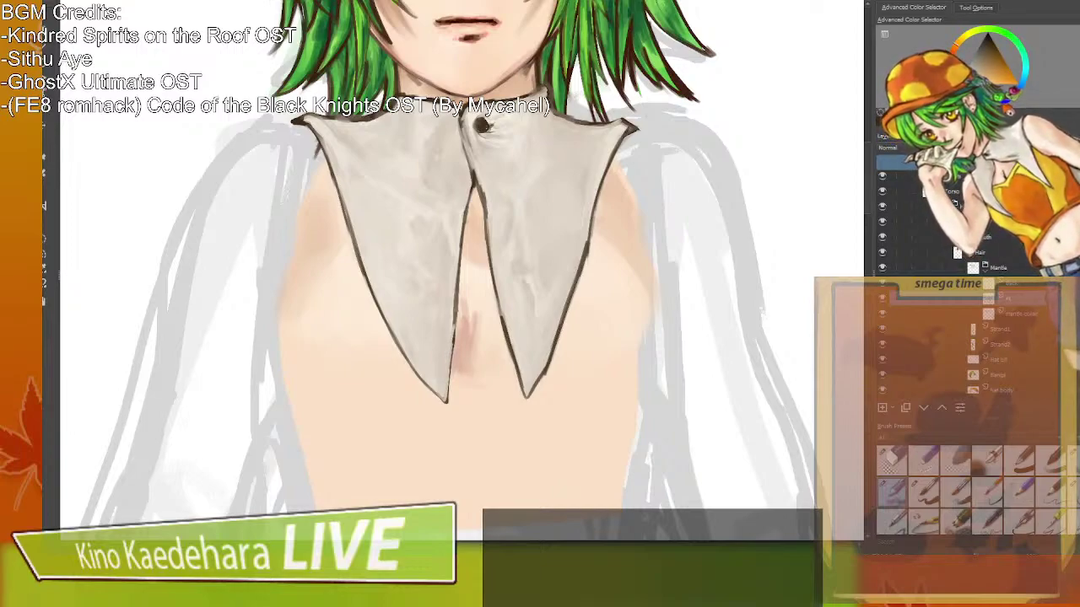
left_click_drag(453, 326, 448, 380)
scroll(449, 402, "down", 3)
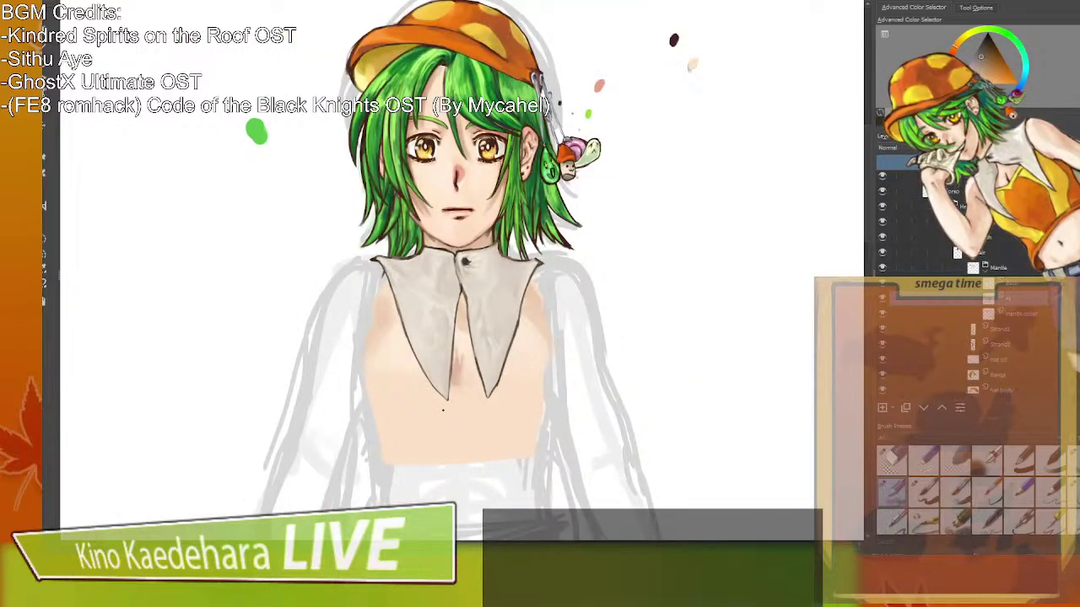
scroll(480, 420, "up", 3)
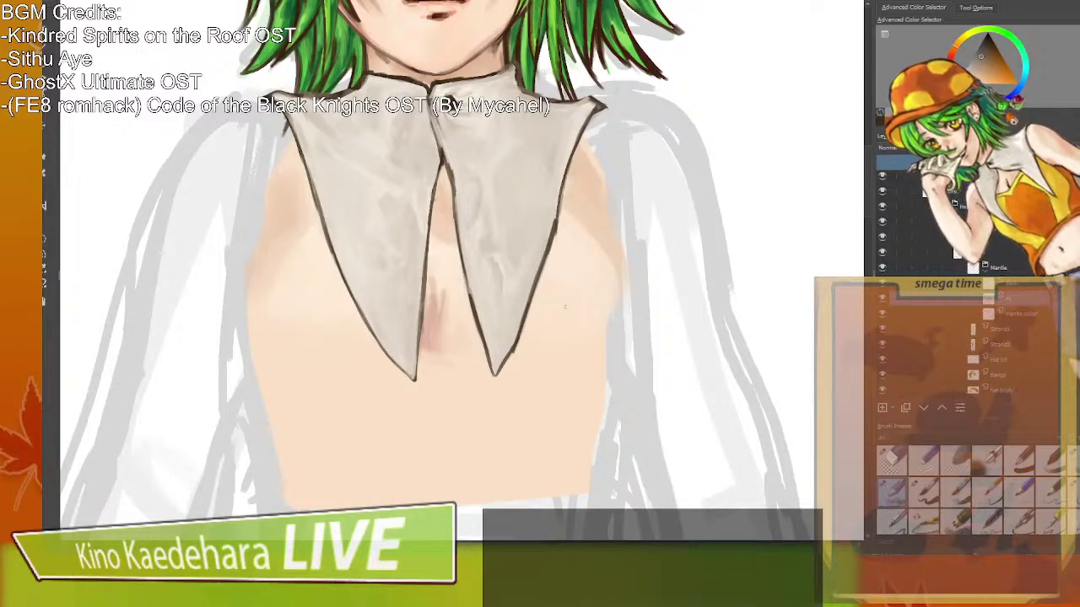
scroll(561, 333, "down", 4)
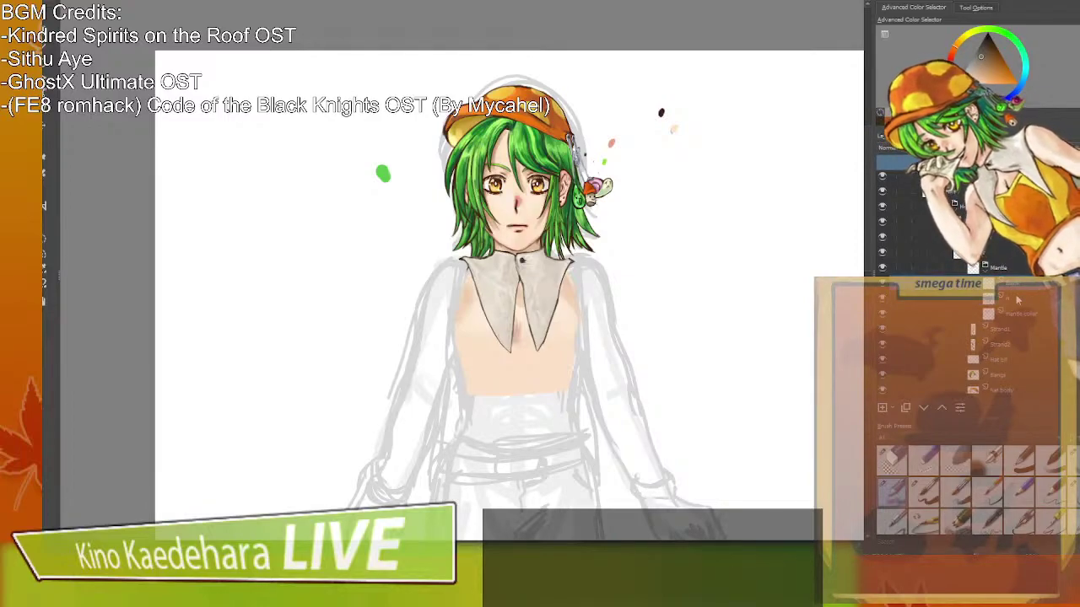
scroll(508, 295, "up", 1)
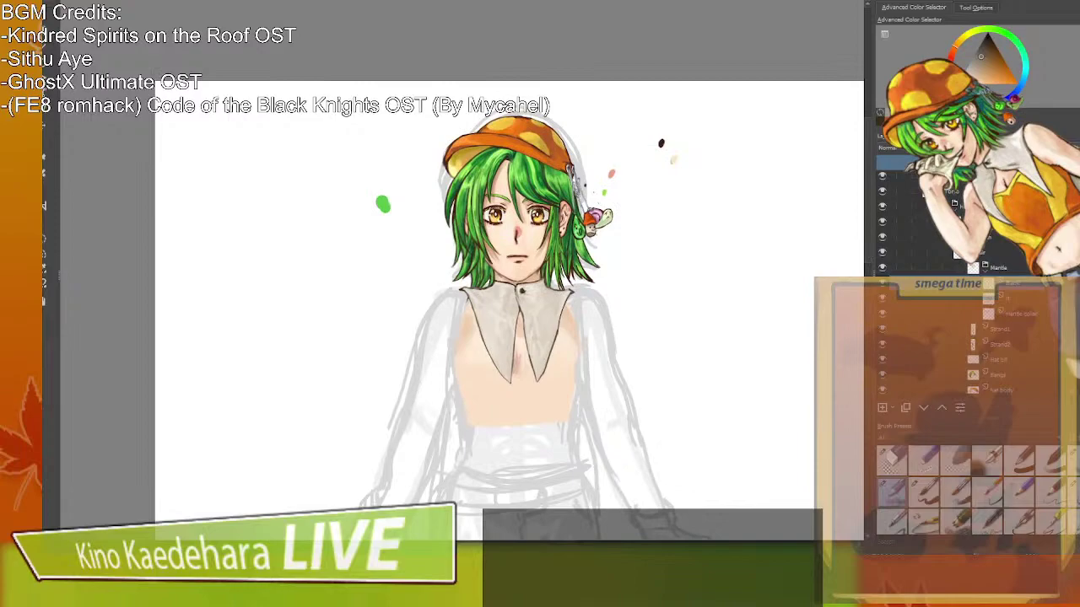
scroll(509, 286, "down", 5)
left_click_drag(461, 197, 420, 300)
key("ctrl+z")
key("ctrl+z")
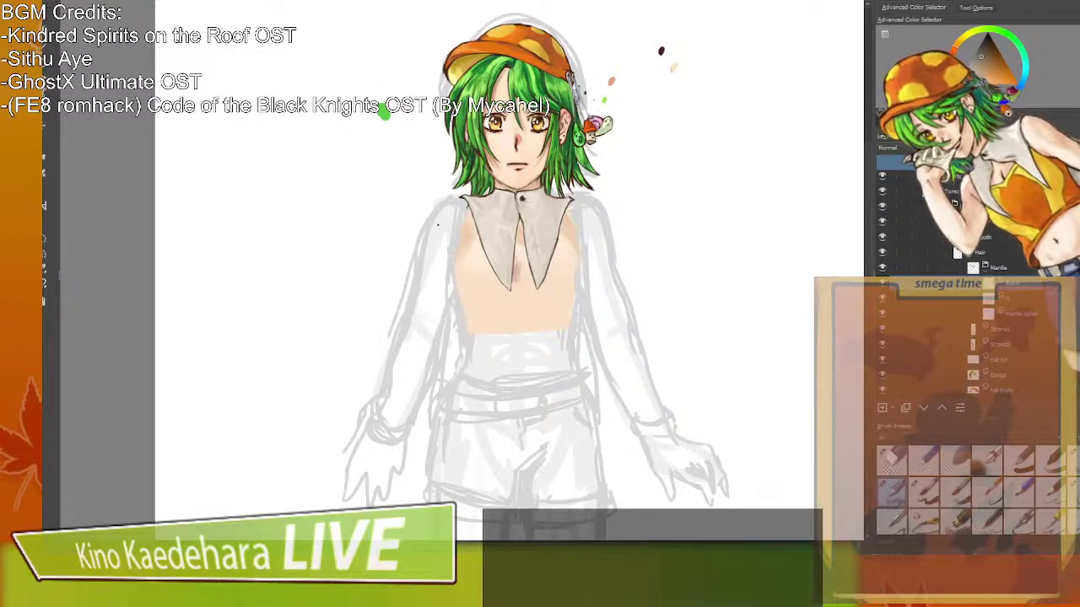
Draw the mantle's long left outer edge from the collar tip to the waist, strengthening it with dark brown sampled from the button.
scroll(501, 261, "up", 2)
left_click_drag(438, 166, 411, 317)
left_click_drag(413, 244, 407, 353)
left_click_drag(413, 266, 403, 410)
left_click_drag(406, 361, 402, 437)
left_click_drag(407, 324, 400, 375)
left_click_drag(419, 257, 403, 336)
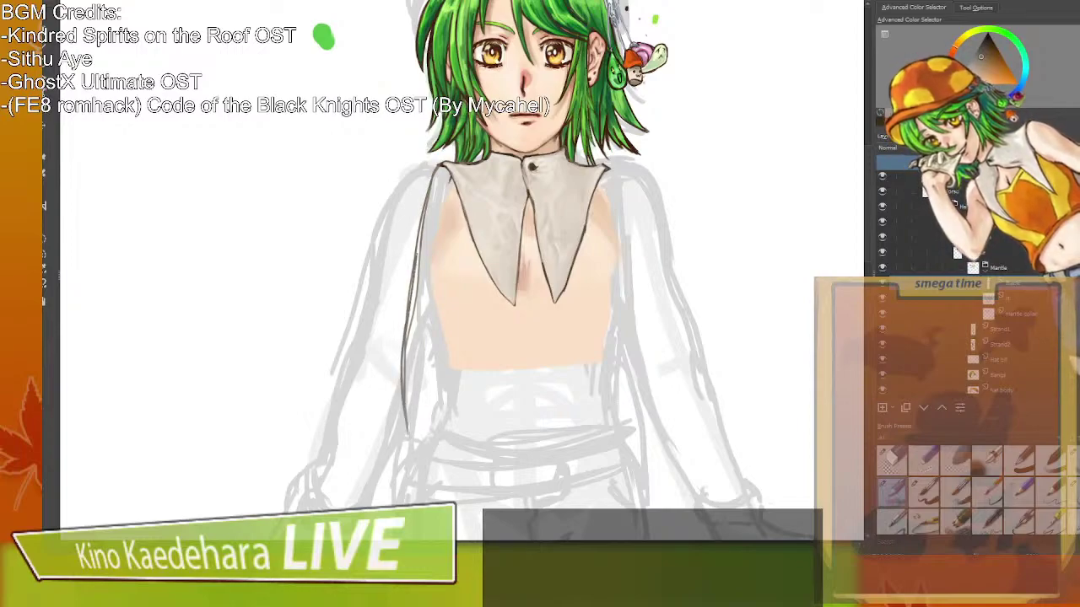
left_click(532, 165, "ctrl")
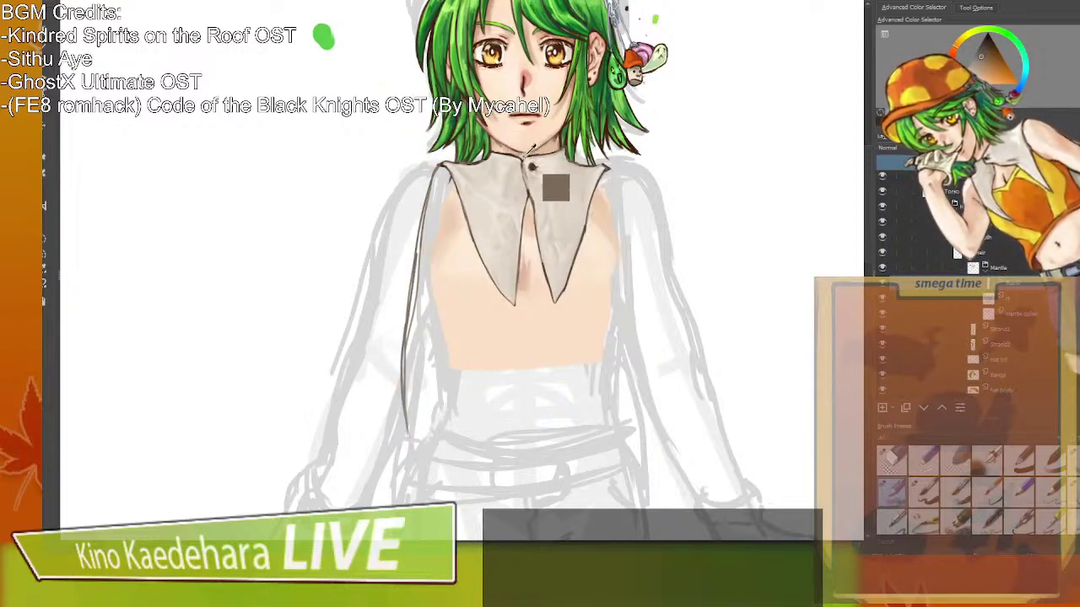
mouse_move(442, 165)
left_mouse_down()
mouse_move(428, 187)
mouse_move(402, 374)
mouse_move(409, 435)
left_mouse_up()
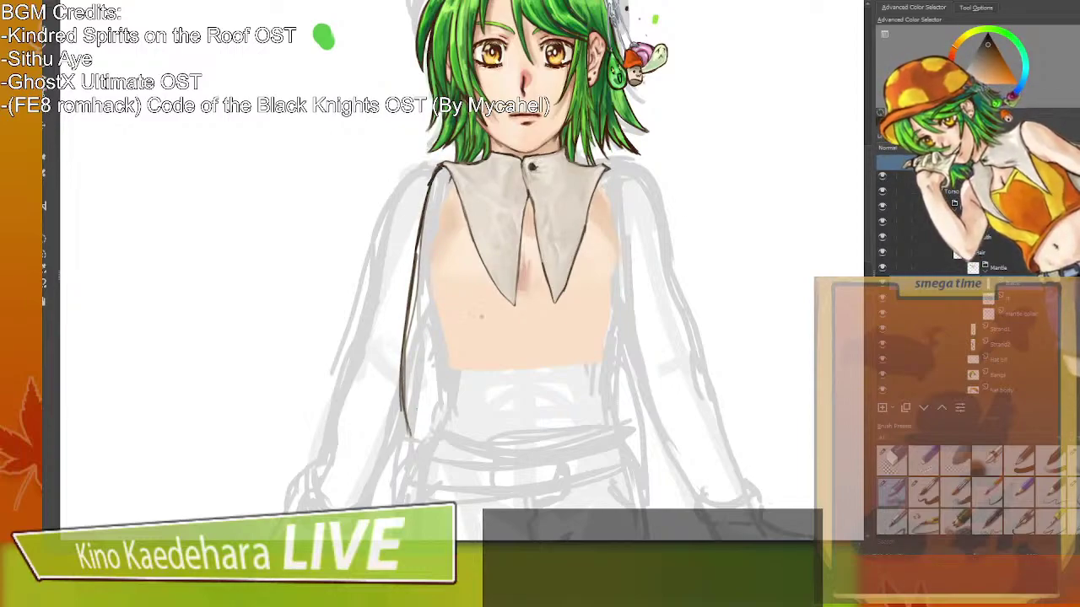
Place the Back layer below the mantle color layer and tidy the mantle's left outer edge into a single clean line.
left_click_drag(1034, 287, 1021, 325)
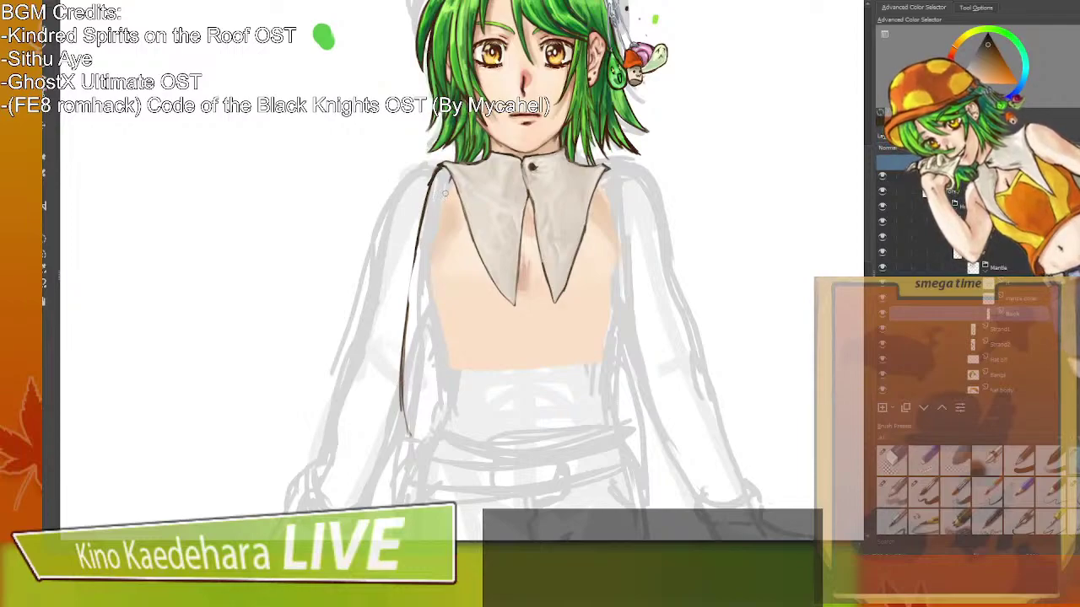
left_click_drag(419, 240, 407, 316)
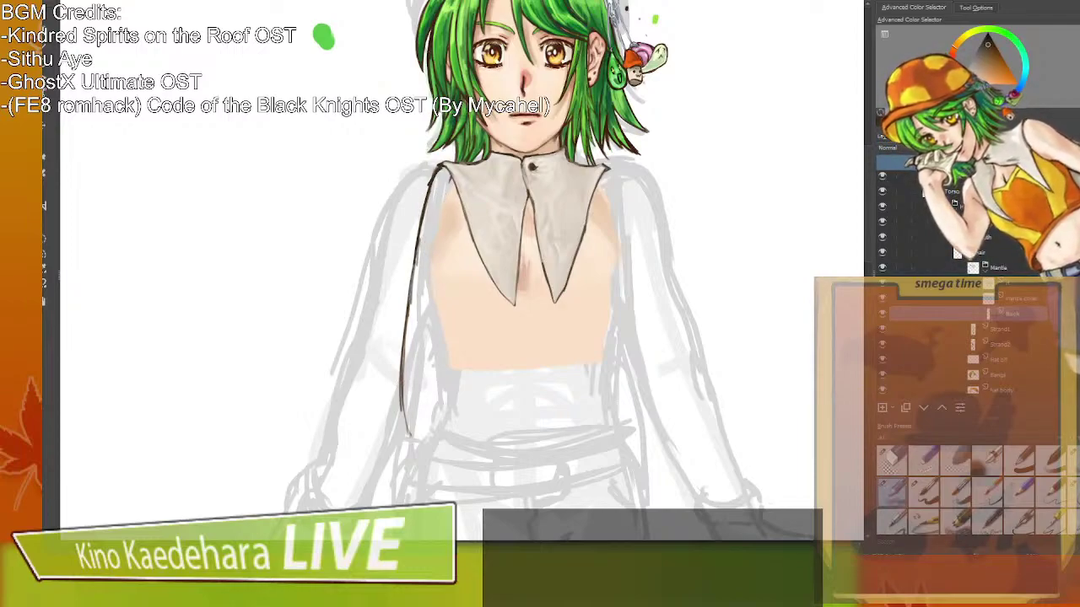
left_click_drag(409, 405, 411, 441)
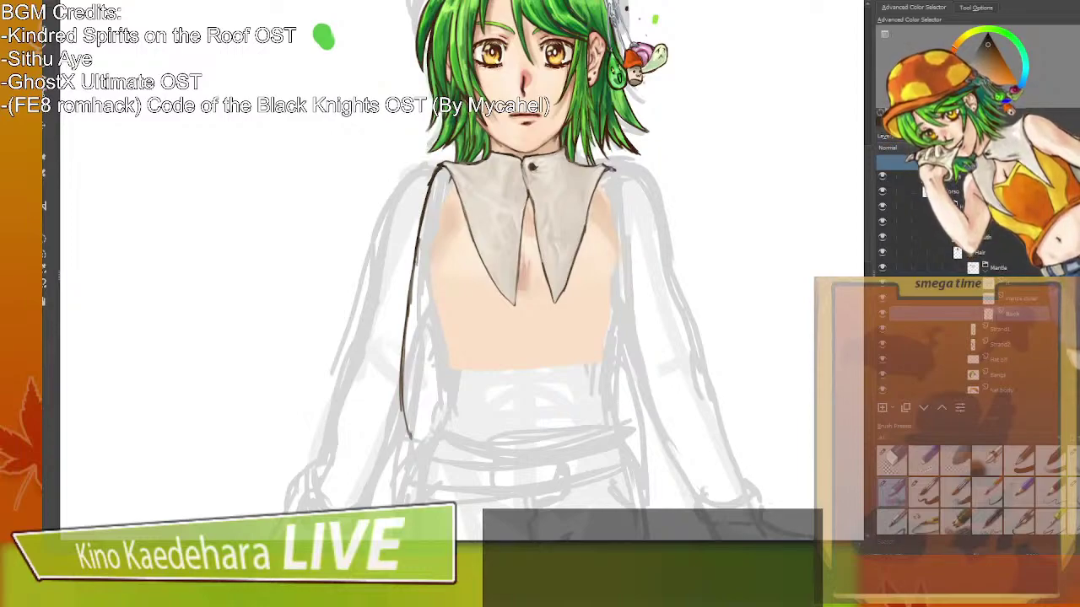
Draw the mantle's long right outer edge from the collar tip down to the waist in thin dark strokes.
mouse_move(614, 169)
left_mouse_down()
mouse_move(634, 236)
mouse_move(651, 431)
left_mouse_up()
left_click_drag(624, 187, 647, 447)
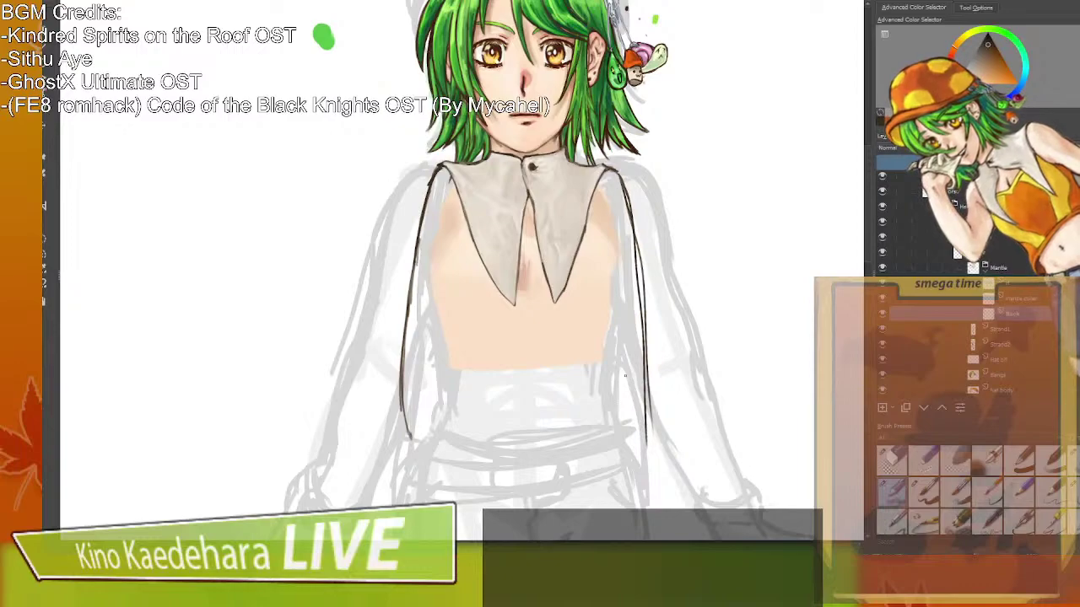
left_click_drag(628, 184, 651, 439)
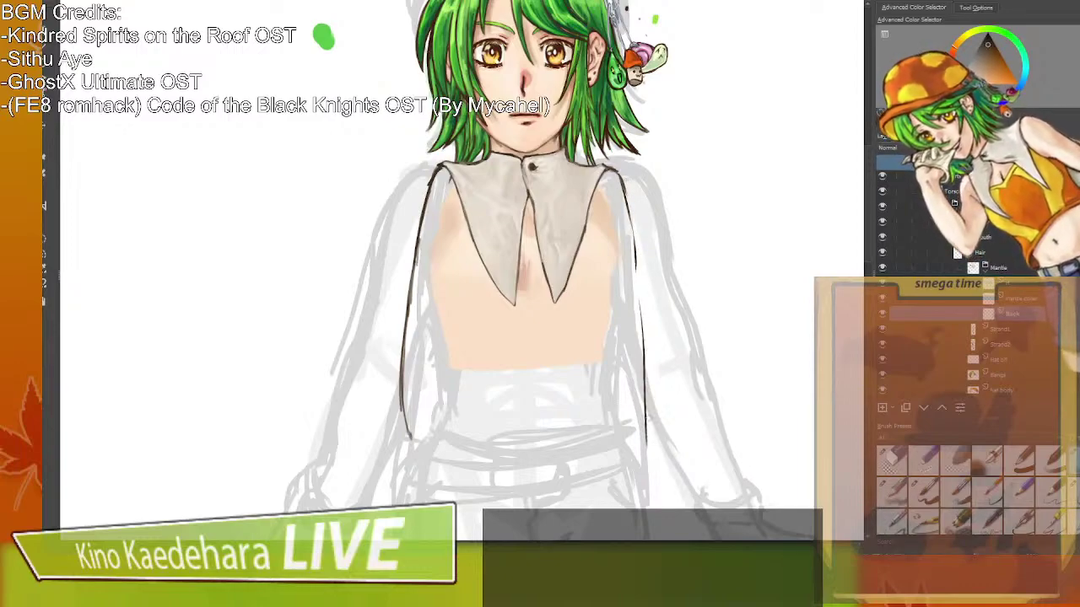
left_click_drag(624, 209, 641, 314)
Clean stray marks from the mantle's right outer edge and refine the line's lower end.
key("slash")
mouse_move(636, 228)
left_mouse_down()
mouse_move(639, 268)
mouse_move(637, 234)
left_mouse_up()
mouse_move(647, 444)
left_mouse_down()
mouse_move(645, 378)
mouse_move(644, 439)
left_mouse_up()
key("slash")
mouse_move(643, 376)
left_mouse_down()
mouse_move(645, 437)
mouse_move(643, 423)
left_mouse_up()
key("slash")
left_click_drag(649, 361, 643, 438)
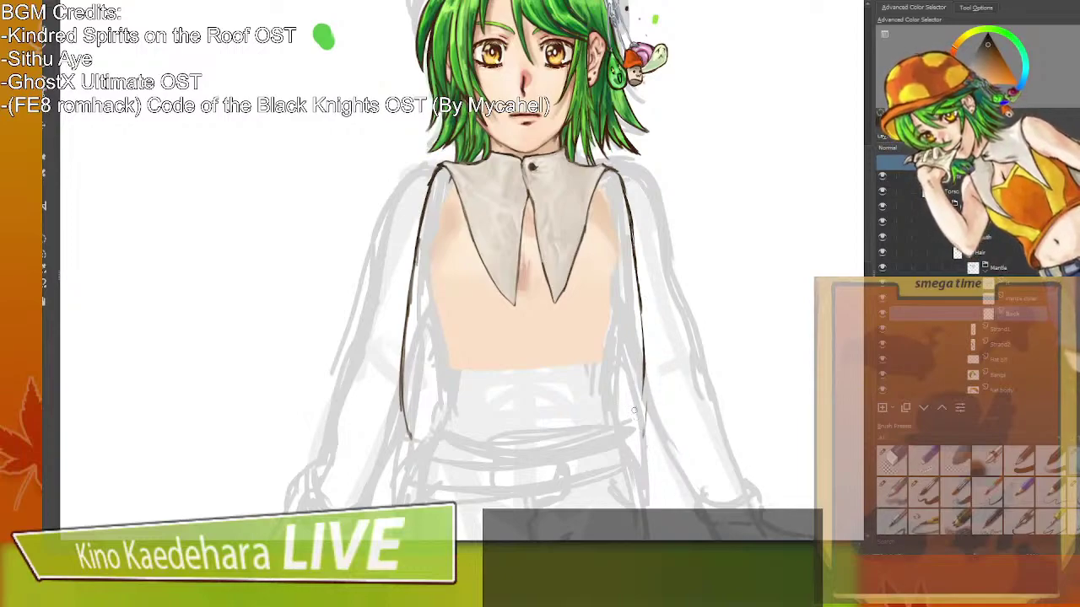
Add a short hem stroke at the mantle's lower left tip and draw the left panel's upper inner edge below the collar.
mouse_move(414, 441)
left_mouse_down()
mouse_move(418, 412)
mouse_move(412, 438)
left_mouse_up()
key("slash")
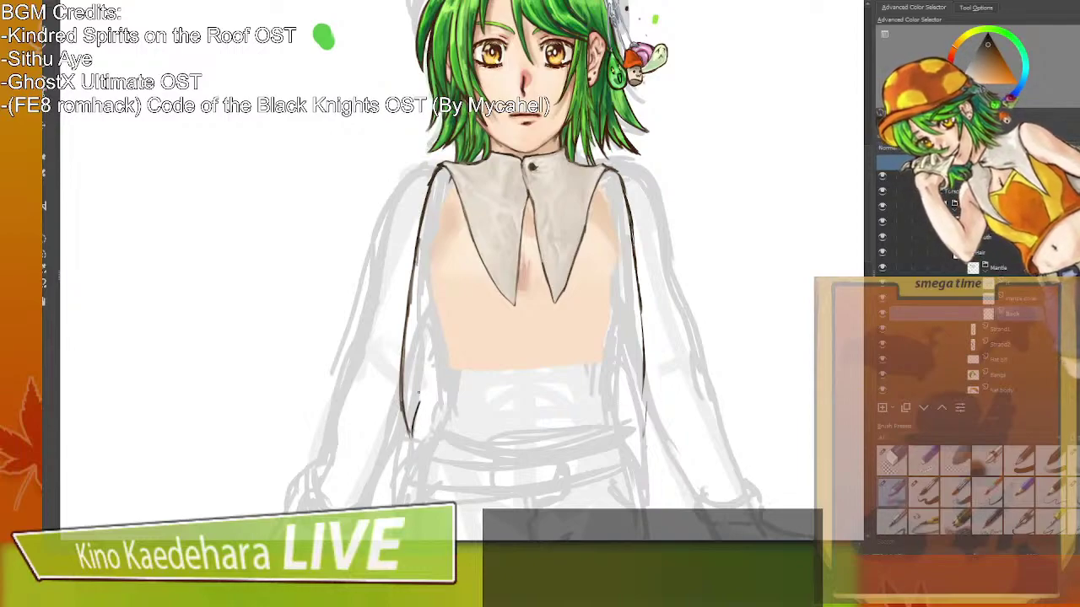
left_click_drag(418, 402, 423, 255)
key("ctrl+z")
left_click_drag(435, 182, 419, 287)
key("ctrl+z")
mouse_move(416, 400)
left_mouse_down()
mouse_move(425, 243)
mouse_move(420, 310)
left_mouse_up()
key("ctrl+z")
mouse_move(433, 198)
left_mouse_down()
mouse_move(420, 283)
mouse_move(436, 181)
left_mouse_up()
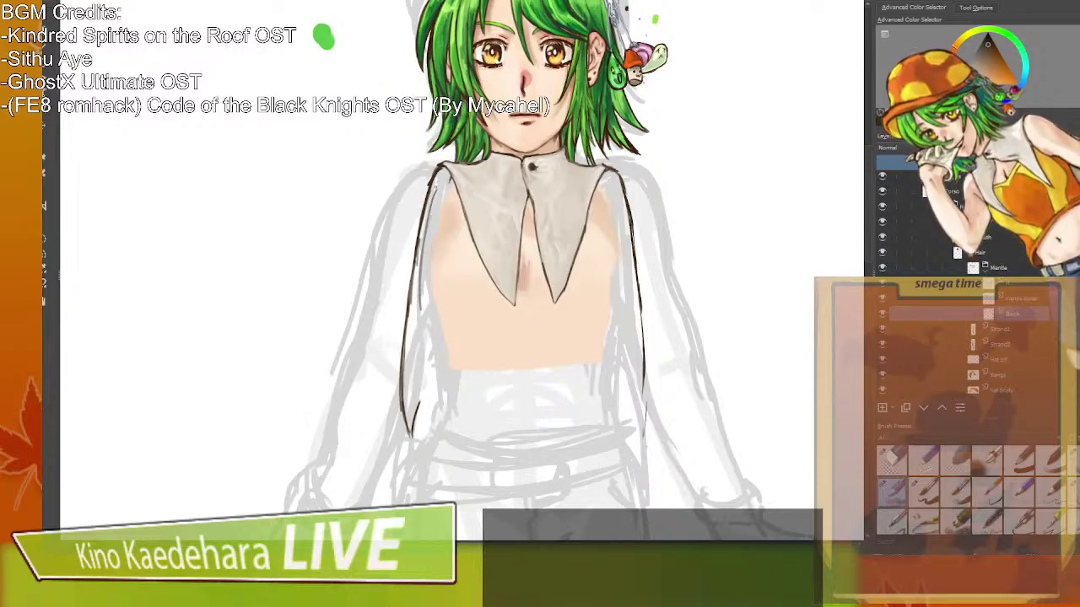
Extend the left mantle panel's inner edge down to the waist and close its hem with a curved, pointed line.
mouse_move(422, 292)
left_mouse_down()
mouse_move(429, 391)
mouse_move(419, 408)
mouse_move(425, 361)
left_mouse_up()
mouse_move(426, 402)
left_mouse_down()
mouse_move(415, 447)
mouse_move(412, 436)
left_mouse_up()
key("/")
key("/")
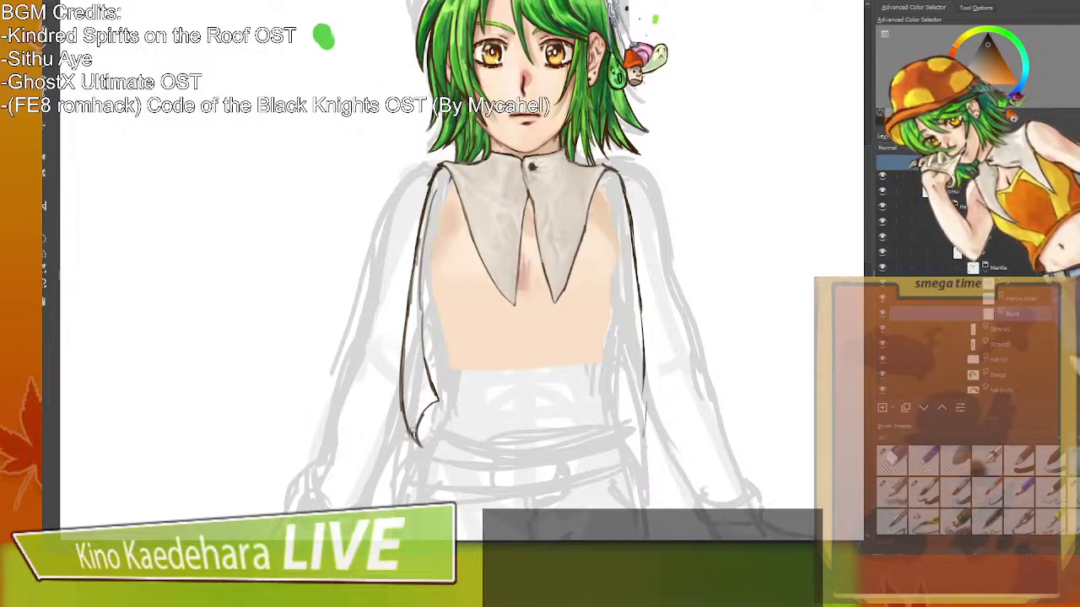
key("/")
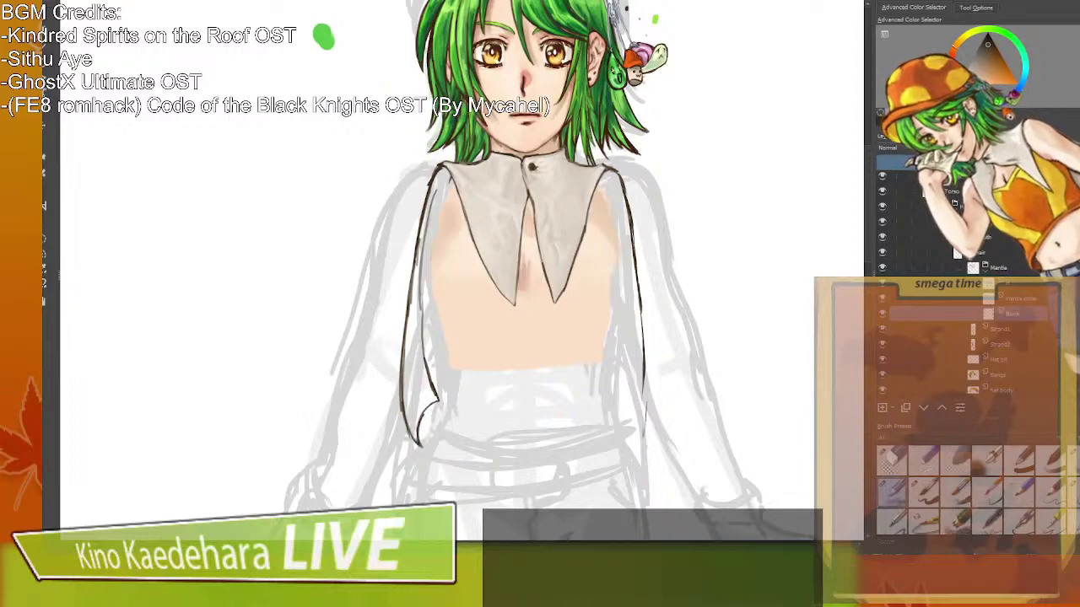
left_click_drag(438, 187, 419, 304)
Curve the right outer edge inward at the waist and draw the right mantle panel's inner edge so it tapers to a point.
mouse_move(643, 398)
left_mouse_down()
mouse_move(634, 437)
mouse_move(643, 437)
left_mouse_up()
key("/")
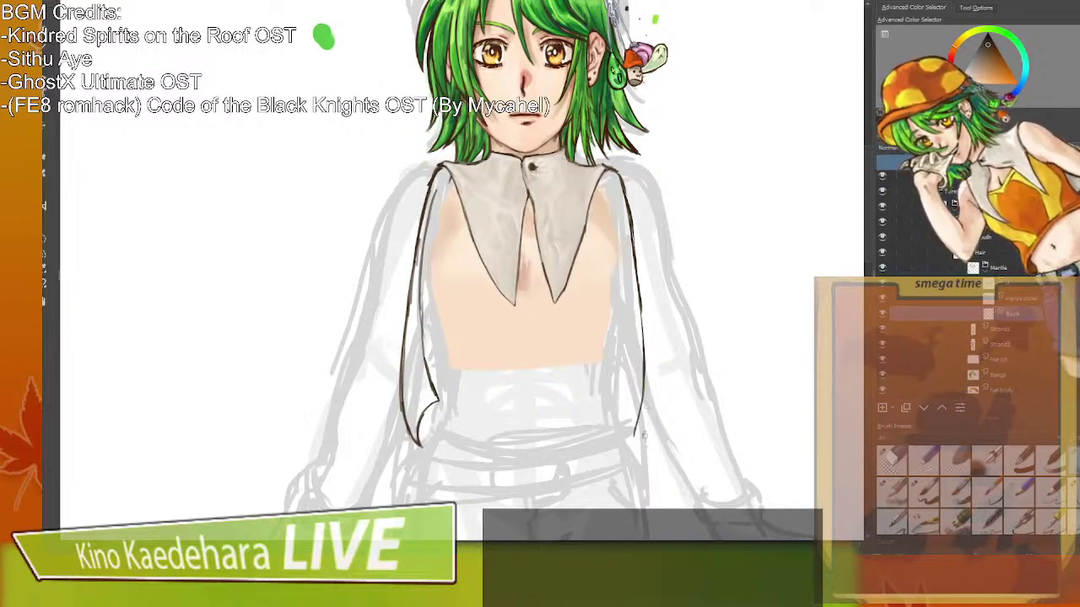
key("/")
left_click_drag(622, 397, 632, 430)
left_click_drag(616, 392, 631, 429)
left_click_drag(610, 179, 634, 376)
left_click_drag(631, 314, 624, 419)
key("e")
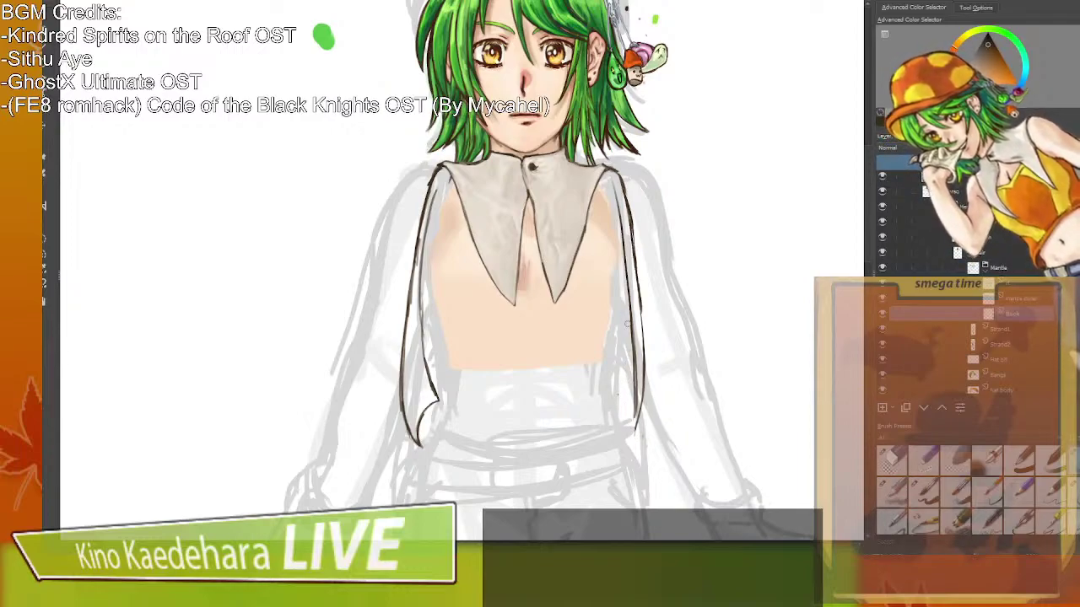
left_click_drag(637, 410, 628, 446)
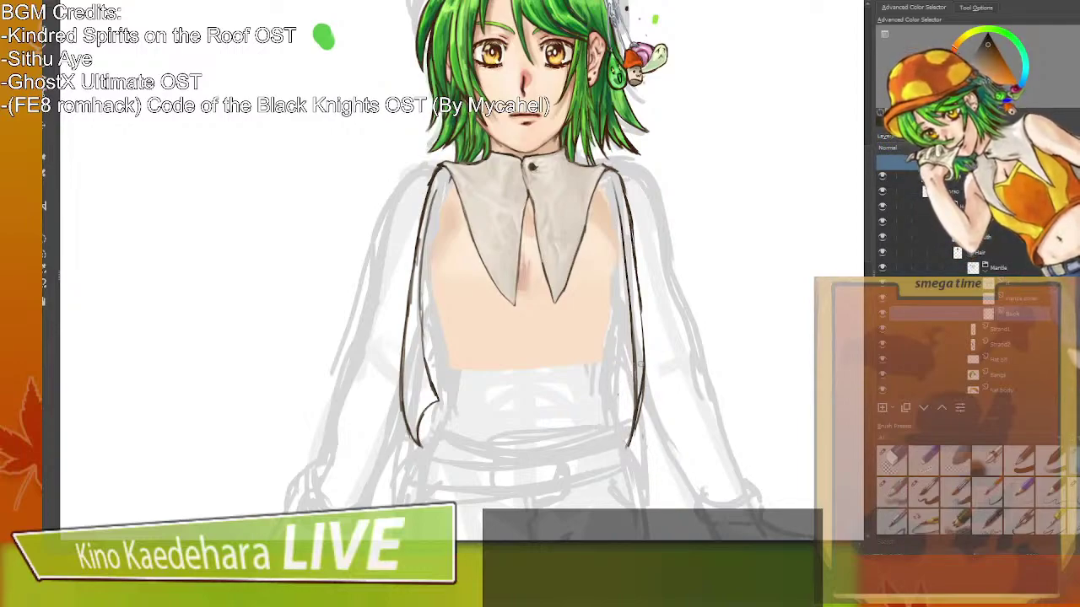
Reinforce the right mantle panel's lower outer edge and sketch a wavy hem line across the waist between the two panels.
left_click_drag(641, 311, 632, 435)
left_click_drag(638, 386, 629, 447)
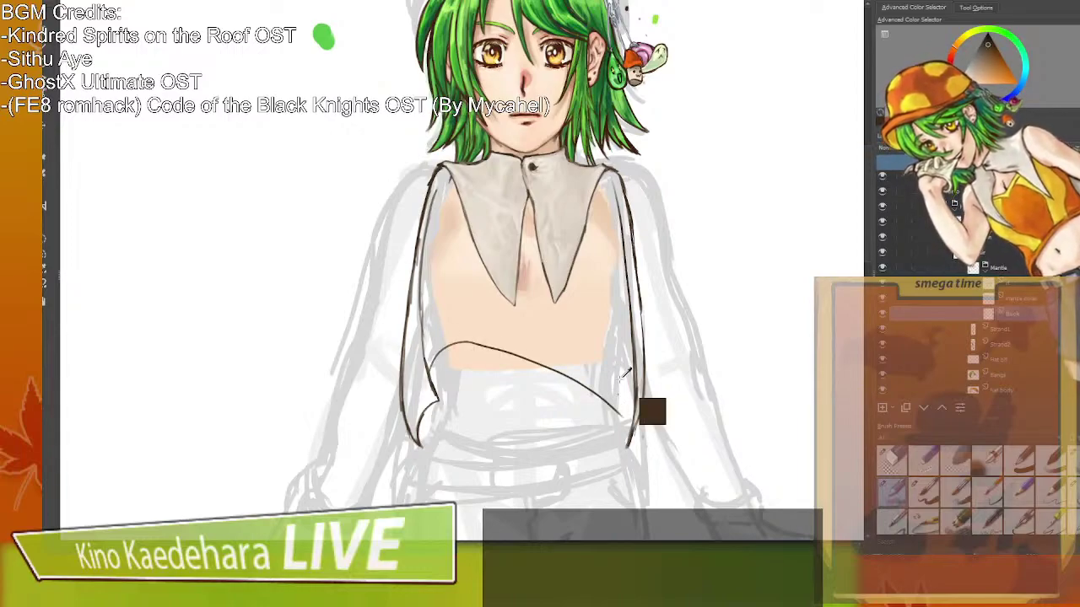
mouse_move(429, 381)
left_mouse_down()
mouse_move(471, 343)
mouse_move(640, 409)
left_mouse_up()
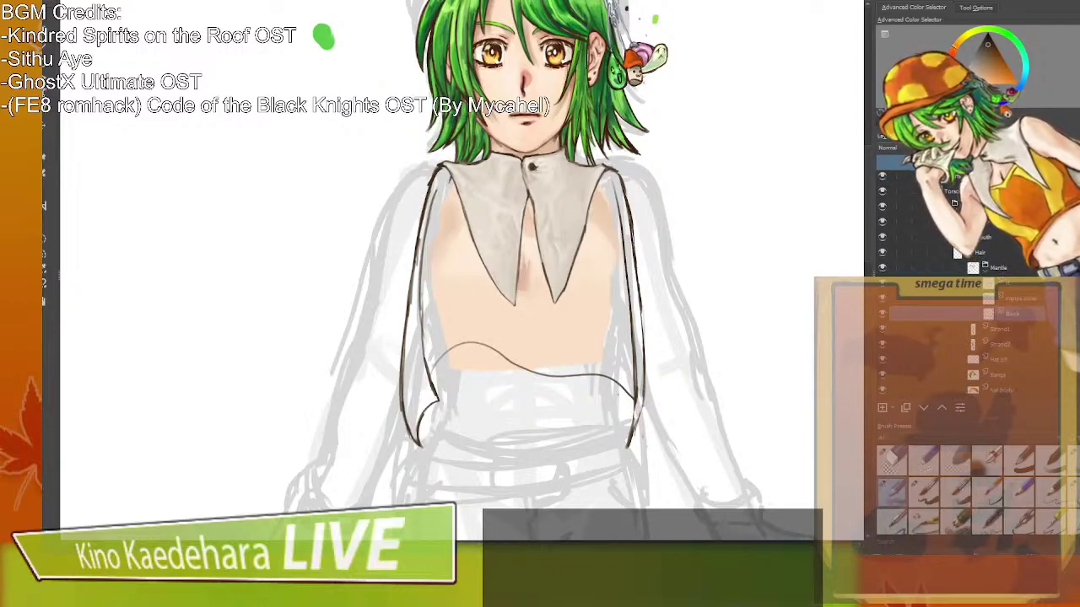
left_click_drag(431, 380, 458, 350)
Redraw the mantle's back hem as a wavy line rising from the left panel's inner edge and dipping across to the right panel.
key("ctrl+z")
key("ctrl+z")
key("ctrl+z")
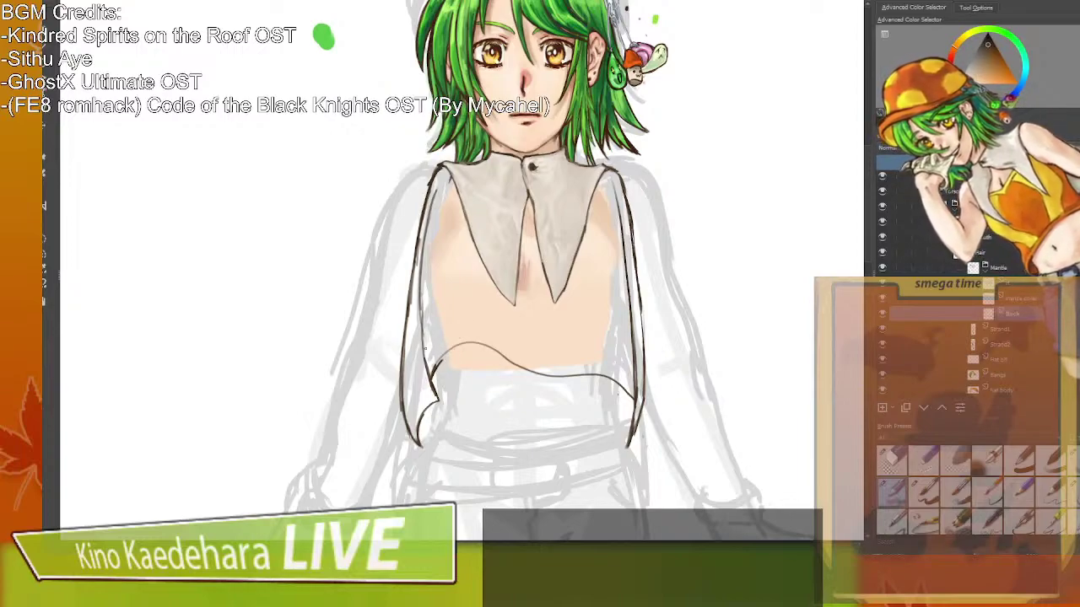
key("ctrl+z")
mouse_move(431, 377)
left_mouse_down()
mouse_move(455, 346)
mouse_move(475, 341)
mouse_move(430, 376)
mouse_move(455, 346)
mouse_move(488, 343)
mouse_move(511, 362)
mouse_move(634, 399)
left_mouse_up()
key("ctrl+z")
key("ctrl+z")
key("ctrl+z")
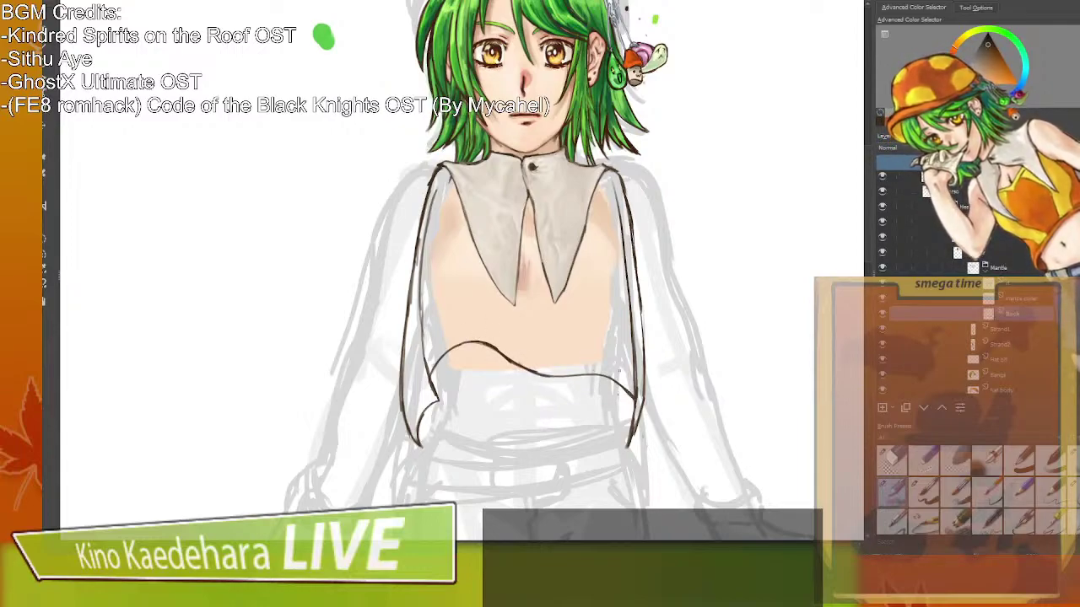
Examine the mantle outline and its wavy hem against the full-body sketch, from the whole figure to the upper body.
scroll(470, 121, "down", 1)
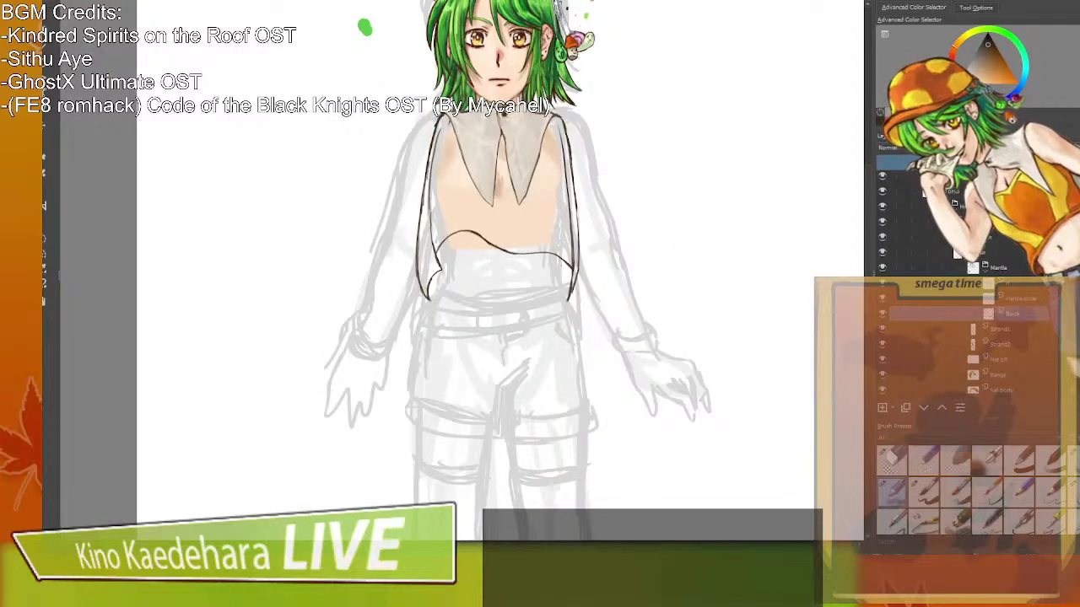
scroll(471, 121, "up", 1)
left_click_drag(472, 72, 471, 121)
scroll(498, 224, "down", 3)
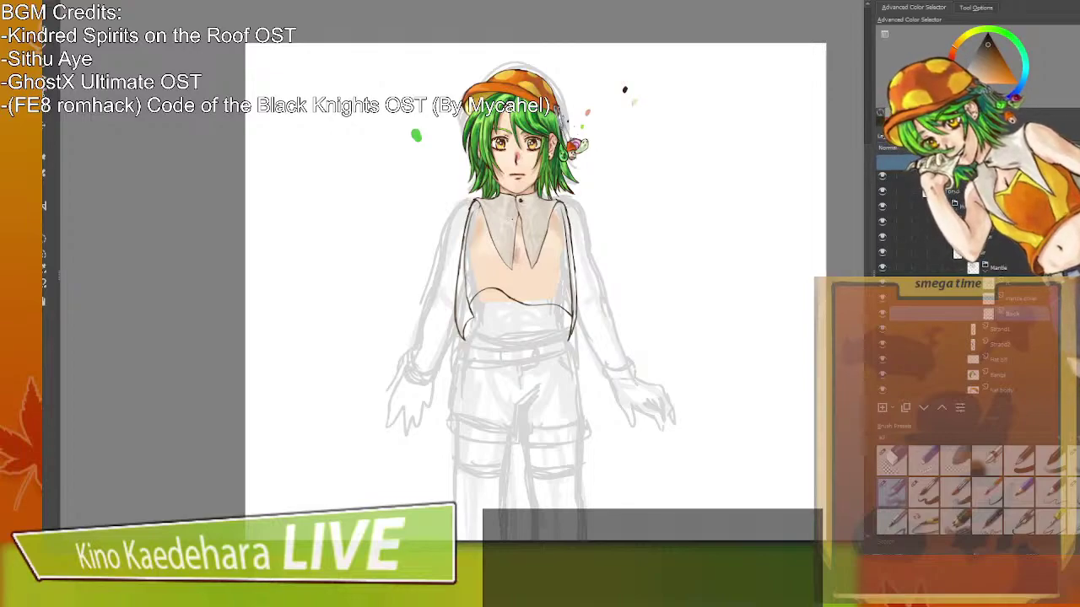
scroll(378, 333, "down", 2)
left_click_drag(426, 374, 503, 363)
scroll(494, 359, "up", 1)
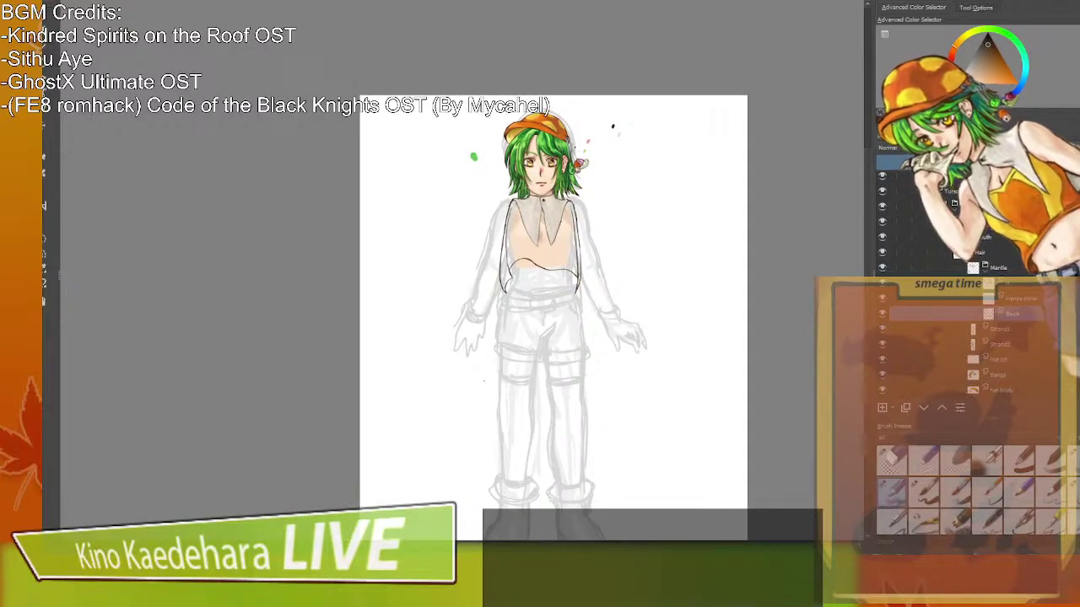
scroll(496, 347, "up", 2)
left_click_drag(513, 251, 446, 434)
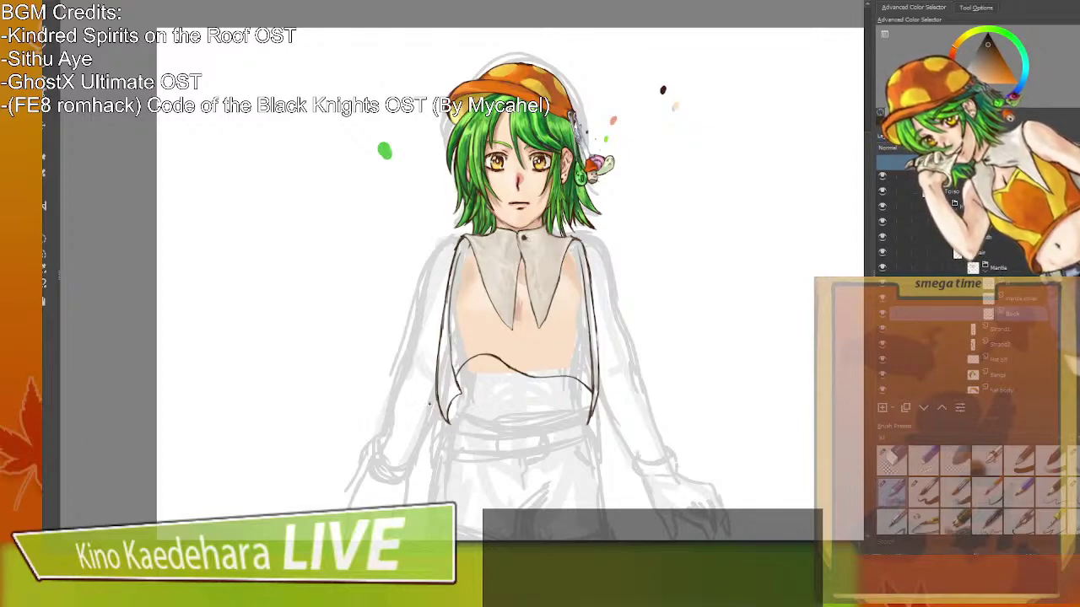
mouse_move(637, 374)
left_mouse_down()
mouse_move(634, 245)
mouse_move(634, 320)
mouse_move(612, 309)
mouse_move(619, 328)
left_mouse_up()
left_click_drag(648, 367, 647, 364)
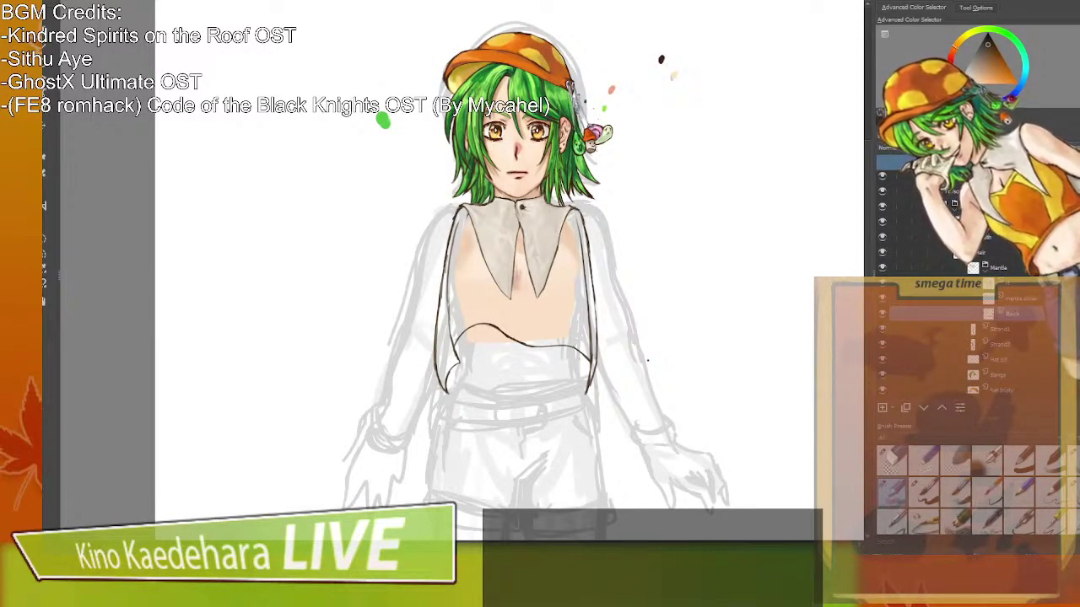
mouse_move(641, 361)
left_mouse_down()
mouse_move(673, 244)
mouse_move(655, 220)
mouse_move(644, 349)
left_mouse_up()
left_click_drag(662, 238, 661, 330)
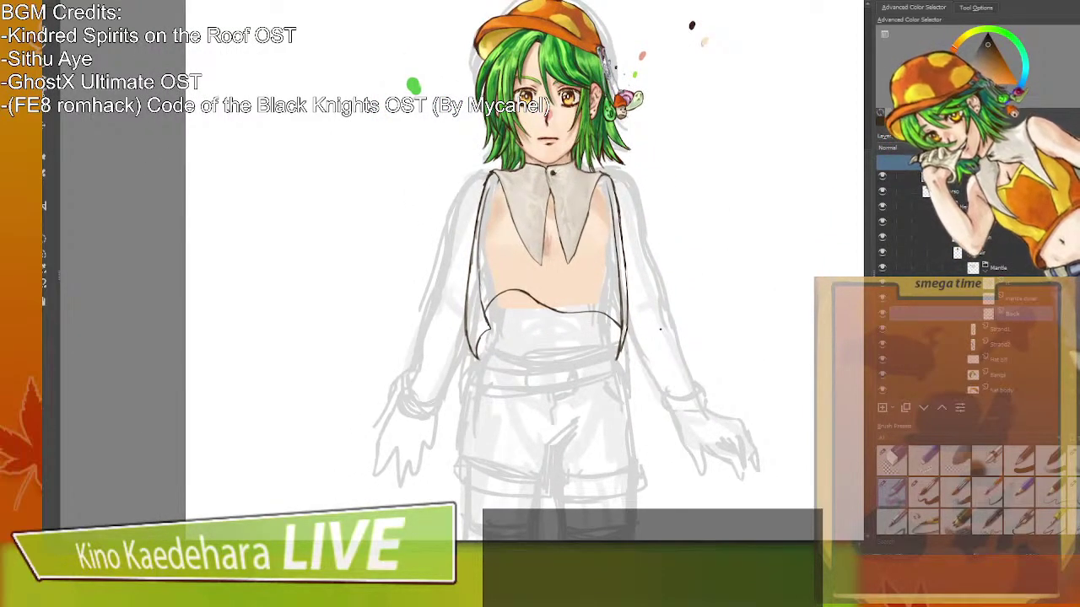
scroll(654, 312, "up", 1)
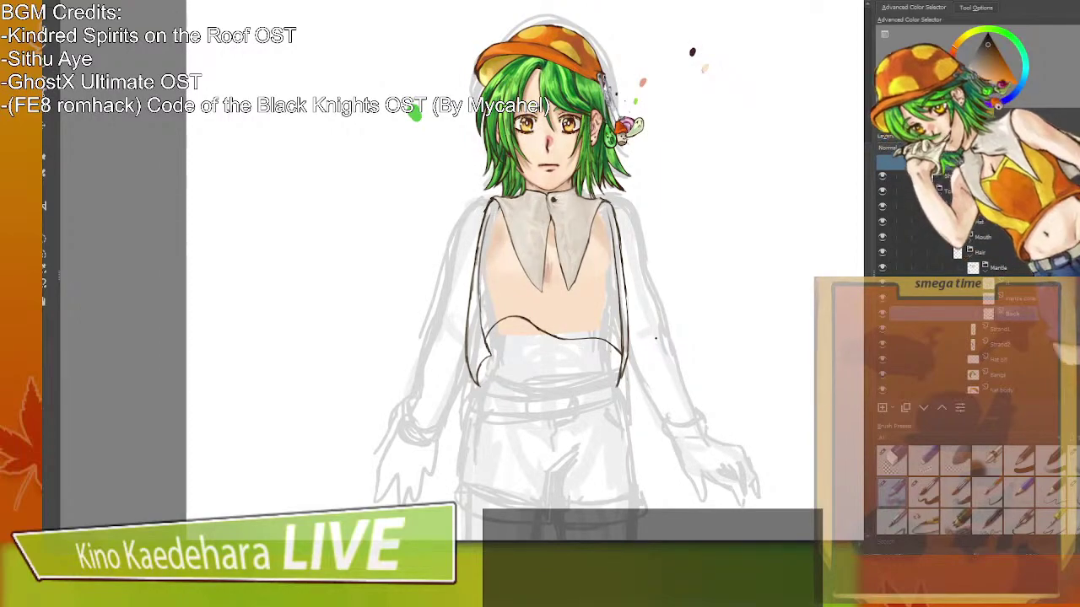